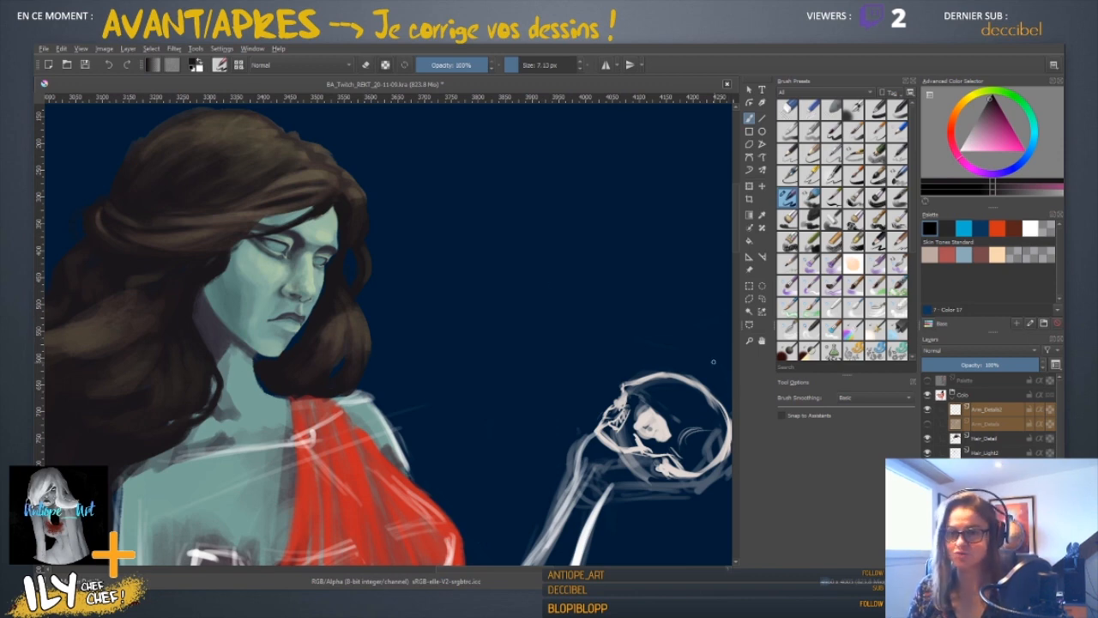
# - Examine the painted figure from the face and raised arm down to the feet and back up to the skull
pyautogui.click(987, 410)
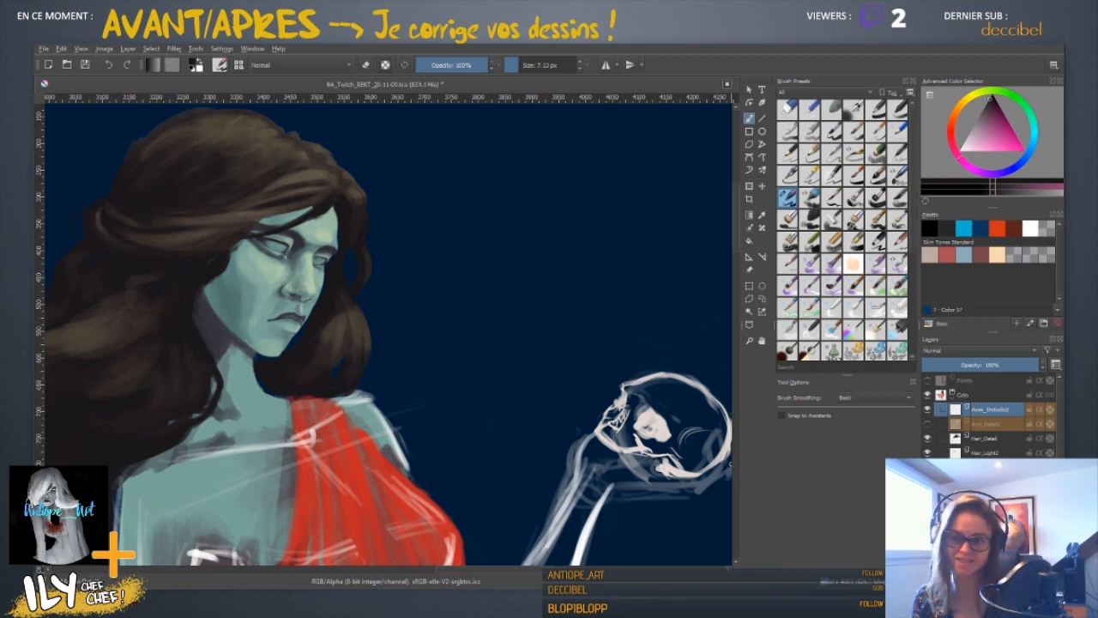
pyautogui.click(987, 467)
pyautogui.press('Insert')
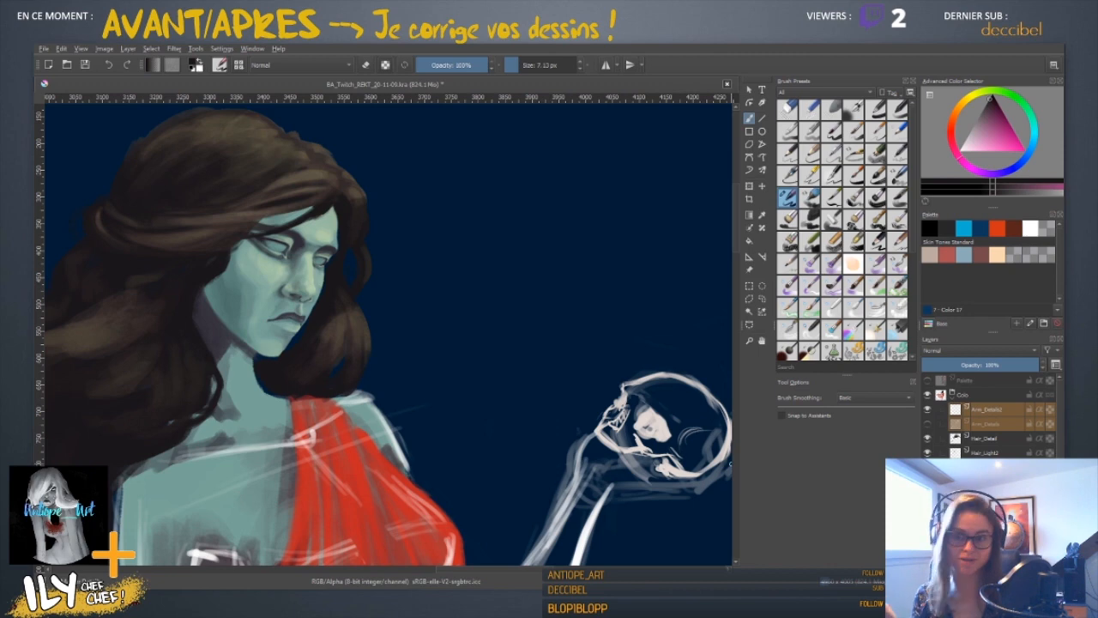
pyautogui.moveTo(514, 385); pyautogui.dragTo(515, 303)
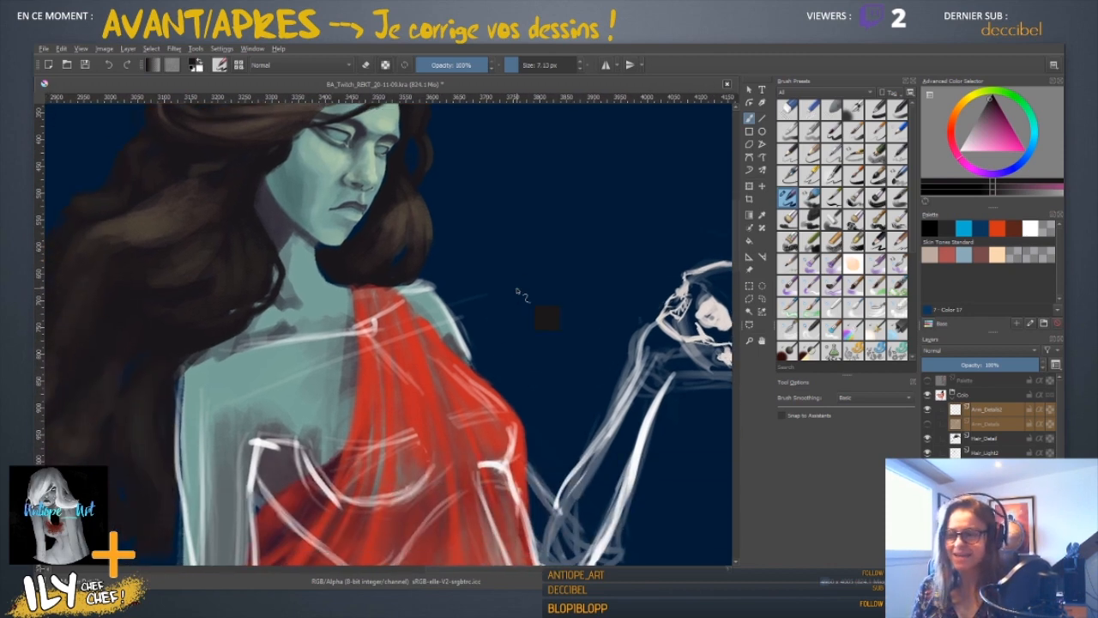
pyautogui.press('-')
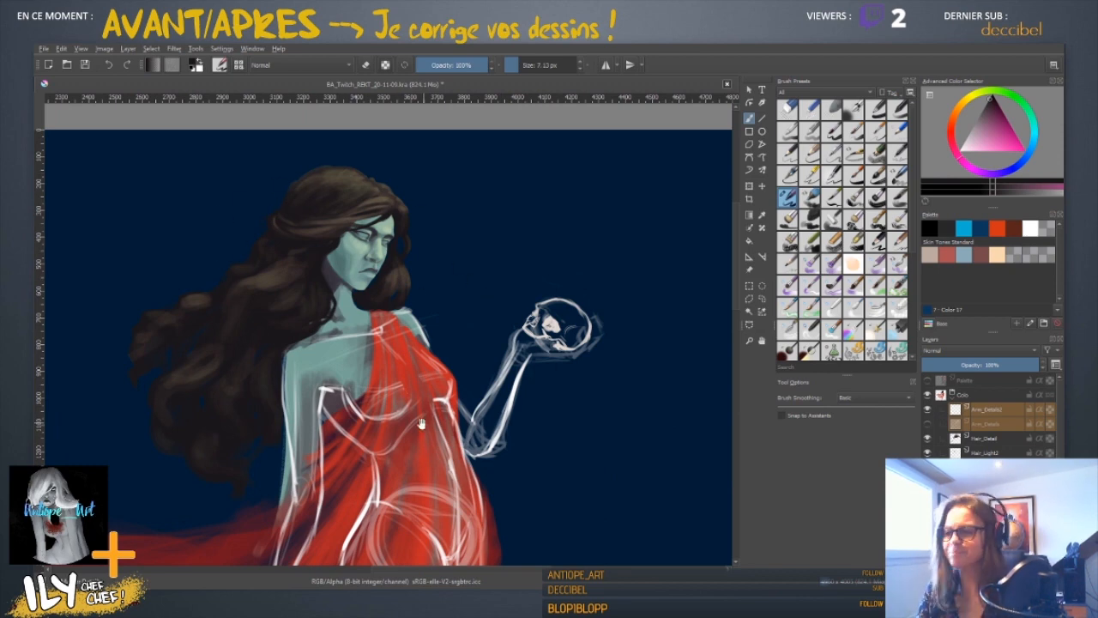
pyautogui.moveTo(425, 420); pyautogui.dragTo(454, 223)
pyautogui.moveTo(420, 454); pyautogui.dragTo(447, 311)
pyautogui.moveTo(446, 480); pyautogui.dragTo(470, 245)
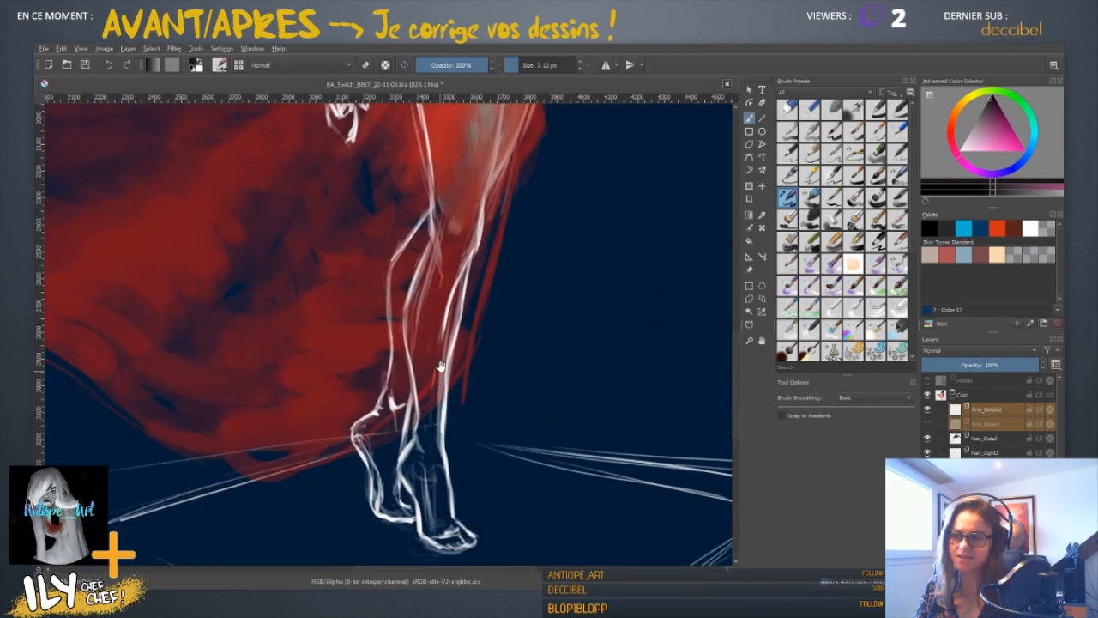
pyautogui.moveTo(441, 367); pyautogui.dragTo(467, 490)
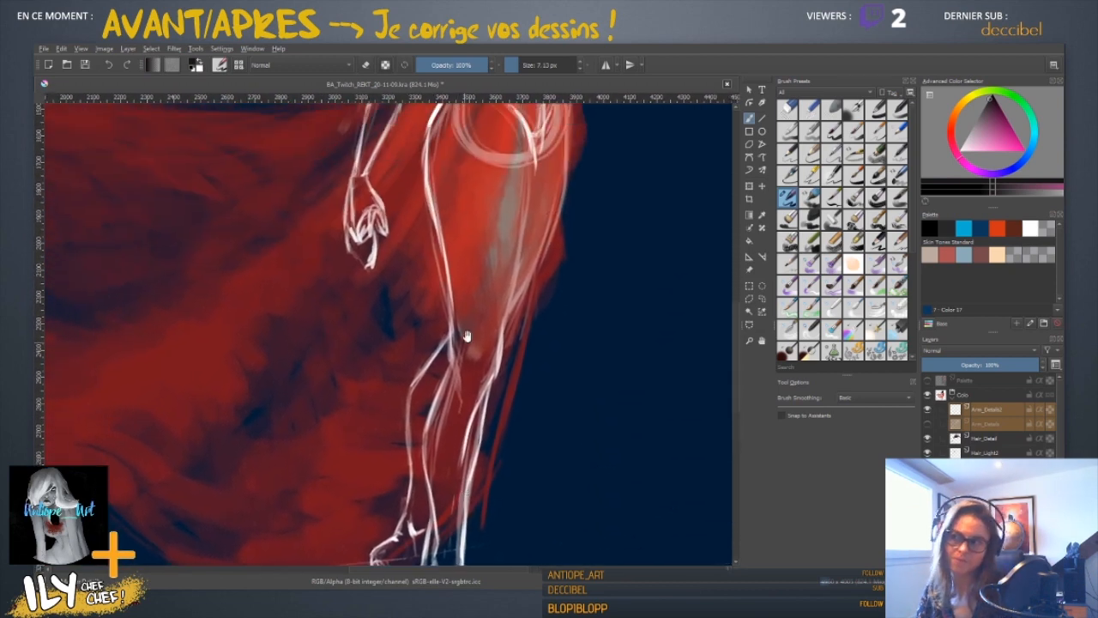
pyautogui.scroll(3, 497, 282)
pyautogui.moveTo(453, 285); pyautogui.dragTo(446, 298)
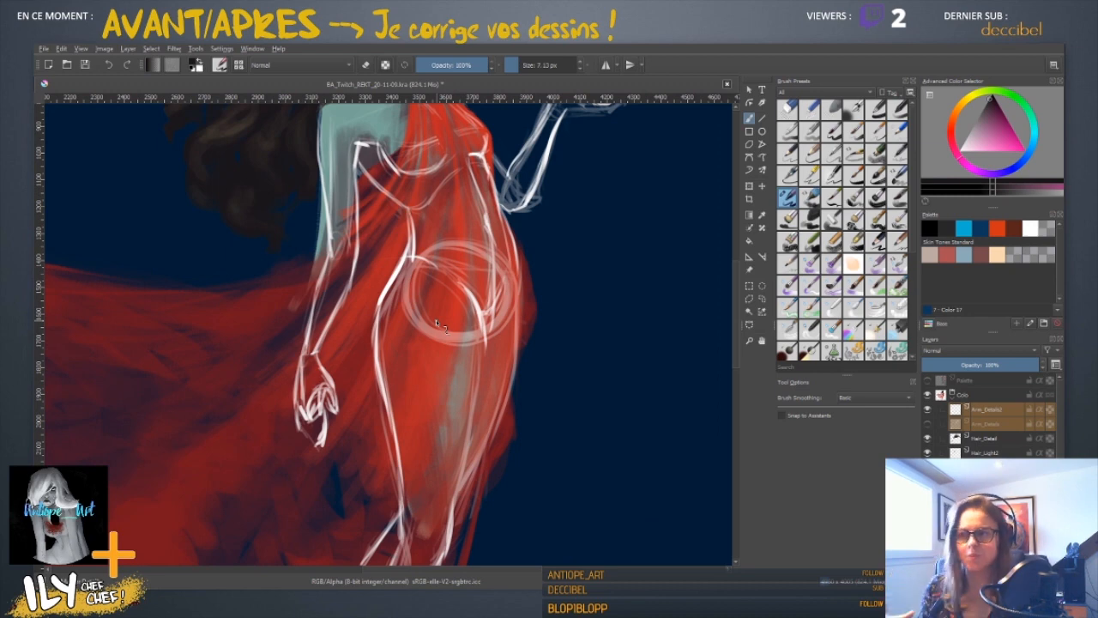
pyautogui.scroll(5, 436, 319)
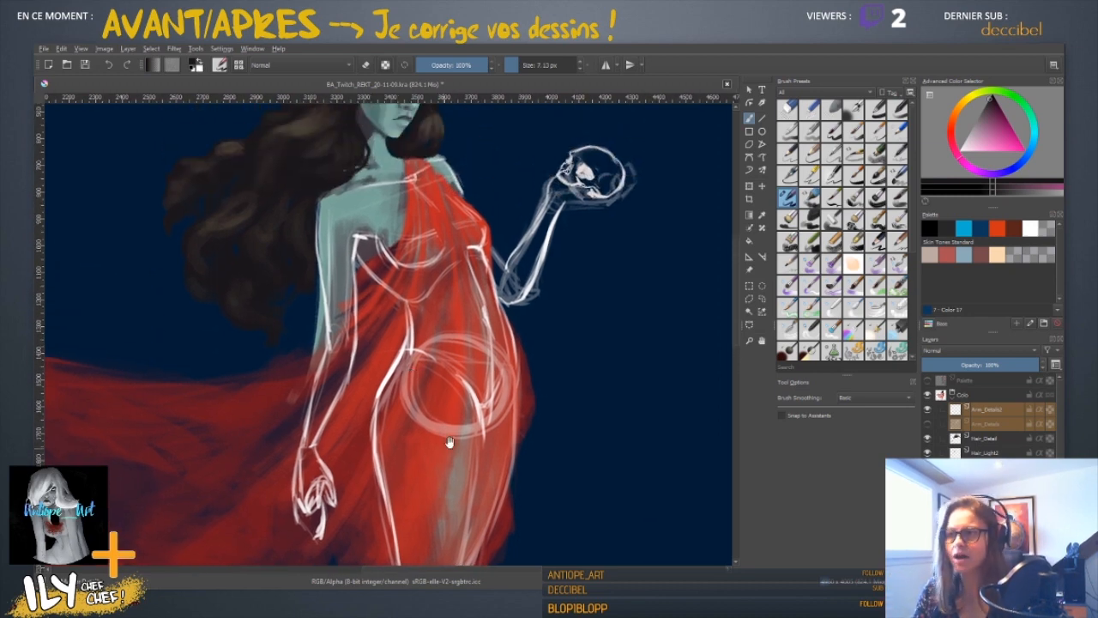
pyautogui.moveTo(461, 368); pyautogui.dragTo(424, 270)
pyautogui.moveTo(472, 297); pyautogui.dragTo(460, 477)
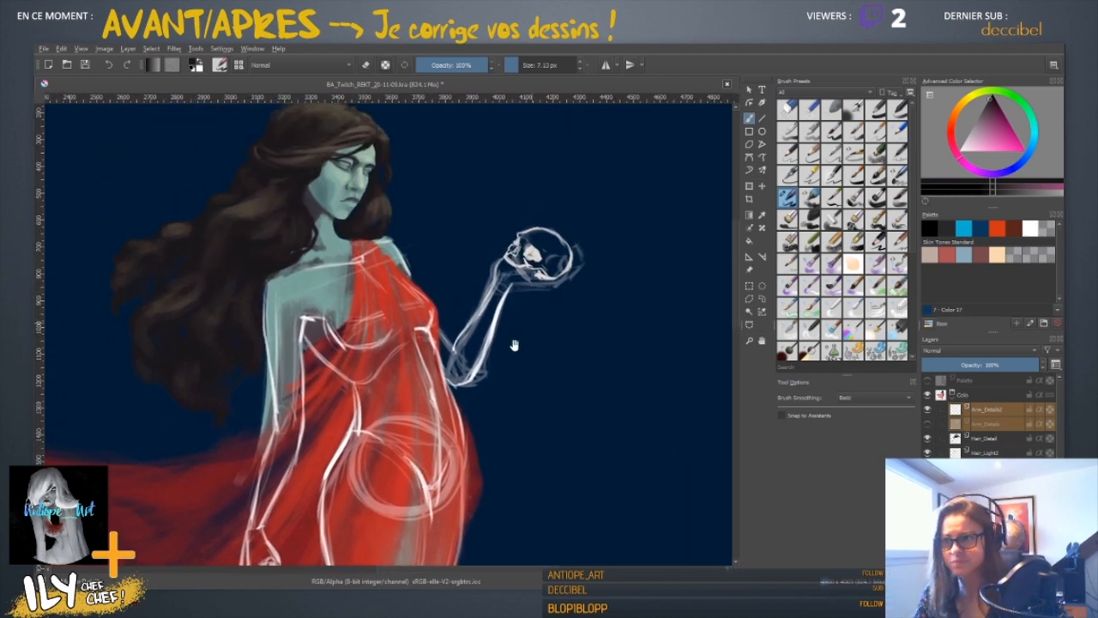
pyautogui.moveTo(514, 345); pyautogui.dragTo(501, 318)
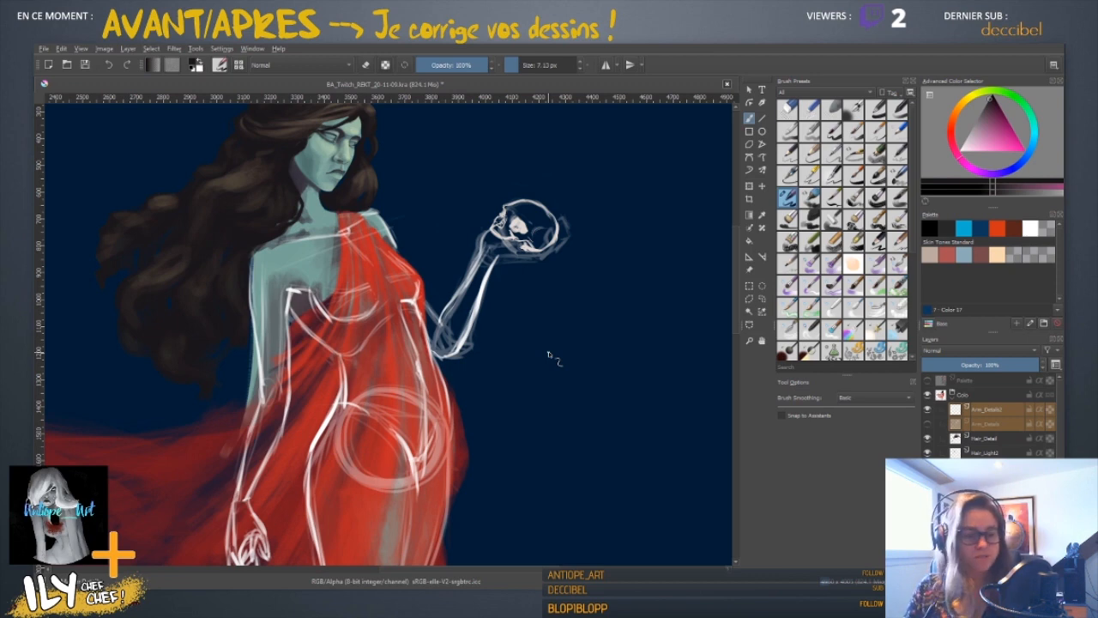
pyautogui.moveTo(420, 369); pyautogui.dragTo(453, 310)
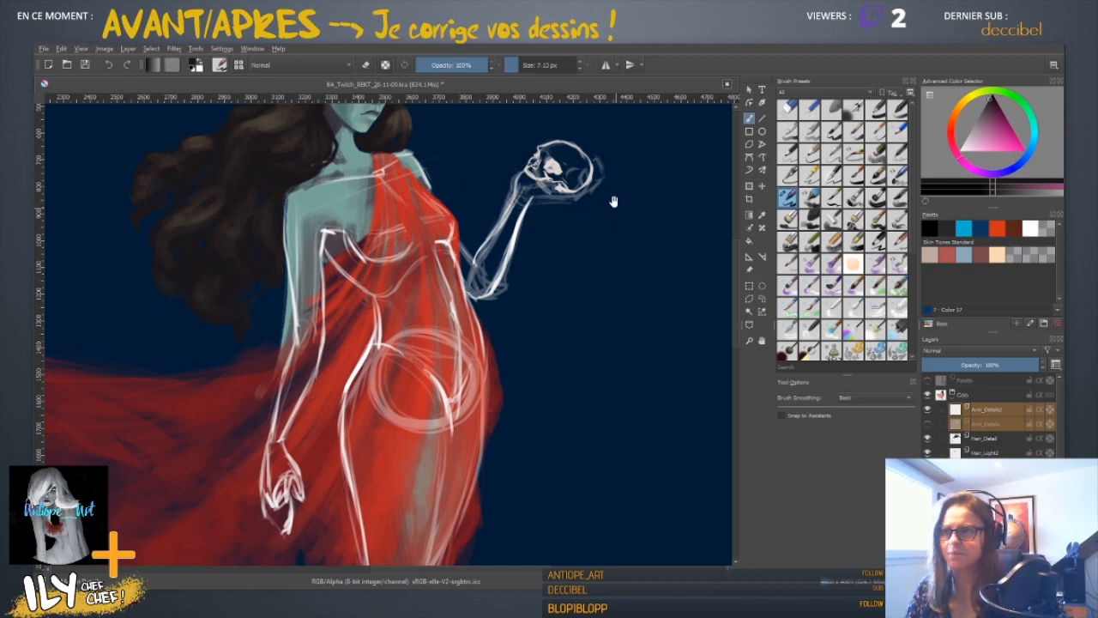
# - Select the Skull2 layer below FaceColo and switch its visibility off and on to check what it contains
pyautogui.moveTo(608, 204); pyautogui.dragTo(513, 319)
pyautogui.hotkey('ctrl', '+')
pyautogui.hotkey('ctrl', '+')
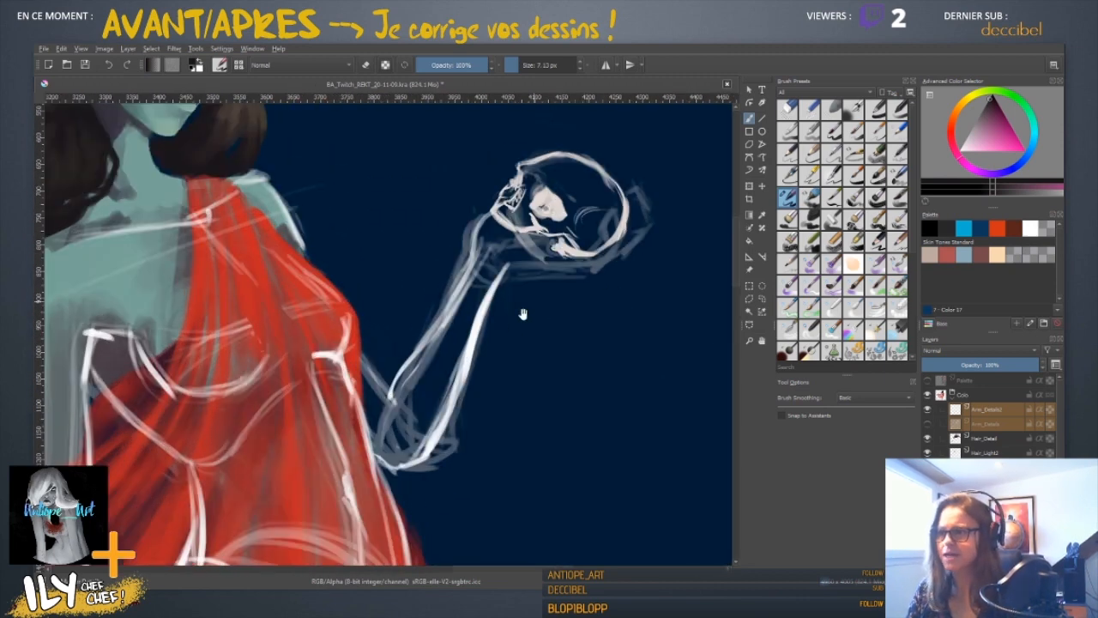
pyautogui.moveTo(486, 354); pyautogui.dragTo(468, 332)
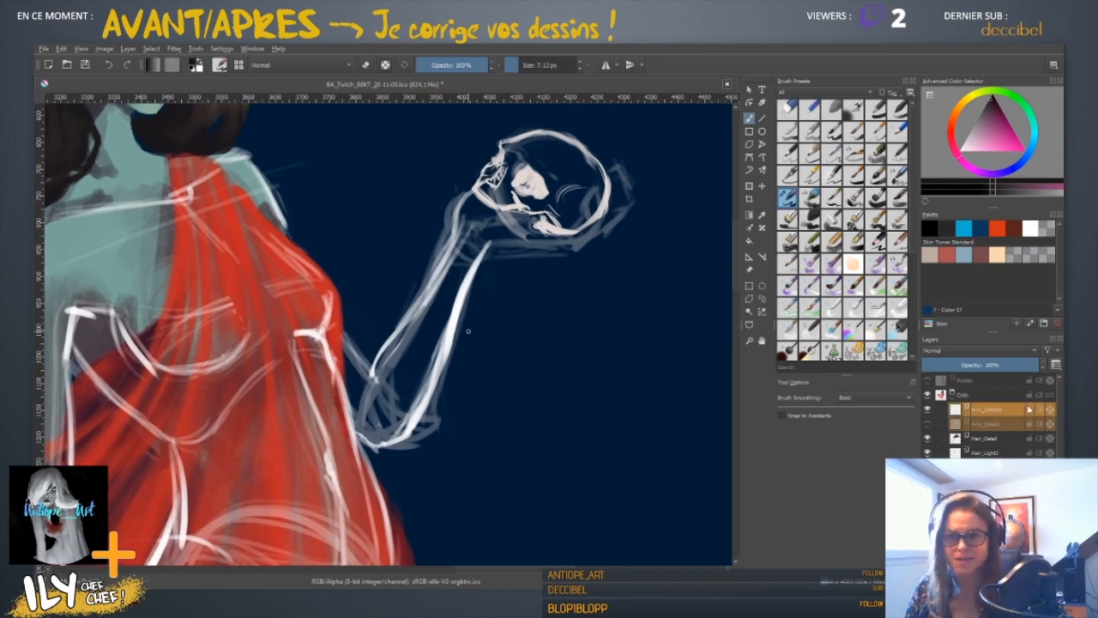
pyautogui.moveTo(1062, 400); pyautogui.dragTo(1063, 460)
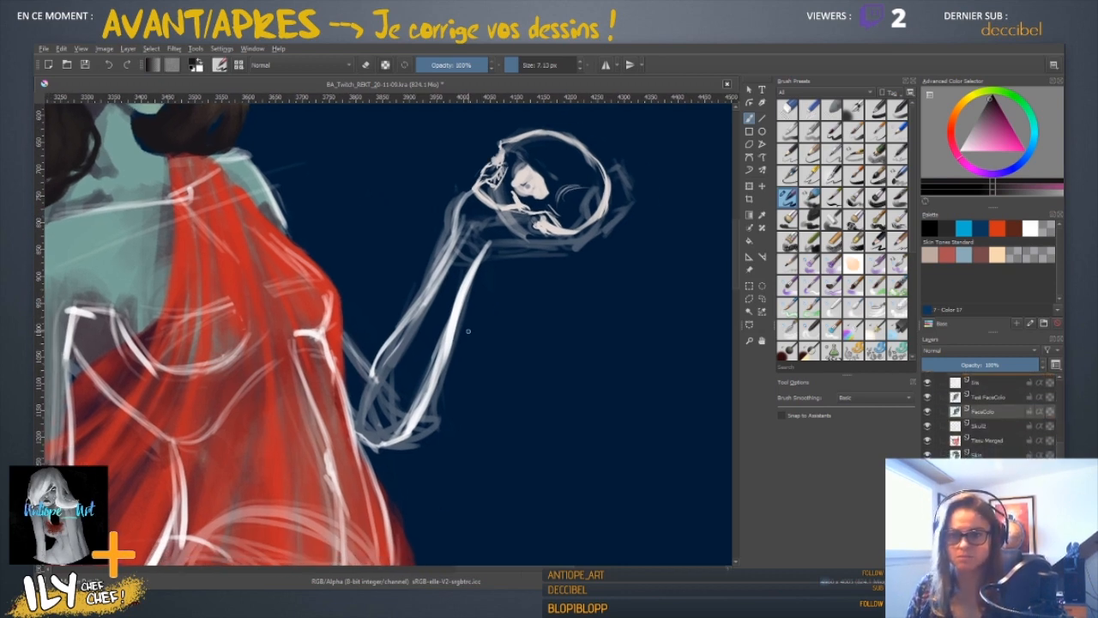
pyautogui.click(997, 431)
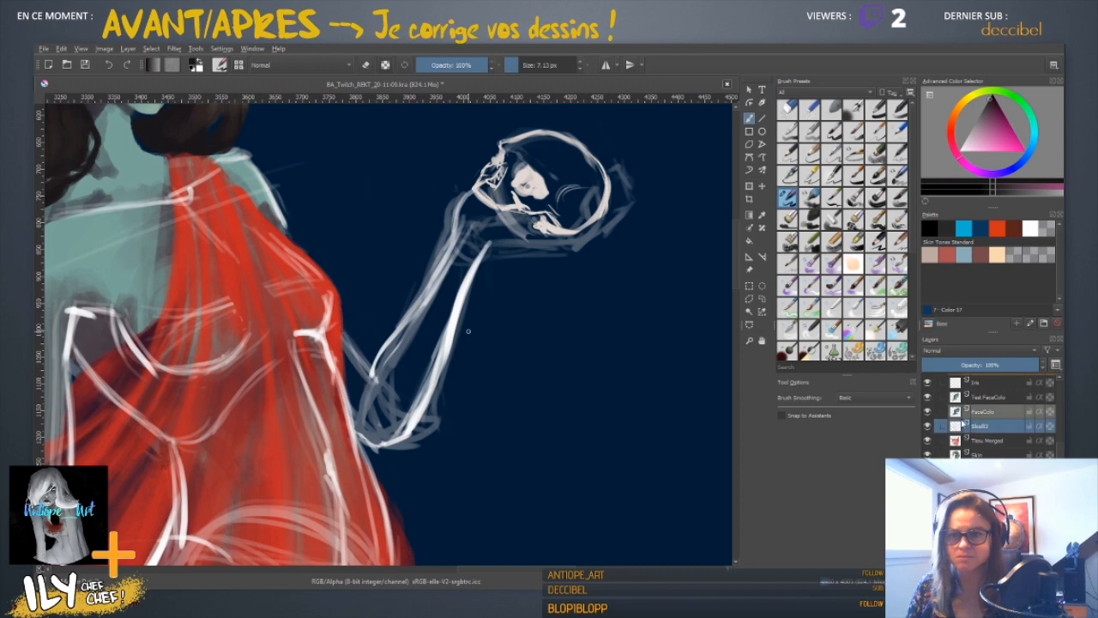
pyautogui.click(926, 426)
pyautogui.click(927, 425)
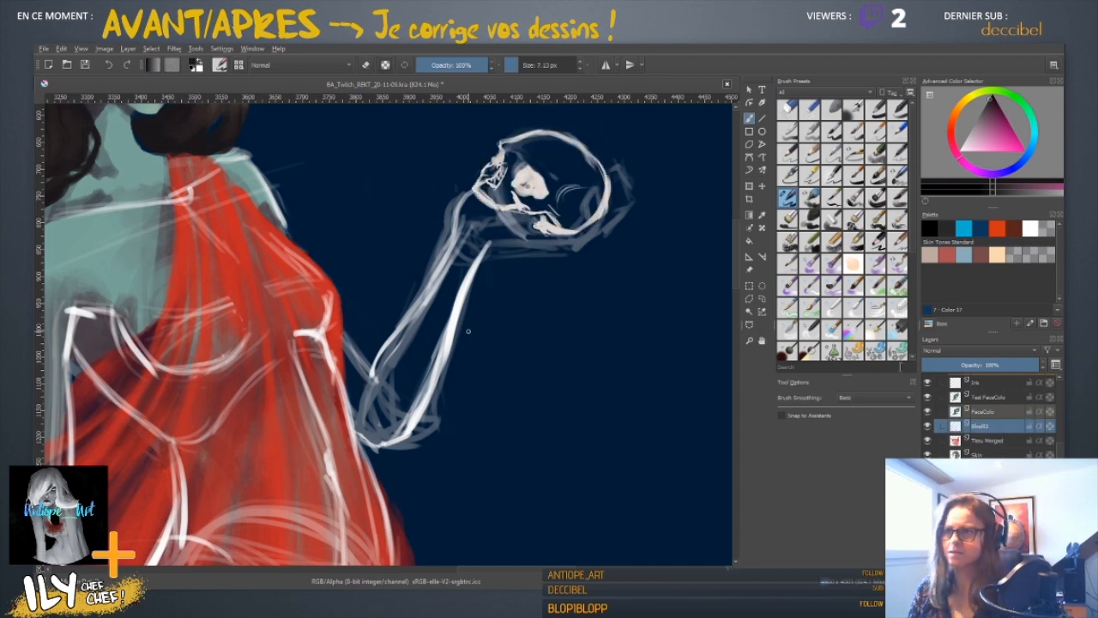
# - Set the brush colour to white and draw a test gaze line from the woman's eyes to the skull, undoing it
pyautogui.press('-')
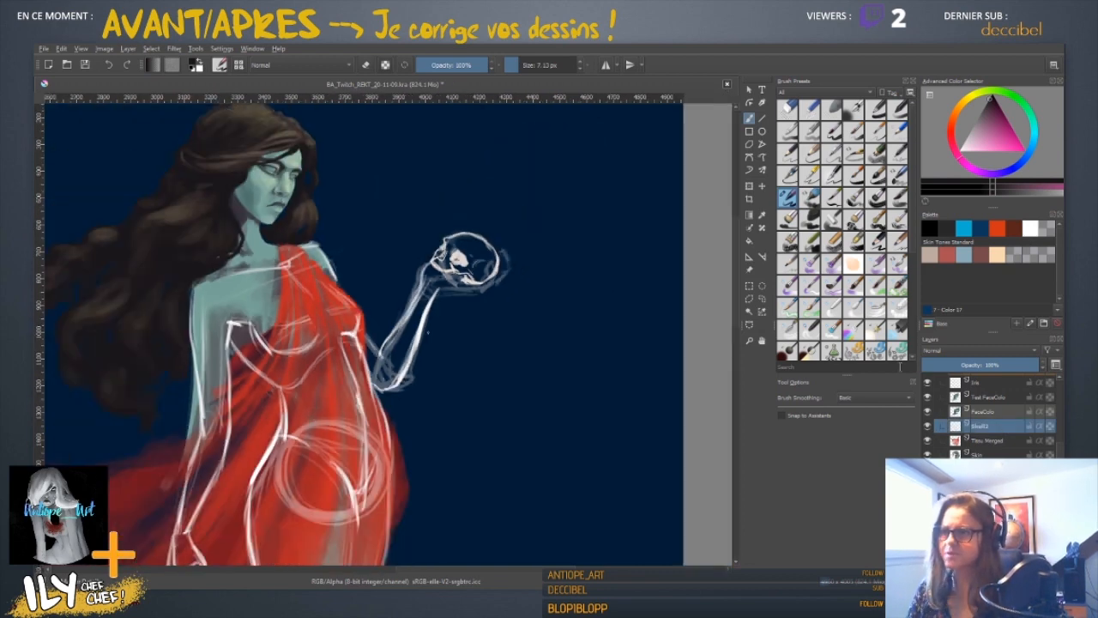
pyautogui.moveTo(450, 307); pyautogui.dragTo(527, 343)
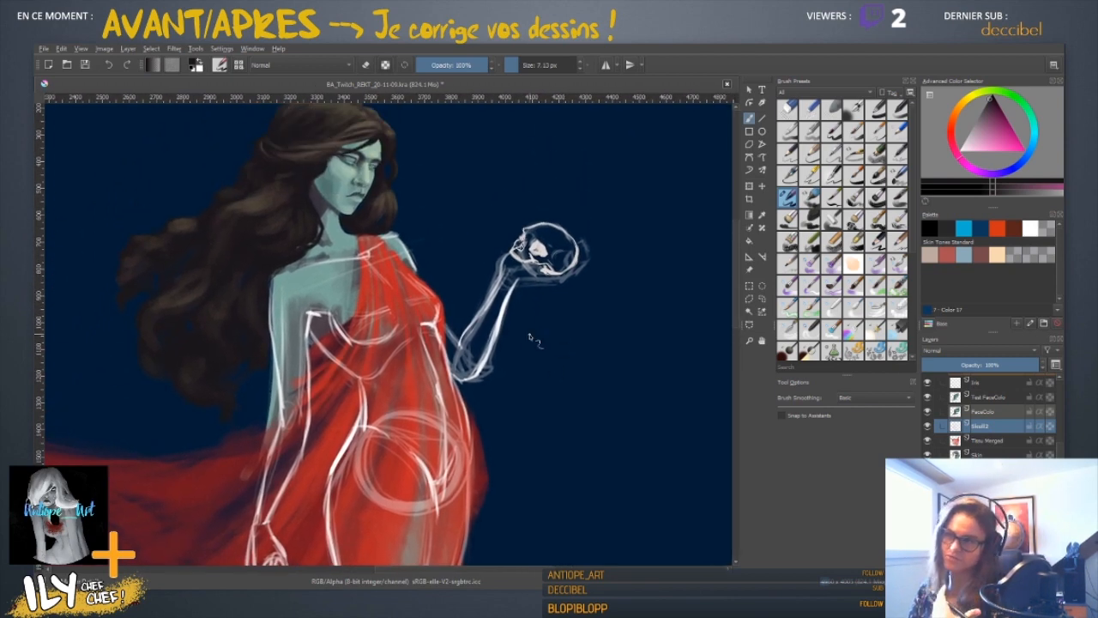
pyautogui.click(959, 151)
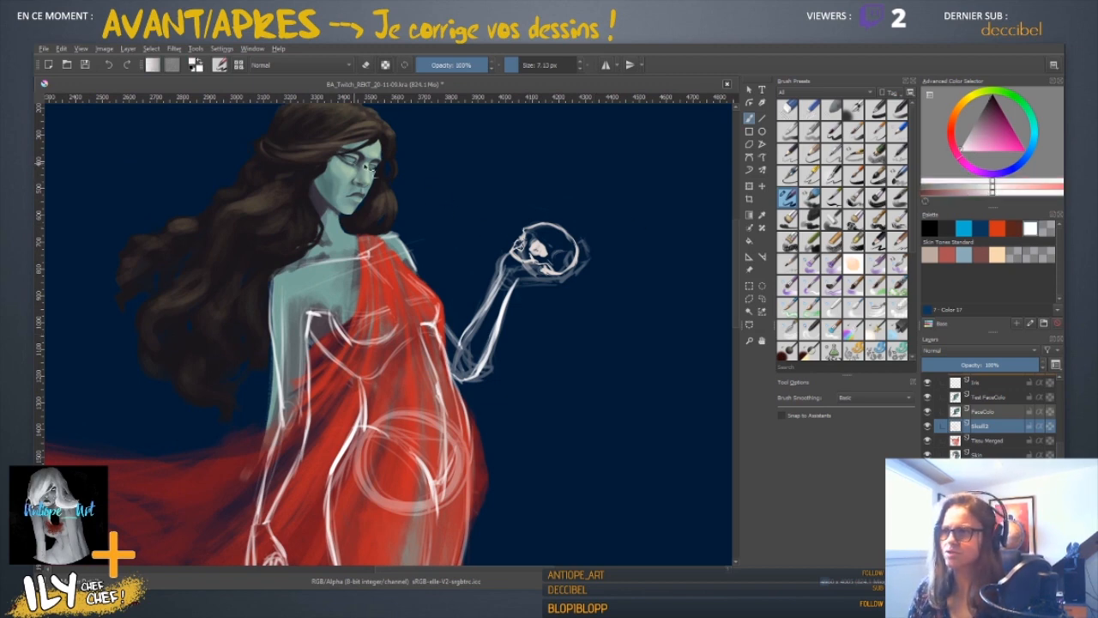
pyautogui.moveTo(392, 176); pyautogui.dragTo(534, 249)
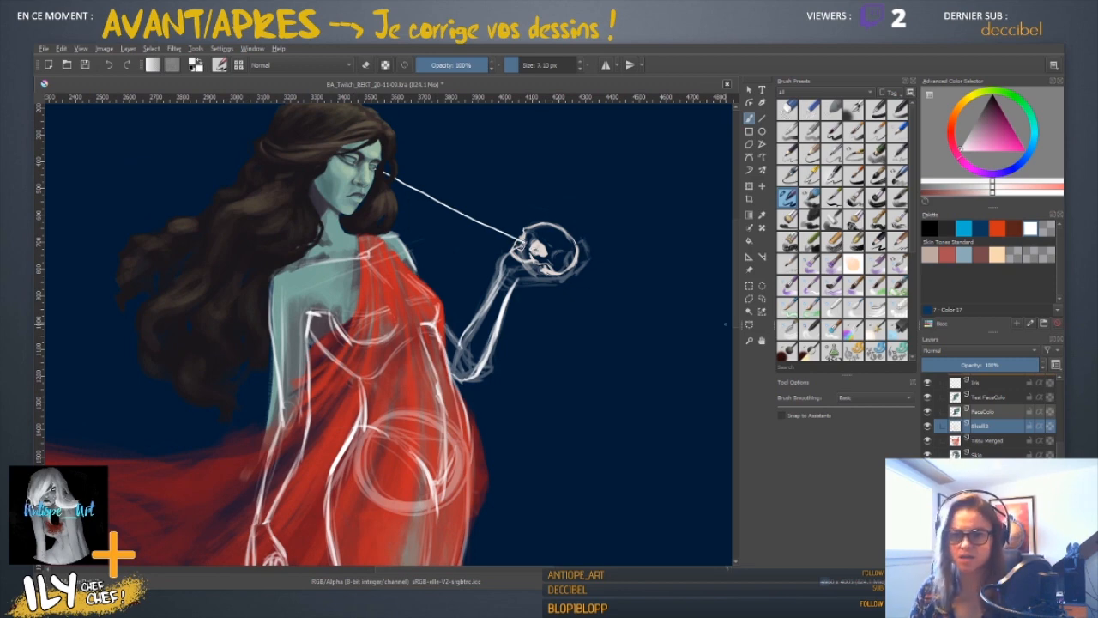
pyautogui.hotkey('ctrl', 'z')
# - Show the original painting behind the reworked figure and test the original woman's gaze with a horizontal white line, undoing the line
pyautogui.scroll(-3, 991, 412)
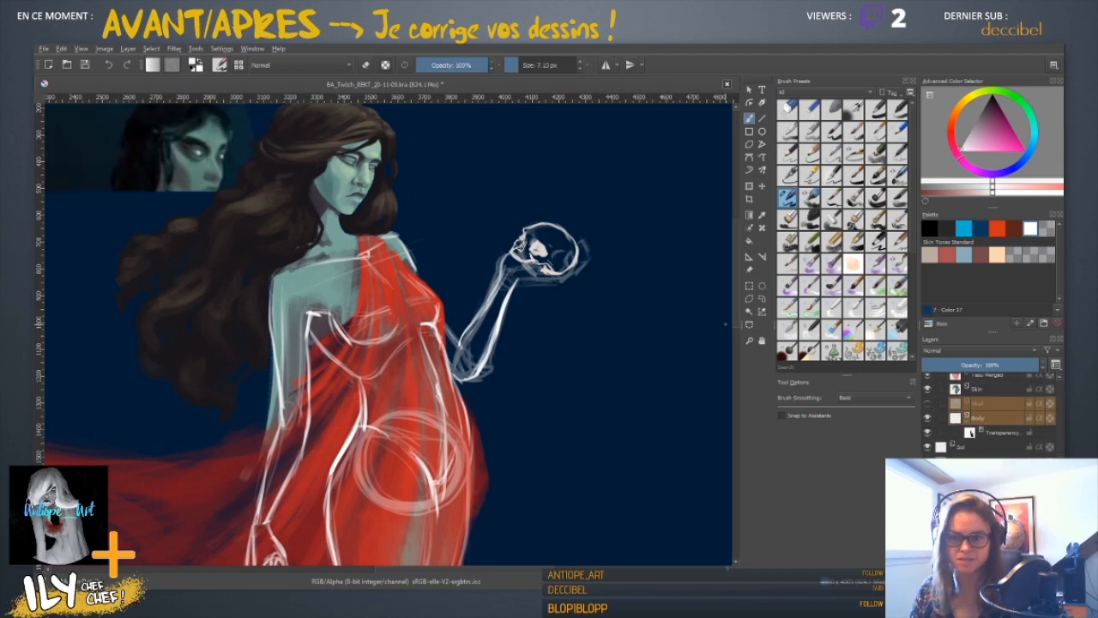
pyautogui.hotkey('ctrl', 'z')
pyautogui.moveTo(233, 177); pyautogui.dragTo(672, 221)
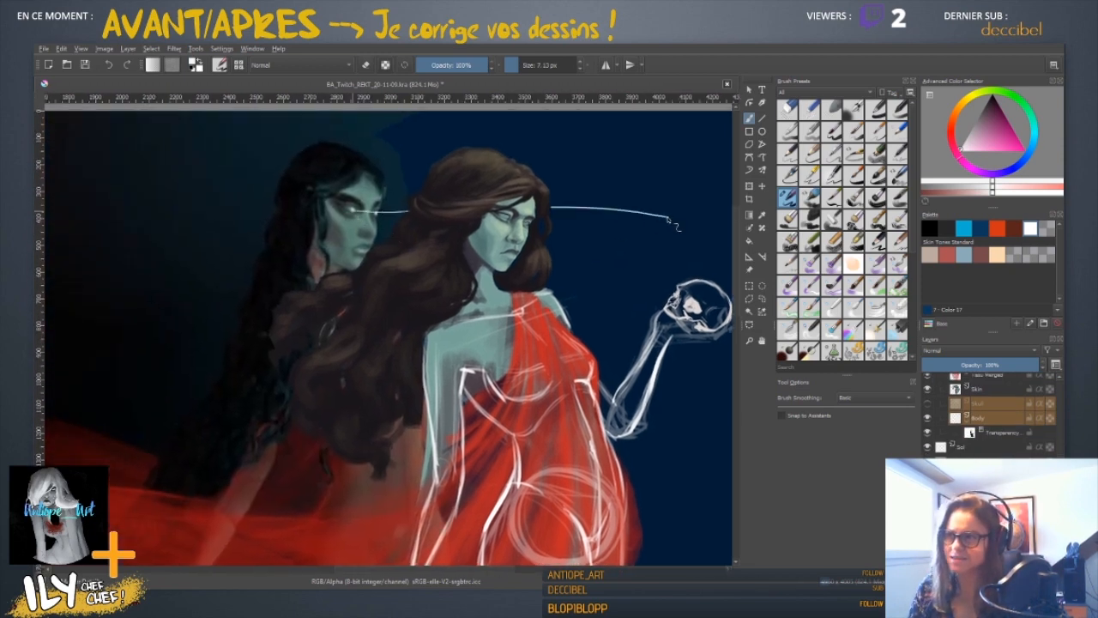
pyautogui.hotkey('ctrl', 'z')
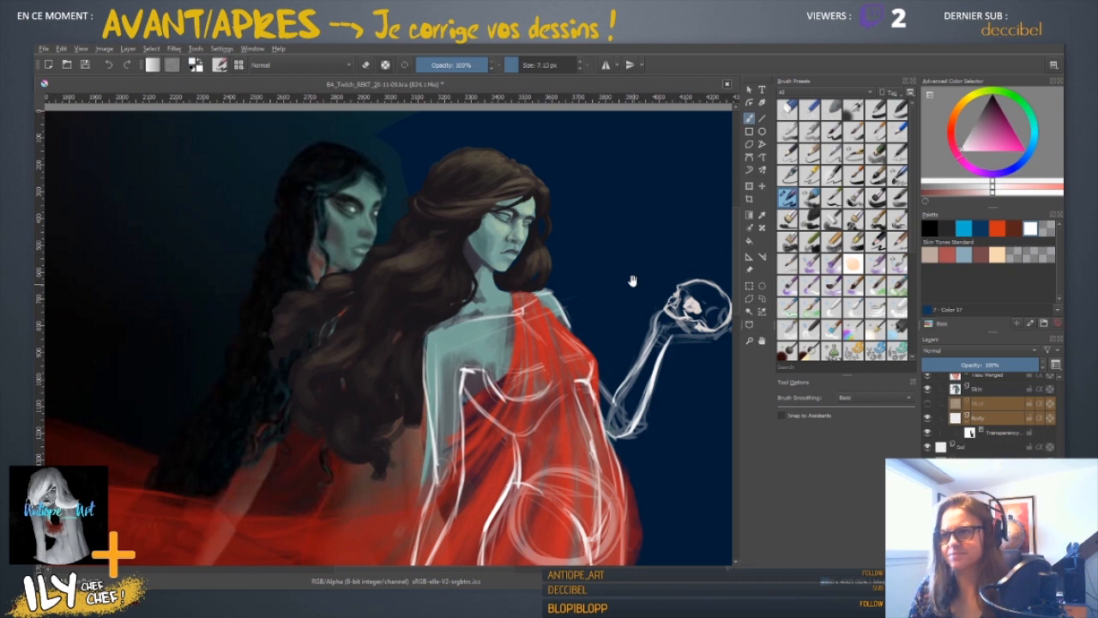
pyautogui.moveTo(632, 311); pyautogui.dragTo(486, 292)
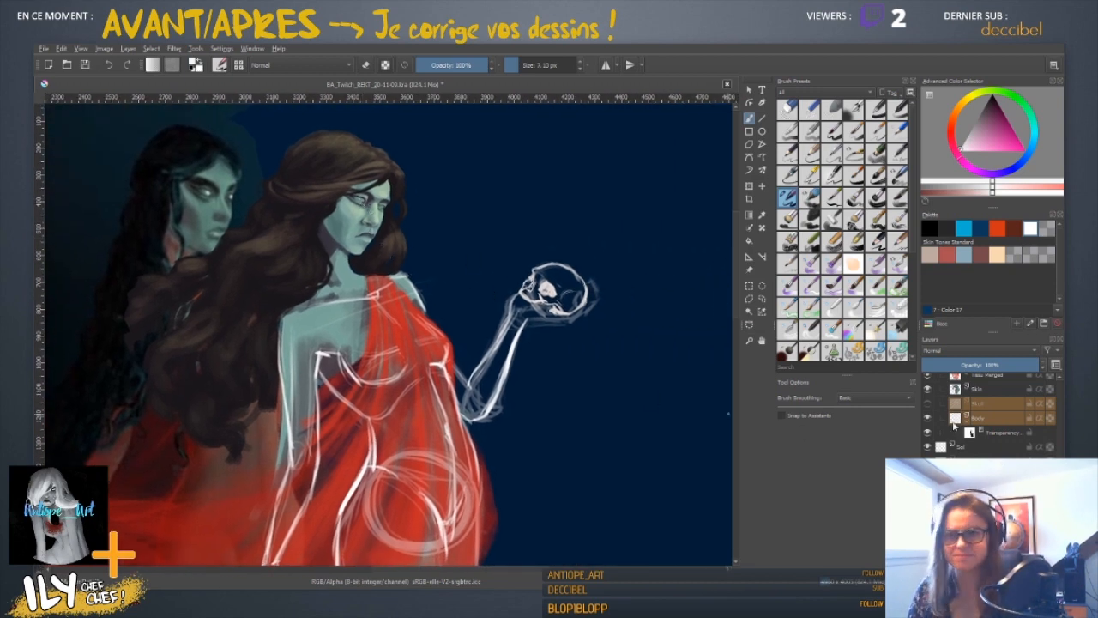
# - Add a new paint layer directly above Arm_Details2 in the Colo group
pyautogui.scroll(3, 995, 415)
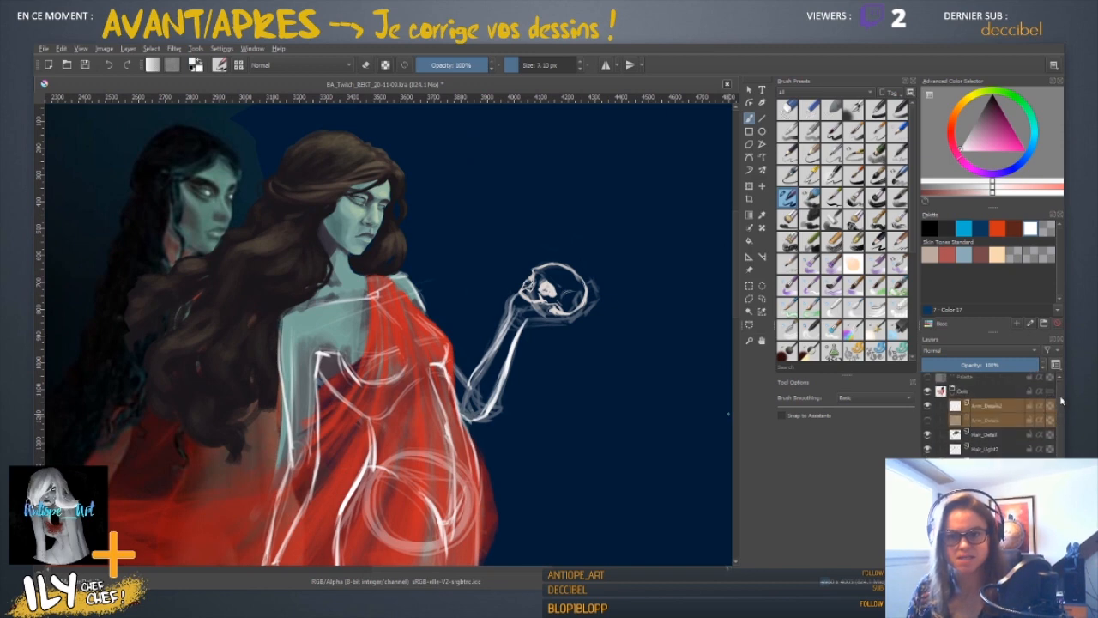
pyautogui.click(994, 411)
pyautogui.press('Insert')
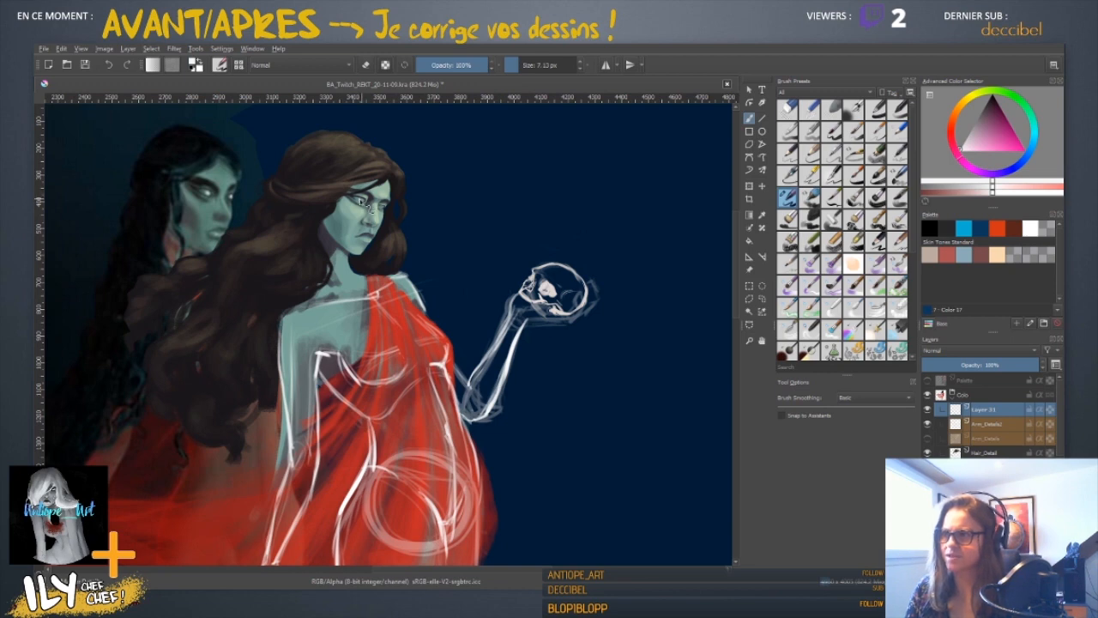
# - Paint small white glints in both eyes of the reworked woman on the new layer
pyautogui.hotkey('ctrl', '+')
pyautogui.hotkey('ctrl', '+')
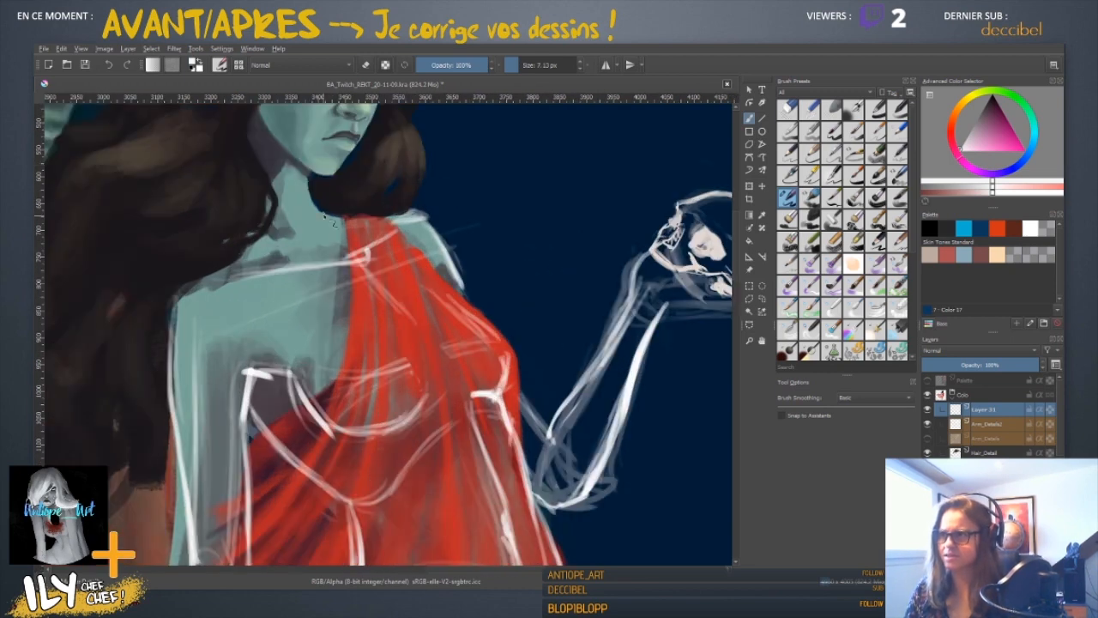
pyautogui.moveTo(348, 233); pyautogui.dragTo(540, 450)
pyautogui.moveTo(582, 287); pyautogui.dragTo(491, 285)
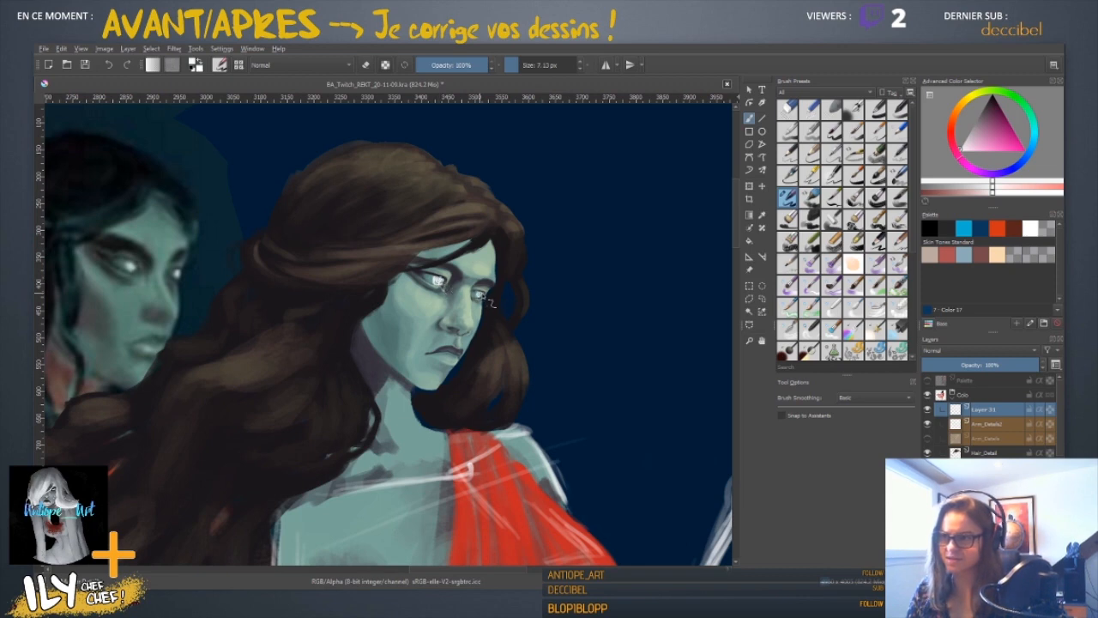
pyautogui.moveTo(558, 407); pyautogui.dragTo(368, 309)
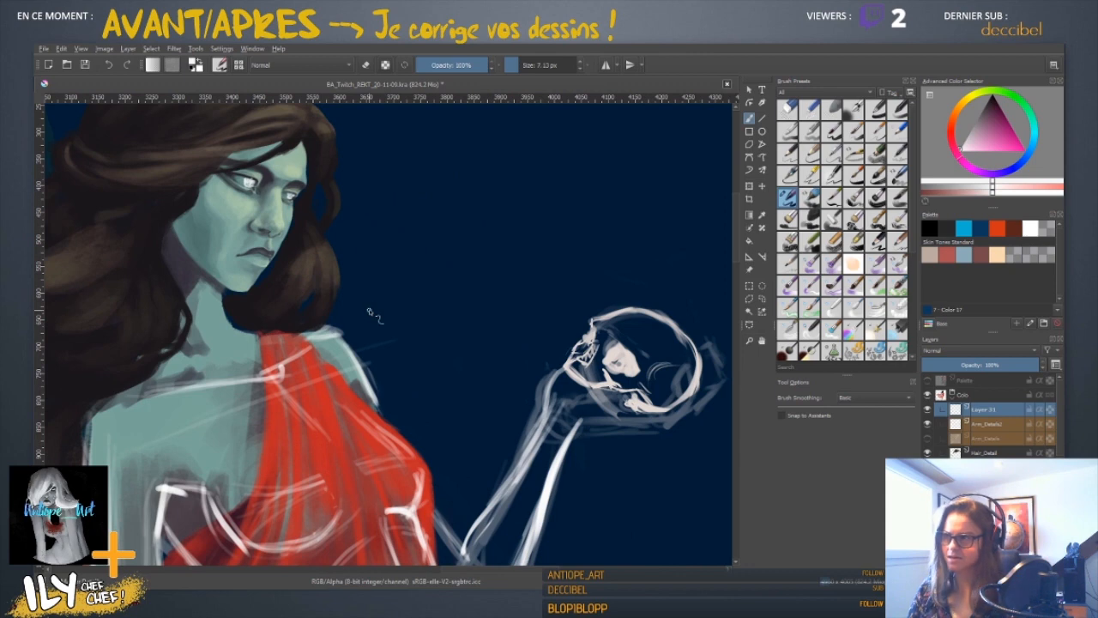
# - Check the whole figure with the new eye layer, and merge that layer down into Arm_Details2
pyautogui.scroll(-2, 371, 314)
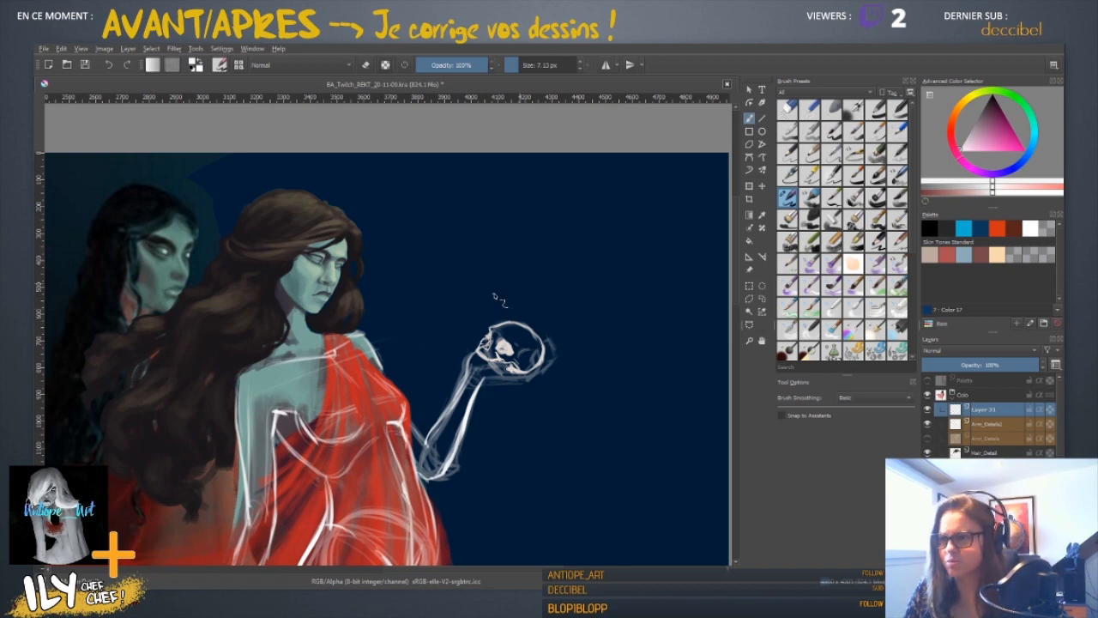
pyautogui.moveTo(534, 407)
pyautogui.mouseDown()
pyautogui.moveTo(596, 197)
pyautogui.moveTo(516, 439)
pyautogui.mouseUp()
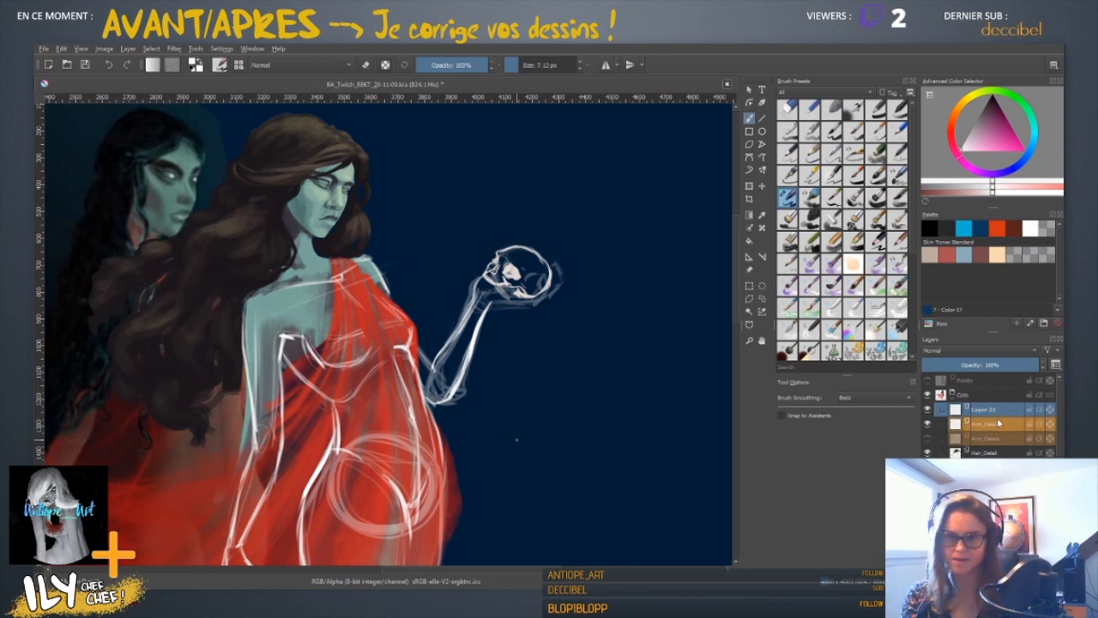
pyautogui.click(927, 410)
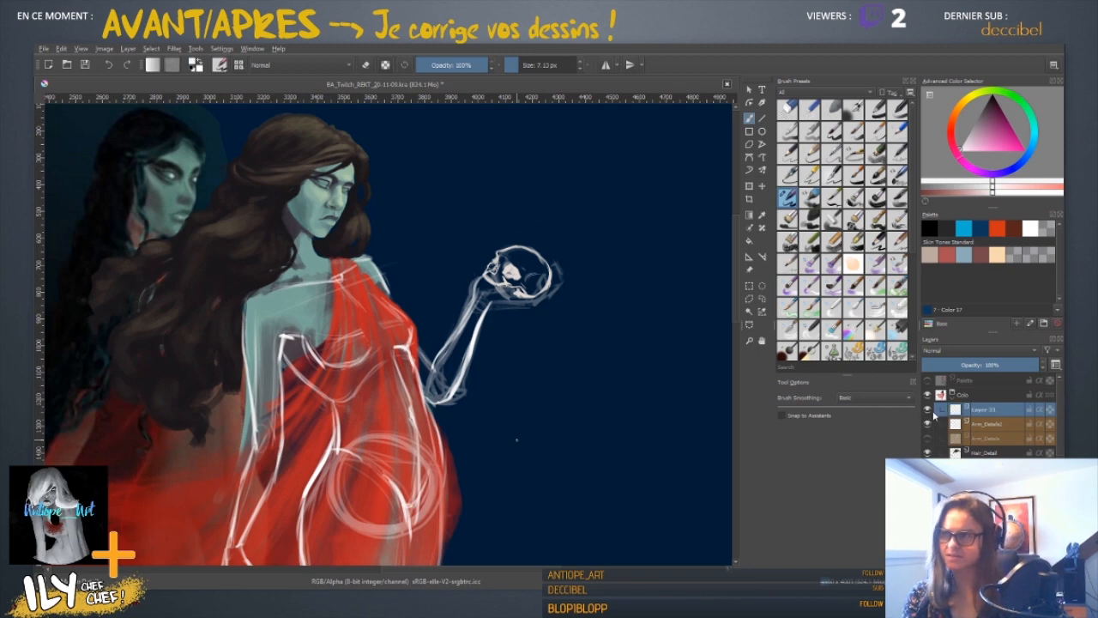
pyautogui.hotkey('ctrl', 'e')
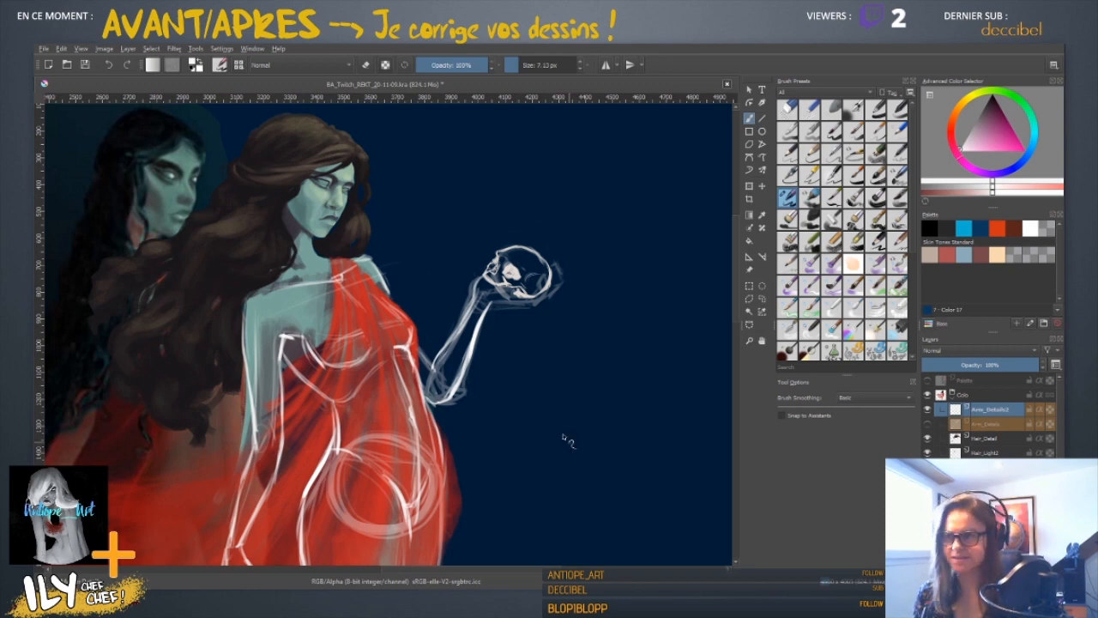
pyautogui.scroll(-3, 528, 364)
pyautogui.scroll(3, 530, 364)
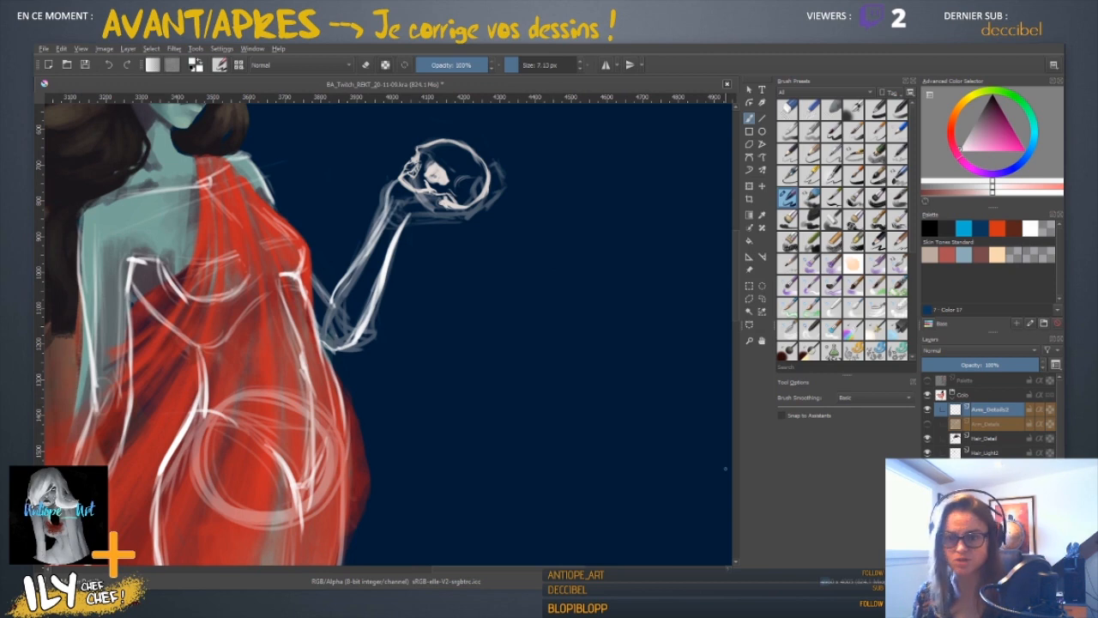
pyautogui.scroll(-5, 996, 412)
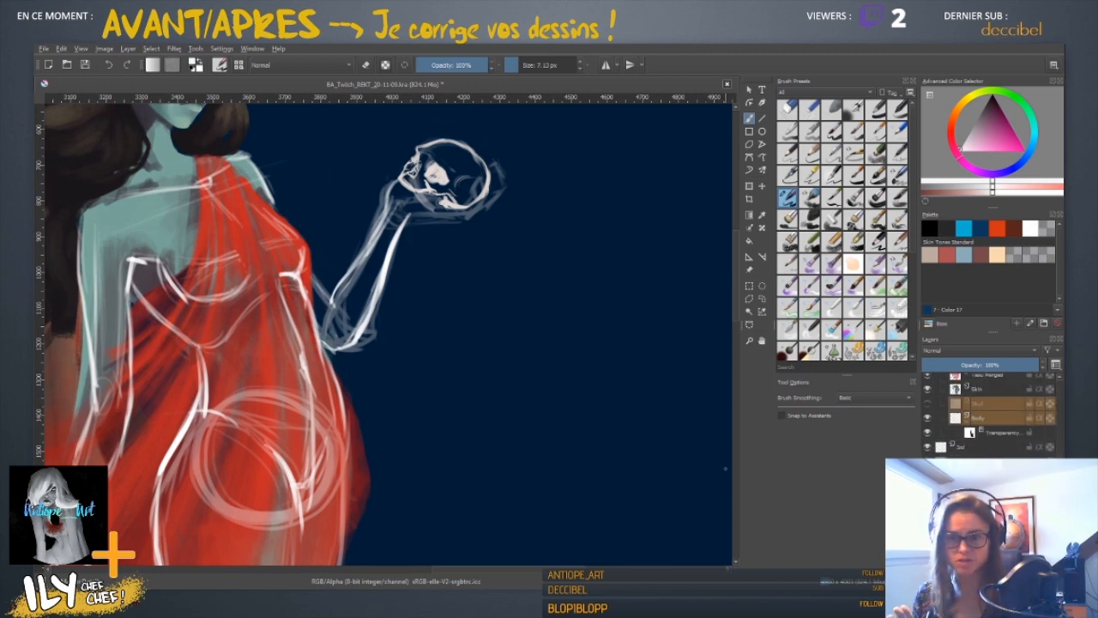
# - Toggle the Body layer's visibility to examine which parts of the full figure it affects
pyautogui.click(928, 418)
pyautogui.click(928, 418)
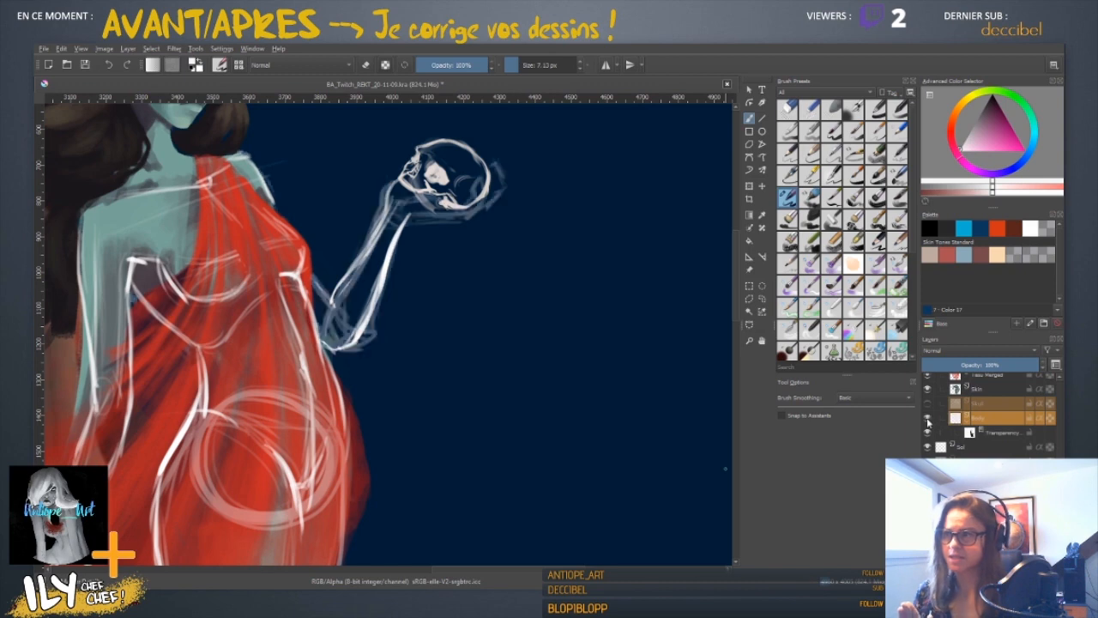
pyautogui.click(927, 418)
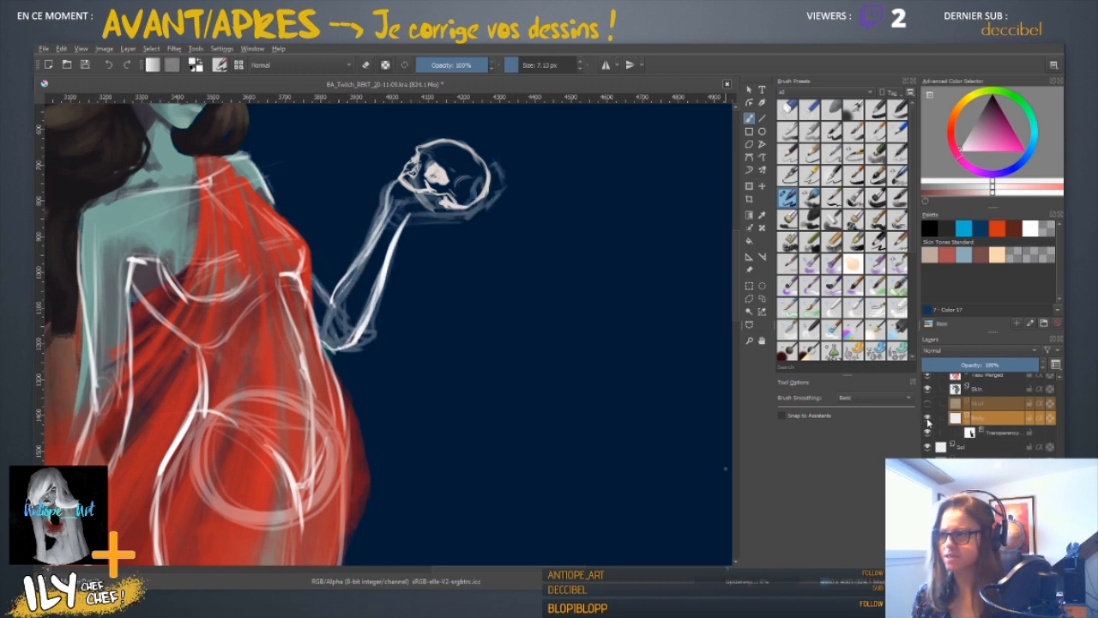
pyautogui.scroll(-3, 515, 434)
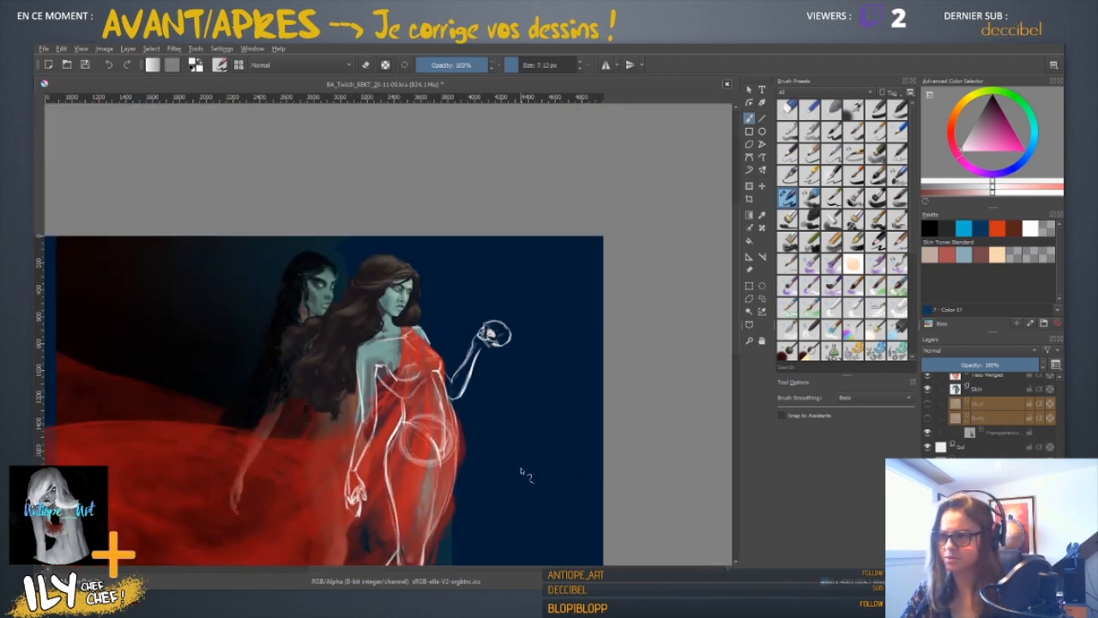
pyautogui.moveTo(521, 471); pyautogui.dragTo(518, 295)
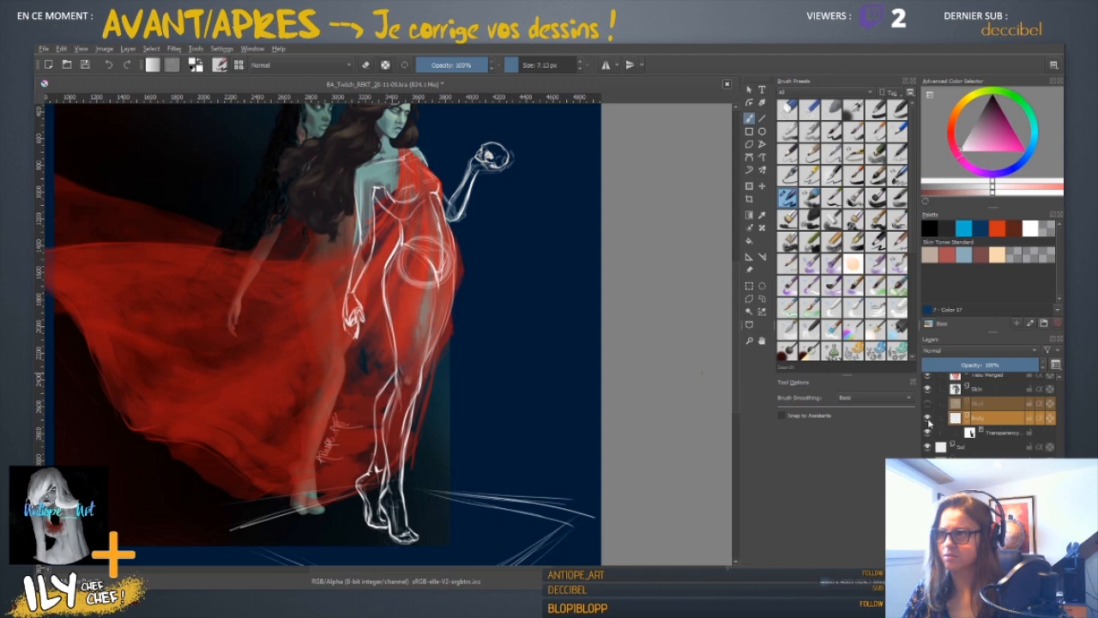
pyautogui.click(991, 420)
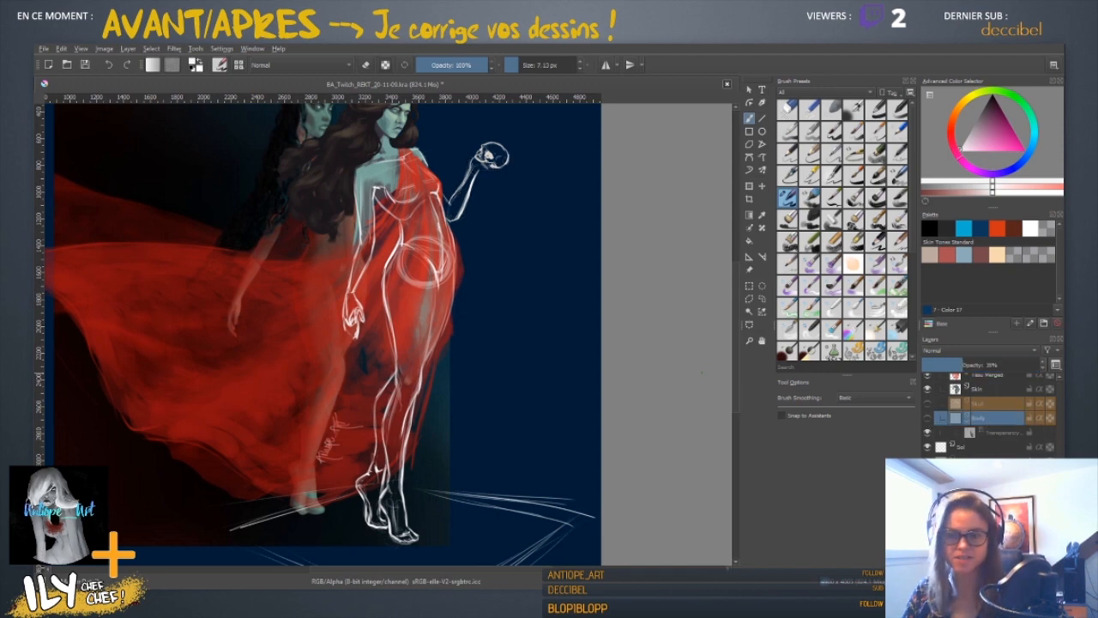
# - Find Arm_Details2 in the Colo group and switch its visibility off and on to examine which sketch lines it holds
pyautogui.scroll(4, 1002, 442)
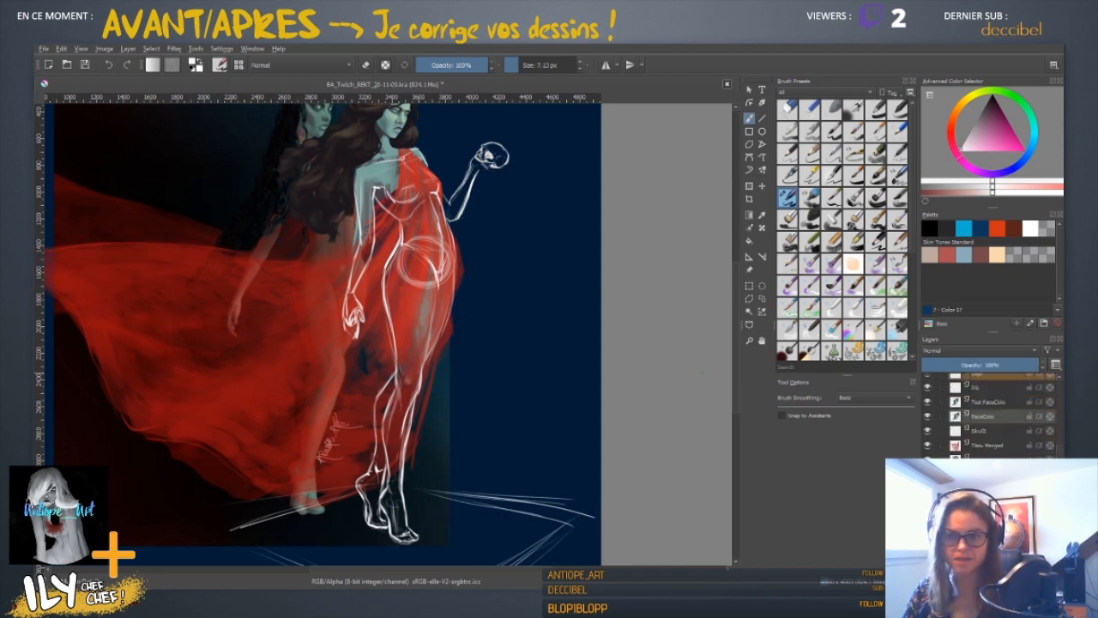
pyautogui.scroll(3, 989, 442)
pyautogui.scroll(3, 989, 436)
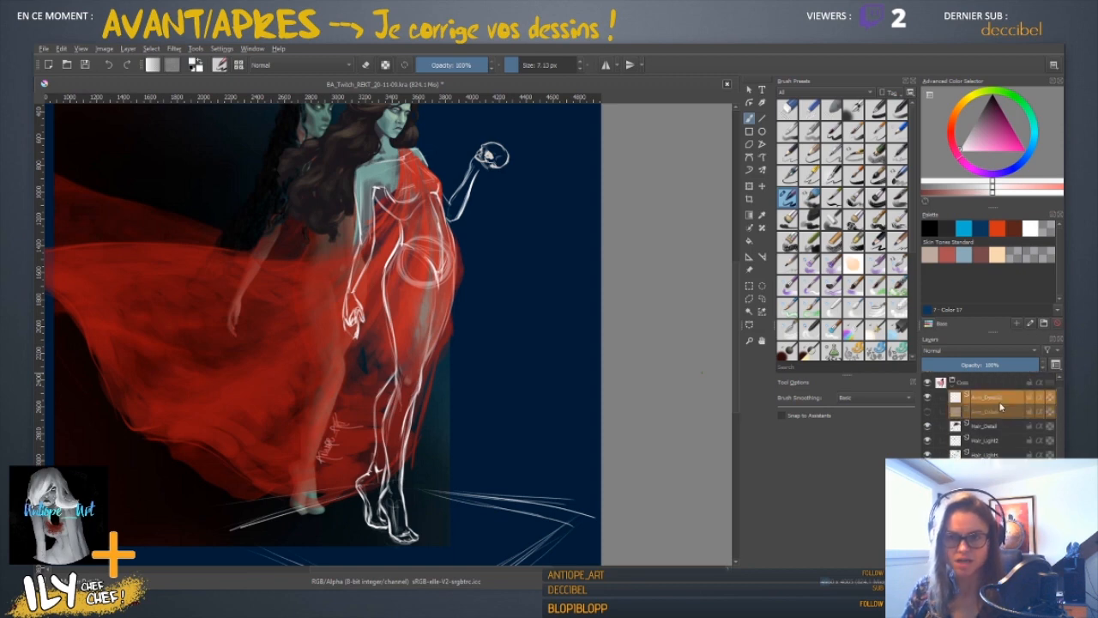
pyautogui.click(990, 398)
pyautogui.click(930, 397)
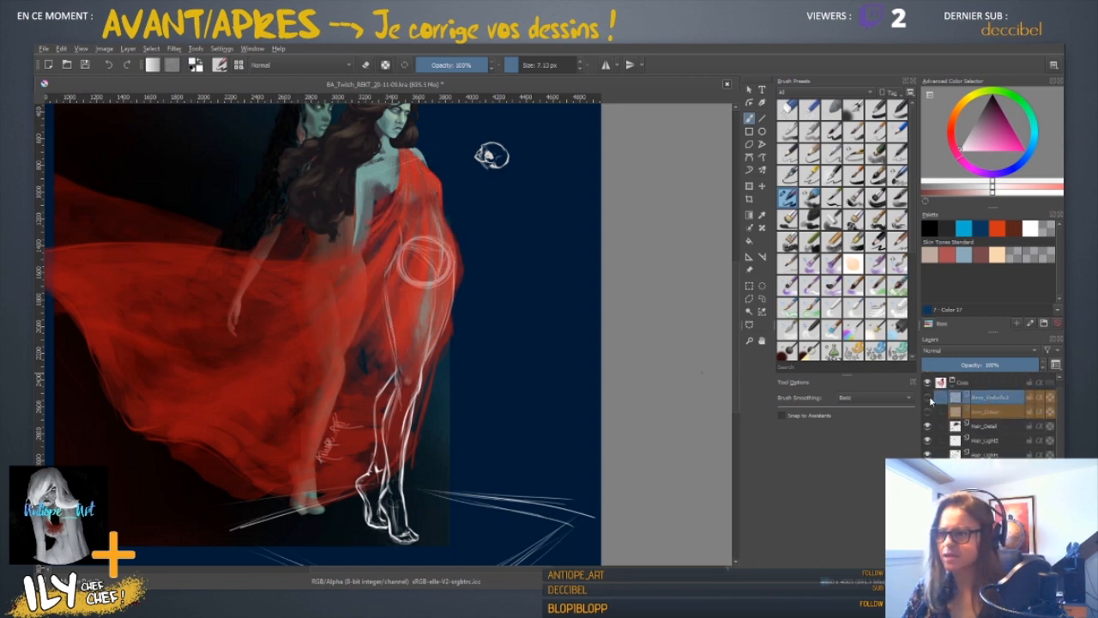
pyautogui.click(929, 397)
pyautogui.click(929, 397)
pyautogui.click(930, 398)
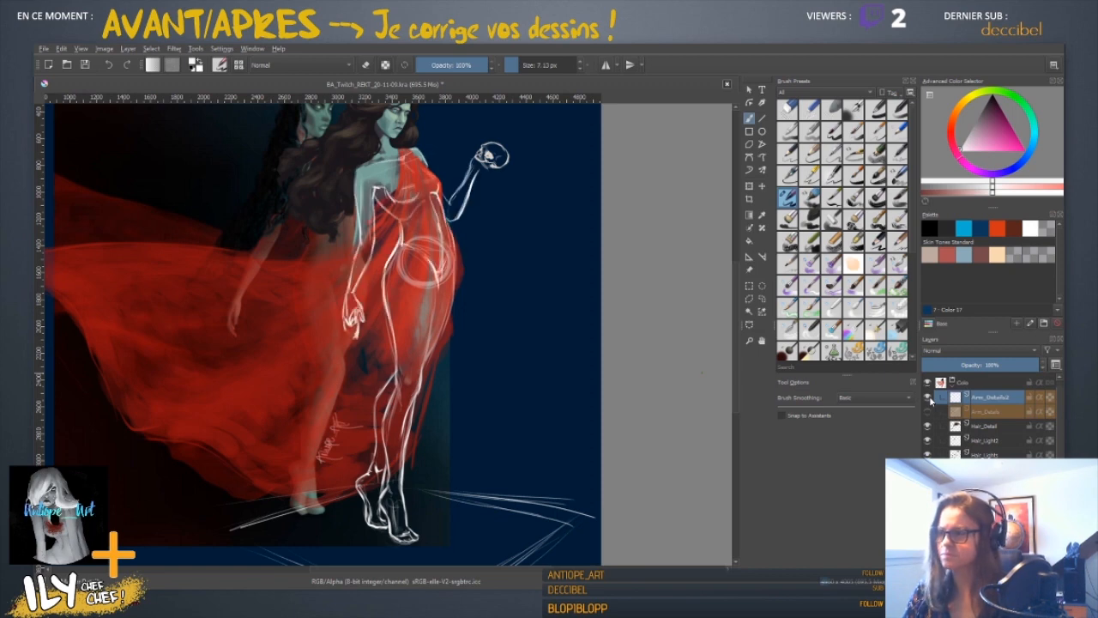
# - Rename the Arm_Details2 layer as Body_Top
pyautogui.doubleClick(991, 399)
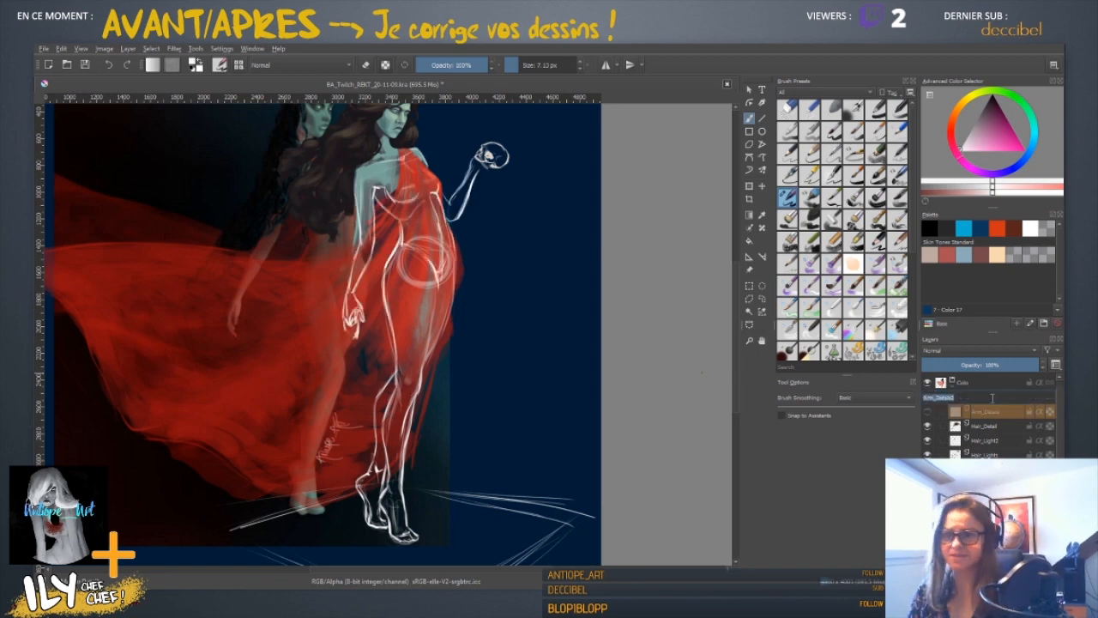
pyautogui.write('Bo')
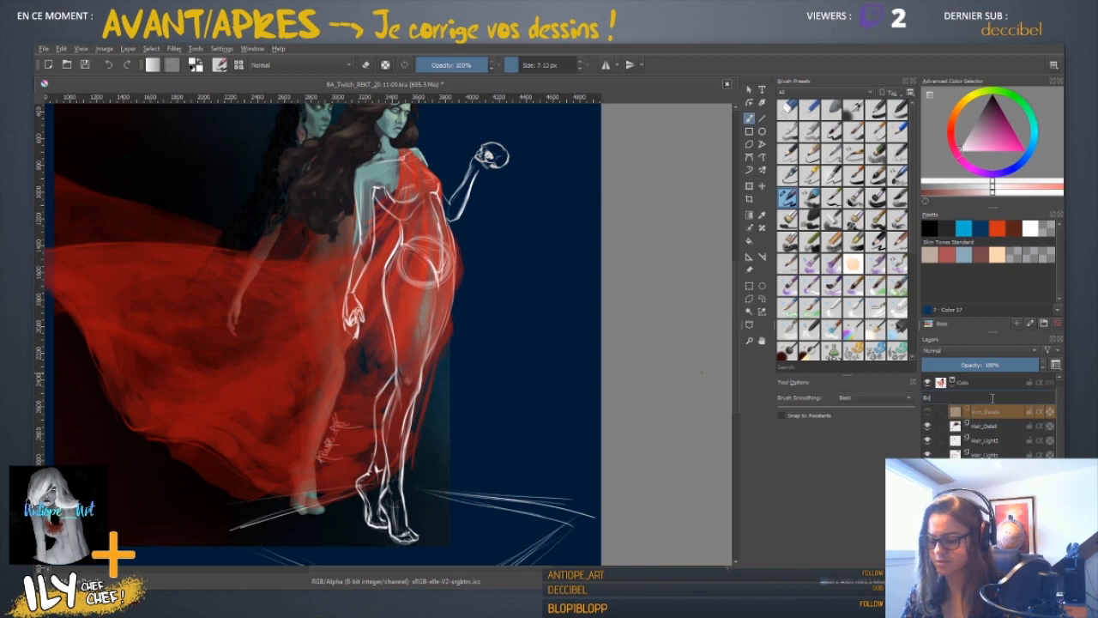
pyautogui.write('dy_Top')
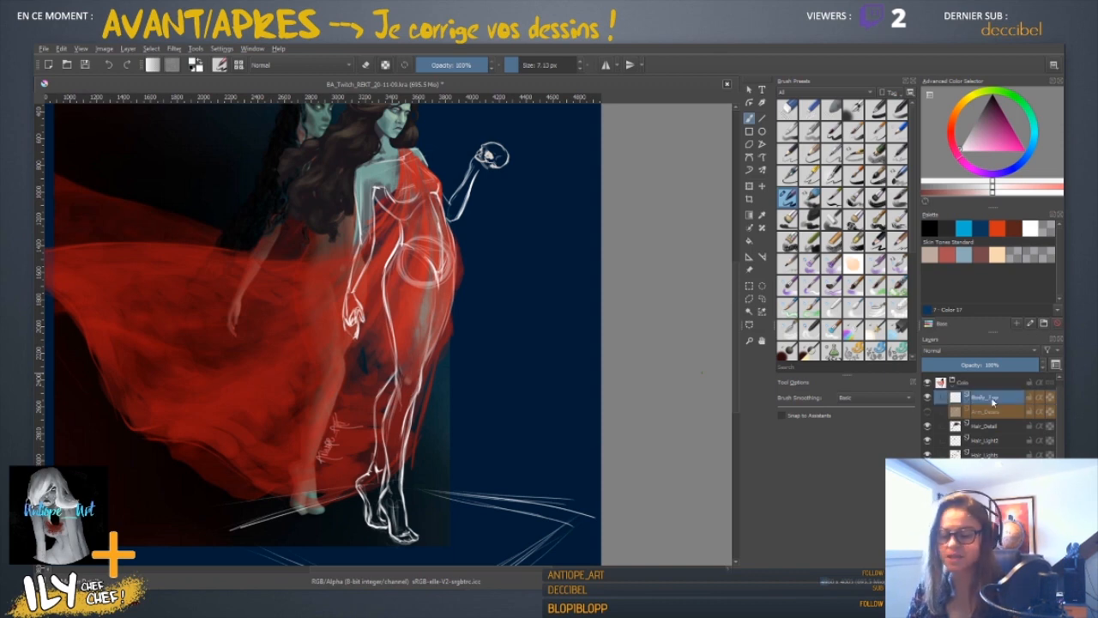
pyautogui.press('Return')
# - Erase the raised forearm and hand under the skull from the Body_Top layer
pyautogui.scroll(1, 528, 309)
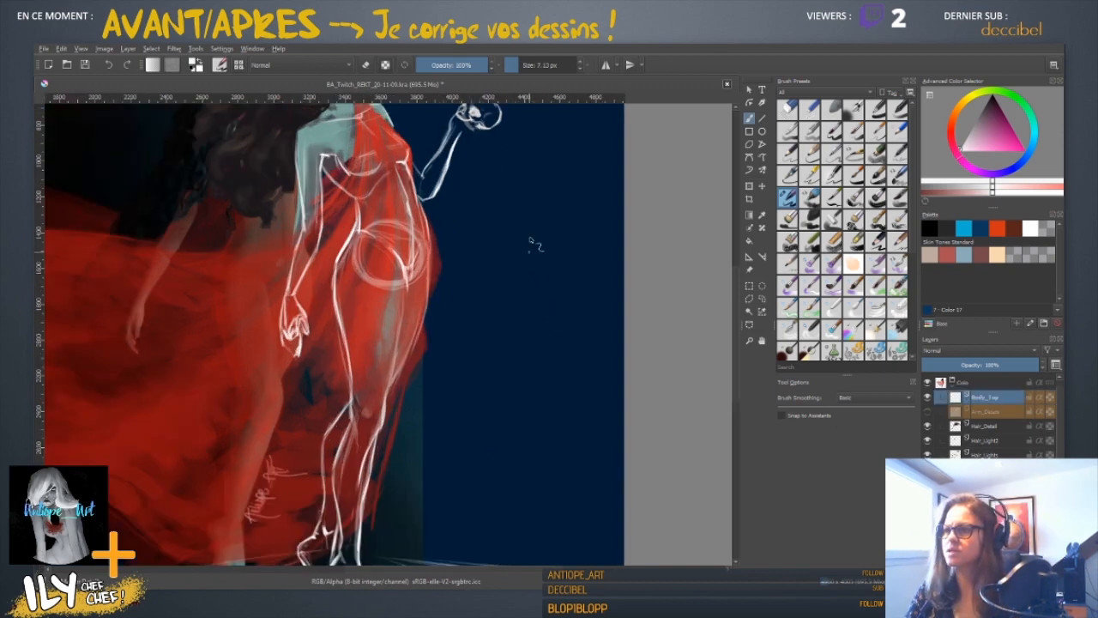
pyautogui.scroll(1, 519, 150)
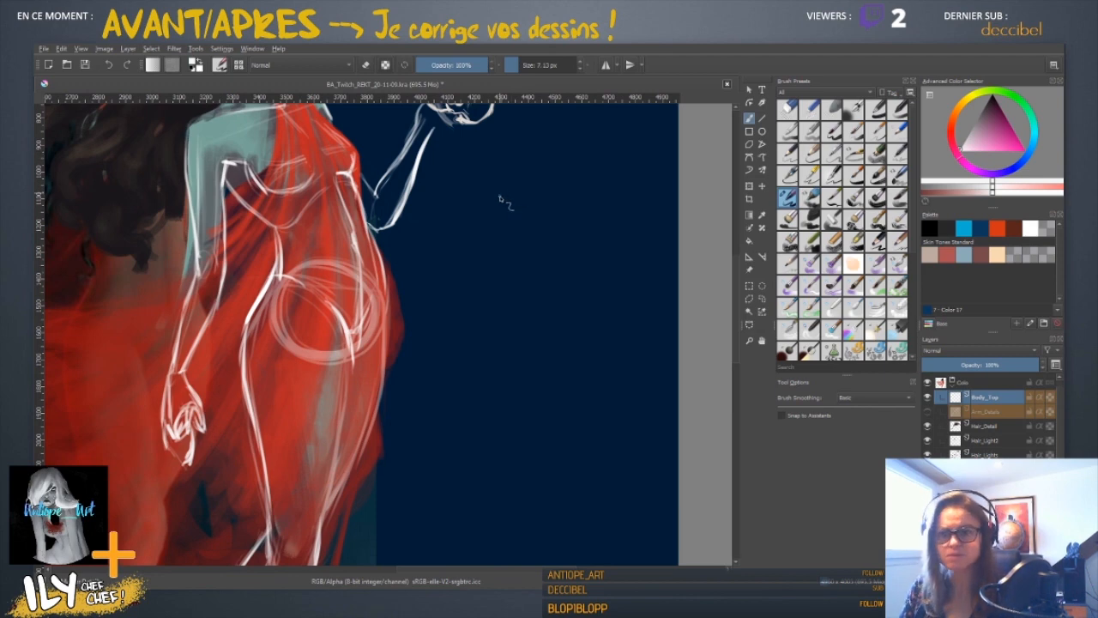
pyautogui.moveTo(478, 177)
pyautogui.mouseDown()
pyautogui.moveTo(513, 304)
pyautogui.moveTo(518, 250)
pyautogui.moveTo(532, 272)
pyautogui.moveTo(521, 277)
pyautogui.moveTo(494, 232)
pyautogui.moveTo(454, 309)
pyautogui.moveTo(443, 292)
pyautogui.moveTo(398, 276)
pyautogui.moveTo(435, 289)
pyautogui.moveTo(427, 284)
pyautogui.moveTo(439, 321)
pyautogui.moveTo(460, 332)
pyautogui.mouseUp()
pyautogui.click(793, 108)
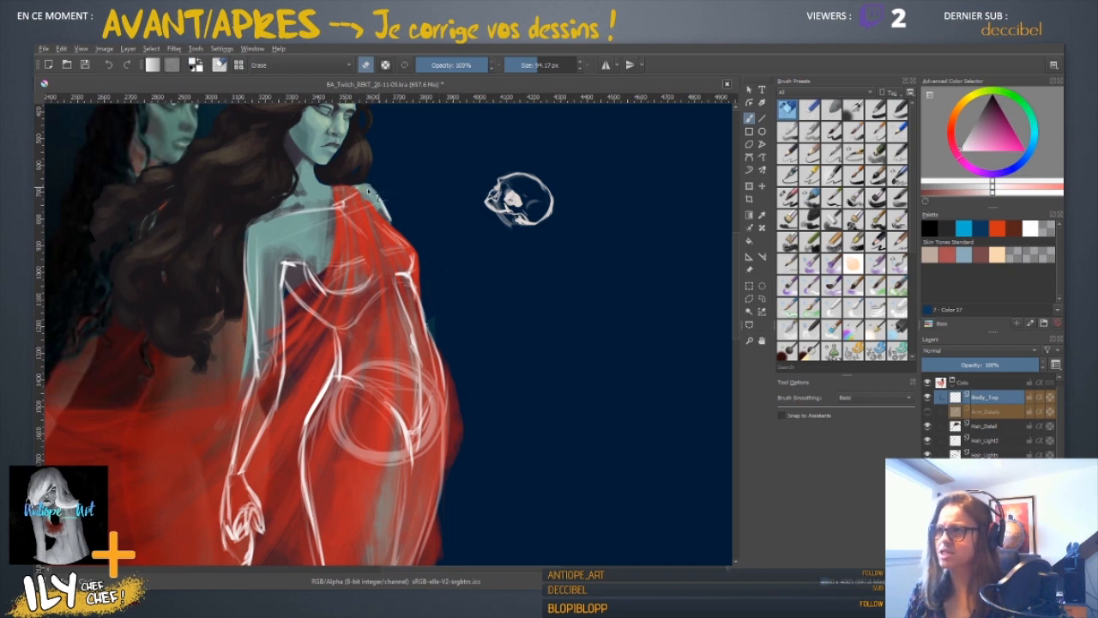
# - Add a paint layer directly below Body_Top and name it ArmTest1
pyautogui.press('pagedown')
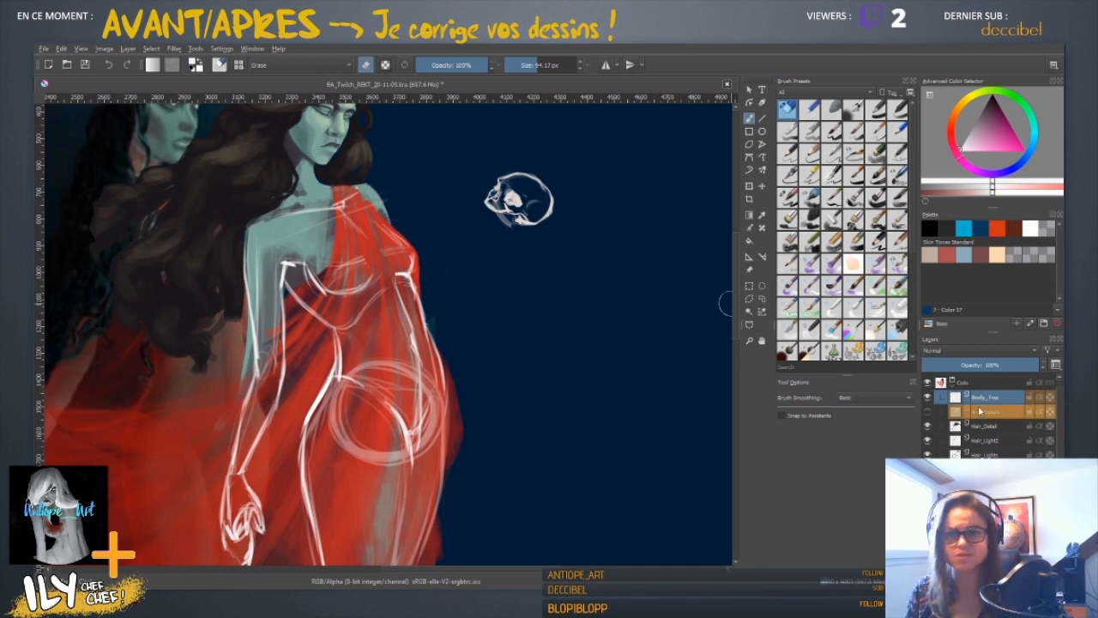
pyautogui.press('Insert')
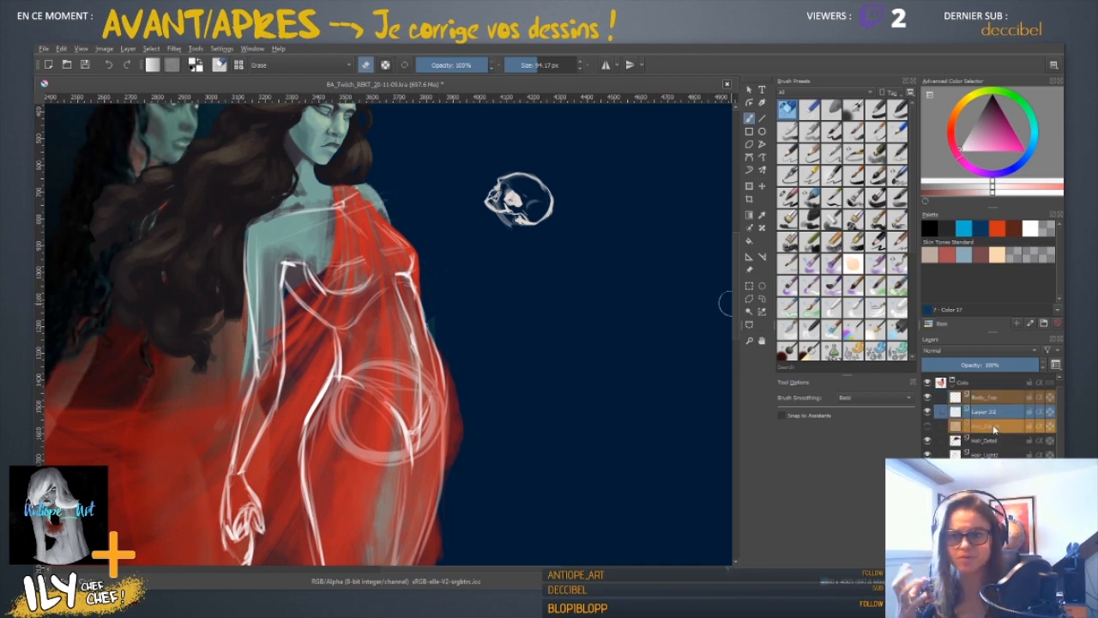
pyautogui.doubleClick(984, 413)
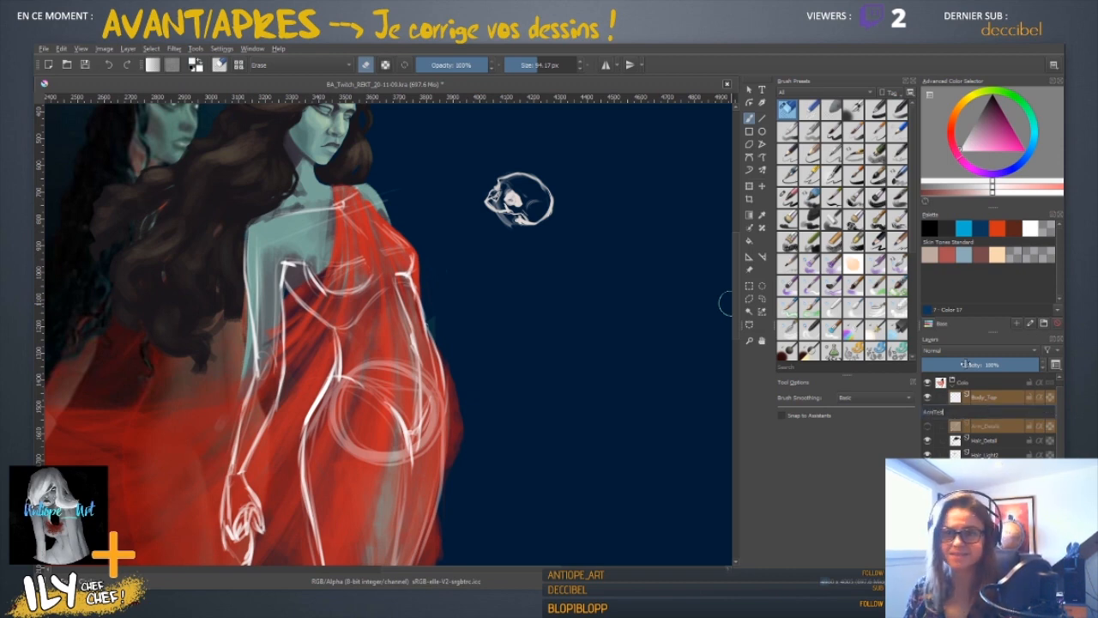
pyautogui.write('ArmTest1')
pyautogui.press('Return')
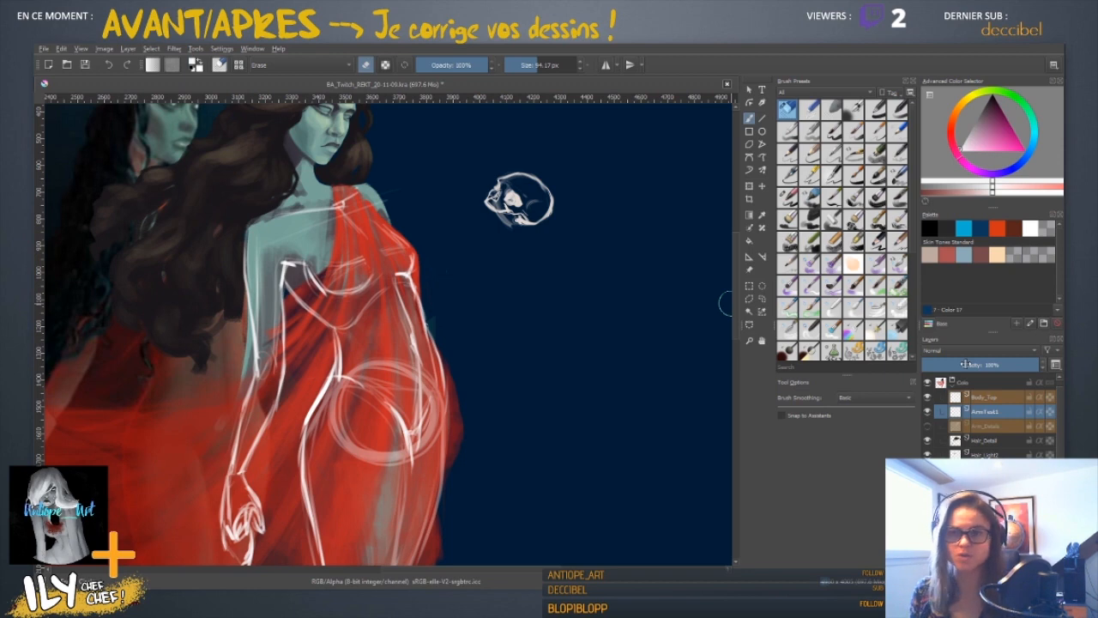
# - Set up the sketching brush with white paint and a size of 15.39 px, and frame the skull and upper body
pyautogui.moveTo(966, 155); pyautogui.dragTo(951, 154)
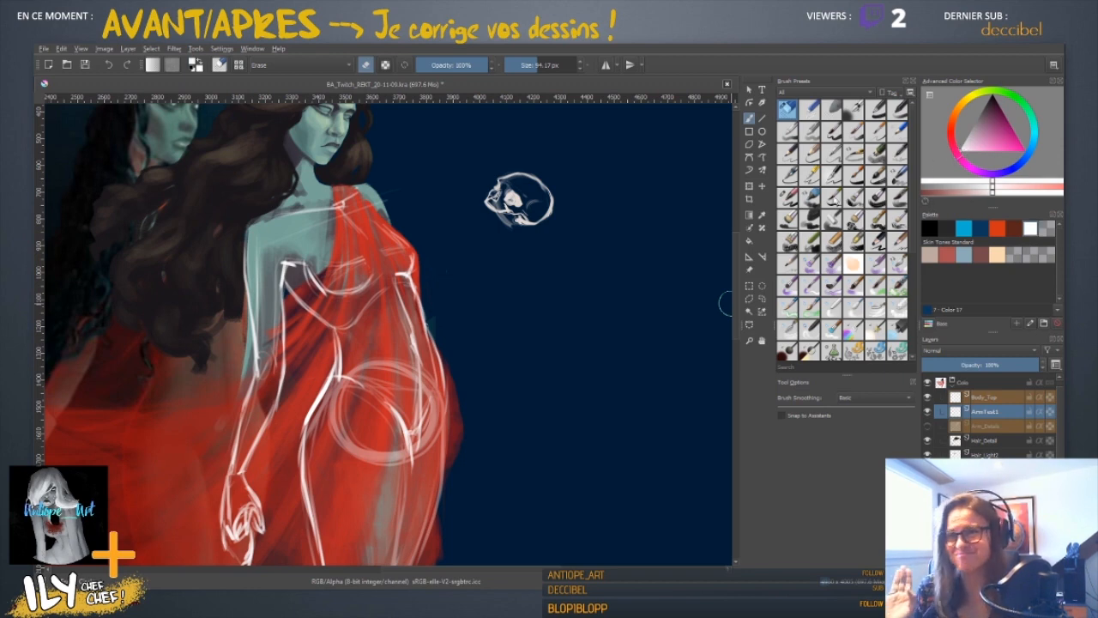
pyautogui.click(787, 199)
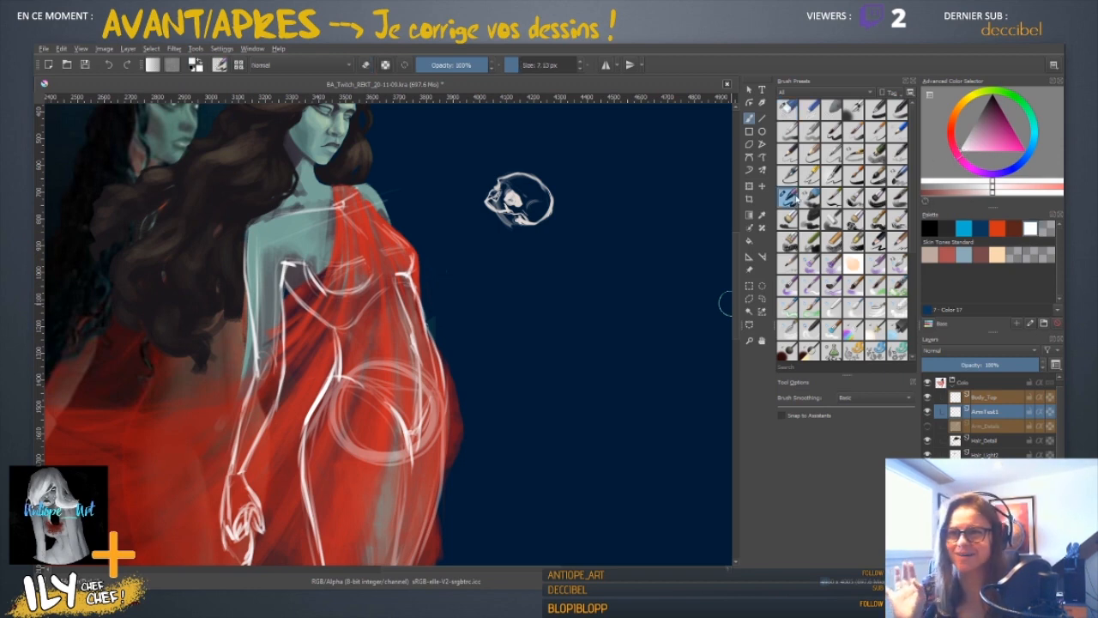
pyautogui.click(407, 67)
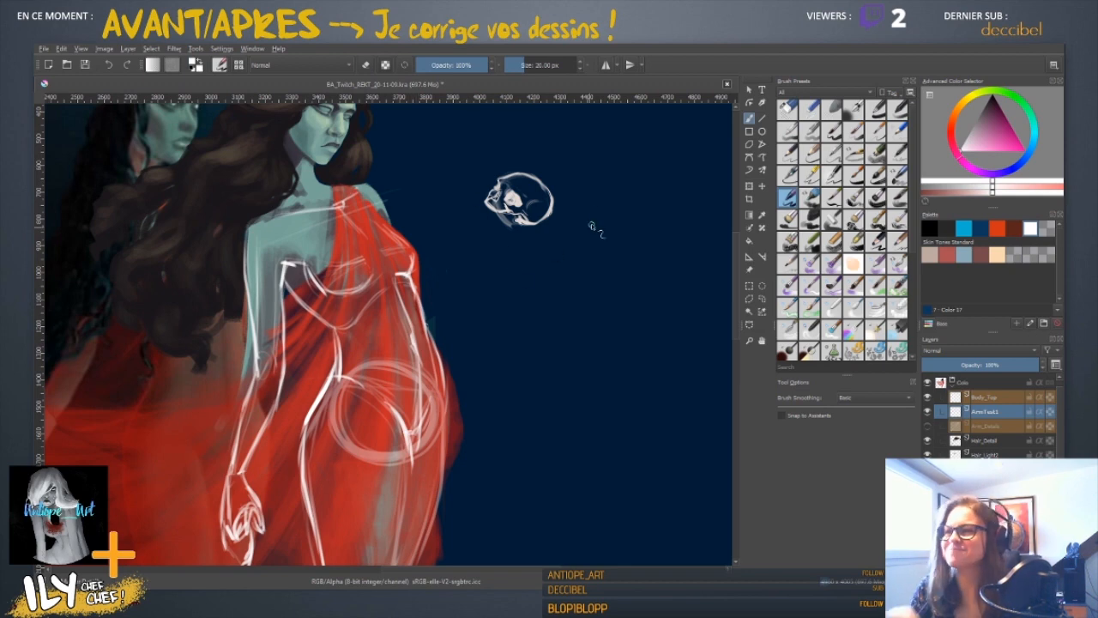
pyautogui.moveTo(571, 191); pyautogui.dragTo(566, 215)
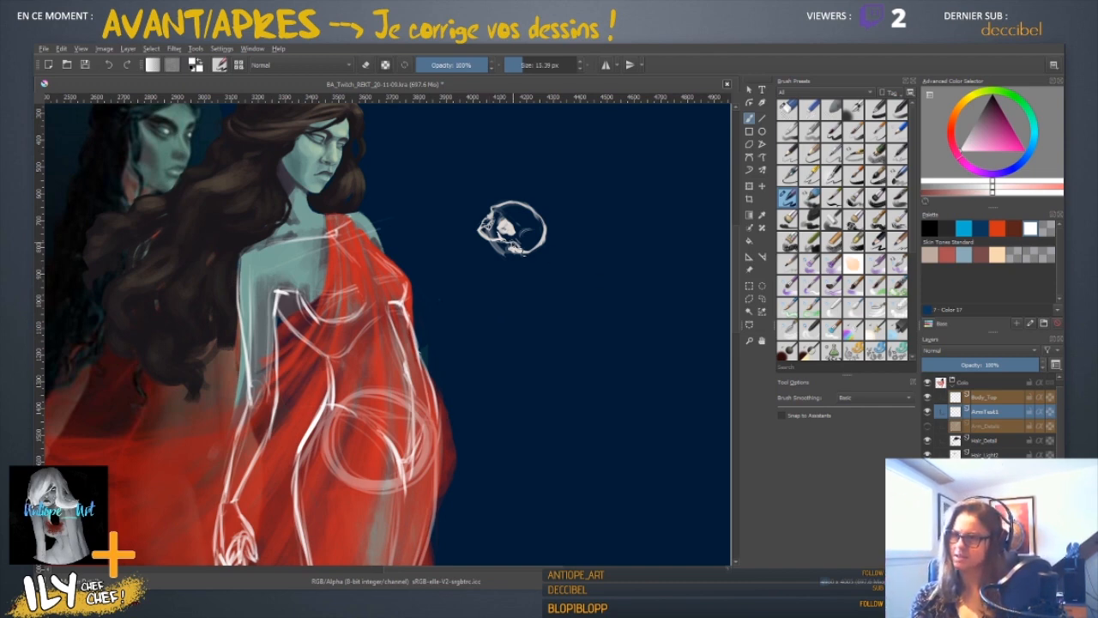
# - Try to sketch a white hand cupping the skull from behind and below, with a wrist descending from it
pyautogui.moveTo(492, 242)
pyautogui.mouseDown()
pyautogui.moveTo(496, 275)
pyautogui.moveTo(506, 250)
pyautogui.mouseUp()
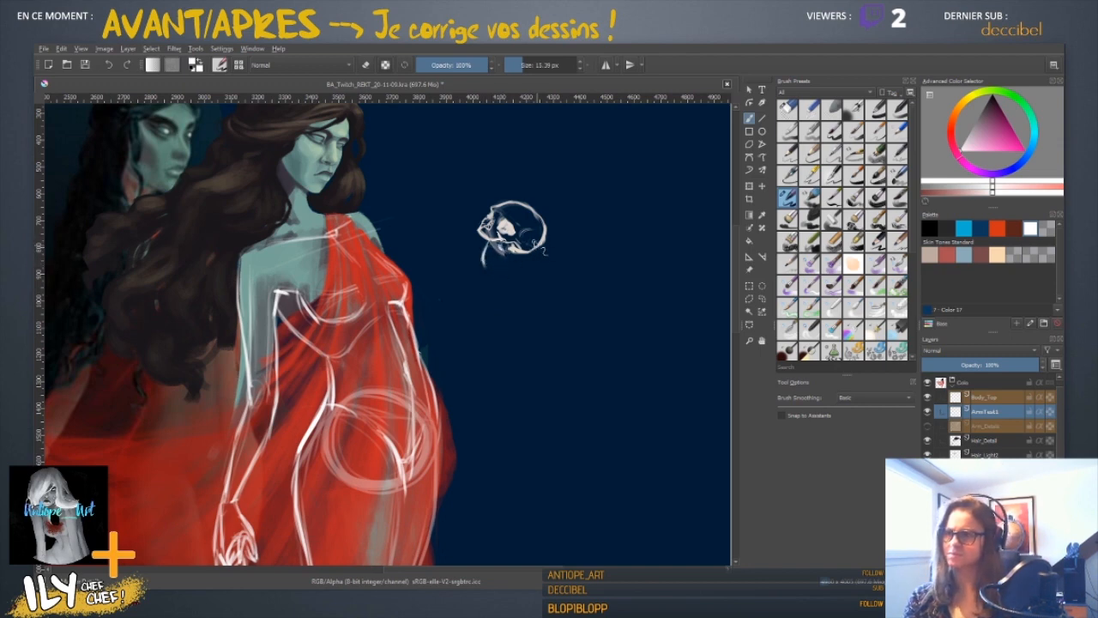
pyautogui.moveTo(526, 239)
pyautogui.mouseDown()
pyautogui.moveTo(541, 248)
pyautogui.moveTo(539, 266)
pyautogui.mouseUp()
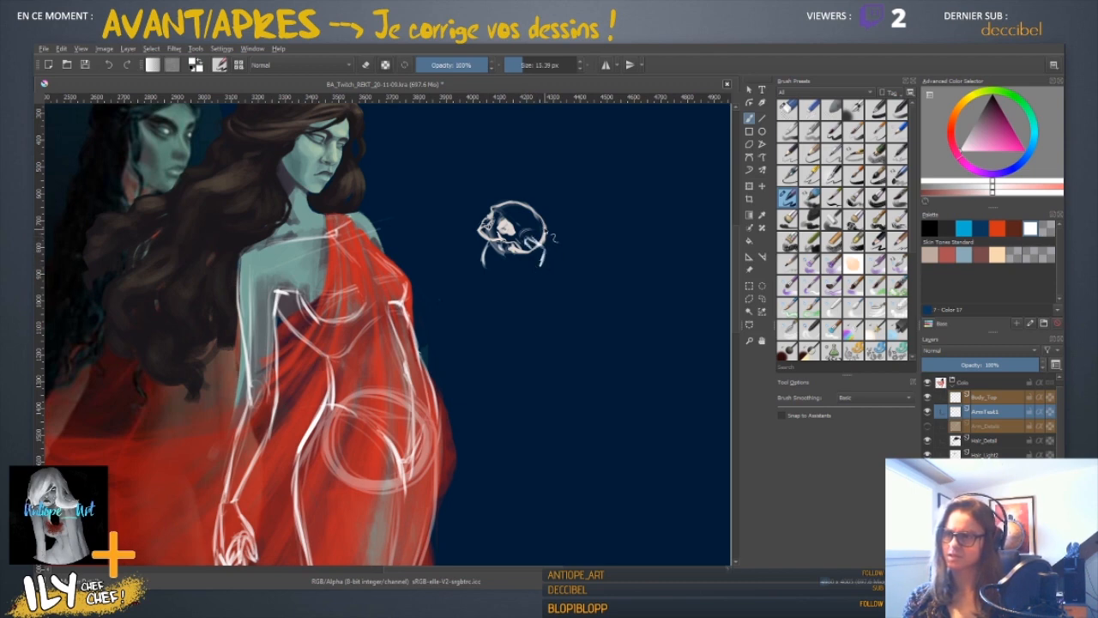
pyautogui.moveTo(560, 230)
pyautogui.mouseDown()
pyautogui.moveTo(564, 256)
pyautogui.moveTo(553, 255)
pyautogui.mouseUp()
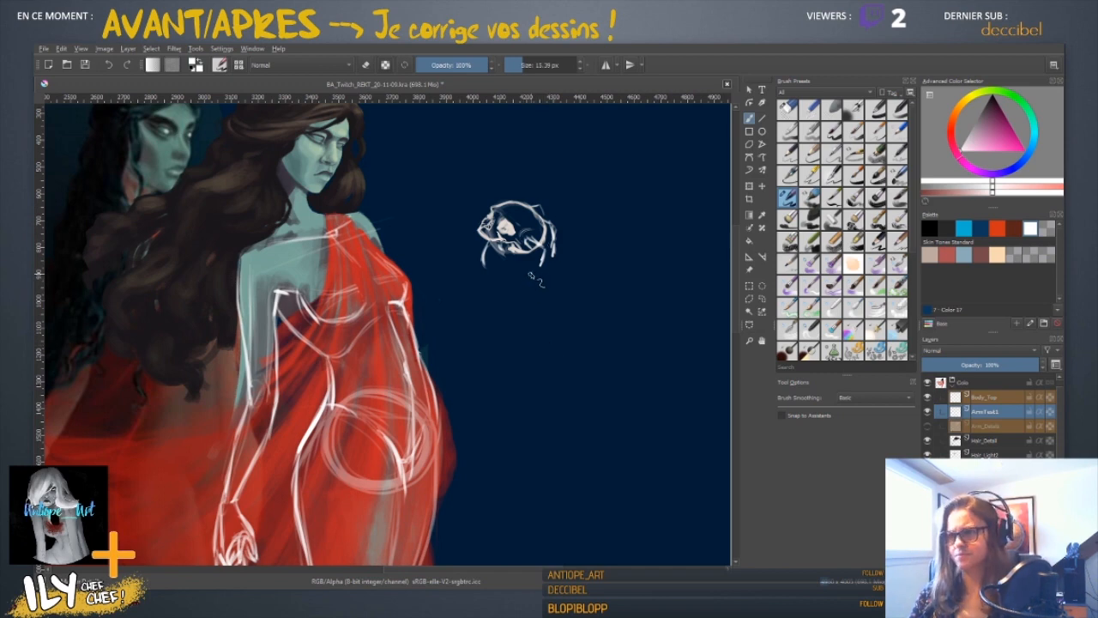
pyautogui.moveTo(539, 267)
pyautogui.mouseDown()
pyautogui.moveTo(487, 277)
pyautogui.moveTo(530, 289)
pyautogui.moveTo(560, 260)
pyautogui.moveTo(493, 274)
pyautogui.mouseUp()
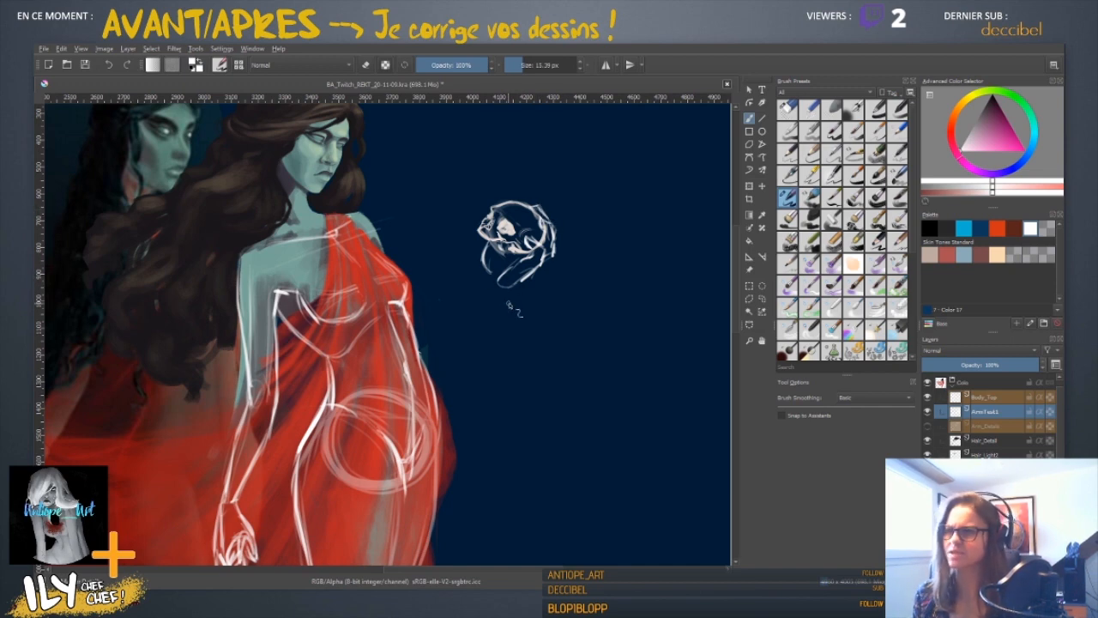
pyautogui.moveTo(515, 288); pyautogui.dragTo(489, 321)
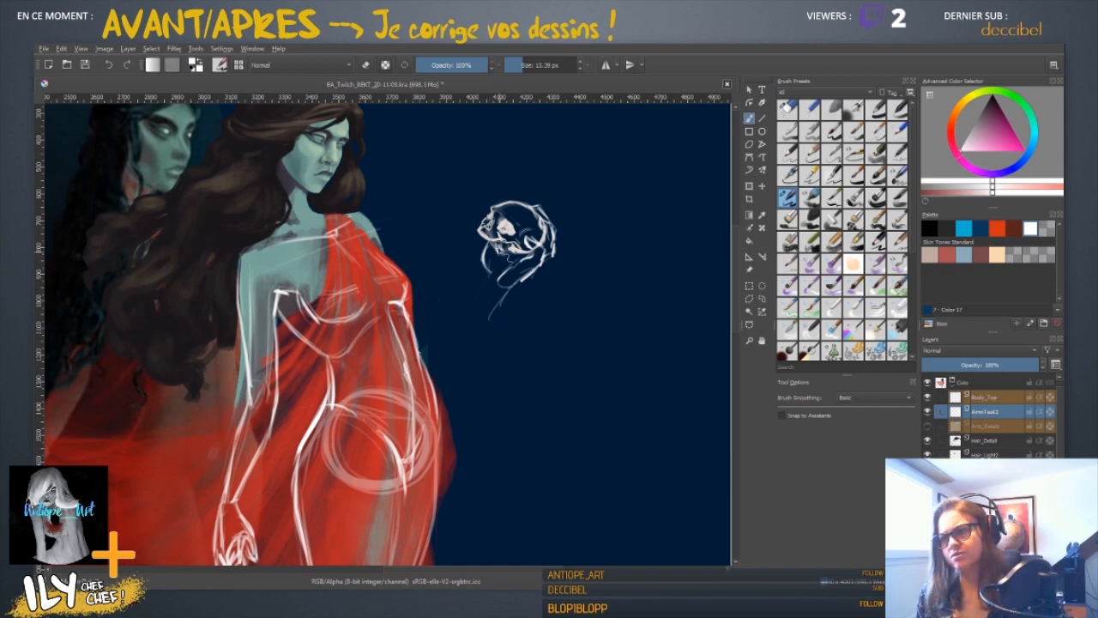
pyautogui.moveTo(491, 273)
pyautogui.mouseDown()
pyautogui.moveTo(490, 315)
pyautogui.moveTo(515, 296)
pyautogui.moveTo(514, 322)
pyautogui.mouseUp()
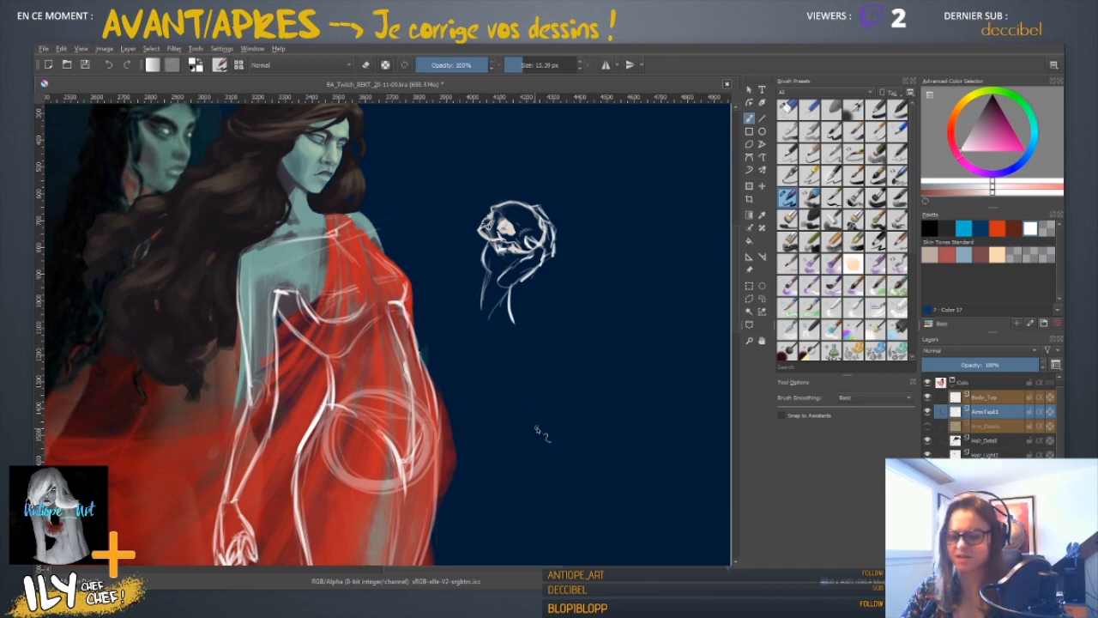
# - Undo the strokes of the hand and wrist sketched around the skull
pyautogui.hotkey('ctrl', 'z')
pyautogui.hotkey('ctrl', 'z')
pyautogui.hotkey('ctrl', 'z')
pyautogui.hotkey('ctrl', 'z')
pyautogui.hotkey('ctrl', 'z')
pyautogui.hotkey('ctrl', 'z')
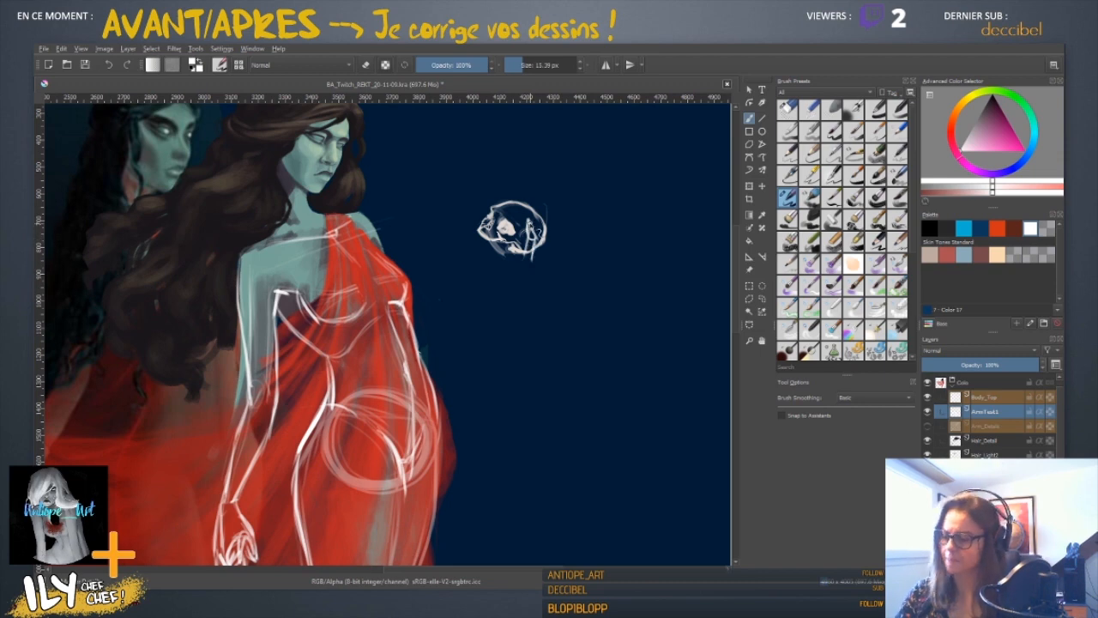
# - Try to sketch a white hand cupping the skull, with fingers curving behind it and a thumb and palm below it
pyautogui.press('e')
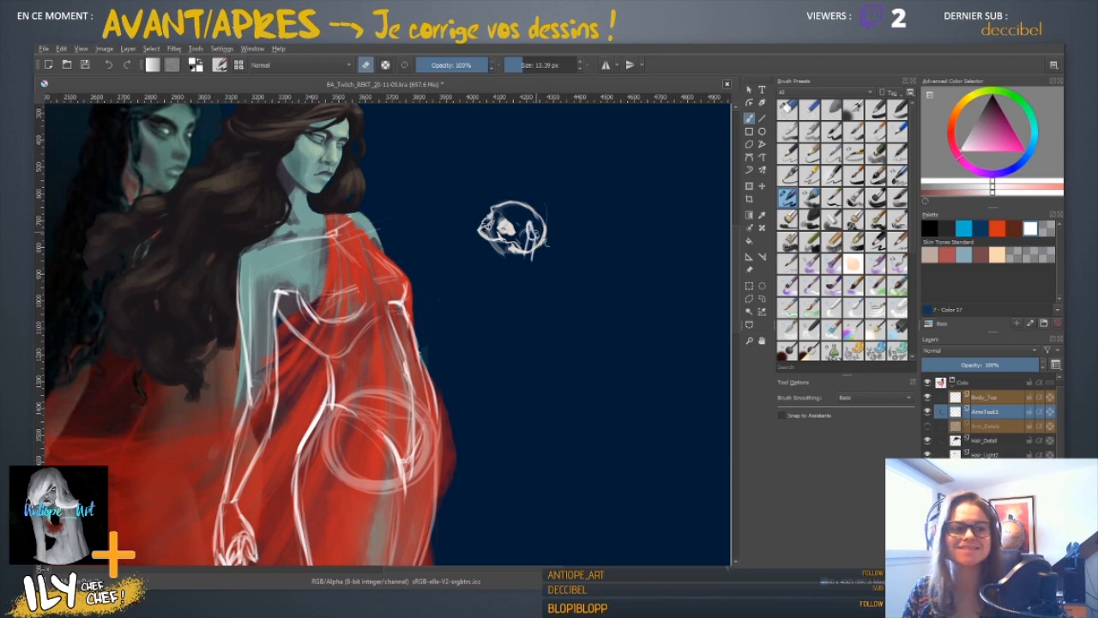
pyautogui.press('e')
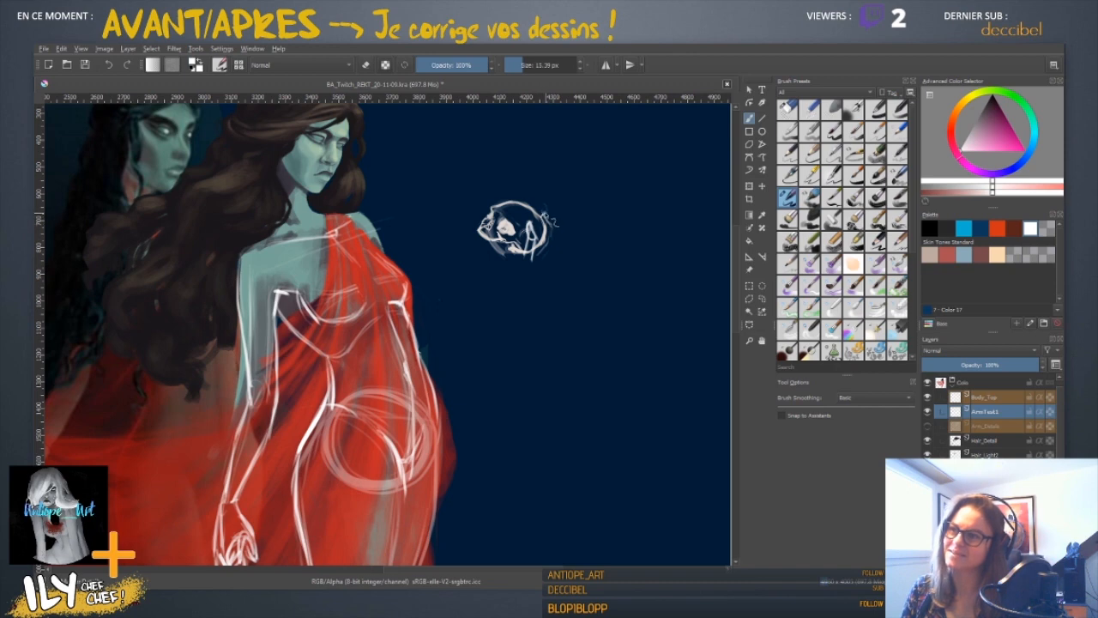
pyautogui.moveTo(553, 240); pyautogui.dragTo(565, 250)
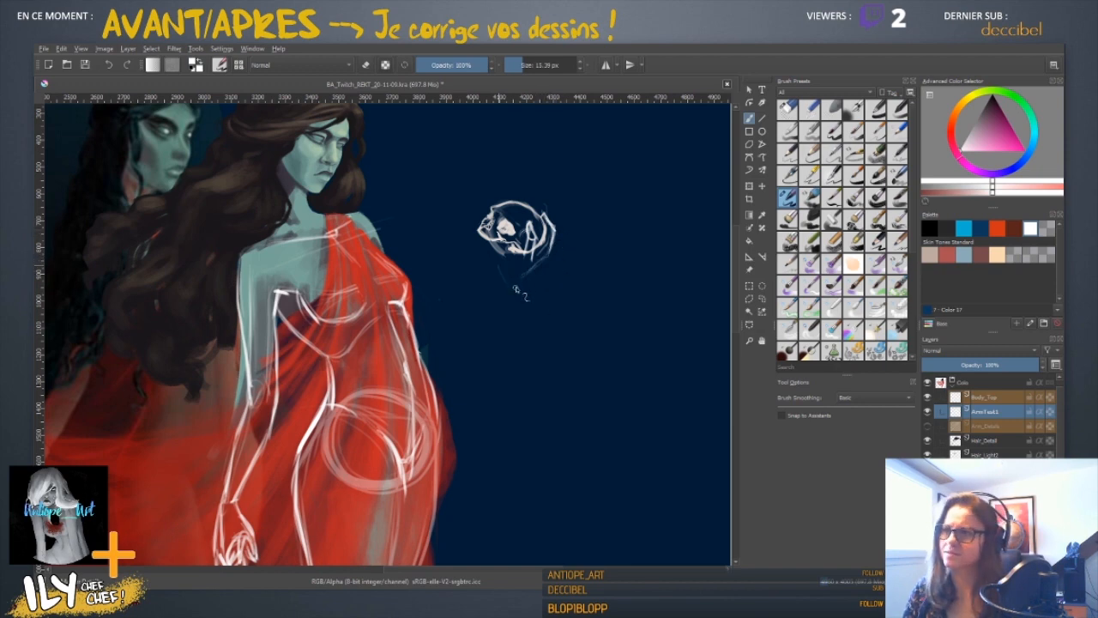
pyautogui.moveTo(499, 263)
pyautogui.mouseDown()
pyautogui.moveTo(542, 258)
pyautogui.moveTo(513, 285)
pyautogui.mouseUp()
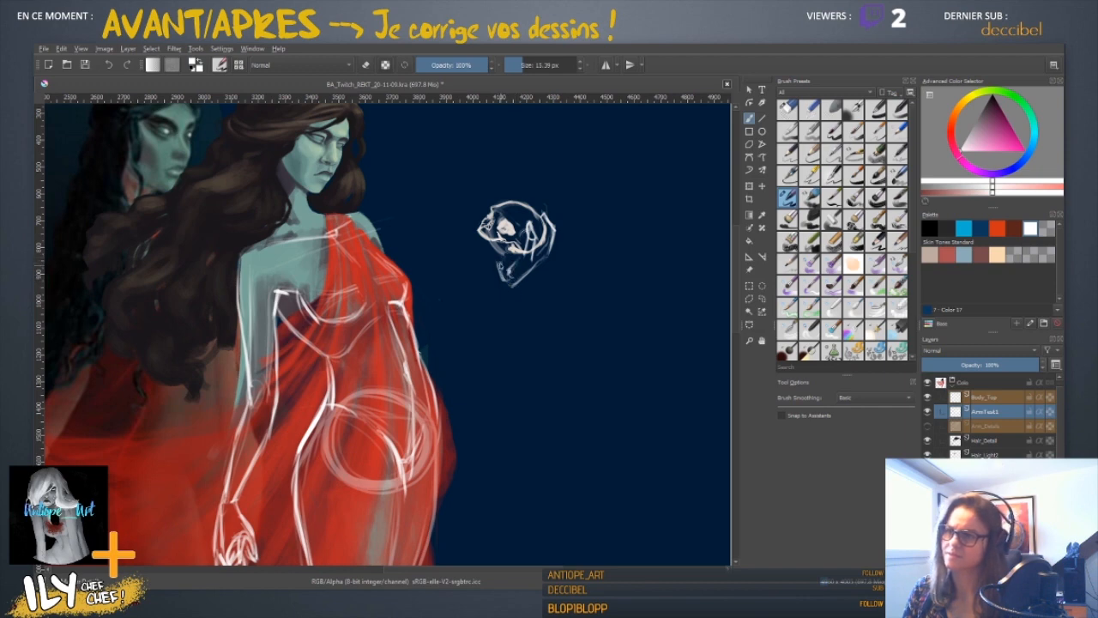
pyautogui.moveTo(512, 251); pyautogui.dragTo(507, 279)
pyautogui.moveTo(553, 247); pyautogui.dragTo(515, 282)
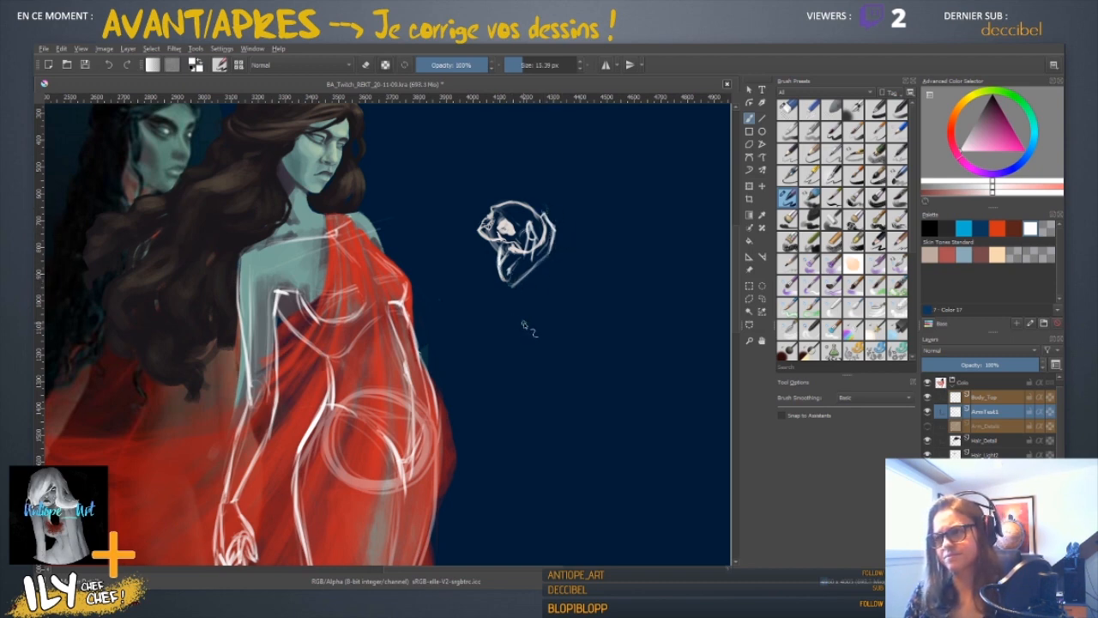
# - Try to sketch a white forearm running from the hand under the skull to an elbow against the woman's waist
pyautogui.moveTo(518, 288); pyautogui.dragTo(455, 345)
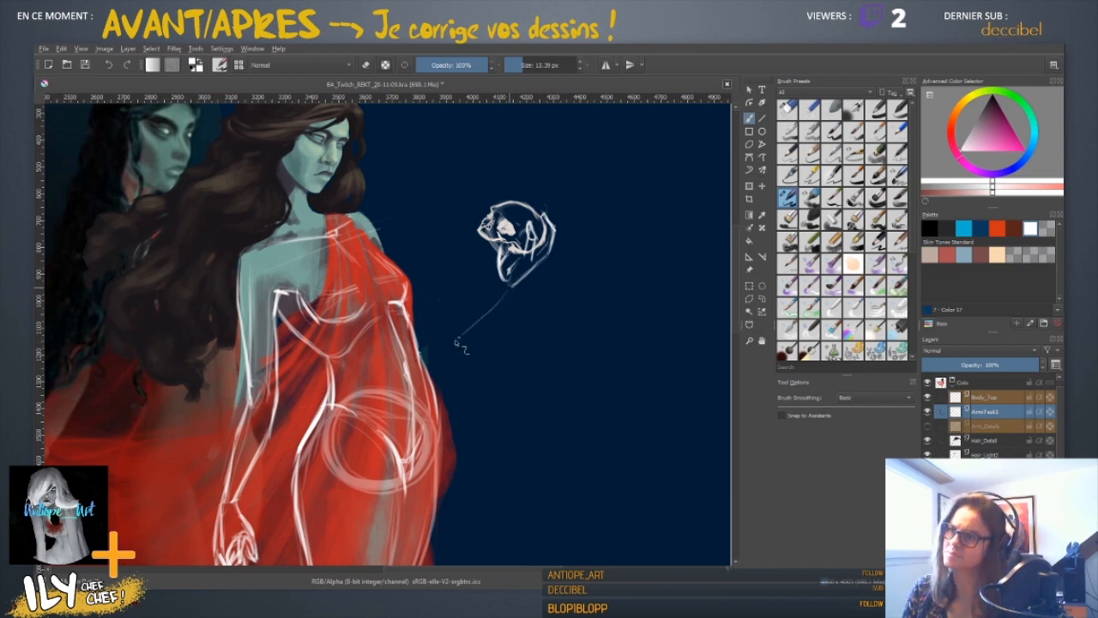
pyautogui.moveTo(515, 296)
pyautogui.mouseDown()
pyautogui.moveTo(443, 353)
pyautogui.moveTo(458, 345)
pyautogui.mouseUp()
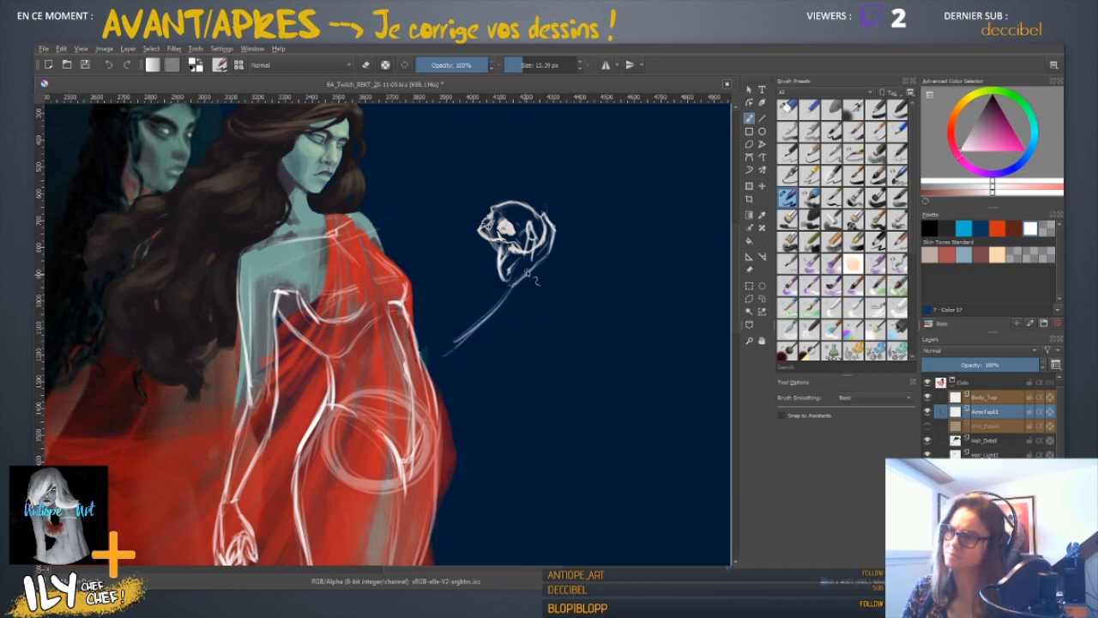
pyautogui.moveTo(518, 285); pyautogui.dragTo(461, 333)
pyautogui.moveTo(544, 268)
pyautogui.mouseDown()
pyautogui.moveTo(446, 345)
pyautogui.moveTo(474, 336)
pyautogui.moveTo(463, 347)
pyautogui.moveTo(424, 354)
pyautogui.mouseUp()
pyautogui.moveTo(503, 277)
pyautogui.mouseDown()
pyautogui.moveTo(441, 310)
pyautogui.moveTo(414, 335)
pyautogui.moveTo(449, 311)
pyautogui.moveTo(418, 329)
pyautogui.mouseUp()
pyautogui.moveTo(479, 292); pyautogui.dragTo(452, 306)
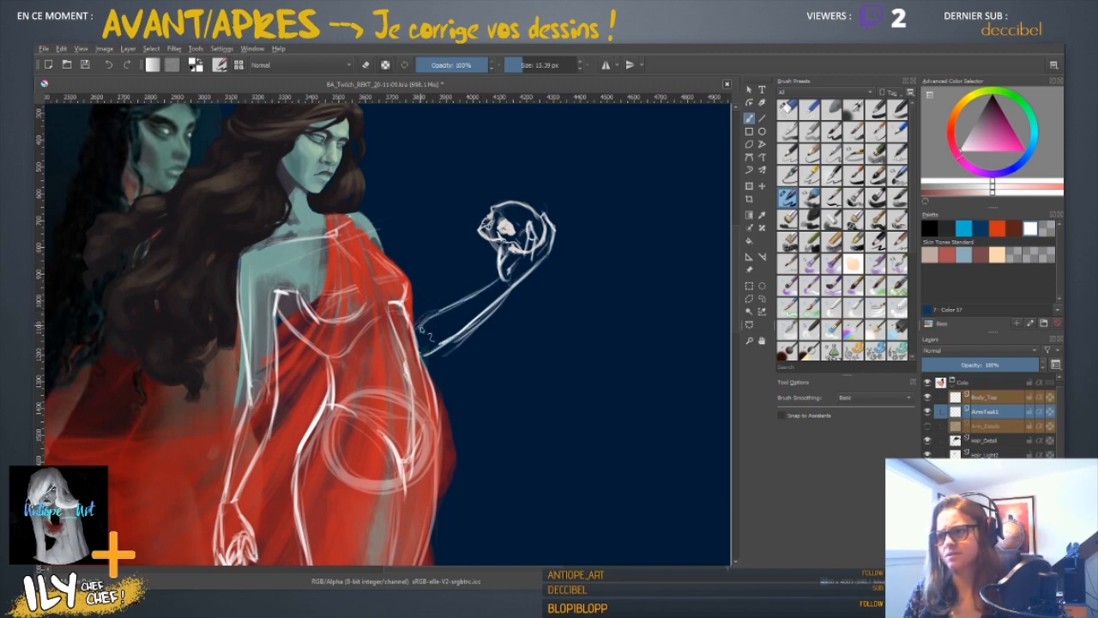
pyautogui.moveTo(419, 355); pyautogui.dragTo(439, 349)
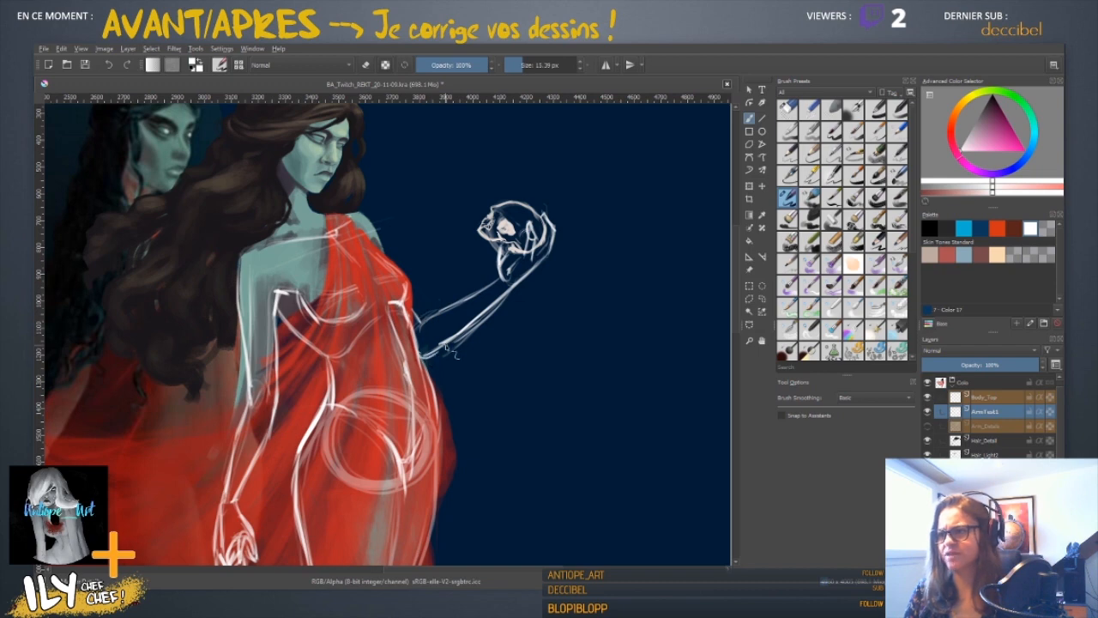
# - Mirror the canvas view and examine the arm and skull sketch against the whole figure
pyautogui.hotkey('ctrl', '-')
pyautogui.hotkey('ctrl', '-')
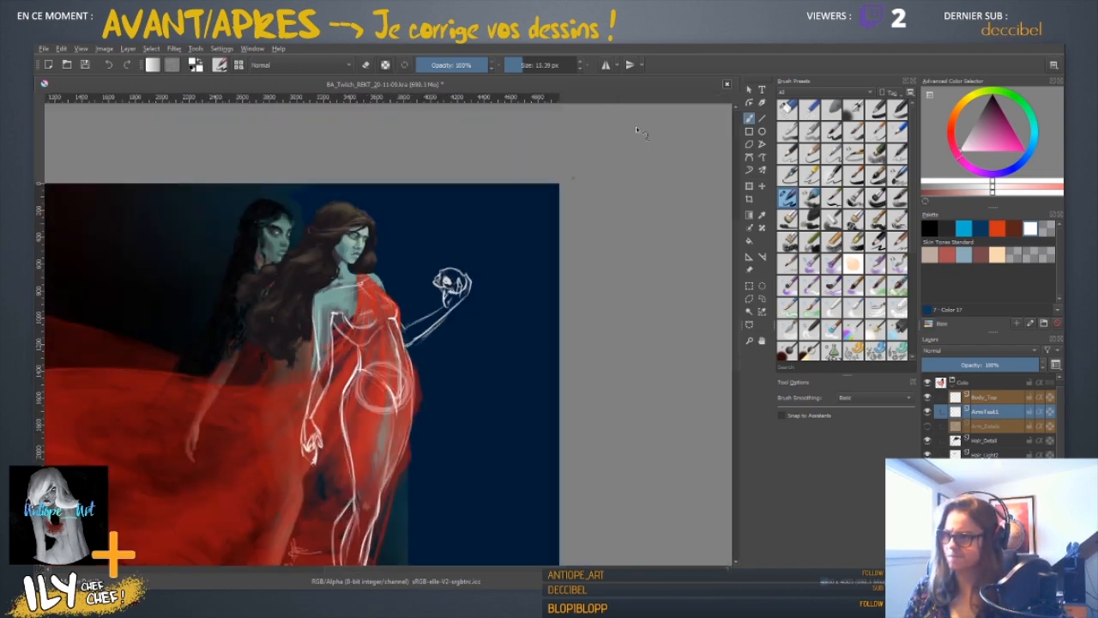
pyautogui.press('m')
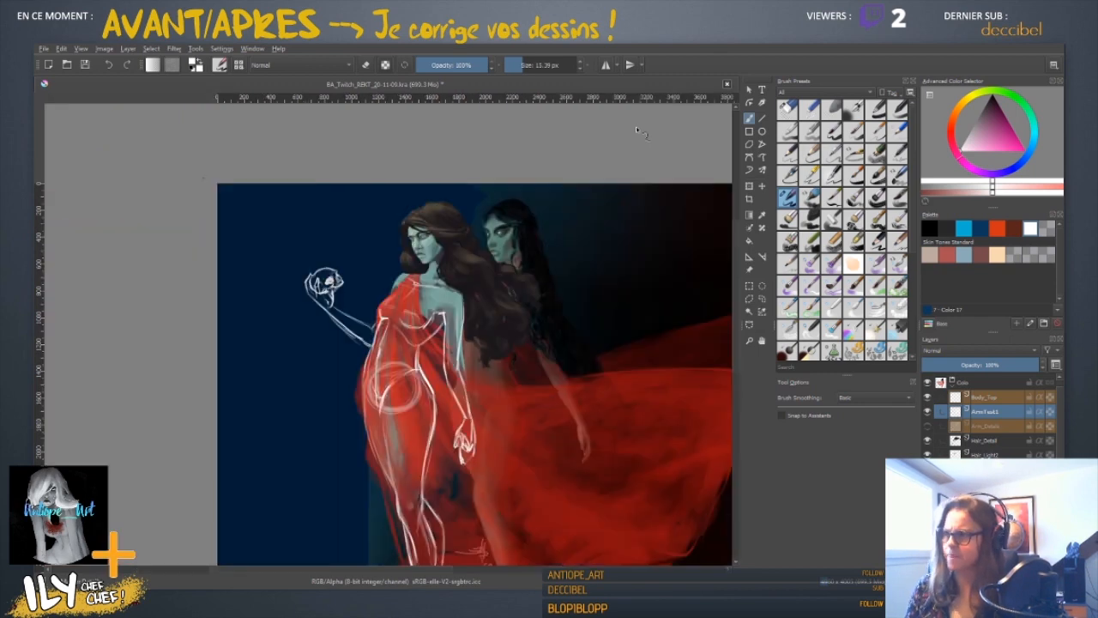
pyautogui.press('+')
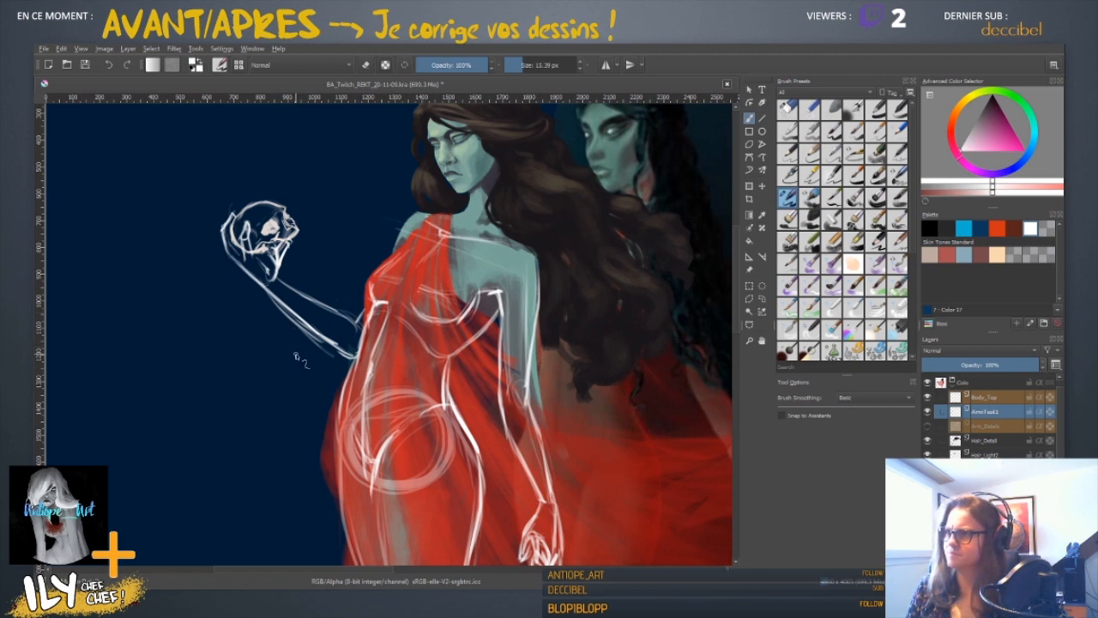
pyautogui.moveTo(290, 332); pyautogui.dragTo(335, 386)
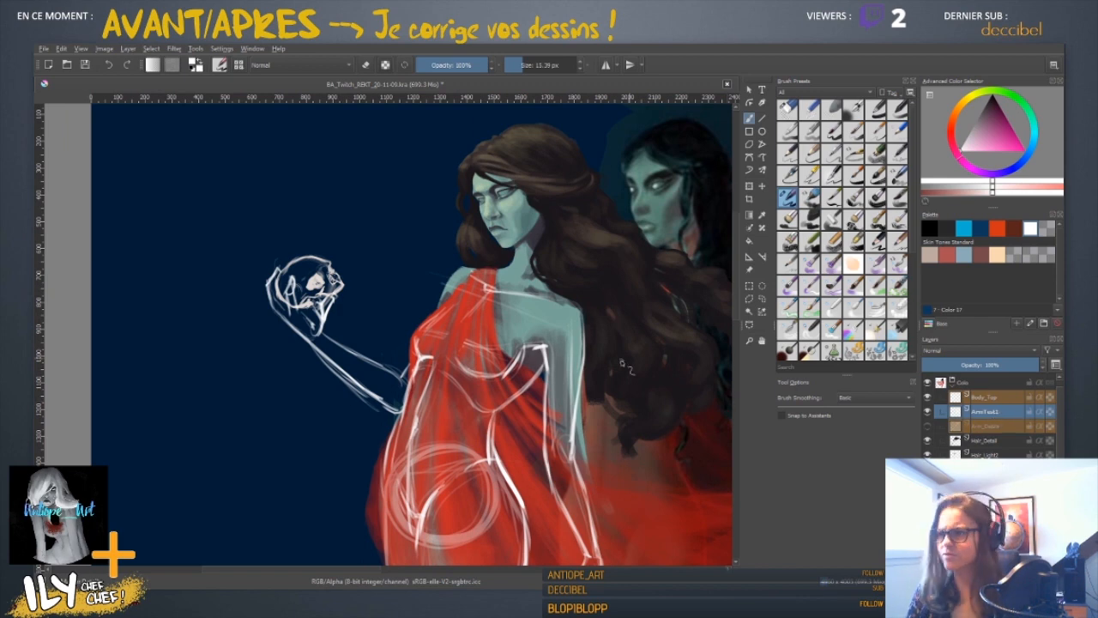
pyautogui.moveTo(441, 391); pyautogui.dragTo(406, 365)
pyautogui.scroll(-2, 406, 365)
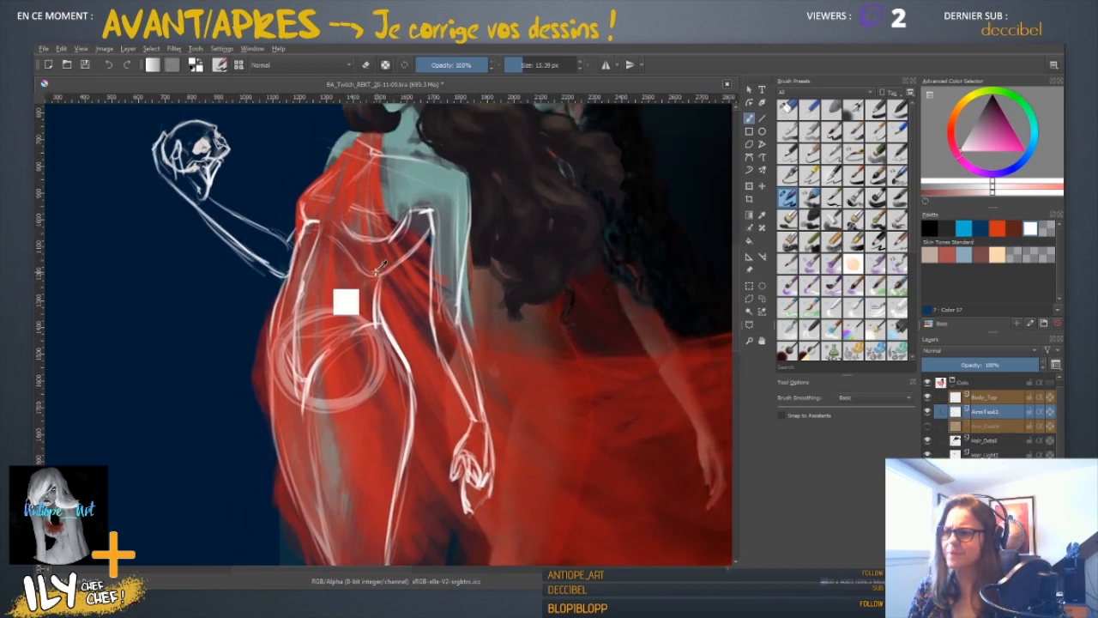
pyautogui.scroll(-2, 377, 273)
pyautogui.moveTo(325, 312); pyautogui.dragTo(383, 348)
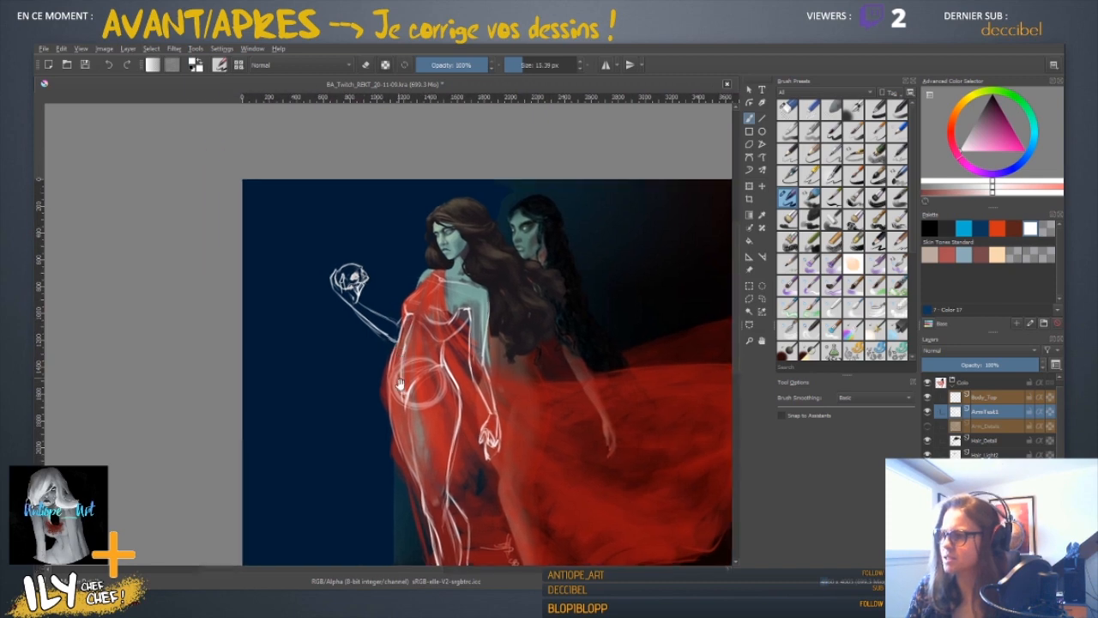
pyautogui.moveTo(407, 435)
pyautogui.mouseDown()
pyautogui.moveTo(417, 272)
pyautogui.moveTo(415, 439)
pyautogui.mouseUp()
pyautogui.hotkey('ctrl', '+')
pyautogui.hotkey('ctrl', '+')
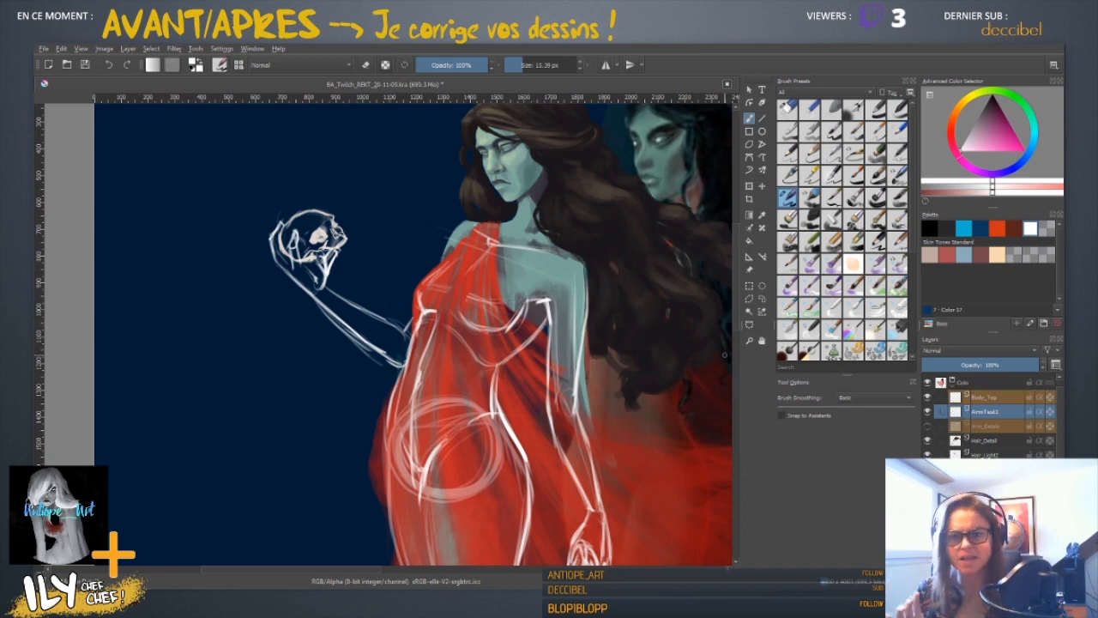
# - Find the skull sketch's layer and move the skull out of the hand into the empty blue background above it
pyautogui.scroll(-3, 989, 421)
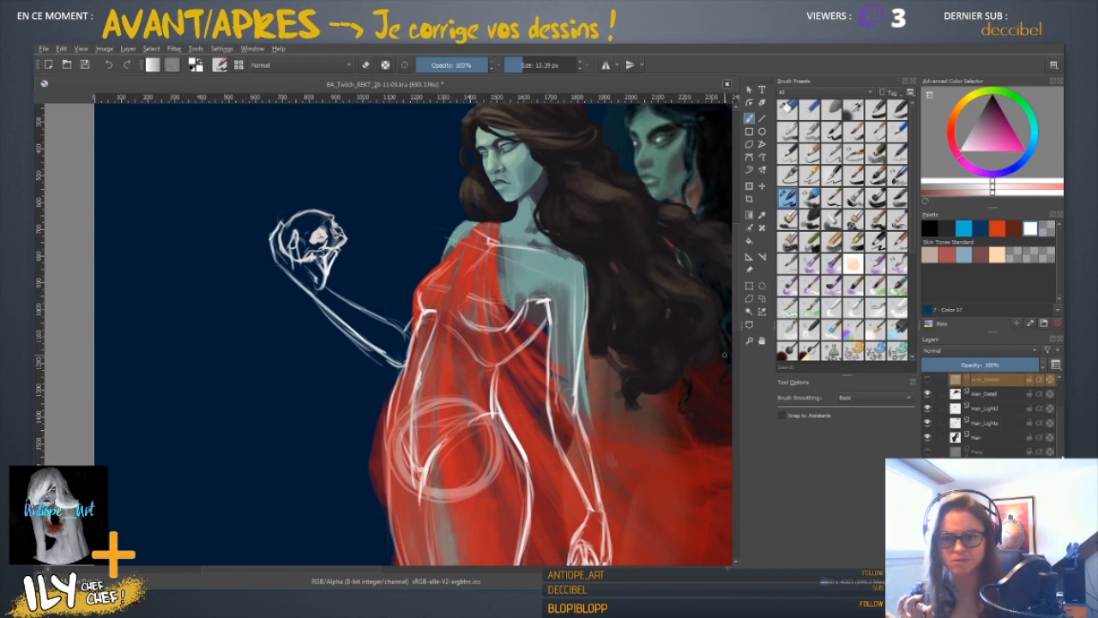
pyautogui.hotkey('ctrl', 'z')
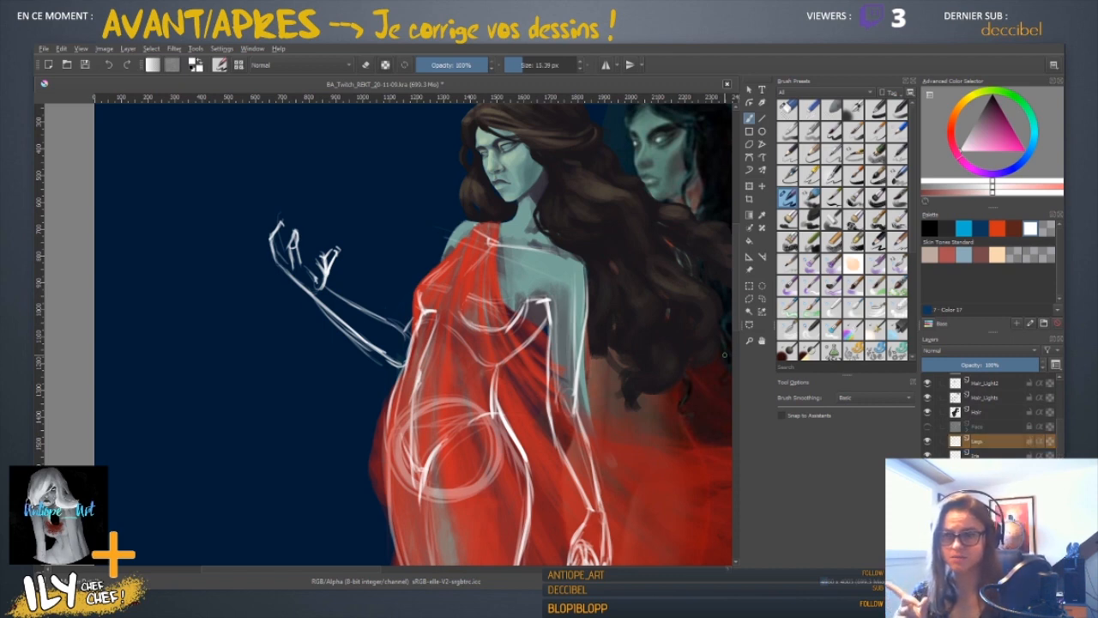
pyautogui.scroll(-1, 989, 421)
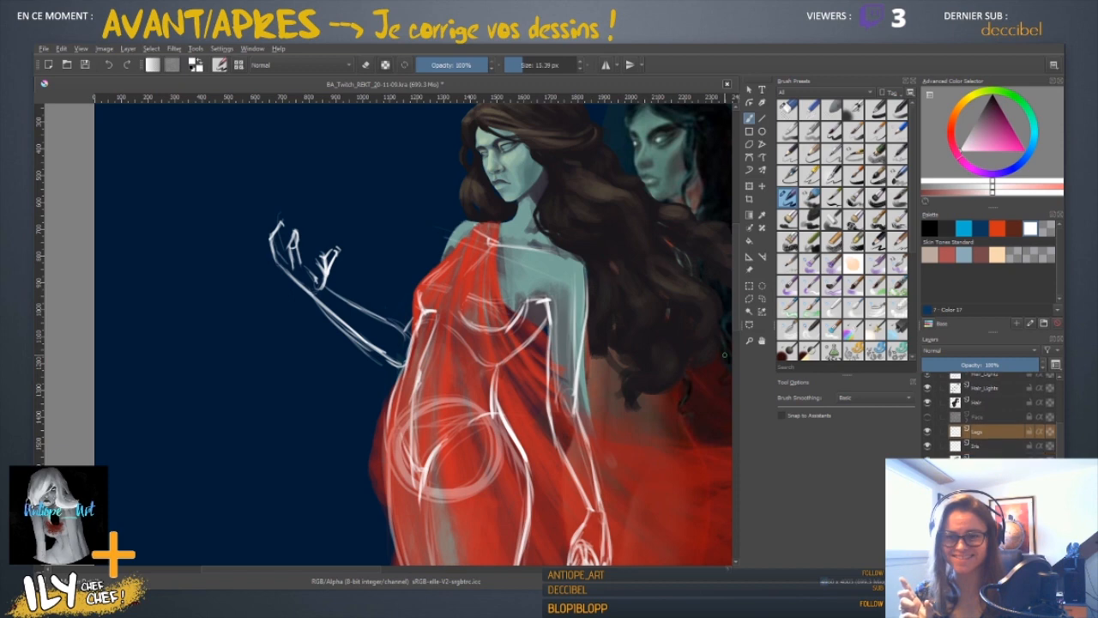
pyautogui.hotkey('ctrl', 'shift', 'z')
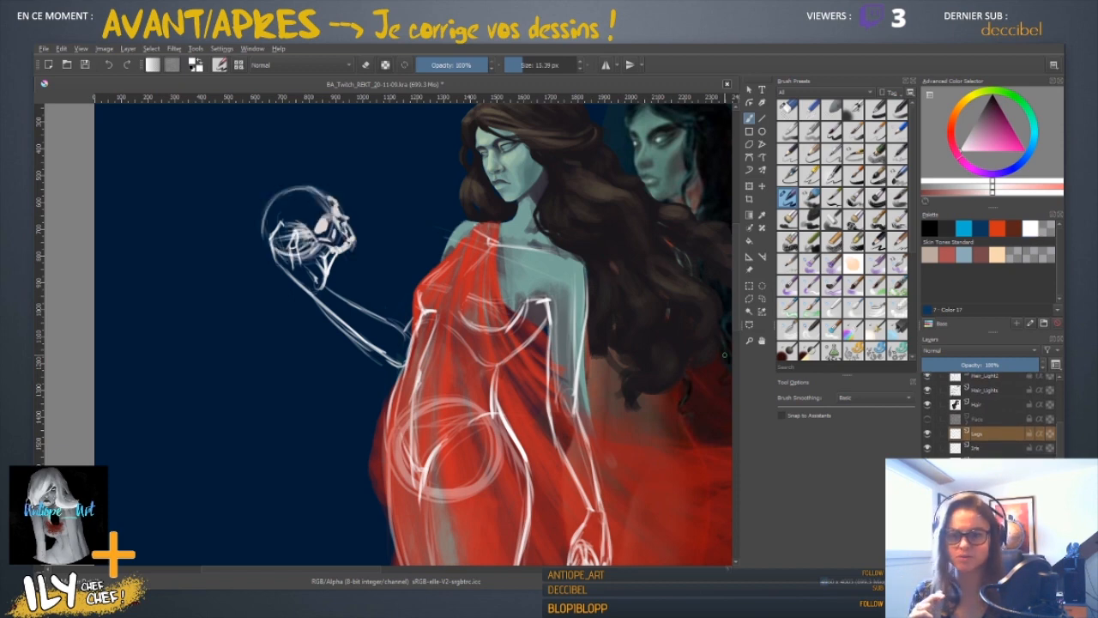
pyautogui.hotkey('ctrl', 'z')
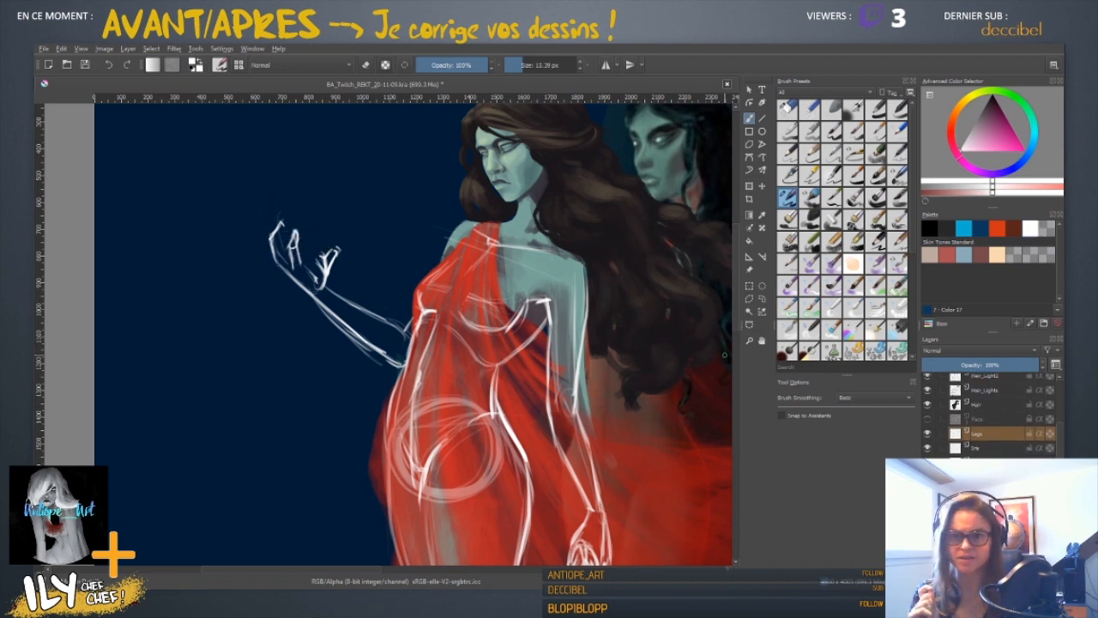
pyautogui.hotkey('ctrl', 'shift', 'z')
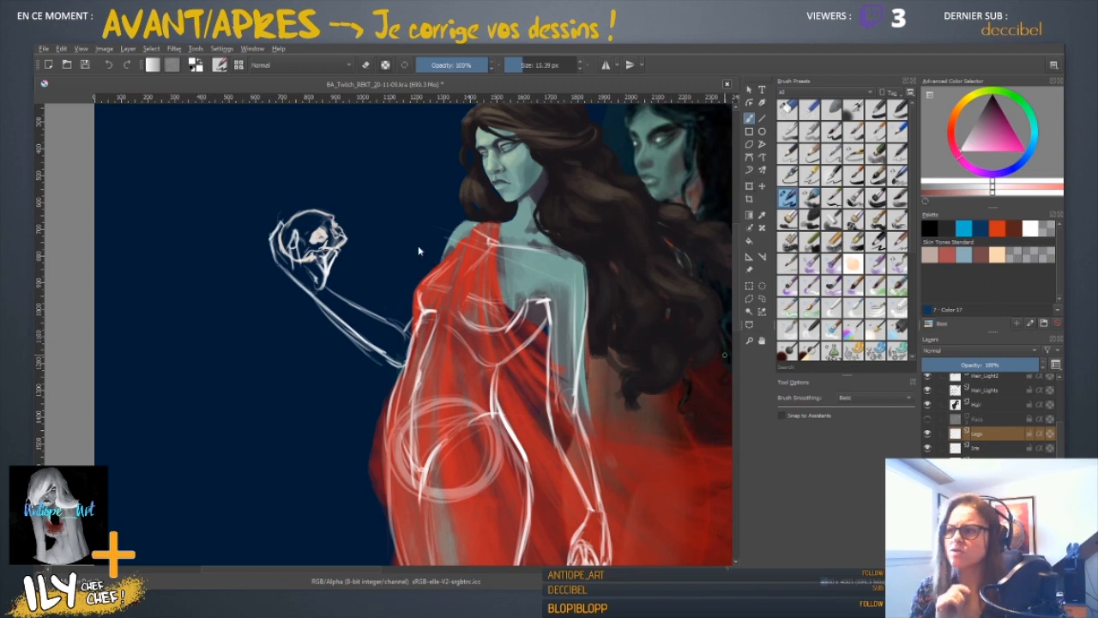
pyautogui.hotkey('ctrl', 't')
pyautogui.moveTo(329, 229); pyautogui.dragTo(175, 148)
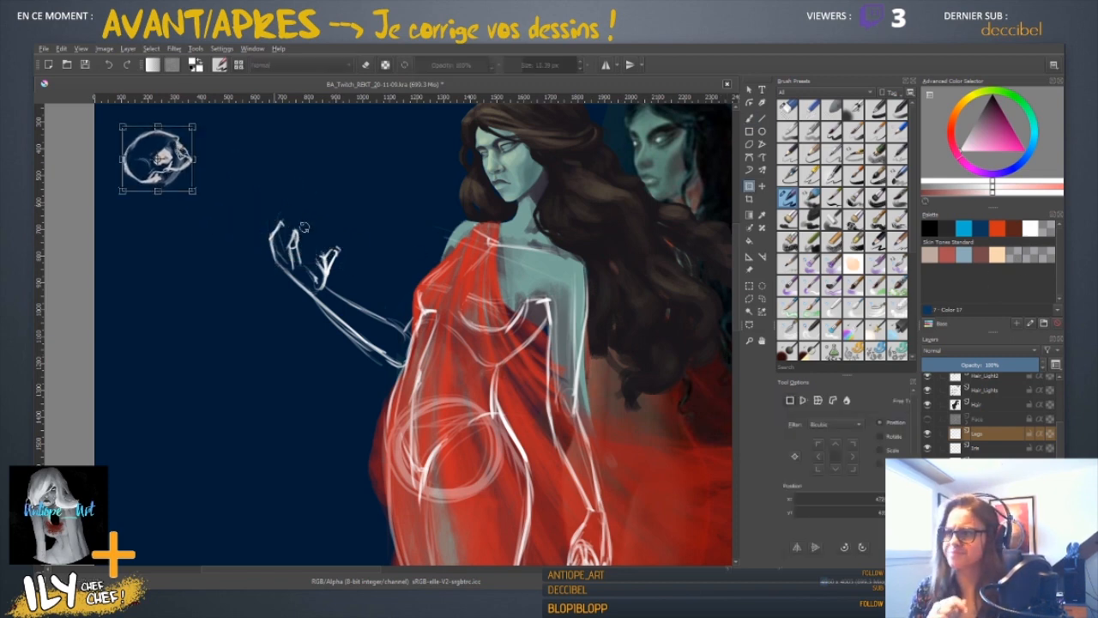
pyautogui.press('Return')
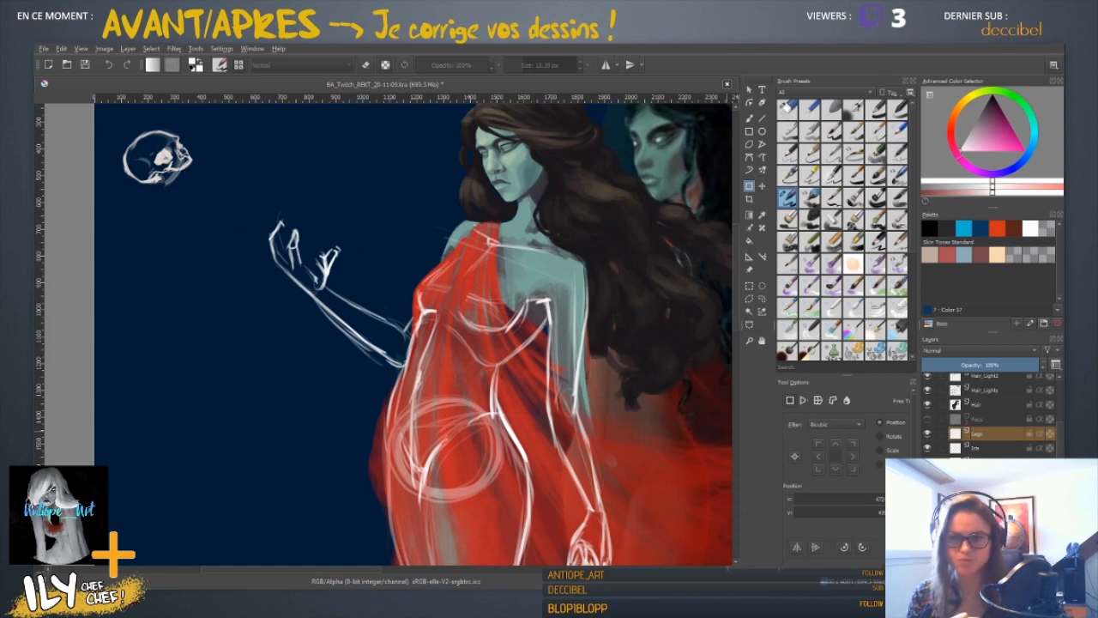
# - Clear the arm and hand sketch from the ArmTest1 layer and return to the freehand brush
pyautogui.scroll(6, 1061, 415)
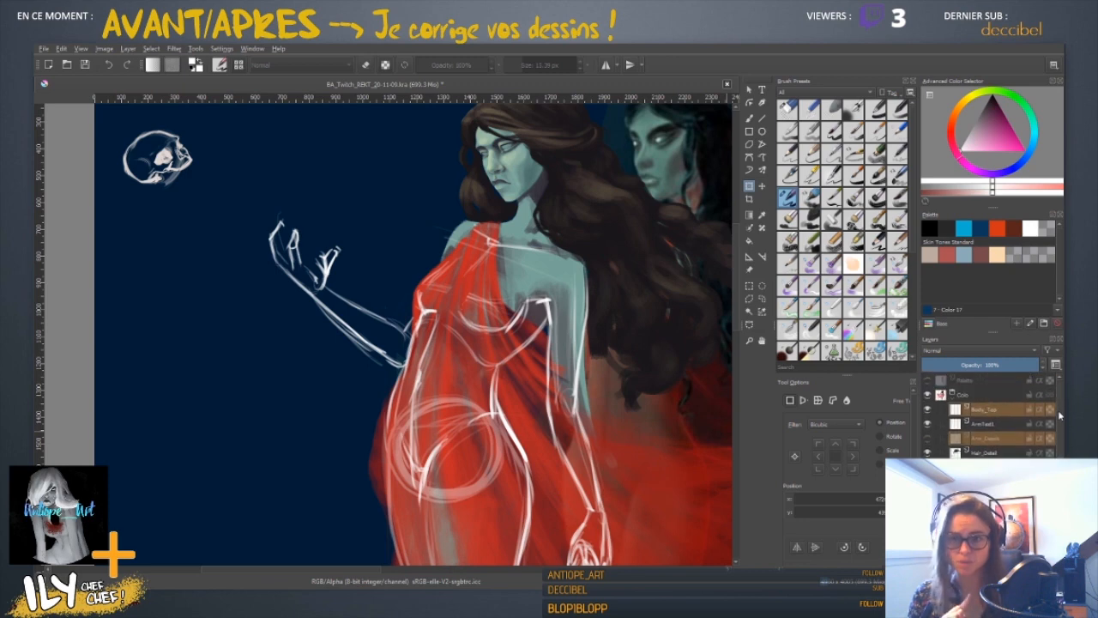
pyautogui.click(999, 423)
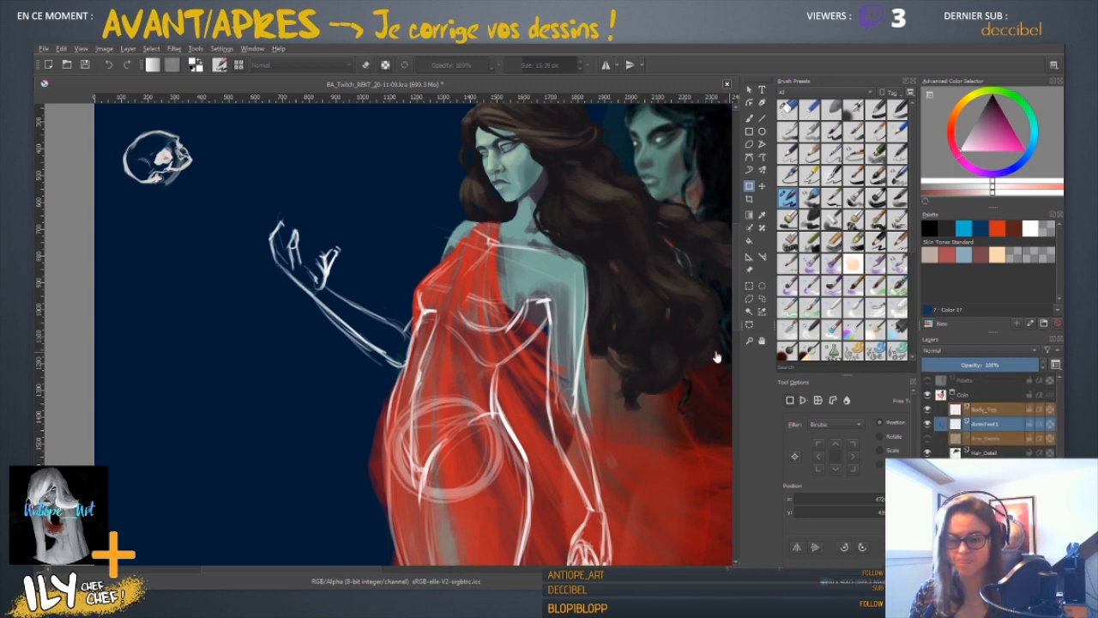
pyautogui.press('Delete')
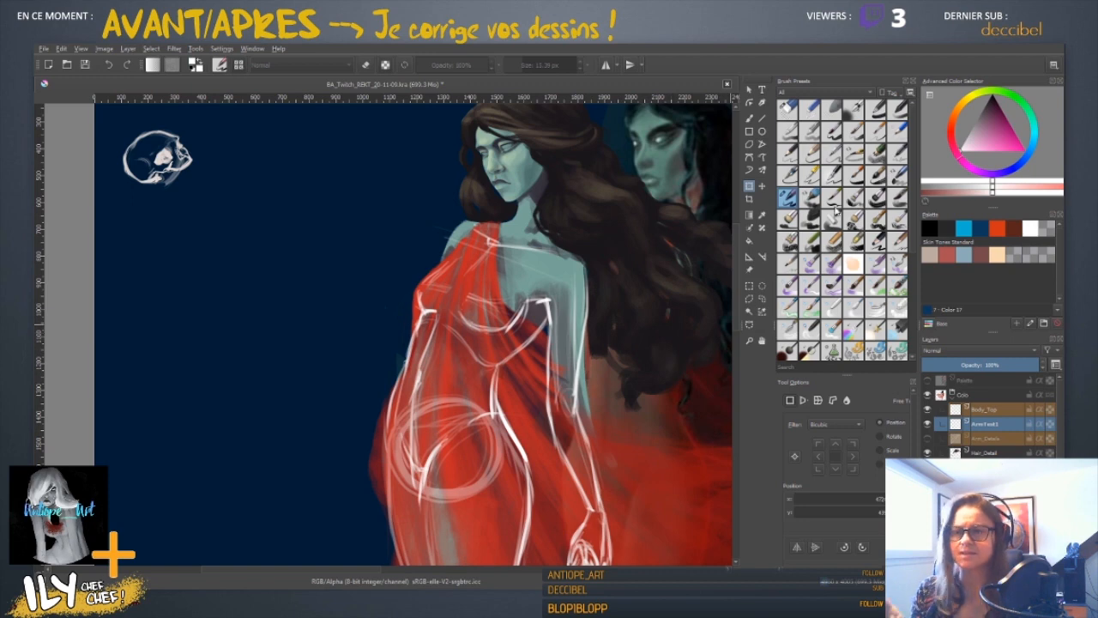
pyautogui.click(749, 118)
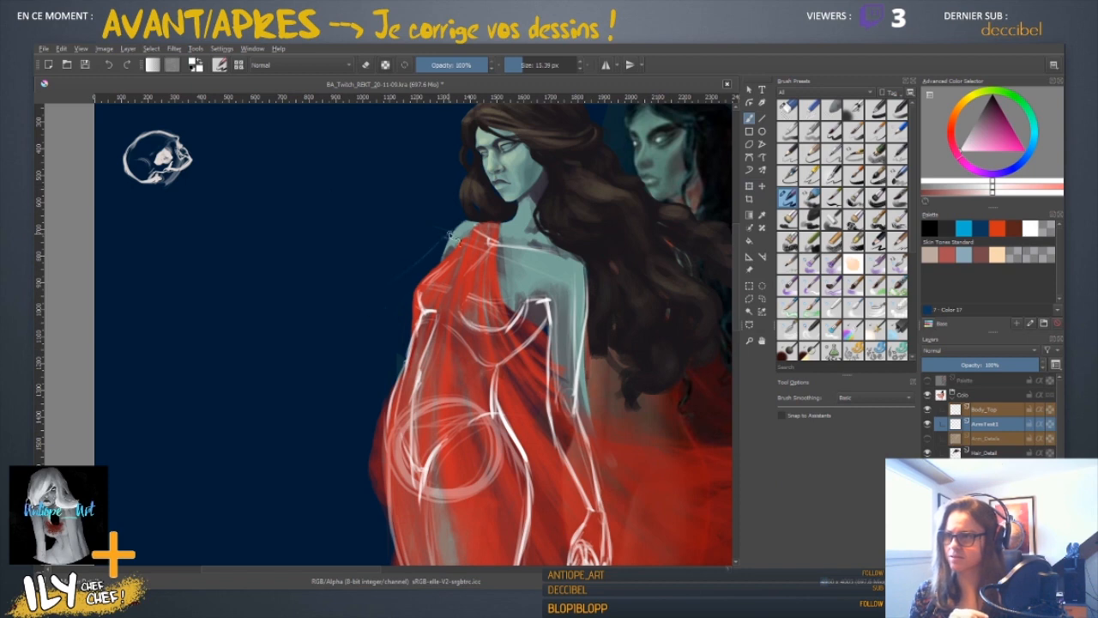
# - Sketch faint white guide lines for the raised arm, running from the wrist down to a bent elbow and up to the shoulder
pyautogui.moveTo(271, 216); pyautogui.dragTo(330, 298)
pyautogui.moveTo(273, 237)
pyautogui.mouseDown()
pyautogui.moveTo(333, 314)
pyautogui.moveTo(378, 304)
pyautogui.moveTo(350, 335)
pyautogui.mouseUp()
pyautogui.moveTo(442, 255)
pyautogui.mouseDown()
pyautogui.moveTo(411, 277)
pyautogui.moveTo(353, 331)
pyautogui.mouseUp()
pyautogui.moveTo(265, 215); pyautogui.dragTo(341, 323)
pyautogui.moveTo(287, 250); pyautogui.dragTo(342, 326)
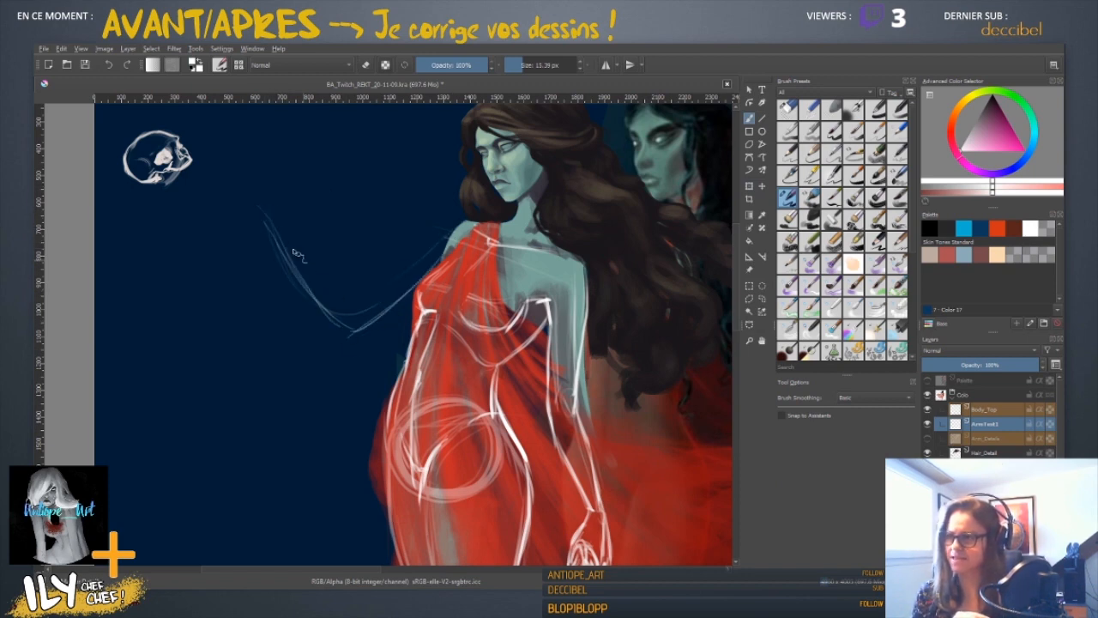
# - Build up the outlines of the forearm, elbow and upper arm along the guide lines to give the raised arm its thickness
pyautogui.moveTo(268, 220)
pyautogui.mouseDown()
pyautogui.moveTo(366, 292)
pyautogui.moveTo(355, 331)
pyautogui.mouseUp()
pyautogui.moveTo(364, 290)
pyautogui.mouseDown()
pyautogui.moveTo(356, 329)
pyautogui.moveTo(415, 293)
pyautogui.mouseUp()
pyautogui.moveTo(367, 333)
pyautogui.mouseDown()
pyautogui.moveTo(422, 288)
pyautogui.moveTo(437, 248)
pyautogui.mouseUp()
pyautogui.moveTo(389, 276); pyautogui.dragTo(460, 223)
pyautogui.moveTo(369, 330); pyautogui.dragTo(417, 292)
pyautogui.moveTo(324, 279); pyautogui.dragTo(353, 330)
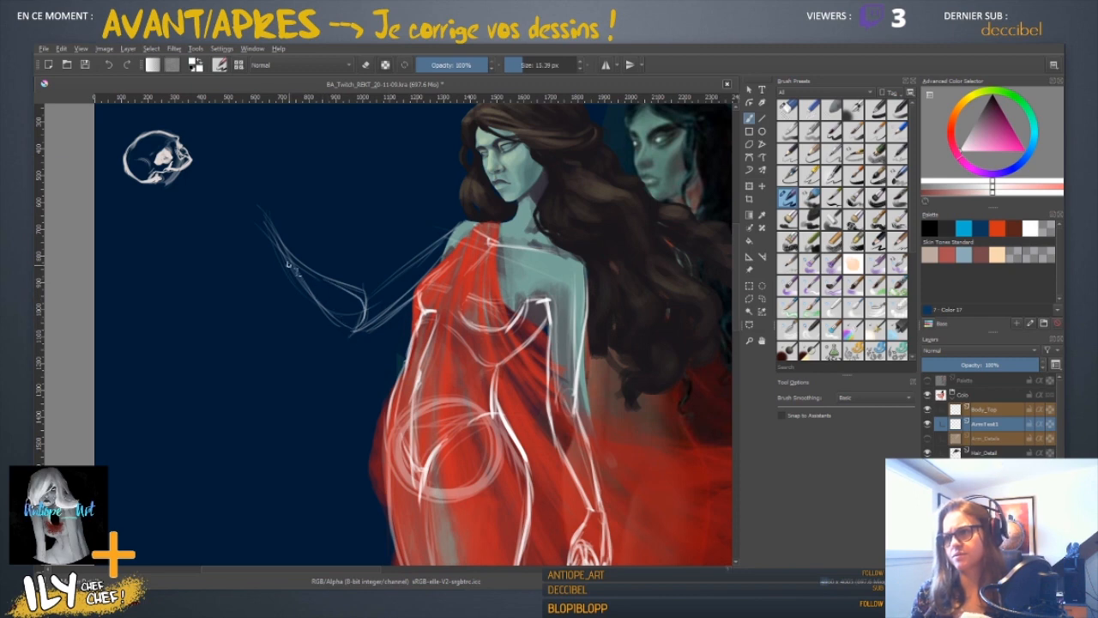
# - Examine the new arm's proportions against the whole painting at several zoom levels
pyautogui.moveTo(441, 370); pyautogui.dragTo(387, 331)
pyautogui.scroll(-3, 345, 267)
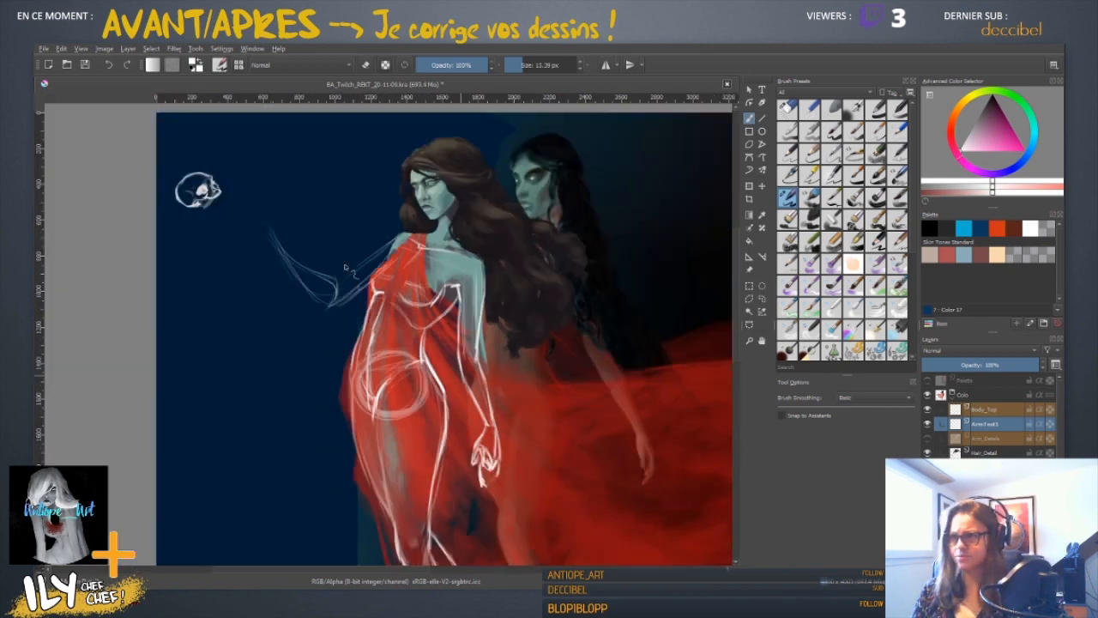
pyautogui.scroll(-2, 345, 267)
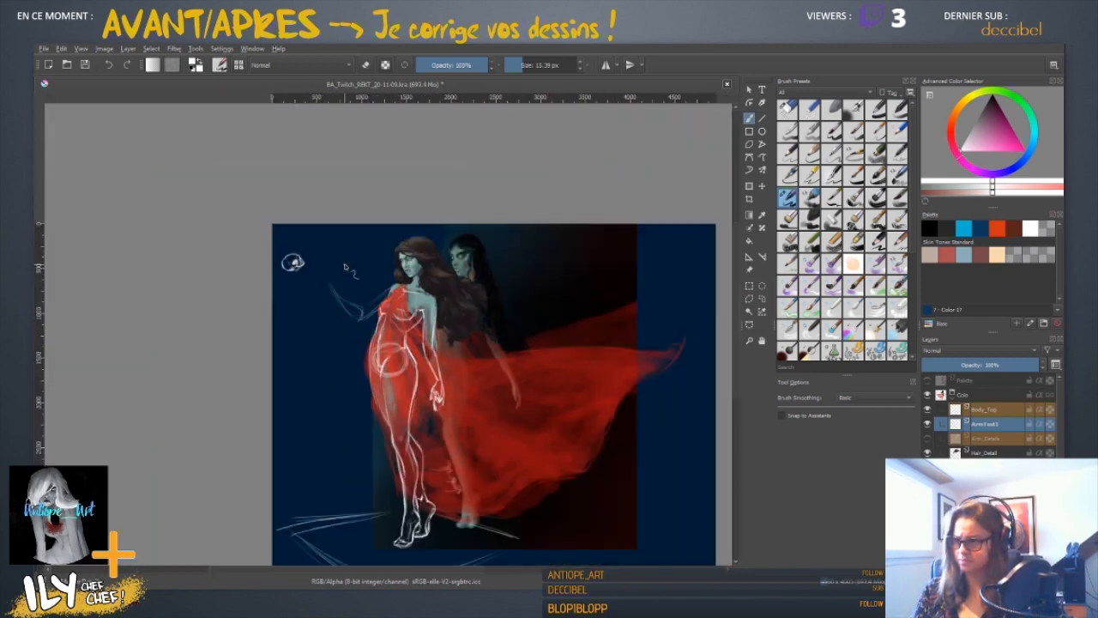
pyautogui.hotkey('ctrl', '+')
pyautogui.hotkey('ctrl', '+')
pyautogui.hotkey('ctrl', '-')
pyautogui.hotkey('ctrl', '-')
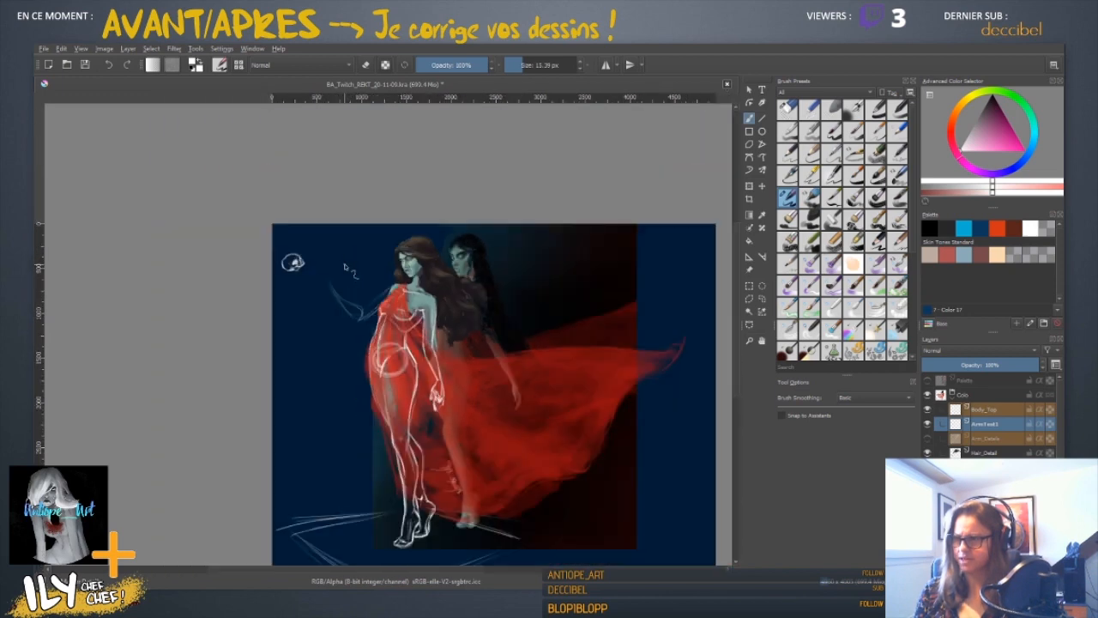
pyautogui.scroll(2, 346, 268)
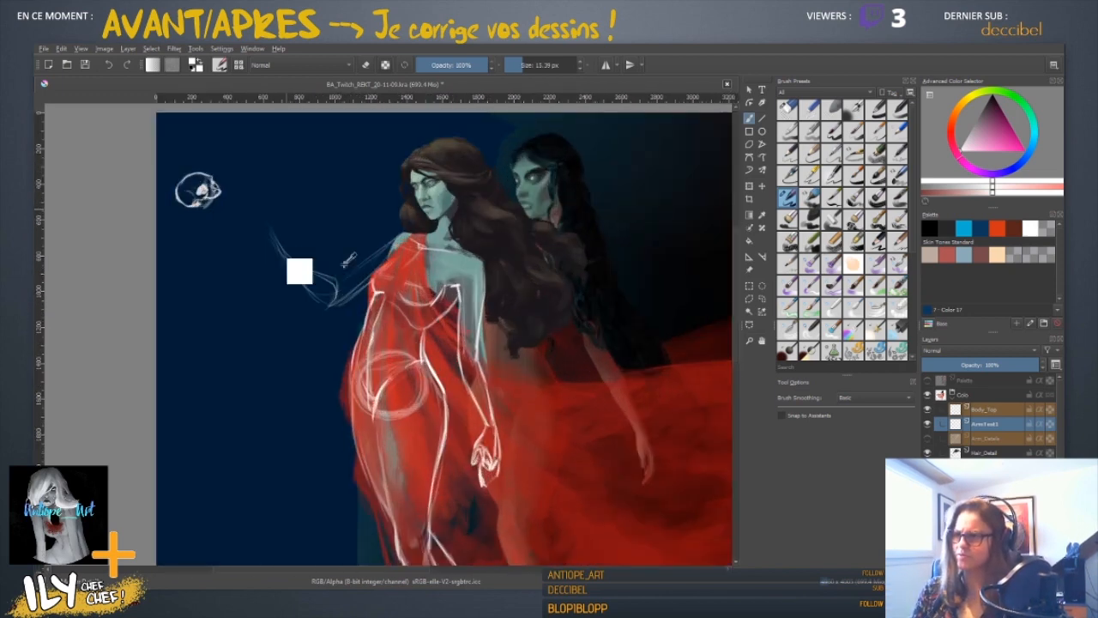
pyautogui.scroll(1, 296, 263)
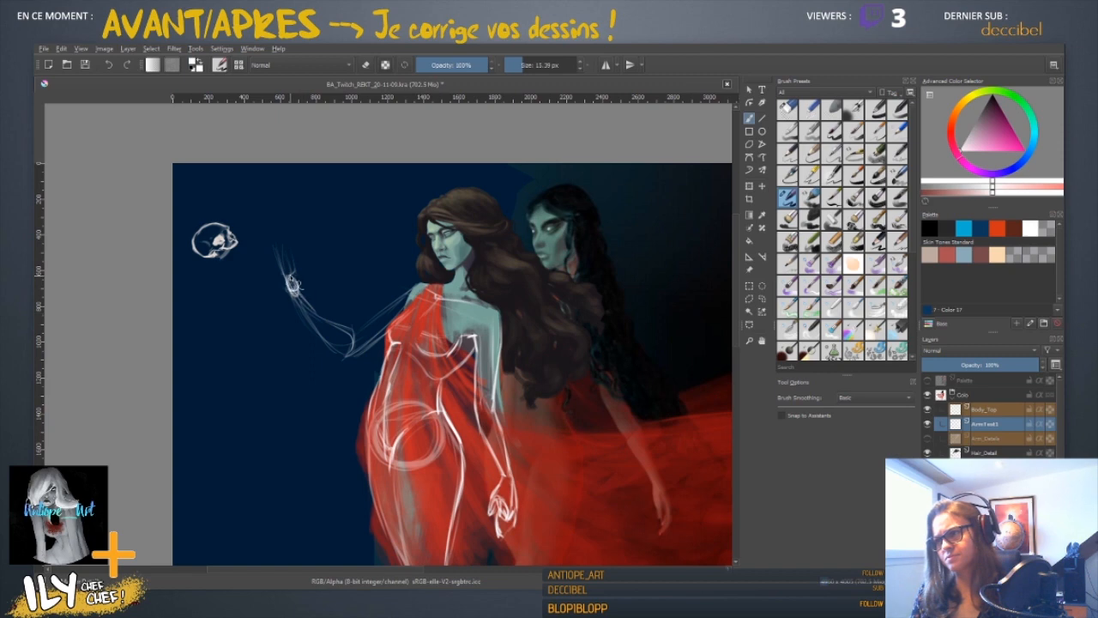
# - Firm up the forearm and sketch a raised open hand above the wrist, with a faint circle for the skull resting against it
pyautogui.moveTo(294, 285)
pyautogui.mouseDown()
pyautogui.moveTo(314, 315)
pyautogui.moveTo(359, 347)
pyautogui.mouseUp()
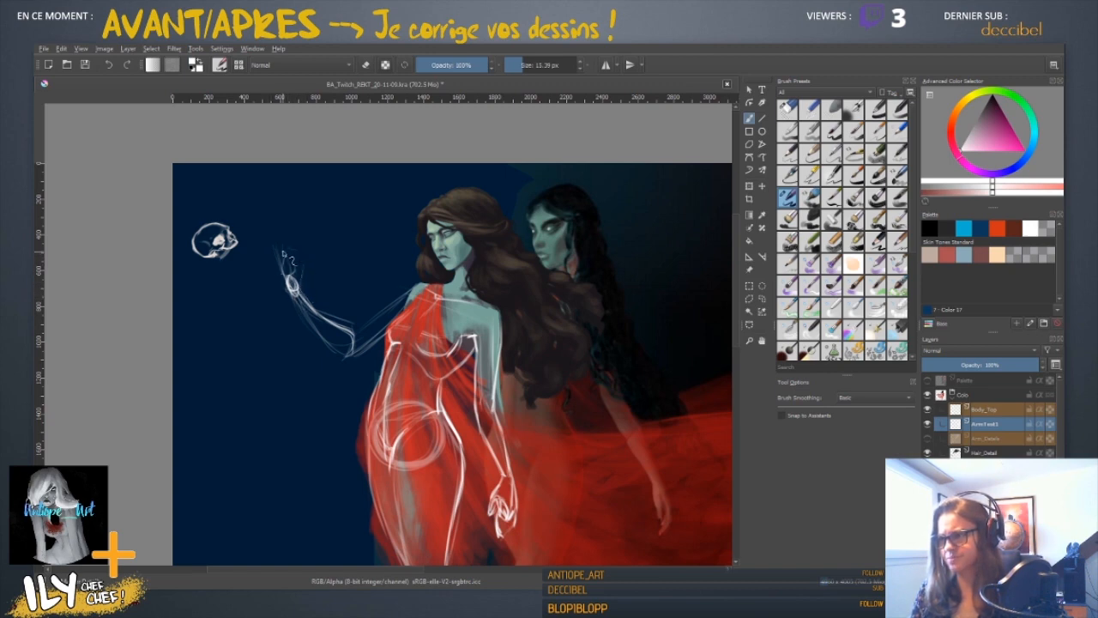
pyautogui.moveTo(302, 263); pyautogui.dragTo(300, 299)
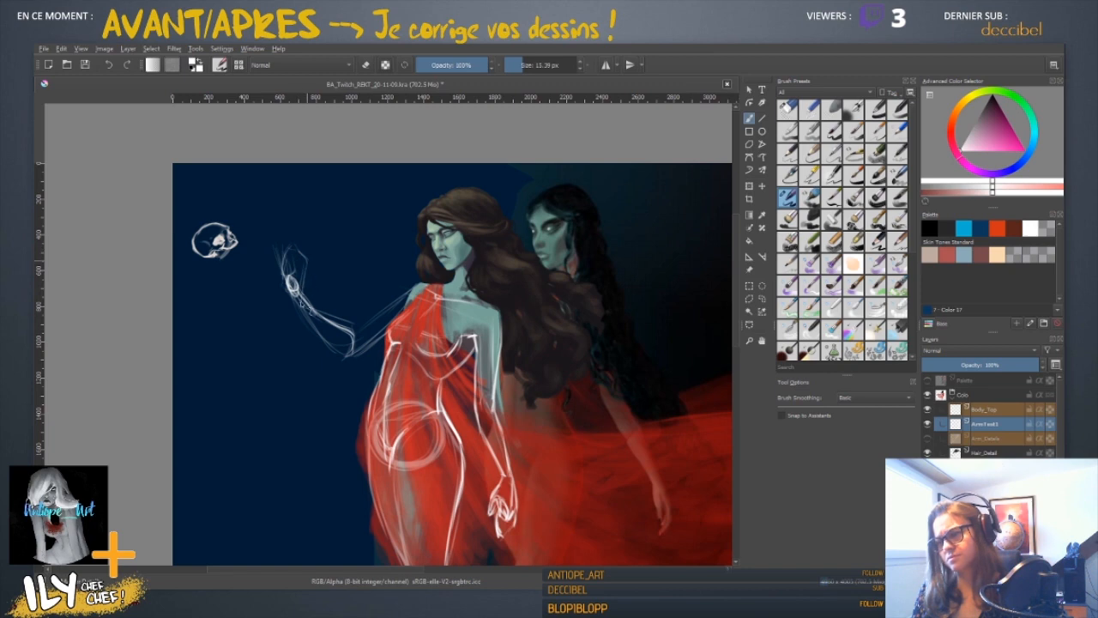
pyautogui.moveTo(282, 257)
pyautogui.mouseDown()
pyautogui.moveTo(293, 298)
pyautogui.moveTo(302, 263)
pyautogui.moveTo(302, 273)
pyautogui.mouseUp()
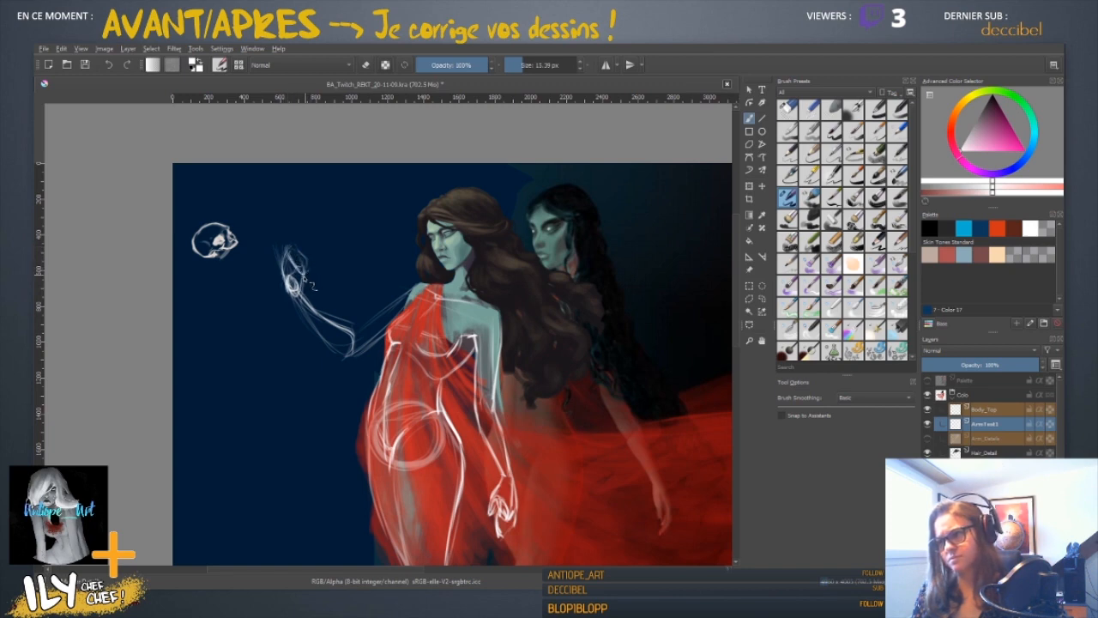
pyautogui.moveTo(318, 247)
pyautogui.mouseDown()
pyautogui.moveTo(288, 231)
pyautogui.moveTo(303, 222)
pyautogui.moveTo(298, 243)
pyautogui.moveTo(320, 222)
pyautogui.moveTo(300, 245)
pyautogui.mouseUp()
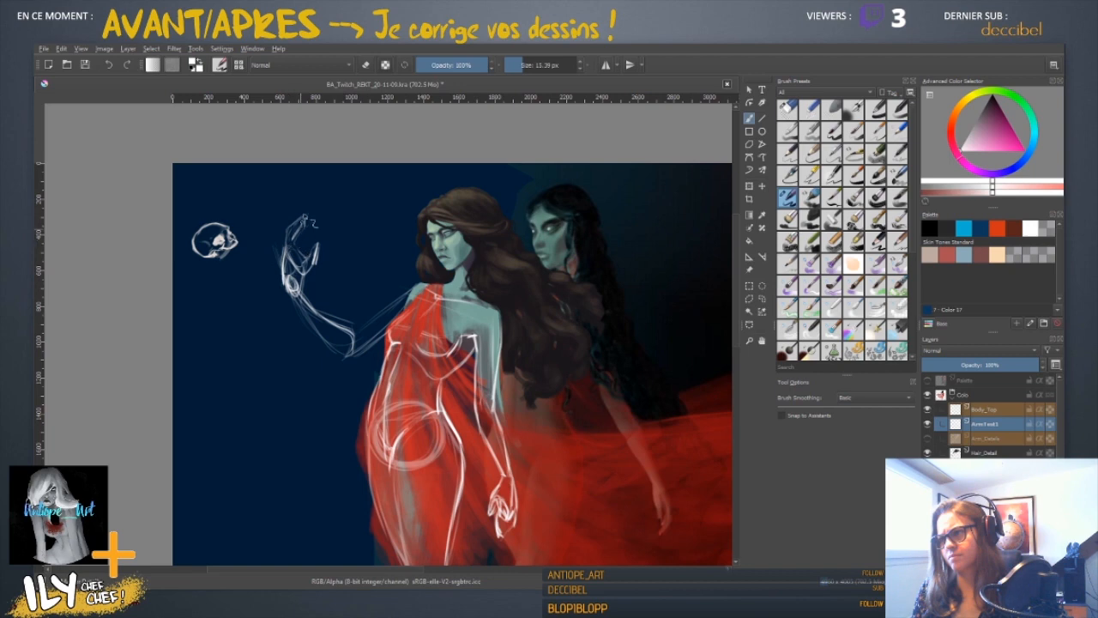
pyautogui.moveTo(310, 206)
pyautogui.mouseDown()
pyautogui.moveTo(301, 220)
pyautogui.moveTo(319, 226)
pyautogui.moveTo(300, 238)
pyautogui.moveTo(314, 227)
pyautogui.moveTo(309, 262)
pyautogui.moveTo(301, 258)
pyautogui.moveTo(305, 295)
pyautogui.moveTo(287, 227)
pyautogui.moveTo(284, 290)
pyautogui.mouseUp()
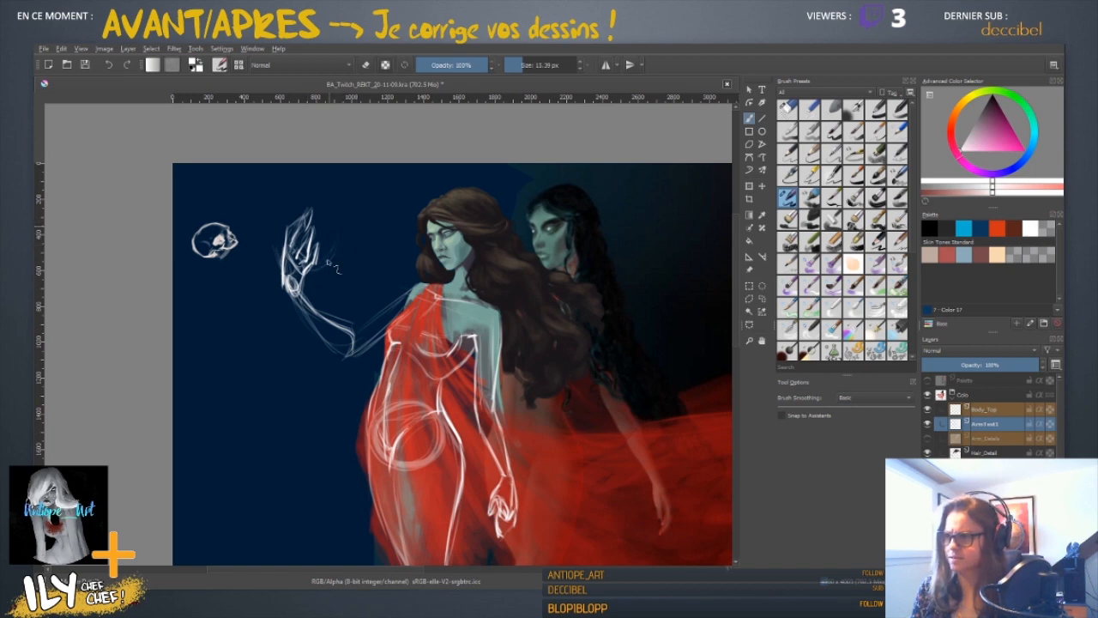
pyautogui.moveTo(321, 262)
pyautogui.mouseDown()
pyautogui.moveTo(314, 228)
pyautogui.moveTo(319, 262)
pyautogui.mouseUp()
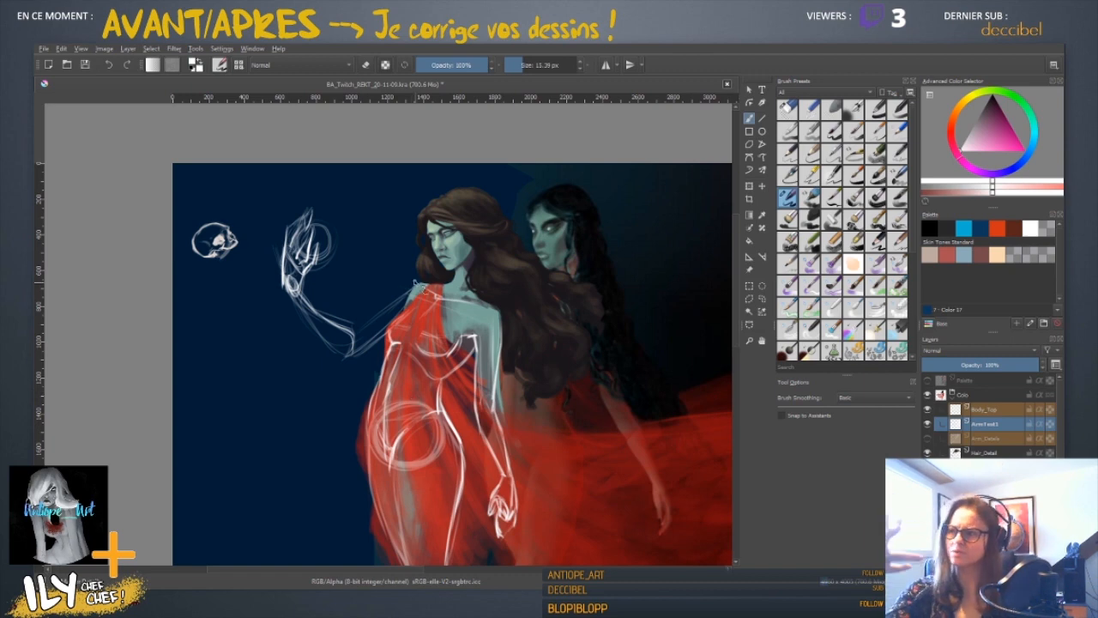
# - Erase the sketched hand and forearm, and fade the remaining elbow and upper-arm lines with the eraser at 34% opacity
pyautogui.click(788, 112)
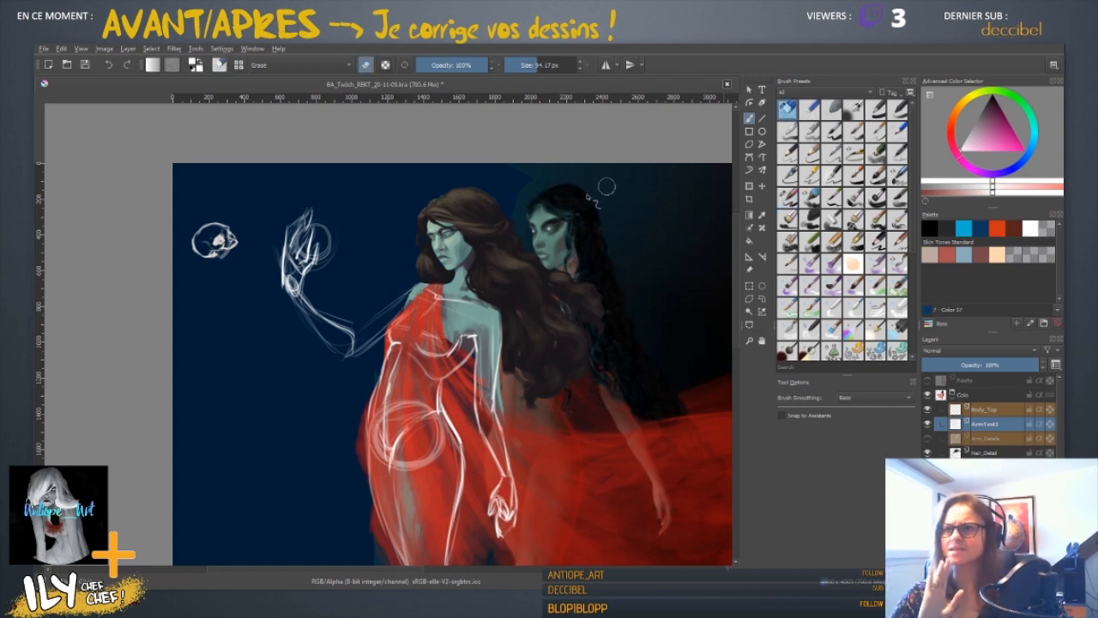
pyautogui.moveTo(307, 266)
pyautogui.mouseDown()
pyautogui.moveTo(329, 218)
pyautogui.moveTo(297, 264)
pyautogui.moveTo(306, 272)
pyautogui.moveTo(345, 252)
pyautogui.moveTo(313, 285)
pyautogui.moveTo(317, 331)
pyautogui.moveTo(319, 296)
pyautogui.mouseUp()
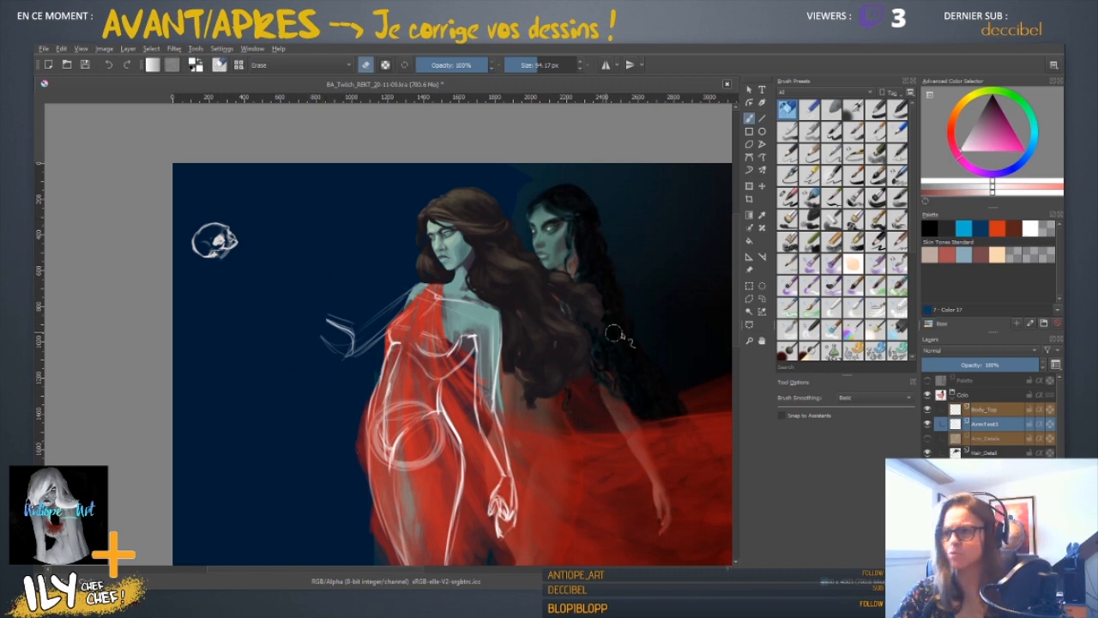
pyautogui.press('Delete')
pyautogui.hotkey('ctrl', 'z')
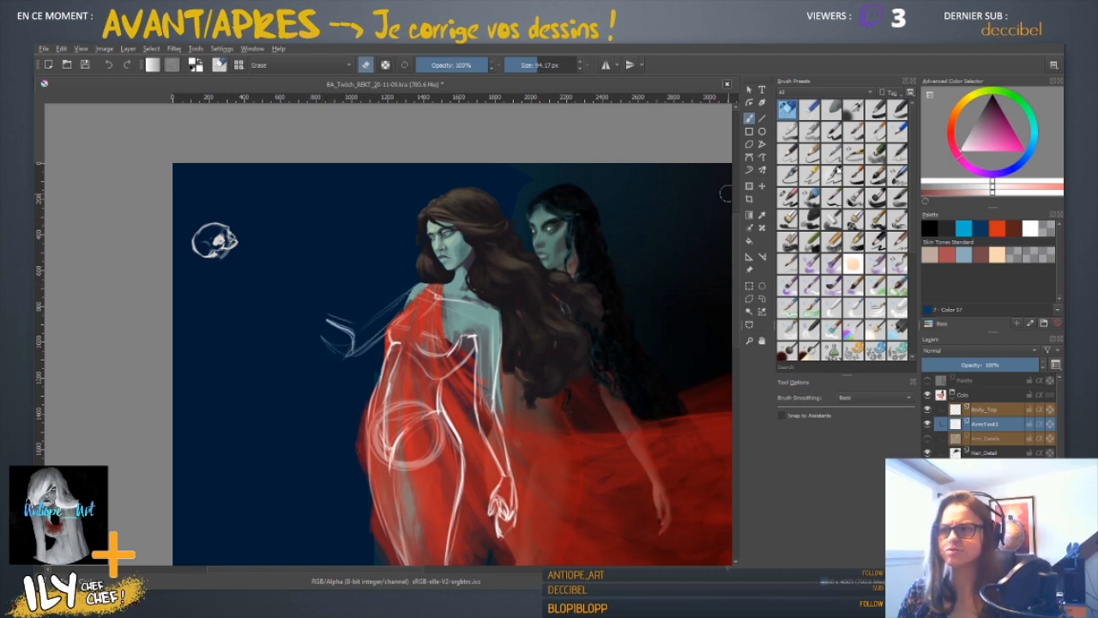
pyautogui.click(442, 65)
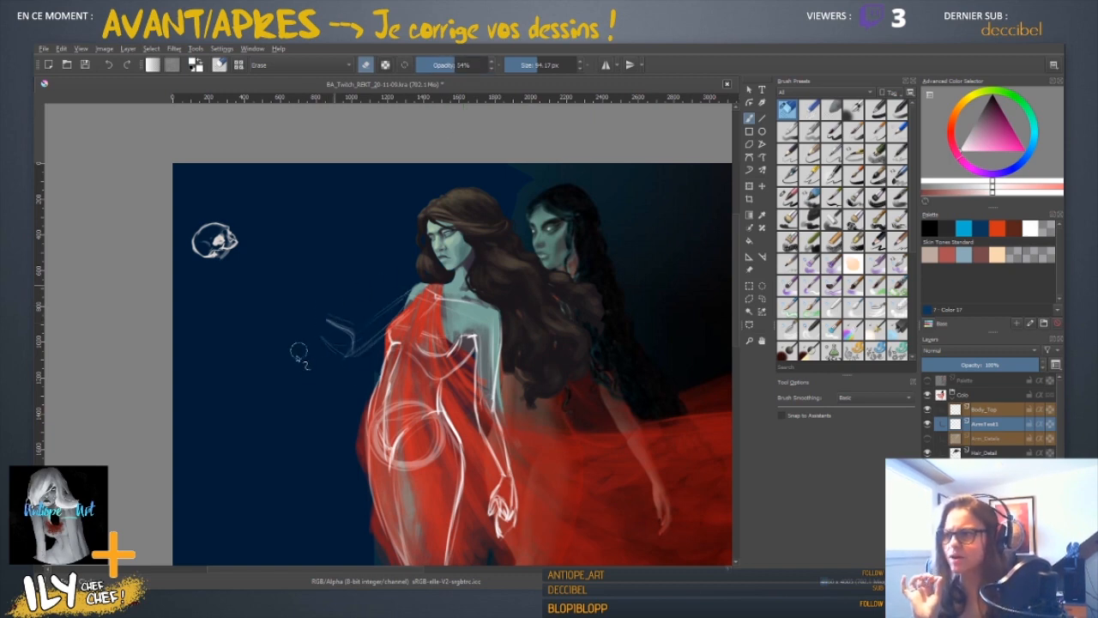
# - Sketch a smaller hand in white with a rounded palm and folded planes, and connect its wrist to the elbow with new forearm lines
pyautogui.moveTo(430, 331); pyautogui.dragTo(457, 324)
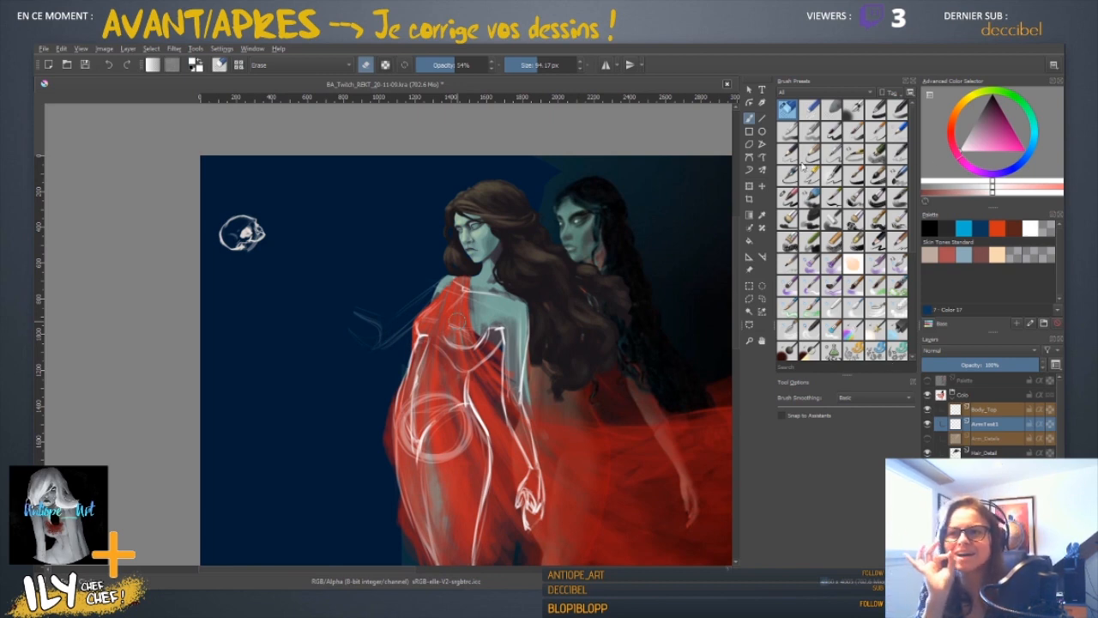
pyautogui.click(788, 200)
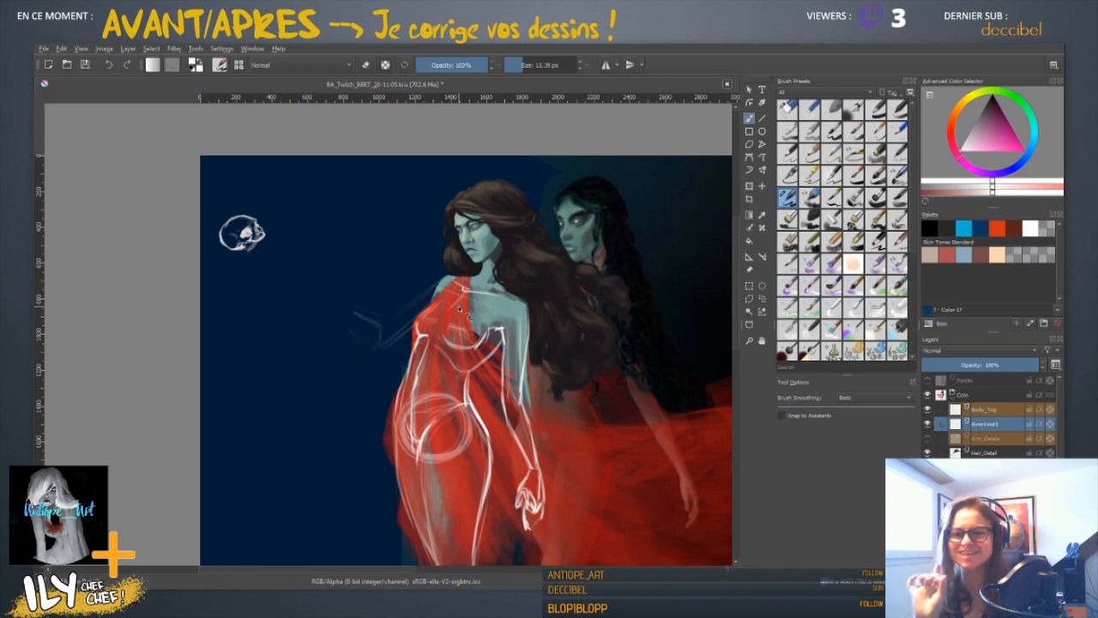
pyautogui.press('+')
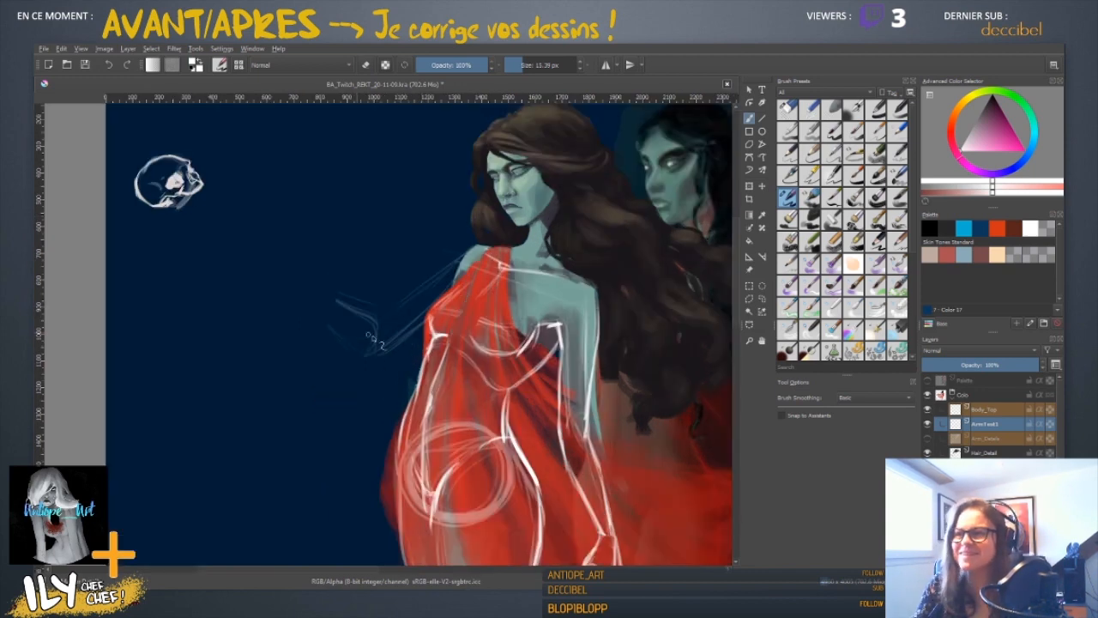
pyautogui.moveTo(384, 330); pyautogui.dragTo(397, 361)
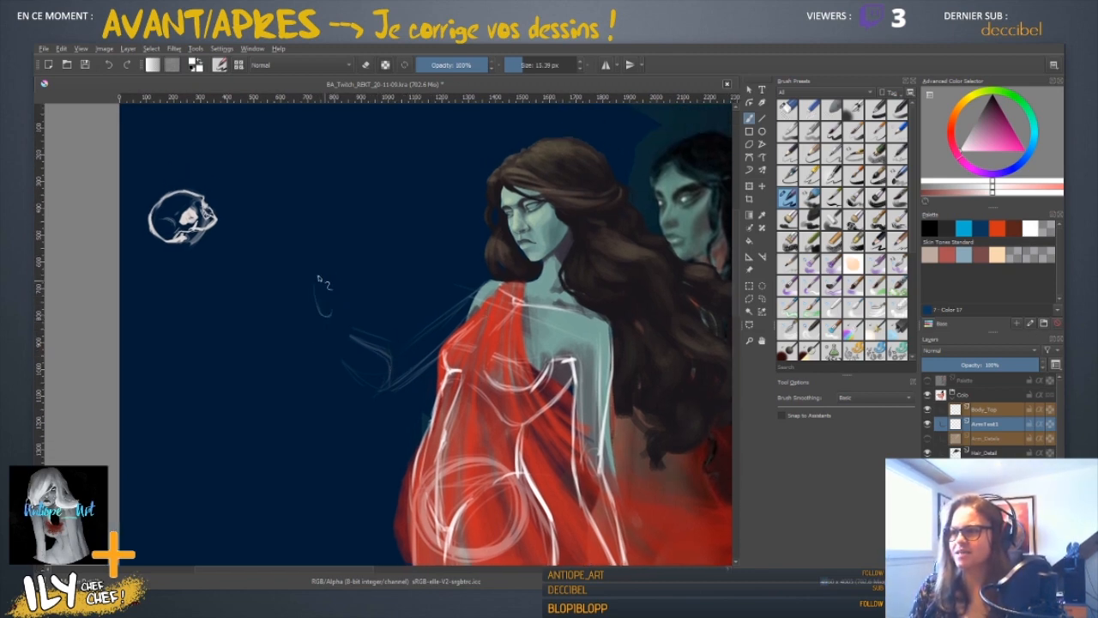
pyautogui.moveTo(317, 279)
pyautogui.mouseDown()
pyautogui.moveTo(324, 312)
pyautogui.moveTo(317, 282)
pyautogui.moveTo(328, 306)
pyautogui.moveTo(320, 286)
pyautogui.moveTo(335, 247)
pyautogui.mouseUp()
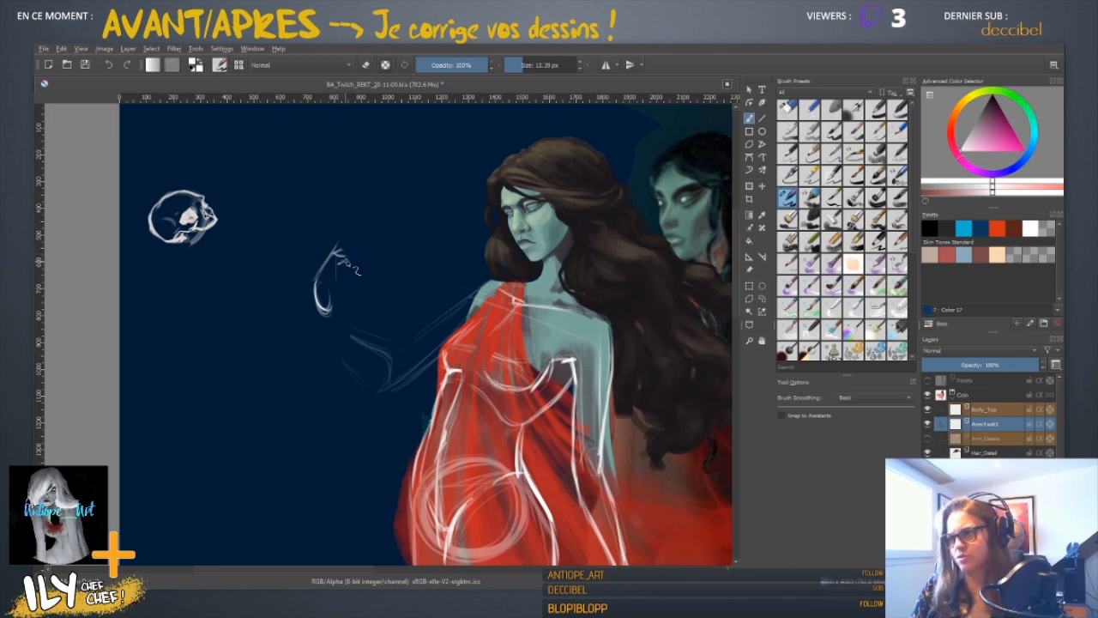
pyautogui.moveTo(344, 257); pyautogui.dragTo(350, 314)
pyautogui.moveTo(341, 261)
pyautogui.mouseDown()
pyautogui.moveTo(346, 303)
pyautogui.moveTo(333, 319)
pyautogui.mouseUp()
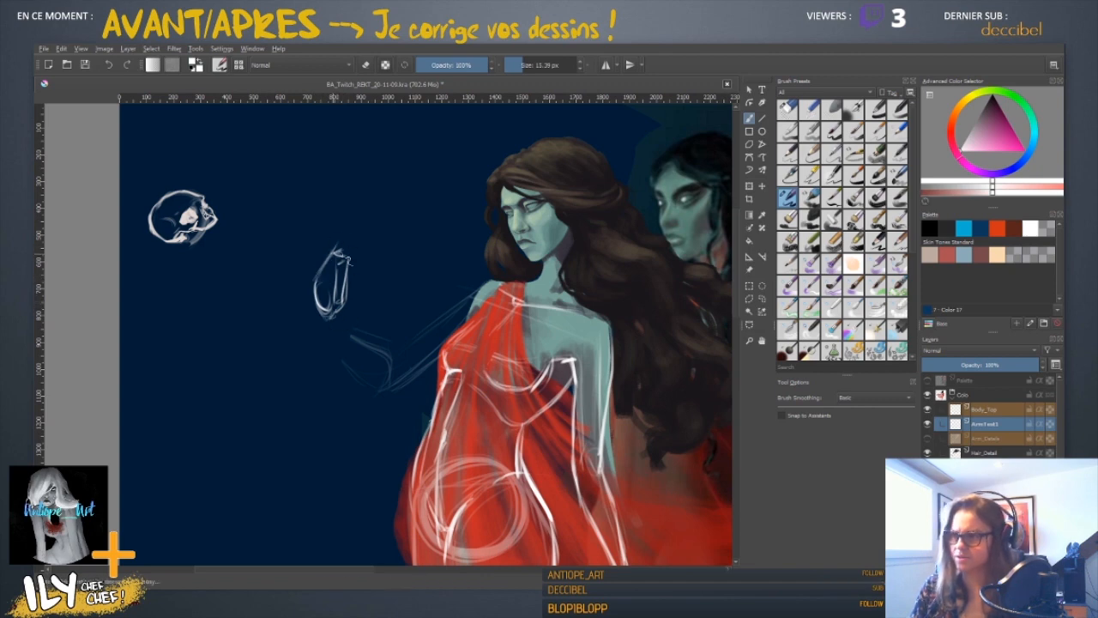
pyautogui.moveTo(343, 256)
pyautogui.mouseDown()
pyautogui.moveTo(354, 303)
pyautogui.moveTo(355, 271)
pyautogui.moveTo(369, 311)
pyautogui.moveTo(356, 294)
pyautogui.moveTo(336, 303)
pyautogui.moveTo(337, 344)
pyautogui.mouseUp()
pyautogui.moveTo(319, 293)
pyautogui.mouseDown()
pyautogui.moveTo(346, 366)
pyautogui.moveTo(334, 345)
pyautogui.moveTo(355, 333)
pyautogui.moveTo(365, 341)
pyautogui.moveTo(353, 326)
pyautogui.mouseUp()
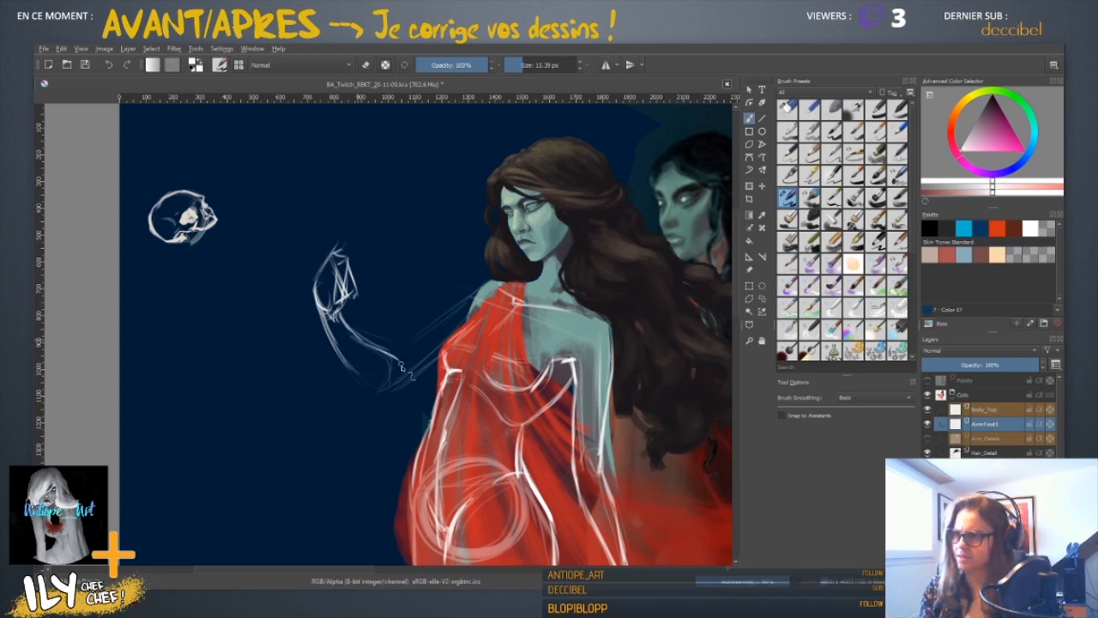
# - Mirror the canvas view and sketch the thumb and the fingers extending from the palm of the raised hand
pyautogui.press('m')
pyautogui.moveTo(469, 333); pyautogui.dragTo(537, 338)
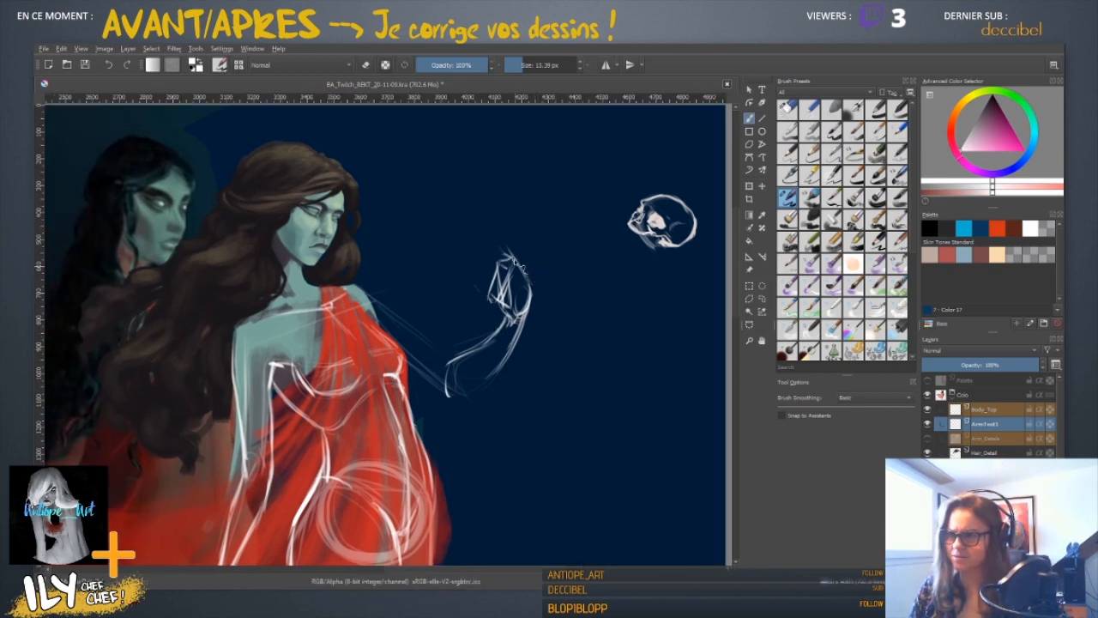
pyautogui.moveTo(483, 218); pyautogui.dragTo(510, 255)
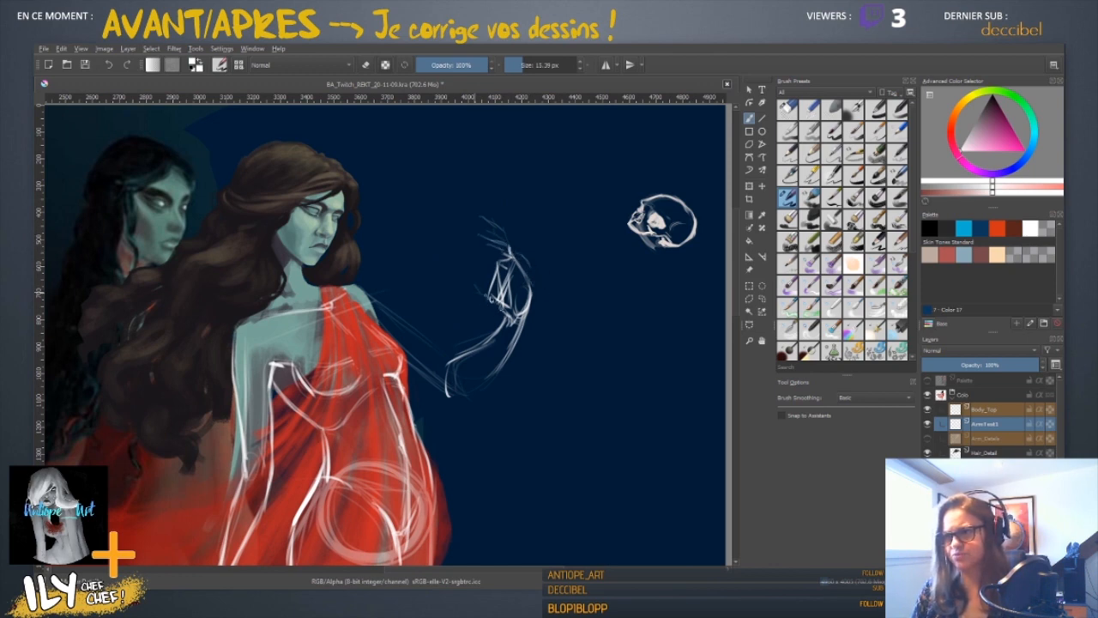
pyautogui.moveTo(477, 286)
pyautogui.mouseDown()
pyautogui.moveTo(492, 299)
pyautogui.moveTo(505, 286)
pyautogui.mouseUp()
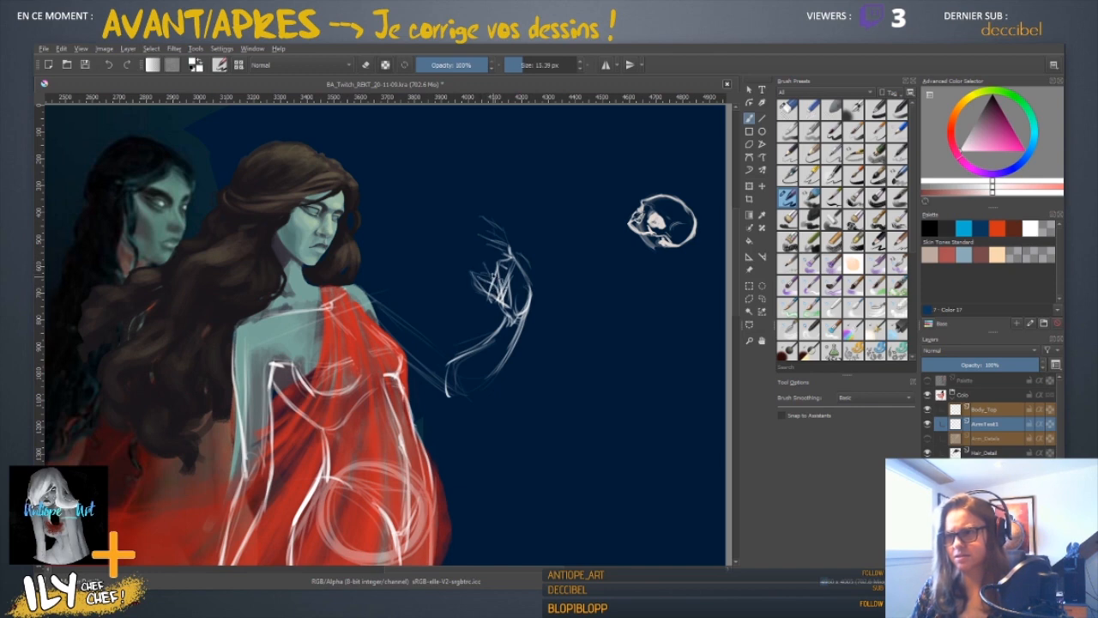
pyautogui.moveTo(481, 240)
pyautogui.mouseDown()
pyautogui.moveTo(502, 292)
pyautogui.moveTo(504, 260)
pyautogui.moveTo(485, 243)
pyautogui.moveTo(521, 268)
pyautogui.moveTo(475, 273)
pyautogui.moveTo(494, 295)
pyautogui.mouseUp()
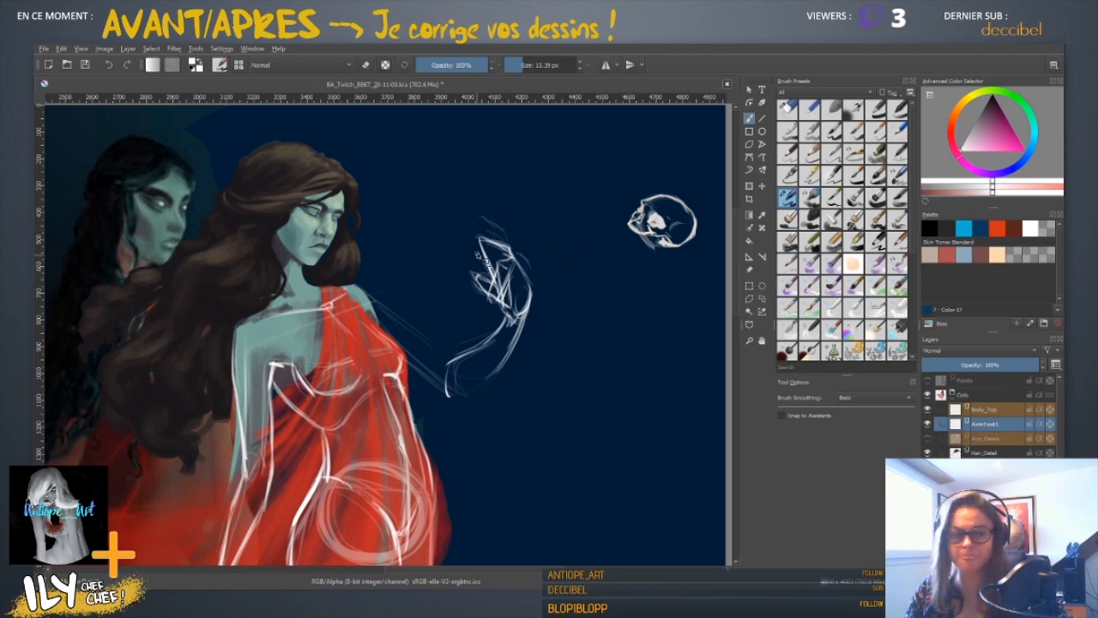
# - Erase the stray guide lines above the fingertips and around the back of the raised hand
pyautogui.press('e')
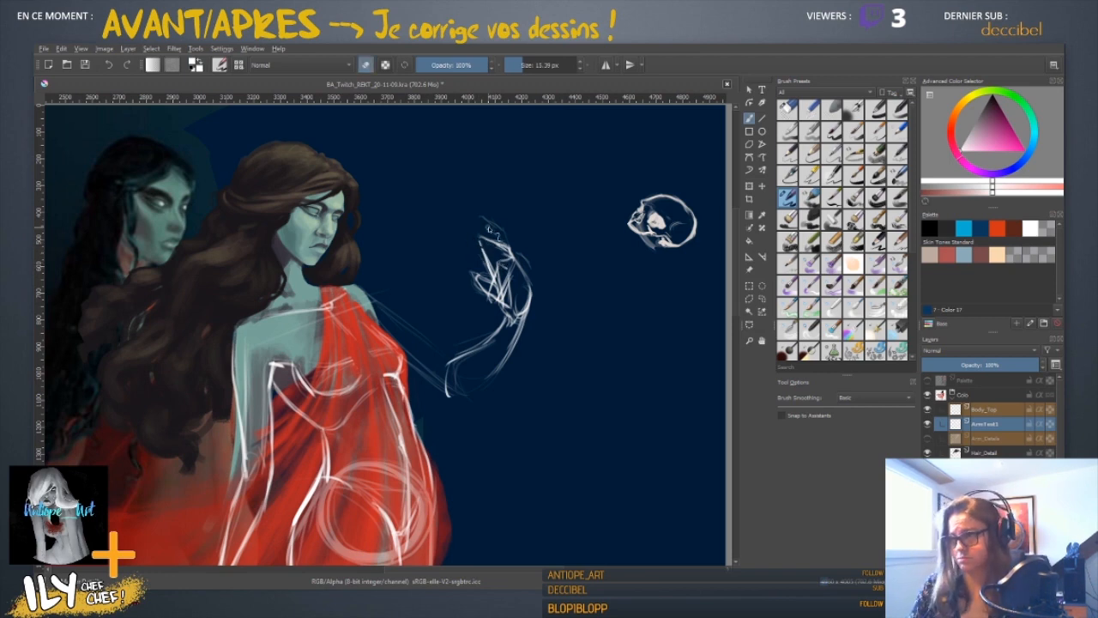
pyautogui.press('e')
pyautogui.moveTo(477, 216)
pyautogui.mouseDown()
pyautogui.moveTo(511, 225)
pyautogui.moveTo(480, 232)
pyautogui.moveTo(511, 234)
pyautogui.moveTo(508, 225)
pyautogui.moveTo(481, 230)
pyautogui.moveTo(506, 232)
pyautogui.moveTo(526, 259)
pyautogui.mouseUp()
pyautogui.press('e')
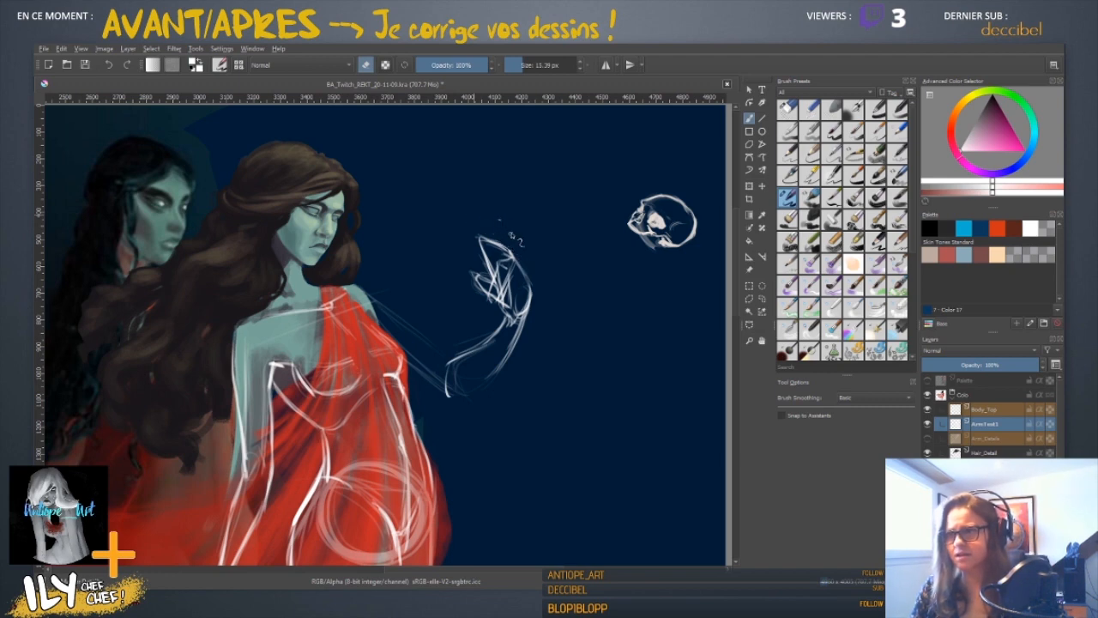
pyautogui.moveTo(497, 220); pyautogui.dragTo(502, 222)
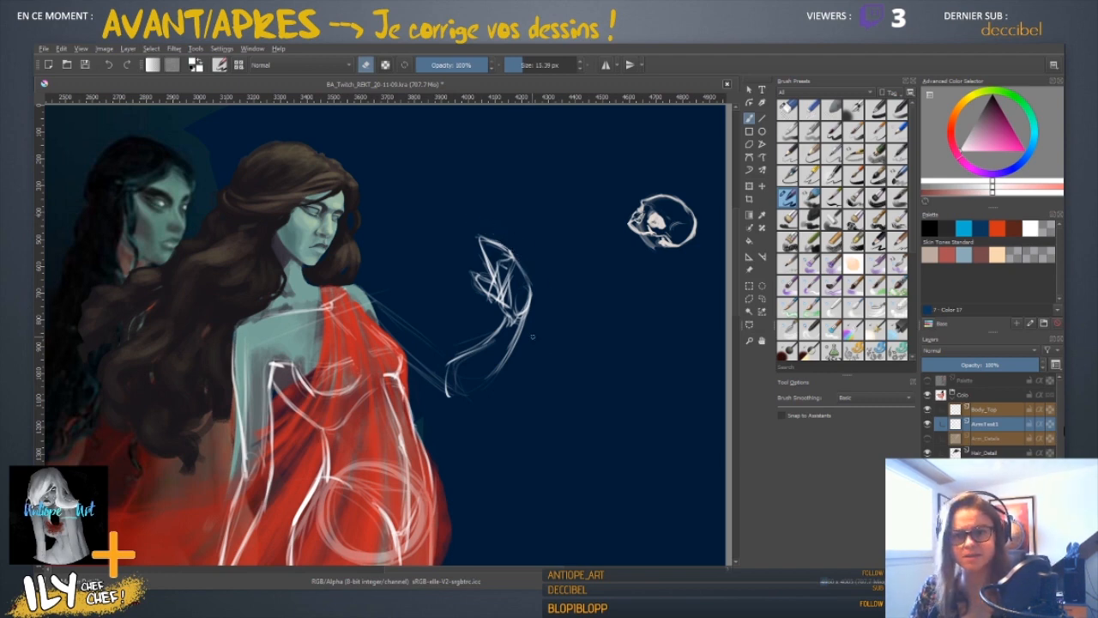
# - Try the skull from the Skull_Baby layer over the raised hand, and place it higher up, clear of the hand
pyautogui.scroll(-6, 995, 412)
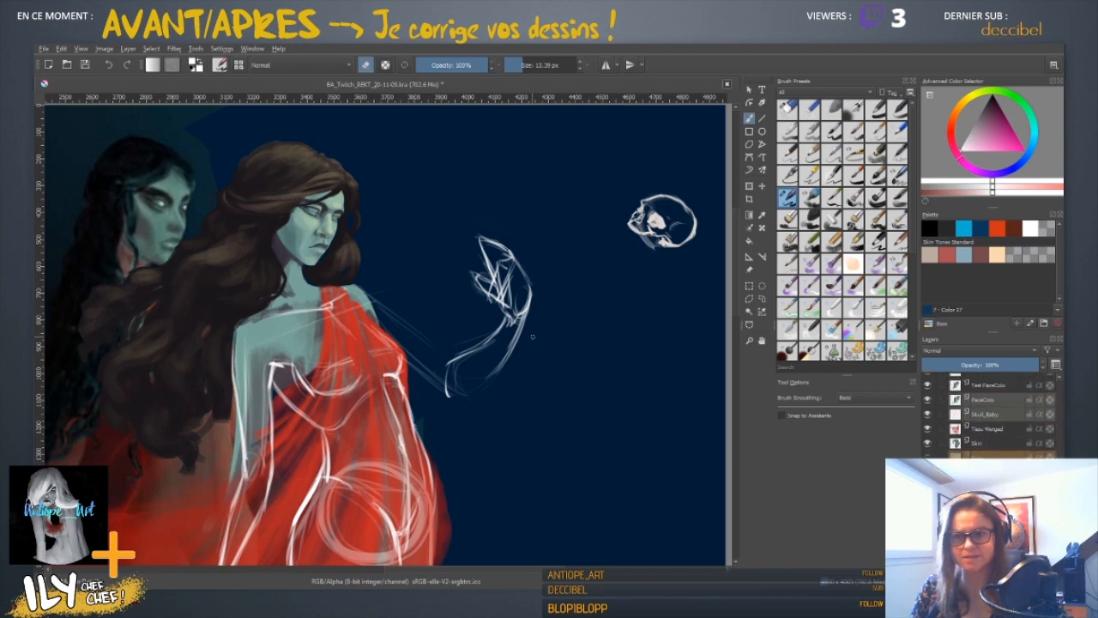
pyautogui.click(987, 414)
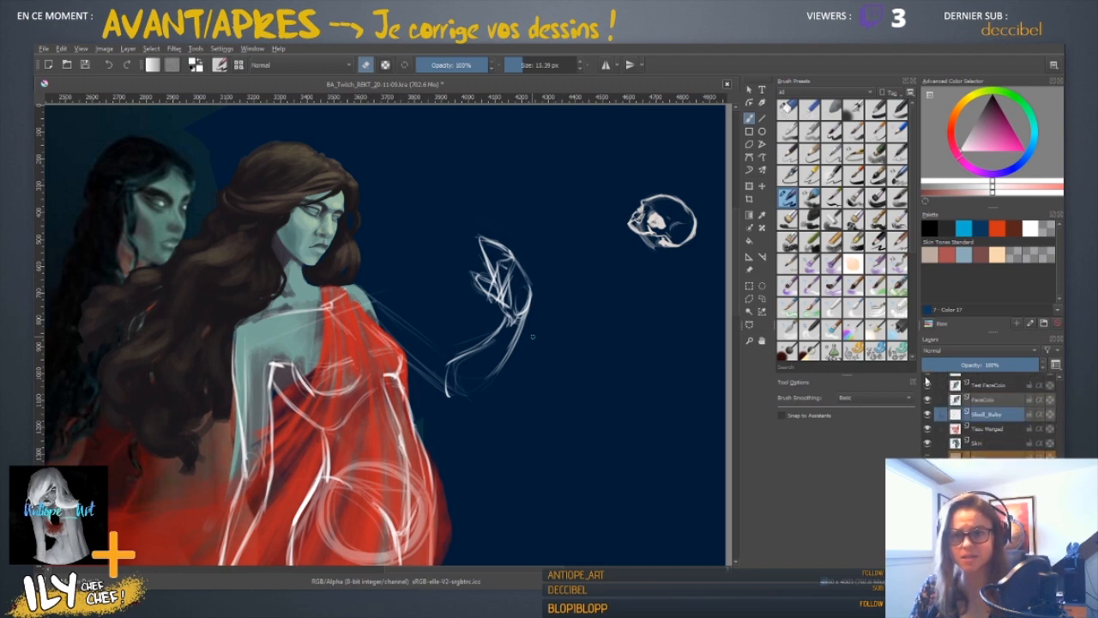
pyautogui.click(749, 185)
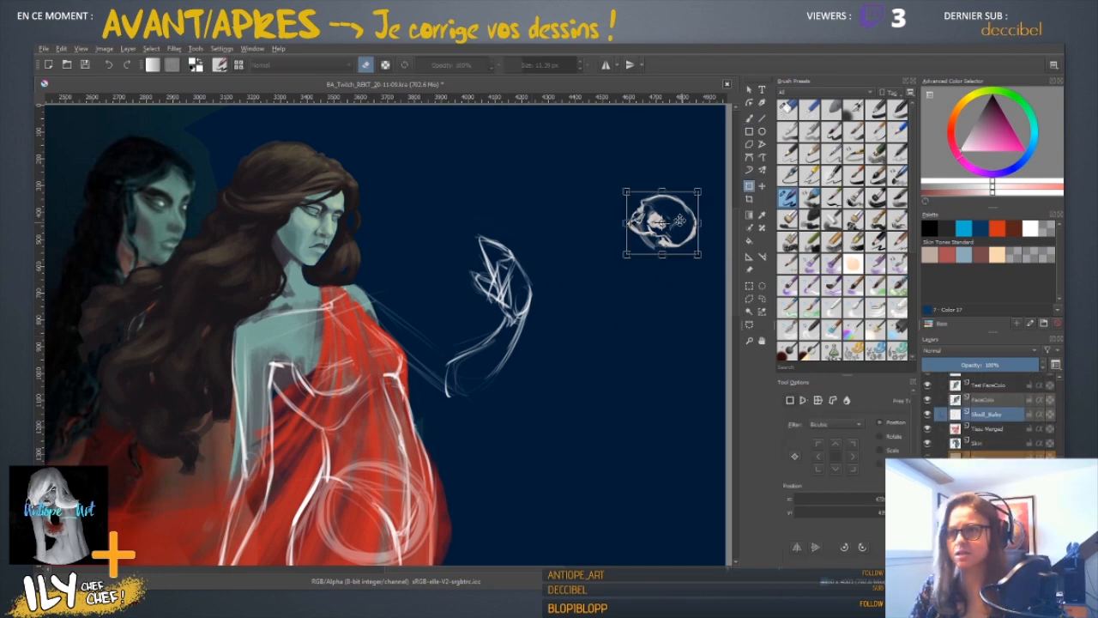
pyautogui.moveTo(663, 220)
pyautogui.mouseDown()
pyautogui.moveTo(574, 273)
pyautogui.moveTo(476, 276)
pyautogui.moveTo(485, 274)
pyautogui.mouseUp()
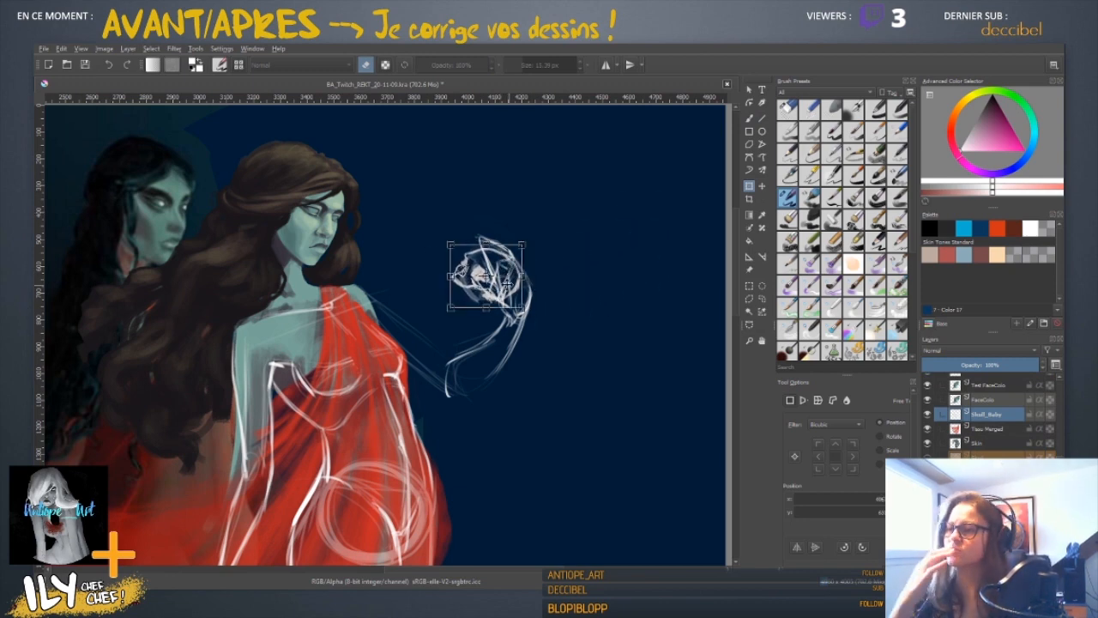
pyautogui.press('Return')
pyautogui.hotkey('ctrl', 'z')
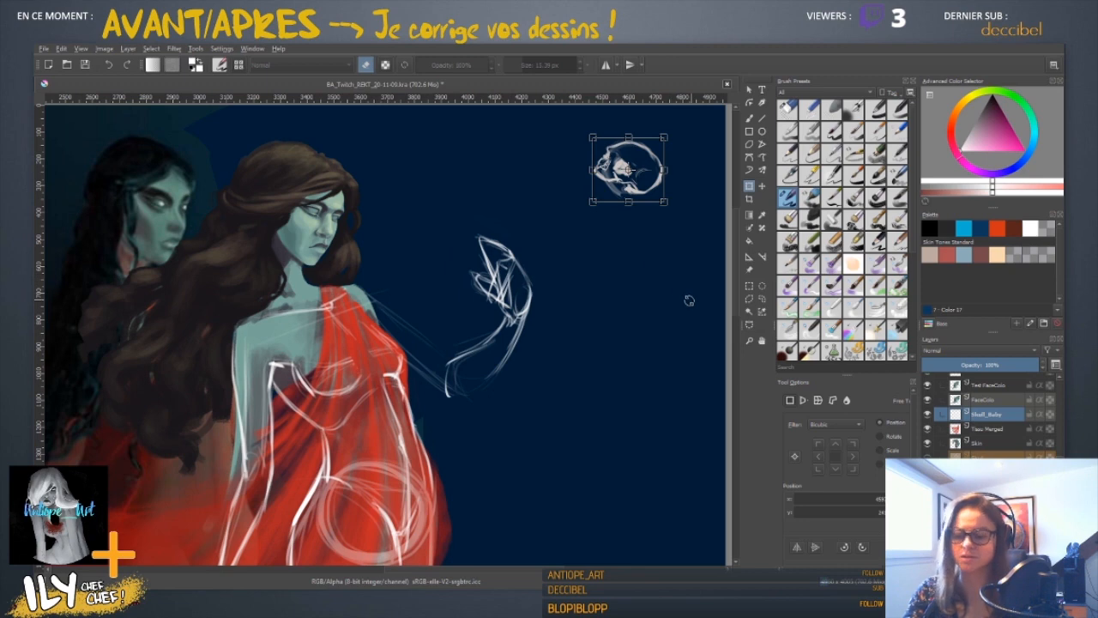
# - Add a new paint layer directly above ArmTest1 and name it Skull_Baby2
pyautogui.moveTo(1060, 452); pyautogui.dragTo(1060, 394)
pyautogui.click(993, 423)
pyautogui.press('Insert')
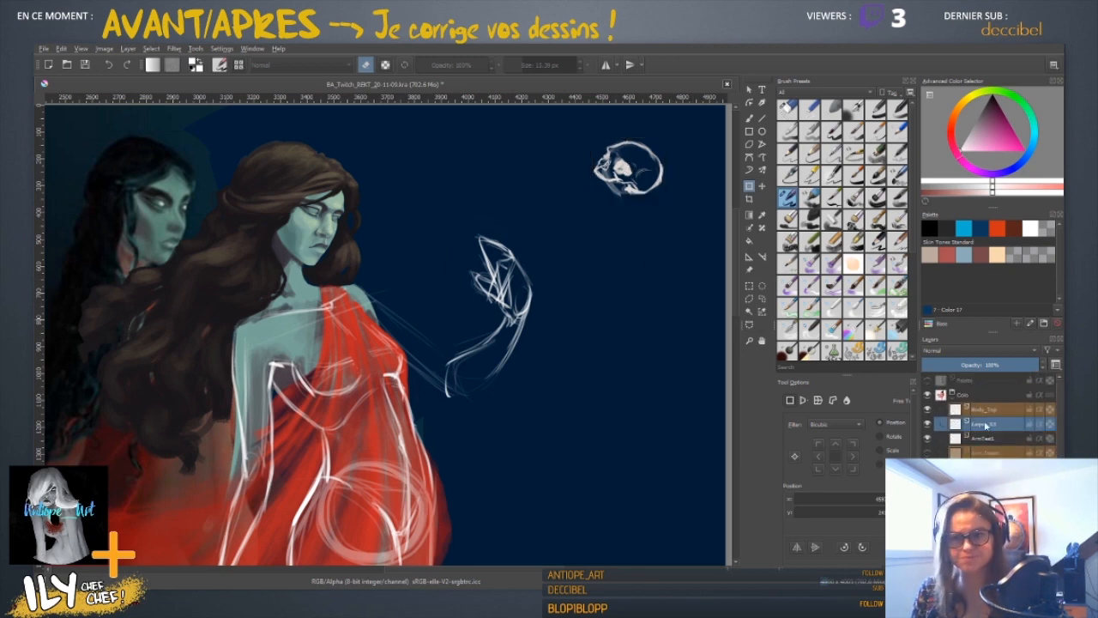
pyautogui.doubleClick(987, 426)
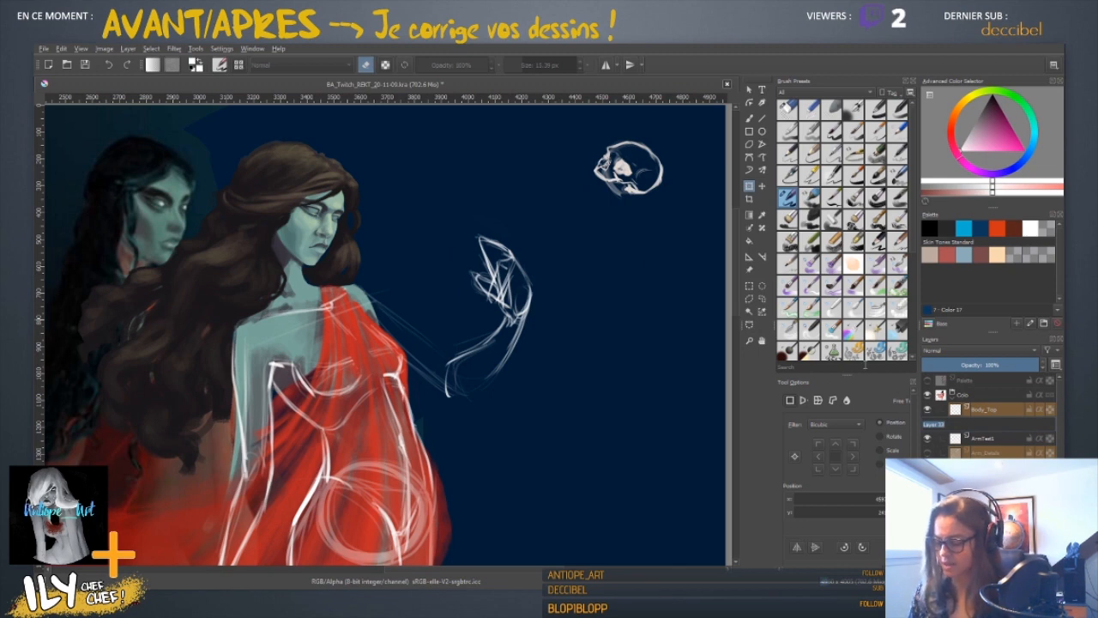
pyautogui.write('d')
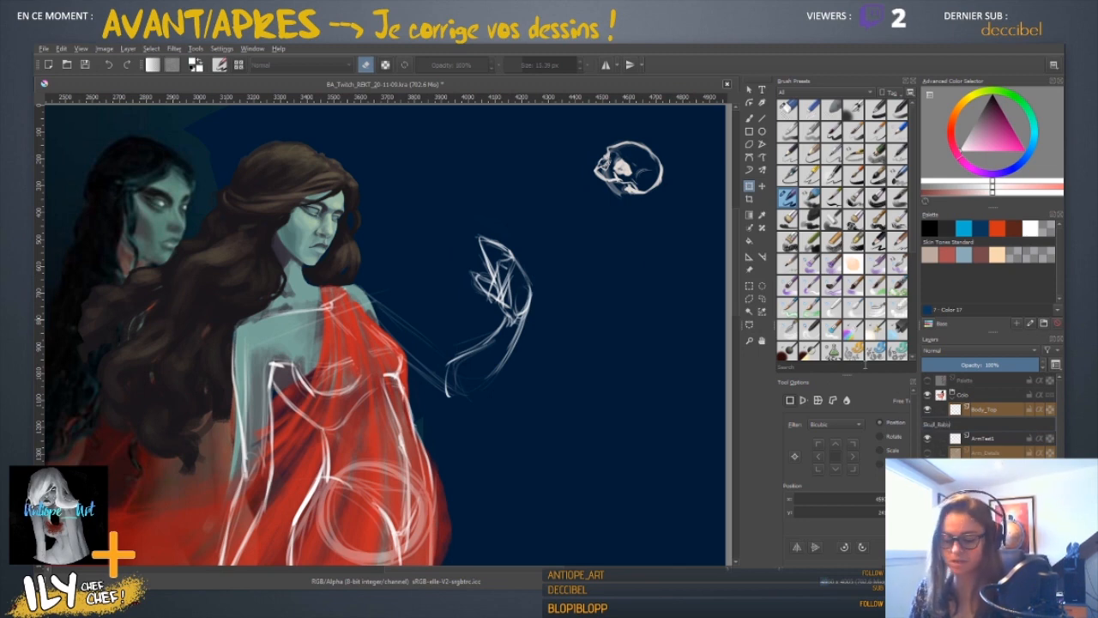
pyautogui.write('kull_Baby')
pyautogui.press('Return')
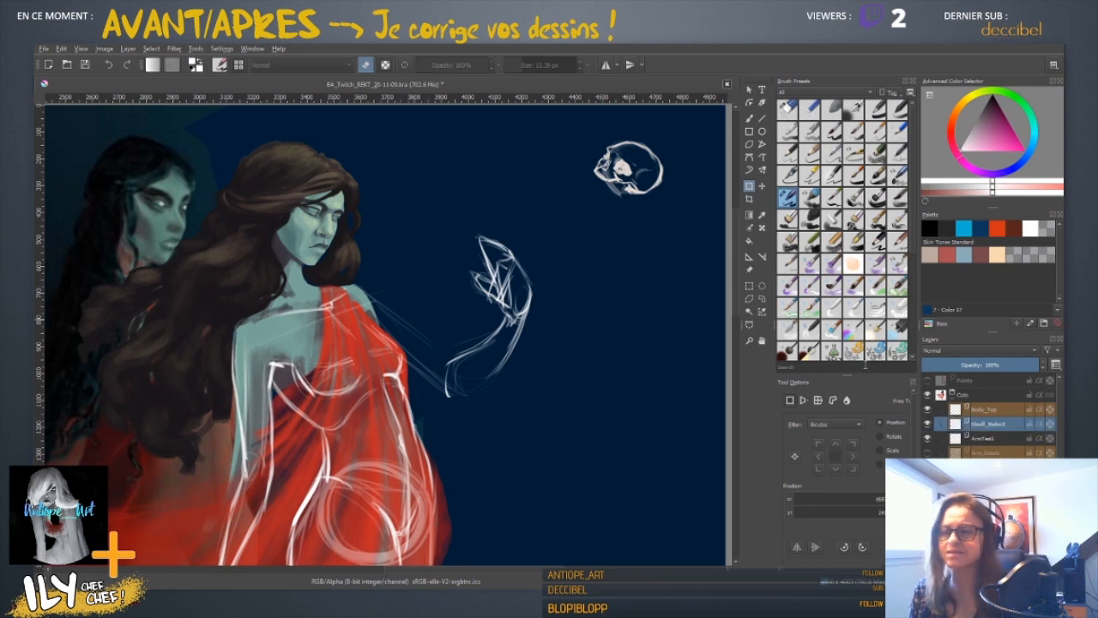
# - Sketch the rounded cranium, eye socket and face of a small skull over the raised hand's palm, facing the woman
pyautogui.press('b')
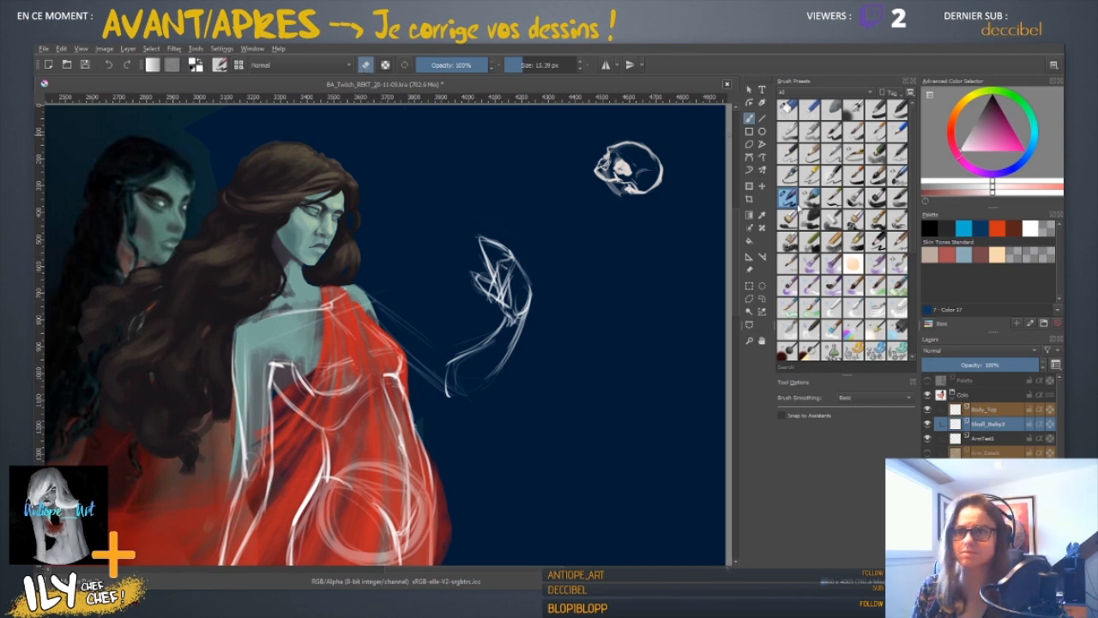
pyautogui.press('e')
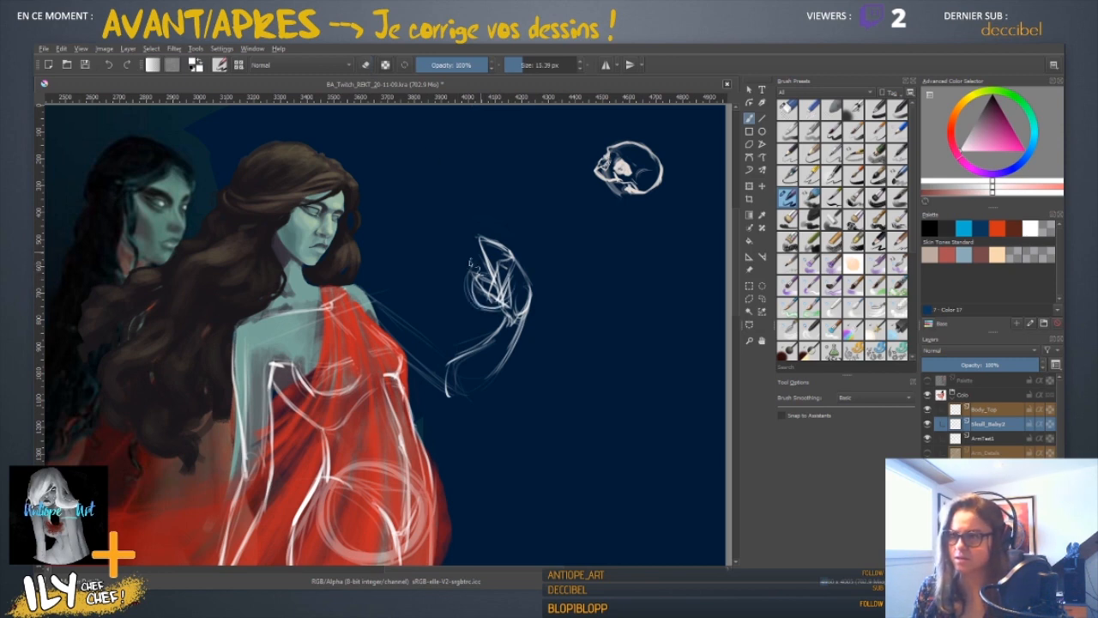
pyautogui.moveTo(468, 269)
pyautogui.mouseDown()
pyautogui.moveTo(514, 296)
pyautogui.moveTo(503, 259)
pyautogui.moveTo(458, 291)
pyautogui.moveTo(454, 261)
pyautogui.mouseUp()
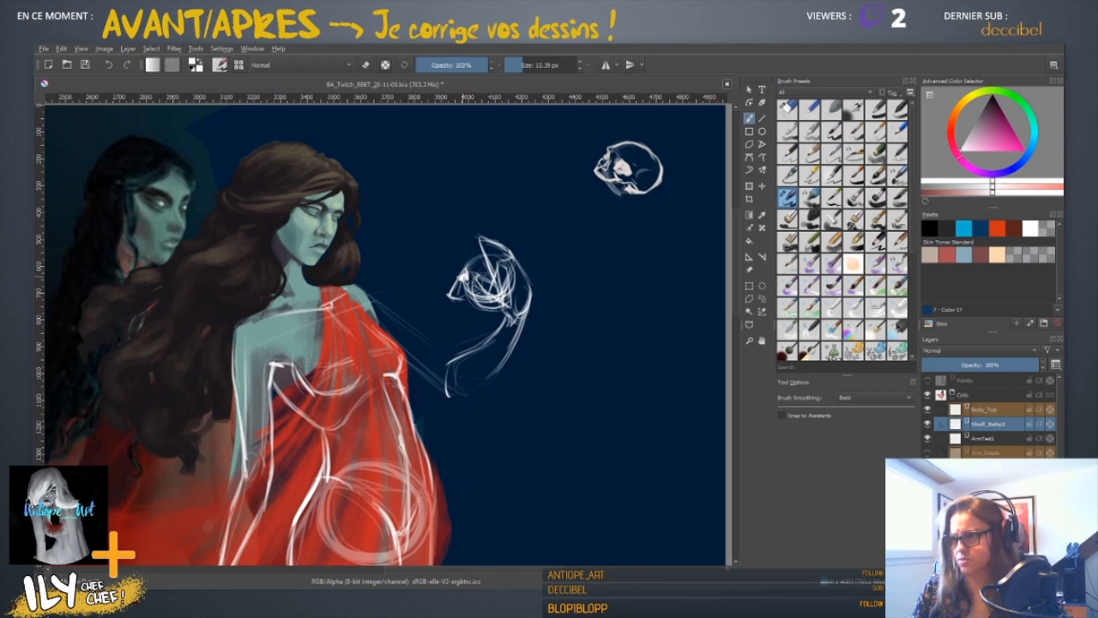
pyautogui.moveTo(467, 269); pyautogui.dragTo(486, 259)
pyautogui.hotkey('ctrl', 'z')
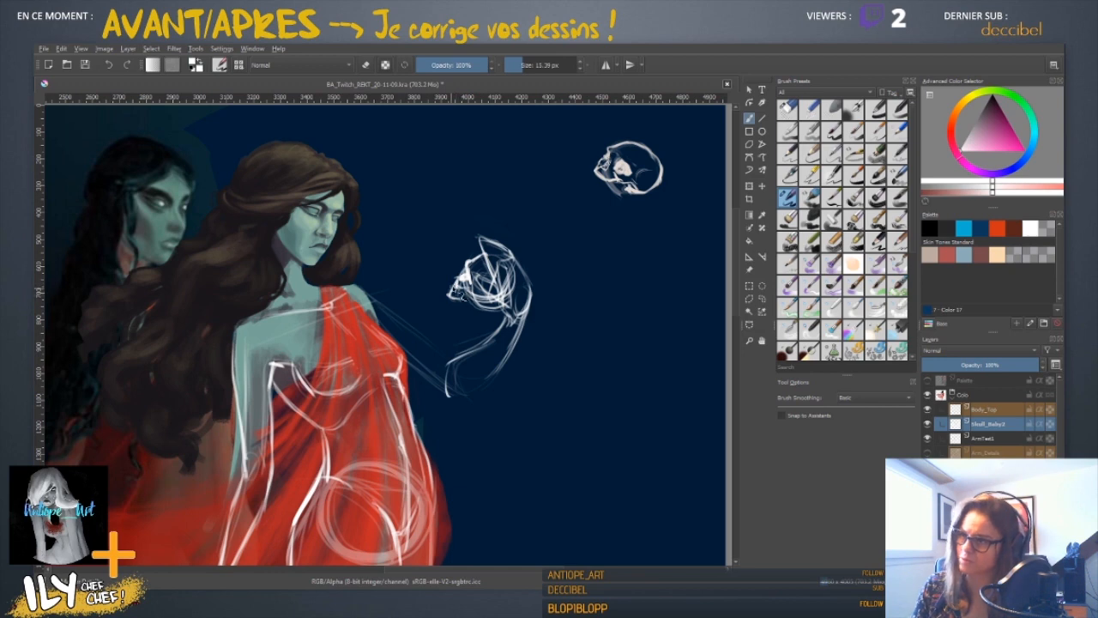
# - Refine the small skull's teeth, jaw and lower cranium, alternating between erasing stray marks and redrawing lines
pyautogui.press('e')
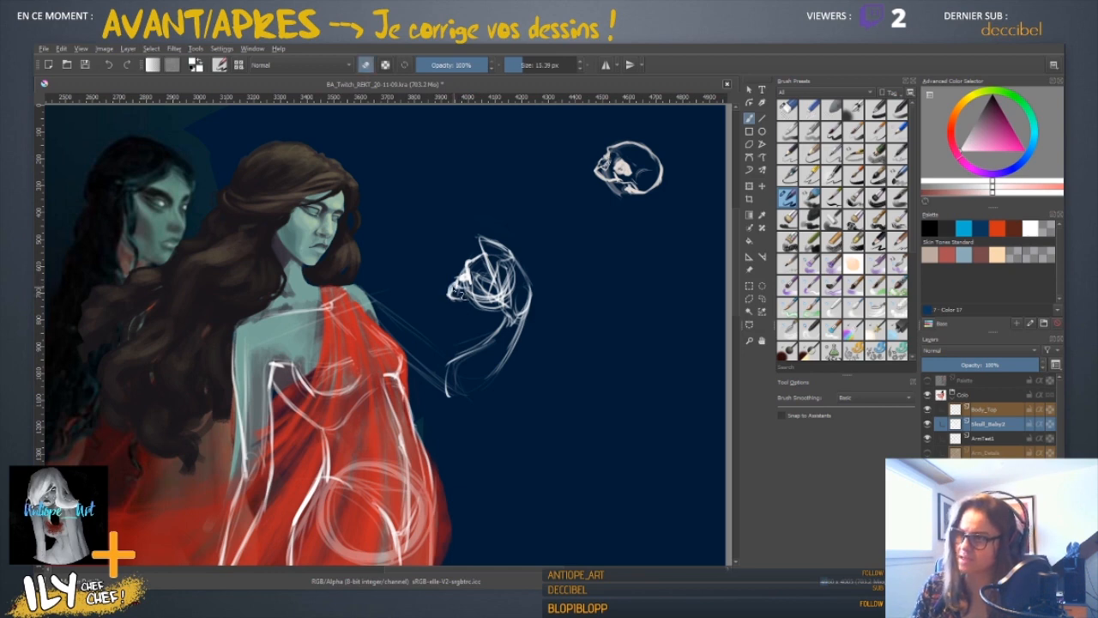
pyautogui.press('e')
pyautogui.moveTo(456, 294); pyautogui.dragTo(458, 302)
pyautogui.press('e')
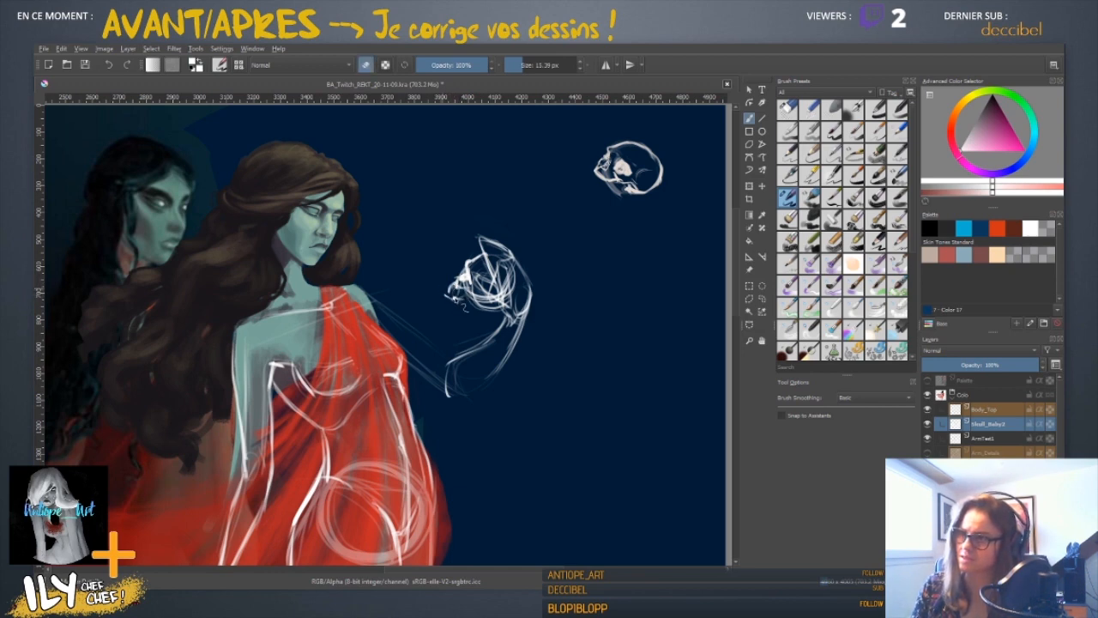
pyautogui.press('e')
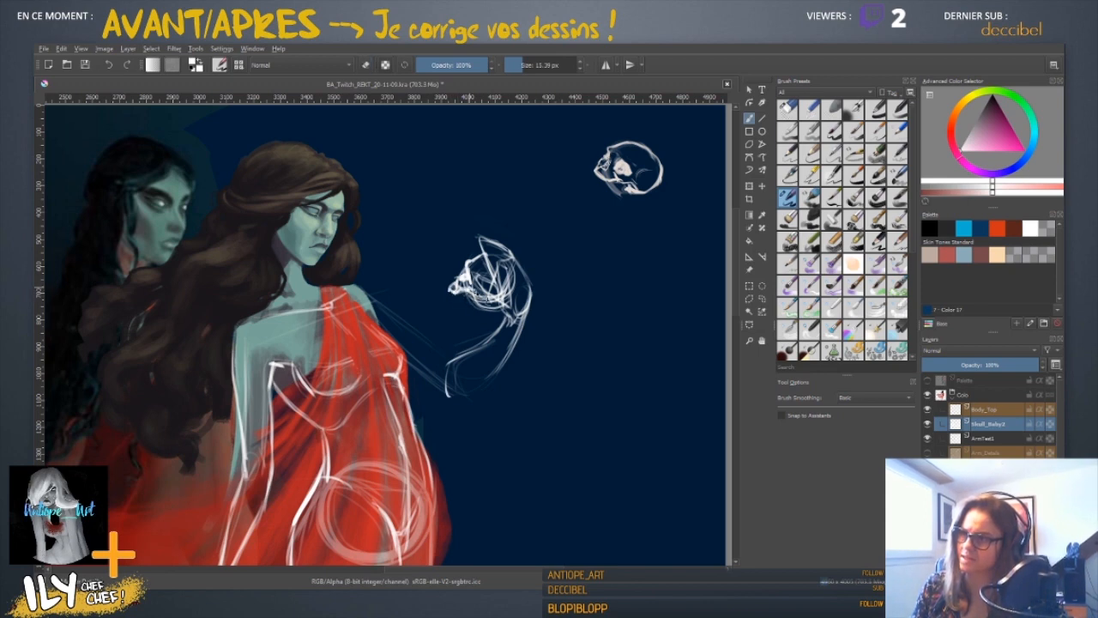
pyautogui.press('e')
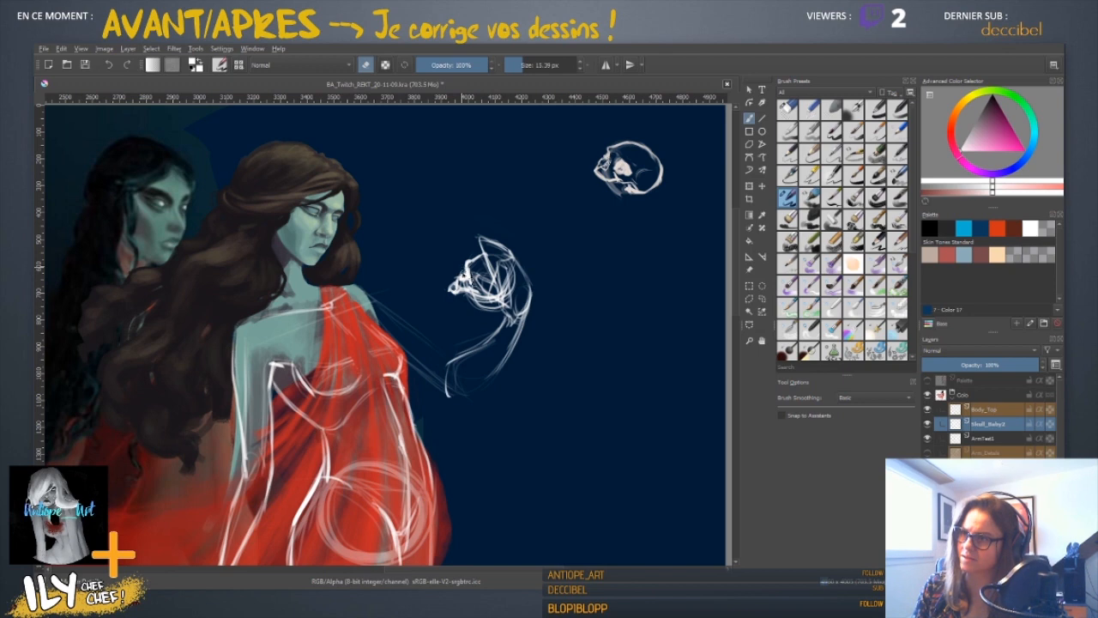
pyautogui.press('e')
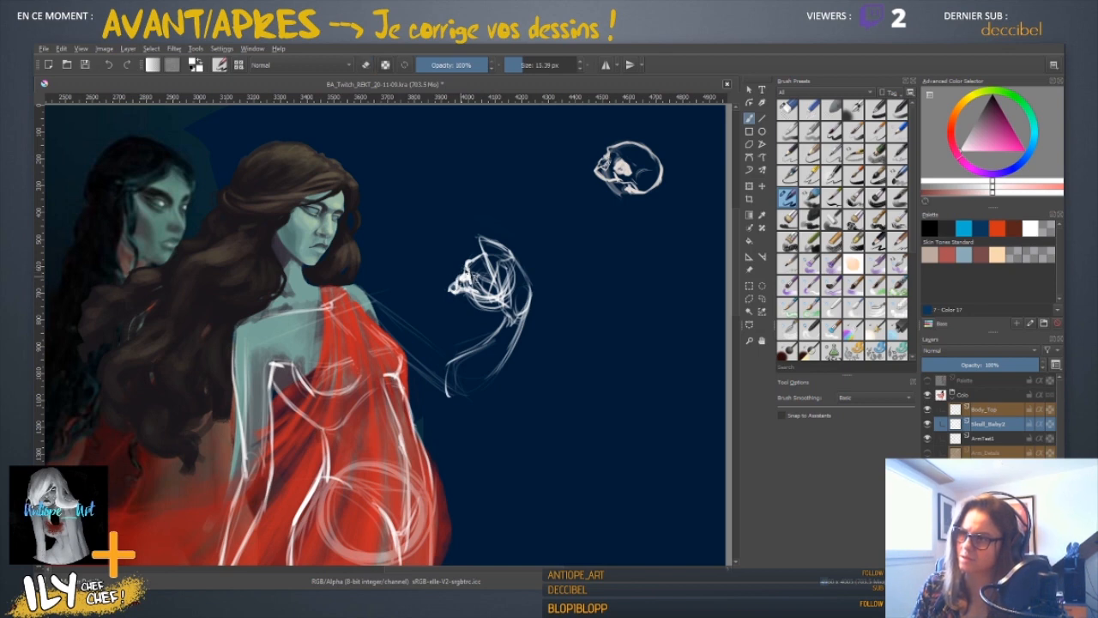
pyautogui.press('e')
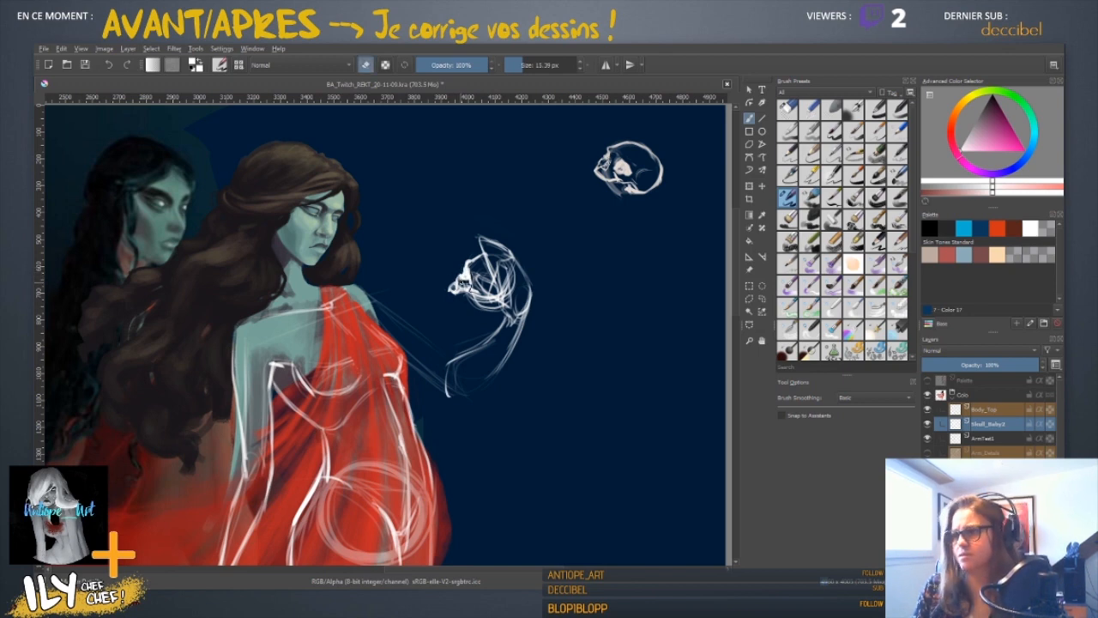
pyautogui.press('e')
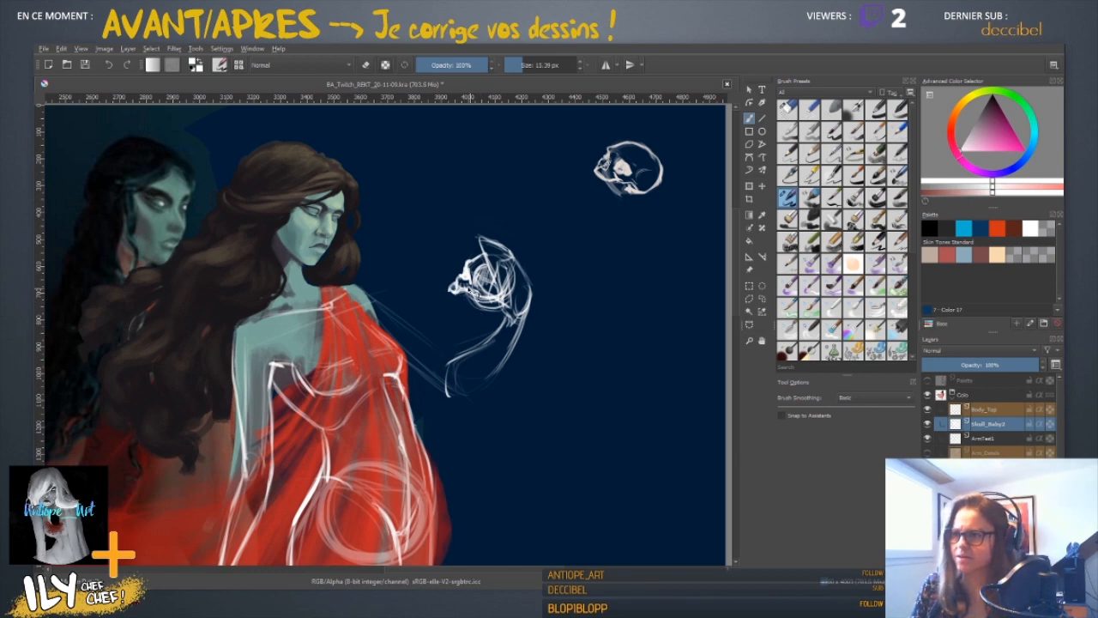
# - Erase the back of the small skull's cranium where it overlaps the fingers and palm, and check the whole composition
pyautogui.press('e')
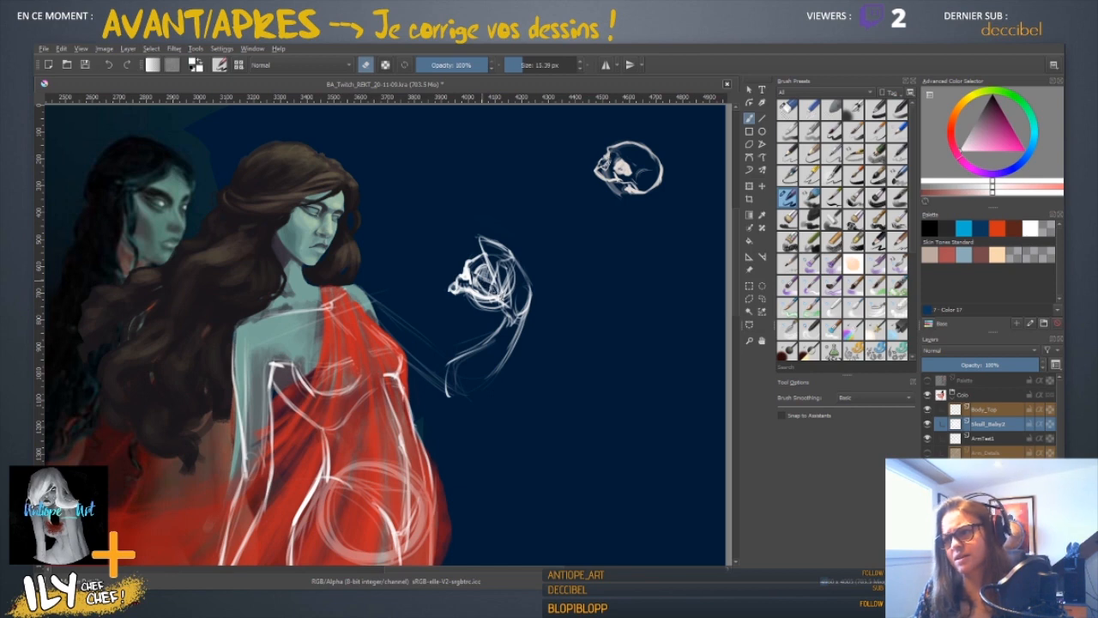
pyautogui.moveTo(506, 293); pyautogui.dragTo(518, 290)
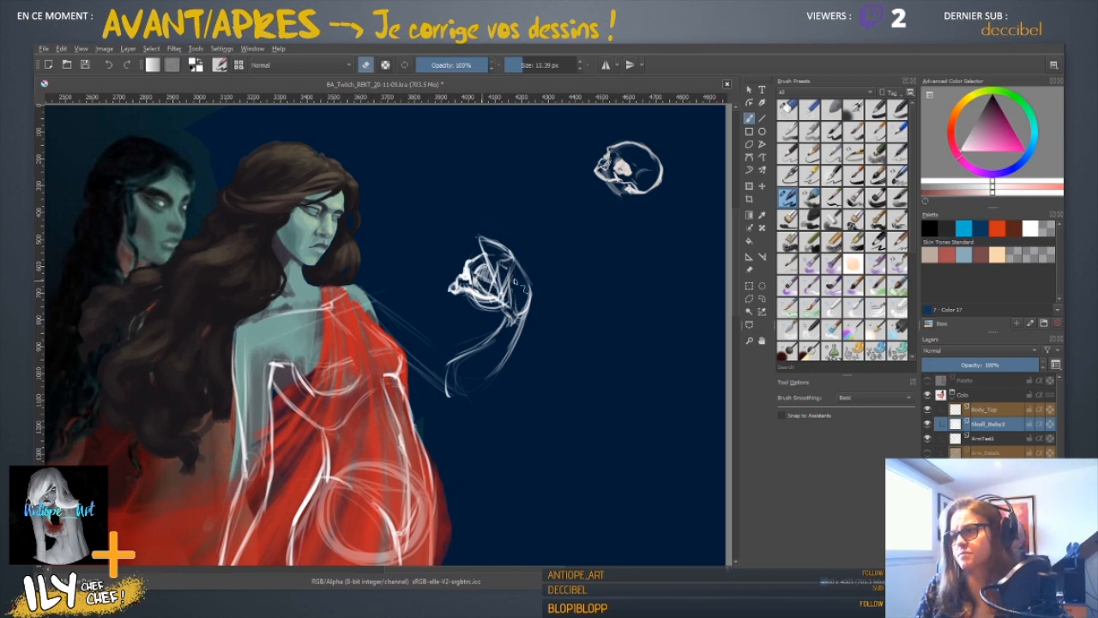
pyautogui.press('-')
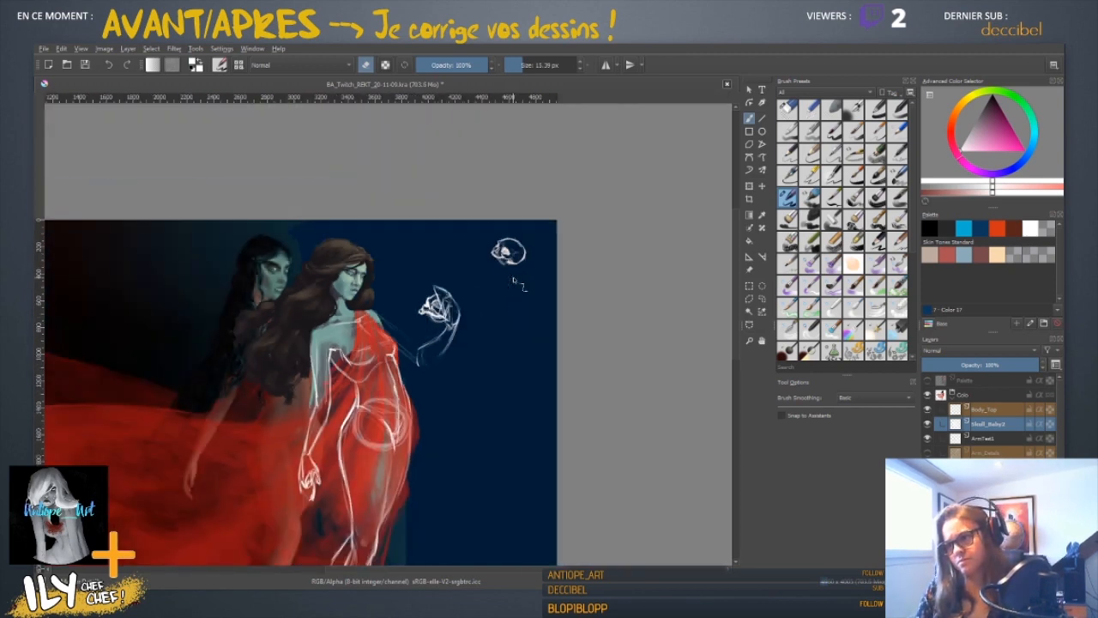
pyautogui.press('+')
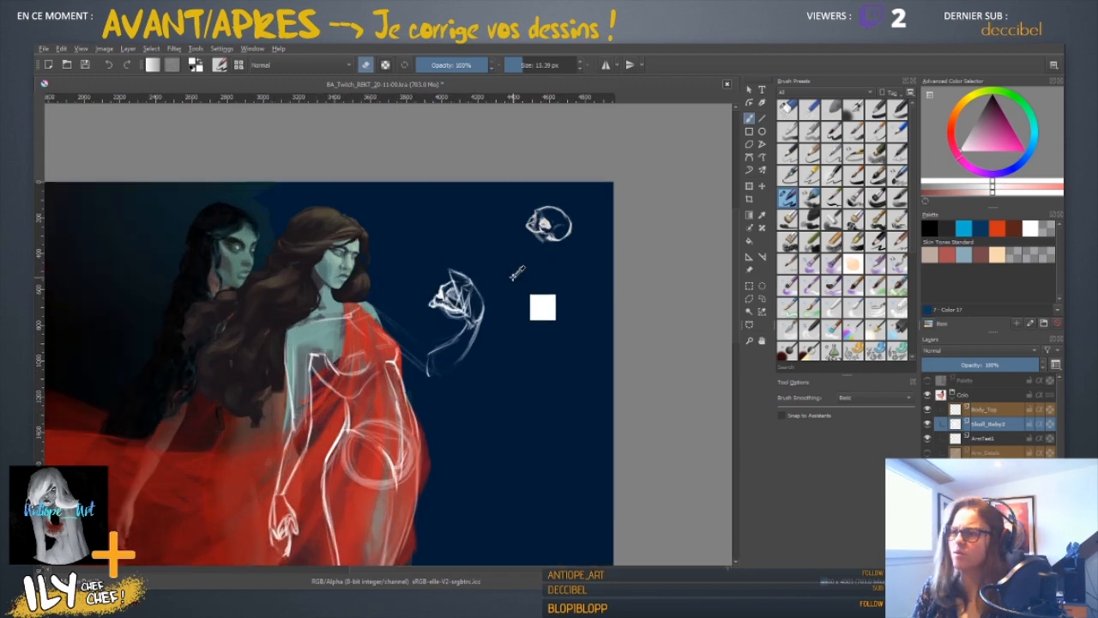
pyautogui.press('+')
pyautogui.press('-')
pyautogui.press('+')
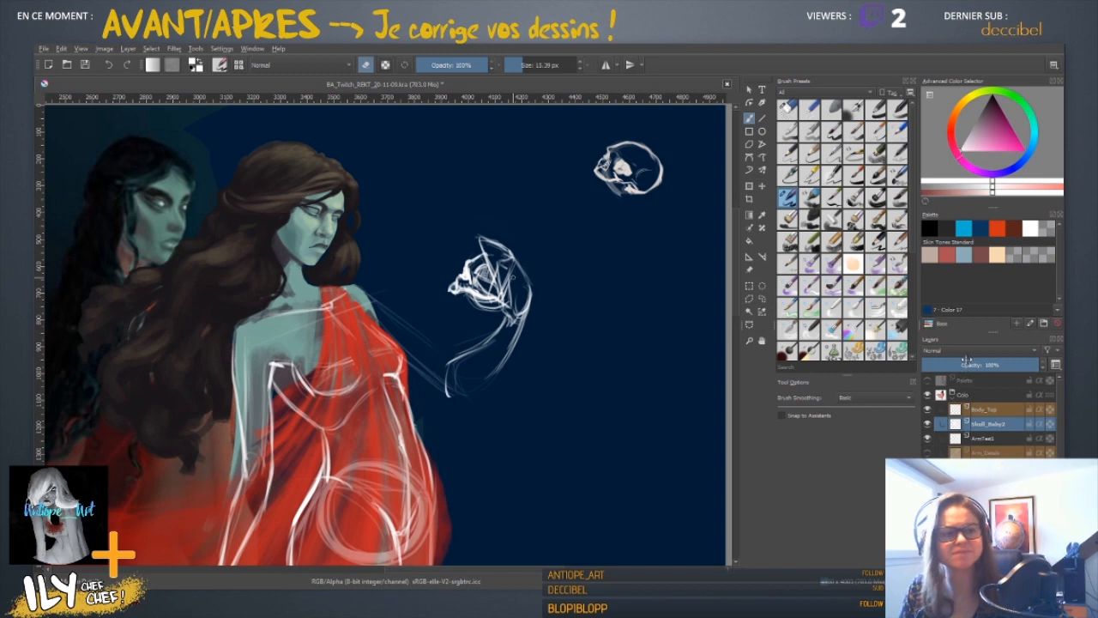
# - Sketch the raised arm's forearm, bent elbow and upper arm, joining the hand to the woman's shoulder
pyautogui.moveTo(522, 389); pyautogui.dragTo(494, 322)
pyautogui.press('e')
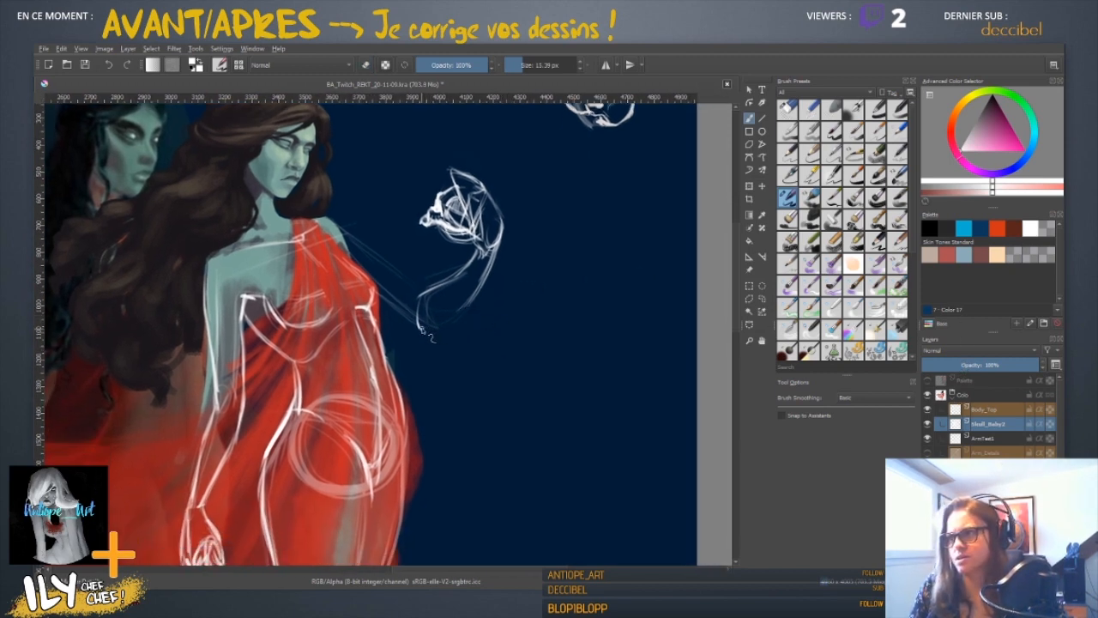
pyautogui.moveTo(421, 329)
pyautogui.mouseDown()
pyautogui.moveTo(448, 323)
pyautogui.moveTo(419, 330)
pyautogui.moveTo(478, 302)
pyautogui.moveTo(430, 329)
pyautogui.moveTo(476, 279)
pyautogui.mouseUp()
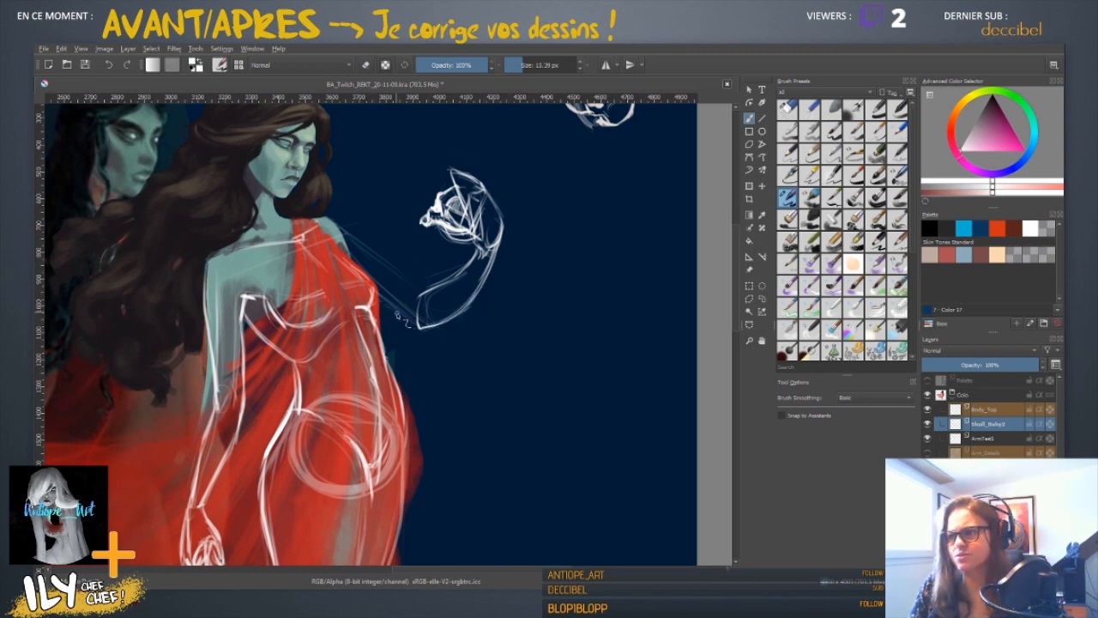
pyautogui.moveTo(386, 304); pyautogui.dragTo(419, 327)
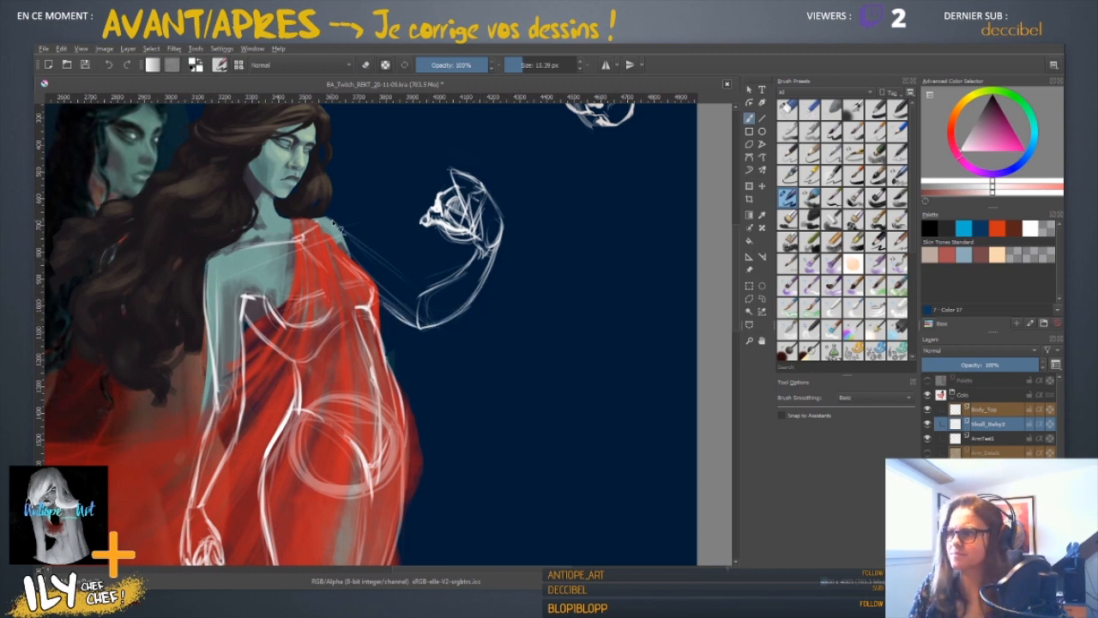
pyautogui.moveTo(339, 227)
pyautogui.mouseDown()
pyautogui.moveTo(359, 244)
pyautogui.moveTo(354, 236)
pyautogui.moveTo(345, 249)
pyautogui.moveTo(378, 253)
pyautogui.moveTo(434, 306)
pyautogui.mouseUp()
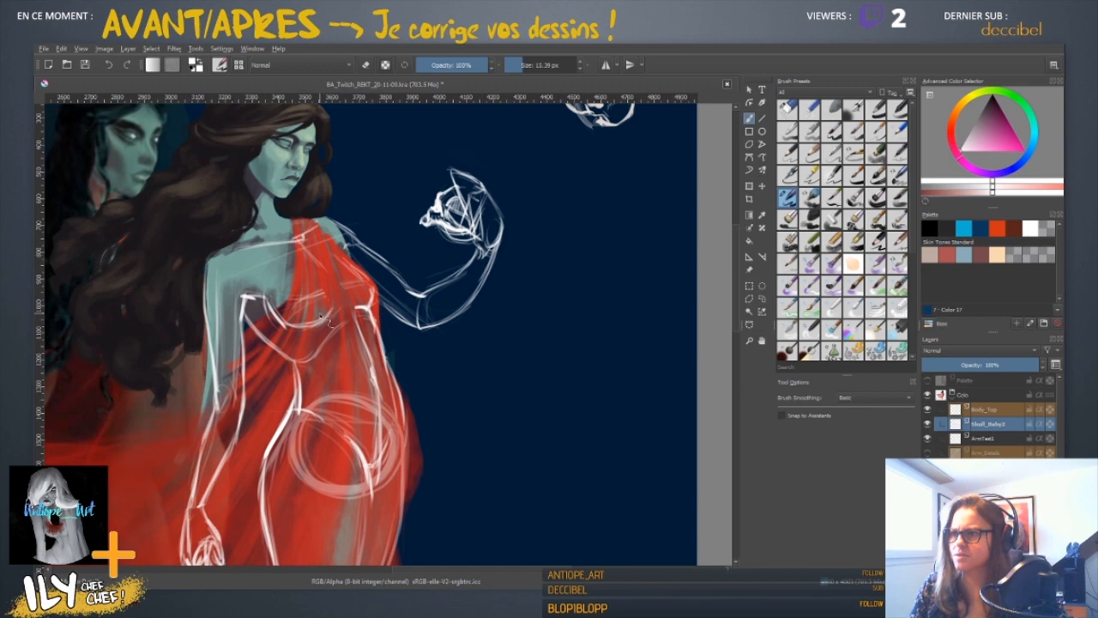
# - Mirror the canvas view and merge the Skull_Baby2 layer down into ArmTest1
pyautogui.moveTo(497, 361); pyautogui.dragTo(550, 380)
pyautogui.press('m')
pyautogui.moveTo(397, 340); pyautogui.dragTo(390, 419)
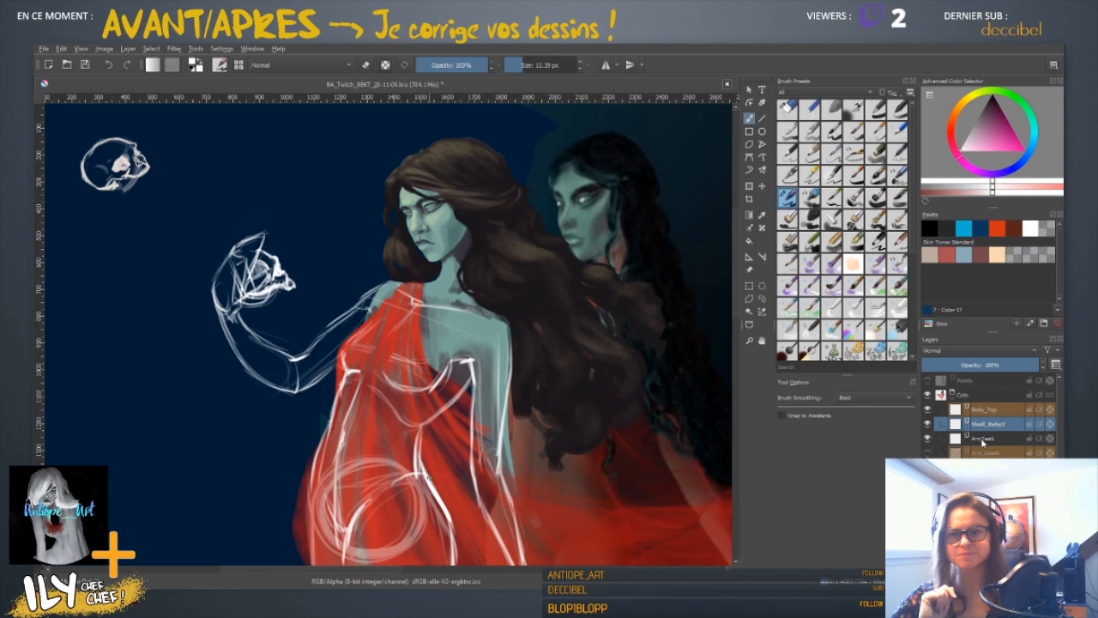
pyautogui.click(984, 476)
pyautogui.scroll(-1, 996, 417)
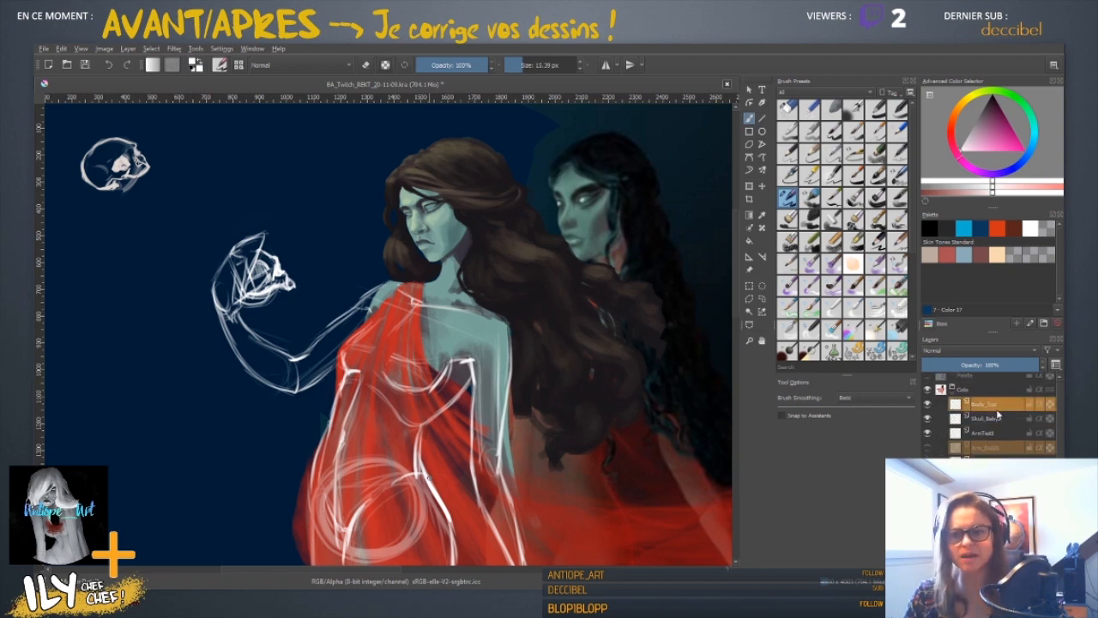
pyautogui.click(991, 422)
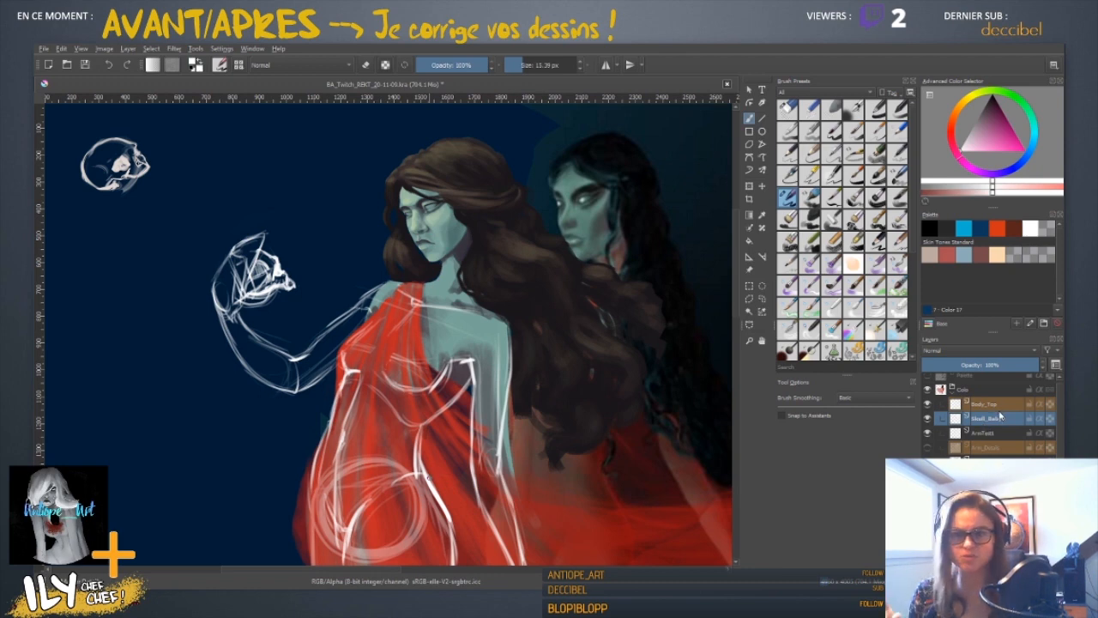
pyautogui.hotkey('ctrl', 'e')
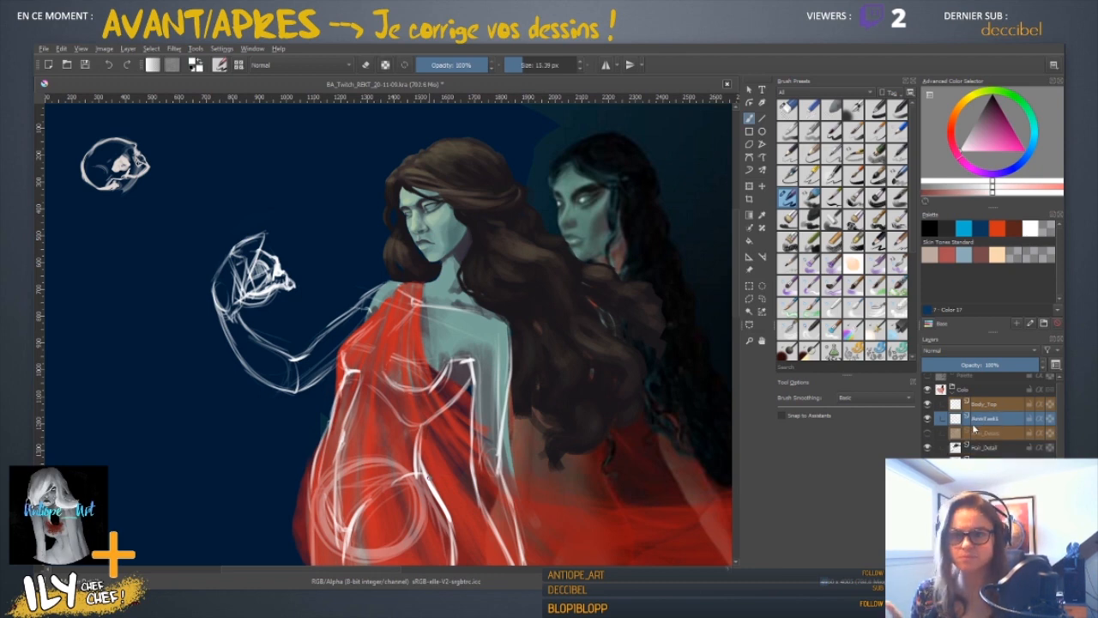
# - Hide the ArmTest1 layer and add a new paint layer above it named ArmTest2
pyautogui.click(927, 419)
pyautogui.press('Insert')
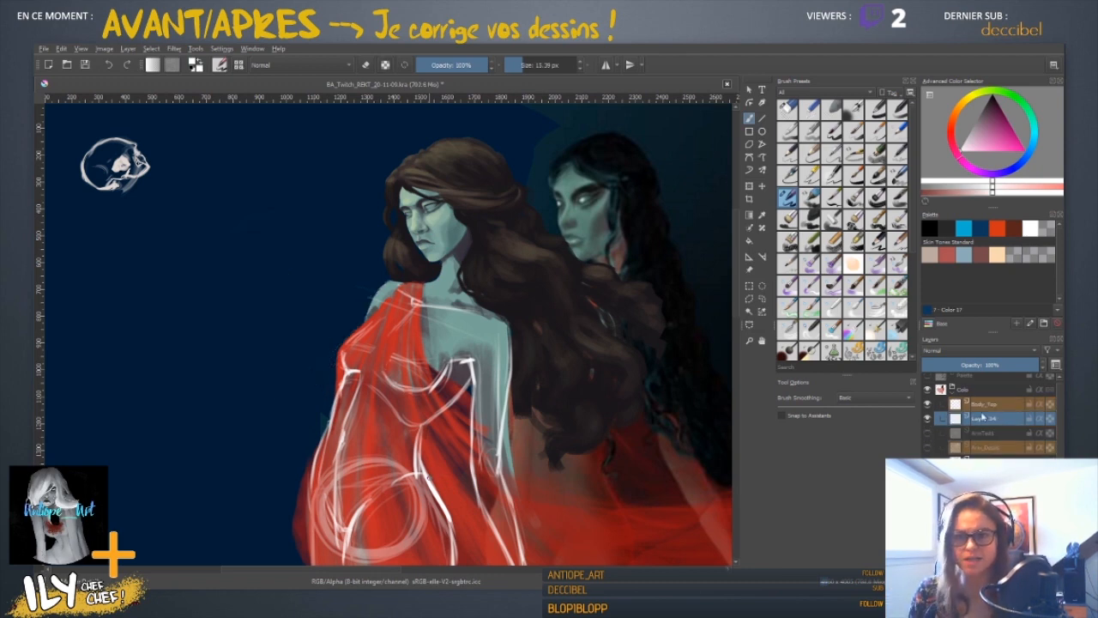
pyautogui.doubleClick(985, 419)
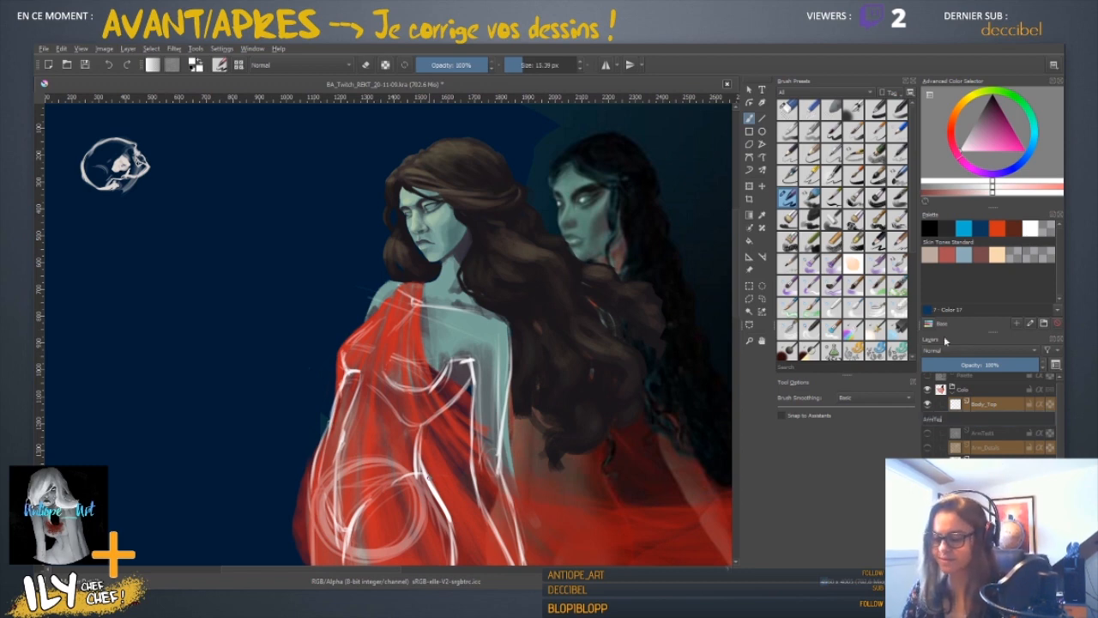
pyautogui.press('Return')
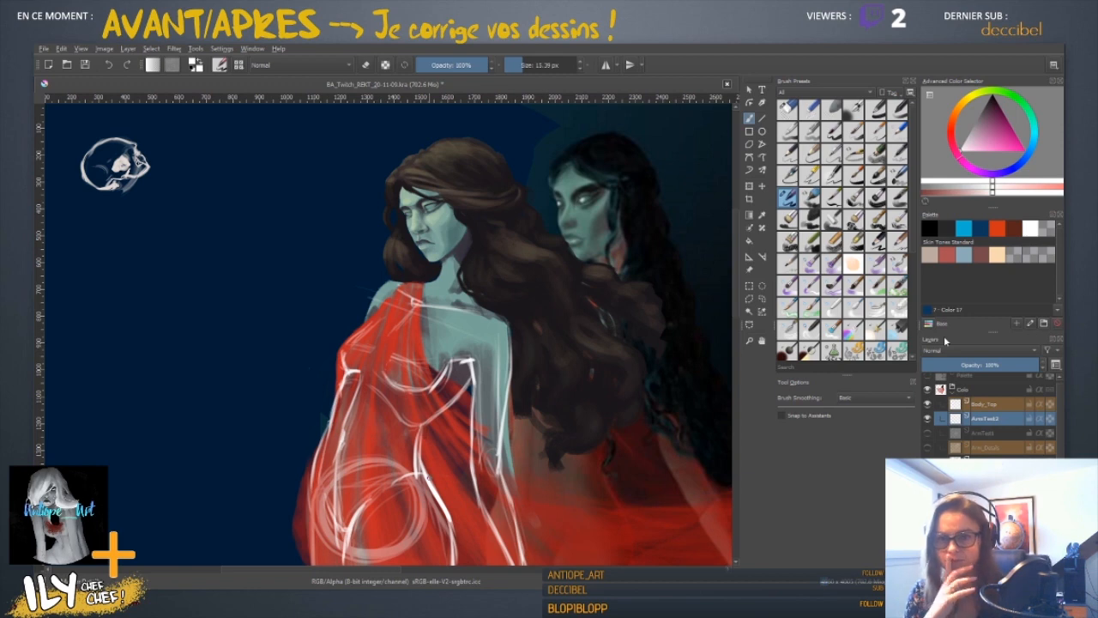
# - Reduce the ArmTest1 layer's opacity to roughly a third, hide that layer, and make ArmTest2 the active layer
pyautogui.click(927, 433)
pyautogui.click(975, 434)
pyautogui.click(961, 365)
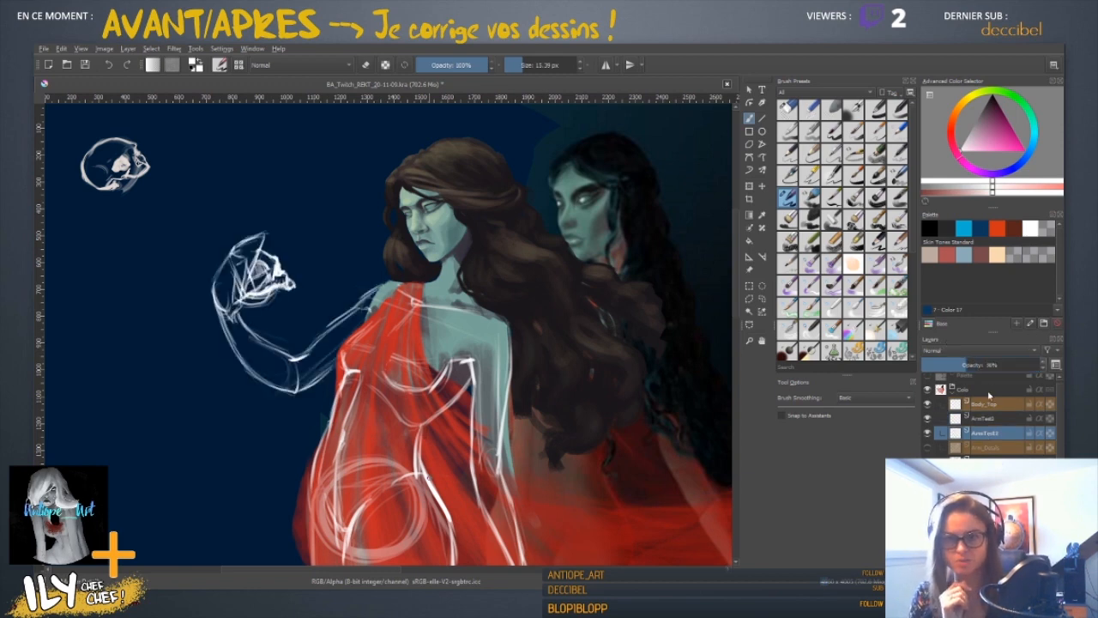
pyautogui.click(990, 420)
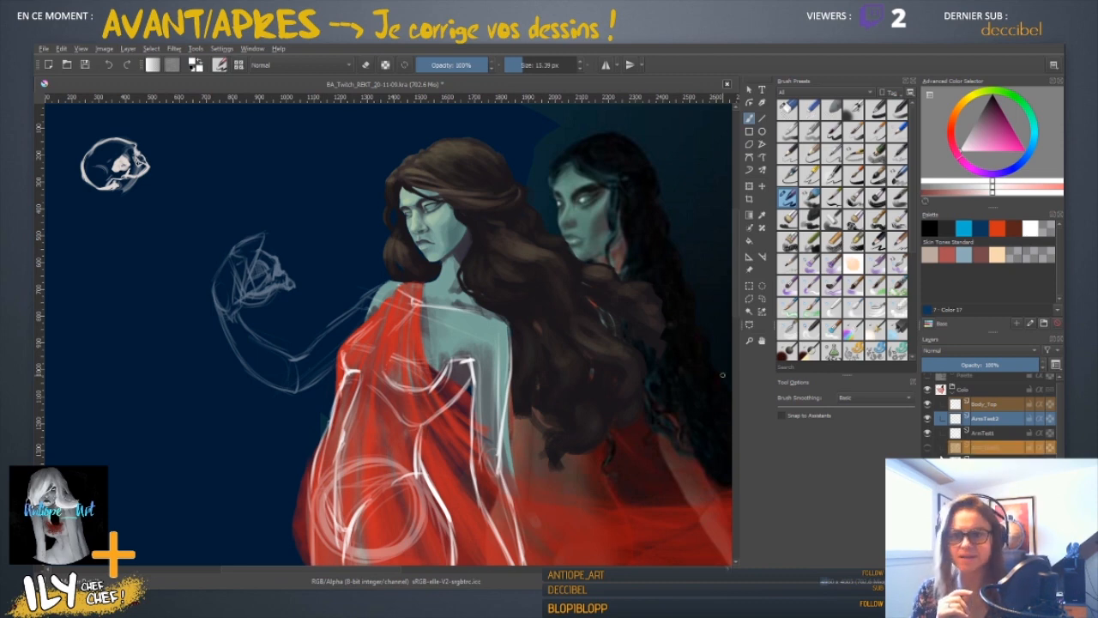
pyautogui.click(928, 433)
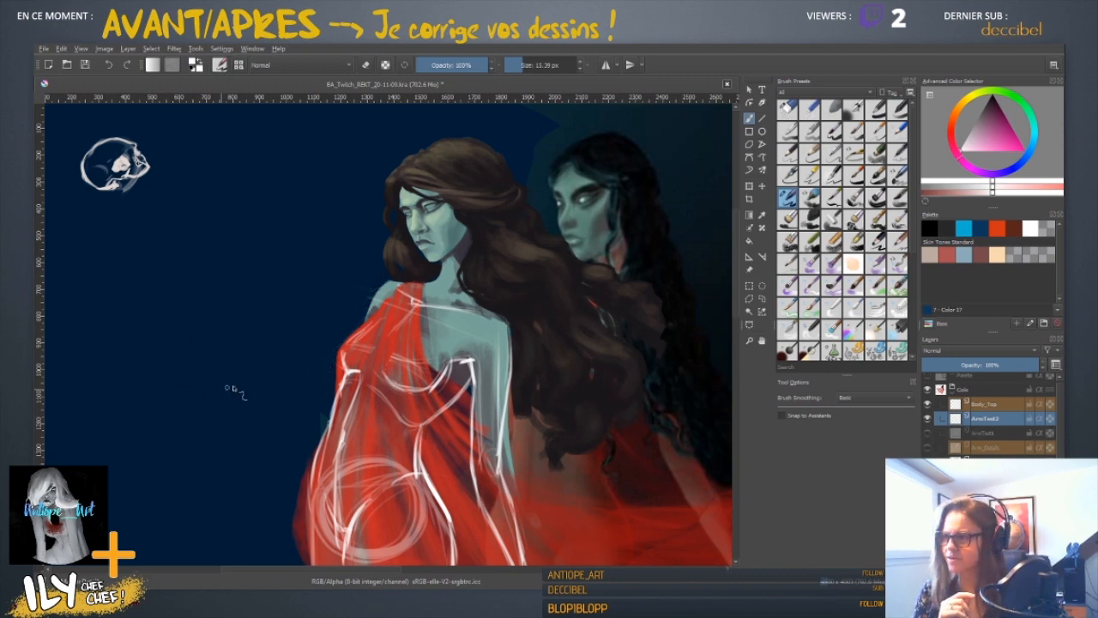
# - Sketch faint guide lines for an alternative arm reaching out from the shoulder, bending downward and ending in a loose hand
pyautogui.moveTo(366, 284); pyautogui.dragTo(260, 314)
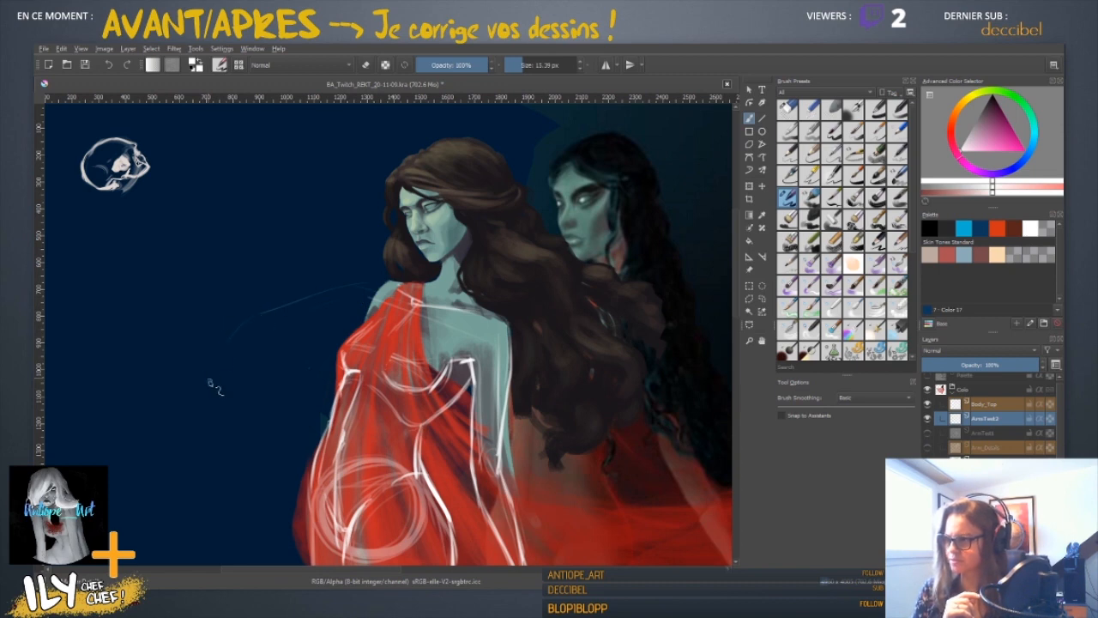
pyautogui.moveTo(247, 320)
pyautogui.mouseDown()
pyautogui.moveTo(223, 377)
pyautogui.moveTo(243, 402)
pyautogui.moveTo(243, 369)
pyautogui.moveTo(232, 387)
pyautogui.moveTo(216, 379)
pyautogui.moveTo(221, 393)
pyautogui.moveTo(210, 381)
pyautogui.moveTo(238, 415)
pyautogui.mouseUp()
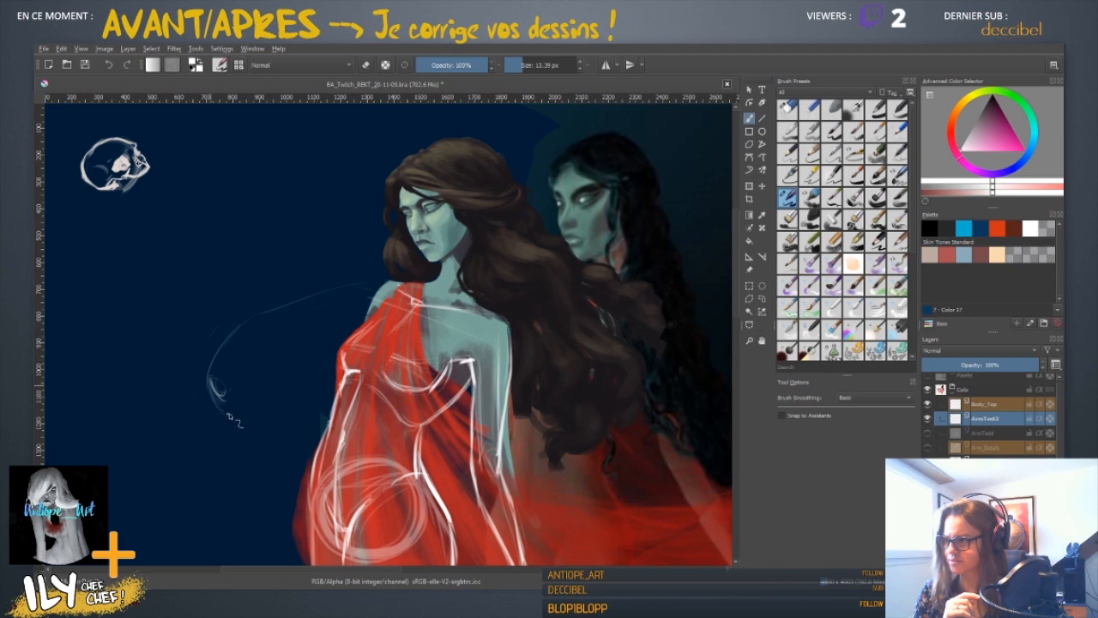
pyautogui.moveTo(218, 379); pyautogui.dragTo(246, 419)
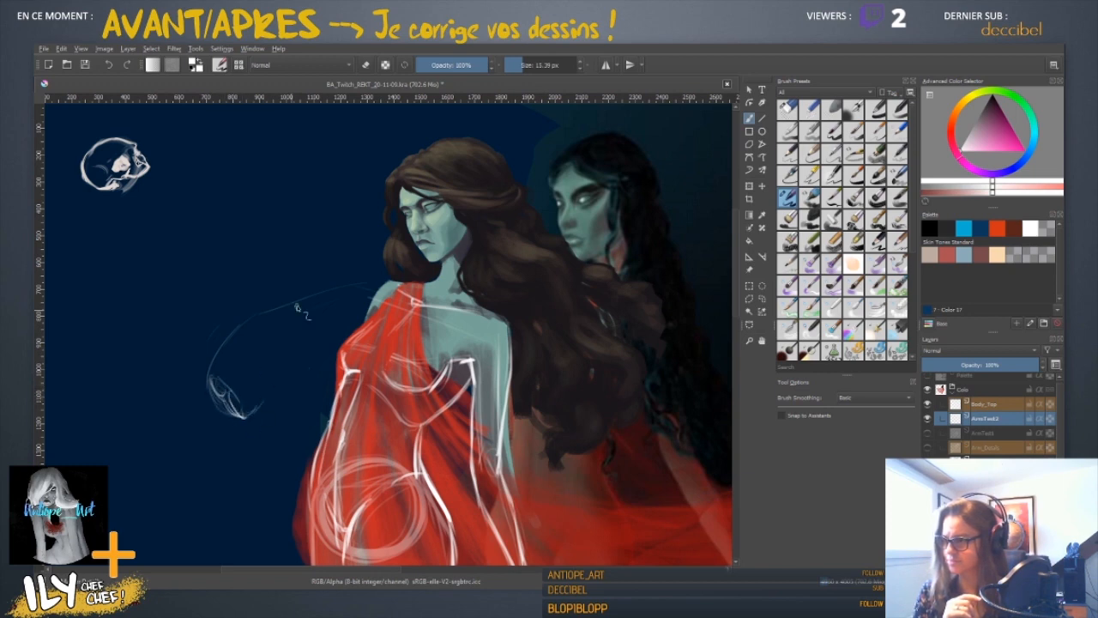
# - Outline the alternative arm's forearm, mark the elbow with a circle, and connect the upper arm to the shoulder
pyautogui.moveTo(251, 341)
pyautogui.mouseDown()
pyautogui.moveTo(268, 321)
pyautogui.moveTo(222, 385)
pyautogui.mouseUp()
pyautogui.moveTo(260, 328)
pyautogui.mouseDown()
pyautogui.moveTo(266, 318)
pyautogui.moveTo(211, 382)
pyautogui.mouseUp()
pyautogui.moveTo(277, 331); pyautogui.dragTo(356, 331)
pyautogui.moveTo(343, 288); pyautogui.dragTo(395, 281)
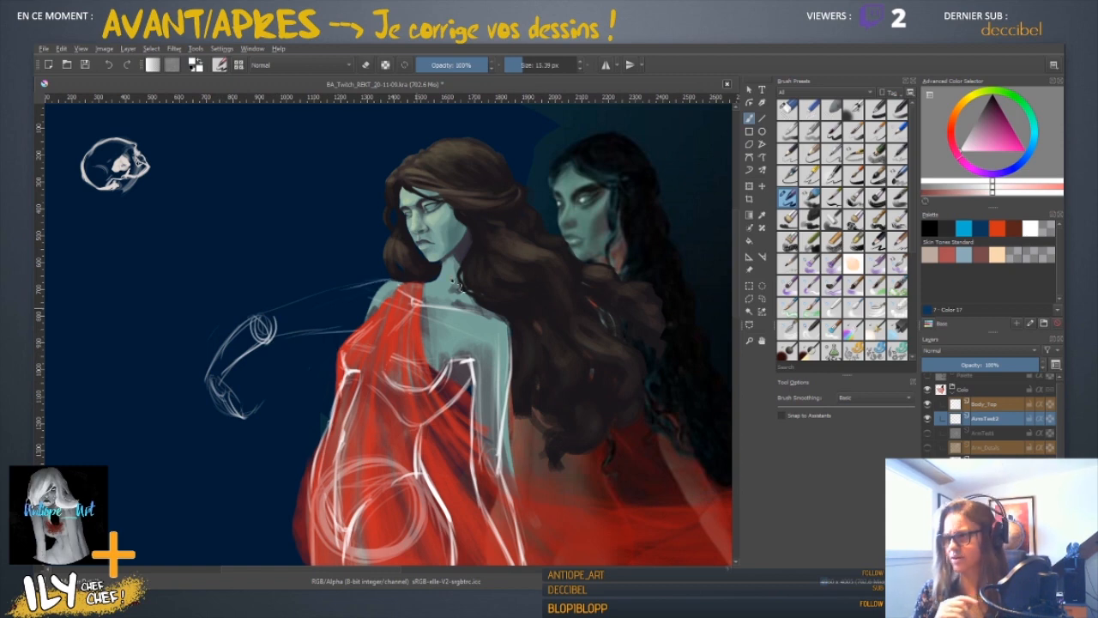
pyautogui.press('-')
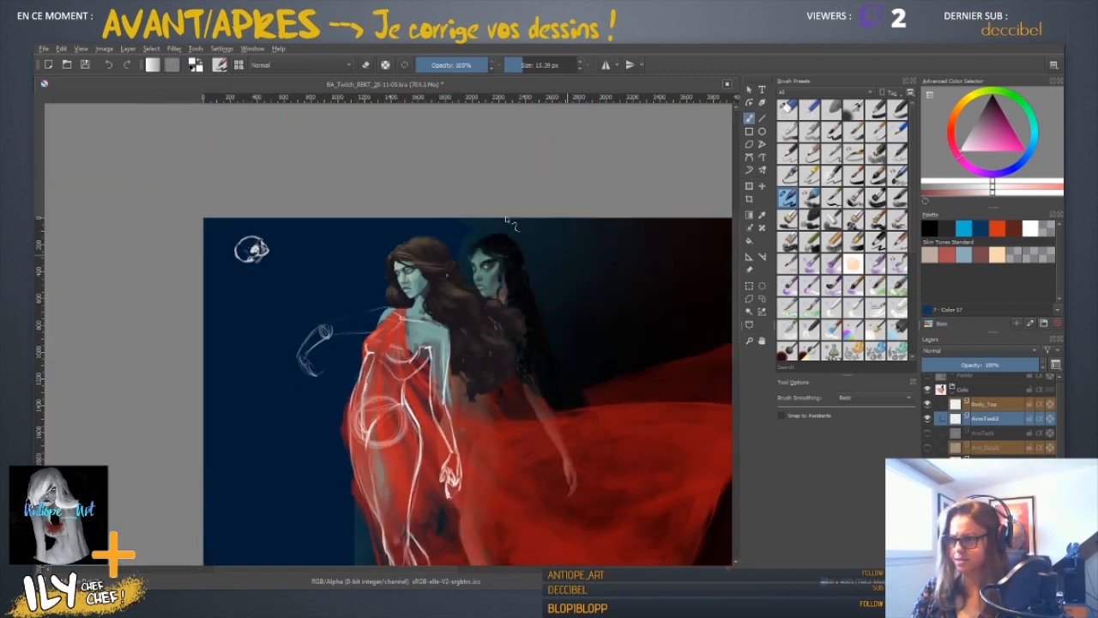
# - Rotate the downward-bent arm sketch clockwise with the Transform tool so its elbow and hand sit higher
pyautogui.moveTo(365, 375); pyautogui.dragTo(374, 271)
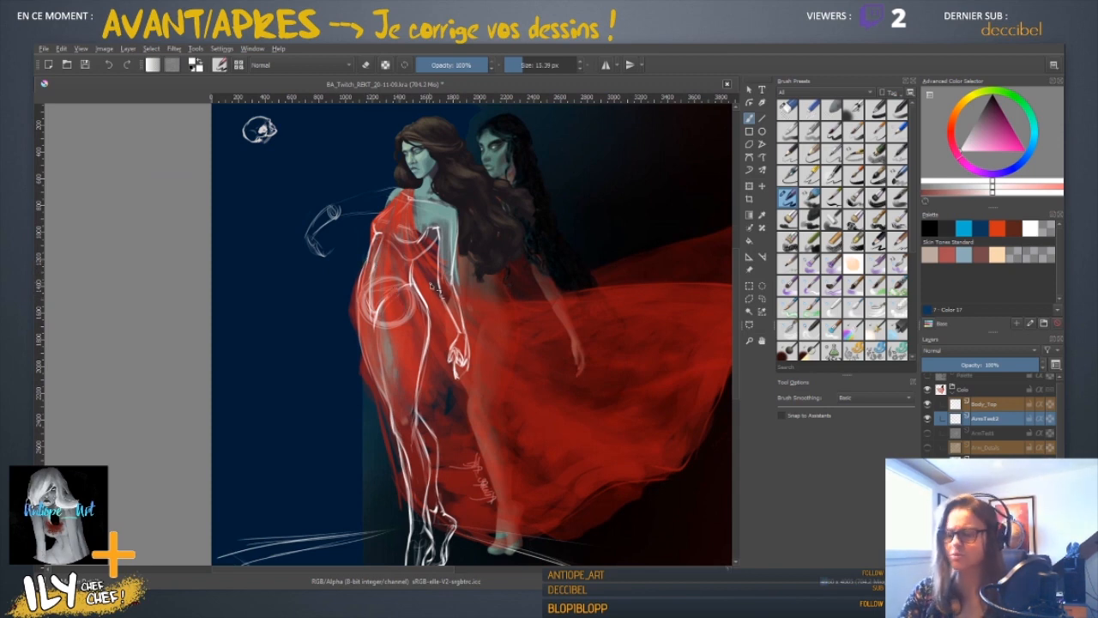
pyautogui.click(749, 186)
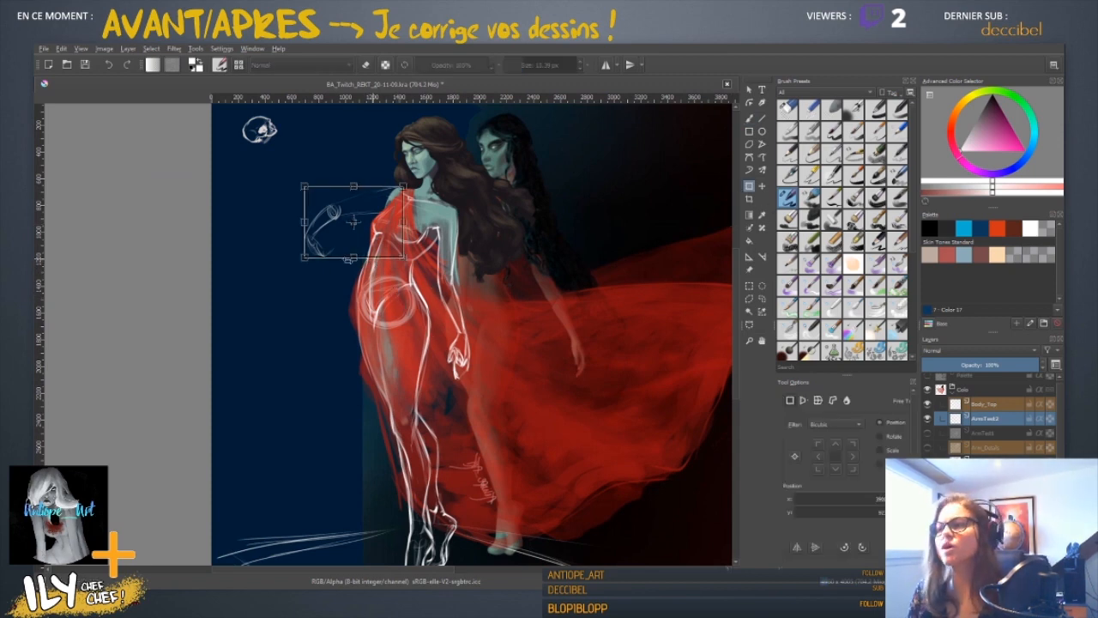
pyautogui.moveTo(393, 204)
pyautogui.mouseDown()
pyautogui.moveTo(445, 183)
pyautogui.moveTo(440, 161)
pyautogui.mouseUp()
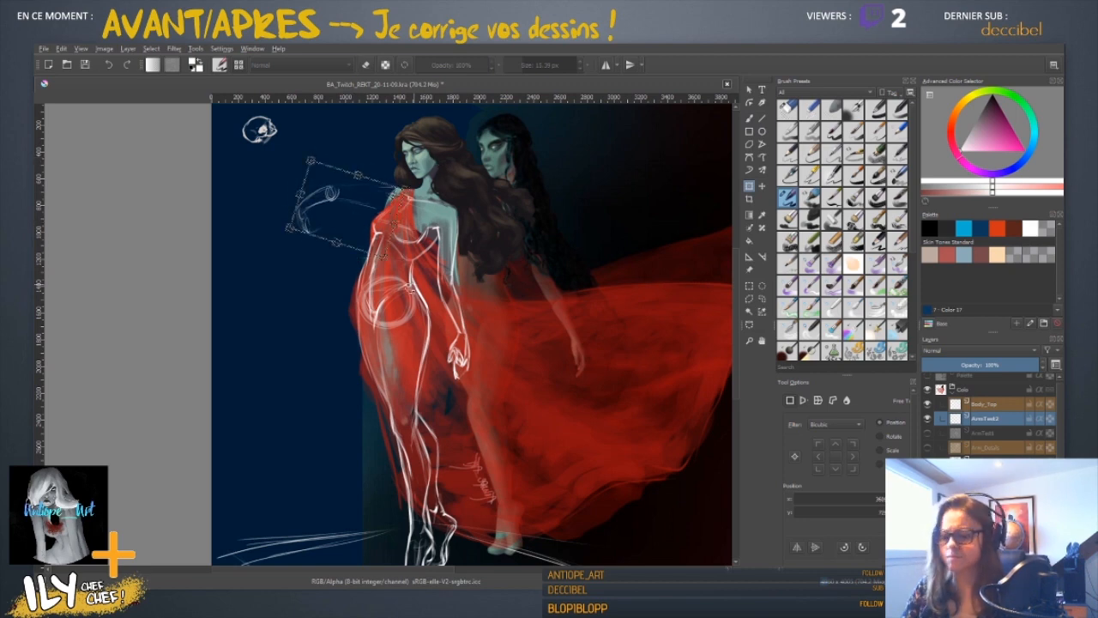
pyautogui.press('Return')
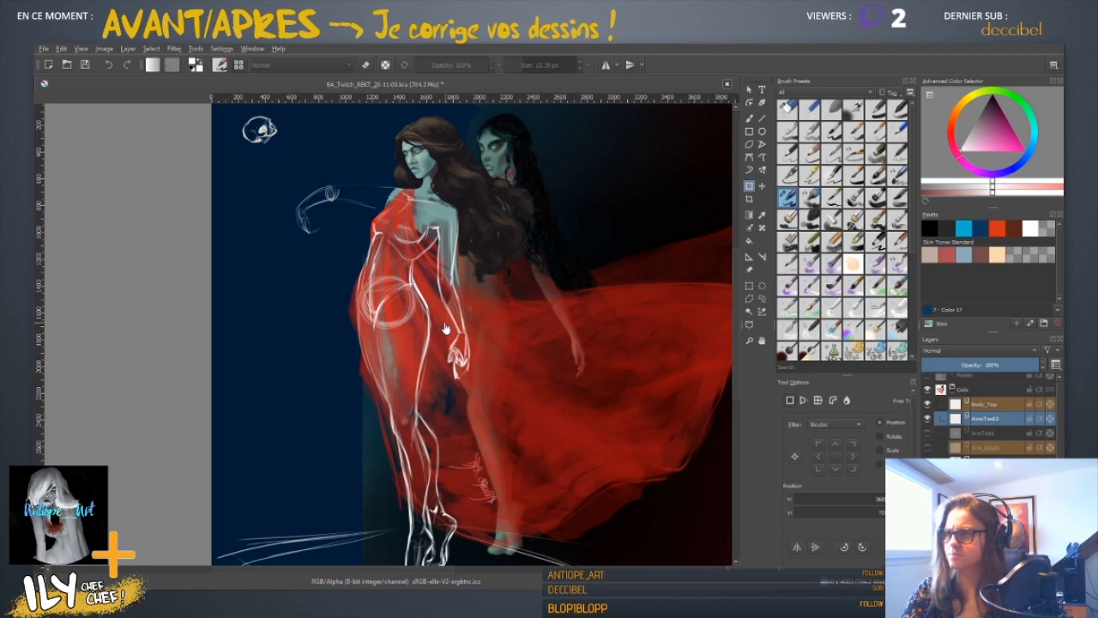
# - Clear the ArmTest2 layer and sketch an arm dipping from the shoulder to the elbow, with the forearm and open hand raised
pyautogui.press('Delete')
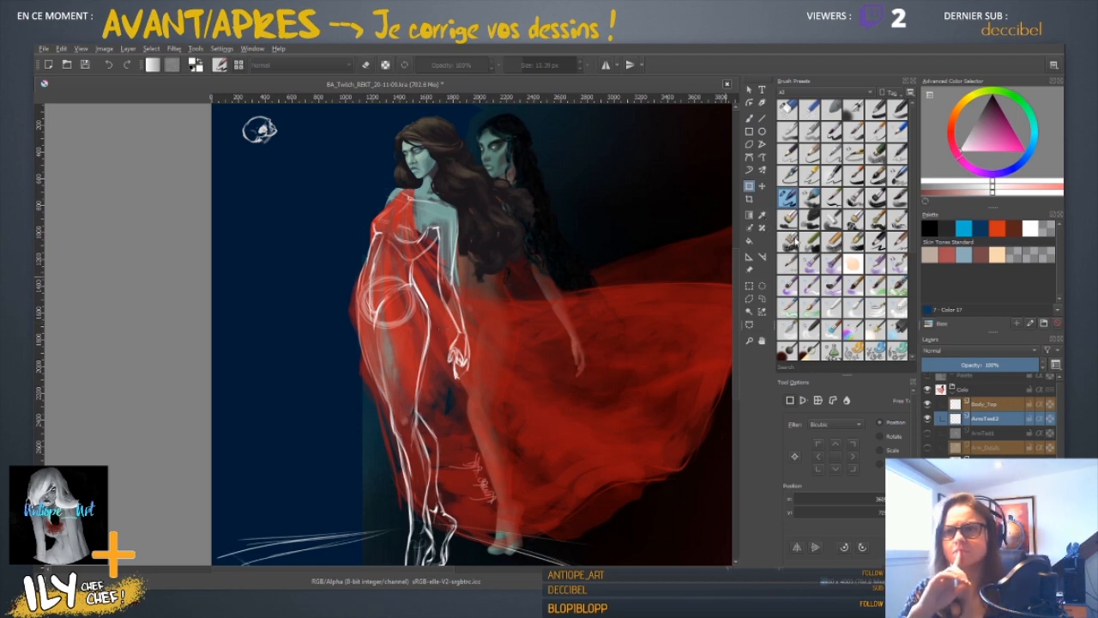
pyautogui.press('b')
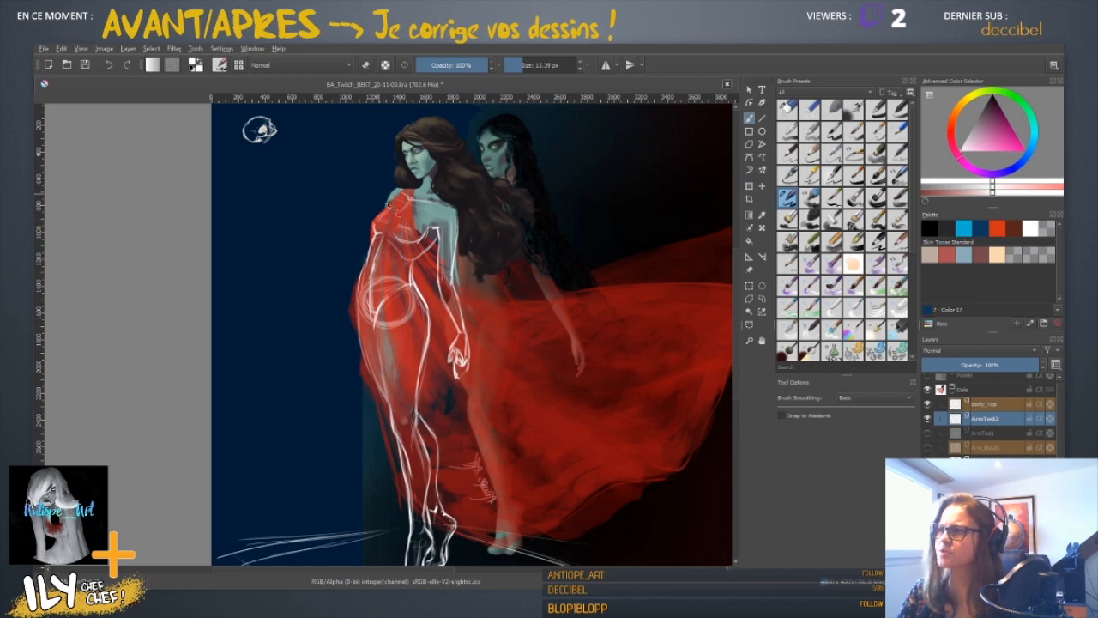
pyautogui.moveTo(366, 208); pyautogui.dragTo(297, 231)
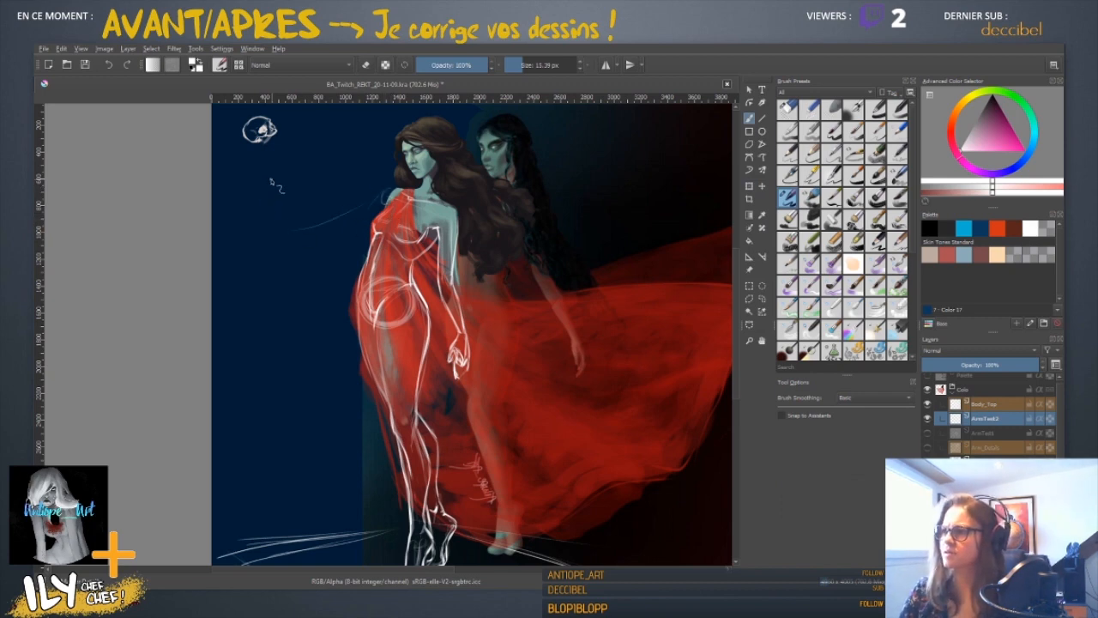
pyautogui.moveTo(273, 185)
pyautogui.mouseDown()
pyautogui.moveTo(308, 202)
pyautogui.moveTo(311, 237)
pyautogui.mouseUp()
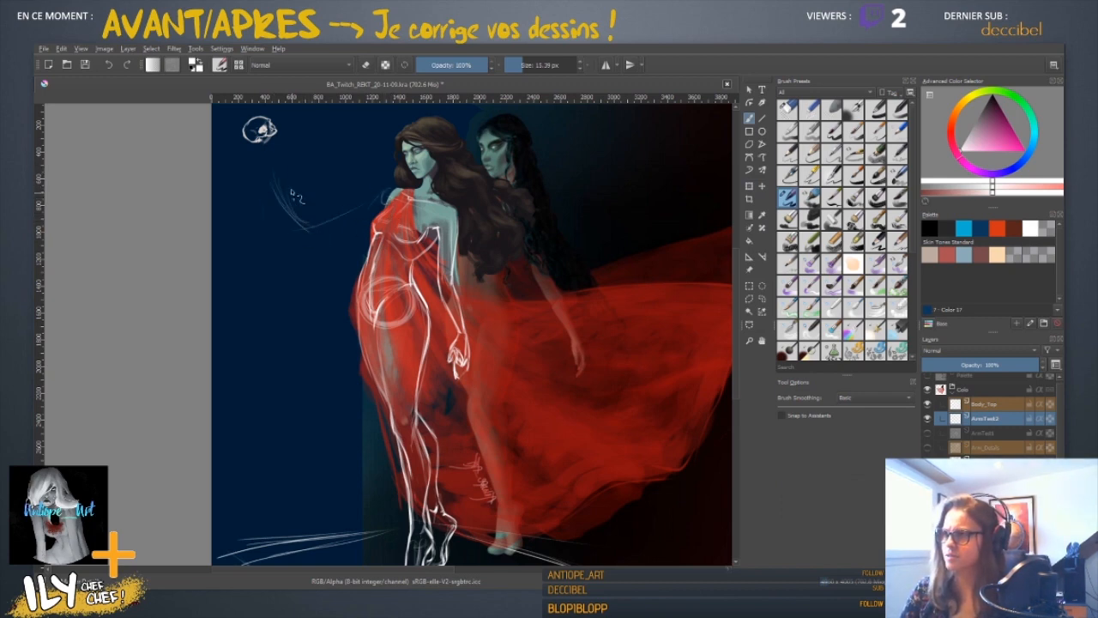
pyautogui.moveTo(279, 178); pyautogui.dragTo(336, 228)
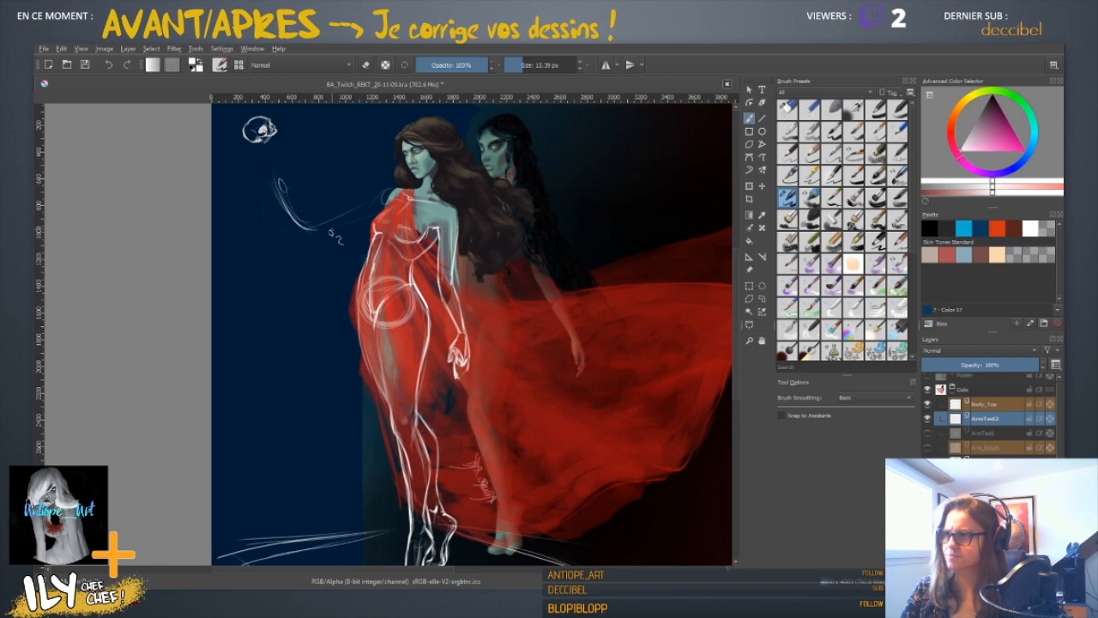
pyautogui.moveTo(285, 193); pyautogui.dragTo(319, 226)
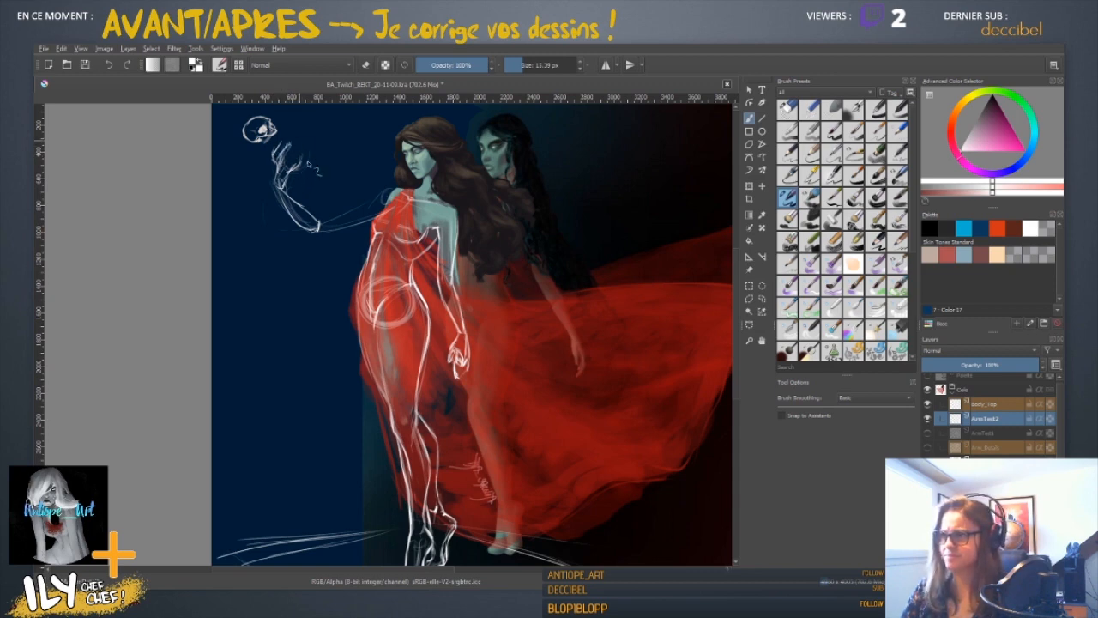
# - Move the raised forearm and hand sketch closer to the woman's shoulder with the Transform tool
pyautogui.click(749, 184)
pyautogui.moveTo(331, 185); pyautogui.dragTo(353, 183)
pyautogui.press('Return')
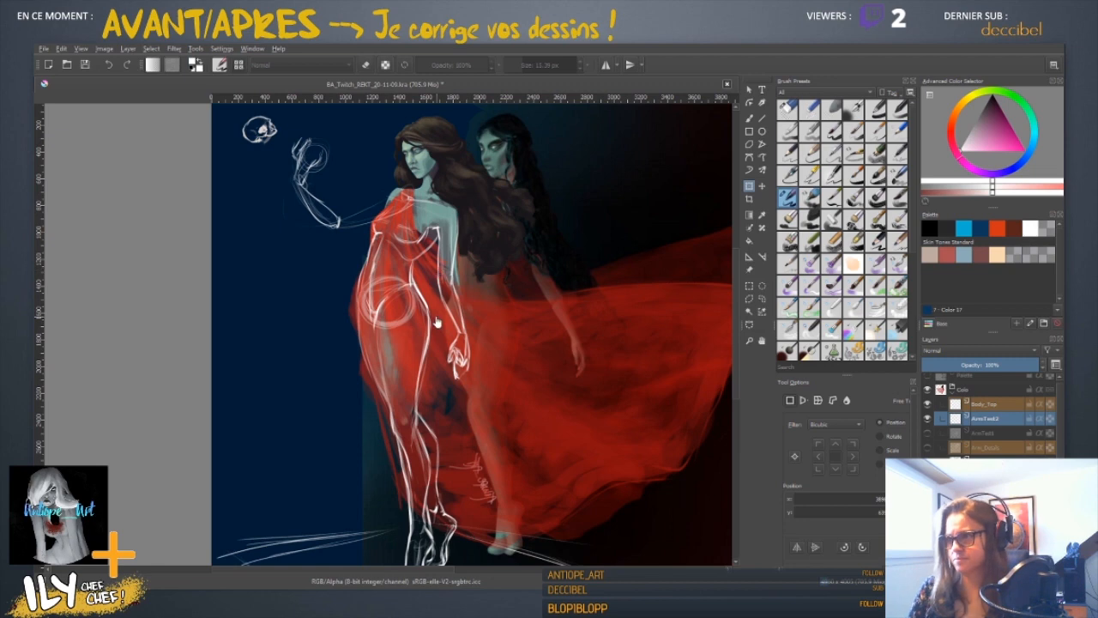
# - Mirror the canvas view and examine the raised arm within the whole composition and up close
pyautogui.press('m')
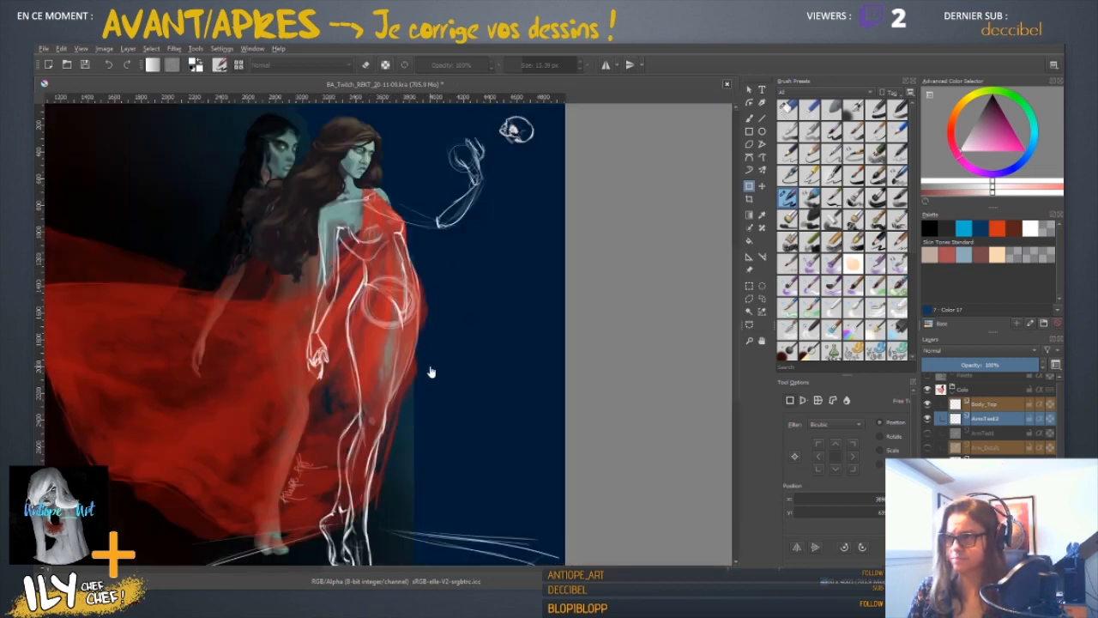
pyautogui.moveTo(473, 331); pyautogui.dragTo(473, 266)
pyautogui.press('-')
pyautogui.press('-')
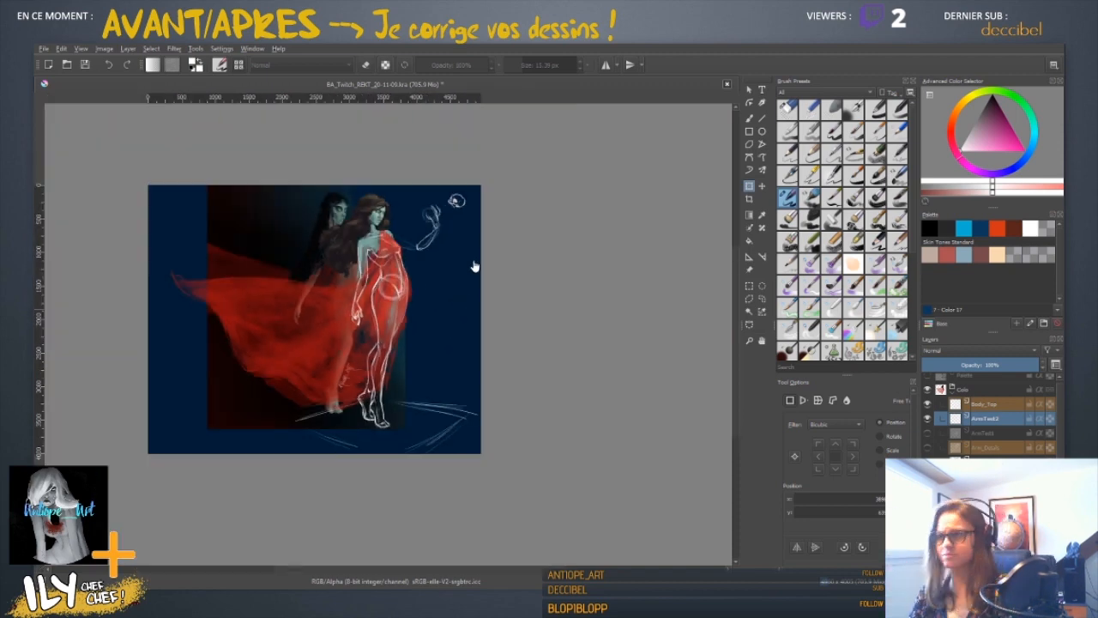
pyautogui.press('-')
pyautogui.press('-')
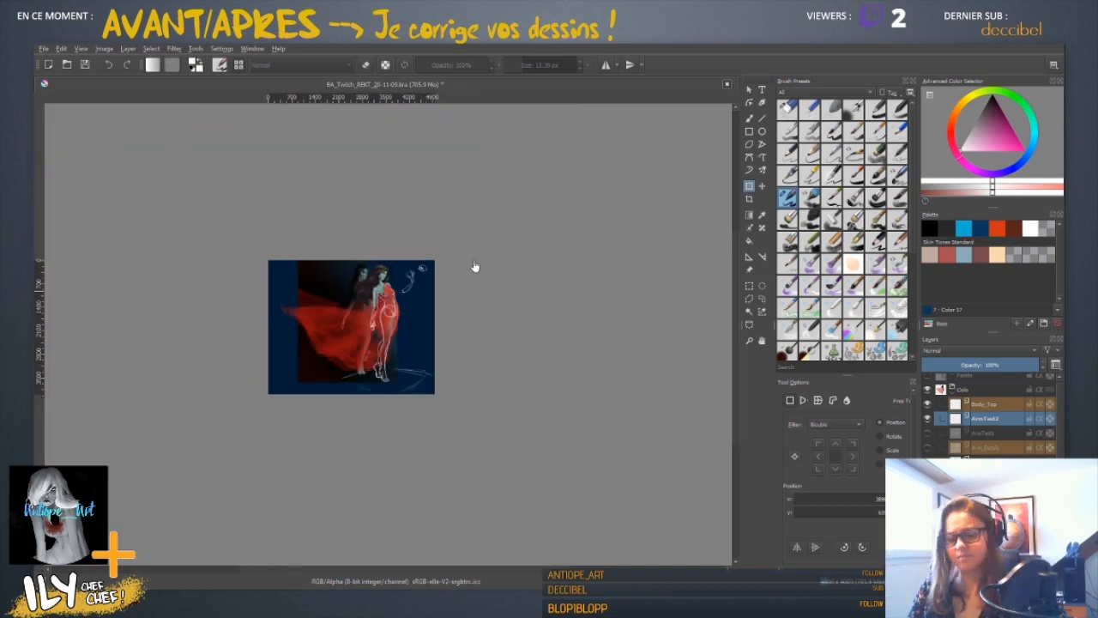
pyautogui.press('+')
pyautogui.press('+')
pyautogui.press('+')
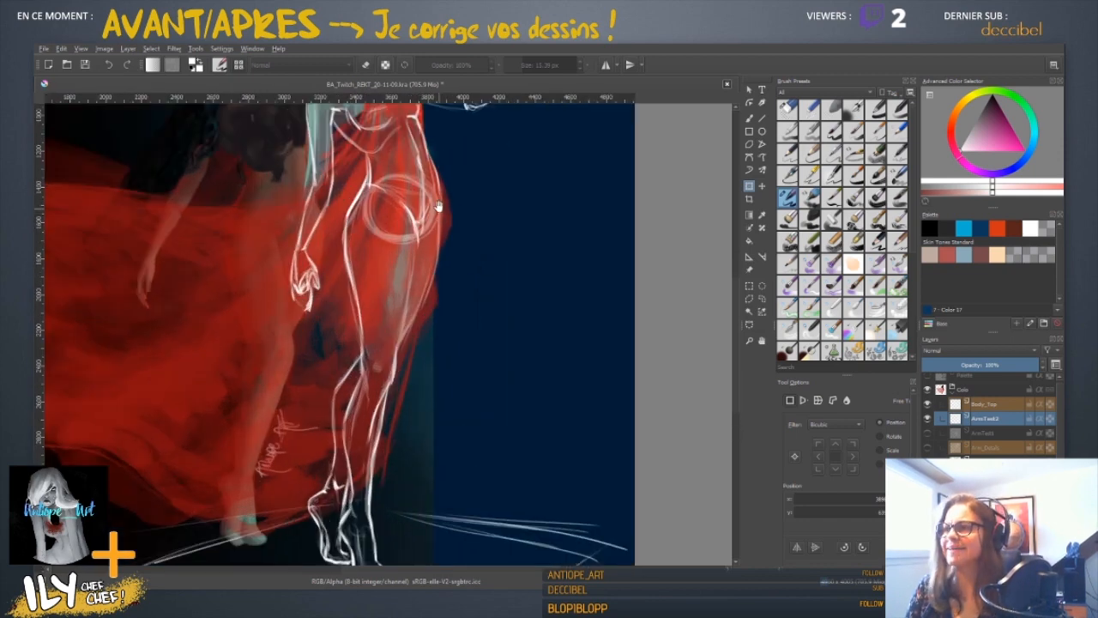
pyautogui.moveTo(439, 207)
pyautogui.mouseDown()
pyautogui.moveTo(452, 420)
pyautogui.moveTo(483, 329)
pyautogui.moveTo(469, 362)
pyautogui.mouseUp()
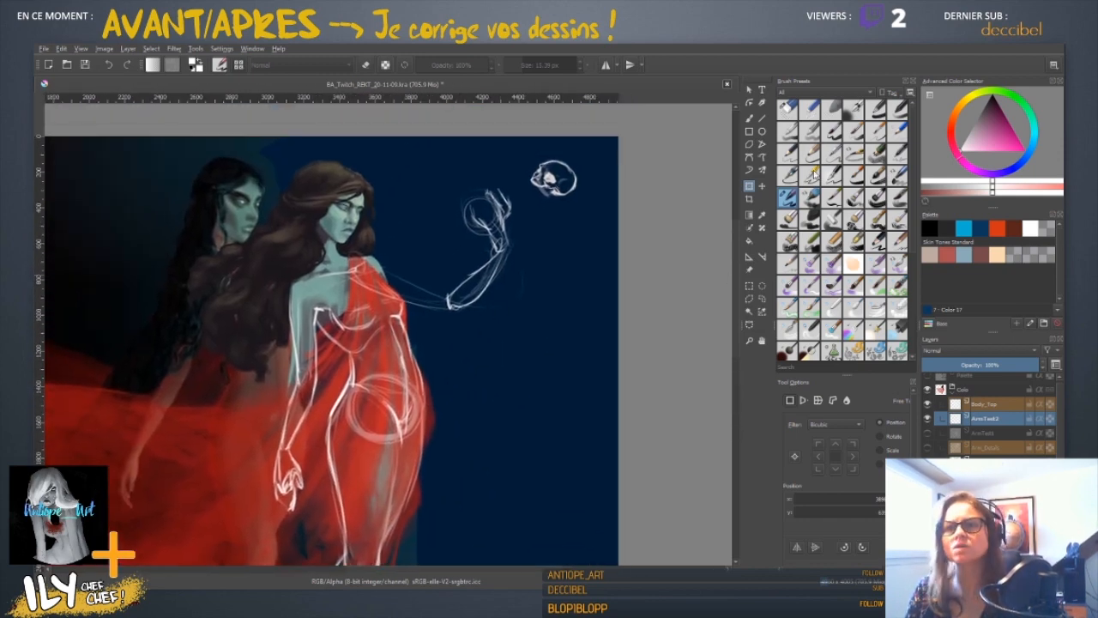
# - Outline the upper arm from the shoulder to the elbow and switch the brush to erasing for cleanup
pyautogui.press('b')
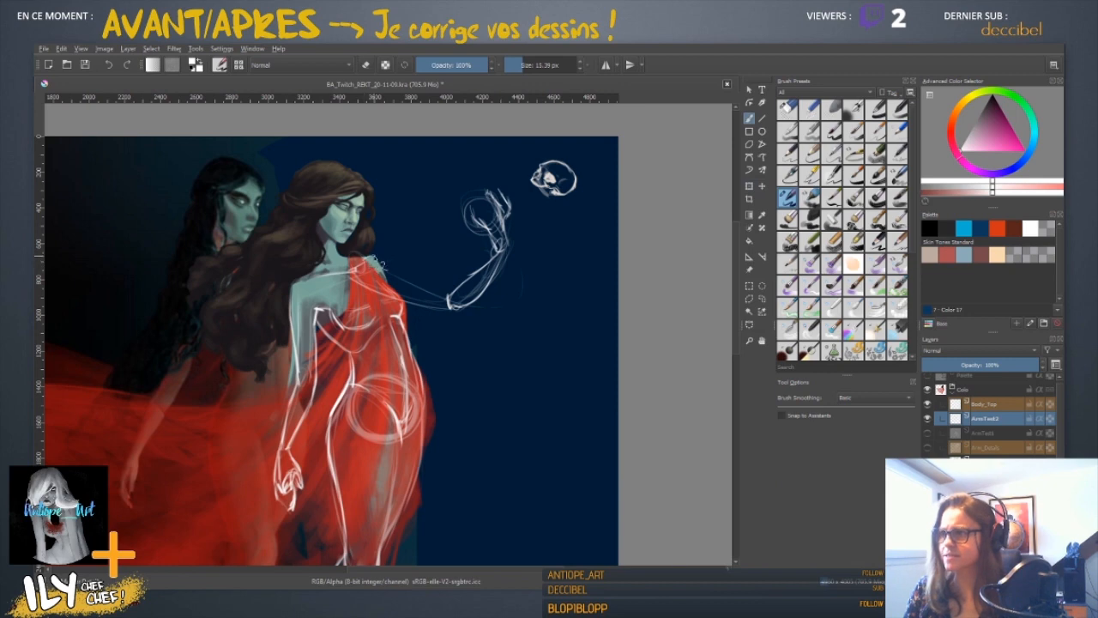
pyautogui.moveTo(382, 264)
pyautogui.mouseDown()
pyautogui.moveTo(428, 285)
pyautogui.moveTo(425, 310)
pyautogui.moveTo(406, 308)
pyautogui.moveTo(442, 310)
pyautogui.mouseUp()
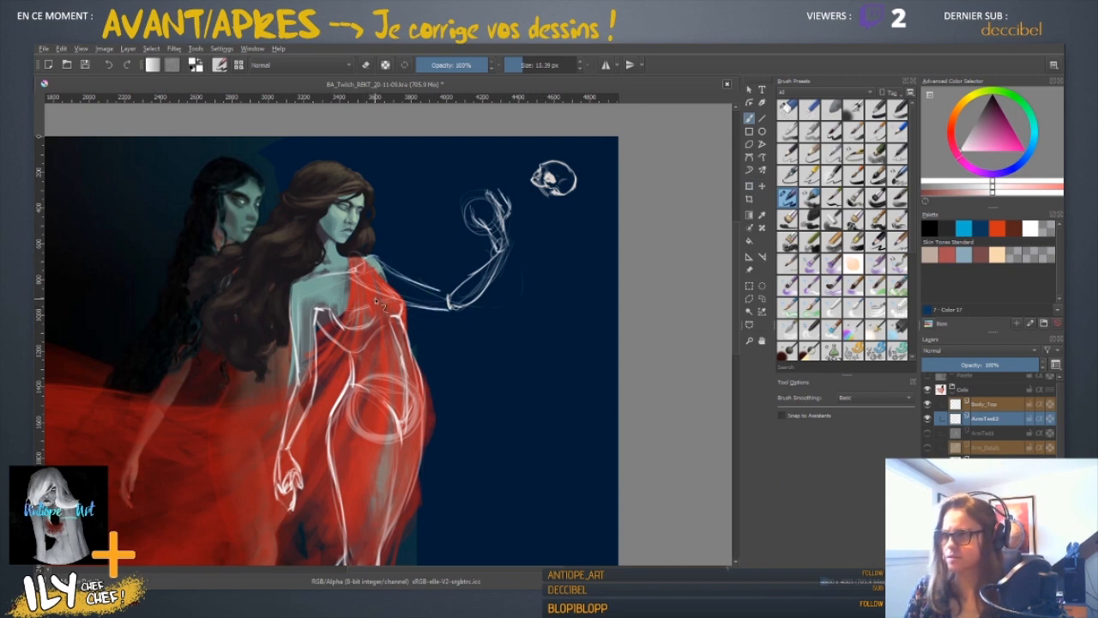
pyautogui.press('e')
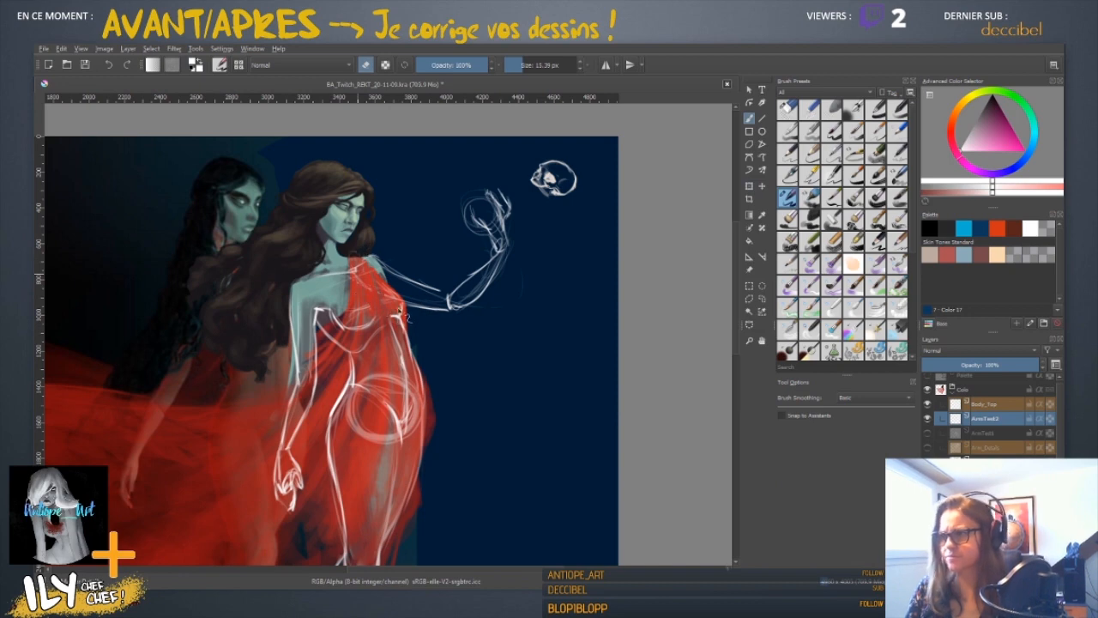
# - Draw the raised hand's palm and spread fingers, alternating between painting and erasing to refine their shapes
pyautogui.press('e')
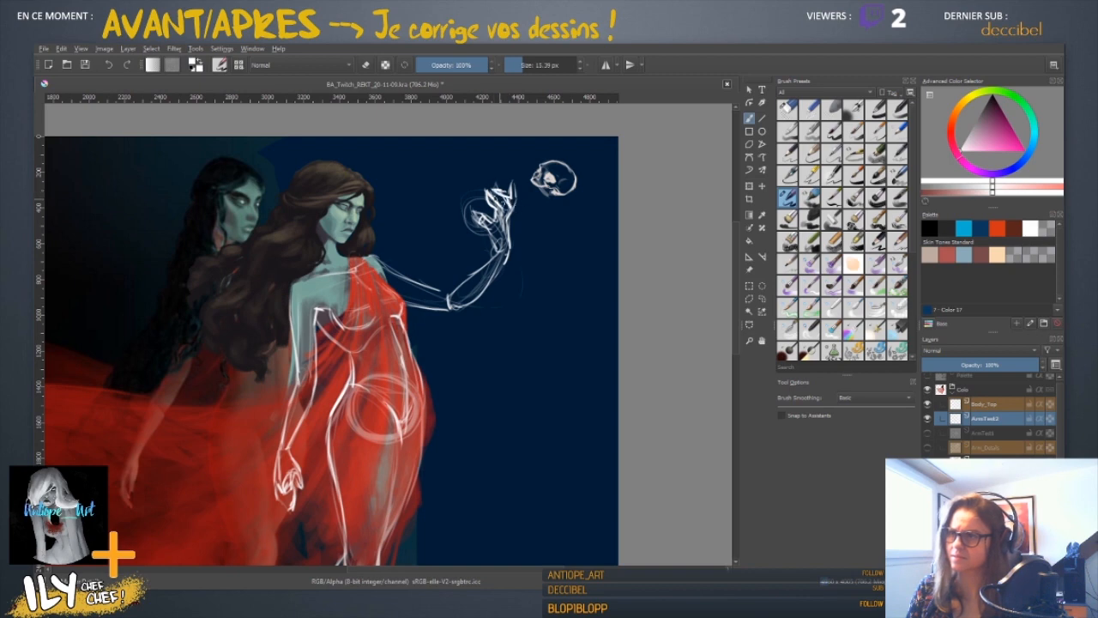
pyautogui.press('e')
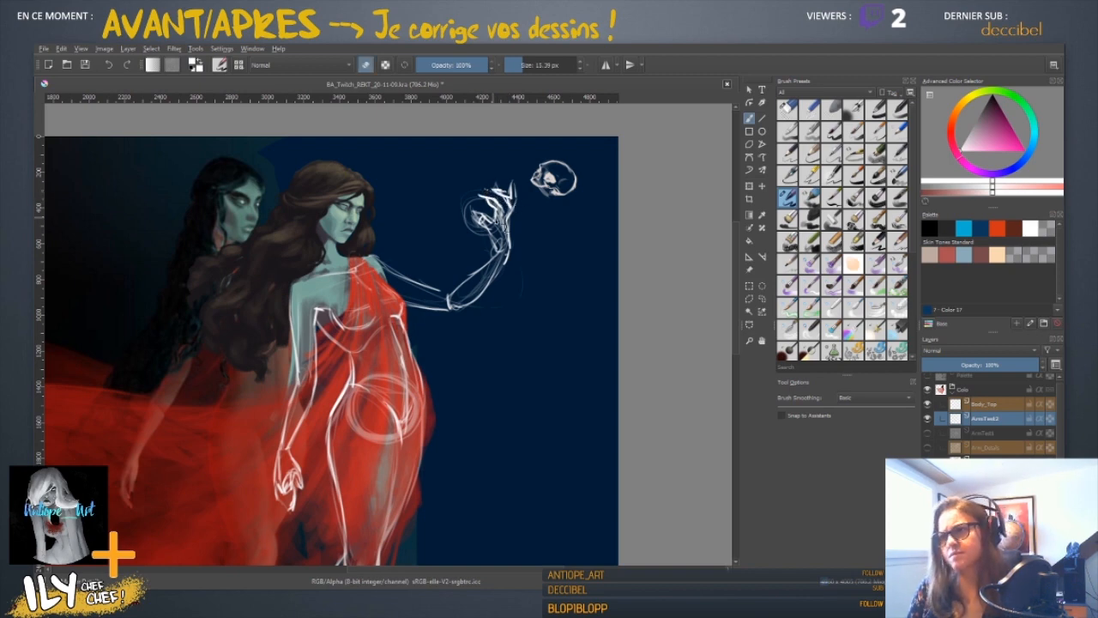
pyautogui.press('e')
pyautogui.press('e')
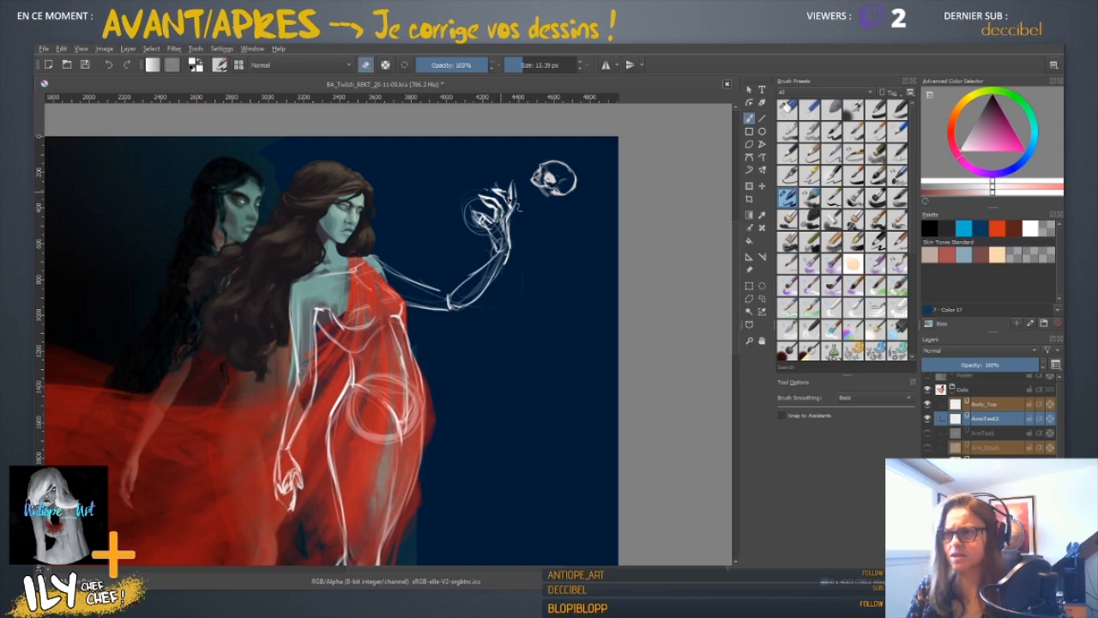
pyautogui.press('e')
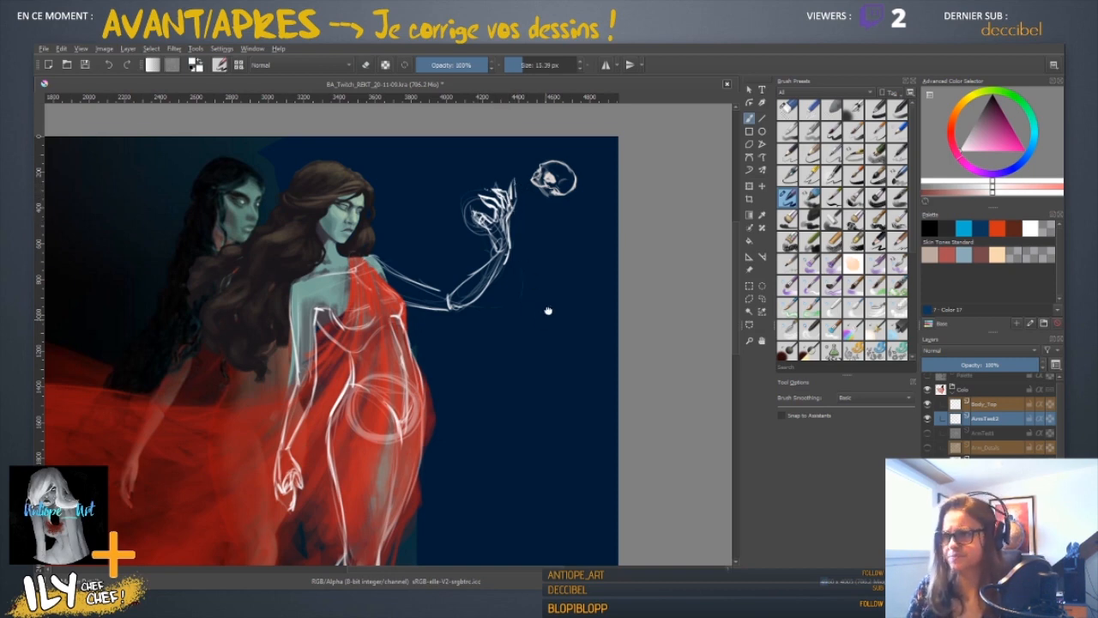
# - Strengthen the raised arm's contour with extra strokes along the upper arm and where it joins the shoulder
pyautogui.moveTo(547, 312); pyautogui.dragTo(556, 297)
pyautogui.moveTo(551, 377); pyautogui.dragTo(560, 363)
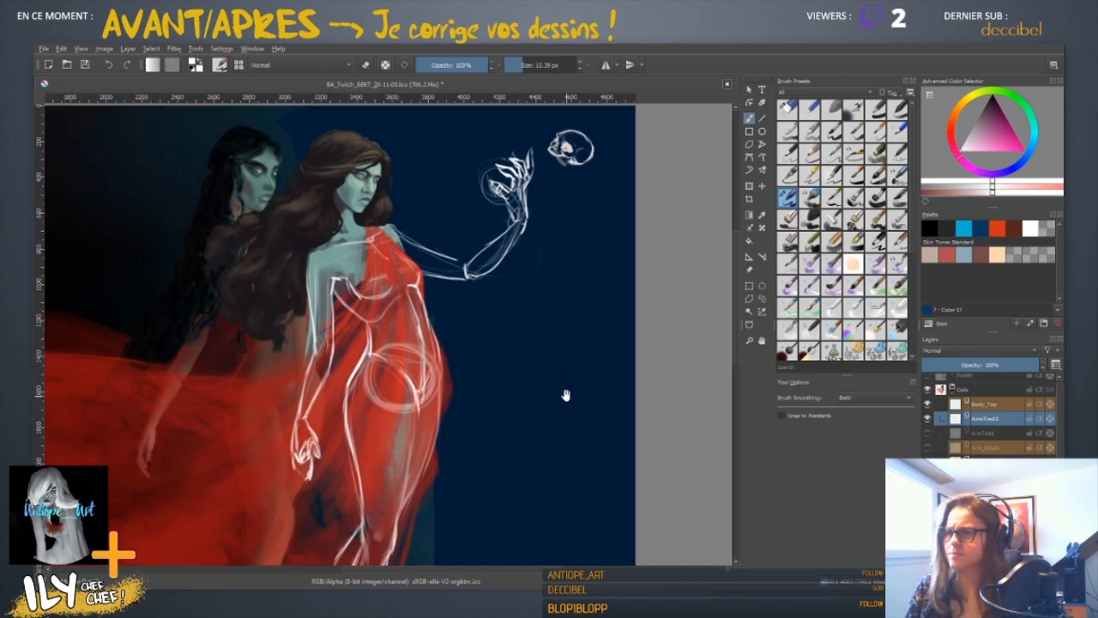
pyautogui.moveTo(490, 295); pyautogui.dragTo(506, 305)
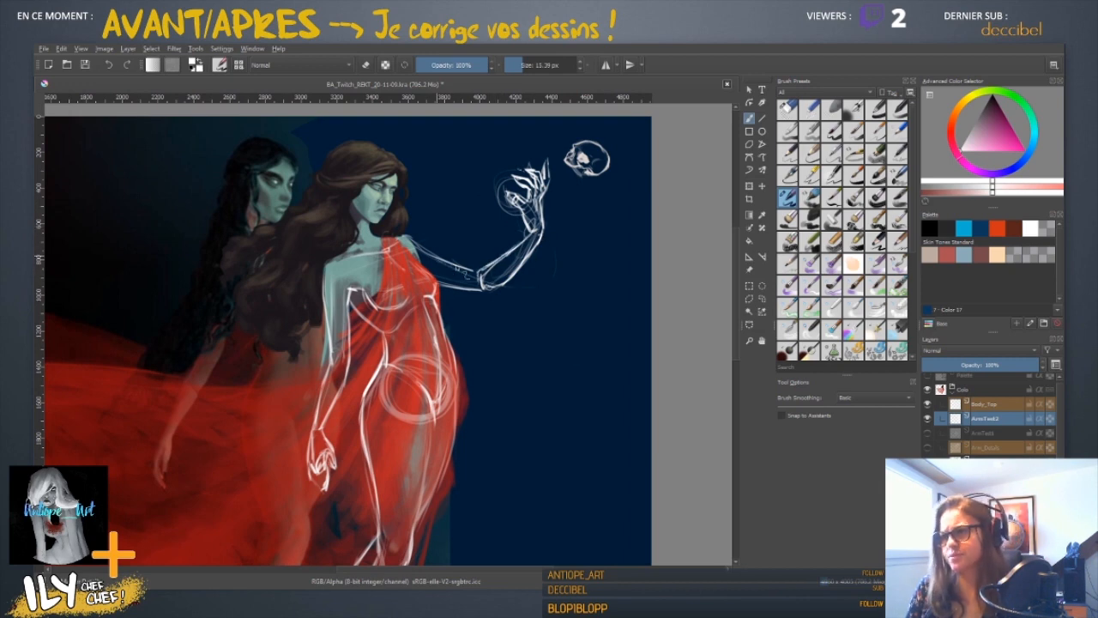
pyautogui.moveTo(422, 260)
pyautogui.mouseDown()
pyautogui.moveTo(410, 244)
pyautogui.moveTo(427, 250)
pyautogui.mouseUp()
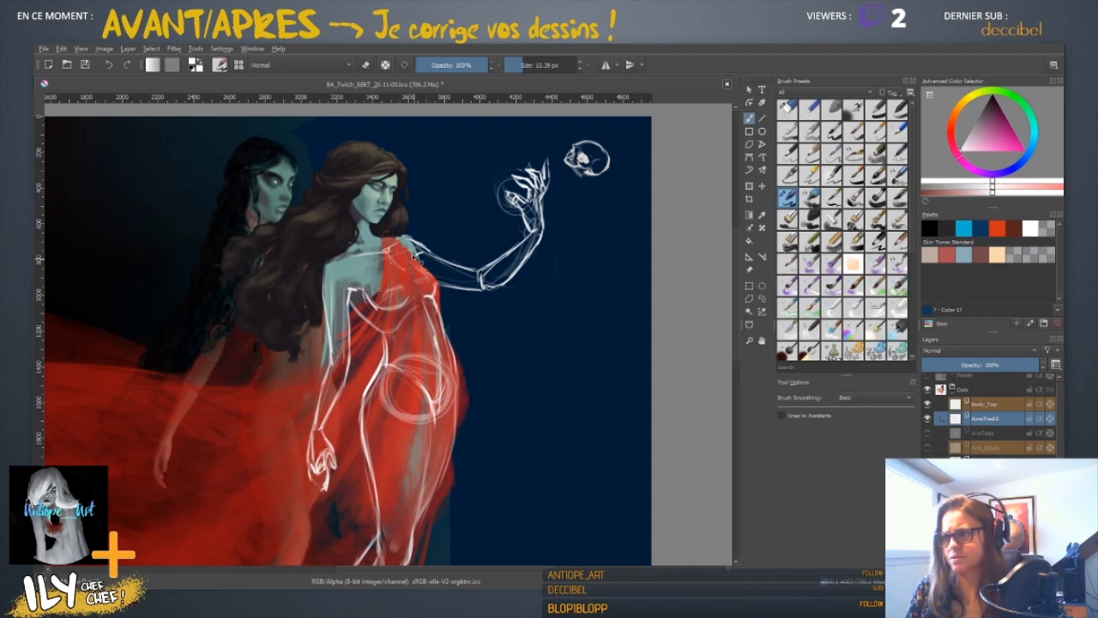
pyautogui.moveTo(575, 273); pyautogui.dragTo(599, 229)
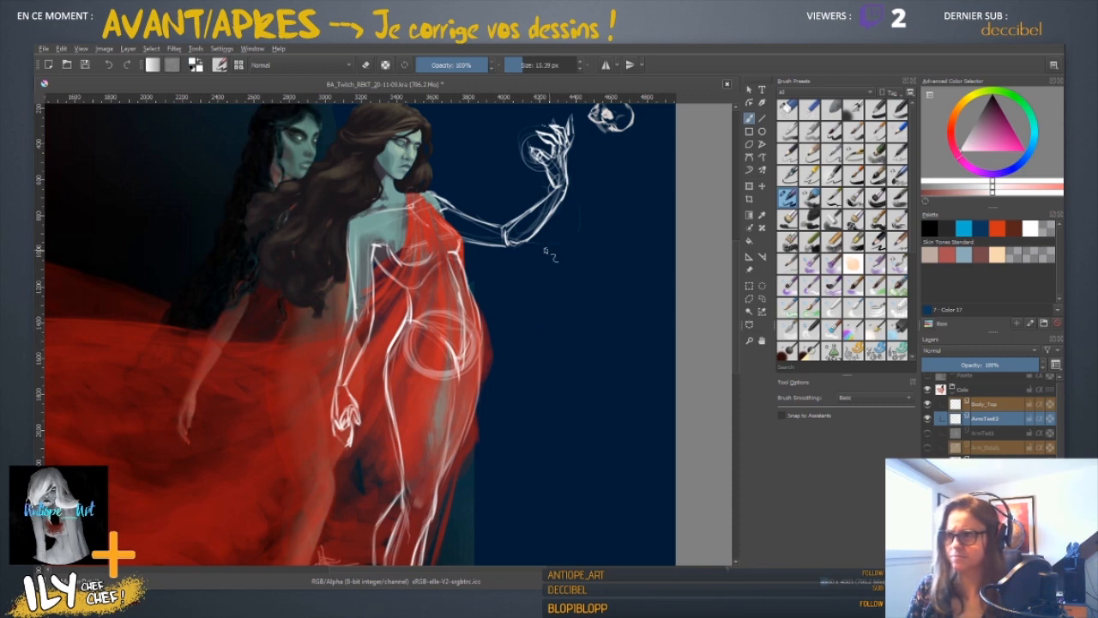
pyautogui.moveTo(496, 284); pyautogui.dragTo(520, 294)
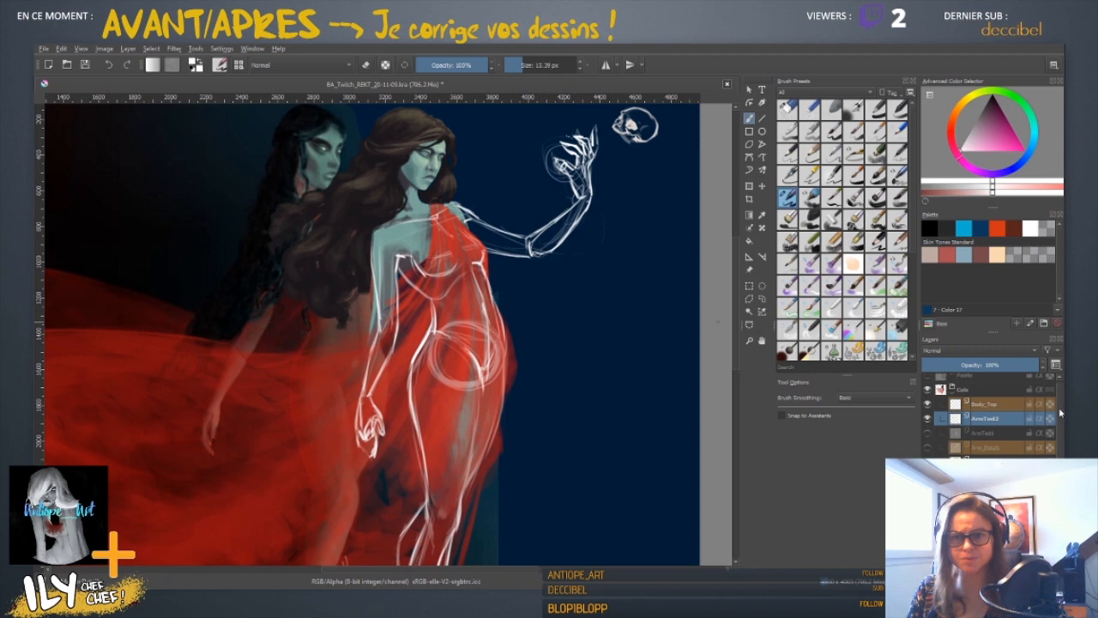
# - Shift the original painting of the dark-haired woman left, away from the redrawn figure, and make ArmTest2 the active layer
pyautogui.scroll(-5, 1061, 413)
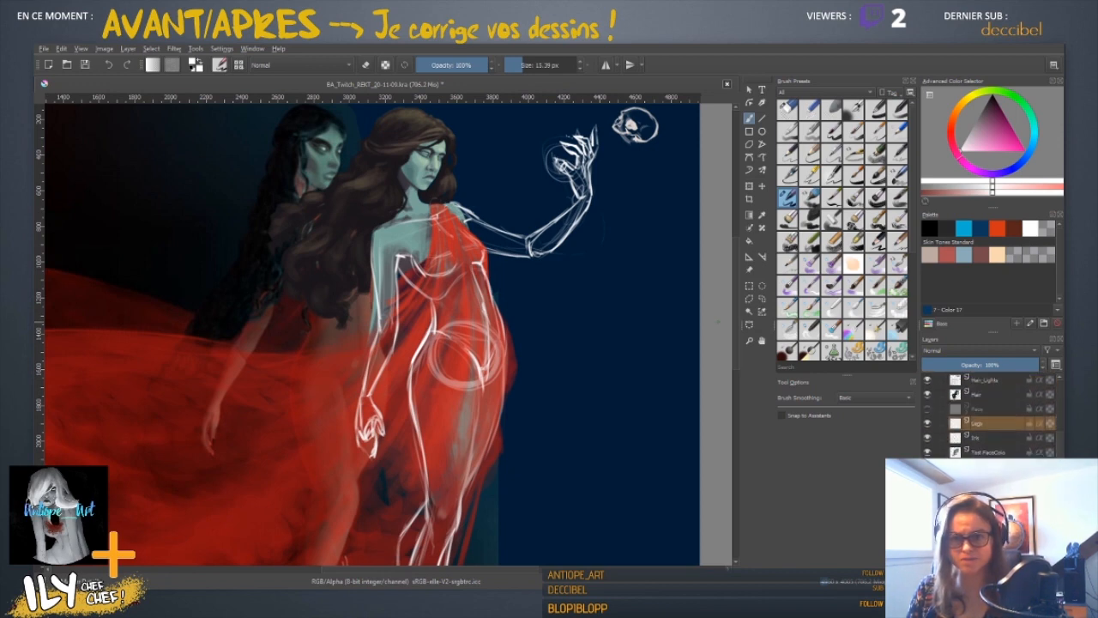
pyautogui.scroll(-5, 995, 412)
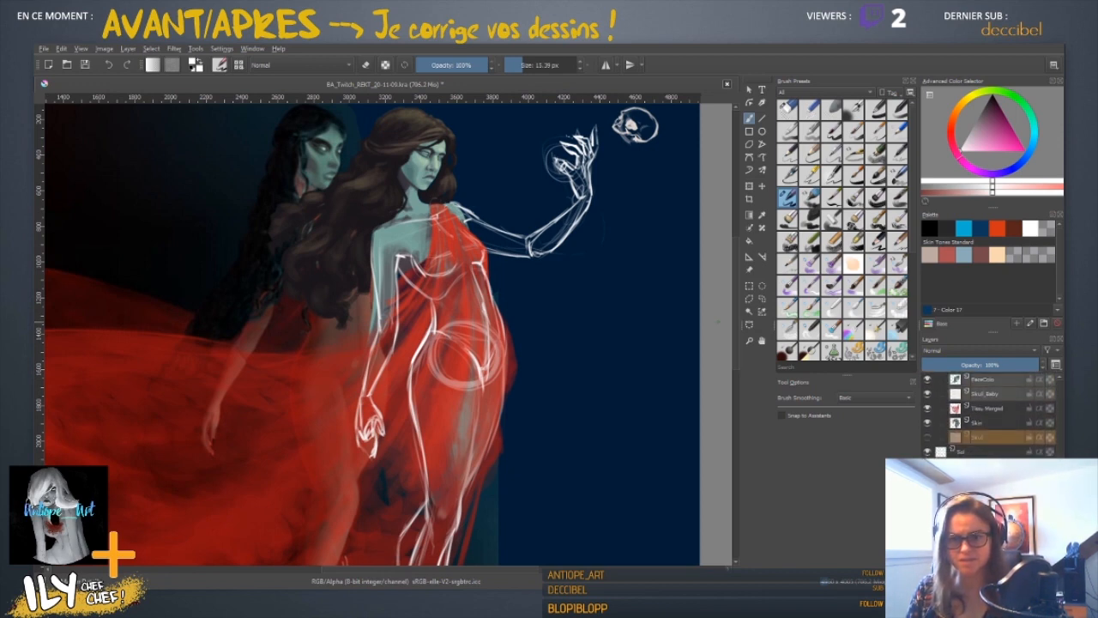
pyautogui.click(749, 186)
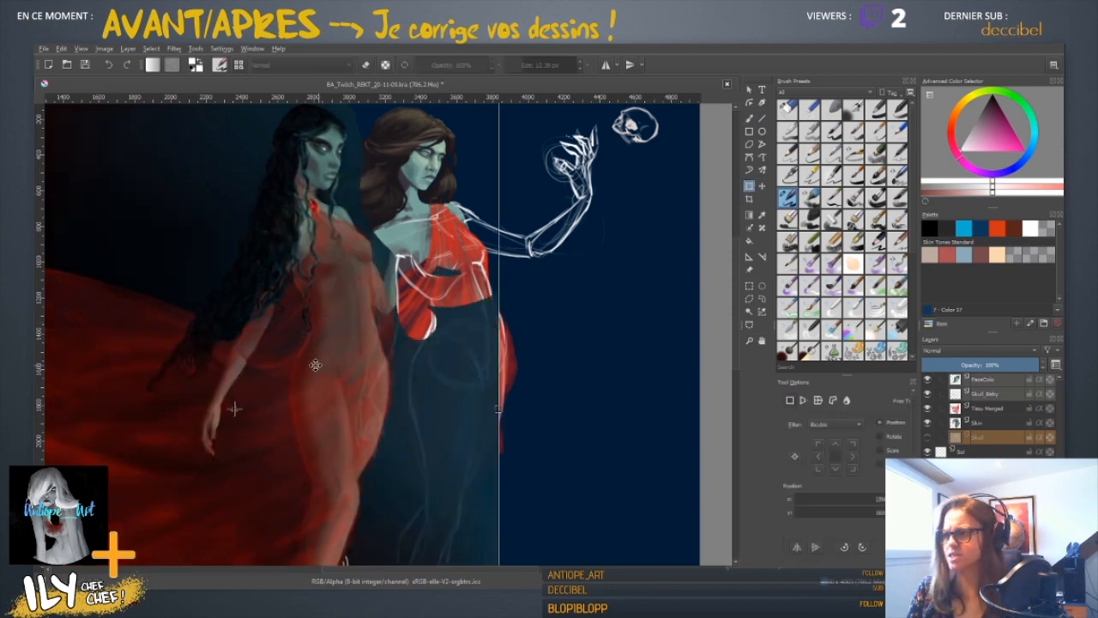
pyautogui.moveTo(356, 370)
pyautogui.mouseDown()
pyautogui.moveTo(180, 367)
pyautogui.moveTo(190, 380)
pyautogui.mouseUp()
pyautogui.moveTo(59, 400); pyautogui.dragTo(352, 385)
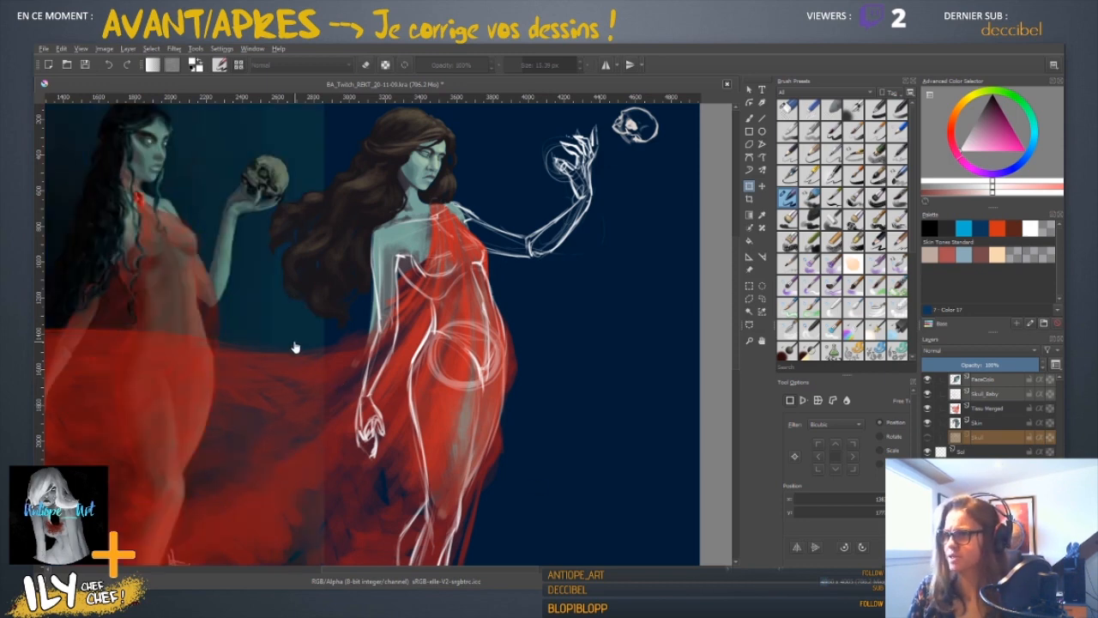
pyautogui.moveTo(318, 314); pyautogui.dragTo(411, 430)
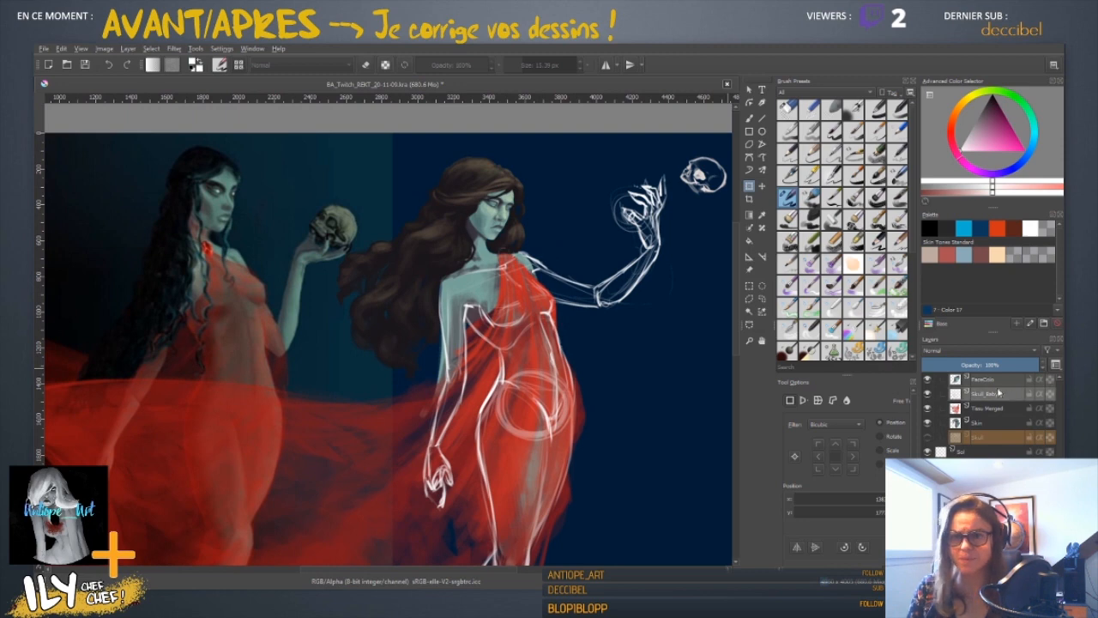
pyautogui.scroll(3, 993, 416)
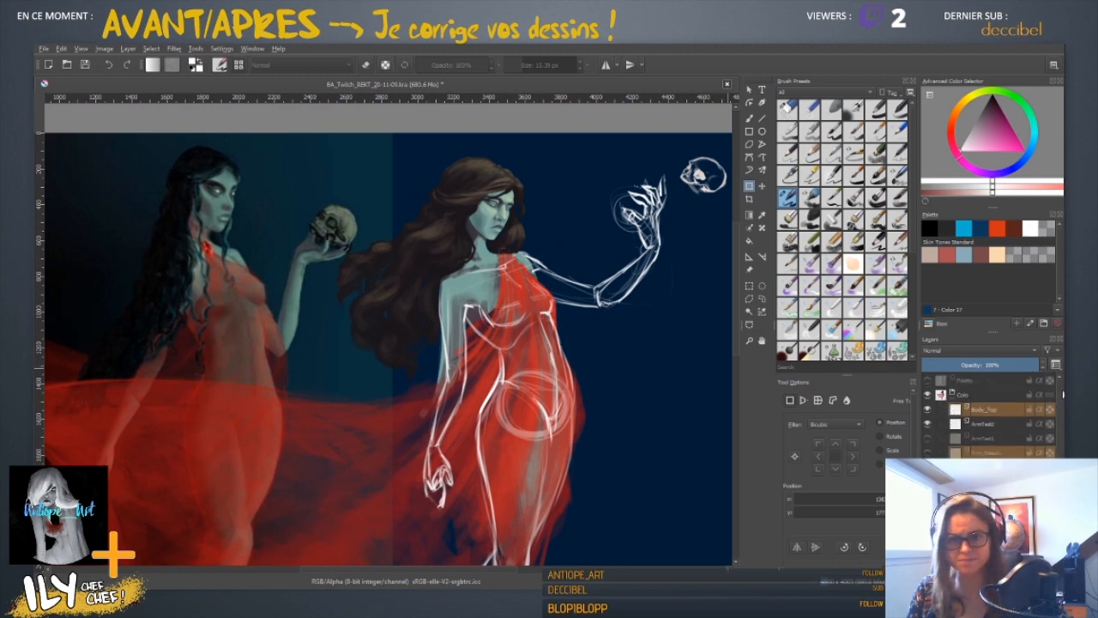
pyautogui.click(993, 425)
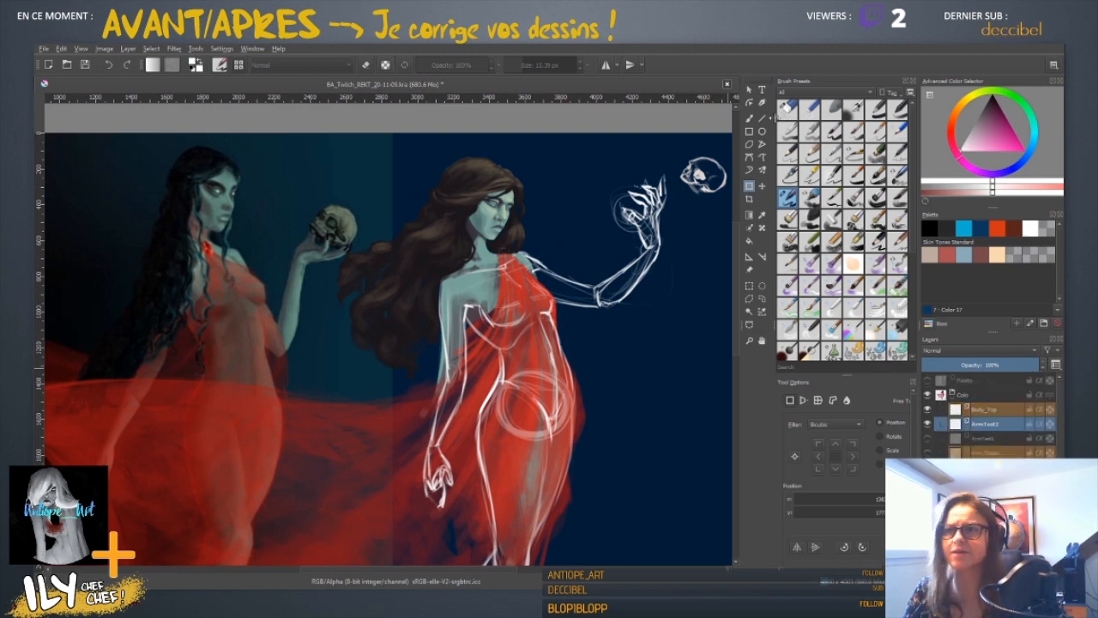
# - Outline-select the raised hand on ArmTest2, scale it down to fit the wrist, and clear the selection
pyautogui.click(762, 298)
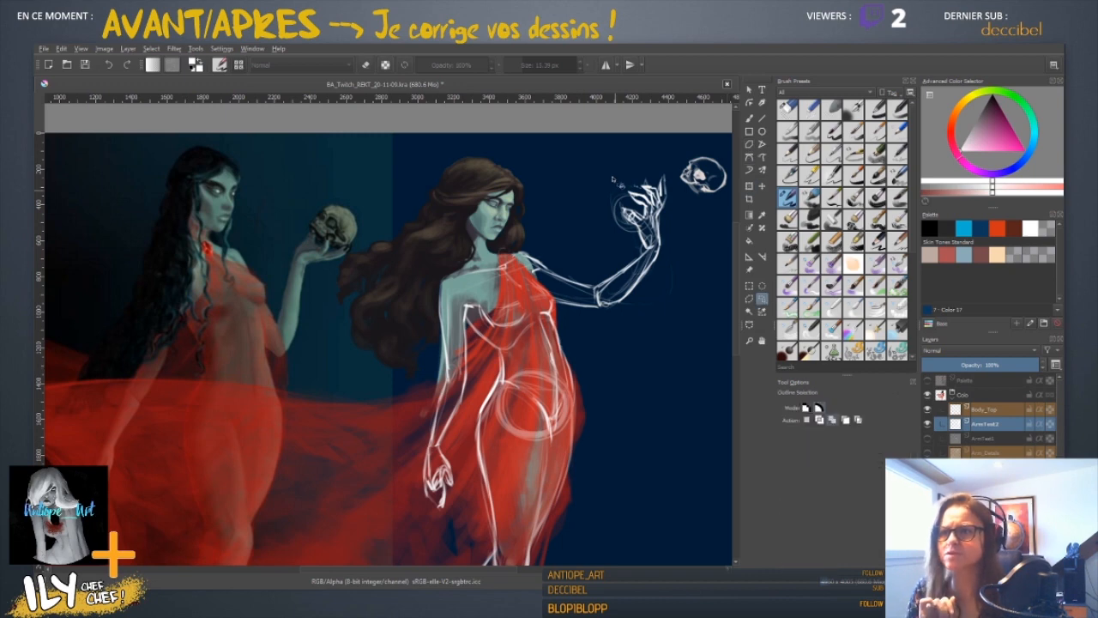
pyautogui.moveTo(660, 247); pyautogui.dragTo(579, 232)
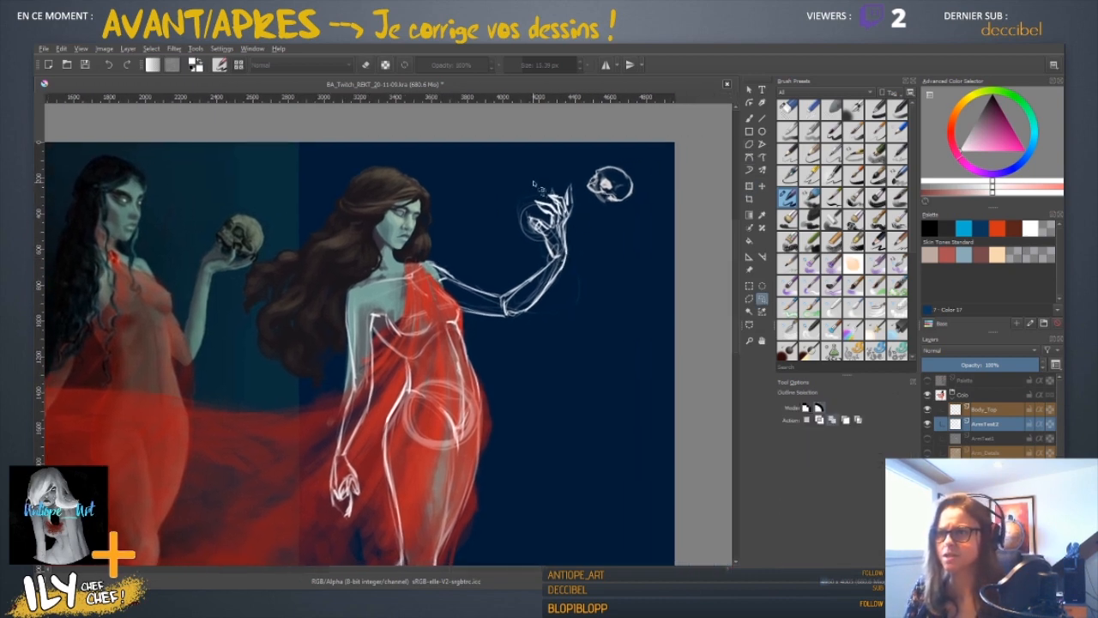
pyautogui.moveTo(533, 181)
pyautogui.mouseDown()
pyautogui.moveTo(505, 215)
pyautogui.moveTo(541, 254)
pyautogui.moveTo(579, 268)
pyautogui.moveTo(592, 237)
pyautogui.moveTo(589, 185)
pyautogui.moveTo(534, 180)
pyautogui.mouseUp()
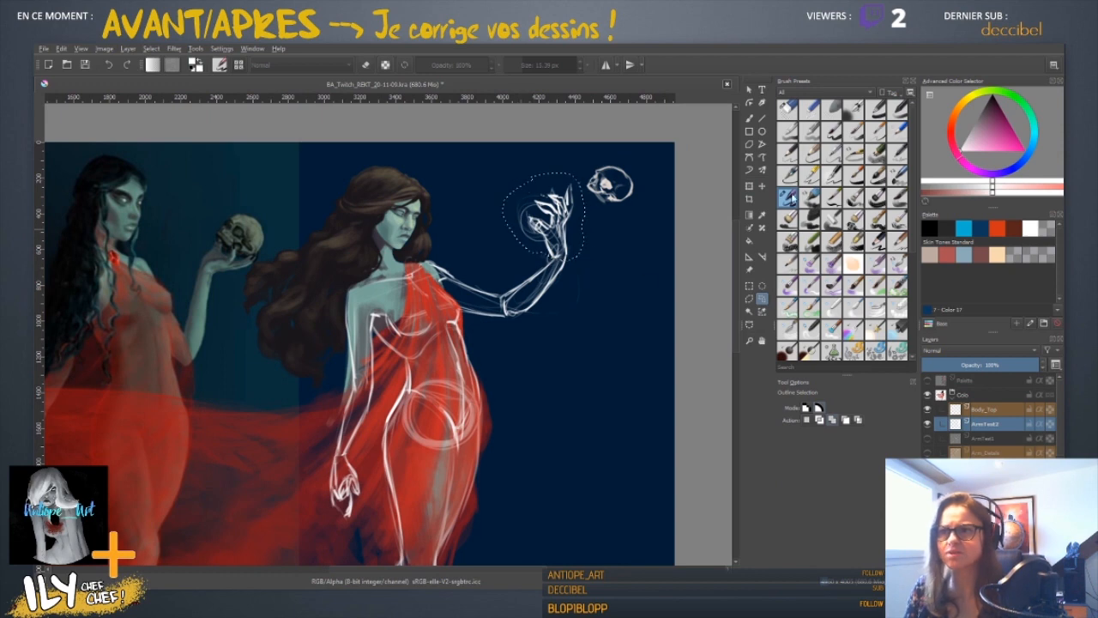
pyautogui.hotkey('ctrl', 't')
pyautogui.moveTo(547, 219); pyautogui.dragTo(565, 259)
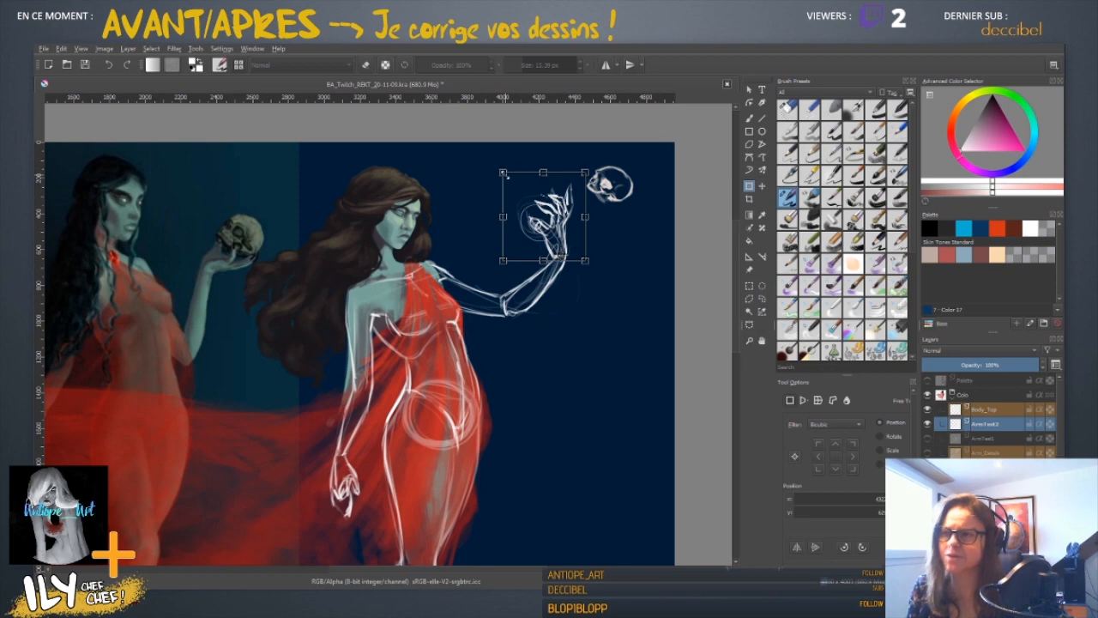
pyautogui.moveTo(505, 174); pyautogui.dragTo(510, 180)
pyautogui.moveTo(574, 225); pyautogui.dragTo(568, 228)
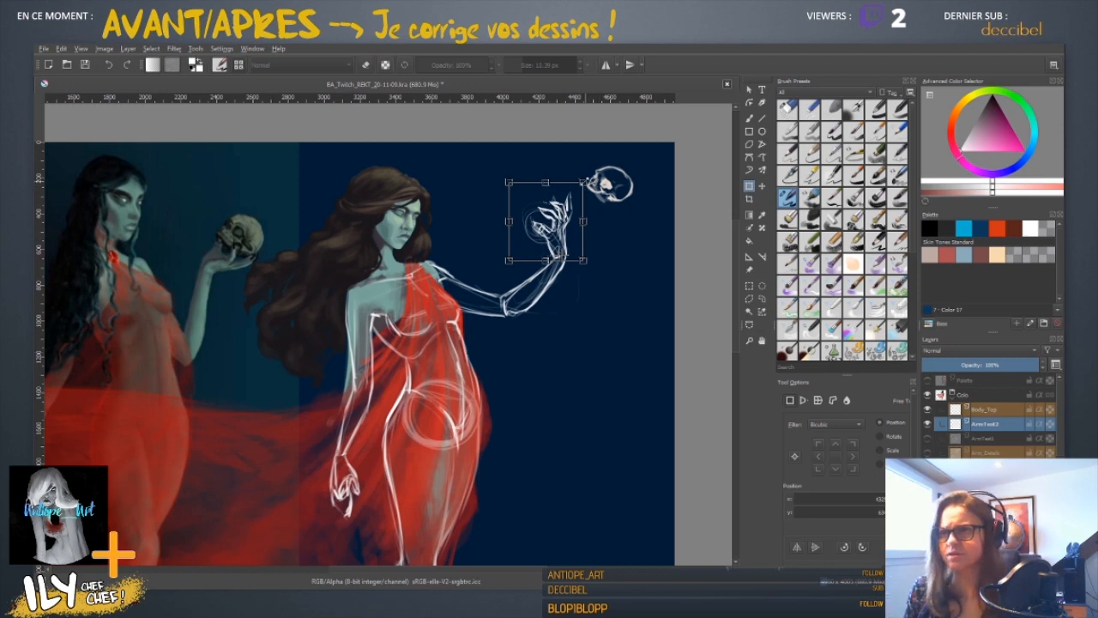
pyautogui.moveTo(584, 187); pyautogui.dragTo(561, 216)
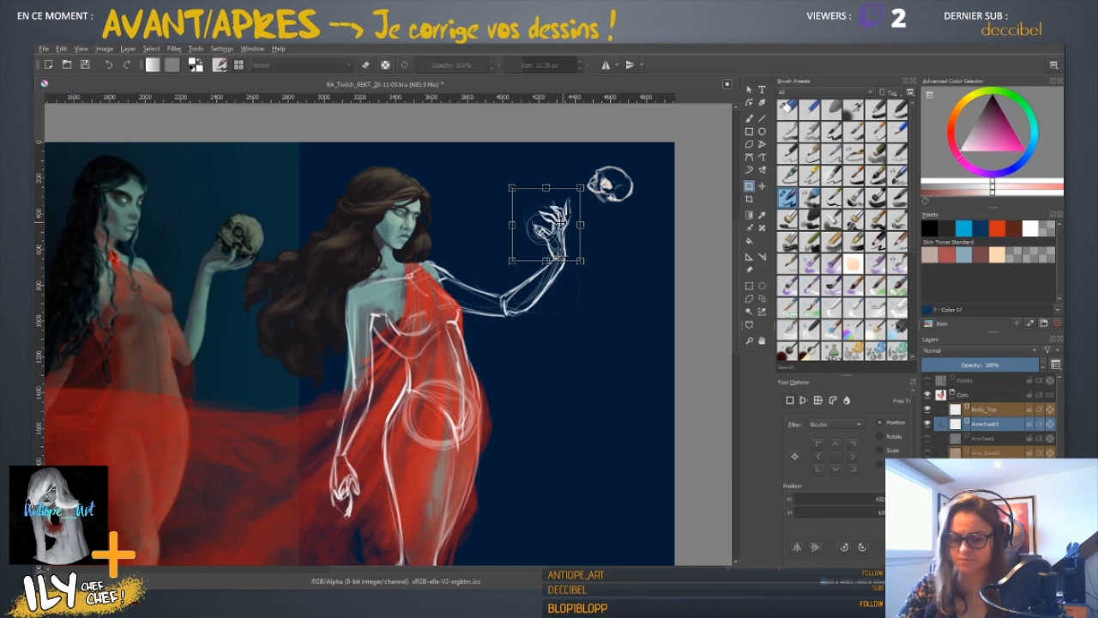
pyautogui.press('Return')
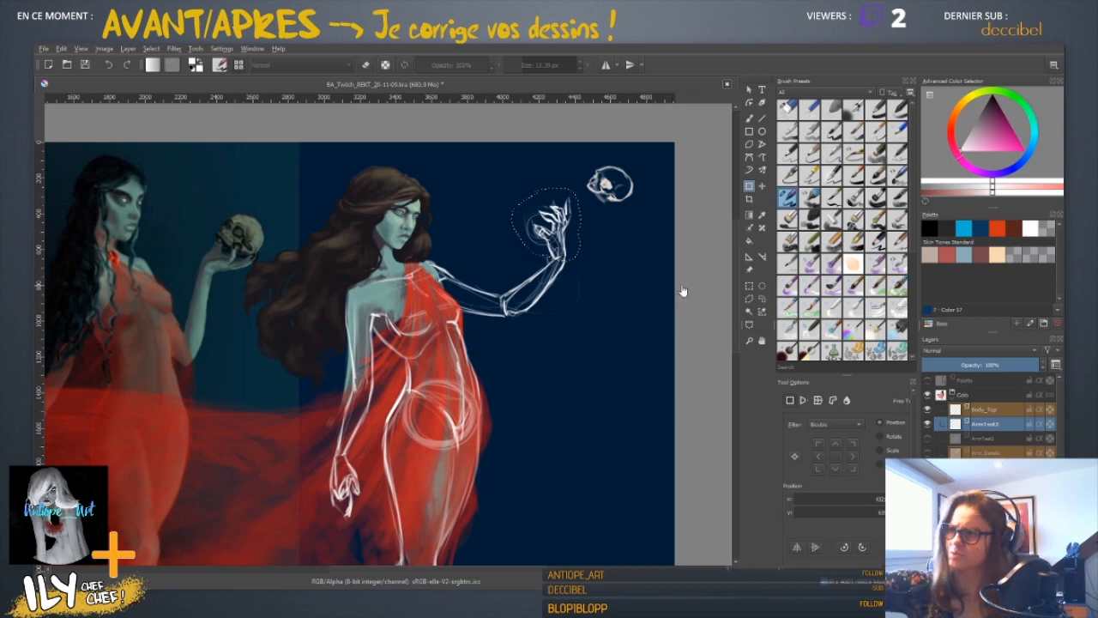
pyautogui.hotkey('ctrl', 'shift', 'a')
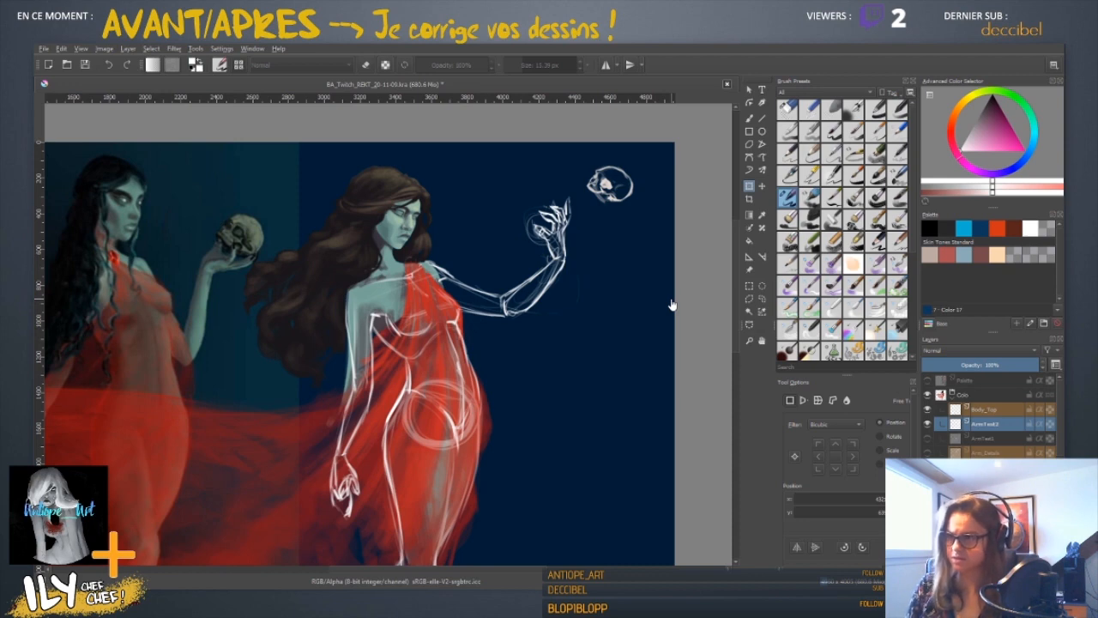
pyautogui.press('+')
pyautogui.press('-')
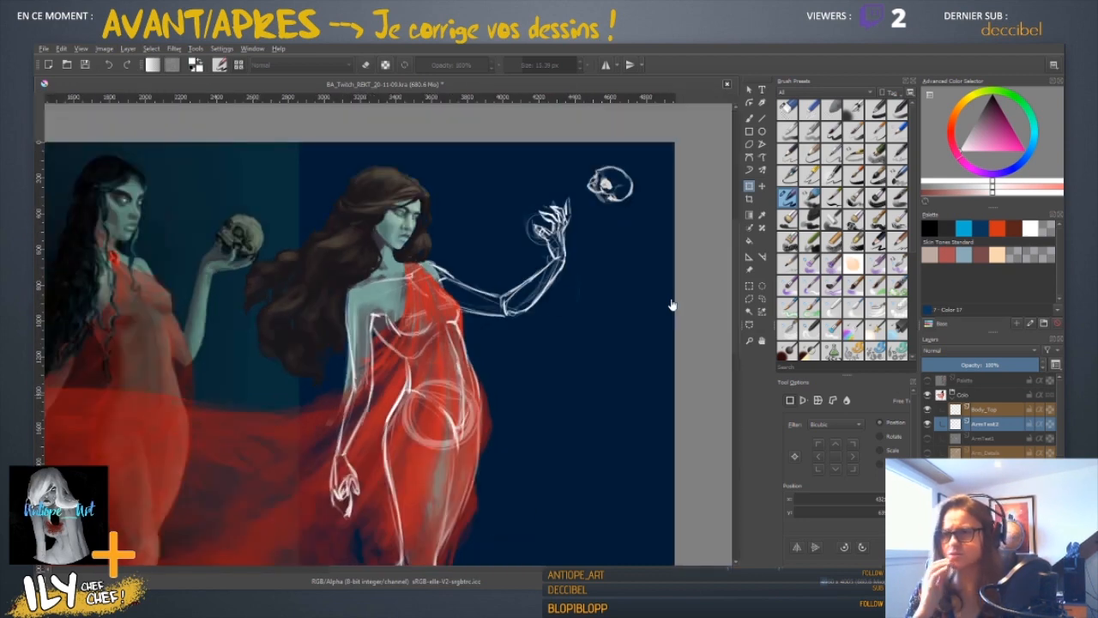
# - Show the ArmTest1 layer with the earlier bent-arm sketch and make it the active layer
pyautogui.click(927, 438)
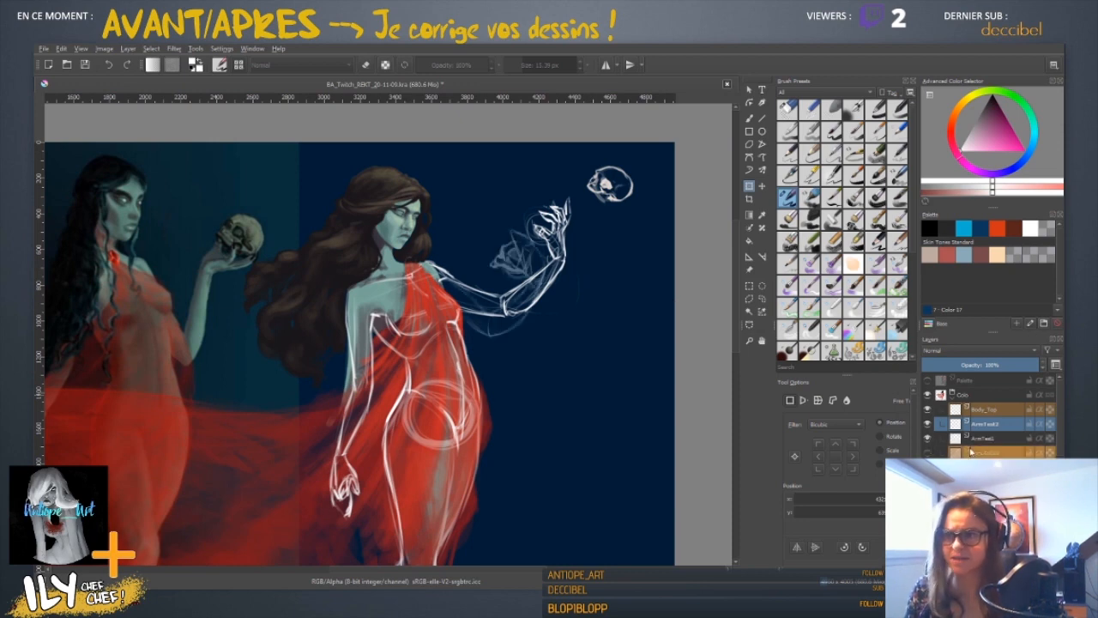
pyautogui.click(986, 441)
pyautogui.moveTo(975, 359); pyautogui.dragTo(1057, 368)
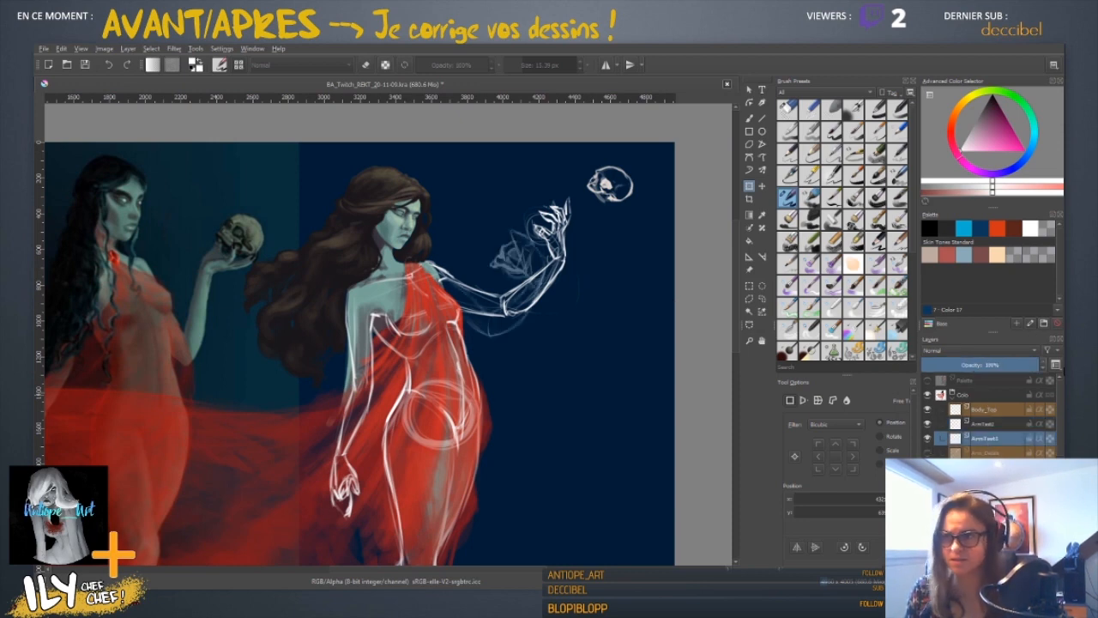
pyautogui.hotkey('ctrl', '+')
pyautogui.hotkey('ctrl', '+')
pyautogui.hotkey('ctrl', '+')
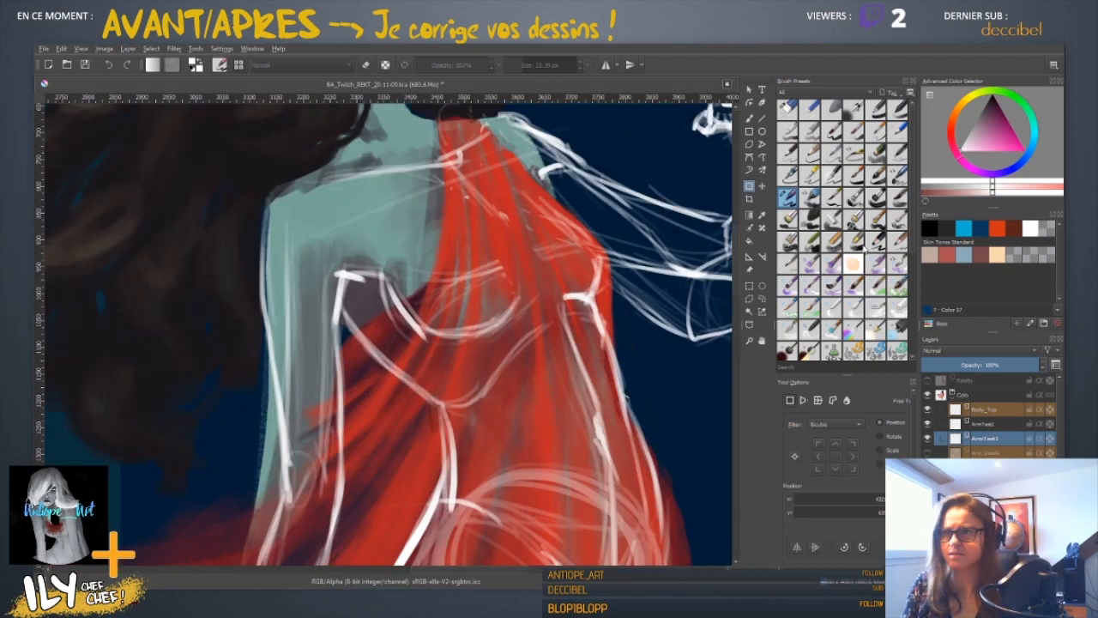
pyautogui.moveTo(509, 335); pyautogui.dragTo(484, 361)
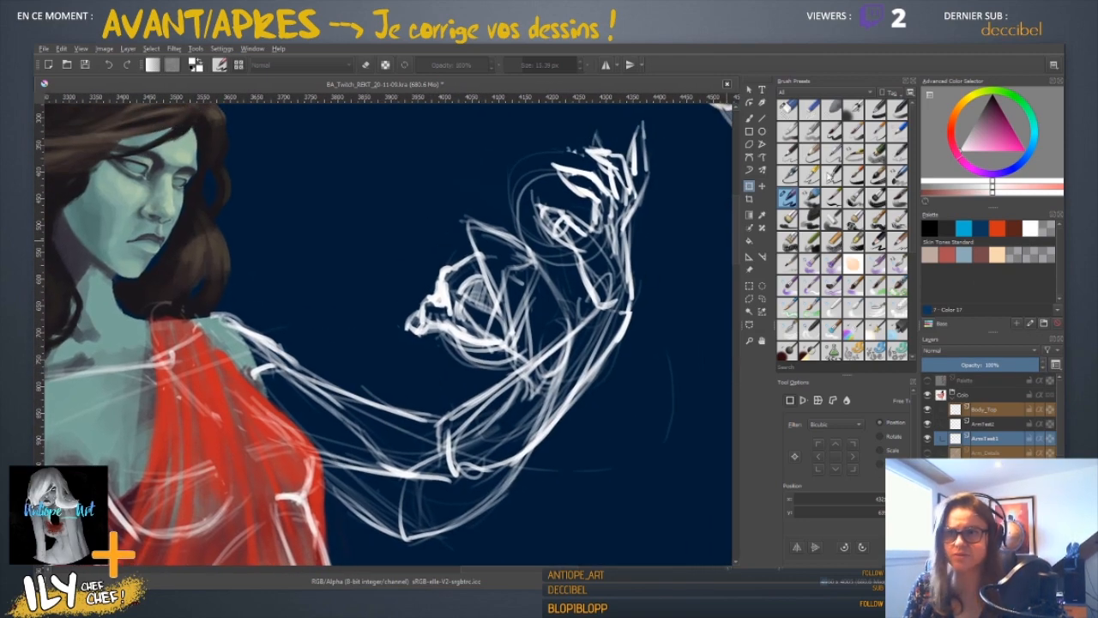
# - Select the sketched skull on ArmTest1 with a polygonal selection and copy it onto a new layer
pyautogui.click(750, 300)
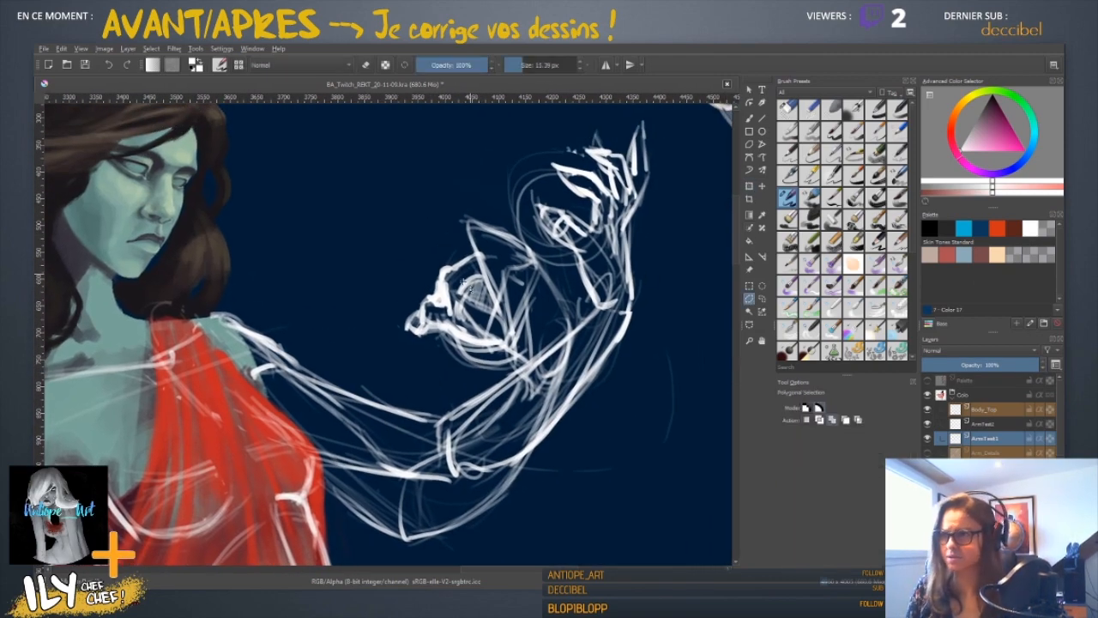
pyautogui.click(412, 282)
pyautogui.click(386, 326)
pyautogui.click(401, 360)
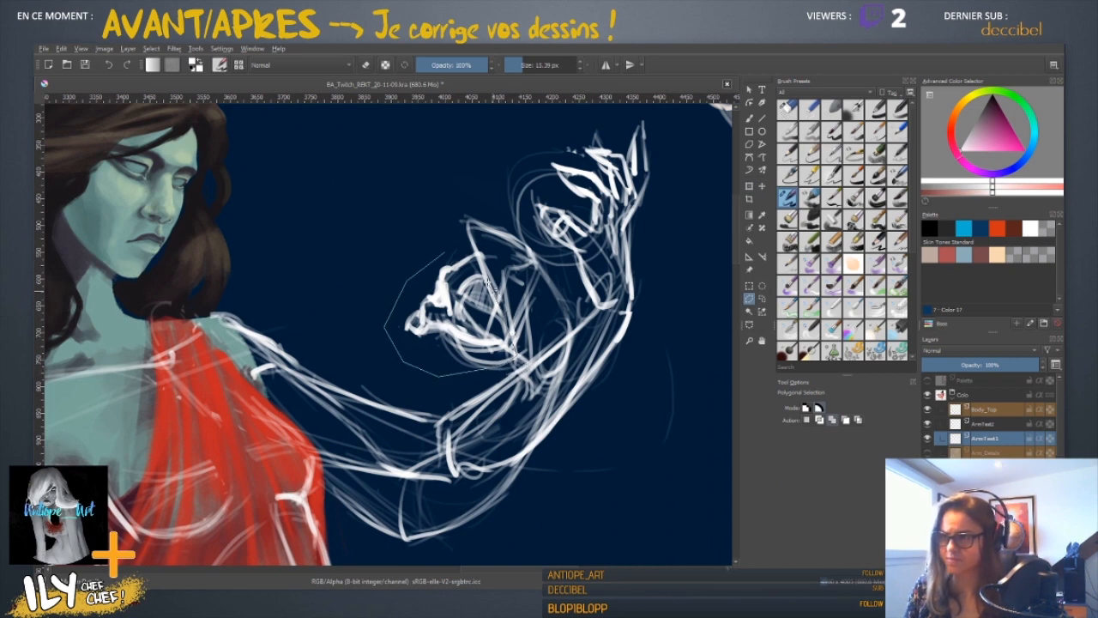
pyautogui.click(477, 244)
pyautogui.click(444, 255)
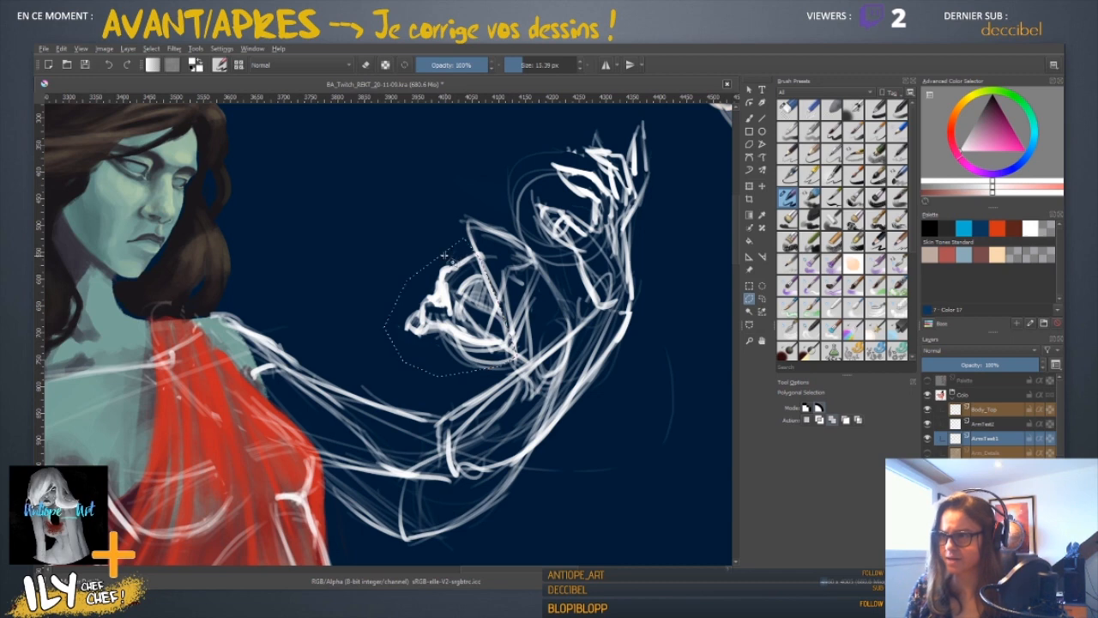
pyautogui.hotkey('ctrl', 'c')
pyautogui.hotkey('ctrl', 'v')
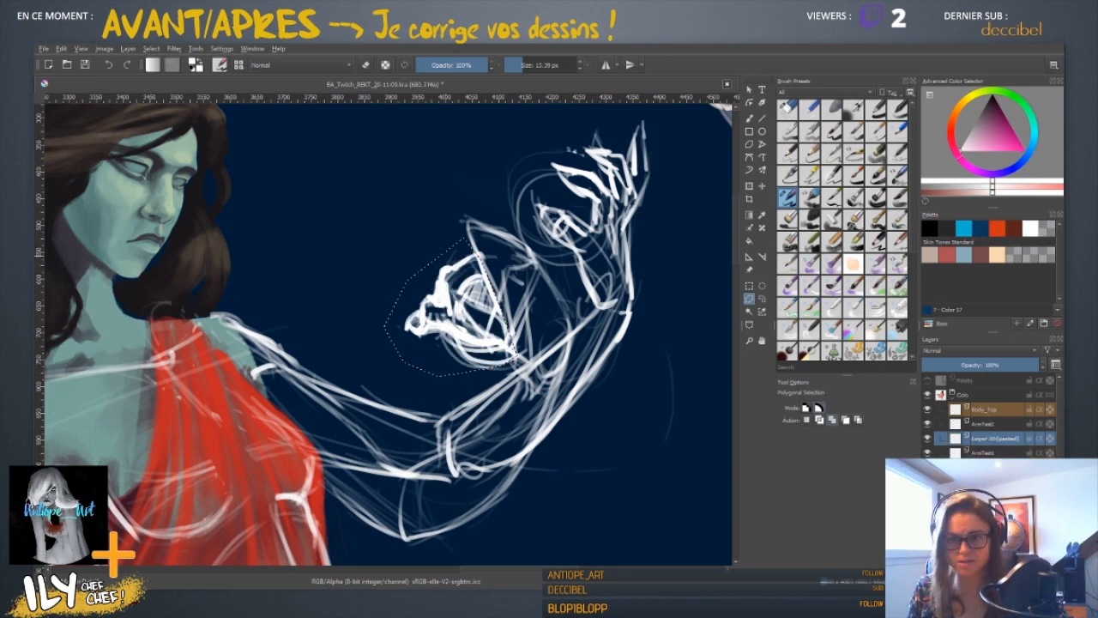
# - Hide ArmTest1, then move and slightly rotate the pasted skull into the raised hand and clear the selection
pyautogui.click(927, 452)
pyautogui.click(983, 424)
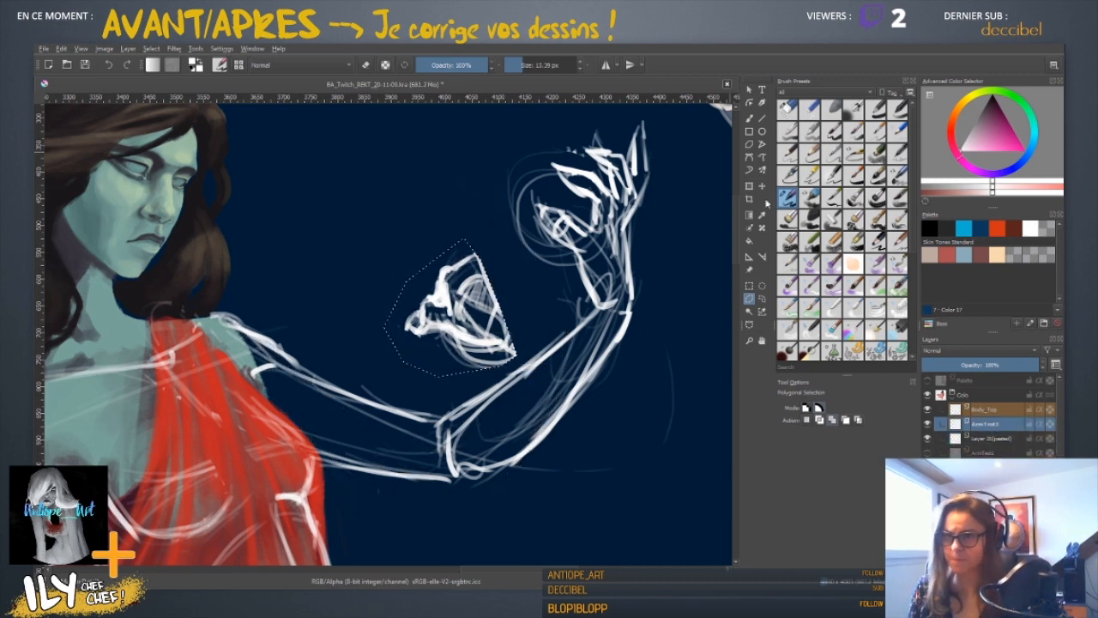
pyautogui.click(749, 185)
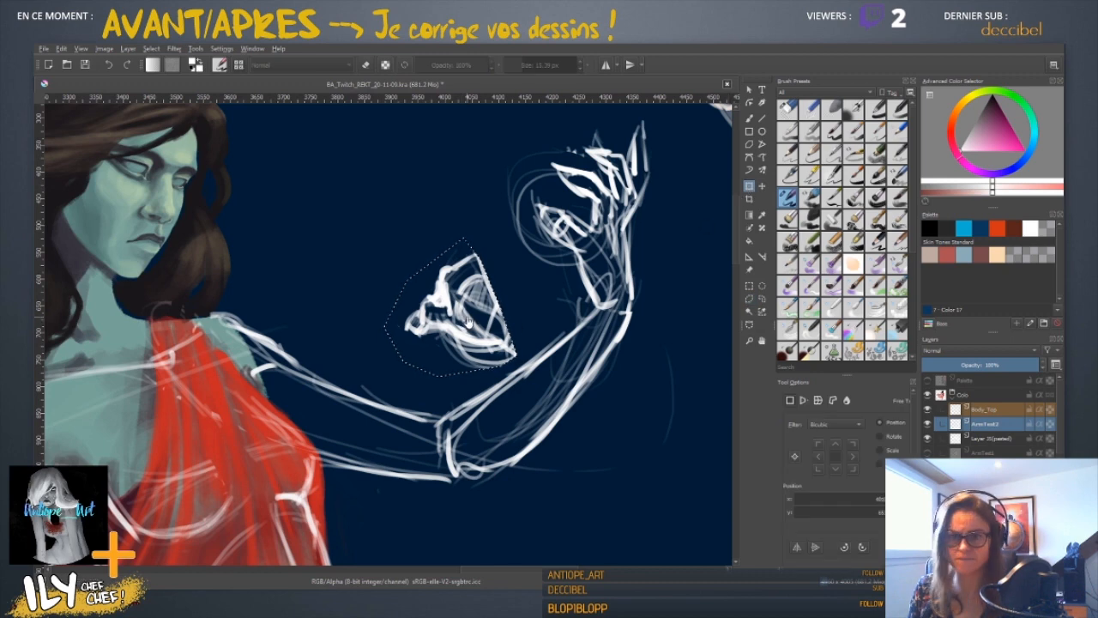
pyautogui.click(996, 439)
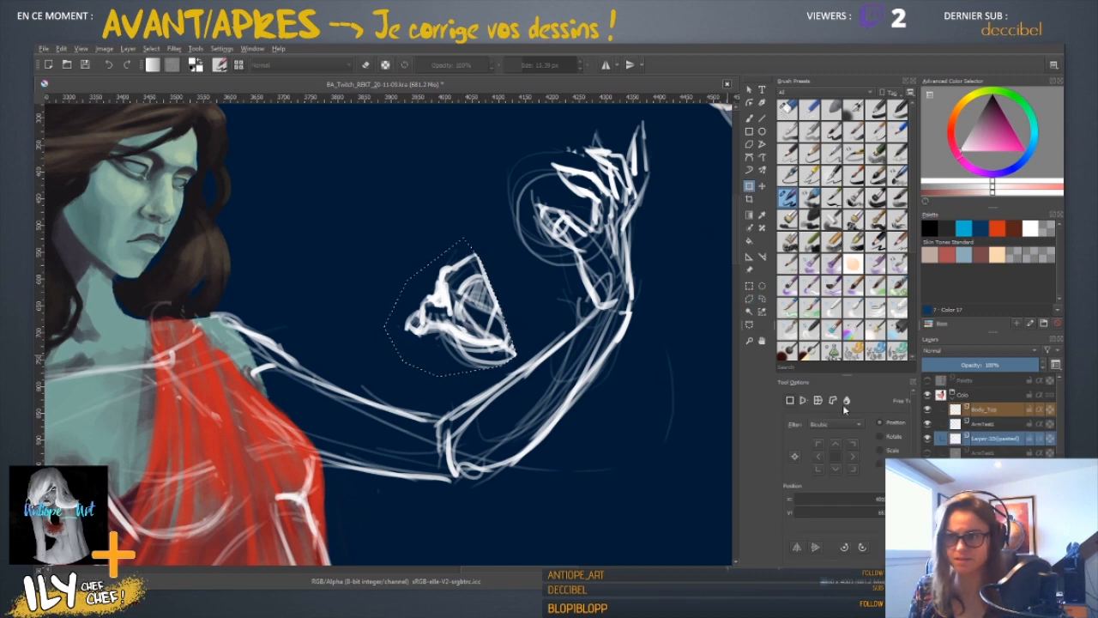
pyautogui.click(476, 319)
pyautogui.moveTo(477, 320)
pyautogui.mouseDown()
pyautogui.moveTo(206, 249)
pyautogui.moveTo(537, 232)
pyautogui.moveTo(584, 251)
pyautogui.moveTo(560, 251)
pyautogui.moveTo(566, 257)
pyautogui.moveTo(590, 249)
pyautogui.moveTo(571, 259)
pyautogui.mouseUp()
pyautogui.moveTo(632, 199)
pyautogui.mouseDown()
pyautogui.moveTo(614, 170)
pyautogui.moveTo(643, 235)
pyautogui.mouseUp()
pyautogui.moveTo(563, 264); pyautogui.dragTo(575, 274)
pyautogui.click(749, 117)
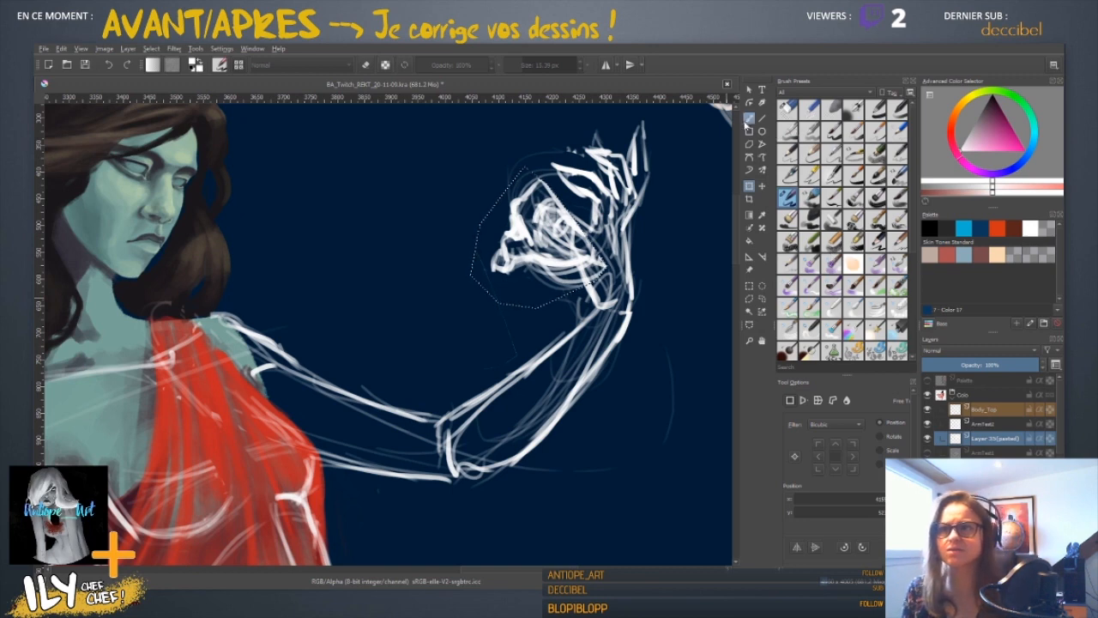
pyautogui.hotkey('ctrl', 'shift', 'a')
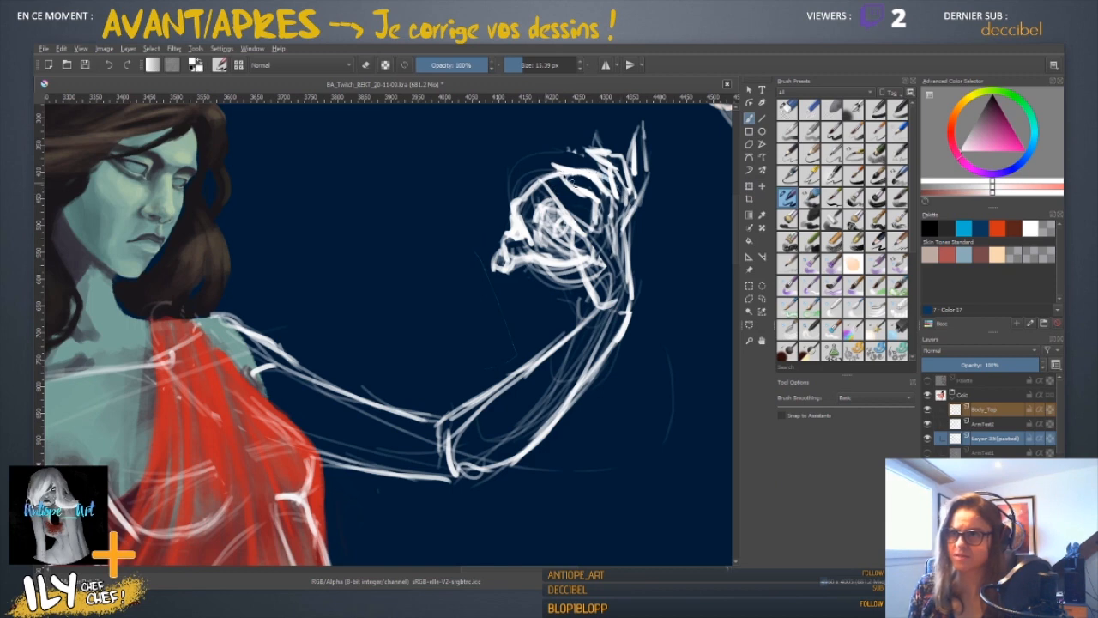
# - Draw the skull's rounded cranium in the hand and erase excess lines around its face and beneath the fingers
pyautogui.moveTo(609, 178); pyautogui.dragTo(606, 194)
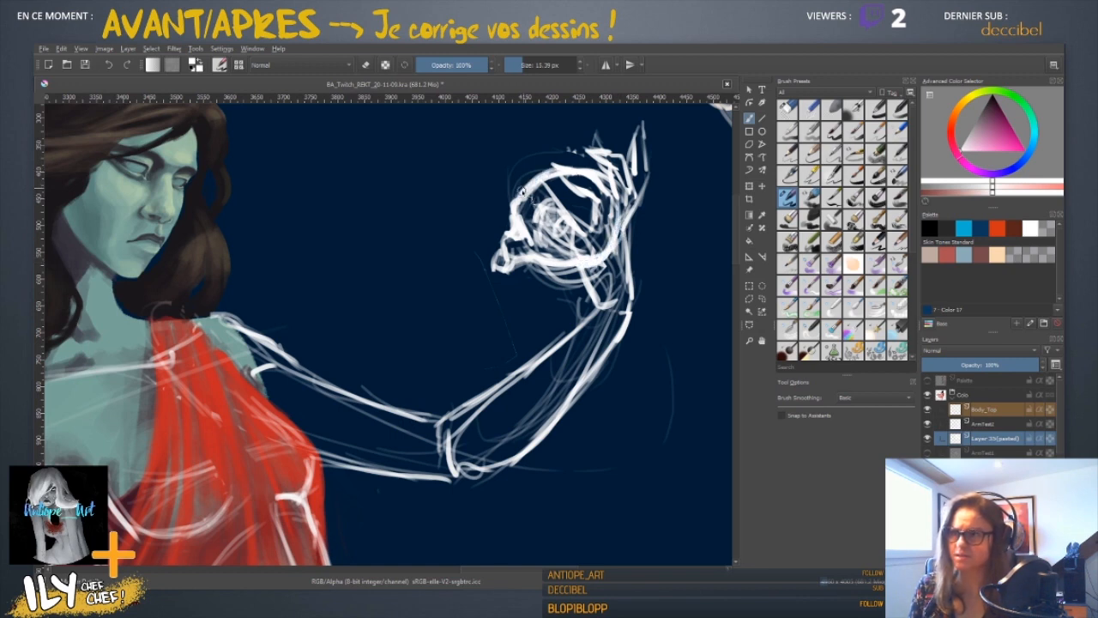
pyautogui.press('e')
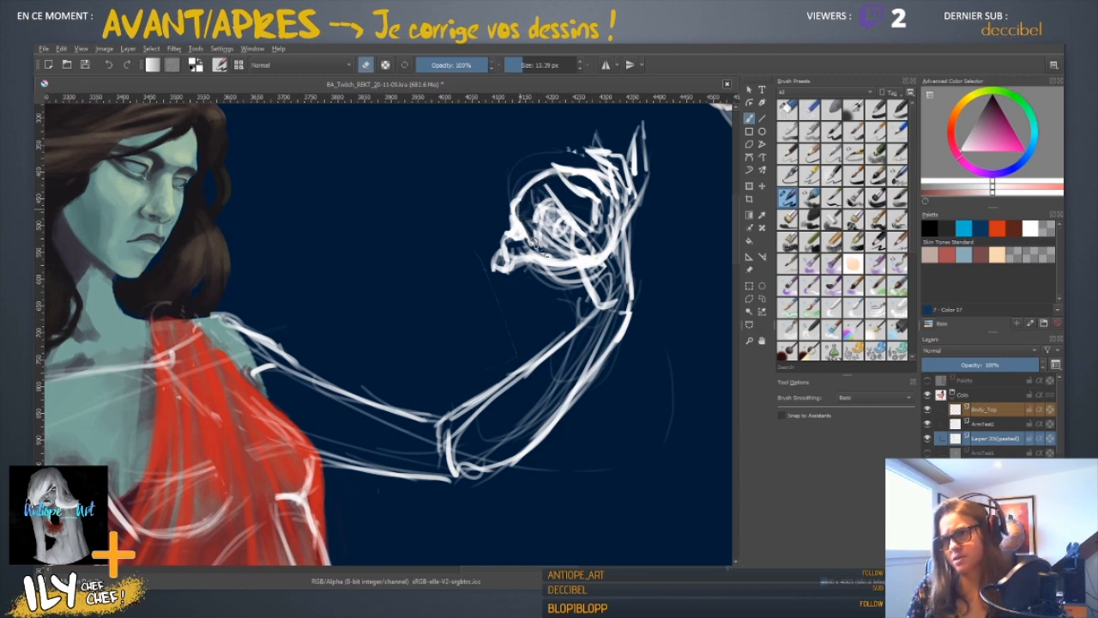
pyautogui.moveTo(515, 230); pyautogui.dragTo(520, 237)
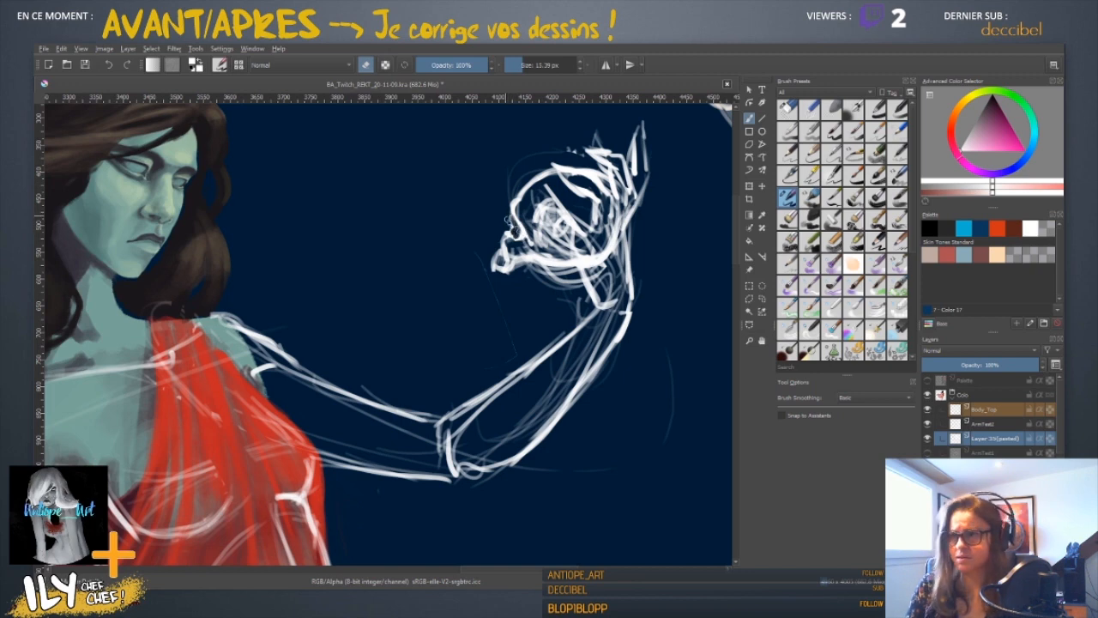
pyautogui.press('e')
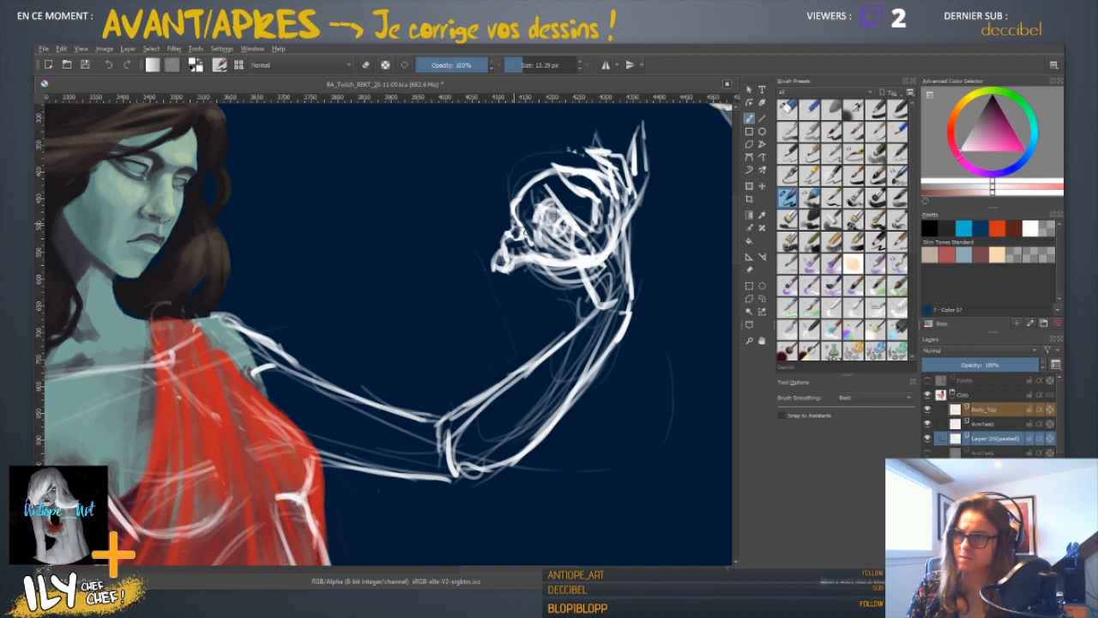
pyautogui.press('e')
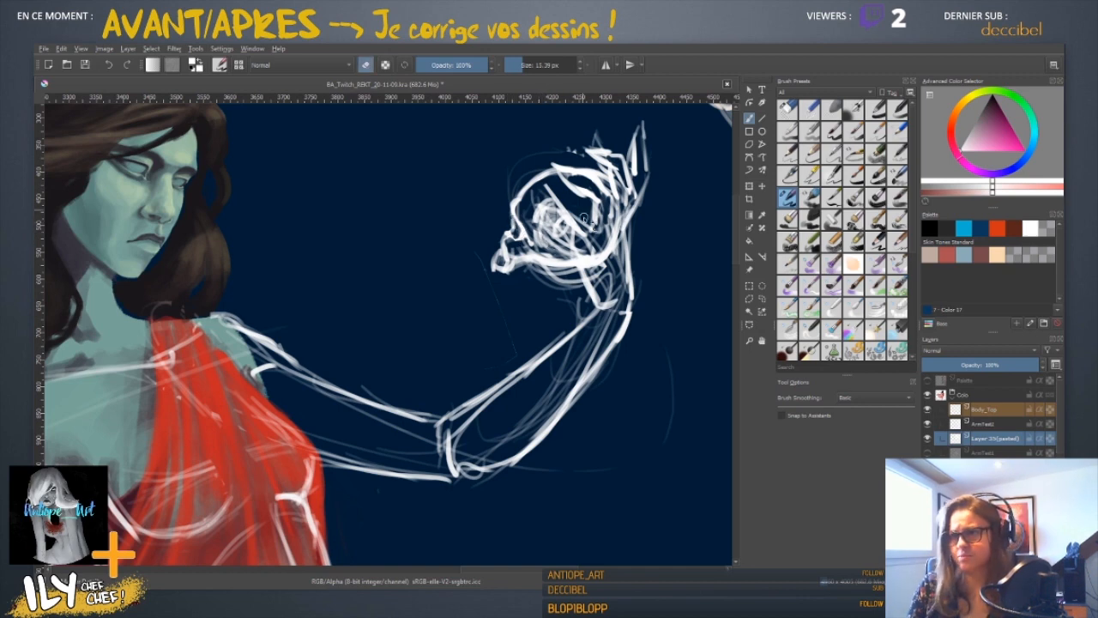
pyautogui.moveTo(584, 220)
pyautogui.mouseDown()
pyautogui.moveTo(579, 264)
pyautogui.moveTo(537, 234)
pyautogui.mouseUp()
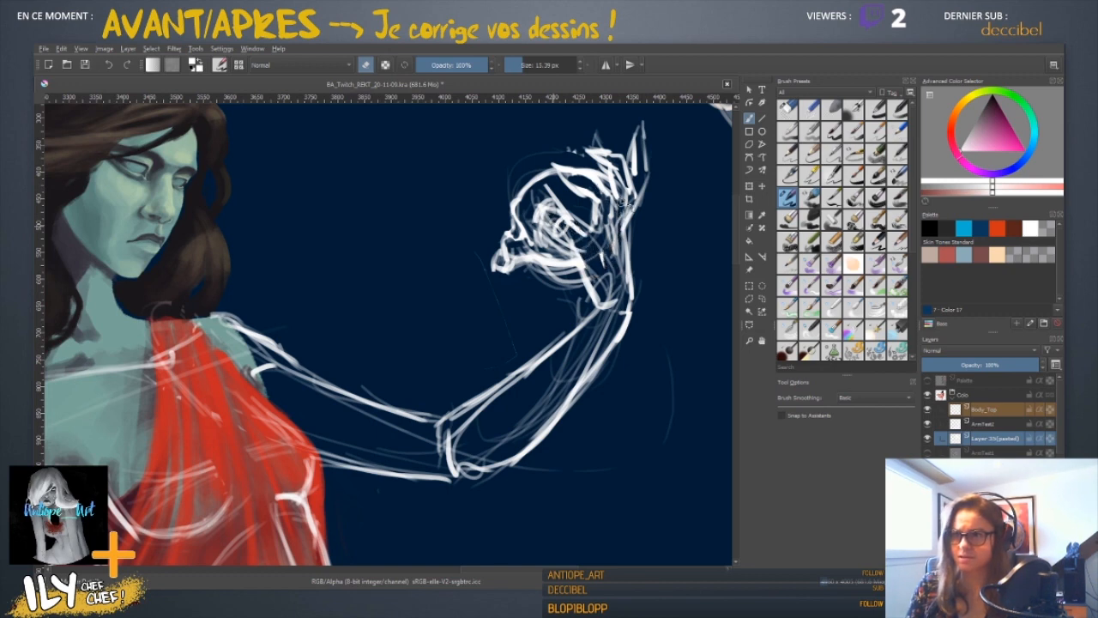
# - Shift the pasted skull slightly up and to the right within the raised hand
pyautogui.press('-')
pyautogui.press('-')
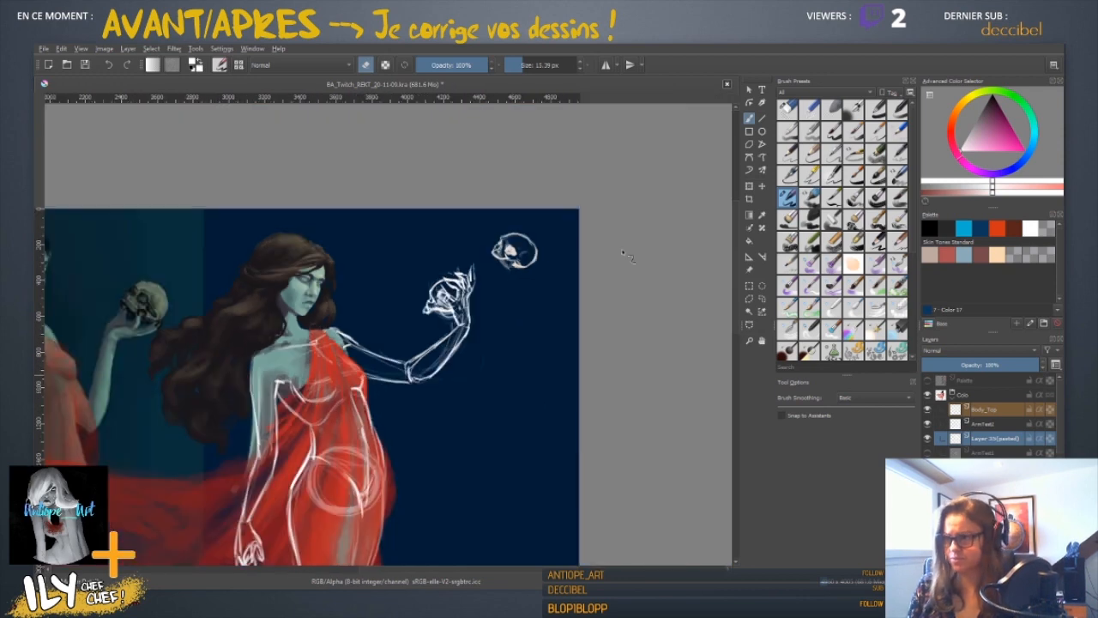
pyautogui.press('+')
pyautogui.press('+')
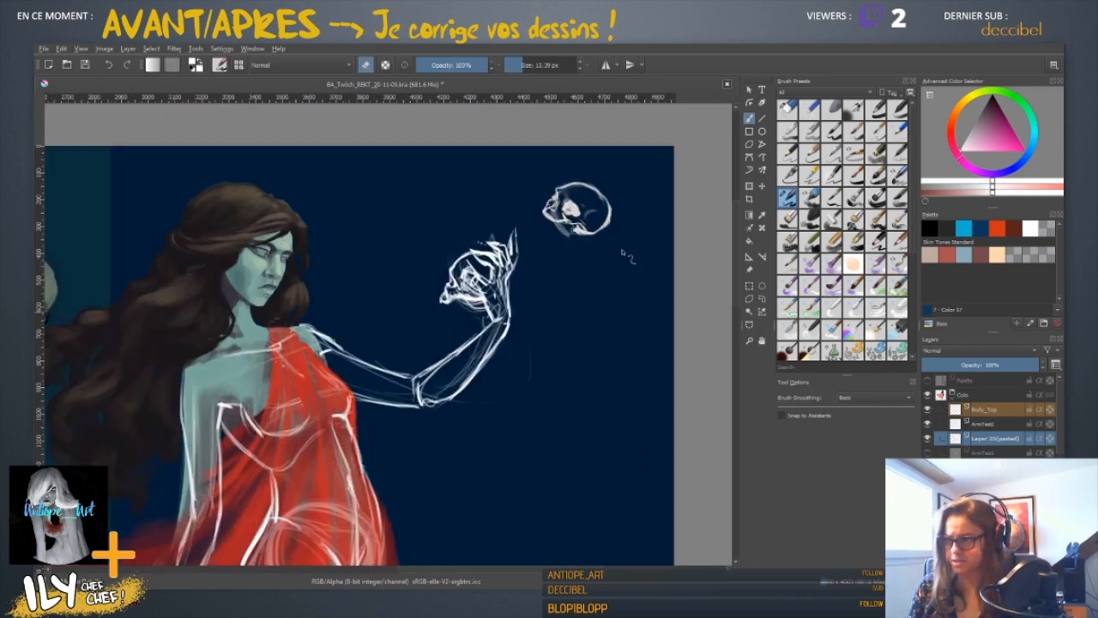
pyautogui.click(750, 187)
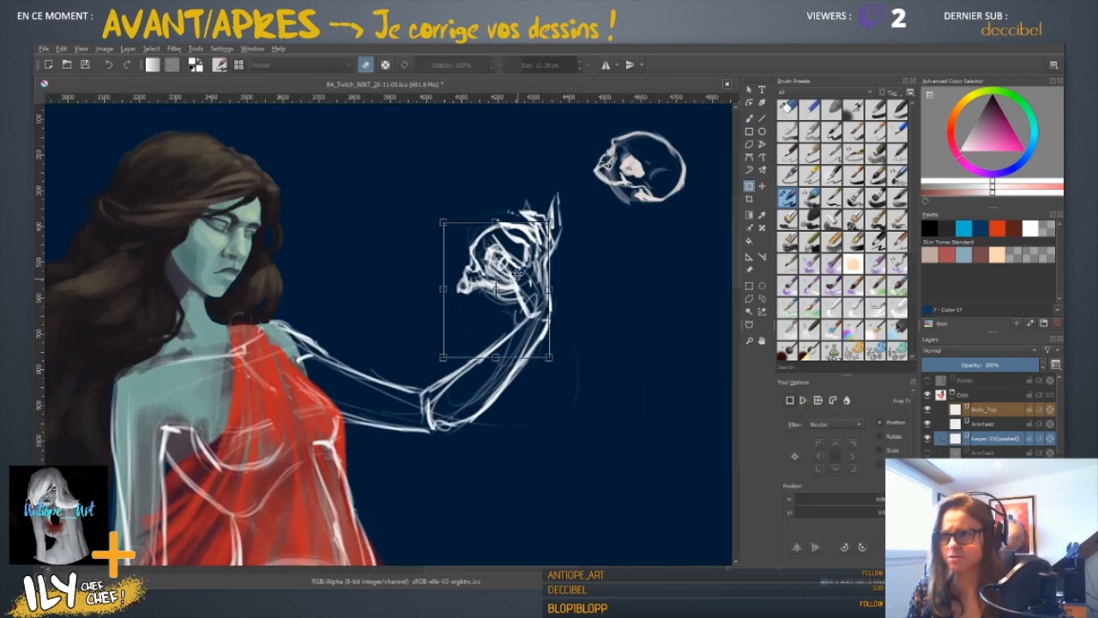
pyautogui.moveTo(525, 260); pyautogui.dragTo(529, 263)
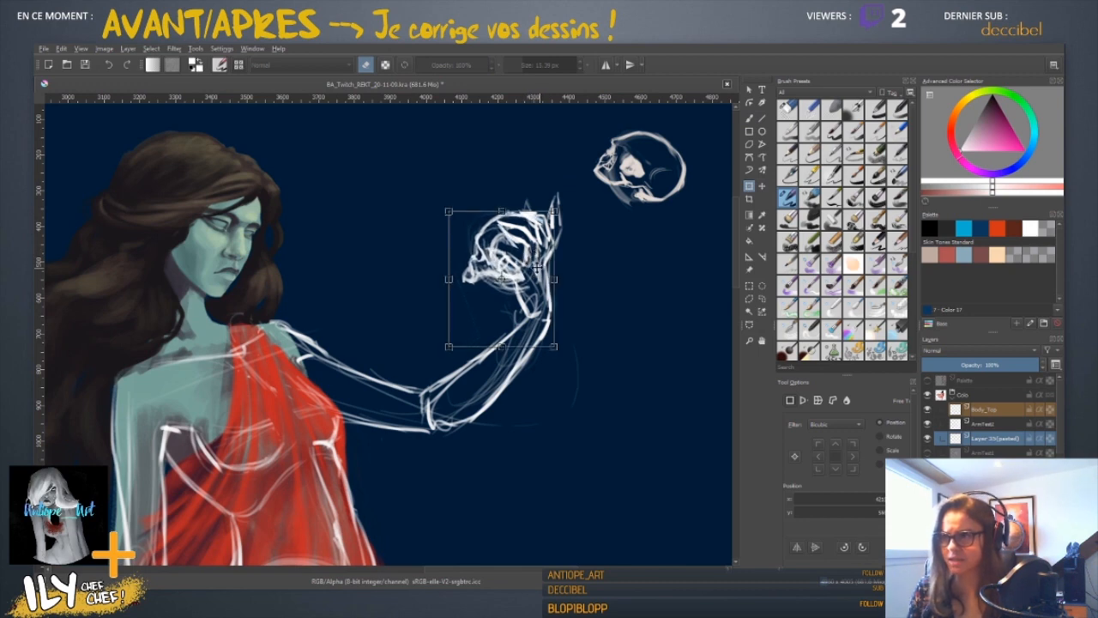
pyautogui.press('Return')
# - Shift the pasted skull slightly to the left within the raised hand and apply the transform
pyautogui.press('-')
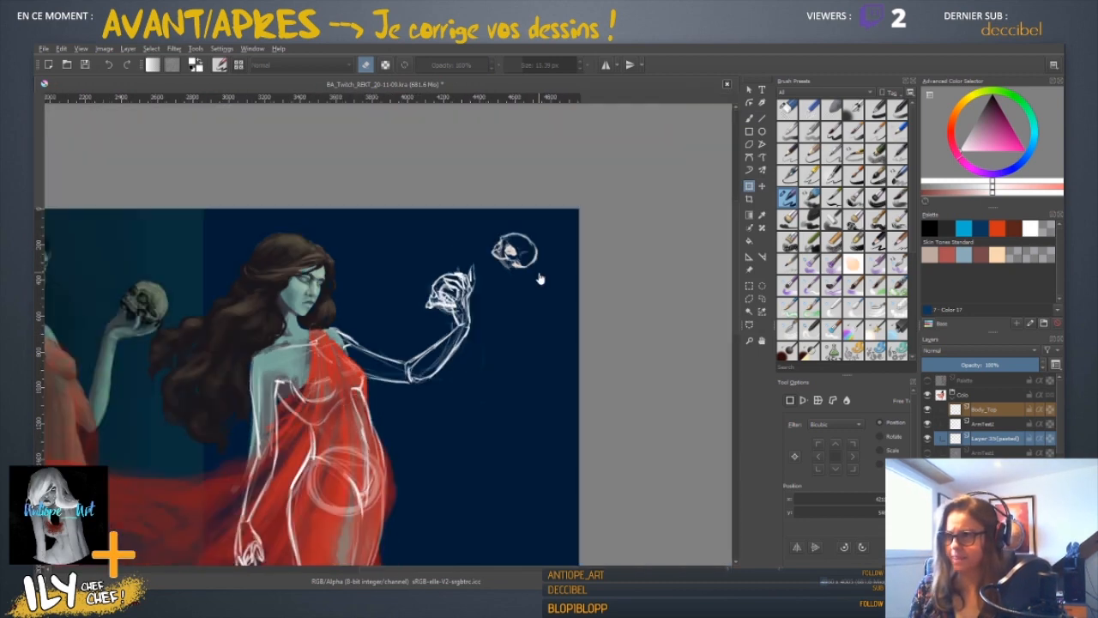
pyautogui.press('-')
pyautogui.press('+')
pyautogui.press('+')
pyautogui.press('+')
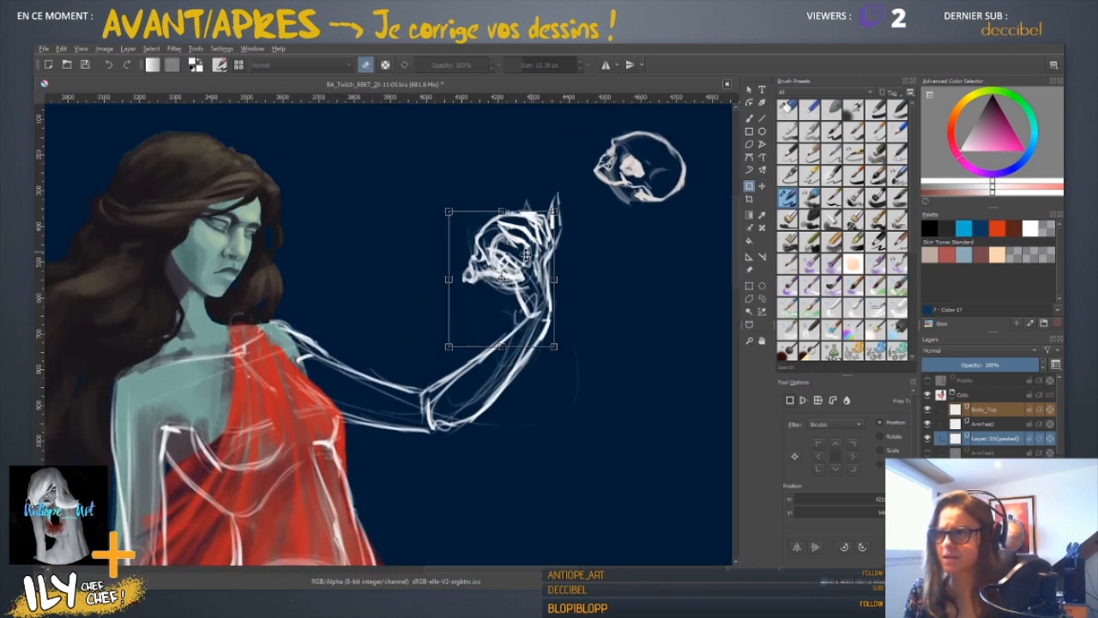
pyautogui.moveTo(524, 255); pyautogui.dragTo(522, 259)
pyautogui.press('+')
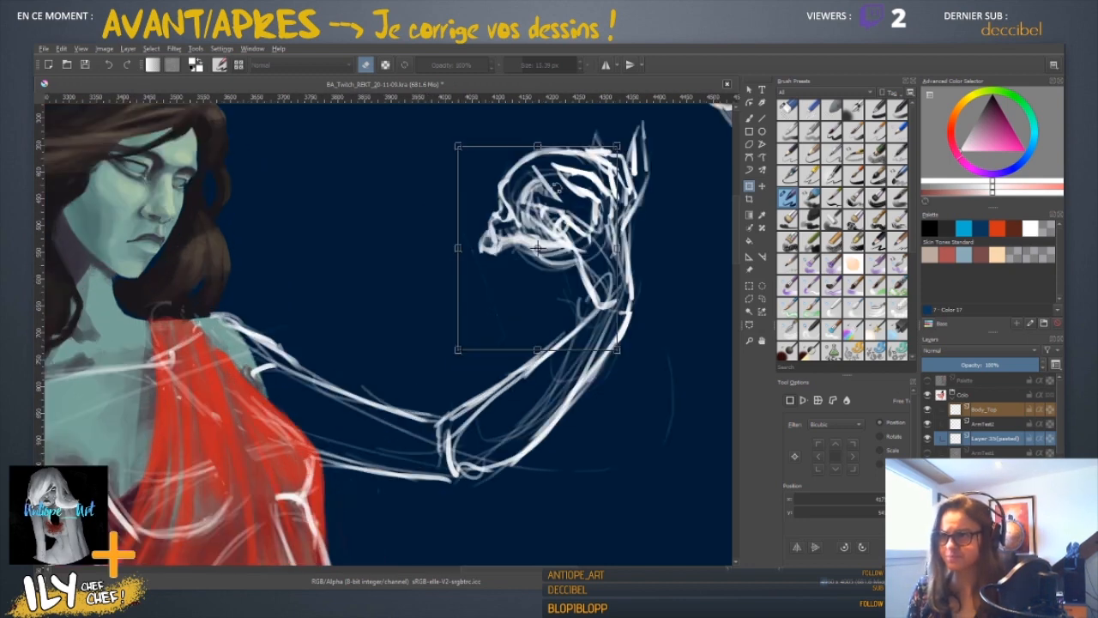
pyautogui.press('Return')
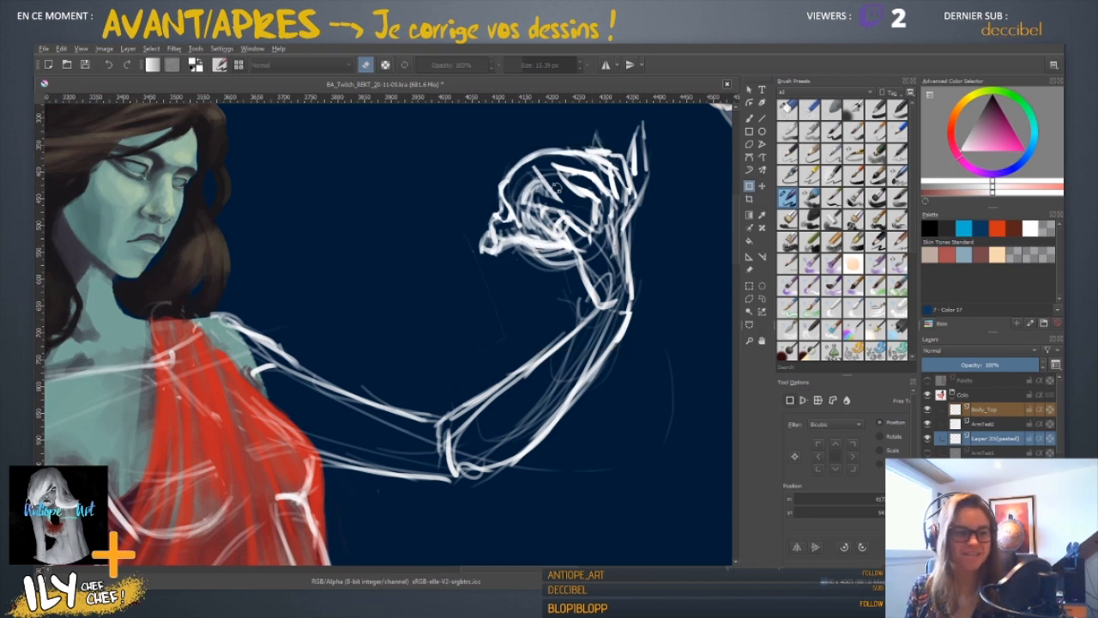
# - Compare the reworked arm and skull with the original painting's raised hand, and check the sketch with and without the pasted skull layer
pyautogui.press('-')
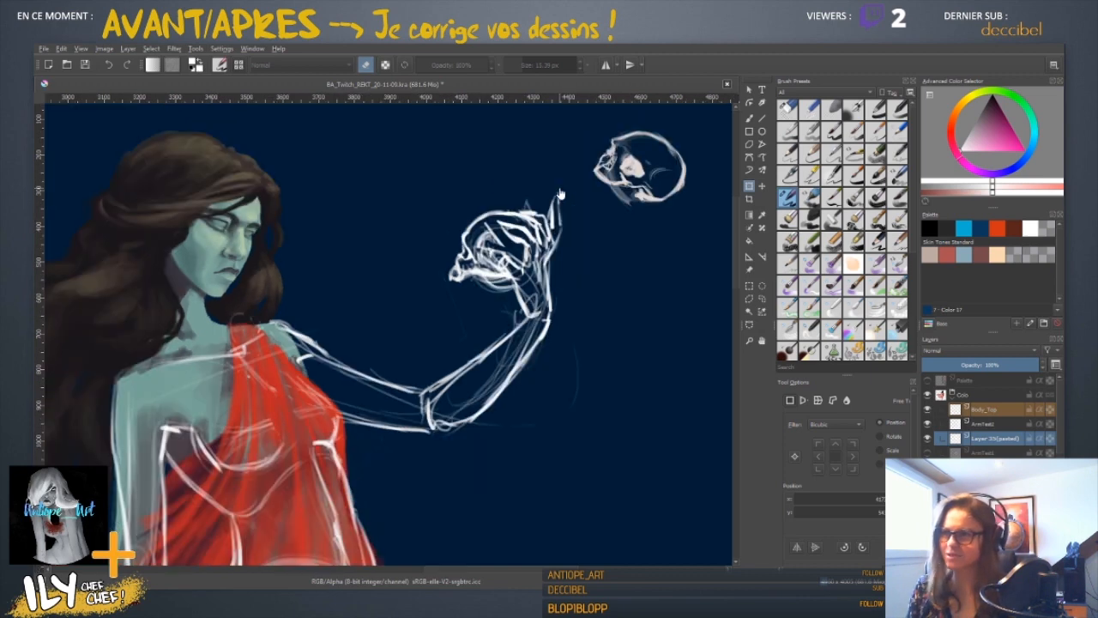
pyautogui.press('-')
pyautogui.press('-')
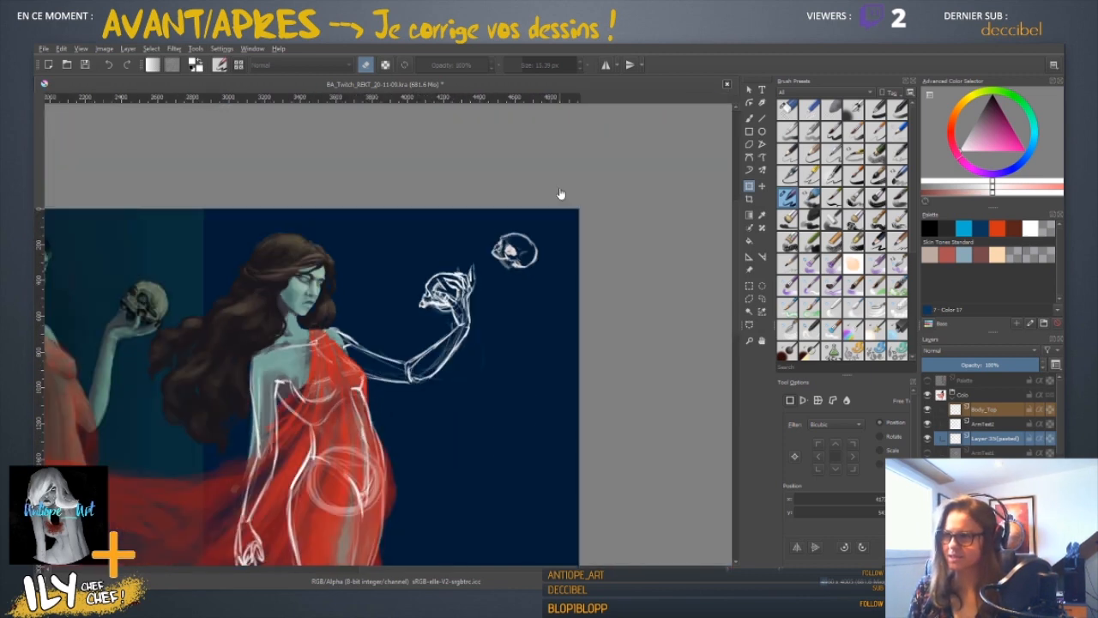
pyautogui.press('+')
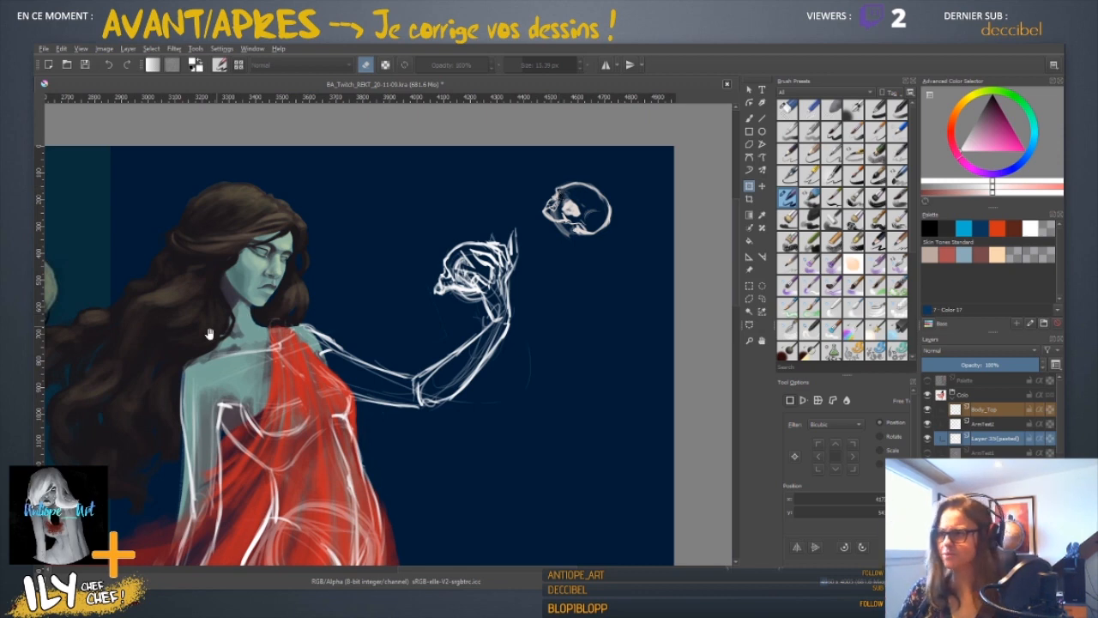
pyautogui.moveTo(210, 335); pyautogui.dragTo(514, 205)
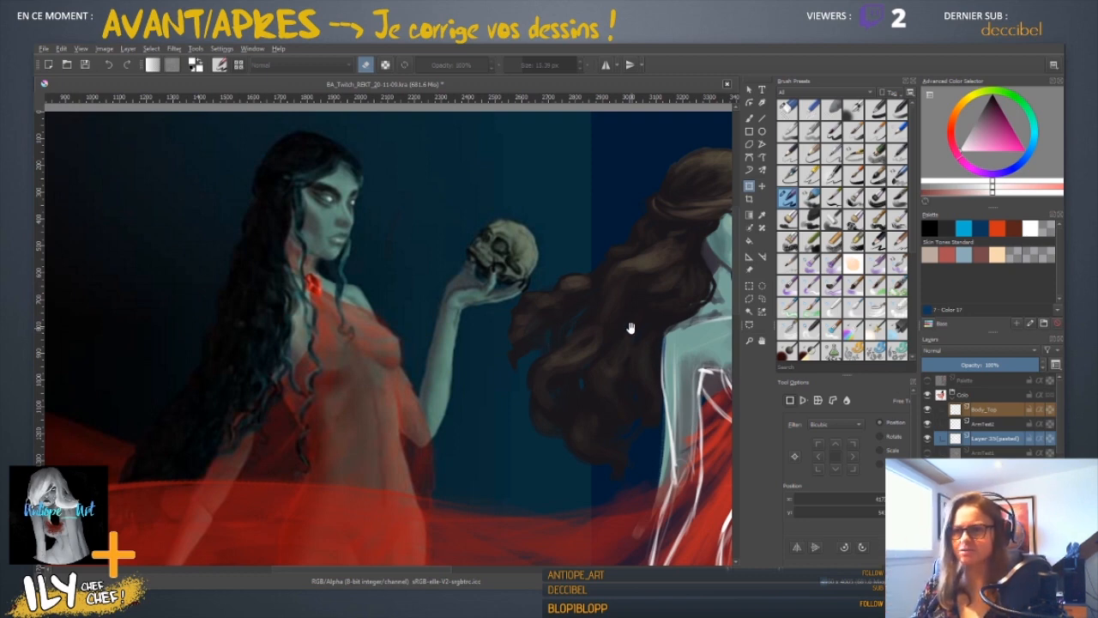
pyautogui.moveTo(693, 312); pyautogui.dragTo(273, 305)
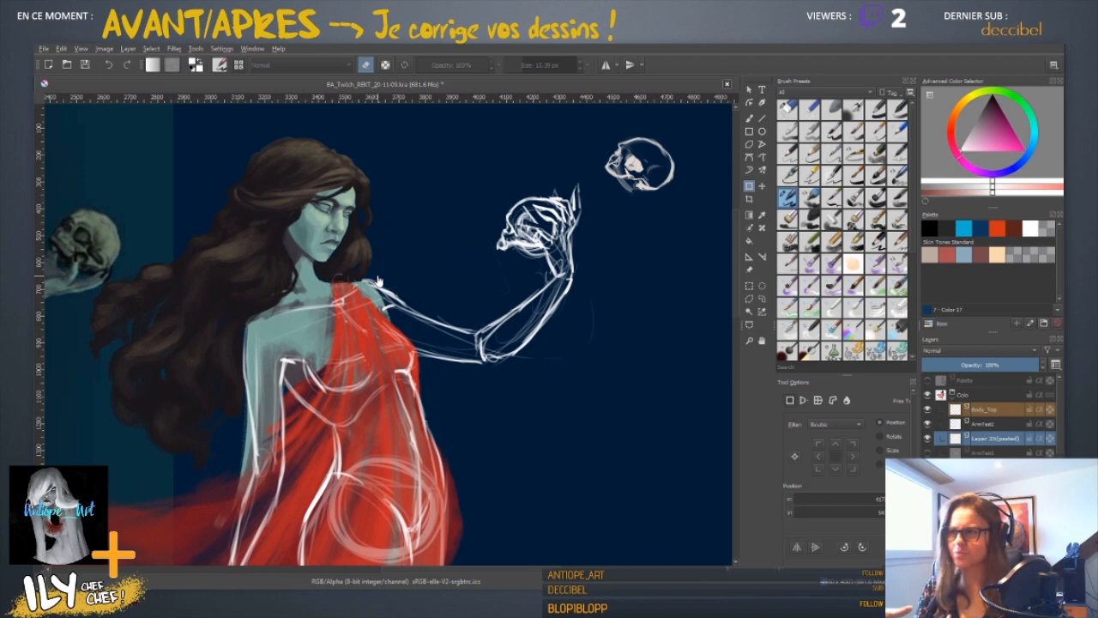
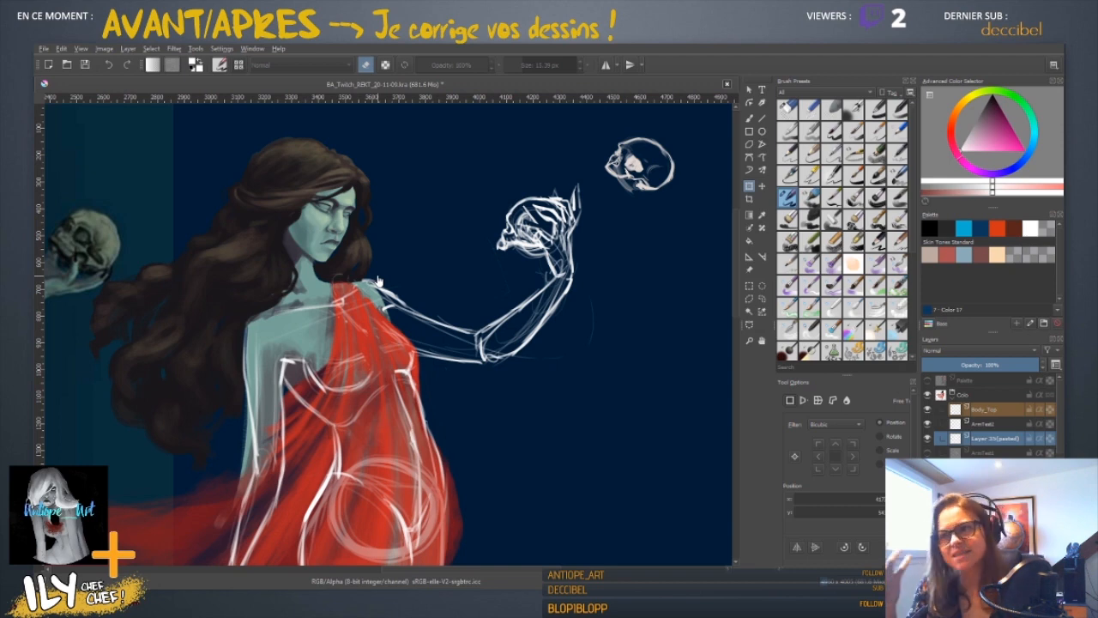
pyautogui.scroll(1, 378, 279)
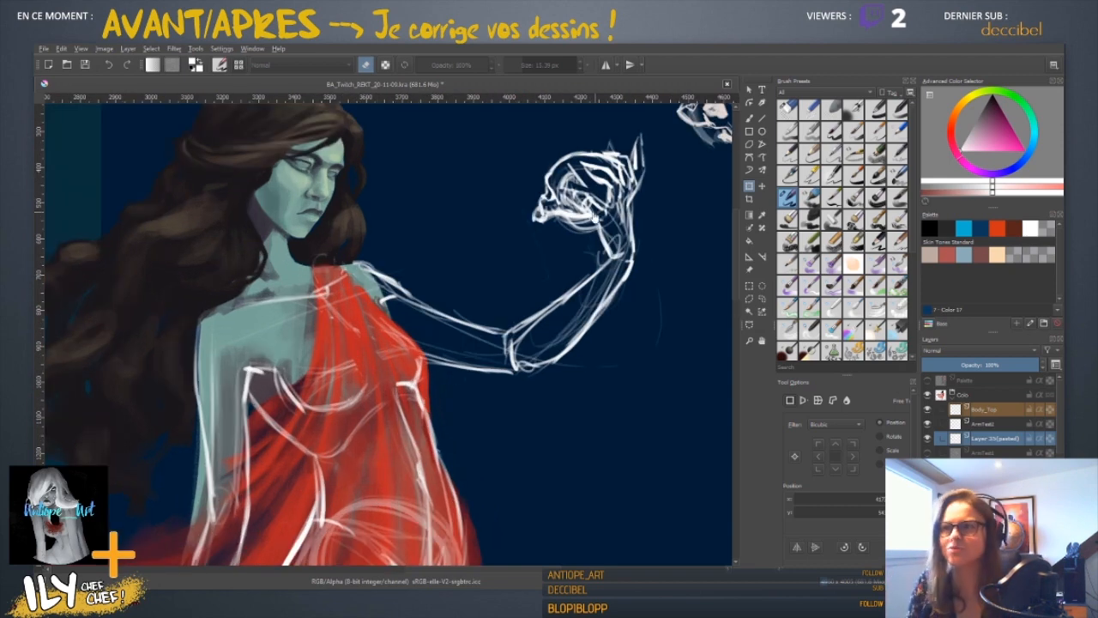
pyautogui.moveTo(581, 202); pyautogui.dragTo(369, 217)
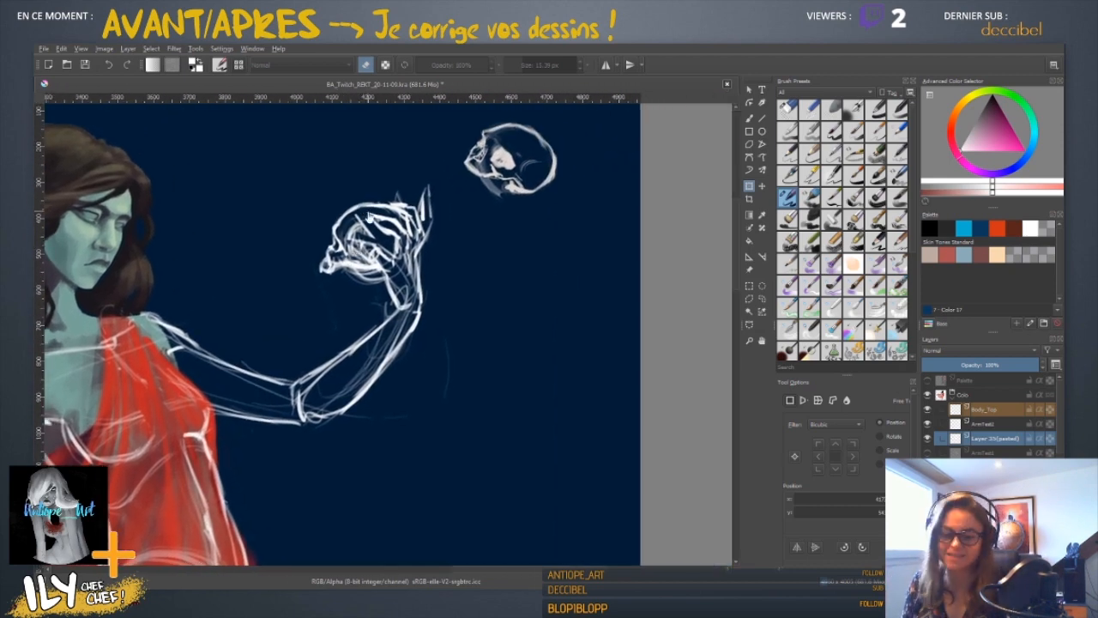
pyautogui.scroll(1, 369, 217)
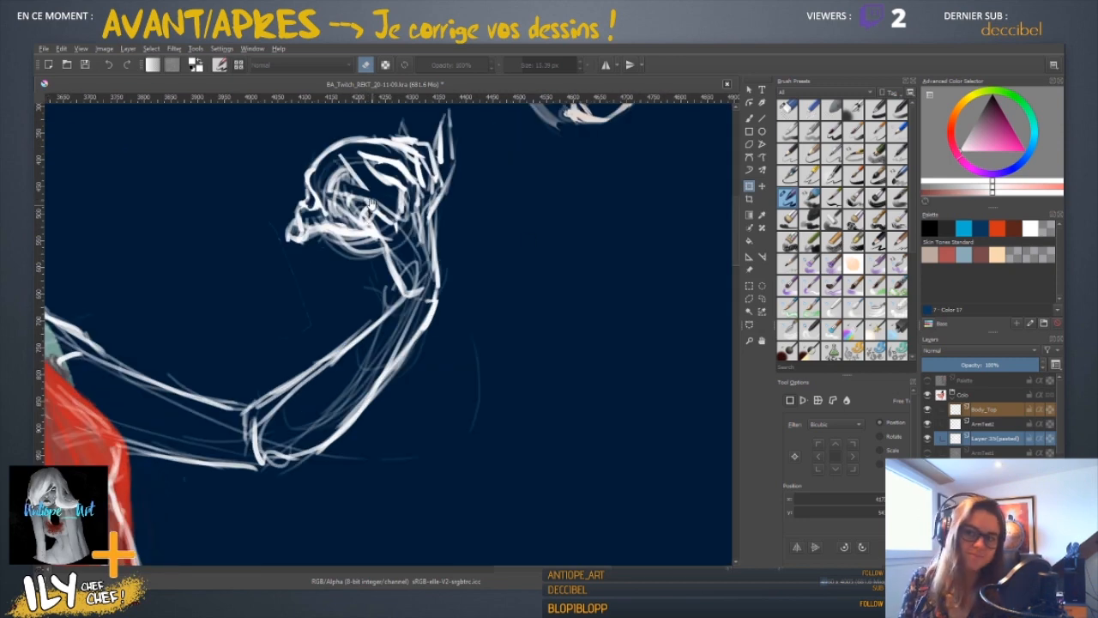
pyautogui.moveTo(648, 291); pyautogui.dragTo(689, 327)
pyautogui.click(929, 439)
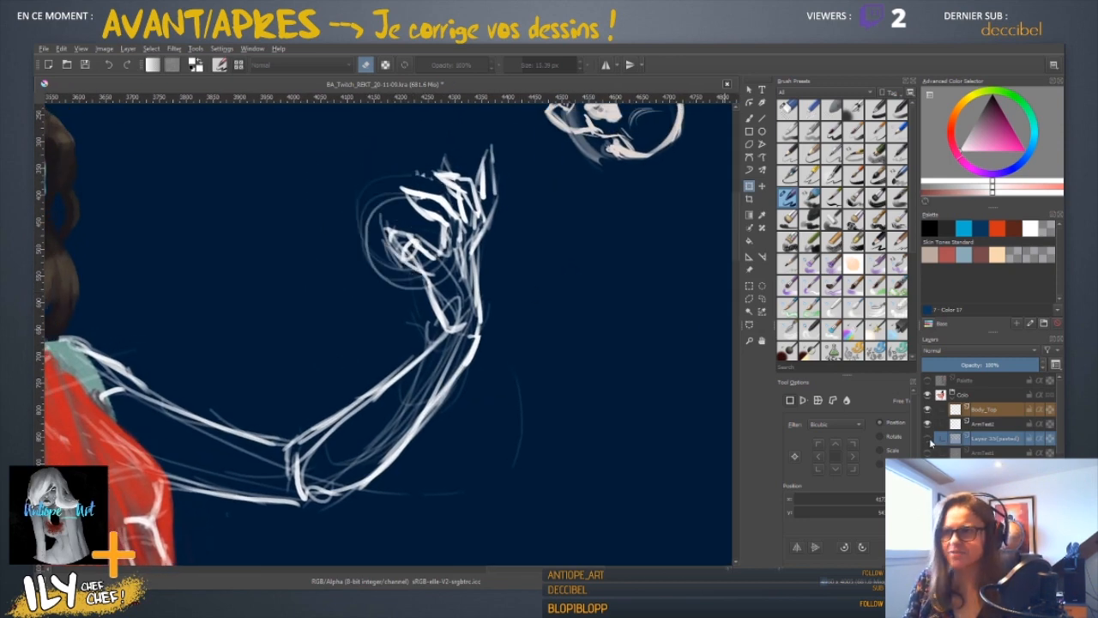
pyautogui.click(930, 439)
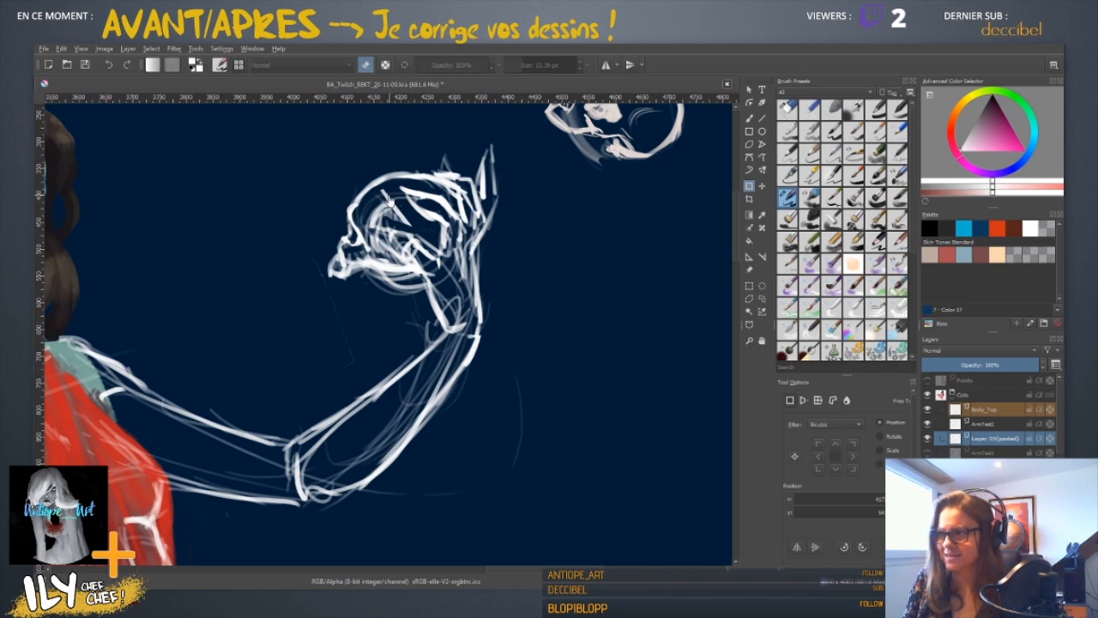
# - Erase the lower jaw lines of the pasted skull using a larger eraser brush, then return to painting mode
pyautogui.press('b')
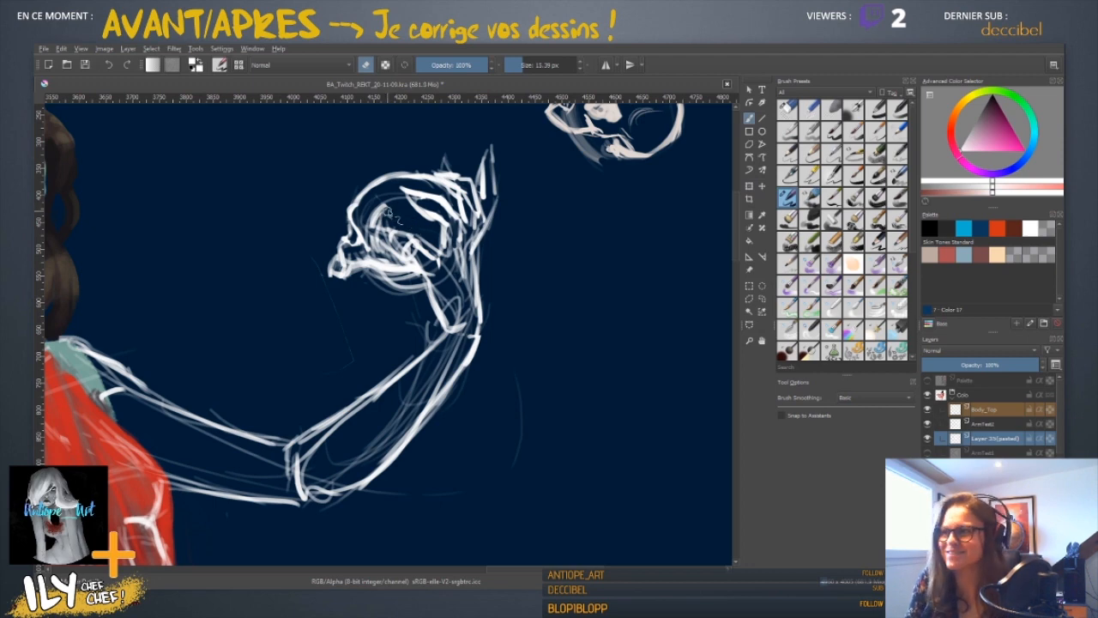
pyautogui.keyDown('shift'); pyautogui.moveTo(390, 223); pyautogui.dragTo(408, 223); pyautogui.keyUp('shift')
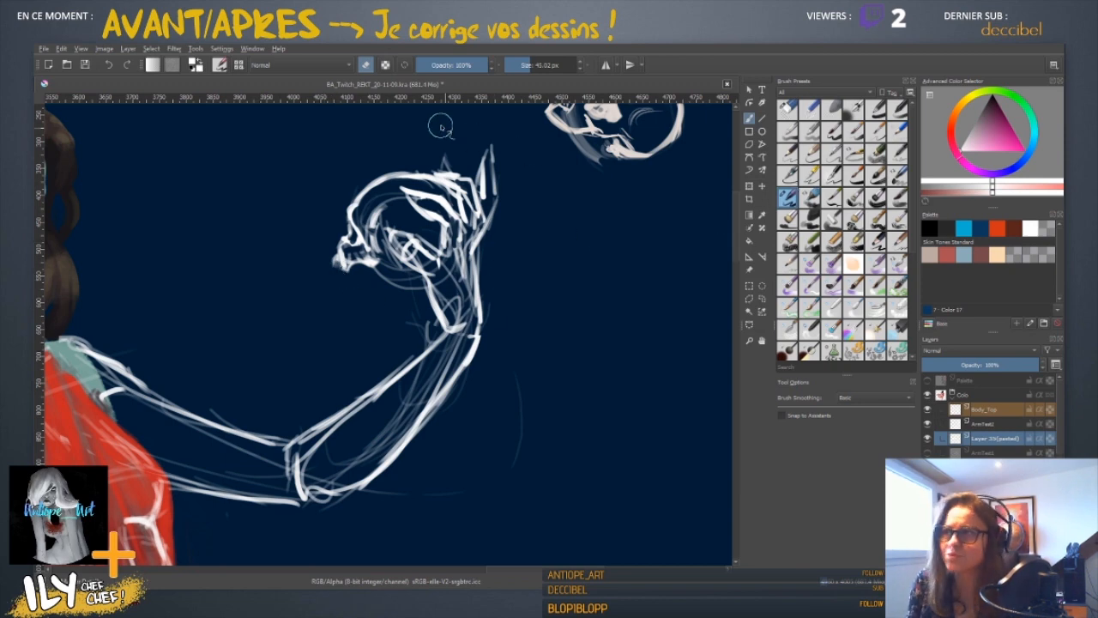
pyautogui.click(367, 65)
pyautogui.click(405, 64)
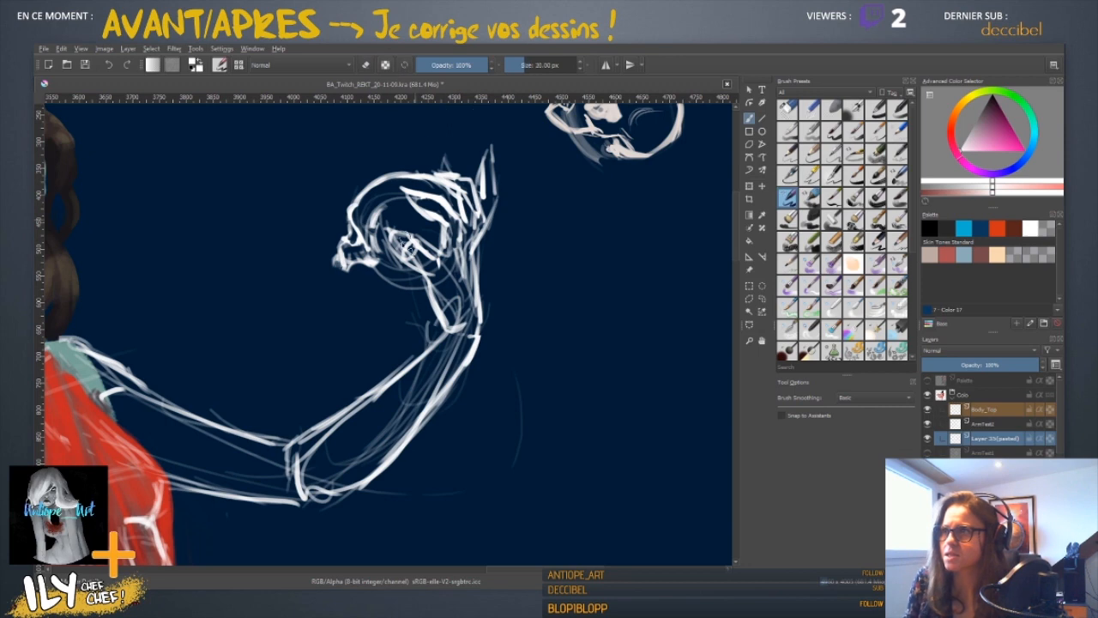
# - Redraw the skull's upper jaw, base and cheek area with a finer brush and erase excess lines around the eye socket
pyautogui.keyDown('shift'); pyautogui.moveTo(356, 277); pyautogui.dragTo(348, 262); pyautogui.keyUp('shift')
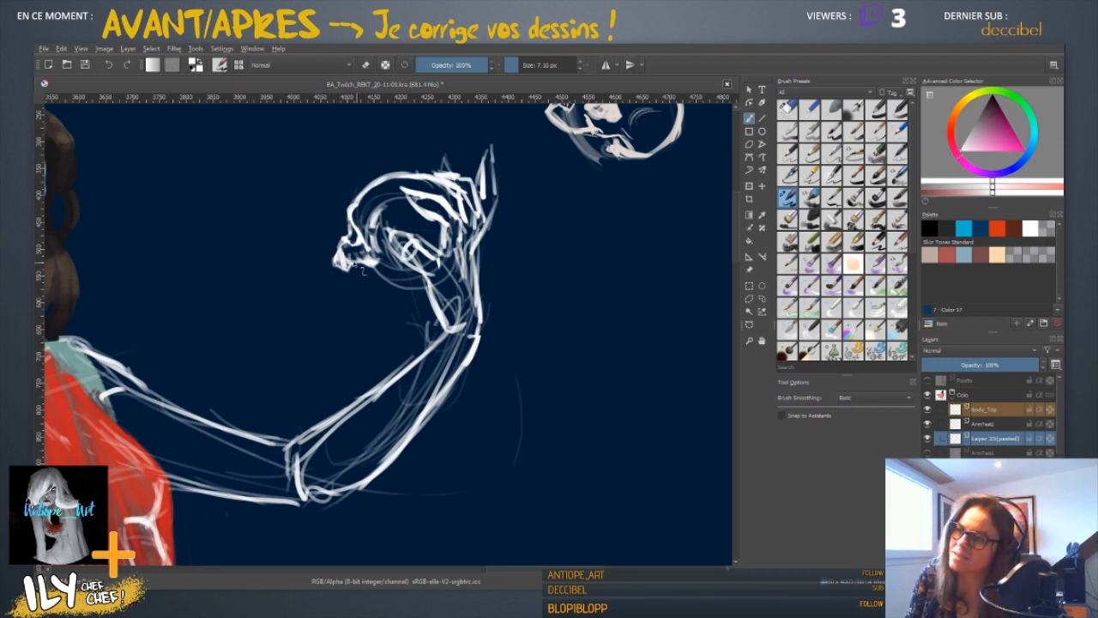
pyautogui.keyDown('shift'); pyautogui.moveTo(375, 263); pyautogui.dragTo(413, 272); pyautogui.keyUp('shift')
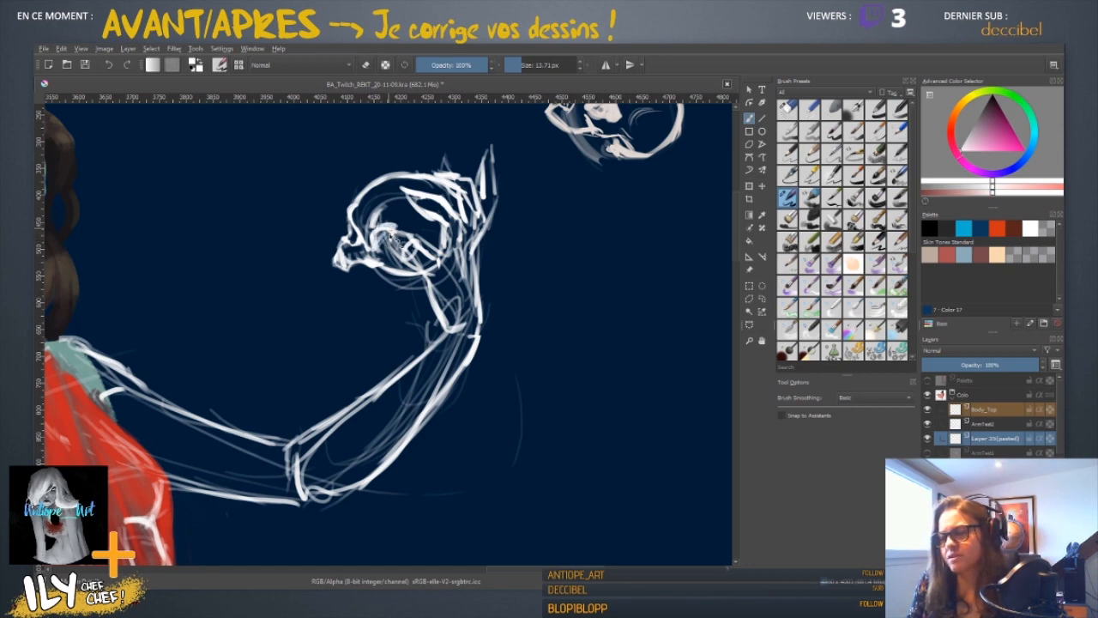
pyautogui.press('e')
pyautogui.moveTo(390, 216); pyautogui.dragTo(374, 219)
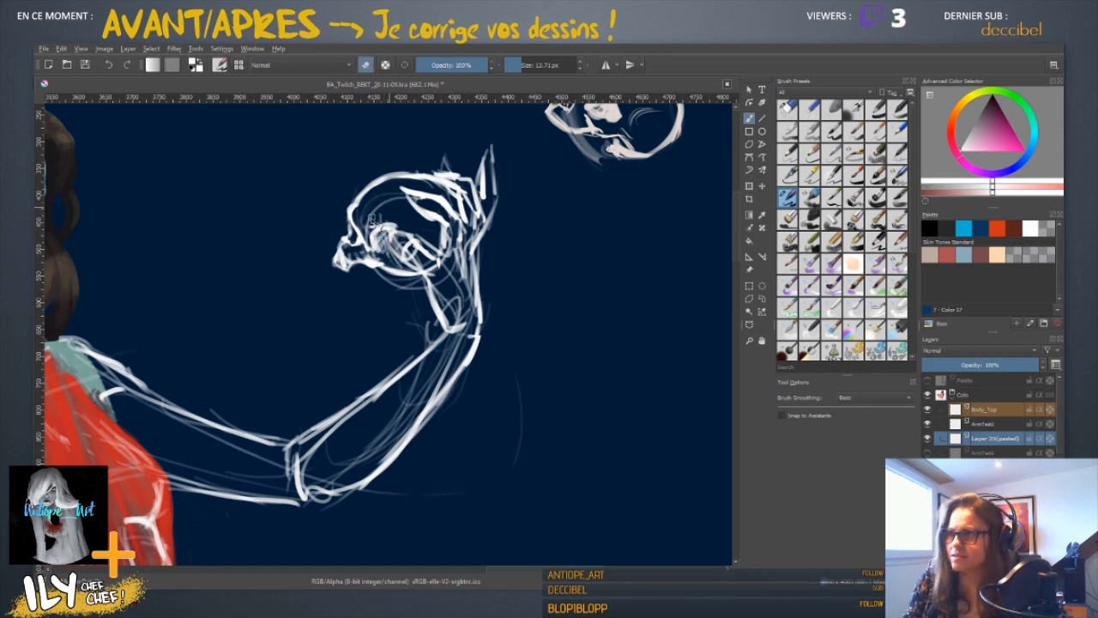
pyautogui.press('e')
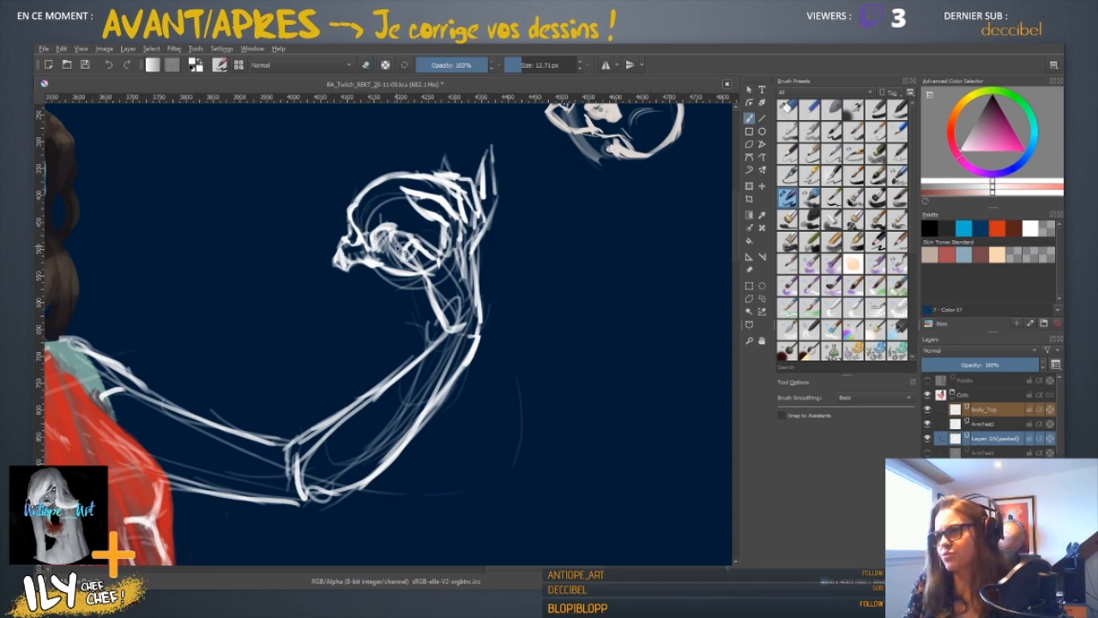
# - Refine the top line of the skull's cranium with a thin brush and erase the stray strokes beneath it
pyautogui.moveTo(383, 295); pyautogui.dragTo(448, 257)
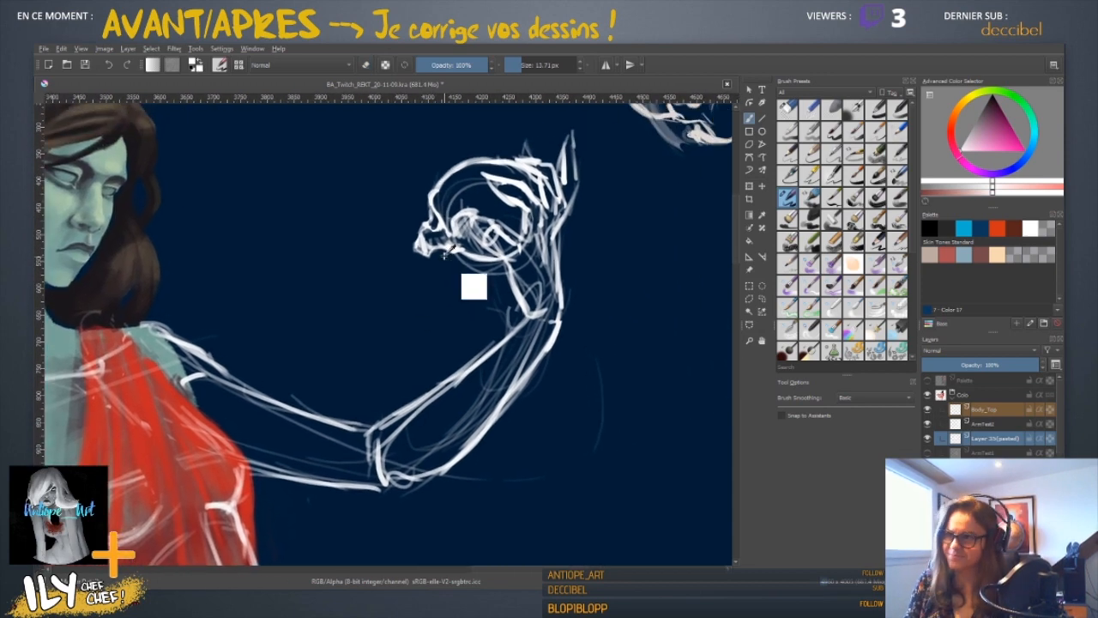
pyautogui.hotkey('ctrl', '-')
pyautogui.hotkey('ctrl', '-')
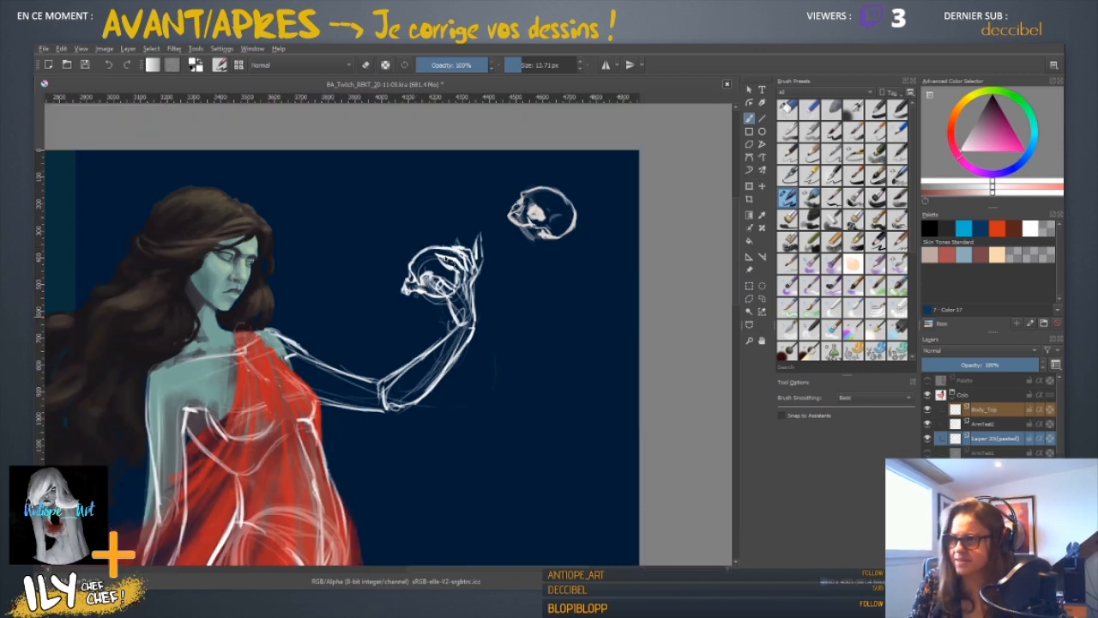
pyautogui.scroll(3, 455, 300)
pyautogui.scroll(2, 429, 249)
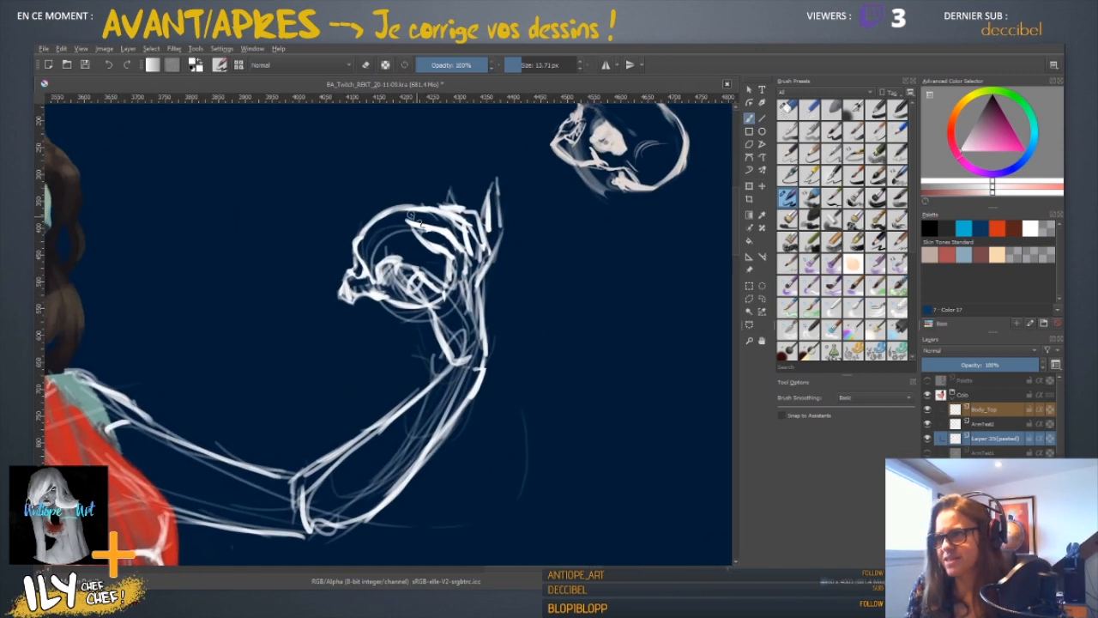
pyautogui.keyDown('shift'); pyautogui.moveTo(403, 213); pyautogui.dragTo(392, 212); pyautogui.keyUp('shift')
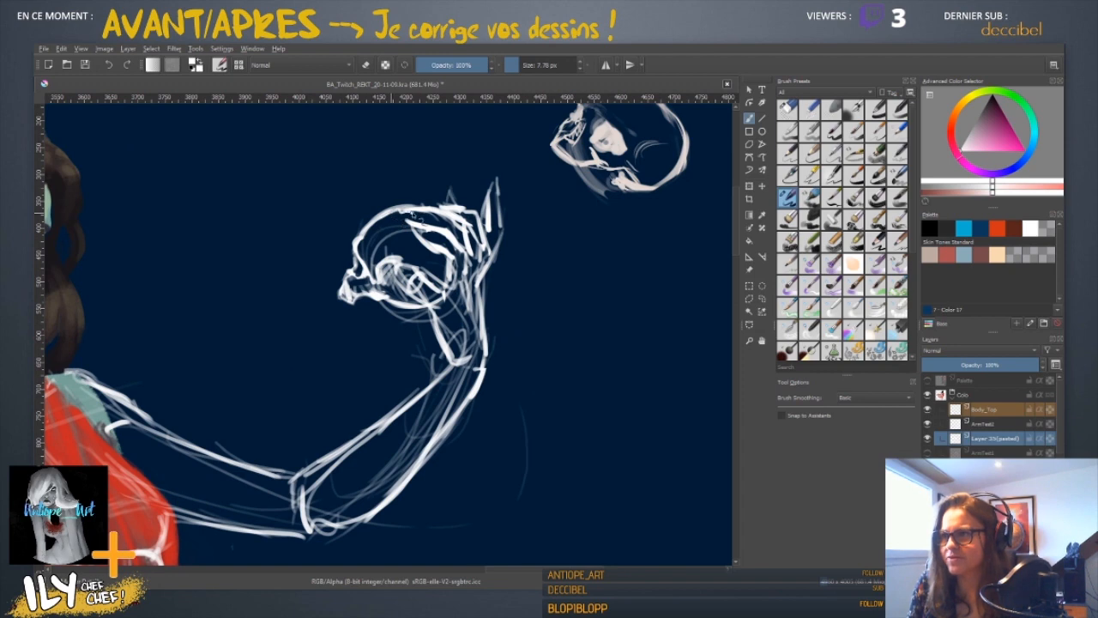
pyautogui.moveTo(394, 218); pyautogui.dragTo(426, 222)
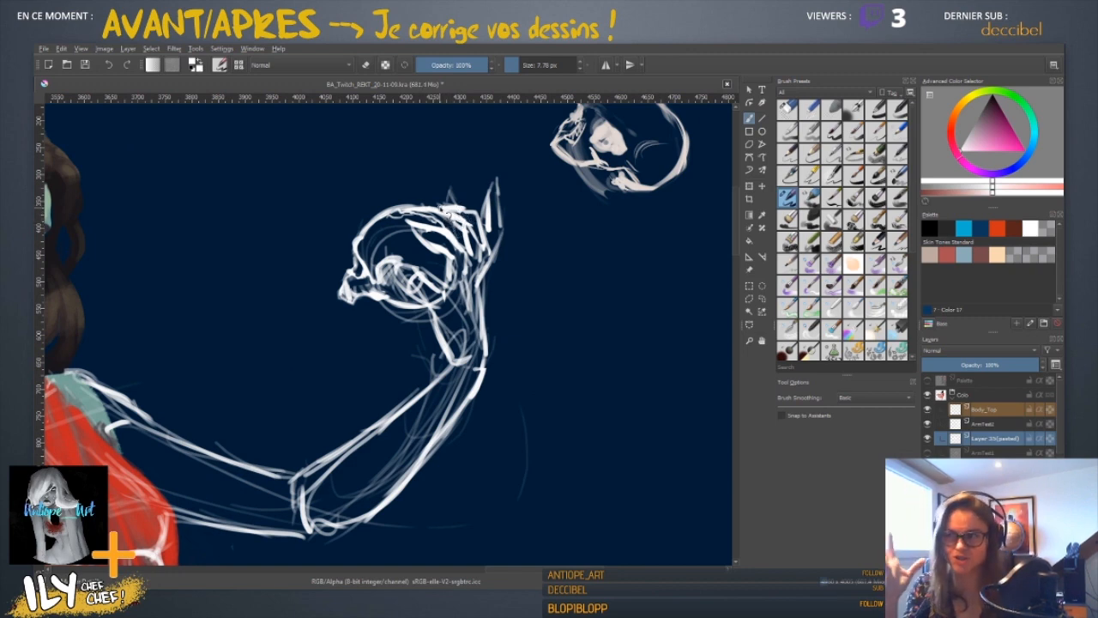
pyautogui.keyDown('shift'); pyautogui.moveTo(436, 222); pyautogui.dragTo(440, 222); pyautogui.keyUp('shift')
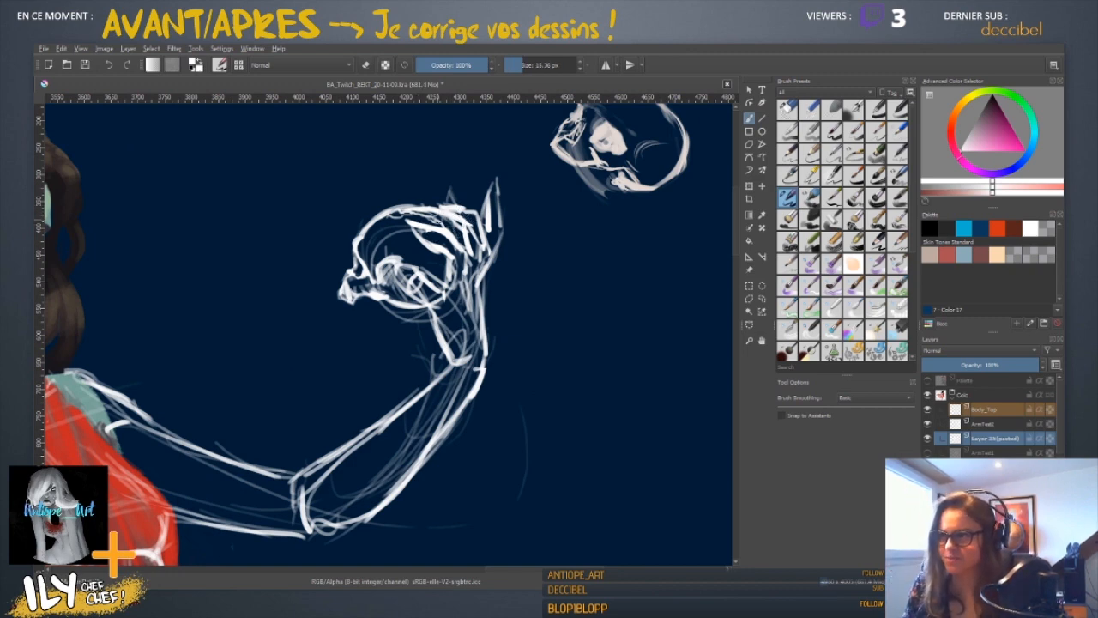
pyautogui.press('e')
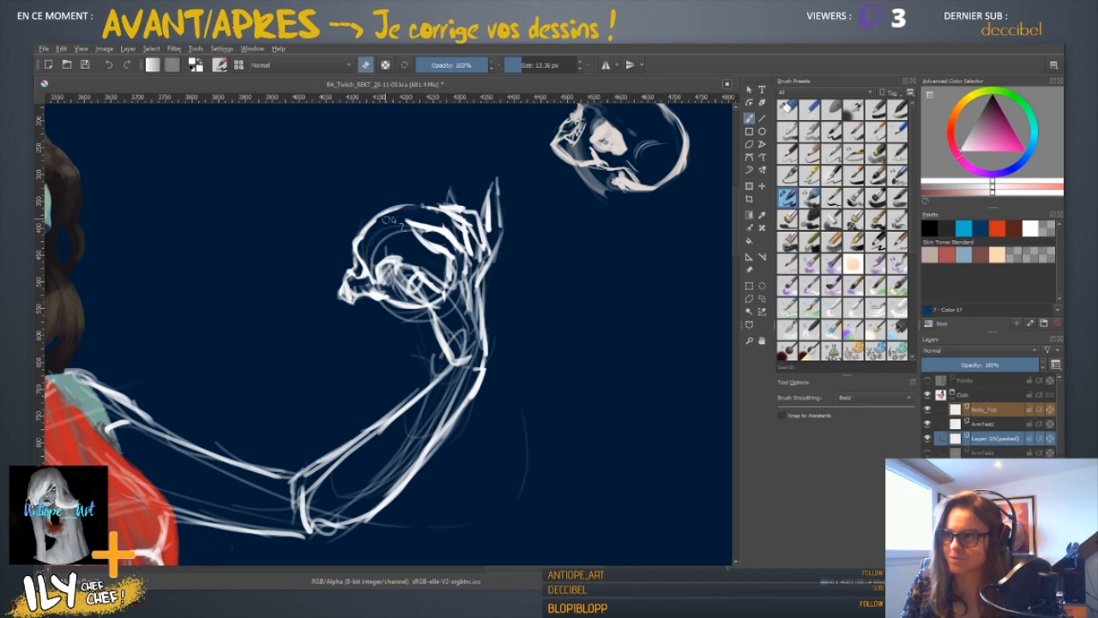
pyautogui.moveTo(406, 217)
pyautogui.mouseDown()
pyautogui.moveTo(365, 240)
pyautogui.moveTo(404, 212)
pyautogui.moveTo(386, 218)
pyautogui.moveTo(444, 207)
pyautogui.mouseUp()
pyautogui.press('e')
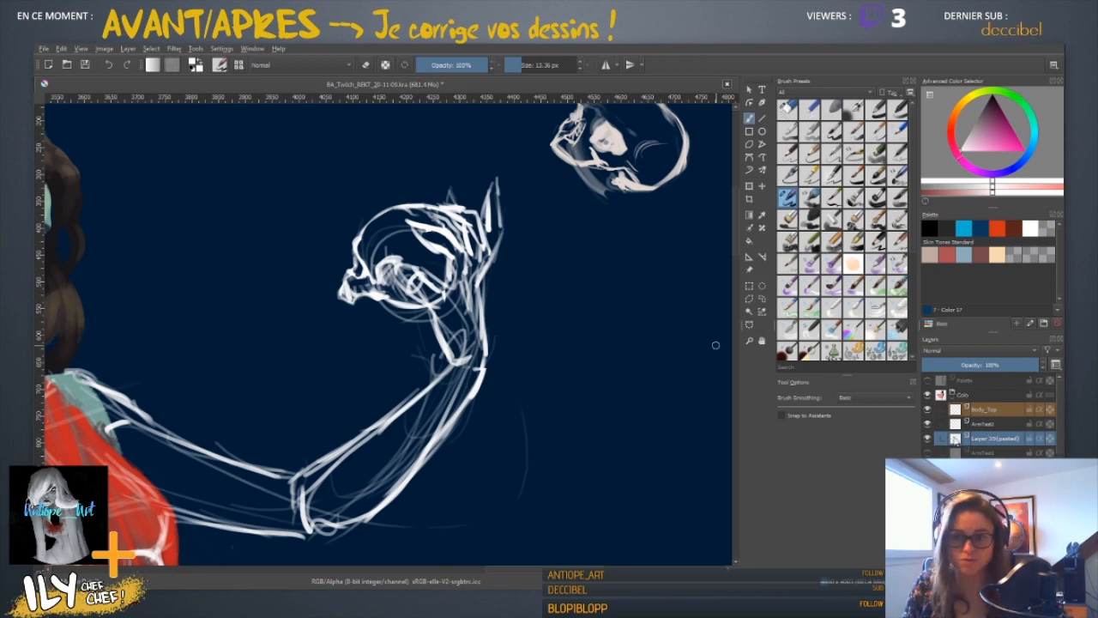
# - Check which sketch is on the pasted skull layer and rename it with a numbered Skull_Baby name
pyautogui.click(928, 438)
pyautogui.click(928, 438)
pyautogui.doubleClick(992, 439)
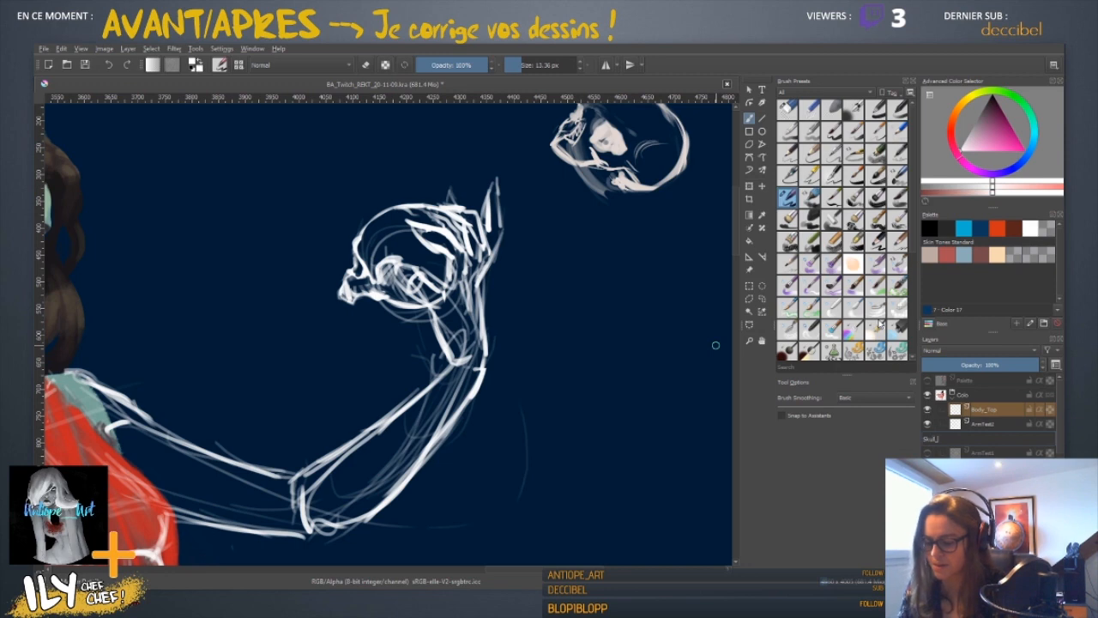
pyautogui.press('Return')
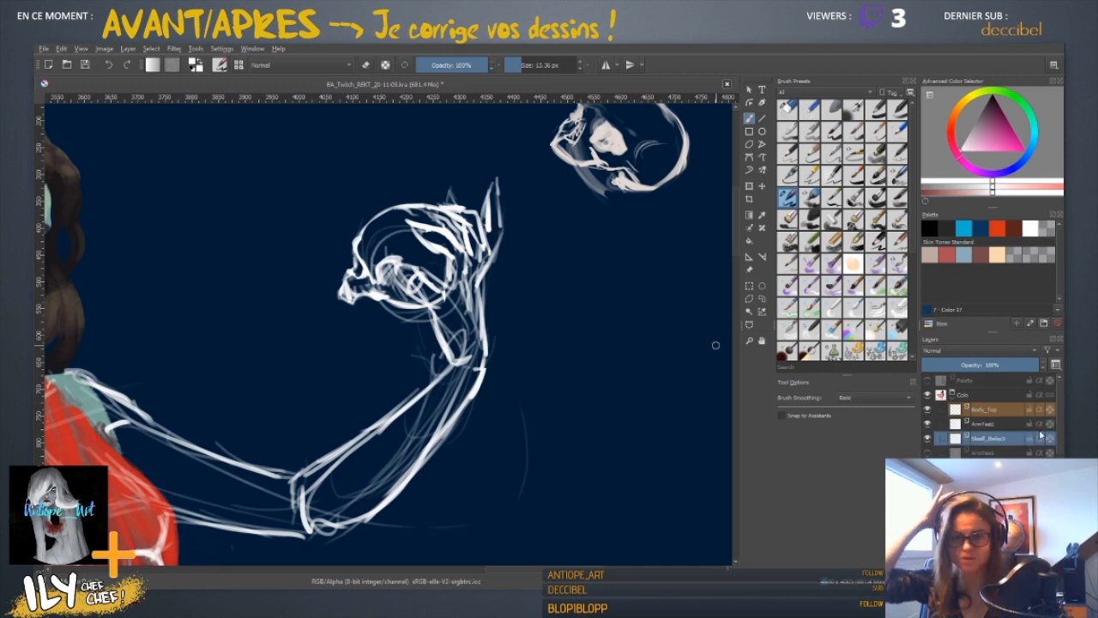
# - Hide the Skin layer and the earlier Skull_Baby layer lower in the layer stack
pyautogui.scroll(-5, 987, 421)
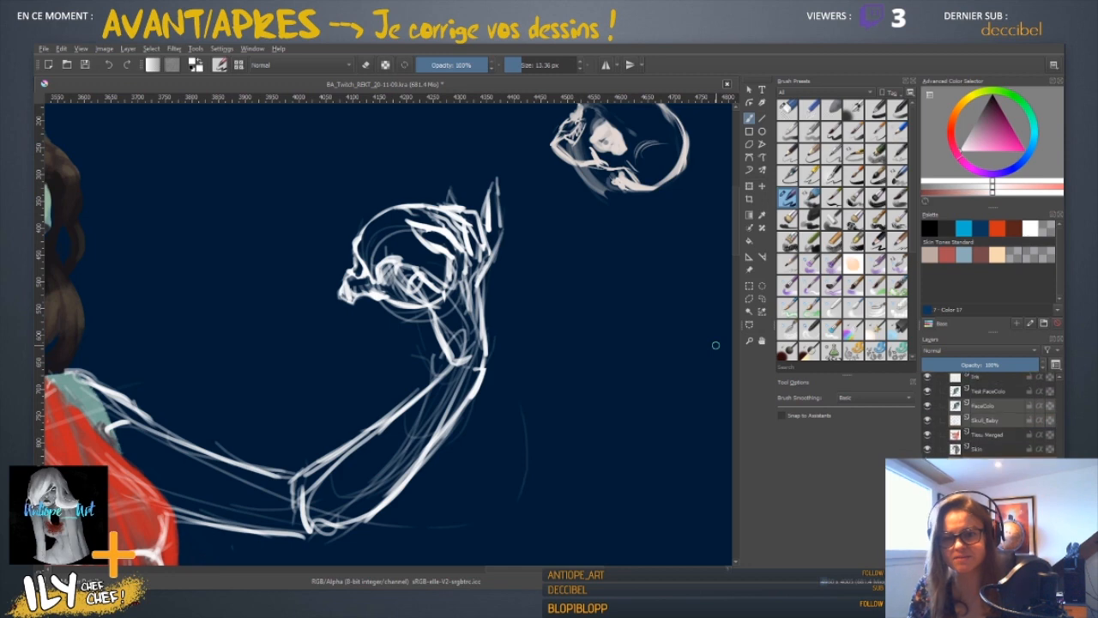
pyautogui.click(928, 448)
pyautogui.click(928, 448)
pyautogui.click(928, 448)
pyautogui.click(928, 415)
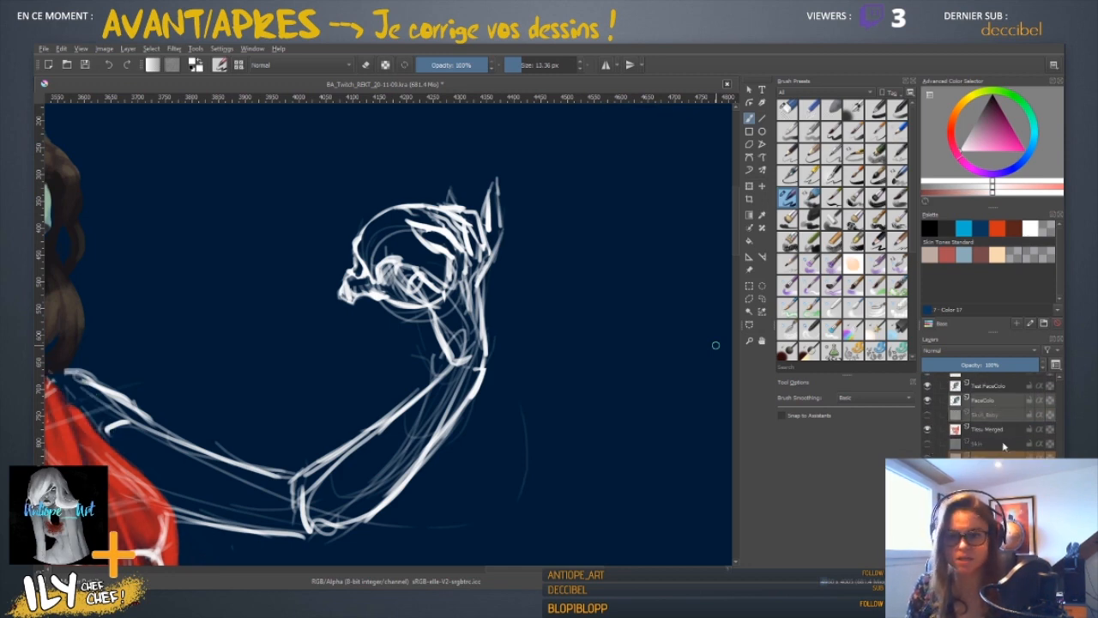
pyautogui.scroll(8, 991, 416)
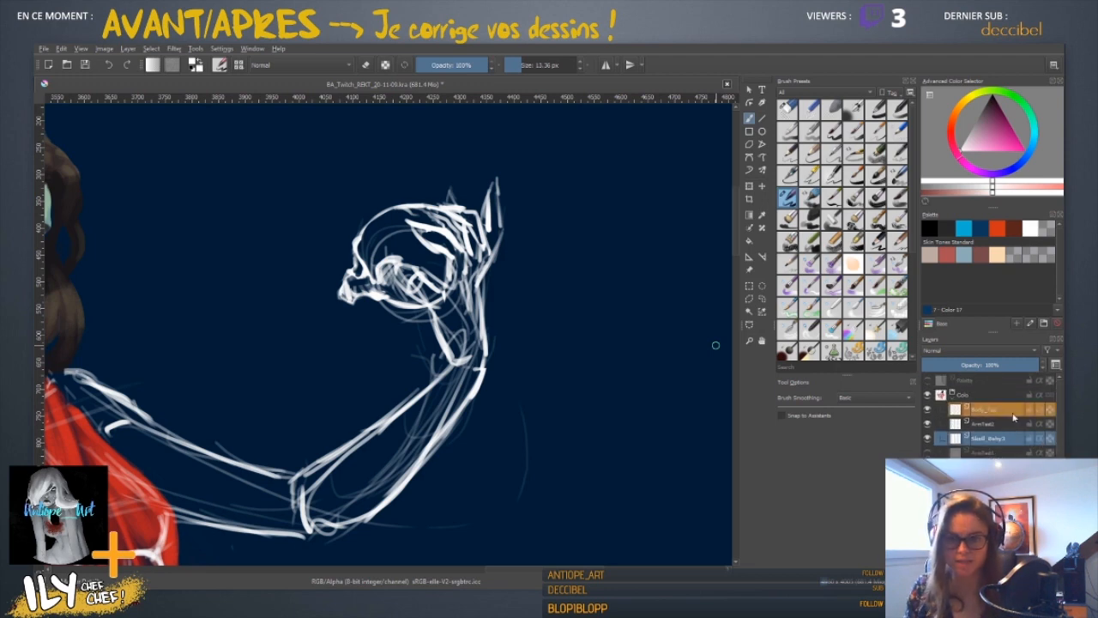
# - On the ArmTest2 layer, redraw the thumb lying across the lower part of the skull and erase stray lines around it
pyautogui.click(986, 425)
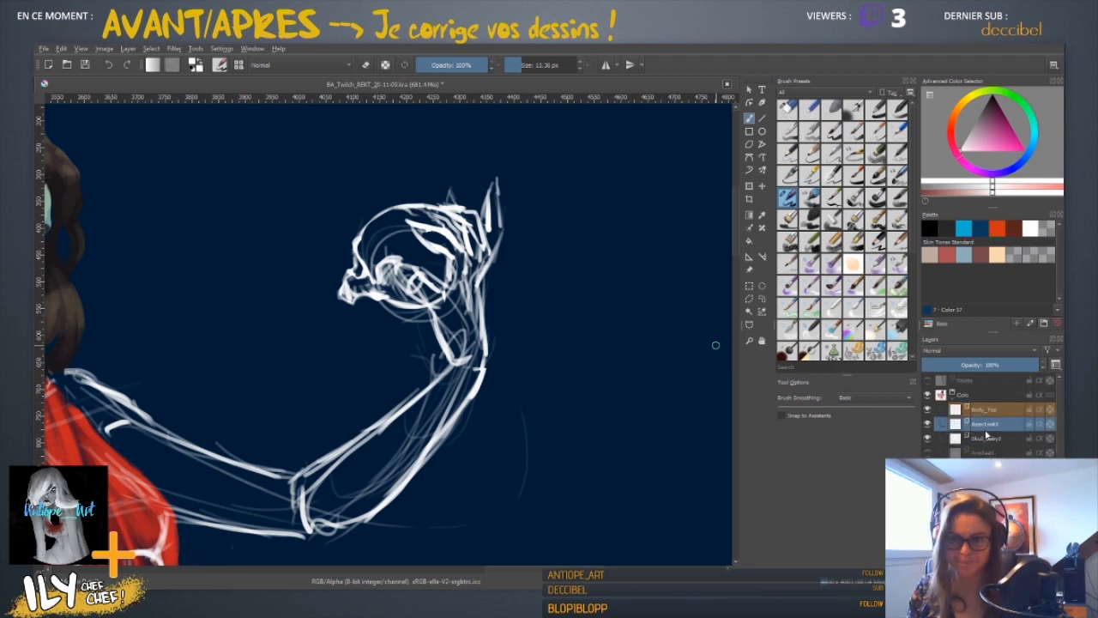
pyautogui.click(928, 425)
pyautogui.click(927, 425)
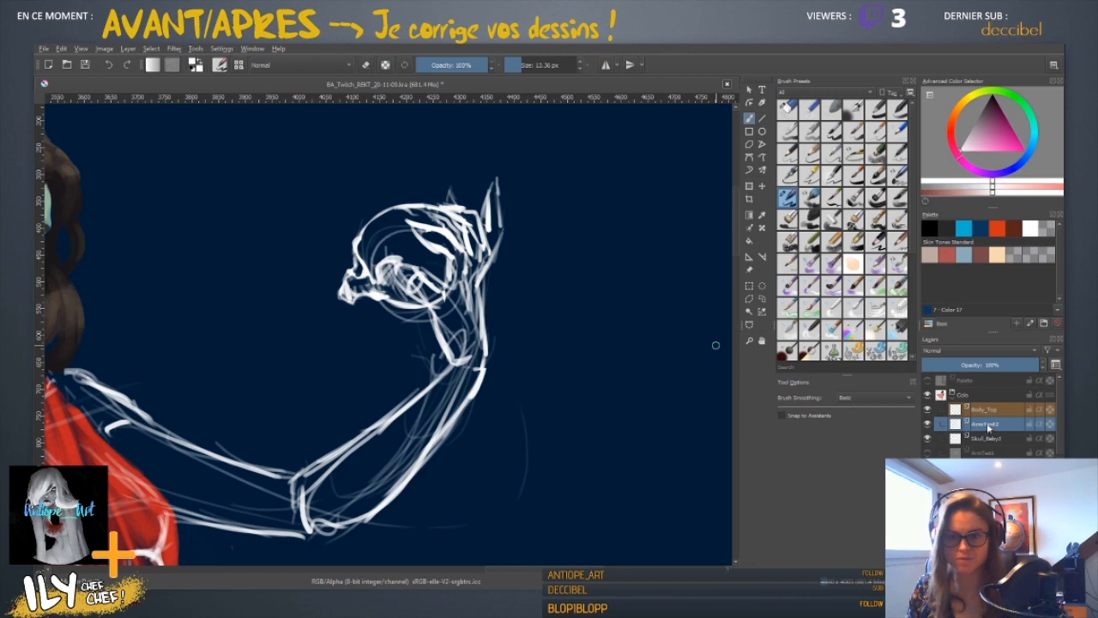
pyautogui.press('e')
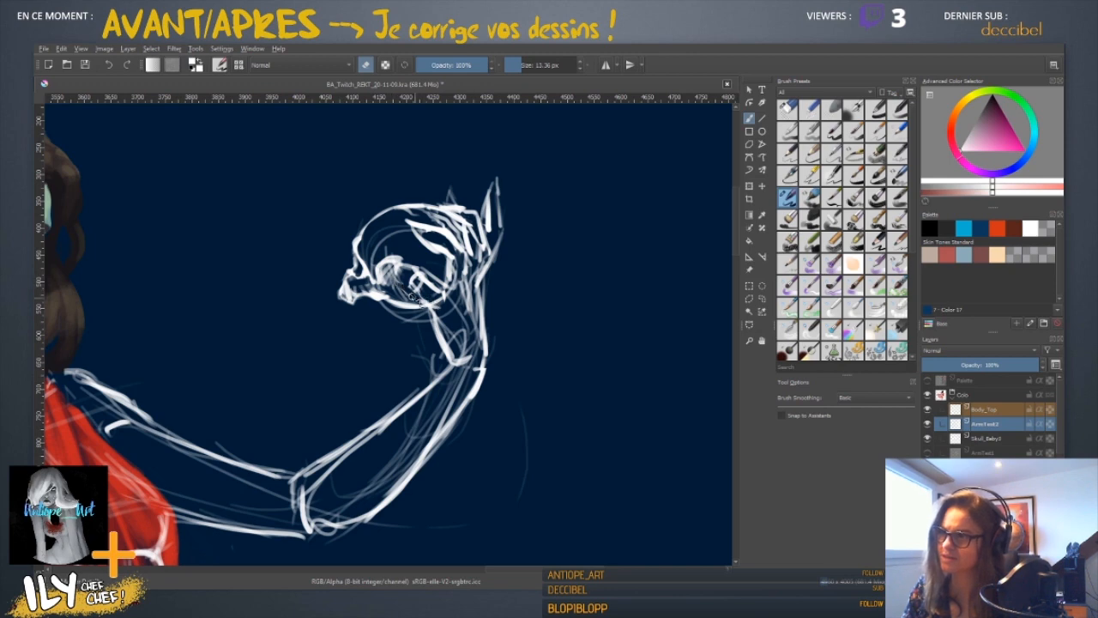
pyautogui.press('e')
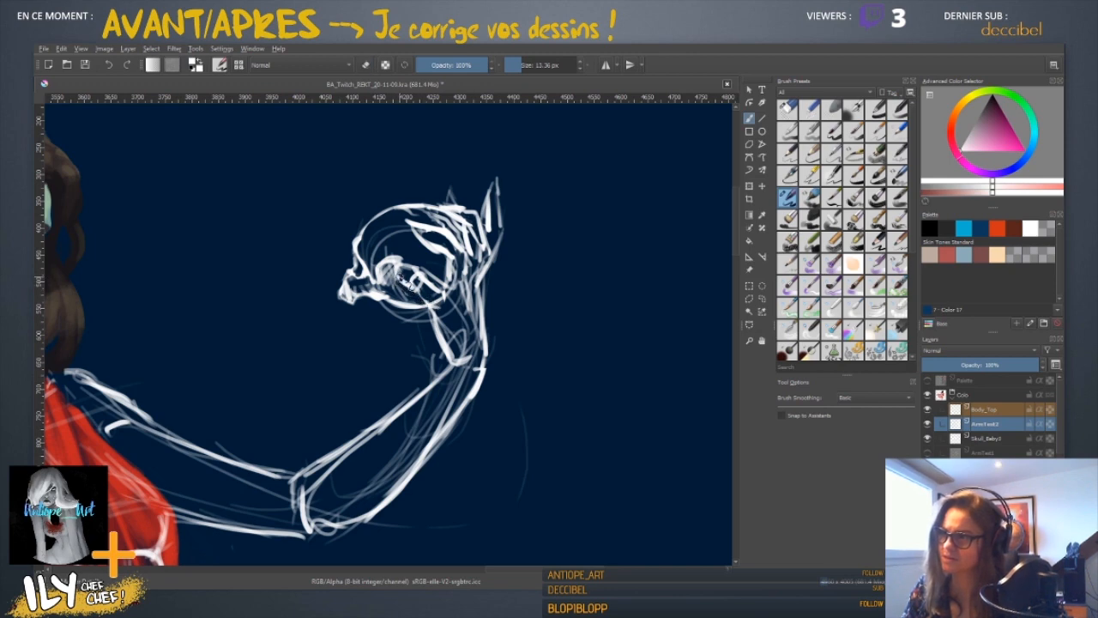
pyautogui.press('e')
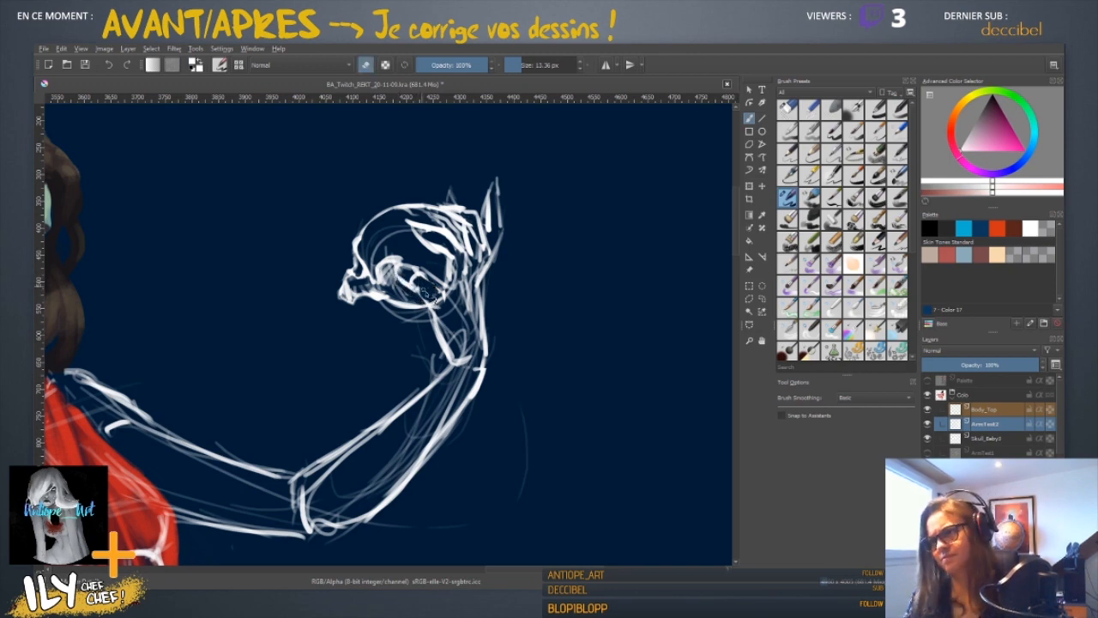
pyautogui.press('e')
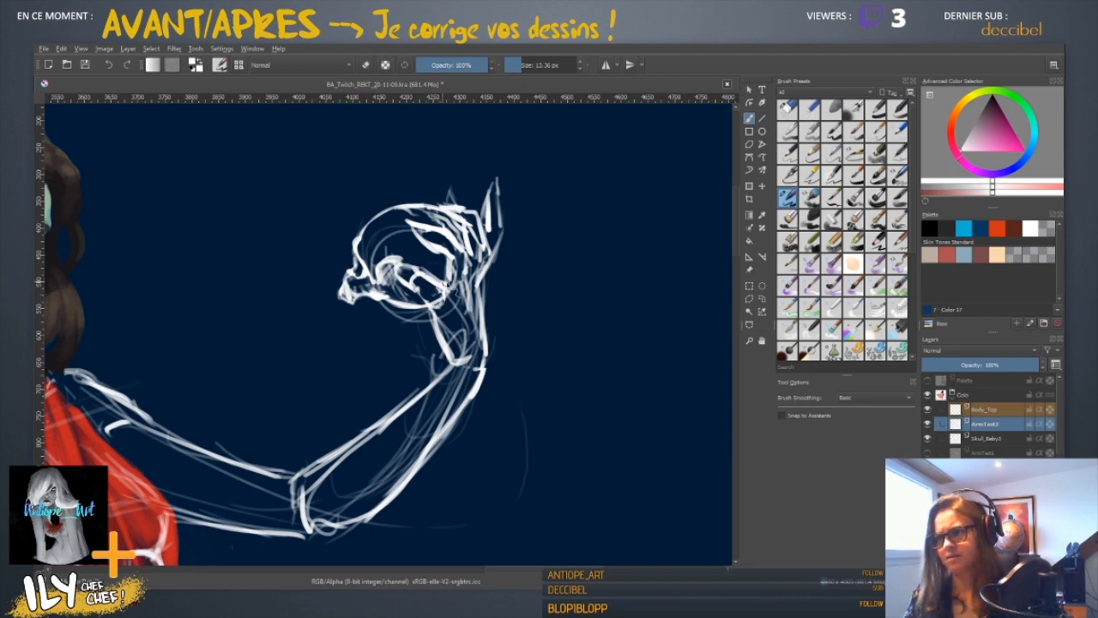
pyautogui.press('e')
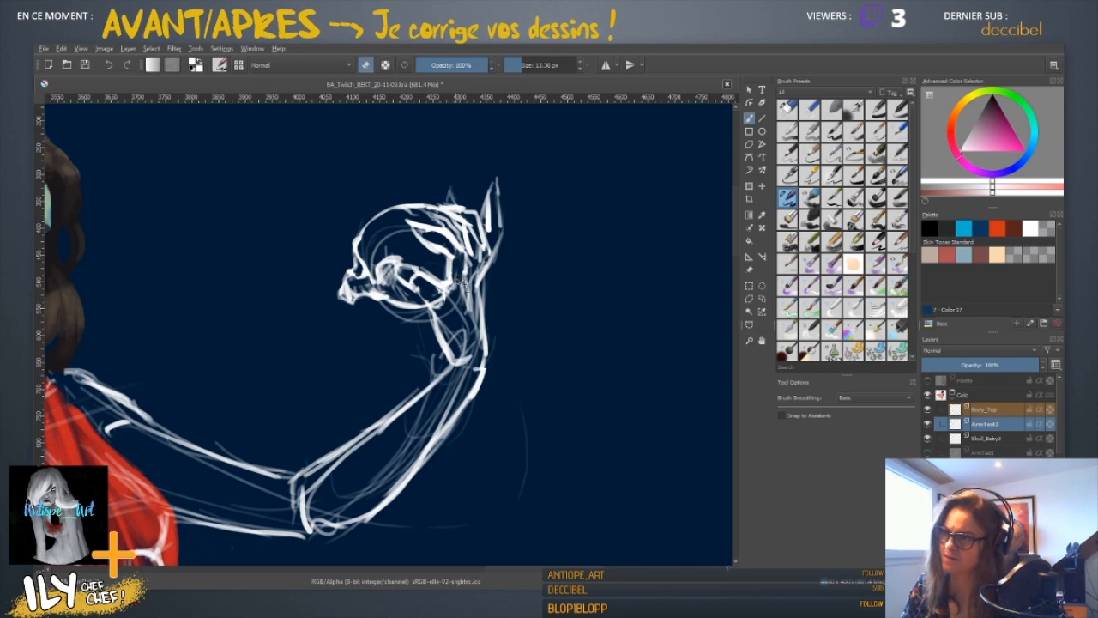
# - Erase the rough construction lines inside the palm below the skull and sketch a cleaner line along the palm
pyautogui.moveTo(460, 260)
pyautogui.mouseDown()
pyautogui.moveTo(464, 303)
pyautogui.moveTo(466, 255)
pyautogui.moveTo(474, 301)
pyautogui.moveTo(464, 300)
pyautogui.moveTo(470, 308)
pyautogui.moveTo(462, 284)
pyautogui.moveTo(481, 297)
pyautogui.moveTo(484, 347)
pyautogui.mouseUp()
pyautogui.press('e')
pyautogui.press('e')
pyautogui.moveTo(455, 302)
pyautogui.mouseDown()
pyautogui.moveTo(444, 322)
pyautogui.moveTo(463, 348)
pyautogui.moveTo(455, 350)
pyautogui.moveTo(452, 321)
pyautogui.moveTo(463, 339)
pyautogui.mouseUp()
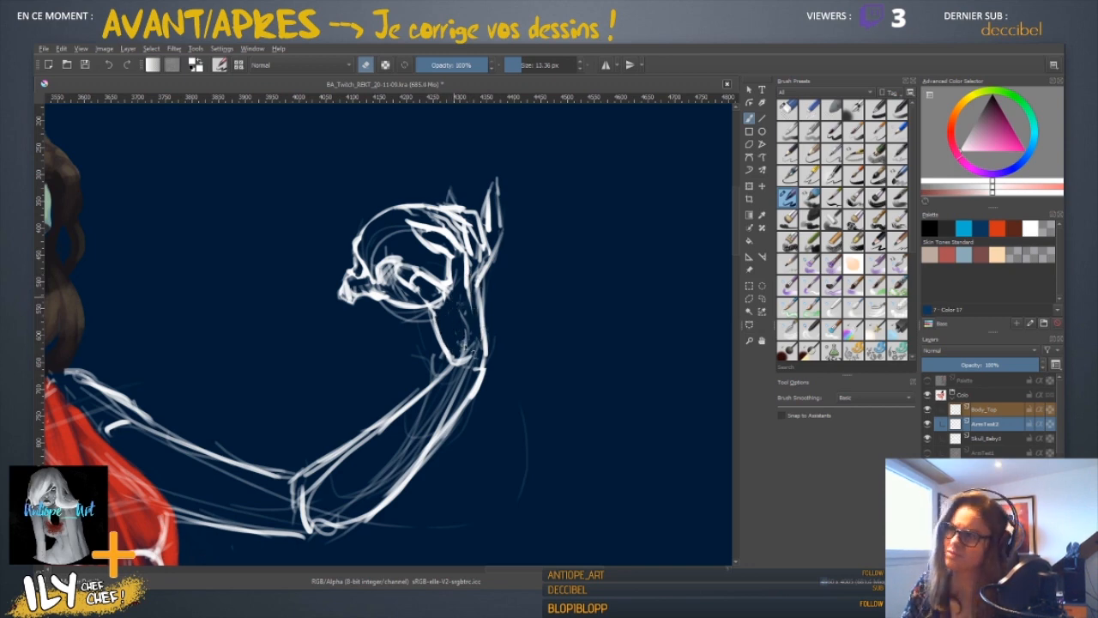
pyautogui.press('e')
pyautogui.moveTo(448, 302)
pyautogui.mouseDown()
pyautogui.moveTo(463, 311)
pyautogui.moveTo(464, 327)
pyautogui.mouseUp()
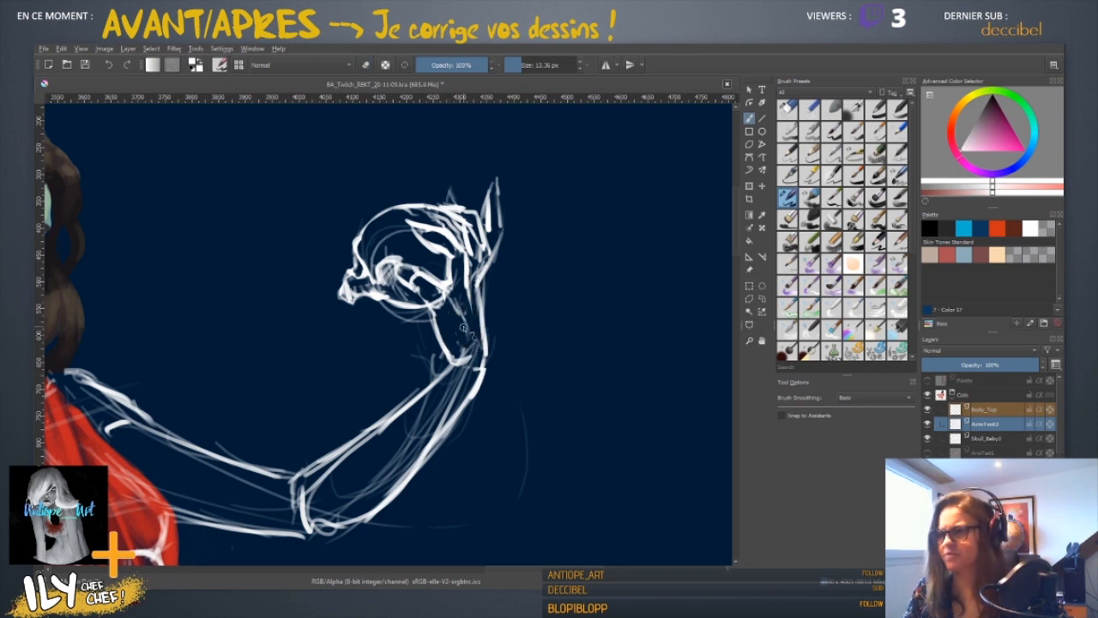
# - Erase the crossing lines at the wrist and redraw its outer contour as a smooth curve into the forearm
pyautogui.press('e')
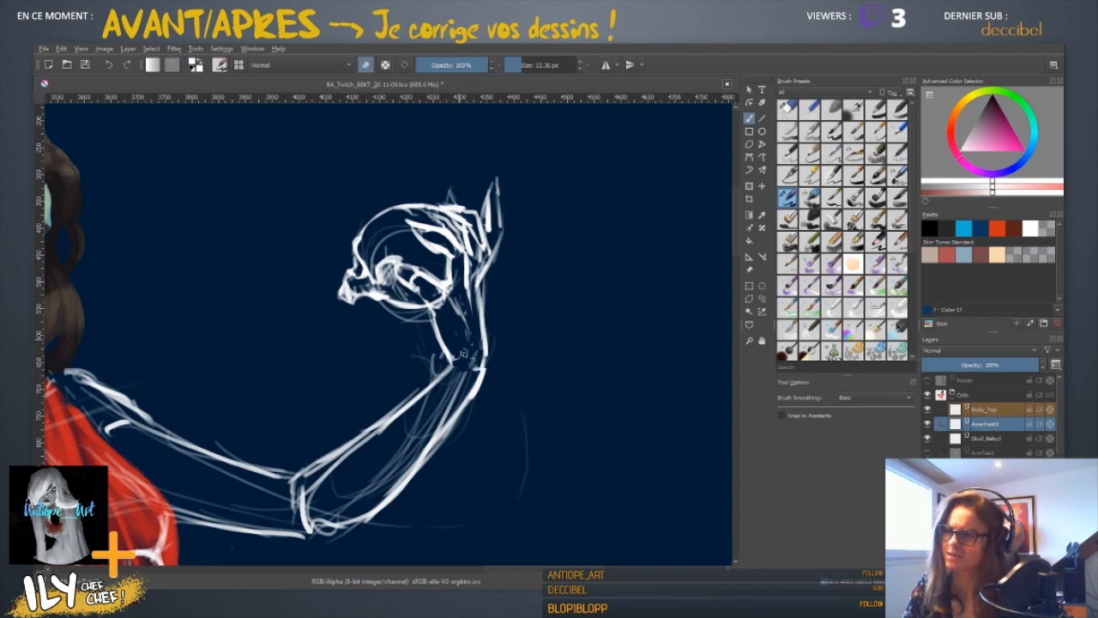
pyautogui.moveTo(452, 362); pyautogui.dragTo(473, 337)
pyautogui.press('e')
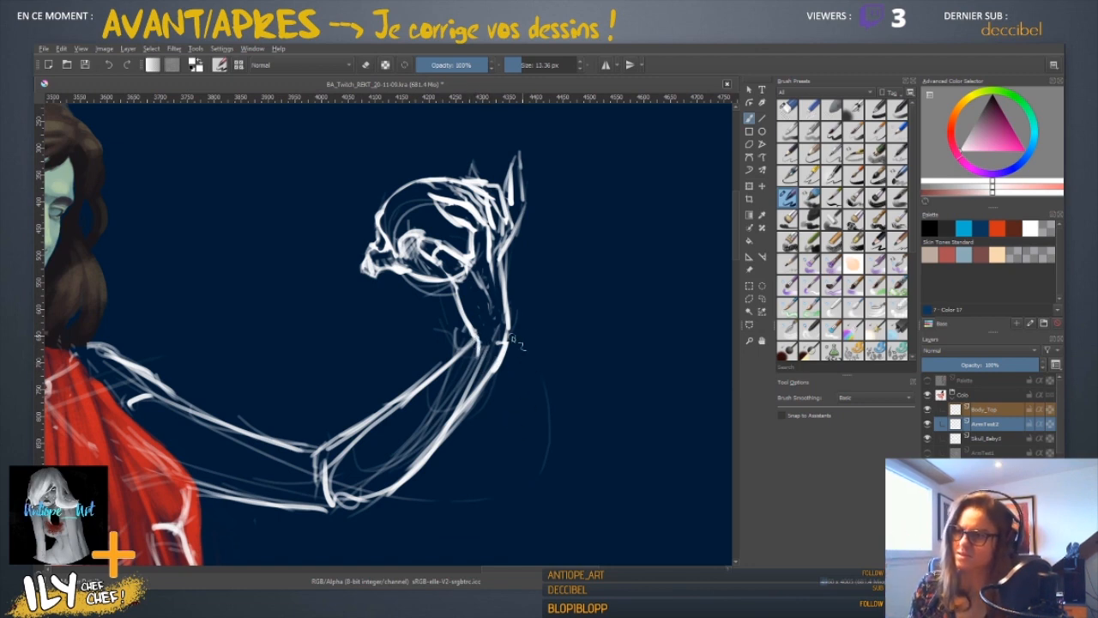
pyautogui.press('e')
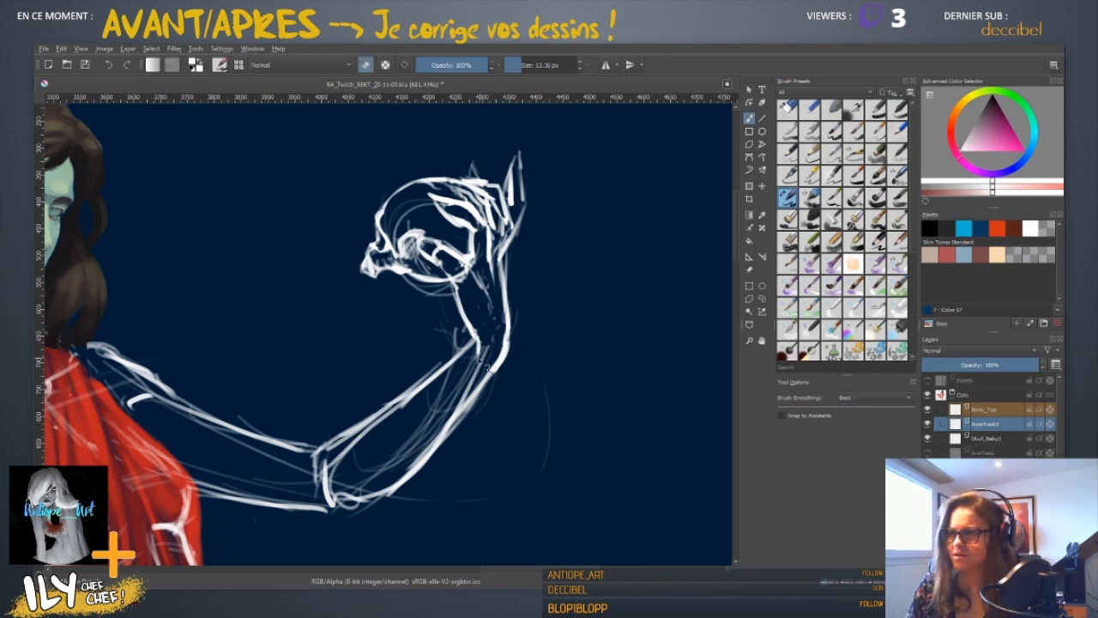
pyautogui.press('e')
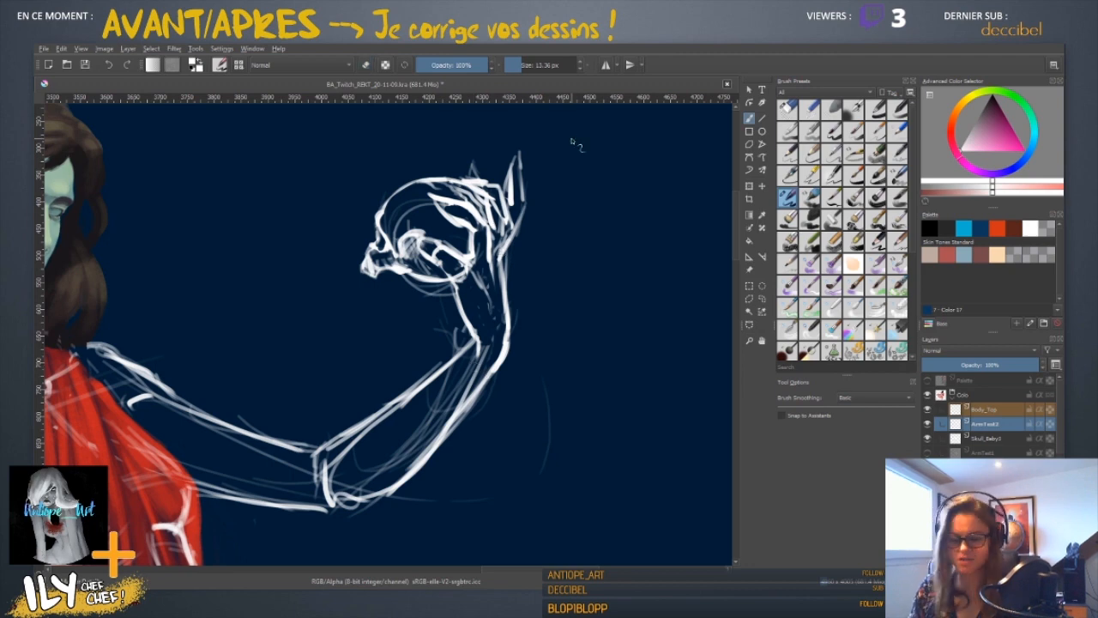
# - Compare the whole figure in mirrored and normal view to check the raised arm and hand
pyautogui.hotkey('ctrl', '-')
pyautogui.hotkey('ctrl', '-')
pyautogui.hotkey('ctrl', '-')
pyautogui.press('m')
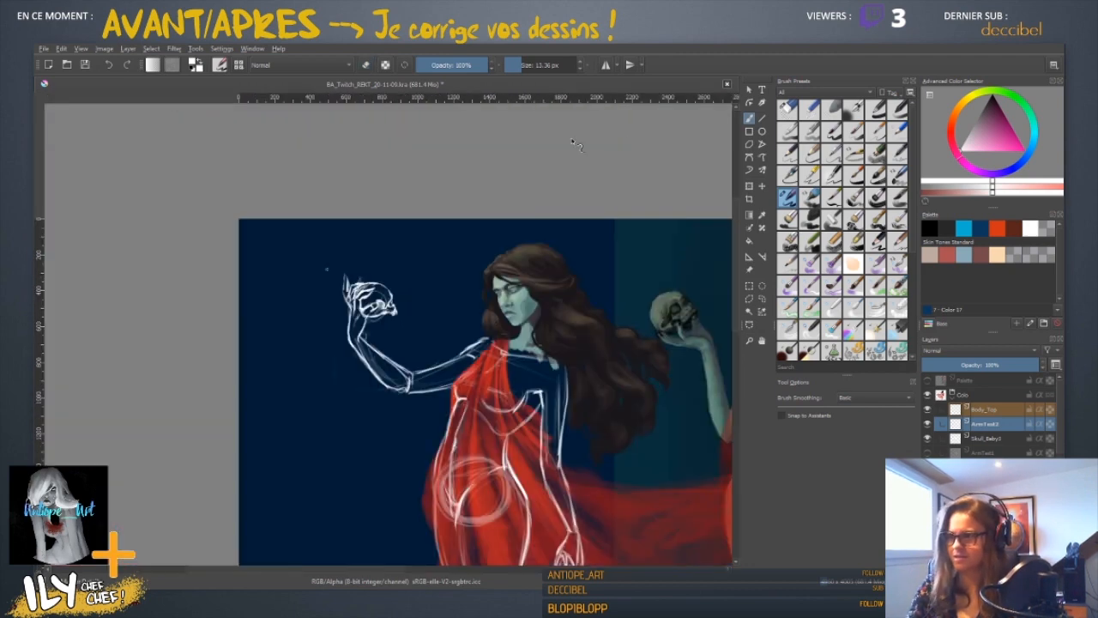
pyautogui.press('m')
pyautogui.press('m')
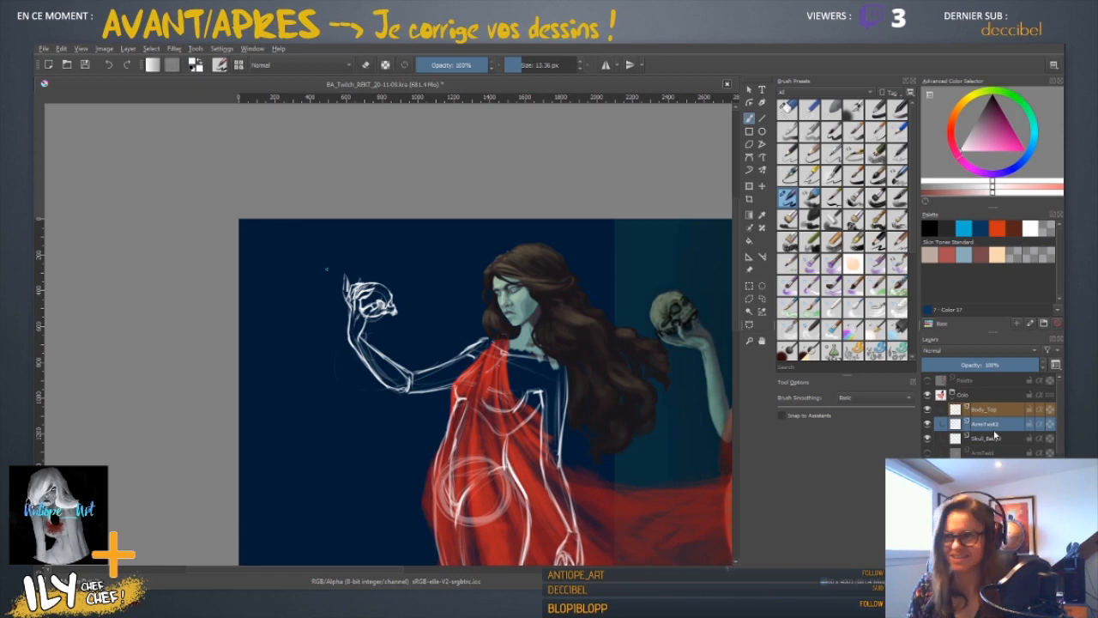
pyautogui.press('m')
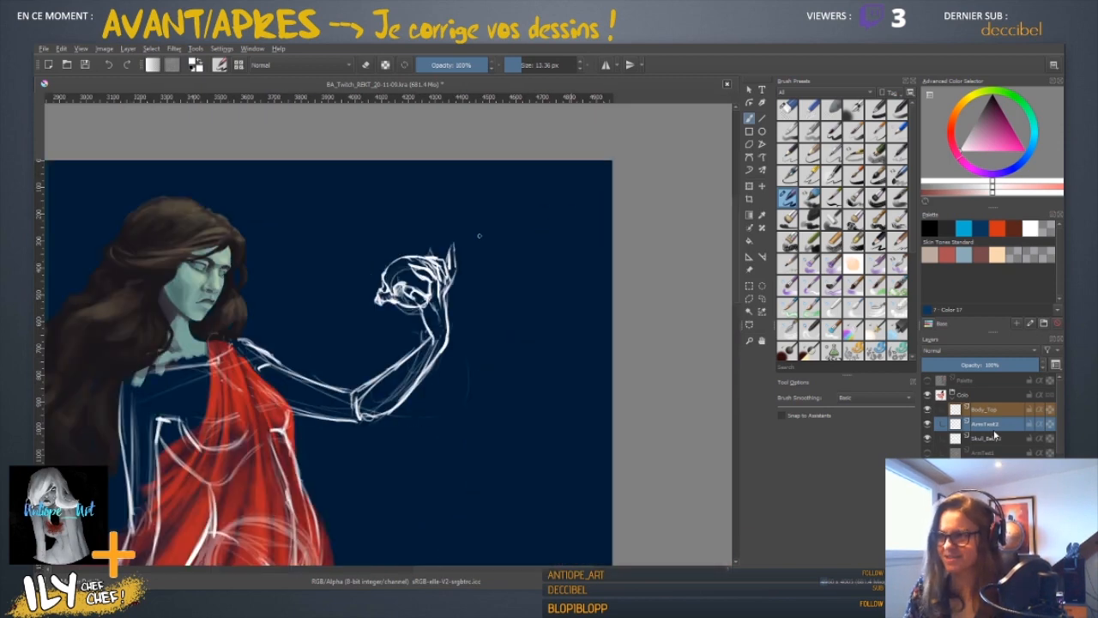
# - Erase the old strokes of the lower finger on top of the skull and redraw a clearer fingertip
pyautogui.press('+')
pyautogui.press('+')
pyautogui.press('e')
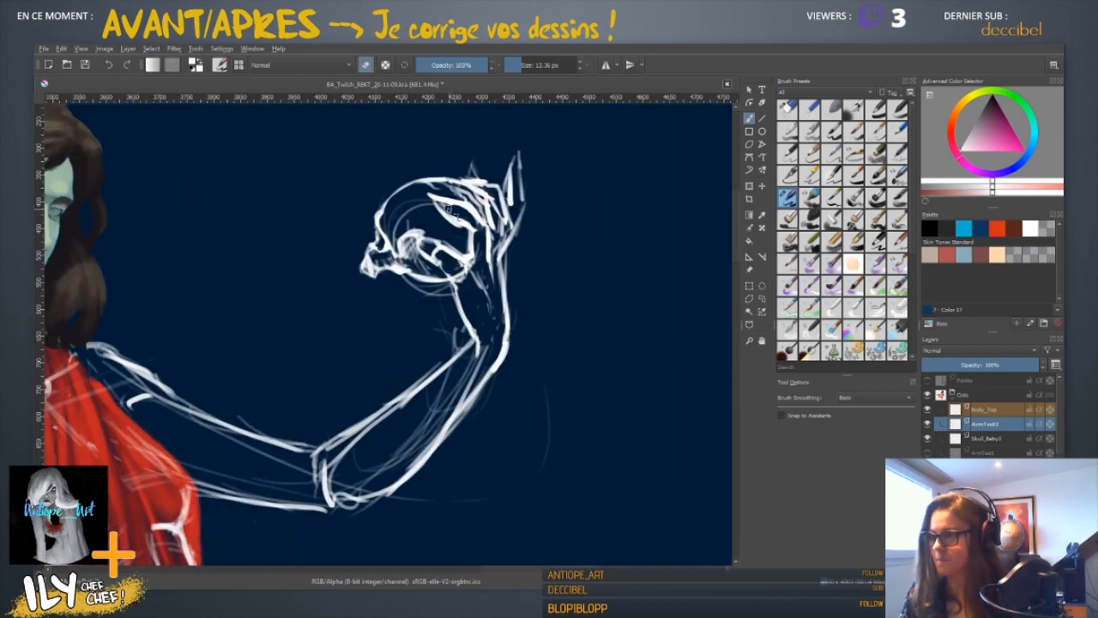
pyautogui.moveTo(448, 209)
pyautogui.mouseDown()
pyautogui.moveTo(434, 194)
pyautogui.moveTo(480, 225)
pyautogui.mouseUp()
pyautogui.press('e')
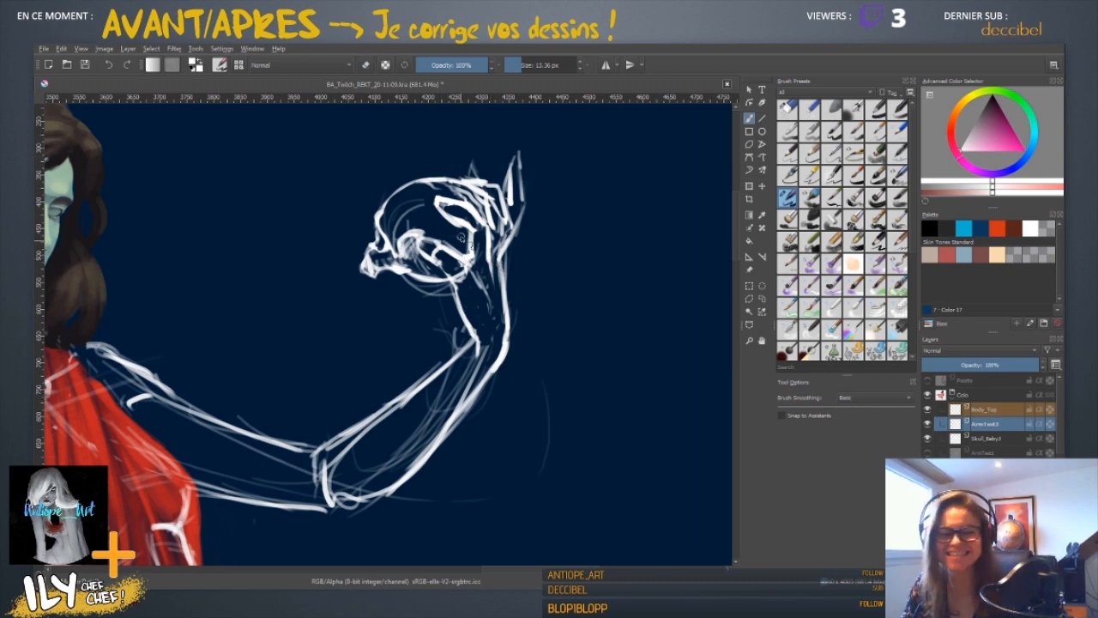
# - Thin the upper edge of that lower finger and refine its underside down to the thumb
pyautogui.press('e')
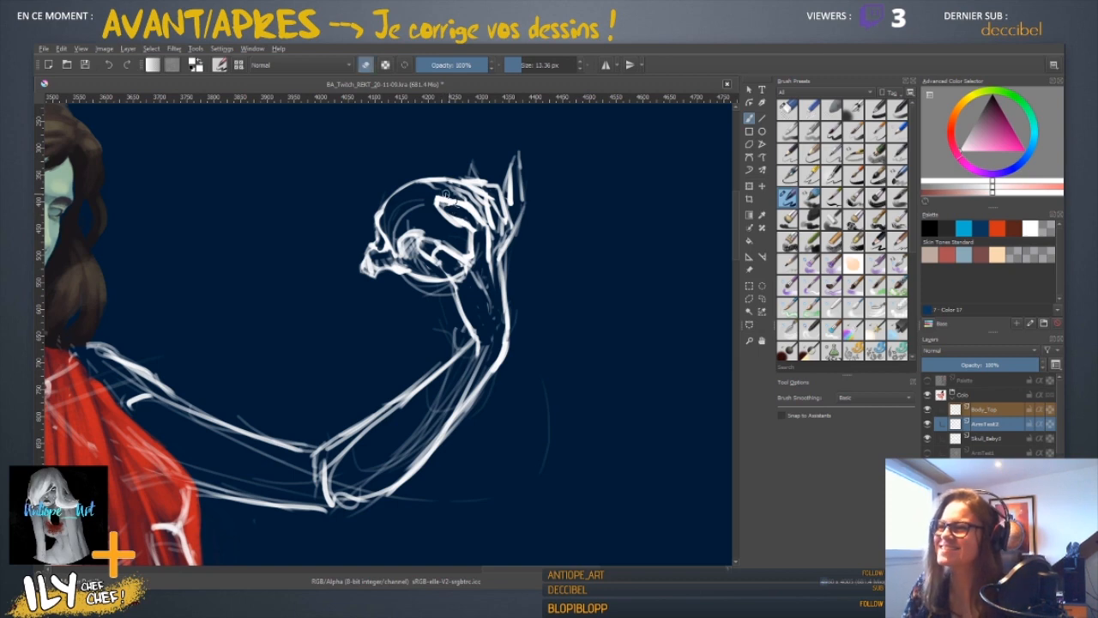
pyautogui.moveTo(445, 197); pyautogui.dragTo(469, 206)
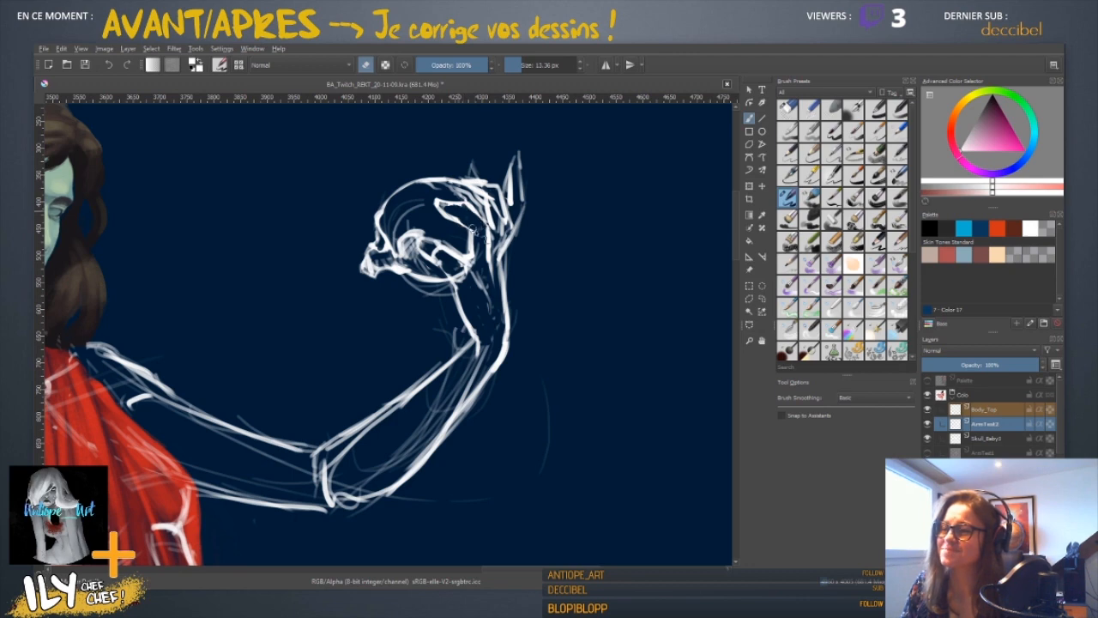
pyautogui.press('e')
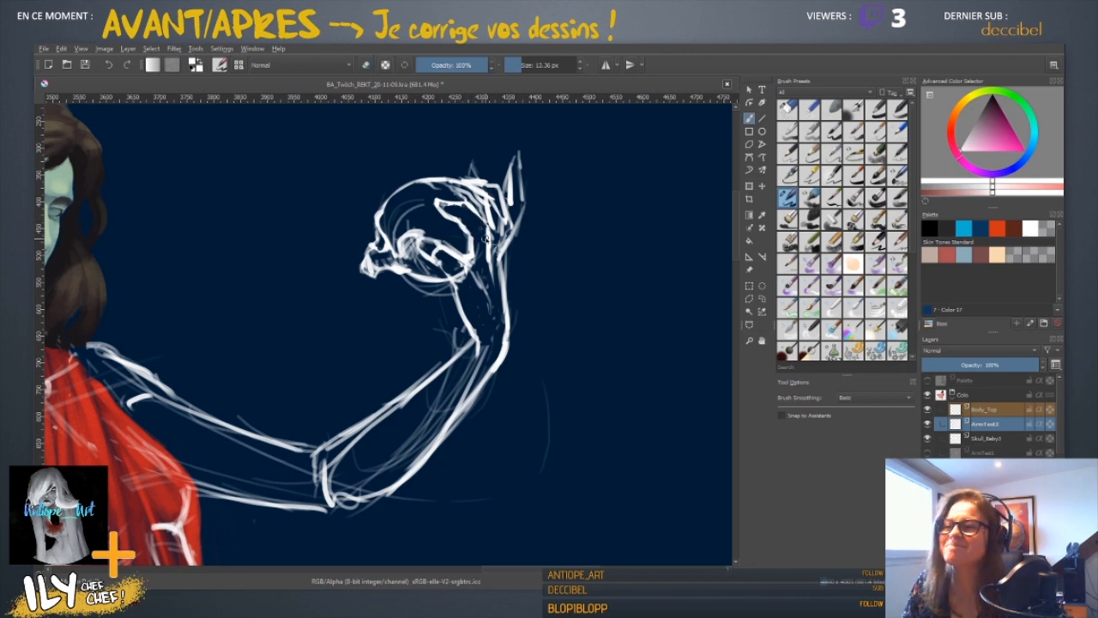
pyautogui.press('e')
pyautogui.press('e')
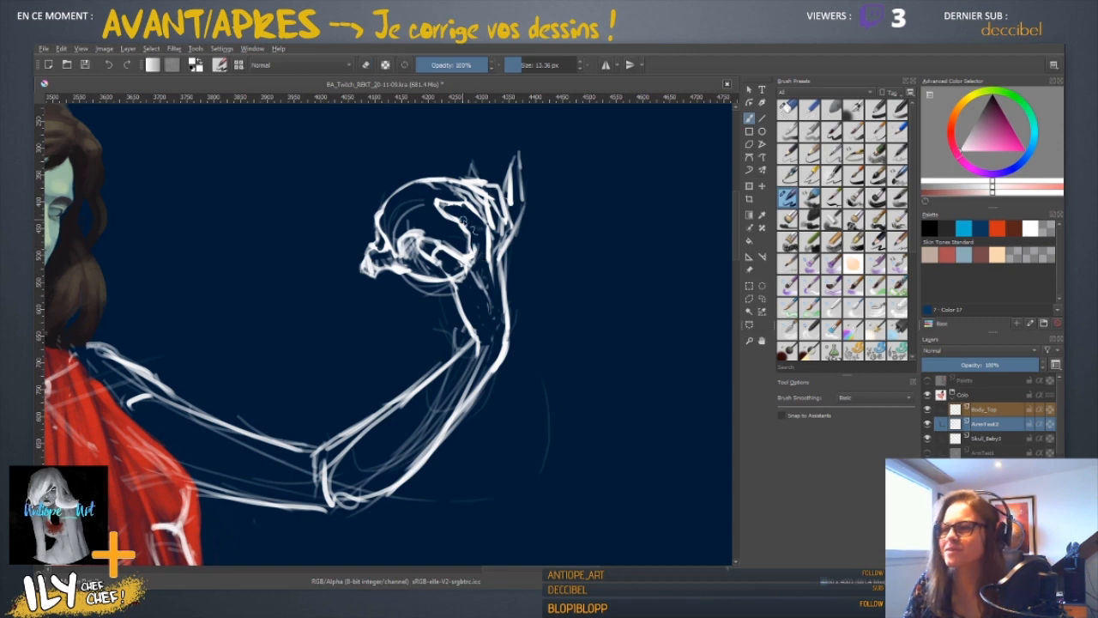
pyautogui.press('e')
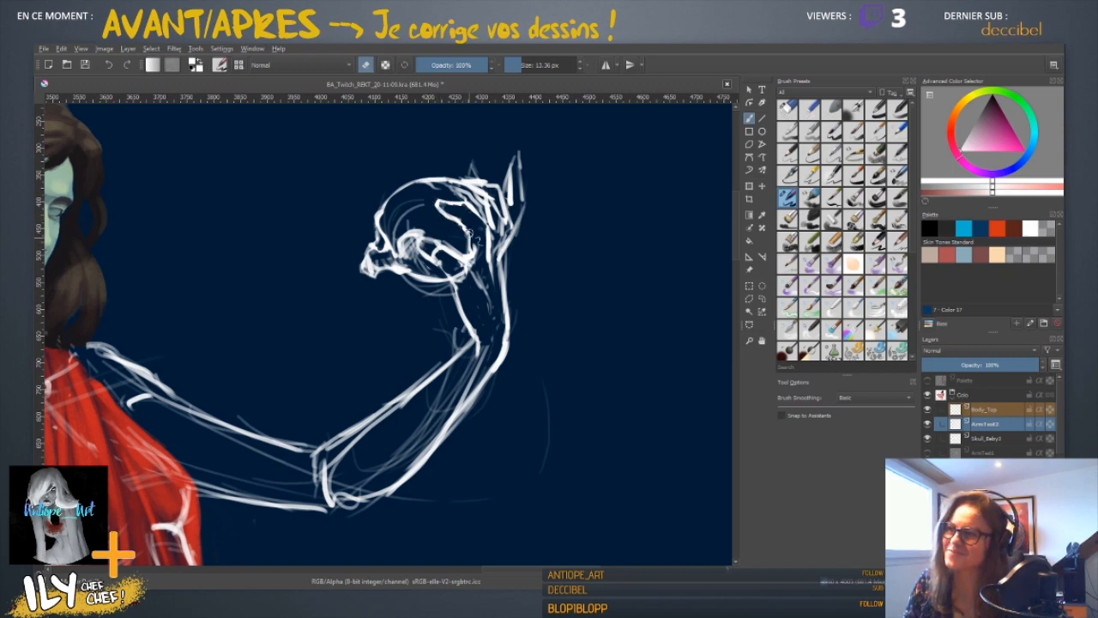
# - Erase the messy strokes of the upper finger above the skull and redraw its top contour with a bent knuckle
pyautogui.press('e')
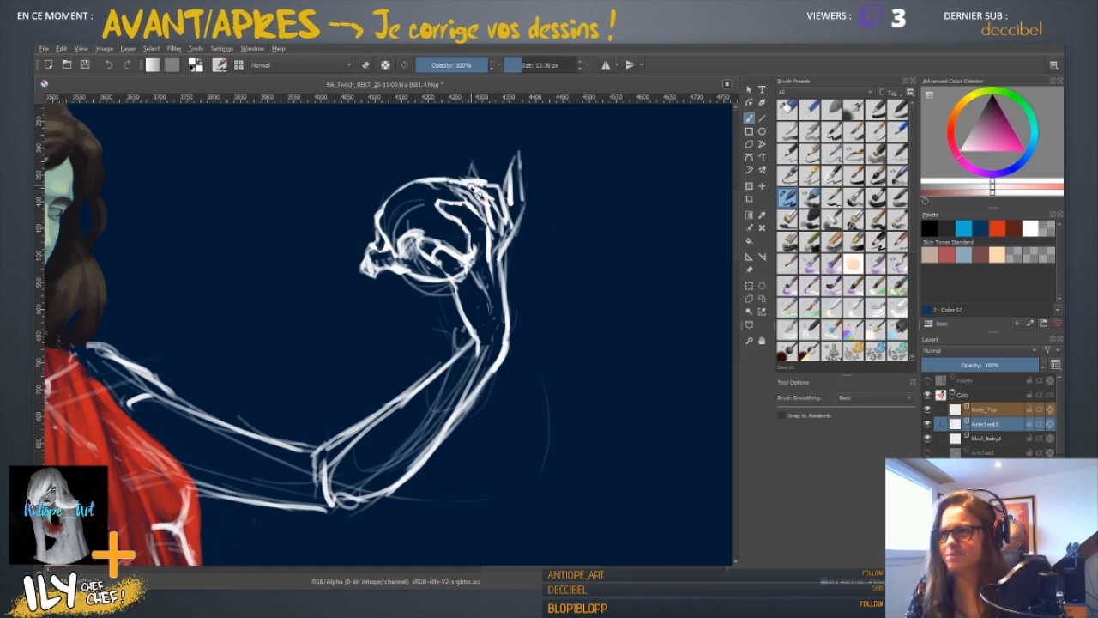
pyautogui.press('e')
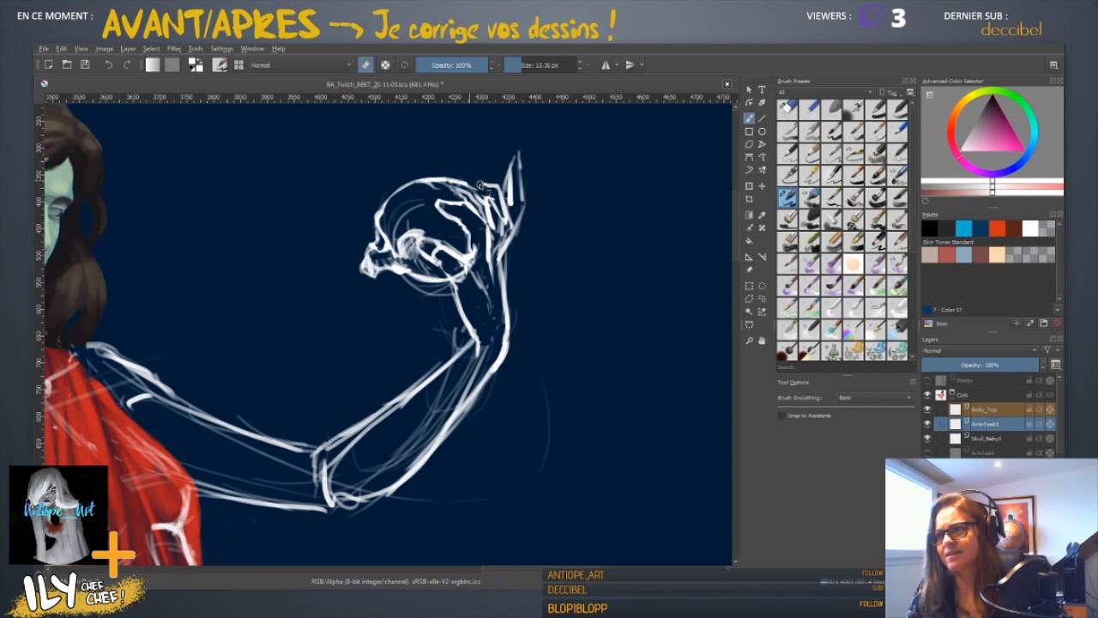
pyautogui.press('e')
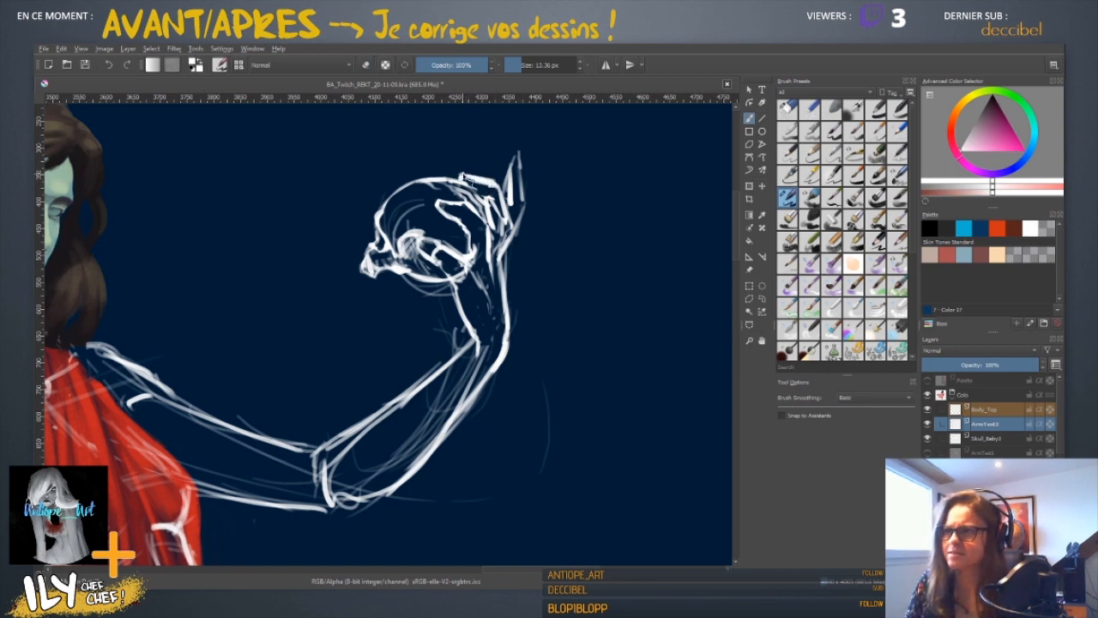
pyautogui.moveTo(483, 181); pyautogui.dragTo(493, 184)
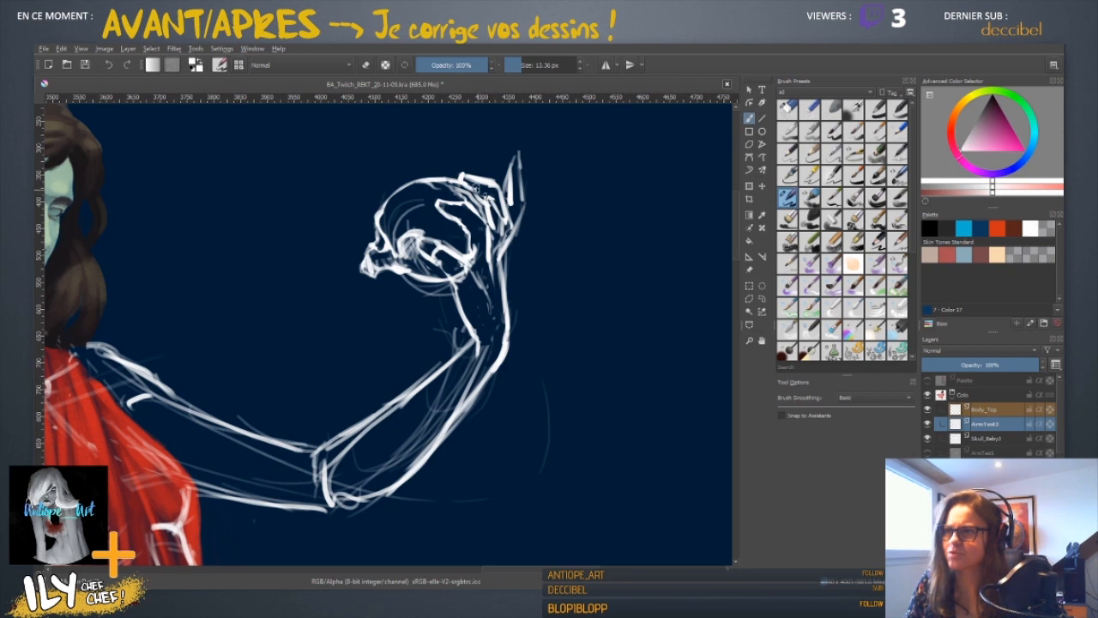
pyautogui.press('e')
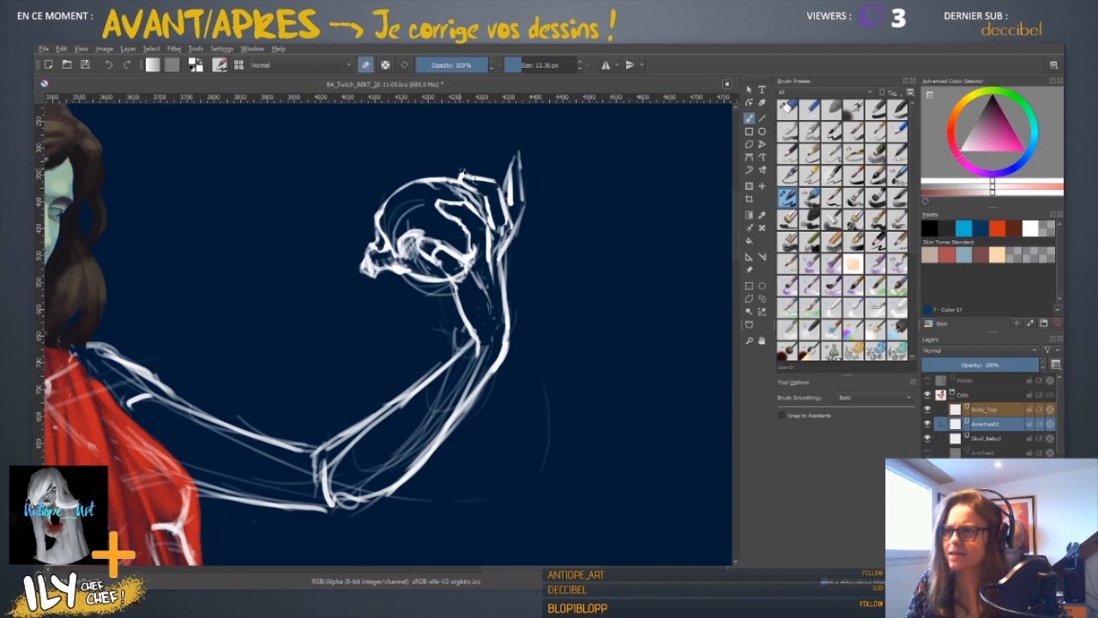
pyautogui.press('e')
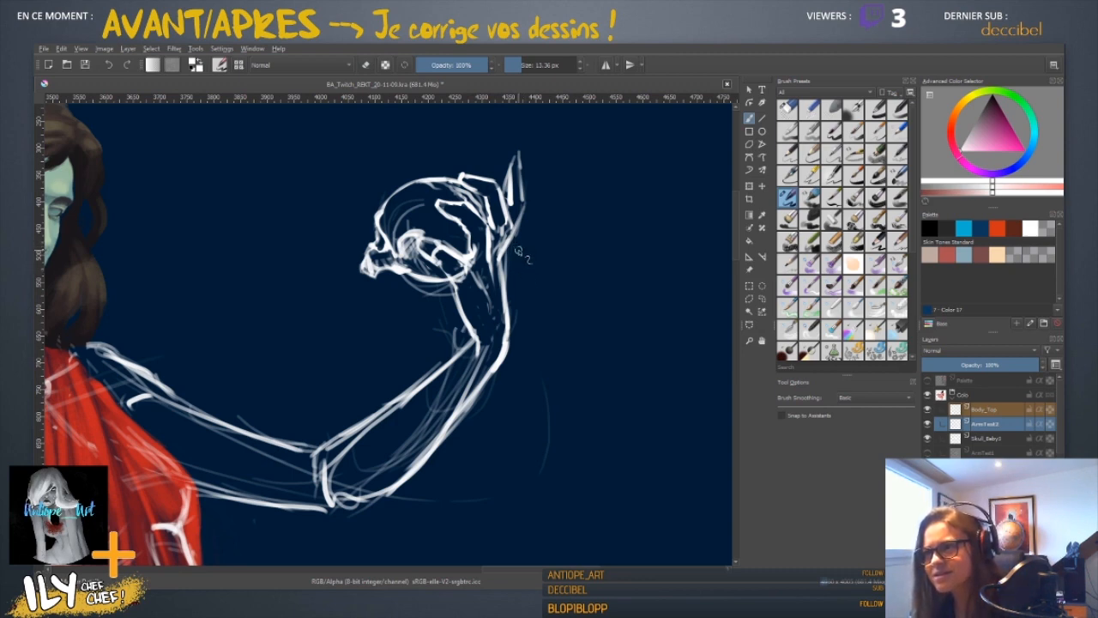
# - Rework the upper finger's knuckle and tip with a steeper slope, erasing the excess line beneath the tip
pyautogui.press('e')
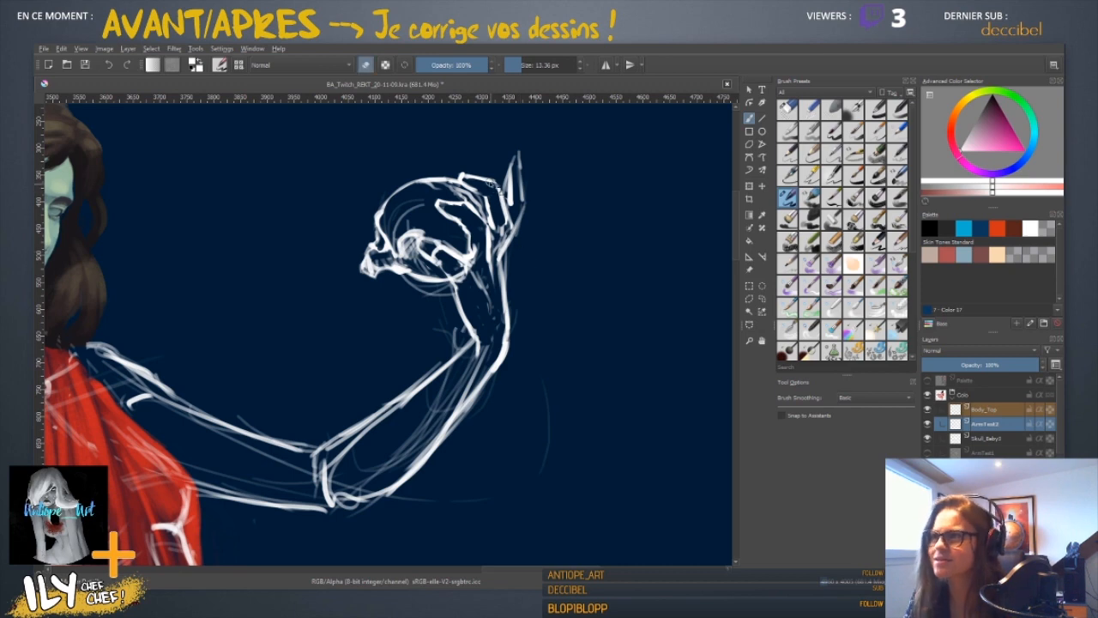
pyautogui.moveTo(491, 179)
pyautogui.mouseDown()
pyautogui.moveTo(476, 183)
pyautogui.moveTo(489, 198)
pyautogui.mouseUp()
pyautogui.press('e')
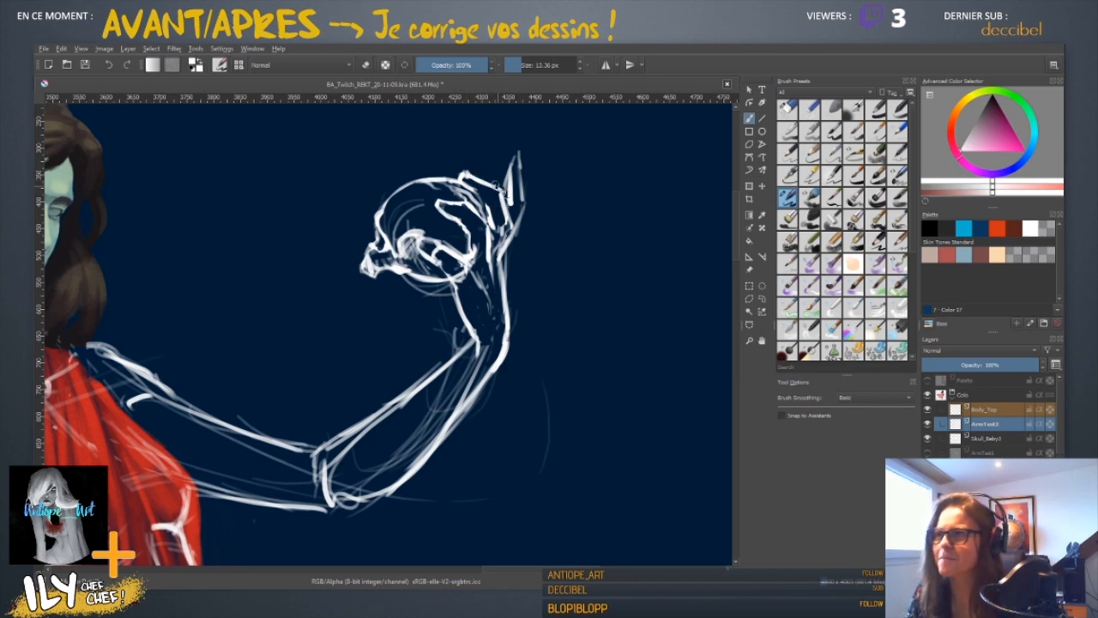
pyautogui.press('e')
pyautogui.moveTo(465, 180); pyautogui.dragTo(470, 185)
pyautogui.press('e')
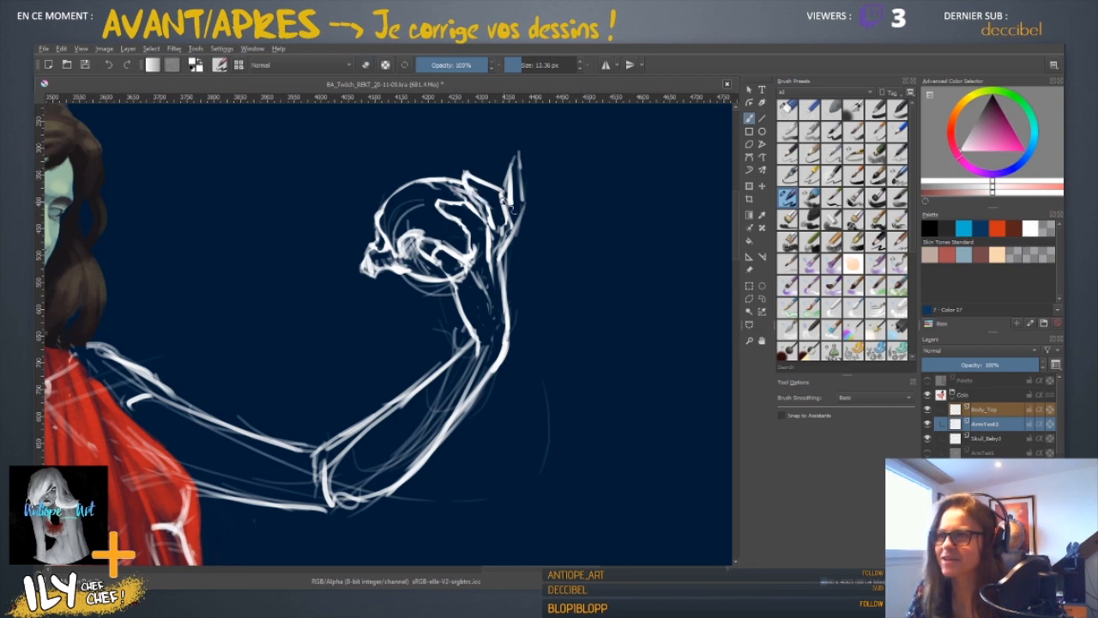
# - Redraw the line from the knuckle down the back of the hand and erase overlapping strokes beside it
pyautogui.moveTo(502, 200); pyautogui.dragTo(508, 278)
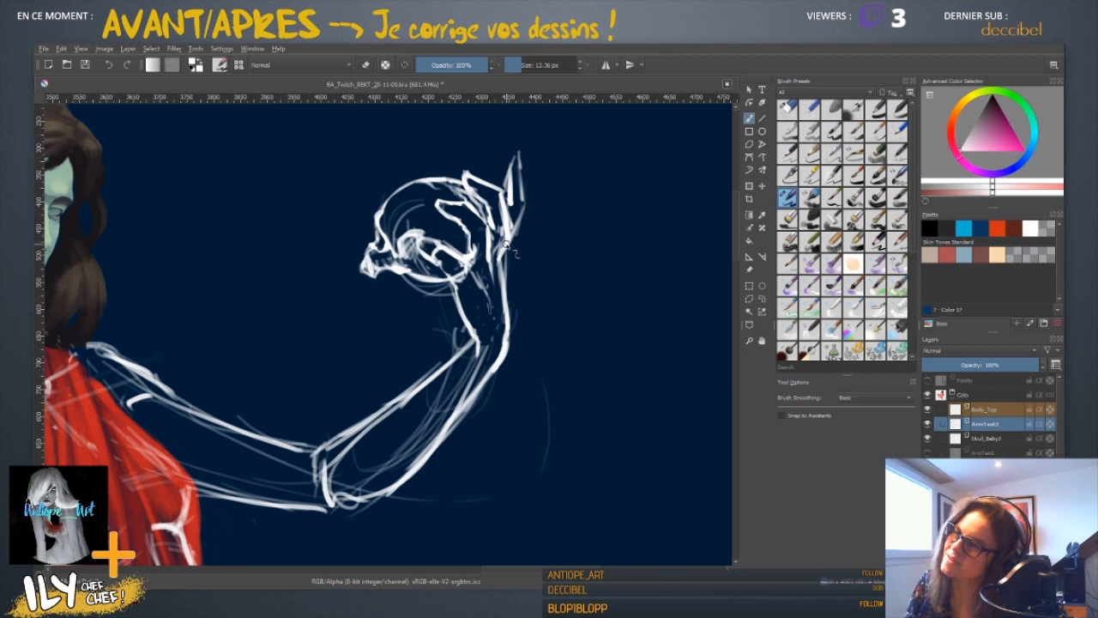
pyautogui.moveTo(510, 230); pyautogui.dragTo(498, 258)
pyautogui.press('e')
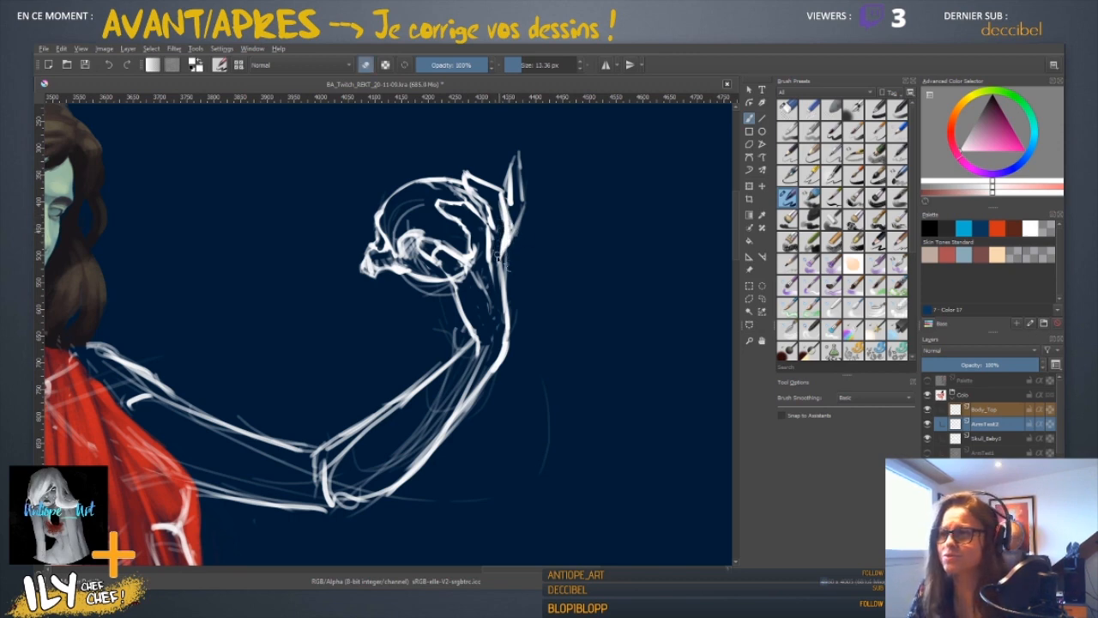
pyautogui.press('e')
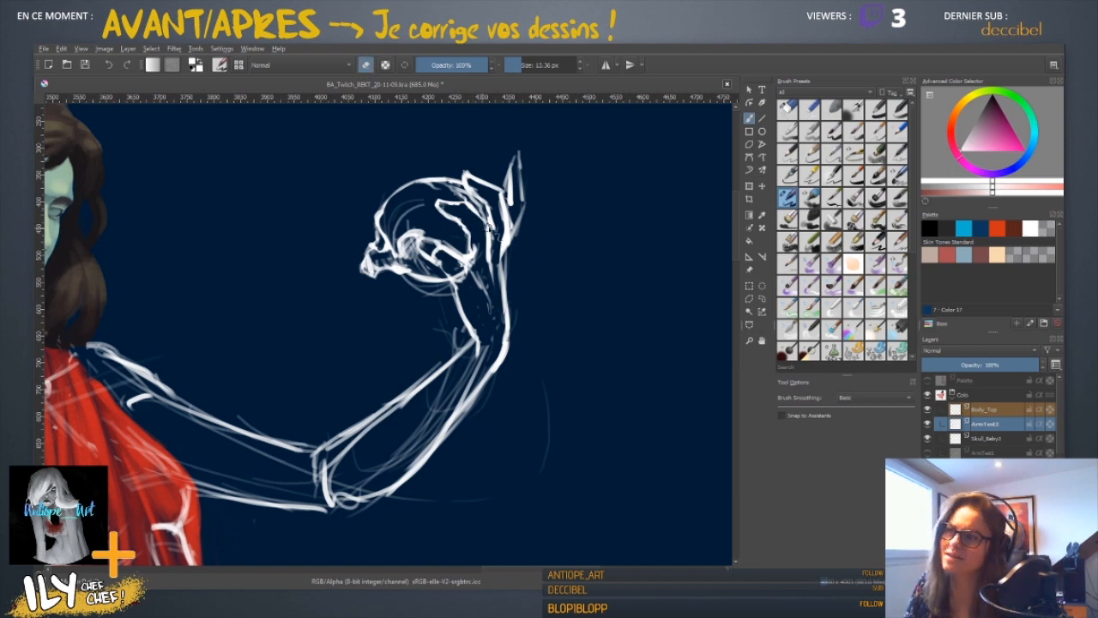
# - Clean up the strokes along the back of the hand beneath the raised little finger and redraw that line
pyautogui.press('e')
pyautogui.moveTo(501, 234); pyautogui.dragTo(510, 263)
pyautogui.press('e')
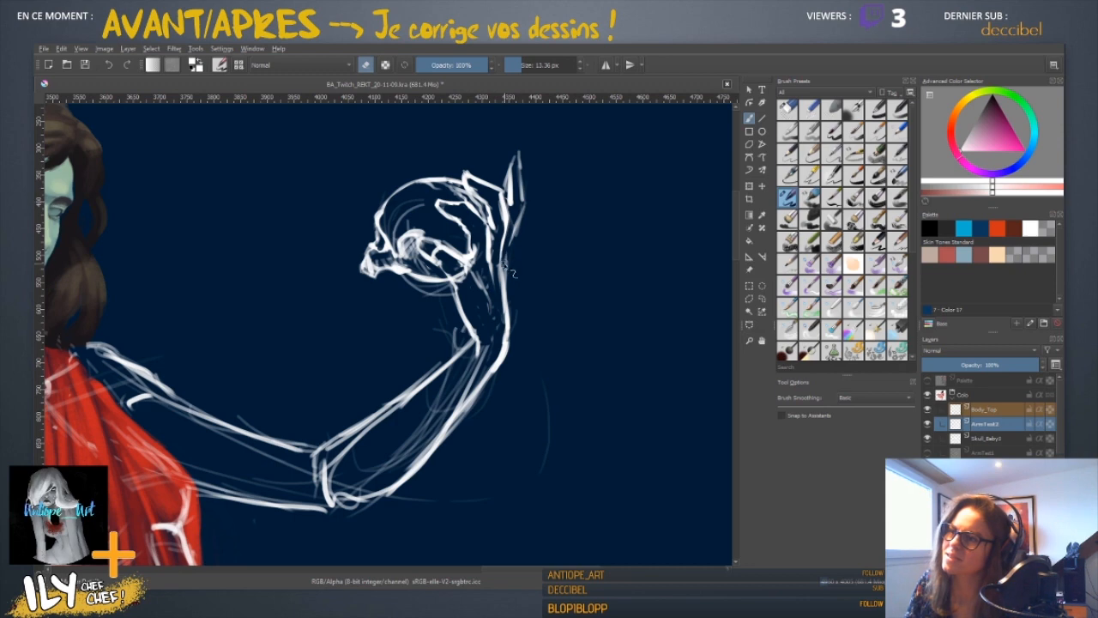
pyautogui.press('e')
pyautogui.moveTo(506, 220); pyautogui.dragTo(503, 247)
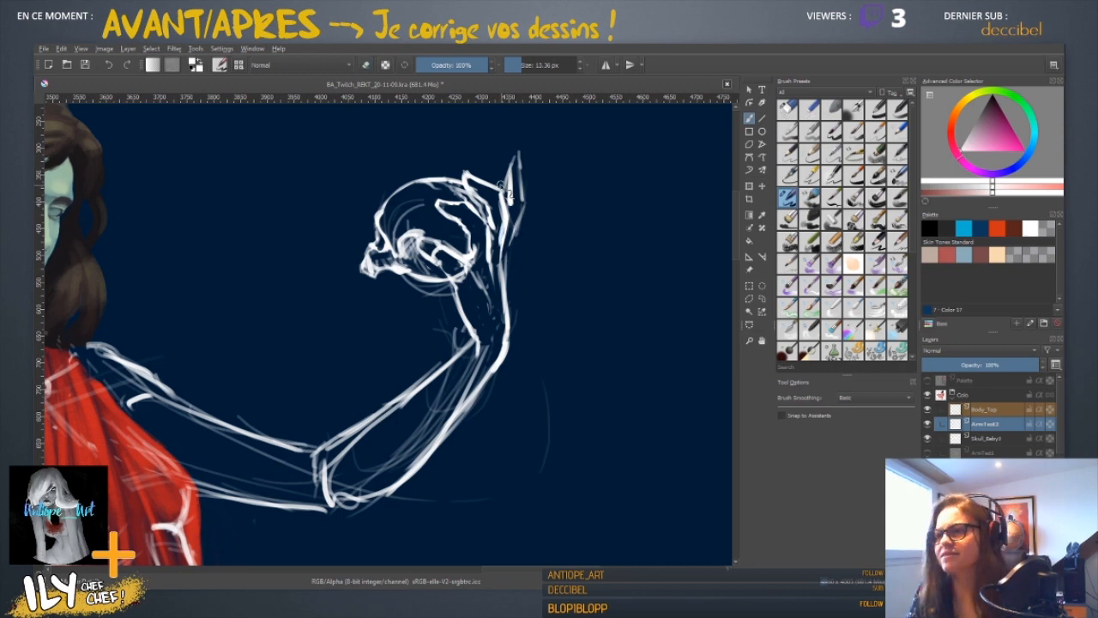
# - Erase the sloping top line of the finger beside the little finger and redraw it with a rounder bent knuckle
pyautogui.press('e')
pyautogui.press('e')
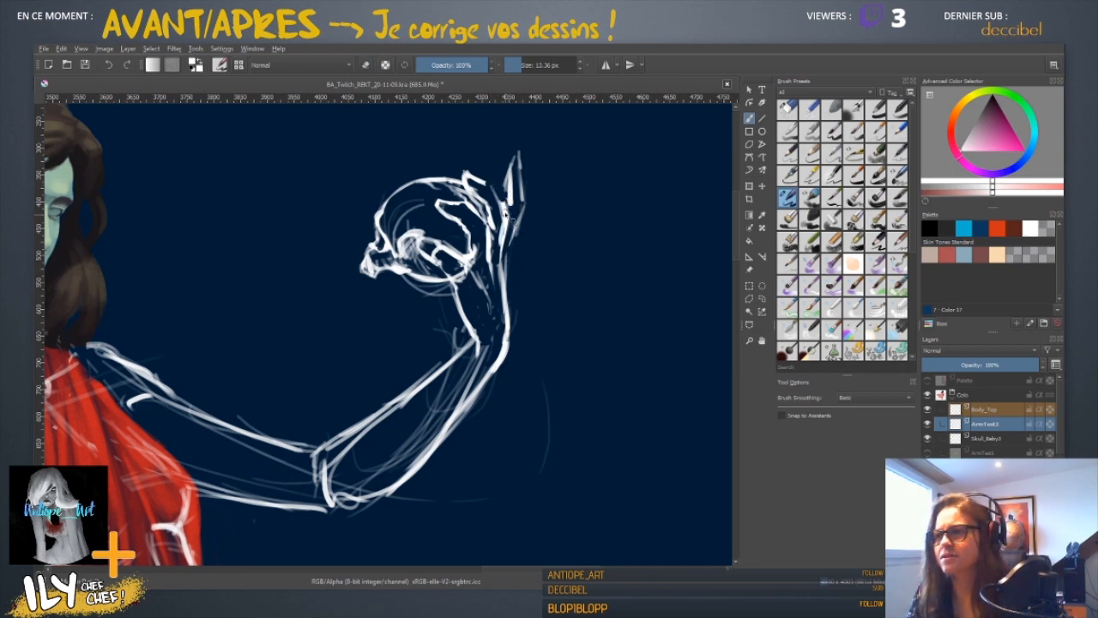
pyautogui.press('e')
pyautogui.press('e')
pyautogui.moveTo(502, 186); pyautogui.dragTo(492, 183)
pyautogui.press('e')
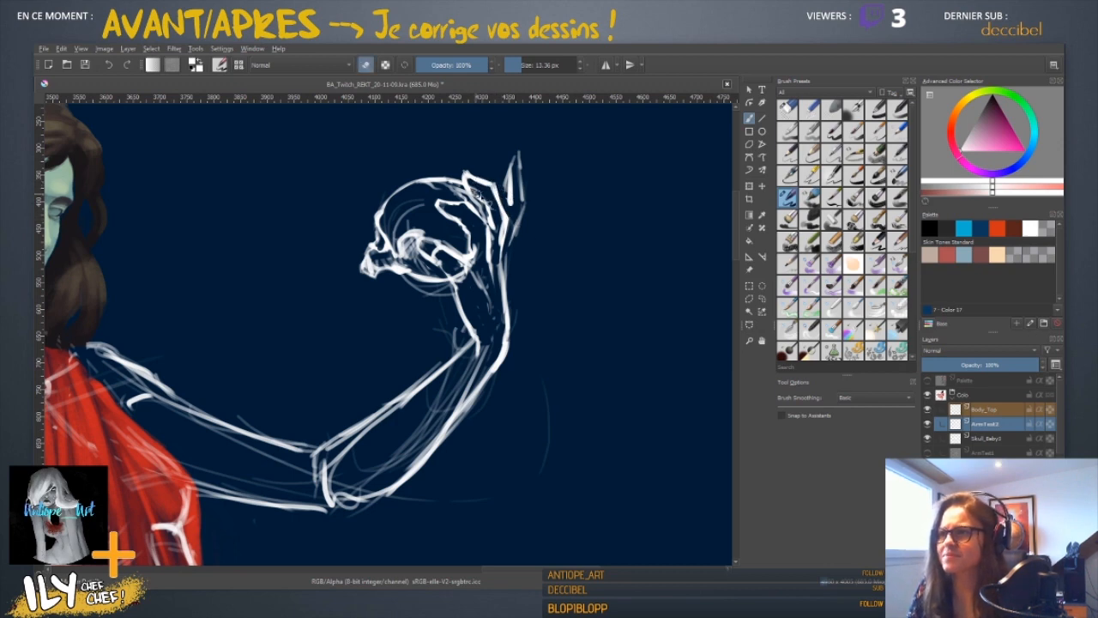
pyautogui.moveTo(491, 209); pyautogui.dragTo(496, 225)
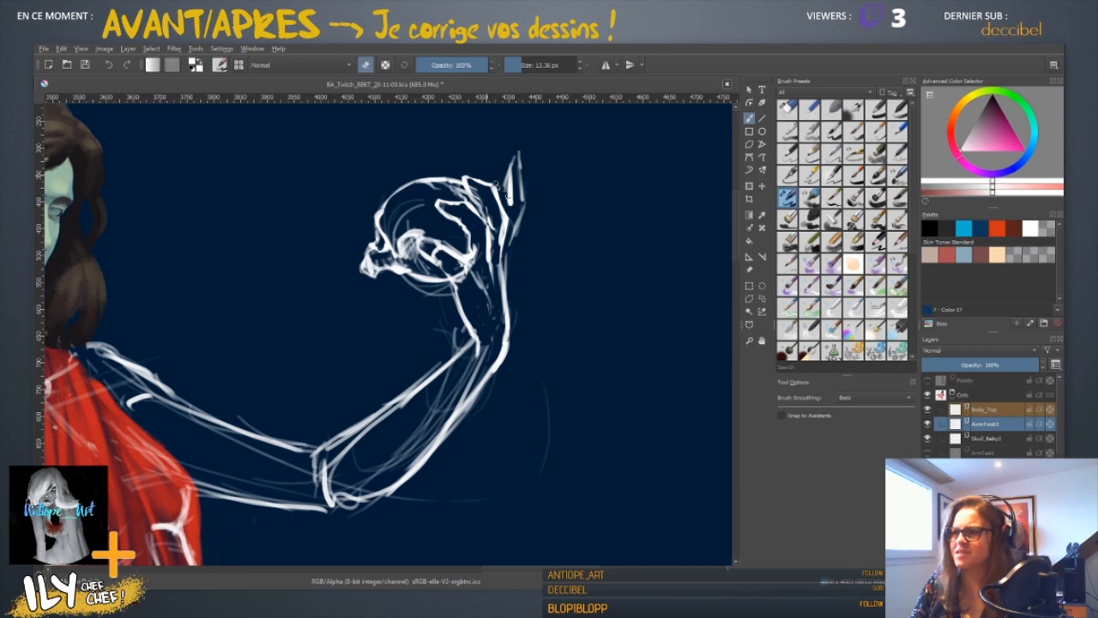
pyautogui.press('e')
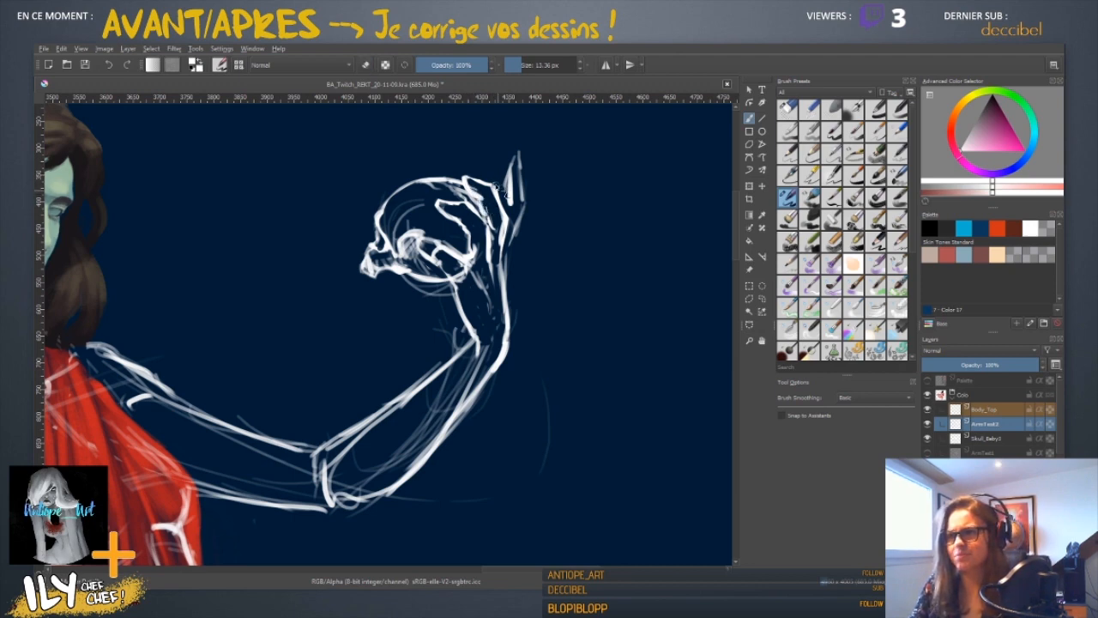
# - Redraw the hand's outer edge from the base of the little finger towards the wrist and trim the overlapping strokes
pyautogui.press('e')
pyautogui.press('e')
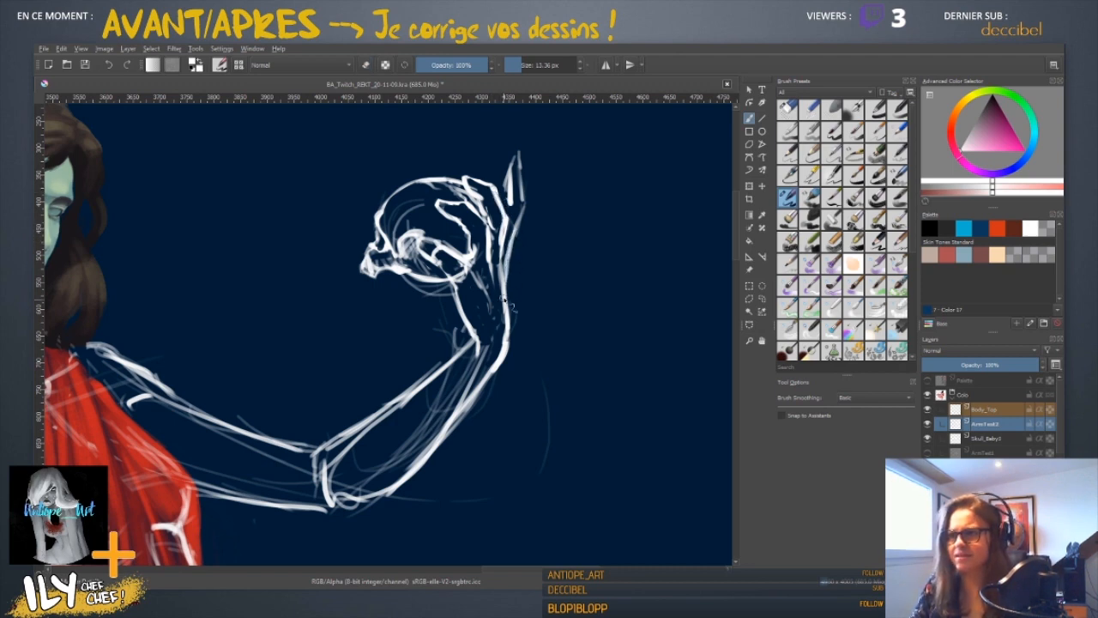
pyautogui.press('e')
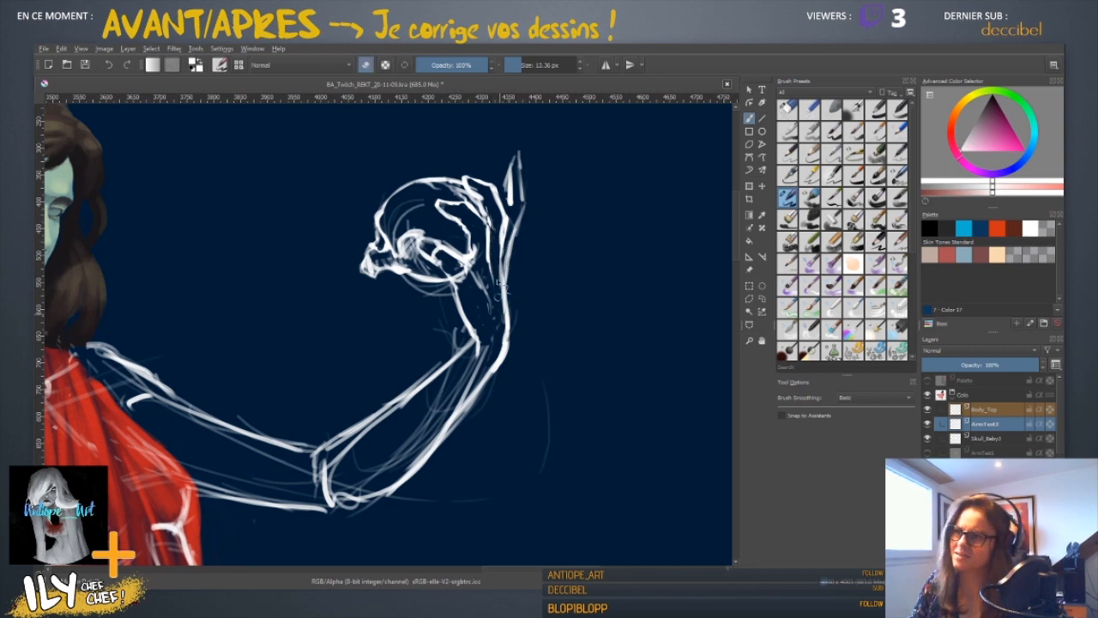
pyautogui.press('e')
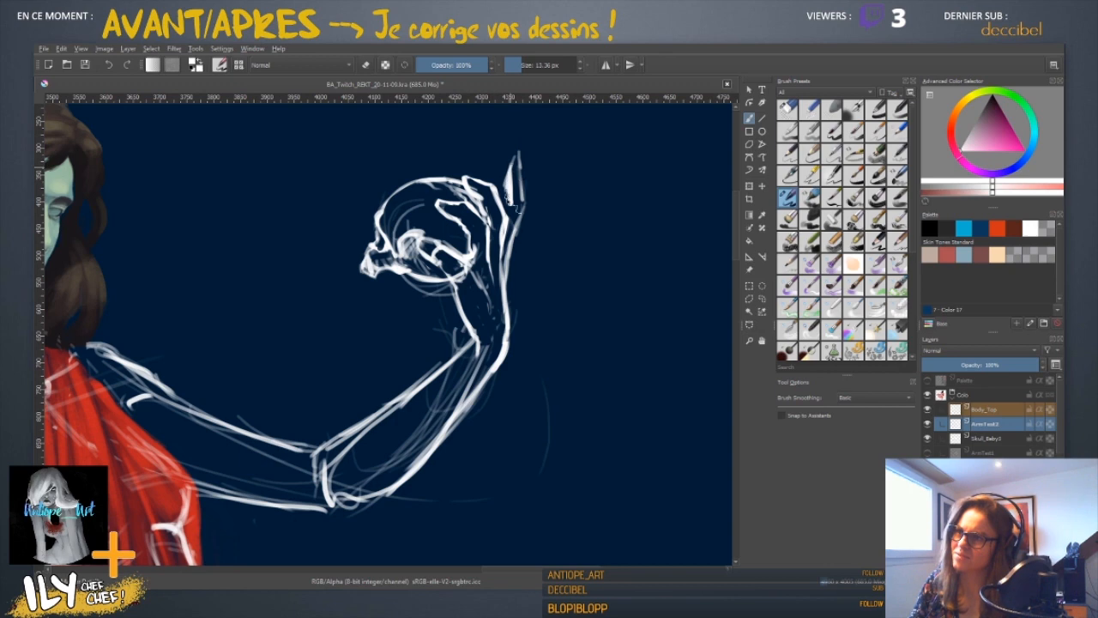
# - Redraw both sides of the raised little finger and thin its contours by erasing the excess
pyautogui.moveTo(513, 182)
pyautogui.mouseDown()
pyautogui.moveTo(510, 210)
pyautogui.moveTo(520, 171)
pyautogui.mouseUp()
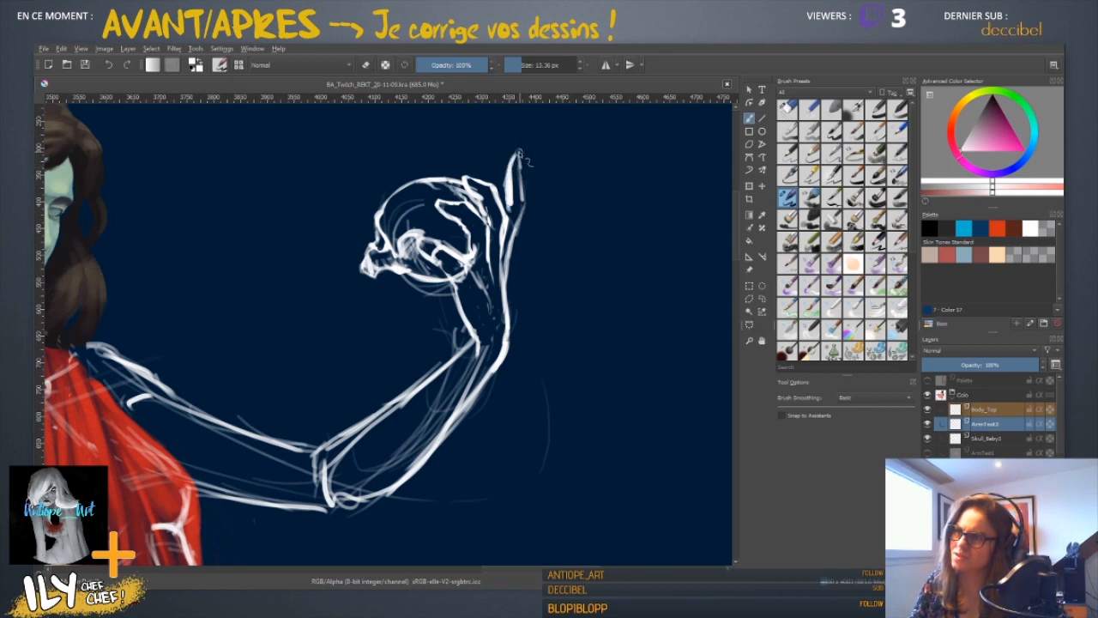
pyautogui.press('e')
pyautogui.press('e')
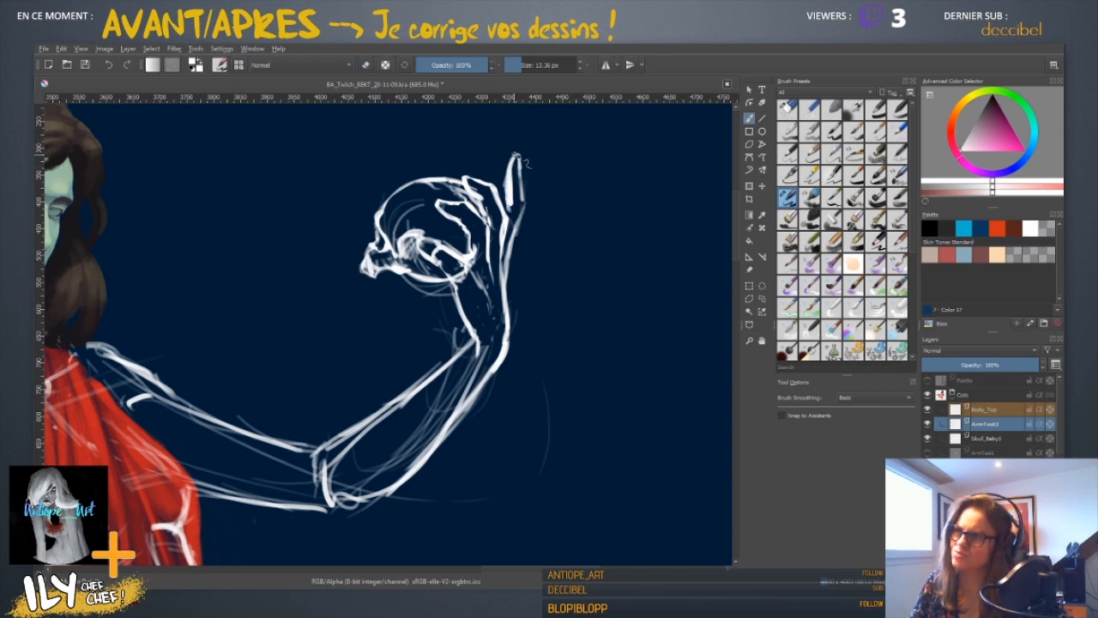
pyautogui.press('e')
pyautogui.moveTo(517, 154); pyautogui.dragTo(511, 204)
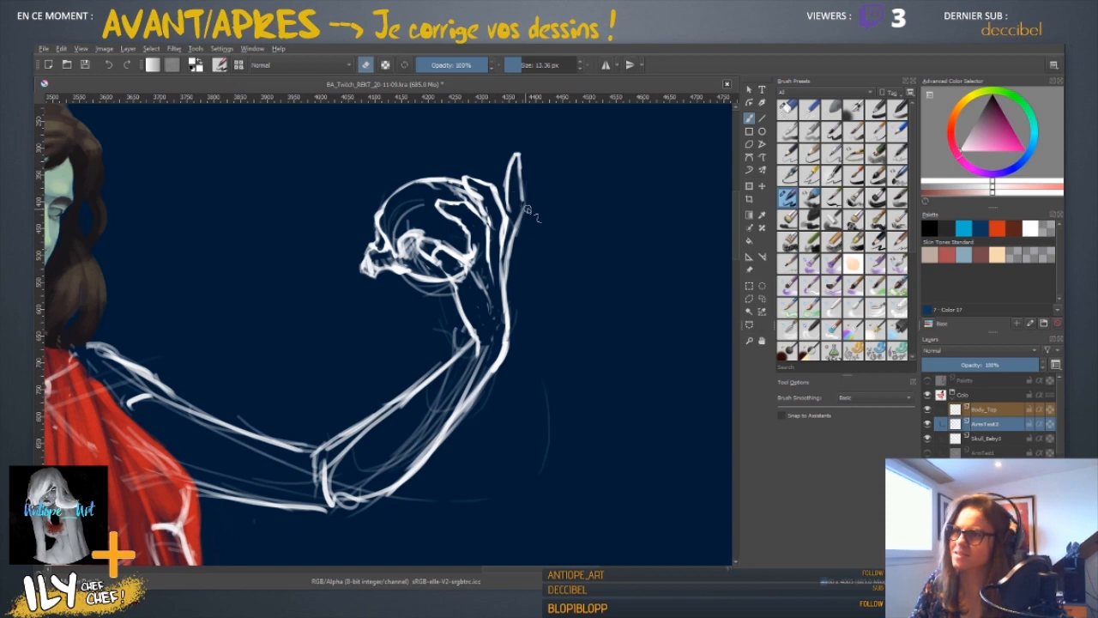
pyautogui.press('e')
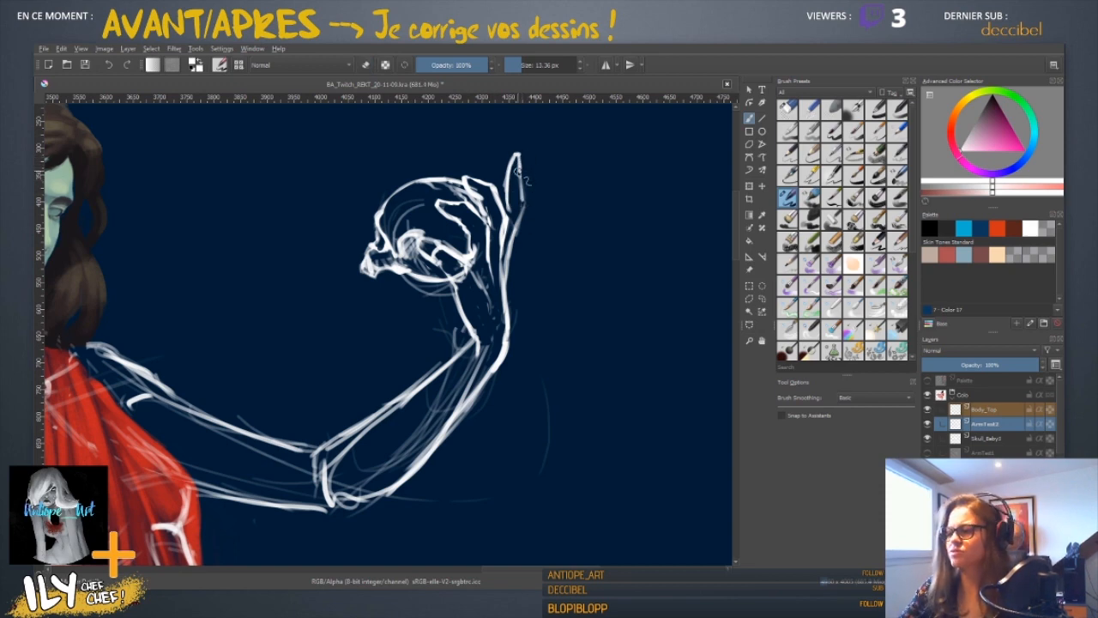
# - Extend the little finger's tip slightly upward and refine its sides down to the lower joint
pyautogui.press('e')
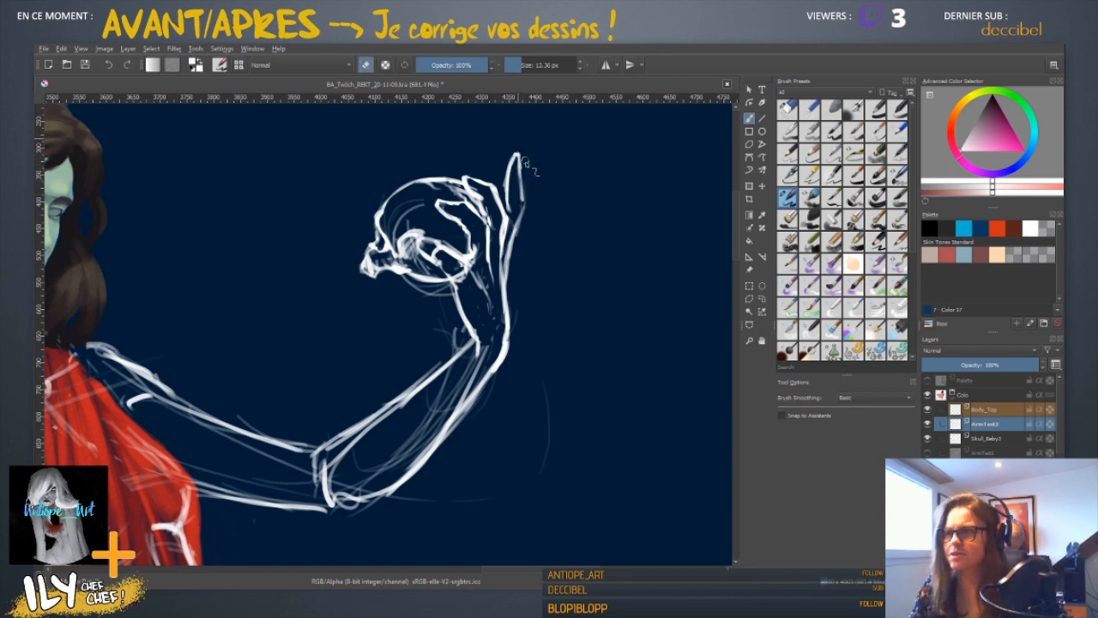
pyautogui.press('e')
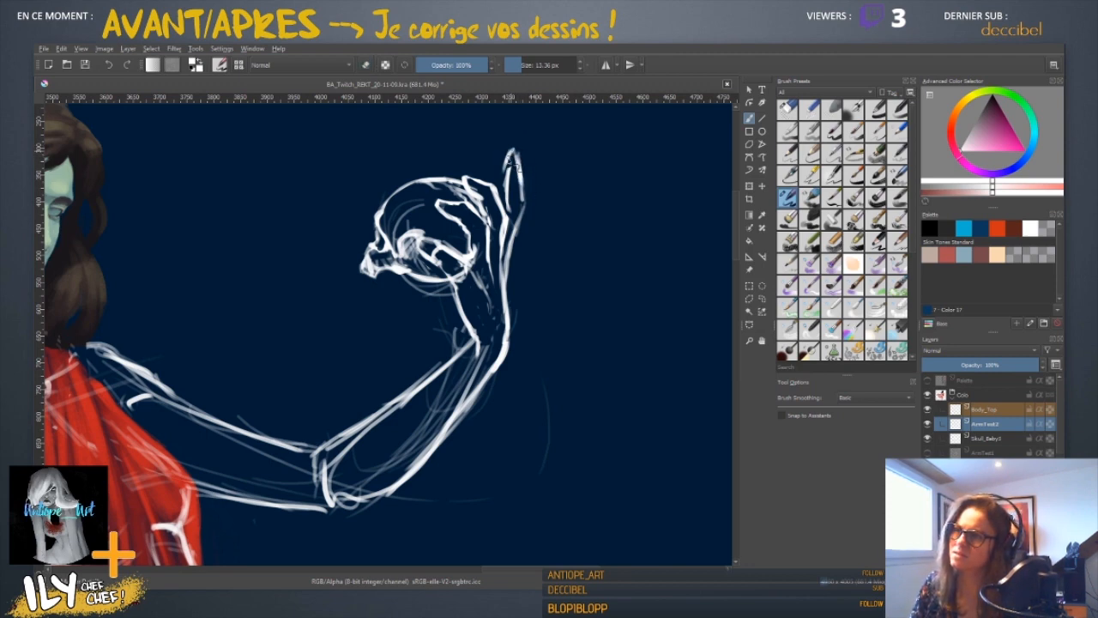
pyautogui.press('e')
pyautogui.moveTo(520, 209); pyautogui.dragTo(513, 198)
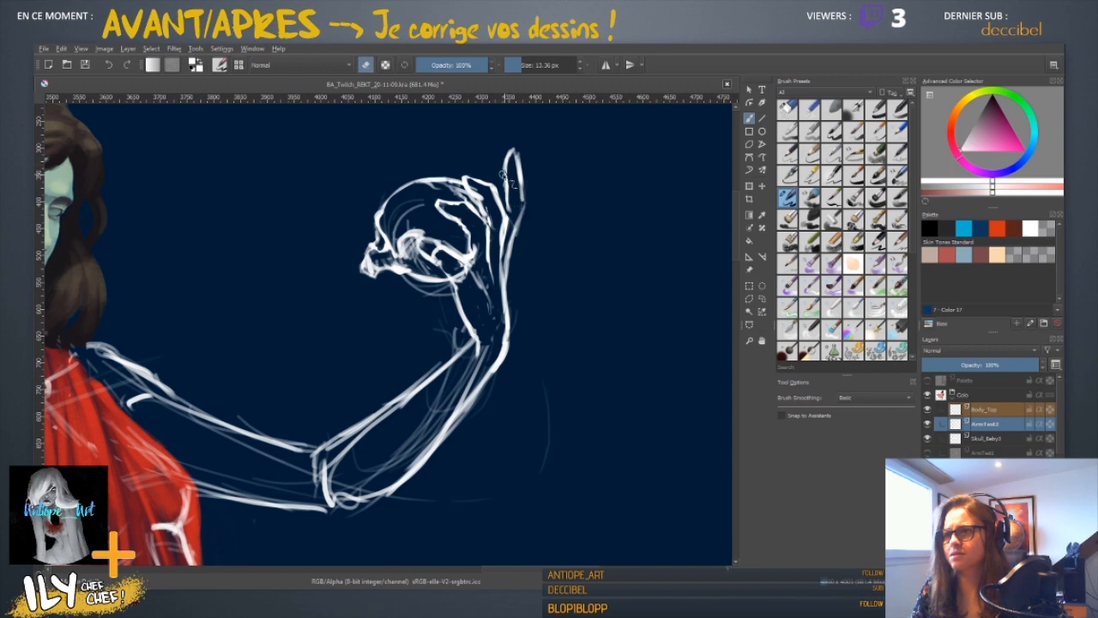
pyautogui.press('e')
pyautogui.press('e')
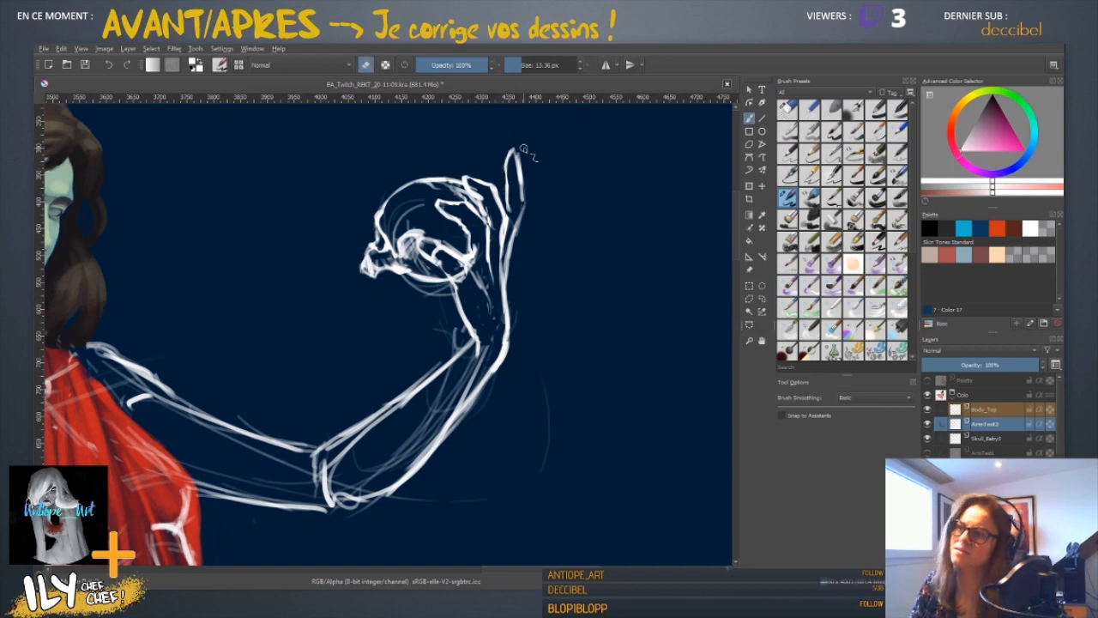
pyautogui.press('e')
pyautogui.press('e')
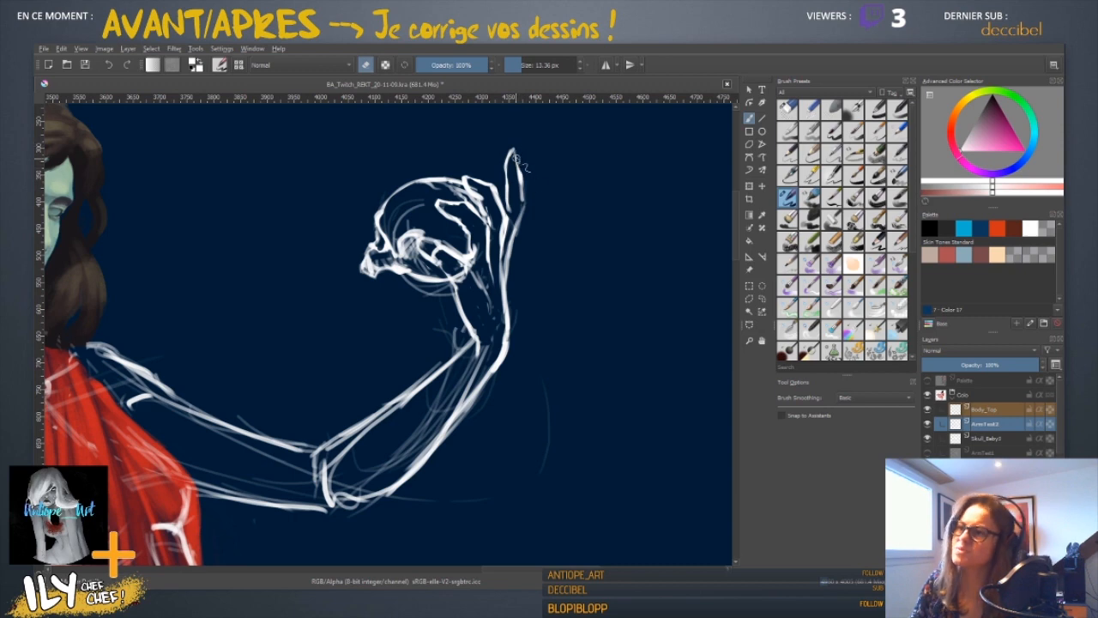
pyautogui.press('e')
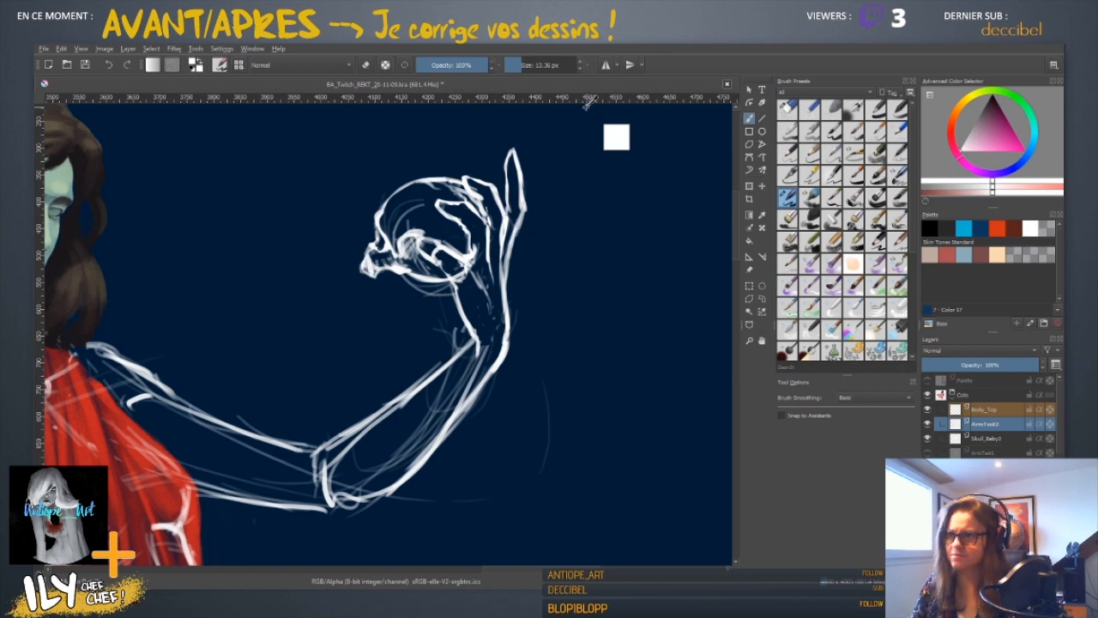
# - Mirror the canvas view, erase the upper part of the little finger and redraw it shorter with a slimmer tip
pyautogui.press('-')
pyautogui.press('m')
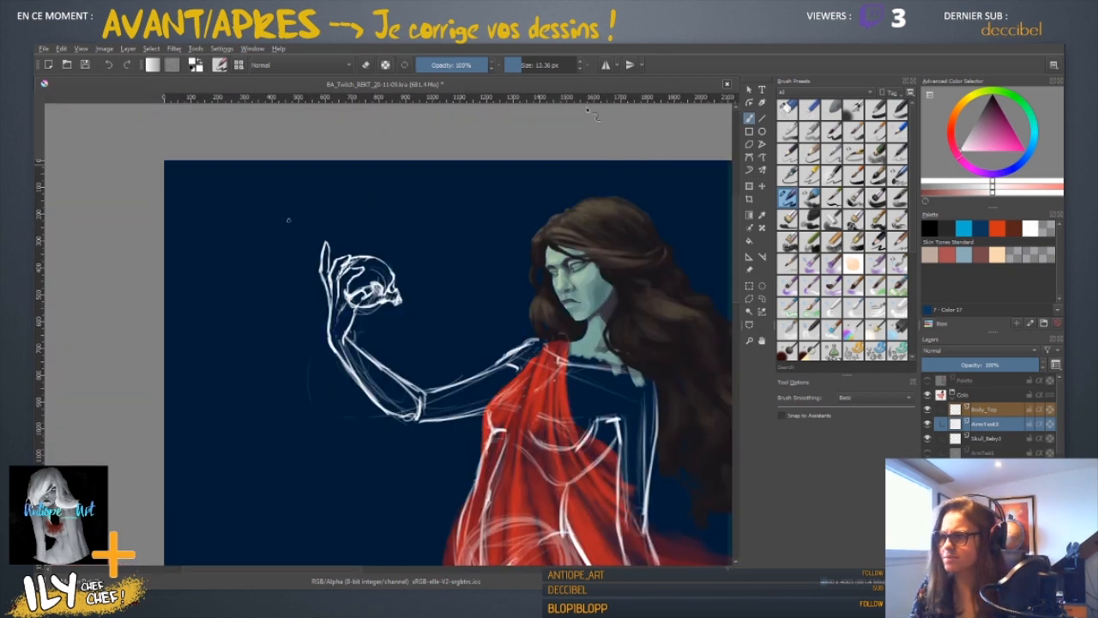
pyautogui.press('+')
pyautogui.press('+')
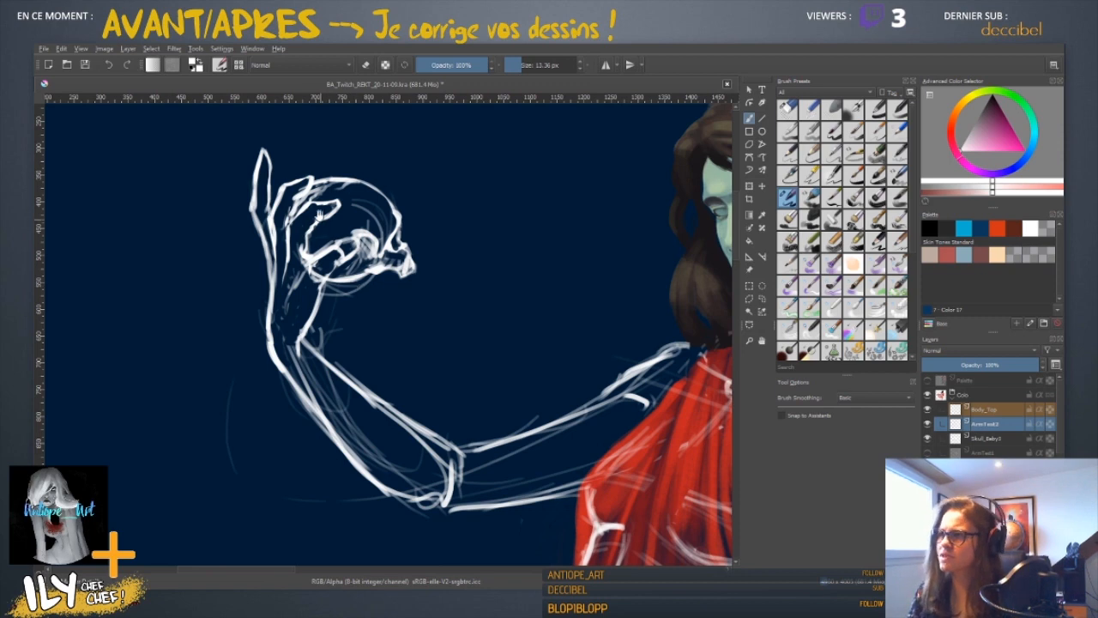
pyautogui.moveTo(320, 216); pyautogui.dragTo(444, 300)
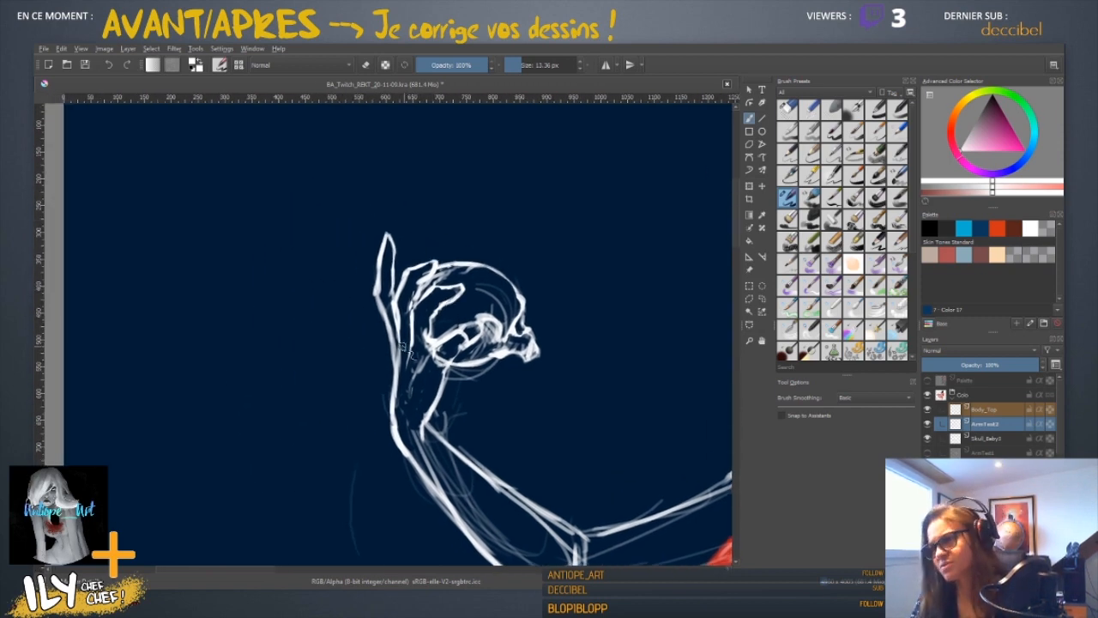
pyautogui.press('e')
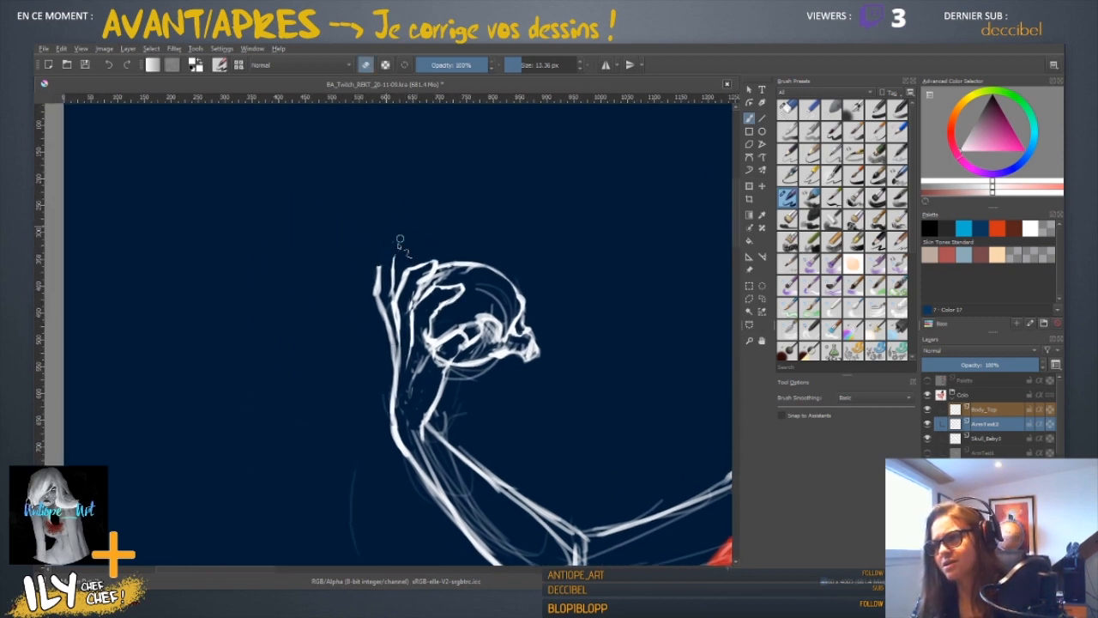
pyautogui.moveTo(394, 254)
pyautogui.mouseDown()
pyautogui.moveTo(399, 274)
pyautogui.moveTo(379, 263)
pyautogui.moveTo(384, 243)
pyautogui.moveTo(395, 261)
pyautogui.moveTo(387, 243)
pyautogui.moveTo(392, 273)
pyautogui.moveTo(390, 249)
pyautogui.moveTo(372, 284)
pyautogui.moveTo(384, 321)
pyautogui.moveTo(377, 310)
pyautogui.mouseUp()
pyautogui.press('e')
pyautogui.press('e')
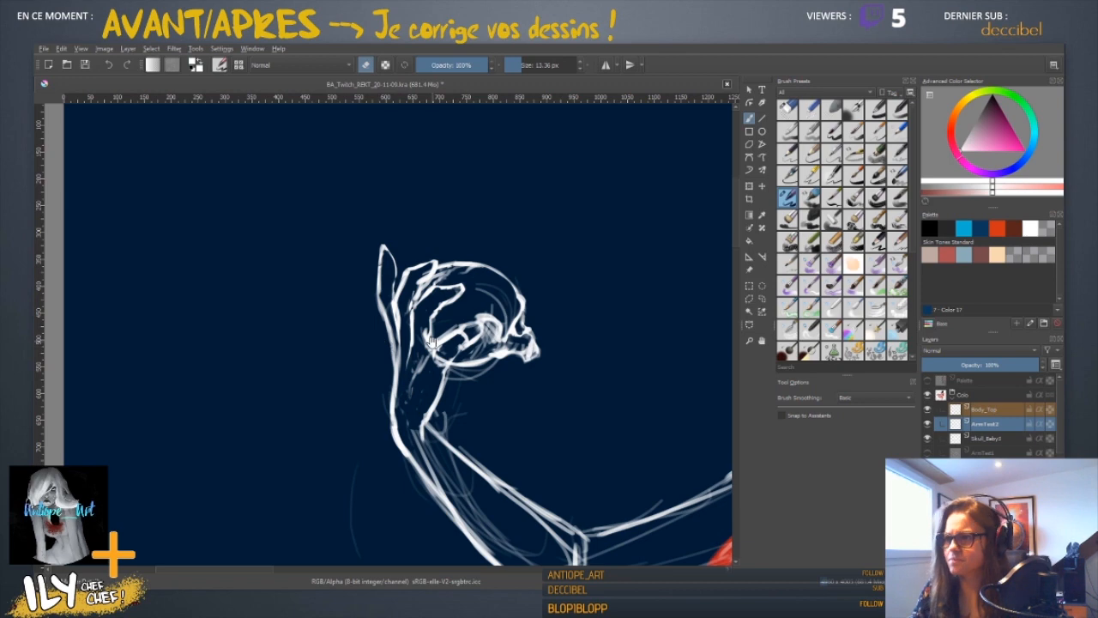
# - Erase the overlapping lines along the palm and outer wrist and redraw the contour from the wrist into the forearm
pyautogui.moveTo(432, 341)
pyautogui.mouseDown()
pyautogui.moveTo(404, 283)
pyautogui.moveTo(371, 316)
pyautogui.moveTo(369, 369)
pyautogui.mouseUp()
pyautogui.press('e')
pyautogui.press('e')
pyautogui.moveTo(370, 309)
pyautogui.mouseDown()
pyautogui.moveTo(365, 368)
pyautogui.moveTo(365, 340)
pyautogui.moveTo(400, 419)
pyautogui.mouseUp()
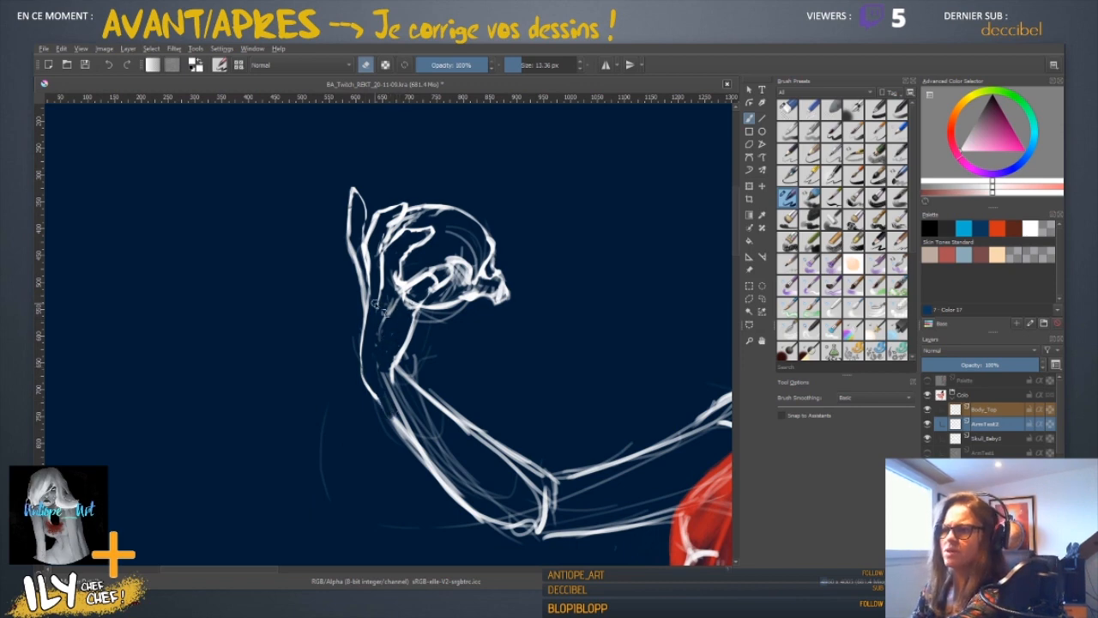
pyautogui.press('e')
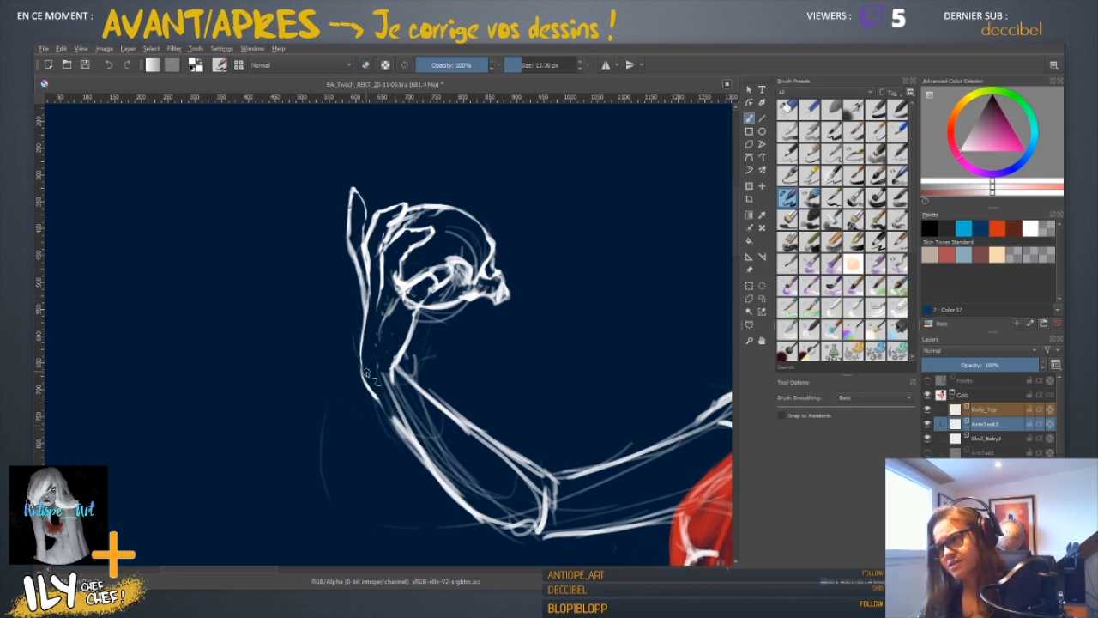
pyautogui.moveTo(362, 369); pyautogui.dragTo(390, 412)
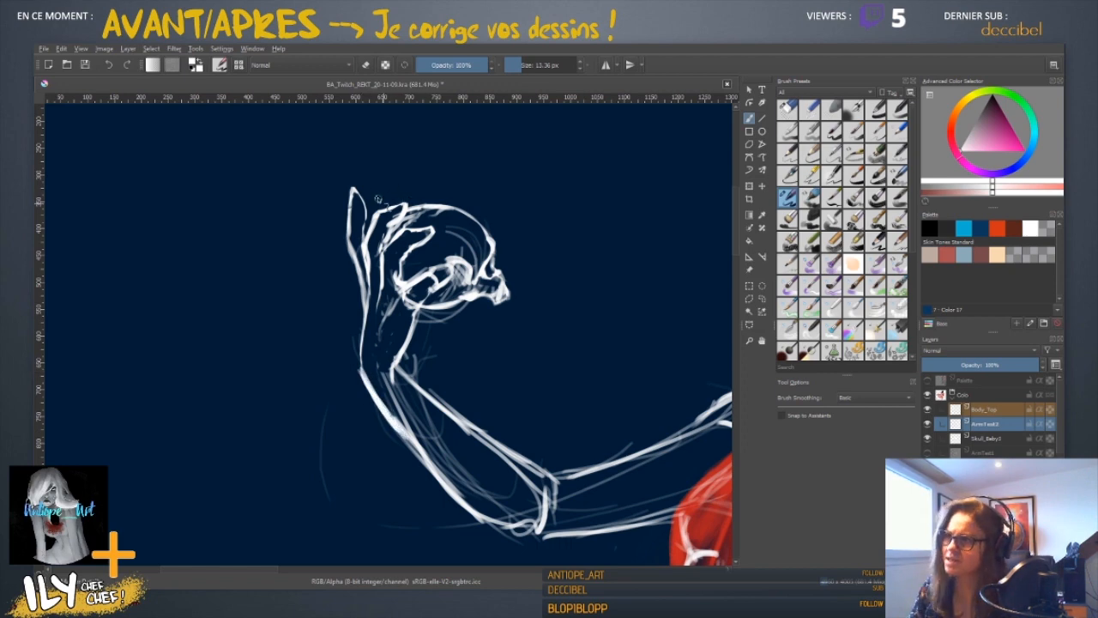
# - Erase the little finger's inner edge and redraw it closer to the outer edge, reducing the brush size for finer lines
pyautogui.press('e')
pyautogui.moveTo(361, 190)
pyautogui.mouseDown()
pyautogui.moveTo(363, 230)
pyautogui.moveTo(360, 201)
pyautogui.mouseUp()
pyautogui.press('e')
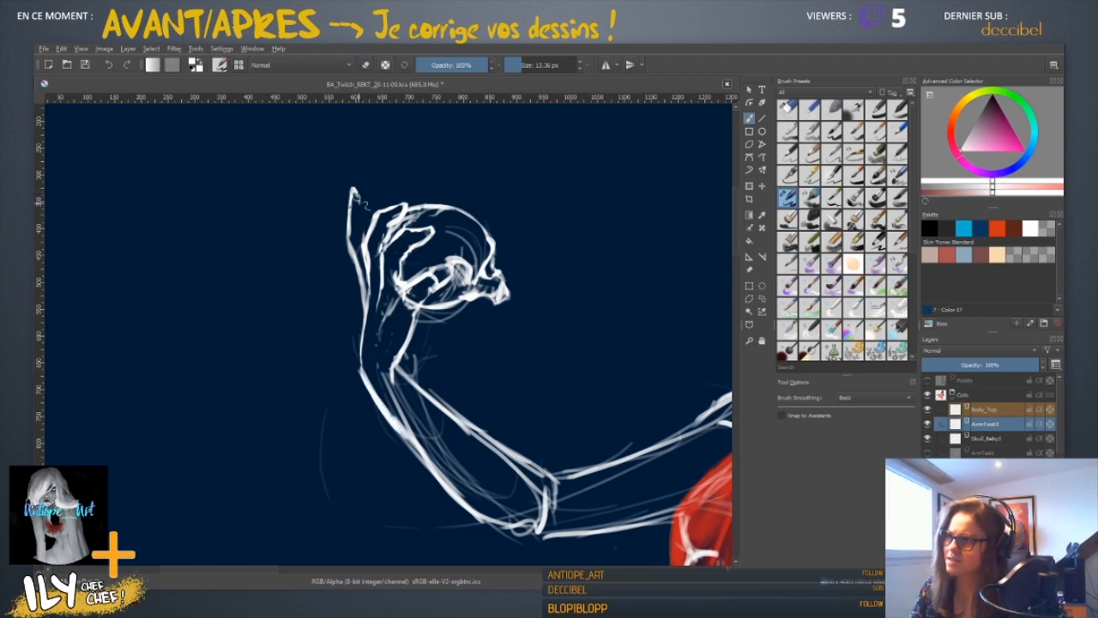
pyautogui.press('[')
pyautogui.press('[')
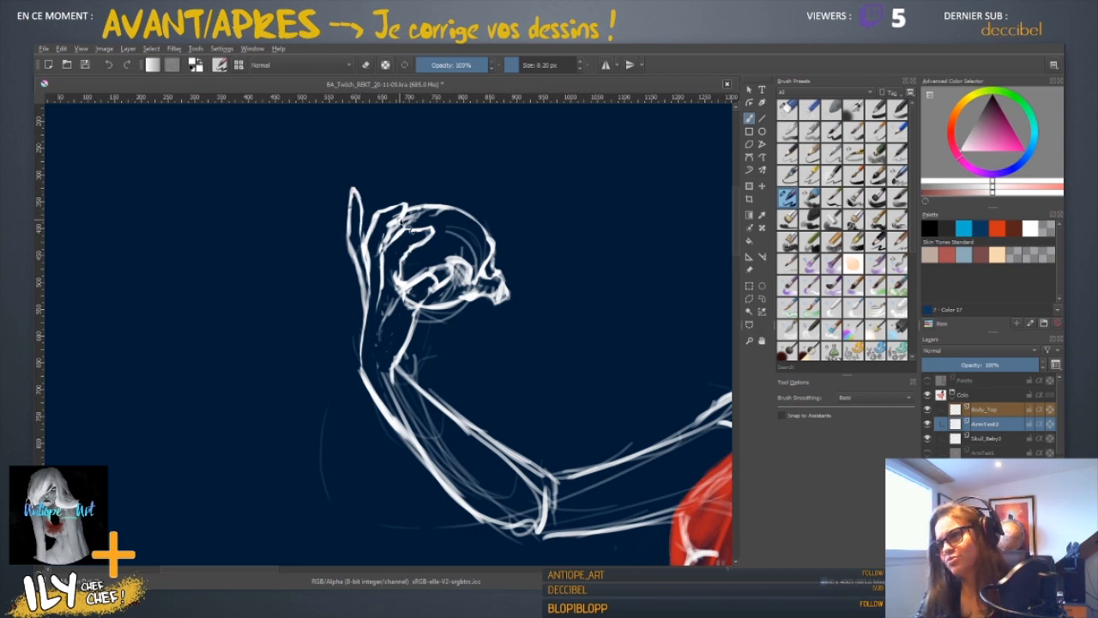
# - Erase the messy fingertip beside the top of the skull and redraw it as a narrower tip pointing upward
pyautogui.press('e')
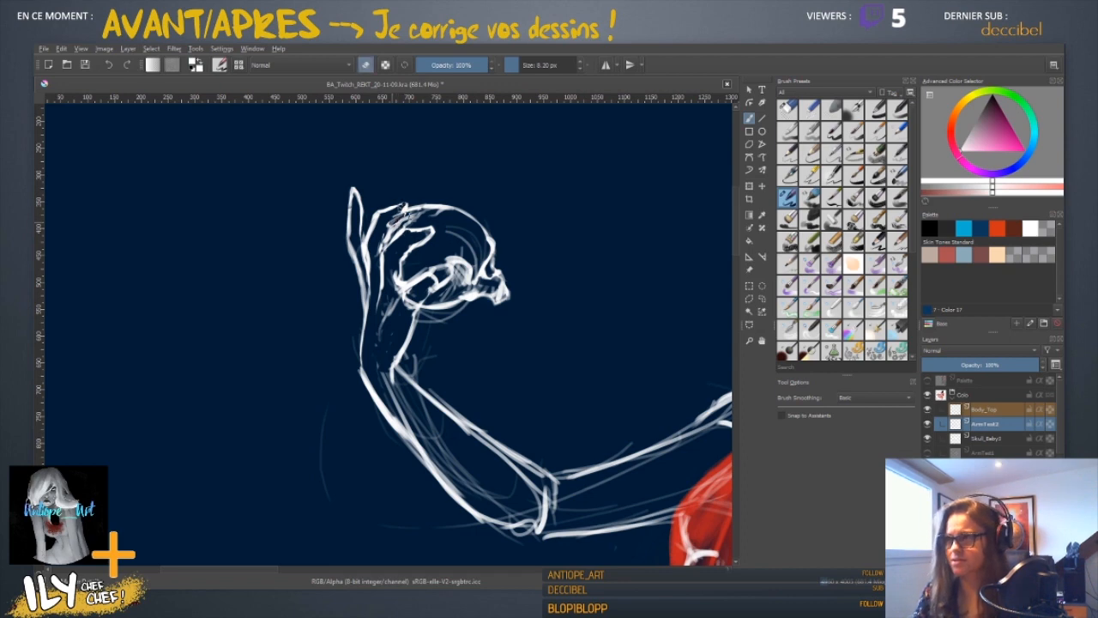
pyautogui.moveTo(404, 207)
pyautogui.mouseDown()
pyautogui.moveTo(383, 218)
pyautogui.moveTo(391, 225)
pyautogui.moveTo(398, 202)
pyautogui.moveTo(409, 208)
pyautogui.moveTo(395, 226)
pyautogui.moveTo(407, 202)
pyautogui.mouseUp()
pyautogui.press('e')
pyautogui.press('e')
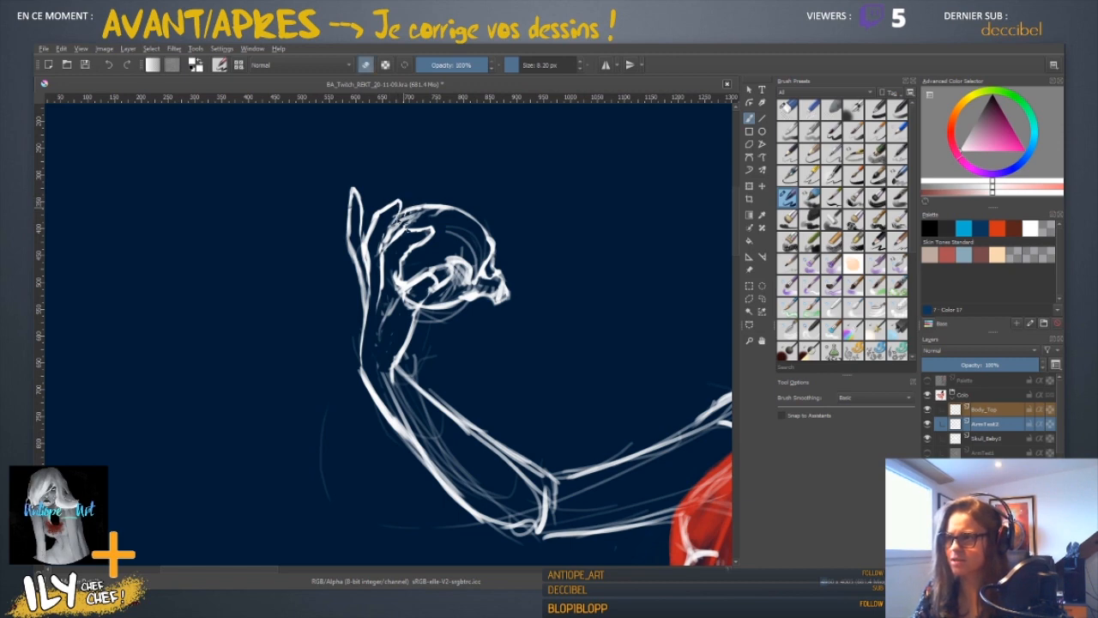
pyautogui.press('e')
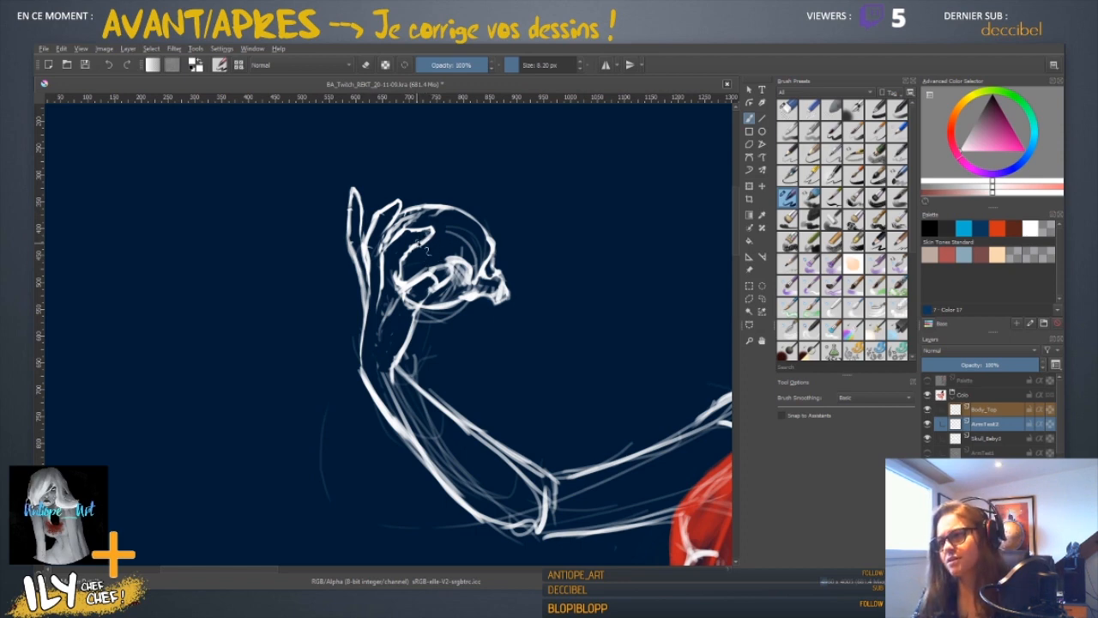
# - Erase the inner contour of the curled finger in front of the skull and redraw it towards the thumb
pyautogui.press('e')
pyautogui.press('e')
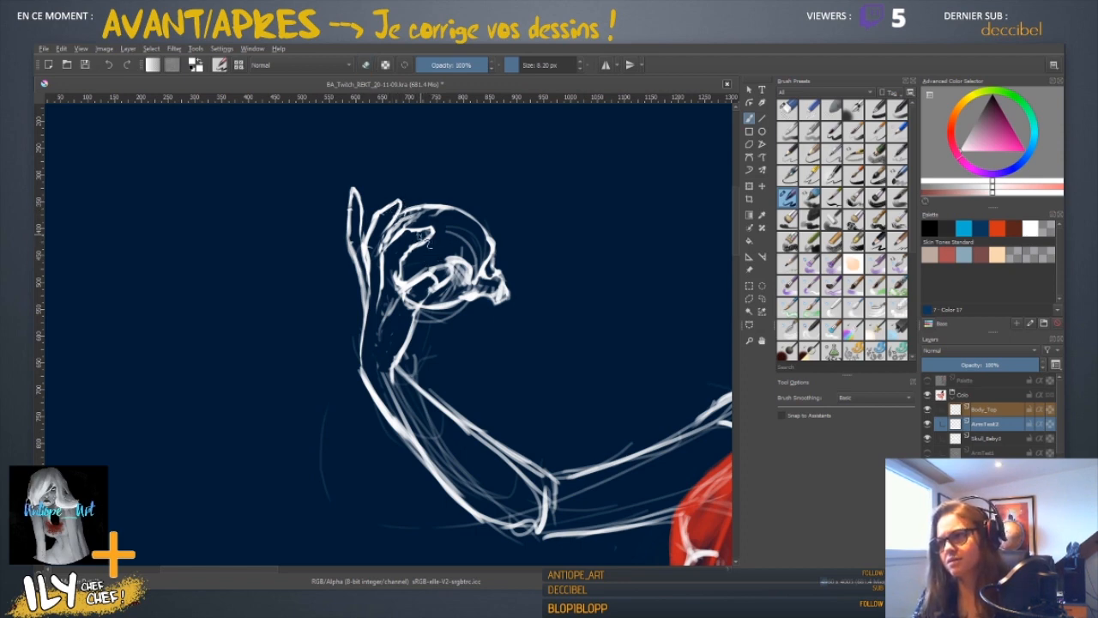
pyautogui.press('e')
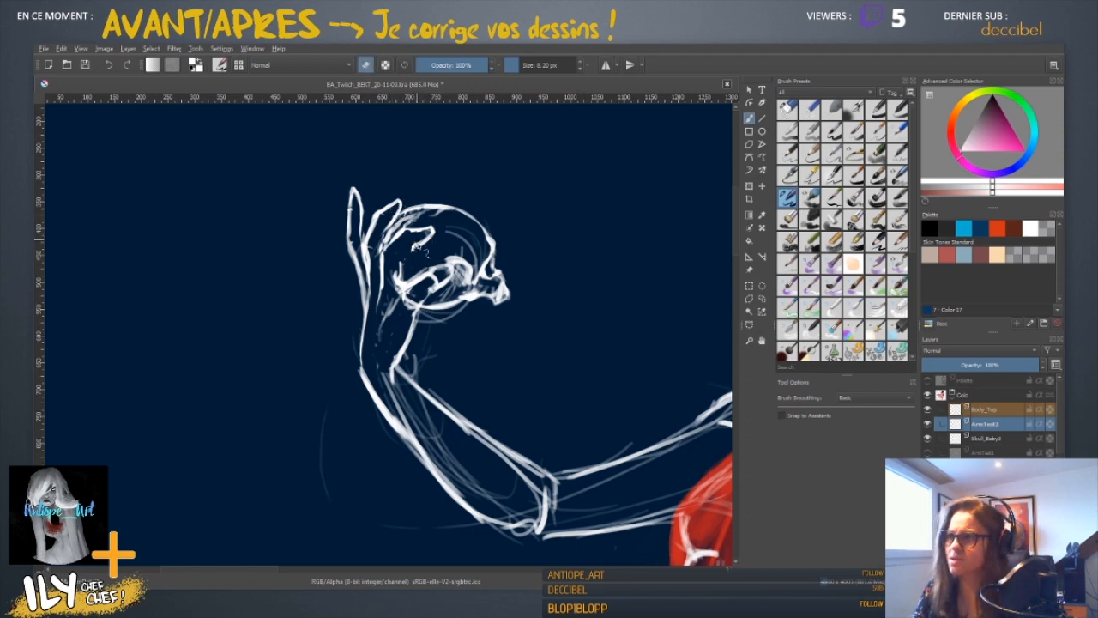
pyautogui.press('e')
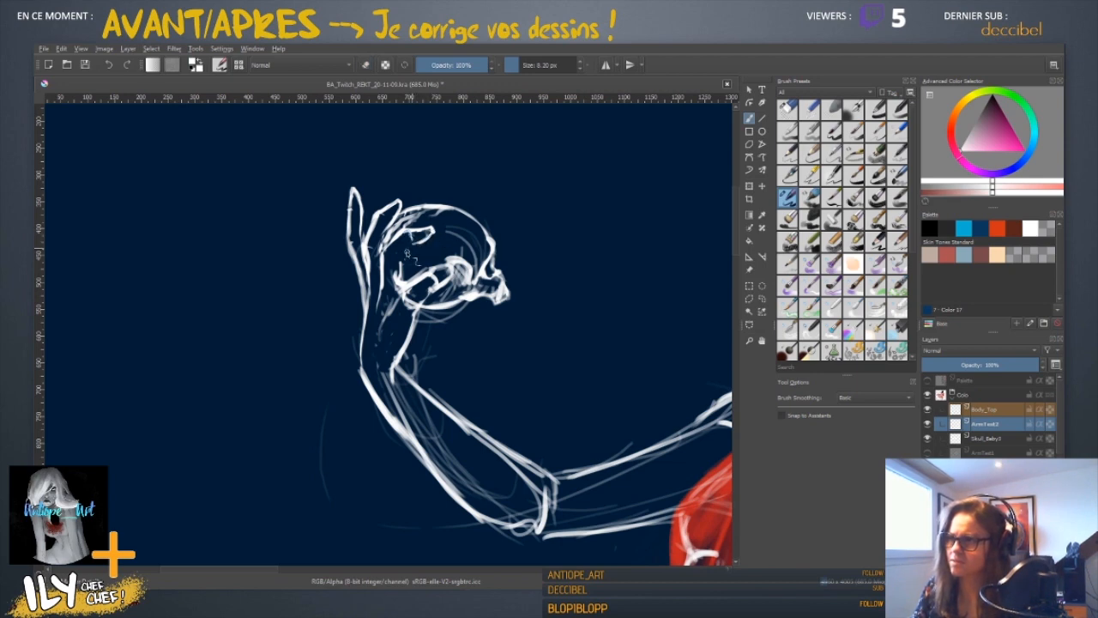
pyautogui.moveTo(400, 253); pyautogui.dragTo(388, 264)
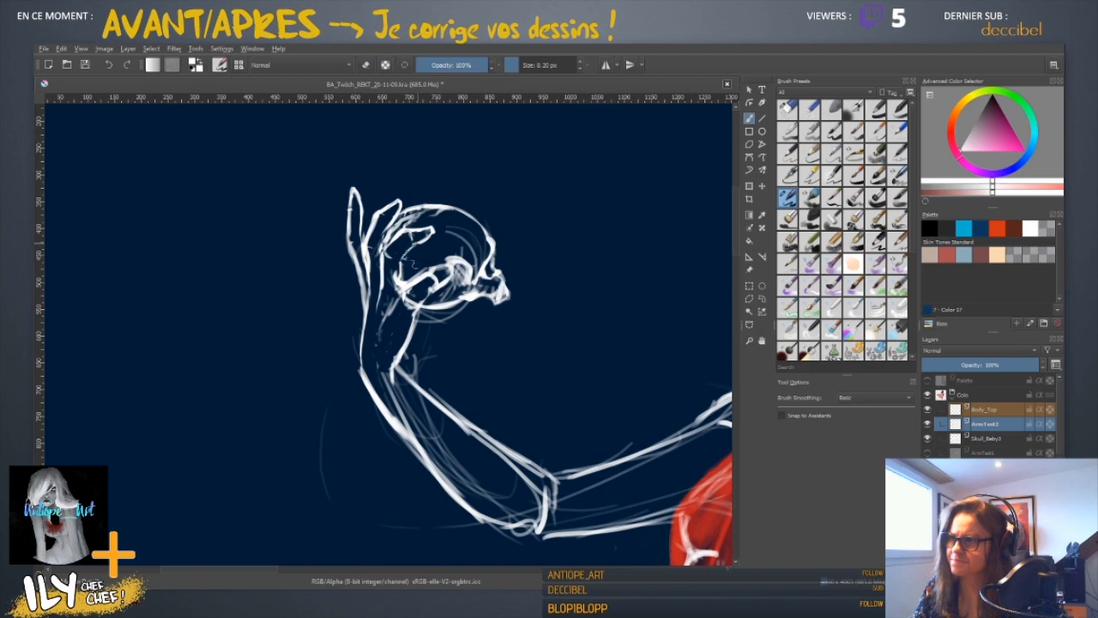
# - Clean up the thumb's outline against the skull in the raised hand by alternately erasing and redrawing its lines
pyautogui.press('e')
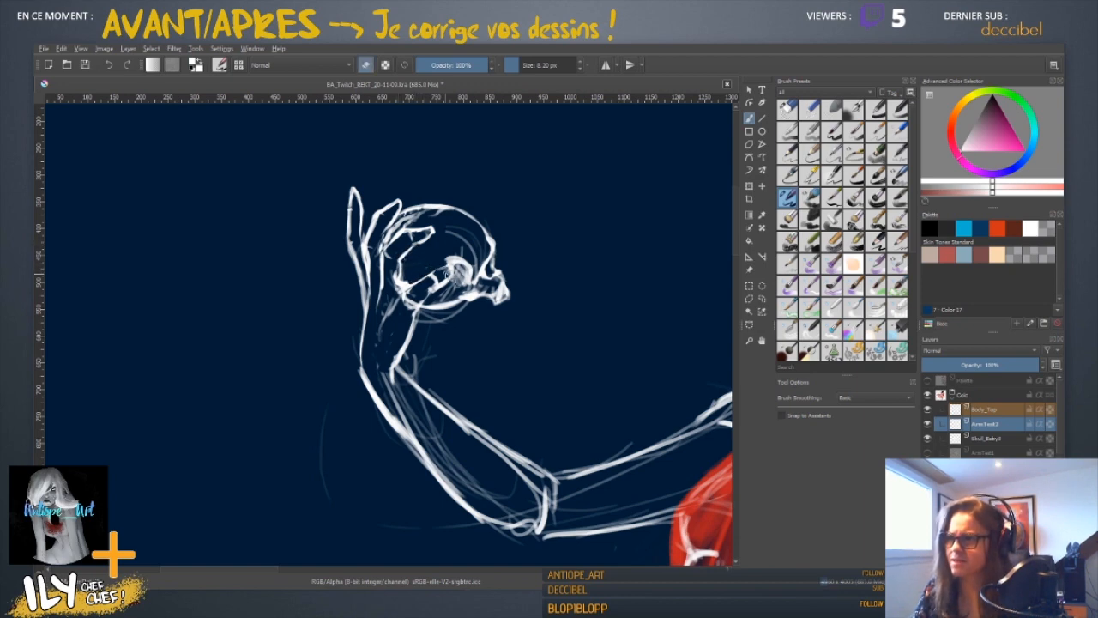
pyautogui.press('e')
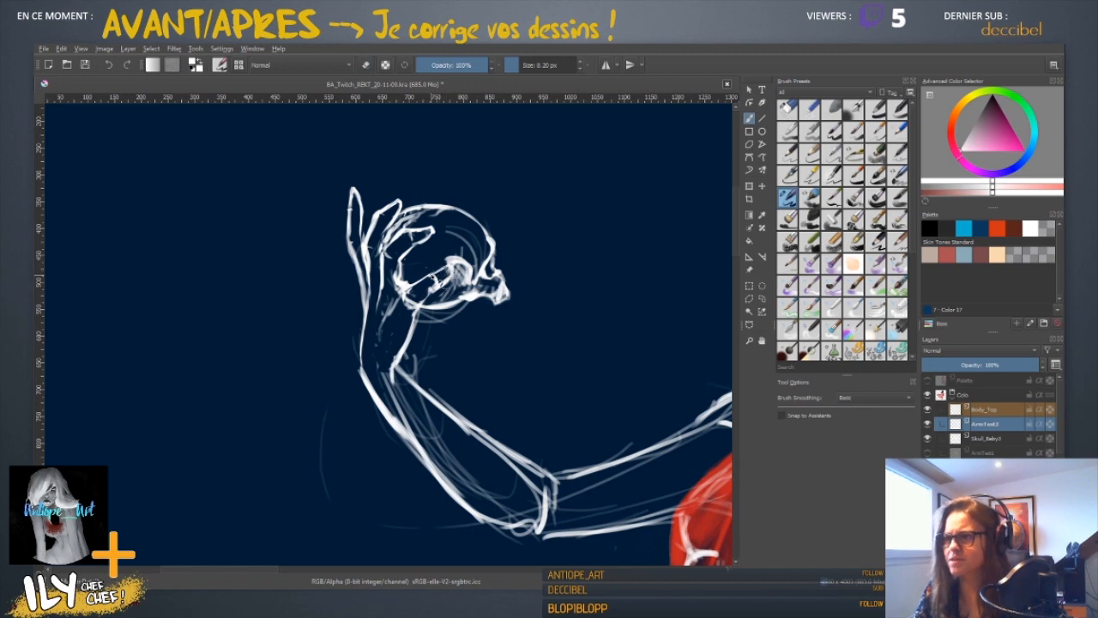
pyautogui.press('e')
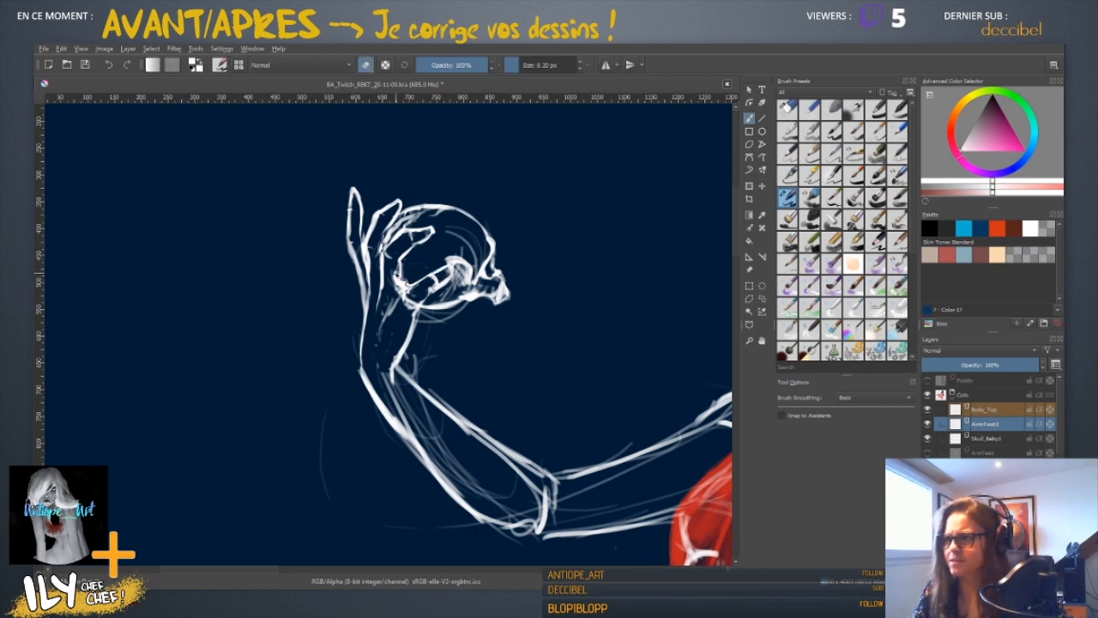
pyautogui.press('e')
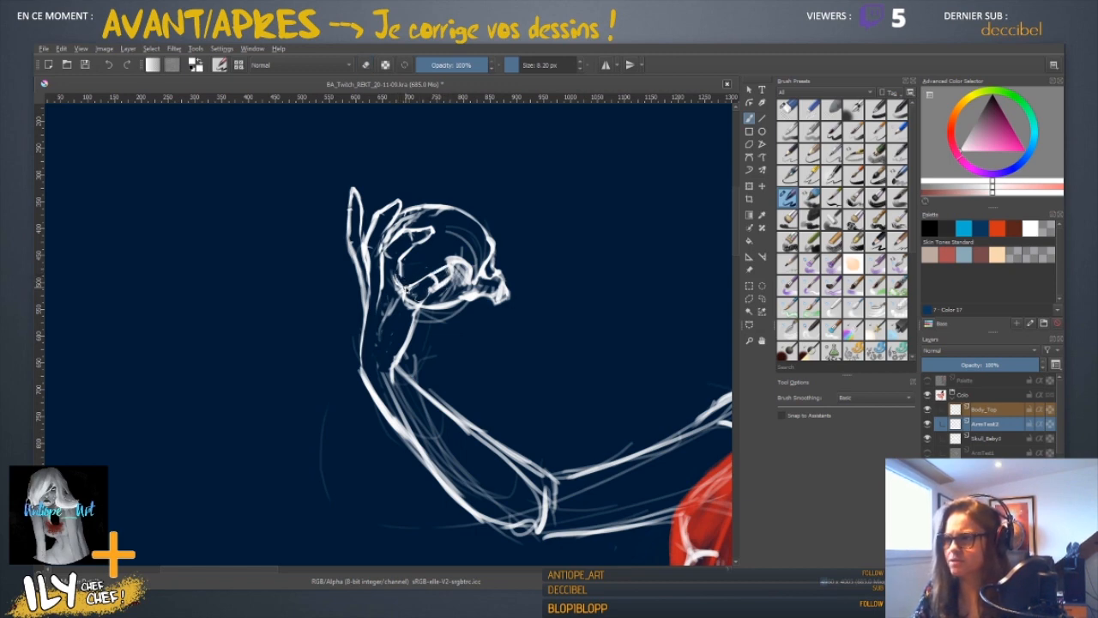
pyautogui.moveTo(407, 278)
pyautogui.mouseDown()
pyautogui.moveTo(422, 313)
pyautogui.moveTo(397, 297)
pyautogui.moveTo(382, 265)
pyautogui.mouseUp()
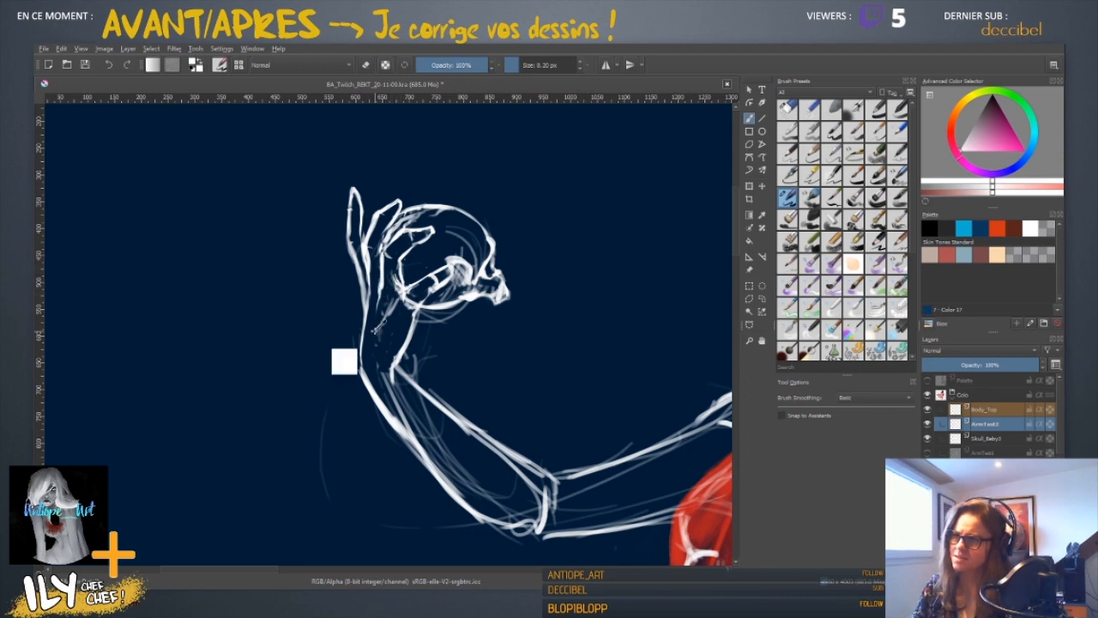
# - Mirror the canvas view and refine the ring finger's tip and upper contour on the hand holding the skull
pyautogui.hotkey('ctrl', '-')
pyautogui.hotkey('ctrl', '-')
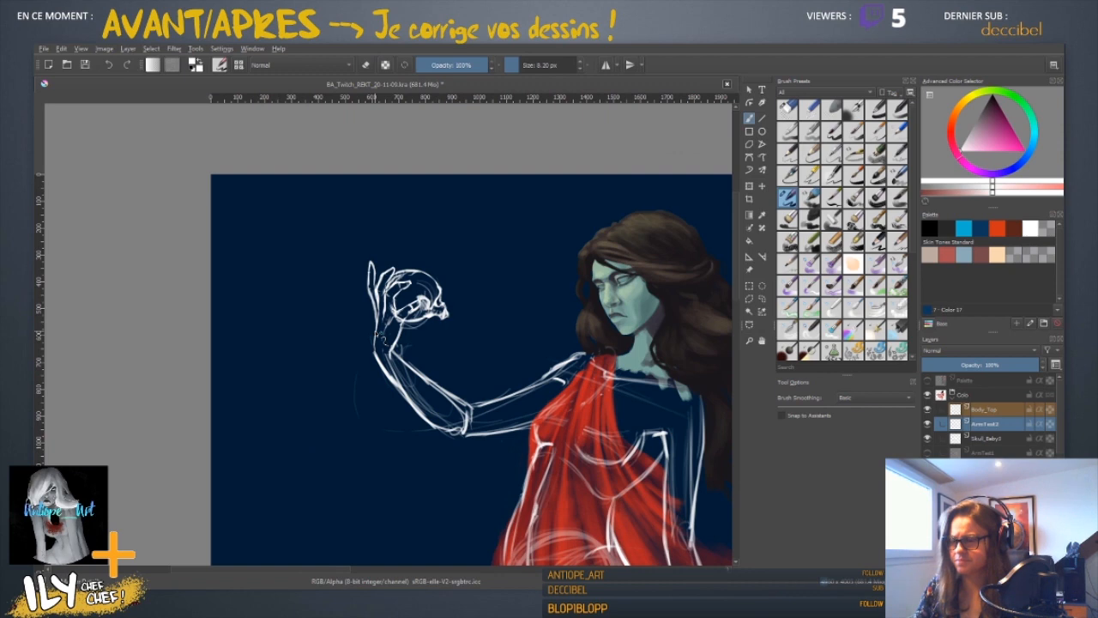
pyautogui.press('m')
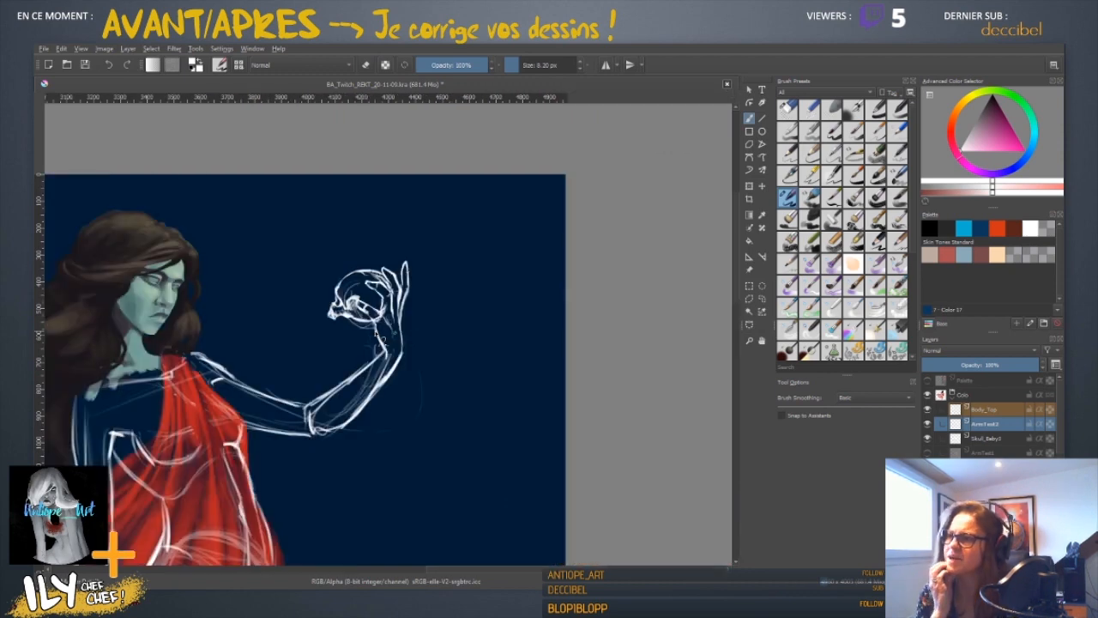
pyautogui.press('+')
pyautogui.press('+')
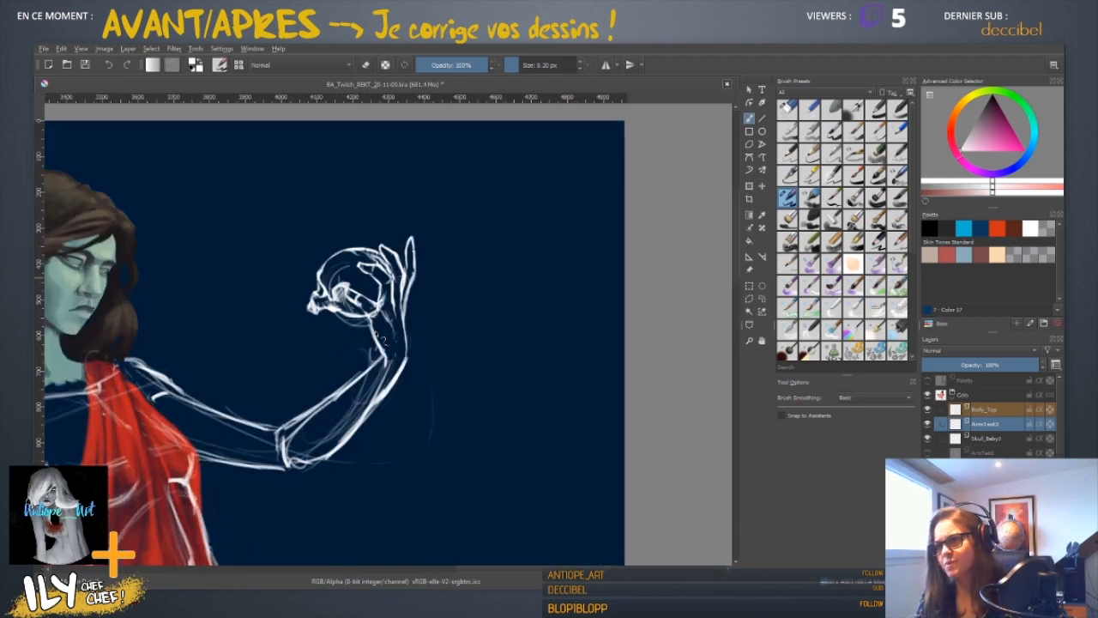
pyautogui.moveTo(399, 227); pyautogui.dragTo(412, 249)
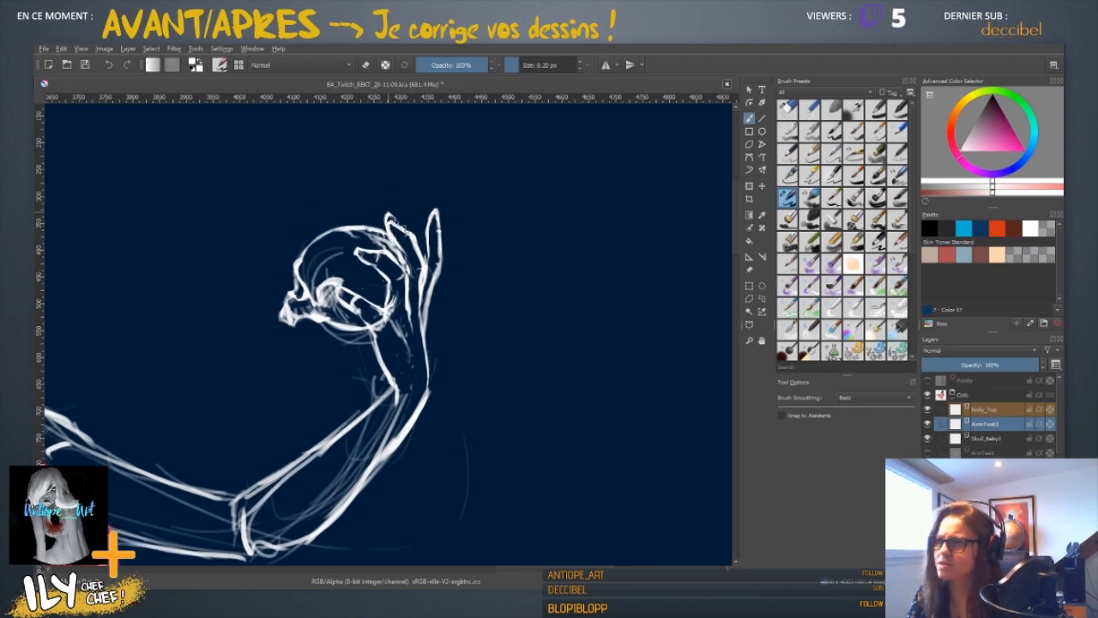
pyautogui.press('e')
pyautogui.moveTo(400, 229); pyautogui.dragTo(409, 242)
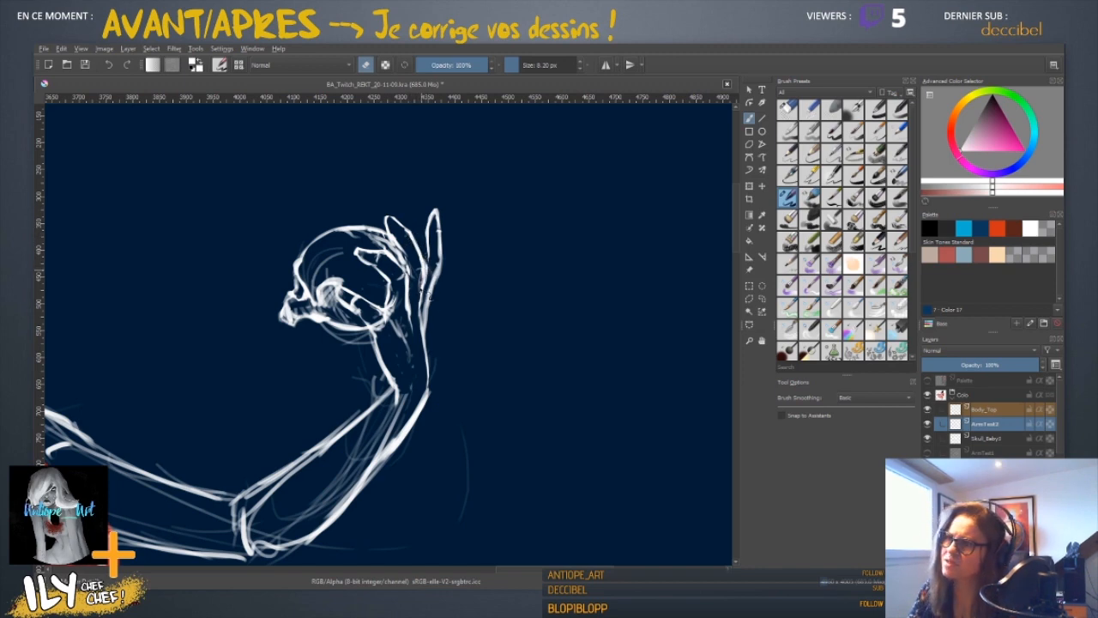
# - Tidy the little finger's outline and its base by erasing stray lines and redrawing the contour
pyautogui.press('e')
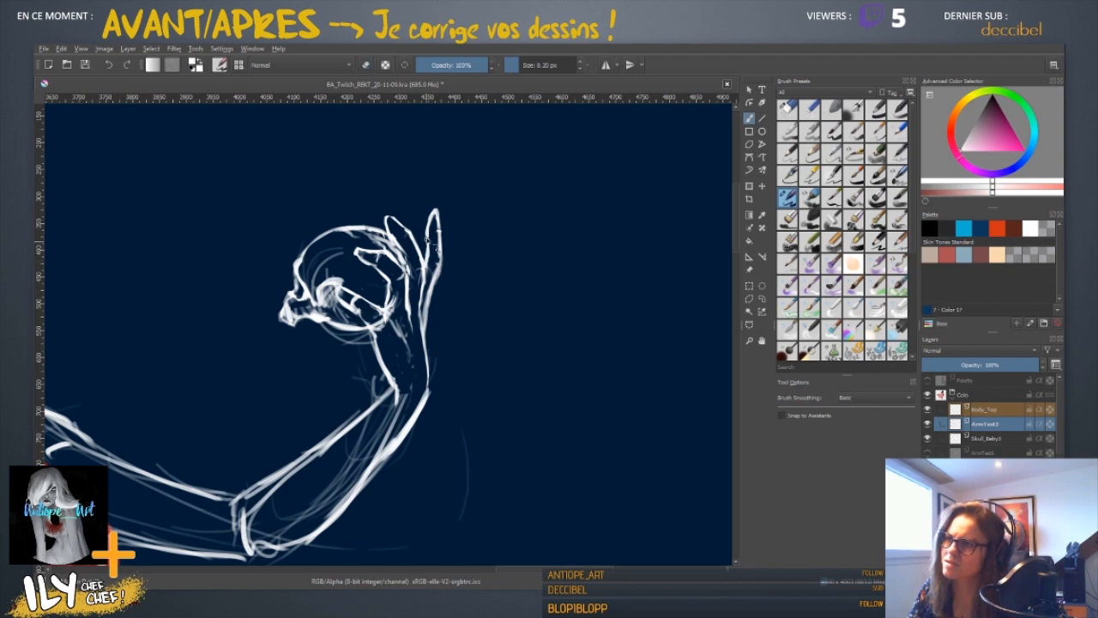
pyautogui.press('e')
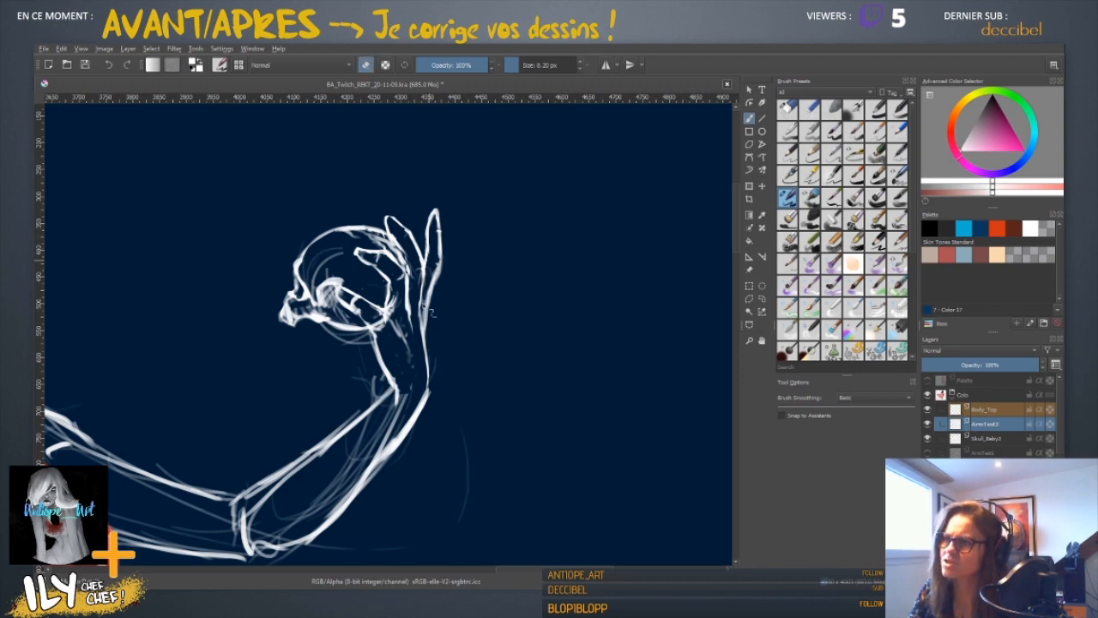
pyautogui.press('e')
pyautogui.press('e')
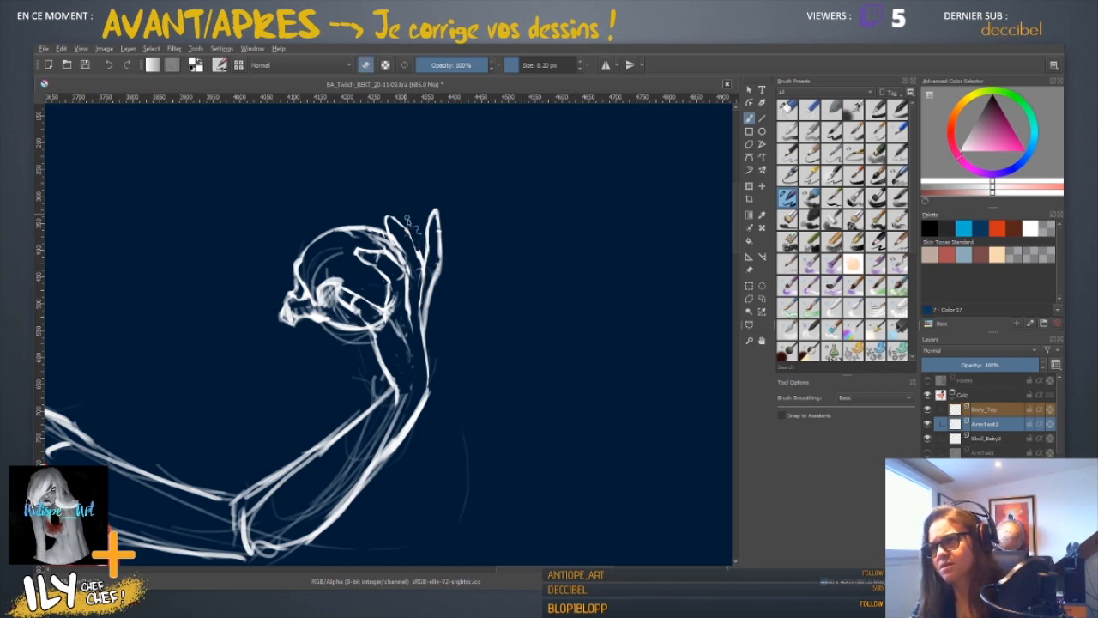
# - Erase the ring finger's outer contour and redraw it from the tip down towards the palm
pyautogui.press('e')
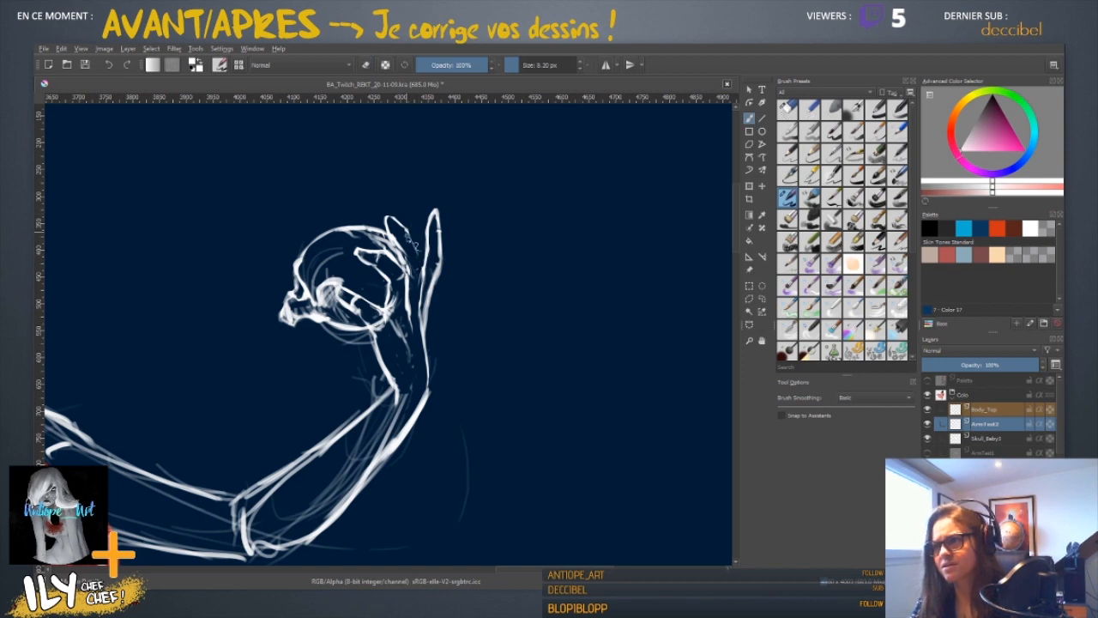
pyautogui.press('e')
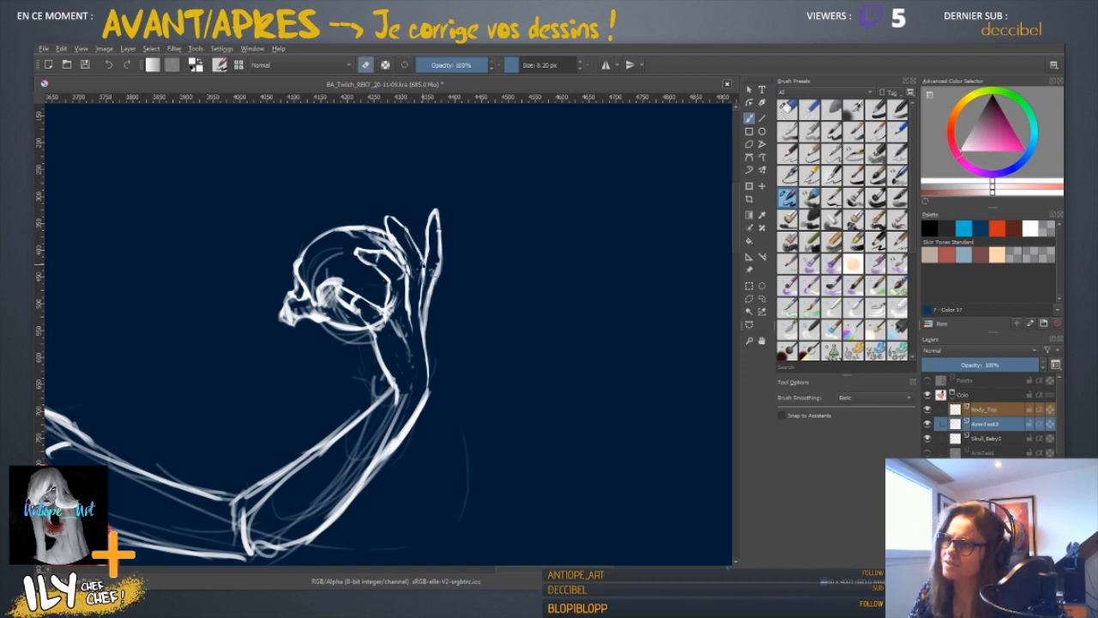
pyautogui.press('e')
pyautogui.press('e')
pyautogui.moveTo(390, 215)
pyautogui.mouseDown()
pyautogui.moveTo(391, 242)
pyautogui.moveTo(424, 293)
pyautogui.mouseUp()
pyautogui.press('e')
# - Reset the brush preset to its original 20 px size and switch it to erasing for the sketched feet
pyautogui.press('-')
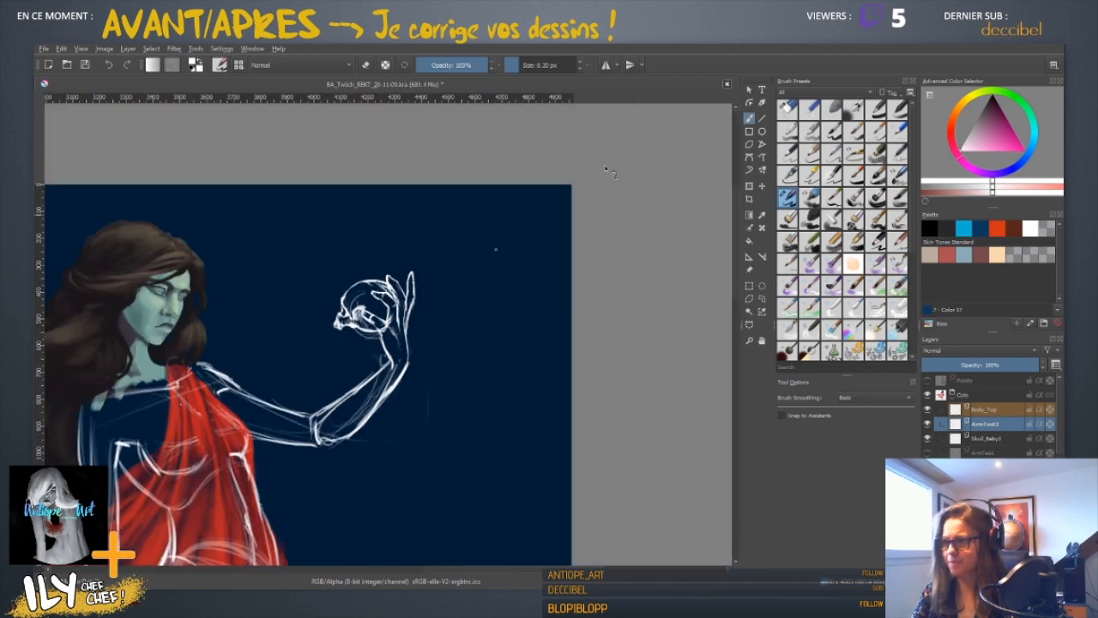
pyautogui.moveTo(318, 478)
pyautogui.mouseDown()
pyautogui.moveTo(534, 325)
pyautogui.moveTo(483, 262)
pyautogui.moveTo(450, 335)
pyautogui.mouseUp()
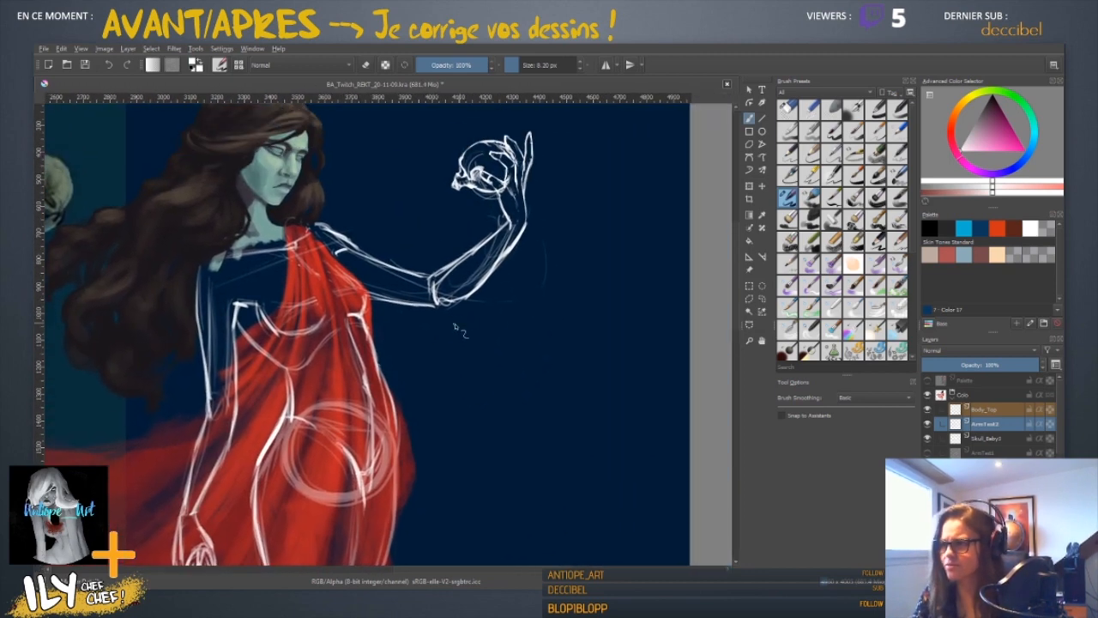
pyautogui.click(404, 64)
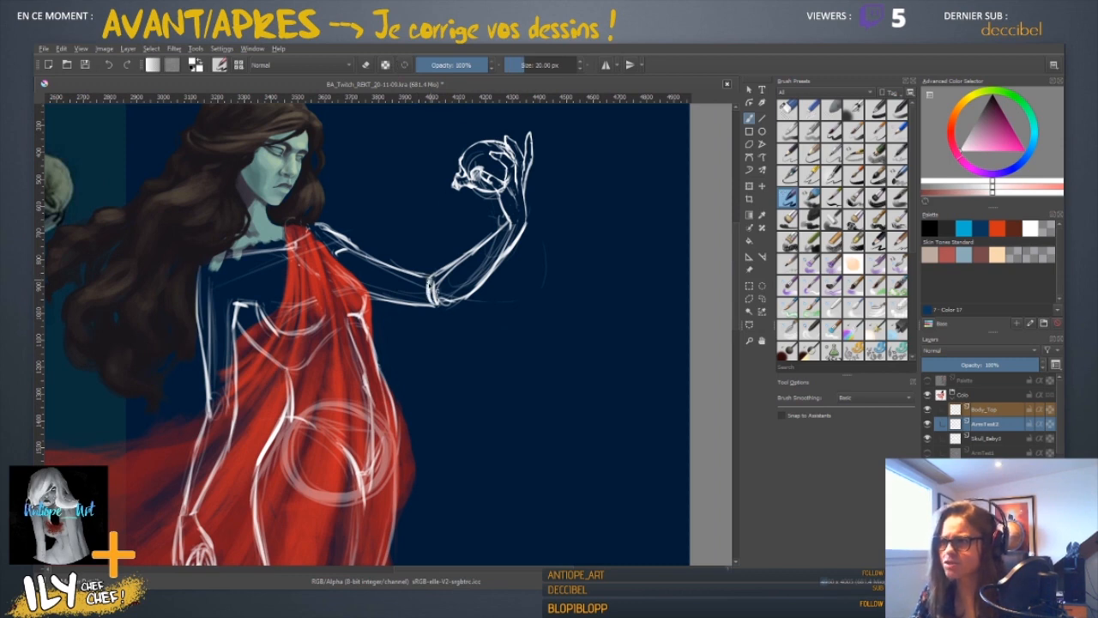
pyautogui.press('-')
pyautogui.press('-')
pyautogui.moveTo(389, 451); pyautogui.dragTo(388, 231)
pyautogui.scroll(3, 378, 387)
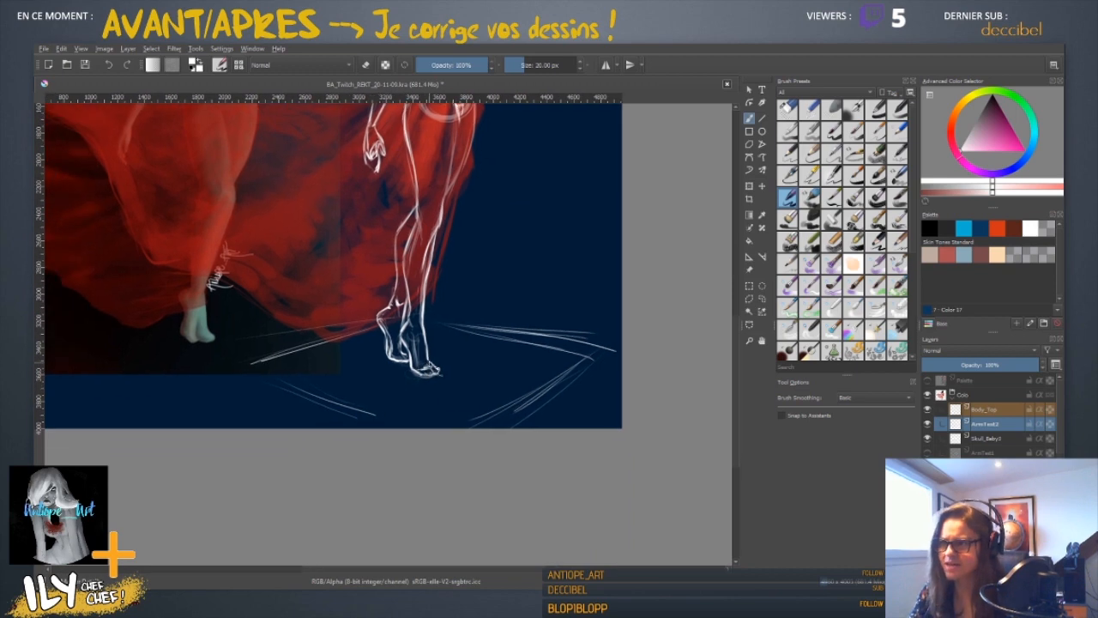
pyautogui.press('e')
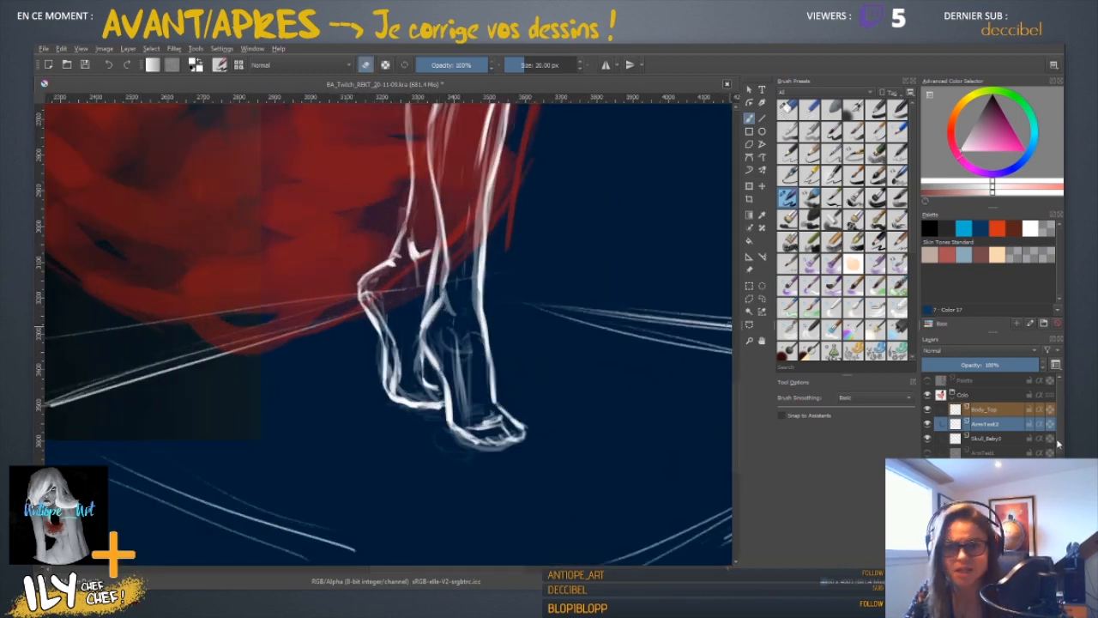
# - Select the Body_Top layer and toggle its visibility to check whether it holds the foot sketch
pyautogui.click(964, 408)
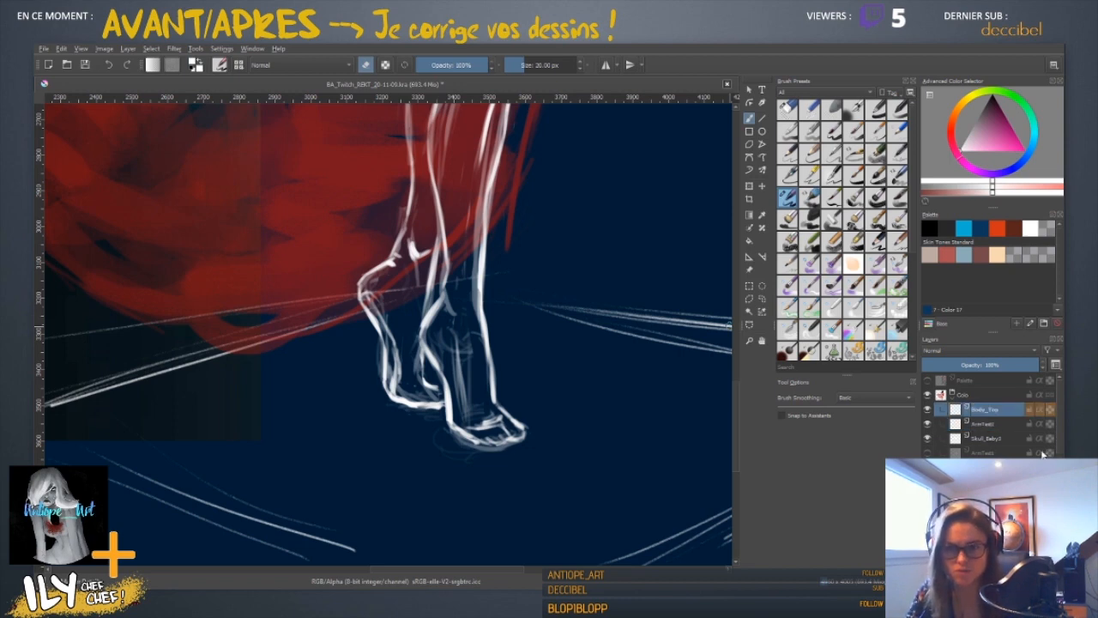
pyautogui.scroll(-5, 1062, 432)
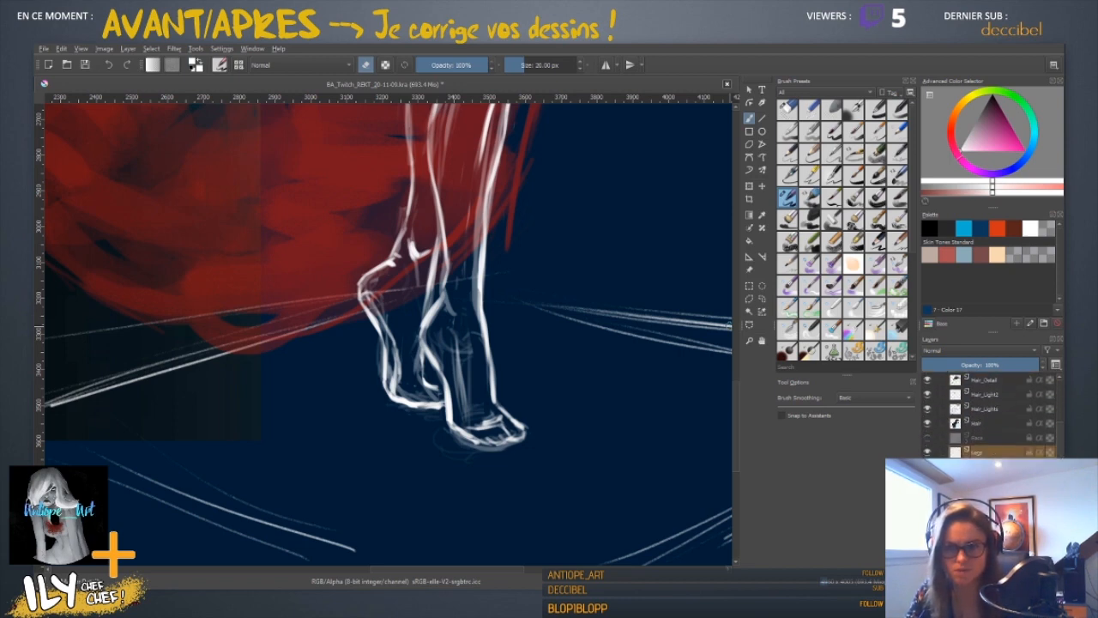
pyautogui.scroll(2, 996, 417)
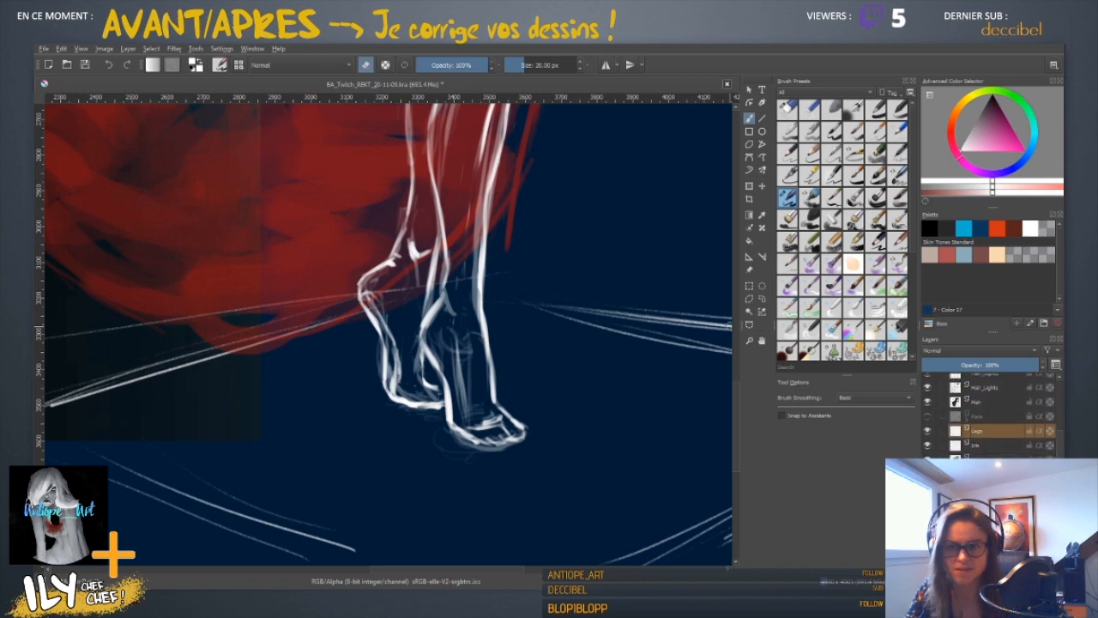
pyautogui.scroll(5, 942, 427)
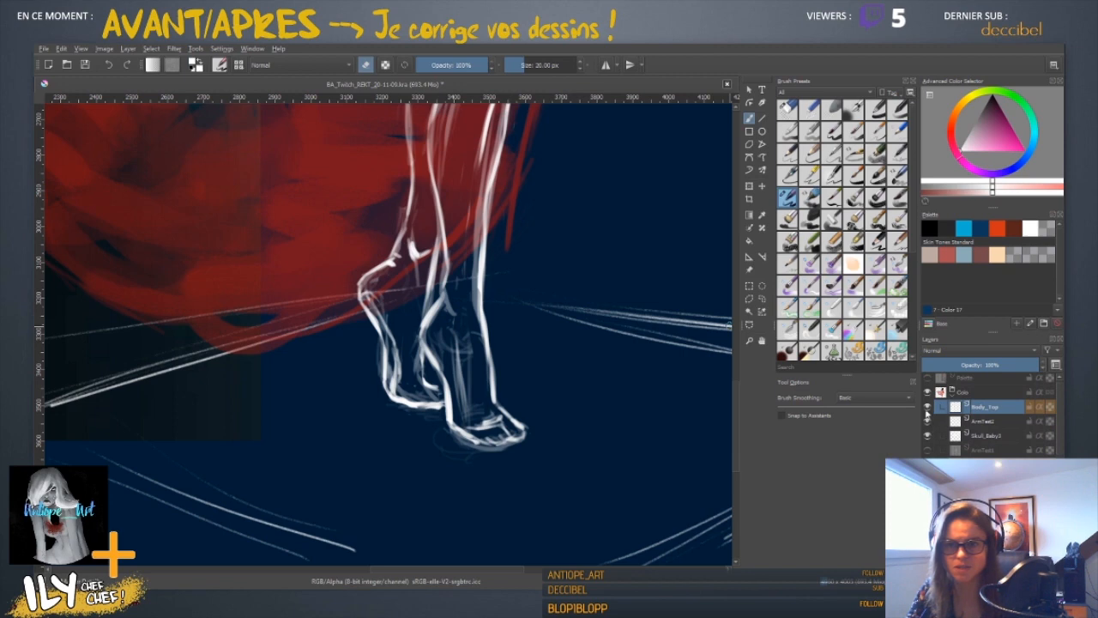
pyautogui.click(927, 407)
pyautogui.click(927, 407)
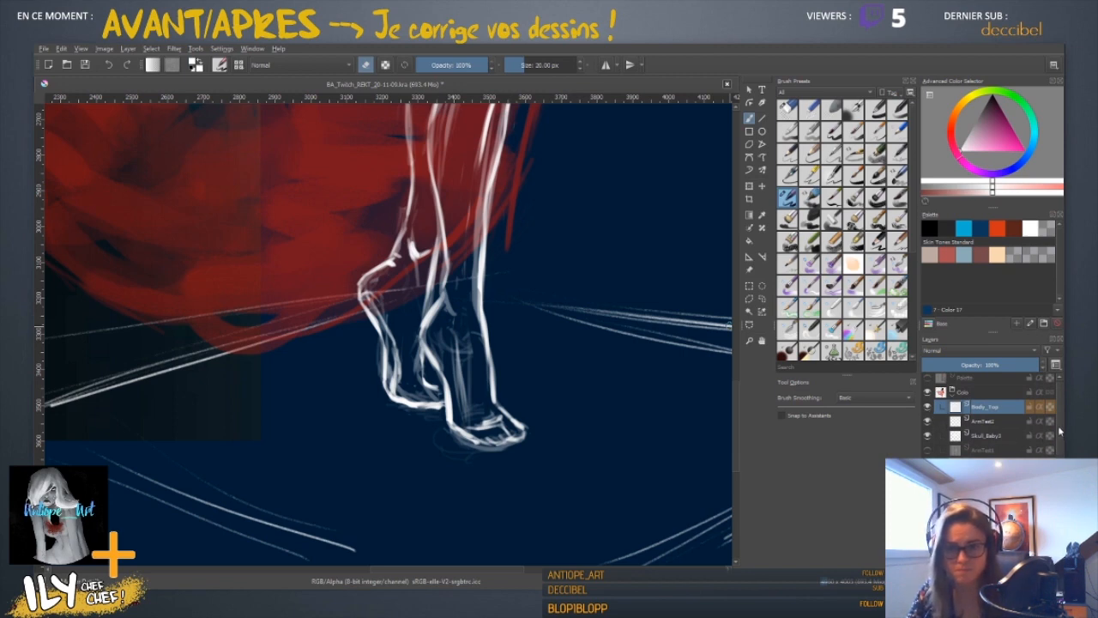
# - Toggle the visibility of the Legs layer and the one below it to check their content, and select Legs
pyautogui.scroll(-8, 1061, 431)
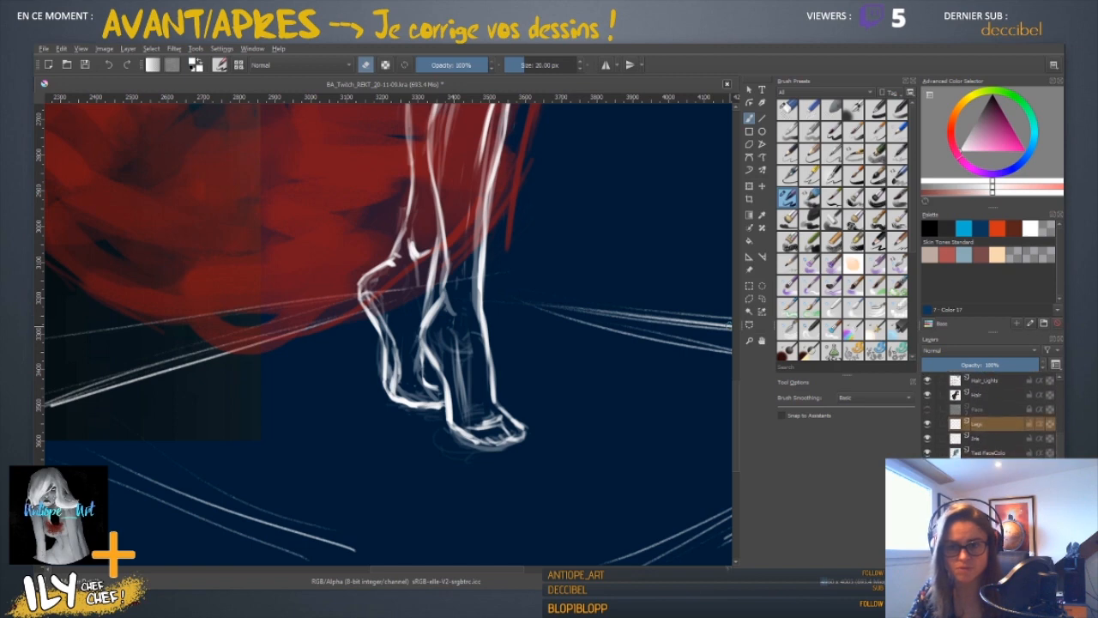
pyautogui.scroll(-2, 987, 412)
pyautogui.click(927, 416)
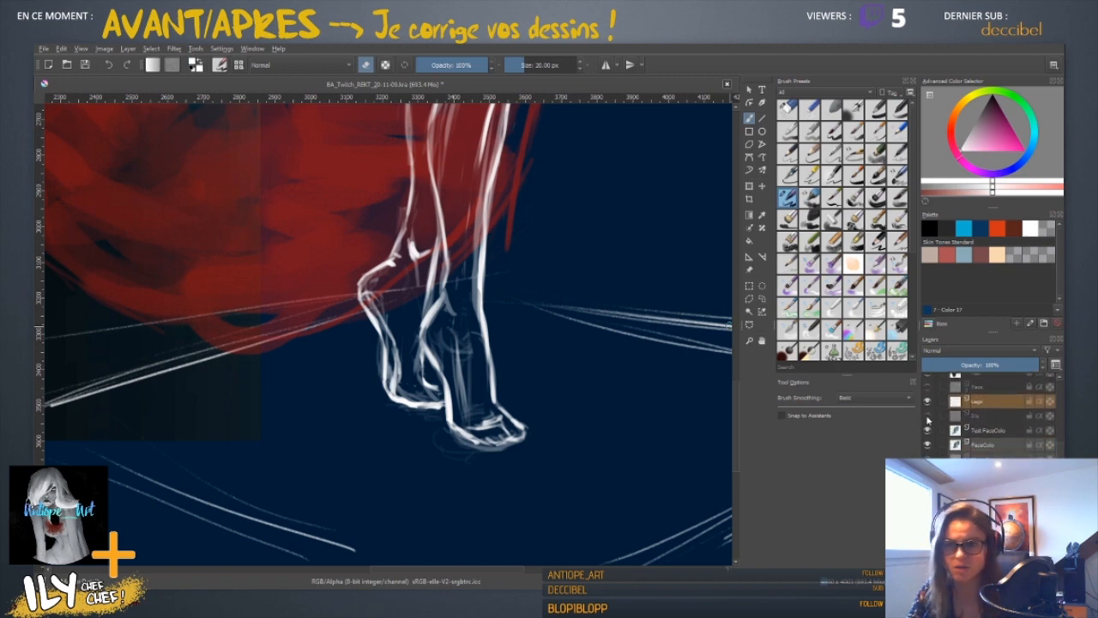
pyautogui.click(927, 416)
pyautogui.click(927, 400)
pyautogui.click(927, 401)
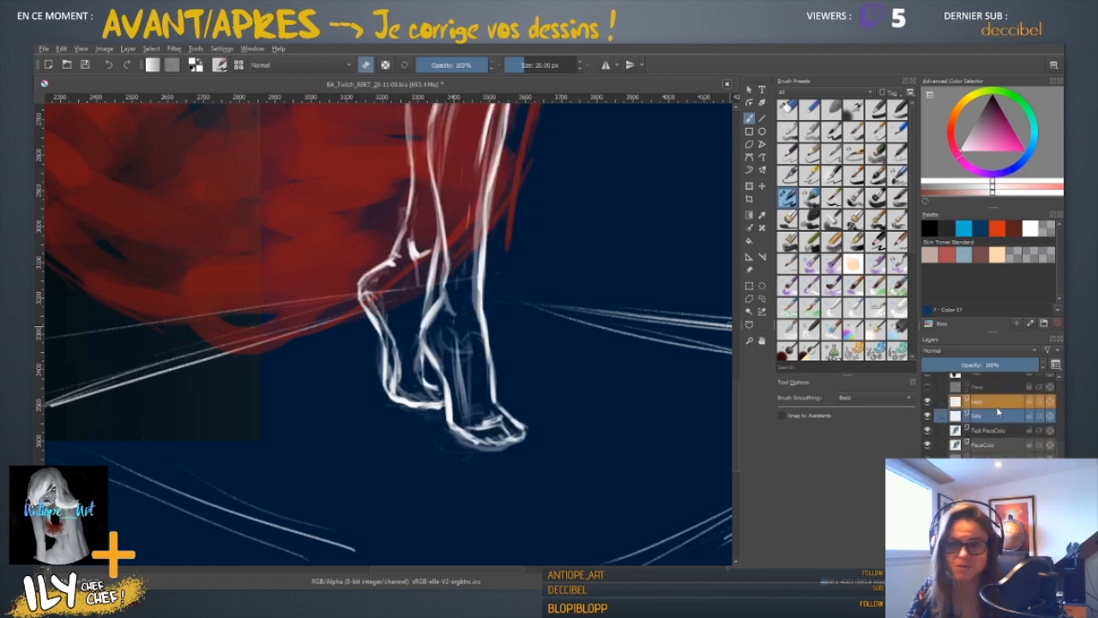
pyautogui.click(996, 401)
pyautogui.scroll(6, 991, 416)
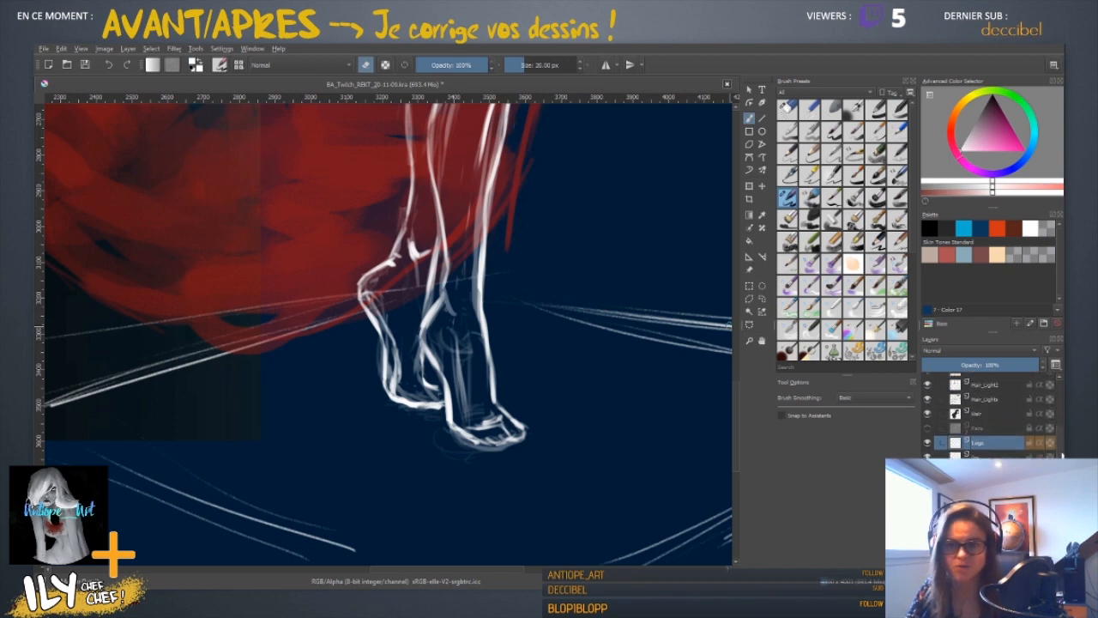
pyautogui.scroll(2, 992, 416)
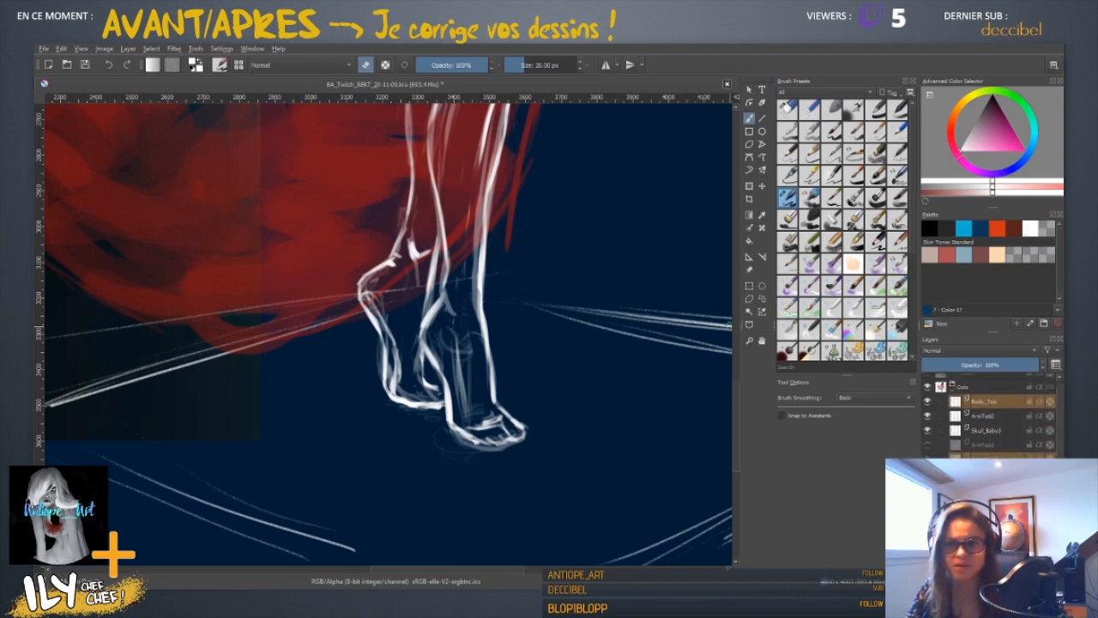
# - Select the arm layer directly below Body_Top, then erase and redraw the rear foot's heel, sole and toes
pyautogui.click(992, 415)
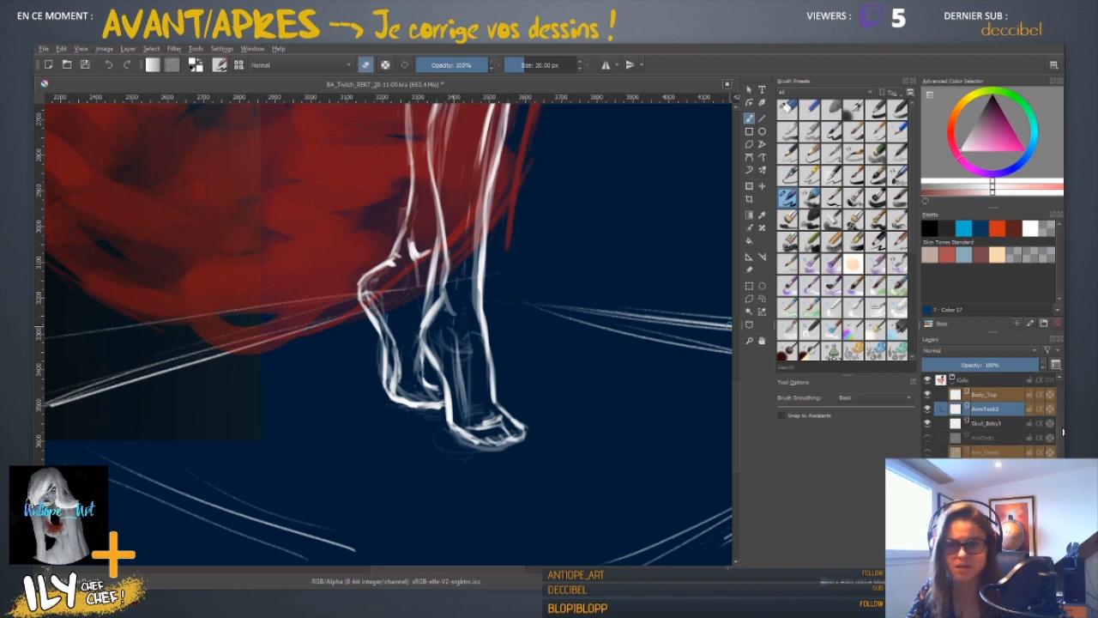
pyautogui.scroll(-3, 1063, 432)
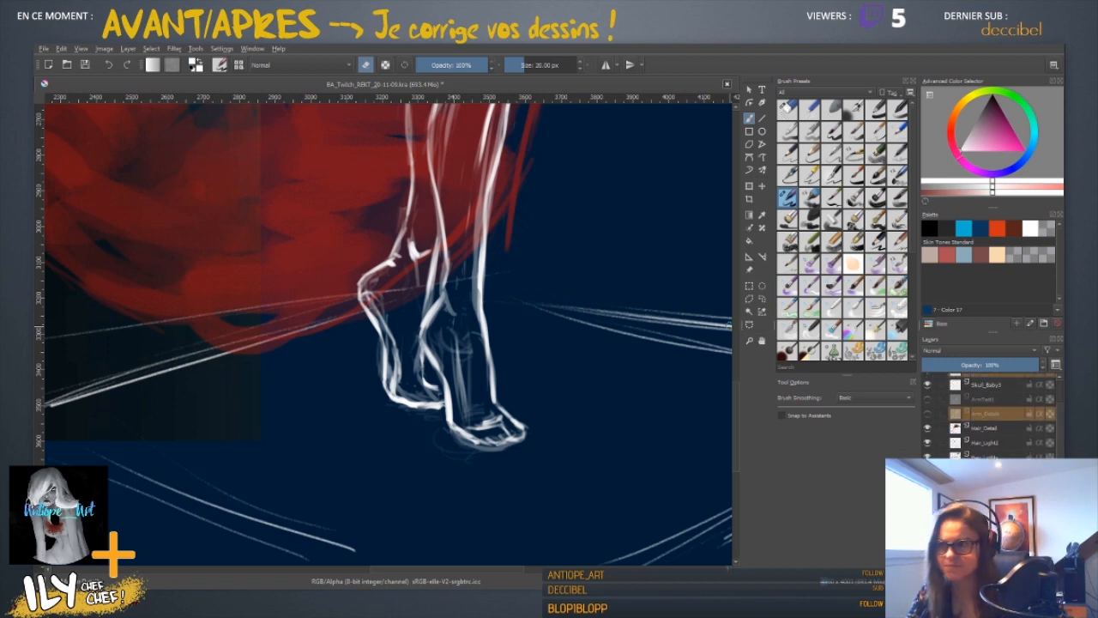
pyautogui.press('e')
pyautogui.press('e')
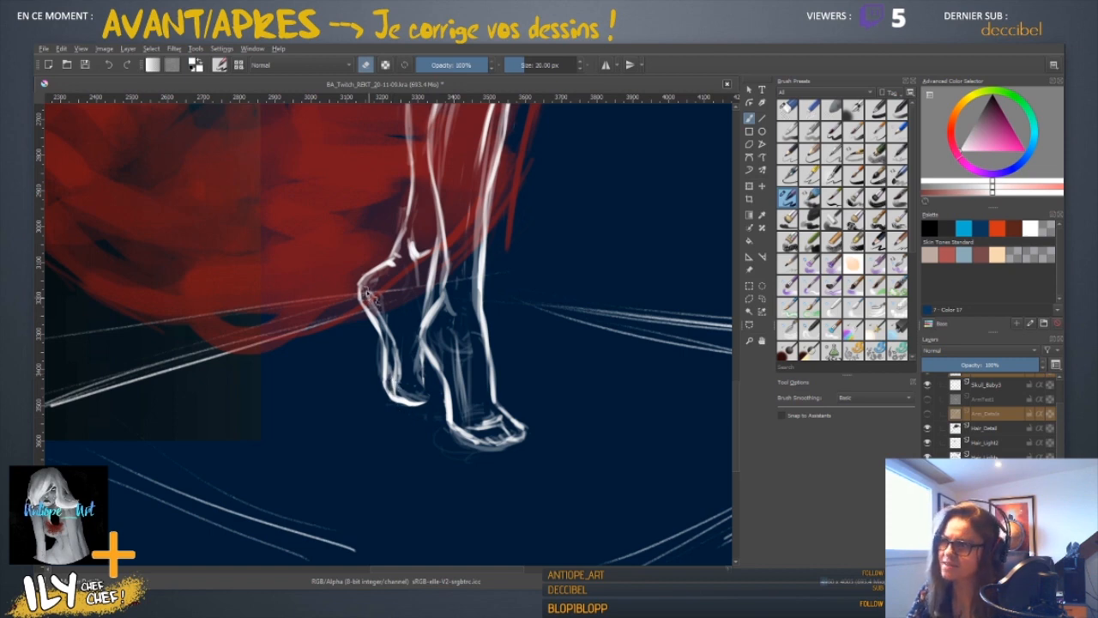
pyautogui.press('e')
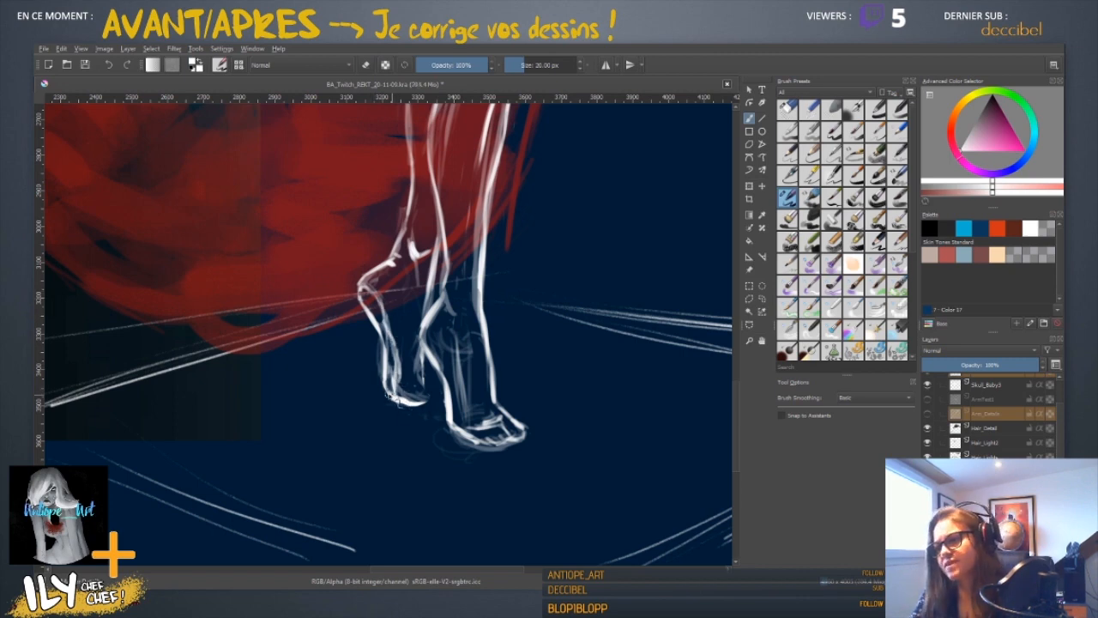
pyautogui.press('e')
pyautogui.press('e')
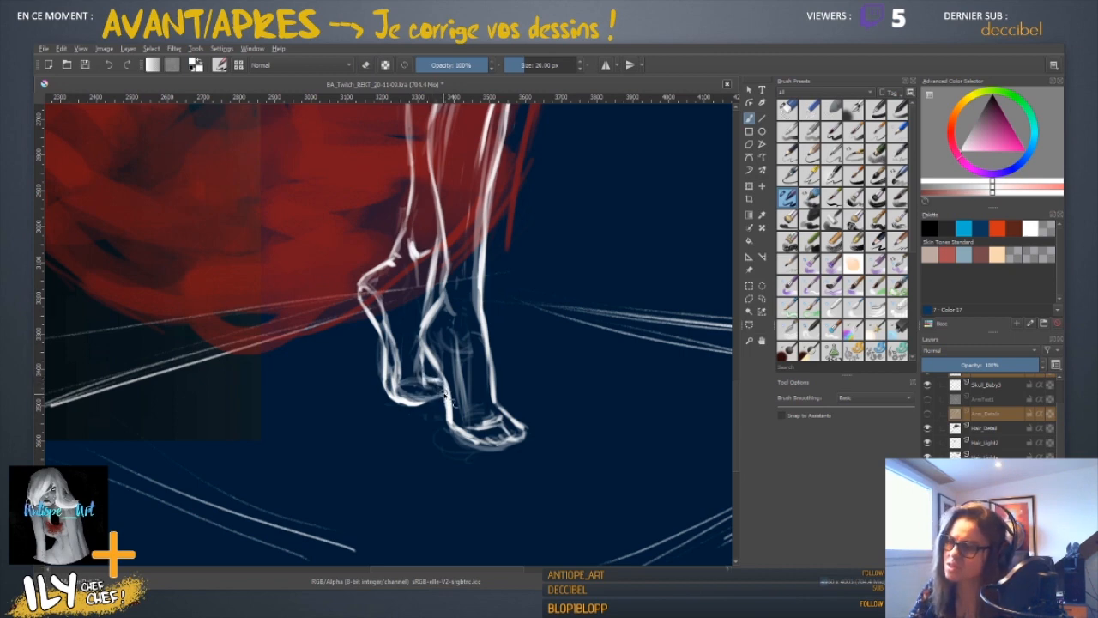
# - Erase the stray strokes around the rear foot's toes and redraw their lower edge in white
pyautogui.press('e')
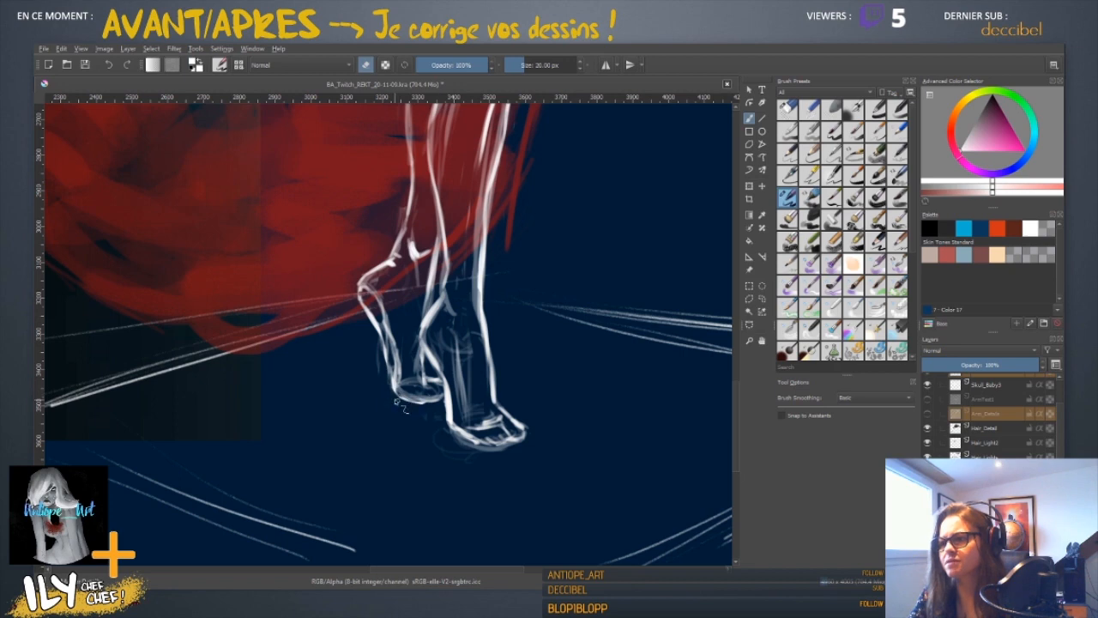
pyautogui.press('e')
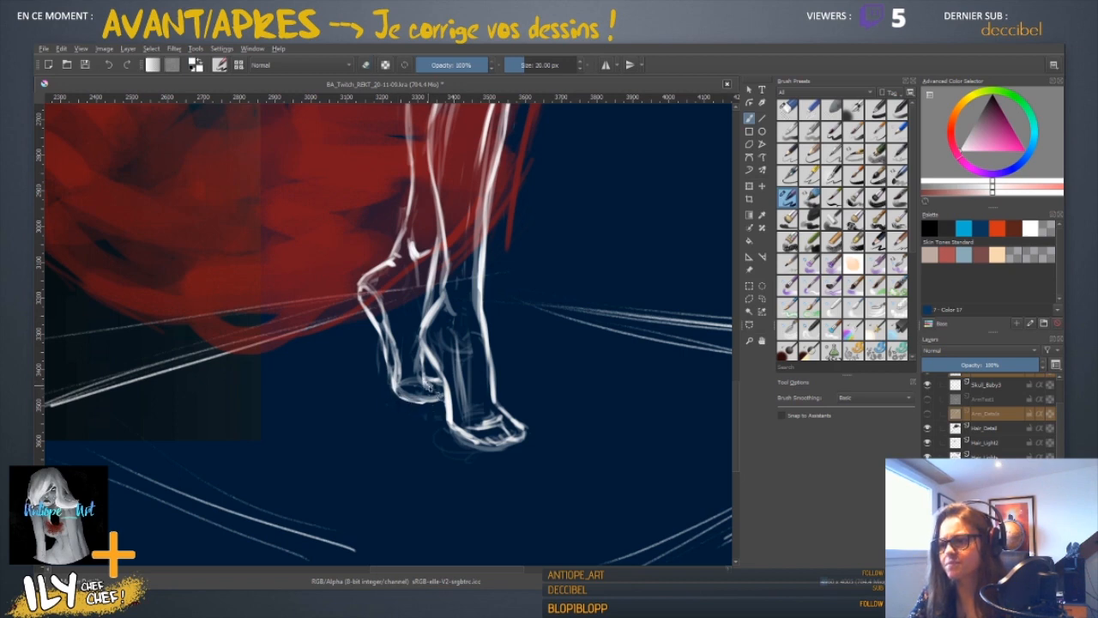
pyautogui.scroll(-2, 598, 292)
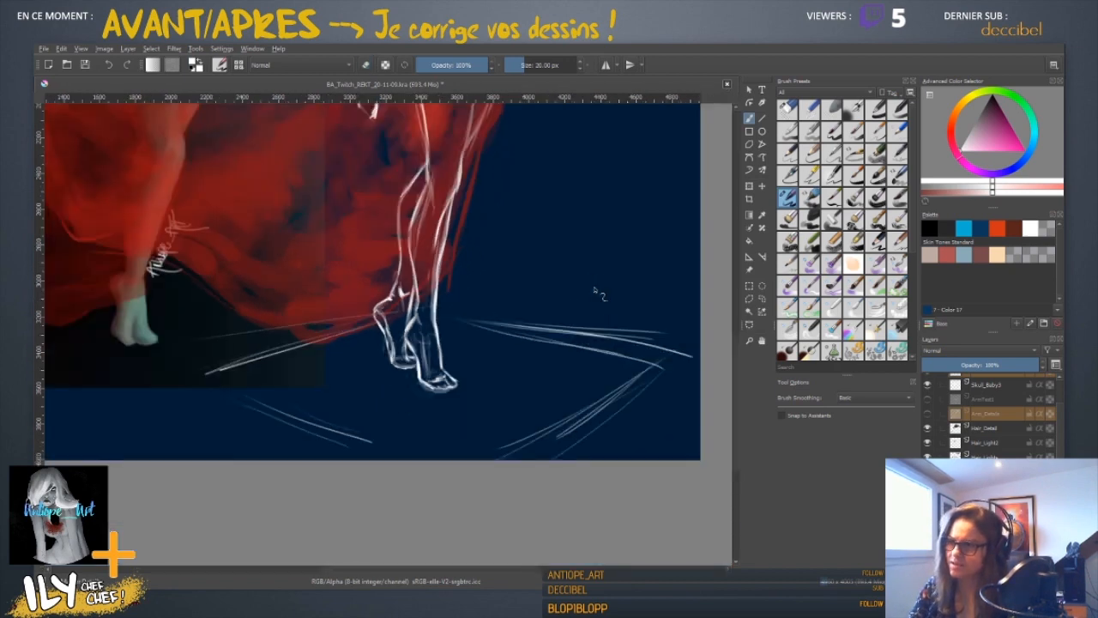
# - Erase the rear foot's doubled heel and sole lines, then redraw them as one clean curve from heel to toes
pyautogui.scroll(2, 598, 292)
pyautogui.press('e')
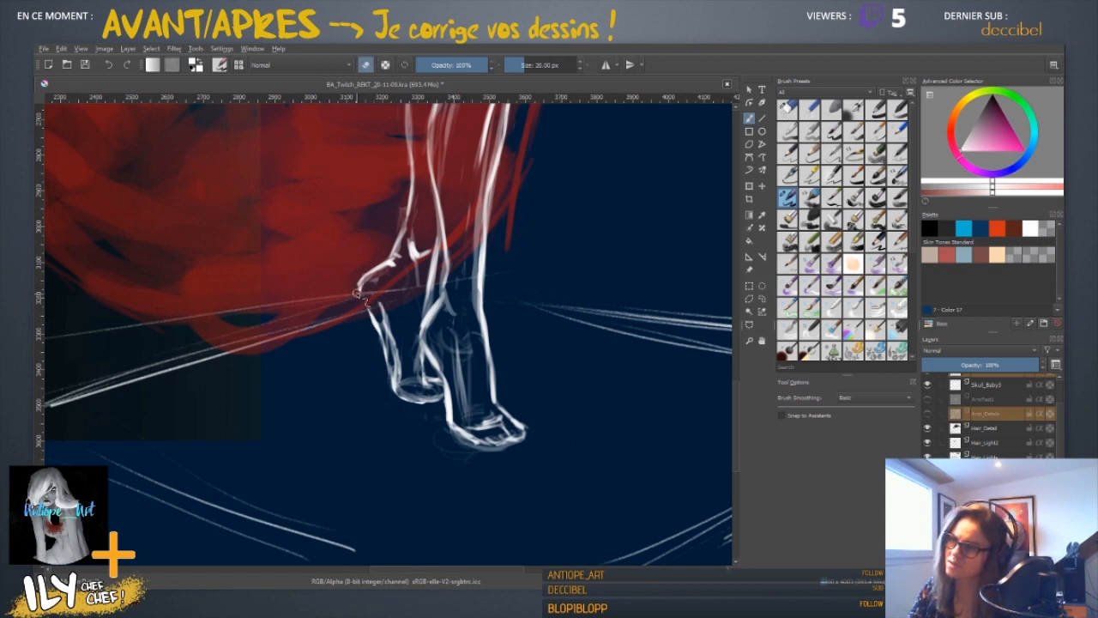
pyautogui.press('e')
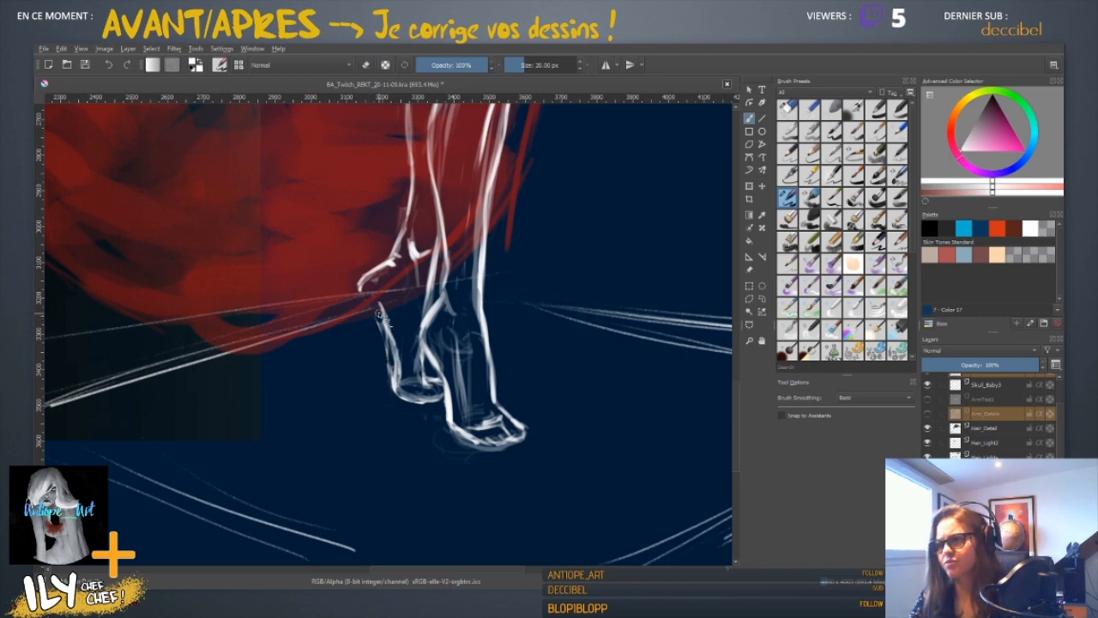
pyautogui.press('e')
pyautogui.moveTo(383, 316); pyautogui.dragTo(400, 383)
pyautogui.press('e')
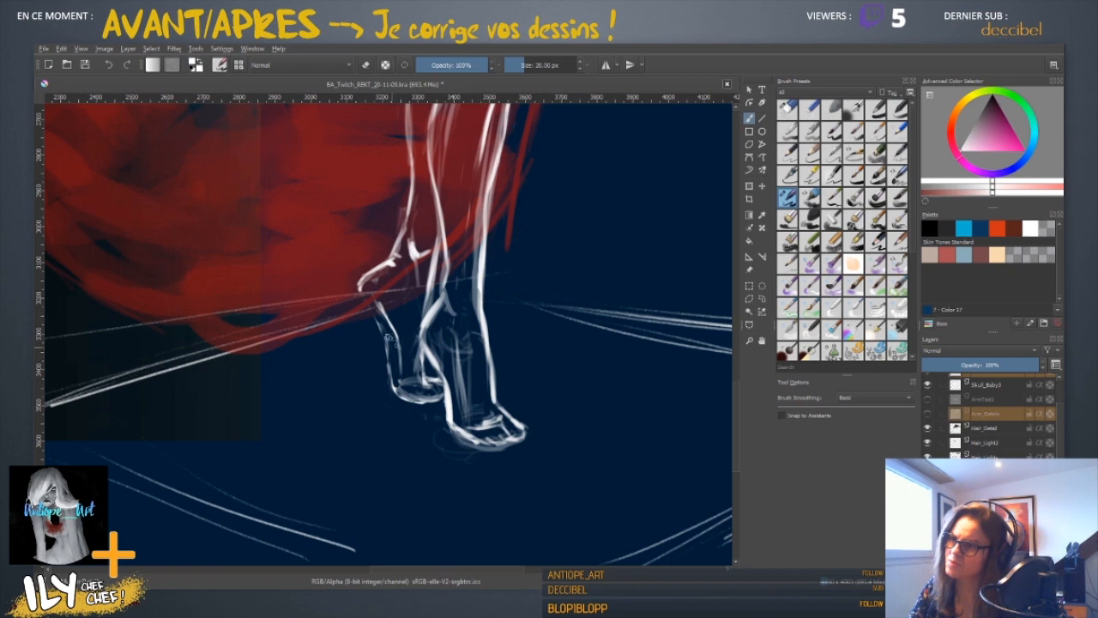
pyautogui.moveTo(368, 309); pyautogui.dragTo(394, 373)
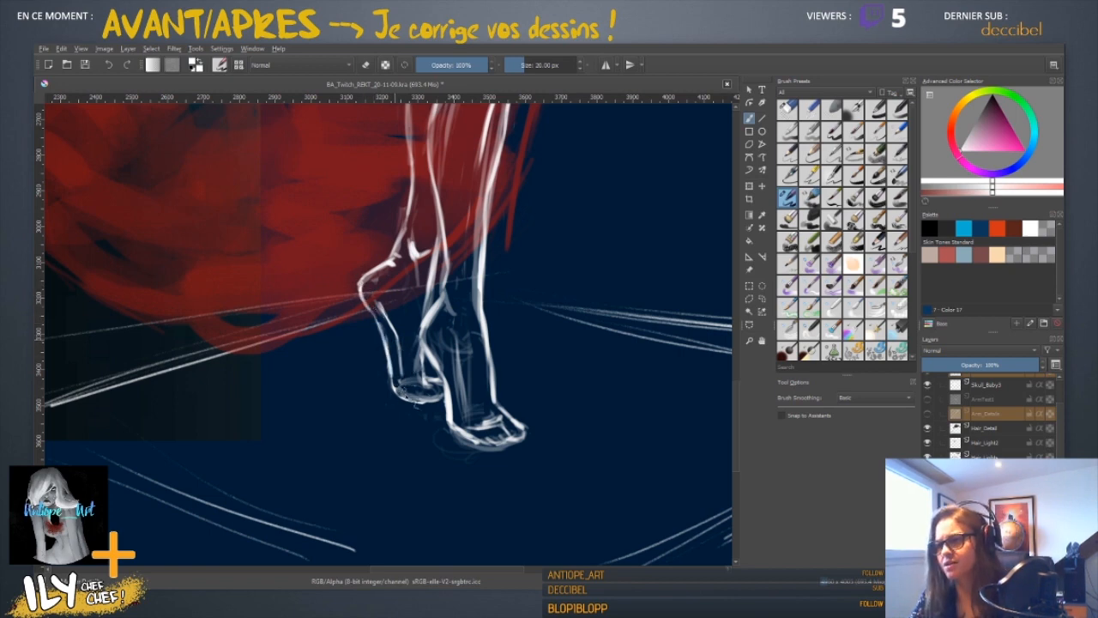
# - Erase the oval inner strokes at the ball of the rear foot and redraw its toe line up to the front foot
pyautogui.press('e')
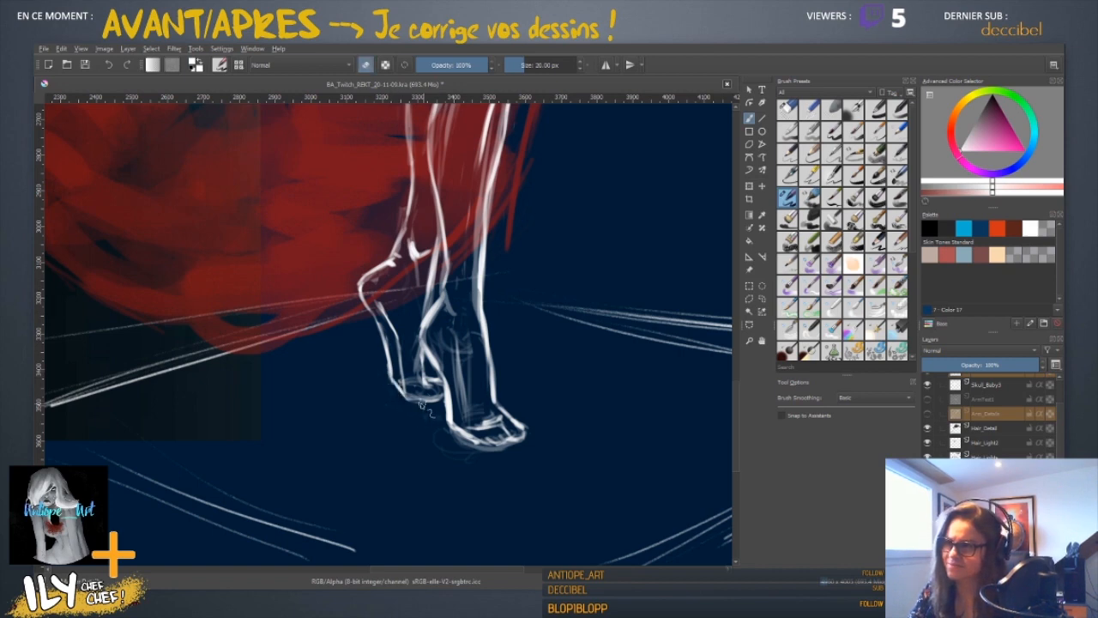
pyautogui.press('e')
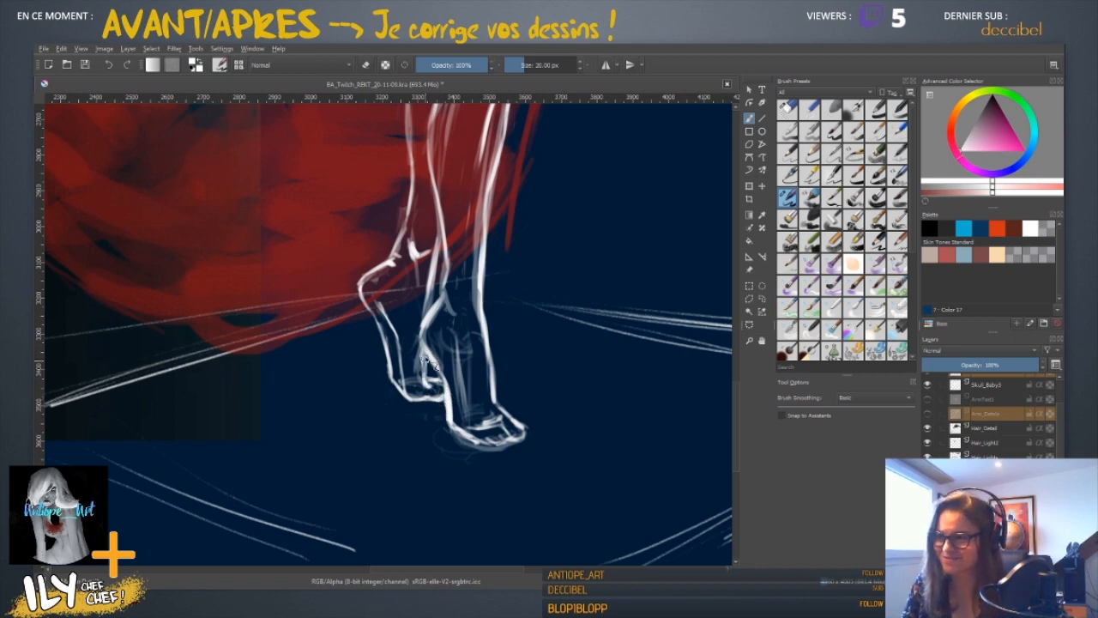
pyautogui.press('e')
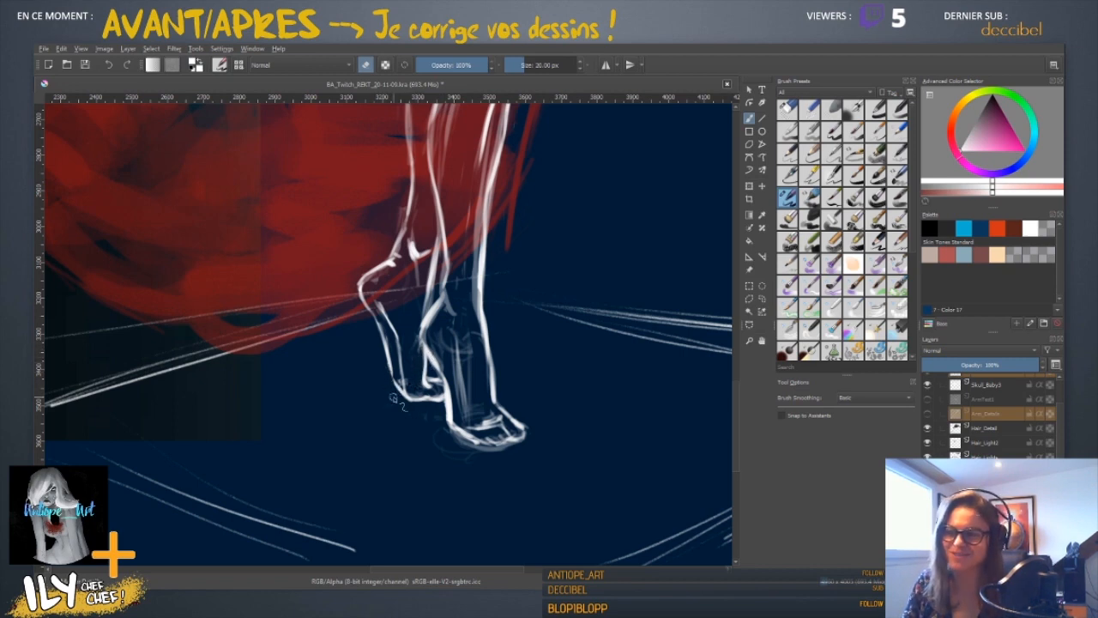
pyautogui.press('e')
pyautogui.press('e')
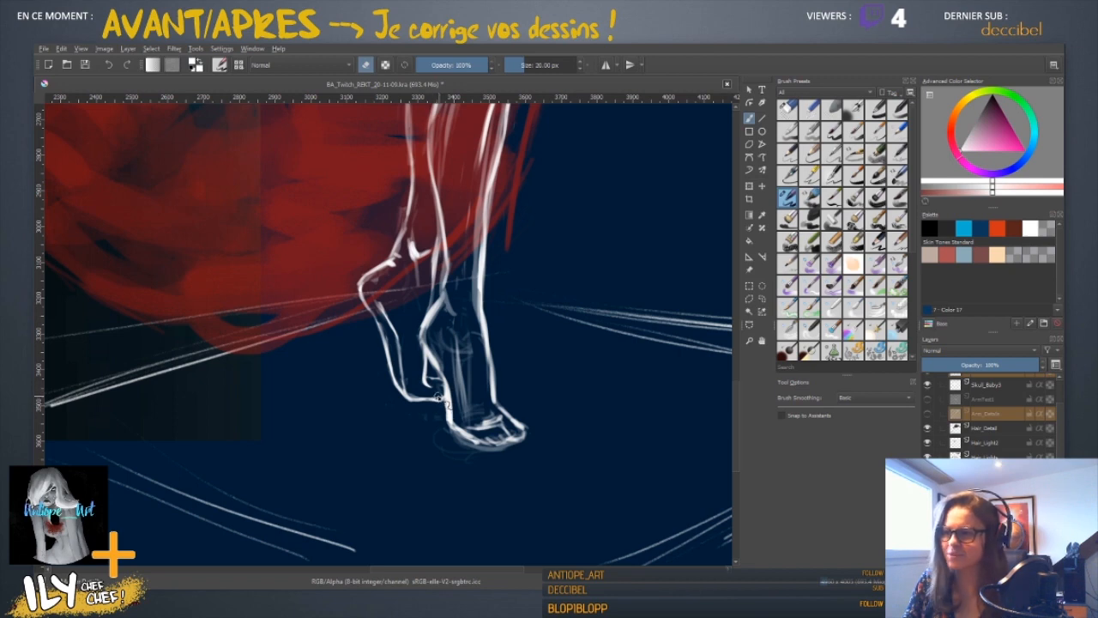
pyautogui.press('e')
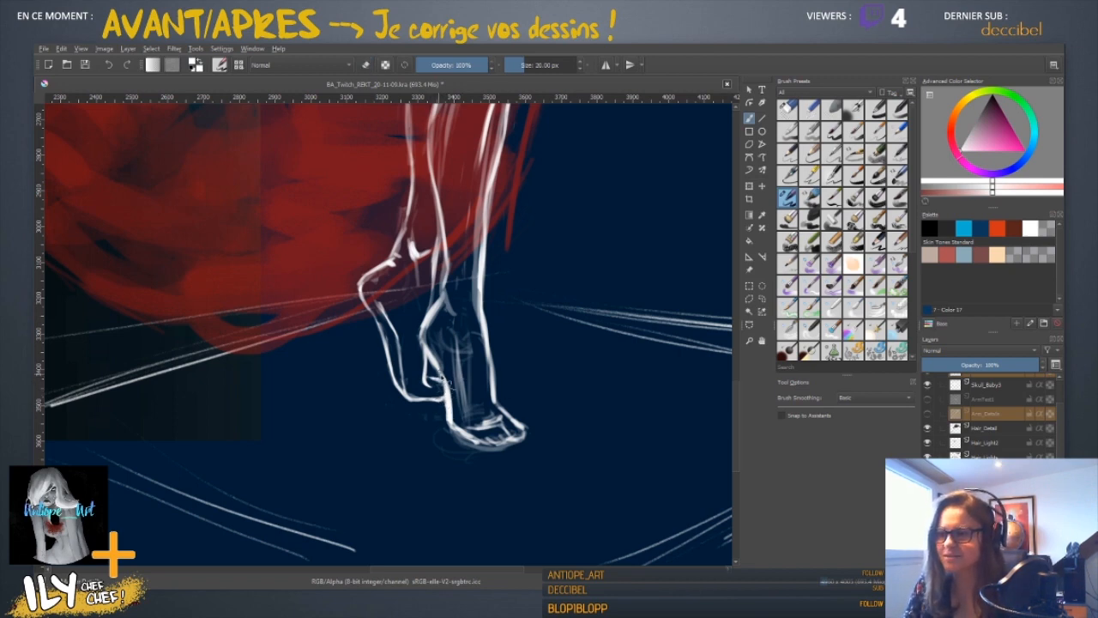
# - Thin and redraw the rear foot's outer contour between heel and toes, and clean the edge under its toes
pyautogui.hotkey('ctrl', '-')
pyautogui.hotkey('ctrl', '-')
pyautogui.hotkey('ctrl', '-')
pyautogui.hotkey('ctrl', '-')
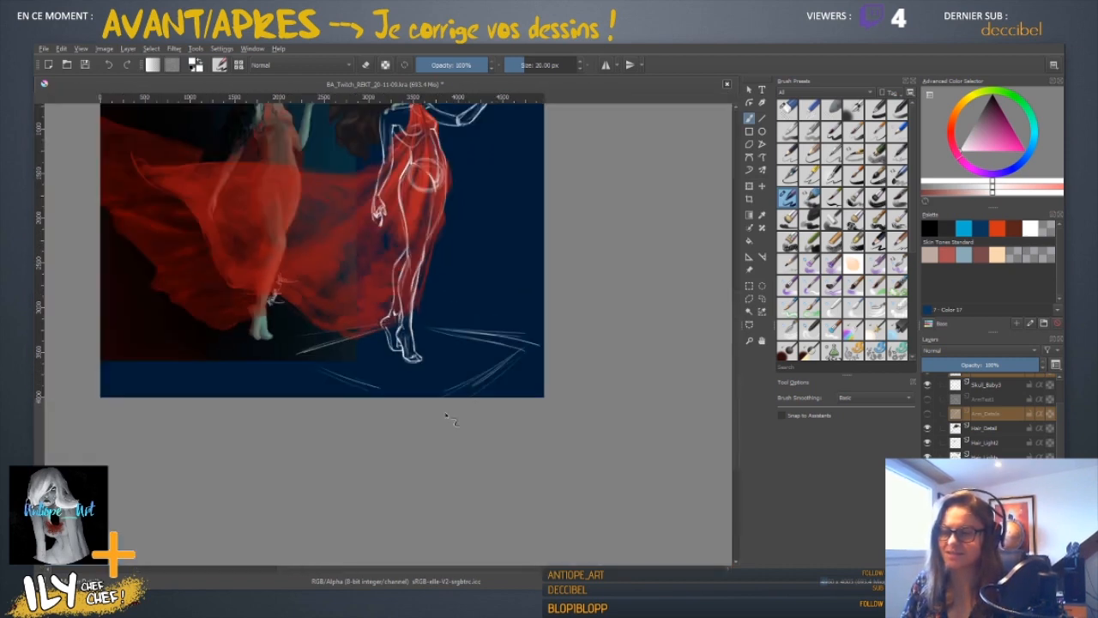
pyautogui.hotkey('ctrl', '-')
pyautogui.hotkey('ctrl', '+')
pyautogui.hotkey('ctrl', '+')
pyautogui.hotkey('ctrl', '+')
pyautogui.hotkey('ctrl', '+')
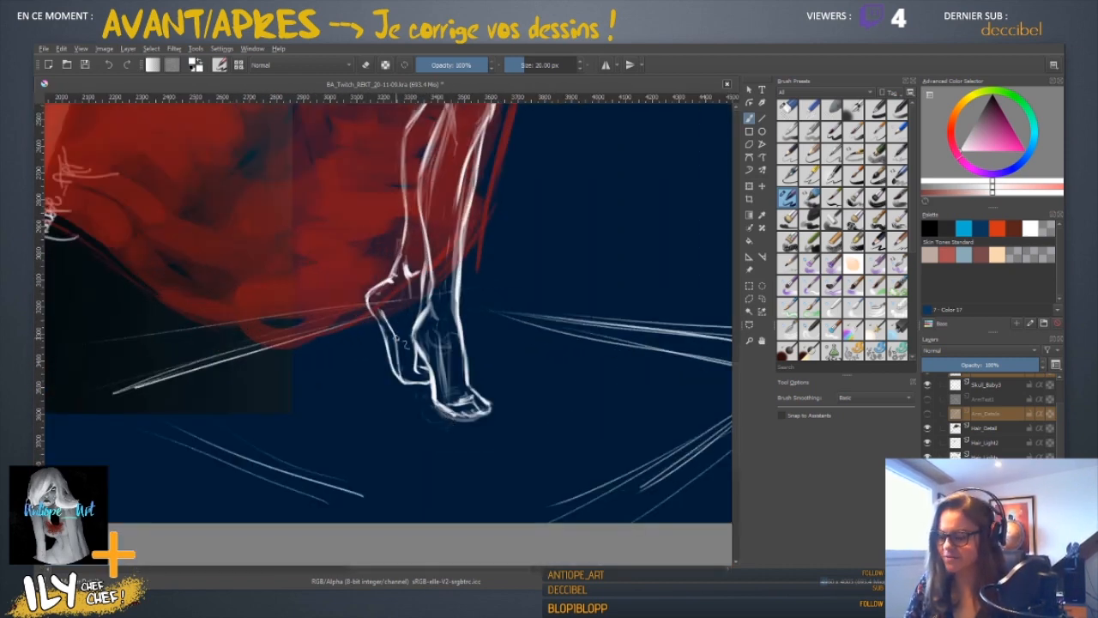
pyautogui.scroll(-3, 417, 288)
pyautogui.press('e')
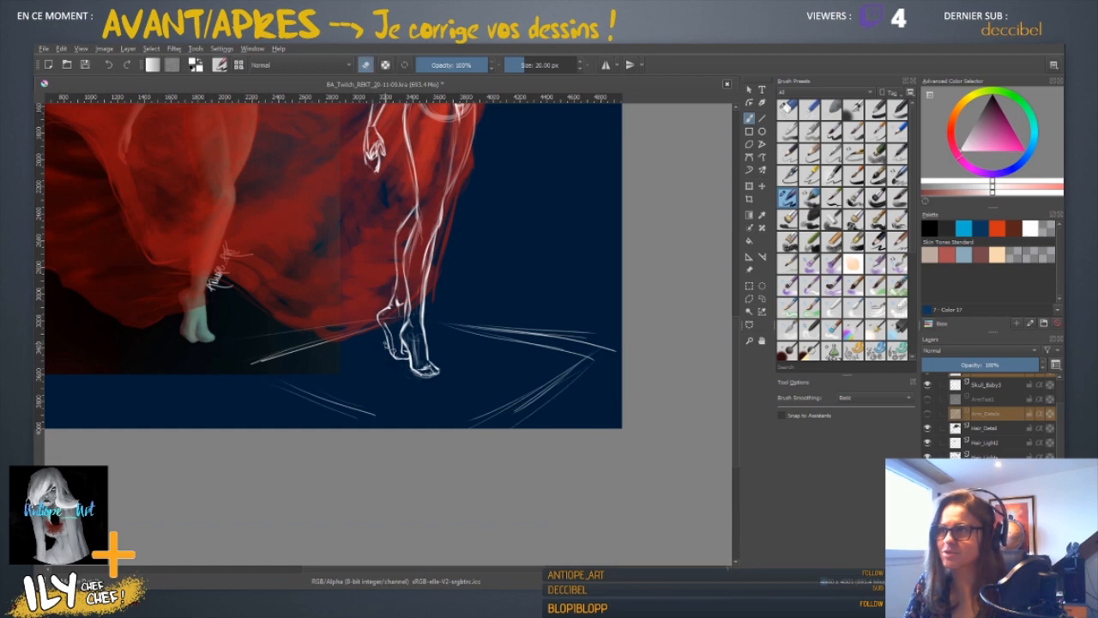
pyautogui.moveTo(384, 333); pyautogui.dragTo(395, 350)
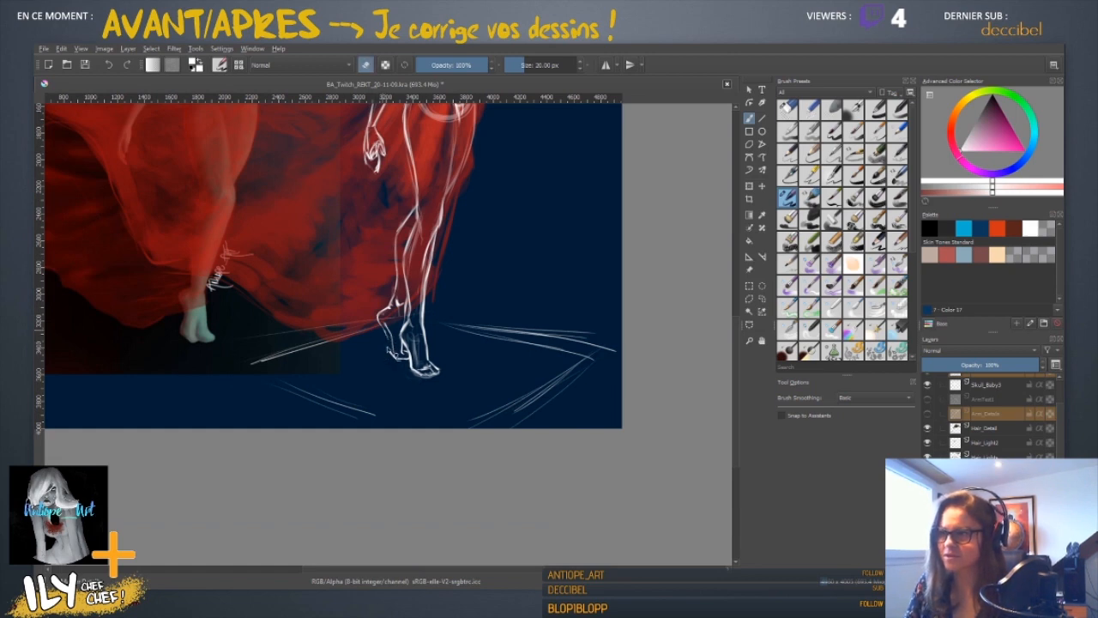
pyautogui.press('e')
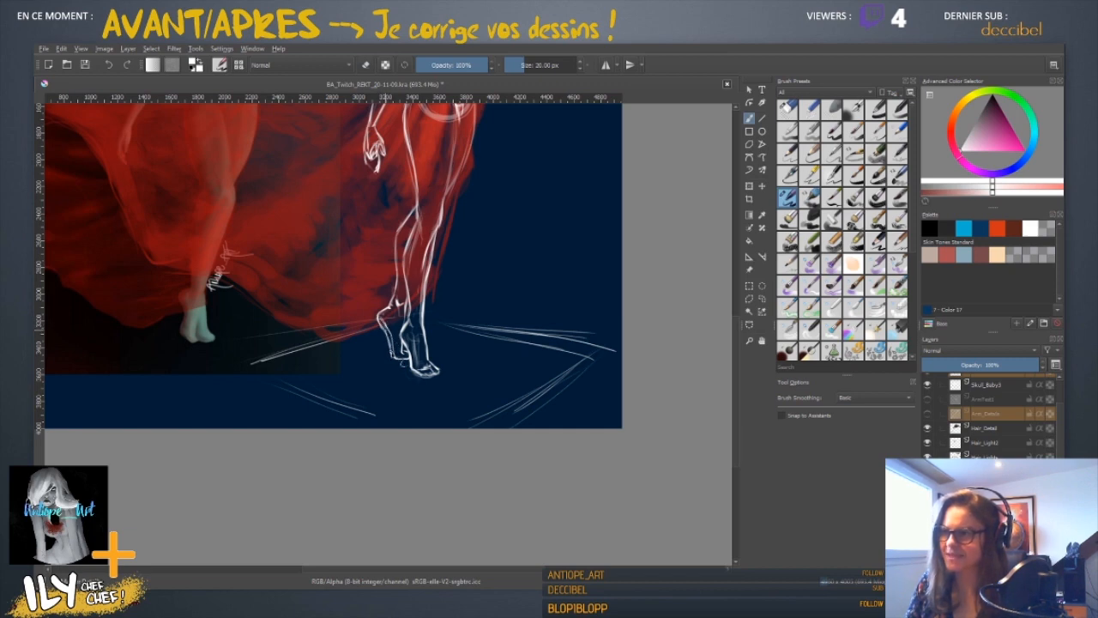
pyautogui.press('e')
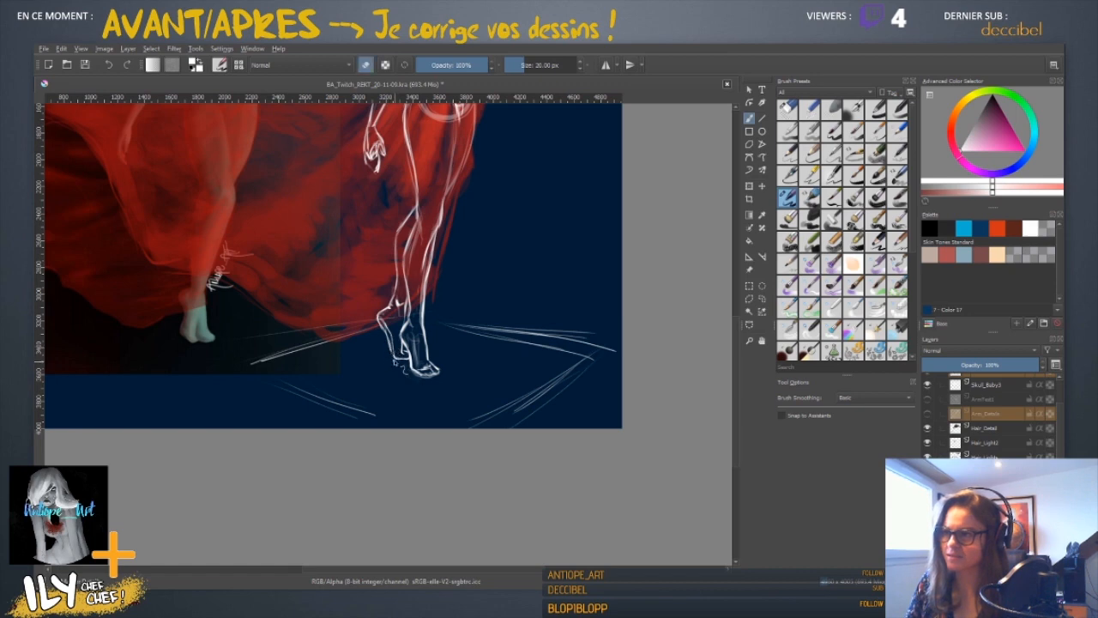
pyautogui.press('e')
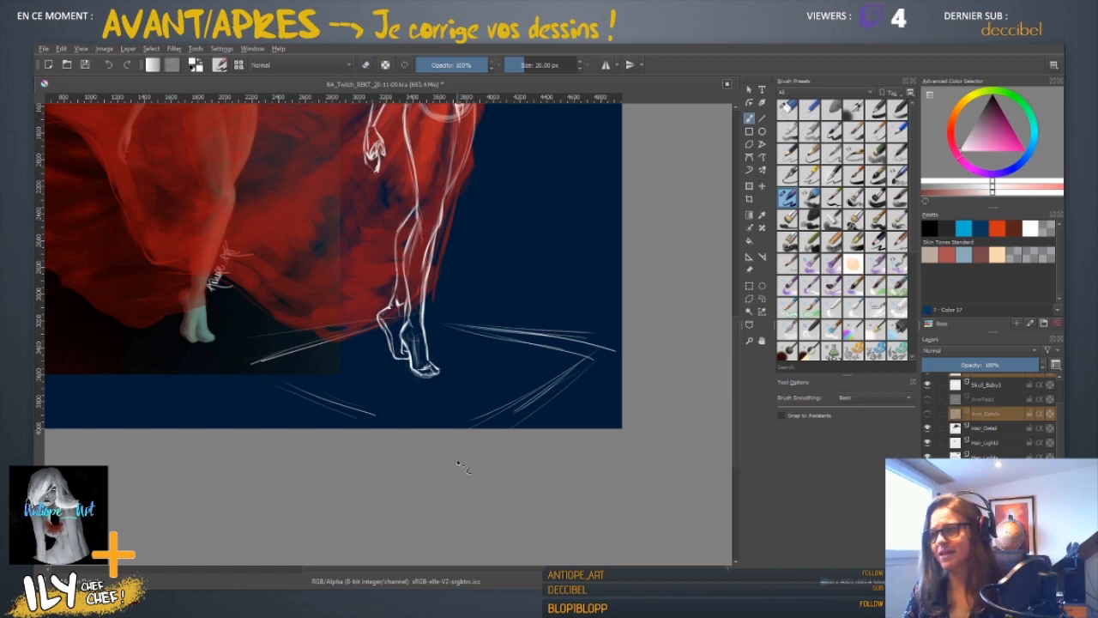
# - Erase the underside of the feet's toes, then redraw the base of the rear foot and the front foot's toes
pyautogui.hotkey('ctrl', '-')
pyautogui.hotkey('ctrl', '-')
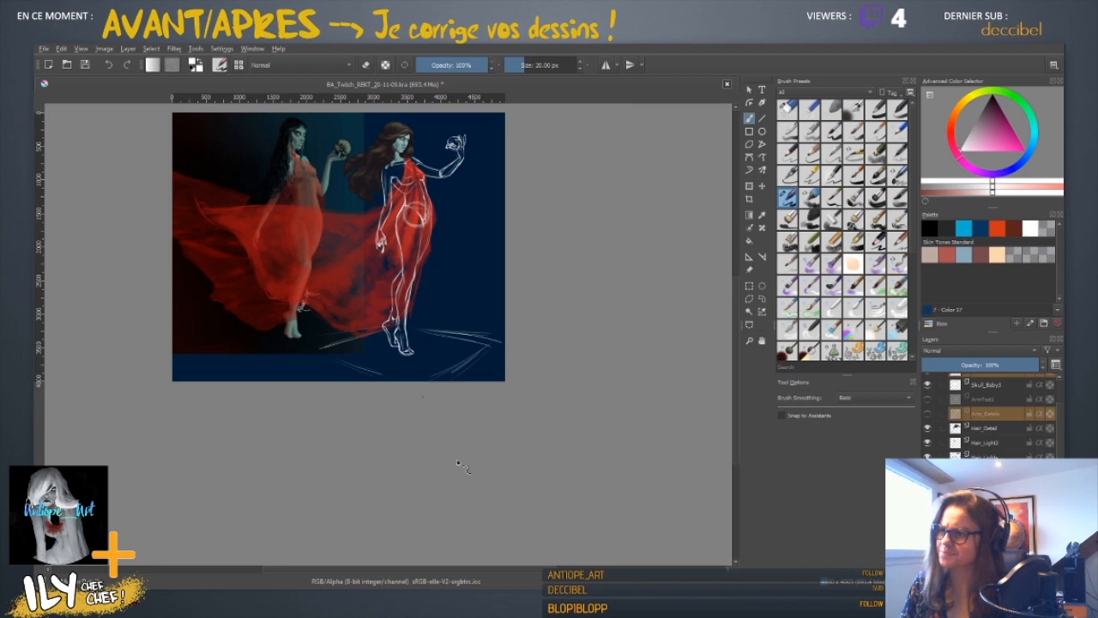
pyautogui.hotkey('ctrl', '+')
pyautogui.hotkey('ctrl', '+')
pyautogui.hotkey('ctrl', '+')
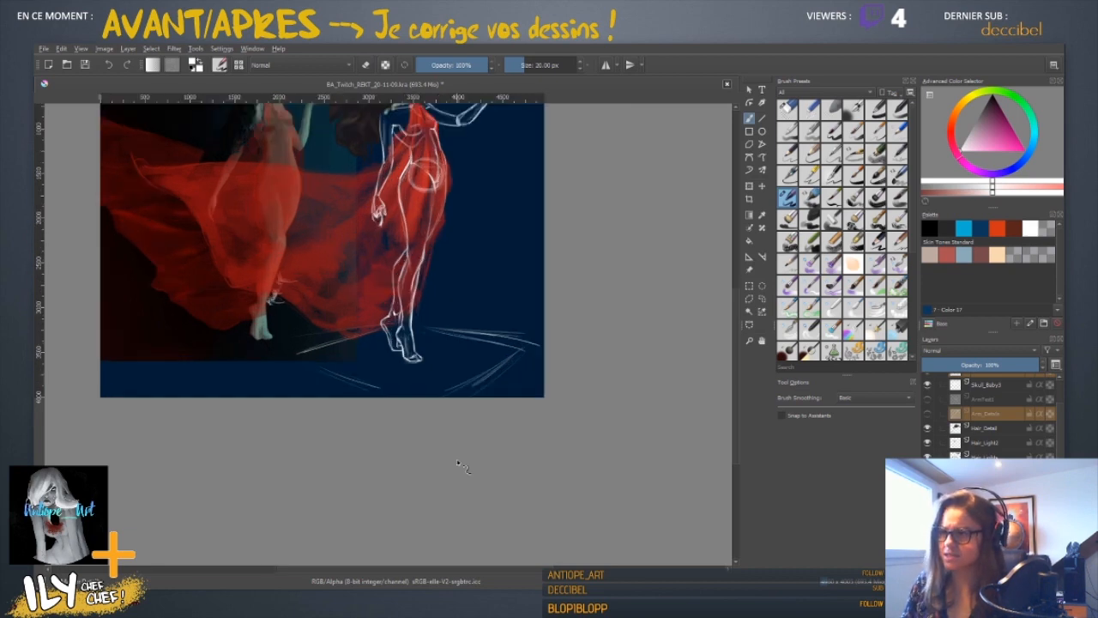
pyautogui.press('e')
pyautogui.moveTo(408, 369); pyautogui.dragTo(434, 374)
pyautogui.press('e')
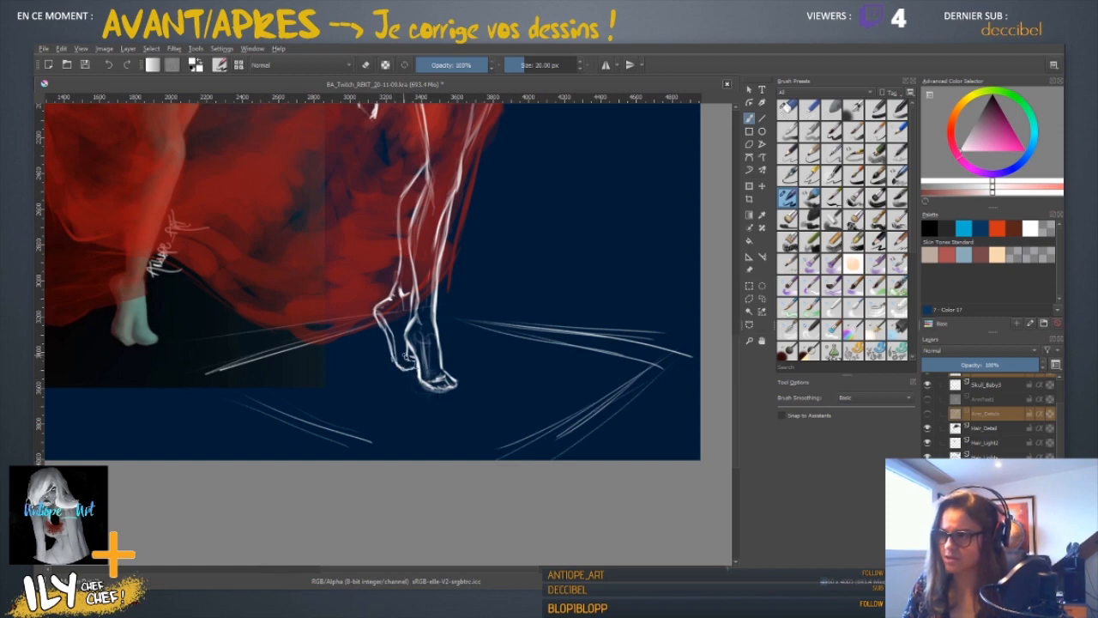
pyautogui.moveTo(429, 386); pyautogui.dragTo(450, 387)
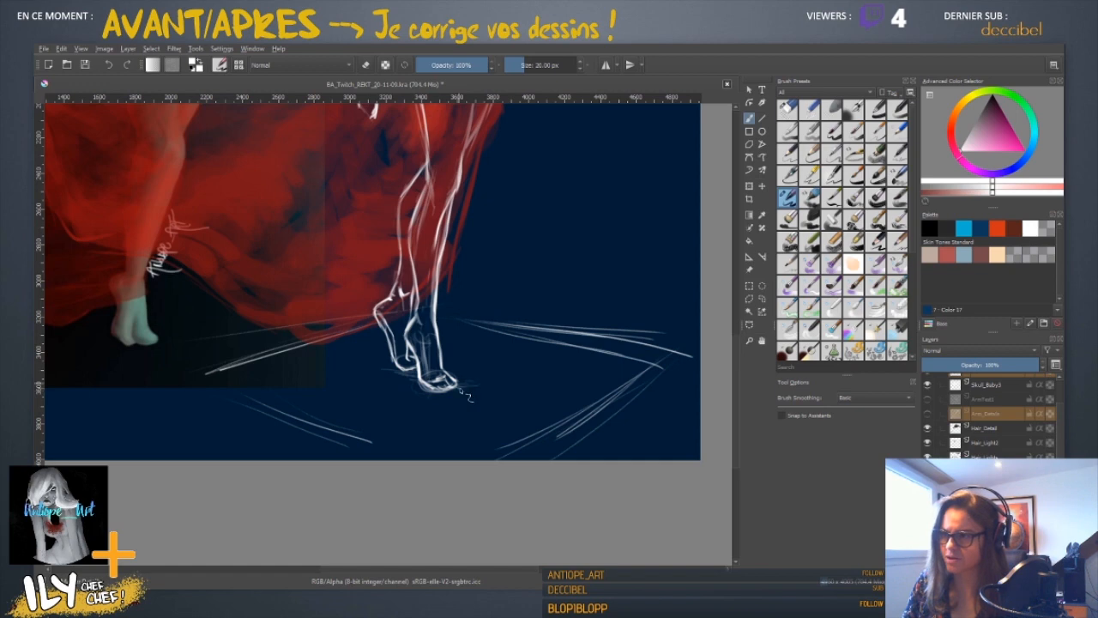
# - Mirror the canvas view horizontally to check the balance of the figure and its corrected feet
pyautogui.press('-')
pyautogui.press('-')
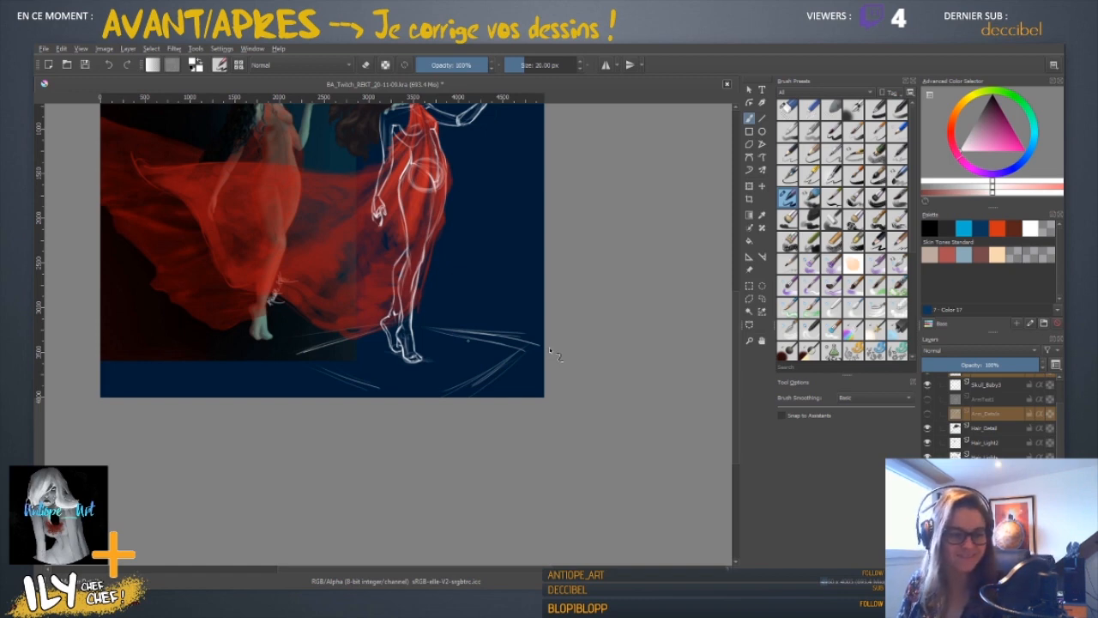
pyautogui.press('+')
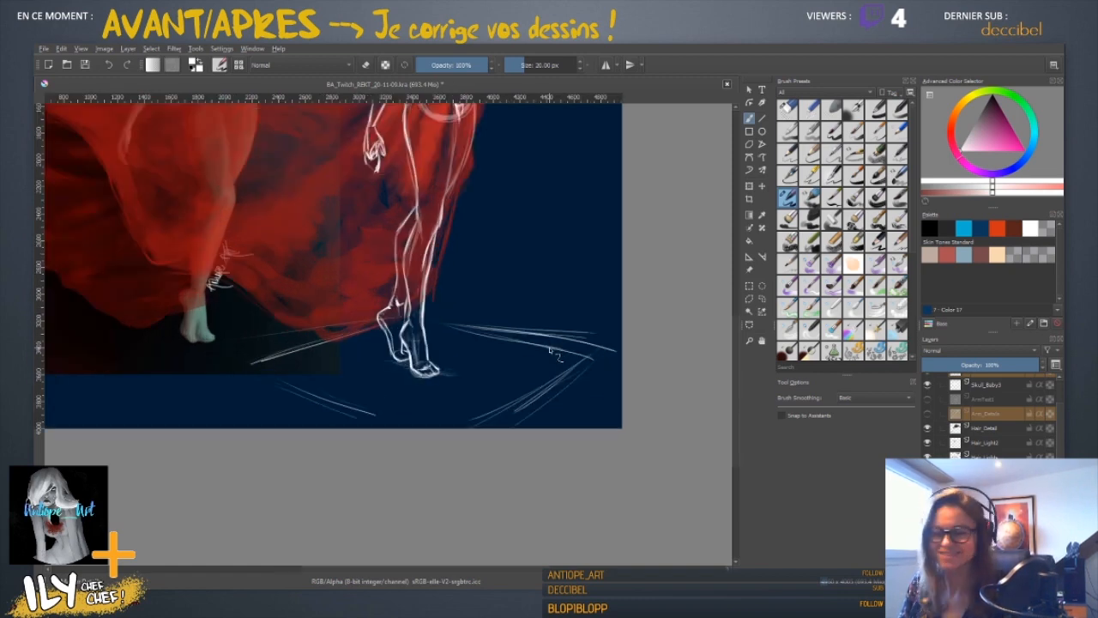
pyautogui.press('+')
pyautogui.press('-')
pyautogui.press('-')
pyautogui.press('-')
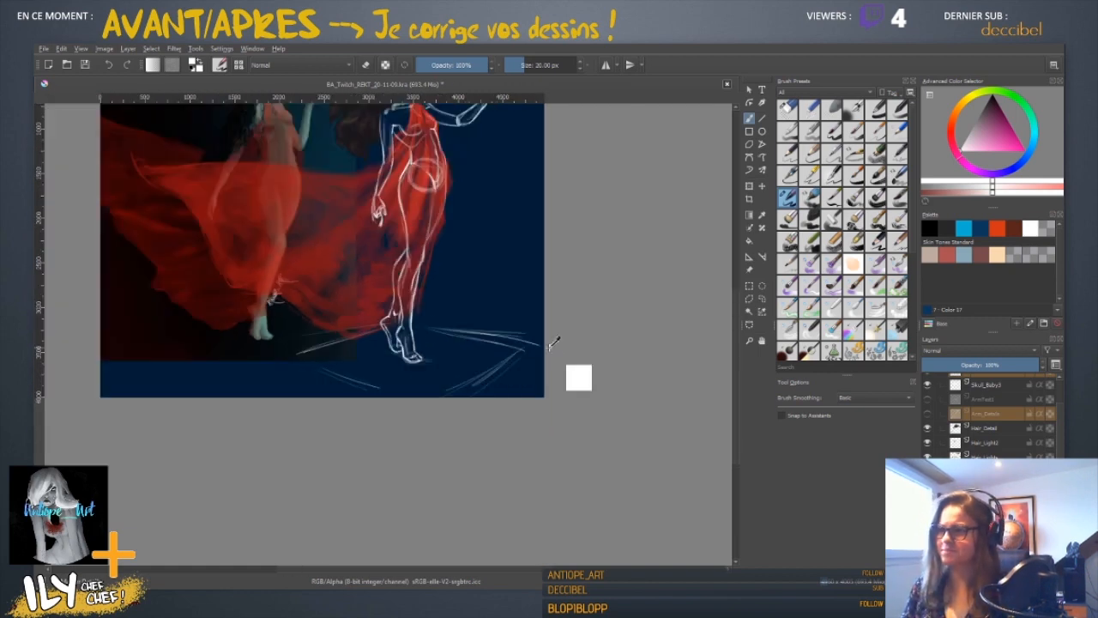
pyautogui.press('m')
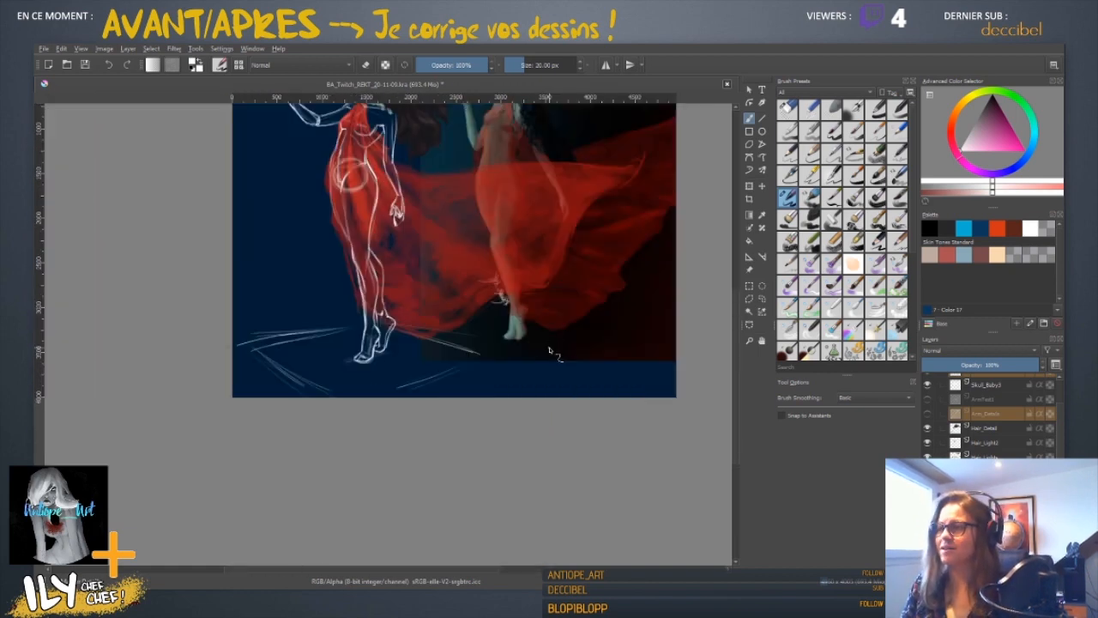
pyautogui.press('m')
# - Toggle the visibility of the Body_Top layer and the arm layer directly below it to check which sketch lines each holds
pyautogui.press('+')
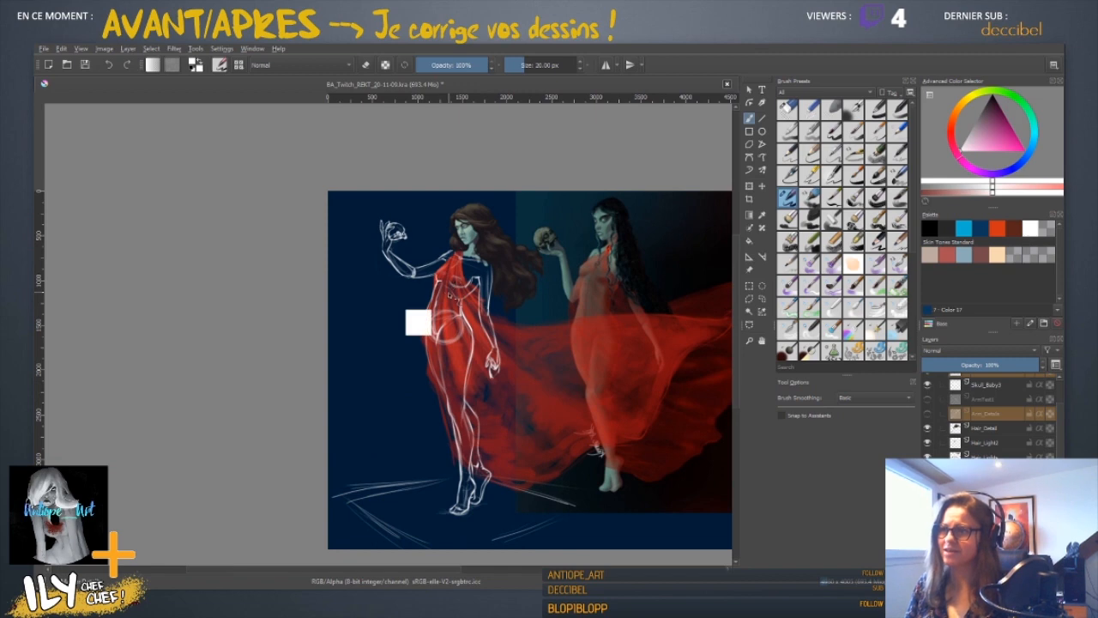
pyautogui.press('+')
pyautogui.press('+')
pyautogui.moveTo(402, 163); pyautogui.dragTo(370, 286)
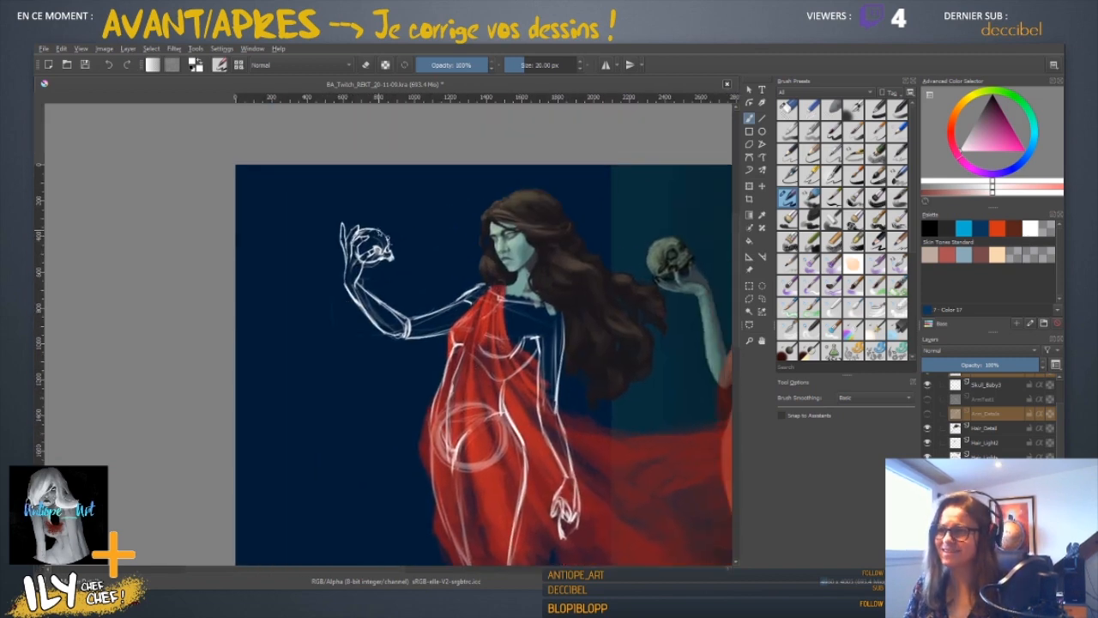
pyautogui.press('+')
pyautogui.press('+')
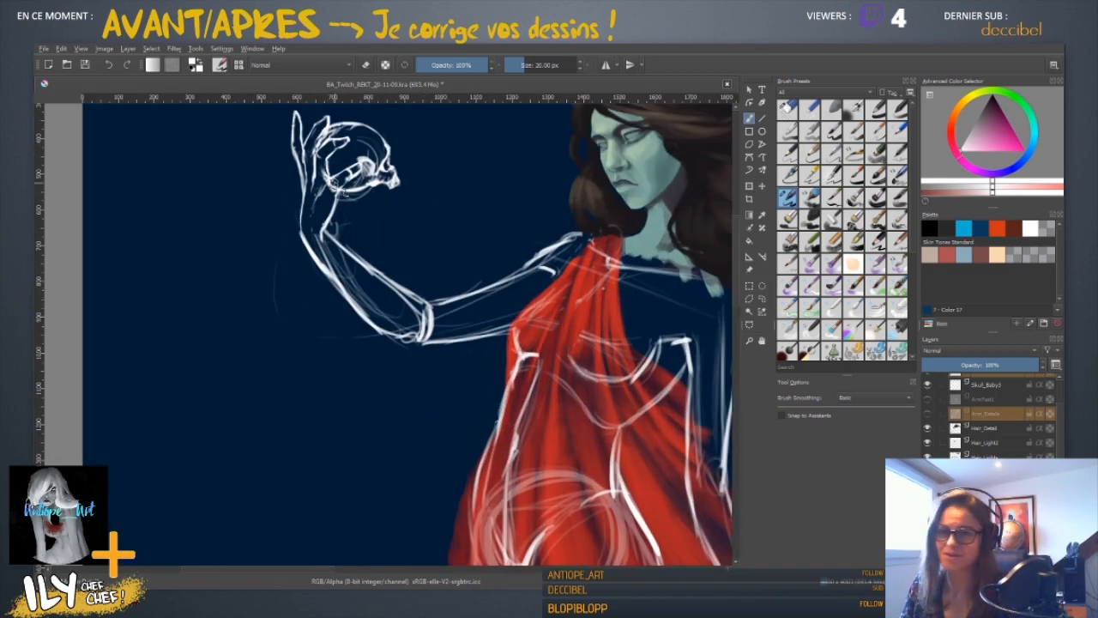
pyautogui.moveTo(1061, 436); pyautogui.dragTo(1061, 417)
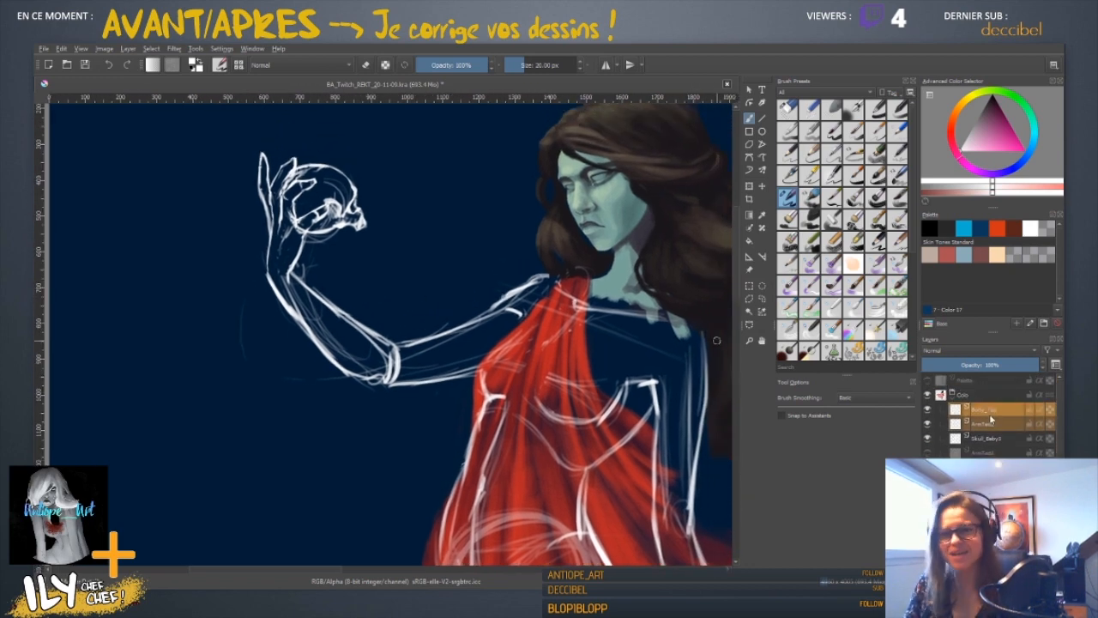
pyautogui.click(928, 411)
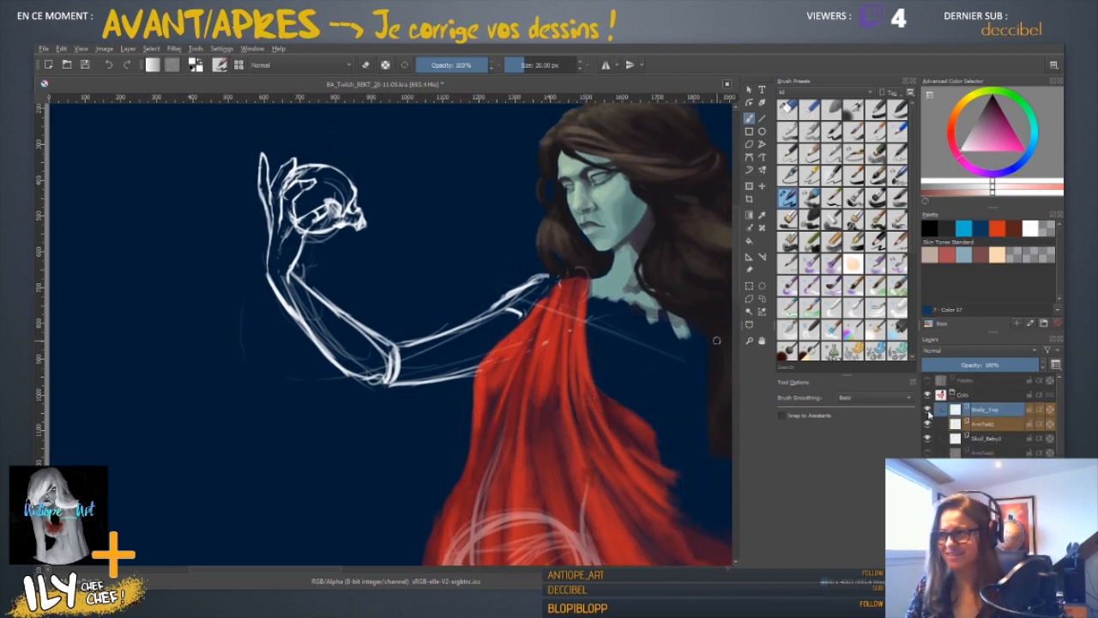
pyautogui.click(928, 412)
pyautogui.click(929, 424)
pyautogui.click(929, 425)
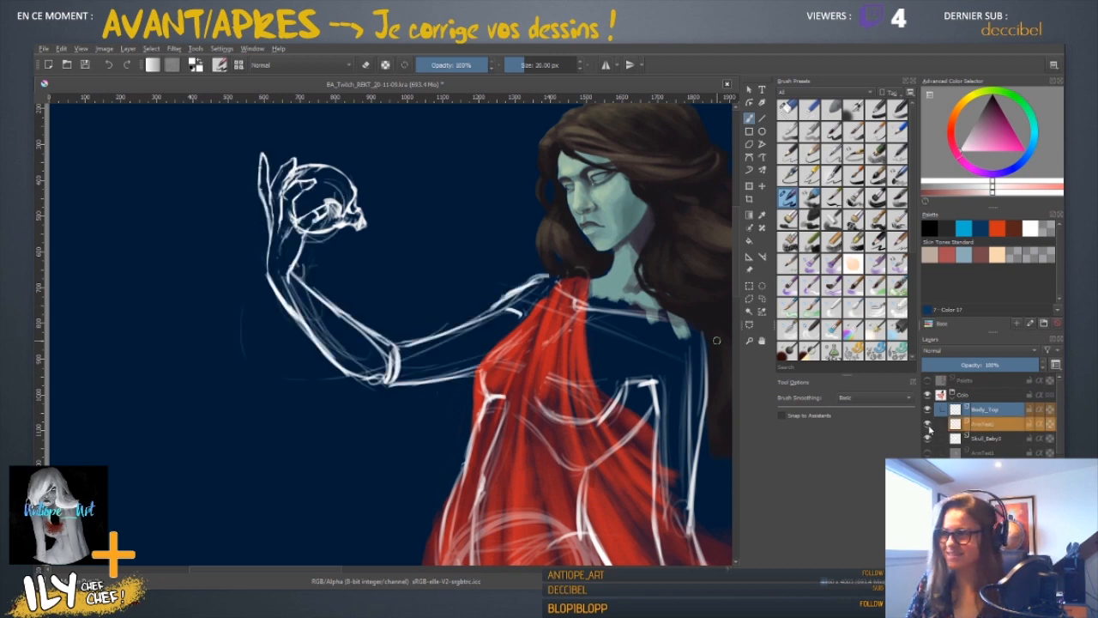
# - On the skull layer, erase the skull lines that overlap the raised hand's thumb and fingers
pyautogui.click(944, 439)
pyautogui.press('e')
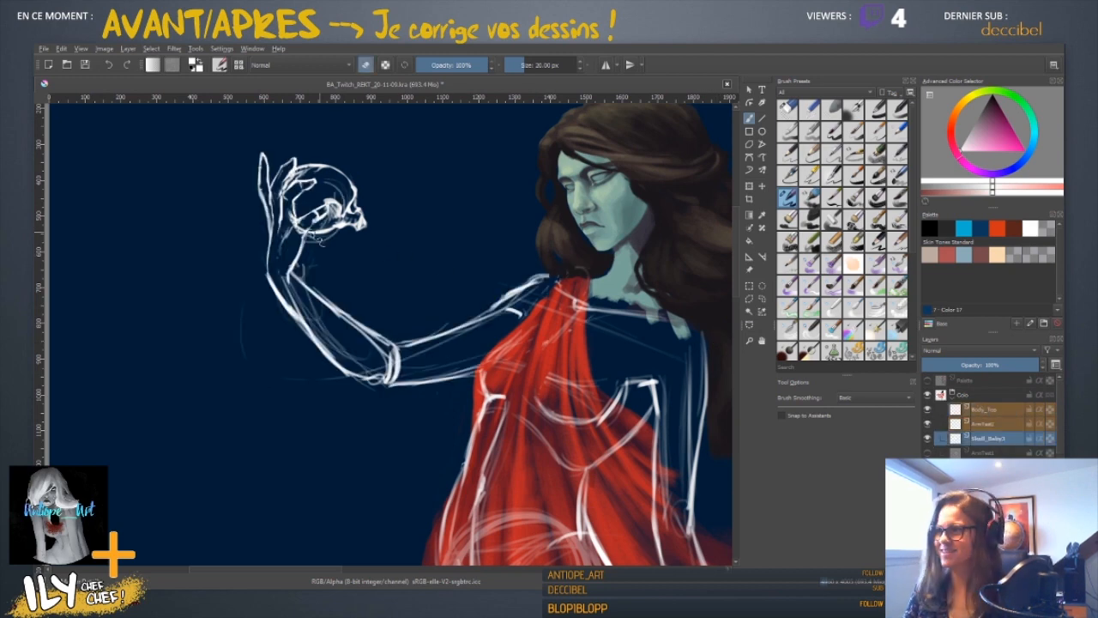
pyautogui.moveTo(297, 216); pyautogui.dragTo(304, 228)
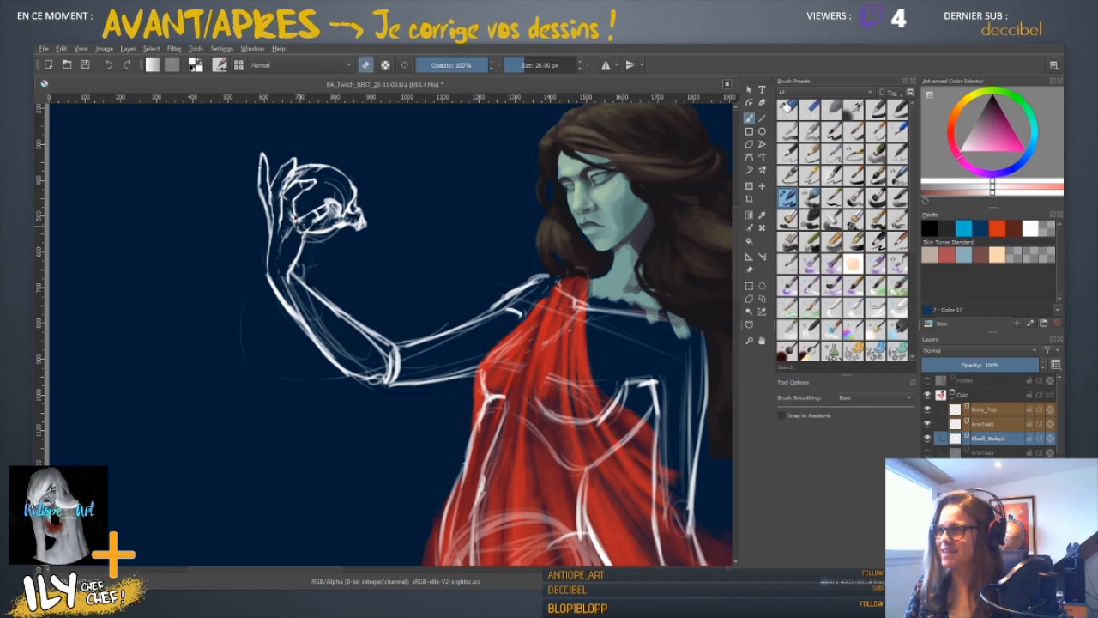
pyautogui.moveTo(302, 191); pyautogui.dragTo(288, 182)
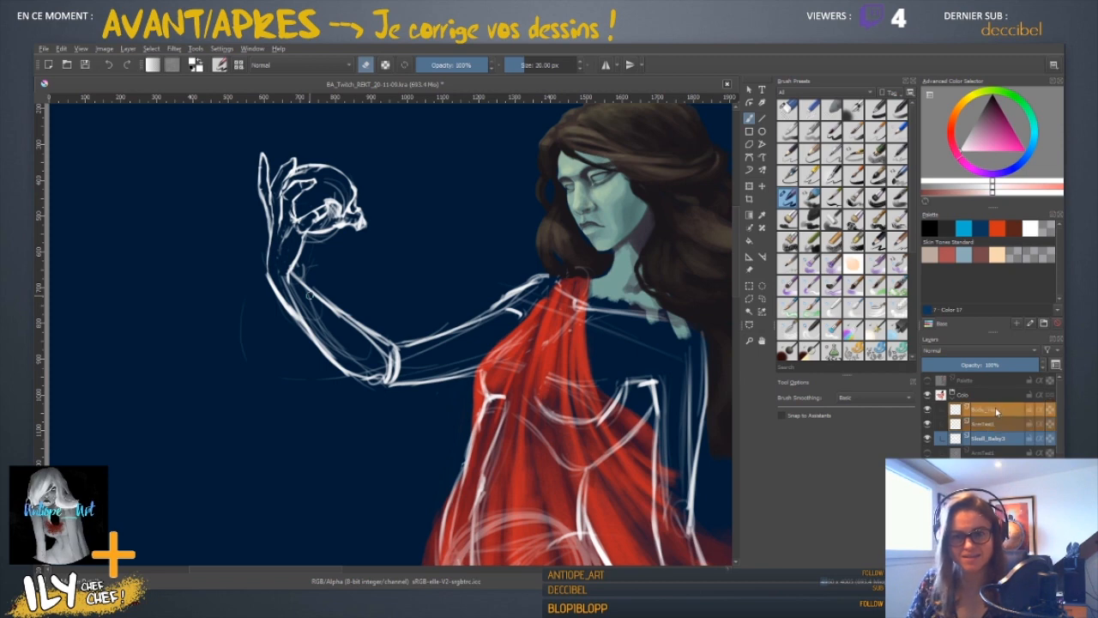
# - On the ArmTest2 layer, erase stray construction lines around the raised arm's palm, wrist and elbow, enlarging the eraser to about 47 px
pyautogui.click(999, 424)
pyautogui.press('e')
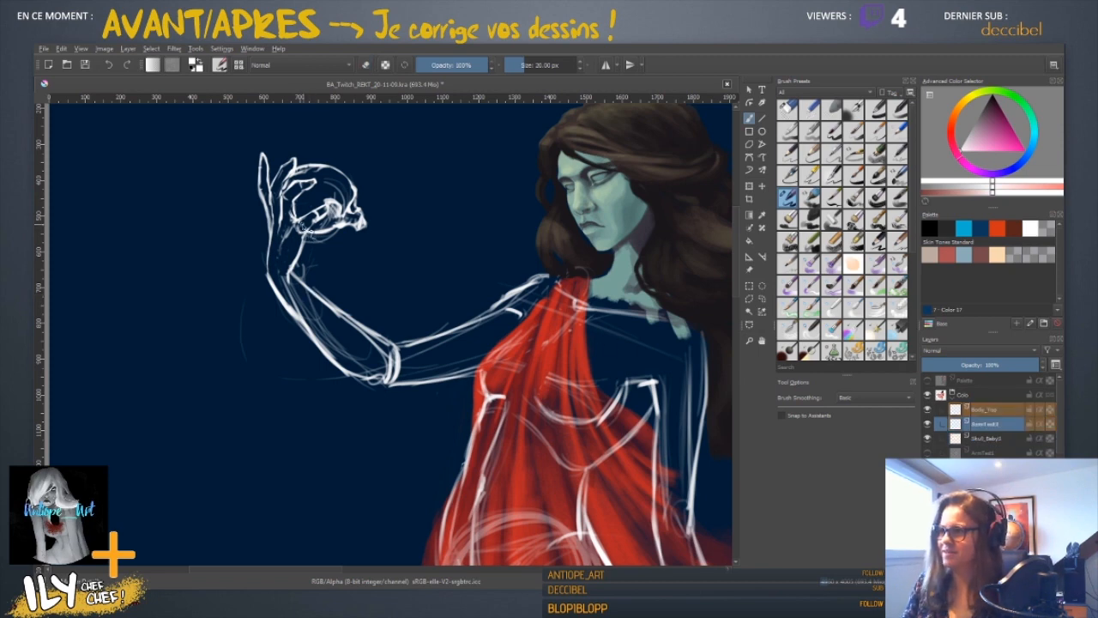
pyautogui.press('e')
pyautogui.moveTo(292, 230); pyautogui.dragTo(301, 226)
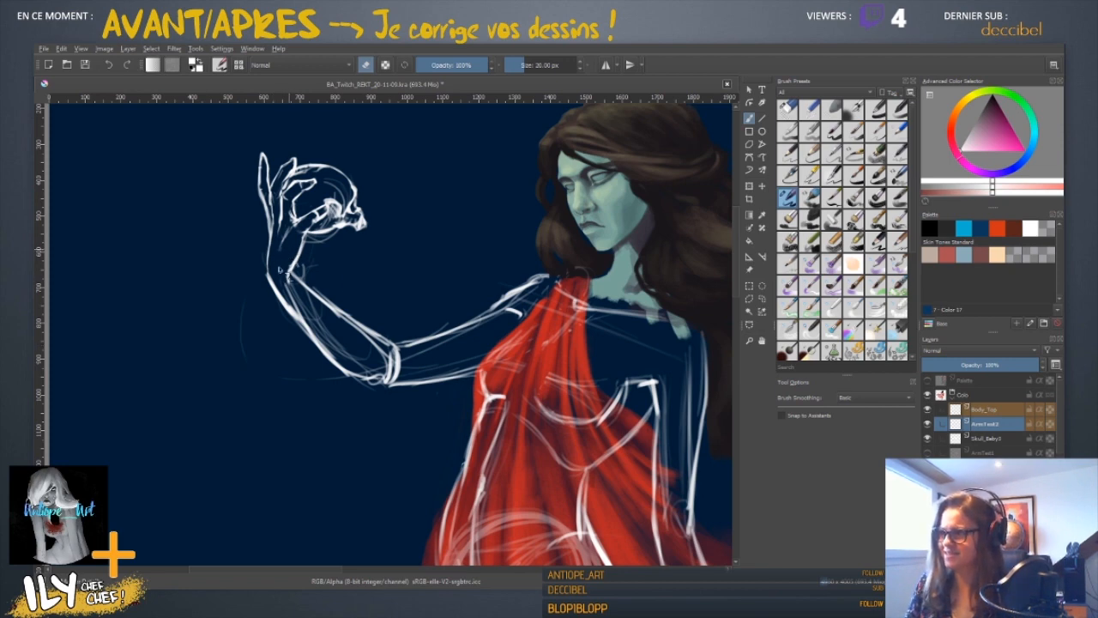
pyautogui.moveTo(300, 307)
pyautogui.keyDown('shift'); pyautogui.mouseDown()
pyautogui.moveTo(338, 318)
pyautogui.moveTo(297, 304)
pyautogui.moveTo(320, 337)
pyautogui.moveTo(293, 293)
pyautogui.moveTo(321, 331)
pyautogui.moveTo(293, 303)
pyautogui.moveTo(332, 318)
pyautogui.moveTo(388, 372)
pyautogui.moveTo(373, 372)
pyautogui.moveTo(396, 371)
pyautogui.moveTo(383, 368)
pyautogui.moveTo(407, 356)
pyautogui.moveTo(399, 370)
pyautogui.moveTo(425, 352)
pyautogui.mouseUp(); pyautogui.keyUp('shift')
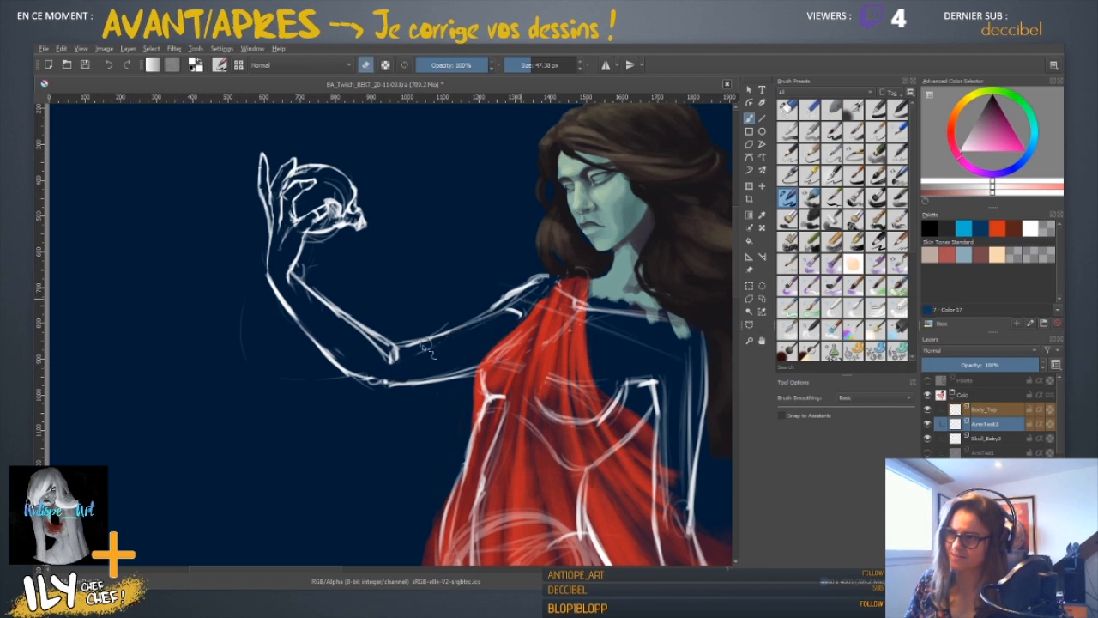
# - Compare the full sketched figure, from raised hand to feet, with the original painting beside it
pyautogui.press('-')
pyautogui.press('-')
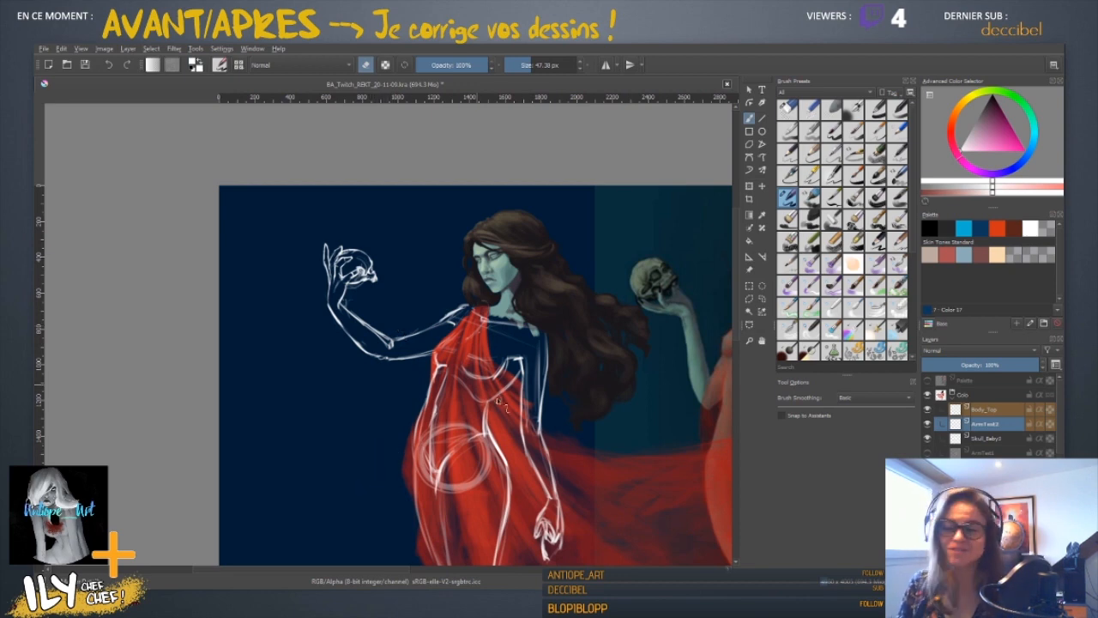
pyautogui.moveTo(514, 473); pyautogui.dragTo(469, 156)
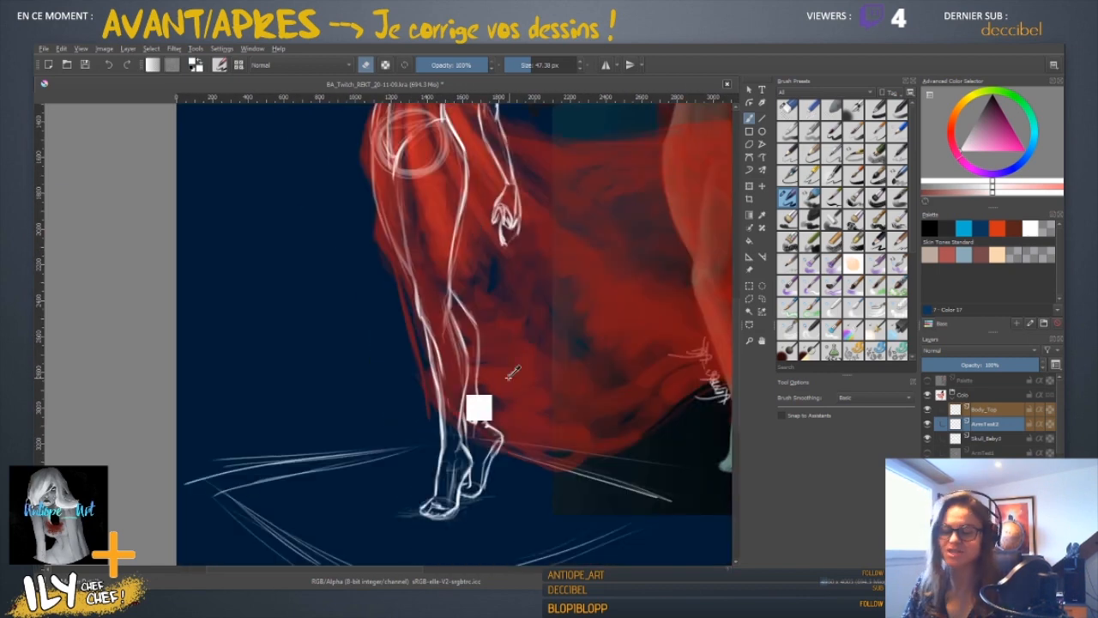
pyautogui.hotkey('ctrl', '-')
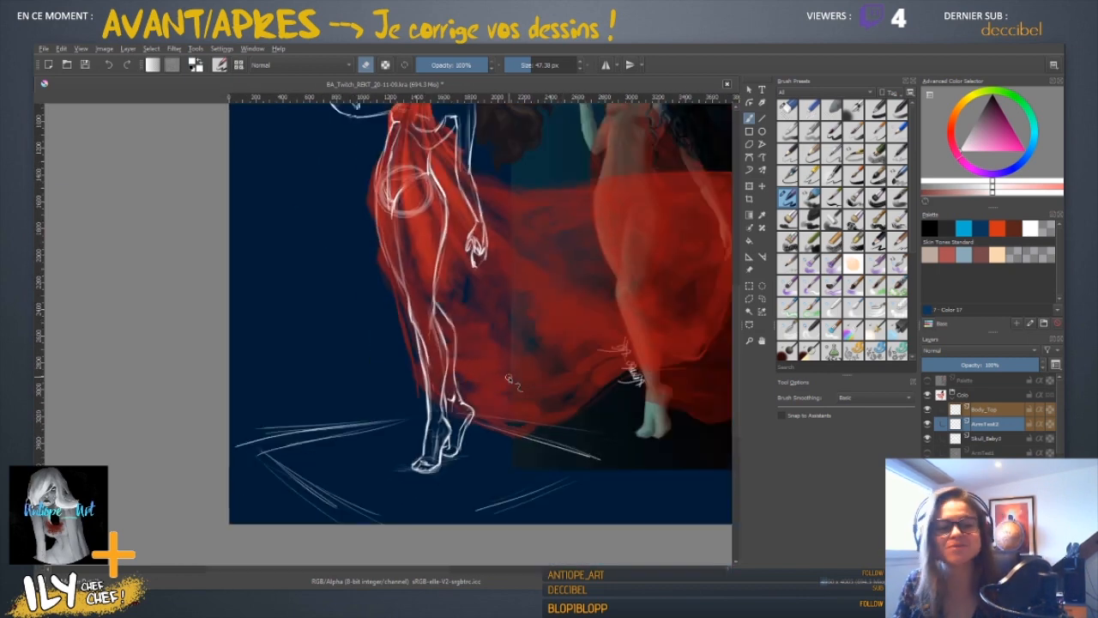
pyautogui.moveTo(464, 472); pyautogui.dragTo(473, 444)
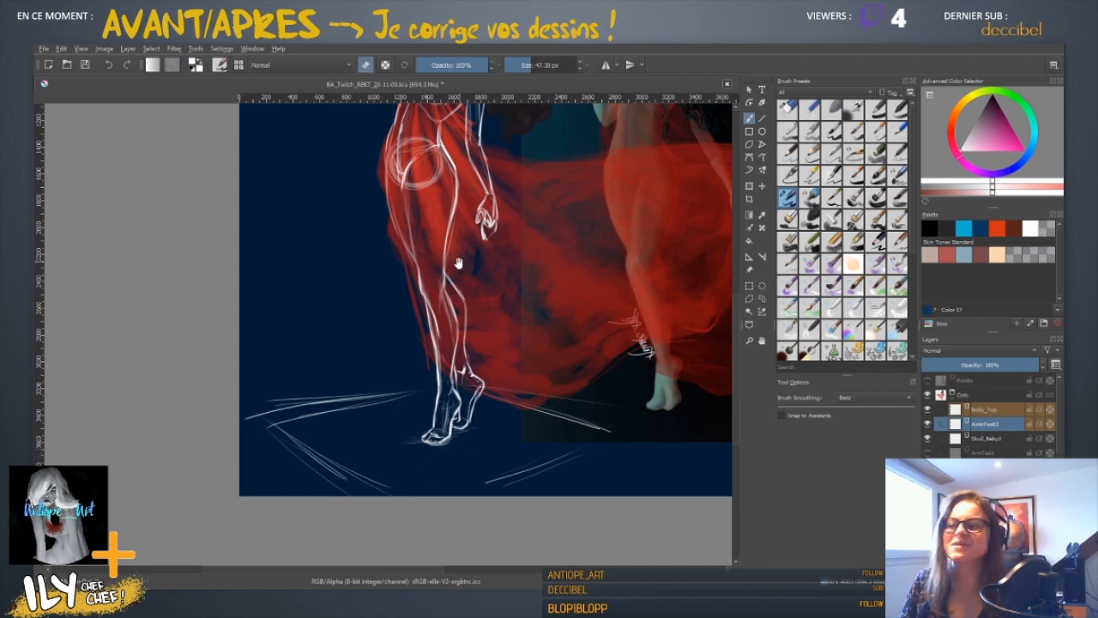
pyautogui.moveTo(499, 369); pyautogui.dragTo(530, 535)
pyautogui.moveTo(515, 484); pyautogui.dragTo(481, 405)
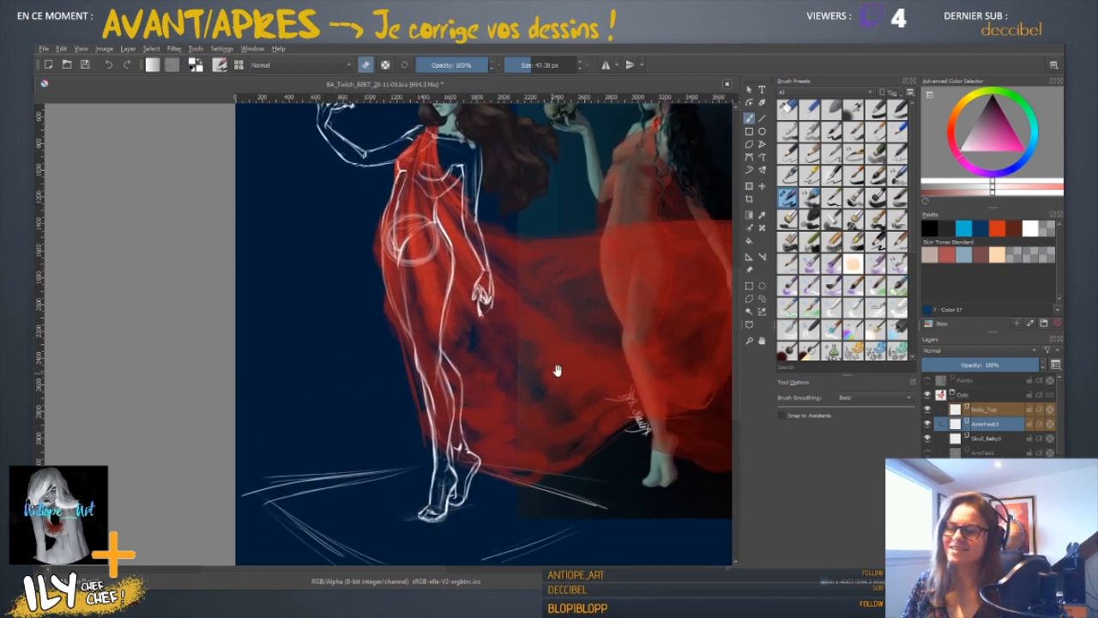
pyautogui.moveTo(535, 376); pyautogui.dragTo(527, 386)
pyautogui.press('ctrl')
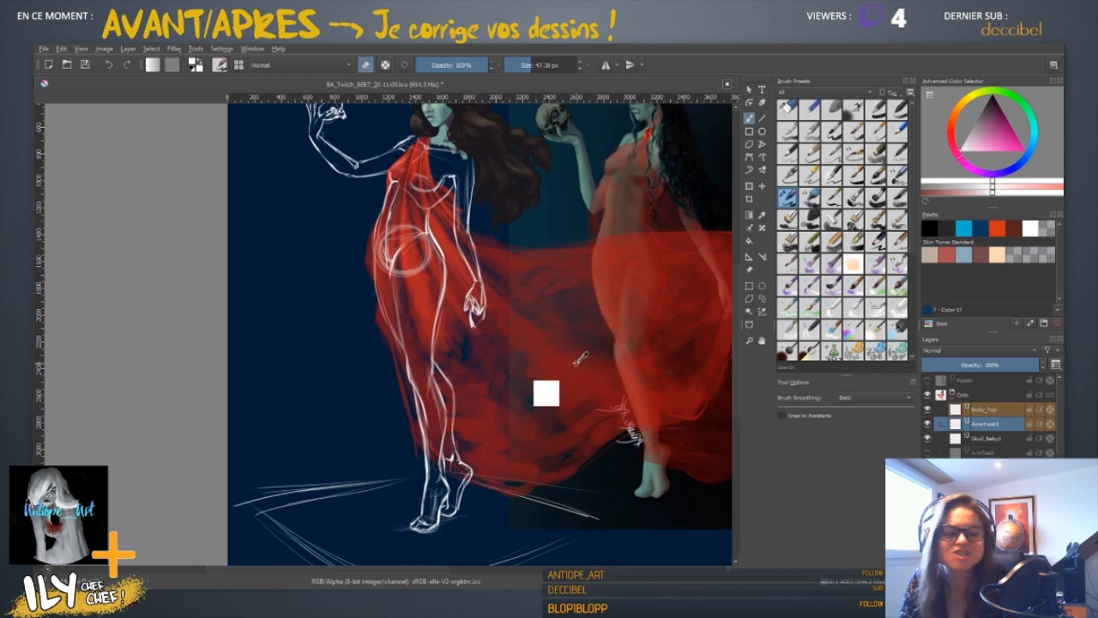
pyautogui.hotkey('ctrl', '+')
pyautogui.hotkey('ctrl', '+')
pyautogui.hotkey('ctrl', '-')
pyautogui.hotkey('ctrl', '-')
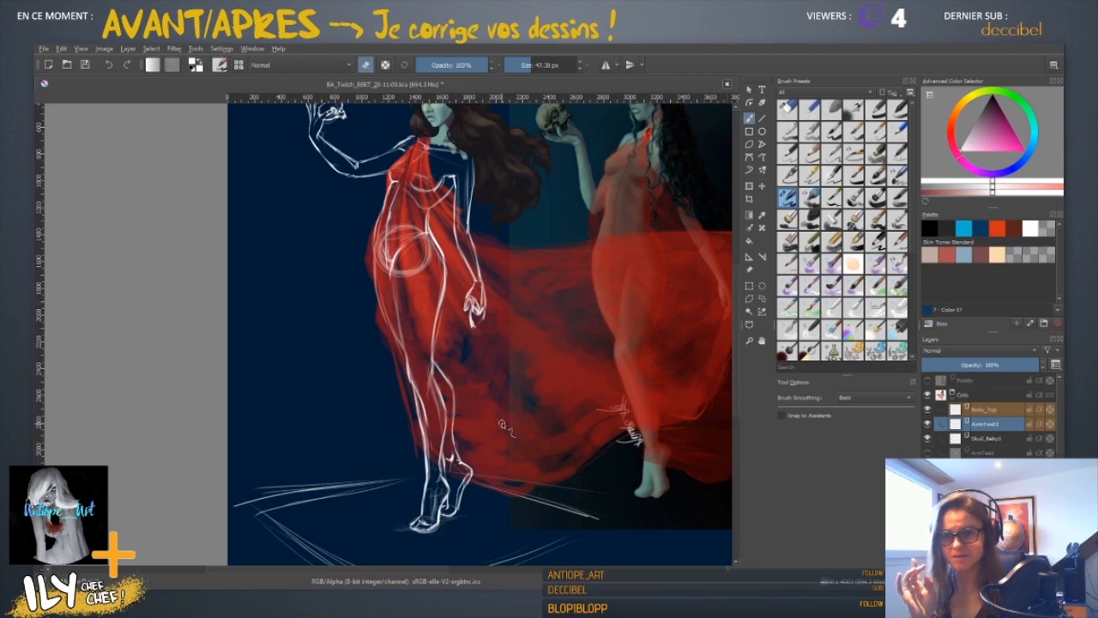
# - Toggle the ArmTest2 and Body_Top layers to identify which one holds the lowered hand, and select Body_Top
pyautogui.click(927, 424)
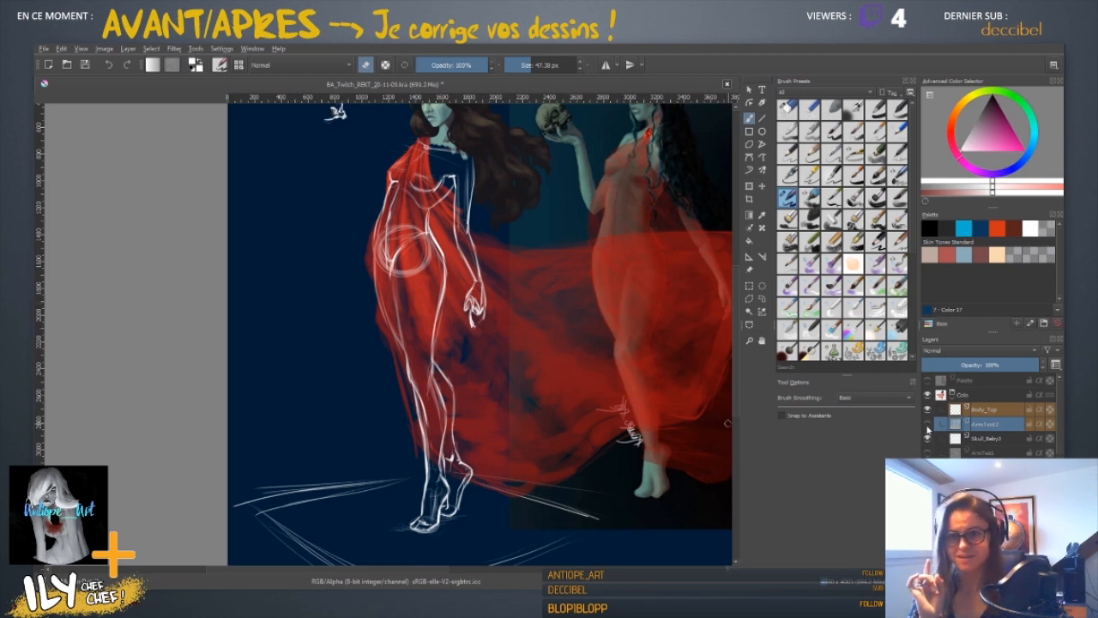
pyautogui.click(926, 424)
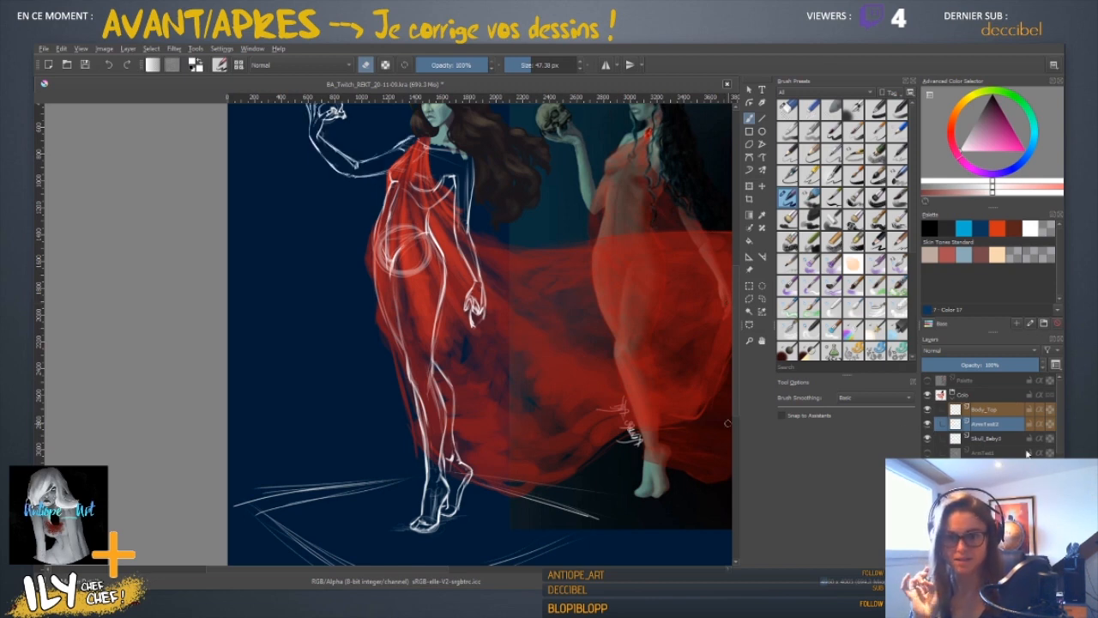
pyautogui.click(927, 411)
pyautogui.click(927, 410)
pyautogui.click(992, 411)
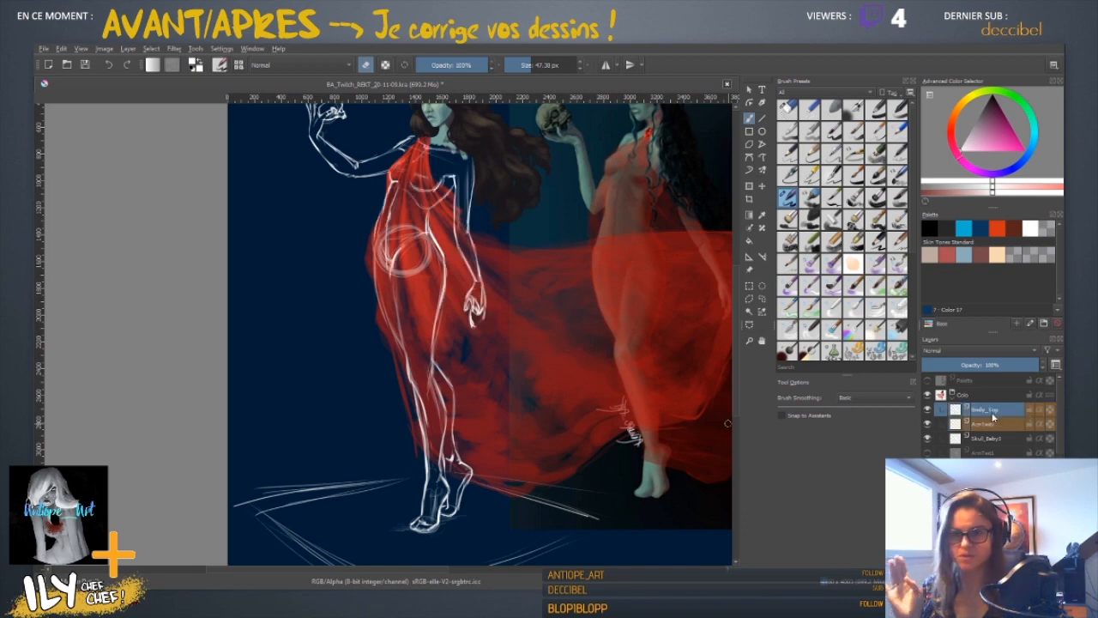
# - Add a new layer above Body_Top and name it HandTest
pyautogui.hotkey('ctrl', '+')
pyautogui.hotkey('ctrl', '+')
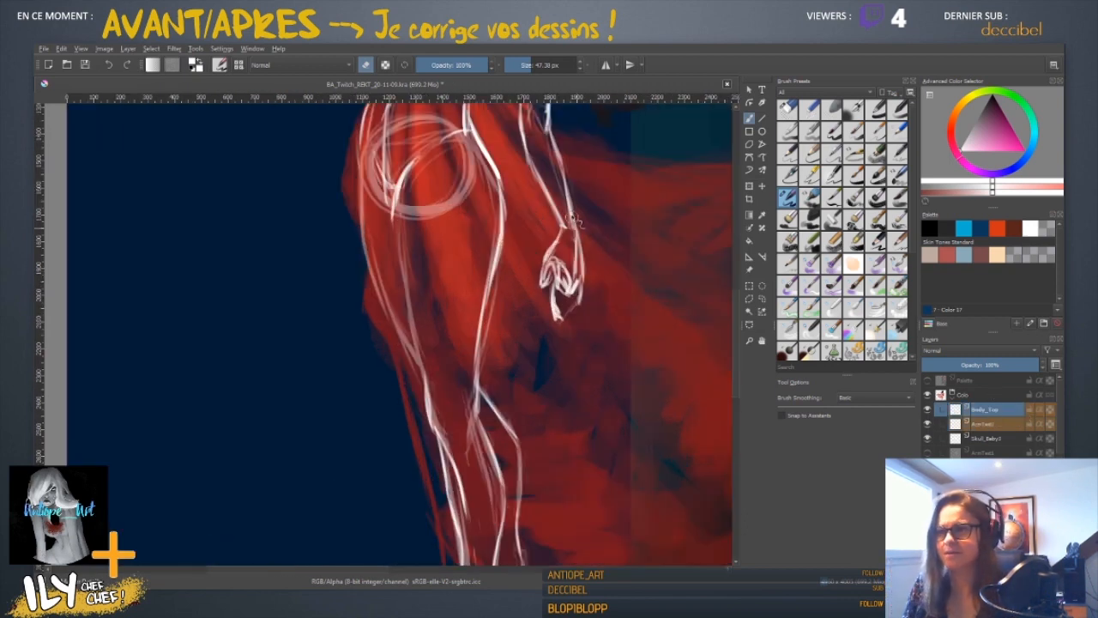
pyautogui.moveTo(587, 207); pyautogui.dragTo(518, 284)
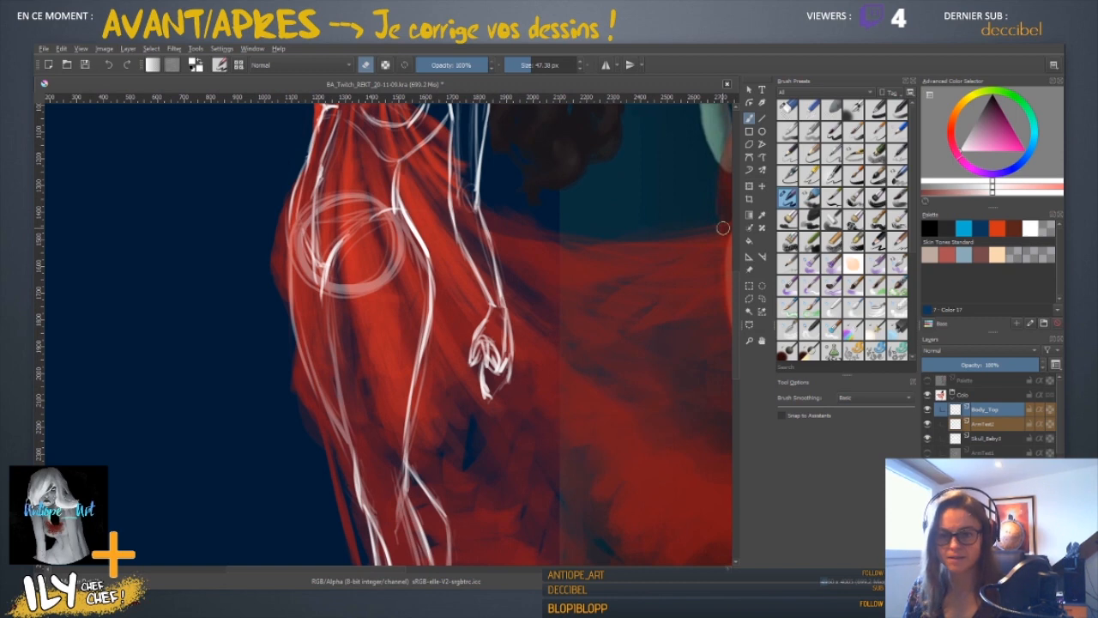
pyautogui.press('Insert')
pyautogui.doubleClick(989, 409)
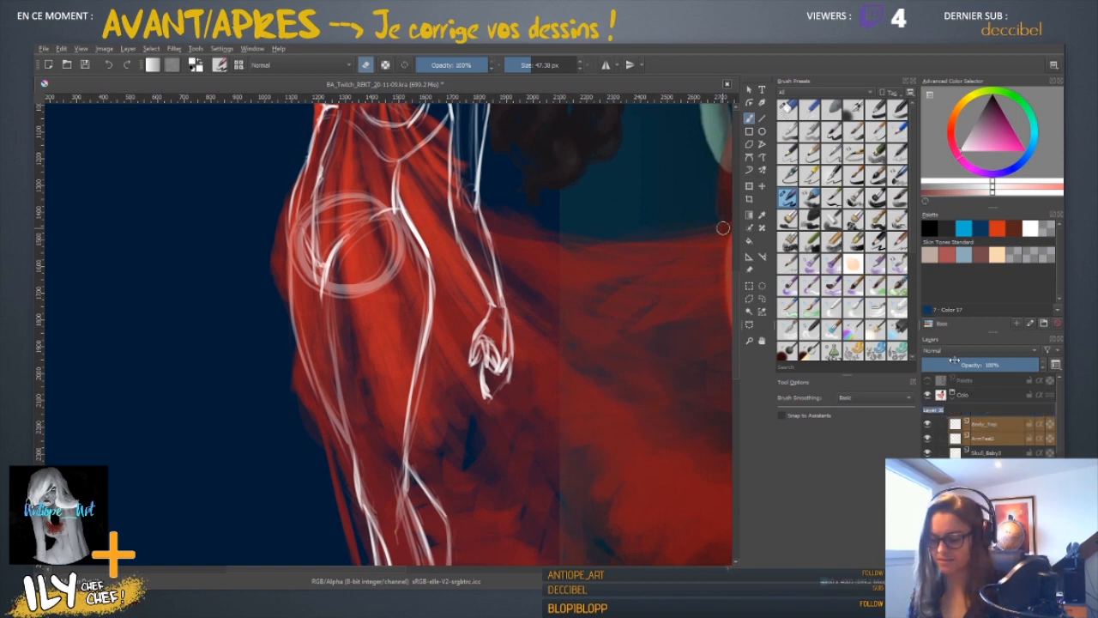
pyautogui.write('HandTest')
pyautogui.press('Return')
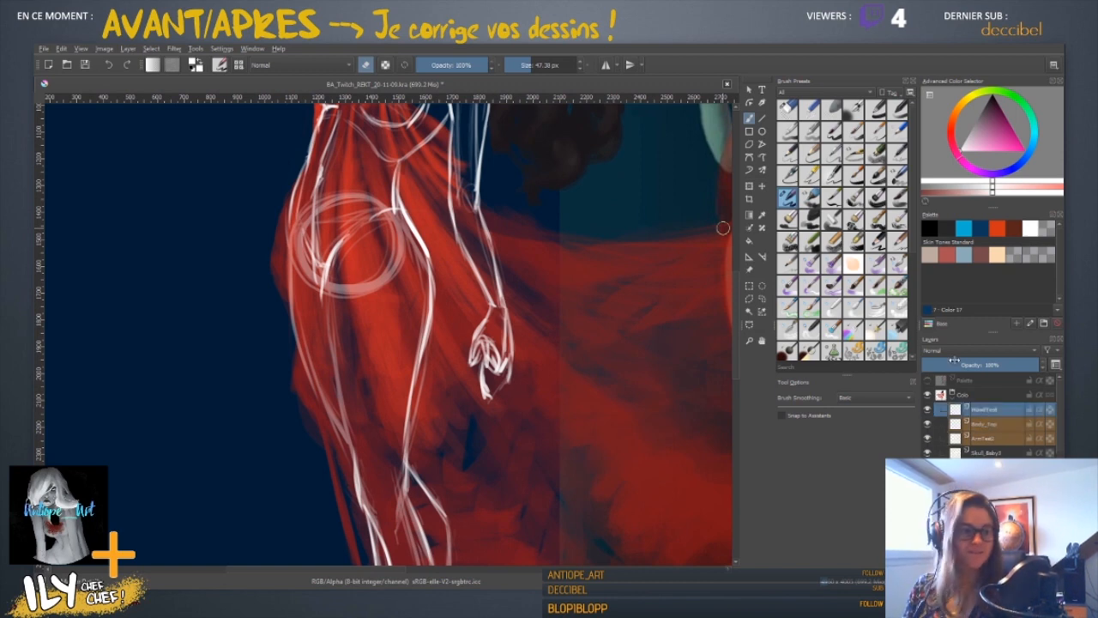
# - Fade the old lowered hand on the Body_Top layer using the soft eraser at 34% opacity and about 190 px
pyautogui.moveTo(545, 298); pyautogui.dragTo(599, 557)
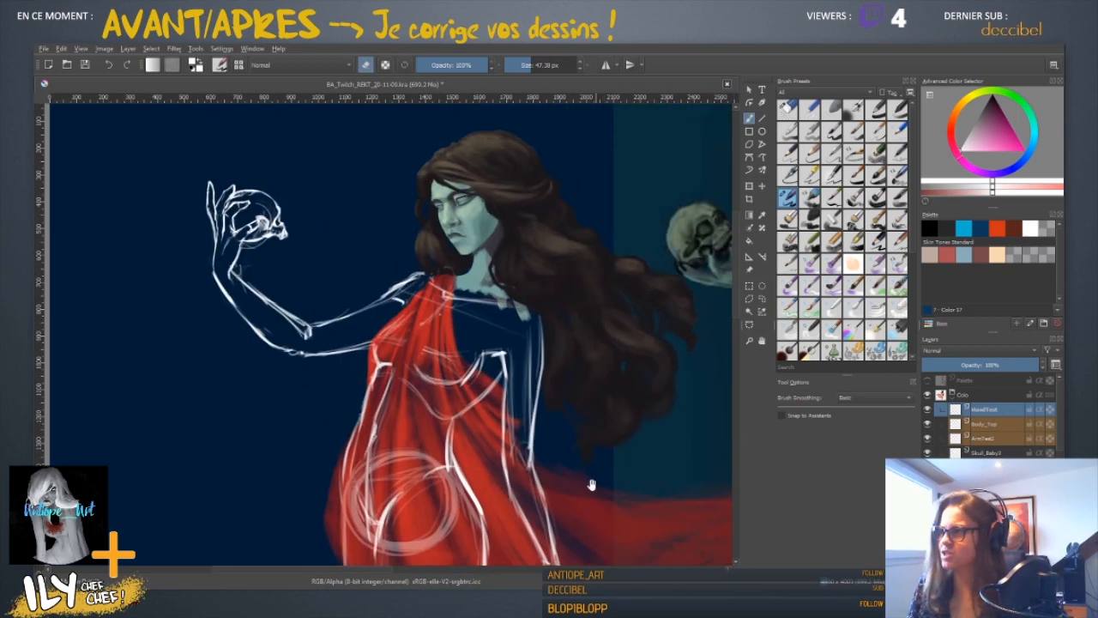
pyautogui.moveTo(591, 485); pyautogui.dragTo(515, 231)
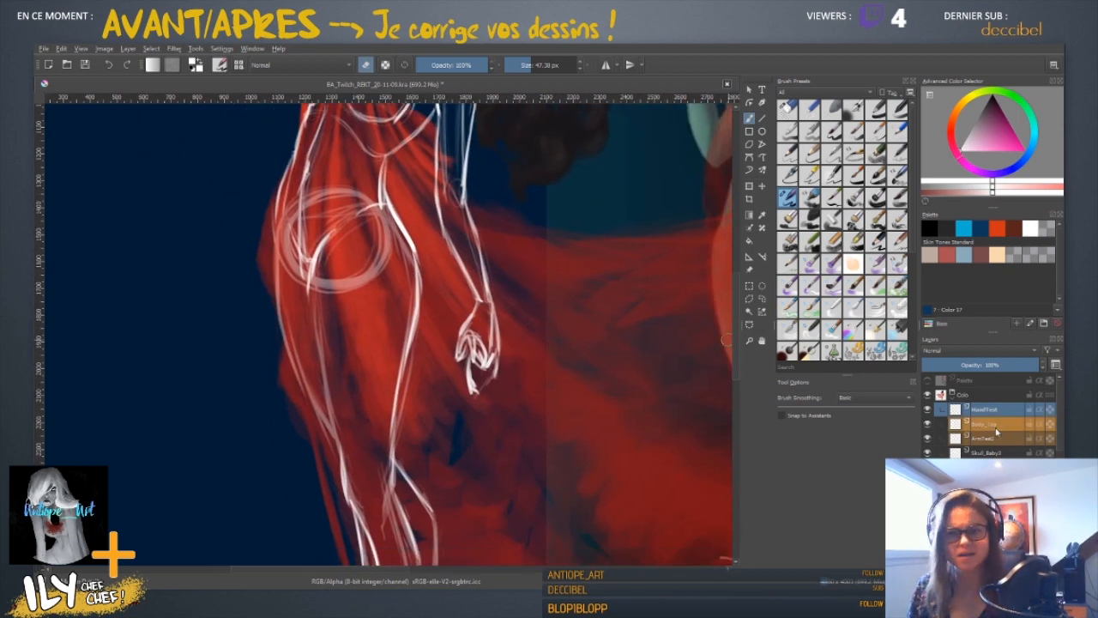
pyautogui.click(994, 422)
pyautogui.click(788, 107)
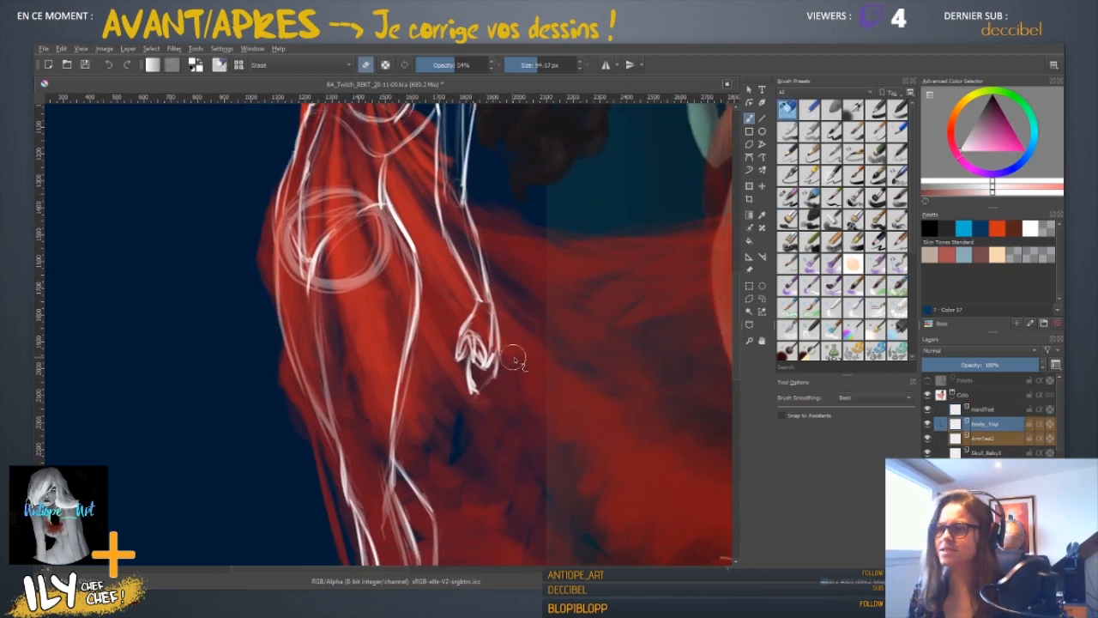
pyautogui.moveTo(459, 380)
pyautogui.mouseDown()
pyautogui.moveTo(481, 339)
pyautogui.moveTo(463, 329)
pyautogui.moveTo(543, 325)
pyautogui.moveTo(459, 342)
pyautogui.moveTo(468, 331)
pyautogui.moveTo(511, 357)
pyautogui.mouseUp()
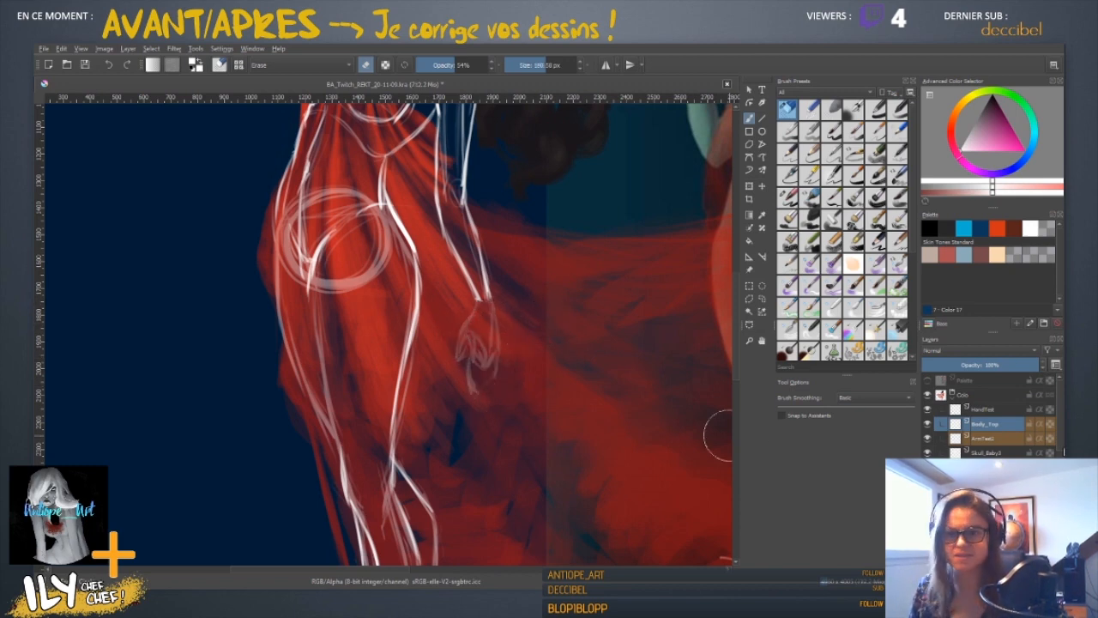
# - Hide the red drapery so only the sketch lines show over the background, and make HandTest the active layer
pyautogui.scroll(-5, 1061, 437)
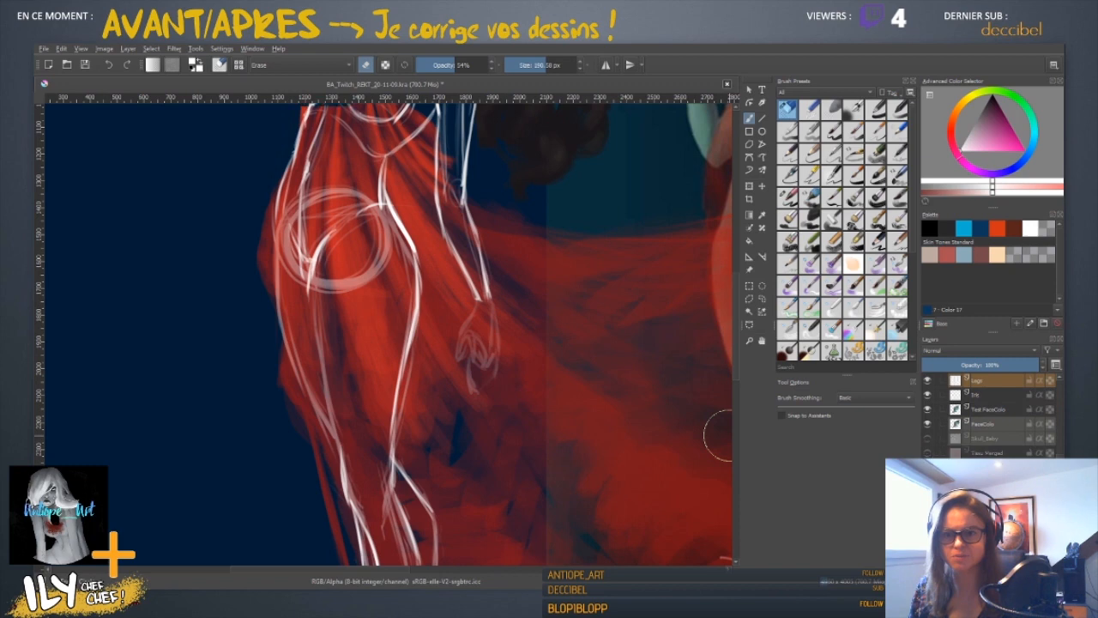
pyautogui.scroll(5, 993, 412)
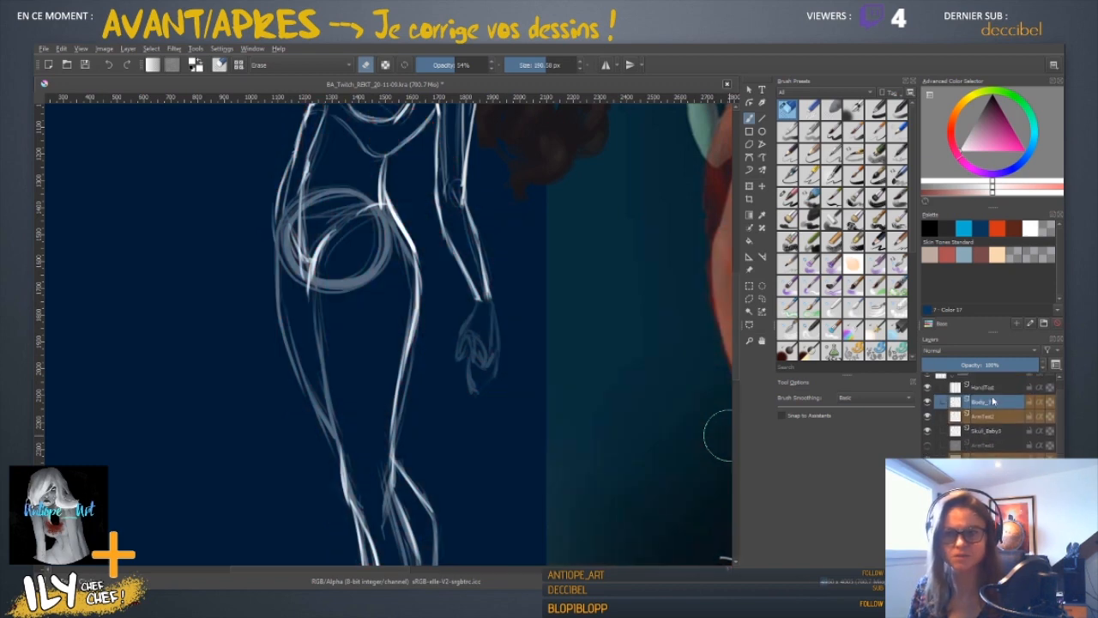
pyautogui.click(995, 390)
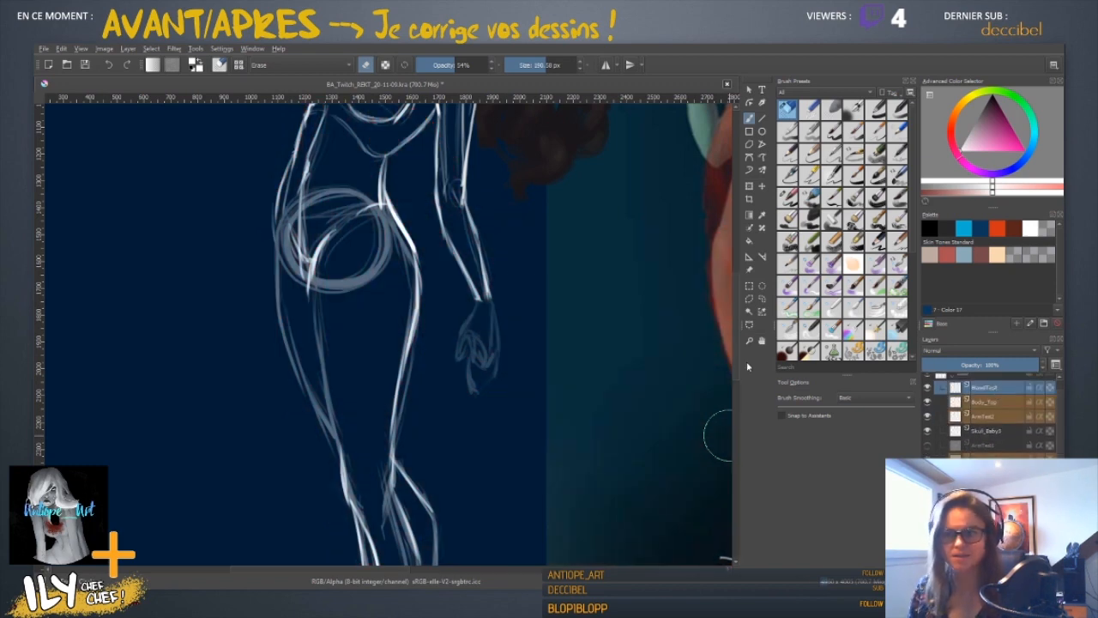
# - Draw the lowered arm's wrist on HandTest with the sketching brush at 12 px, joining both forearm lines above the faded hand
pyautogui.hotkey('ctrl', '+')
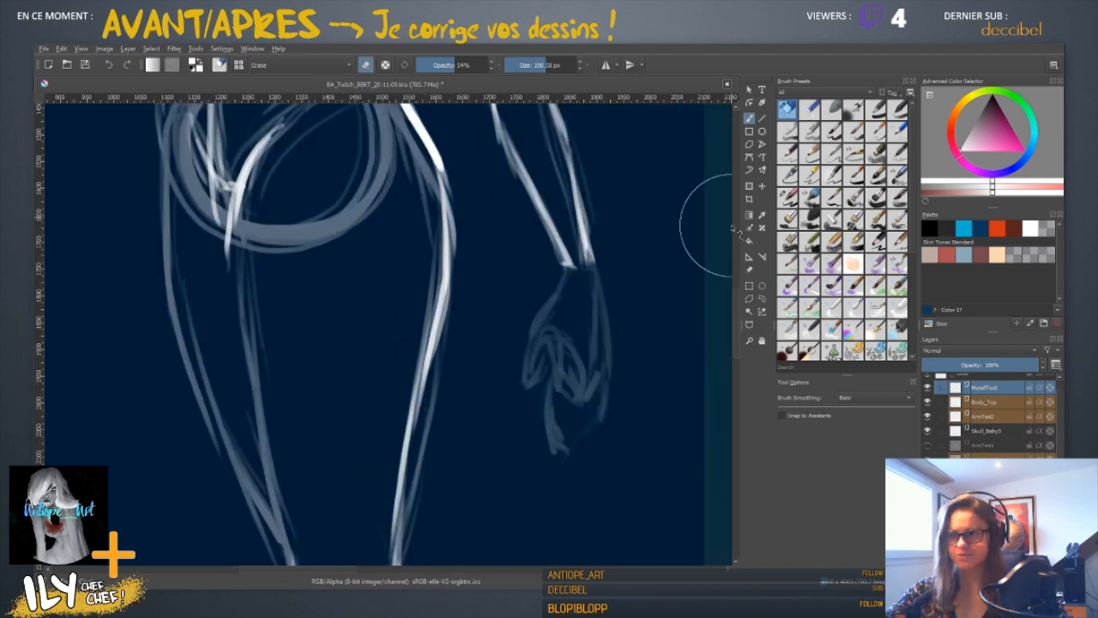
pyautogui.click(788, 197)
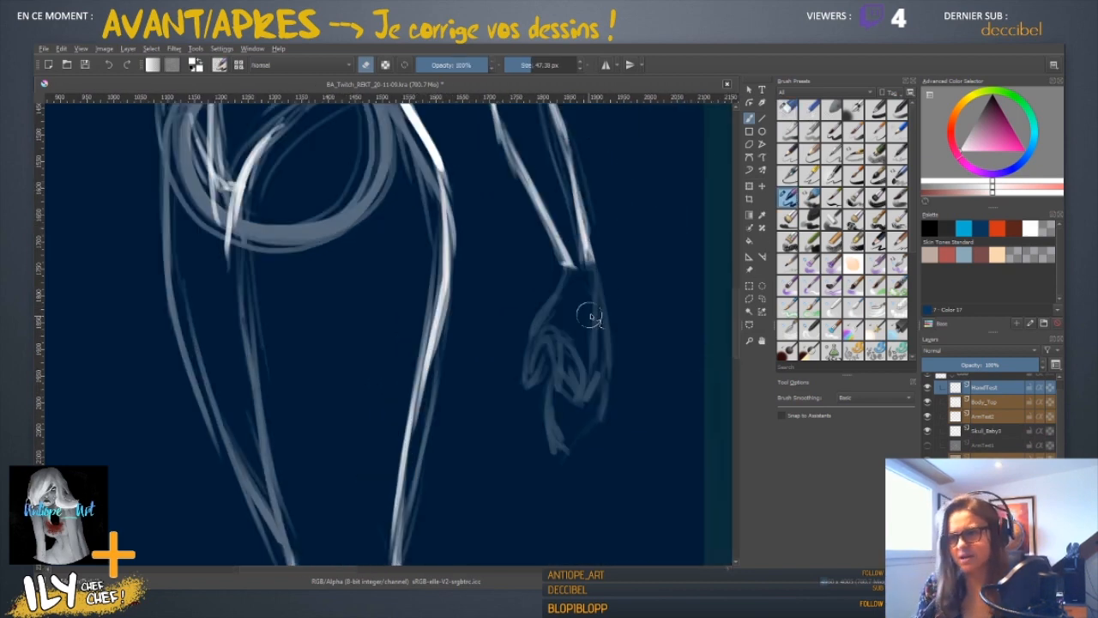
pyautogui.click(407, 68)
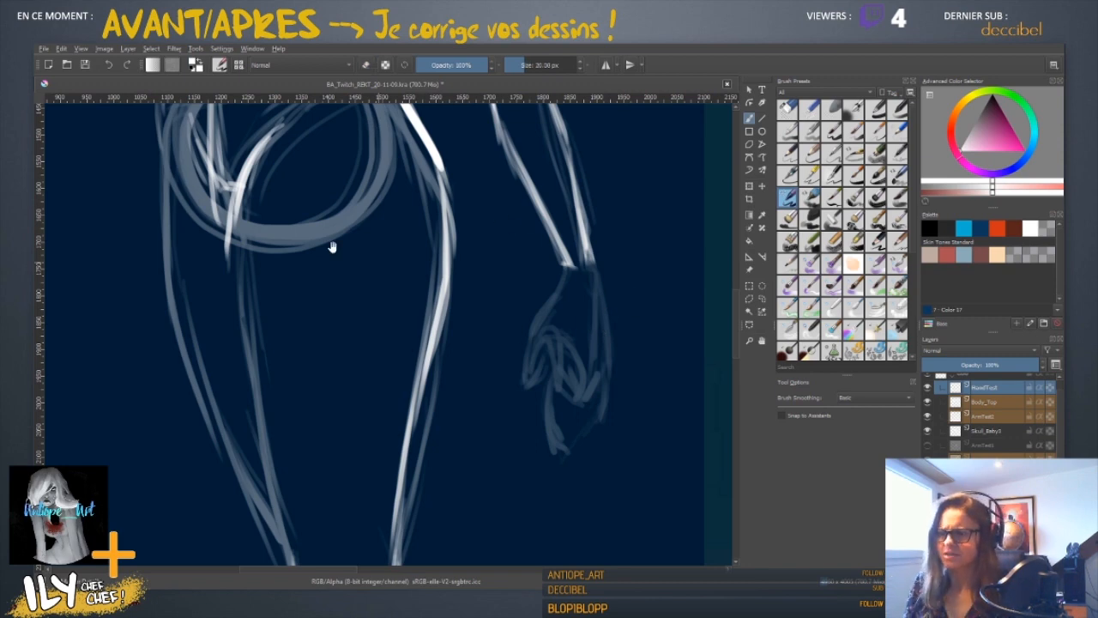
pyautogui.moveTo(334, 246); pyautogui.dragTo(554, 558)
pyautogui.moveTo(370, 260); pyautogui.dragTo(467, 398)
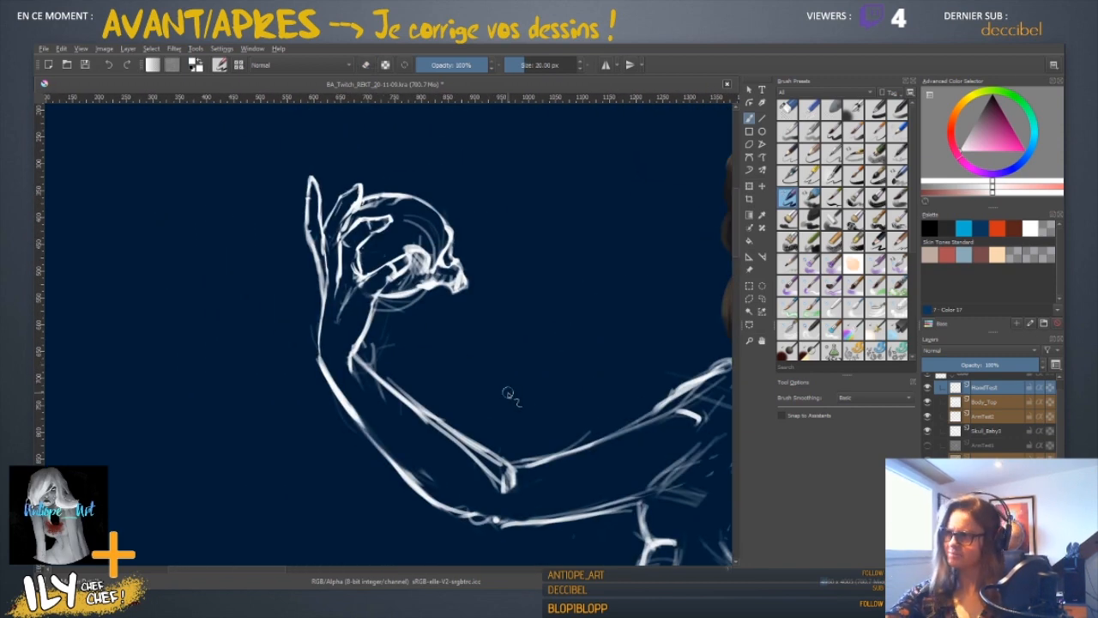
pyautogui.moveTo(640, 465); pyautogui.dragTo(197, 120)
pyautogui.moveTo(567, 558); pyautogui.dragTo(415, 437)
pyautogui.moveTo(454, 558)
pyautogui.mouseDown()
pyautogui.moveTo(483, 331)
pyautogui.moveTo(498, 371)
pyautogui.mouseUp()
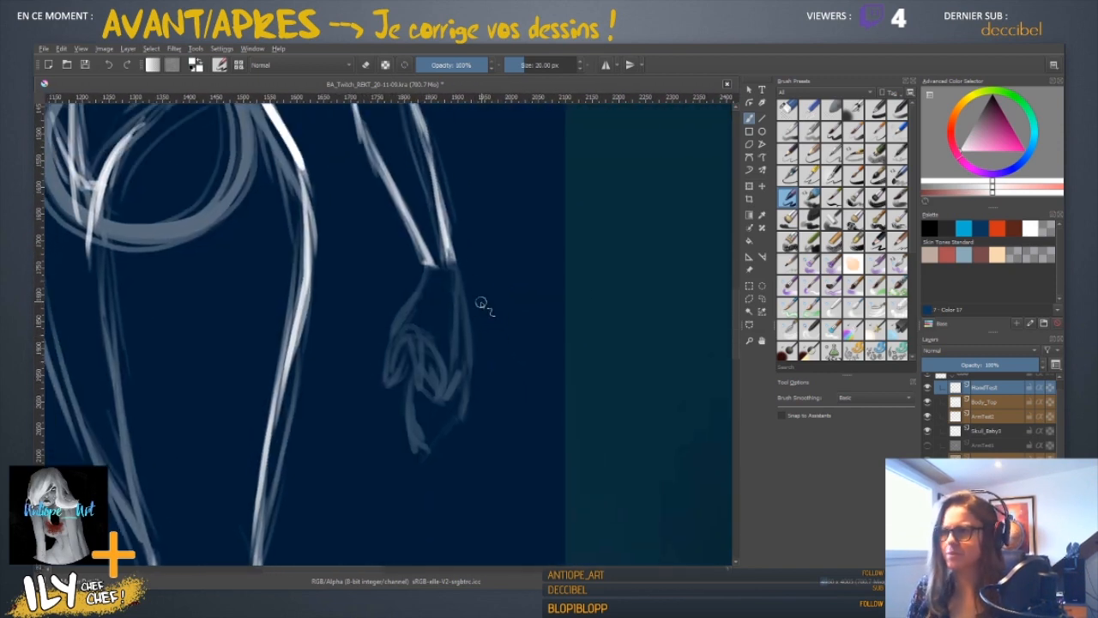
pyautogui.keyDown('shift'); pyautogui.moveTo(481, 301); pyautogui.dragTo(435, 286); pyautogui.keyUp('shift')
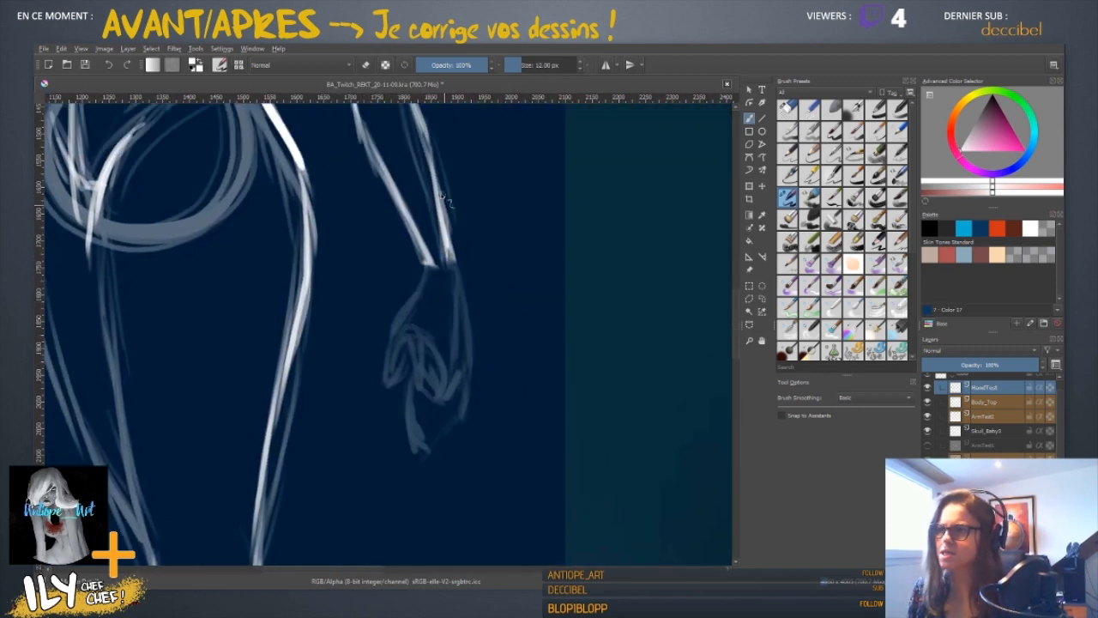
pyautogui.moveTo(441, 196)
pyautogui.mouseDown()
pyautogui.moveTo(456, 260)
pyautogui.moveTo(431, 153)
pyautogui.moveTo(457, 267)
pyautogui.mouseUp()
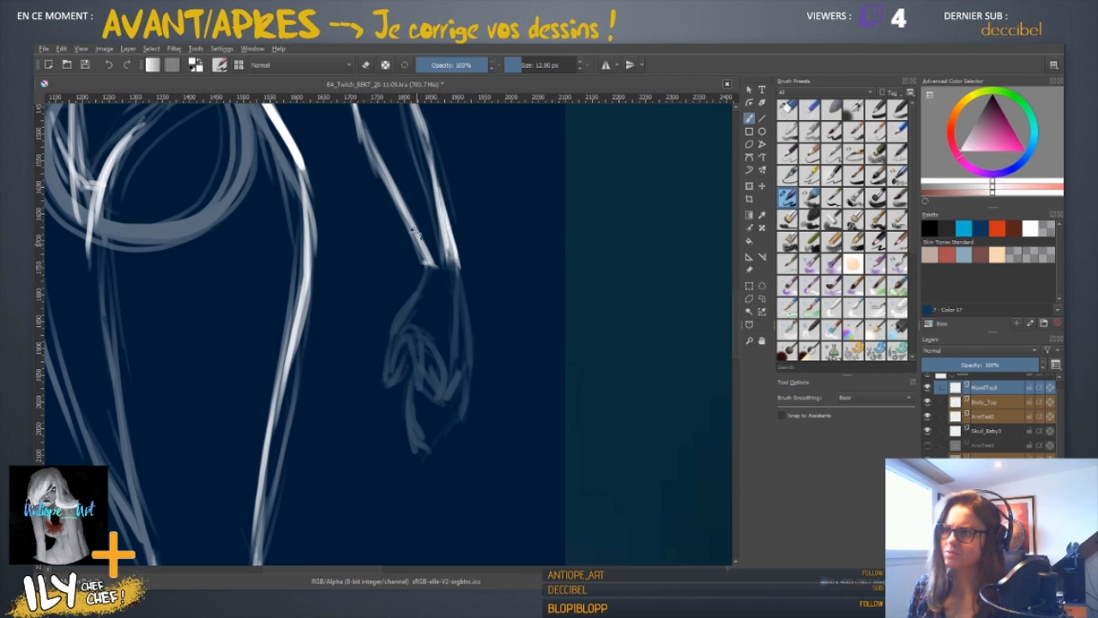
pyautogui.moveTo(408, 216)
pyautogui.mouseDown()
pyautogui.moveTo(425, 265)
pyautogui.moveTo(446, 272)
pyautogui.moveTo(422, 266)
pyautogui.moveTo(459, 277)
pyautogui.mouseUp()
pyautogui.moveTo(451, 230)
pyautogui.mouseDown()
pyautogui.moveTo(461, 268)
pyautogui.moveTo(420, 268)
pyautogui.mouseUp()
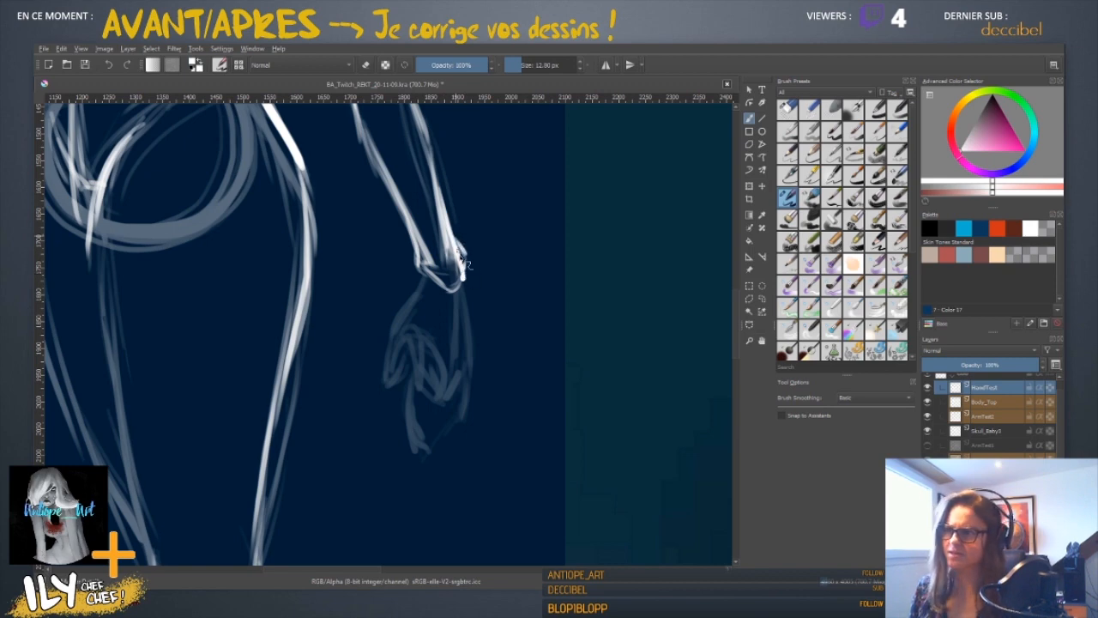
# - Refine the lowered arm's wrist contour, alternating brush and eraser to clean its outer bump and inner corner
pyautogui.press('e')
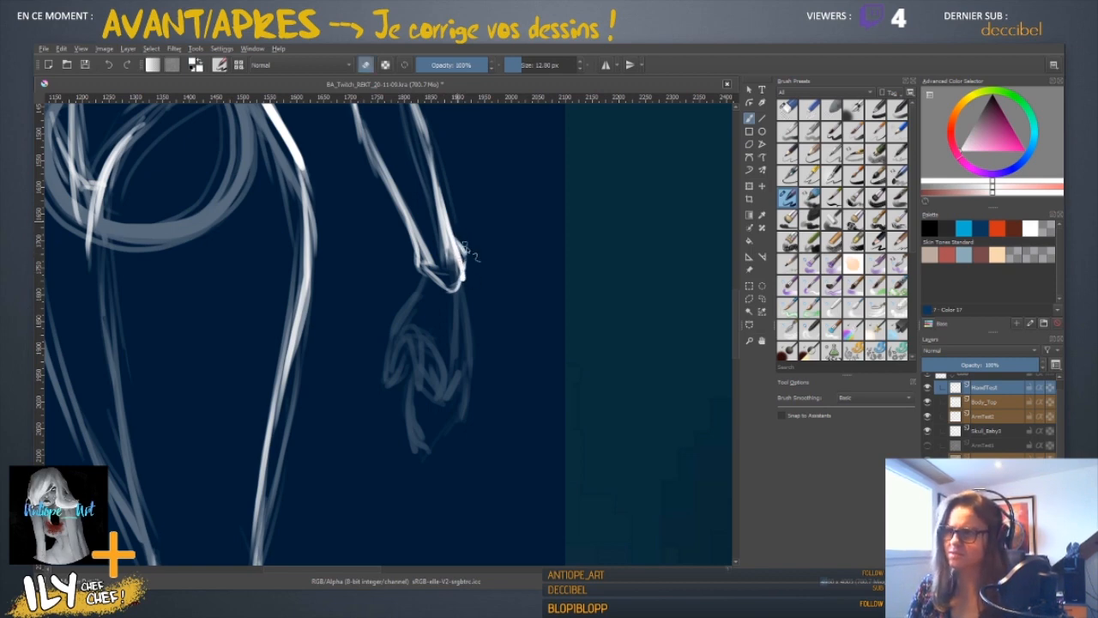
pyautogui.press('e')
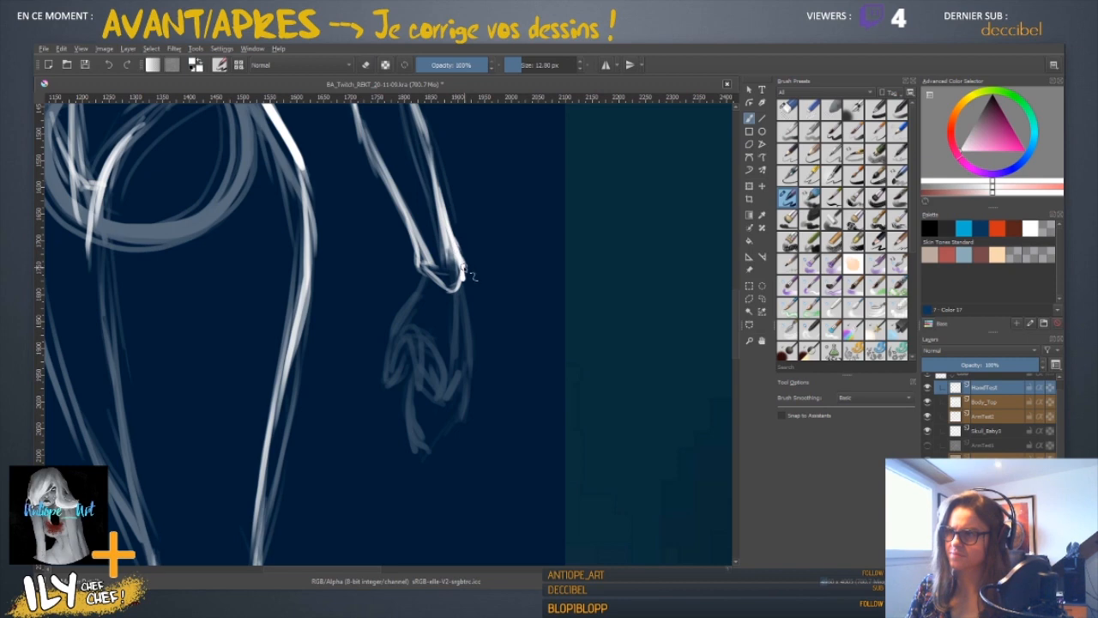
pyautogui.press('e')
pyautogui.moveTo(442, 229); pyautogui.dragTo(463, 282)
pyautogui.press('e')
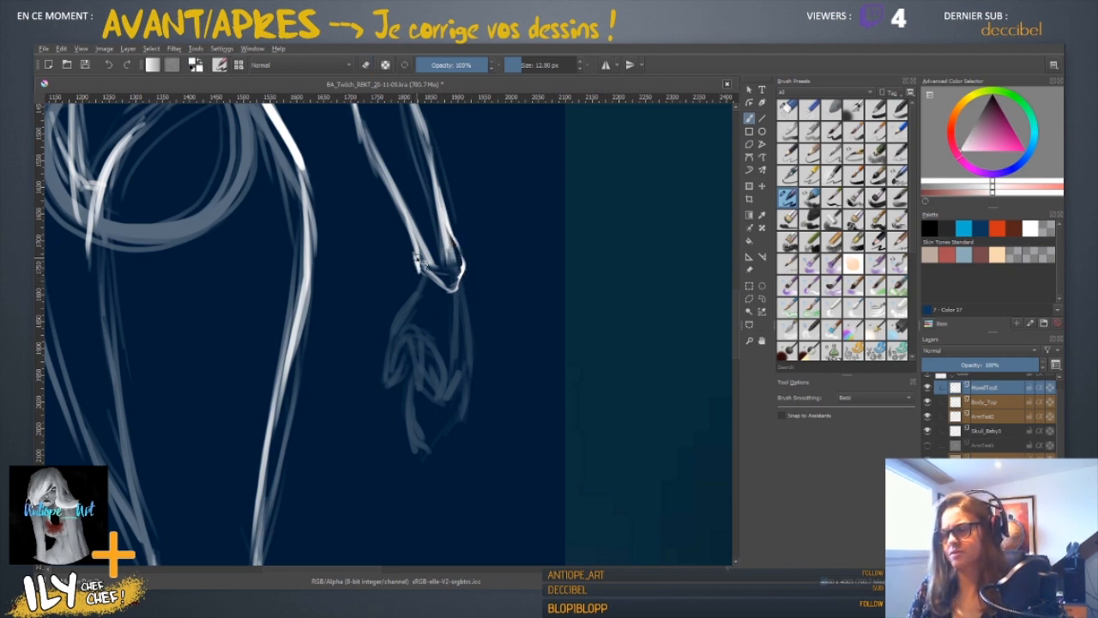
pyautogui.press('e')
pyautogui.press('e')
# - Draw the thumb side of the lowered hand from the wrist, ending in a short rounded thumb
pyautogui.moveTo(422, 254)
pyautogui.mouseDown()
pyautogui.moveTo(384, 322)
pyautogui.moveTo(396, 335)
pyautogui.moveTo(382, 327)
pyautogui.moveTo(413, 333)
pyautogui.moveTo(386, 317)
pyautogui.moveTo(396, 320)
pyautogui.moveTo(385, 332)
pyautogui.moveTo(383, 316)
pyautogui.moveTo(376, 354)
pyautogui.moveTo(391, 363)
pyautogui.moveTo(403, 344)
pyautogui.moveTo(394, 358)
pyautogui.moveTo(385, 315)
pyautogui.moveTo(379, 352)
pyautogui.mouseUp()
pyautogui.press('e')
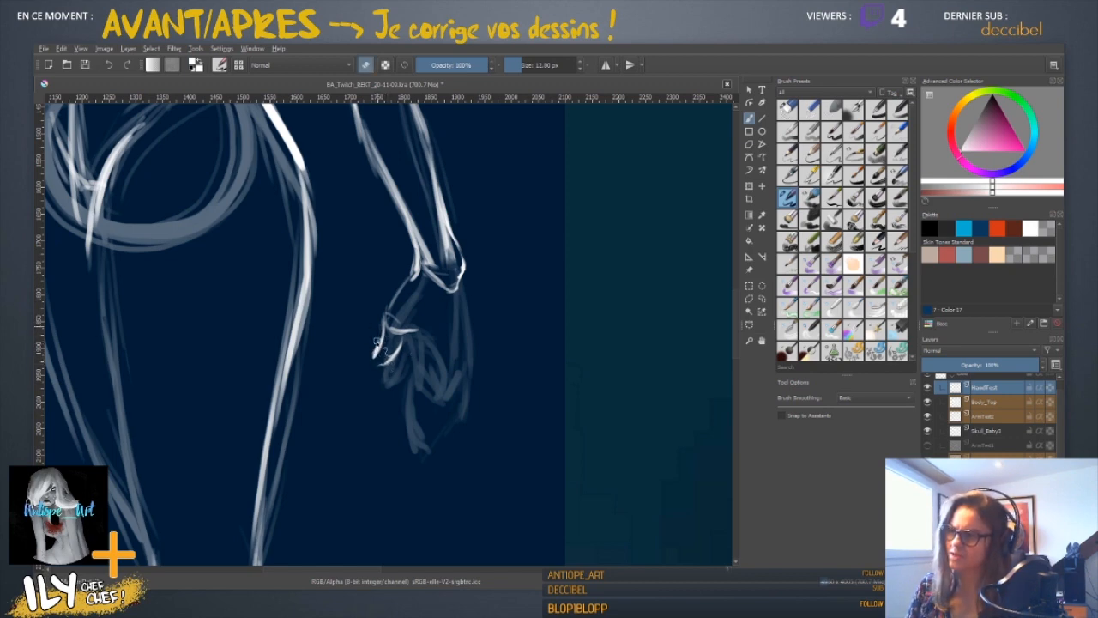
pyautogui.press('e')
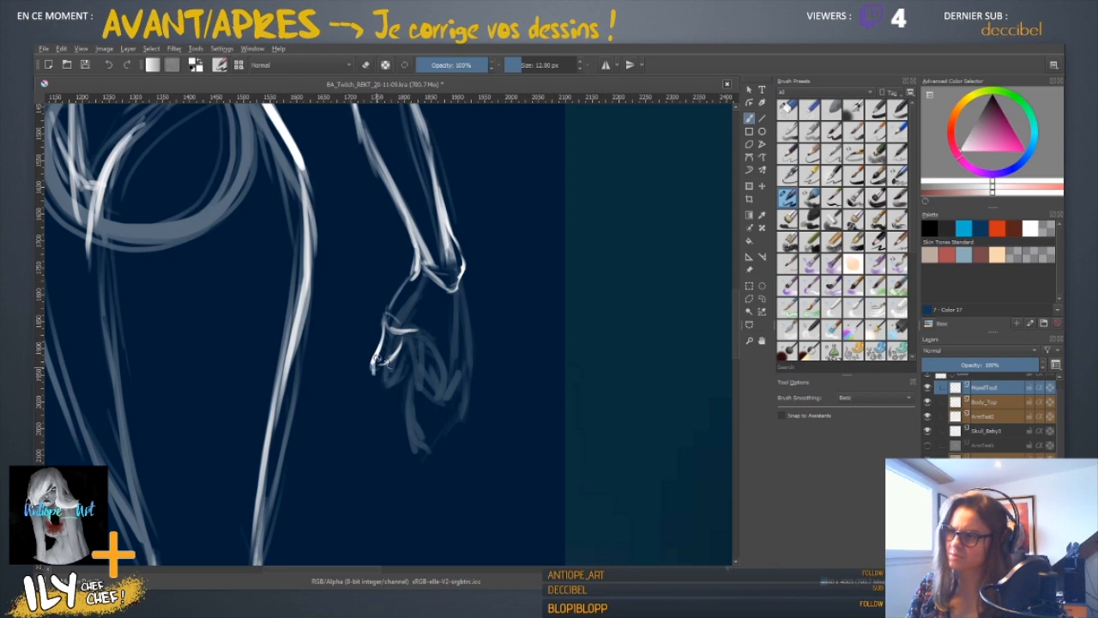
pyautogui.moveTo(374, 367); pyautogui.dragTo(389, 367)
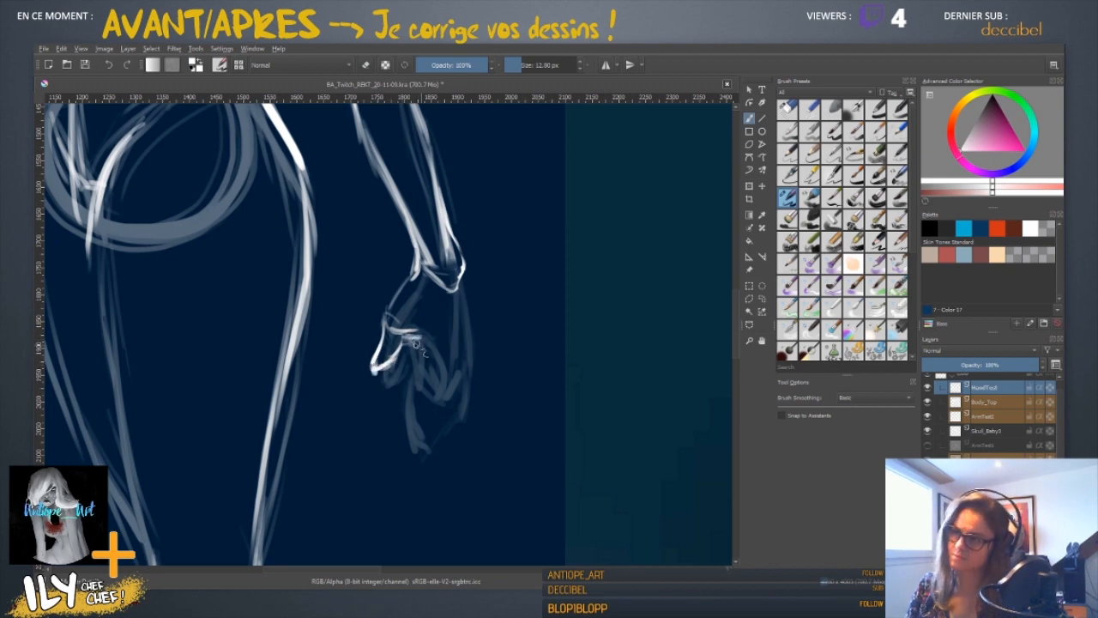
# - Draw the lowered hand's outer palm edge and slender little finger, erasing the excess strokes at its fingertip
pyautogui.moveTo(464, 271)
pyautogui.mouseDown()
pyautogui.moveTo(479, 364)
pyautogui.moveTo(463, 389)
pyautogui.moveTo(440, 385)
pyautogui.moveTo(482, 410)
pyautogui.mouseUp()
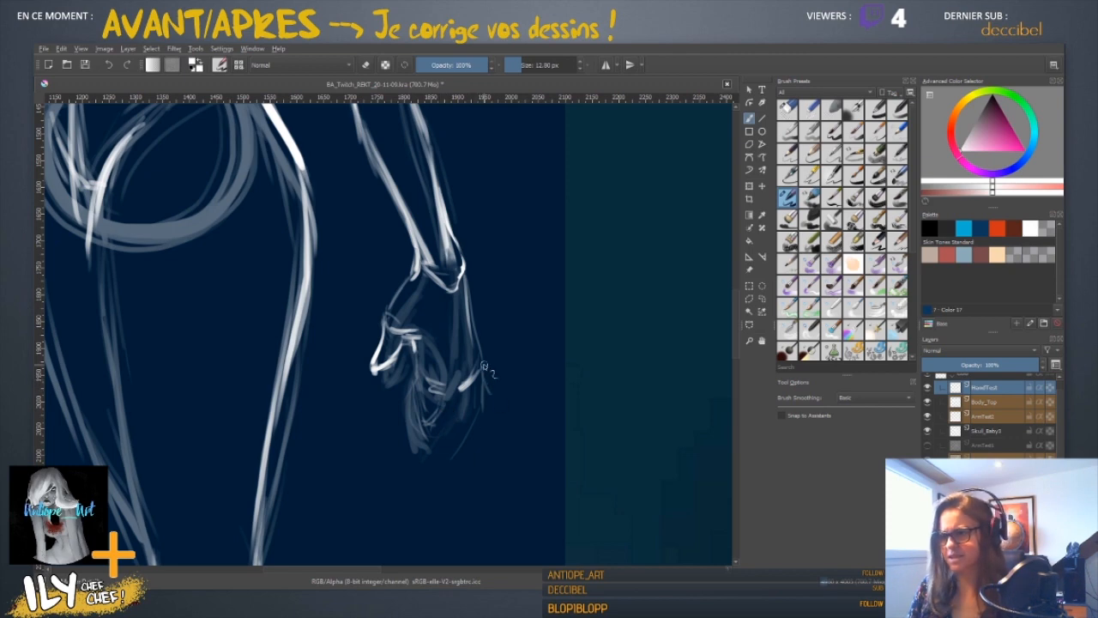
pyautogui.moveTo(491, 383); pyautogui.dragTo(512, 436)
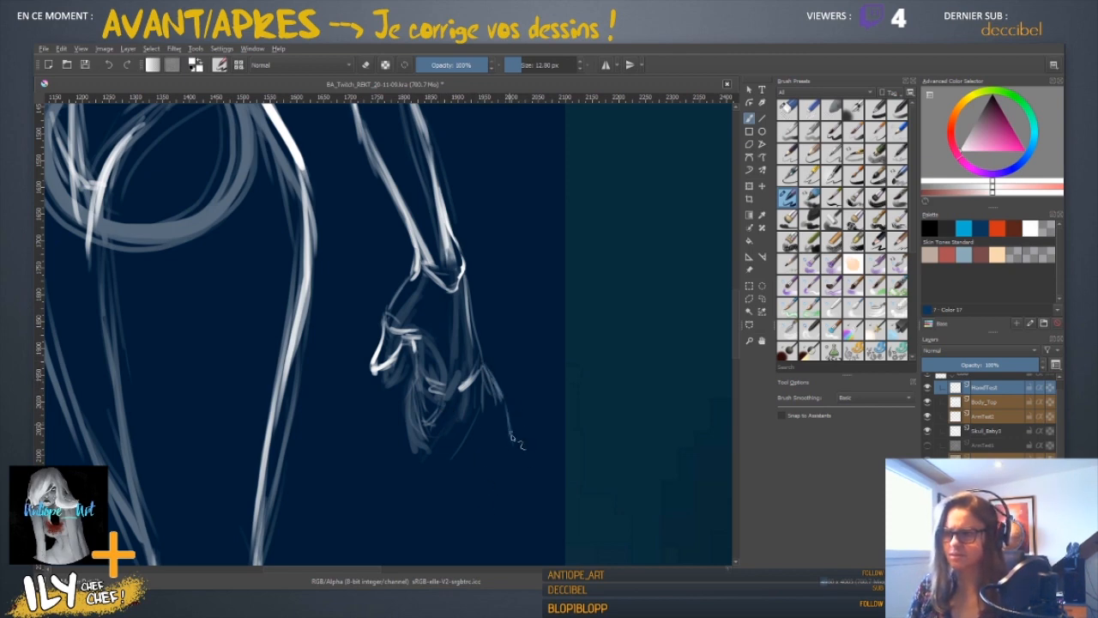
pyautogui.moveTo(503, 393); pyautogui.dragTo(510, 436)
pyautogui.moveTo(484, 392); pyautogui.dragTo(507, 437)
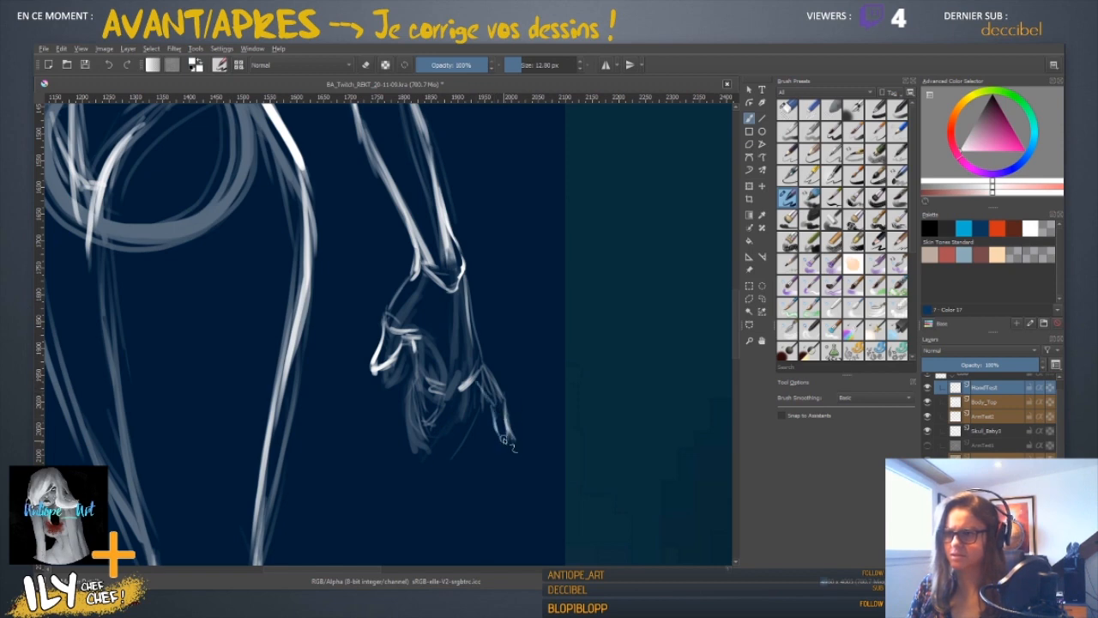
pyautogui.press('e')
pyautogui.press('e')
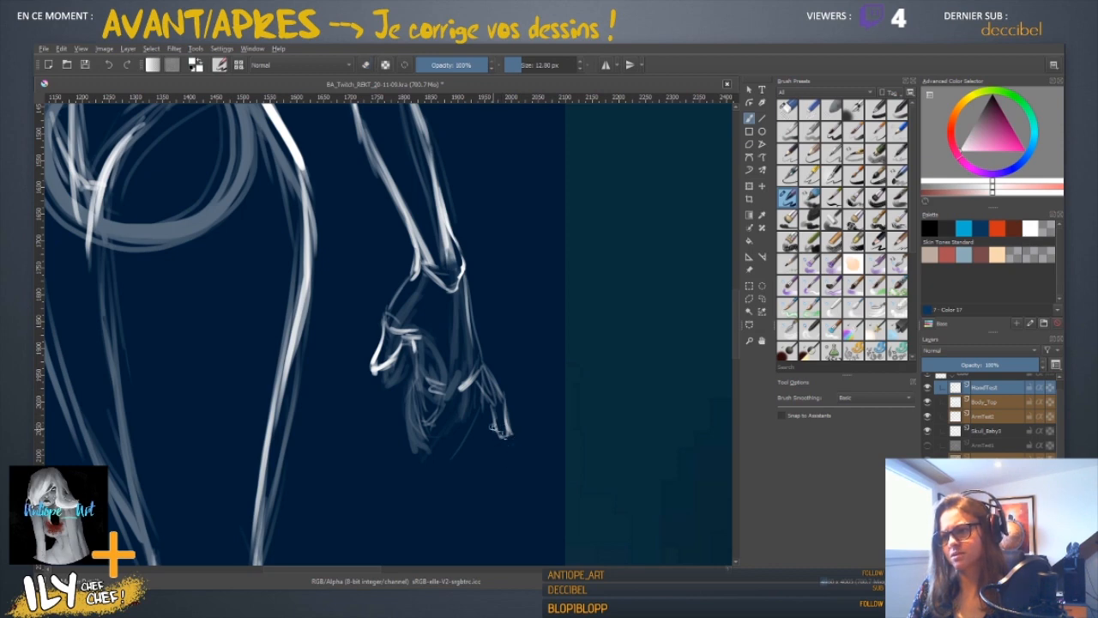
pyautogui.press('e')
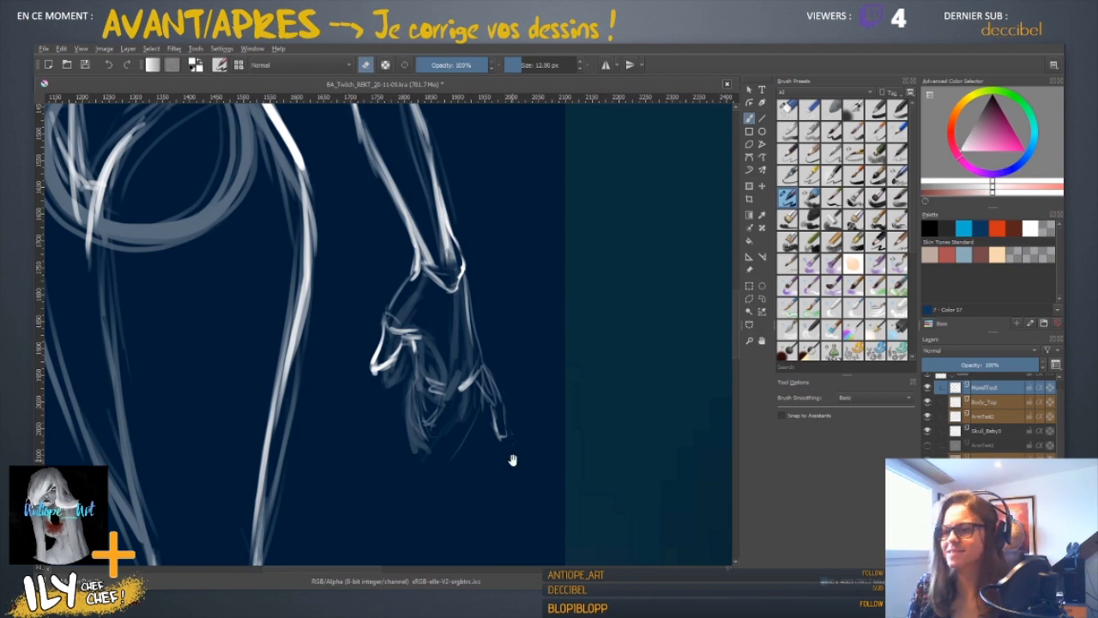
# - Sketch the lowered hand's index finger and the finger beside the little one, extending them from the palm
pyautogui.moveTo(509, 458); pyautogui.dragTo(612, 300)
pyautogui.hotkey('ctrl', '-')
pyautogui.hotkey('ctrl', '-')
pyautogui.hotkey('ctrl', '-')
pyautogui.hotkey('ctrl', '-')
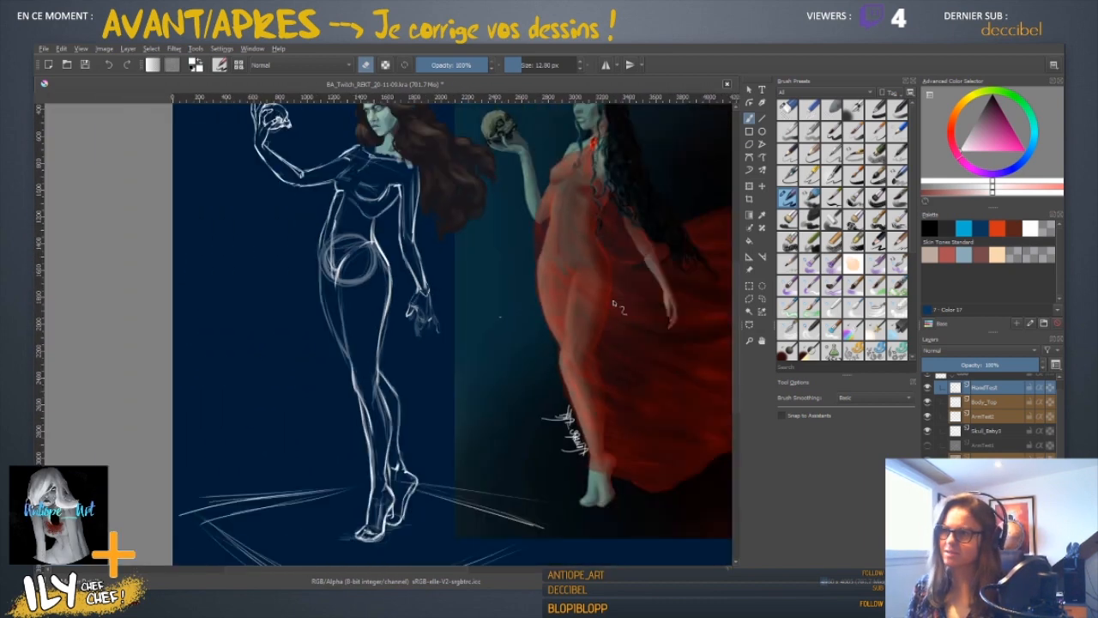
pyautogui.hotkey('ctrl', '+')
pyautogui.hotkey('ctrl', '+')
pyautogui.hotkey('ctrl', '+')
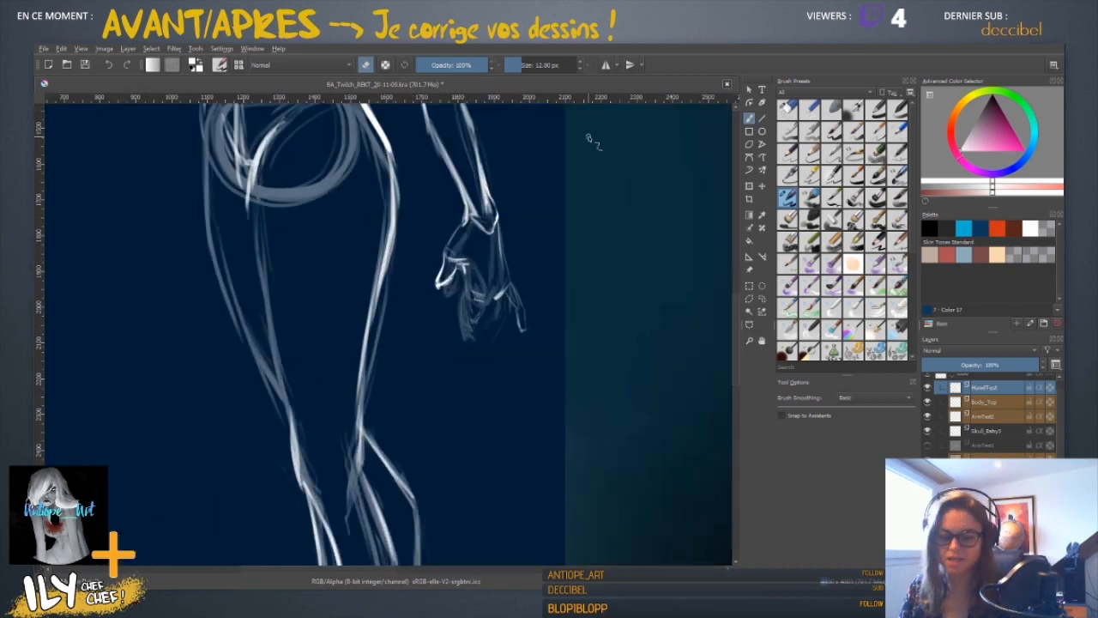
pyautogui.press('4')
pyautogui.press('4')
pyautogui.press('4')
pyautogui.press('4')
pyautogui.press('4')
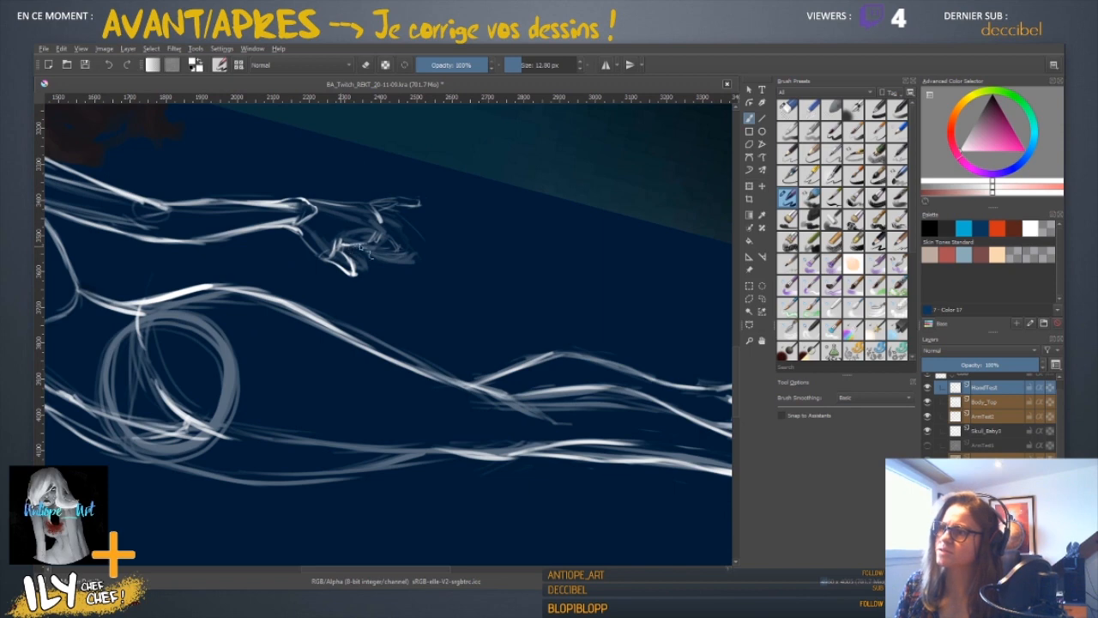
pyautogui.moveTo(345, 248); pyautogui.dragTo(395, 234)
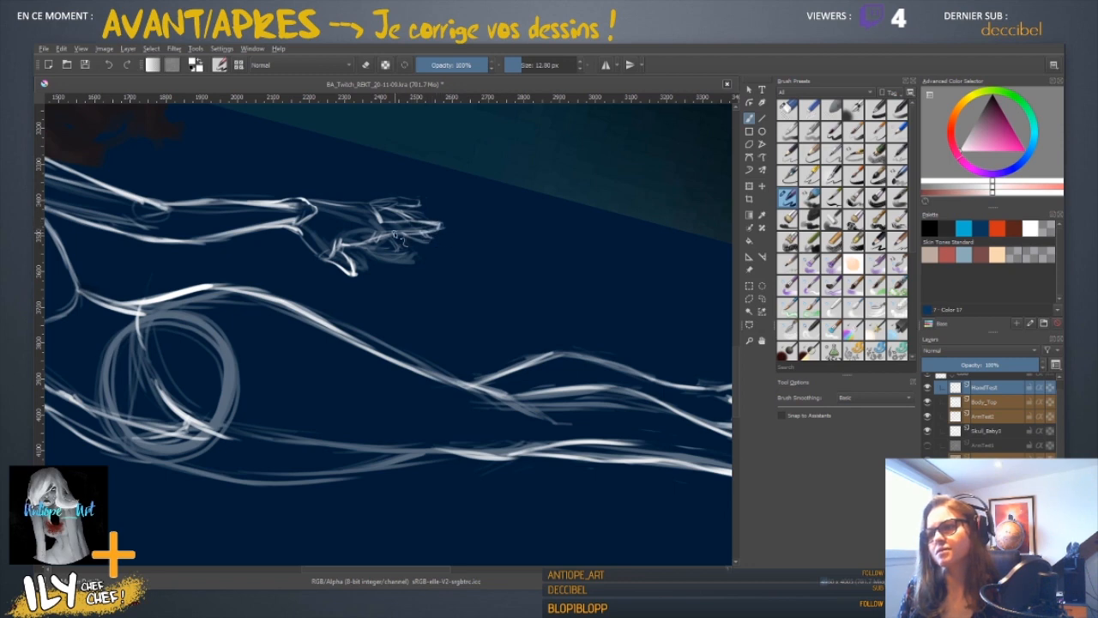
# - Add a crossing middle finger beneath the index finger and clean up the knuckle lines with brush and eraser
pyautogui.press('e')
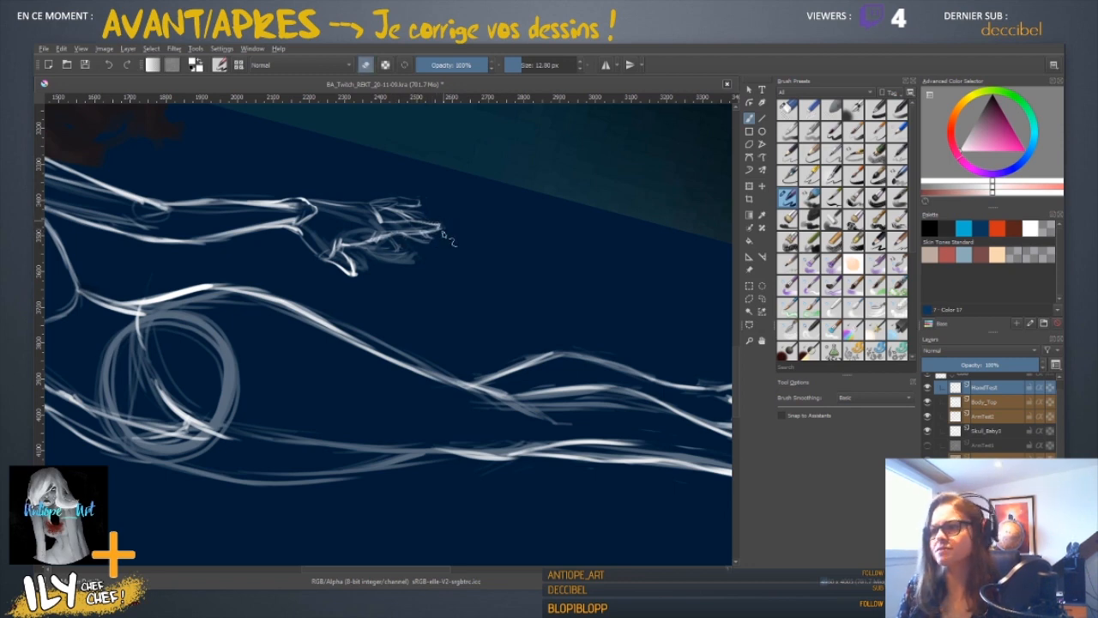
pyautogui.press('5')
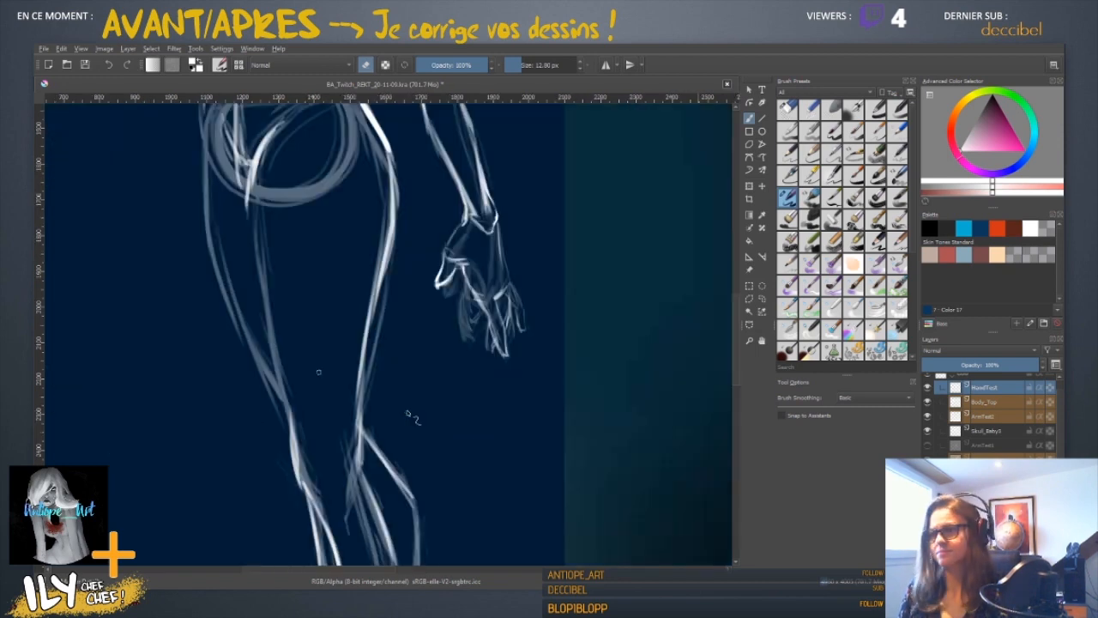
pyautogui.hotkey('ctrl', '-')
pyautogui.scroll(-3, 410, 416)
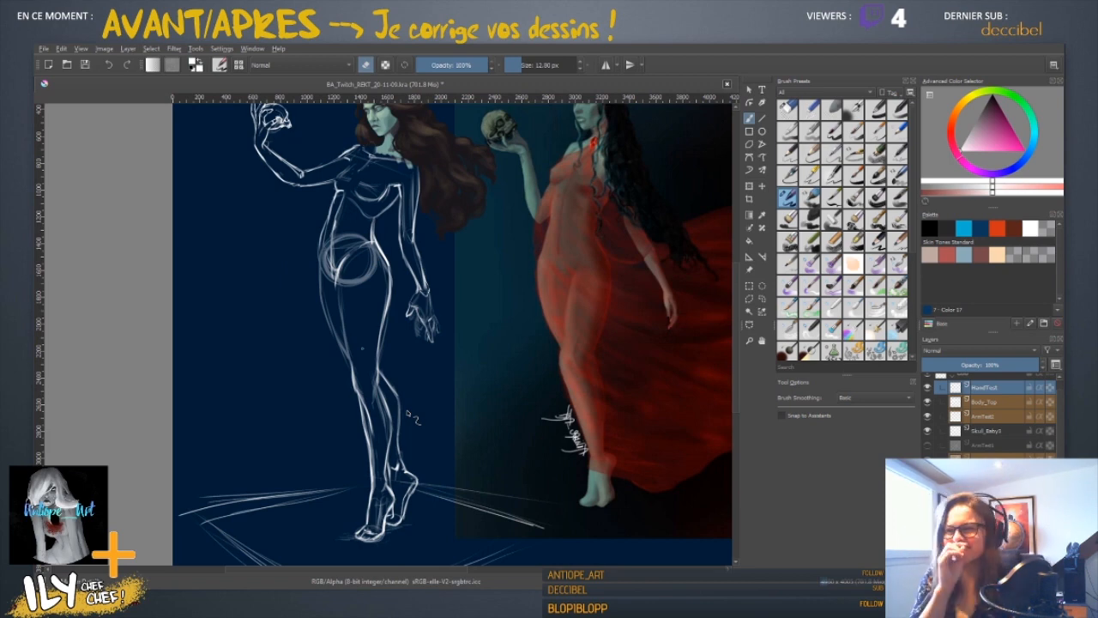
pyautogui.scroll(-2, 412, 418)
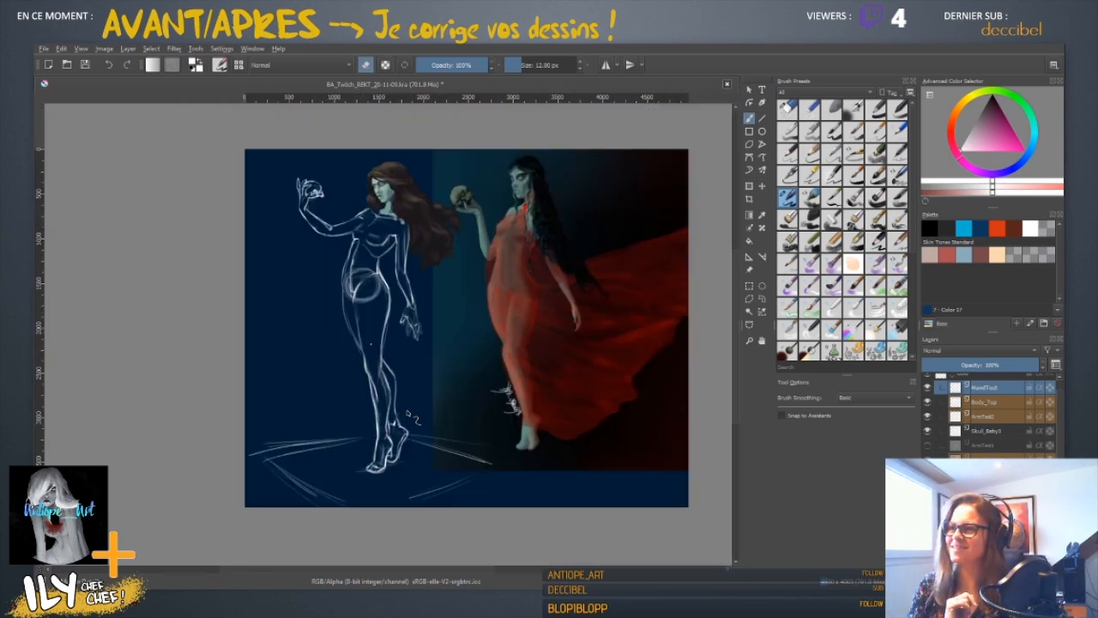
pyautogui.scroll(5, 400, 328)
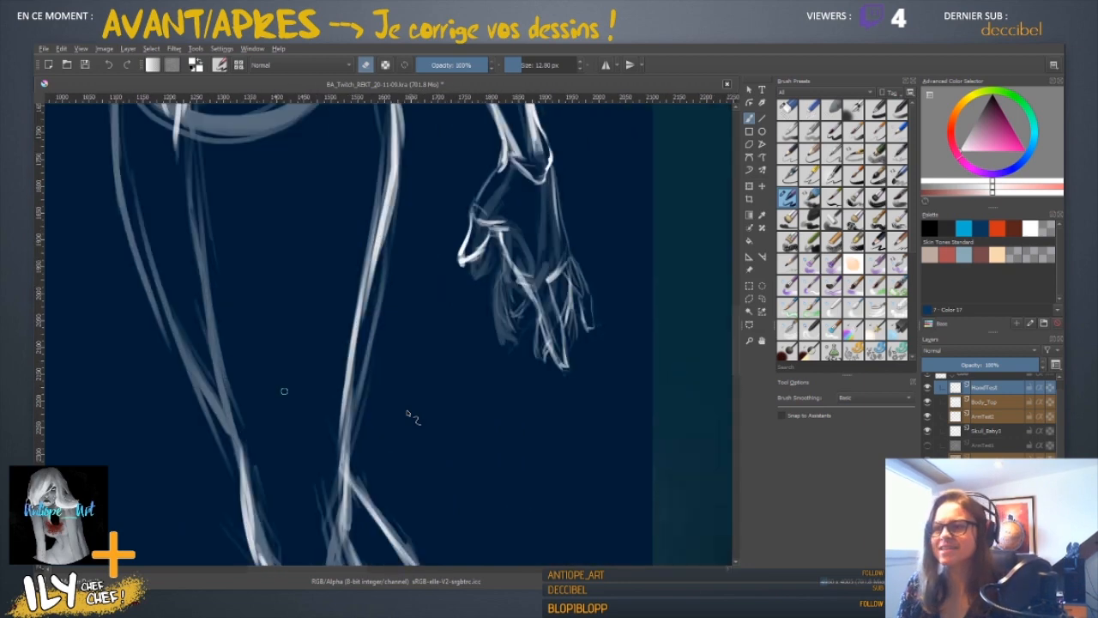
pyautogui.moveTo(398, 326); pyautogui.dragTo(349, 320)
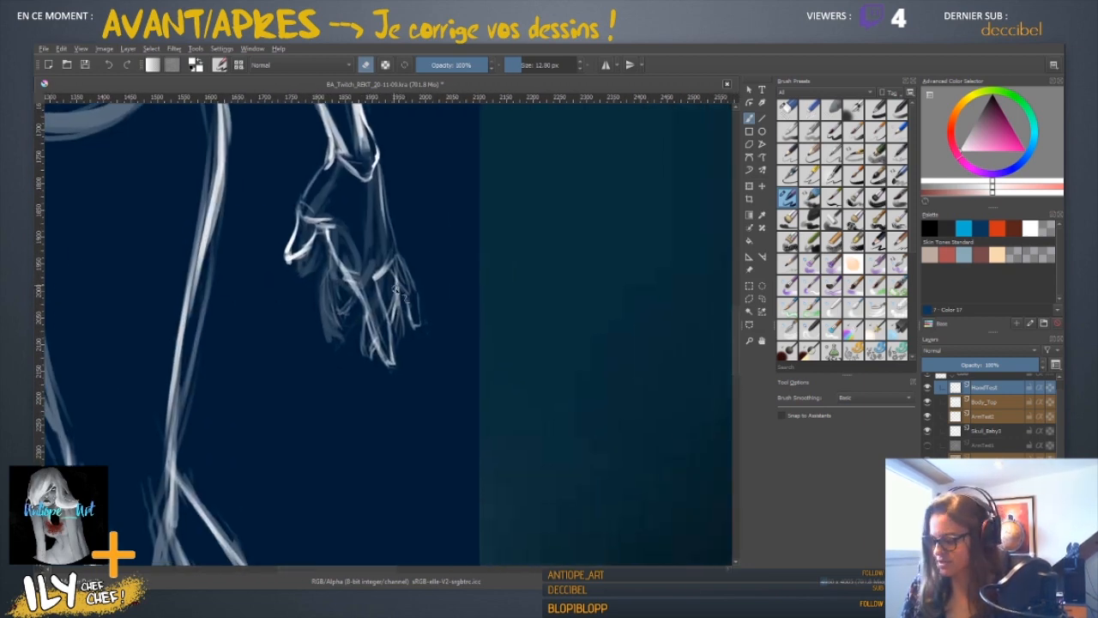
pyautogui.press('e')
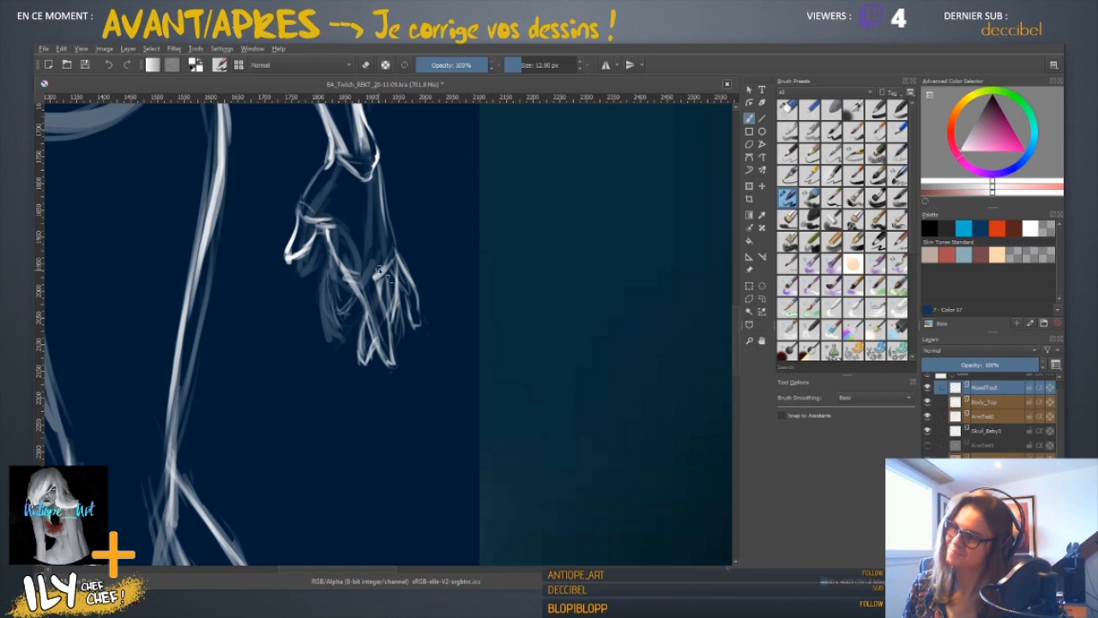
pyautogui.press('e')
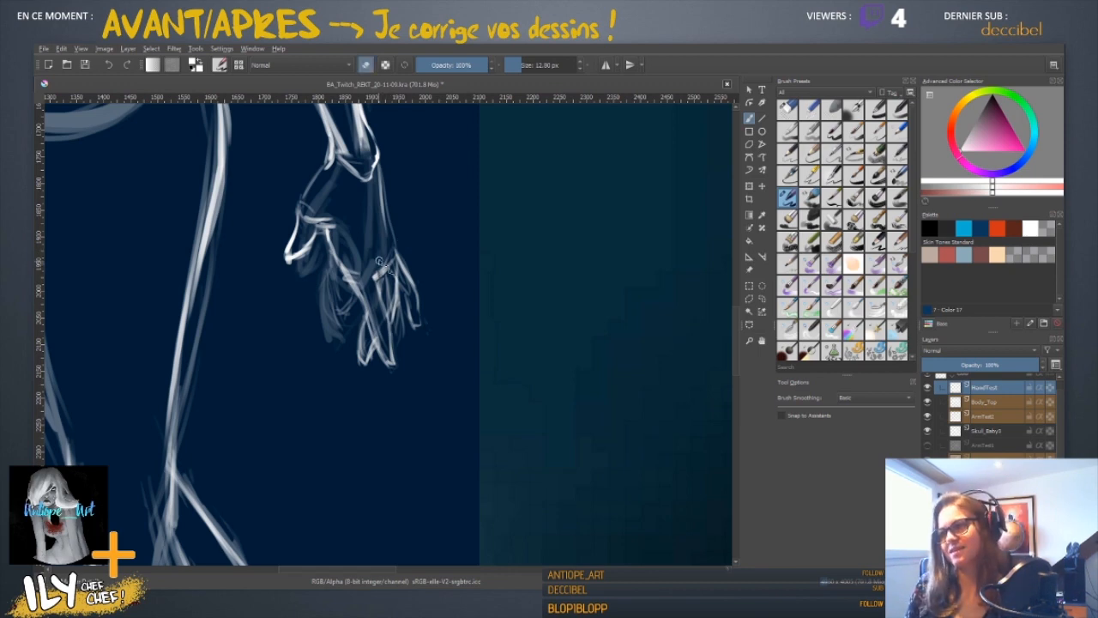
pyautogui.press('e')
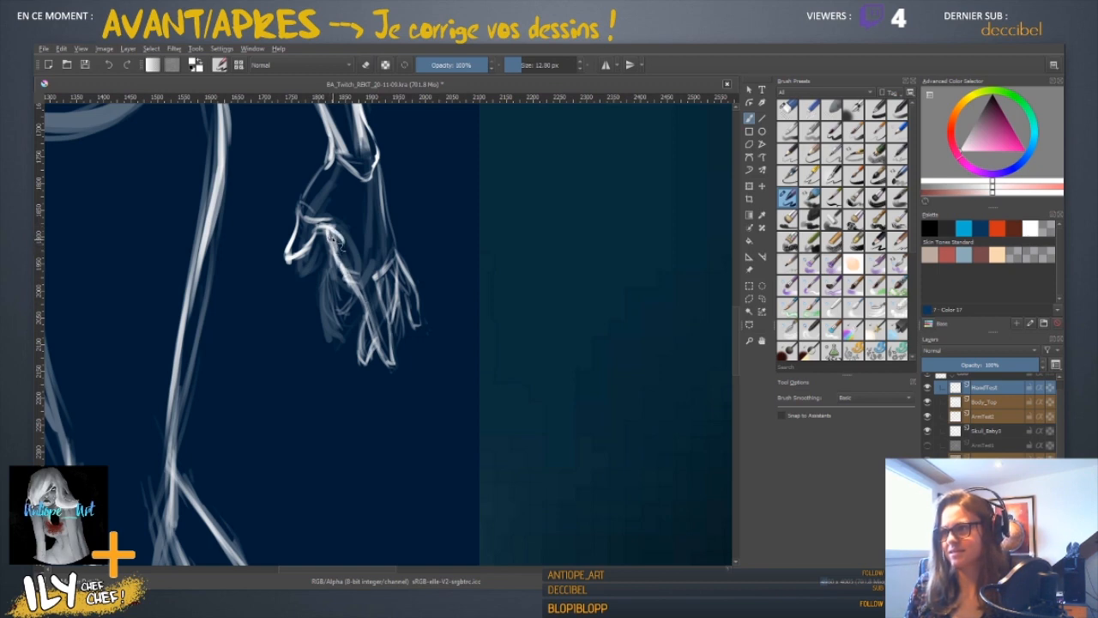
# - Redraw the index finger from the thumb web to its tip, erasing overlapping lines and thinning its contour
pyautogui.moveTo(329, 237)
pyautogui.mouseDown()
pyautogui.moveTo(388, 359)
pyautogui.moveTo(356, 324)
pyautogui.moveTo(360, 298)
pyautogui.moveTo(391, 365)
pyautogui.mouseUp()
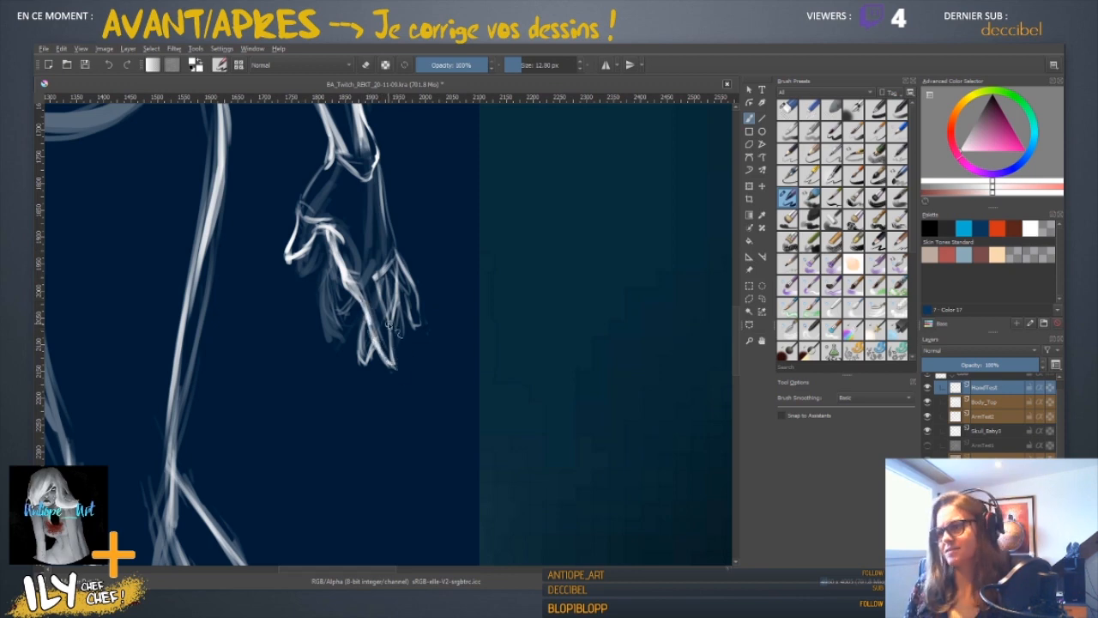
pyautogui.moveTo(386, 319); pyautogui.dragTo(393, 363)
pyautogui.press('e')
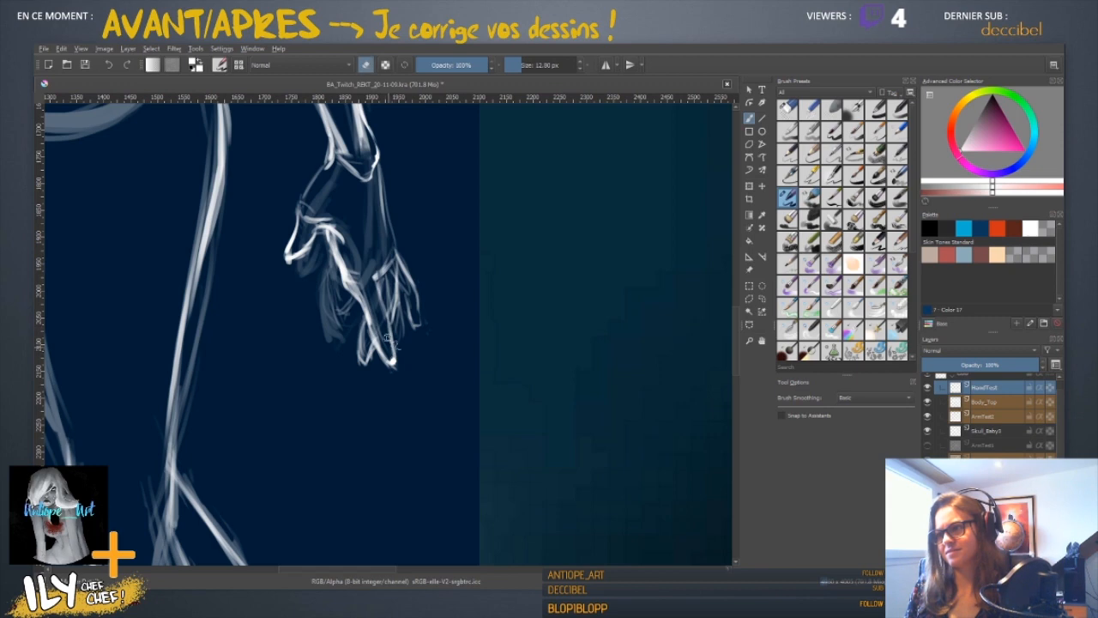
pyautogui.moveTo(350, 268)
pyautogui.mouseDown()
pyautogui.moveTo(334, 232)
pyautogui.moveTo(382, 335)
pyautogui.moveTo(343, 279)
pyautogui.moveTo(350, 299)
pyautogui.mouseUp()
pyautogui.press('e')
pyautogui.moveTo(334, 246)
pyautogui.mouseDown()
pyautogui.moveTo(368, 328)
pyautogui.moveTo(353, 287)
pyautogui.moveTo(393, 361)
pyautogui.moveTo(372, 334)
pyautogui.moveTo(402, 358)
pyautogui.moveTo(390, 332)
pyautogui.mouseUp()
pyautogui.press('e')
pyautogui.press('e')
pyautogui.press('e')
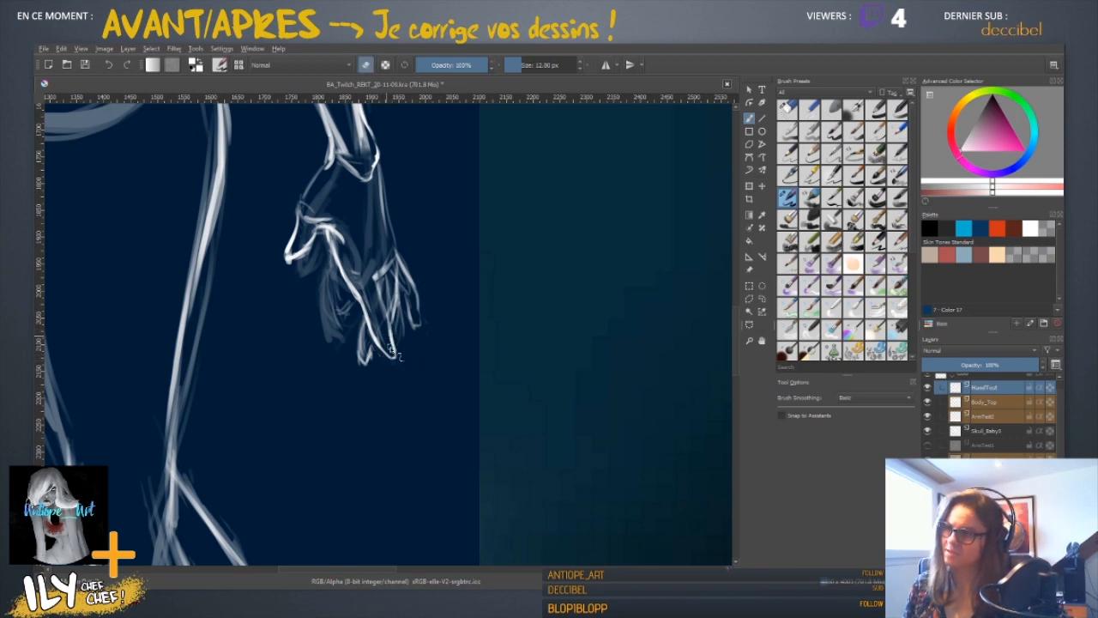
pyautogui.press('e')
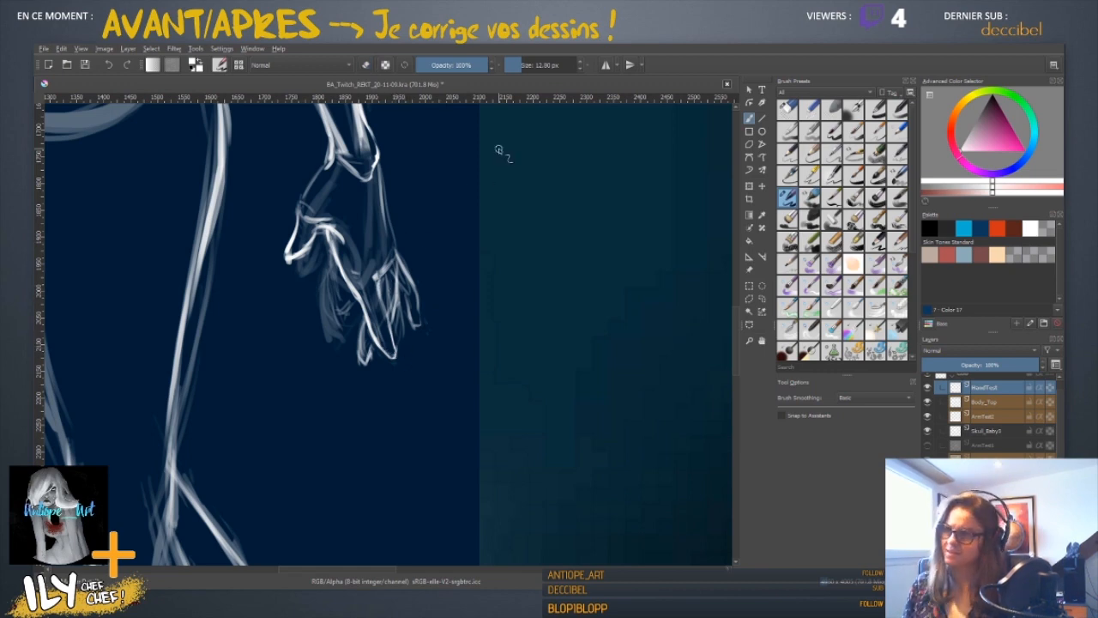
# - Reshape the lowered hand's thumb with a longer rounded tip, redrawing the thumb web and erasing stray lines
pyautogui.scroll(-5, 498, 150)
pyautogui.scroll(-3, 501, 152)
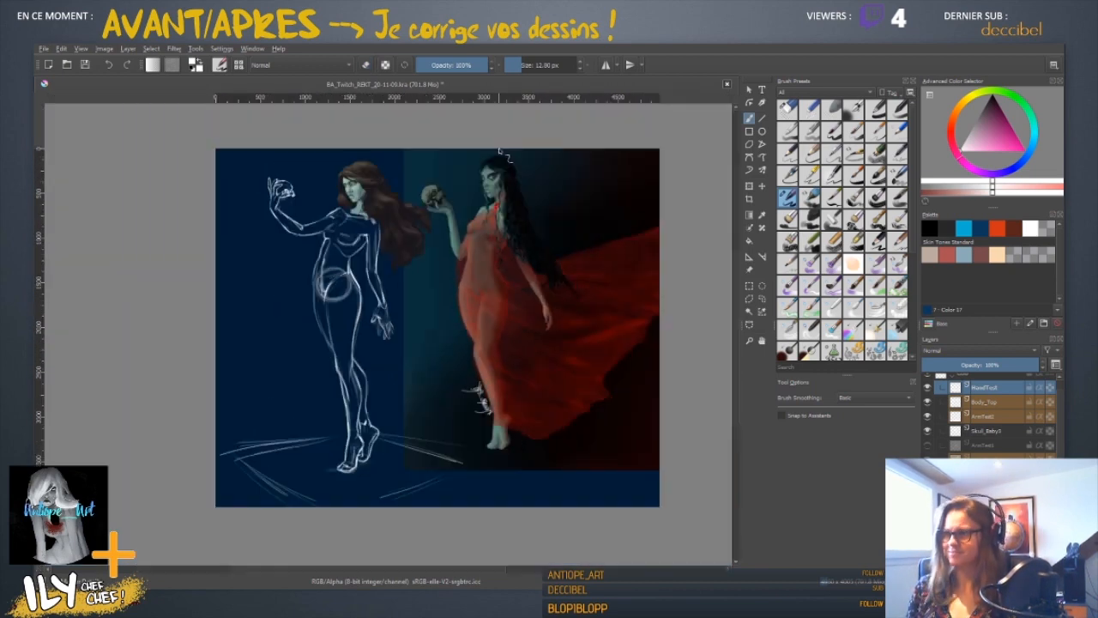
pyautogui.scroll(6, 500, 151)
pyautogui.press('4')
pyautogui.press('4')
pyautogui.press('4')
pyautogui.press('4')
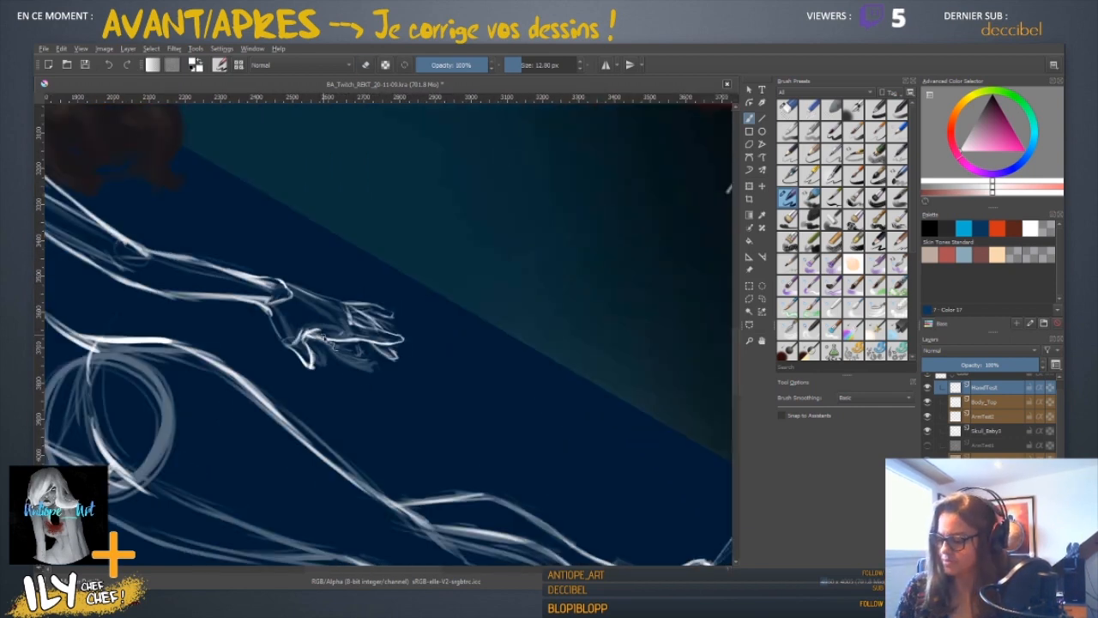
pyautogui.press('e')
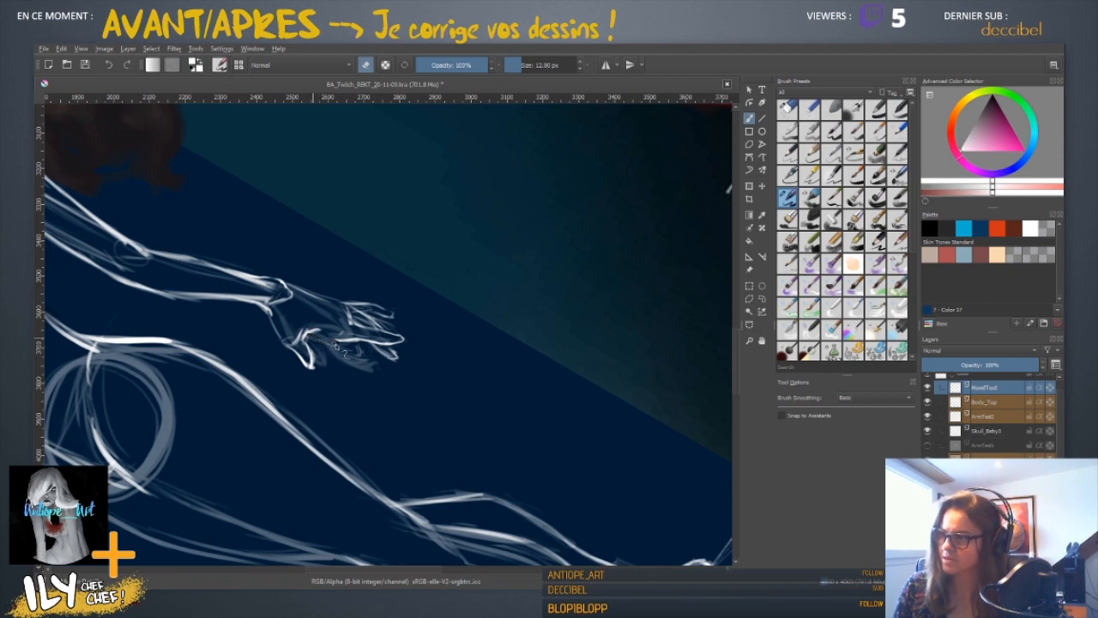
pyautogui.press('e')
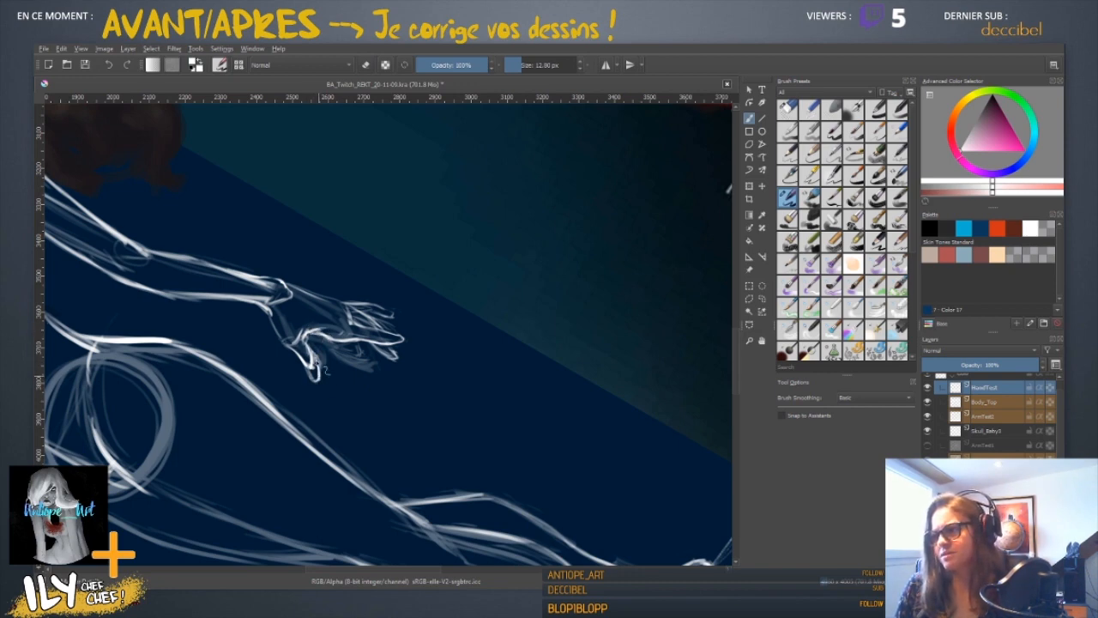
pyautogui.press('e')
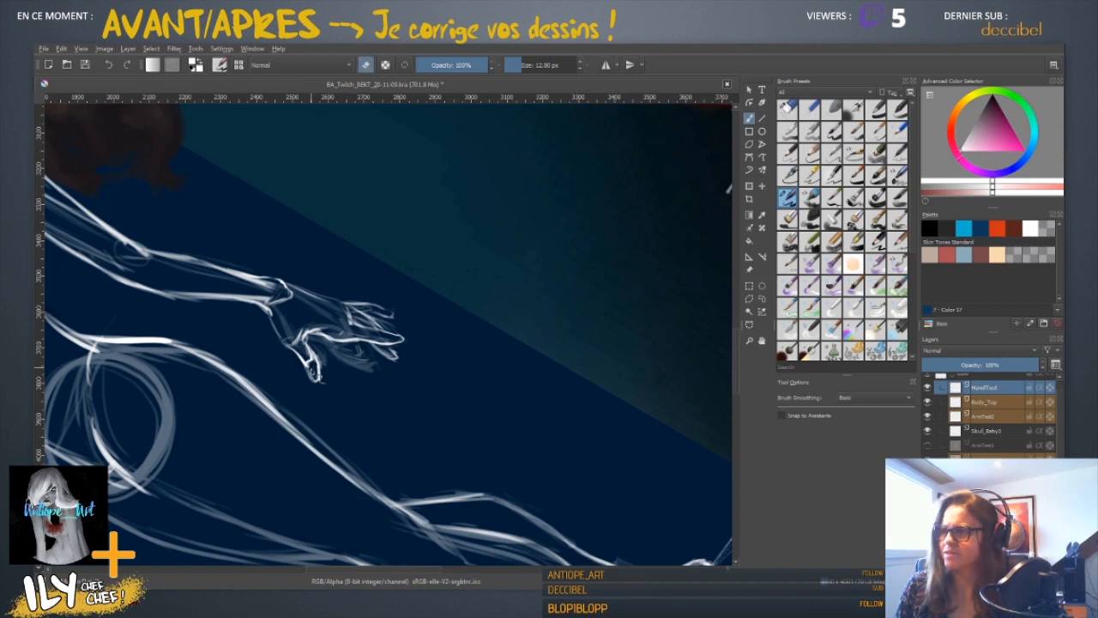
pyautogui.press('e')
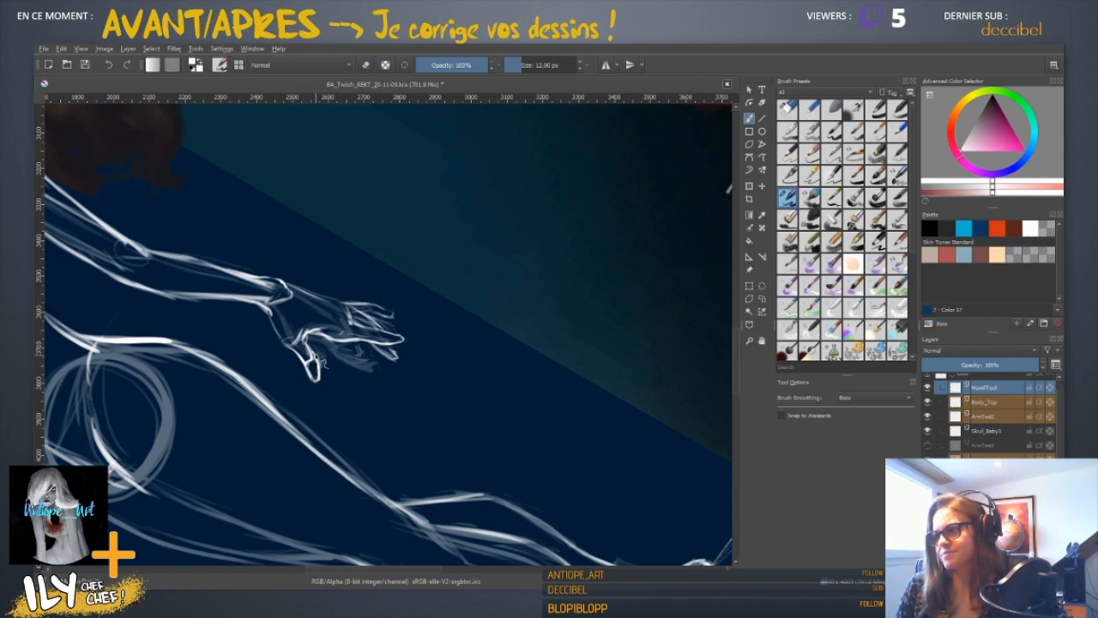
pyautogui.press('e')
pyautogui.press('e')
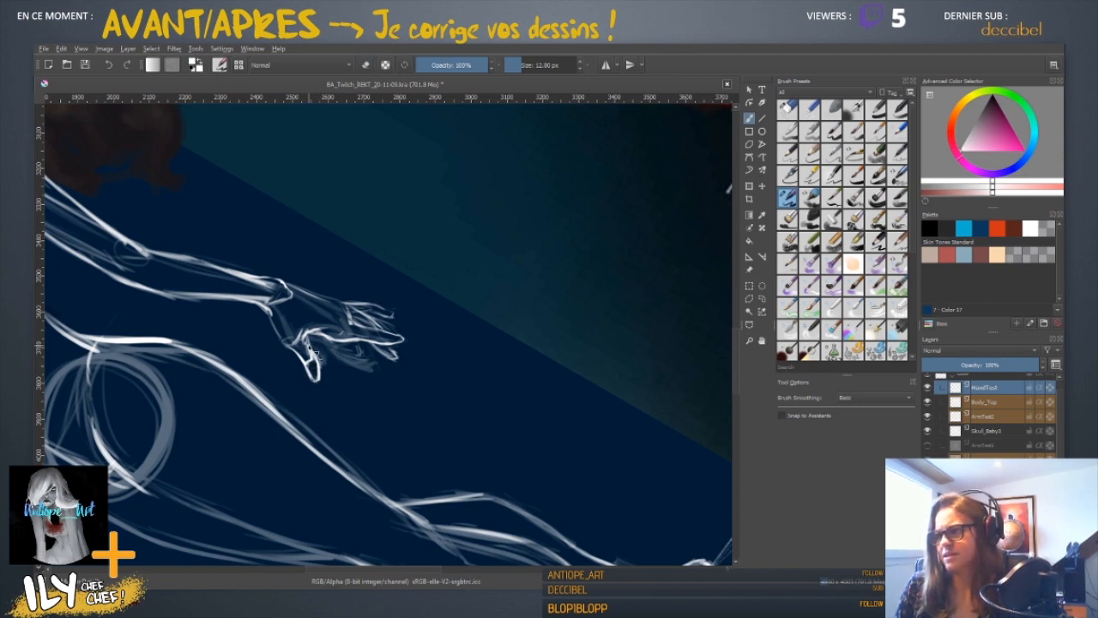
# - Clean up the lowered hand's thumb outline and reshape the index fingertip into a slimmer taper with eraser and brush
pyautogui.press('e')
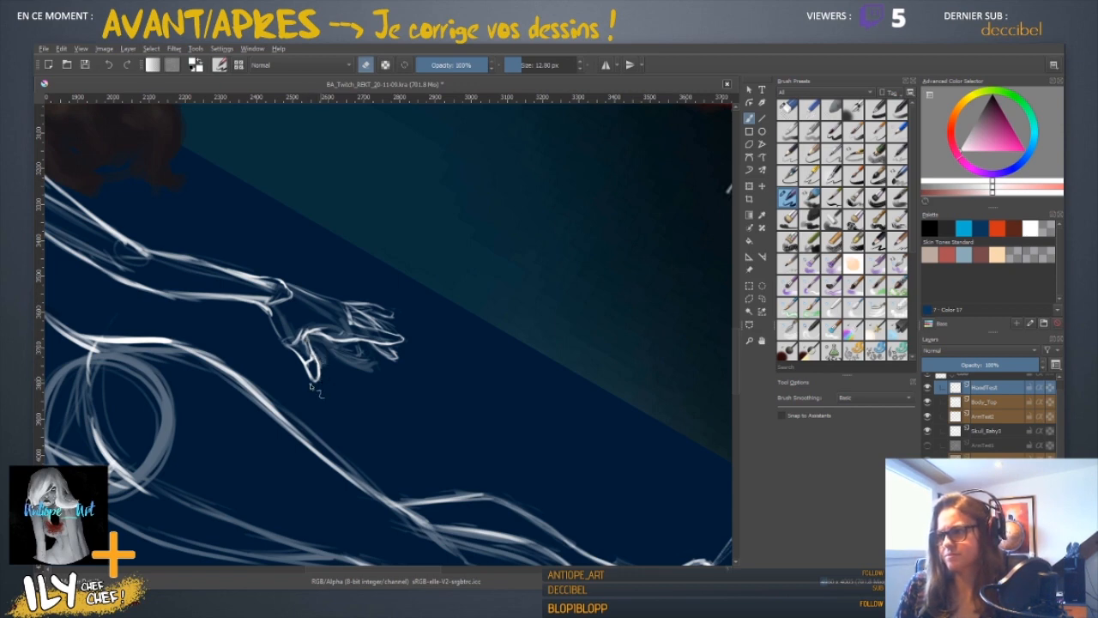
pyautogui.scroll(-8, 313, 391)
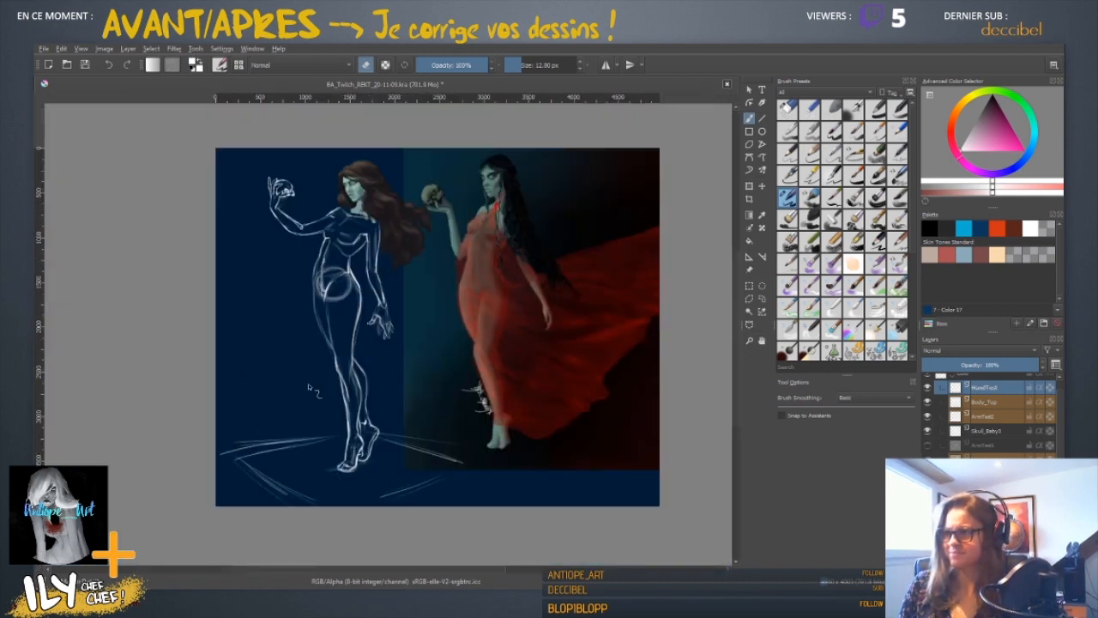
pyautogui.scroll(3, 309, 388)
pyautogui.scroll(5, 395, 283)
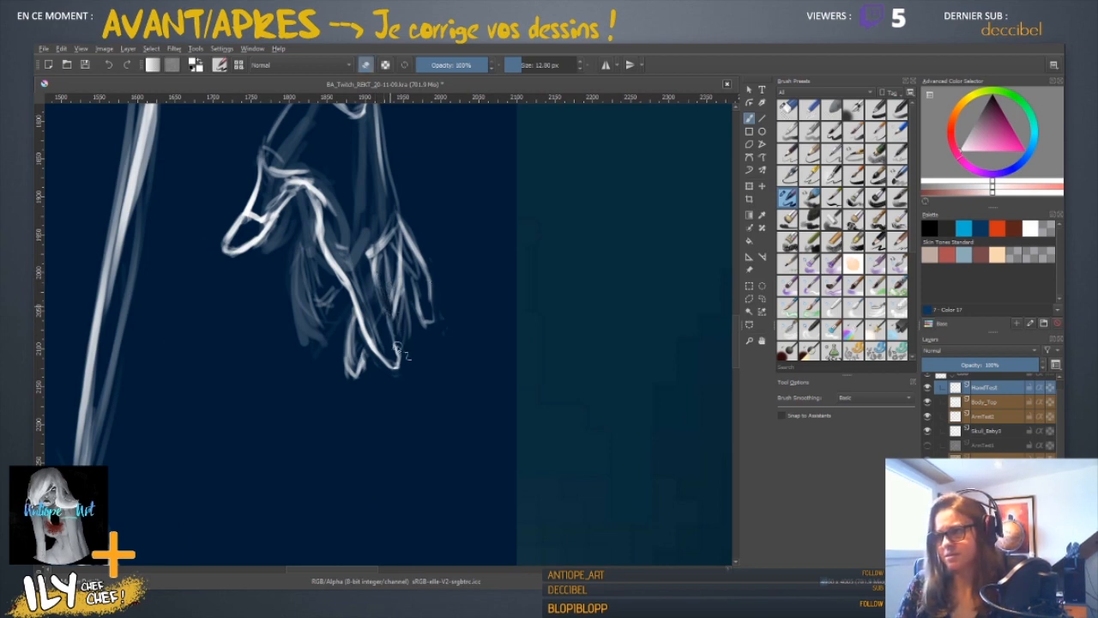
pyautogui.press('e')
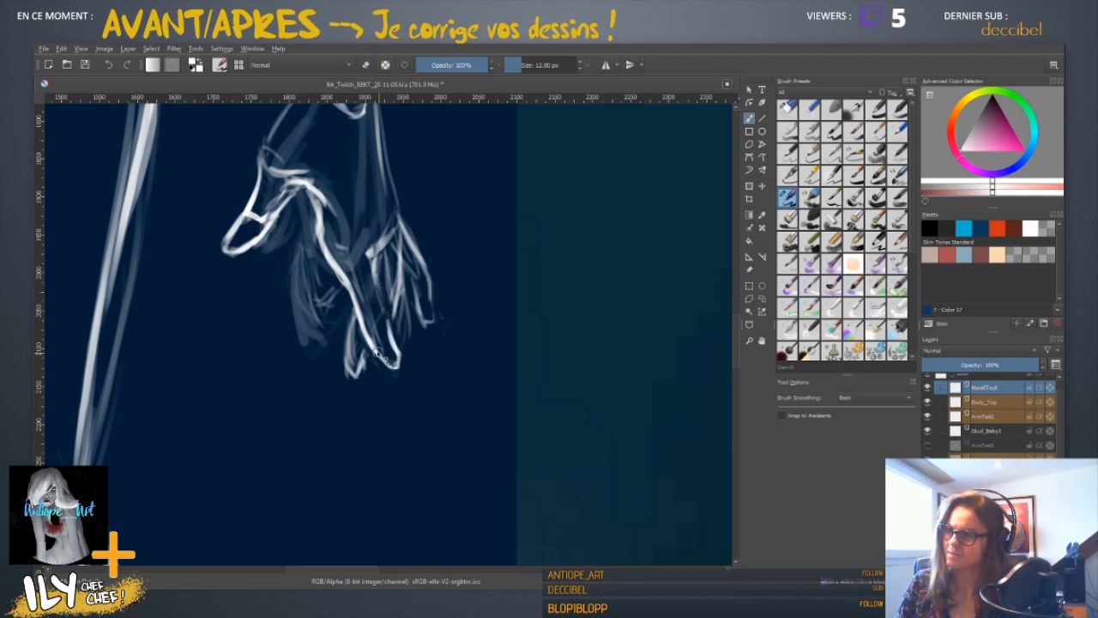
pyautogui.press('e')
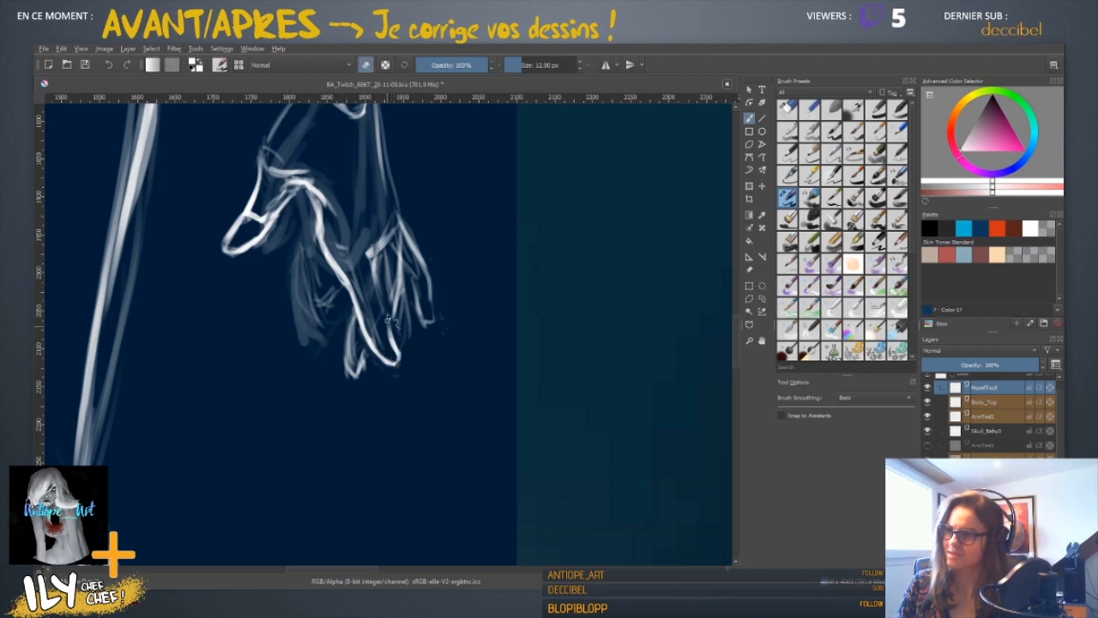
pyautogui.press('e')
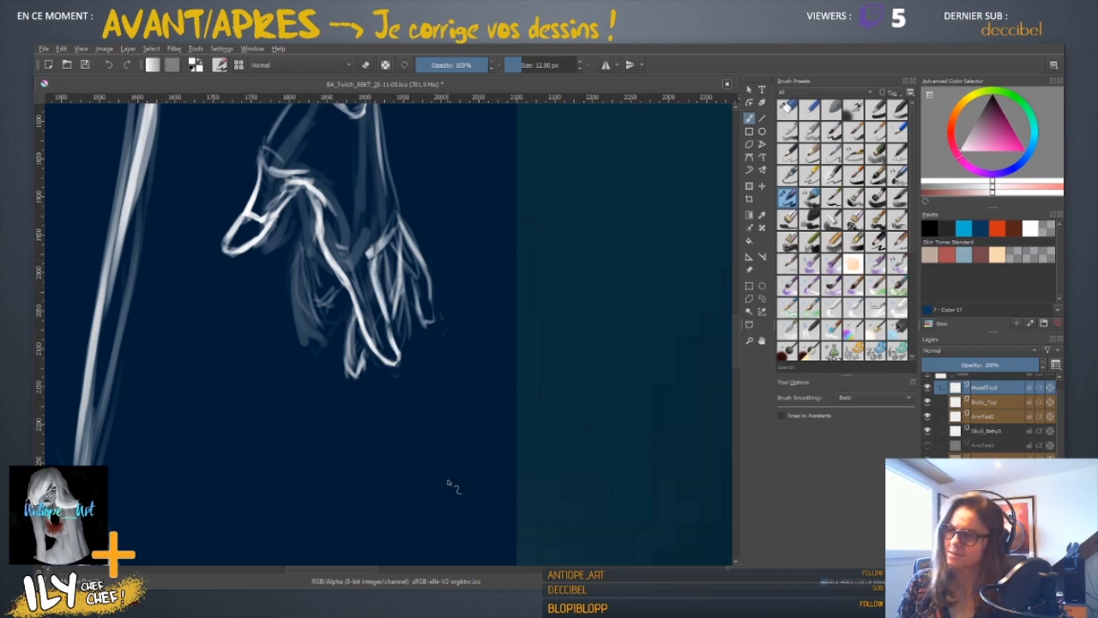
# - Erase the faint construction lines beside the lowered hand's middle fingertip
pyautogui.press('-')
pyautogui.press('-')
pyautogui.press('-')
pyautogui.press('-')
pyautogui.press('-')
pyautogui.press('-')
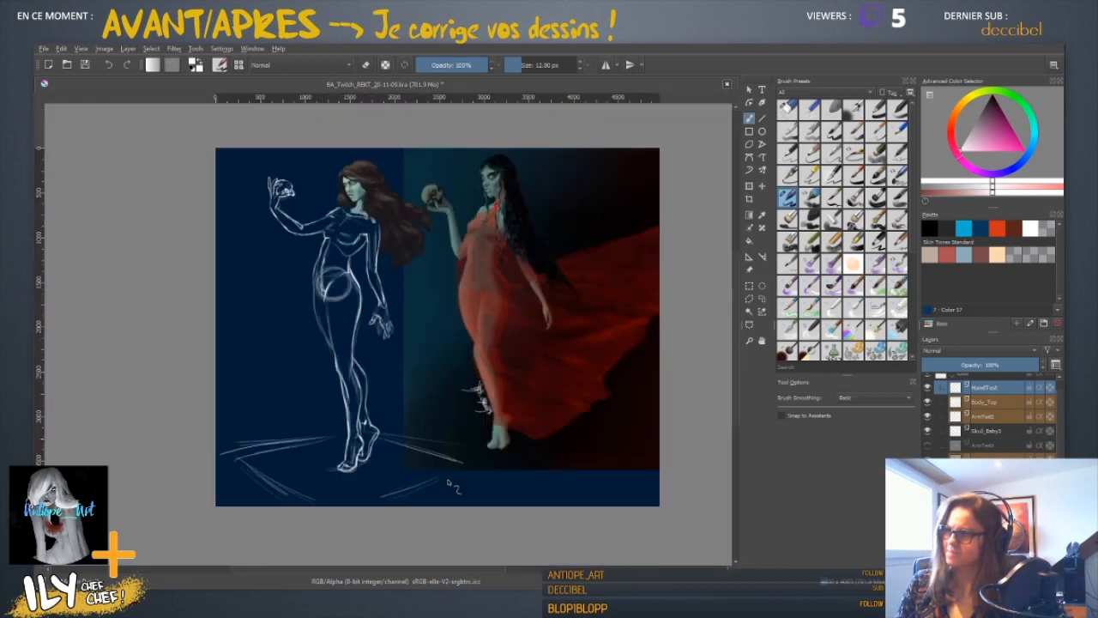
pyautogui.press('+')
pyautogui.press('+')
pyautogui.press('+')
pyautogui.press('+')
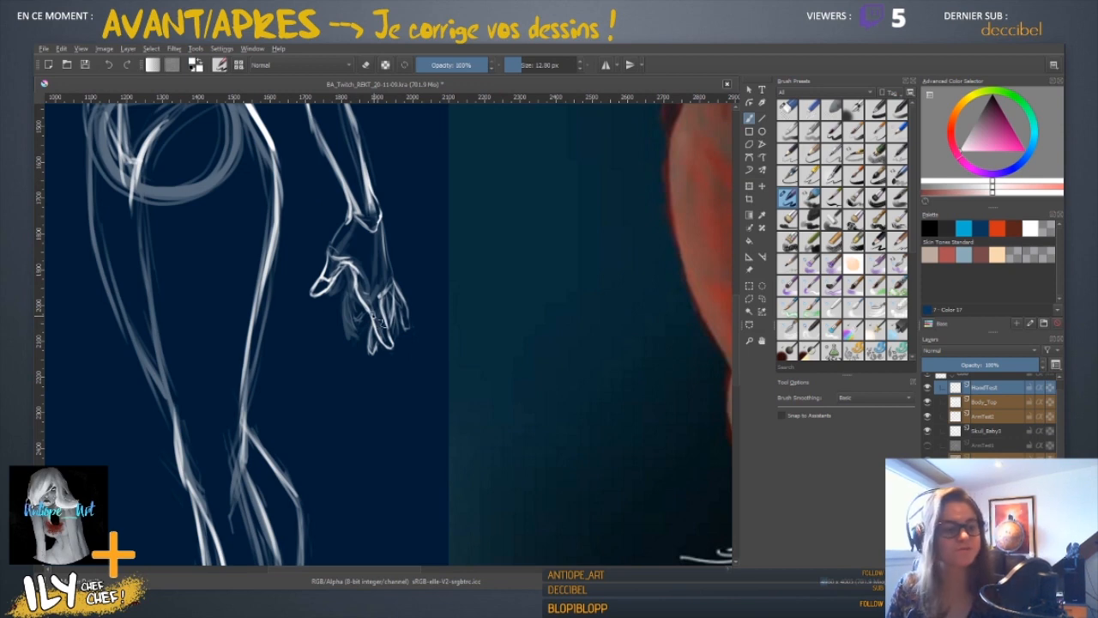
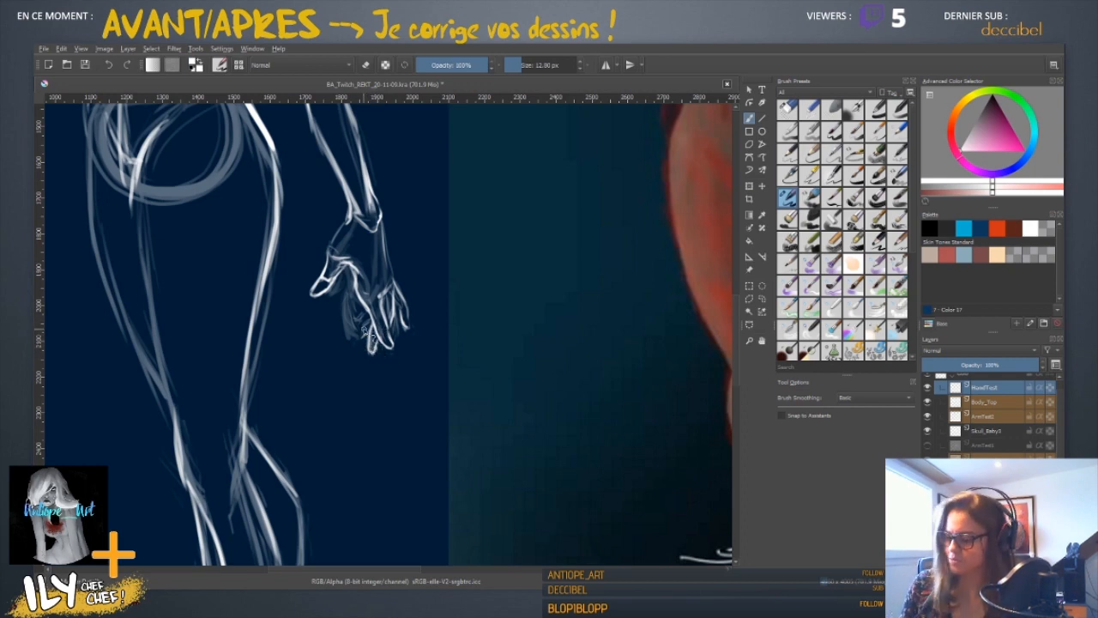
pyautogui.press('e')
pyautogui.moveTo(360, 338)
pyautogui.mouseDown()
pyautogui.moveTo(351, 311)
pyautogui.moveTo(360, 345)
pyautogui.moveTo(365, 319)
pyautogui.moveTo(364, 343)
pyautogui.mouseUp()
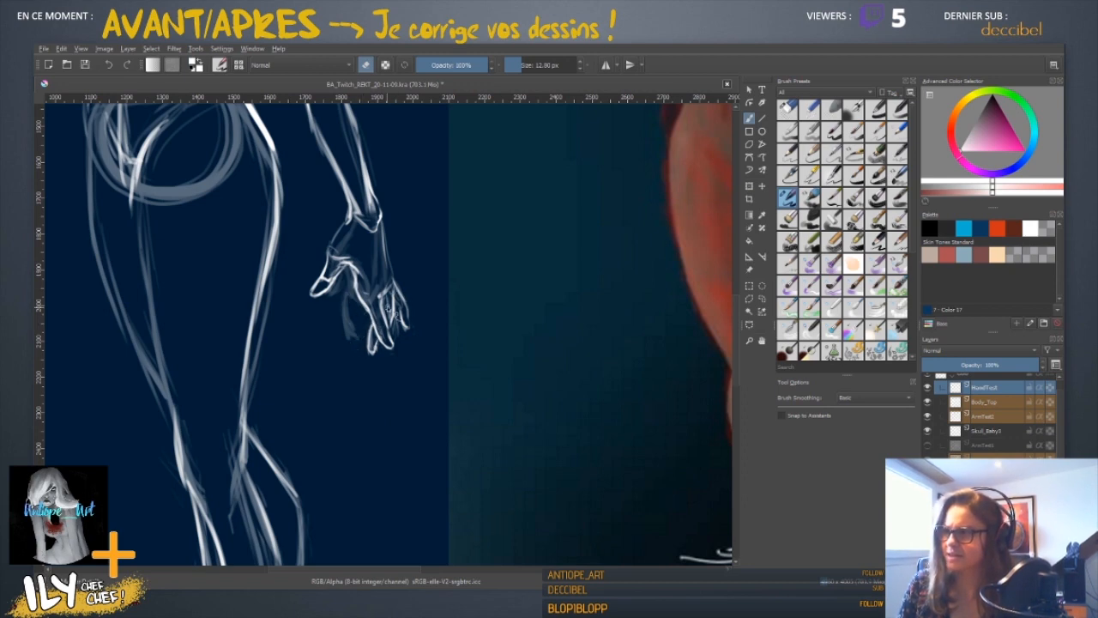
# - Erase the muddled lines of the finger beside the little one and redraw its contour in white
pyautogui.press('e')
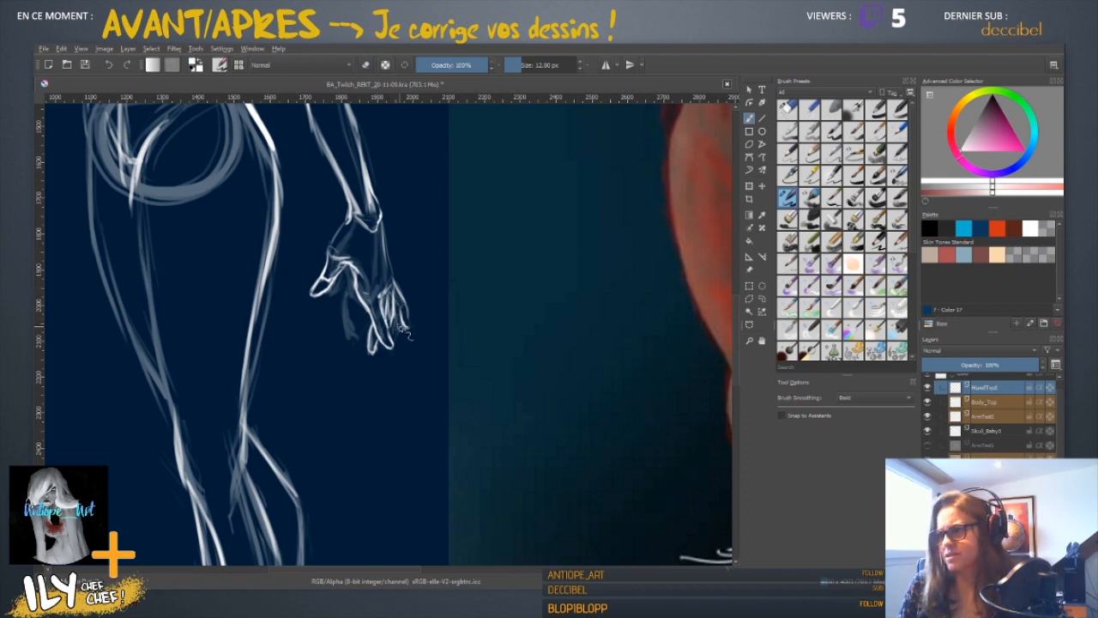
pyautogui.press('e')
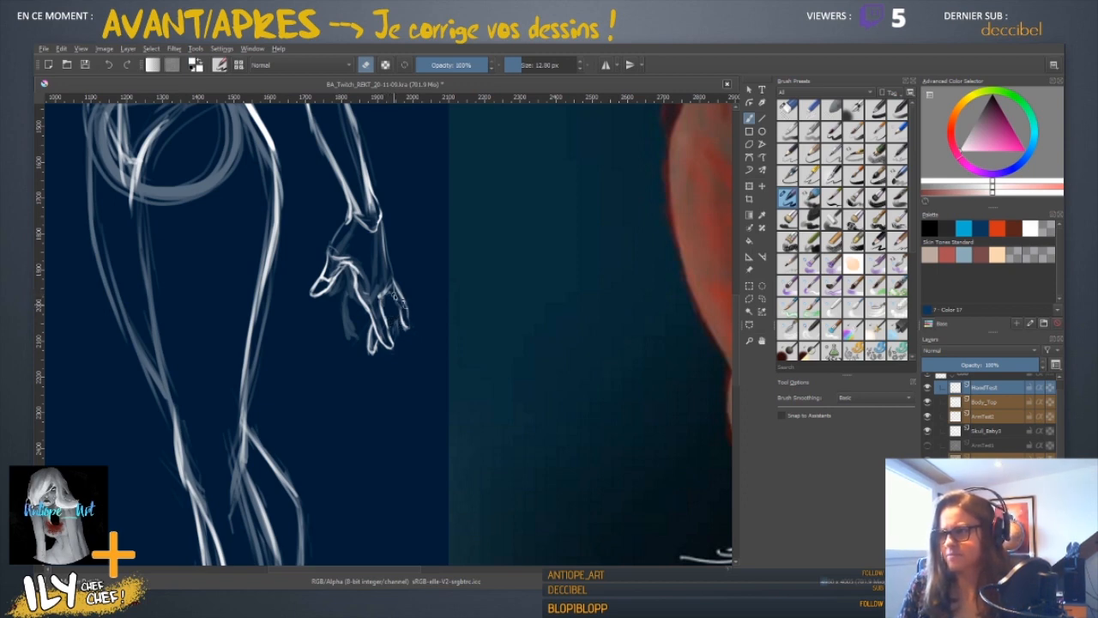
pyautogui.press('e')
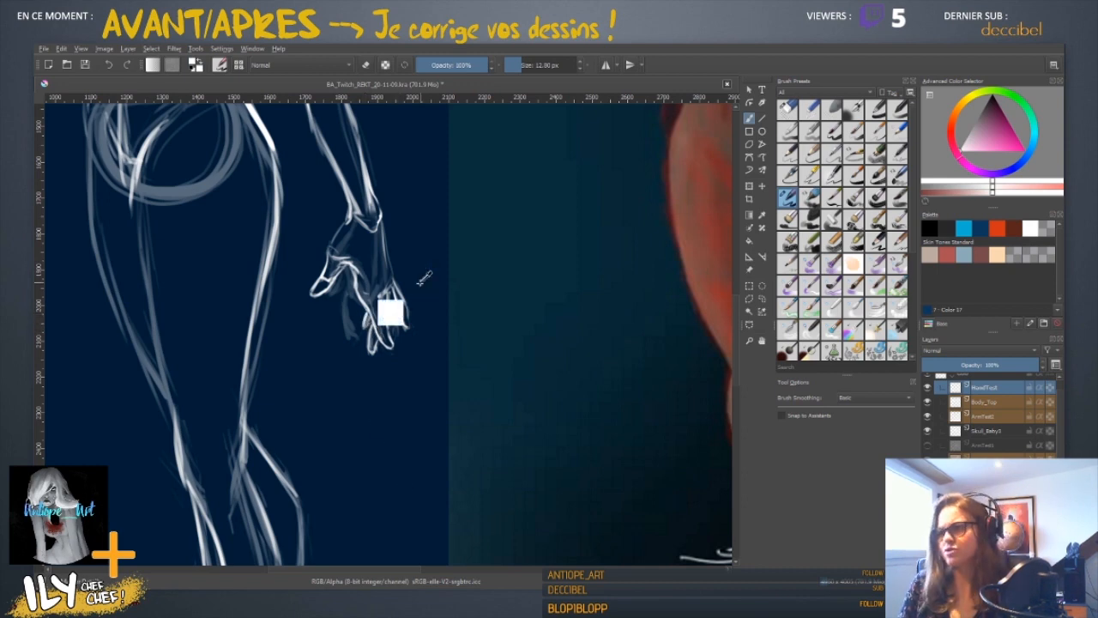
pyautogui.scroll(-2, 386, 313)
pyautogui.scroll(3, 421, 287)
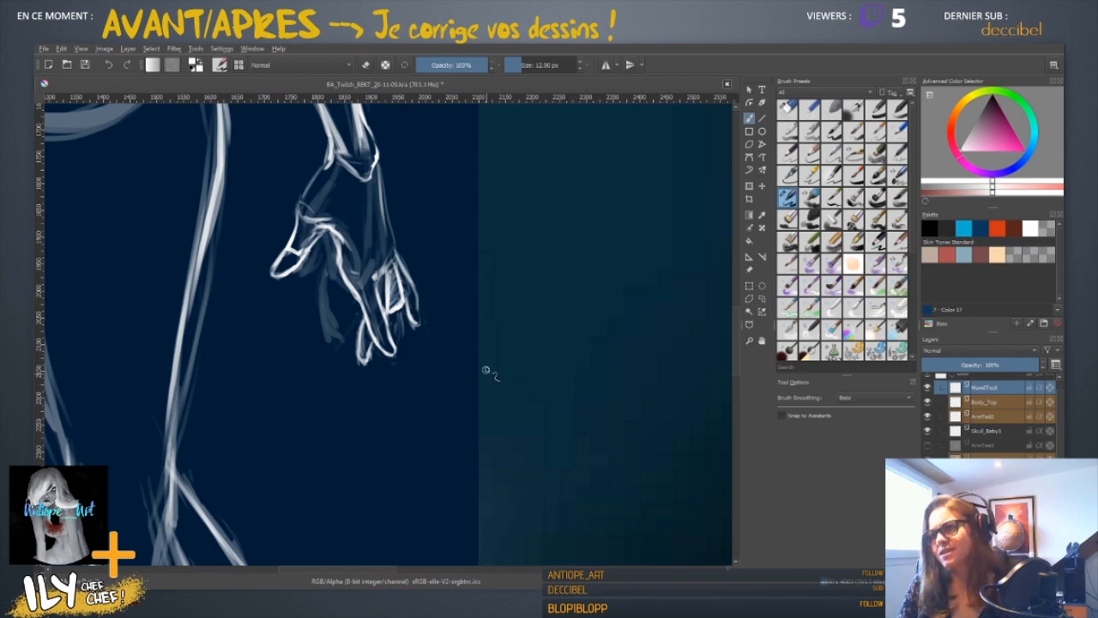
# - Refine the middle and little fingertips with the brush and erase excess lines at the base of the finger between them
pyautogui.hotkey('ctrl', '-')
pyautogui.hotkey('ctrl', '-')
pyautogui.hotkey('ctrl', '-')
pyautogui.hotkey('ctrl', '-')
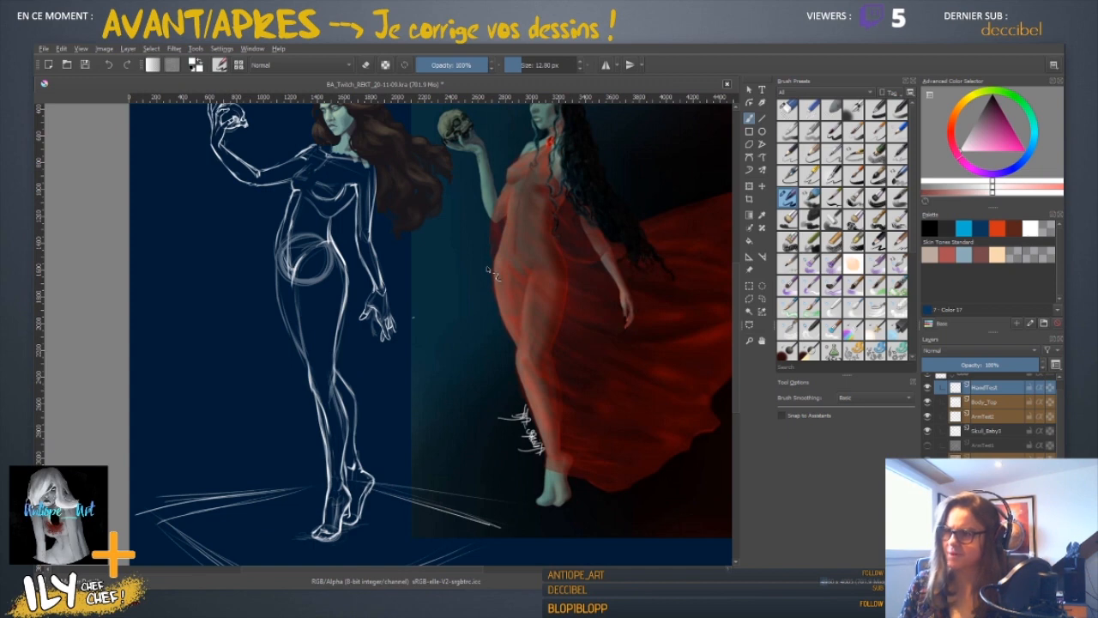
pyautogui.scroll(5, 489, 271)
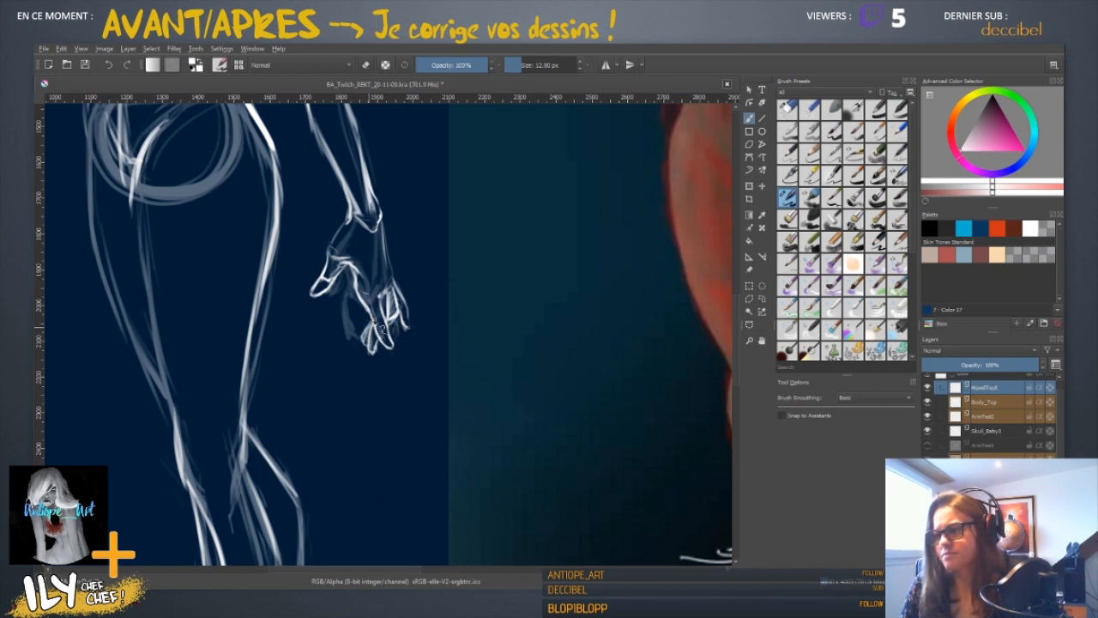
pyautogui.press('e')
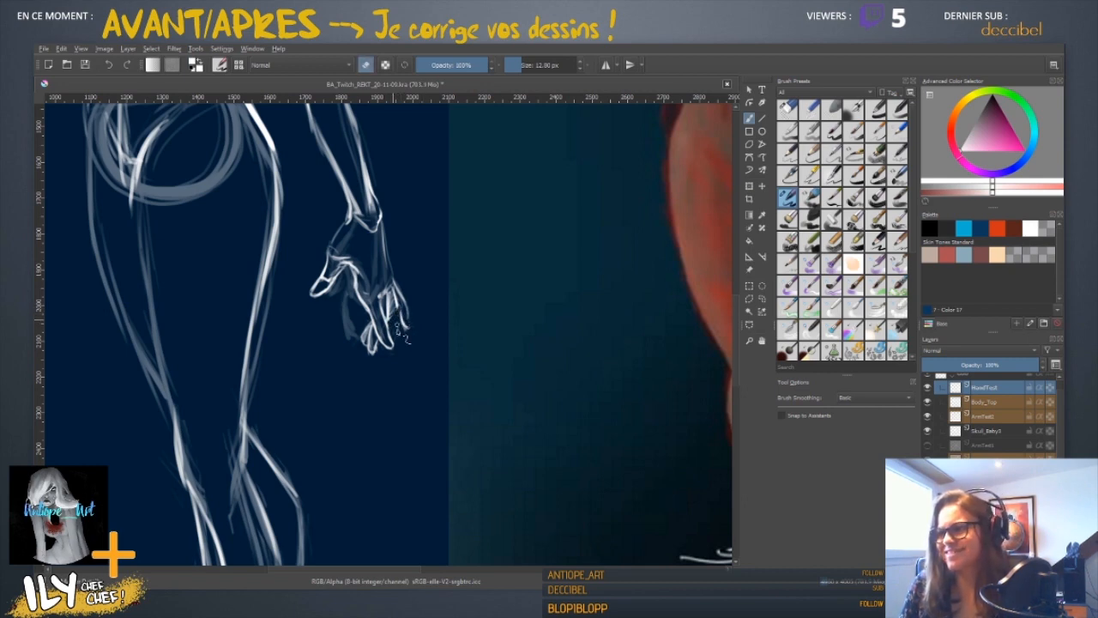
pyautogui.press('e')
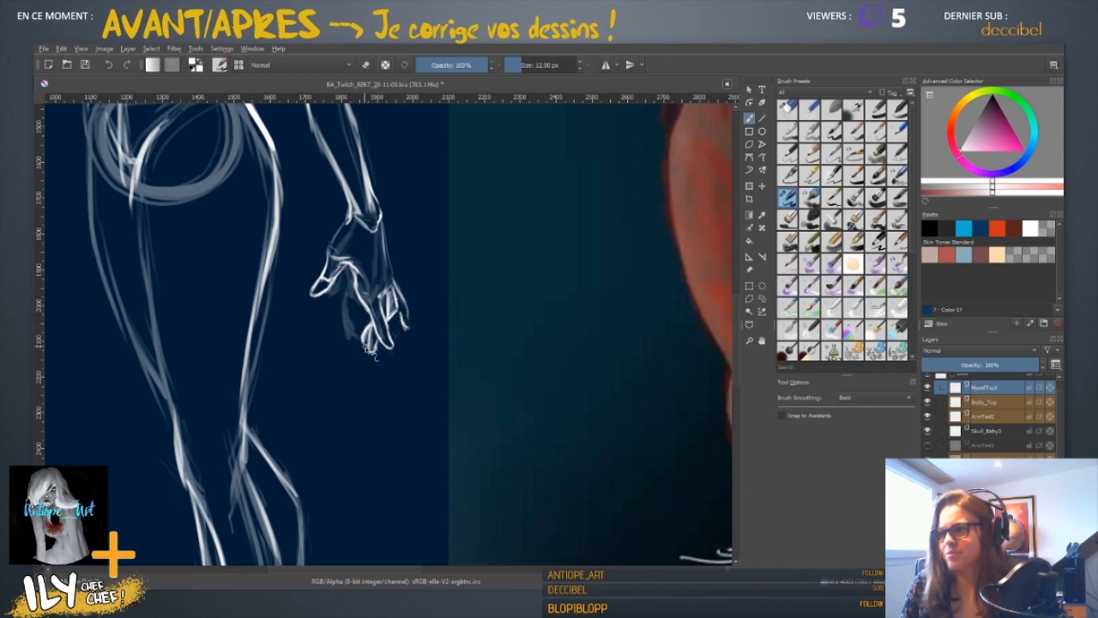
pyautogui.press('e')
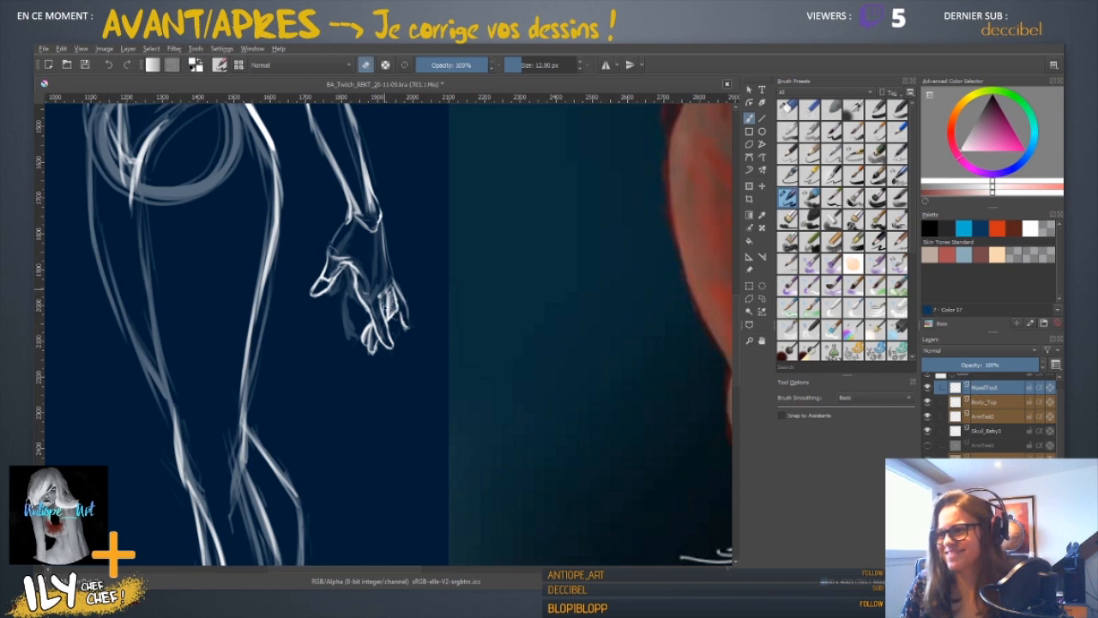
pyautogui.moveTo(391, 282)
pyautogui.mouseDown()
pyautogui.moveTo(381, 300)
pyautogui.moveTo(387, 292)
pyautogui.mouseUp()
pyautogui.press('e')
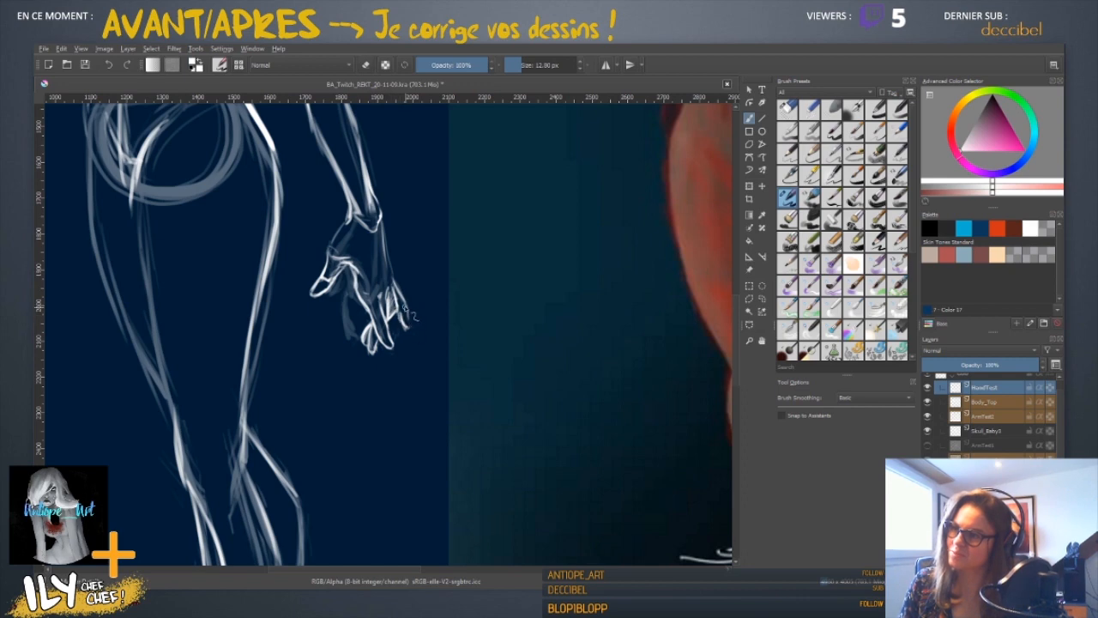
pyautogui.press('e')
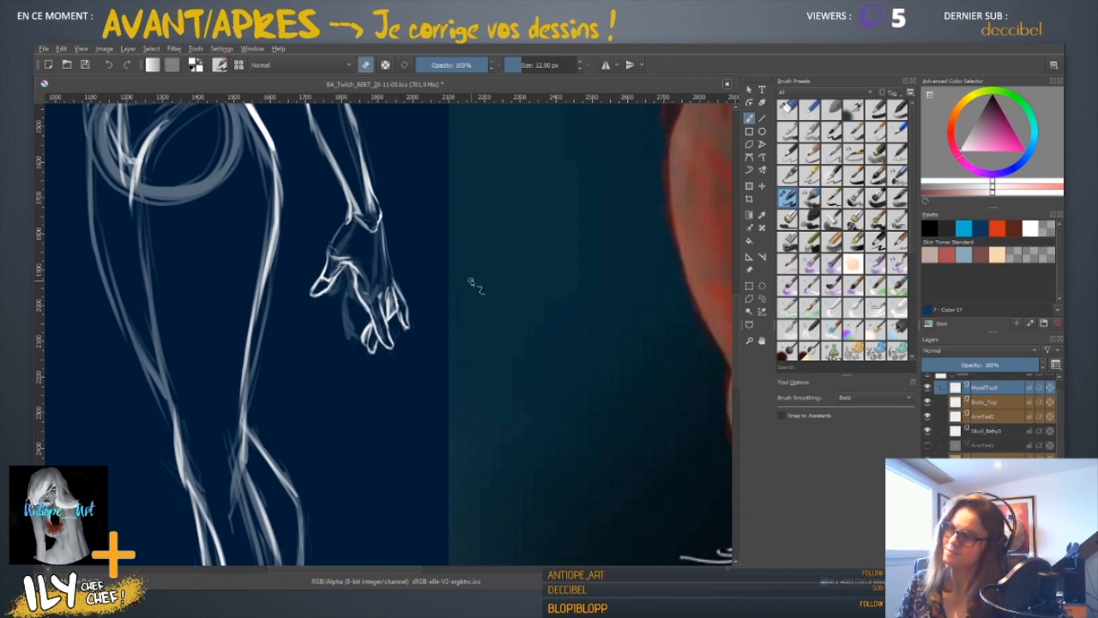
# - Mirror the canvas view and check the lowered hand's proportions against the whole figure
pyautogui.press('-')
pyautogui.press('-')
pyautogui.press('m')
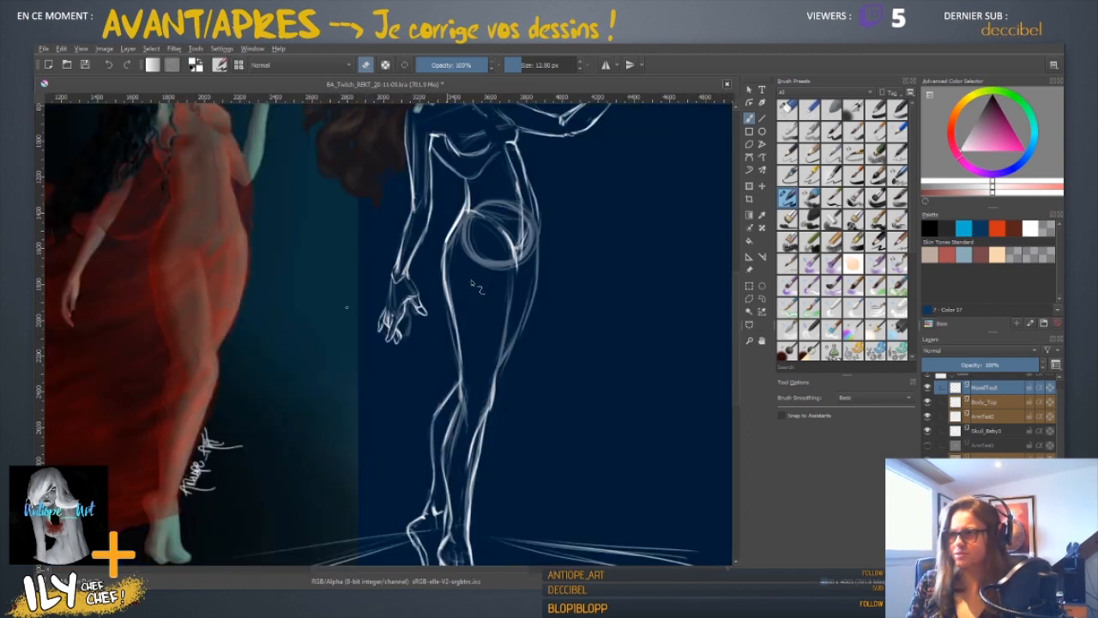
pyautogui.press('-')
pyautogui.press('-')
pyautogui.press('+')
pyautogui.press('+')
pyautogui.press('+')
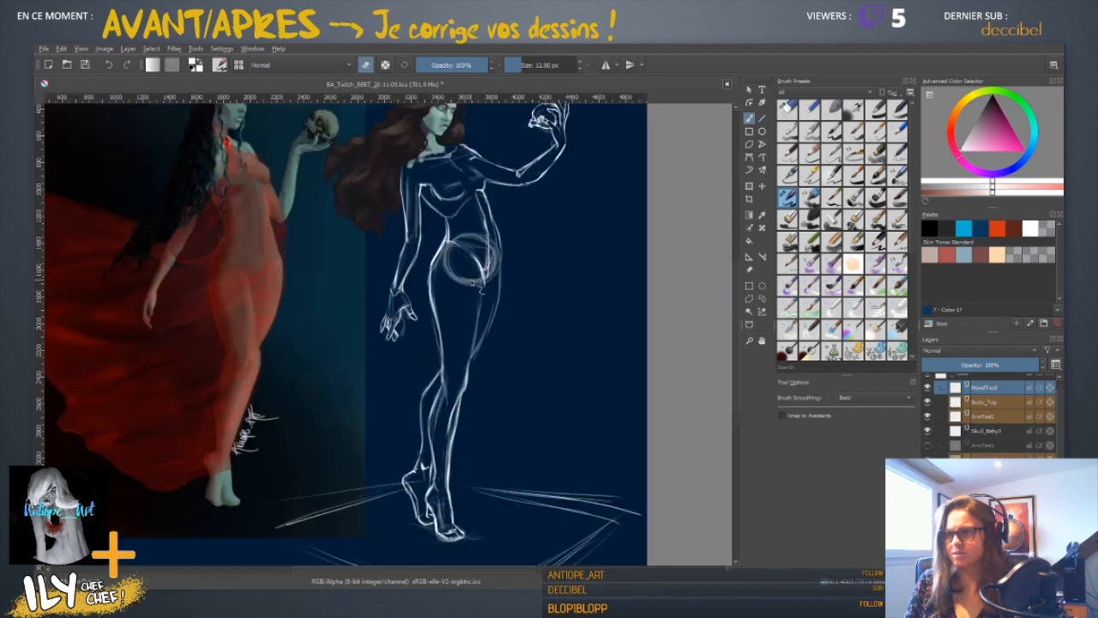
# - Select the lowered hand on HandTest with a freehand outline running around it from the wrist
pyautogui.click(750, 185)
pyautogui.click(762, 300)
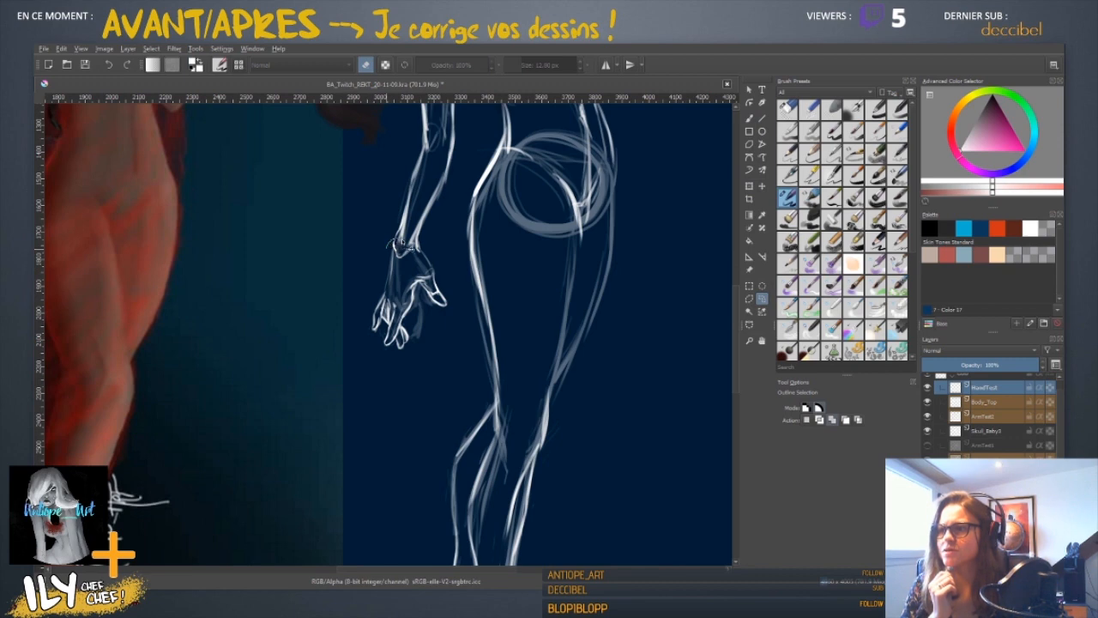
pyautogui.moveTo(425, 247)
pyautogui.mouseDown()
pyautogui.moveTo(464, 283)
pyautogui.moveTo(403, 410)
pyautogui.moveTo(364, 251)
pyautogui.mouseUp()
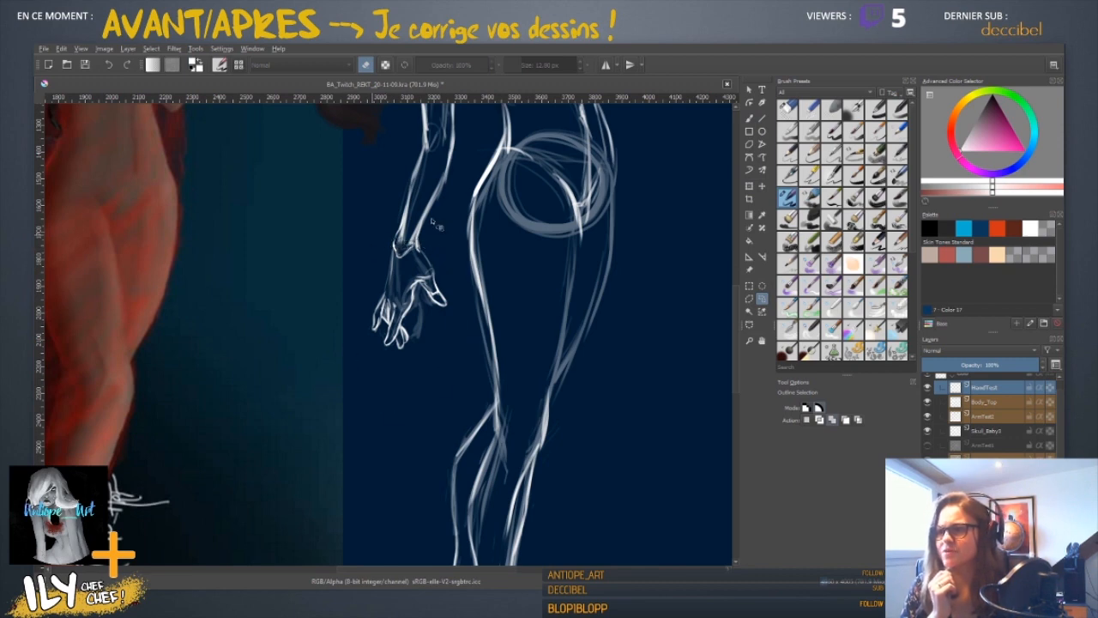
# - Scale the selected hand down slightly with the Transform tool, using a pivot placed at the wrist
pyautogui.click(749, 186)
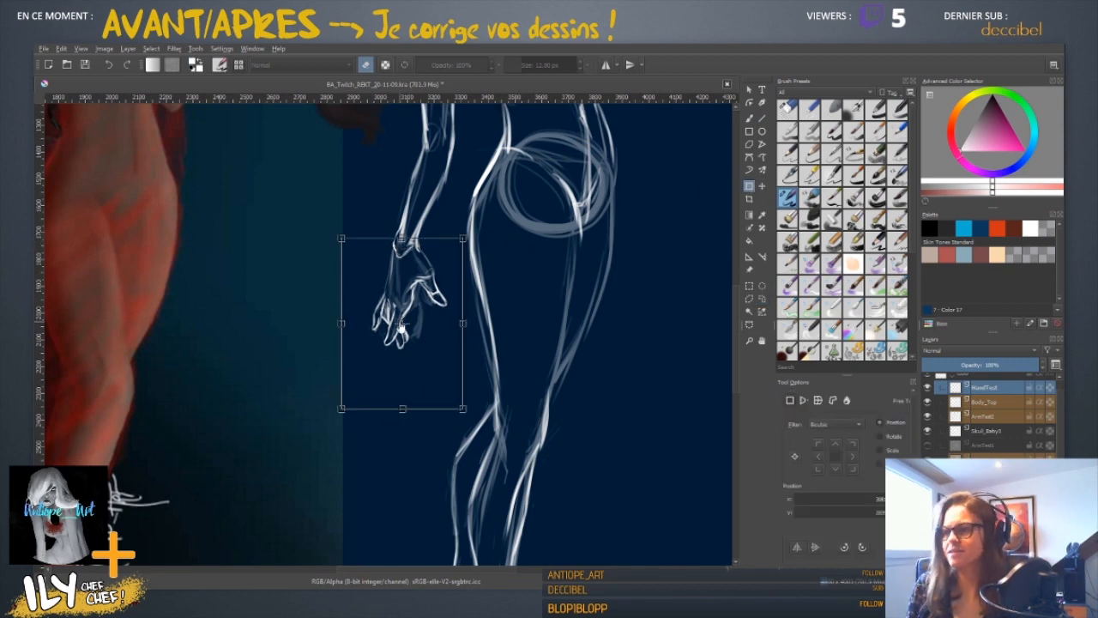
pyautogui.moveTo(408, 267); pyautogui.dragTo(407, 250)
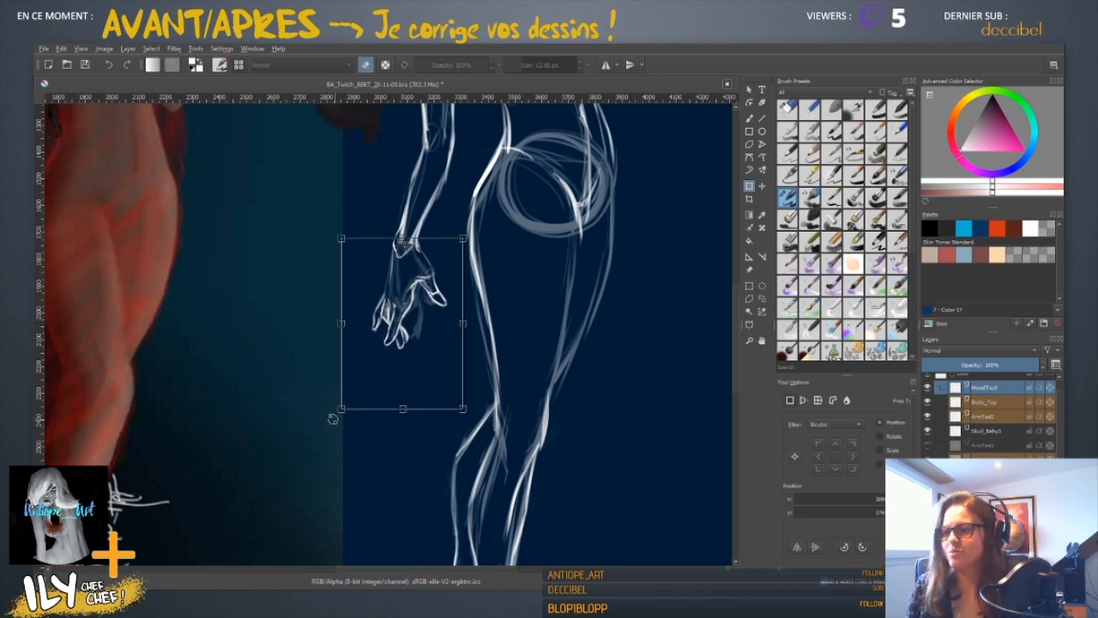
pyautogui.moveTo(340, 410); pyautogui.dragTo(348, 377)
pyautogui.moveTo(432, 288); pyautogui.dragTo(431, 287)
pyautogui.press('-')
pyautogui.press('-')
pyautogui.press('-')
pyautogui.press('-')
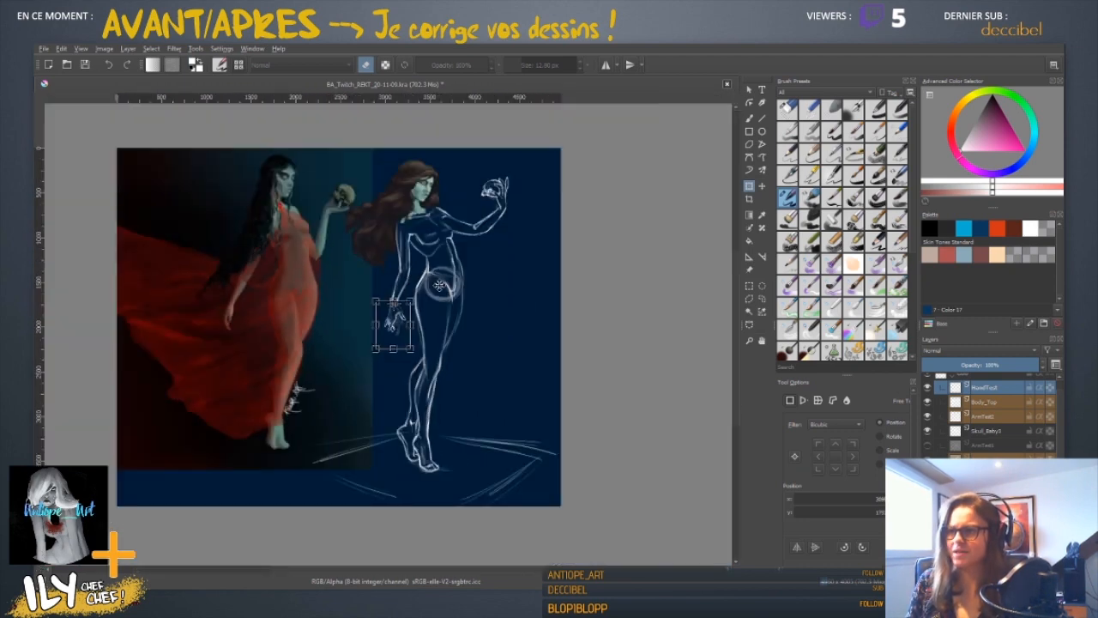
pyautogui.press('Return')
# - Deselect the hand and compare its new size with the rest of the mirrored figure
pyautogui.press('+')
pyautogui.press('+')
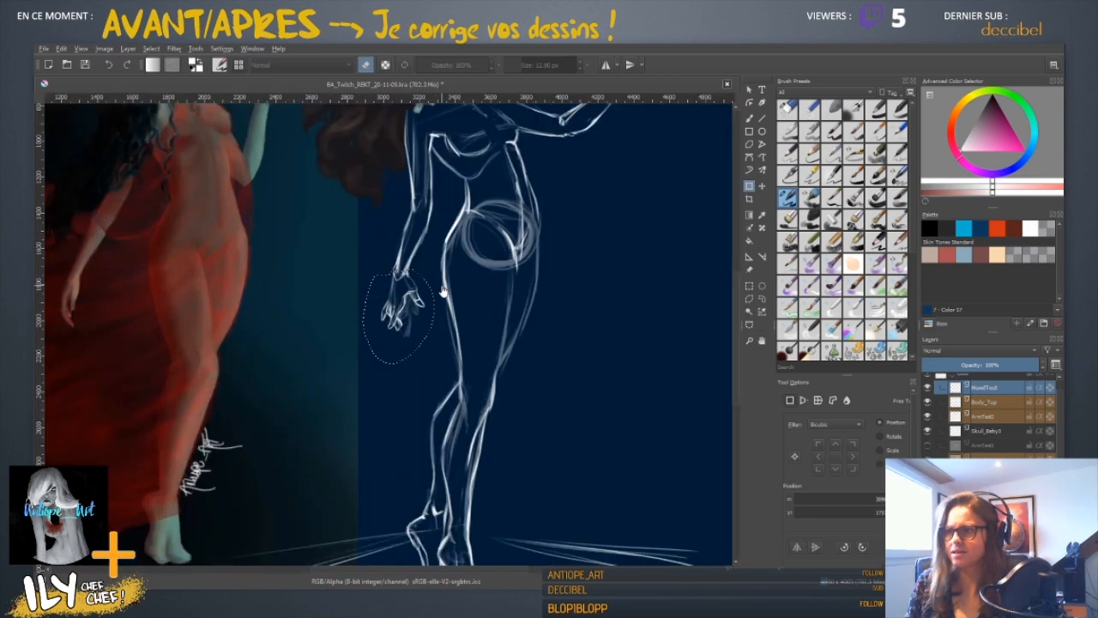
pyautogui.moveTo(514, 193); pyautogui.dragTo(458, 316)
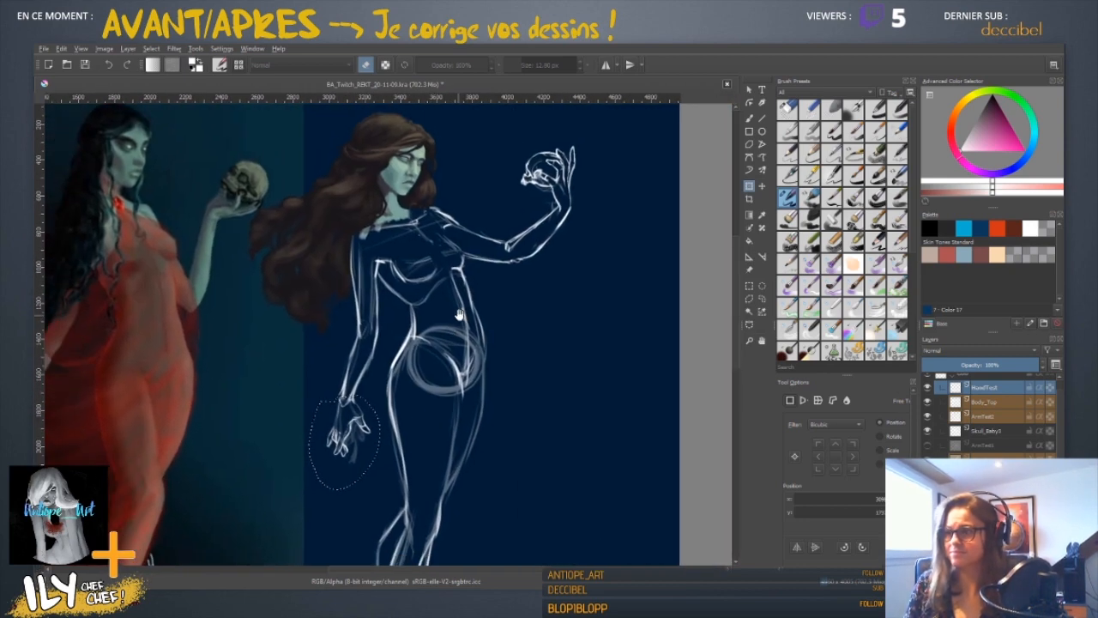
pyautogui.hotkey('ctrl', 'shift', 'a')
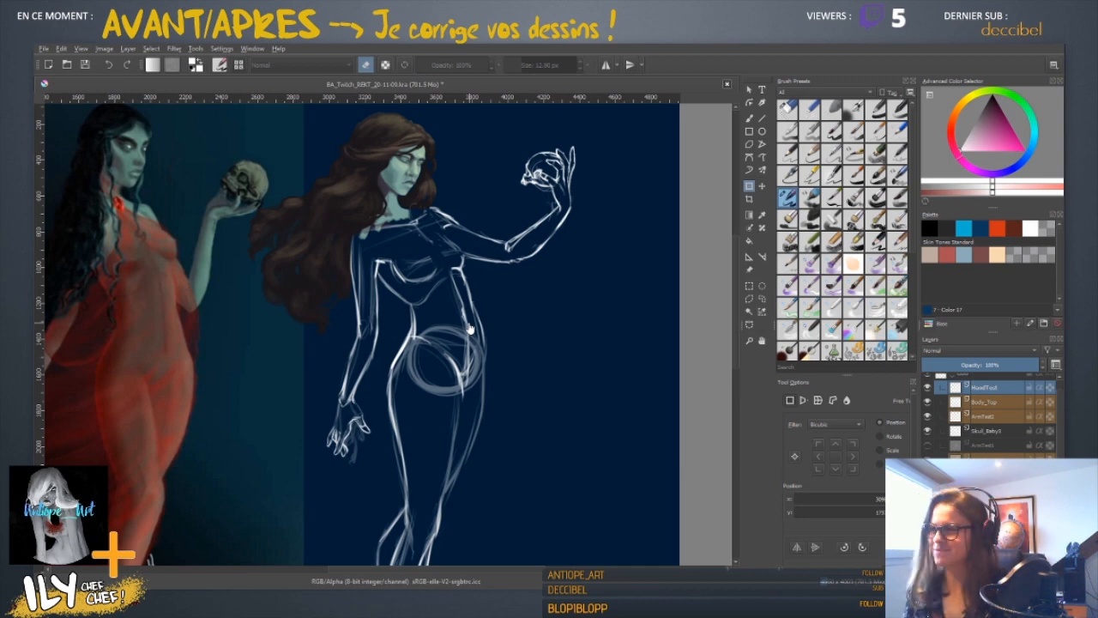
pyautogui.press('-')
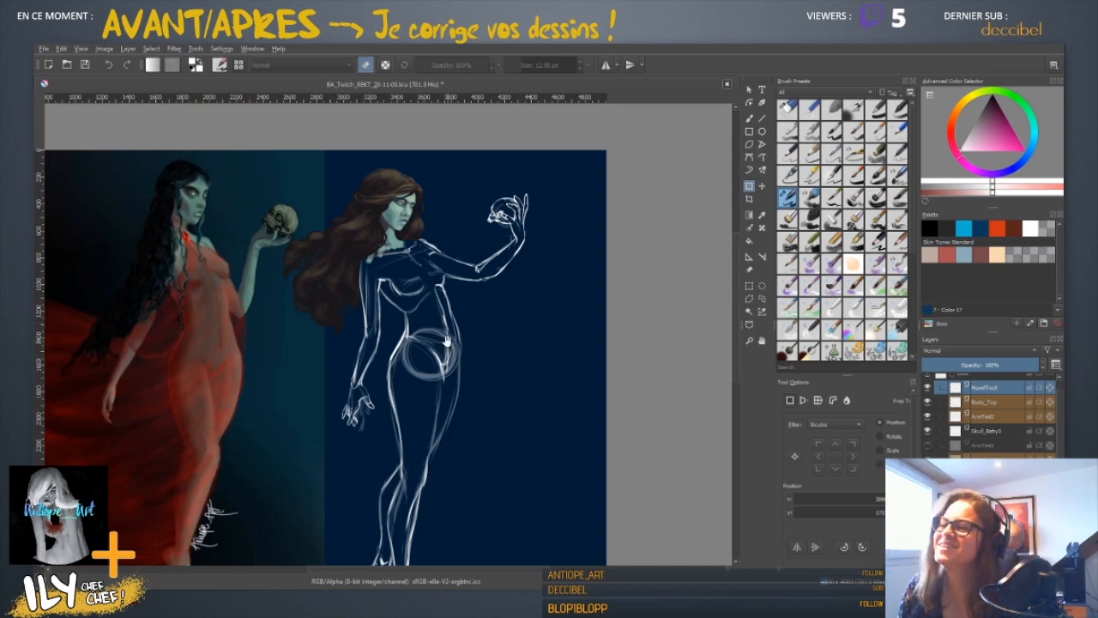
pyautogui.moveTo(467, 388); pyautogui.dragTo(499, 291)
pyautogui.moveTo(459, 352); pyautogui.dragTo(460, 369)
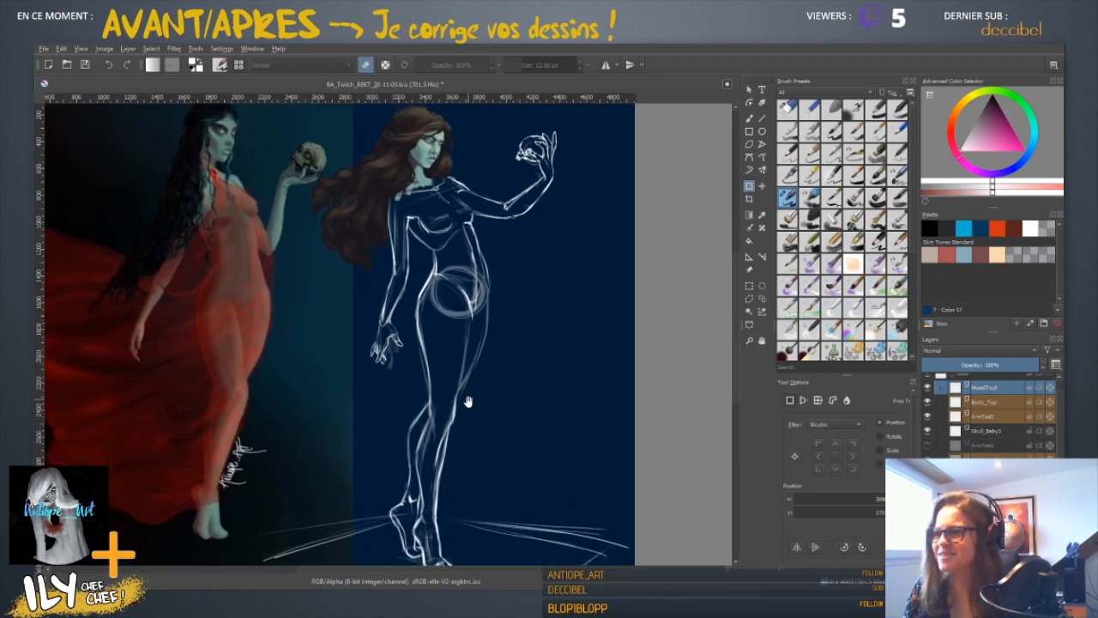
# - Undo the deselection and the last scaling of the lowered hand
pyautogui.hotkey('ctrl', 'z')
pyautogui.hotkey('ctrl', 'z')
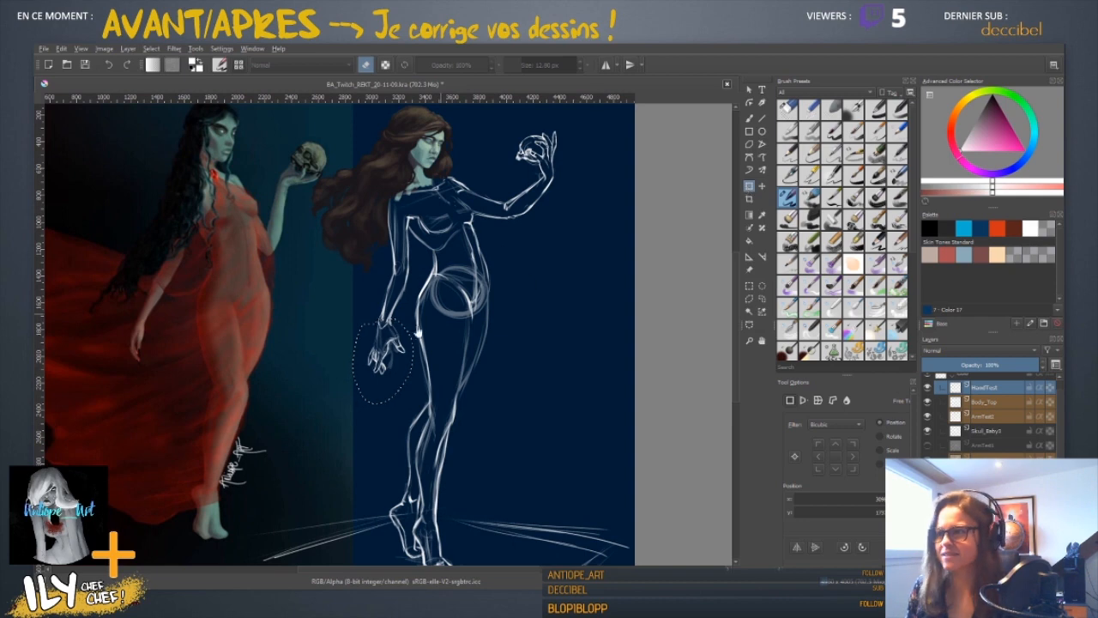
# - Scale the selected lowered hand on HandTest down slightly with the Transform tool, using a pivot at the wrist
pyautogui.click(384, 359)
pyautogui.moveTo(384, 358); pyautogui.dragTo(386, 334)
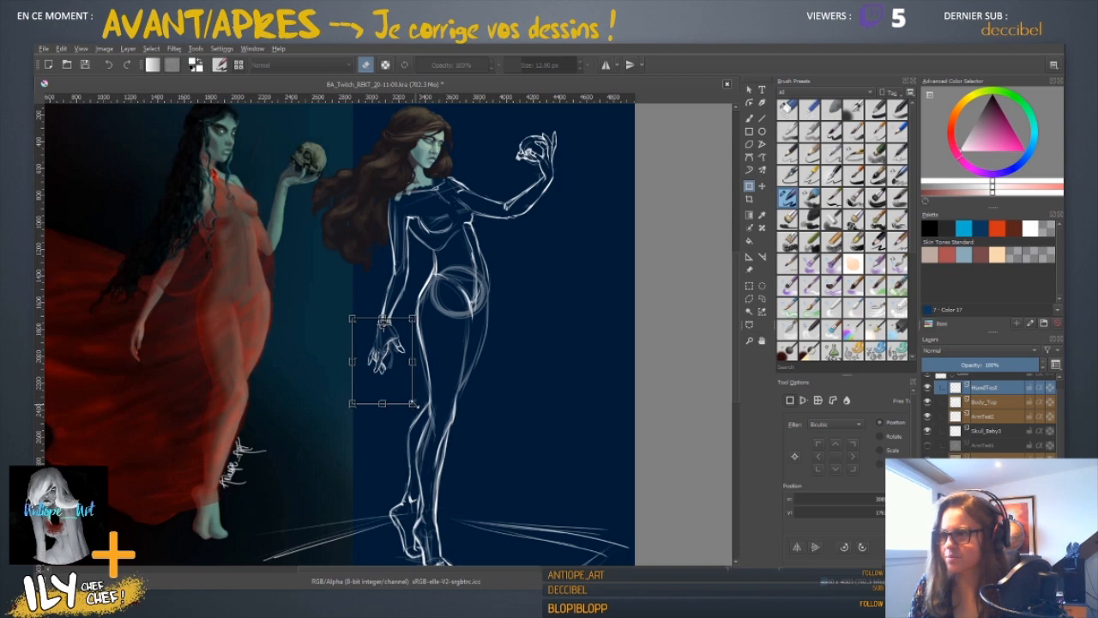
pyautogui.moveTo(414, 403); pyautogui.dragTo(409, 395)
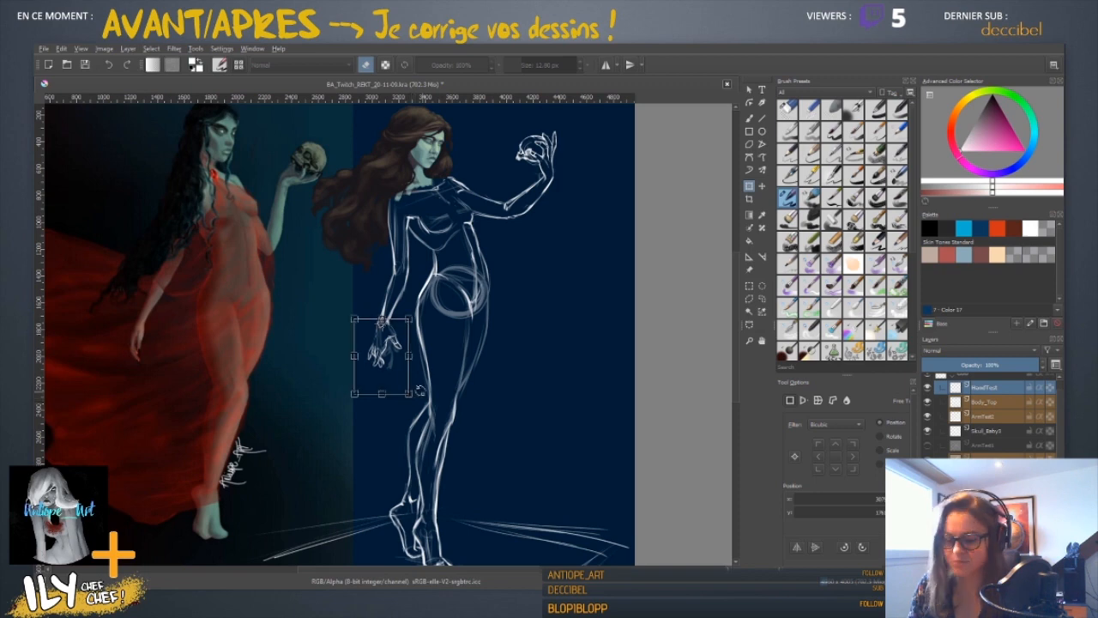
pyautogui.press('Return')
# - Shift the shrunken hand slightly right to line it up with the wrist, apply the transform and clear the selection
pyautogui.scroll(2, 383, 345)
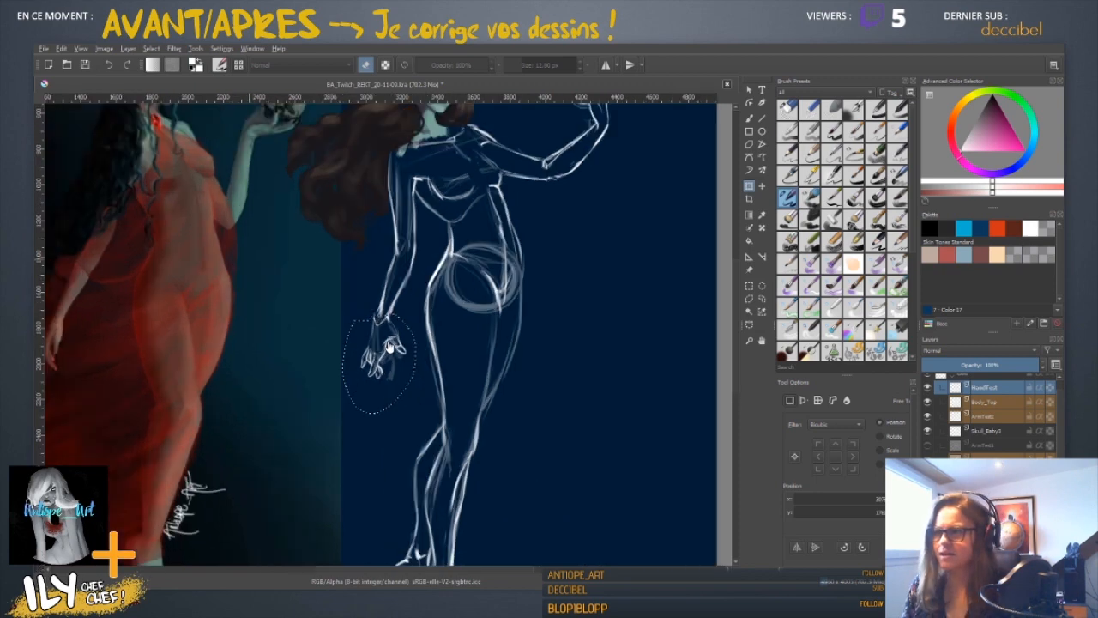
pyautogui.scroll(-1, 401, 345)
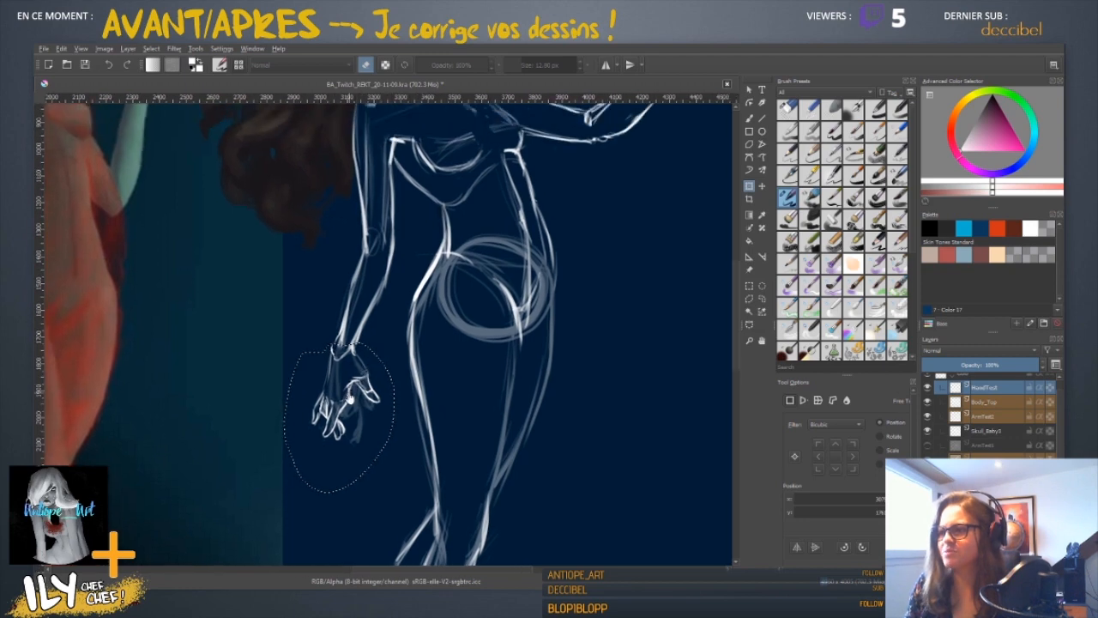
pyautogui.hotkey('ctrl', 't')
pyautogui.moveTo(359, 384); pyautogui.dragTo(367, 383)
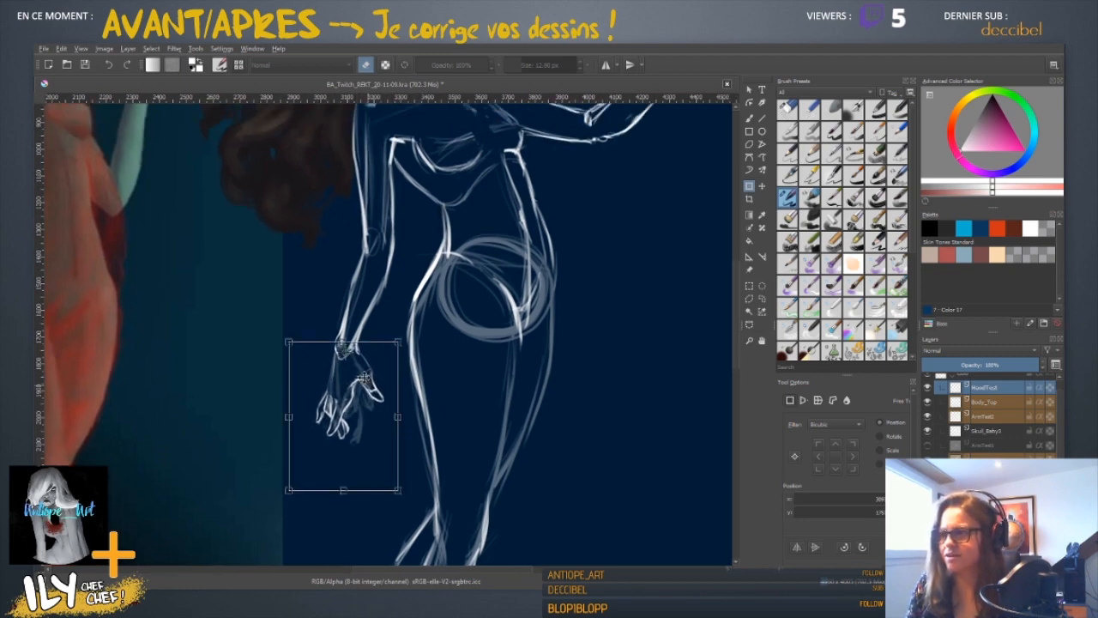
pyautogui.press('Return')
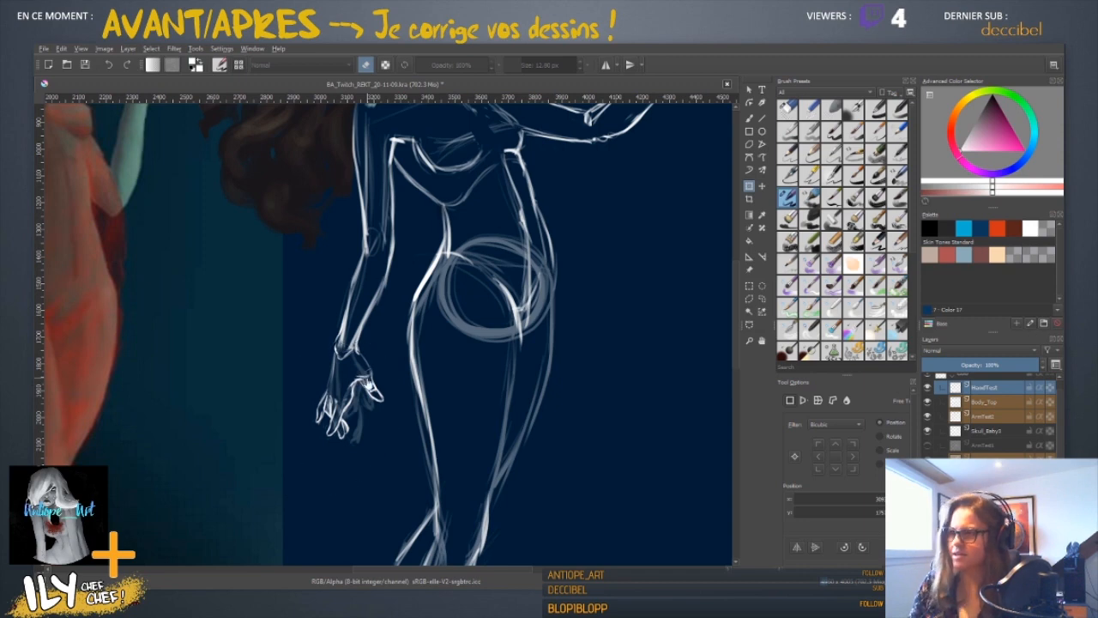
pyautogui.scroll(-5, 366, 383)
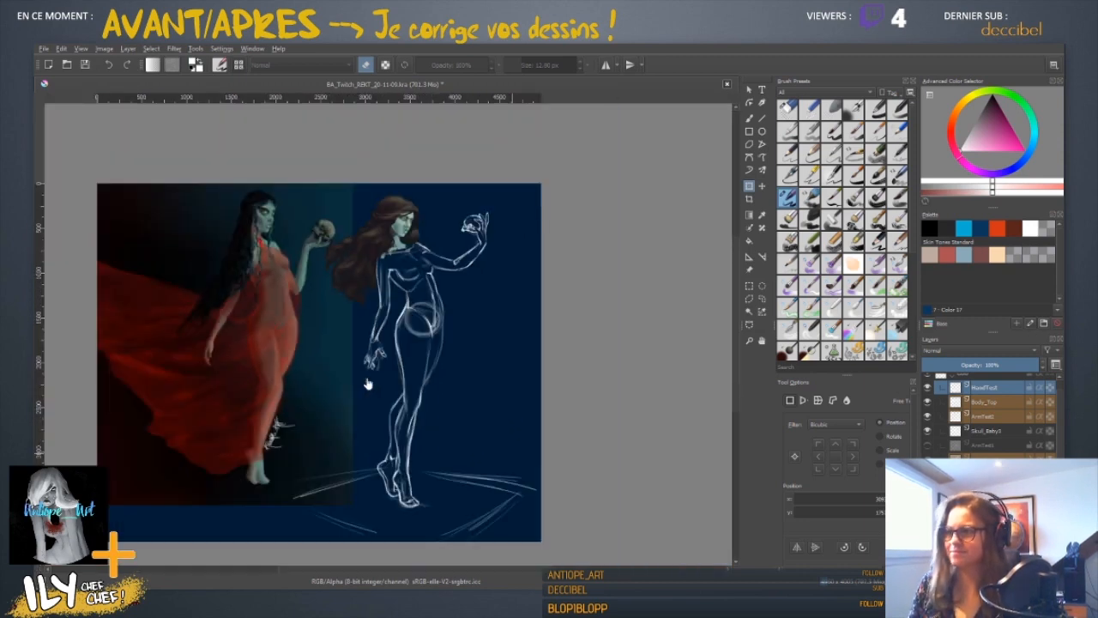
# - Show the red fabric layer Tissu Merged and add a transparency mask to it
pyautogui.scroll(-5, 995, 412)
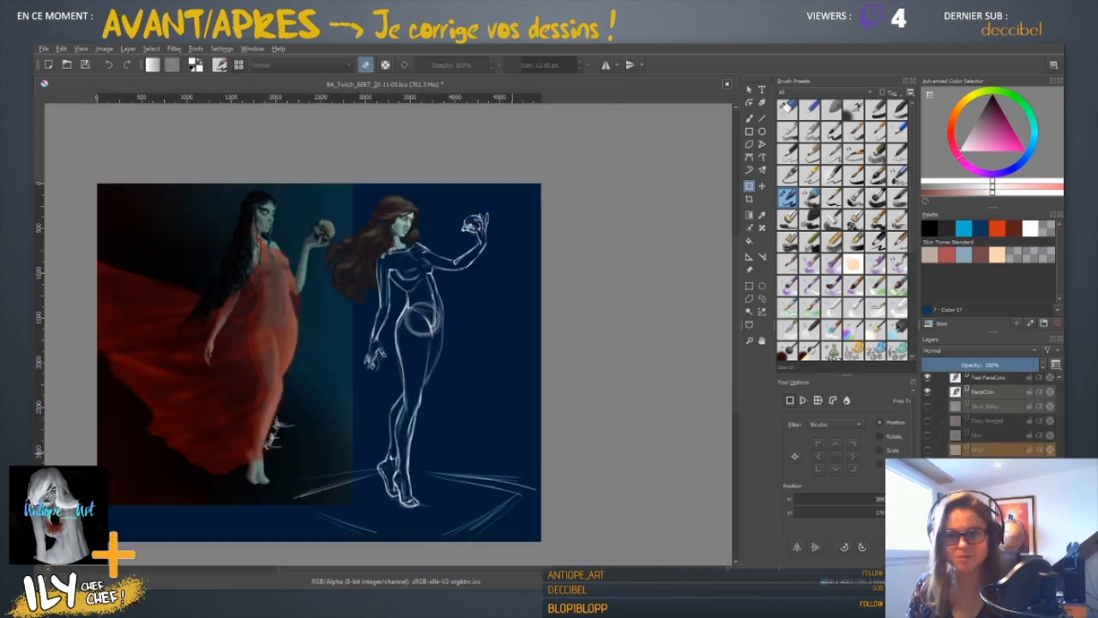
pyautogui.click(927, 417)
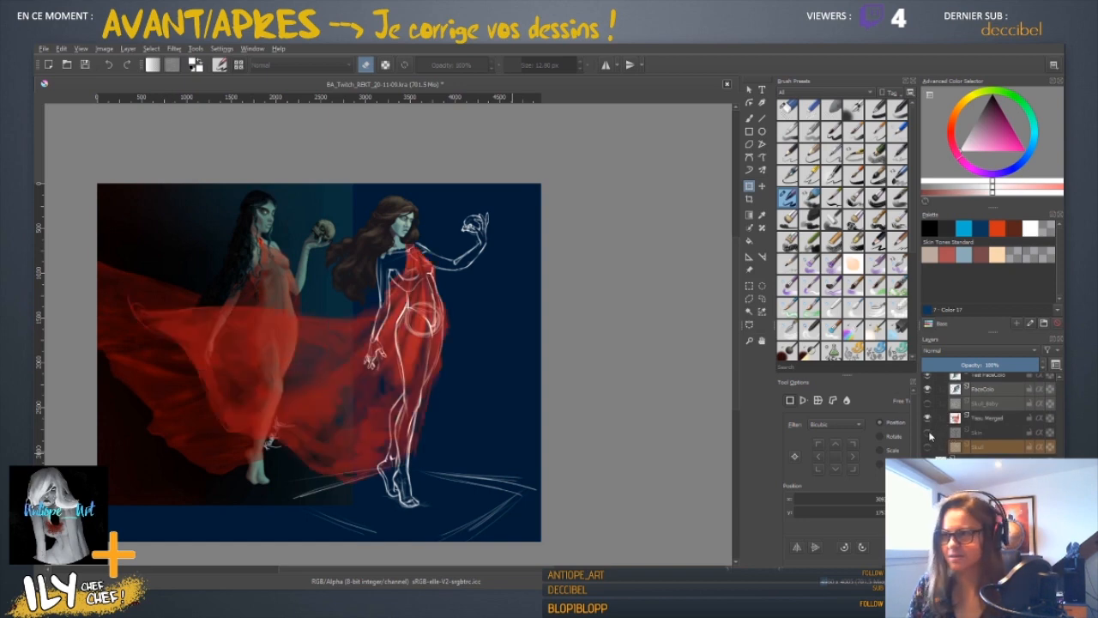
pyautogui.click(978, 418)
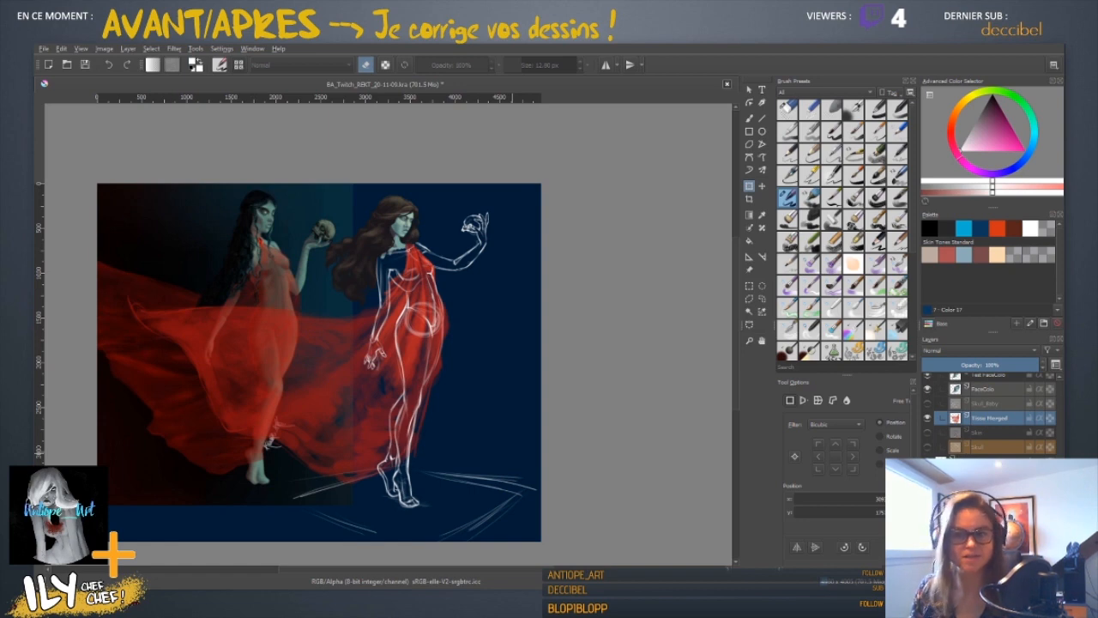
pyautogui.click(983, 440)
pyautogui.click(989, 420)
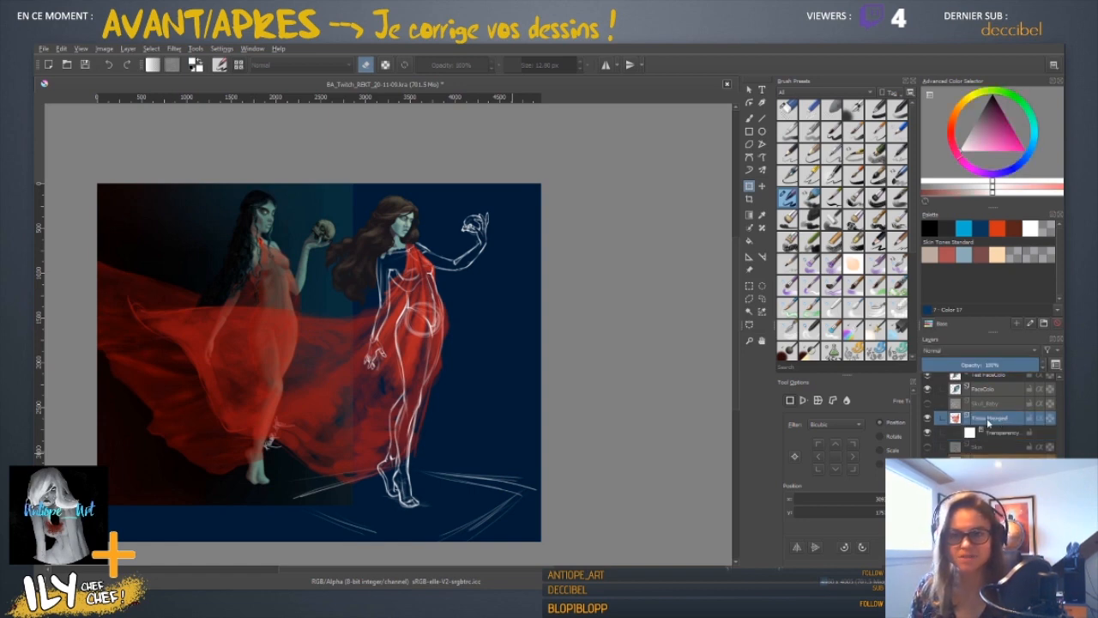
# - Rename the red fabric layer as Tissu
pyautogui.doubleClick(992, 420)
pyautogui.write('Tiss')
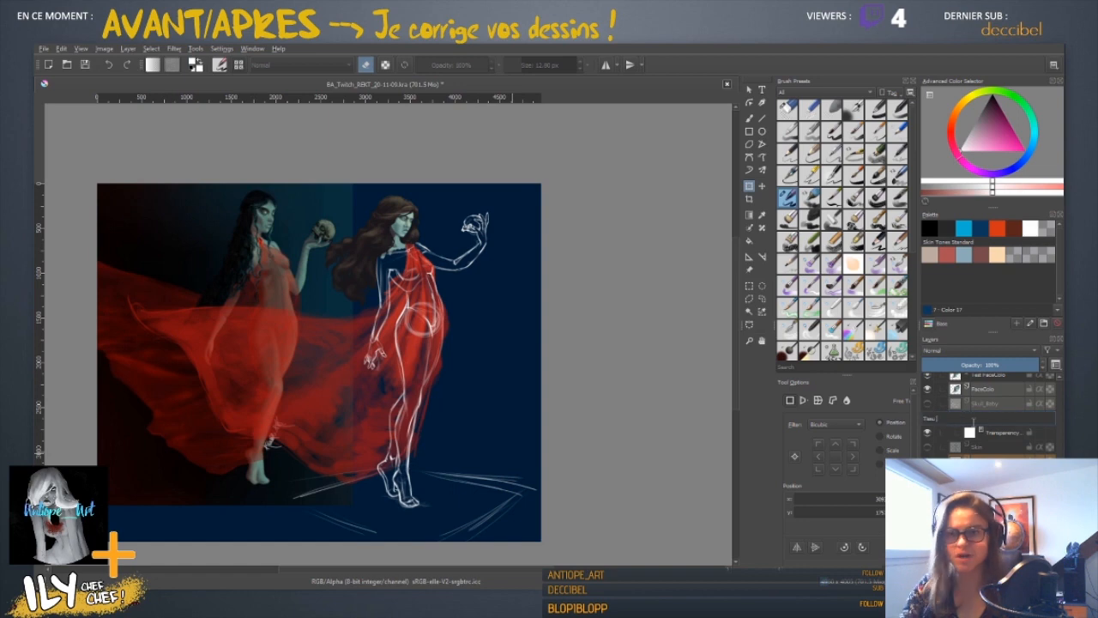
pyautogui.write('u')
pyautogui.press('Return')
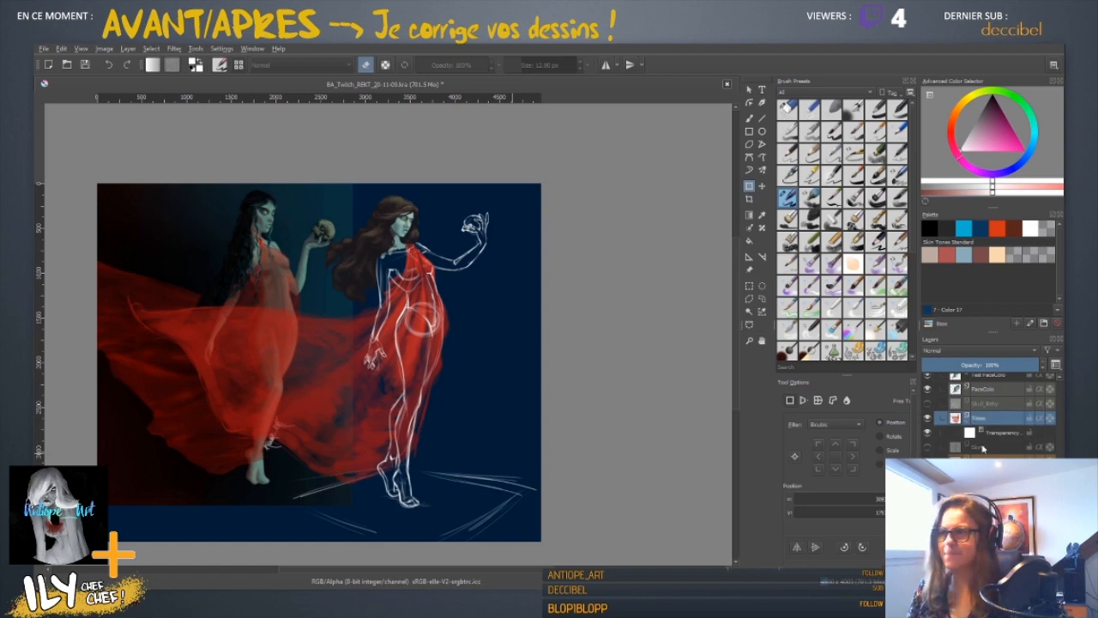
# - Paint black on Tissu's transparency mask with a brush of about 77 px to hide the fabric over the lowered forearm
pyautogui.hotkey('ctrl', '+')
pyautogui.hotkey('ctrl', '+')
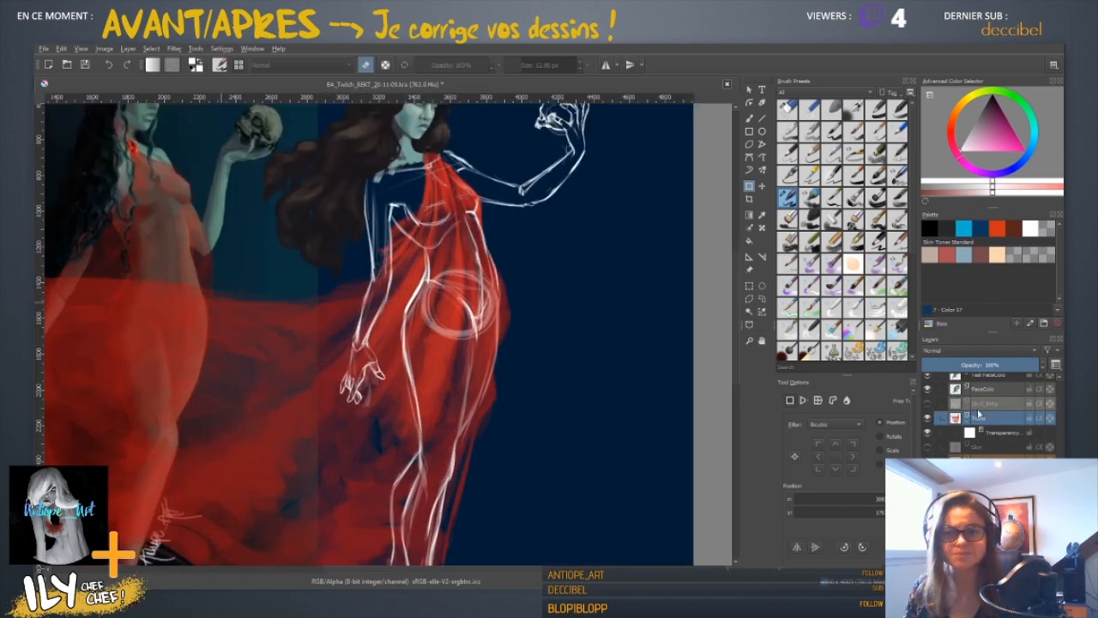
pyautogui.click(1003, 434)
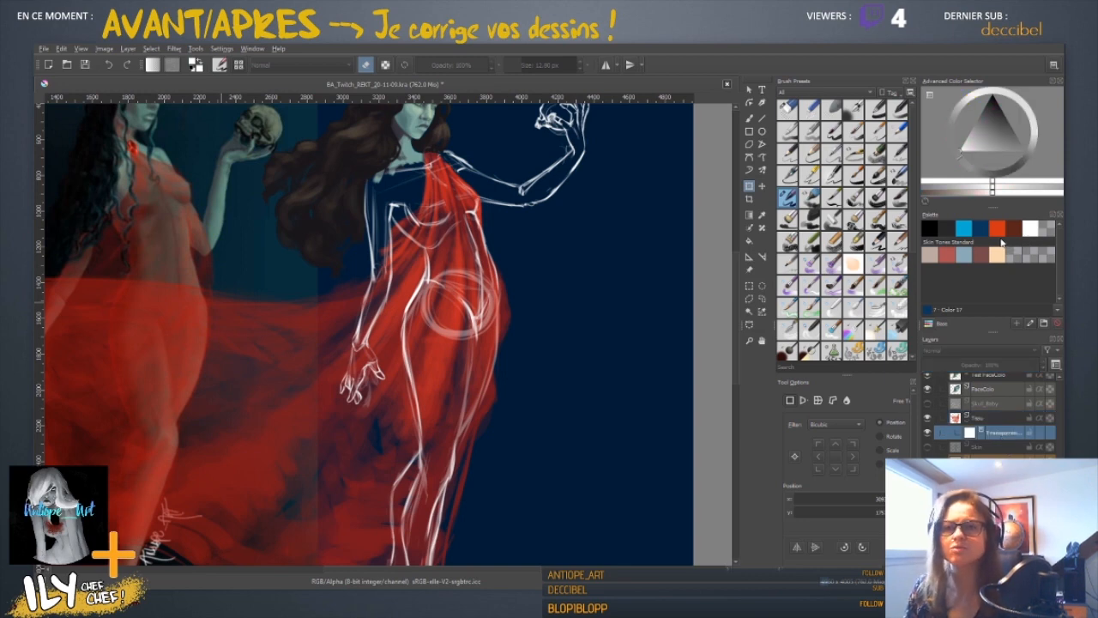
pyautogui.click(932, 229)
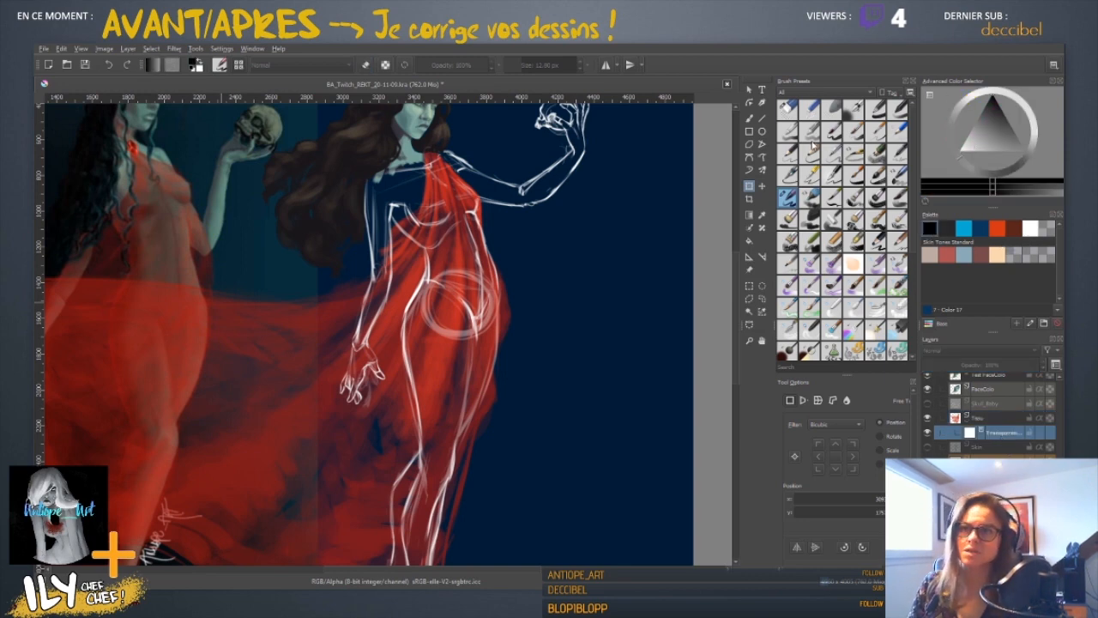
pyautogui.press('b')
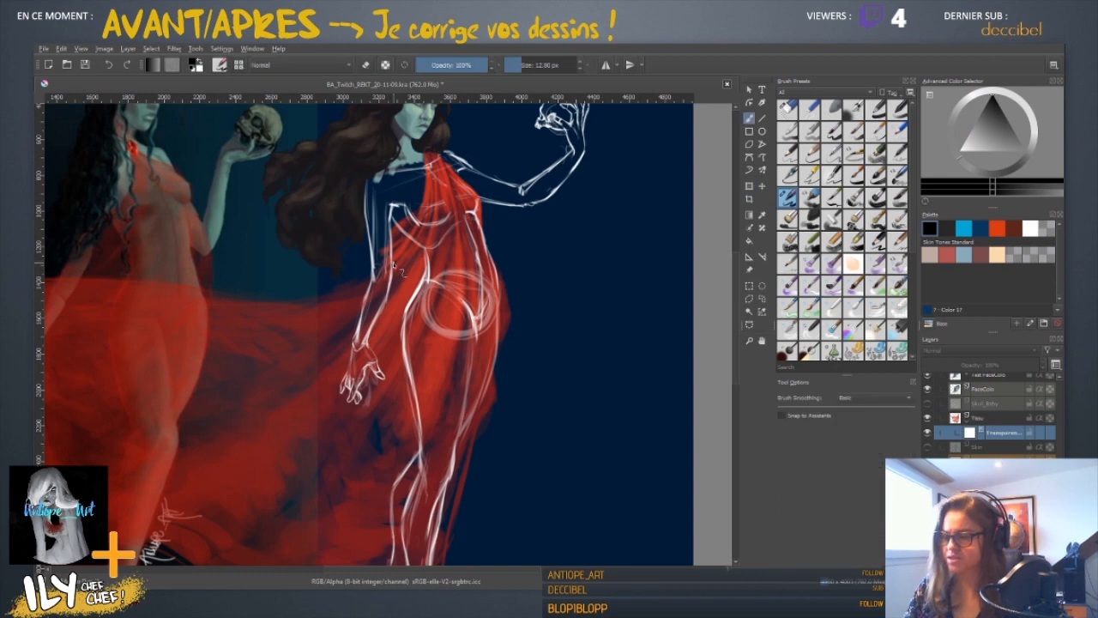
pyautogui.keyDown('shift'); pyautogui.moveTo(388, 262); pyautogui.dragTo(383, 288); pyautogui.keyUp('shift')
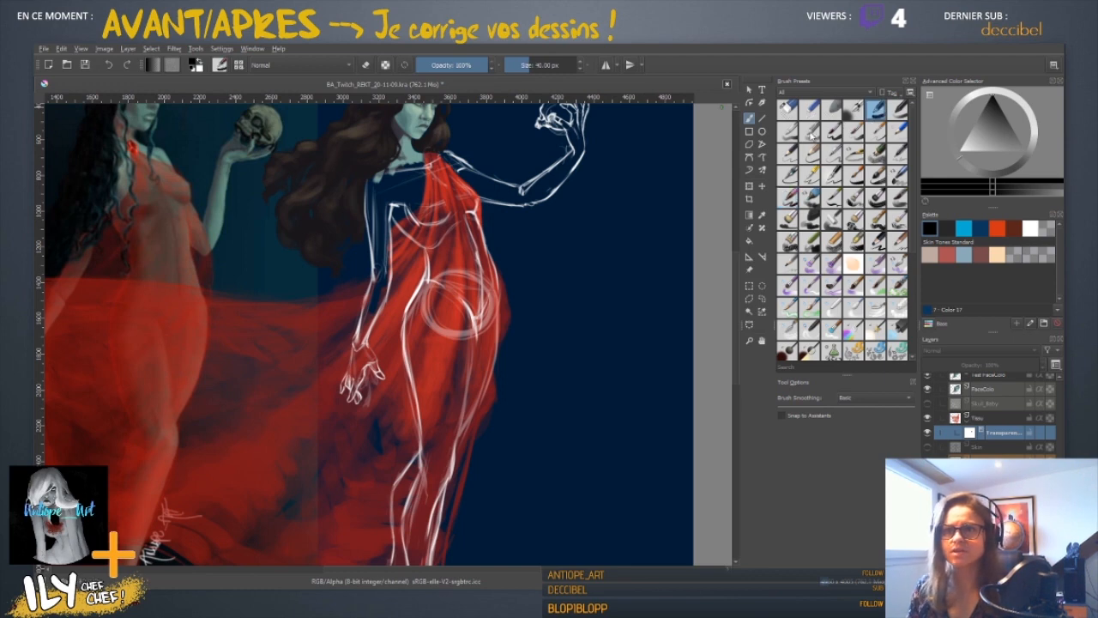
pyautogui.click(832, 130)
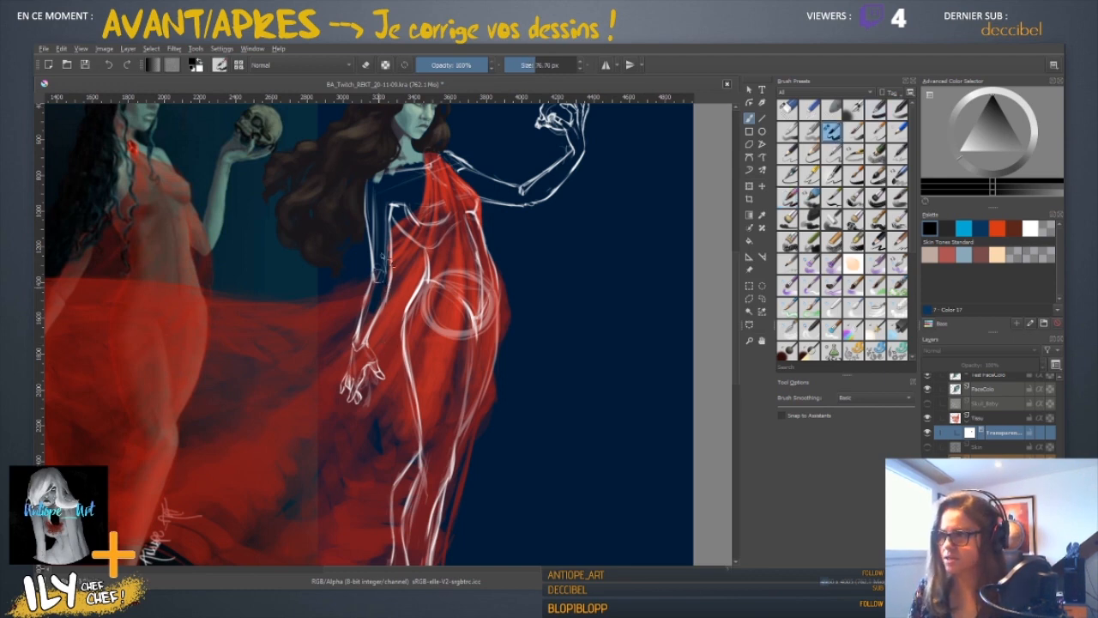
pyautogui.keyDown('shift'); pyautogui.moveTo(385, 234); pyautogui.dragTo(391, 235); pyautogui.keyUp('shift')
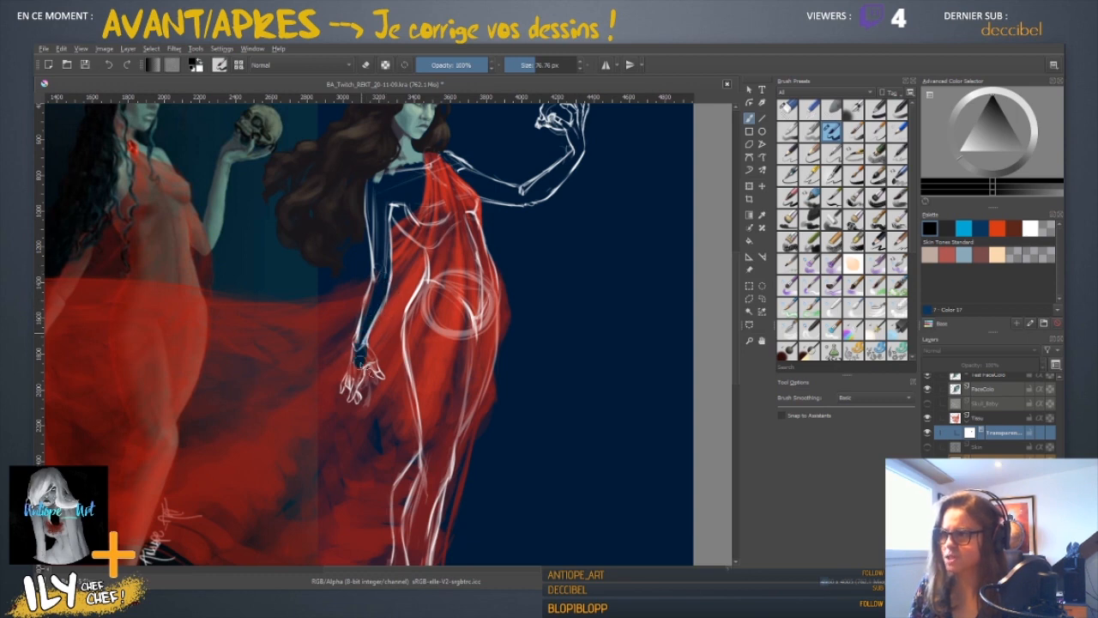
# - Mask the red fabric out of the lowered hand and its fingers with a smaller black brush
pyautogui.press('+')
pyautogui.press('+')
pyautogui.keyDown('shift'); pyautogui.moveTo(374, 218); pyautogui.dragTo(360, 219); pyautogui.keyUp('shift')
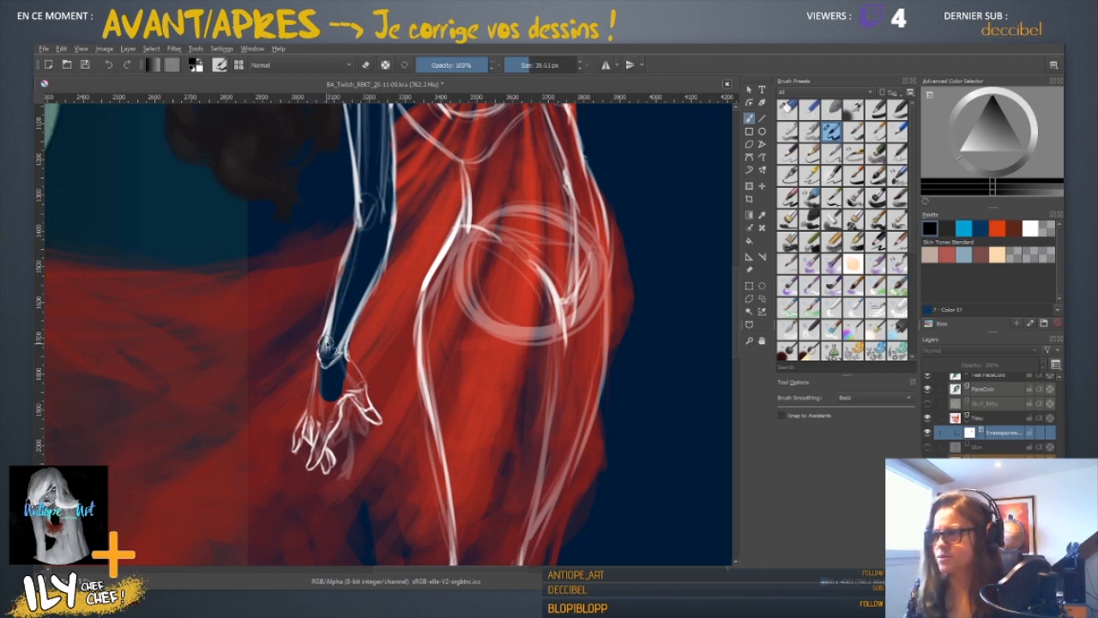
pyautogui.moveTo(320, 407)
pyautogui.mouseDown()
pyautogui.moveTo(323, 362)
pyautogui.moveTo(331, 410)
pyautogui.moveTo(350, 378)
pyautogui.mouseUp()
pyautogui.scroll(5, 372, 369)
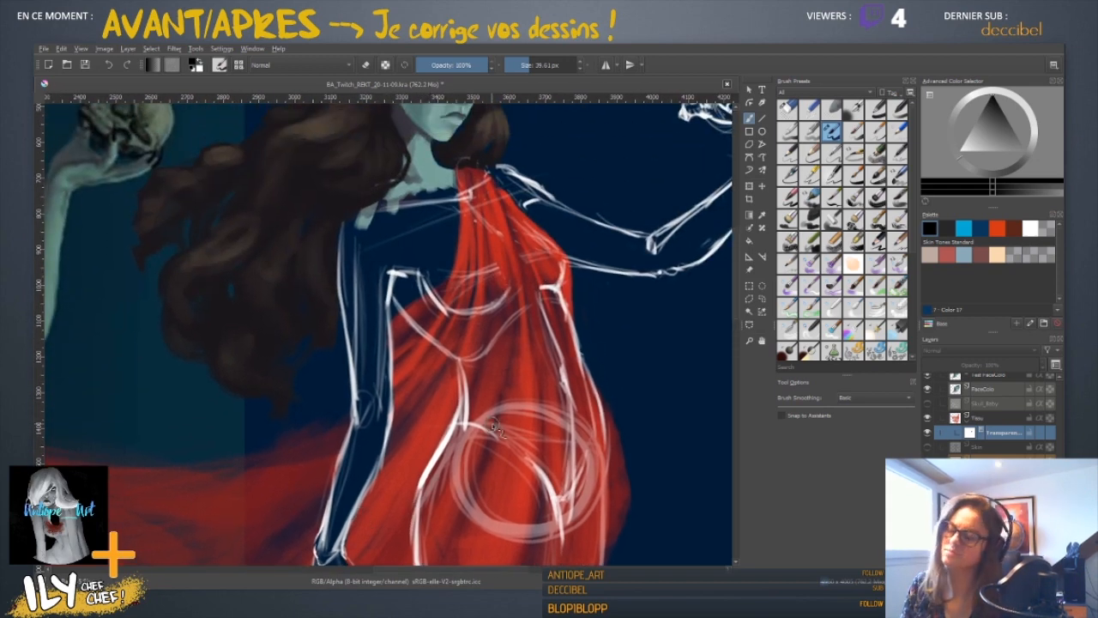
pyautogui.moveTo(452, 448); pyautogui.dragTo(475, 343)
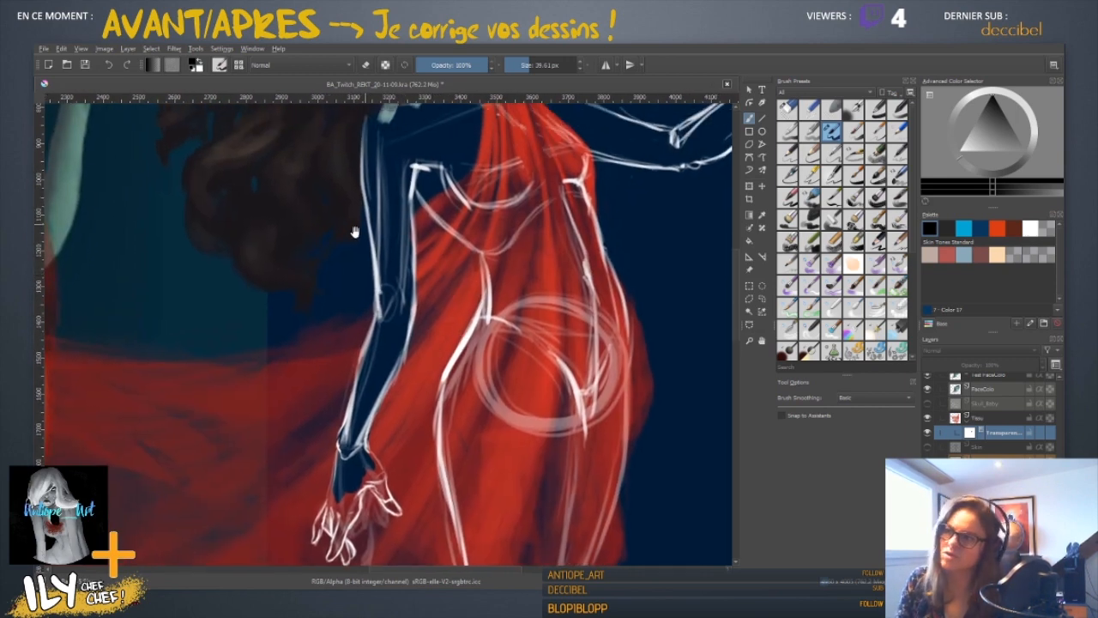
pyautogui.moveTo(319, 412)
pyautogui.mouseDown()
pyautogui.moveTo(352, 364)
pyautogui.moveTo(343, 330)
pyautogui.moveTo(353, 344)
pyautogui.mouseUp()
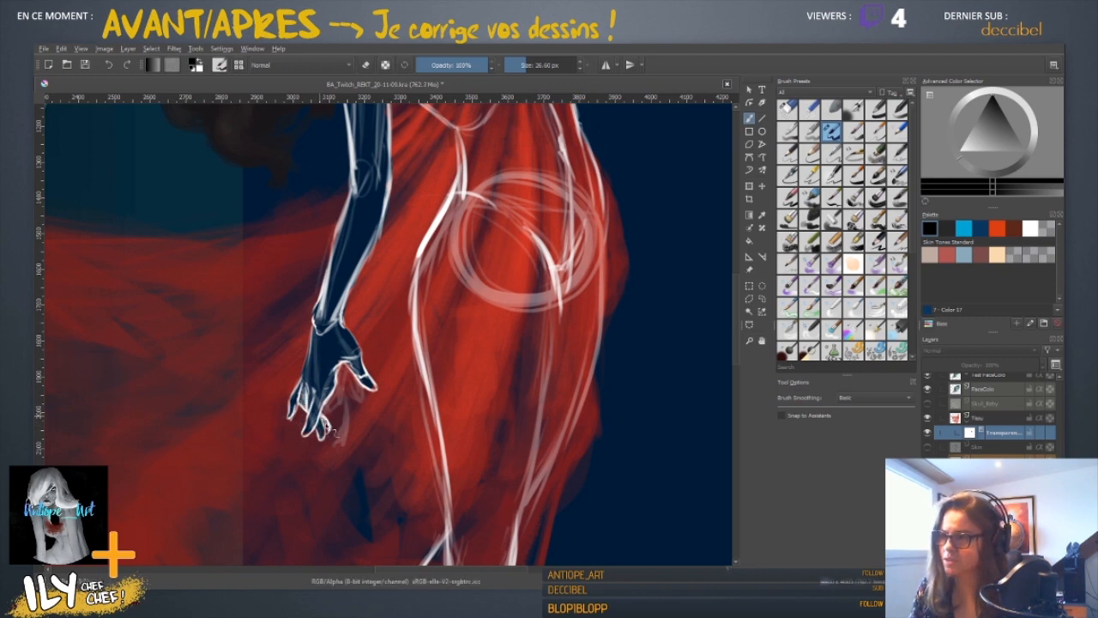
pyautogui.press('2')
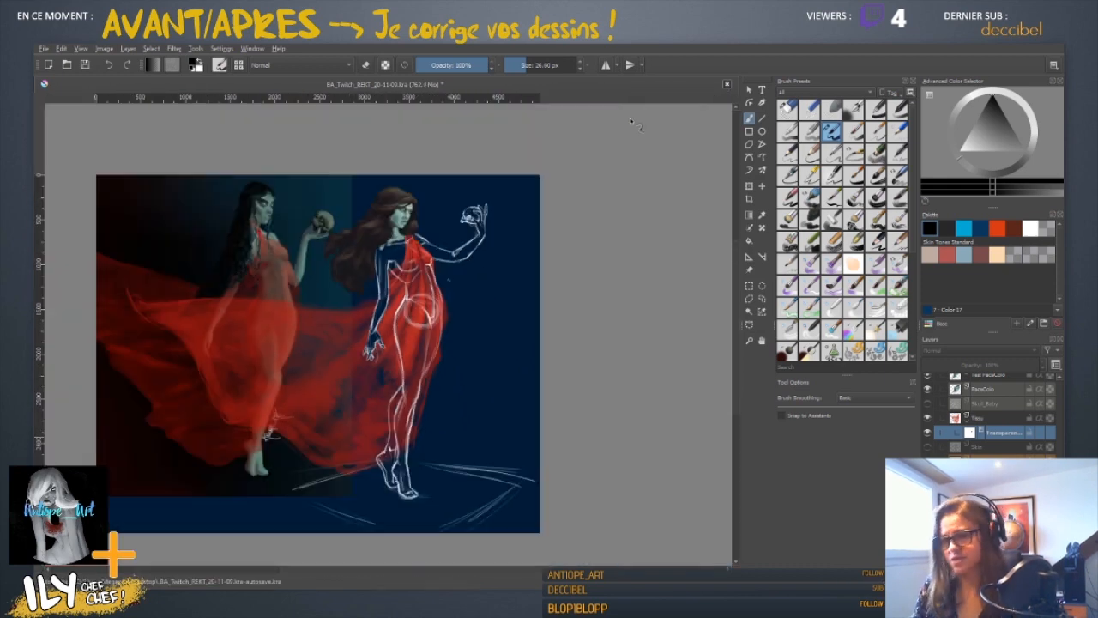
# - Show and select the Skin layer, and hide the Tissu layer to expose the whole body
pyautogui.click(927, 447)
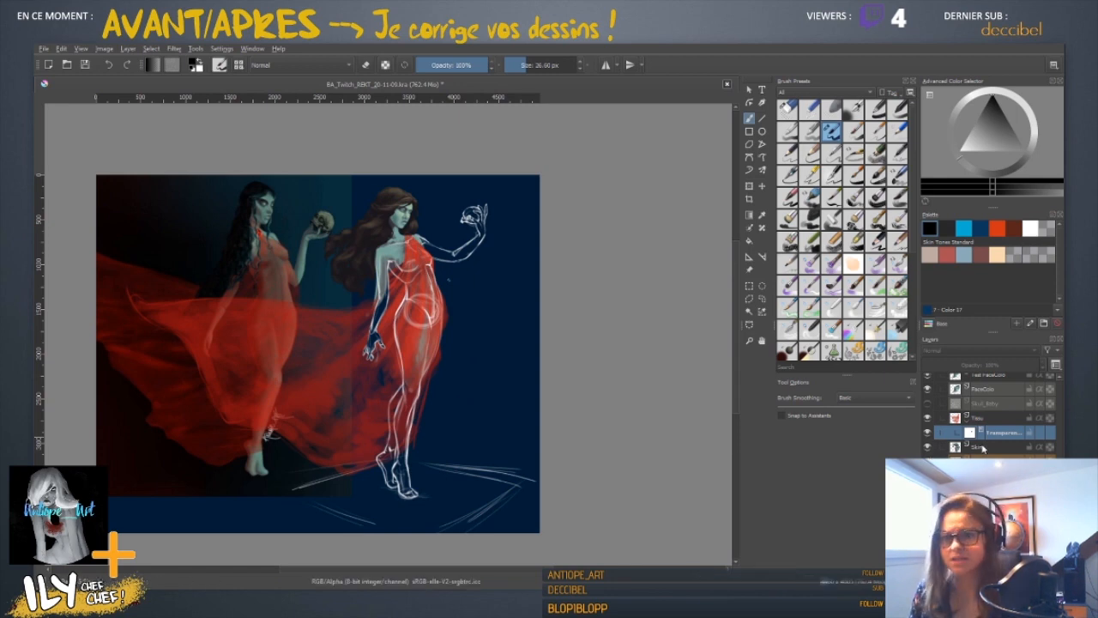
pyautogui.click(985, 446)
pyautogui.hotkey('ctrl', '+')
pyautogui.hotkey('ctrl', '+')
pyautogui.hotkey('ctrl', '+')
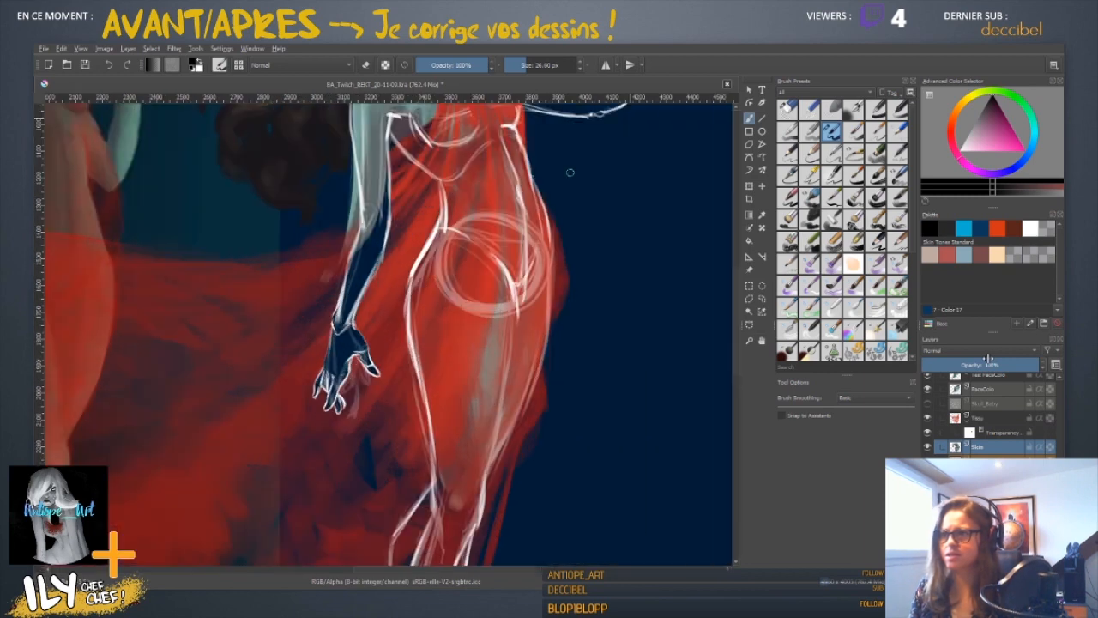
pyautogui.moveTo(426, 232); pyautogui.dragTo(413, 396)
pyautogui.scroll(-2, 413, 396)
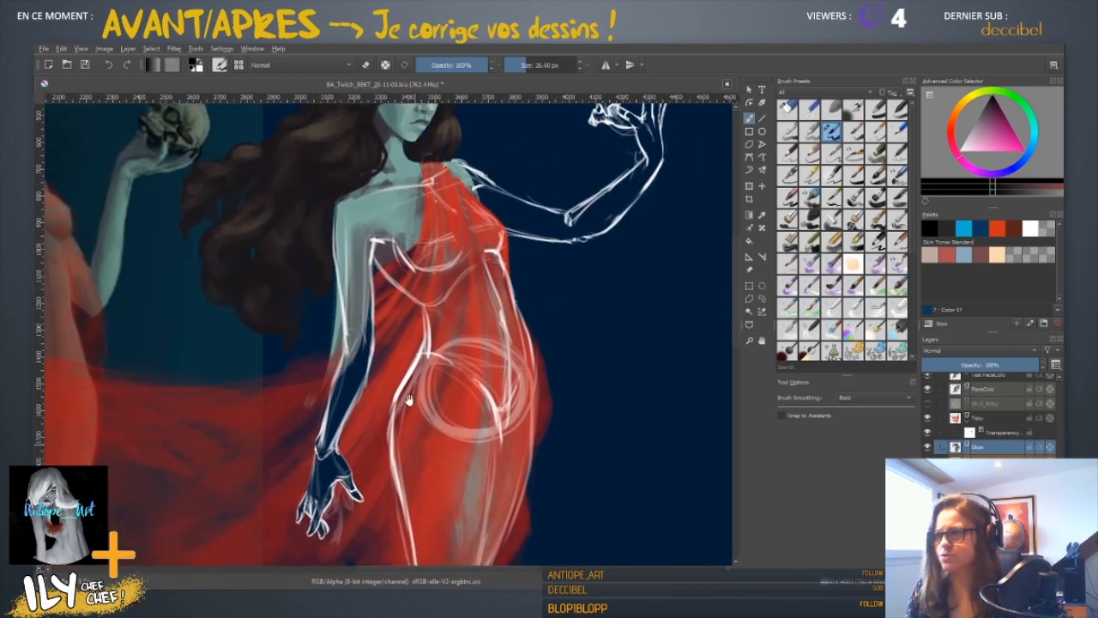
pyautogui.scroll(-3, 411, 391)
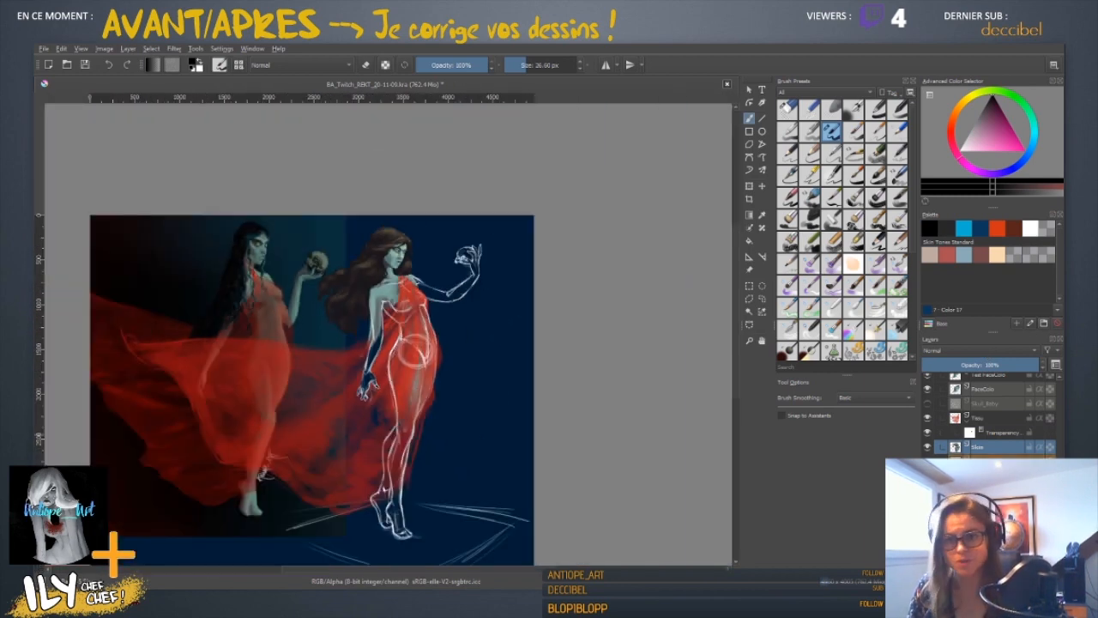
pyautogui.click(927, 418)
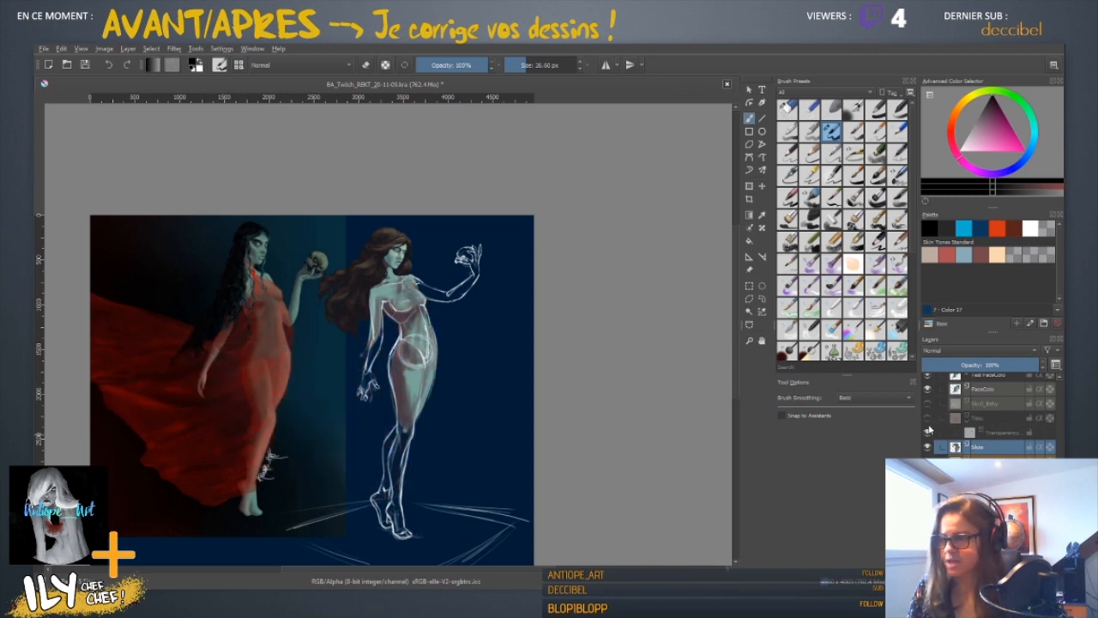
# - Select the Body_Top sketch layer and toggle its visibility off and on to check its lines
pyautogui.scroll(-5, 989, 416)
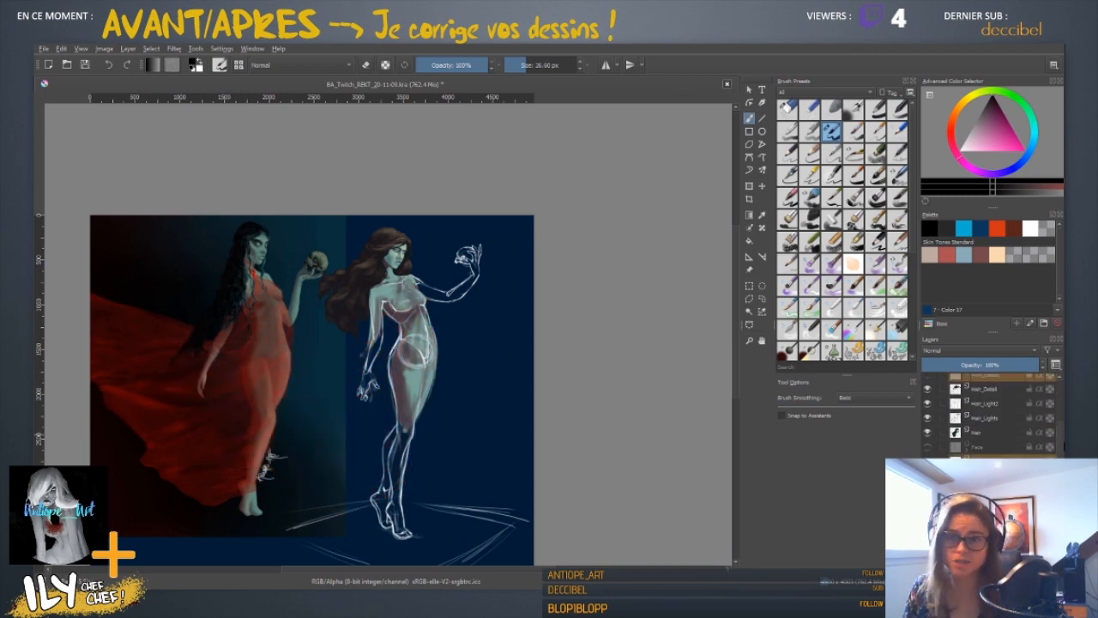
pyautogui.scroll(3, 987, 412)
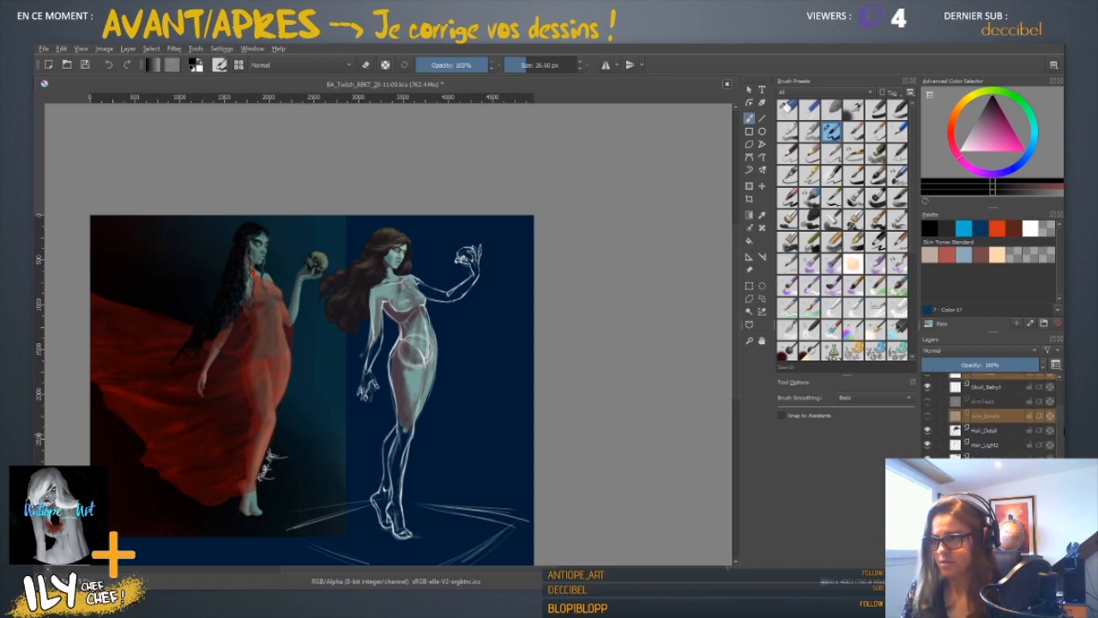
pyautogui.scroll(2, 987, 412)
pyautogui.scroll(-2, 1000, 410)
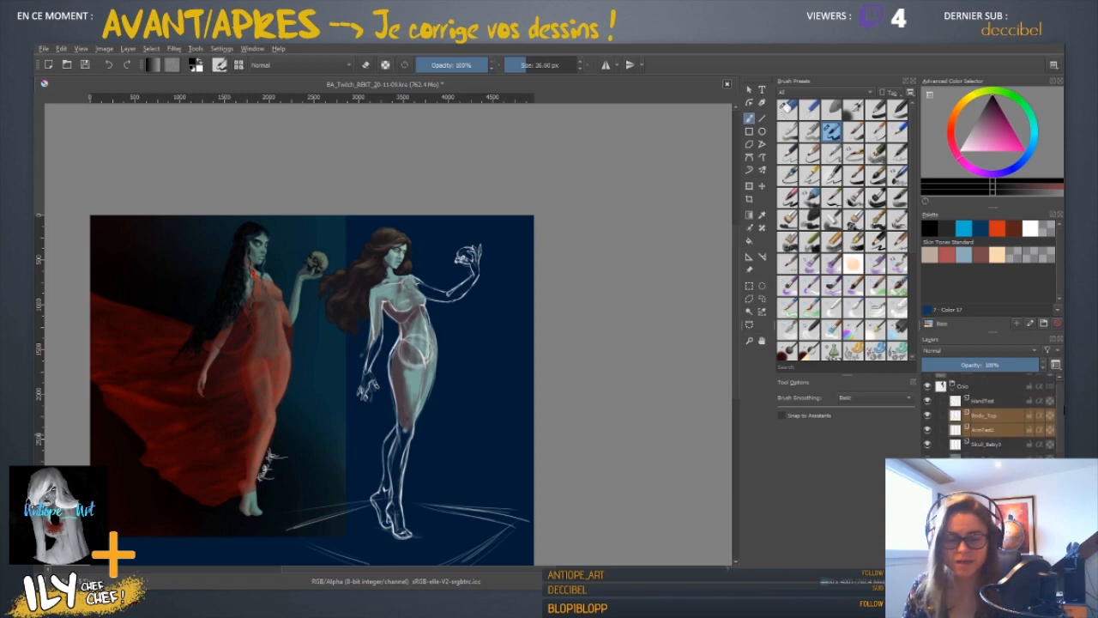
pyautogui.click(995, 397)
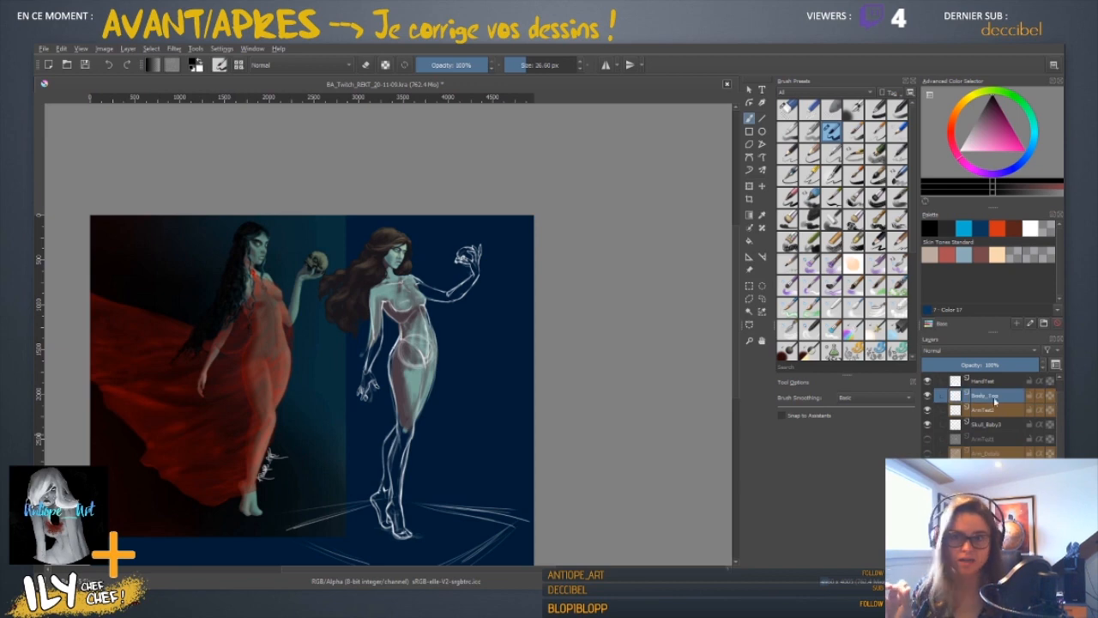
pyautogui.click(928, 396)
pyautogui.click(927, 396)
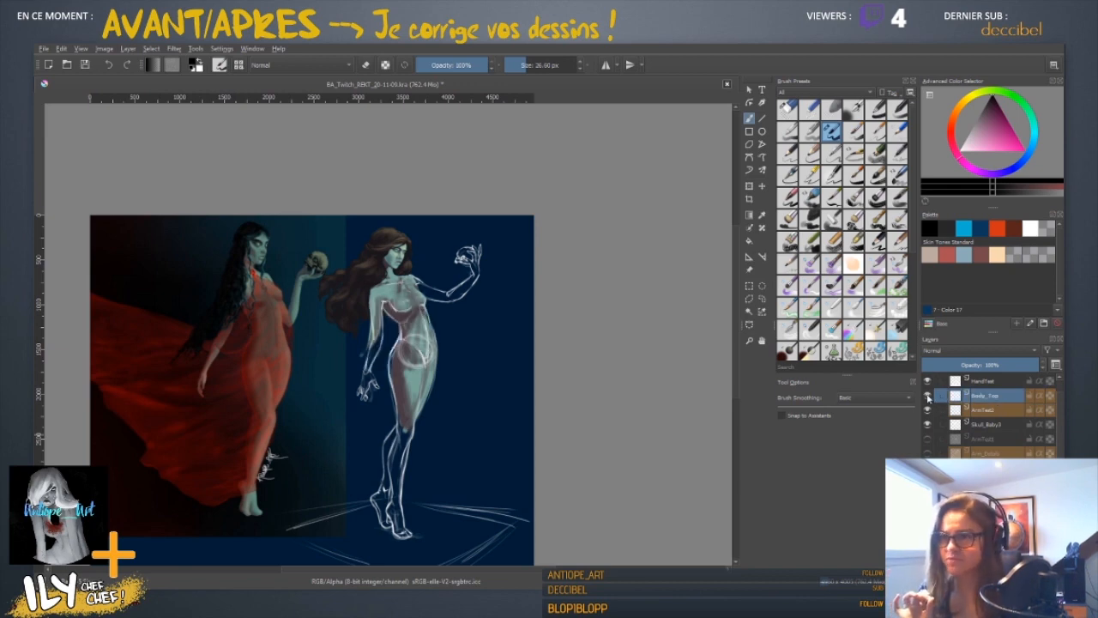
# - Check the Body_Top sketch by toggling its visibility, and save the file as a new version ending in _WIP02
pyautogui.click(927, 396)
pyautogui.click(928, 397)
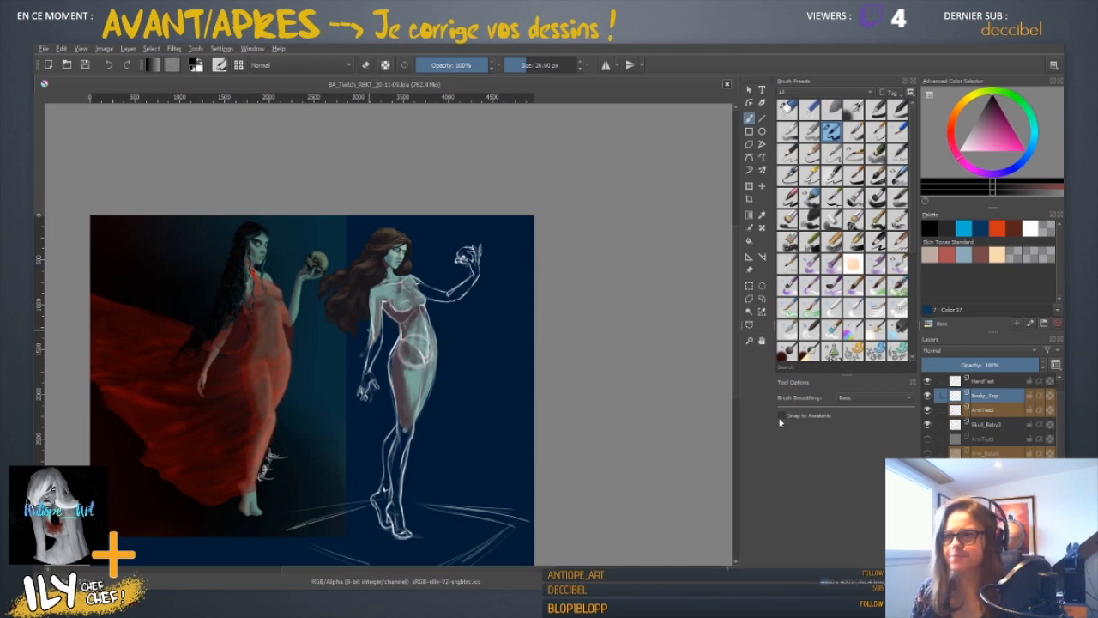
pyautogui.hotkey('ctrl', 's')
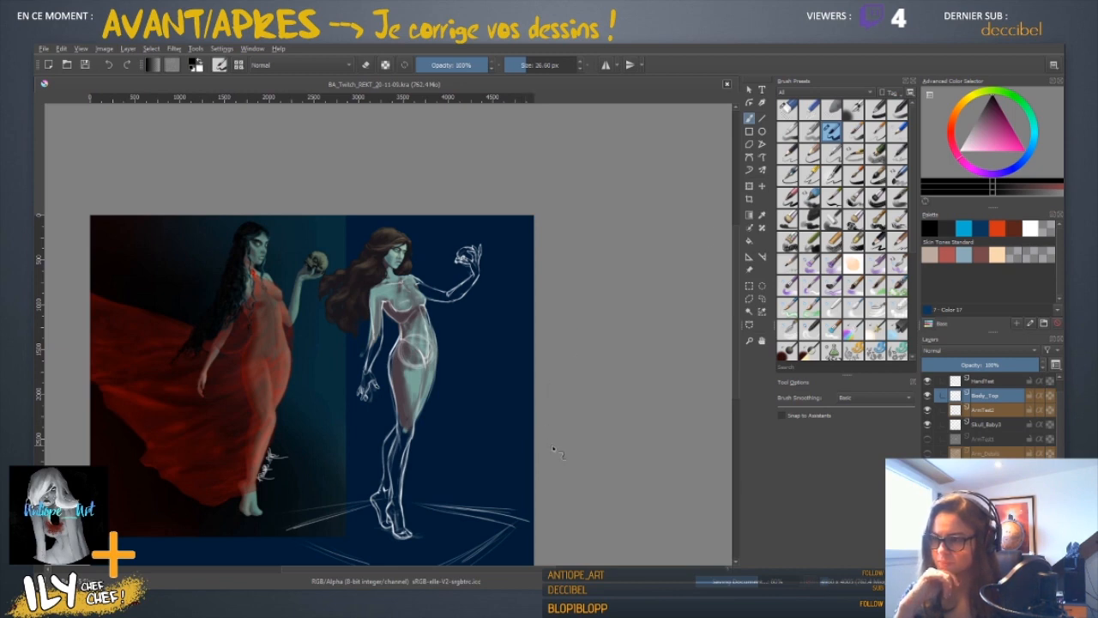
# - Select the Body_Top, ArmTest2, Arm_Details and Legs sketch layers together and merge them into one layer
pyautogui.keyDown('ctrl'); pyautogui.click(989, 411); pyautogui.keyUp('ctrl')
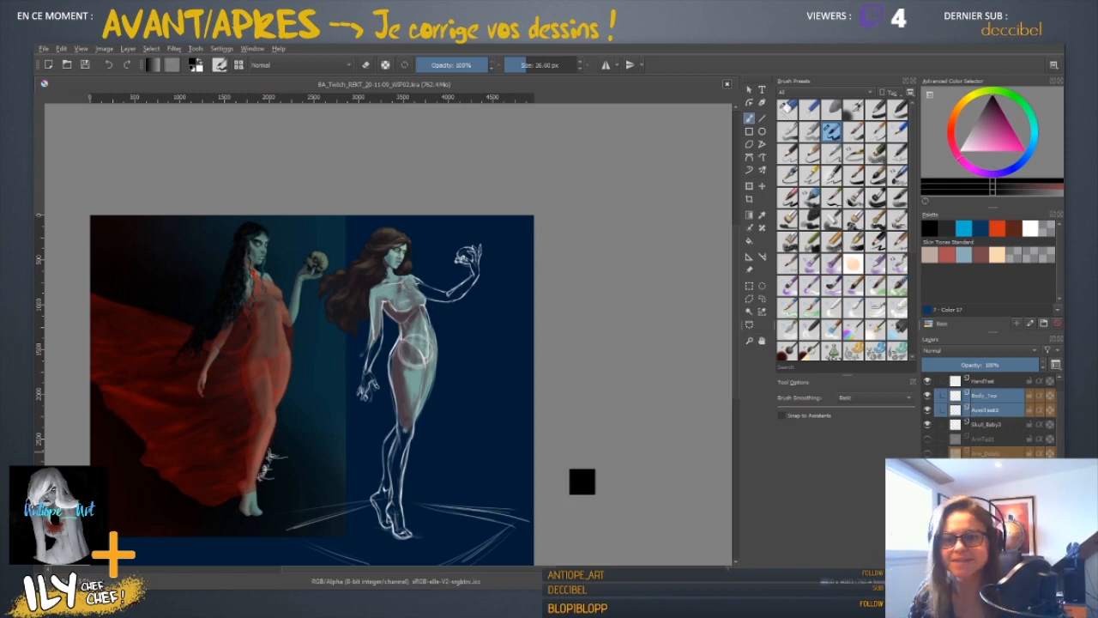
pyautogui.keyDown('ctrl'); pyautogui.click(986, 453); pyautogui.keyUp('ctrl')
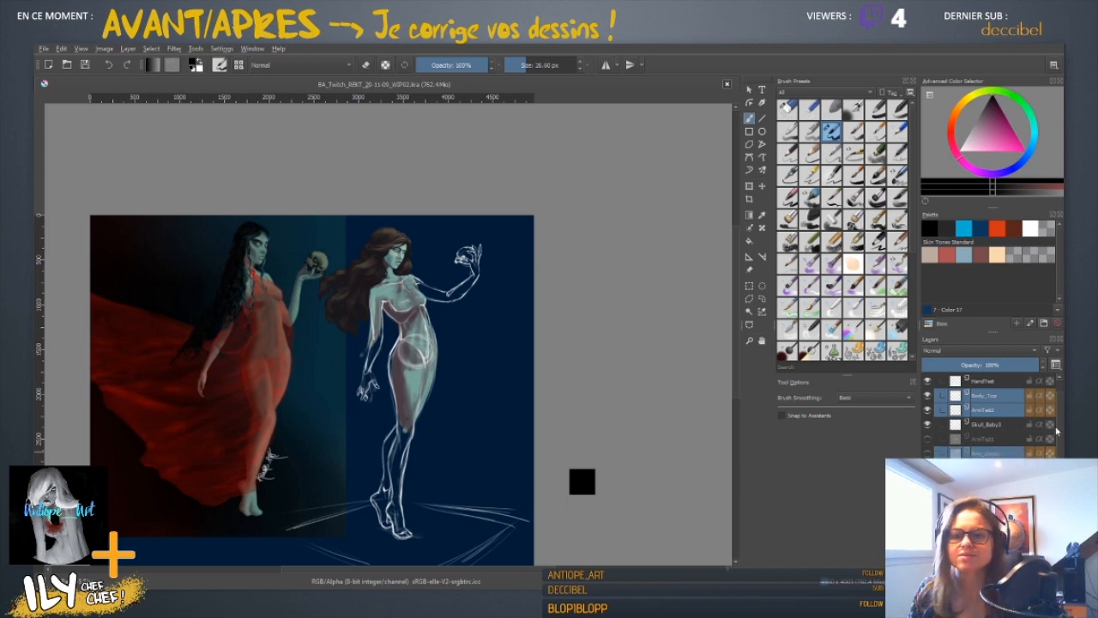
pyautogui.scroll(5, 1057, 430)
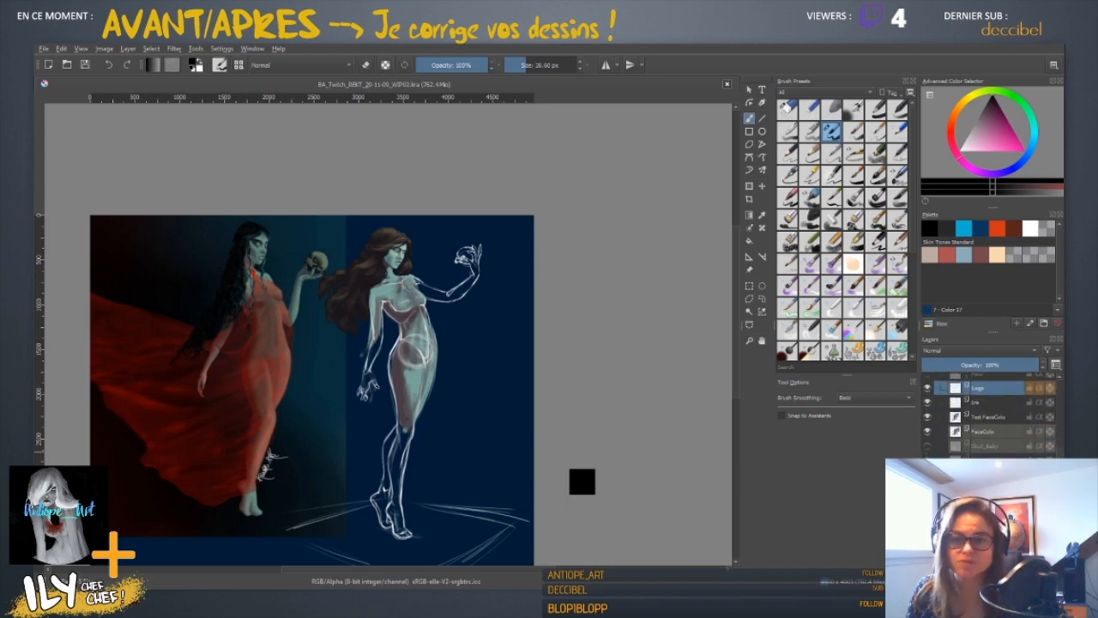
pyautogui.scroll(-5, 1056, 421)
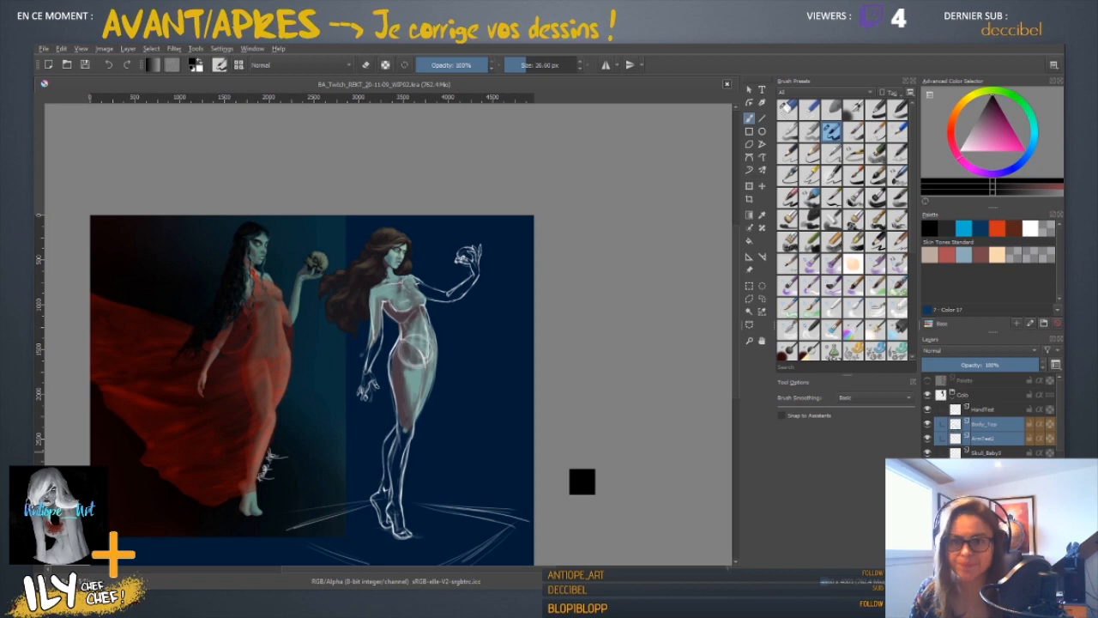
pyautogui.hotkey('shift', 'Delete')
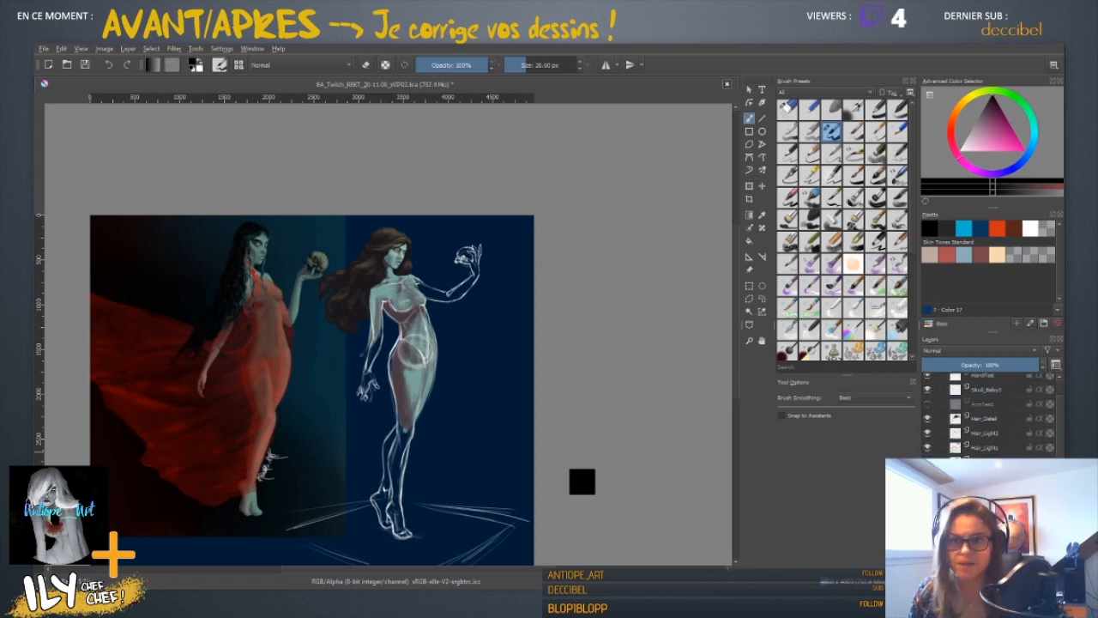
# - Move the merged body sketch above the HandTest layer and toggle its visibility off and on to check it
pyautogui.scroll(1, 1060, 455)
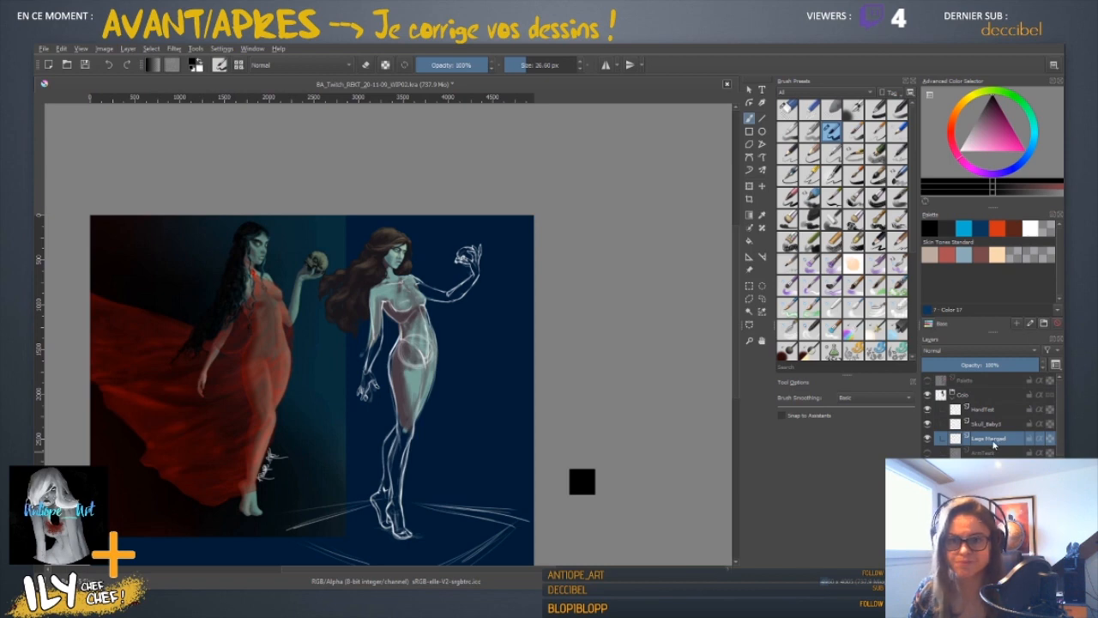
pyautogui.moveTo(993, 441); pyautogui.dragTo(987, 409)
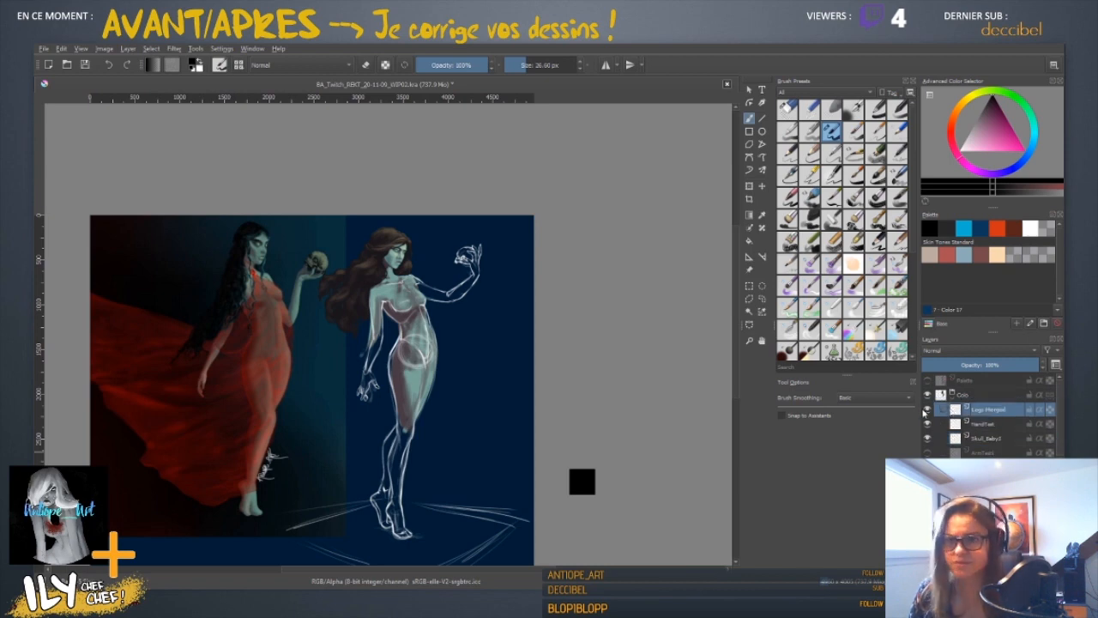
pyautogui.click(927, 411)
pyautogui.click(928, 412)
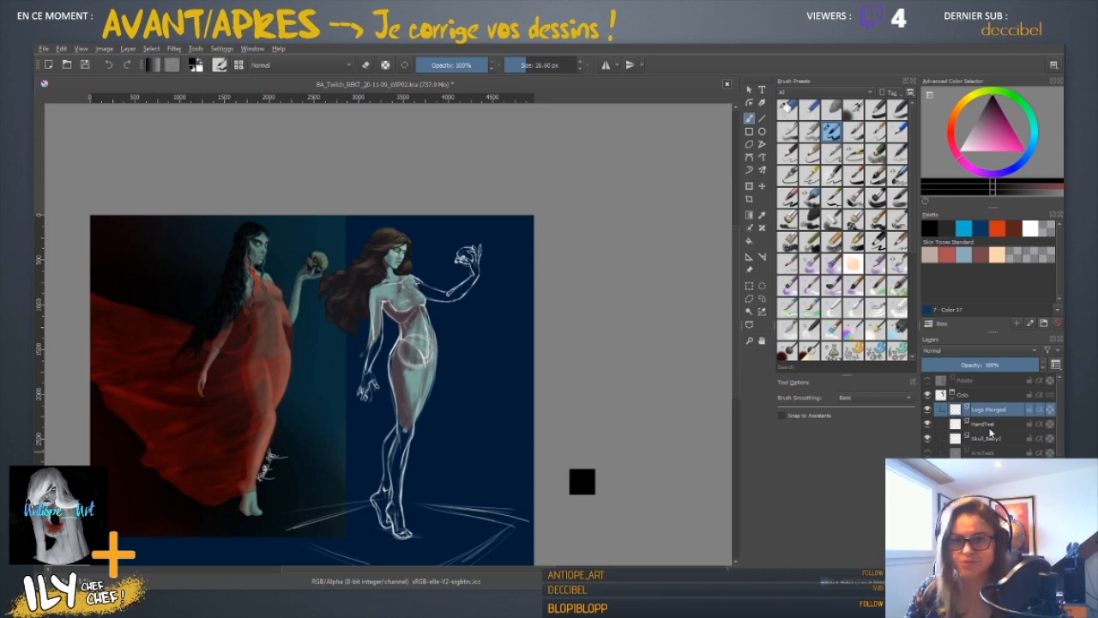
# - Merge the body sketch down into HandTest and Skull_Baby3, check the combined lines, and give the resulting layer an orange colour label
pyautogui.hotkey('ctrl', 'e')
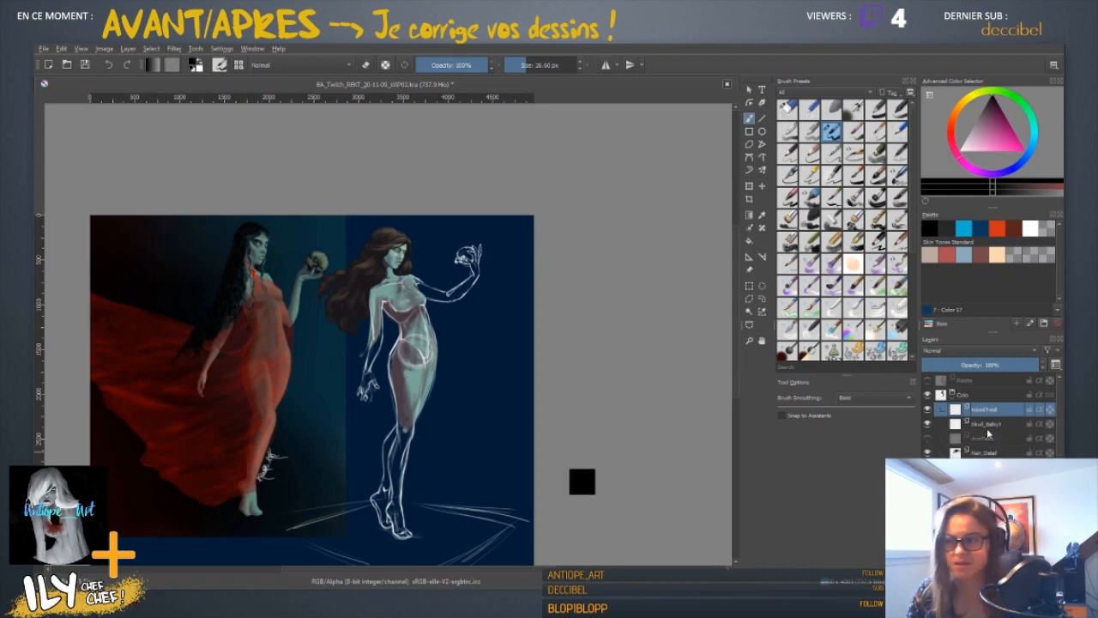
pyautogui.hotkey('ctrl', 'e')
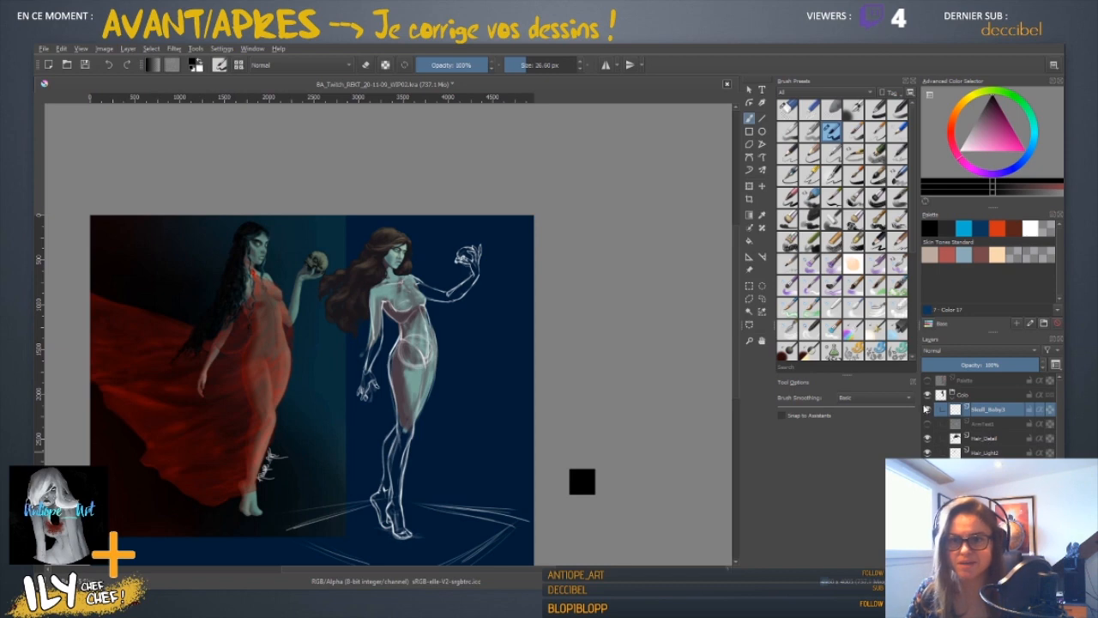
pyautogui.click(928, 411)
pyautogui.click(928, 411)
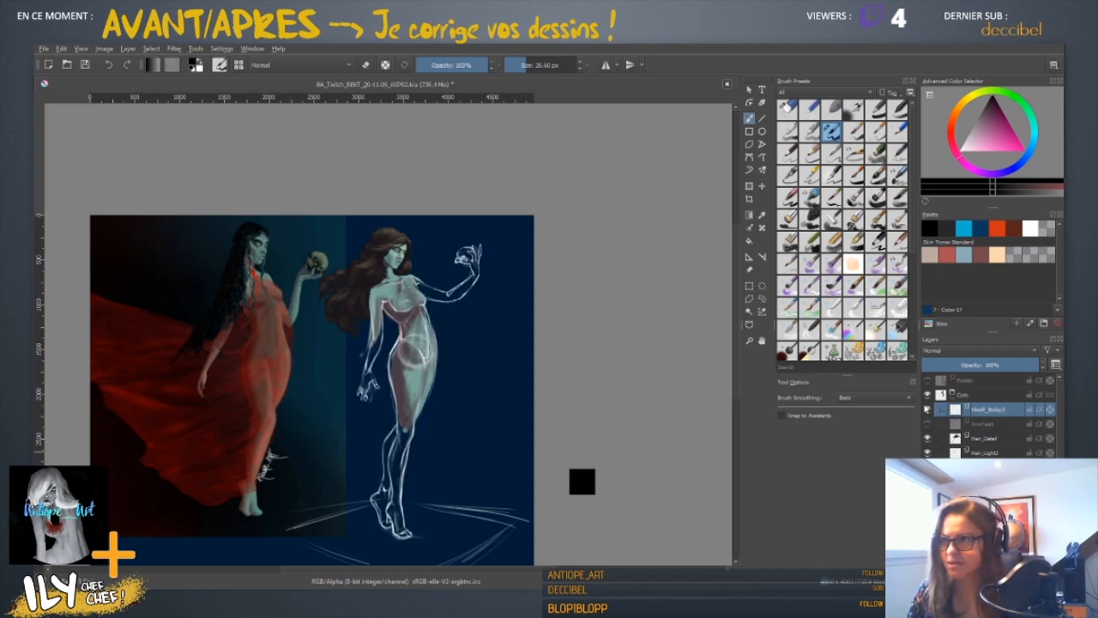
pyautogui.rightClick(996, 407)
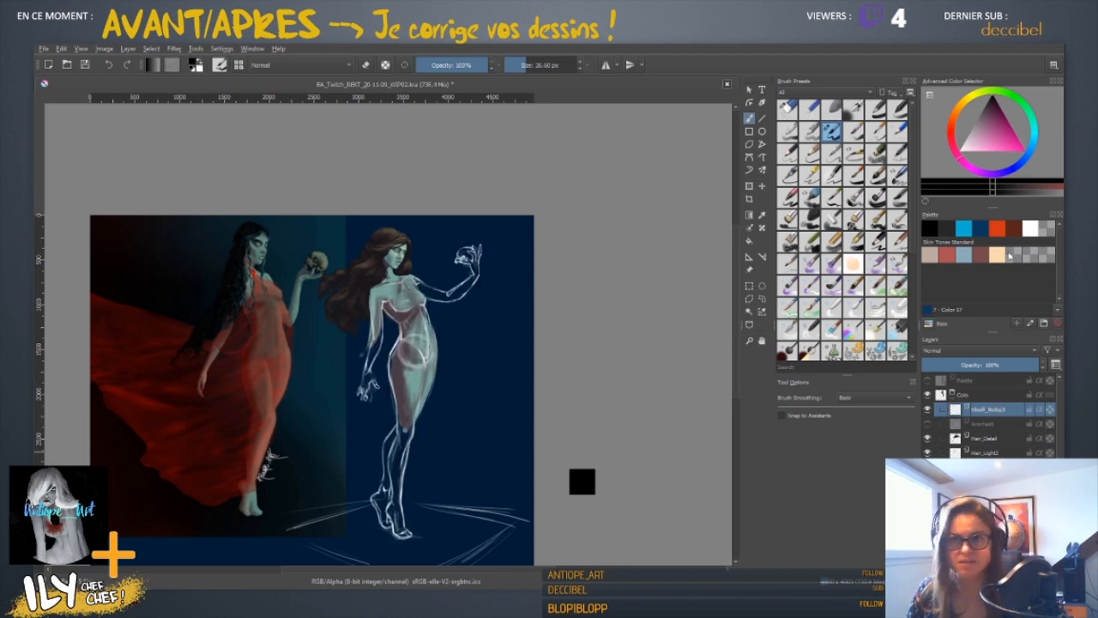
pyautogui.click(962, 252)
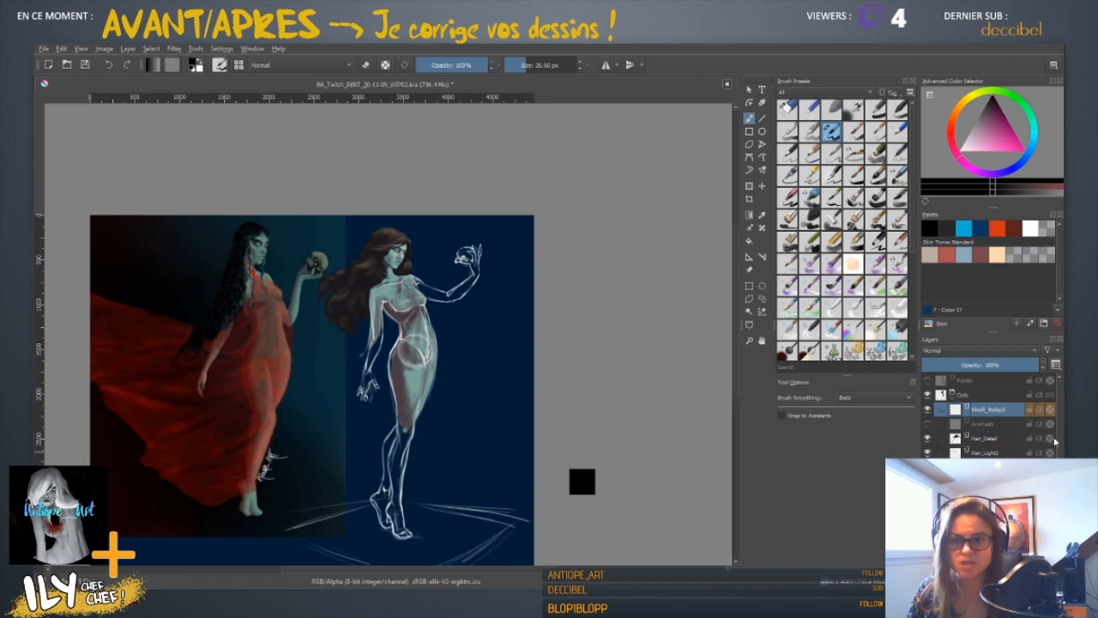
# - Remove the FaceColo layer beneath Test FaceColo, and toggle the ground-lines layer off and on to check it
pyautogui.scroll(-3, 1058, 446)
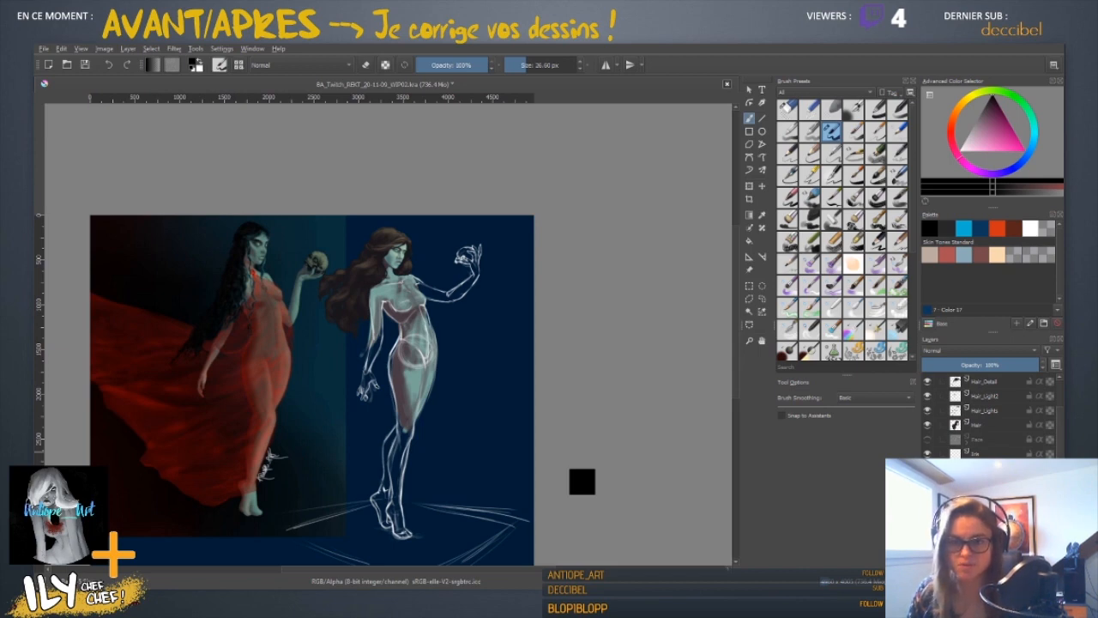
pyautogui.scroll(-2, 996, 416)
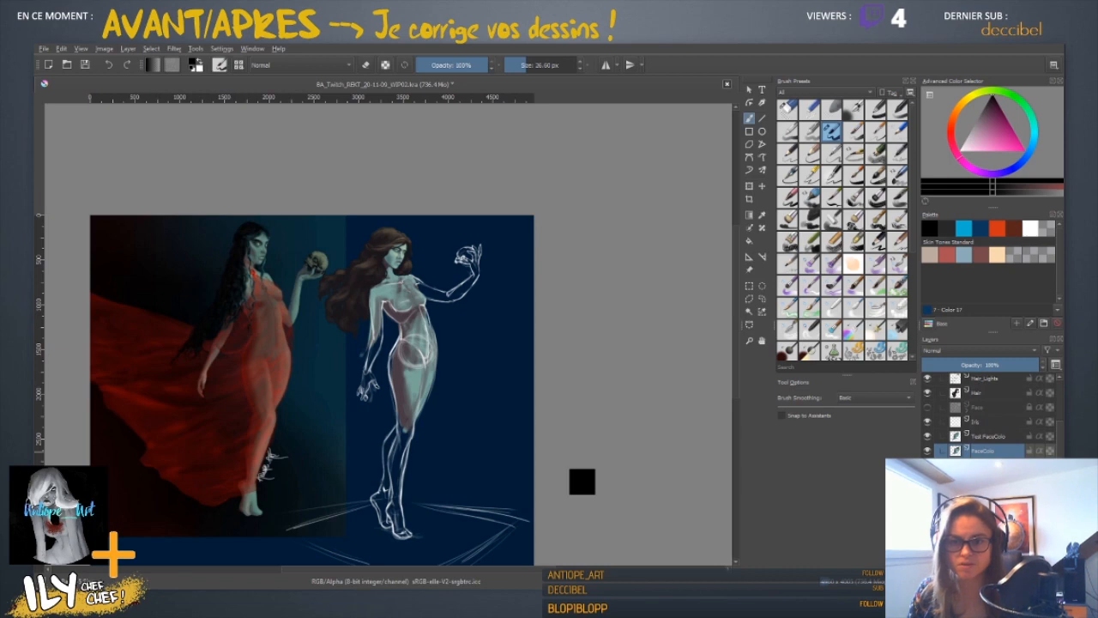
pyautogui.hotkey('ctrl', 'pagedown')
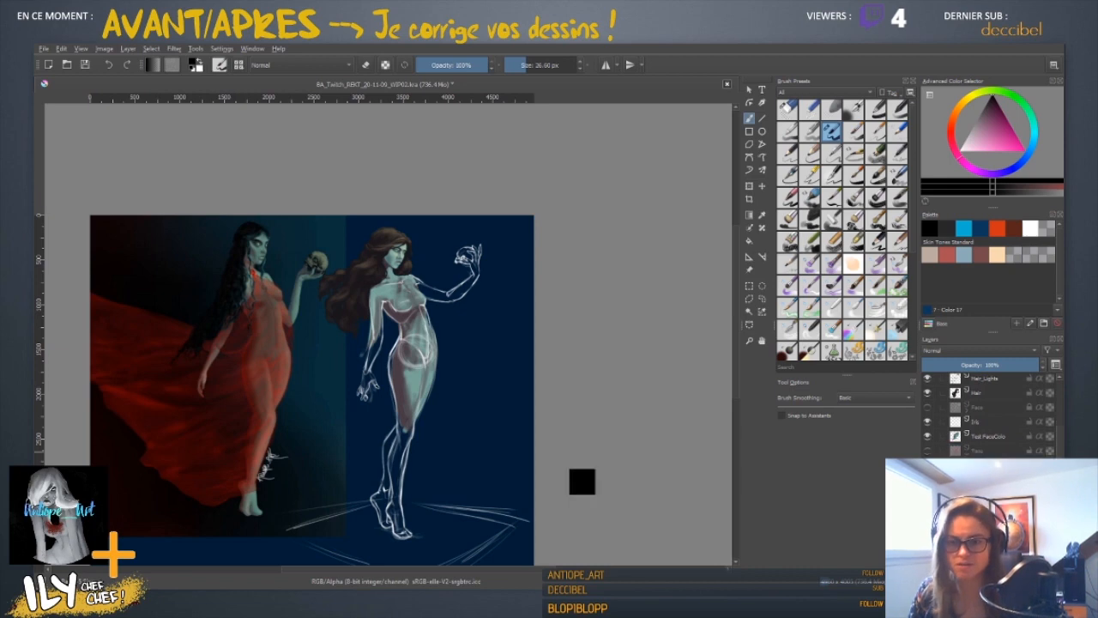
pyautogui.hotkey('ctrl', 'z')
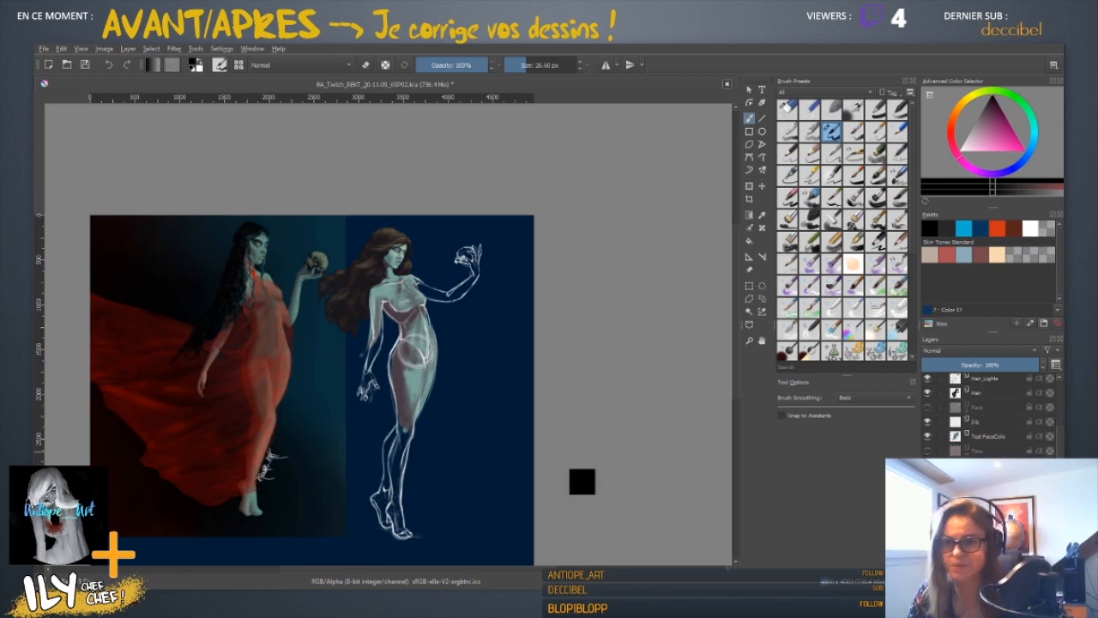
pyautogui.hotkey('ctrl', 'z')
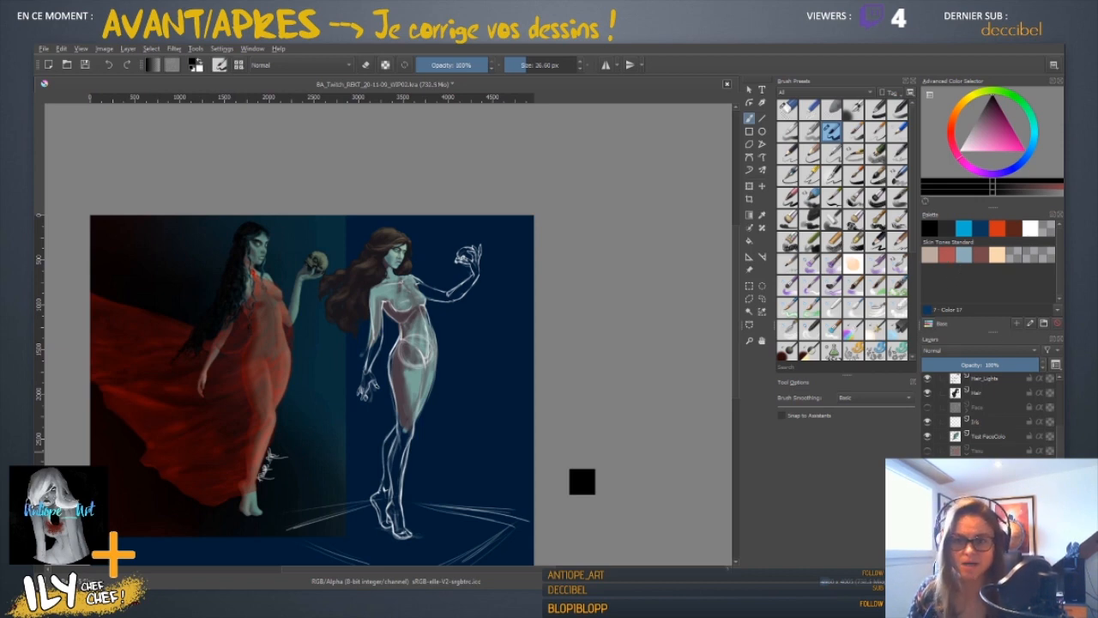
# - Select the combined Skull_Baby3 sketch layer, check it by toggling its visibility, and save the document
pyautogui.scroll(-2, 987, 415)
pyautogui.scroll(1, 987, 415)
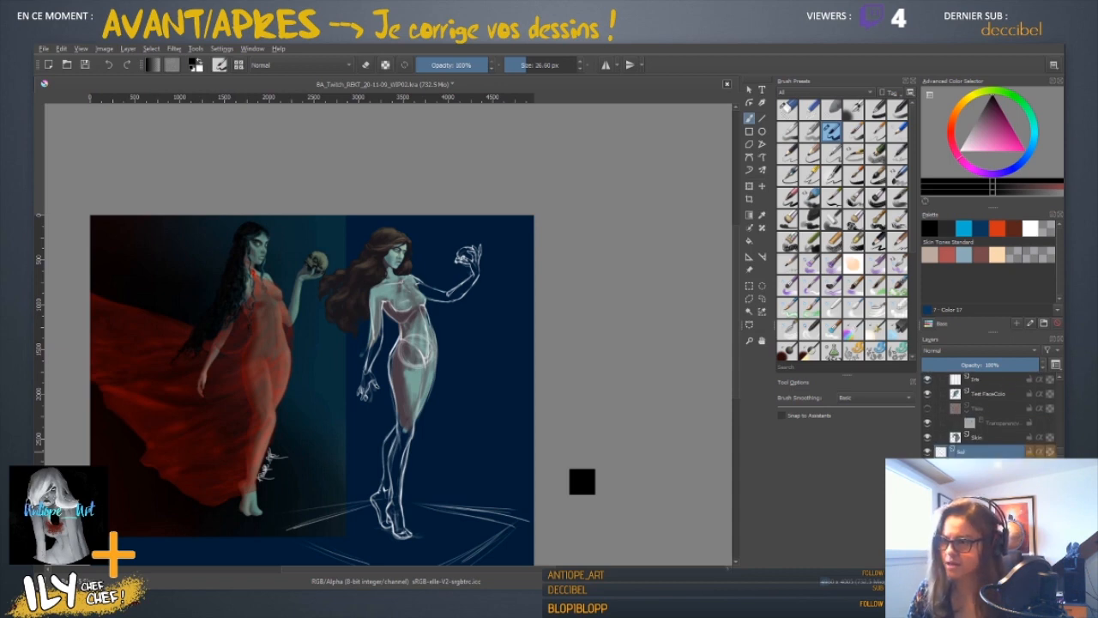
pyautogui.scroll(4, 1005, 416)
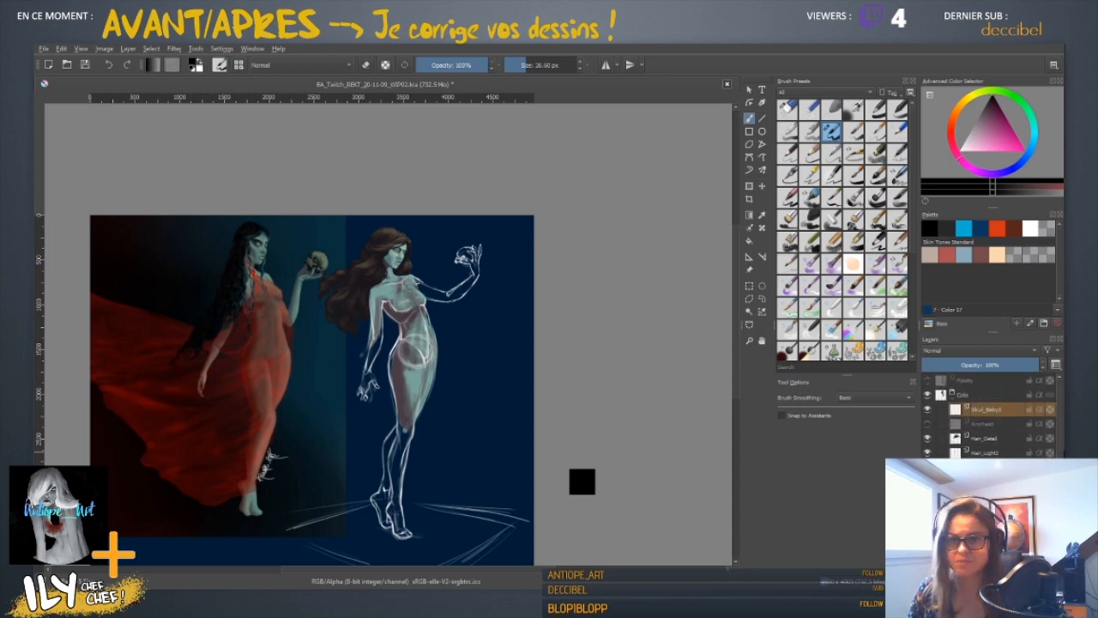
pyautogui.click(1005, 417)
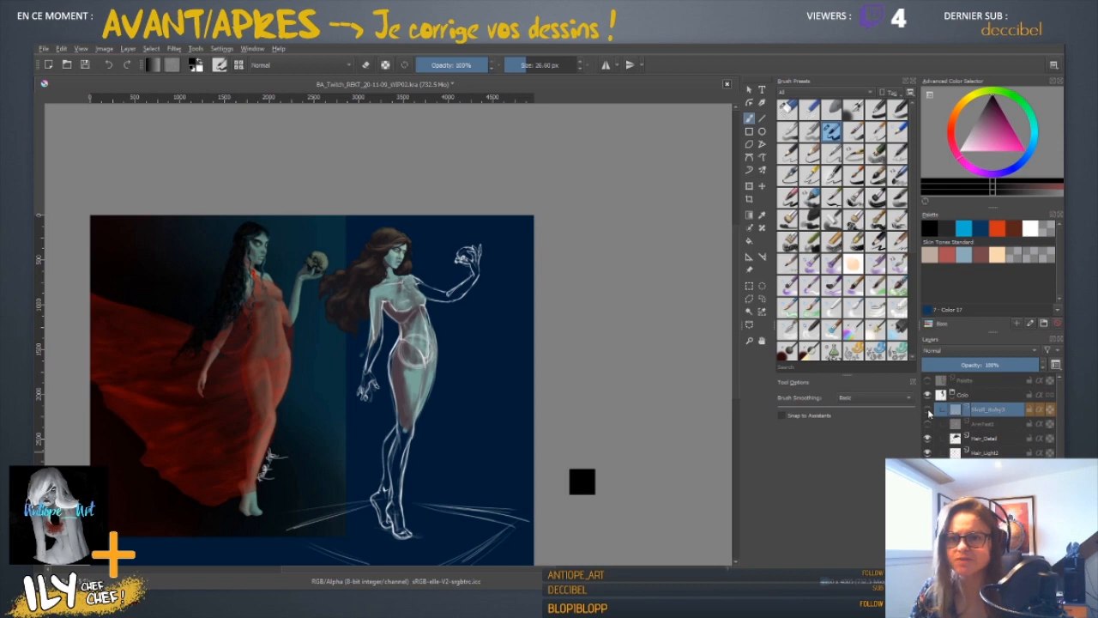
pyautogui.click(928, 411)
pyautogui.click(928, 411)
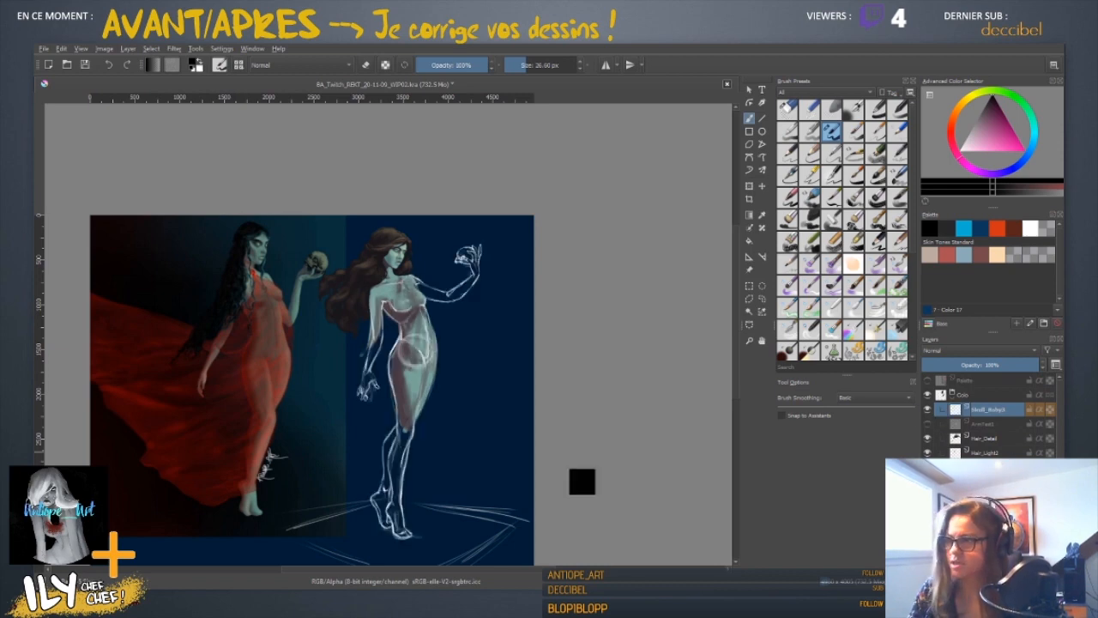
pyautogui.hotkey('ctrl', 's')
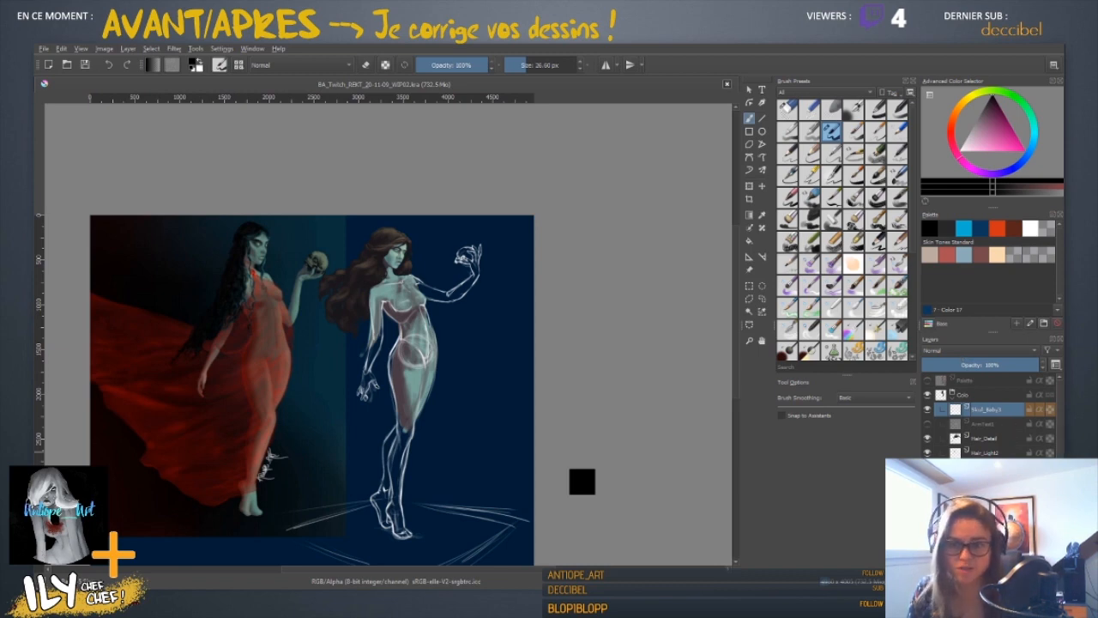
# - Go through the lowest layers beneath Test FaceColo and Skin and clear out the unneeded ones
pyautogui.scroll(-3, 987, 417)
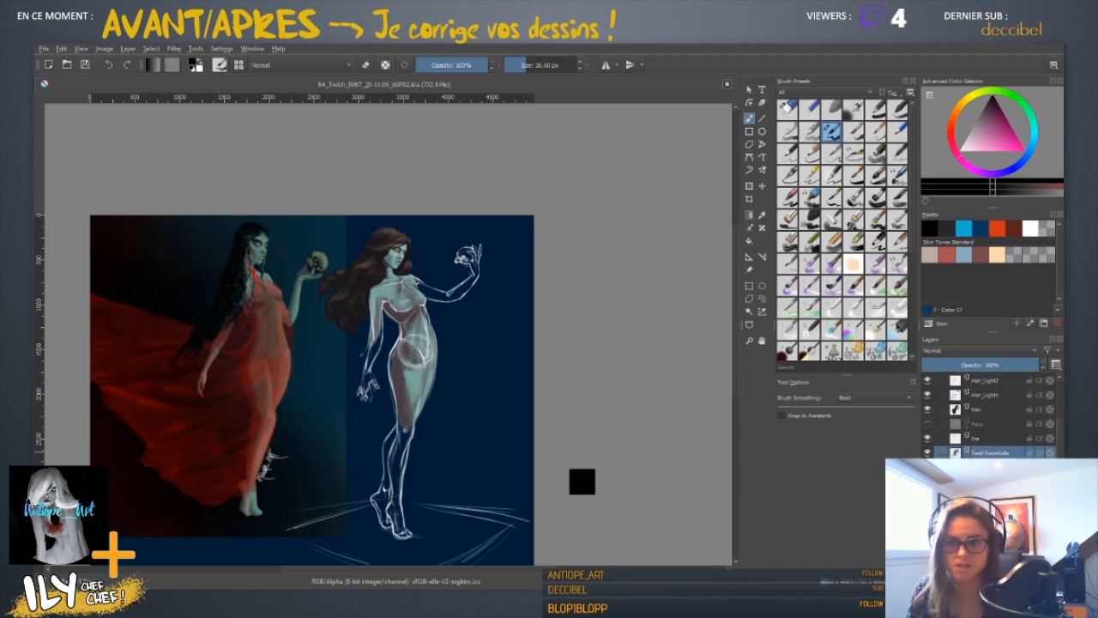
pyautogui.click(987, 467)
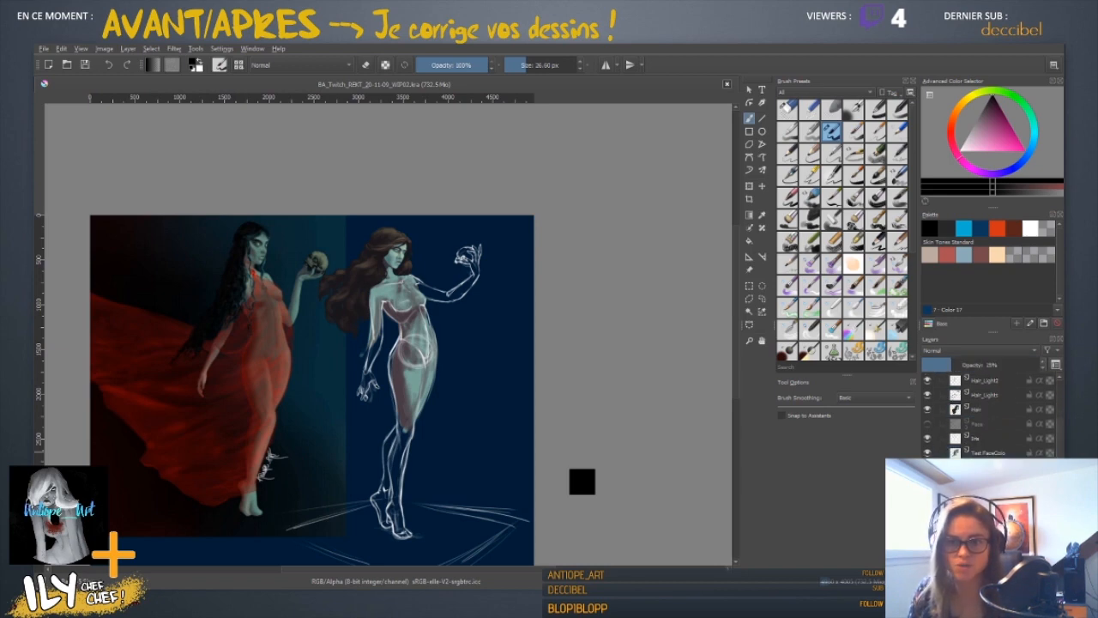
pyautogui.scroll(-3, 987, 416)
pyautogui.click(987, 457)
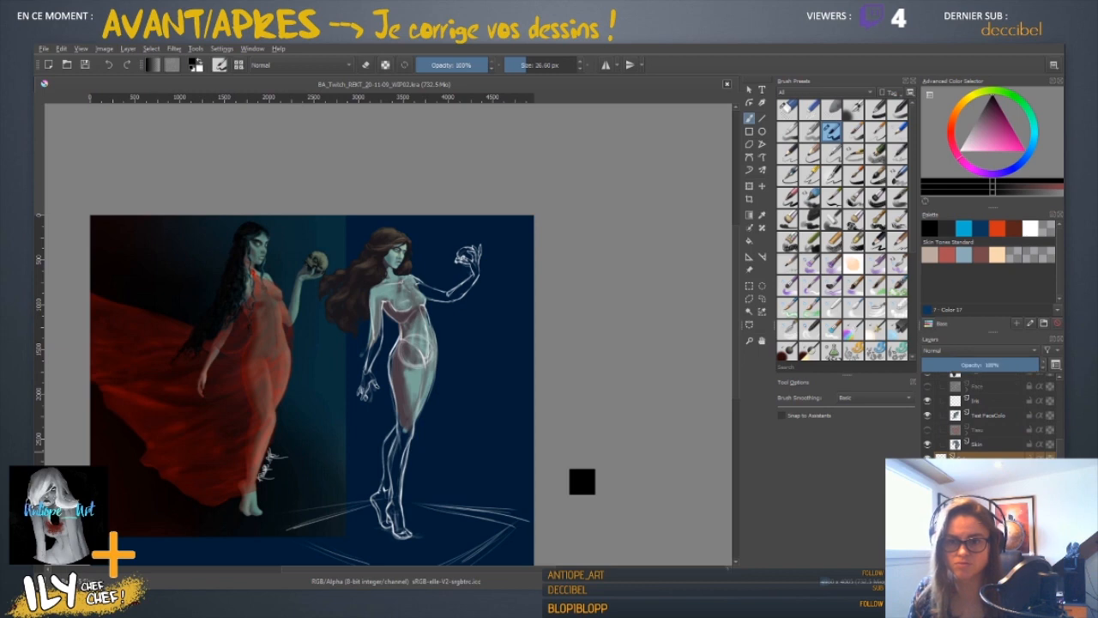
pyautogui.scroll(1, 987, 412)
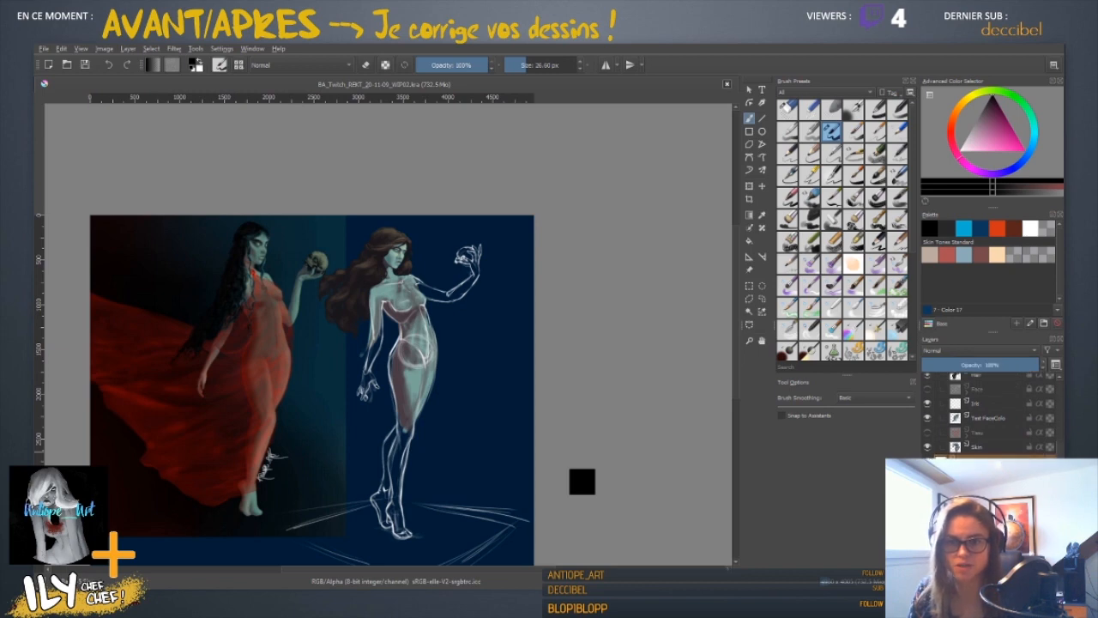
pyautogui.click(993, 365)
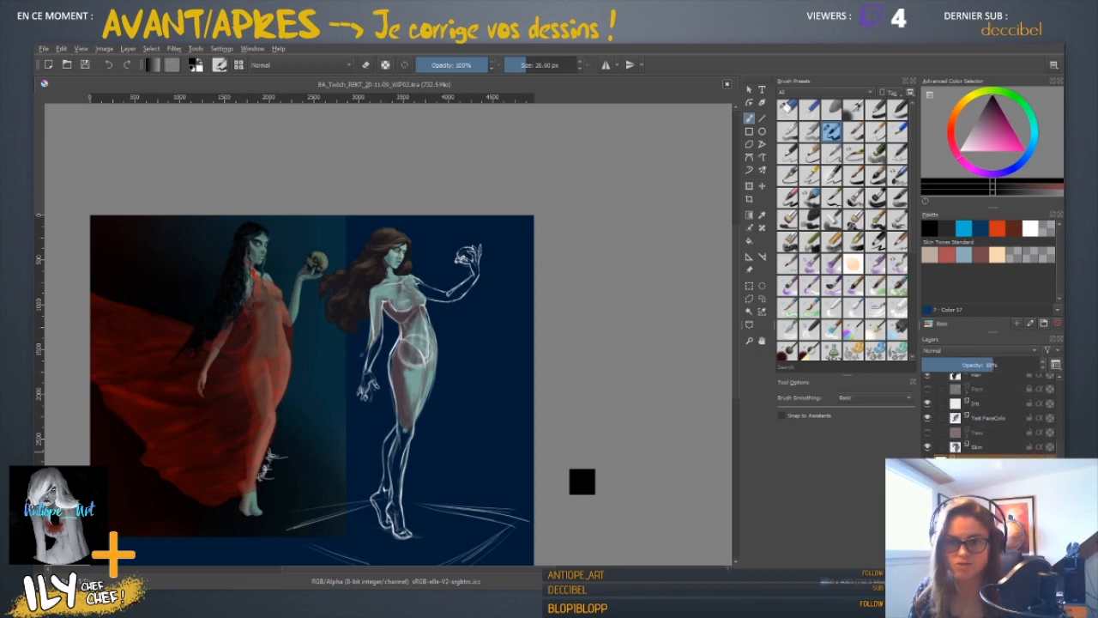
pyautogui.click(987, 476)
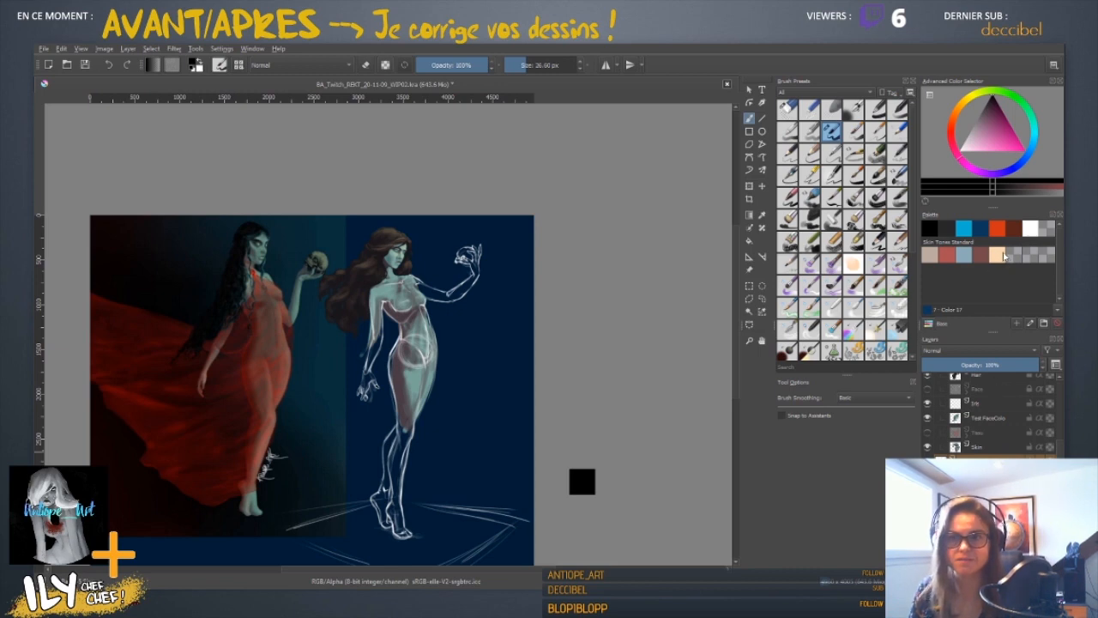
# - Duplicate the Test FaceColo layer and place the copy above the Skull_Baby3 sketch layer
pyautogui.scroll(-3, 984, 446)
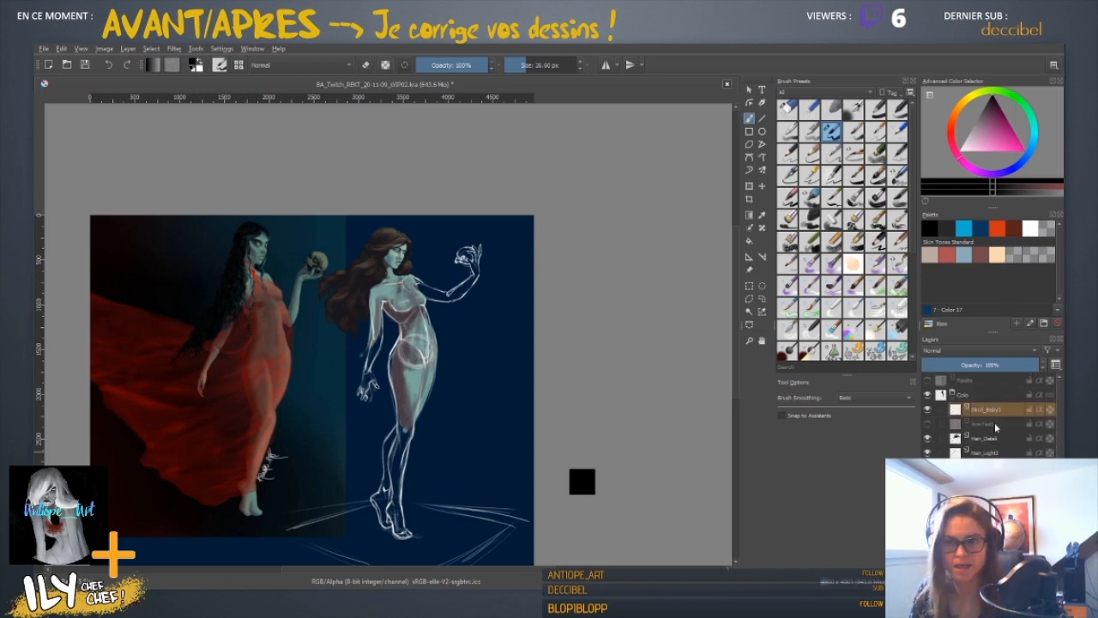
pyautogui.click(997, 410)
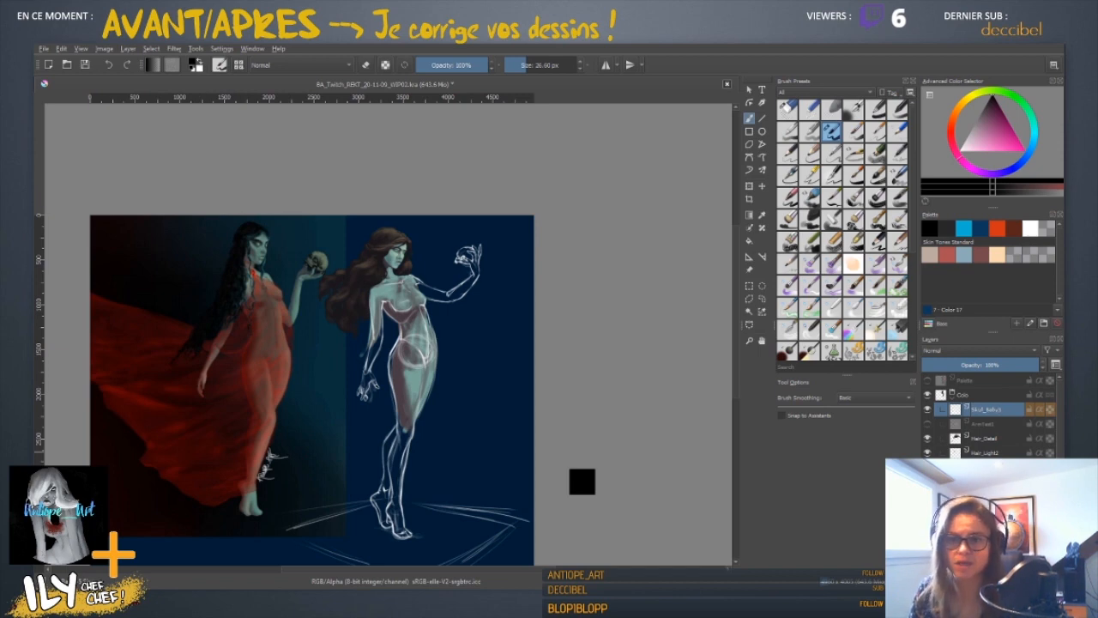
pyautogui.hotkey('ctrl', 'j')
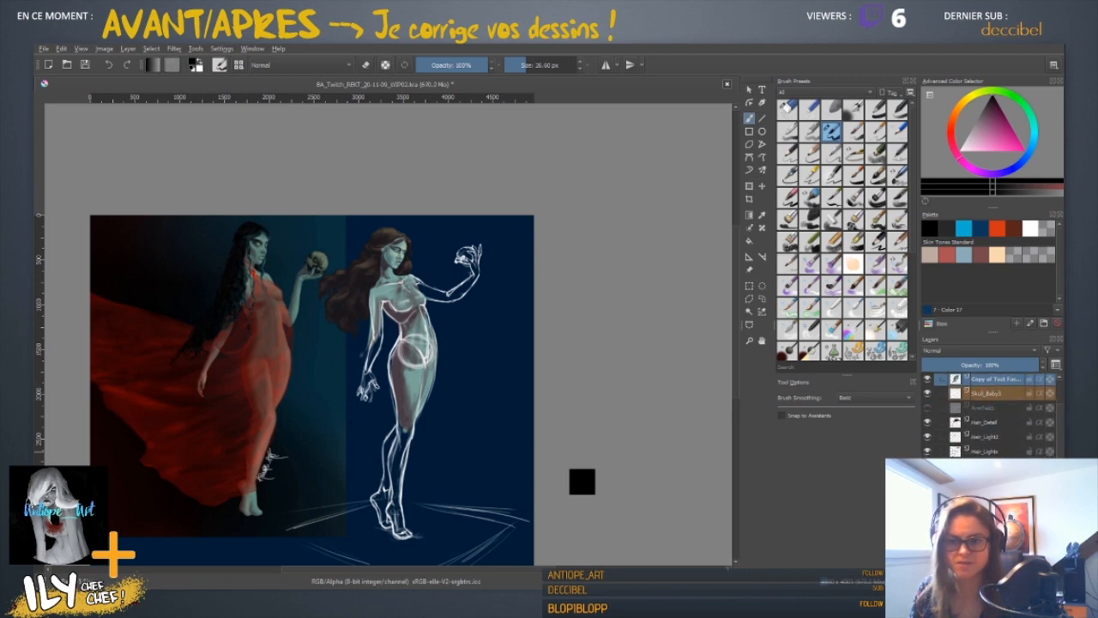
pyautogui.scroll(-2, 986, 416)
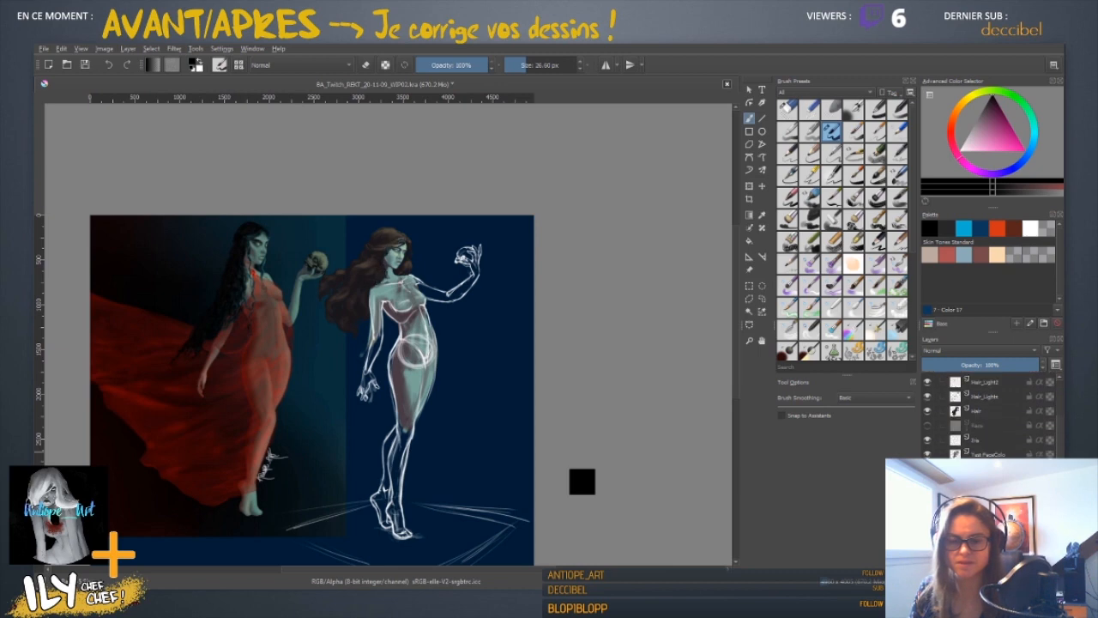
# - Put the copies of the Skull_Baby3 and Test FaceColo layers into the OLD group, and select the Skull_Baby3 layer in the Colo group
pyautogui.scroll(3, 987, 416)
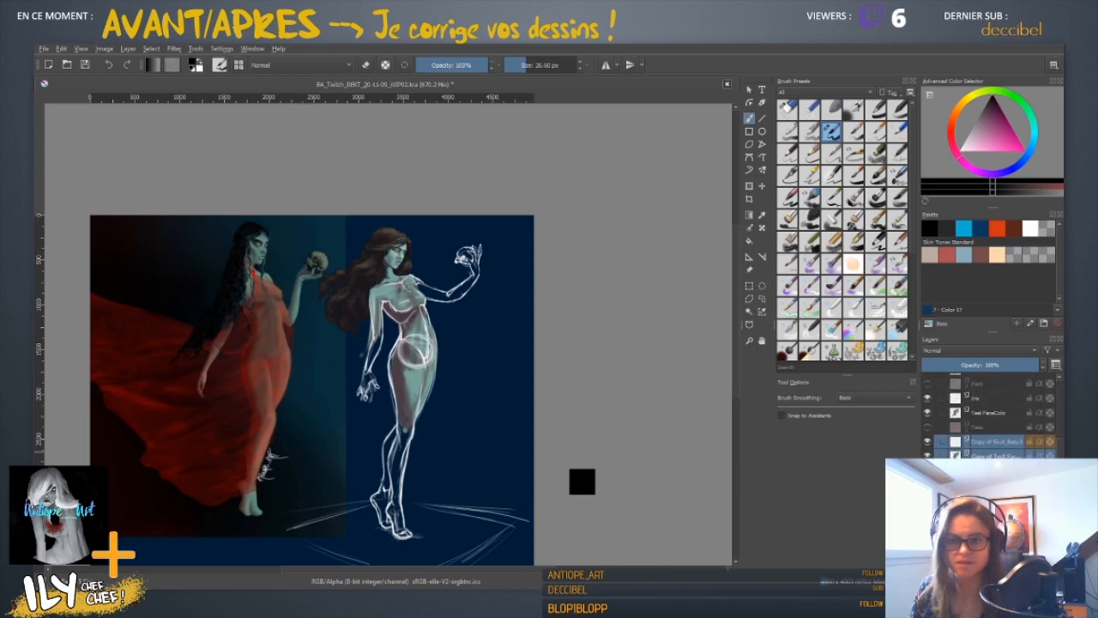
pyautogui.moveTo(987, 448); pyautogui.dragTo(987, 470)
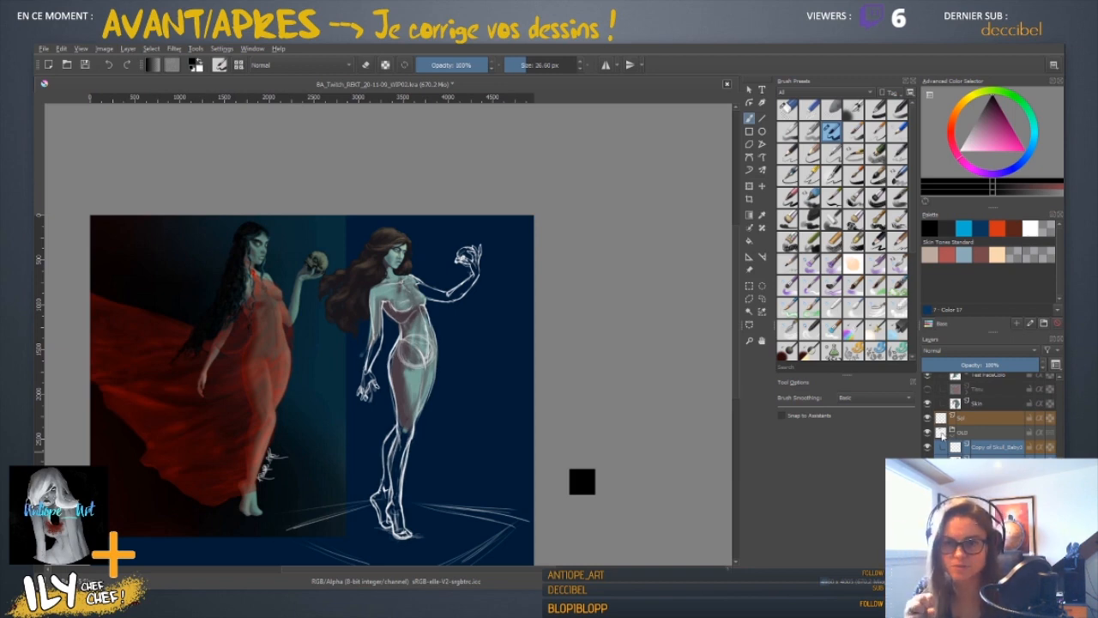
pyautogui.scroll(2, 945, 439)
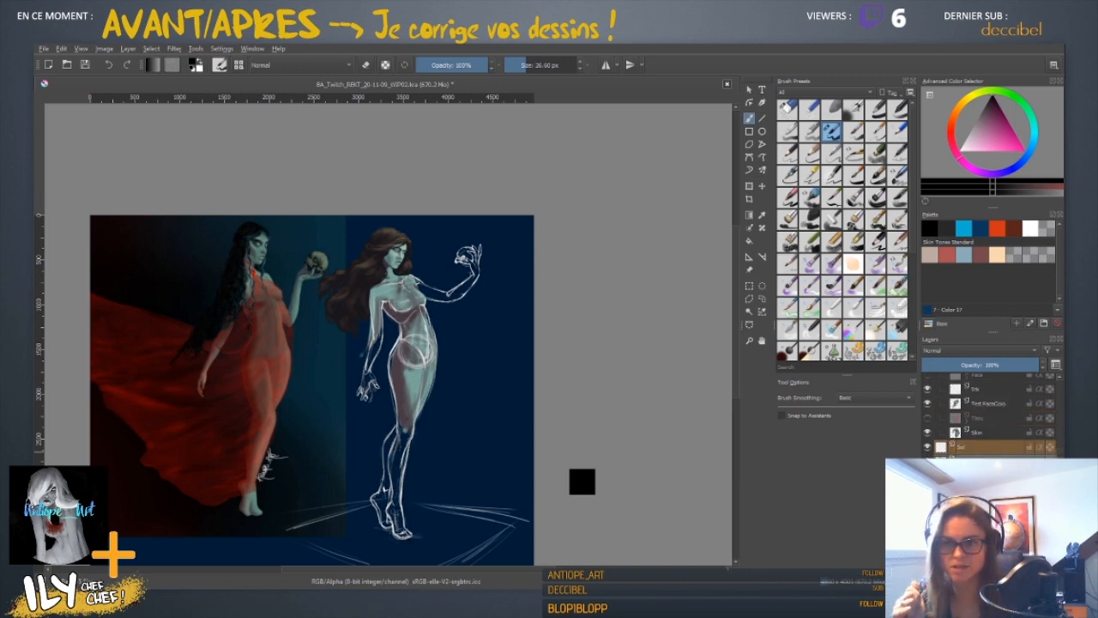
pyautogui.scroll(3, 992, 421)
pyautogui.click(994, 411)
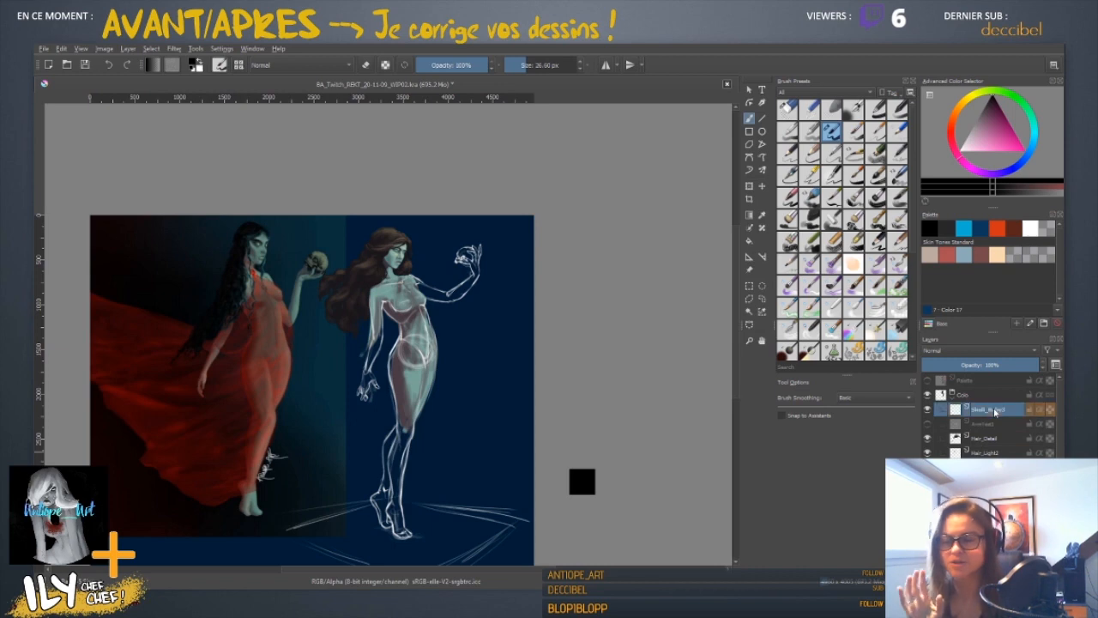
# - Try the Multiply, Addition and Divide blending modes on the Skull_Baby3 sketch layer and set it to Multiply
pyautogui.scroll(1, 428, 419)
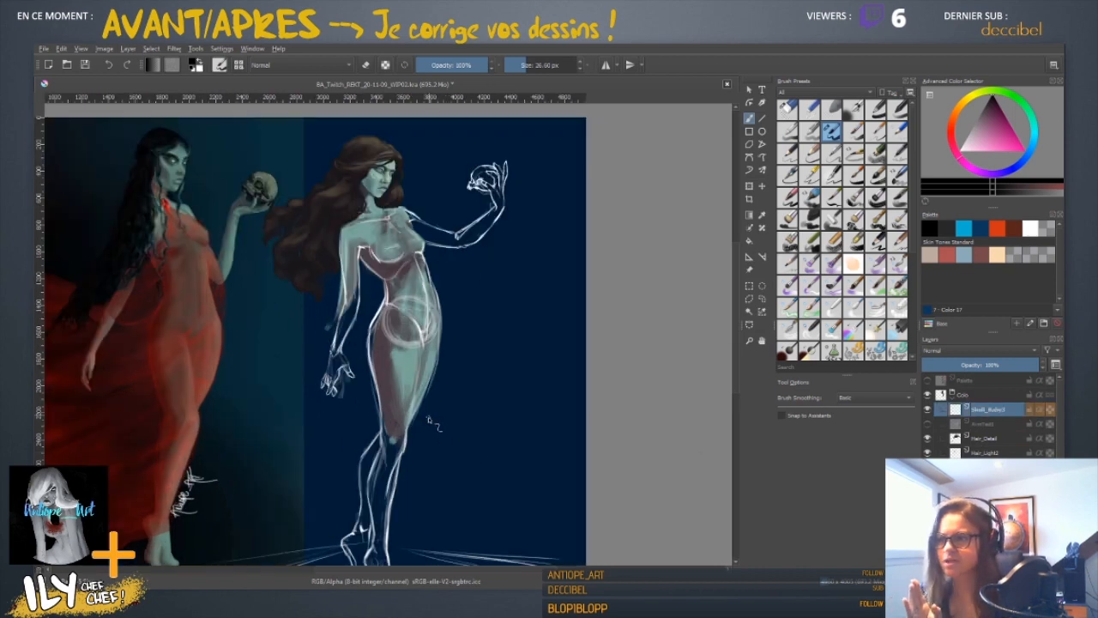
pyautogui.scroll(1, 425, 416)
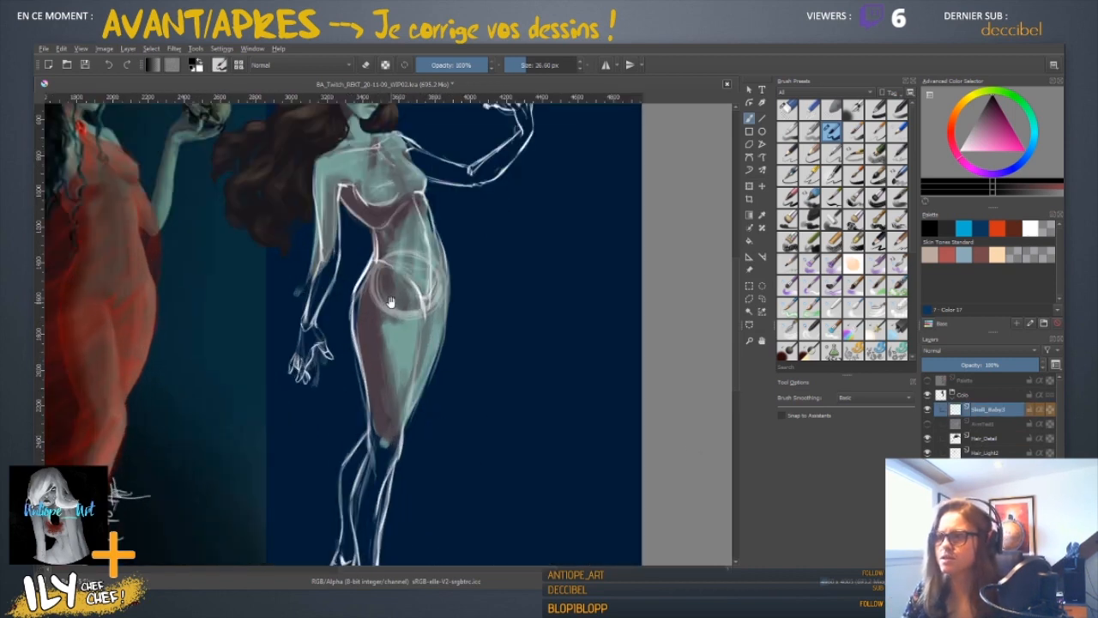
pyautogui.scroll(-2, 390, 302)
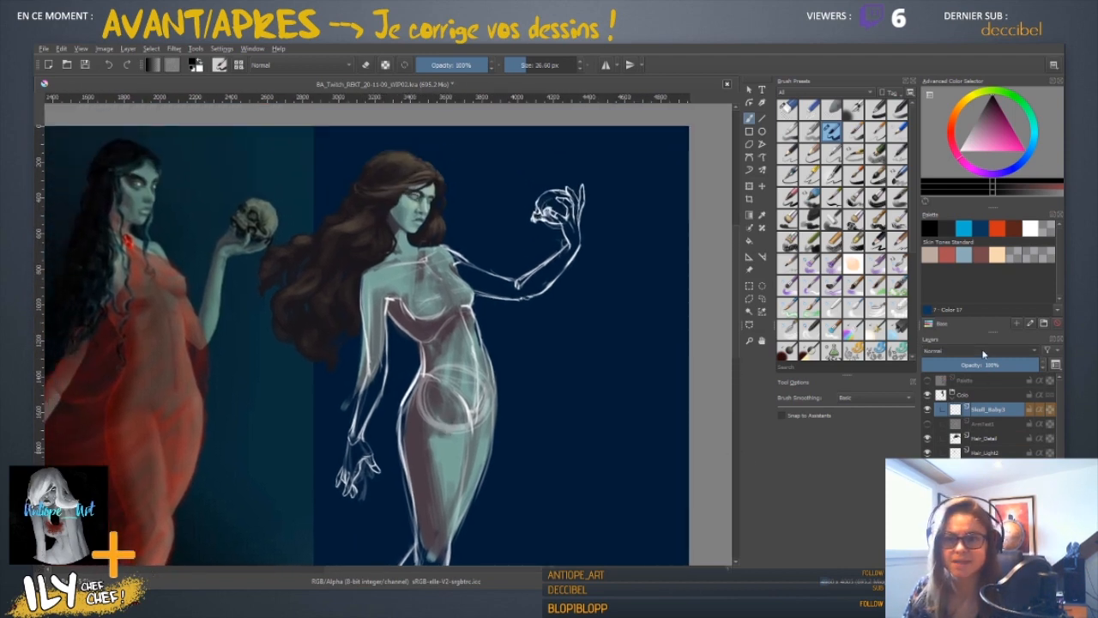
pyautogui.click(941, 433)
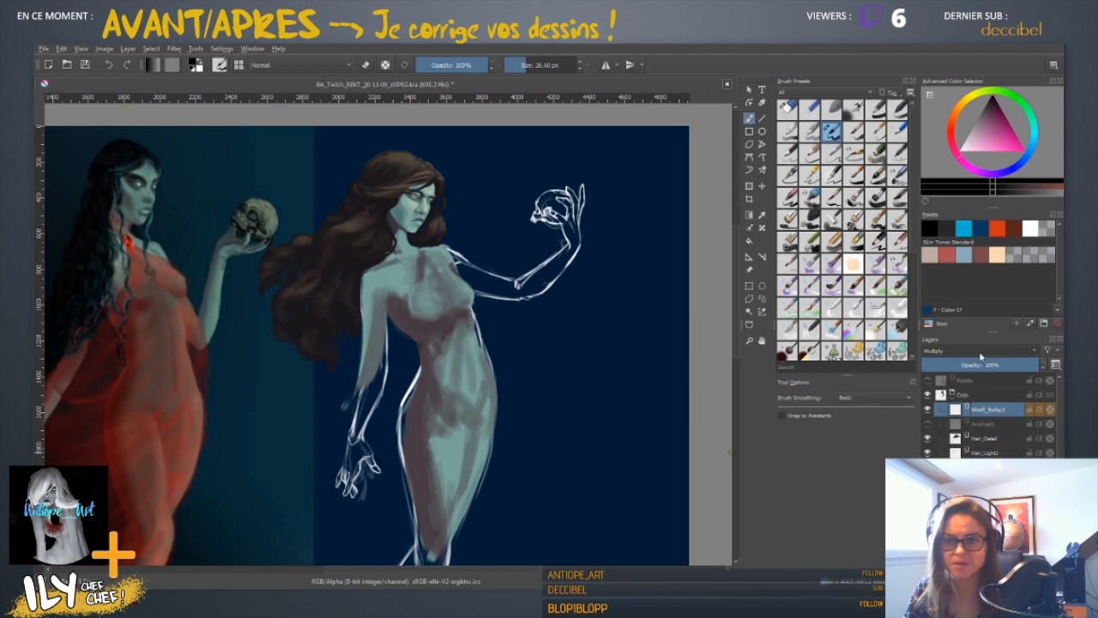
pyautogui.hotkey('alt', 'shift', 'a')
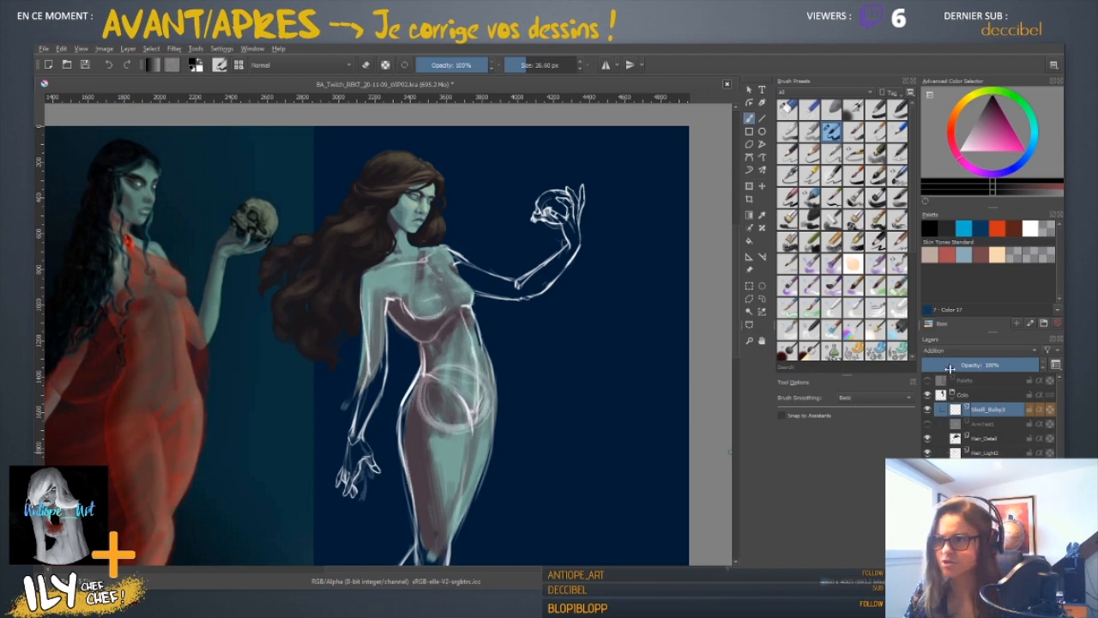
pyautogui.hotkey('alt', 'shift', '+')
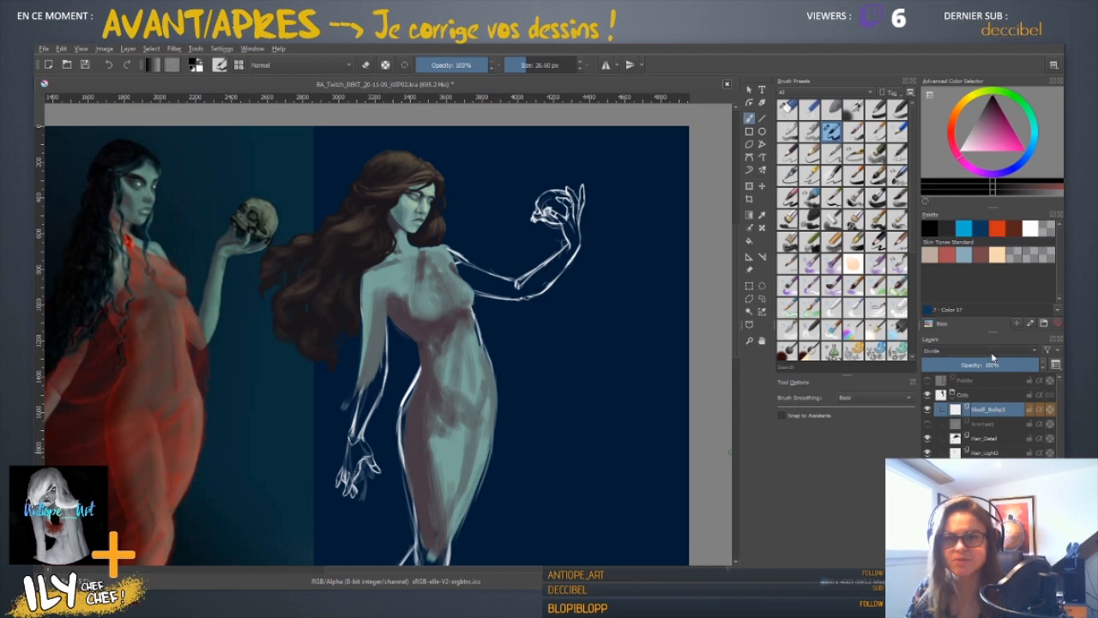
pyautogui.hotkey('alt', 'shift', 'm')
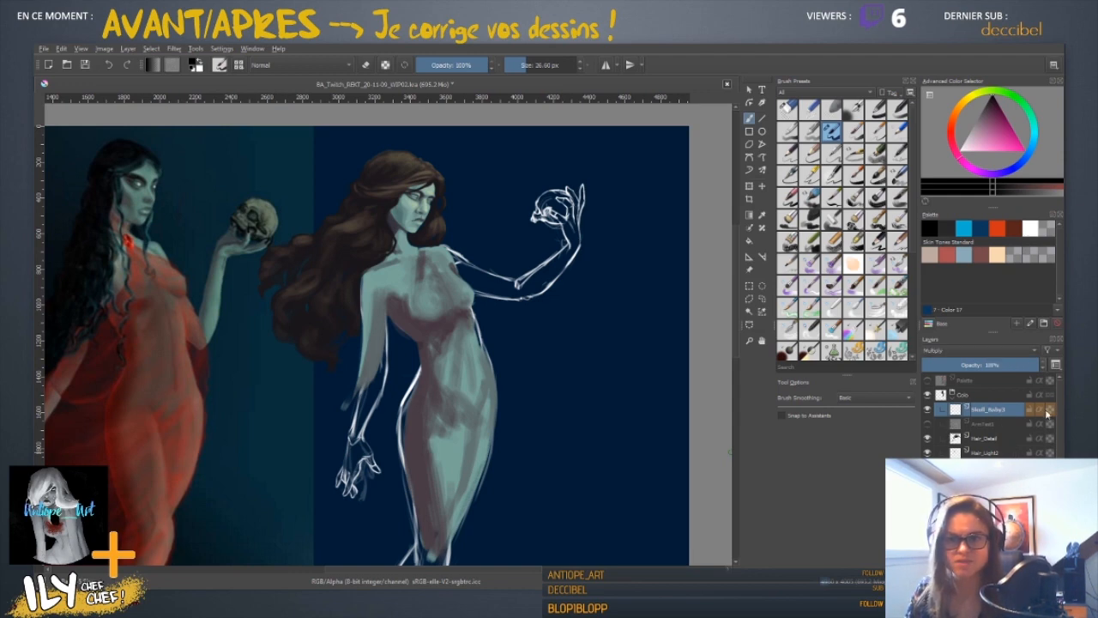
# - Lock the Skull_Baby3 layer's alpha and recolour its white sketch lines very dark crimson with a large brush
pyautogui.click(1007, 111)
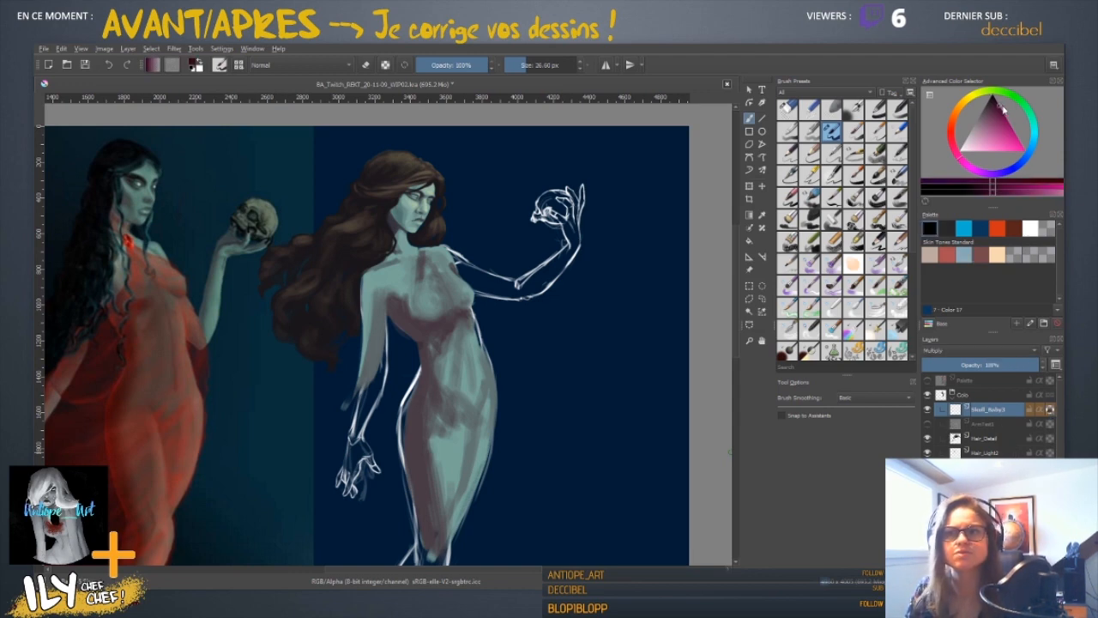
pyautogui.click(951, 122)
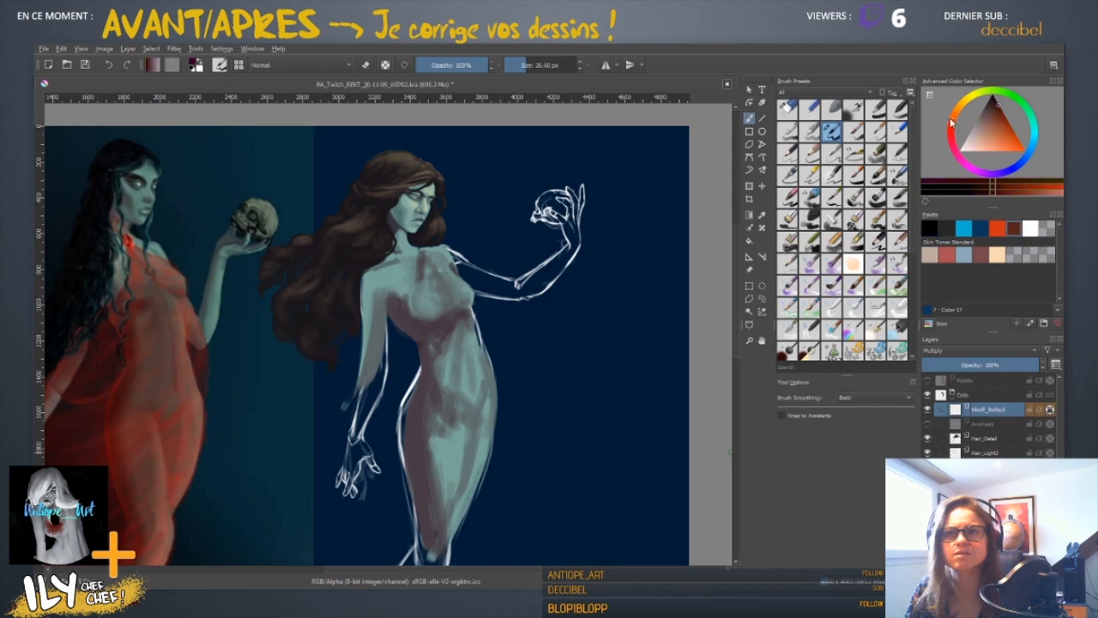
pyautogui.moveTo(951, 123); pyautogui.dragTo(951, 142)
pyautogui.click(996, 107)
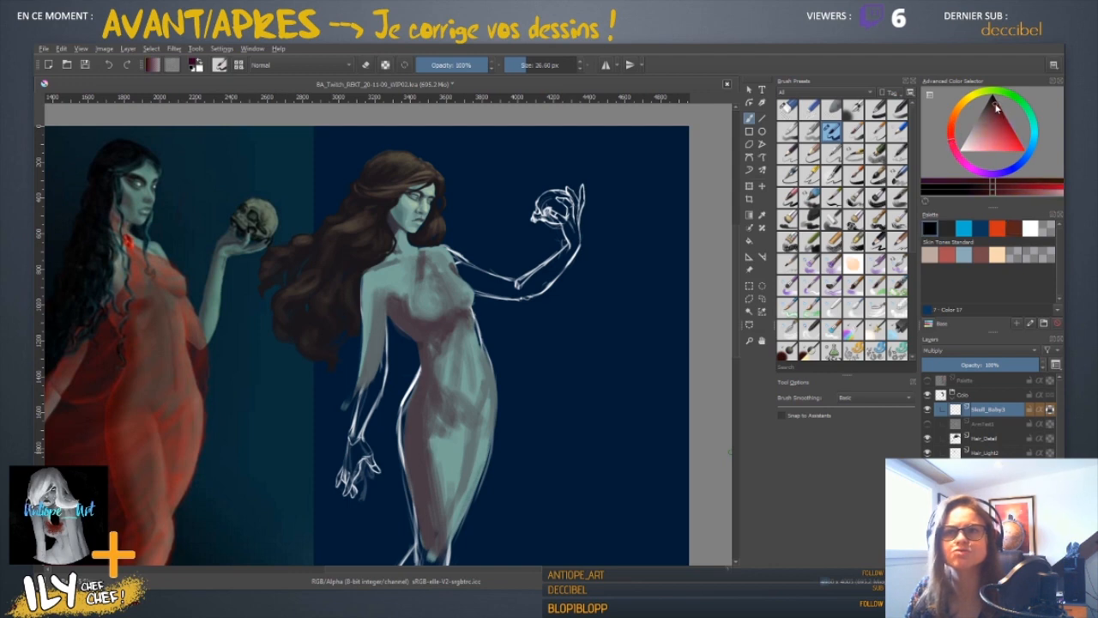
pyautogui.moveTo(957, 135); pyautogui.dragTo(958, 152)
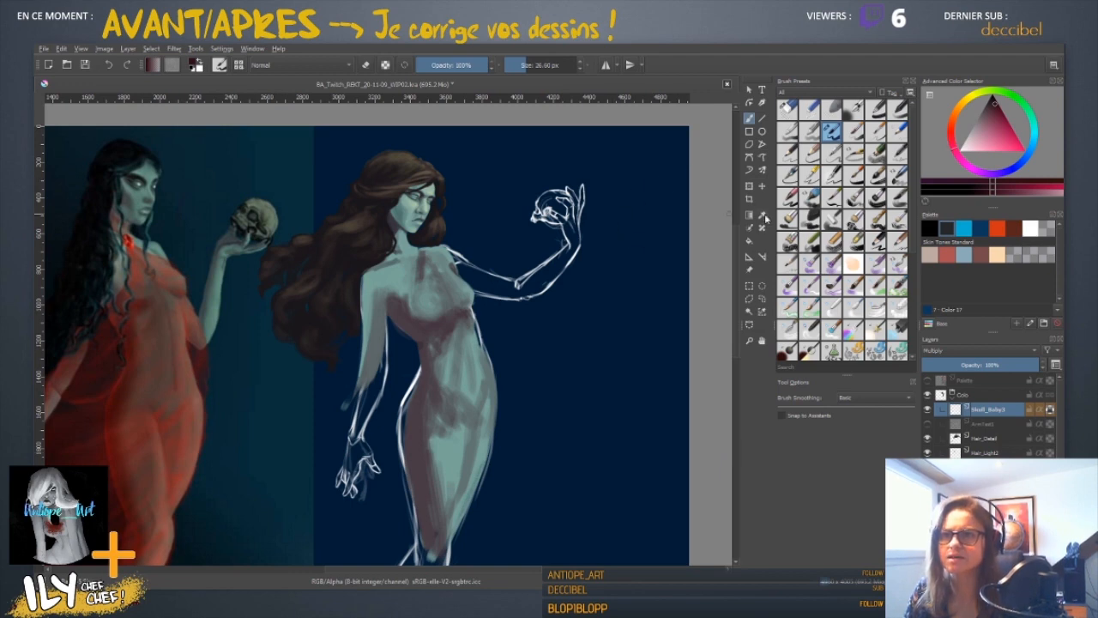
pyautogui.click(875, 109)
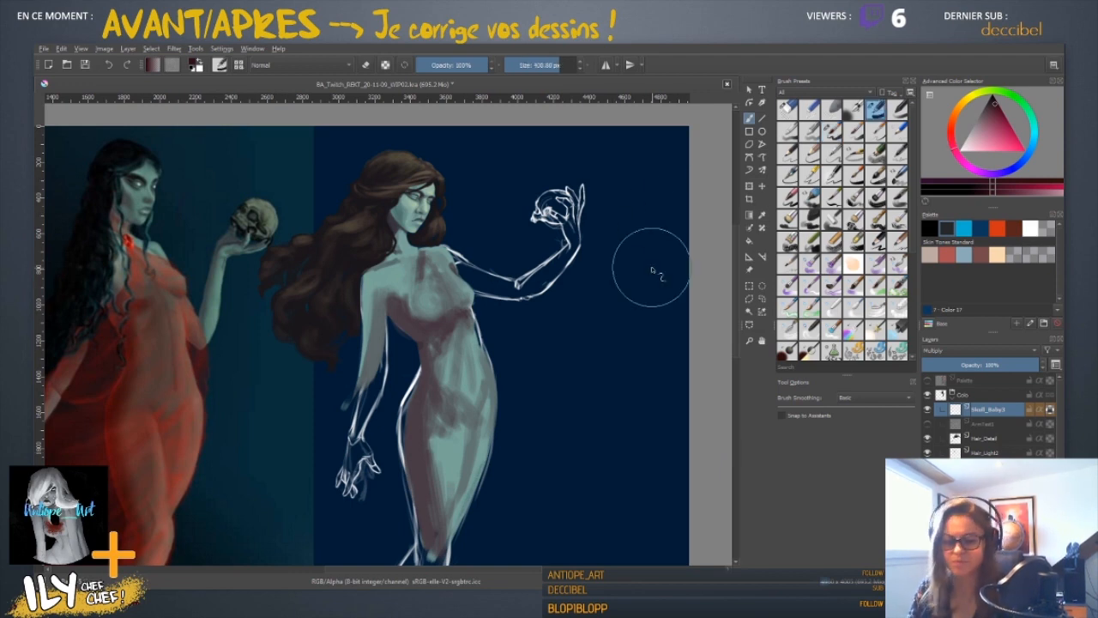
pyautogui.press('-')
pyautogui.scroll(-2, 449, 385)
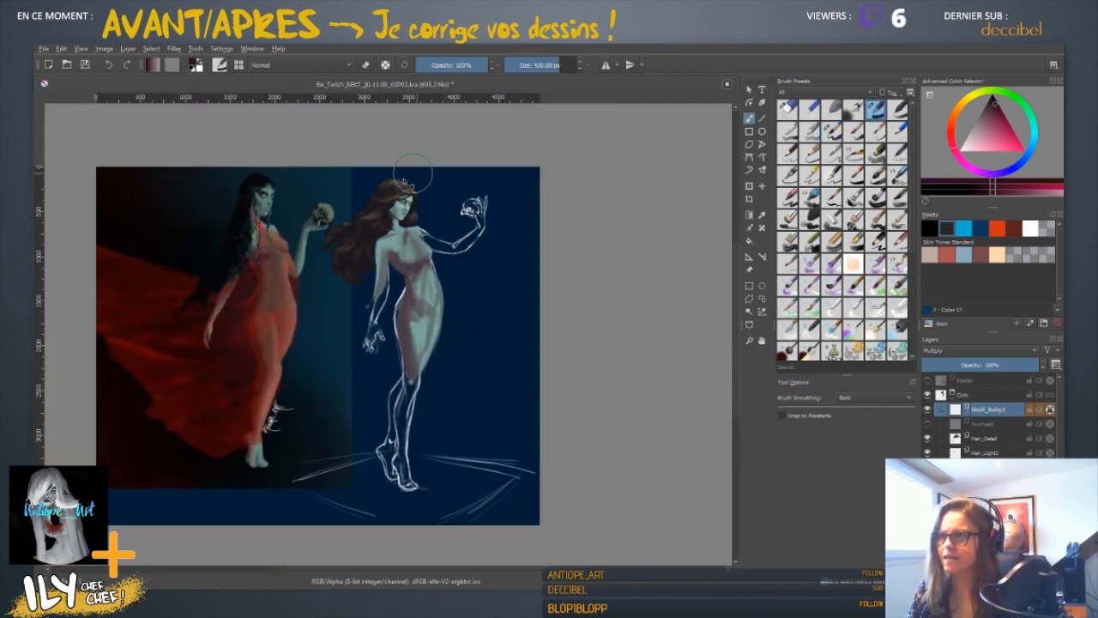
pyautogui.moveTo(382, 248)
pyautogui.mouseDown()
pyautogui.moveTo(520, 216)
pyautogui.moveTo(497, 262)
pyautogui.moveTo(380, 380)
pyautogui.moveTo(417, 493)
pyautogui.moveTo(436, 417)
pyautogui.mouseUp()
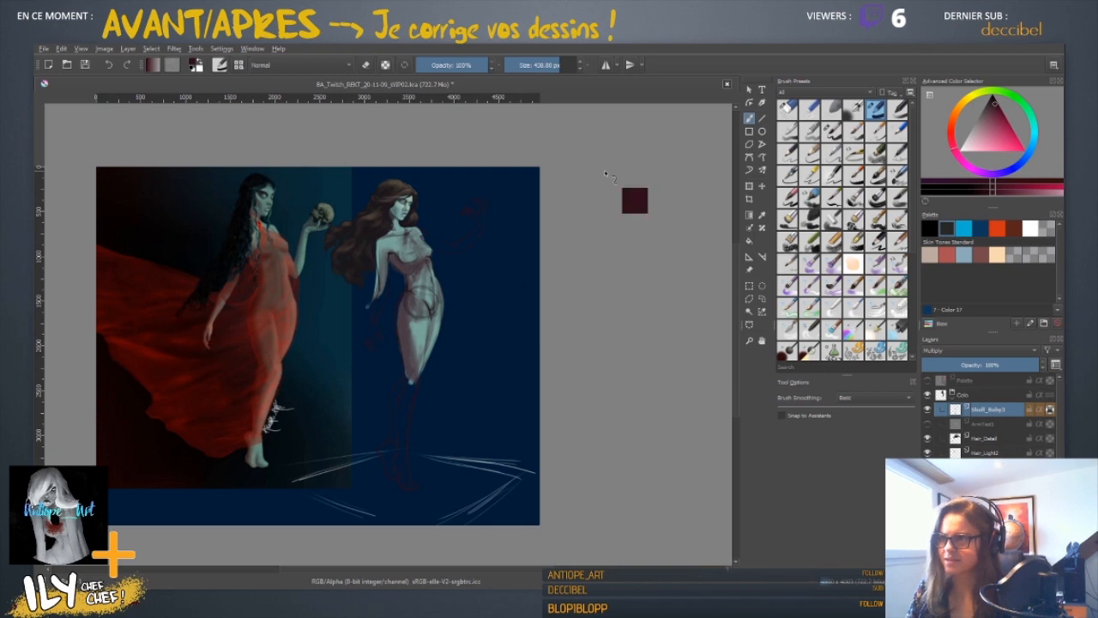
# - Check the recoloured lines on the torso and raised arm, and lower the Skull_Baby3 layer's opacity to 54%
pyautogui.hotkey('ctrl', '+')
pyautogui.hotkey('ctrl', '+')
pyautogui.hotkey('ctrl', '+')
pyautogui.moveTo(517, 246); pyautogui.dragTo(496, 504)
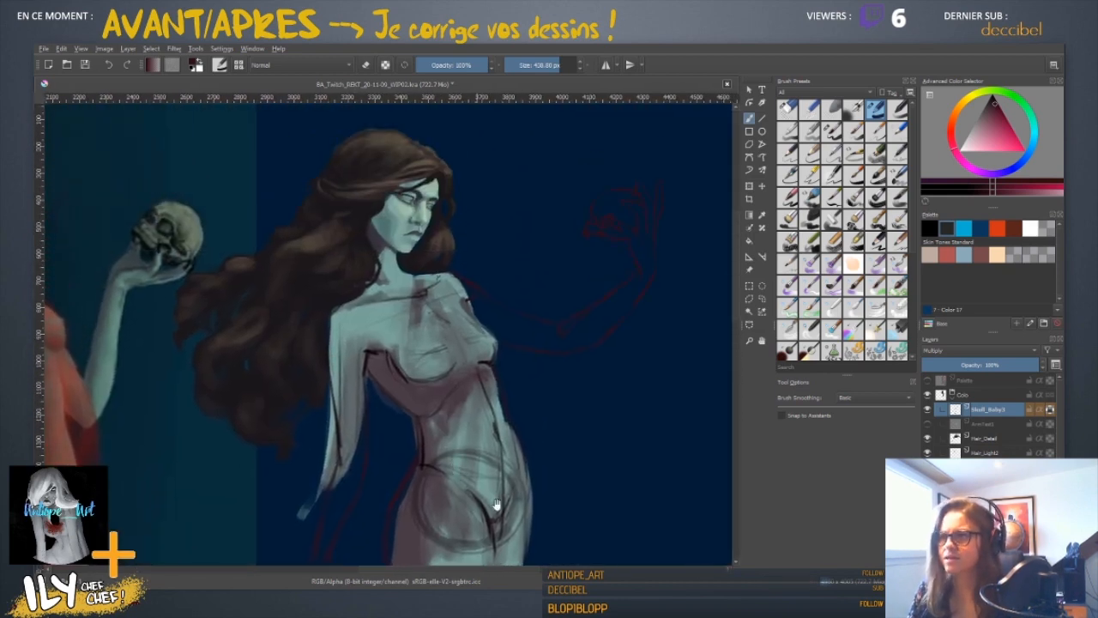
pyautogui.moveTo(505, 446); pyautogui.dragTo(446, 395)
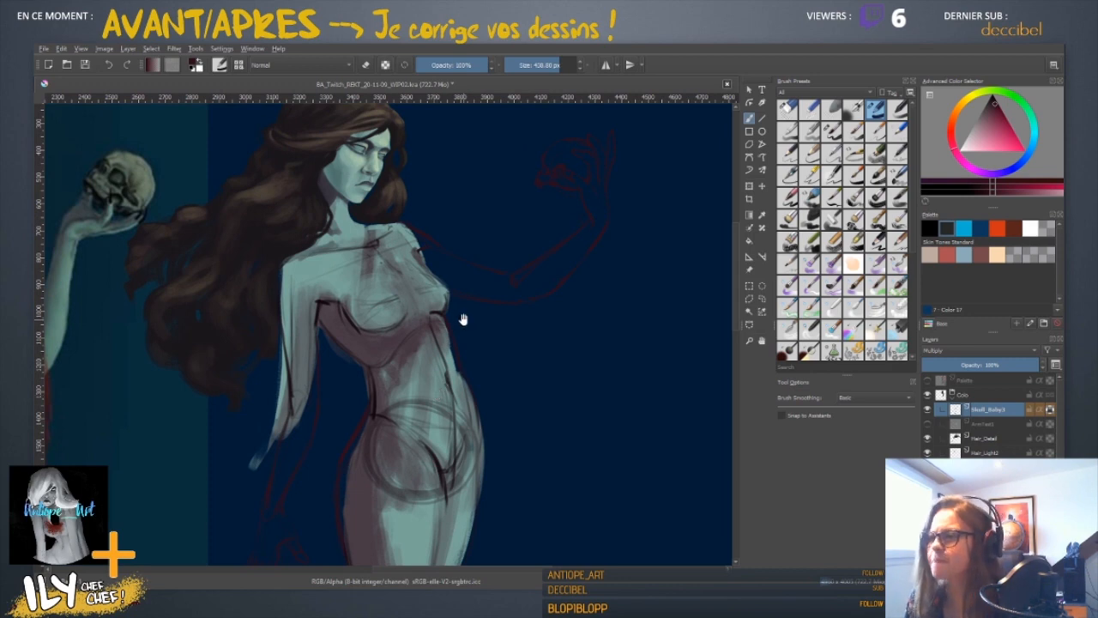
pyautogui.moveTo(507, 285); pyautogui.dragTo(466, 375)
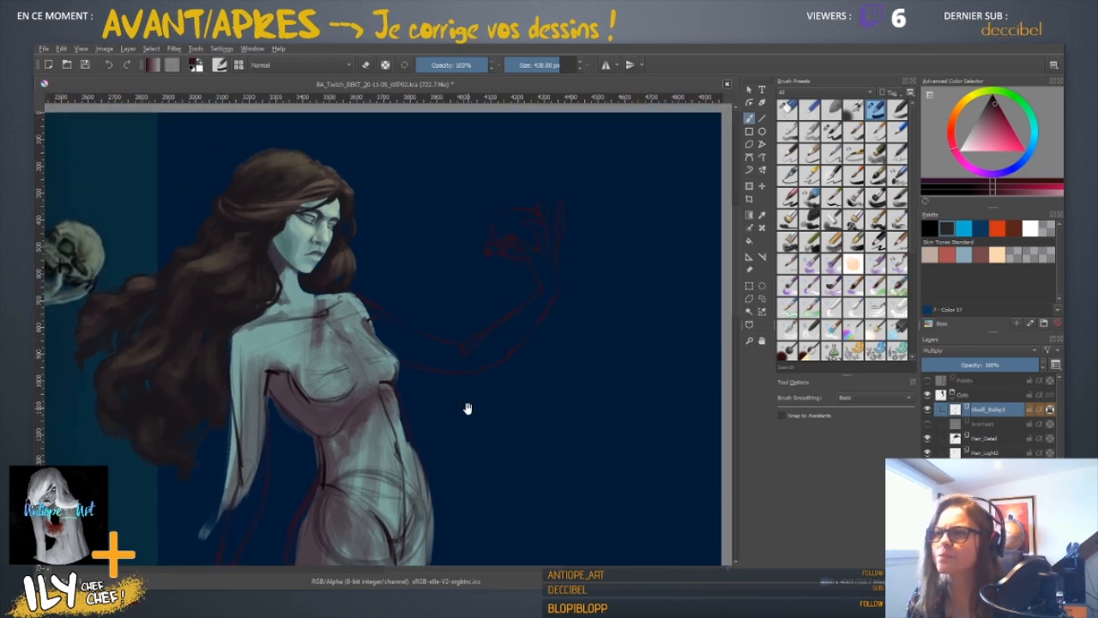
pyautogui.moveTo(387, 442); pyautogui.dragTo(532, 359)
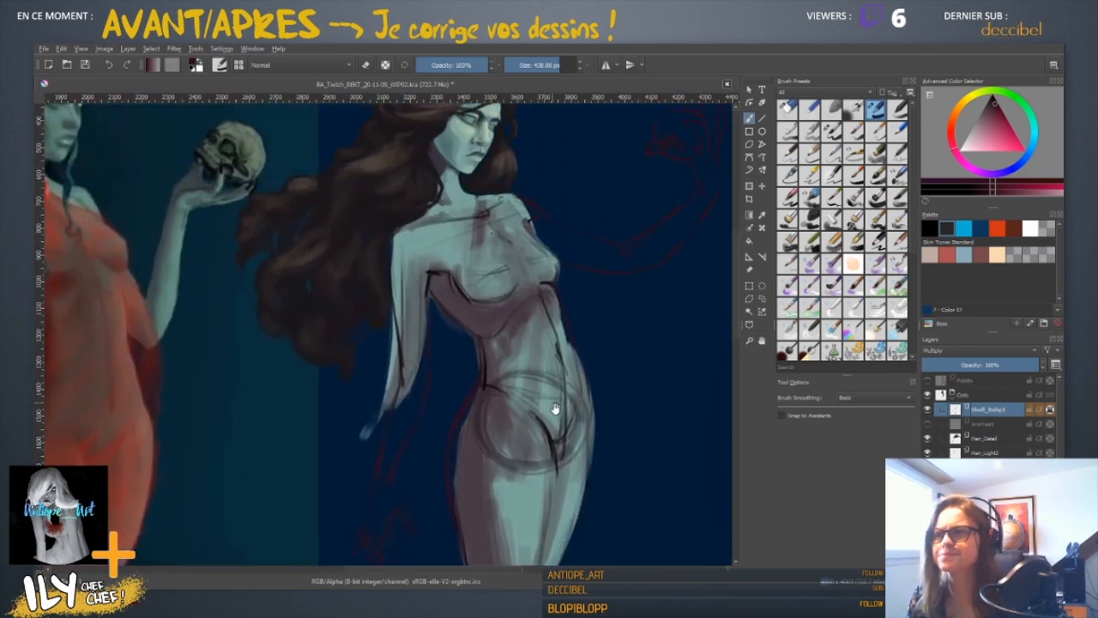
pyautogui.moveTo(556, 409)
pyautogui.mouseDown()
pyautogui.moveTo(505, 312)
pyautogui.moveTo(412, 514)
pyautogui.mouseUp()
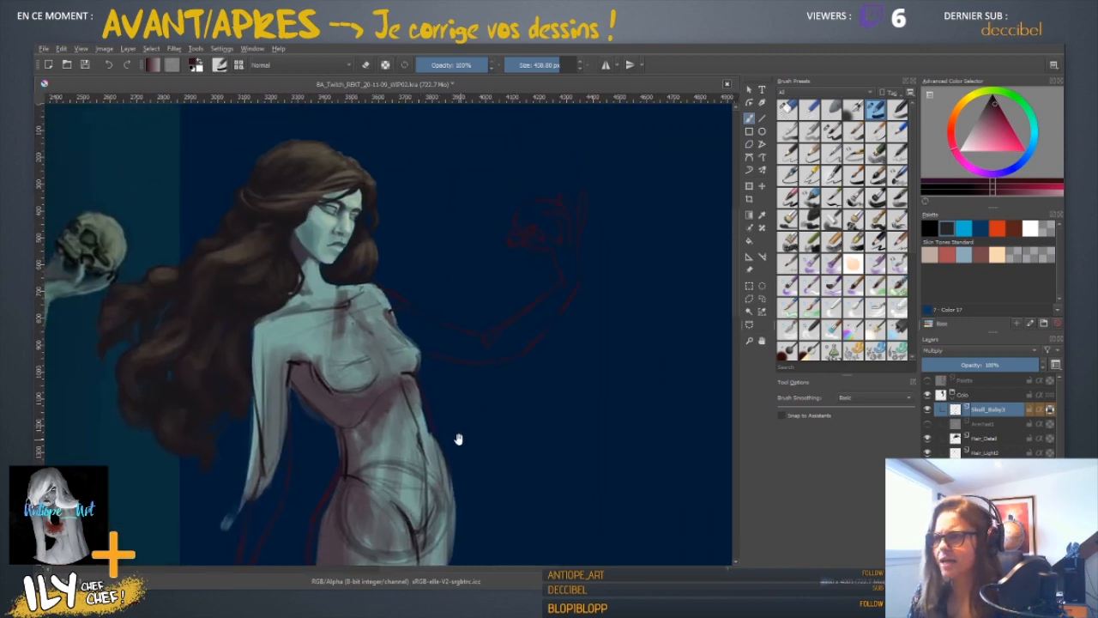
pyautogui.moveTo(458, 439); pyautogui.dragTo(577, 321)
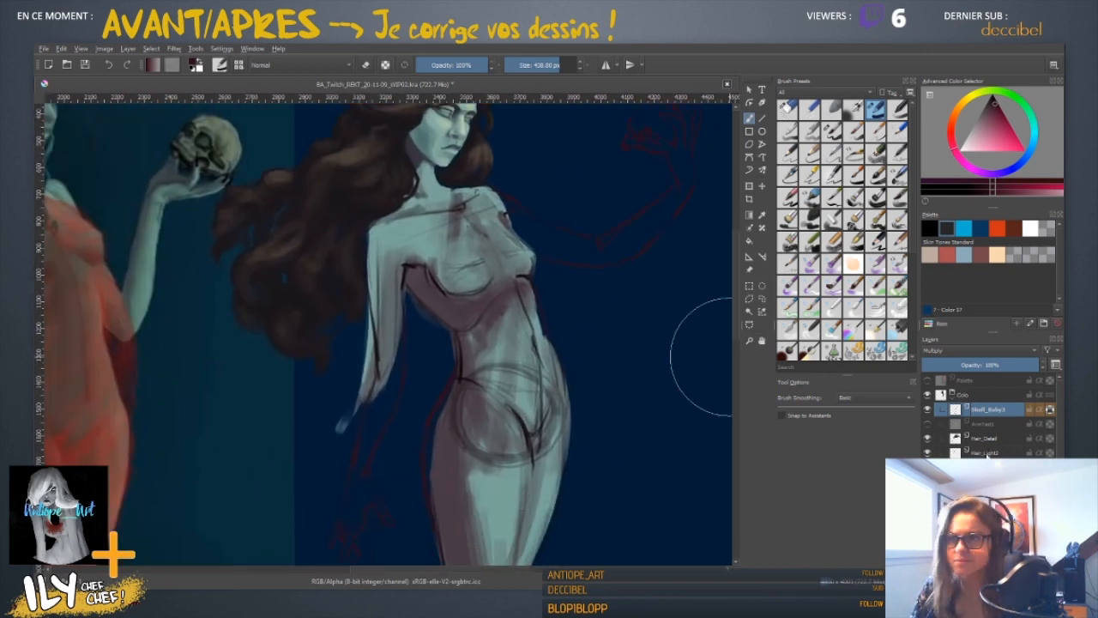
pyautogui.click(981, 365)
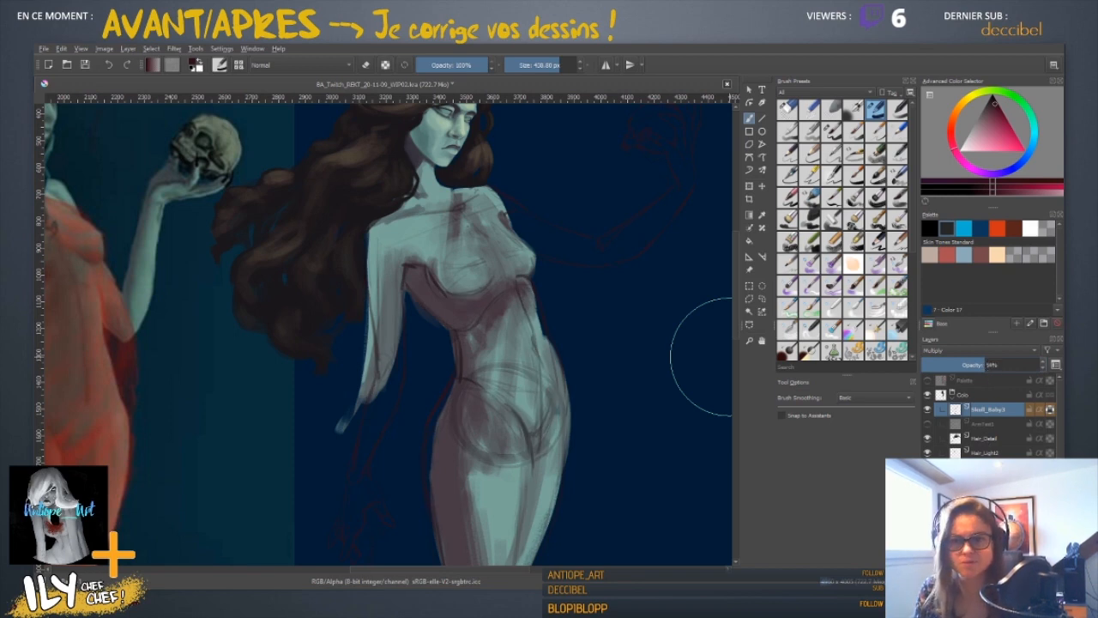
# - Erase the stray skin colour along the outer edge and the end of the lowered arm with a small textured brush
pyautogui.hotkey('ctrl', 'e')
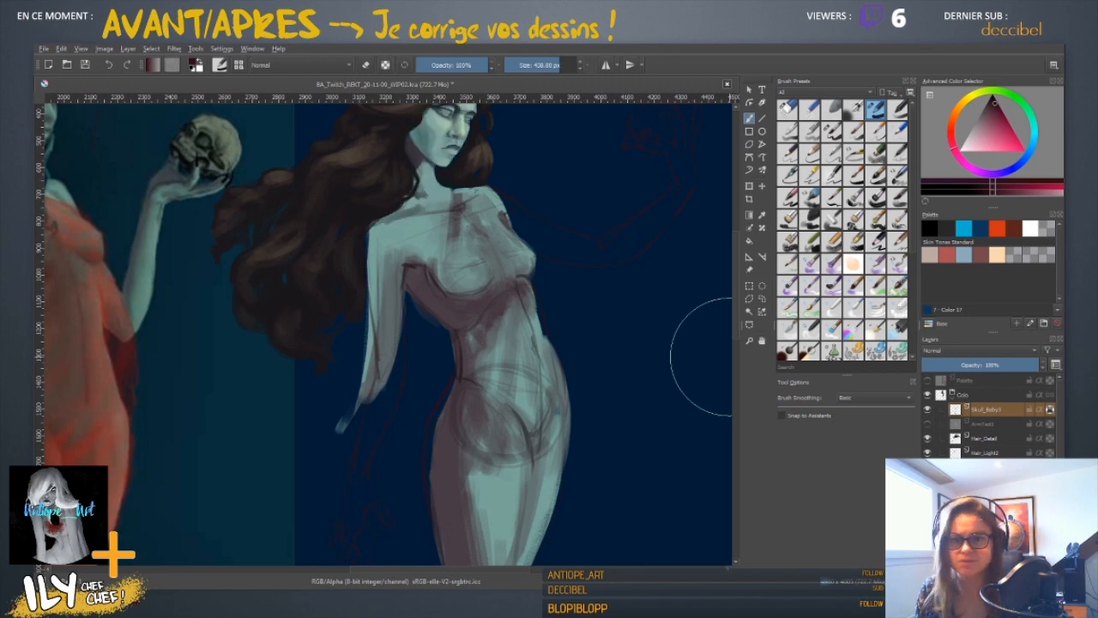
pyautogui.scroll(-2, 995, 416)
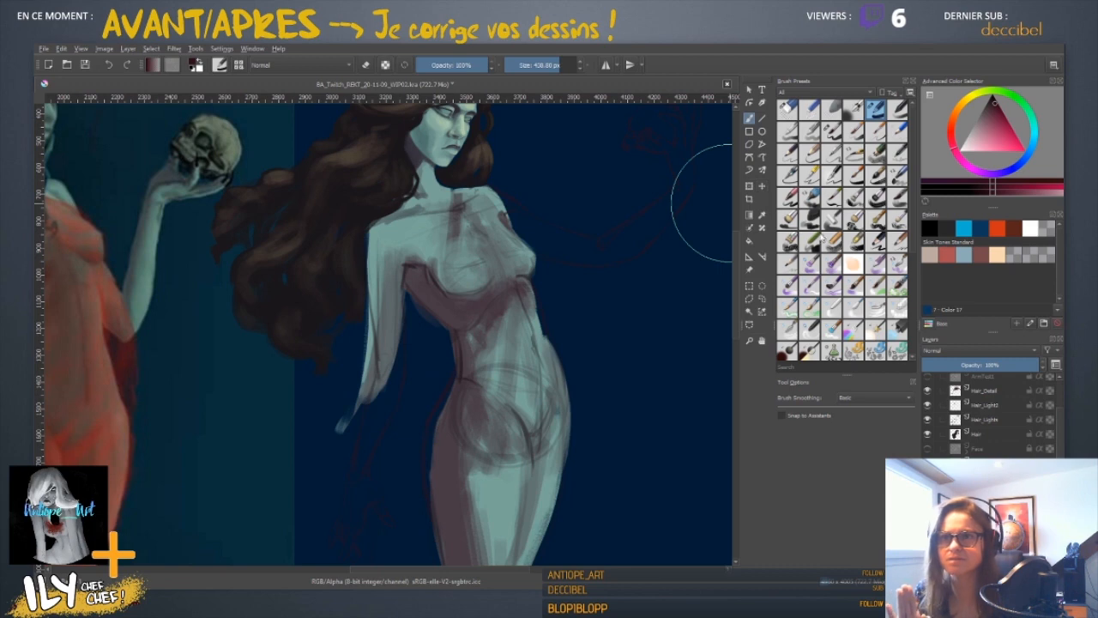
pyautogui.click(790, 199)
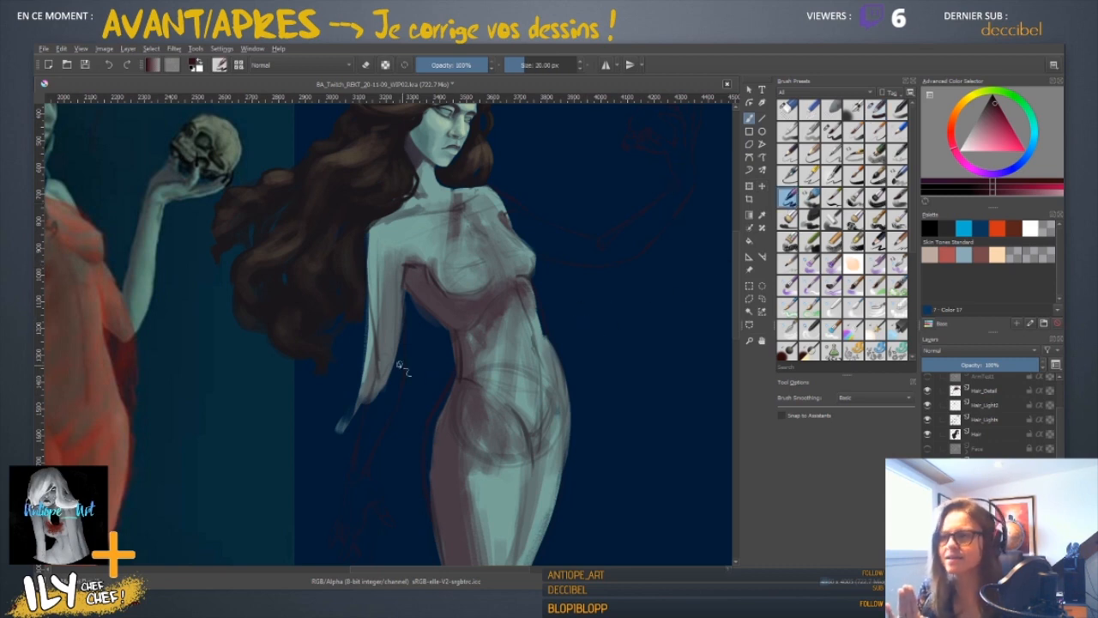
pyautogui.click(834, 223)
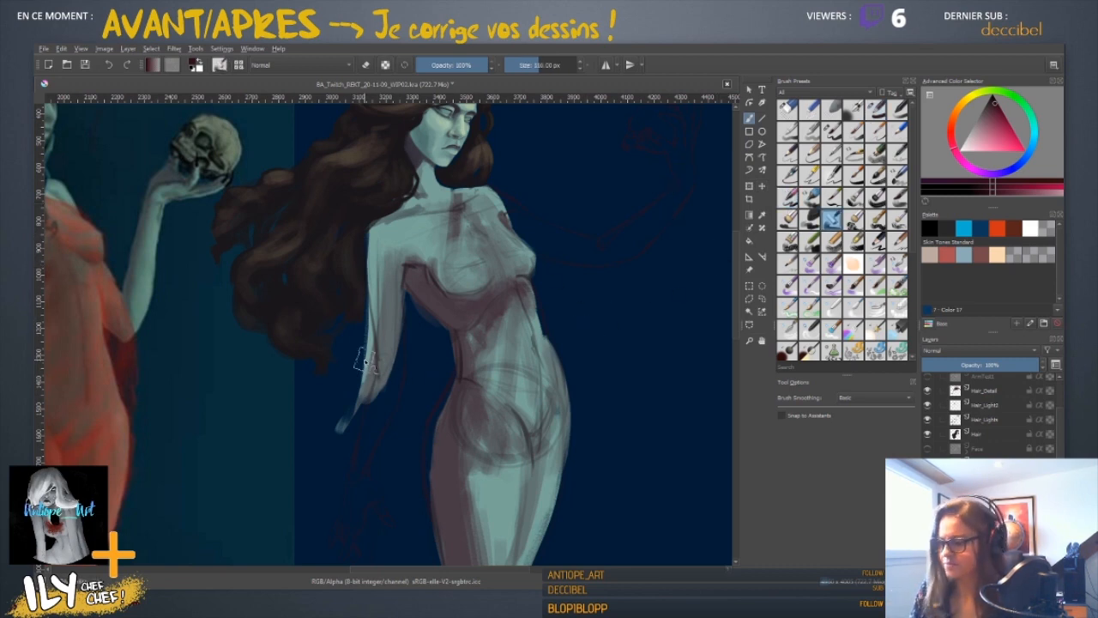
pyautogui.press('e')
pyautogui.keyDown('shift'); pyautogui.moveTo(386, 354); pyautogui.dragTo(355, 354); pyautogui.keyUp('shift')
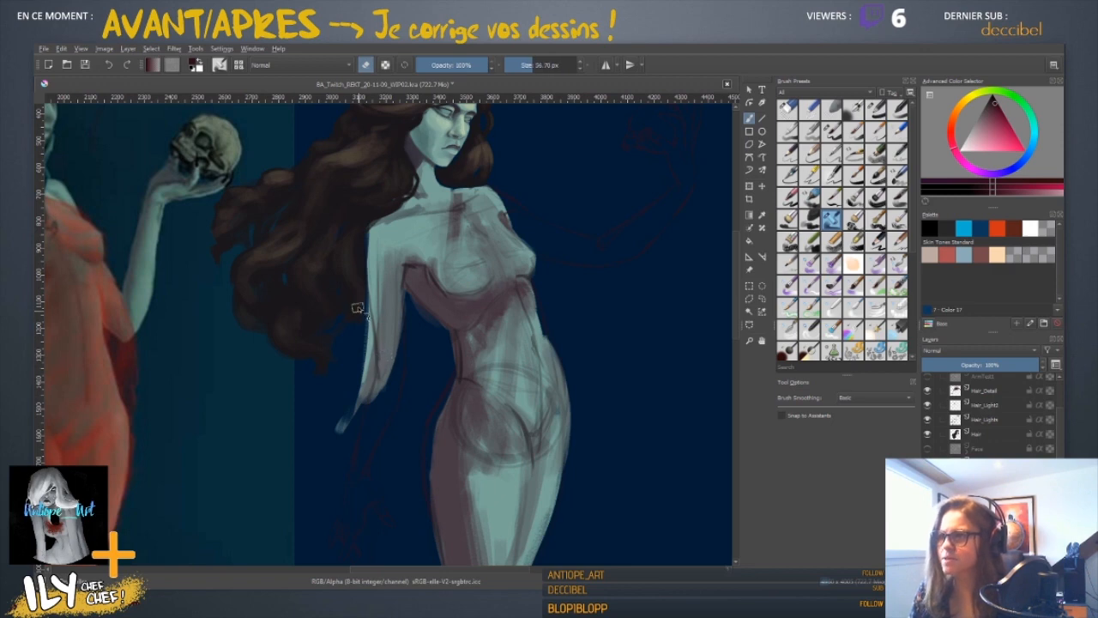
pyautogui.moveTo(360, 295)
pyautogui.mouseDown()
pyautogui.moveTo(379, 383)
pyautogui.moveTo(365, 417)
pyautogui.moveTo(362, 369)
pyautogui.mouseUp()
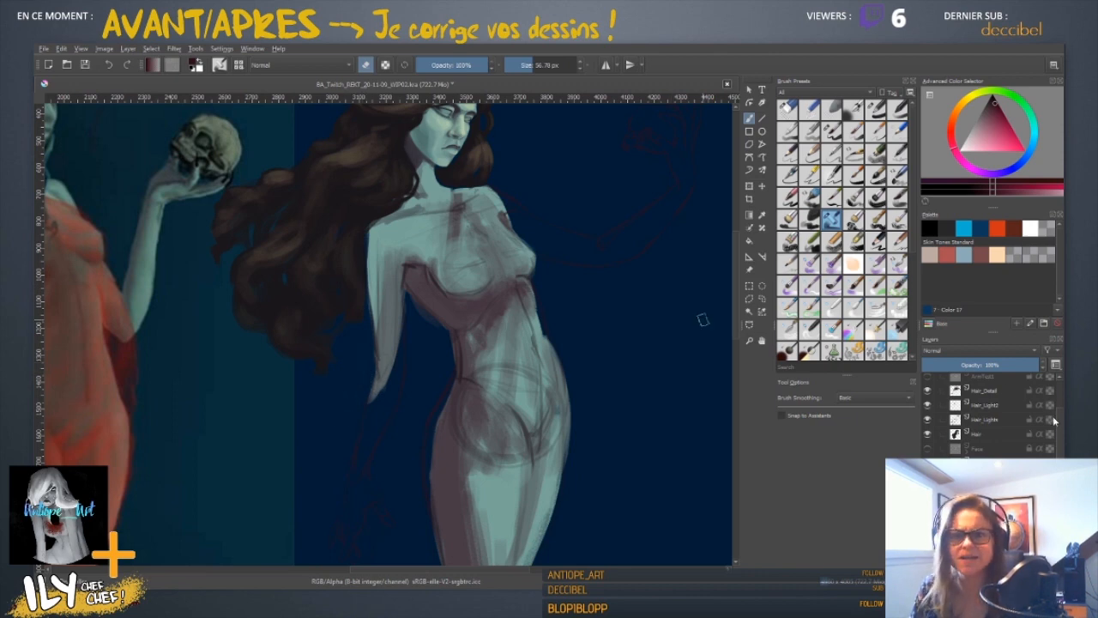
# - Show the Palette layer with its colour swatches and enlarge the layer list
pyautogui.scroll(1, 1011, 388)
pyautogui.click(926, 382)
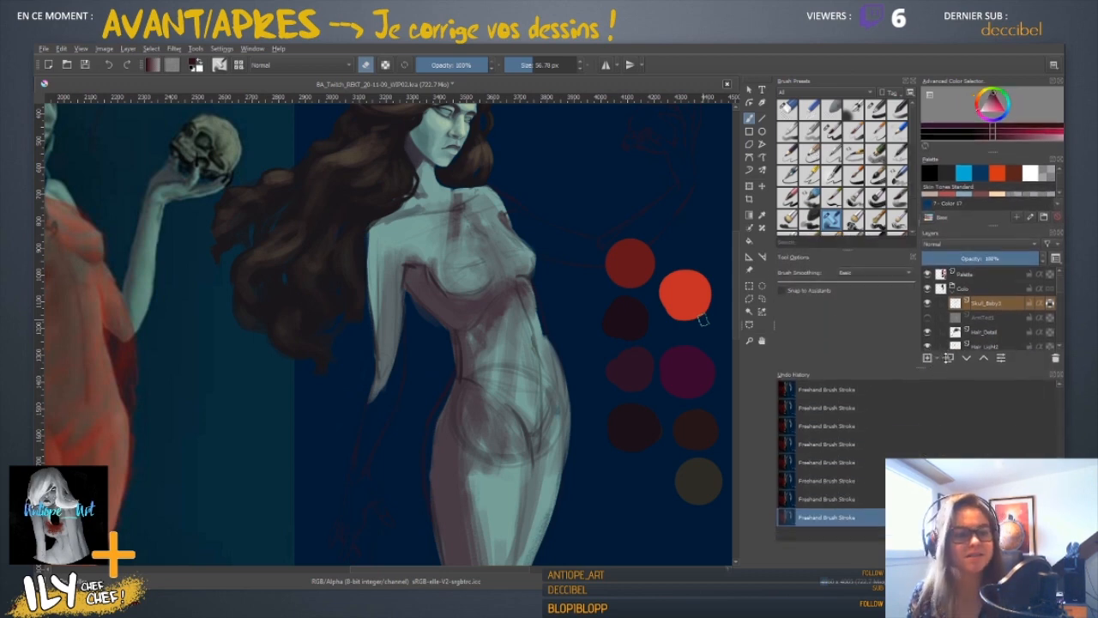
pyautogui.moveTo(948, 358); pyautogui.dragTo(956, 443)
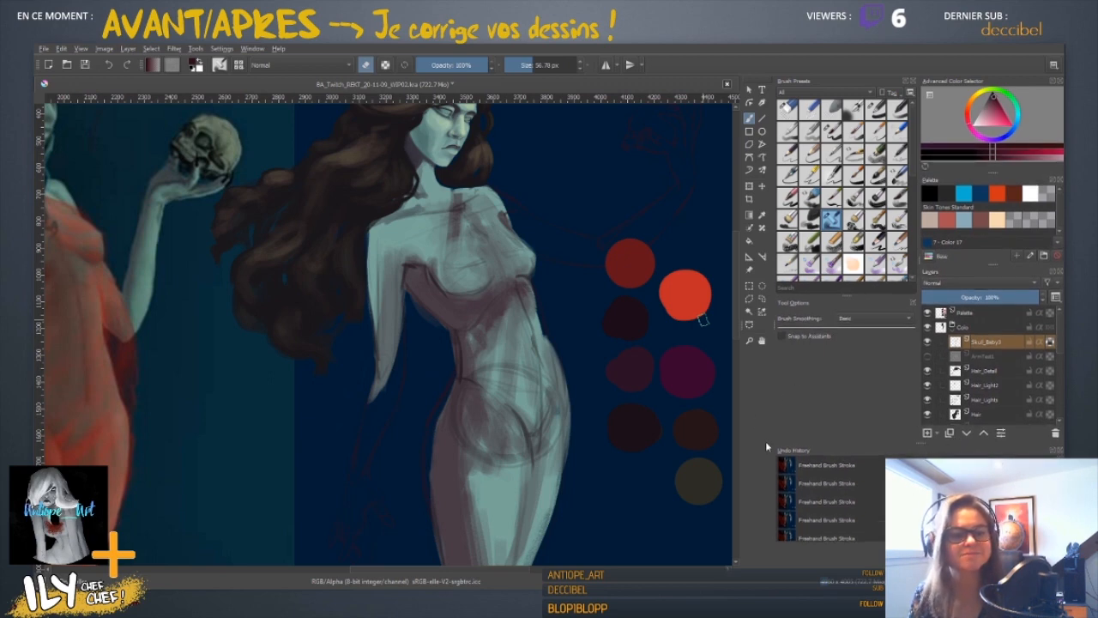
# - Make the Skin layer active and sample the pale teal skin colour from the upper chest with erasing switched off
pyautogui.click(988, 342)
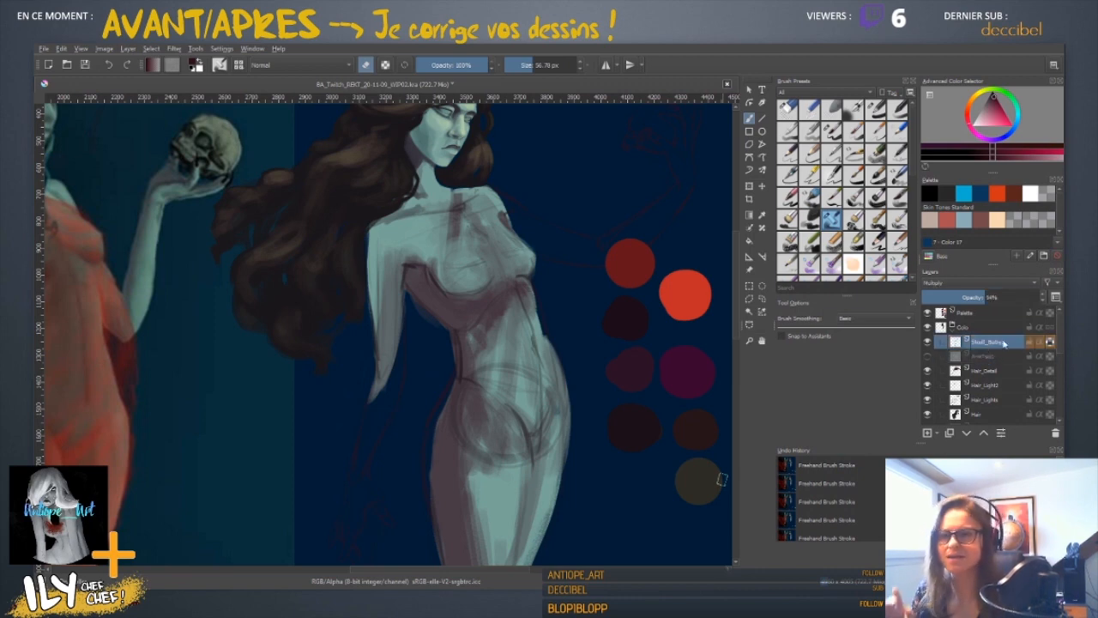
pyautogui.click(986, 372)
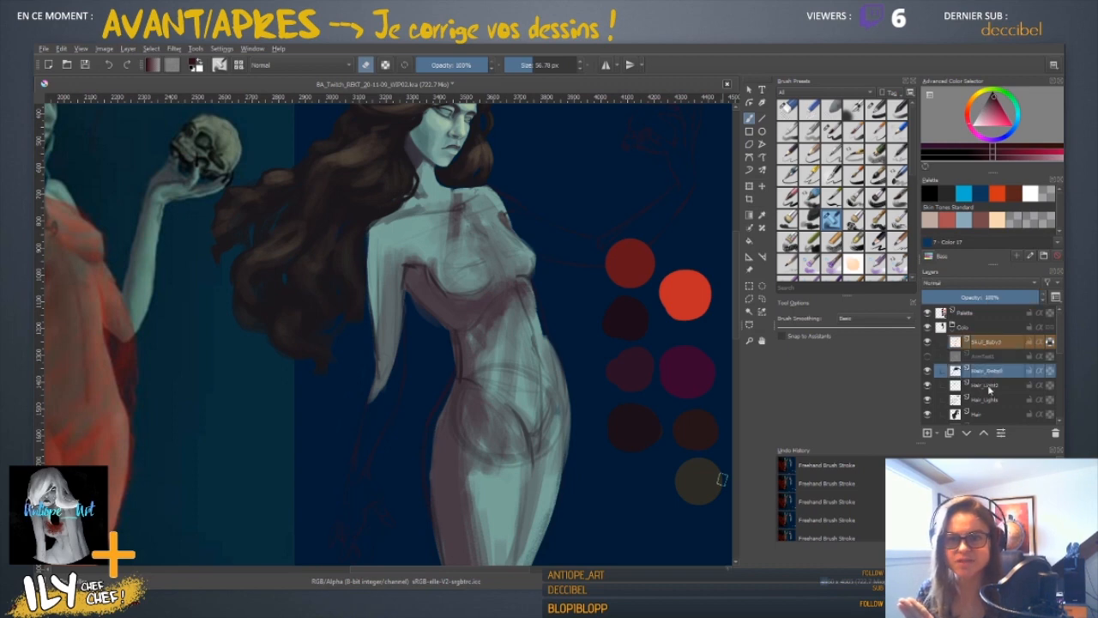
pyautogui.scroll(-5, 996, 386)
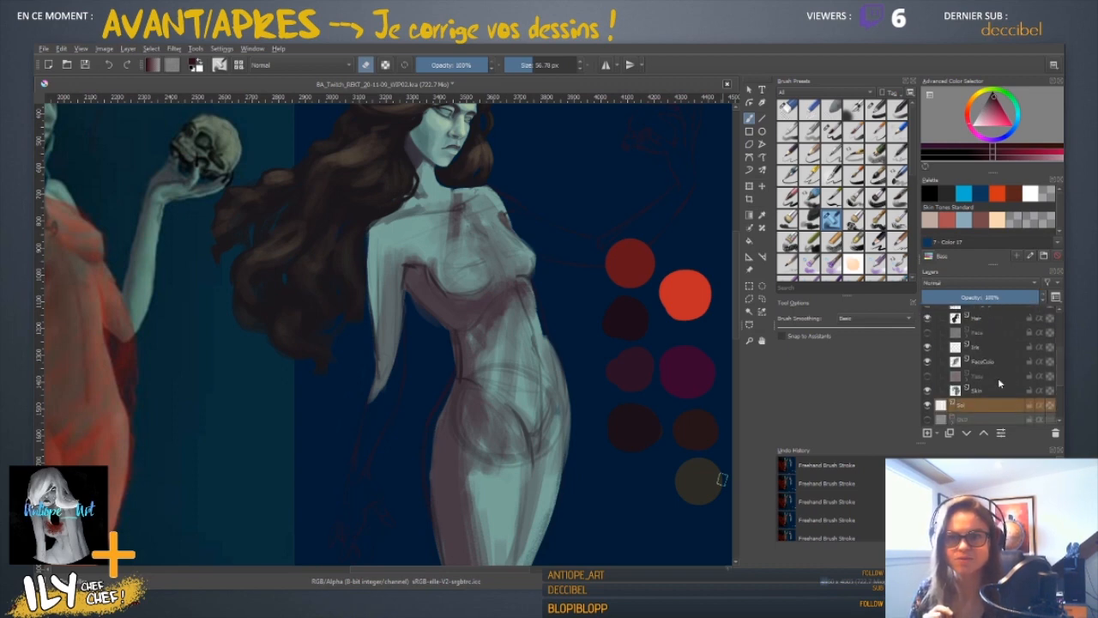
pyautogui.click(982, 392)
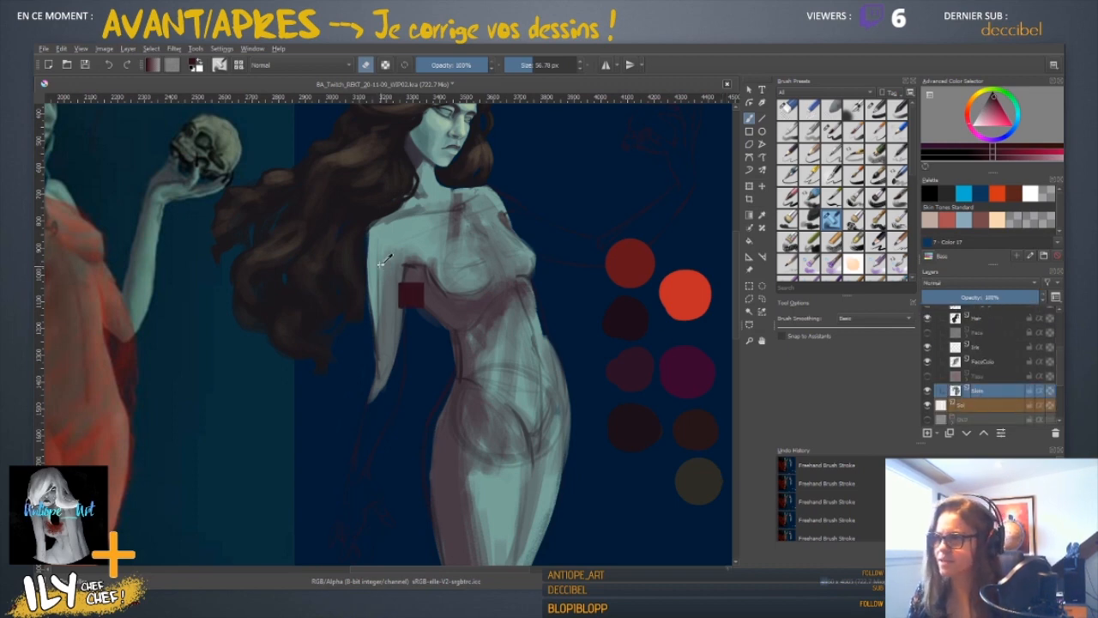
pyautogui.keyDown('ctrl'); pyautogui.click(426, 229); pyautogui.keyUp('ctrl')
pyautogui.press('e')
pyautogui.moveTo(500, 248); pyautogui.dragTo(753, 264)
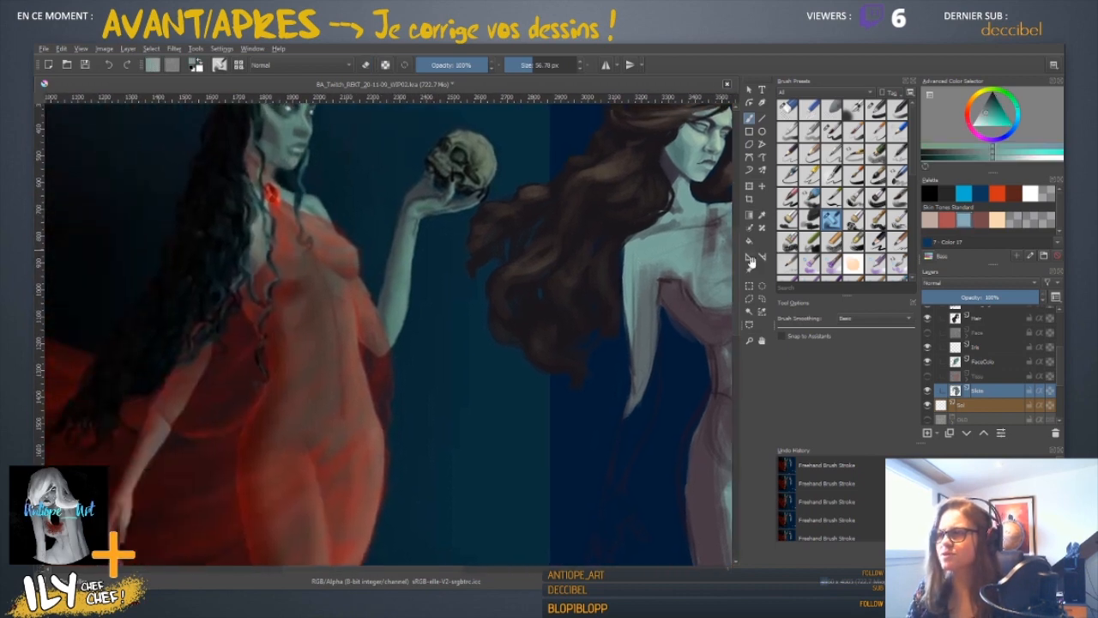
pyautogui.moveTo(709, 300); pyautogui.dragTo(488, 377)
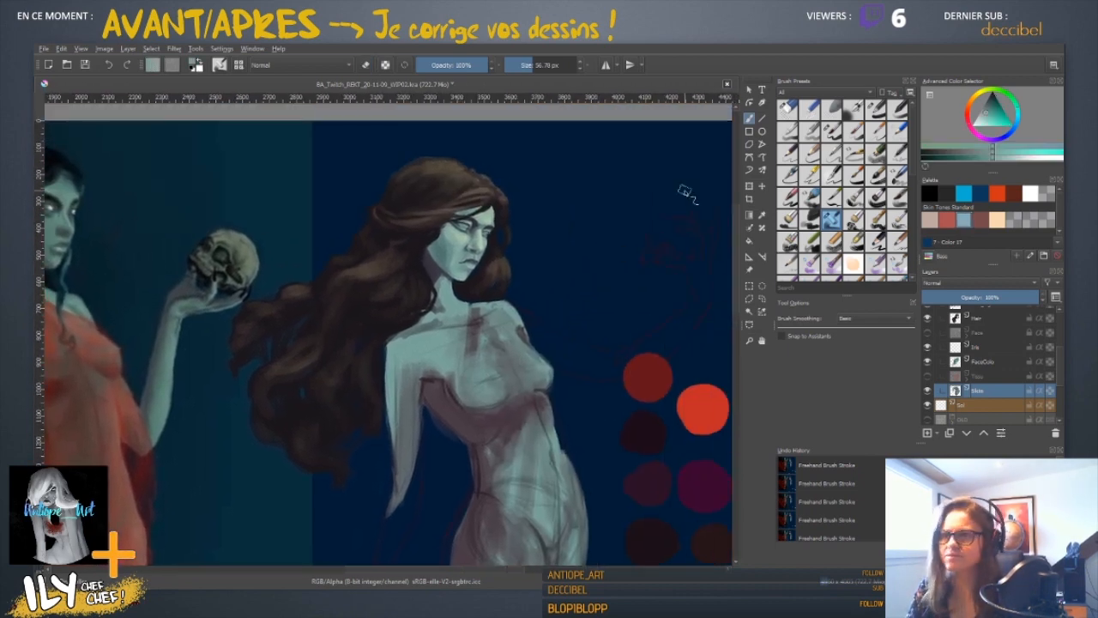
pyautogui.moveTo(682, 192); pyautogui.dragTo(576, 273)
pyautogui.moveTo(575, 273); pyautogui.dragTo(625, 264)
pyautogui.hotkey('ctrl', 'z')
pyautogui.hotkey('ctrl', 'z')
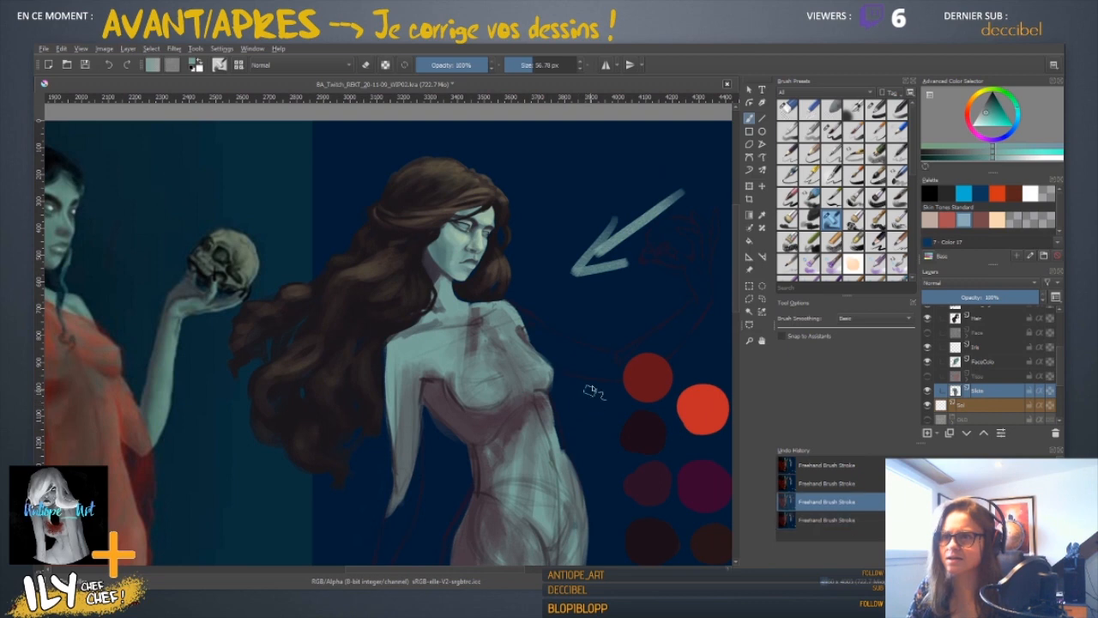
# - Paint a pale teal arrow in the blue background beside the head, pointing diagonally down towards the figure
pyautogui.moveTo(669, 158); pyautogui.dragTo(573, 231)
pyautogui.moveTo(574, 231); pyautogui.dragTo(608, 226)
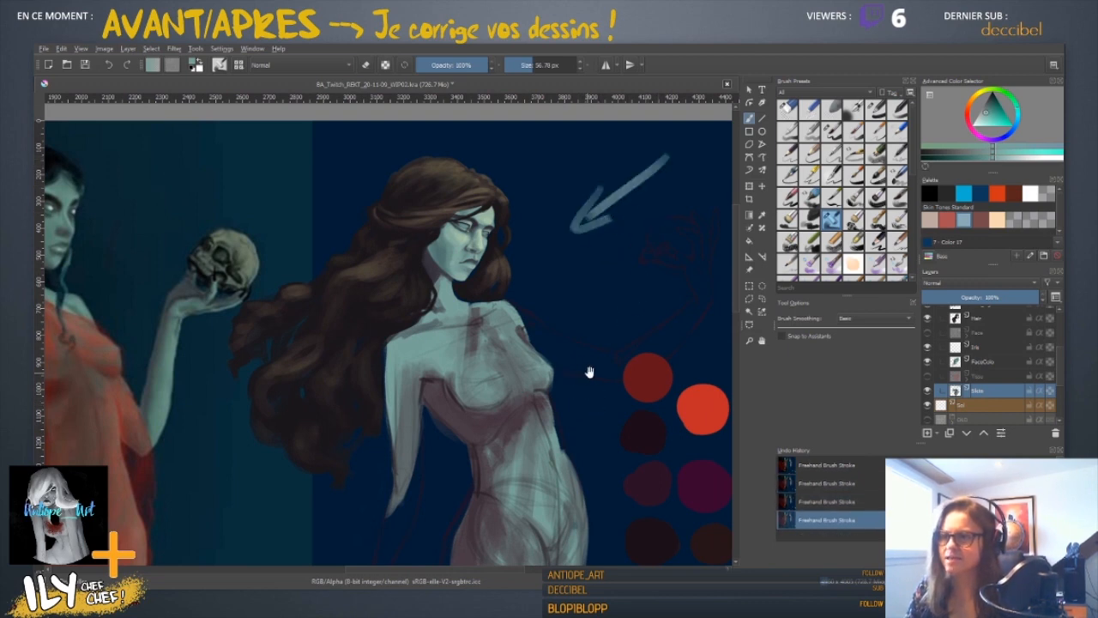
pyautogui.moveTo(589, 372); pyautogui.dragTo(550, 301)
pyautogui.moveTo(549, 237); pyautogui.dragTo(541, 237)
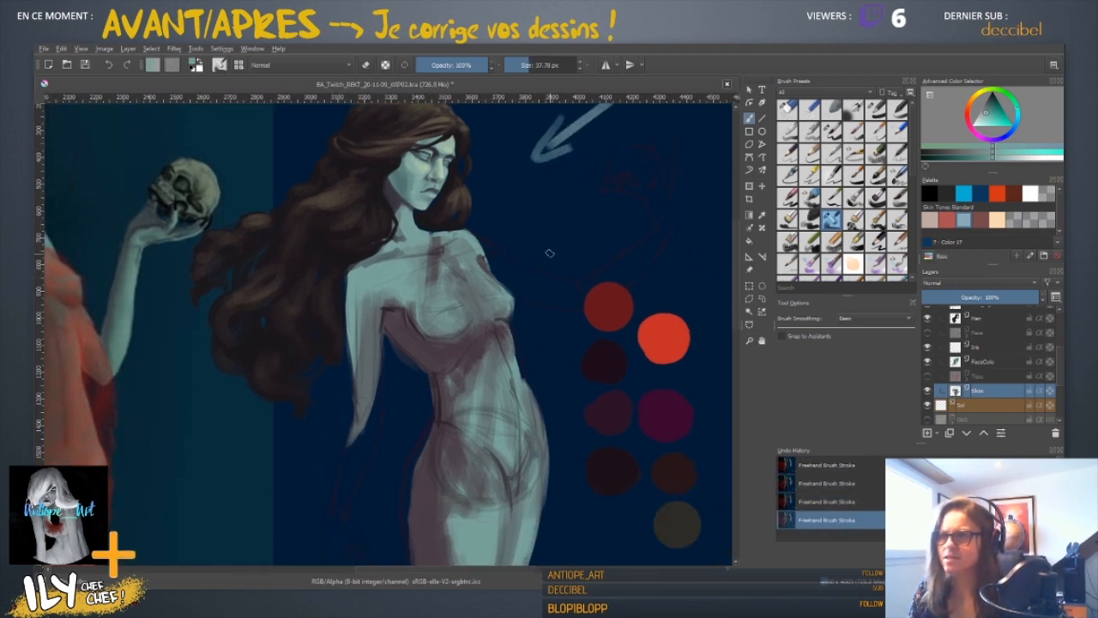
# - Add a round pale teal skin swatch on the Palette layer, just above the bright red swatch
pyautogui.moveTo(630, 429)
pyautogui.mouseDown()
pyautogui.moveTo(532, 299)
pyautogui.moveTo(533, 344)
pyautogui.mouseUp()
pyautogui.scroll(5, 1063, 360)
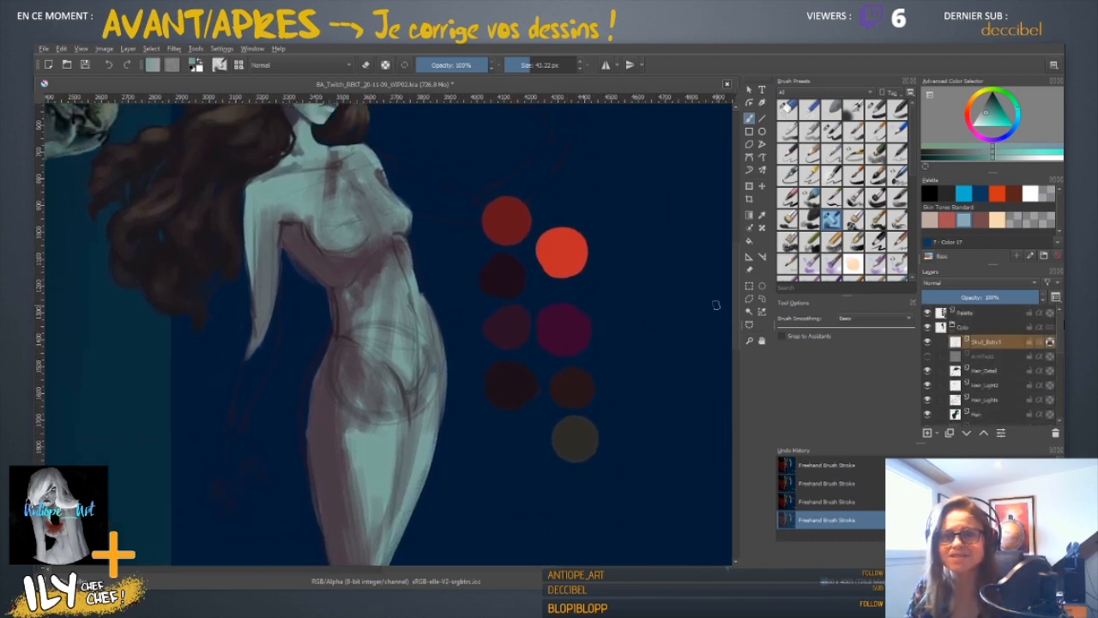
pyautogui.click(983, 314)
pyautogui.moveTo(497, 238); pyautogui.dragTo(539, 362)
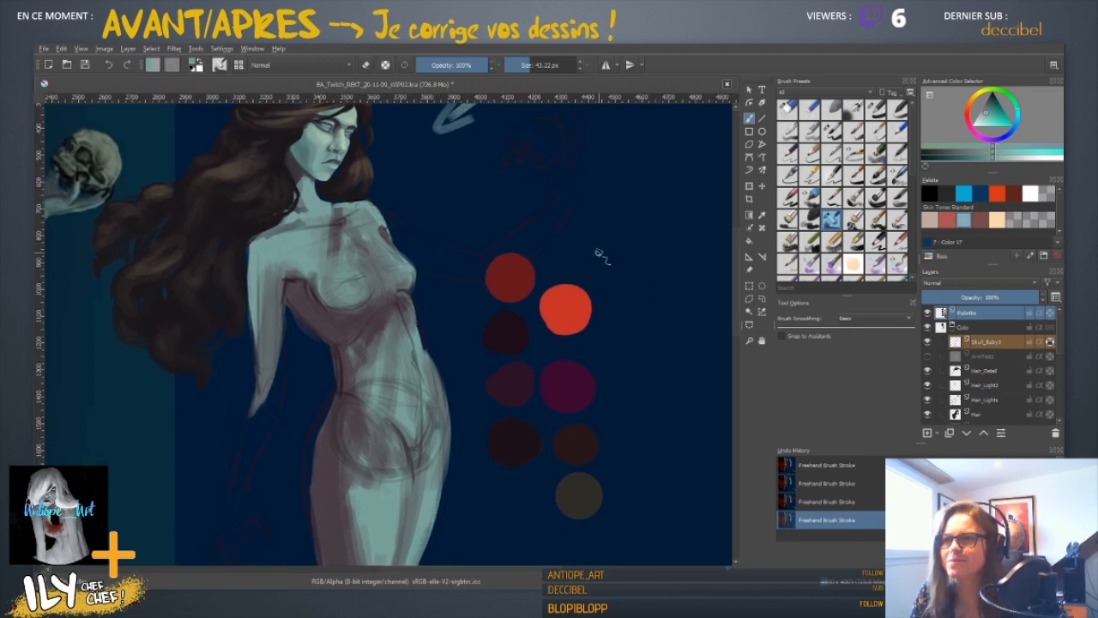
pyautogui.moveTo(591, 264)
pyautogui.mouseDown()
pyautogui.moveTo(599, 258)
pyautogui.moveTo(567, 252)
pyautogui.mouseUp()
pyautogui.click(879, 110)
pyautogui.click(597, 254)
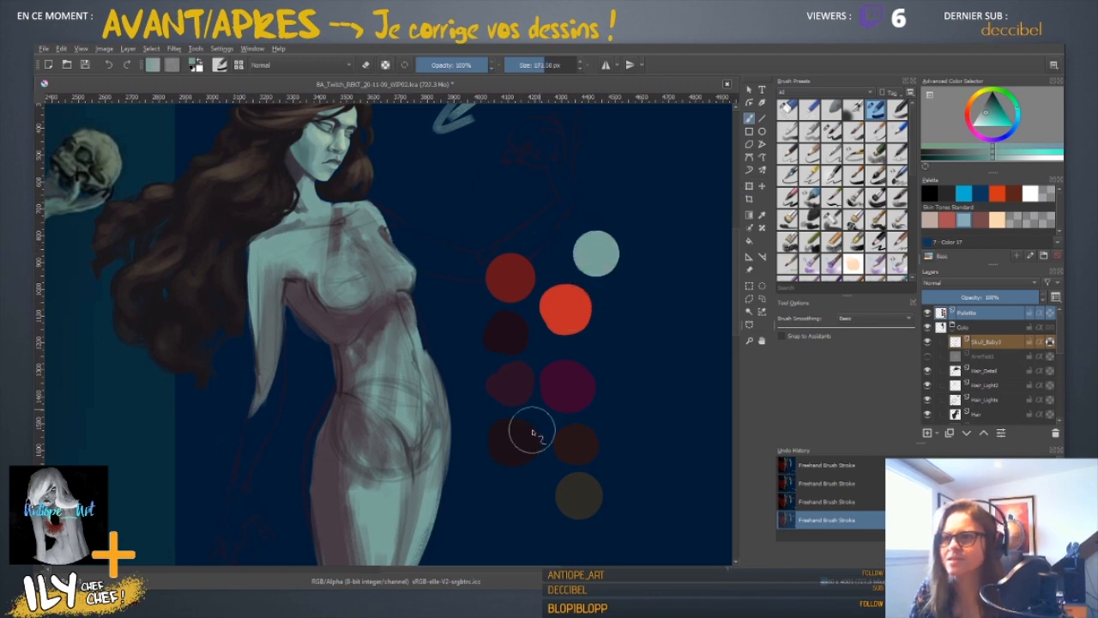
# - Reduce the round brush to about 36 px for working on the face
pyautogui.moveTo(460, 251); pyautogui.dragTo(477, 297)
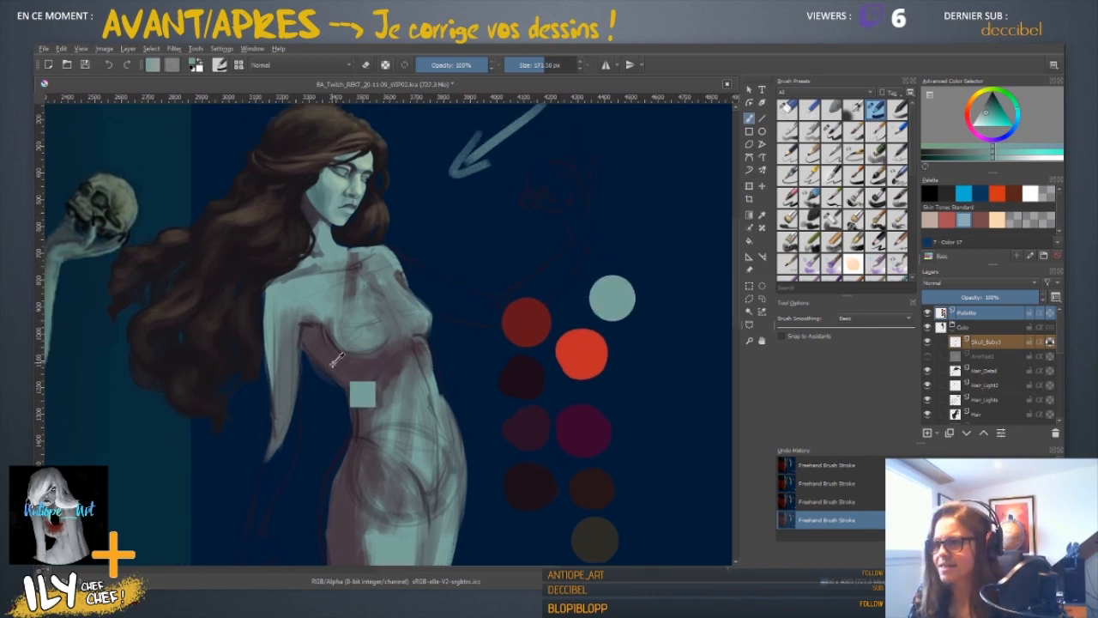
pyautogui.scroll(2, 422, 118)
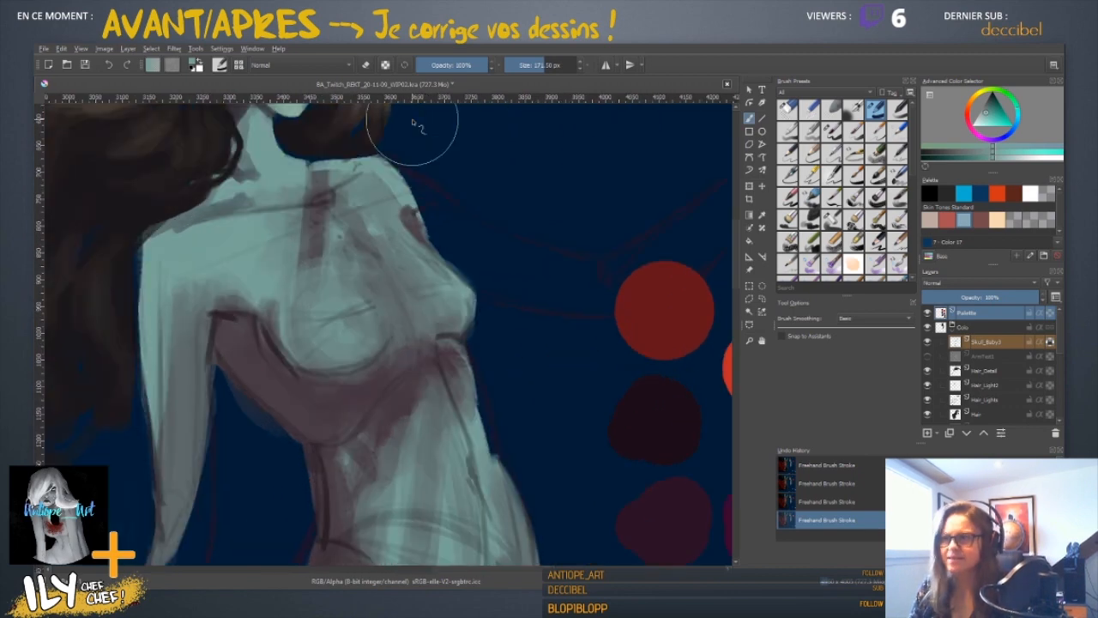
pyautogui.moveTo(372, 174)
pyautogui.mouseDown()
pyautogui.moveTo(415, 444)
pyautogui.moveTo(443, 458)
pyautogui.mouseUp()
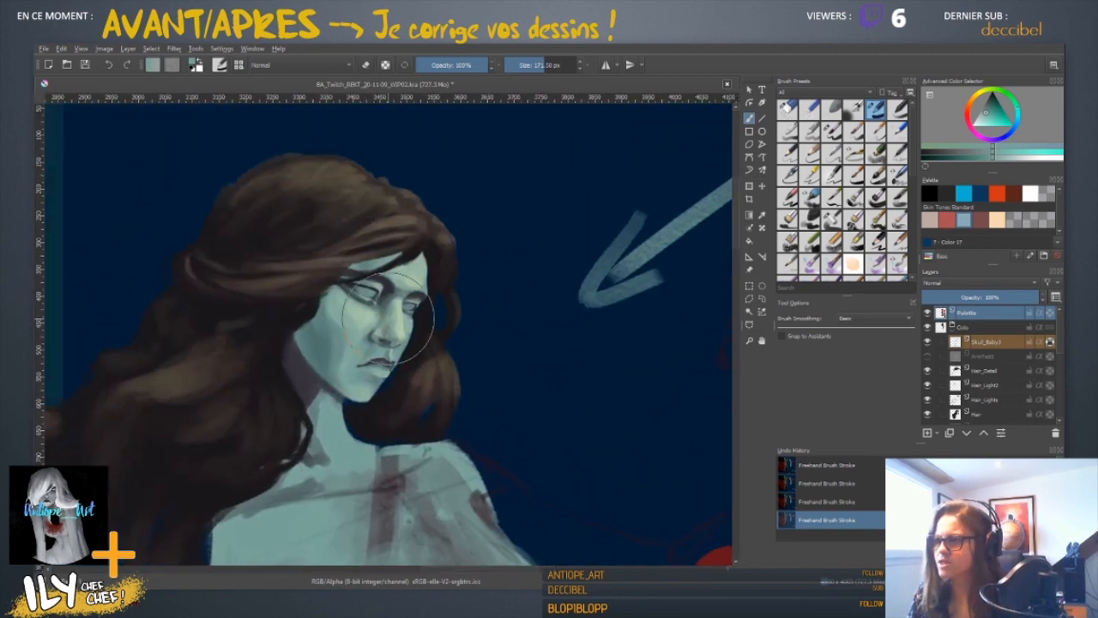
pyautogui.keyDown('shift'); pyautogui.moveTo(377, 327); pyautogui.dragTo(334, 328); pyautogui.keyUp('shift')
pyautogui.press('[')
pyautogui.press('[')
pyautogui.press('[')
pyautogui.press('[')
pyautogui.press('[')
pyautogui.press('[')
pyautogui.press('[')
# - Sample the light greenish highlight from the nose and shift its hue towards yellow for a warm cream tone
pyautogui.scroll(2, 386, 326)
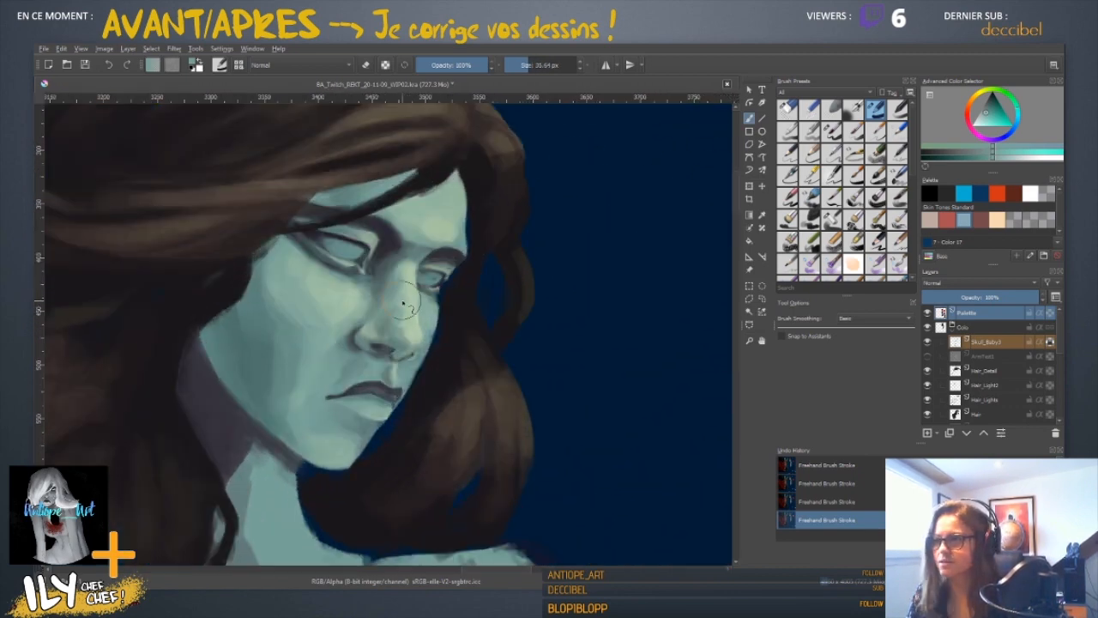
pyautogui.scroll(3, 404, 305)
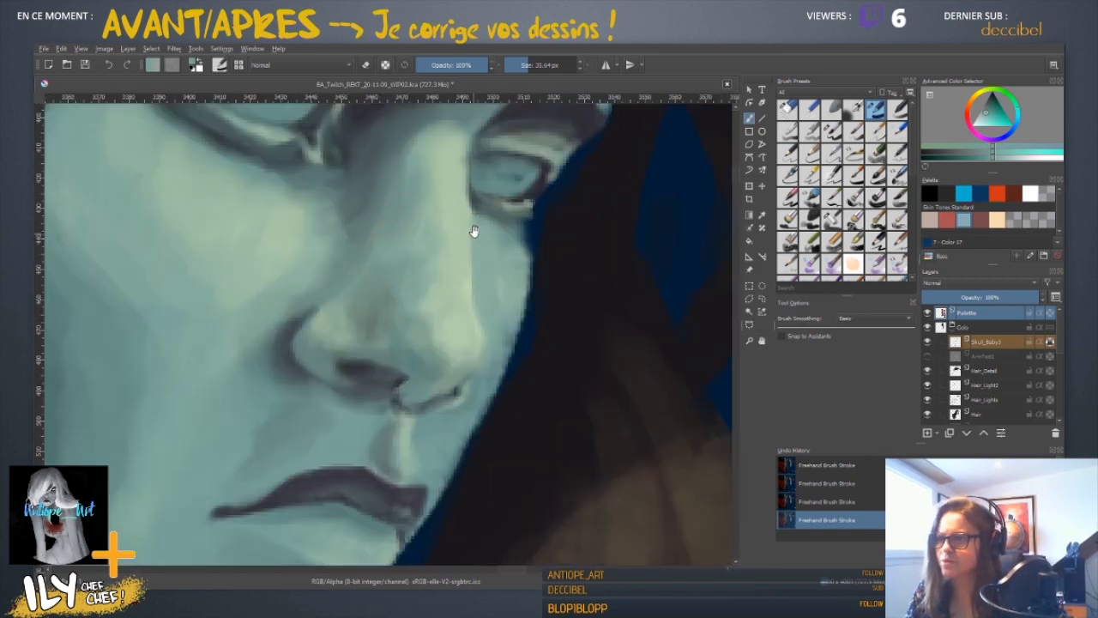
pyautogui.moveTo(487, 246); pyautogui.dragTo(469, 254)
pyautogui.keyDown('ctrl'); pyautogui.click(452, 296); pyautogui.keyUp('ctrl')
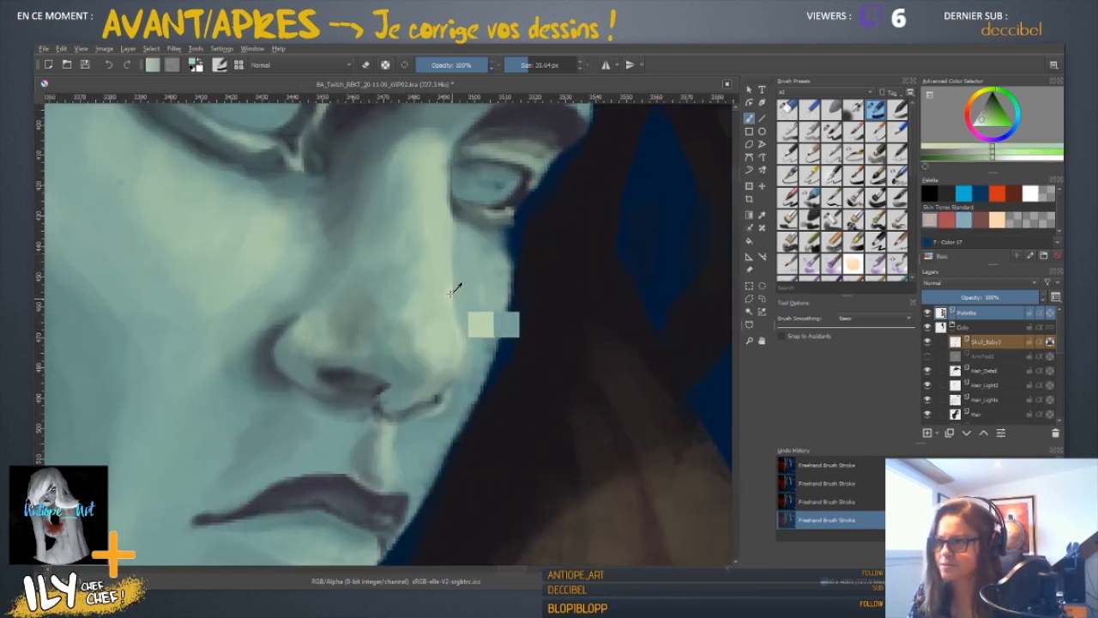
pyautogui.moveTo(535, 209); pyautogui.dragTo(427, 421)
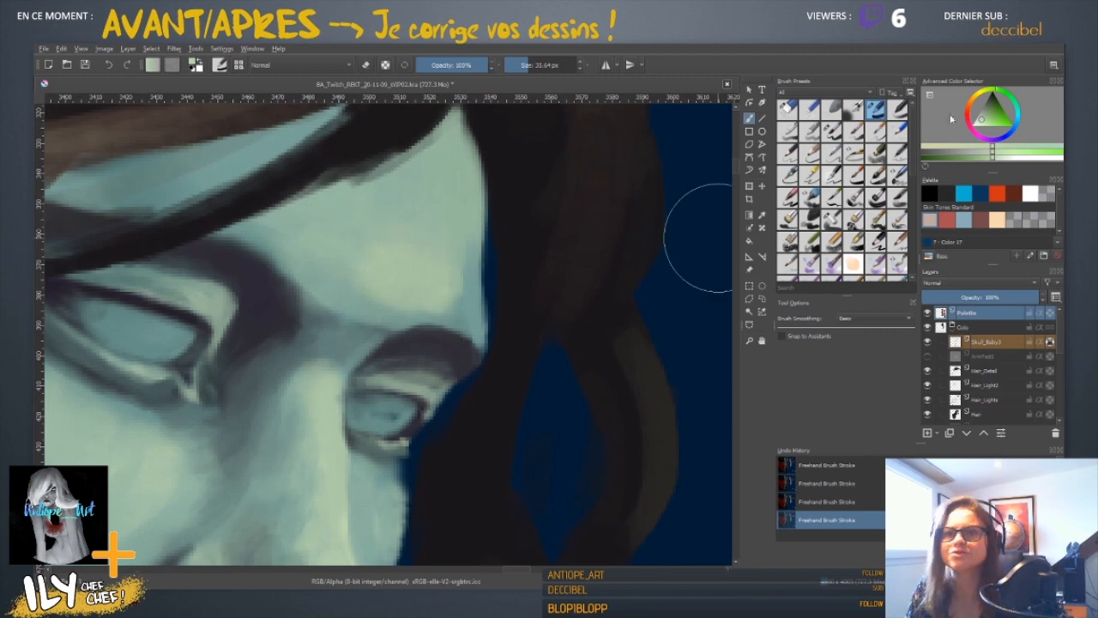
pyautogui.moveTo(993, 98); pyautogui.dragTo(989, 94)
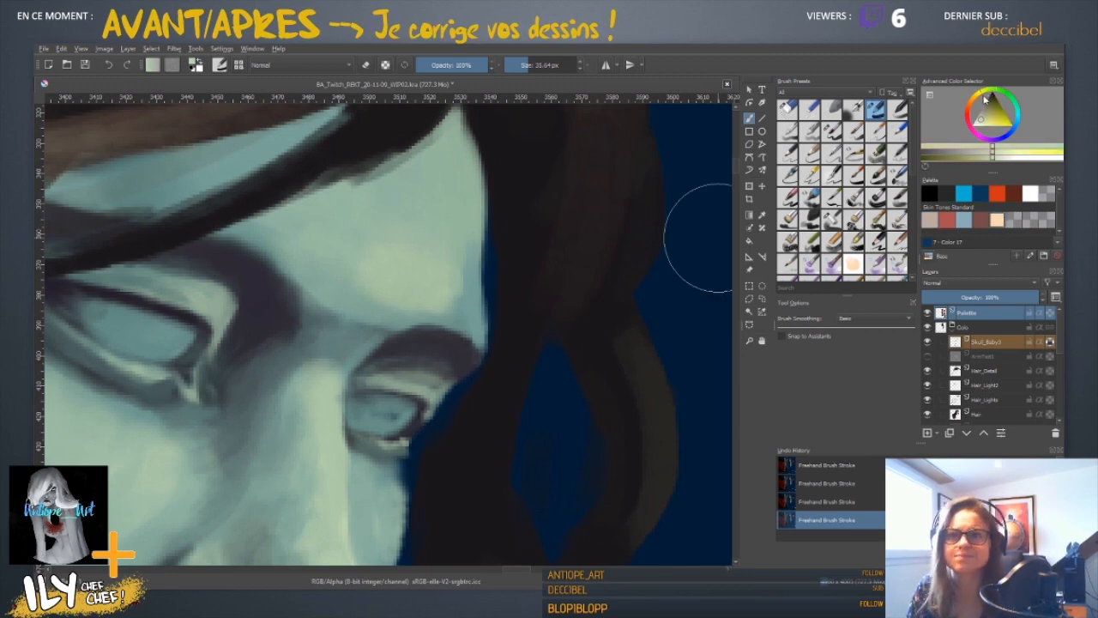
# - Try a dab of the cream tone on the forehead, and undo it
pyautogui.click(439, 248)
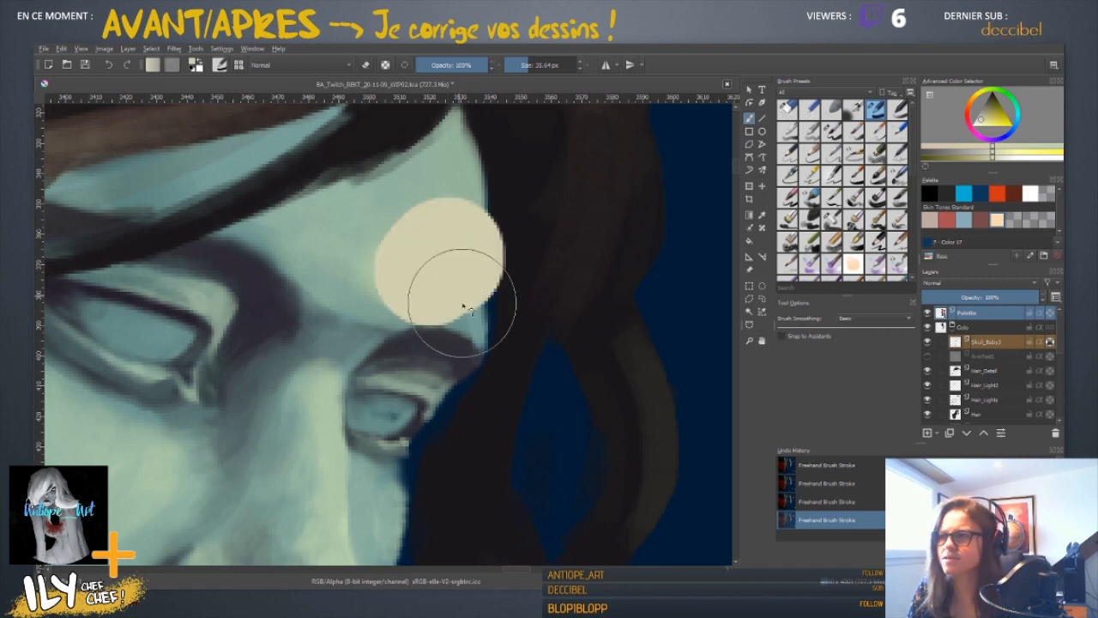
pyautogui.hotkey('ctrl', 'z')
pyautogui.hotkey('ctrl', '-')
pyautogui.hotkey('ctrl', '-')
pyautogui.hotkey('ctrl', '-')
pyautogui.hotkey('ctrl', '-')
pyautogui.hotkey('ctrl', '-')
pyautogui.hotkey('ctrl', '-')
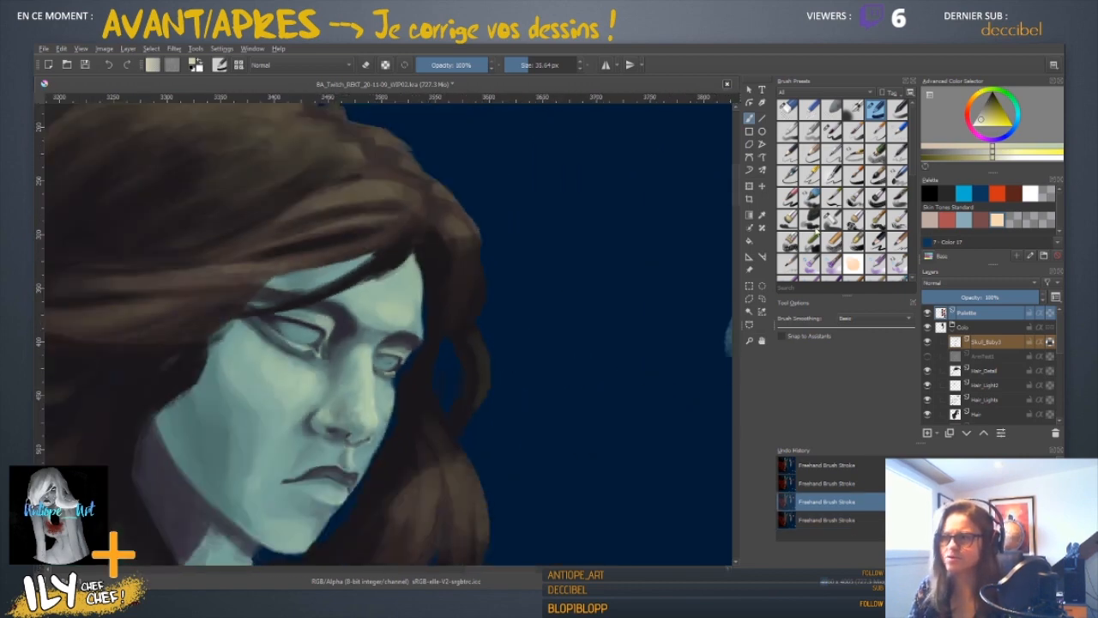
# - Try the cream tone on the shoulder with the round brush and a textured brush, undoing each stroke
pyautogui.moveTo(483, 461); pyautogui.dragTo(492, 321)
pyautogui.moveTo(322, 350)
pyautogui.mouseDown()
pyautogui.moveTo(317, 358)
pyautogui.moveTo(334, 366)
pyautogui.mouseUp()
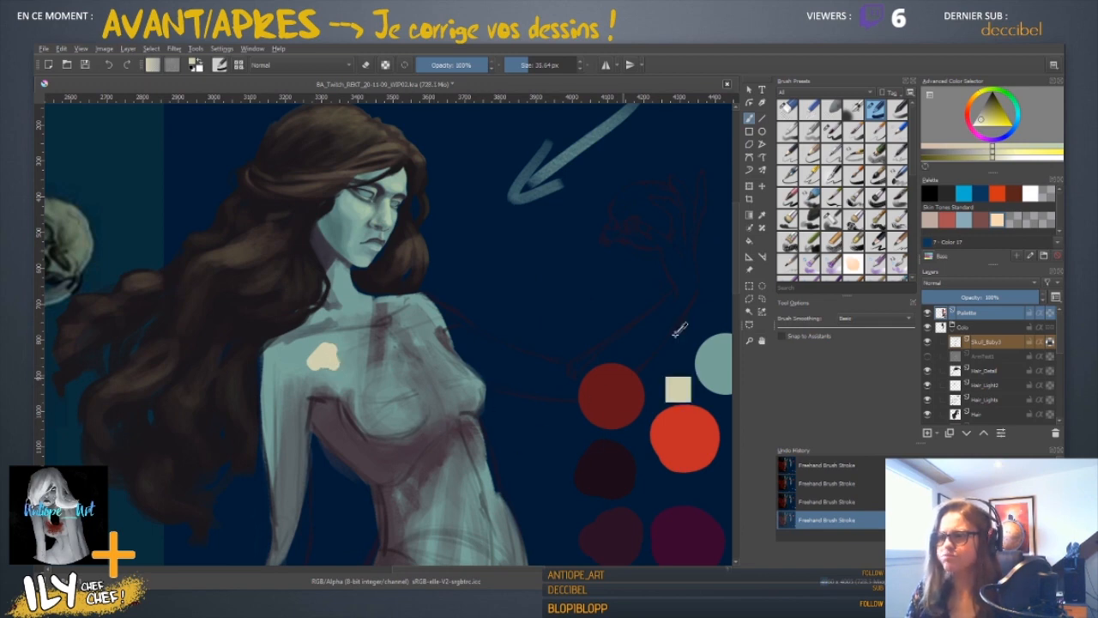
pyautogui.hotkey('ctrl', 'z')
pyautogui.click(831, 219)
pyautogui.moveTo(344, 372); pyautogui.dragTo(340, 349)
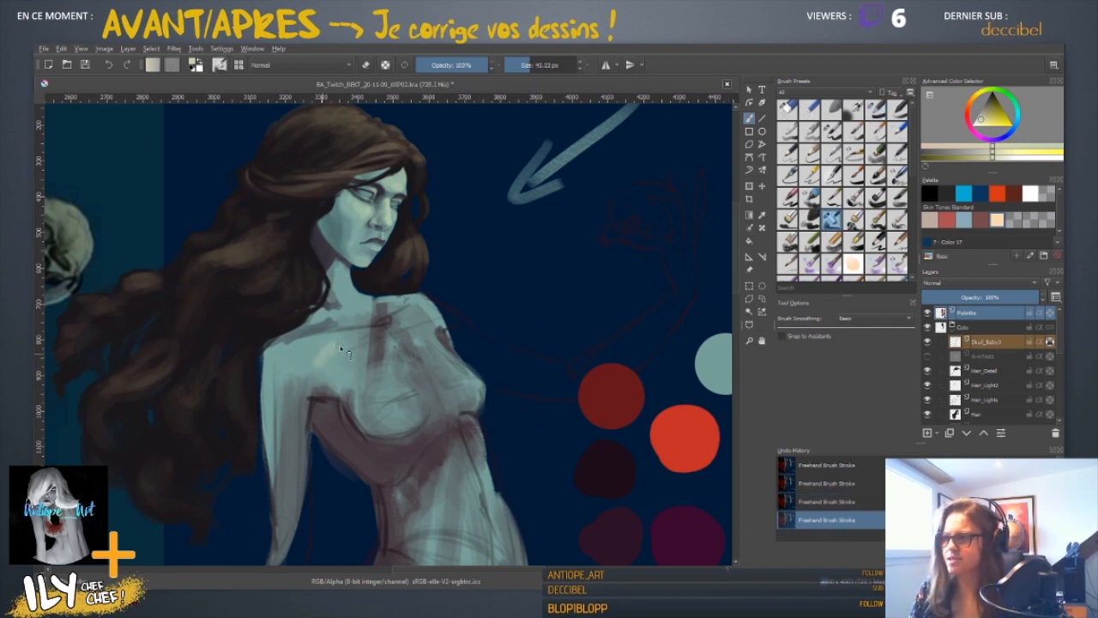
pyautogui.hotkey('ctrl', 'z')
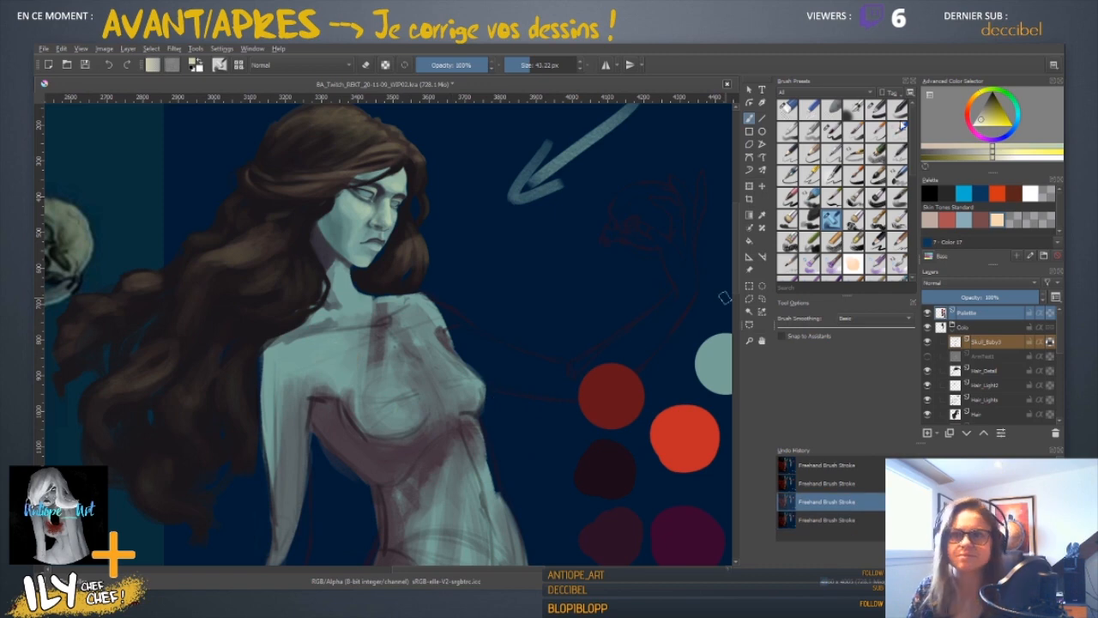
# - Add a round cream swatch below the pale teal one on the Palette layer, using the round brush at about 138 px
pyautogui.click(898, 108)
pyautogui.click(875, 114)
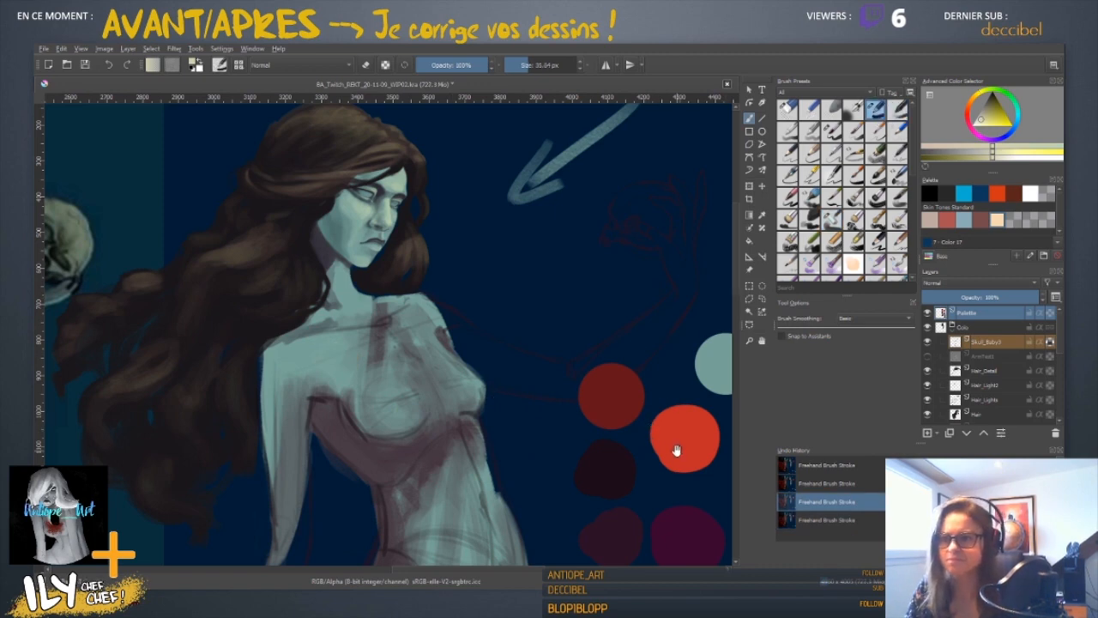
pyautogui.moveTo(677, 448); pyautogui.dragTo(485, 347)
pyautogui.moveTo(582, 324)
pyautogui.mouseDown()
pyautogui.moveTo(590, 335)
pyautogui.moveTo(578, 326)
pyautogui.mouseUp()
pyautogui.click(572, 321)
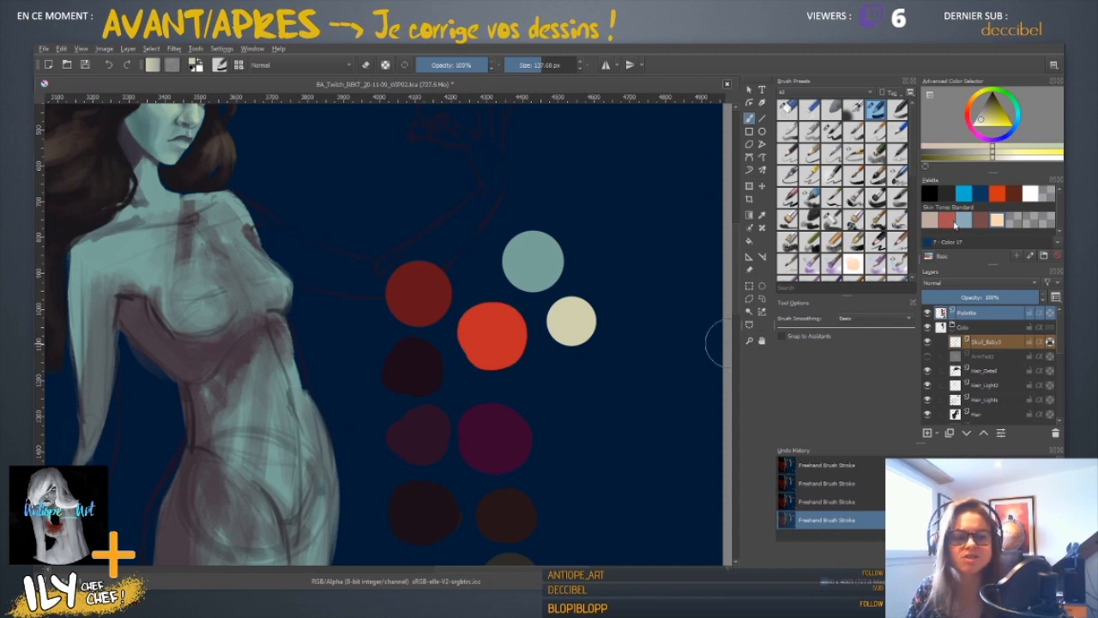
# - Sample the pale skin tones around the eye and nose, ending on a pale teal as the painting colour
pyautogui.moveTo(319, 395); pyautogui.dragTo(515, 361)
pyautogui.moveTo(360, 426); pyautogui.dragTo(601, 410)
pyautogui.moveTo(424, 385); pyautogui.dragTo(445, 439)
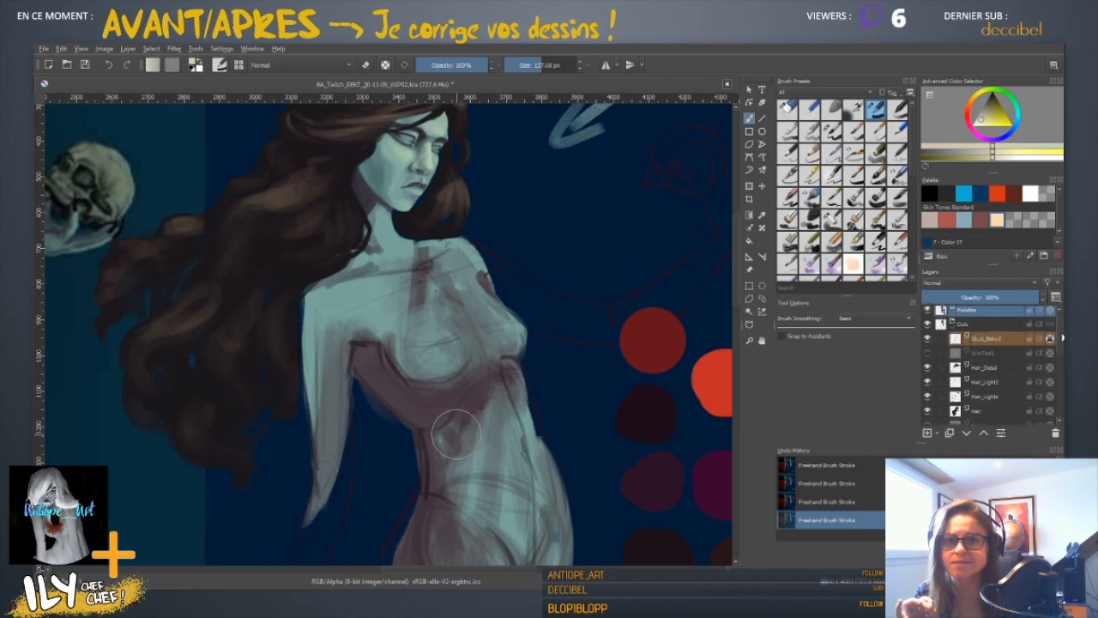
pyautogui.keyDown('ctrl'); pyautogui.click(399, 153); pyautogui.keyUp('ctrl')
pyautogui.keyDown('ctrl'); pyautogui.click(408, 154); pyautogui.keyUp('ctrl')
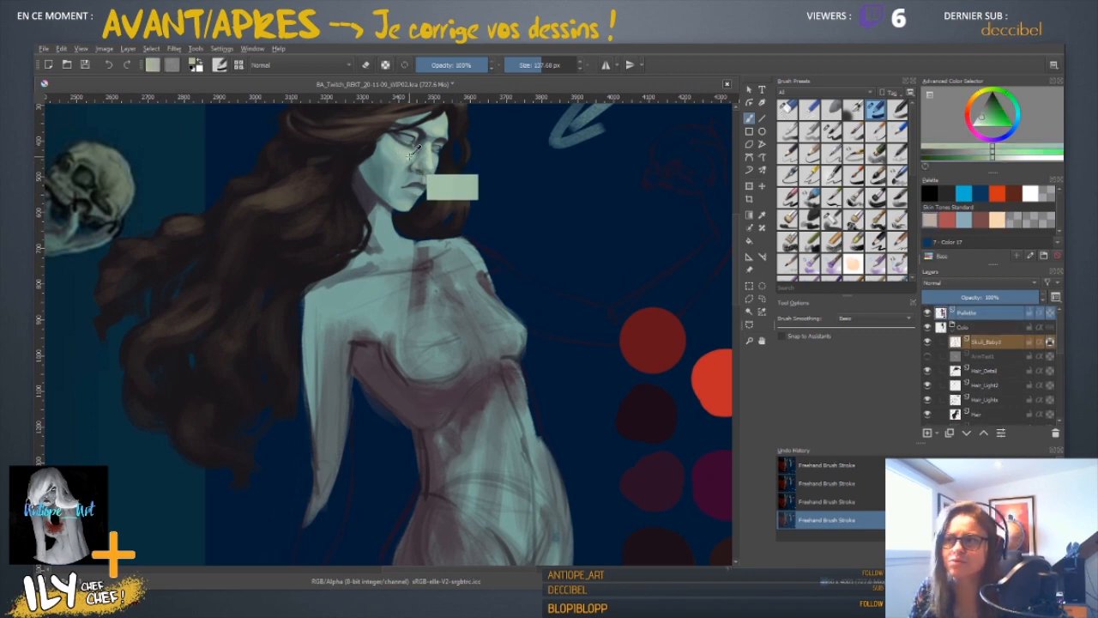
pyautogui.moveTo(418, 151)
pyautogui.mouseDown()
pyautogui.moveTo(399, 150)
pyautogui.moveTo(369, 202)
pyautogui.moveTo(374, 190)
pyautogui.moveTo(401, 365)
pyautogui.moveTo(418, 143)
pyautogui.moveTo(410, 160)
pyautogui.moveTo(421, 176)
pyautogui.mouseUp()
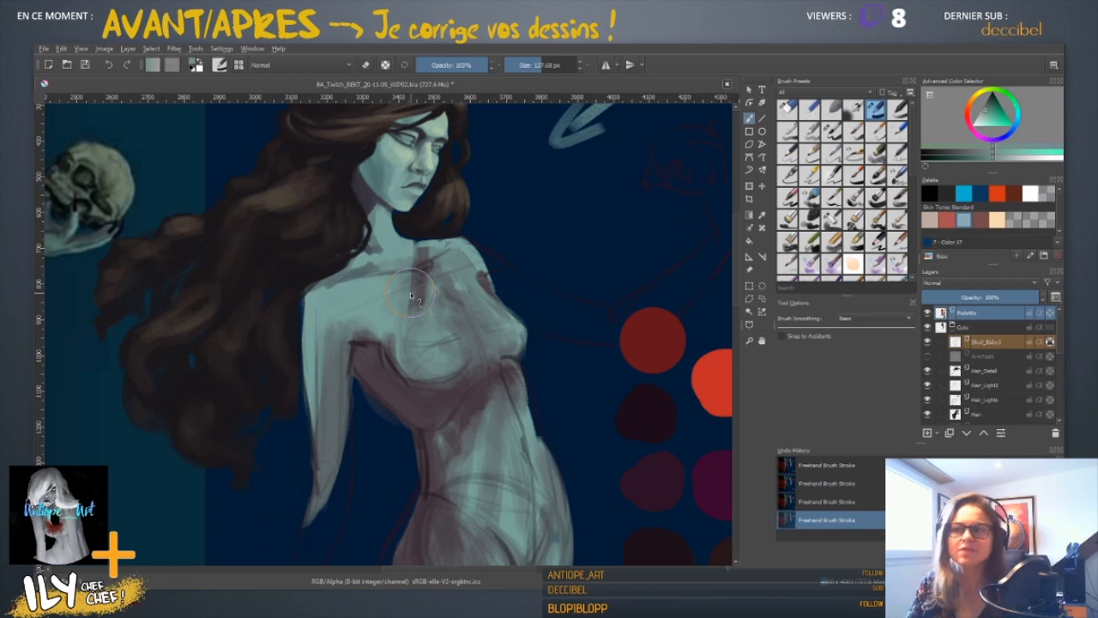
# - Check the torso and hips, and make the FaceColo layer active
pyautogui.moveTo(499, 377); pyautogui.dragTo(503, 257)
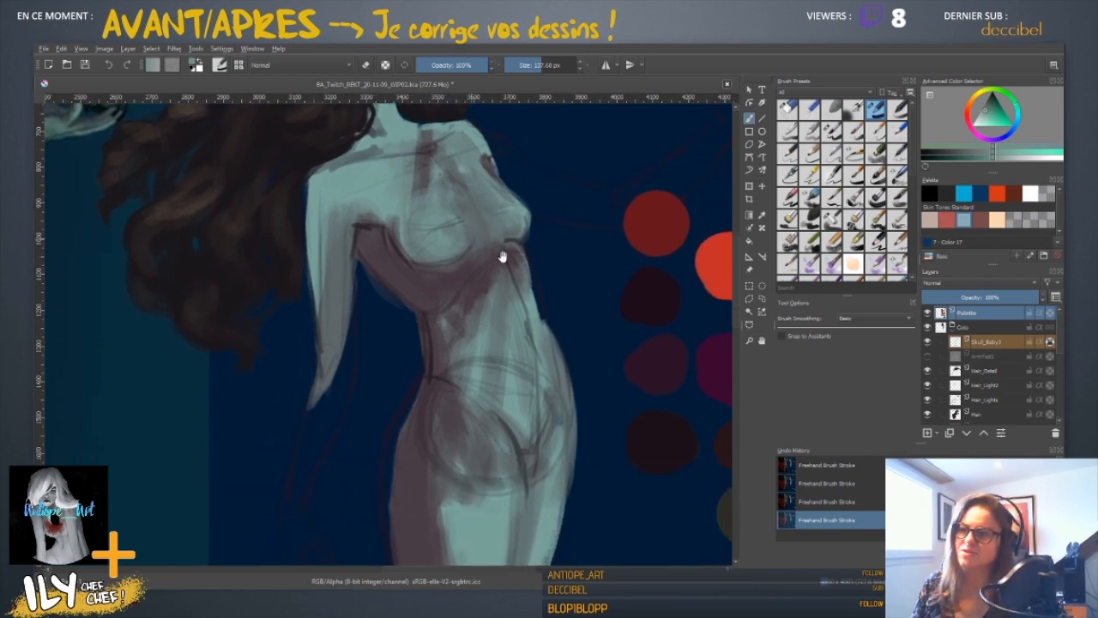
pyautogui.moveTo(607, 253); pyautogui.dragTo(473, 248)
pyautogui.moveTo(425, 376); pyautogui.dragTo(502, 297)
pyautogui.moveTo(349, 314); pyautogui.dragTo(474, 359)
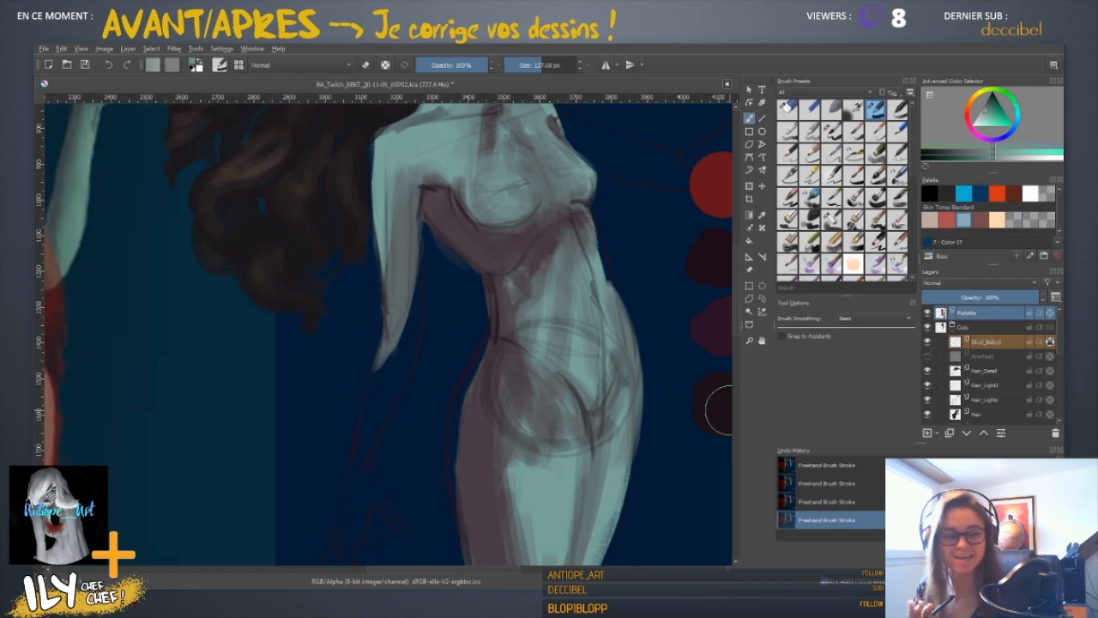
pyautogui.click(987, 384)
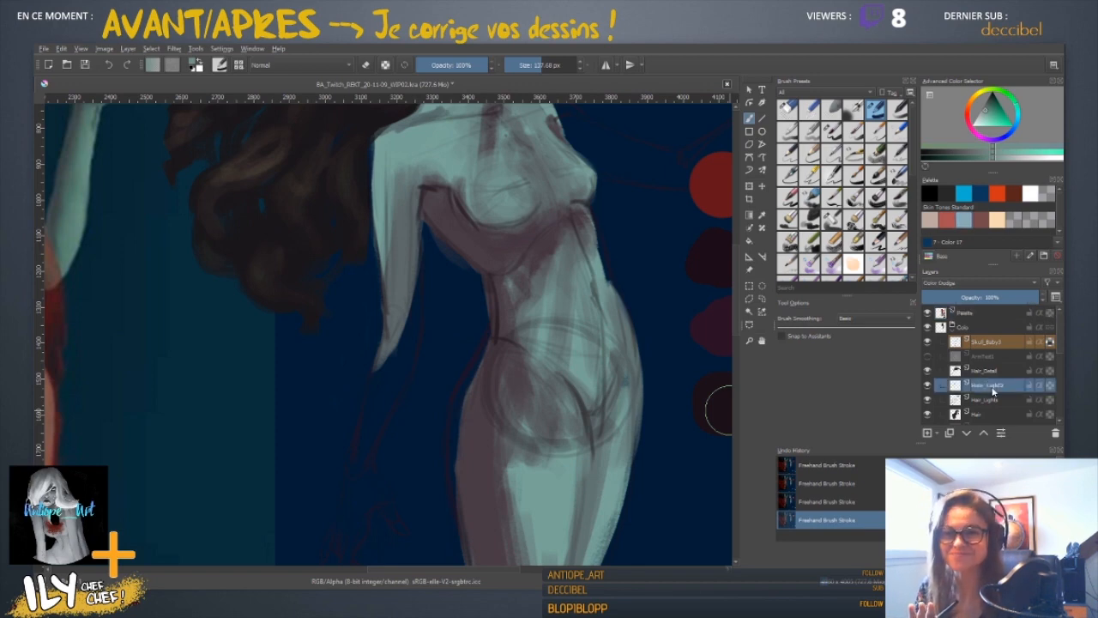
pyautogui.scroll(-1, 993, 391)
pyautogui.scroll(-1, 993, 392)
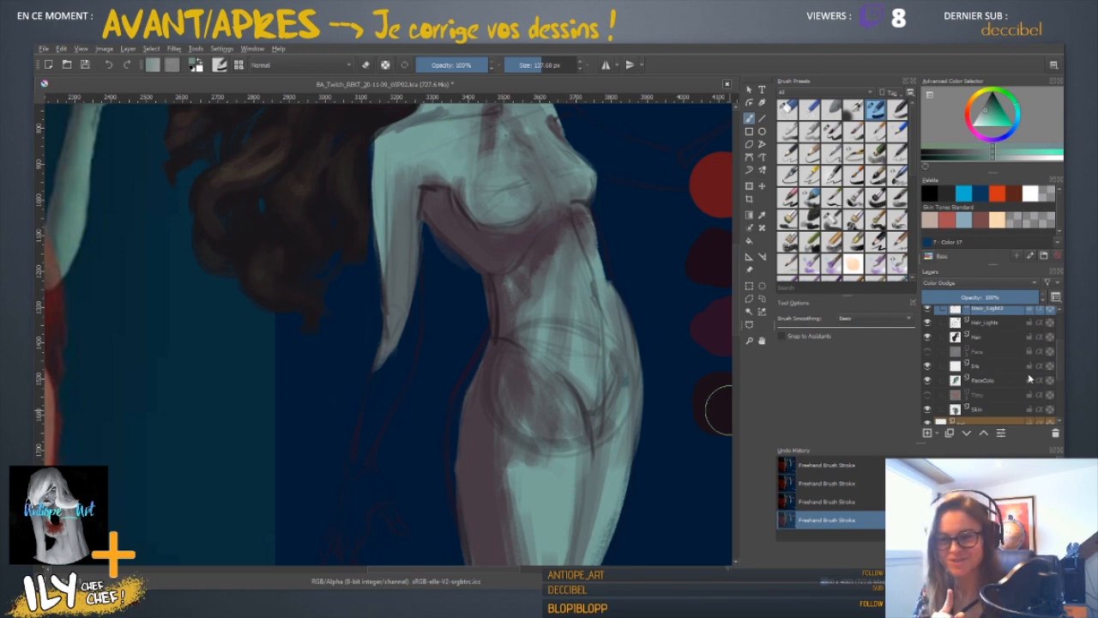
pyautogui.click(990, 381)
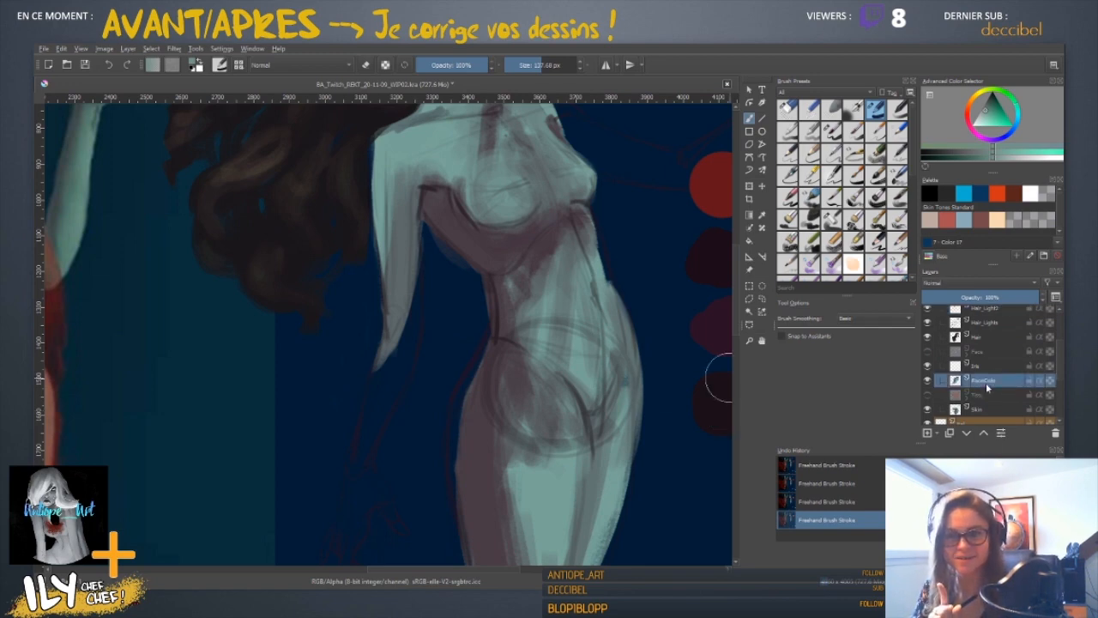
# - Make the Skin layer active and fill out the upper arm in pale teal with a textured brush at about 43 px
pyautogui.click(977, 411)
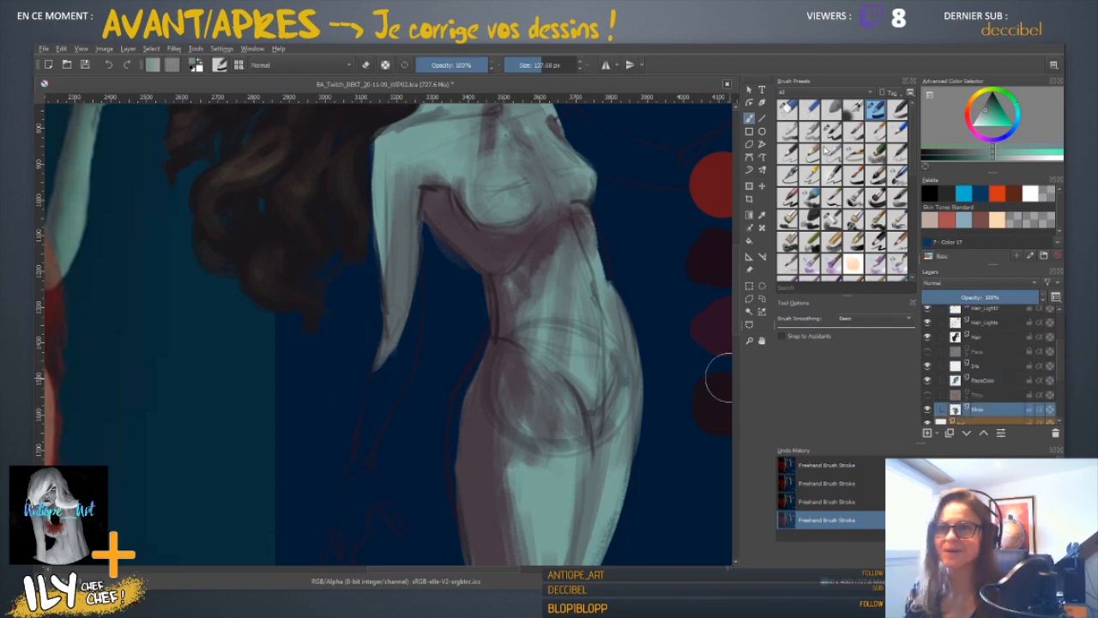
pyautogui.click(831, 219)
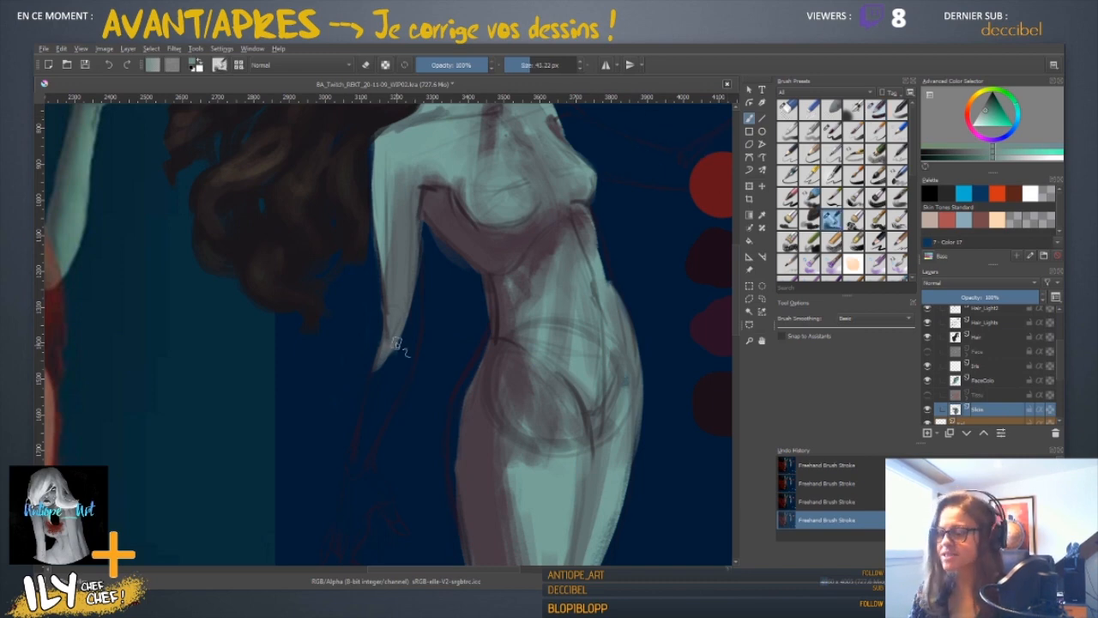
pyautogui.moveTo(397, 343)
pyautogui.mouseDown()
pyautogui.moveTo(390, 386)
pyautogui.moveTo(396, 369)
pyautogui.mouseUp()
pyautogui.moveTo(535, 363)
pyautogui.mouseDown()
pyautogui.moveTo(355, 352)
pyautogui.moveTo(387, 369)
pyautogui.mouseUp()
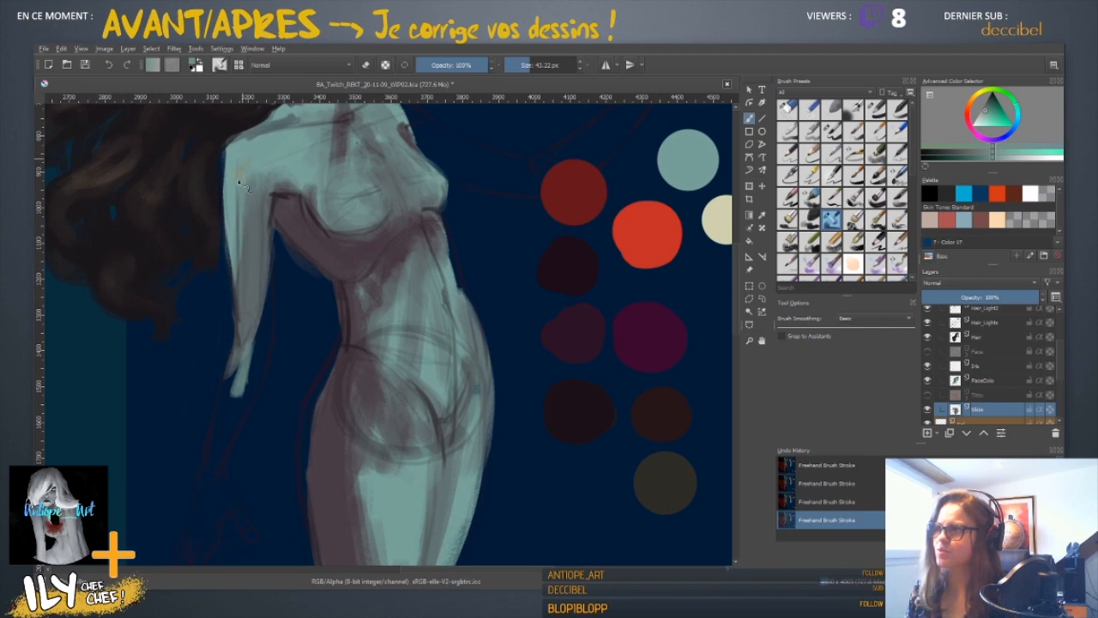
pyautogui.hotkey('ctrl', 'z')
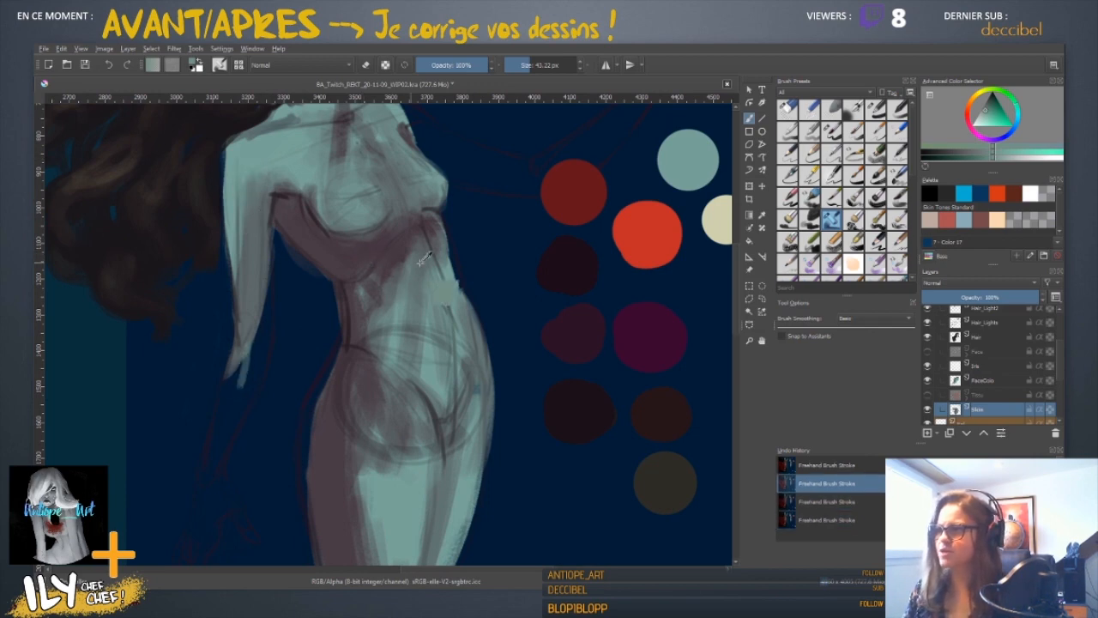
pyautogui.hotkey('ctrl', 'shift', 'z')
pyautogui.moveTo(255, 177)
pyautogui.mouseDown()
pyautogui.moveTo(244, 262)
pyautogui.moveTo(256, 164)
pyautogui.moveTo(251, 280)
pyautogui.mouseUp()
pyautogui.moveTo(256, 186)
pyautogui.mouseDown()
pyautogui.moveTo(242, 251)
pyautogui.moveTo(331, 271)
pyautogui.moveTo(333, 355)
pyautogui.mouseUp()
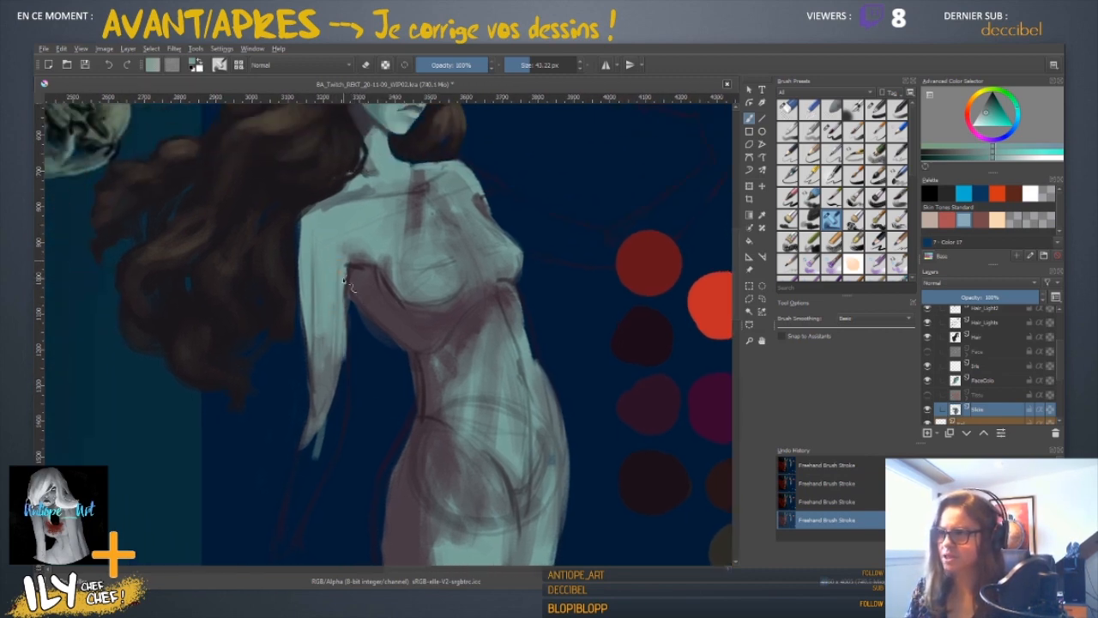
pyautogui.moveTo(345, 283); pyautogui.dragTo(339, 399)
pyautogui.moveTo(351, 361); pyautogui.dragTo(332, 419)
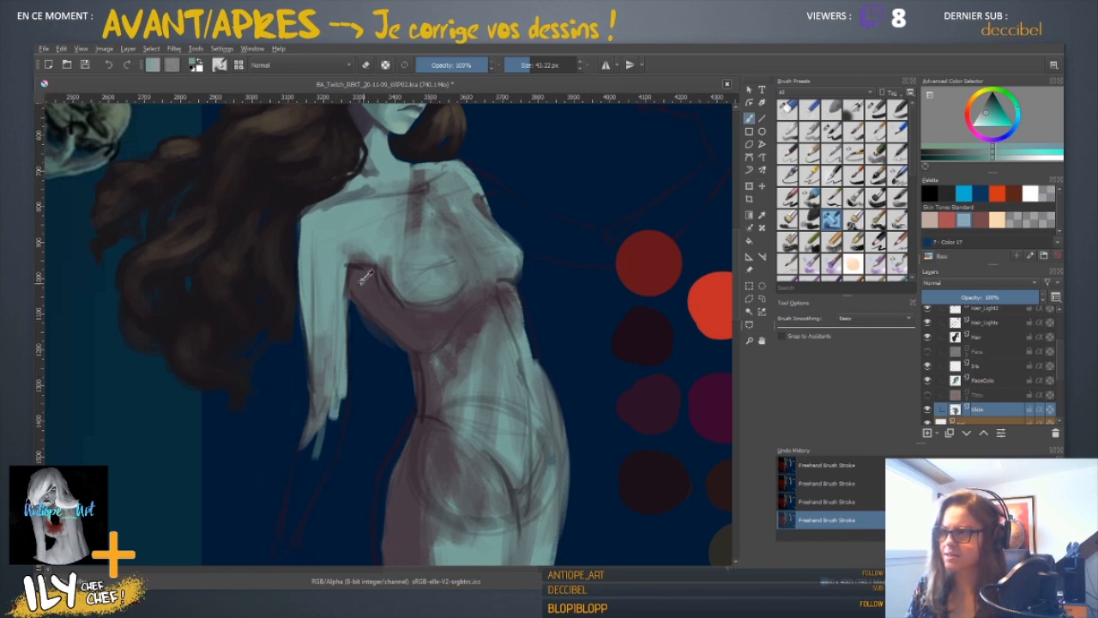
# - Sample the mauve shadow tone under the breast and shade the outer edge of the upper arm with it
pyautogui.keyDown('ctrl'); pyautogui.click(362, 280); pyautogui.keyUp('ctrl')
pyautogui.moveTo(309, 217)
pyautogui.mouseDown()
pyautogui.moveTo(306, 279)
pyautogui.moveTo(304, 221)
pyautogui.moveTo(317, 374)
pyautogui.mouseUp()
pyautogui.moveTo(311, 300); pyautogui.dragTo(317, 400)
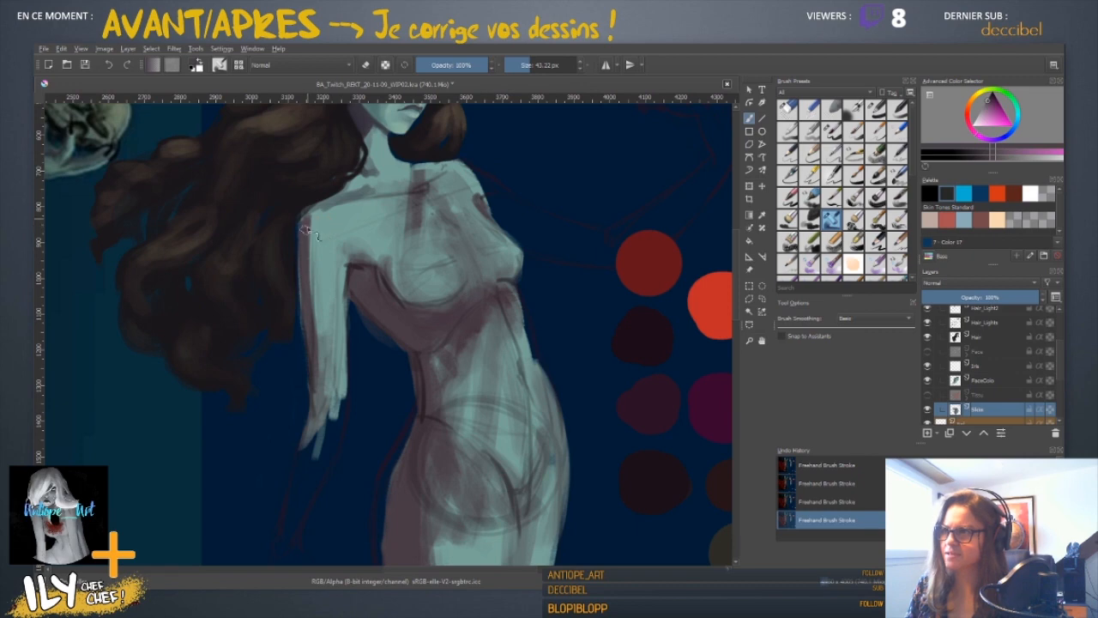
pyautogui.moveTo(305, 230); pyautogui.dragTo(320, 378)
# - Extend the mauve tone from the elbow down the forearm towards the wrist
pyautogui.scroll(-2, 335, 343)
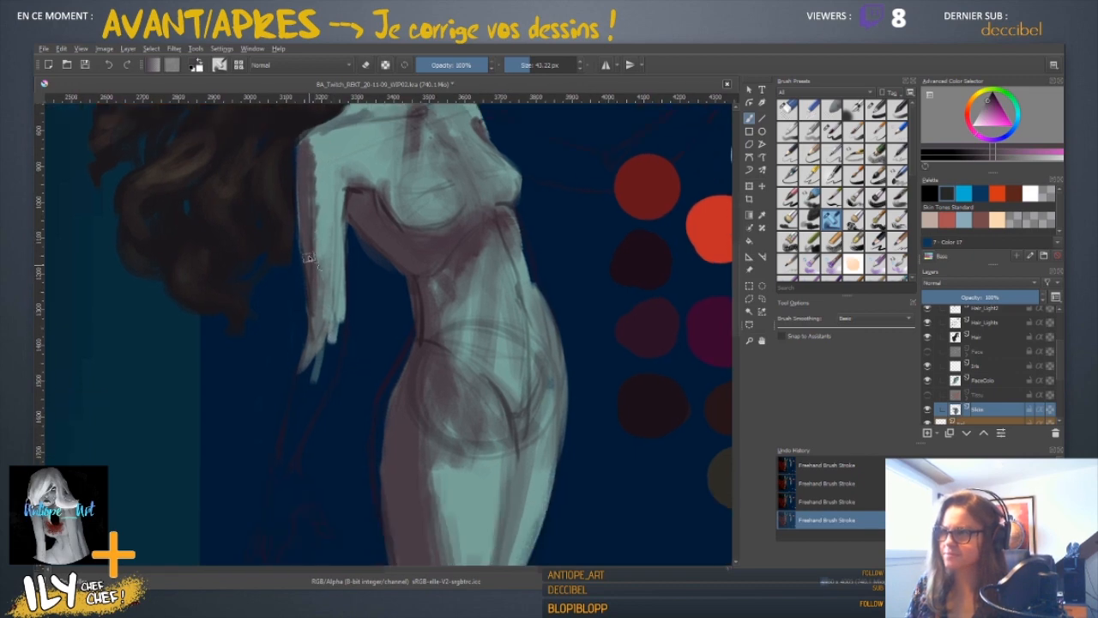
pyautogui.moveTo(317, 314); pyautogui.dragTo(286, 444)
pyautogui.moveTo(318, 417)
pyautogui.mouseDown()
pyautogui.moveTo(367, 263)
pyautogui.moveTo(328, 323)
pyautogui.mouseUp()
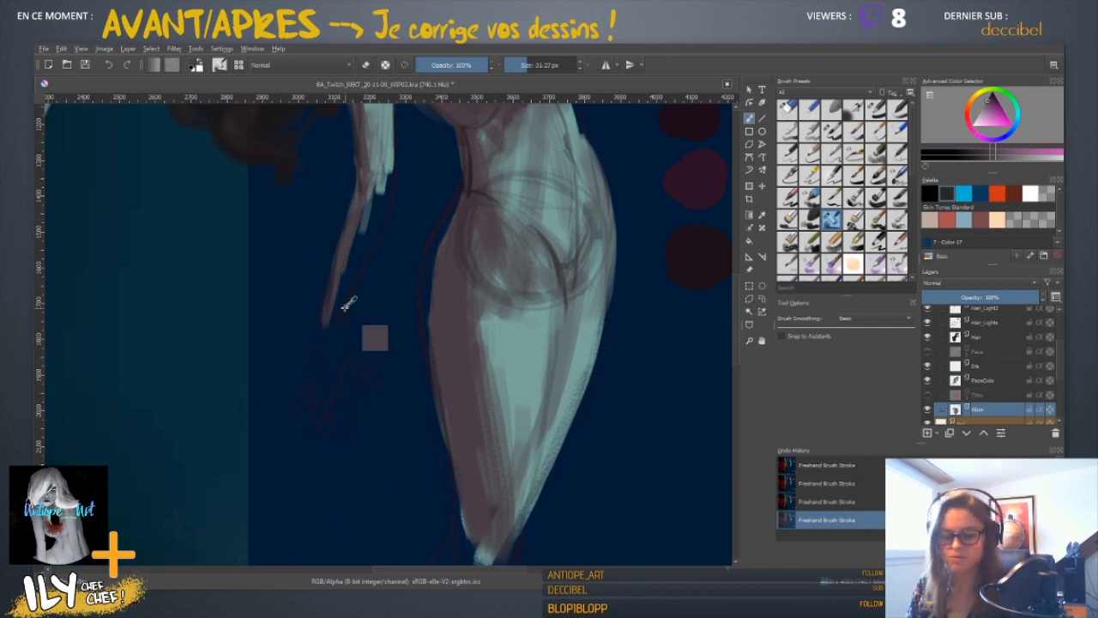
# - Paint the wrist, the outer side of the hand and the first fingers in mauve, reducing the brush to about 14 px
pyautogui.hotkey('ctrl', '+')
pyautogui.hotkey('ctrl', '+')
pyautogui.moveTo(201, 312); pyautogui.dragTo(328, 331)
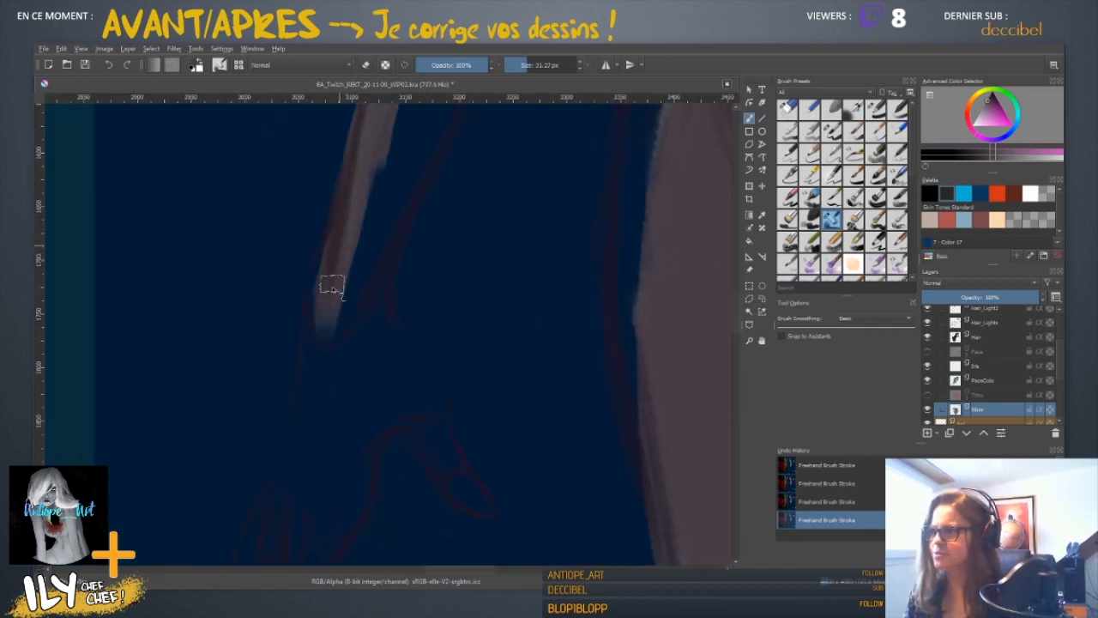
pyautogui.moveTo(333, 287)
pyautogui.keyDown('shift'); pyautogui.mouseDown()
pyautogui.moveTo(340, 282)
pyautogui.moveTo(317, 288)
pyautogui.moveTo(315, 311)
pyautogui.mouseUp(); pyautogui.keyUp('shift')
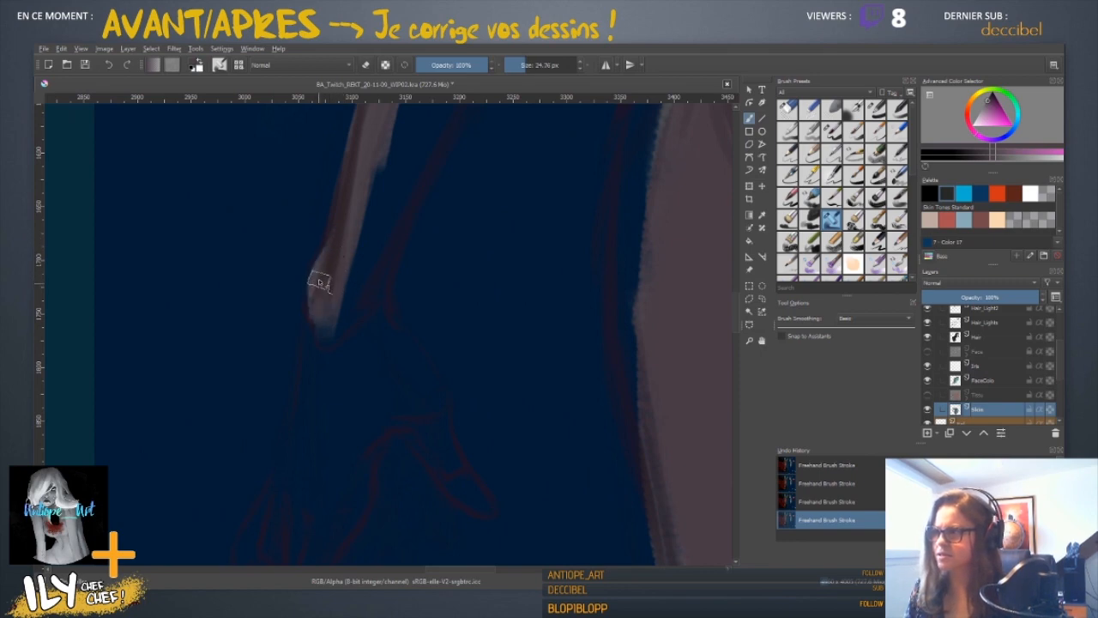
pyautogui.moveTo(343, 225)
pyautogui.mouseDown()
pyautogui.moveTo(319, 280)
pyautogui.moveTo(302, 429)
pyautogui.mouseUp()
pyautogui.moveTo(341, 473); pyautogui.dragTo(384, 318)
pyautogui.moveTo(348, 253)
pyautogui.mouseDown()
pyautogui.moveTo(329, 299)
pyautogui.moveTo(329, 328)
pyautogui.moveTo(344, 337)
pyautogui.moveTo(318, 350)
pyautogui.mouseUp()
pyautogui.moveTo(331, 290); pyautogui.dragTo(294, 375)
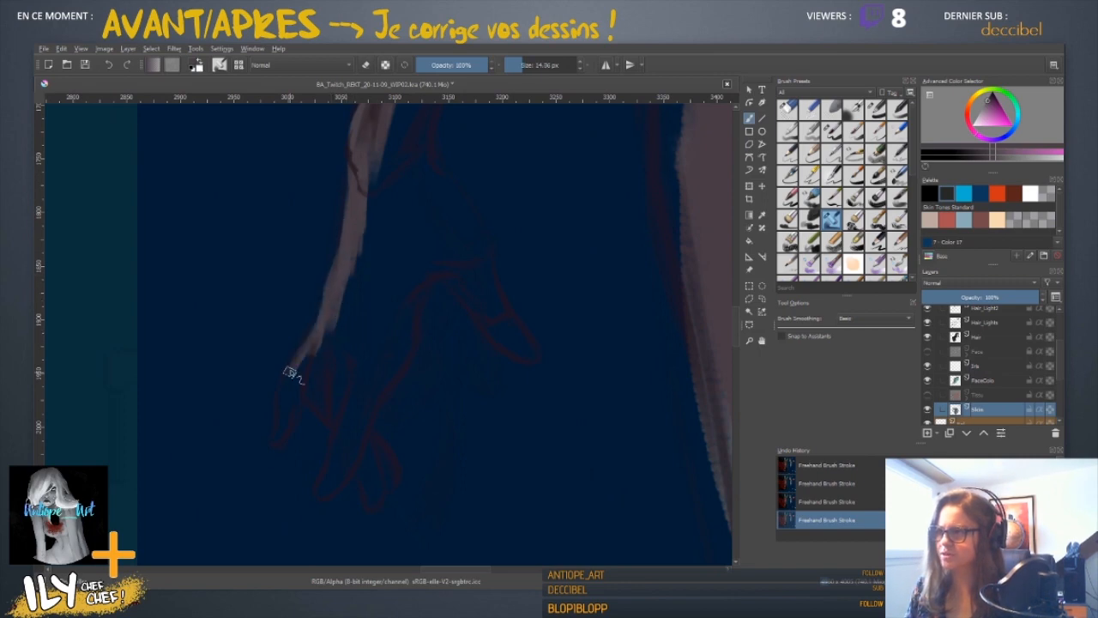
pyautogui.moveTo(324, 318); pyautogui.dragTo(289, 378)
pyautogui.moveTo(314, 335)
pyautogui.mouseDown()
pyautogui.moveTo(278, 396)
pyautogui.moveTo(276, 438)
pyautogui.moveTo(306, 351)
pyautogui.moveTo(310, 386)
pyautogui.moveTo(328, 406)
pyautogui.moveTo(312, 394)
pyautogui.moveTo(325, 399)
pyautogui.moveTo(332, 346)
pyautogui.moveTo(346, 422)
pyautogui.moveTo(331, 401)
pyautogui.moveTo(341, 424)
pyautogui.moveTo(322, 493)
pyautogui.moveTo(360, 423)
pyautogui.moveTo(339, 468)
pyautogui.moveTo(363, 385)
pyautogui.moveTo(342, 415)
pyautogui.moveTo(350, 338)
pyautogui.mouseUp()
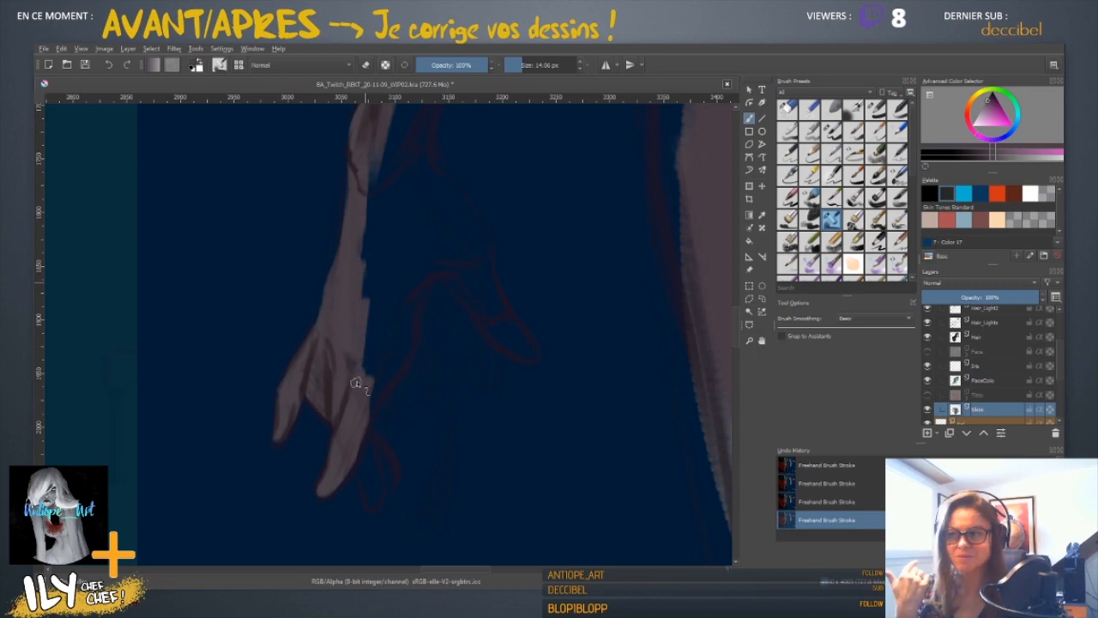
# - Fill the palm in mauve at about 28 px and the remaining finger at about 12 px, following the sketch lines
pyautogui.moveTo(356, 383)
pyautogui.mouseDown()
pyautogui.moveTo(373, 350)
pyautogui.moveTo(366, 416)
pyautogui.moveTo(405, 341)
pyautogui.moveTo(401, 362)
pyautogui.moveTo(394, 373)
pyautogui.moveTo(412, 291)
pyautogui.moveTo(394, 358)
pyautogui.moveTo(399, 278)
pyautogui.moveTo(376, 357)
pyautogui.moveTo(405, 262)
pyautogui.mouseUp()
pyautogui.moveTo(397, 261)
pyautogui.mouseDown()
pyautogui.moveTo(355, 282)
pyautogui.moveTo(377, 178)
pyautogui.mouseUp()
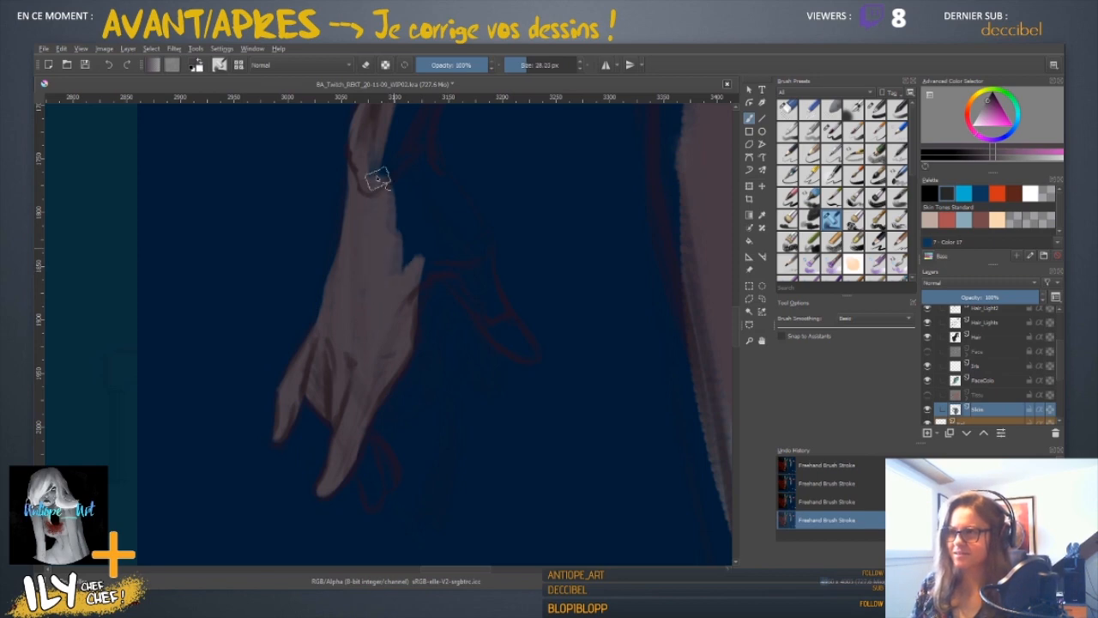
pyautogui.press('[')
pyautogui.press('[')
pyautogui.moveTo(380, 422)
pyautogui.mouseDown()
pyautogui.moveTo(352, 451)
pyautogui.moveTo(370, 500)
pyautogui.moveTo(367, 450)
pyautogui.moveTo(390, 463)
pyautogui.moveTo(381, 448)
pyautogui.moveTo(392, 482)
pyautogui.moveTo(375, 477)
pyautogui.moveTo(382, 479)
pyautogui.mouseUp()
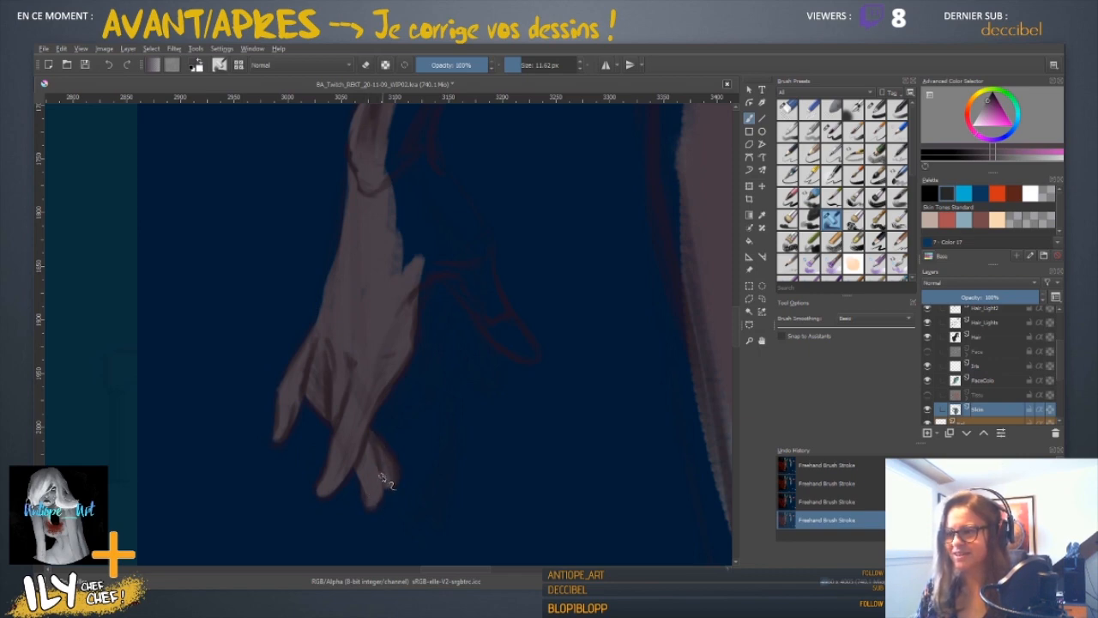
# - Paint the thumb and its base in mauve at about 24 px, and refine the thumb tip with a brush of about 16 px
pyautogui.moveTo(439, 364); pyautogui.dragTo(328, 448)
pyautogui.moveTo(278, 255)
pyautogui.mouseDown()
pyautogui.moveTo(299, 255)
pyautogui.moveTo(294, 342)
pyautogui.mouseUp()
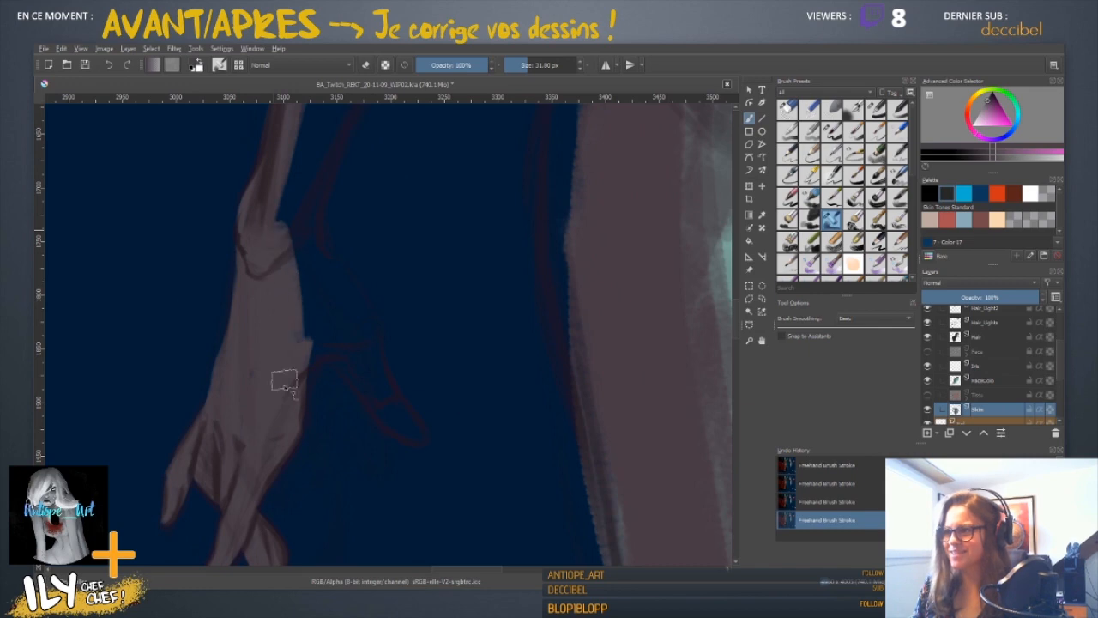
pyautogui.moveTo(262, 284)
pyautogui.mouseDown()
pyautogui.moveTo(295, 327)
pyautogui.moveTo(313, 326)
pyautogui.moveTo(278, 218)
pyautogui.moveTo(363, 322)
pyautogui.mouseUp()
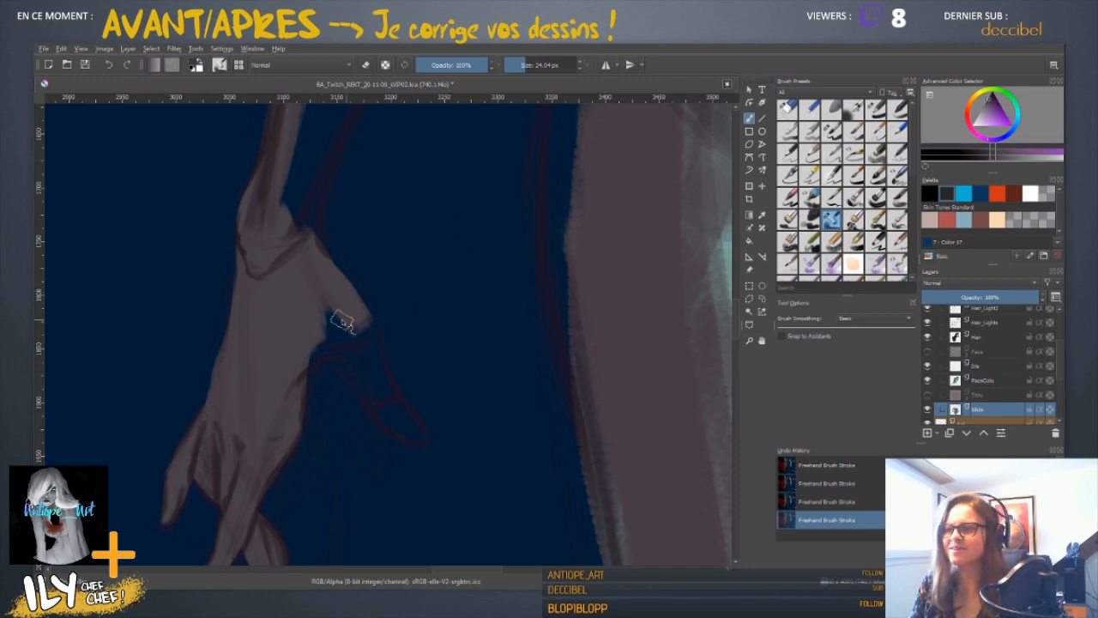
pyautogui.keyDown('ctrl'); pyautogui.click(319, 332); pyautogui.keyUp('ctrl')
pyautogui.scroll(-5, 403, 299)
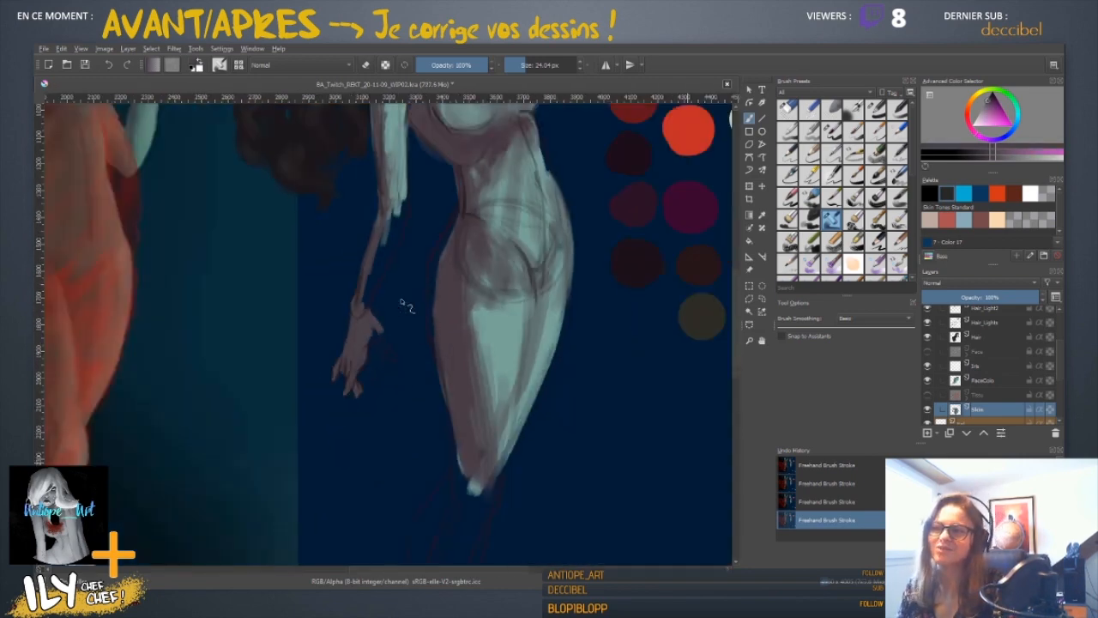
pyautogui.scroll(5, 403, 302)
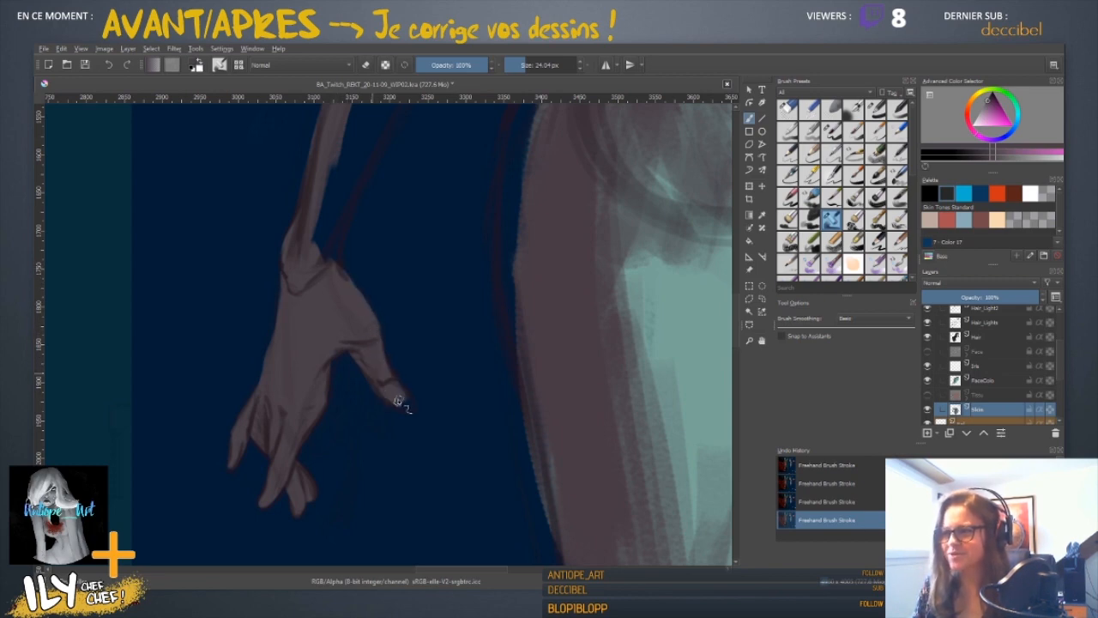
pyautogui.keyDown('shift'); pyautogui.moveTo(413, 402); pyautogui.dragTo(408, 401); pyautogui.keyUp('shift')
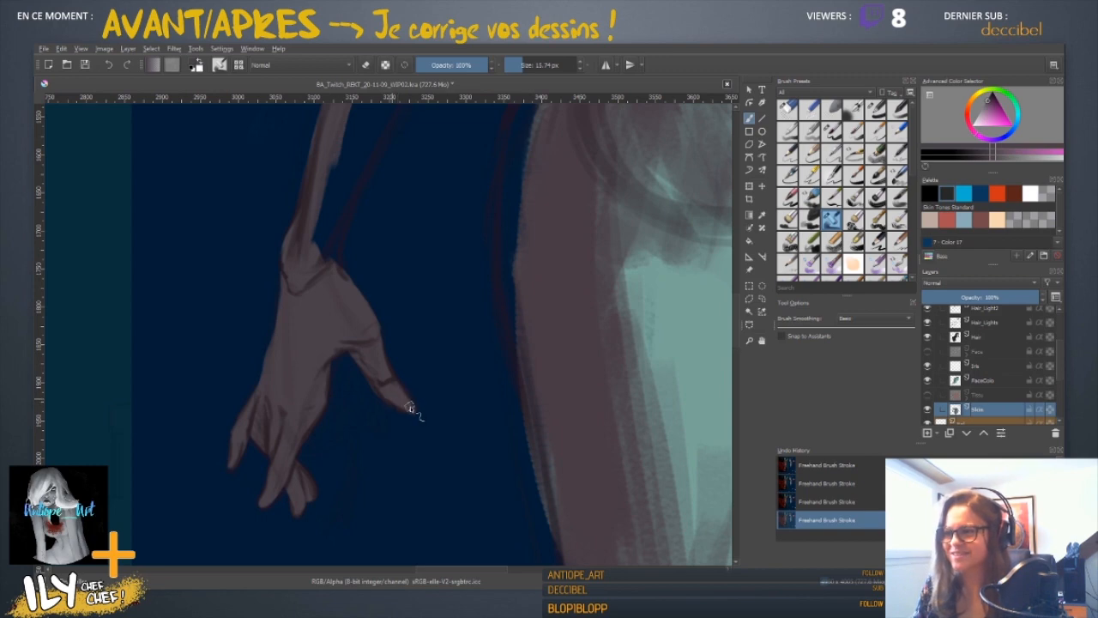
pyautogui.press('e')
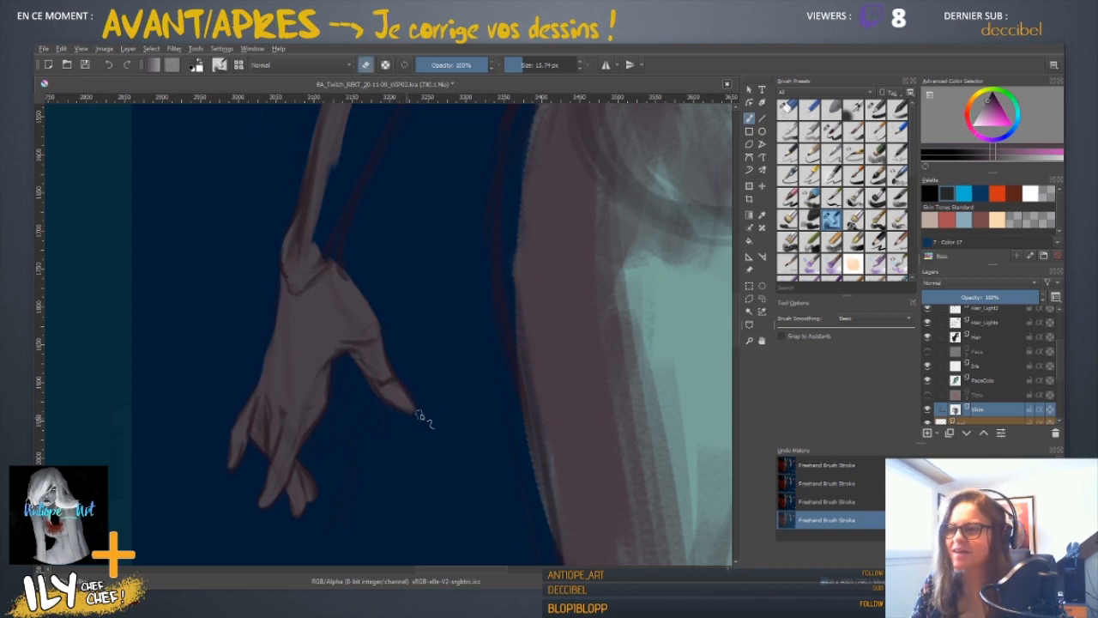
pyautogui.press('e')
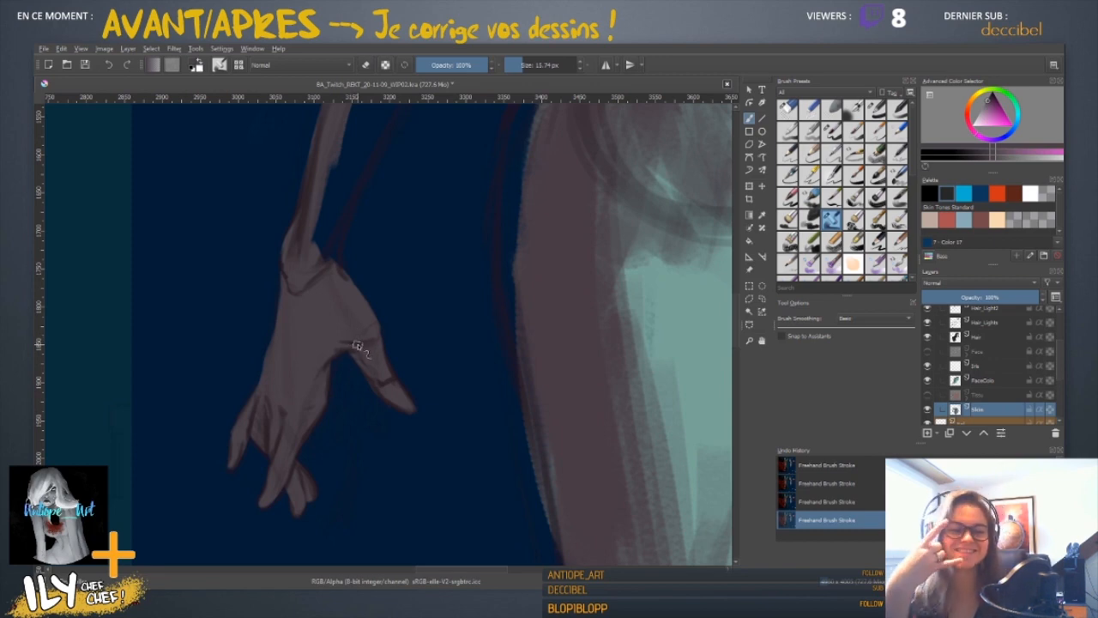
# - Widen the forearm above the wrist in mauve, enlarging the brush to about 45 px
pyautogui.moveTo(387, 155); pyautogui.dragTo(348, 348)
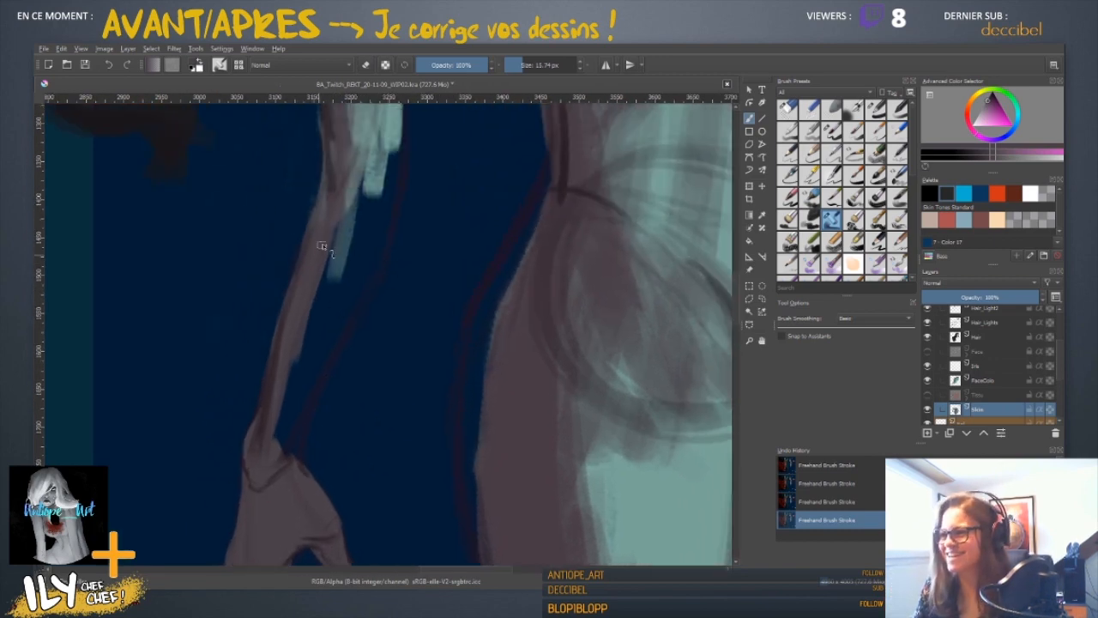
pyautogui.moveTo(312, 296); pyautogui.dragTo(287, 441)
pyautogui.moveTo(299, 385)
pyautogui.mouseDown()
pyautogui.moveTo(292, 457)
pyautogui.moveTo(314, 319)
pyautogui.moveTo(289, 387)
pyautogui.mouseUp()
pyautogui.moveTo(345, 252); pyautogui.dragTo(315, 351)
pyautogui.keyDown('shift'); pyautogui.moveTo(343, 292); pyautogui.dragTo(366, 291); pyautogui.keyUp('shift')
pyautogui.moveTo(332, 234); pyautogui.dragTo(310, 354)
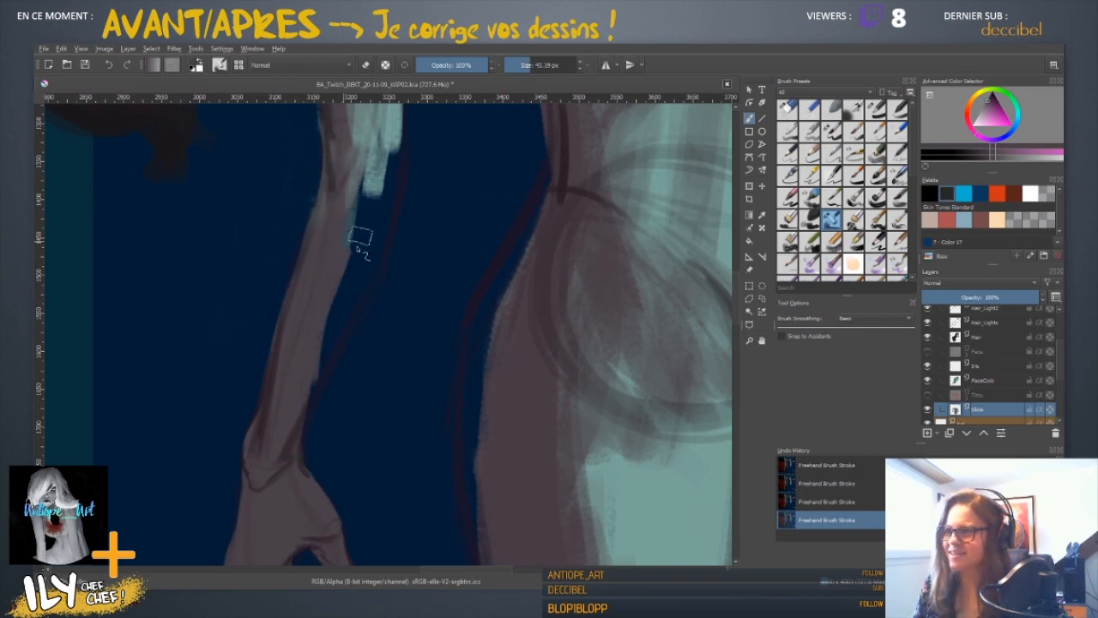
# - Fill the body-side edge of the forearm in mauve up to the elbow, blending it into the teal upper arm
pyautogui.moveTo(356, 238); pyautogui.dragTo(295, 392)
pyautogui.moveTo(367, 163); pyautogui.dragTo(351, 270)
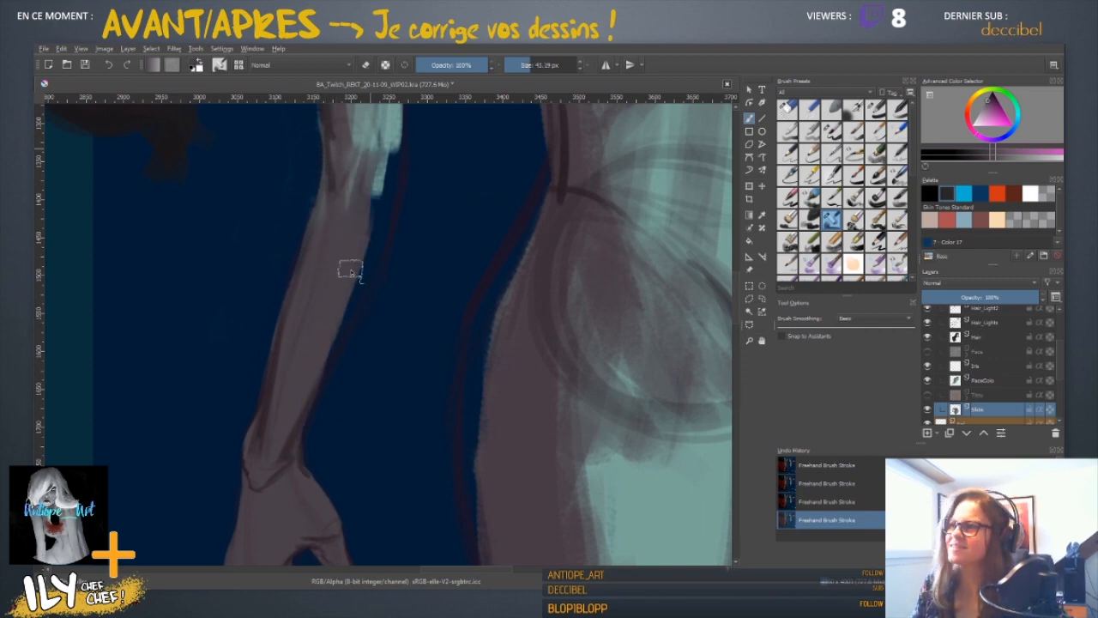
pyautogui.moveTo(391, 135); pyautogui.dragTo(350, 304)
pyautogui.moveTo(388, 192)
pyautogui.mouseDown()
pyautogui.moveTo(367, 232)
pyautogui.moveTo(351, 306)
pyautogui.mouseUp()
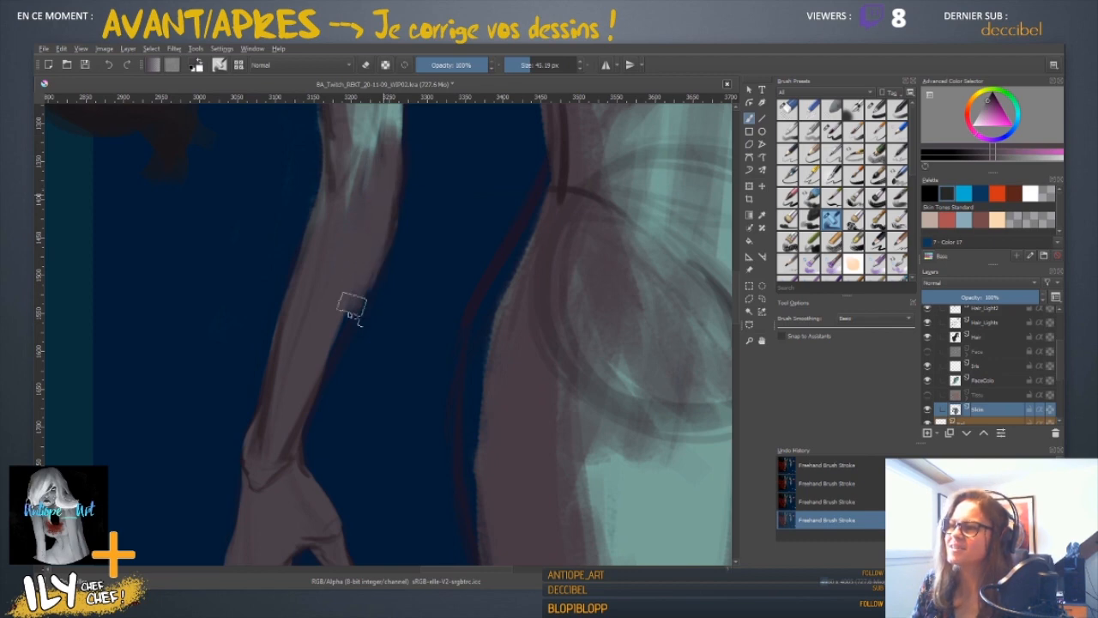
pyautogui.moveTo(369, 248)
pyautogui.mouseDown()
pyautogui.moveTo(319, 356)
pyautogui.moveTo(318, 401)
pyautogui.mouseUp()
pyautogui.moveTo(338, 312); pyautogui.dragTo(281, 464)
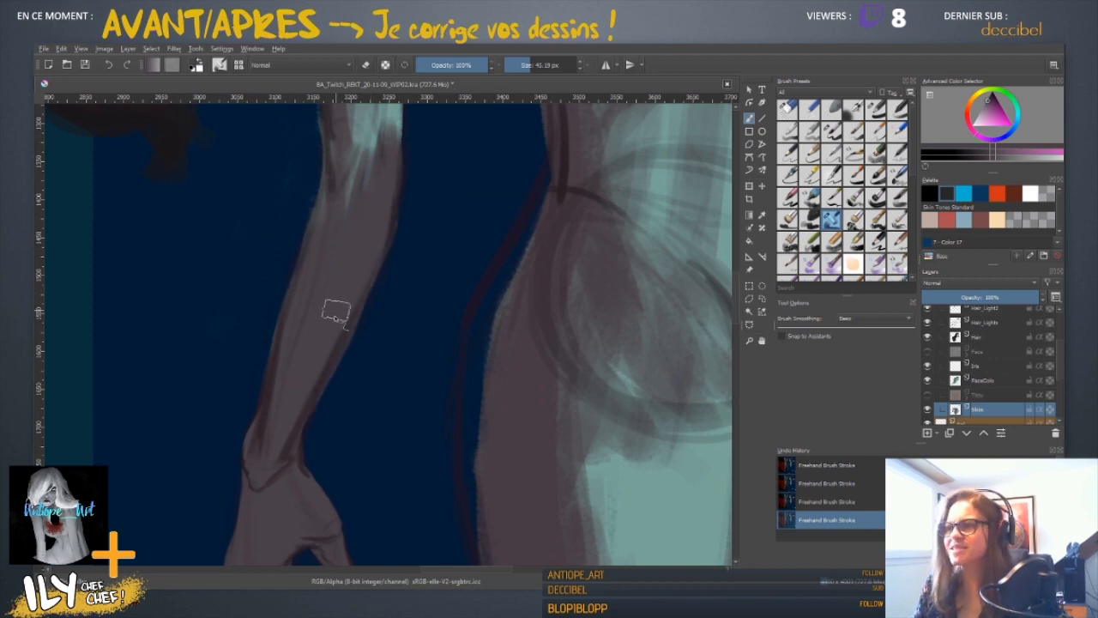
# - Lock the Skin layer's alpha, sample the pale teal, and lighten the forearm and hand with a brush of about 71 px
pyautogui.hotkey('ctrl', '-')
pyautogui.hotkey('ctrl', '-')
pyautogui.hotkey('ctrl', '-')
pyautogui.hotkey('ctrl', '-')
pyautogui.scroll(5, 337, 328)
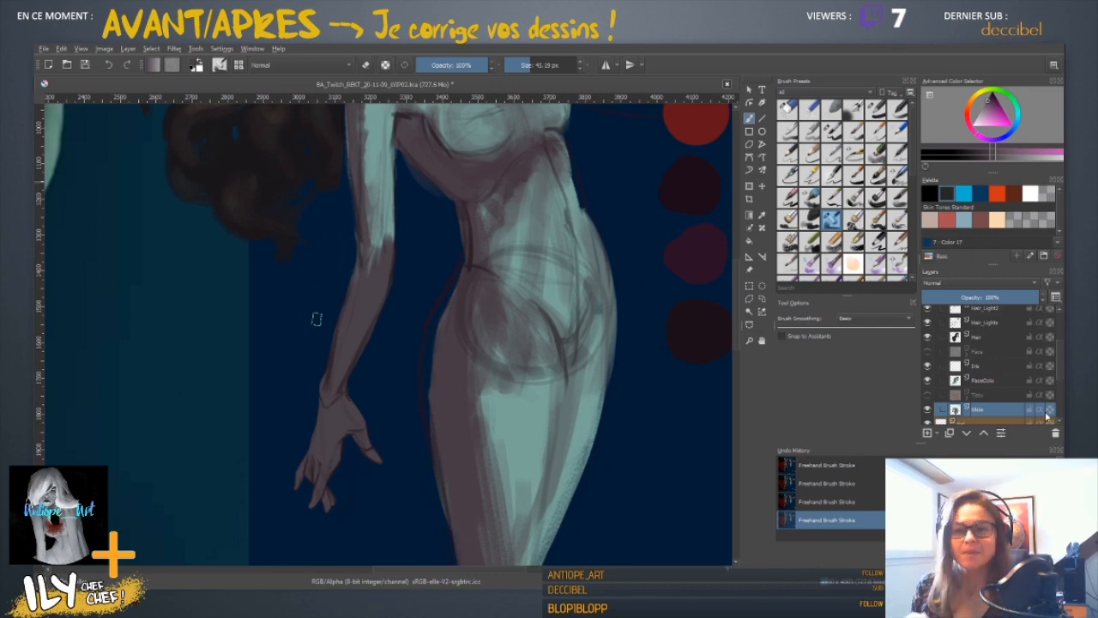
pyautogui.moveTo(657, 290); pyautogui.dragTo(421, 364)
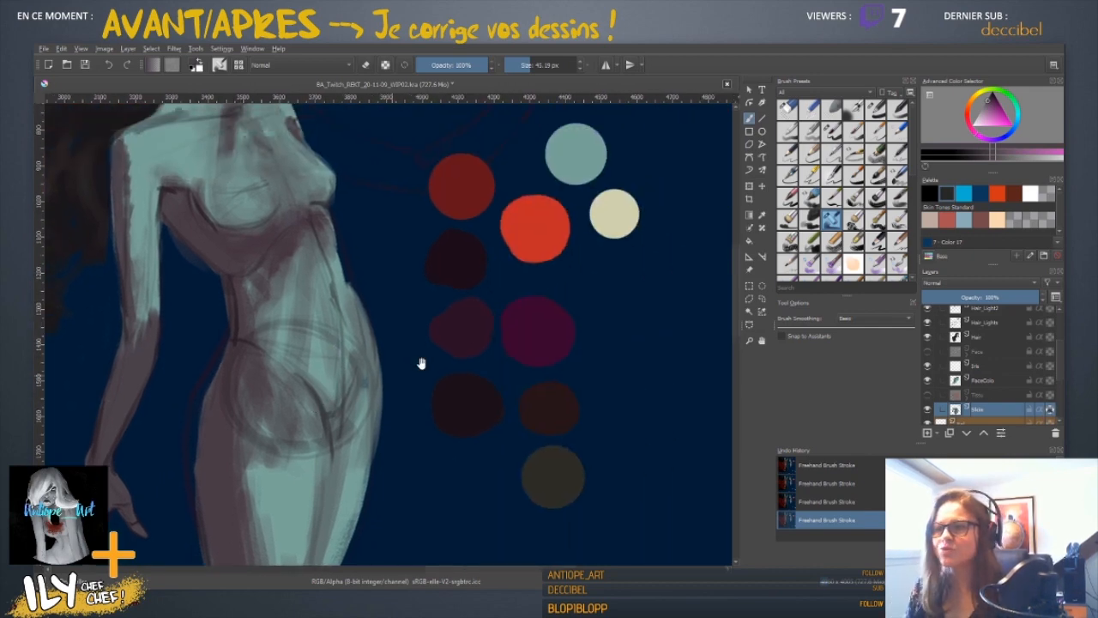
pyautogui.scroll(-3, 426, 313)
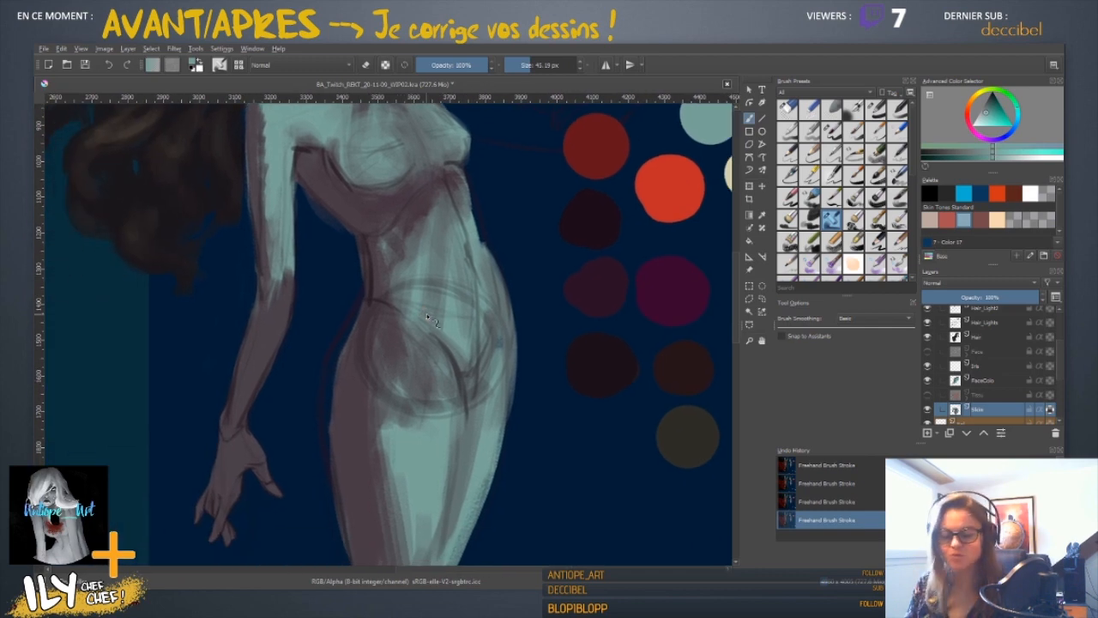
pyautogui.moveTo(332, 369)
pyautogui.mouseDown()
pyautogui.moveTo(377, 341)
pyautogui.moveTo(393, 308)
pyautogui.moveTo(360, 352)
pyautogui.mouseUp()
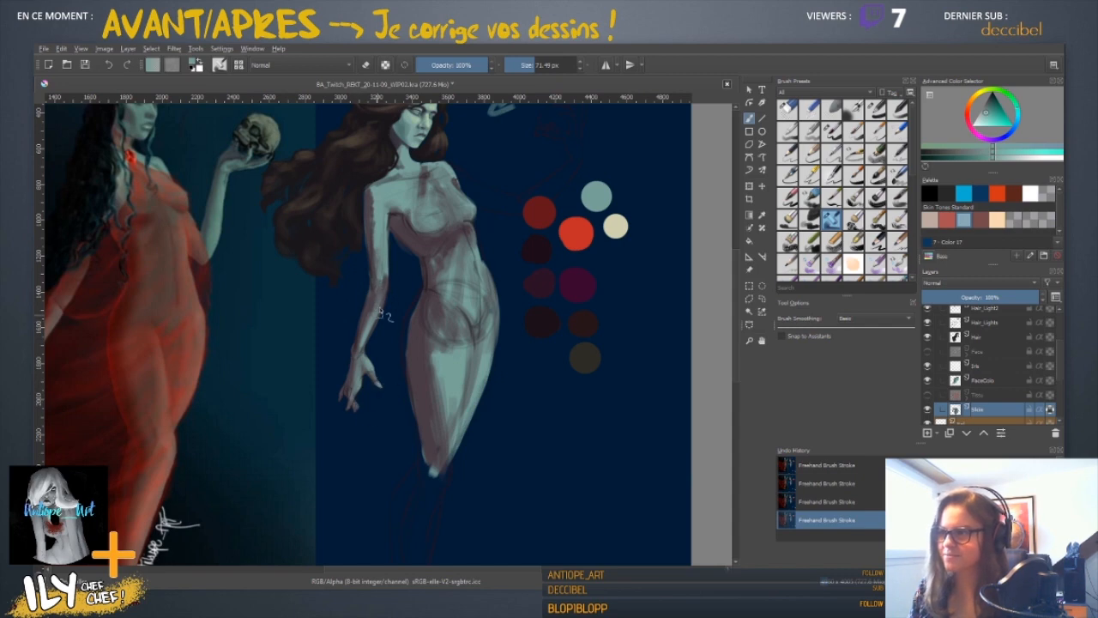
# - Paint light highlights along the woman's lowered arm and on her breast with the cream swatch's colour
pyautogui.moveTo(455, 344); pyautogui.dragTo(425, 352)
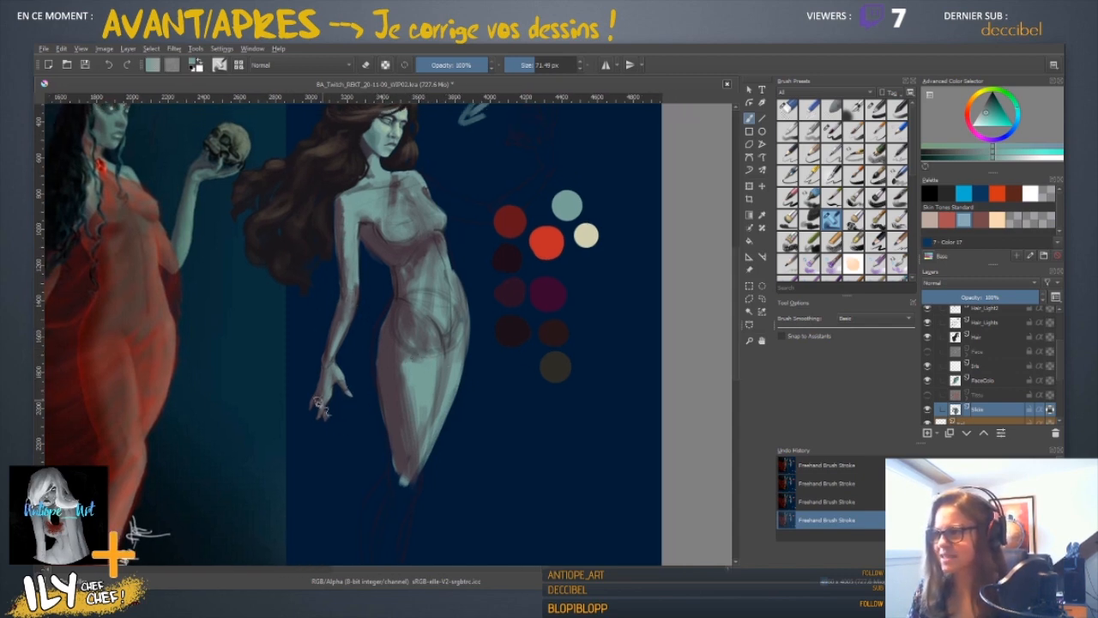
pyautogui.keyDown('ctrl'); pyautogui.click(589, 239); pyautogui.keyUp('ctrl')
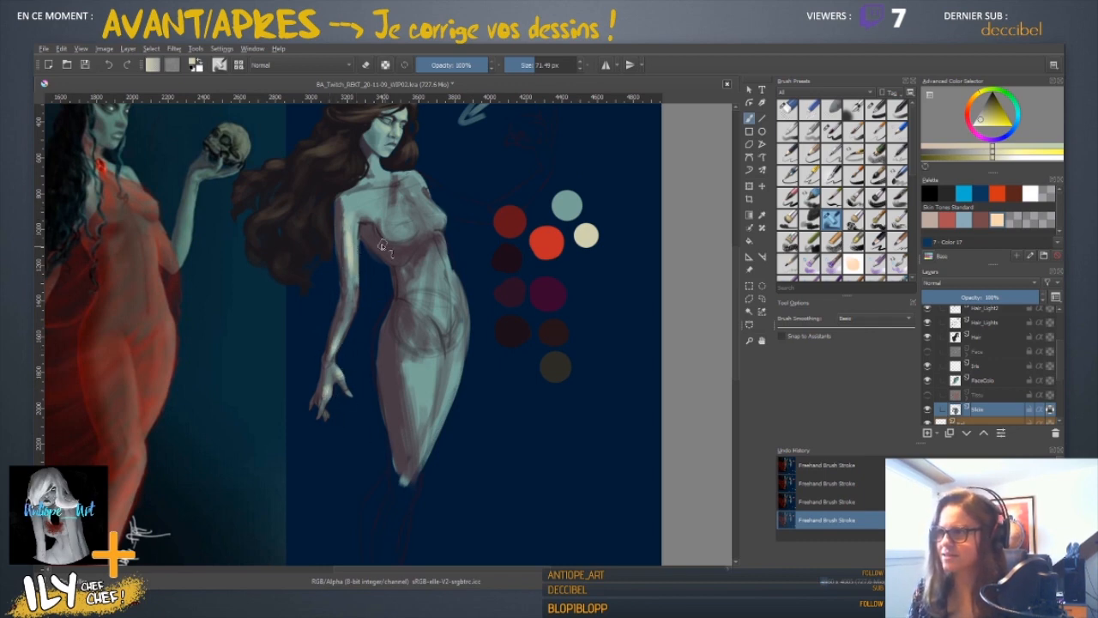
pyautogui.moveTo(372, 264); pyautogui.dragTo(359, 306)
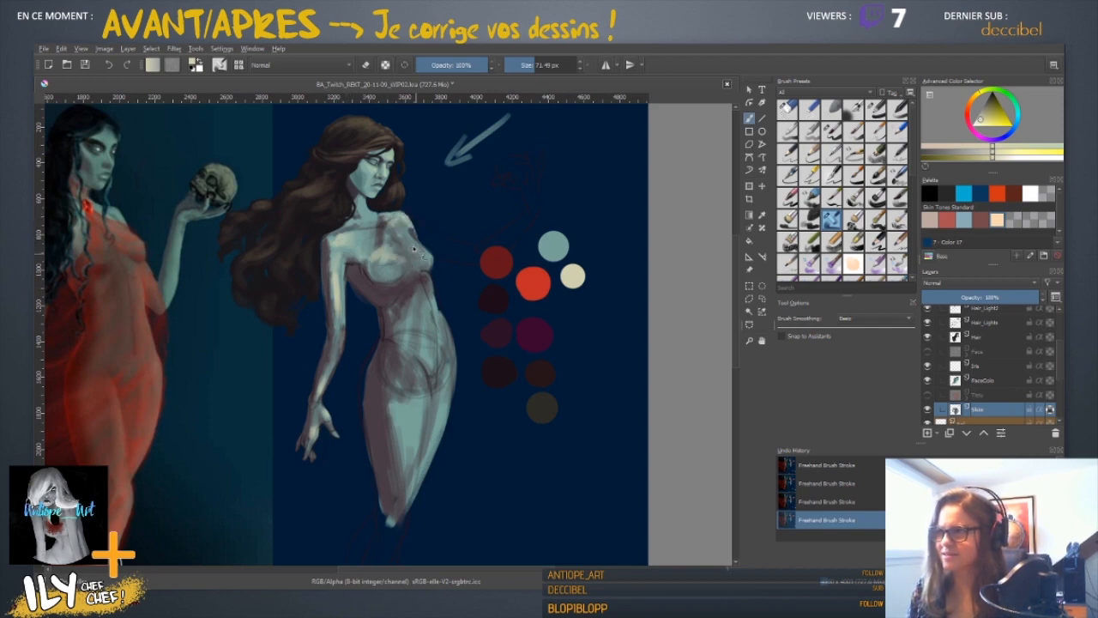
pyautogui.moveTo(489, 382); pyautogui.dragTo(452, 474)
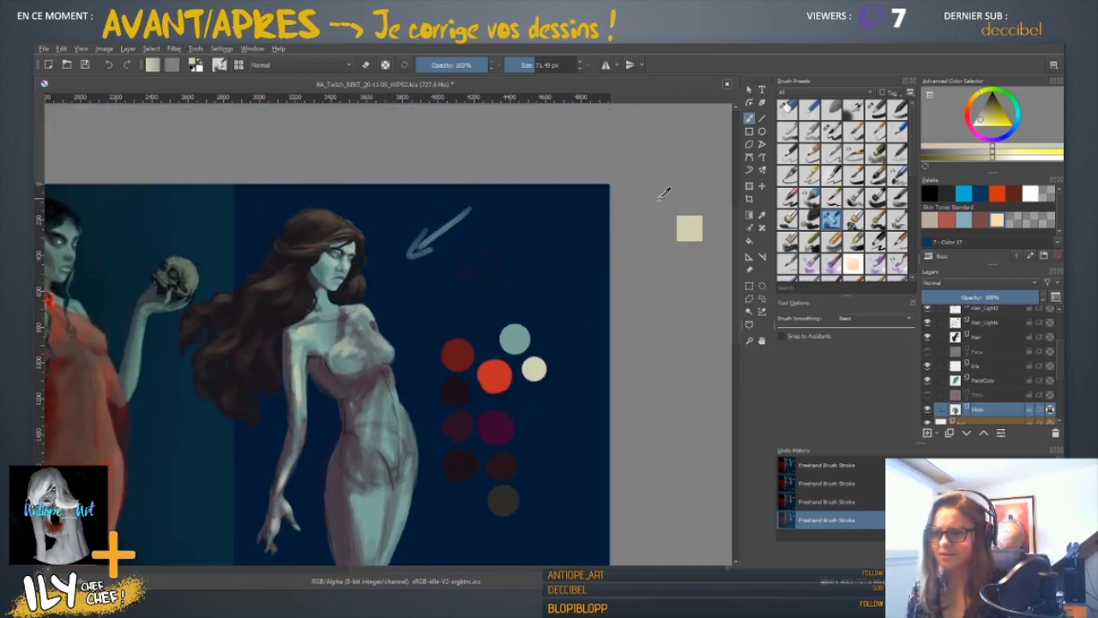
# - Block in the start of the raised arm at the shoulder with the pale teal swatch's colour and a brush of about 38.73 px
pyautogui.hotkey('ctrl', '+')
pyautogui.hotkey('ctrl', '+')
pyautogui.moveTo(589, 333); pyautogui.dragTo(493, 225)
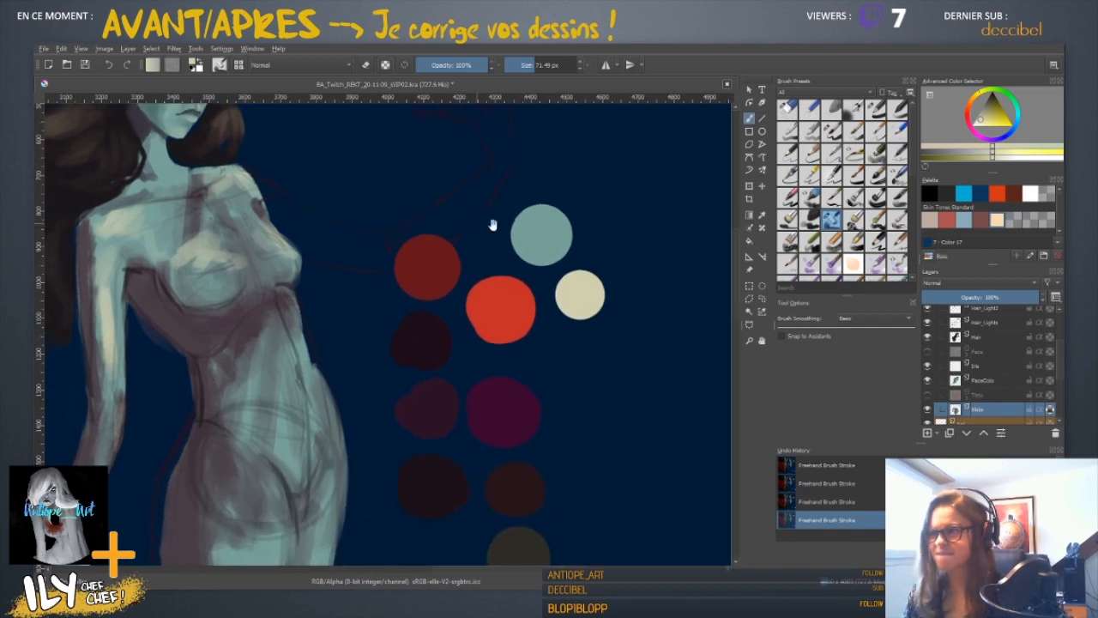
pyautogui.keyDown('ctrl'); pyautogui.click(553, 237); pyautogui.keyUp('ctrl')
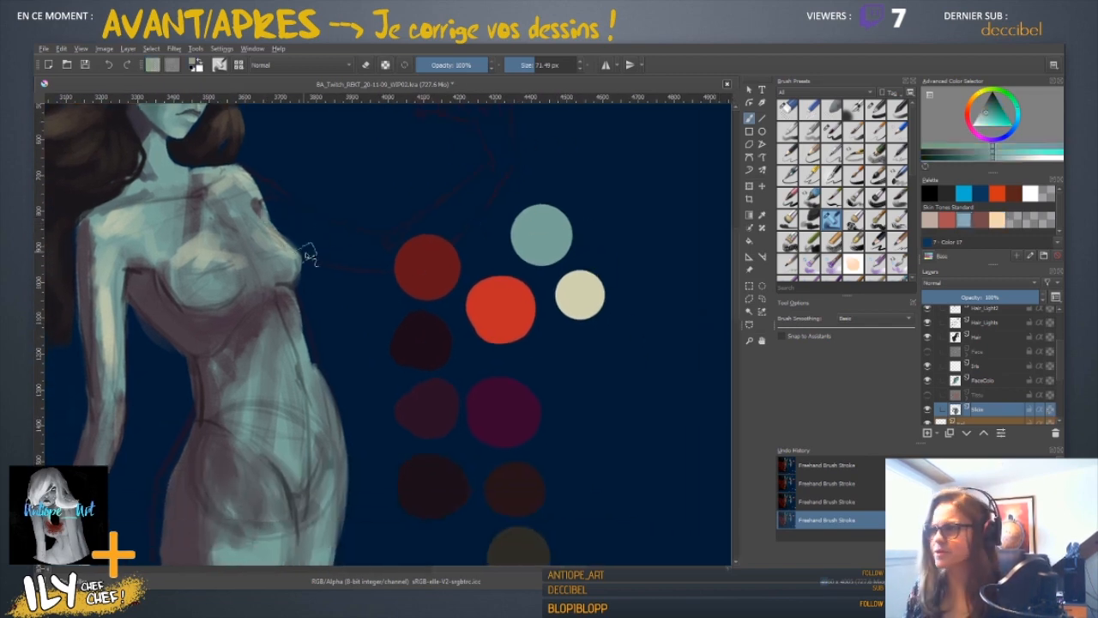
pyautogui.moveTo(306, 225)
pyautogui.keyDown('shift'); pyautogui.mouseDown()
pyautogui.moveTo(276, 208)
pyautogui.moveTo(276, 225)
pyautogui.moveTo(310, 230)
pyautogui.moveTo(381, 314)
pyautogui.mouseUp(); pyautogui.keyUp('shift')
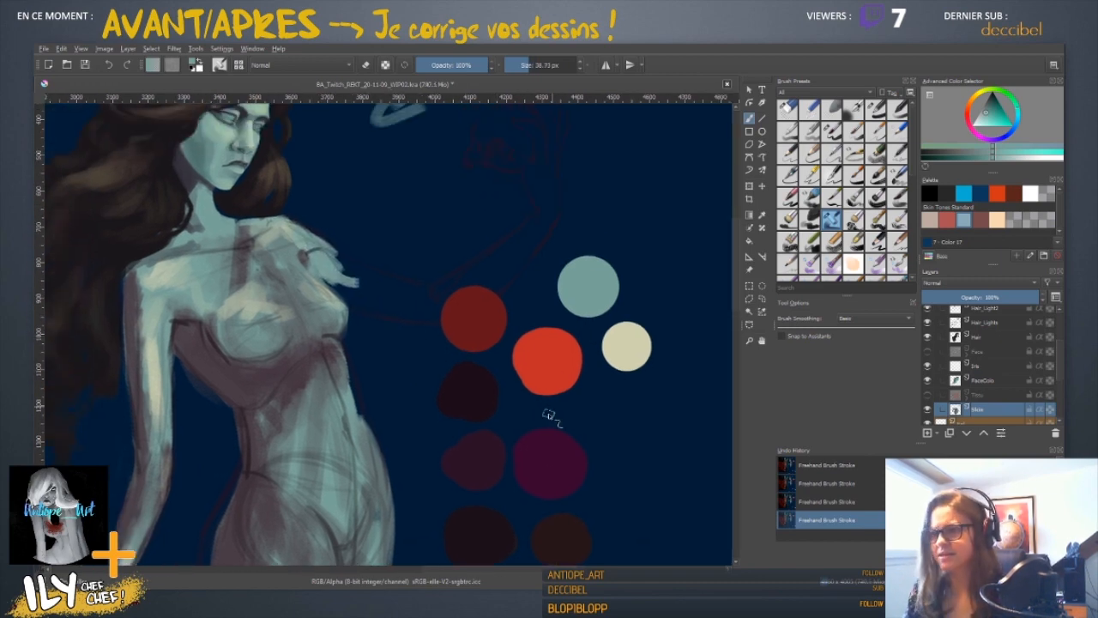
# - Shade the underside of the raised arm's stub in dark purple and rework the armpit and breast edge with colours sampled from the skin
pyautogui.keyDown('ctrl'); pyautogui.click(286, 313); pyautogui.keyUp('ctrl')
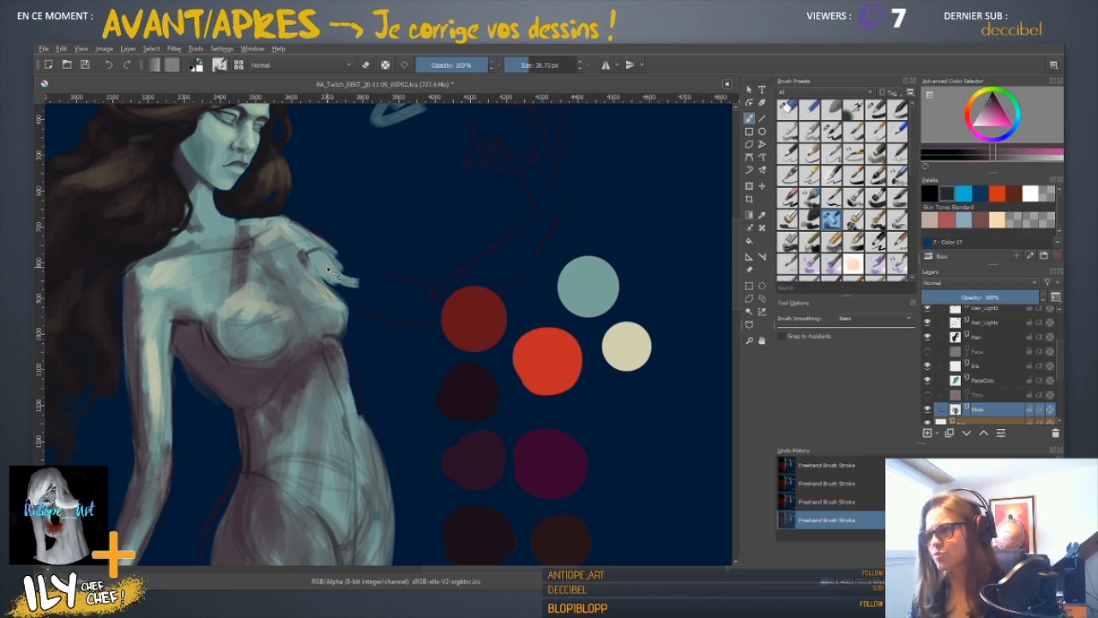
pyautogui.moveTo(310, 256); pyautogui.dragTo(352, 300)
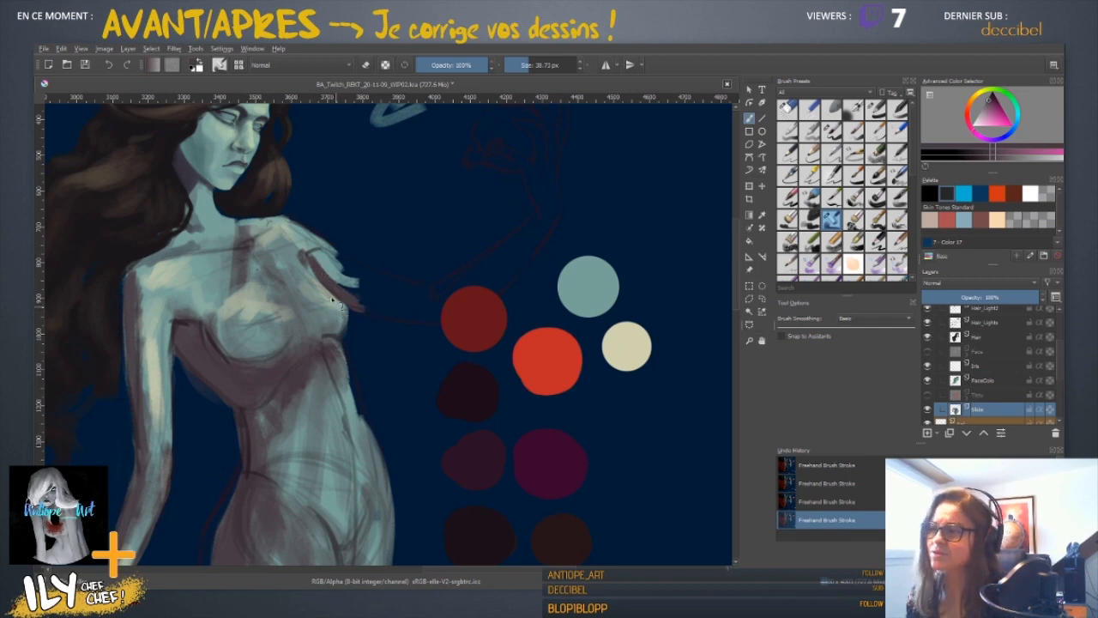
pyautogui.keyDown('ctrl'); pyautogui.click(340, 296); pyautogui.keyUp('ctrl')
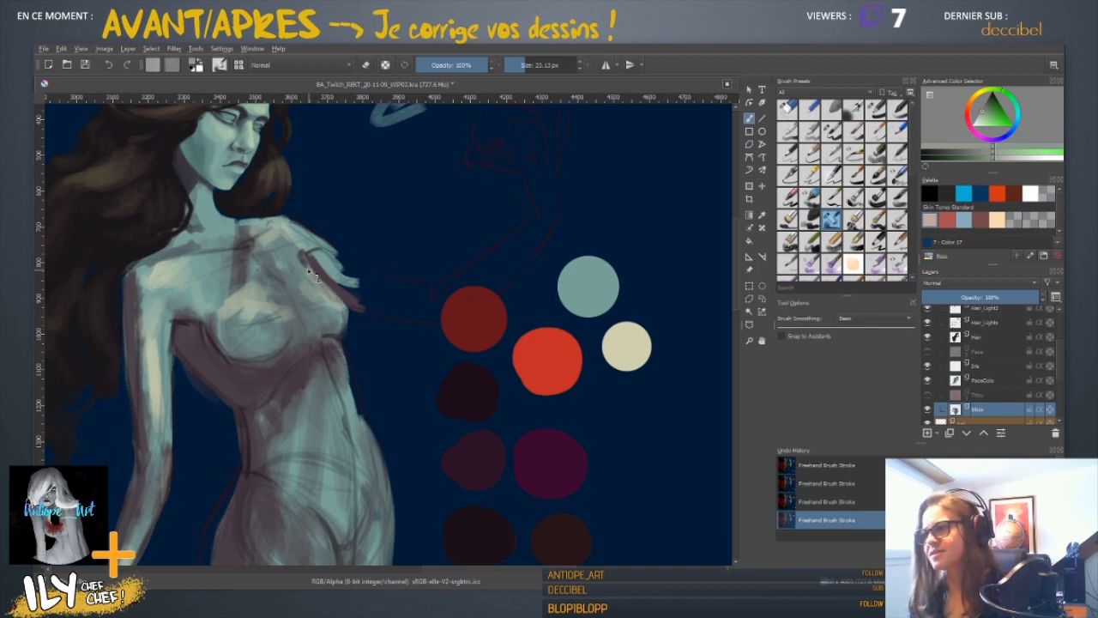
pyautogui.keyDown('ctrl'); pyautogui.click(343, 312); pyautogui.keyUp('ctrl')
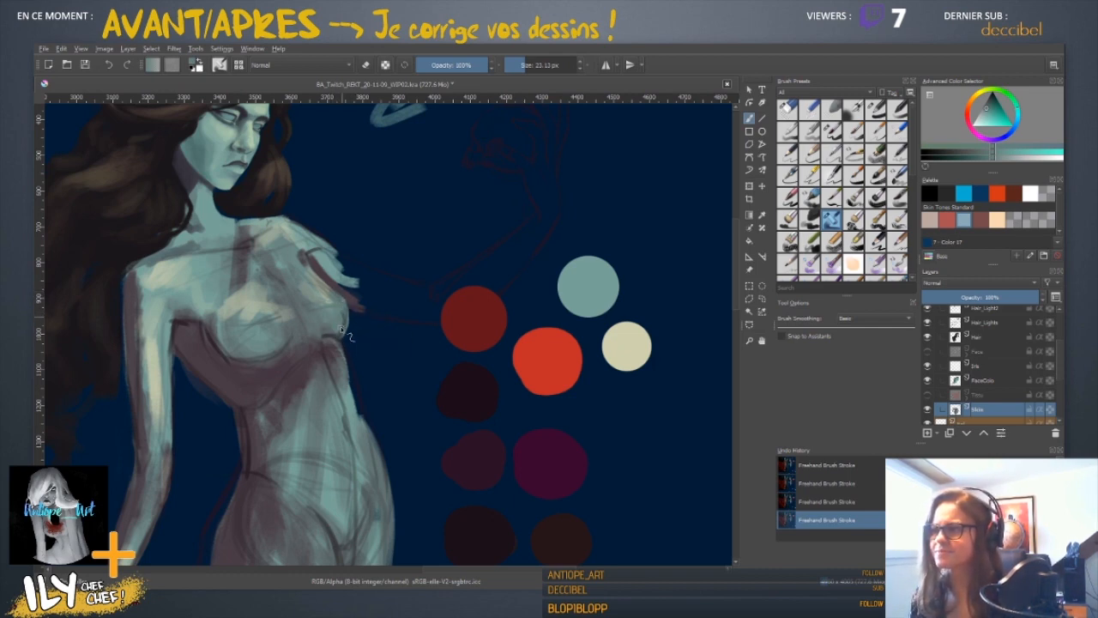
pyautogui.keyDown('ctrl'); pyautogui.click(353, 302); pyautogui.keyUp('ctrl')
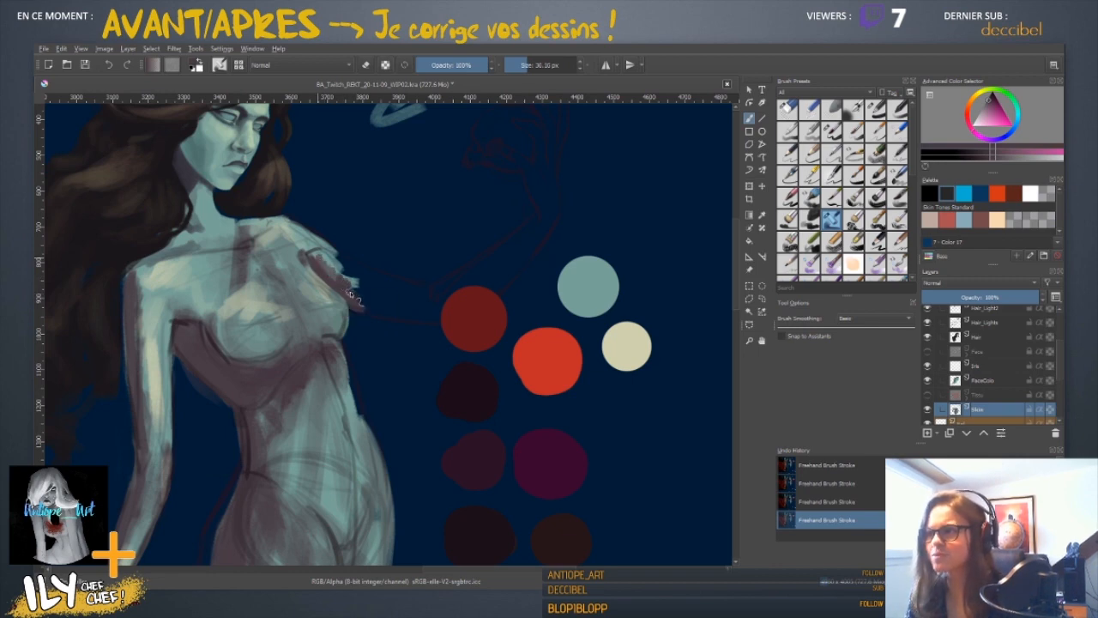
pyautogui.moveTo(361, 305); pyautogui.dragTo(386, 313)
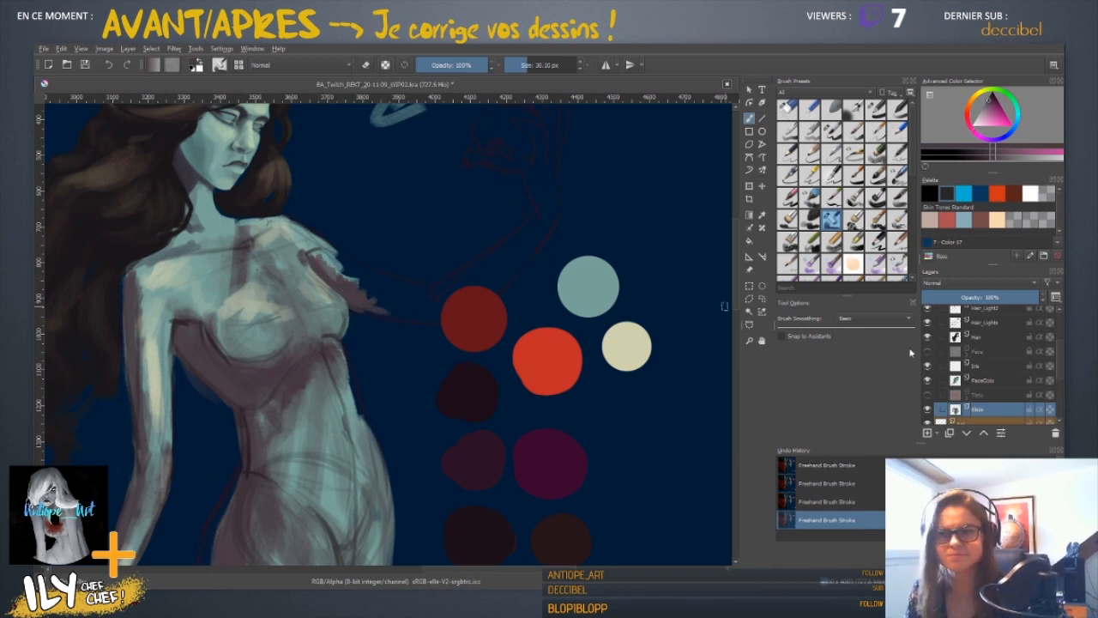
# - Shift the colour swatch layer horizontally away from the figure to clear space for the raised arm
pyautogui.scroll(2, 1055, 339)
pyautogui.click(974, 312)
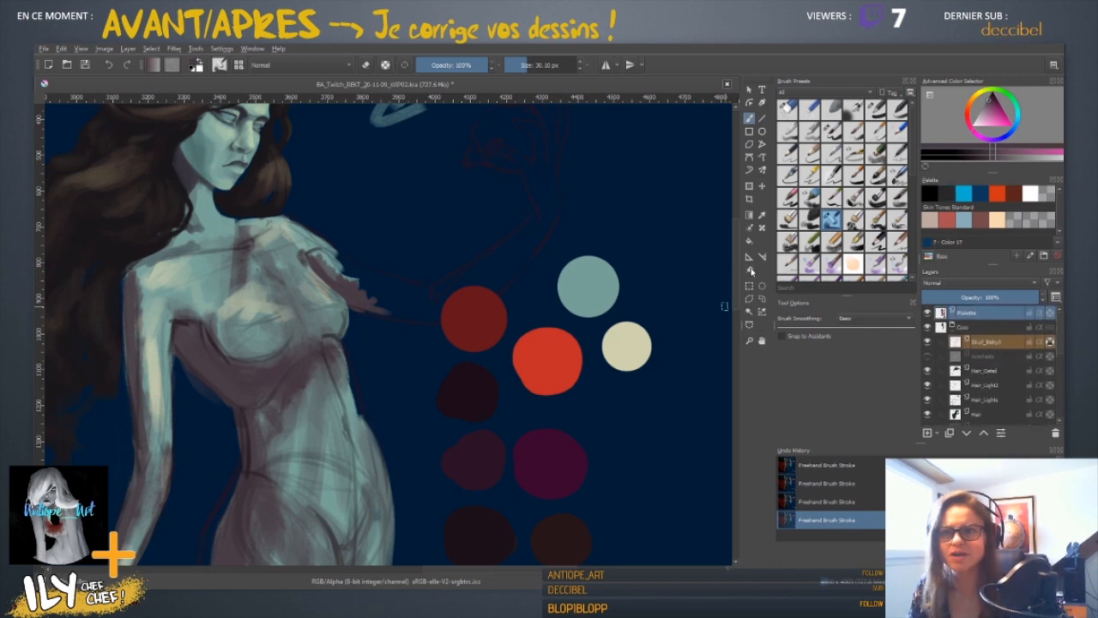
pyautogui.click(749, 187)
pyautogui.moveTo(434, 330); pyautogui.dragTo(517, 342)
pyautogui.press('Return')
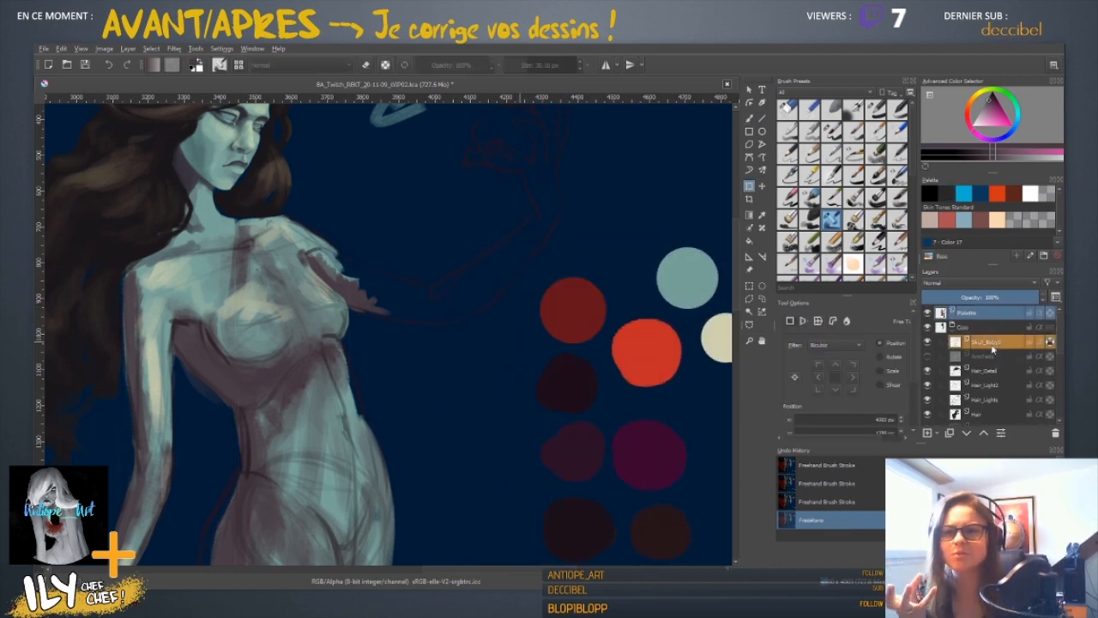
# - Paint the raised upper arm, elbow and first part of the forearm in pale teal on the FaceColo layer
pyautogui.scroll(-4, 1056, 360)
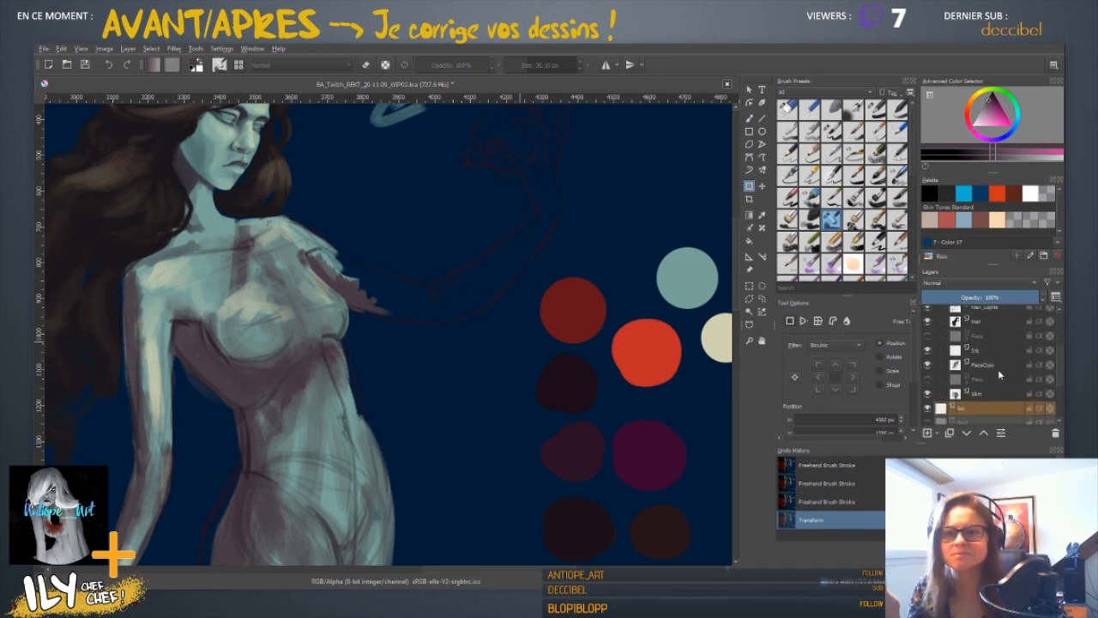
pyautogui.click(1000, 366)
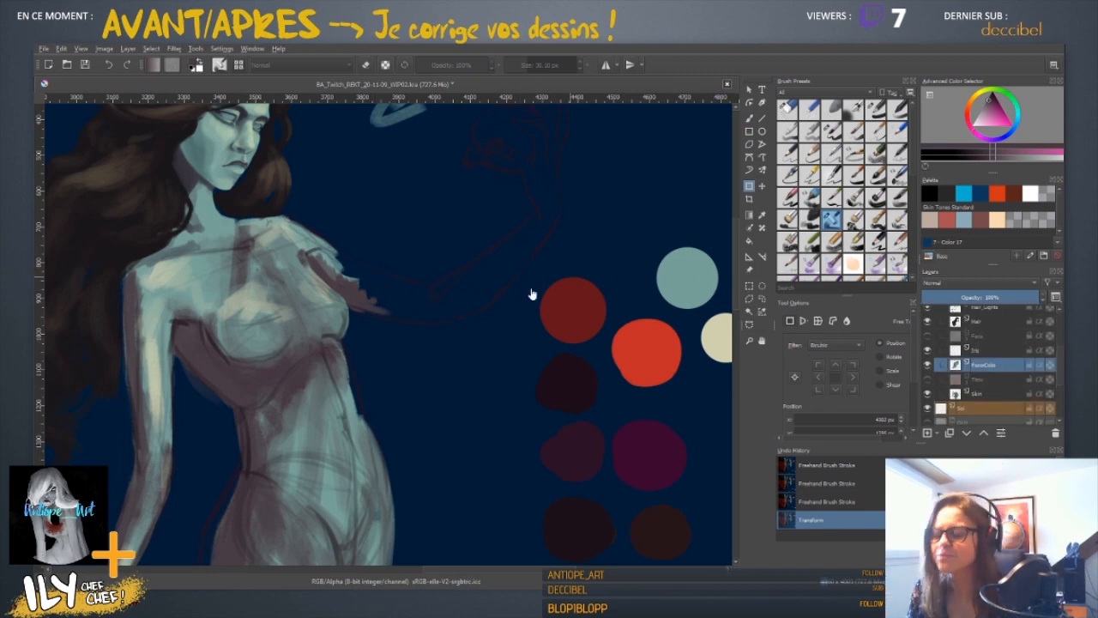
pyautogui.press('b')
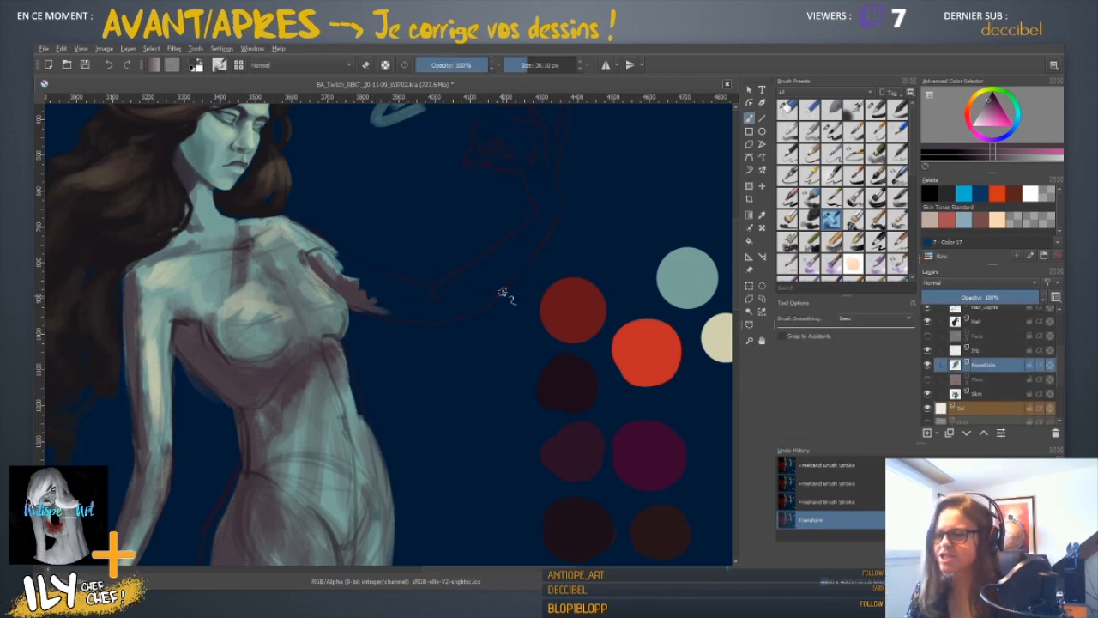
pyautogui.keyDown('ctrl'); pyautogui.click(709, 276); pyautogui.keyUp('ctrl')
pyautogui.moveTo(346, 276)
pyautogui.mouseDown()
pyautogui.moveTo(382, 292)
pyautogui.moveTo(325, 258)
pyautogui.moveTo(419, 294)
pyautogui.moveTo(363, 284)
pyautogui.moveTo(354, 293)
pyautogui.moveTo(362, 282)
pyautogui.moveTo(418, 313)
pyautogui.mouseUp()
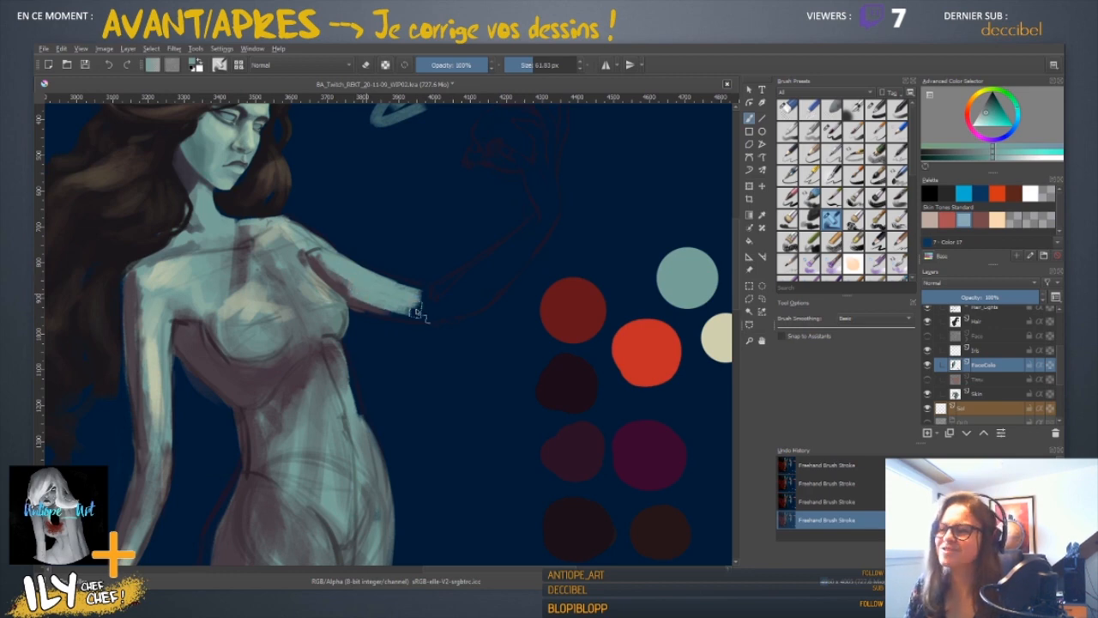
pyautogui.moveTo(351, 300)
pyautogui.mouseDown()
pyautogui.moveTo(436, 320)
pyautogui.moveTo(369, 308)
pyautogui.moveTo(429, 327)
pyautogui.moveTo(397, 315)
pyautogui.moveTo(438, 325)
pyautogui.moveTo(496, 294)
pyautogui.mouseUp()
pyautogui.moveTo(455, 323)
pyautogui.mouseDown()
pyautogui.moveTo(493, 295)
pyautogui.moveTo(472, 313)
pyautogui.moveTo(463, 303)
pyautogui.moveTo(502, 313)
pyautogui.mouseUp()
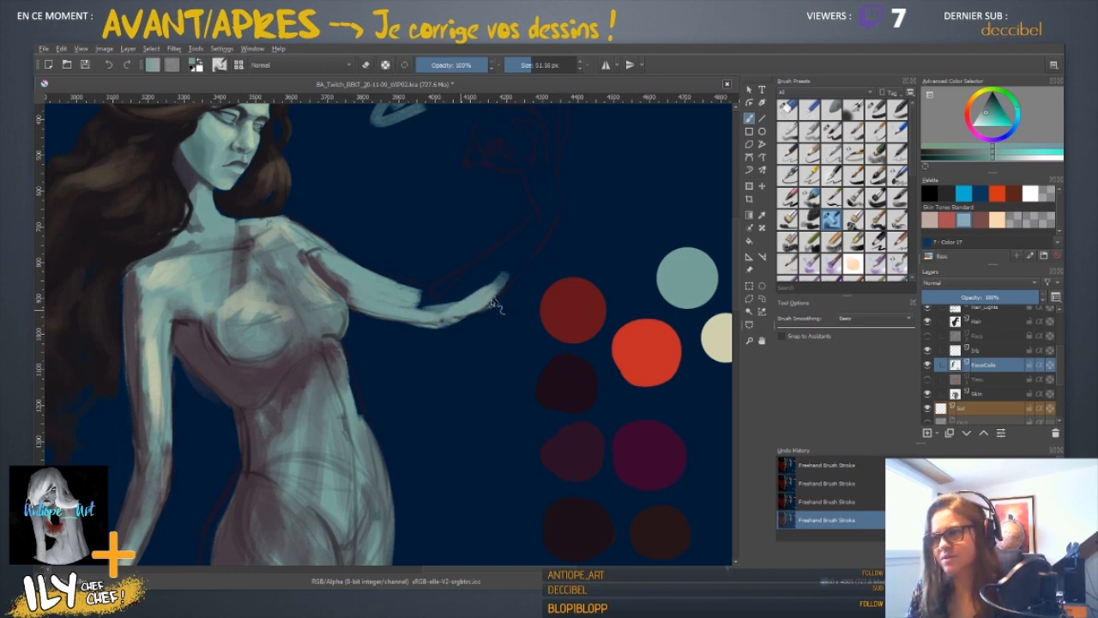
# - Clean up the raised arm's contours with the brush's eraser mode and fill in the inner elbow in pale teal
pyautogui.press('e')
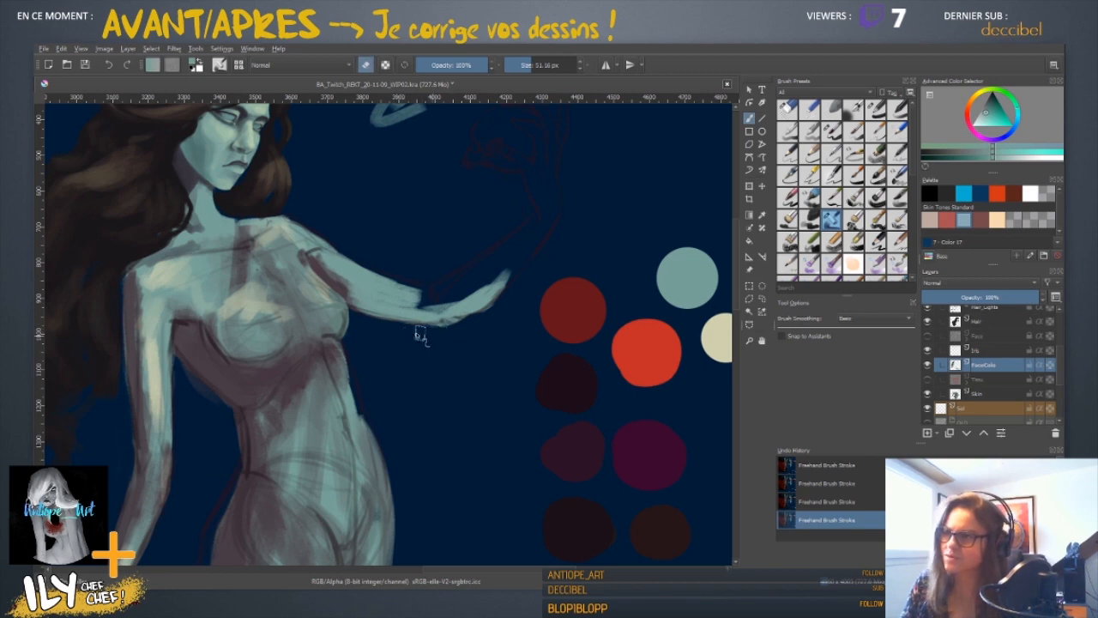
pyautogui.press('e')
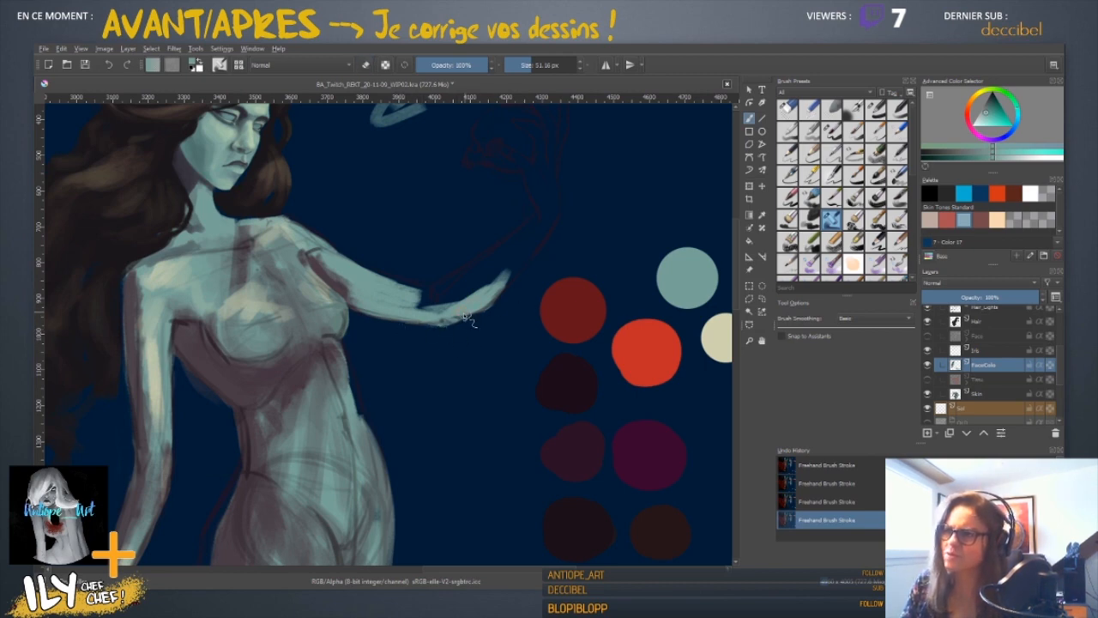
pyautogui.press('e')
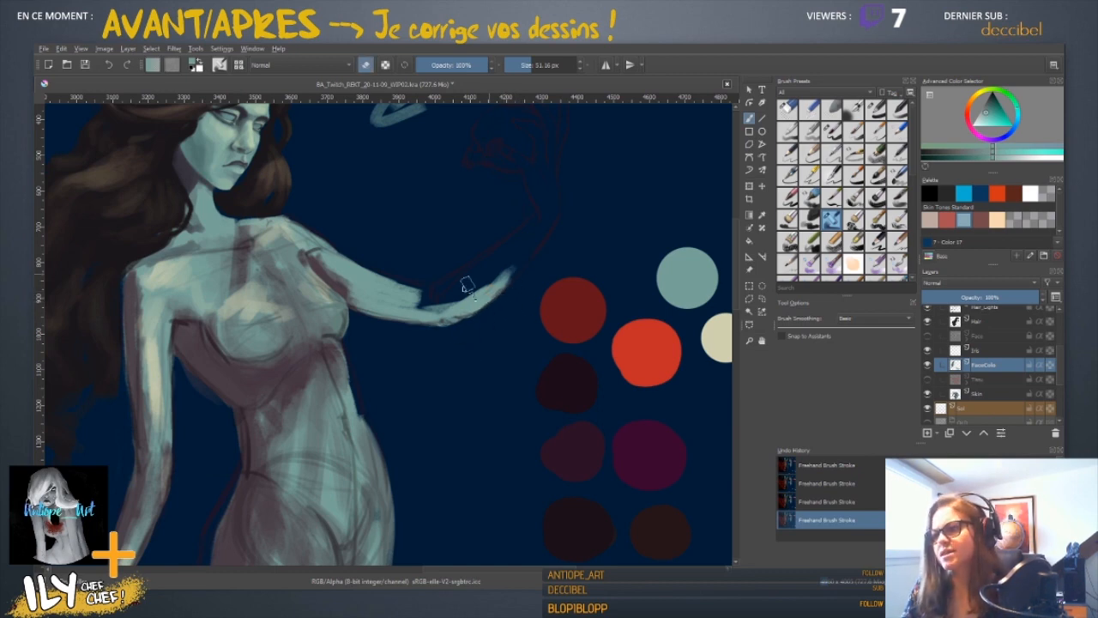
pyautogui.press('e')
pyautogui.moveTo(422, 306)
pyautogui.mouseDown()
pyautogui.moveTo(461, 288)
pyautogui.moveTo(431, 307)
pyautogui.mouseUp()
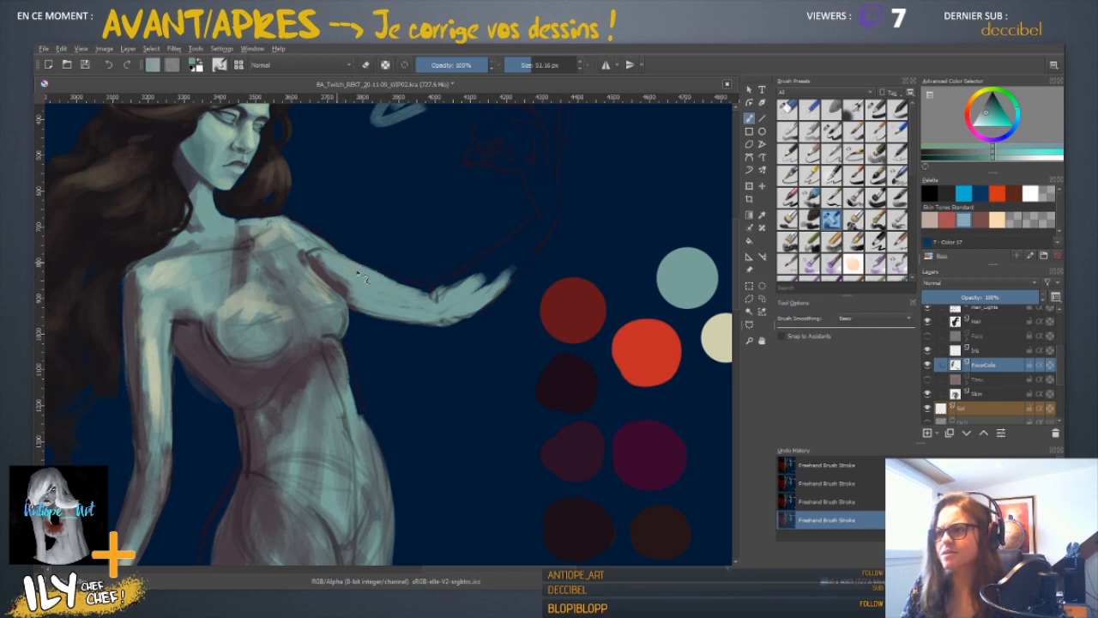
# - Refine the raised upper arm's edges and extend the forearm along the sketch towards the wrist
pyautogui.moveTo(371, 270); pyautogui.dragTo(427, 302)
pyautogui.moveTo(441, 317)
pyautogui.mouseDown()
pyautogui.moveTo(664, 180)
pyautogui.moveTo(595, 259)
pyautogui.moveTo(414, 323)
pyautogui.mouseUp()
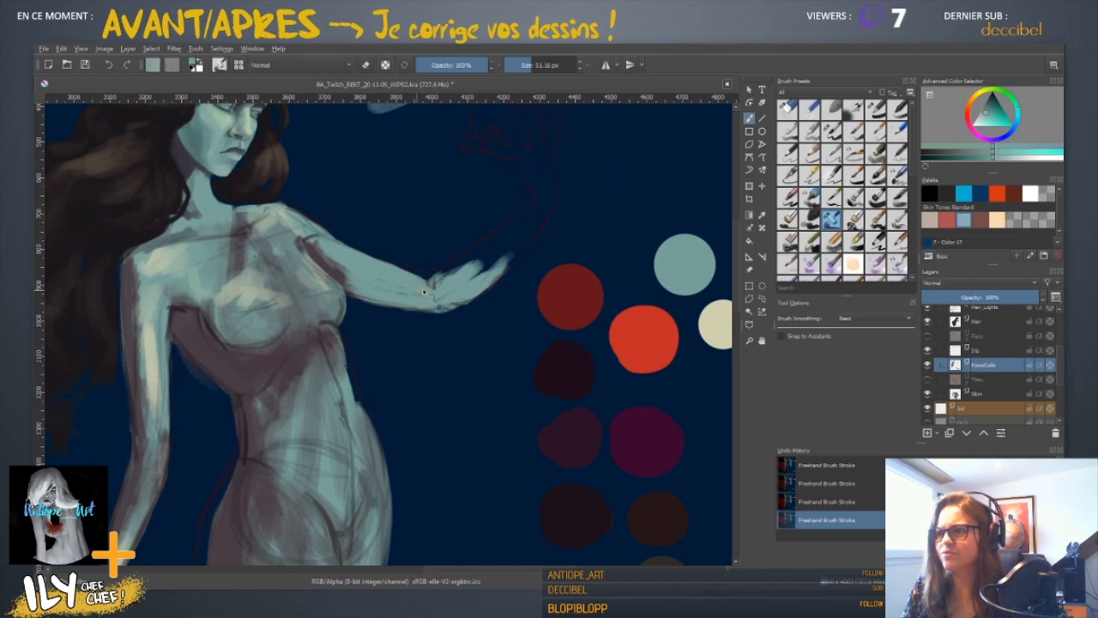
pyautogui.moveTo(454, 270); pyautogui.dragTo(539, 220)
pyautogui.moveTo(500, 255); pyautogui.dragTo(534, 223)
# - Rework the shading around the lowered arm's elbow with sampled purple and teal tones, using a brush of about 32.18 px
pyautogui.moveTo(363, 349); pyautogui.dragTo(539, 191)
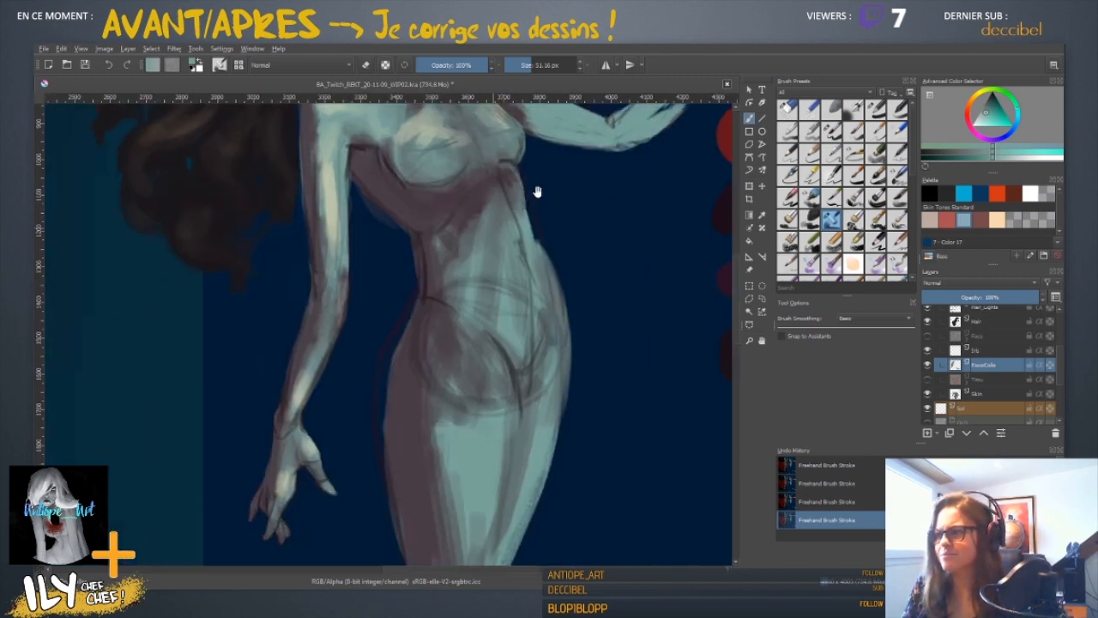
pyautogui.keyDown('ctrl'); pyautogui.click(322, 325); pyautogui.keyUp('ctrl')
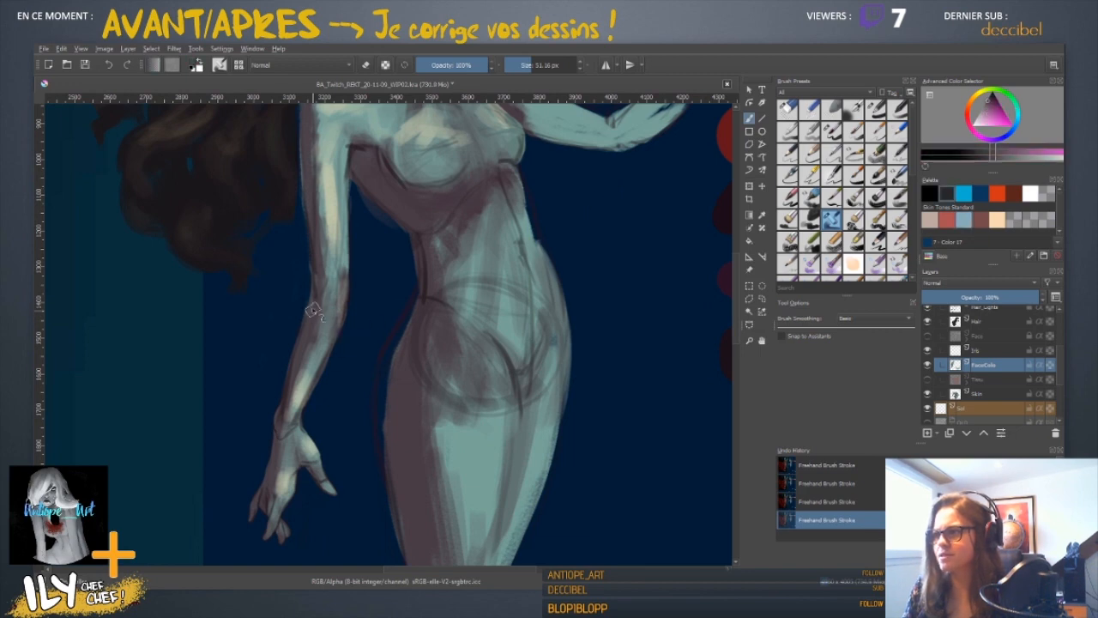
pyautogui.keyDown('shift'); pyautogui.moveTo(316, 312); pyautogui.dragTo(312, 312); pyautogui.keyUp('shift')
pyautogui.press('[')
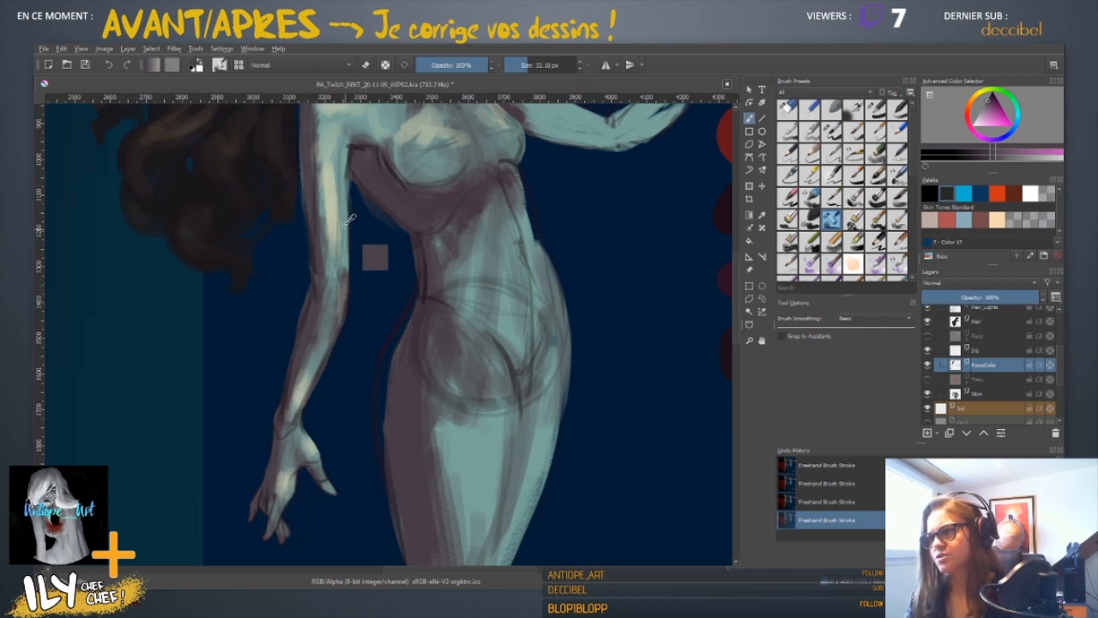
pyautogui.keyDown('ctrl'); pyautogui.click(379, 176); pyautogui.keyUp('ctrl')
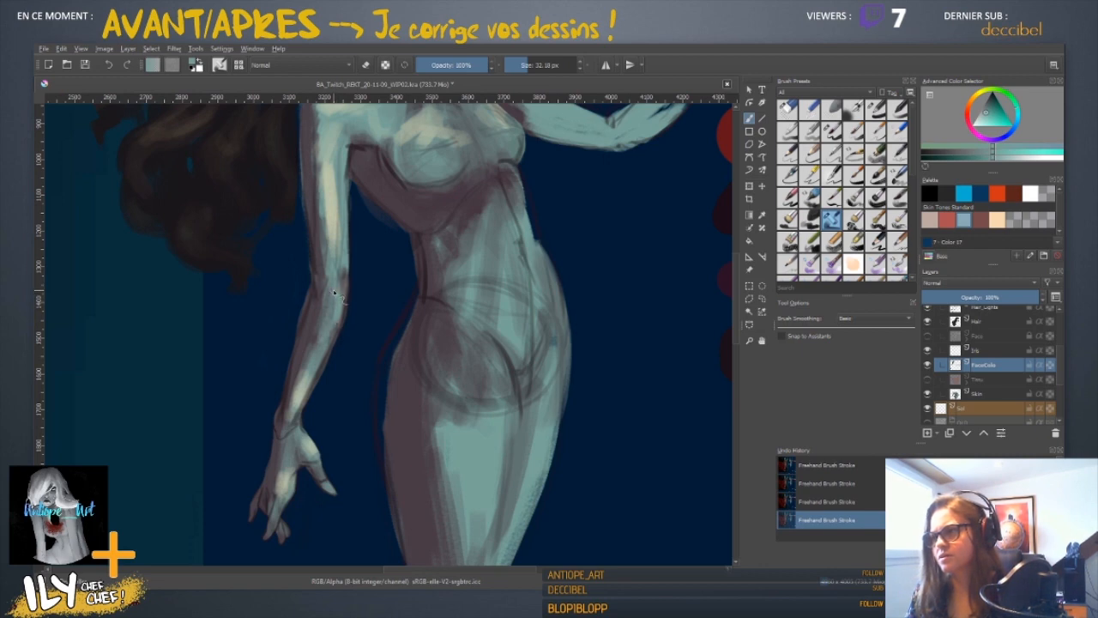
# - Blend the shadows and midtones of the lowered forearm and elbow with purple and teal tones sampled from the arm
pyautogui.moveTo(363, 307); pyautogui.dragTo(385, 353)
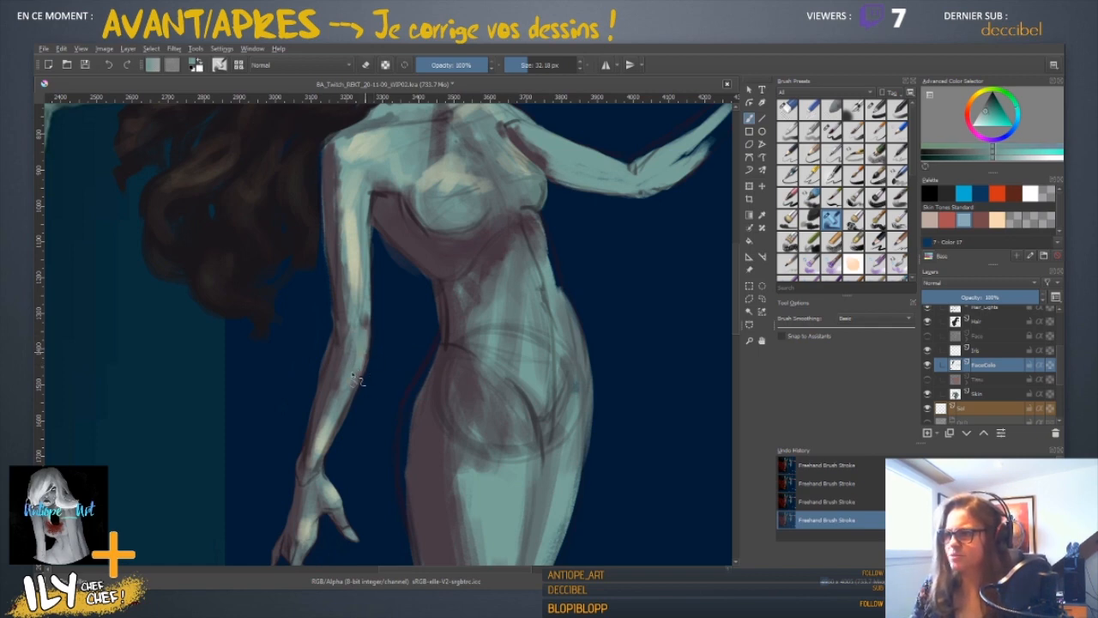
pyautogui.keyDown('ctrl'); pyautogui.click(352, 334); pyautogui.keyUp('ctrl')
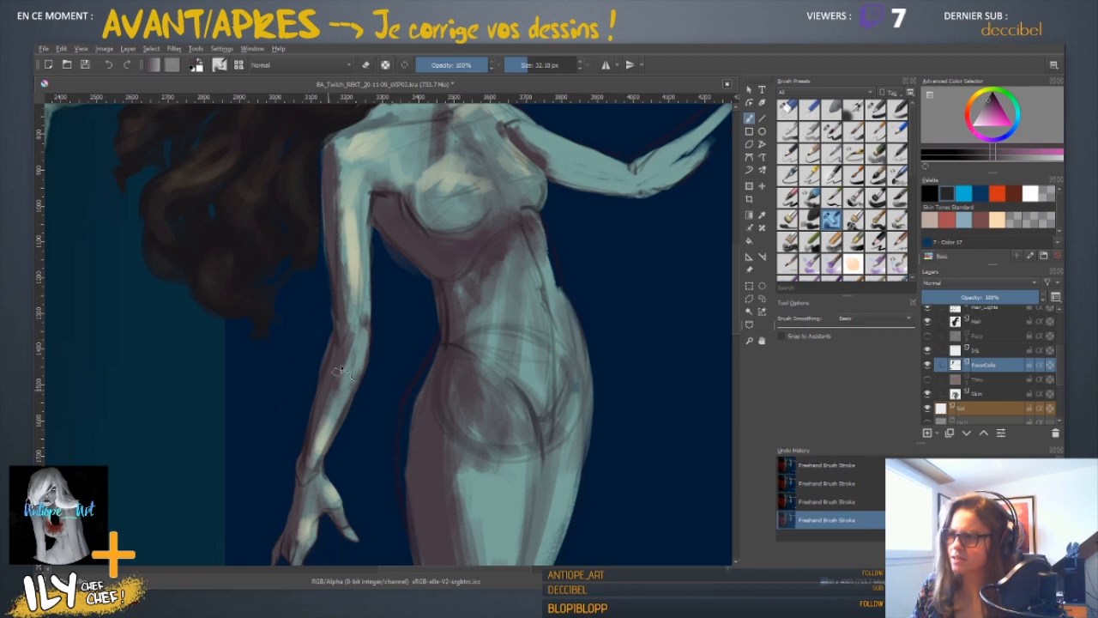
pyautogui.keyDown('ctrl'); pyautogui.click(385, 387); pyautogui.keyUp('ctrl')
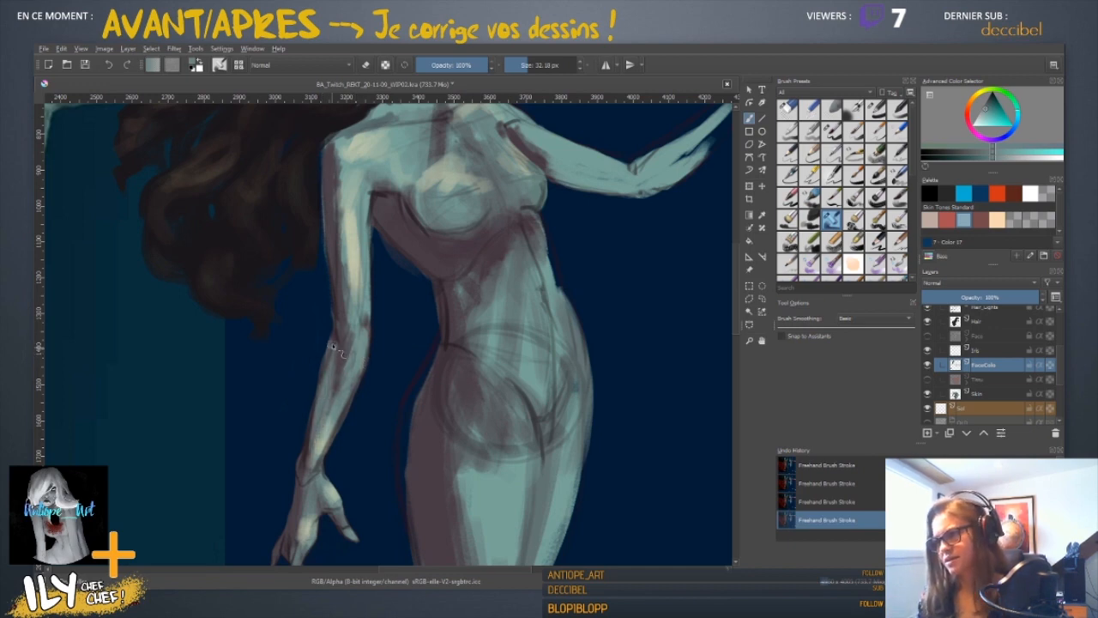
pyautogui.keyDown('ctrl'); pyautogui.click(347, 380); pyautogui.keyUp('ctrl')
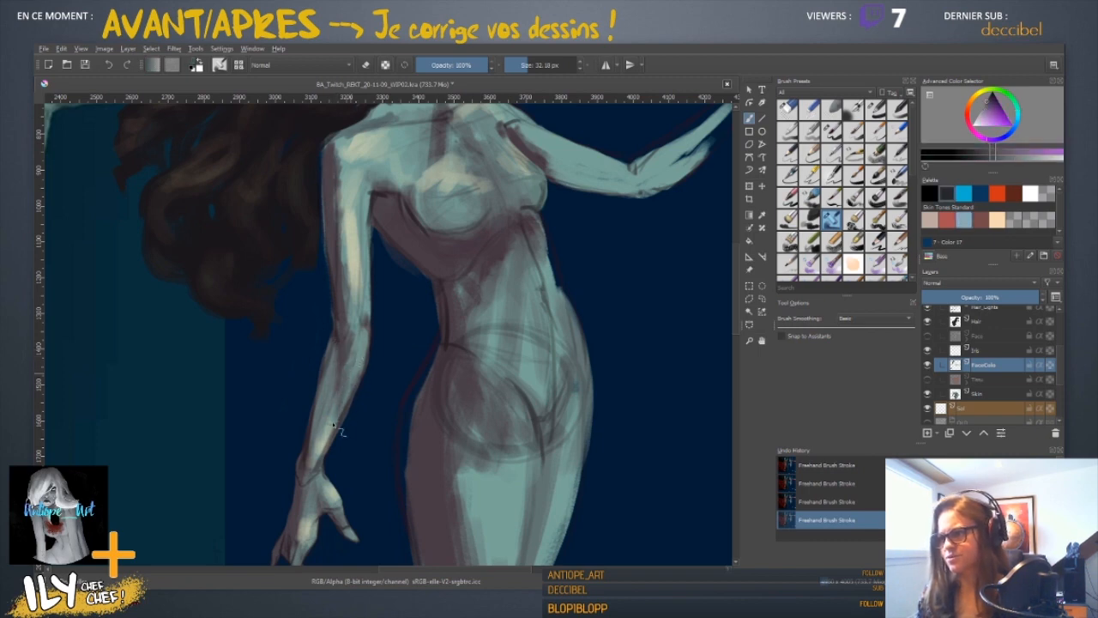
pyautogui.keyDown('ctrl'); pyautogui.click(352, 370); pyautogui.keyUp('ctrl')
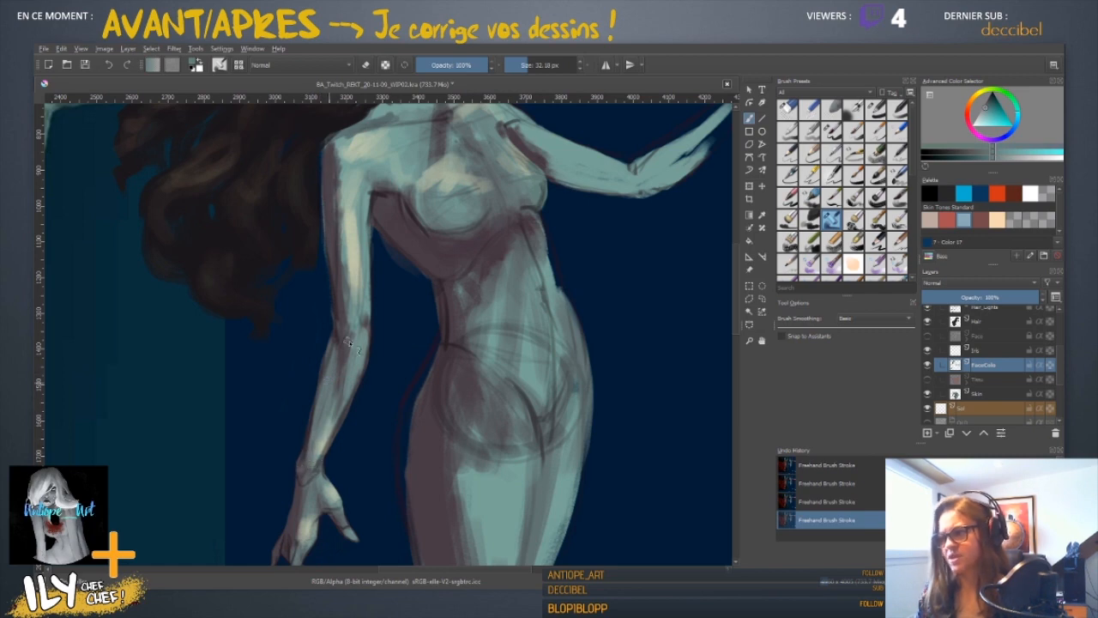
pyautogui.keyDown('ctrl'); pyautogui.click(341, 392); pyautogui.keyUp('ctrl')
pyautogui.keyDown('ctrl'); pyautogui.click(342, 360); pyautogui.keyUp('ctrl')
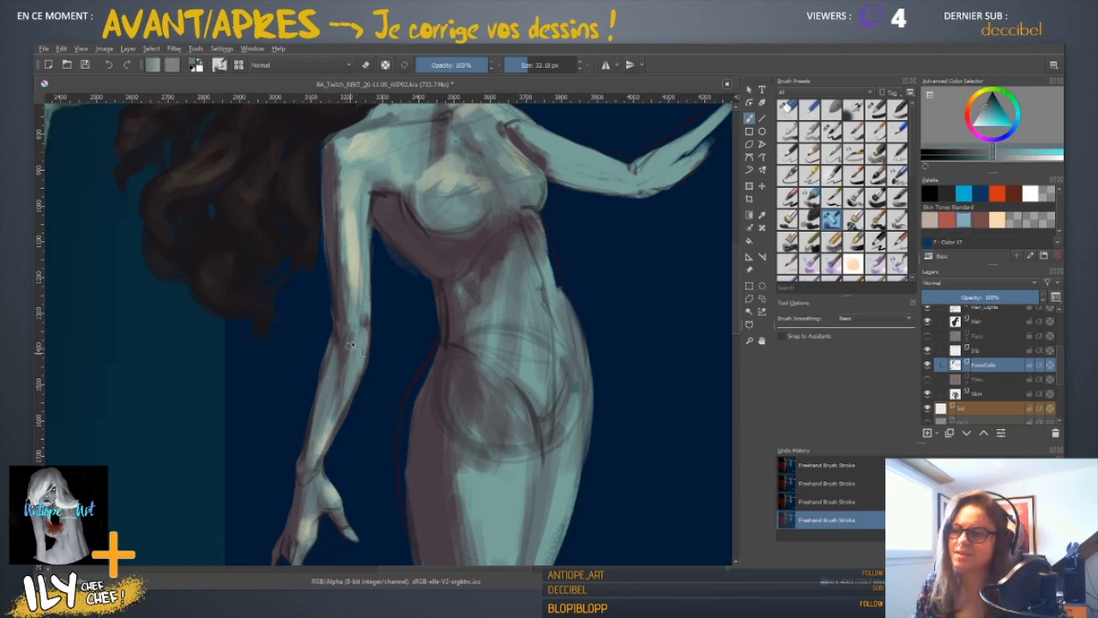
# - Soften the elbow and upper forearm shading of the lowered arm with purple and teal tones sampled from the arm
pyautogui.moveTo(353, 357); pyautogui.dragTo(345, 422)
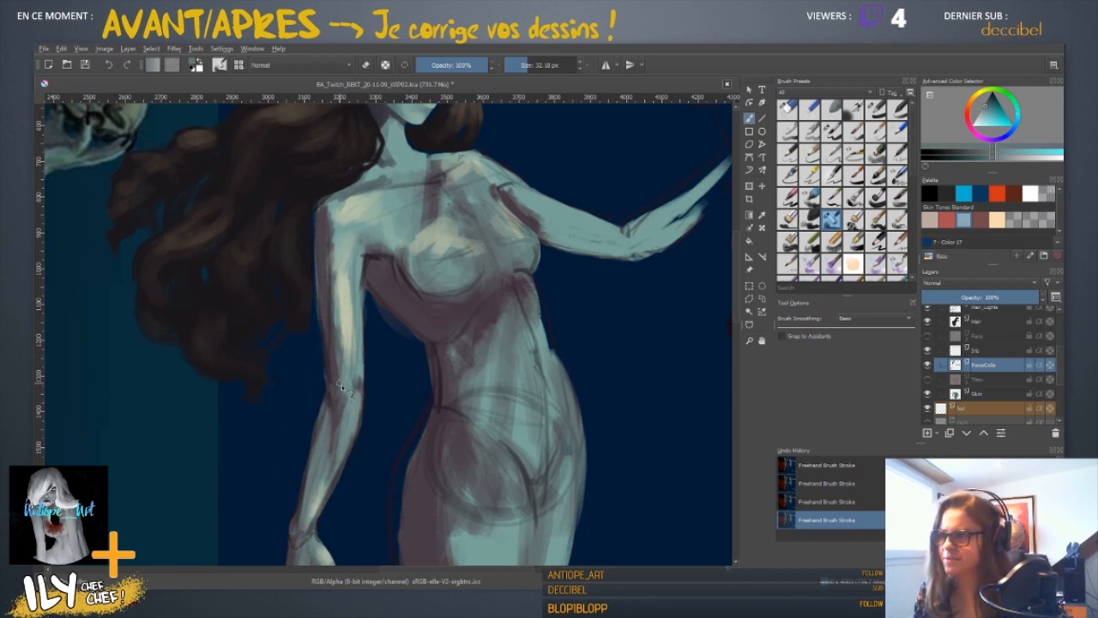
pyautogui.keyDown('ctrl'); pyautogui.click(342, 384); pyautogui.keyUp('ctrl')
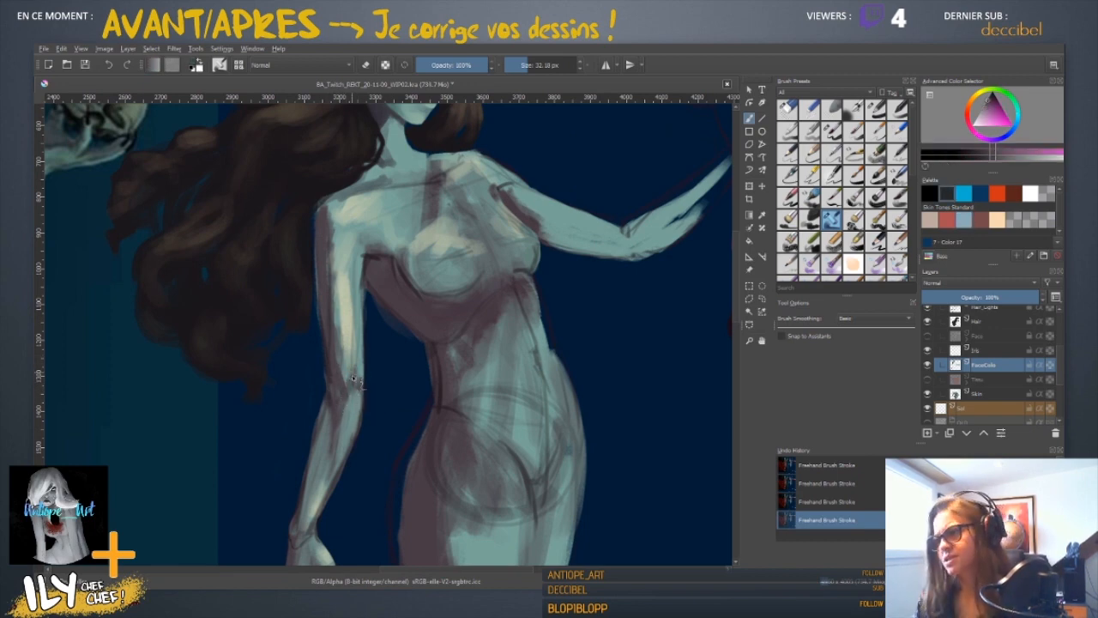
pyautogui.keyDown('ctrl'); pyautogui.click(326, 427); pyautogui.keyUp('ctrl')
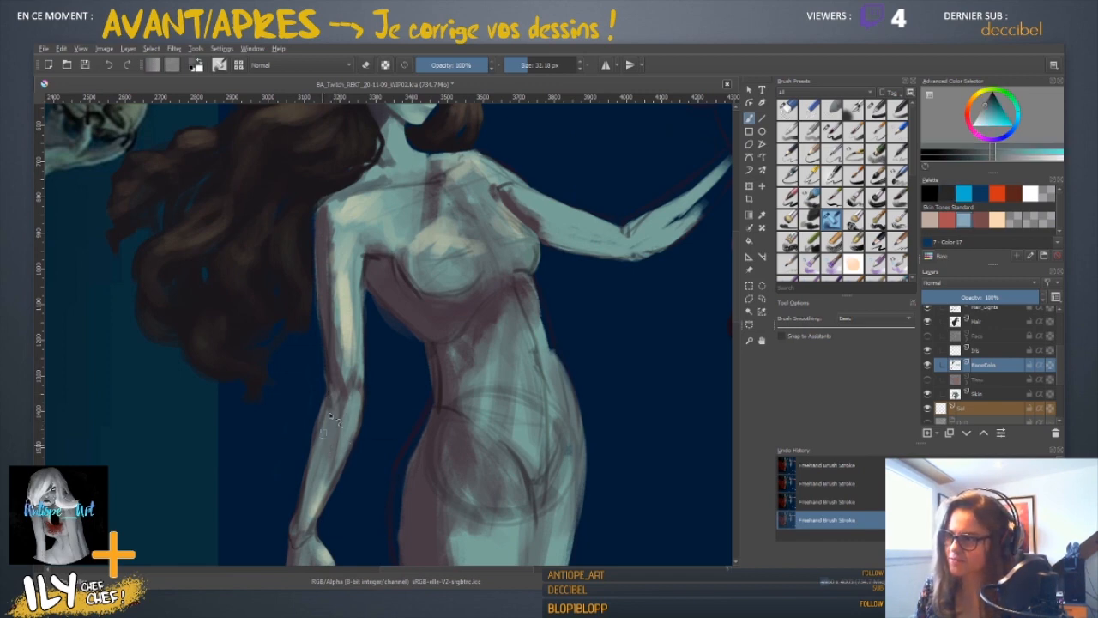
pyautogui.keyDown('ctrl'); pyautogui.click(329, 506); pyautogui.keyUp('ctrl')
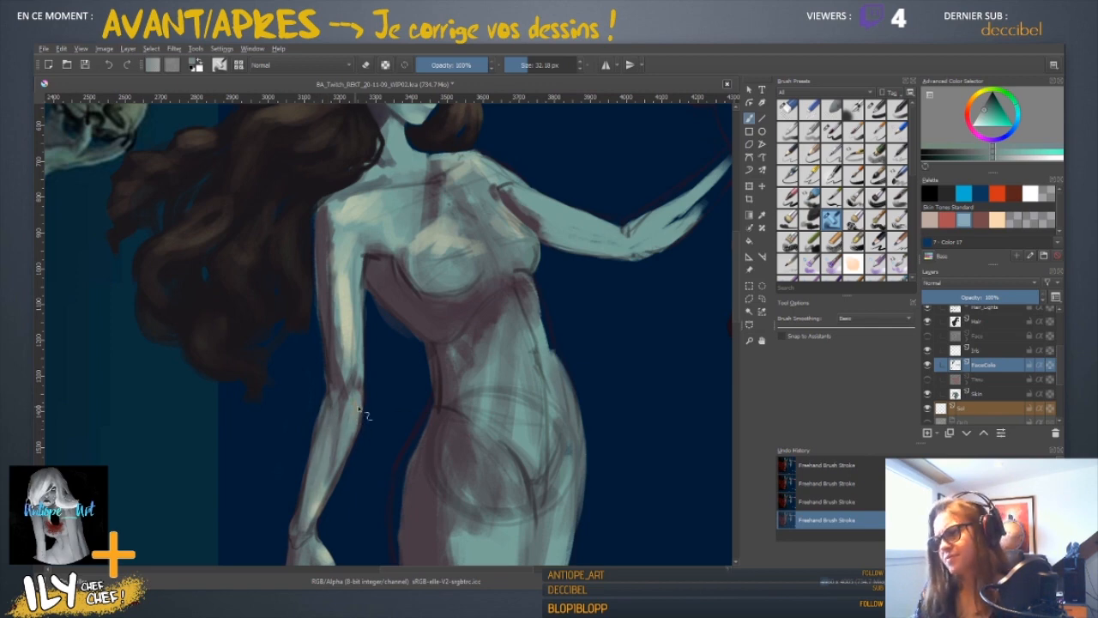
pyautogui.moveTo(359, 409); pyautogui.dragTo(335, 406)
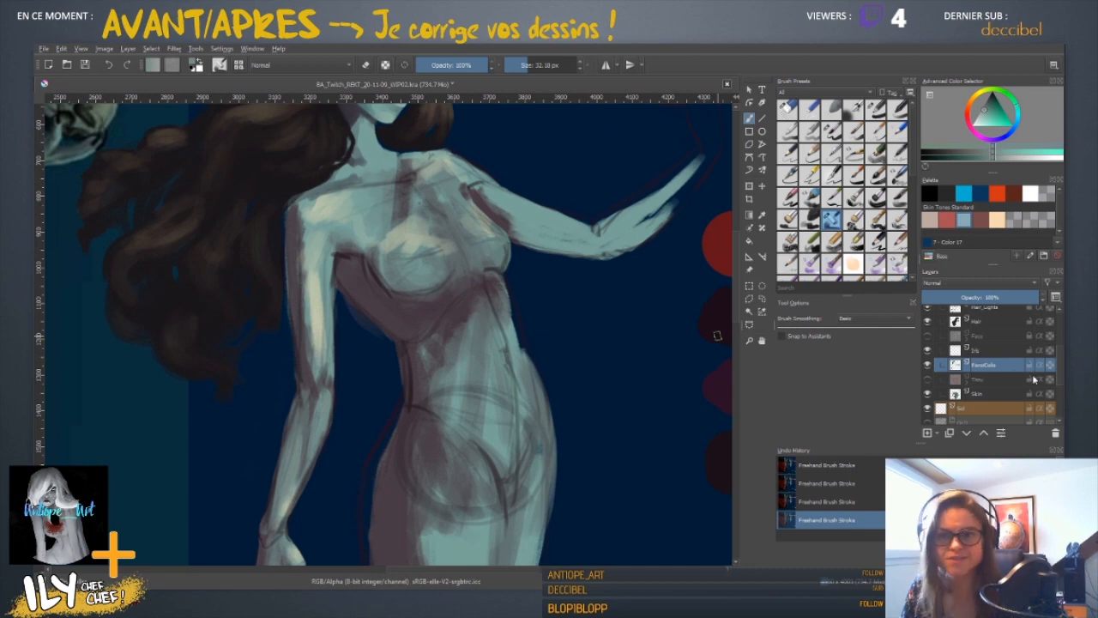
# - Move the selected face colour layer directly above the Skin layer and merge it down into that layer
pyautogui.moveTo(1061, 369); pyautogui.dragTo(1062, 366)
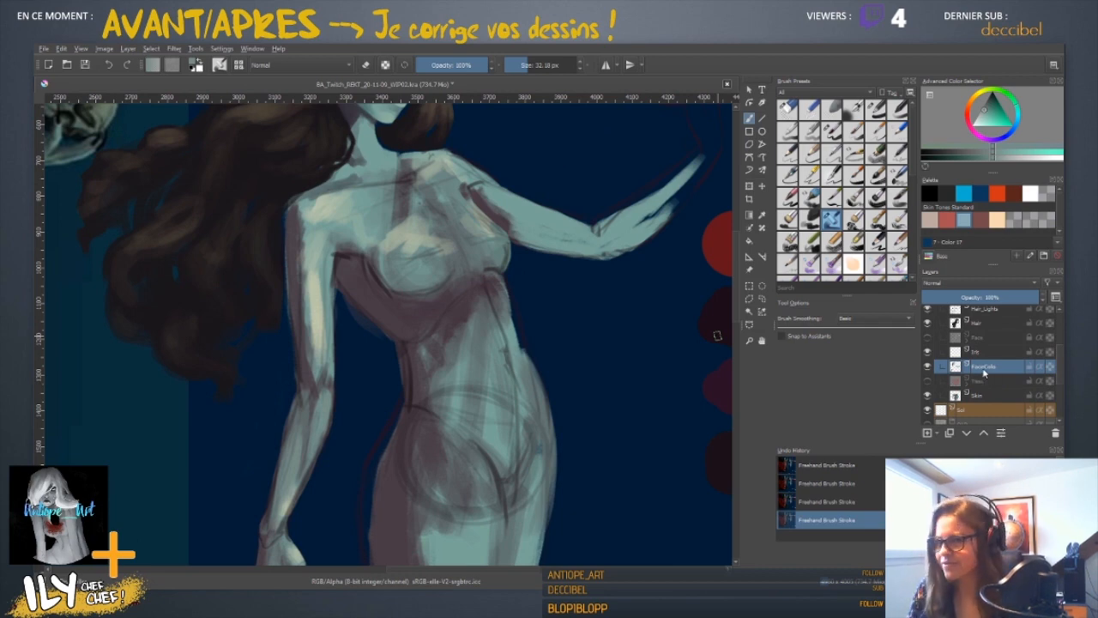
pyautogui.moveTo(989, 371); pyautogui.dragTo(989, 401)
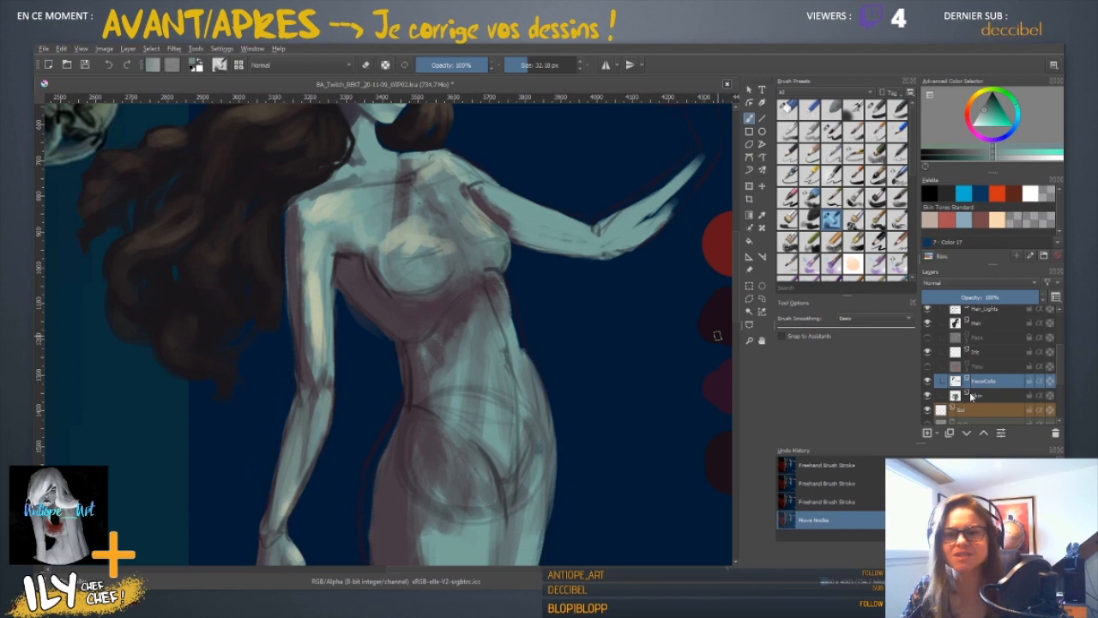
pyautogui.hotkey('ctrl', 'e')
# - Paint a purple shadow along the underside of the raised forearm up to the wrist, using a sampled skin shadow tone
pyautogui.moveTo(403, 264)
pyautogui.mouseDown()
pyautogui.moveTo(373, 387)
pyautogui.moveTo(471, 507)
pyautogui.moveTo(422, 314)
pyautogui.moveTo(389, 261)
pyautogui.mouseUp()
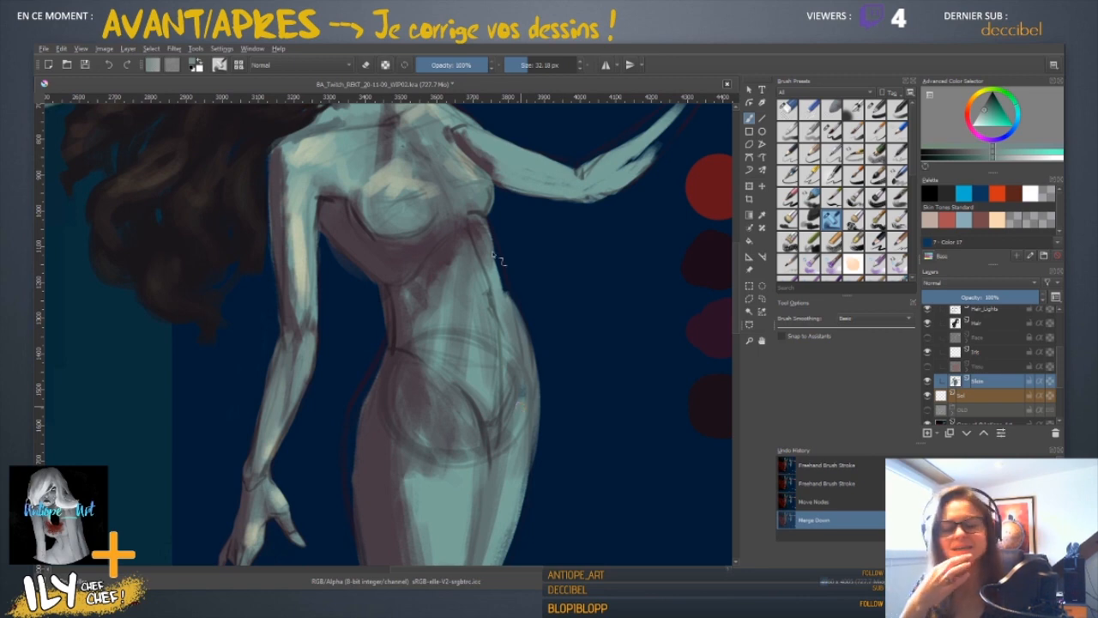
pyautogui.moveTo(395, 308); pyautogui.dragTo(350, 386)
pyautogui.keyDown('ctrl'); pyautogui.click(369, 289); pyautogui.keyUp('ctrl')
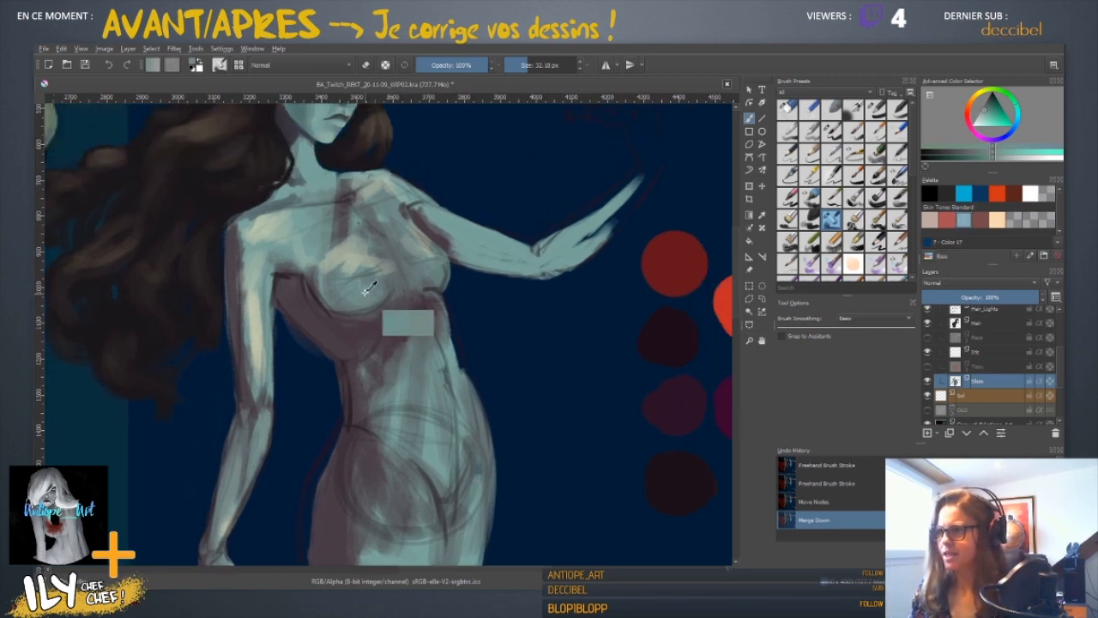
pyautogui.moveTo(321, 342); pyautogui.dragTo(342, 342)
pyautogui.moveTo(296, 310); pyautogui.dragTo(369, 356)
pyautogui.moveTo(603, 294); pyautogui.dragTo(455, 327)
pyautogui.moveTo(504, 264)
pyautogui.mouseDown()
pyautogui.moveTo(486, 265)
pyautogui.moveTo(499, 279)
pyautogui.mouseUp()
pyautogui.keyDown('ctrl'); pyautogui.click(253, 421); pyautogui.keyUp('ctrl')
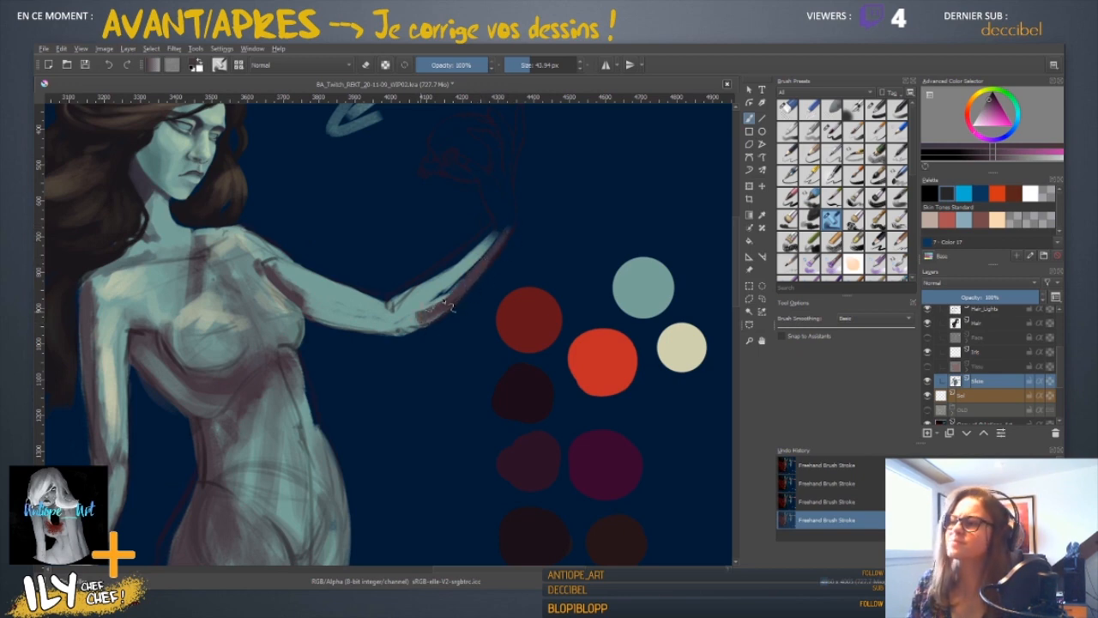
pyautogui.moveTo(534, 215)
pyautogui.mouseDown()
pyautogui.moveTo(454, 319)
pyautogui.moveTo(430, 313)
pyautogui.moveTo(421, 331)
pyautogui.mouseUp()
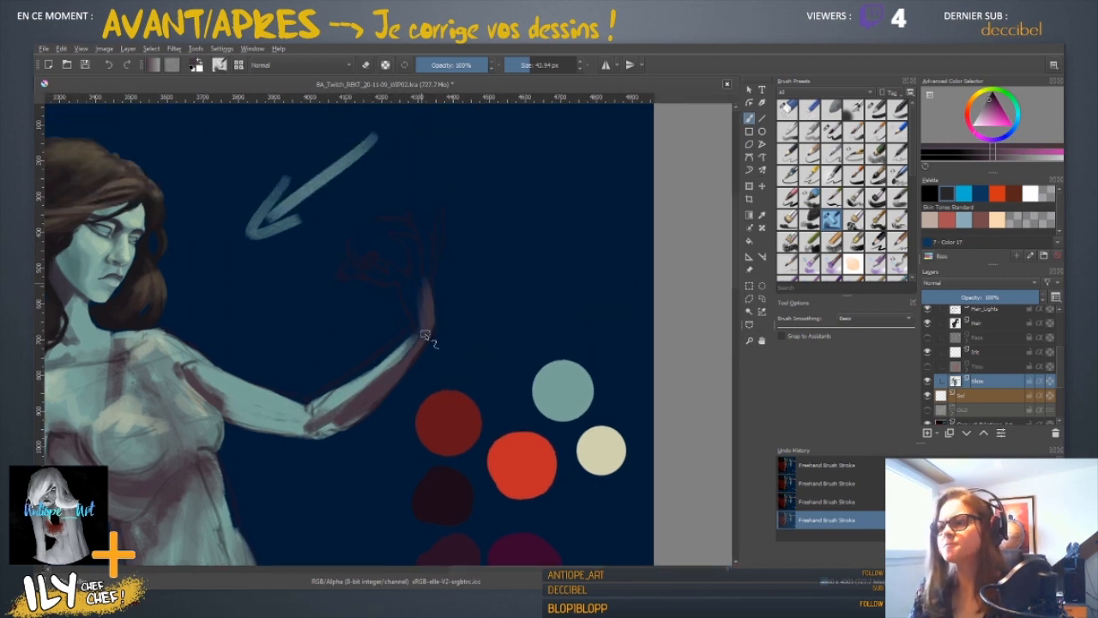
# - Fill the lit side of the raised forearm in sampled pale teal and block in the base of the hand
pyautogui.keyDown('ctrl'); pyautogui.click(350, 391); pyautogui.keyUp('ctrl')
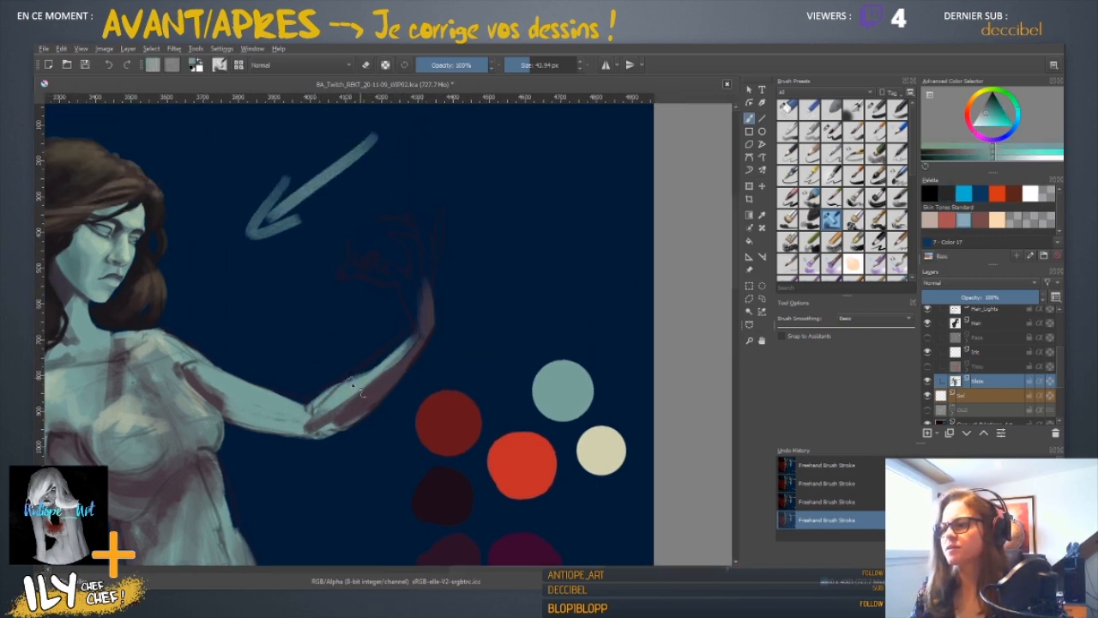
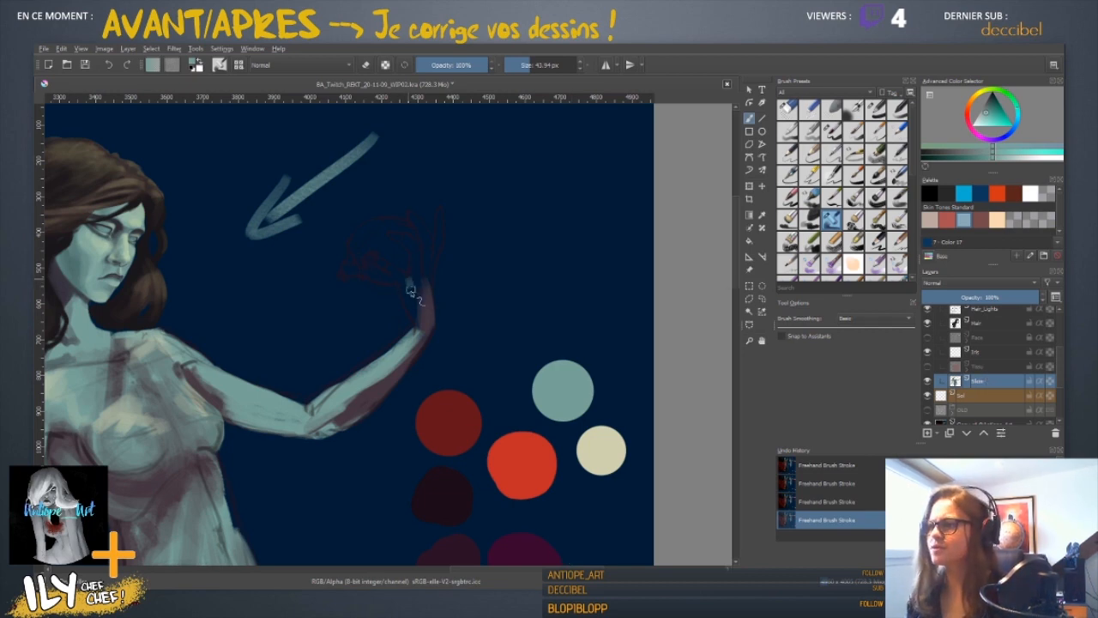
pyautogui.moveTo(411, 290); pyautogui.dragTo(420, 314)
pyautogui.keyDown('ctrl'); pyautogui.click(432, 310); pyautogui.keyUp('ctrl')
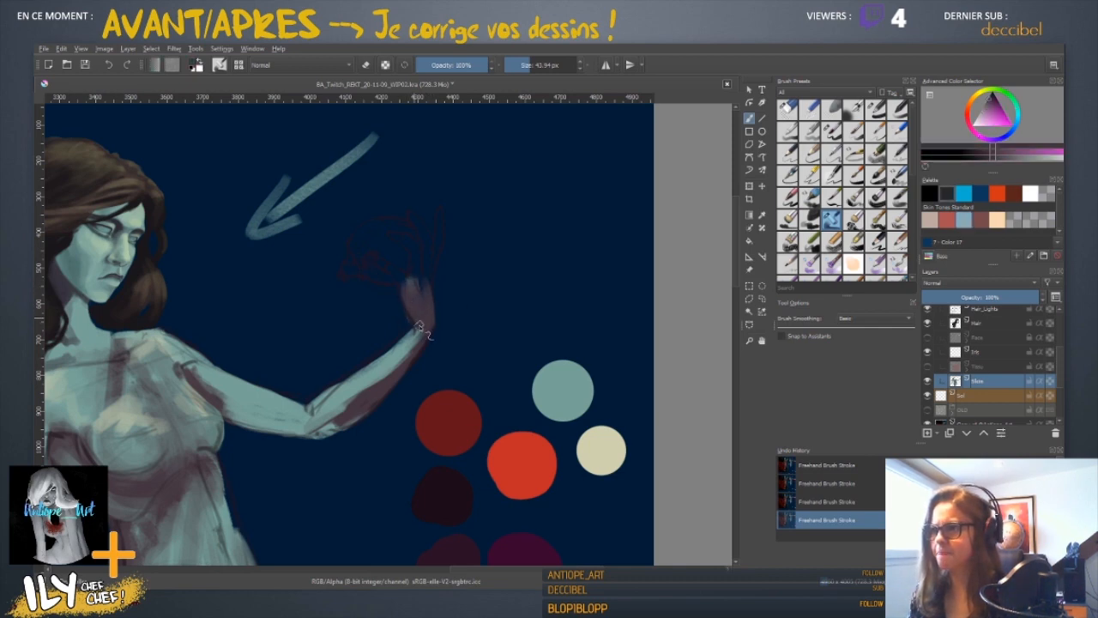
# - Refine the raised wrist and the forearm's upper edge with sampled purple and teal tones, using a brush of about 12.36 px
pyautogui.press('+')
pyautogui.press('+')
pyautogui.press('+')
pyautogui.moveTo(505, 271)
pyautogui.mouseDown()
pyautogui.moveTo(417, 348)
pyautogui.moveTo(362, 319)
pyautogui.mouseUp()
pyautogui.press(']')
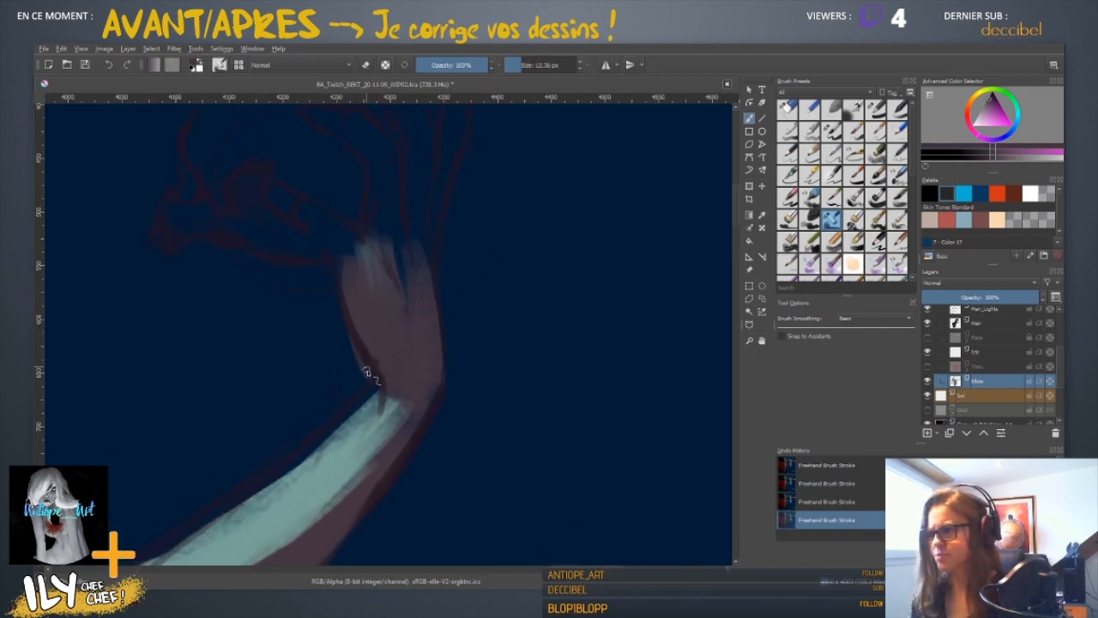
pyautogui.moveTo(404, 382); pyautogui.dragTo(407, 342)
pyautogui.keyDown('ctrl'); pyautogui.click(386, 378); pyautogui.keyUp('ctrl')
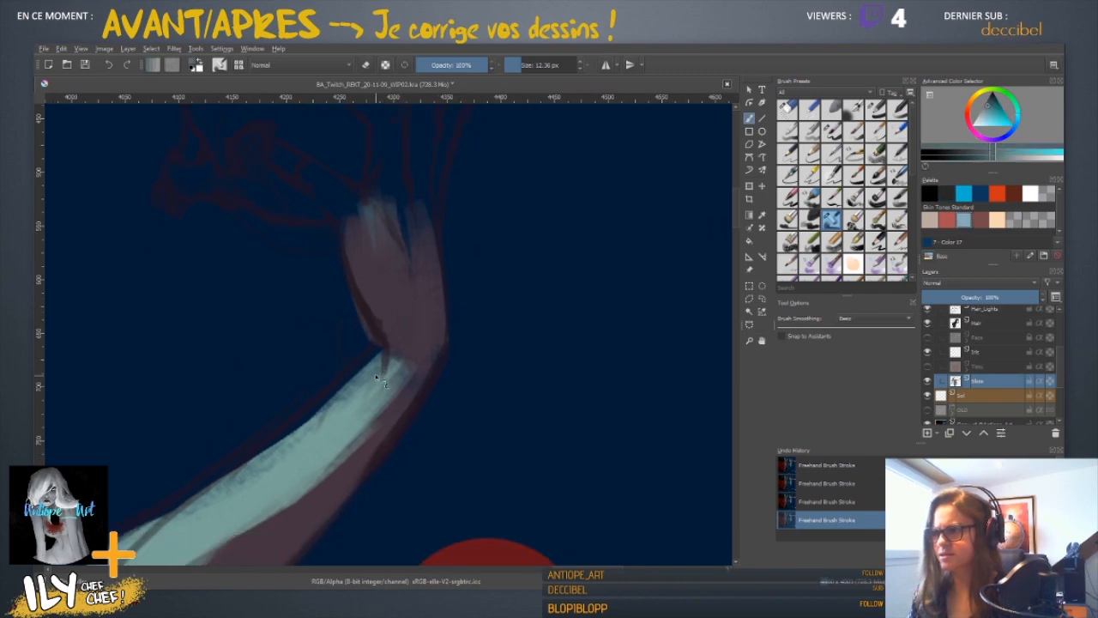
pyautogui.keyDown('ctrl'); pyautogui.moveTo(371, 408); pyautogui.dragTo(345, 425); pyautogui.keyUp('ctrl')
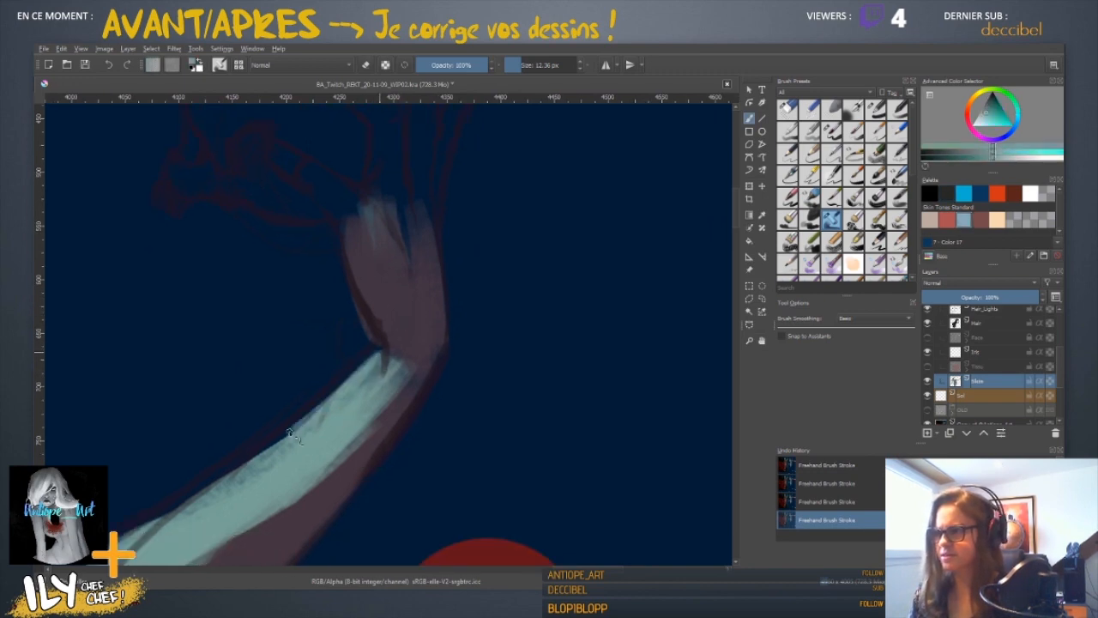
pyautogui.keyDown('ctrl'); pyautogui.click(397, 348); pyautogui.keyUp('ctrl')
# - Paint the raised hand's curled index finger in sampled purple with a brush of about 16.96 px and clean up its edges
pyautogui.press(']')
pyautogui.press(']')
pyautogui.press(']')
pyautogui.press(']')
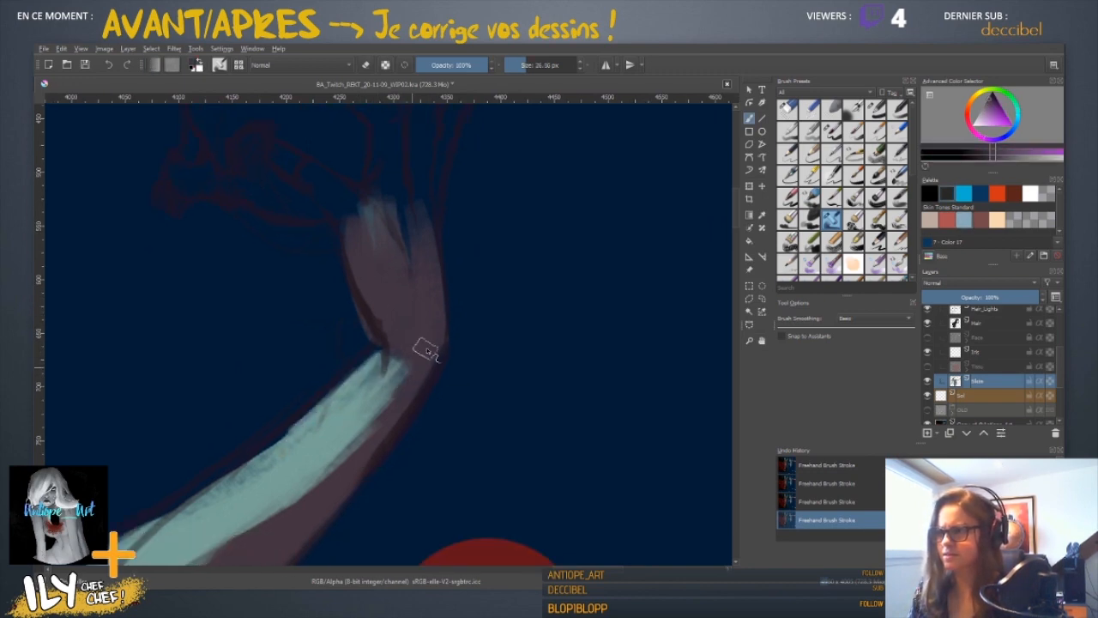
pyautogui.scroll(3, 423, 365)
pyautogui.moveTo(422, 365); pyautogui.dragTo(379, 251)
pyautogui.press('[')
pyautogui.press('[')
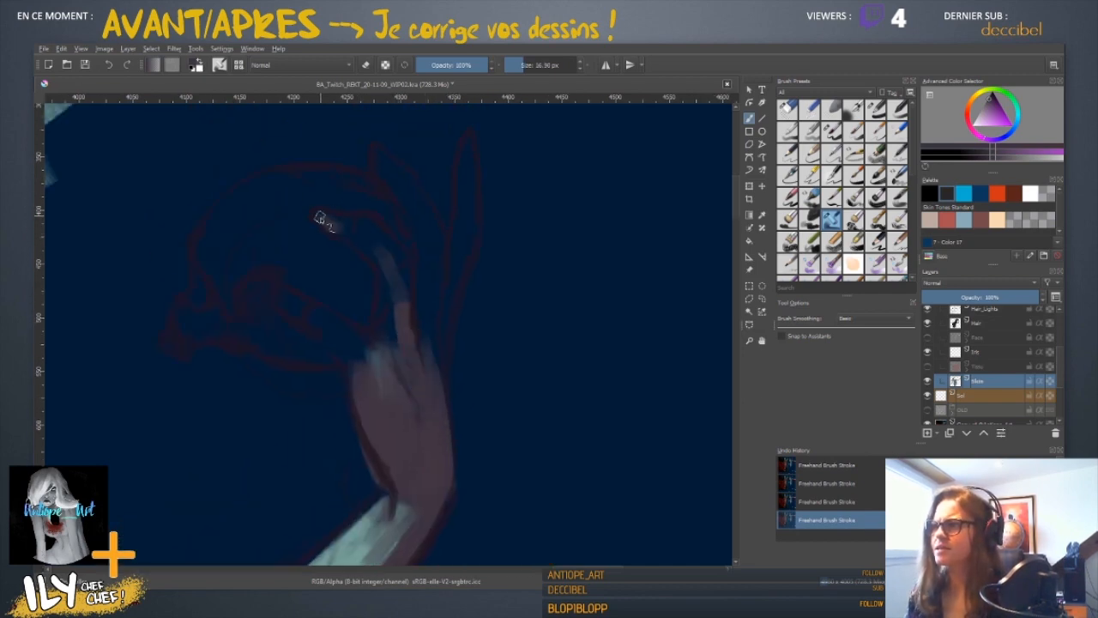
pyautogui.moveTo(320, 219); pyautogui.dragTo(366, 239)
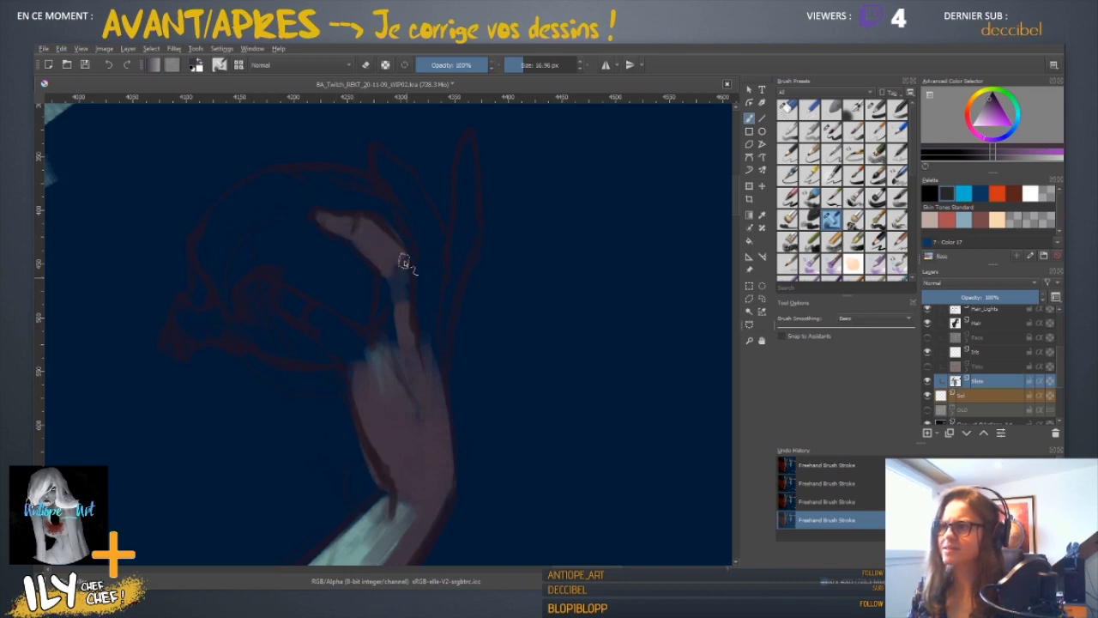
pyautogui.moveTo(407, 262)
pyautogui.mouseDown()
pyautogui.moveTo(407, 301)
pyautogui.moveTo(399, 293)
pyautogui.moveTo(392, 307)
pyautogui.moveTo(384, 277)
pyautogui.mouseUp()
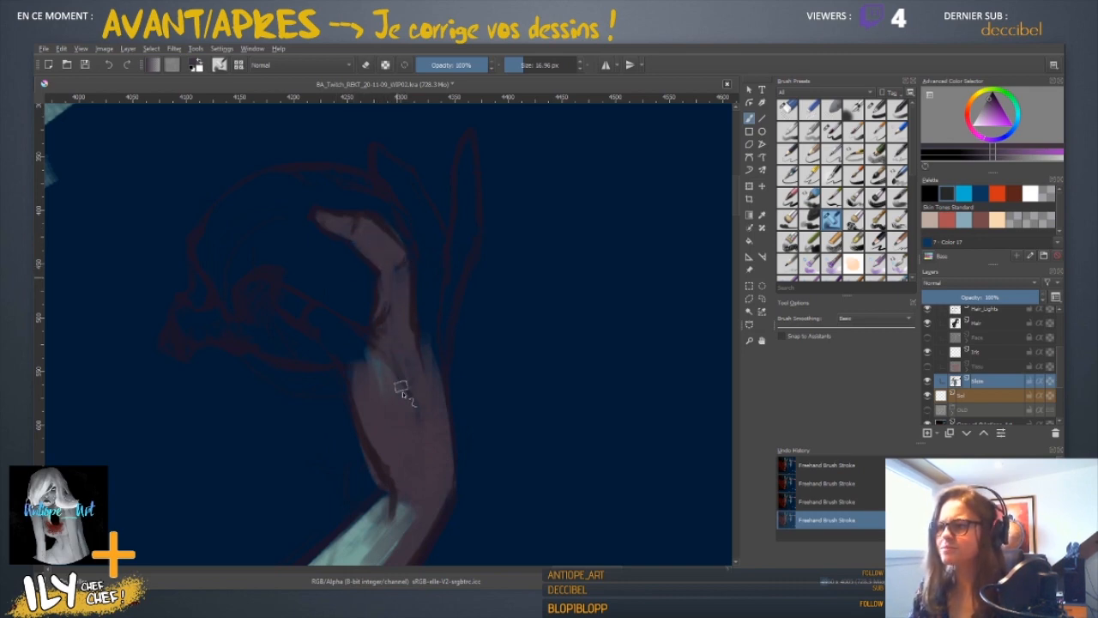
pyautogui.press('e')
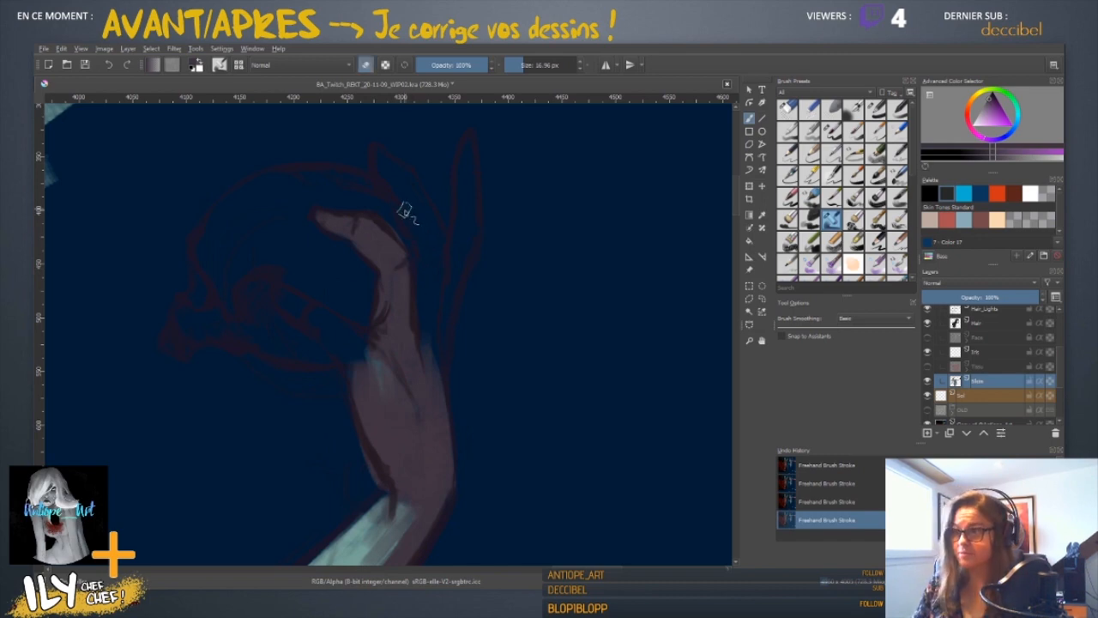
pyautogui.press('e')
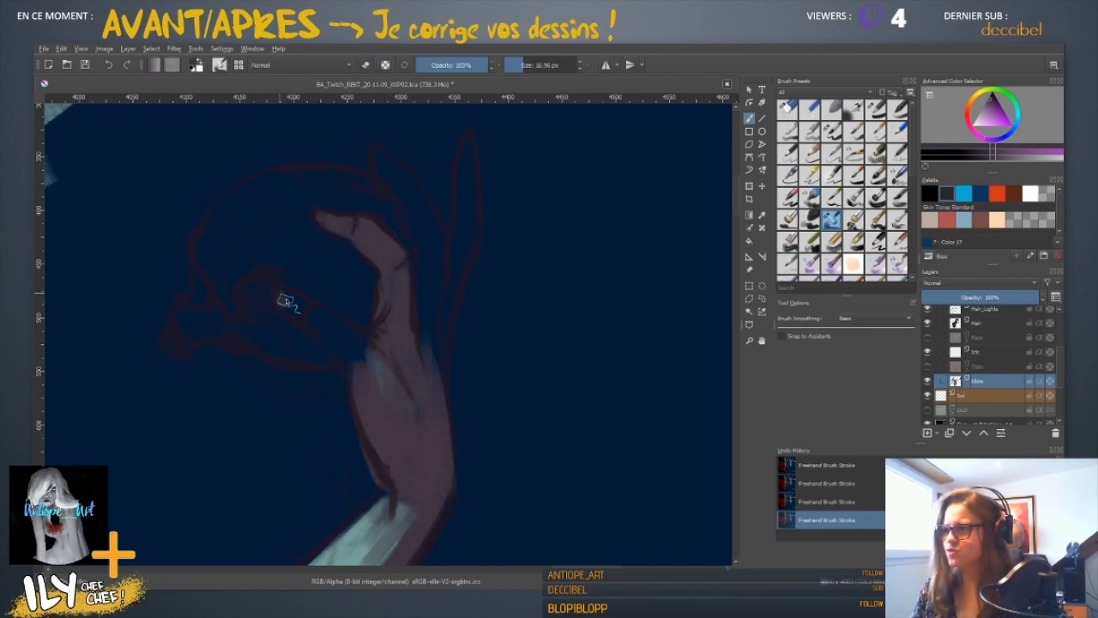
# - Fill the thumb and the remaining fingers of the raised hand in purple along the sketch, keeping dark gaps between them
pyautogui.moveTo(276, 292); pyautogui.dragTo(343, 350)
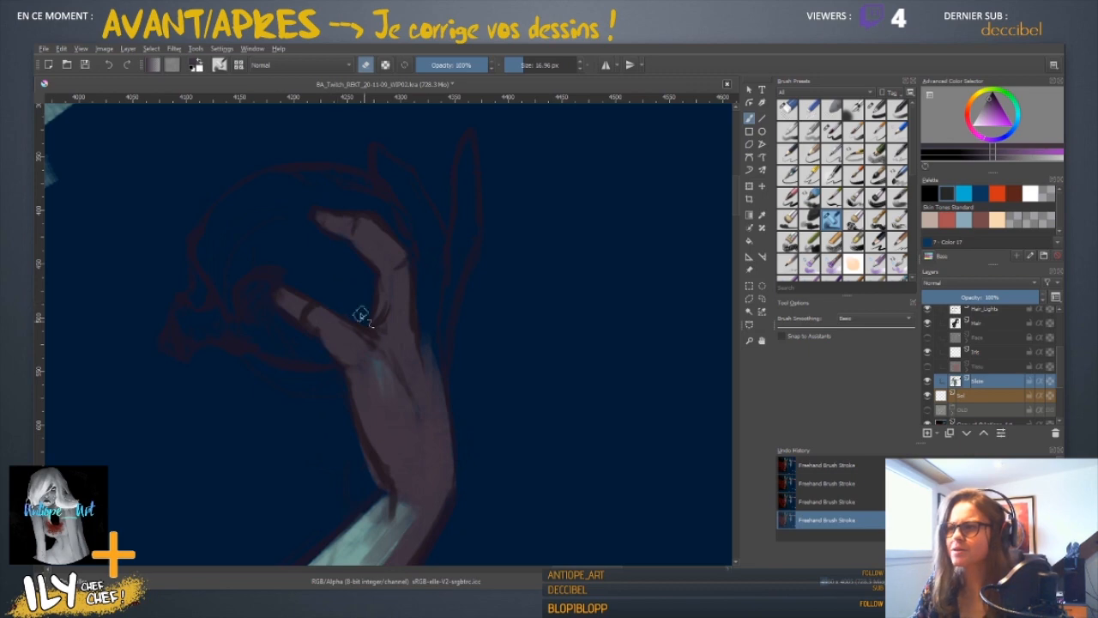
pyautogui.moveTo(375, 151)
pyautogui.mouseDown()
pyautogui.moveTo(407, 180)
pyautogui.moveTo(427, 236)
pyautogui.moveTo(409, 173)
pyautogui.moveTo(436, 245)
pyautogui.moveTo(429, 355)
pyautogui.moveTo(422, 233)
pyautogui.moveTo(423, 258)
pyautogui.mouseUp()
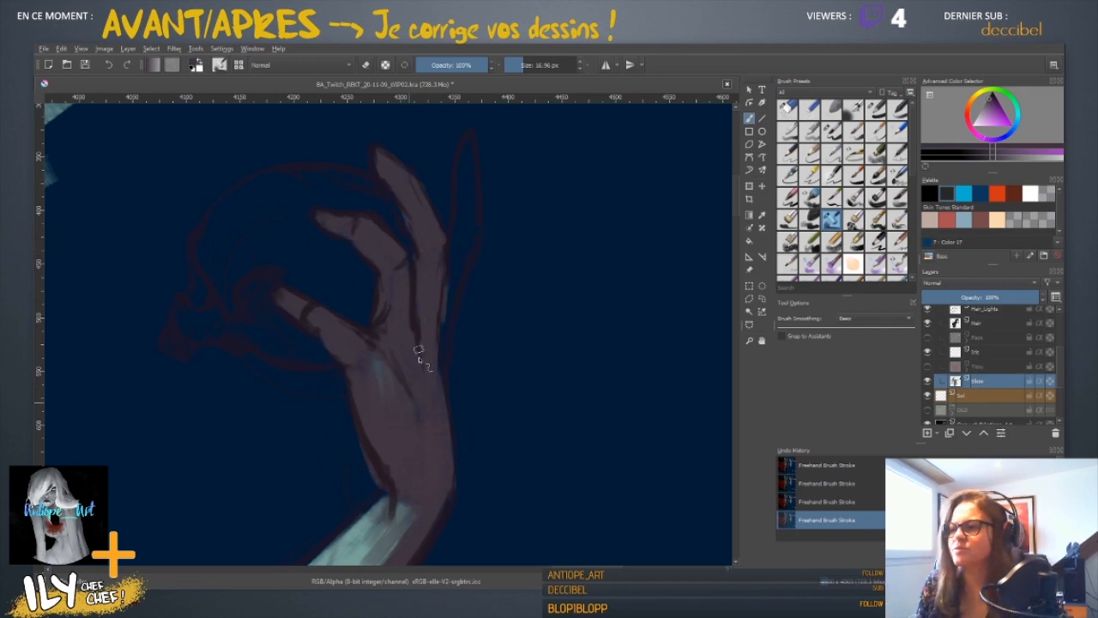
pyautogui.moveTo(436, 407)
pyautogui.mouseDown()
pyautogui.moveTo(431, 337)
pyautogui.moveTo(439, 392)
pyautogui.moveTo(440, 324)
pyautogui.mouseUp()
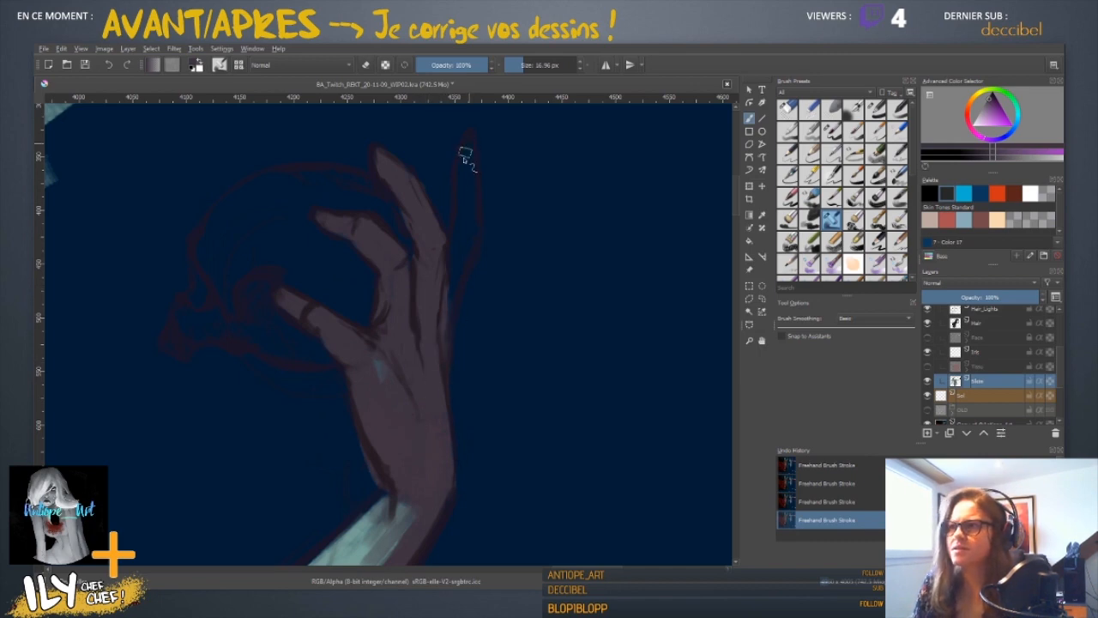
pyautogui.moveTo(463, 154); pyautogui.dragTo(469, 221)
pyautogui.moveTo(466, 140)
pyautogui.mouseDown()
pyautogui.moveTo(471, 228)
pyautogui.moveTo(454, 289)
pyautogui.moveTo(464, 250)
pyautogui.moveTo(442, 287)
pyautogui.moveTo(464, 204)
pyautogui.mouseUp()
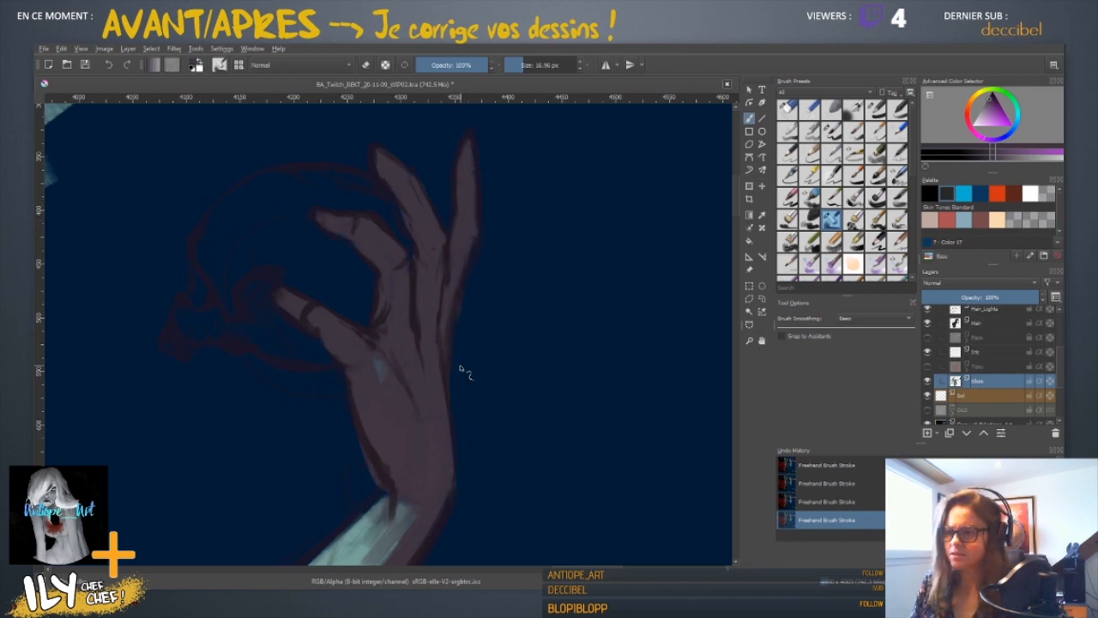
# - Extend the figure's leg past the knee, blocking in the shadowed side and start of the lower leg in sampled purple
pyautogui.hotkey('ctrl', '-')
pyautogui.hotkey('ctrl', '-')
pyautogui.hotkey('ctrl', '-')
pyautogui.hotkey('ctrl', '-')
pyautogui.hotkey('ctrl', '-')
pyautogui.moveTo(371, 392); pyautogui.dragTo(452, 263)
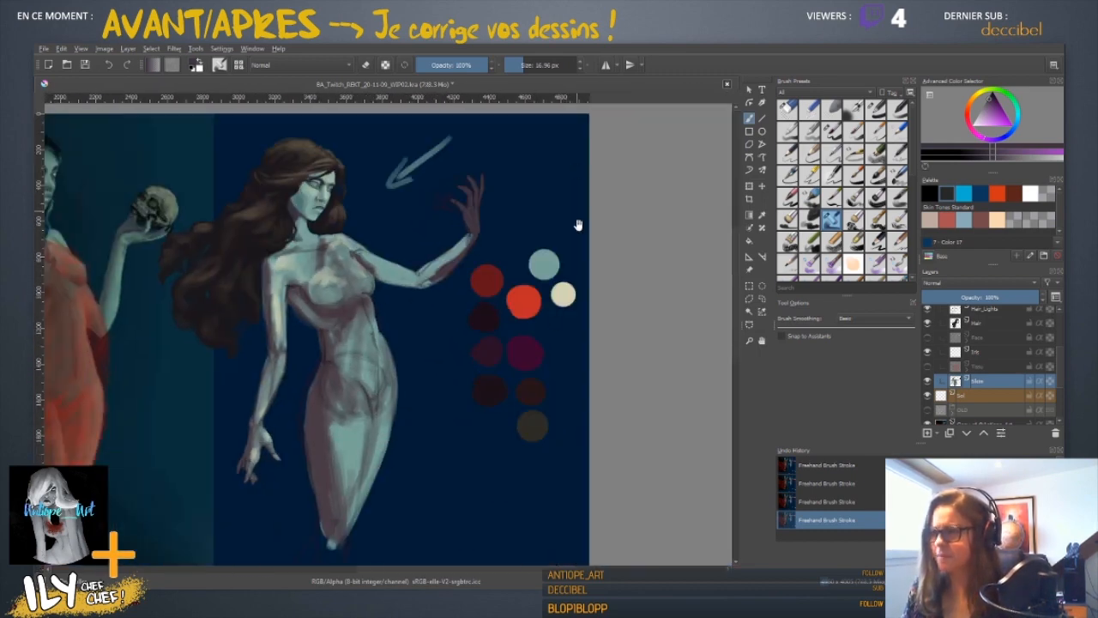
pyautogui.moveTo(497, 383)
pyautogui.mouseDown()
pyautogui.moveTo(553, 268)
pyautogui.moveTo(504, 371)
pyautogui.mouseUp()
pyautogui.moveTo(381, 449); pyautogui.dragTo(451, 222)
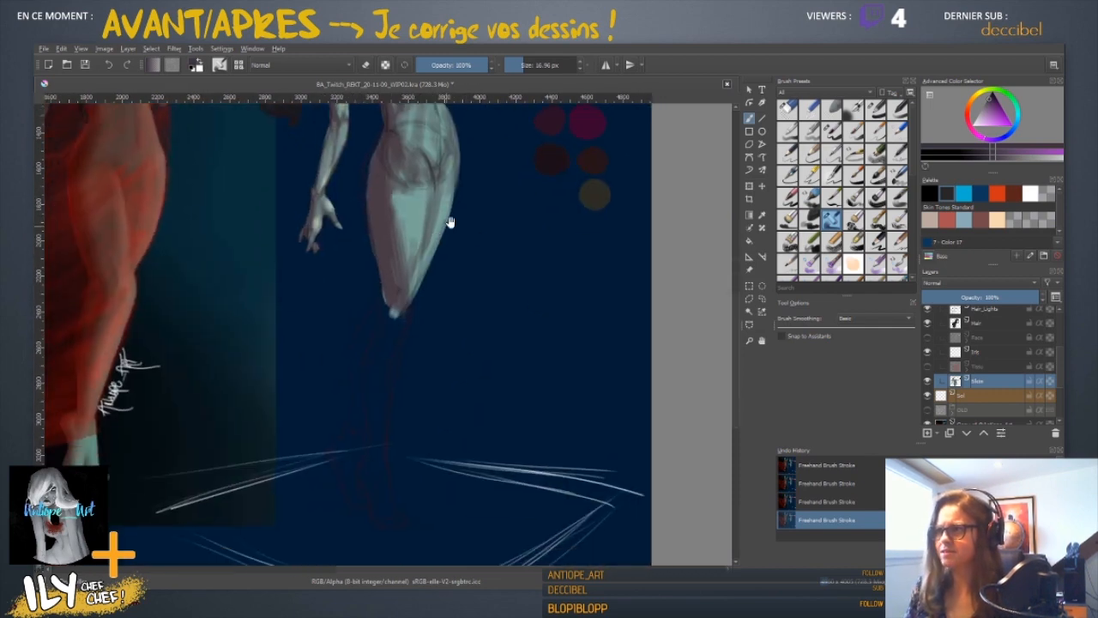
pyautogui.press('+')
pyautogui.press('+')
pyautogui.moveTo(424, 292)
pyautogui.mouseDown()
pyautogui.moveTo(420, 303)
pyautogui.moveTo(445, 277)
pyautogui.mouseUp()
pyautogui.keyDown('ctrl'); pyautogui.click(402, 258); pyautogui.keyUp('ctrl')
pyautogui.moveTo(397, 248)
pyautogui.mouseDown()
pyautogui.moveTo(376, 246)
pyautogui.moveTo(373, 287)
pyautogui.mouseUp()
pyautogui.moveTo(378, 216); pyautogui.dragTo(381, 314)
pyautogui.moveTo(374, 190); pyautogui.dragTo(379, 324)
pyautogui.moveTo(386, 283)
pyautogui.mouseDown()
pyautogui.moveTo(407, 269)
pyautogui.moveTo(418, 292)
pyautogui.moveTo(386, 380)
pyautogui.mouseUp()
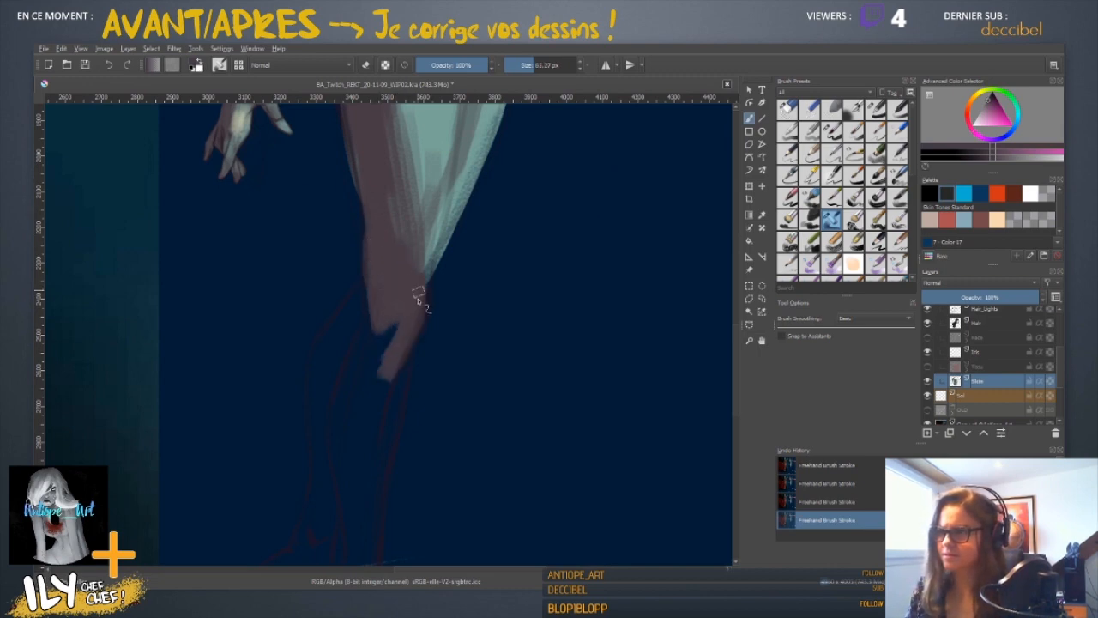
pyautogui.moveTo(415, 306); pyautogui.dragTo(402, 409)
# - Repaint the lit area of the thigh down to the knee with broad strokes of sampled pale teal
pyautogui.moveTo(512, 287)
pyautogui.mouseDown()
pyautogui.moveTo(471, 518)
pyautogui.moveTo(471, 295)
pyautogui.moveTo(439, 406)
pyautogui.mouseUp()
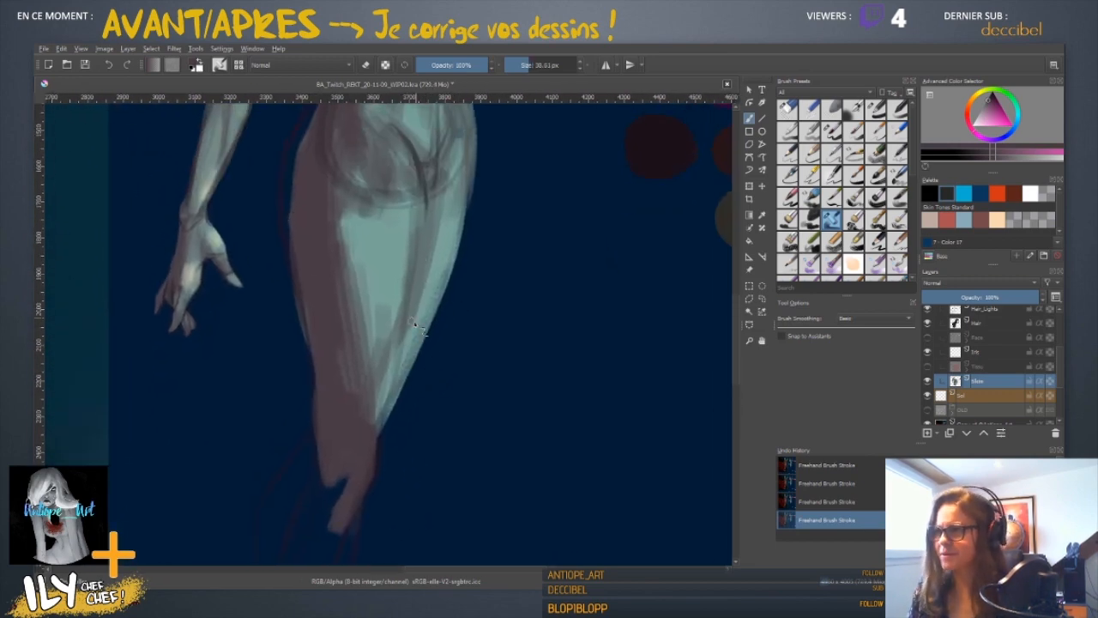
pyautogui.keyDown('ctrl'); pyautogui.click(400, 279); pyautogui.keyUp('ctrl')
pyautogui.moveTo(360, 301)
pyautogui.mouseDown()
pyautogui.moveTo(364, 429)
pyautogui.moveTo(352, 448)
pyautogui.mouseUp()
pyautogui.moveTo(359, 257)
pyautogui.mouseDown()
pyautogui.moveTo(368, 323)
pyautogui.moveTo(378, 280)
pyautogui.moveTo(369, 405)
pyautogui.mouseUp()
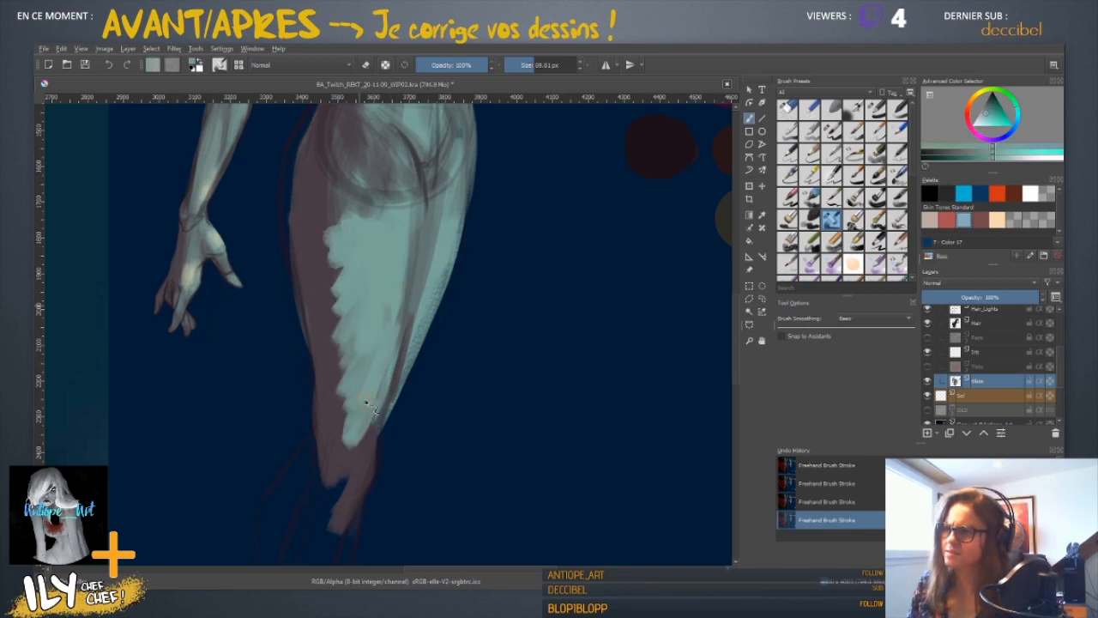
pyautogui.moveTo(411, 210); pyautogui.dragTo(378, 387)
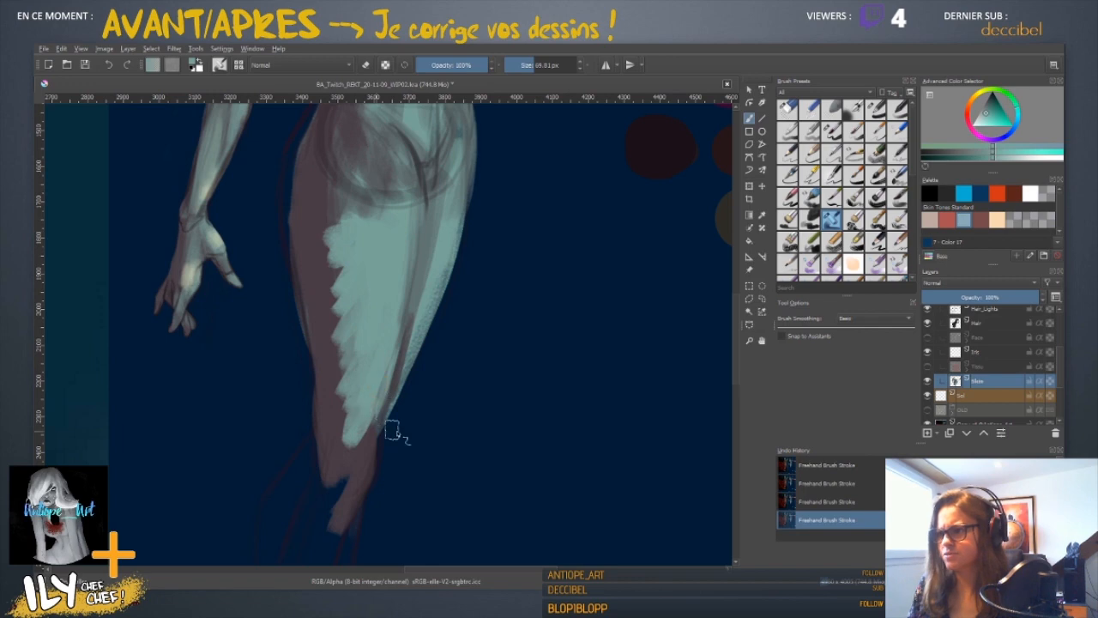
# - Block in the knee area and the upper calves of both legs in sampled purple with a larger brush, tidying the calf edge
pyautogui.moveTo(365, 480)
pyautogui.mouseDown()
pyautogui.moveTo(396, 360)
pyautogui.moveTo(370, 420)
pyautogui.moveTo(355, 510)
pyautogui.moveTo(392, 400)
pyautogui.mouseUp()
pyautogui.click(379, 368)
pyautogui.keyDown('ctrl'); pyautogui.click(395, 211); pyautogui.keyUp('ctrl')
pyautogui.moveTo(385, 245)
pyautogui.keyDown('shift'); pyautogui.mouseDown()
pyautogui.moveTo(399, 245)
pyautogui.moveTo(369, 257)
pyautogui.moveTo(341, 314)
pyautogui.moveTo(368, 184)
pyautogui.moveTo(380, 177)
pyautogui.moveTo(320, 274)
pyautogui.moveTo(325, 377)
pyautogui.mouseUp(); pyautogui.keyUp('shift')
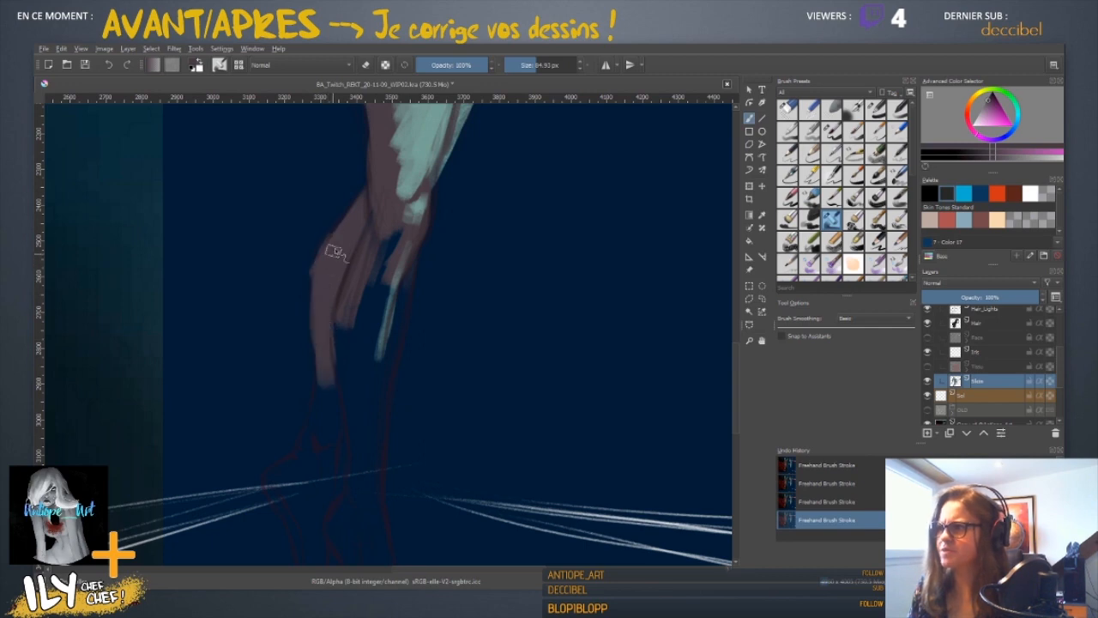
pyautogui.press('e')
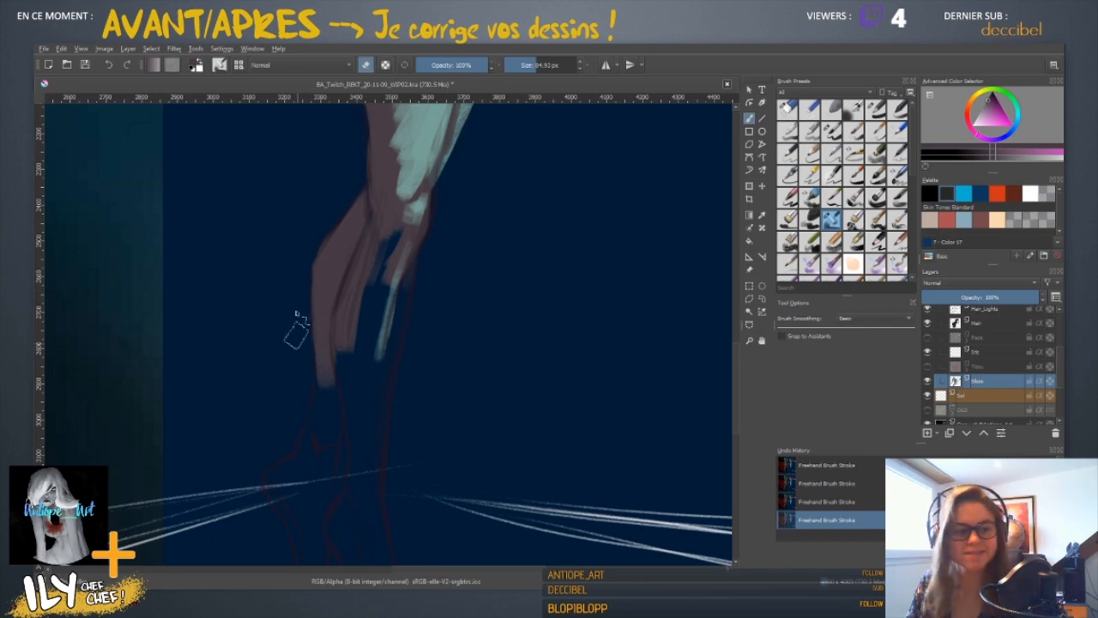
pyautogui.press('e')
# - Fill the front leg's lower half in purple along the sketch, from the calf down through the ankle to the instep
pyautogui.moveTo(371, 240)
pyautogui.mouseDown()
pyautogui.moveTo(361, 322)
pyautogui.moveTo(371, 326)
pyautogui.moveTo(370, 305)
pyautogui.moveTo(361, 362)
pyautogui.moveTo(352, 327)
pyautogui.moveTo(350, 354)
pyautogui.moveTo(363, 453)
pyautogui.mouseUp()
pyautogui.moveTo(363, 449); pyautogui.dragTo(353, 353)
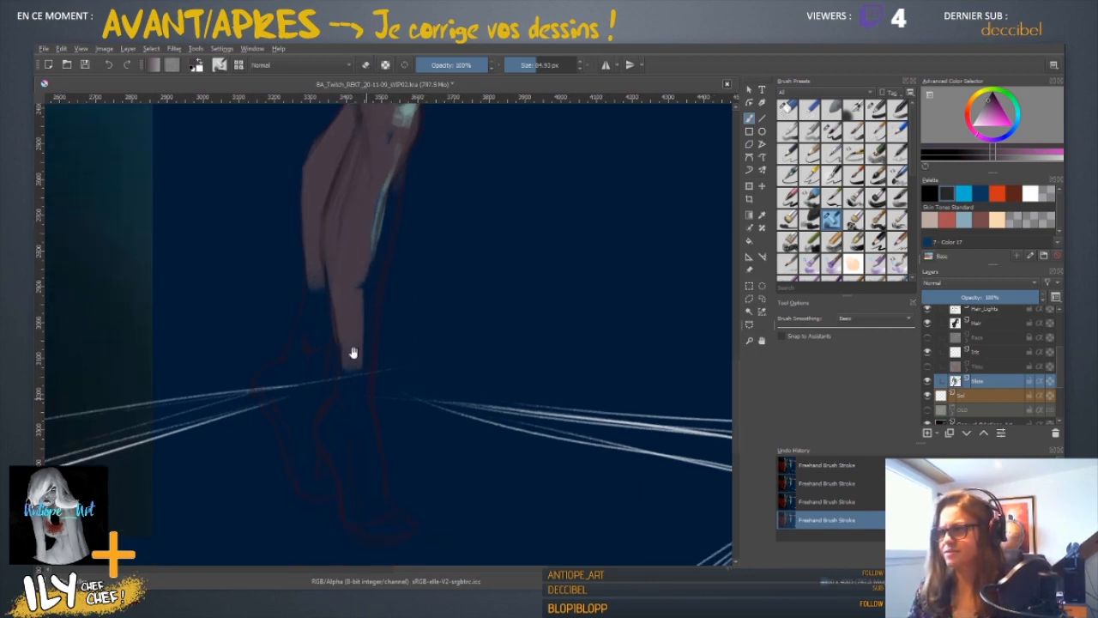
pyautogui.moveTo(375, 207)
pyautogui.mouseDown()
pyautogui.moveTo(351, 340)
pyautogui.moveTo(383, 131)
pyautogui.moveTo(392, 170)
pyautogui.moveTo(355, 343)
pyautogui.moveTo(356, 442)
pyautogui.moveTo(351, 307)
pyautogui.moveTo(328, 429)
pyautogui.moveTo(326, 418)
pyautogui.moveTo(338, 444)
pyautogui.moveTo(327, 435)
pyautogui.moveTo(351, 459)
pyautogui.moveTo(350, 393)
pyautogui.moveTo(368, 483)
pyautogui.moveTo(395, 393)
pyautogui.mouseUp()
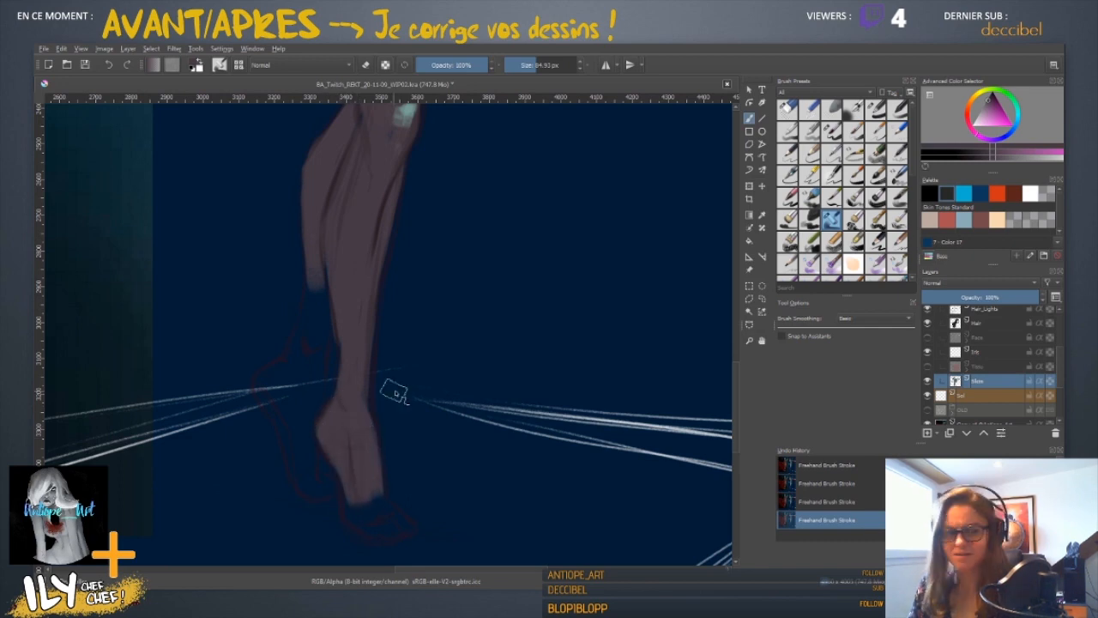
# - Paint the front foot's toes in purple with a brush of about 42.40 px and darken the lines between them
pyautogui.press('[')
pyautogui.press('[')
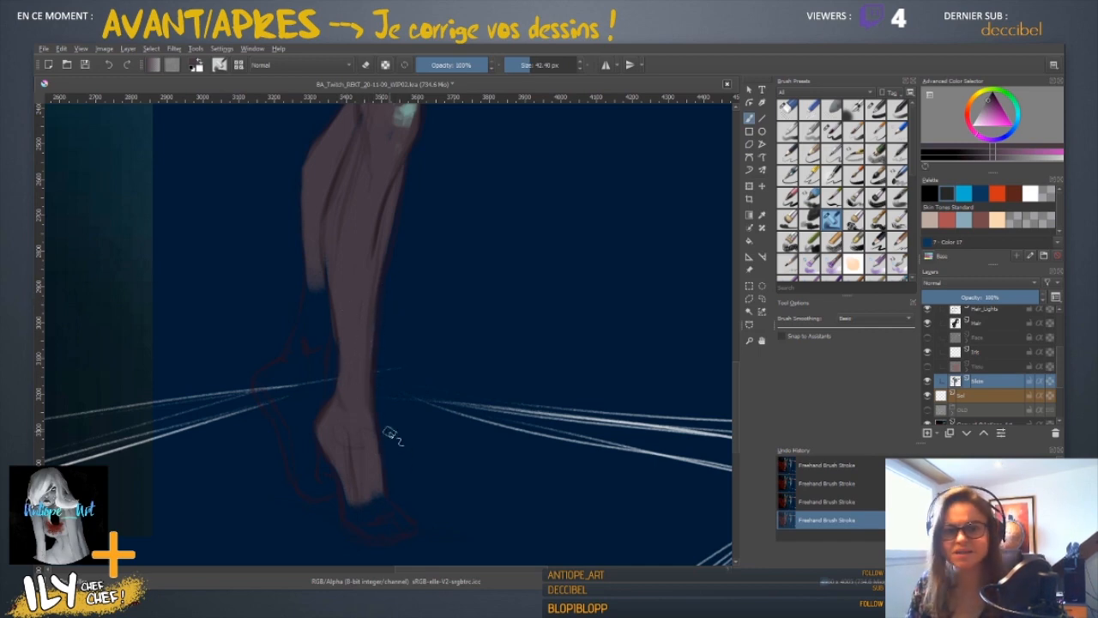
pyautogui.moveTo(388, 431); pyautogui.dragTo(380, 340)
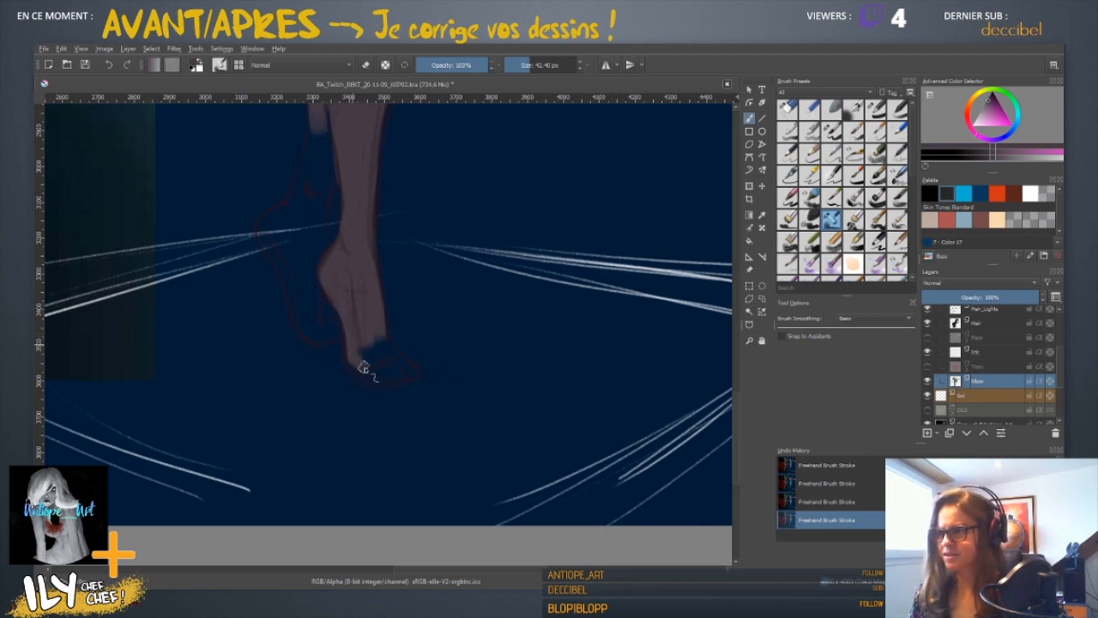
pyautogui.moveTo(363, 359); pyautogui.dragTo(393, 362)
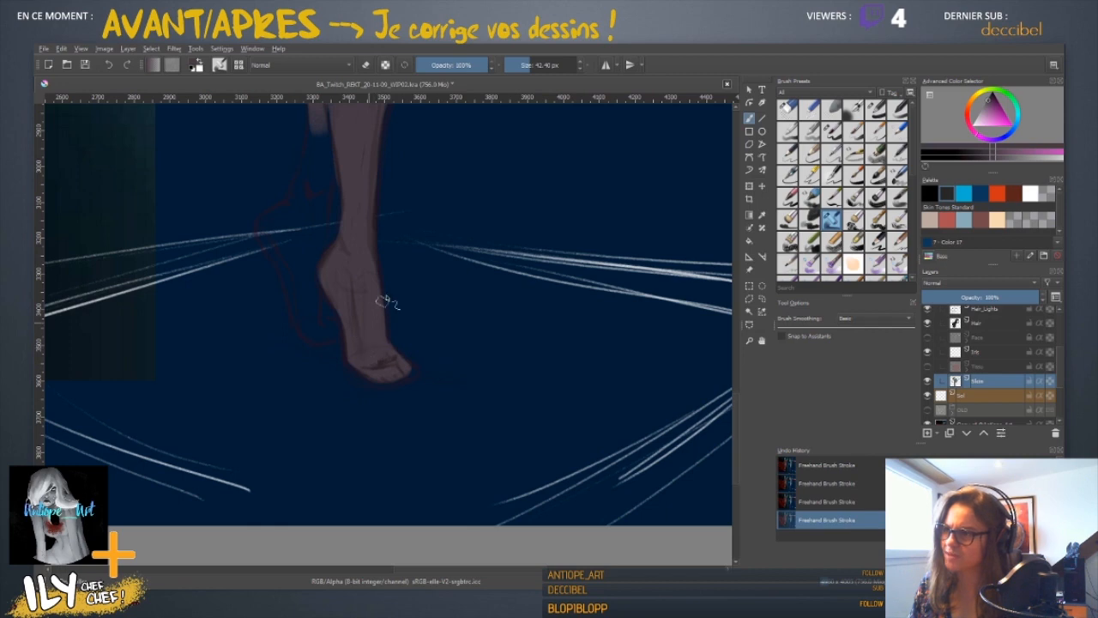
# - Extend the rear leg's calf down to the ankle in purple with strokes that follow the sketch
pyautogui.moveTo(311, 308); pyautogui.dragTo(367, 362)
pyautogui.moveTo(370, 163); pyautogui.dragTo(350, 259)
pyautogui.moveTo(380, 175); pyautogui.dragTo(360, 261)
pyautogui.moveTo(380, 187); pyautogui.dragTo(375, 256)
pyautogui.moveTo(381, 206); pyautogui.dragTo(371, 254)
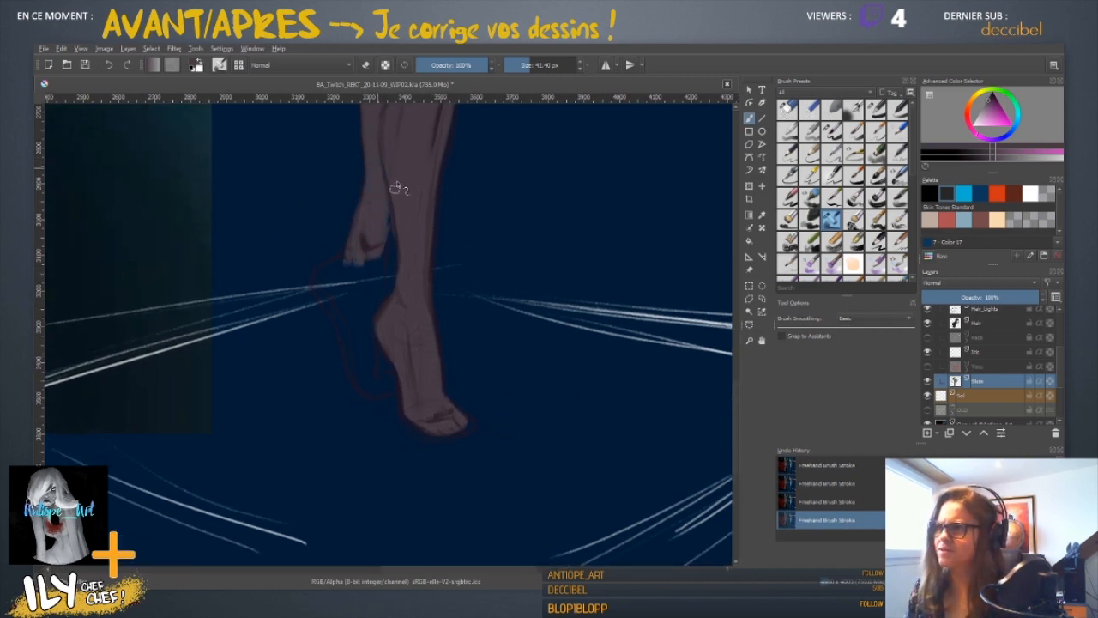
# - Paint the rear foot in purple from the ankle down the instep to the toes
pyautogui.moveTo(395, 188); pyautogui.dragTo(365, 348)
pyautogui.moveTo(371, 266); pyautogui.dragTo(361, 356)
pyautogui.moveTo(371, 291); pyautogui.dragTo(368, 362)
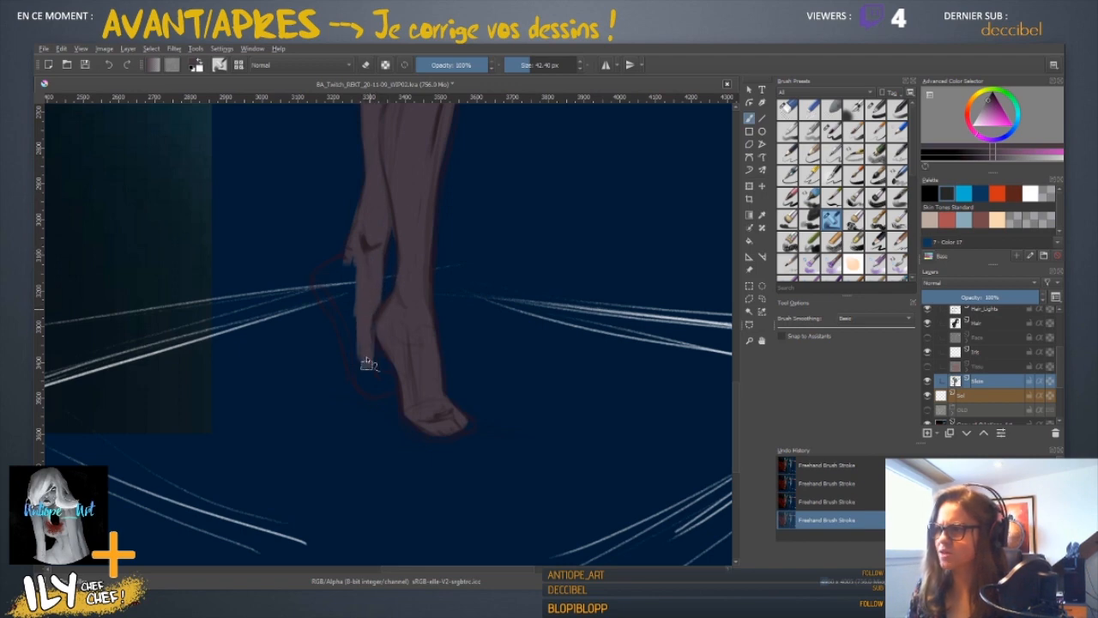
pyautogui.moveTo(371, 301)
pyautogui.mouseDown()
pyautogui.moveTo(362, 391)
pyautogui.moveTo(375, 393)
pyautogui.mouseUp()
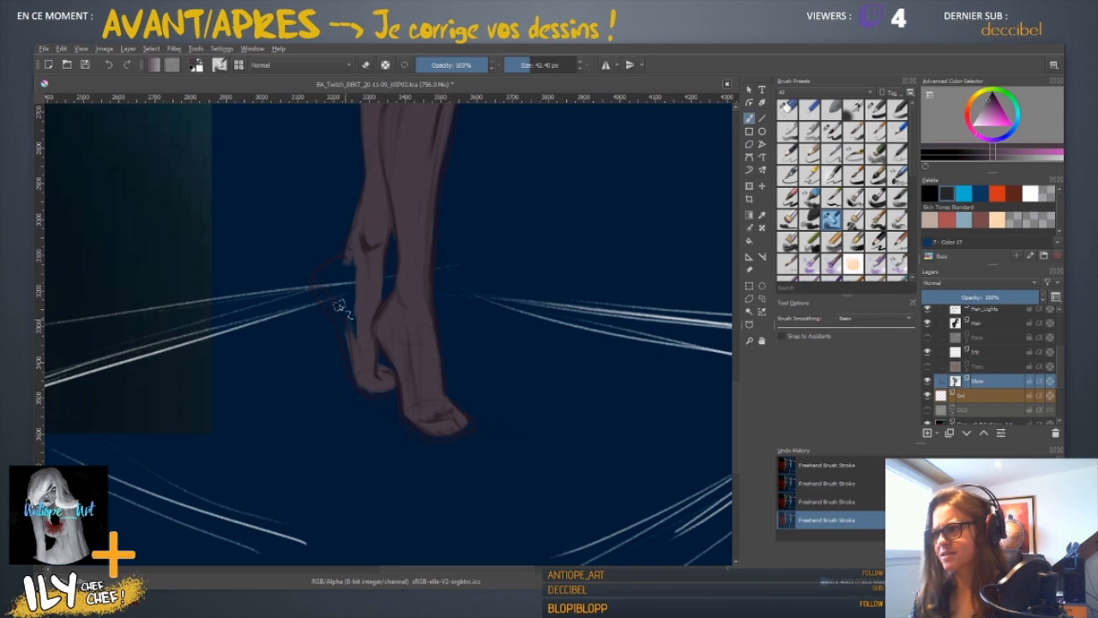
# - Paint the rear foot's sole and heel in purple, closing the gap between the sole outline and the ankle
pyautogui.moveTo(339, 305); pyautogui.dragTo(360, 373)
pyautogui.moveTo(342, 316); pyautogui.dragTo(367, 384)
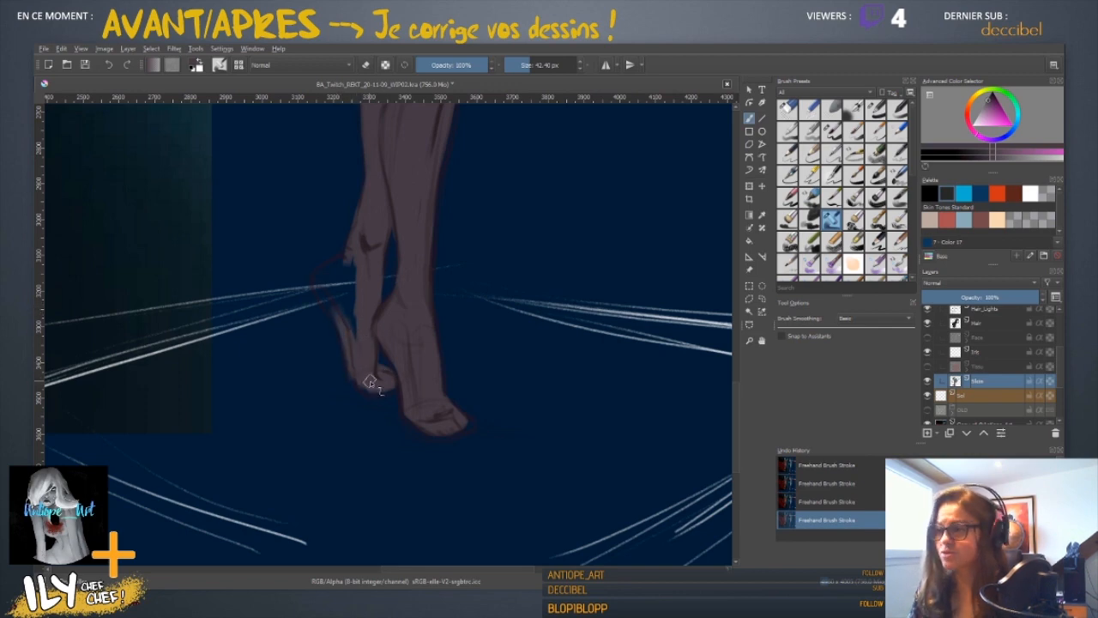
pyautogui.press('e')
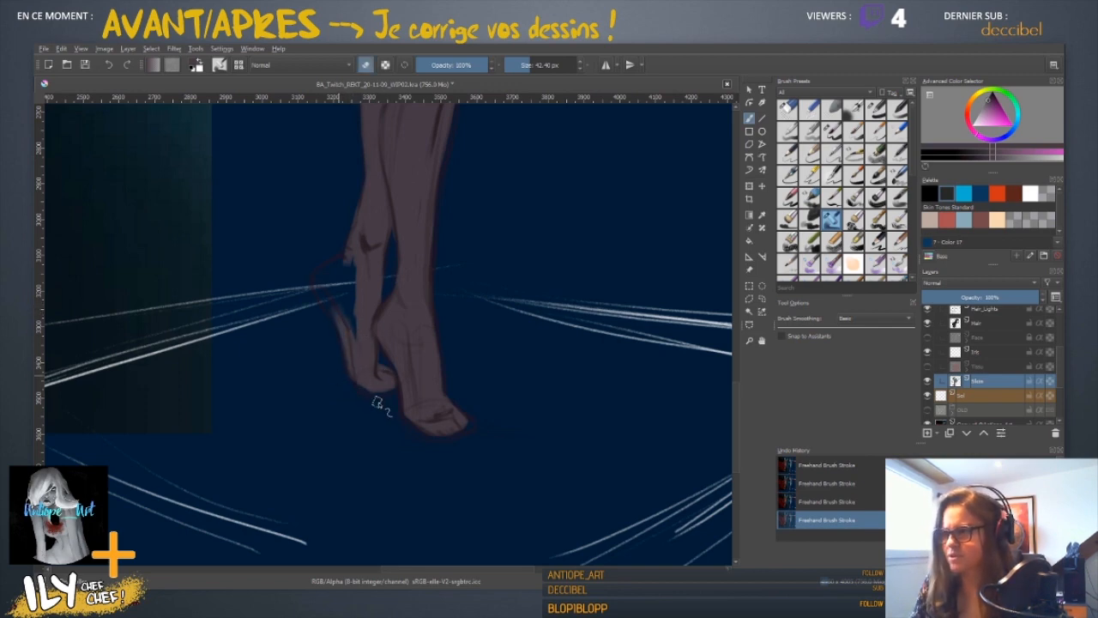
pyautogui.press('e')
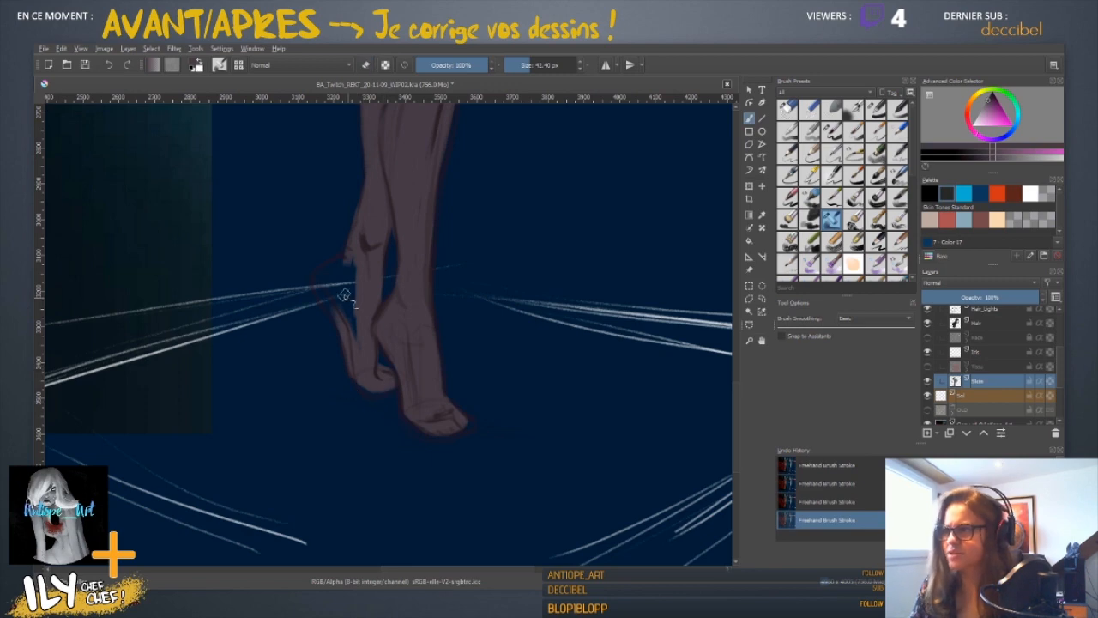
pyautogui.moveTo(350, 314)
pyautogui.mouseDown()
pyautogui.moveTo(342, 279)
pyautogui.moveTo(350, 308)
pyautogui.mouseUp()
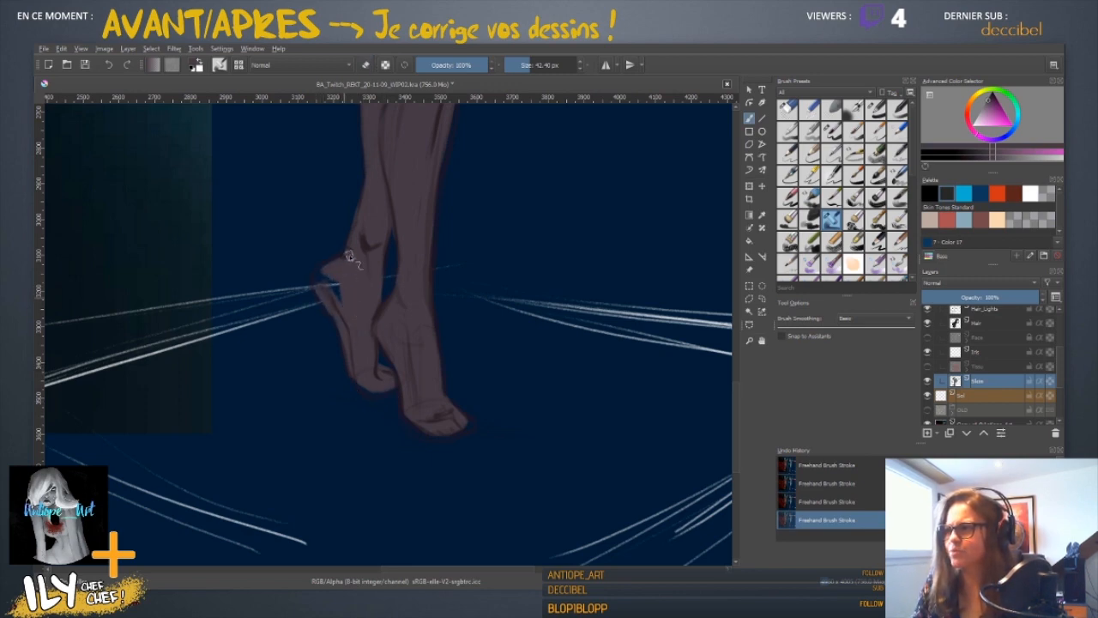
pyautogui.moveTo(317, 279)
pyautogui.mouseDown()
pyautogui.moveTo(343, 301)
pyautogui.moveTo(324, 289)
pyautogui.moveTo(336, 314)
pyautogui.mouseUp()
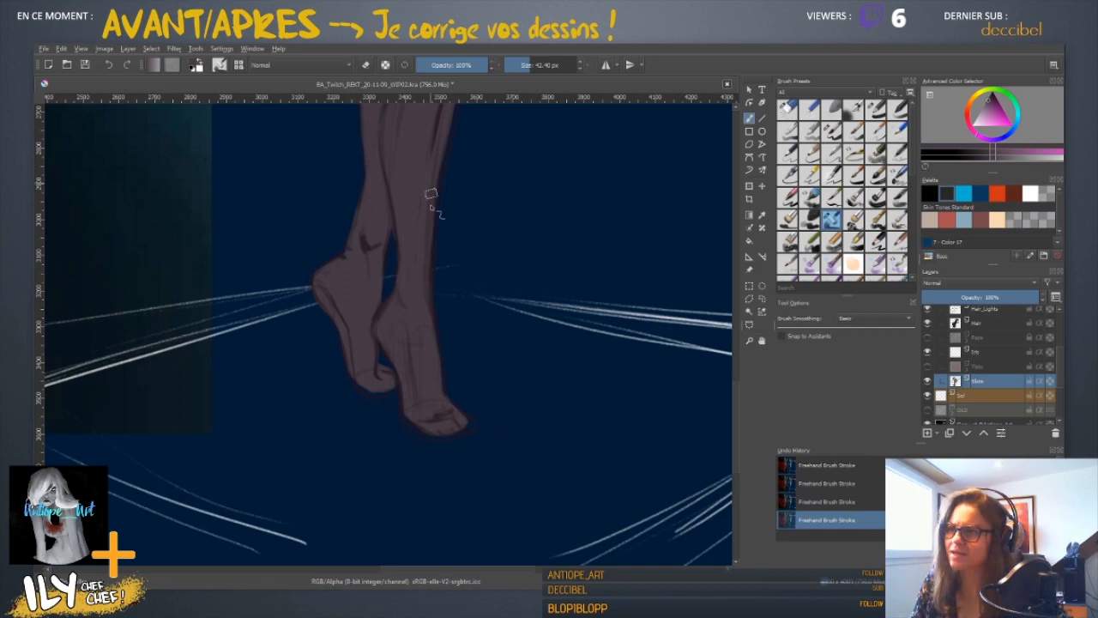
# - Examine the whole repainted figure beside the original painting, comparing proportions from the legs up to the torso
pyautogui.scroll(-6, 393, 274)
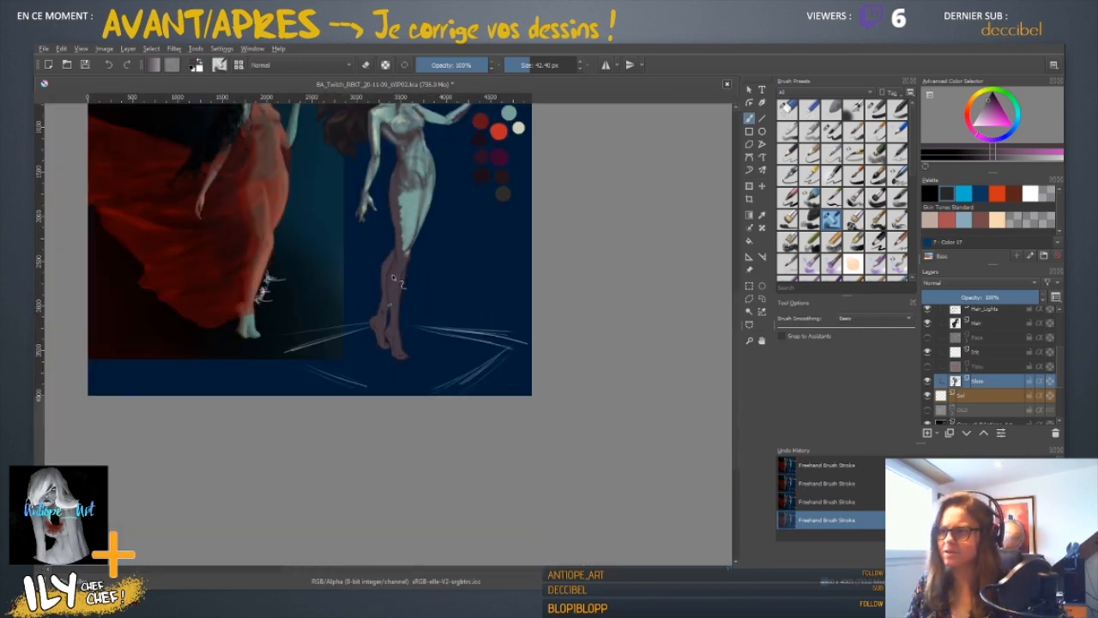
pyautogui.moveTo(399, 314); pyautogui.dragTo(334, 397)
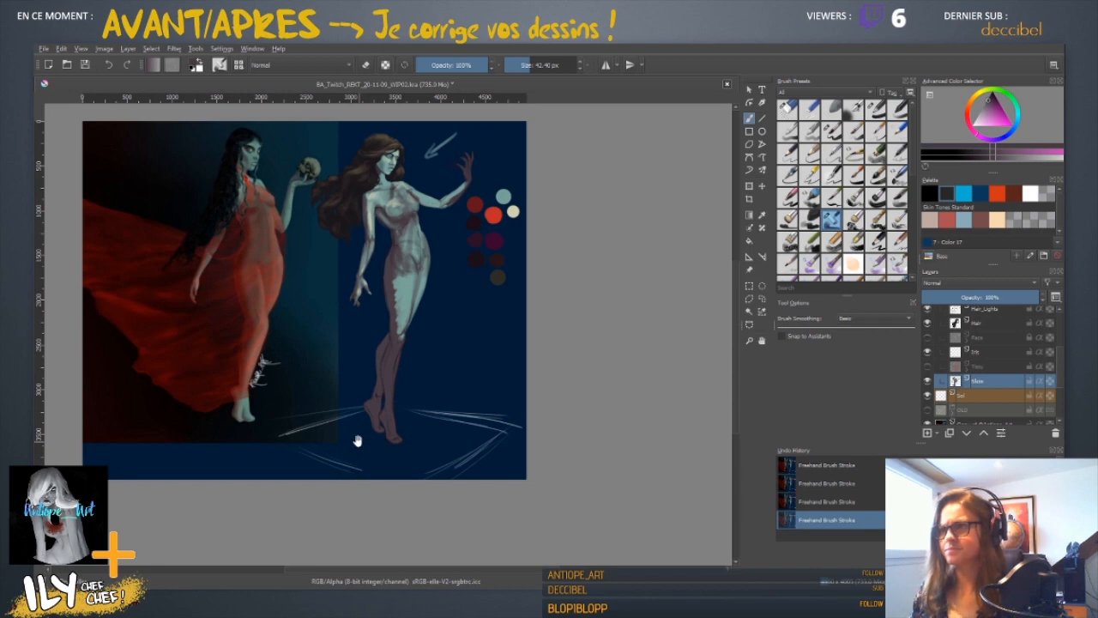
pyautogui.moveTo(506, 364); pyautogui.dragTo(510, 378)
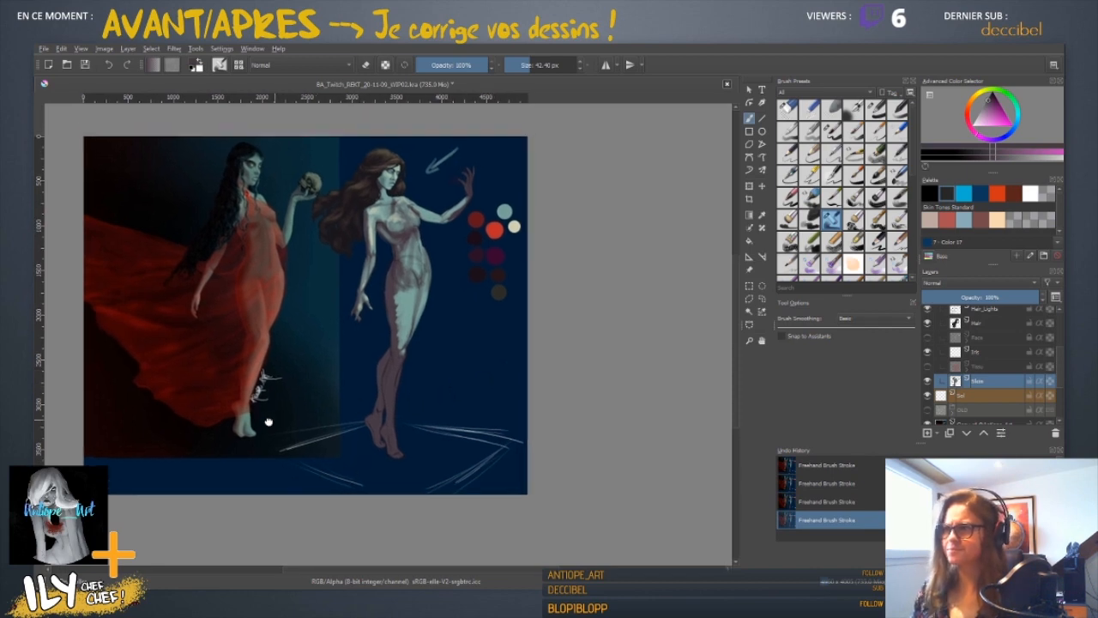
pyautogui.moveTo(265, 421); pyautogui.dragTo(262, 408)
pyautogui.scroll(3, 261, 410)
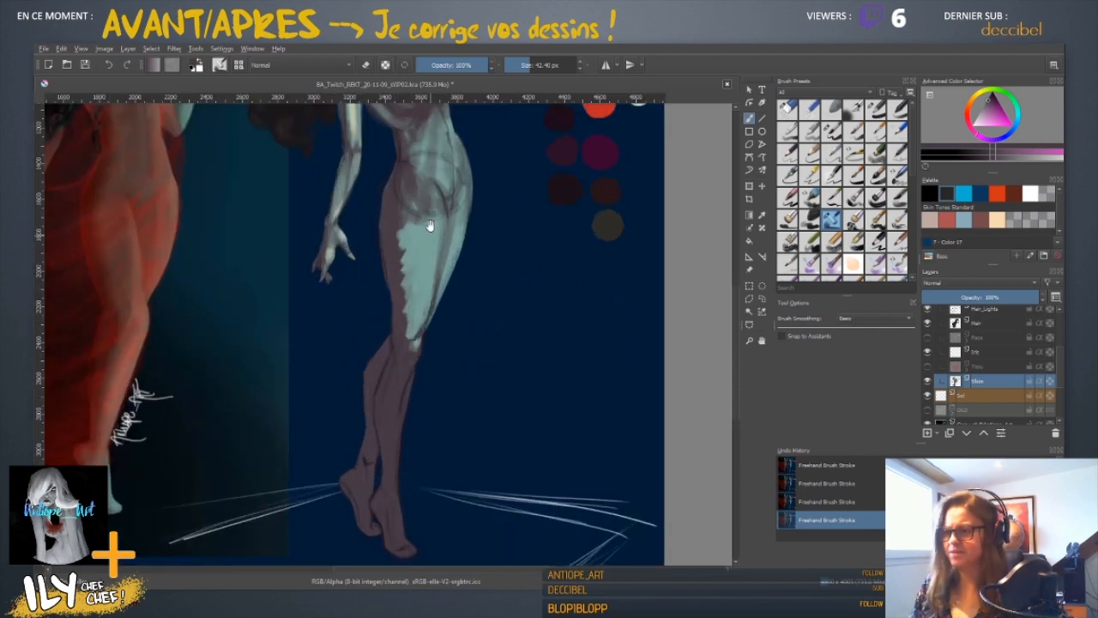
pyautogui.moveTo(429, 226); pyautogui.dragTo(459, 490)
pyautogui.moveTo(374, 338); pyautogui.dragTo(377, 387)
pyautogui.scroll(5, 378, 388)
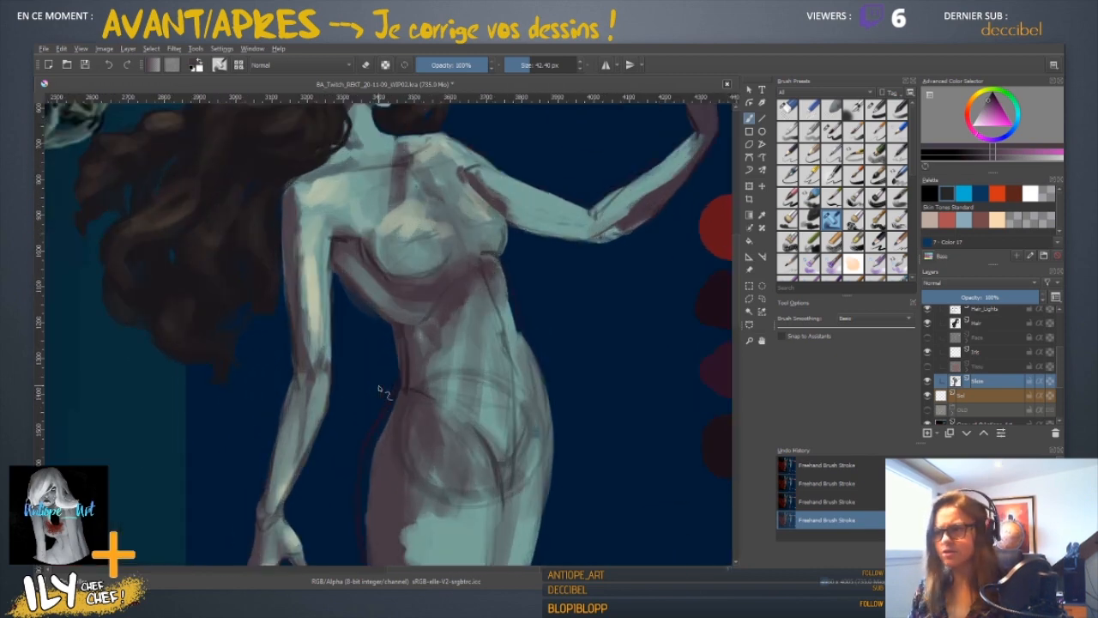
# - Refine the ribcage outline below the armpit on a rotated canvas, erasing the paint spill with a brush of about 21.74 px
pyautogui.press('6')
pyautogui.press('6')
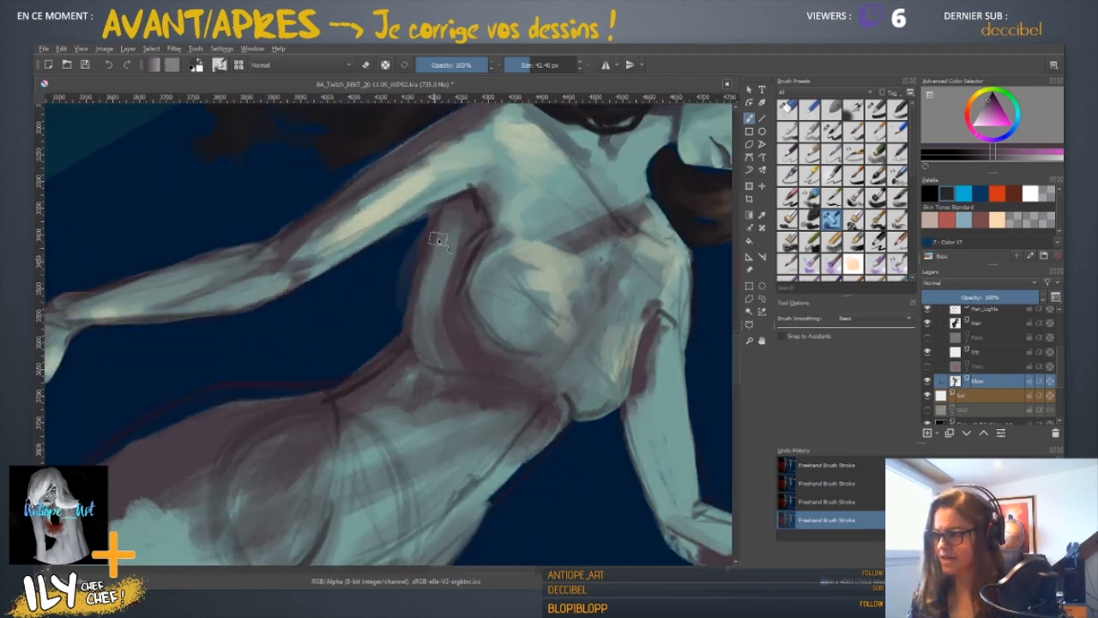
pyautogui.press('[')
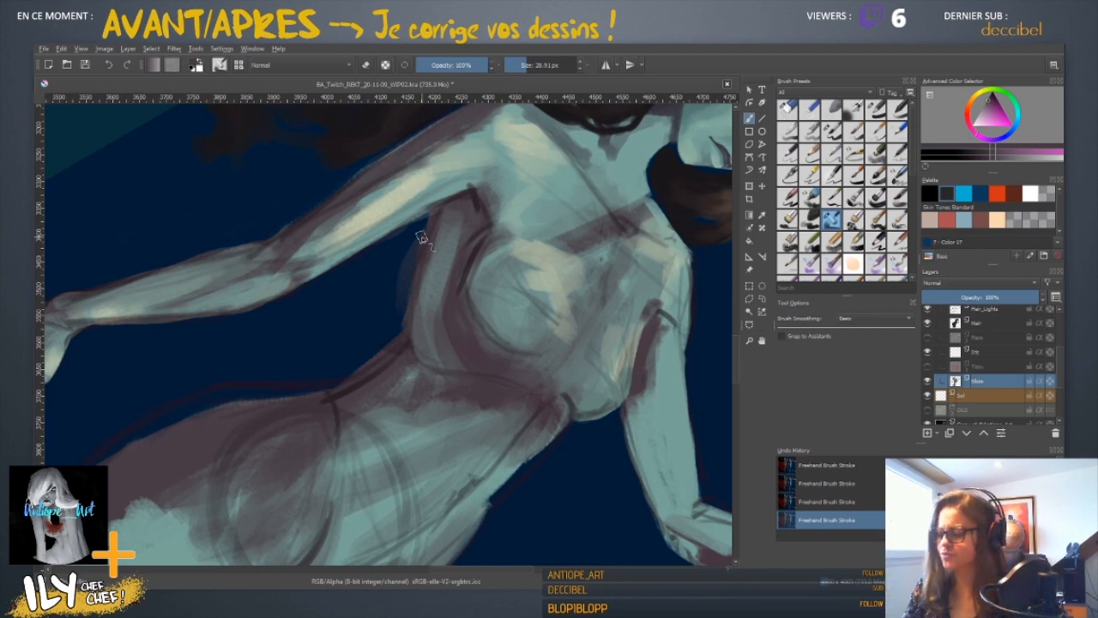
pyautogui.press('e')
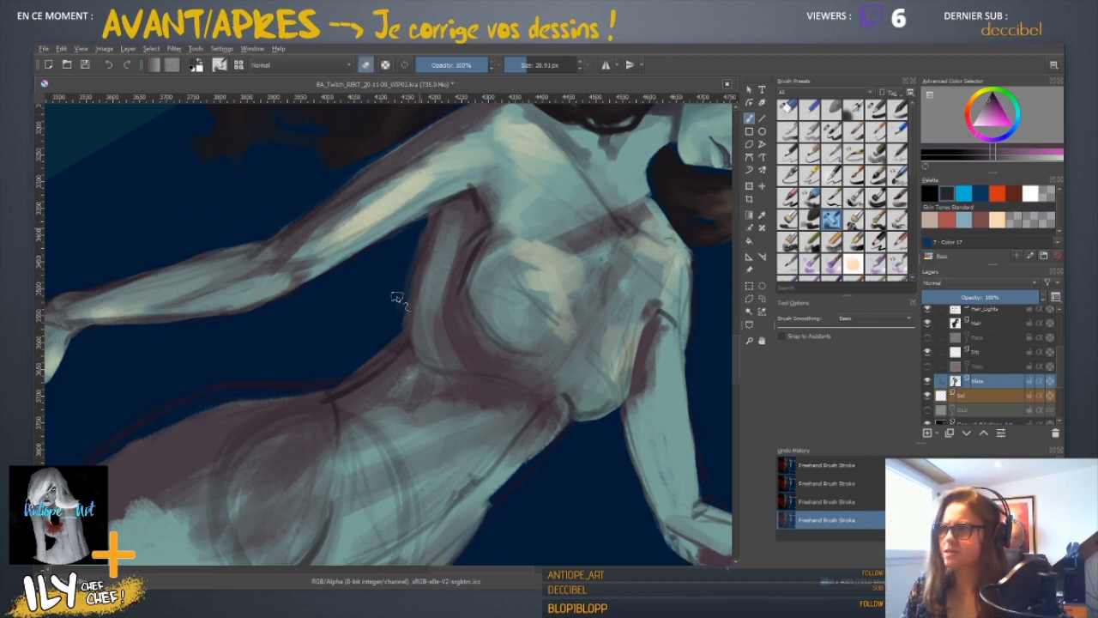
pyautogui.press('[')
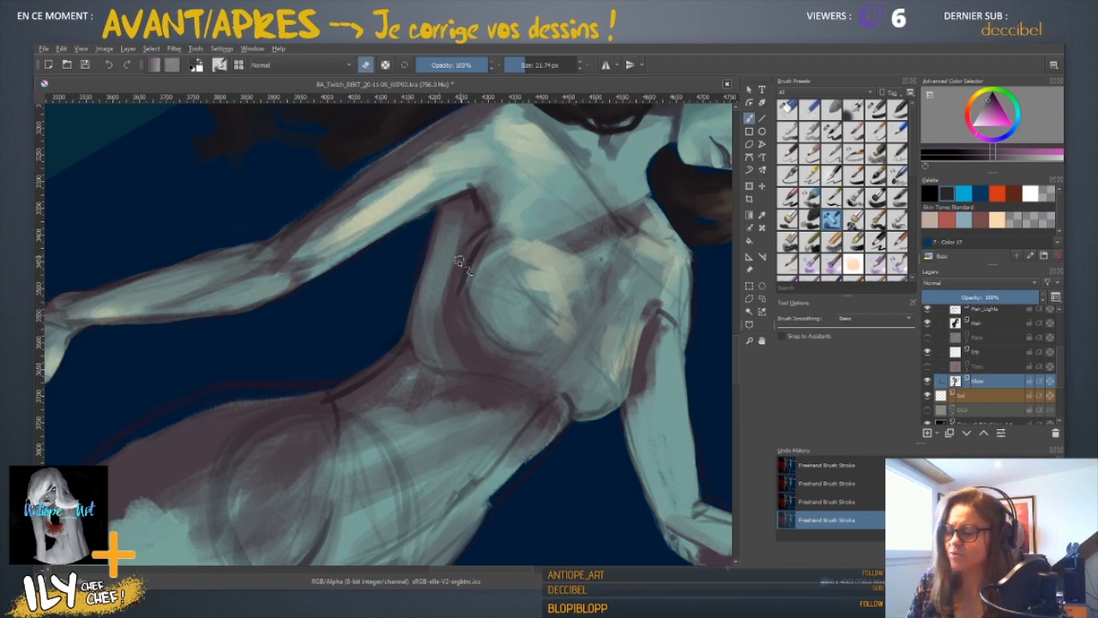
pyautogui.press('e')
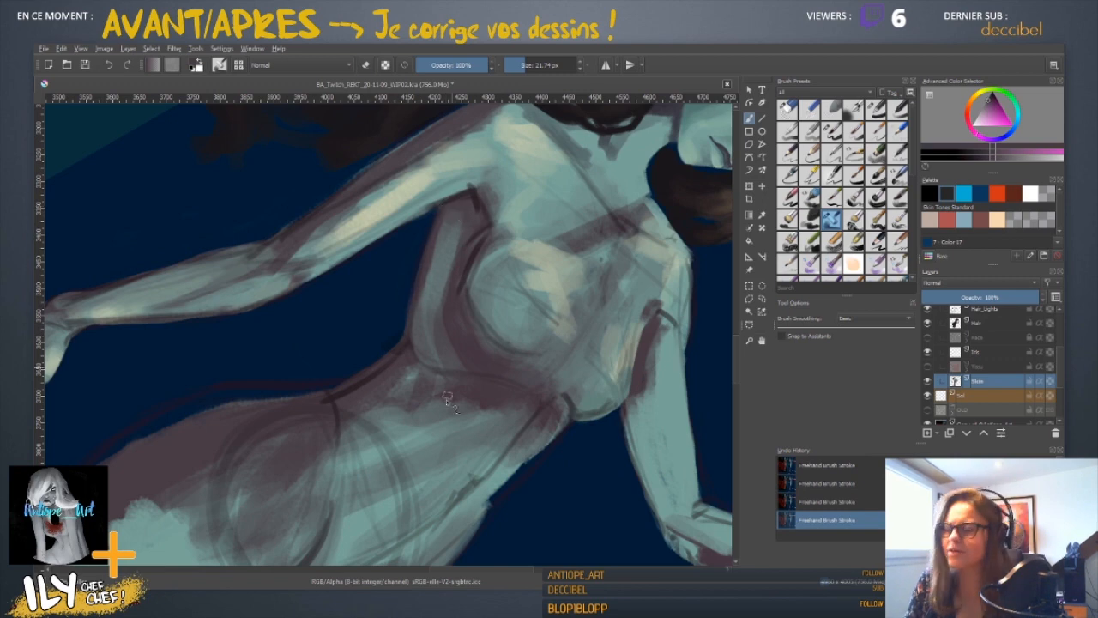
# - Straighten the canvas and clean up the hanging arm's inner edge with sampled pale teal
pyautogui.moveTo(449, 359); pyautogui.dragTo(453, 326)
pyautogui.press('5')
pyautogui.moveTo(353, 295); pyautogui.dragTo(433, 374)
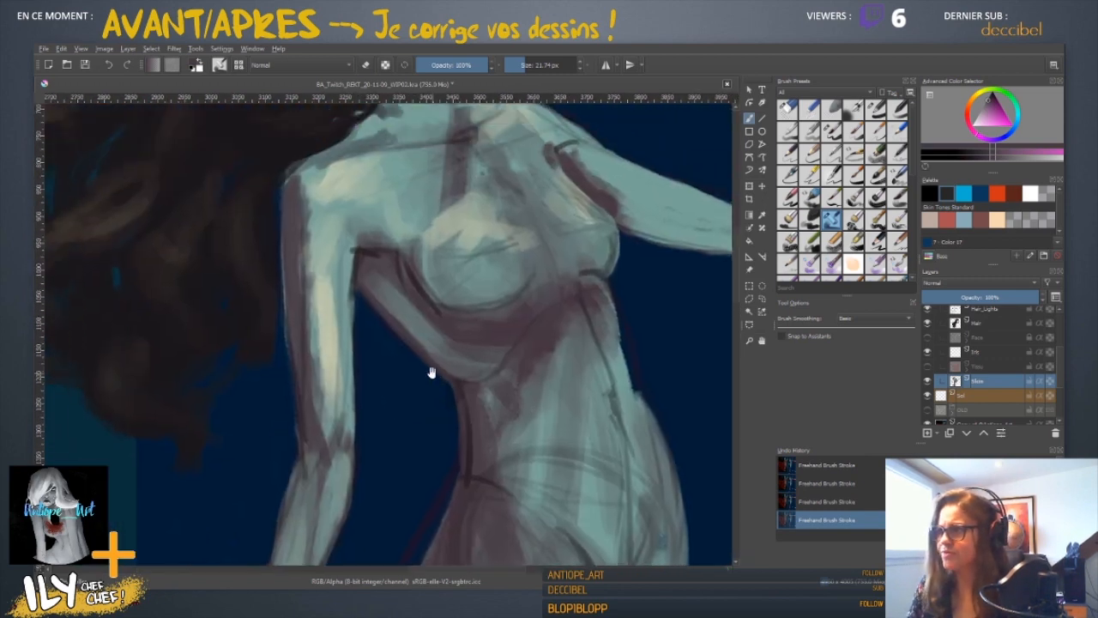
pyautogui.keyDown('ctrl'); pyautogui.click(349, 321); pyautogui.keyUp('ctrl')
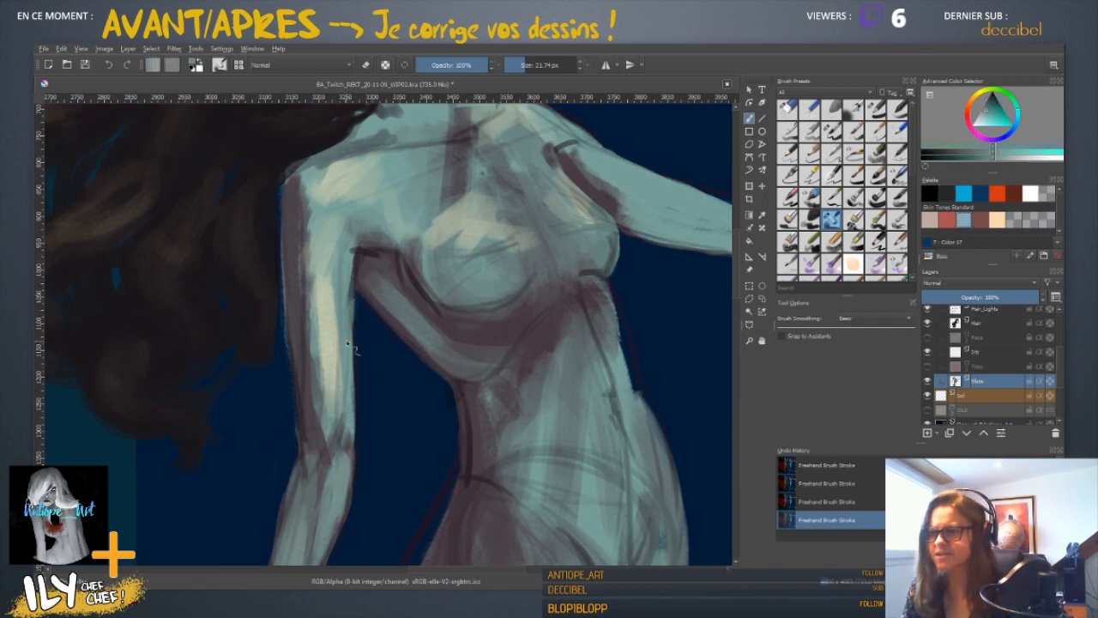
pyautogui.moveTo(347, 342); pyautogui.dragTo(296, 252)
pyautogui.press('e')
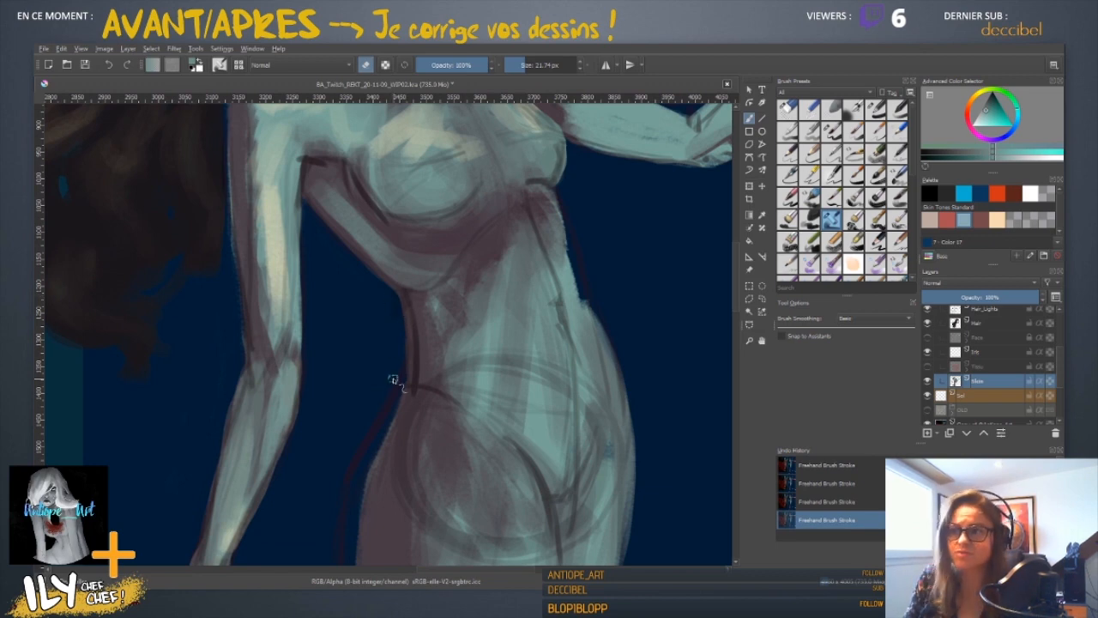
# - Repaint the lit side of the waist and hip in sampled teal, smoothing the contour from the ribs to the thigh
pyautogui.keyDown('ctrl'); pyautogui.click(569, 279); pyautogui.keyUp('ctrl')
pyautogui.press('e')
pyautogui.moveTo(612, 287); pyautogui.dragTo(516, 340)
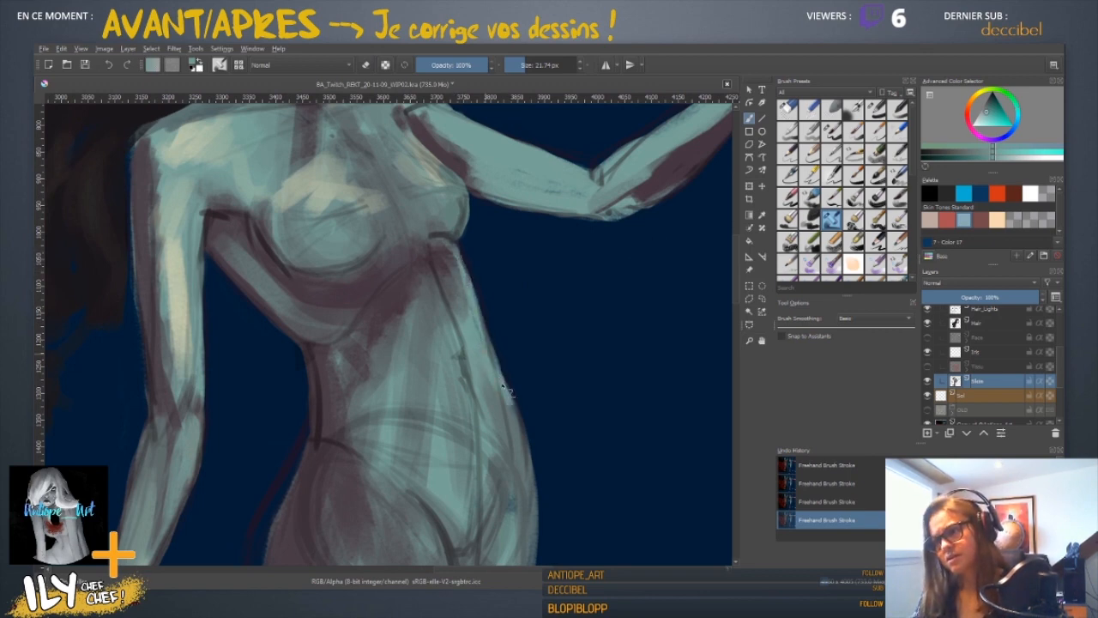
pyautogui.scroll(-2, 519, 414)
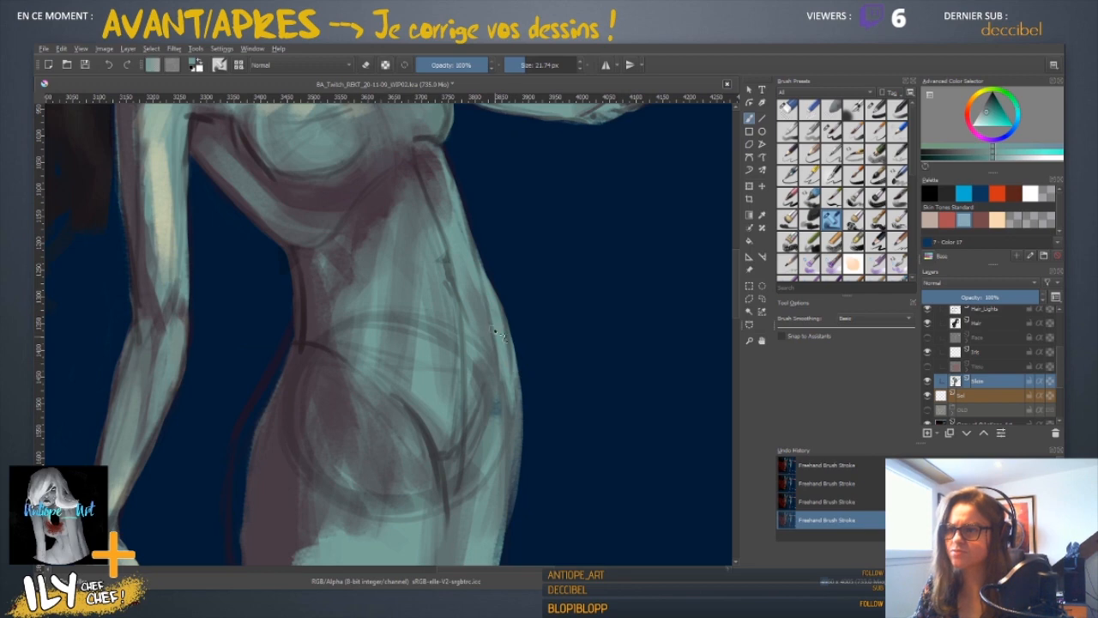
pyautogui.moveTo(494, 330); pyautogui.dragTo(502, 417)
pyautogui.scroll(-2, 493, 460)
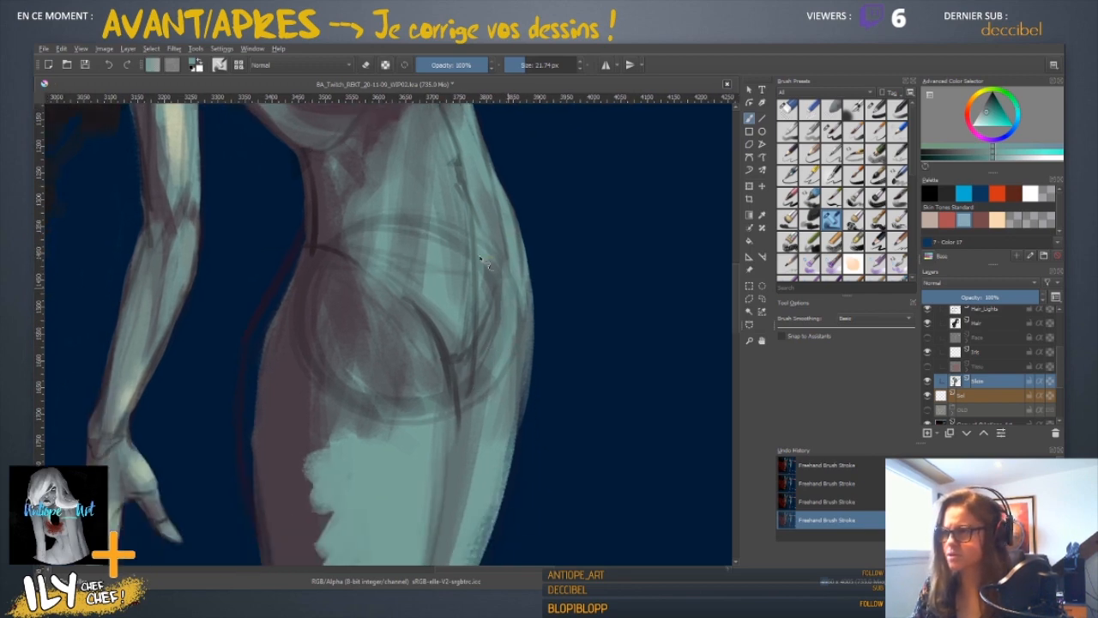
# - Widen the shadowed hip and outer thigh to the sketch line in sampled purple, enlarging the brush to about 47.42 px
pyautogui.keyDown('ctrl'); pyautogui.click(289, 354); pyautogui.keyUp('ctrl')
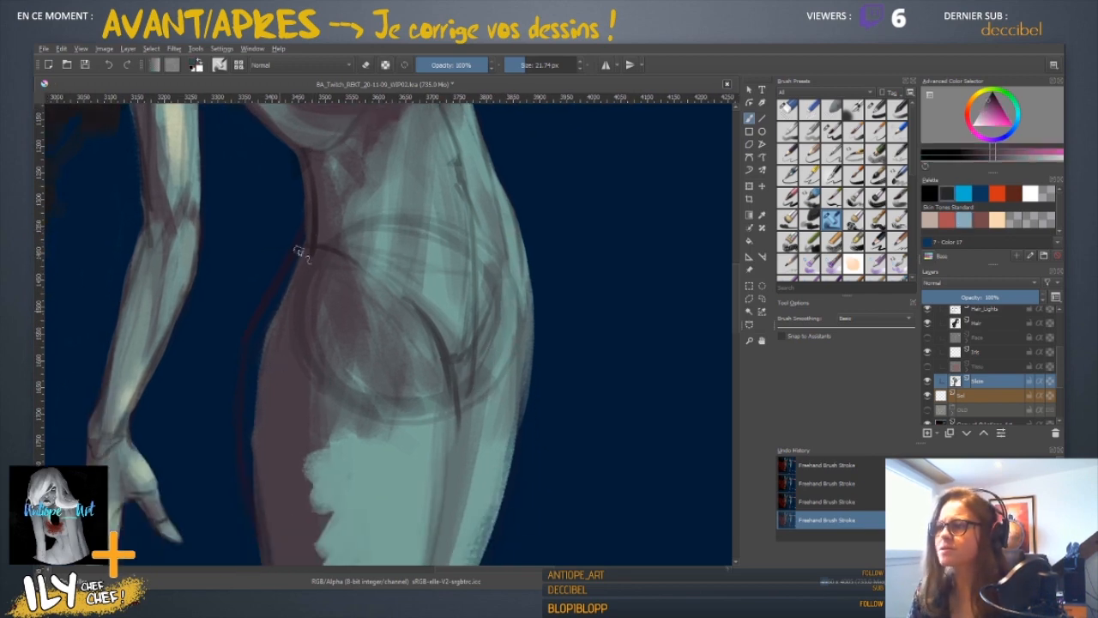
pyautogui.moveTo(299, 252); pyautogui.dragTo(283, 315)
pyautogui.moveTo(302, 244); pyautogui.dragTo(257, 339)
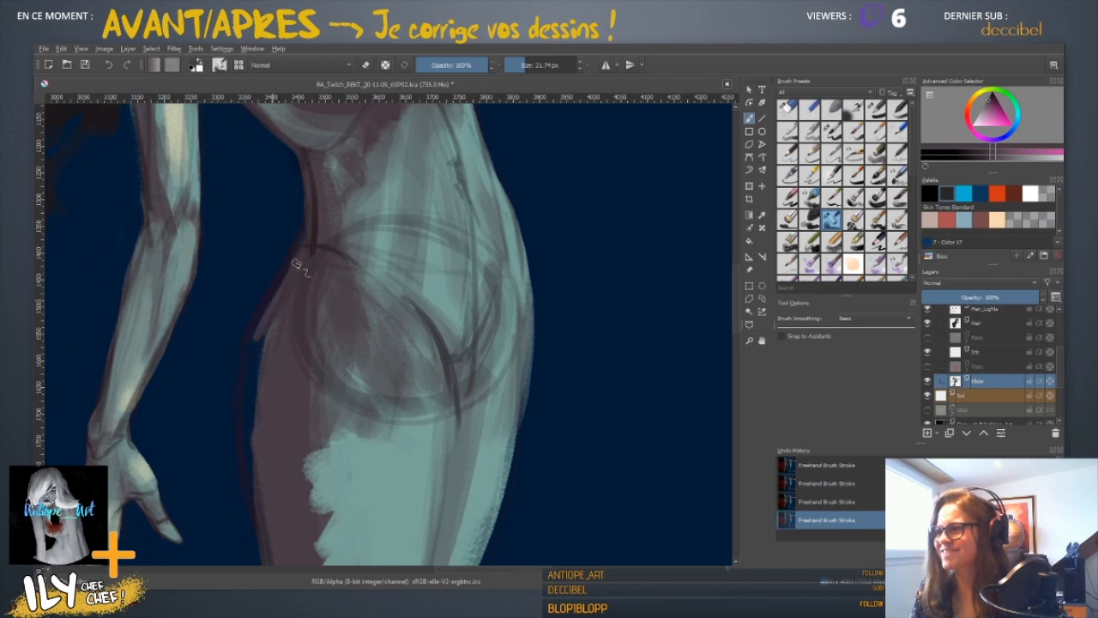
pyautogui.keyDown('shift'); pyautogui.moveTo(284, 281); pyautogui.dragTo(298, 279); pyautogui.keyUp('shift')
pyautogui.moveTo(258, 337); pyautogui.dragTo(257, 388)
pyautogui.scroll(-3, 343, 448)
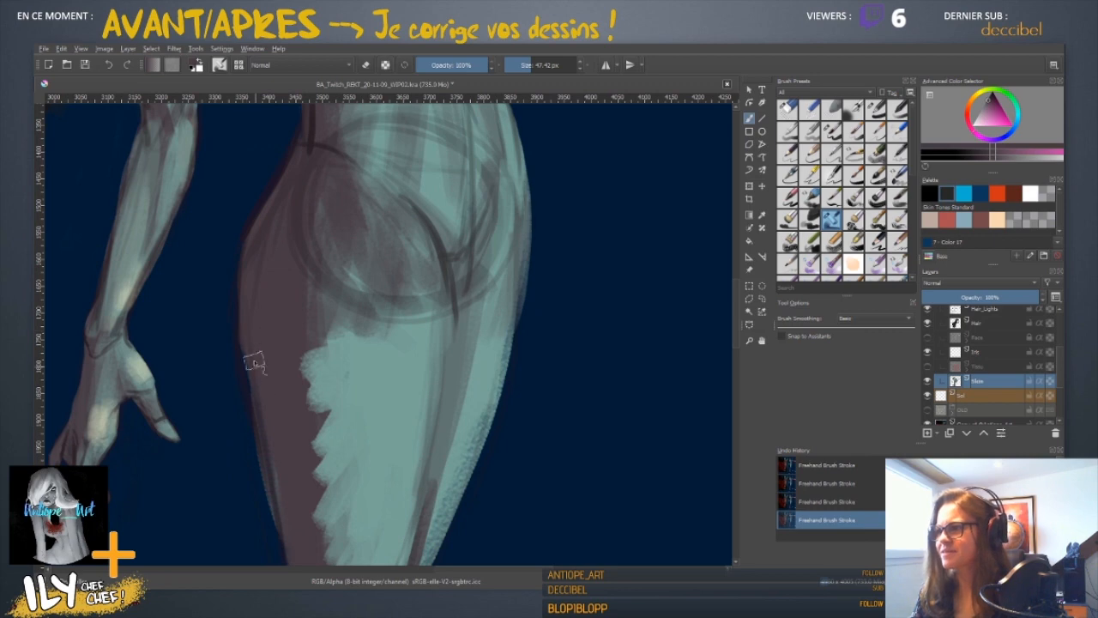
pyautogui.moveTo(308, 441)
pyautogui.mouseDown()
pyautogui.moveTo(304, 318)
pyautogui.moveTo(204, 338)
pyautogui.mouseUp()
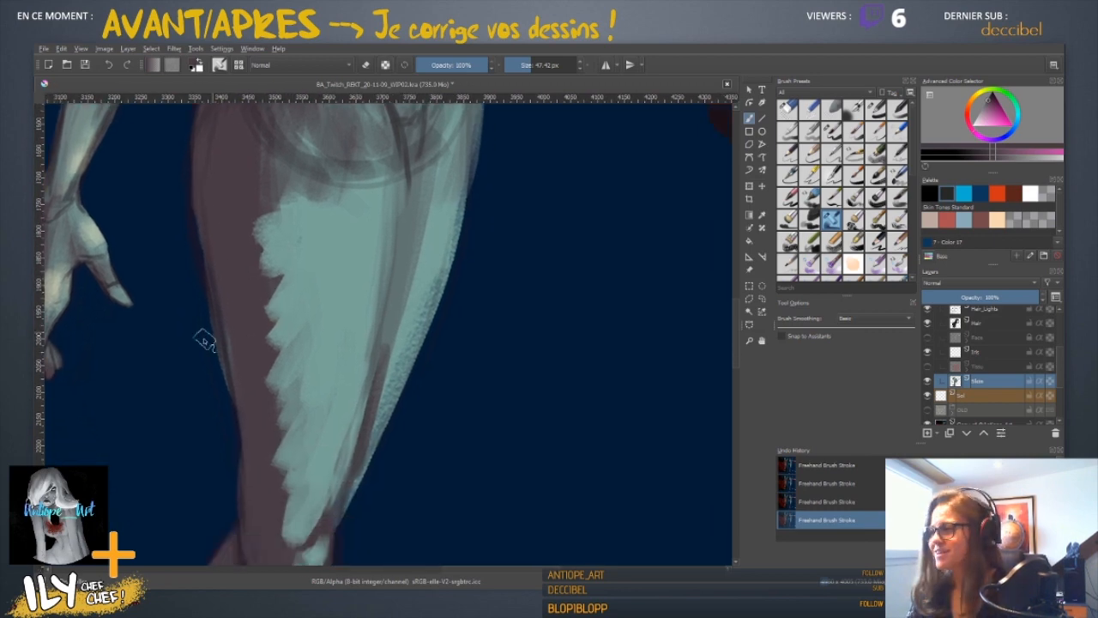
# - Erase stray paint along the shadowed outer thigh to clean its contour down toward the knee
pyautogui.press('e')
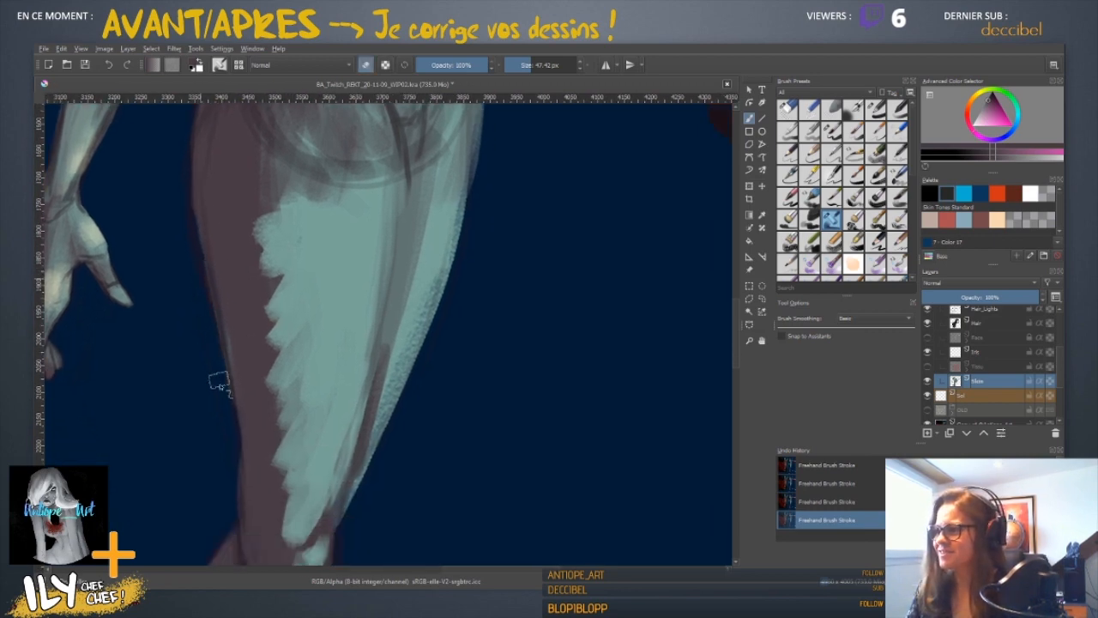
pyautogui.moveTo(220, 500); pyautogui.dragTo(259, 337)
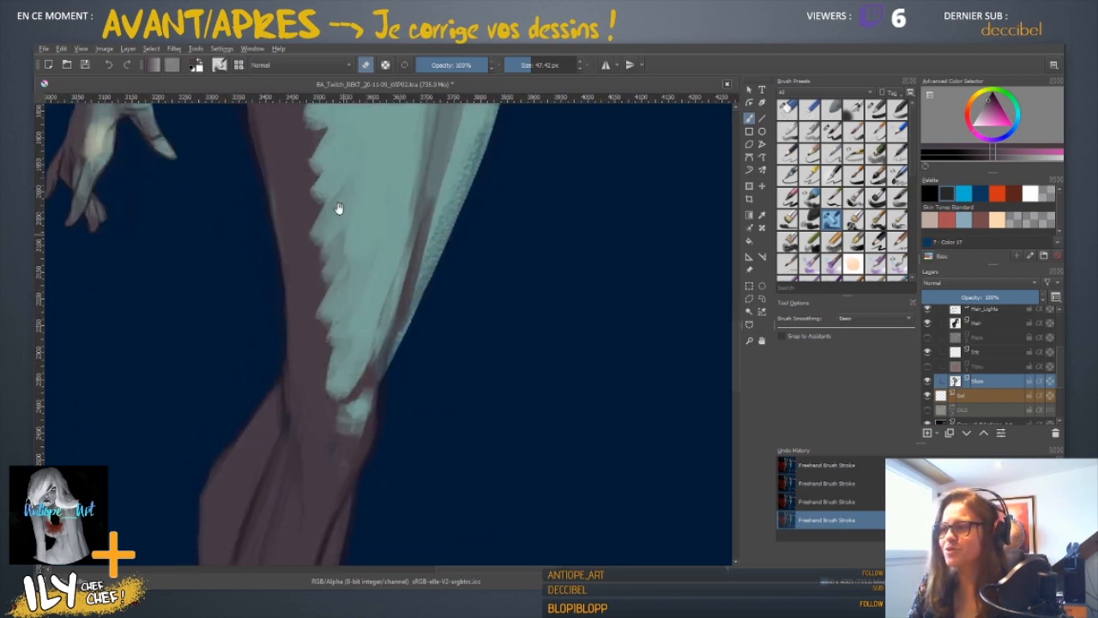
pyautogui.moveTo(390, 211); pyautogui.dragTo(418, 336)
pyautogui.press('-')
pyautogui.press('-')
pyautogui.press('-')
pyautogui.press('+')
pyautogui.press('+')
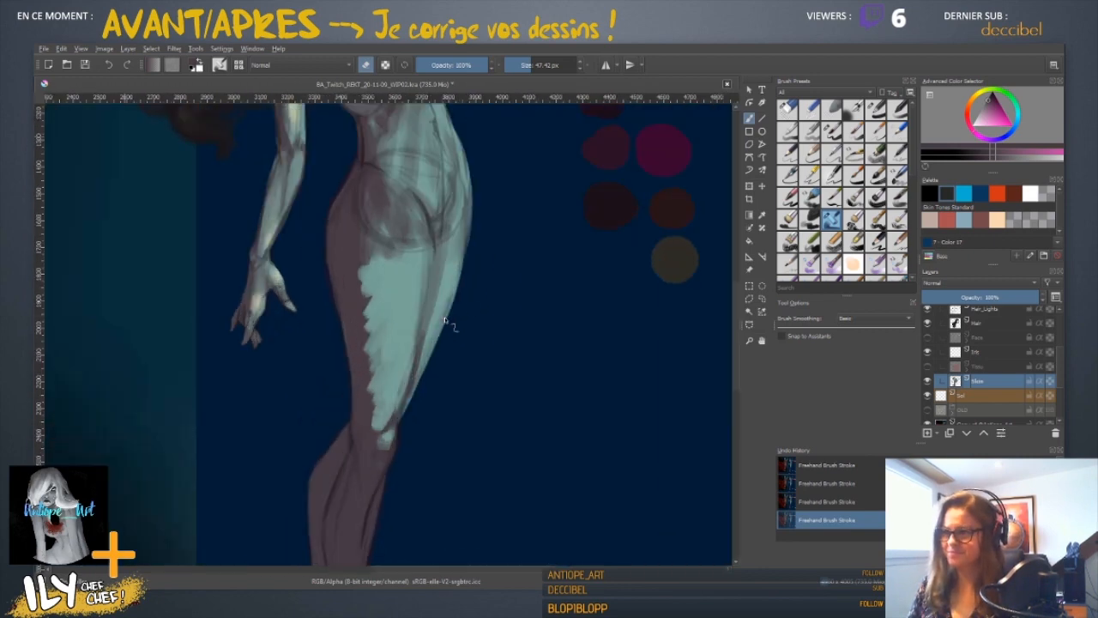
# - Reduce the brush size and extend the shadowed hip and upper thigh slightly outward in the current purple
pyautogui.moveTo(364, 342); pyautogui.dragTo(362, 383)
pyautogui.keyDown('shift'); pyautogui.moveTo(323, 271); pyautogui.dragTo(319, 271); pyautogui.keyUp('shift')
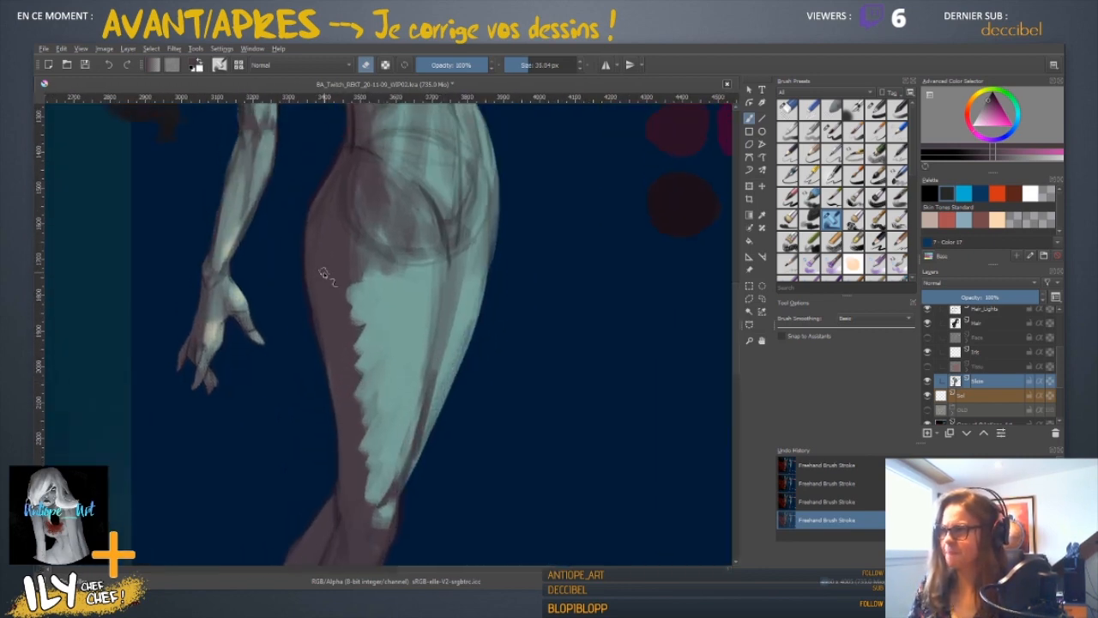
pyautogui.press('e')
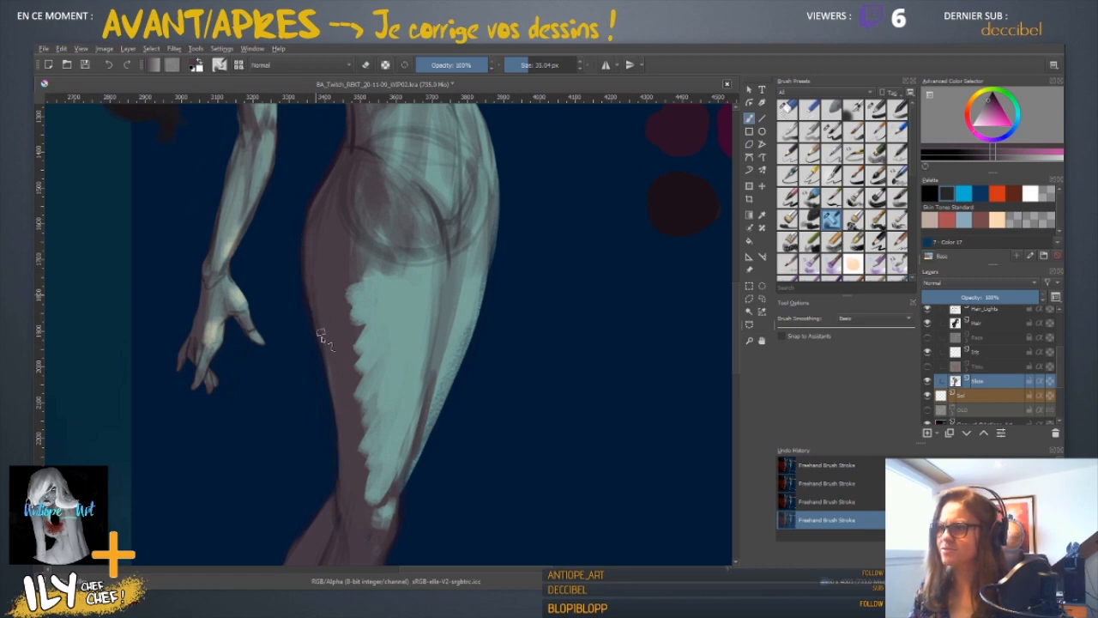
pyautogui.hotkey('ctrl', '-')
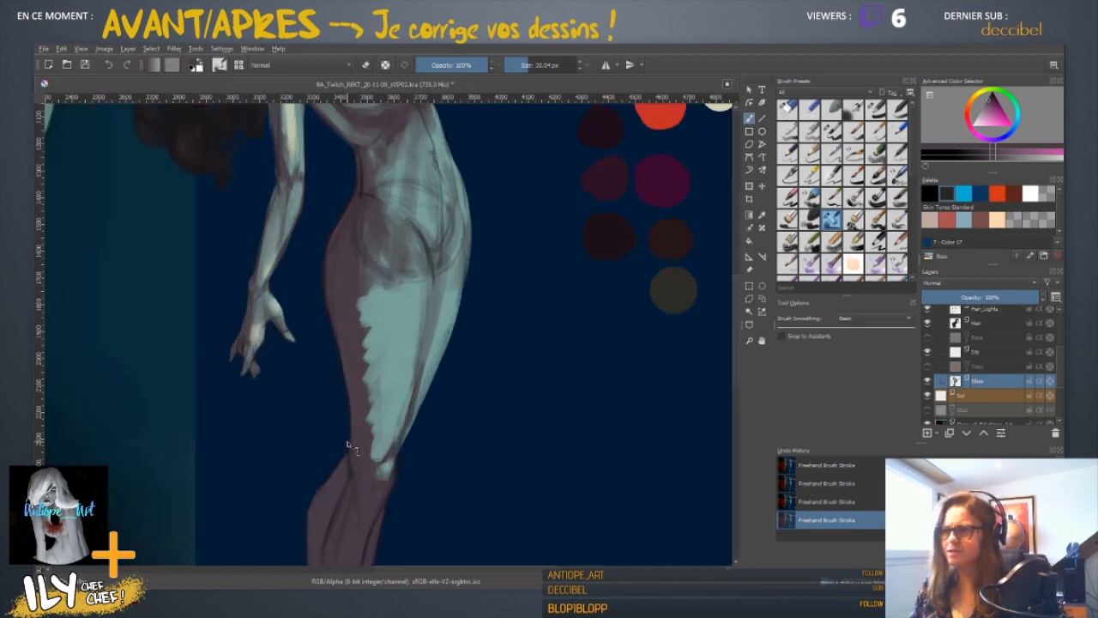
pyautogui.hotkey('ctrl', '+')
pyautogui.moveTo(544, 329); pyautogui.dragTo(492, 341)
pyautogui.moveTo(410, 485); pyautogui.dragTo(441, 295)
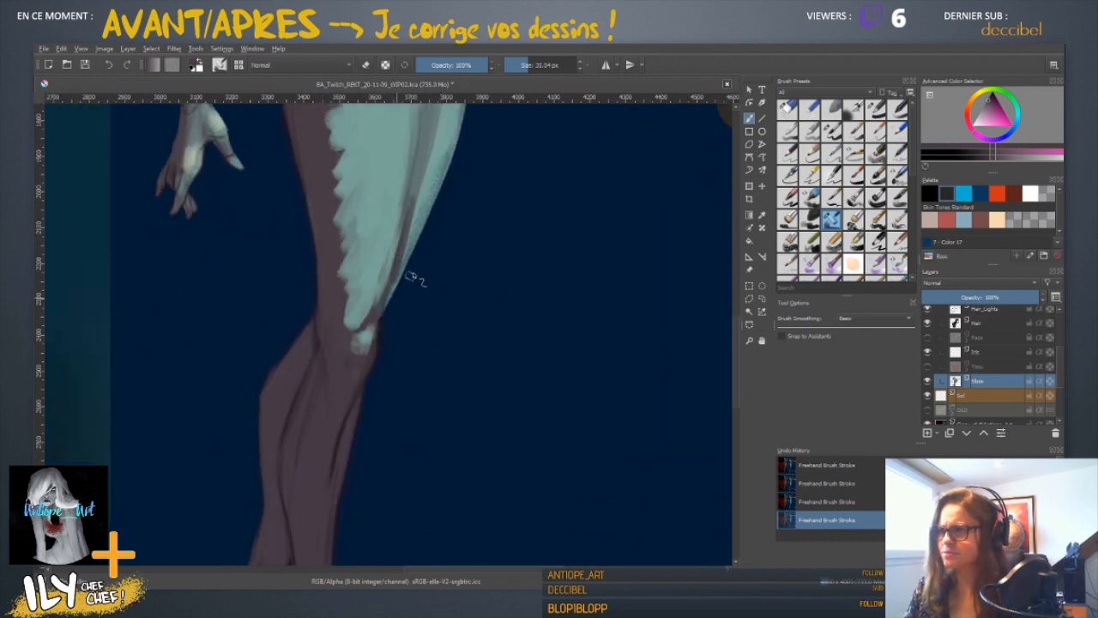
# - Try erasing the outer edge of the lit thigh above the knee to slim its contour
pyautogui.press('e')
pyautogui.moveTo(421, 422)
pyautogui.mouseDown()
pyautogui.moveTo(501, 219)
pyautogui.moveTo(440, 238)
pyautogui.mouseUp()
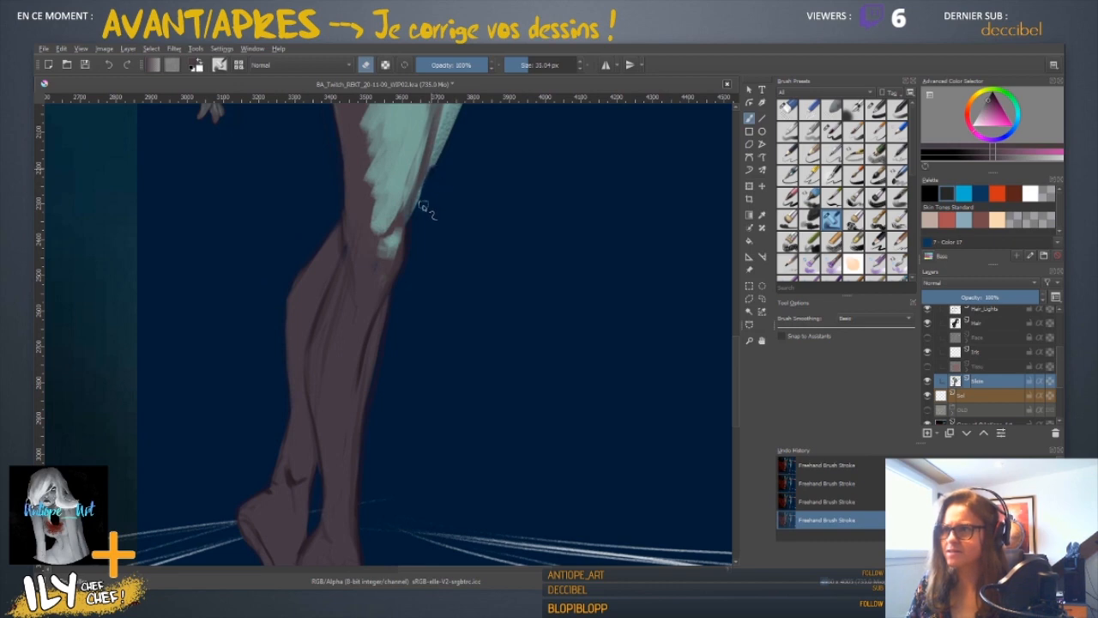
pyautogui.scroll(1, 421, 233)
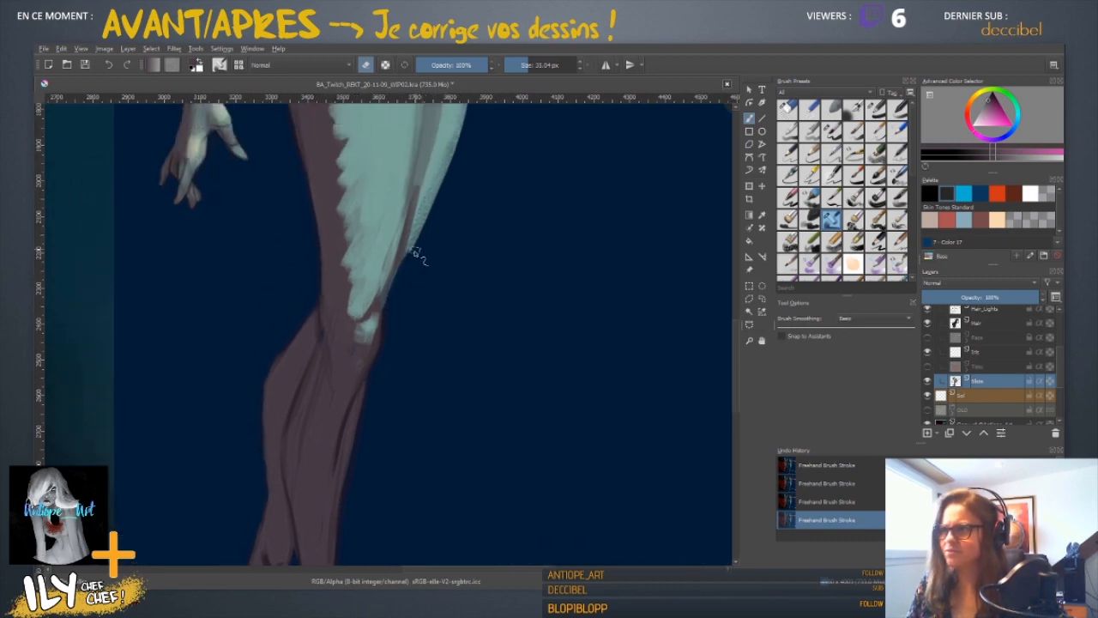
pyautogui.moveTo(470, 234); pyautogui.dragTo(463, 294)
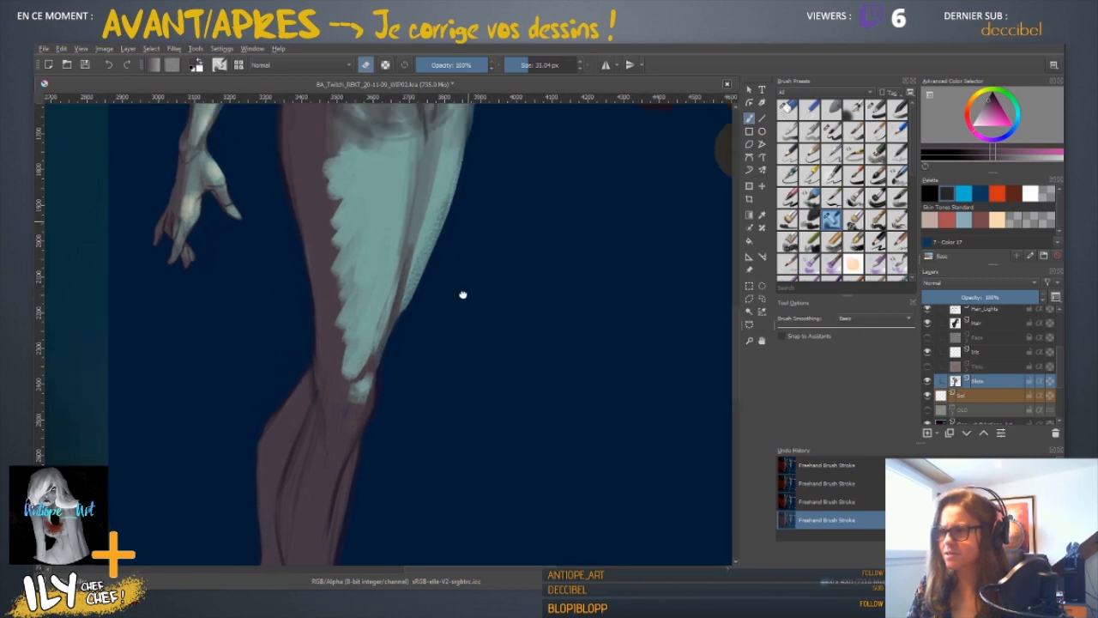
pyautogui.scroll(-5, 495, 449)
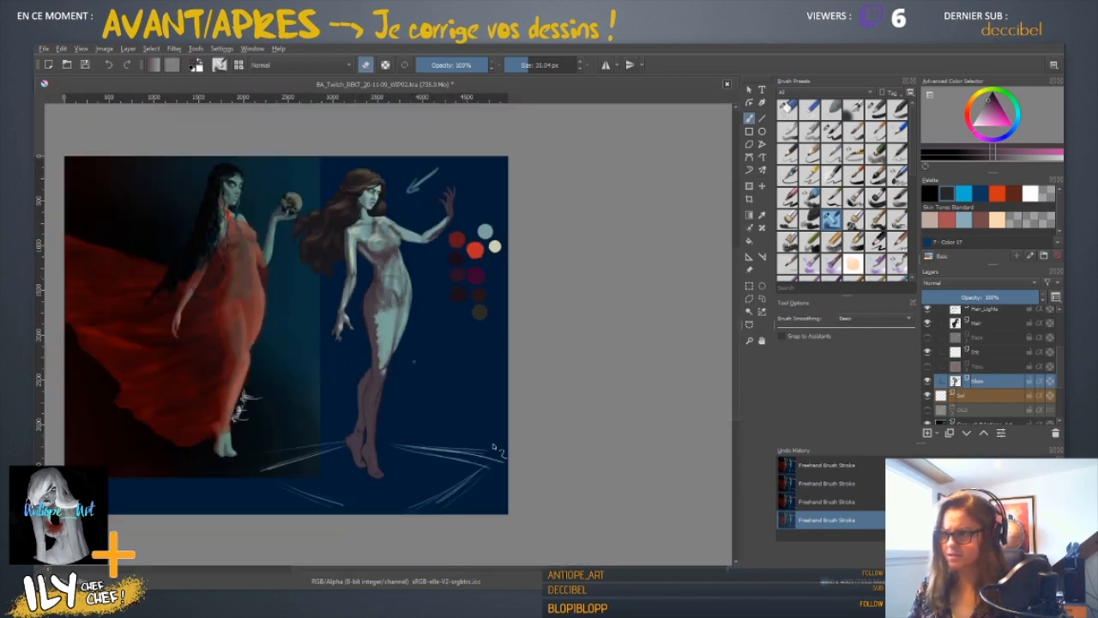
pyautogui.scroll(4, 495, 449)
pyautogui.moveTo(429, 377); pyautogui.dragTo(427, 311)
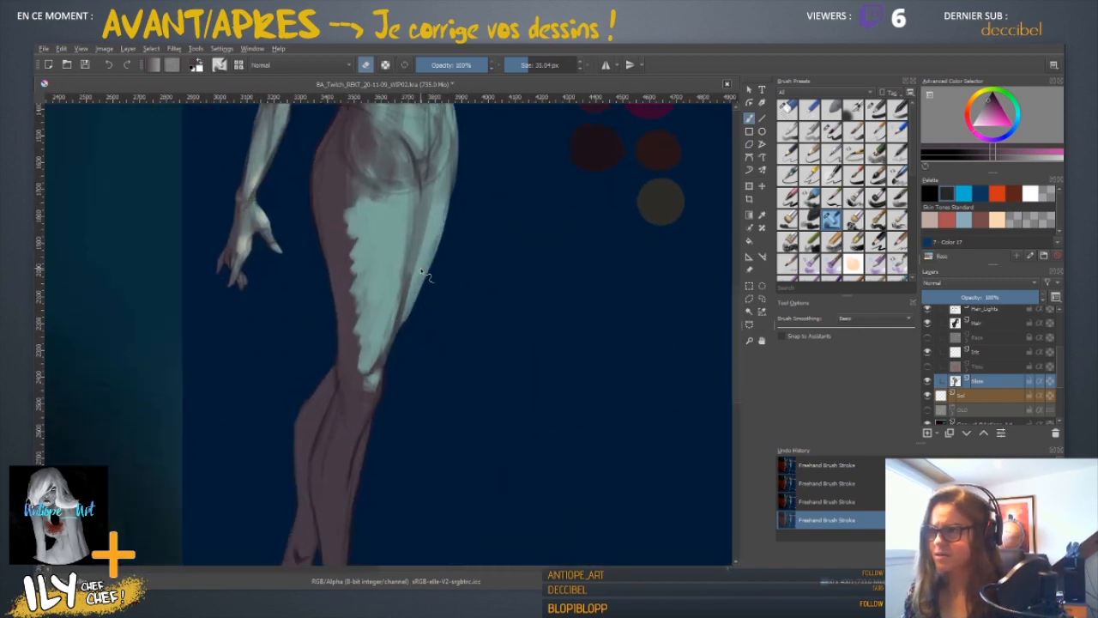
# - Undo the last four strokes on the lit thigh's edge and return to painting with sampled teal
pyautogui.keyDown('ctrl'); pyautogui.click(422, 261); pyautogui.keyUp('ctrl')
pyautogui.hotkey('ctrl', 'z')
pyautogui.hotkey('ctrl', 'z')
pyautogui.hotkey('ctrl', 'z')
pyautogui.hotkey('ctrl', 'z')
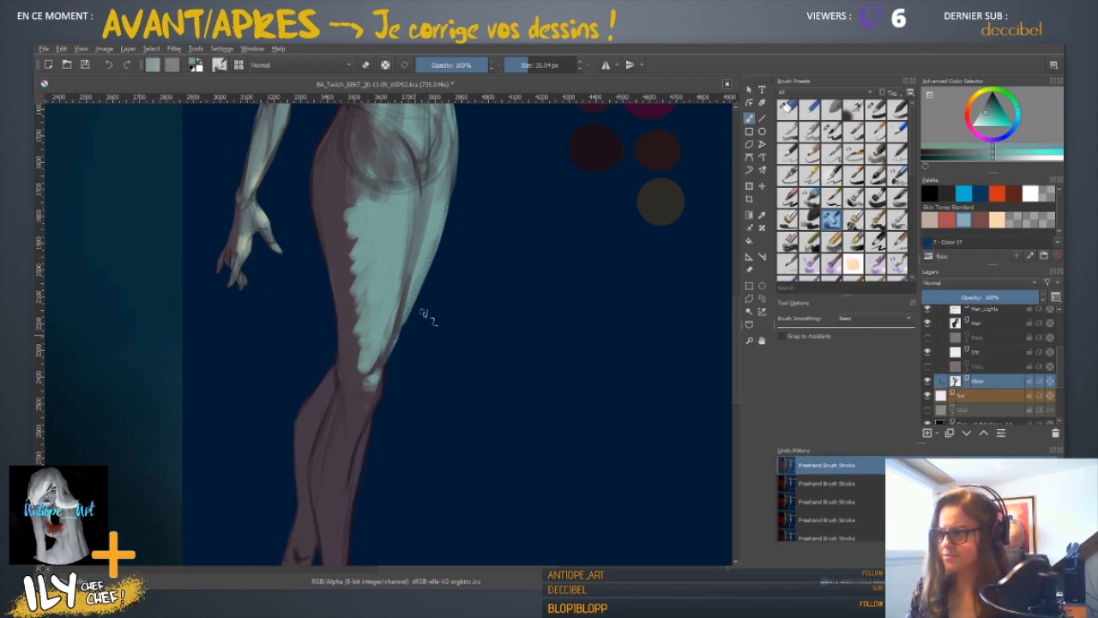
# - Repaint the lit thigh's outer edge down to the knee in sampled teal with a brush of about 27 px
pyautogui.keyDown('ctrl'); pyautogui.click(428, 240); pyautogui.keyUp('ctrl')
pyautogui.moveTo(427, 267)
pyautogui.mouseDown()
pyautogui.moveTo(414, 326)
pyautogui.moveTo(400, 336)
pyautogui.mouseUp()
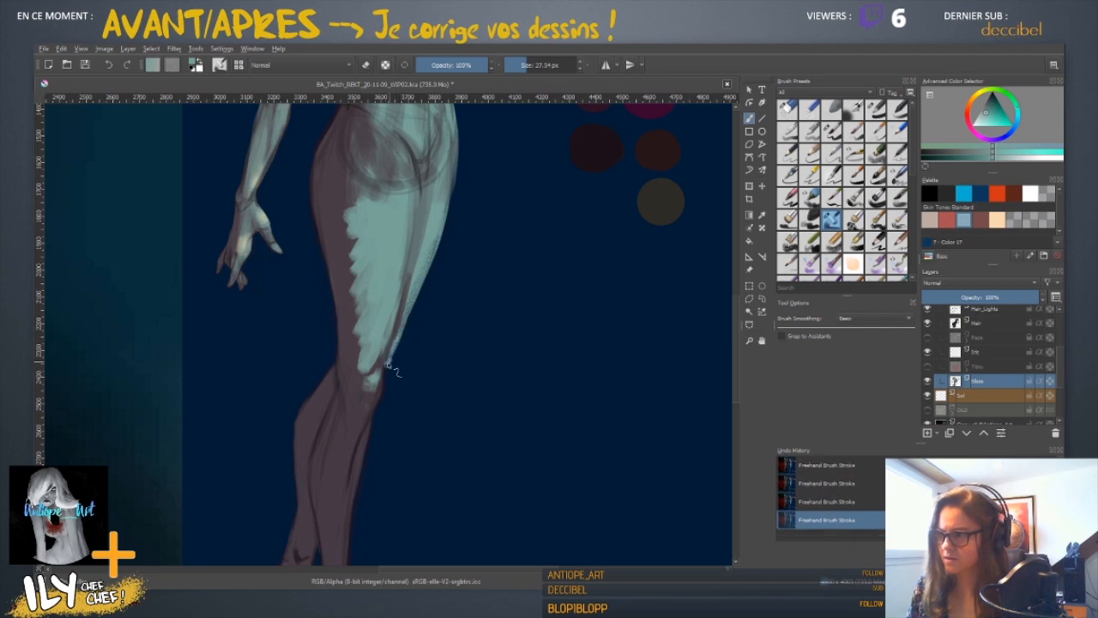
pyautogui.keyDown('ctrl'); pyautogui.click(392, 353); pyautogui.keyUp('ctrl')
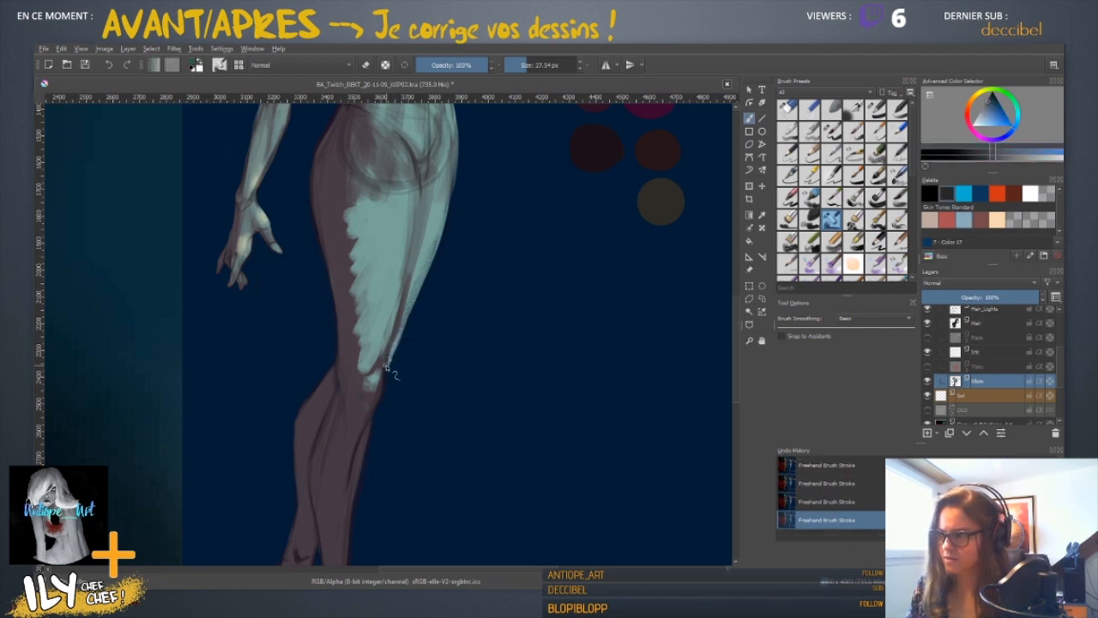
pyautogui.keyDown('ctrl'); pyautogui.click(393, 362); pyautogui.keyUp('ctrl')
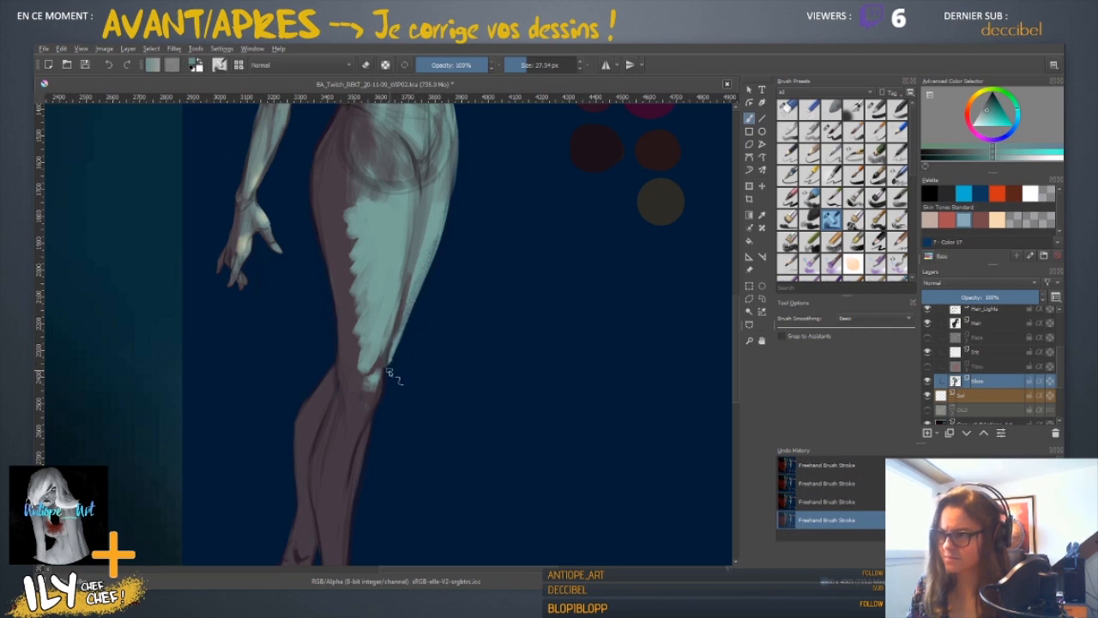
# - Clean up the lit thigh's contour just above the knee, alternating between erasing and painting in sampled teal
pyautogui.press('e')
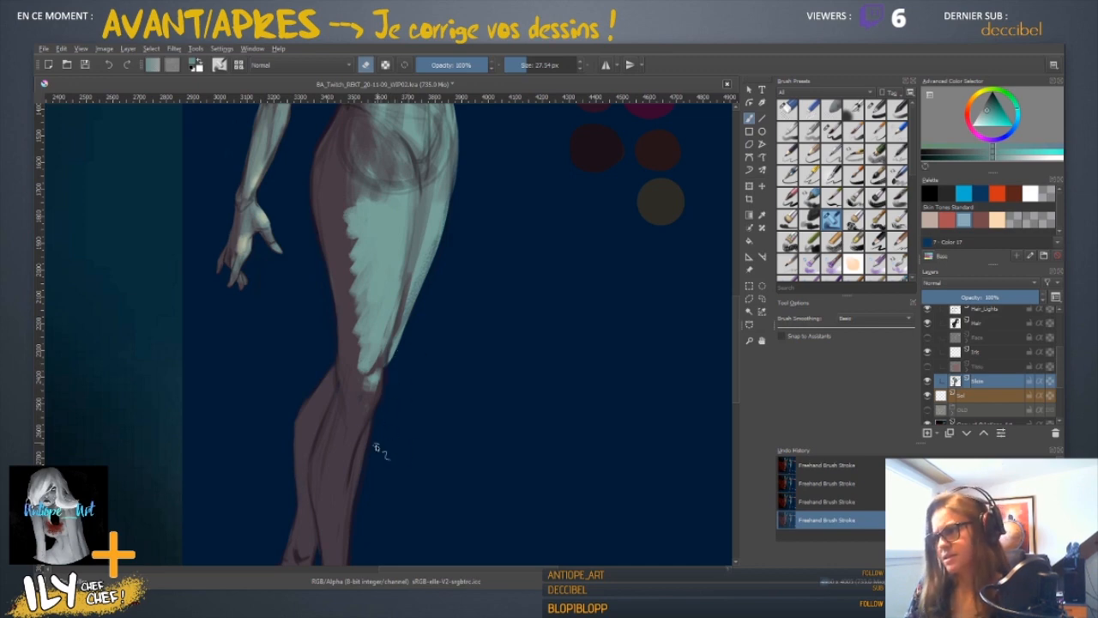
pyautogui.keyDown('ctrl'); pyautogui.click(393, 359); pyautogui.keyUp('ctrl')
pyautogui.press('e')
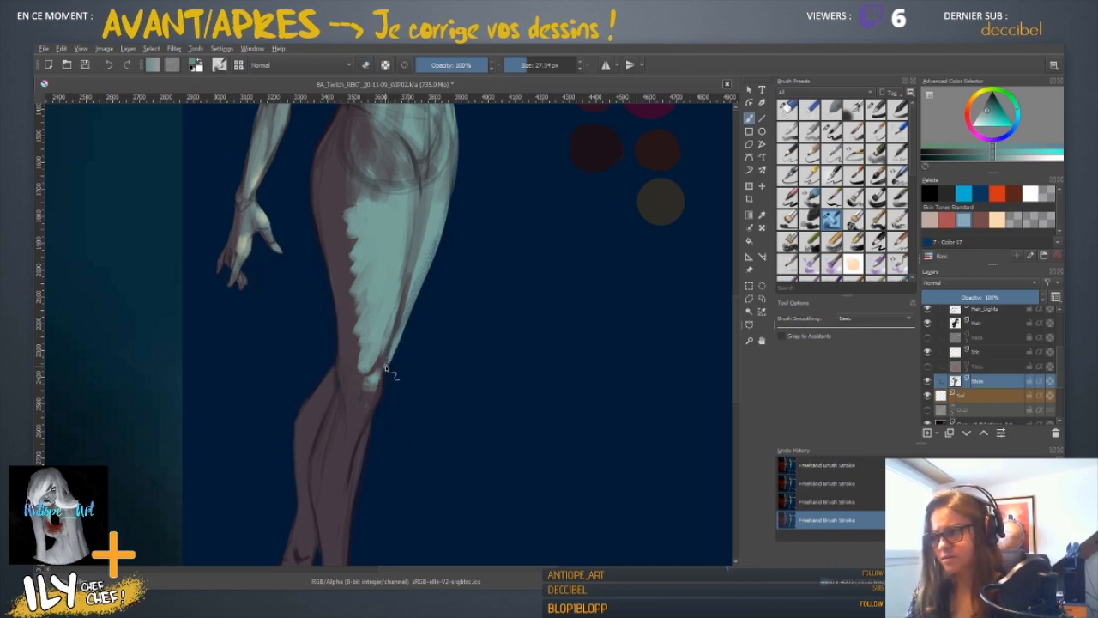
pyautogui.press('e')
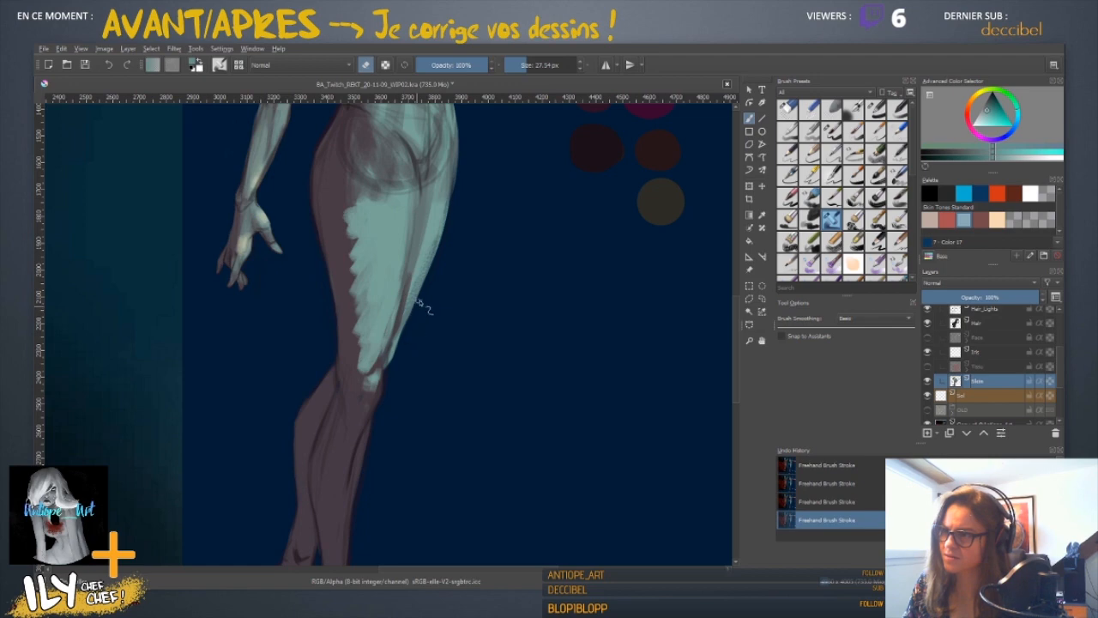
pyautogui.moveTo(475, 222); pyautogui.dragTo(465, 305)
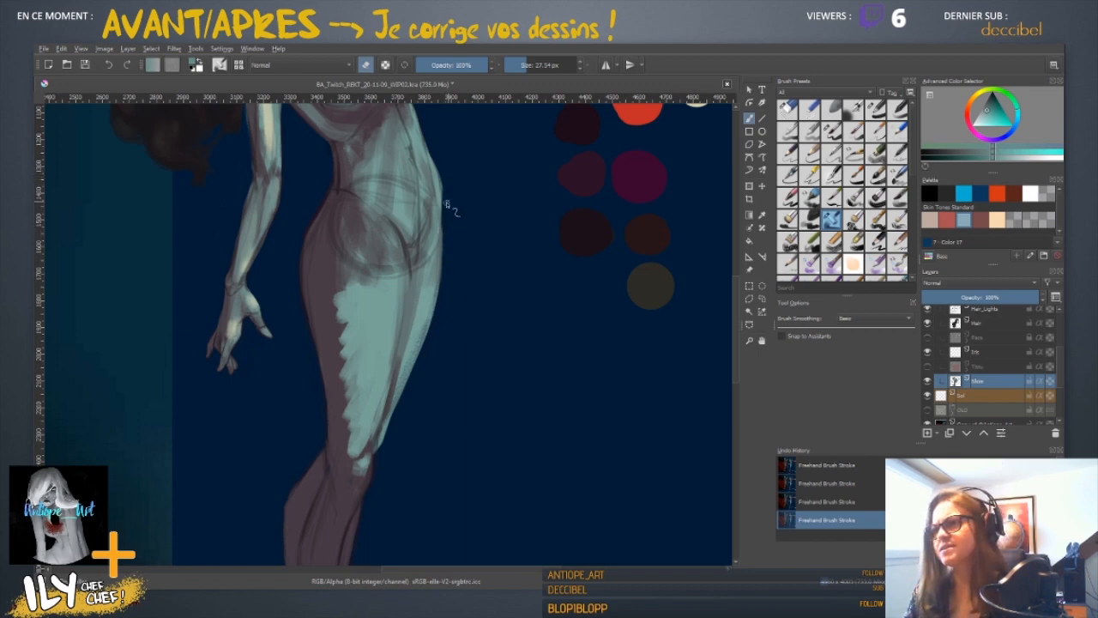
# - Mirror the canvas view and smooth the lit hip's contour by erasing its edge and repainting it in sampled teal tones
pyautogui.press('m')
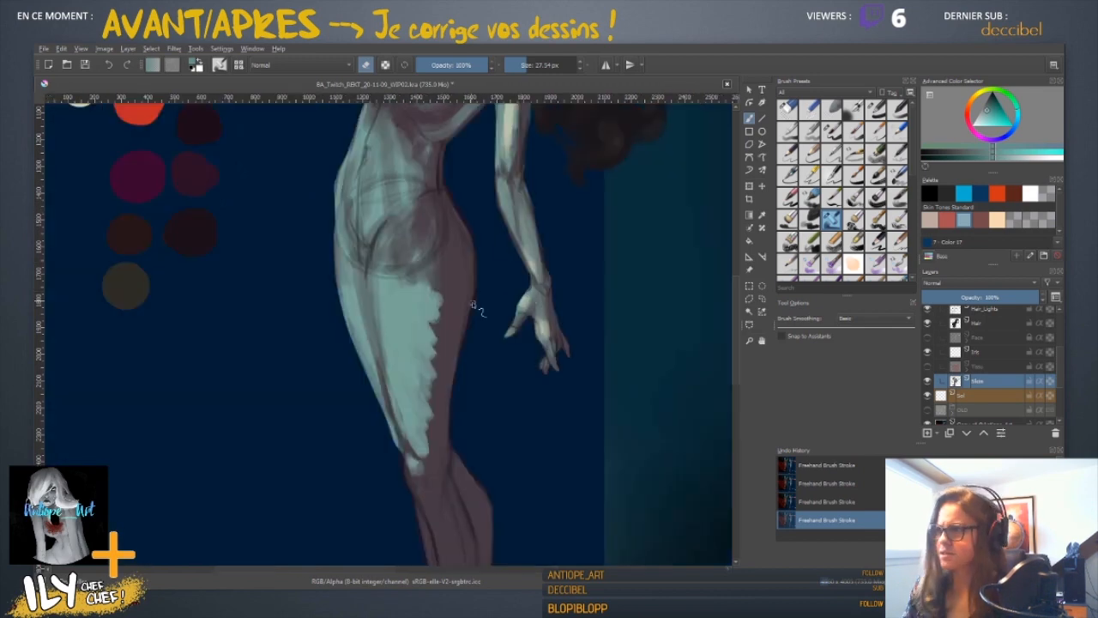
pyautogui.moveTo(330, 297); pyautogui.dragTo(360, 393)
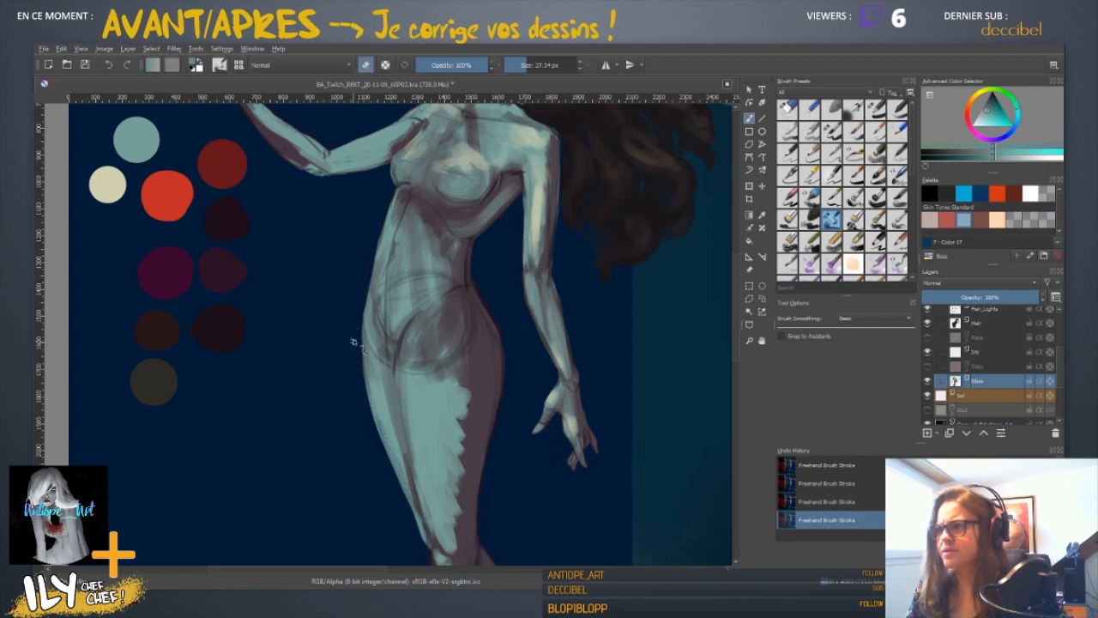
pyautogui.keyDown('ctrl'); pyautogui.click(380, 385); pyautogui.keyUp('ctrl')
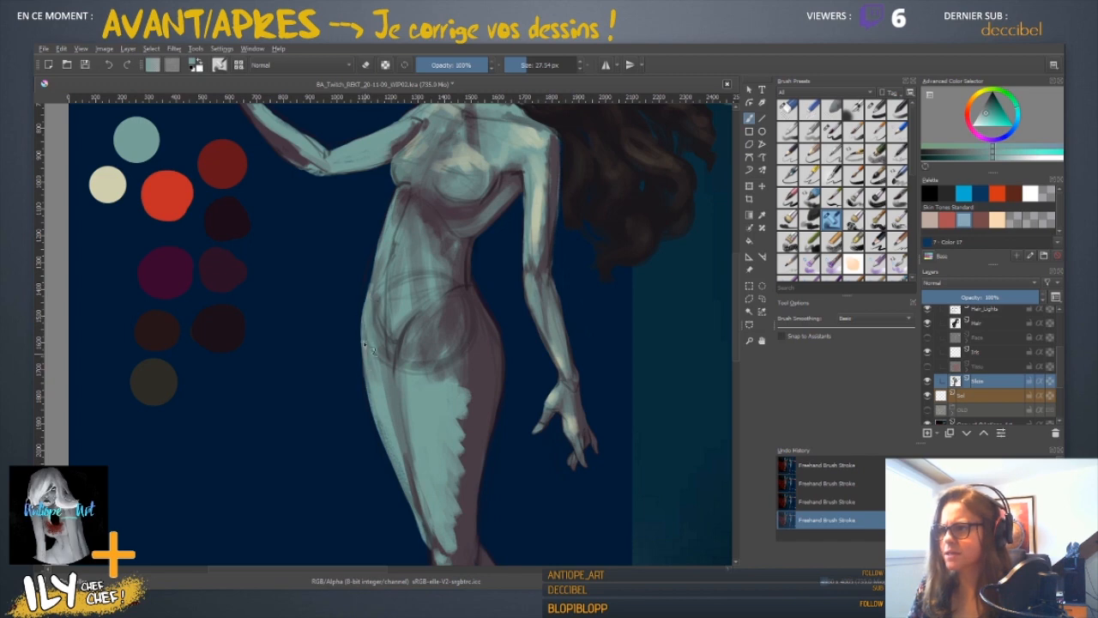
pyautogui.keyDown('ctrl'); pyautogui.click(387, 302); pyautogui.keyUp('ctrl')
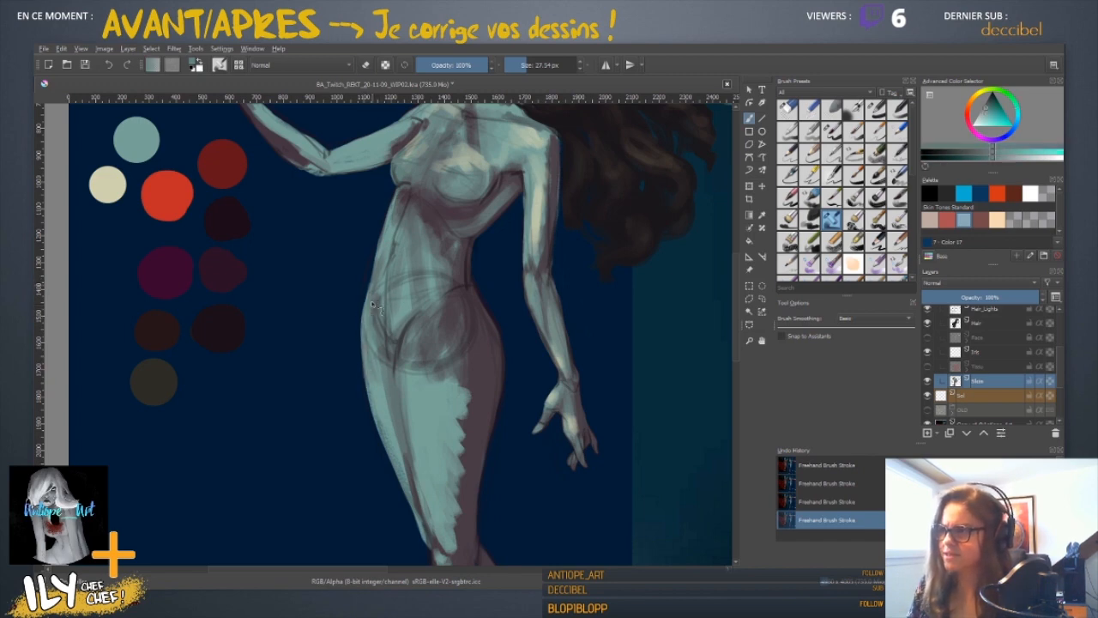
pyautogui.keyDown('ctrl'); pyautogui.click(372, 275); pyautogui.keyUp('ctrl')
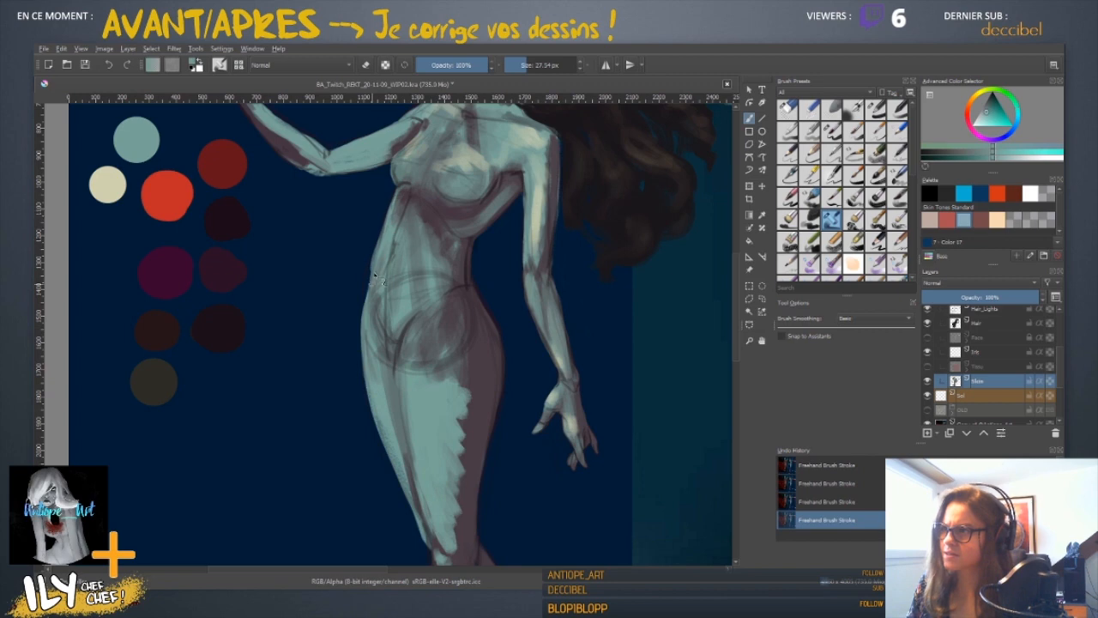
# - Darken the groin crease and upper inner thigh line in sampled gray, then soften them with sampled teal
pyautogui.keyDown('ctrl'); pyautogui.click(378, 341); pyautogui.keyUp('ctrl')
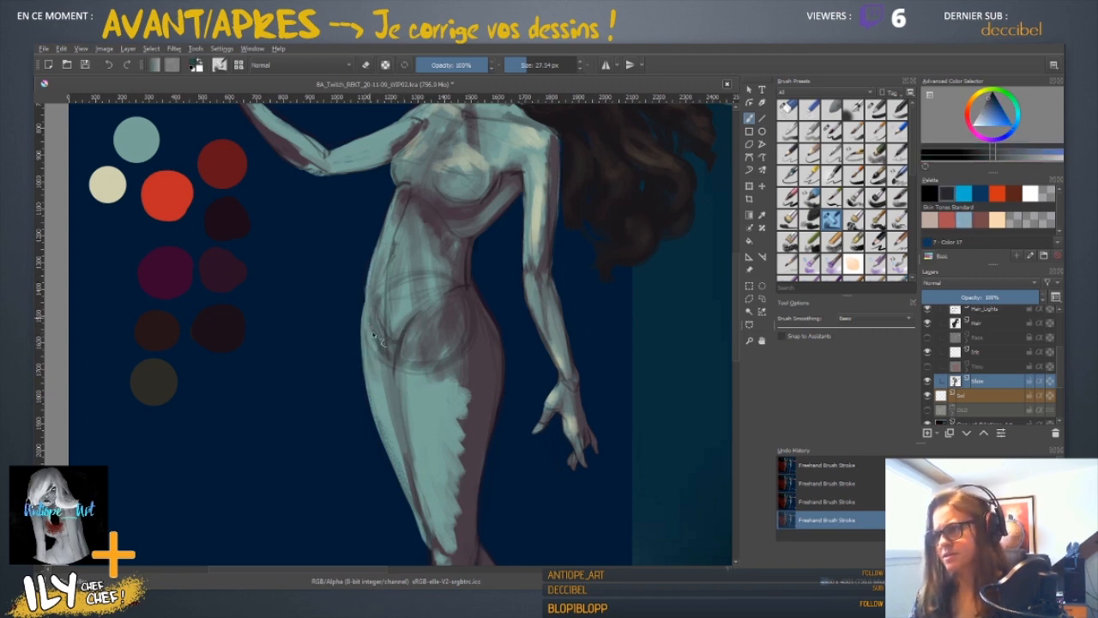
pyautogui.keyDown('ctrl'); pyautogui.click(398, 377); pyautogui.keyUp('ctrl')
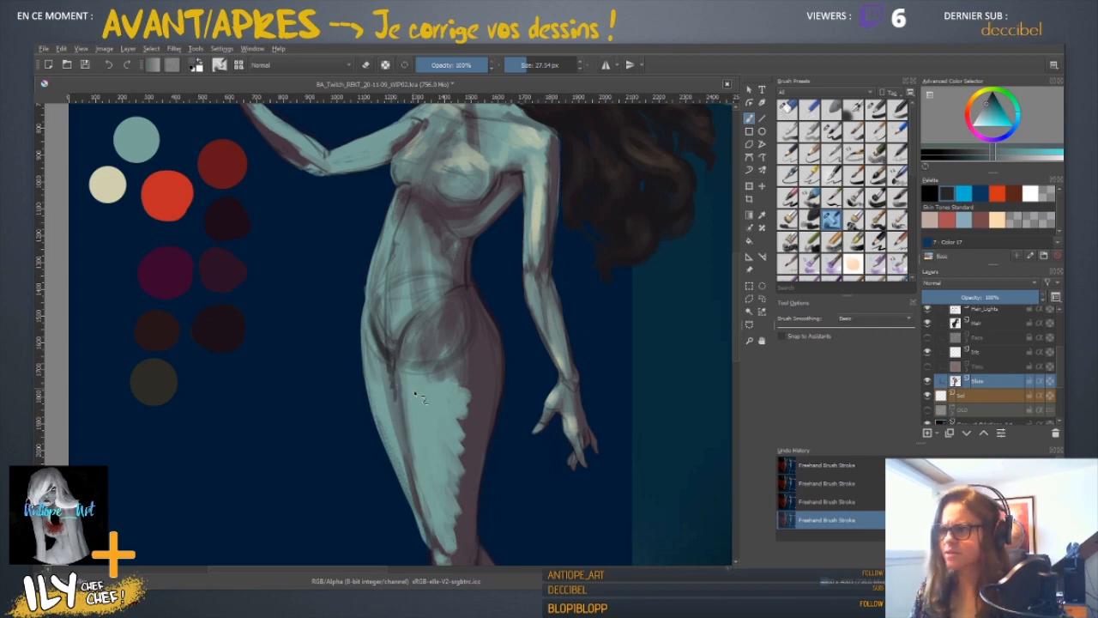
pyautogui.keyDown('ctrl'); pyautogui.click(416, 398); pyautogui.keyUp('ctrl')
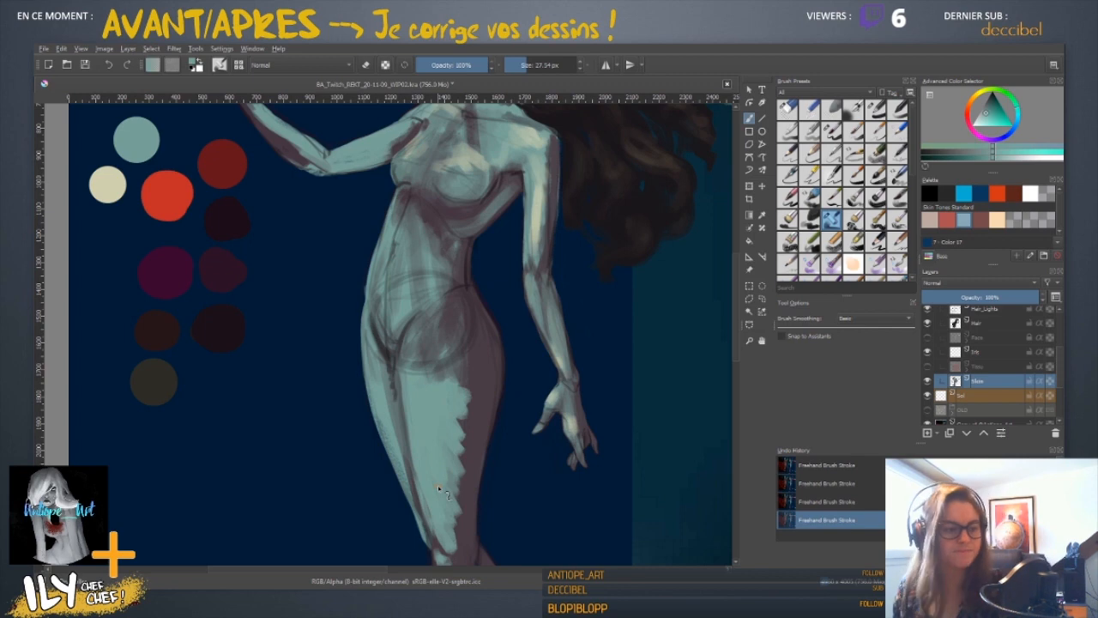
# - Restore the unmirrored canvas view and show the red dress layer to check it over the repainted body
pyautogui.scroll(-6, 438, 487)
pyautogui.scroll(2, 438, 489)
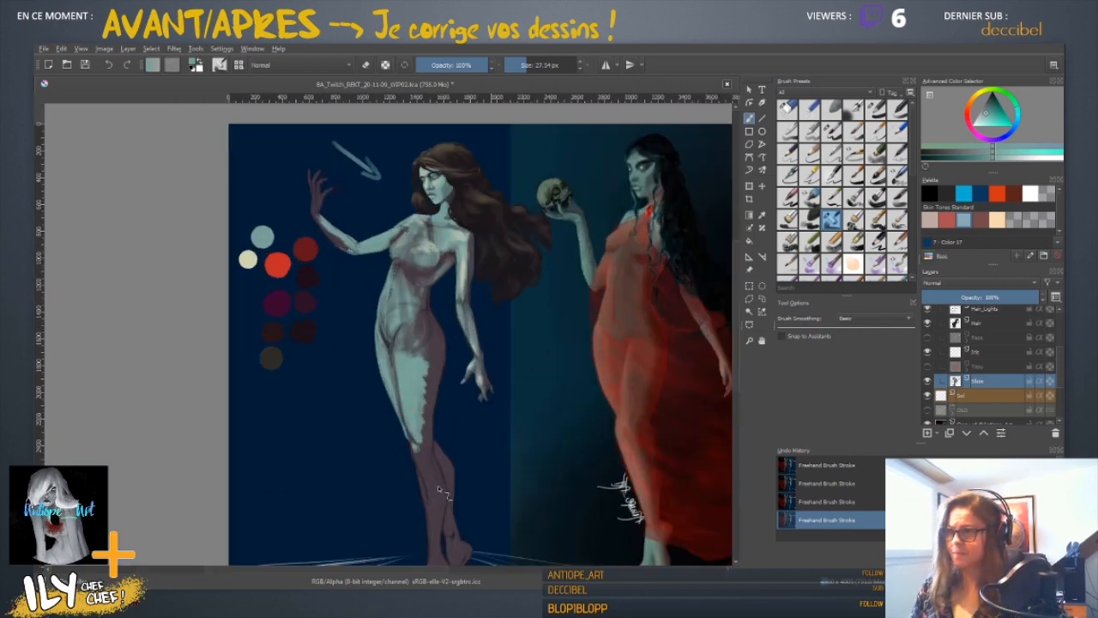
pyautogui.press('m')
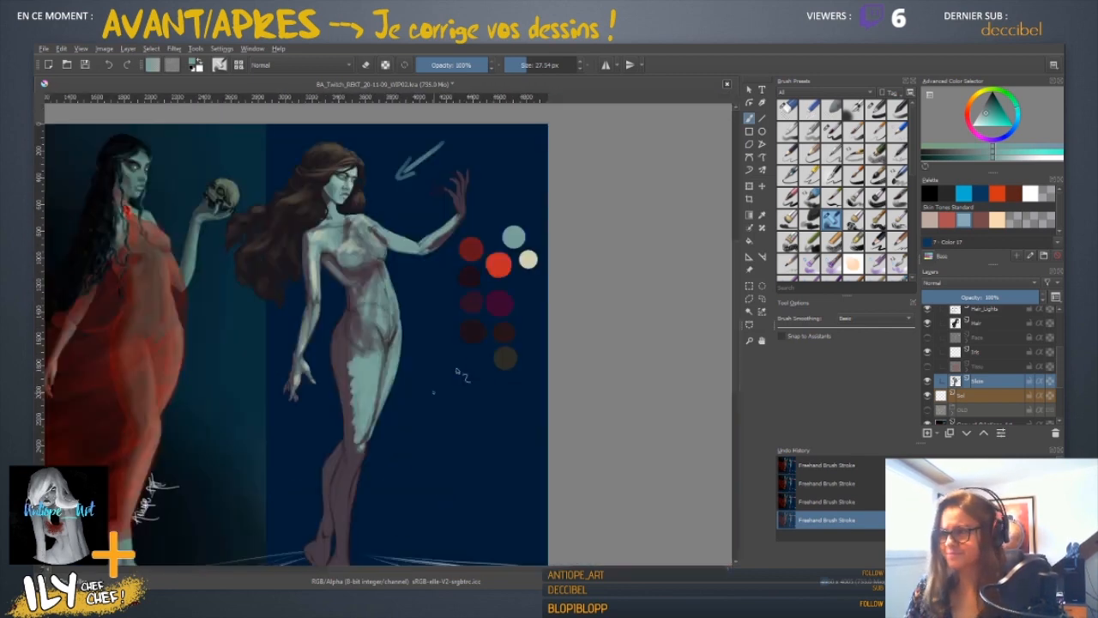
pyautogui.moveTo(402, 457); pyautogui.dragTo(488, 457)
pyautogui.moveTo(467, 517); pyautogui.dragTo(451, 446)
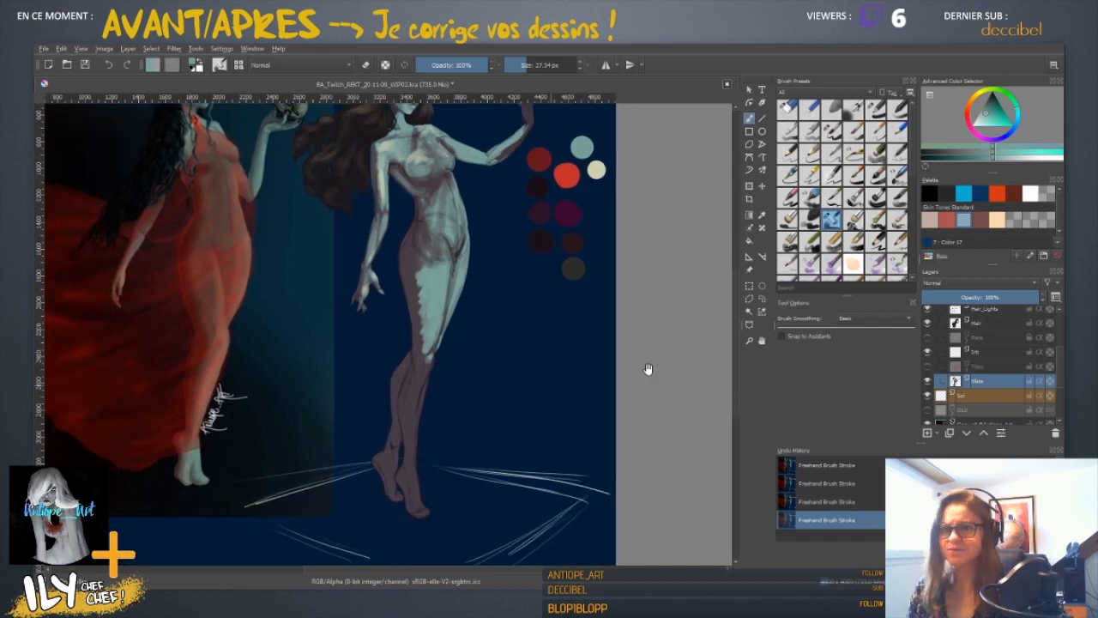
pyautogui.click(927, 367)
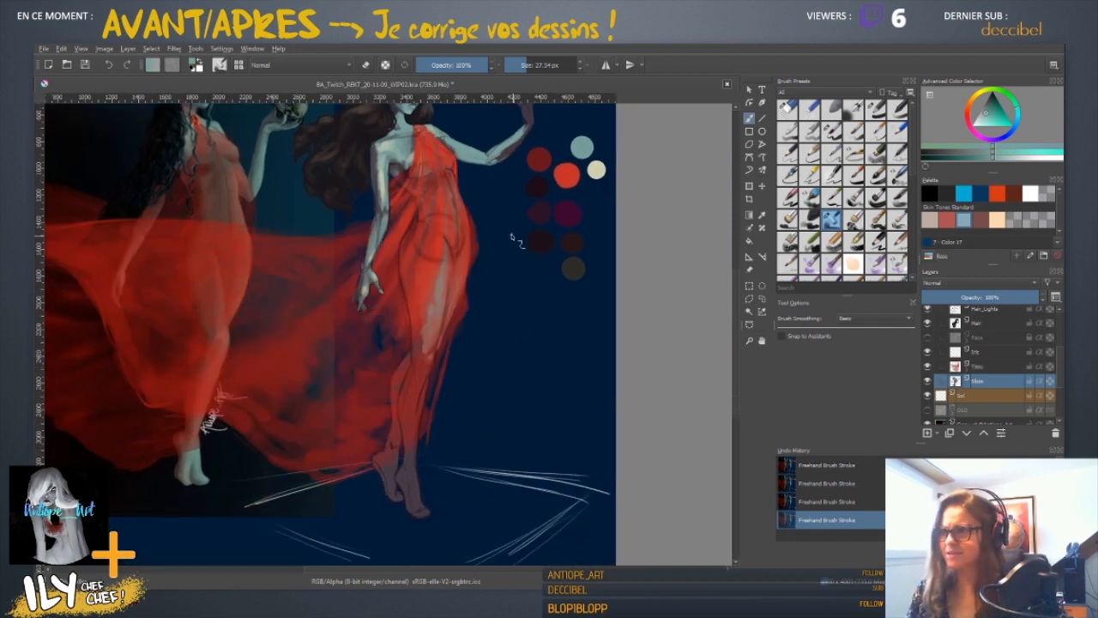
pyautogui.moveTo(504, 308); pyautogui.dragTo(533, 436)
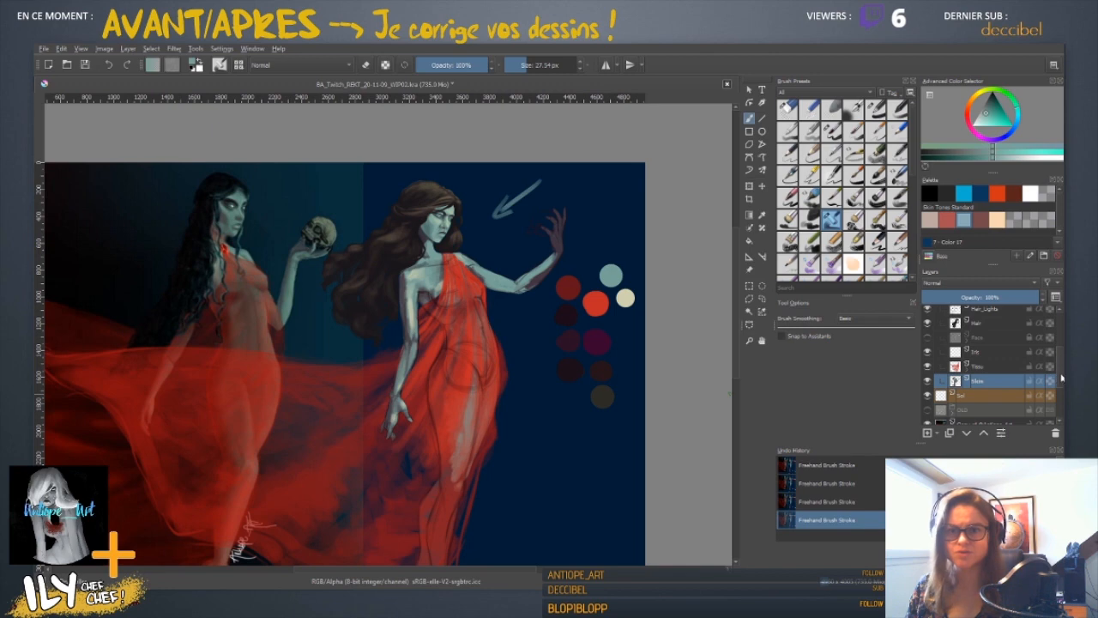
# - Add a new layer above the Sol layer, name it Skull_Colo, and move it up into the color group just below Skin
pyautogui.click(986, 395)
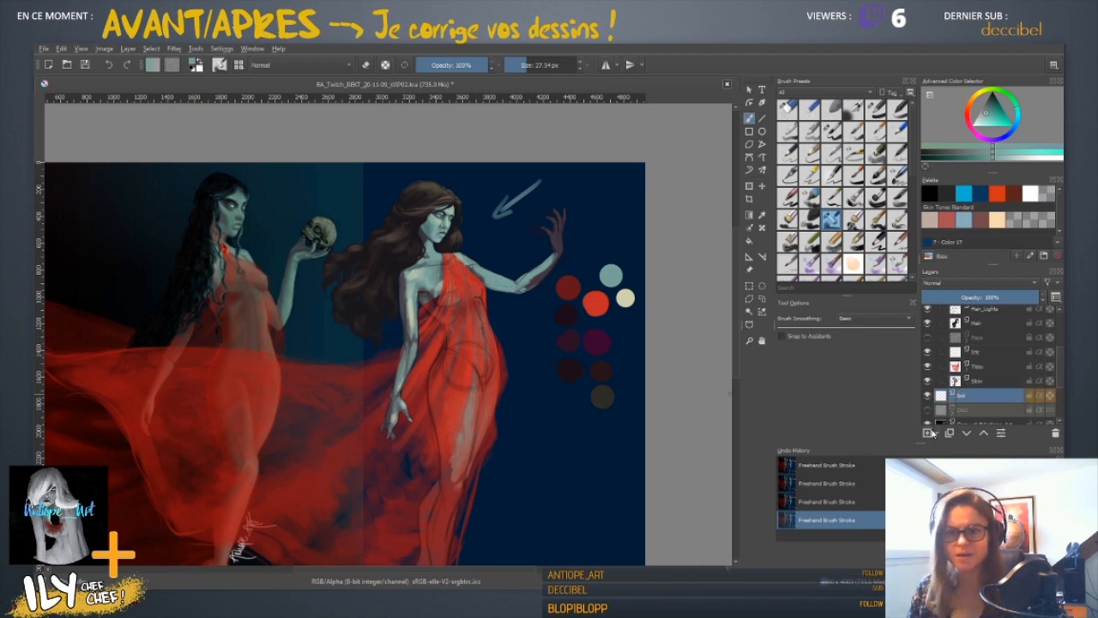
pyautogui.click(928, 432)
pyautogui.doubleClick(980, 396)
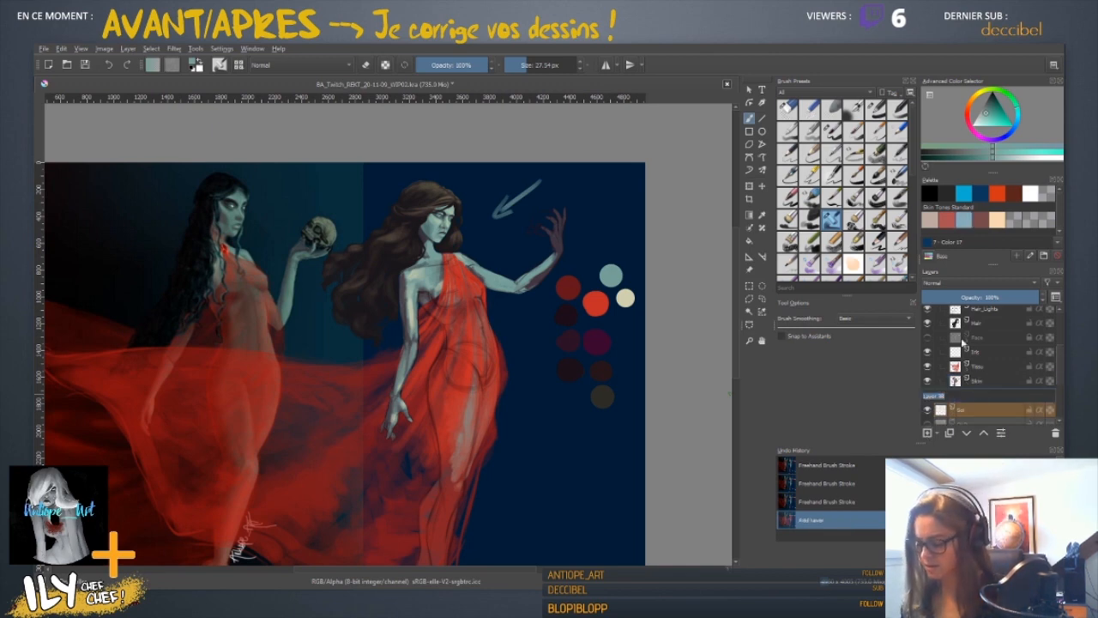
pyautogui.write('Skull_Cr')
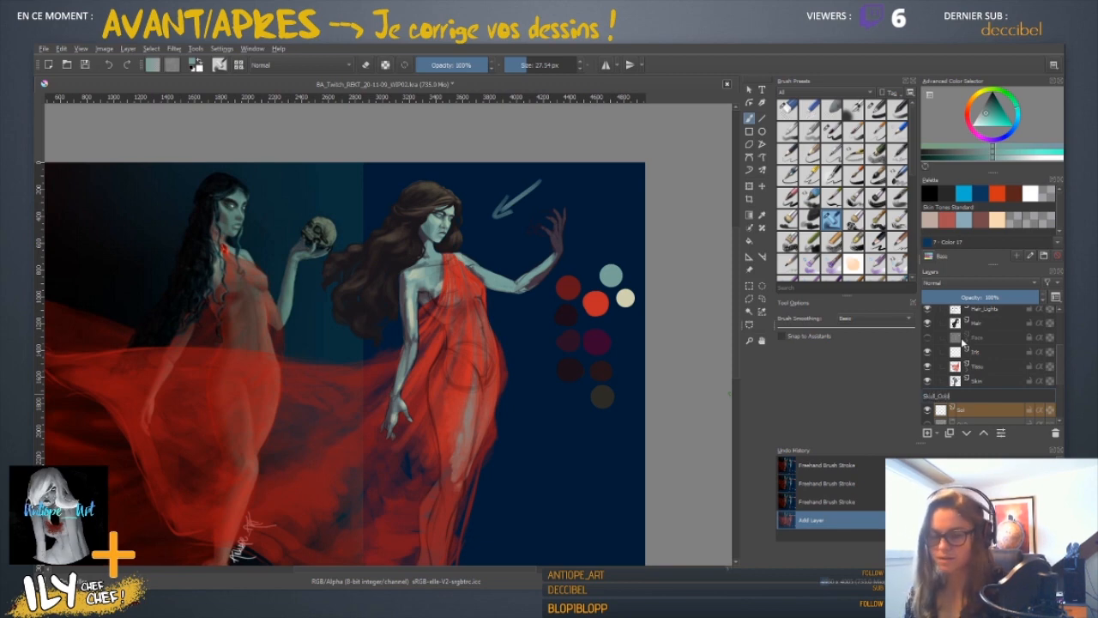
pyautogui.press('Return')
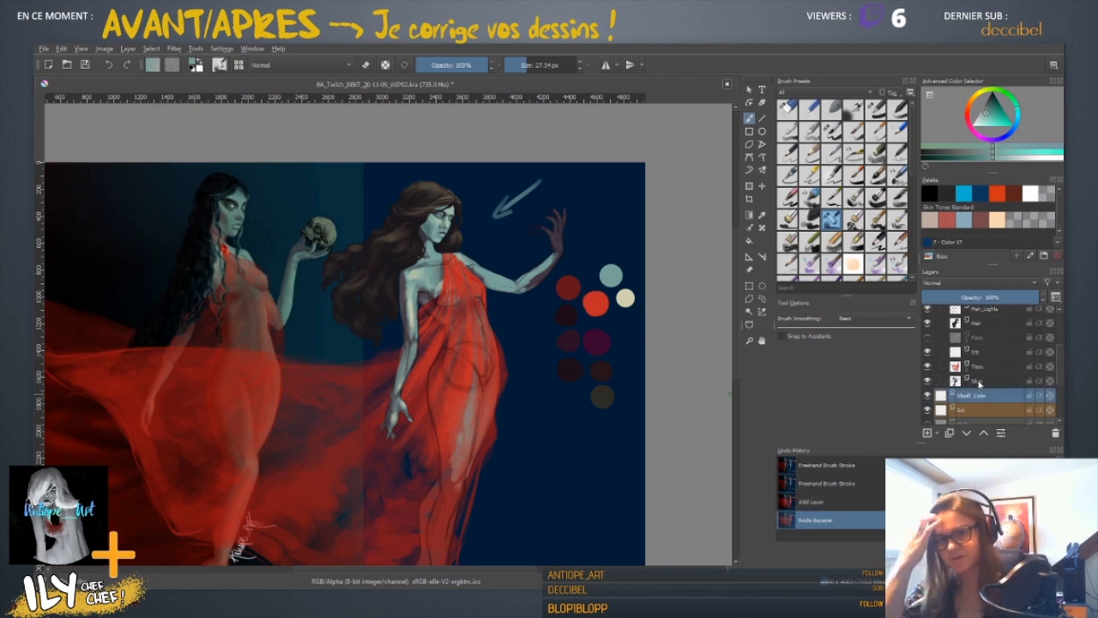
pyautogui.click(984, 435)
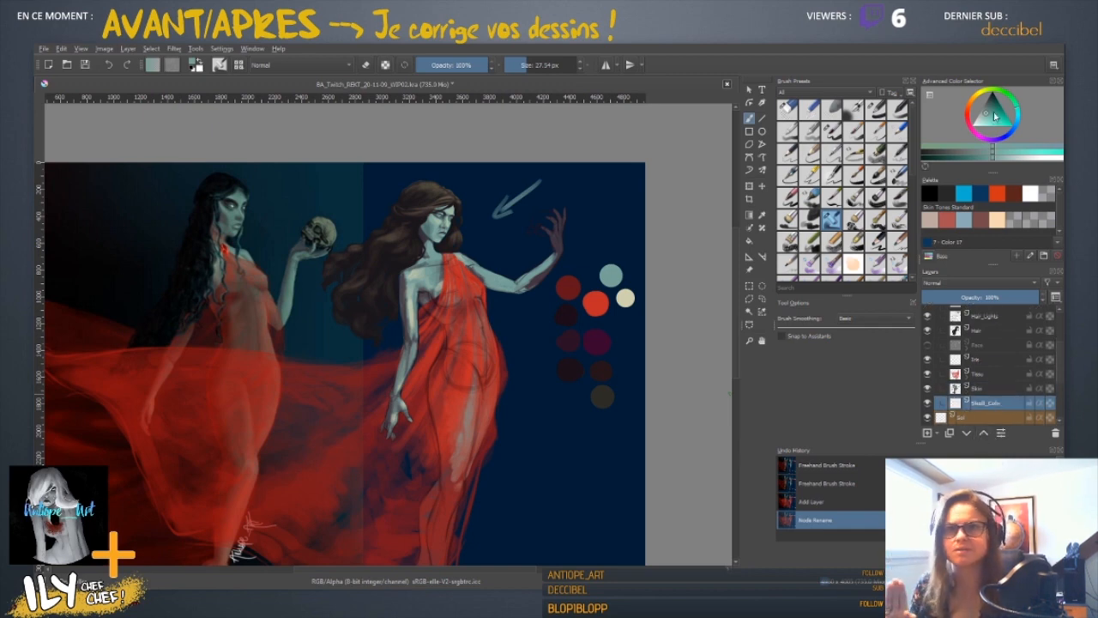
# - Choose a light warm gray and block in the skull's base shape held in the woman's raised hand
pyautogui.click(977, 97)
pyautogui.moveTo(985, 114); pyautogui.dragTo(981, 118)
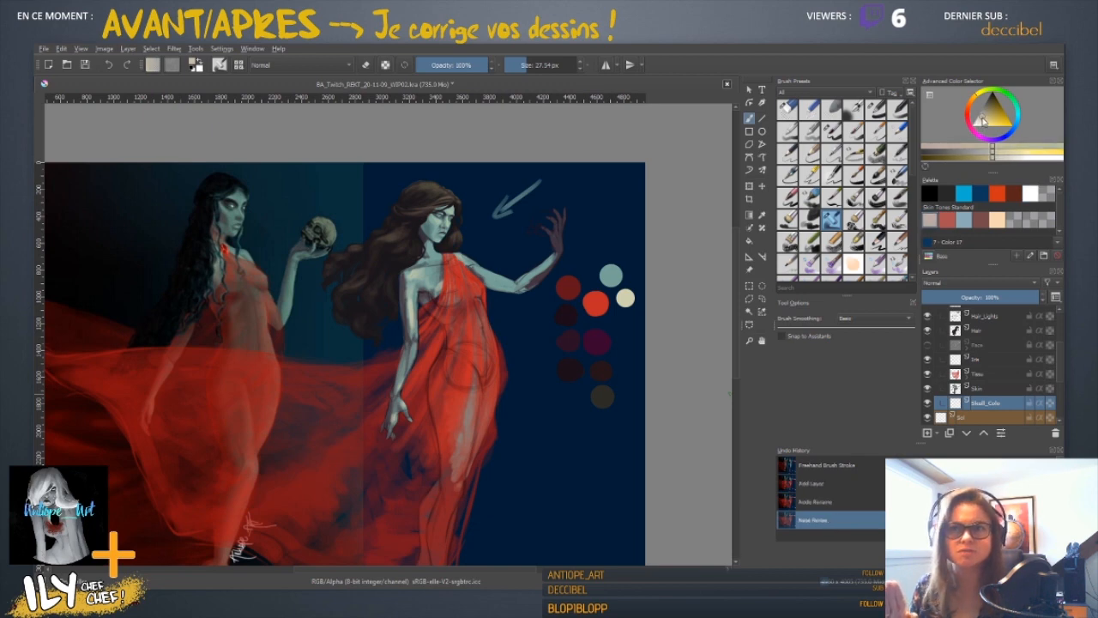
pyautogui.moveTo(555, 224); pyautogui.dragTo(493, 208)
pyautogui.moveTo(581, 211)
pyautogui.mouseDown()
pyautogui.moveTo(436, 283)
pyautogui.moveTo(480, 243)
pyautogui.moveTo(440, 250)
pyautogui.moveTo(462, 215)
pyautogui.moveTo(451, 241)
pyautogui.moveTo(463, 225)
pyautogui.moveTo(453, 249)
pyautogui.moveTo(442, 232)
pyautogui.moveTo(459, 234)
pyautogui.moveTo(450, 206)
pyautogui.moveTo(454, 251)
pyautogui.moveTo(443, 216)
pyautogui.moveTo(437, 247)
pyautogui.moveTo(440, 206)
pyautogui.moveTo(424, 262)
pyautogui.moveTo(413, 226)
pyautogui.moveTo(424, 243)
pyautogui.moveTo(460, 208)
pyautogui.moveTo(432, 211)
pyautogui.moveTo(492, 200)
pyautogui.moveTo(475, 204)
pyautogui.moveTo(467, 232)
pyautogui.moveTo(496, 222)
pyautogui.moveTo(495, 254)
pyautogui.moveTo(507, 249)
pyautogui.moveTo(489, 267)
pyautogui.moveTo(468, 222)
pyautogui.moveTo(485, 217)
pyautogui.moveTo(477, 199)
pyautogui.moveTo(515, 218)
pyautogui.mouseUp()
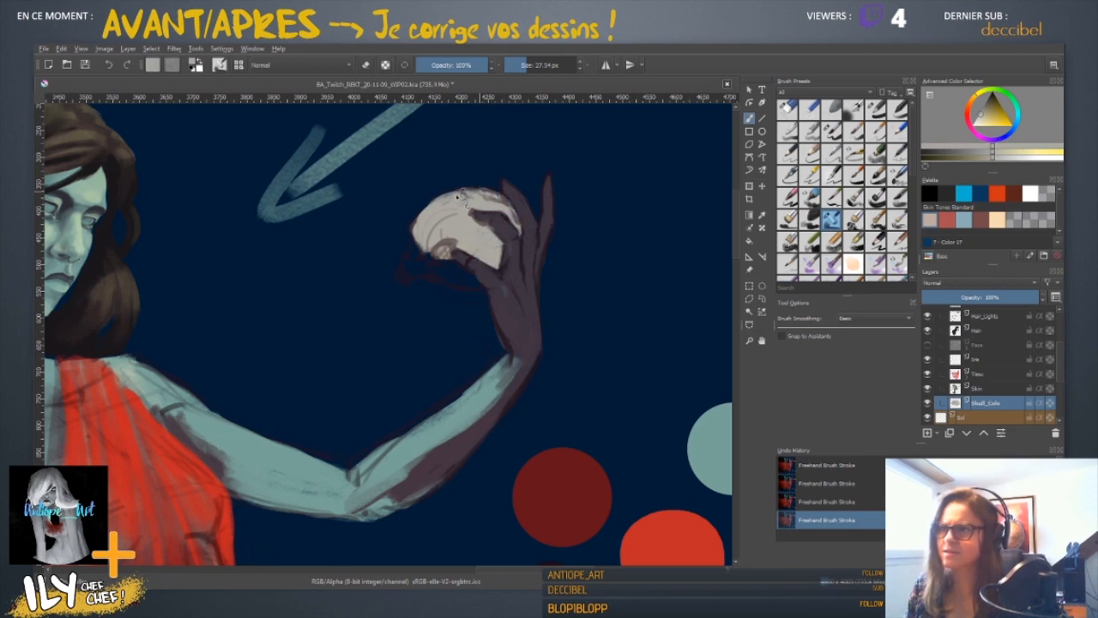
pyautogui.moveTo(417, 239)
pyautogui.mouseDown()
pyautogui.moveTo(405, 271)
pyautogui.moveTo(444, 262)
pyautogui.moveTo(400, 278)
pyautogui.moveTo(457, 266)
pyautogui.mouseUp()
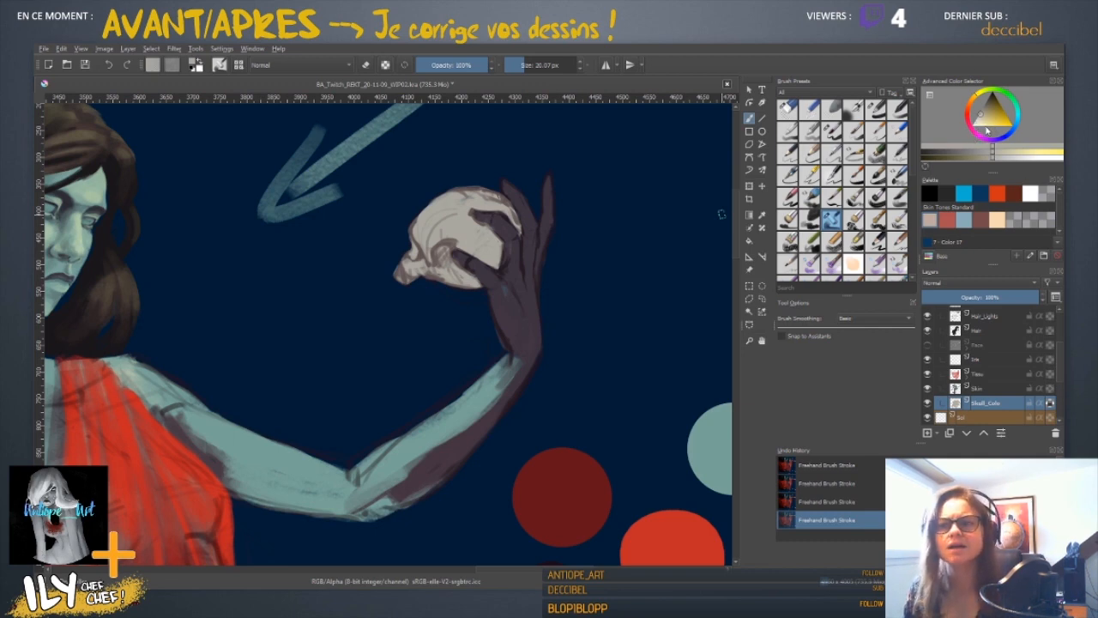
# - Shade the skull around the gripping fingers in sampled dark purple and extend its shadowed edge beside the thumb
pyautogui.keyDown('ctrl'); pyautogui.click(544, 343); pyautogui.keyUp('ctrl')
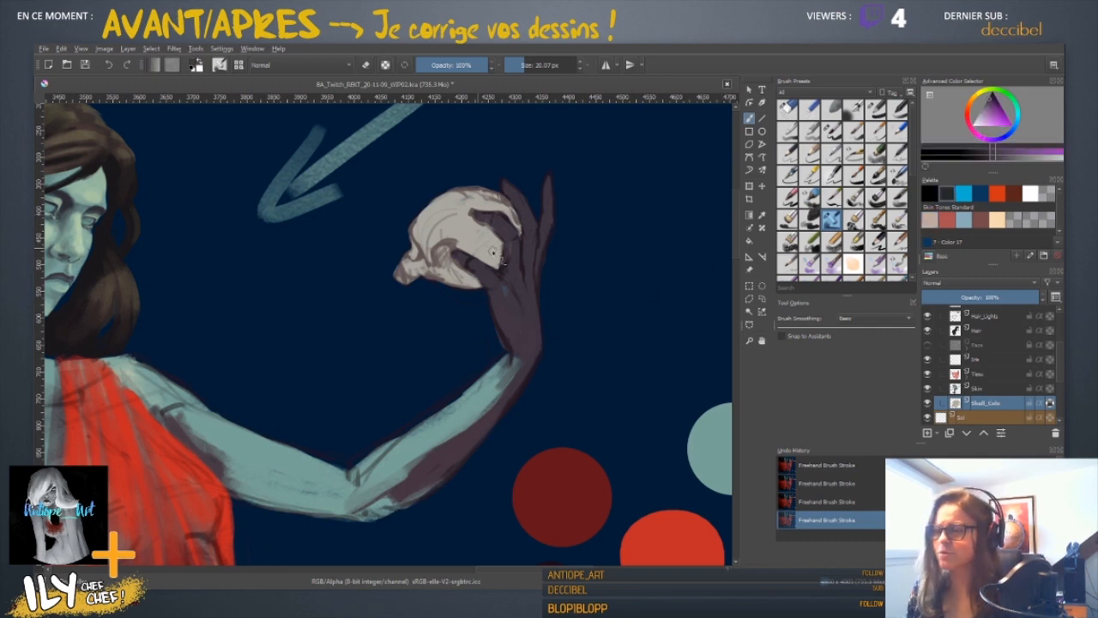
pyautogui.moveTo(436, 273)
pyautogui.mouseDown()
pyautogui.moveTo(462, 247)
pyautogui.moveTo(448, 270)
pyautogui.moveTo(484, 251)
pyautogui.moveTo(470, 259)
pyautogui.moveTo(495, 264)
pyautogui.moveTo(500, 234)
pyautogui.moveTo(499, 264)
pyautogui.moveTo(486, 271)
pyautogui.moveTo(495, 283)
pyautogui.moveTo(480, 279)
pyautogui.moveTo(517, 288)
pyautogui.moveTo(467, 293)
pyautogui.moveTo(483, 286)
pyautogui.moveTo(408, 275)
pyautogui.moveTo(463, 284)
pyautogui.mouseUp()
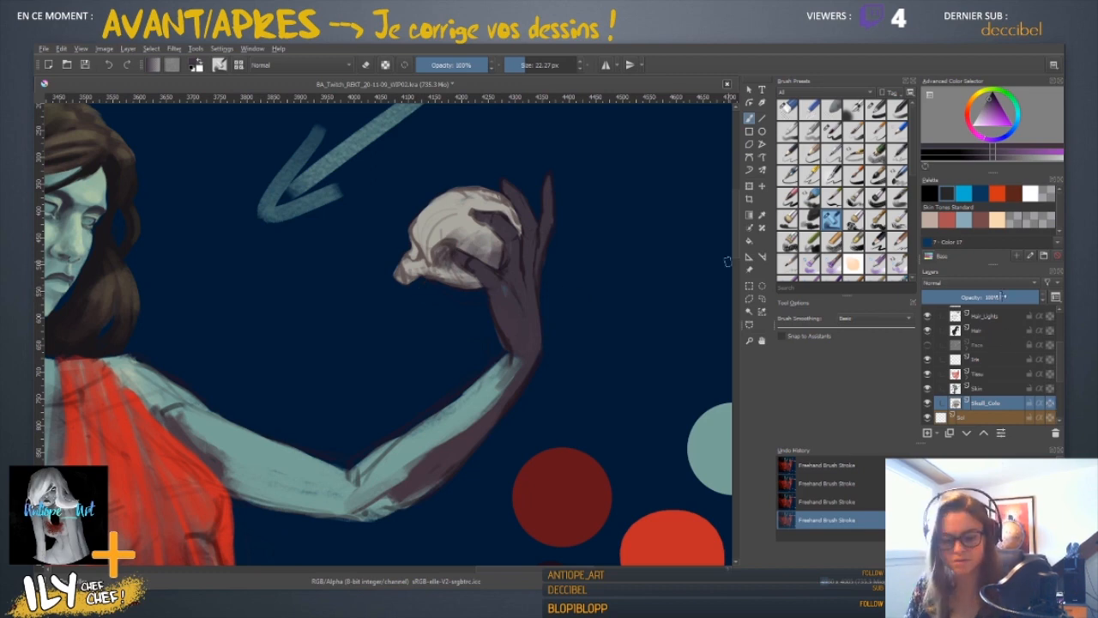
pyautogui.moveTo(472, 323); pyautogui.dragTo(396, 316)
pyautogui.moveTo(472, 230); pyautogui.dragTo(513, 382)
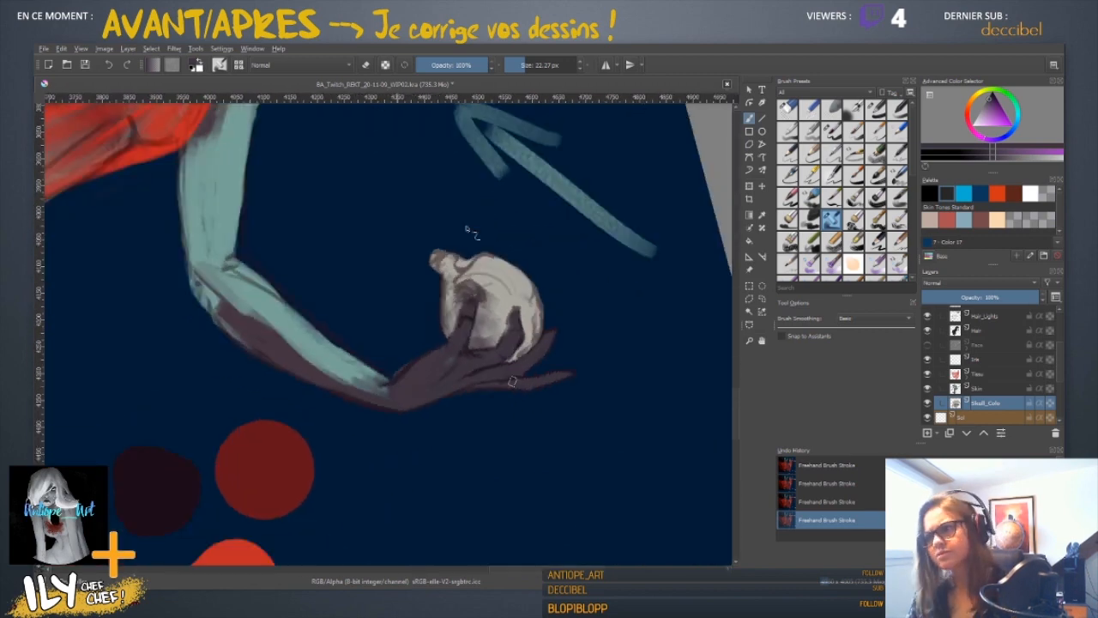
pyautogui.keyDown('ctrl'); pyautogui.click(446, 308); pyautogui.keyUp('ctrl')
pyautogui.moveTo(441, 317)
pyautogui.mouseDown()
pyautogui.moveTo(452, 352)
pyautogui.moveTo(445, 339)
pyautogui.mouseUp()
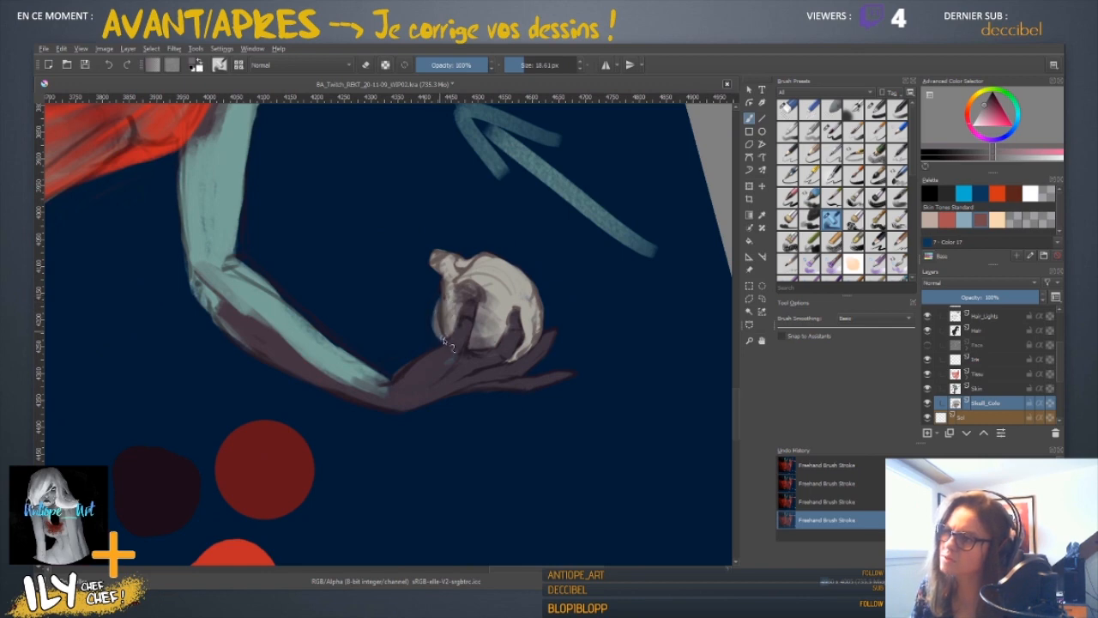
# - Erase the excess paint along the skull's edge near the thumb to tighten its contour
pyautogui.press('5')
pyautogui.hotkey('ctrl', '-')
pyautogui.hotkey('ctrl', '-')
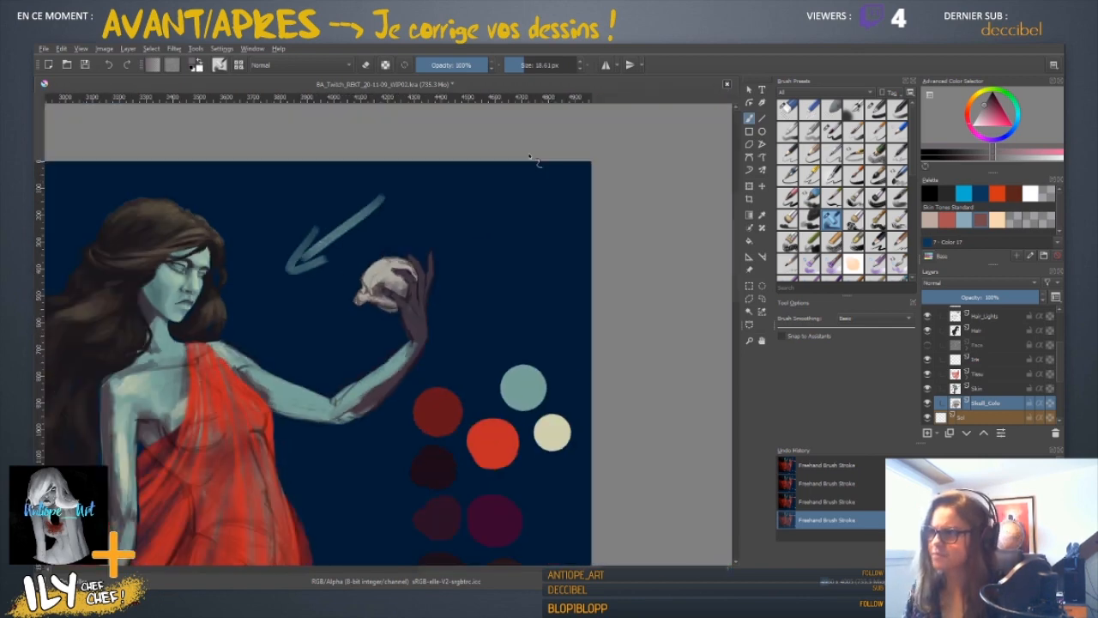
pyautogui.press('+')
pyautogui.press('+')
pyautogui.press('+')
pyautogui.press('4')
pyautogui.press('4')
pyautogui.press('4')
pyautogui.press('4')
pyautogui.press('4')
pyautogui.press('4')
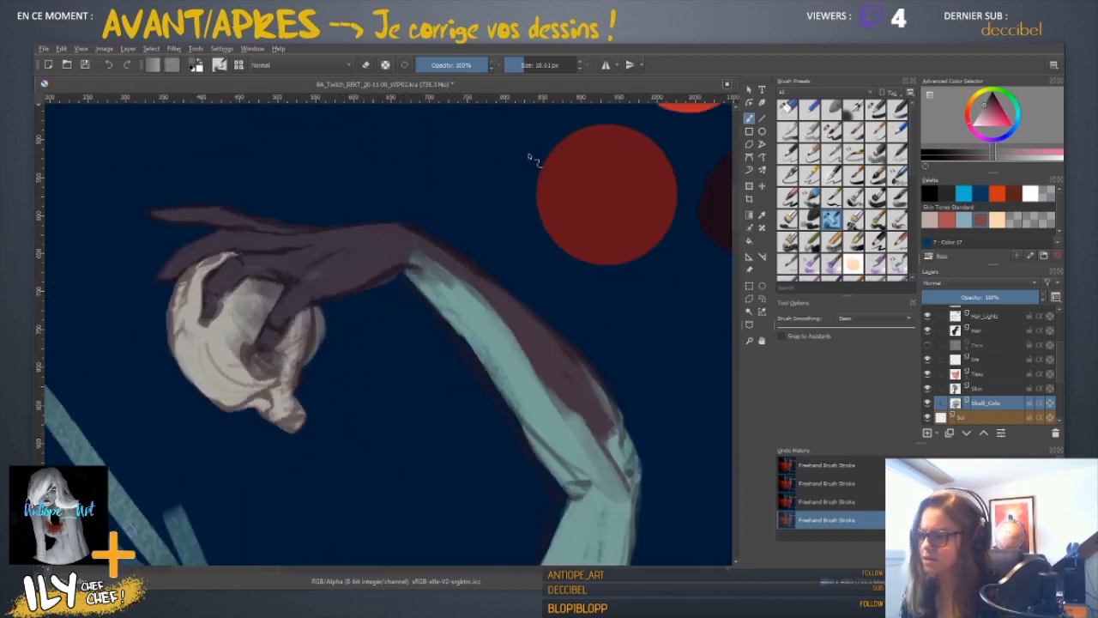
pyautogui.press('e')
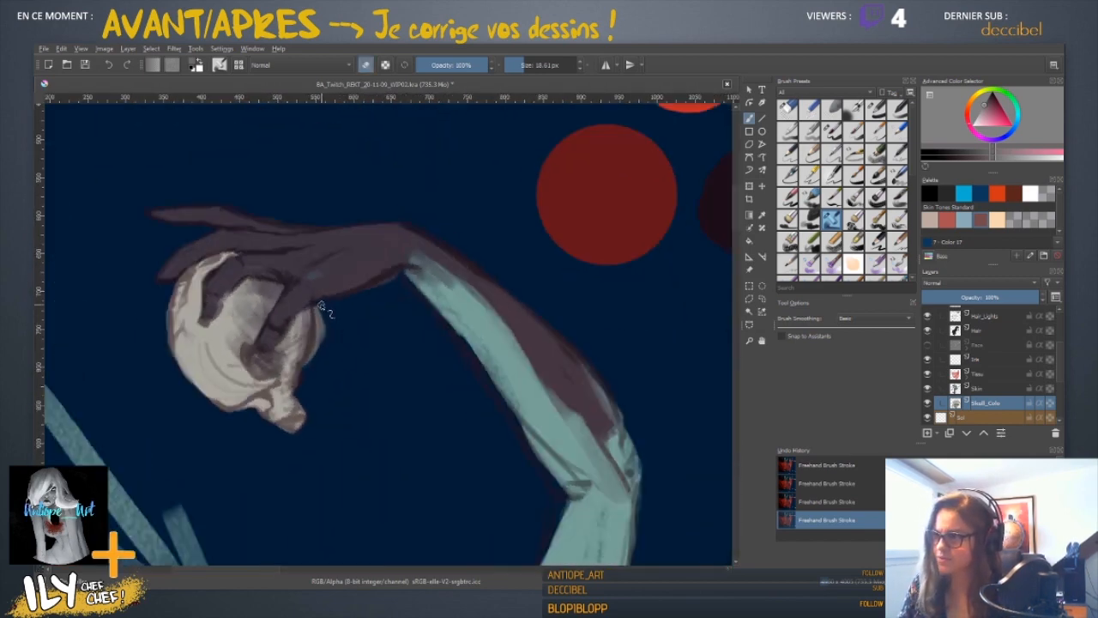
pyautogui.moveTo(319, 307); pyautogui.dragTo(320, 342)
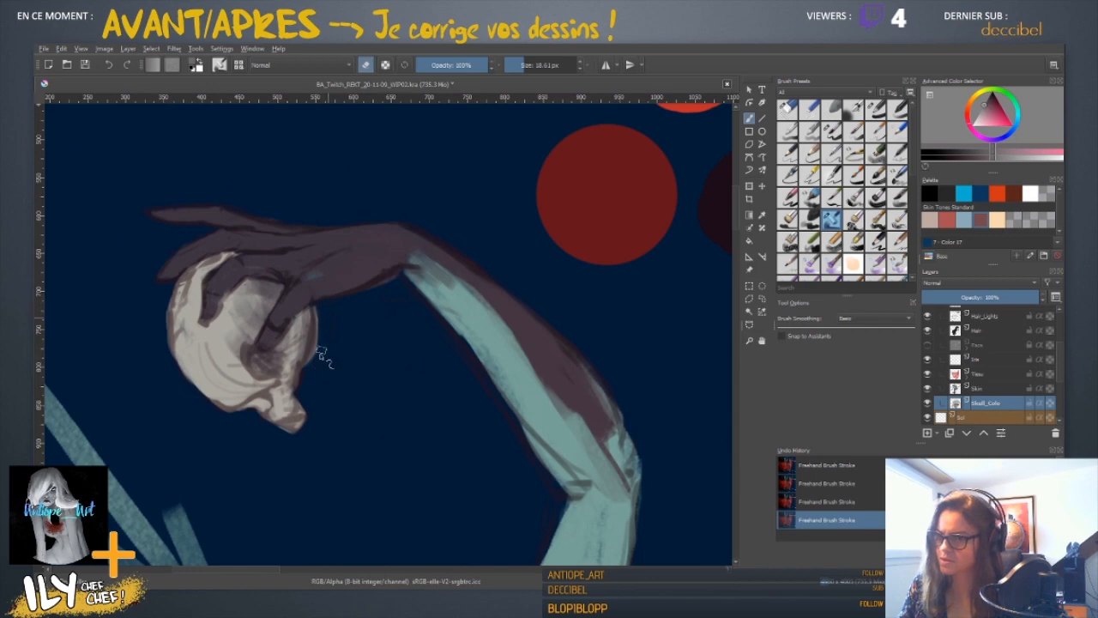
pyautogui.press('e')
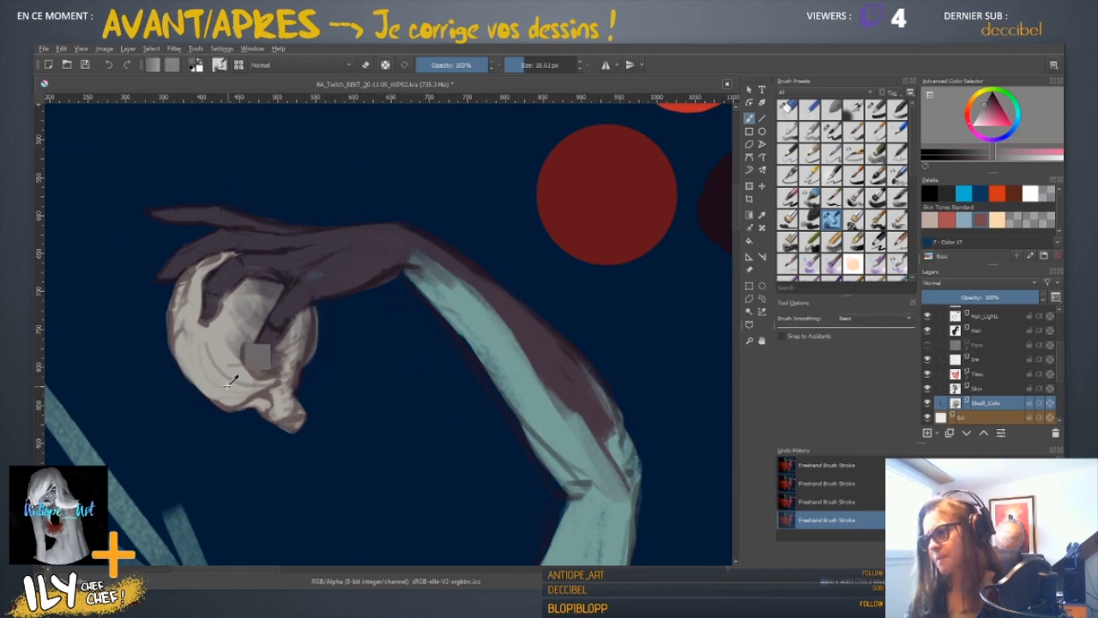
# - Refine the skull's jaw and underside, alternating sampled light bone and dark shadow tones
pyautogui.keyDown('ctrl'); pyautogui.click(257, 357); pyautogui.keyUp('ctrl')
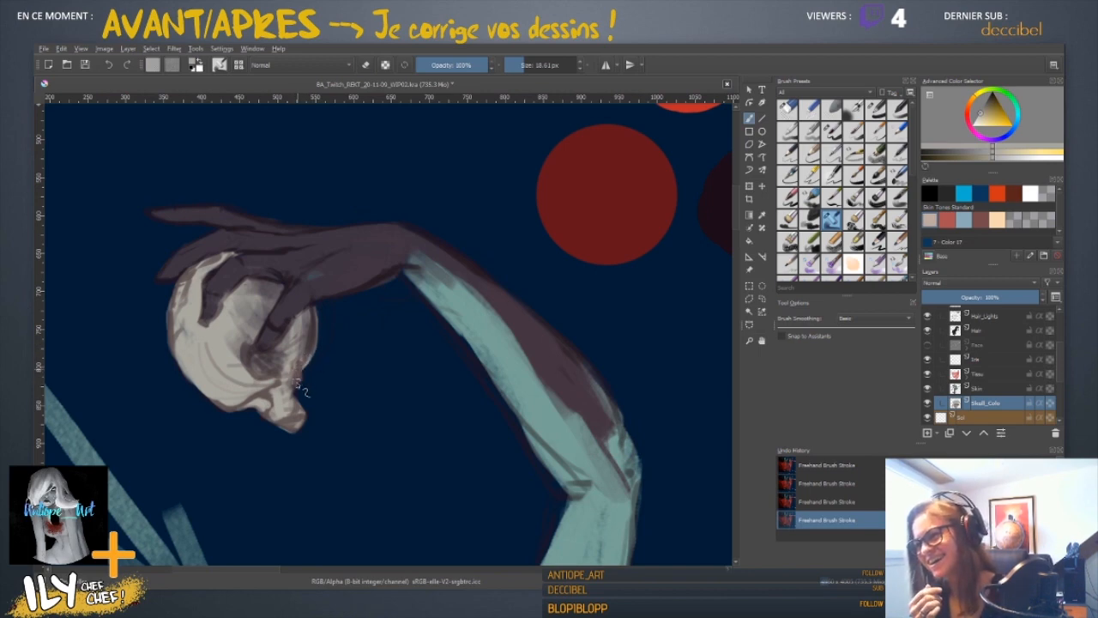
pyautogui.press('5')
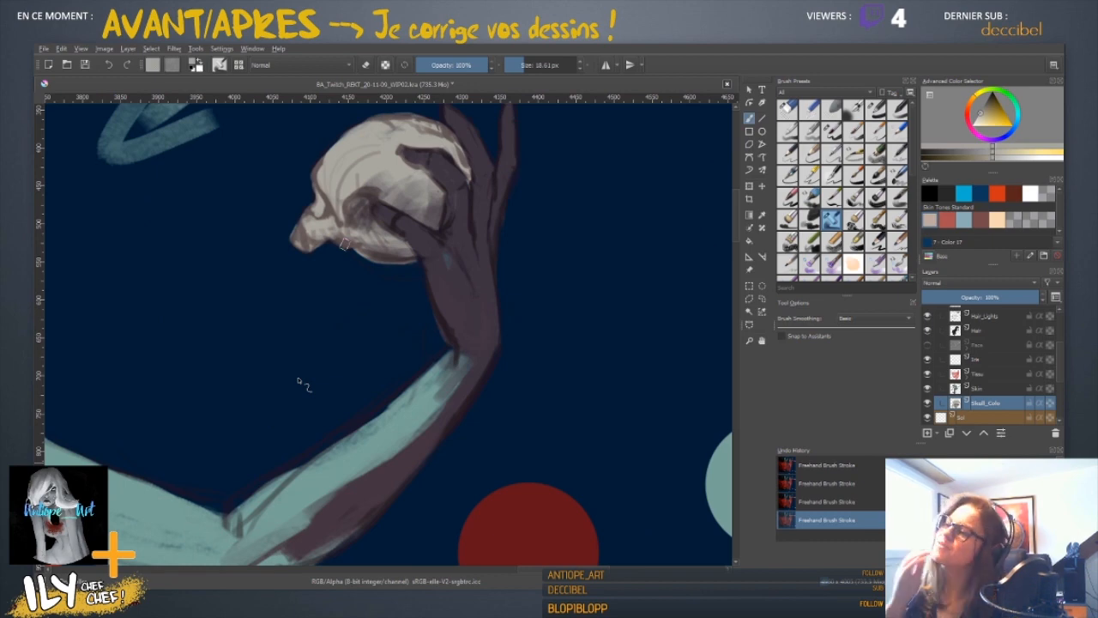
pyautogui.hotkey('ctrl', '+')
pyautogui.moveTo(310, 250); pyautogui.dragTo(270, 351)
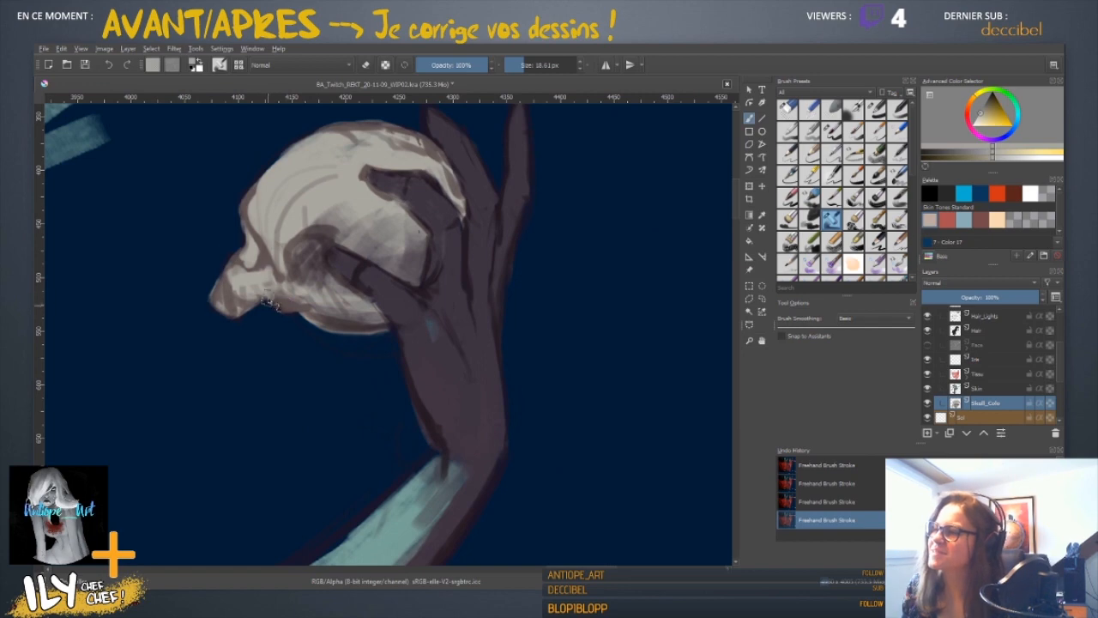
pyautogui.keyDown('ctrl'); pyautogui.click(281, 297); pyautogui.keyUp('ctrl')
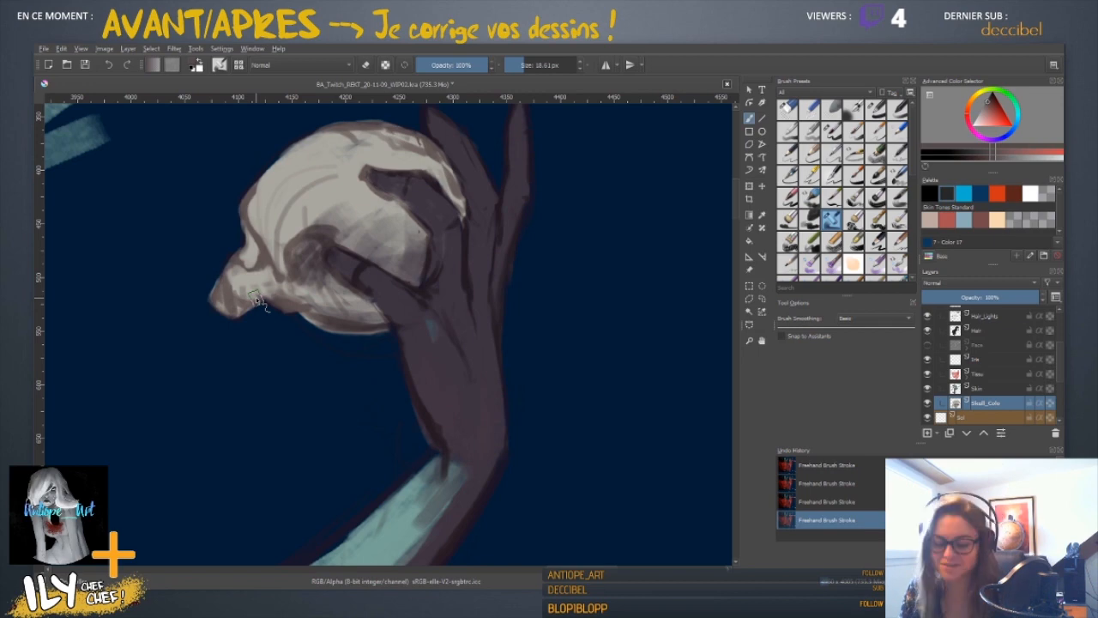
pyautogui.press('4')
pyautogui.press('4')
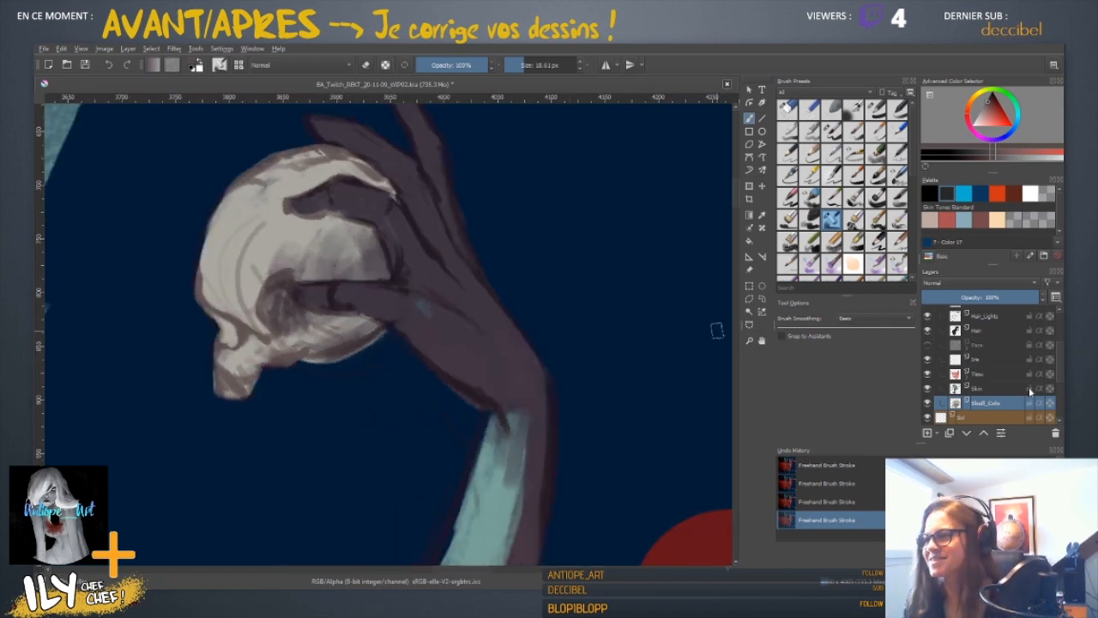
# - Examine the skull and raised arm at a smaller scale, in mirrored and normal views, against the original painting
pyautogui.press('-')
pyautogui.press('-')
pyautogui.press('-')
pyautogui.press('5')
pyautogui.press('-')
pyautogui.press('-')
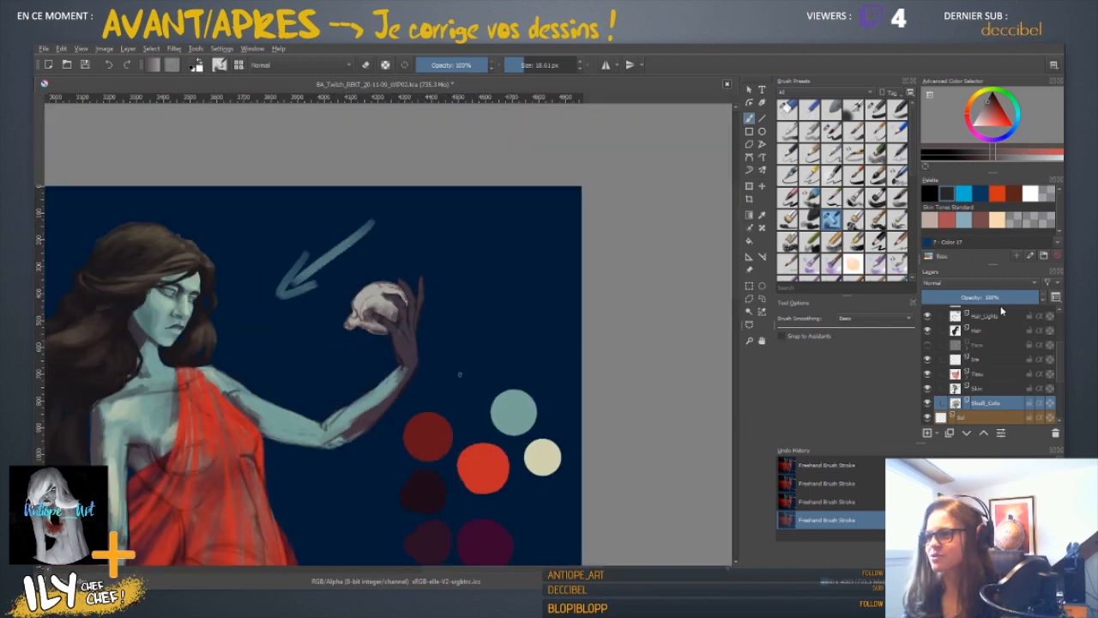
pyautogui.press('-')
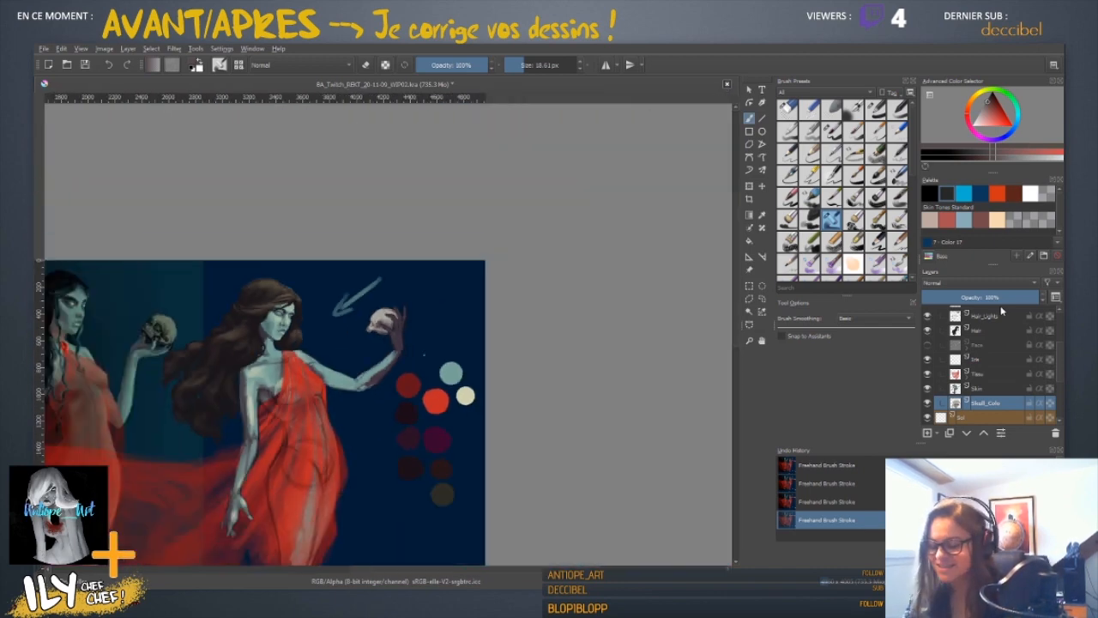
pyautogui.press('m')
pyautogui.press('+')
pyautogui.press('+')
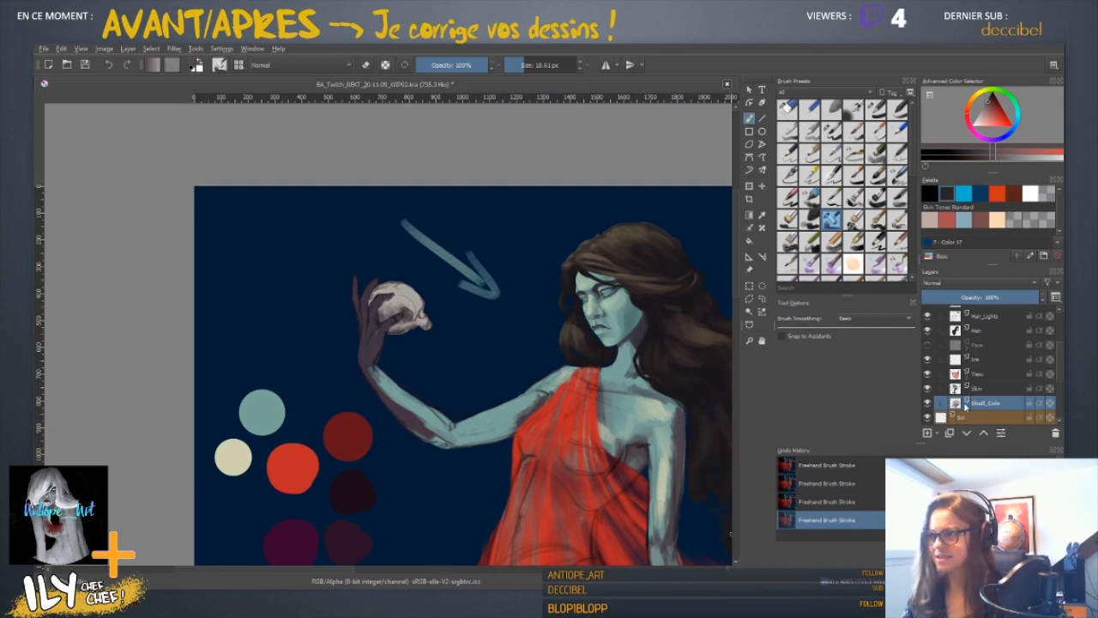
pyautogui.scroll(-2, 525, 412)
pyautogui.press('m')
pyautogui.scroll(-1, 465, 403)
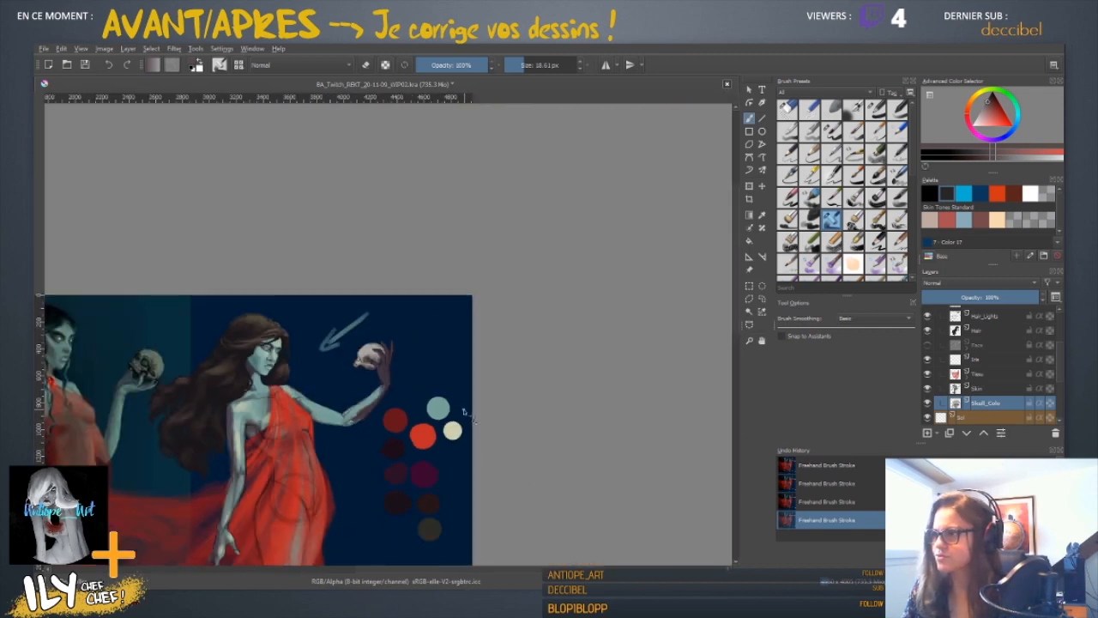
pyautogui.moveTo(303, 442); pyautogui.dragTo(471, 248)
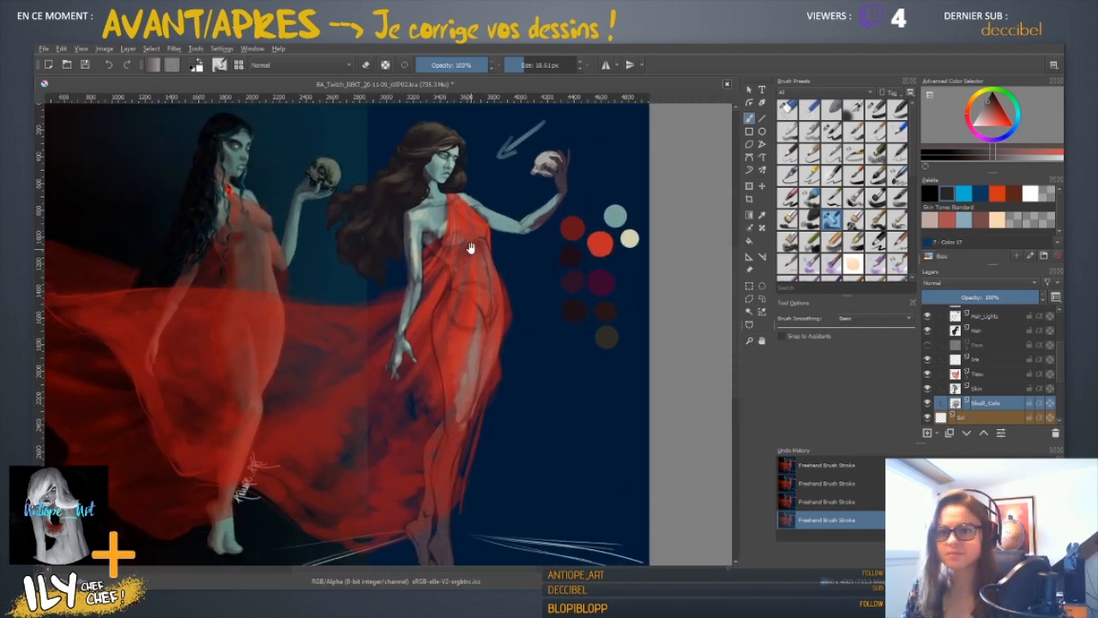
# - Move the Multiply sketch layer from the top of the color group to between Tissu and Skin, and save the document
pyautogui.click(990, 391)
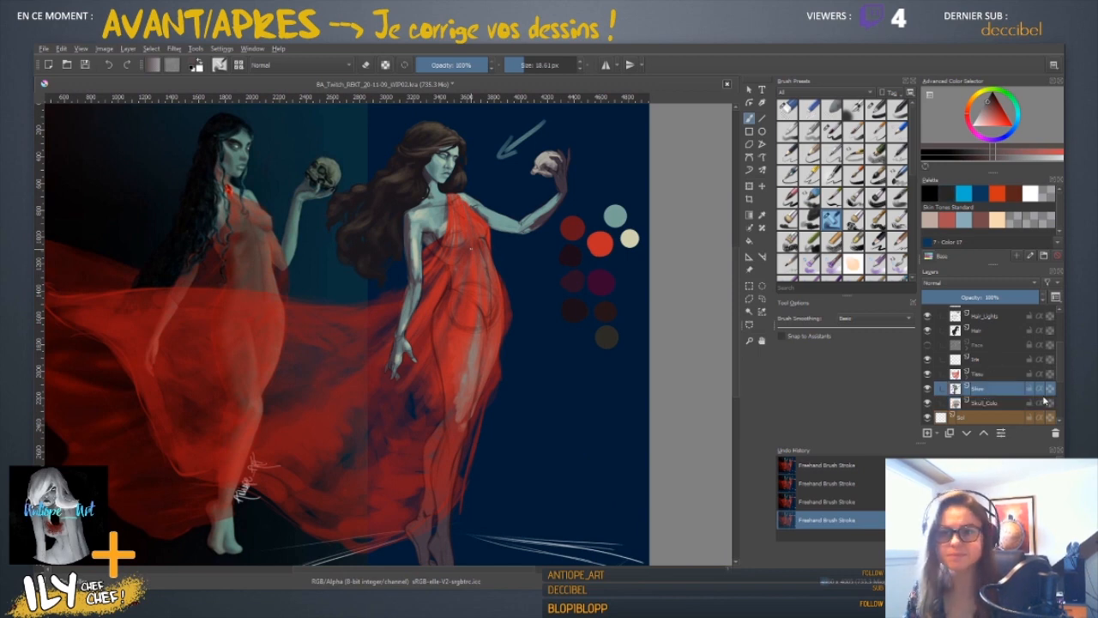
pyautogui.scroll(2, 1061, 381)
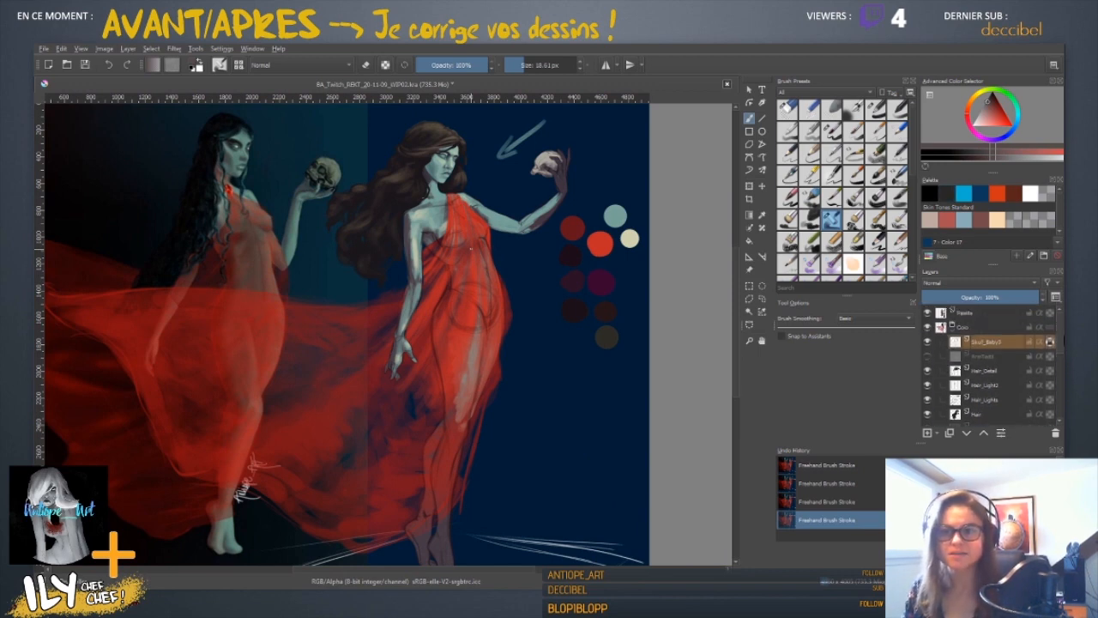
pyautogui.click(987, 342)
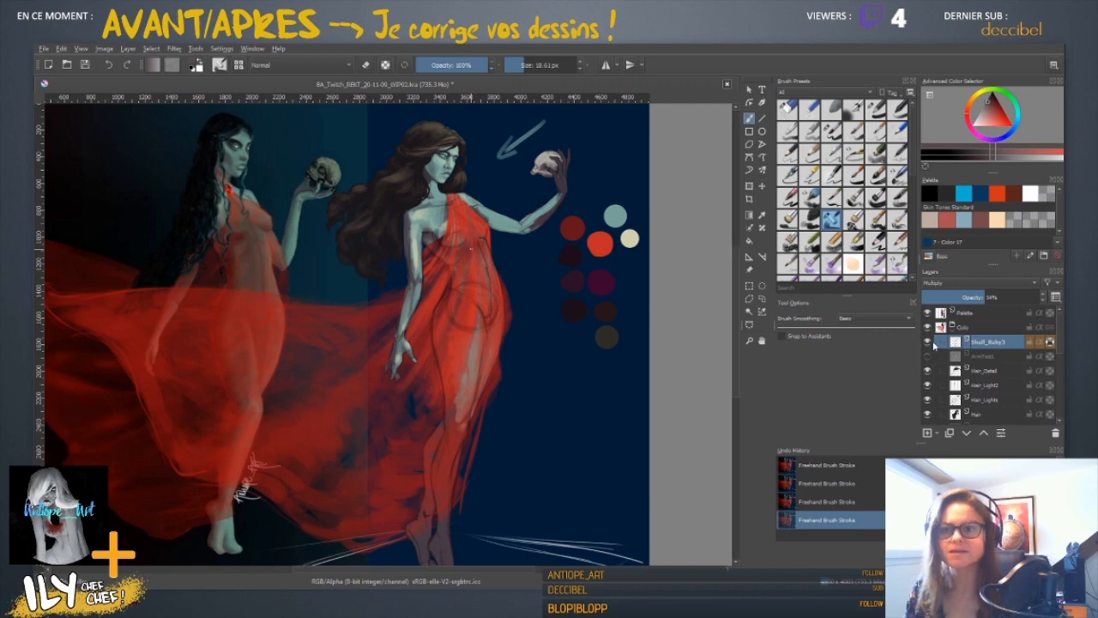
pyautogui.doubleClick(987, 343)
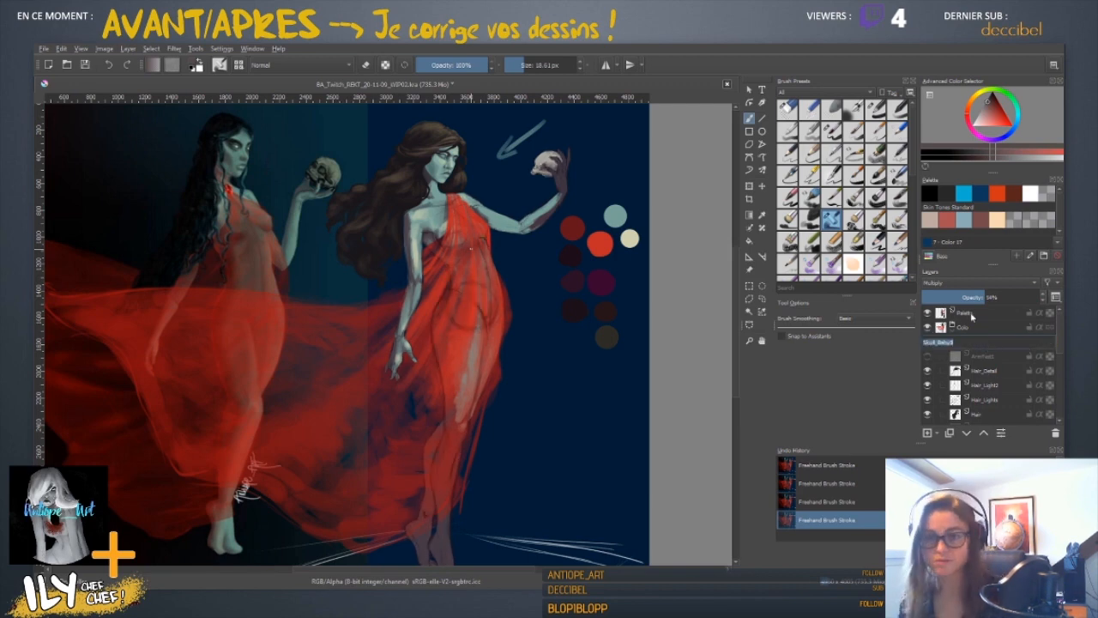
pyautogui.press('Return')
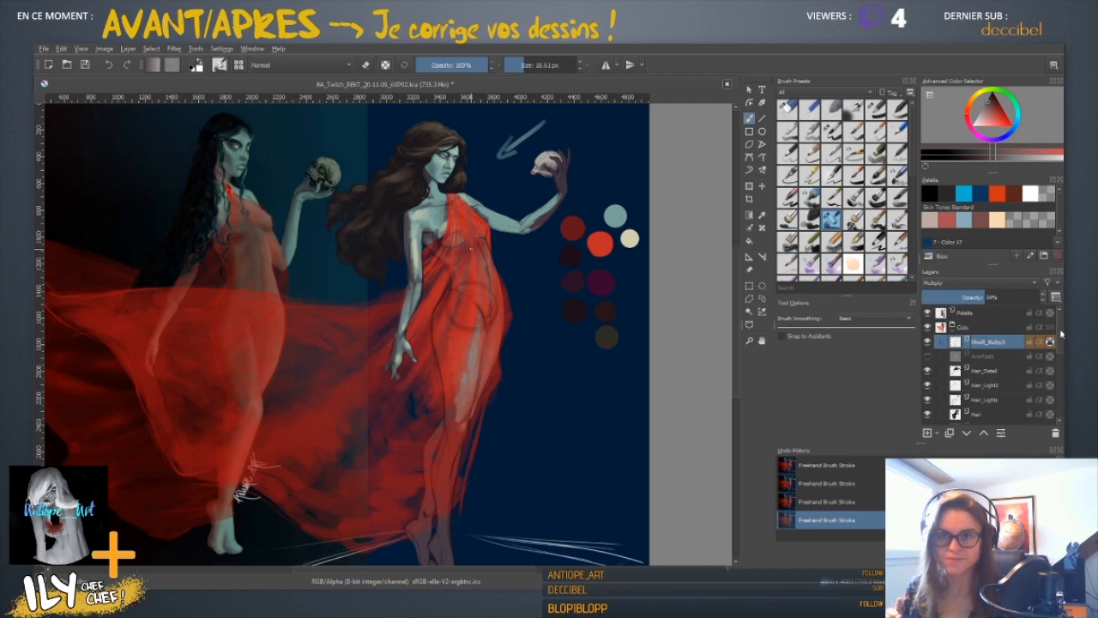
pyautogui.scroll(-1, 1062, 343)
pyautogui.moveTo(1005, 317); pyautogui.dragTo(1006, 393)
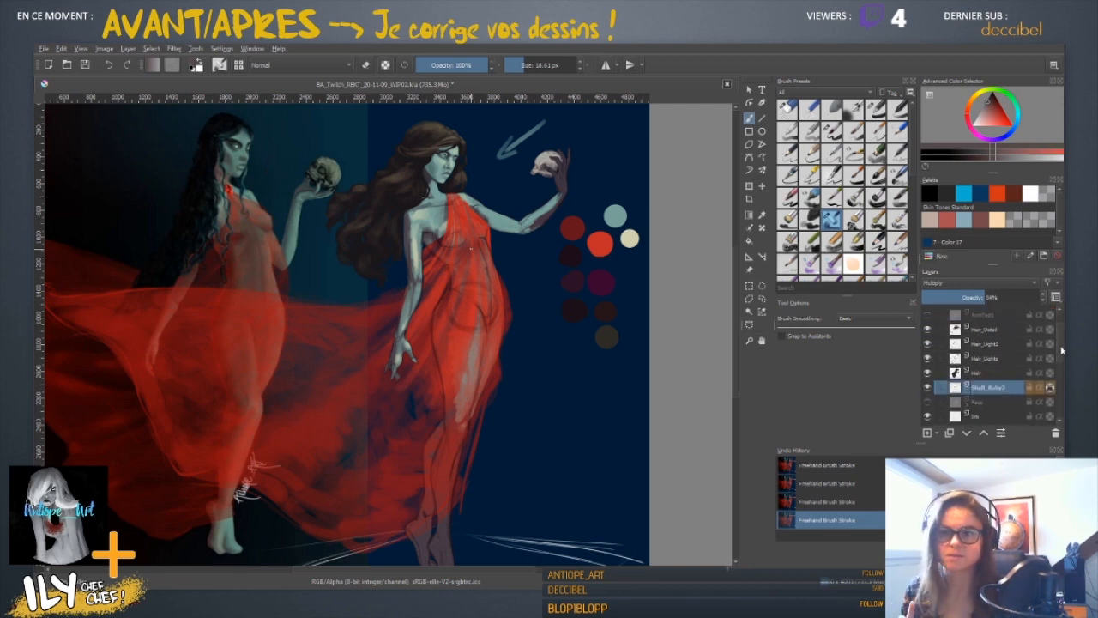
pyautogui.scroll(-2, 1062, 349)
pyautogui.moveTo(996, 329); pyautogui.dragTo(1006, 380)
pyautogui.moveTo(1004, 382); pyautogui.dragTo(1004, 380)
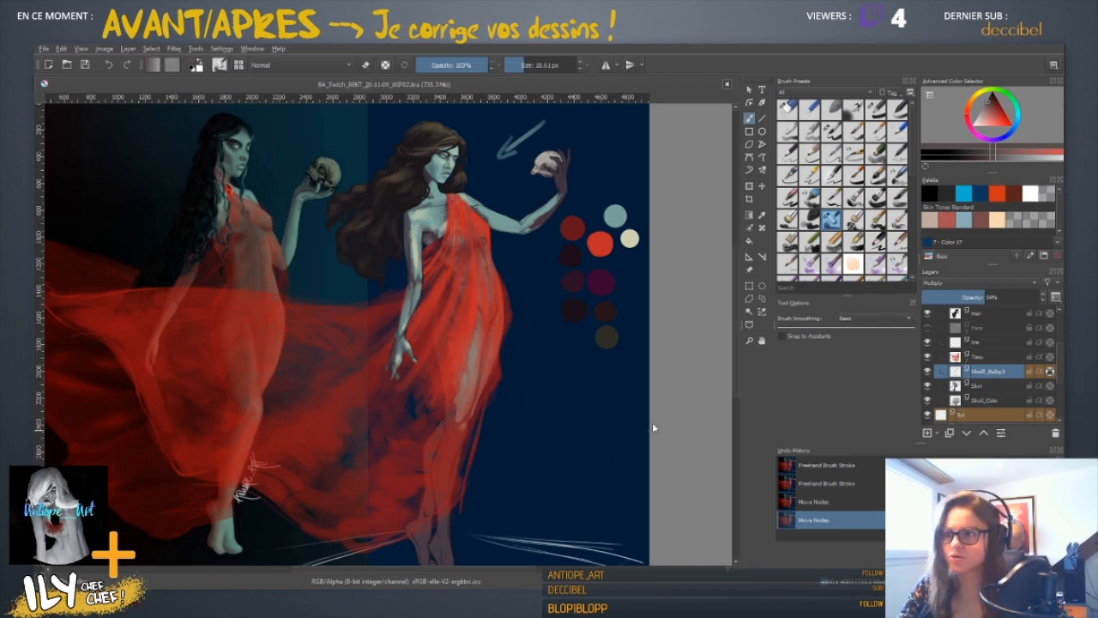
pyautogui.hotkey('ctrl', 's')
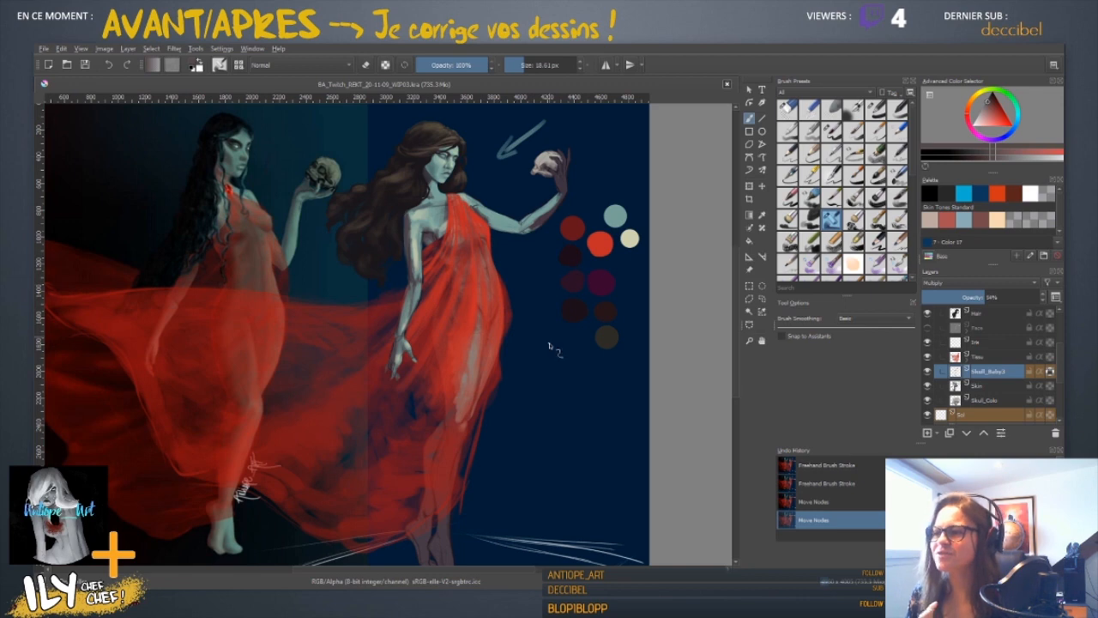
# - Toggle the Multiply sketch layer's visibility to check its effect, and merge it down into the Skin layer
pyautogui.click(987, 388)
pyautogui.click(992, 375)
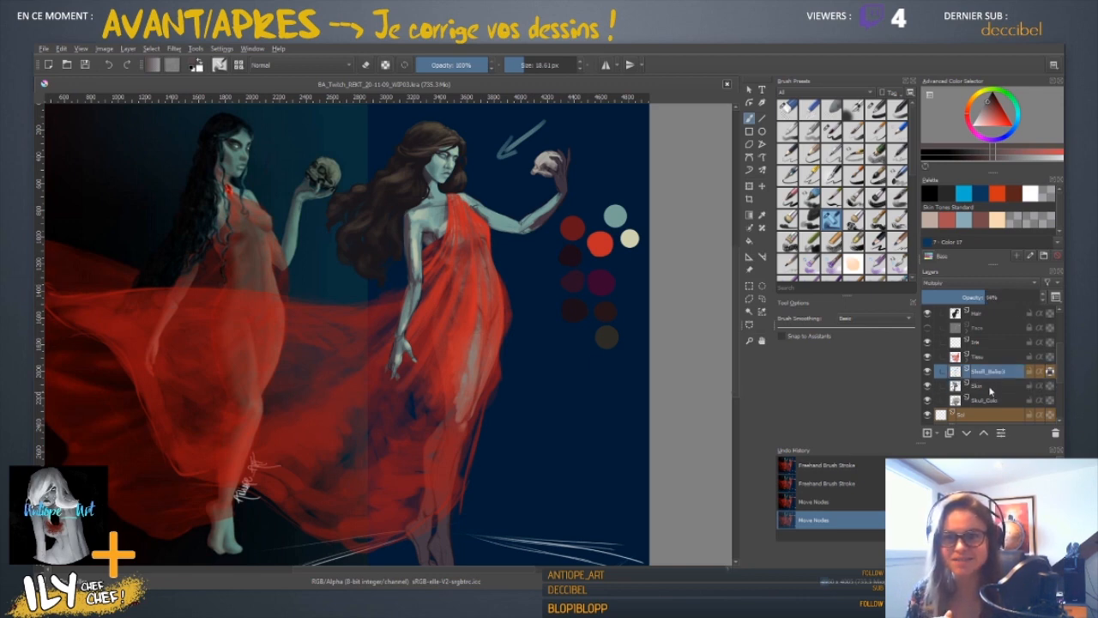
pyautogui.click(927, 371)
pyautogui.click(927, 371)
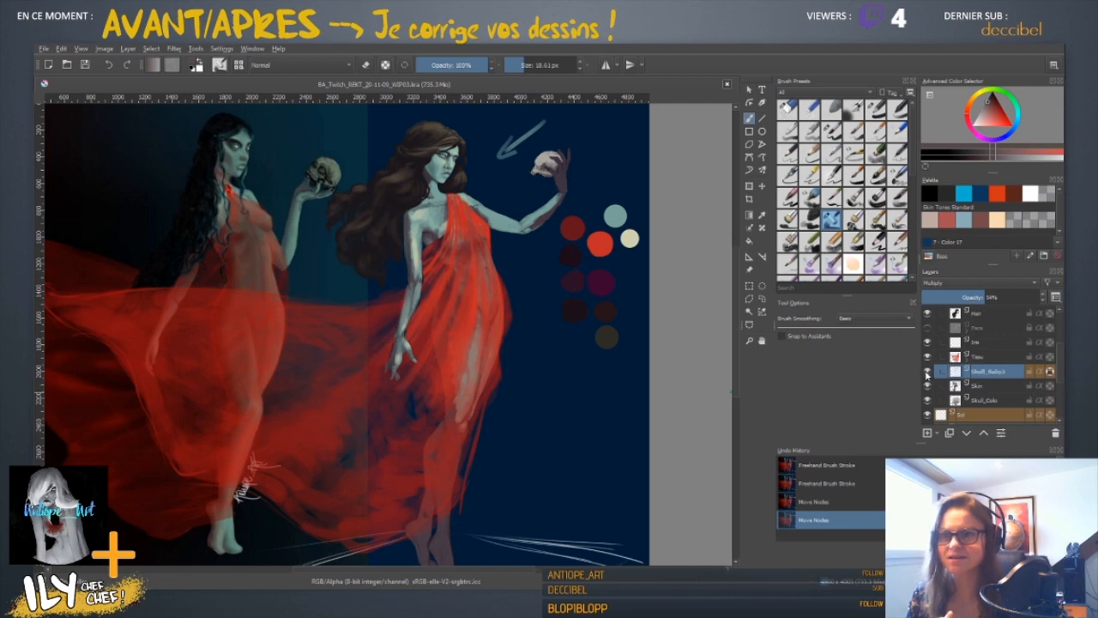
pyautogui.click(927, 371)
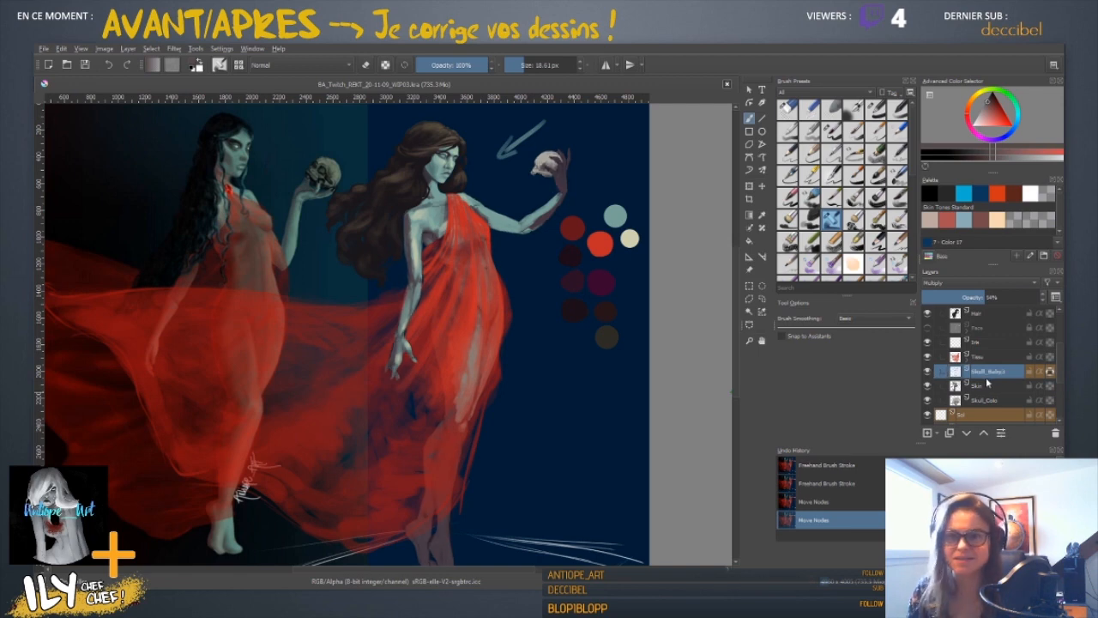
pyautogui.click(994, 388)
pyautogui.click(996, 375)
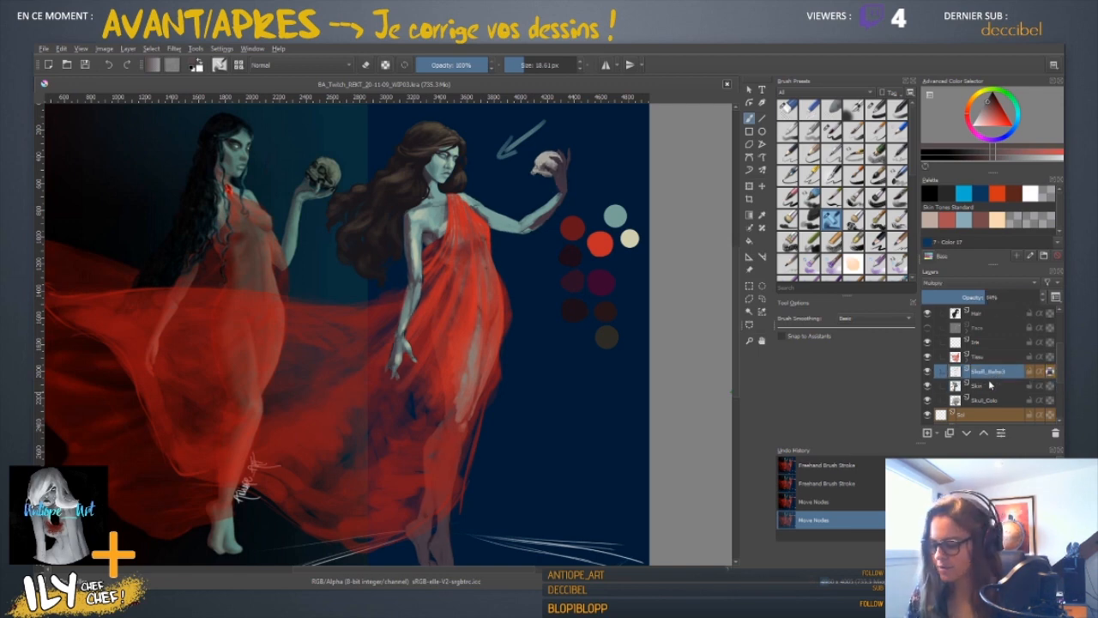
pyautogui.hotkey('ctrl', 'e')
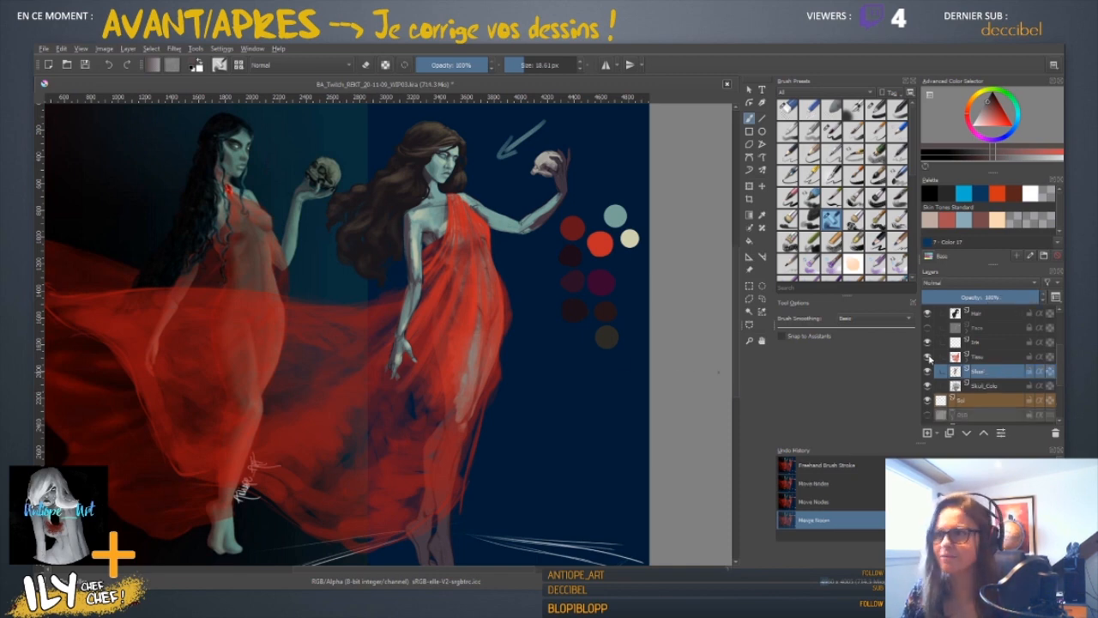
# - Examine the whole painting at a smaller scale and compare it with the merged Skin layer hidden and shown
pyautogui.press('-')
pyautogui.press('-')
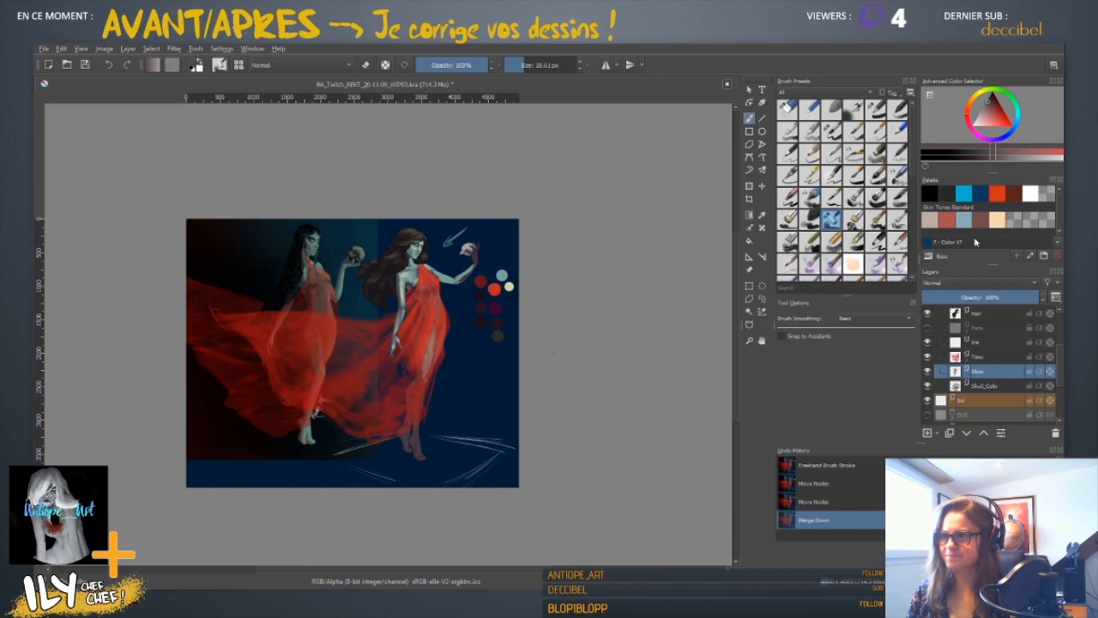
pyautogui.press('+')
pyautogui.press('+')
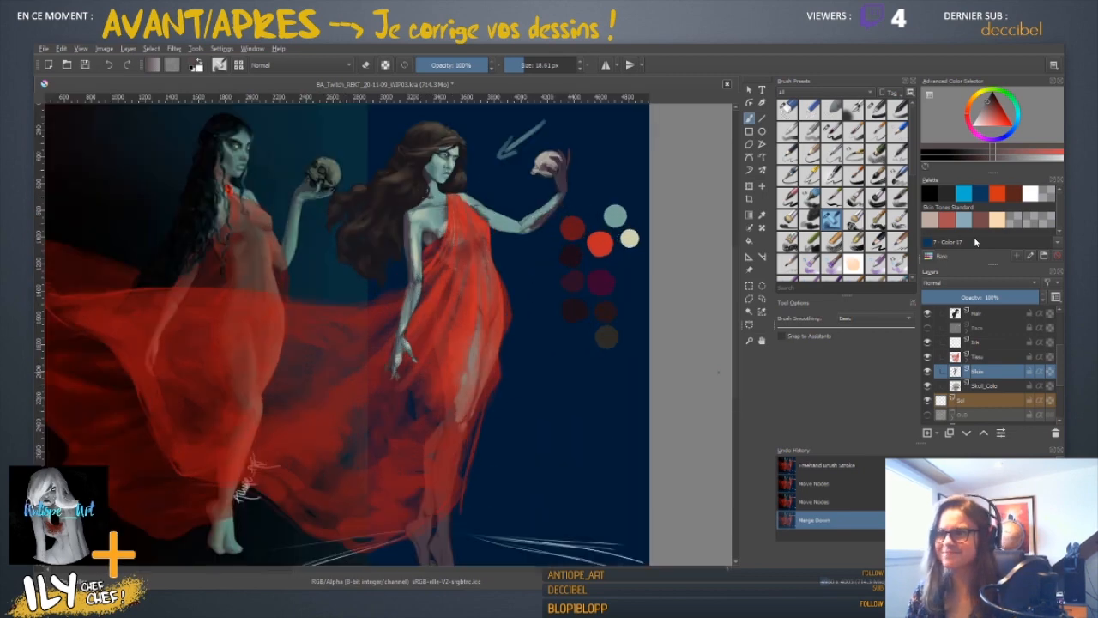
pyautogui.click(928, 371)
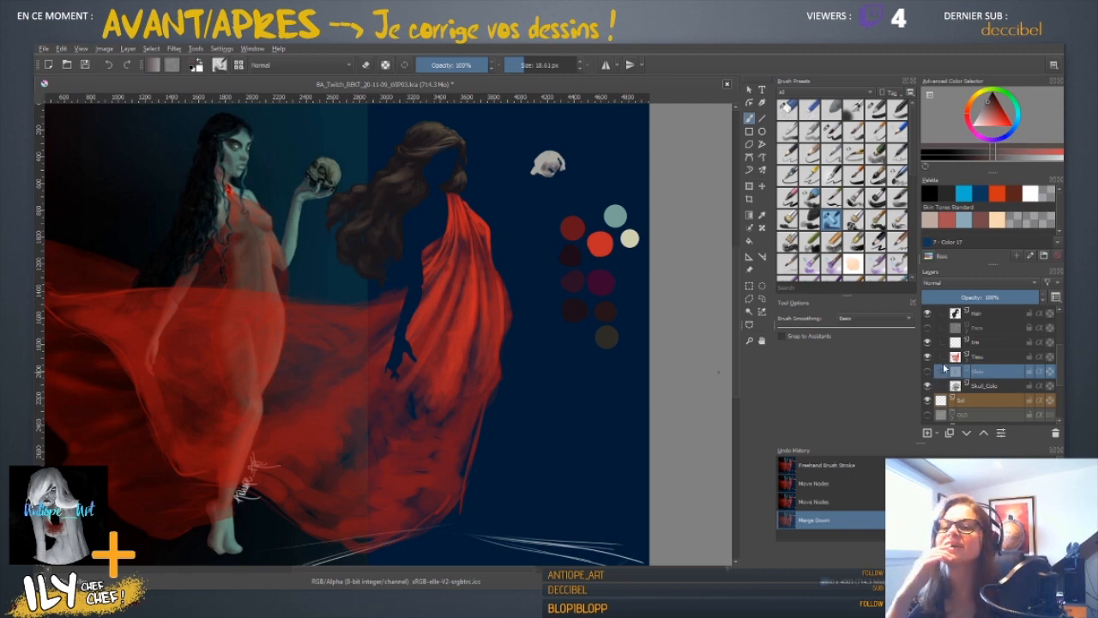
pyautogui.click(927, 372)
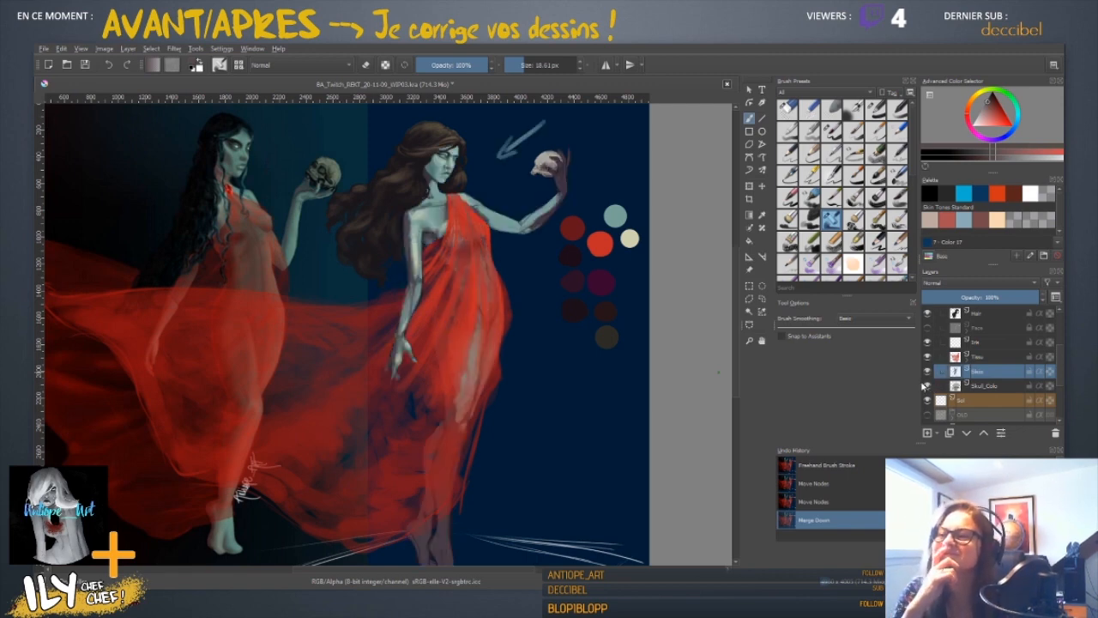
pyautogui.click(984, 386)
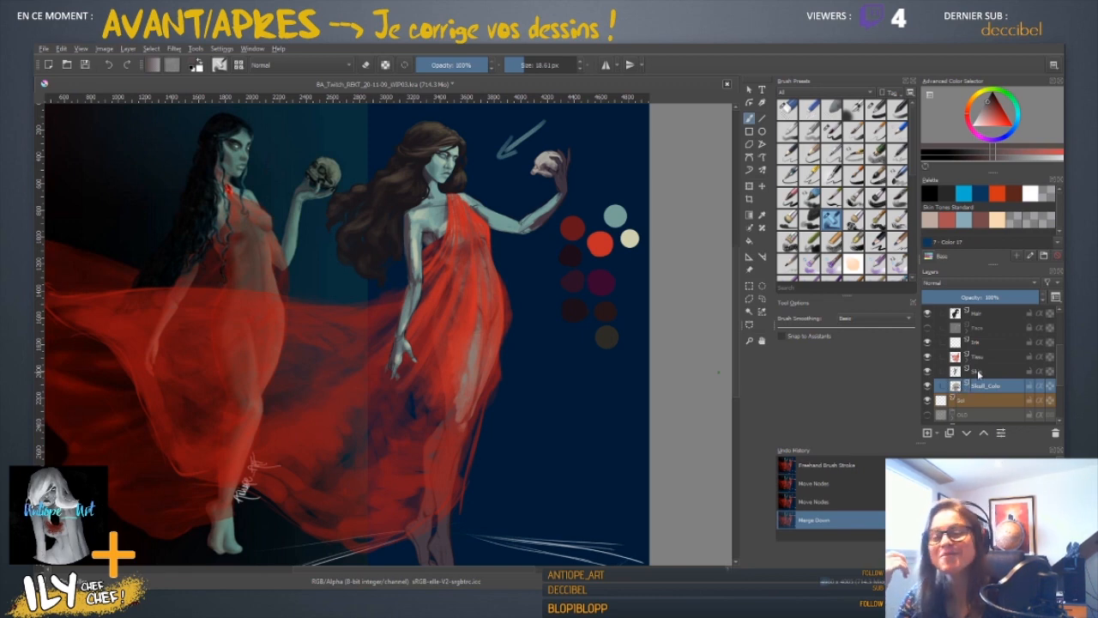
pyautogui.click(989, 374)
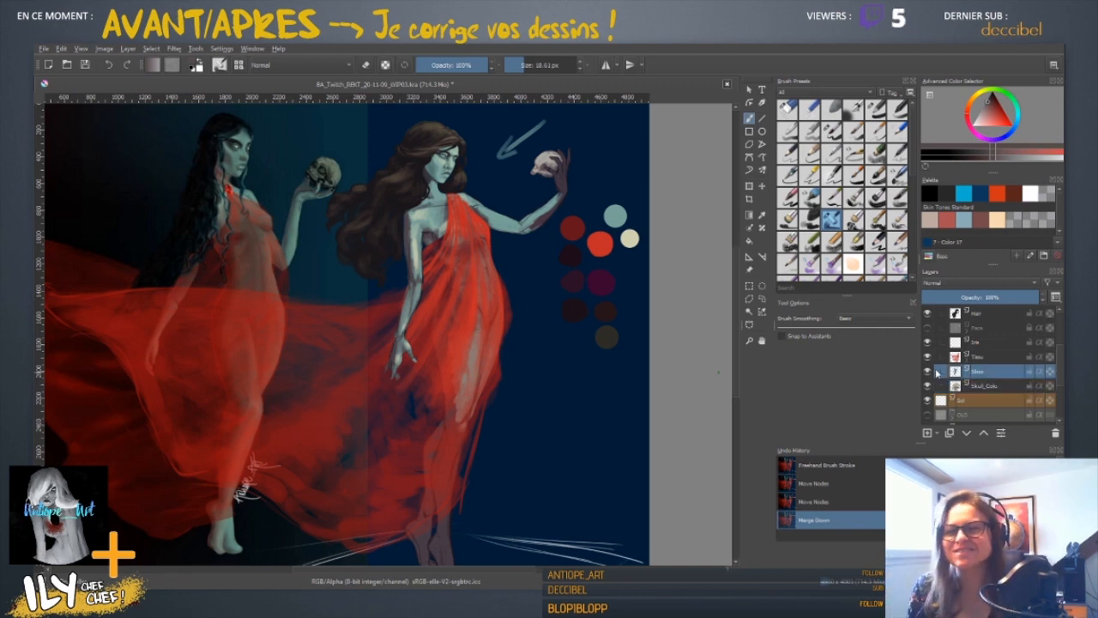
pyautogui.click(928, 372)
pyautogui.click(929, 372)
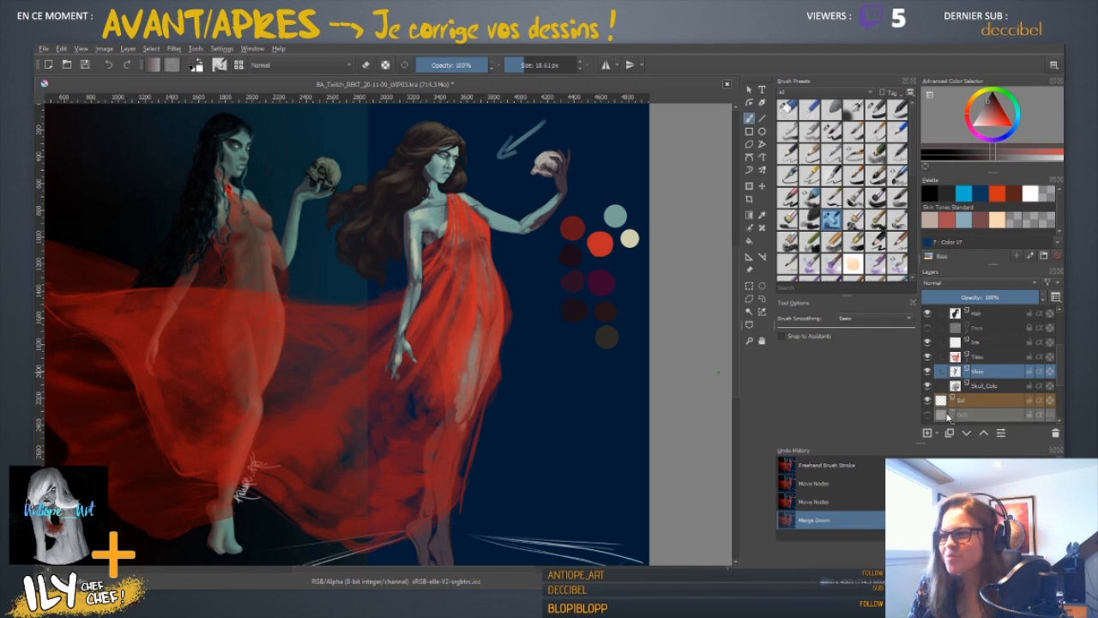
# - Hide the Tissu dress layer to expose the body, and check the Skin layer's content around the torso
pyautogui.click(928, 357)
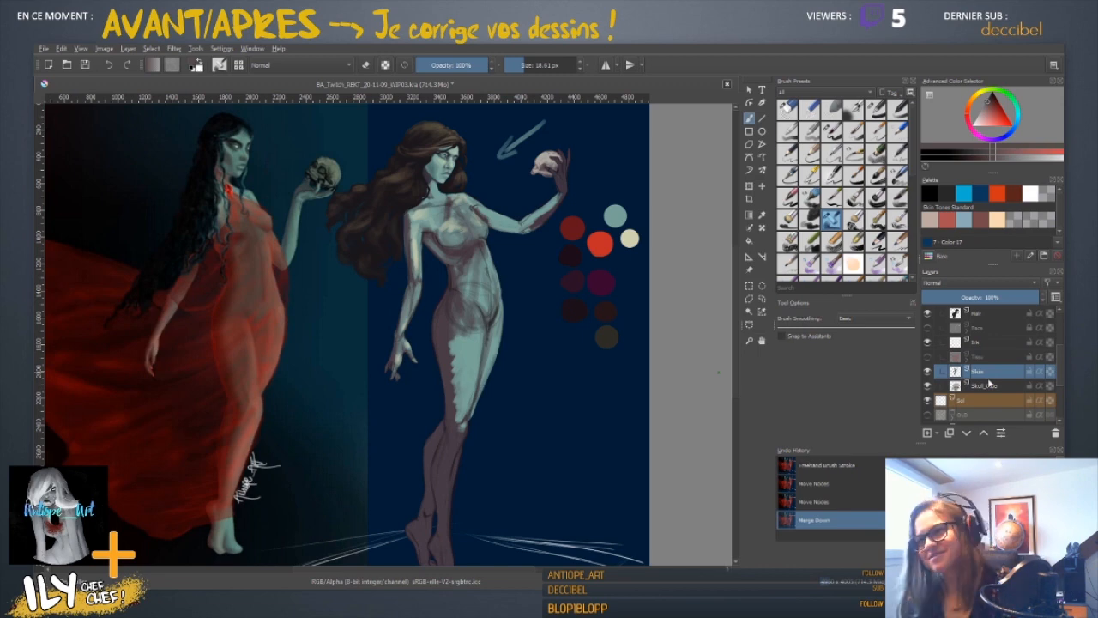
pyautogui.press('+')
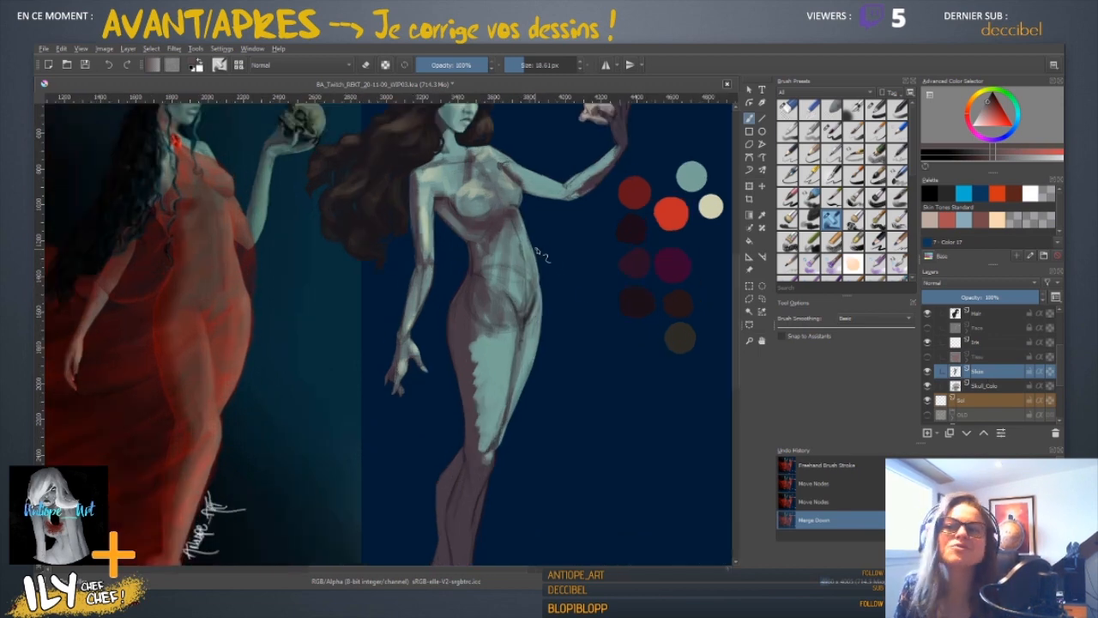
pyautogui.moveTo(543, 412); pyautogui.dragTo(422, 470)
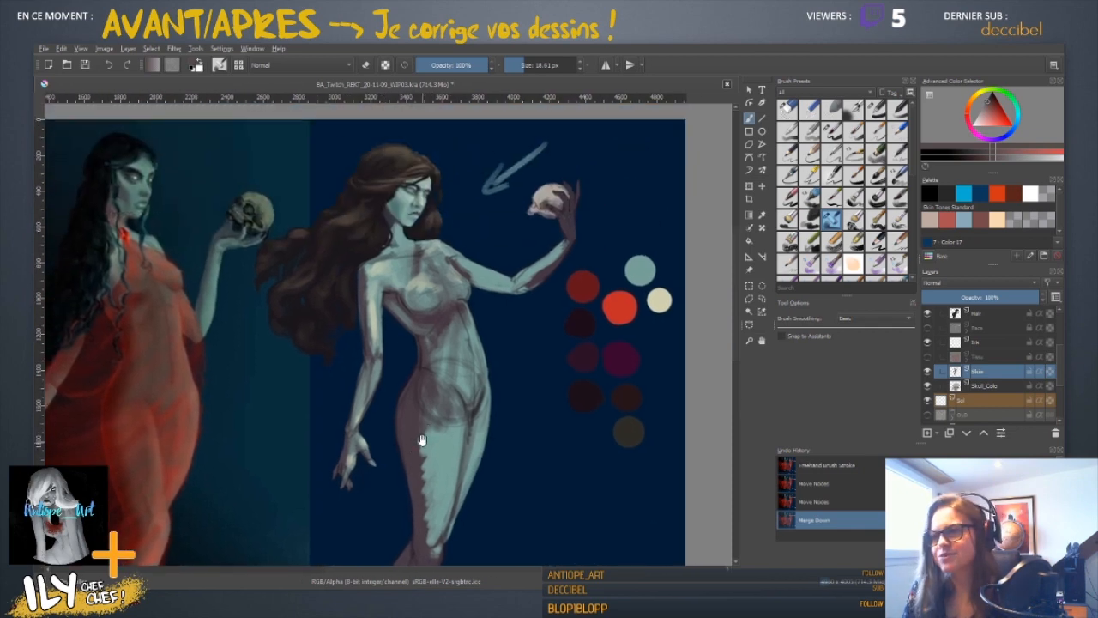
pyautogui.moveTo(436, 398); pyautogui.dragTo(389, 348)
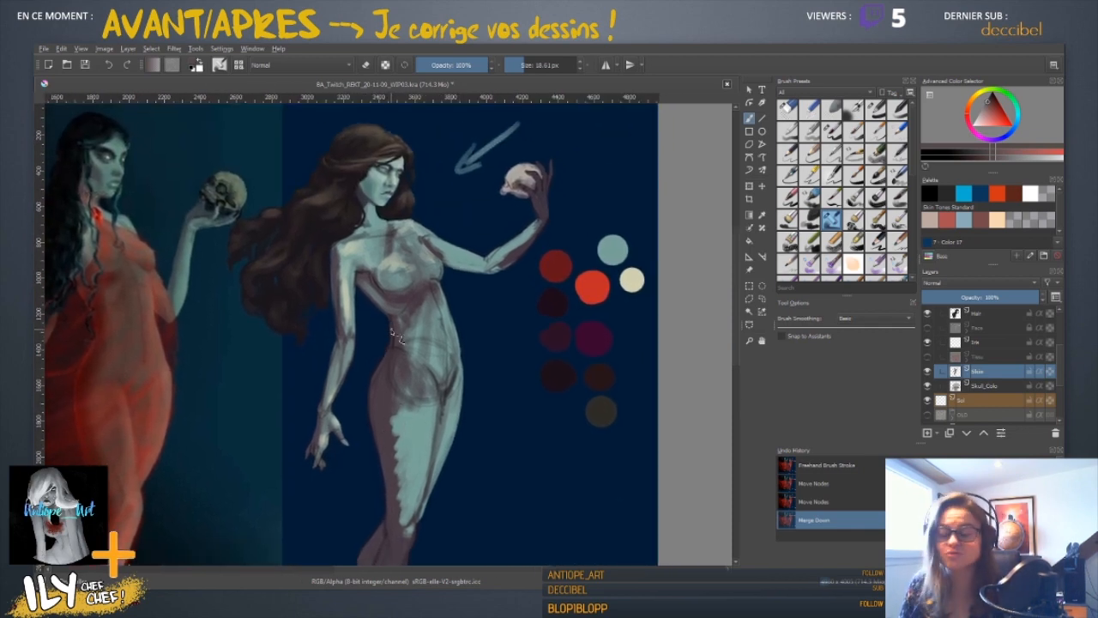
pyautogui.scroll(1, 395, 324)
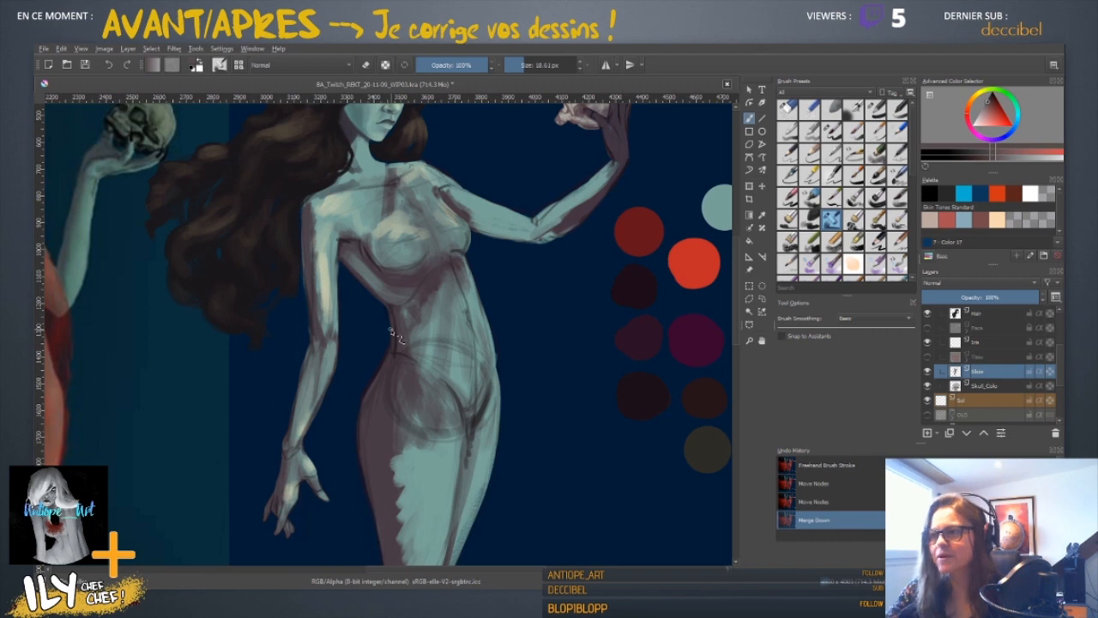
pyautogui.click(927, 372)
pyautogui.click(927, 372)
pyautogui.click(927, 372)
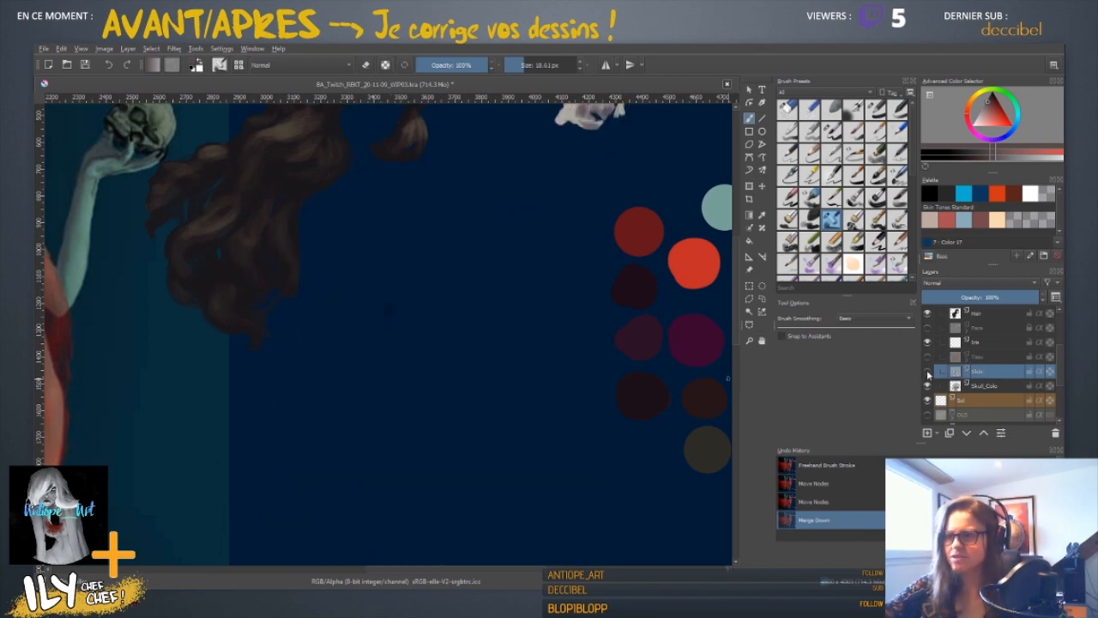
pyautogui.click(927, 372)
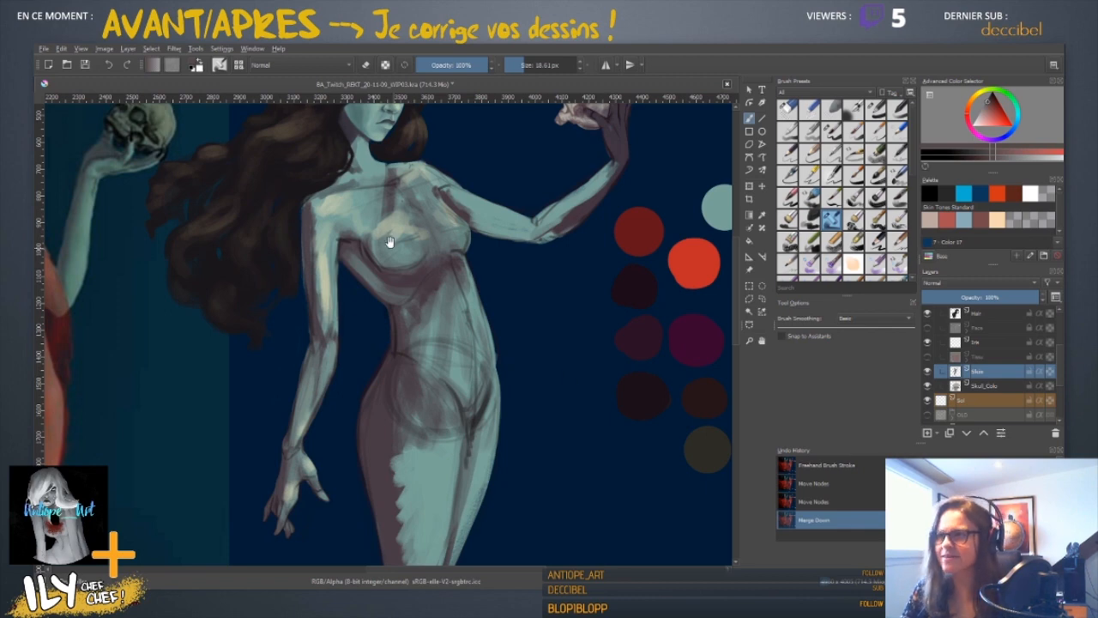
# - Enlarge the brush to 82.50 px and paint highlights on the hip and thigh with the palette's pale cream
pyautogui.moveTo(484, 232); pyautogui.dragTo(572, 321)
pyautogui.moveTo(474, 436); pyautogui.dragTo(424, 421)
pyautogui.moveTo(472, 281); pyautogui.dragTo(447, 304)
pyautogui.moveTo(448, 413); pyautogui.dragTo(424, 380)
pyautogui.keyDown('ctrl'); pyautogui.click(367, 213); pyautogui.keyUp('ctrl')
pyautogui.keyDown('shift'); pyautogui.moveTo(460, 271); pyautogui.dragTo(482, 271); pyautogui.keyUp('shift')
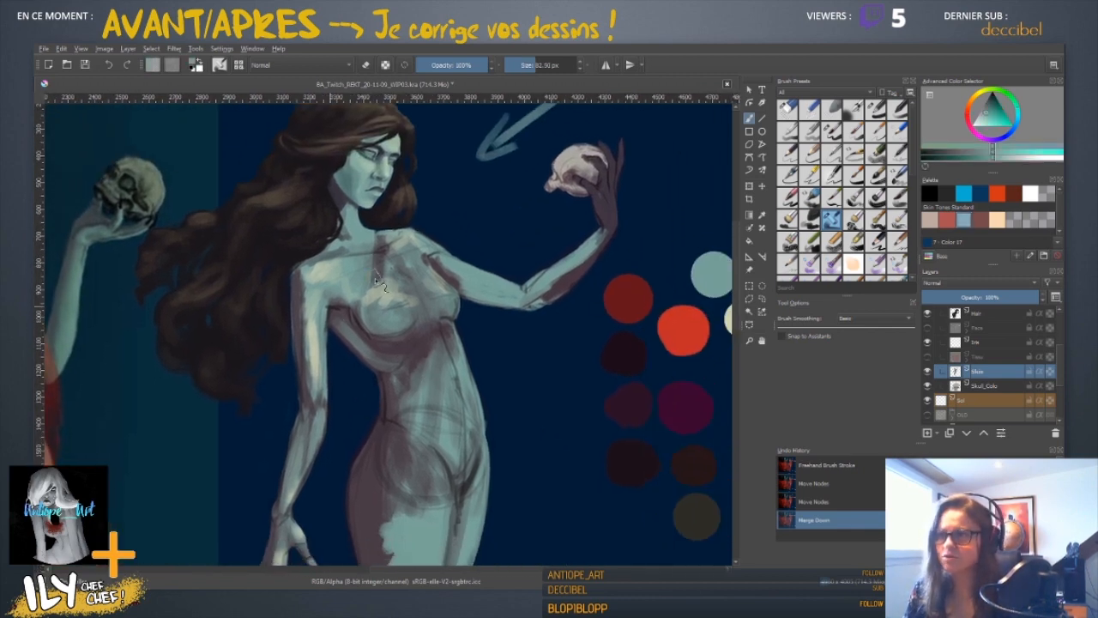
pyautogui.moveTo(540, 359); pyautogui.dragTo(552, 129)
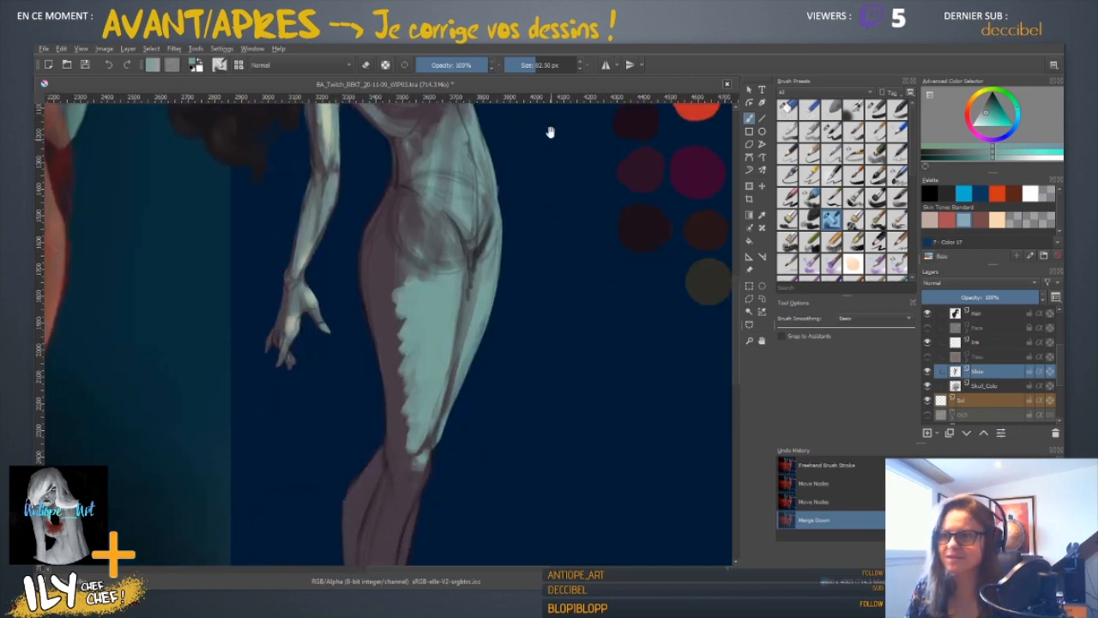
pyautogui.moveTo(319, 307); pyautogui.dragTo(225, 457)
pyautogui.moveTo(341, 393); pyautogui.dragTo(444, 380)
pyautogui.moveTo(574, 331); pyautogui.dragTo(474, 356)
pyautogui.keyDown('ctrl'); pyautogui.click(661, 248); pyautogui.keyUp('ctrl')
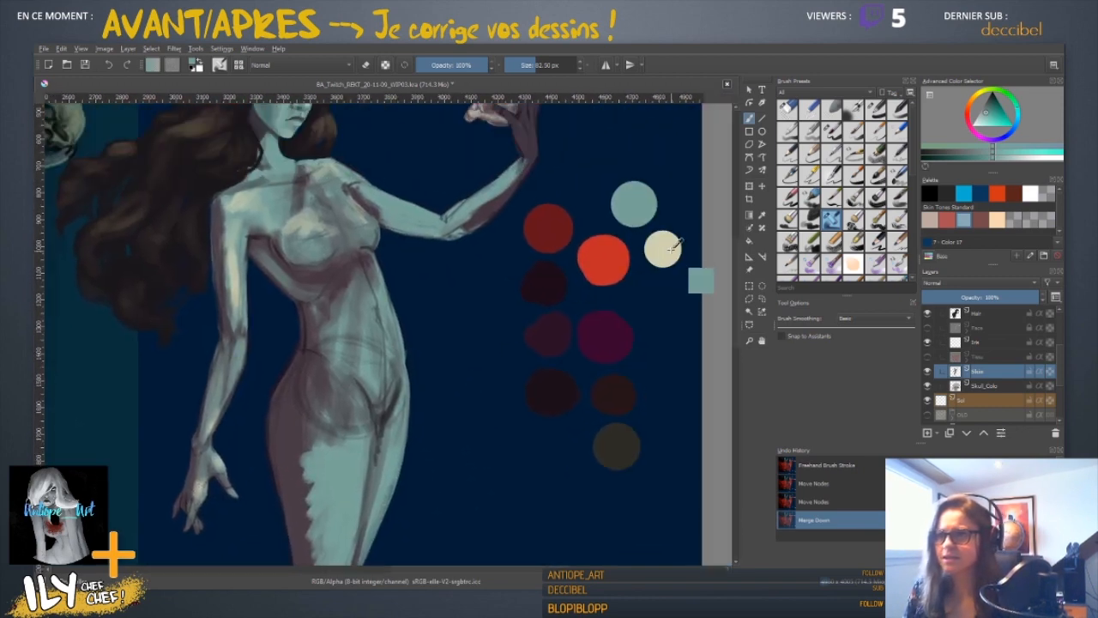
pyautogui.moveTo(411, 416); pyautogui.dragTo(449, 342)
pyautogui.moveTo(373, 364)
pyautogui.mouseDown()
pyautogui.moveTo(380, 323)
pyautogui.moveTo(393, 348)
pyautogui.mouseUp()
pyautogui.moveTo(382, 339)
pyautogui.mouseDown()
pyautogui.moveTo(374, 394)
pyautogui.moveTo(376, 468)
pyautogui.mouseUp()
pyautogui.moveTo(445, 396); pyautogui.dragTo(455, 427)
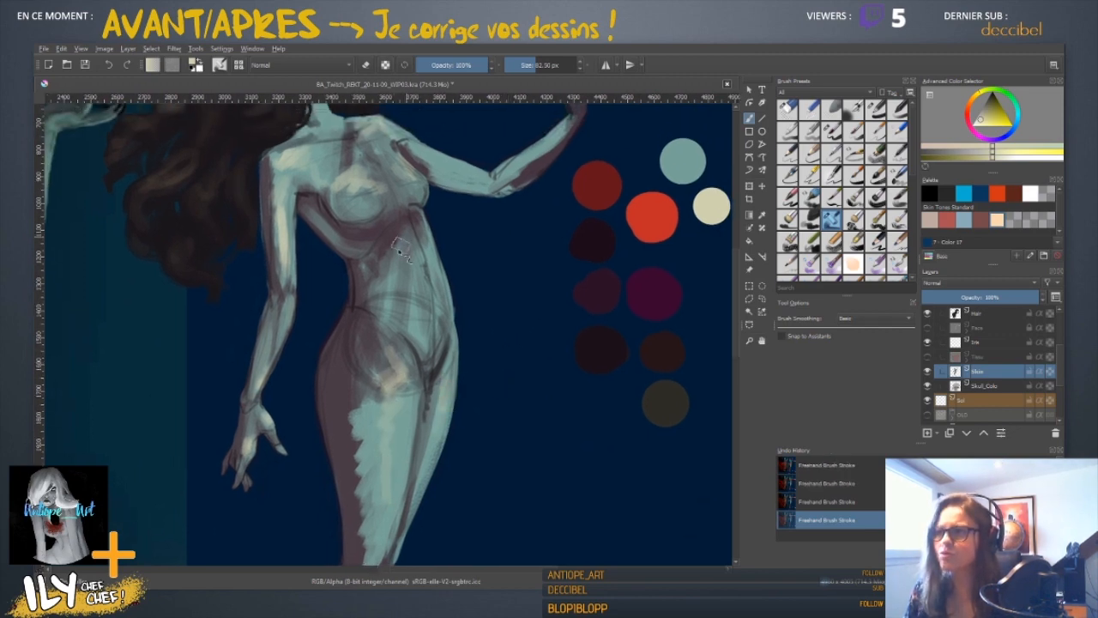
# - Check the skin with the red dress shown, and try a red tint from the palette down the hip and thigh
pyautogui.click(926, 357)
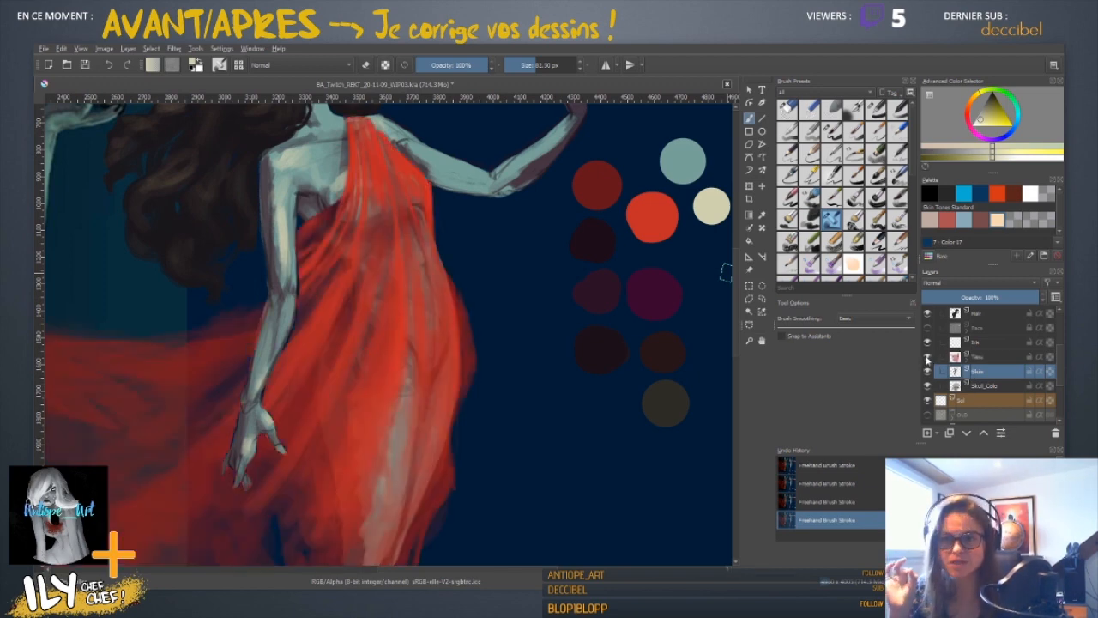
pyautogui.click(927, 359)
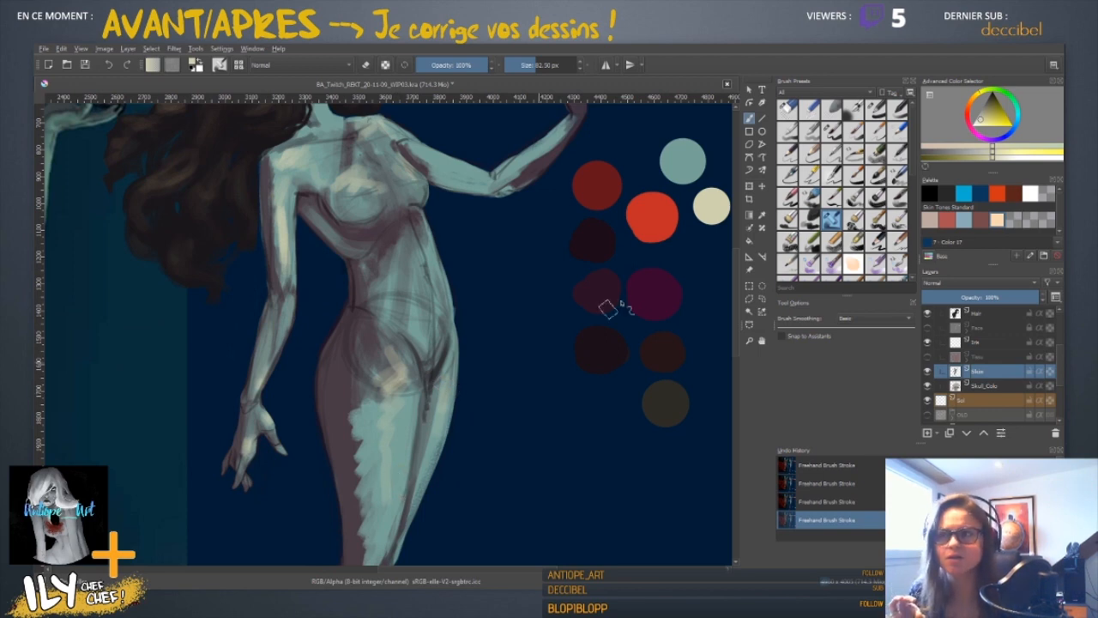
pyautogui.keyDown('ctrl'); pyautogui.click(651, 218); pyautogui.keyUp('ctrl')
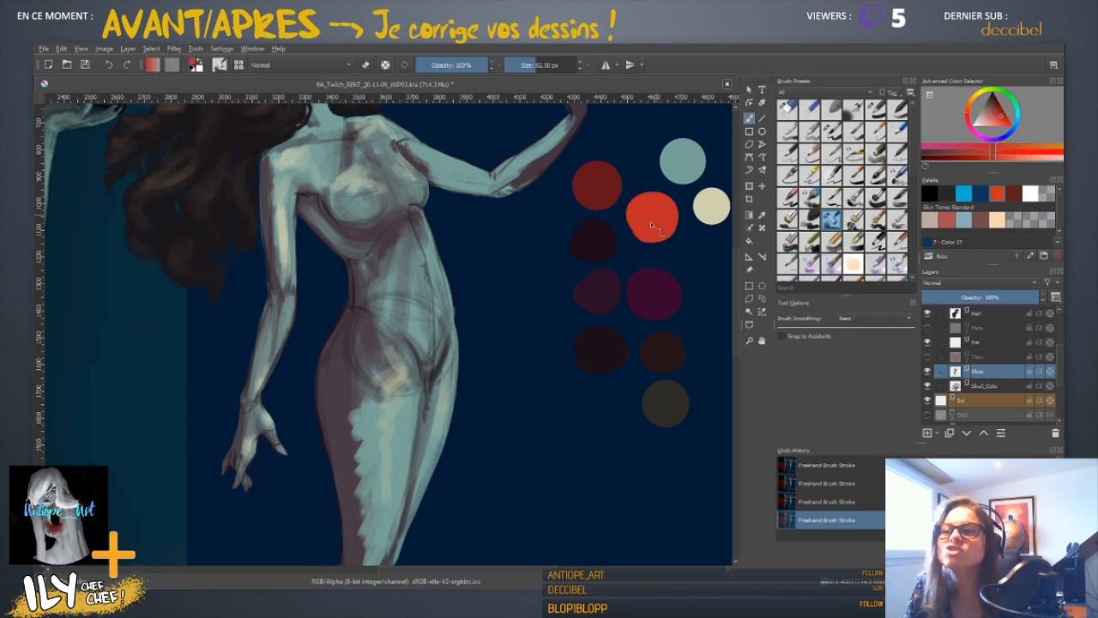
pyautogui.moveTo(388, 359); pyautogui.dragTo(401, 381)
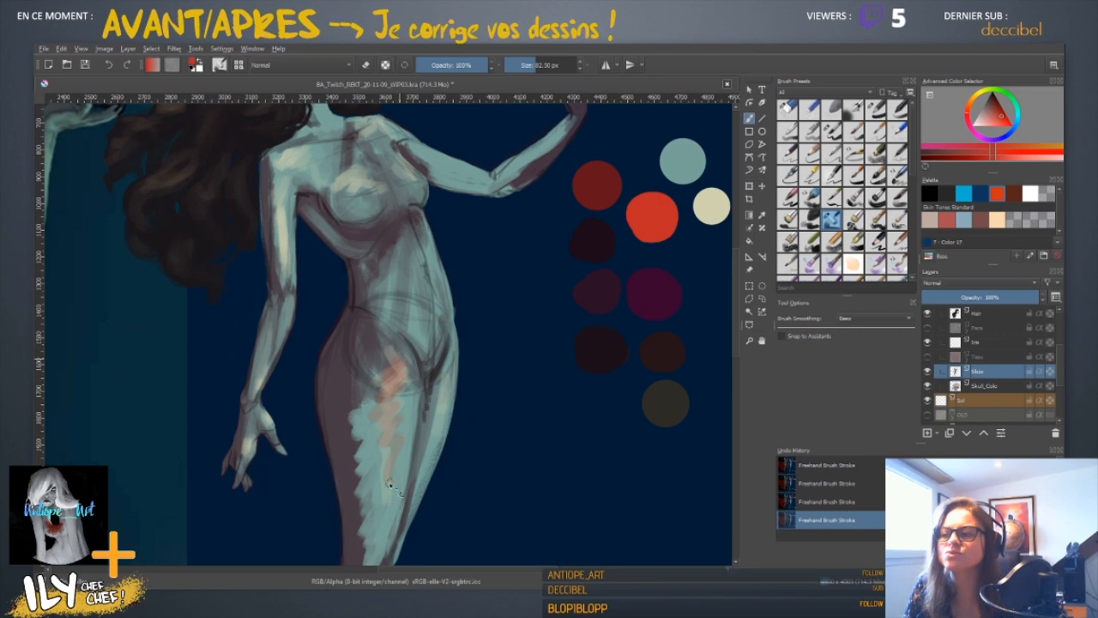
pyautogui.hotkey('ctrl', 'z')
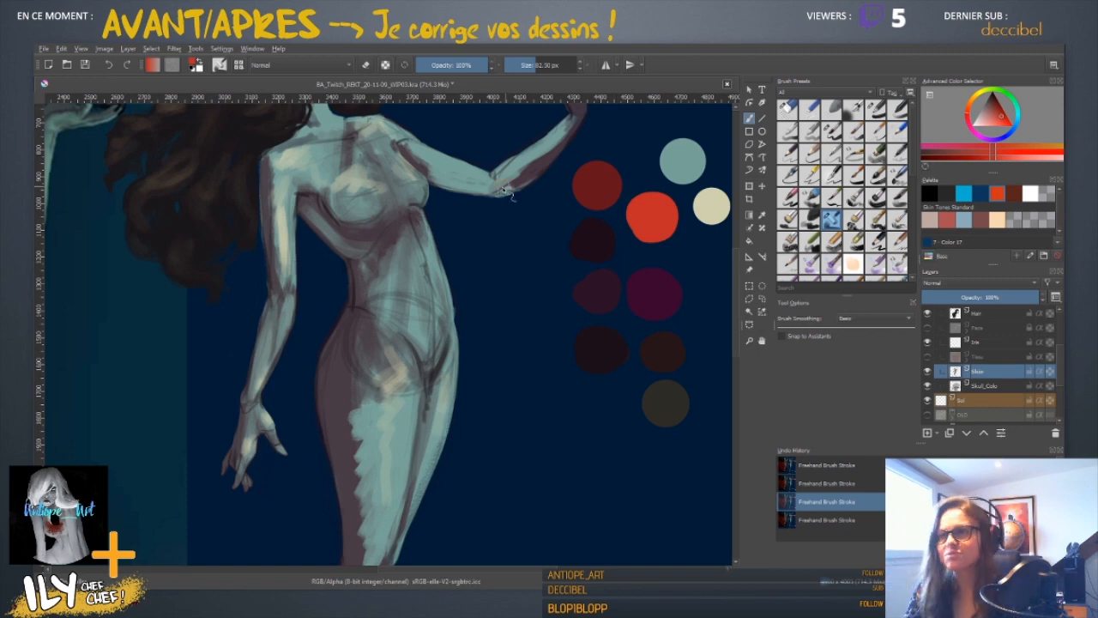
# - Cover the hip's cream highlight and sketch lines with sampled teal skin tones, smoothing the hip into the thigh
pyautogui.moveTo(537, 180)
pyautogui.mouseDown()
pyautogui.moveTo(520, 317)
pyautogui.moveTo(486, 391)
pyautogui.moveTo(513, 310)
pyautogui.mouseUp()
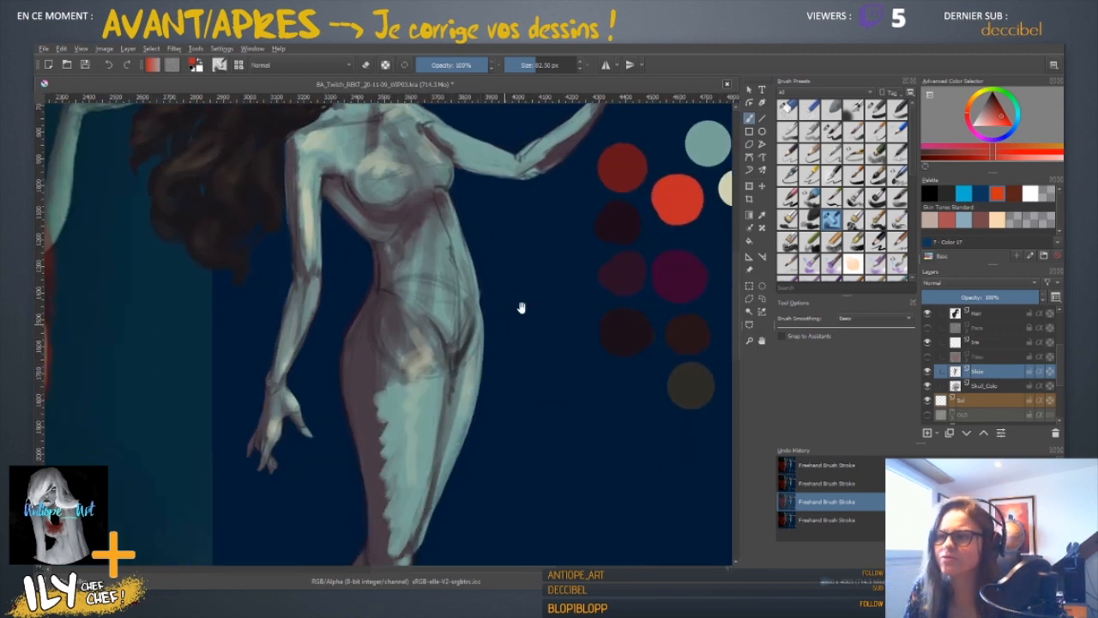
pyautogui.moveTo(507, 372); pyautogui.dragTo(499, 321)
pyautogui.keyDown('ctrl'); pyautogui.click(416, 308); pyautogui.keyUp('ctrl')
pyautogui.click(419, 304)
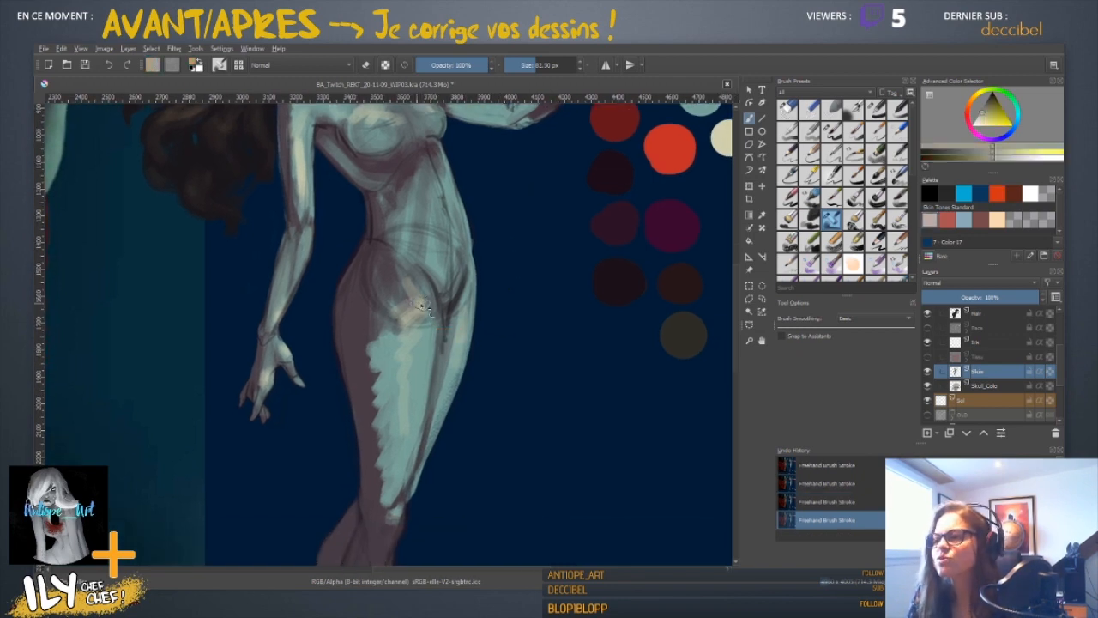
pyautogui.keyDown('ctrl'); pyautogui.click(431, 342); pyautogui.keyUp('ctrl')
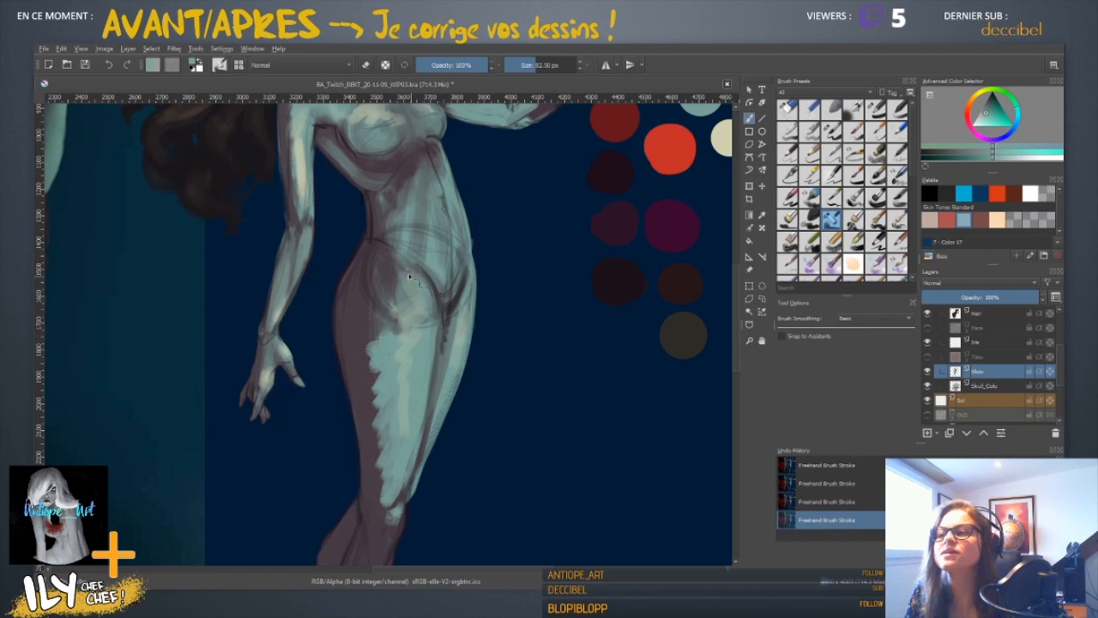
pyautogui.moveTo(397, 315)
pyautogui.mouseDown()
pyautogui.moveTo(397, 276)
pyautogui.moveTo(386, 319)
pyautogui.moveTo(390, 288)
pyautogui.mouseUp()
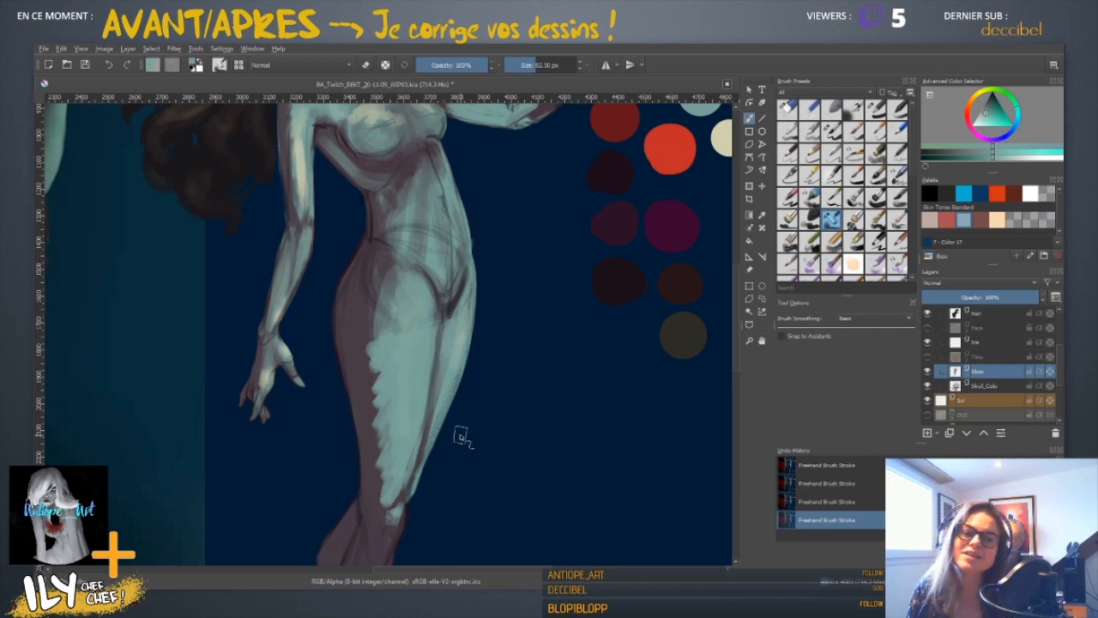
# - Blend the shaded side of the hip with sampled teal and mauve skin tones, reducing the brush to 38.06 px
pyautogui.moveTo(510, 212); pyautogui.dragTo(483, 439)
pyautogui.moveTo(383, 411); pyautogui.dragTo(363, 397)
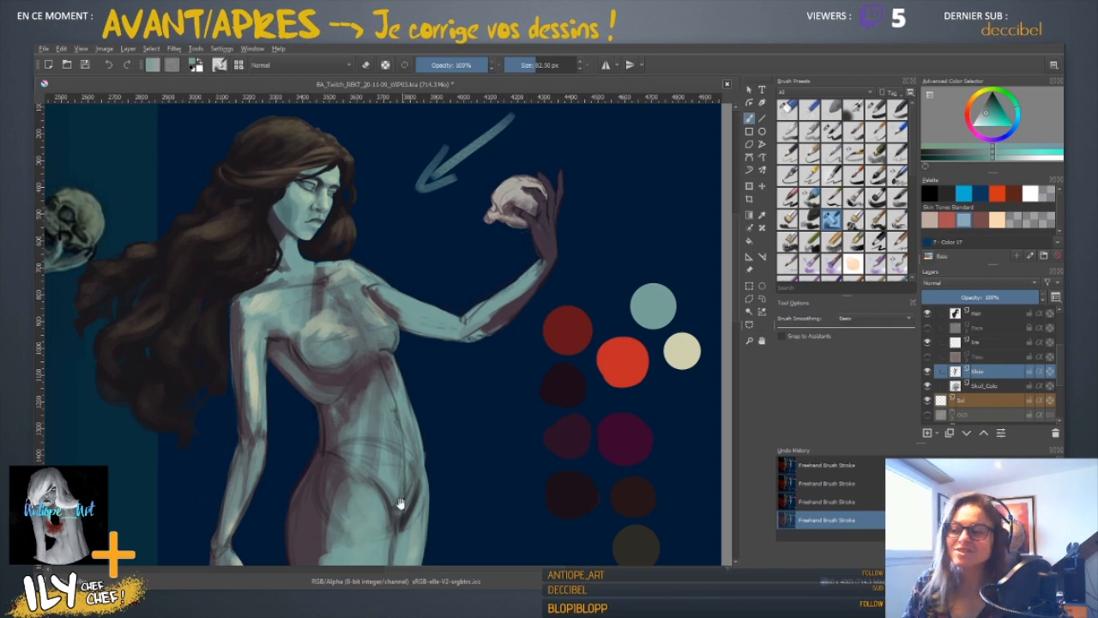
pyautogui.moveTo(392, 490); pyautogui.dragTo(470, 297)
pyautogui.keyDown('ctrl'); pyautogui.click(390, 346); pyautogui.keyUp('ctrl')
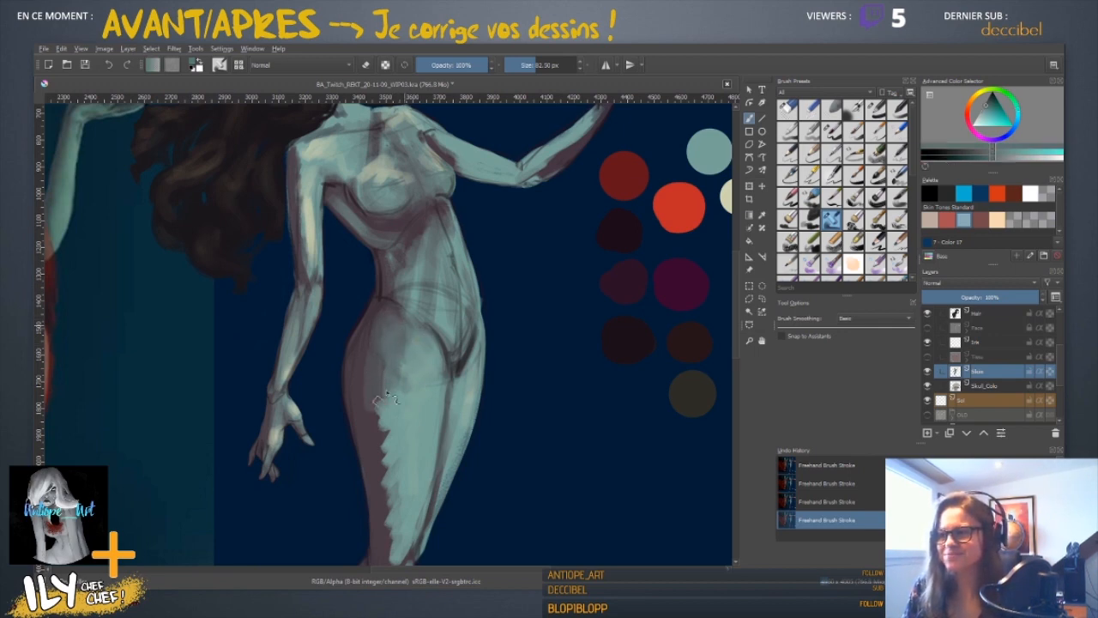
pyautogui.keyDown('ctrl'); pyautogui.click(361, 366); pyautogui.keyUp('ctrl')
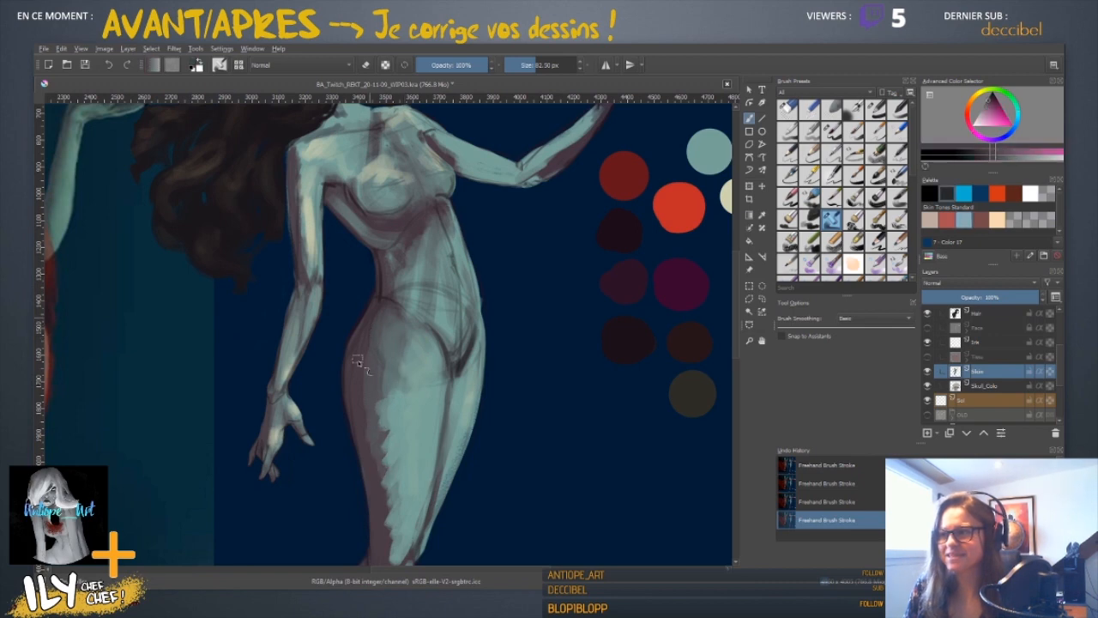
pyautogui.keyDown('shift'); pyautogui.moveTo(387, 328); pyautogui.dragTo(376, 318); pyautogui.keyUp('shift')
pyautogui.keyDown('ctrl'); pyautogui.click(373, 308); pyautogui.keyUp('ctrl')
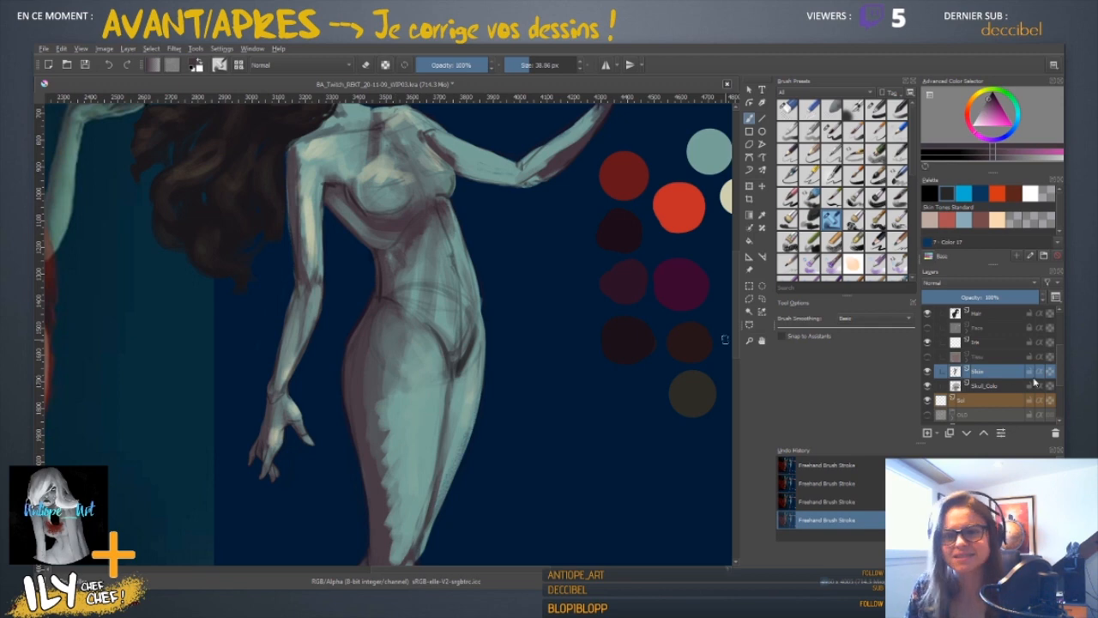
# - Lock the Skin layer's alpha, and examine the original figure's dress and legs beside the corrected body
pyautogui.moveTo(390, 453); pyautogui.dragTo(733, 171)
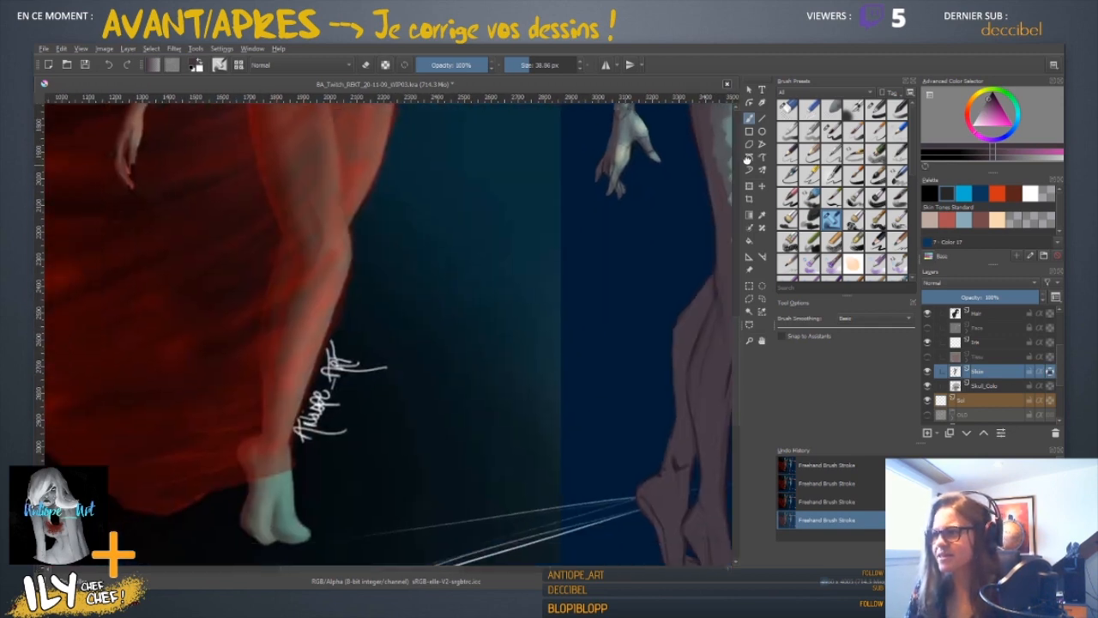
pyautogui.moveTo(283, 502); pyautogui.dragTo(704, 321)
pyautogui.moveTo(349, 321); pyautogui.dragTo(129, 567)
pyautogui.moveTo(666, 193); pyautogui.dragTo(366, 400)
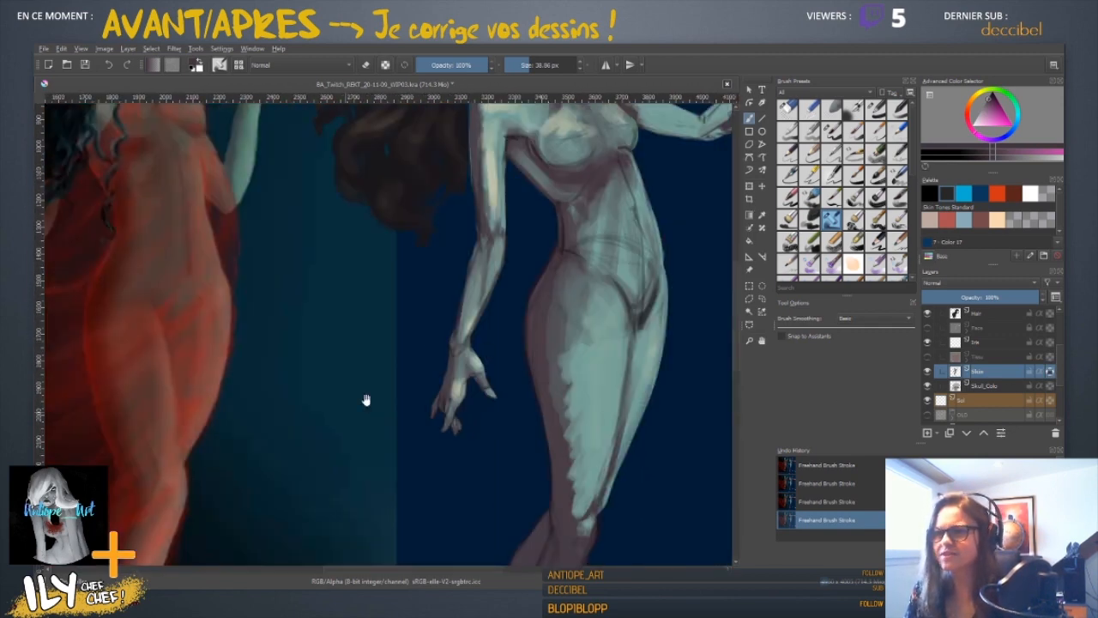
pyautogui.moveTo(513, 290); pyautogui.dragTo(349, 402)
# - Try a pale salmon rim light along the outer edge of the hip
pyautogui.click(972, 109)
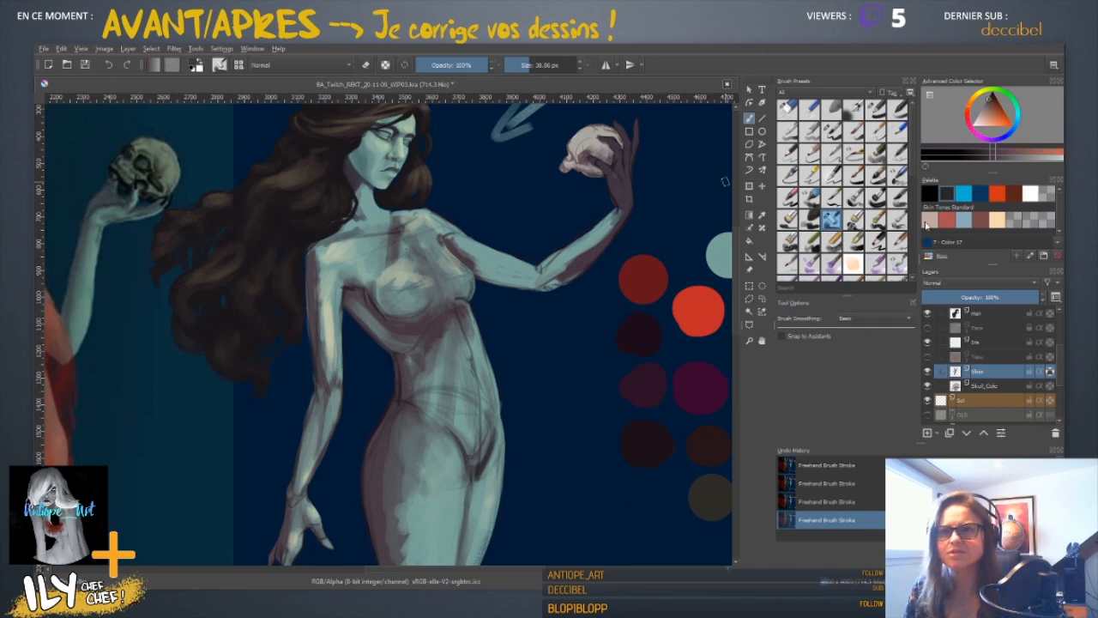
pyautogui.keyDown('ctrl'); pyautogui.click(675, 319); pyautogui.keyUp('ctrl')
pyautogui.click(973, 101)
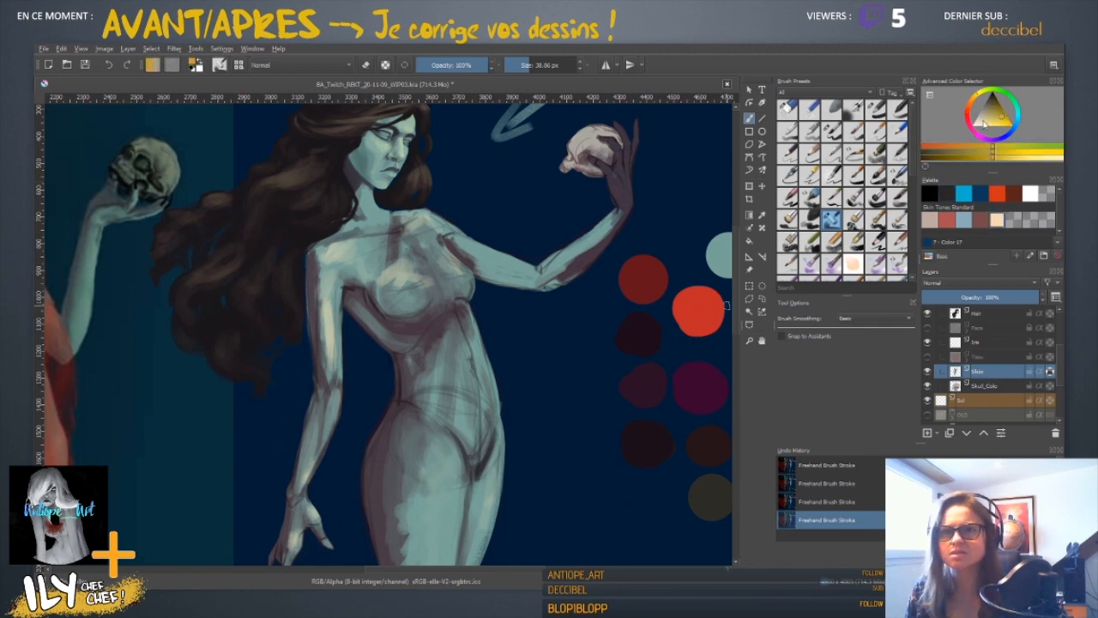
pyautogui.click(970, 104)
pyautogui.click(991, 124)
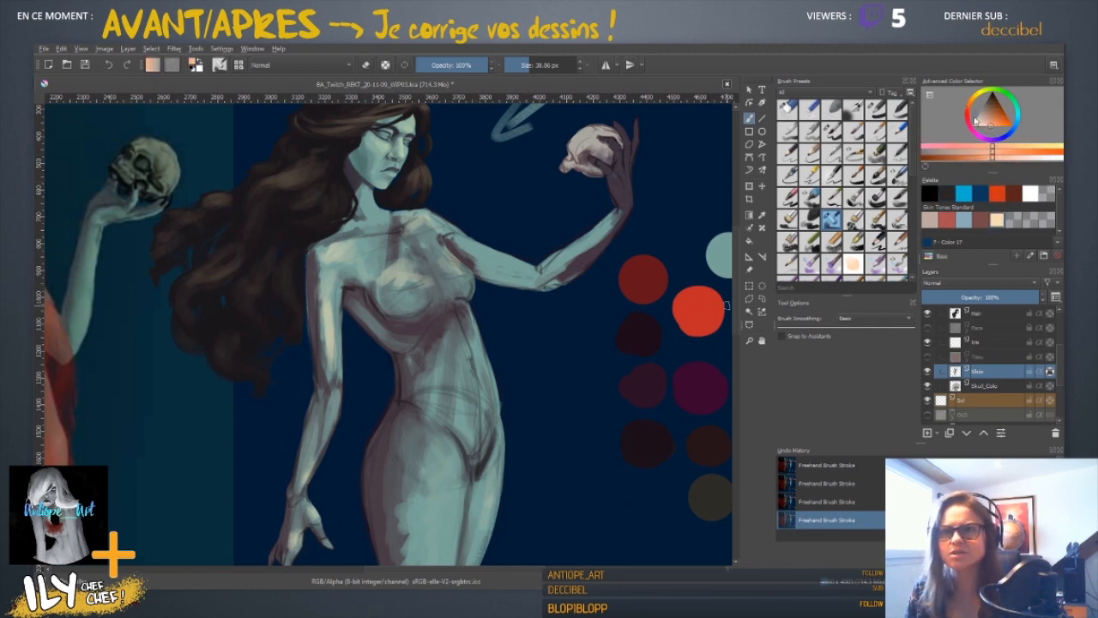
pyautogui.click(968, 113)
pyautogui.moveTo(370, 443); pyautogui.dragTo(378, 541)
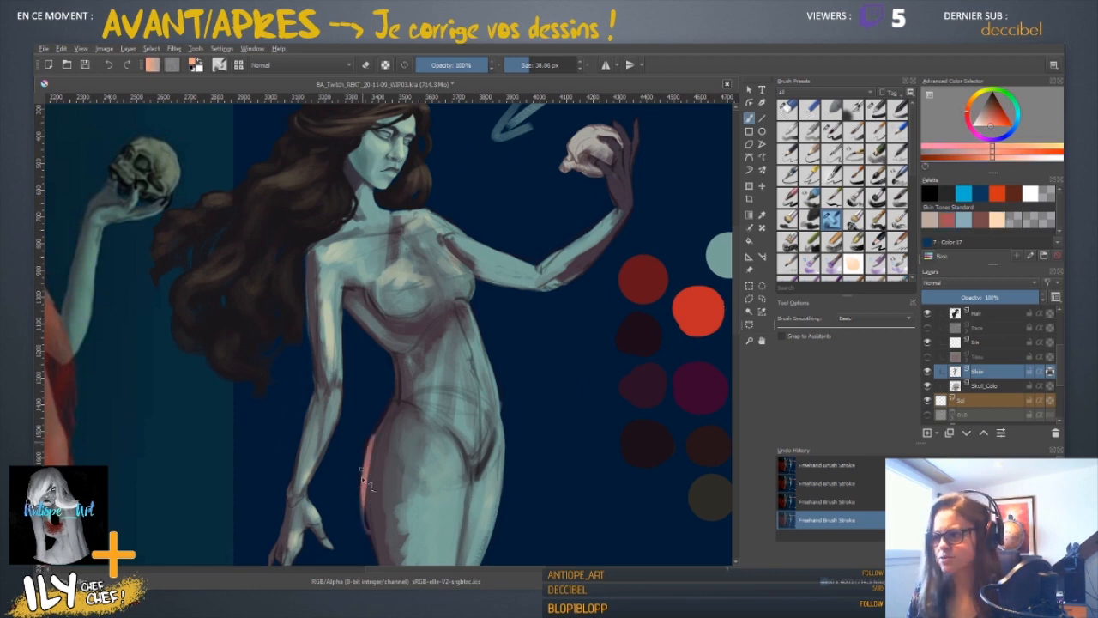
pyautogui.moveTo(369, 486); pyautogui.dragTo(368, 464)
pyautogui.moveTo(448, 533); pyautogui.dragTo(452, 371)
pyautogui.hotkey('ctrl', 'z')
pyautogui.hotkey('ctrl', 'z')
pyautogui.hotkey('ctrl', 'z')
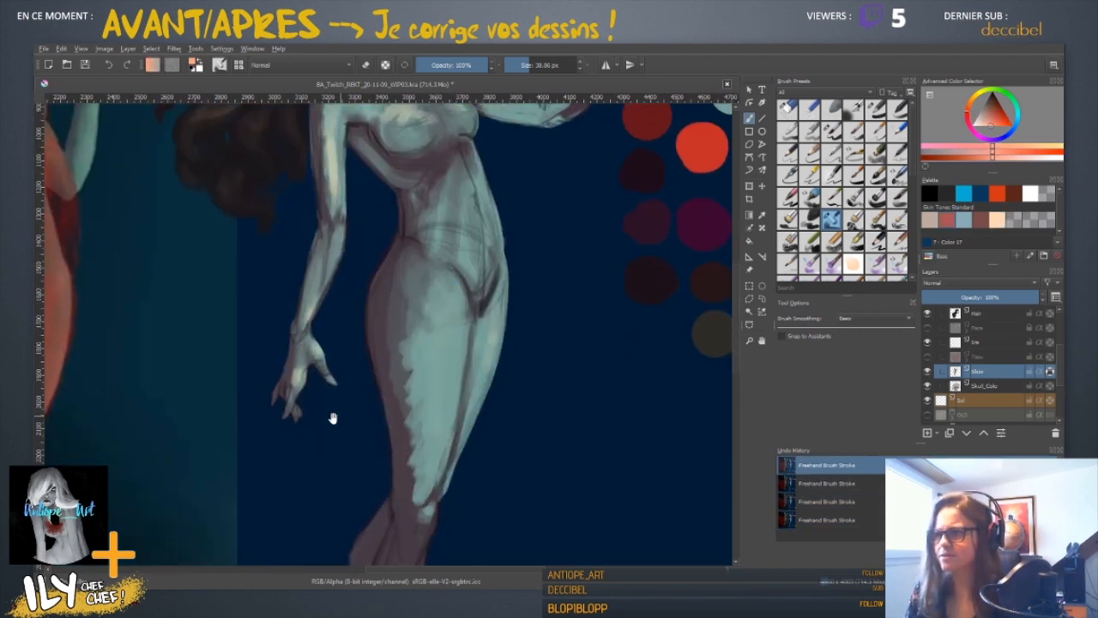
# - Paint a thin red rim light along the shaded outer edge of the hip and thigh with the sampled red
pyautogui.moveTo(331, 422)
pyautogui.mouseDown()
pyautogui.moveTo(598, 318)
pyautogui.moveTo(347, 444)
pyautogui.mouseUp()
pyautogui.keyDown('ctrl'); pyautogui.click(632, 155); pyautogui.keyUp('ctrl')
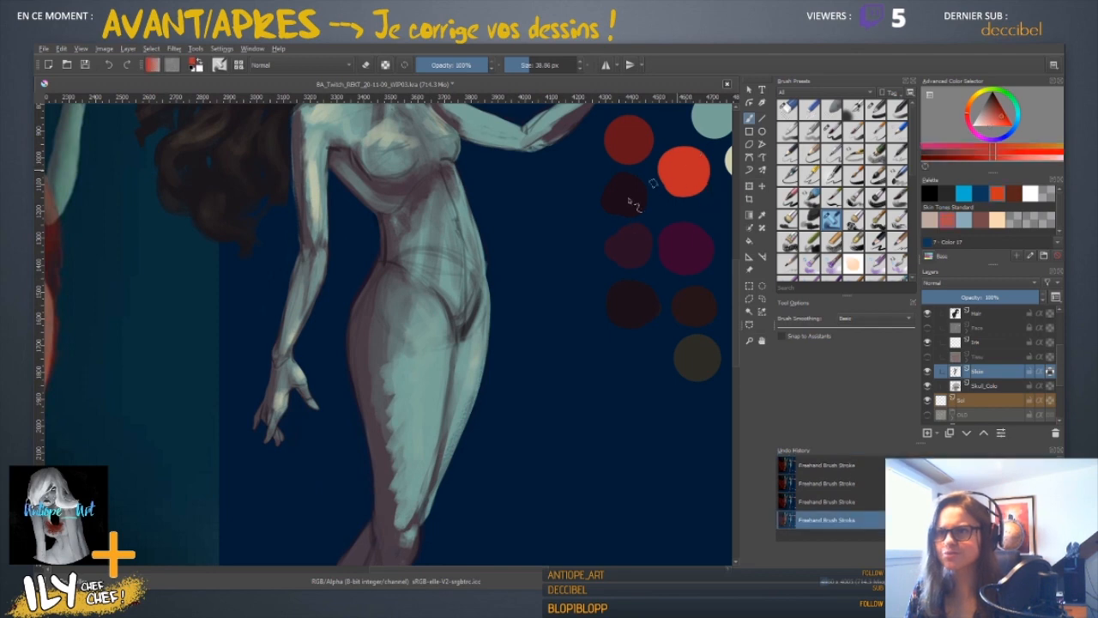
pyautogui.moveTo(353, 367); pyautogui.dragTo(372, 520)
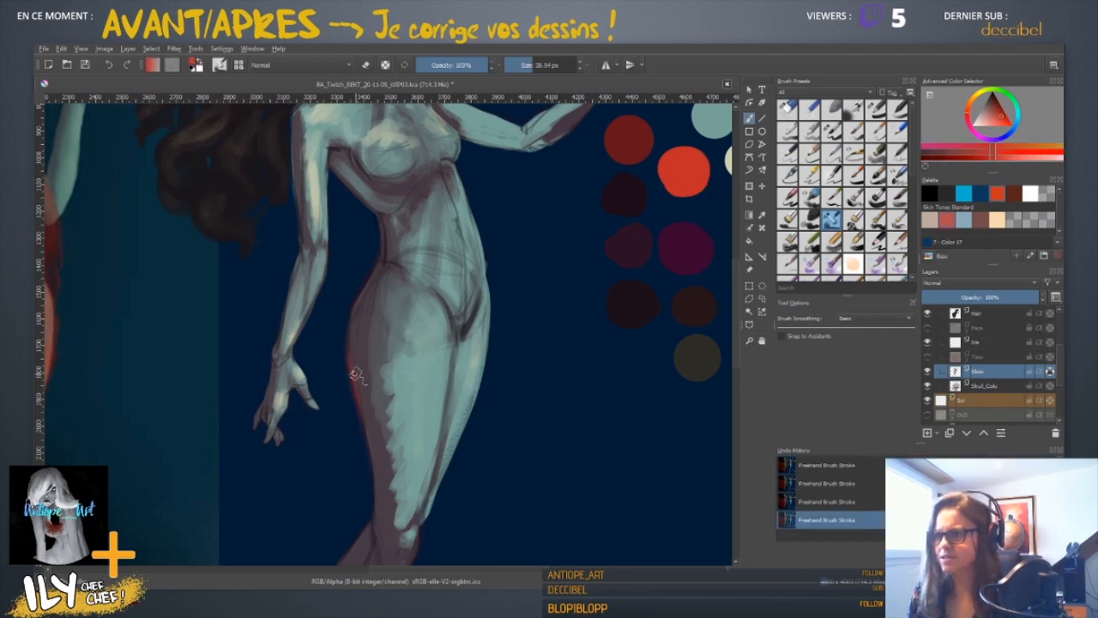
pyautogui.scroll(-6, 354, 376)
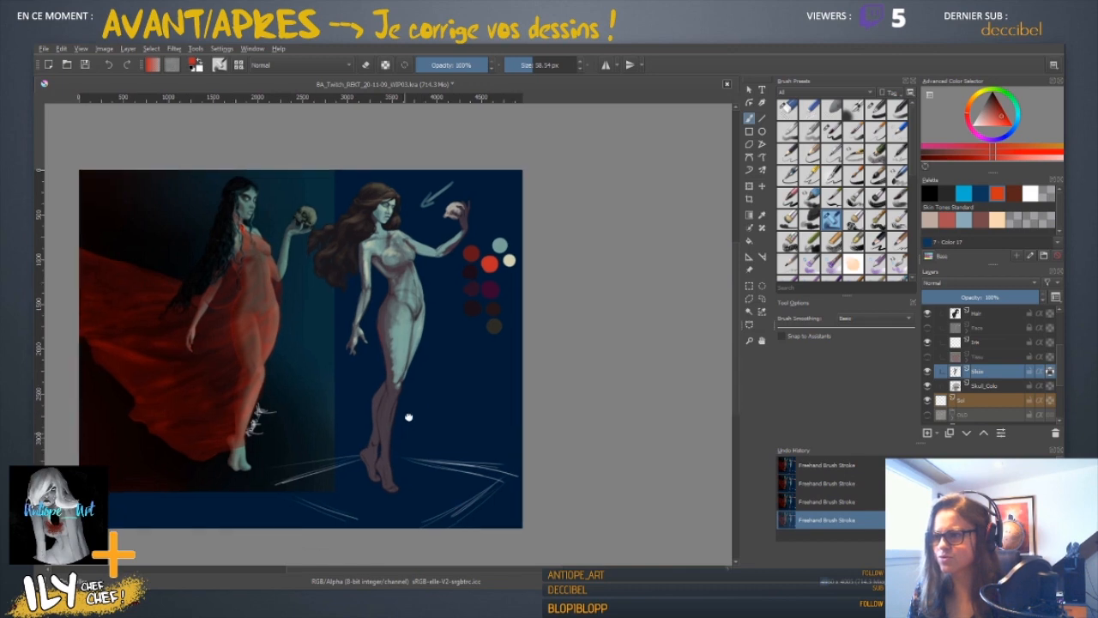
pyautogui.moveTo(408, 417); pyautogui.dragTo(420, 361)
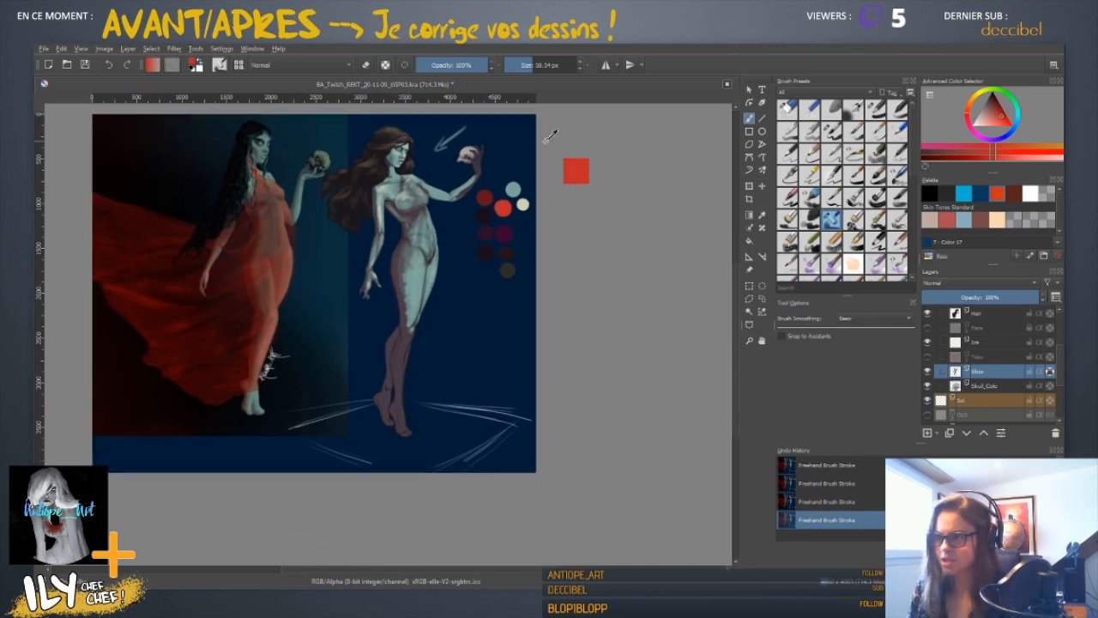
# - Extend the red rim light down the lower legs and feet with a 68.45 px brush, and tint the lowered hand red
pyautogui.hotkey('ctrl', '+')
pyautogui.hotkey('ctrl', '+')
pyautogui.keyDown('shift'); pyautogui.moveTo(371, 298); pyautogui.dragTo(335, 246); pyautogui.keyUp('shift')
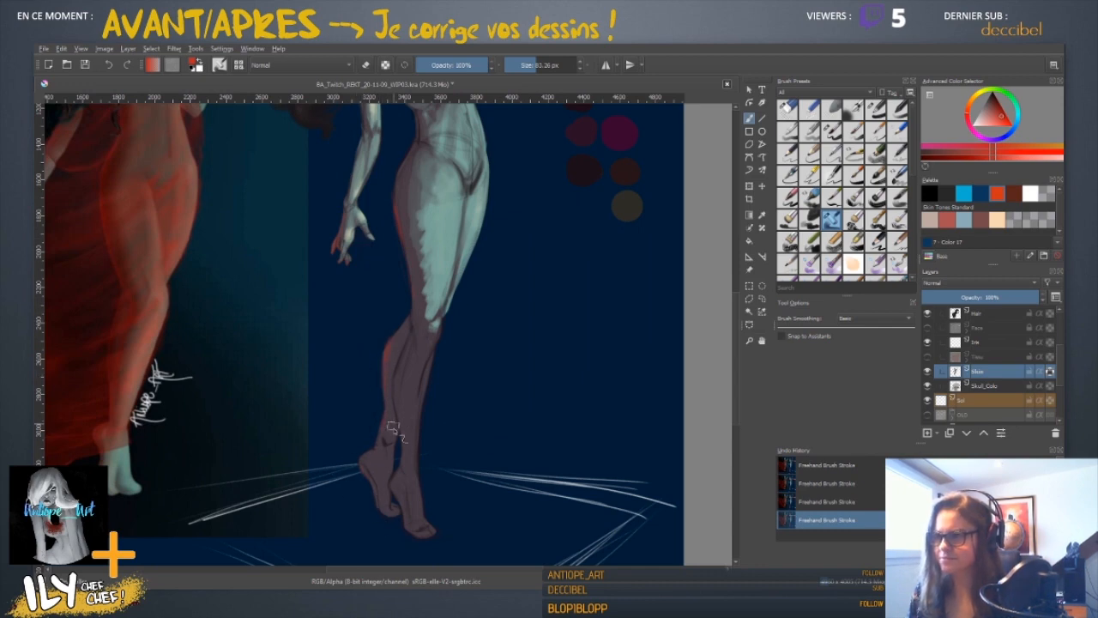
pyautogui.keyDown('shift'); pyautogui.moveTo(403, 416); pyautogui.dragTo(400, 416); pyautogui.keyUp('shift')
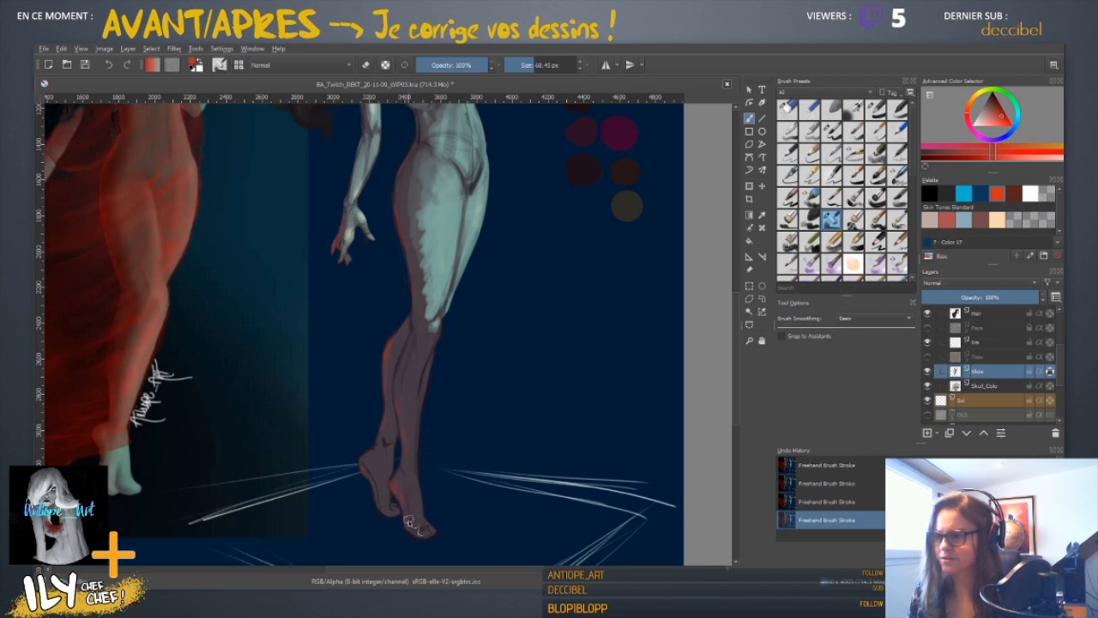
pyautogui.scroll(3, 474, 331)
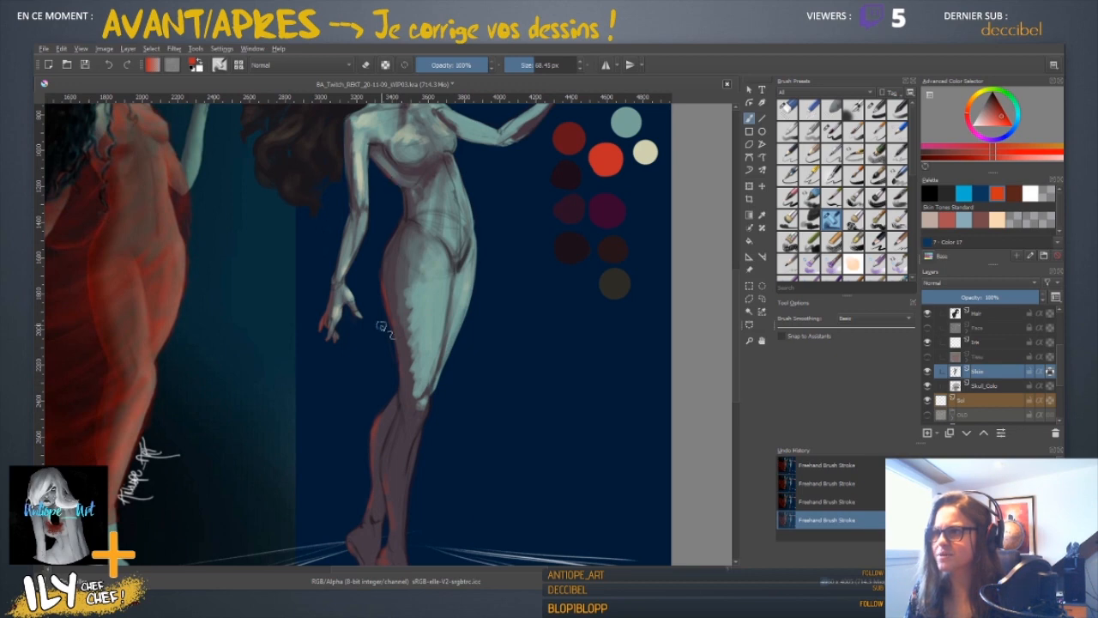
pyautogui.moveTo(364, 271); pyautogui.dragTo(380, 312)
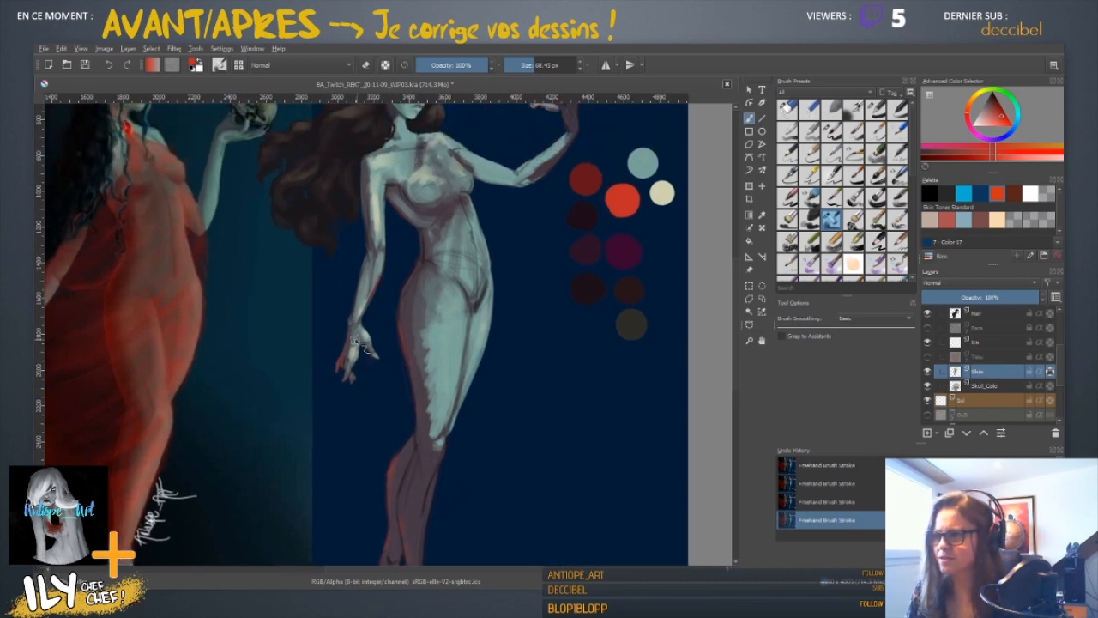
# - Compare the red rim light on the corrected figure with the original painting, both from afar and close up
pyautogui.press('-')
pyautogui.press('-')
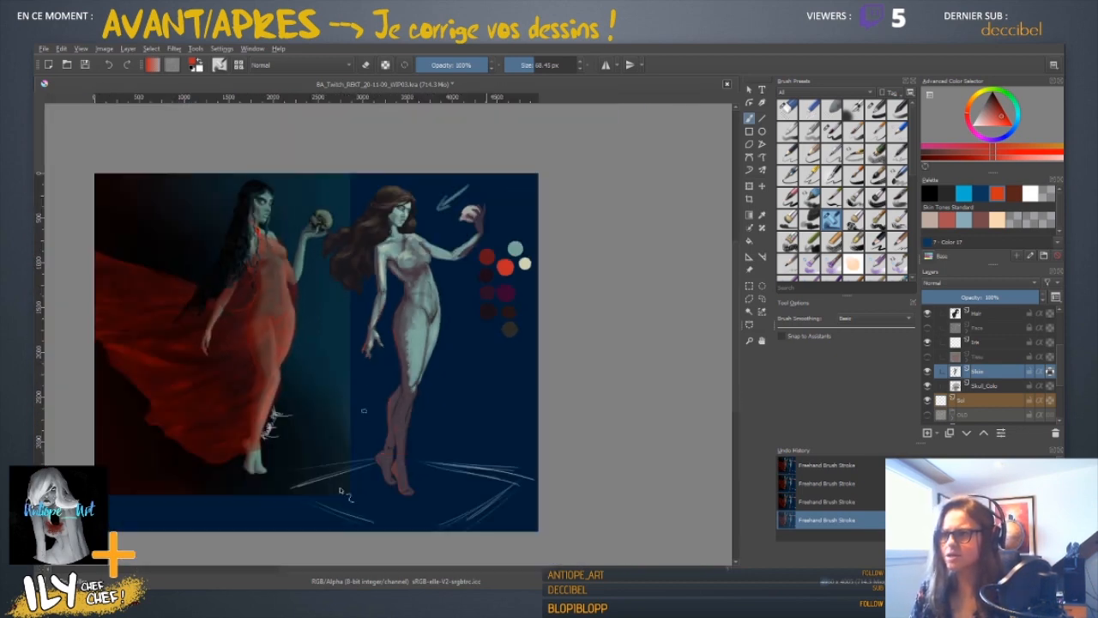
pyautogui.press('+')
pyautogui.press('+')
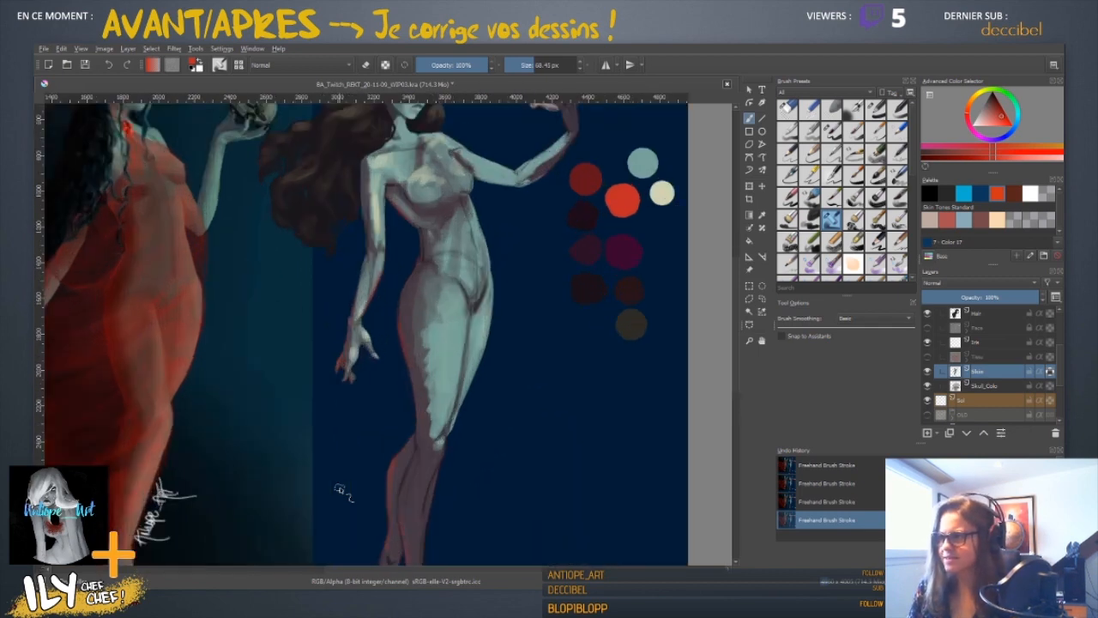
pyautogui.press('-')
pyautogui.press('-')
pyautogui.press('-')
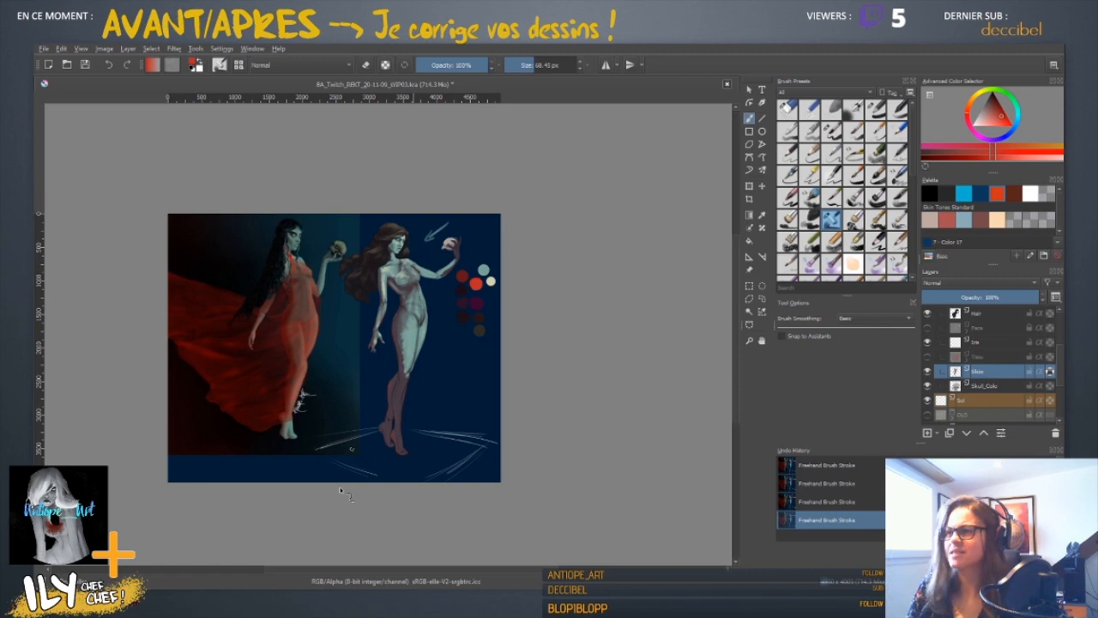
pyautogui.hotkey('ctrl', '+')
pyautogui.hotkey('ctrl', '+')
pyautogui.hotkey('ctrl', '+')
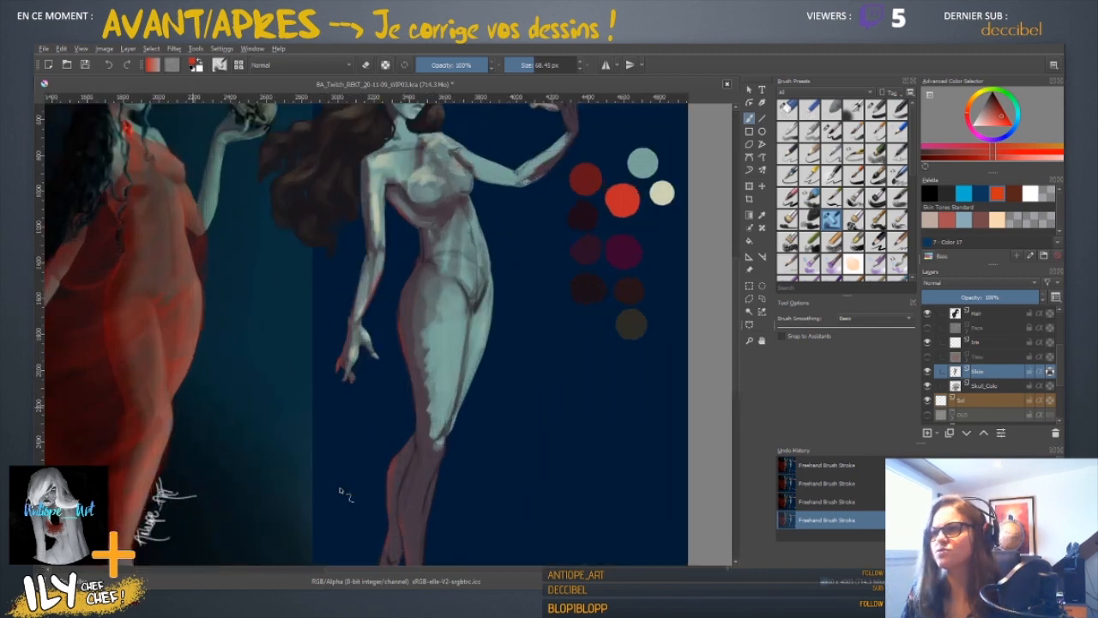
# - Soften the breast's highlights and sketch lines with a brush of about 128 px and skin tones sampled from the chest
pyautogui.moveTo(476, 196)
pyautogui.mouseDown()
pyautogui.moveTo(480, 265)
pyautogui.moveTo(448, 357)
pyautogui.moveTo(436, 335)
pyautogui.mouseUp()
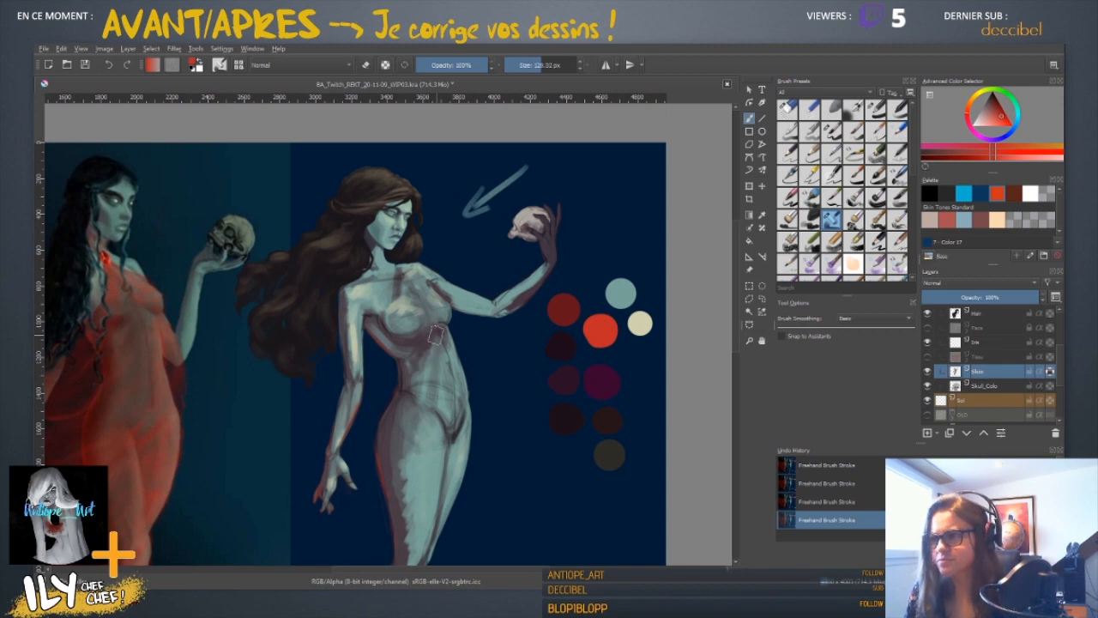
pyautogui.keyDown('ctrl'); pyautogui.click(402, 314); pyautogui.keyUp('ctrl')
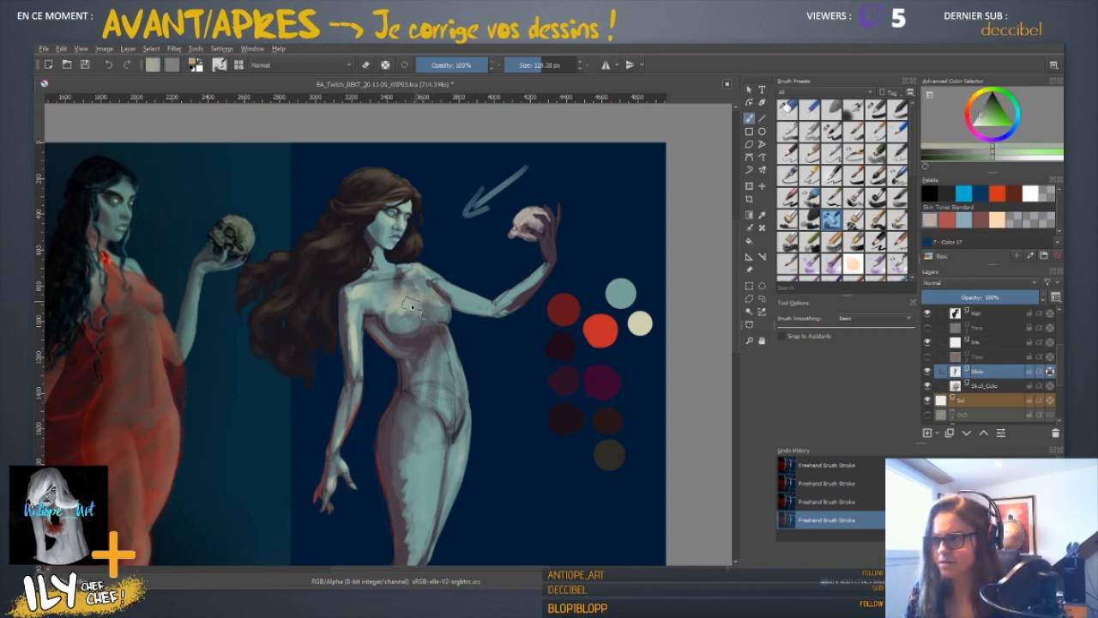
pyautogui.keyDown('ctrl'); pyautogui.click(441, 327); pyautogui.keyUp('ctrl')
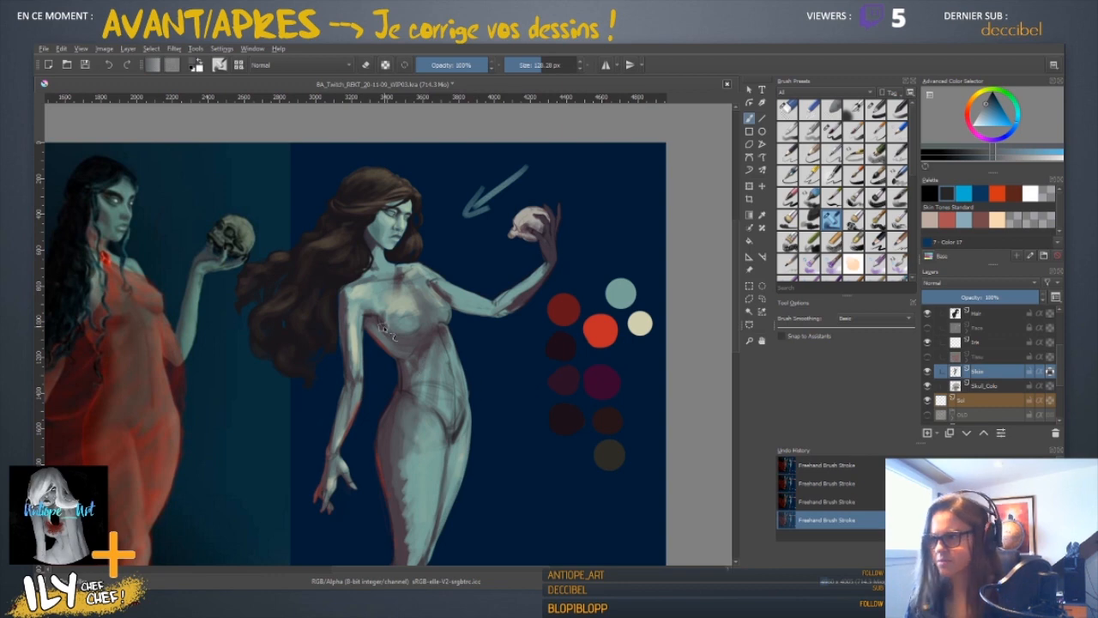
pyautogui.keyDown('ctrl'); pyautogui.click(375, 326); pyautogui.keyUp('ctrl')
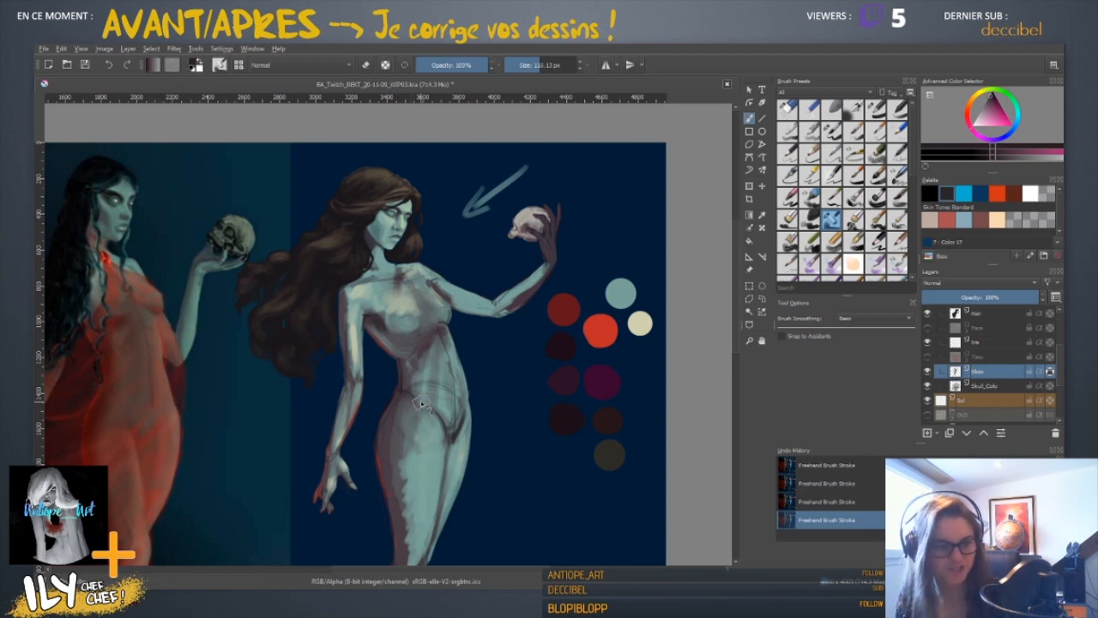
# - Reduce the brush to about 93 px and refine the shading under the breast and armpit with sampled teal and dark mauve tones
pyautogui.press('[')
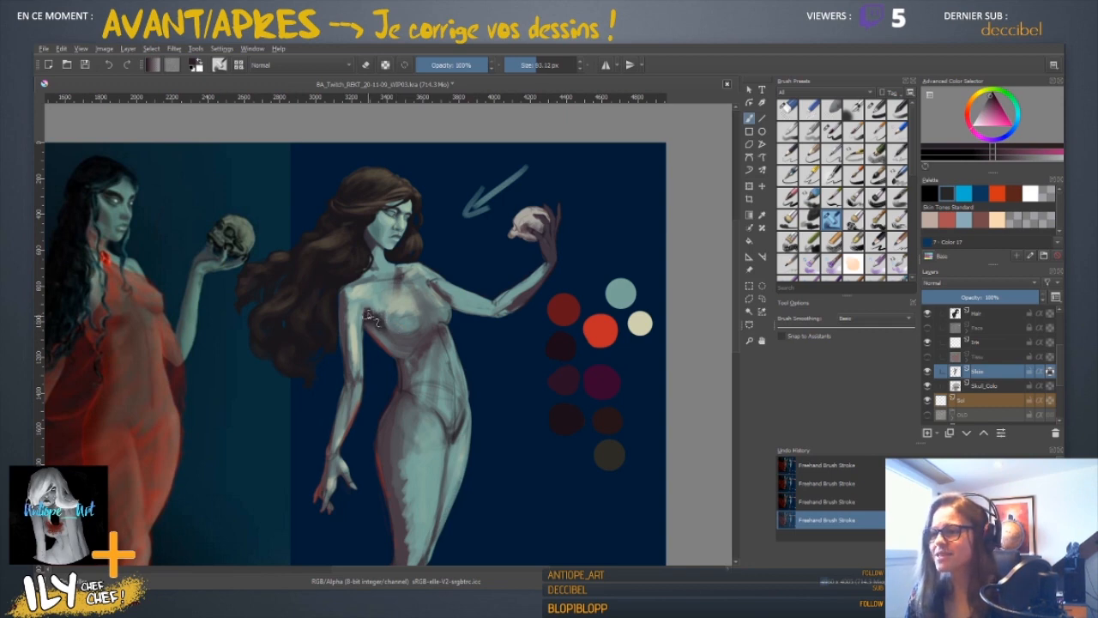
pyautogui.keyDown('ctrl'); pyautogui.click(379, 313); pyautogui.keyUp('ctrl')
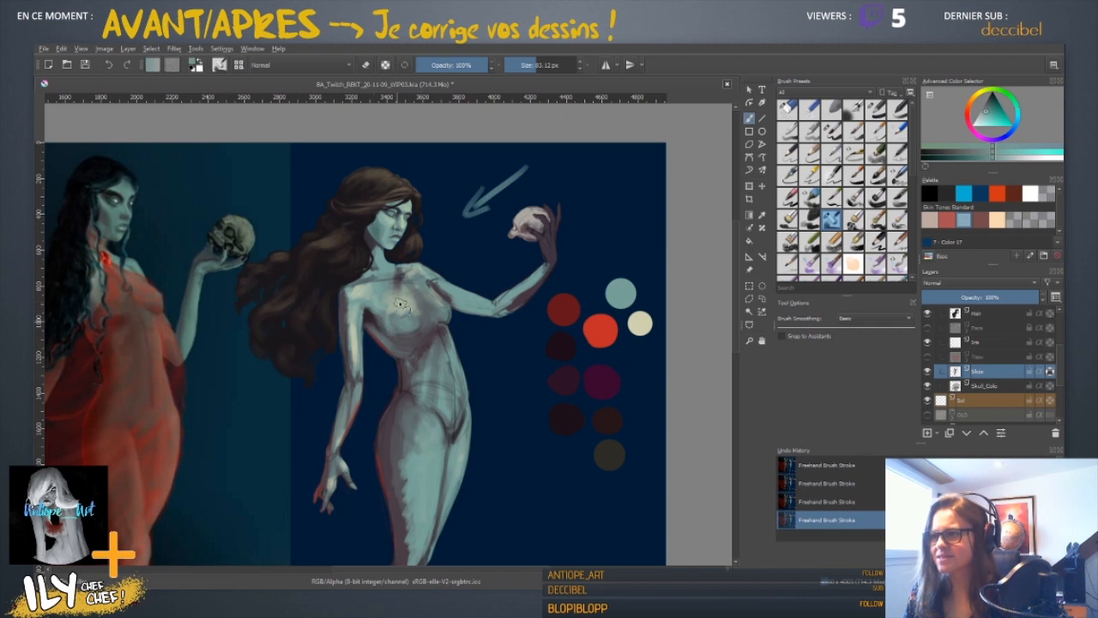
pyautogui.keyDown('ctrl'); pyautogui.click(380, 328); pyautogui.keyUp('ctrl')
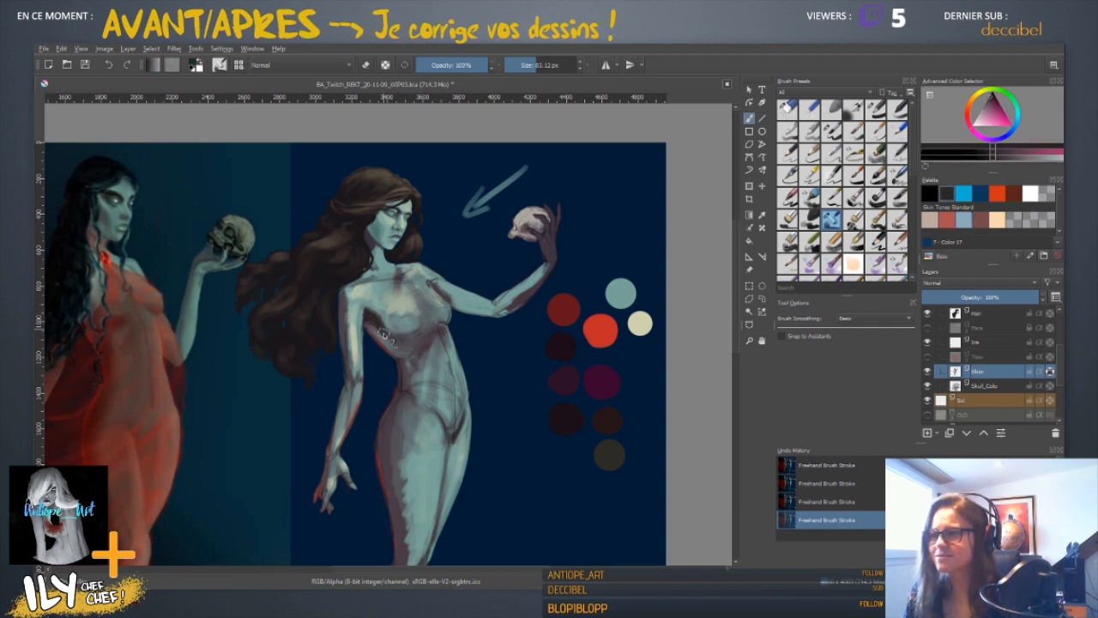
pyautogui.keyDown('ctrl'); pyautogui.click(395, 322); pyautogui.keyUp('ctrl')
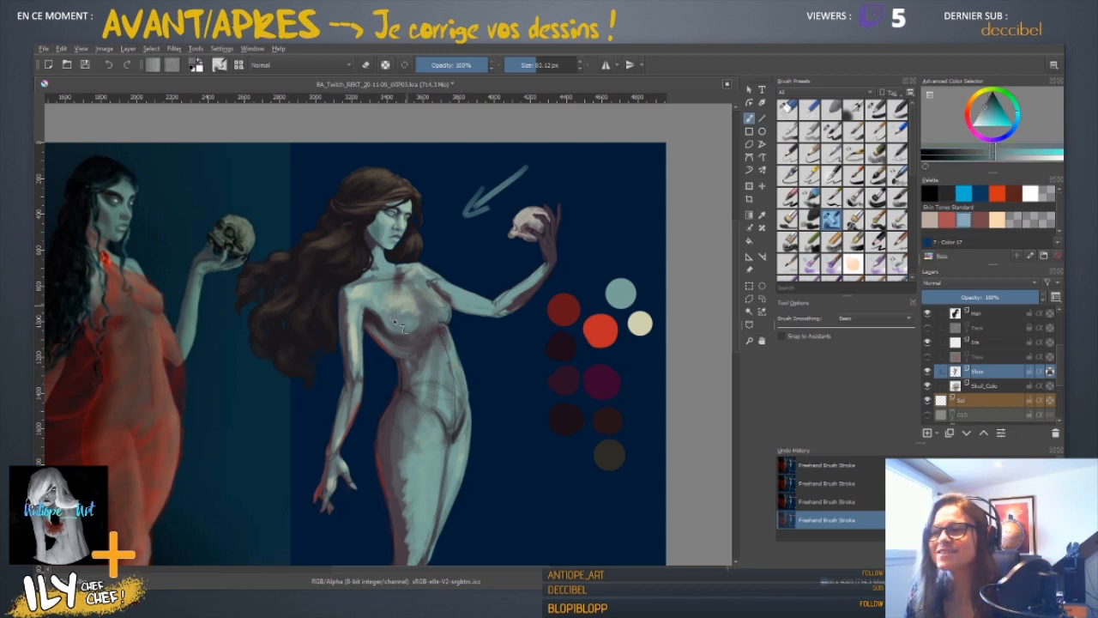
pyautogui.keyDown('ctrl'); pyautogui.click(606, 300); pyautogui.keyUp('ctrl')
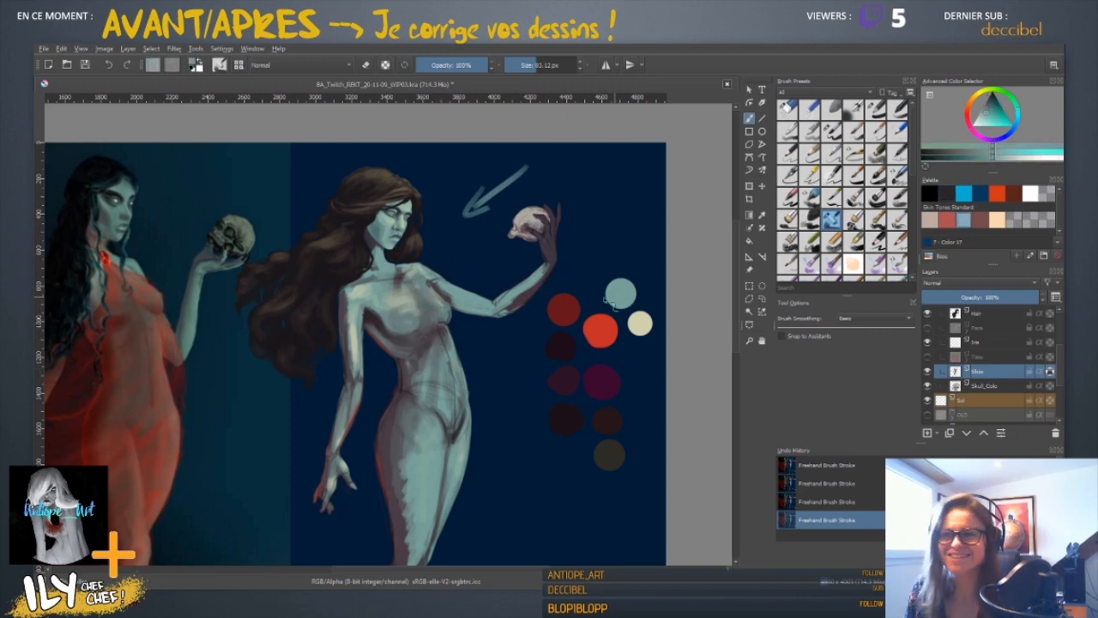
pyautogui.keyDown('ctrl'); pyautogui.click(411, 337); pyautogui.keyUp('ctrl')
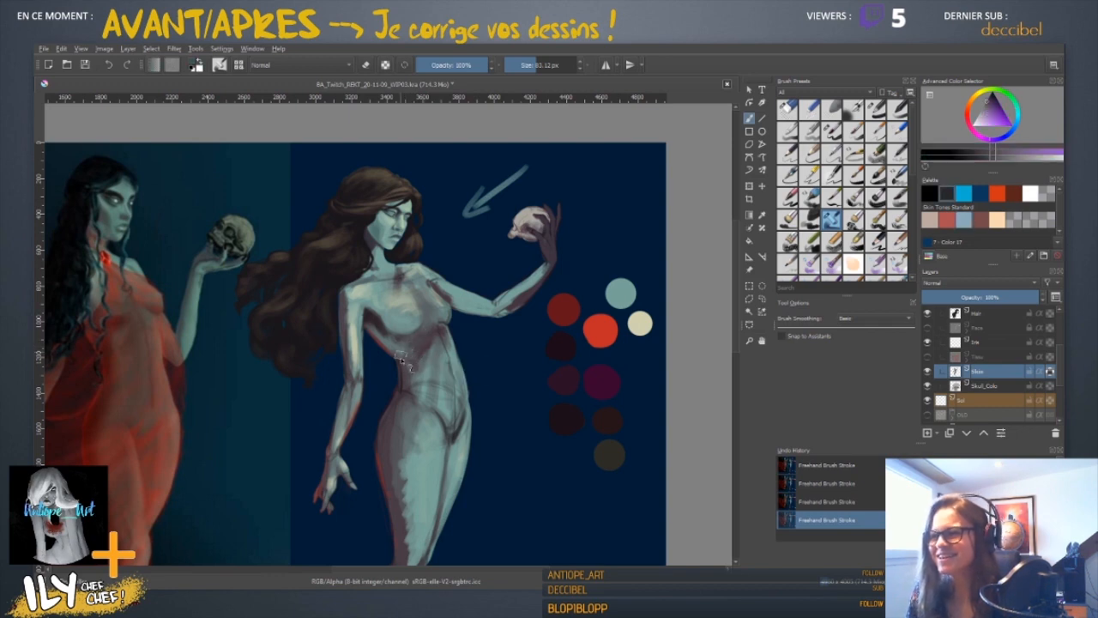
pyautogui.keyDown('ctrl'); pyautogui.click(358, 314); pyautogui.keyUp('ctrl')
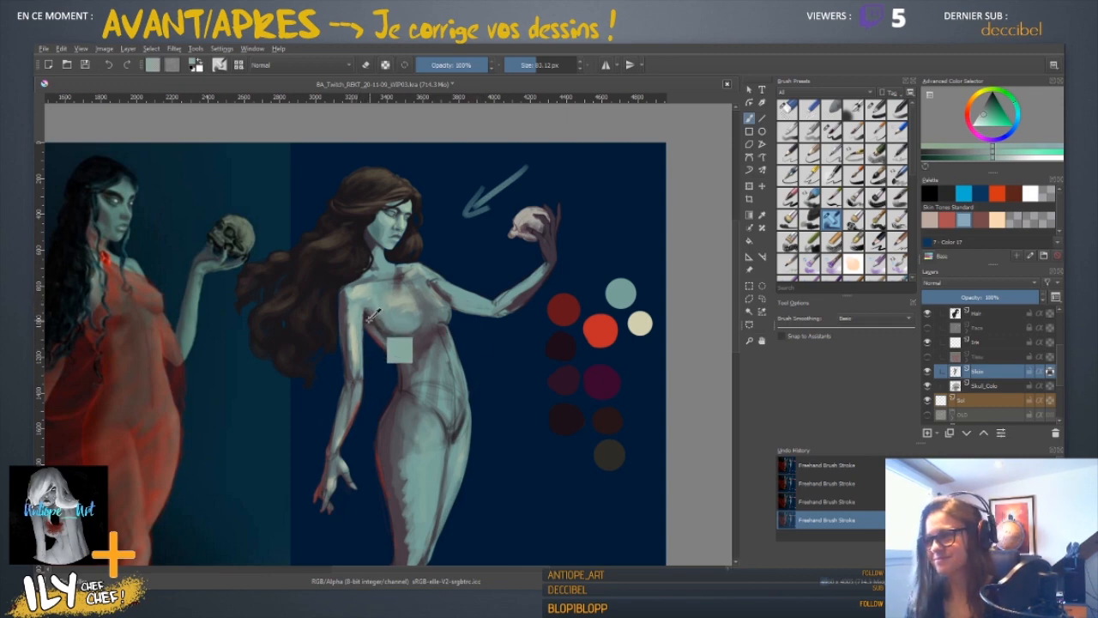
pyautogui.keyDown('ctrl'); pyautogui.click(373, 323); pyautogui.keyUp('ctrl')
pyautogui.moveTo(369, 315); pyautogui.dragTo(388, 336)
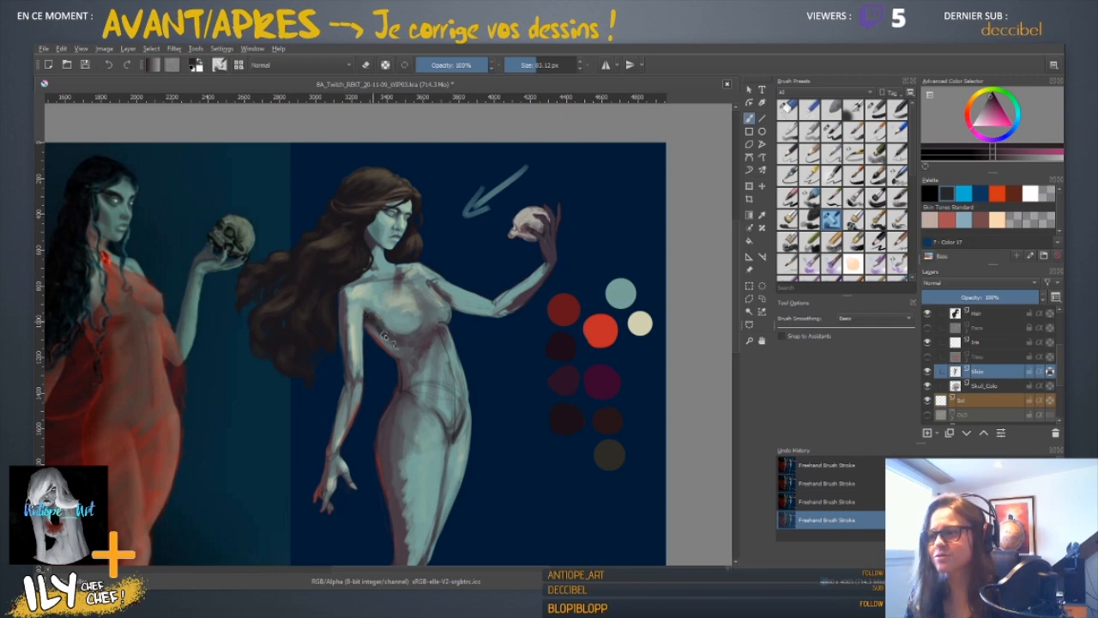
# - Mirror the canvas view and paint over the belly's construction lines with teal and mauve skin tones sampled from the torso
pyautogui.keyDown('ctrl'); pyautogui.click(389, 340); pyautogui.keyUp('ctrl')
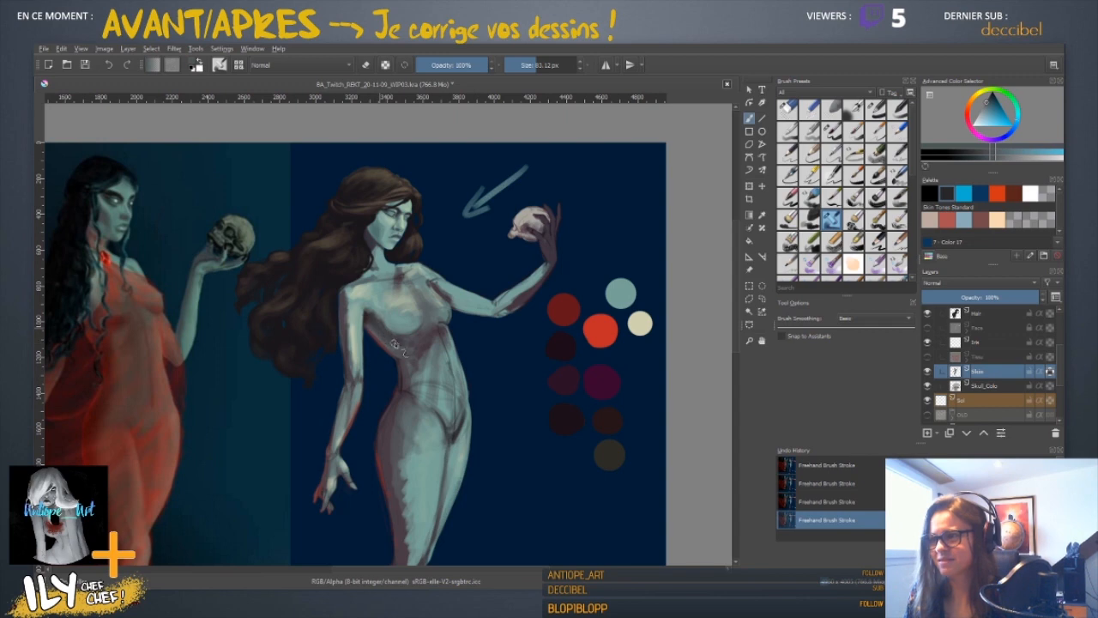
pyautogui.keyDown('ctrl'); pyautogui.click(457, 410); pyautogui.keyUp('ctrl')
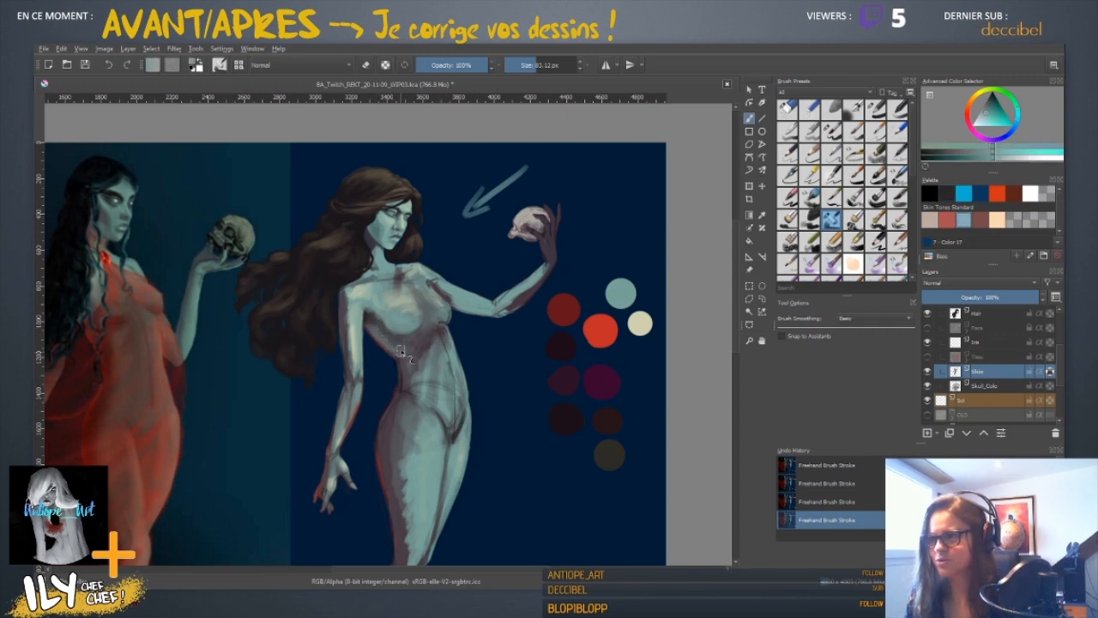
pyautogui.press('m')
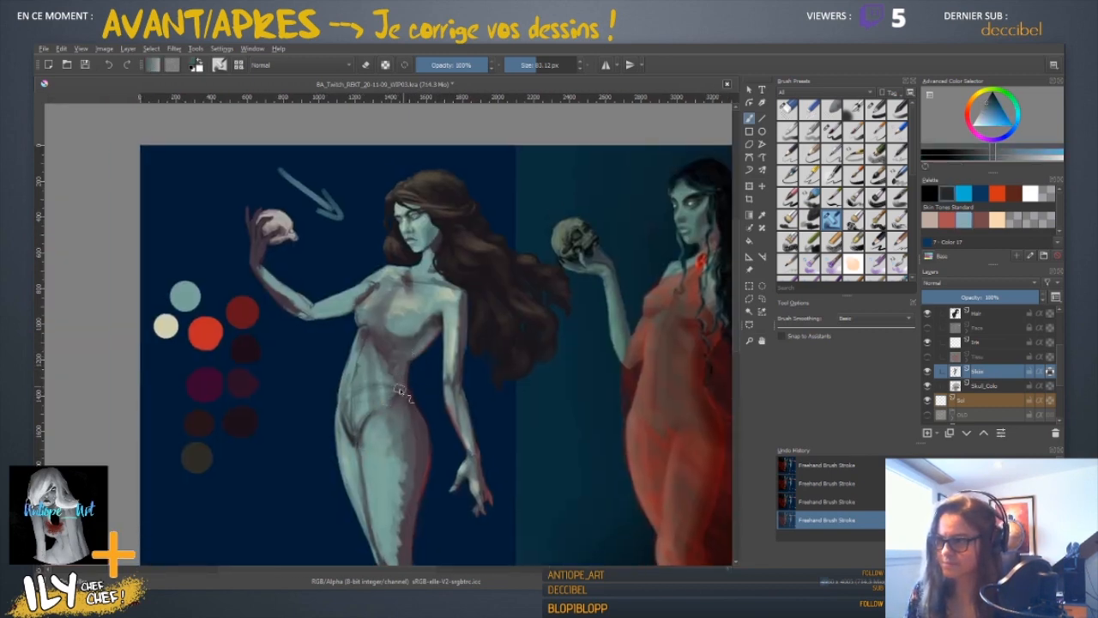
pyautogui.keyDown('ctrl'); pyautogui.click(405, 407); pyautogui.keyUp('ctrl')
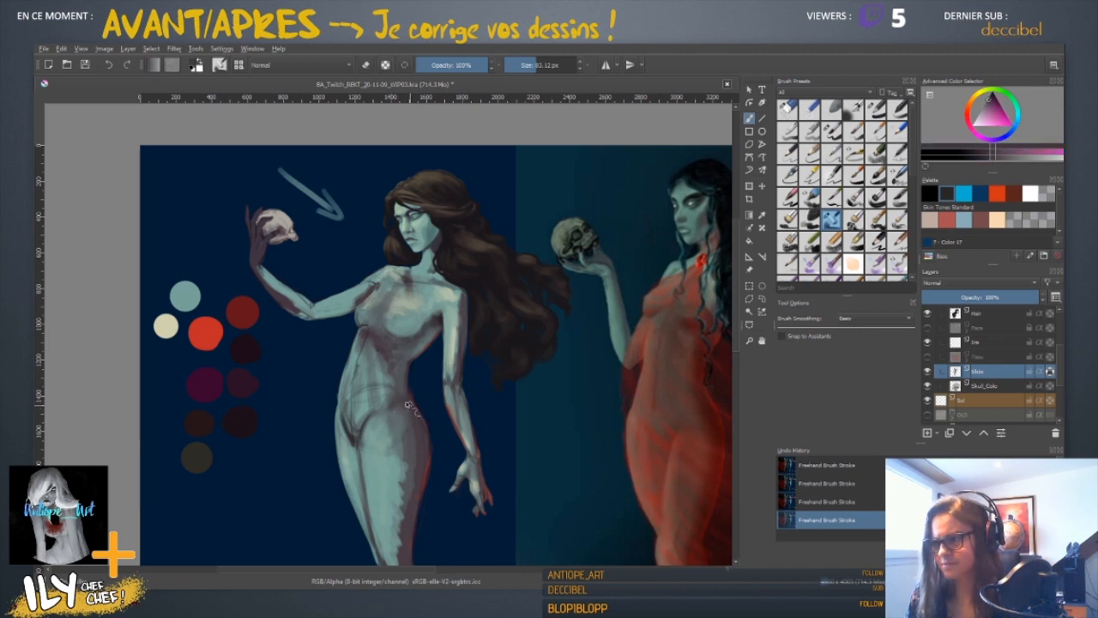
pyautogui.keyDown('ctrl'); pyautogui.click(401, 381); pyautogui.keyUp('ctrl')
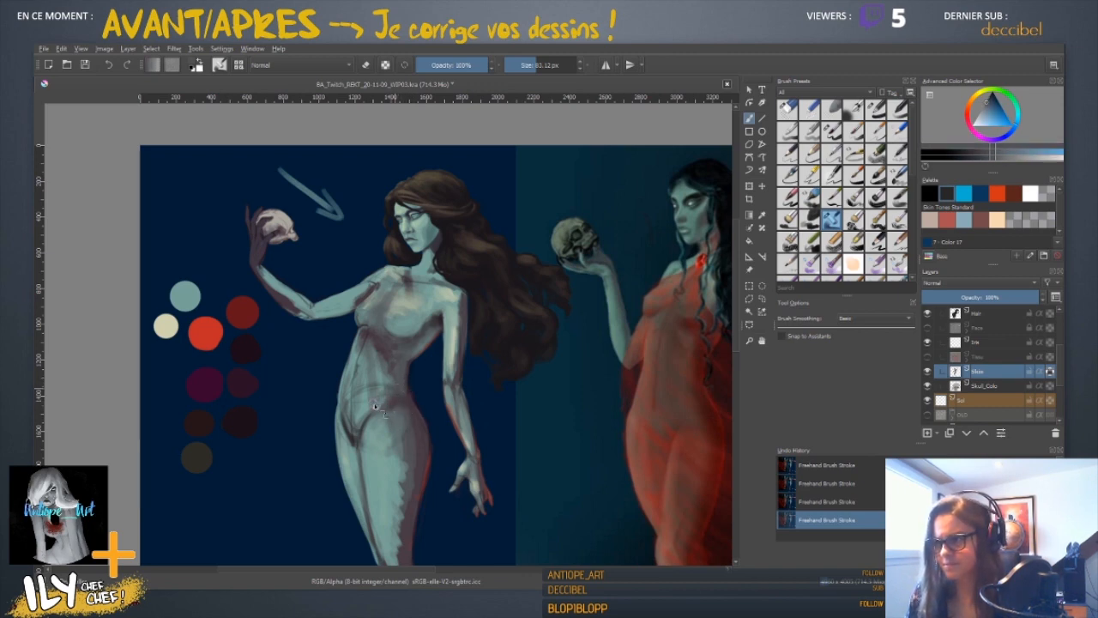
pyautogui.keyDown('ctrl'); pyautogui.click(375, 405); pyautogui.keyUp('ctrl')
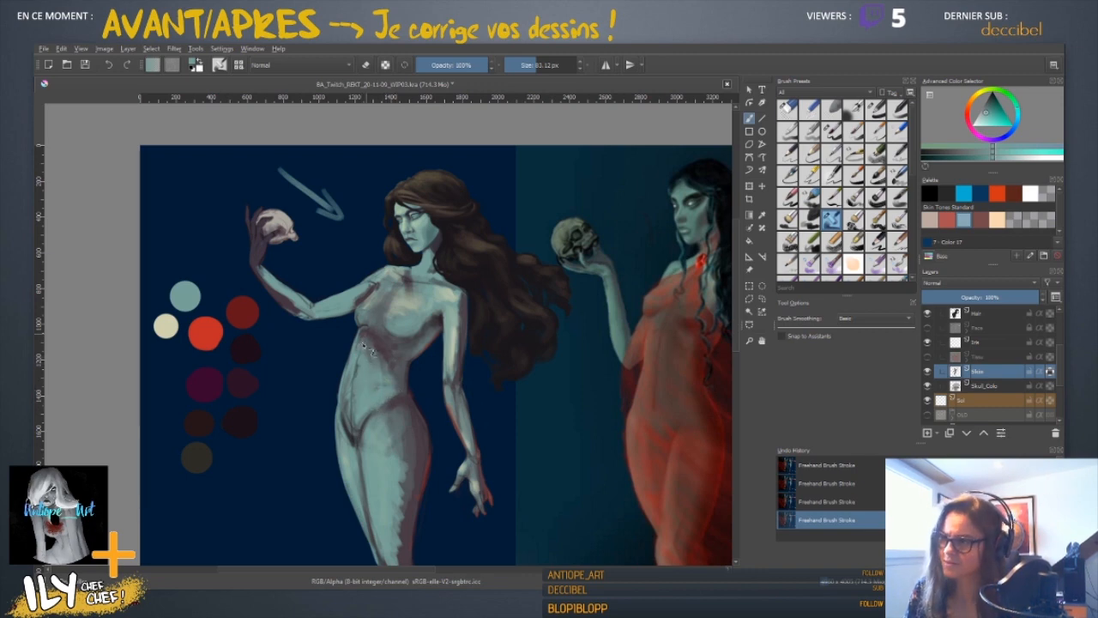
pyautogui.press('x')
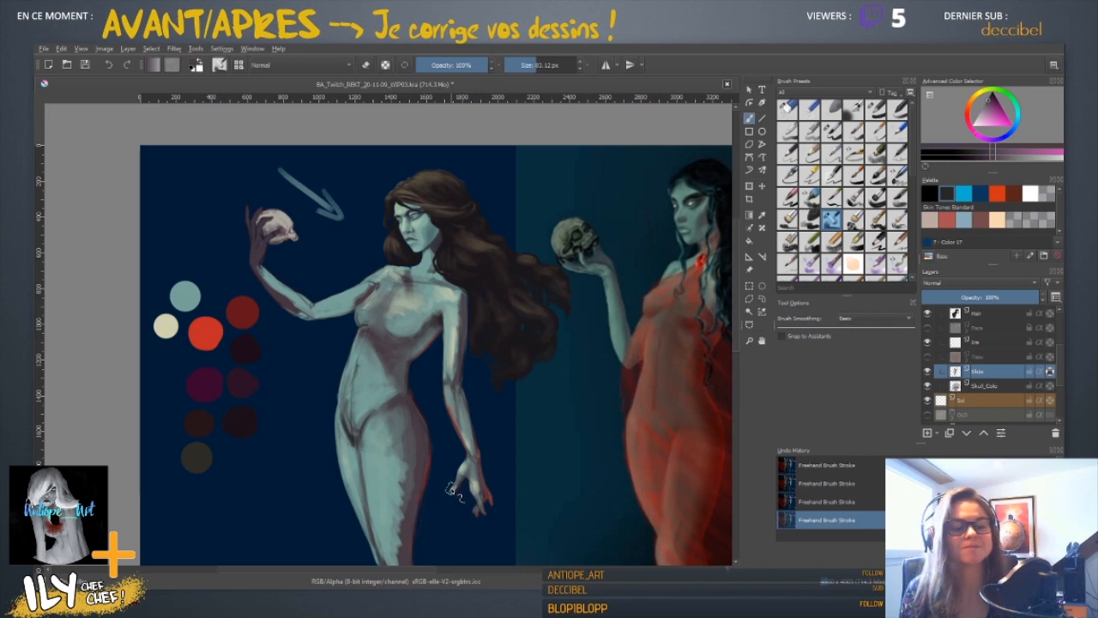
# - Reduce the brush from about 73 to 63 px and refine the hip crease and lower belly with sampled mauve and teal tones
pyautogui.moveTo(354, 396)
pyautogui.mouseDown()
pyautogui.moveTo(318, 356)
pyautogui.moveTo(359, 311)
pyautogui.mouseUp()
pyautogui.press('[')
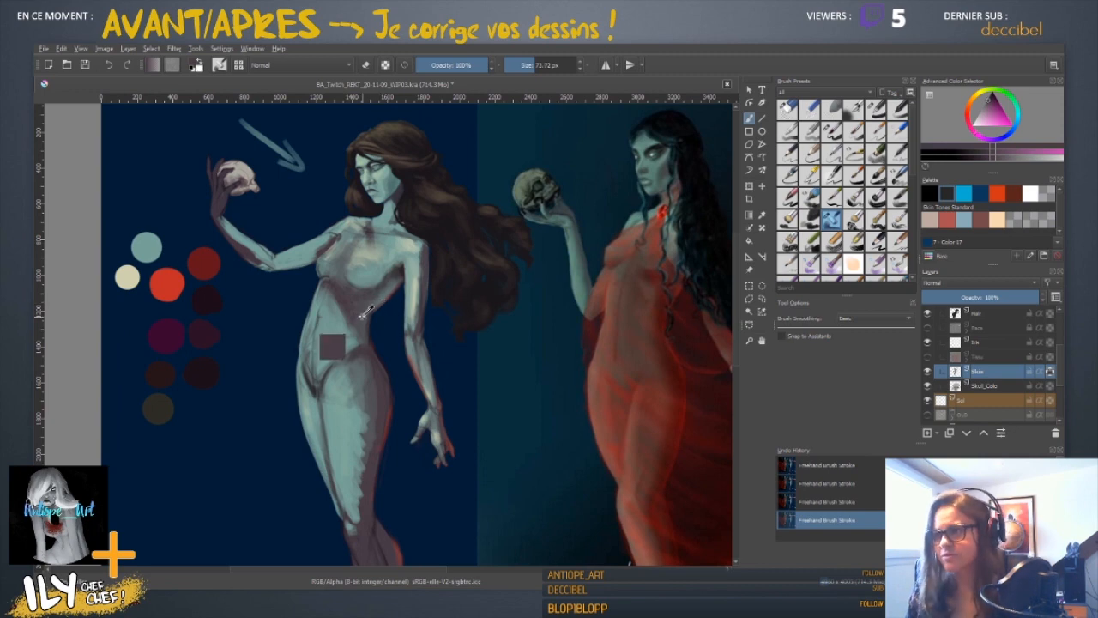
pyautogui.keyDown('ctrl'); pyautogui.click(368, 345); pyautogui.keyUp('ctrl')
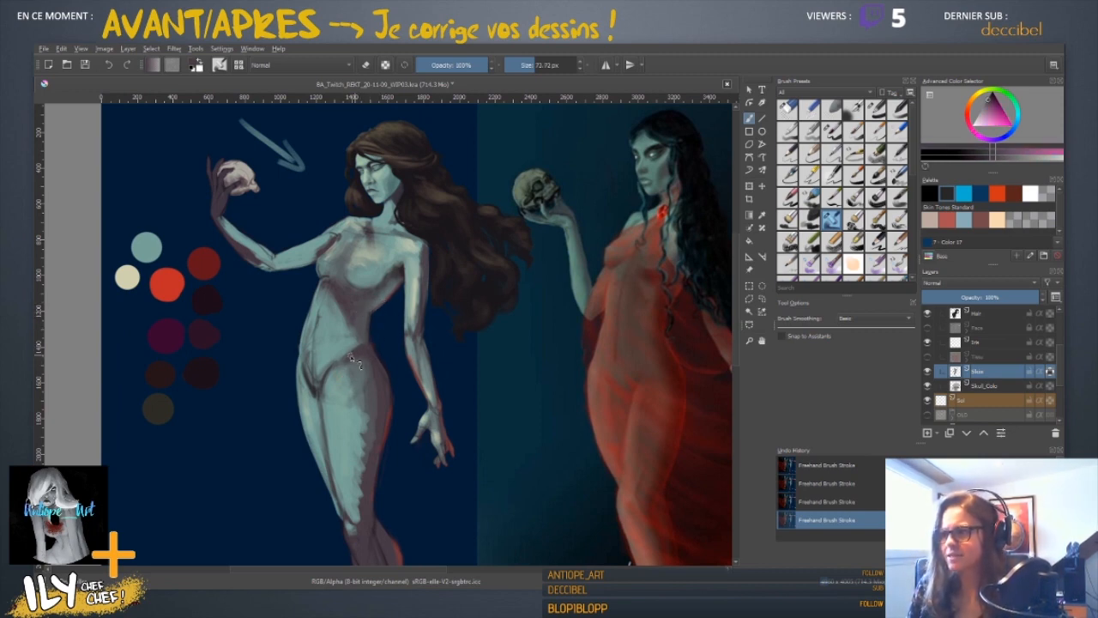
pyautogui.keyDown('ctrl'); pyautogui.click(315, 386); pyautogui.keyUp('ctrl')
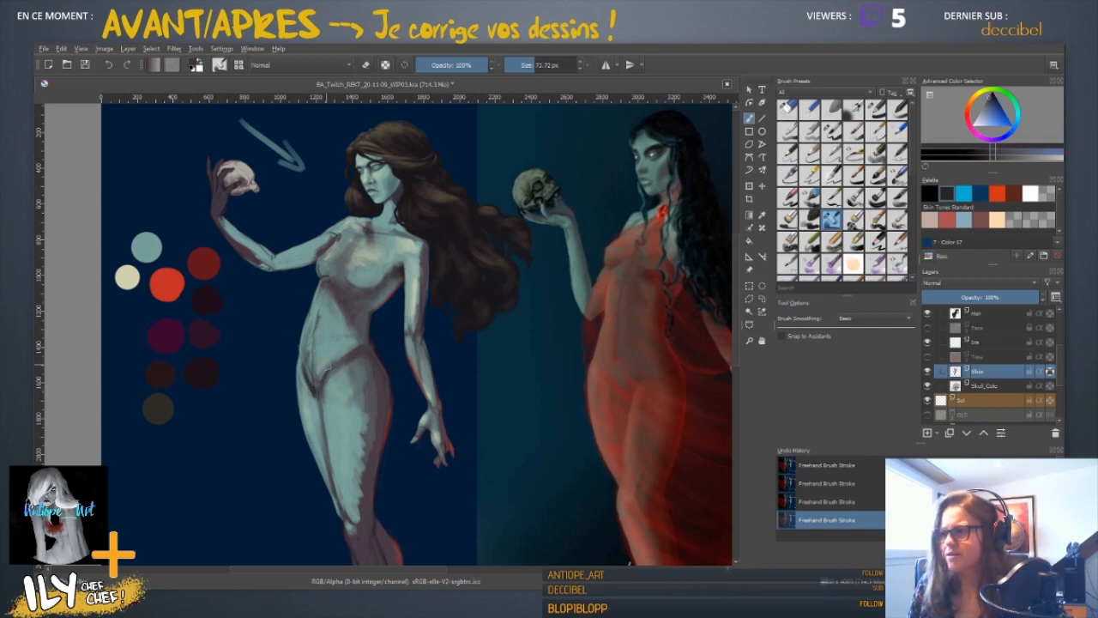
pyautogui.keyDown('ctrl'); pyautogui.click(325, 353); pyautogui.keyUp('ctrl')
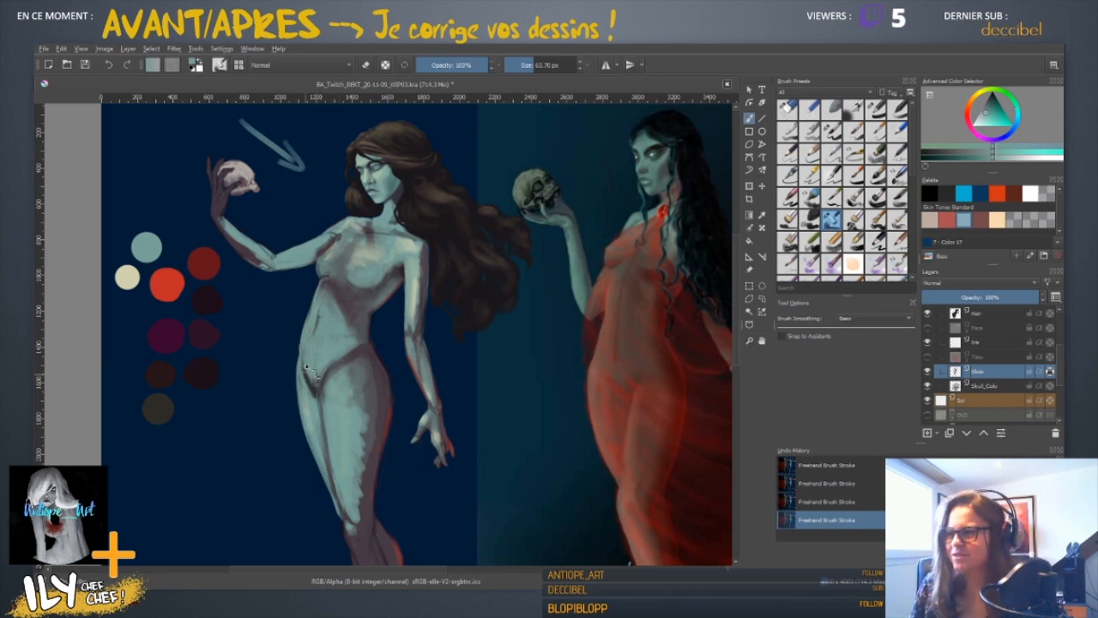
pyautogui.press('e')
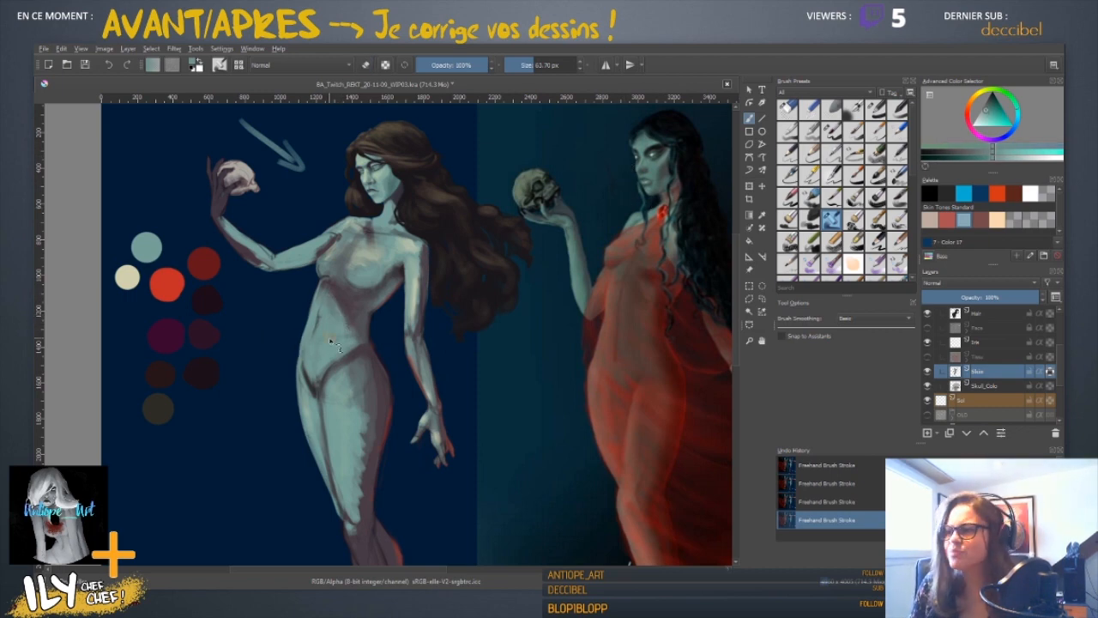
pyautogui.press('e')
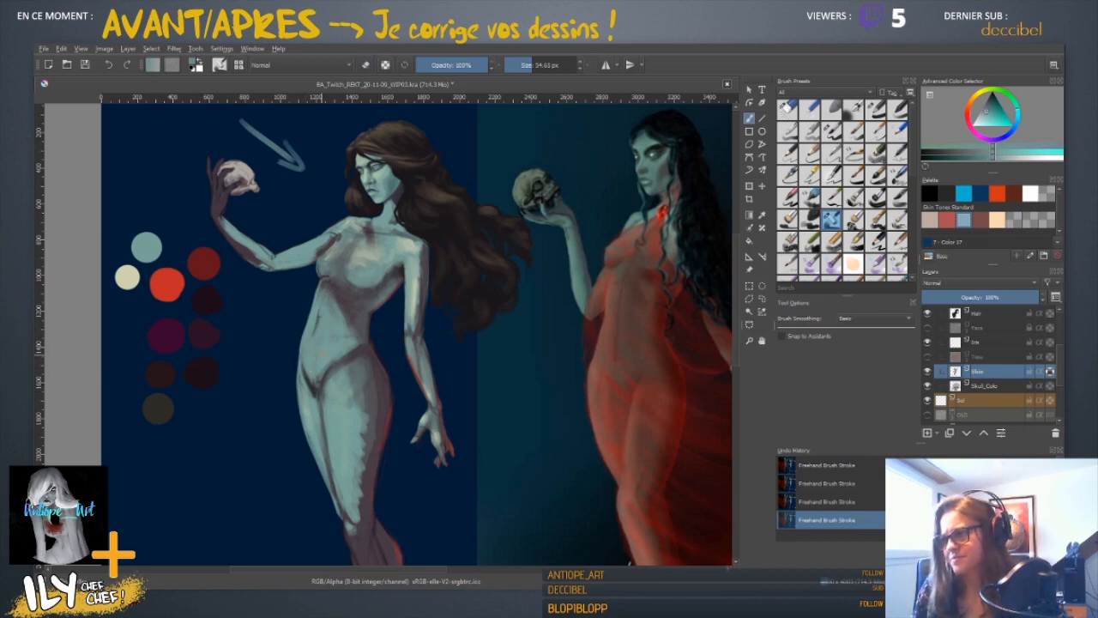
# - Deepen the shadow where the thighs meet, using dark tones sampled from the palette swatches and a brush reduced to 38.72 px
pyautogui.moveTo(320, 356); pyautogui.dragTo(322, 373)
pyautogui.keyDown('ctrl'); pyautogui.click(317, 382); pyautogui.keyUp('ctrl')
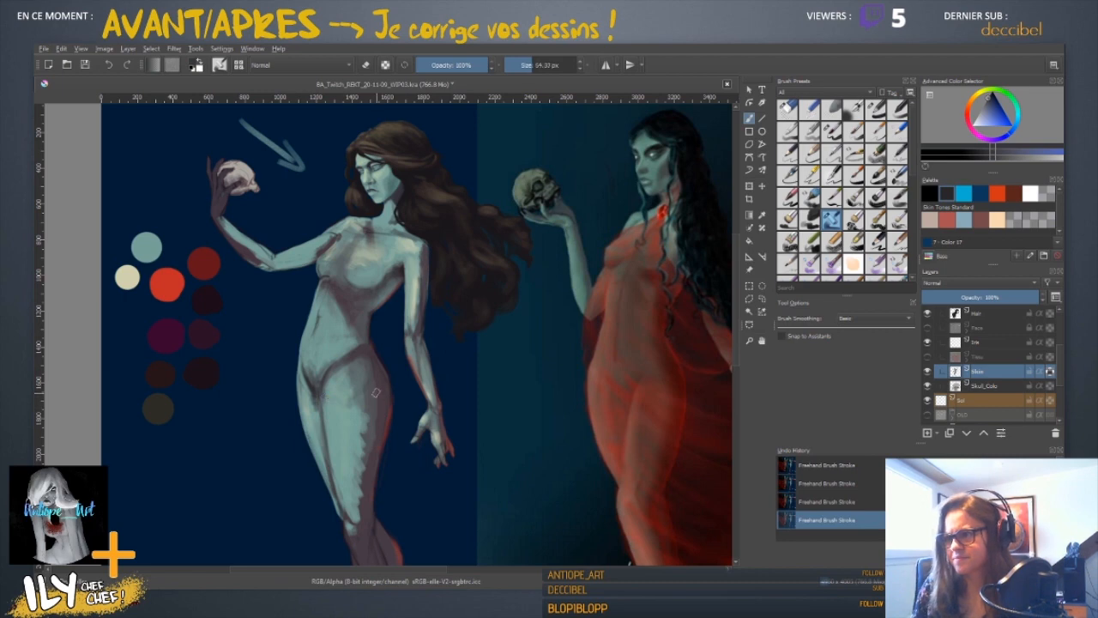
pyautogui.keyDown('ctrl'); pyautogui.click(197, 376); pyautogui.keyUp('ctrl')
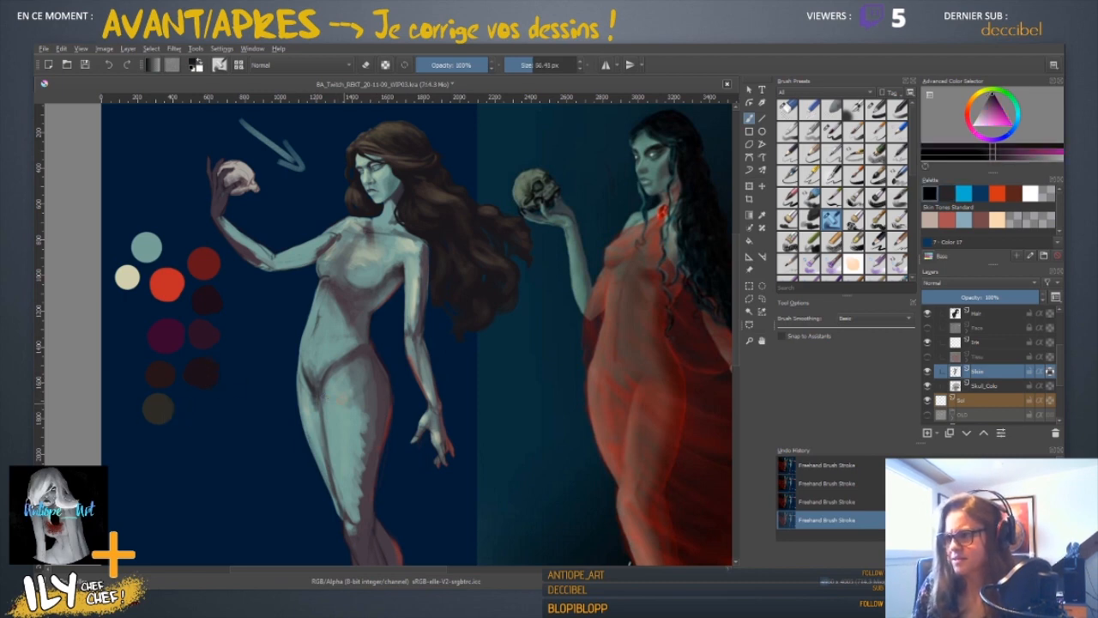
pyautogui.keyDown('ctrl'); pyautogui.click(316, 390); pyautogui.keyUp('ctrl')
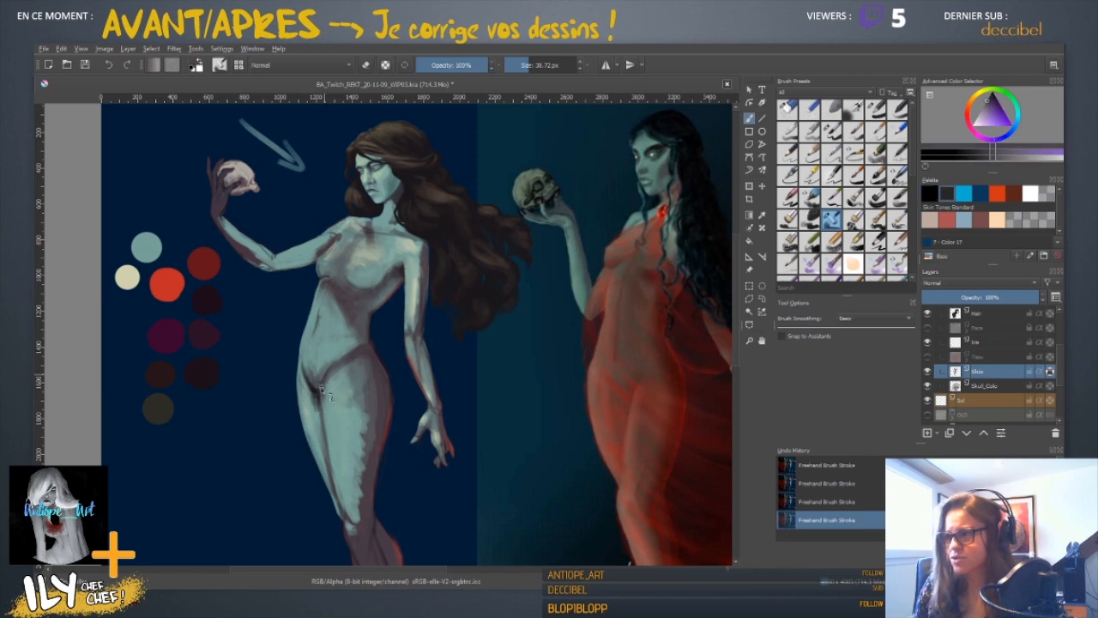
pyautogui.keyDown('ctrl'); pyautogui.click(211, 378); pyautogui.keyUp('ctrl')
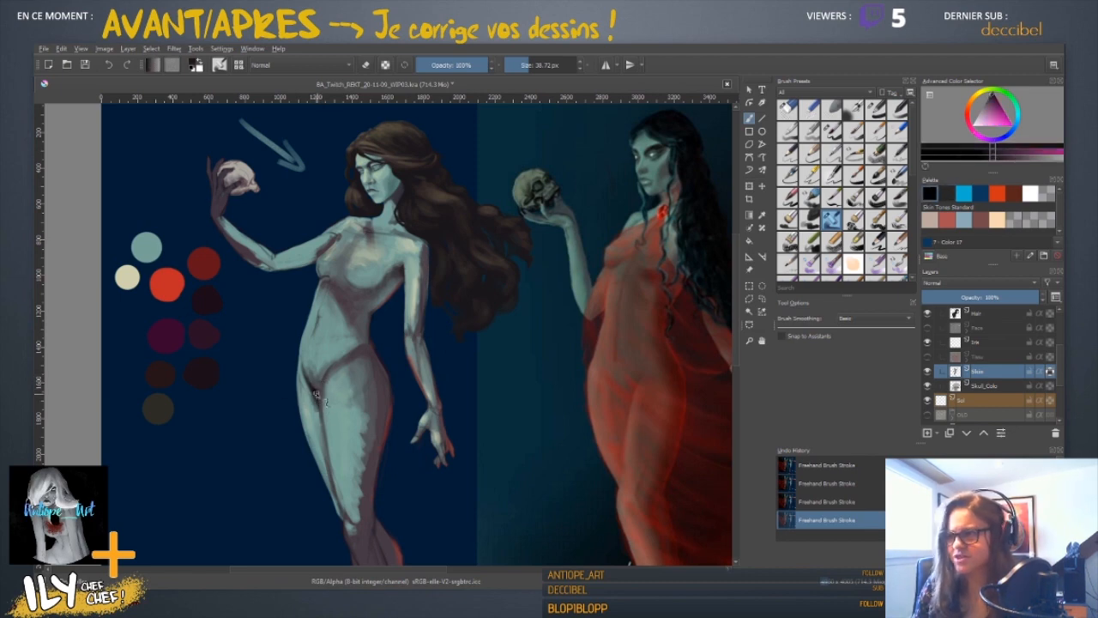
pyautogui.moveTo(313, 390)
pyautogui.mouseDown()
pyautogui.moveTo(317, 414)
pyautogui.moveTo(345, 406)
pyautogui.mouseUp()
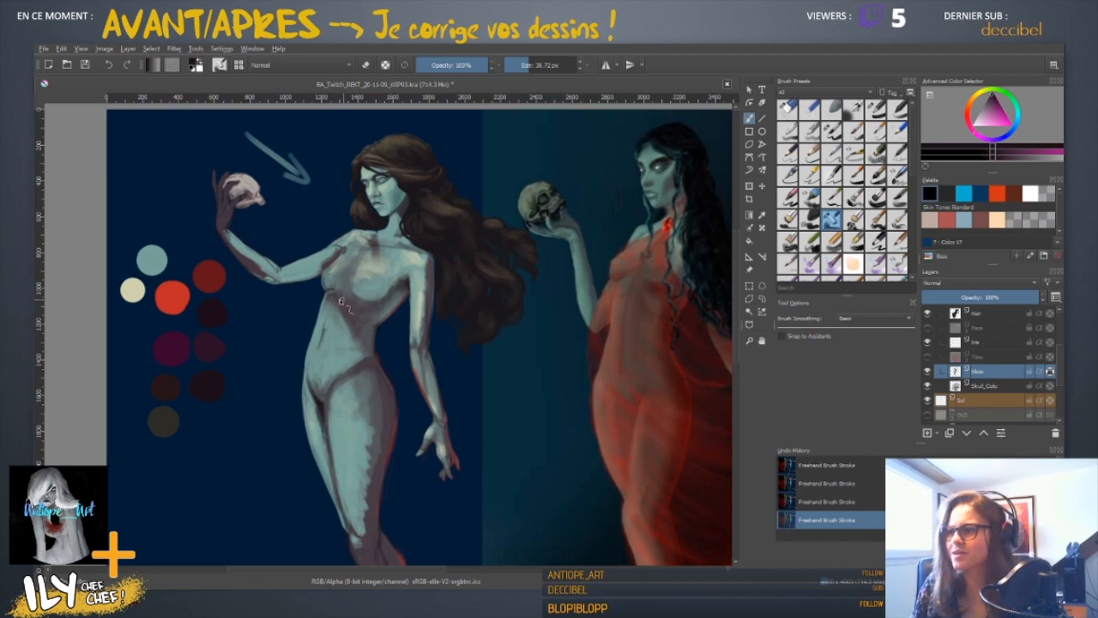
# - Refine the shadow edge under the breasts with sampled mauve and teal tones and a brush of about 46 px
pyautogui.keyDown('ctrl'); pyautogui.click(401, 298); pyautogui.keyUp('ctrl')
pyautogui.keyDown('ctrl'); pyautogui.click(397, 292); pyautogui.keyUp('ctrl')
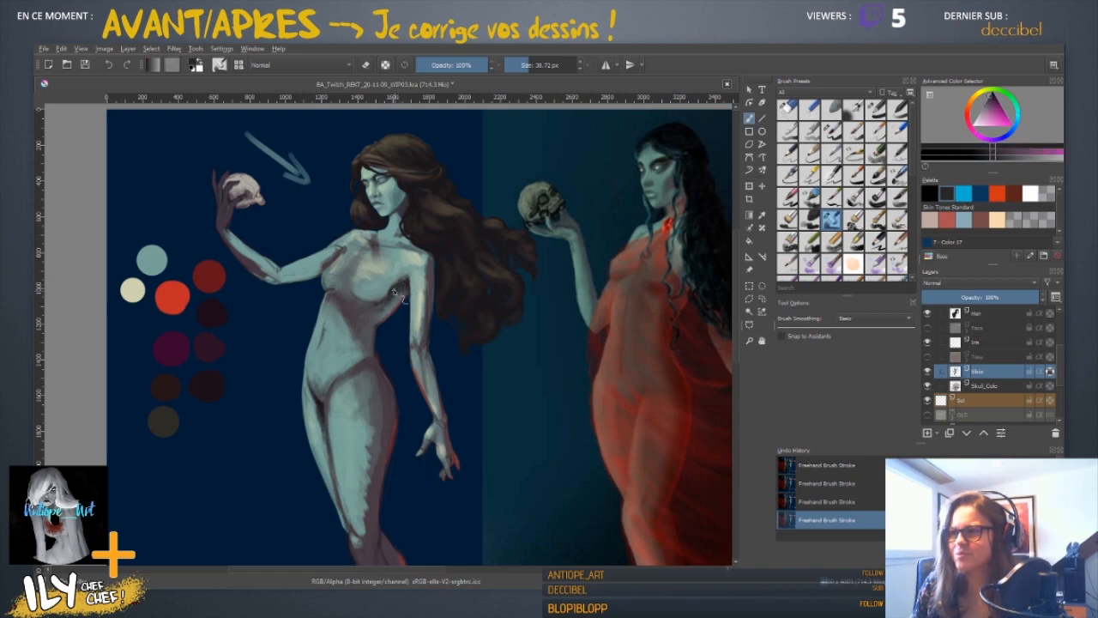
pyautogui.keyDown('ctrl'); pyautogui.click(361, 284); pyautogui.keyUp('ctrl')
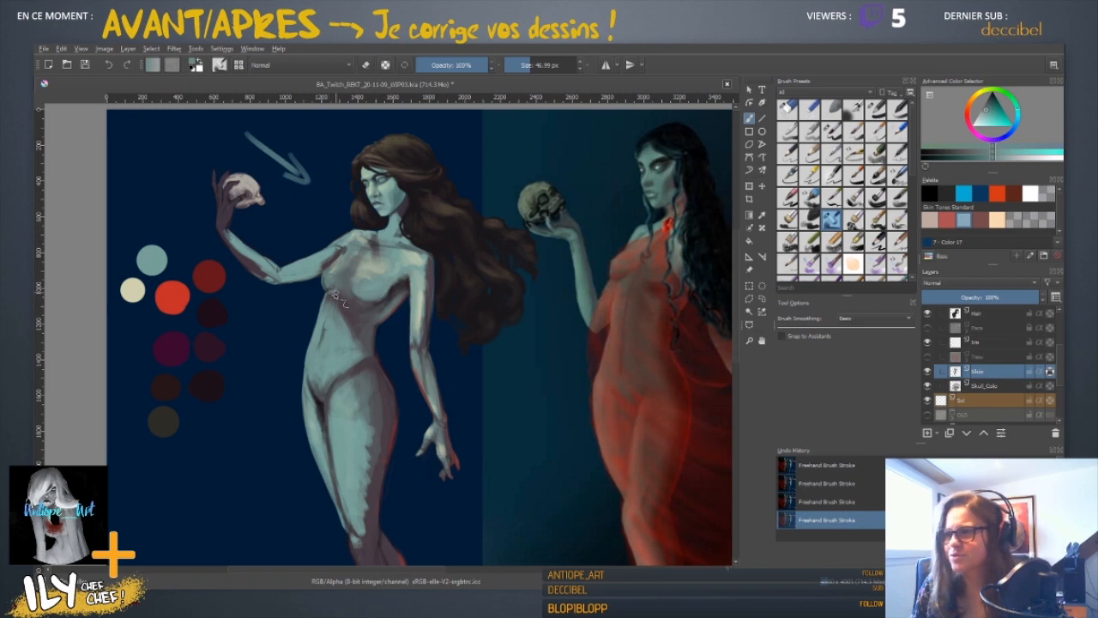
pyautogui.keyDown('ctrl'); pyautogui.click(336, 292); pyautogui.keyUp('ctrl')
pyautogui.keyDown('ctrl'); pyautogui.click(327, 285); pyautogui.keyUp('ctrl')
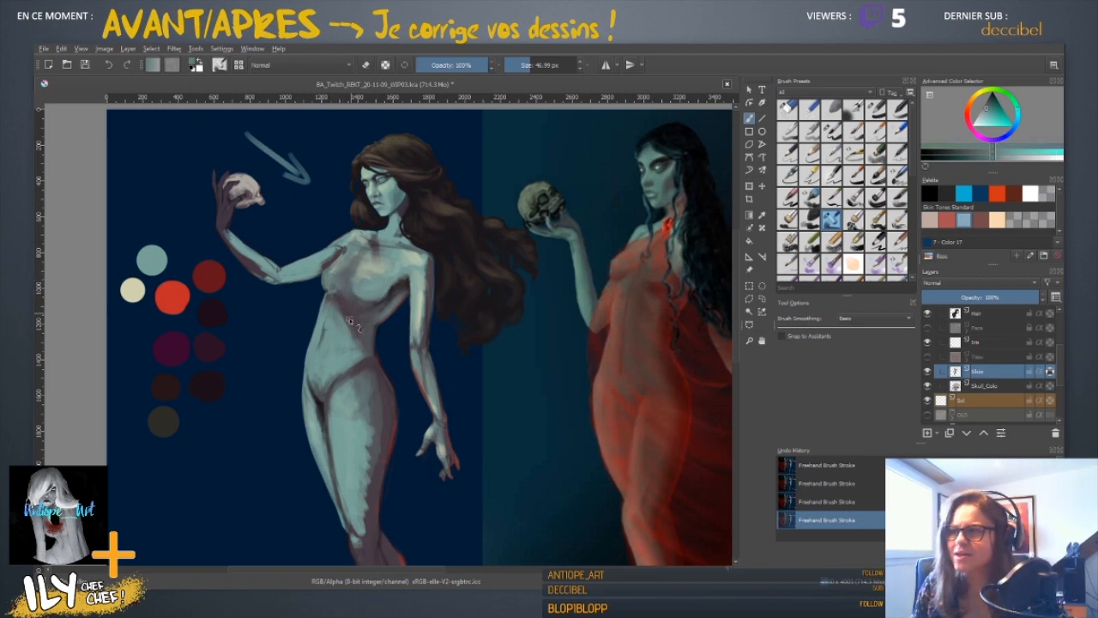
pyautogui.keyDown('ctrl'); pyautogui.click(335, 292); pyautogui.keyUp('ctrl')
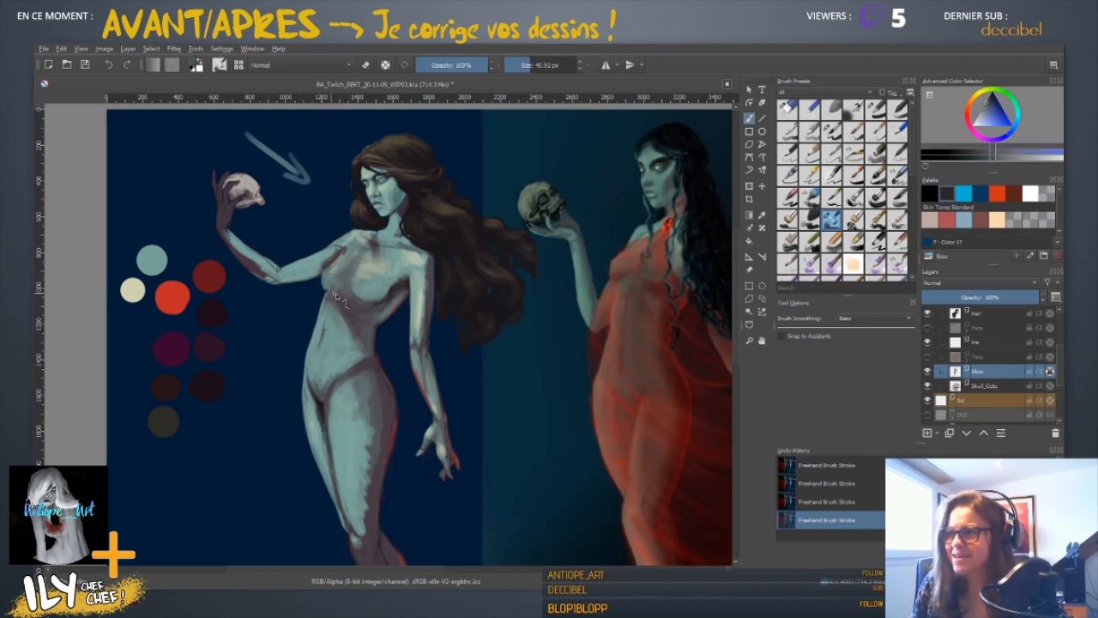
# - Smooth the highlights and shading across the breast with tones sampled from the chest, enlarging the brush to about 67 px
pyautogui.keyDown('ctrl'); pyautogui.click(341, 280); pyautogui.keyUp('ctrl')
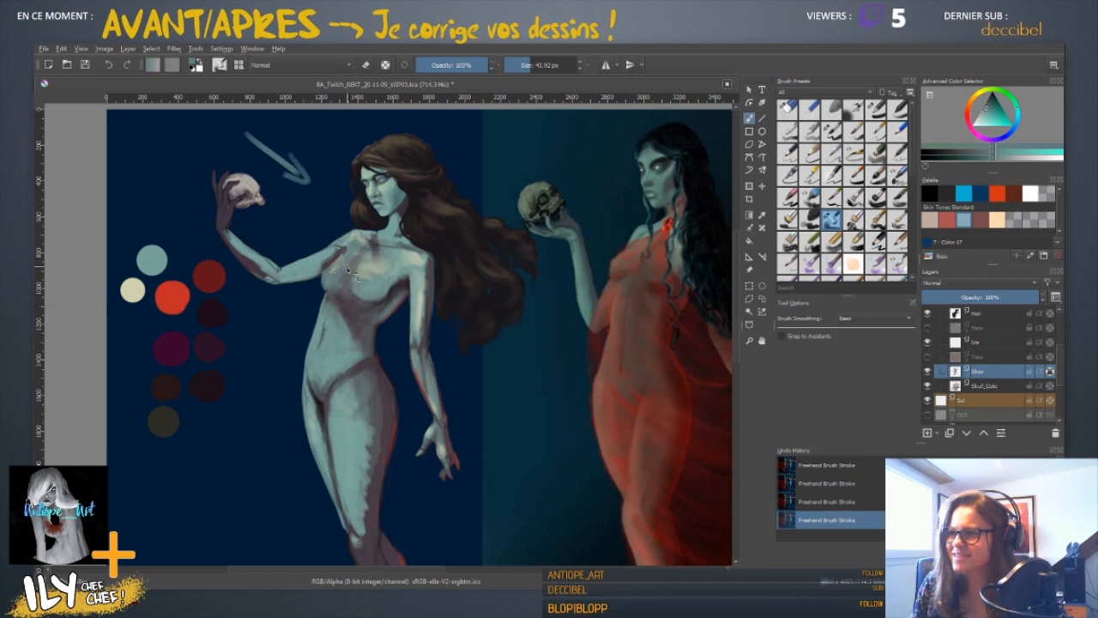
pyautogui.keyDown('ctrl'); pyautogui.click(356, 262); pyautogui.keyUp('ctrl')
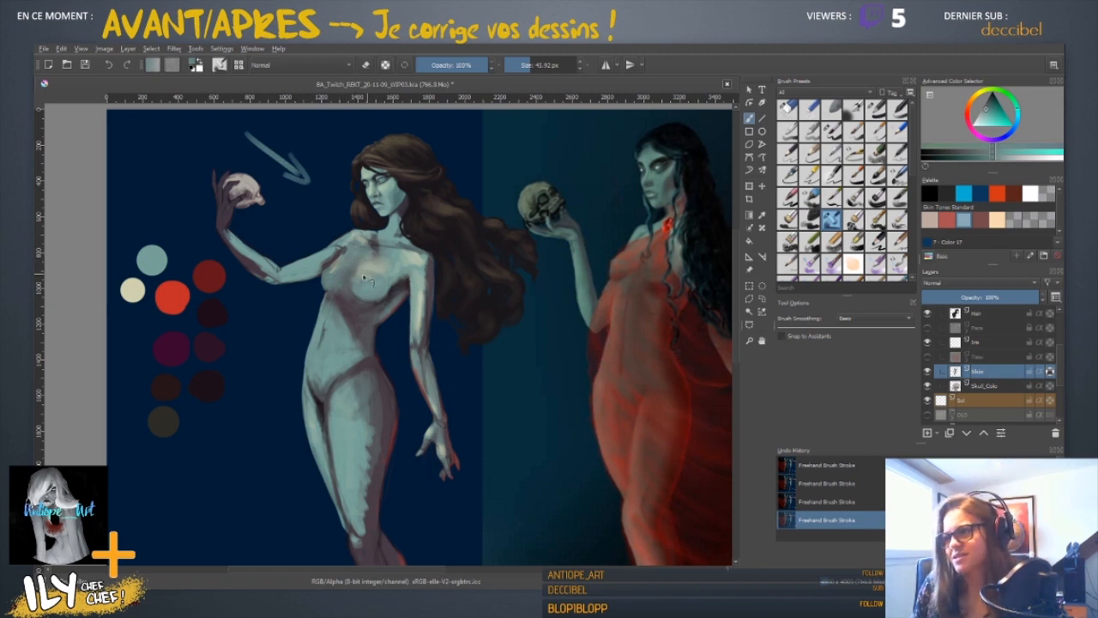
pyautogui.keyDown('ctrl'); pyautogui.click(365, 276); pyautogui.keyUp('ctrl')
pyautogui.keyDown('shift'); pyautogui.moveTo(355, 268); pyautogui.dragTo(367, 268); pyautogui.keyUp('shift')
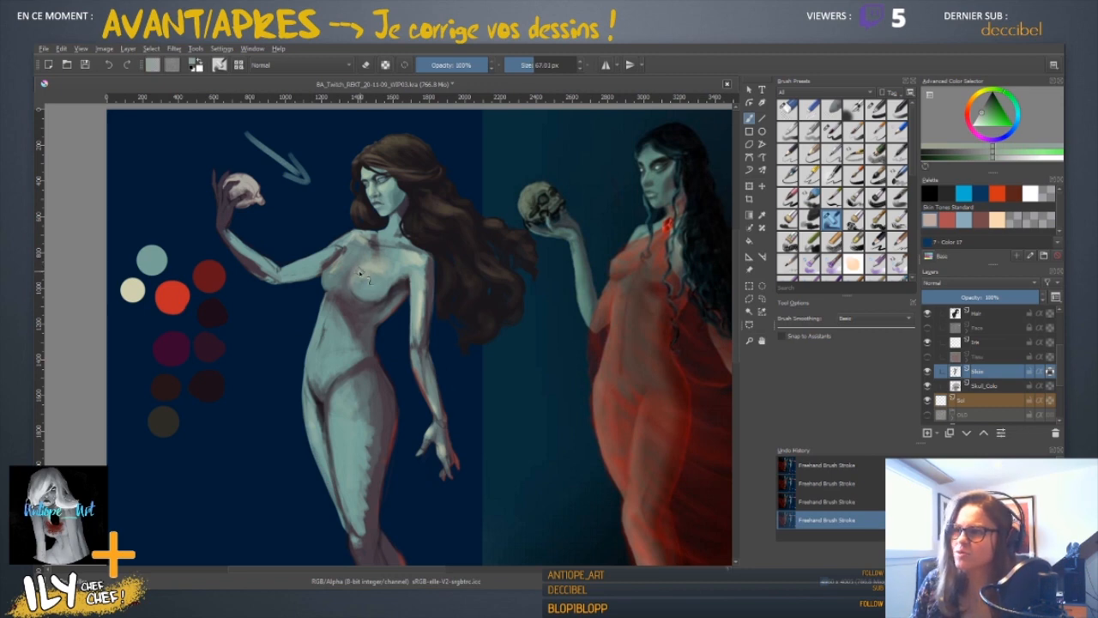
pyautogui.keyDown('ctrl'); pyautogui.click(375, 315); pyautogui.keyUp('ctrl')
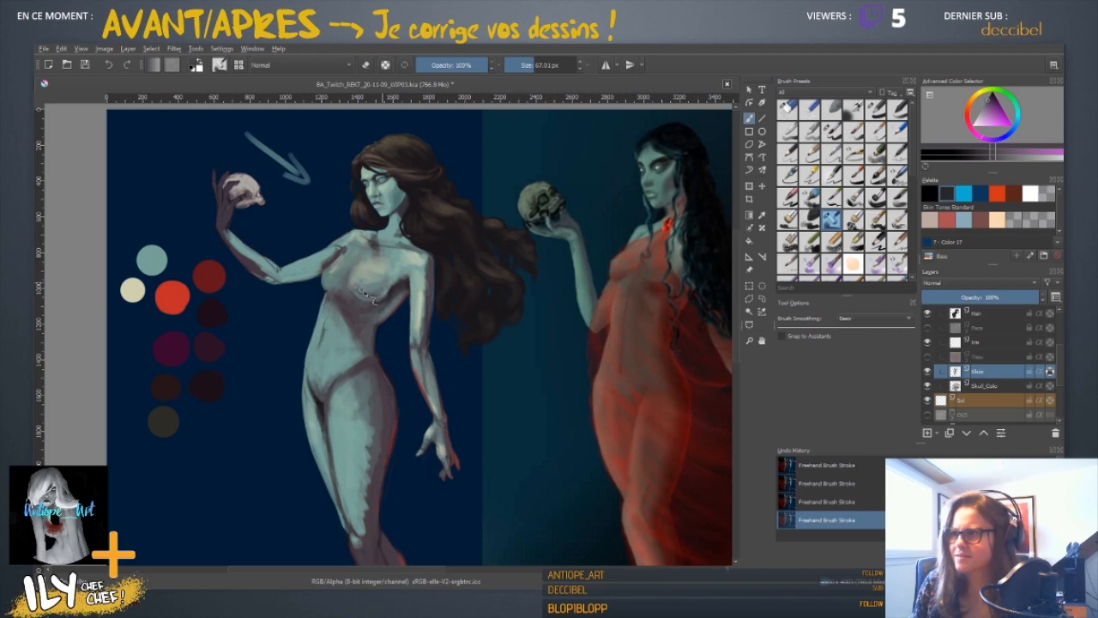
pyautogui.keyDown('ctrl'); pyautogui.click(369, 294); pyautogui.keyUp('ctrl')
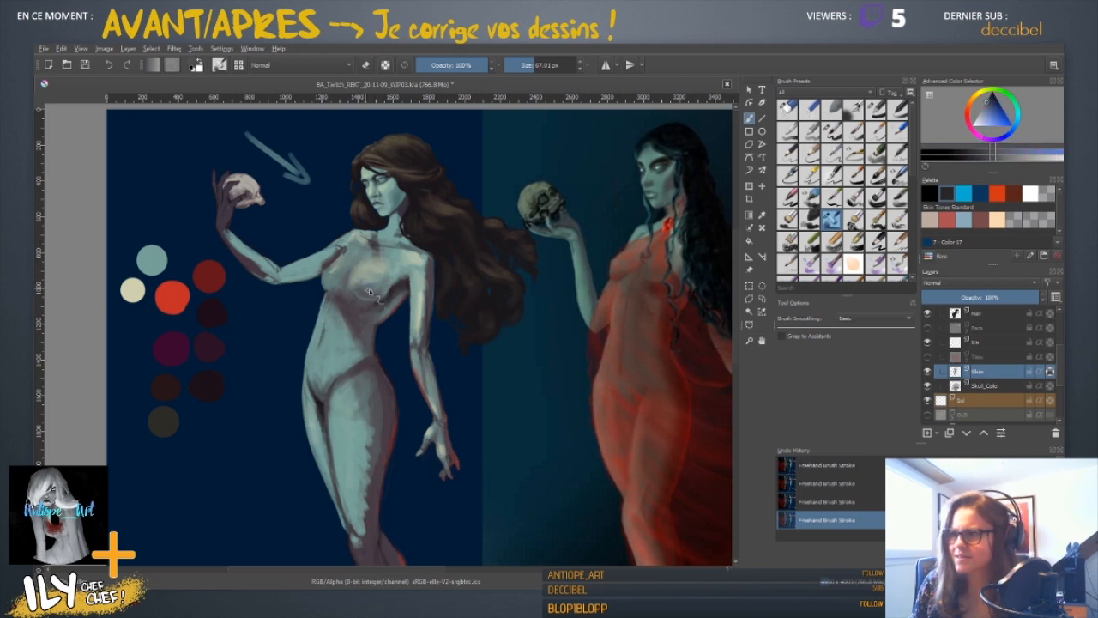
pyautogui.keyDown('ctrl'); pyautogui.click(382, 296); pyautogui.keyUp('ctrl')
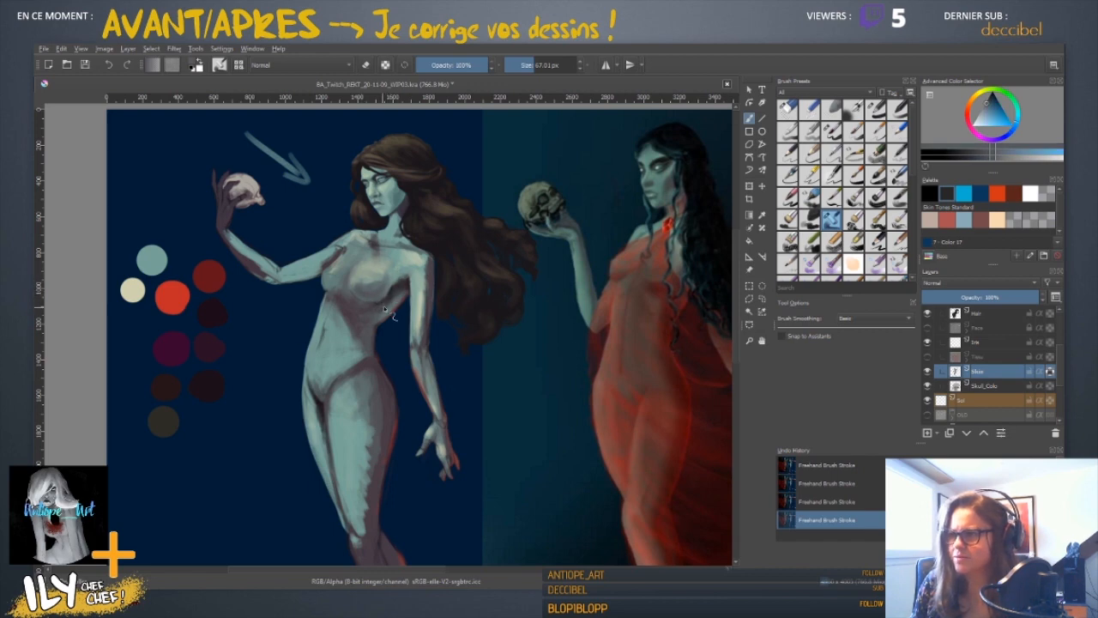
# - Blend the underside and side of the breasts into the ribcage shadow with sampled mauve, grey-blue and teal tones
pyautogui.keyDown('ctrl'); pyautogui.click(379, 301); pyautogui.keyUp('ctrl')
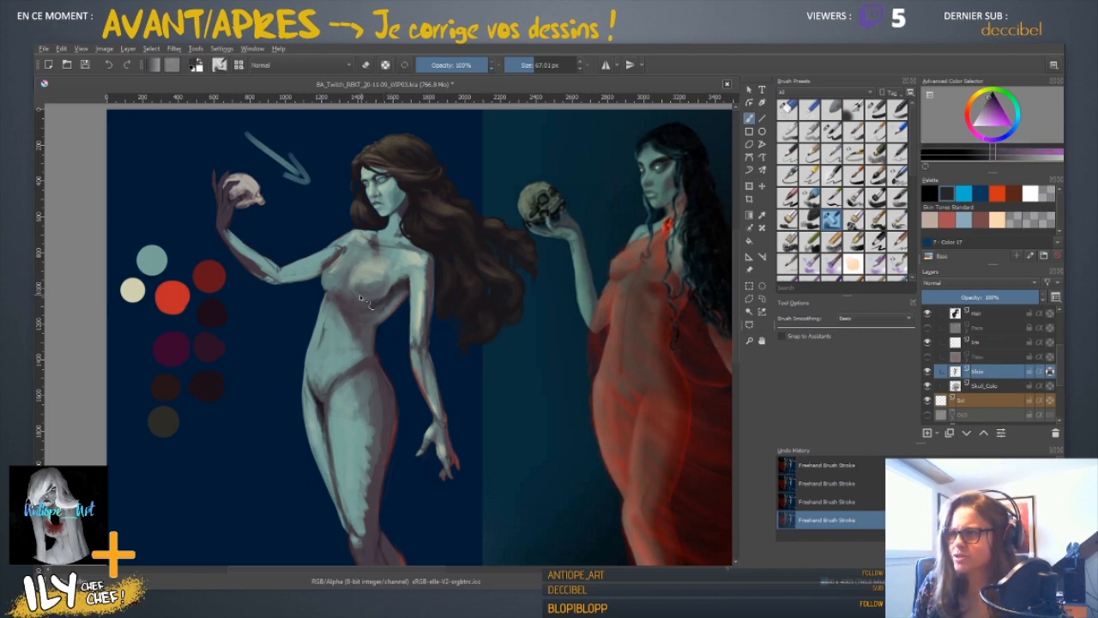
pyautogui.keyDown('ctrl'); pyautogui.click(388, 300); pyautogui.keyUp('ctrl')
pyautogui.keyDown('ctrl'); pyautogui.click(392, 297); pyautogui.keyUp('ctrl')
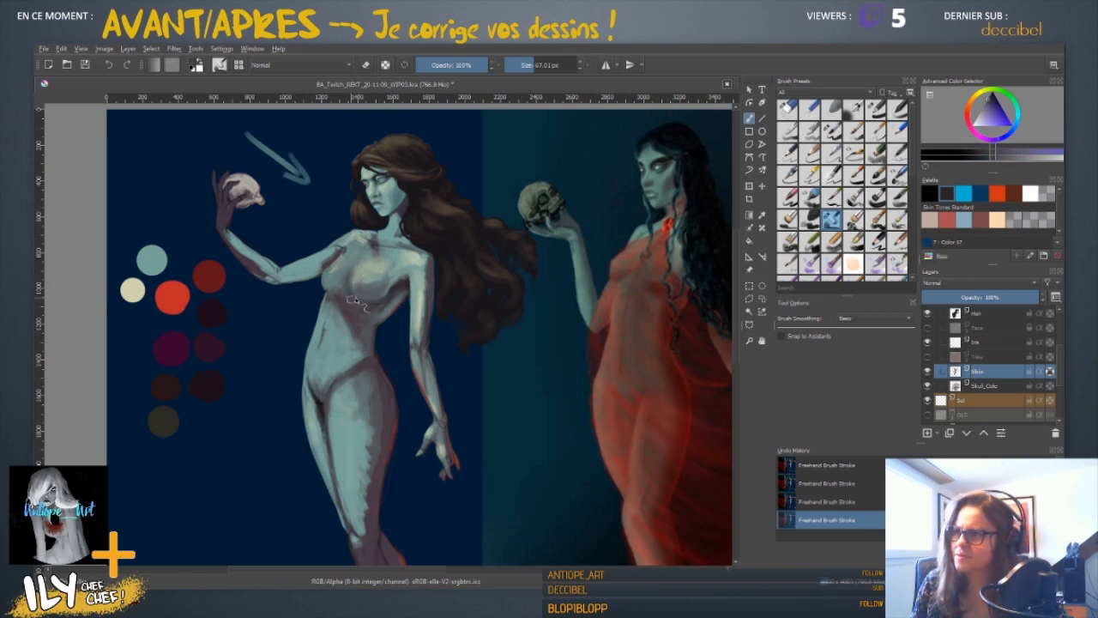
pyautogui.keyDown('ctrl'); pyautogui.click(348, 290); pyautogui.keyUp('ctrl')
pyautogui.keyDown('ctrl'); pyautogui.click(342, 270); pyautogui.keyUp('ctrl')
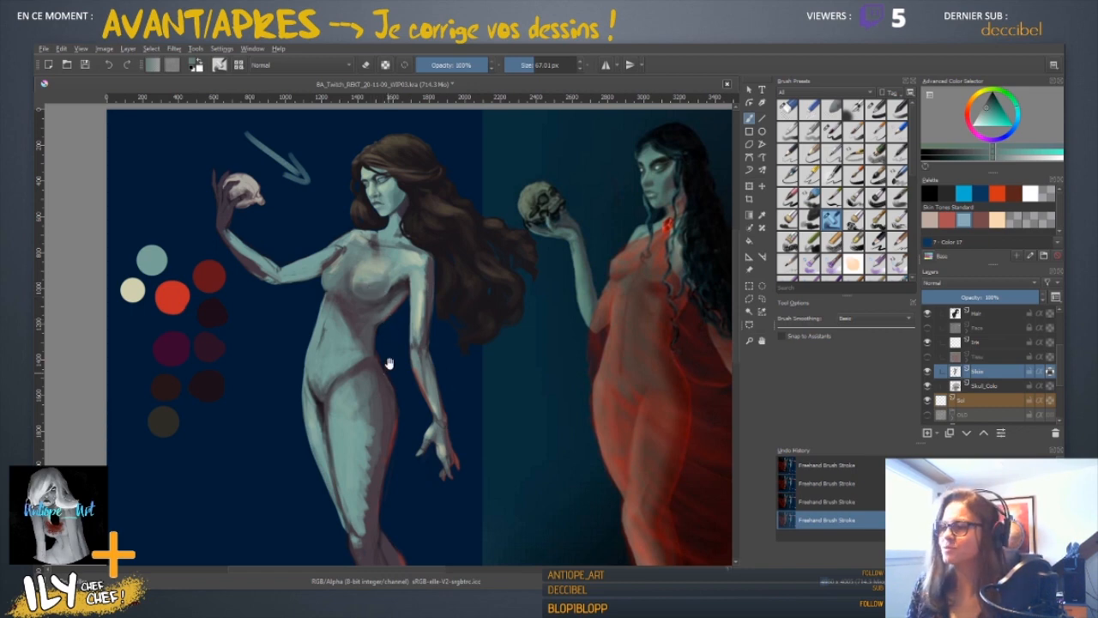
# - Smooth the transition between the ribcage shadow and the belly with sampled mauve and teal tones
pyautogui.moveTo(387, 363); pyautogui.dragTo(351, 364)
pyautogui.keyDown('ctrl'); pyautogui.click(319, 292); pyautogui.keyUp('ctrl')
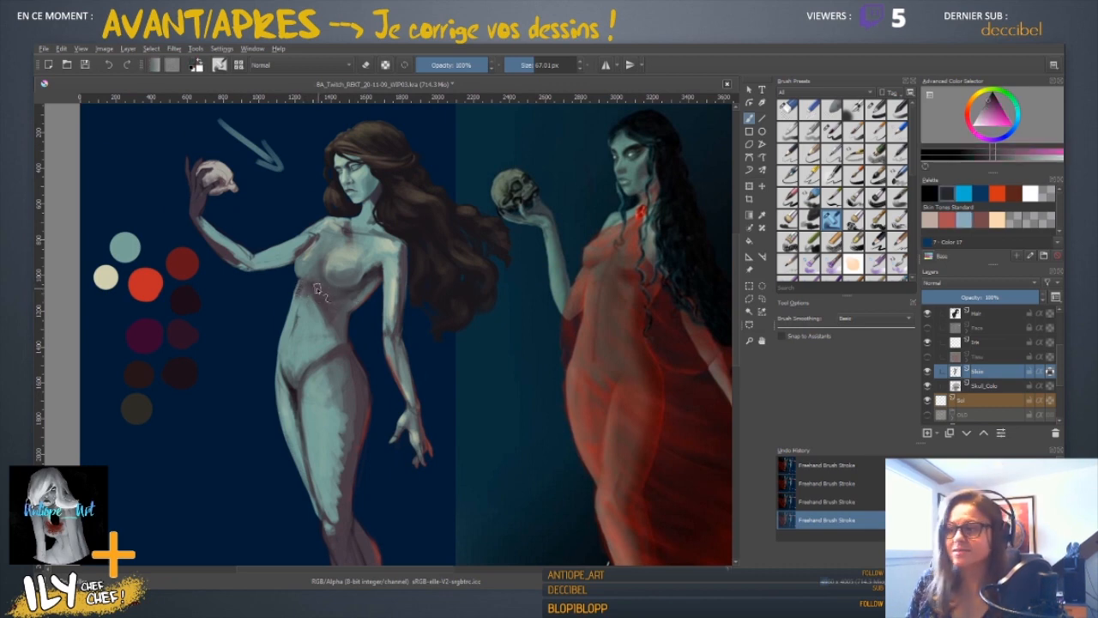
pyautogui.keyDown('ctrl'); pyautogui.click(300, 309); pyautogui.keyUp('ctrl')
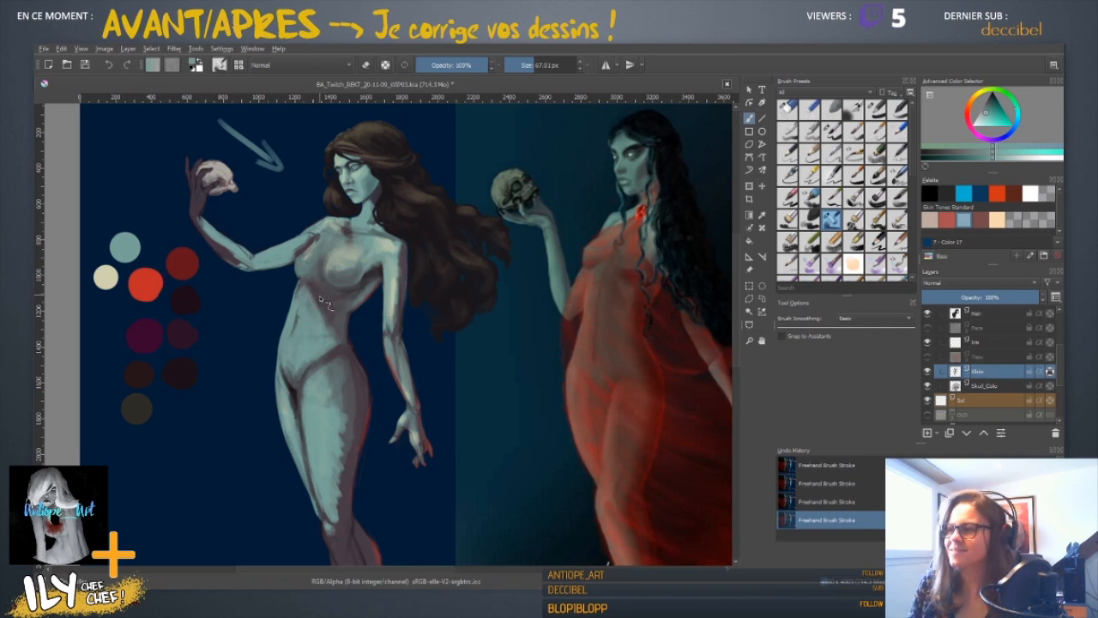
pyautogui.keyDown('ctrl'); pyautogui.click(319, 306); pyautogui.keyUp('ctrl')
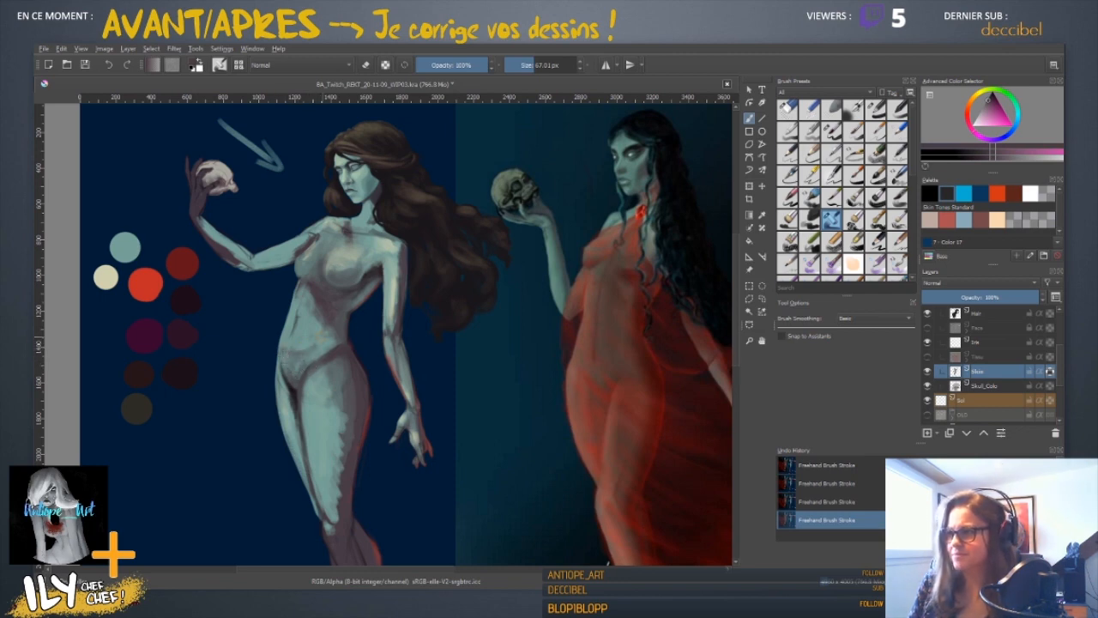
# - Soften the shading across the lower abdomen and pelvis with sampled teal and grey-blue tones and an enlarged brush
pyautogui.keyDown('ctrl'); pyautogui.click(307, 340); pyautogui.keyUp('ctrl')
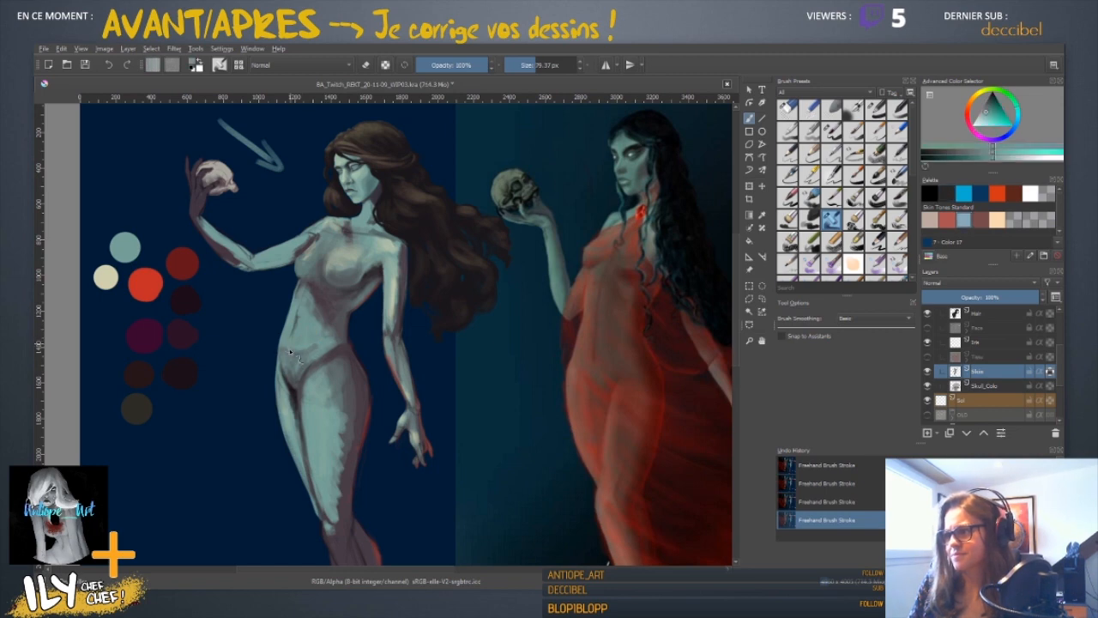
pyautogui.keyDown('ctrl'); pyautogui.click(283, 370); pyautogui.keyUp('ctrl')
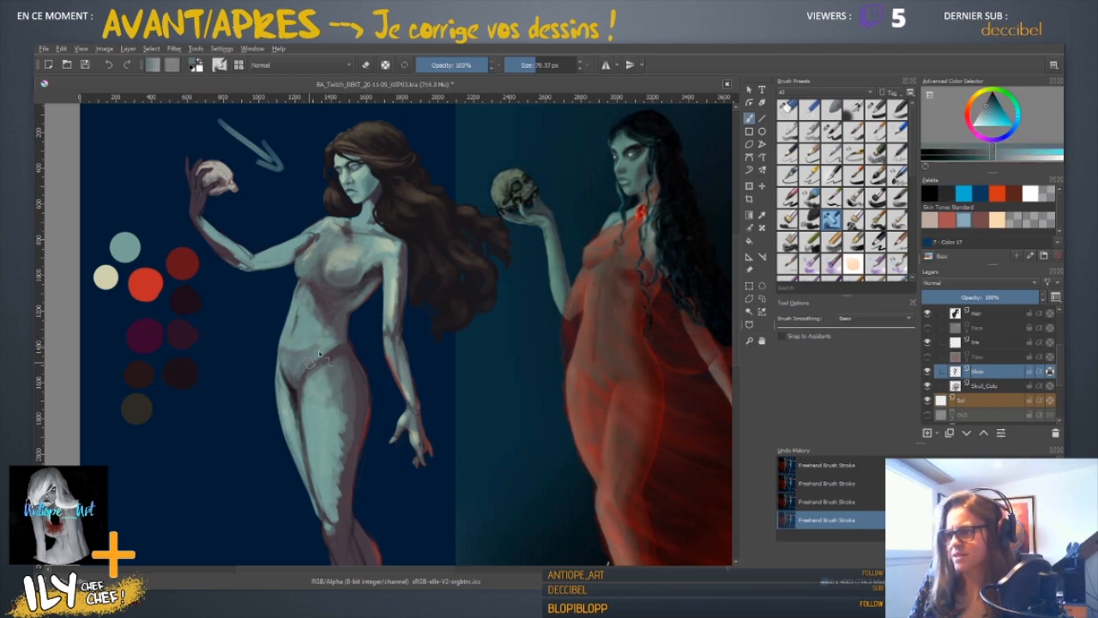
pyautogui.keyDown('ctrl'); pyautogui.click(339, 361); pyautogui.keyUp('ctrl')
pyautogui.keyDown('ctrl'); pyautogui.click(318, 359); pyautogui.keyUp('ctrl')
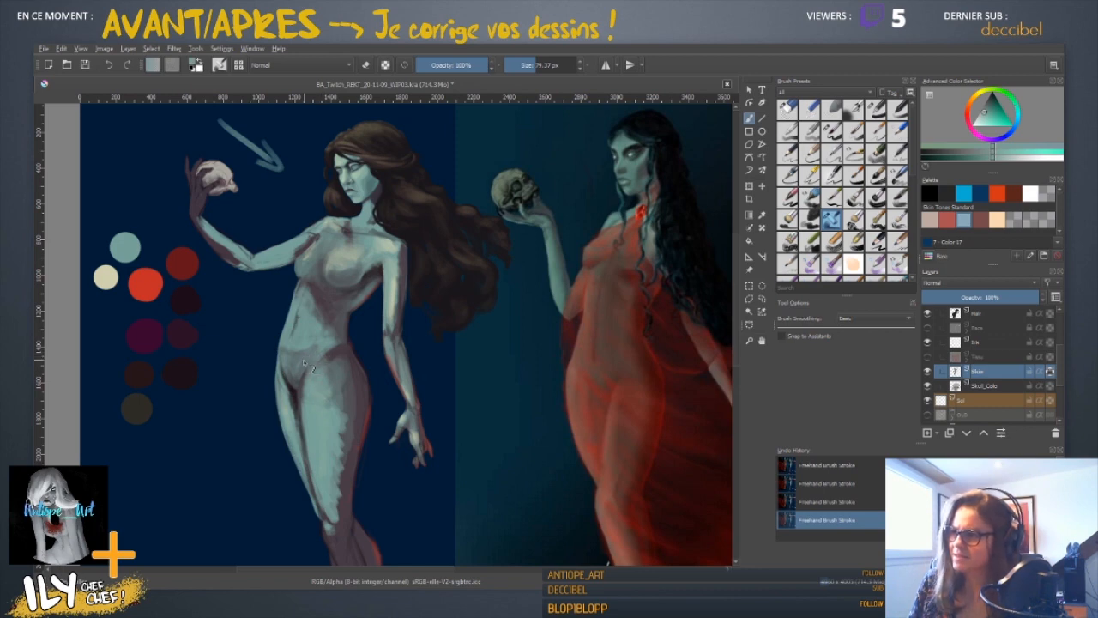
pyautogui.keyDown('ctrl'); pyautogui.click(309, 360); pyautogui.keyUp('ctrl')
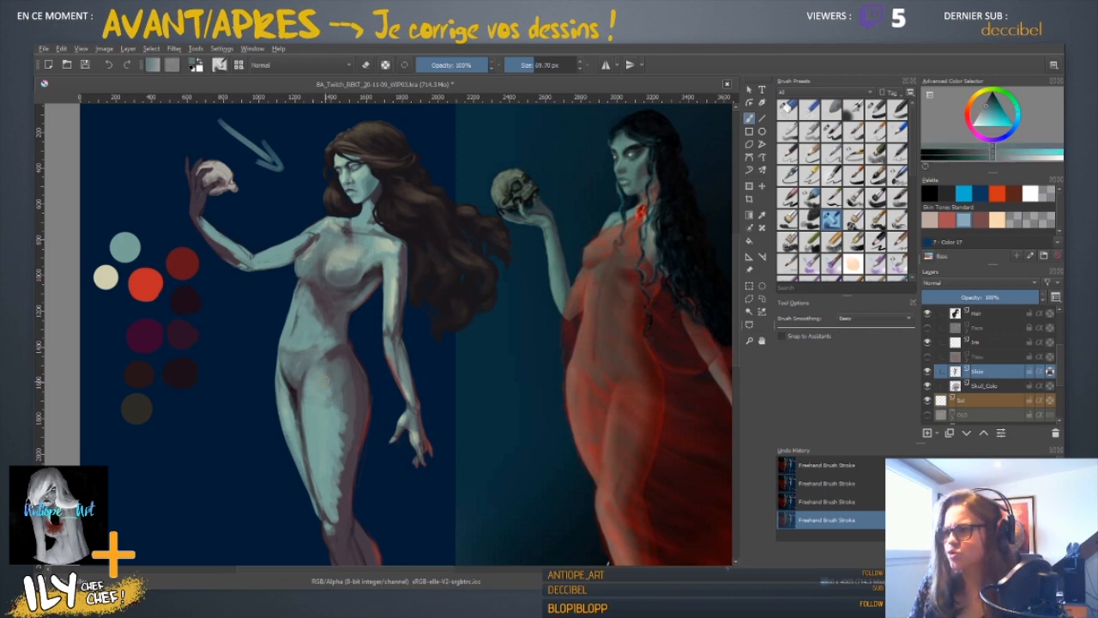
# - Blend the crease between the pelvis and the upper thigh into the hip with tones sampled from the thigh and hip
pyautogui.keyDown('ctrl'); pyautogui.click(284, 421); pyautogui.keyUp('ctrl')
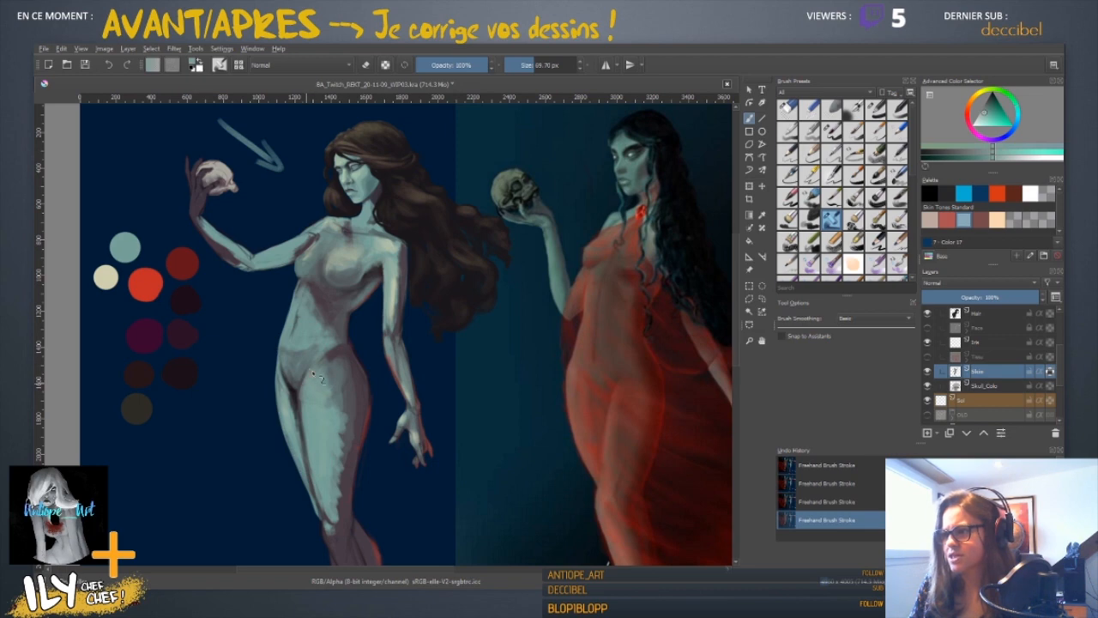
pyautogui.keyDown('ctrl'); pyautogui.click(312, 366); pyautogui.keyUp('ctrl')
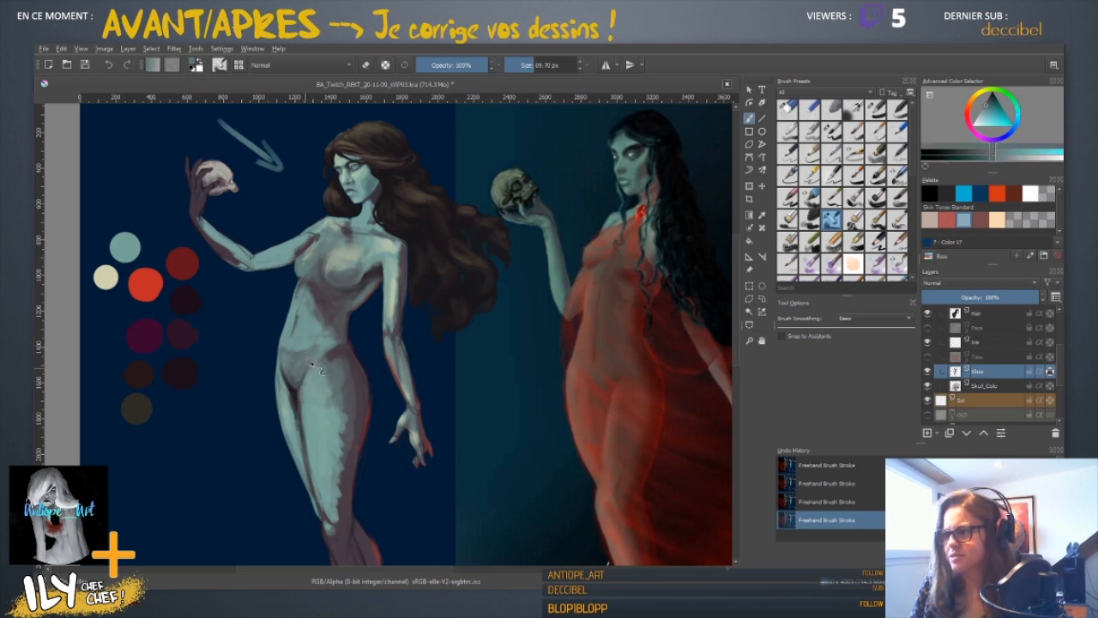
pyautogui.keyDown('ctrl'); pyautogui.click(332, 359); pyautogui.keyUp('ctrl')
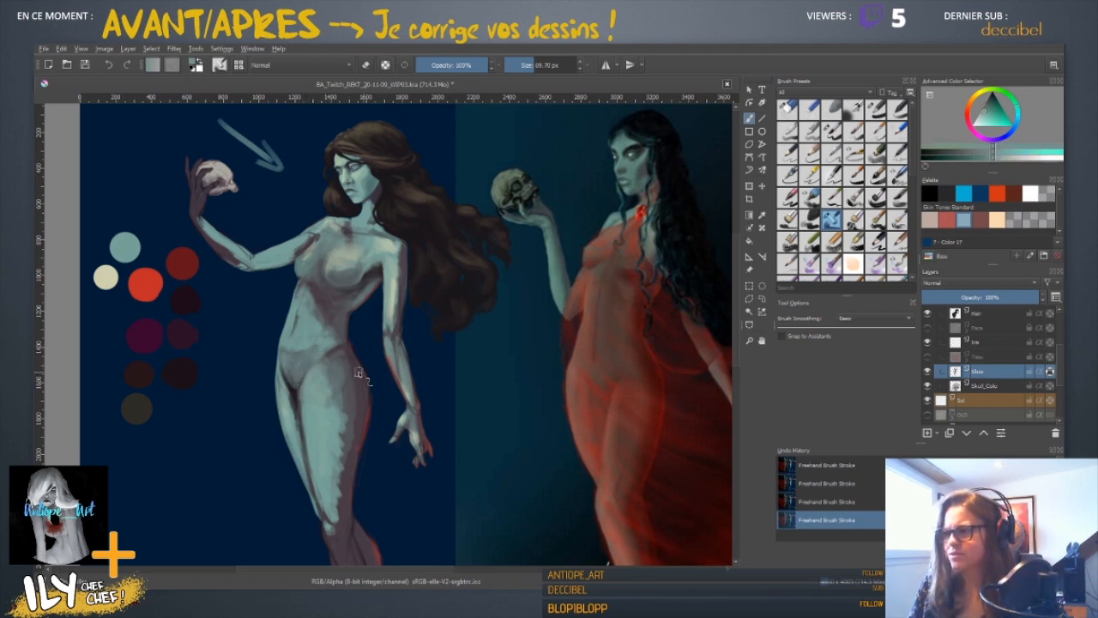
pyautogui.keyDown('ctrl'); pyautogui.click(327, 361); pyautogui.keyUp('ctrl')
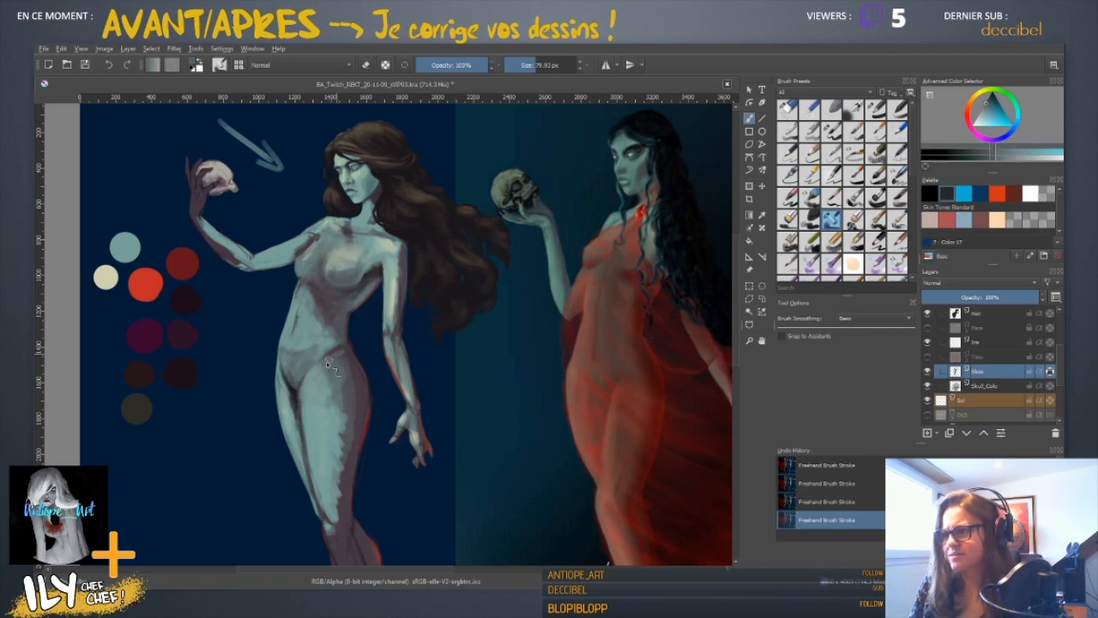
pyautogui.keyDown('ctrl'); pyautogui.click(326, 360); pyautogui.keyUp('ctrl')
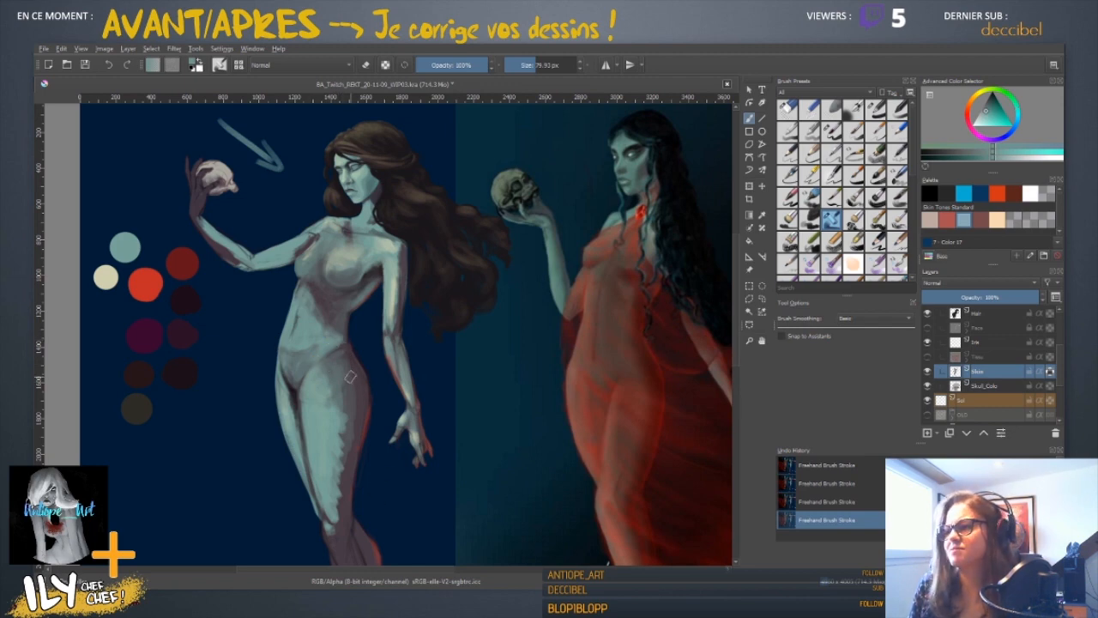
pyautogui.keyDown('ctrl'); pyautogui.click(337, 367); pyautogui.keyUp('ctrl')
# - Refine the lower belly's highlight and shadow with sampled grey-blue and teal tones and a brush of about 72 px
pyautogui.scroll(-1, 391, 436)
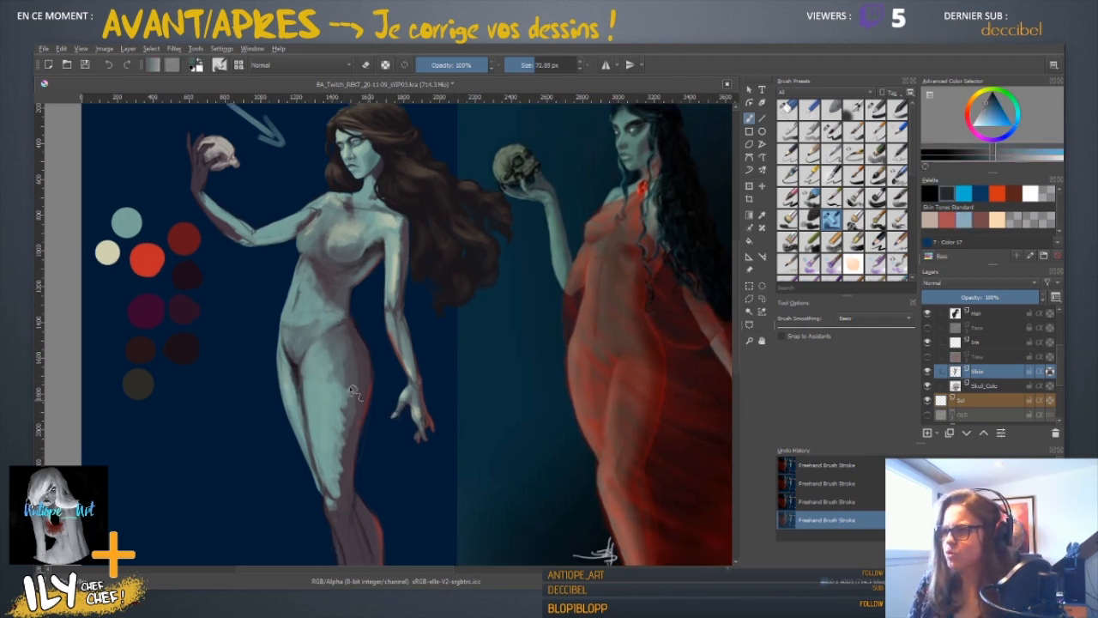
pyautogui.keyDown('ctrl'); pyautogui.click(292, 347); pyautogui.keyUp('ctrl')
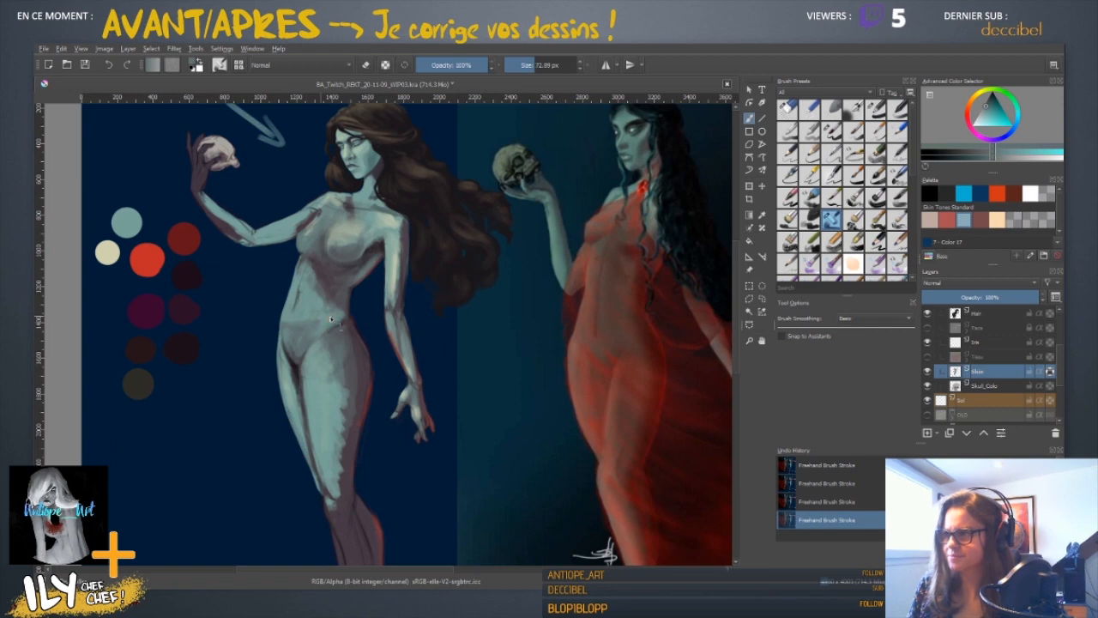
pyautogui.keyDown('ctrl'); pyautogui.click(291, 320); pyautogui.keyUp('ctrl')
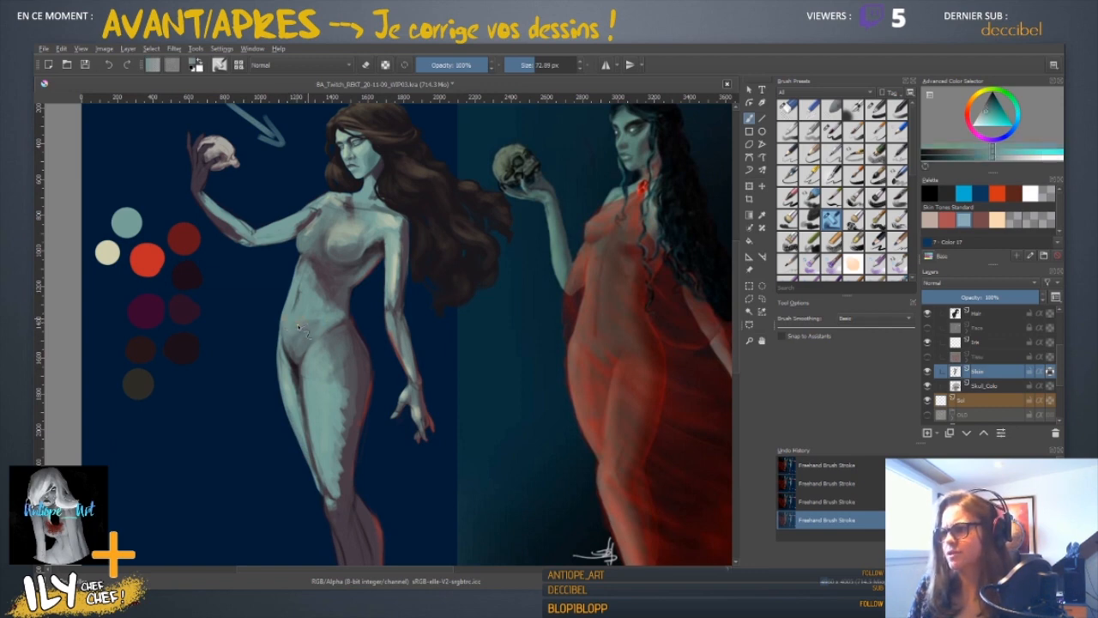
pyautogui.keyDown('ctrl'); pyautogui.click(300, 324); pyautogui.keyUp('ctrl')
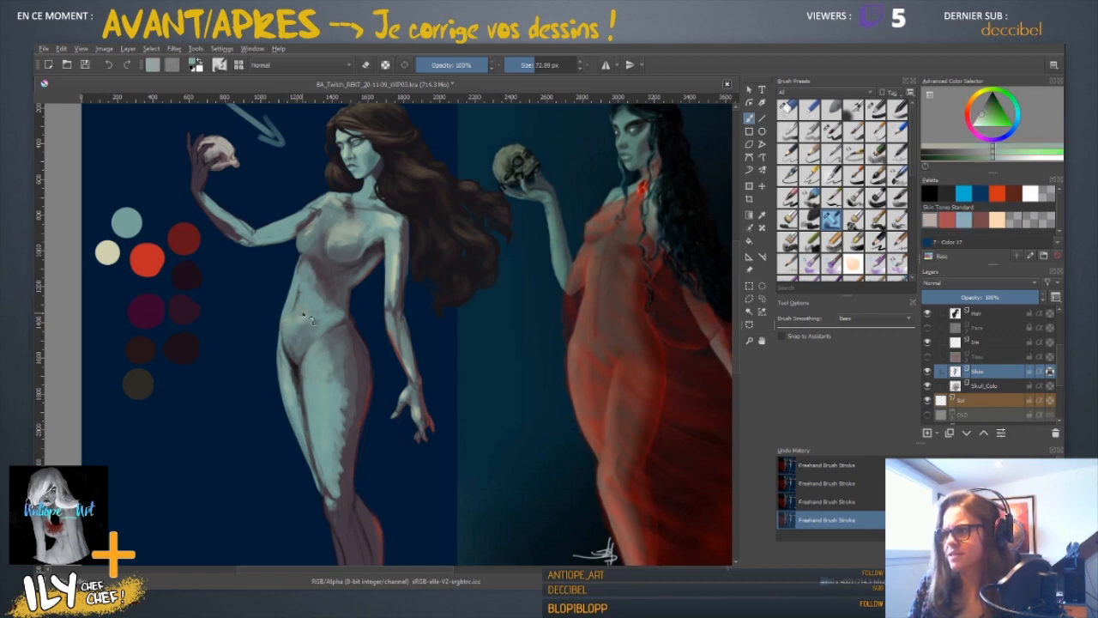
pyautogui.keyDown('ctrl'); pyautogui.click(305, 320); pyautogui.keyUp('ctrl')
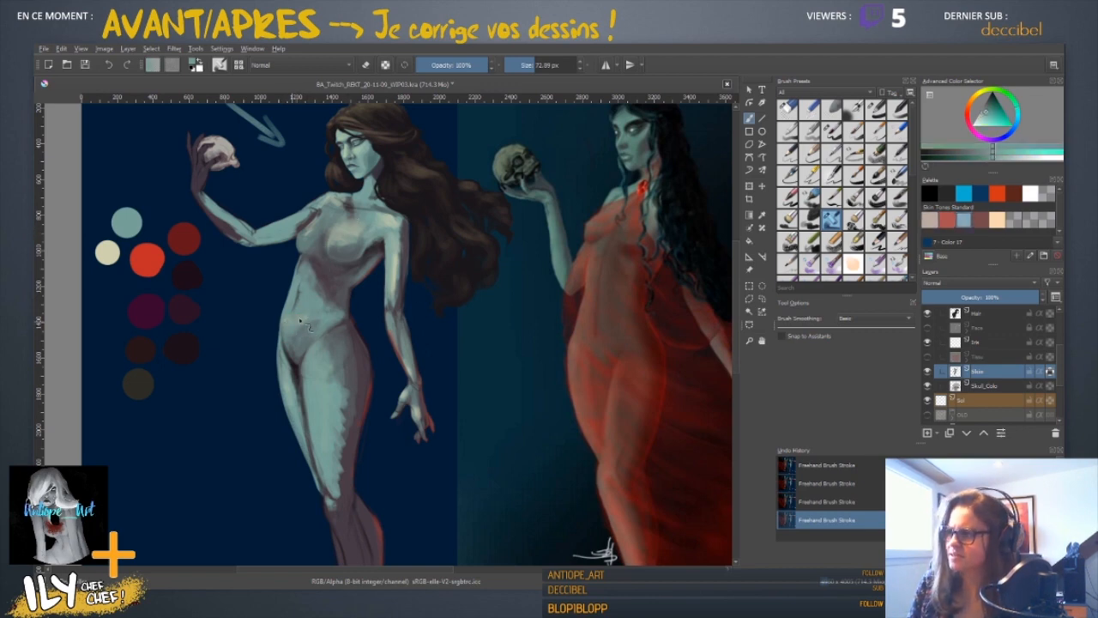
# - Smooth the thigh's jagged shadow edge and model the knee with sampled teal and mauve tones
pyautogui.keyDown('ctrl'); pyautogui.click(349, 402); pyautogui.keyUp('ctrl')
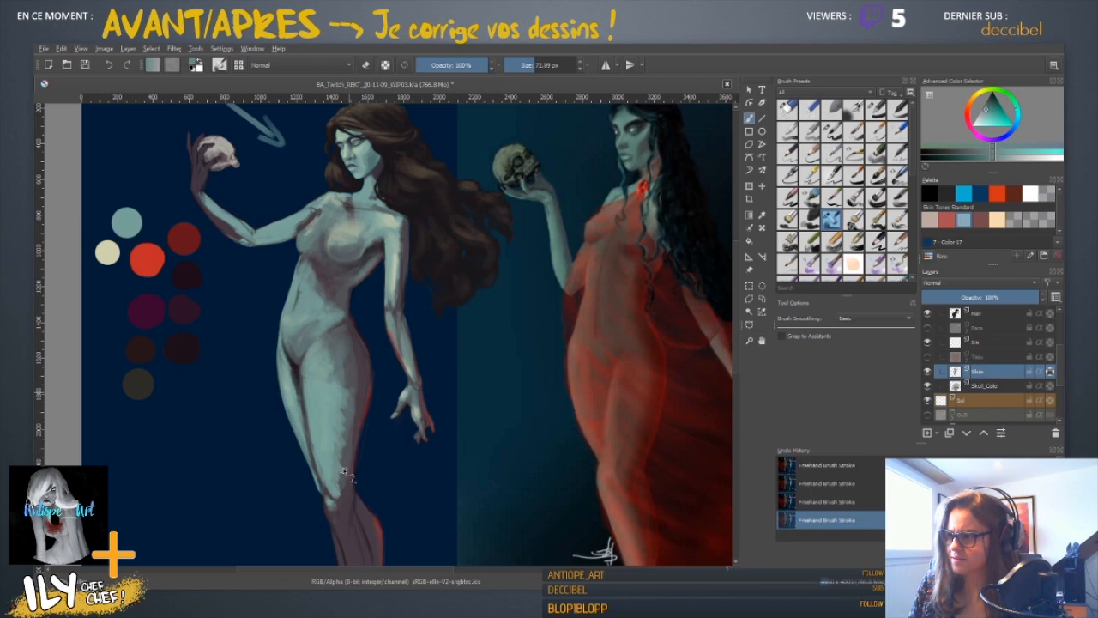
pyautogui.scroll(-3, 345, 477)
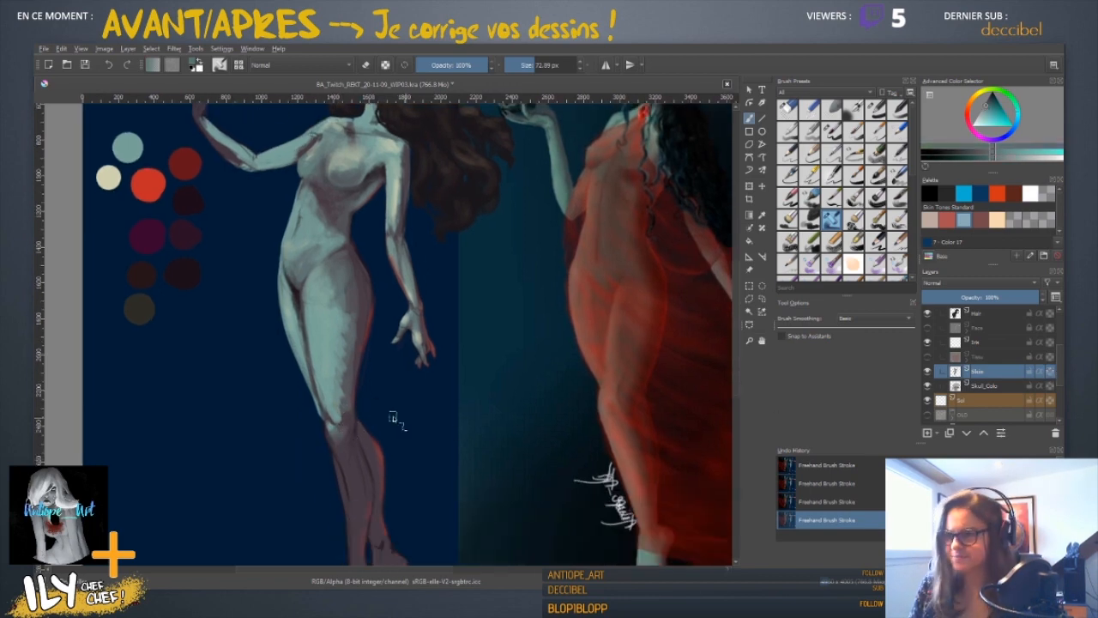
pyautogui.keyDown('ctrl'); pyautogui.click(340, 429); pyautogui.keyUp('ctrl')
pyautogui.keyDown('ctrl'); pyautogui.click(330, 420); pyautogui.keyUp('ctrl')
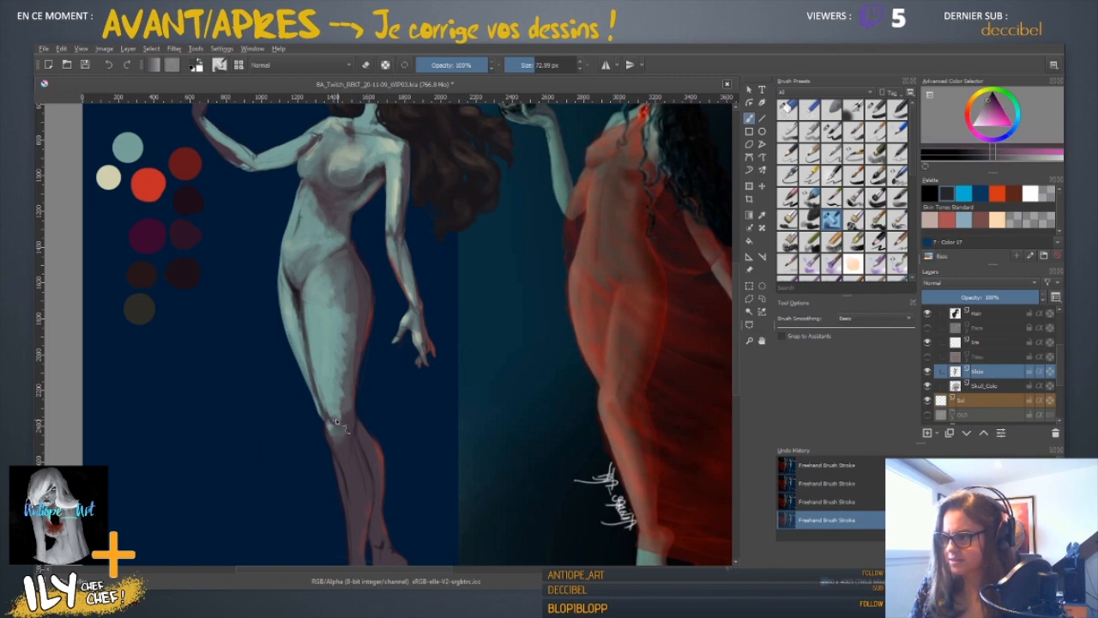
pyautogui.keyDown('ctrl'); pyautogui.click(333, 425); pyautogui.keyUp('ctrl')
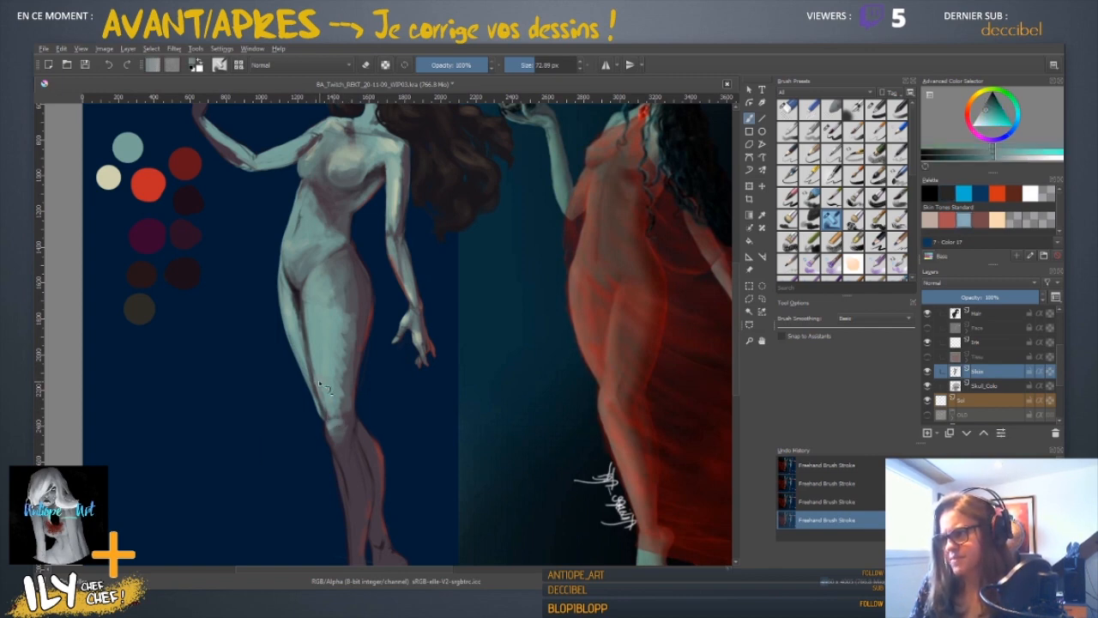
# - Toggle the hidden layer above Skin for comparison and blend the lower thigh with sampled teal, enlarging the brush to about 92 px
pyautogui.scroll(-3, 335, 421)
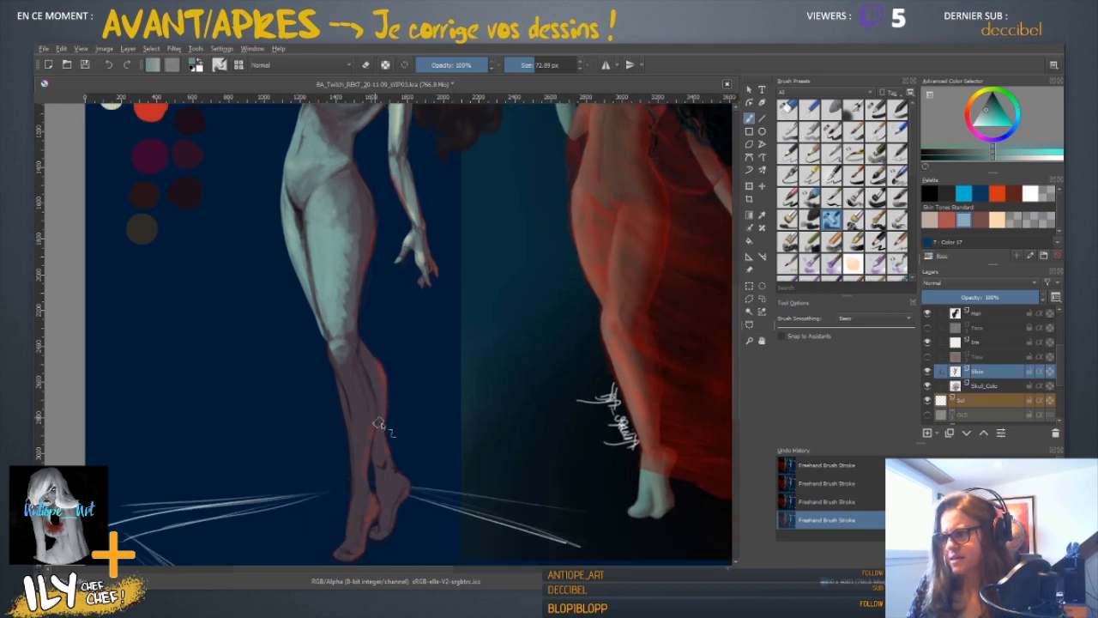
pyautogui.click(927, 357)
pyautogui.click(927, 357)
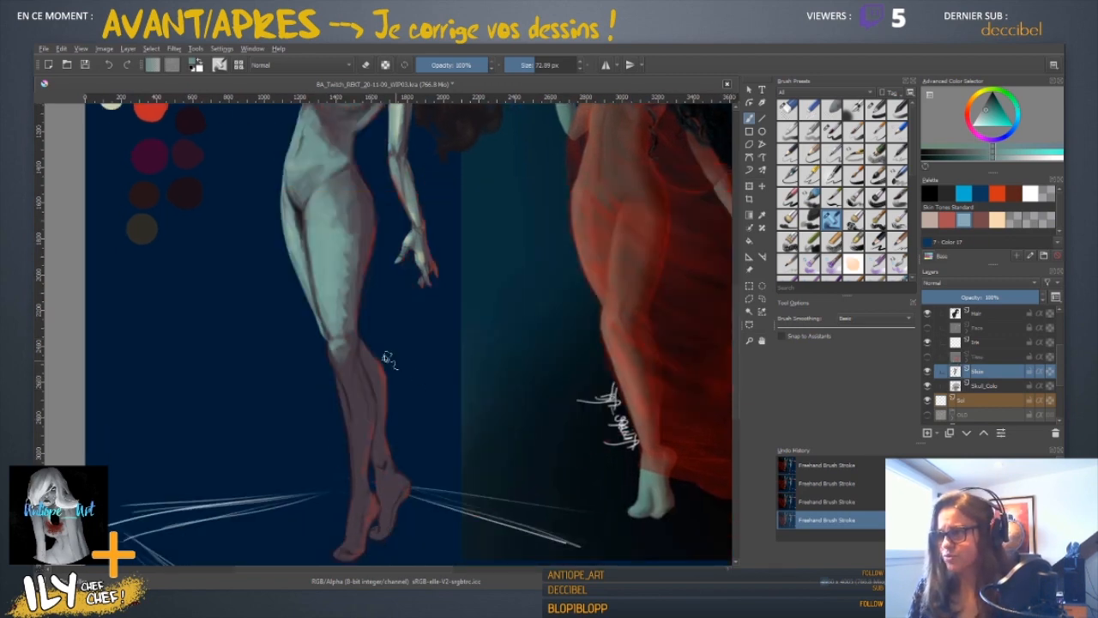
pyautogui.keyDown('ctrl'); pyautogui.click(346, 344); pyautogui.keyUp('ctrl')
pyautogui.keyDown('ctrl'); pyautogui.click(346, 308); pyautogui.keyUp('ctrl')
pyautogui.moveTo(348, 318)
pyautogui.keyDown('shift'); pyautogui.mouseDown()
pyautogui.moveTo(358, 318)
pyautogui.moveTo(334, 324)
pyautogui.mouseUp(); pyautogui.keyUp('shift')
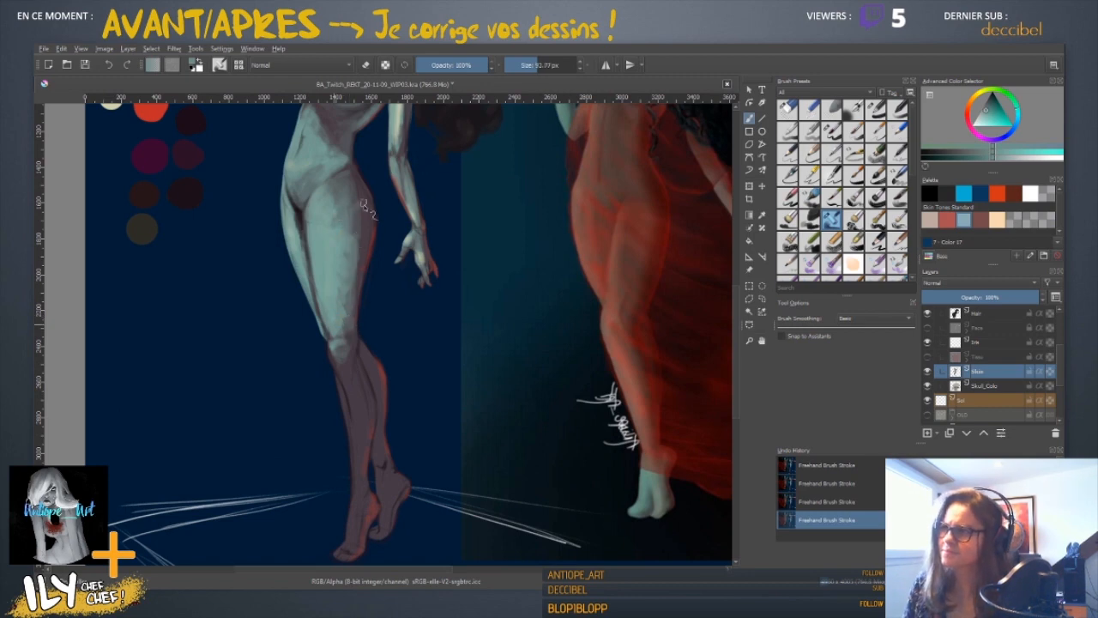
# - Blend the mauve shadow along the outer thigh and hip into the teal light with sampled tones
pyautogui.keyDown('ctrl'); pyautogui.click(373, 231); pyautogui.keyUp('ctrl')
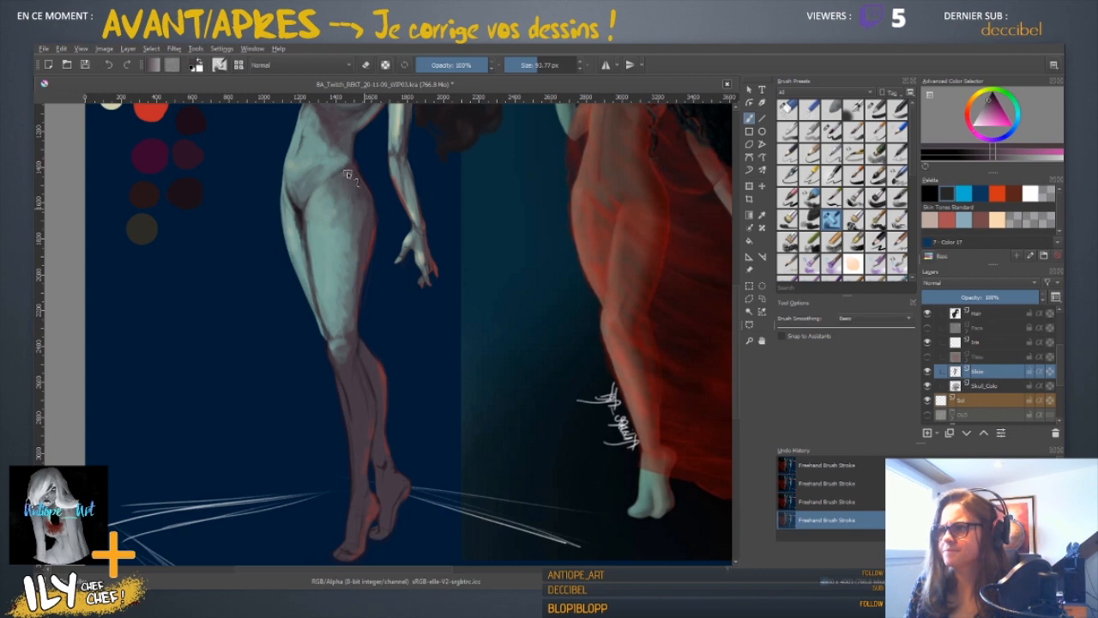
pyautogui.press('x')
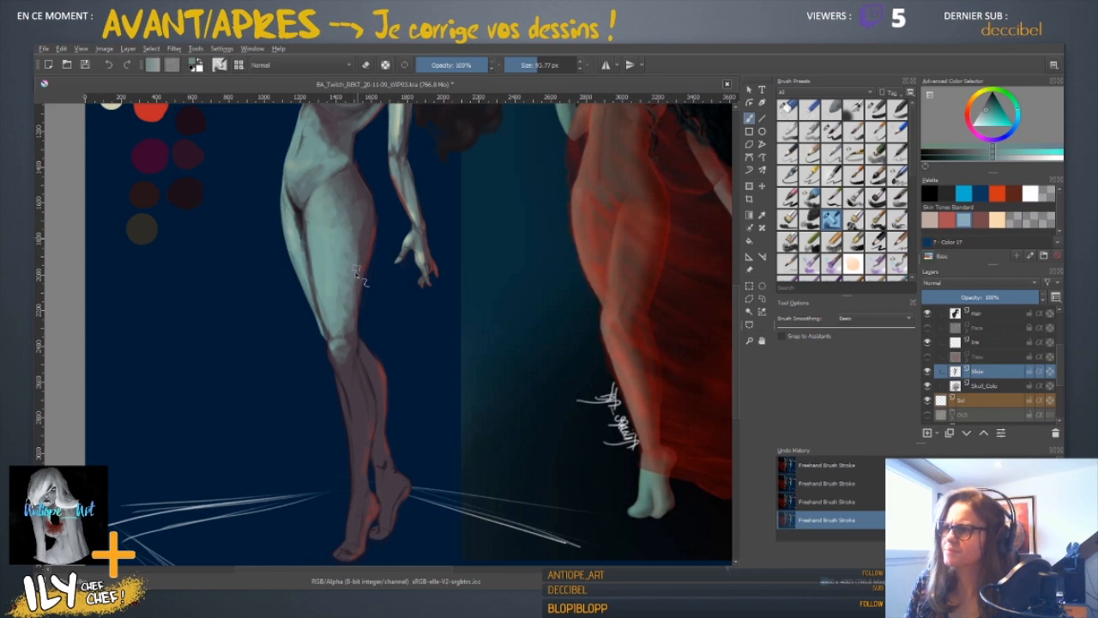
pyautogui.keyDown('ctrl'); pyautogui.click(371, 223); pyautogui.keyUp('ctrl')
pyautogui.keyDown('ctrl'); pyautogui.click(352, 317); pyautogui.keyUp('ctrl')
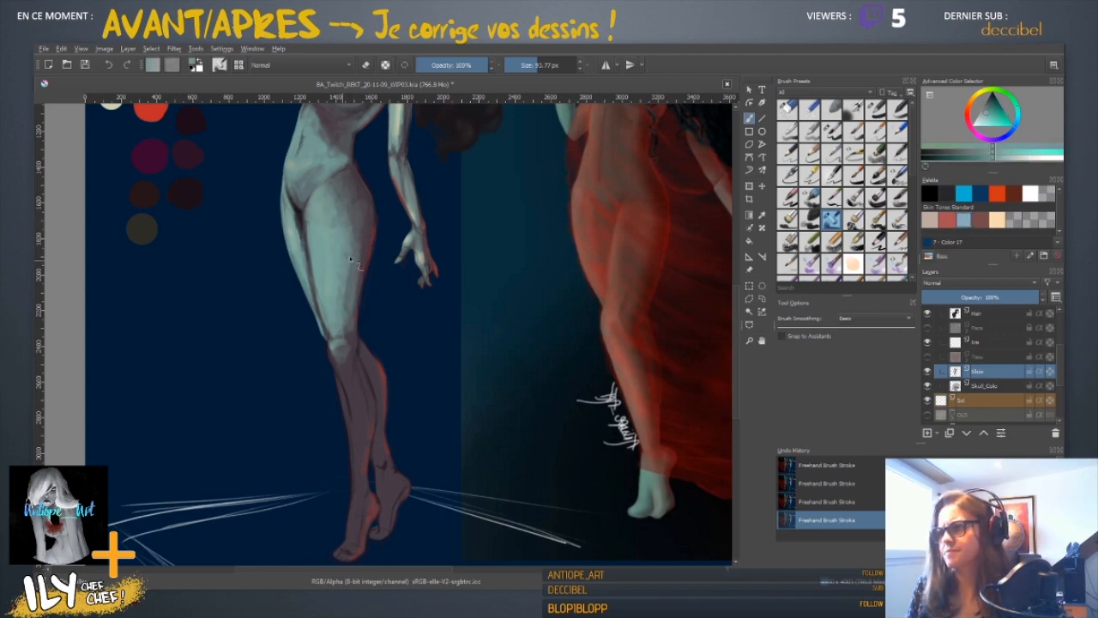
pyautogui.keyDown('ctrl'); pyautogui.click(309, 247); pyautogui.keyUp('ctrl')
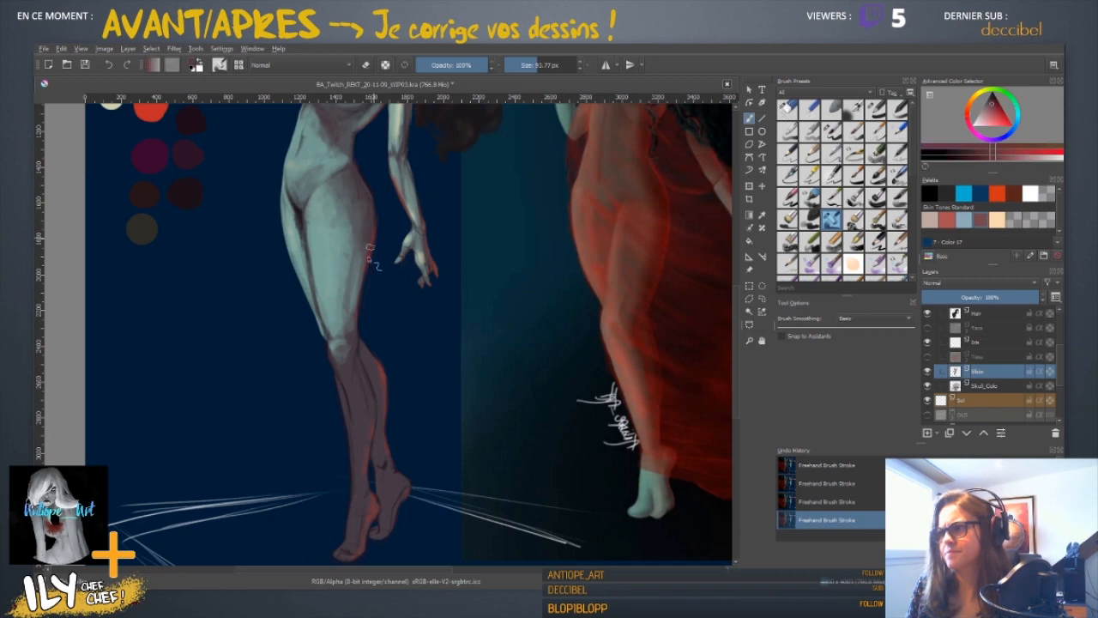
# - Even out the shading on the lower thigh above the knee with sampled teal and mauve tones and a slightly smaller brush
pyautogui.moveTo(369, 245); pyautogui.dragTo(385, 277)
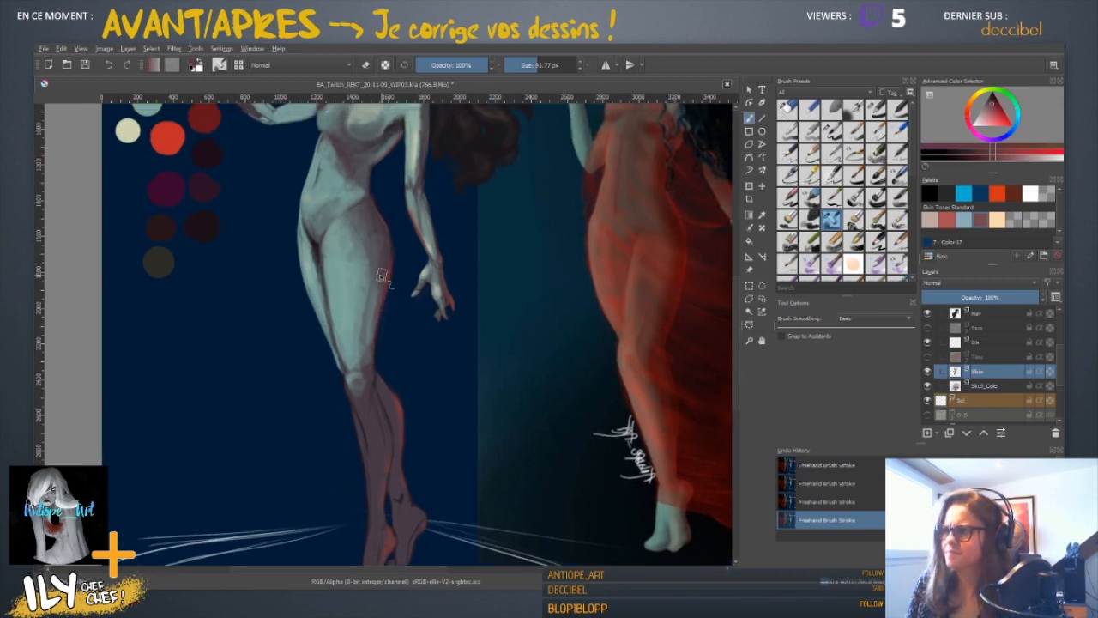
pyautogui.keyDown('ctrl'); pyautogui.click(367, 340); pyautogui.keyUp('ctrl')
pyautogui.keyDown('ctrl'); pyautogui.click(368, 308); pyautogui.keyUp('ctrl')
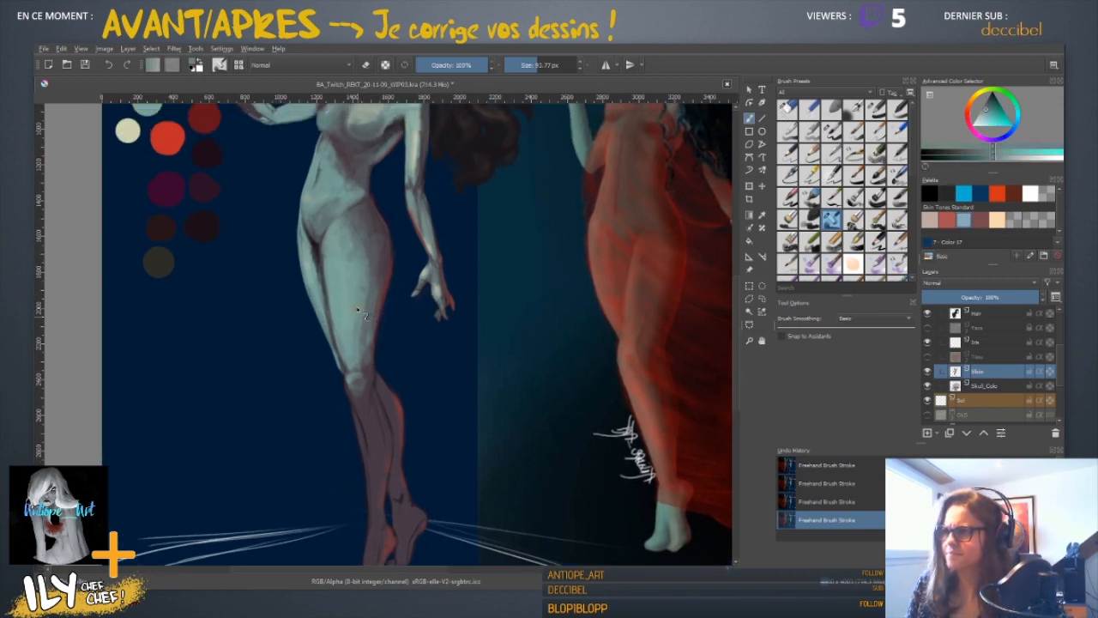
pyautogui.moveTo(395, 364); pyautogui.dragTo(411, 317)
pyautogui.press('[')
pyautogui.press('[')
pyautogui.keyDown('ctrl'); pyautogui.click(379, 301); pyautogui.keyUp('ctrl')
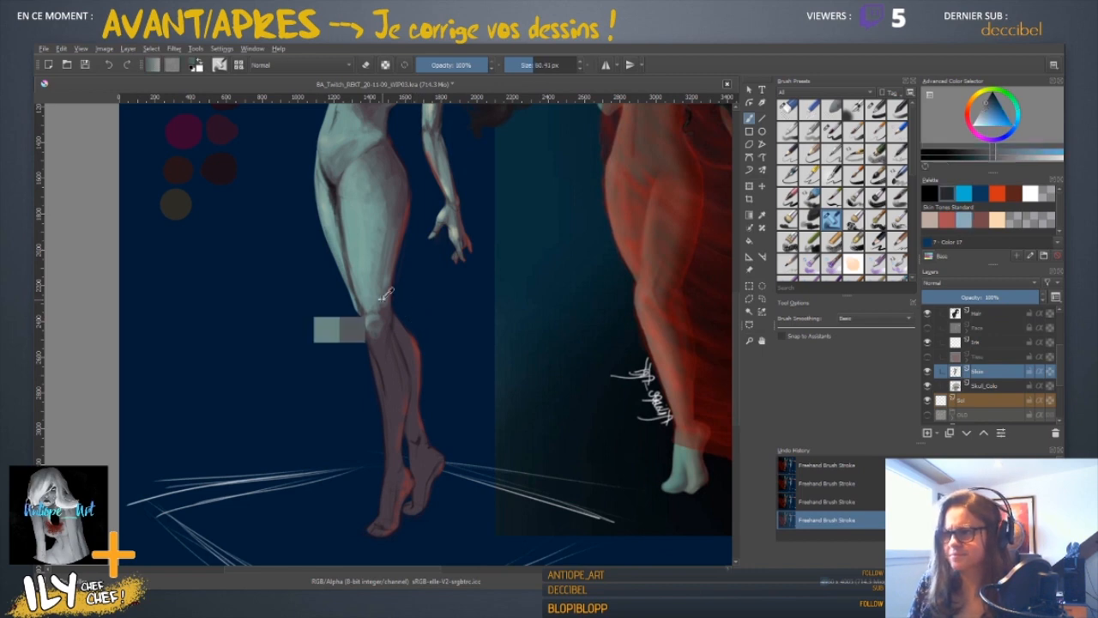
pyautogui.keyDown('ctrl'); pyautogui.click(386, 295); pyautogui.keyUp('ctrl')
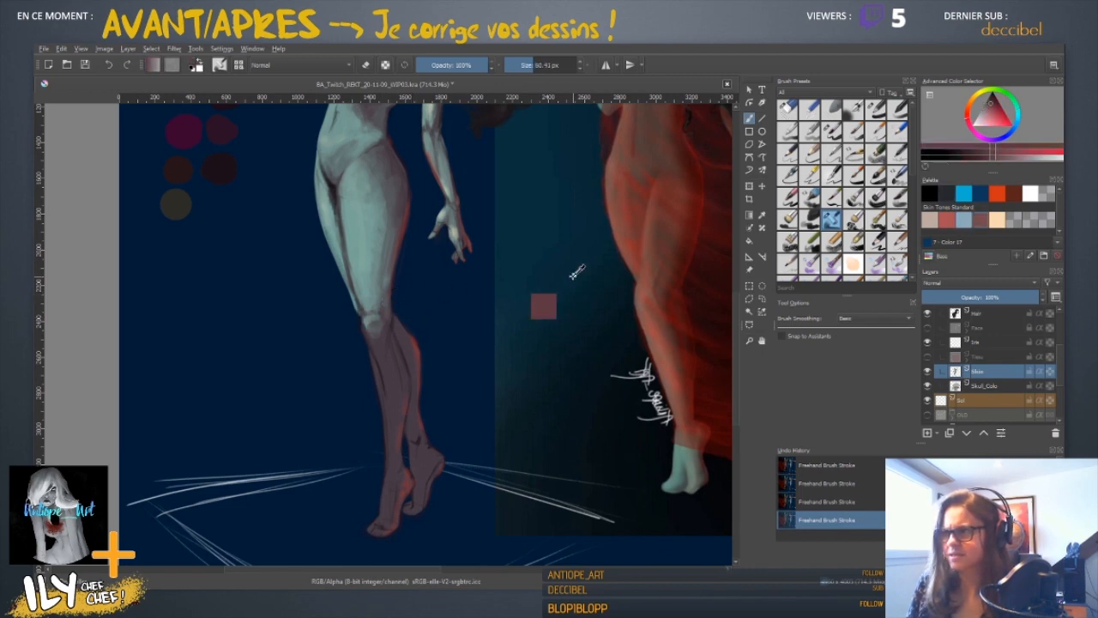
# - Sample the red swatch and touch up the red rim light along the outer thigh and behind the knee
pyautogui.moveTo(298, 226); pyautogui.dragTo(308, 339)
pyautogui.keyDown('ctrl'); pyautogui.click(196, 193); pyautogui.keyUp('ctrl')
pyautogui.press('[')
pyautogui.press('[')
pyautogui.press('[')
pyautogui.press('[')
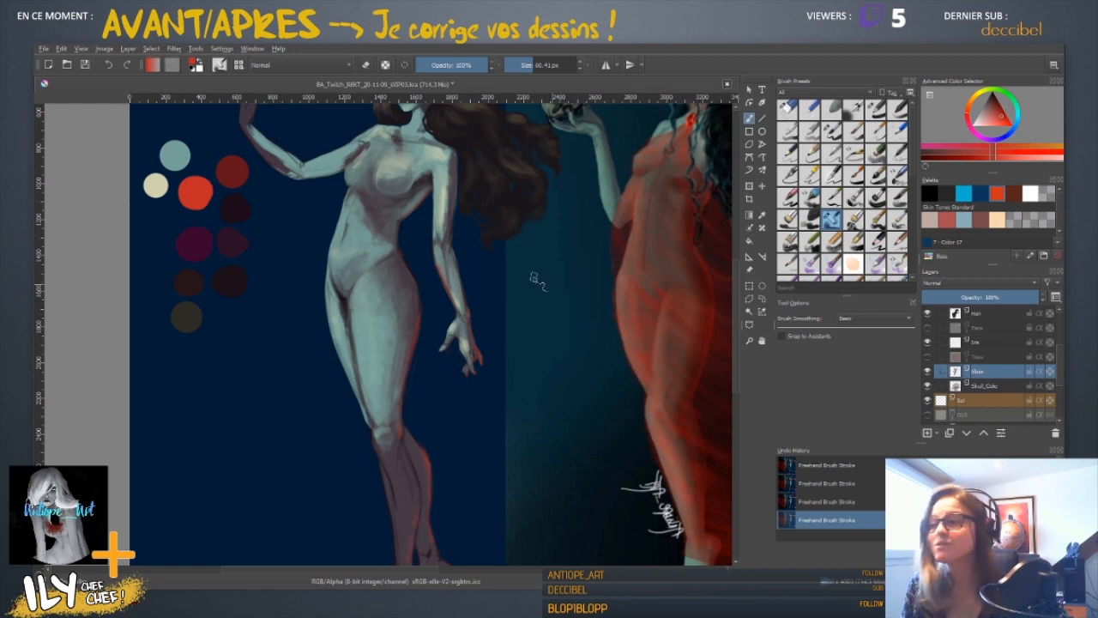
pyautogui.moveTo(449, 375); pyautogui.dragTo(386, 494)
pyautogui.moveTo(241, 463); pyautogui.dragTo(356, 341)
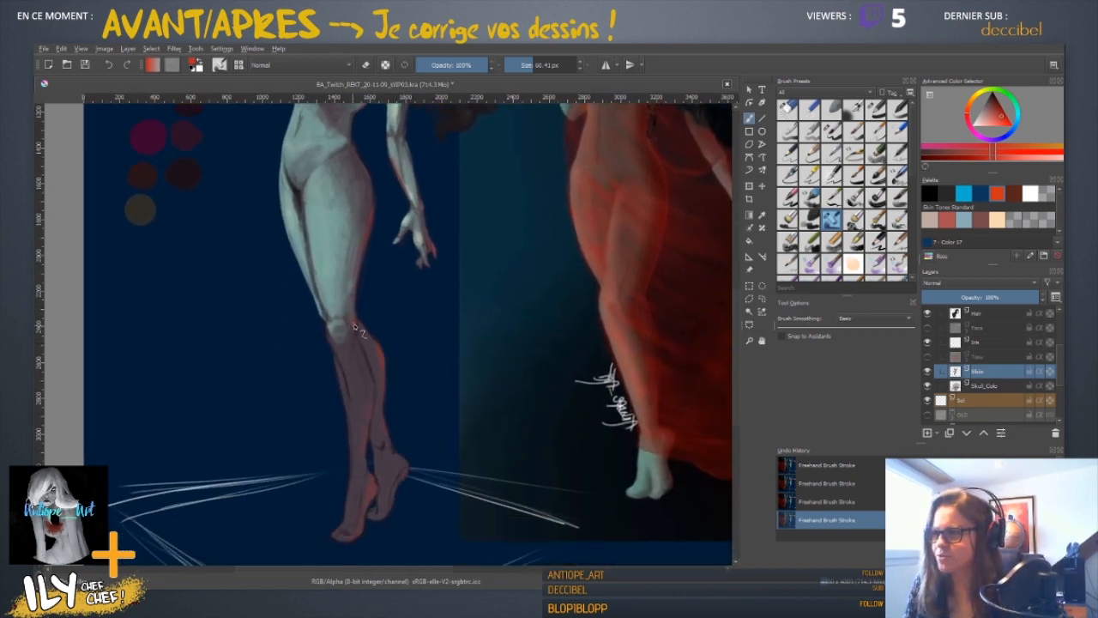
pyautogui.moveTo(321, 246); pyautogui.dragTo(359, 416)
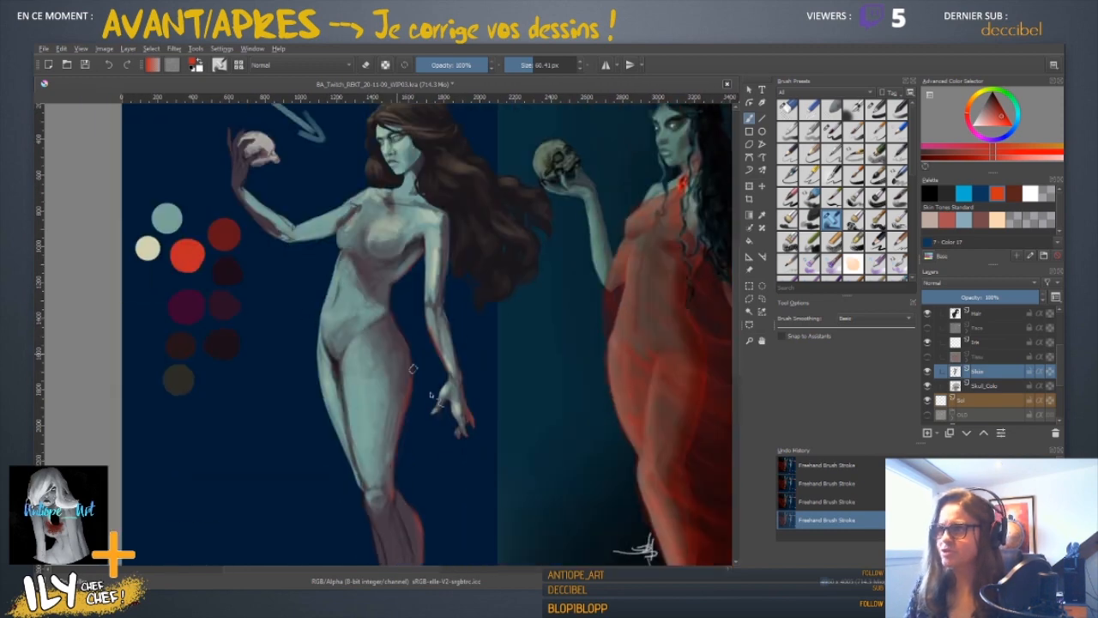
pyautogui.moveTo(393, 495); pyautogui.dragTo(343, 326)
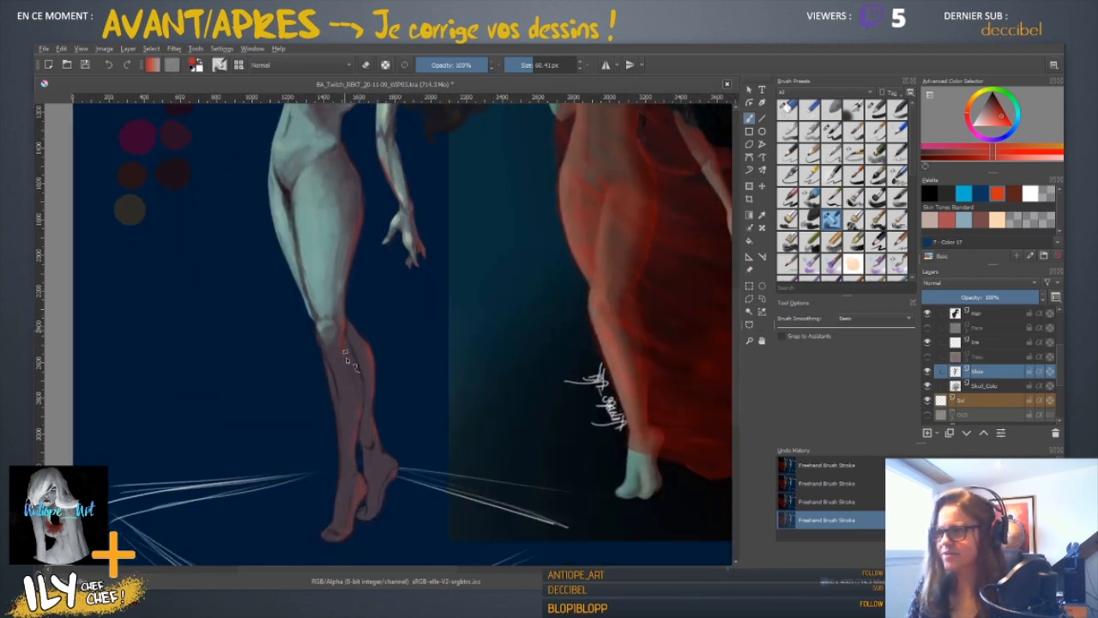
# - Model the front knee with sampled mauve and teal tones, blending it into the upper shin
pyautogui.keyDown('ctrl'); pyautogui.click(351, 383); pyautogui.keyUp('ctrl')
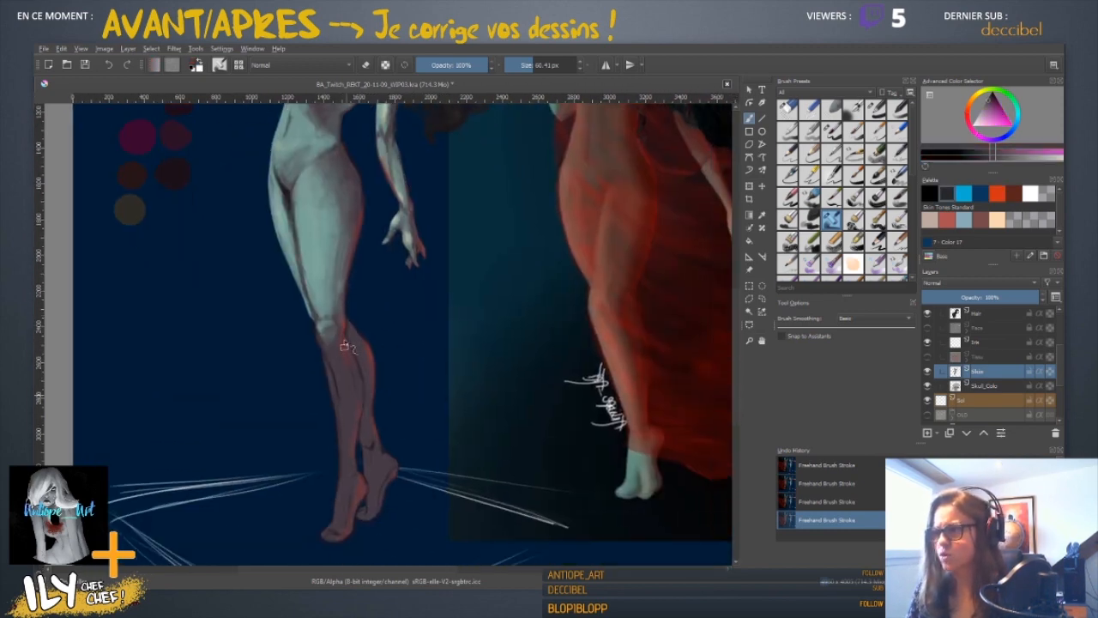
pyautogui.keyDown('ctrl'); pyautogui.click(344, 347); pyautogui.keyUp('ctrl')
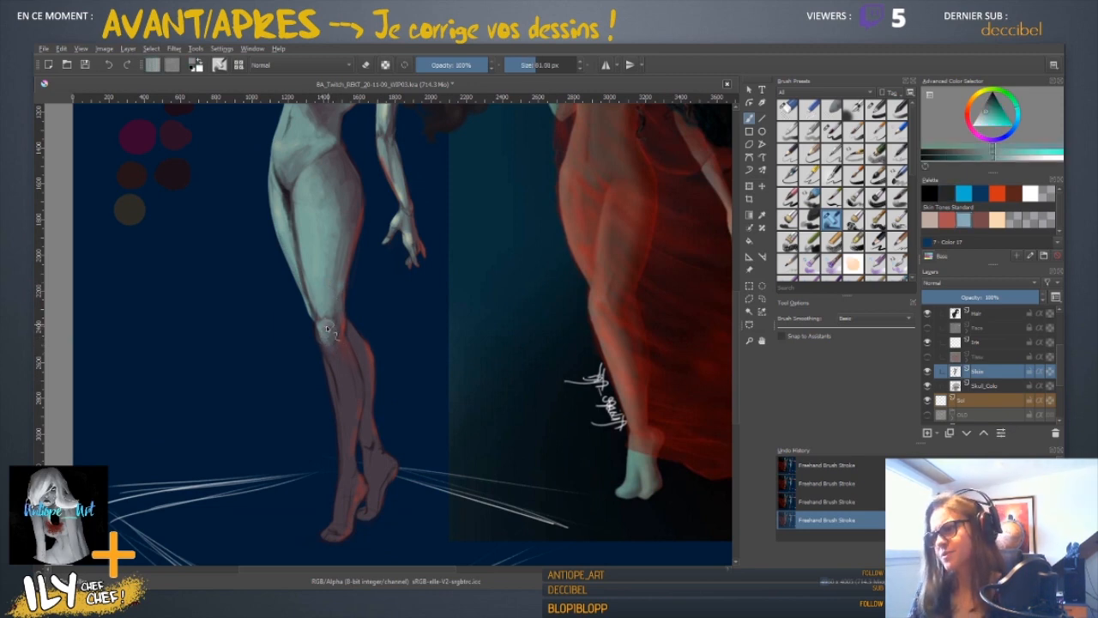
pyautogui.keyDown('ctrl'); pyautogui.click(332, 332); pyautogui.keyUp('ctrl')
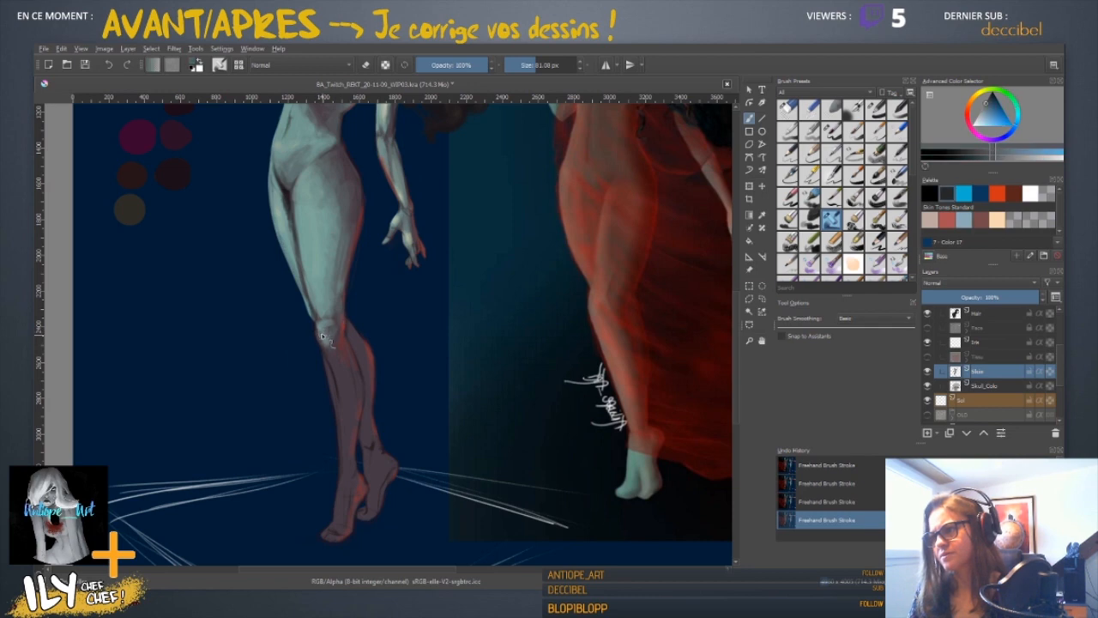
pyautogui.moveTo(326, 336); pyautogui.dragTo(333, 343)
pyautogui.keyDown('ctrl'); pyautogui.click(327, 332); pyautogui.keyUp('ctrl')
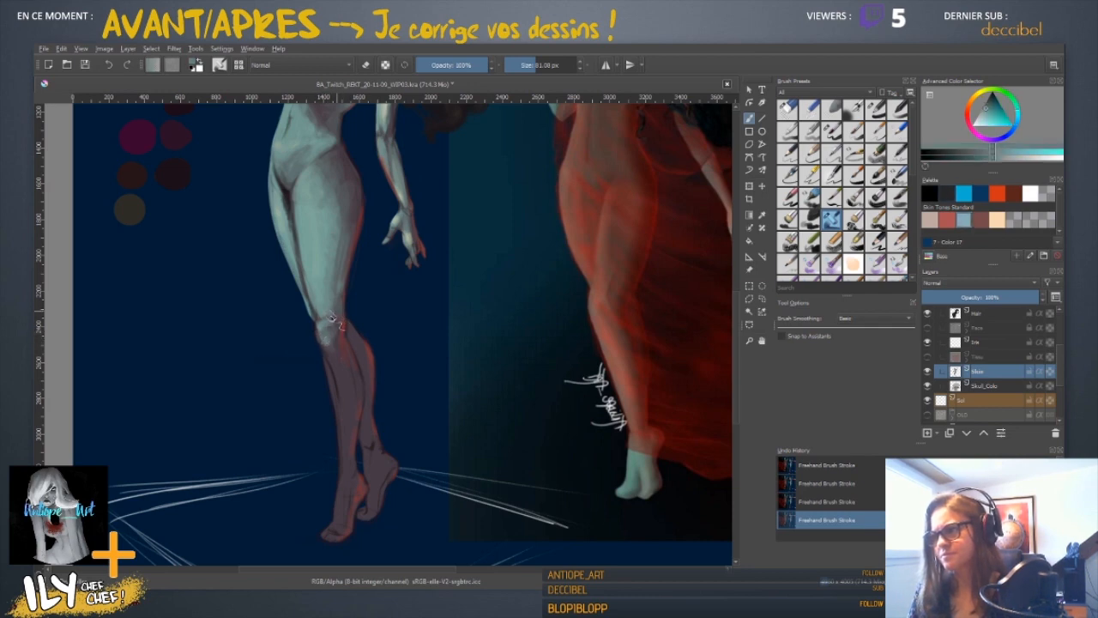
pyautogui.keyDown('ctrl'); pyautogui.click(329, 341); pyautogui.keyUp('ctrl')
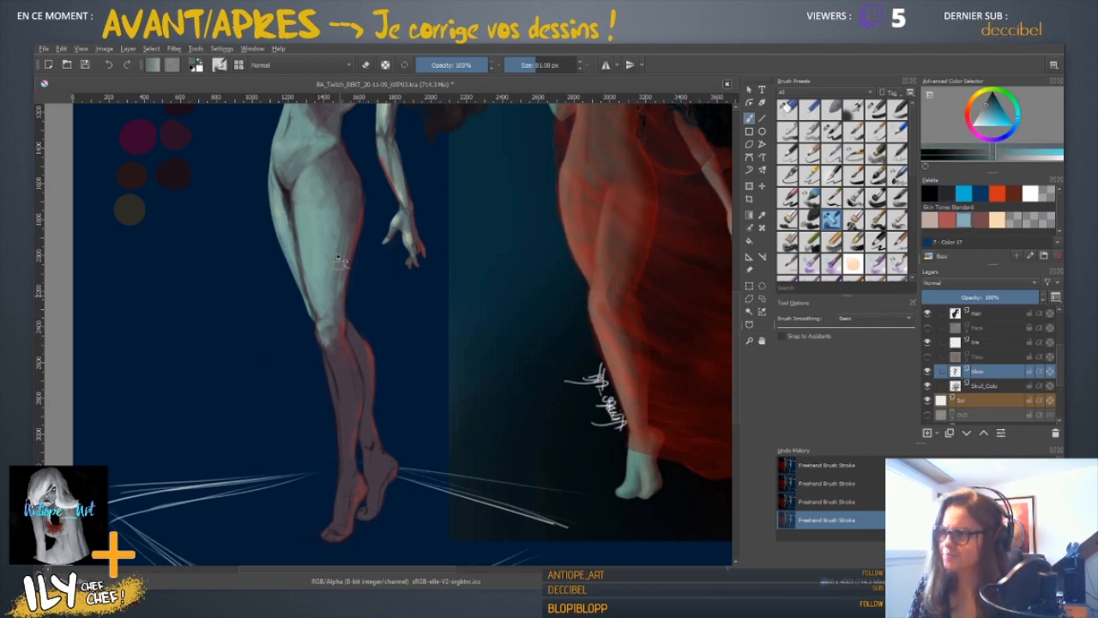
# - Paint grey-teal light down the front shin to the foot, reducing the brush to about 72 px
pyautogui.keyDown('ctrl'); pyautogui.click(331, 342); pyautogui.keyUp('ctrl')
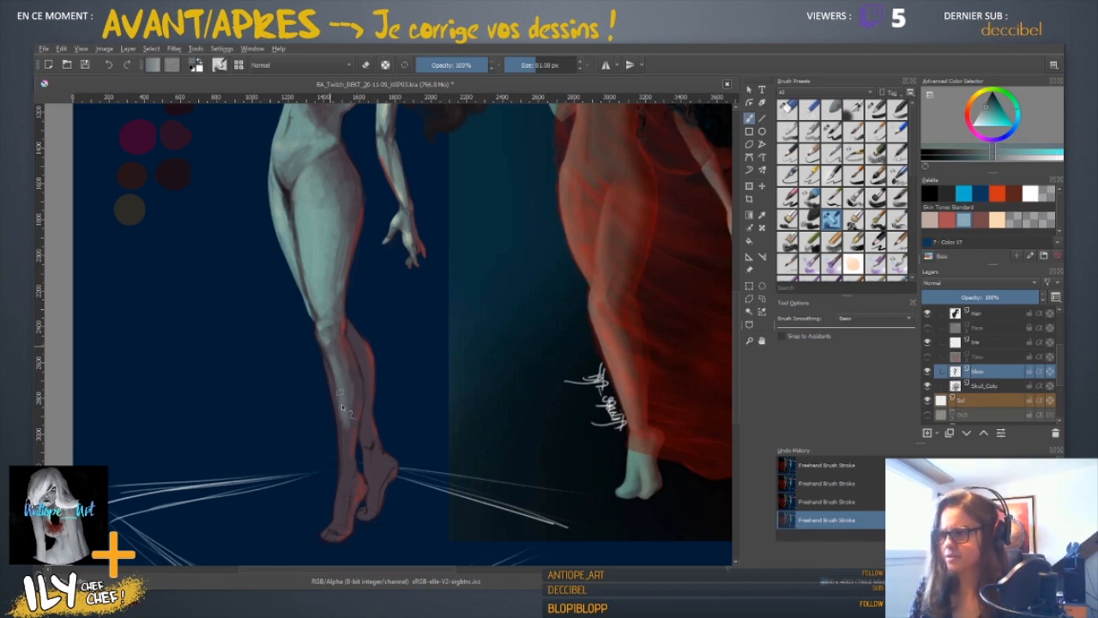
pyautogui.press('[')
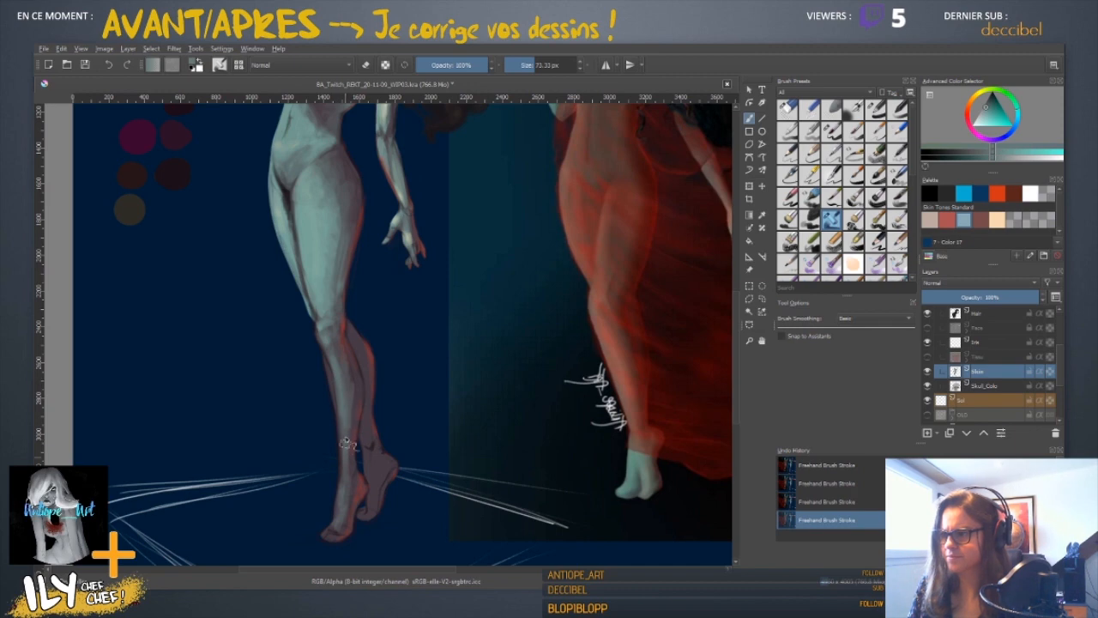
pyautogui.moveTo(383, 406); pyautogui.dragTo(400, 422)
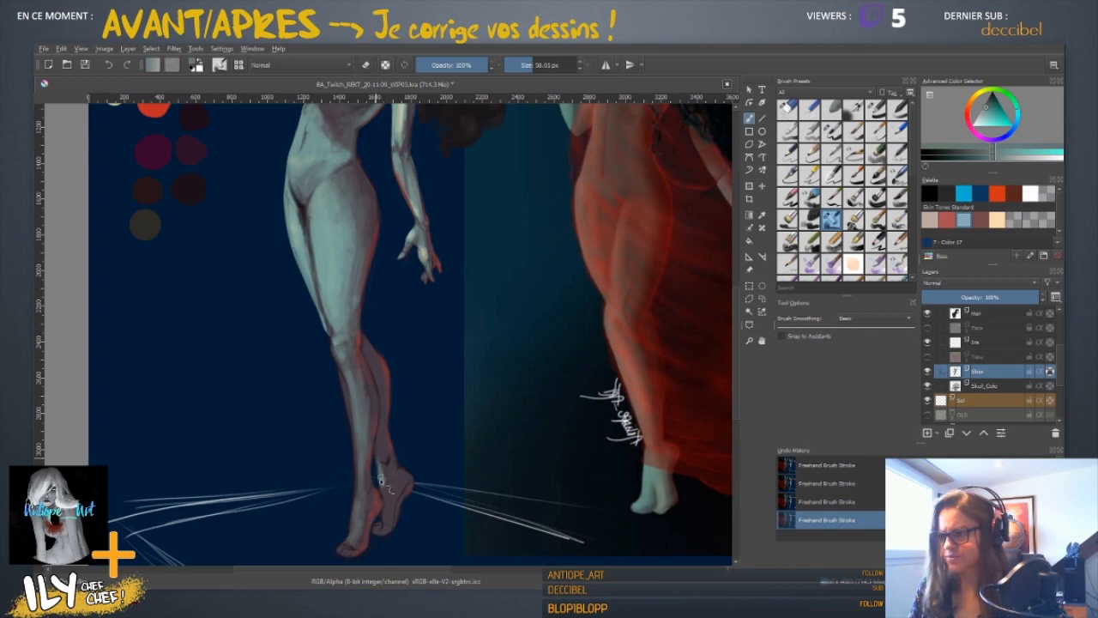
# - Shade the feet and the rear ankle with sampled mauve and blue-grey tones, adjusting the brush size for the details
pyautogui.keyDown('ctrl'); pyautogui.click(389, 525); pyautogui.keyUp('ctrl')
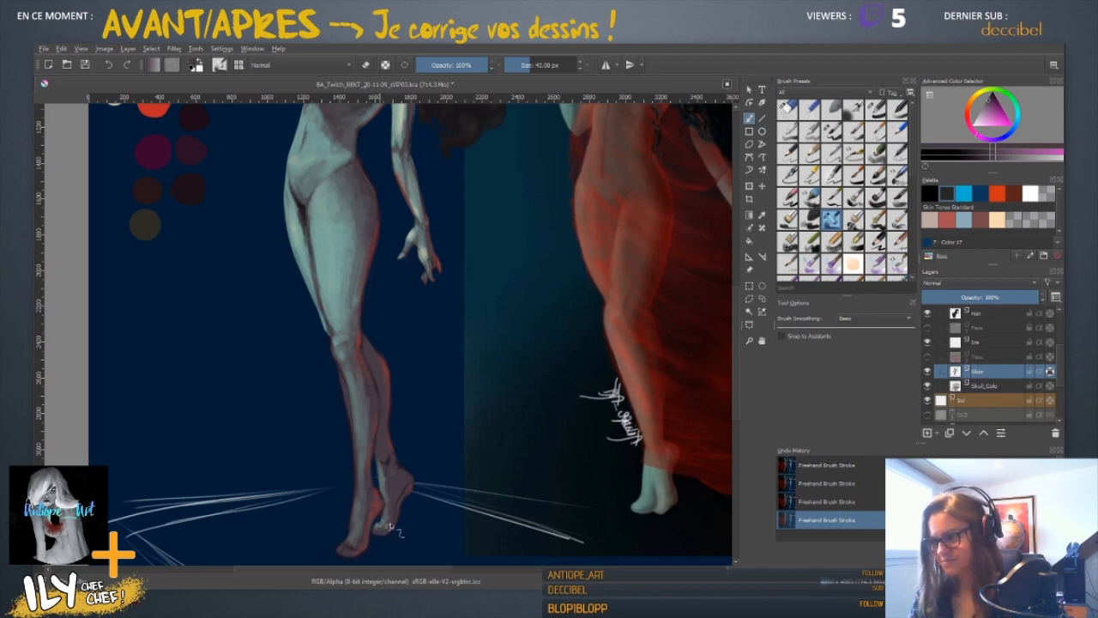
pyautogui.press('ctrl')
pyautogui.keyDown('ctrl'); pyautogui.click(386, 515); pyautogui.keyUp('ctrl')
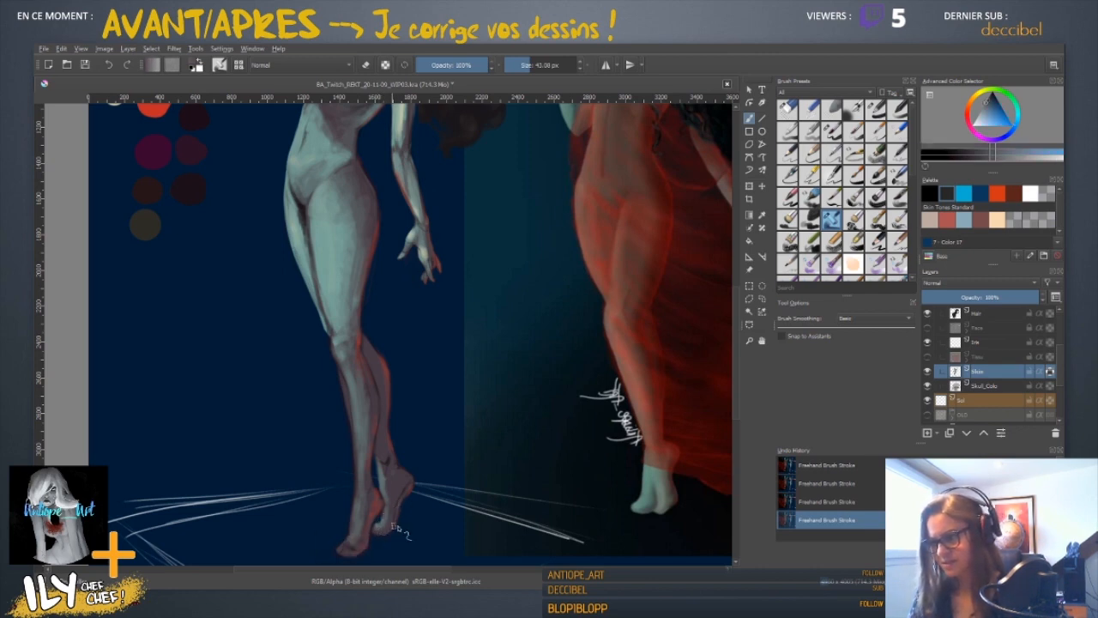
pyautogui.keyDown('ctrl'); pyautogui.click(390, 465); pyautogui.keyUp('ctrl')
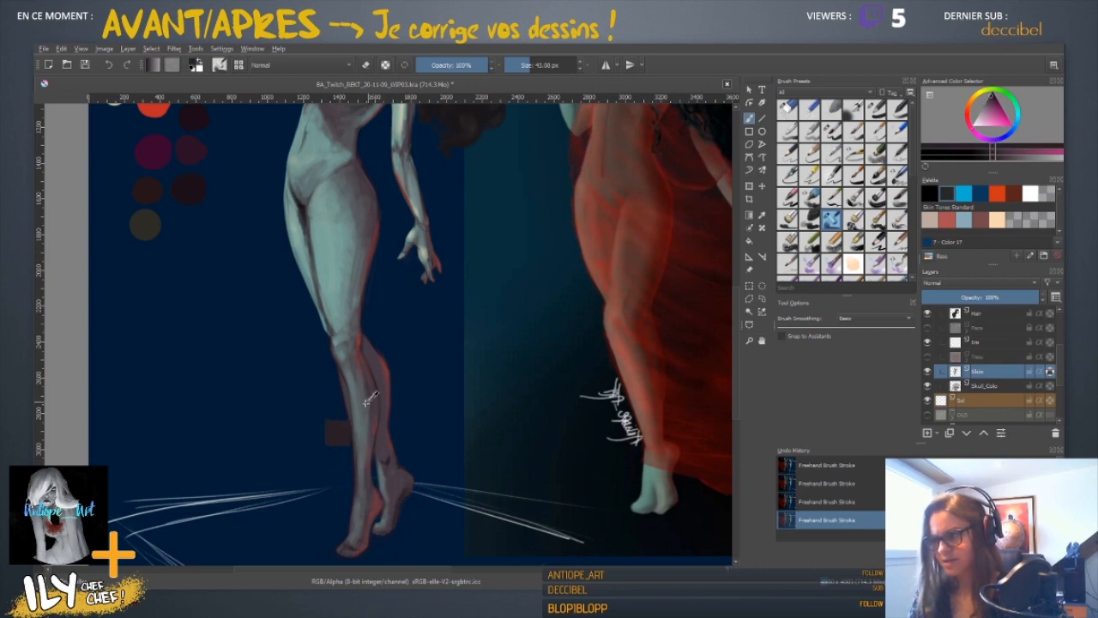
pyautogui.keyDown('ctrl'); pyautogui.click(337, 434); pyautogui.keyUp('ctrl')
pyautogui.keyDown('shift'); pyautogui.moveTo(403, 494); pyautogui.dragTo(416, 494); pyautogui.keyUp('shift')
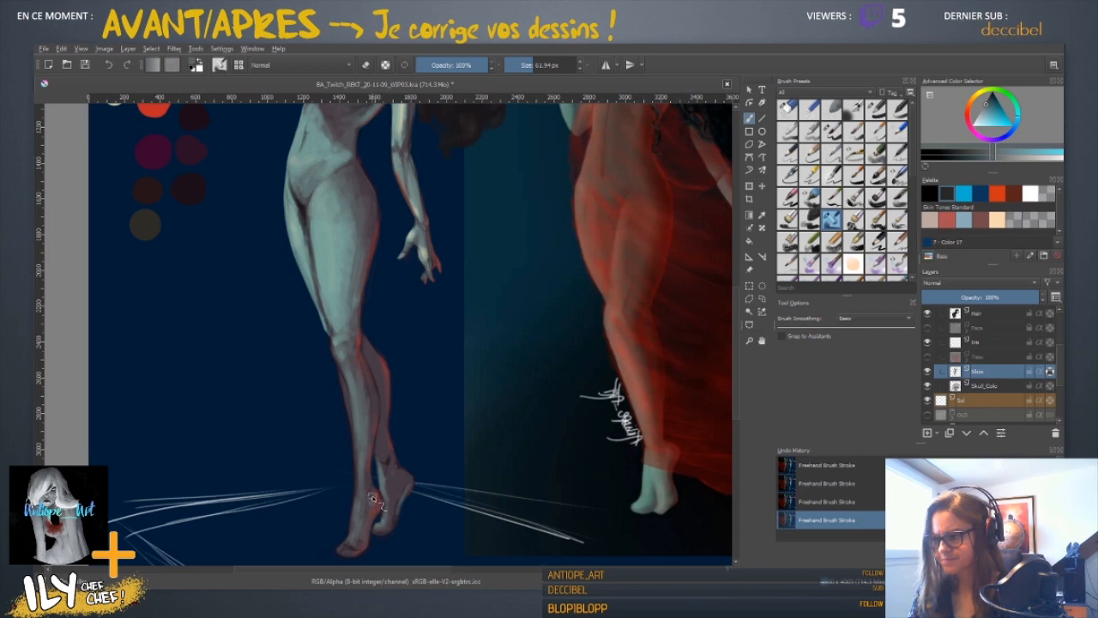
pyautogui.keyDown('shift'); pyautogui.moveTo(384, 490); pyautogui.dragTo(370, 490); pyautogui.keyUp('shift')
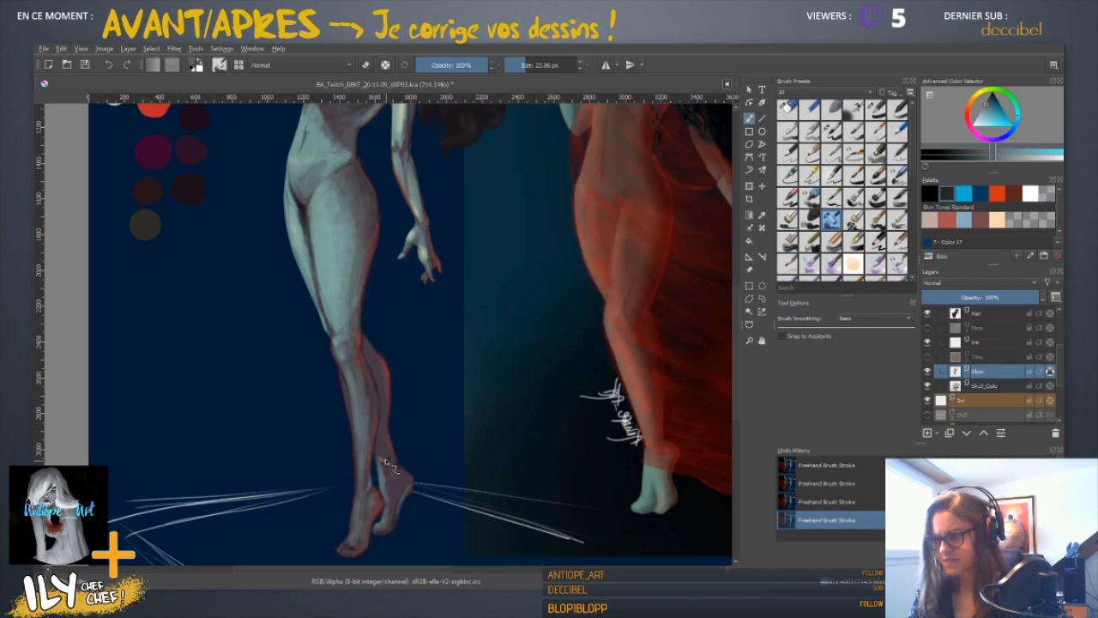
# - Refine the rear foot's heel with sampled mauve and teal tones and a brush of about 42 px
pyautogui.moveTo(445, 393); pyautogui.dragTo(461, 460)
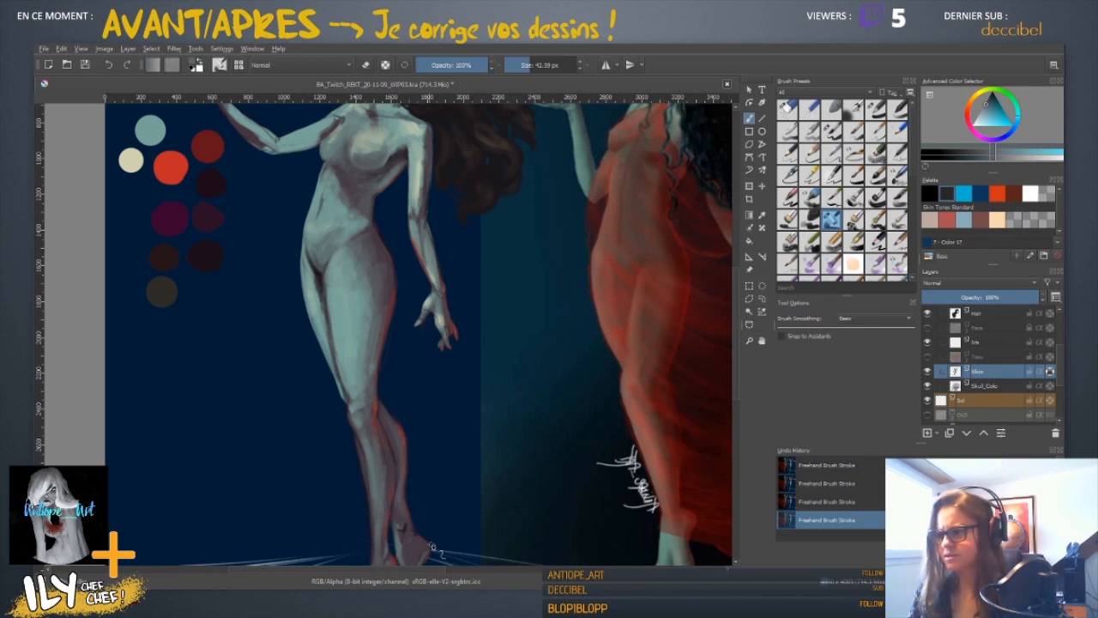
pyautogui.moveTo(433, 517); pyautogui.dragTo(483, 374)
pyautogui.keyDown('ctrl'); pyautogui.click(456, 434); pyautogui.keyUp('ctrl')
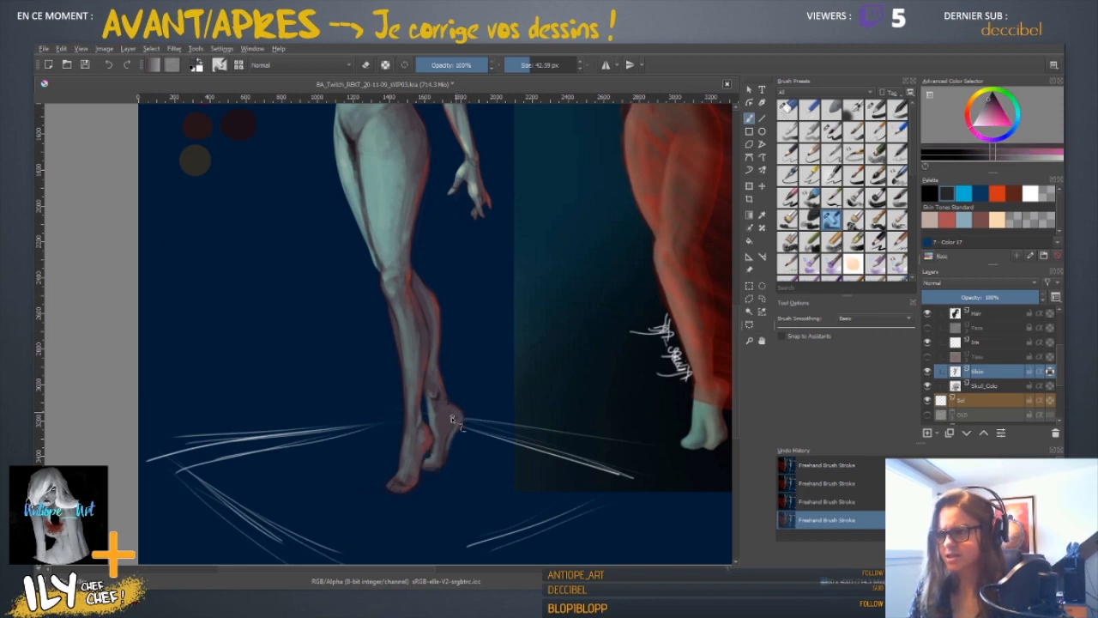
pyautogui.keyDown('ctrl'); pyautogui.click(456, 418); pyautogui.keyUp('ctrl')
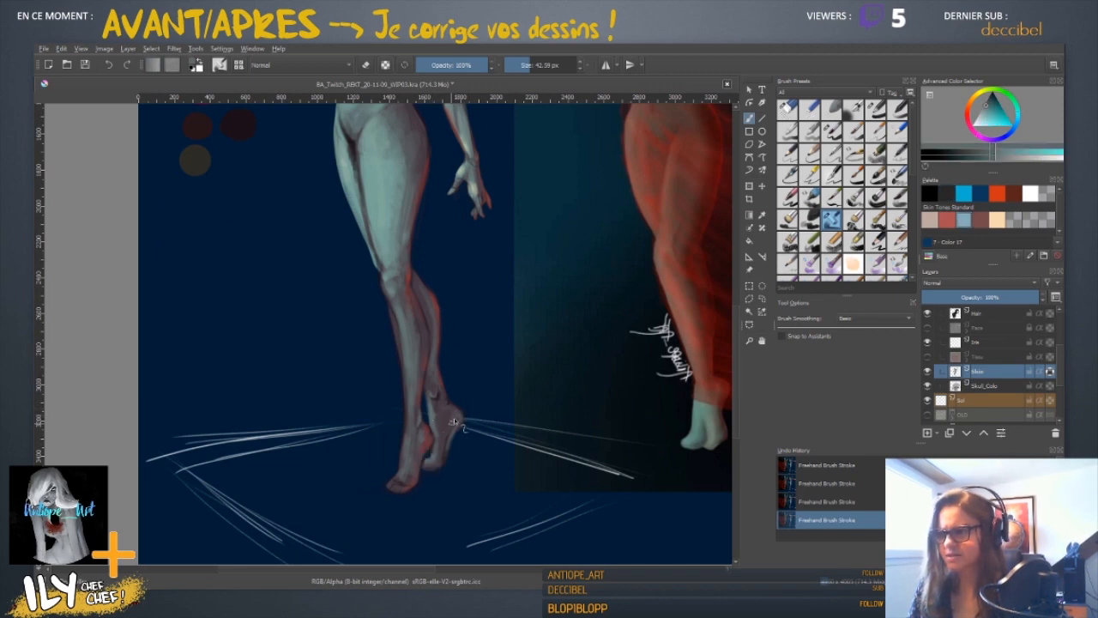
# - Sample the dark plum swatch and deepen the shadow on the ribcage and waist with a larger brush
pyautogui.moveTo(537, 309); pyautogui.dragTo(535, 382)
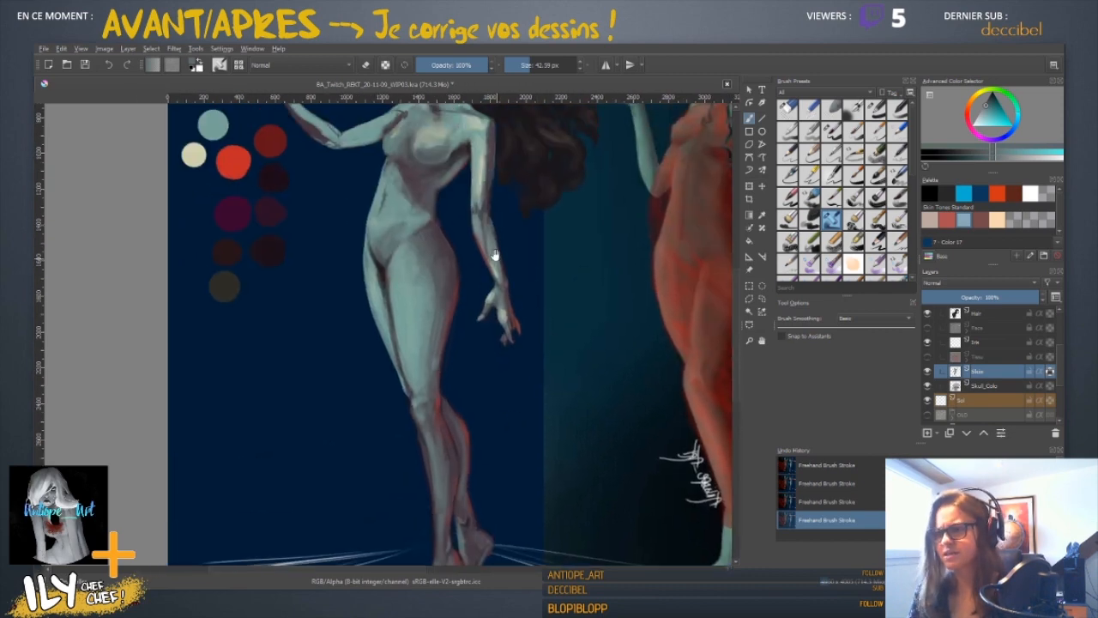
pyautogui.moveTo(500, 305); pyautogui.dragTo(481, 385)
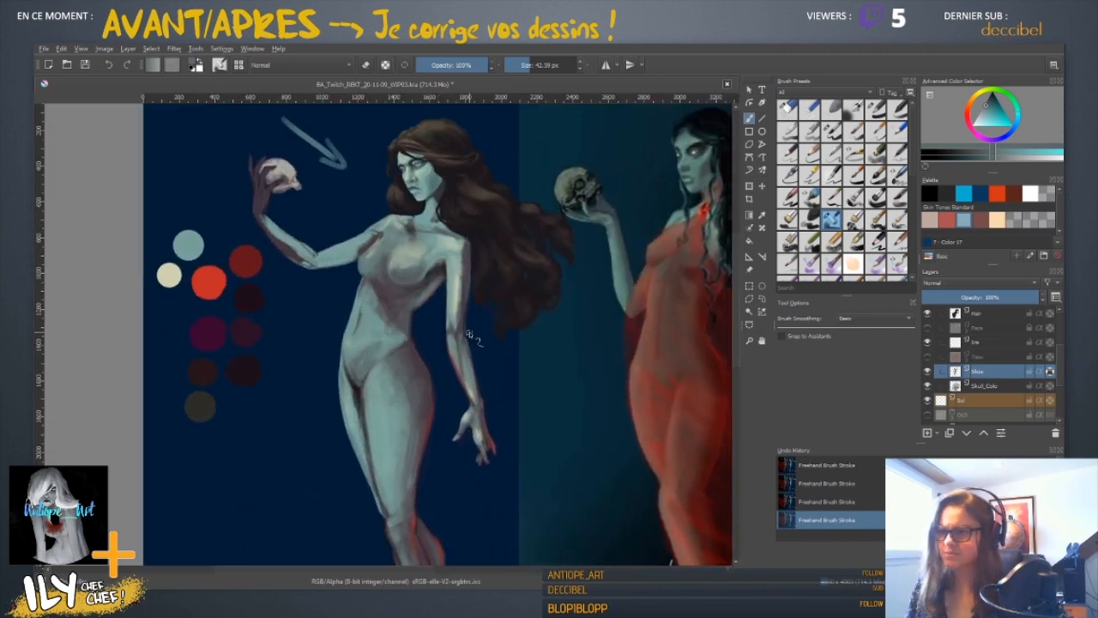
pyautogui.hotkey('ctrl', '-')
pyautogui.hotkey('ctrl', '-')
pyautogui.press('+')
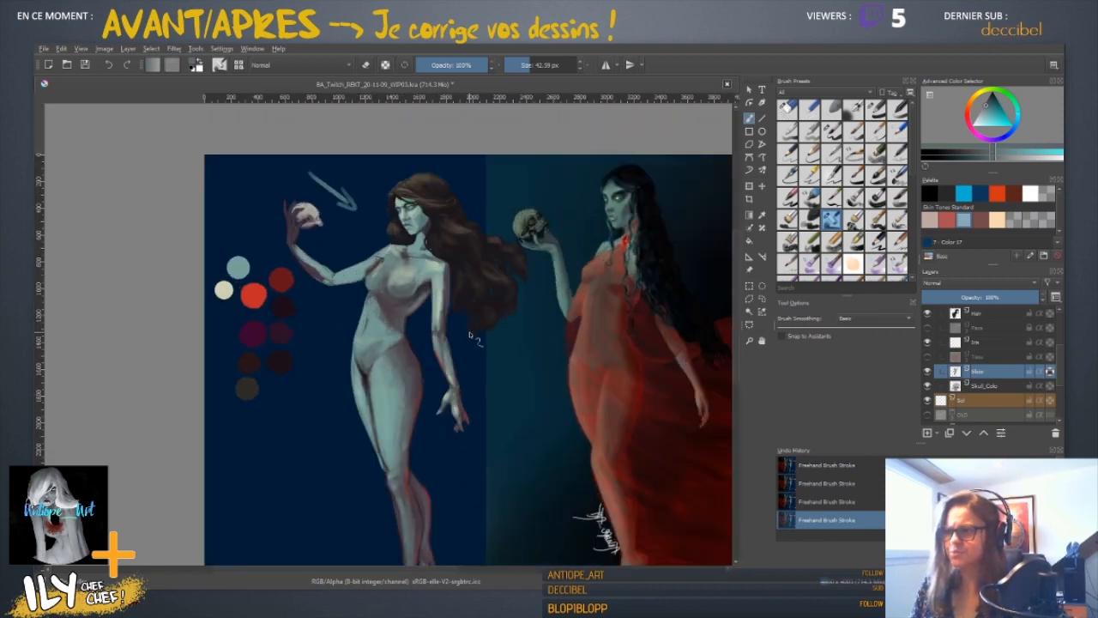
pyautogui.press('+')
pyautogui.moveTo(433, 339)
pyautogui.mouseDown()
pyautogui.moveTo(427, 375)
pyautogui.moveTo(436, 354)
pyautogui.mouseUp()
pyautogui.keyDown('ctrl'); pyautogui.click(247, 383); pyautogui.keyUp('ctrl')
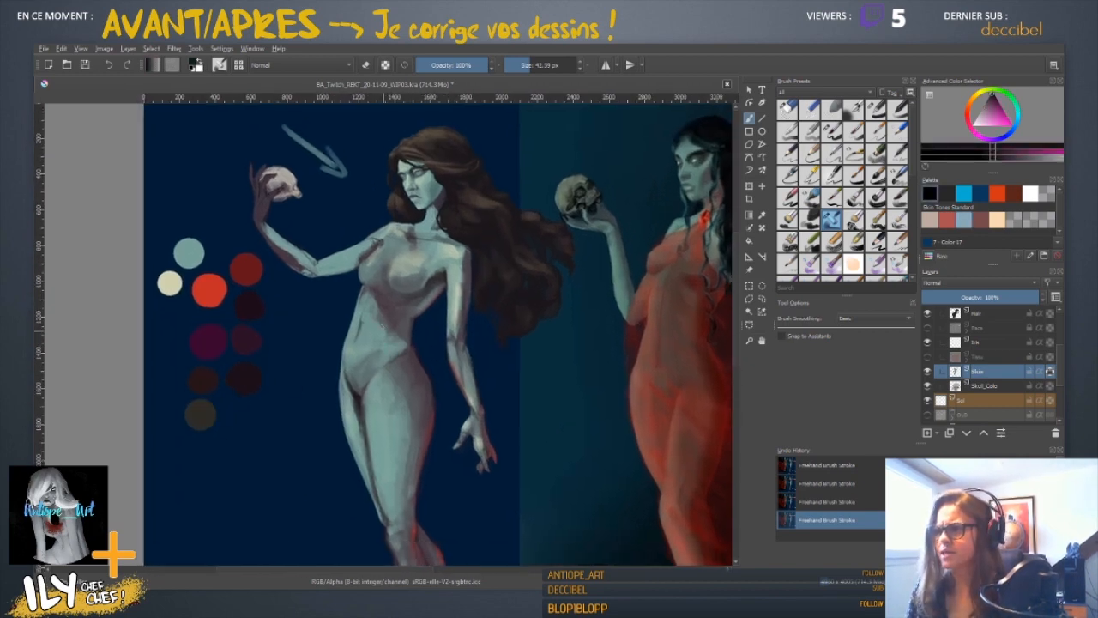
pyautogui.keyDown('shift'); pyautogui.moveTo(399, 306); pyautogui.dragTo(417, 307); pyautogui.keyUp('shift')
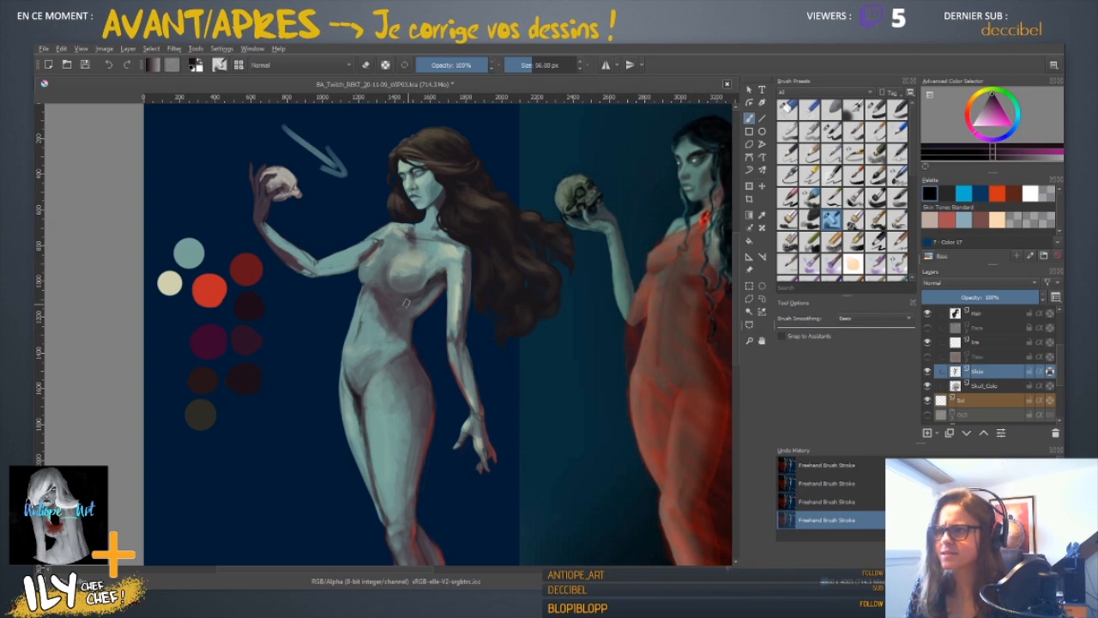
pyautogui.keyDown('shift'); pyautogui.moveTo(412, 360); pyautogui.dragTo(409, 359); pyautogui.keyUp('shift')
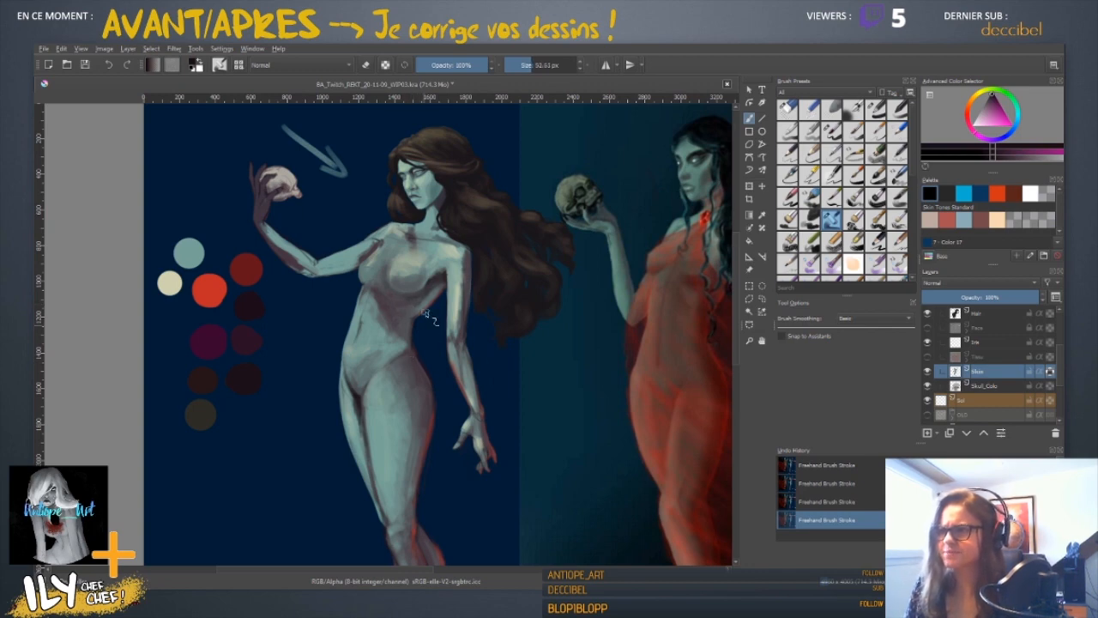
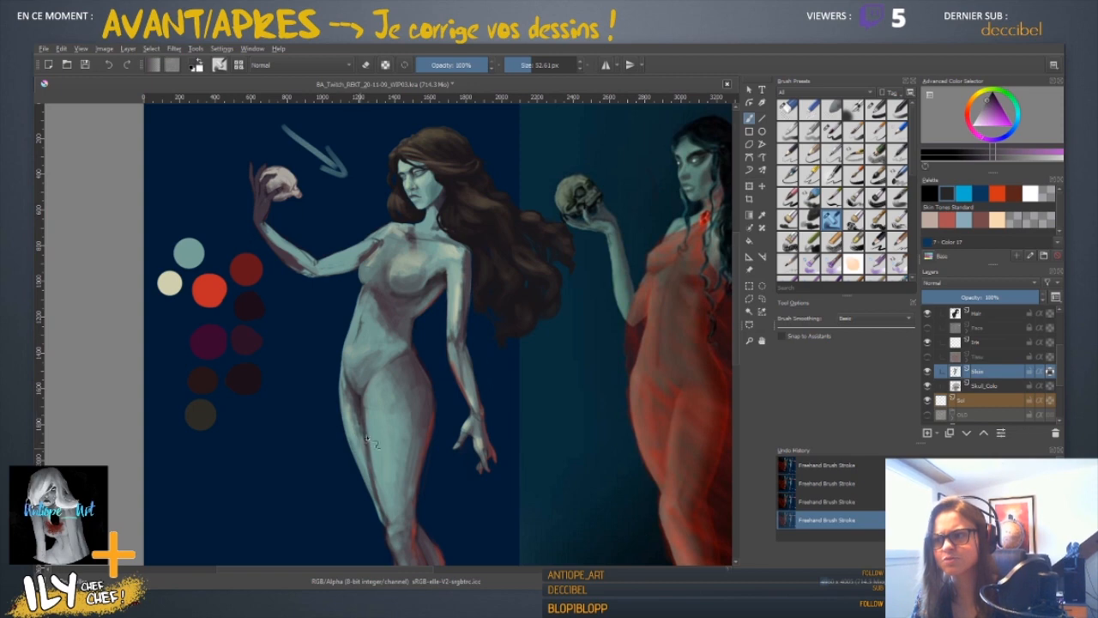
# - Soften the dark shadow between the thighs with sampled blue-grey and teal tones, varying the brush size
pyautogui.keyDown('shift'); pyautogui.moveTo(377, 409); pyautogui.dragTo(383, 409); pyautogui.keyUp('shift')
pyautogui.keyDown('ctrl'); pyautogui.click(351, 403); pyautogui.keyUp('ctrl')
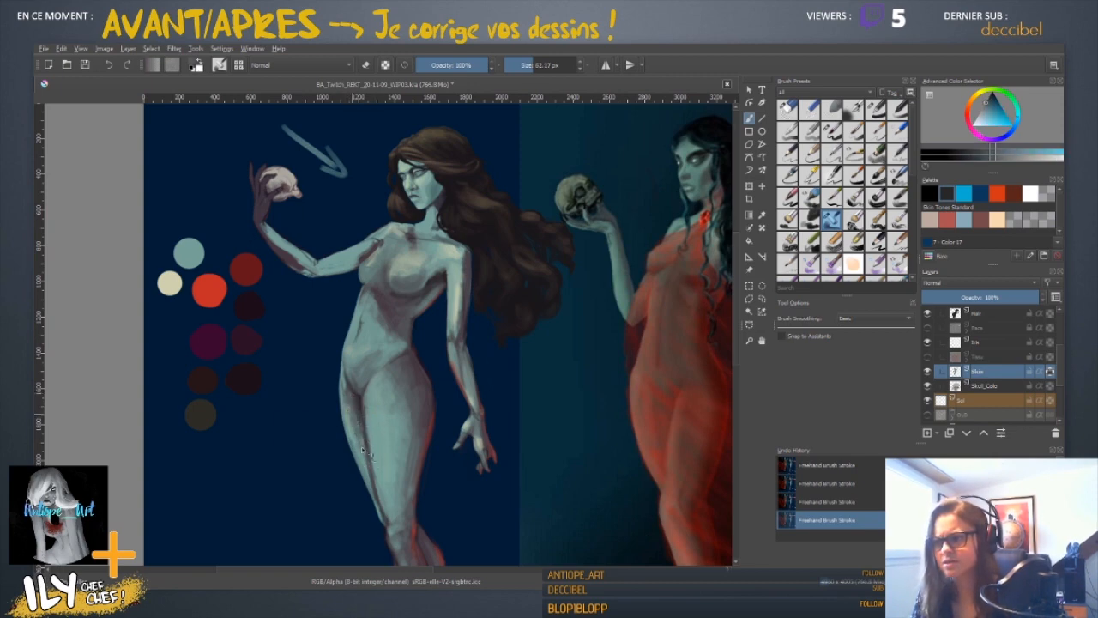
pyautogui.moveTo(397, 474); pyautogui.dragTo(370, 413)
pyautogui.keyDown('shift'); pyautogui.moveTo(388, 389); pyautogui.dragTo(381, 389); pyautogui.keyUp('shift')
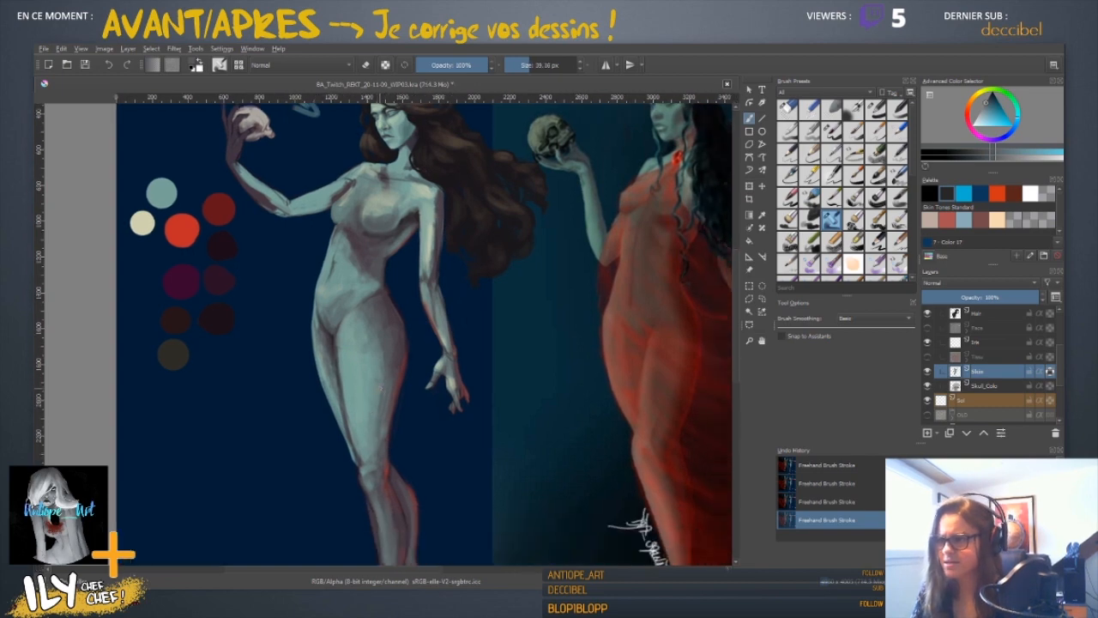
pyautogui.keyDown('ctrl'); pyautogui.click(339, 407); pyautogui.keyUp('ctrl')
pyautogui.keyDown('ctrl'); pyautogui.click(339, 391); pyautogui.keyUp('ctrl')
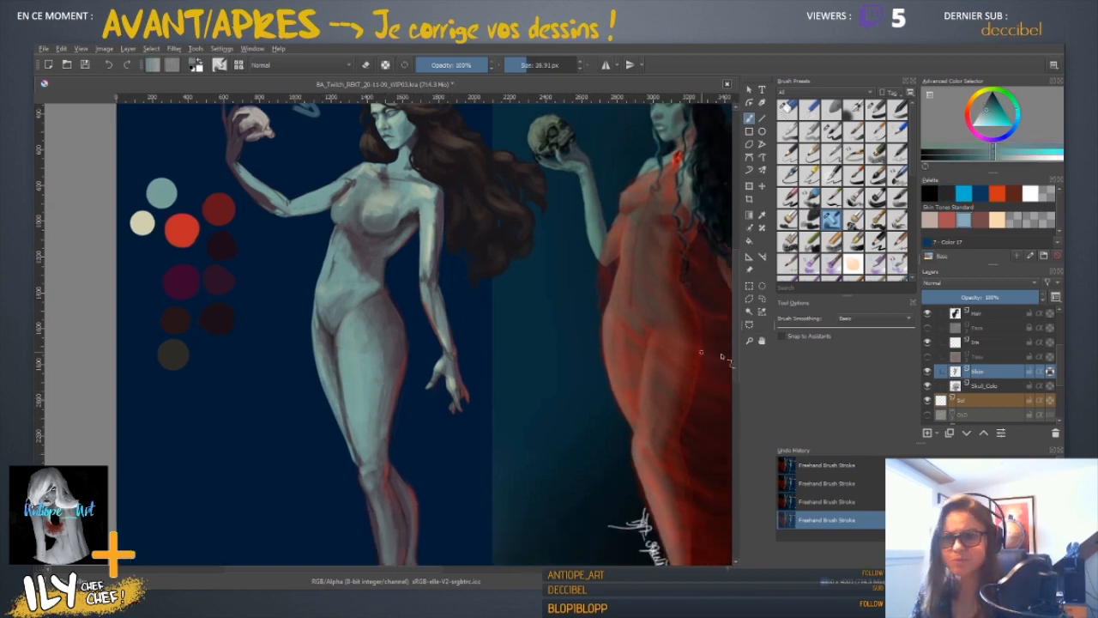
pyautogui.keyDown('ctrl'); pyautogui.click(331, 386); pyautogui.keyUp('ctrl')
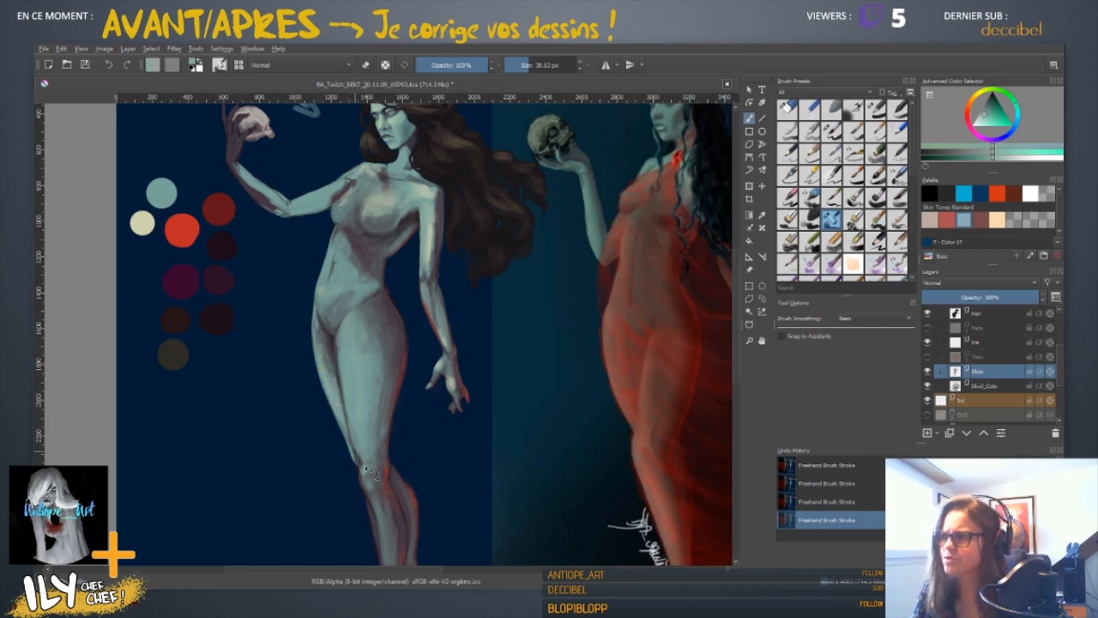
# - Blend the shadow across the ribcage and abdomen with sampled mauve and teal tones and a brush of about 60 px
pyautogui.hotkey('ctrl', '-')
pyautogui.hotkey('ctrl', '-')
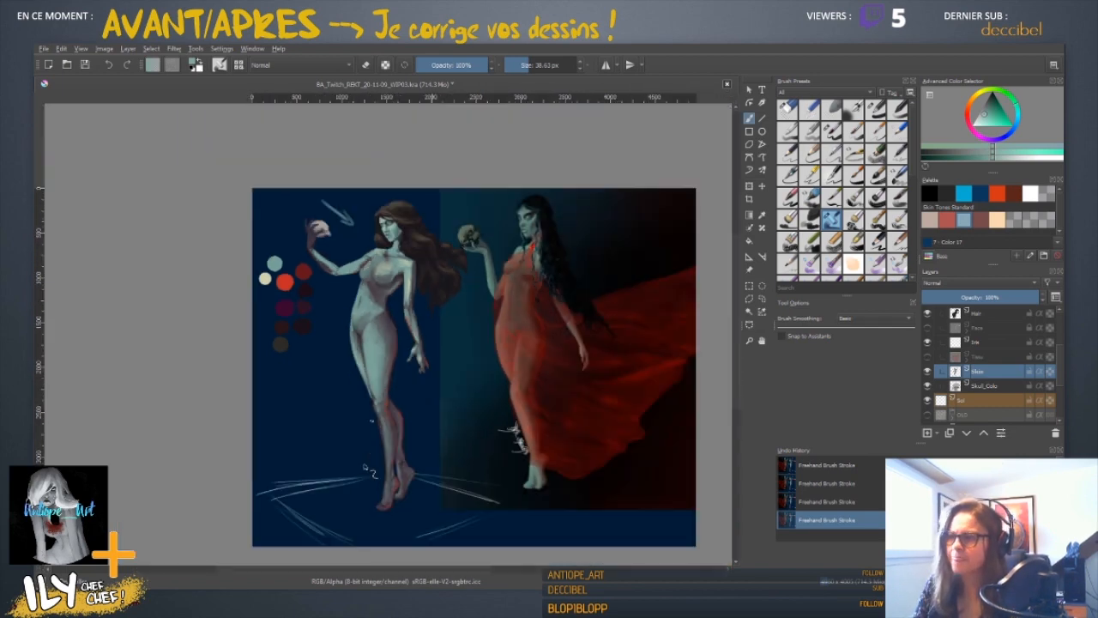
pyautogui.press('+')
pyautogui.press('+')
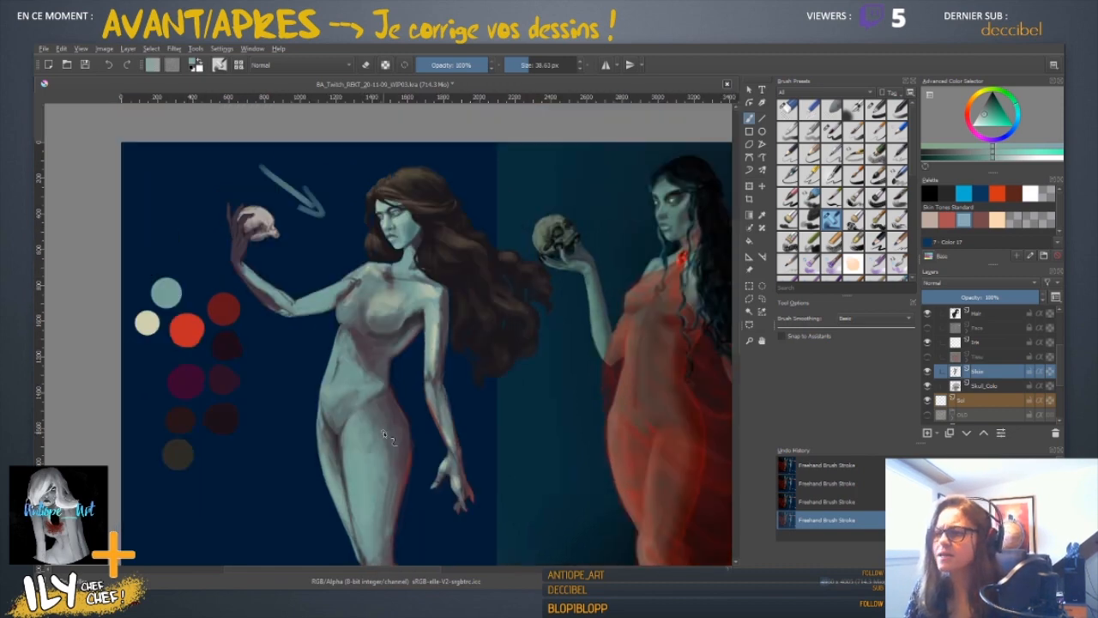
pyautogui.press('+')
pyautogui.press('+')
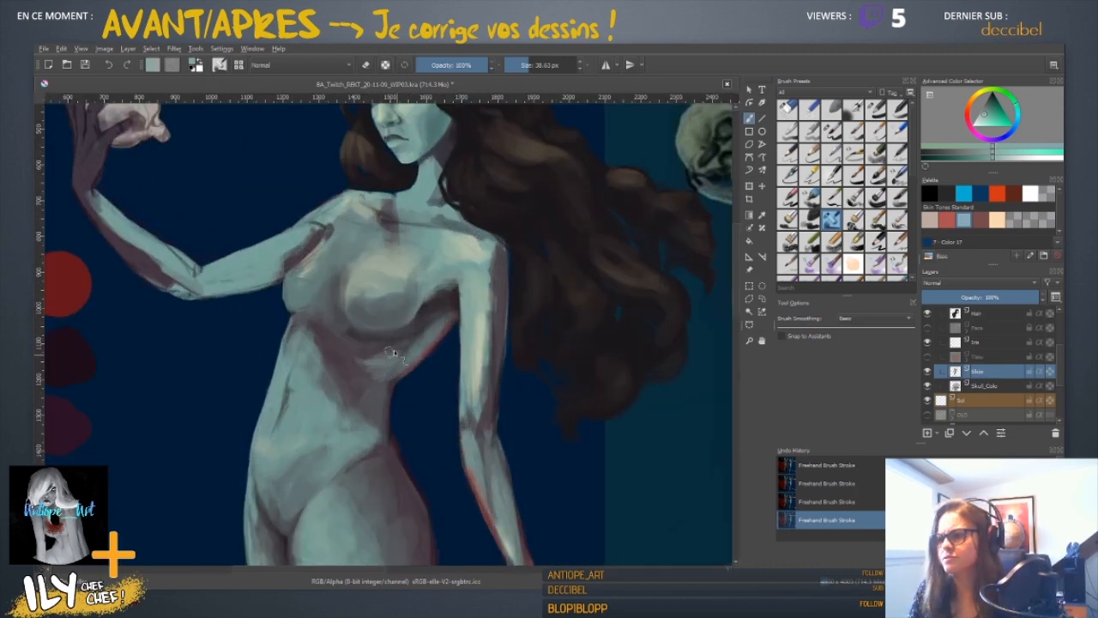
pyautogui.keyDown('ctrl'); pyautogui.click(378, 358); pyautogui.keyUp('ctrl')
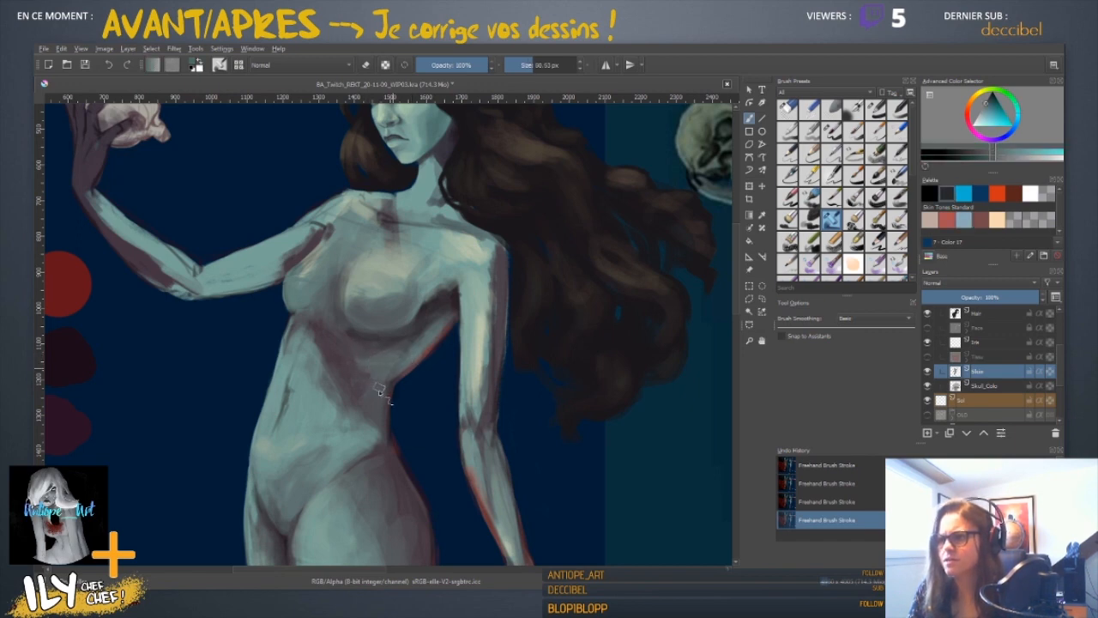
pyautogui.keyDown('ctrl'); pyautogui.click(356, 367); pyautogui.keyUp('ctrl')
pyautogui.keyDown('ctrl'); pyautogui.click(323, 388); pyautogui.keyUp('ctrl')
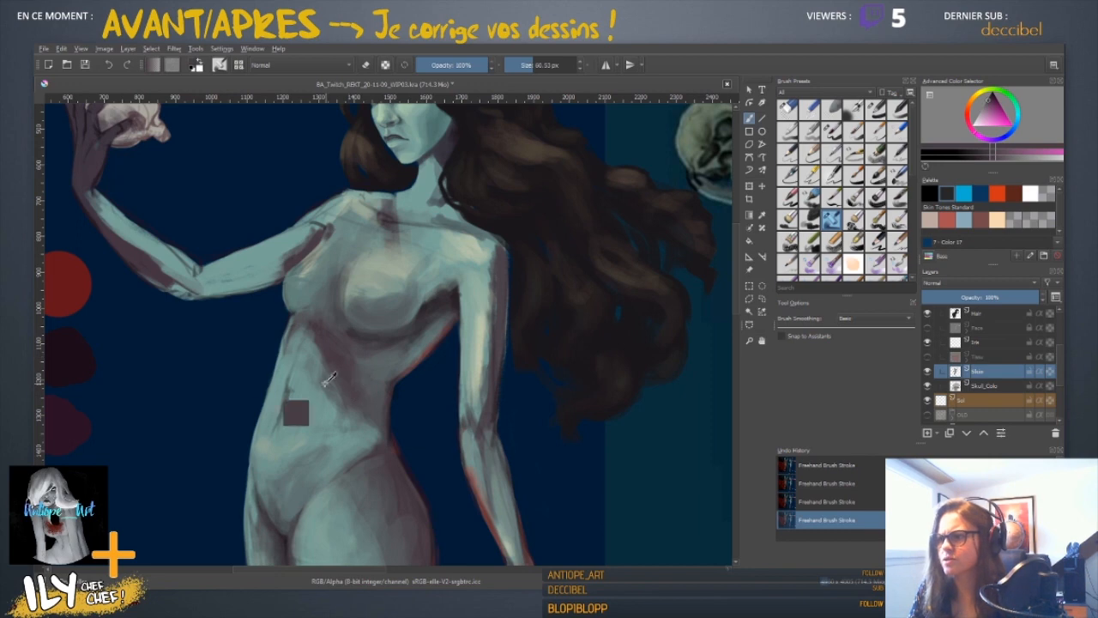
pyautogui.keyDown('ctrl'); pyautogui.click(325, 393); pyautogui.keyUp('ctrl')
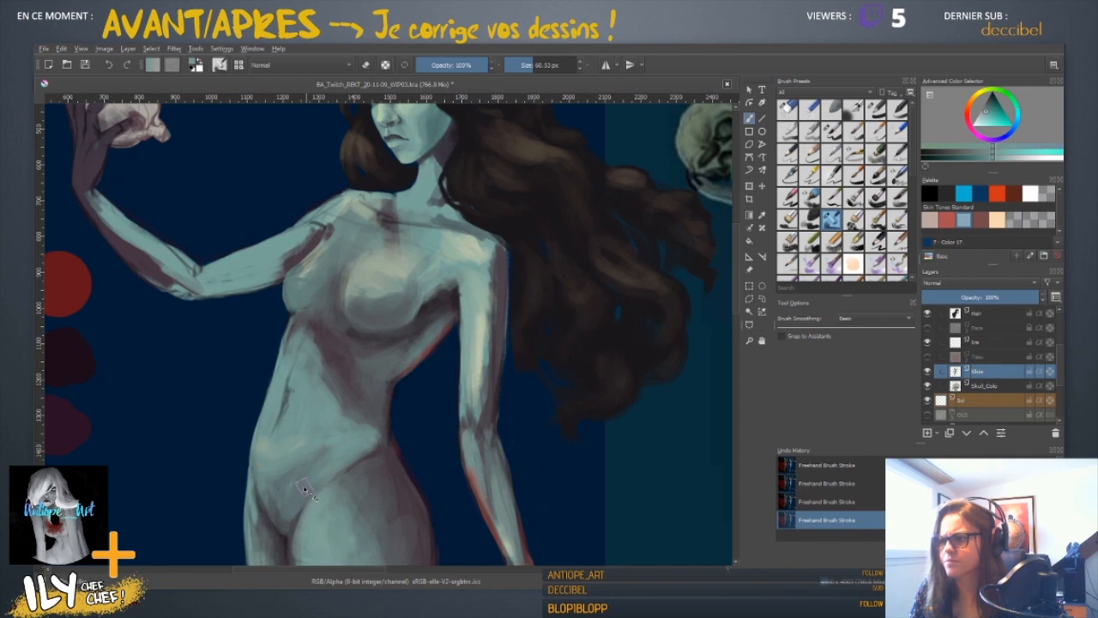
# - Reduce the brush to about 20 px and work on the collarbone and upper chest shading with sampled teal and mauve tones
pyautogui.moveTo(410, 314); pyautogui.dragTo(401, 352)
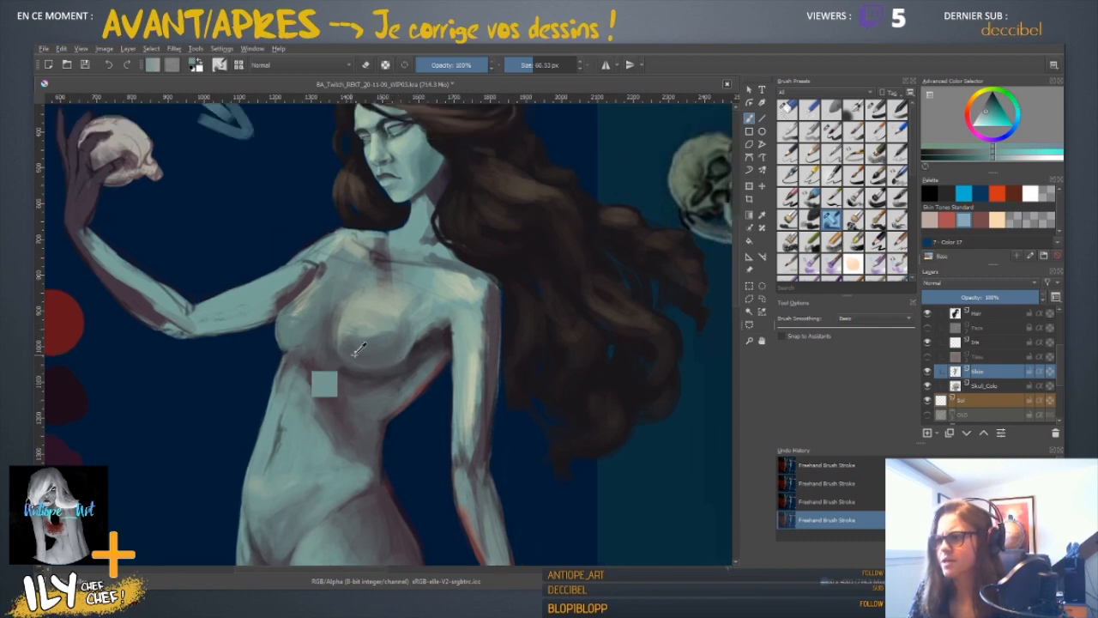
pyautogui.keyDown('shift'); pyautogui.moveTo(365, 264); pyautogui.dragTo(352, 263); pyautogui.keyUp('shift')
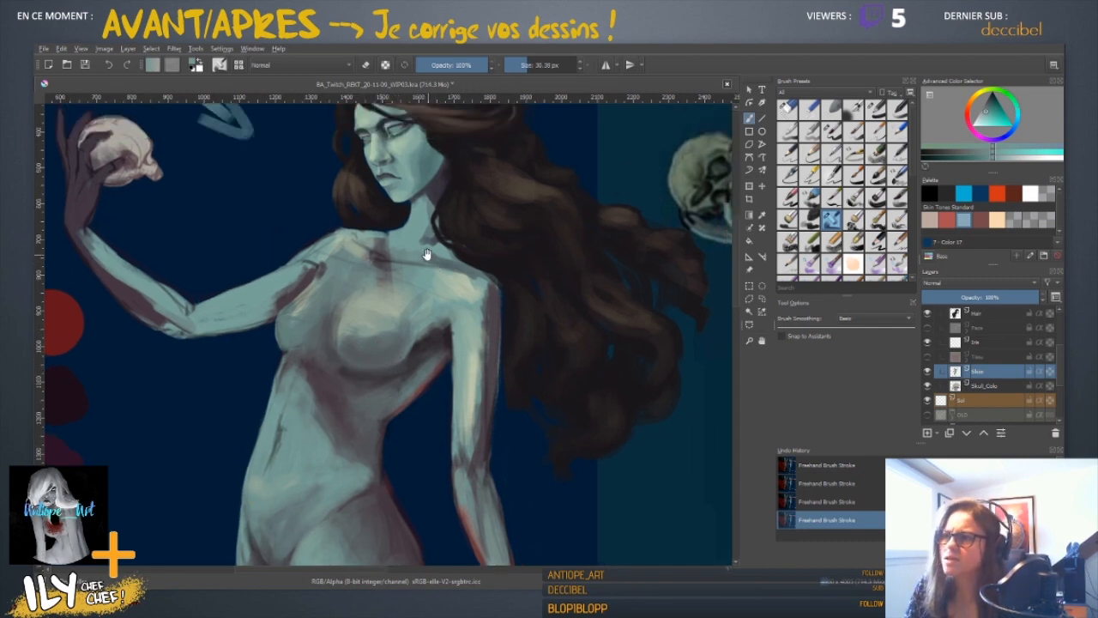
pyautogui.moveTo(426, 254); pyautogui.dragTo(364, 334)
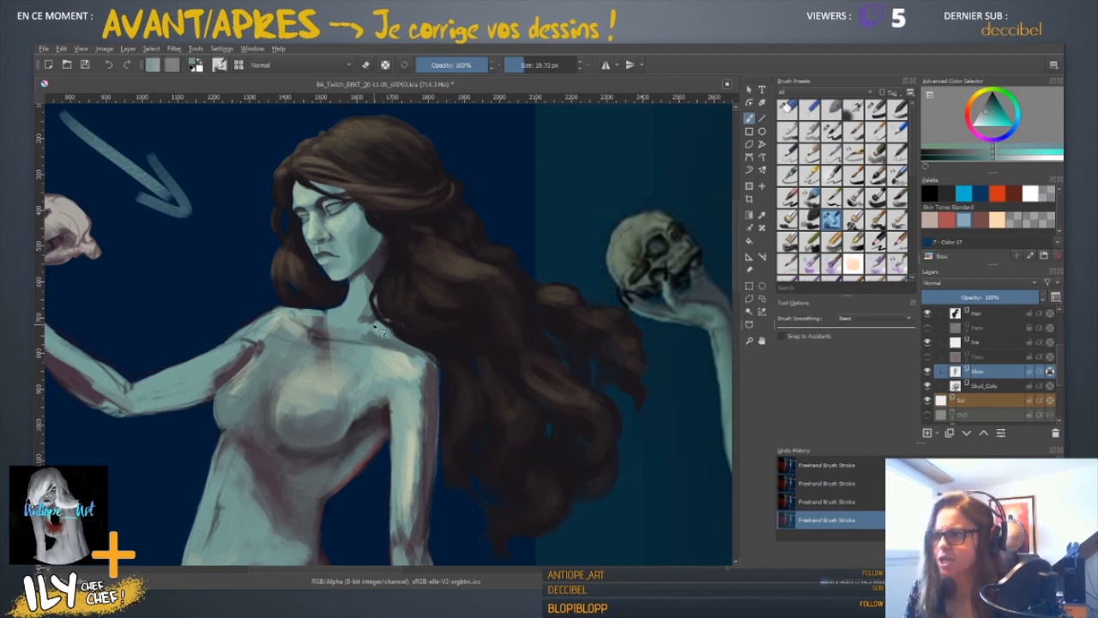
pyautogui.keyDown('ctrl'); pyautogui.click(243, 361); pyautogui.keyUp('ctrl')
pyautogui.keyDown('ctrl'); pyautogui.click(325, 338); pyautogui.keyUp('ctrl')
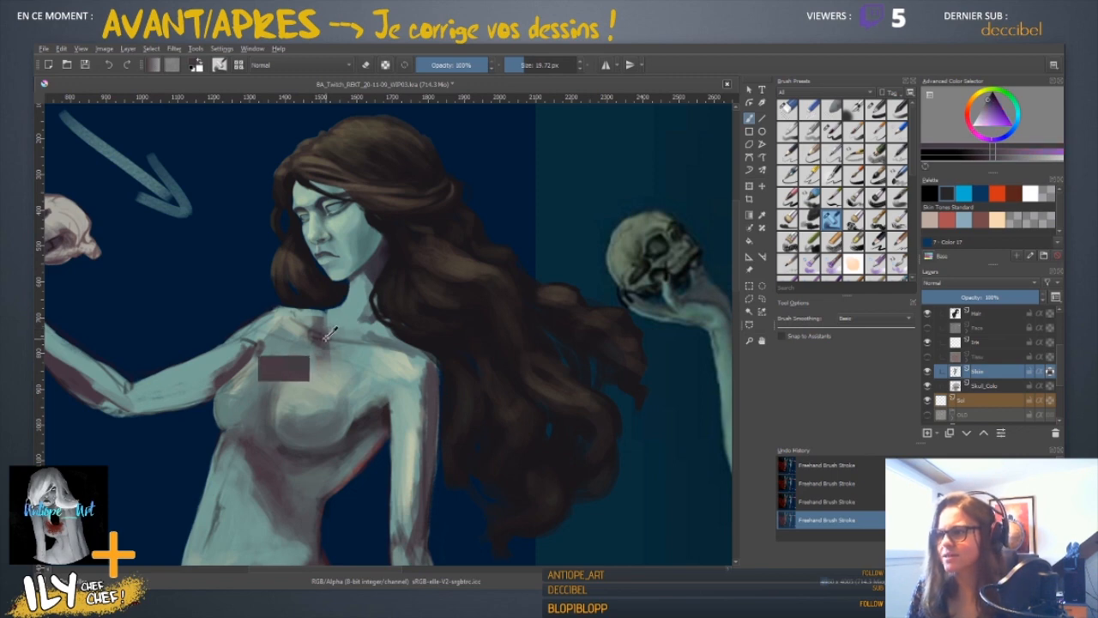
# - Paint over the dark shadow at the top of the sternum with skin tones sampled from the surrounding chest
pyautogui.keyDown('ctrl'); pyautogui.click(324, 340); pyautogui.keyUp('ctrl')
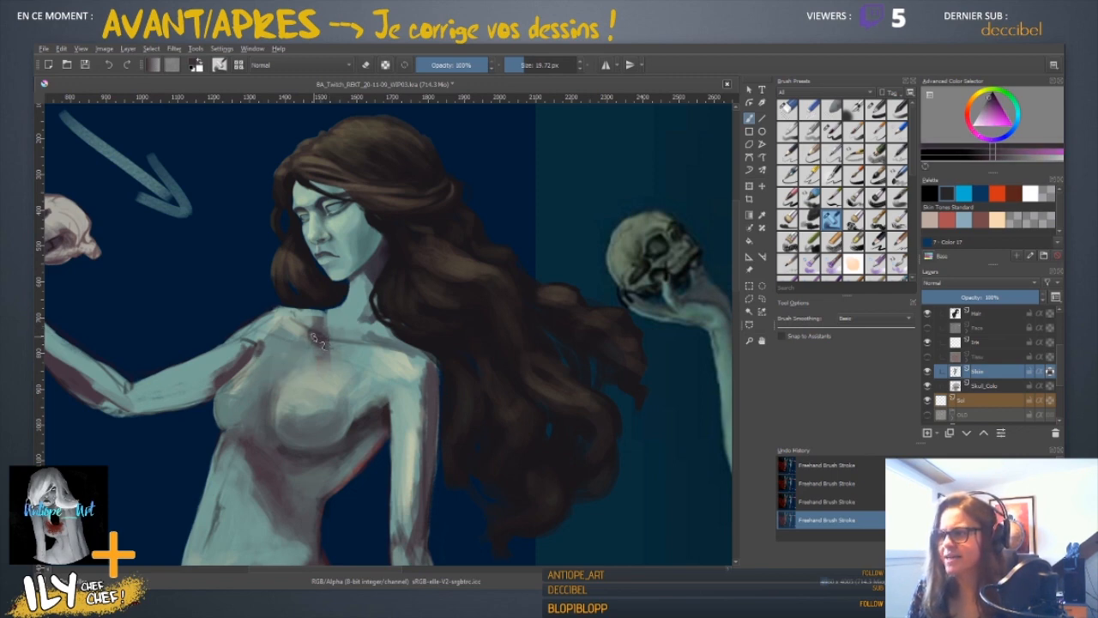
pyautogui.keyDown('ctrl'); pyautogui.click(312, 343); pyautogui.keyUp('ctrl')
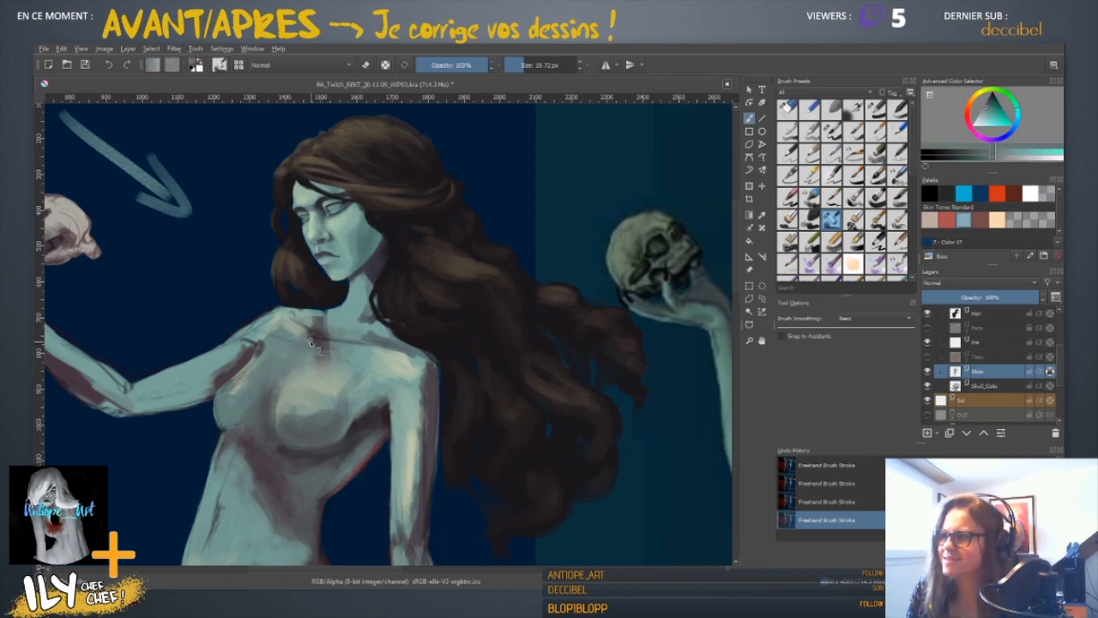
pyautogui.keyDown('ctrl'); pyautogui.click(365, 356); pyautogui.keyUp('ctrl')
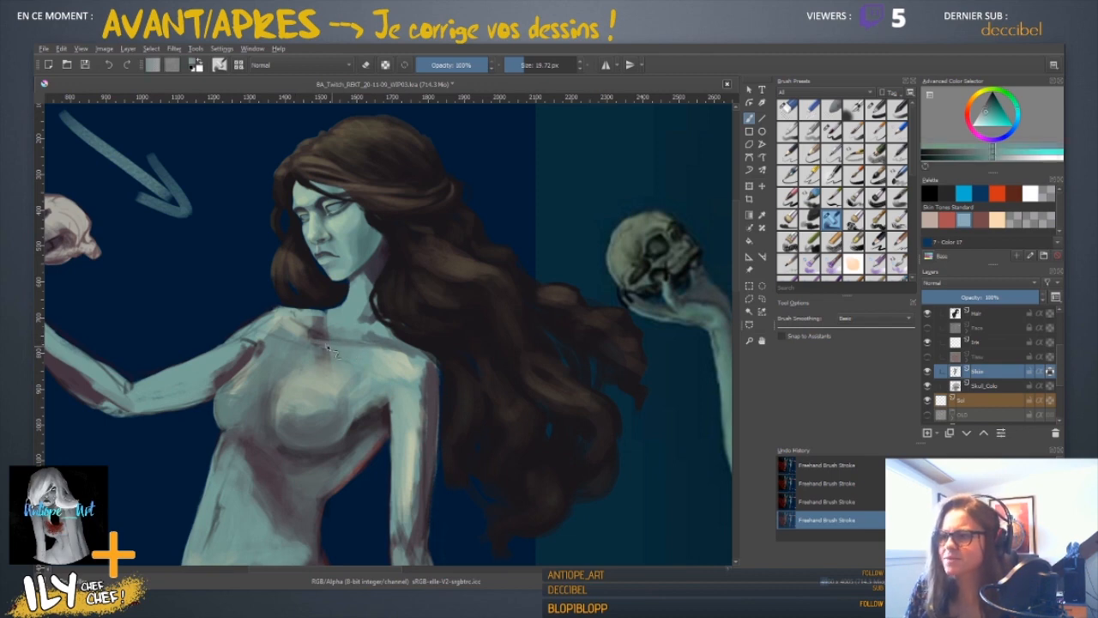
pyautogui.moveTo(325, 345); pyautogui.dragTo(350, 344)
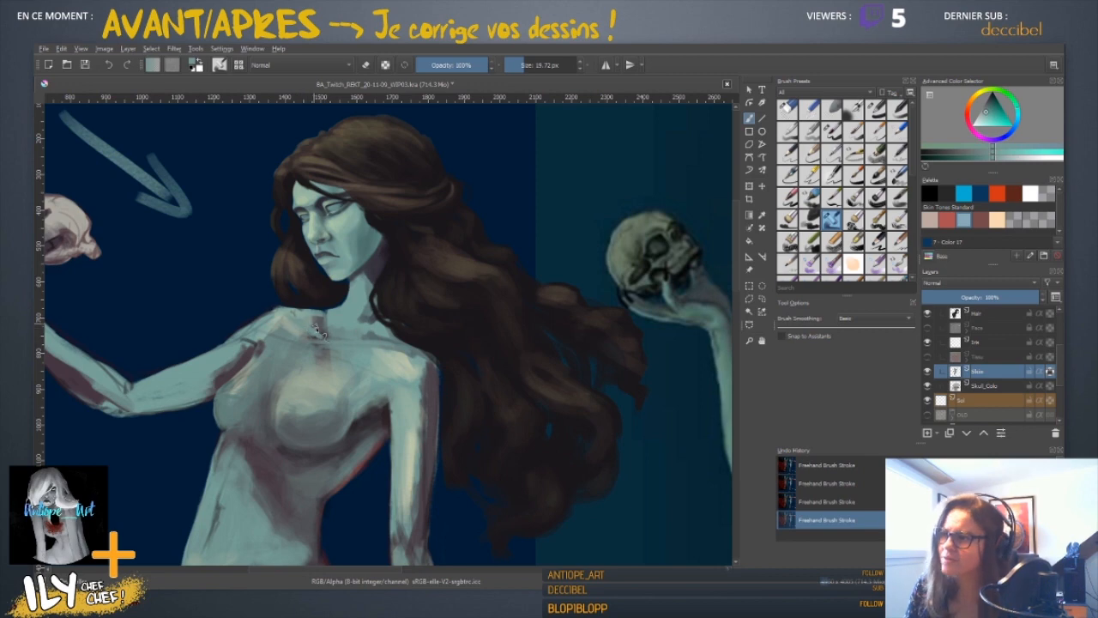
# - Smooth the upper chest between the collarbones and the breasts with sampled teal skin tones, using a brush about 49 px wide
pyautogui.keyDown('ctrl'); pyautogui.click(324, 334); pyautogui.keyUp('ctrl')
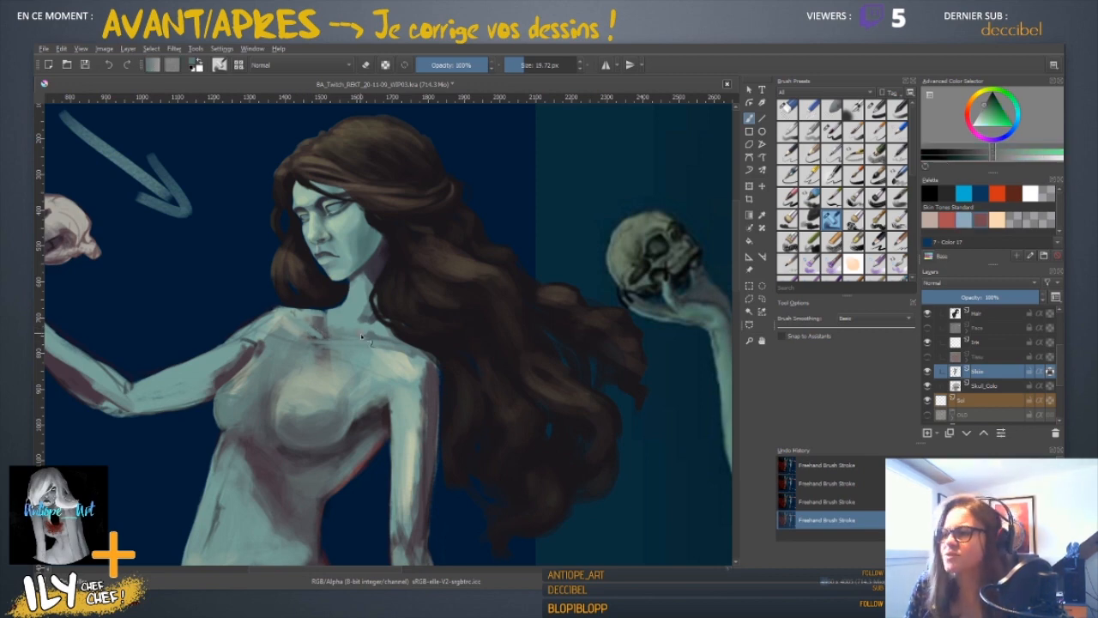
pyautogui.keyDown('ctrl'); pyautogui.click(326, 343); pyautogui.keyUp('ctrl')
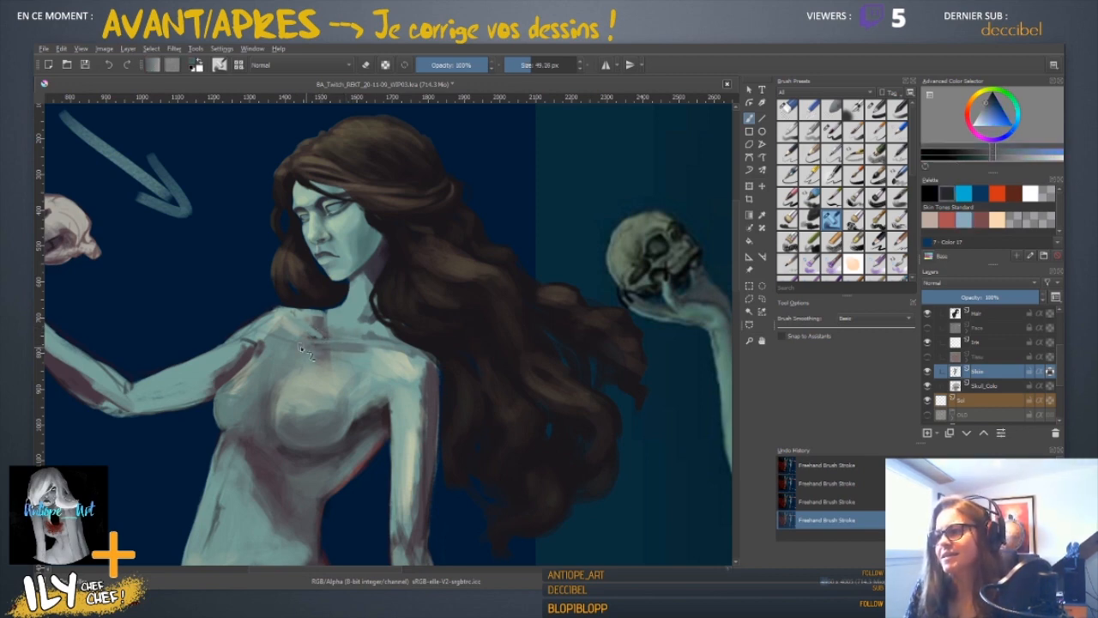
pyautogui.keyDown('ctrl'); pyautogui.click(314, 340); pyautogui.keyUp('ctrl')
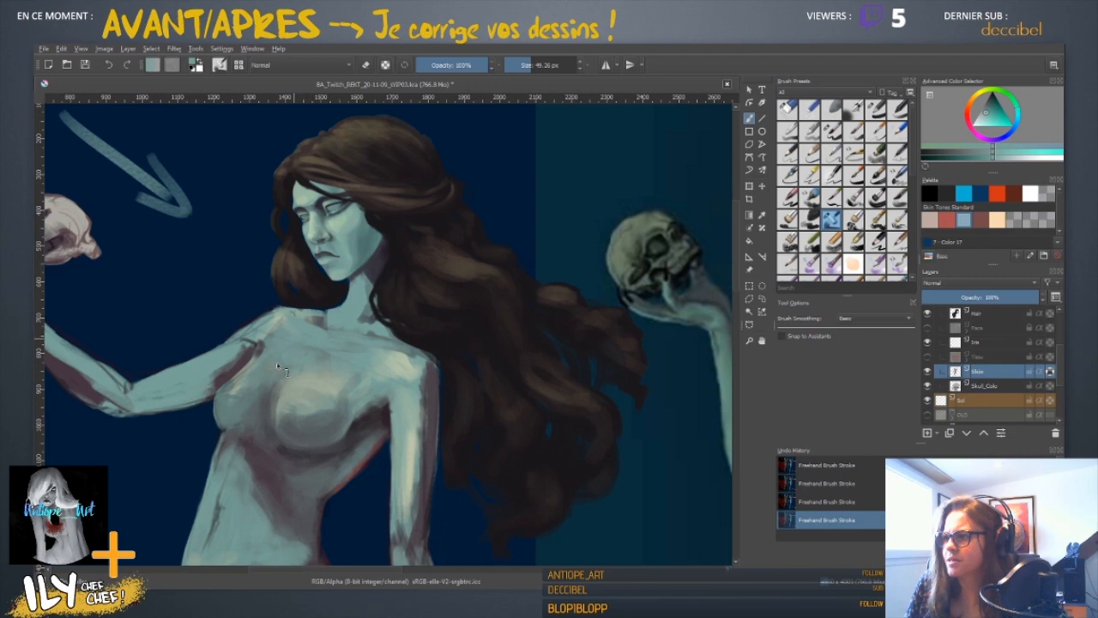
pyautogui.keyDown('ctrl'); pyautogui.click(267, 392); pyautogui.keyUp('ctrl')
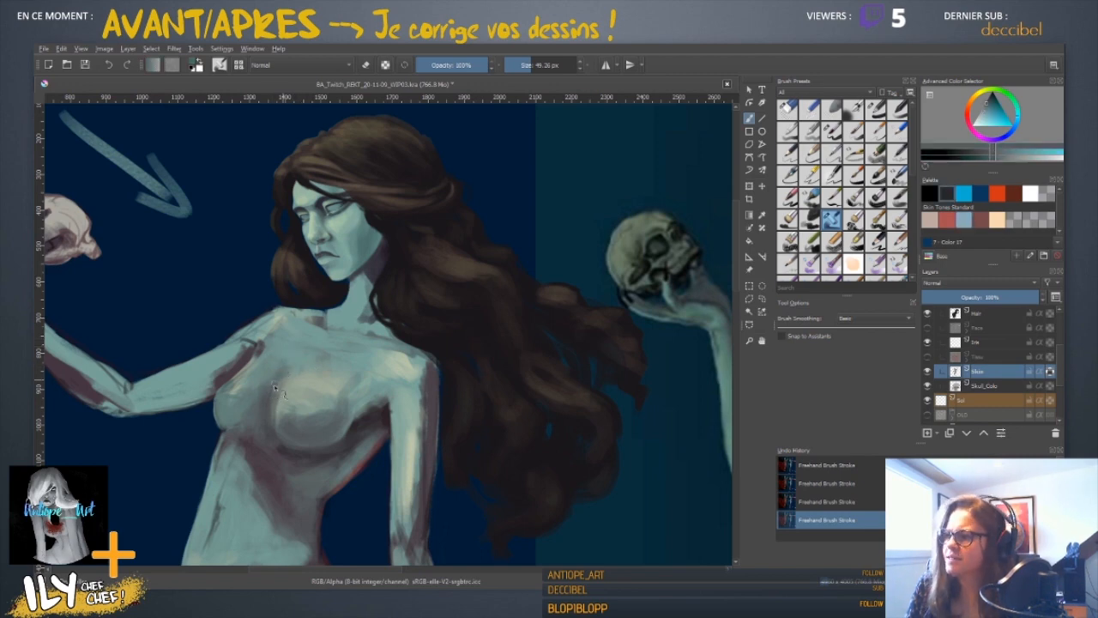
# - Mirror the canvas view and soften the shading along the underside of the near breast with a brush about 104 px wide
pyautogui.press('m')
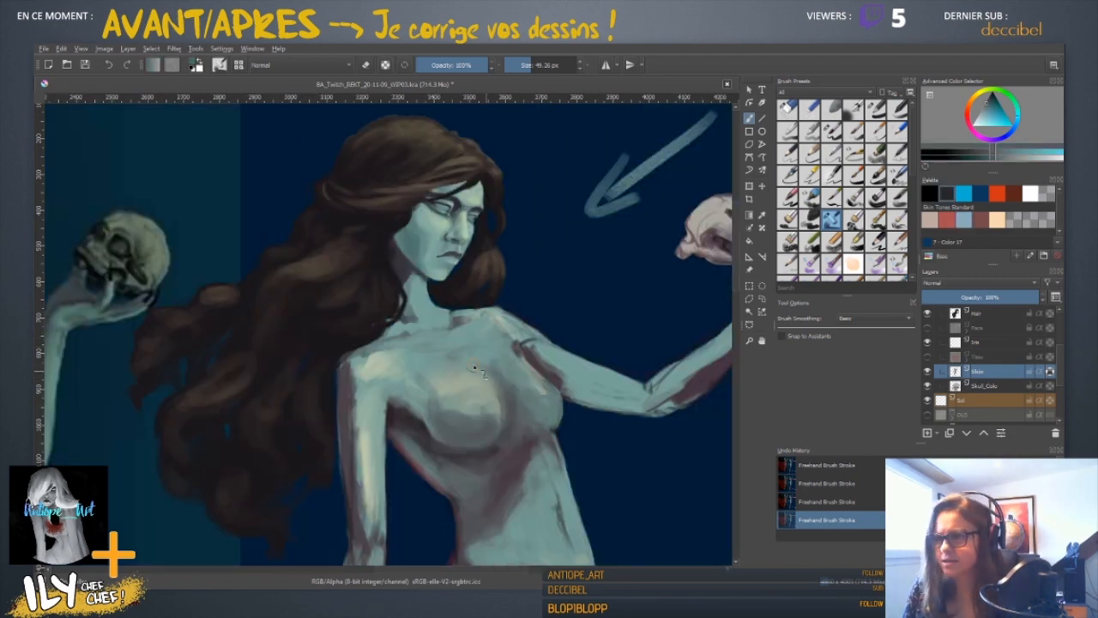
pyautogui.keyDown('ctrl'); pyautogui.click(514, 344); pyautogui.keyUp('ctrl')
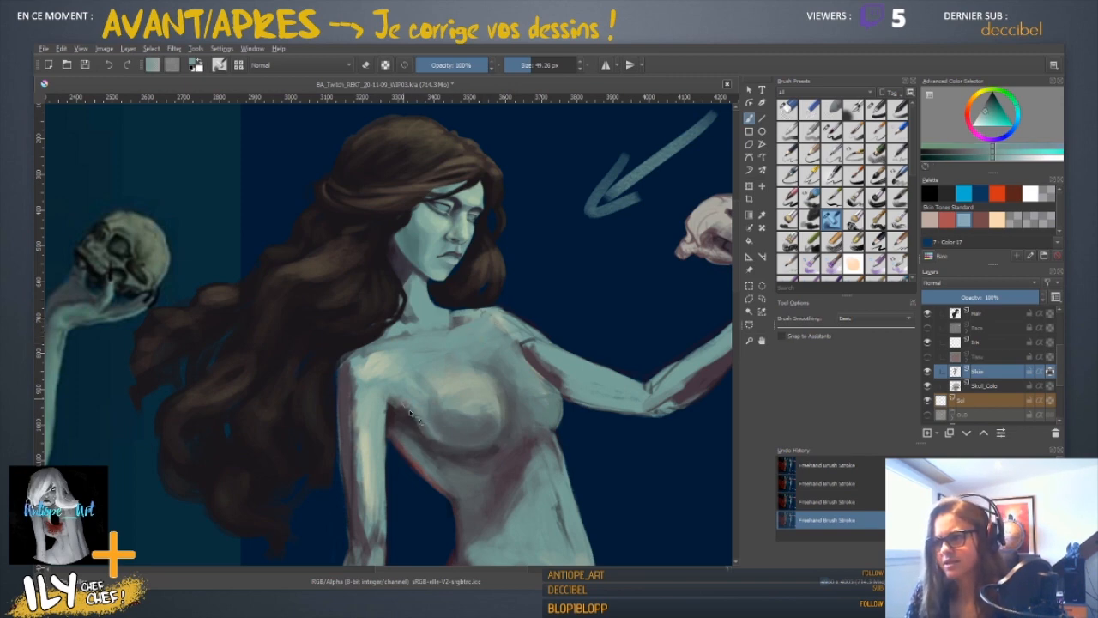
pyautogui.moveTo(425, 434); pyautogui.dragTo(479, 448)
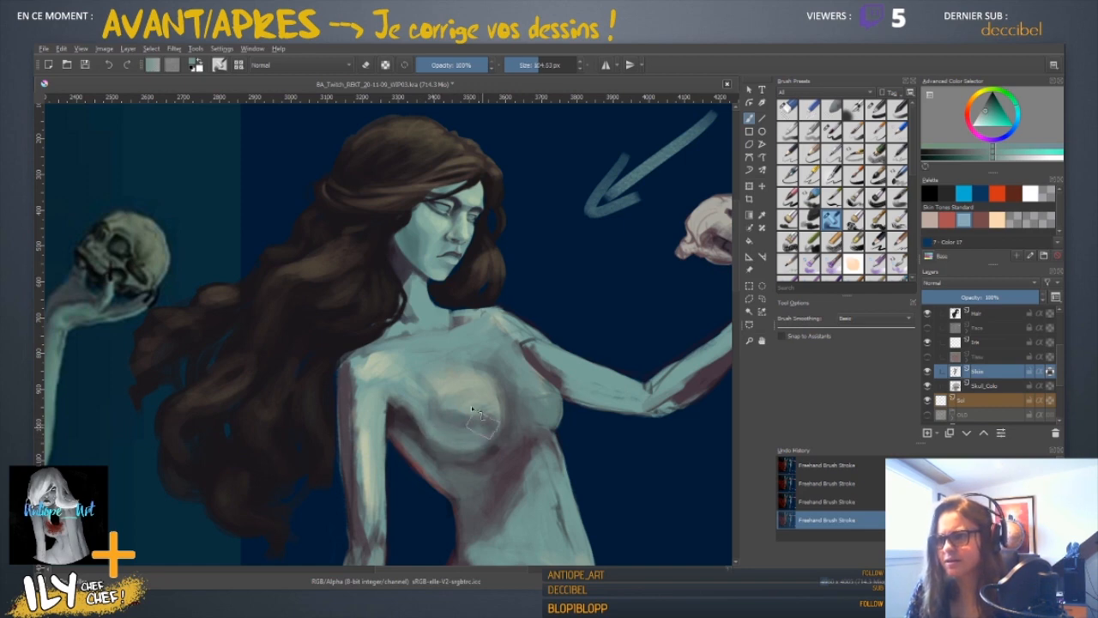
pyautogui.keyDown('ctrl'); pyautogui.click(436, 446); pyautogui.keyUp('ctrl')
pyautogui.keyDown('ctrl'); pyautogui.click(455, 445); pyautogui.keyUp('ctrl')
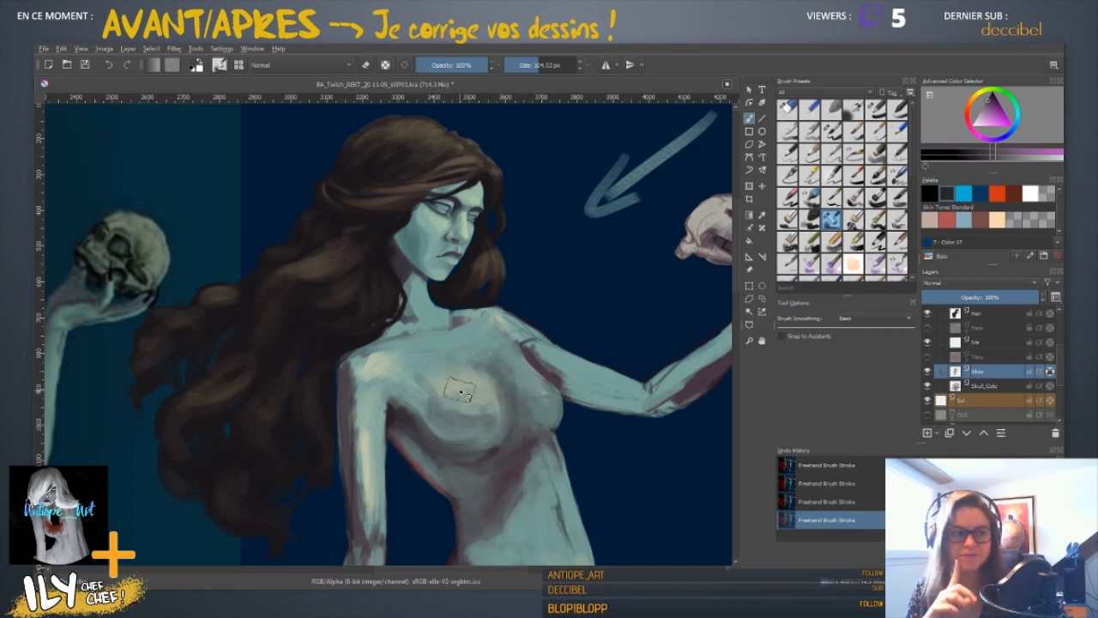
# - Tone down the bright highlight on the near breast and blend the shading between the breasts with sampled skin tones
pyautogui.keyDown('ctrl'); pyautogui.click(437, 404); pyautogui.keyUp('ctrl')
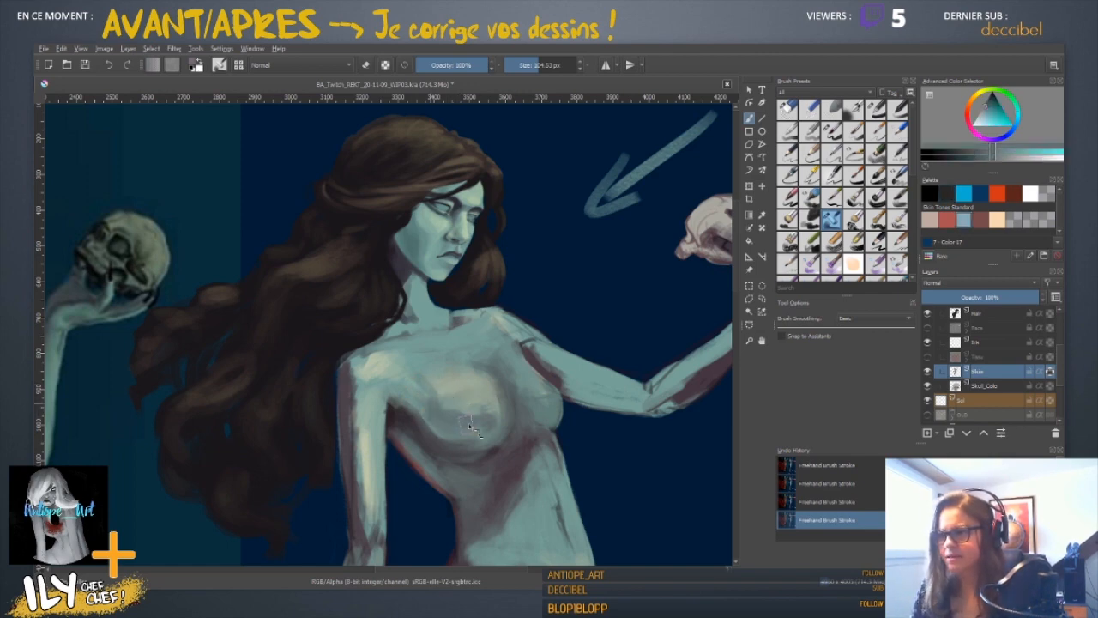
pyautogui.moveTo(469, 426)
pyautogui.mouseDown()
pyautogui.moveTo(419, 342)
pyautogui.moveTo(495, 315)
pyautogui.moveTo(459, 343)
pyautogui.moveTo(436, 400)
pyautogui.moveTo(460, 428)
pyautogui.mouseUp()
pyautogui.keyDown('ctrl'); pyautogui.click(460, 353); pyautogui.keyUp('ctrl')
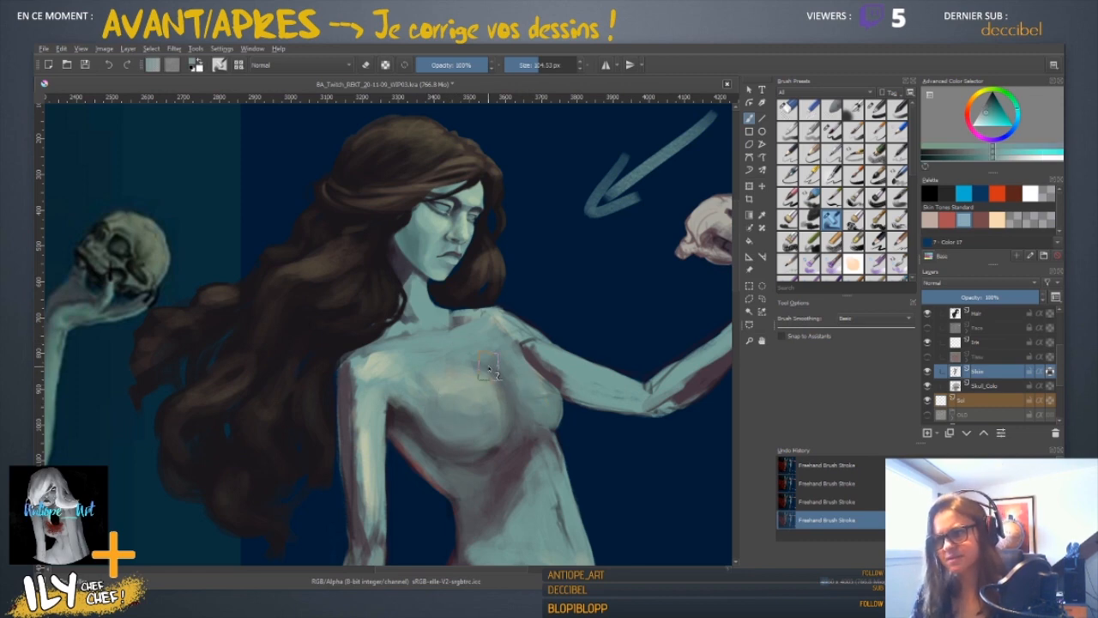
pyautogui.keyDown('ctrl'); pyautogui.click(528, 378); pyautogui.keyUp('ctrl')
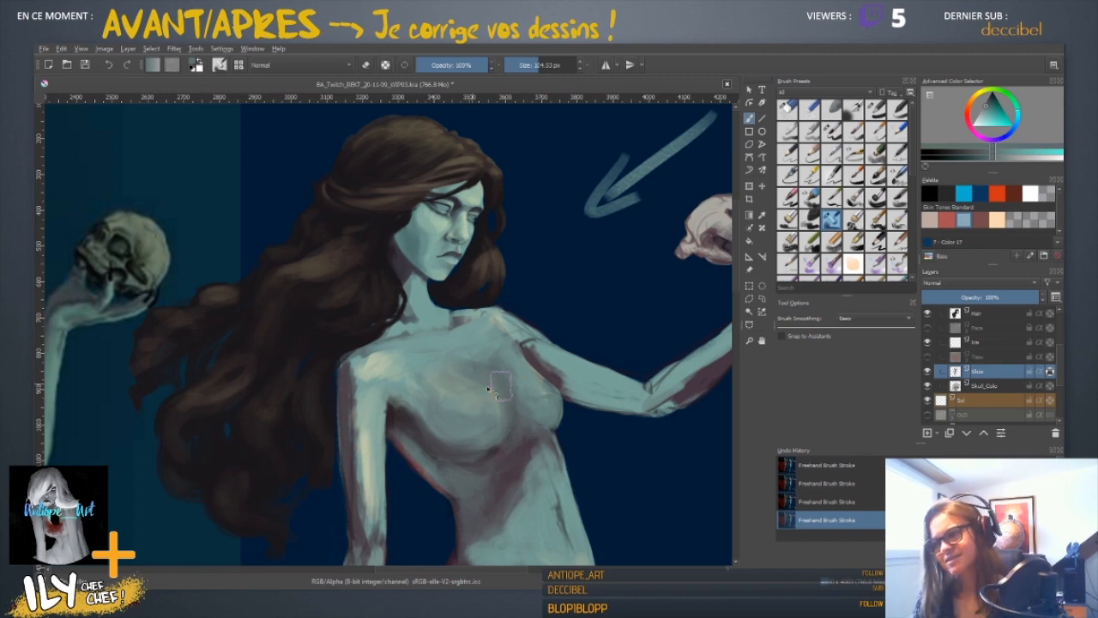
pyautogui.keyDown('ctrl'); pyautogui.click(495, 390); pyautogui.keyUp('ctrl')
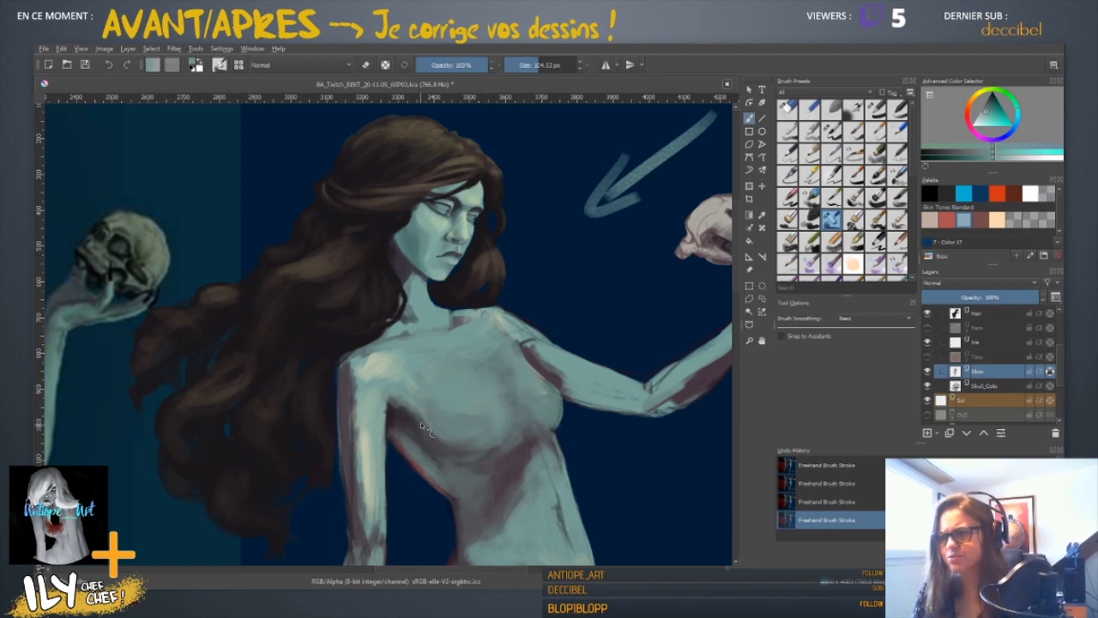
# - Blend a soft light from the shoulder highlight colour into both breasts, and refine the shading with a smaller brush
pyautogui.keyDown('ctrl'); pyautogui.click(374, 356); pyautogui.keyUp('ctrl')
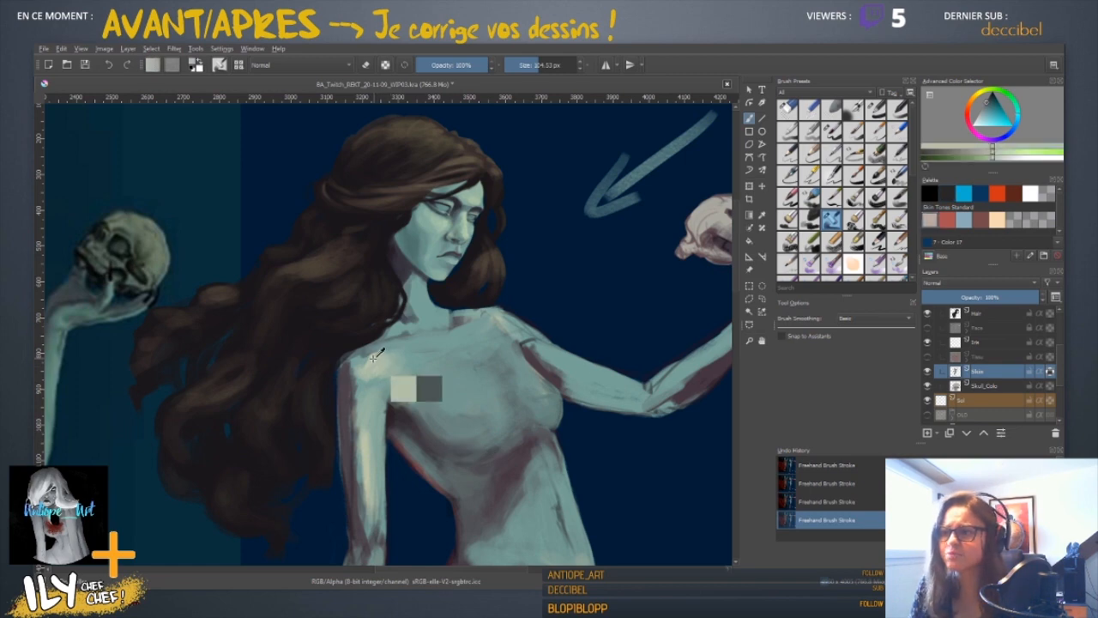
pyautogui.keyDown('ctrl'); pyautogui.click(472, 396); pyautogui.keyUp('ctrl')
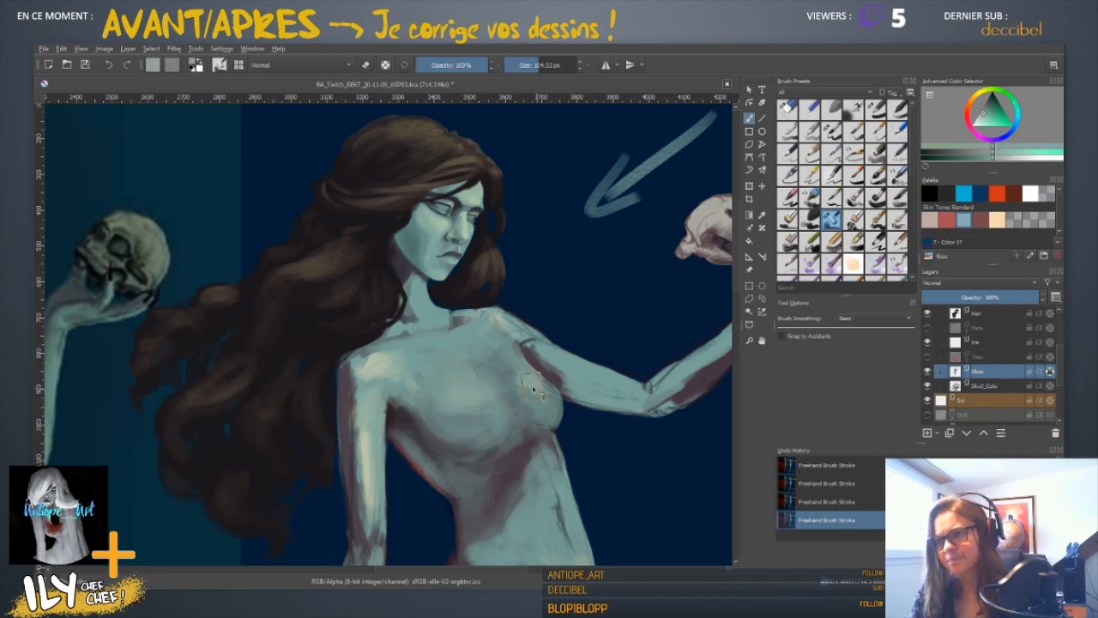
pyautogui.keyDown('ctrl'); pyautogui.click(477, 409); pyautogui.keyUp('ctrl')
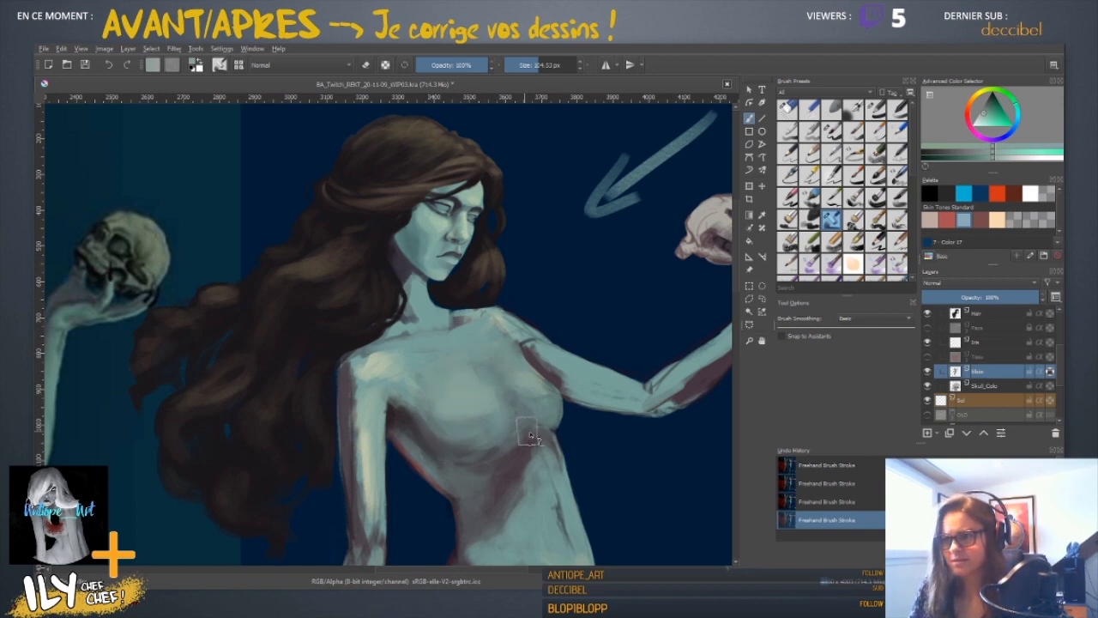
pyautogui.keyDown('shift'); pyautogui.moveTo(529, 428); pyautogui.dragTo(498, 428); pyautogui.keyUp('shift')
pyautogui.press(']')
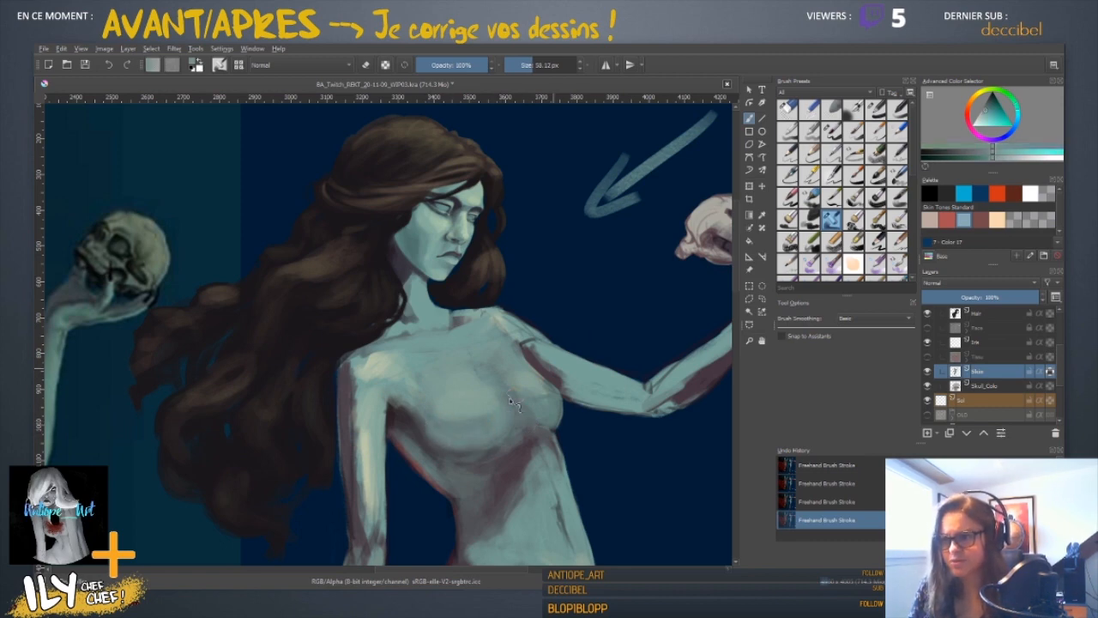
# - Turn off the canvas mirroring and examine the torso's shading at full-composition scale
pyautogui.hotkey('ctrl', '-')
pyautogui.hotkey('ctrl', '-')
pyautogui.hotkey('ctrl', '-')
pyautogui.hotkey('ctrl', '-')
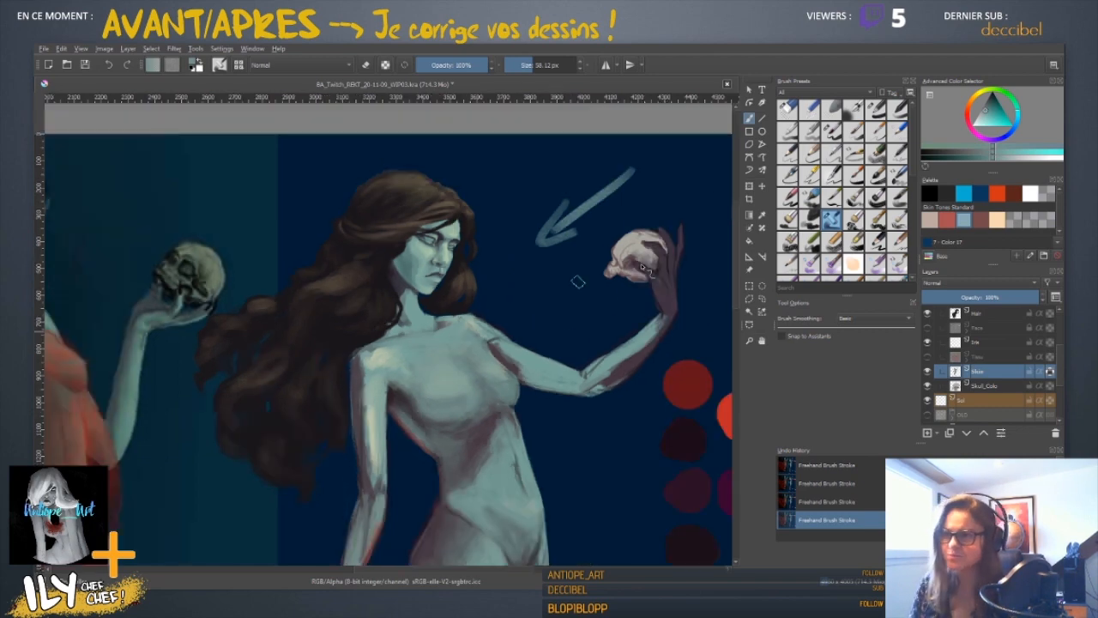
pyautogui.press('m')
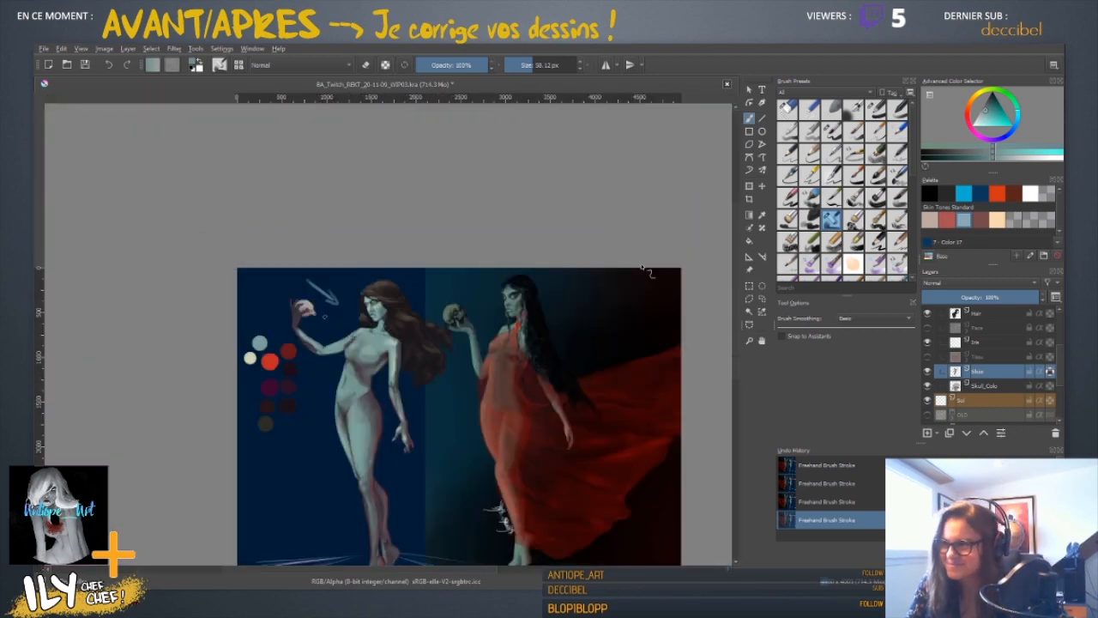
pyautogui.press('+')
pyautogui.press('+')
pyautogui.press('+')
pyautogui.press('+')
# - Rework the shadow beneath the breasts with sampled purple-grey and teal tones, using a brush about 90 px wide
pyautogui.keyDown('ctrl'); pyautogui.click(355, 430); pyautogui.keyUp('ctrl')
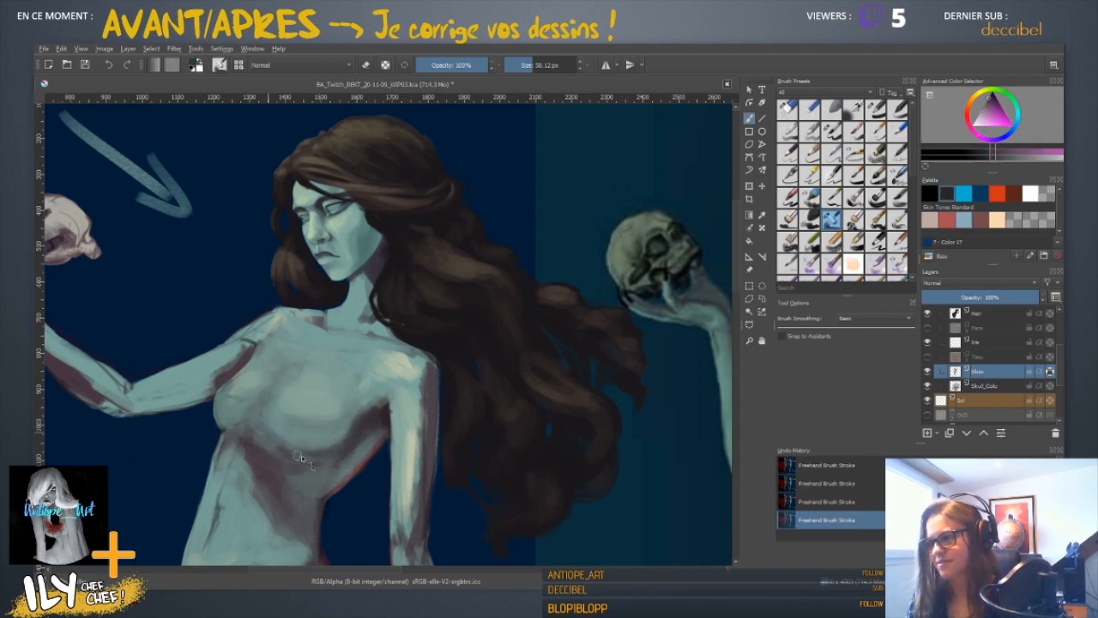
pyautogui.keyDown('ctrl'); pyautogui.click(320, 455); pyautogui.keyUp('ctrl')
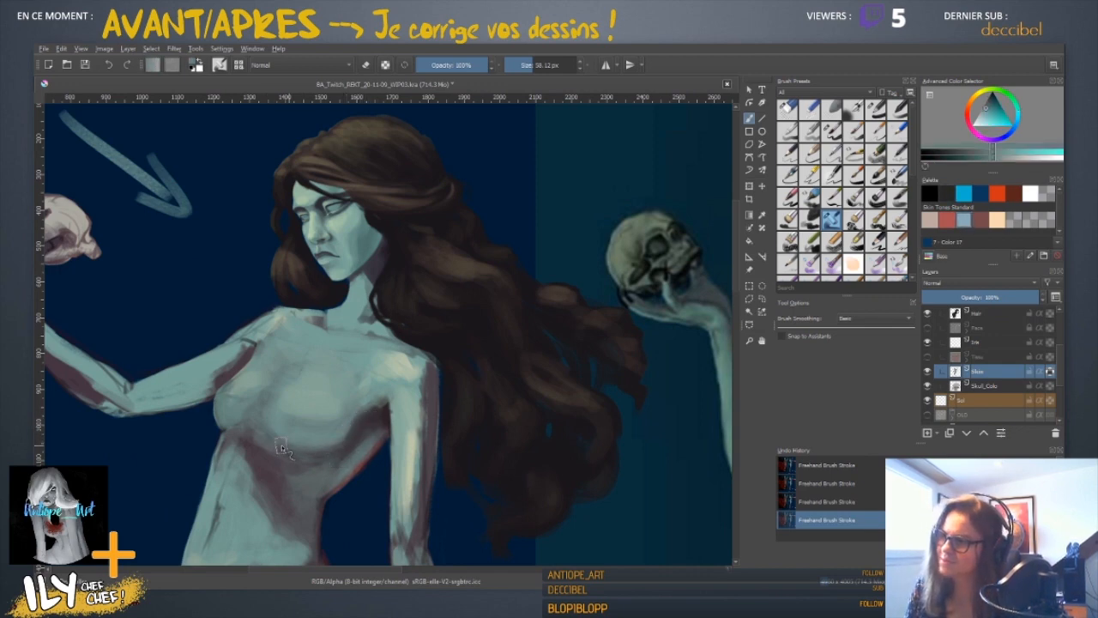
pyautogui.moveTo(330, 459); pyautogui.dragTo(350, 455)
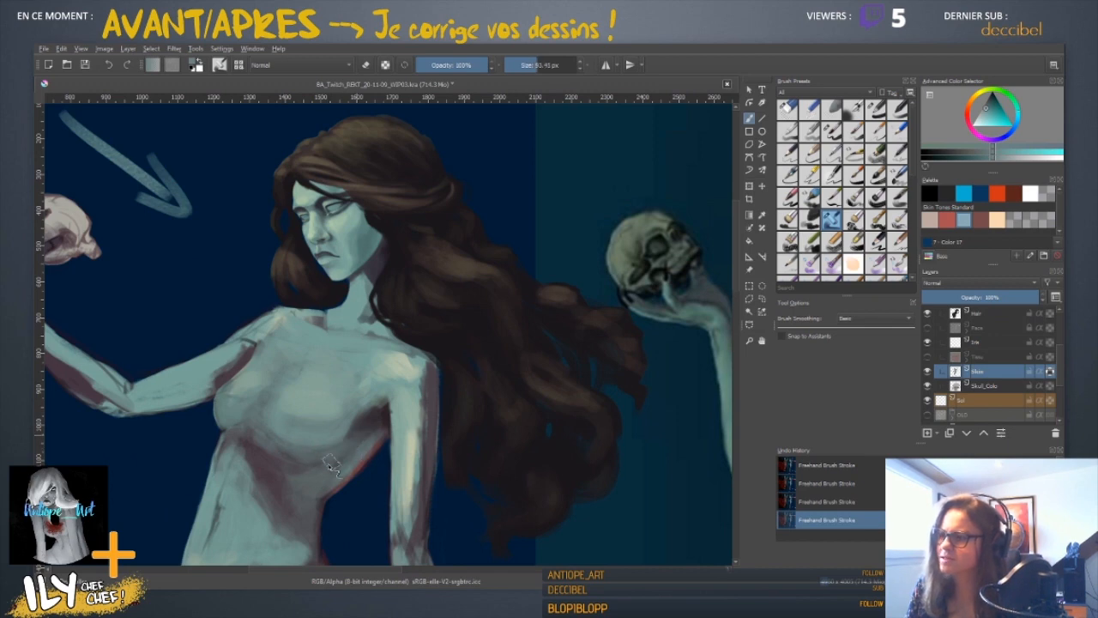
pyautogui.keyDown('ctrl'); pyautogui.click(342, 444); pyautogui.keyUp('ctrl')
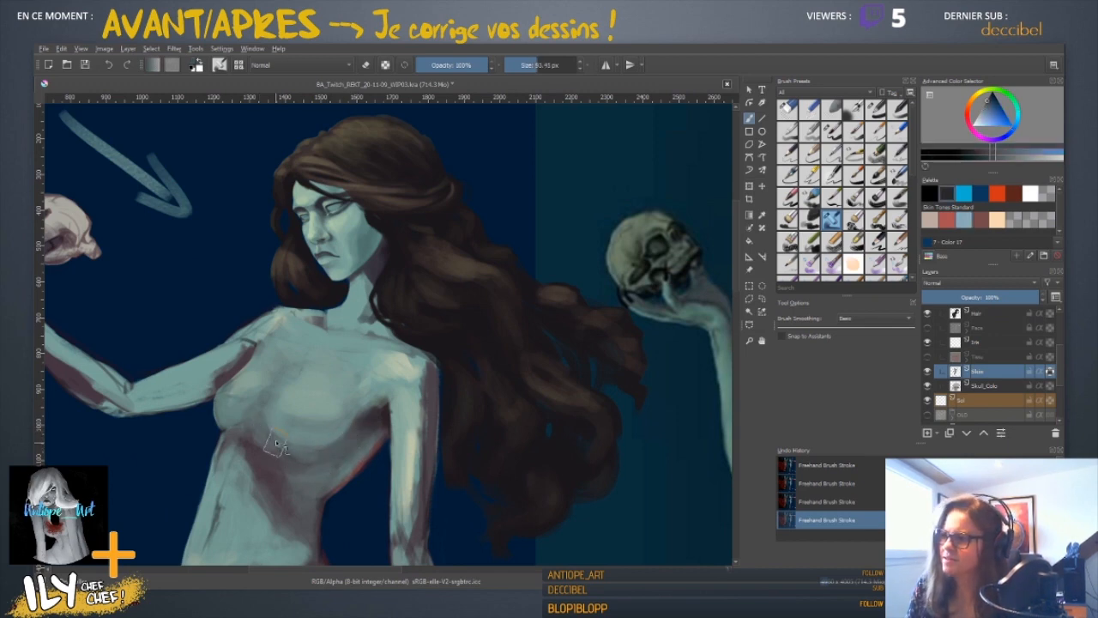
pyautogui.moveTo(276, 444); pyautogui.dragTo(262, 421)
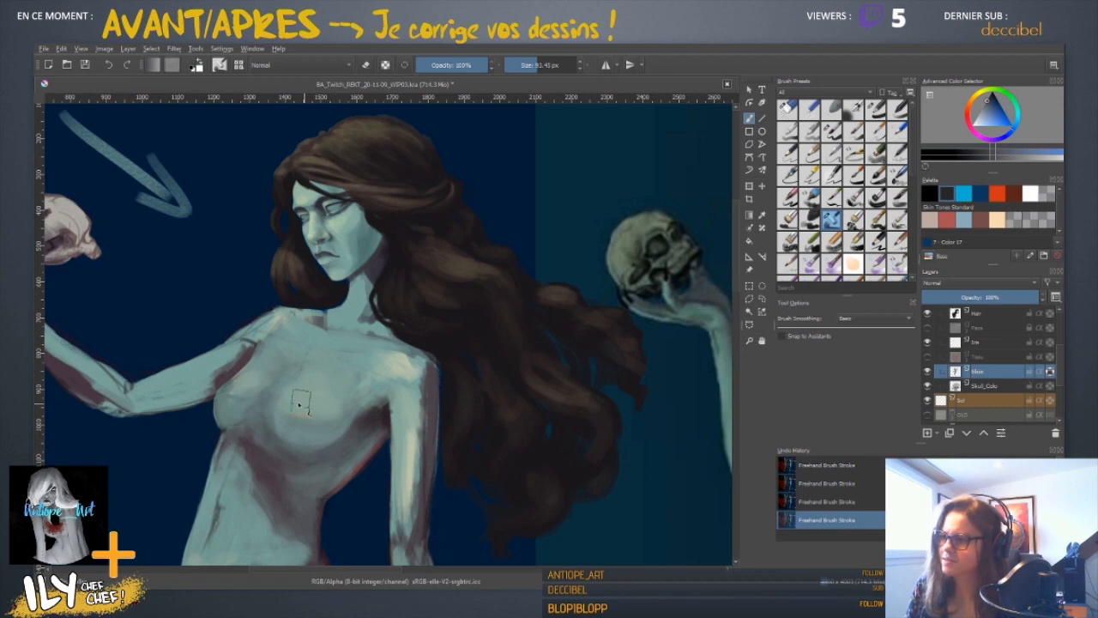
# - Even out the midtones across the breasts and sternum with colours sampled from the same area
pyautogui.keyDown('ctrl'); pyautogui.click(260, 437); pyautogui.keyUp('ctrl')
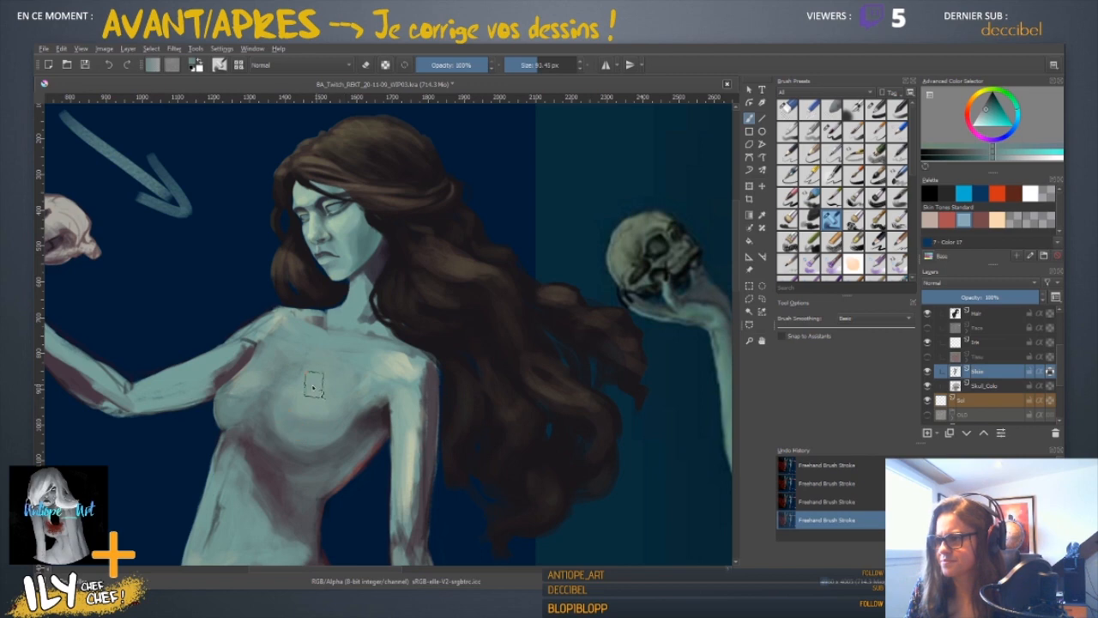
pyautogui.keyDown('ctrl'); pyautogui.click(302, 402); pyautogui.keyUp('ctrl')
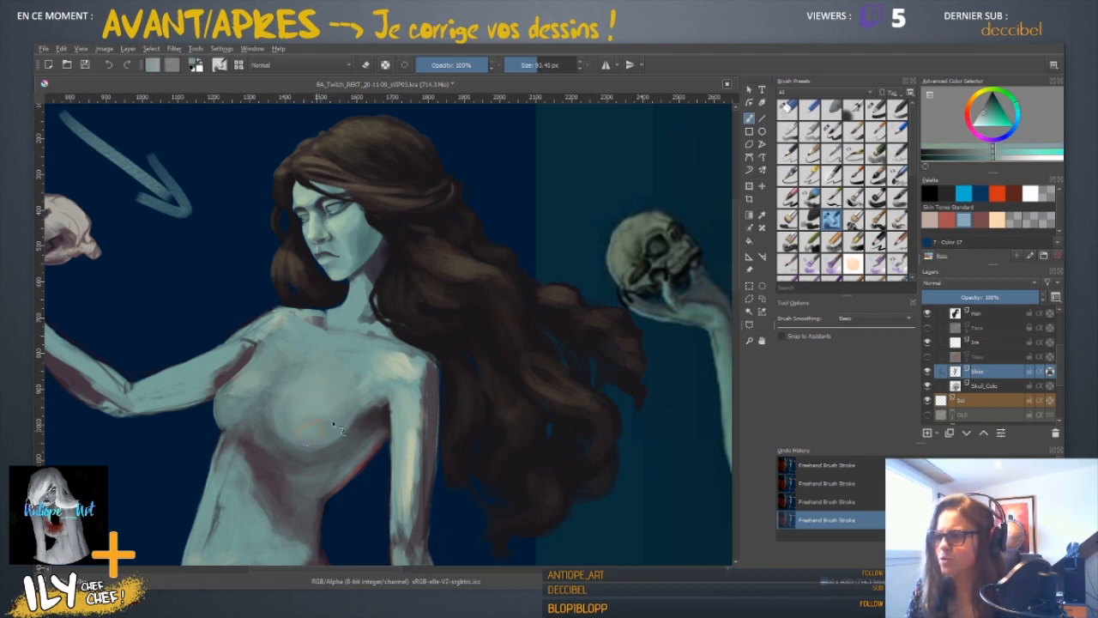
pyautogui.keyDown('ctrl'); pyautogui.click(297, 407); pyautogui.keyUp('ctrl')
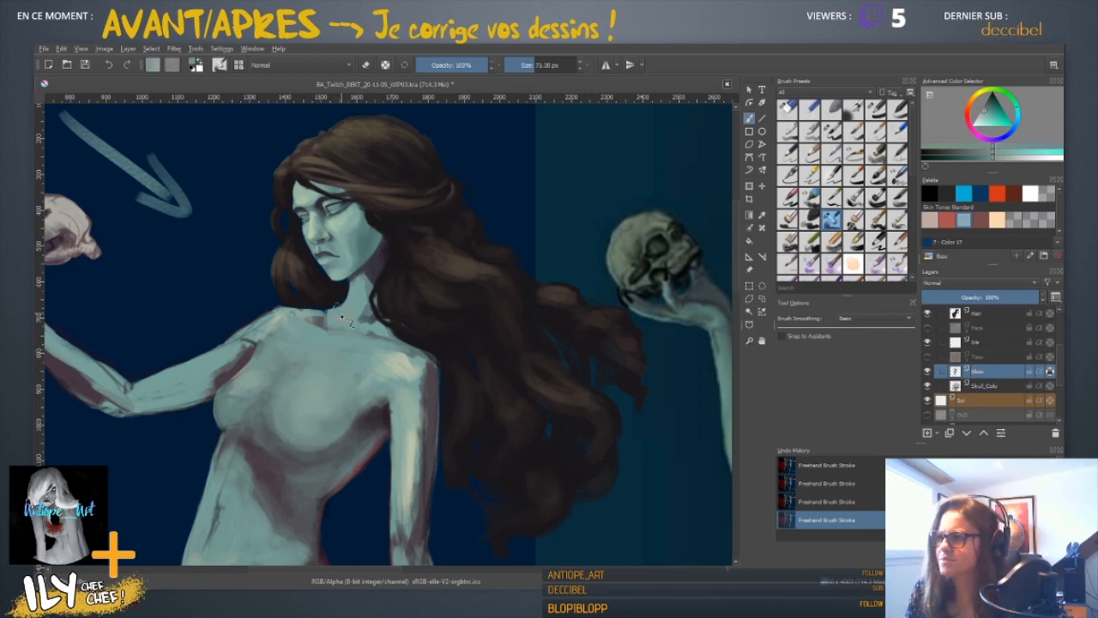
# - Rotate the canvas to follow the shoulder line and refine the collarbone shadow with a brush about 32 px wide
pyautogui.moveTo(404, 301); pyautogui.dragTo(398, 334)
pyautogui.press('4')
pyautogui.press('4')
pyautogui.press('4')
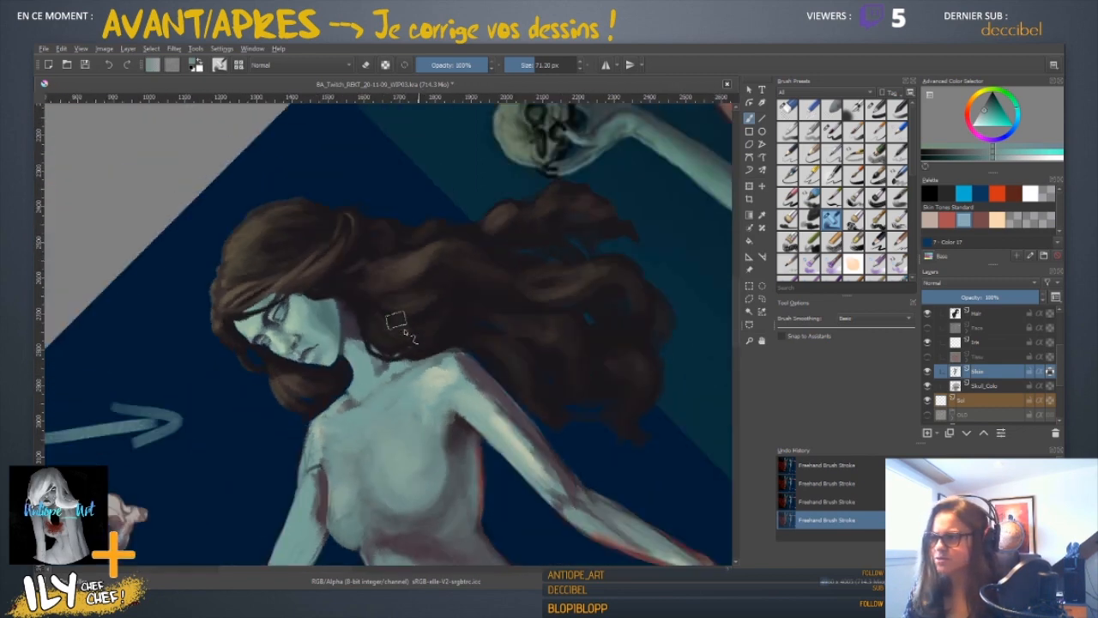
pyautogui.press('+')
pyautogui.press('+')
pyautogui.moveTo(397, 451); pyautogui.dragTo(399, 305)
pyautogui.moveTo(382, 266)
pyautogui.keyDown('shift'); pyautogui.mouseDown()
pyautogui.moveTo(332, 267)
pyautogui.moveTo(353, 267)
pyautogui.moveTo(320, 319)
pyautogui.moveTo(273, 341)
pyautogui.mouseUp(); pyautogui.keyUp('shift')
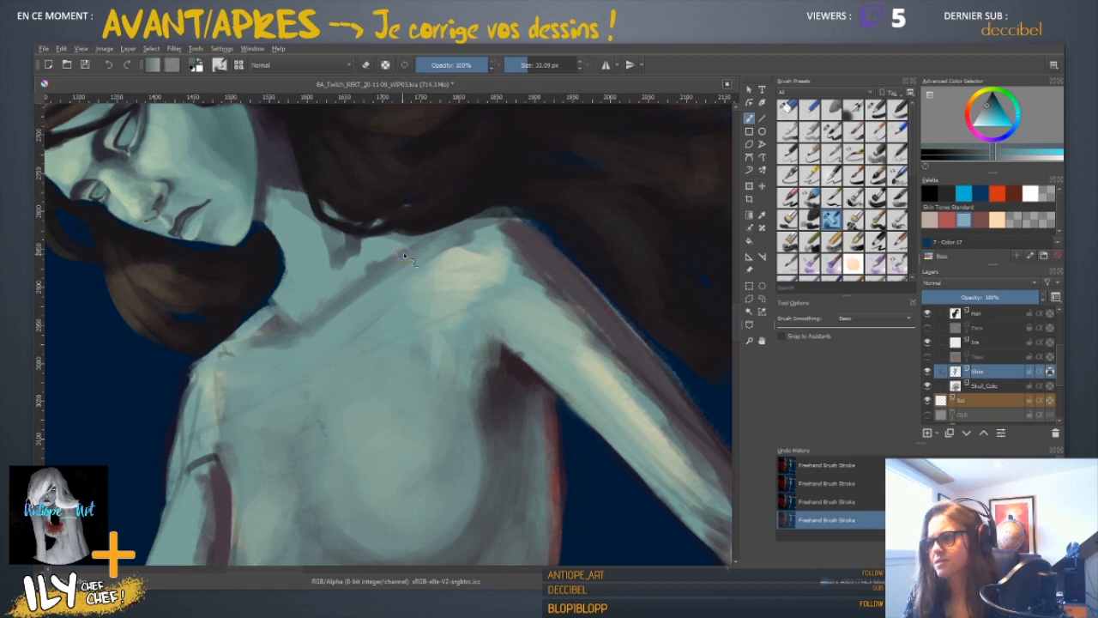
# - Add a pale highlight along the inner collarbone with the light colour sampled from the shoulder
pyautogui.keyDown('ctrl'); pyautogui.click(300, 345); pyautogui.keyUp('ctrl')
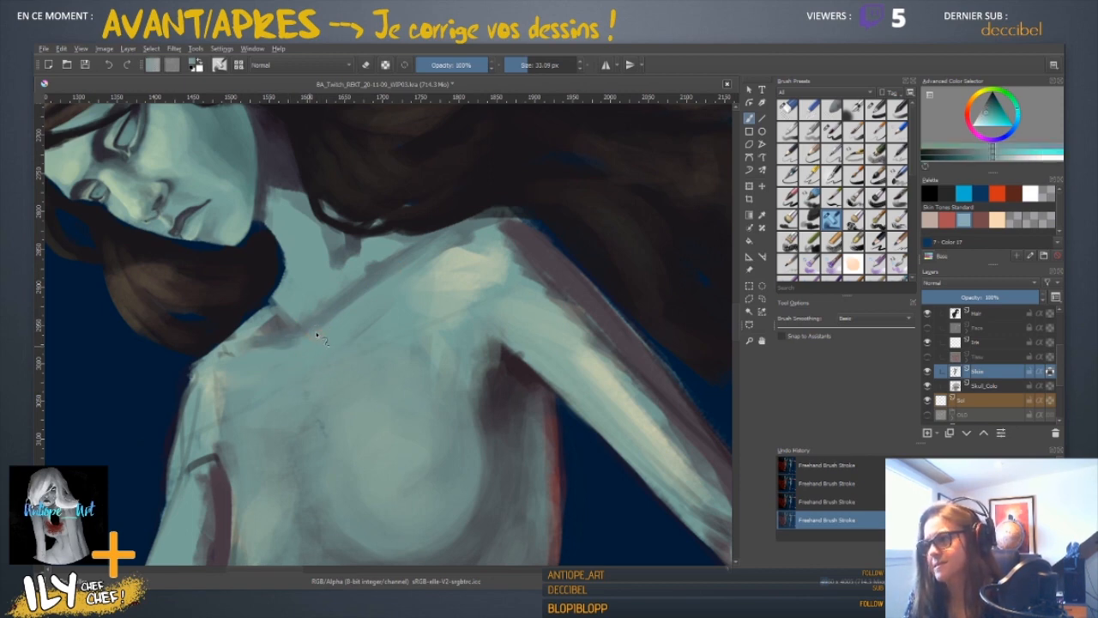
pyautogui.keyDown('ctrl'); pyautogui.click(453, 262); pyautogui.keyUp('ctrl')
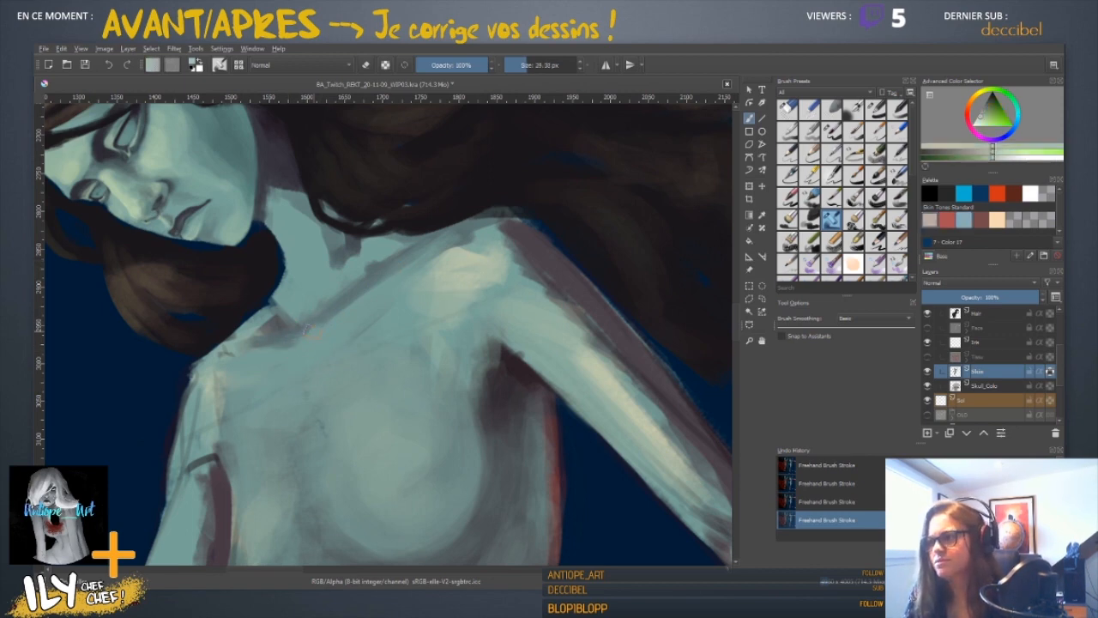
pyautogui.moveTo(310, 334); pyautogui.dragTo(369, 290)
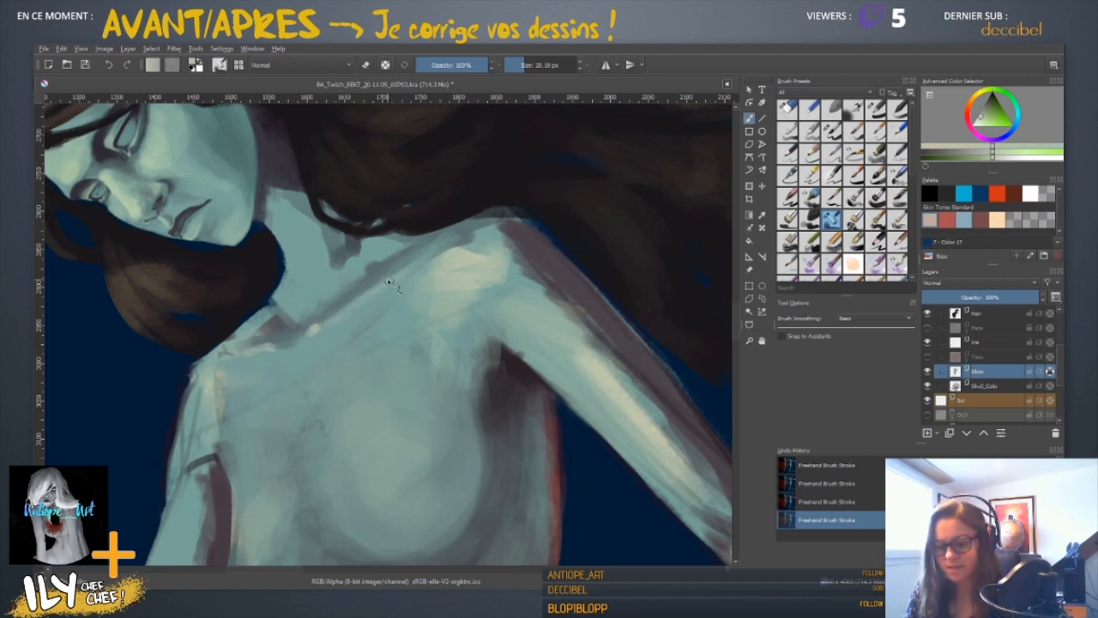
# - Compare the whole figure with the original, show the red dress layer again and return to an upright view of the chest
pyautogui.scroll(-4, 388, 284)
pyautogui.scroll(-1, 388, 283)
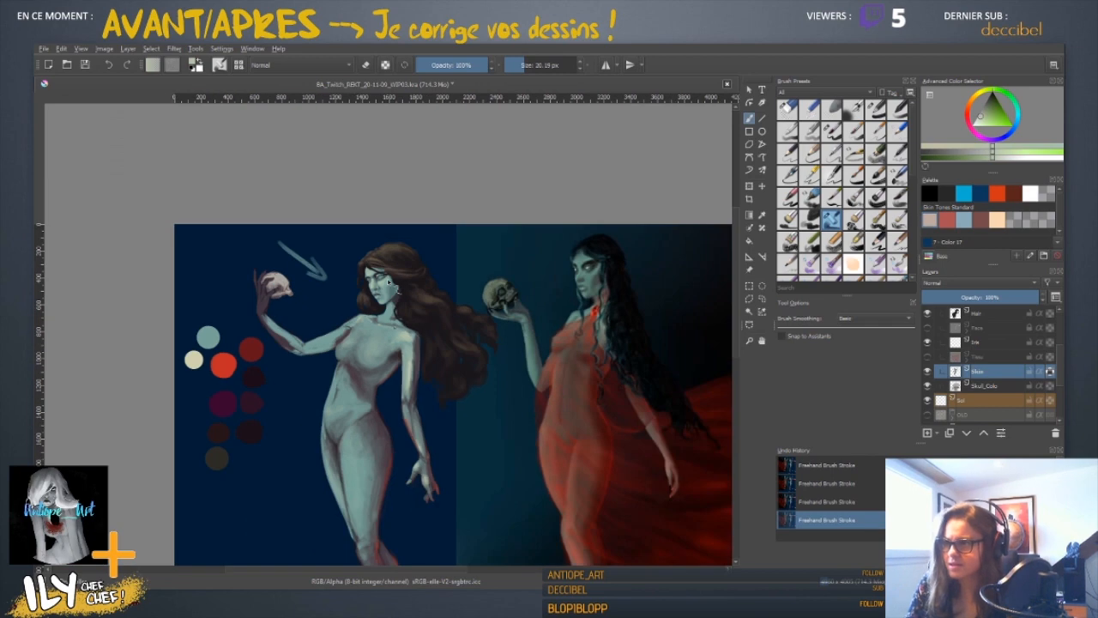
pyautogui.scroll(2, 388, 284)
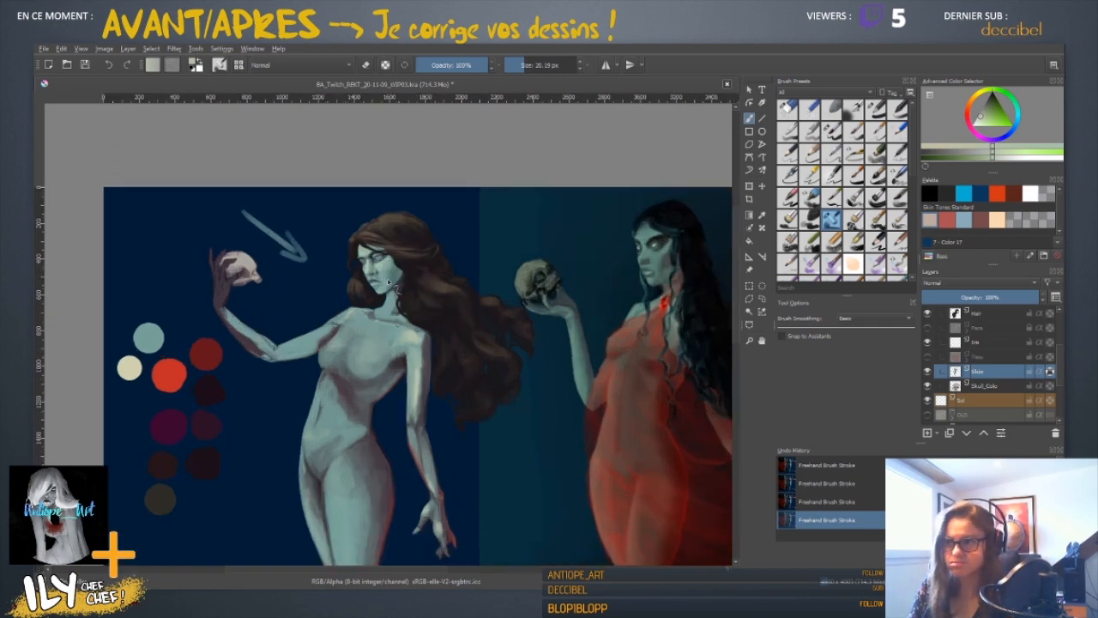
pyautogui.scroll(-1, 389, 283)
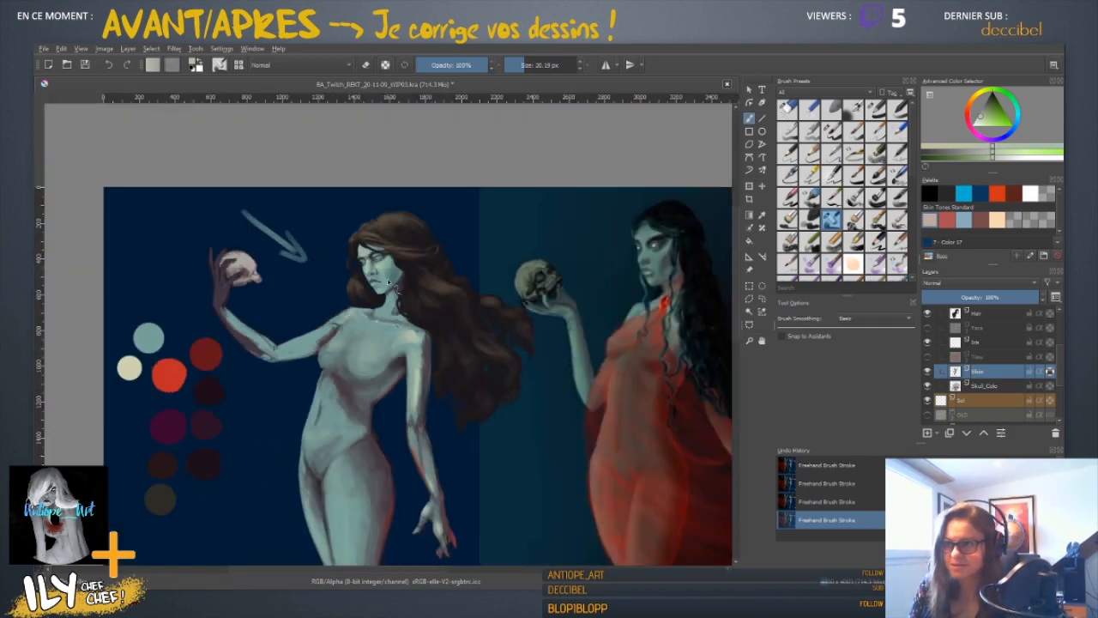
pyautogui.scroll(3, 388, 284)
pyautogui.click(927, 357)
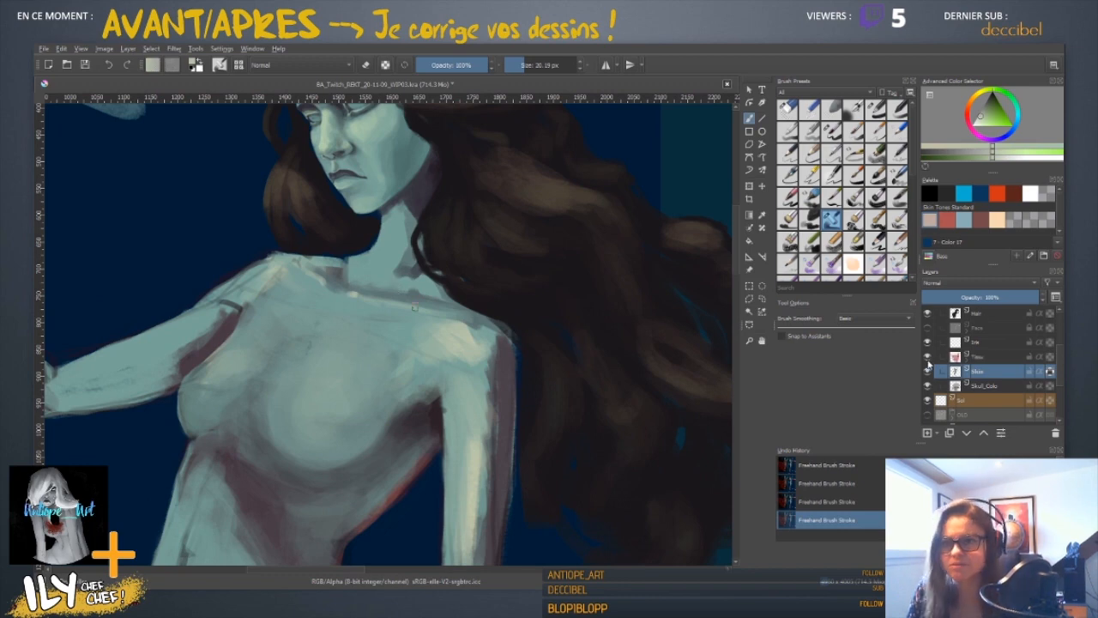
pyautogui.hotkey('ctrl', '-')
pyautogui.hotkey('ctrl', '-')
pyautogui.hotkey('ctrl', '-')
pyautogui.scroll(4, 414, 307)
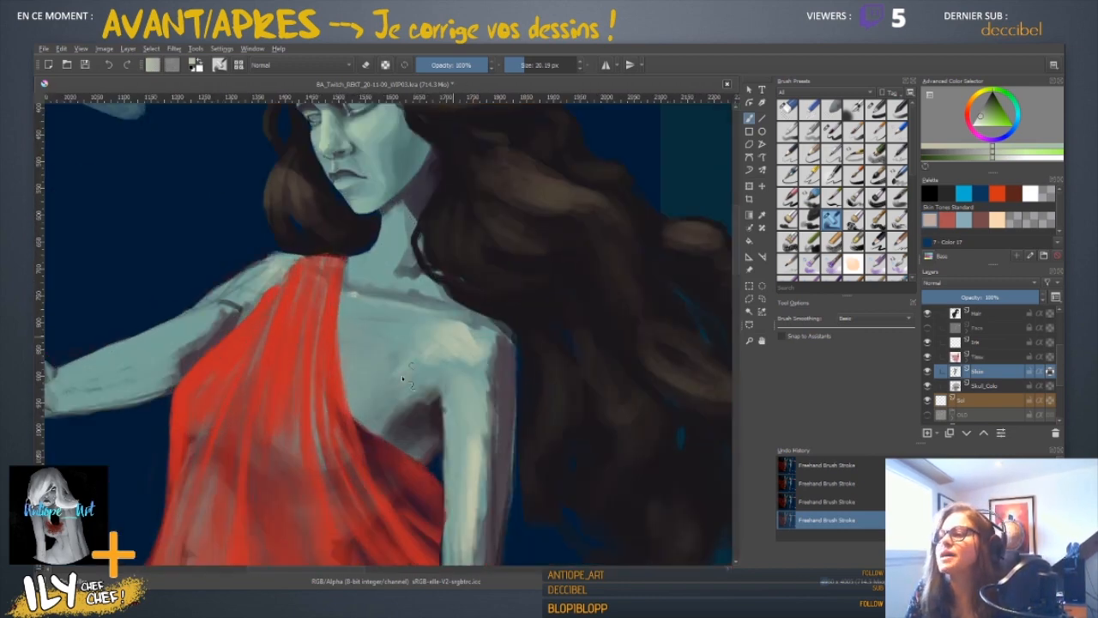
# - Undo the last brush stroke and retouch the collarbone and shoulder with tones sampled from the surrounding skin, using a brush about 20 px wide
pyautogui.hotkey('ctrl', 'z')
pyautogui.moveTo(398, 333); pyautogui.dragTo(351, 387)
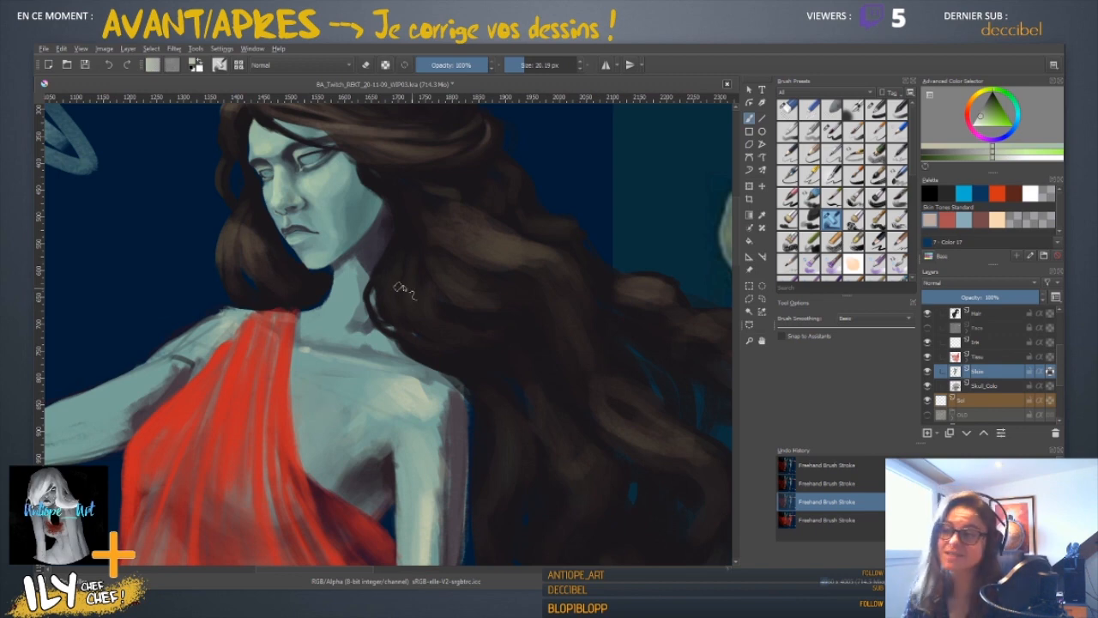
pyautogui.keyDown('ctrl'); pyautogui.click(302, 351); pyautogui.keyUp('ctrl')
pyautogui.click(302, 351)
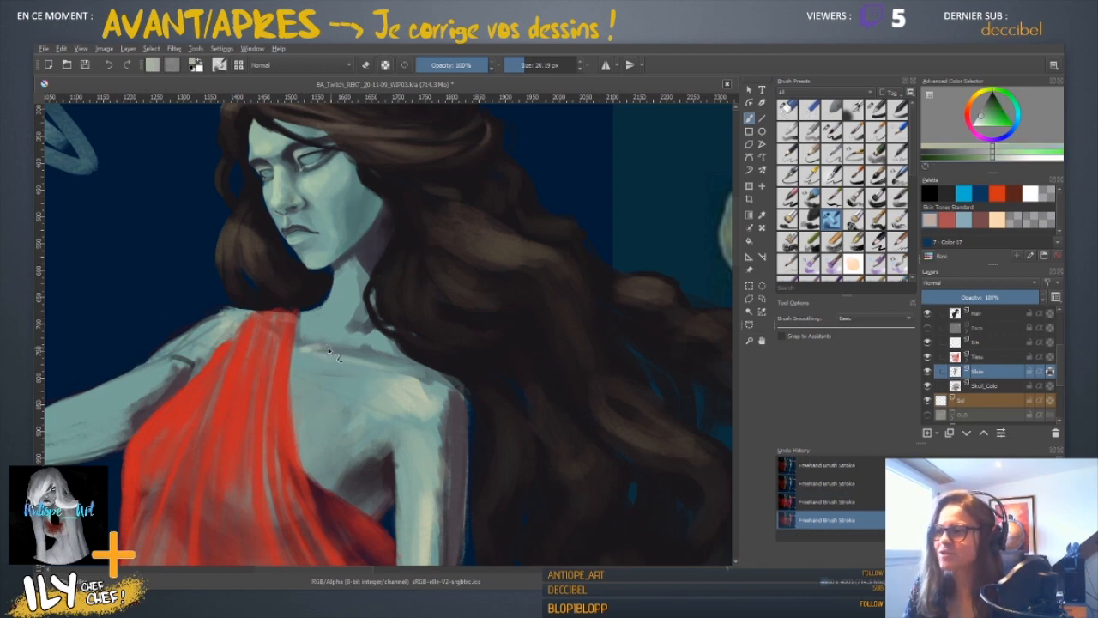
pyautogui.keyDown('ctrl'); pyautogui.click(360, 374); pyautogui.keyUp('ctrl')
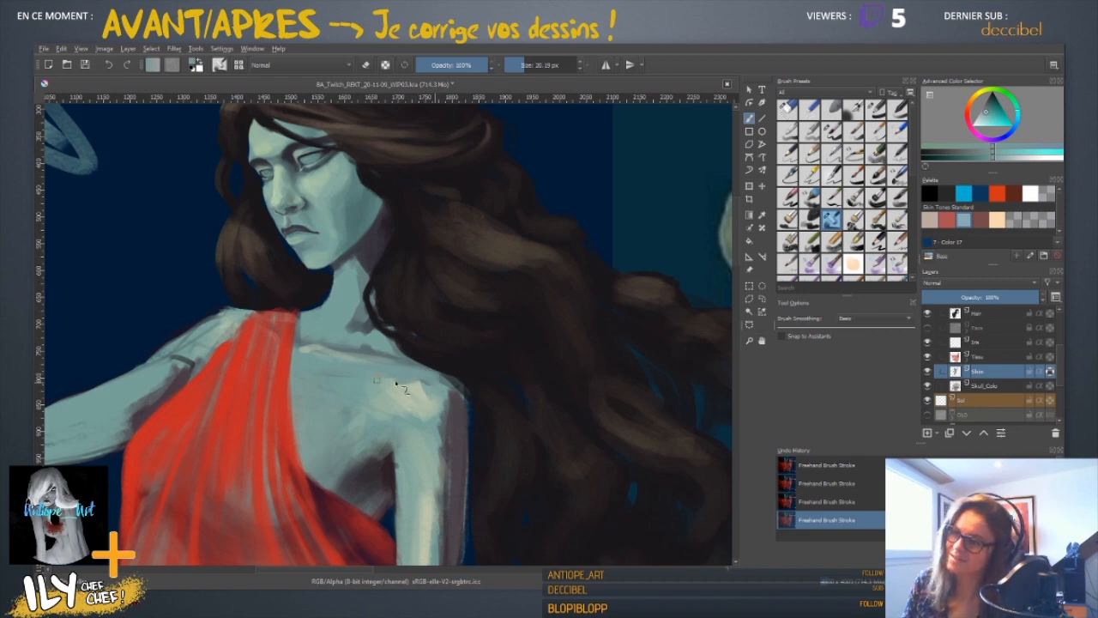
pyautogui.keyDown('ctrl'); pyautogui.click(412, 391); pyautogui.keyUp('ctrl')
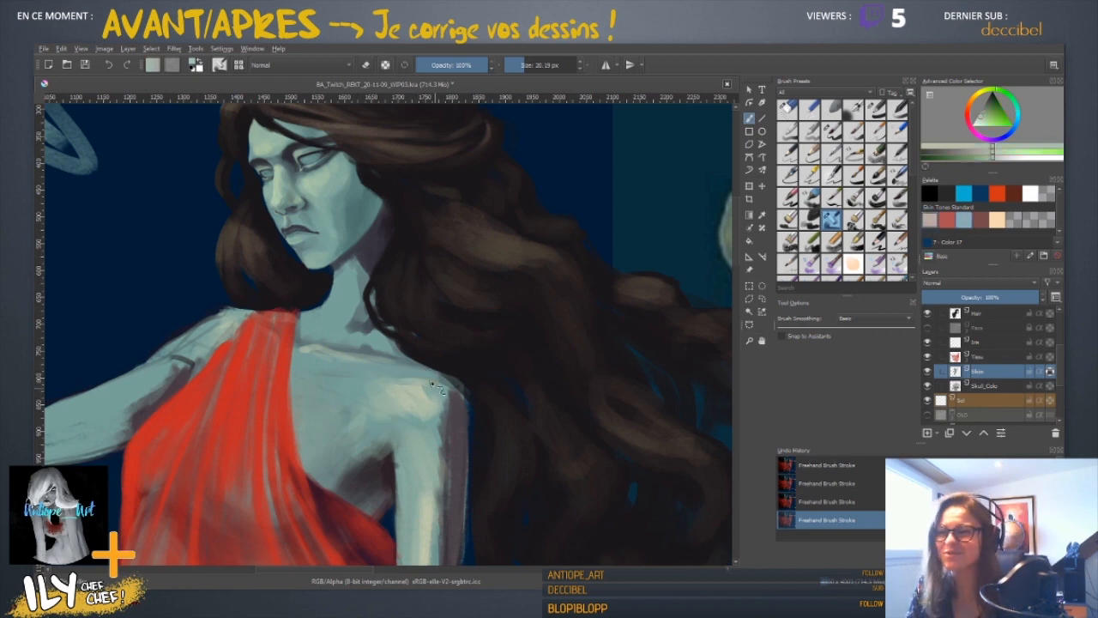
# - Blend the shoulder with sampled teal and add a purple-grey shadow patch on the inner upper arm with a brush about 29 px wide
pyautogui.moveTo(406, 447)
pyautogui.mouseDown()
pyautogui.moveTo(427, 447)
pyautogui.moveTo(422, 345)
pyautogui.mouseUp()
pyautogui.keyDown('ctrl'); pyautogui.click(347, 323); pyautogui.keyUp('ctrl')
pyautogui.keyDown('ctrl'); pyautogui.click(348, 321); pyautogui.keyUp('ctrl')
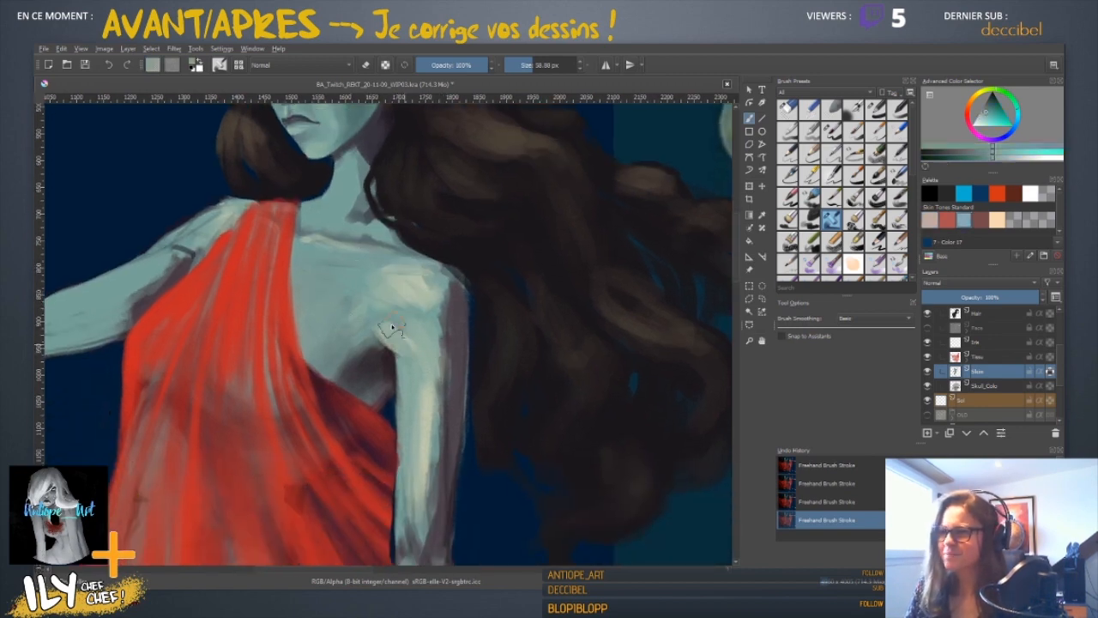
pyautogui.moveTo(441, 316); pyautogui.dragTo(448, 347)
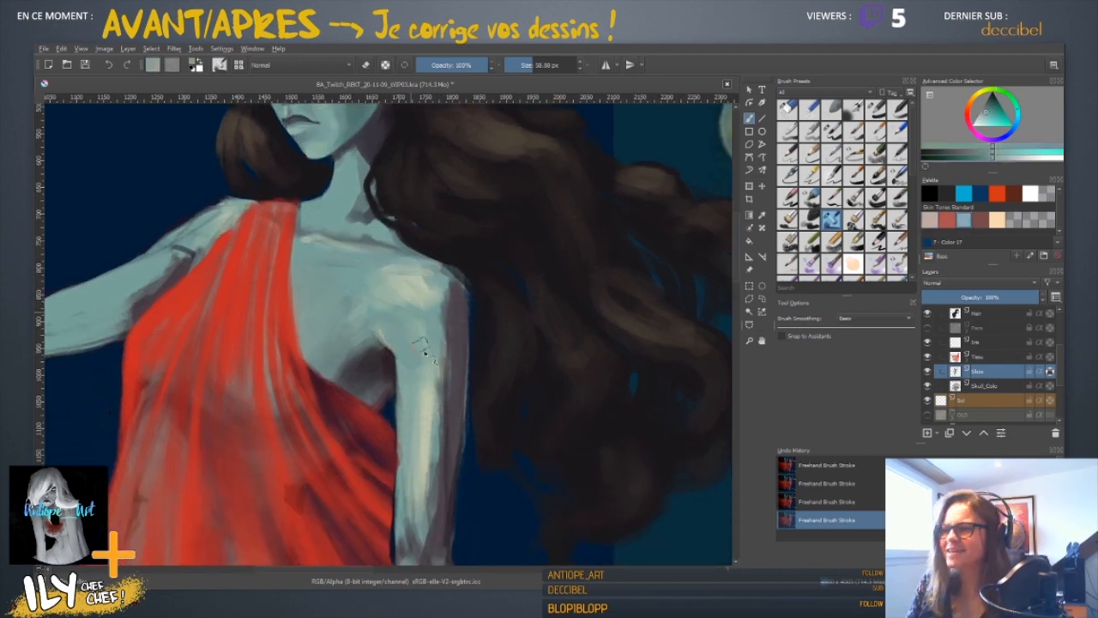
pyautogui.keyDown('ctrl'); pyautogui.click(468, 328); pyautogui.keyUp('ctrl')
pyautogui.moveTo(420, 383); pyautogui.dragTo(415, 375)
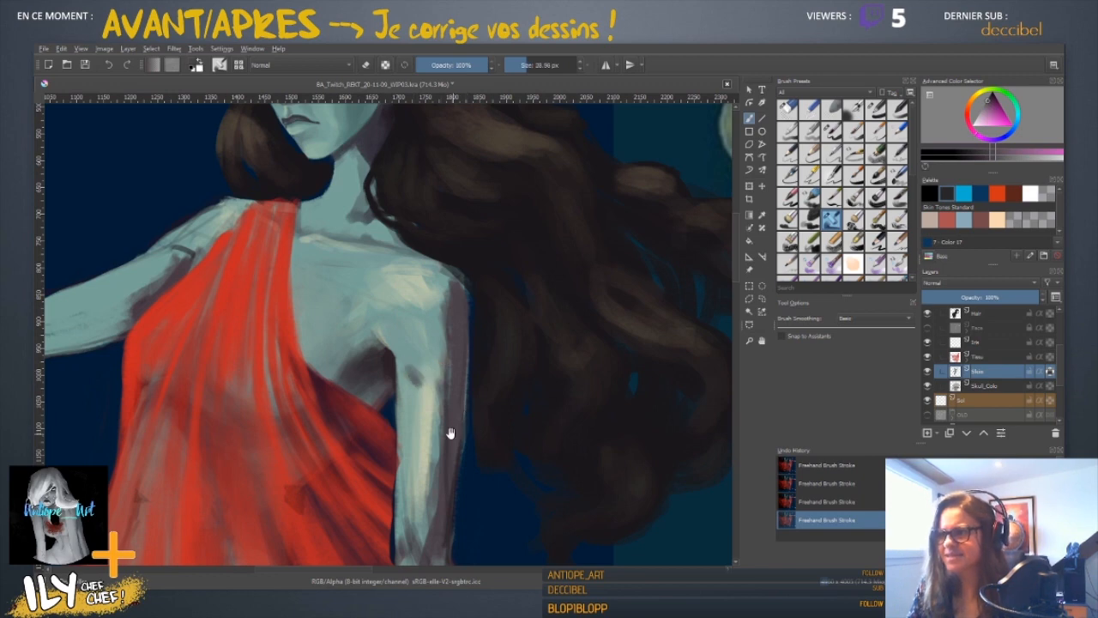
# - Rework the light and shadow bands down the upper arm with pale and purple-grey tones sampled from the arm
pyautogui.scroll(-3, 449, 432)
pyautogui.keyDown('ctrl'); pyautogui.click(396, 359); pyautogui.keyUp('ctrl')
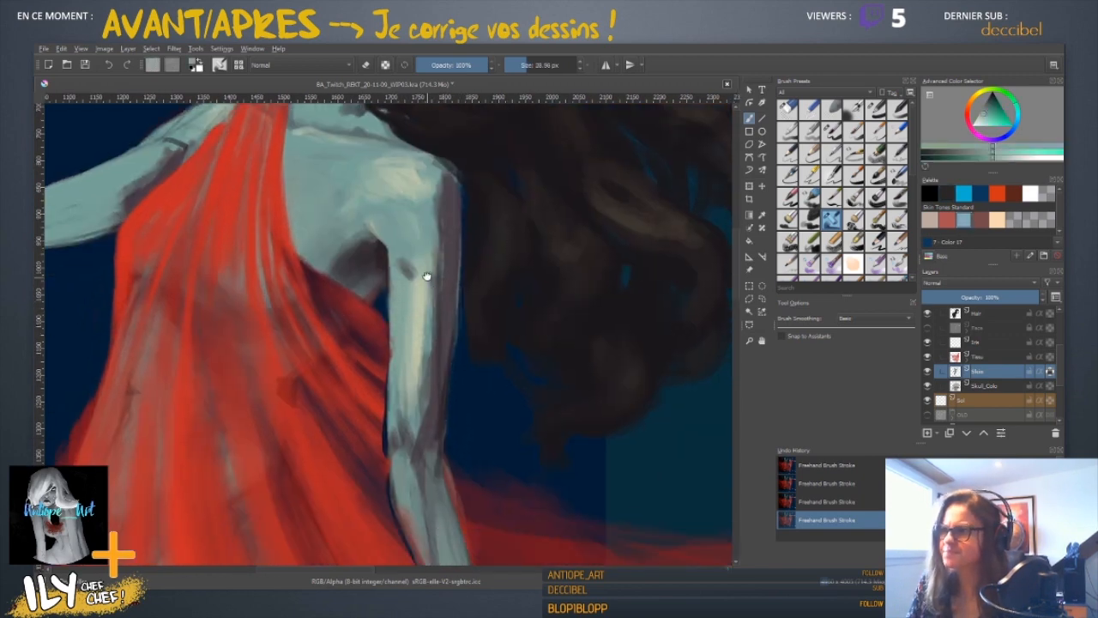
pyautogui.moveTo(427, 276); pyautogui.dragTo(436, 382)
pyautogui.keyDown('ctrl'); pyautogui.click(441, 389); pyautogui.keyUp('ctrl')
pyautogui.moveTo(428, 419); pyautogui.dragTo(433, 441)
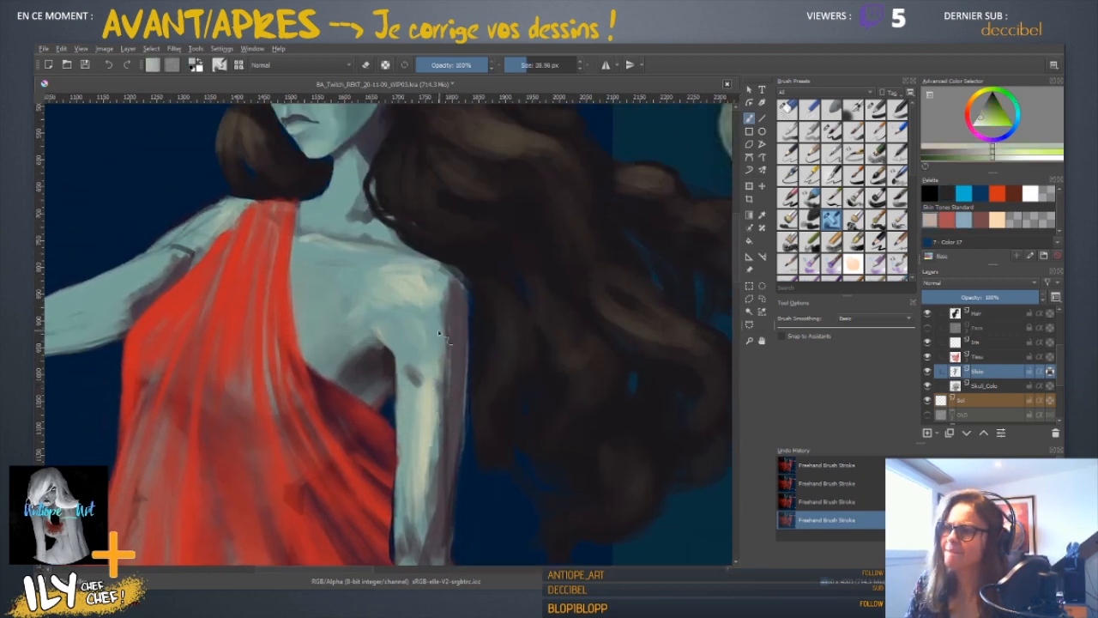
pyautogui.keyDown('ctrl'); pyautogui.click(439, 291); pyautogui.keyUp('ctrl')
pyautogui.moveTo(439, 292)
pyautogui.mouseDown()
pyautogui.moveTo(451, 327)
pyautogui.moveTo(435, 421)
pyautogui.moveTo(441, 465)
pyautogui.moveTo(489, 437)
pyautogui.moveTo(433, 459)
pyautogui.moveTo(429, 506)
pyautogui.mouseUp()
pyautogui.keyDown('ctrl'); pyautogui.click(460, 423); pyautogui.keyUp('ctrl')
pyautogui.moveTo(456, 438)
pyautogui.mouseDown()
pyautogui.moveTo(488, 208)
pyautogui.moveTo(483, 454)
pyautogui.mouseUp()
pyautogui.moveTo(436, 341); pyautogui.dragTo(450, 401)
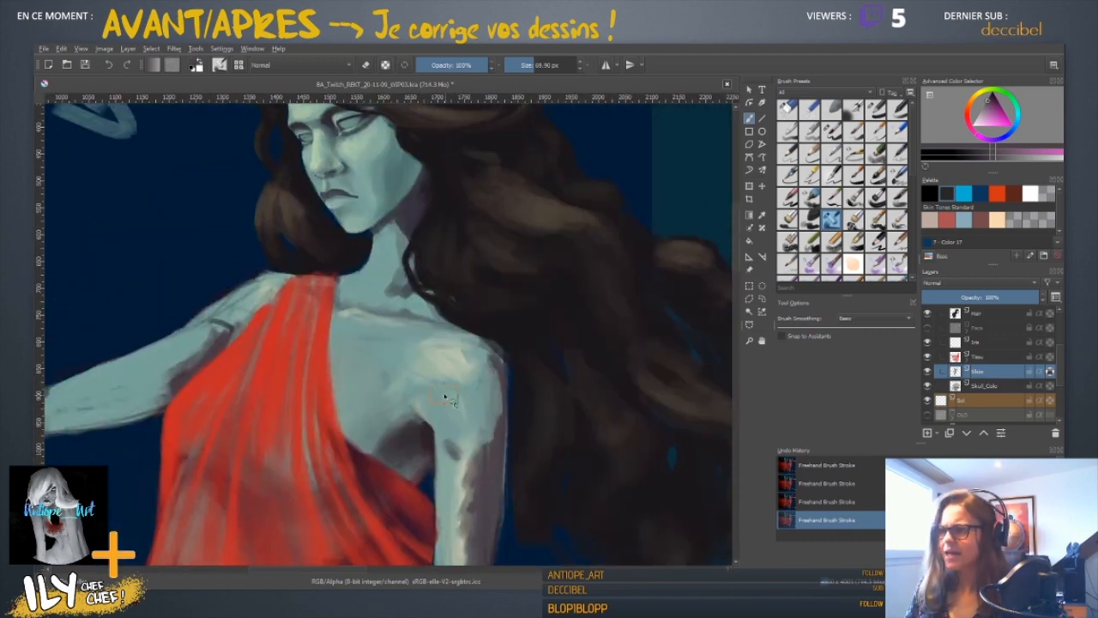
# - Smooth the skin around the collarbone and the base of the neck with teal sampled from the upper chest
pyautogui.keyDown('ctrl'); pyautogui.click(375, 329); pyautogui.keyUp('ctrl')
pyautogui.moveTo(392, 340); pyautogui.dragTo(368, 324)
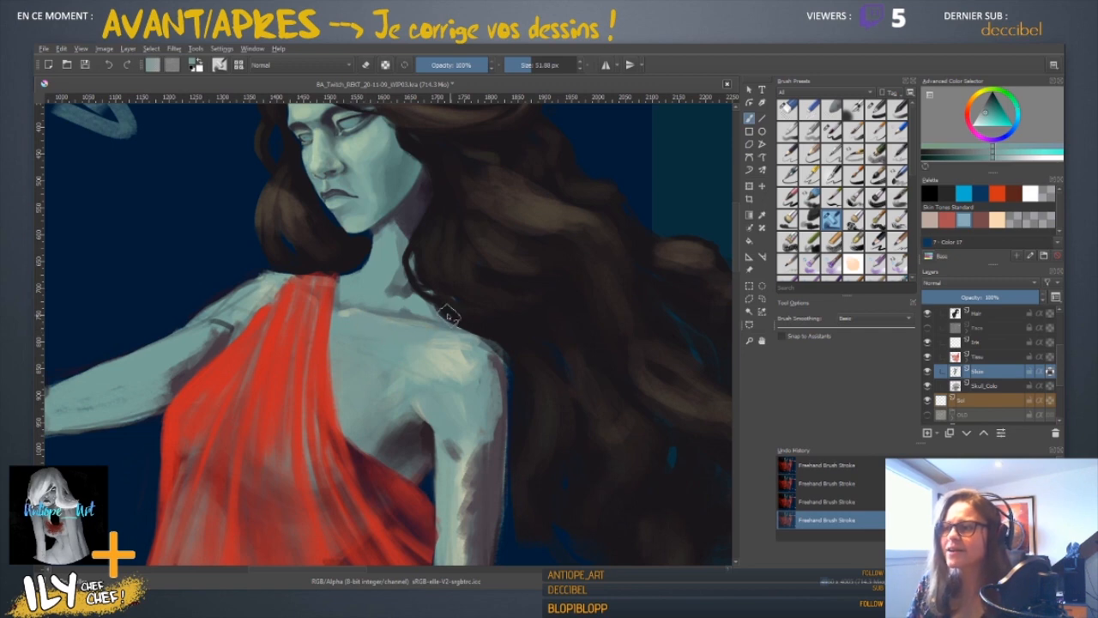
pyautogui.scroll(1, 417, 318)
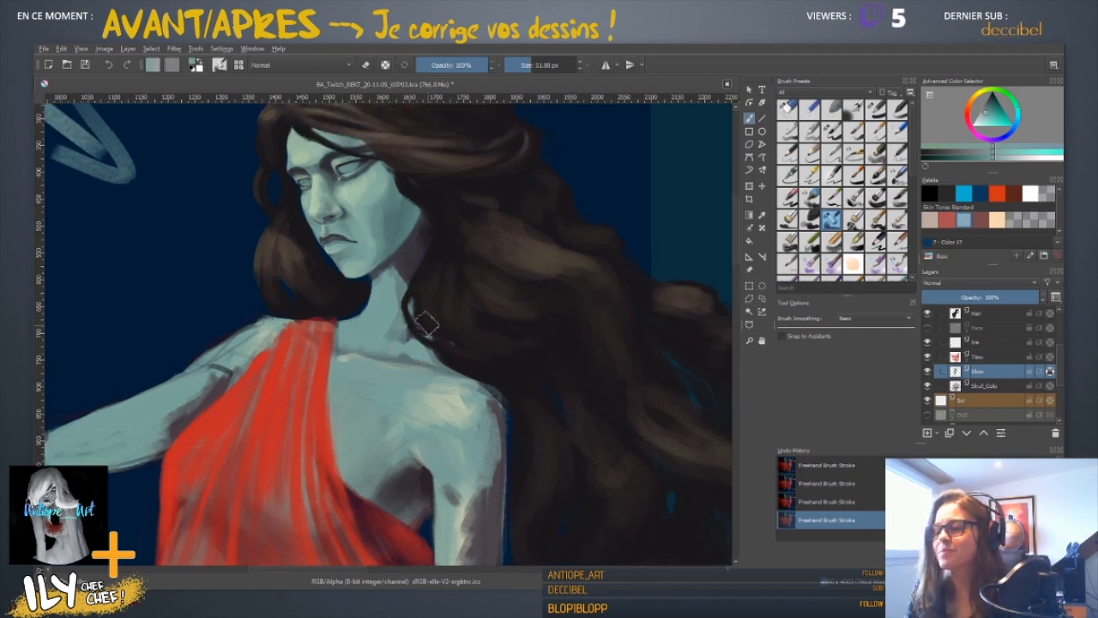
pyautogui.moveTo(428, 324)
pyautogui.mouseDown()
pyautogui.moveTo(407, 323)
pyautogui.moveTo(420, 327)
pyautogui.mouseUp()
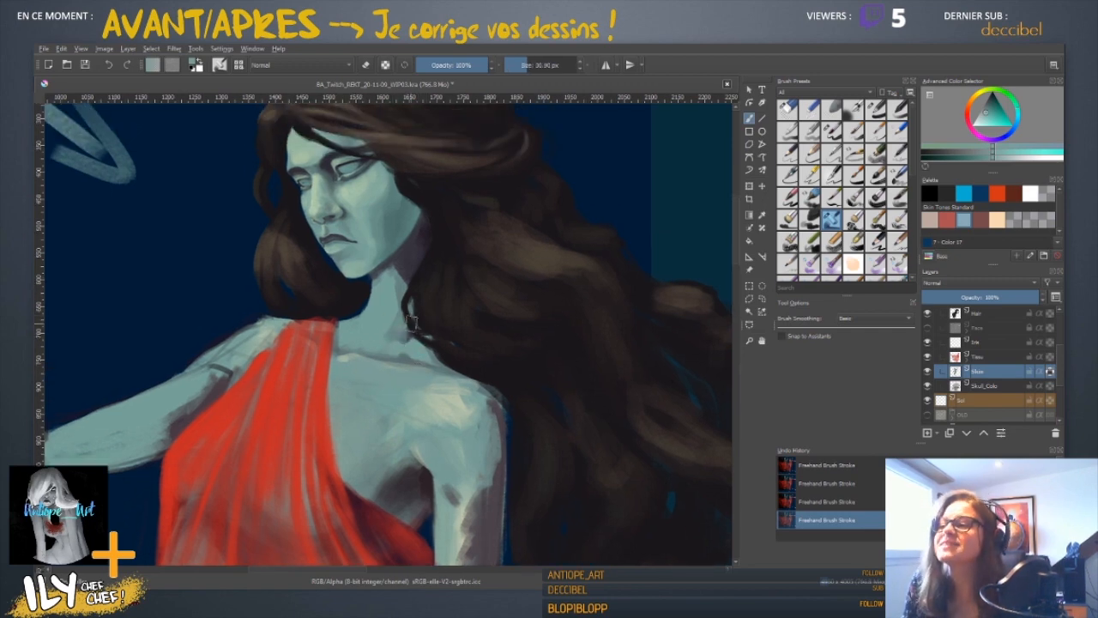
# - Reshape the neck shadow beside the hair with sampled purple-grey, blue-grey and teal tones, using a brush about 36 px wide
pyautogui.keyDown('ctrl'); pyautogui.click(415, 273); pyautogui.keyUp('ctrl')
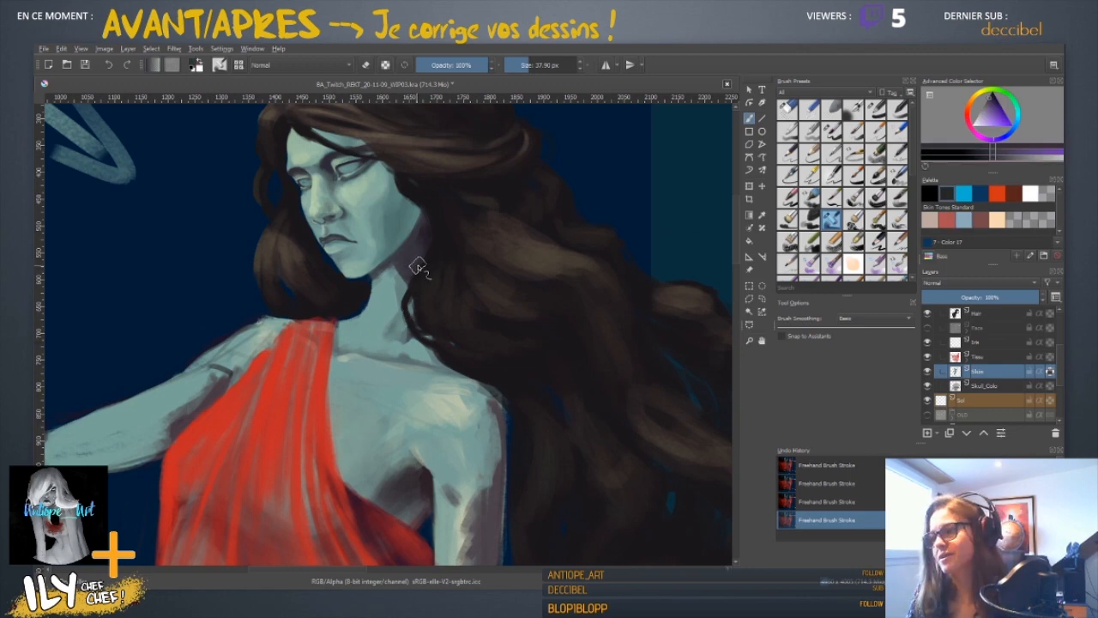
pyautogui.moveTo(418, 265); pyautogui.dragTo(398, 296)
pyautogui.keyDown('ctrl'); pyautogui.click(403, 300); pyautogui.keyUp('ctrl')
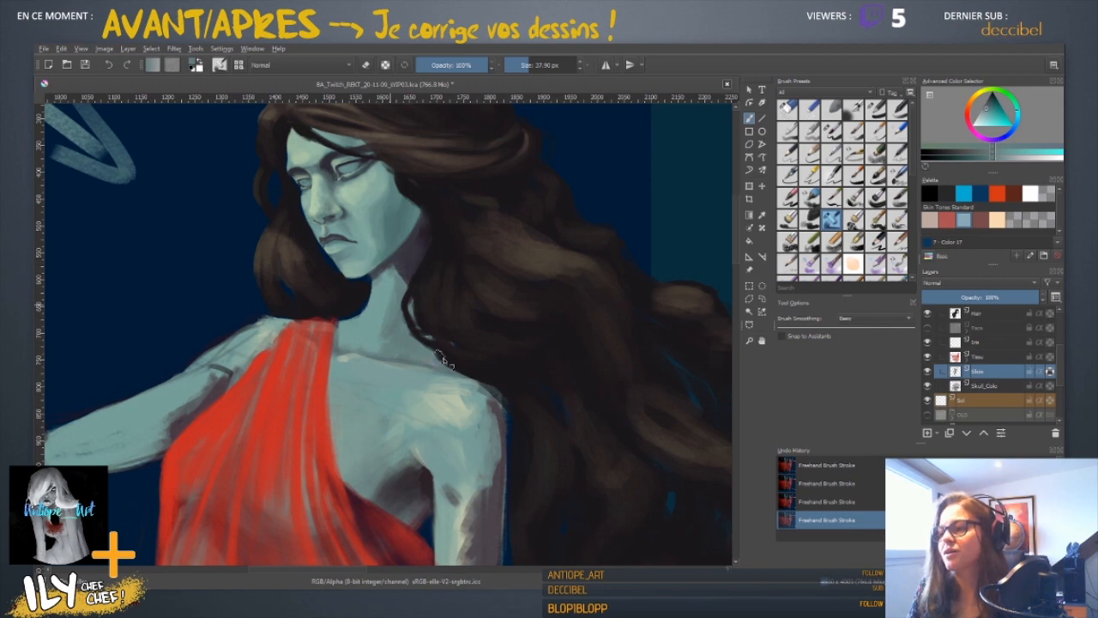
pyautogui.keyDown('ctrl'); pyautogui.click(395, 265); pyautogui.keyUp('ctrl')
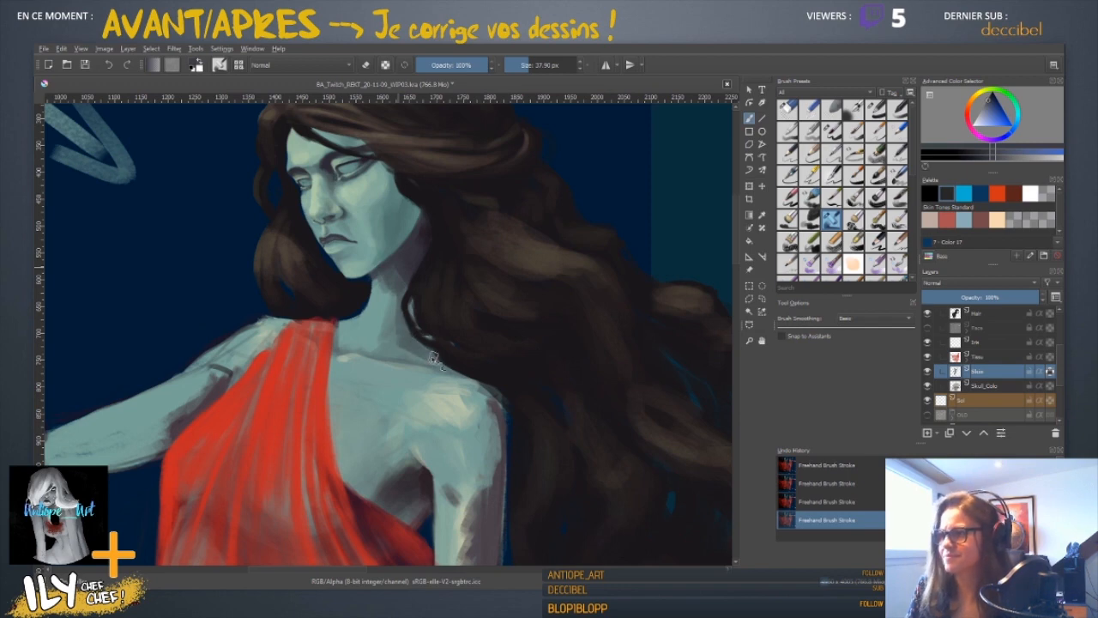
pyautogui.keyDown('ctrl'); pyautogui.click(393, 283); pyautogui.keyUp('ctrl')
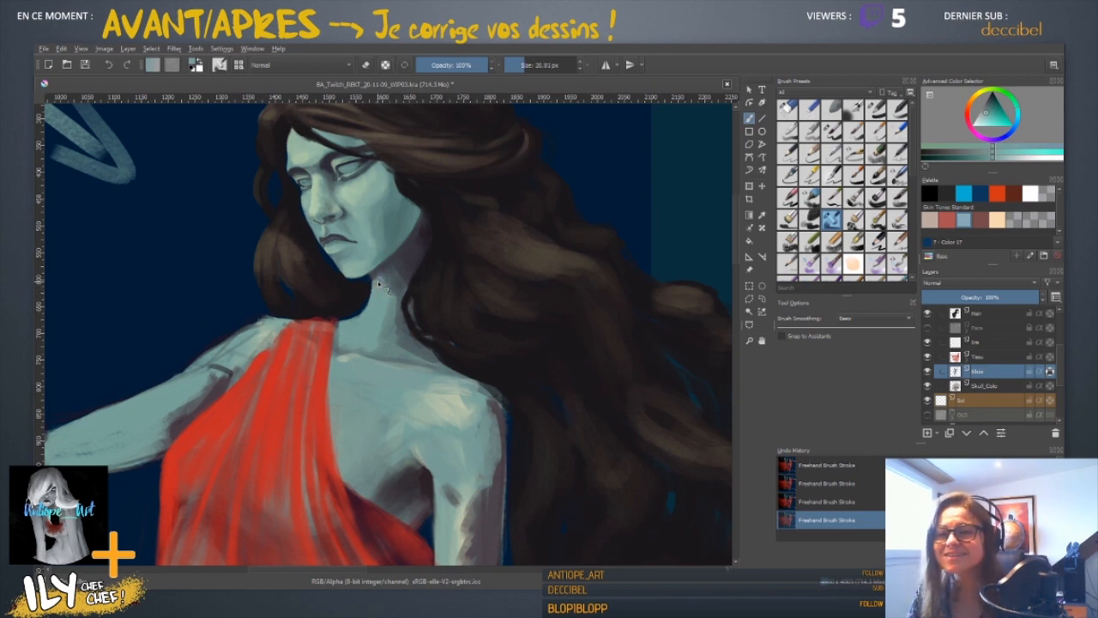
pyautogui.keyDown('shift'); pyautogui.moveTo(378, 283); pyautogui.dragTo(388, 284); pyautogui.keyUp('shift')
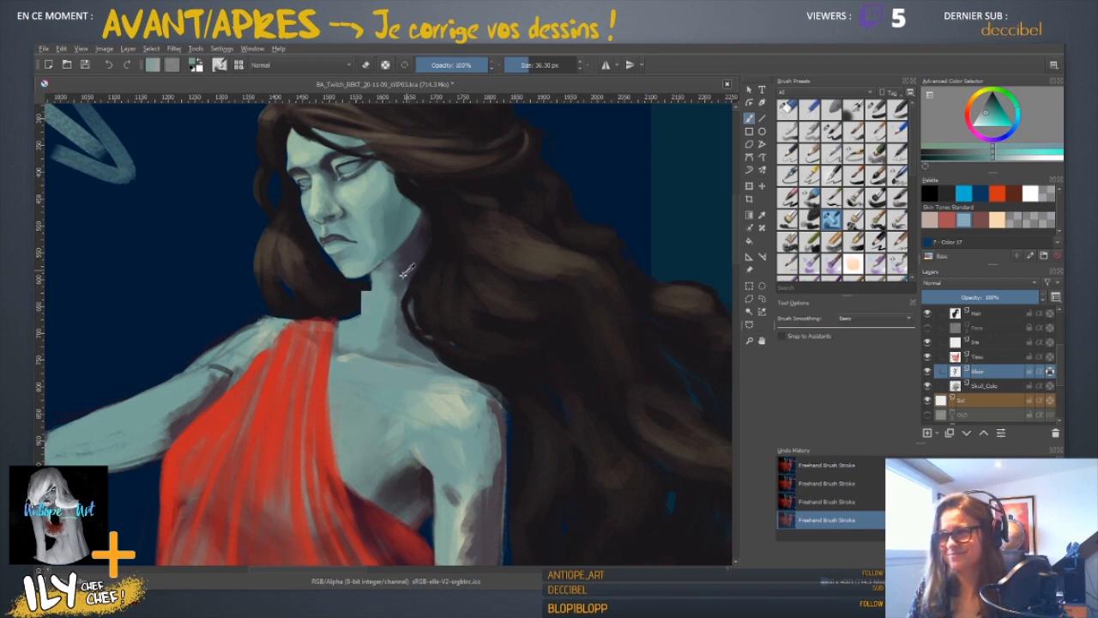
pyautogui.keyDown('ctrl'); pyautogui.click(399, 290); pyautogui.keyUp('ctrl')
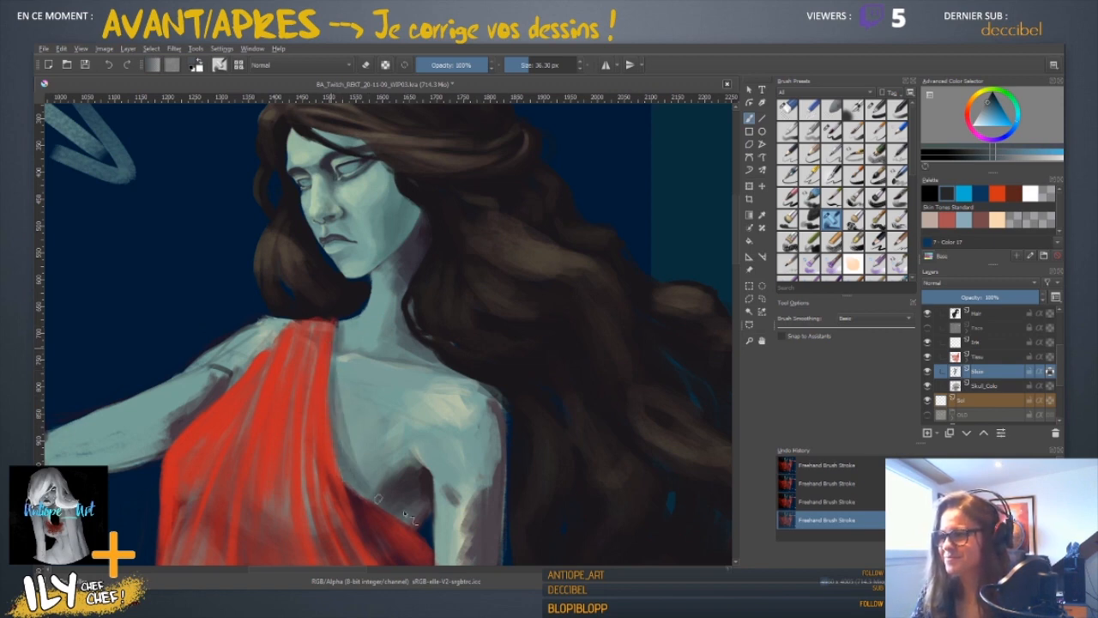
# - Refine the armpit shadow and its upper edge with tones sampled nearby, using a brush about 24 px wide
pyautogui.hotkey('ctrl', 'z')
pyautogui.hotkey('ctrl', 'shift', 'z')
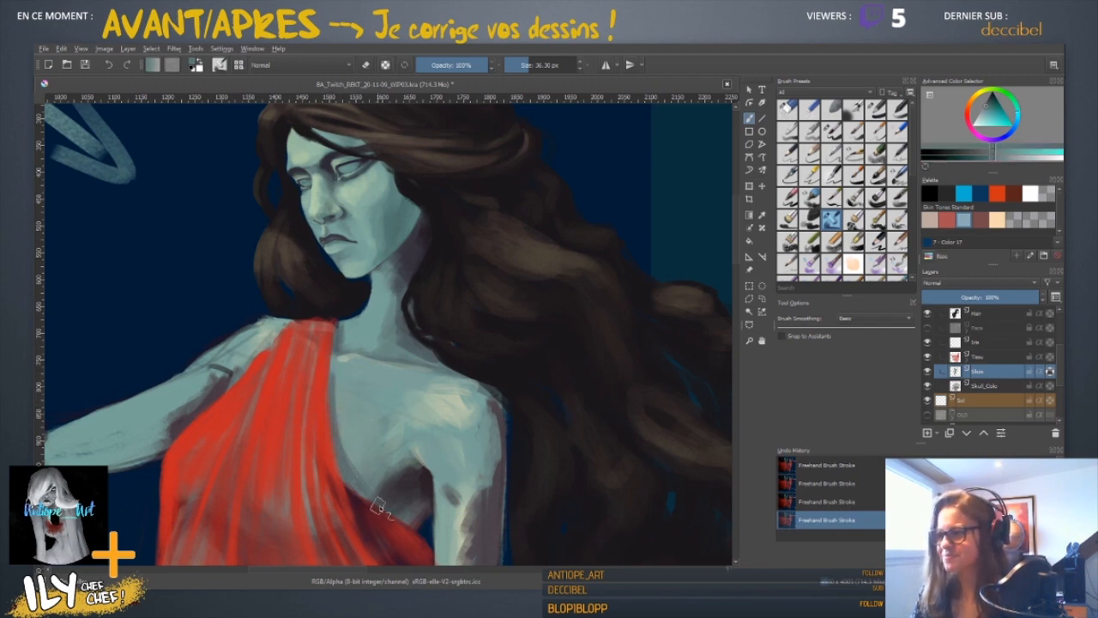
pyautogui.scroll(-3, 421, 514)
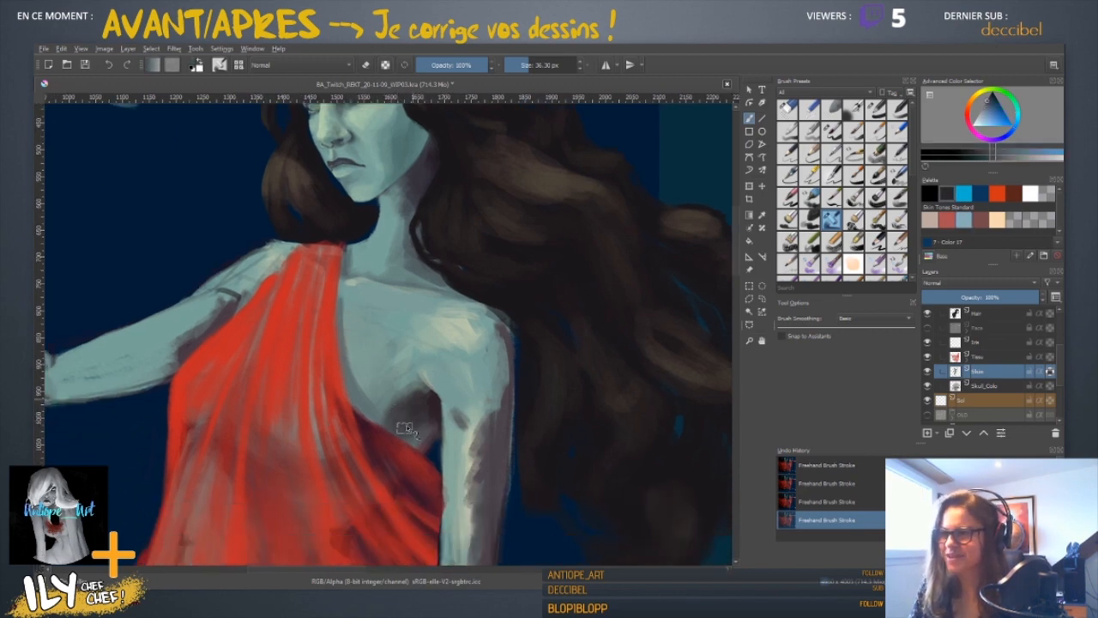
pyautogui.keyDown('shift'); pyautogui.moveTo(436, 424); pyautogui.dragTo(393, 435); pyautogui.keyUp('shift')
pyautogui.keyDown('ctrl'); pyautogui.click(436, 403); pyautogui.keyUp('ctrl')
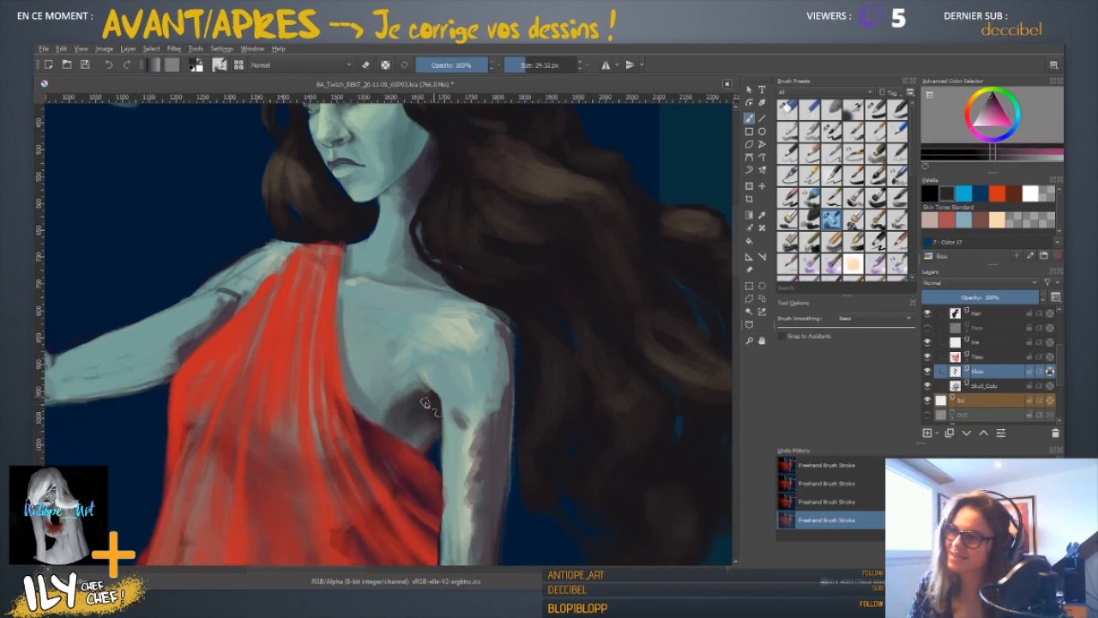
pyautogui.keyDown('ctrl'); pyautogui.click(430, 395); pyautogui.keyUp('ctrl')
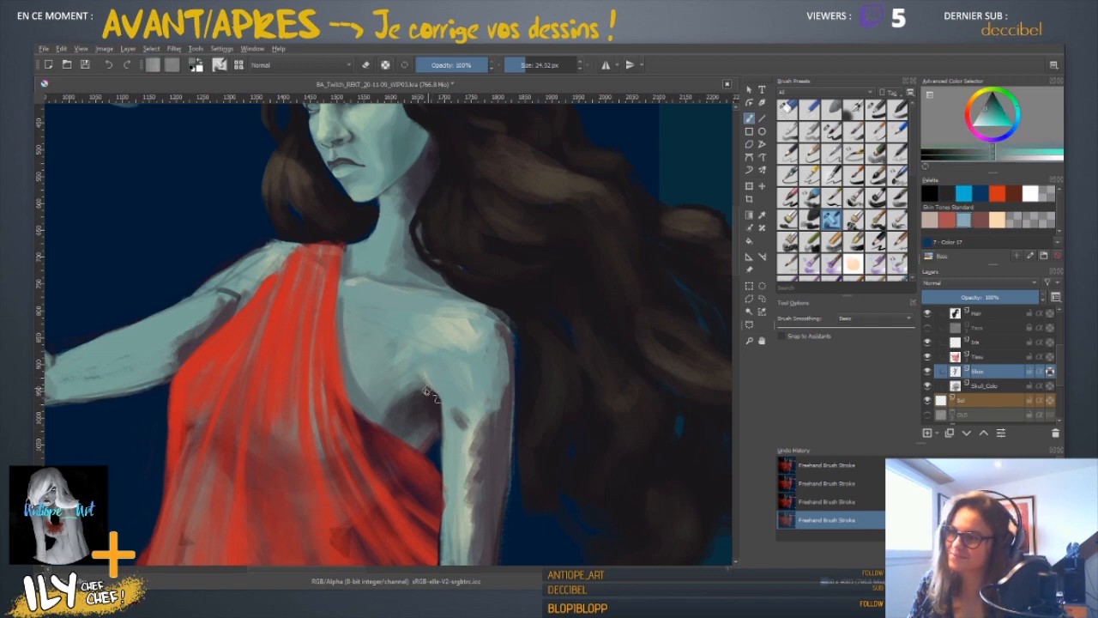
pyautogui.moveTo(433, 395)
pyautogui.mouseDown()
pyautogui.moveTo(455, 424)
pyautogui.moveTo(455, 391)
pyautogui.moveTo(463, 420)
pyautogui.mouseUp()
# - Paint over the dark patch on the upper arm with teal sampled beside the armpit, using a brush about 44 px wide
pyautogui.keyDown('ctrl'); pyautogui.click(429, 463); pyautogui.keyUp('ctrl')
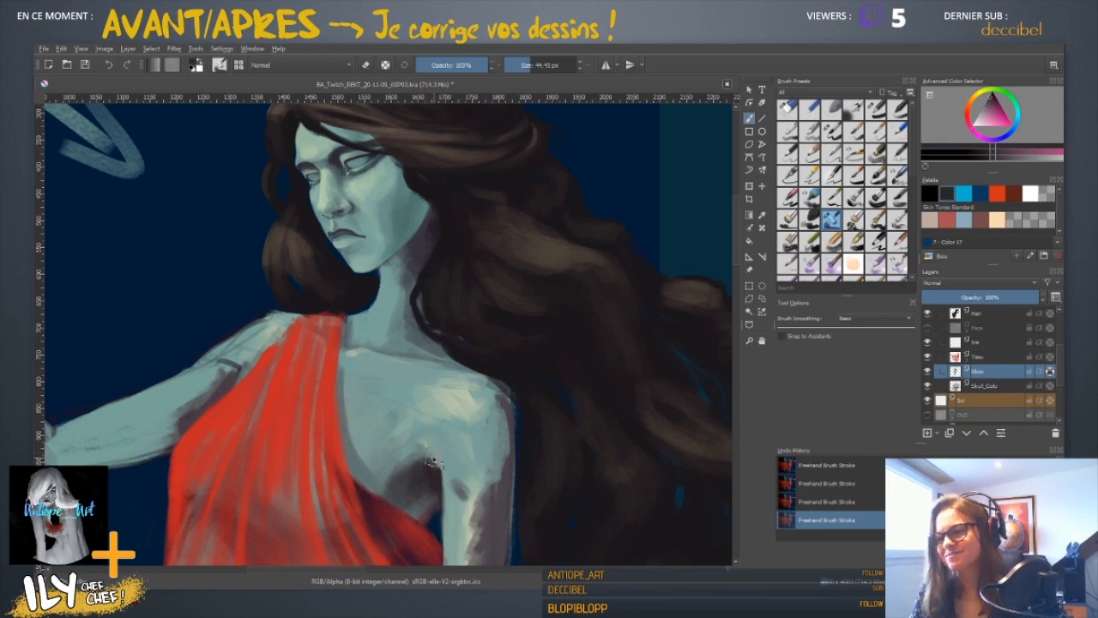
pyautogui.keyDown('ctrl'); pyautogui.click(431, 463); pyautogui.keyUp('ctrl')
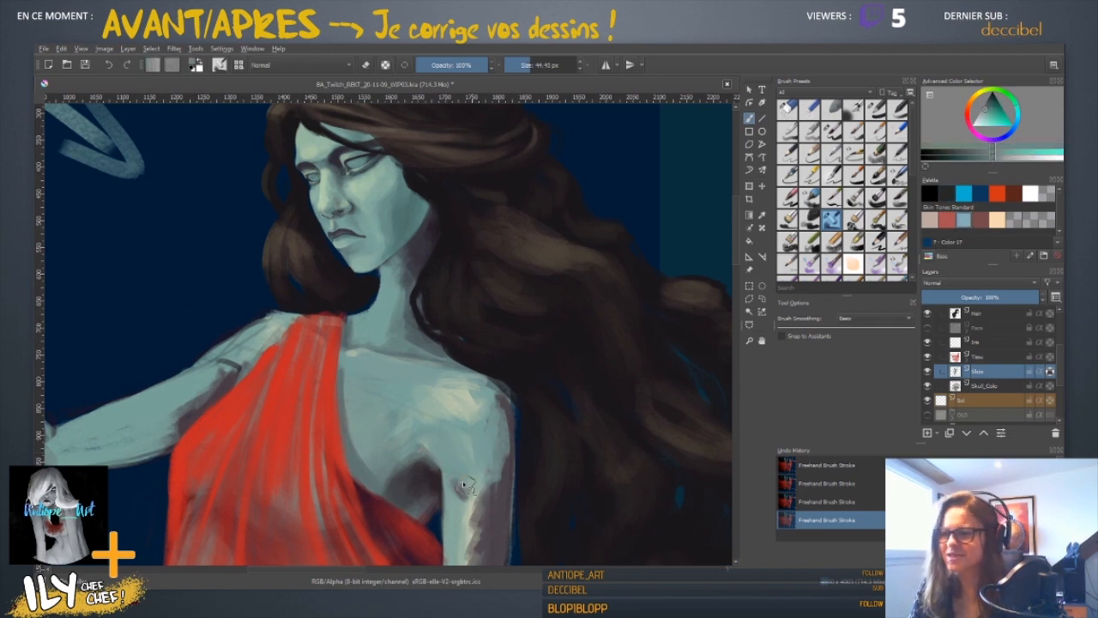
pyautogui.moveTo(523, 519)
pyautogui.mouseDown()
pyautogui.moveTo(459, 380)
pyautogui.moveTo(490, 415)
pyautogui.mouseUp()
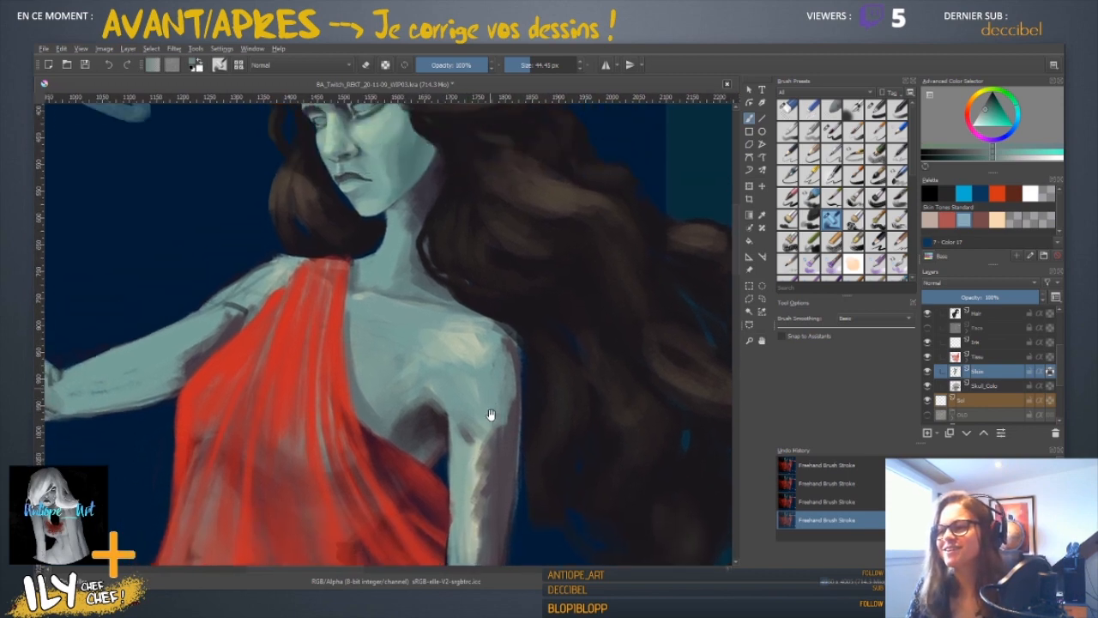
# - Add a reddish tone sampled from the dress to the armpit shadow and blend it with sampled shadow and skin tones
pyautogui.keyDown('ctrl'); pyautogui.click(431, 454); pyautogui.keyUp('ctrl')
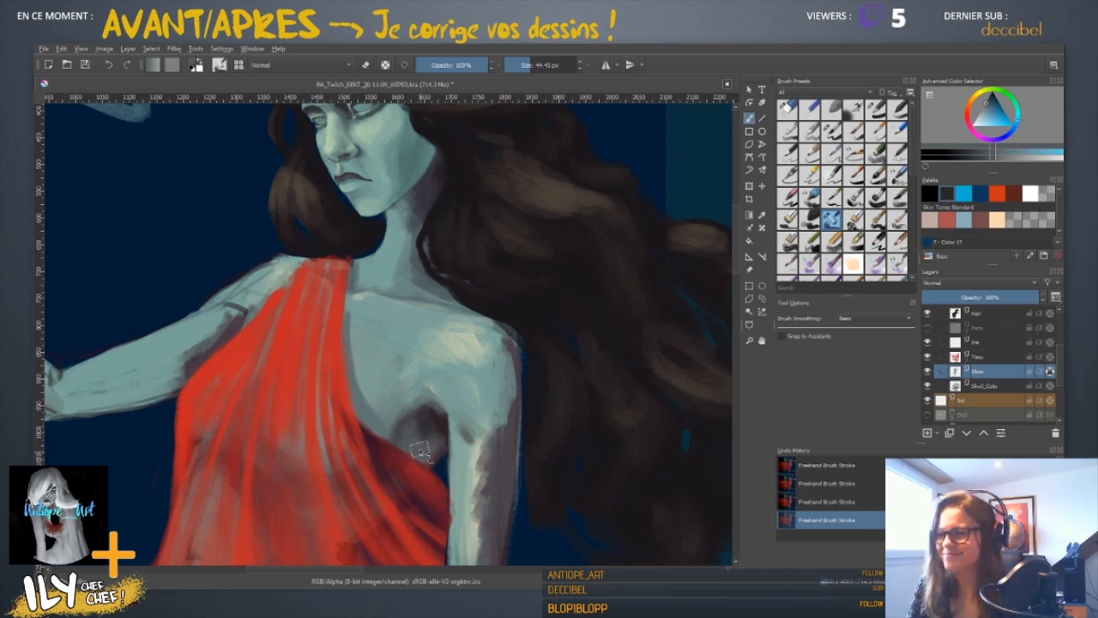
pyautogui.keyDown('ctrl'); pyautogui.click(420, 469); pyautogui.keyUp('ctrl')
pyautogui.moveTo(419, 451); pyautogui.dragTo(412, 465)
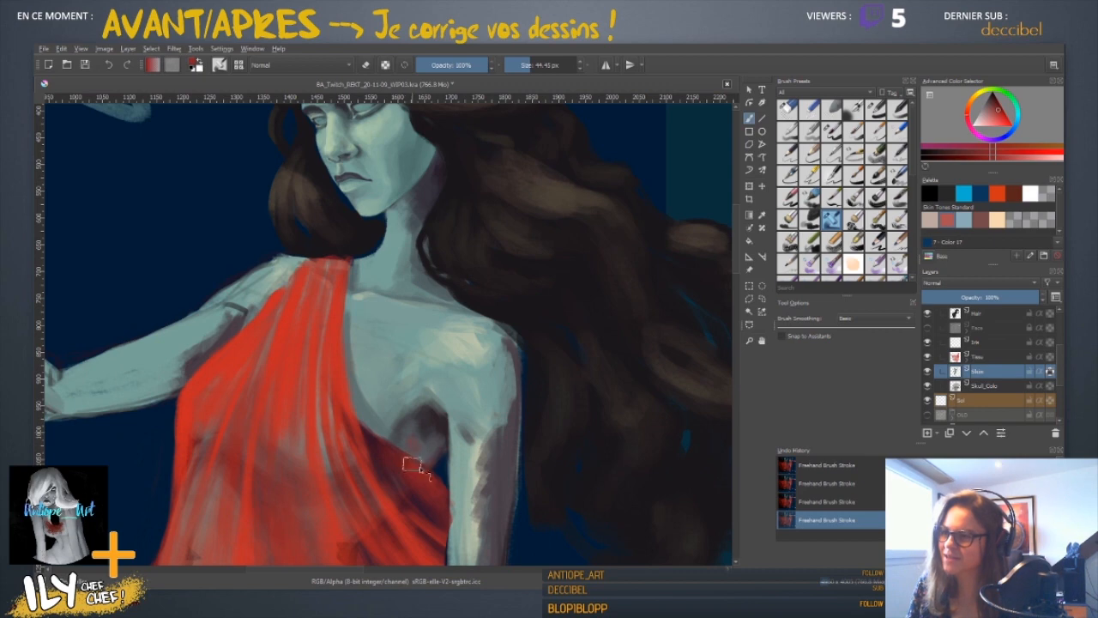
pyautogui.keyDown('ctrl'); pyautogui.click(412, 435); pyautogui.keyUp('ctrl')
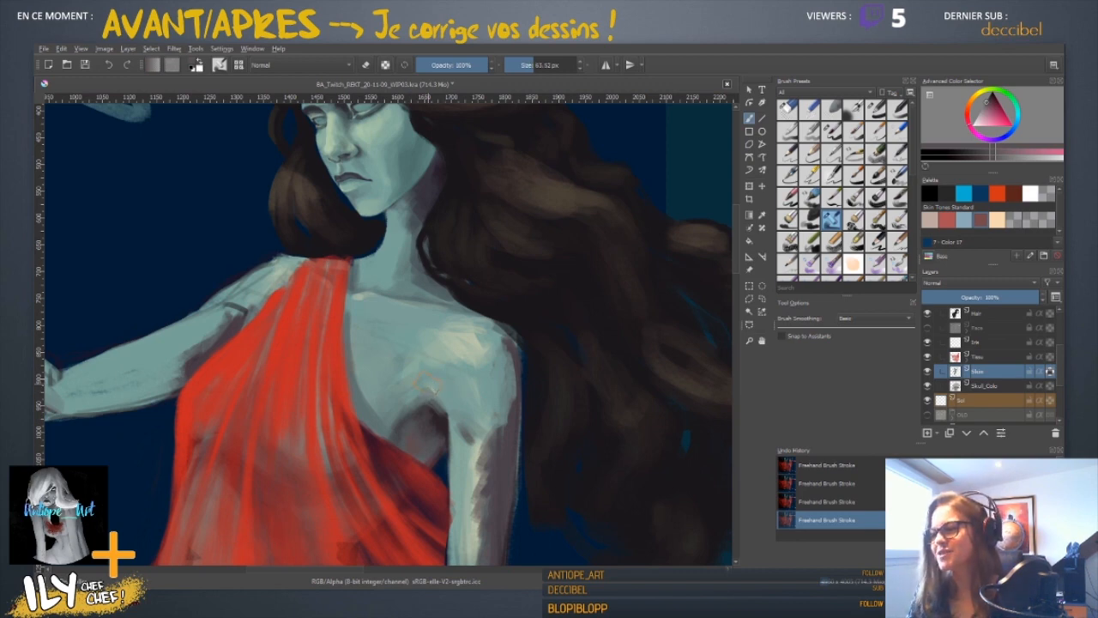
pyautogui.keyDown('ctrl'); pyautogui.click(417, 411); pyautogui.keyUp('ctrl')
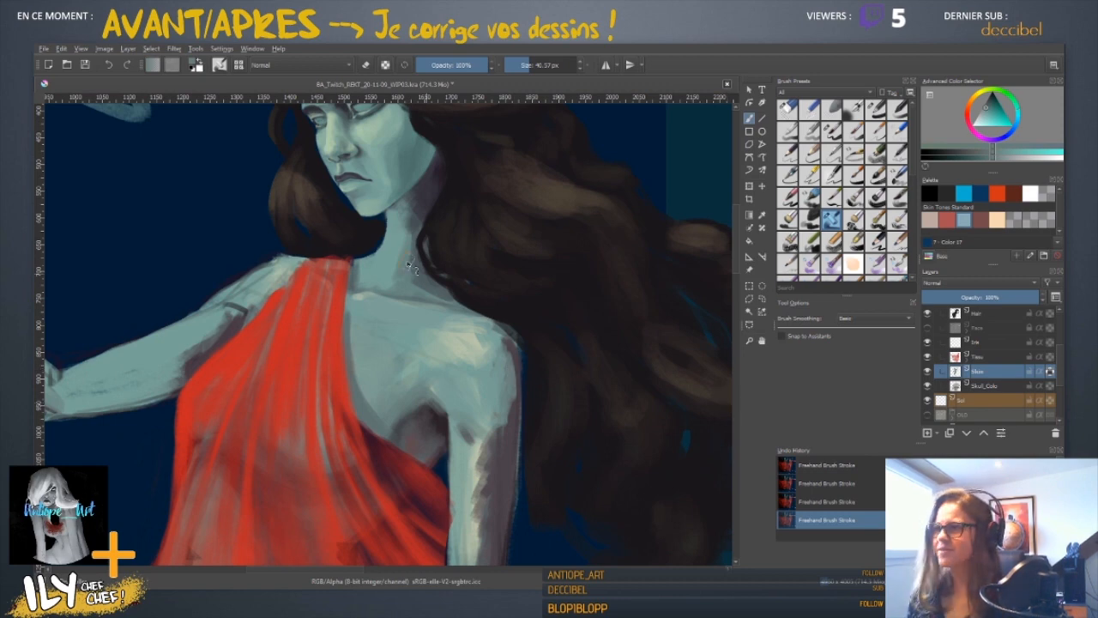
# - Smooth the shading on the neck and above the collarbone with sampled neck and chest tones, using a brush about 19 px wide
pyautogui.moveTo(428, 268)
pyautogui.mouseDown()
pyautogui.moveTo(409, 384)
pyautogui.moveTo(392, 371)
pyautogui.mouseUp()
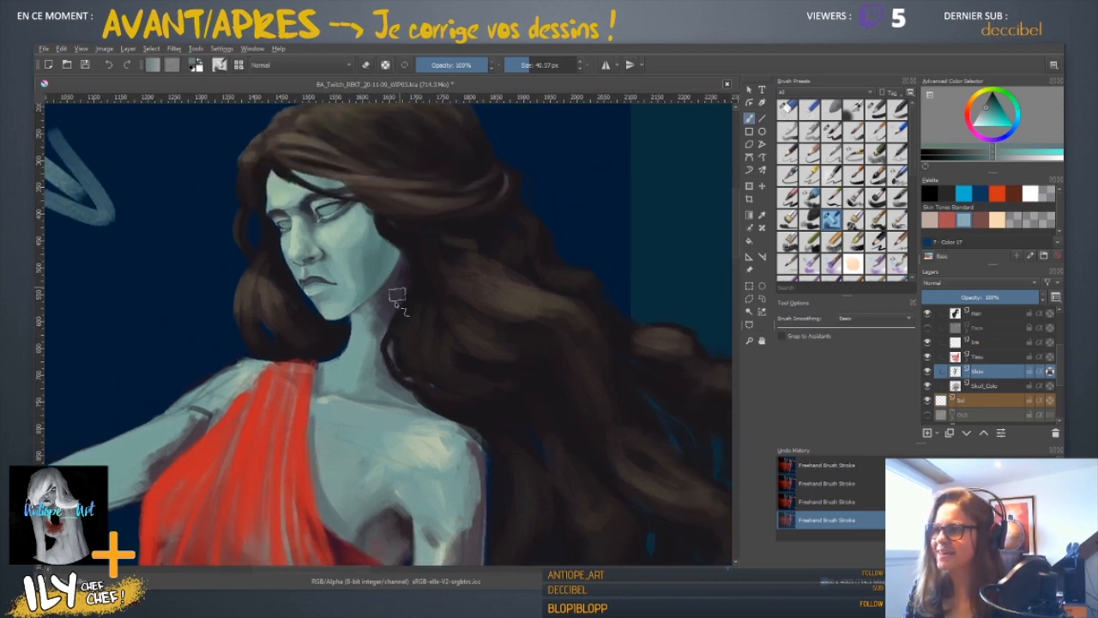
pyautogui.keyDown('ctrl'); pyautogui.click(352, 345); pyautogui.keyUp('ctrl')
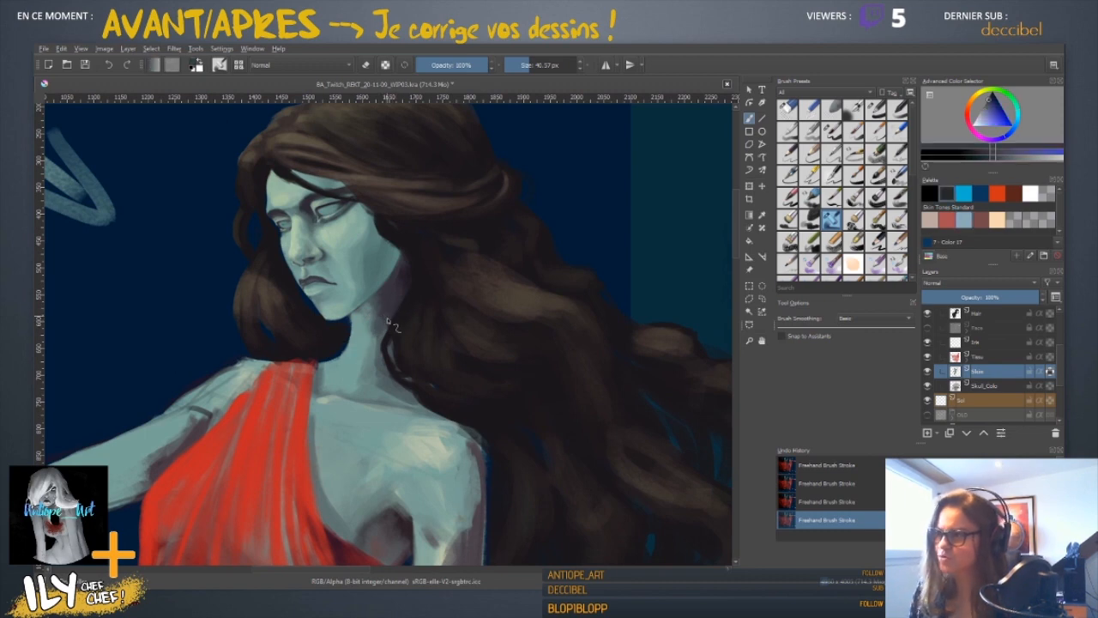
pyautogui.keyDown('ctrl'); pyautogui.click(356, 343); pyautogui.keyUp('ctrl')
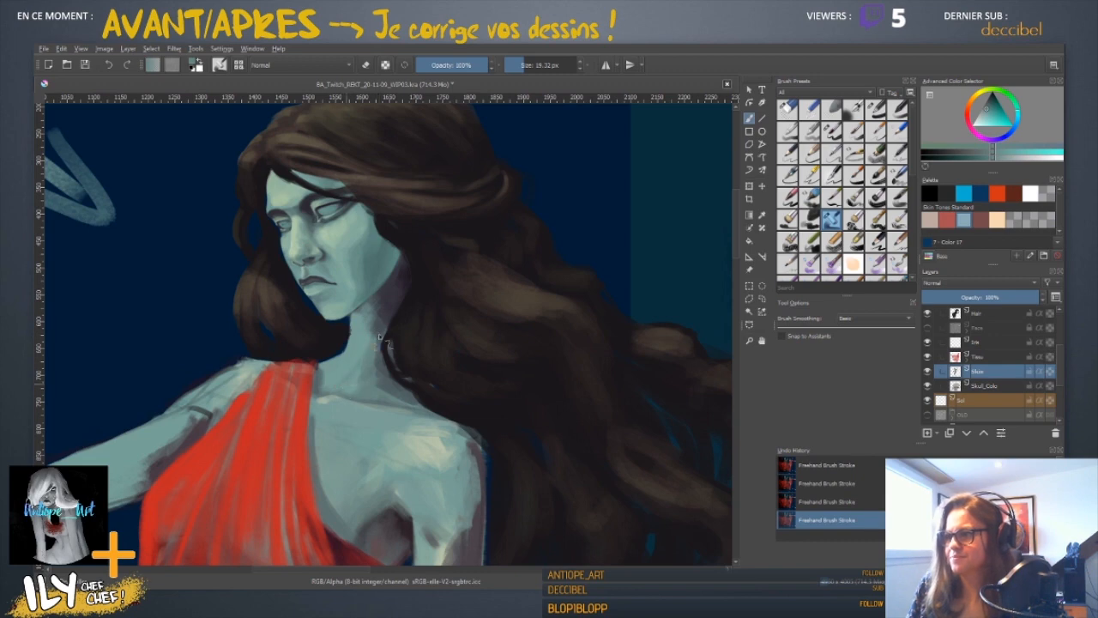
pyautogui.keyDown('ctrl'); pyautogui.click(356, 362); pyautogui.keyUp('ctrl')
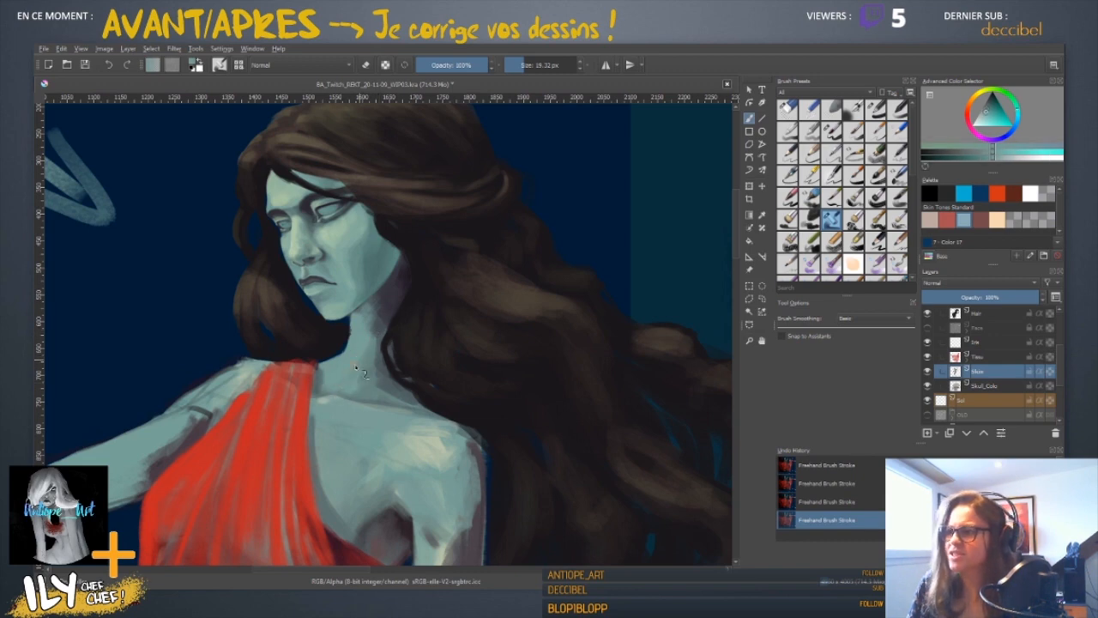
pyautogui.keyDown('shift'); pyautogui.moveTo(386, 372); pyautogui.dragTo(393, 372); pyautogui.keyUp('shift')
pyautogui.keyDown('ctrl'); pyautogui.click(342, 417); pyautogui.keyUp('ctrl')
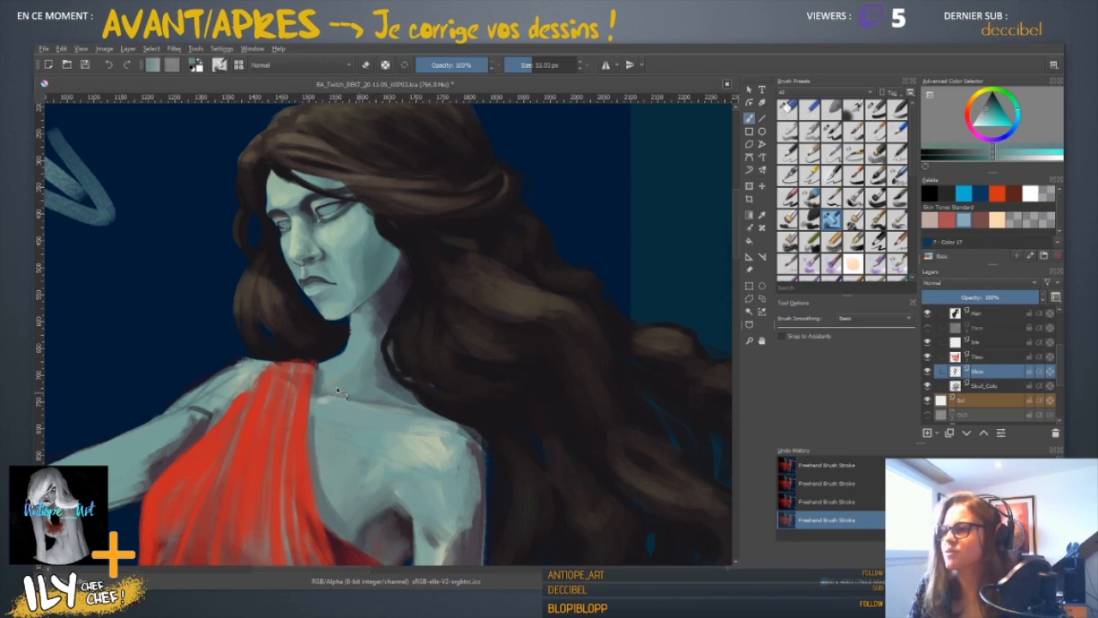
# - Examine the repainted neck and shoulder shading against the whole figure
pyautogui.press(']')
pyautogui.hotkey('ctrl', '-')
pyautogui.hotkey('ctrl', '-')
pyautogui.hotkey('ctrl', '-')
pyautogui.hotkey('ctrl', '-')
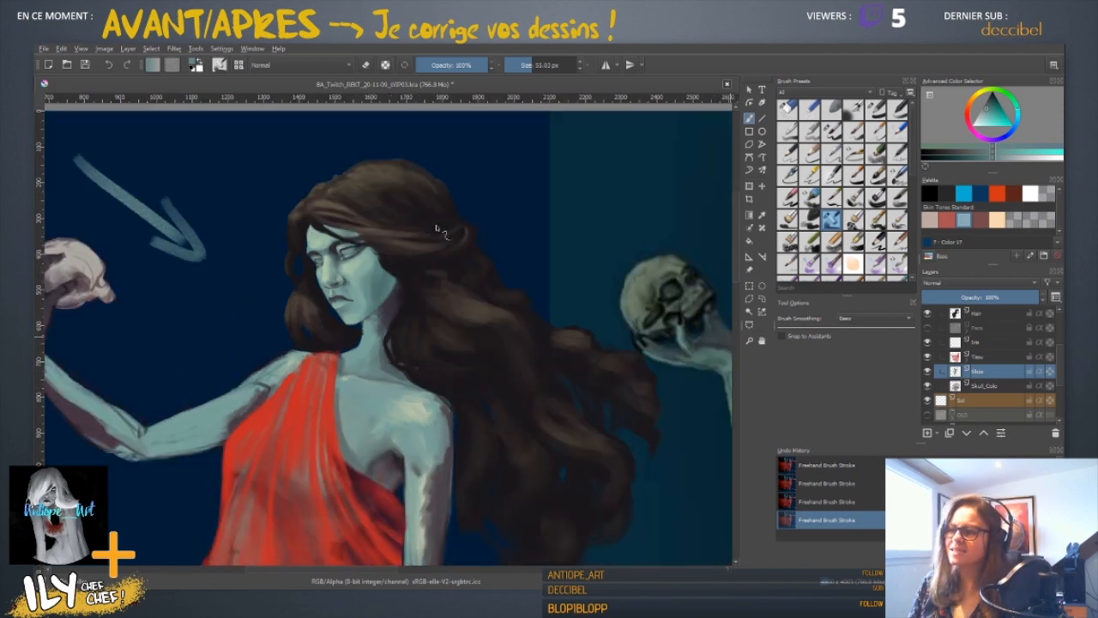
pyautogui.press('+')
pyautogui.press('+')
pyautogui.press('+')
pyautogui.press('+')
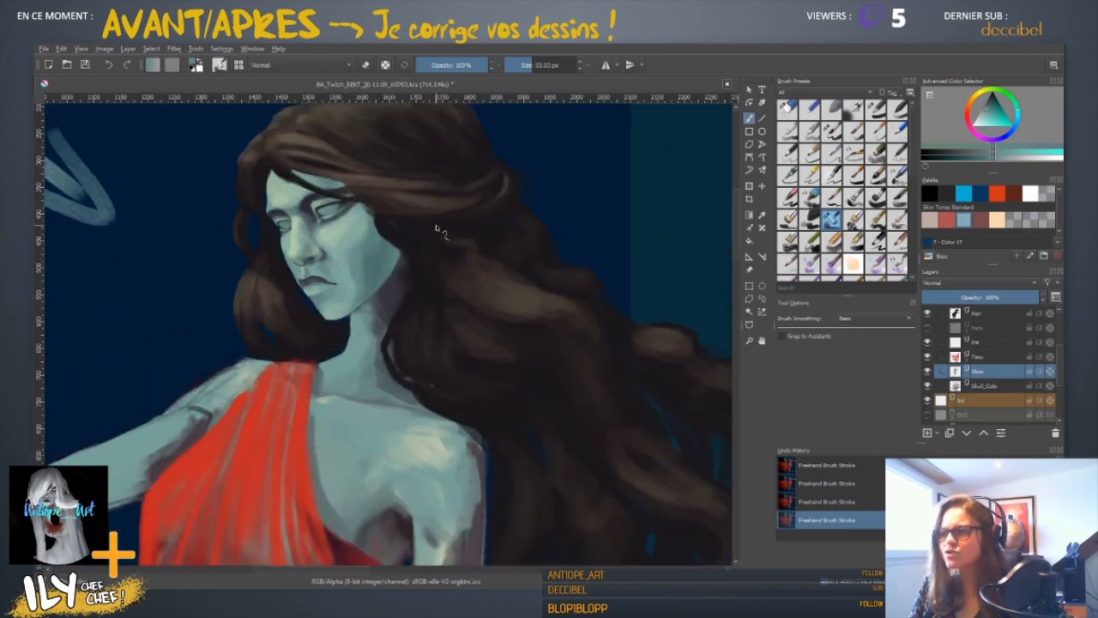
# - Refine the neck's base and side with blue-grey and teal tones sampled nearby, using a brush about 24 px wide
pyautogui.keyDown('ctrl'); pyautogui.click(386, 367); pyautogui.keyUp('ctrl')
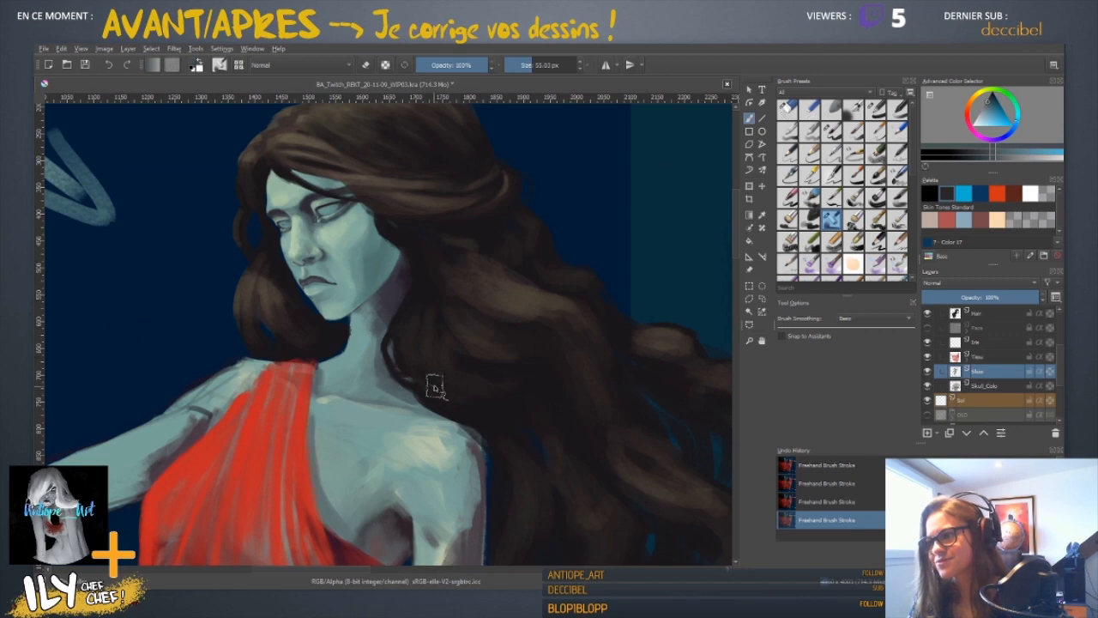
pyautogui.keyDown('shift'); pyautogui.moveTo(385, 390); pyautogui.dragTo(367, 390); pyautogui.keyUp('shift')
pyautogui.keyDown('ctrl'); pyautogui.click(381, 393); pyautogui.keyUp('ctrl')
pyautogui.press(']')
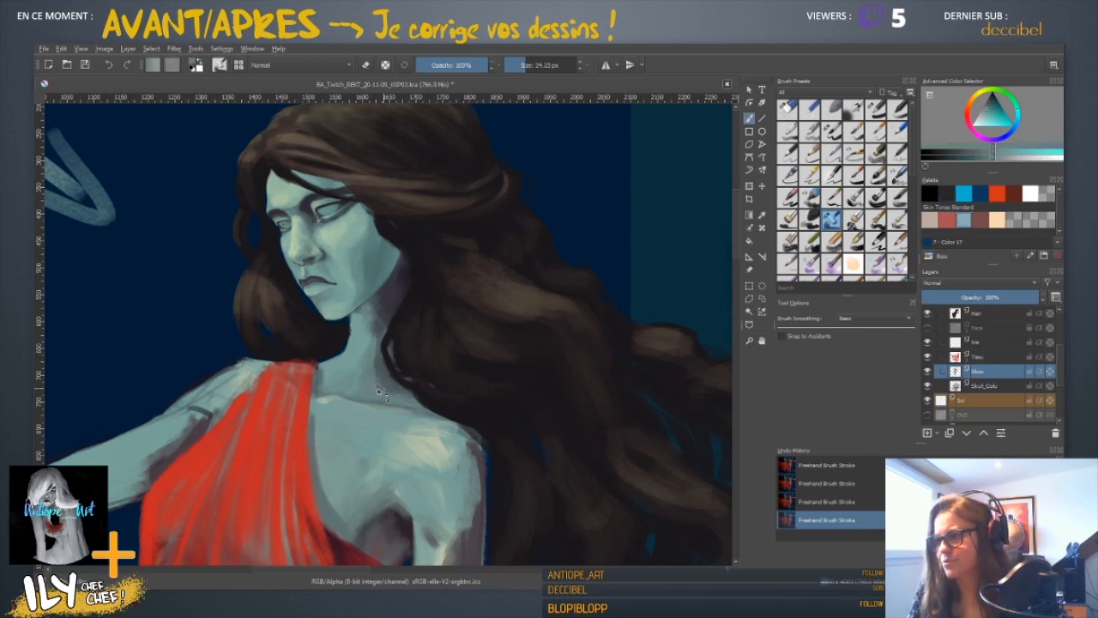
pyautogui.keyDown('ctrl'); pyautogui.click(372, 367); pyautogui.keyUp('ctrl')
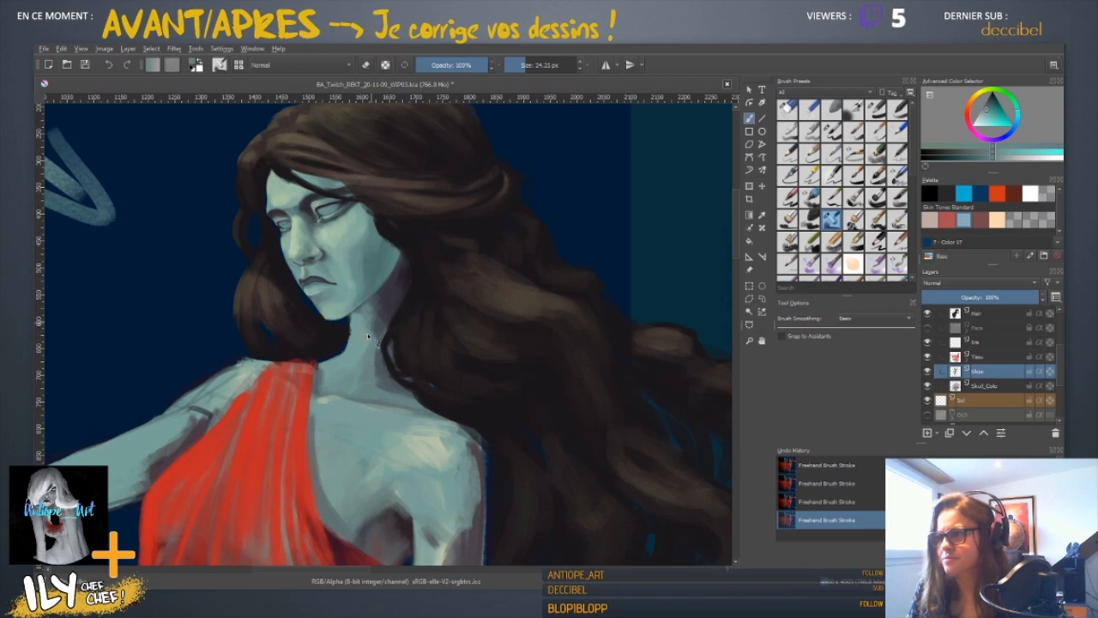
pyautogui.keyDown('ctrl'); pyautogui.click(367, 333); pyautogui.keyUp('ctrl')
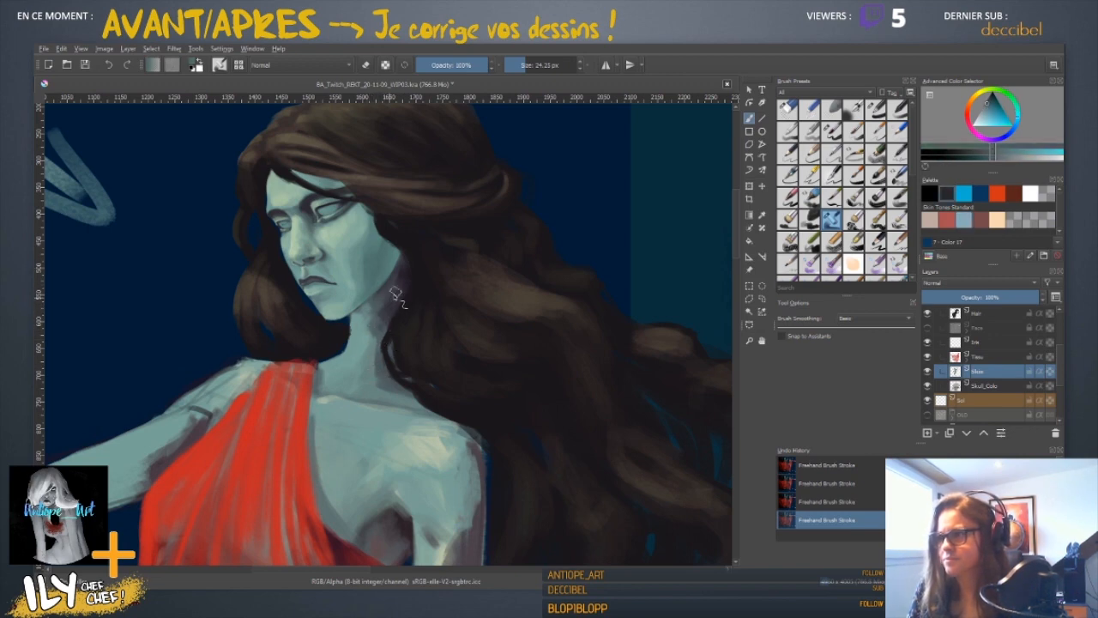
pyautogui.keyDown('ctrl'); pyautogui.click(391, 322); pyautogui.keyUp('ctrl')
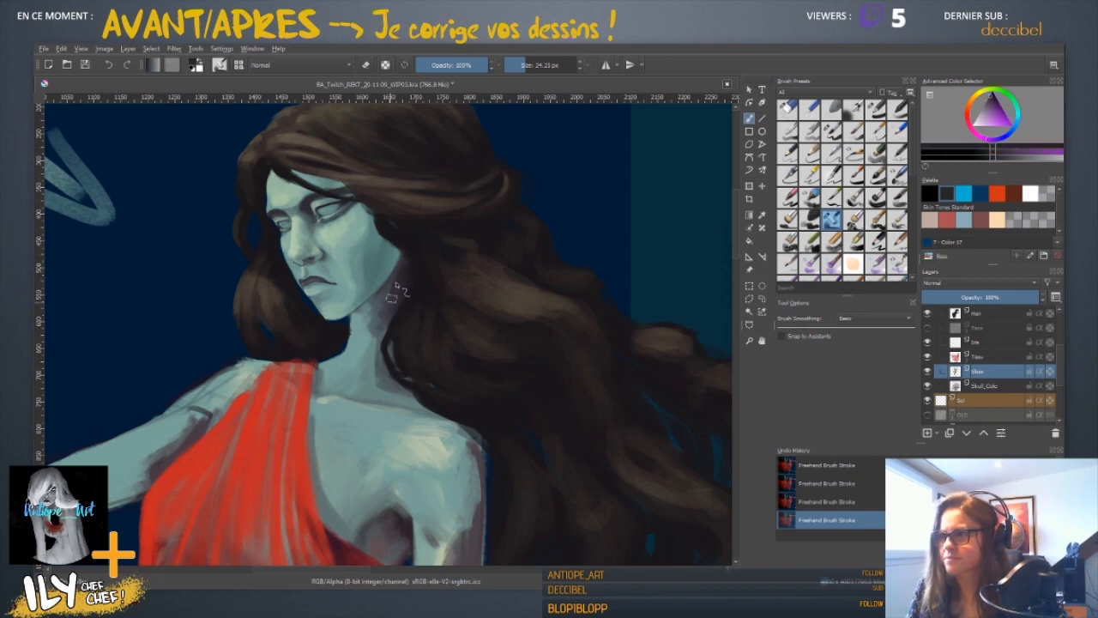
pyautogui.scroll(1, 425, 322)
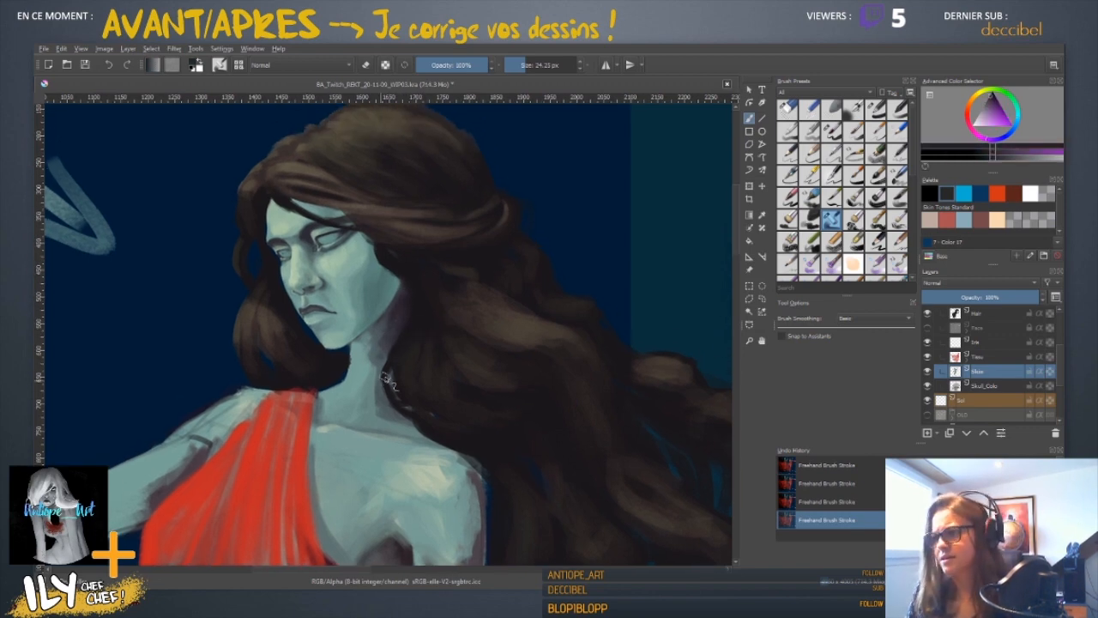
pyautogui.keyDown('ctrl'); pyautogui.click(375, 339); pyautogui.keyUp('ctrl')
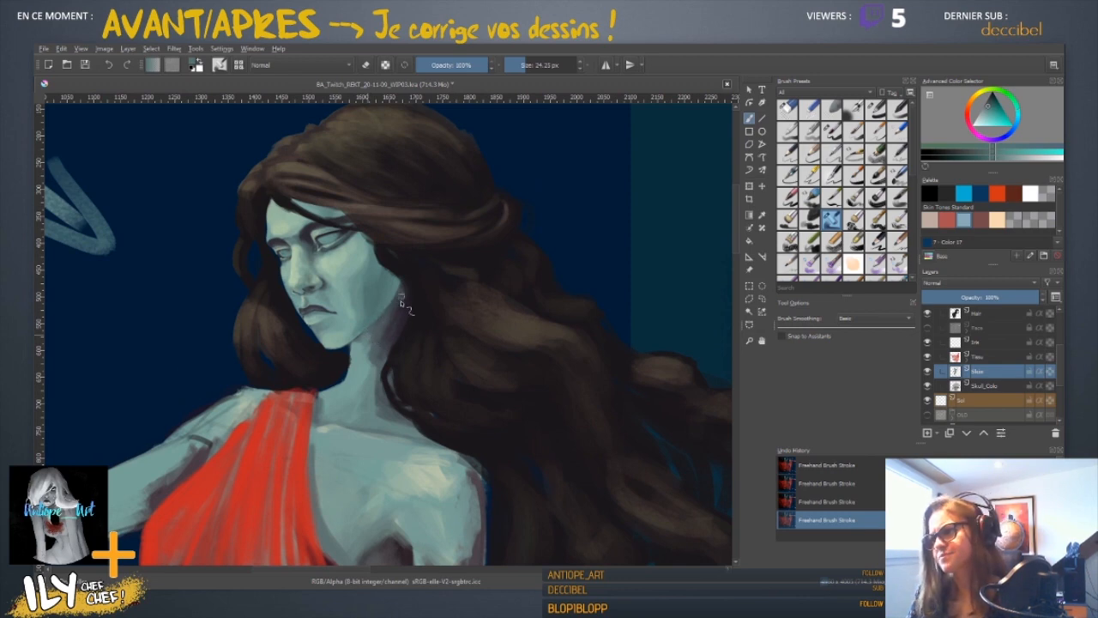
pyautogui.hotkey('ctrl', 'z')
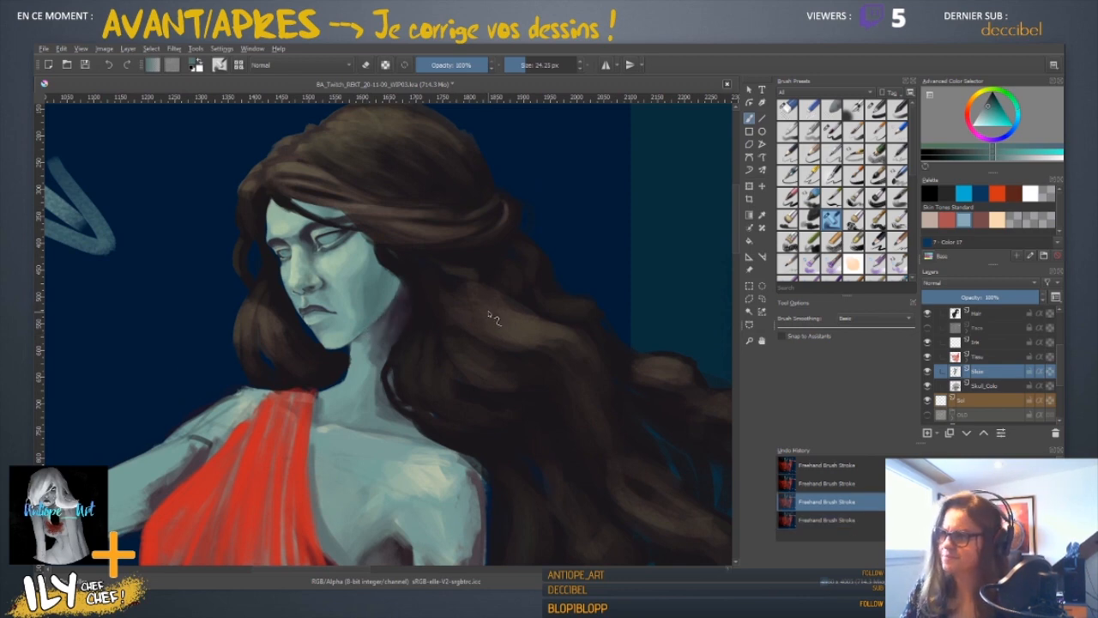
pyautogui.hotkey('ctrl', 'z')
pyautogui.hotkey('ctrl', 'z')
# - Repaint the edge of the neck shadow under the jaw with tones sampled from the neck
pyautogui.keyDown('ctrl'); pyautogui.click(378, 342); pyautogui.keyUp('ctrl')
pyautogui.moveTo(400, 329); pyautogui.dragTo(373, 339)
pyautogui.keyDown('ctrl'); pyautogui.click(360, 342); pyautogui.keyUp('ctrl')
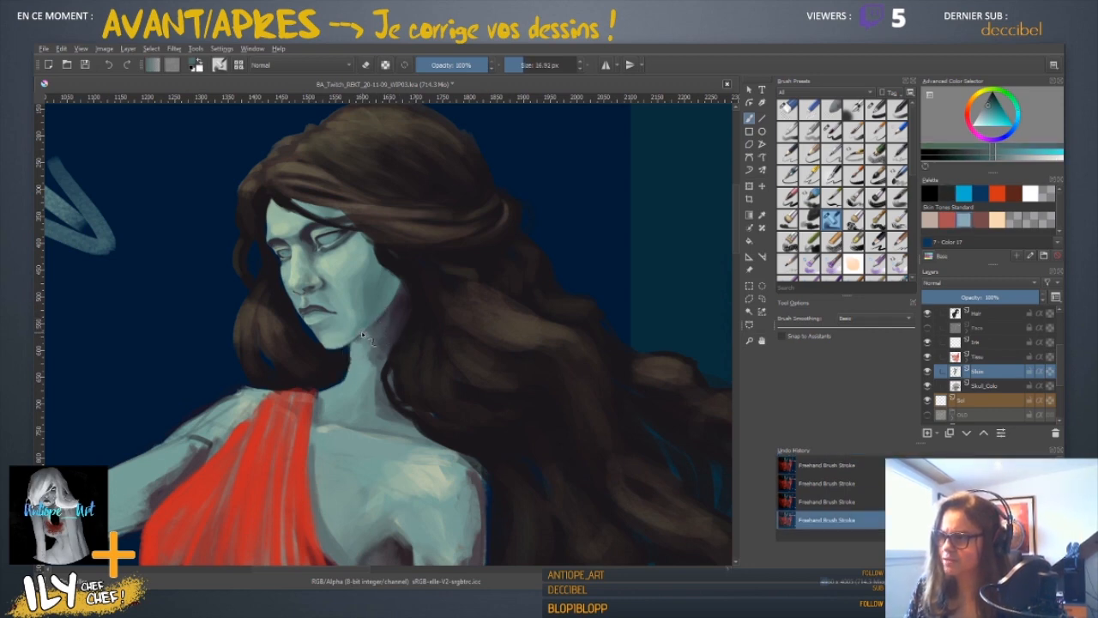
# - Add a new layer above the Skin layer and paint the shadow below the ear on it with sampled tones
pyautogui.press('Insert')
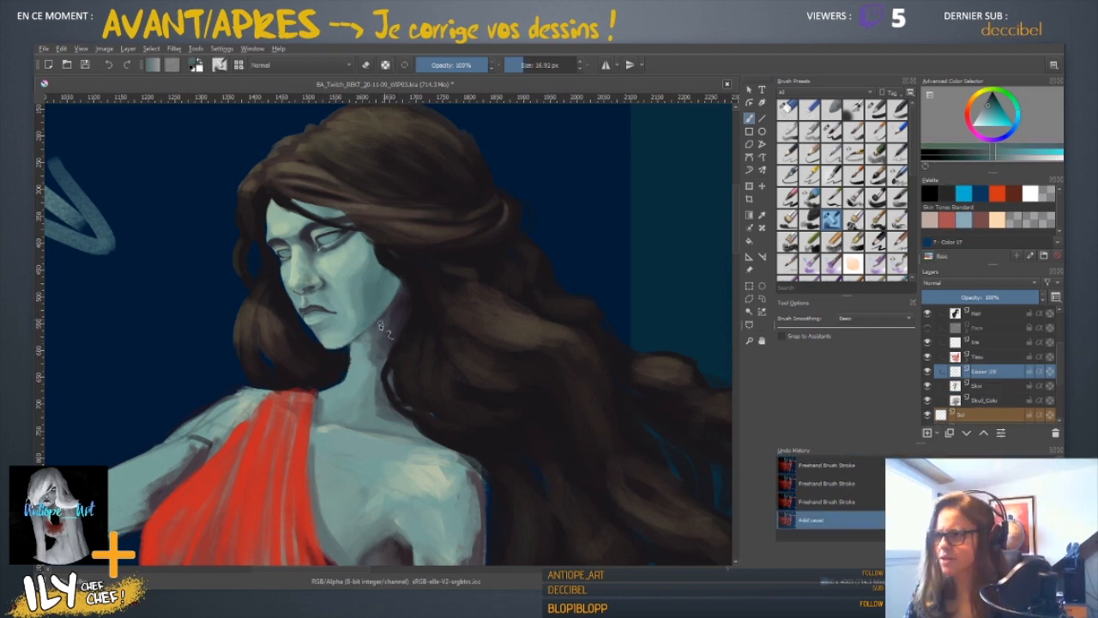
pyautogui.moveTo(382, 326); pyautogui.dragTo(378, 330)
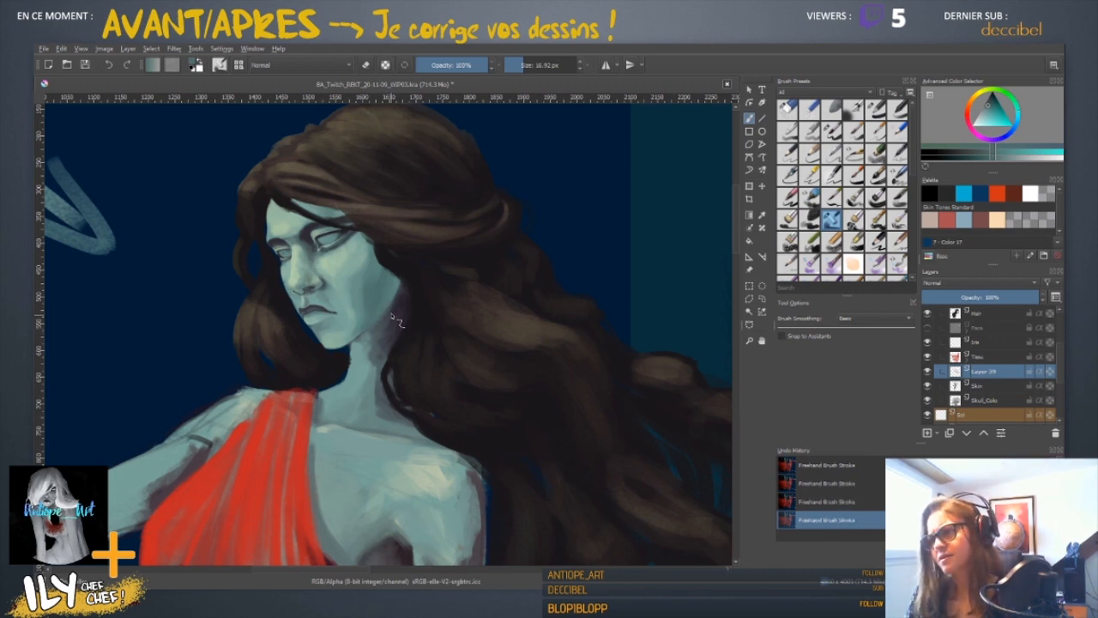
pyautogui.keyDown('ctrl'); pyautogui.click(393, 317); pyautogui.keyUp('ctrl')
pyautogui.moveTo(390, 326); pyautogui.dragTo(415, 303)
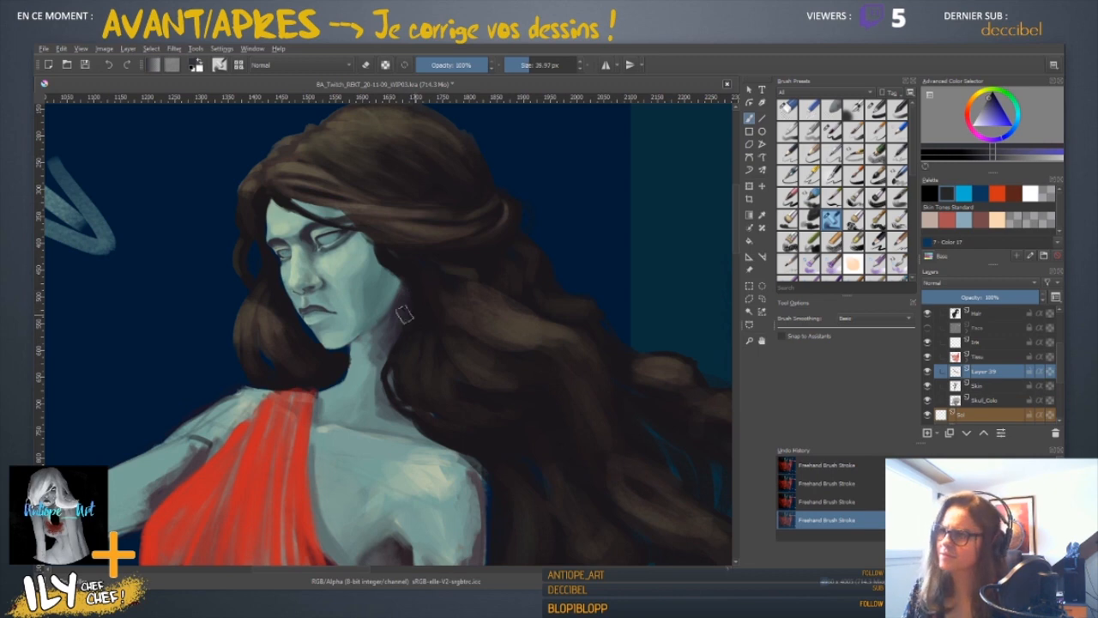
pyautogui.keyDown('ctrl'); pyautogui.click(401, 302); pyautogui.keyUp('ctrl')
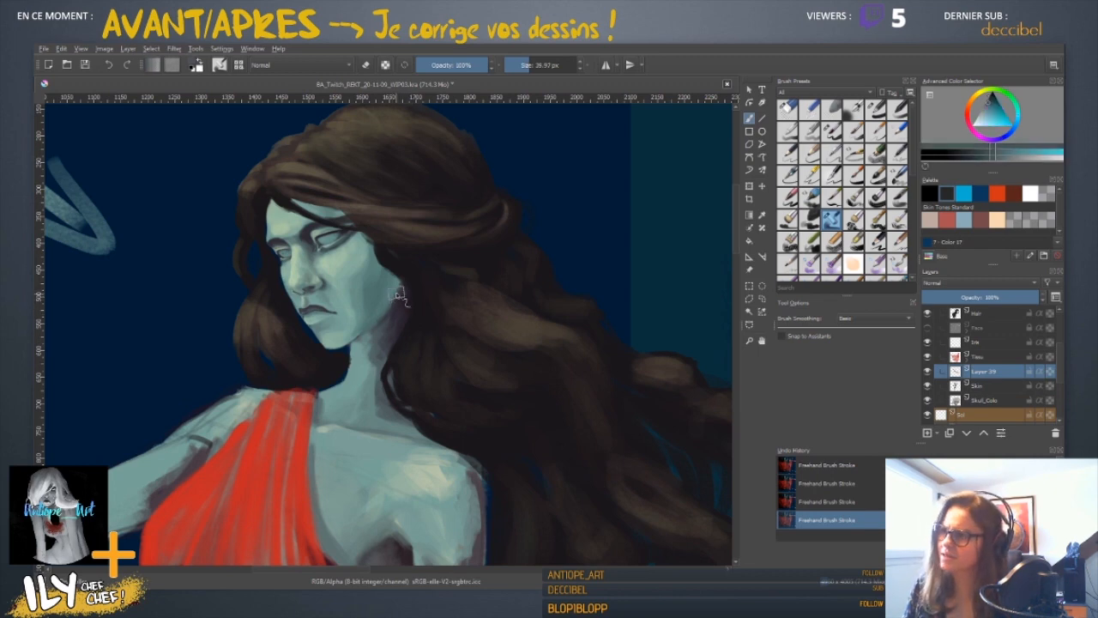
# - Blend the shadow under the jaw into the neck with sampled teal and blue-grey tones, using a brush about 27 px wide
pyautogui.keyDown('ctrl'); pyautogui.click(360, 328); pyautogui.keyUp('ctrl')
pyautogui.moveTo(380, 326); pyautogui.dragTo(386, 331)
pyautogui.keyDown('ctrl'); pyautogui.click(374, 336); pyautogui.keyUp('ctrl')
pyautogui.keyDown('ctrl'); pyautogui.click(358, 339); pyautogui.keyUp('ctrl')
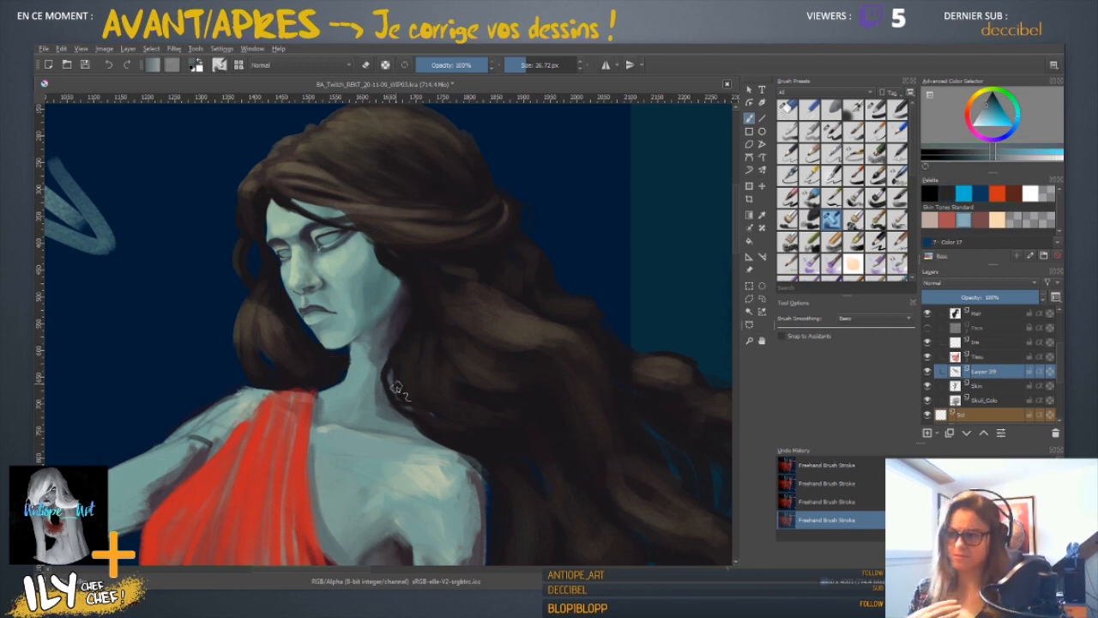
pyautogui.keyDown('ctrl'); pyautogui.click(386, 352); pyautogui.keyUp('ctrl')
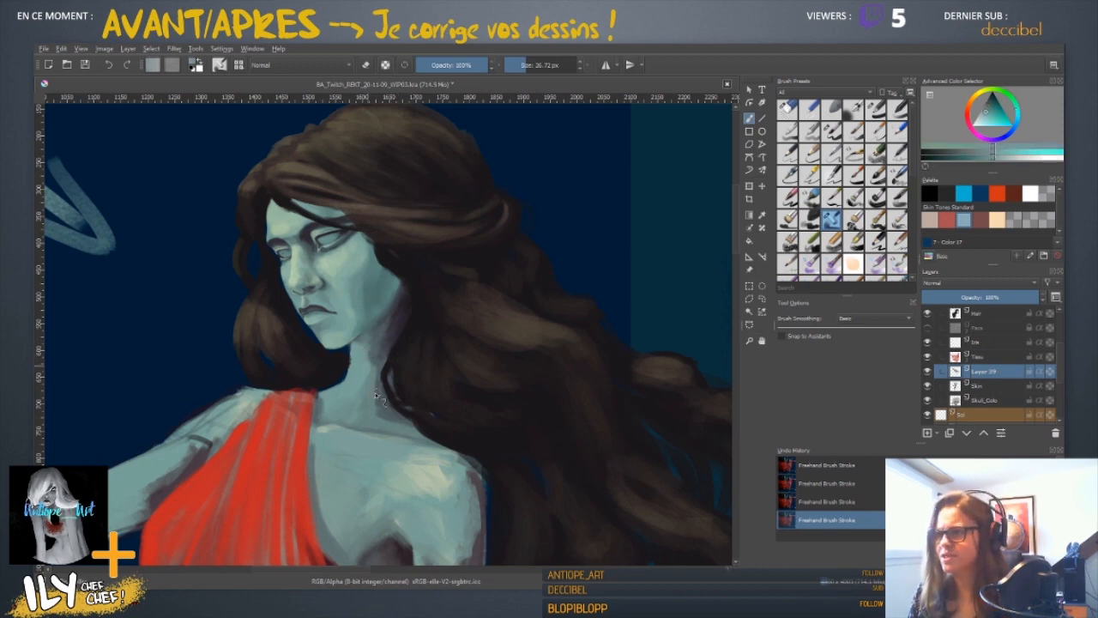
# - Mirror the canvas view and refine the jawline's edge against the neck with sampled teal, using a small brush about 8 px wide
pyautogui.scroll(-4, 393, 408)
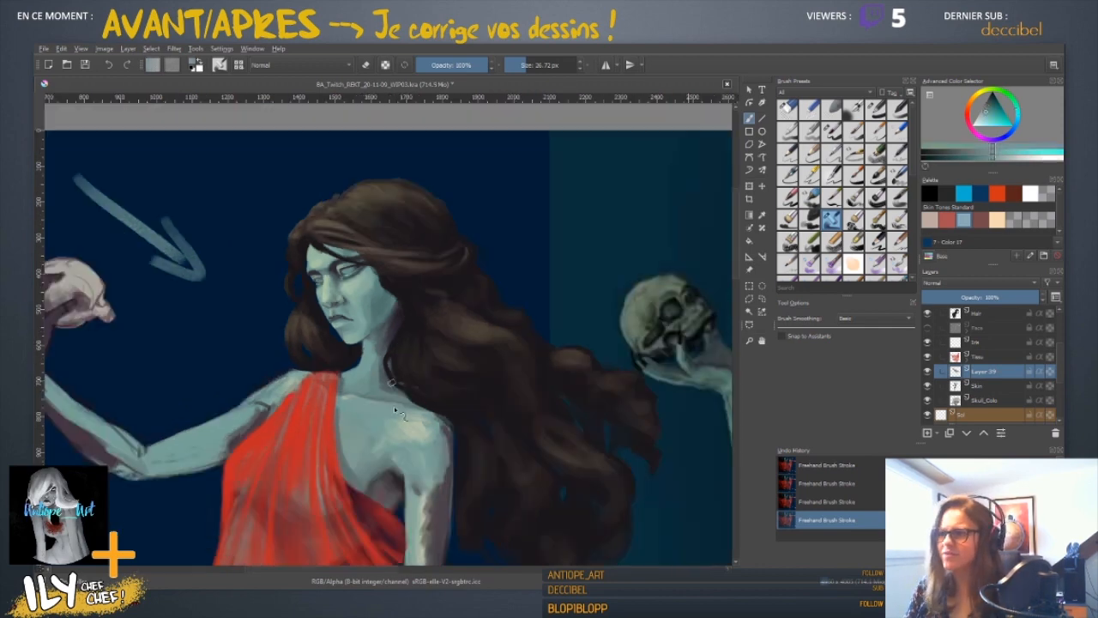
pyautogui.press('m')
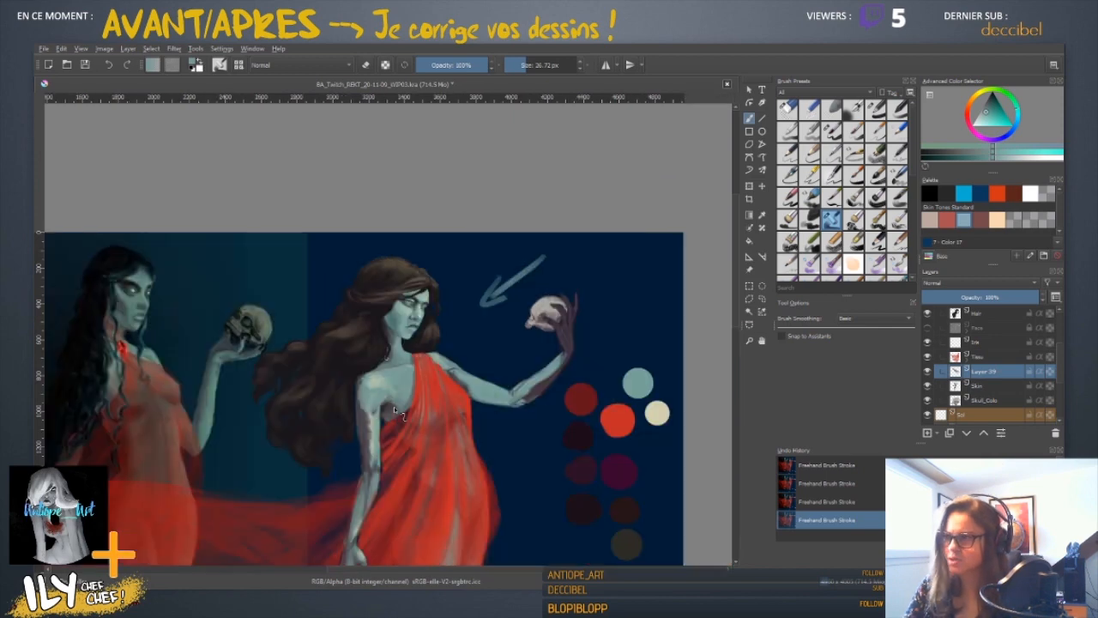
pyautogui.scroll(4, 394, 411)
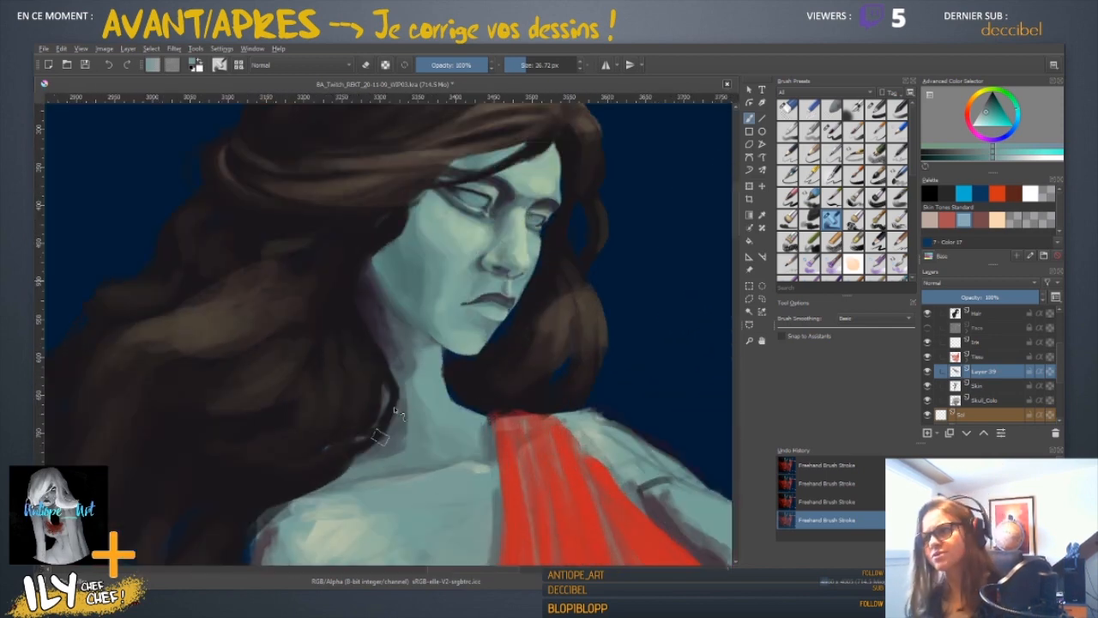
pyautogui.moveTo(433, 282); pyautogui.dragTo(427, 282)
pyautogui.keyDown('ctrl'); pyautogui.click(437, 343); pyautogui.keyUp('ctrl')
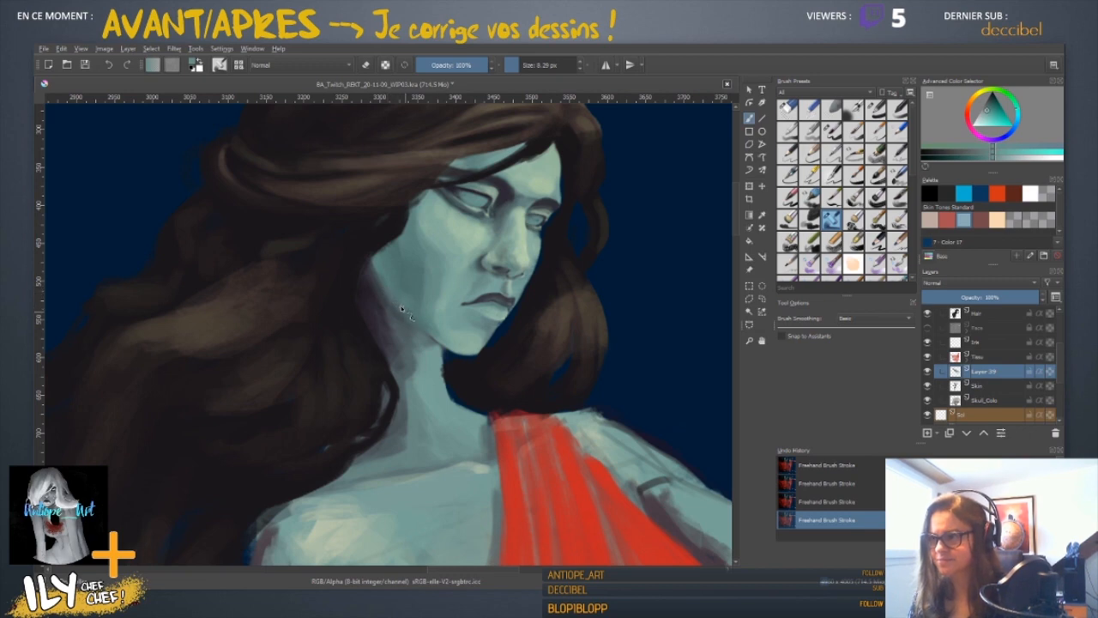
pyautogui.moveTo(405, 310); pyautogui.dragTo(411, 309)
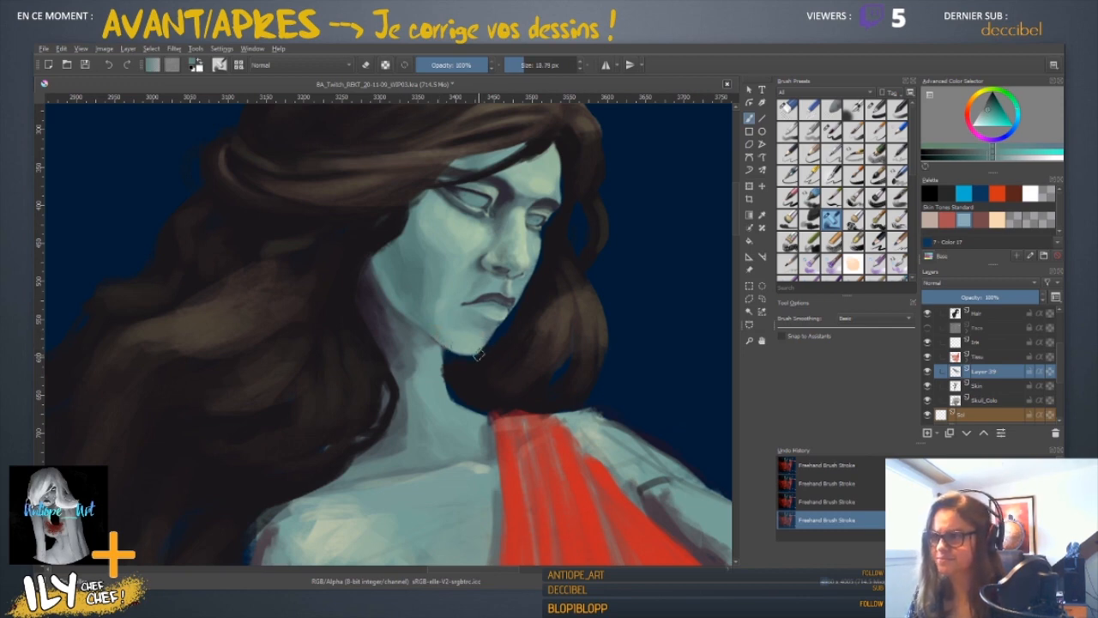
# - Touch up the chin and lower jaw edge with teal sampled from the chin and blue-grey sampled from the neck
pyautogui.keyDown('shift'); pyautogui.moveTo(457, 350); pyautogui.dragTo(461, 352); pyautogui.keyUp('shift')
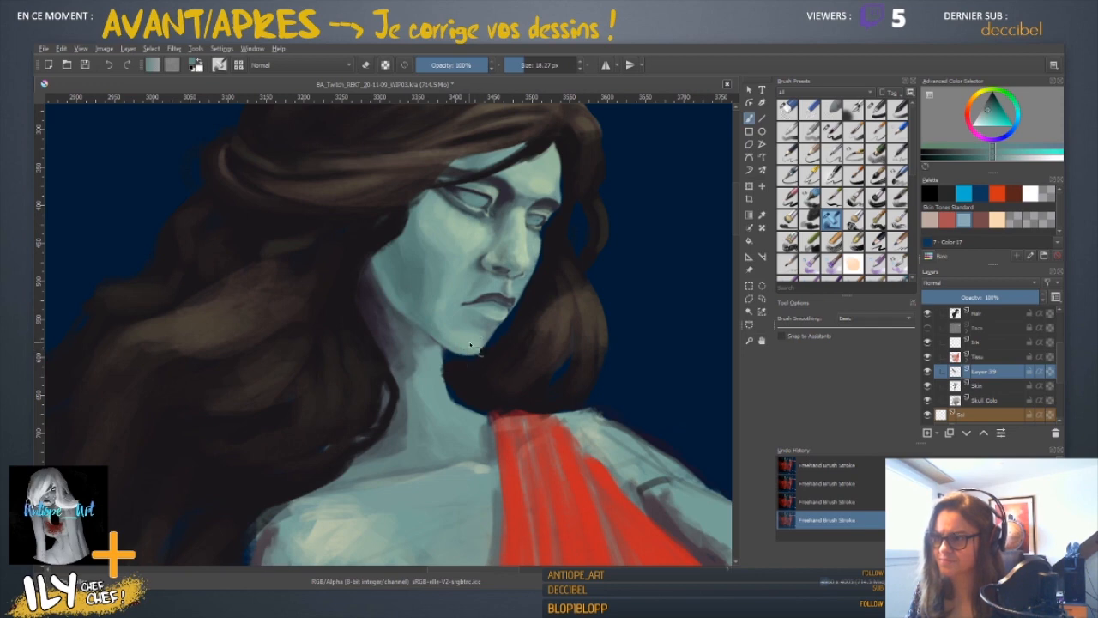
pyautogui.keyDown('ctrl'); pyautogui.click(471, 345); pyautogui.keyUp('ctrl')
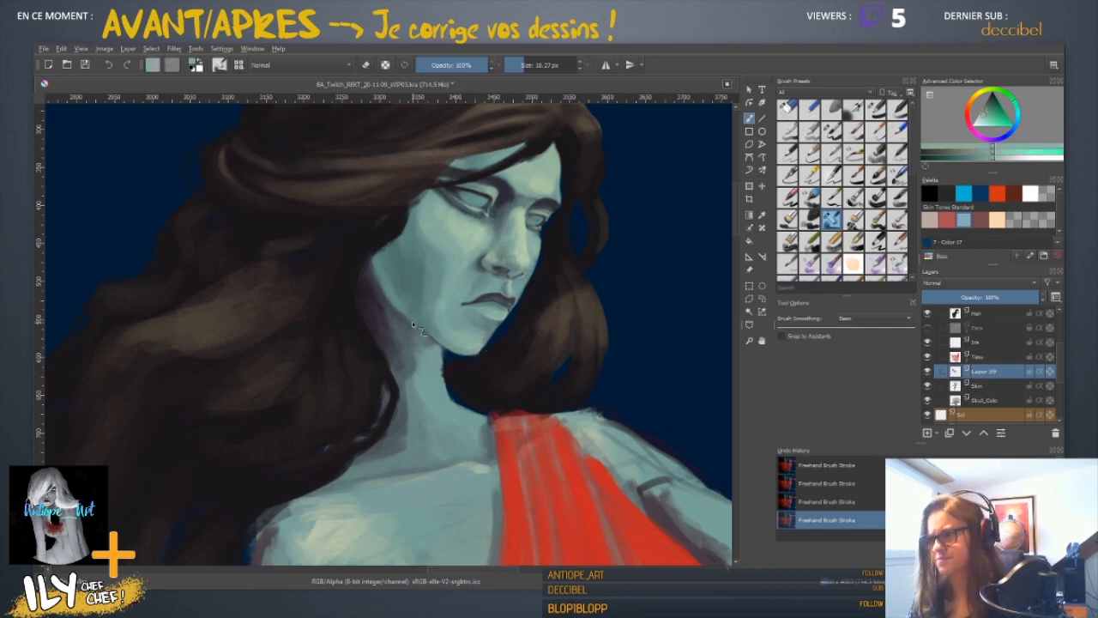
pyautogui.keyDown('ctrl'); pyautogui.click(435, 352); pyautogui.keyUp('ctrl')
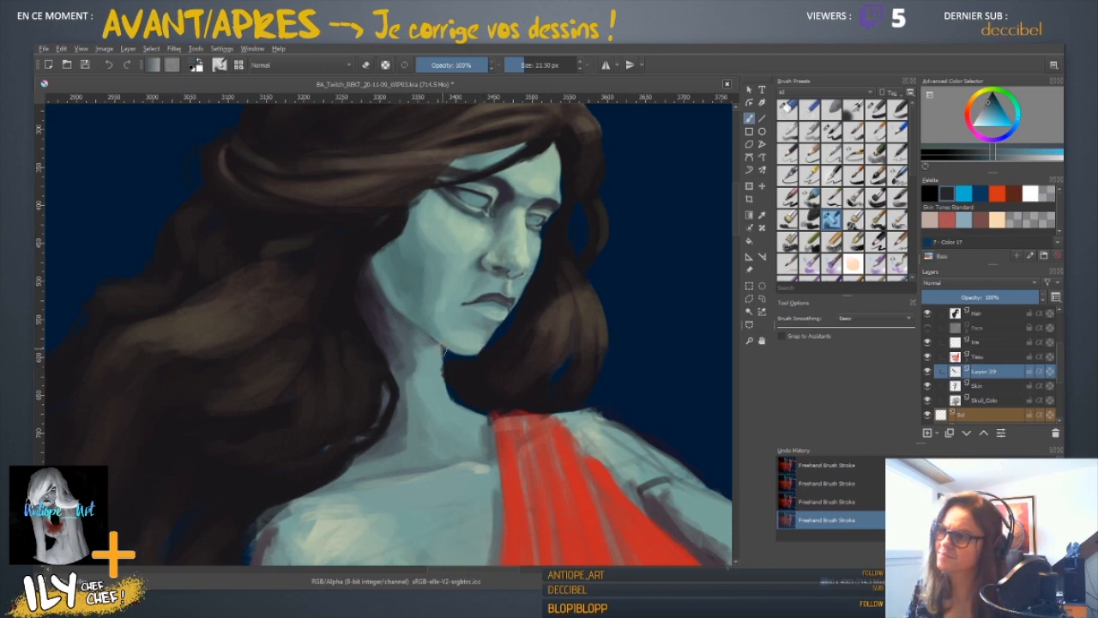
# - Soften the neck shadow below the jaw with sampled teal and blue-grey tones, using a brush about 17 px wide
pyautogui.keyDown('ctrl'); pyautogui.click(427, 344); pyautogui.keyUp('ctrl')
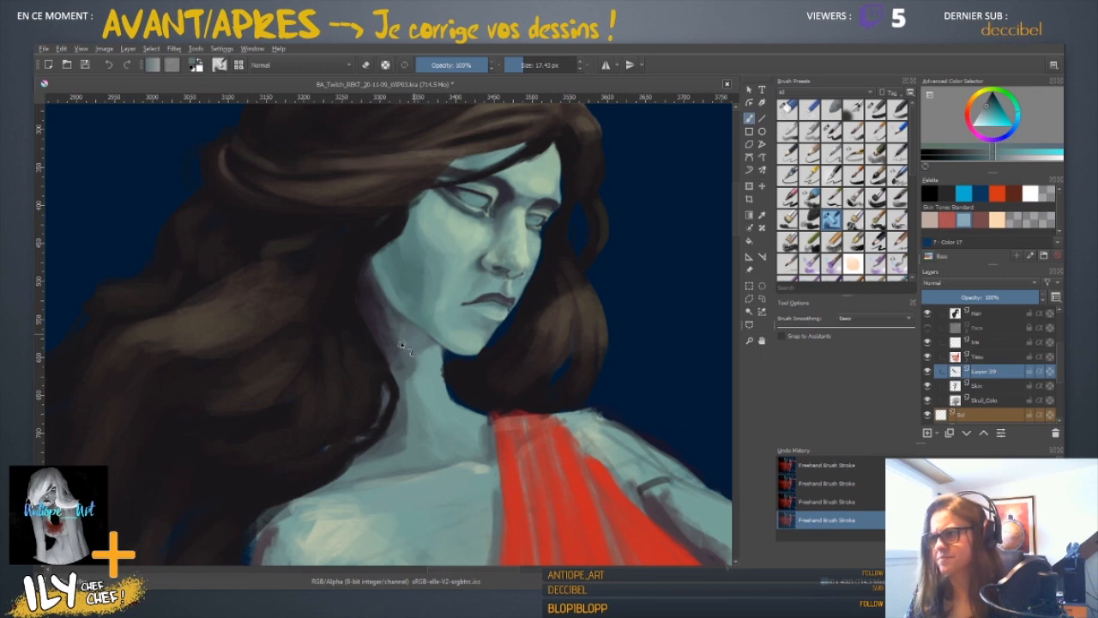
pyautogui.keyDown('ctrl'); pyautogui.click(397, 361); pyautogui.keyUp('ctrl')
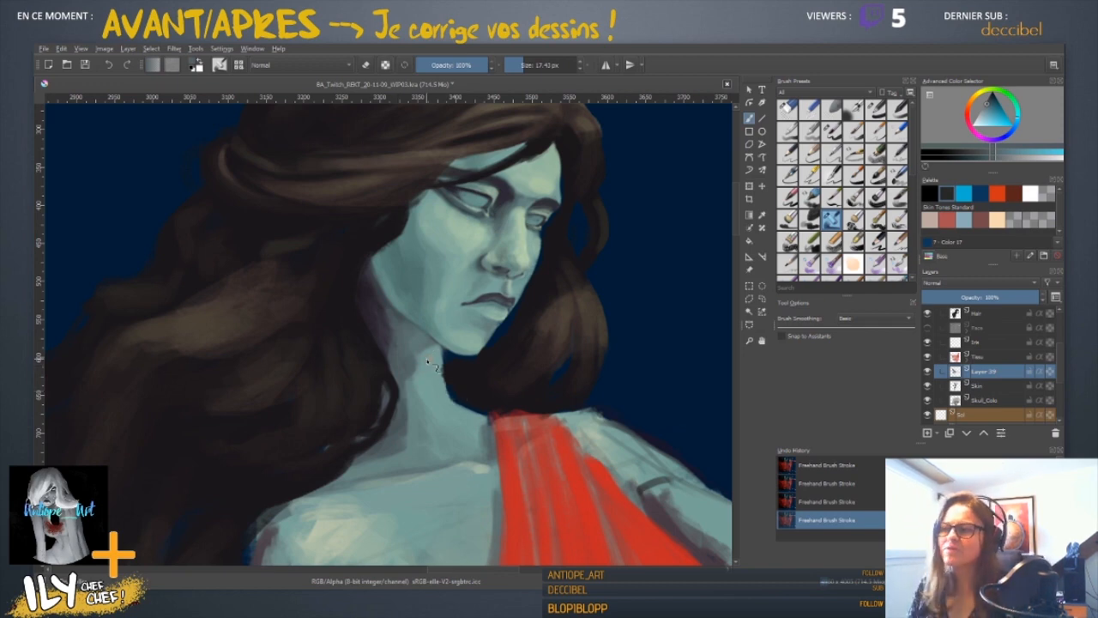
pyautogui.scroll(-4, 421, 371)
pyautogui.scroll(5, 426, 361)
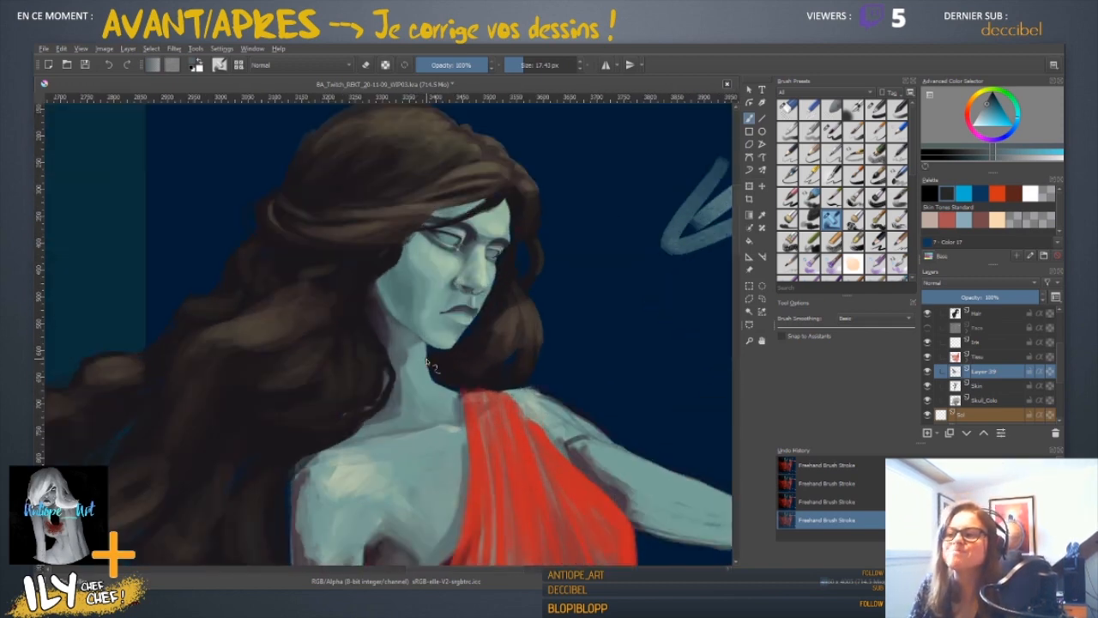
# - Enlarge the brush to about 33 px with purple sampled from the shadow below the ear, and undo the last stroke
pyautogui.keyDown('ctrl'); pyautogui.click(391, 309); pyautogui.keyUp('ctrl')
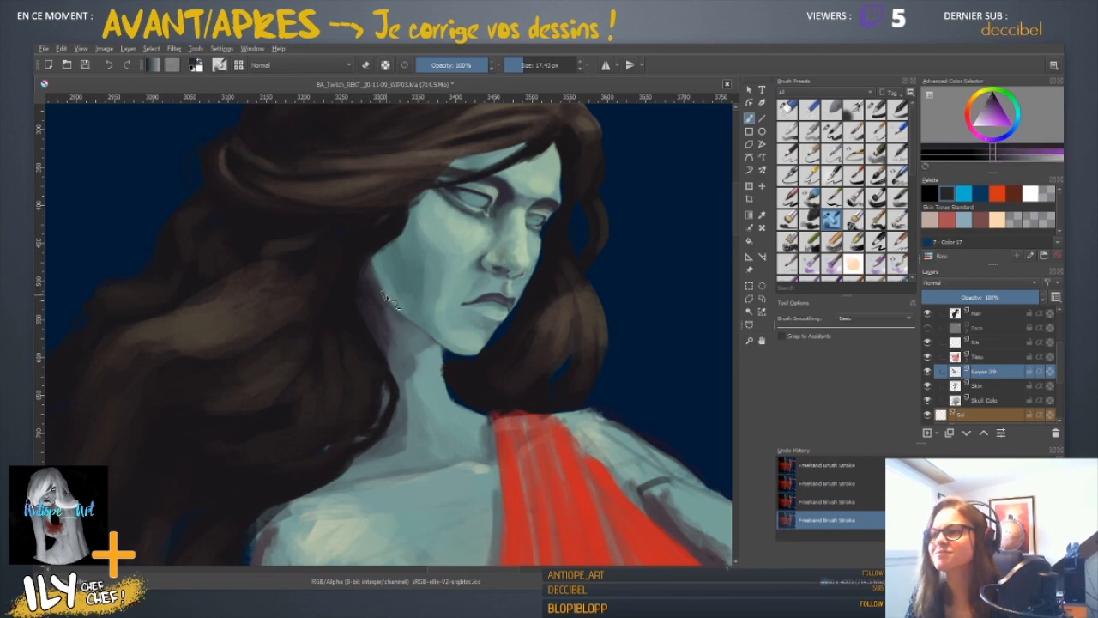
pyautogui.press(']')
pyautogui.press(']')
pyautogui.press(']')
pyautogui.press(']')
pyautogui.press(']')
pyautogui.press(']')
pyautogui.press(']')
pyautogui.press(']')
pyautogui.hotkey('ctrl', 'z')
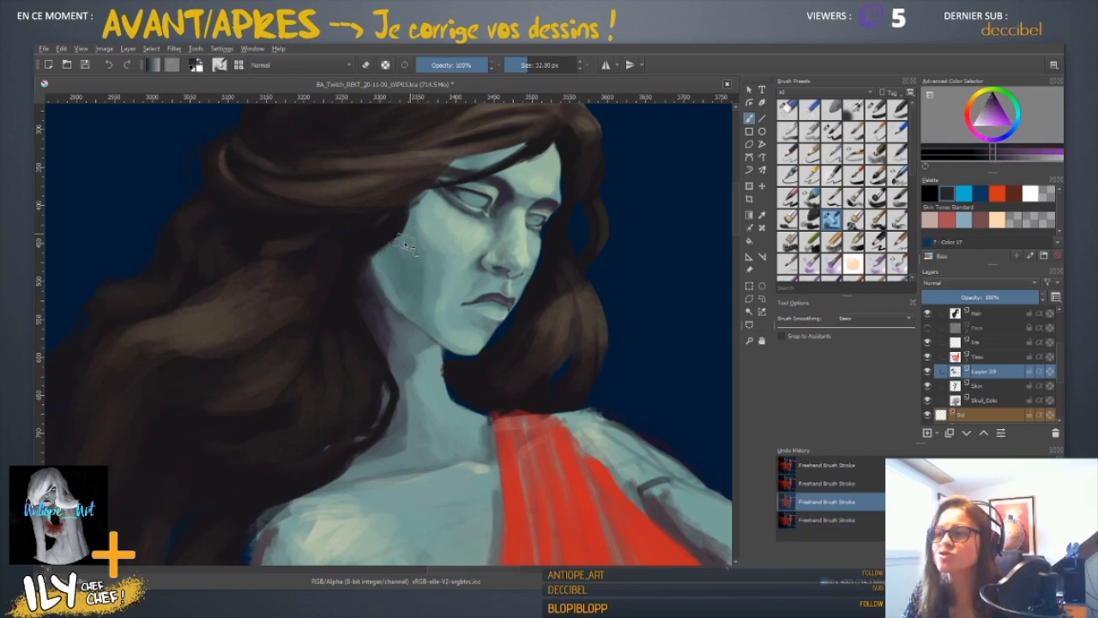
# - Try purple strokes about 32 px wide along the cheek's hair edge and far temple, comparing them by undoing and redoing
pyautogui.moveTo(395, 235); pyautogui.dragTo(370, 264)
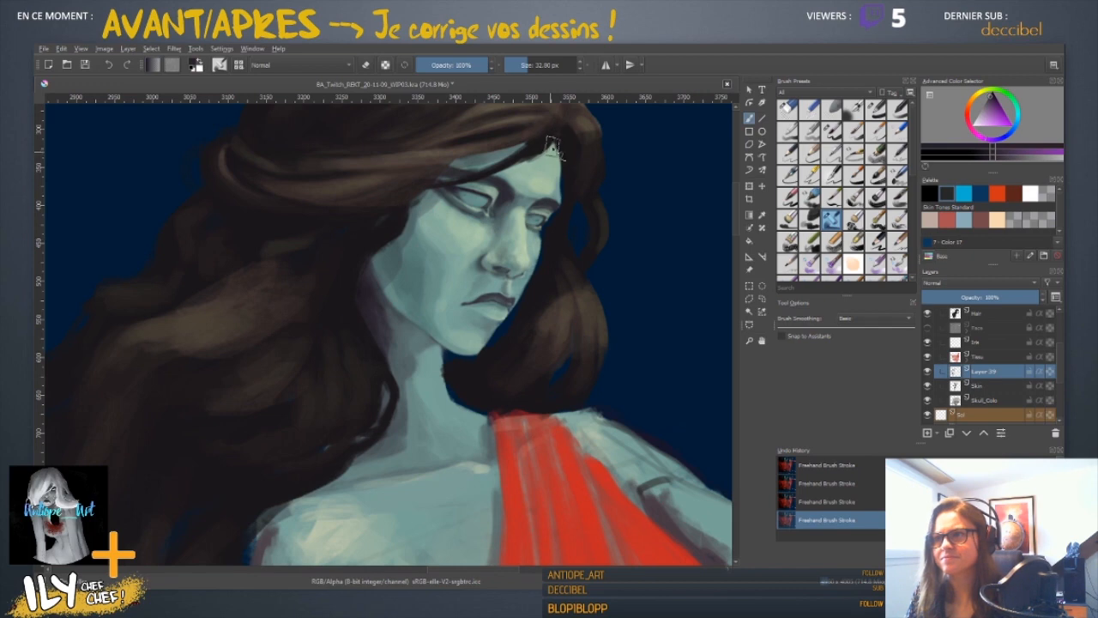
pyautogui.moveTo(563, 140); pyautogui.dragTo(569, 183)
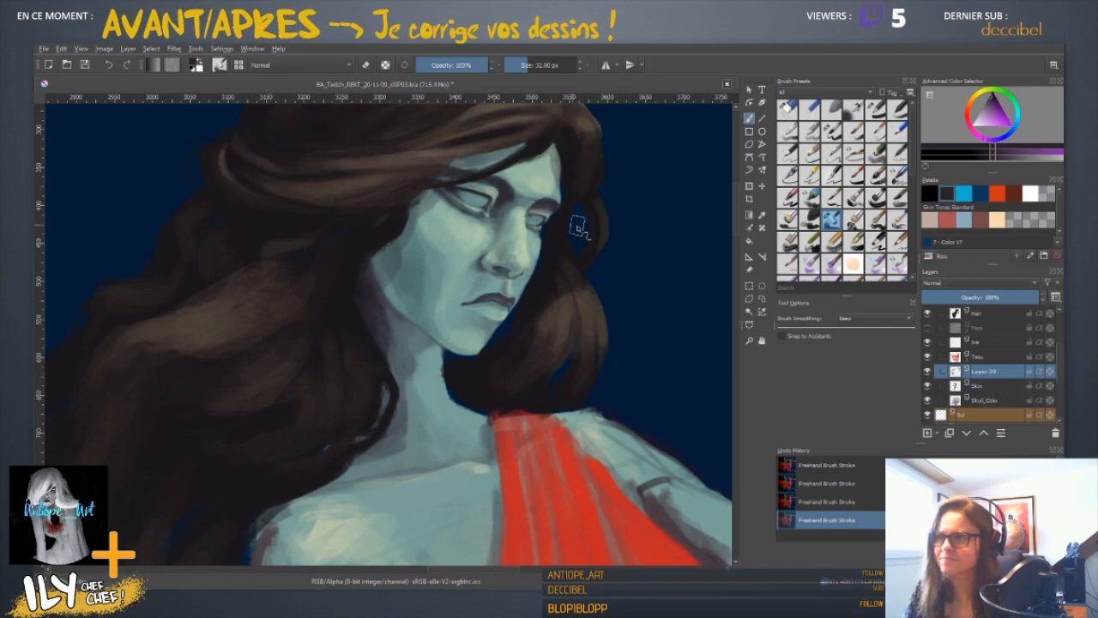
pyautogui.hotkey('ctrl', 'z')
pyautogui.hotkey('ctrl', 'shift', 'z')
pyautogui.hotkey('ctrl', 'z')
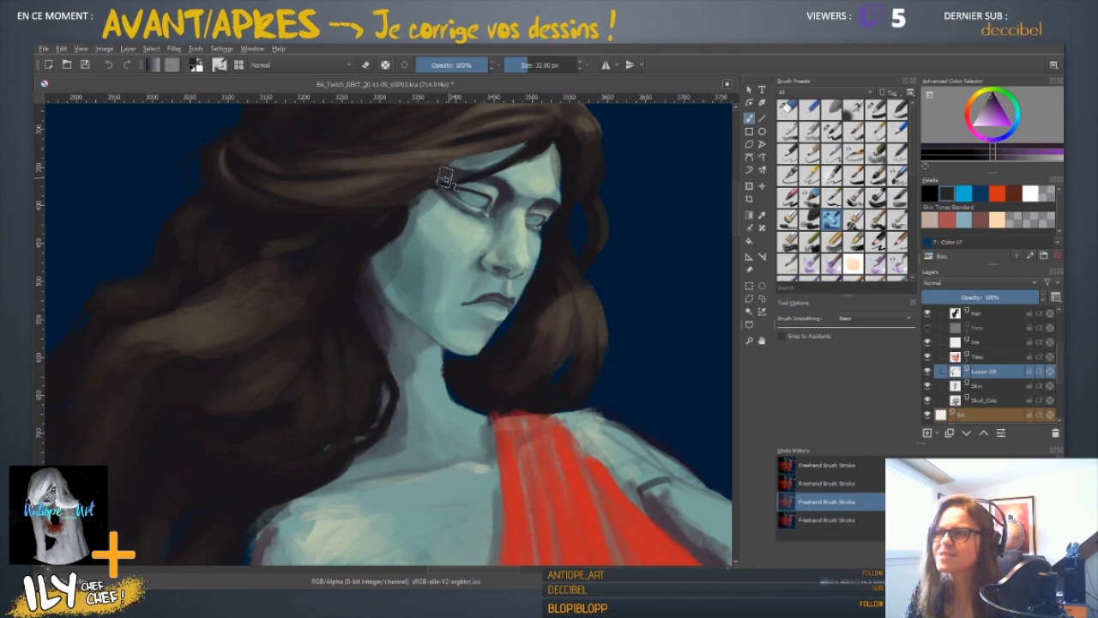
pyautogui.hotkey('ctrl', 'shift', 'z')
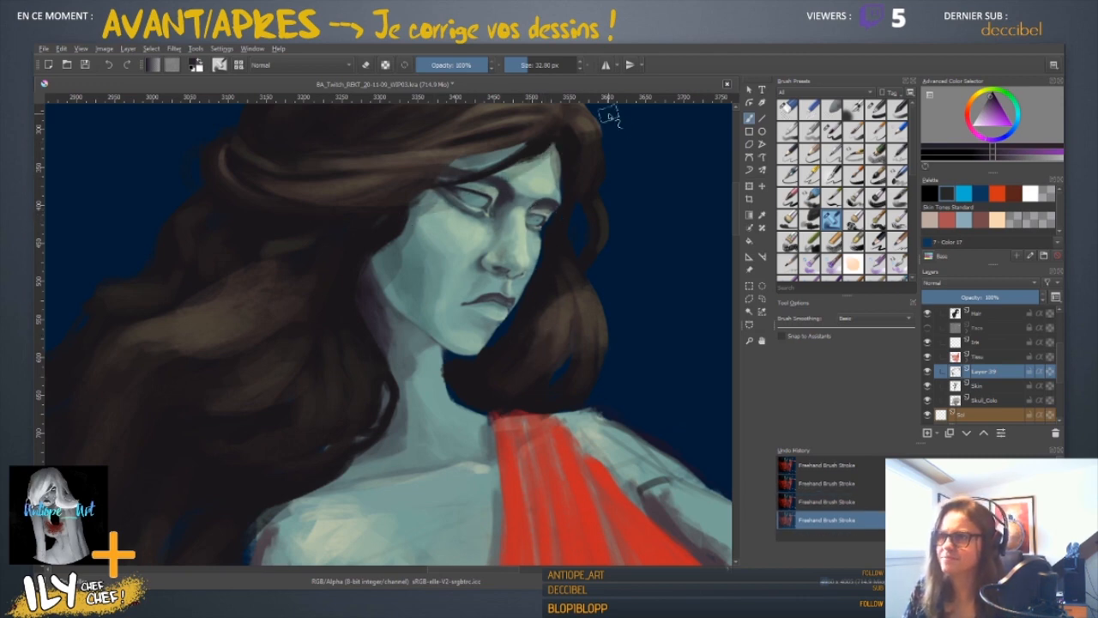
pyautogui.hotkey('ctrl', 'z')
pyautogui.hotkey('ctrl', 'z')
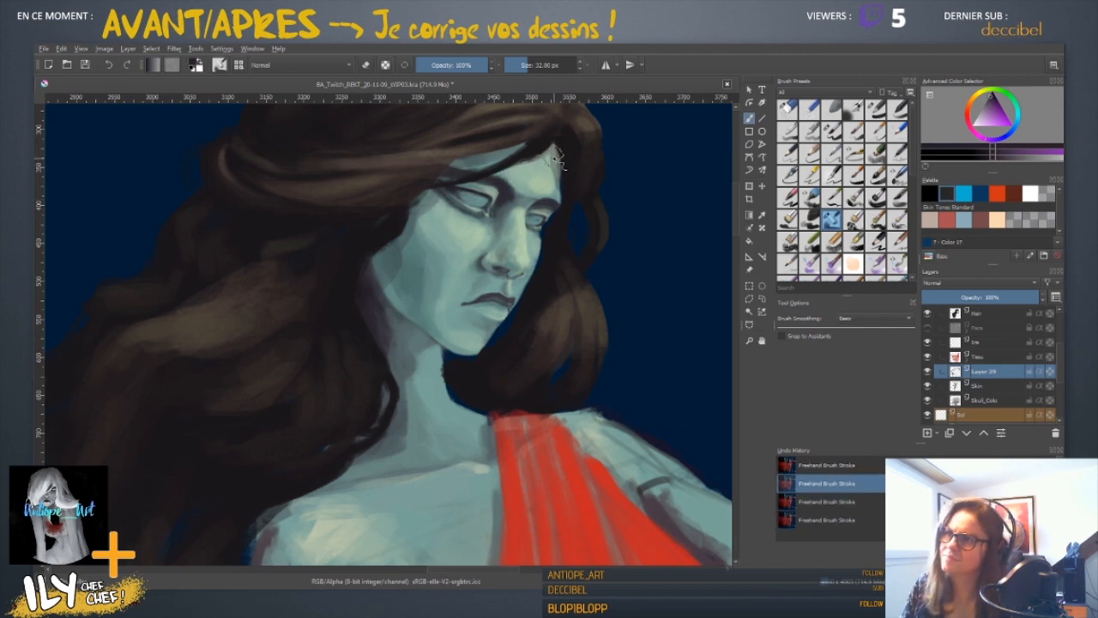
pyautogui.hotkey('ctrl', 'shift', 'z')
pyautogui.hotkey('ctrl', 'shift', 'z')
# - Sample teal beside the near eye, reduce the brush to about 6 px, and undo the last strokes
pyautogui.keyDown('ctrl'); pyautogui.click(429, 198); pyautogui.keyUp('ctrl')
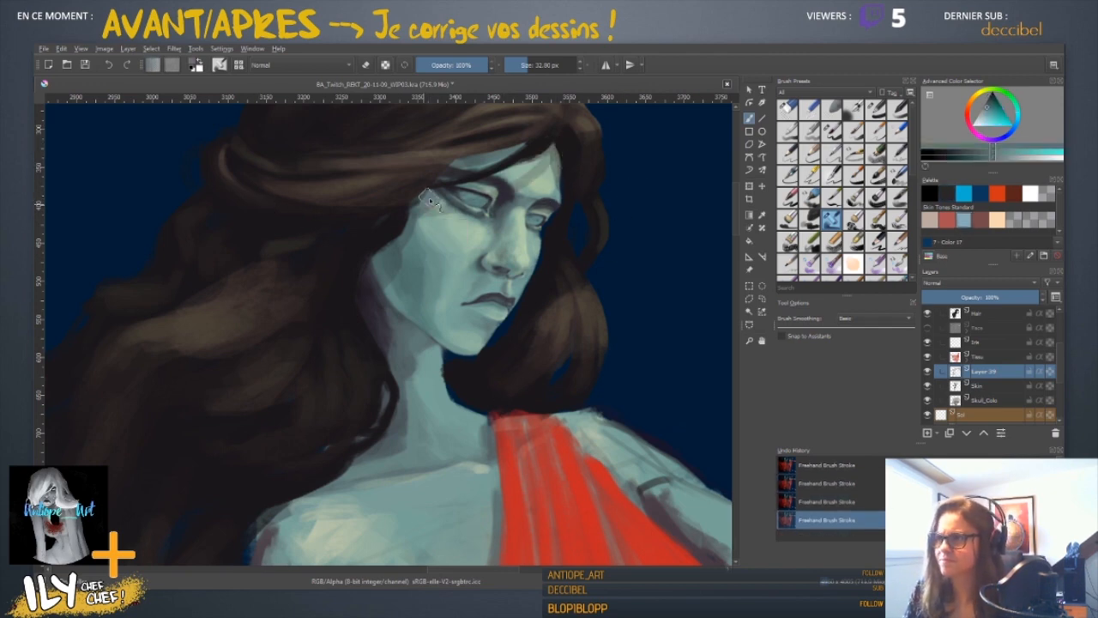
pyautogui.keyDown('shift'); pyautogui.moveTo(443, 220); pyautogui.dragTo(423, 220); pyautogui.keyUp('shift')
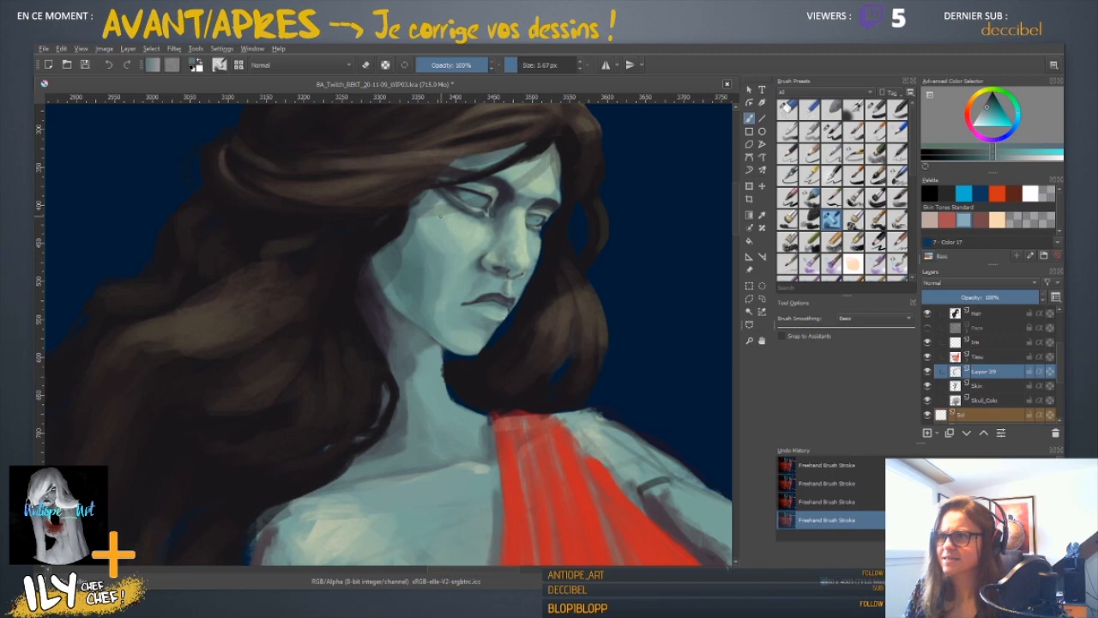
pyautogui.hotkey('ctrl', '-')
pyautogui.hotkey('ctrl', '-')
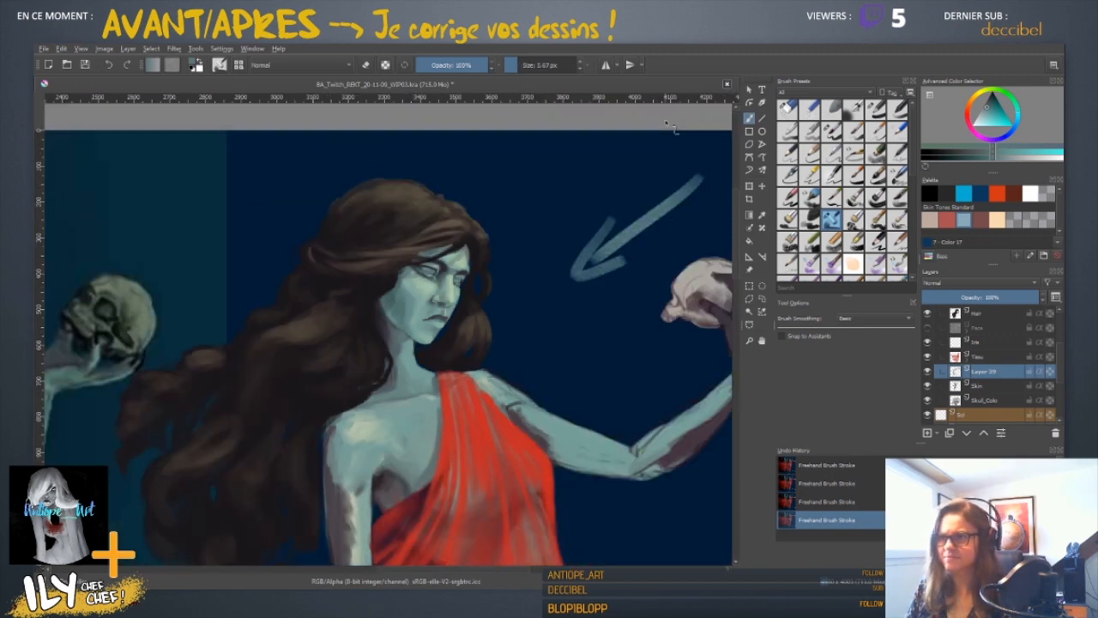
pyautogui.hotkey('ctrl', '-')
pyautogui.hotkey('ctrl', '+')
pyautogui.hotkey('ctrl', '+')
pyautogui.scroll(2, 669, 127)
pyautogui.hotkey('ctrl', 'z')
pyautogui.hotkey('ctrl', 'z')
pyautogui.hotkey('ctrl', 'z')
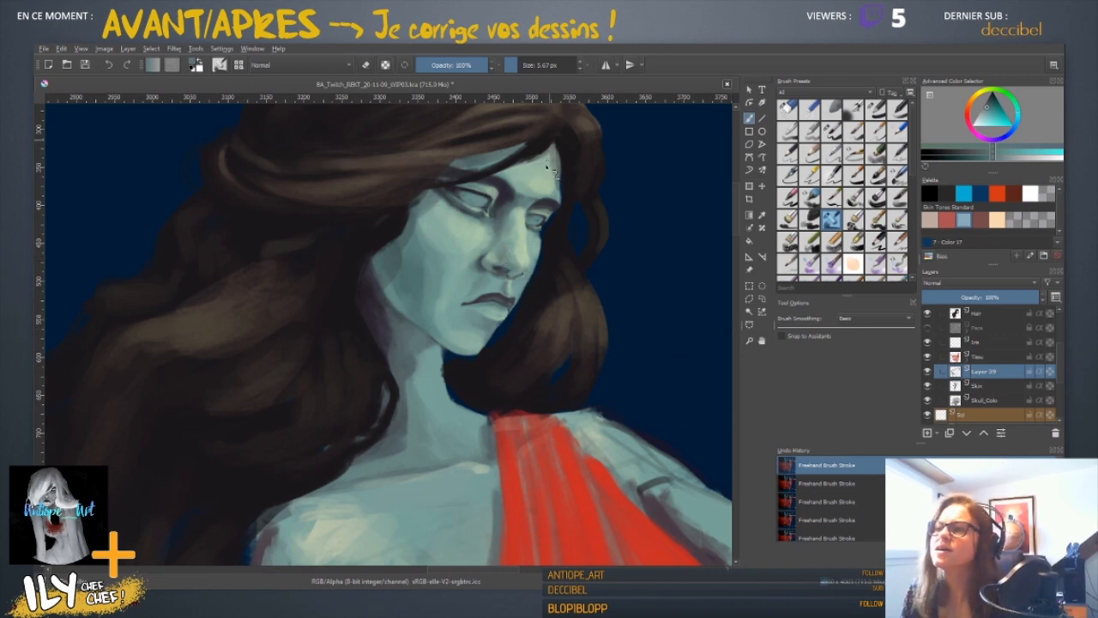
# - Repaint the far side of the forehead with teal, using a brush about 23 px wide and redoing the unsatisfactory stroke
pyautogui.keyDown('shift'); pyautogui.moveTo(449, 270); pyautogui.dragTo(464, 270); pyautogui.keyUp('shift')
pyautogui.moveTo(552, 144); pyautogui.dragTo(514, 180)
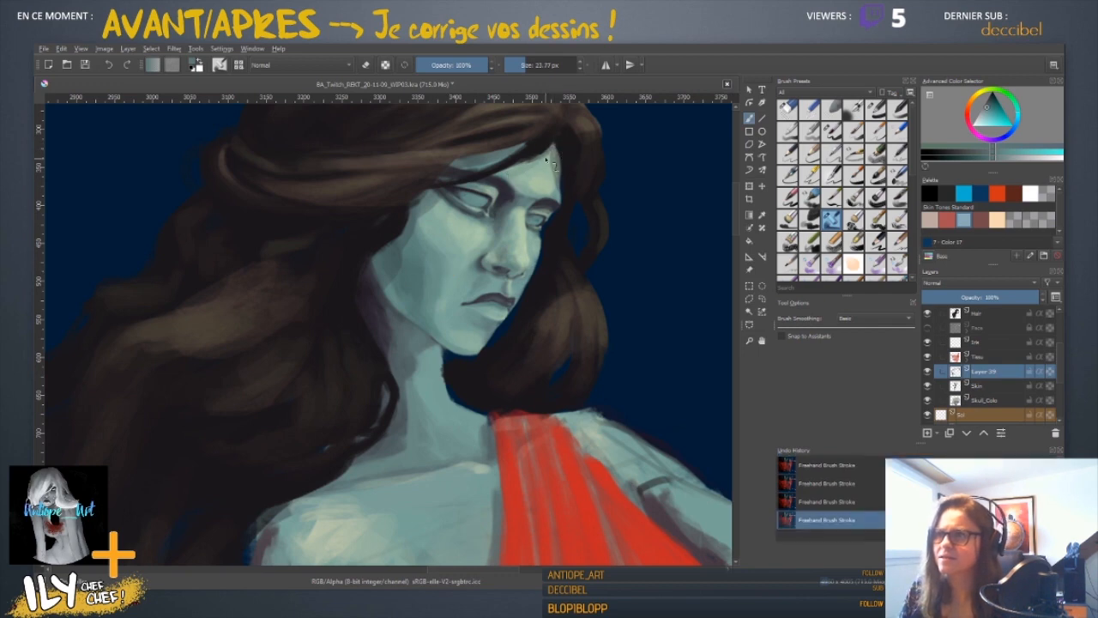
pyautogui.hotkey('ctrl', 'z')
pyautogui.moveTo(549, 148)
pyautogui.mouseDown()
pyautogui.moveTo(505, 187)
pyautogui.moveTo(544, 152)
pyautogui.mouseUp()
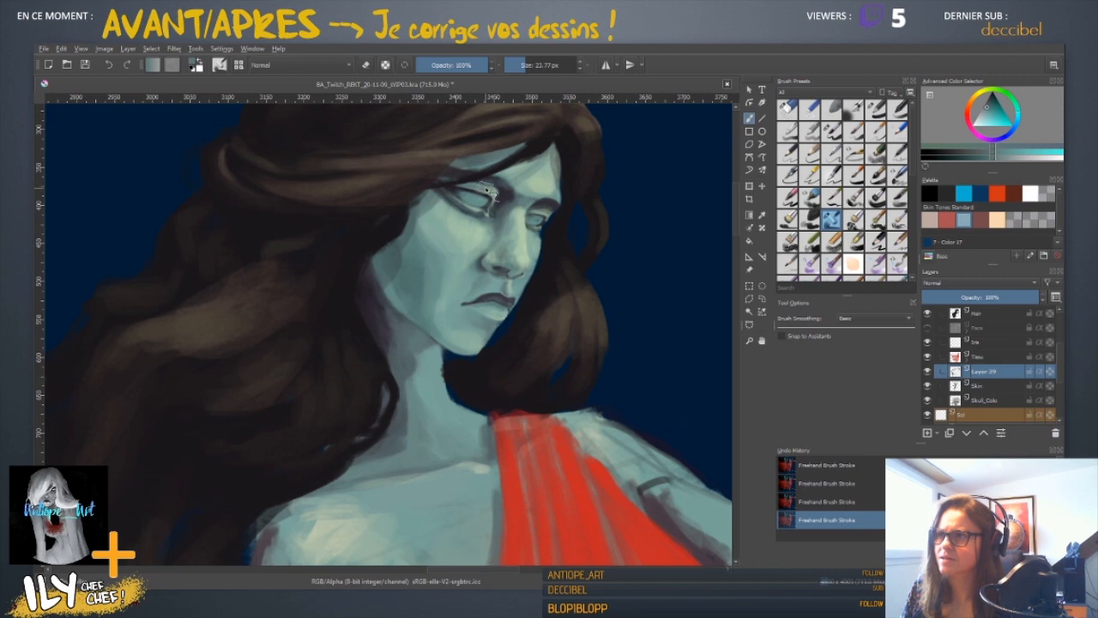
pyautogui.hotkey('ctrl', 'z')
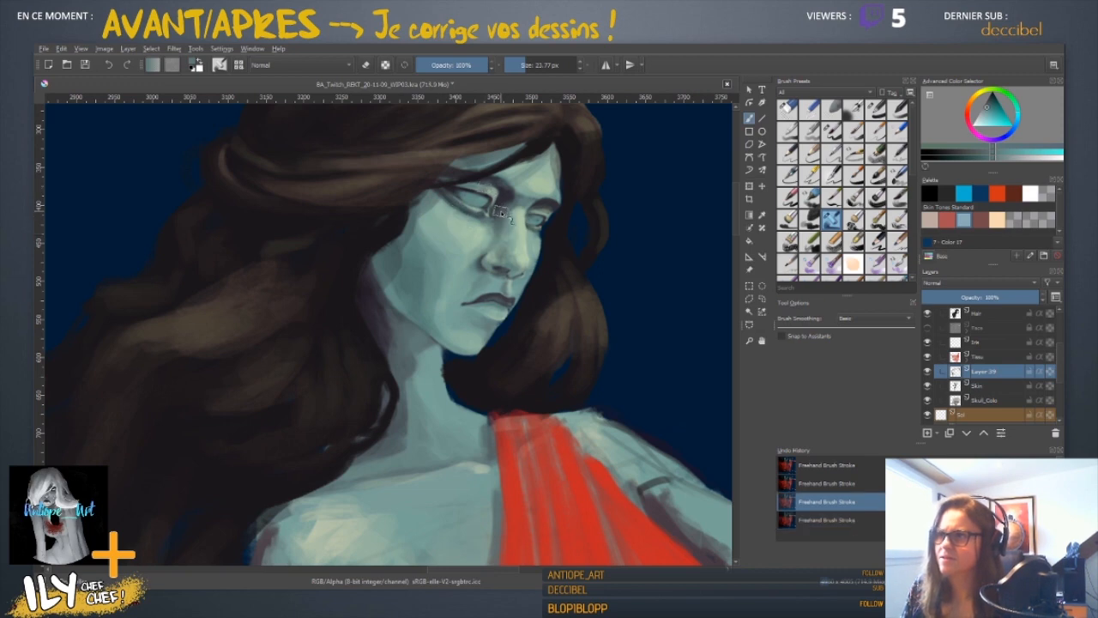
pyautogui.hotkey('ctrl', 'shift', 'z')
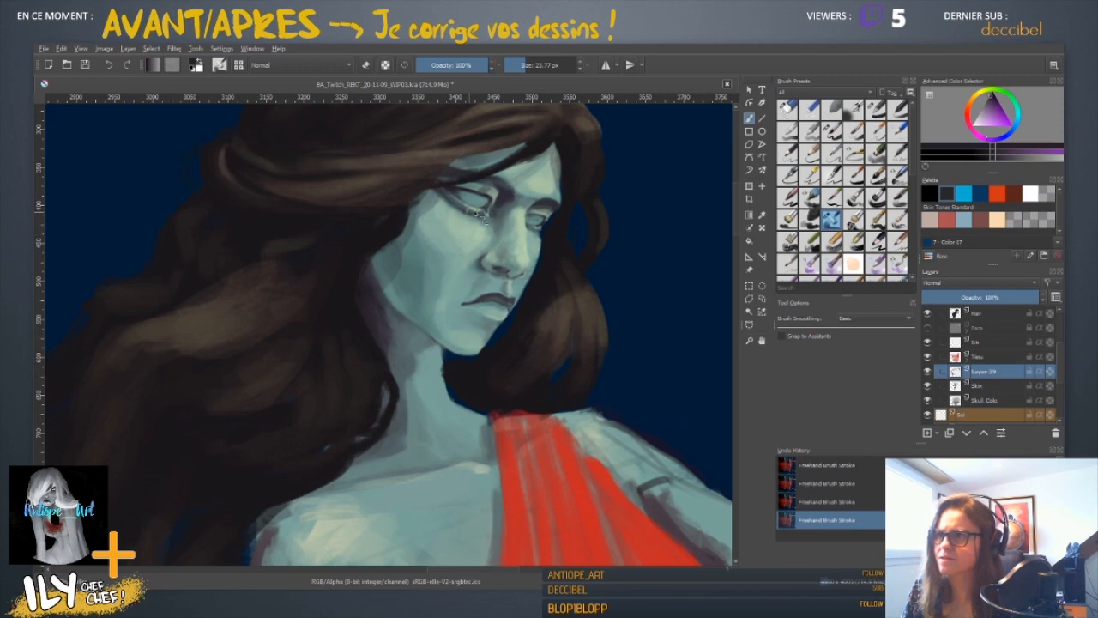
# - Blend the temple beside the near eye's outer corner with sampled teal and check the face against the whole painting
pyautogui.keyDown('ctrl'); pyautogui.click(419, 211); pyautogui.keyUp('ctrl')
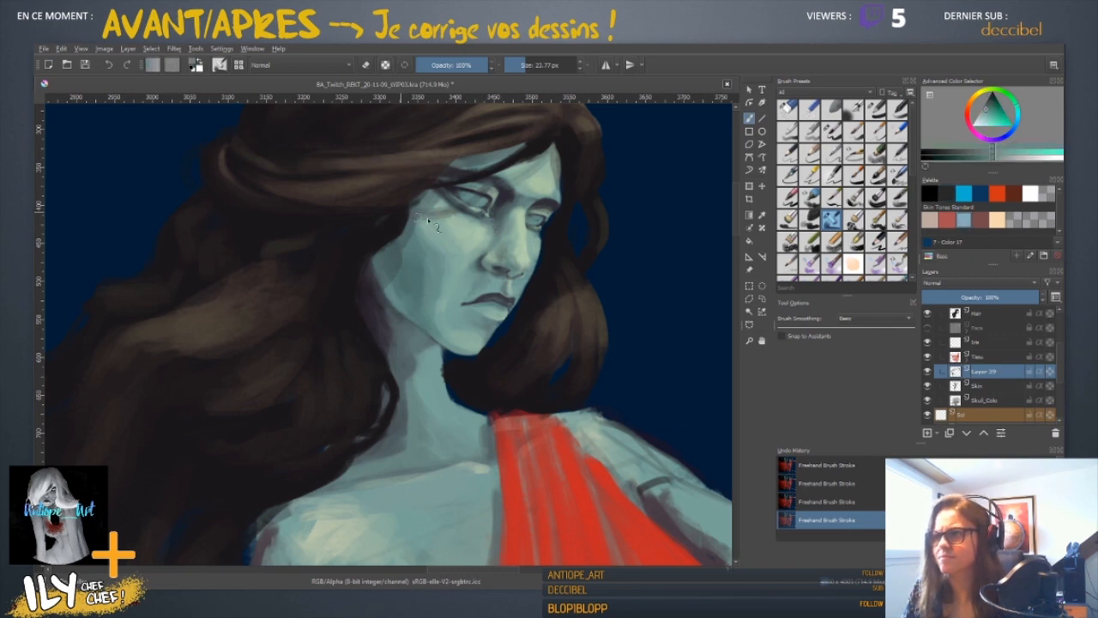
pyautogui.keyDown('ctrl'); pyautogui.click(432, 219); pyautogui.keyUp('ctrl')
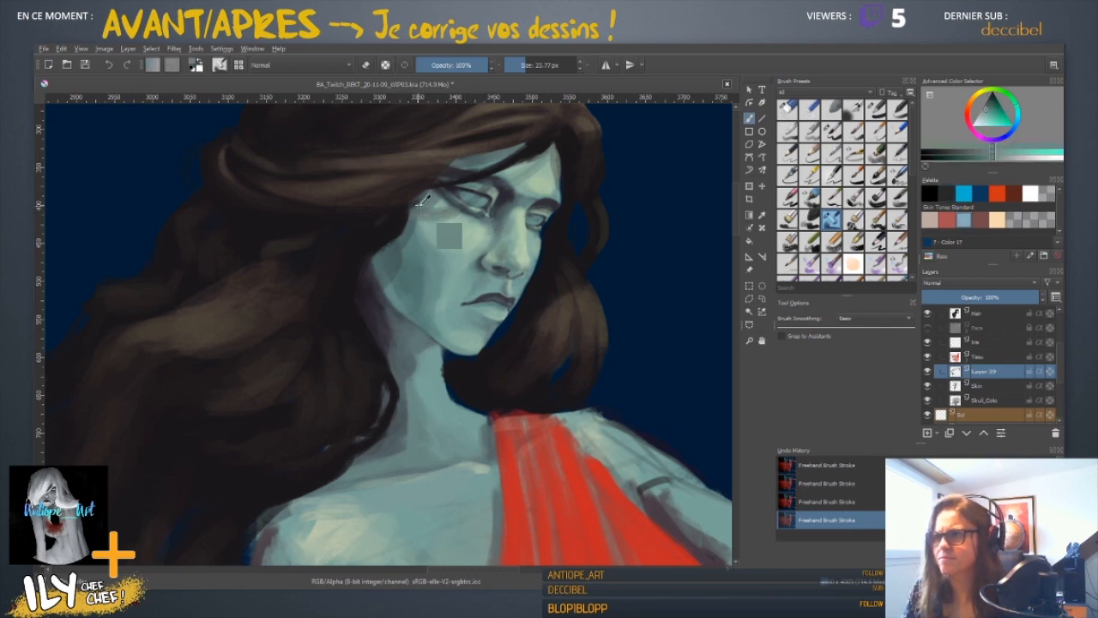
pyautogui.scroll(-5, 515, 219)
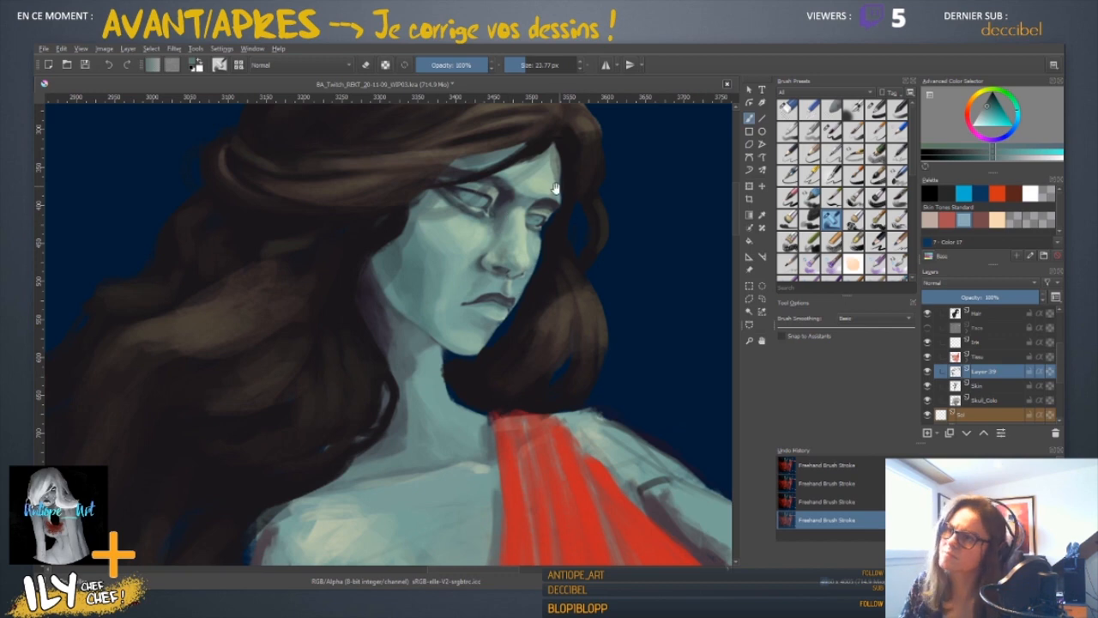
pyautogui.scroll(-1, 506, 304)
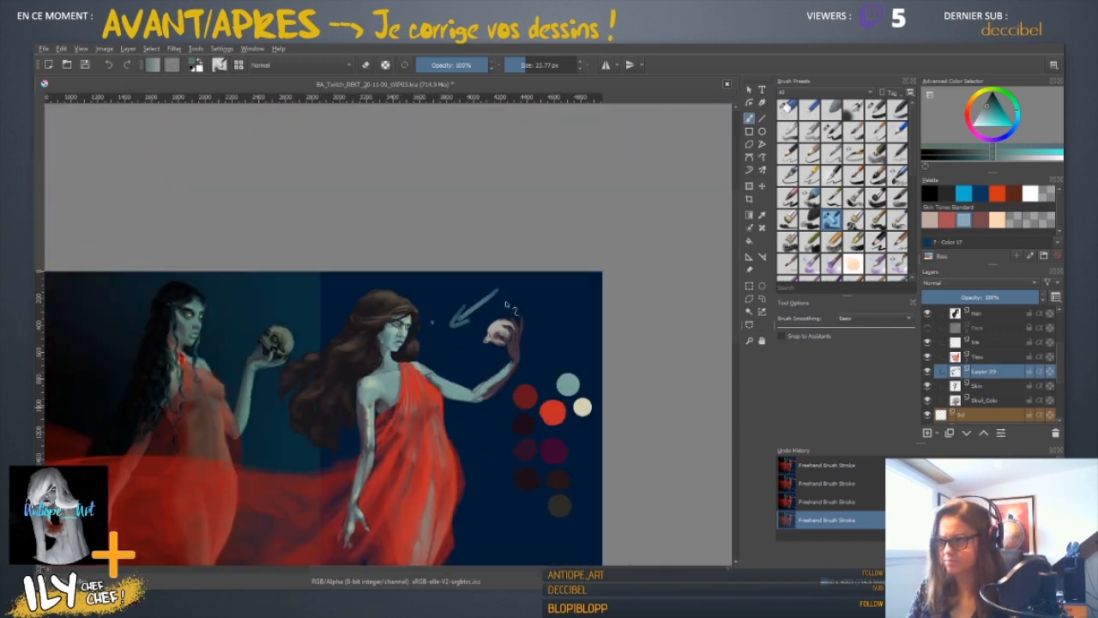
pyautogui.scroll(5, 515, 310)
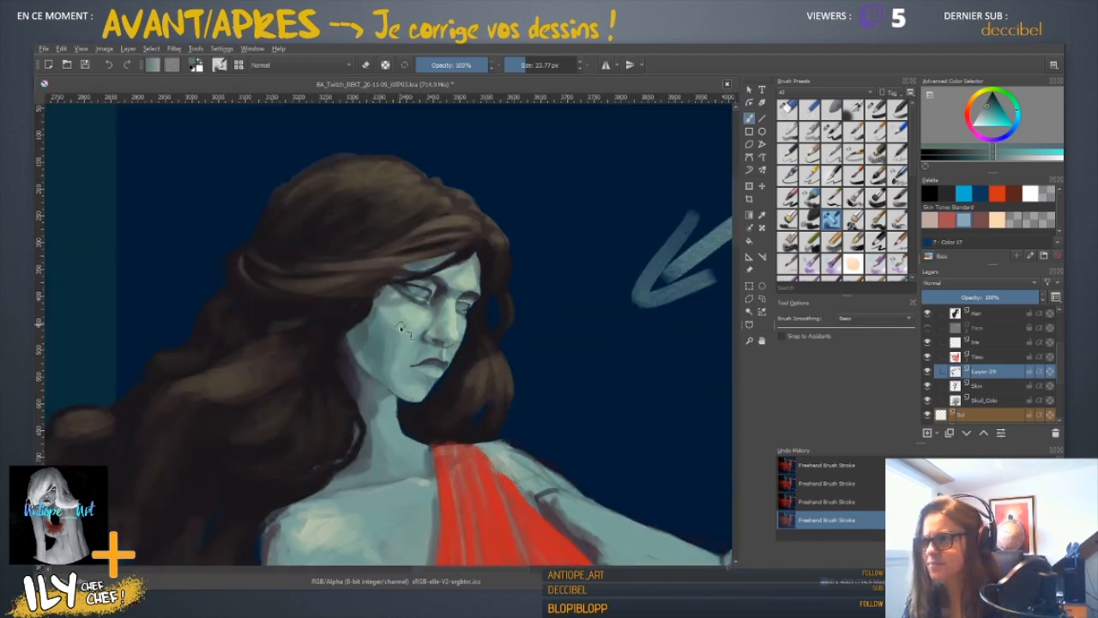
# - Smooth the temple and upper cheek with sampled teal, varying the brush between about 12 and 22 px
pyautogui.keyDown('ctrl'); pyautogui.click(368, 324); pyautogui.keyUp('ctrl')
pyautogui.keyDown('shift'); pyautogui.moveTo(390, 327); pyautogui.dragTo(383, 308); pyautogui.keyUp('shift')
pyautogui.keyDown('ctrl'); pyautogui.click(376, 313); pyautogui.keyUp('ctrl')
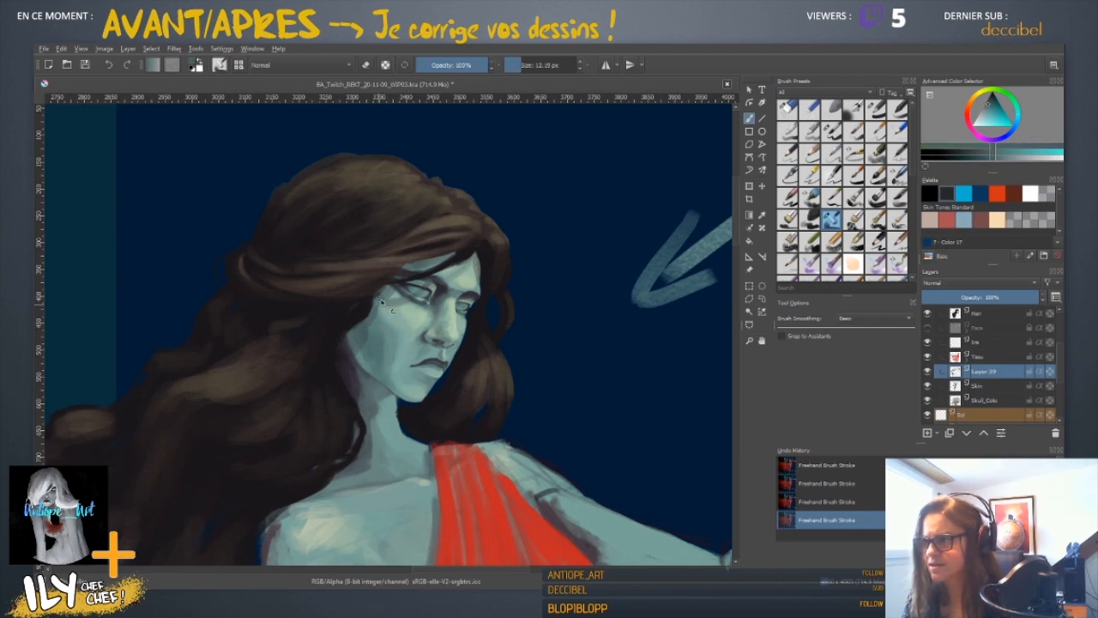
pyautogui.press(']')
pyautogui.press(']')
pyautogui.press(']')
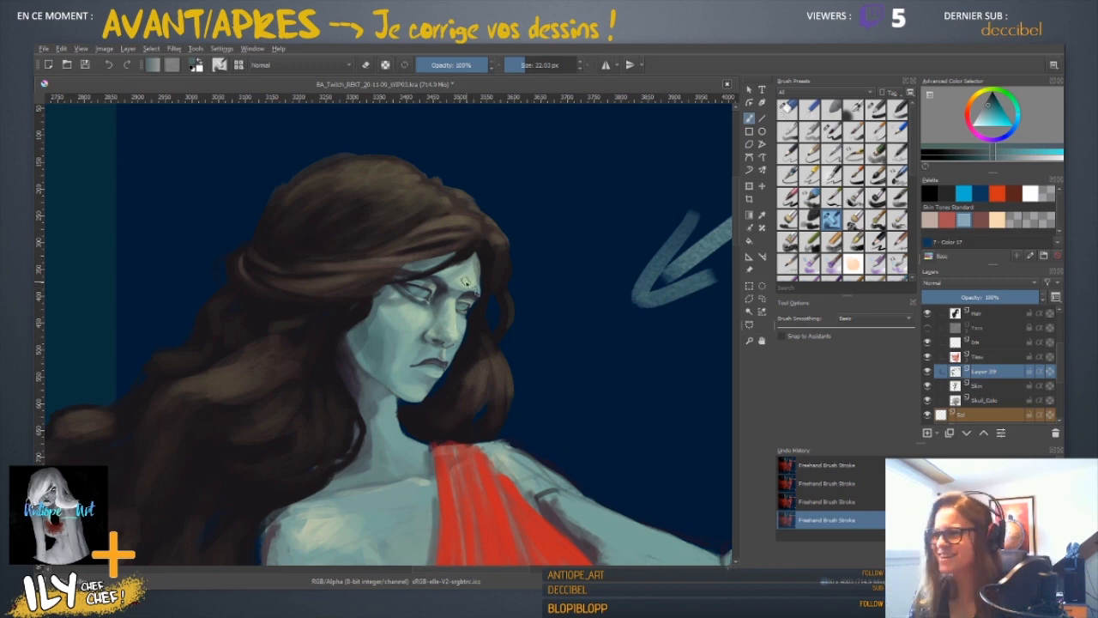
pyautogui.scroll(2, 465, 280)
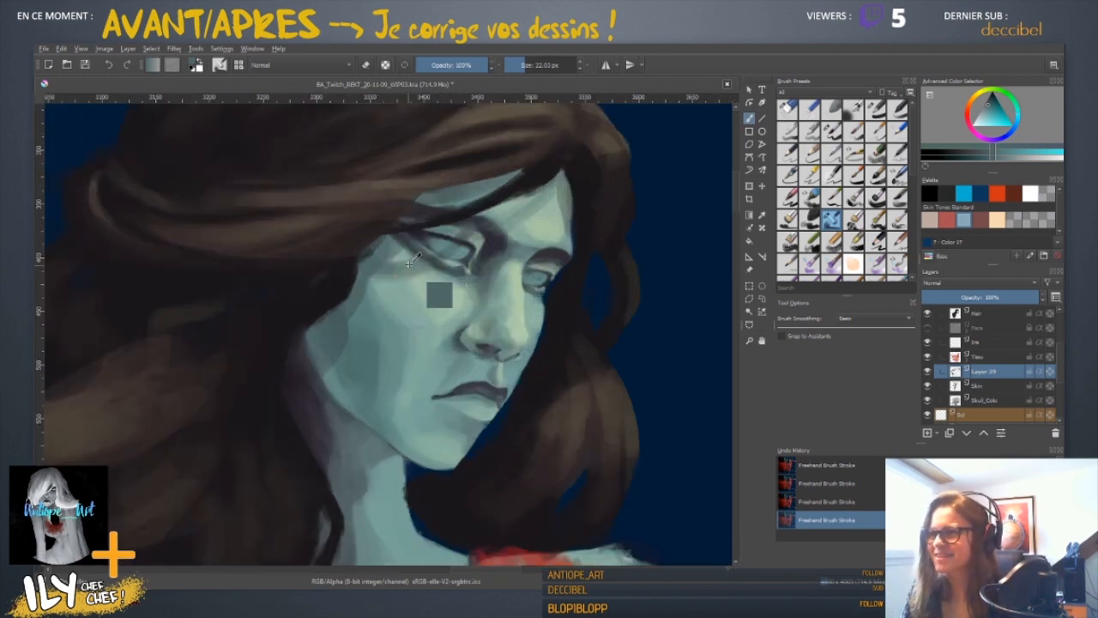
pyautogui.keyDown('ctrl'); pyautogui.click(410, 261); pyautogui.keyUp('ctrl')
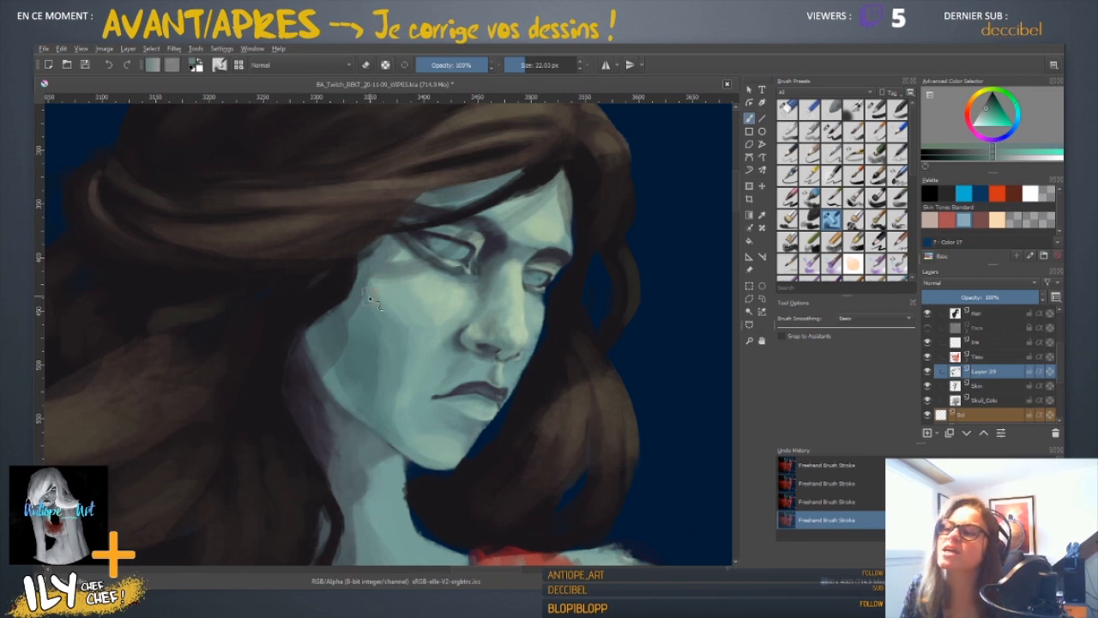
pyautogui.press('[')
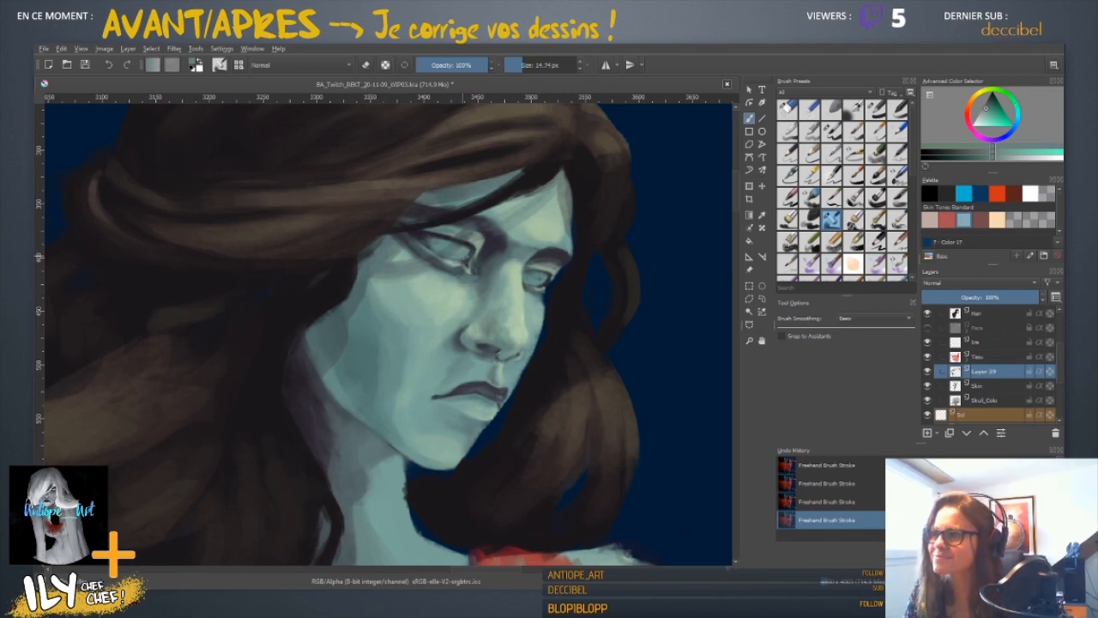
# - Refine the near eye's inner corner and brow shadow with blue-grey and purple sampled nearby, using a brush about 15 px wide
pyautogui.keyDown('ctrl'); pyautogui.click(448, 248); pyautogui.keyUp('ctrl')
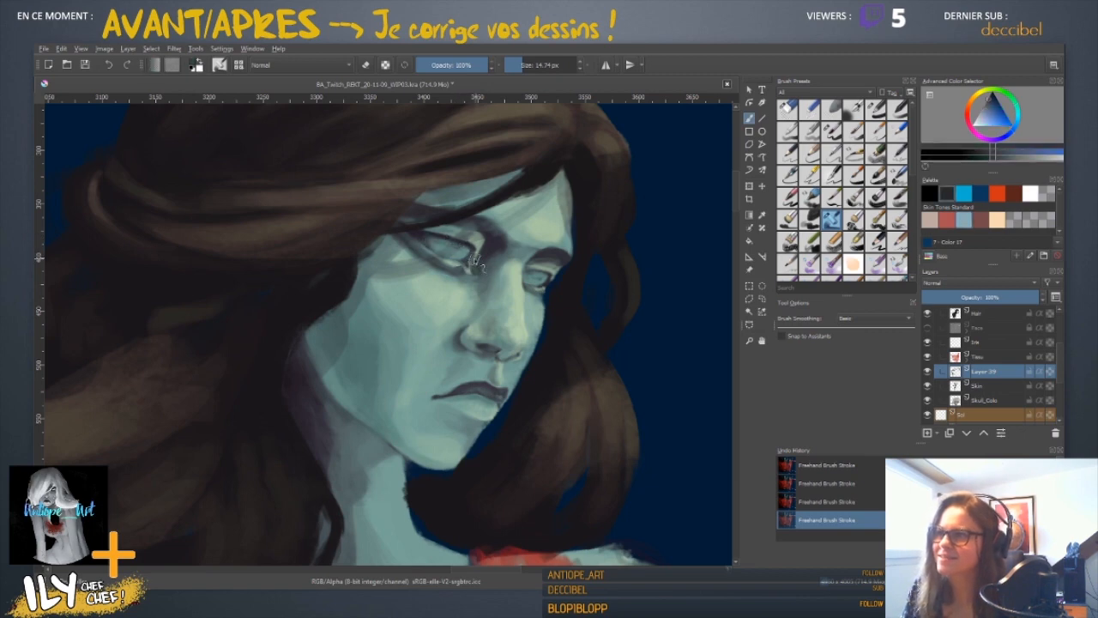
pyautogui.hotkey('ctrl', 'z')
pyautogui.moveTo(460, 242); pyautogui.dragTo(474, 264)
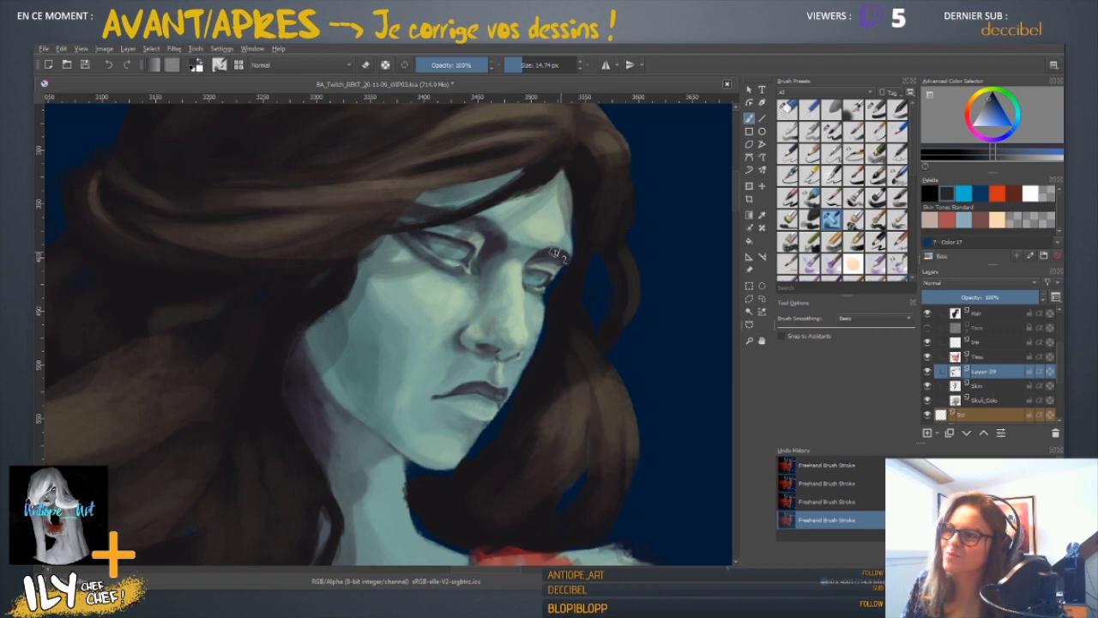
pyautogui.keyDown('ctrl'); pyautogui.click(538, 207); pyautogui.keyUp('ctrl')
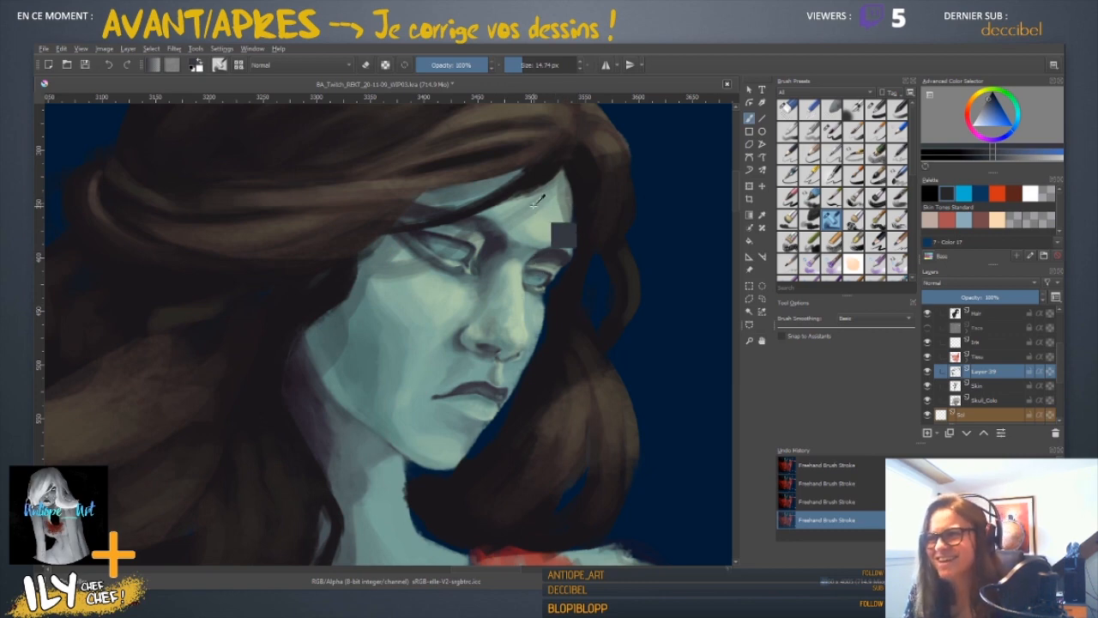
pyautogui.keyDown('ctrl'); pyautogui.click(491, 238); pyautogui.keyUp('ctrl')
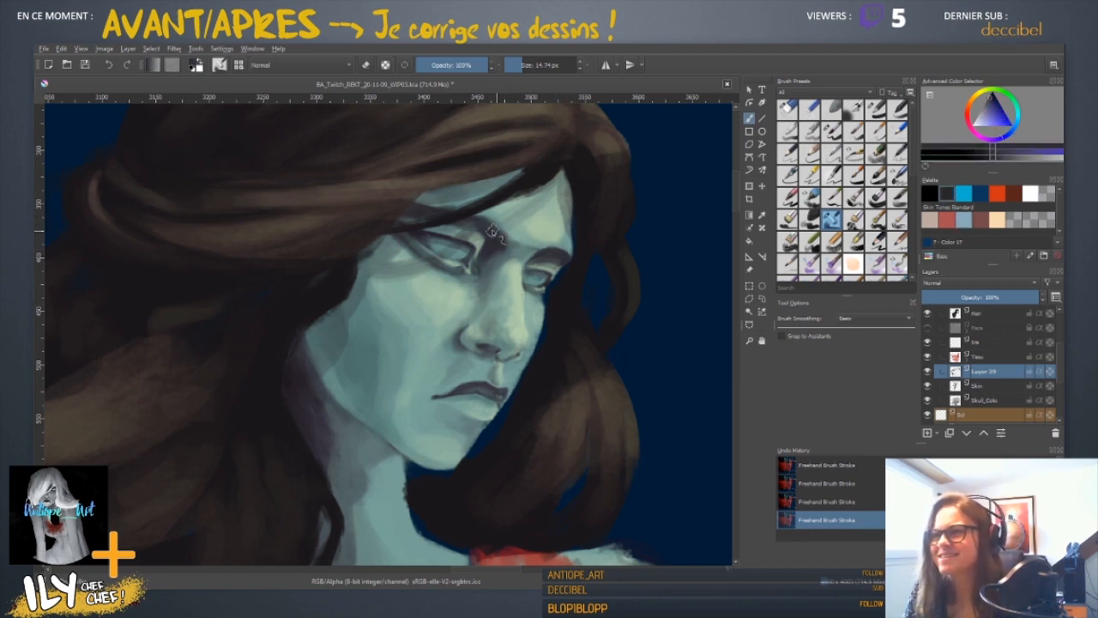
# - Soften the near eye's upper lid and the shadow beside the nose bridge with teal-grey tones sampled around the eye
pyautogui.keyDown('ctrl'); pyautogui.click(463, 232); pyautogui.keyUp('ctrl')
pyautogui.keyDown('ctrl'); pyautogui.click(477, 242); pyautogui.keyUp('ctrl')
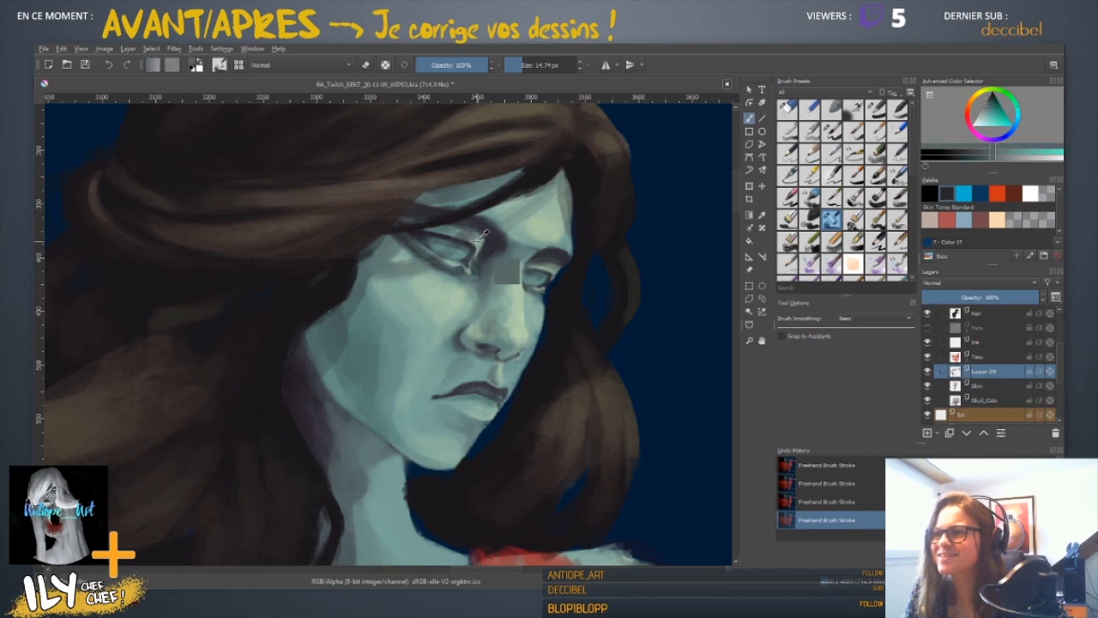
pyautogui.keyDown('ctrl'); pyautogui.click(474, 240); pyautogui.keyUp('ctrl')
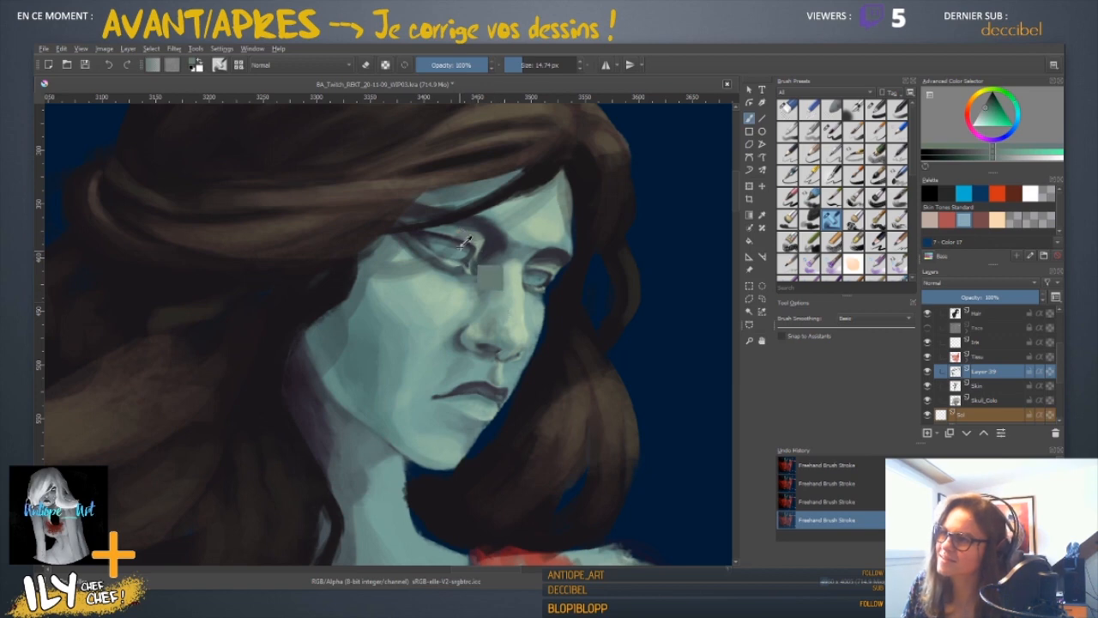
pyautogui.keyDown('ctrl'); pyautogui.click(482, 275); pyautogui.keyUp('ctrl')
pyautogui.moveTo(498, 262)
pyautogui.mouseDown()
pyautogui.moveTo(462, 289)
pyautogui.moveTo(495, 267)
pyautogui.mouseUp()
# - Blend the skin under the near eye's outer corner with teal-green sampled from the cheek, using a brush about 12 px wide
pyautogui.keyDown('ctrl'); pyautogui.click(370, 292); pyautogui.keyUp('ctrl')
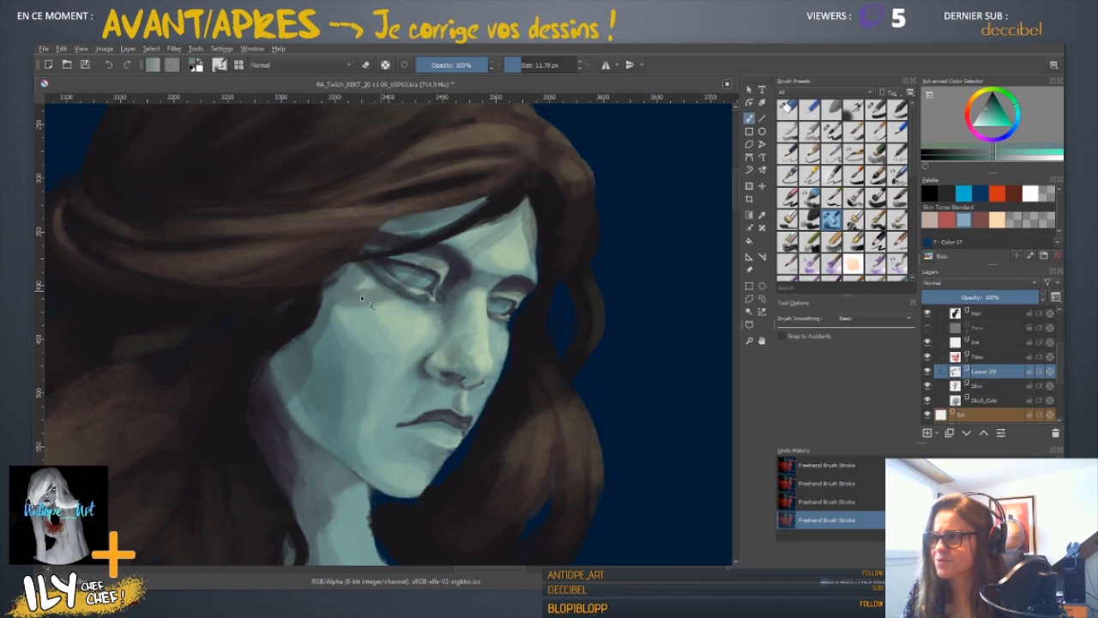
pyautogui.keyDown('ctrl'); pyautogui.click(397, 319); pyautogui.keyUp('ctrl')
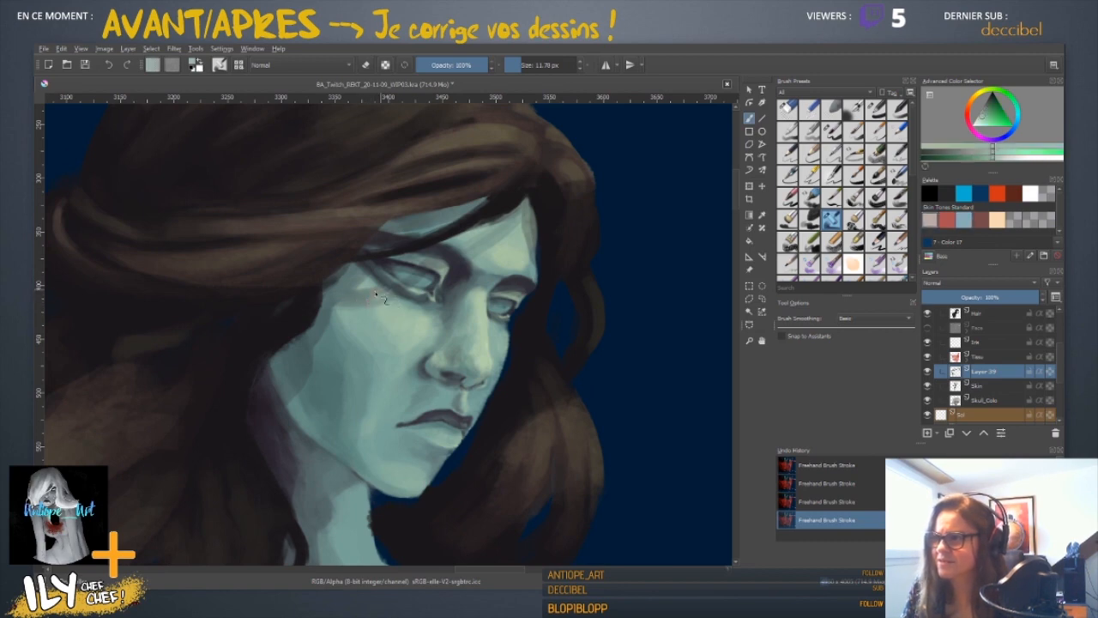
pyautogui.keyDown('ctrl'); pyautogui.click(380, 290); pyautogui.keyUp('ctrl')
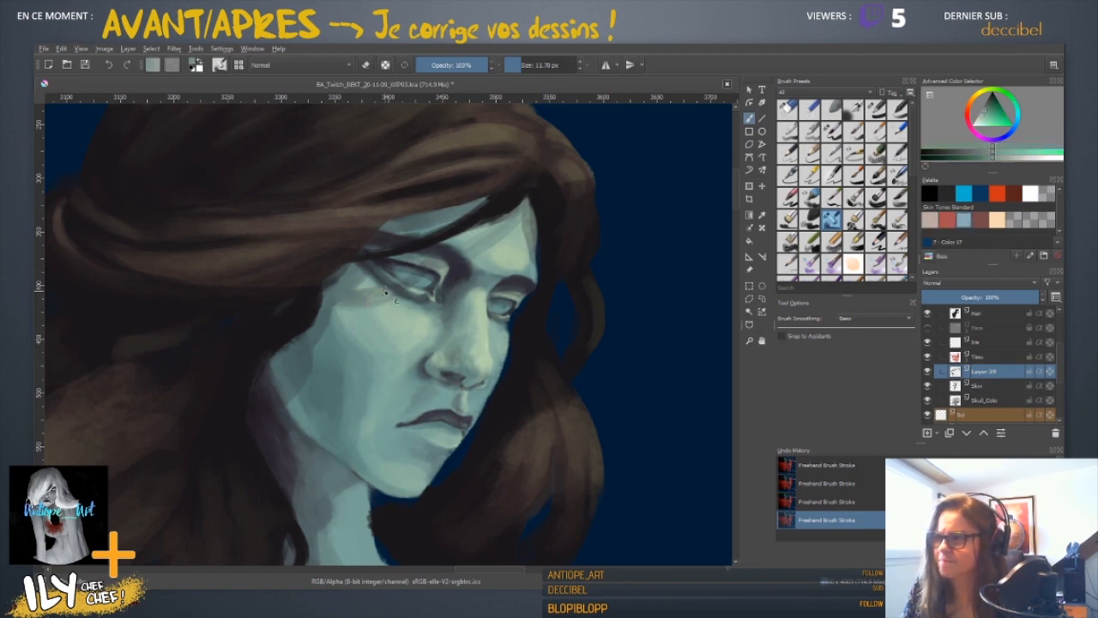
# - Refine the near eye's lower lid with teal and grey tones sampled along the lid and under the eye
pyautogui.keyDown('ctrl'); pyautogui.click(401, 298); pyautogui.keyUp('ctrl')
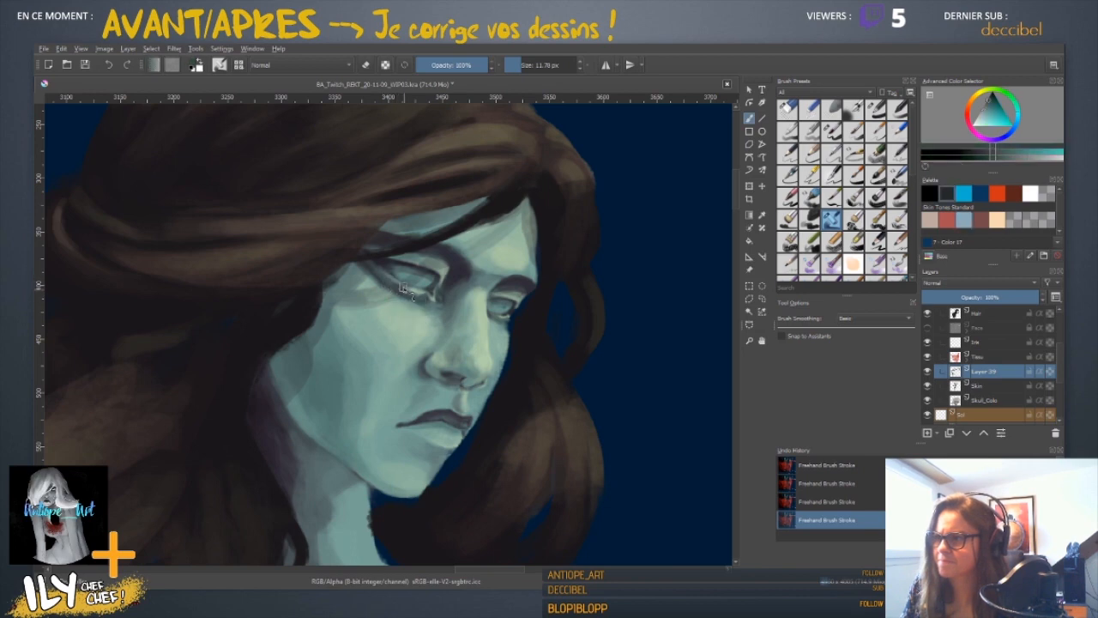
pyautogui.keyDown('ctrl'); pyautogui.click(384, 276); pyautogui.keyUp('ctrl')
pyautogui.keyDown('ctrl'); pyautogui.click(403, 289); pyautogui.keyUp('ctrl')
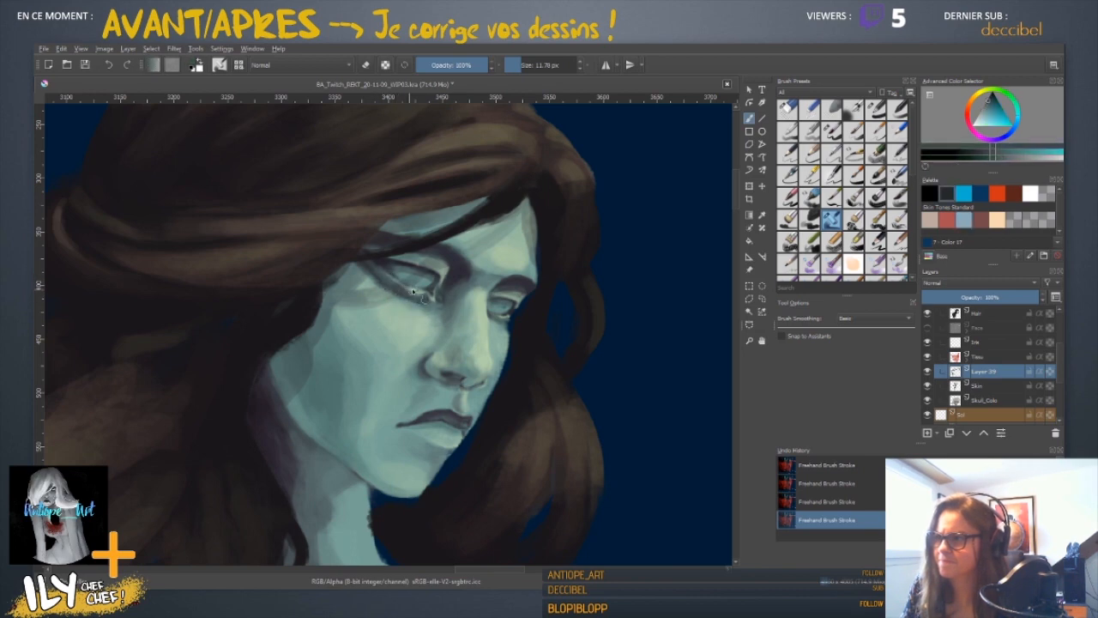
pyautogui.keyDown('ctrl'); pyautogui.click(424, 299); pyautogui.keyUp('ctrl')
pyautogui.moveTo(418, 293); pyautogui.dragTo(403, 294)
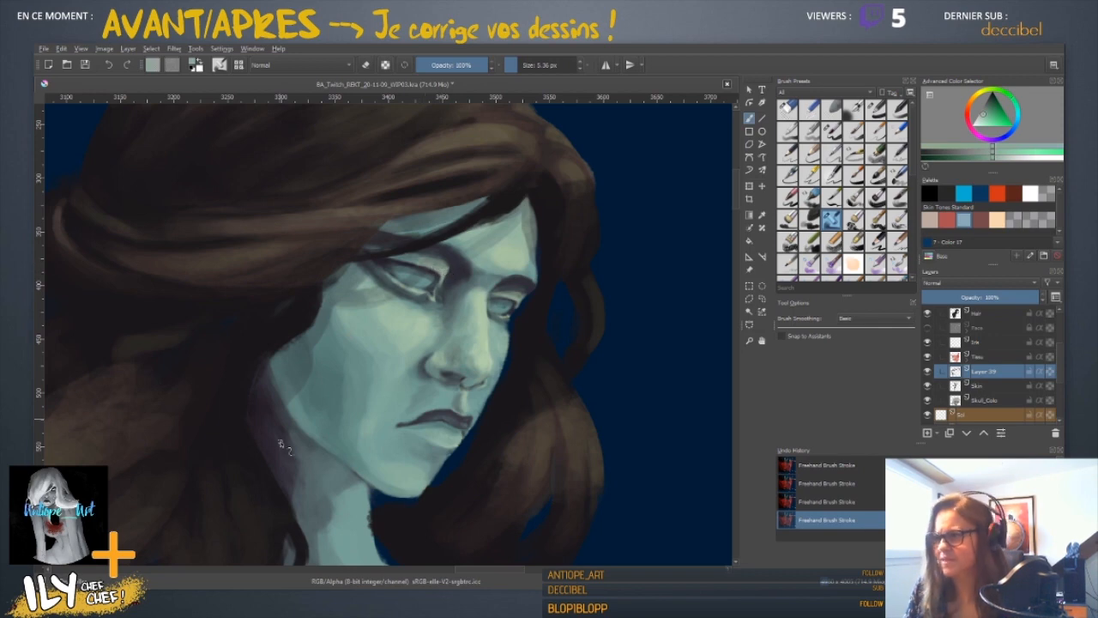
# - Smooth the near eye's eyeball with teal tones sampled inside the eye, varying the brush between about 6 and 13 px
pyautogui.keyDown('shift'); pyautogui.moveTo(408, 306); pyautogui.dragTo(414, 307); pyautogui.keyUp('shift')
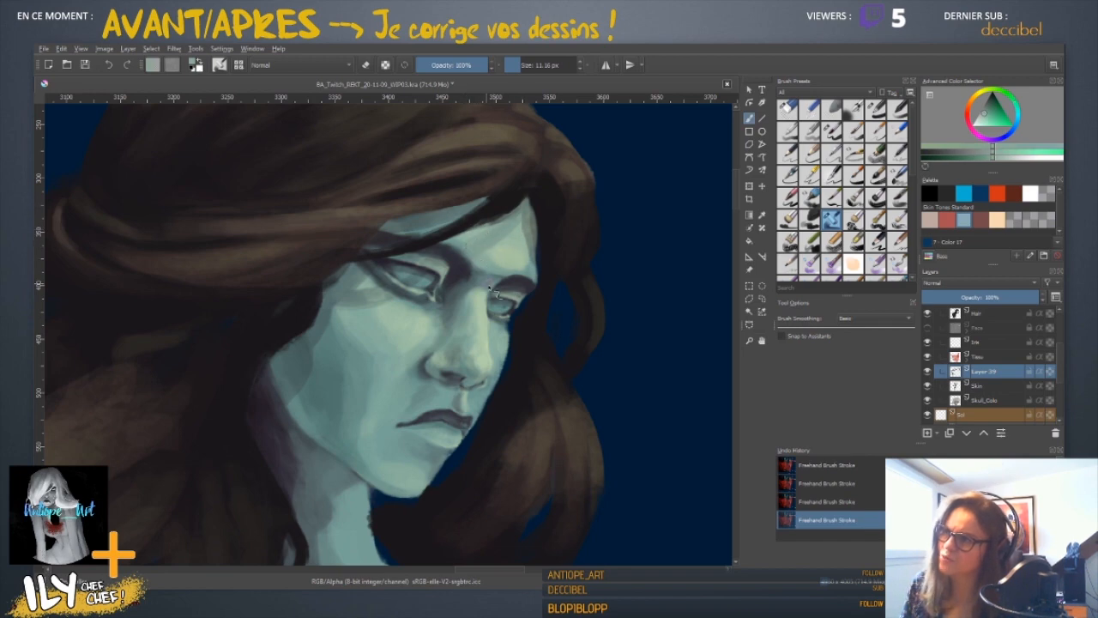
pyautogui.scroll(-6, 492, 292)
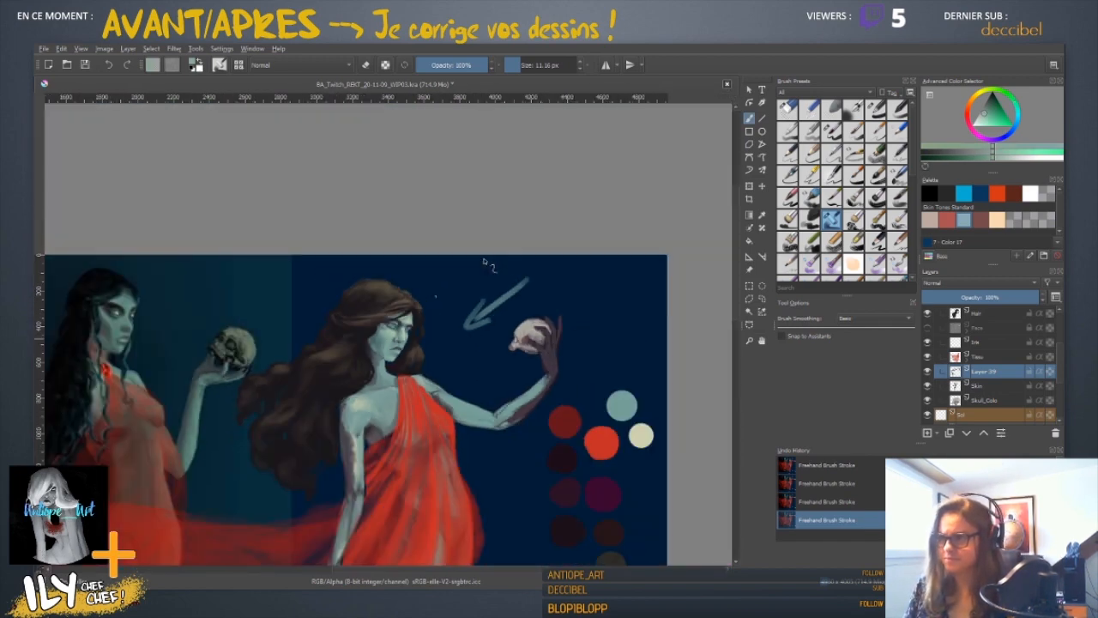
pyautogui.scroll(6, 485, 261)
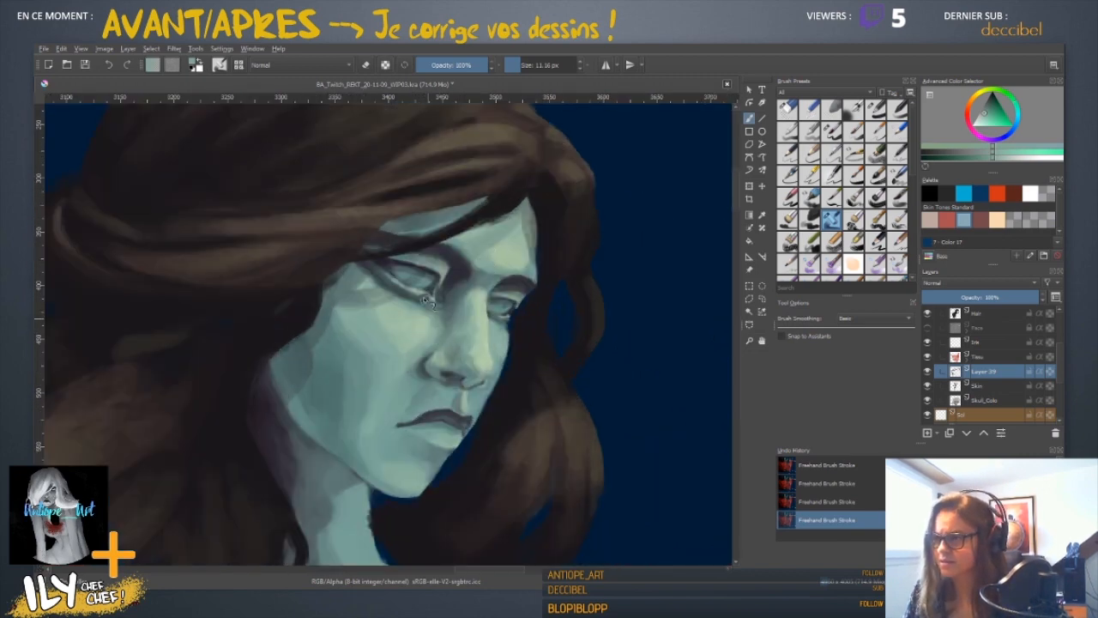
pyautogui.keyDown('ctrl'); pyautogui.click(416, 283); pyautogui.keyUp('ctrl')
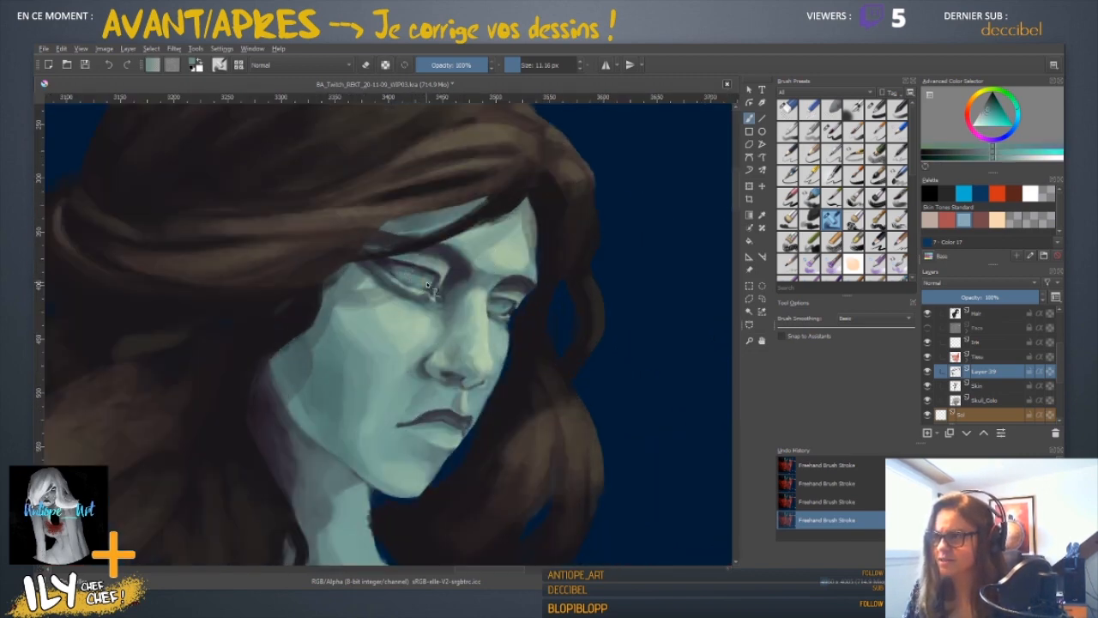
pyautogui.keyDown('shift'); pyautogui.moveTo(415, 272); pyautogui.dragTo(408, 273); pyautogui.keyUp('shift')
pyautogui.keyDown('ctrl'); pyautogui.click(409, 271); pyautogui.keyUp('ctrl')
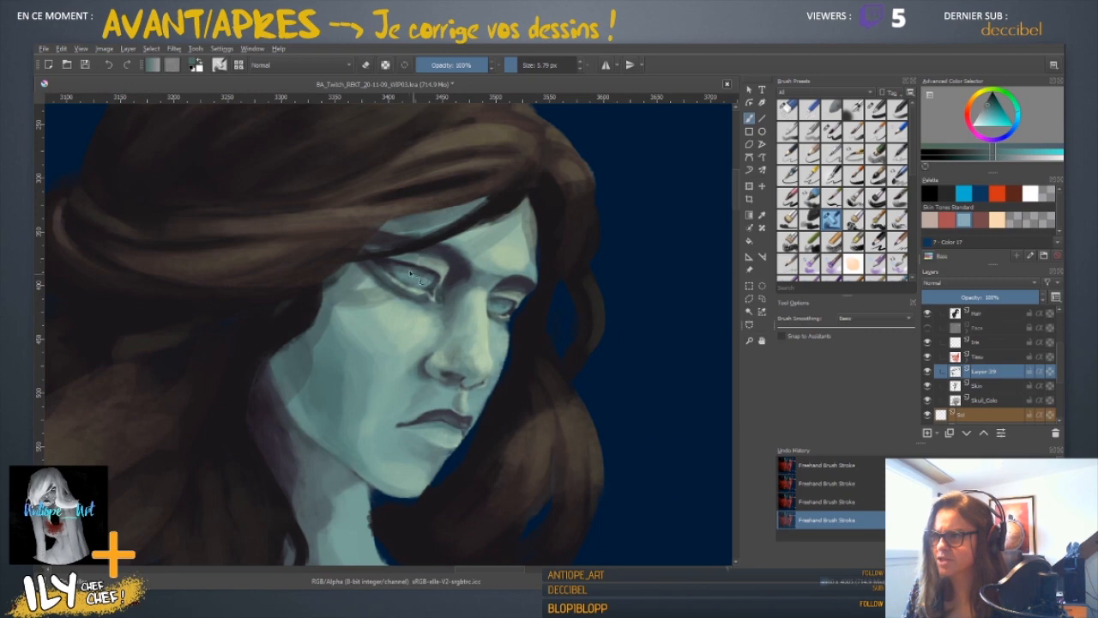
pyautogui.keyDown('ctrl'); pyautogui.click(423, 285); pyautogui.keyUp('ctrl')
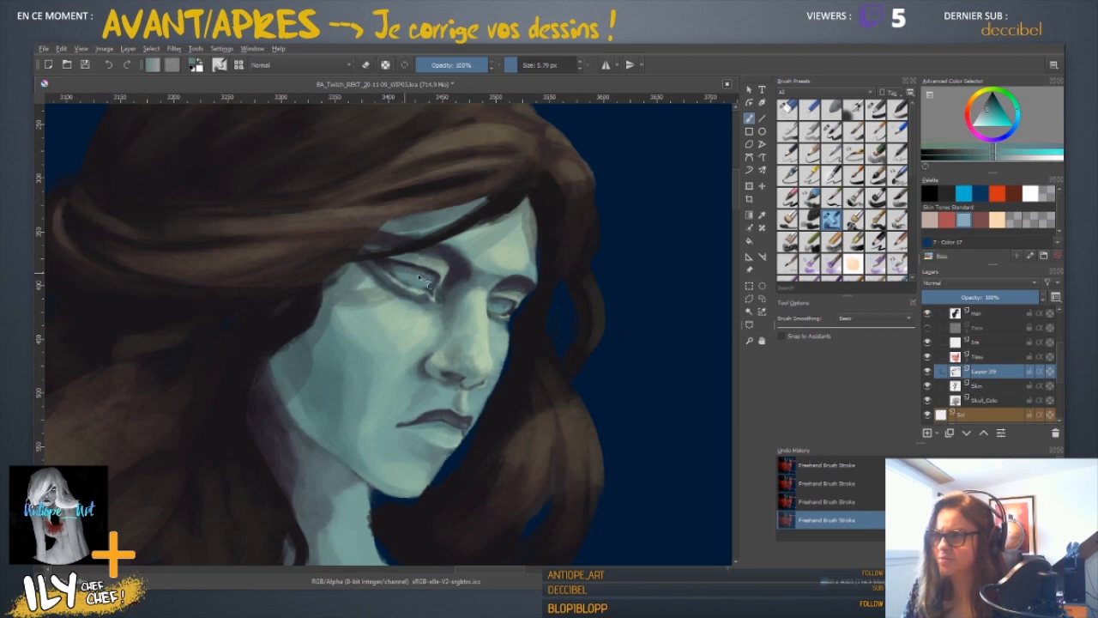
pyautogui.keyDown('shift'); pyautogui.moveTo(411, 280); pyautogui.dragTo(421, 280); pyautogui.keyUp('shift')
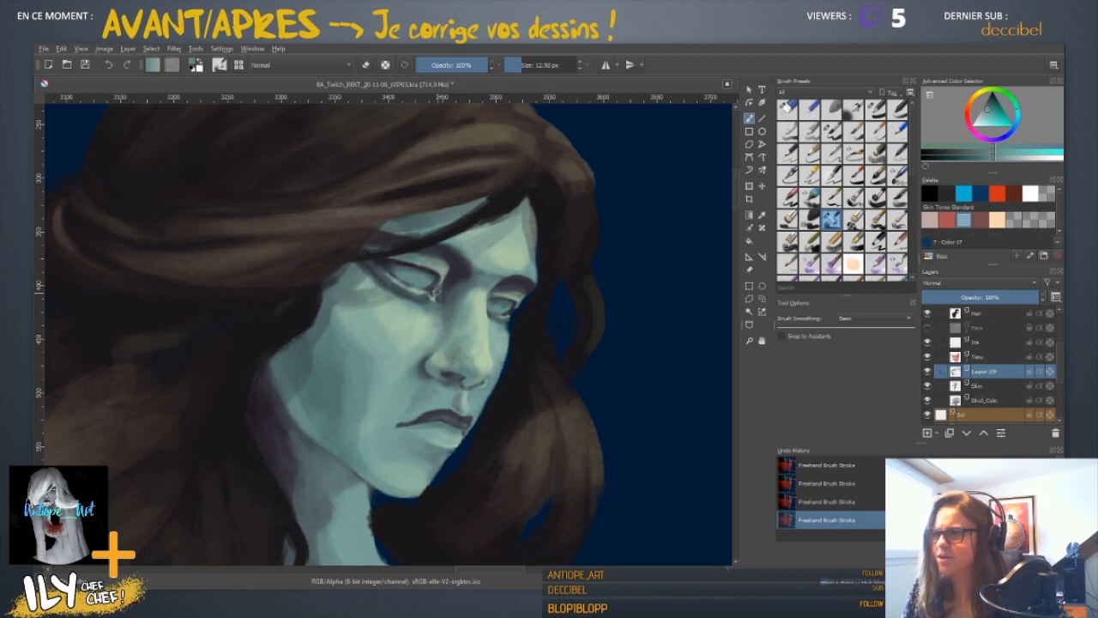
pyautogui.keyDown('shift'); pyautogui.moveTo(429, 282); pyautogui.dragTo(420, 281); pyautogui.keyUp('shift')
pyautogui.keyDown('ctrl'); pyautogui.click(406, 268); pyautogui.keyUp('ctrl')
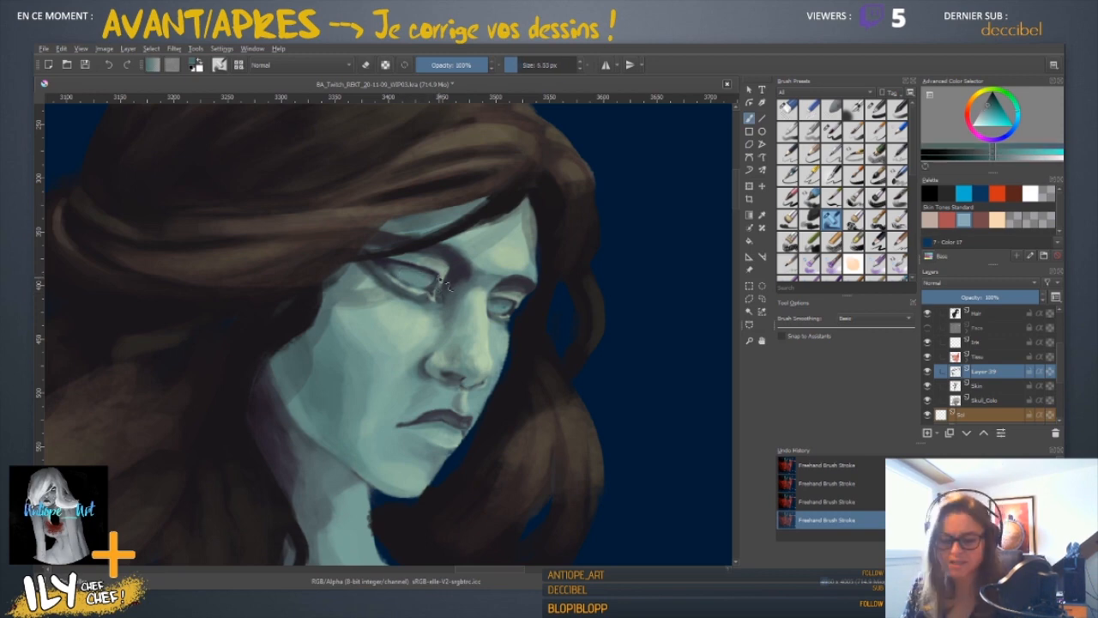
# - Darken the near eye's upper lash line out to the outer corner with dark purple sampled from it, using a brush about 5 px wide
pyautogui.press('5')
pyautogui.press('+')
pyautogui.press('+')
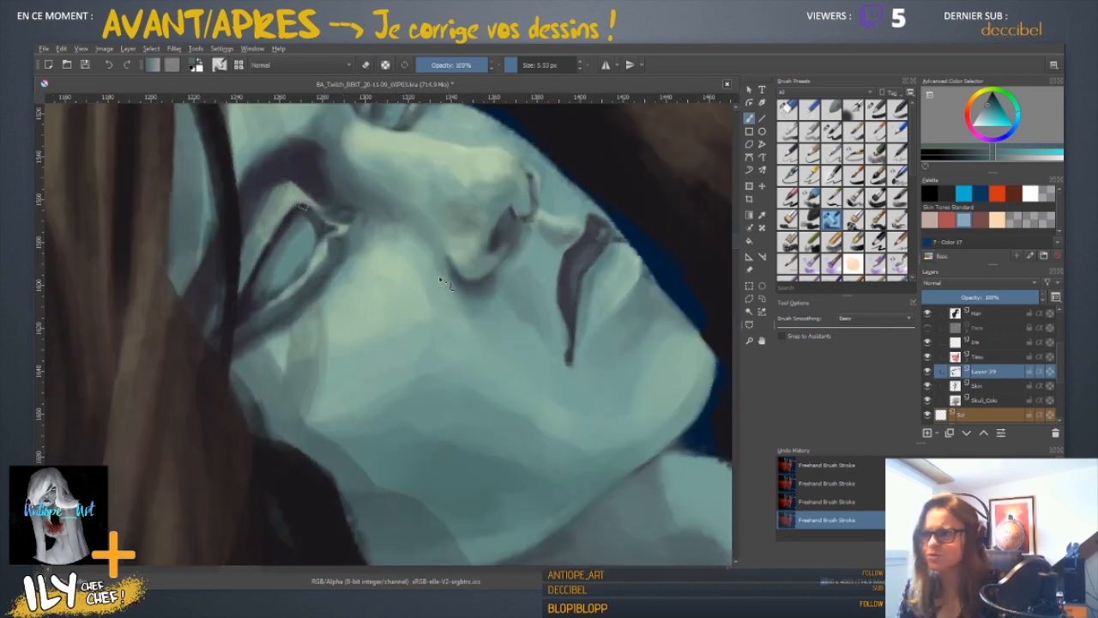
pyautogui.moveTo(274, 251); pyautogui.dragTo(356, 282)
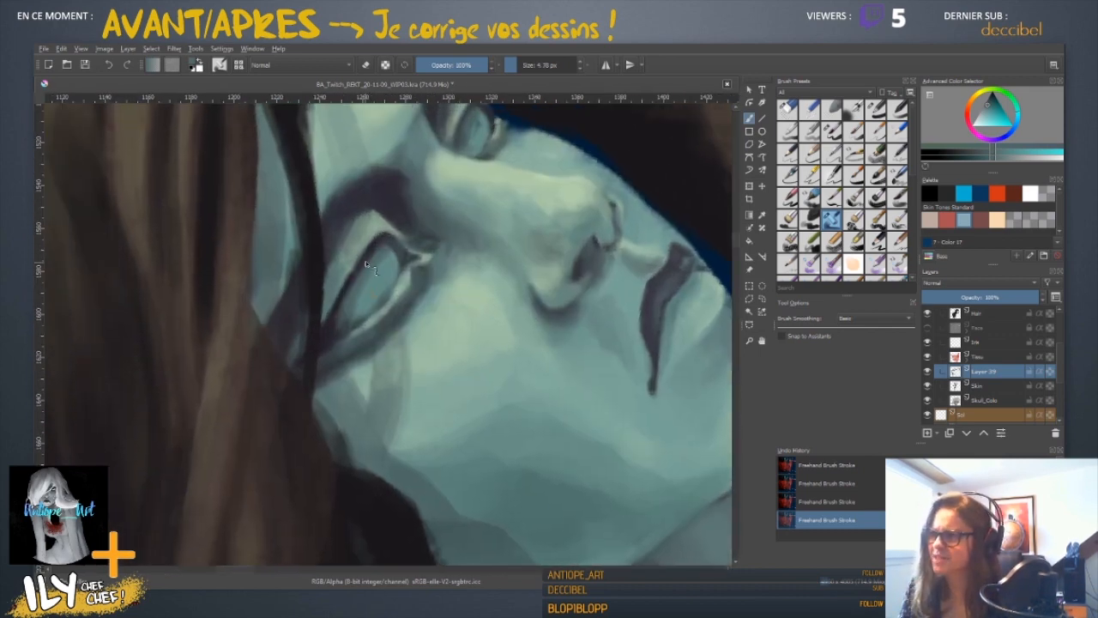
pyautogui.keyDown('ctrl'); pyautogui.click(354, 281); pyautogui.keyUp('ctrl')
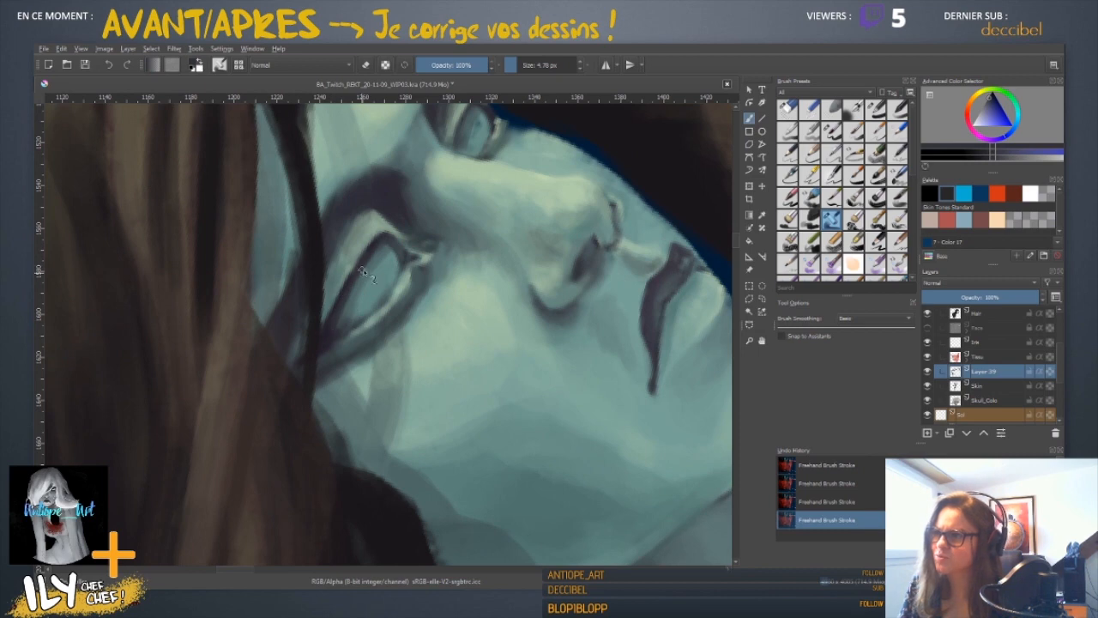
pyautogui.keyDown('ctrl'); pyautogui.click(329, 338); pyautogui.keyUp('ctrl')
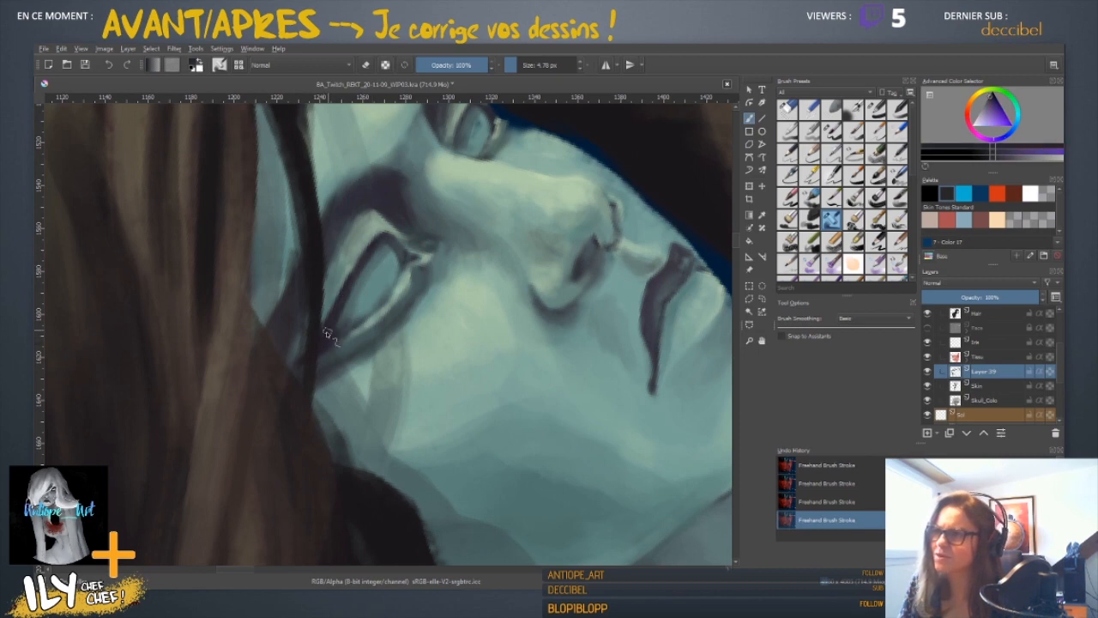
# - Refine the near eye's upper lid and crease with grey-green and blue-grey tones sampled along the lid
pyautogui.keyDown('ctrl'); pyautogui.click(396, 233); pyautogui.keyUp('ctrl')
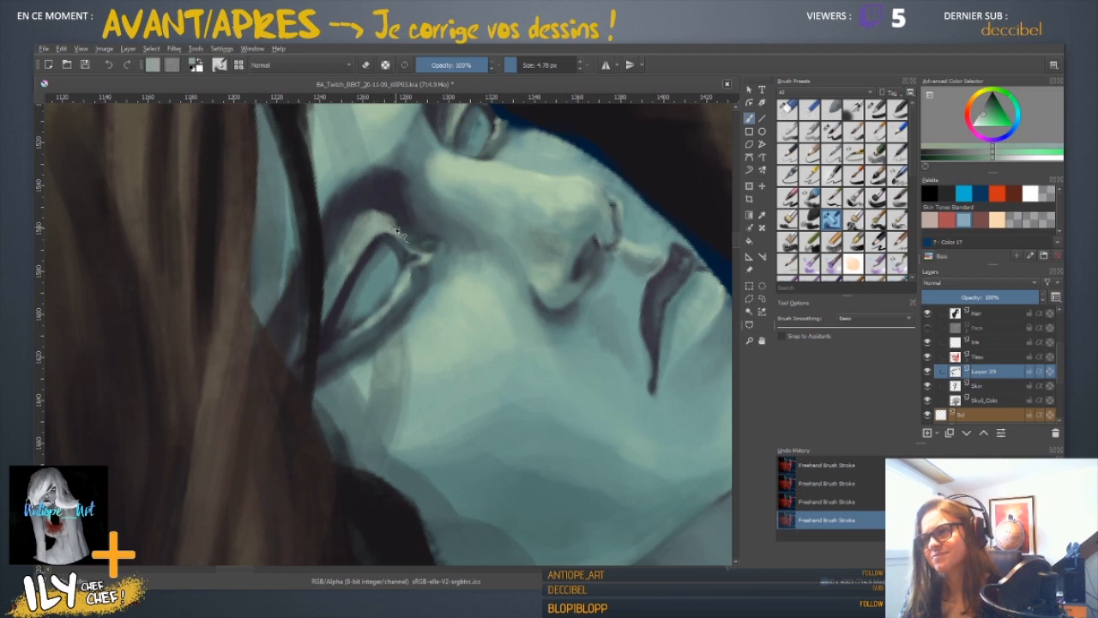
pyautogui.keyDown('ctrl'); pyautogui.click(385, 218); pyautogui.keyUp('ctrl')
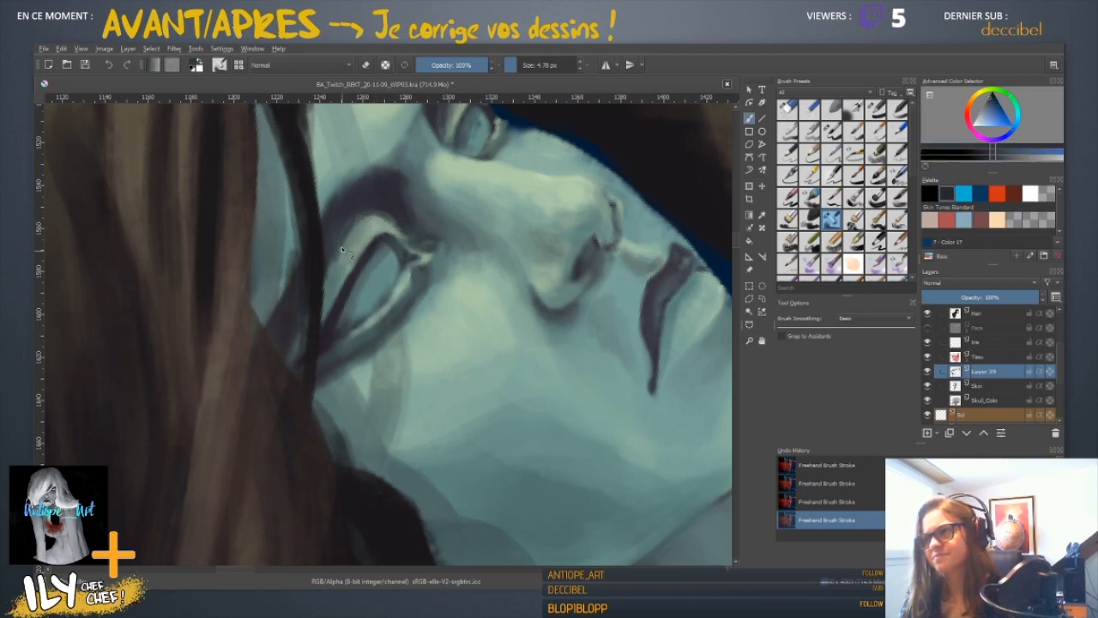
pyautogui.keyDown('ctrl'); pyautogui.click(386, 221); pyautogui.keyUp('ctrl')
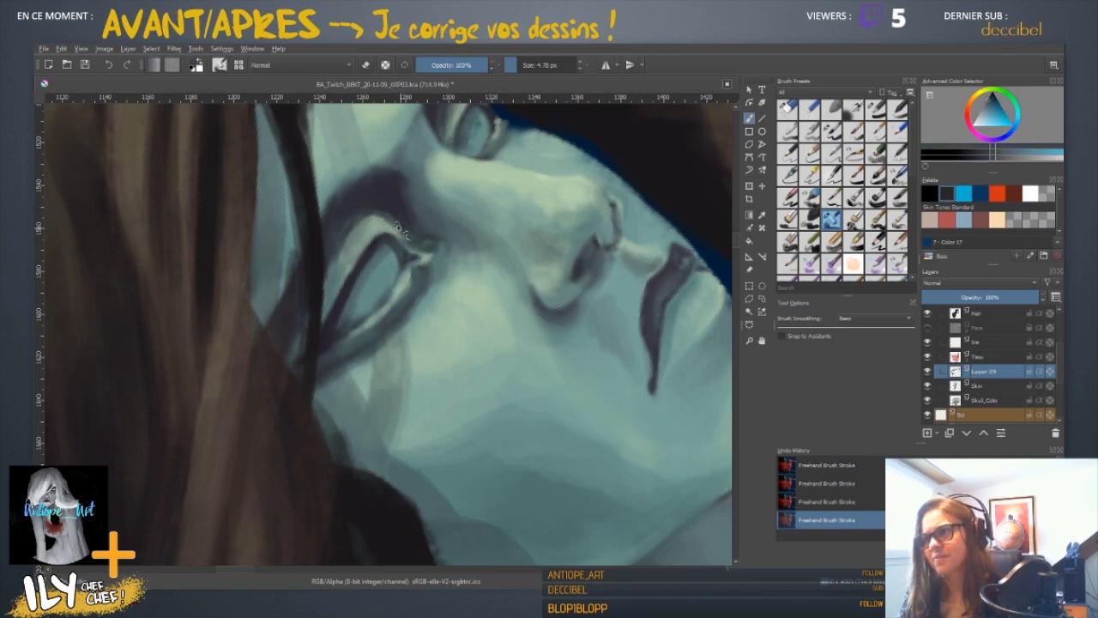
pyautogui.keyDown('ctrl'); pyautogui.click(367, 239); pyautogui.keyUp('ctrl')
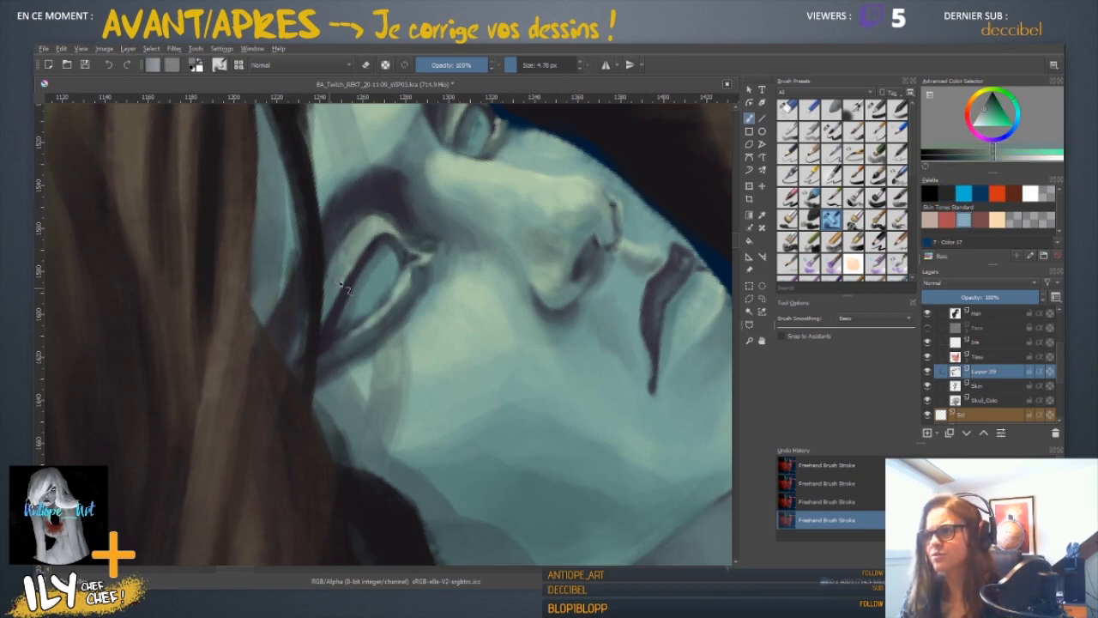
pyautogui.keyDown('ctrl'); pyautogui.click(343, 262); pyautogui.keyUp('ctrl')
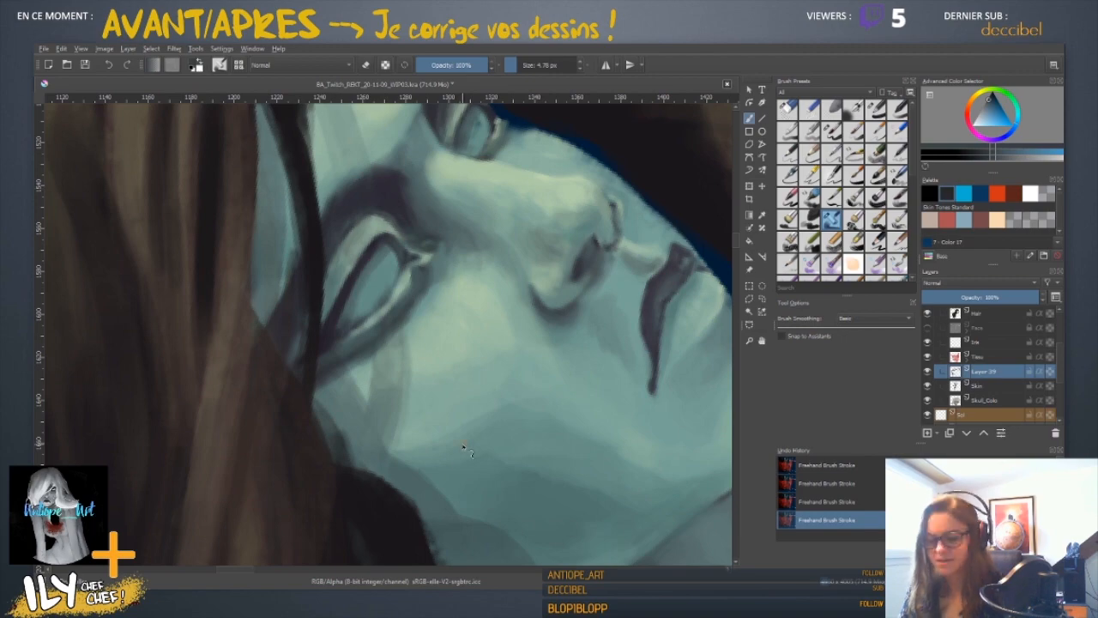
# - Examine the reworked eye against the whole figure and up close in the upright view
pyautogui.press('-')
pyautogui.press('-')
pyautogui.press('-')
pyautogui.press('-')
pyautogui.press('-')
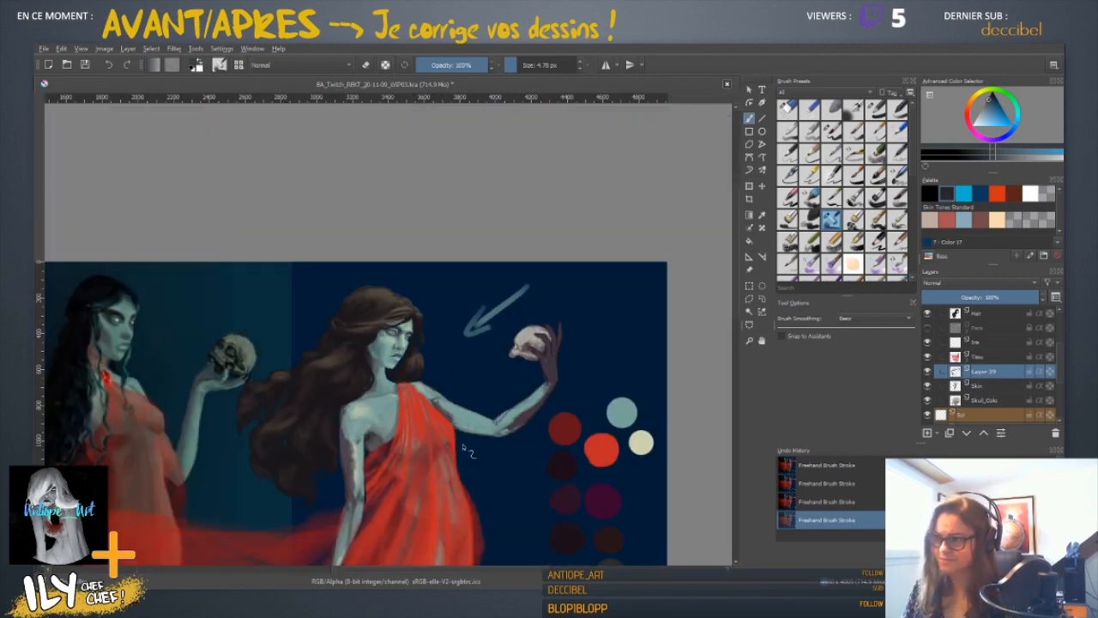
pyautogui.press('+')
pyautogui.press('+')
pyautogui.press('+')
pyautogui.press('+')
pyautogui.press('+')
pyautogui.press('+')
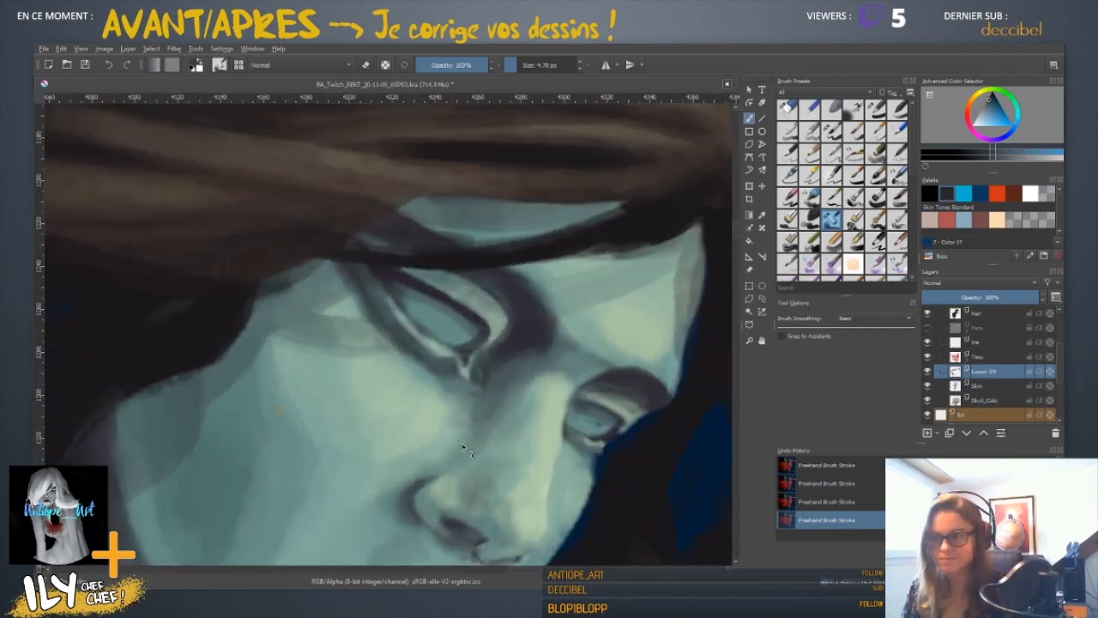
# - Clean the near eye's eyeball with sampled teal and outline its lower lid in dark purple, using a brush about 2.4 px wide
pyautogui.press('6')
pyautogui.press('6')
pyautogui.press('6')
pyautogui.keyDown('ctrl'); pyautogui.click(431, 346); pyautogui.keyUp('ctrl')
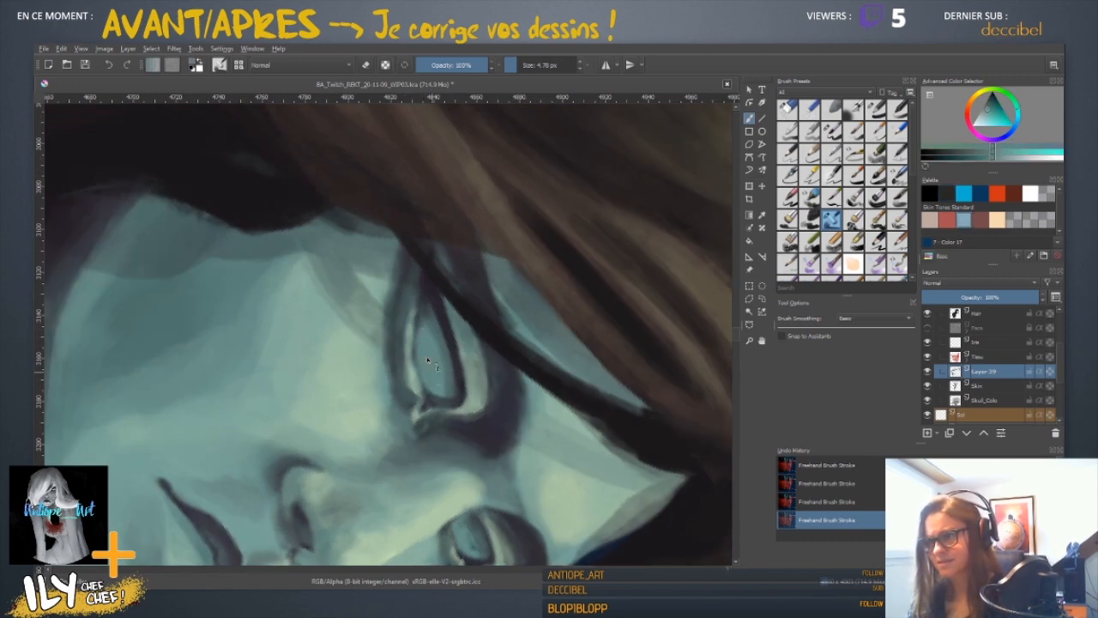
pyautogui.keyDown('ctrl'); pyautogui.click(446, 335); pyautogui.keyUp('ctrl')
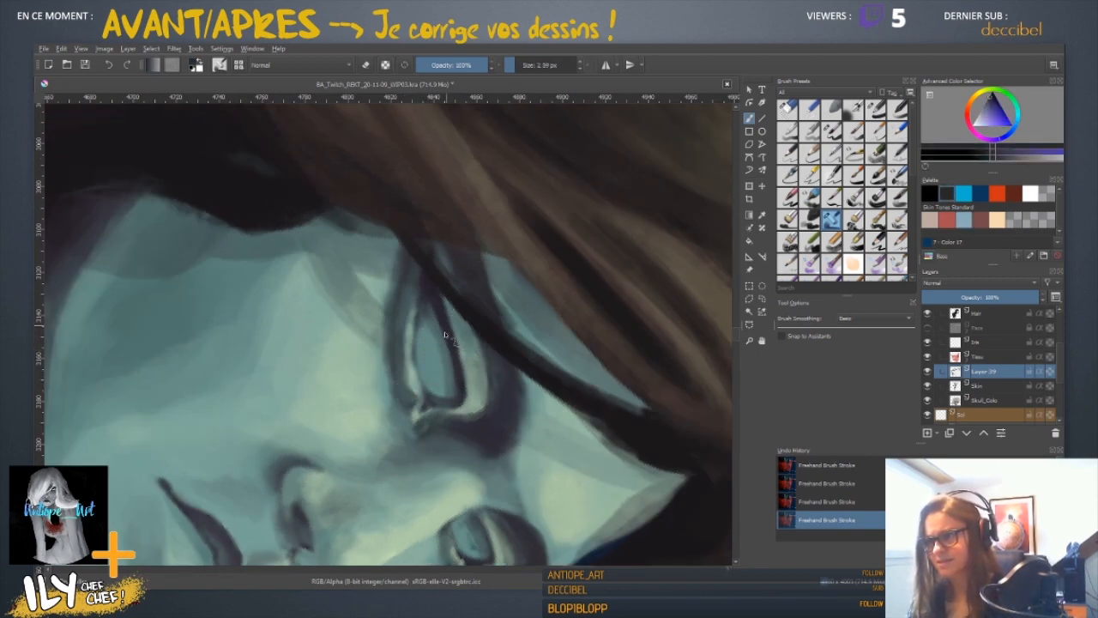
pyautogui.moveTo(416, 335); pyautogui.dragTo(415, 354)
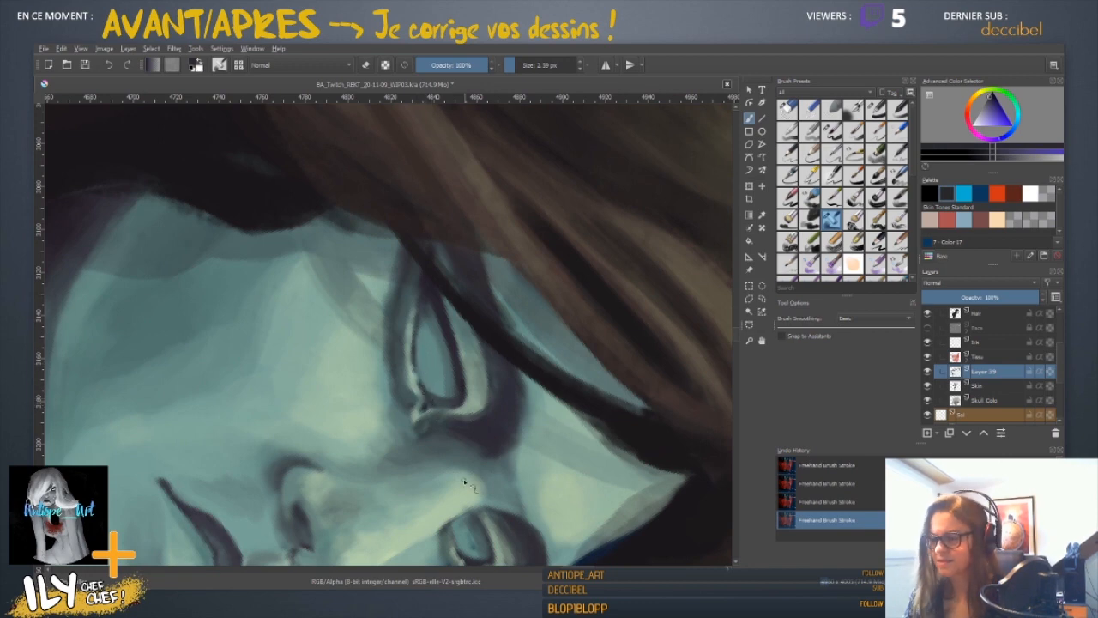
# - Sample the very dark maroon from the colour swatches beside the figure and deepen the near eye's lash lines with it
pyautogui.moveTo(466, 483)
pyautogui.mouseDown()
pyautogui.moveTo(437, 441)
pyautogui.moveTo(495, 326)
pyautogui.moveTo(602, 176)
pyautogui.mouseUp()
pyautogui.hotkey('ctrl', '-')
pyautogui.hotkey('ctrl', '-')
pyautogui.hotkey('ctrl', '-')
pyautogui.hotkey('ctrl', '-')
pyautogui.hotkey('ctrl', '-')
pyautogui.hotkey('ctrl', '-')
pyautogui.hotkey('ctrl', '-')
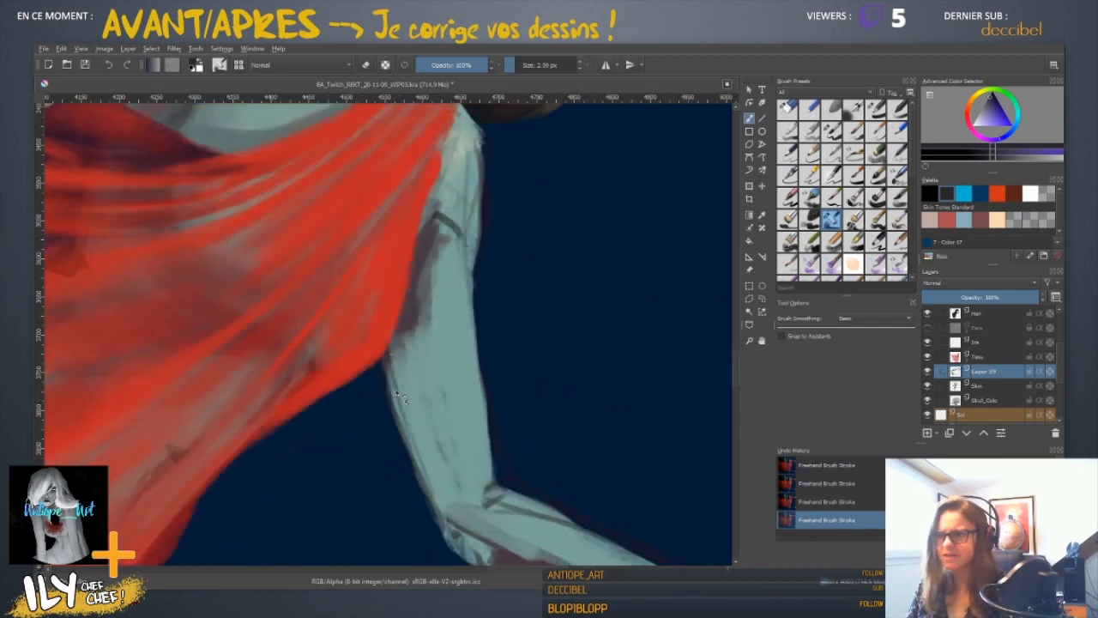
pyautogui.keyDown('ctrl'); pyautogui.click(408, 454); pyautogui.keyUp('ctrl')
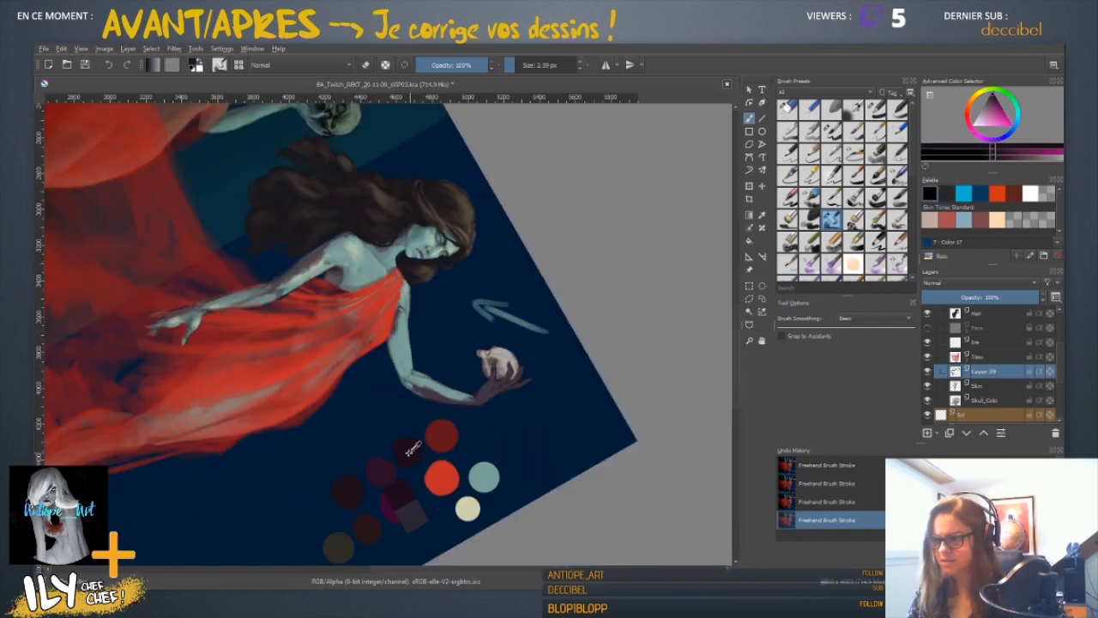
pyautogui.moveTo(457, 168); pyautogui.dragTo(396, 279)
pyautogui.press('ctrl')
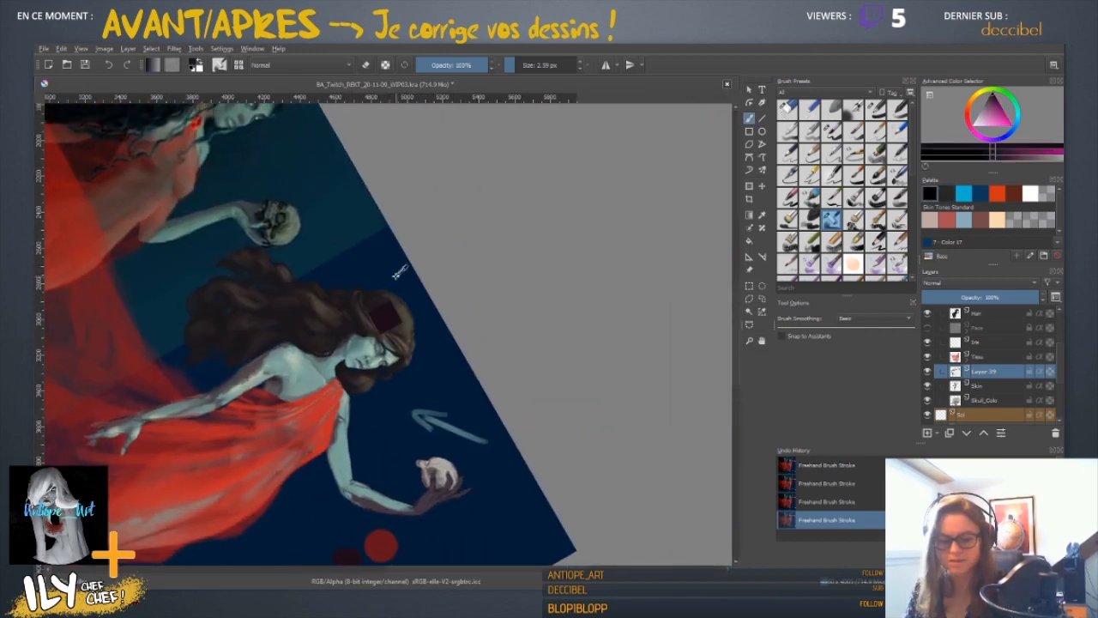
pyautogui.scroll(6, 399, 273)
pyautogui.scroll(-1, 378, 302)
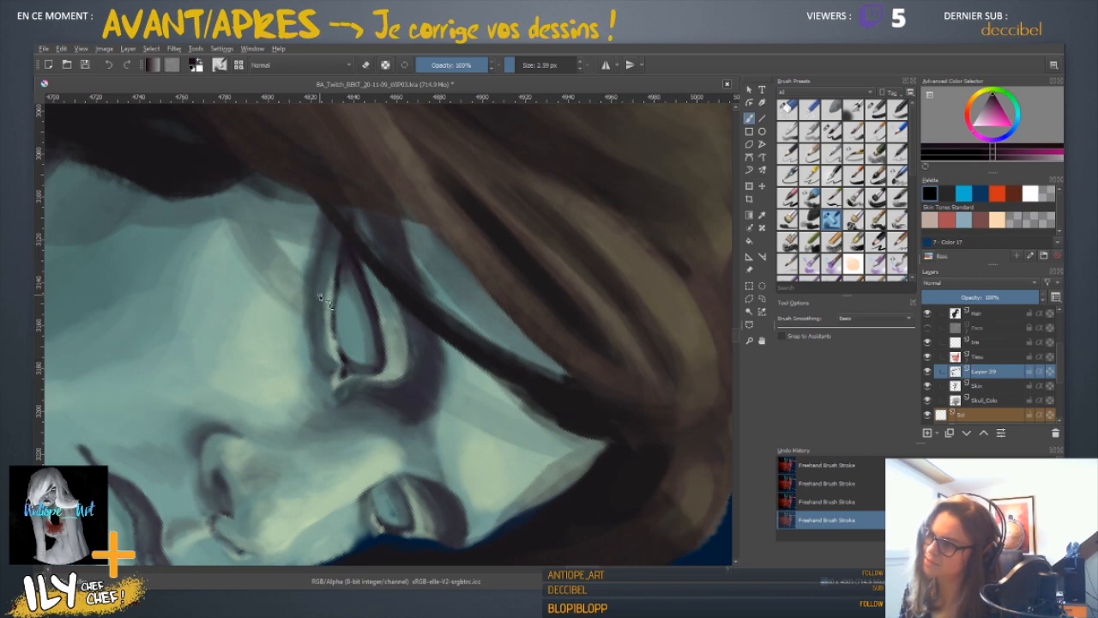
# - Examine the near eye's darkened outline against the upright figure and up close
pyautogui.press('5')
pyautogui.press('-')
pyautogui.press('-')
pyautogui.press('-')
pyautogui.press('-')
pyautogui.press('-')
pyautogui.press('-')
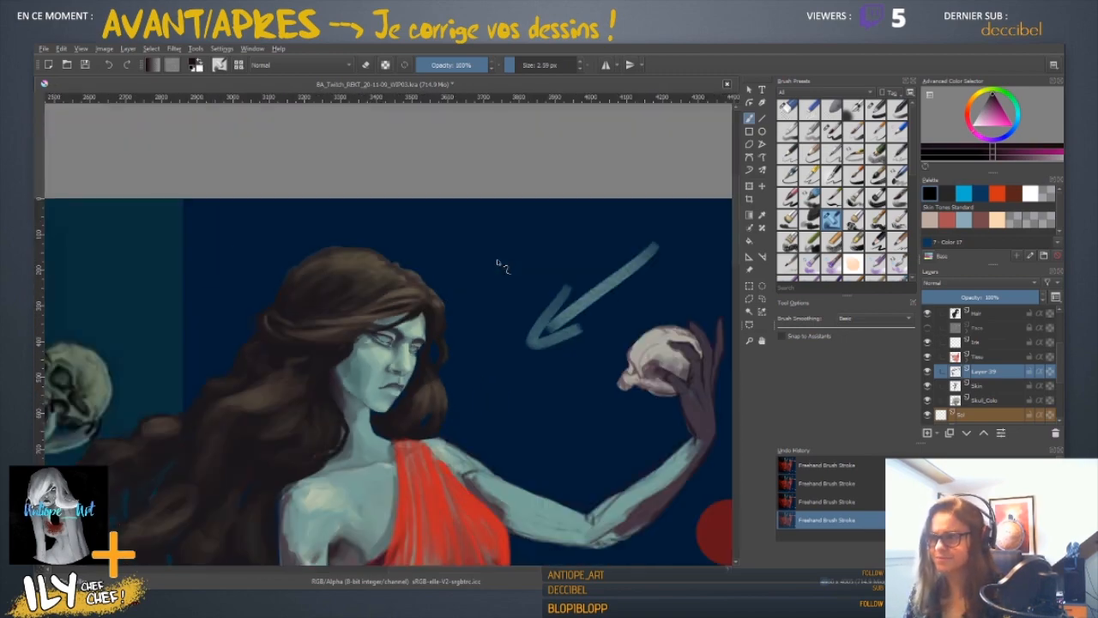
pyautogui.press('+')
pyautogui.press('+')
pyautogui.press('+')
pyautogui.press('+')
pyautogui.press('+')
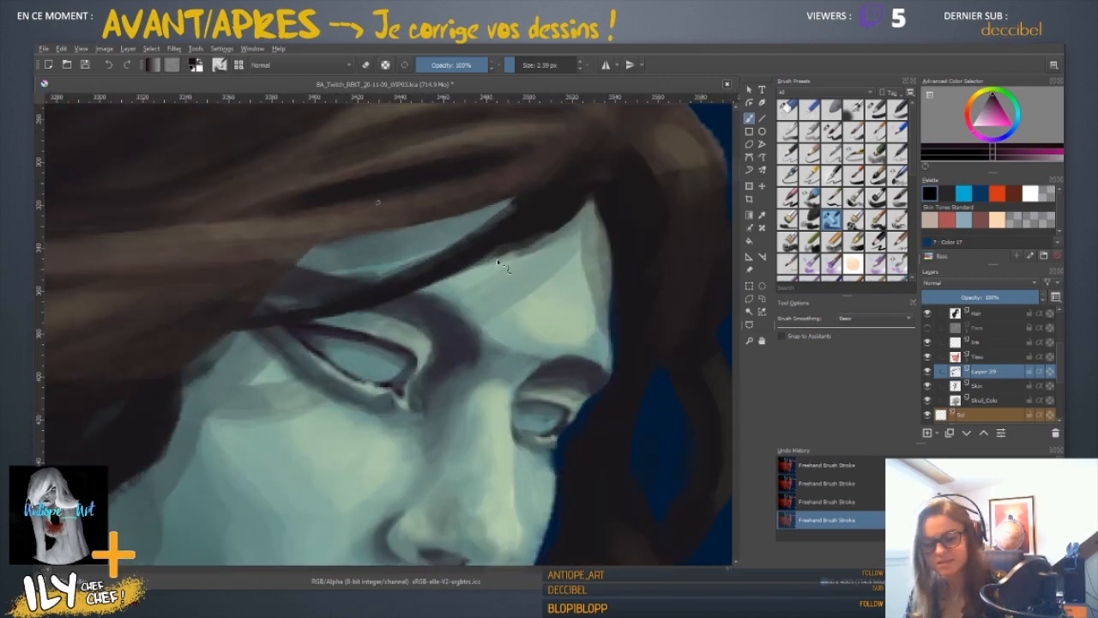
# - Refine the near eye's outer corner and inner lid edge with teal and dark purple sampled inside the eye
pyautogui.press('6')
pyautogui.press('6')
pyautogui.press('6')
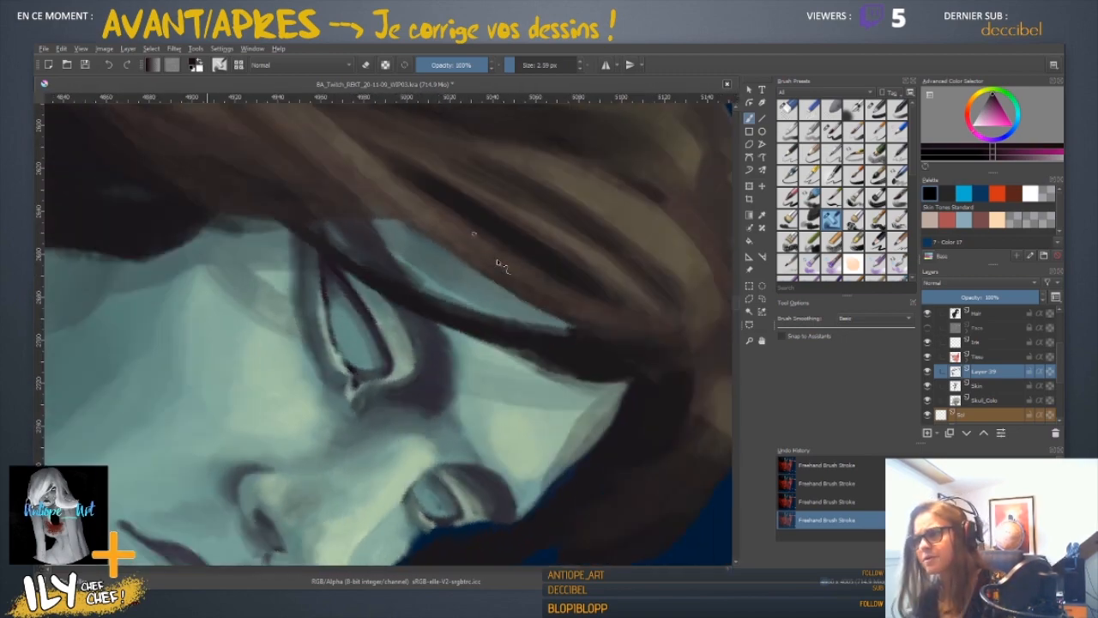
pyautogui.keyDown('ctrl'); pyautogui.click(332, 305); pyautogui.keyUp('ctrl')
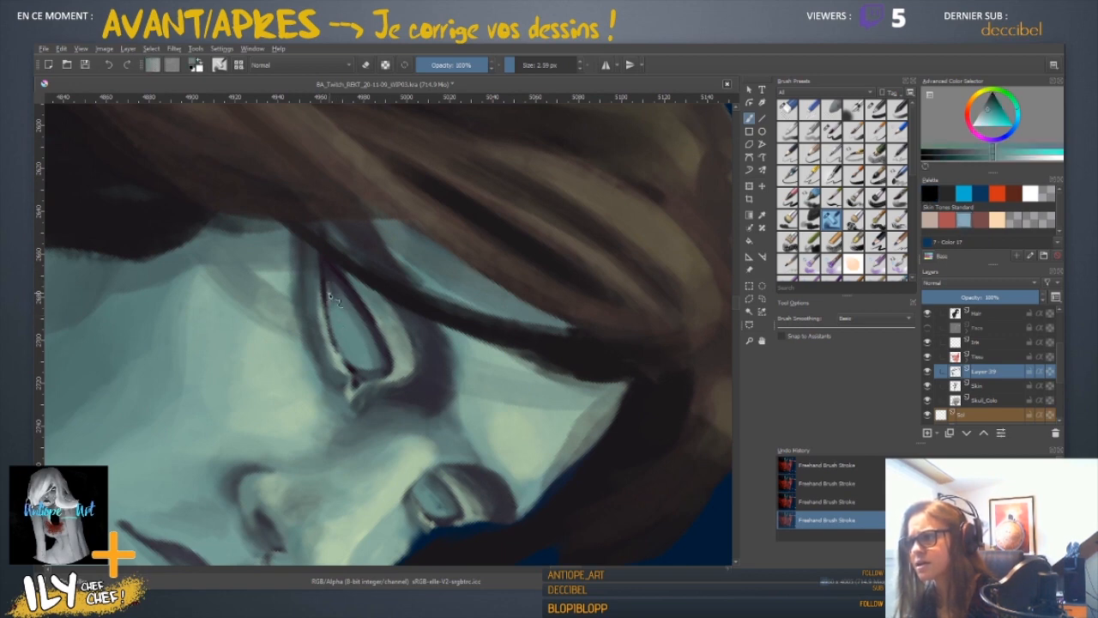
pyautogui.keyDown('ctrl'); pyautogui.click(331, 277); pyautogui.keyUp('ctrl')
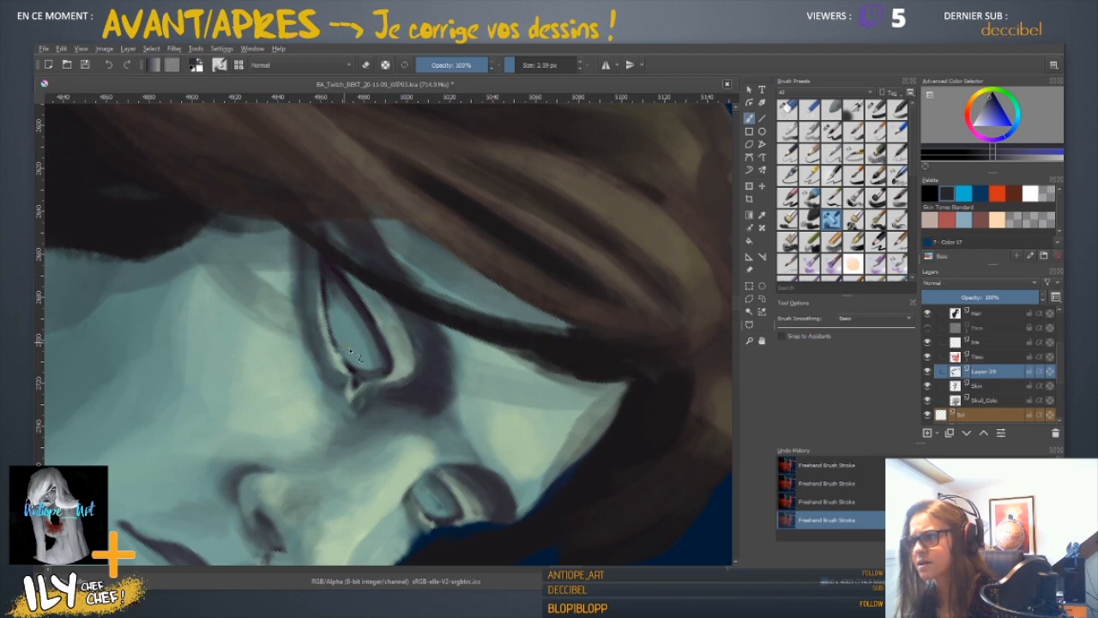
pyautogui.keyDown('ctrl'); pyautogui.click(333, 312); pyautogui.keyUp('ctrl')
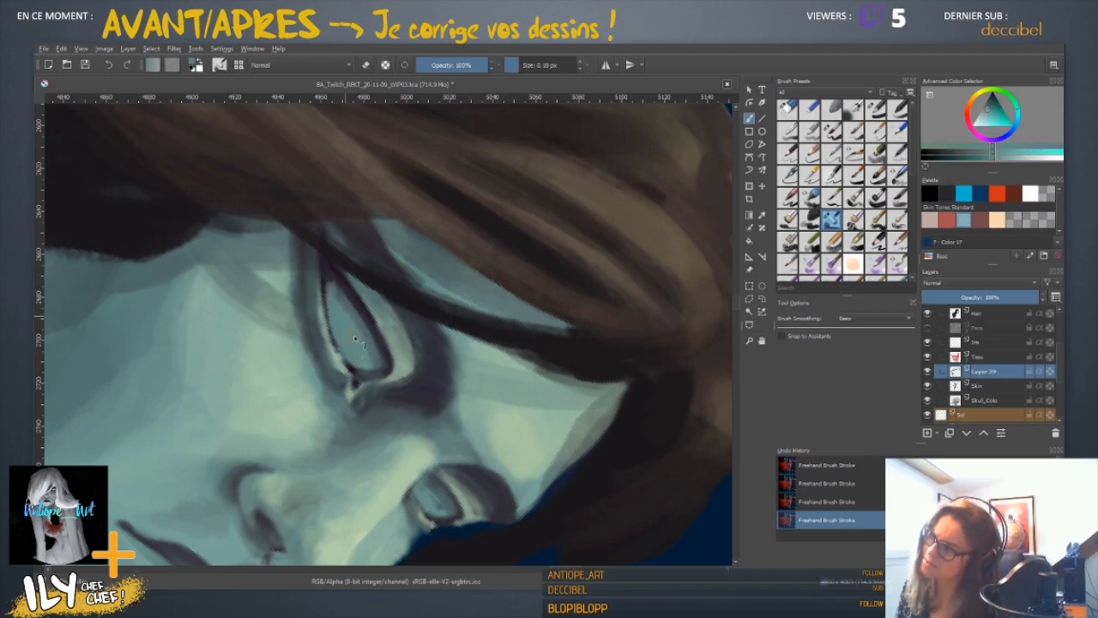
pyautogui.keyDown('ctrl'); pyautogui.click(332, 281); pyautogui.keyUp('ctrl')
pyautogui.keyDown('ctrl'); pyautogui.click(329, 274); pyautogui.keyUp('ctrl')
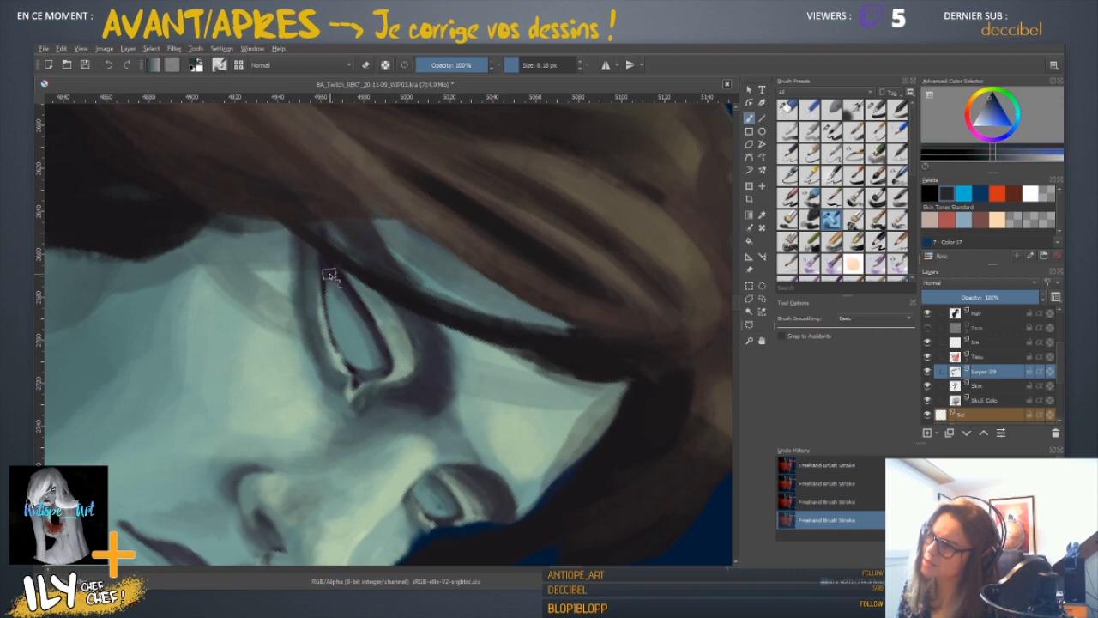
pyautogui.press('5')
pyautogui.scroll(-1, 400, 353)
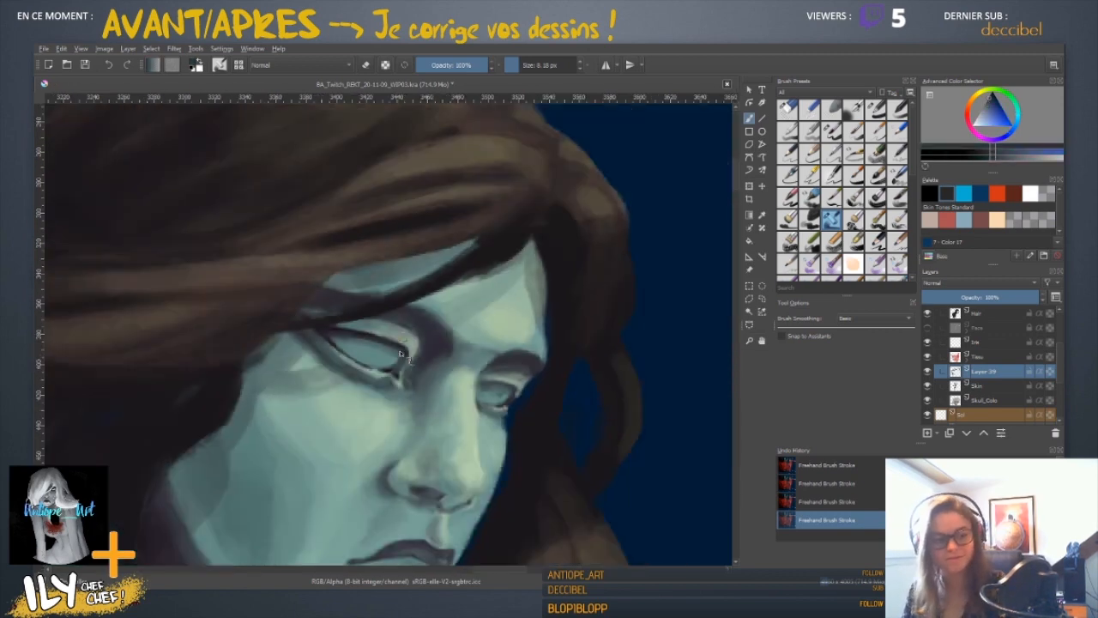
pyautogui.scroll(-1, 399, 354)
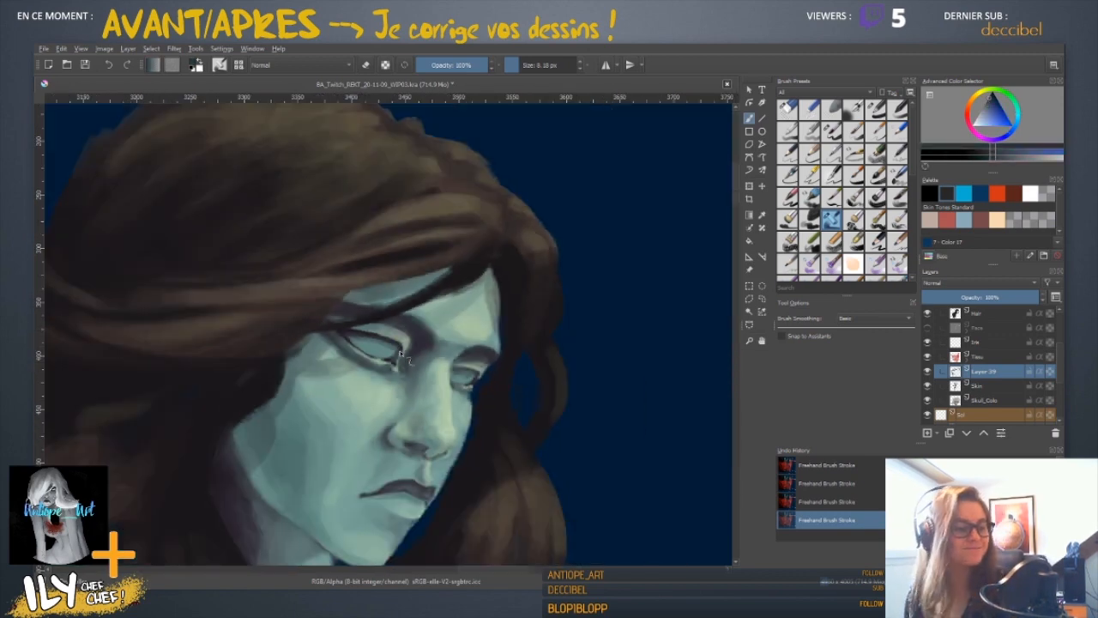
# - Darken the far eye's lid and lash lines with sampled near-black purple, using a brush about 2.4 px wide
pyautogui.scroll(-4, 400, 354)
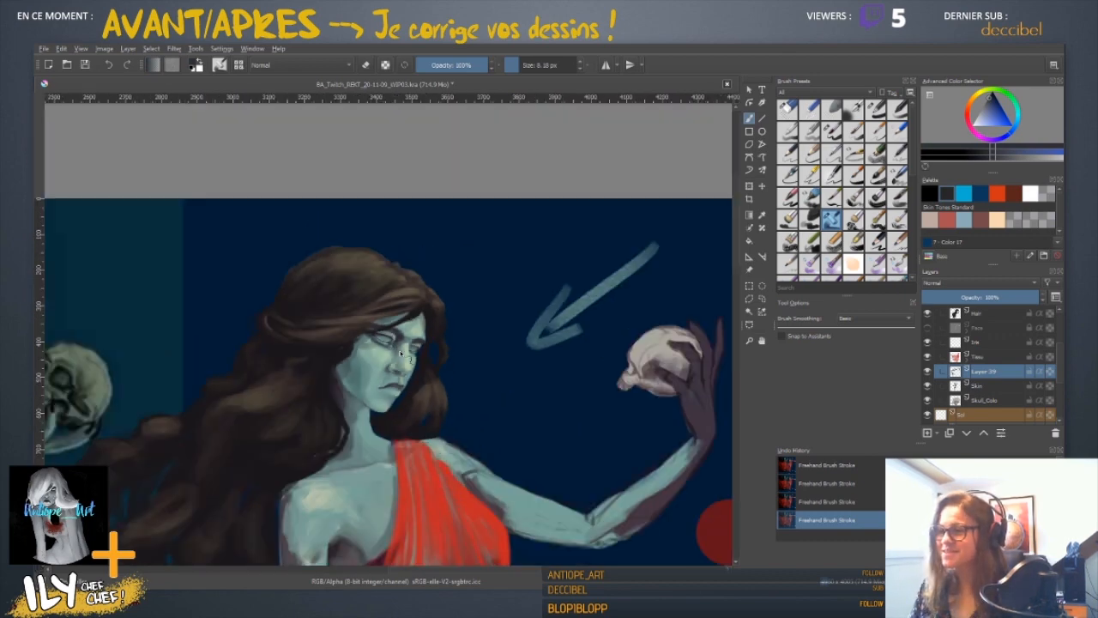
pyautogui.scroll(5, 400, 354)
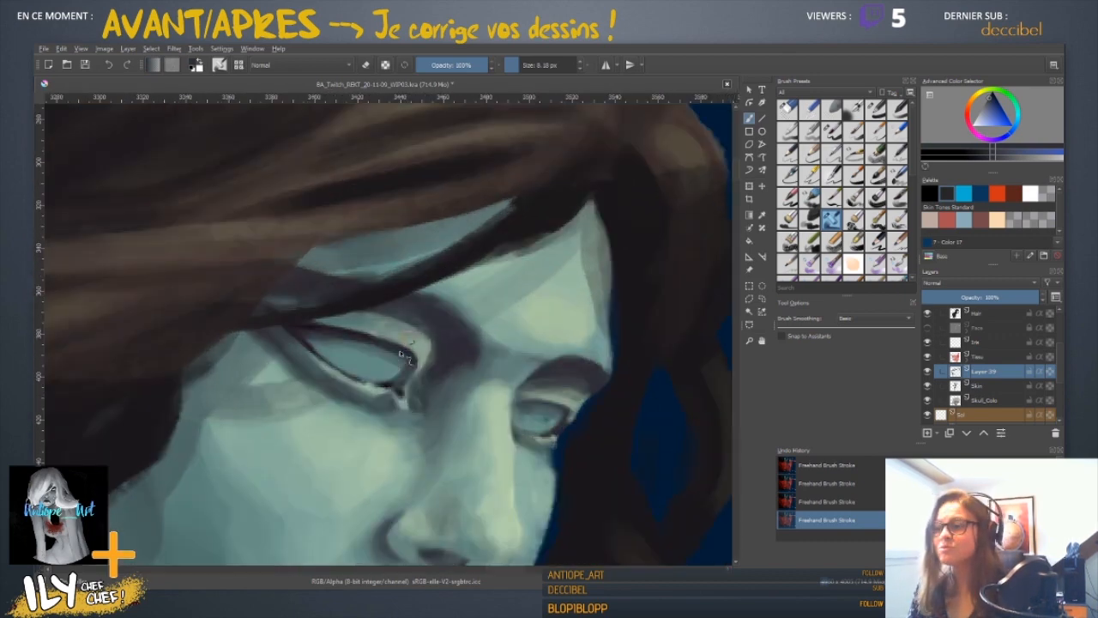
pyautogui.moveTo(470, 432); pyautogui.dragTo(342, 316)
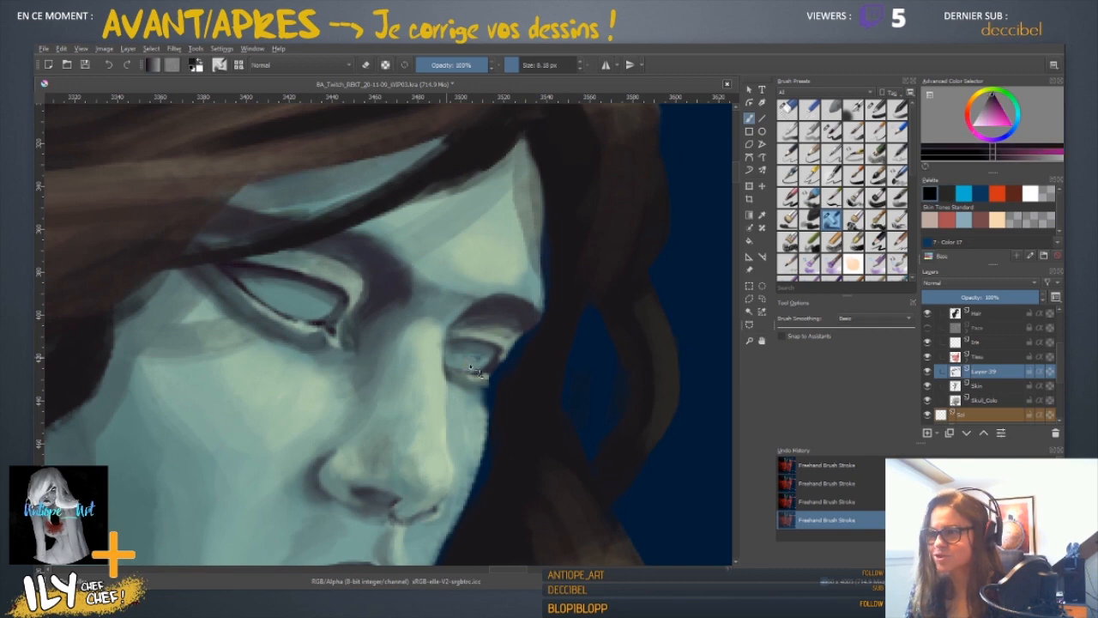
pyautogui.press('[')
pyautogui.press('[')
pyautogui.press('[')
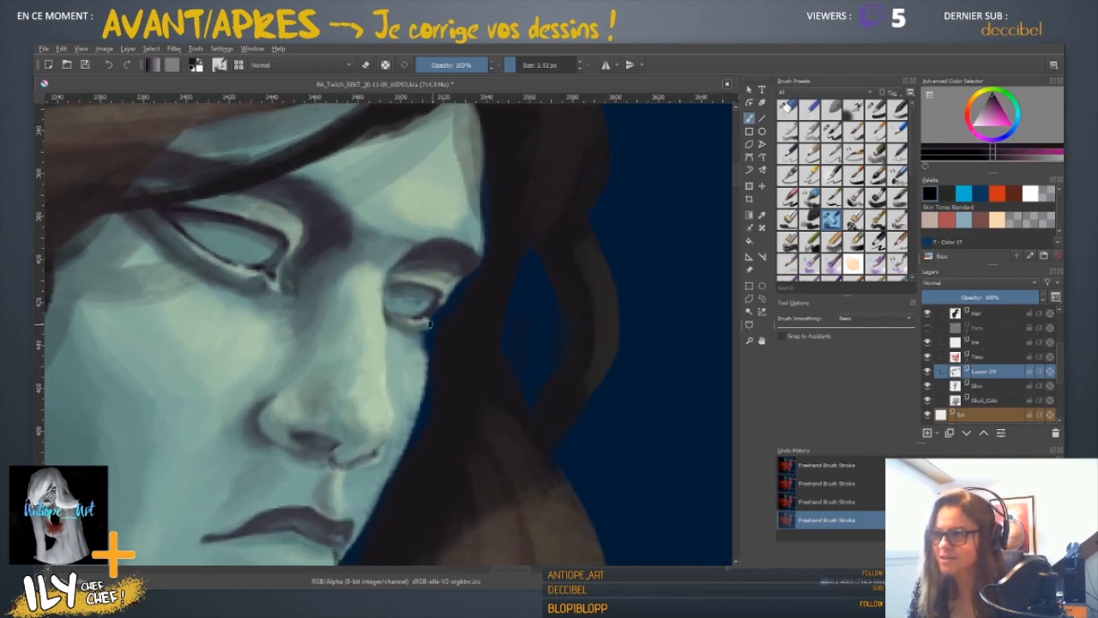
pyautogui.press('4')
pyautogui.press('4')
pyautogui.press('4')
pyautogui.press('4')
pyautogui.press('4')
pyautogui.press('4')
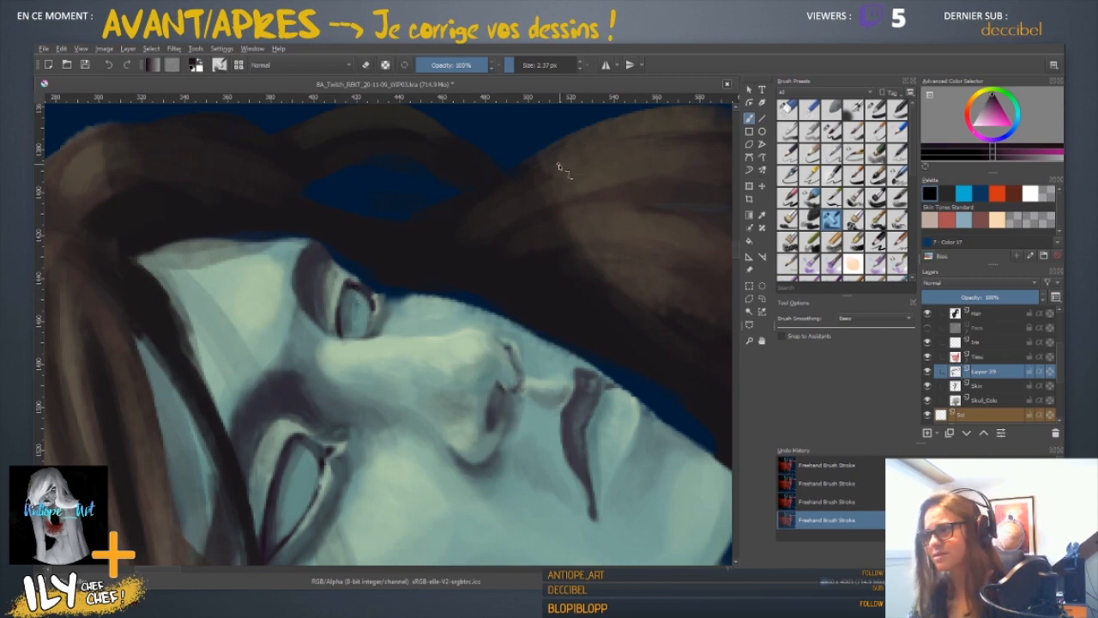
# - Deepen the nostril and the shadow around the nose wing with the dark purple
pyautogui.scroll(-1, 559, 166)
pyautogui.scroll(1, 556, 163)
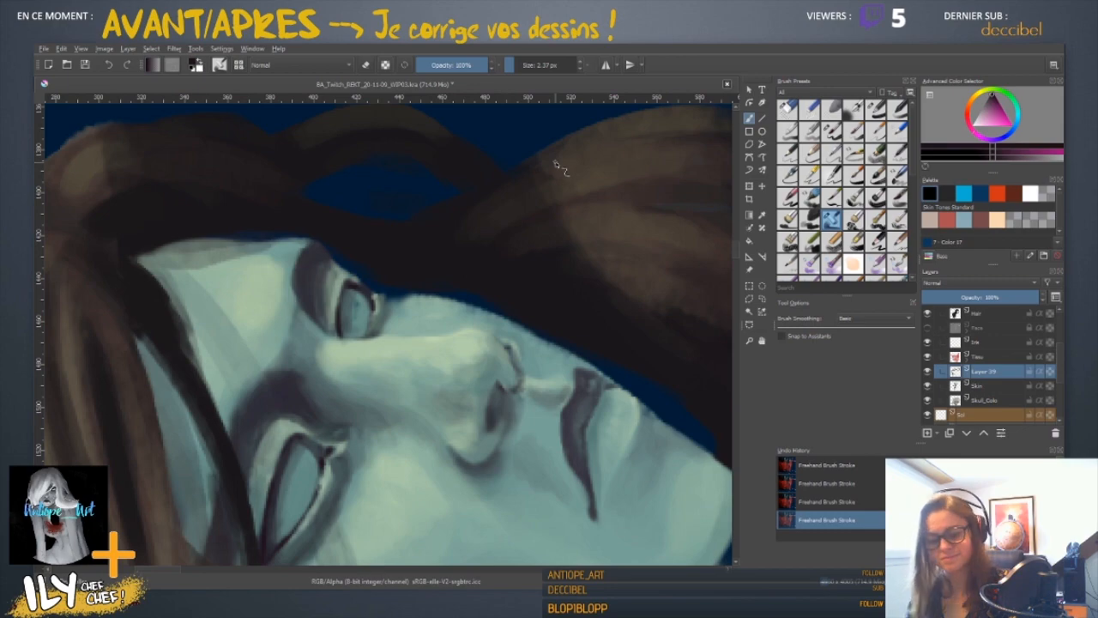
pyautogui.scroll(-6, 558, 167)
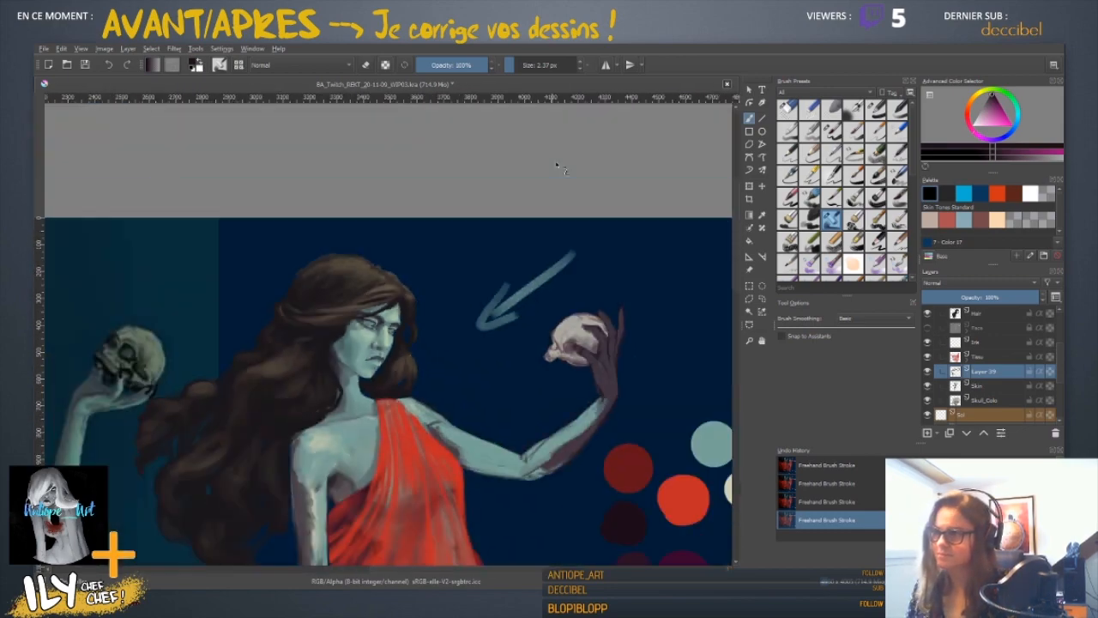
pyautogui.scroll(6, 558, 169)
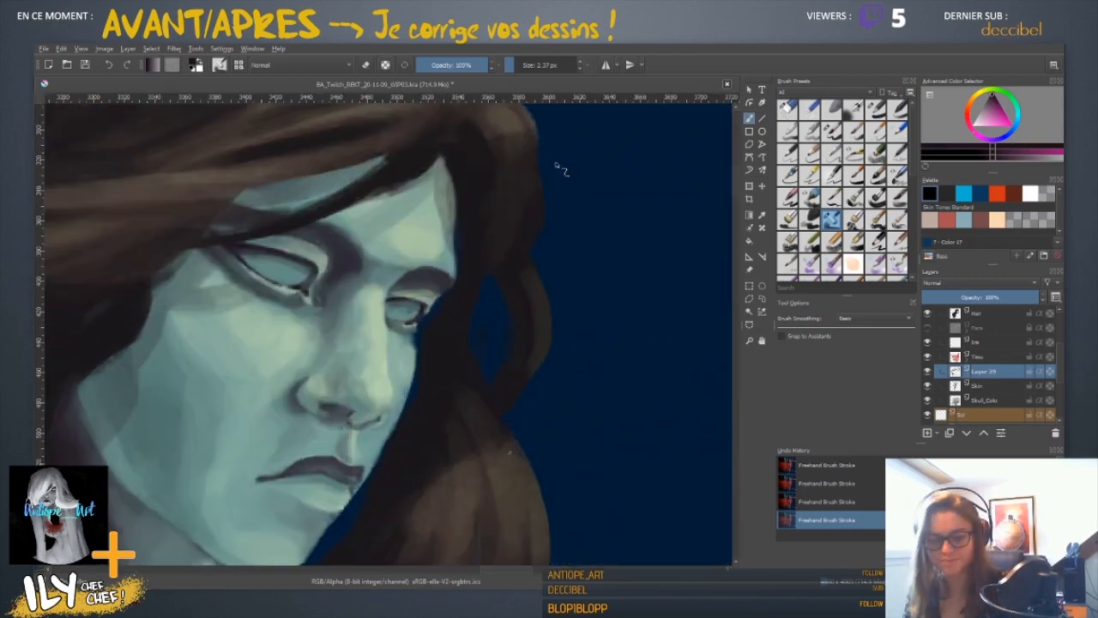
pyautogui.hotkey('ctrl', '+')
pyautogui.moveTo(314, 400); pyautogui.dragTo(456, 261)
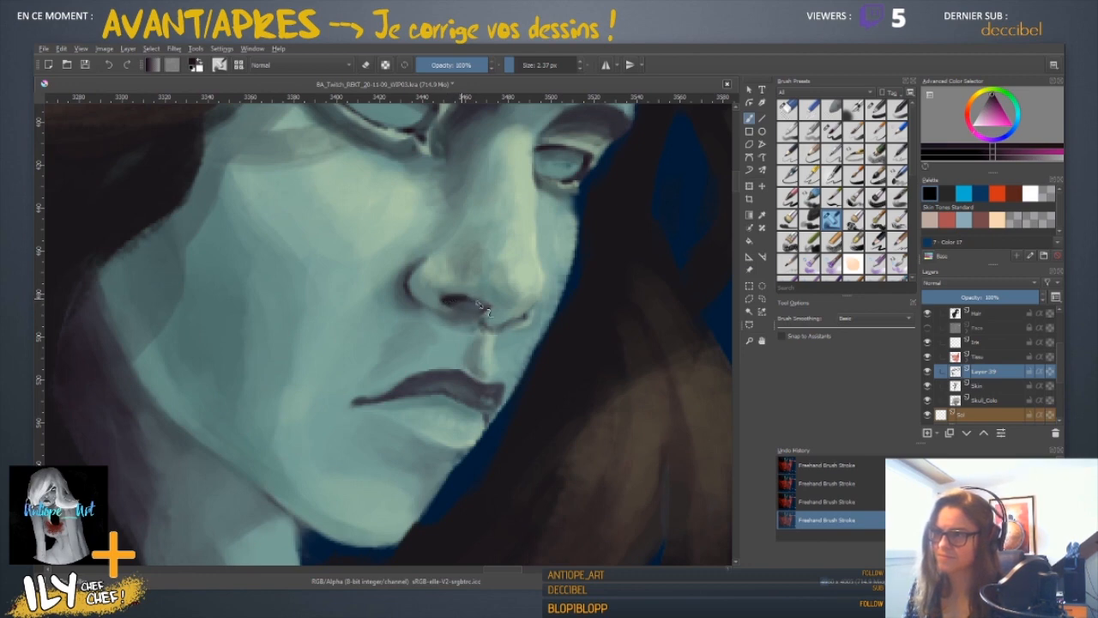
pyautogui.scroll(-2, 511, 366)
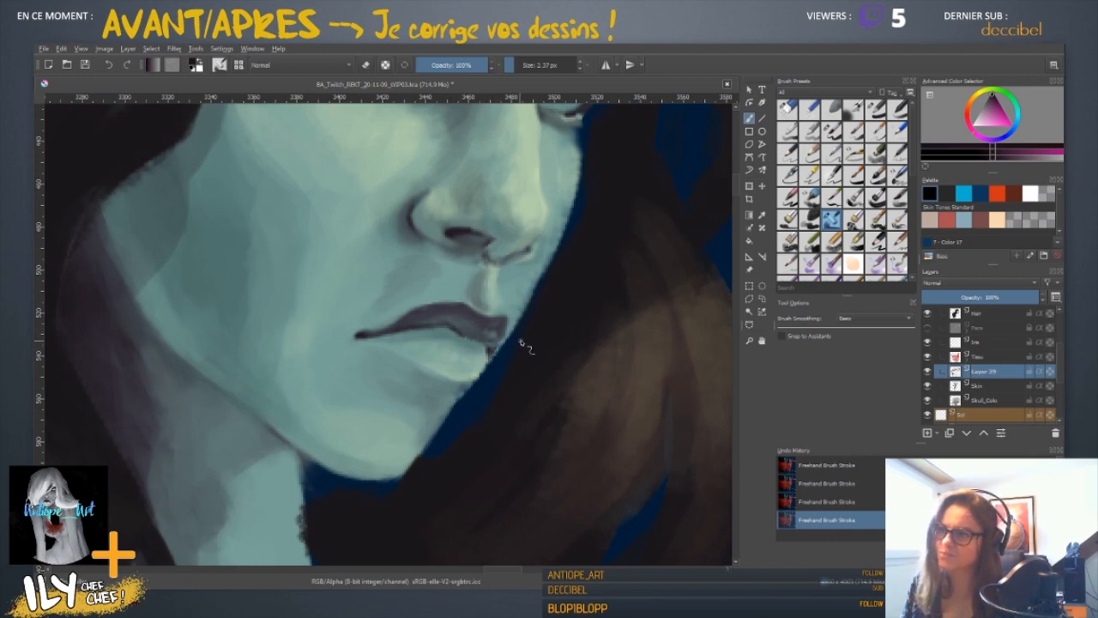
# - Darken the mouth line and its corners, plus the far underside of the nose, with the same thin dark purple brush
pyautogui.moveTo(519, 328); pyautogui.dragTo(431, 350)
pyautogui.press('4')
pyautogui.press('4')
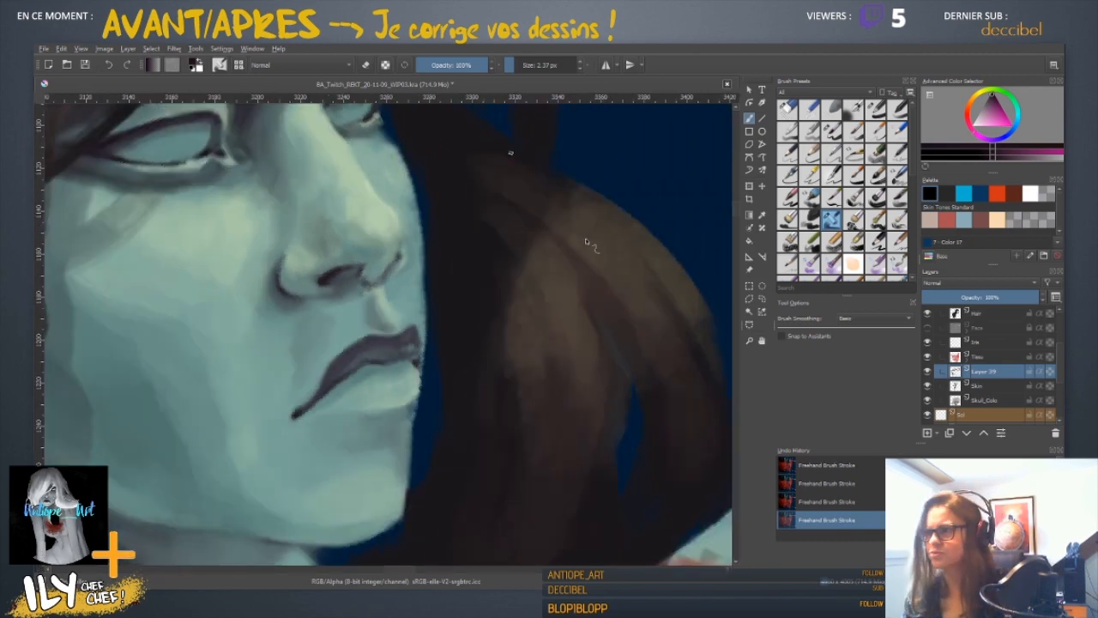
pyautogui.press('-')
pyautogui.scroll(3, 589, 243)
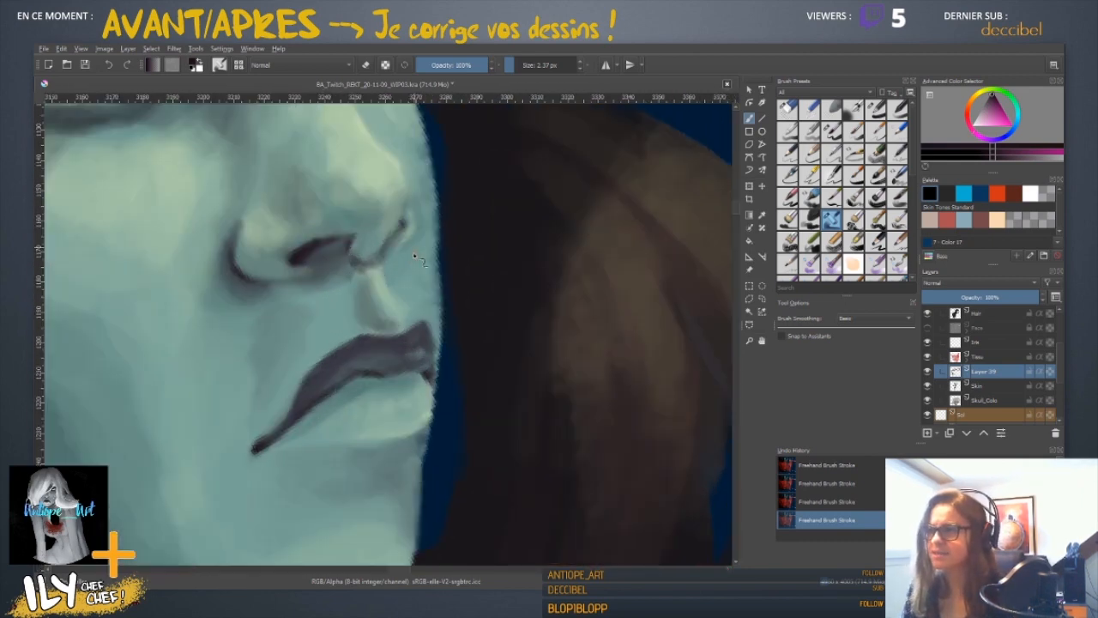
pyautogui.moveTo(392, 256); pyautogui.dragTo(411, 322)
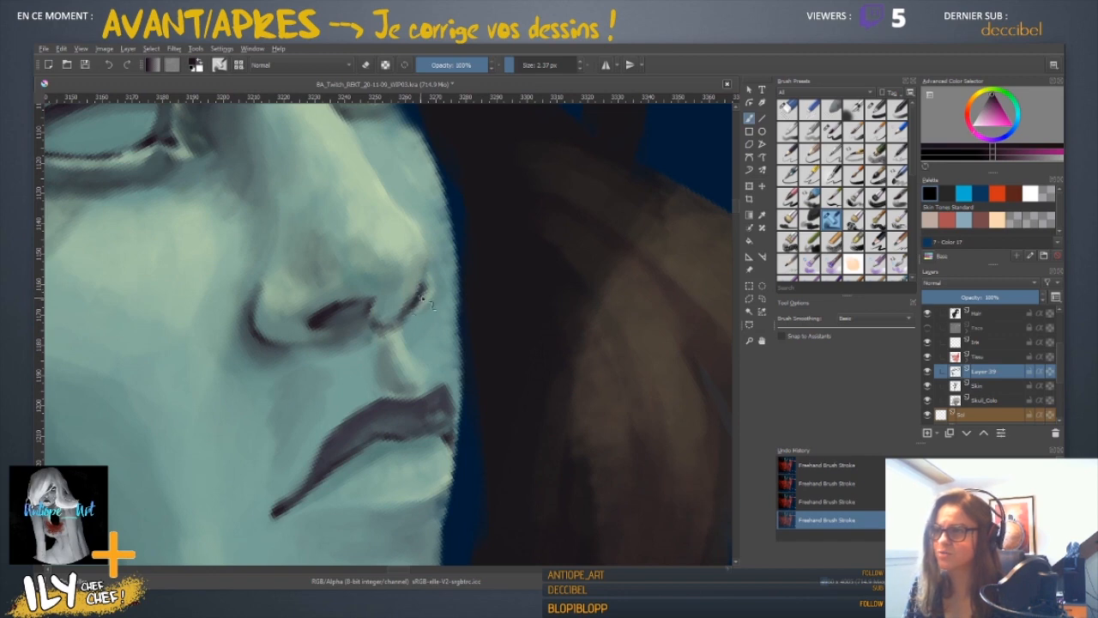
# - Accent the far eye's upper lid crease and the near eye's inner corner with dark purple
pyautogui.moveTo(391, 200)
pyautogui.mouseDown()
pyautogui.moveTo(411, 475)
pyautogui.moveTo(451, 242)
pyautogui.moveTo(414, 298)
pyautogui.moveTo(456, 325)
pyautogui.moveTo(451, 356)
pyautogui.mouseUp()
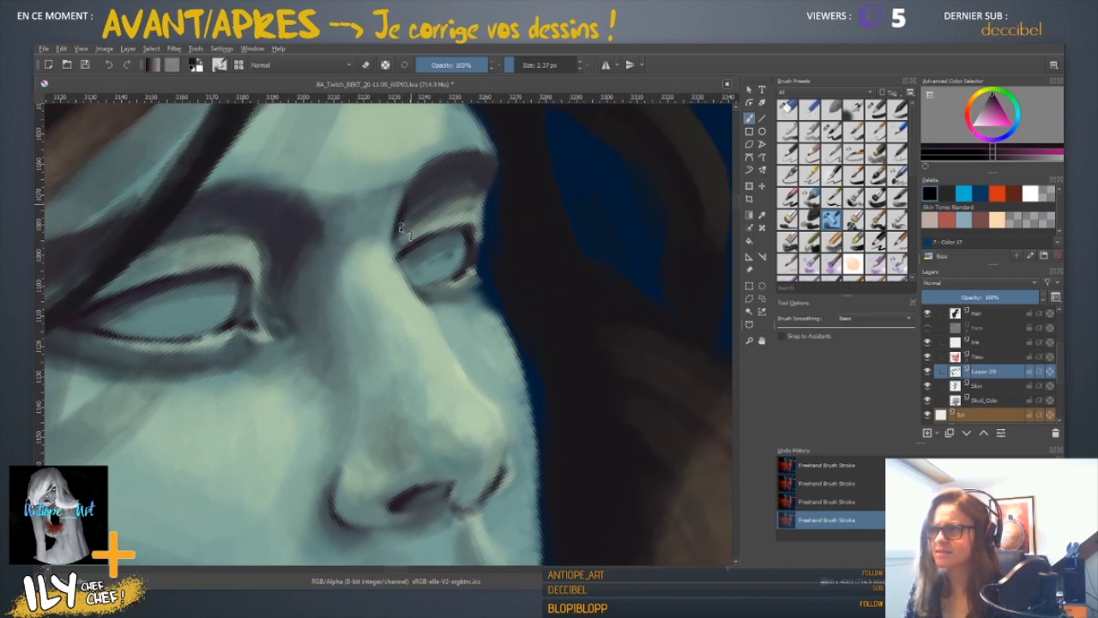
pyautogui.moveTo(237, 348); pyautogui.dragTo(350, 318)
pyautogui.moveTo(270, 212); pyautogui.dragTo(314, 208)
pyautogui.press('-')
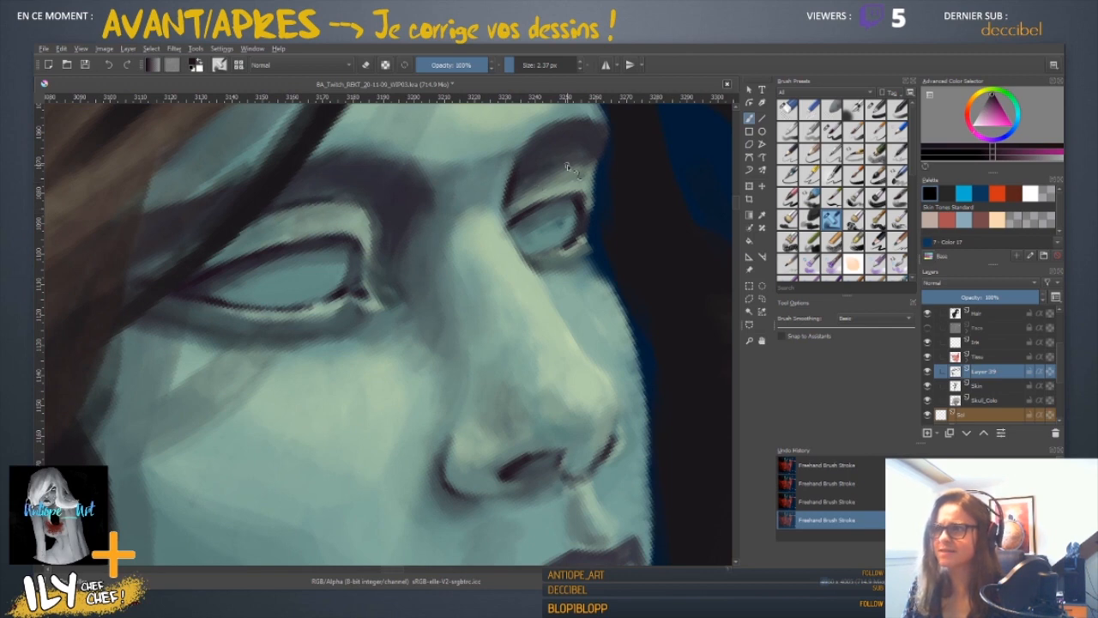
# - Undo the most recent brush strokes
pyautogui.press('-')
pyautogui.press('-')
pyautogui.press('-')
pyautogui.press('+')
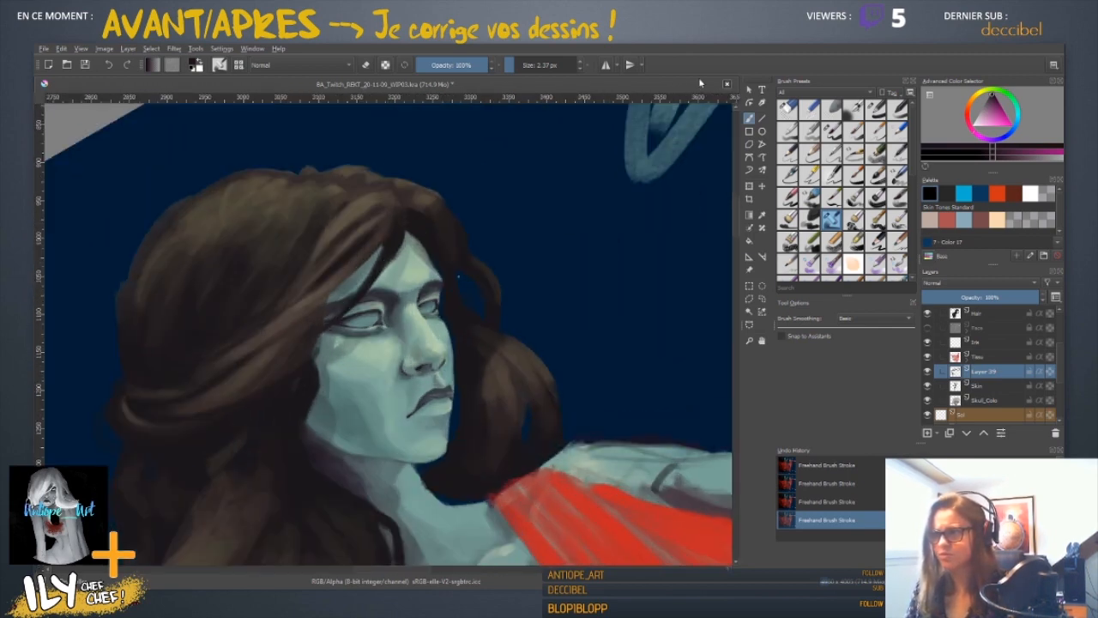
pyautogui.hotkey('ctrl', 'z')
pyautogui.hotkey('ctrl', 'z')
pyautogui.hotkey('ctrl', 'z')
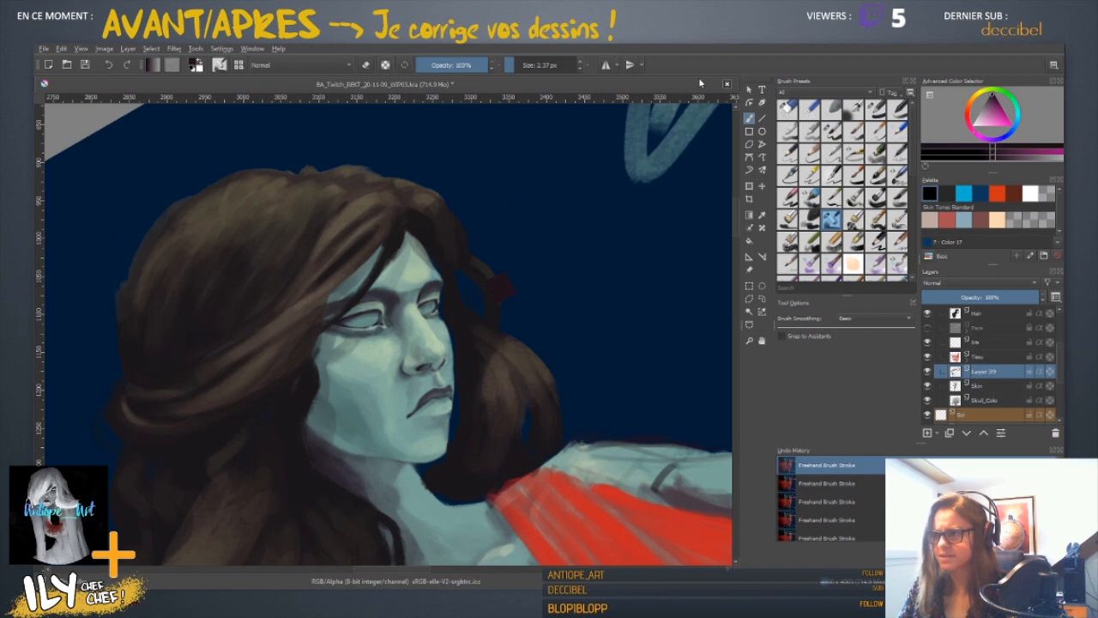
# - Examine the whole upright figure, then the face, neck and shoulder up close
pyautogui.press('-')
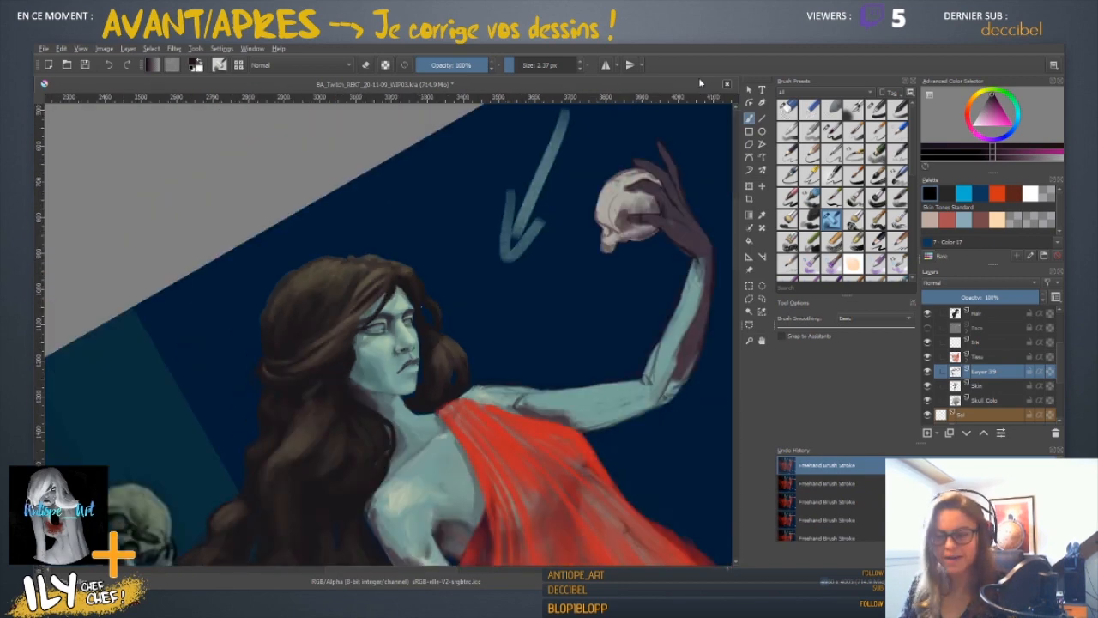
pyautogui.press('5')
pyautogui.press('-')
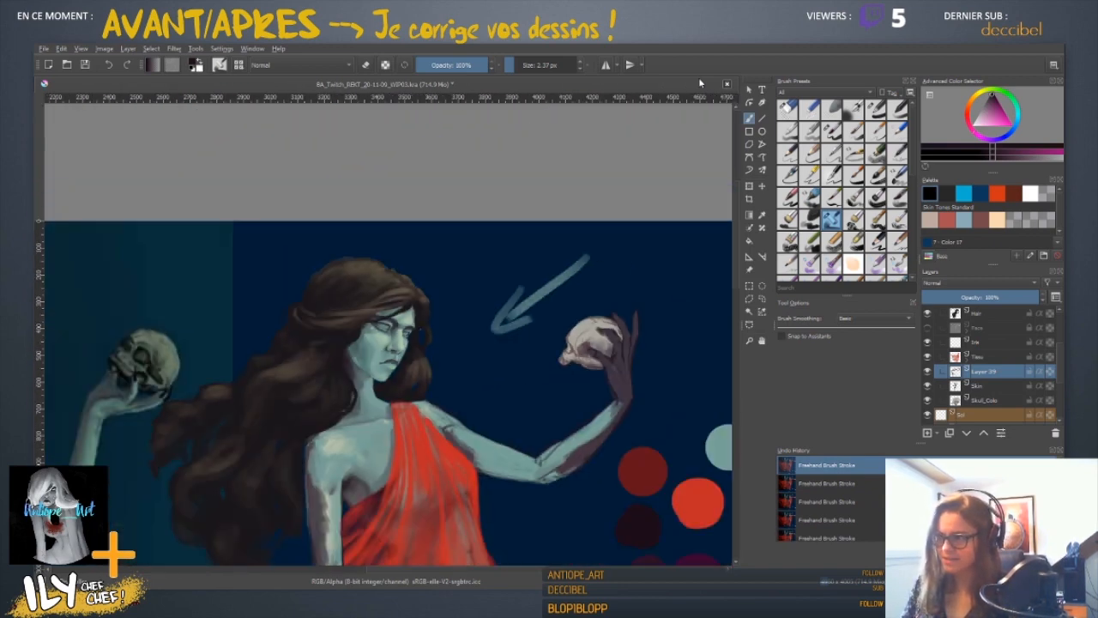
pyautogui.press('+')
pyautogui.press('space')
pyautogui.moveTo(366, 354); pyautogui.dragTo(376, 224)
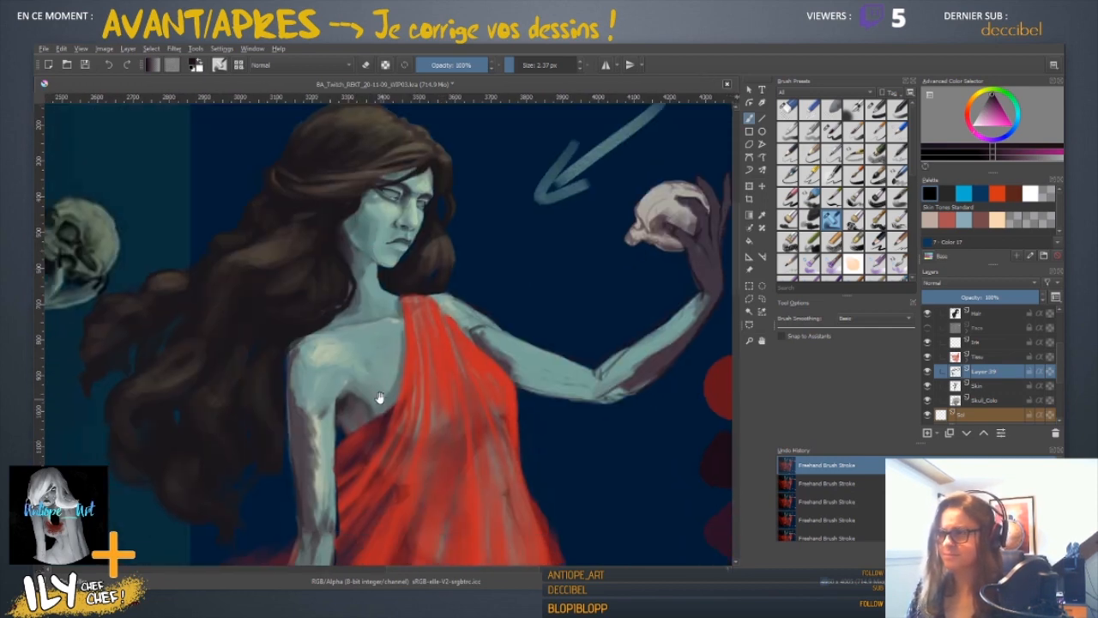
pyautogui.moveTo(380, 397); pyautogui.dragTo(447, 458)
pyautogui.press('+')
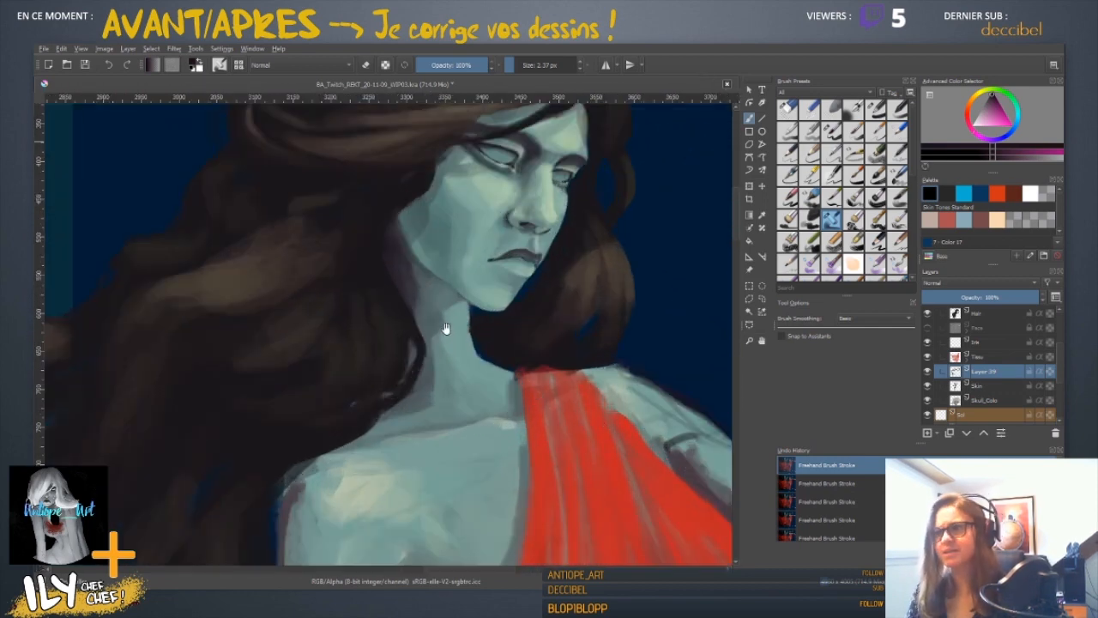
pyautogui.moveTo(434, 313)
pyautogui.mouseDown()
pyautogui.moveTo(384, 369)
pyautogui.moveTo(458, 383)
pyautogui.mouseUp()
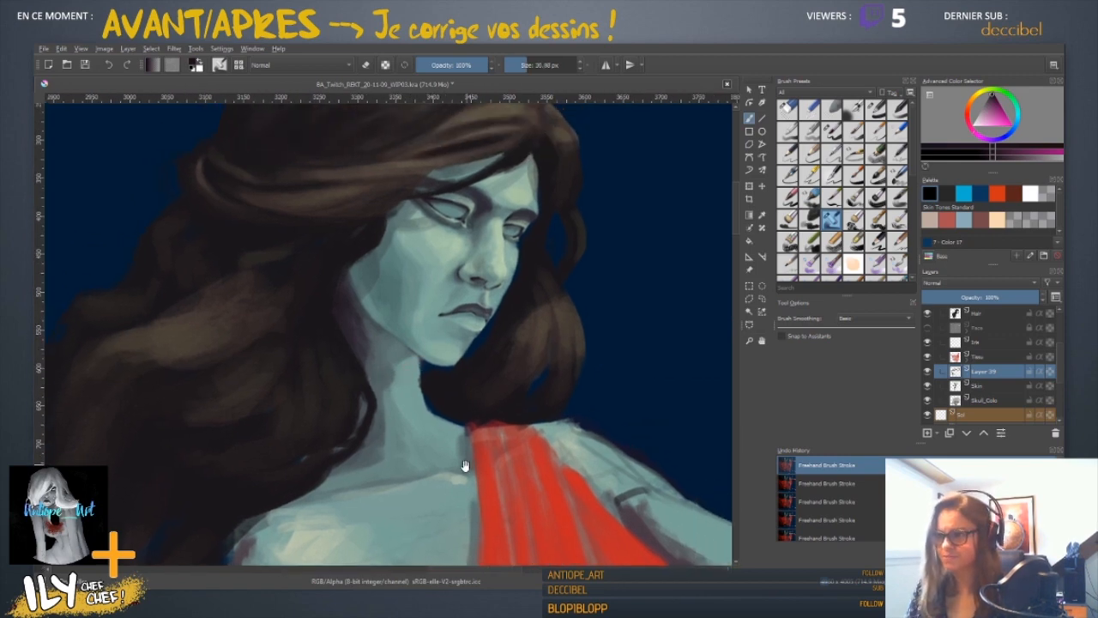
pyautogui.moveTo(463, 466); pyautogui.dragTo(427, 411)
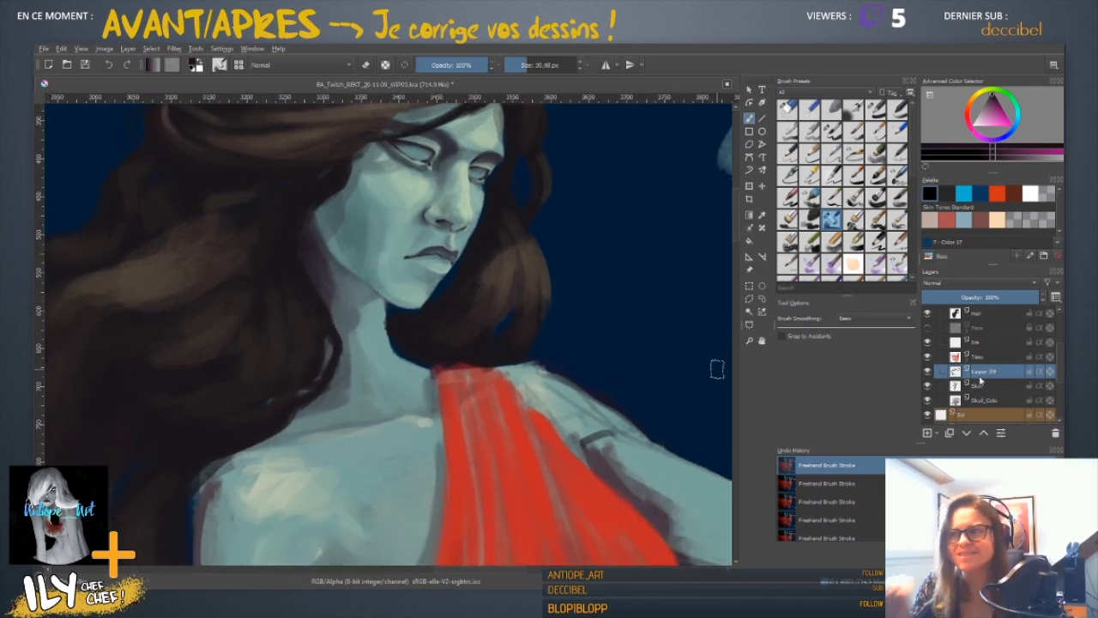
# - Compare the figure with and without the layer directly above Skin by toggling its visibility, leaving it shown
pyautogui.click(928, 371)
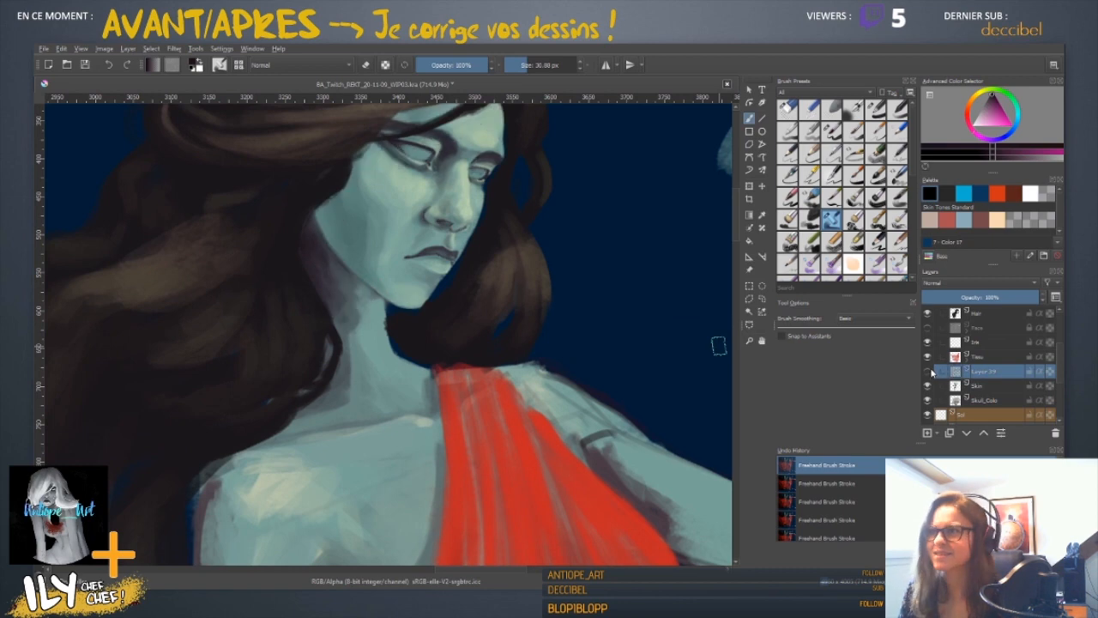
pyautogui.click(928, 372)
pyautogui.click(928, 371)
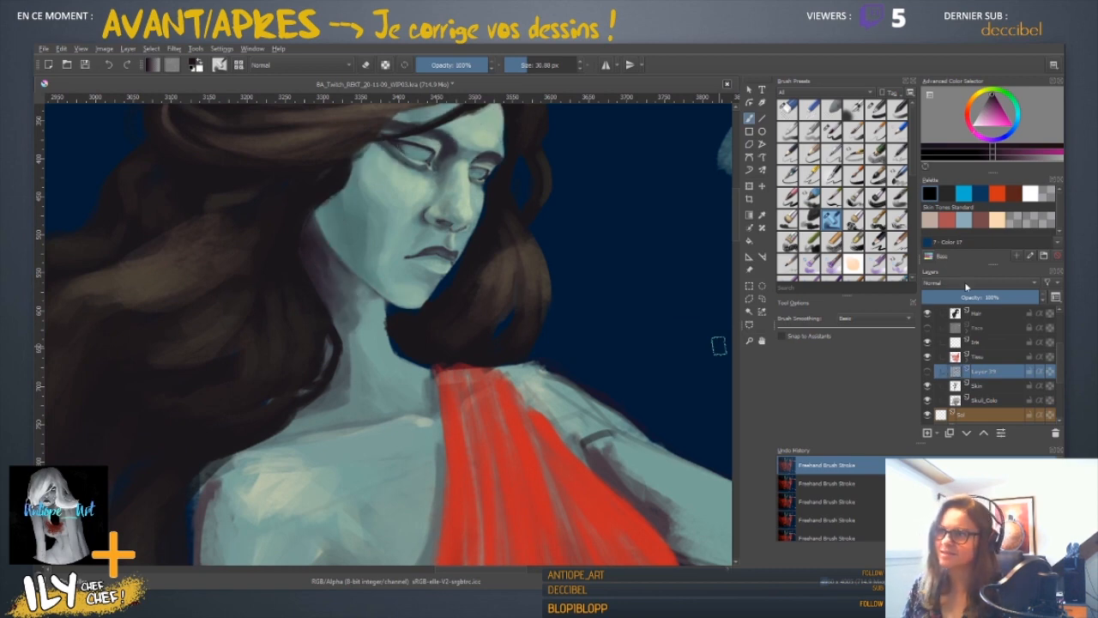
pyautogui.scroll(-3, 719, 346)
pyautogui.moveTo(719, 345); pyautogui.dragTo(505, 339)
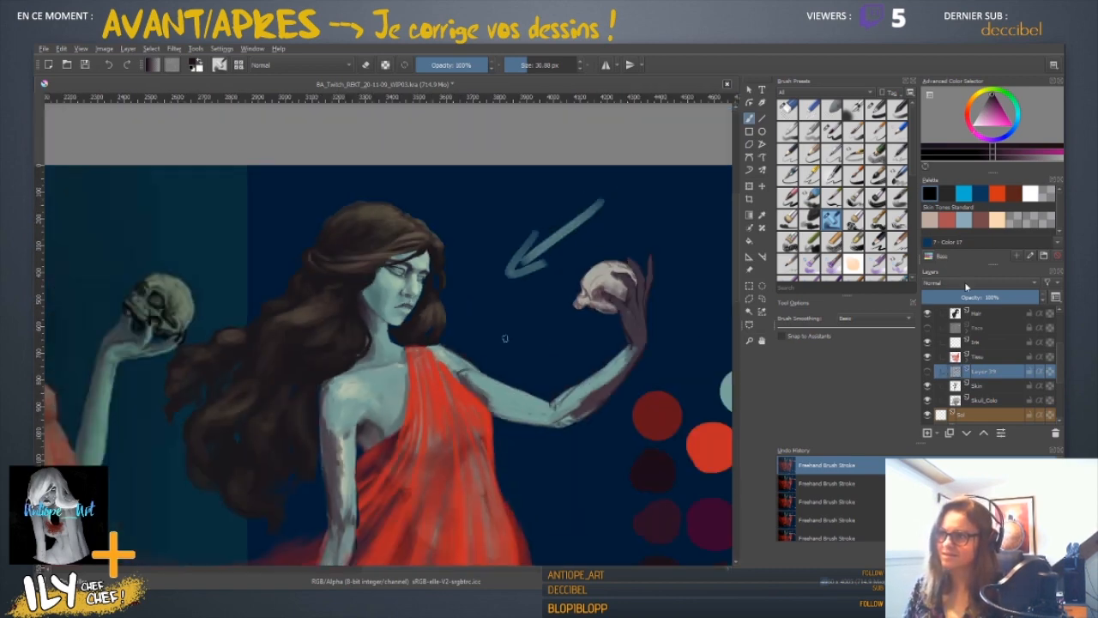
pyautogui.click(928, 372)
pyautogui.click(928, 372)
pyautogui.click(929, 373)
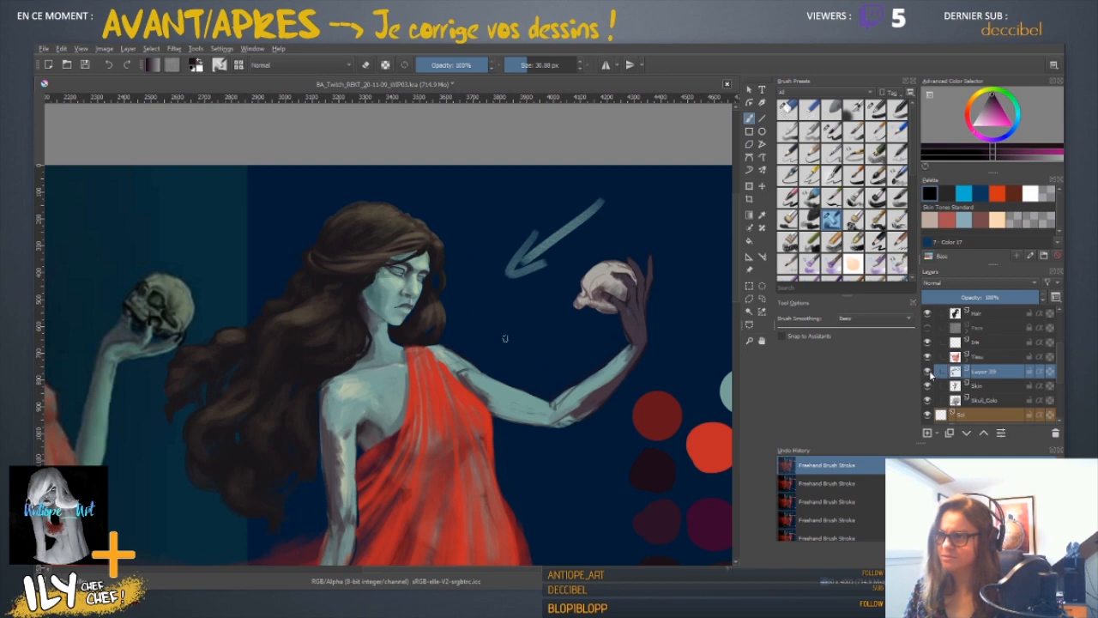
pyautogui.click(929, 373)
pyautogui.click(929, 373)
pyautogui.click(929, 373)
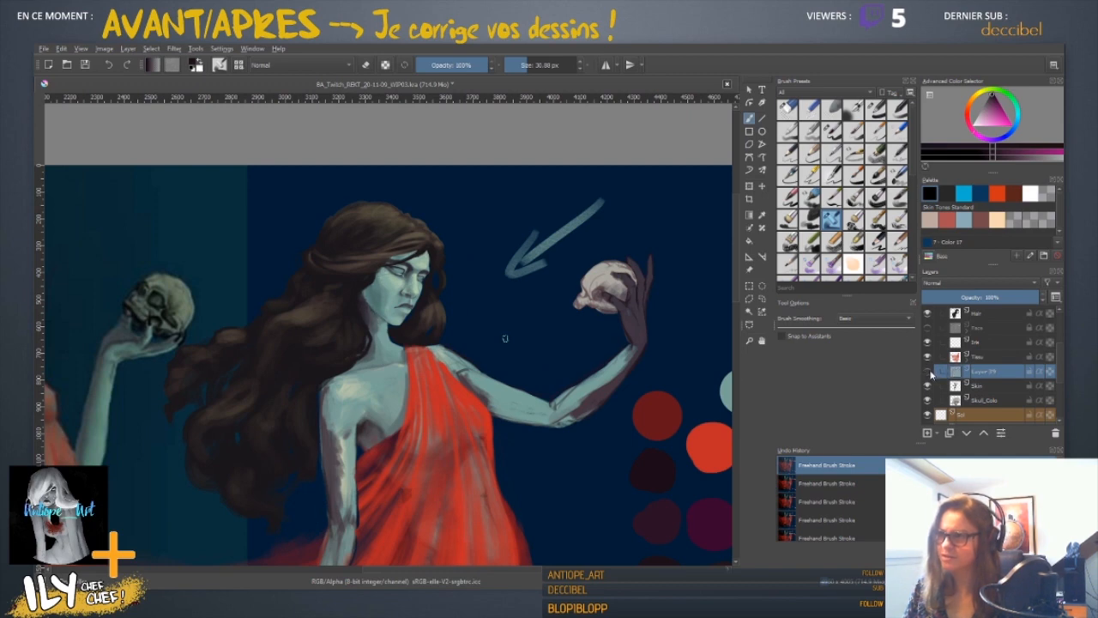
pyautogui.click(928, 373)
pyautogui.click(928, 372)
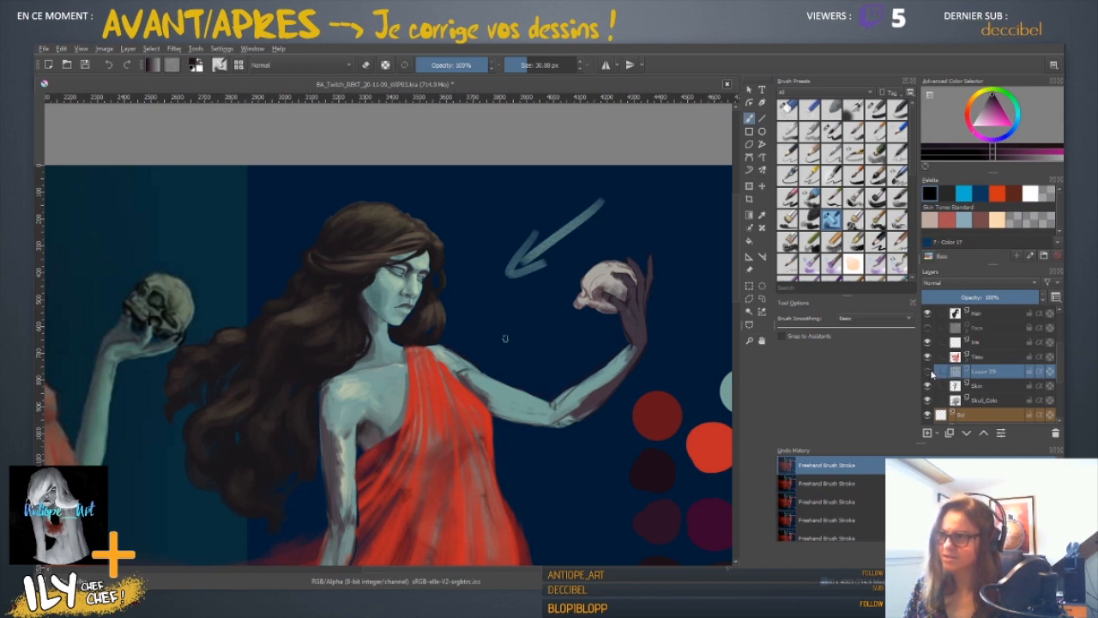
pyautogui.click(928, 373)
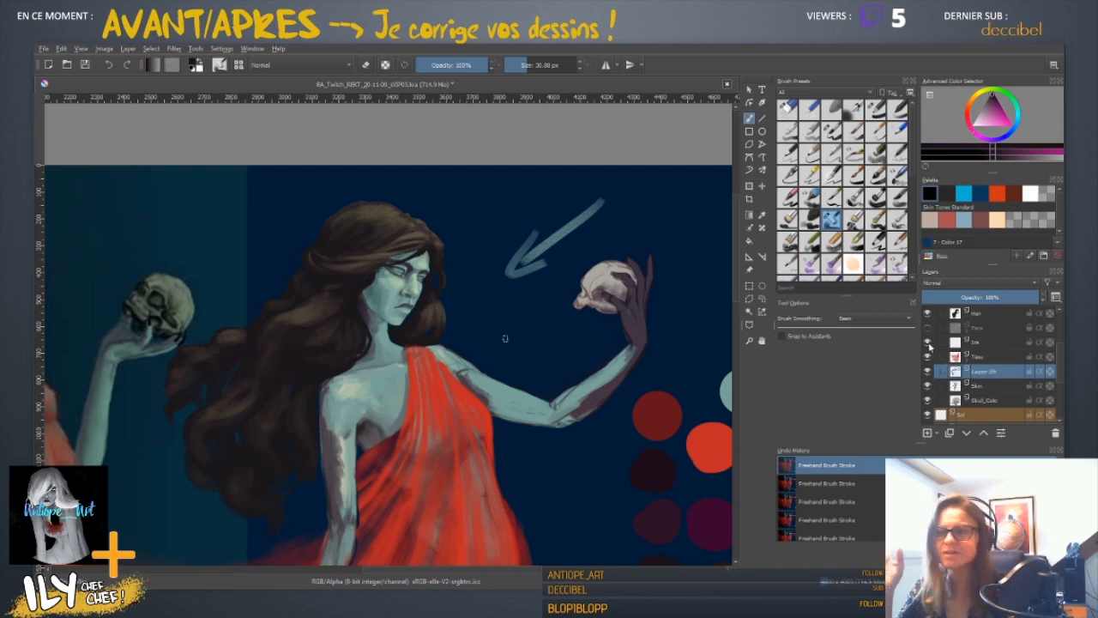
pyautogui.hotkey('ctrl', '+')
pyautogui.hotkey('ctrl', '+')
pyautogui.hotkey('ctrl', '+')
pyautogui.hotkey('ctrl', '+')
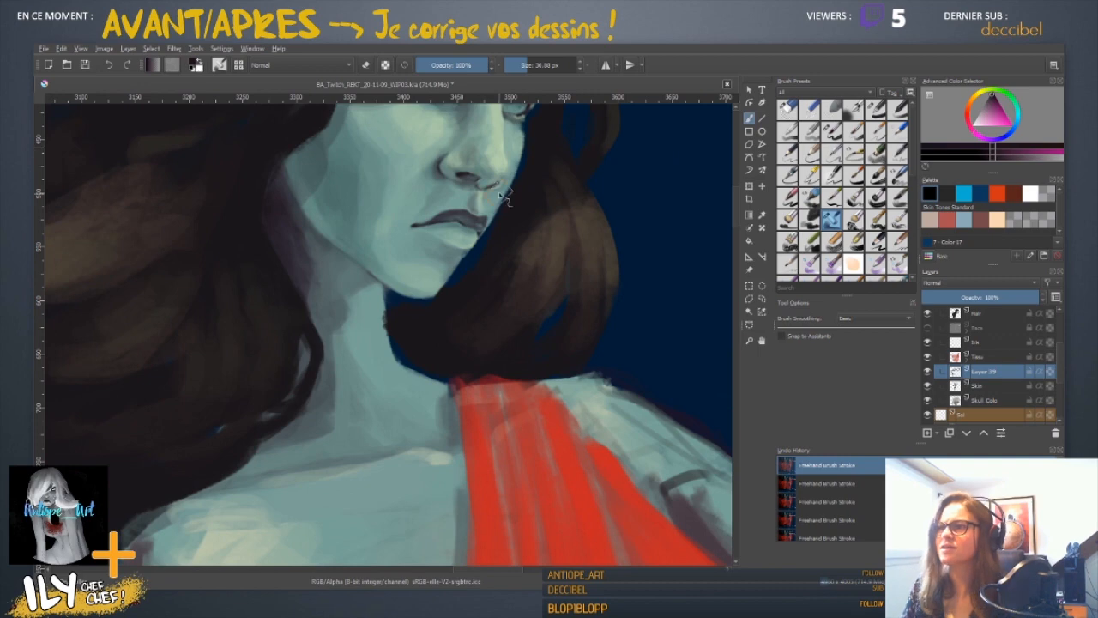
pyautogui.click(491, 188)
pyautogui.hotkey('ctrl', 'z')
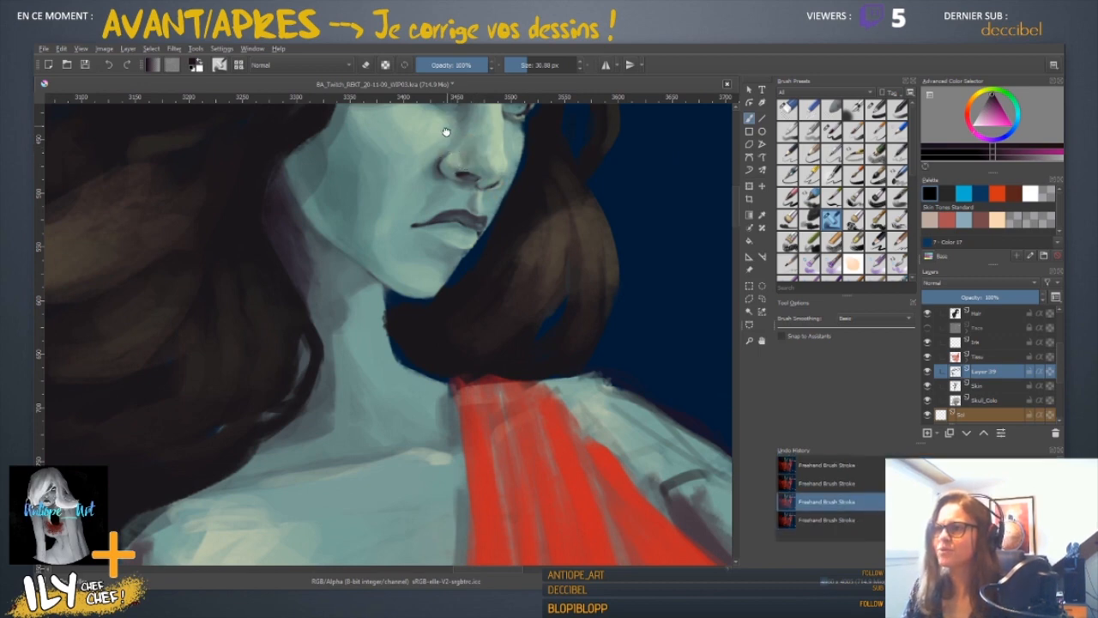
# - Soften the dark accent beside the near eye's inner corner and brow with the eraser at about 14 px
pyautogui.moveTo(444, 129); pyautogui.dragTo(433, 323)
pyautogui.scroll(3, 506, 183)
pyautogui.press('e')
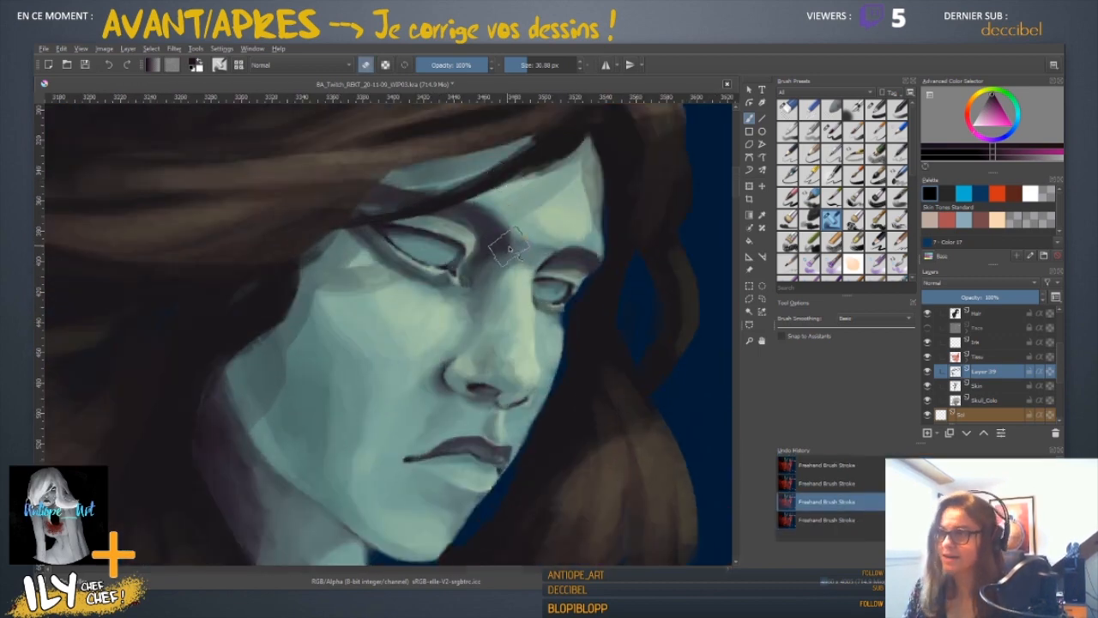
pyautogui.keyDown('shift'); pyautogui.moveTo(489, 243); pyautogui.dragTo(474, 242); pyautogui.keyUp('shift')
pyautogui.click(481, 239)
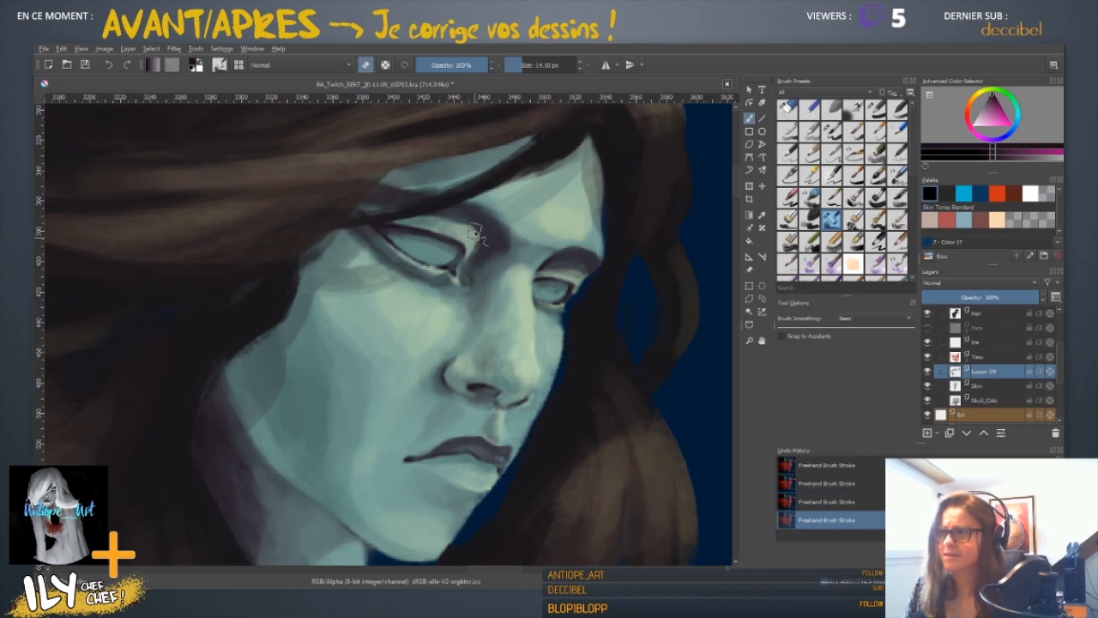
pyautogui.press('-')
pyautogui.press('-')
pyautogui.press('-')
pyautogui.press('-')
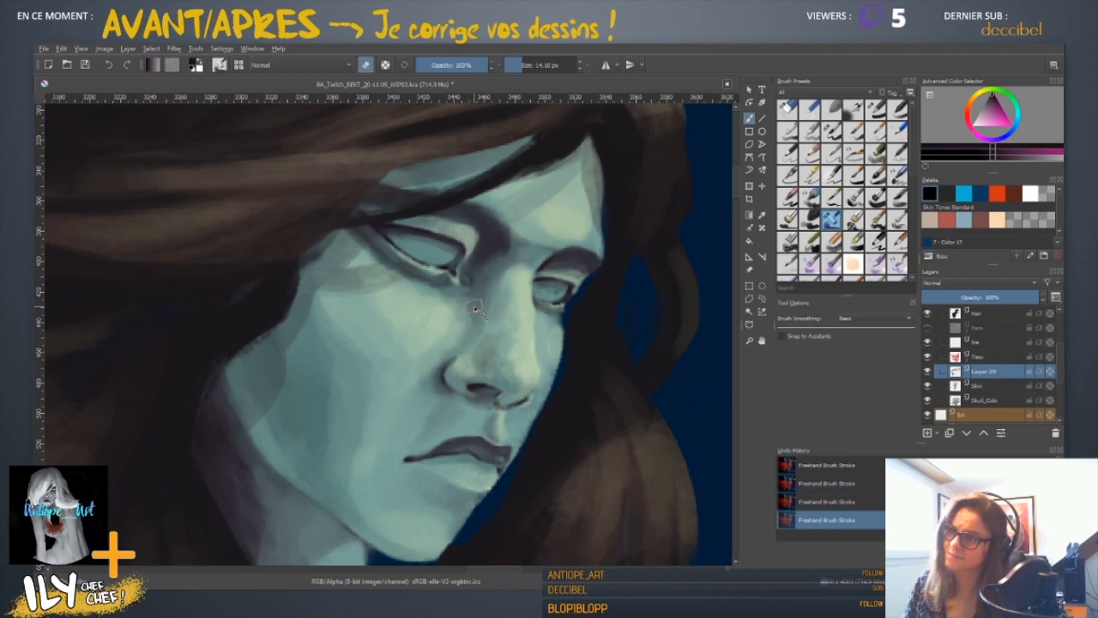
# - Compare the head and shoulders from a wider view with and without the layer directly above Skin, leaving it shown
pyautogui.press('+')
pyautogui.press('+')
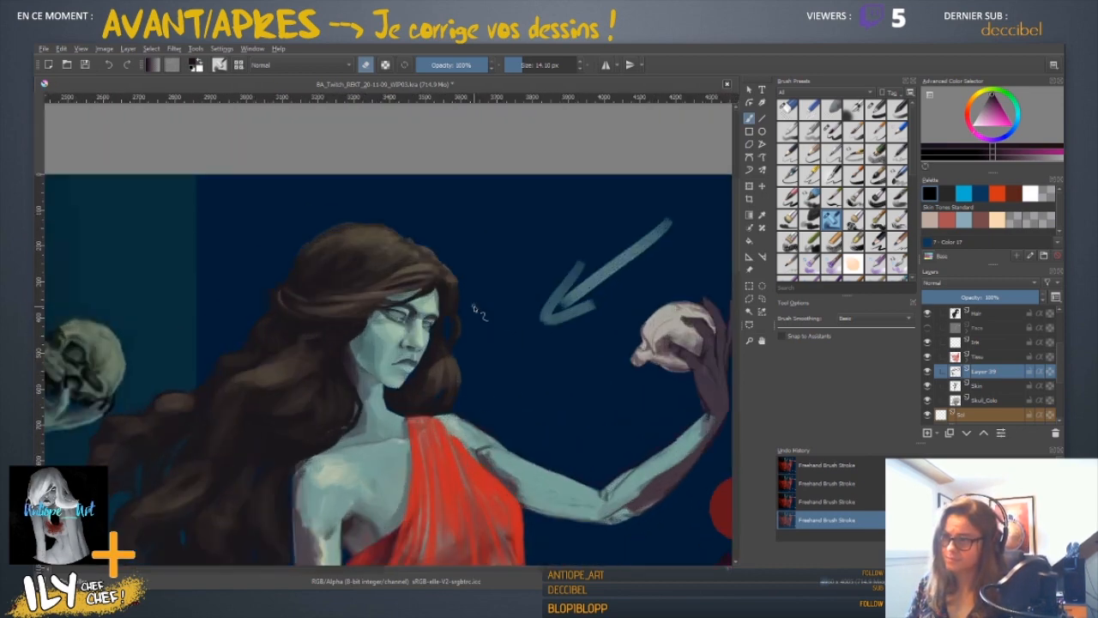
pyautogui.press('+')
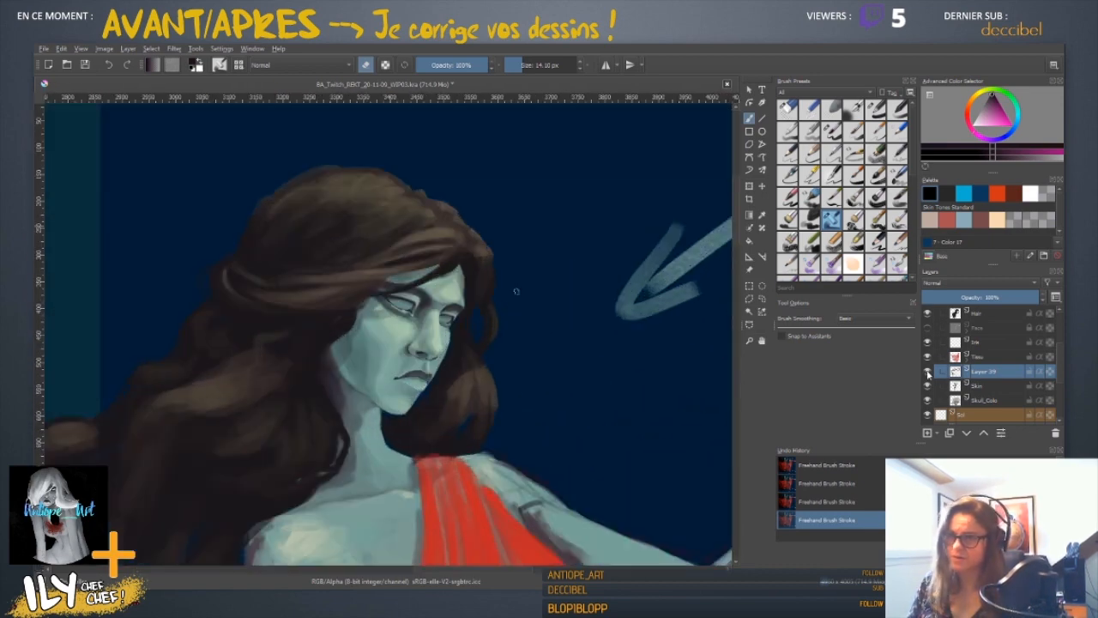
pyautogui.click(928, 371)
pyautogui.click(927, 371)
pyautogui.click(928, 371)
pyautogui.click(928, 371)
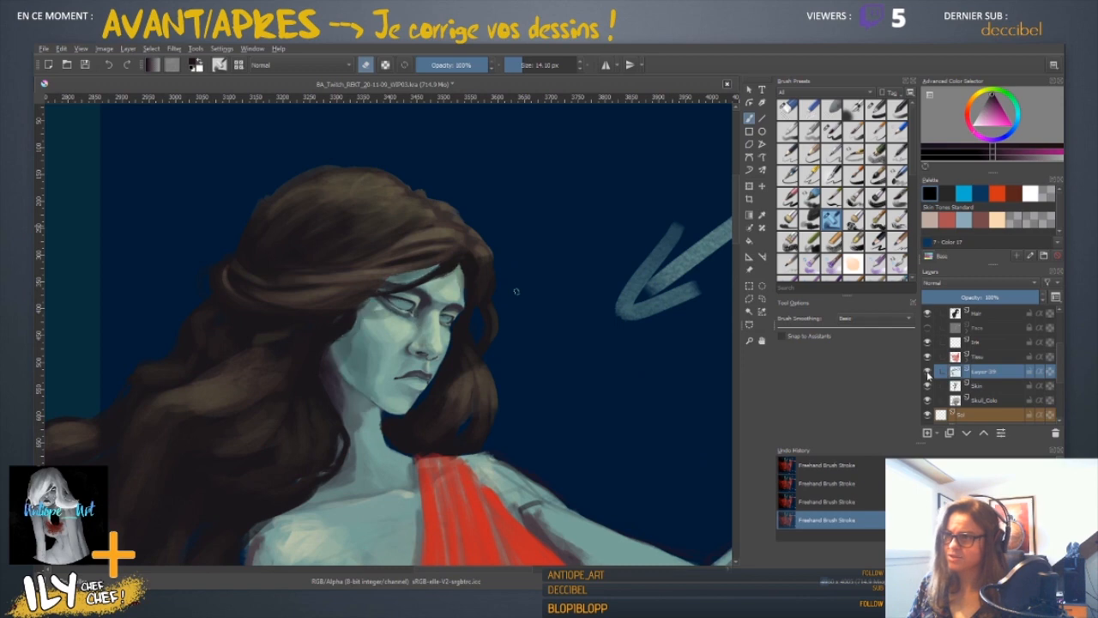
# - Check the facial accents up close and within the whole figure, toggling the layer above Skin and leaving it visible
pyautogui.press('+')
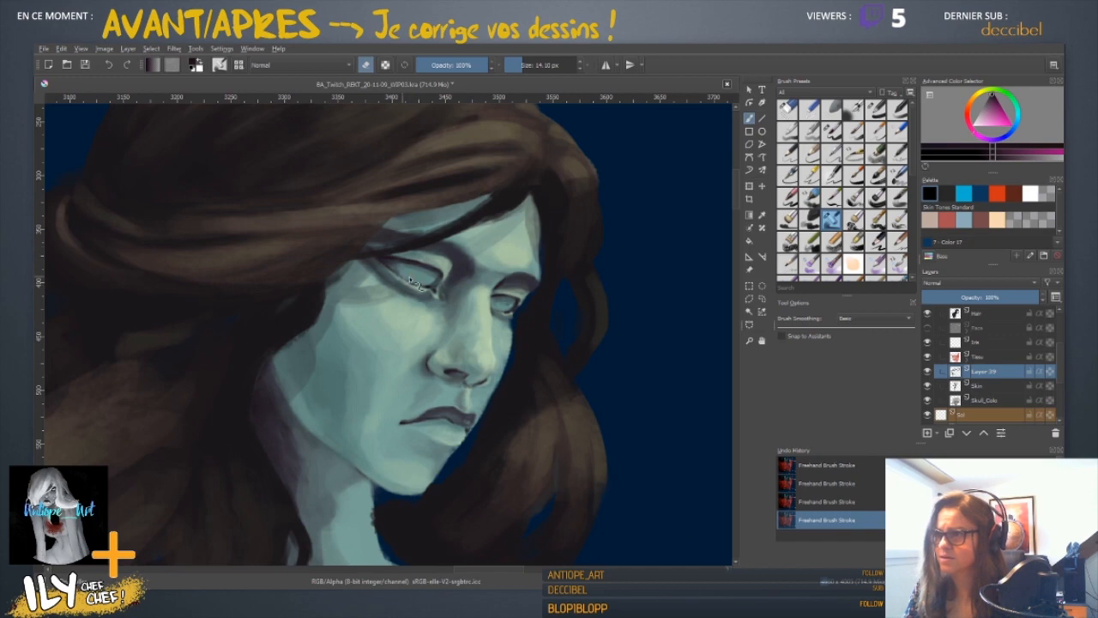
pyautogui.press('-')
pyautogui.press('-')
pyautogui.press('-')
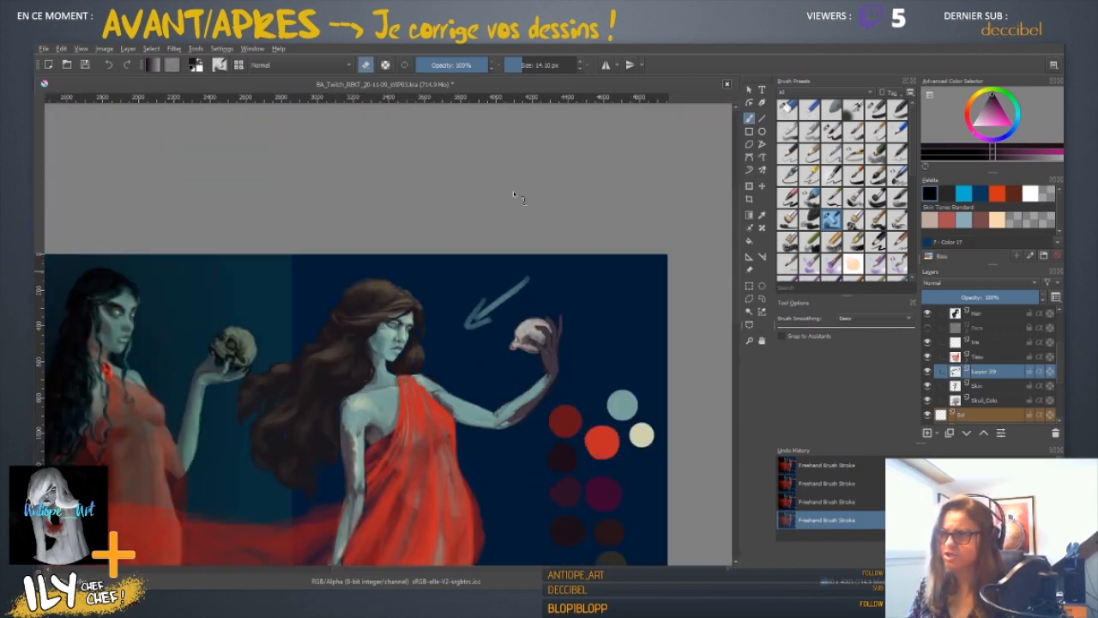
pyautogui.press('+')
pyautogui.press('+')
pyautogui.press('+')
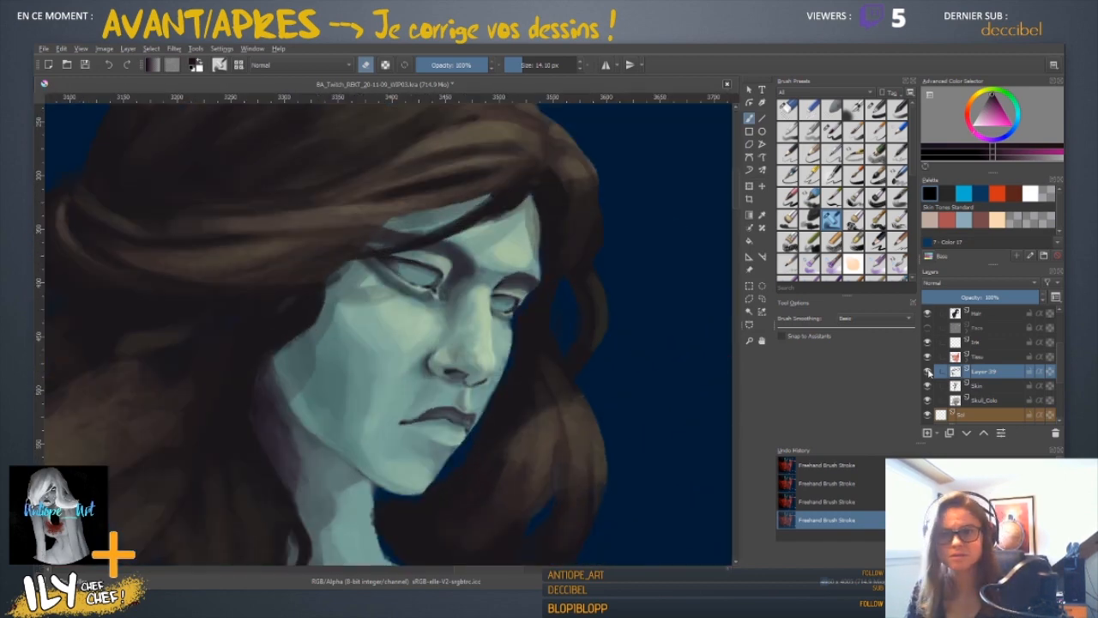
pyautogui.click(928, 370)
pyautogui.click(929, 371)
pyautogui.click(930, 372)
pyautogui.click(931, 374)
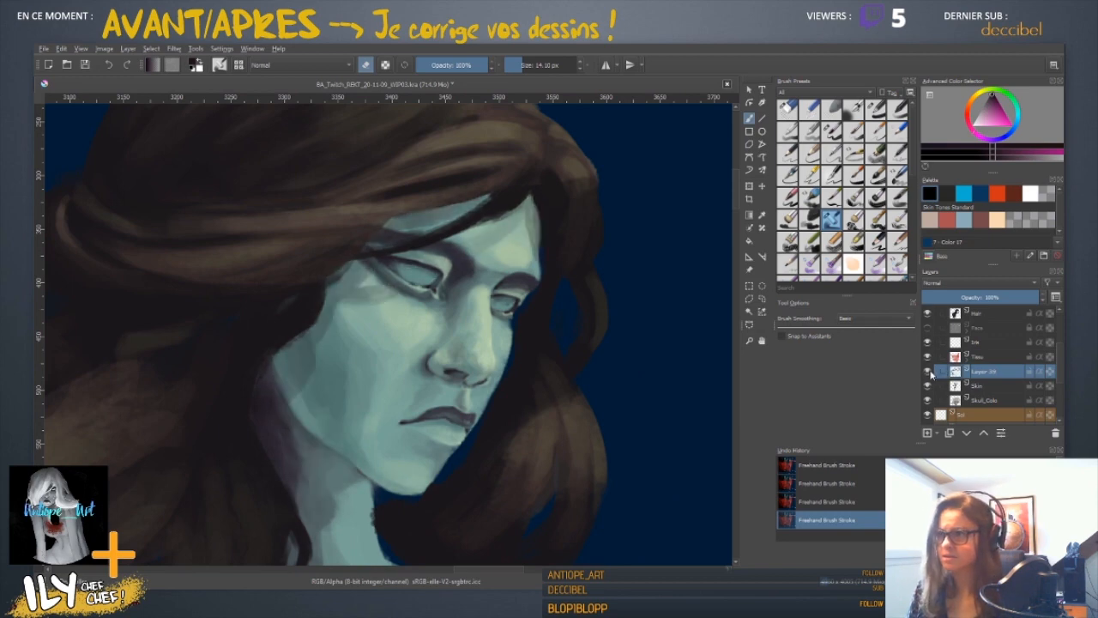
pyautogui.click(930, 374)
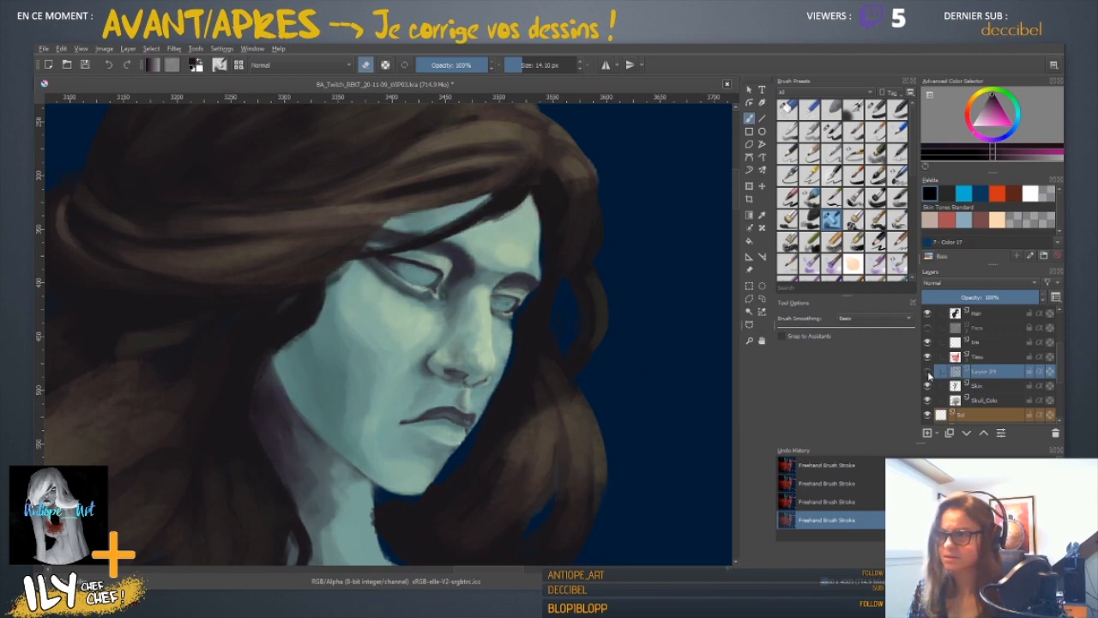
pyautogui.click(929, 374)
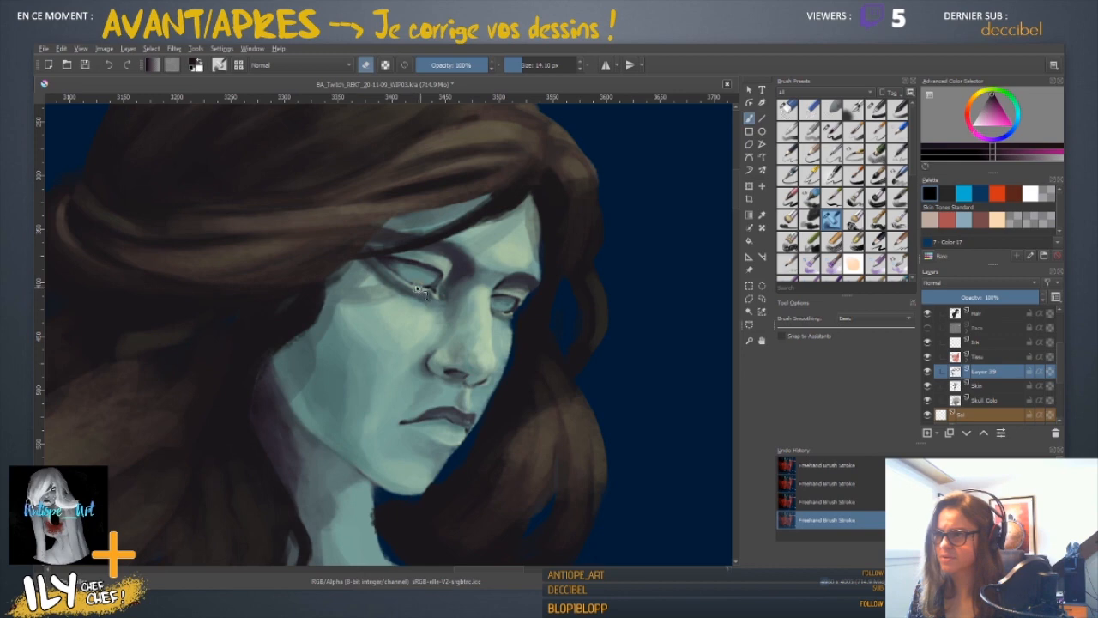
# - Merge the accent layer down into the Skin layer
pyautogui.scroll(-3, 515, 266)
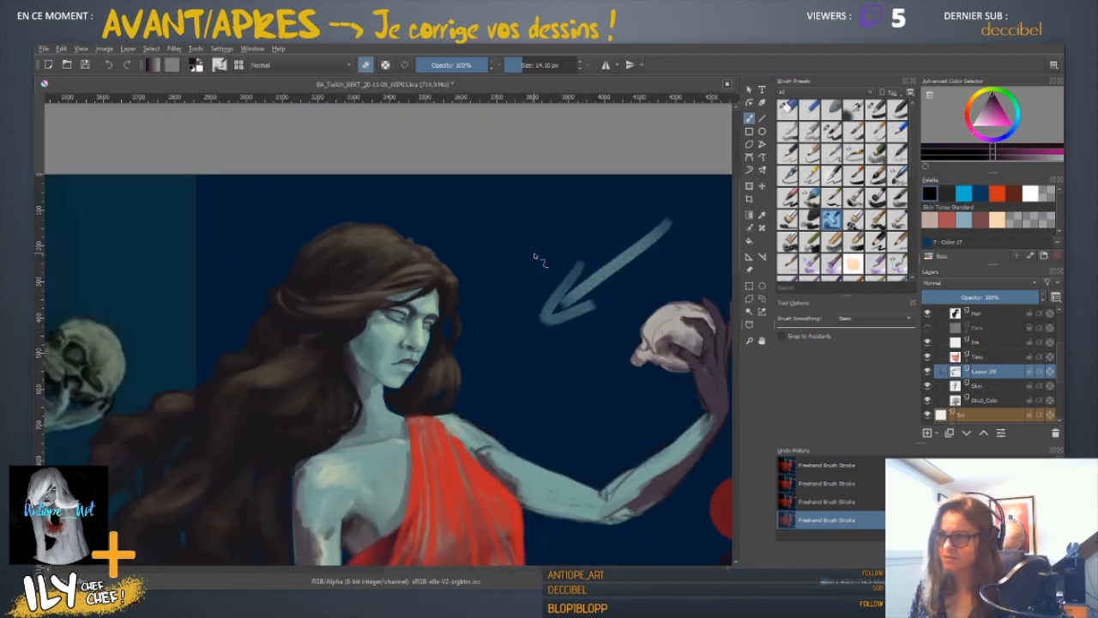
pyautogui.scroll(-1, 539, 260)
pyautogui.scroll(-1, 539, 260)
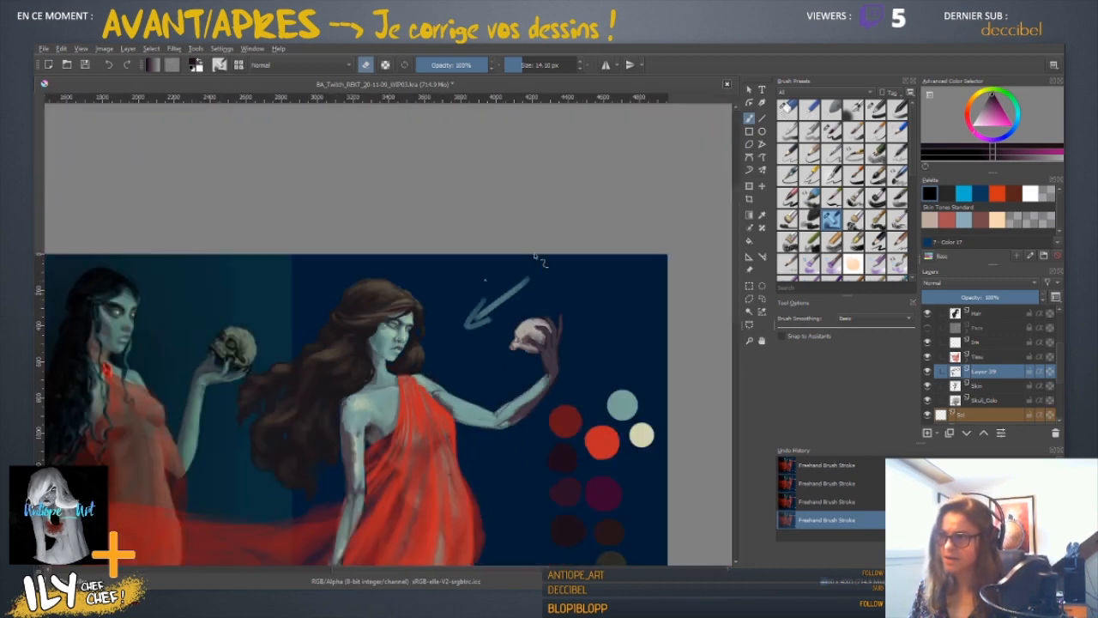
pyautogui.scroll(3, 539, 260)
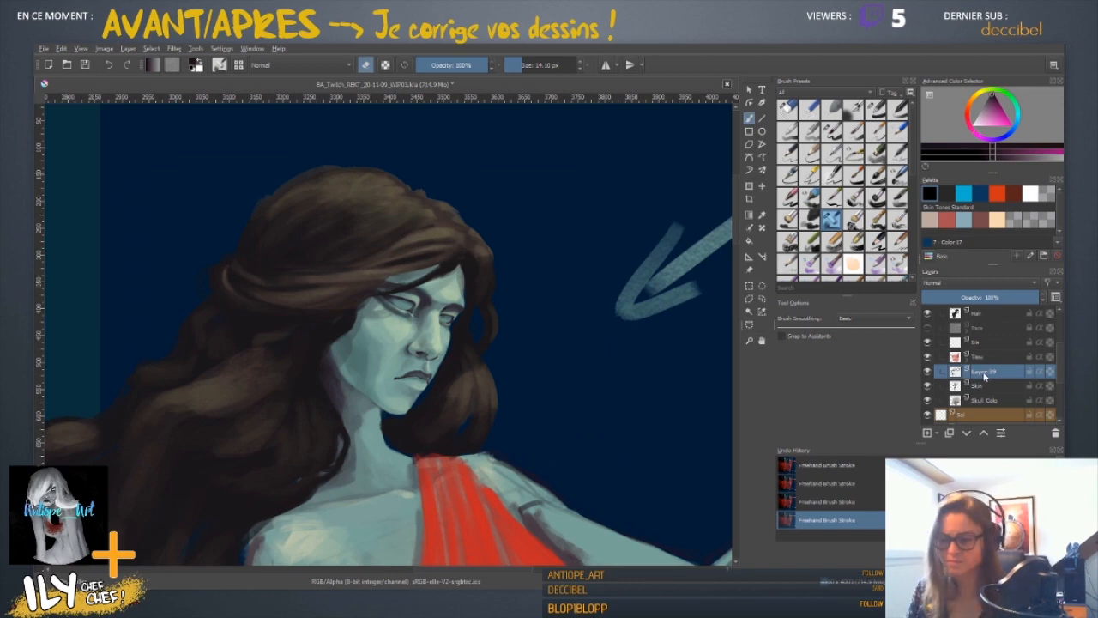
pyautogui.hotkey('ctrl', 'e')
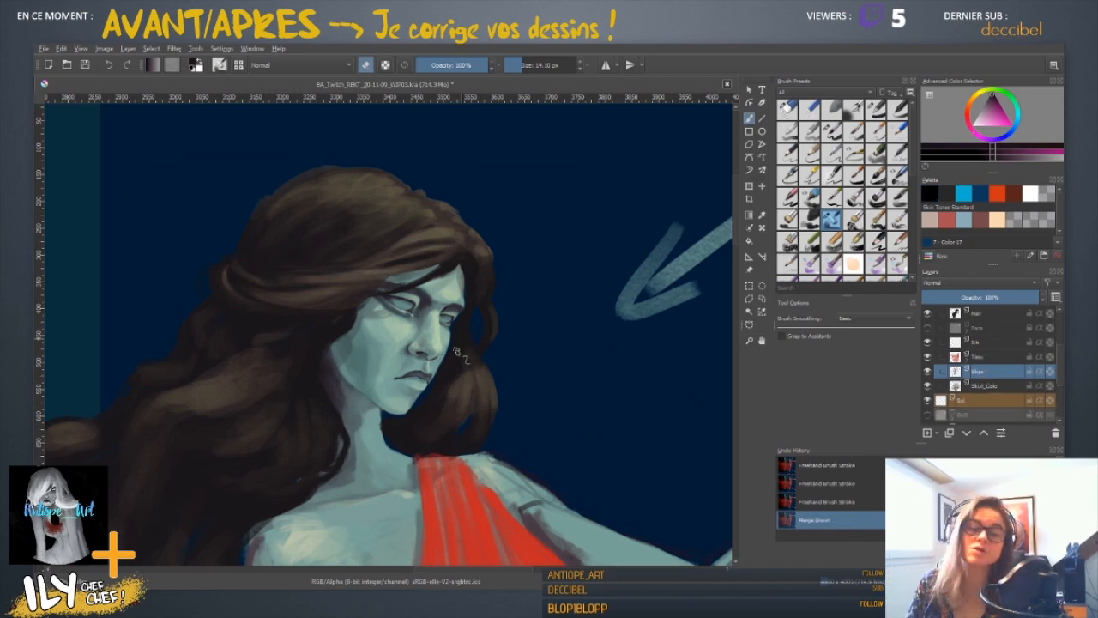
# - Mirror the canvas view and examine the corrected figure beside the original, from the whole composition to the face and shoulder
pyautogui.scroll(-3, 382, 413)
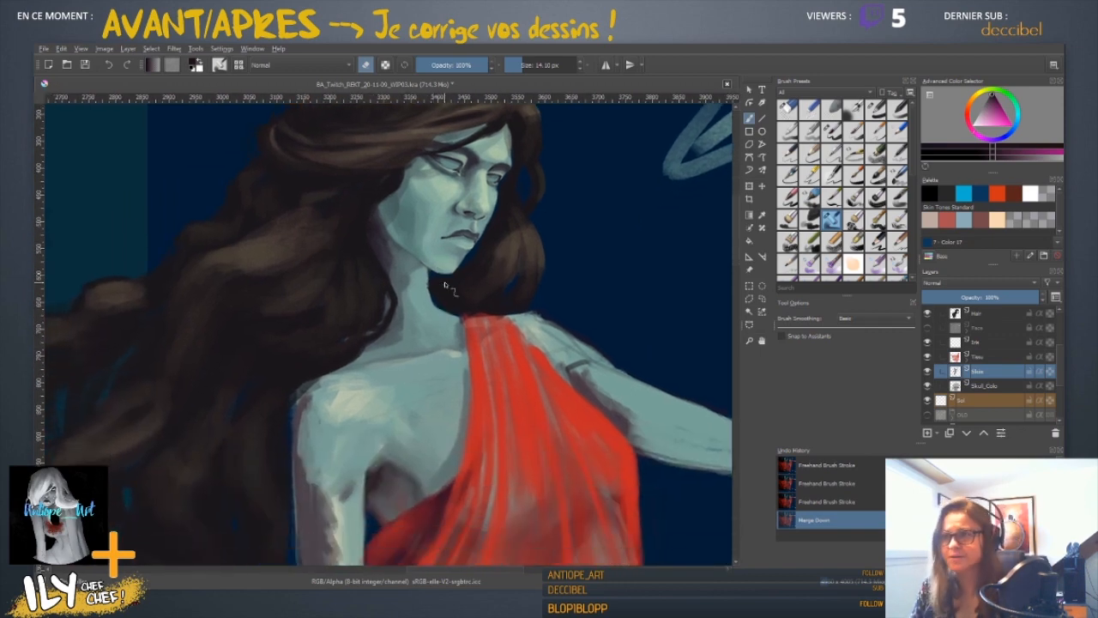
pyautogui.press('m')
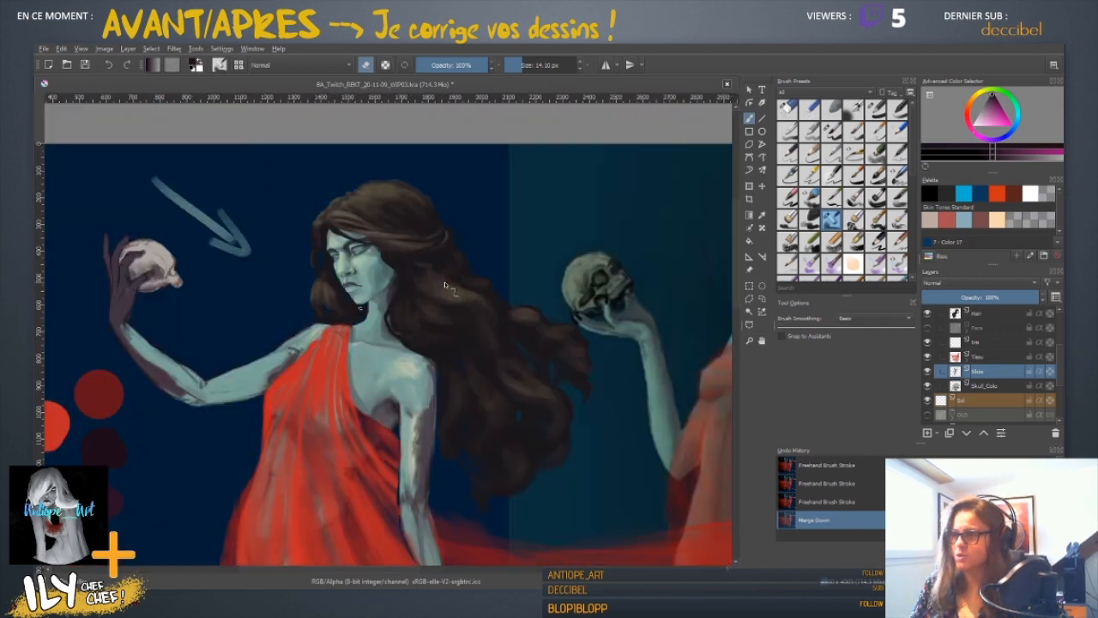
pyautogui.scroll(-2, 444, 286)
pyautogui.scroll(2, 445, 286)
pyautogui.scroll(-2, 445, 286)
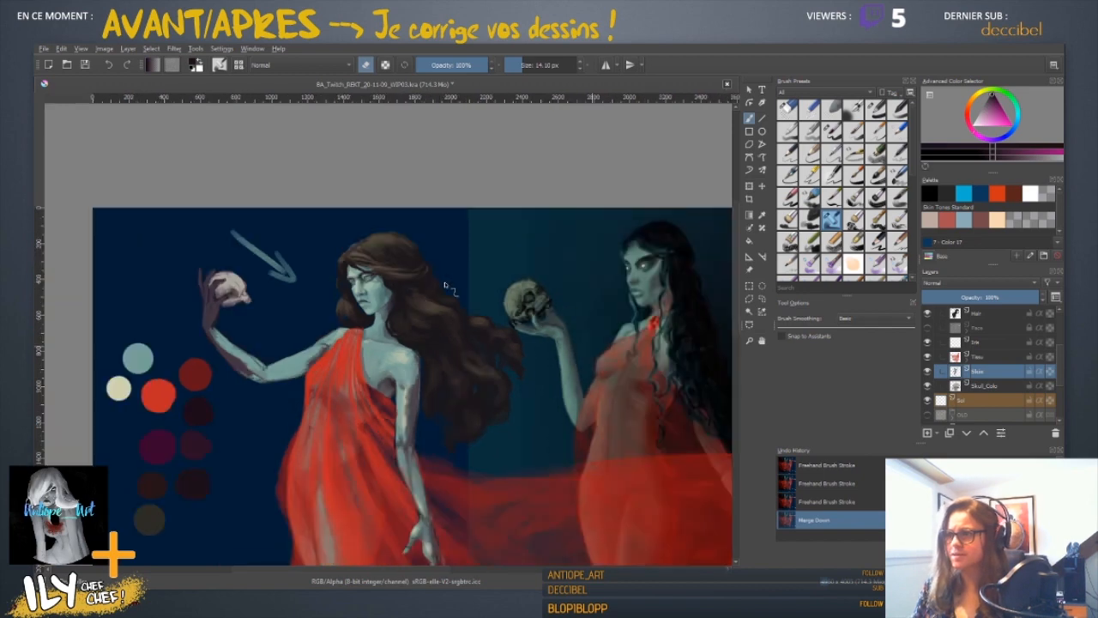
pyautogui.scroll(3, 445, 286)
pyautogui.scroll(2, 444, 285)
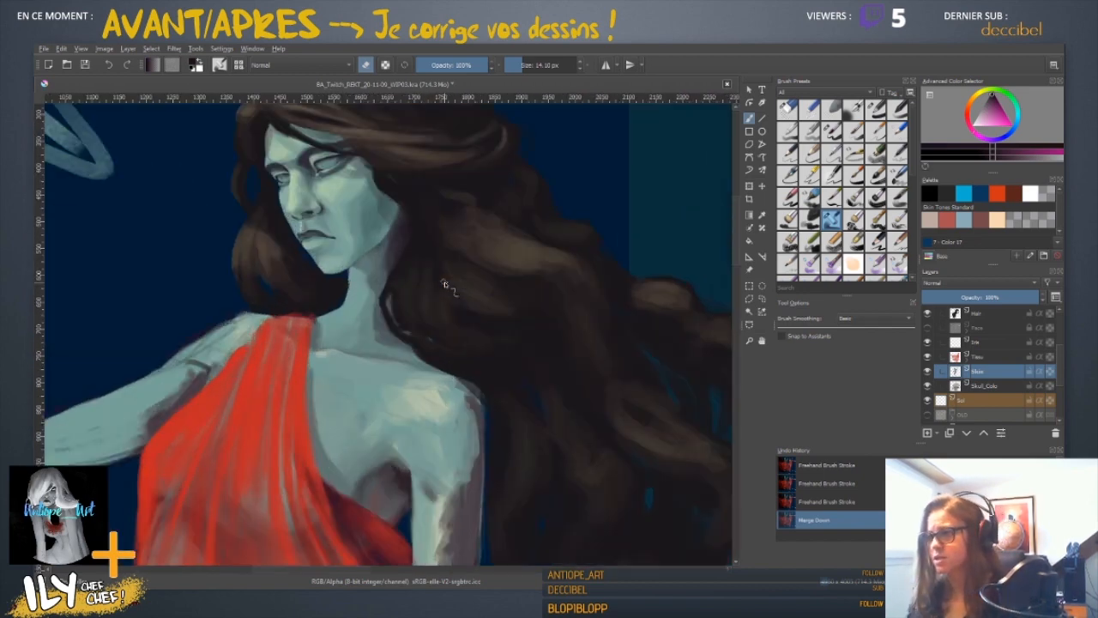
# - Switch from erasing to painting and touch up the neck base beside the dress strap with sampled skin tones at about 31 px
pyautogui.press('e')
pyautogui.keyDown('ctrl'); pyautogui.click(320, 332); pyautogui.keyUp('ctrl')
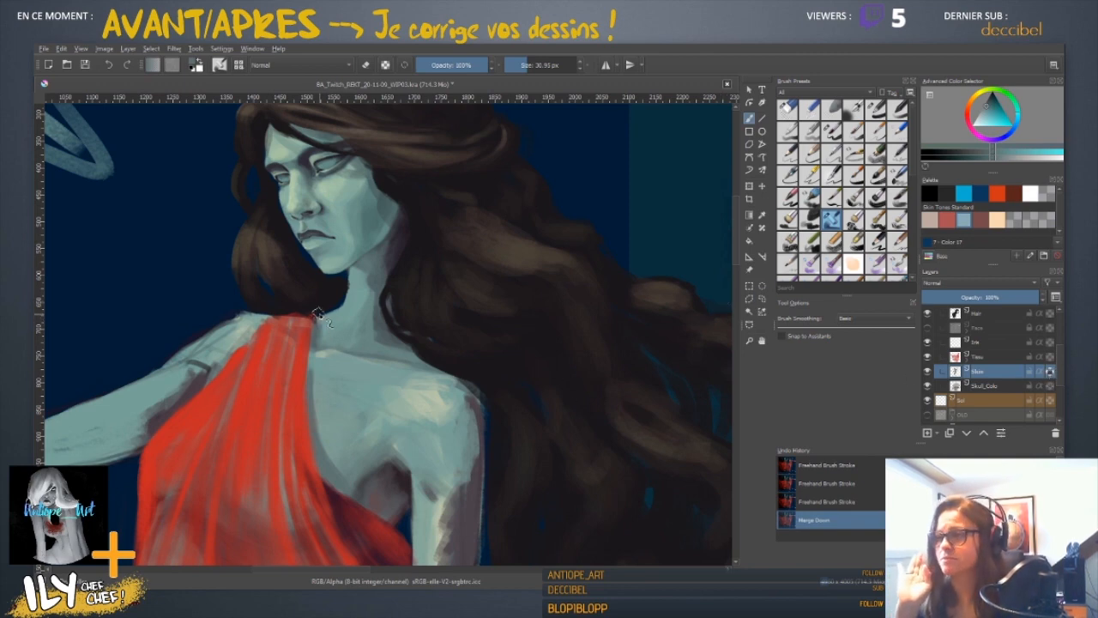
pyautogui.moveTo(317, 319); pyautogui.dragTo(322, 310)
pyautogui.moveTo(321, 316); pyautogui.dragTo(331, 308)
pyautogui.moveTo(327, 313); pyautogui.dragTo(331, 315)
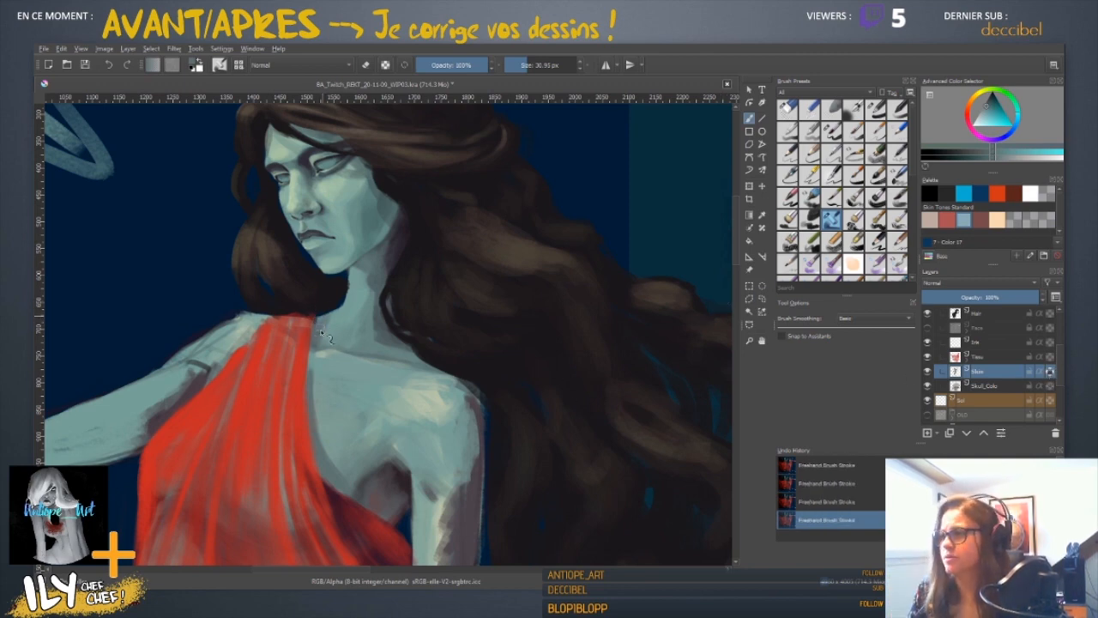
pyautogui.keyDown('ctrl'); pyautogui.click(338, 323); pyautogui.keyUp('ctrl')
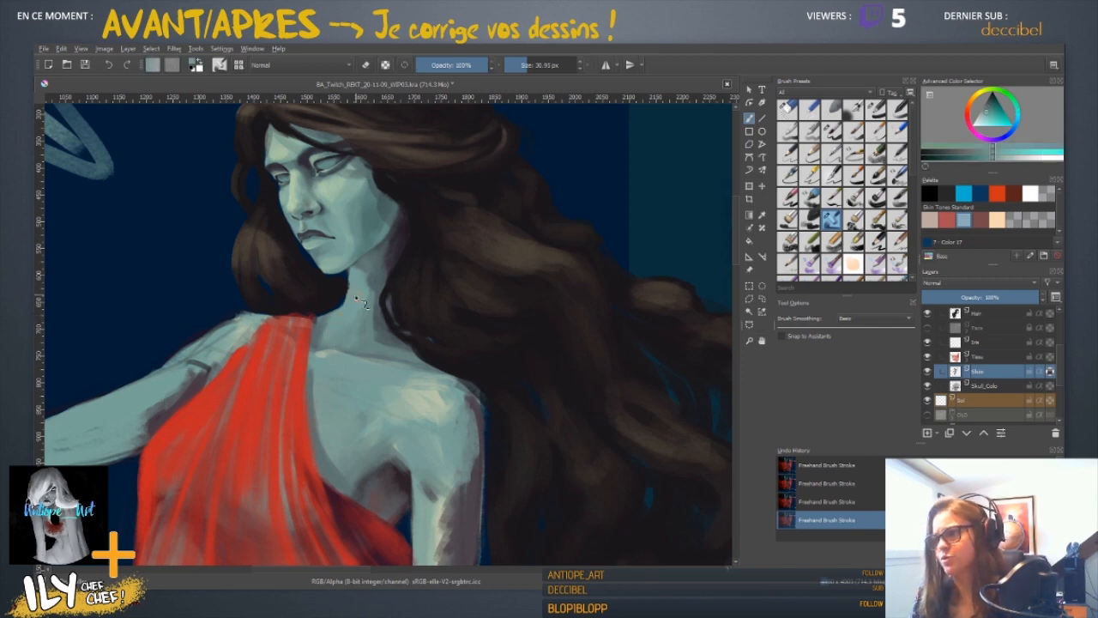
pyautogui.keyDown('ctrl'); pyautogui.click(328, 326); pyautogui.keyUp('ctrl')
# - Refine the neck shading under the jaw and beside the dress strap with sampled darker tones at about 22 px
pyautogui.moveTo(388, 428); pyautogui.dragTo(393, 374)
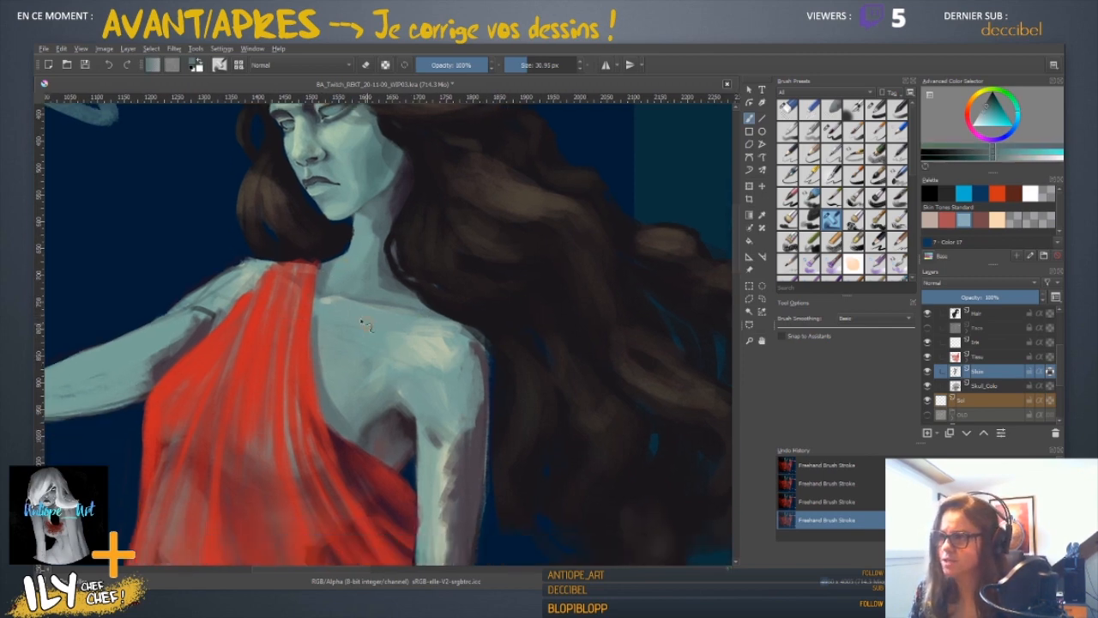
pyautogui.keyDown('ctrl'); pyautogui.click(408, 205); pyautogui.keyUp('ctrl')
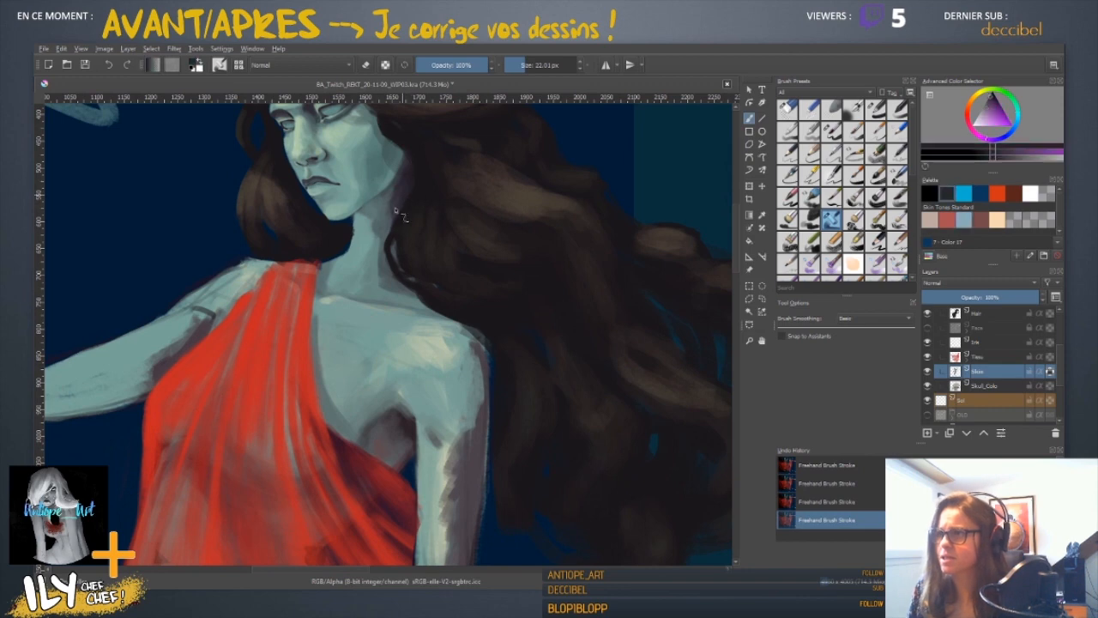
pyautogui.keyDown('ctrl'); pyautogui.click(323, 283); pyautogui.keyUp('ctrl')
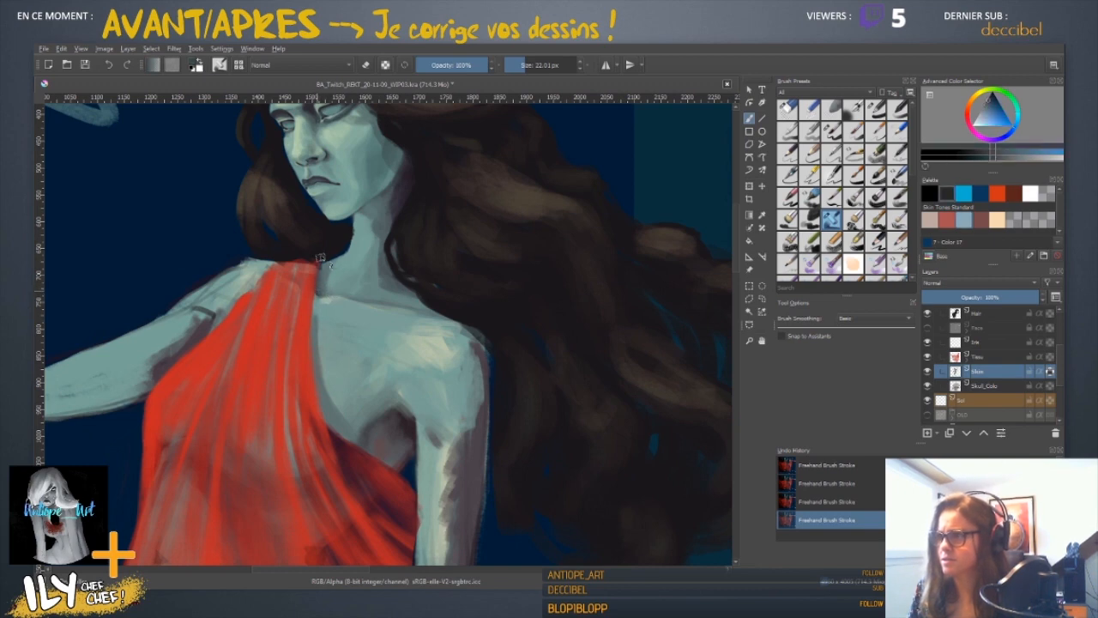
pyautogui.moveTo(403, 344); pyautogui.dragTo(407, 361)
pyautogui.keyDown('shift'); pyautogui.moveTo(194, 424); pyautogui.dragTo(177, 424); pyautogui.keyUp('shift')
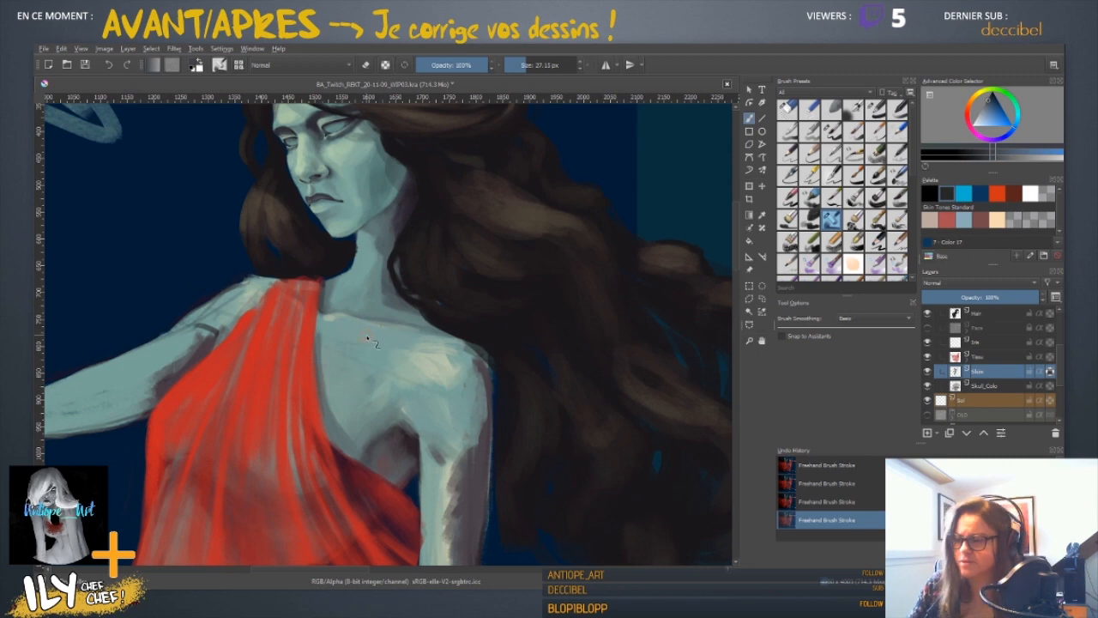
# - Rotate the canvas and refine the collarbone shading with a sampled skin tone at about 18 px
pyautogui.press('4')
pyautogui.press('4')
pyautogui.press('4')
pyautogui.press('4')
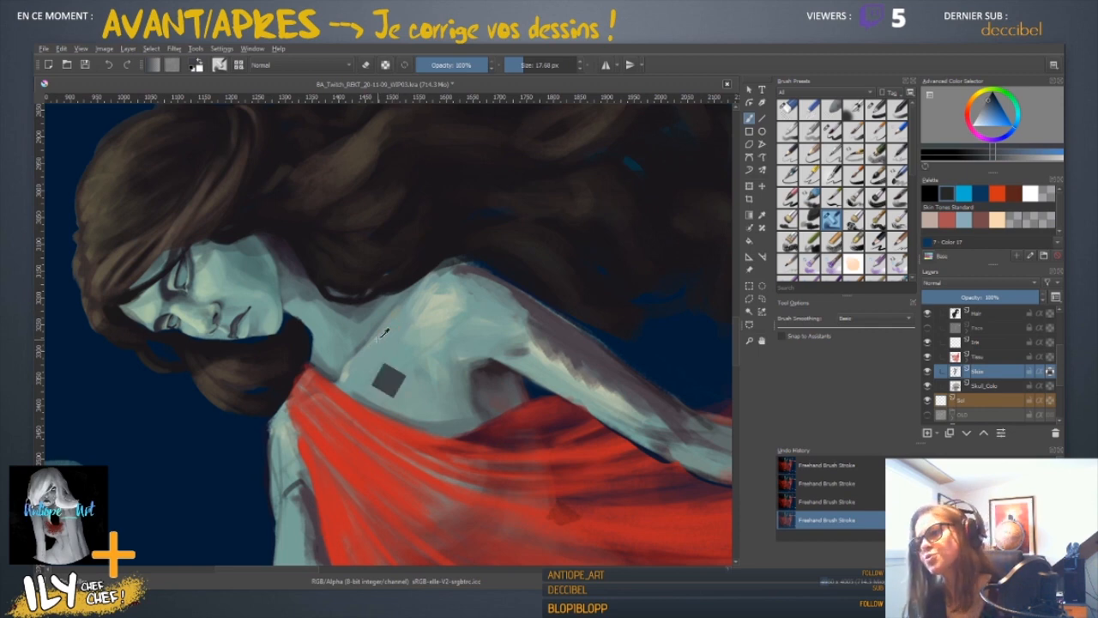
pyautogui.keyDown('ctrl'); pyautogui.click(387, 338); pyautogui.keyUp('ctrl')
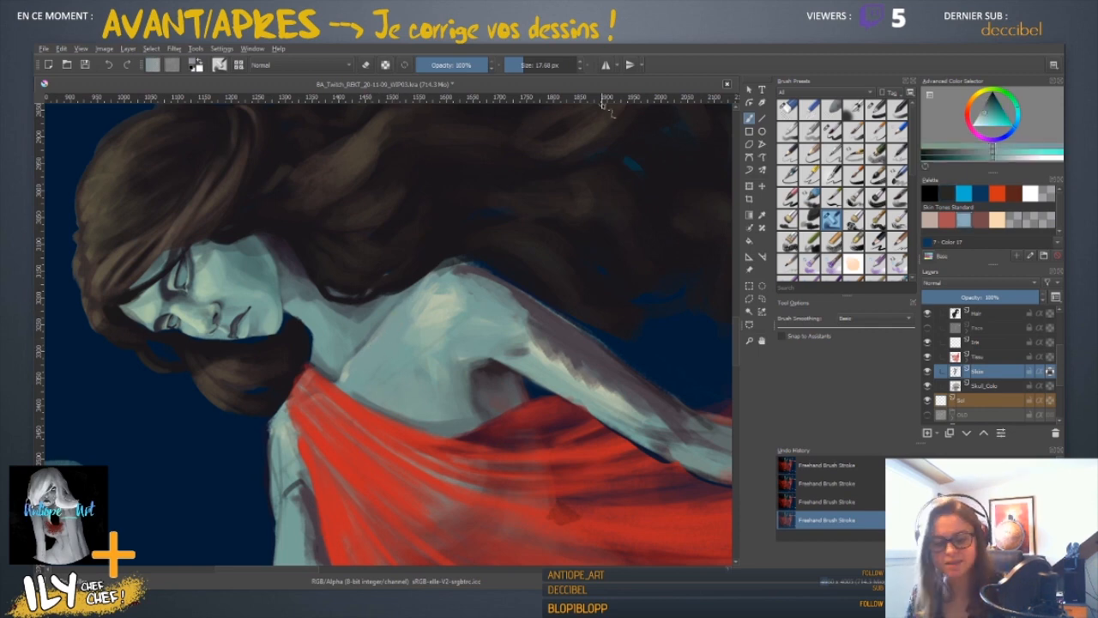
# - Rotate the canvas the other way and smooth the neck shadow beside the hair with sampled tones, enlarging the brush to about 50 px
pyautogui.press('5')
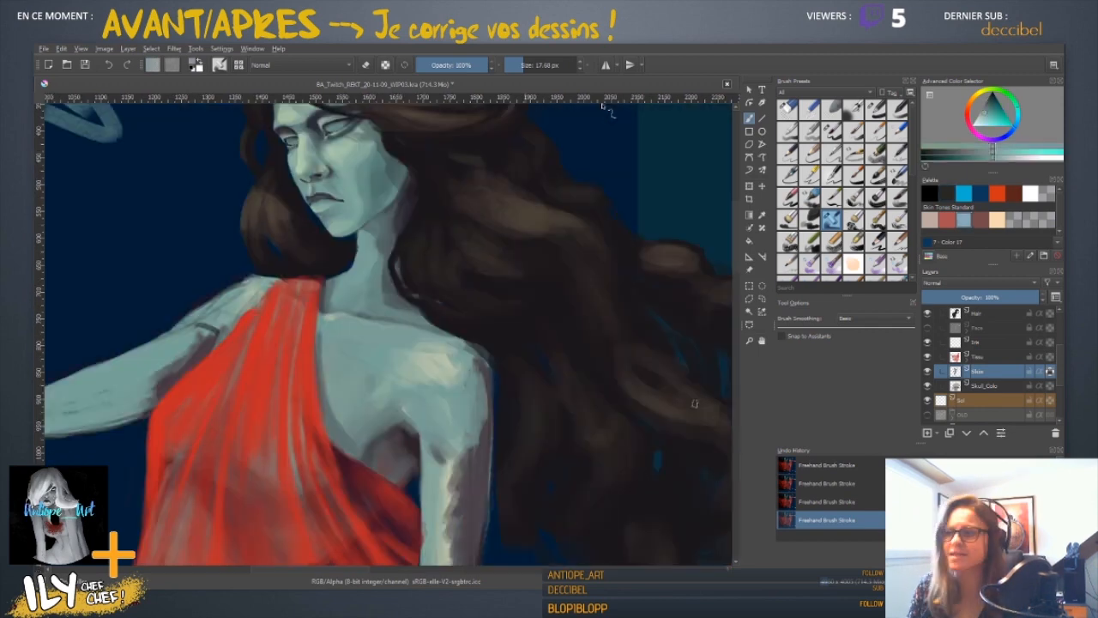
pyautogui.press('6')
pyautogui.press('6')
pyautogui.press('6')
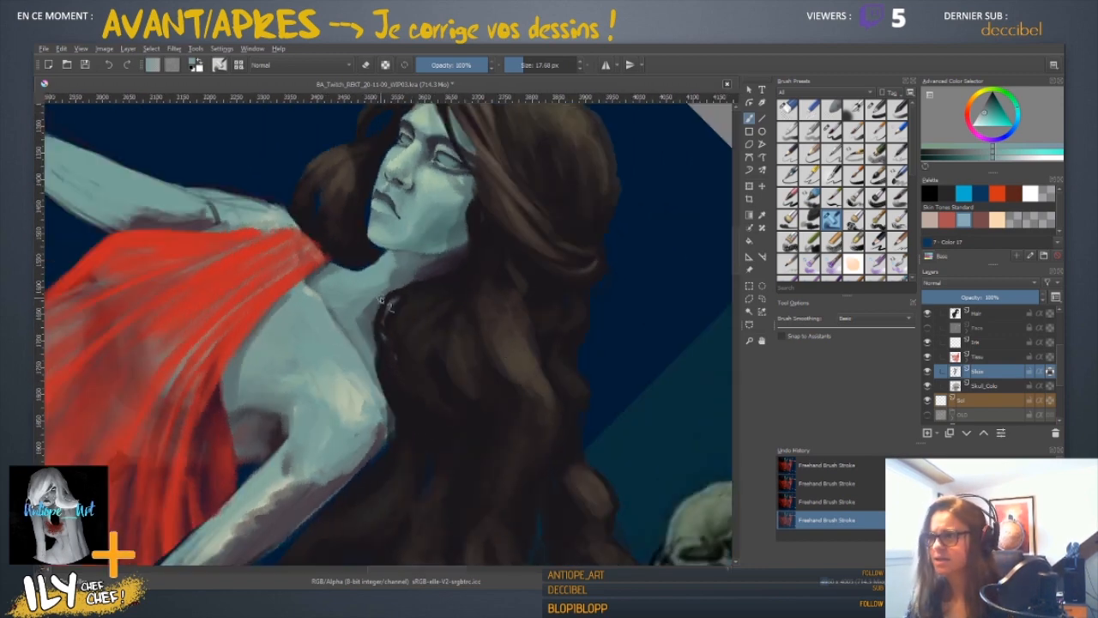
pyautogui.keyDown('ctrl'); pyautogui.click(365, 326); pyautogui.keyUp('ctrl')
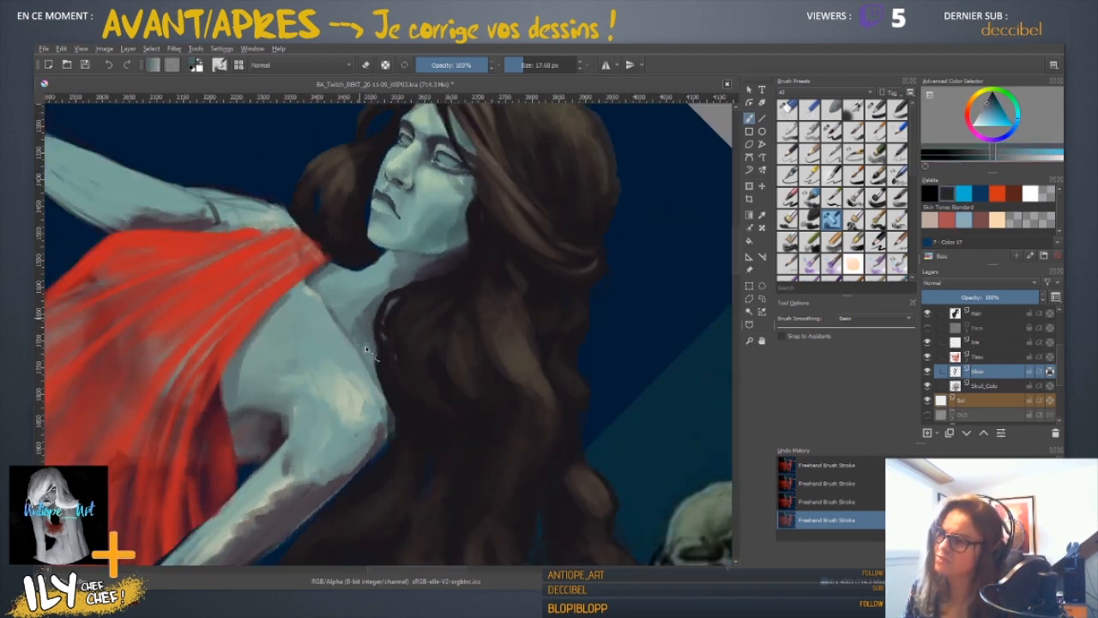
pyautogui.keyDown('ctrl'); pyautogui.click(368, 315); pyautogui.keyUp('ctrl')
pyautogui.keyDown('shift'); pyautogui.moveTo(358, 325); pyautogui.dragTo(376, 326); pyautogui.keyUp('shift')
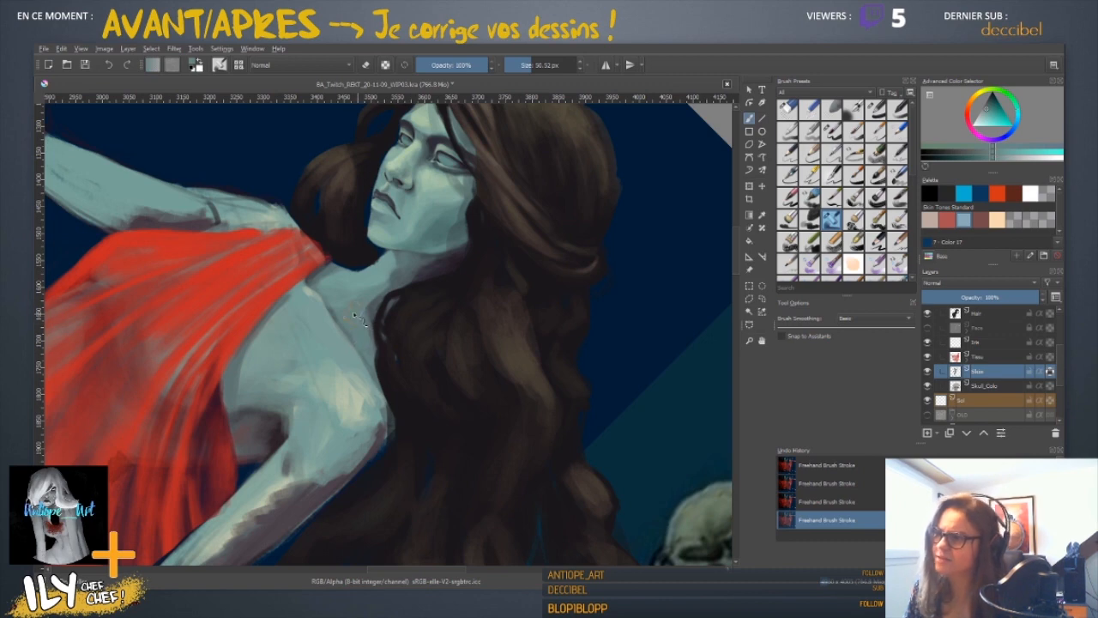
# - Reset the canvas rotation, reduce the brush to about 30 px and touch up the neck base beside the hair with sampled tones
pyautogui.press('5')
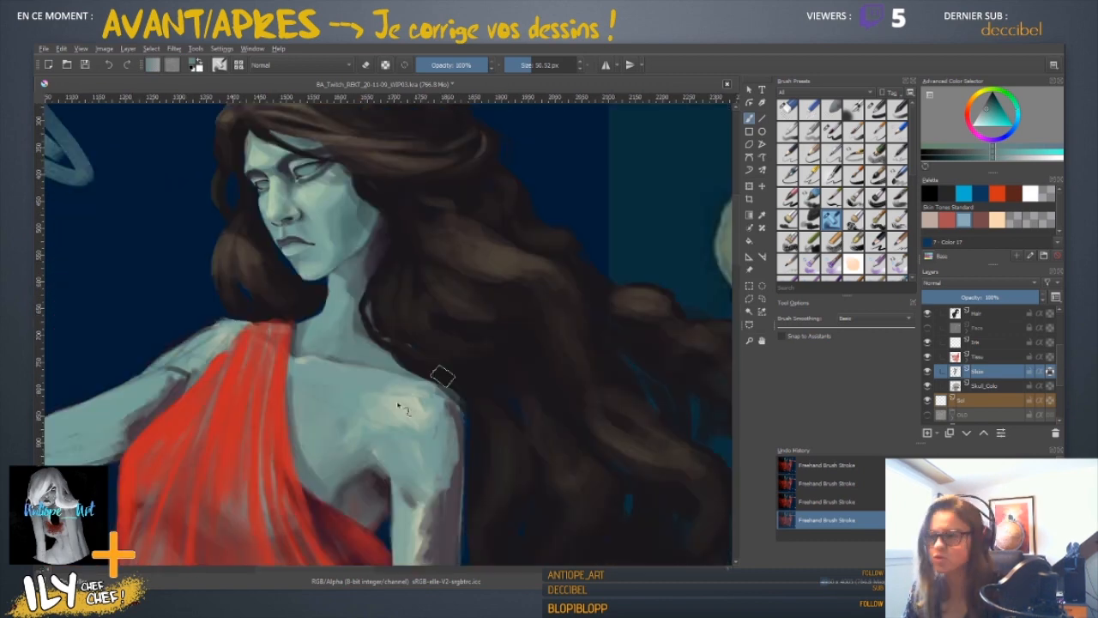
pyautogui.hotkey('ctrl', '-')
pyautogui.hotkey('ctrl', '-')
pyautogui.hotkey('ctrl', '+')
pyautogui.hotkey('ctrl', '+')
pyautogui.hotkey('ctrl', '+')
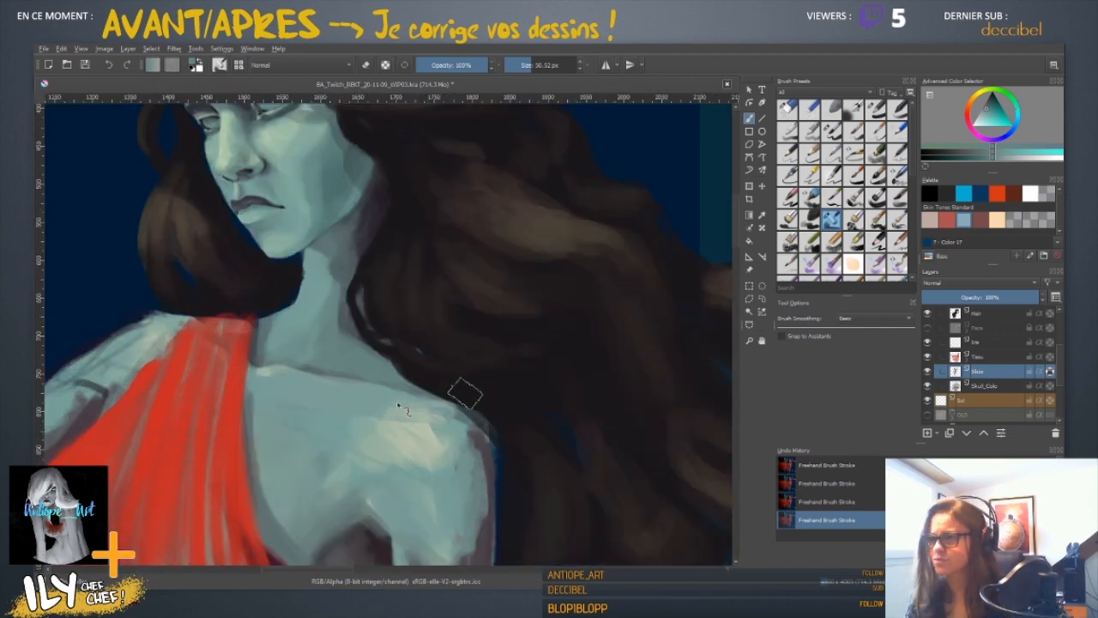
pyautogui.keyDown('ctrl'); pyautogui.click(364, 336); pyautogui.keyUp('ctrl')
pyautogui.moveTo(395, 343); pyautogui.dragTo(381, 343)
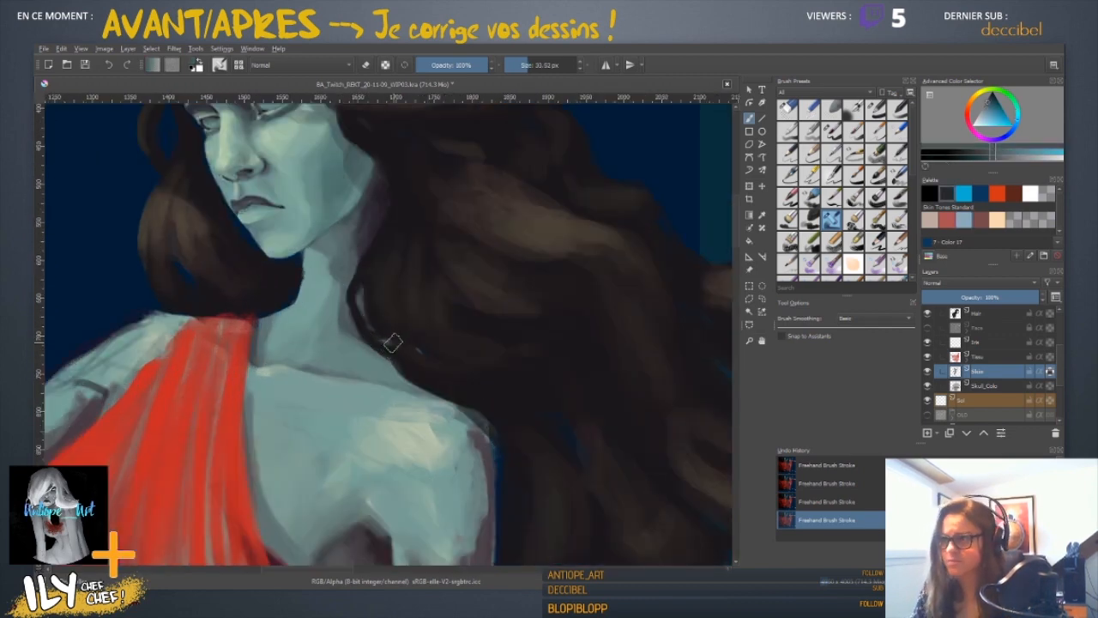
pyautogui.press('[')
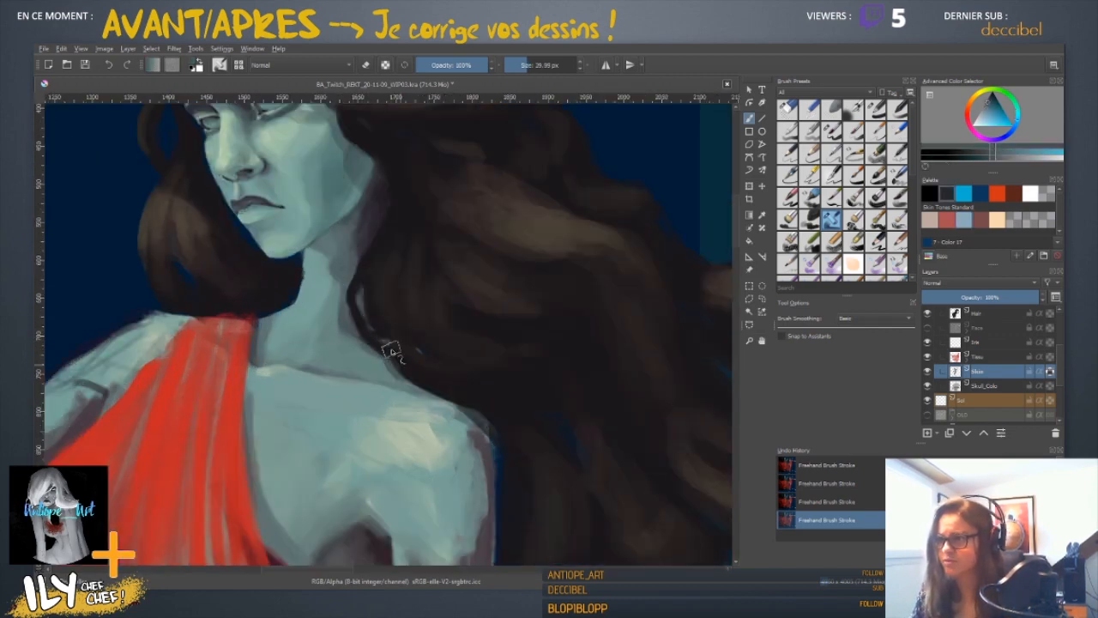
pyautogui.keyDown('ctrl'); pyautogui.click(380, 364); pyautogui.keyUp('ctrl')
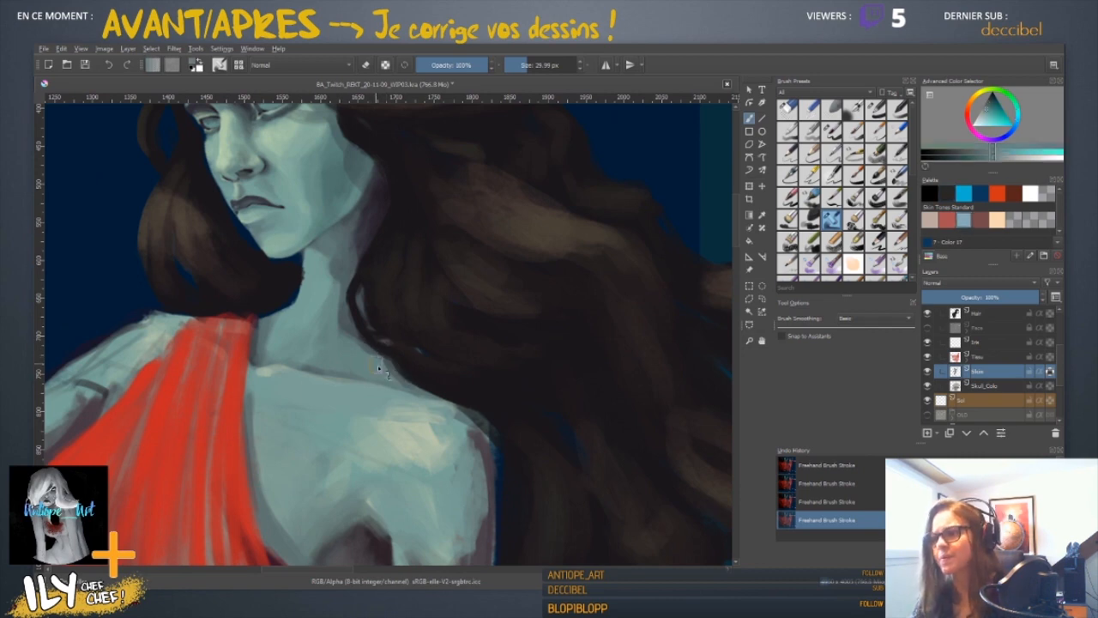
pyautogui.keyDown('ctrl'); pyautogui.click(393, 365); pyautogui.keyUp('ctrl')
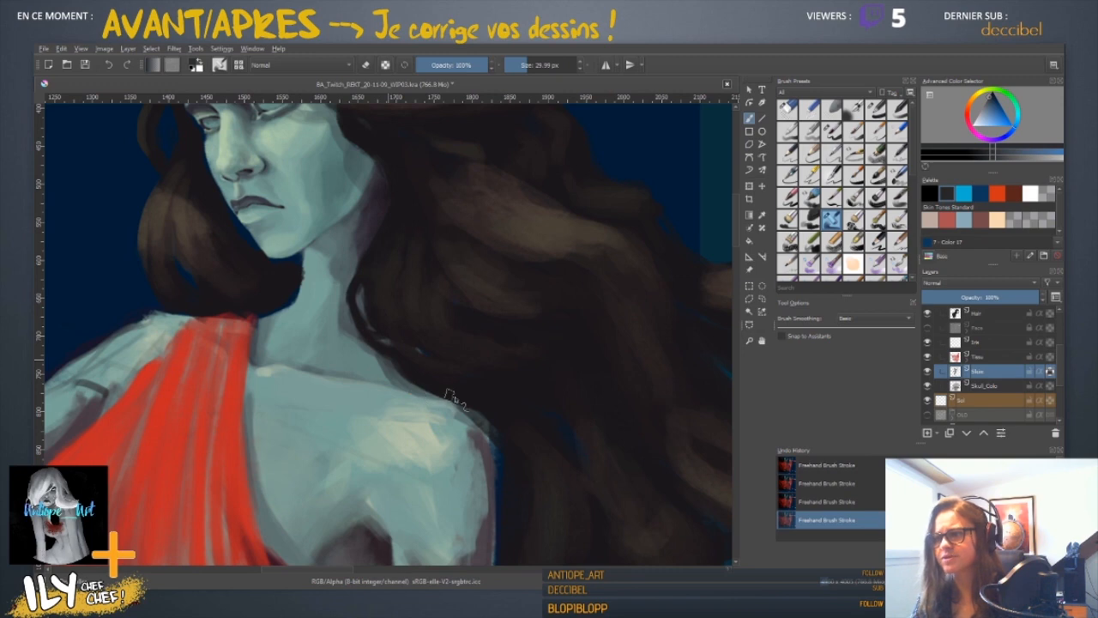
# - Sample skin tones from the collarbone and chest and smooth the shading along the top of the shoulder
pyautogui.keyDown('ctrl'); pyautogui.click(403, 386); pyautogui.keyUp('ctrl')
pyautogui.keyDown('ctrl'); pyautogui.click(345, 434); pyautogui.keyUp('ctrl')
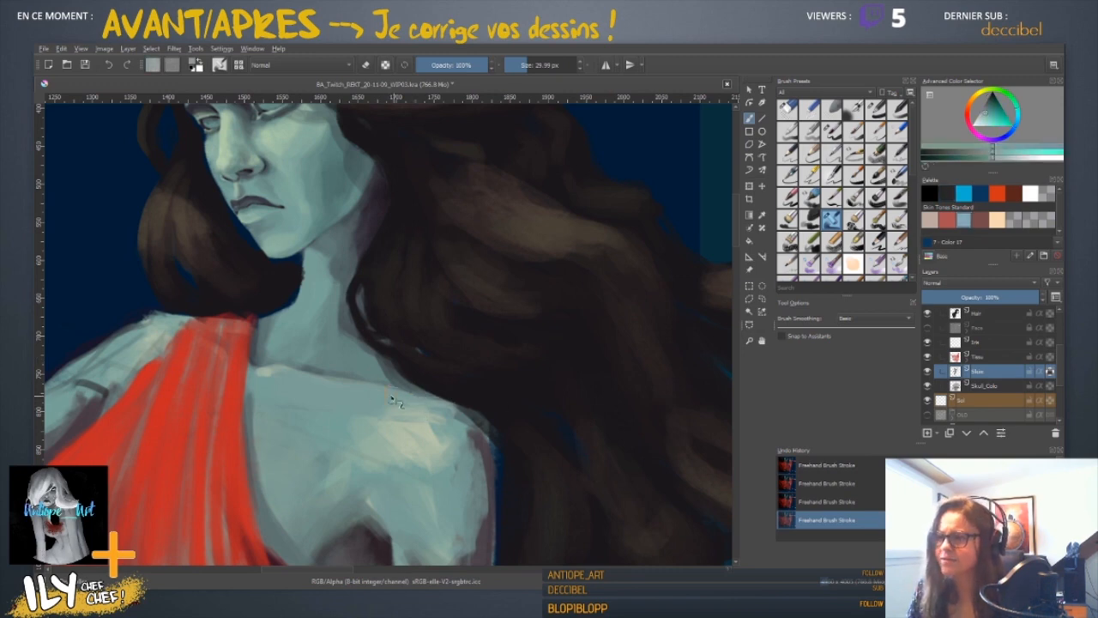
pyautogui.moveTo(300, 519); pyautogui.dragTo(393, 407)
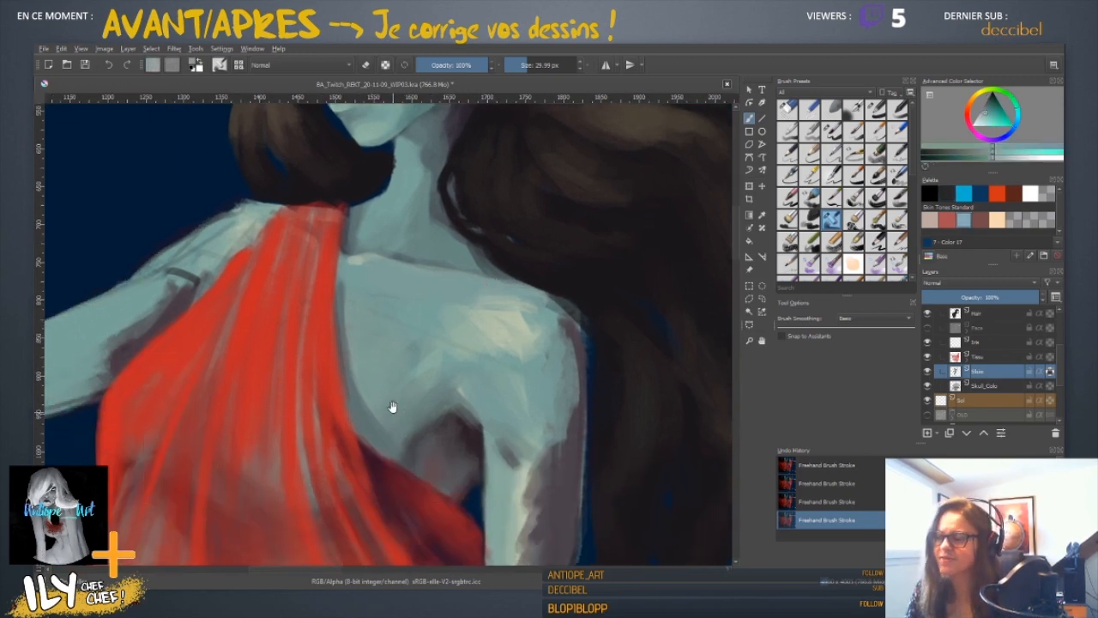
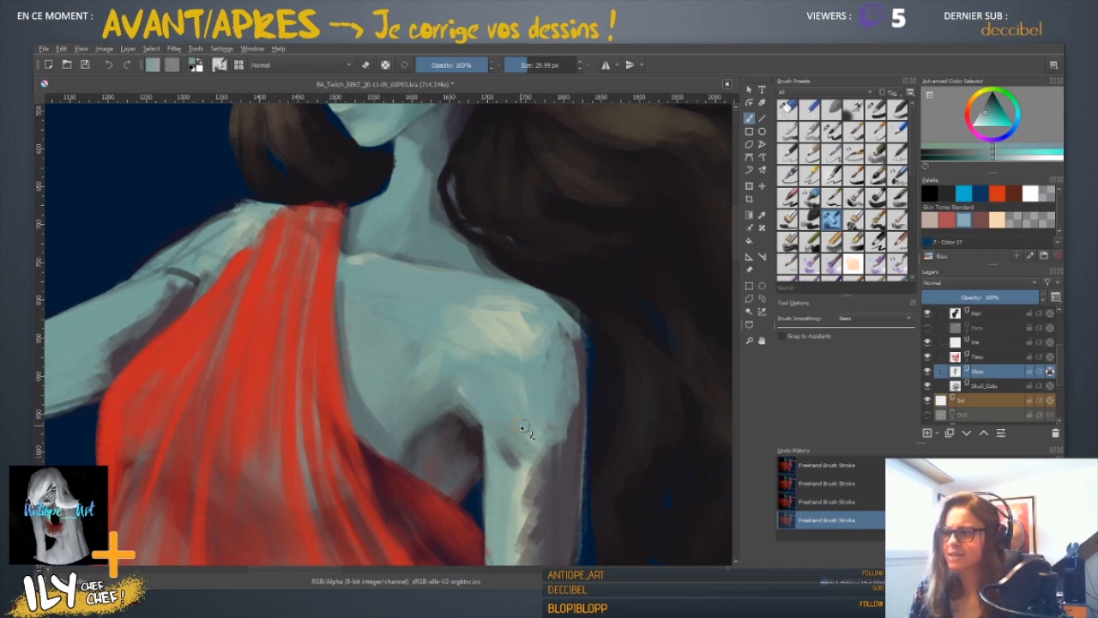
pyautogui.moveTo(467, 391); pyautogui.dragTo(407, 301)
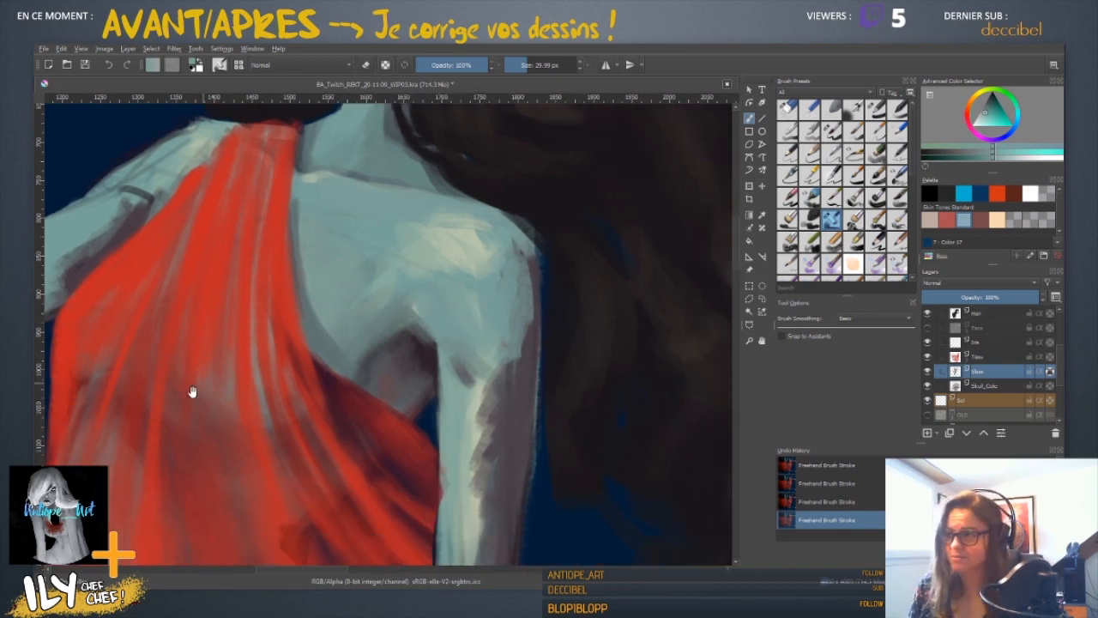
pyautogui.moveTo(232, 379); pyautogui.dragTo(347, 397)
pyautogui.moveTo(205, 358); pyautogui.dragTo(208, 353)
pyautogui.moveTo(277, 300); pyautogui.dragTo(249, 335)
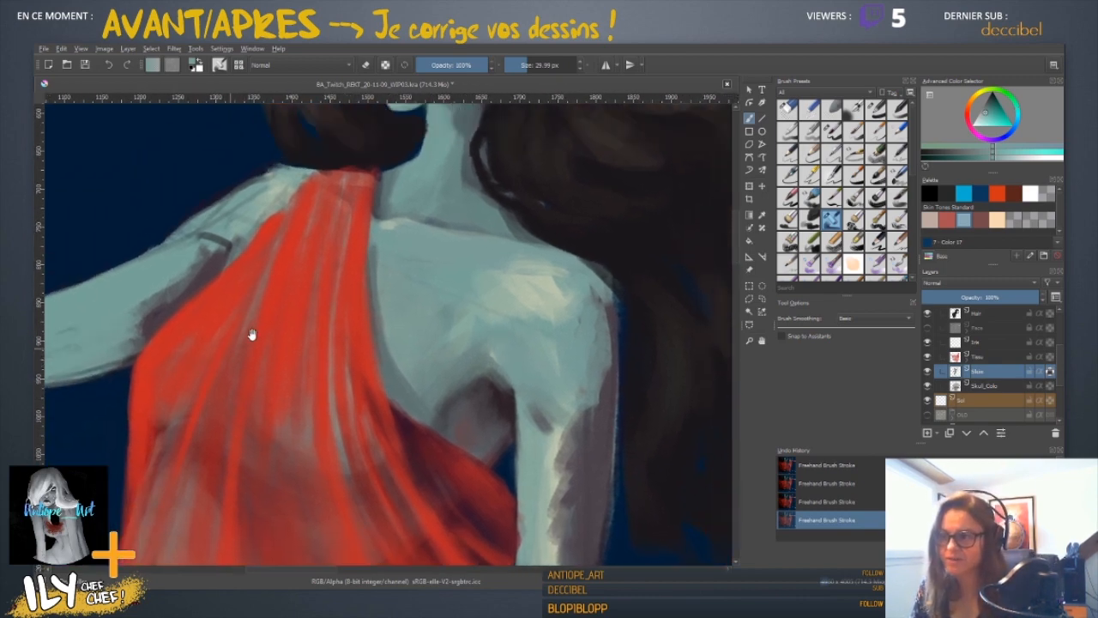
pyautogui.moveTo(377, 301); pyautogui.dragTo(335, 337)
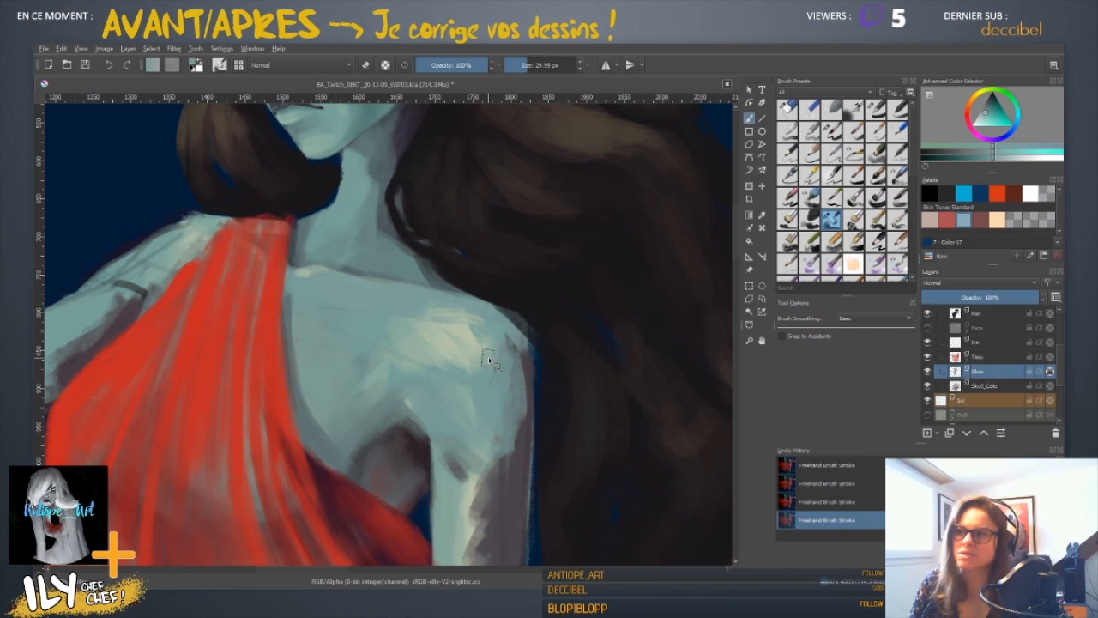
# - Paint a light sampled highlight down the outer shoulder and upper arm, comparing the result by undoing and redoing strokes
pyautogui.keyDown('ctrl'); pyautogui.click(464, 329); pyautogui.keyUp('ctrl')
pyautogui.moveTo(455, 322)
pyautogui.mouseDown()
pyautogui.moveTo(488, 327)
pyautogui.moveTo(468, 347)
pyautogui.moveTo(505, 335)
pyautogui.moveTo(481, 377)
pyautogui.moveTo(505, 372)
pyautogui.moveTo(497, 398)
pyautogui.moveTo(512, 410)
pyautogui.moveTo(511, 436)
pyautogui.mouseUp()
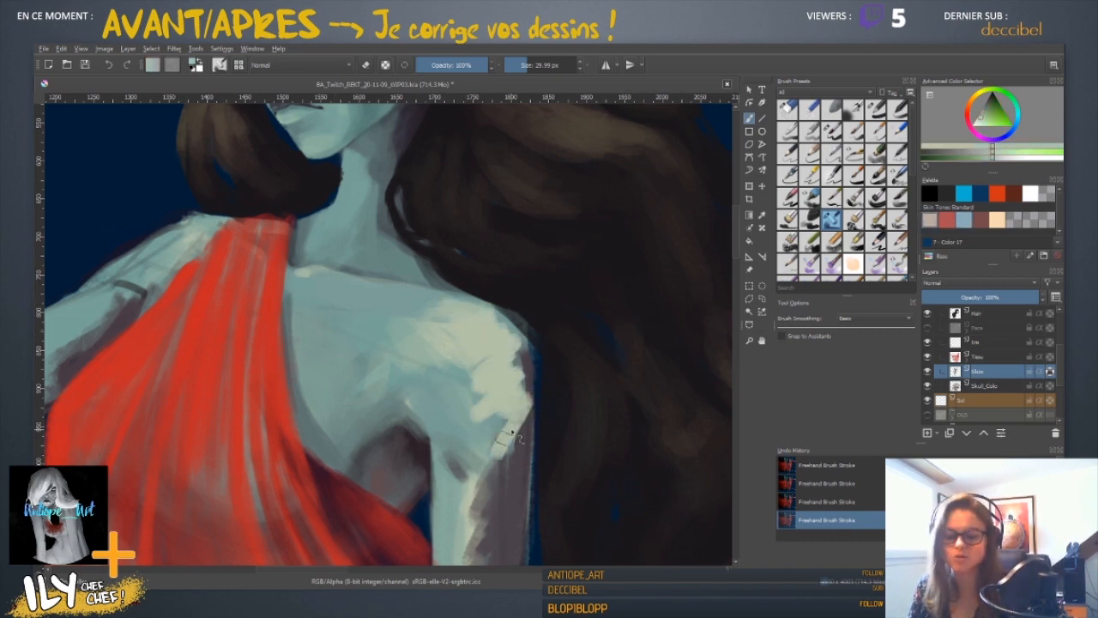
pyautogui.hotkey('ctrl', '-')
pyautogui.hotkey('ctrl', '-')
pyautogui.hotkey('ctrl', 'z')
pyautogui.hotkey('ctrl', 'z')
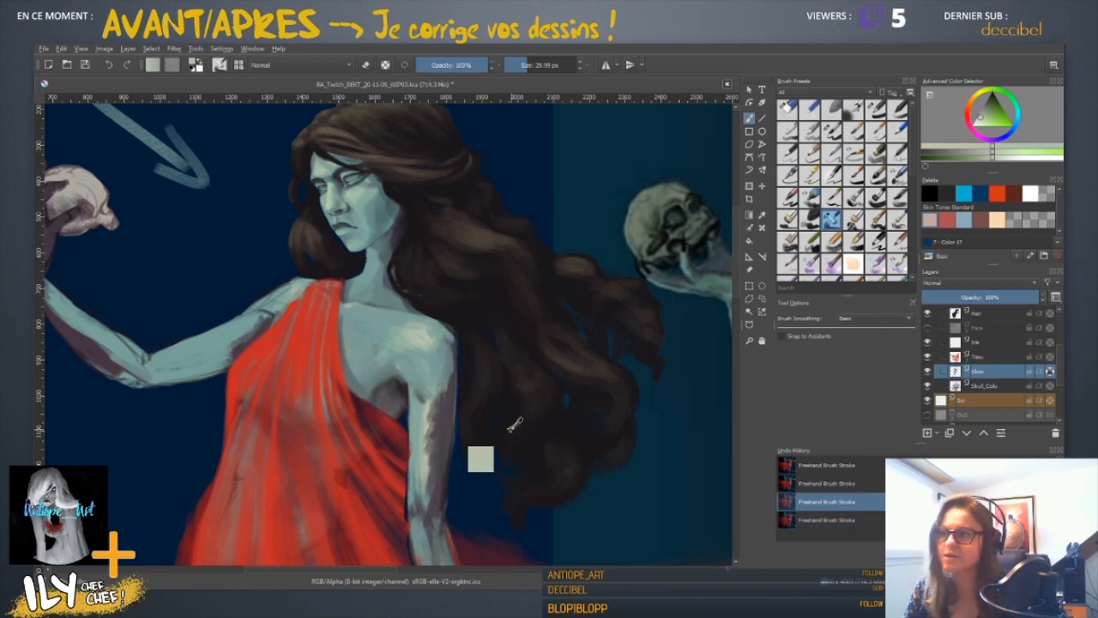
pyautogui.hotkey('ctrl', 'shift', 'z')
pyautogui.hotkey('ctrl', 'shift', 'z')
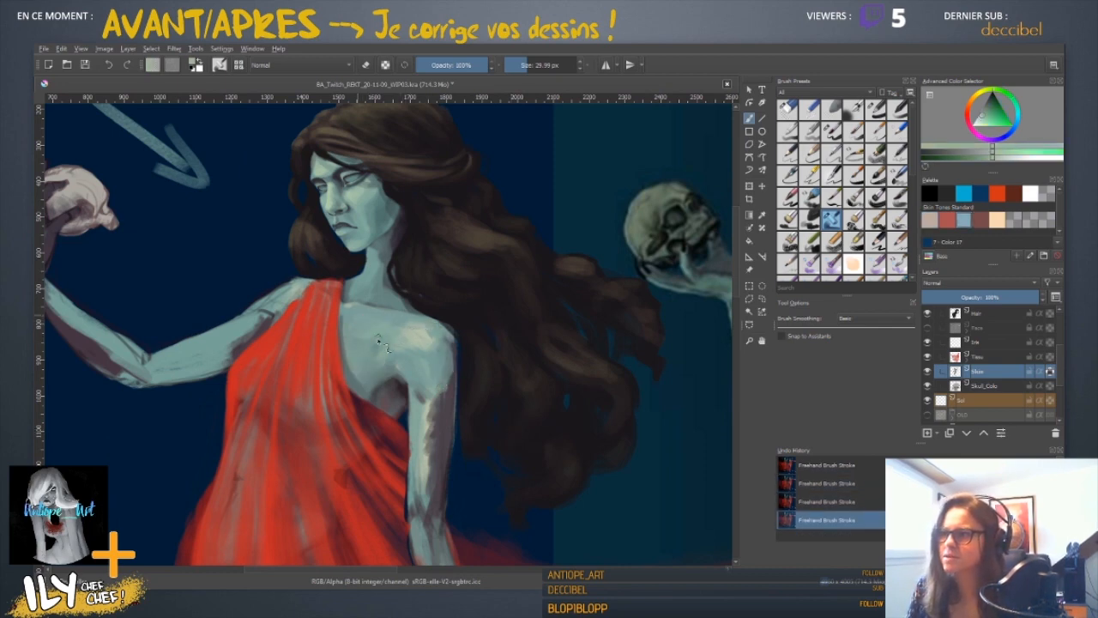
# - Enlarge the brush to about 48 px and blend the shoulder and upper arm down to the elbow with sampled tones
pyautogui.keyDown('shift'); pyautogui.moveTo(362, 330); pyautogui.dragTo(376, 330); pyautogui.keyUp('shift')
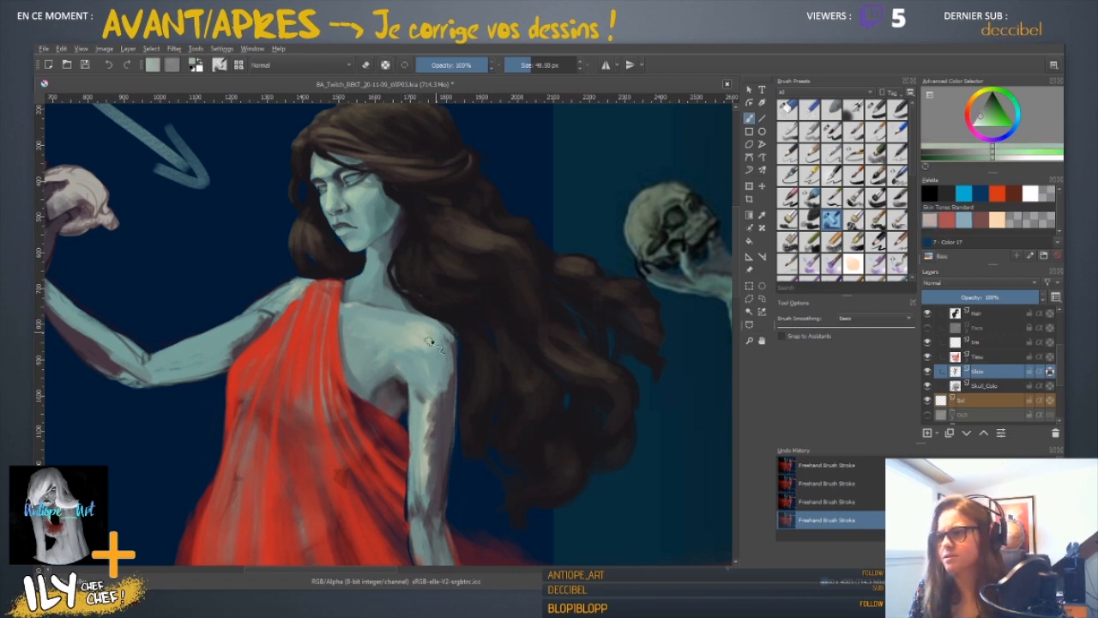
pyautogui.keyDown('ctrl'); pyautogui.click(451, 380); pyautogui.keyUp('ctrl')
pyautogui.keyDown('ctrl'); pyautogui.click(358, 380); pyautogui.keyUp('ctrl')
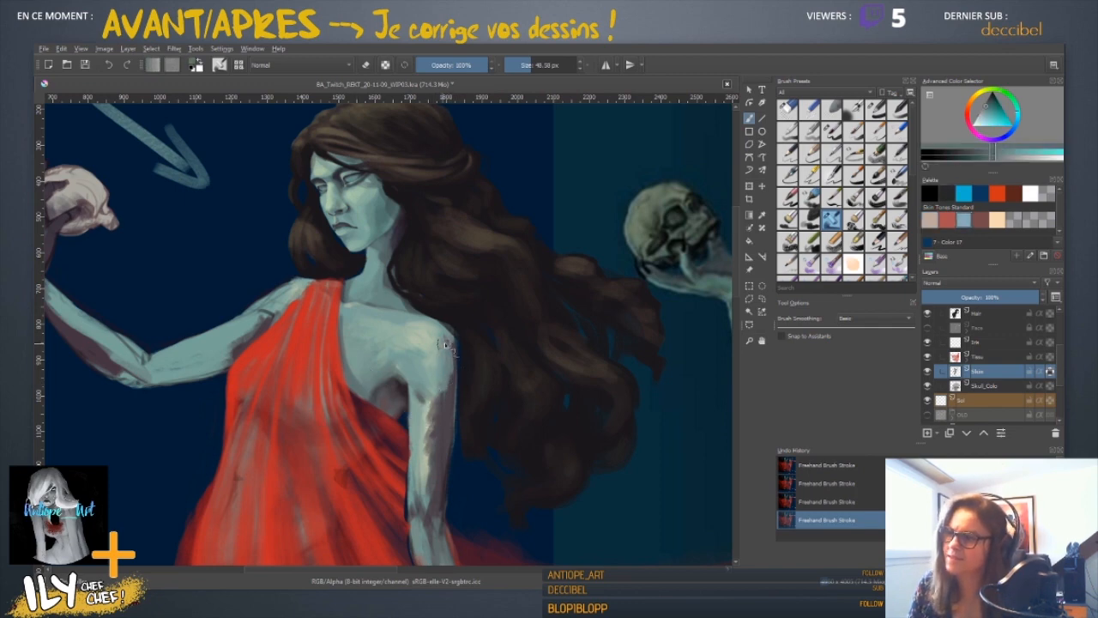
pyautogui.moveTo(437, 395); pyautogui.dragTo(433, 487)
pyautogui.keyDown('ctrl'); pyautogui.click(435, 408); pyautogui.keyUp('ctrl')
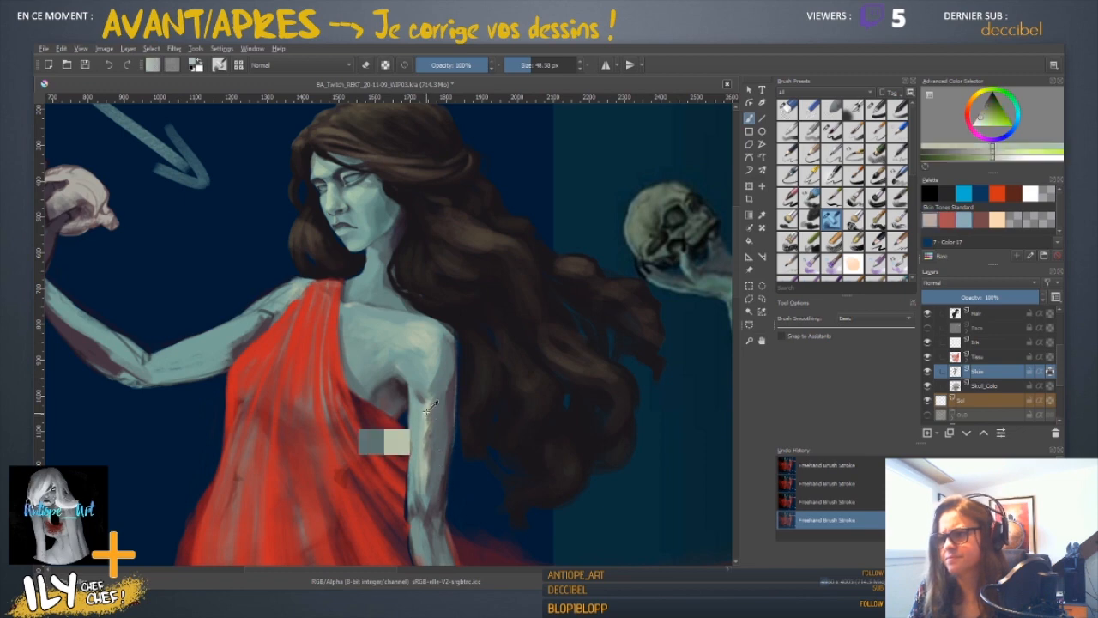
pyautogui.keyDown('ctrl'); pyautogui.click(428, 443); pyautogui.keyUp('ctrl')
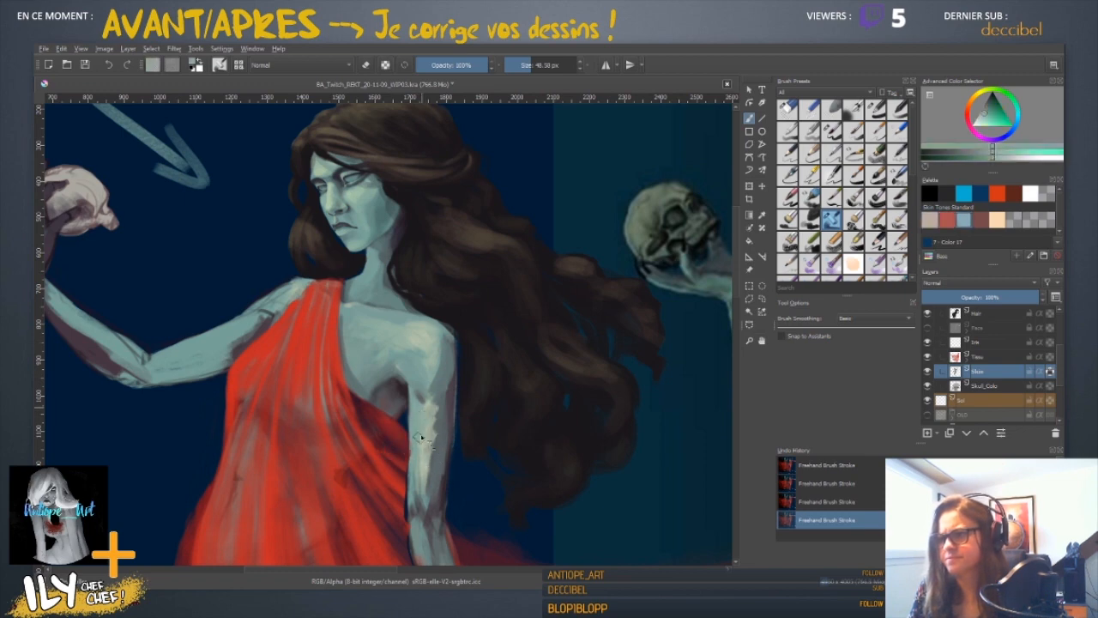
pyautogui.moveTo(425, 474); pyautogui.dragTo(479, 289)
pyautogui.moveTo(510, 329); pyautogui.dragTo(504, 378)
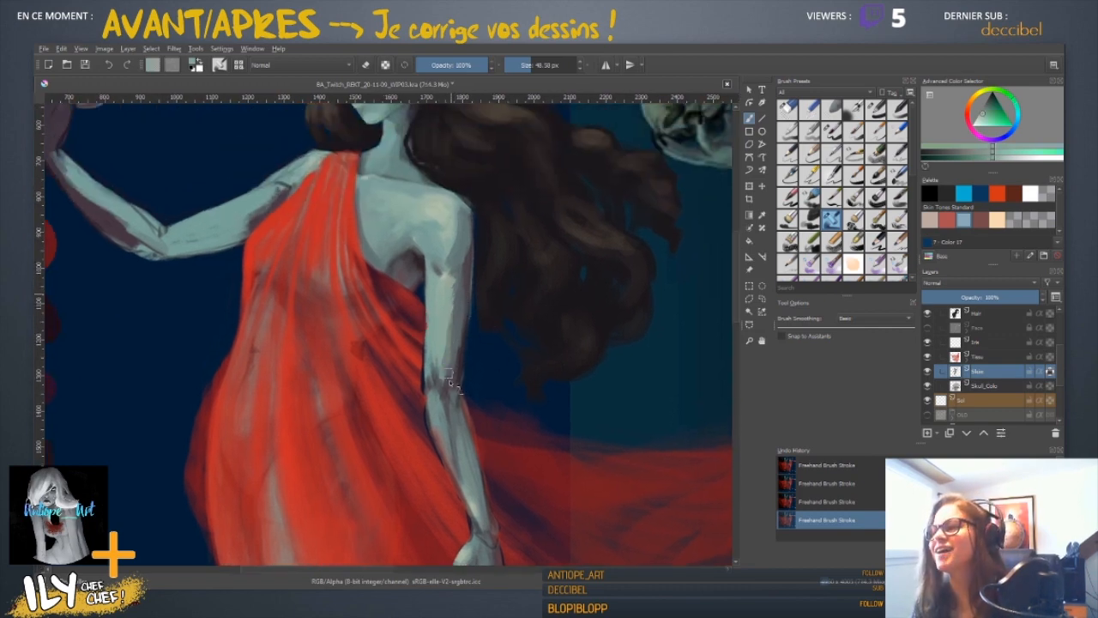
# - Reduce the brush to about 27 px and refine the shading around the armpit crease and upper arm with sampled tones
pyautogui.moveTo(467, 332); pyautogui.dragTo(459, 332)
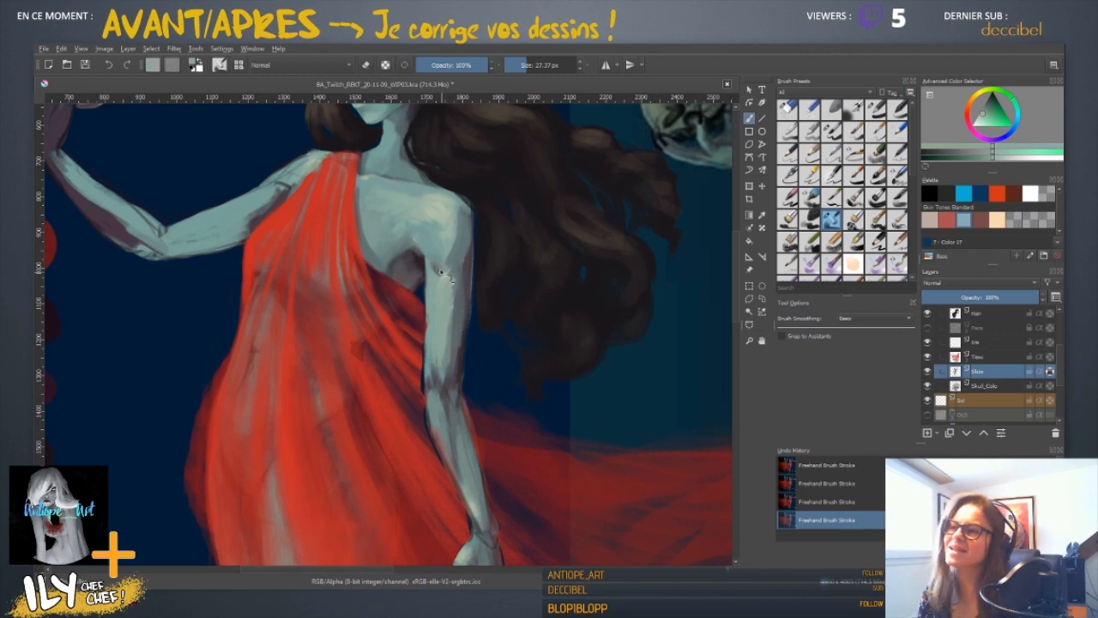
pyautogui.moveTo(509, 228); pyautogui.dragTo(480, 319)
pyautogui.keyDown('ctrl'); pyautogui.click(409, 360); pyautogui.keyUp('ctrl')
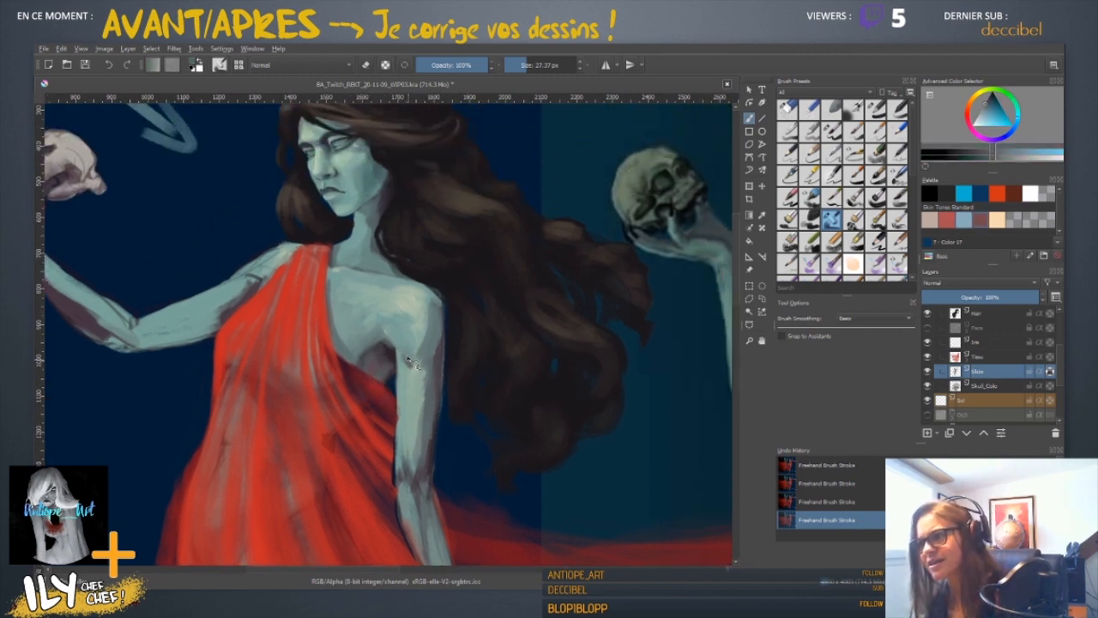
pyautogui.keyDown('ctrl'); pyautogui.click(422, 352); pyautogui.keyUp('ctrl')
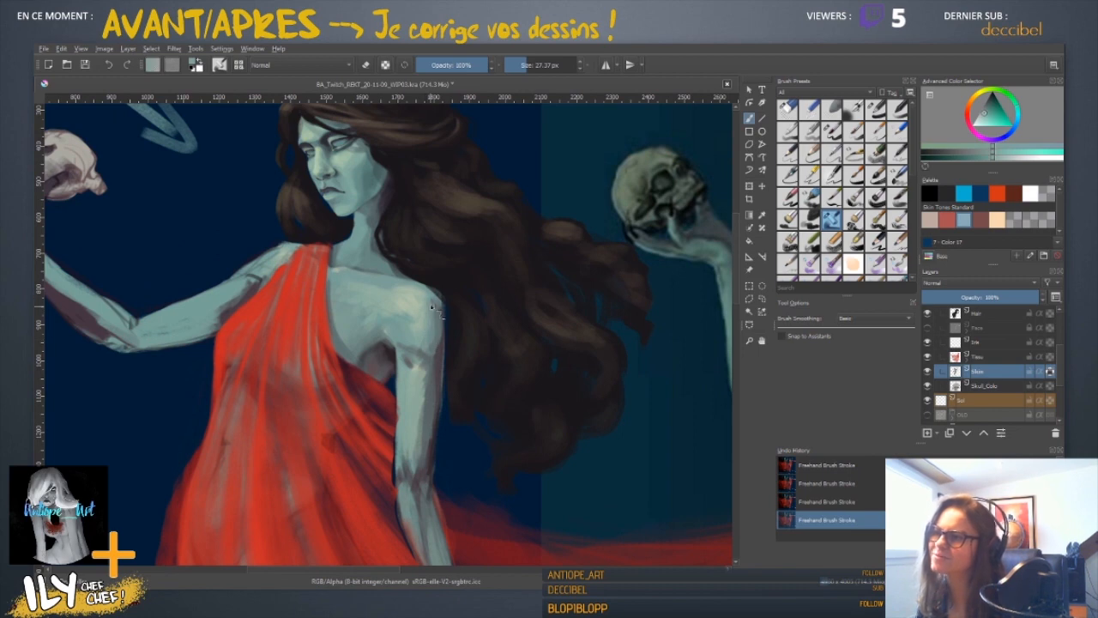
pyautogui.keyDown('ctrl'); pyautogui.click(405, 350); pyautogui.keyUp('ctrl')
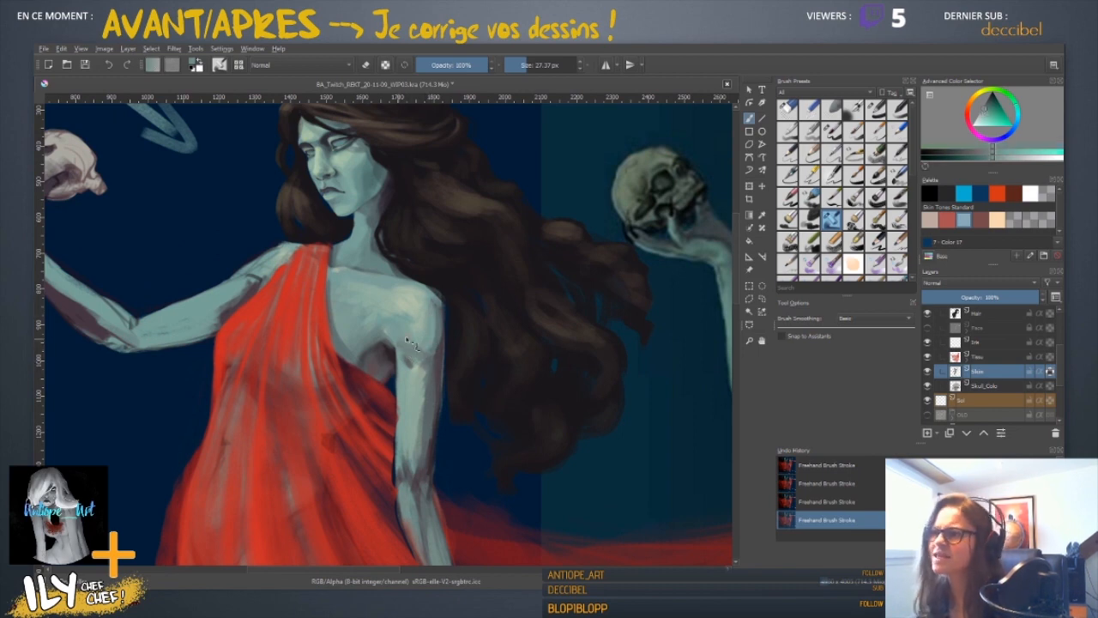
# - Enlarge the brush to about 32 px and smooth the front of the shoulder and upper chest with sampled skin tones
pyautogui.moveTo(410, 329); pyautogui.dragTo(419, 329)
pyautogui.keyDown('ctrl'); pyautogui.click(402, 327); pyautogui.keyUp('ctrl')
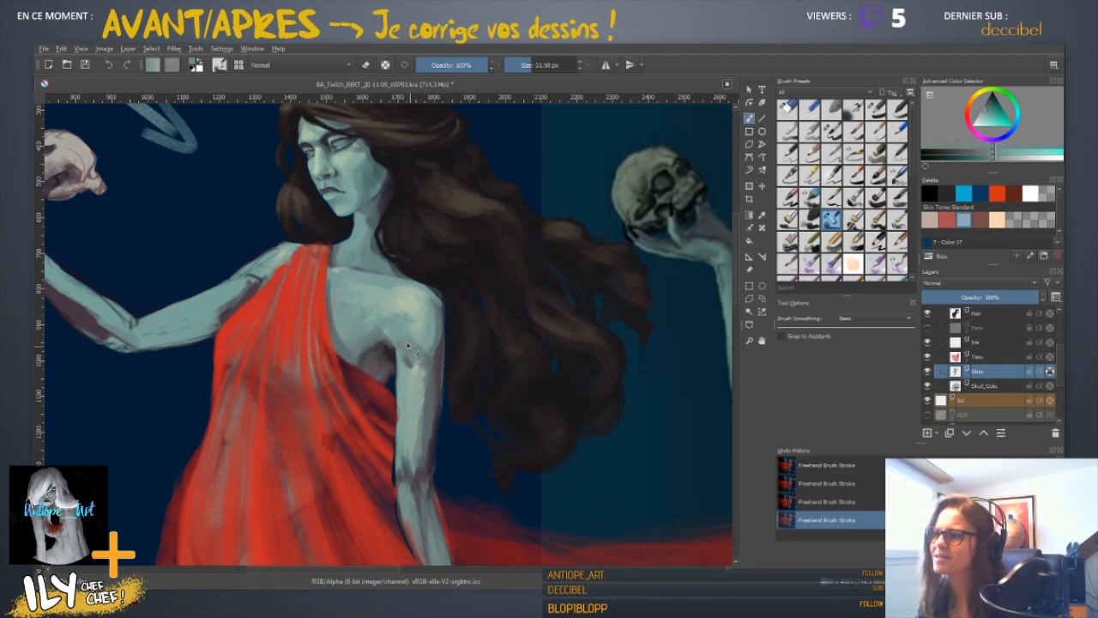
pyautogui.keyDown('ctrl'); pyautogui.click(383, 324); pyautogui.keyUp('ctrl')
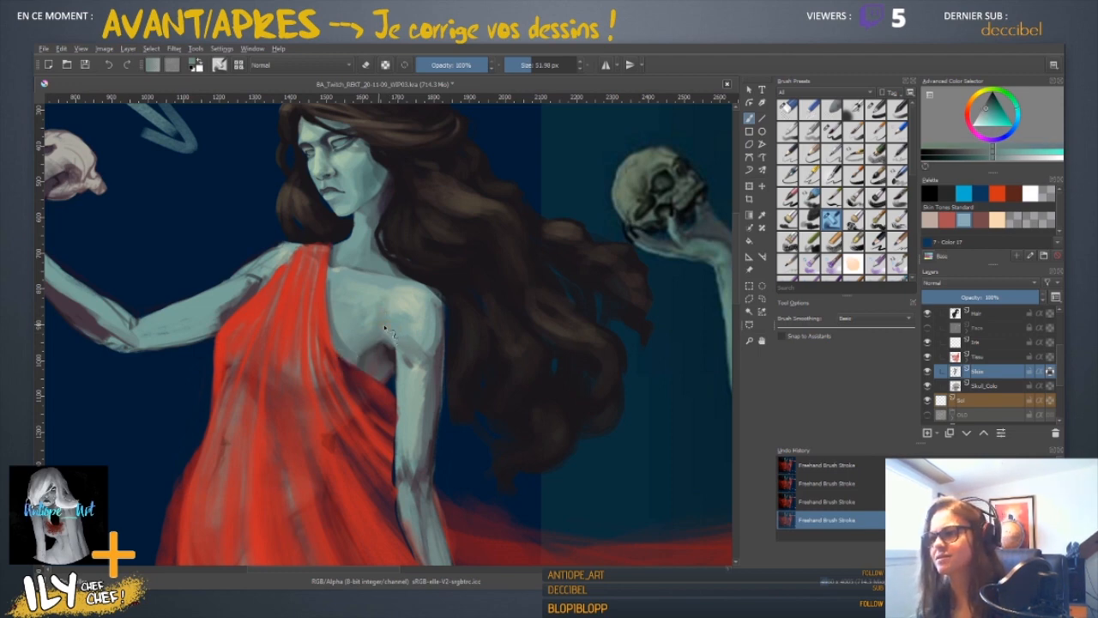
pyautogui.keyDown('ctrl'); pyautogui.click(399, 319); pyautogui.keyUp('ctrl')
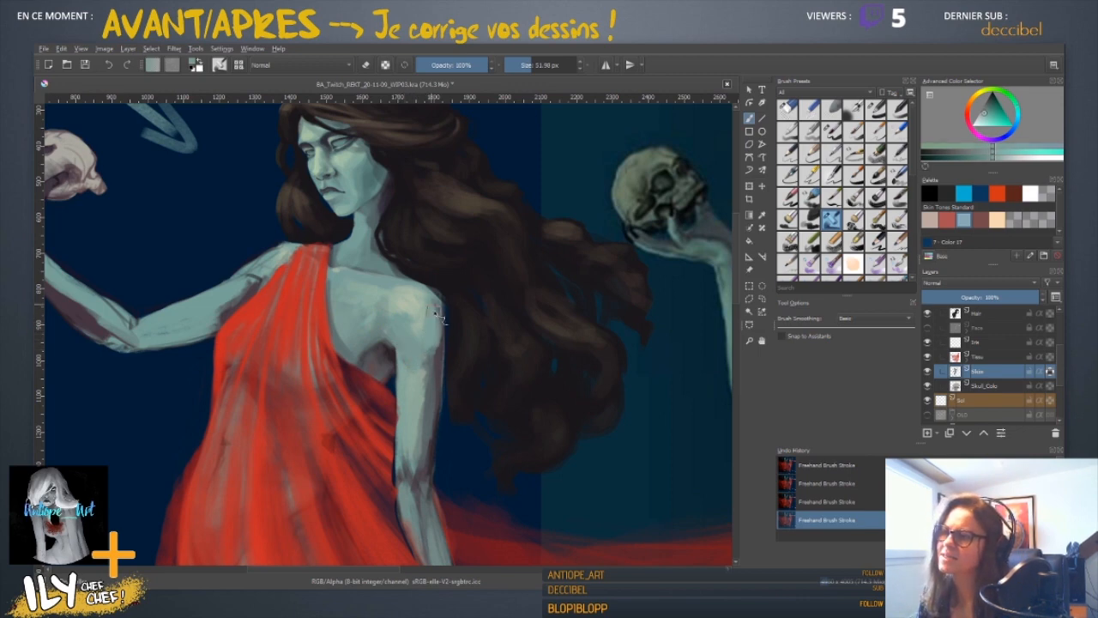
# - Reduce the brush to about 23 px and refine the outer edge of the lowered upper arm
pyautogui.keyDown('shift'); pyautogui.moveTo(475, 371); pyautogui.dragTo(463, 371); pyautogui.keyUp('shift')
pyautogui.scroll(-2, 481, 383)
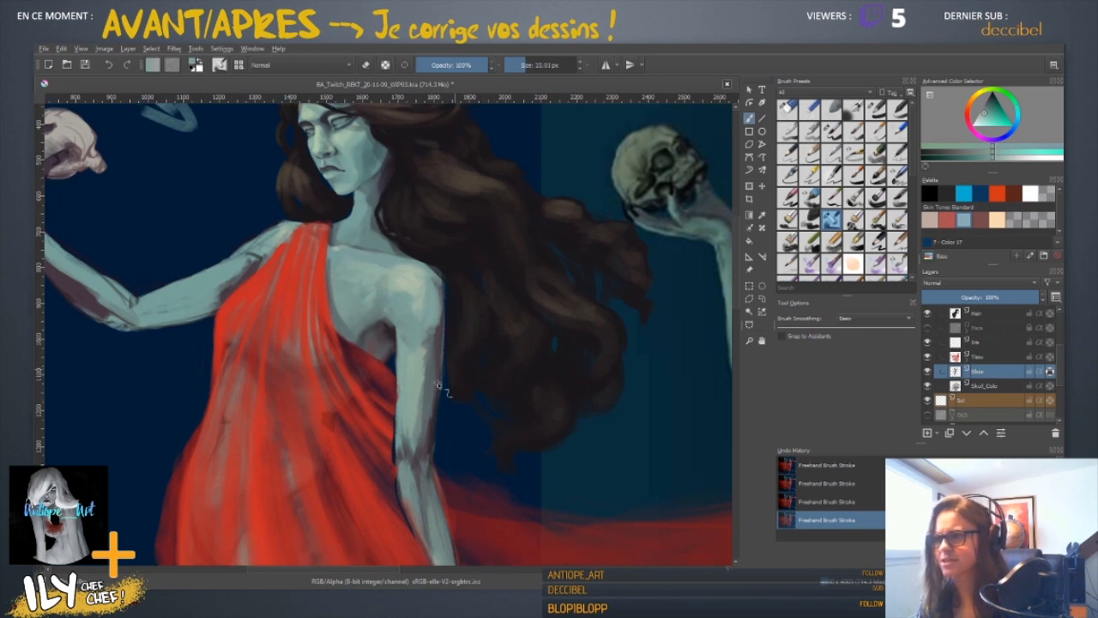
pyautogui.scroll(-2, 474, 407)
pyautogui.scroll(1, 487, 348)
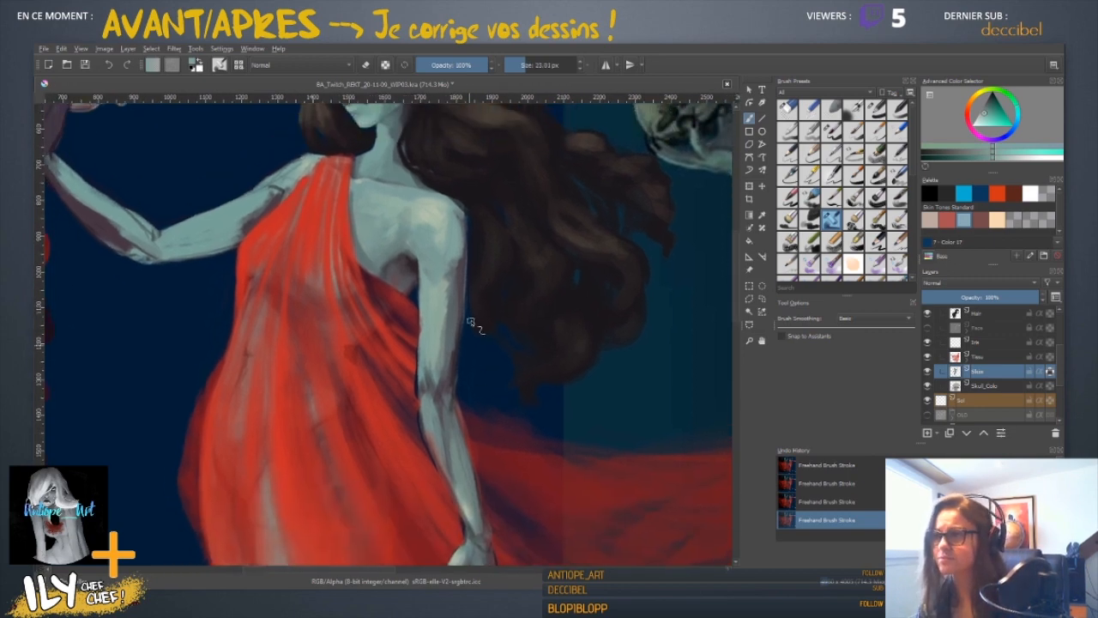
# - Sample a tone near the elbow and repaint the forearm shading down to the wrist at about 25 px
pyautogui.keyDown('ctrl'); pyautogui.click(428, 405); pyautogui.keyUp('ctrl')
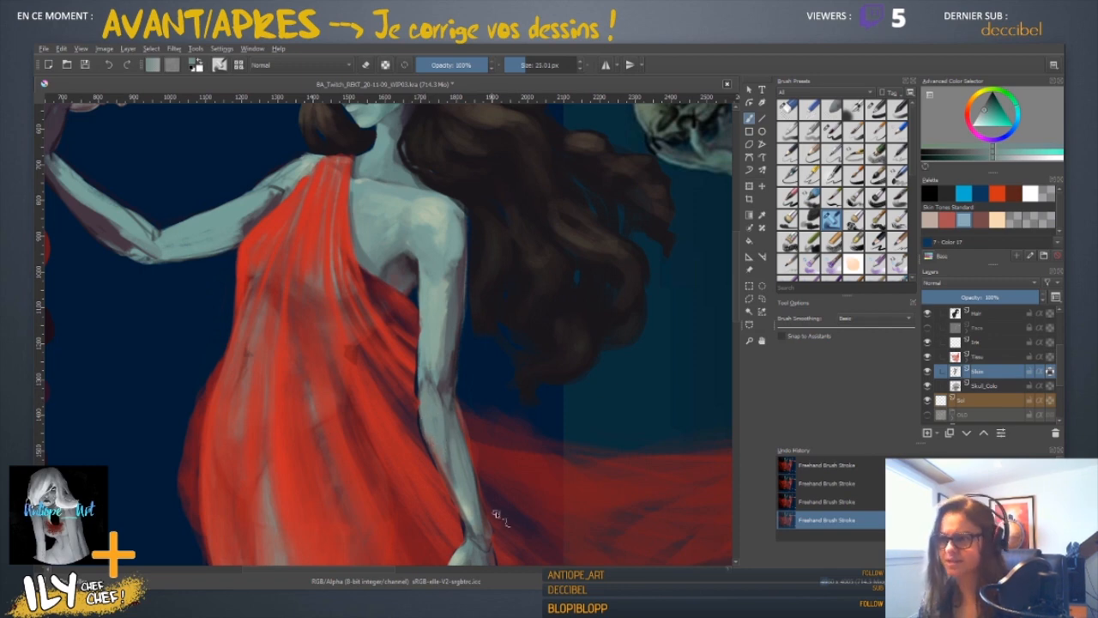
pyautogui.scroll(-1, 496, 515)
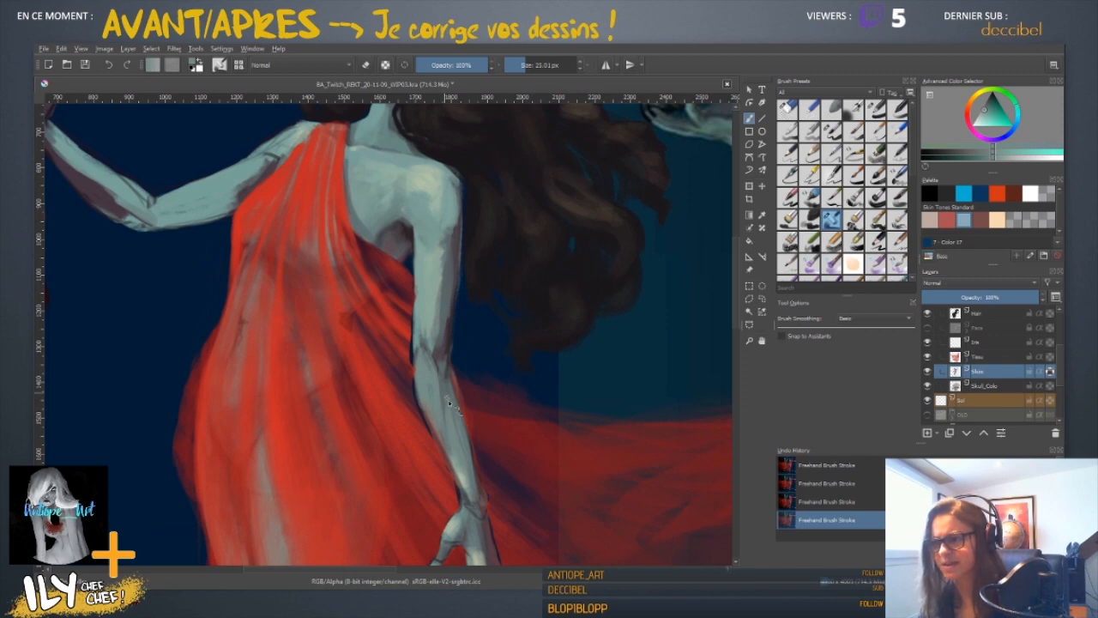
pyautogui.moveTo(488, 463); pyautogui.dragTo(463, 405)
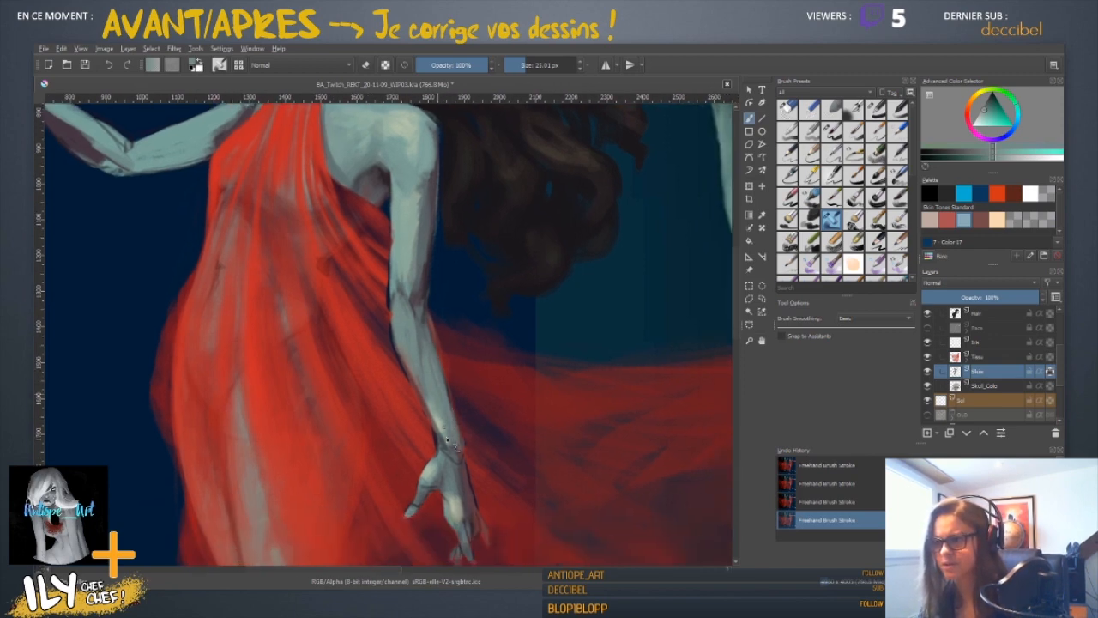
pyautogui.moveTo(416, 263); pyautogui.dragTo(433, 314)
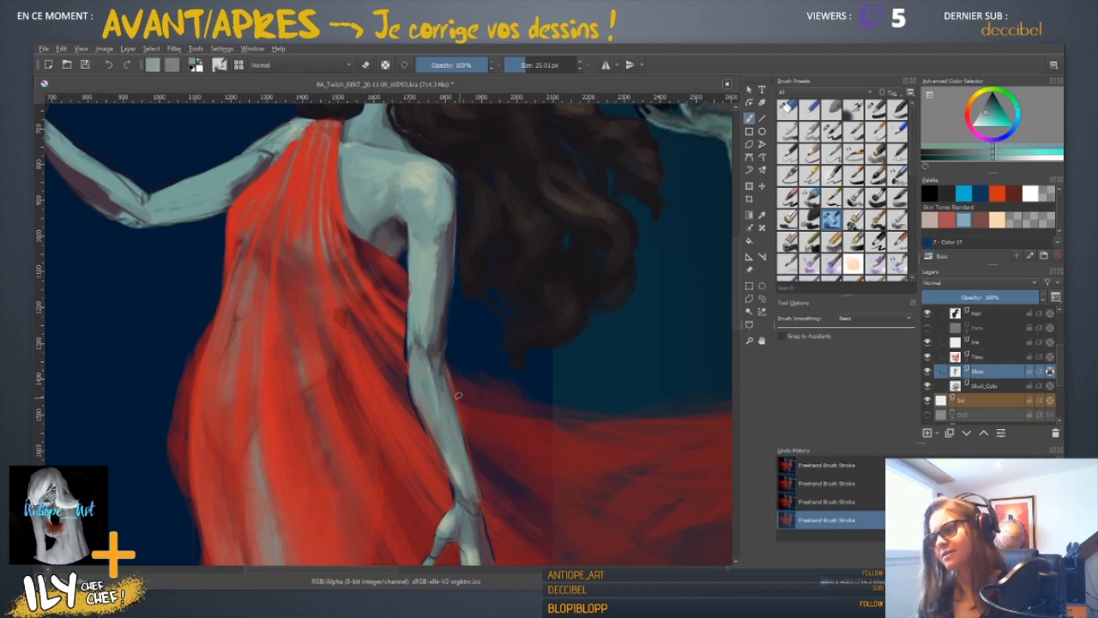
# - Enlarge the brush to about 37 px and blend the elbow shading of the lowered arm with sampled skin tones
pyautogui.keyDown('shift'); pyautogui.moveTo(459, 396); pyautogui.dragTo(465, 395); pyautogui.keyUp('shift')
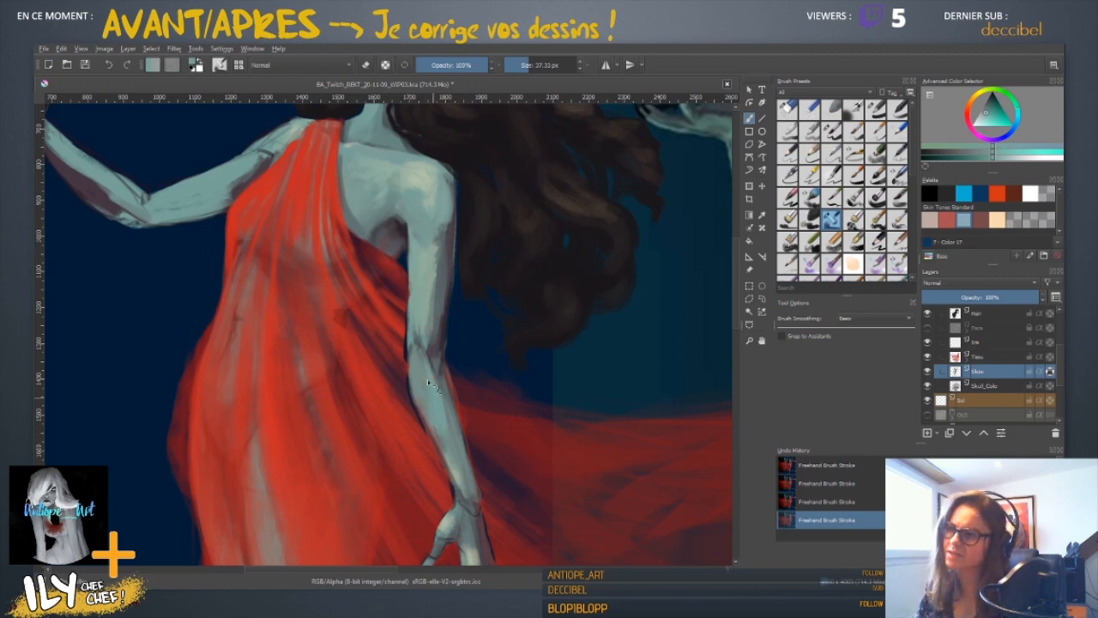
pyautogui.keyDown('ctrl'); pyautogui.click(433, 386); pyautogui.keyUp('ctrl')
pyautogui.keyDown('ctrl'); pyautogui.click(425, 346); pyautogui.keyUp('ctrl')
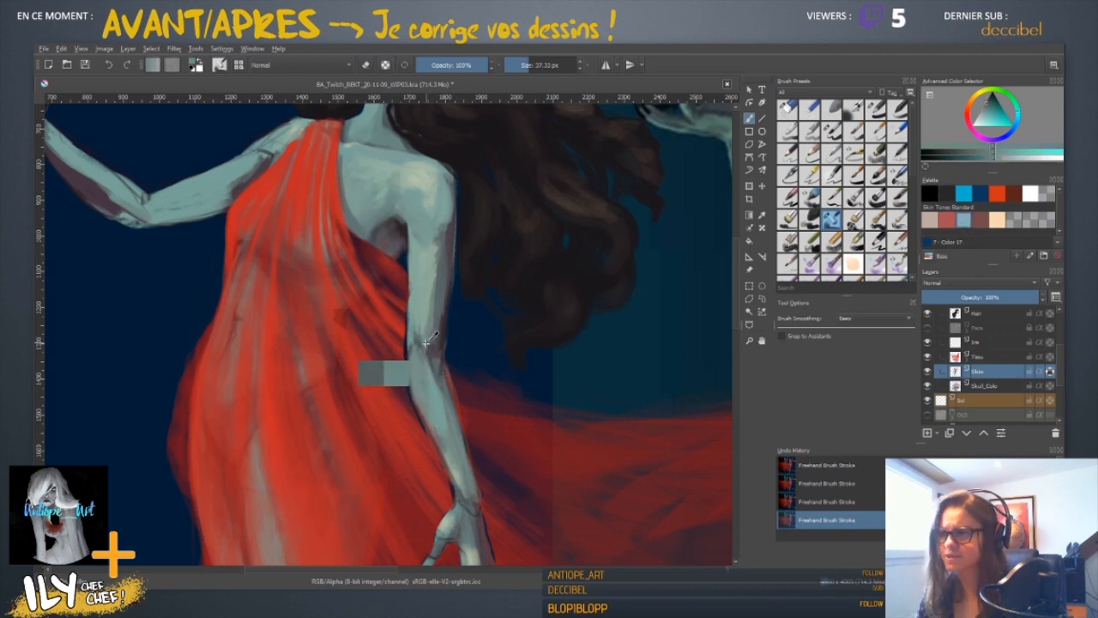
pyautogui.keyDown('ctrl'); pyautogui.click(418, 324); pyautogui.keyUp('ctrl')
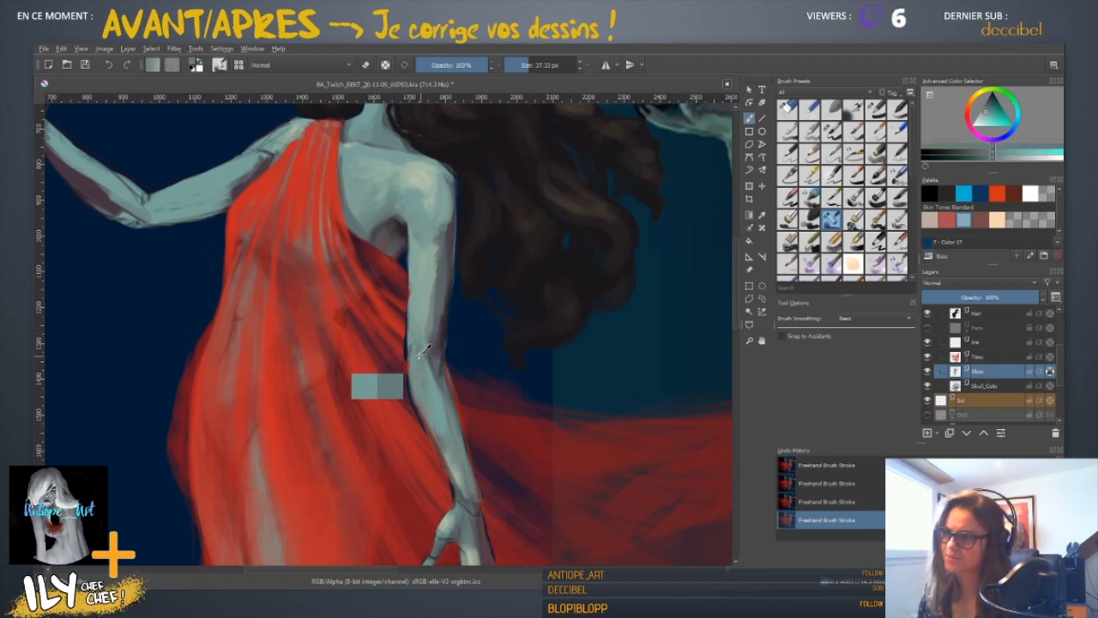
pyautogui.keyDown('ctrl'); pyautogui.click(417, 357); pyautogui.keyUp('ctrl')
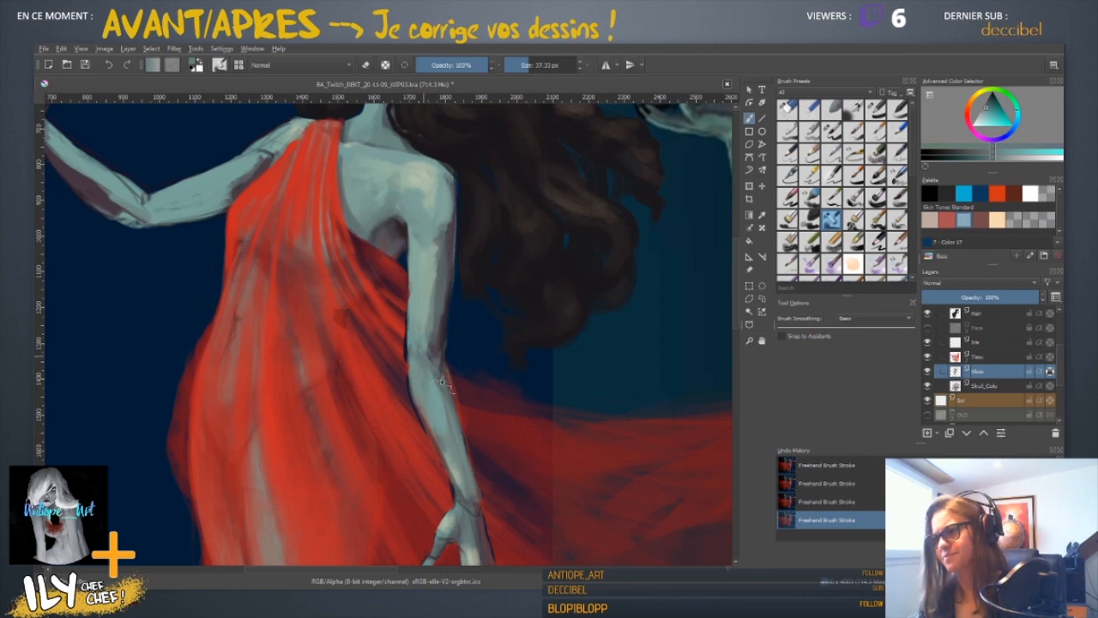
pyautogui.keyDown('ctrl'); pyautogui.click(431, 356); pyautogui.keyUp('ctrl')
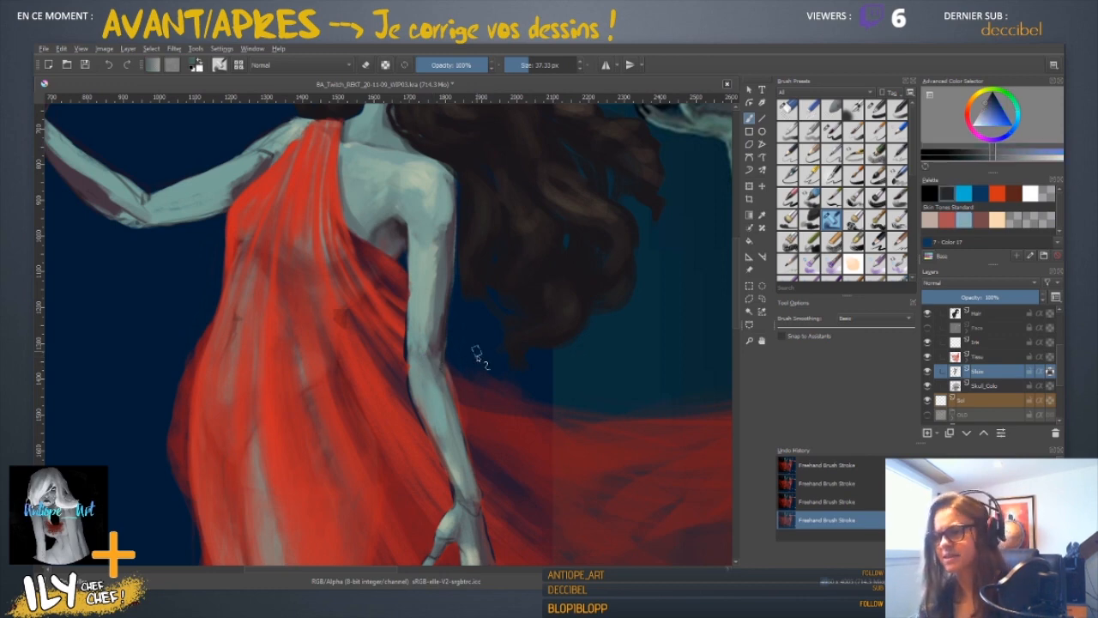
# - Reduce the brush to about 25 px and refine the shading from the elbow up the lowered upper arm with sampled tones
pyautogui.keyDown('shift'); pyautogui.moveTo(462, 357); pyautogui.dragTo(450, 357); pyautogui.keyUp('shift')
pyautogui.keyDown('ctrl'); pyautogui.click(429, 358); pyautogui.keyUp('ctrl')
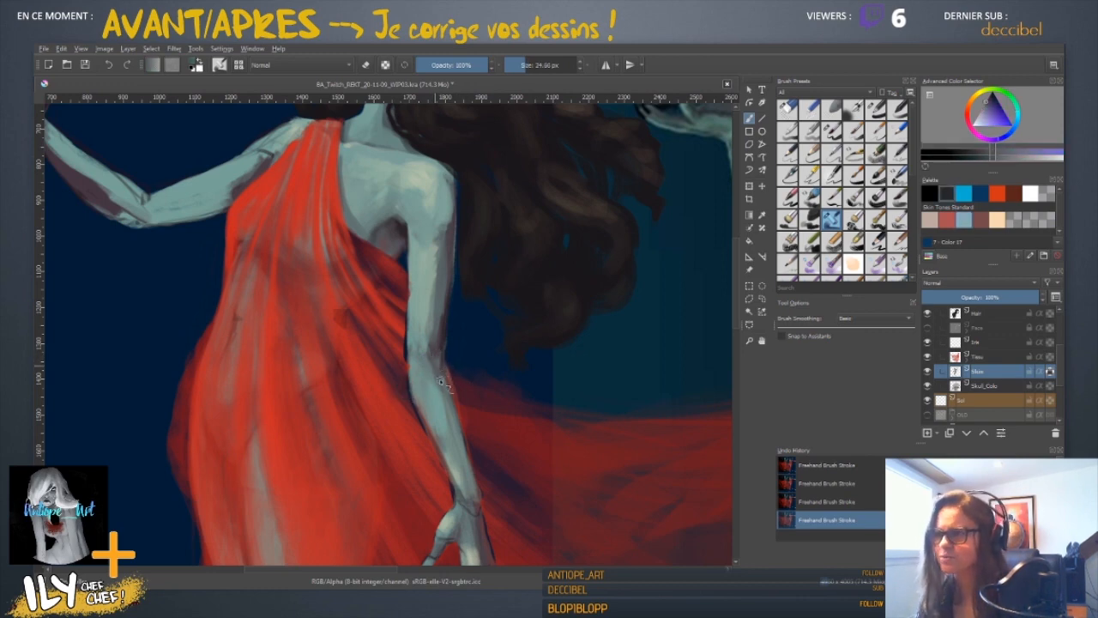
pyautogui.moveTo(454, 295); pyautogui.dragTo(460, 333)
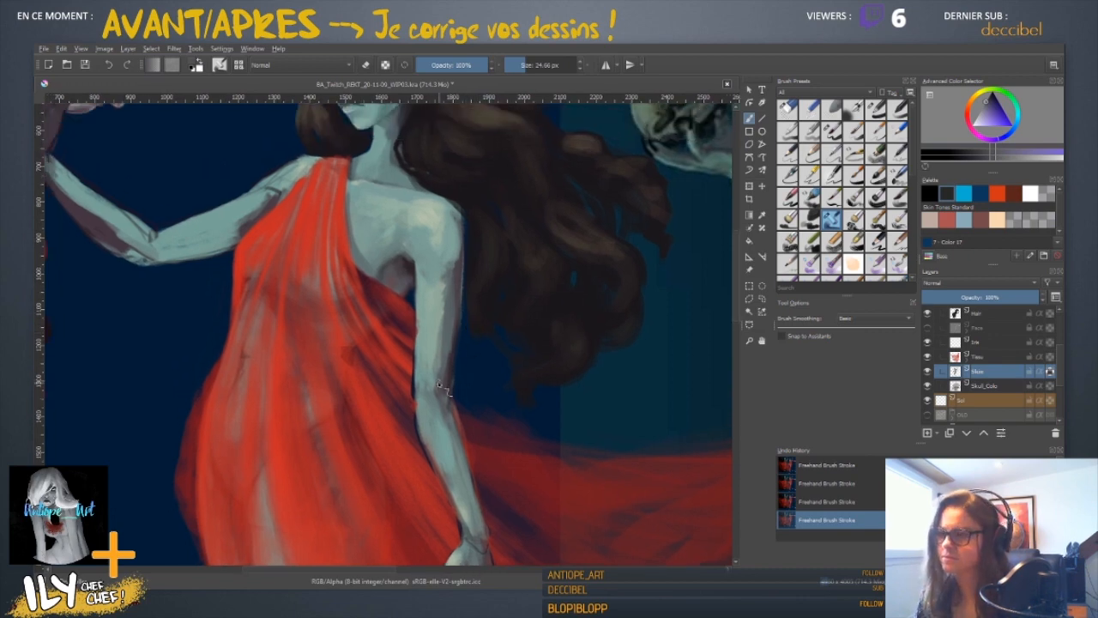
pyautogui.keyDown('ctrl'); pyautogui.click(443, 356); pyautogui.keyUp('ctrl')
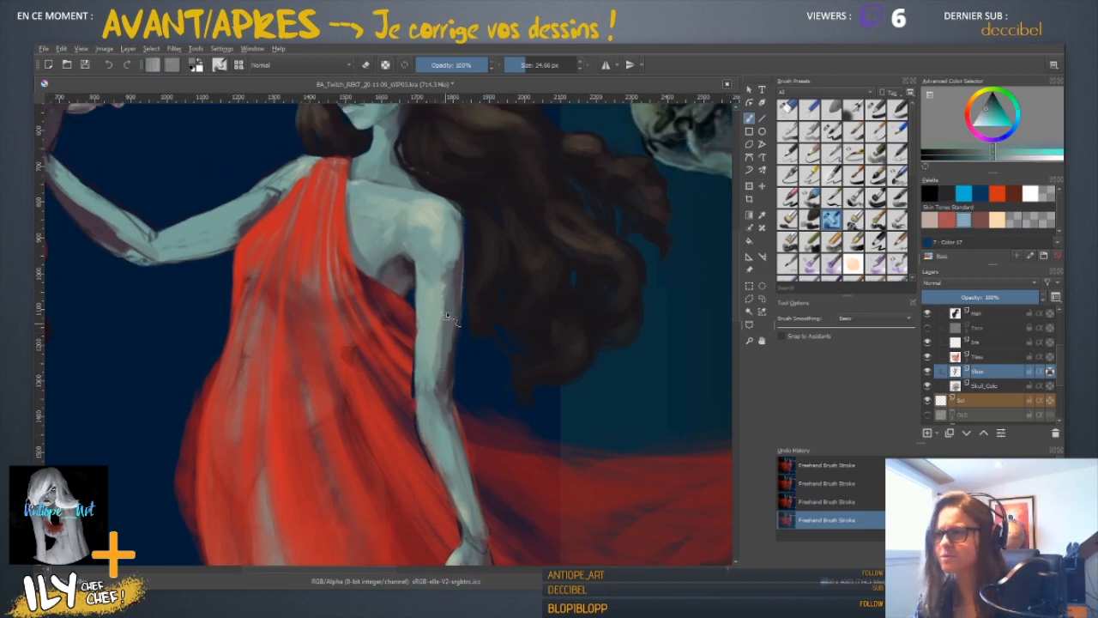
pyautogui.keyDown('ctrl'); pyautogui.click(449, 287); pyautogui.keyUp('ctrl')
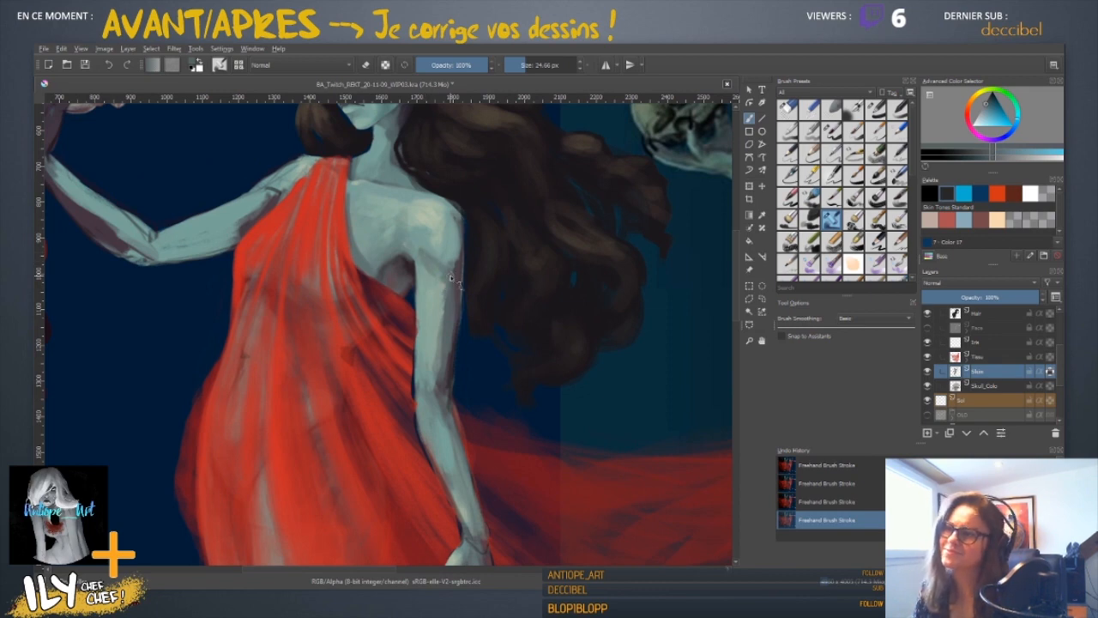
# - Set the brush to about 29 px and rework the top of the lowered arm below the shoulder with sampled tones
pyautogui.moveTo(492, 297); pyautogui.dragTo(517, 331)
pyautogui.press(']')
pyautogui.press(']')
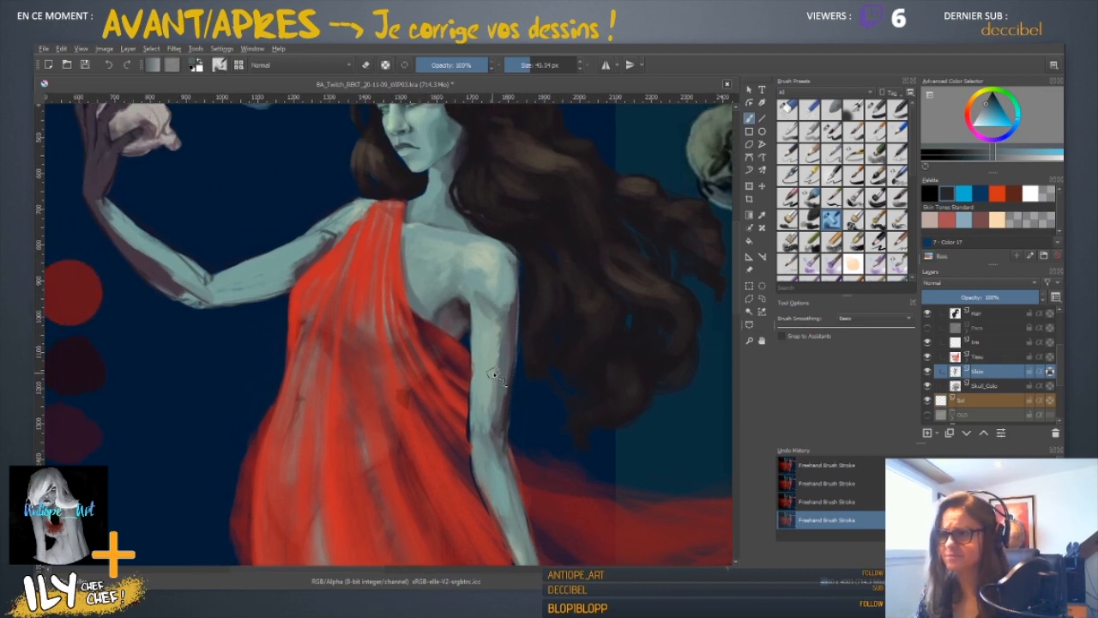
pyautogui.moveTo(495, 370); pyautogui.dragTo(470, 377)
pyautogui.press('[')
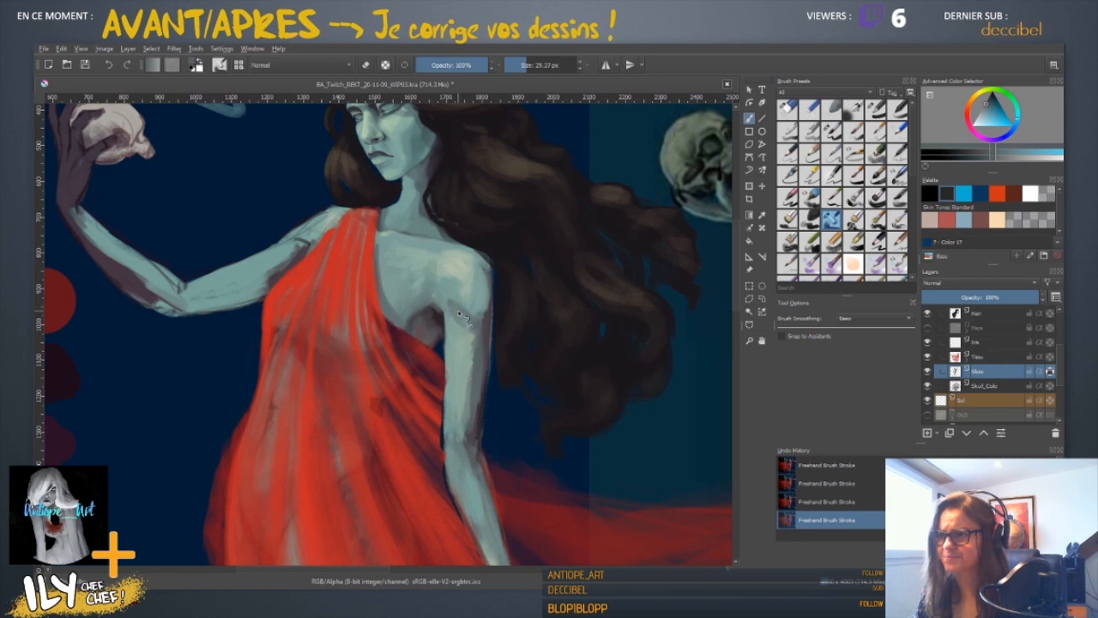
pyautogui.keyDown('ctrl'); pyautogui.click(459, 313); pyautogui.keyUp('ctrl')
pyautogui.keyDown('ctrl'); pyautogui.click(482, 302); pyautogui.keyUp('ctrl')
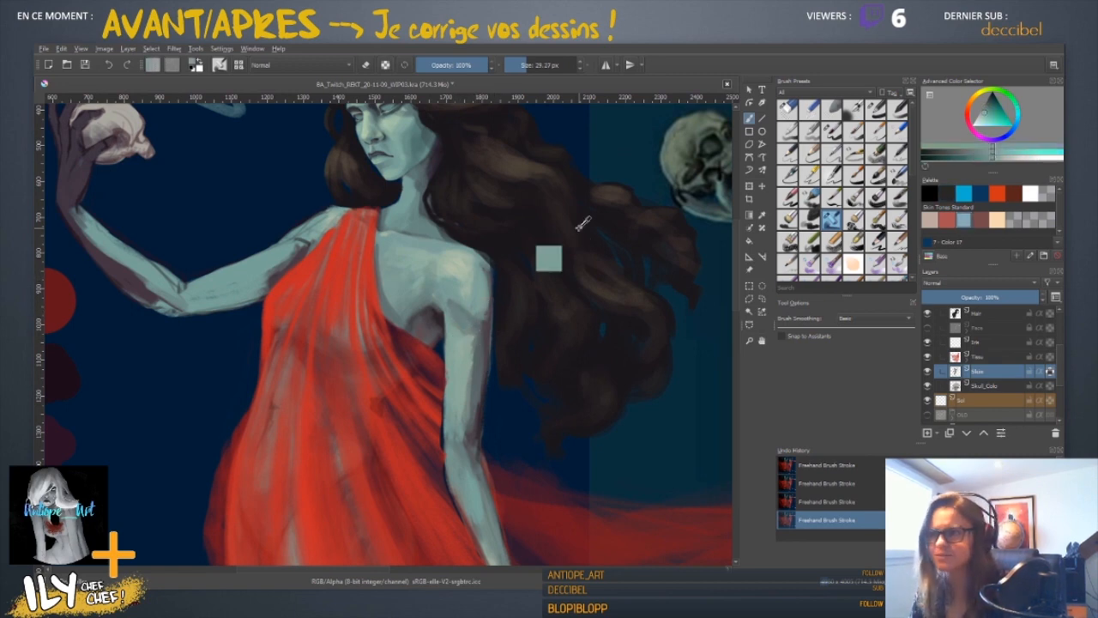
# - Mirror the canvas view horizontally and frame the corrected figure's torso and lowered arm
pyautogui.hotkey('ctrl', '-')
pyautogui.hotkey('ctrl', '-')
pyautogui.hotkey('ctrl', '-')
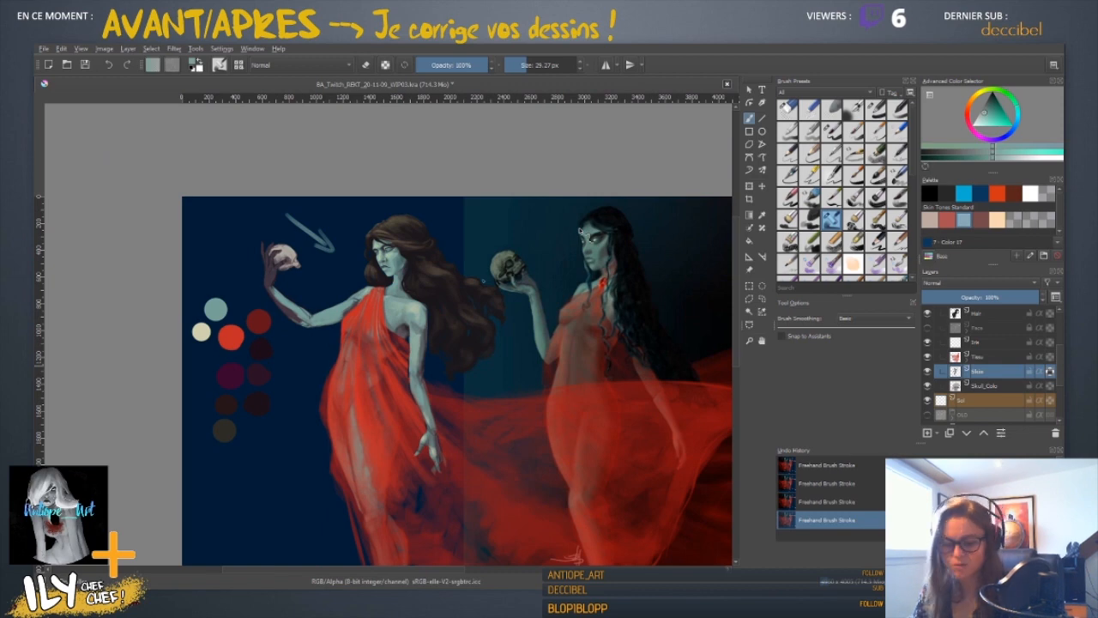
pyautogui.press('m')
pyautogui.press('+')
pyautogui.press('+')
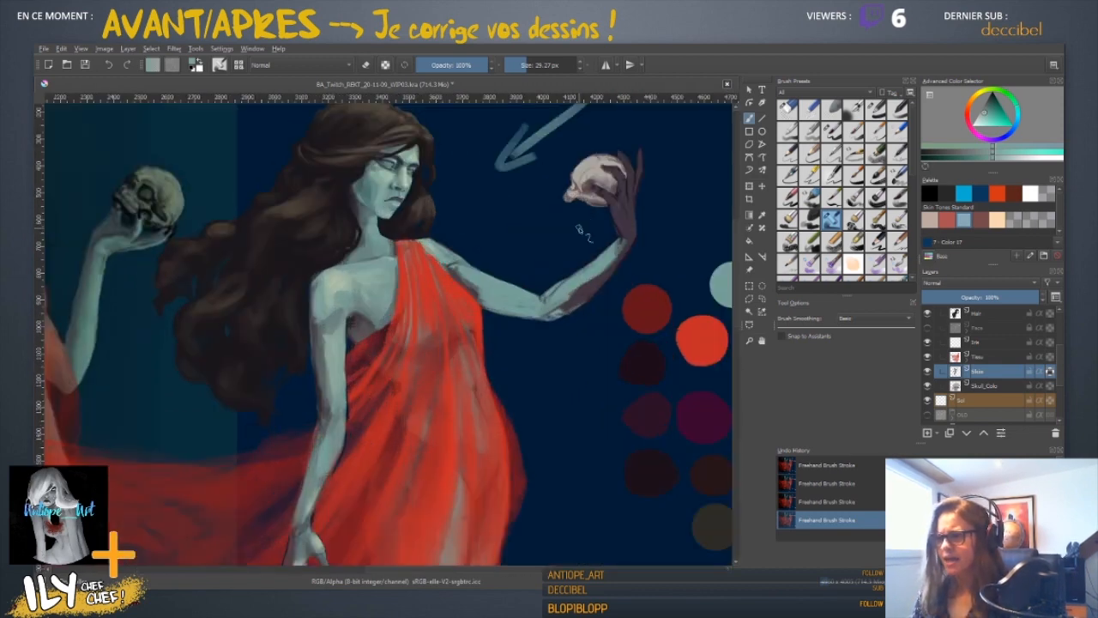
pyautogui.moveTo(579, 228); pyautogui.dragTo(602, 157)
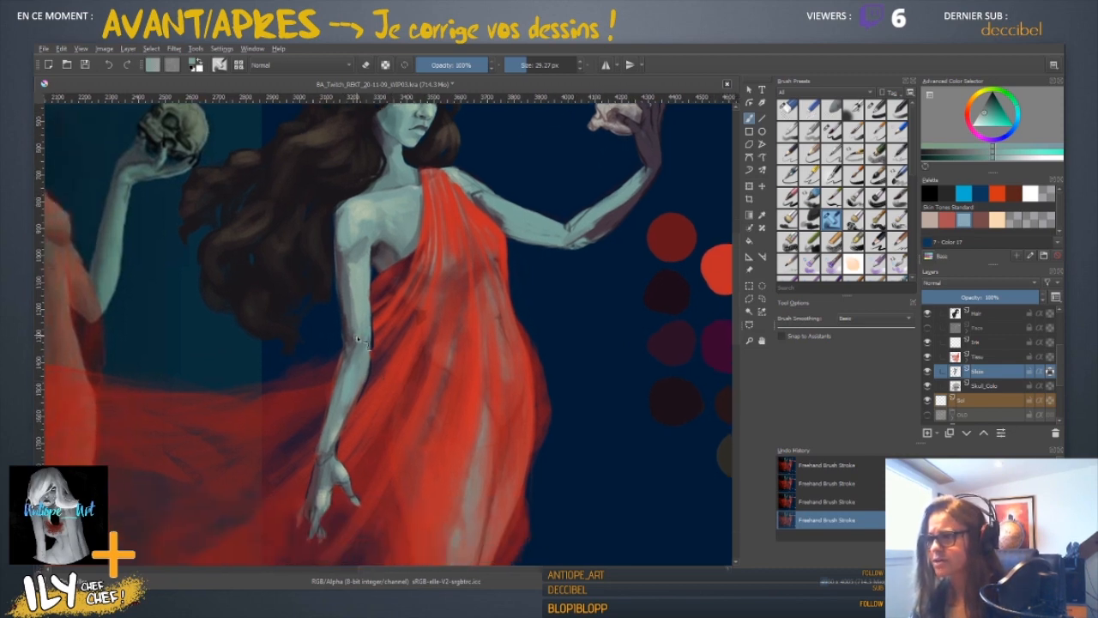
# - Touch up the elbow and upper arm shading in the mirrored view with tones sampled from the arm
pyautogui.keyDown('ctrl'); pyautogui.click(355, 342); pyautogui.keyUp('ctrl')
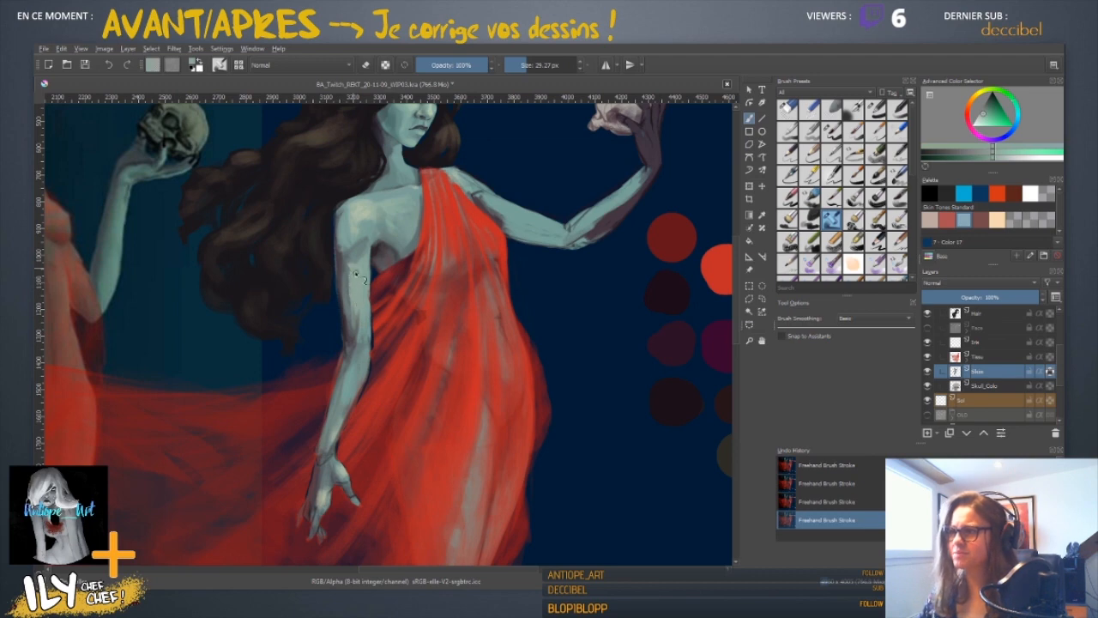
pyautogui.keyDown('ctrl'); pyautogui.click(361, 348); pyautogui.keyUp('ctrl')
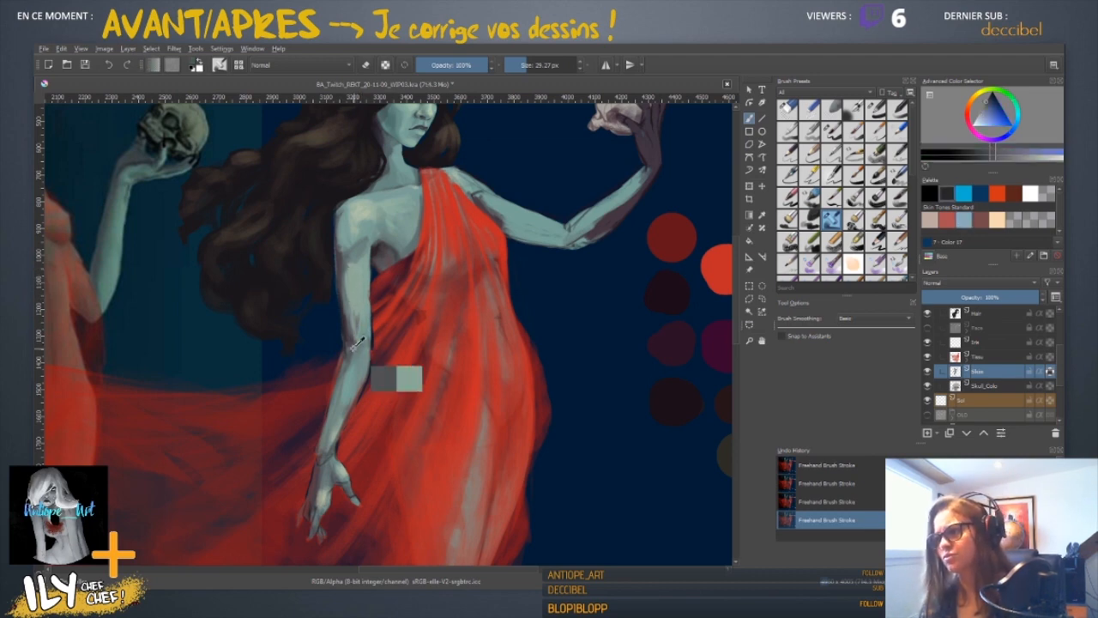
pyautogui.keyDown('ctrl'); pyautogui.click(344, 252); pyautogui.keyUp('ctrl')
pyautogui.keyDown('ctrl'); pyautogui.click(356, 250); pyautogui.keyUp('ctrl')
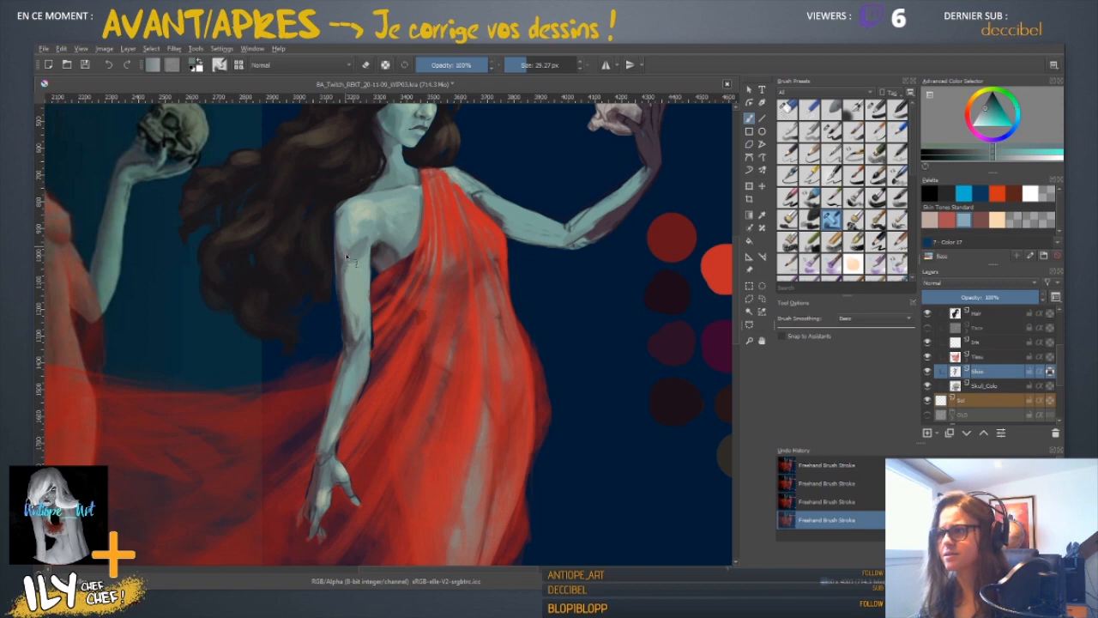
pyautogui.keyDown('ctrl'); pyautogui.click(354, 266); pyautogui.keyUp('ctrl')
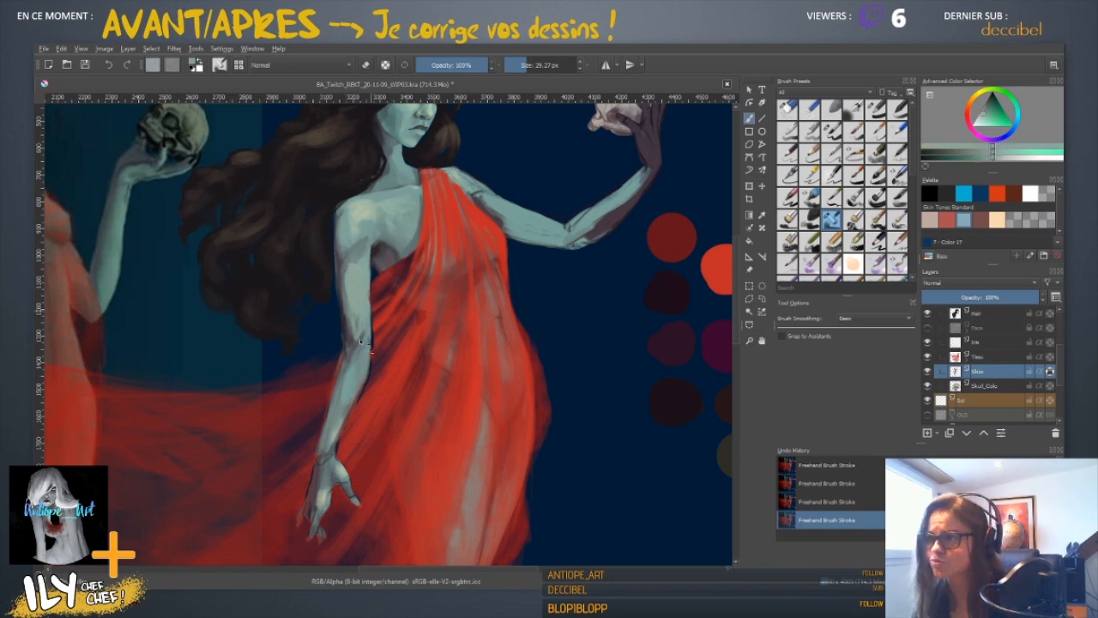
# - Examine the lowered arm's proportions up close and in the whole figure, toggling the Skin layer's visibility off and on
pyautogui.moveTo(371, 342); pyautogui.dragTo(379, 360)
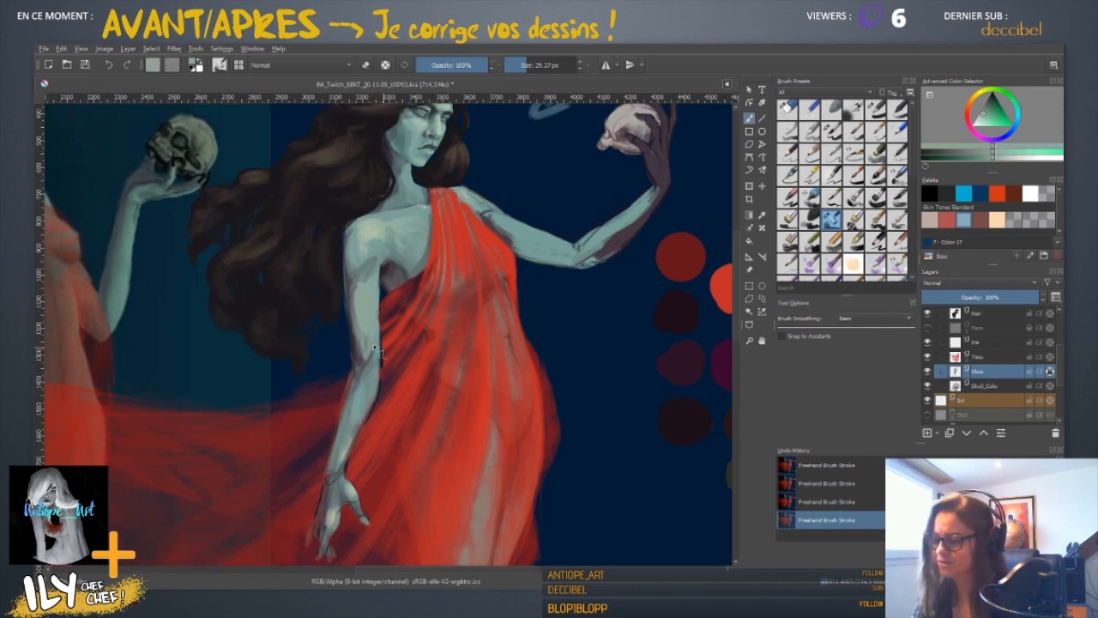
pyautogui.hotkey('ctrl', '+')
pyautogui.hotkey('ctrl', '+')
pyautogui.moveTo(349, 425); pyautogui.dragTo(357, 417)
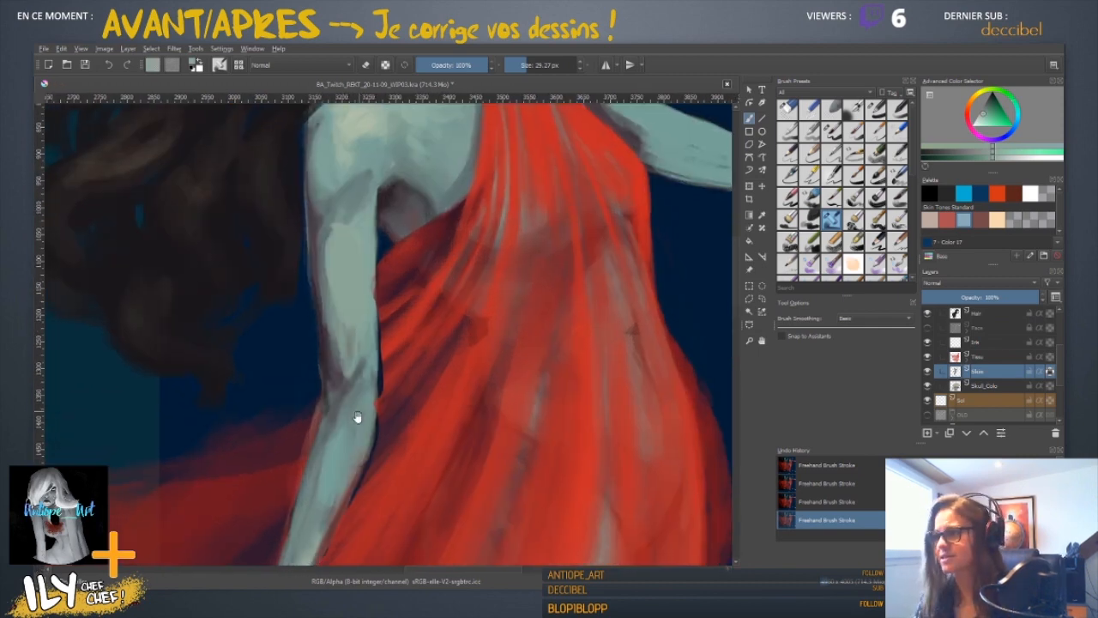
pyautogui.scroll(-3, 412, 286)
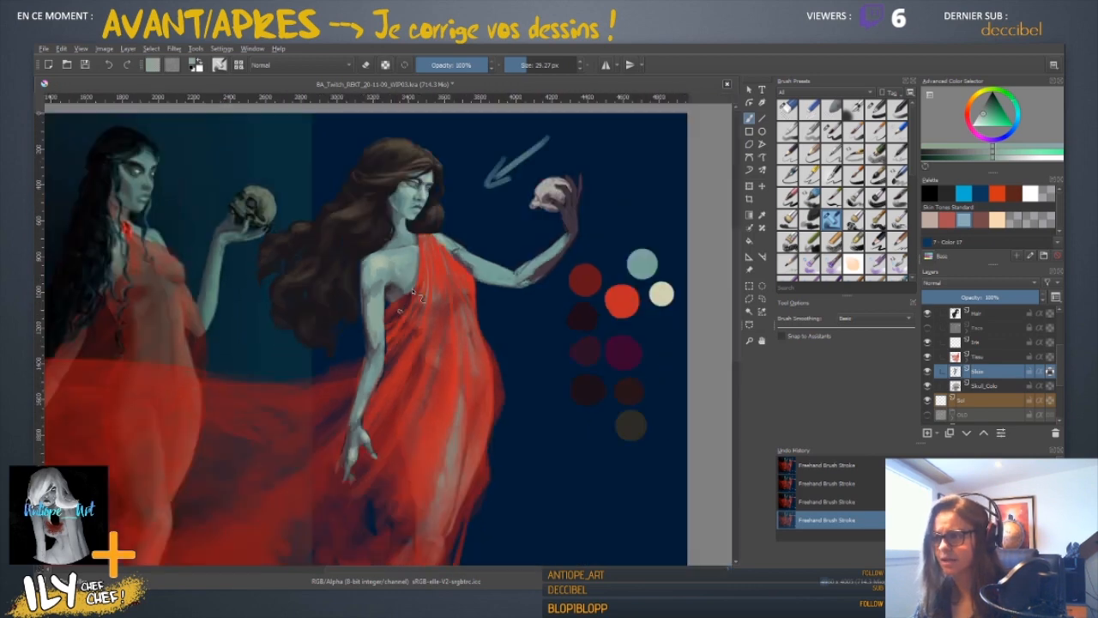
pyautogui.moveTo(371, 368); pyautogui.dragTo(410, 324)
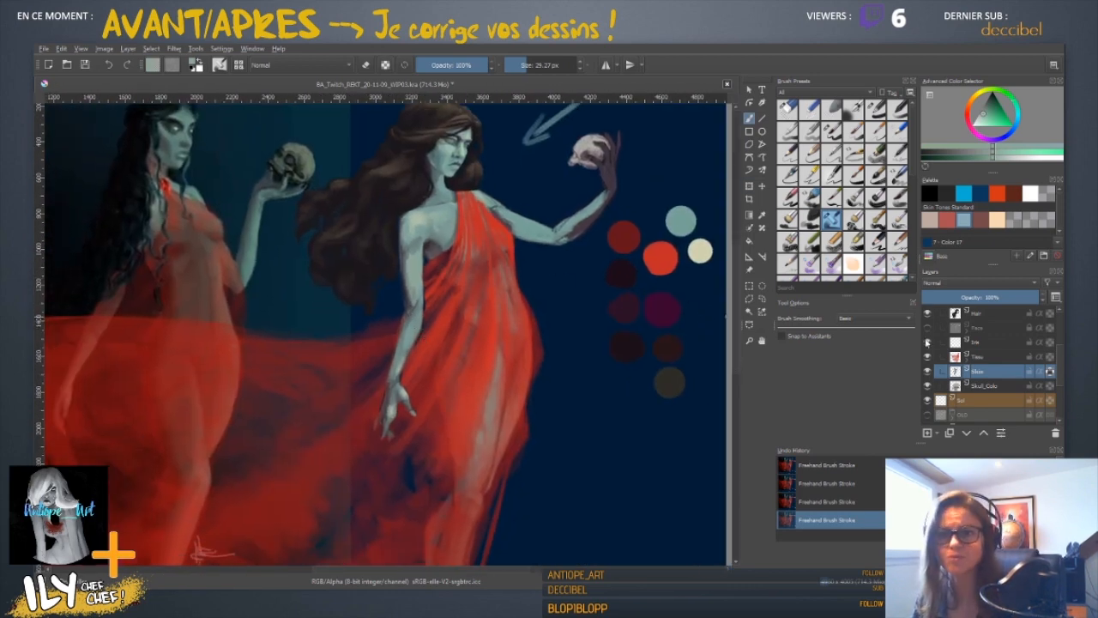
pyautogui.click(929, 372)
pyautogui.click(929, 372)
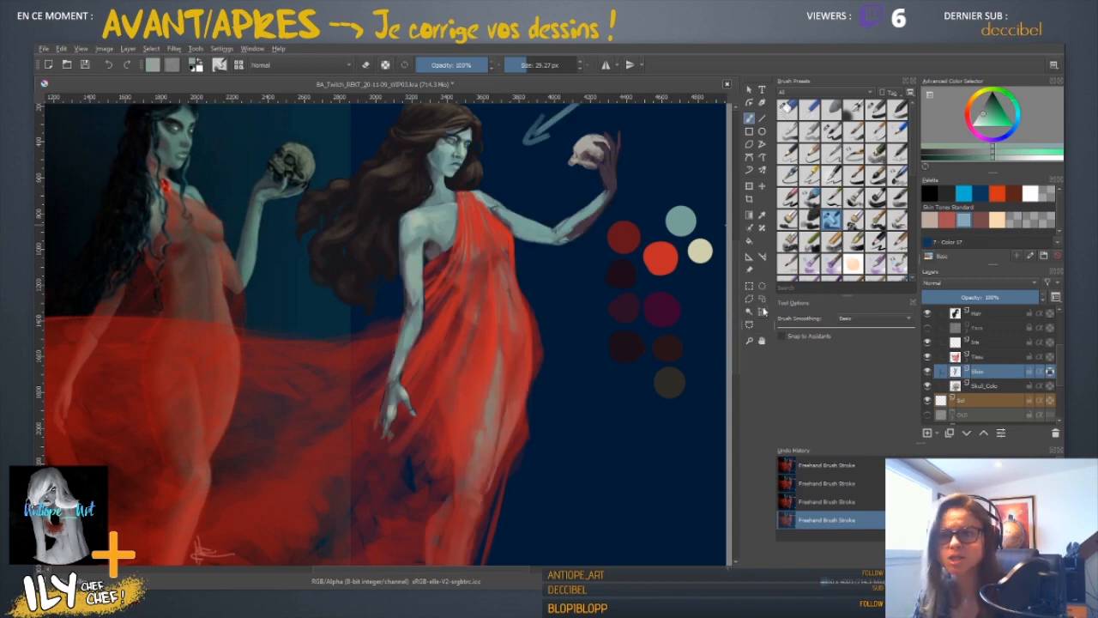
pyautogui.click(749, 300)
pyautogui.scroll(4, 426, 263)
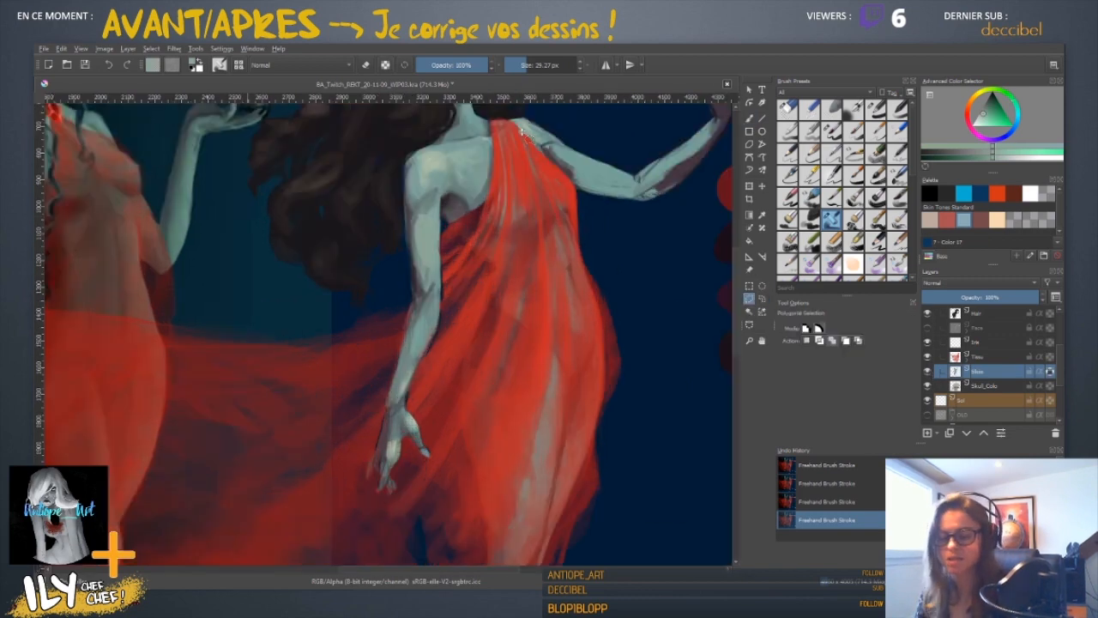
pyautogui.click(356, 216)
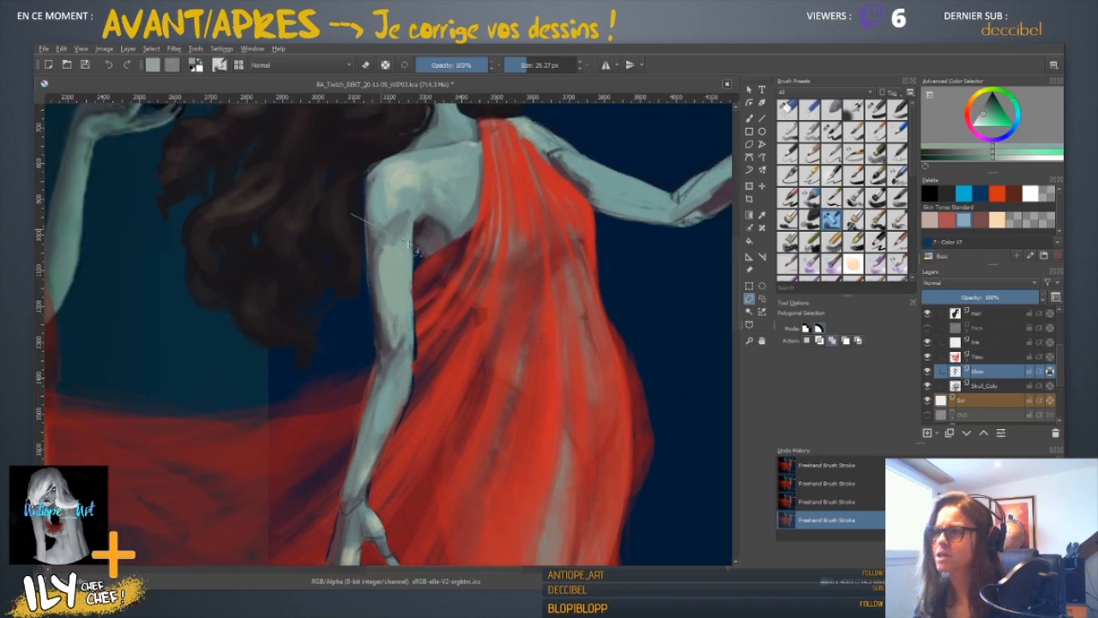
pyautogui.click(355, 199)
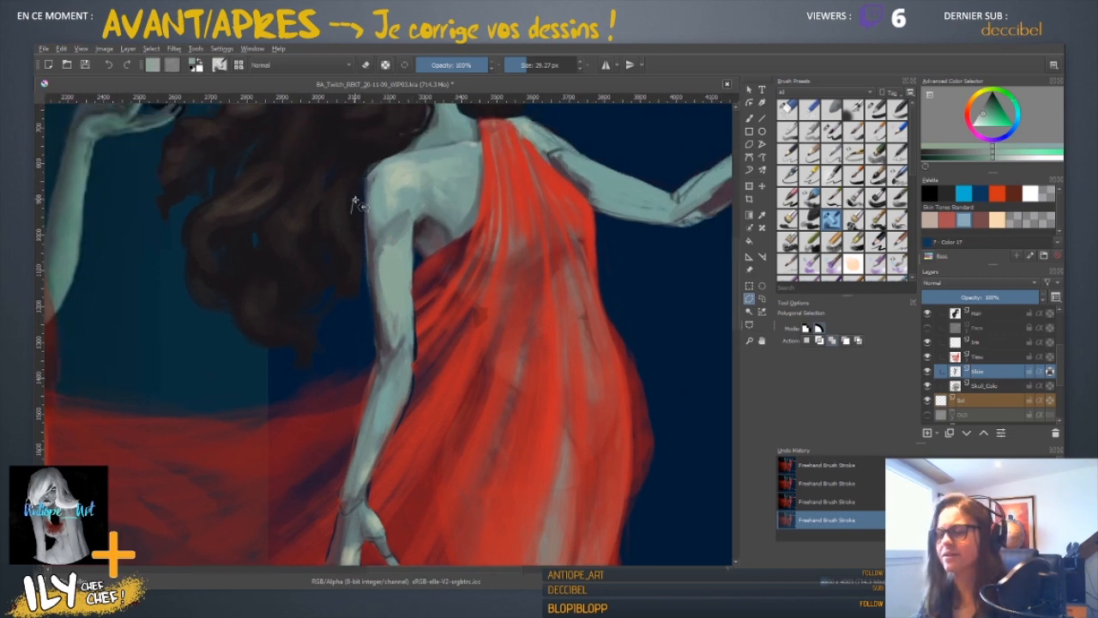
pyautogui.click(367, 205)
pyautogui.click(367, 233)
pyautogui.click(353, 214)
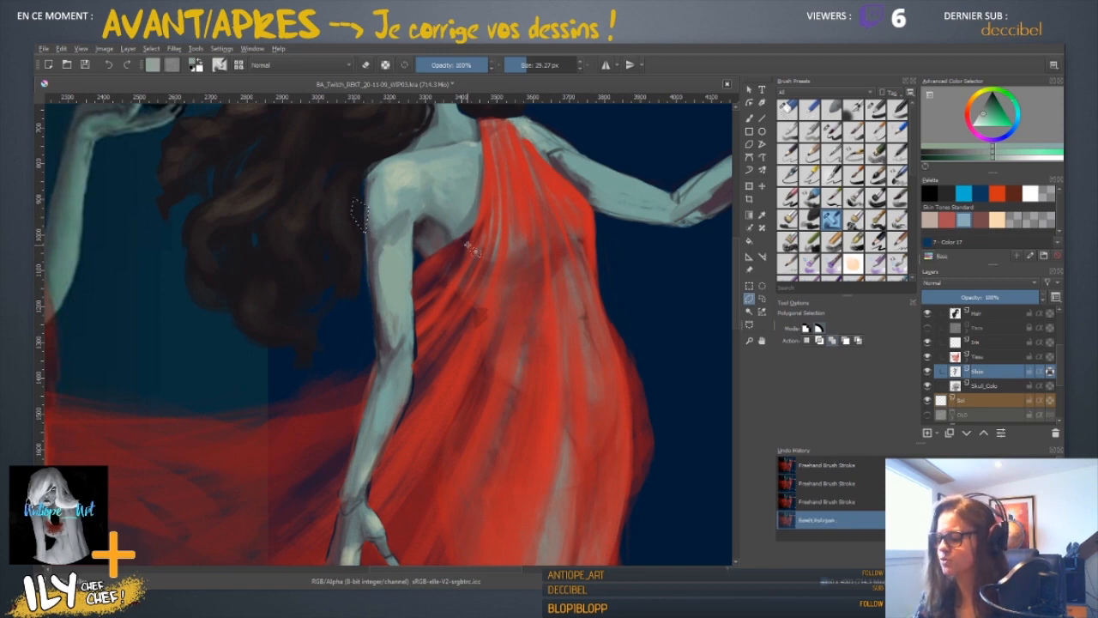
pyautogui.hotkey('ctrl', 'shift', 'a')
# - Start a polygonal selection at the armpit, across the shoulder and down the outer edge of the lowered arm to the forearm
pyautogui.scroll(2, 471, 250)
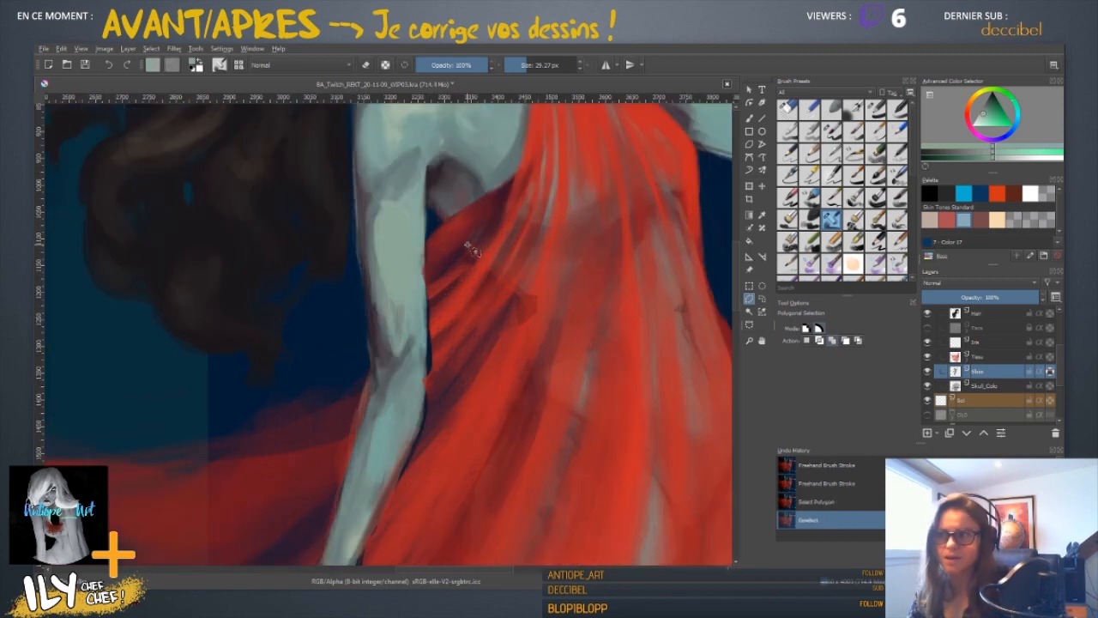
pyautogui.scroll(1, 471, 250)
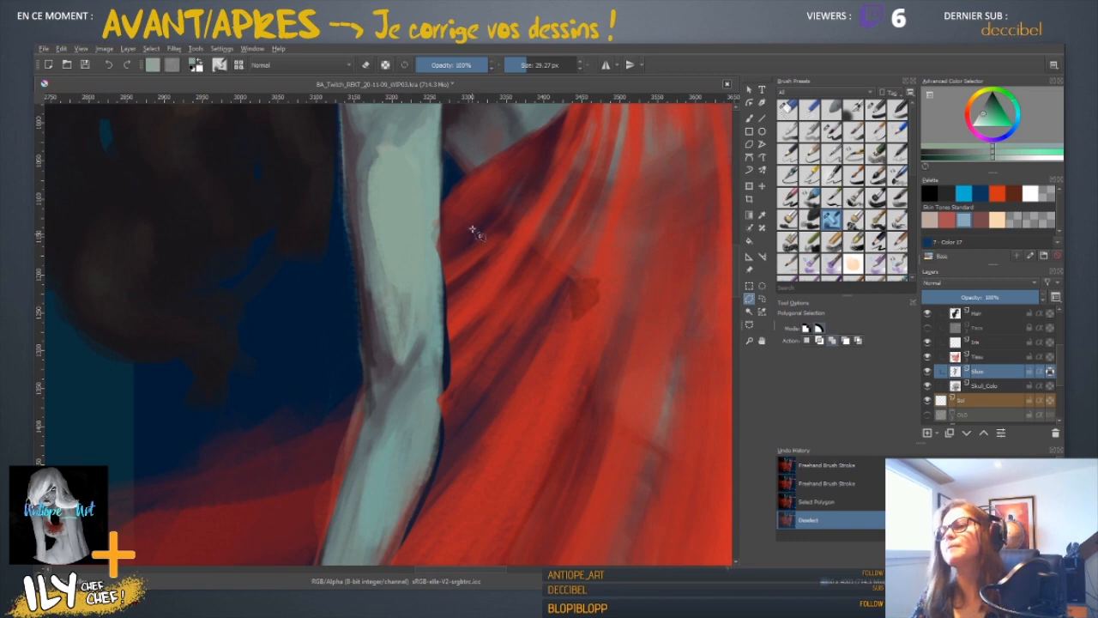
pyautogui.moveTo(471, 228); pyautogui.dragTo(400, 391)
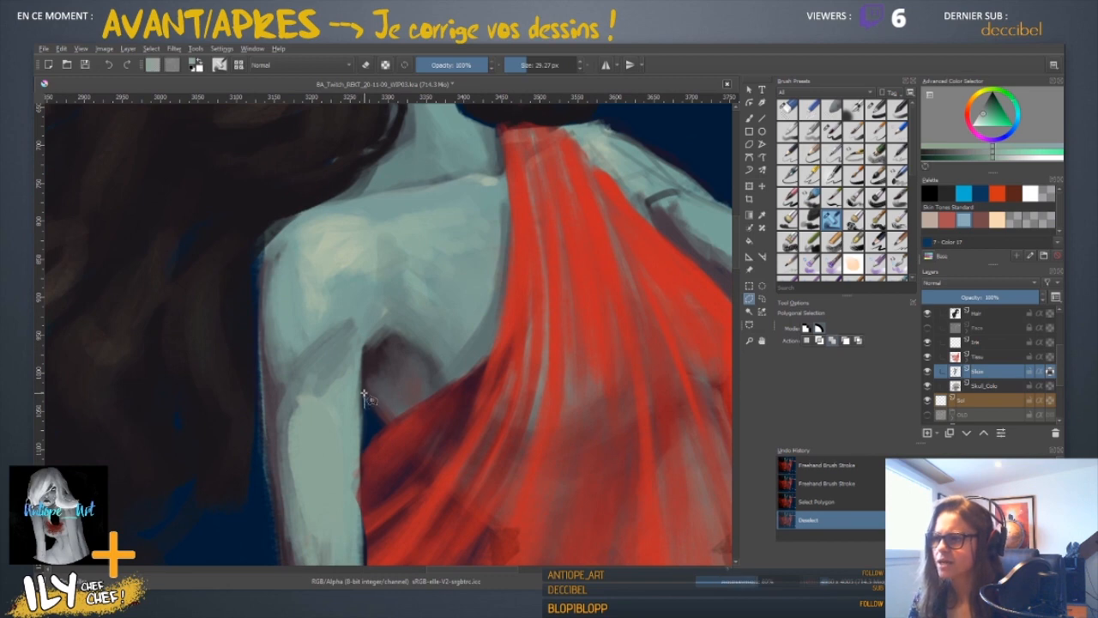
pyautogui.click(363, 407)
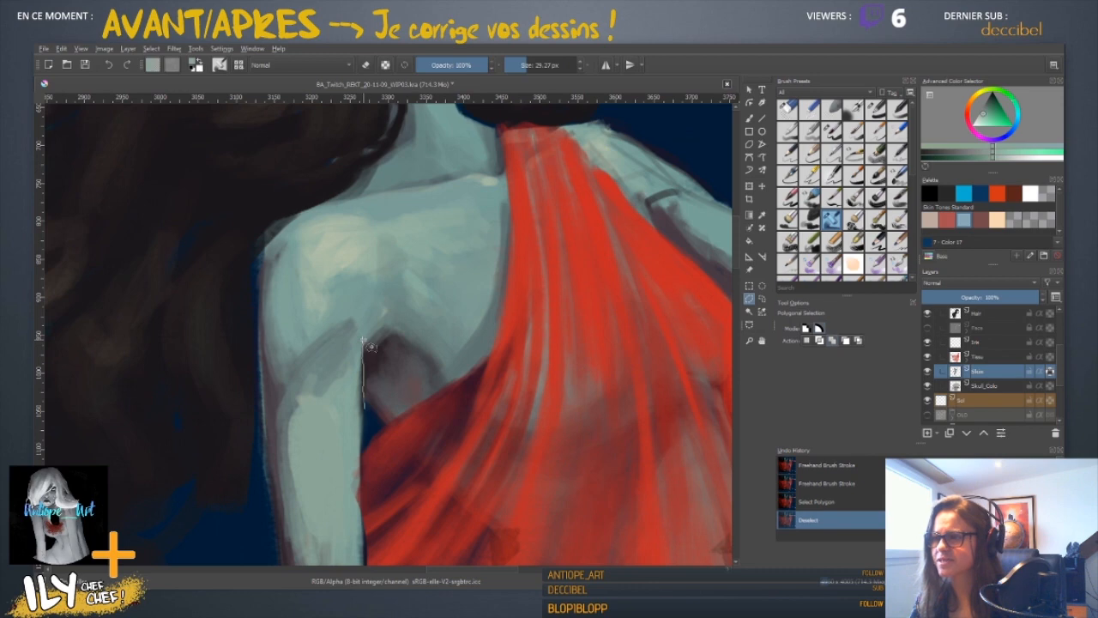
pyautogui.click(291, 275)
pyautogui.click(256, 283)
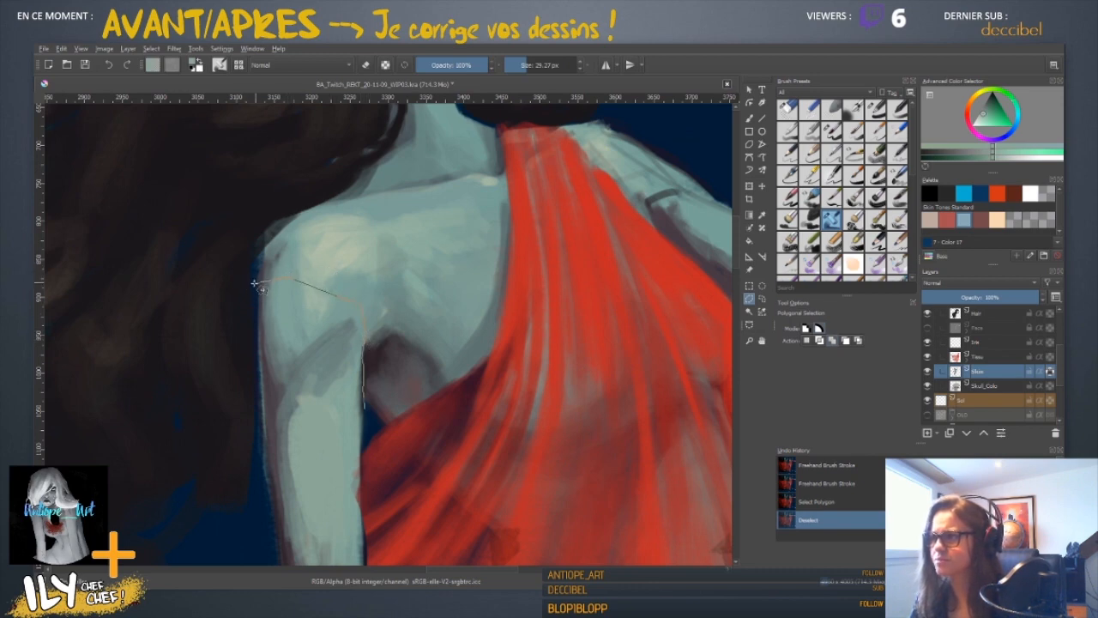
pyautogui.click(255, 330)
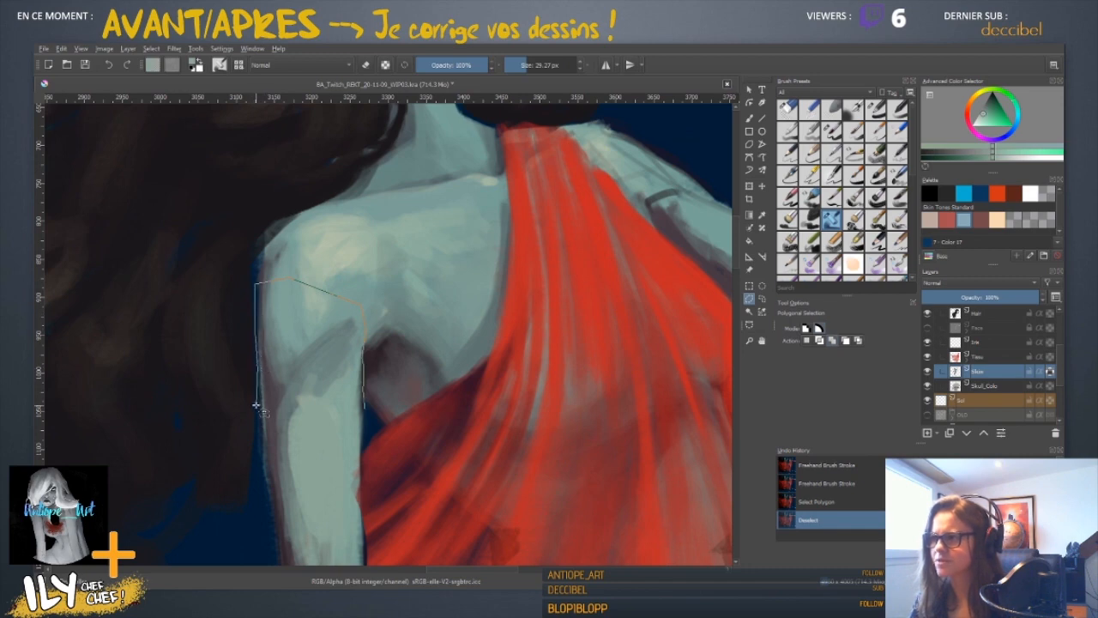
pyautogui.scroll(-5, 258, 515)
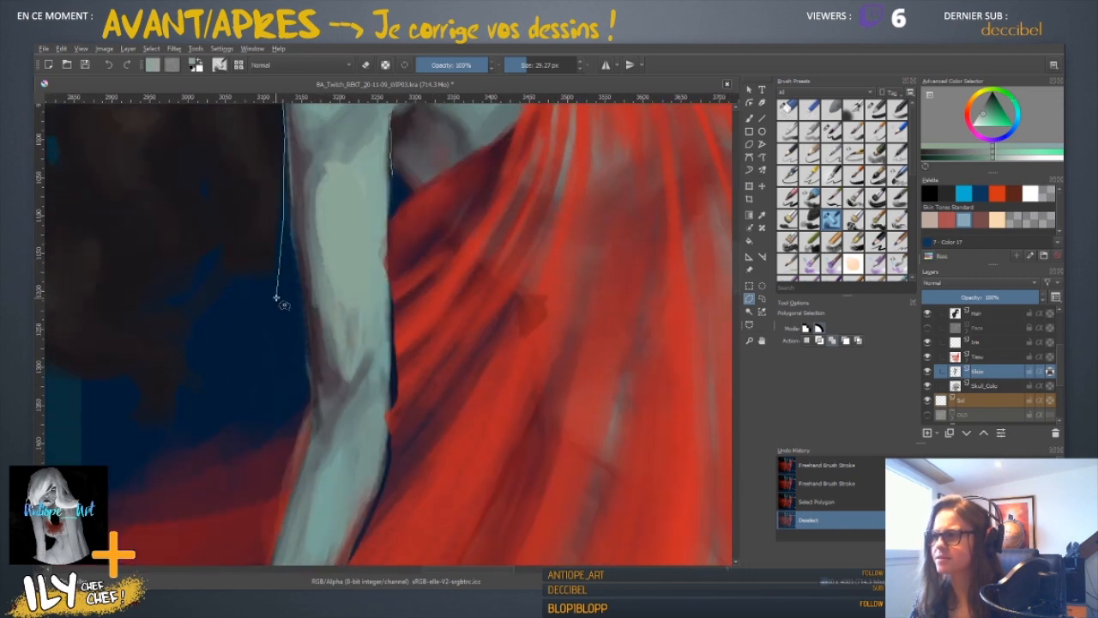
pyautogui.click(276, 386)
pyautogui.moveTo(262, 512); pyautogui.dragTo(338, 136)
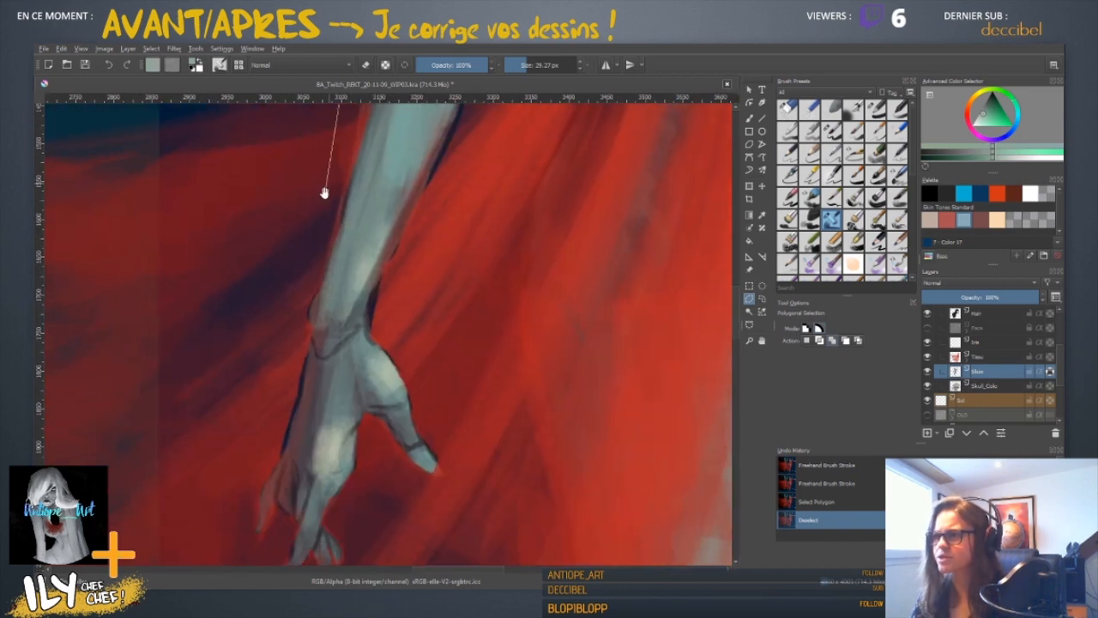
# - Continue the polygonal outline loosely around the hand and back up the arm's inner side, closing it at the armpit
pyautogui.click(271, 282)
pyautogui.click(240, 454)
pyautogui.click(225, 519)
pyautogui.moveTo(246, 538); pyautogui.dragTo(232, 327)
pyautogui.click(224, 377)
pyautogui.click(360, 451)
pyautogui.click(517, 333)
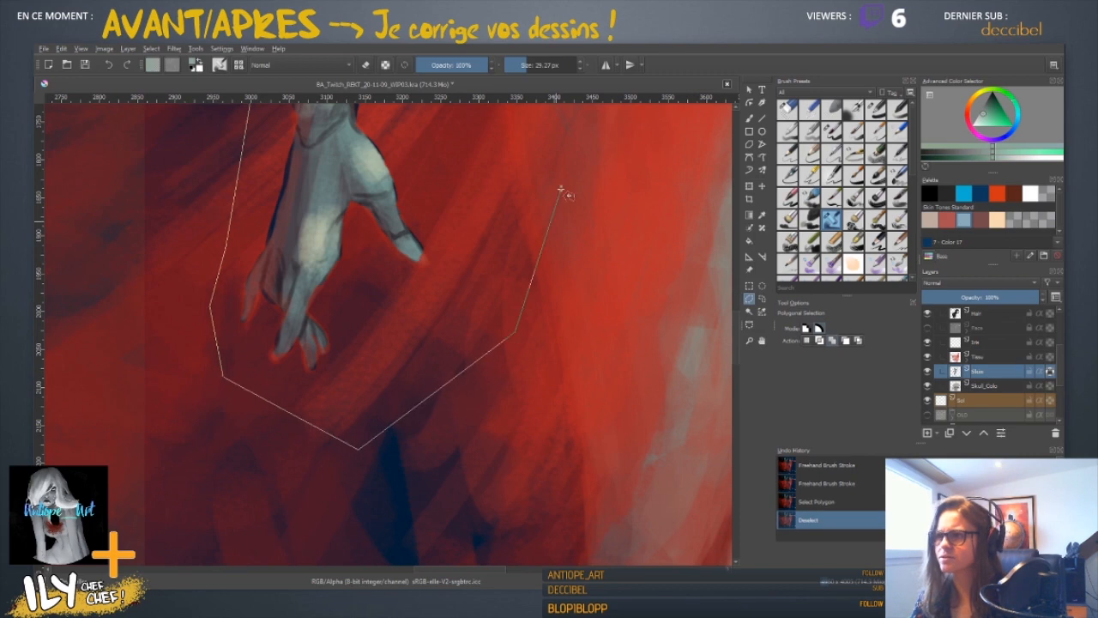
pyautogui.click(560, 183)
pyautogui.click(512, 122)
pyautogui.moveTo(504, 209); pyautogui.dragTo(484, 557)
pyautogui.click(461, 340)
pyautogui.click(496, 205)
pyautogui.click(497, 178)
pyautogui.moveTo(497, 129); pyautogui.dragTo(473, 385)
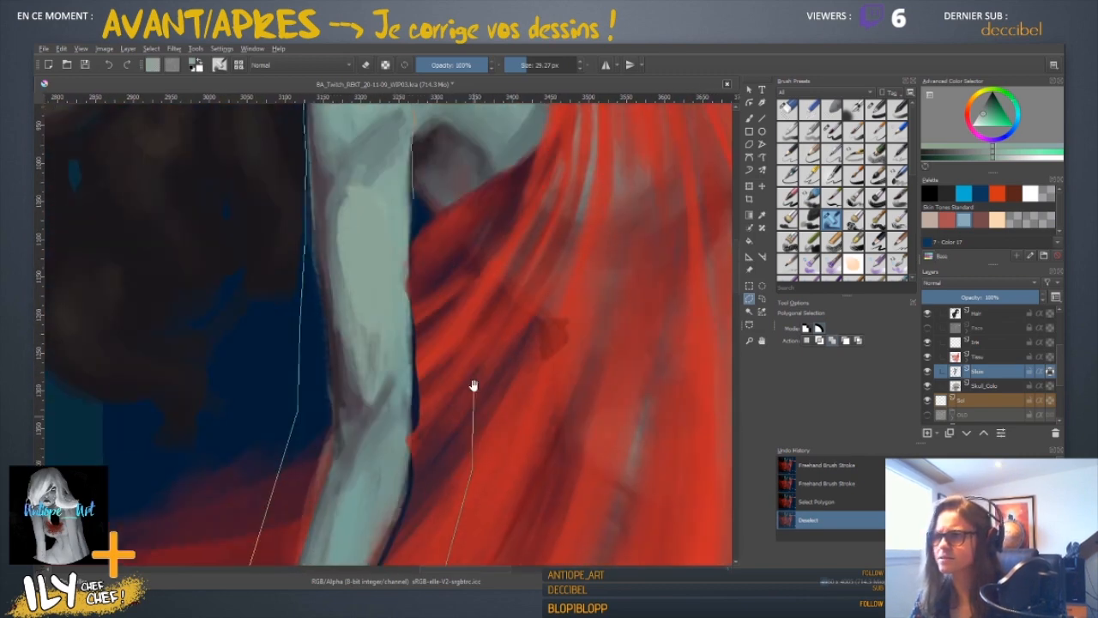
pyautogui.click(455, 337)
pyautogui.click(416, 204)
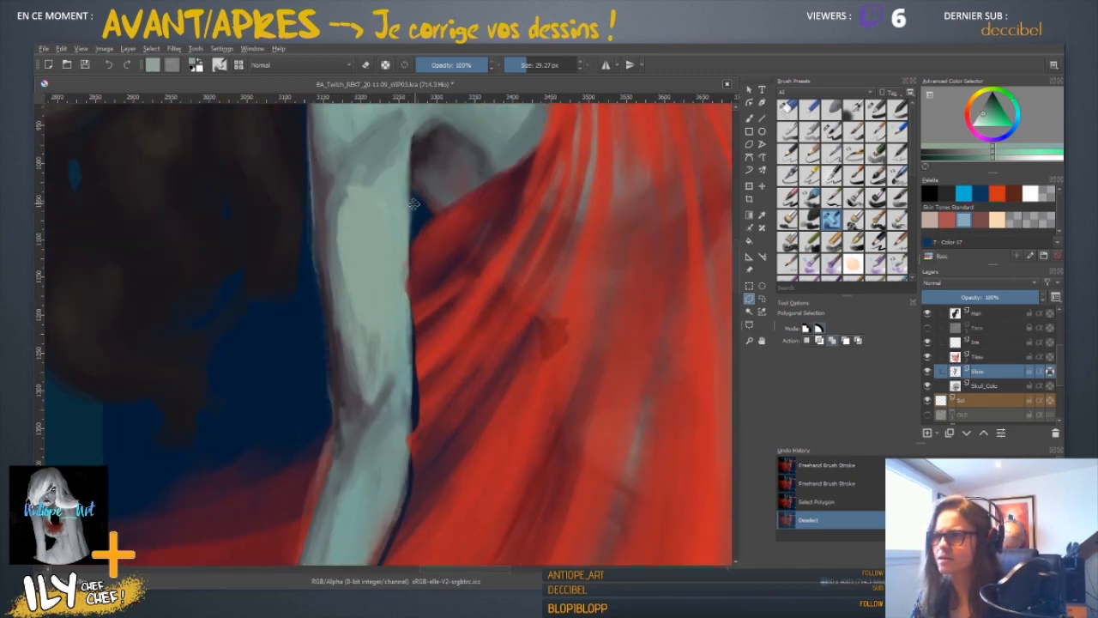
# - Hide the red fabric layer and subtract the part overlapping the hip from the arm selection
pyautogui.hotkey('ctrl', '-')
pyautogui.hotkey('ctrl', '-')
pyautogui.hotkey('ctrl', '-')
pyautogui.hotkey('ctrl', '-')
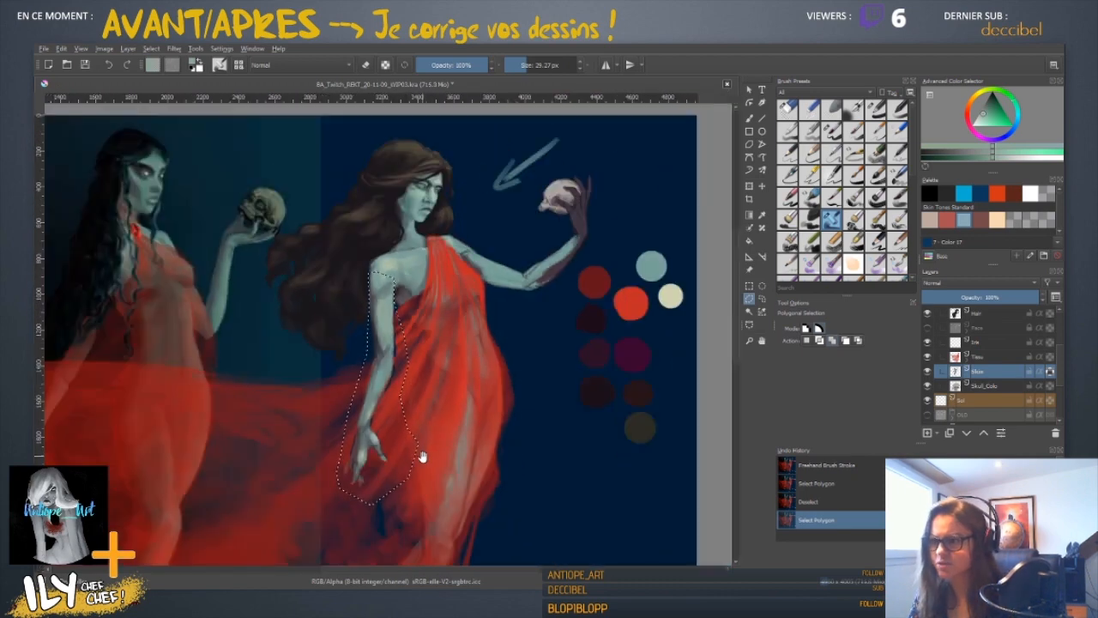
pyautogui.moveTo(422, 455); pyautogui.dragTo(459, 351)
pyautogui.click(928, 356)
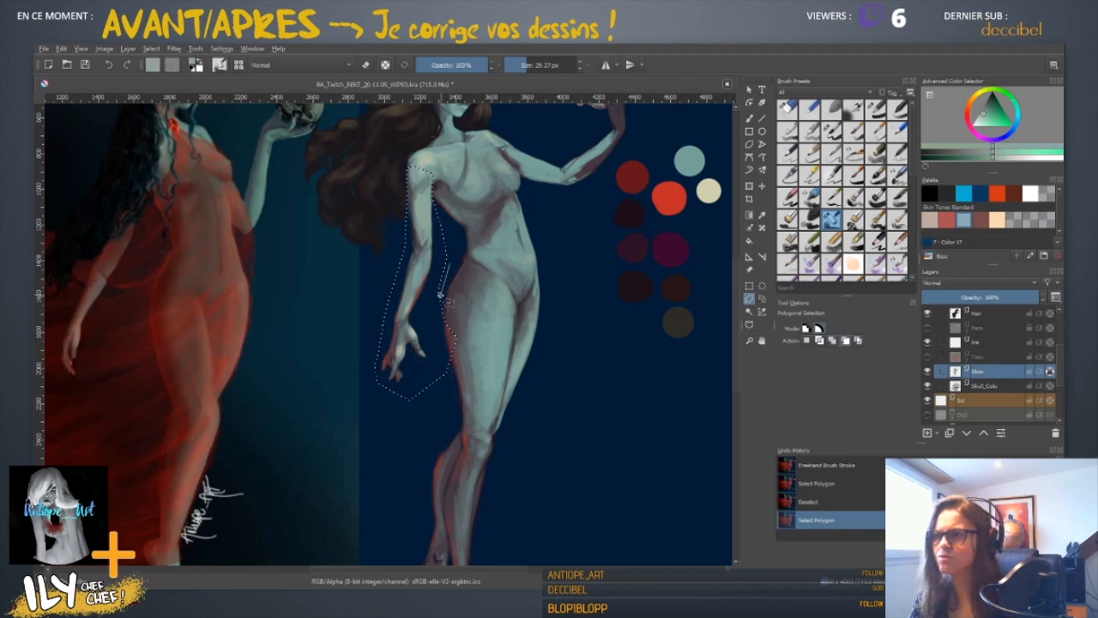
pyautogui.doubleClick(454, 264)
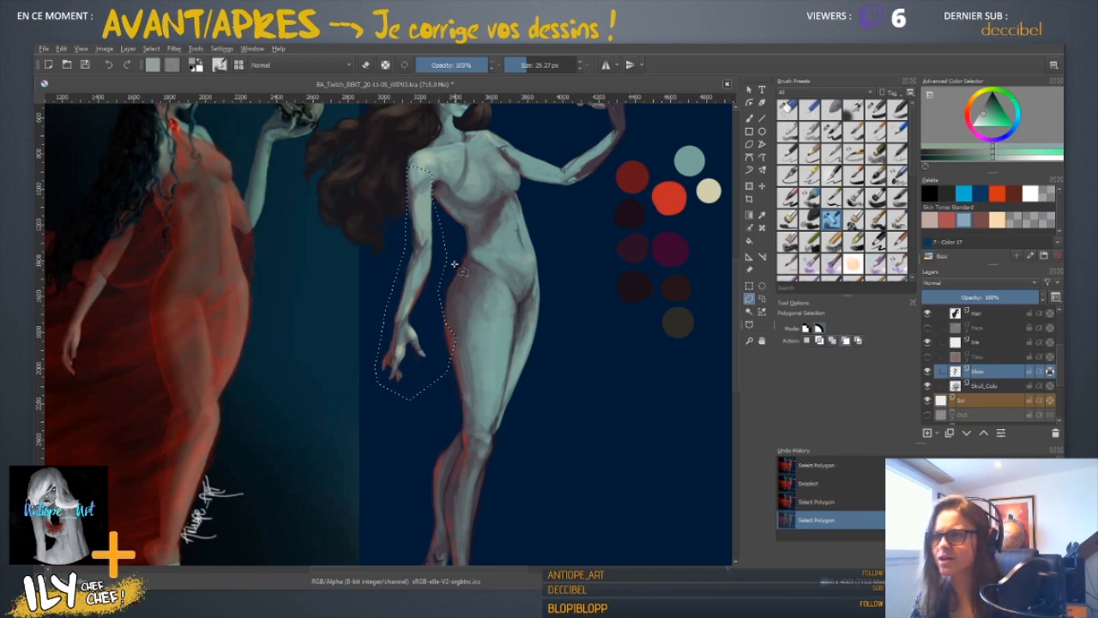
pyautogui.moveTo(468, 263); pyautogui.dragTo(461, 349)
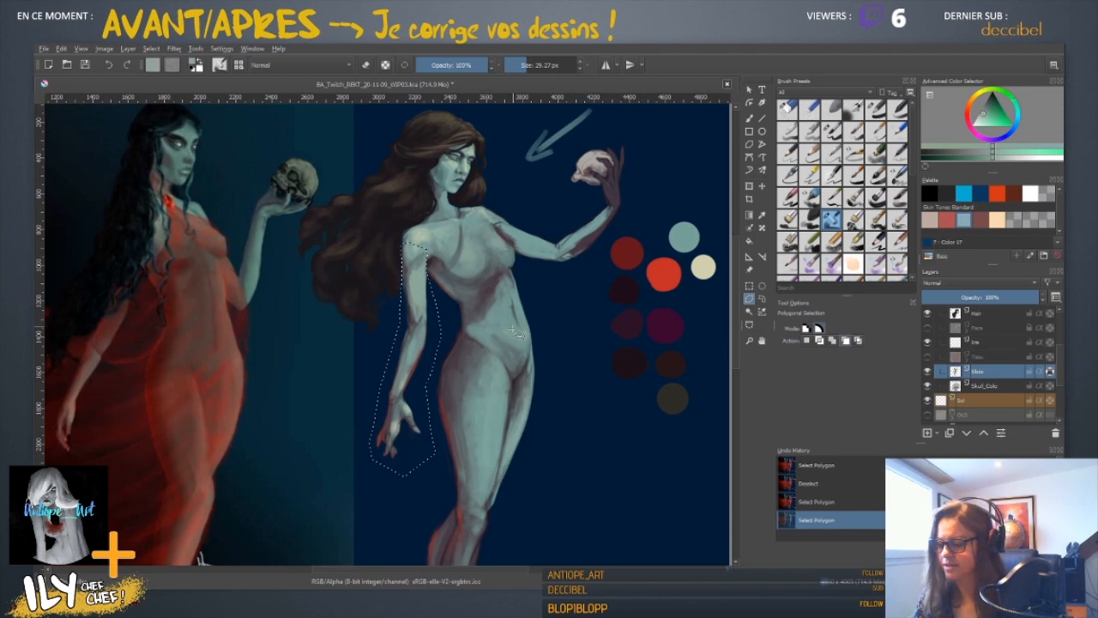
# - Cut the selected arm onto a new layer, show the red fabric layer again and turn off its transparency mask
pyautogui.hotkey('ctrl', 'shift', 'j')
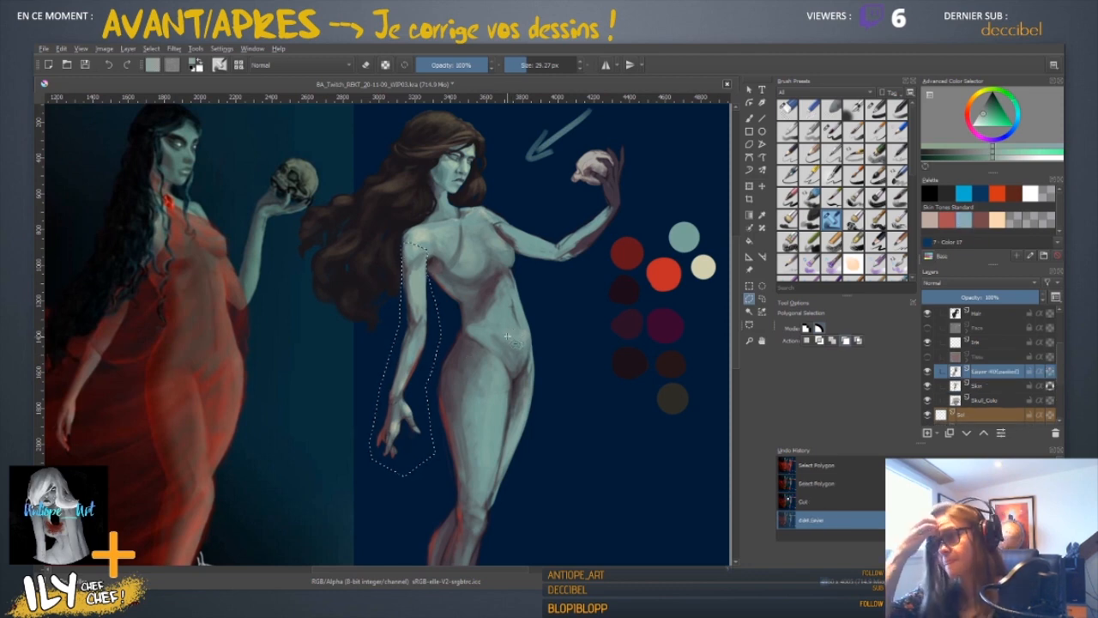
pyautogui.click(983, 360)
pyautogui.click(928, 356)
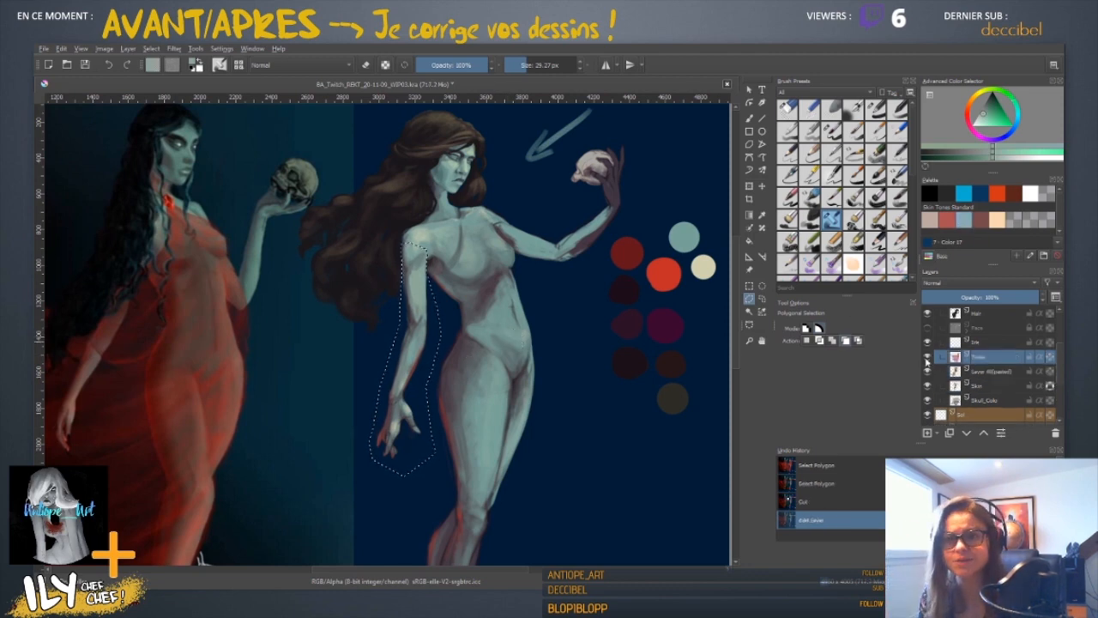
pyautogui.click(967, 362)
pyautogui.click(928, 372)
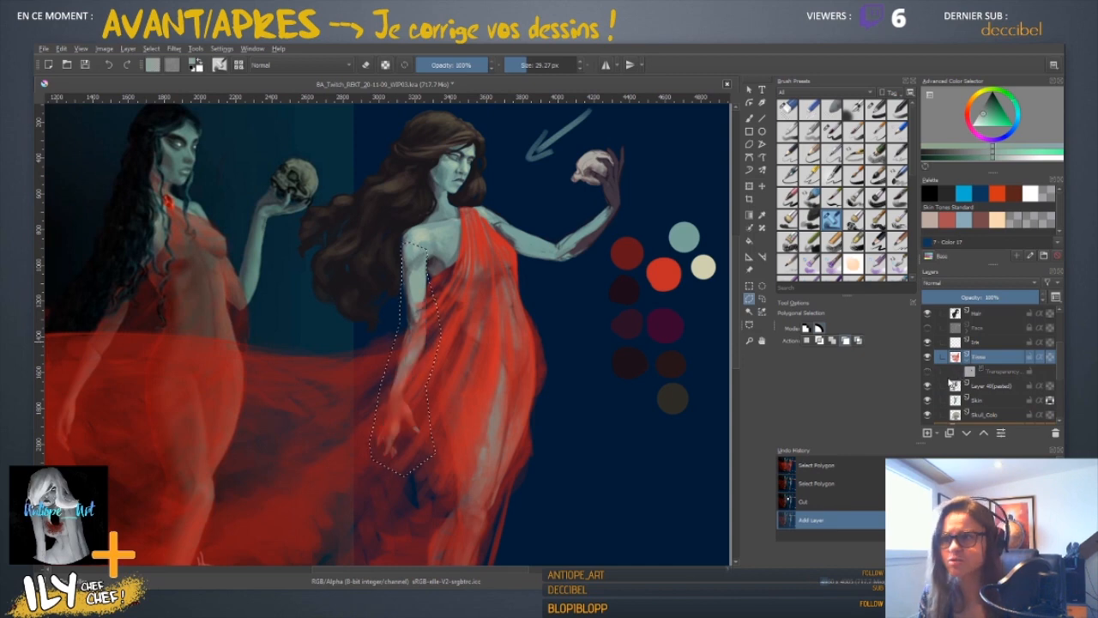
# - Rename the pasted arm layer "Arms", move it above the red fabric layer and clear the selection
pyautogui.doubleClick(990, 386)
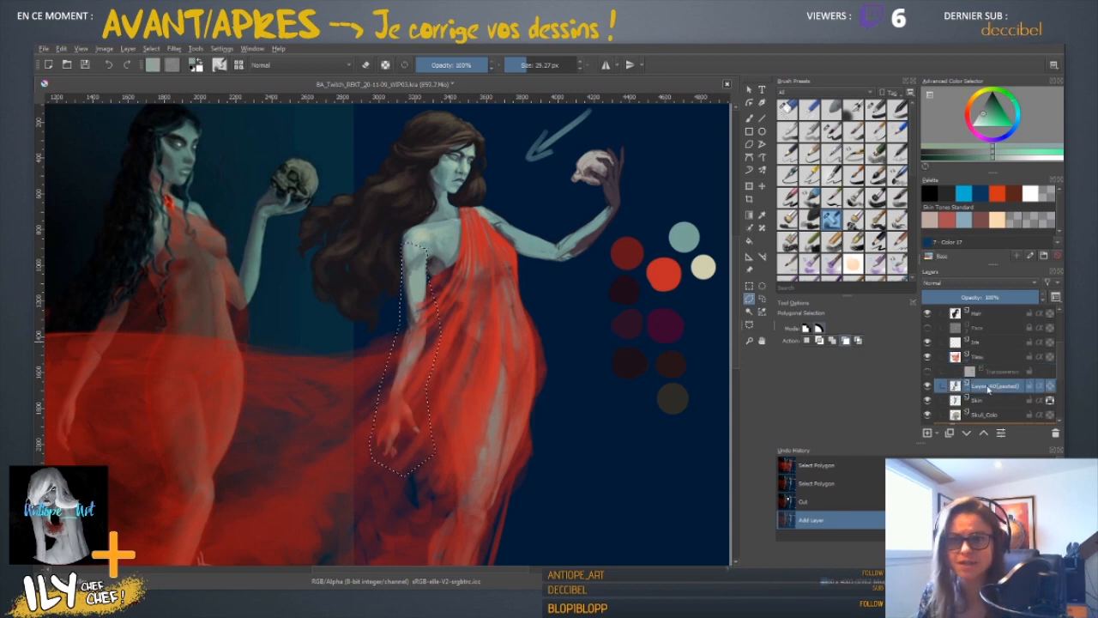
pyautogui.write('Arms')
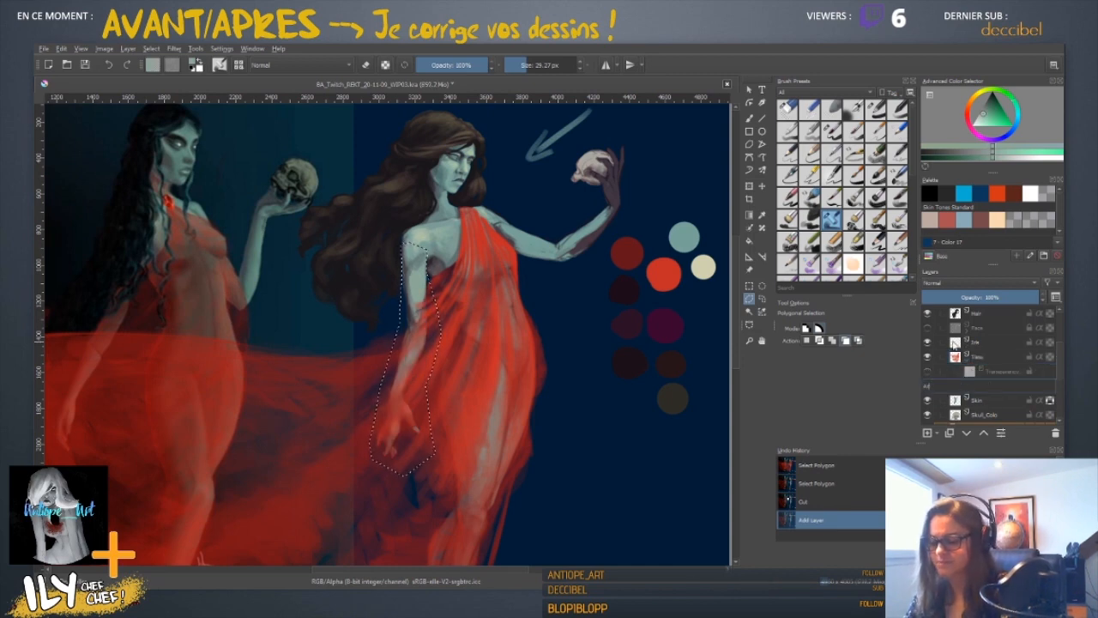
pyautogui.press('Return')
pyautogui.moveTo(995, 388); pyautogui.dragTo(1004, 354)
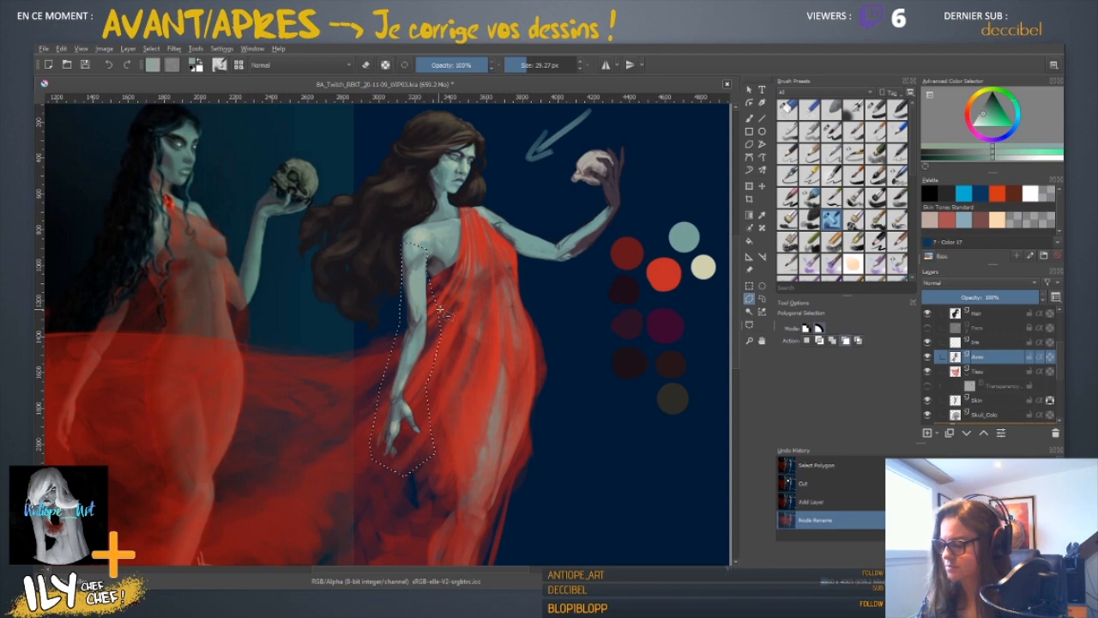
pyautogui.hotkey('ctrl', 'shift', 'a')
# - Examine the separated arm over the dress in the whole figure and up close, toggling the Arms layer's visibility off and on
pyautogui.scroll(-3, 449, 310)
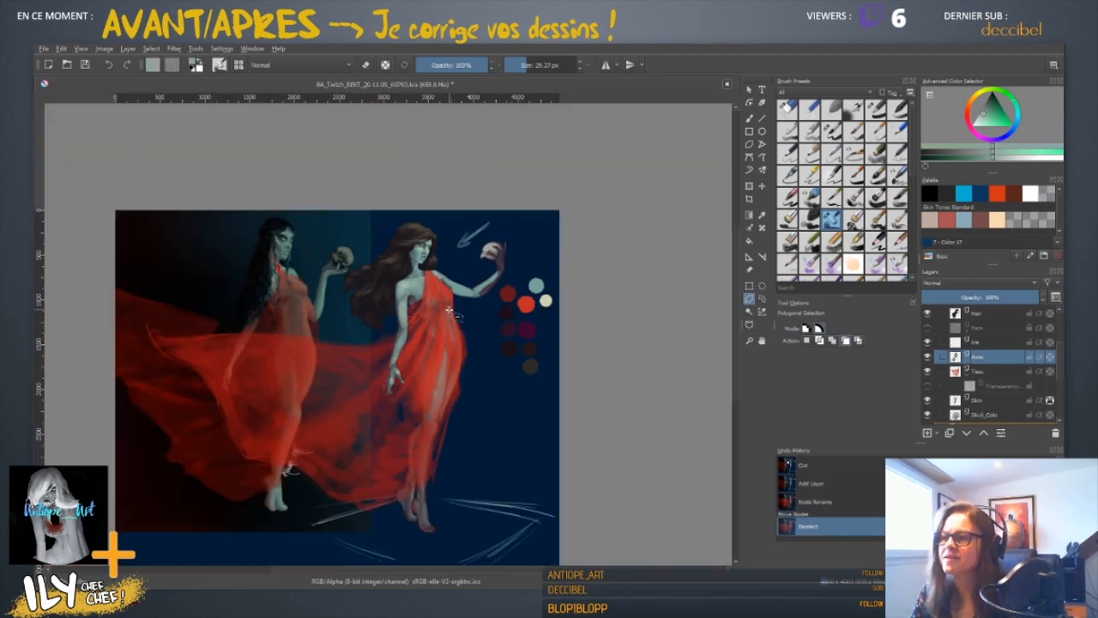
pyautogui.scroll(5, 449, 310)
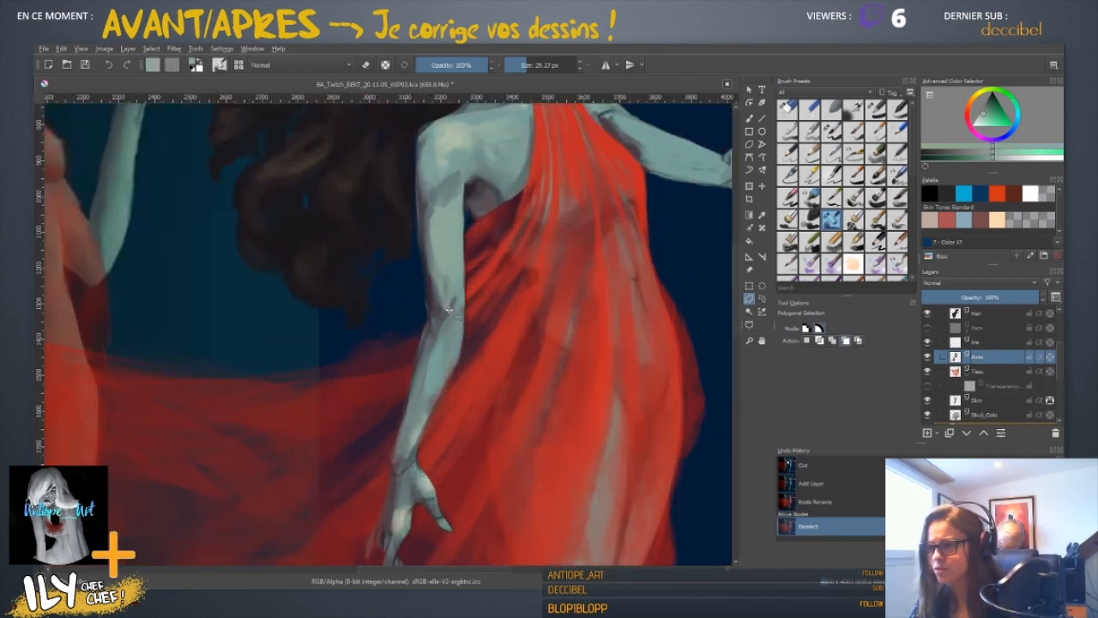
pyautogui.moveTo(419, 486); pyautogui.dragTo(466, 301)
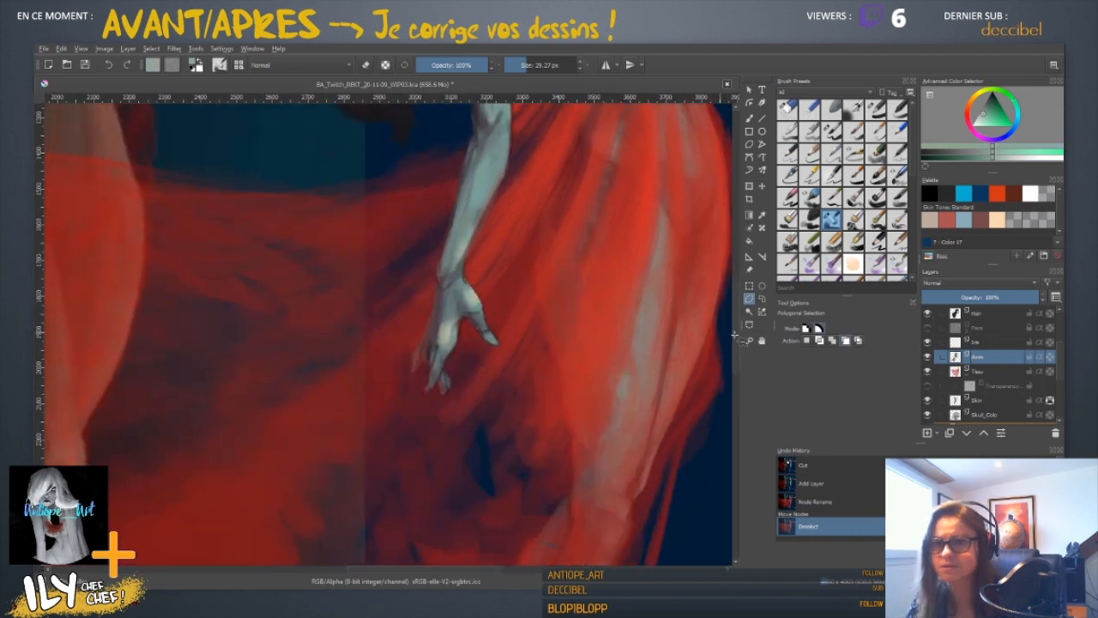
pyautogui.click(928, 357)
pyautogui.click(927, 357)
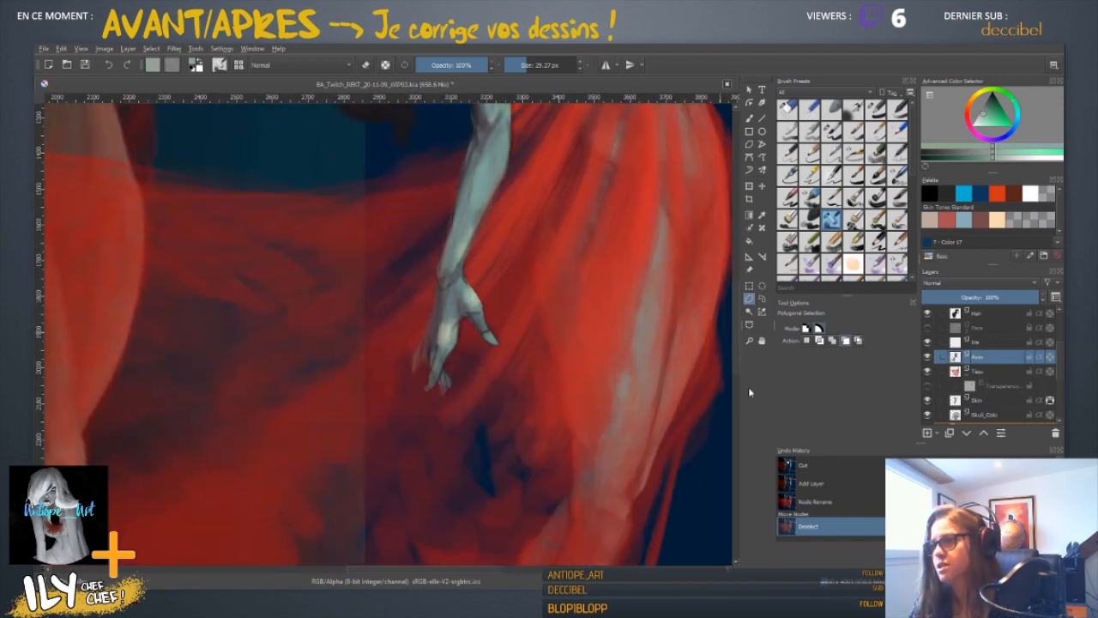
pyautogui.moveTo(498, 251); pyautogui.dragTo(415, 384)
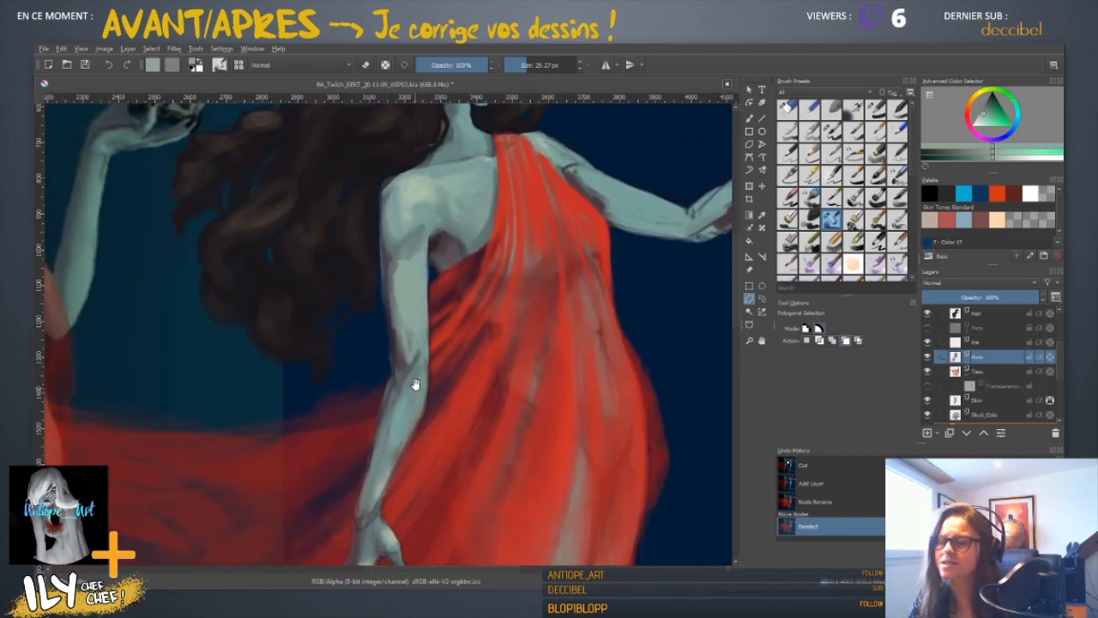
pyautogui.scroll(1, 477, 289)
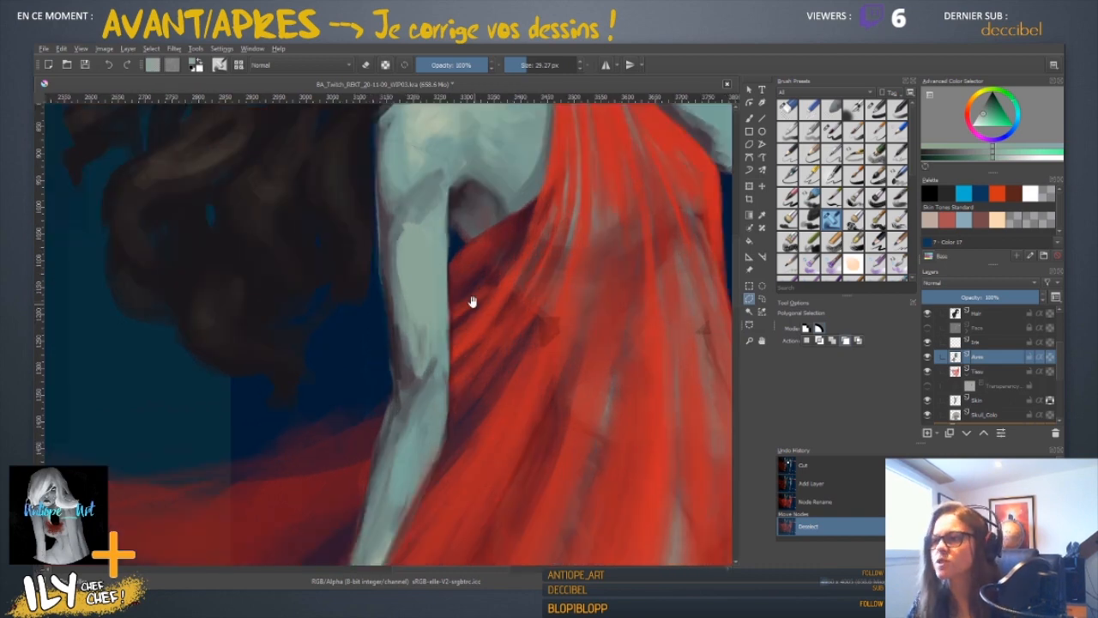
pyautogui.moveTo(472, 300); pyautogui.dragTo(453, 449)
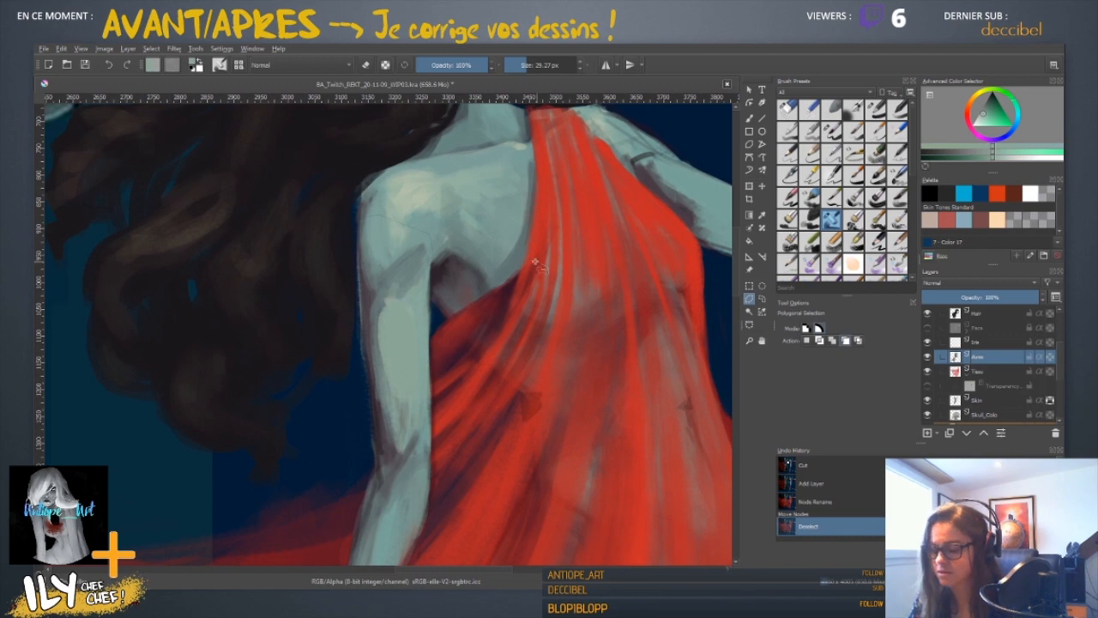
# - Retouch the outer contour of the lowered arm's shoulder on the Arms layer with a sampled skin tone
pyautogui.press('b')
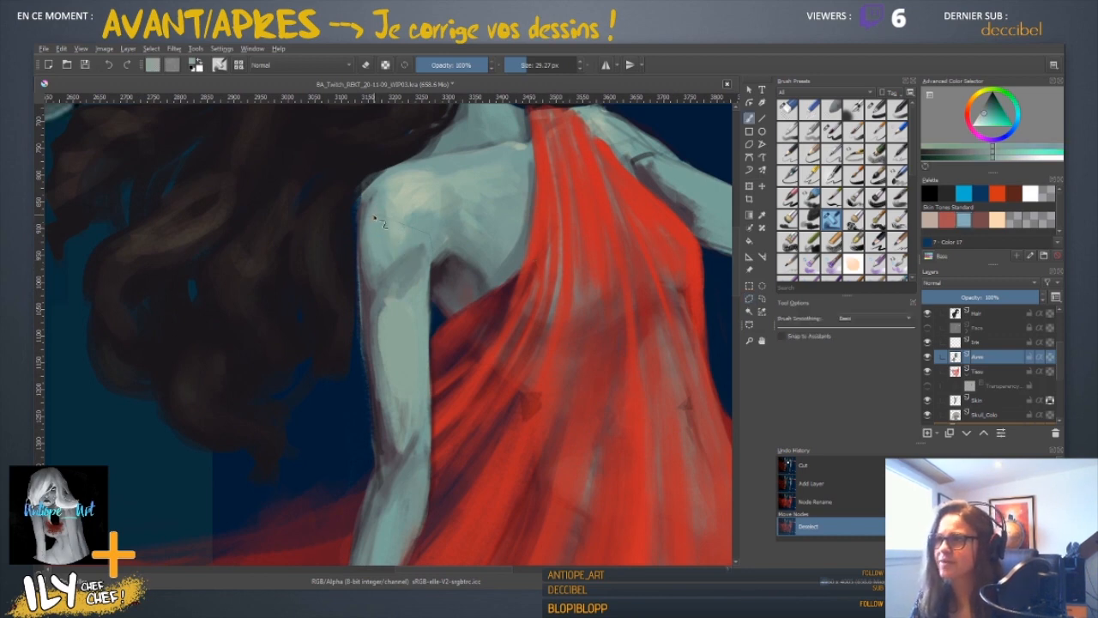
pyautogui.keyDown('ctrl'); pyautogui.click(369, 205); pyautogui.keyUp('ctrl')
pyautogui.moveTo(371, 221)
pyautogui.mouseDown()
pyautogui.moveTo(367, 206)
pyautogui.moveTo(362, 225)
pyautogui.mouseUp()
pyautogui.moveTo(364, 202); pyautogui.dragTo(361, 240)
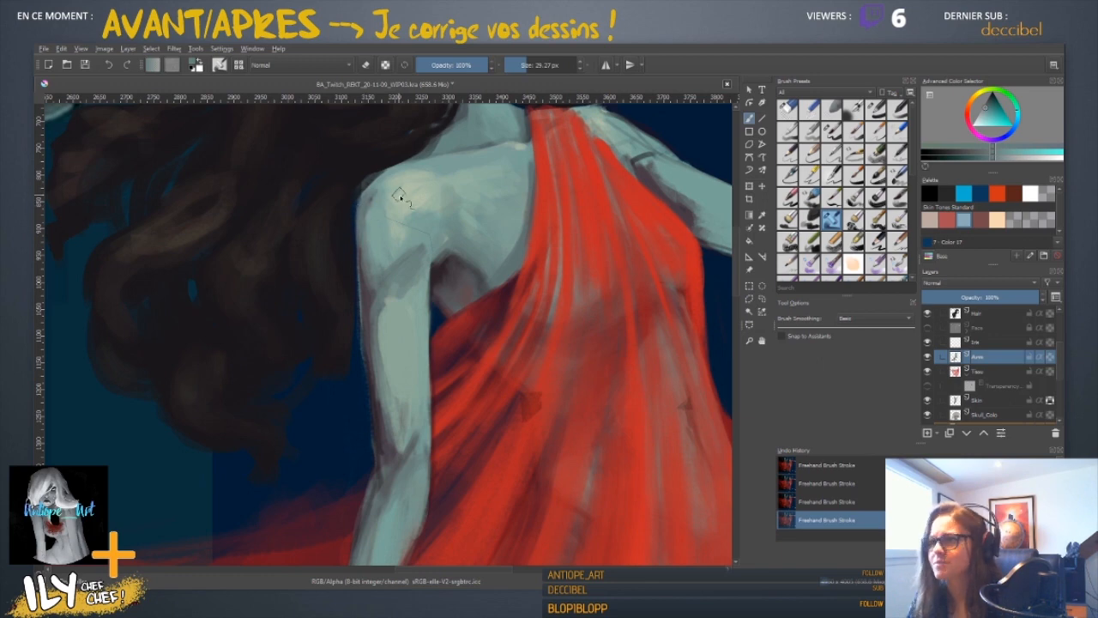
pyautogui.scroll(3, 378, 232)
# - Clean the upper arm's outer edge with the eraser, then darken the edge at the armpit with a sampled shadow tone at about 18 px
pyautogui.press('e')
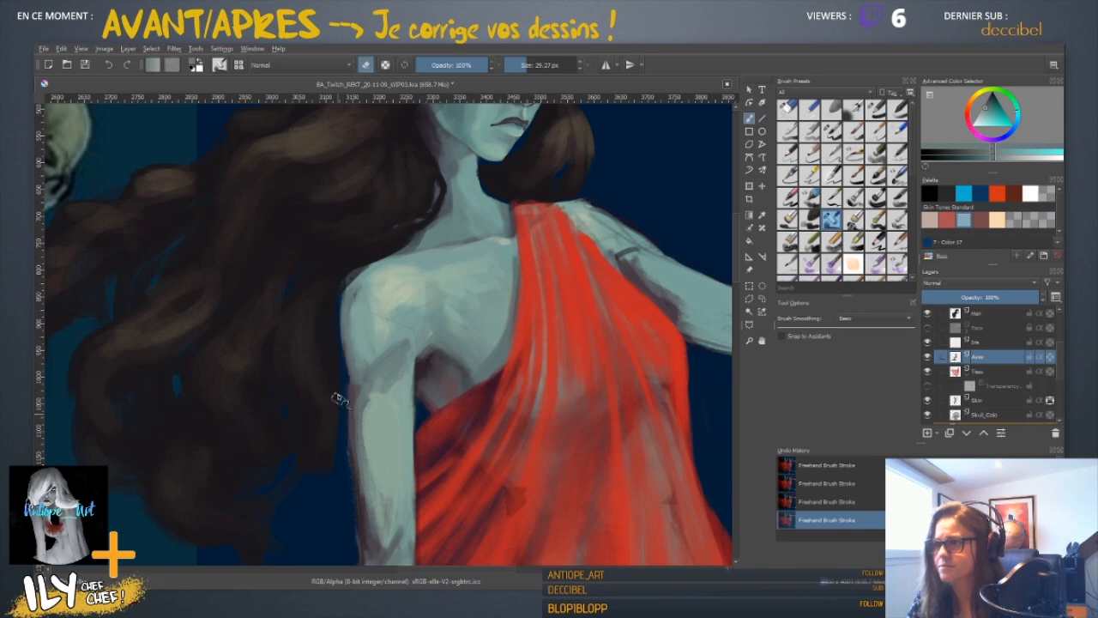
pyautogui.moveTo(393, 516)
pyautogui.mouseDown()
pyautogui.moveTo(392, 285)
pyautogui.moveTo(394, 339)
pyautogui.moveTo(371, 340)
pyautogui.mouseUp()
pyautogui.press('e')
pyautogui.keyDown('ctrl'); pyautogui.click(372, 347); pyautogui.keyUp('ctrl')
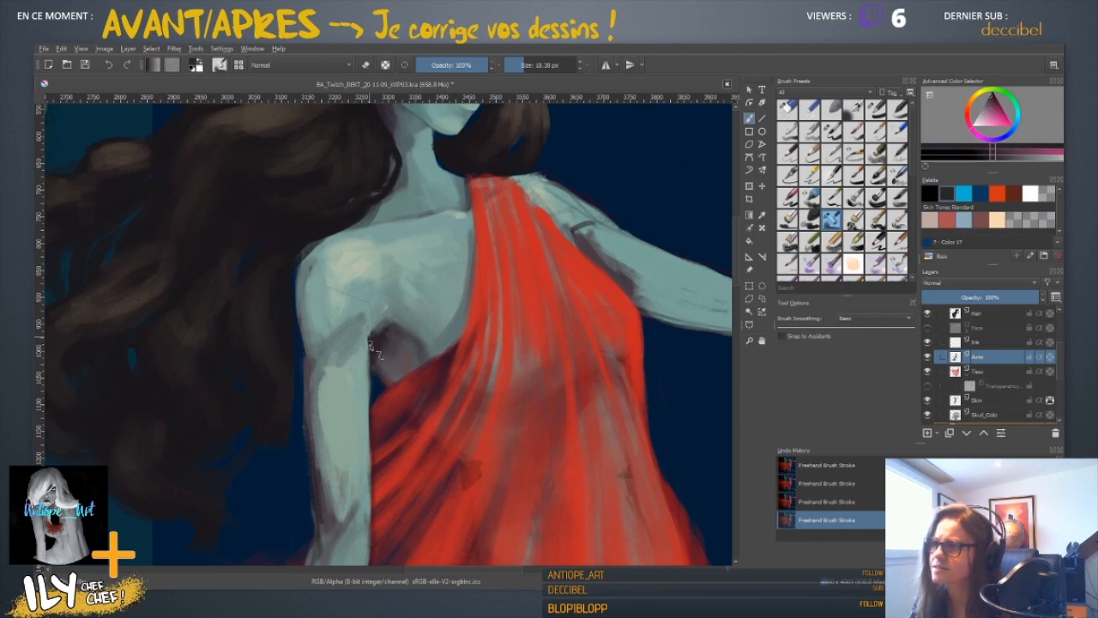
pyautogui.scroll(-1, 395, 446)
# - Erase along the arm's outer edge near the elbow and retouch the elbow with tones sampled from the arm
pyautogui.press('e')
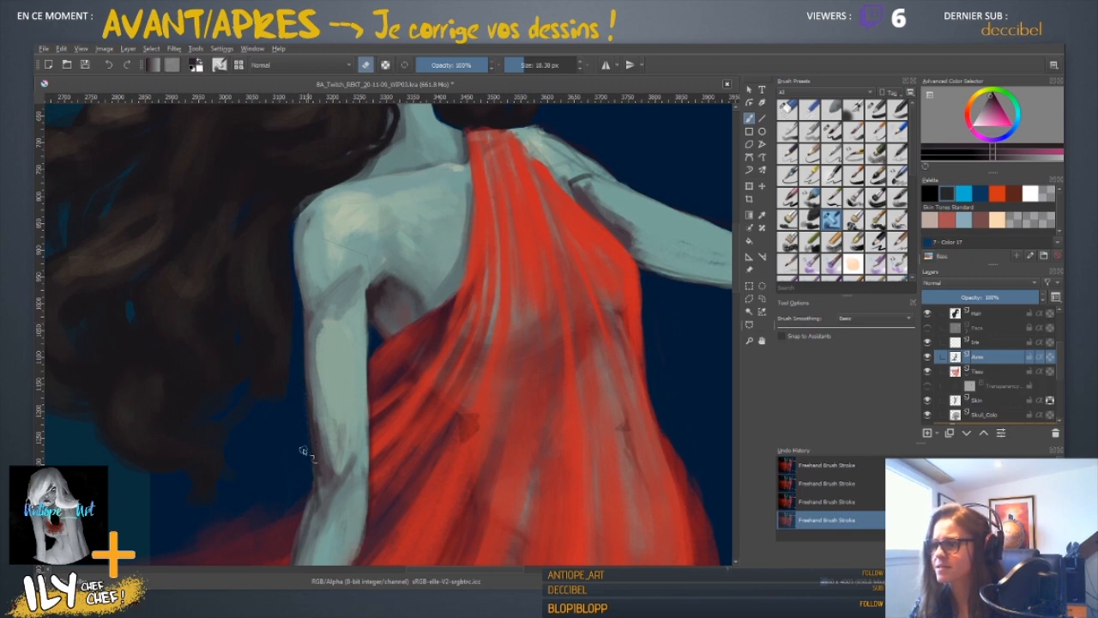
pyautogui.moveTo(372, 547); pyautogui.dragTo(378, 451)
pyautogui.press('e')
pyautogui.keyDown('ctrl'); pyautogui.click(323, 408); pyautogui.keyUp('ctrl')
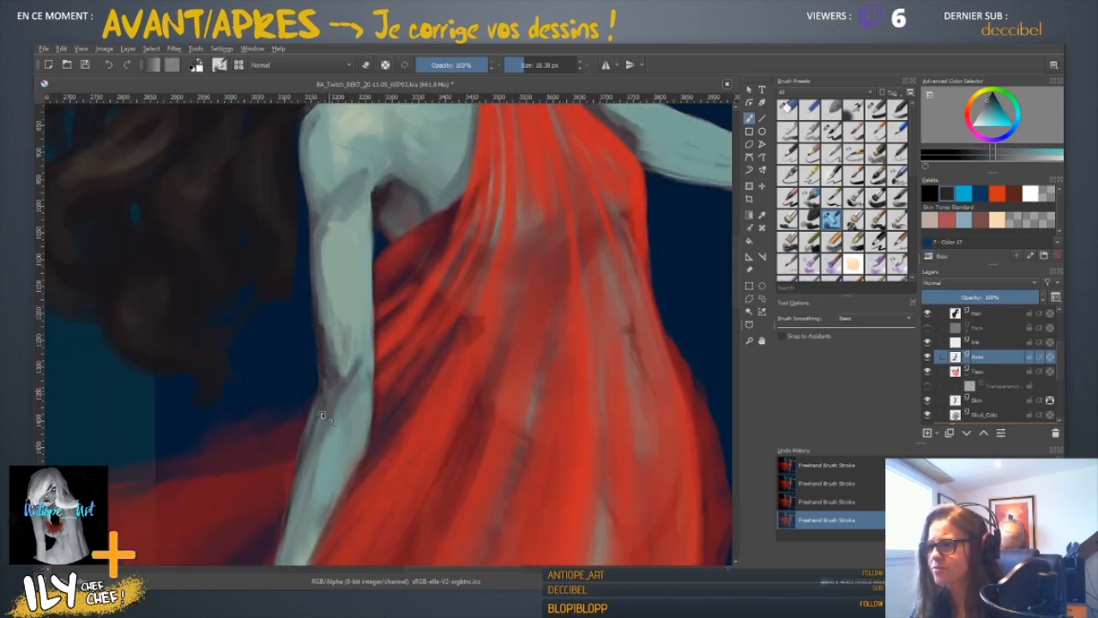
pyautogui.keyDown('ctrl'); pyautogui.click(327, 429); pyautogui.keyUp('ctrl')
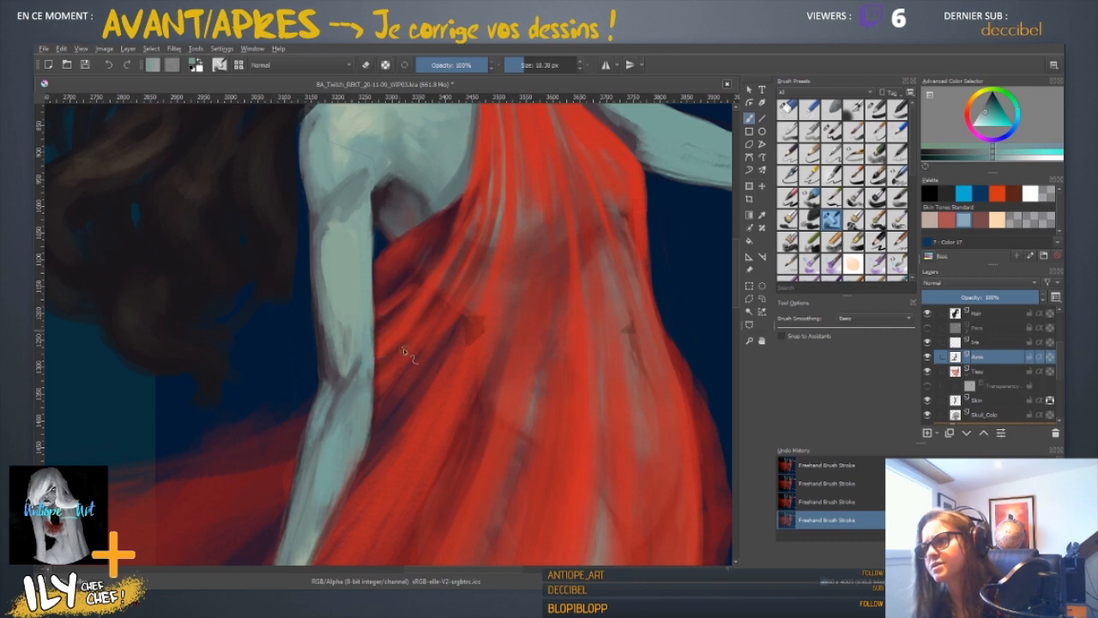
# - Rework the inner side and light area of the upper arm with sampled skin tones and a larger brush
pyautogui.moveTo(404, 418); pyautogui.dragTo(431, 365)
pyautogui.keyDown('ctrl'); pyautogui.click(373, 239); pyautogui.keyUp('ctrl')
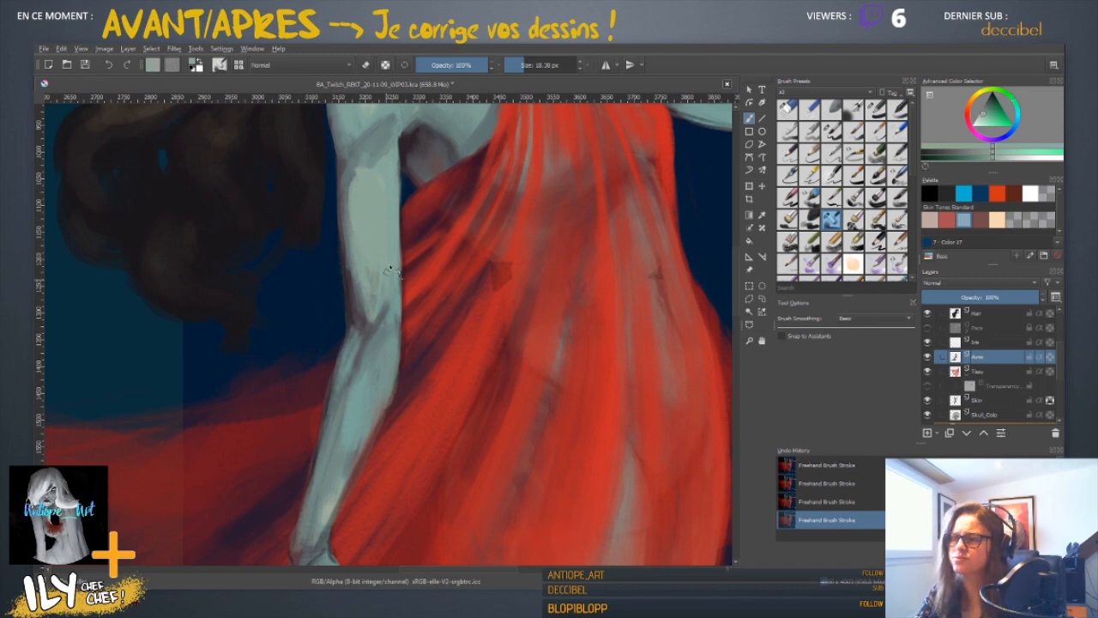
pyautogui.moveTo(410, 225); pyautogui.dragTo(431, 325)
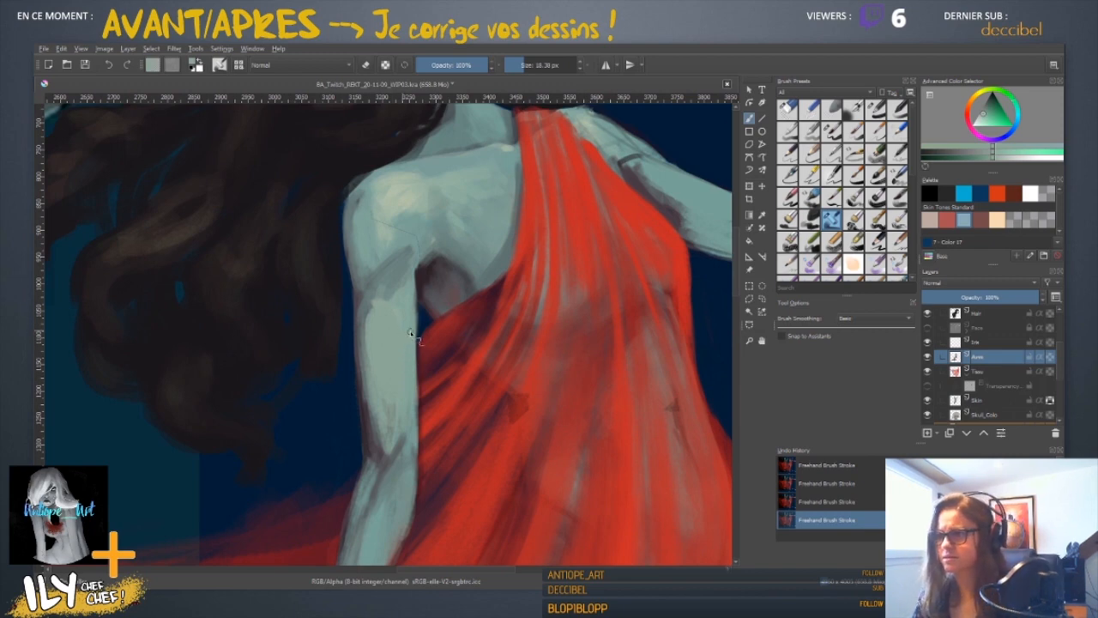
pyautogui.keyDown('ctrl'); pyautogui.click(419, 246); pyautogui.keyUp('ctrl')
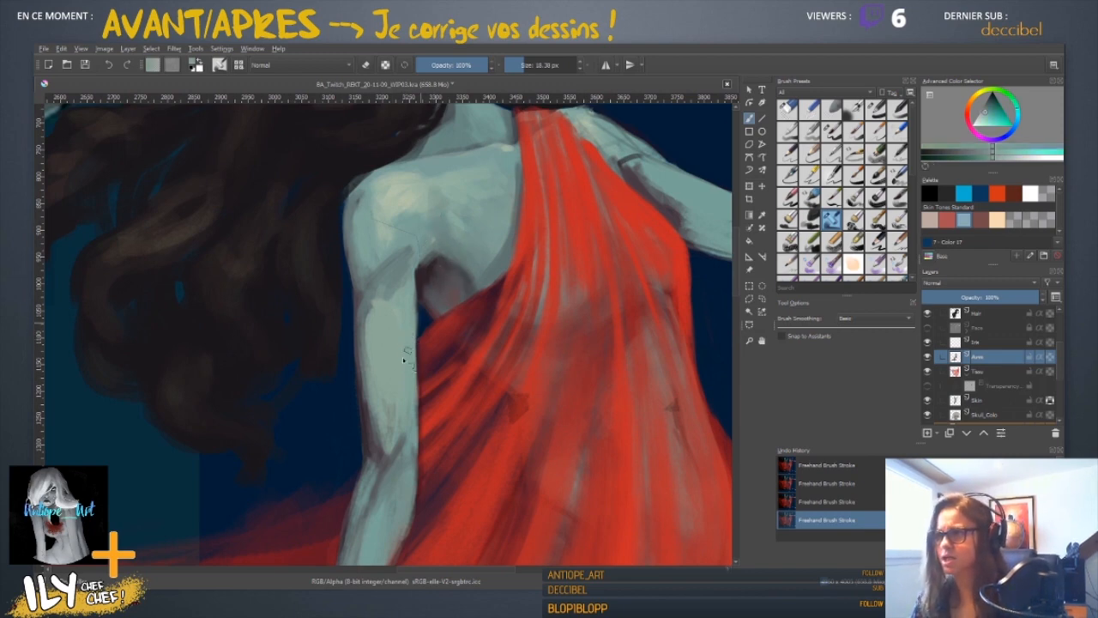
pyautogui.keyDown('shift'); pyautogui.moveTo(398, 338); pyautogui.dragTo(409, 338); pyautogui.keyUp('shift')
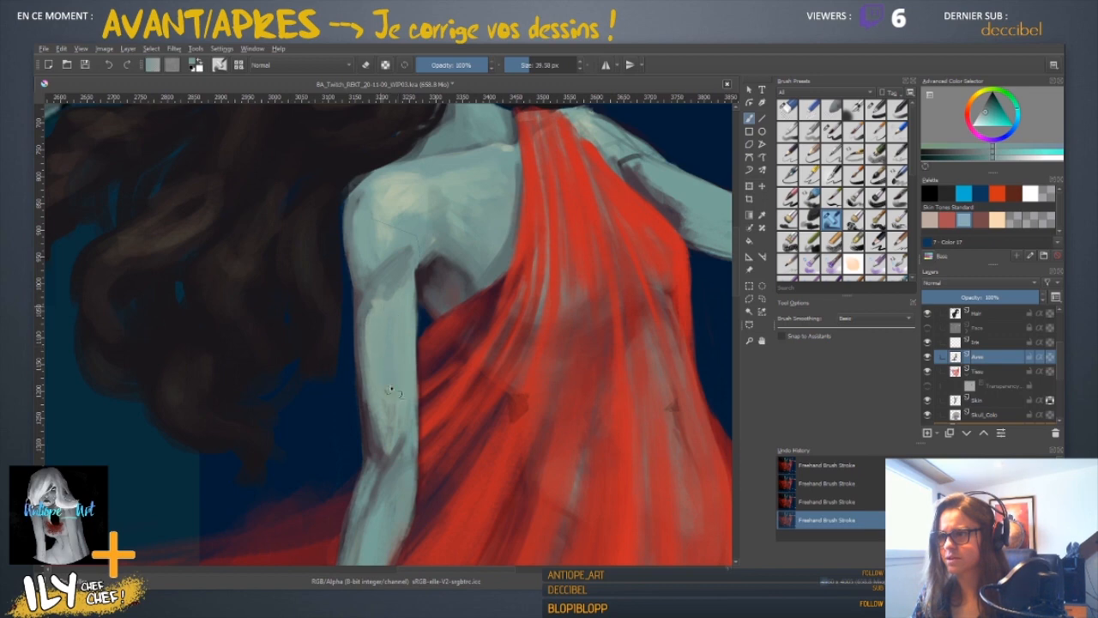
pyautogui.keyDown('ctrl'); pyautogui.click(382, 319); pyautogui.keyUp('ctrl')
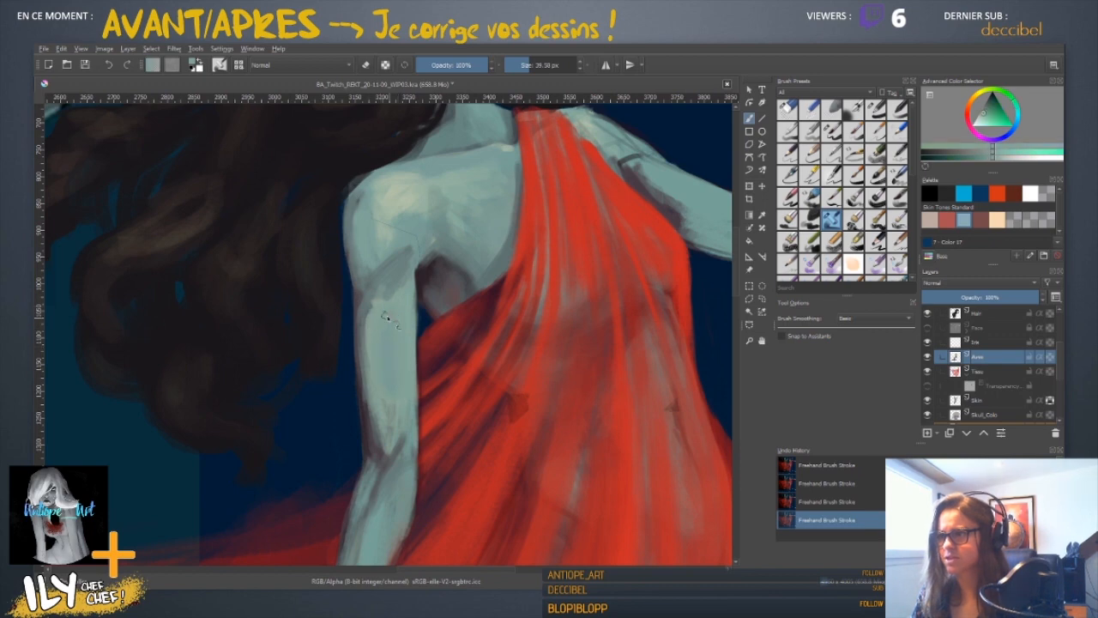
# - Sample skin tones from the lowered arm and paint along the outer side of the upper arm with a smaller brush
pyautogui.keyDown('ctrl'); pyautogui.click(397, 202); pyautogui.keyUp('ctrl')
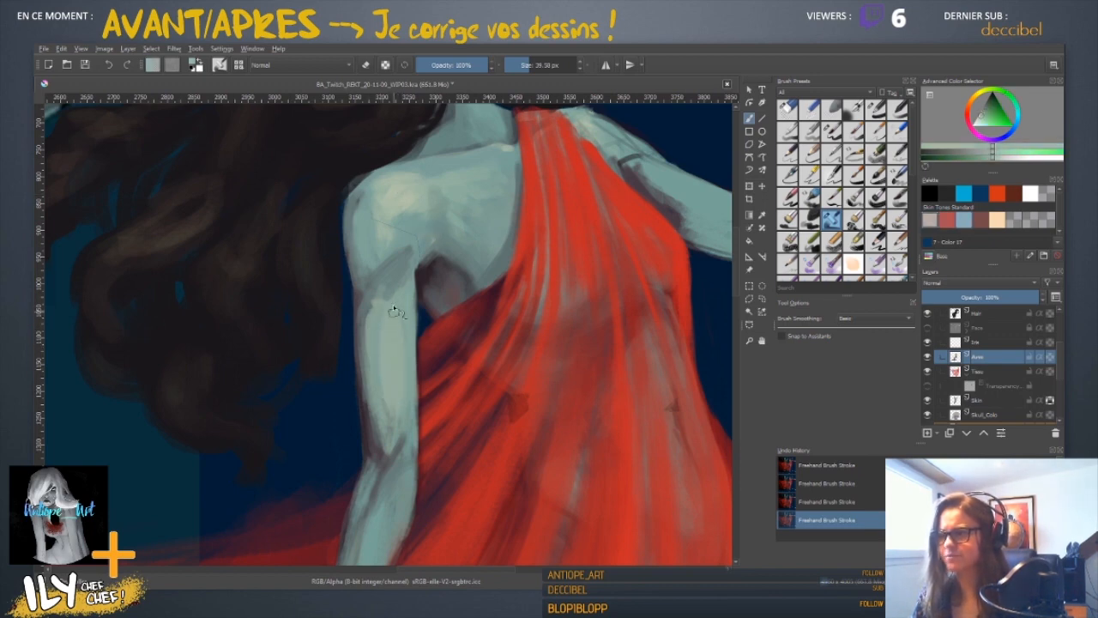
pyautogui.keyDown('ctrl'); pyautogui.click(377, 320); pyautogui.keyUp('ctrl')
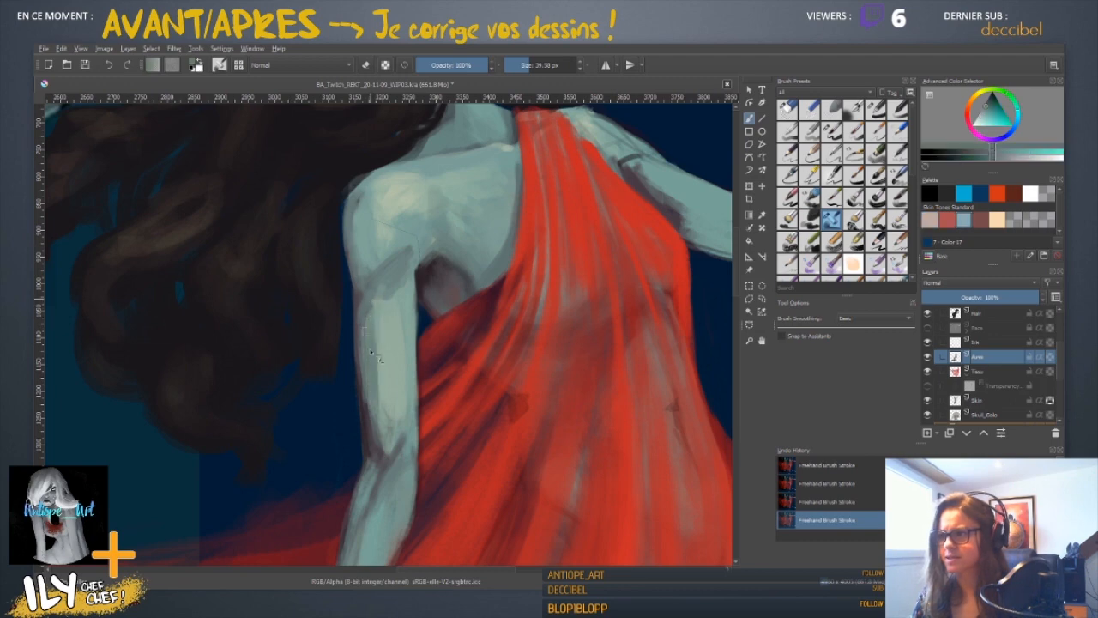
pyautogui.press('[')
pyautogui.press('[')
pyautogui.press('[')
pyautogui.press('ctrl')
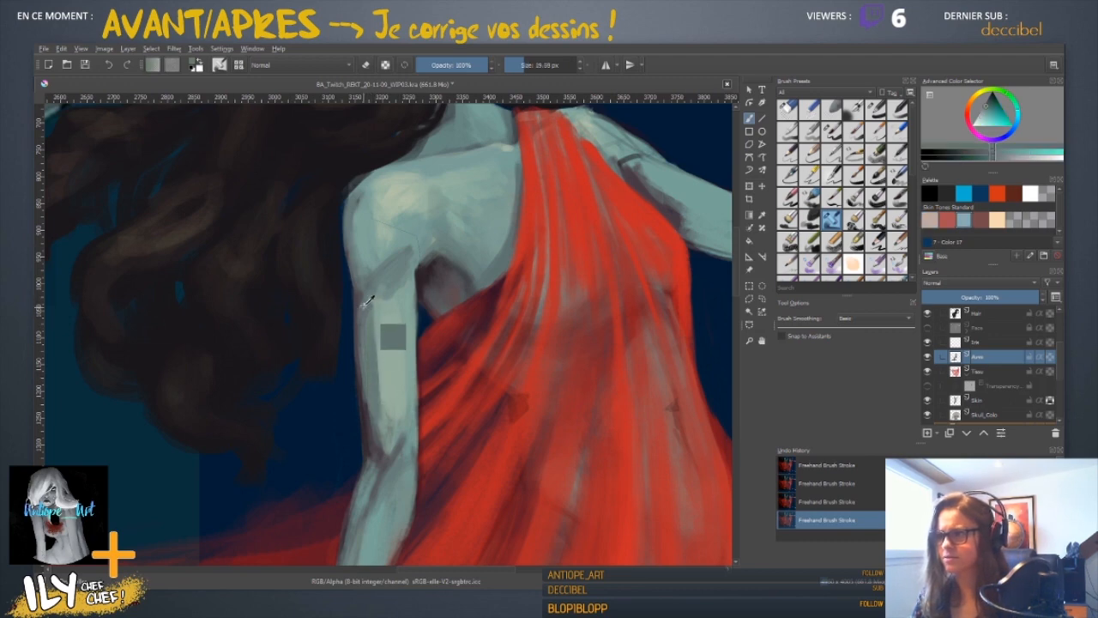
pyautogui.moveTo(362, 294); pyautogui.dragTo(374, 439)
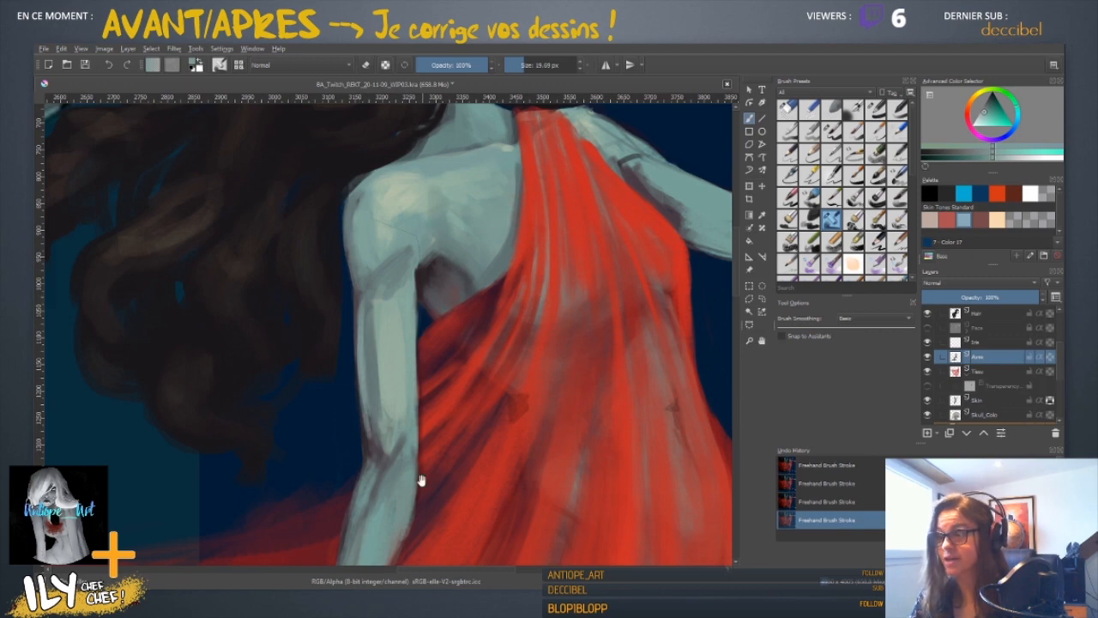
# - Paint over the dark marks at the lowered arm's elbow with sampled skin tones to smooth its shading
pyautogui.moveTo(421, 481)
pyautogui.mouseDown()
pyautogui.moveTo(446, 308)
pyautogui.moveTo(466, 280)
pyautogui.moveTo(394, 331)
pyautogui.mouseUp()
pyautogui.keyDown('ctrl'); pyautogui.click(410, 397); pyautogui.keyUp('ctrl')
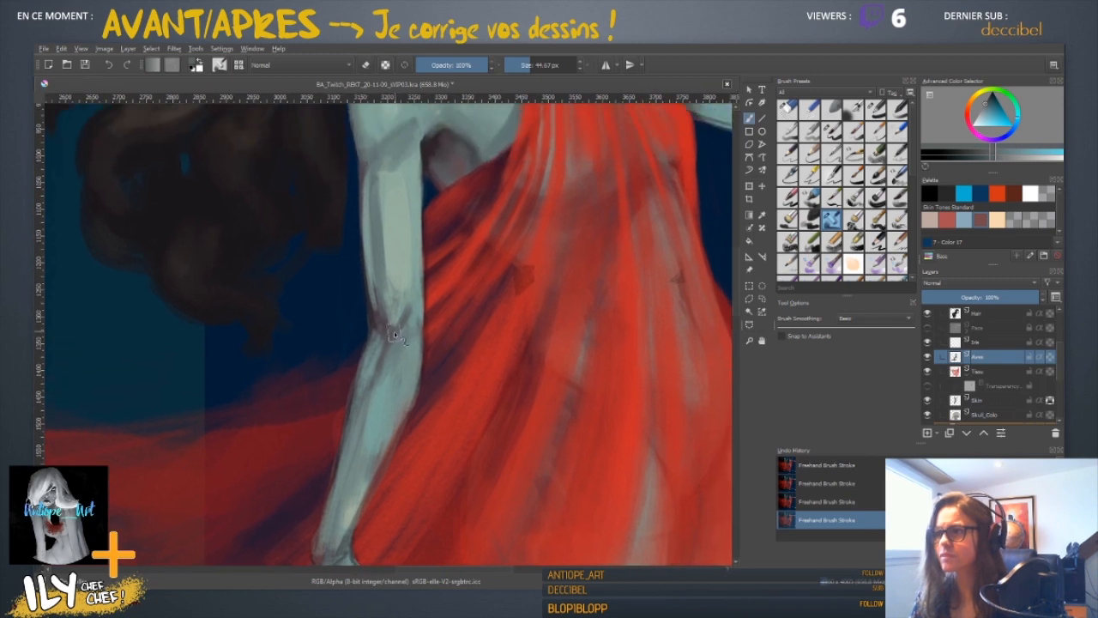
pyautogui.keyDown('ctrl'); pyautogui.click(395, 343); pyautogui.keyUp('ctrl')
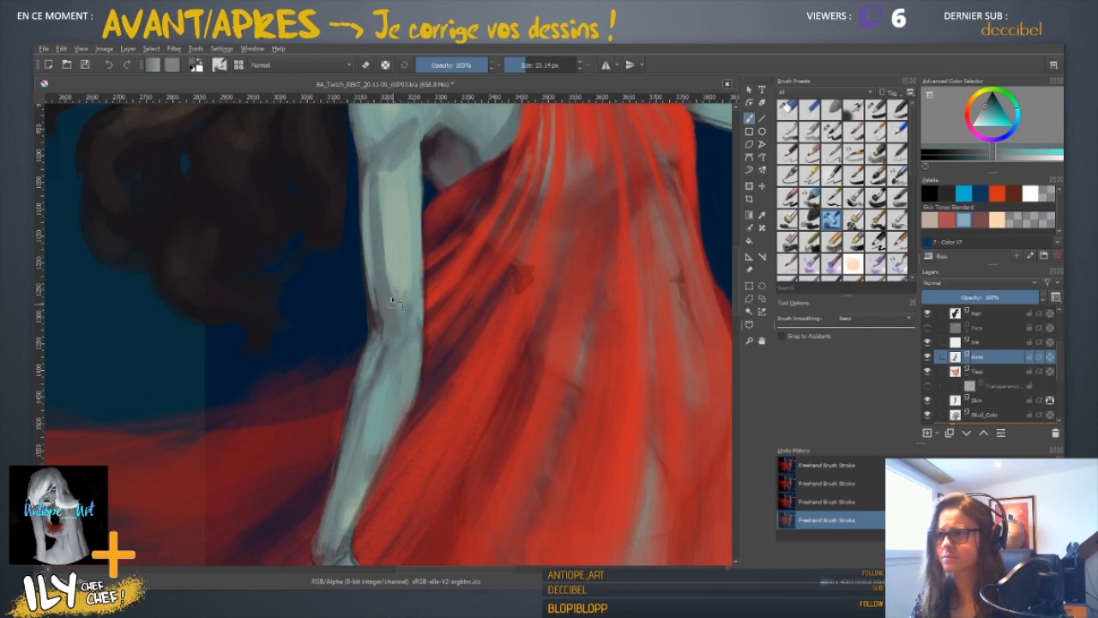
pyautogui.keyDown('ctrl'); pyautogui.click(419, 361); pyautogui.keyUp('ctrl')
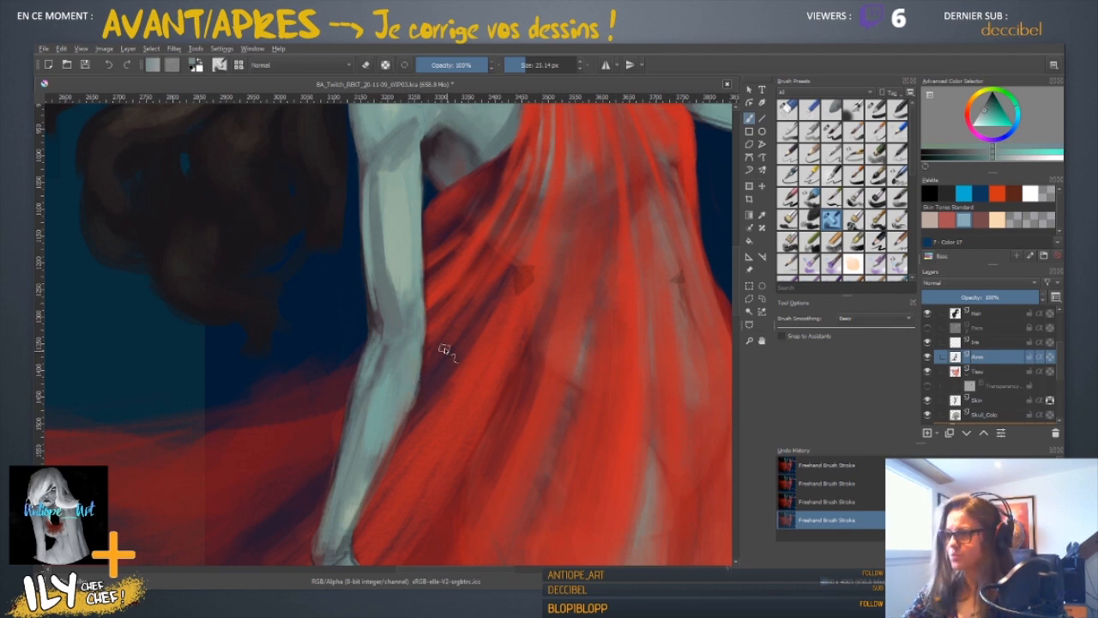
# - Erase the excess paint along the inner edge of the lowered forearm, just below the elbow
pyautogui.moveTo(447, 327); pyautogui.dragTo(461, 402)
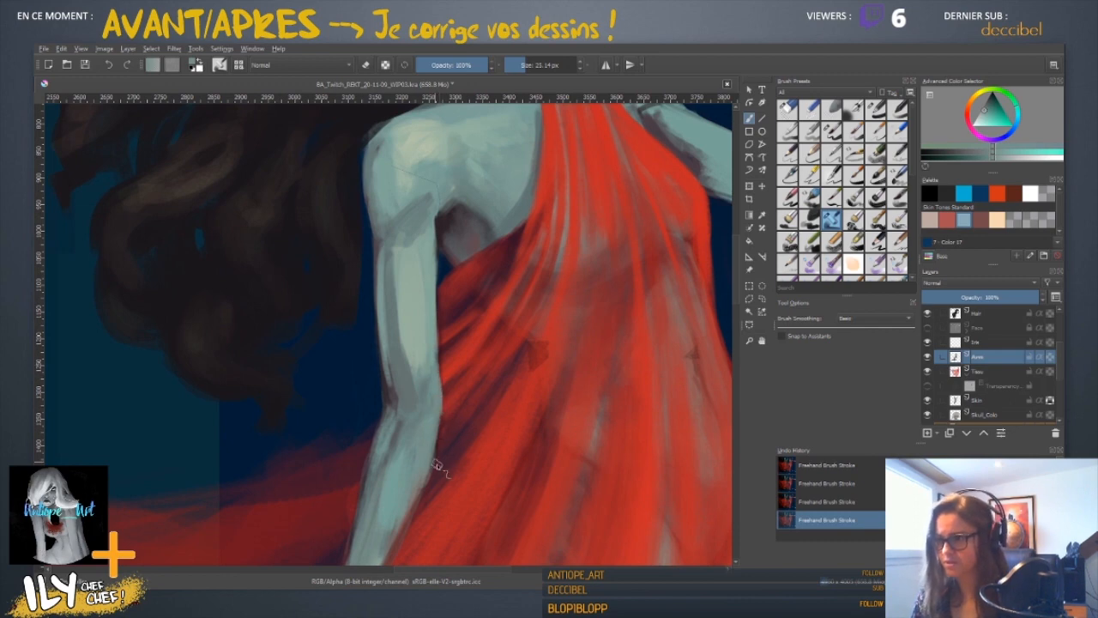
pyautogui.moveTo(441, 487)
pyautogui.mouseDown()
pyautogui.moveTo(455, 460)
pyautogui.moveTo(445, 400)
pyautogui.mouseUp()
pyautogui.press('e')
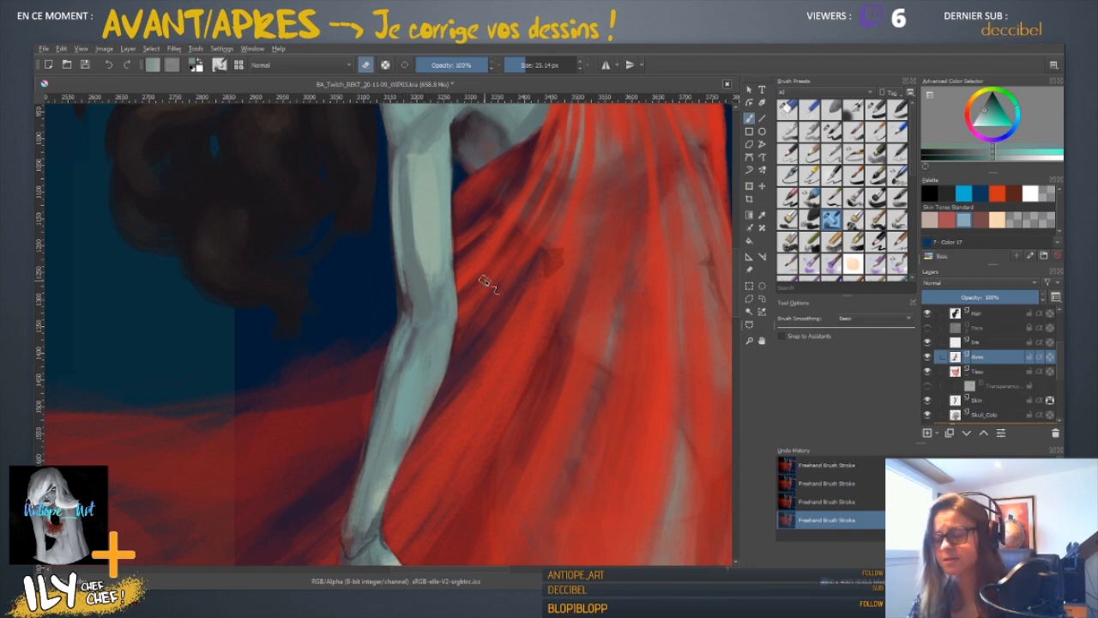
pyautogui.moveTo(489, 299); pyautogui.dragTo(486, 314)
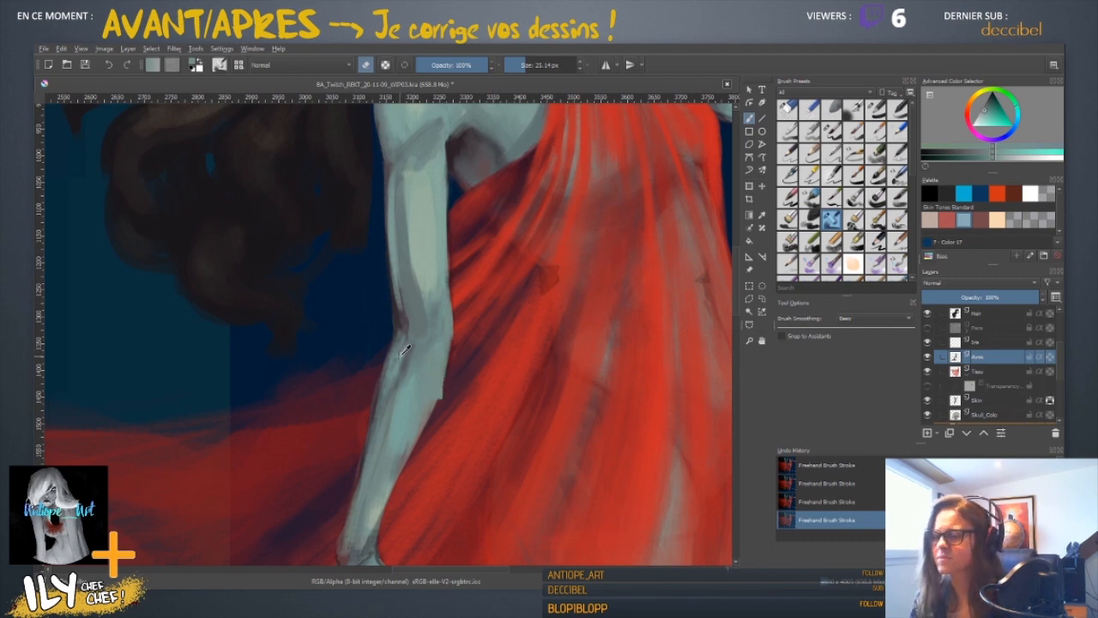
pyautogui.press('e')
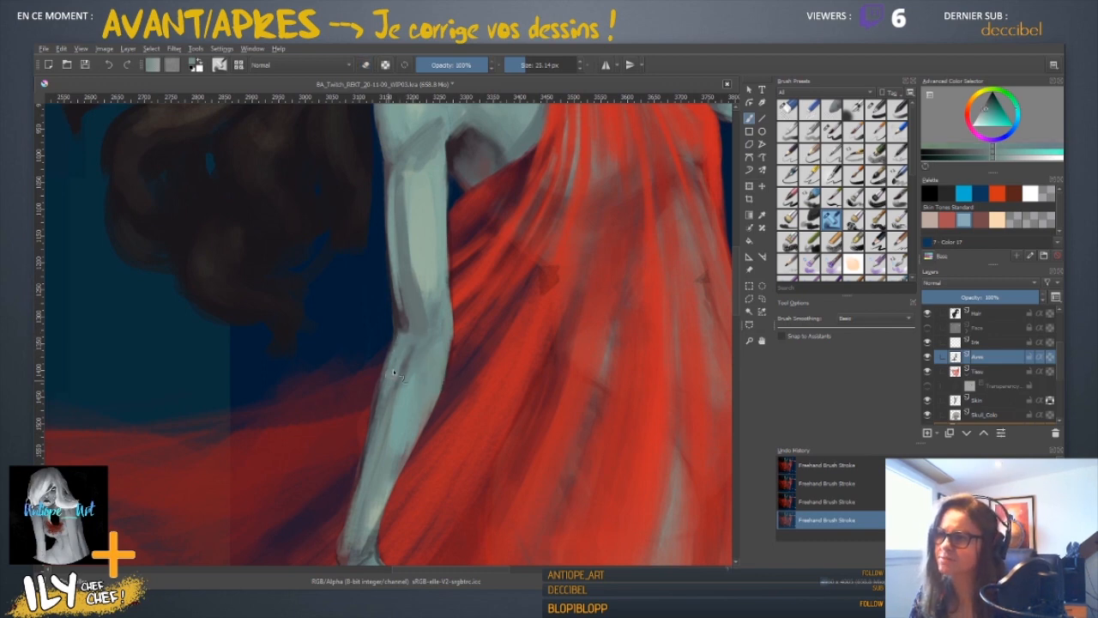
# - Refine the skin shading and contour of the lowered forearm from the elbow down to the wrist
pyautogui.moveTo(399, 429); pyautogui.dragTo(419, 352)
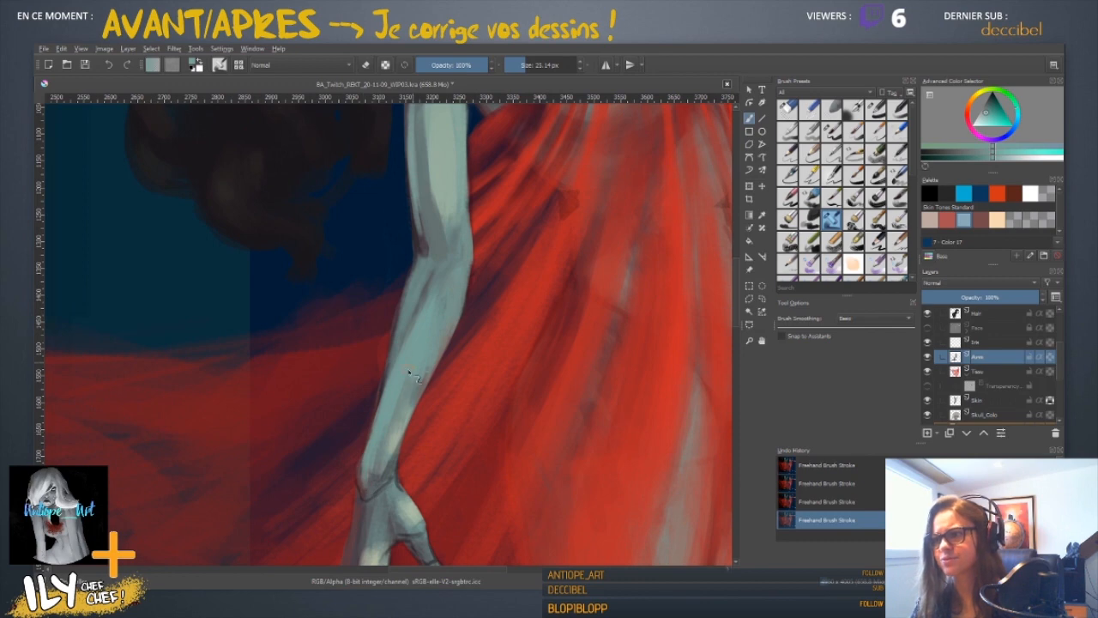
pyautogui.moveTo(365, 474); pyautogui.dragTo(385, 402)
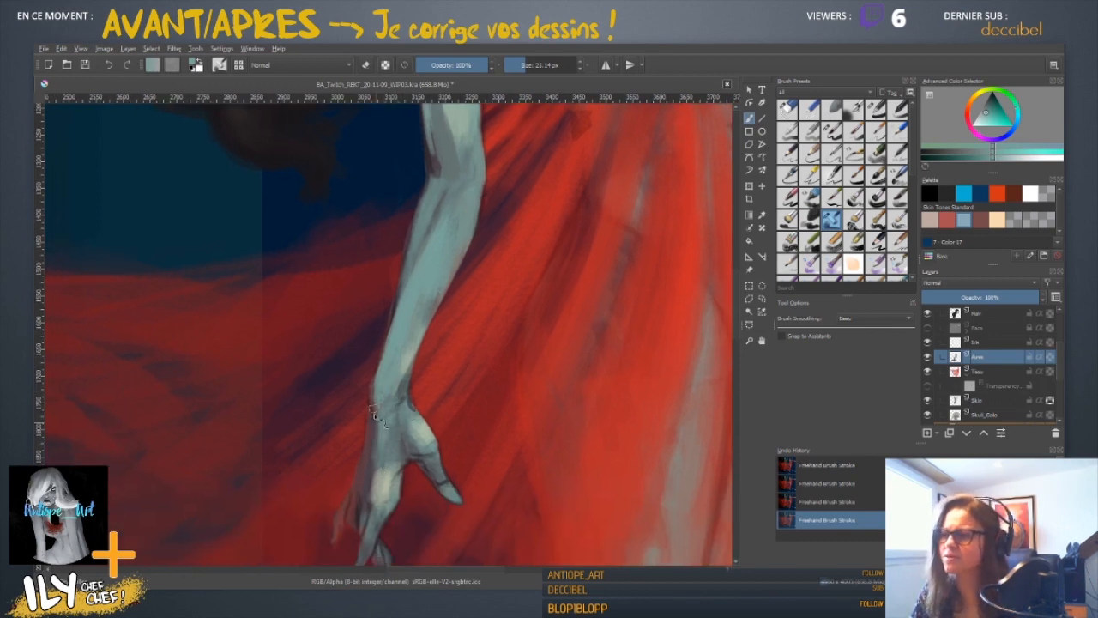
pyautogui.moveTo(445, 289)
pyautogui.mouseDown()
pyautogui.moveTo(444, 455)
pyautogui.moveTo(403, 401)
pyautogui.mouseUp()
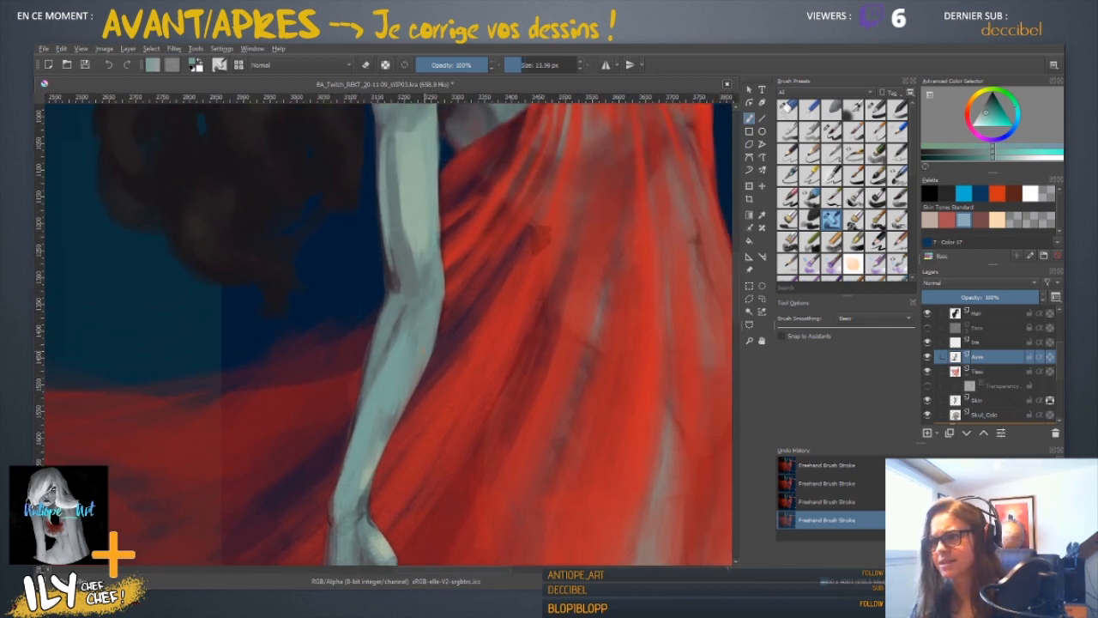
pyautogui.moveTo(424, 350); pyautogui.dragTo(427, 322)
# - Blend the dark shading just below the elbow into the forearm with sampled skin tones
pyautogui.keyDown('ctrl'); pyautogui.click(407, 309); pyautogui.keyUp('ctrl')
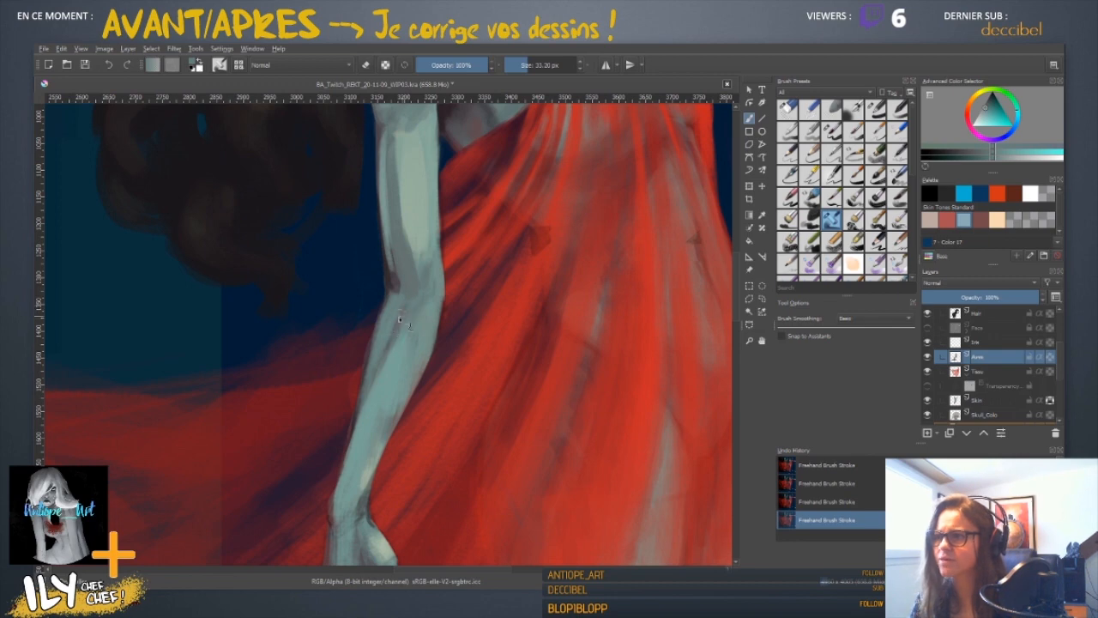
pyautogui.keyDown('ctrl'); pyautogui.click(403, 322); pyautogui.keyUp('ctrl')
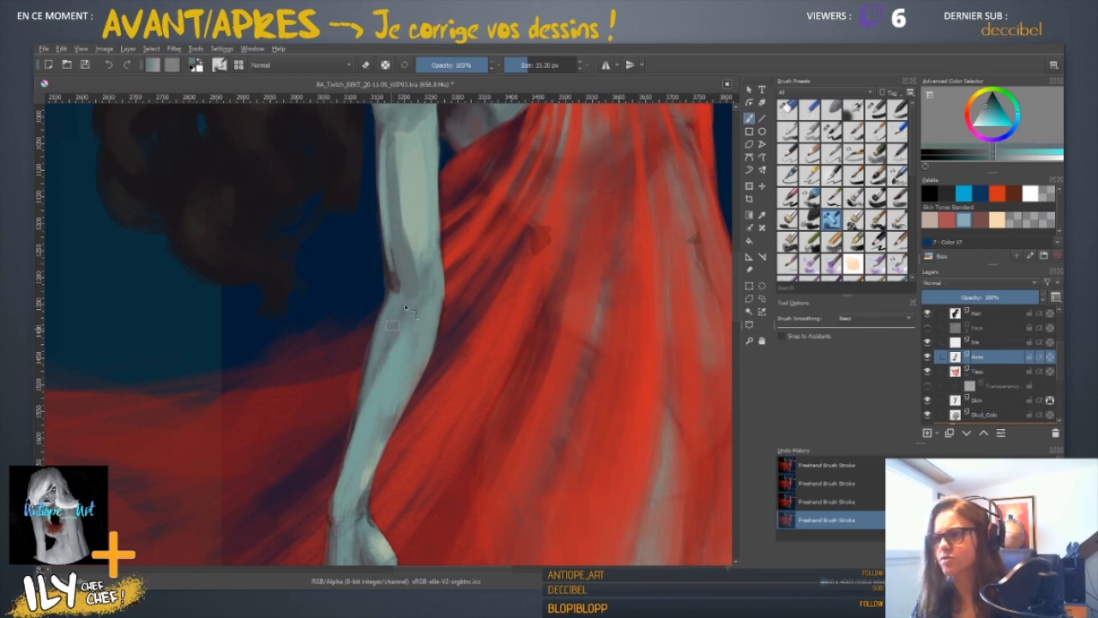
pyautogui.moveTo(445, 315); pyautogui.dragTo(443, 336)
pyautogui.keyDown('ctrl'); pyautogui.click(414, 346); pyautogui.keyUp('ctrl')
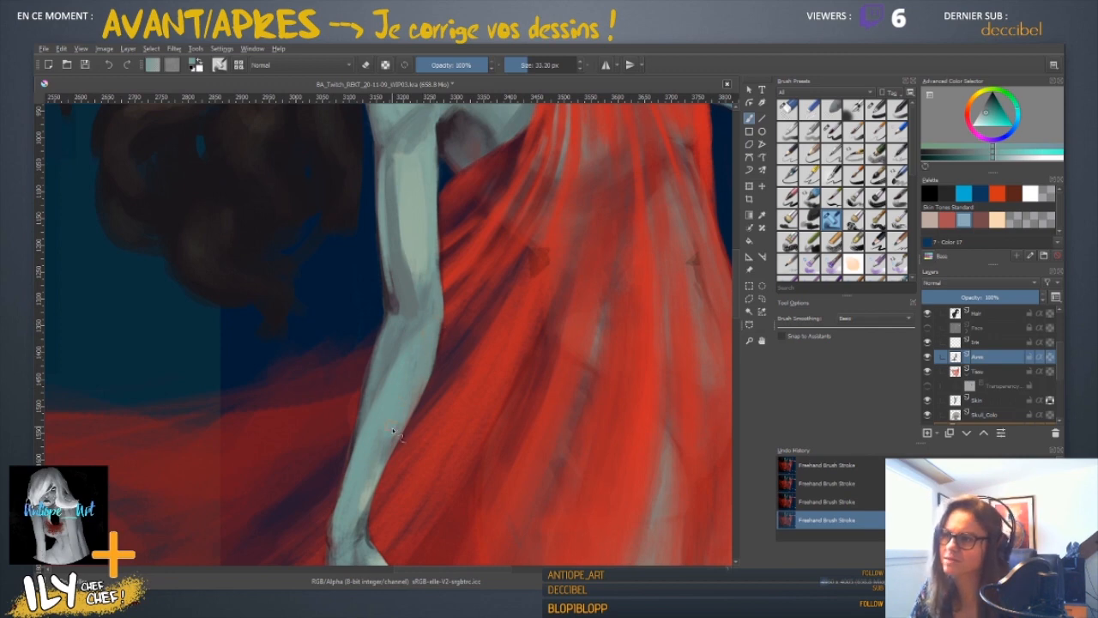
# - Model the lowered upper arm by painting sampled light and shadow tones between the shoulder and the elbow
pyautogui.moveTo(466, 472); pyautogui.dragTo(399, 378)
pyautogui.keyDown('ctrl'); pyautogui.click(403, 348); pyautogui.keyUp('ctrl')
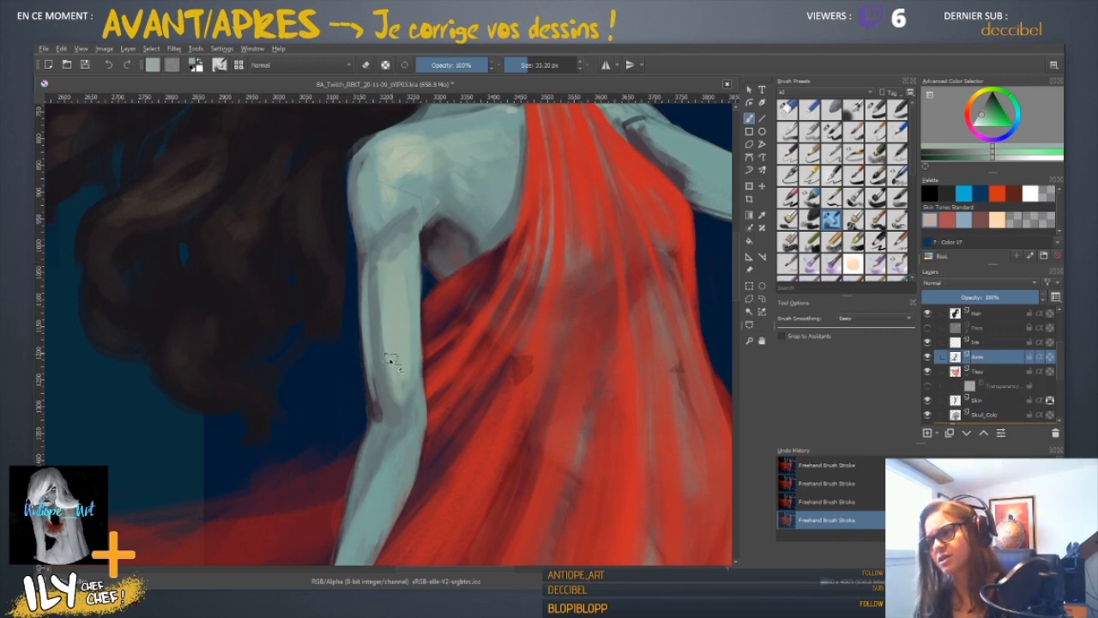
pyautogui.keyDown('ctrl'); pyautogui.click(388, 258); pyautogui.keyUp('ctrl')
pyautogui.moveTo(396, 255); pyautogui.dragTo(375, 311)
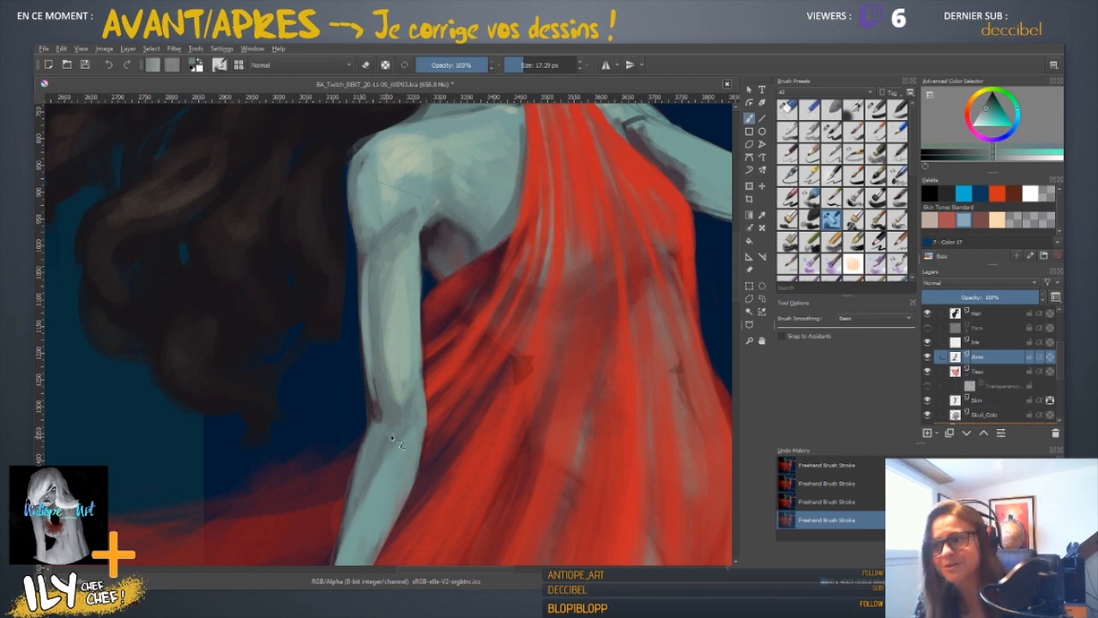
# - Clean up the outer contour of the lowered arm around the elbow with the brush in eraser mode
pyautogui.moveTo(399, 493); pyautogui.dragTo(409, 305)
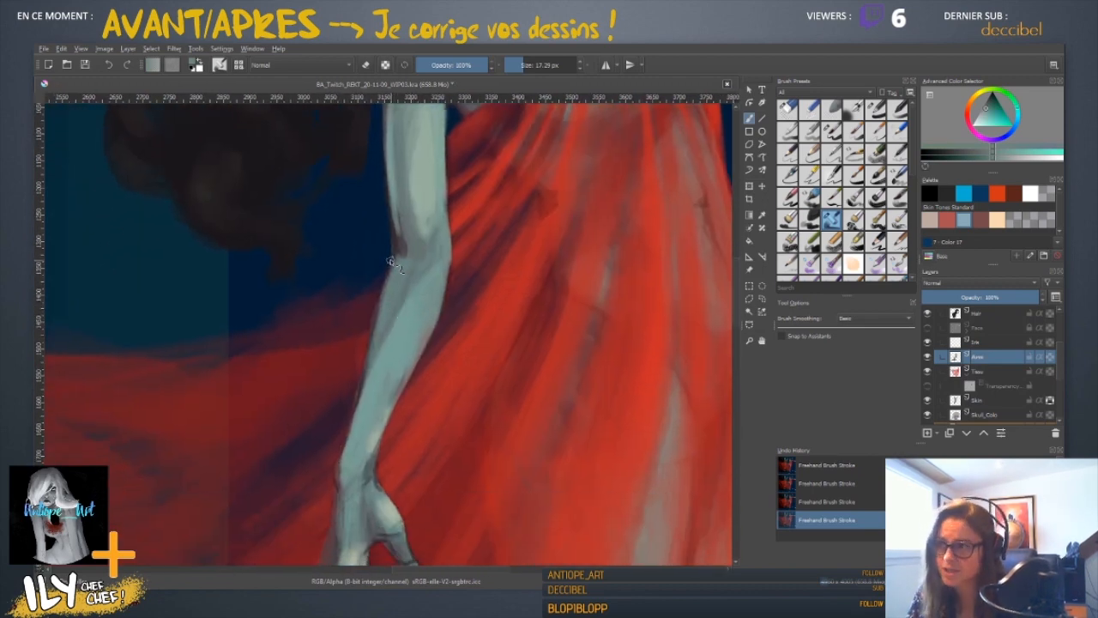
pyautogui.press('e')
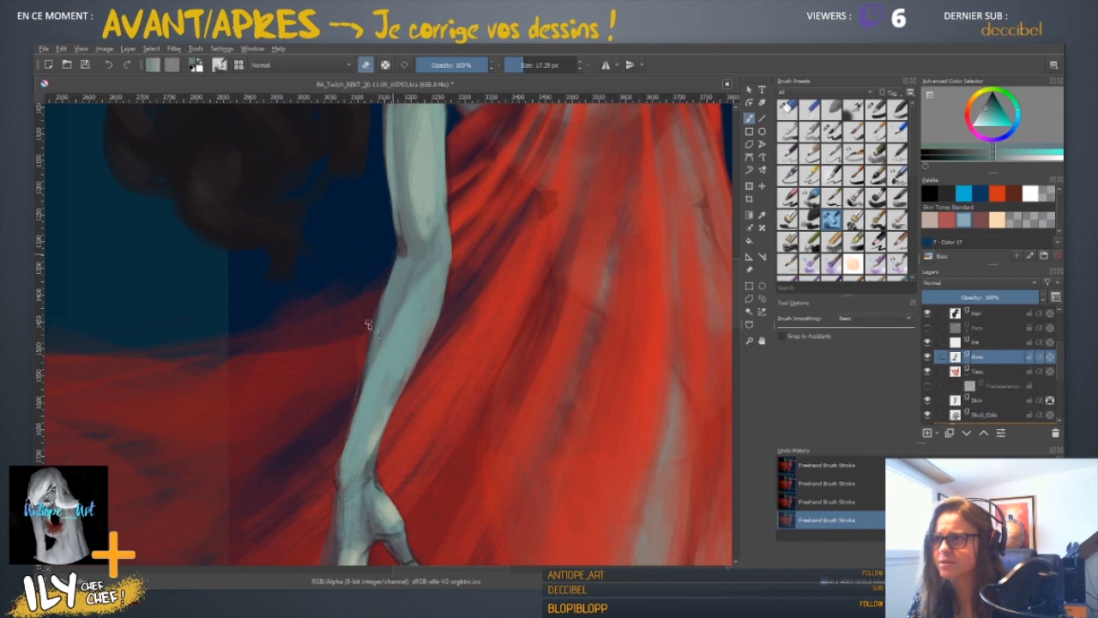
pyautogui.scroll(3, 352, 378)
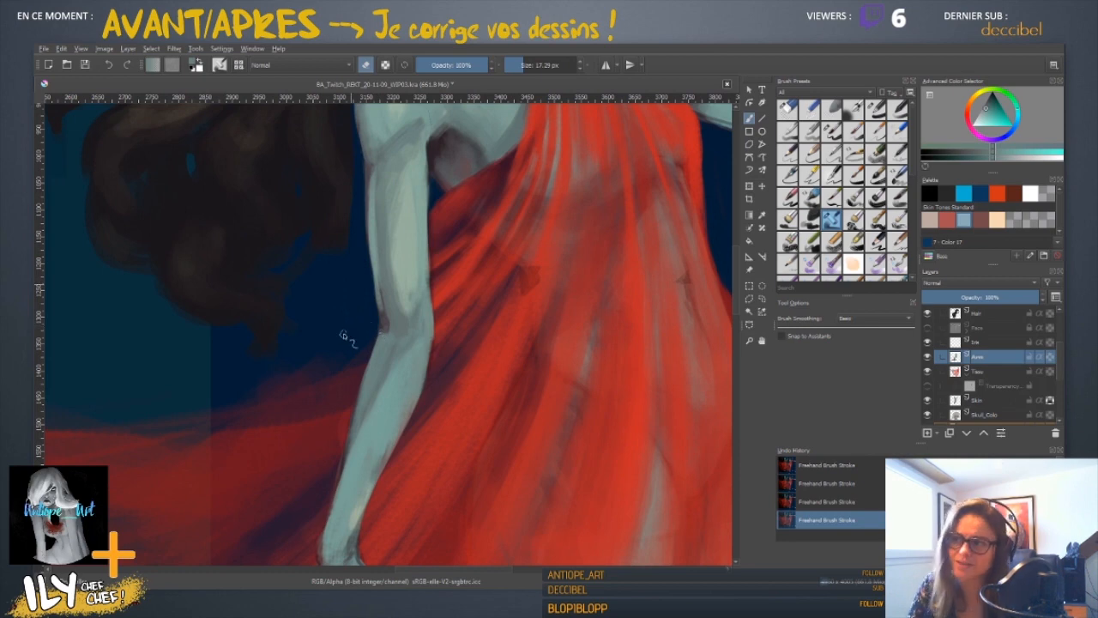
# - Fill out the inner edge of the upper arm with sampled skin tone and soften its highlights with a larger brush
pyautogui.moveTo(421, 299); pyautogui.dragTo(394, 344)
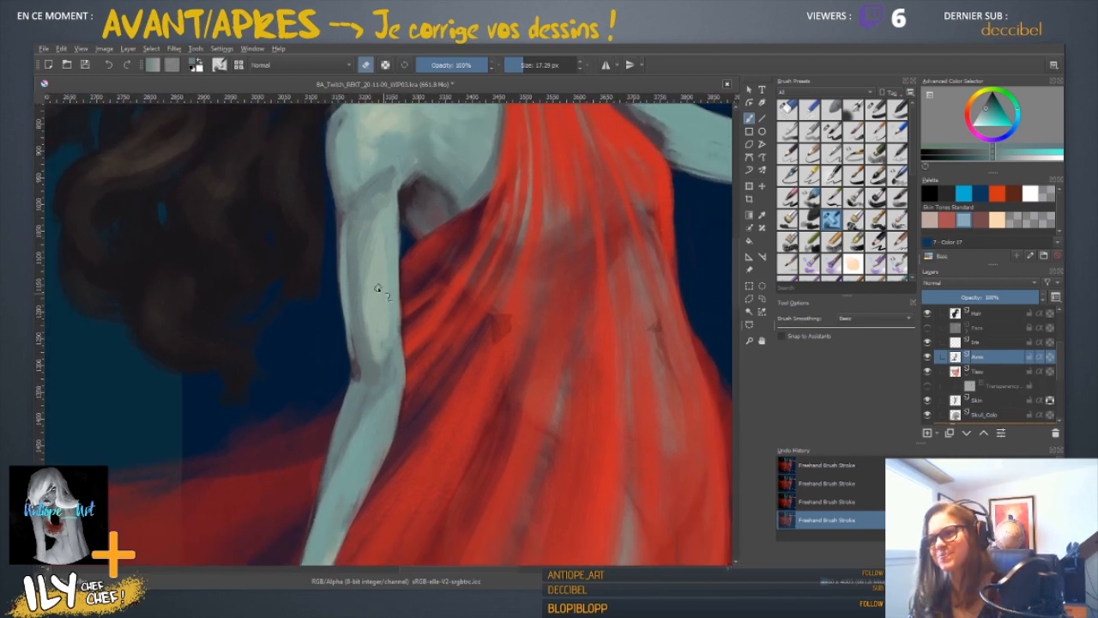
pyautogui.keyDown('ctrl'); pyautogui.click(395, 278); pyautogui.keyUp('ctrl')
pyautogui.moveTo(394, 238); pyautogui.dragTo(402, 339)
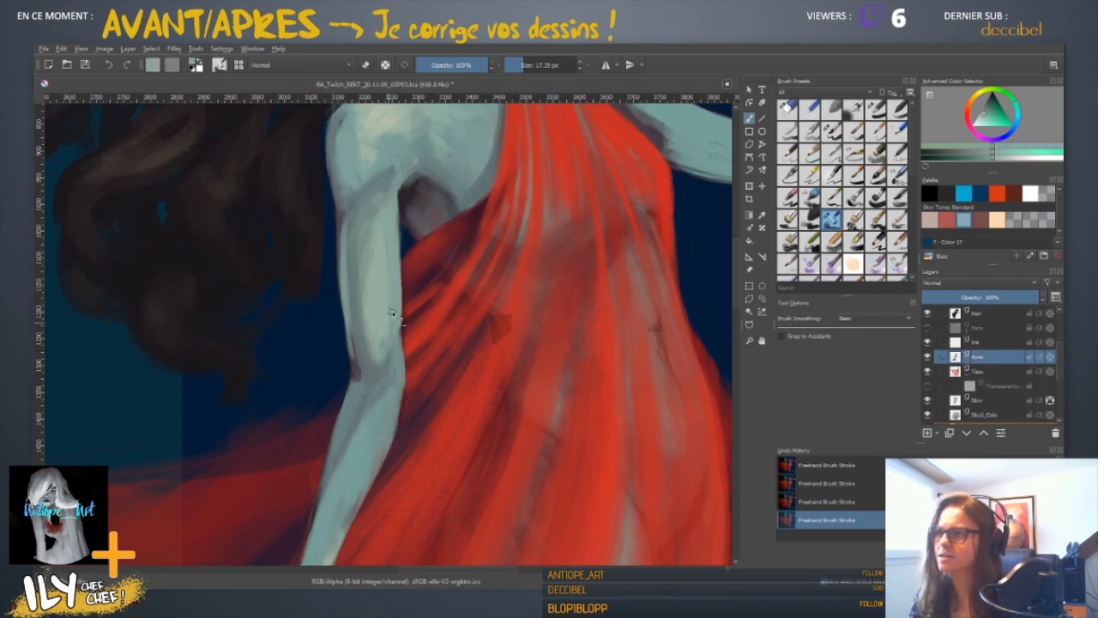
pyautogui.keyDown('shift'); pyautogui.moveTo(373, 275); pyautogui.dragTo(385, 276); pyautogui.keyUp('shift')
pyautogui.keyDown('ctrl'); pyautogui.click(373, 275); pyautogui.keyUp('ctrl')
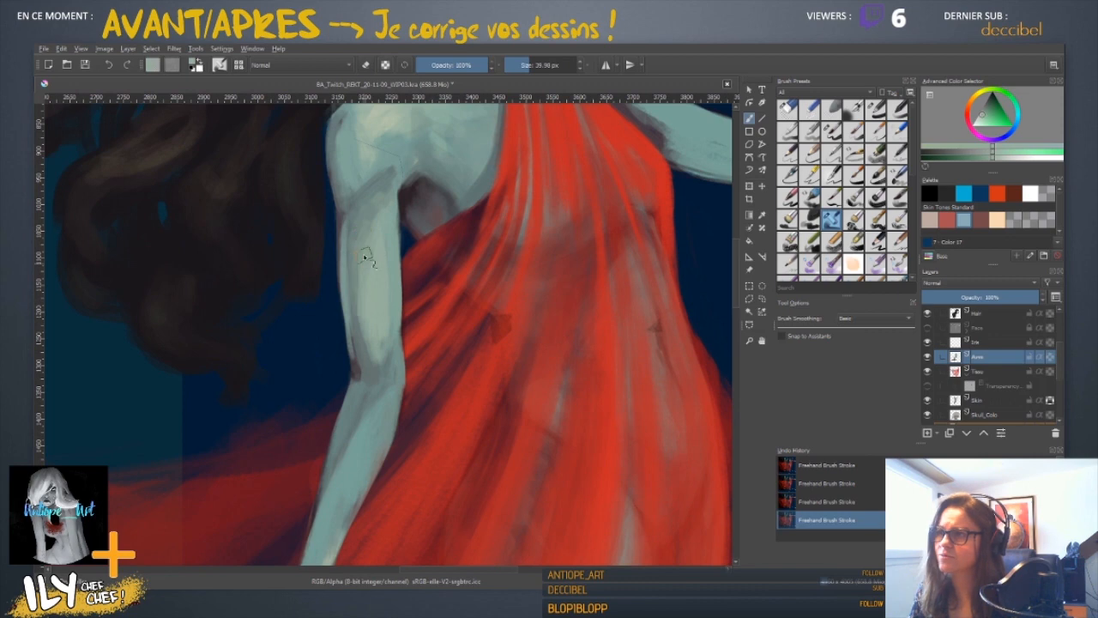
pyautogui.keyDown('ctrl'); pyautogui.click(365, 442); pyautogui.keyUp('ctrl')
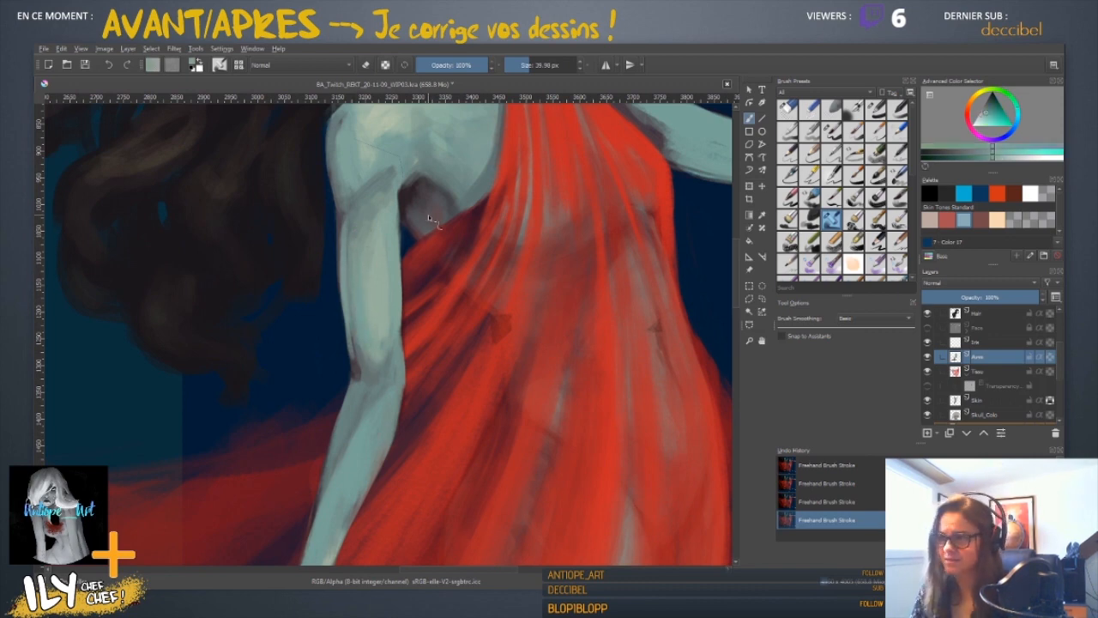
# - Smooth the tones of the lowered forearm between the elbow and the wrist
pyautogui.scroll(-3, 428, 214)
pyautogui.scroll(3, 434, 221)
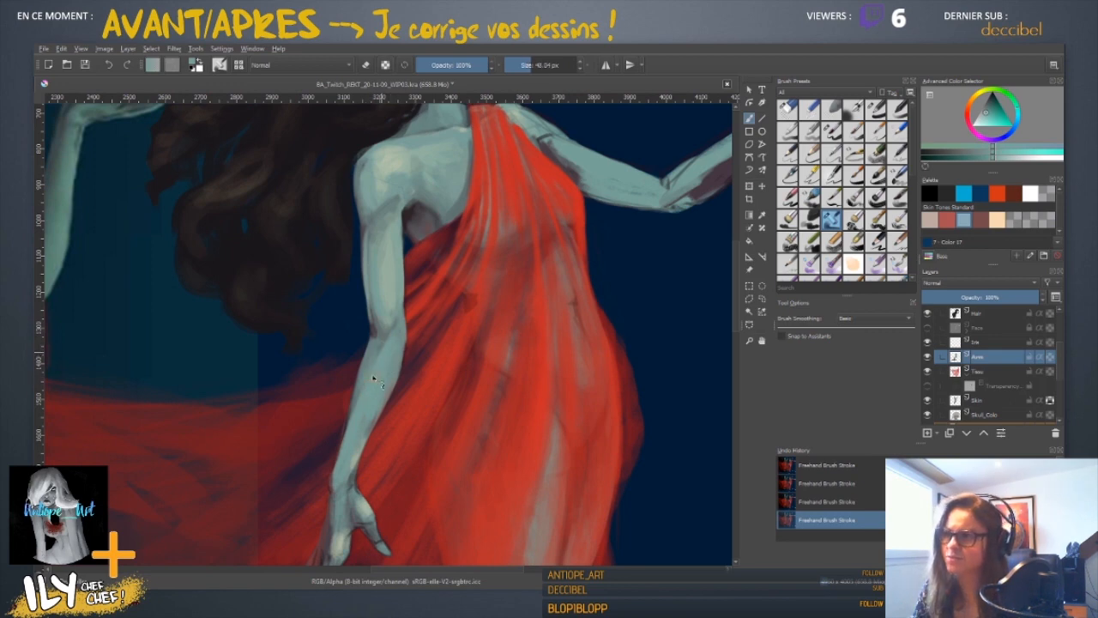
pyautogui.moveTo(420, 348); pyautogui.dragTo(411, 347)
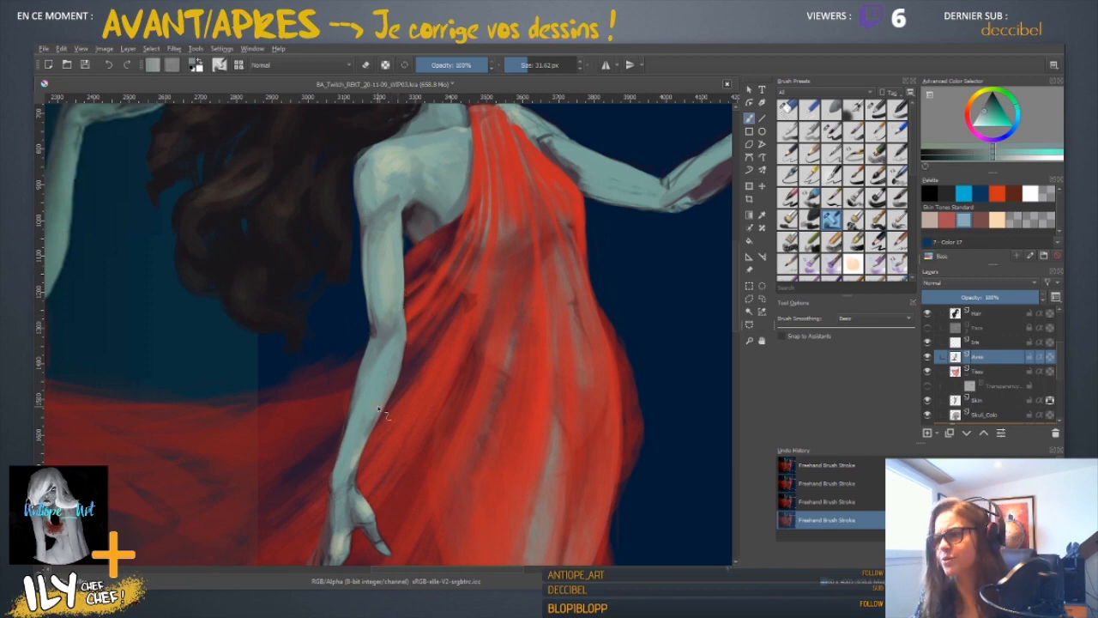
# - Mirror the canvas view and examine the repainted arm's shape and proportions against the whole figure
pyautogui.scroll(-5, 378, 412)
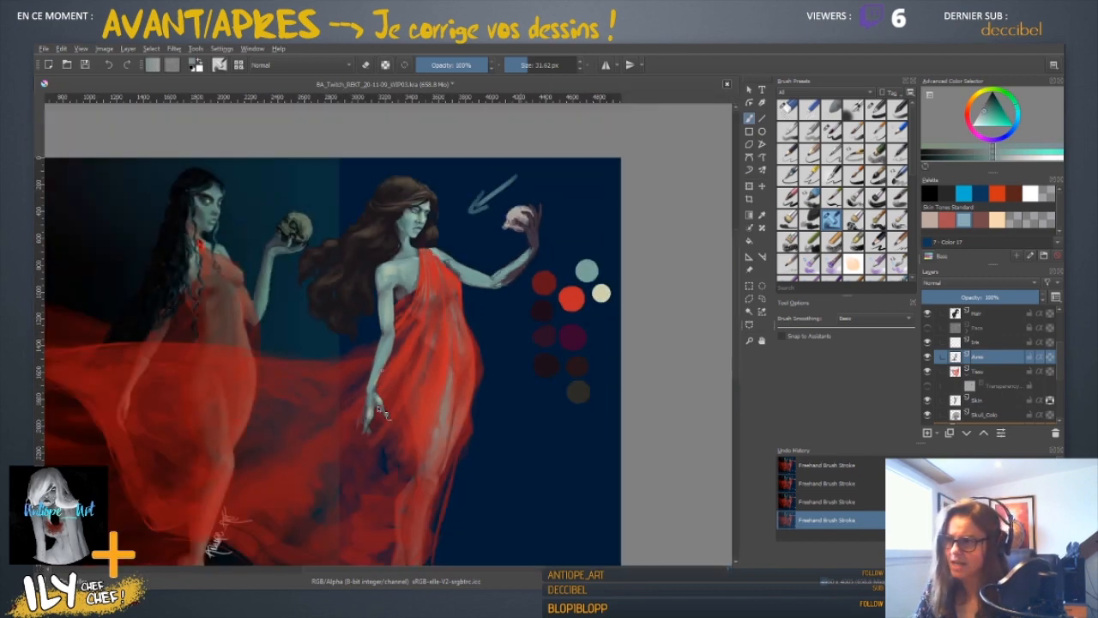
pyautogui.press('m')
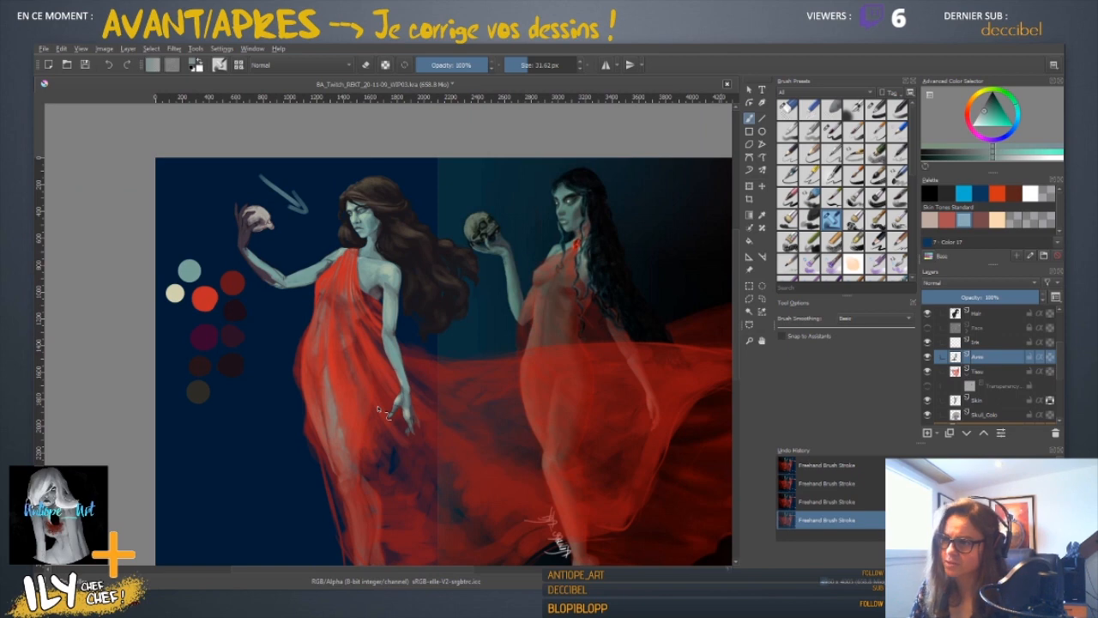
pyautogui.scroll(3, 378, 410)
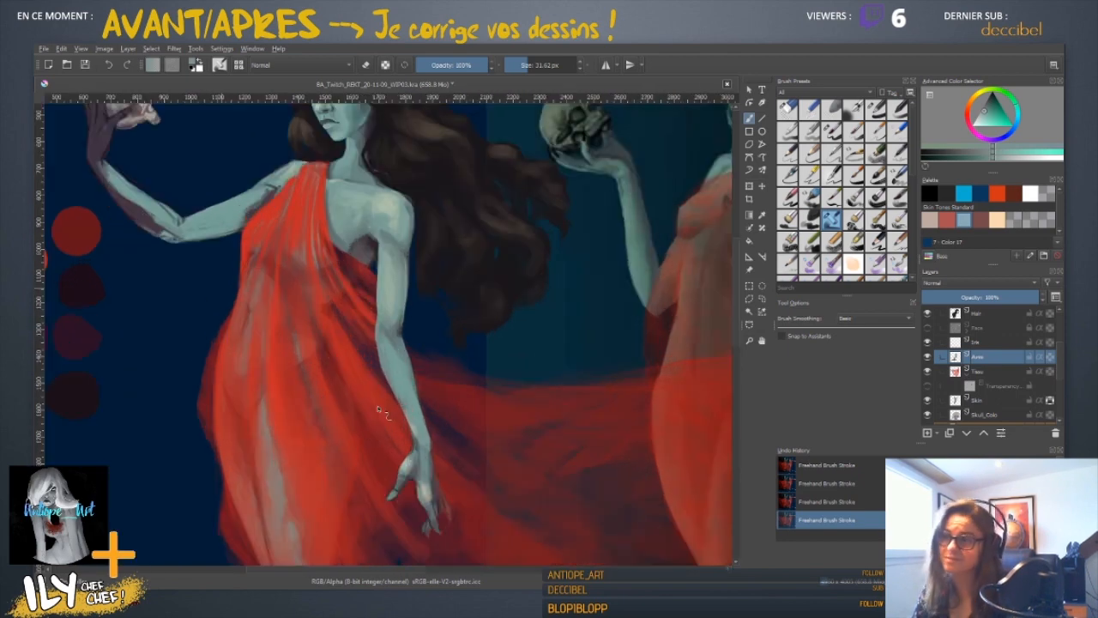
pyautogui.scroll(1, 378, 412)
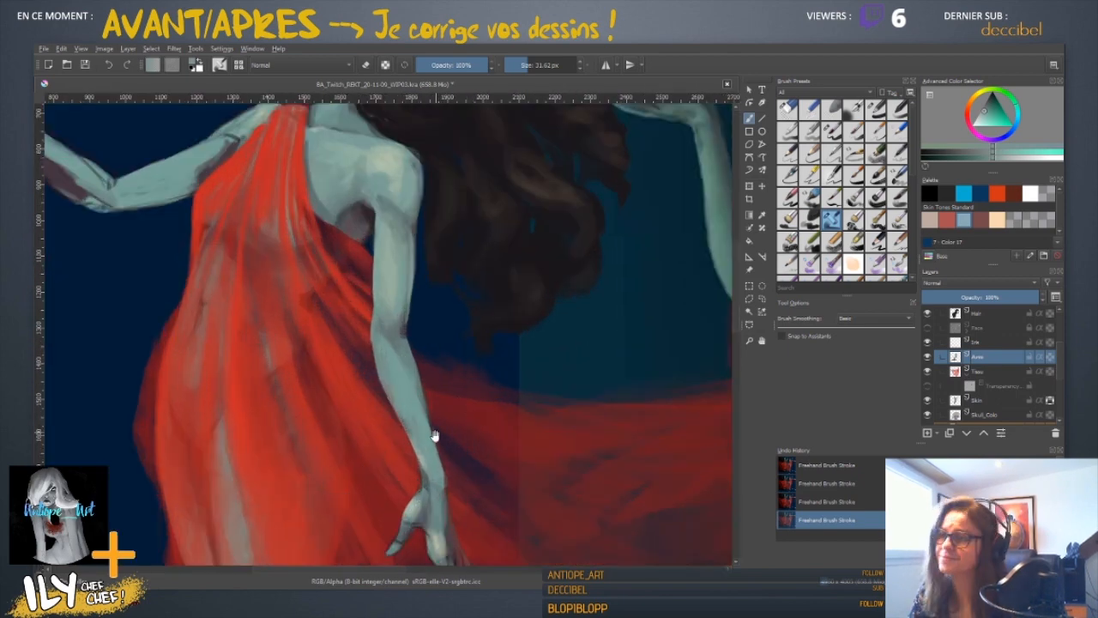
pyautogui.moveTo(441, 420); pyautogui.dragTo(478, 329)
pyautogui.press('-')
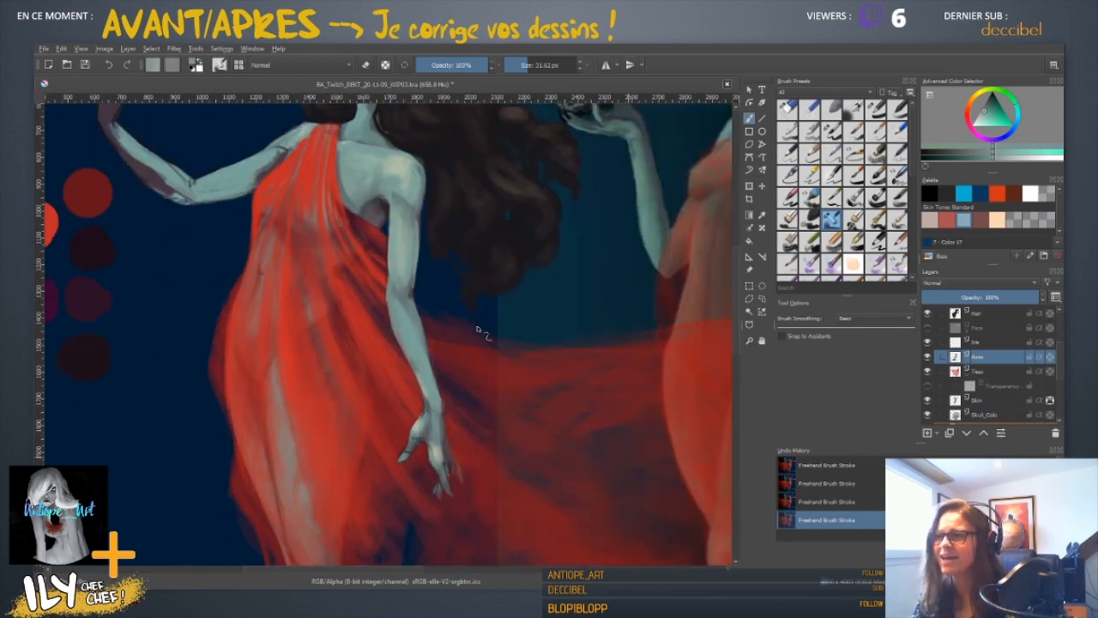
pyautogui.press('-')
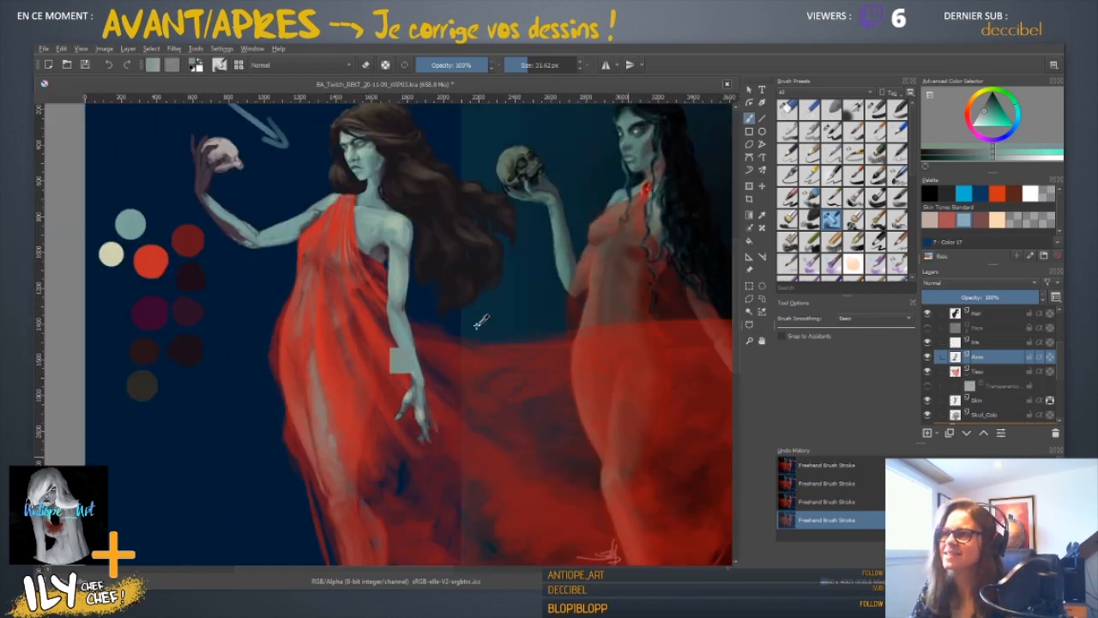
pyautogui.press('+')
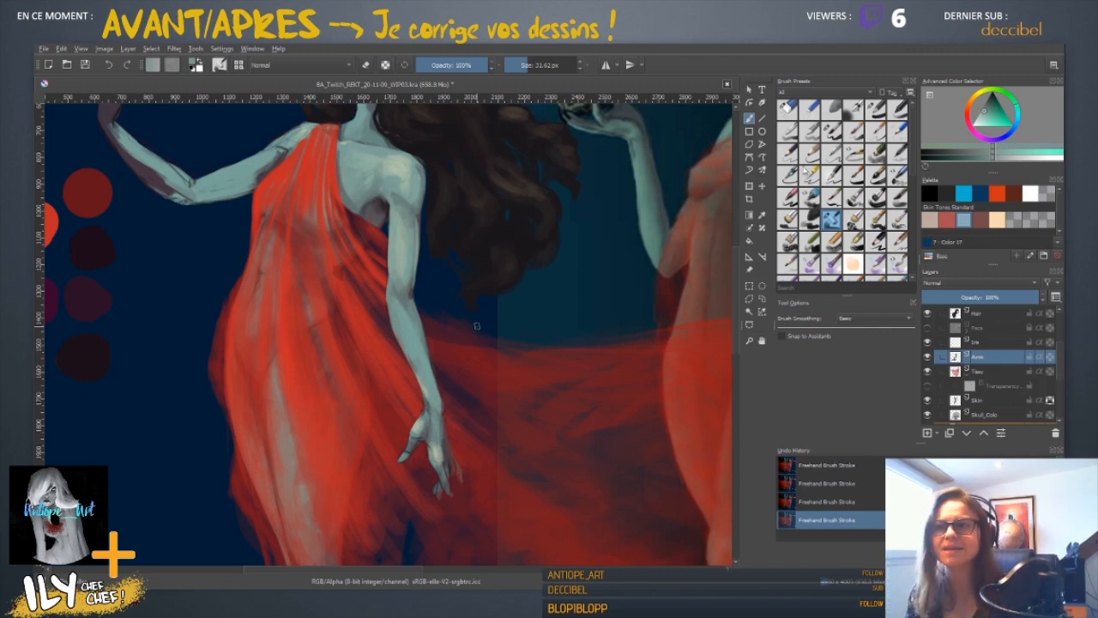
# - Reshape the lowered arm around the elbow with a large distortion brush, comparing the arm with and without the last stroke
pyautogui.moveTo(913, 170); pyautogui.dragTo(915, 221)
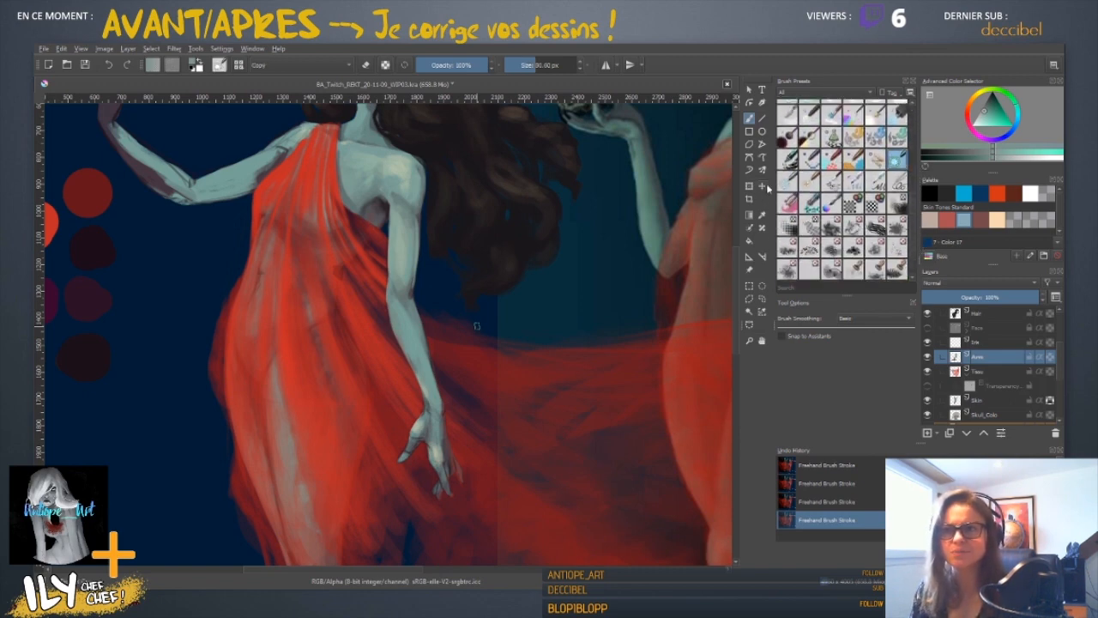
pyautogui.click(788, 182)
pyautogui.keyDown('shift'); pyautogui.moveTo(427, 291); pyautogui.dragTo(472, 291); pyautogui.keyUp('shift')
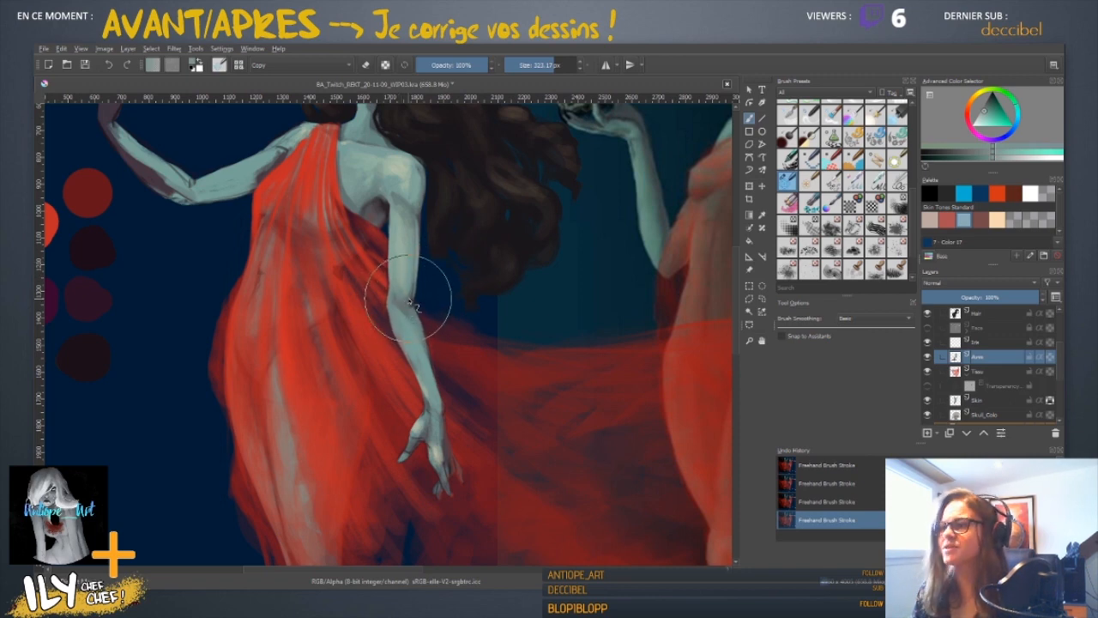
pyautogui.hotkey('ctrl', '-')
pyautogui.hotkey('ctrl', '-')
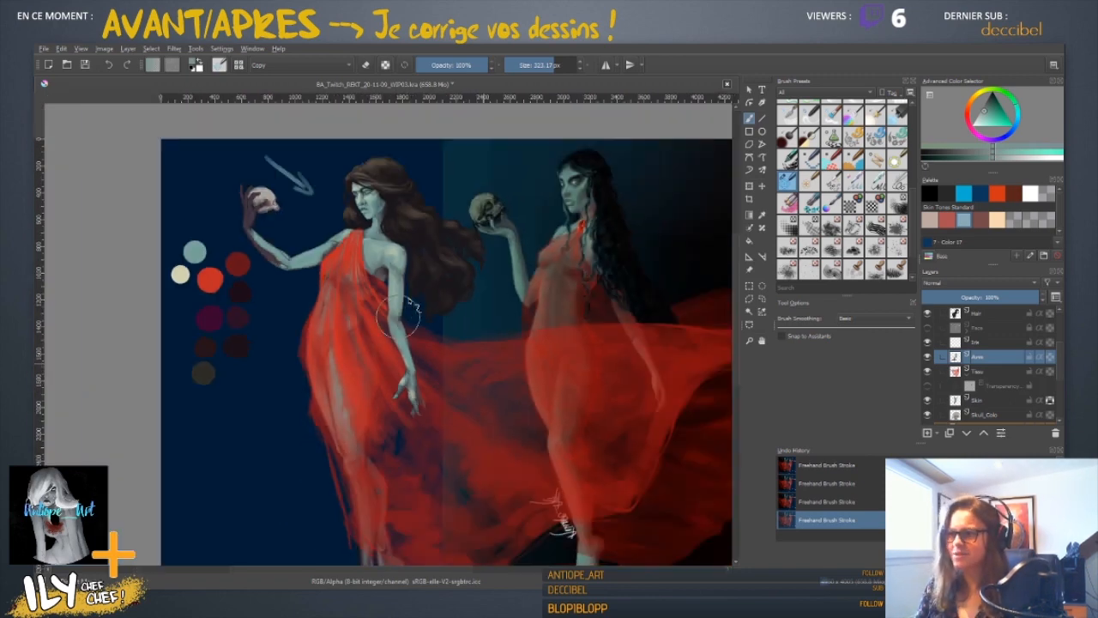
pyautogui.hotkey('ctrl', 'z')
pyautogui.scroll(4, 410, 303)
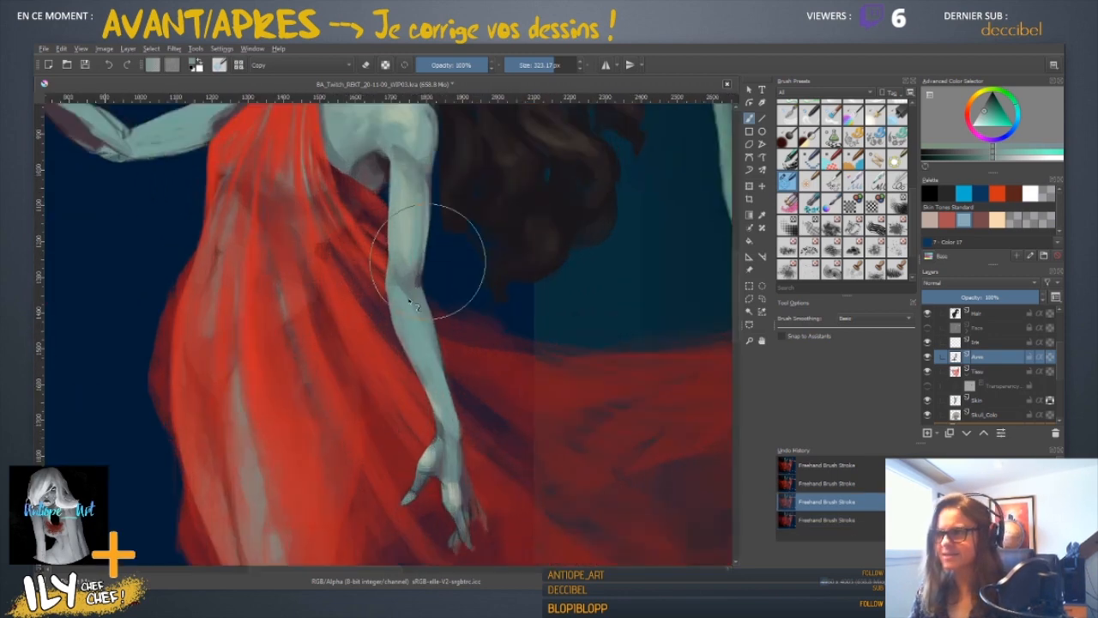
pyautogui.keyDown('shift'); pyautogui.moveTo(421, 264); pyautogui.dragTo(460, 264); pyautogui.keyUp('shift')
pyautogui.hotkey('ctrl', 'shift', 'z')
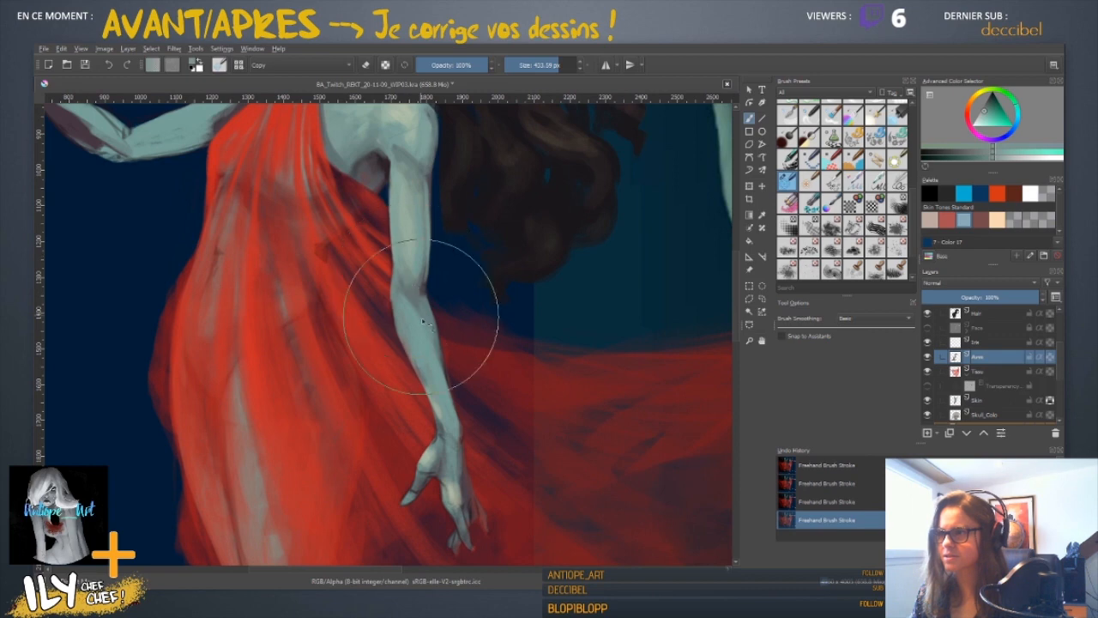
pyautogui.keyDown('shift'); pyautogui.moveTo(551, 308); pyautogui.dragTo(487, 329); pyautogui.keyUp('shift')
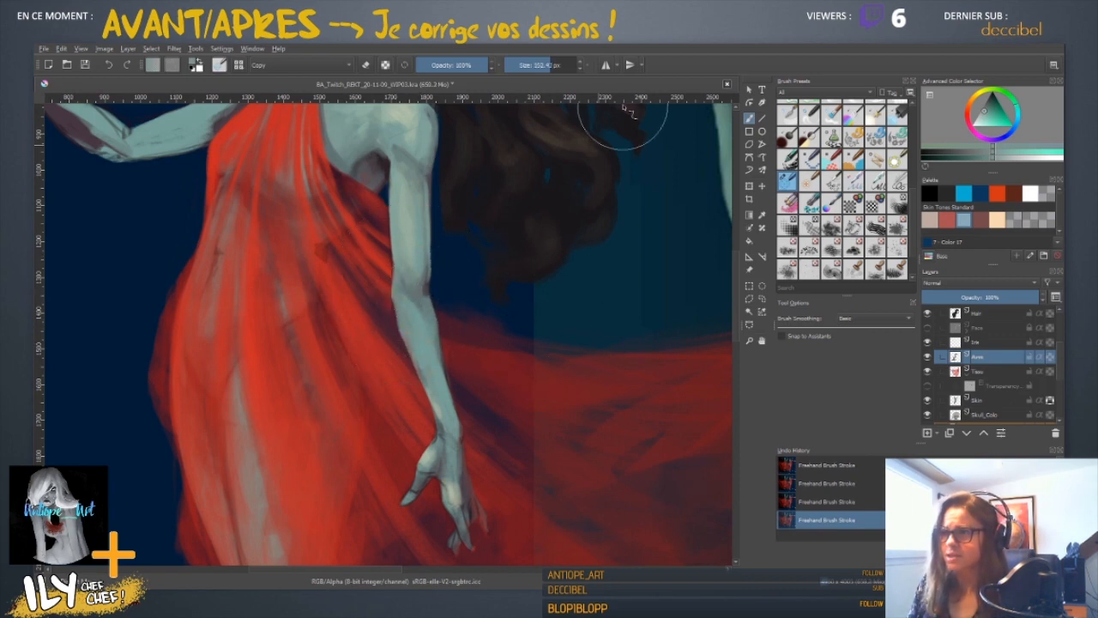
# - Refine the elbow and inner forearm contour with the distortion brush at about 198 px, checking it against the whole figure
pyautogui.hotkey('ctrl', '-')
pyautogui.hotkey('ctrl', '-')
pyautogui.hotkey('ctrl', '-')
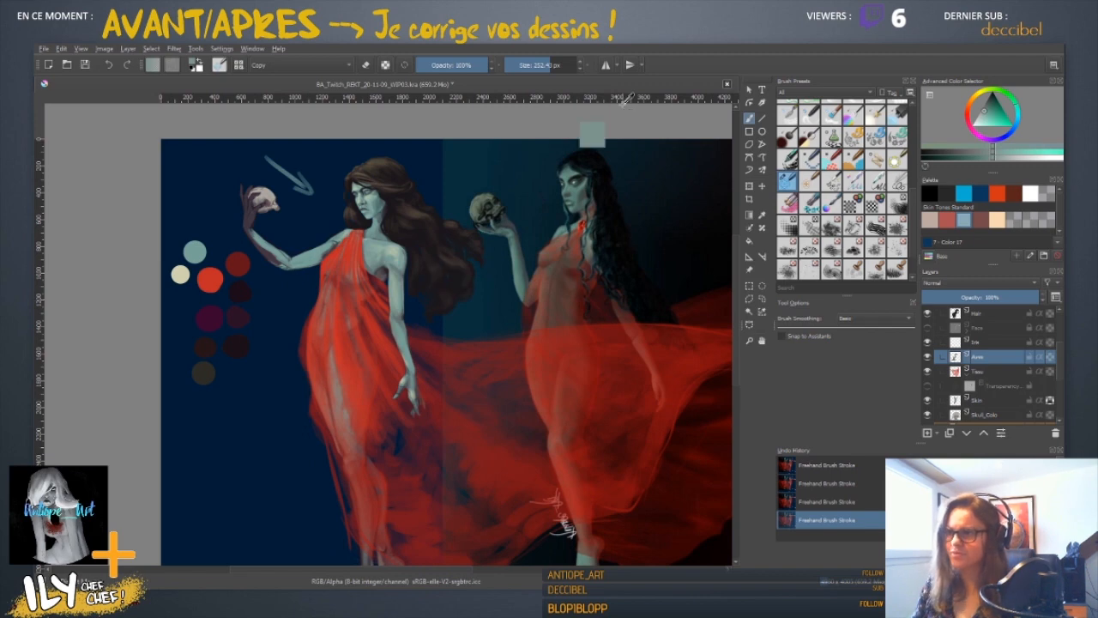
pyautogui.press('=')
pyautogui.press('=')
pyautogui.press('=')
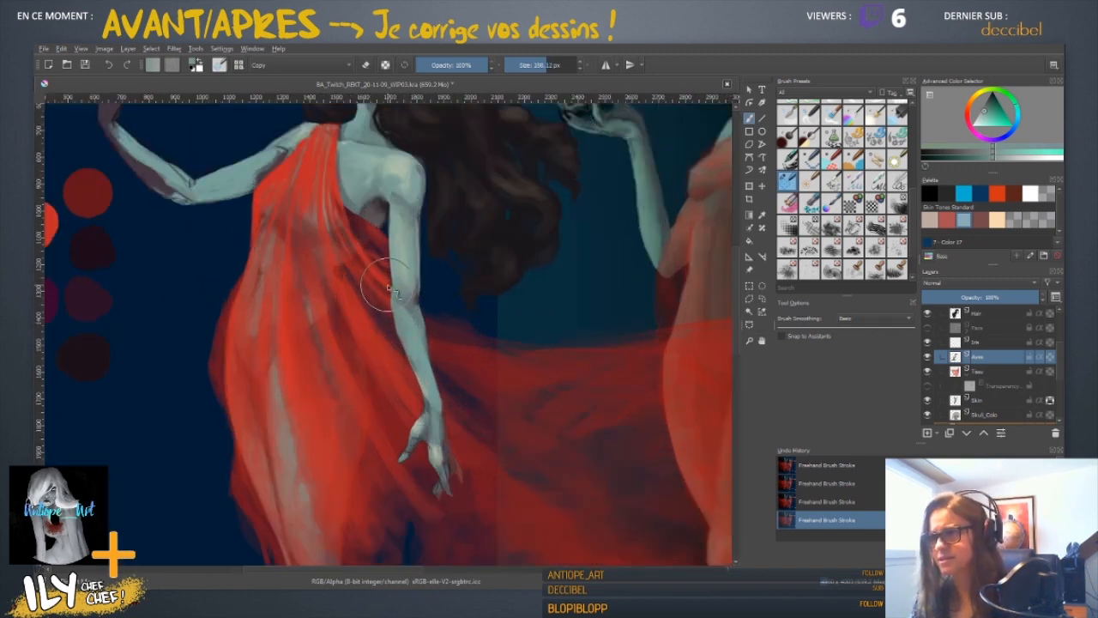
pyautogui.keyDown('shift'); pyautogui.moveTo(395, 302); pyautogui.dragTo(390, 308); pyautogui.keyUp('shift')
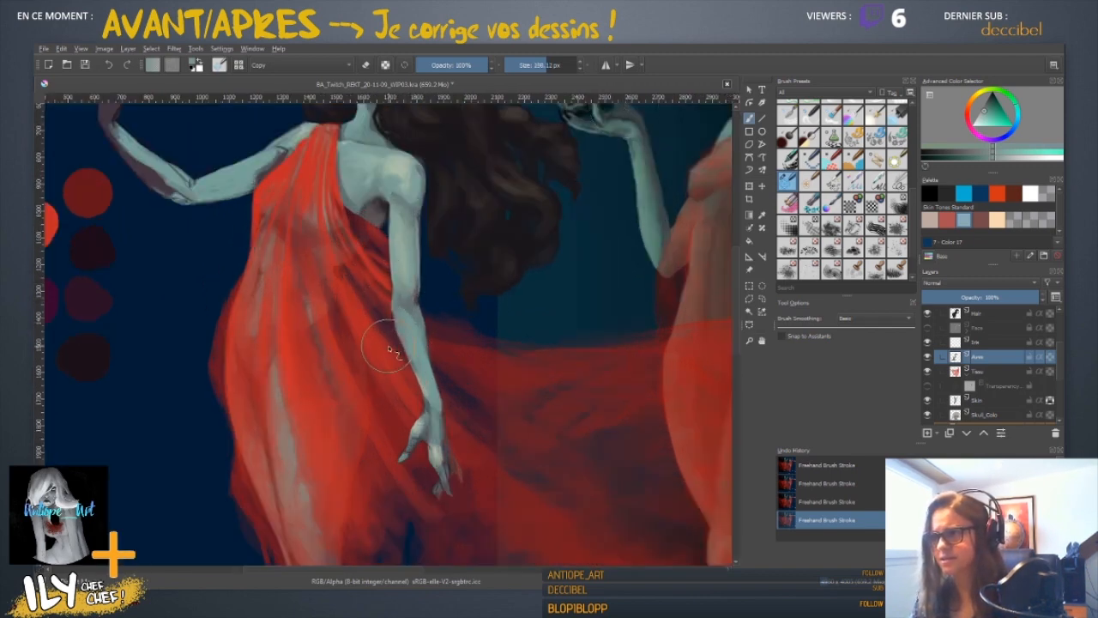
pyautogui.press('-')
pyautogui.press('-')
pyautogui.press('-')
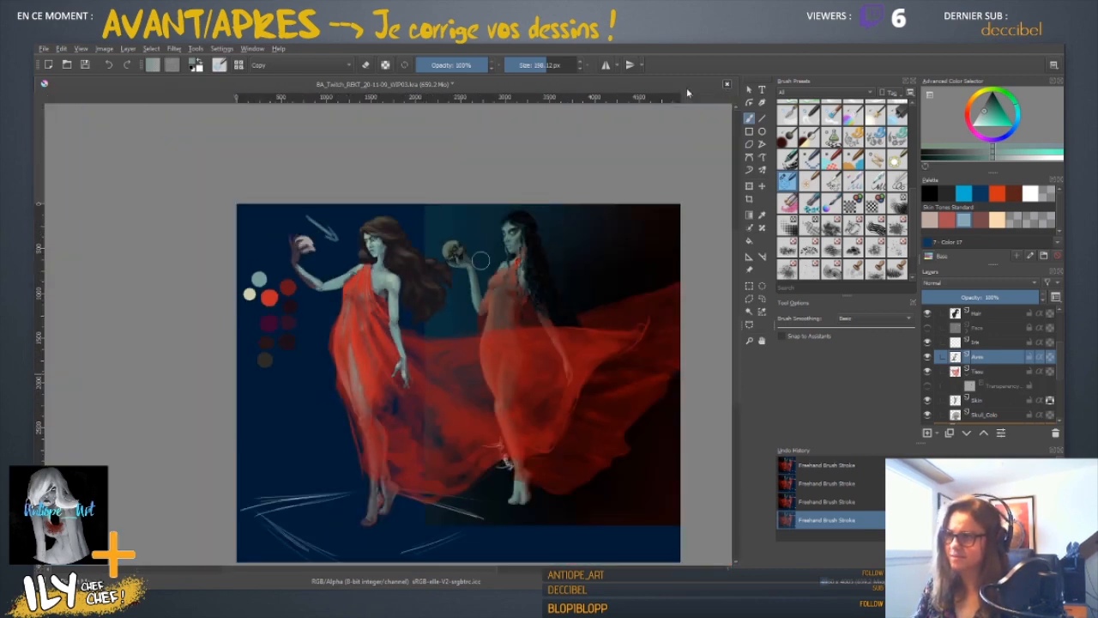
pyautogui.press('=')
pyautogui.press('=')
pyautogui.press('=')
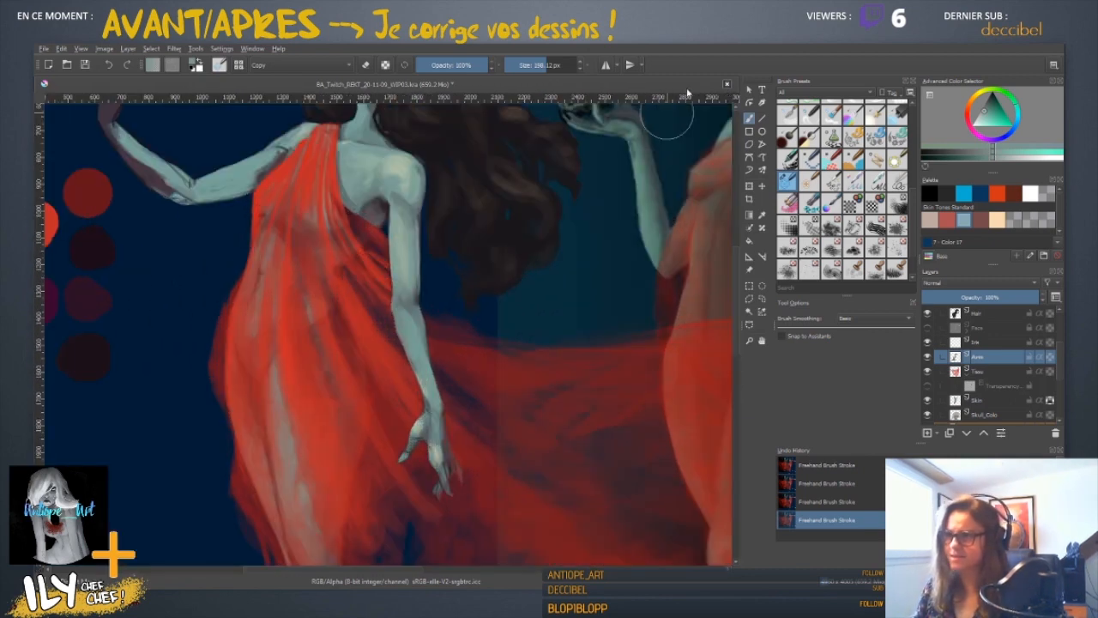
# - Adjust the lowered arm's outer contour near the elbow with the distortion brush reduced to about 136 px
pyautogui.moveTo(508, 171)
pyautogui.mouseDown()
pyautogui.moveTo(485, 213)
pyautogui.moveTo(503, 254)
pyautogui.mouseUp()
pyautogui.keyDown('shift'); pyautogui.moveTo(478, 268); pyautogui.dragTo(488, 267); pyautogui.keyUp('shift')
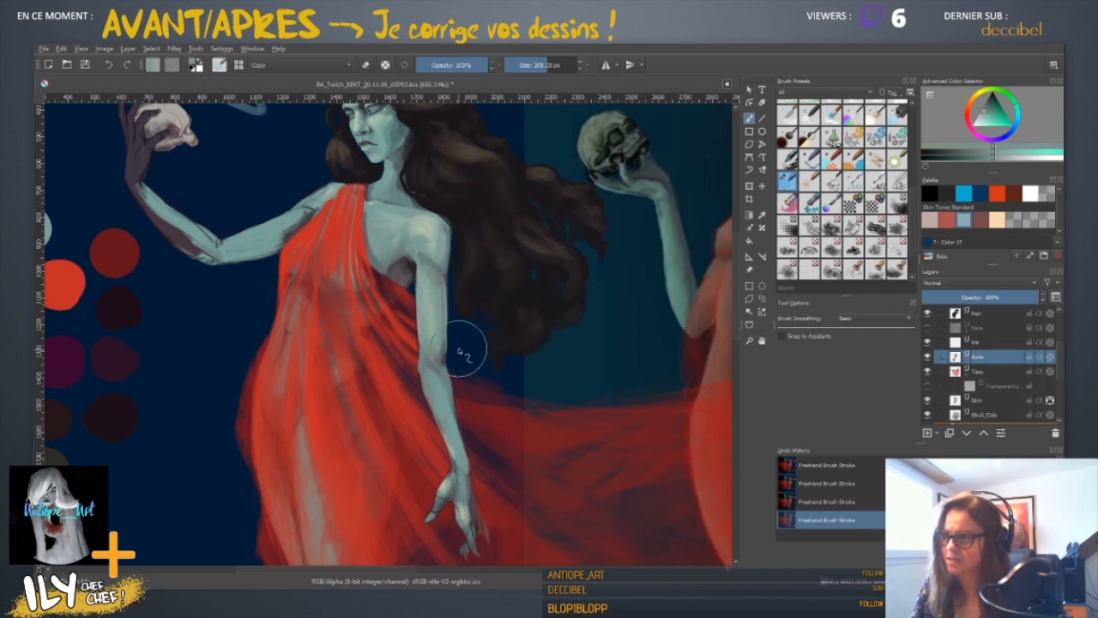
pyautogui.press('[')
pyautogui.press('[')
pyautogui.press('[')
pyautogui.press('[')
pyautogui.press('[')
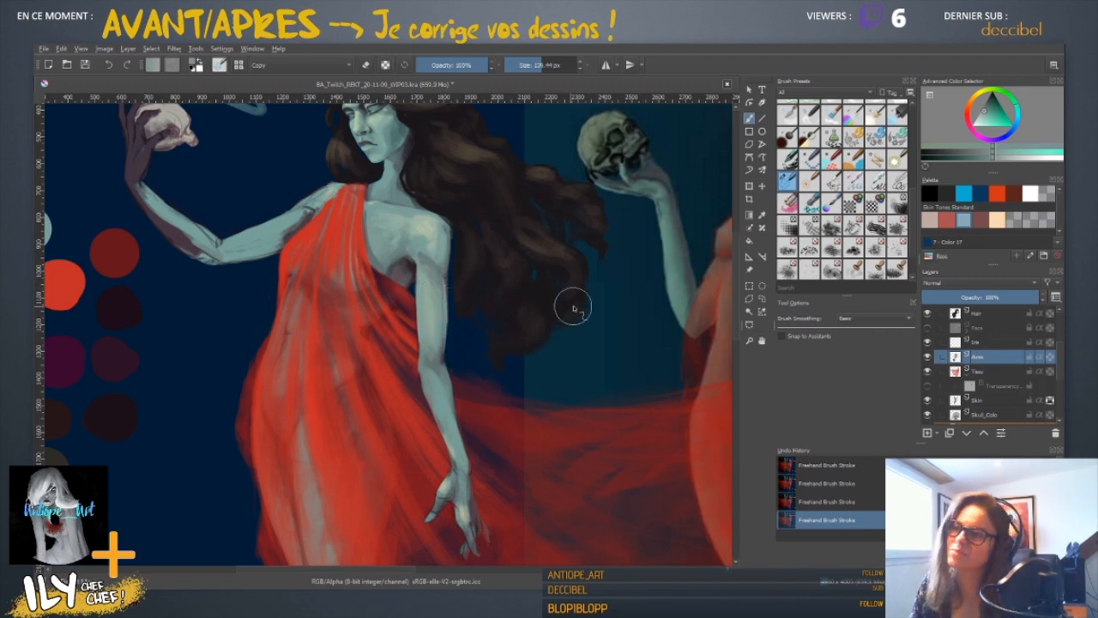
pyautogui.scroll(-1, 447, 334)
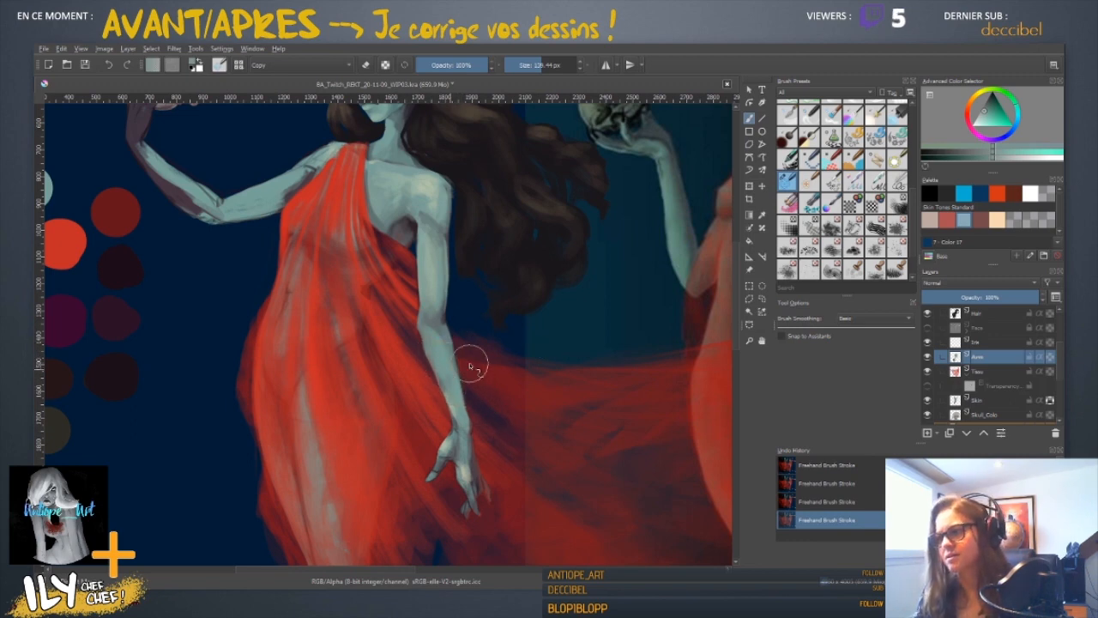
# - Mirror the canvas view and fine-tune the lowered forearm's contour with a smaller distortion brush, comparing the last stroke
pyautogui.press('-')
pyautogui.press('-')
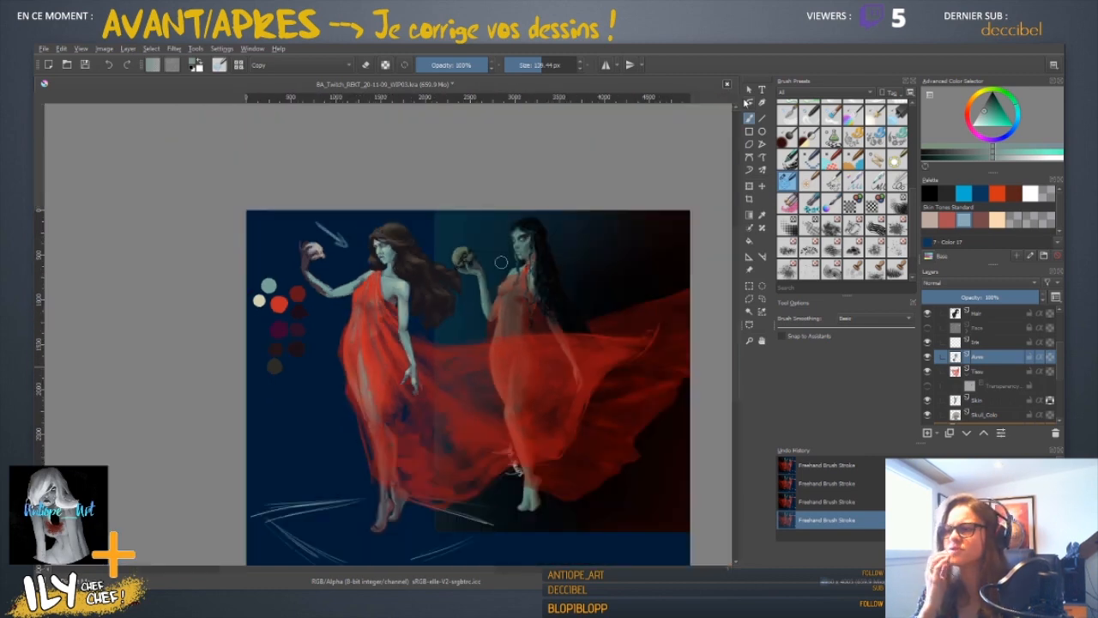
pyautogui.press('m')
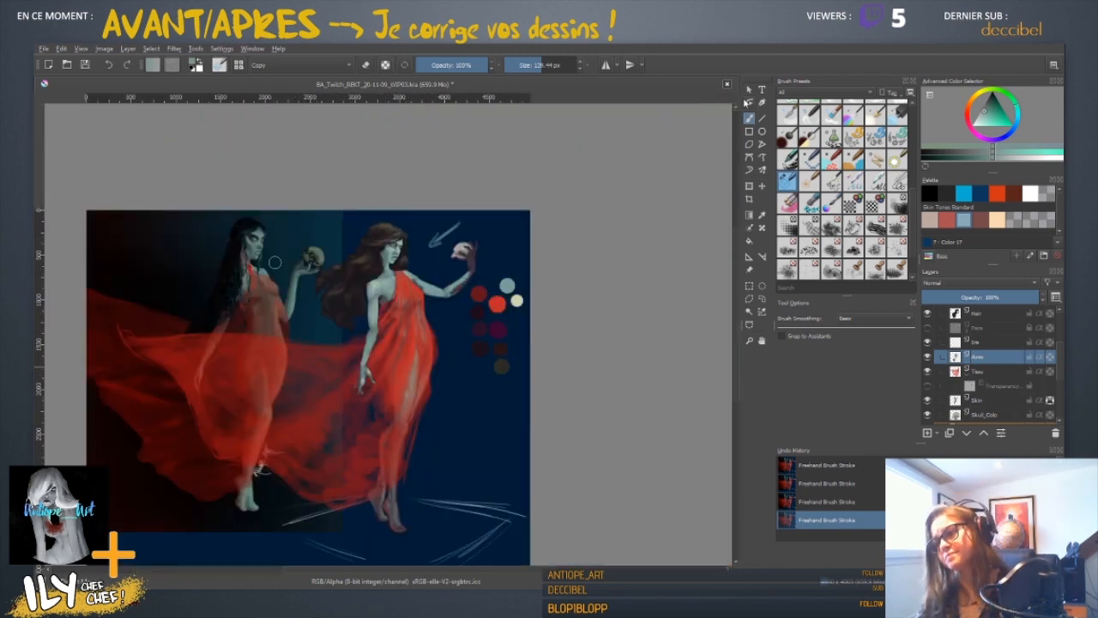
pyautogui.press('+')
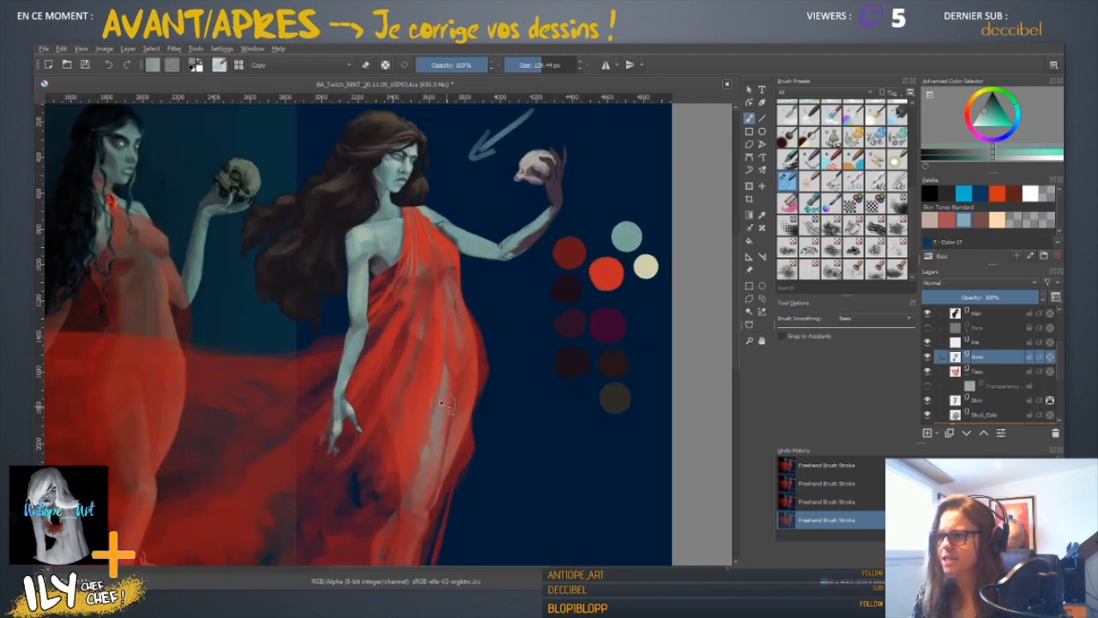
pyautogui.keyDown('shift'); pyautogui.moveTo(384, 319); pyautogui.dragTo(369, 319); pyautogui.keyUp('shift')
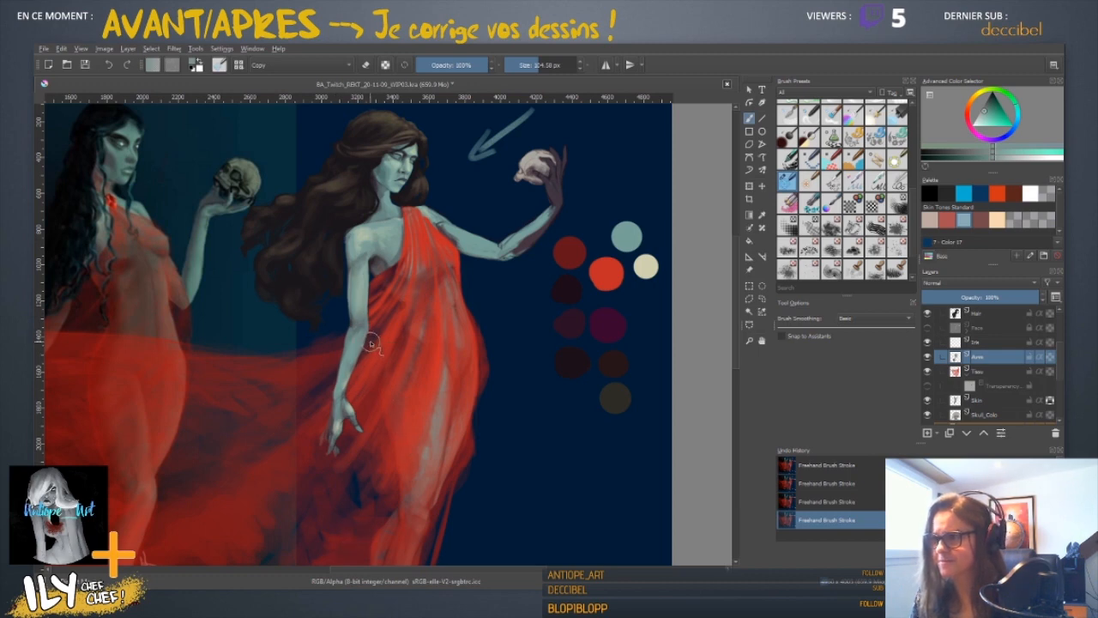
pyautogui.hotkey('ctrl', 'z')
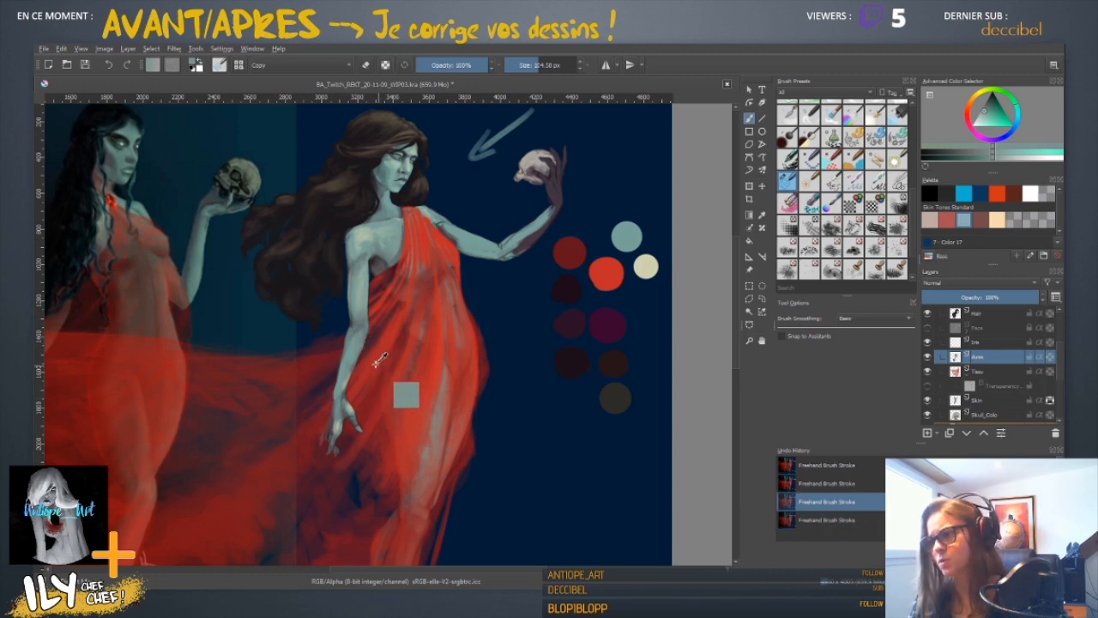
pyautogui.hotkey('ctrl', 'shift', 'z')
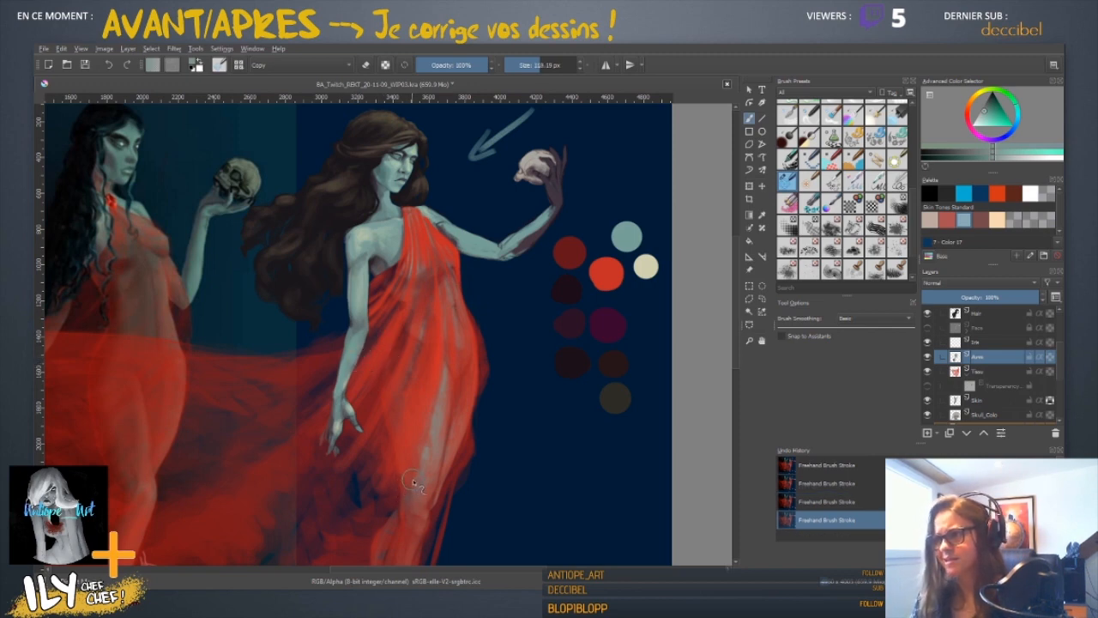
pyautogui.moveTo(440, 464); pyautogui.dragTo(445, 395)
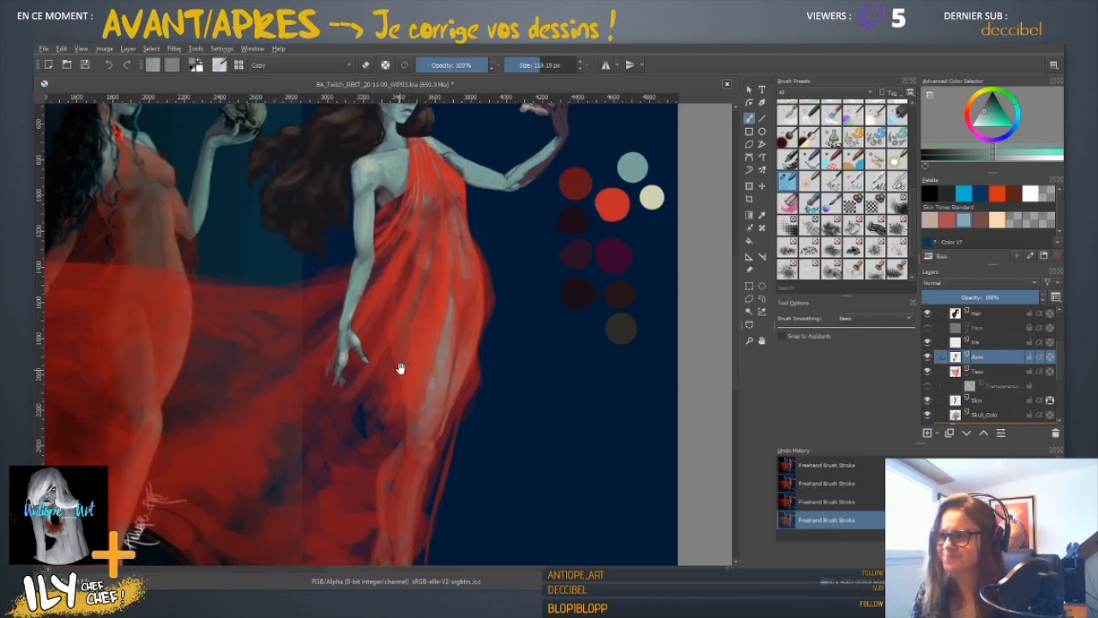
pyautogui.moveTo(401, 357); pyautogui.dragTo(449, 404)
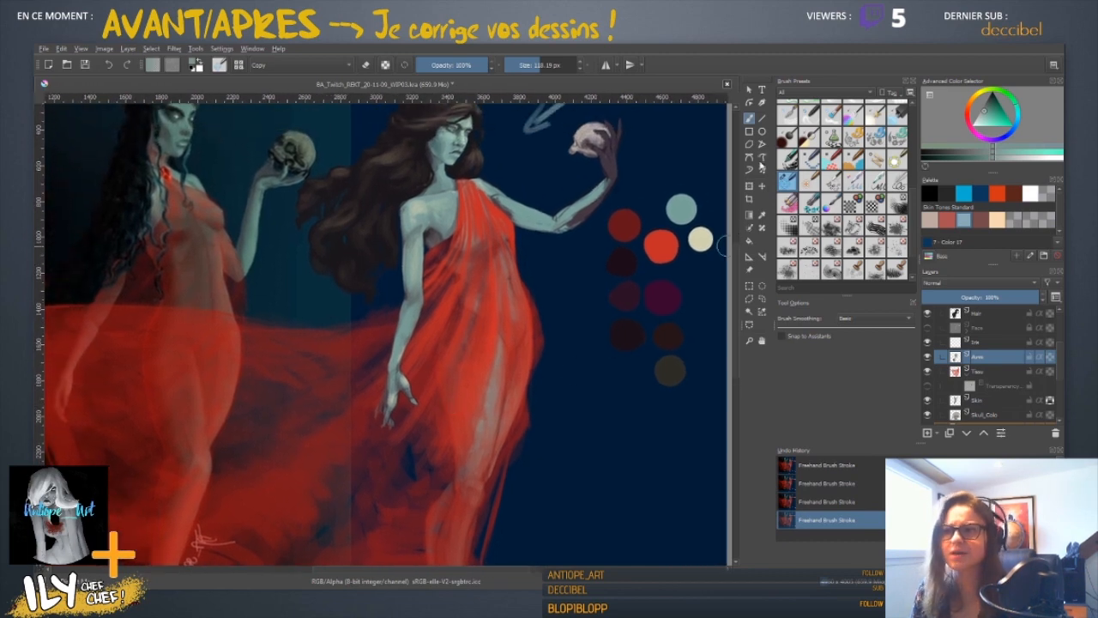
# - Select the lowered hand by outline, move it slightly up toward the forearm and the dress, and clear the selection
pyautogui.click(762, 299)
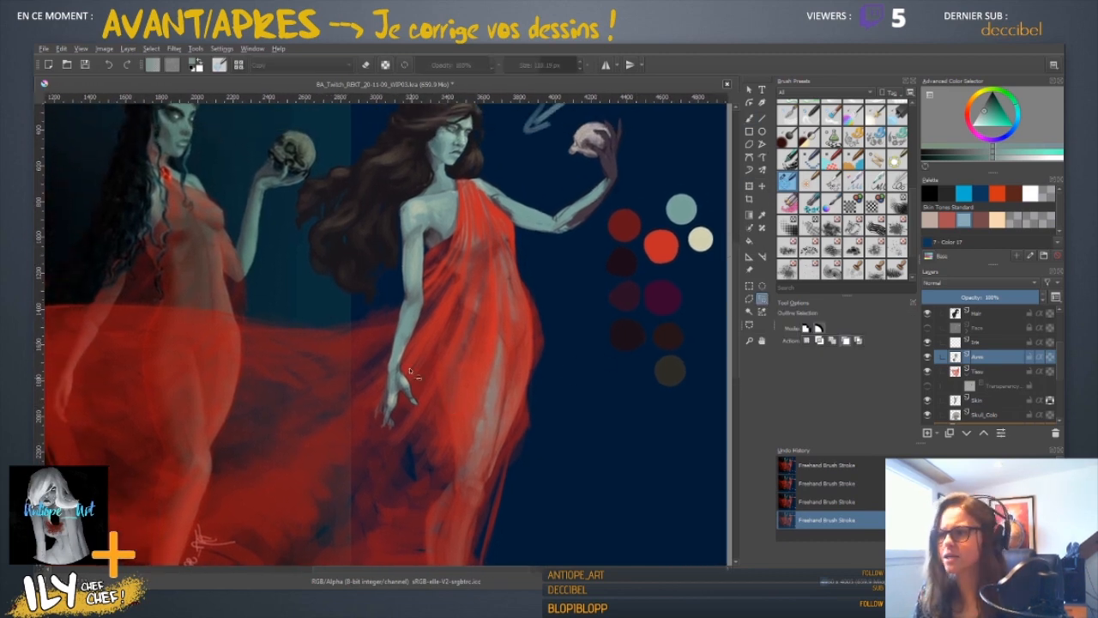
pyautogui.moveTo(410, 367)
pyautogui.mouseDown()
pyautogui.moveTo(353, 410)
pyautogui.moveTo(399, 469)
pyautogui.moveTo(409, 360)
pyautogui.mouseUp()
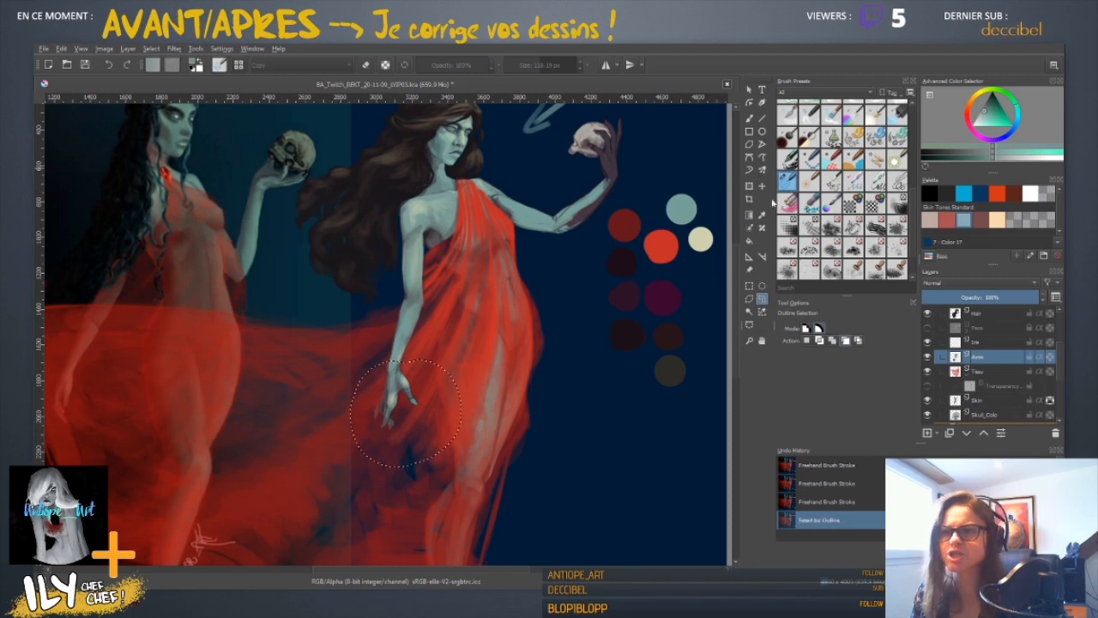
pyautogui.click(749, 185)
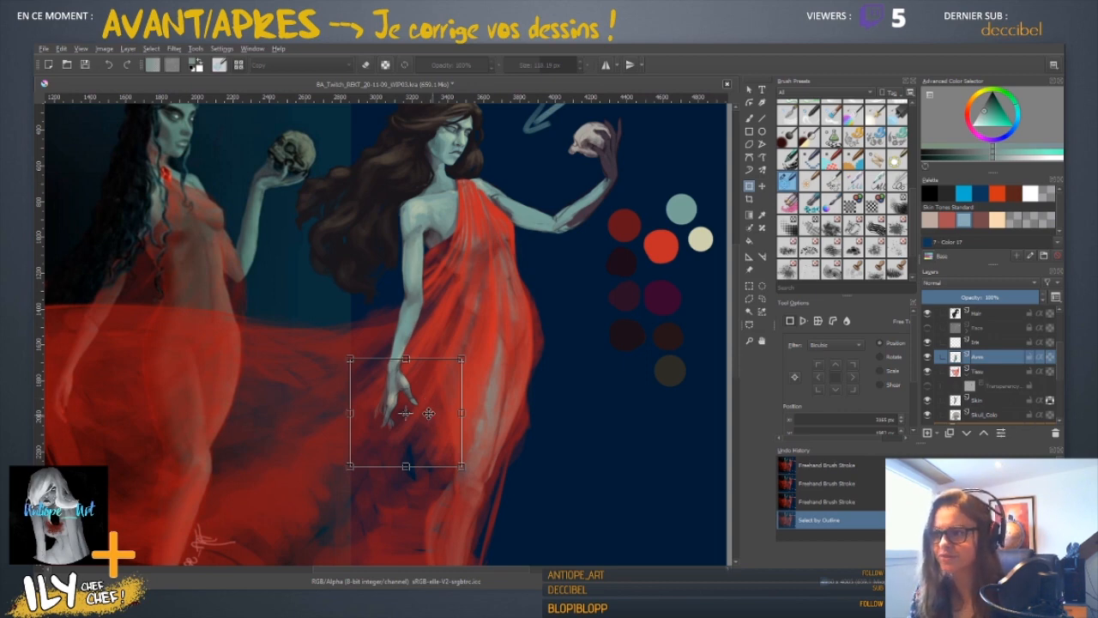
pyautogui.moveTo(428, 413); pyautogui.dragTo(431, 407)
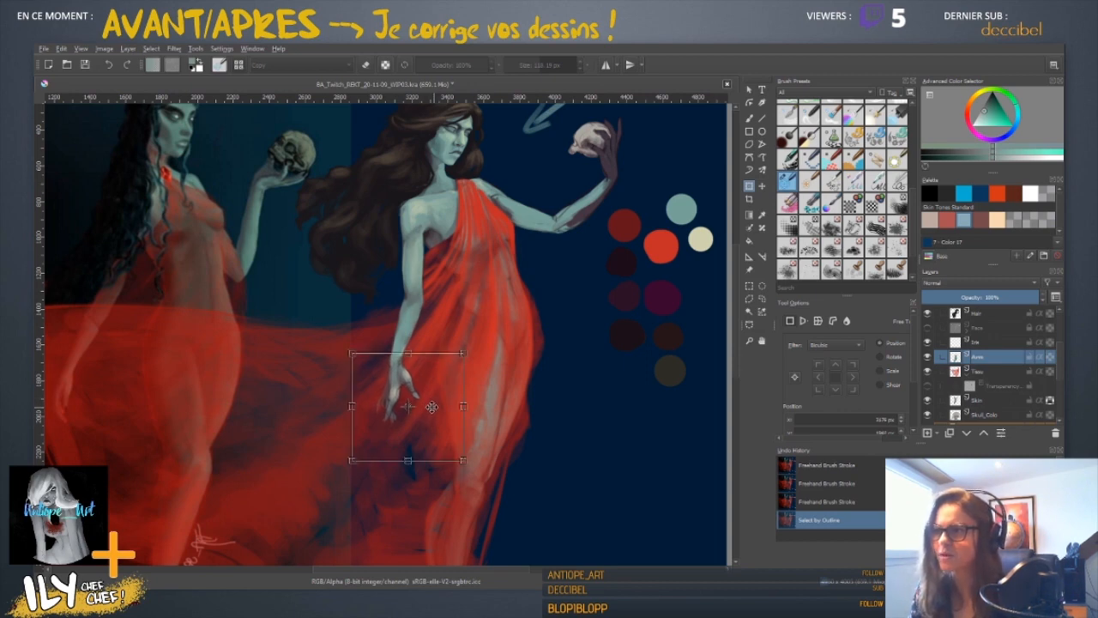
pyautogui.press('Return')
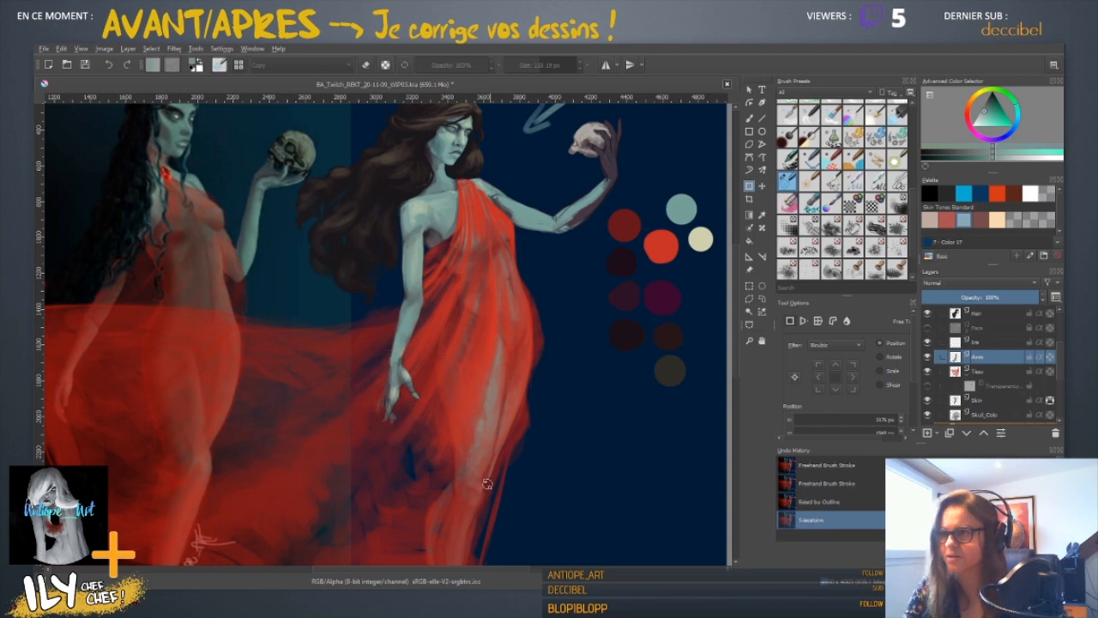
pyautogui.hotkey('ctrl', 'shift', 'a')
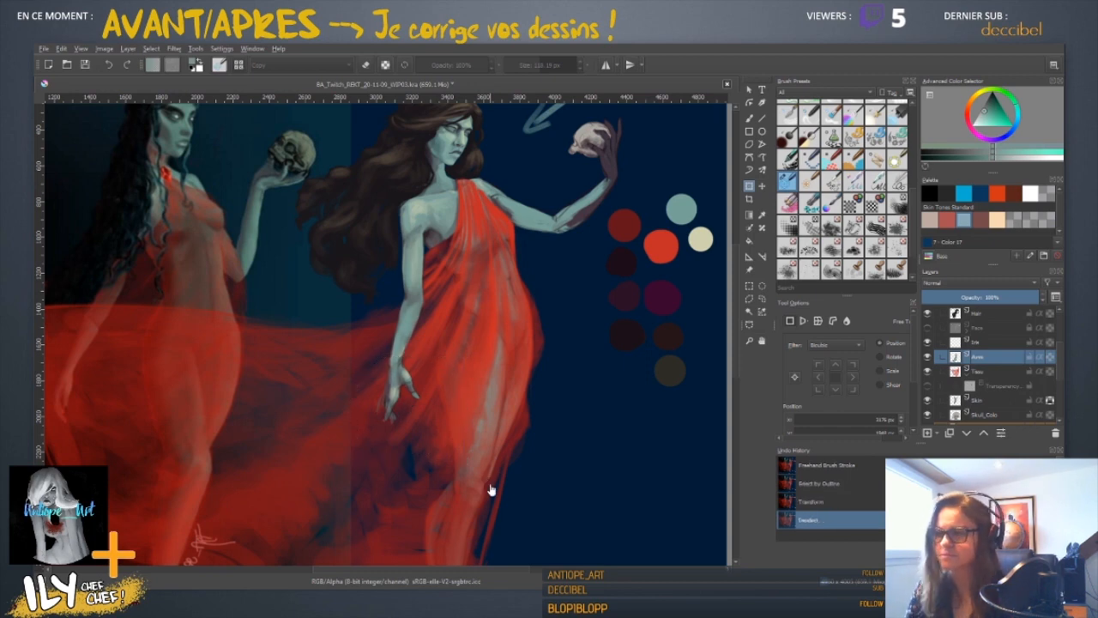
# - Switch from transforming to freehand painting with a textured paint brush preset, ready to rework the lowered forearm
pyautogui.hotkey('ctrl', '+')
pyautogui.hotkey('ctrl', '+')
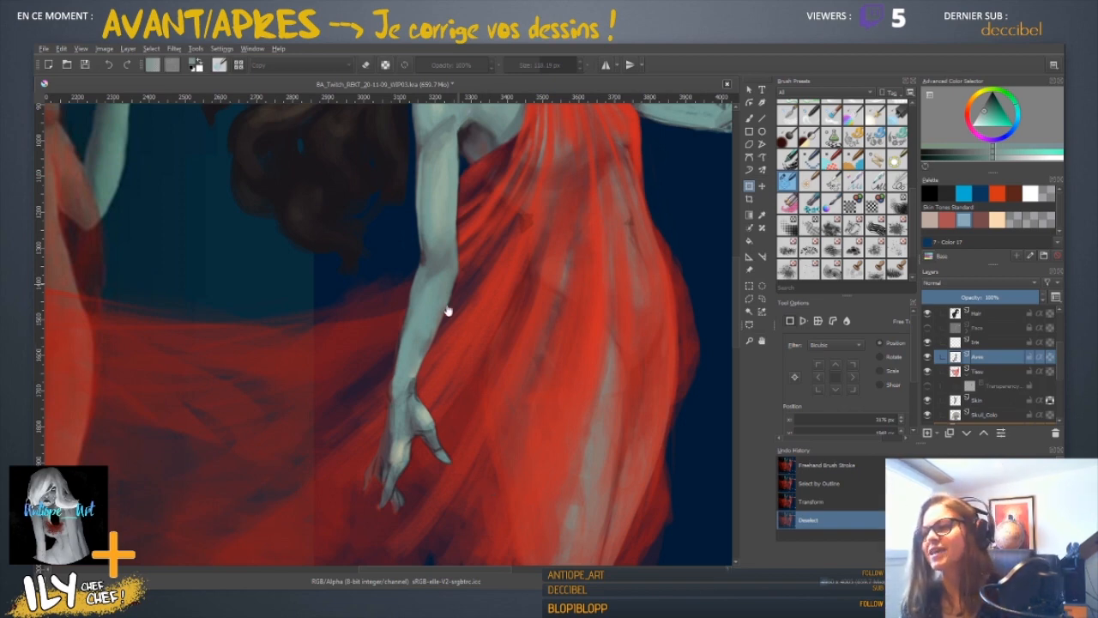
pyautogui.moveTo(442, 413); pyautogui.dragTo(409, 415)
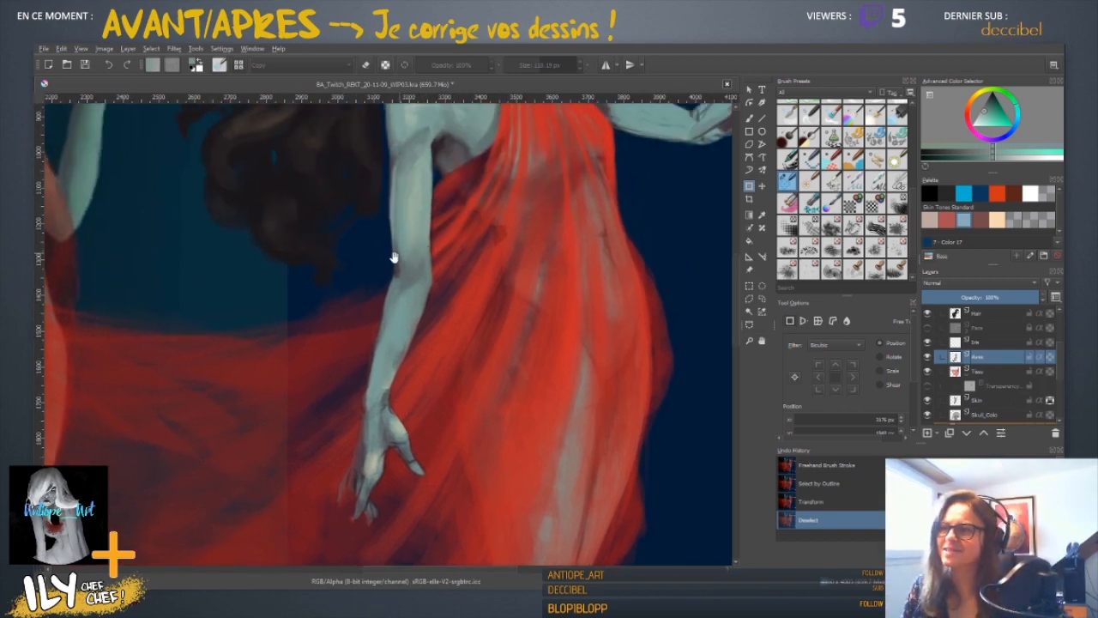
pyautogui.moveTo(439, 125); pyautogui.dragTo(431, 206)
pyautogui.scroll(-4, 404, 269)
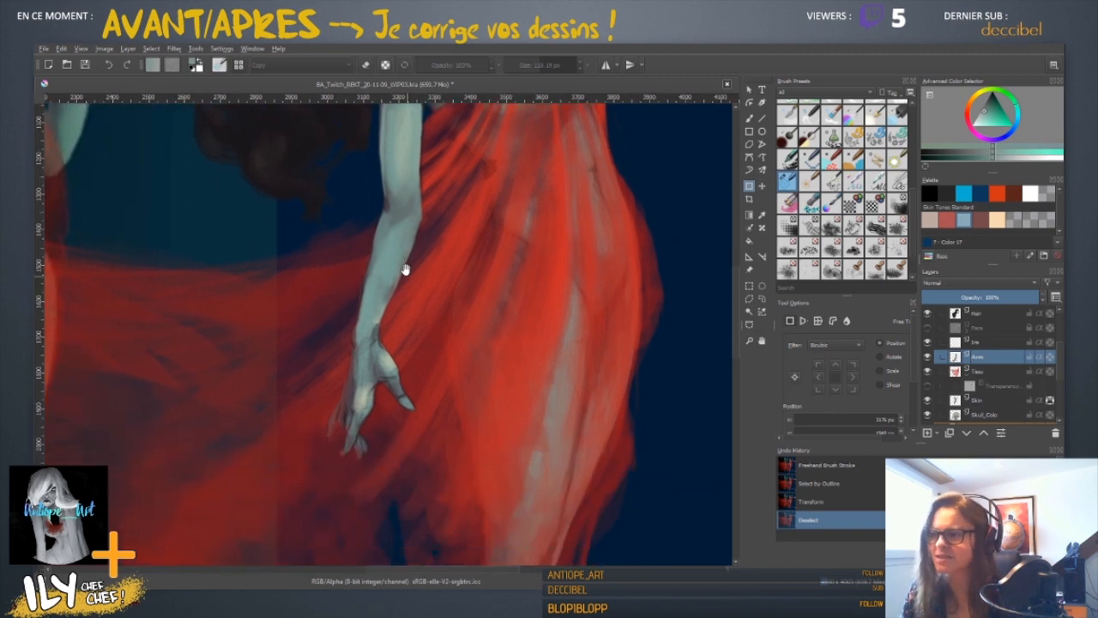
pyautogui.moveTo(417, 294); pyautogui.dragTo(421, 304)
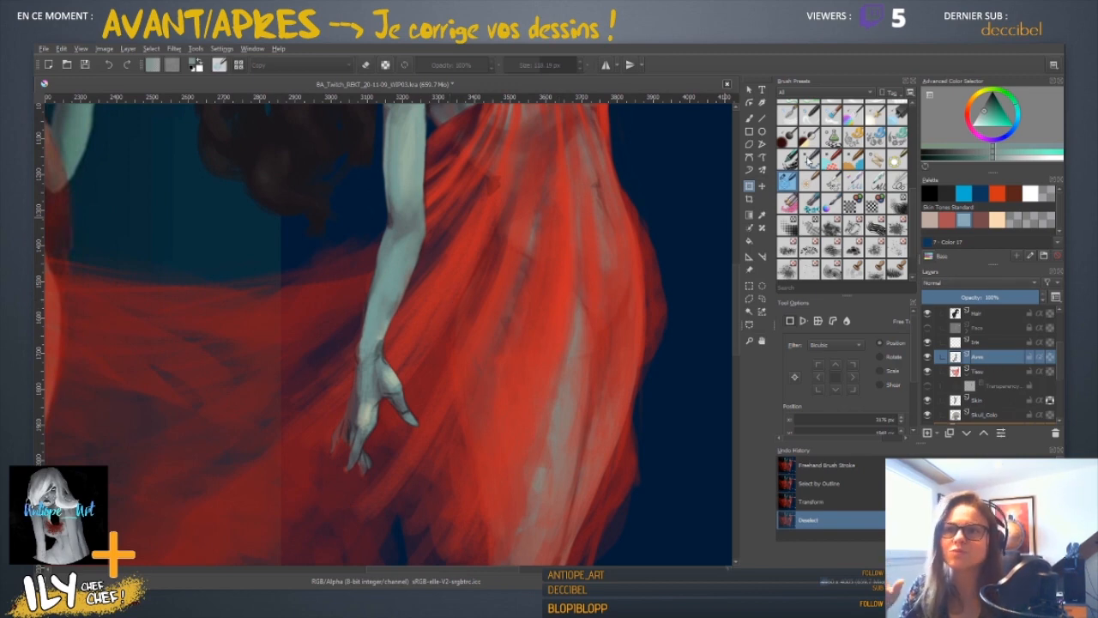
pyautogui.press('b')
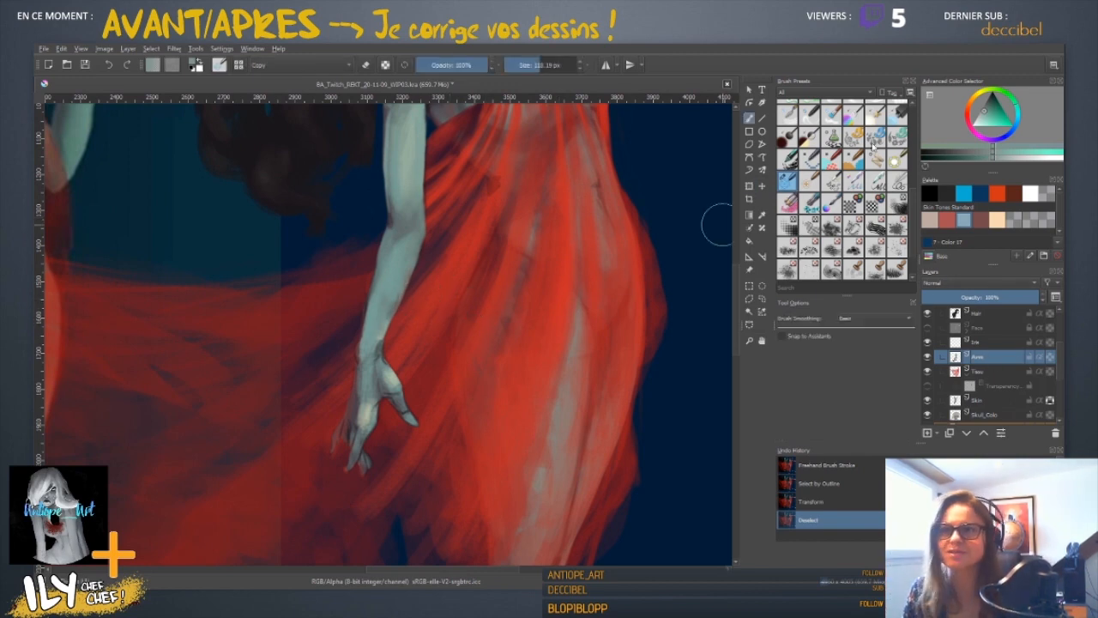
pyautogui.scroll(5, 892, 171)
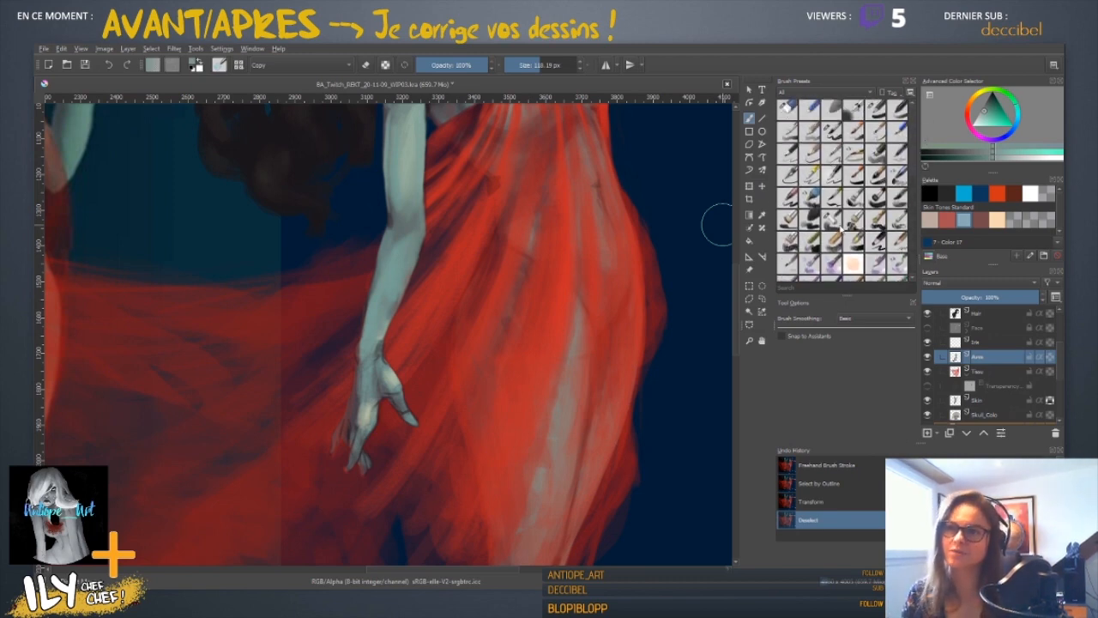
pyautogui.click(831, 219)
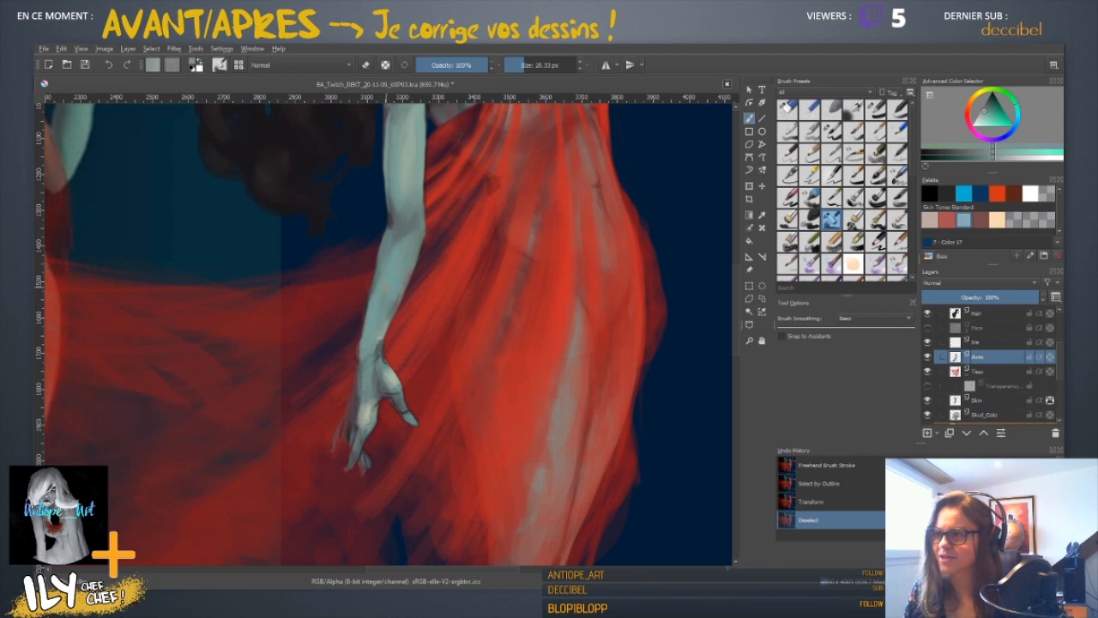
# - Paint a thin dark shadow along the lowered forearm's outer edge using colours sampled from the arm and its surroundings
pyautogui.keyDown('ctrl'); pyautogui.click(376, 278); pyautogui.keyUp('ctrl')
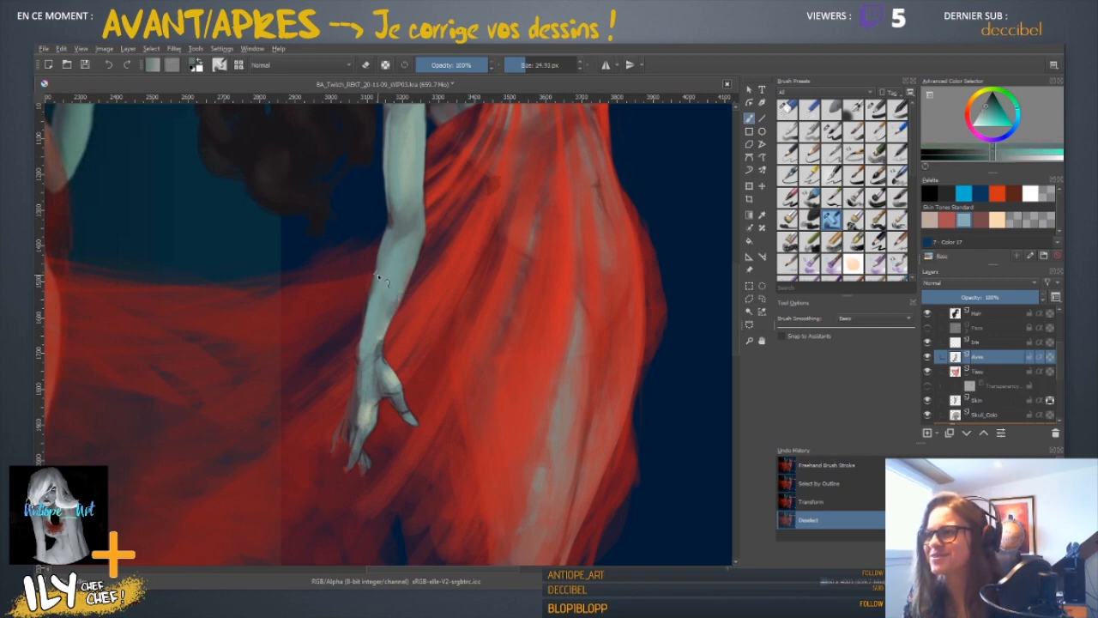
pyautogui.scroll(4, 377, 273)
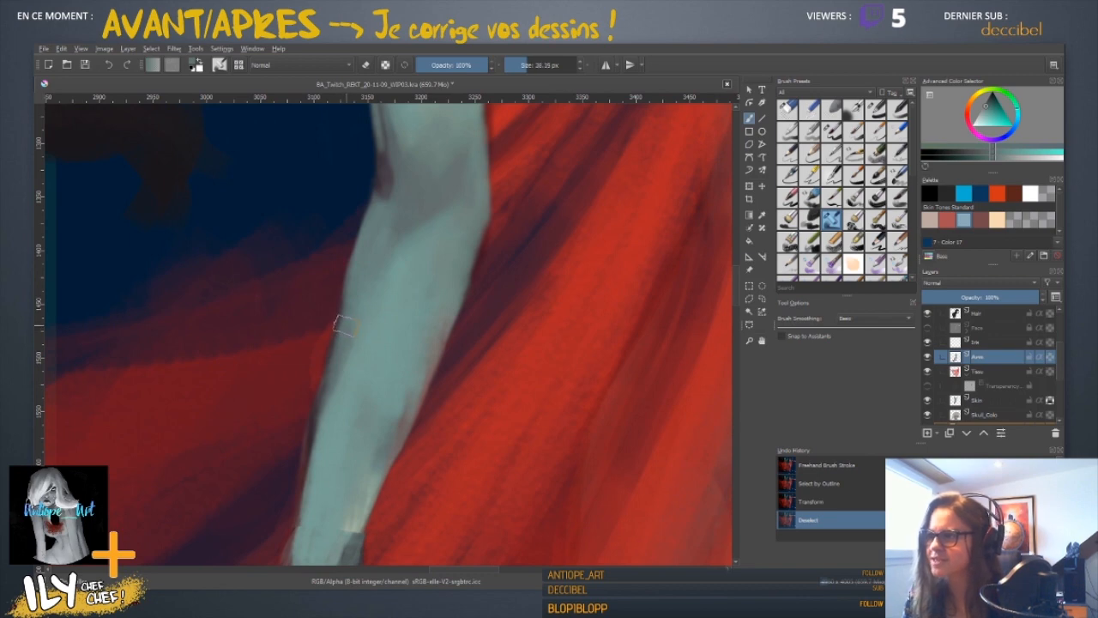
pyautogui.keyDown('ctrl'); pyautogui.click(341, 331); pyautogui.keyUp('ctrl')
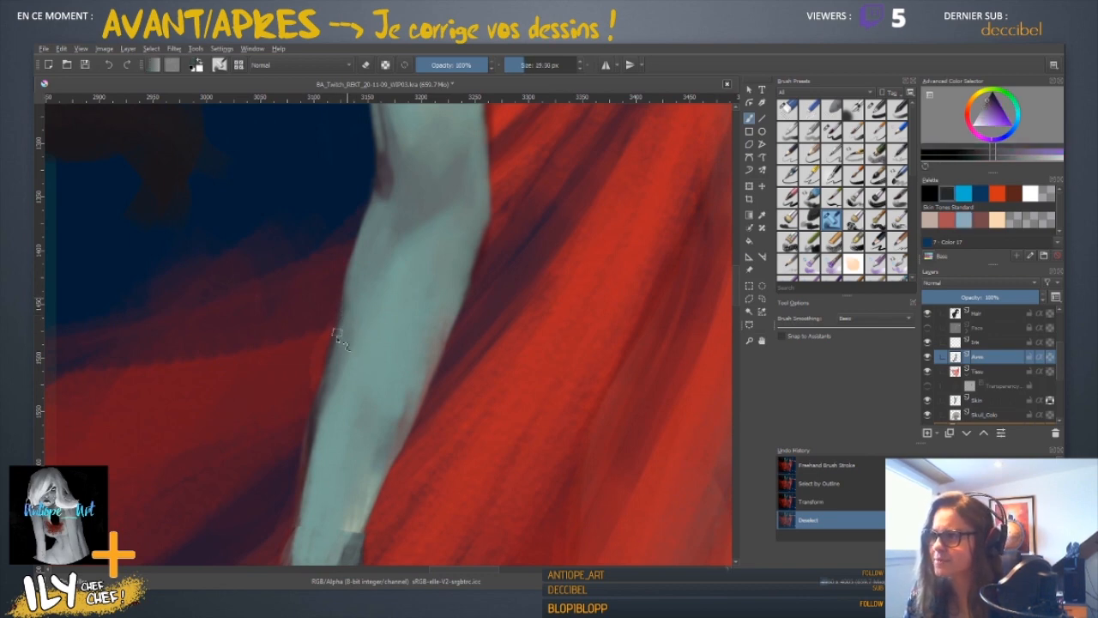
pyautogui.moveTo(339, 314); pyautogui.dragTo(326, 378)
pyautogui.moveTo(341, 295); pyautogui.dragTo(315, 437)
pyautogui.keyDown('ctrl'); pyautogui.click(312, 435); pyautogui.keyUp('ctrl')
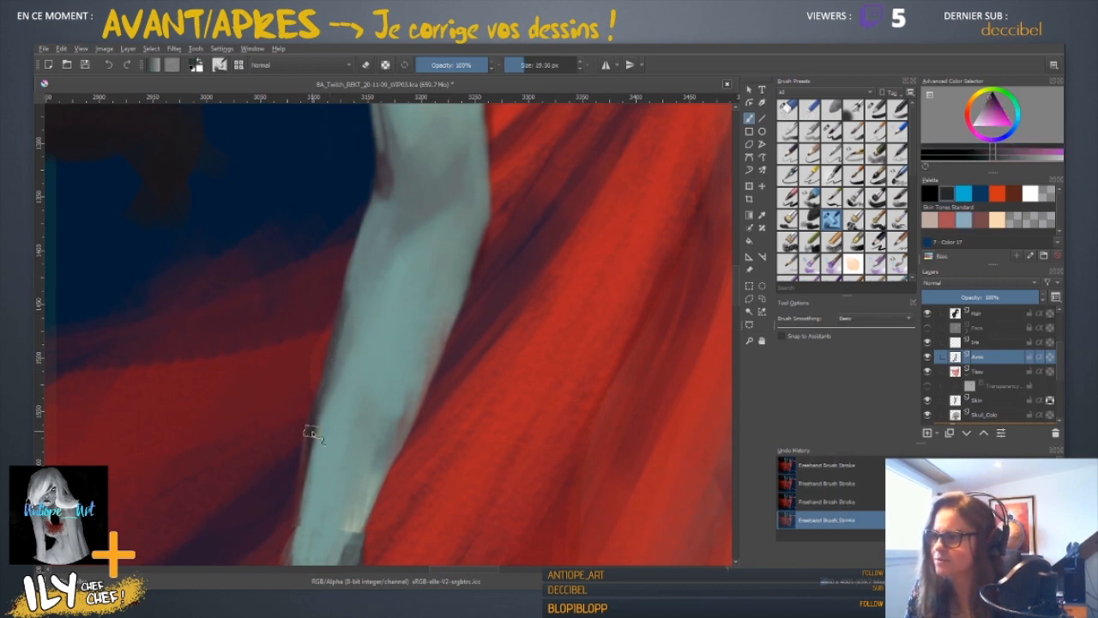
pyautogui.moveTo(331, 365); pyautogui.dragTo(316, 418)
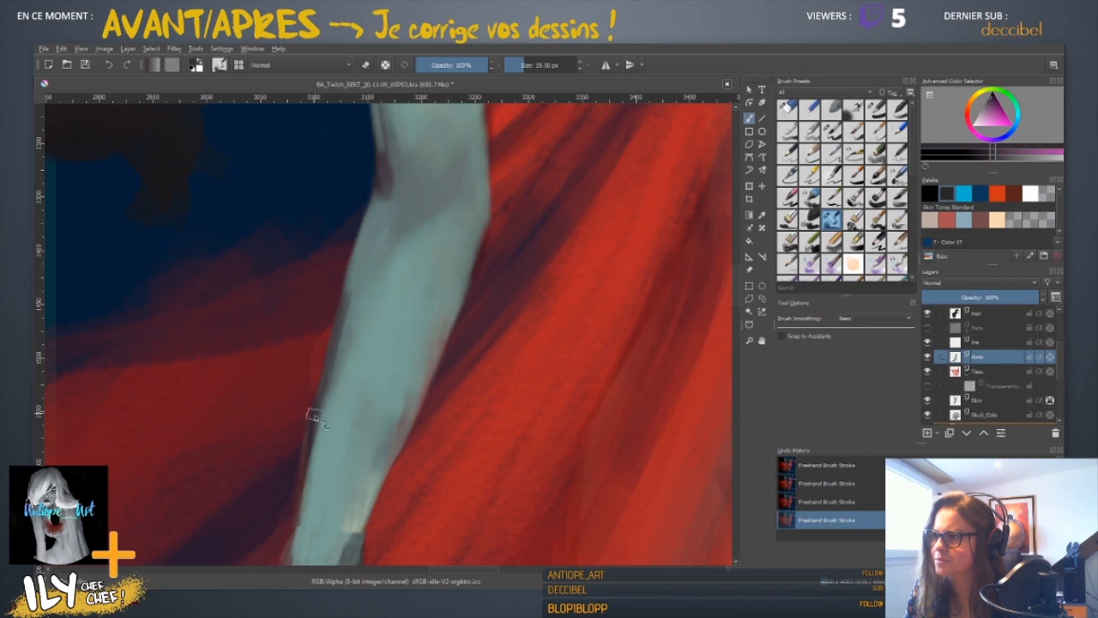
# - Blend the lowered forearm into the wrist with sampled skin tones, softening the dark patch above the thumb
pyautogui.keyDown('ctrl'); pyautogui.click(349, 286); pyautogui.keyUp('ctrl')
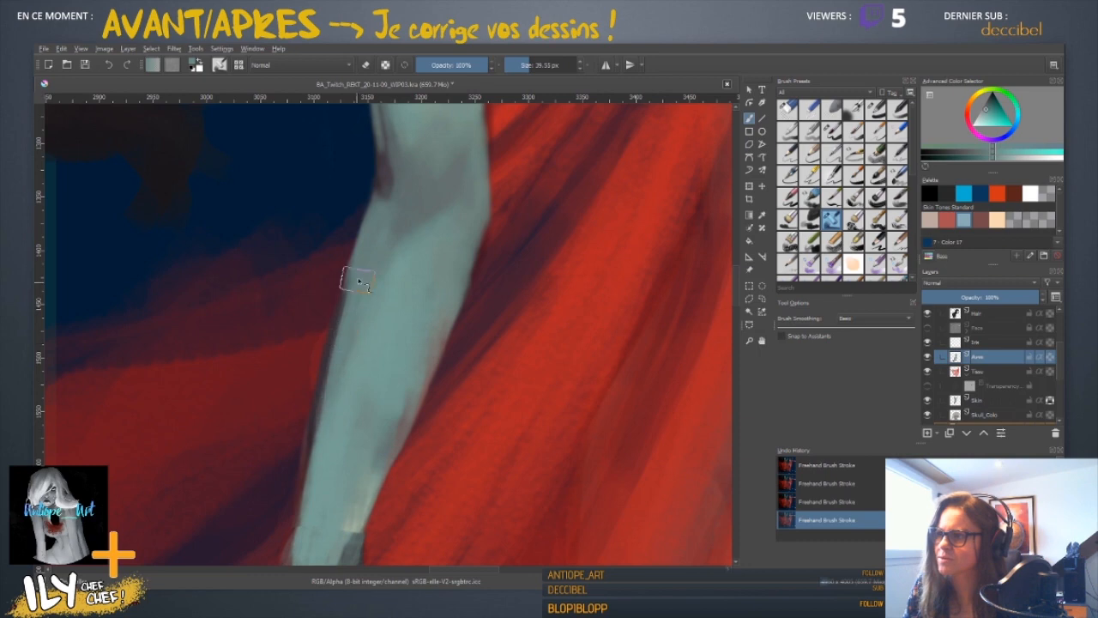
pyautogui.moveTo(355, 420); pyautogui.dragTo(401, 235)
pyautogui.keyDown('ctrl'); pyautogui.click(359, 342); pyautogui.keyUp('ctrl')
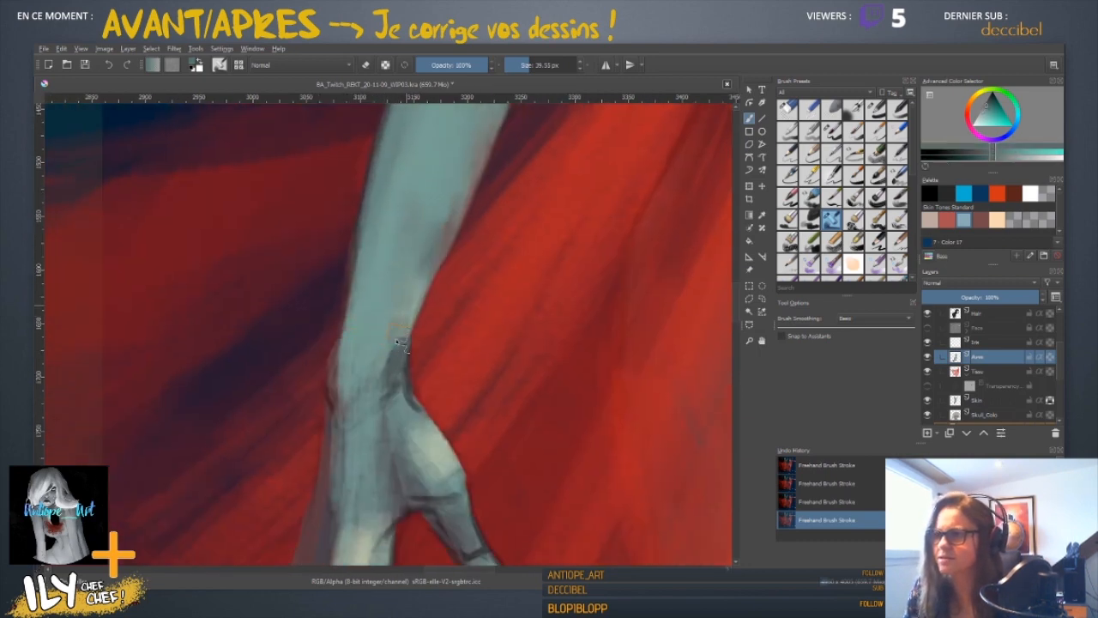
pyautogui.moveTo(421, 353); pyautogui.dragTo(399, 351)
pyautogui.keyDown('ctrl'); pyautogui.click(344, 330); pyautogui.keyUp('ctrl')
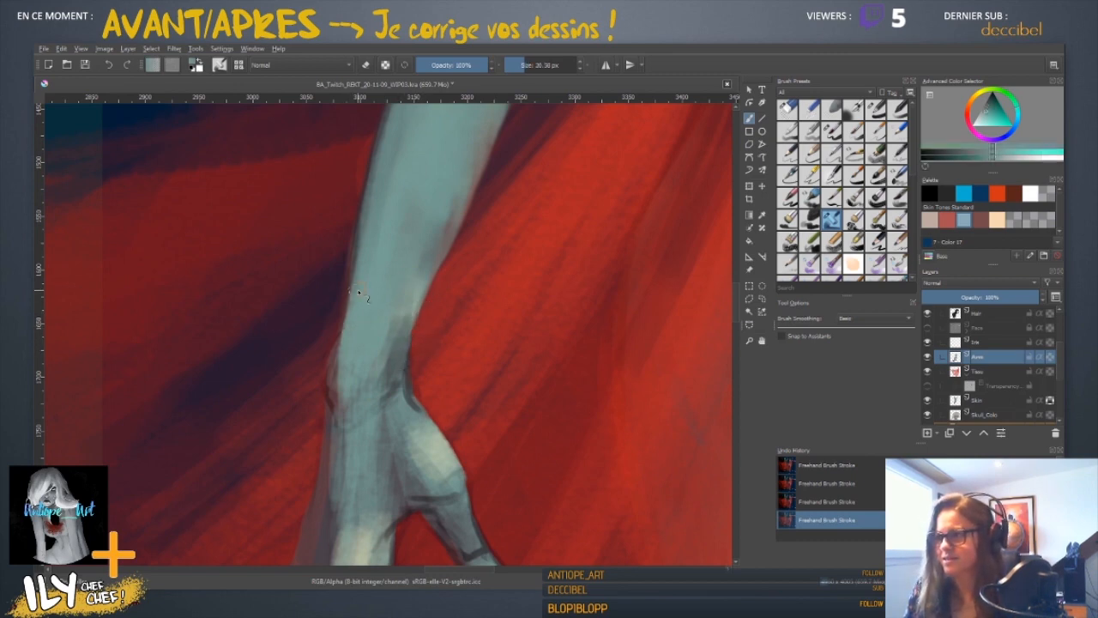
# - Smooth the inner contour and shading of the lowered forearm down to the wrist with sampled blue-green skin tones
pyautogui.scroll(-3, 350, 362)
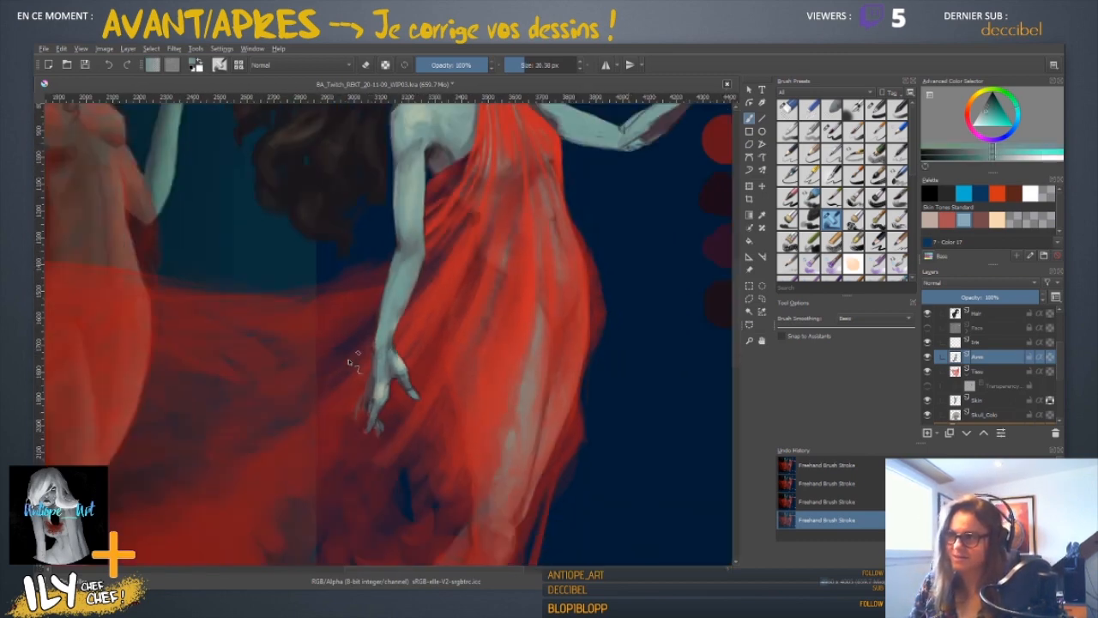
pyautogui.scroll(2, 349, 362)
pyautogui.keyDown('ctrl'); pyautogui.click(393, 333); pyautogui.keyUp('ctrl')
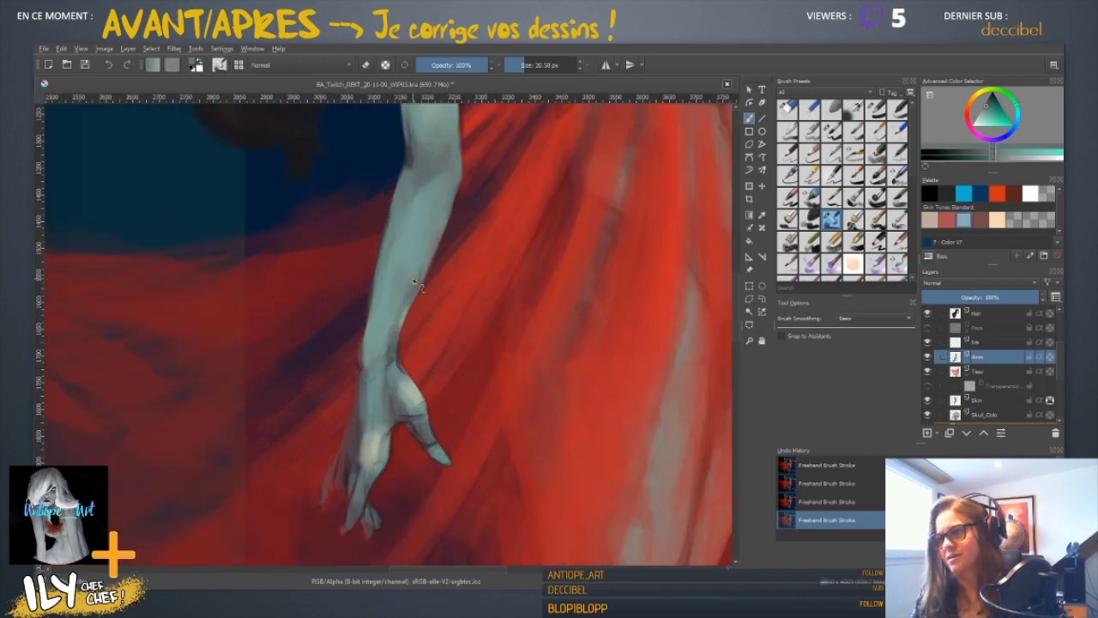
pyautogui.keyDown('ctrl'); pyautogui.click(397, 332); pyautogui.keyUp('ctrl')
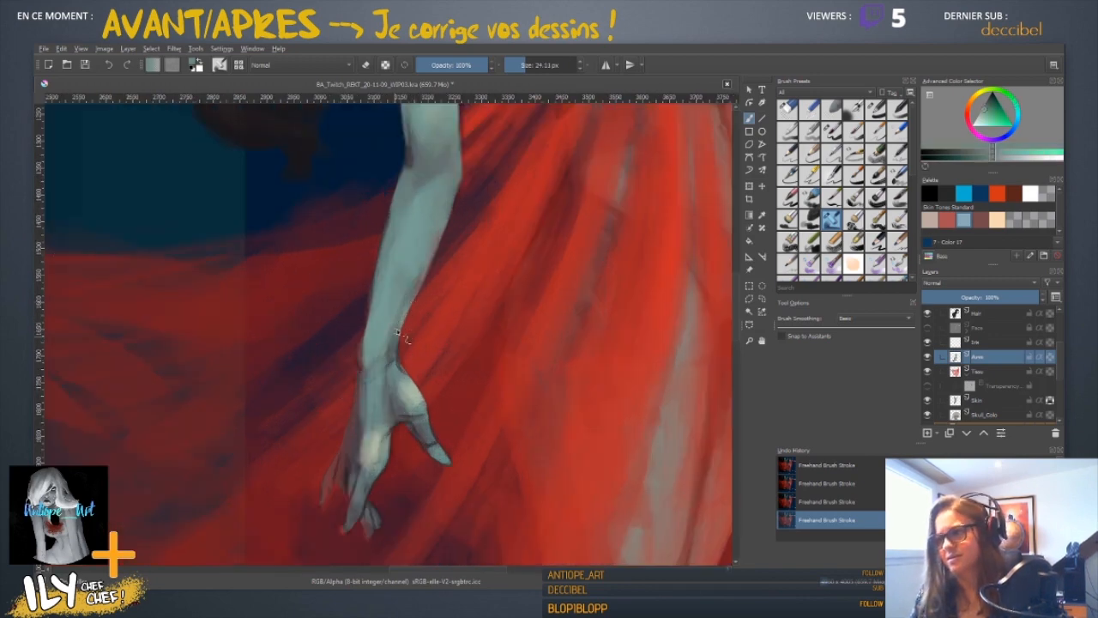
pyautogui.keyDown('ctrl'); pyautogui.click(439, 233); pyautogui.keyUp('ctrl')
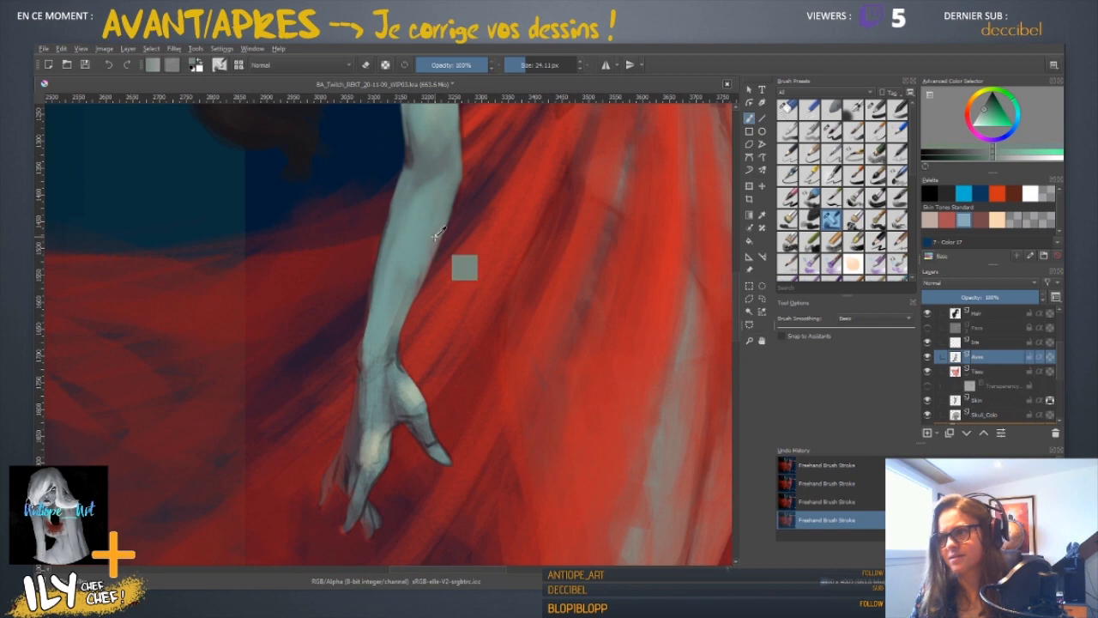
pyautogui.scroll(-1, 375, 421)
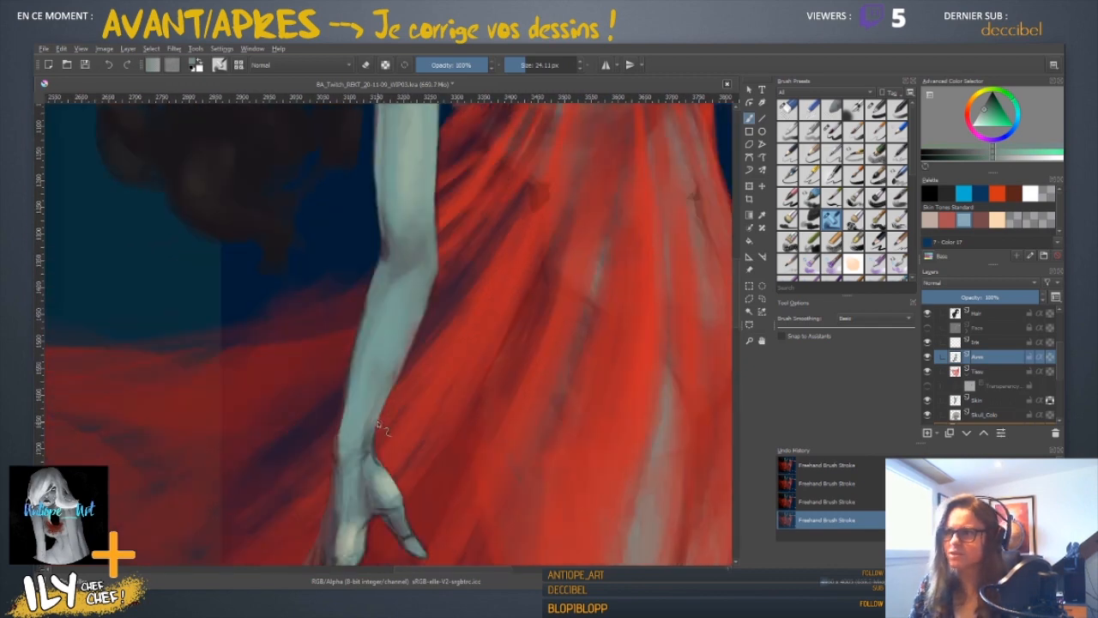
pyautogui.scroll(-2, 383, 429)
pyautogui.scroll(-1, 382, 428)
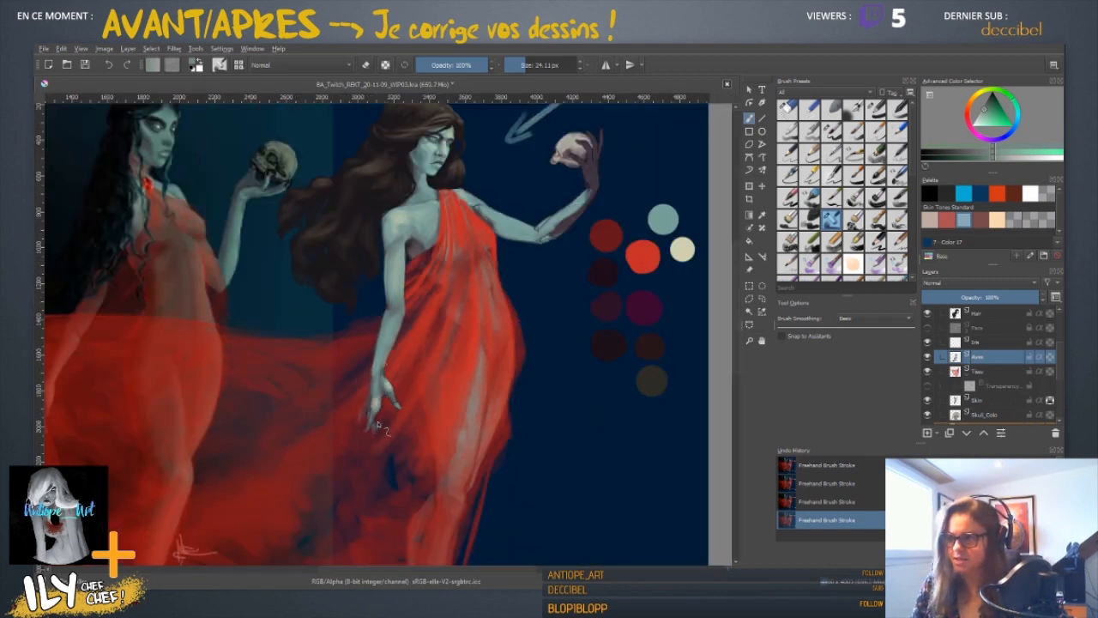
pyautogui.scroll(4, 378, 426)
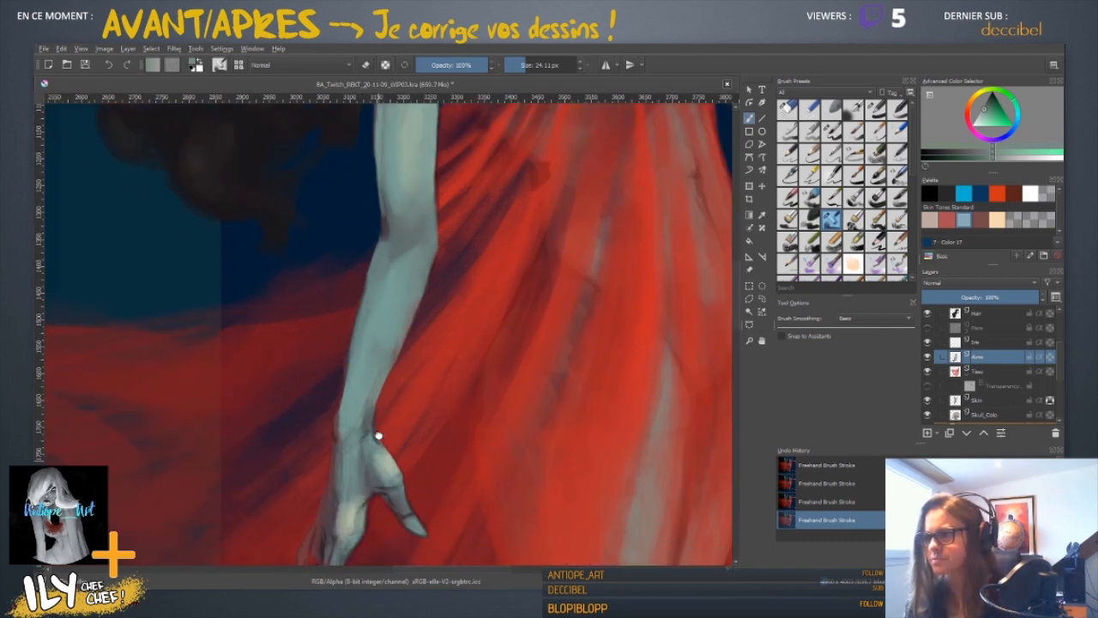
pyautogui.moveTo(378, 436); pyautogui.dragTo(382, 392)
pyautogui.keyDown('ctrl'); pyautogui.click(359, 355); pyautogui.keyUp('ctrl')
# - Repaint the lowered hand's thumb with the light teal from the painted swatches using a smaller brush, and lock the arm layer's transparency
pyautogui.moveTo(555, 231); pyautogui.dragTo(269, 465)
pyautogui.moveTo(596, 284); pyautogui.dragTo(211, 327)
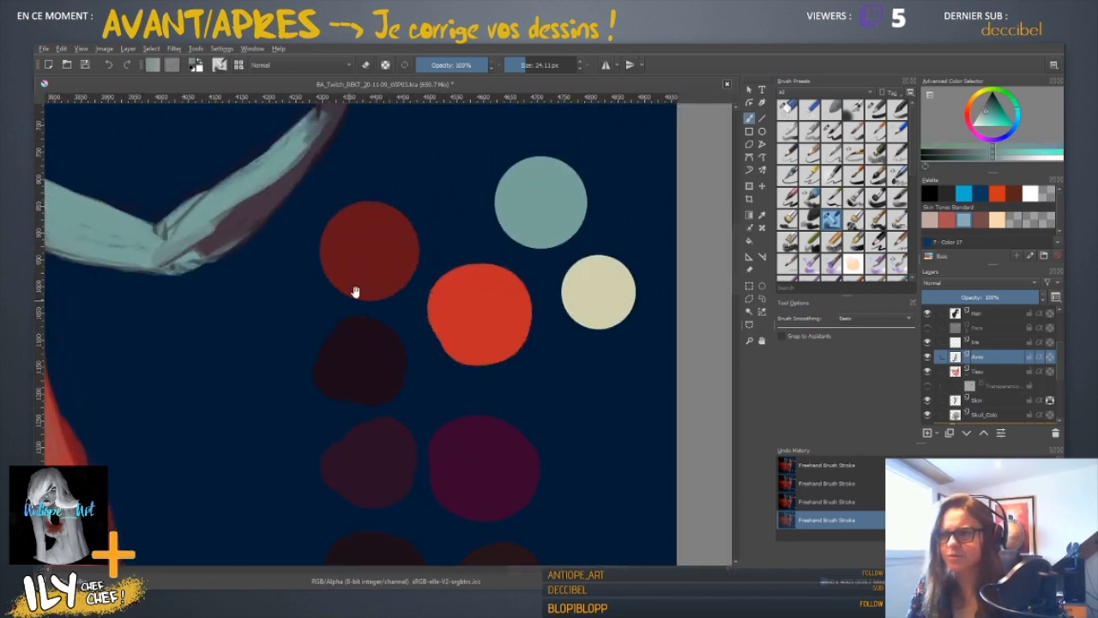
pyautogui.keyDown('ctrl'); pyautogui.click(544, 202); pyautogui.keyUp('ctrl')
pyautogui.moveTo(212, 486); pyautogui.dragTo(718, 217)
pyautogui.moveTo(174, 422)
pyautogui.mouseDown()
pyautogui.moveTo(424, 274)
pyautogui.moveTo(368, 240)
pyautogui.mouseUp()
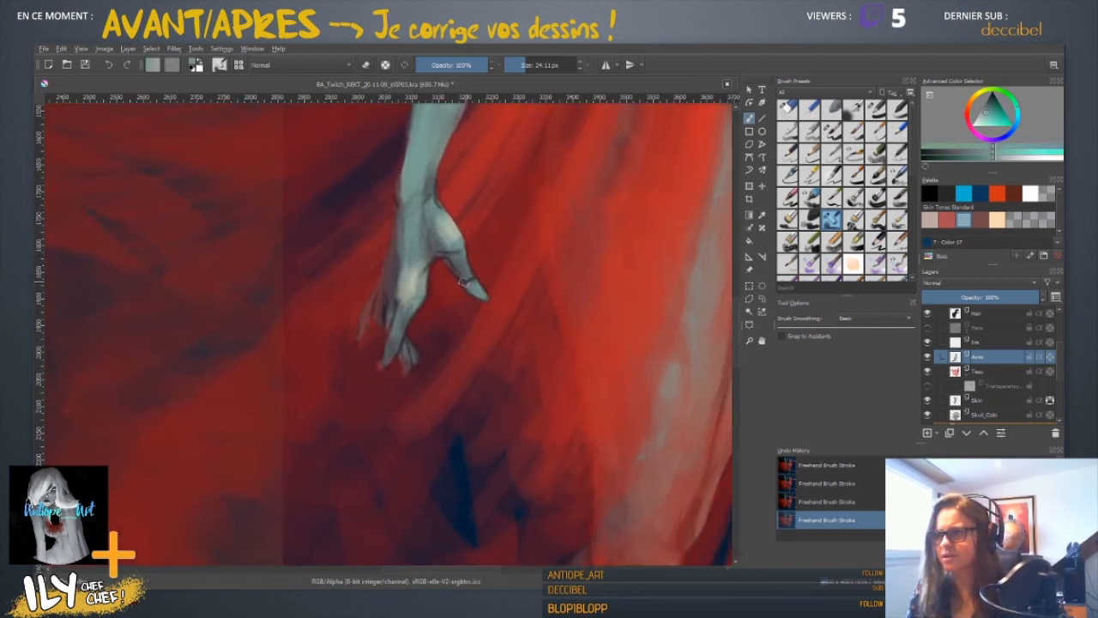
pyautogui.moveTo(429, 279)
pyautogui.keyDown('shift'); pyautogui.mouseDown()
pyautogui.moveTo(414, 279)
pyautogui.moveTo(427, 279)
pyautogui.mouseUp(); pyautogui.keyUp('shift')
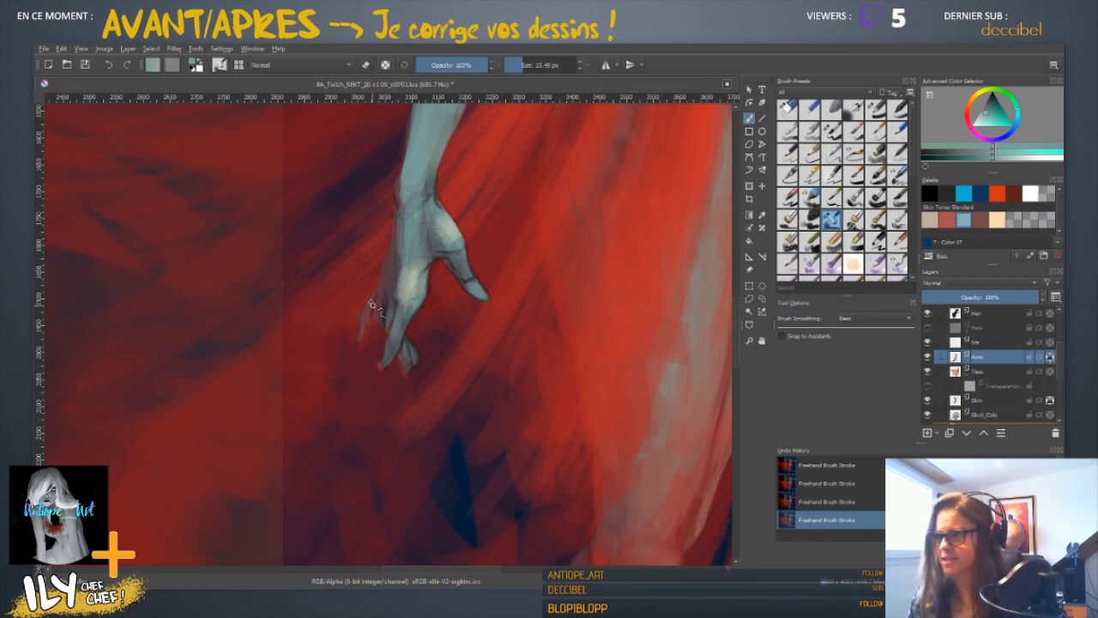
# - Enlarge the brush and shade the back and outer side of the lowered hand with sampled shadow and light tones
pyautogui.moveTo(383, 267)
pyautogui.keyDown('shift'); pyautogui.mouseDown()
pyautogui.moveTo(393, 267)
pyautogui.moveTo(386, 304)
pyautogui.moveTo(389, 273)
pyautogui.mouseUp(); pyautogui.keyUp('shift')
pyautogui.keyDown('ctrl'); pyautogui.click(392, 228); pyautogui.keyUp('ctrl')
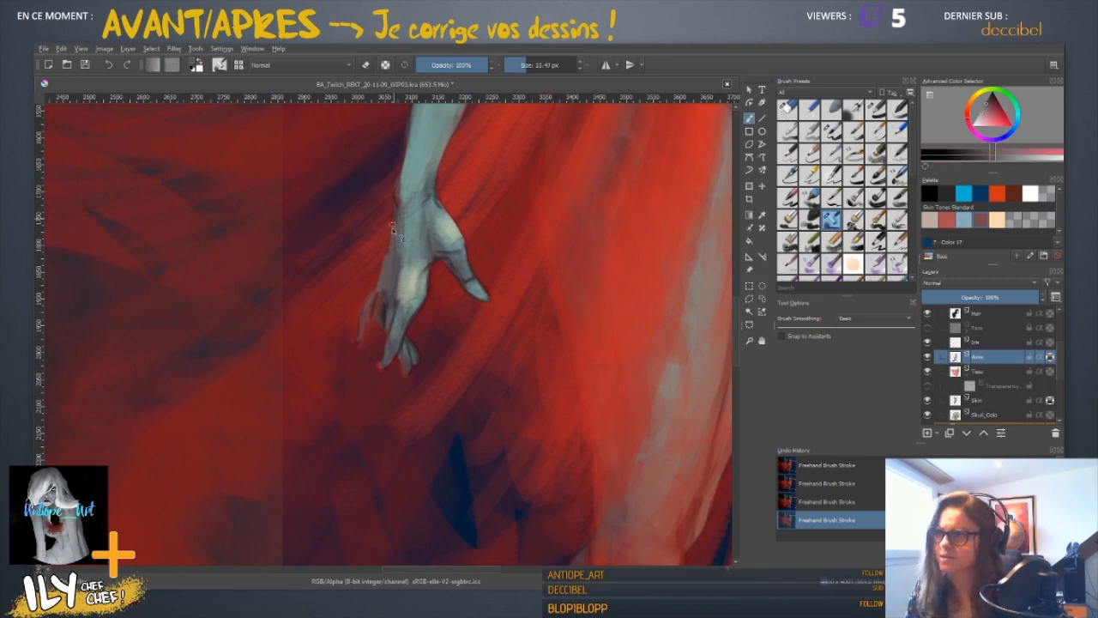
pyautogui.keyDown('ctrl'); pyautogui.click(392, 302); pyautogui.keyUp('ctrl')
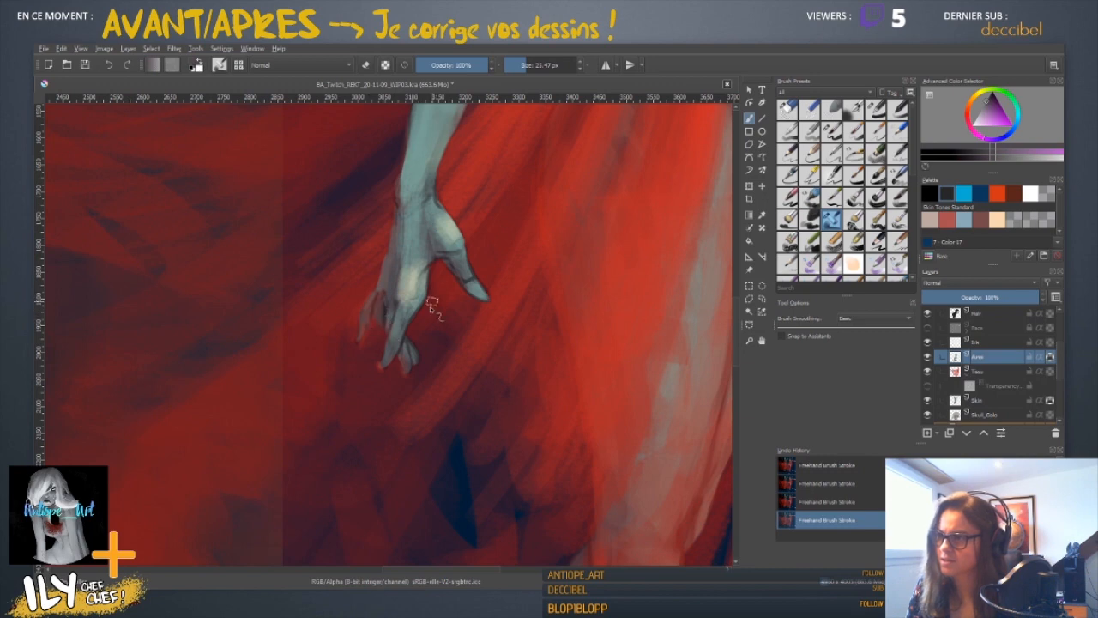
pyautogui.keyDown('ctrl'); pyautogui.click(413, 272); pyautogui.keyUp('ctrl')
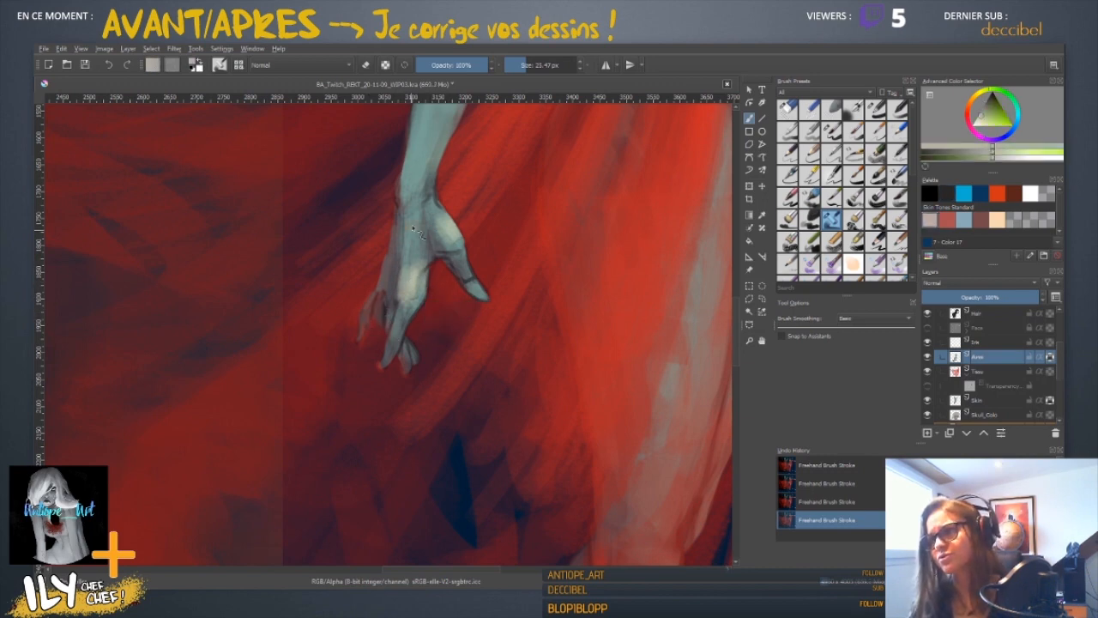
# - Darken the outer side of the lowered hand below the wrist with sampled grey-blue and purple shadow tones
pyautogui.moveTo(435, 263); pyautogui.dragTo(433, 289)
pyautogui.keyDown('ctrl'); pyautogui.click(399, 267); pyautogui.keyUp('ctrl')
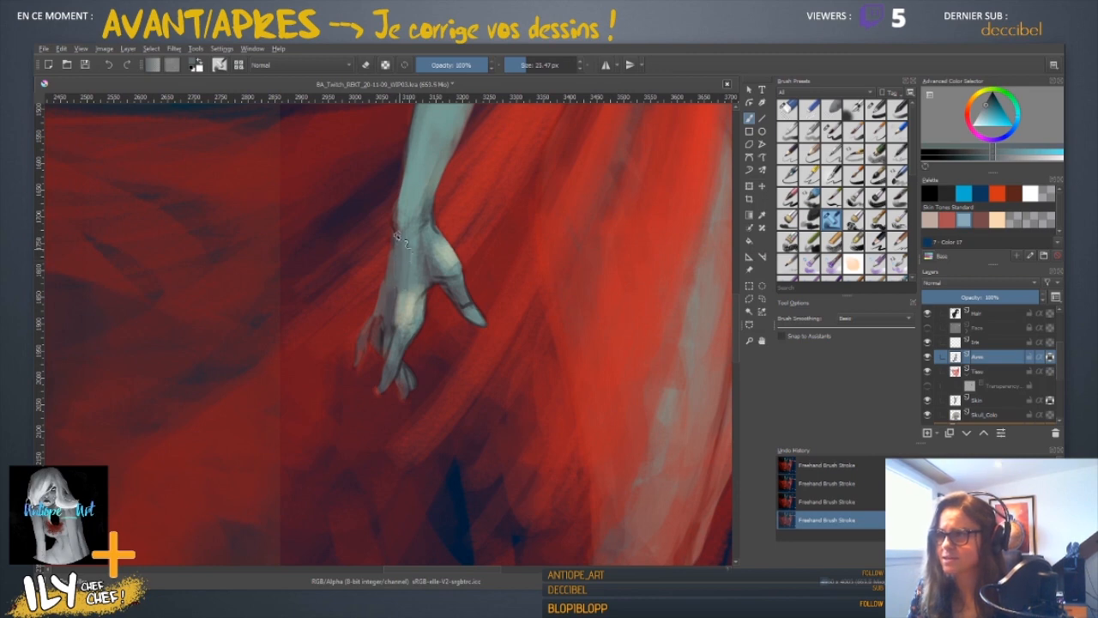
pyautogui.keyDown('ctrl'); pyautogui.click(398, 265); pyautogui.keyUp('ctrl')
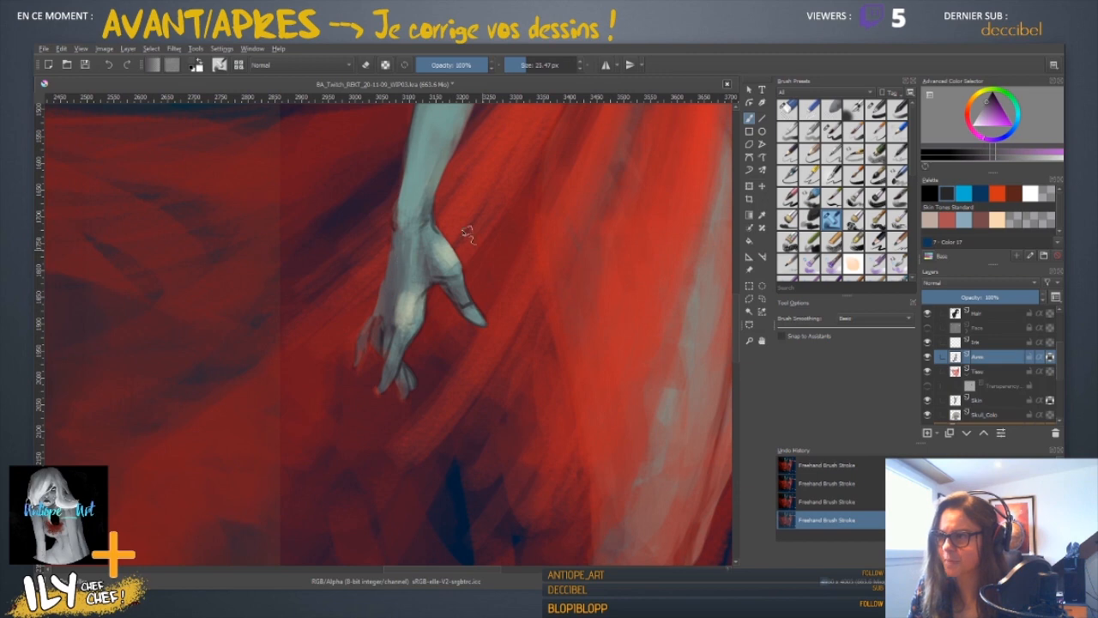
# - Blend the lowered wrist into the forearm with a sampled skin tone and check the arm against the whole figure
pyautogui.moveTo(476, 369); pyautogui.dragTo(469, 513)
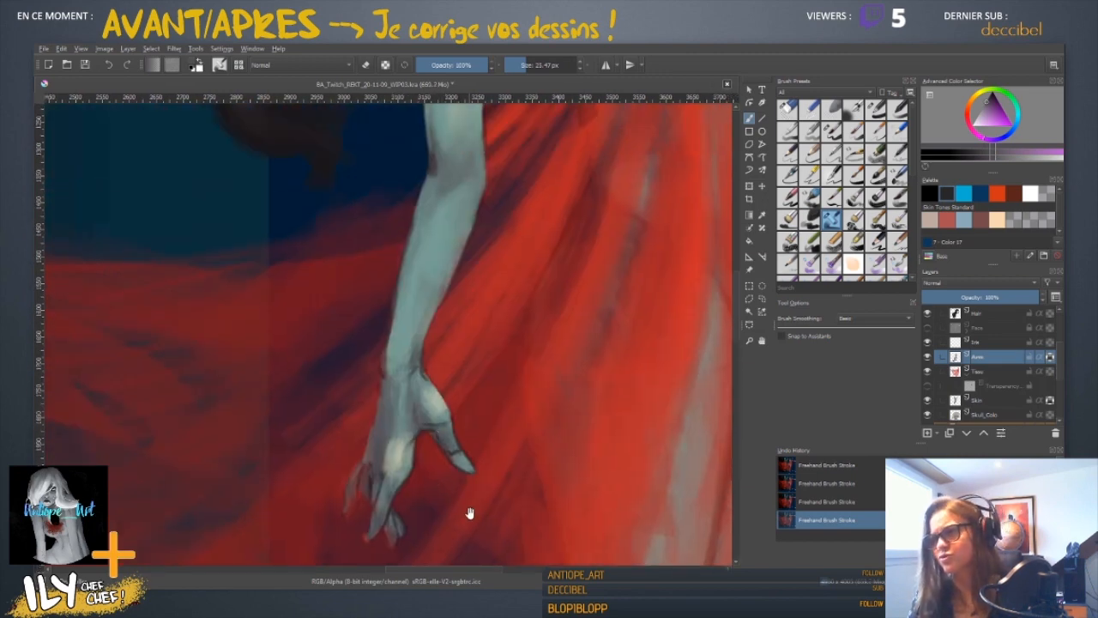
pyautogui.moveTo(465, 342); pyautogui.dragTo(462, 326)
pyautogui.keyDown('ctrl'); pyautogui.click(412, 359); pyautogui.keyUp('ctrl')
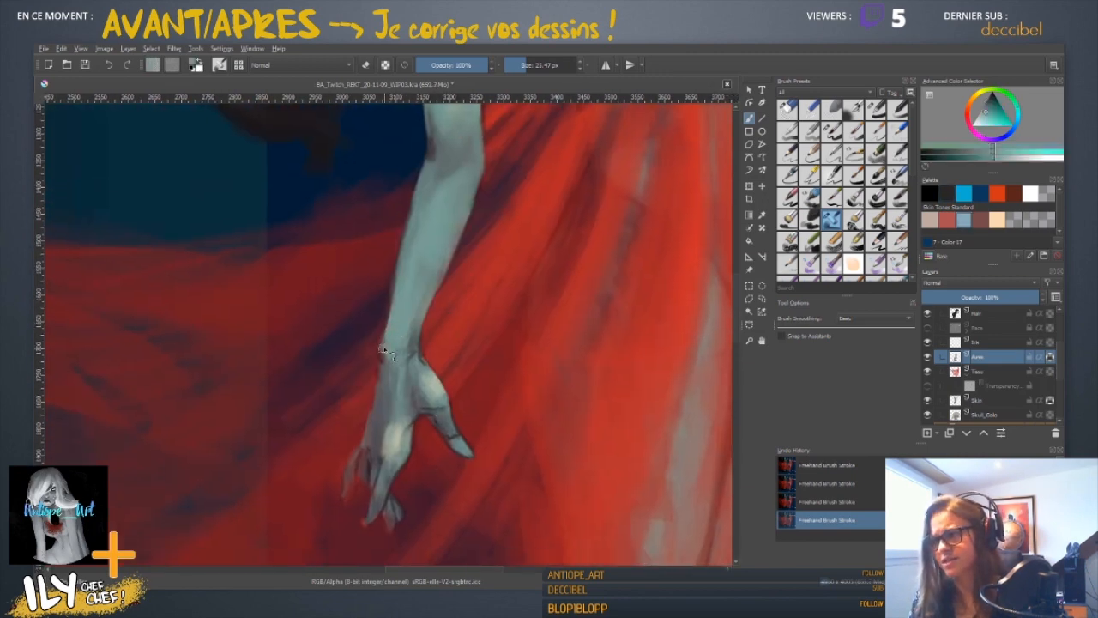
pyautogui.scroll(-5, 574, 129)
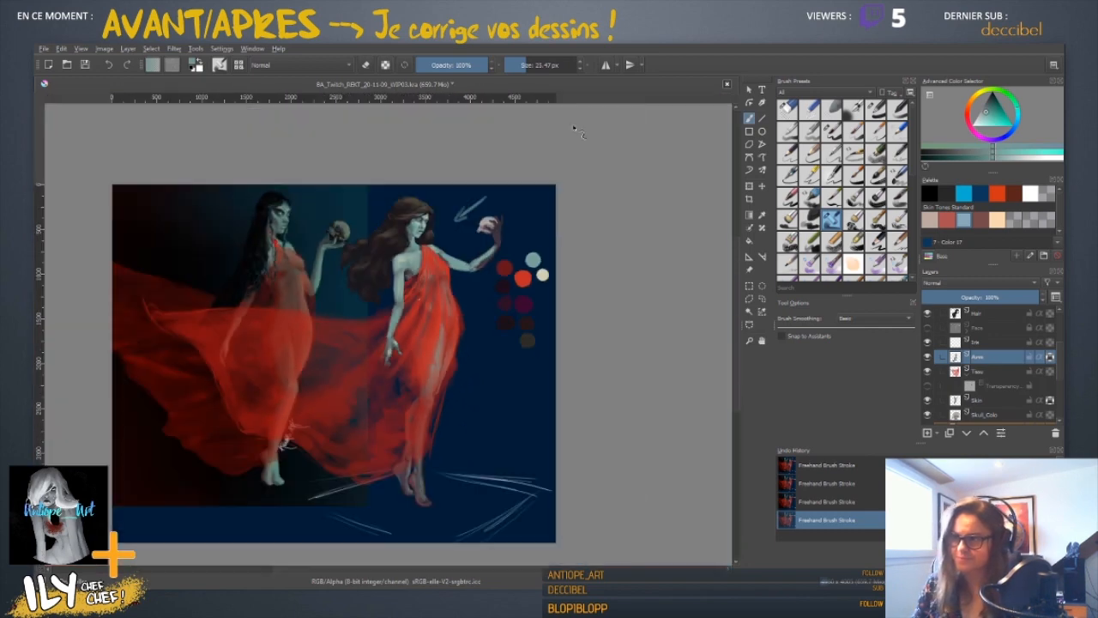
pyautogui.scroll(6, 574, 129)
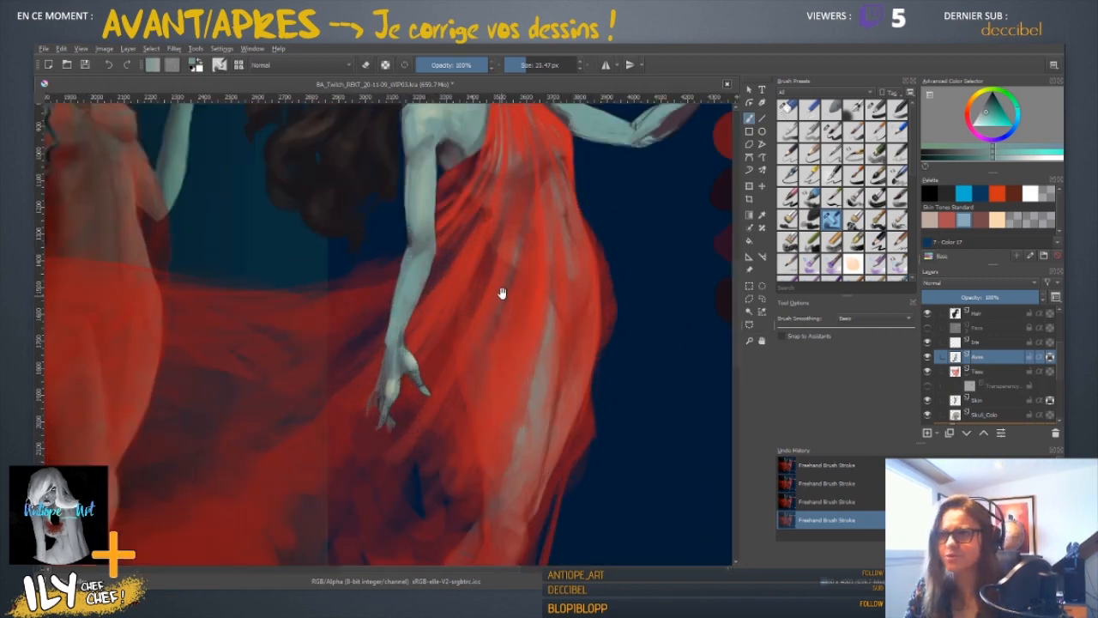
pyautogui.moveTo(502, 293); pyautogui.dragTo(421, 432)
pyautogui.scroll(-3, 426, 435)
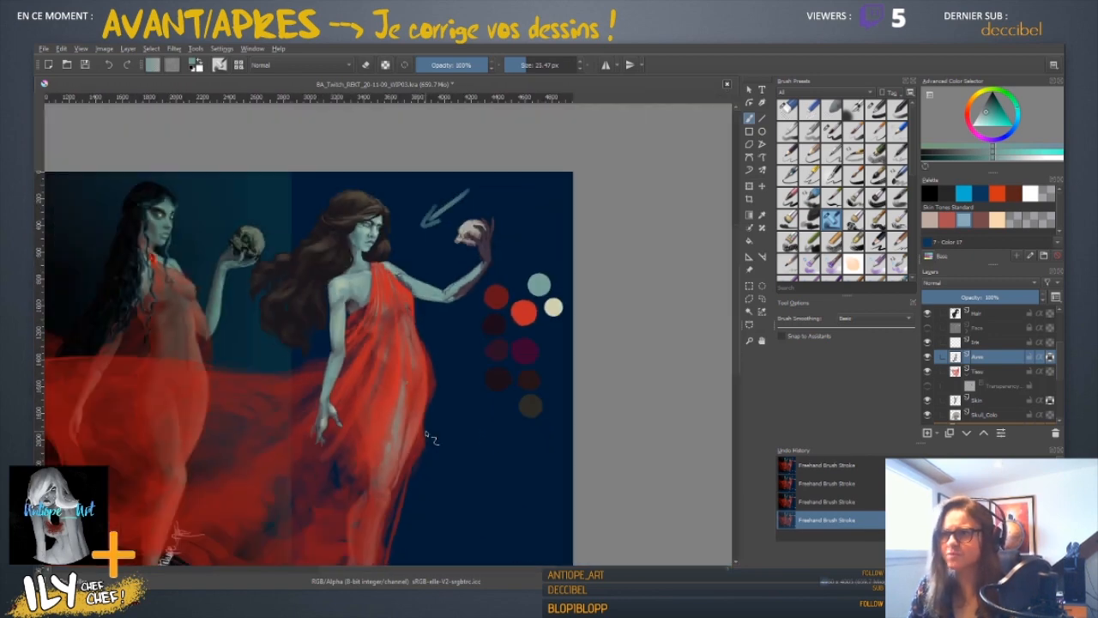
# - Shade the outer edge of the lowered arm with a sampled purple shadow tone, using a brush enlarged to about 117 px
pyautogui.scroll(3, 426, 437)
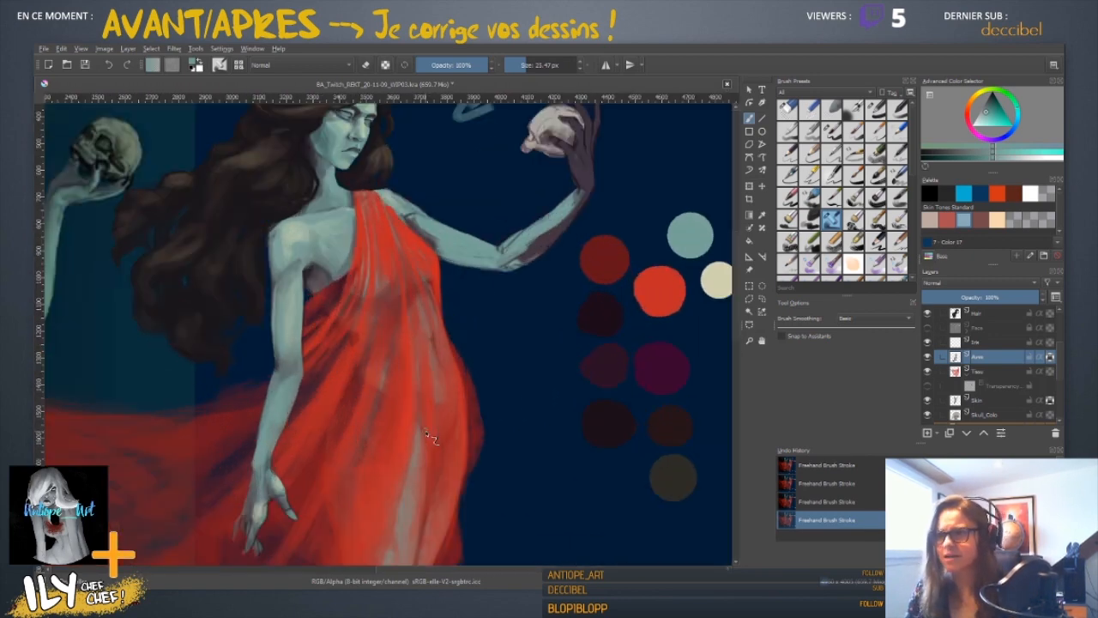
pyautogui.keyDown('ctrl'); pyautogui.click(544, 236); pyautogui.keyUp('ctrl')
pyautogui.keyDown('shift'); pyautogui.moveTo(275, 285); pyautogui.dragTo(325, 284); pyautogui.keyUp('shift')
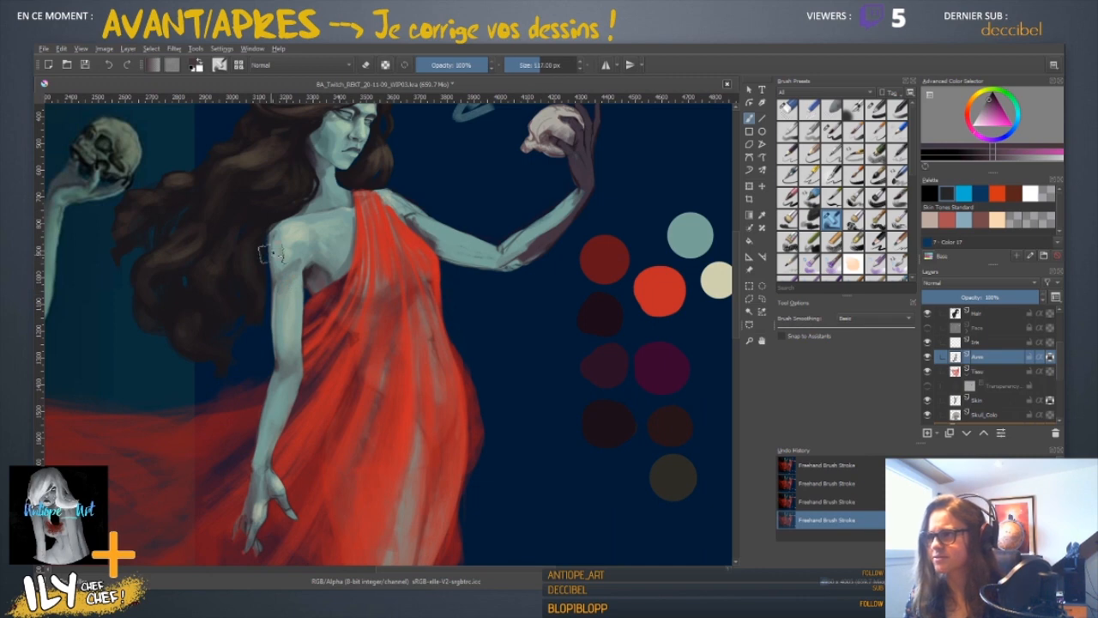
pyautogui.moveTo(268, 242)
pyautogui.mouseDown()
pyautogui.moveTo(273, 304)
pyautogui.moveTo(253, 445)
pyautogui.moveTo(310, 355)
pyautogui.moveTo(289, 252)
pyautogui.moveTo(269, 238)
pyautogui.moveTo(273, 317)
pyautogui.mouseUp()
pyautogui.hotkey('ctrl', 'z')
pyautogui.moveTo(271, 360); pyautogui.dragTo(255, 487)
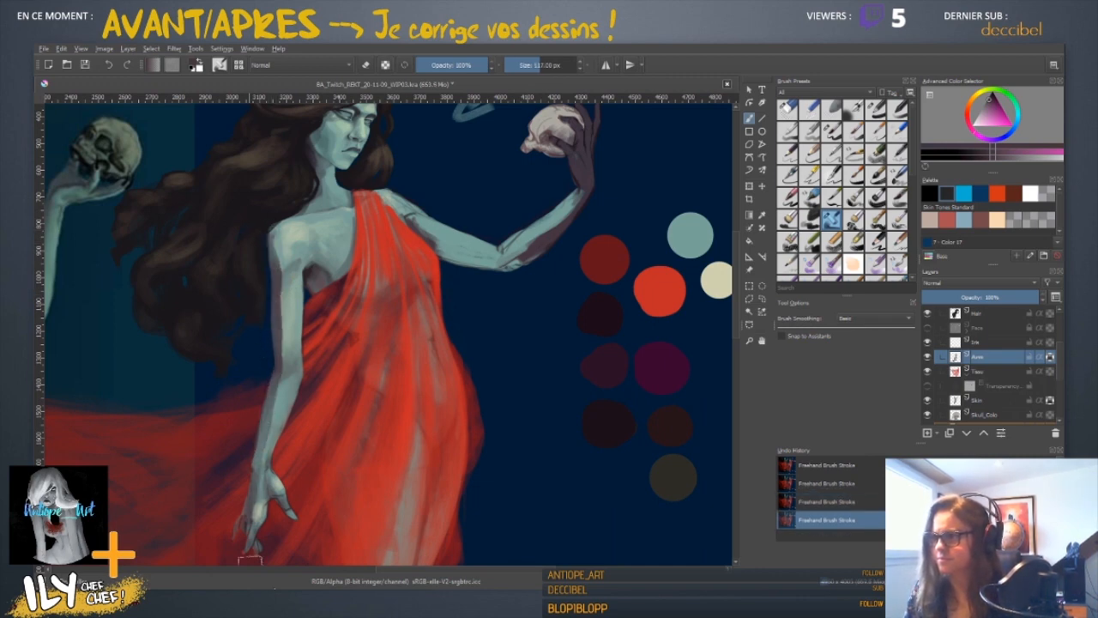
pyautogui.hotkey('ctrl', 'z')
pyautogui.moveTo(266, 222); pyautogui.dragTo(271, 264)
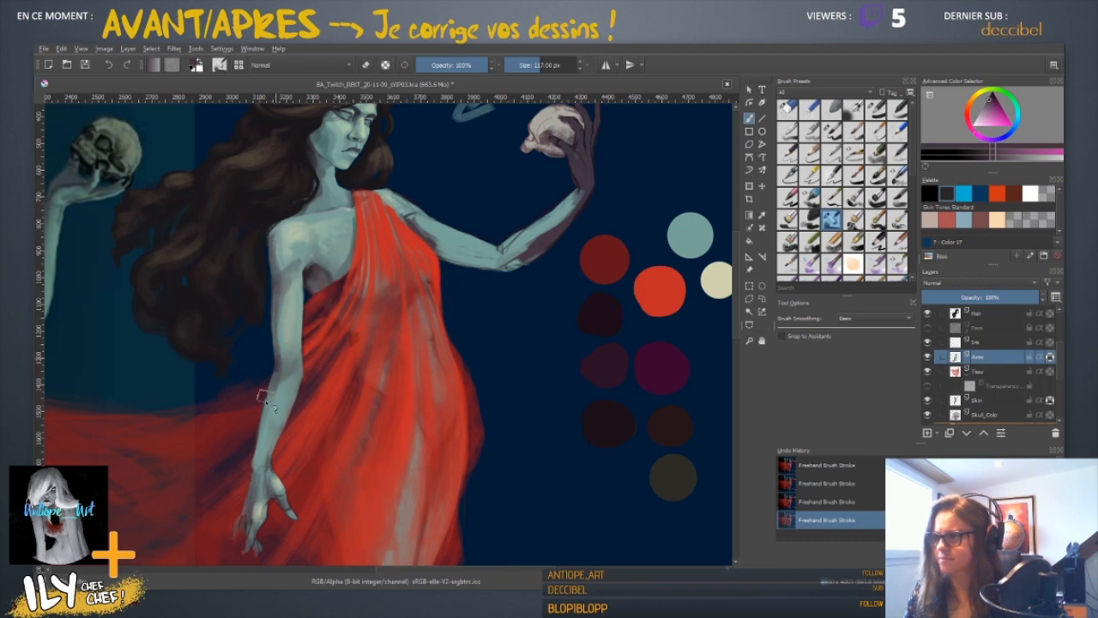
# - Blend the shading along the lowered arm's elbow and forearm with sampled skin and purple tones, reducing the brush to about 41 px
pyautogui.moveTo(315, 395); pyautogui.dragTo(312, 395)
pyautogui.keyDown('ctrl'); pyautogui.click(284, 393); pyautogui.keyUp('ctrl')
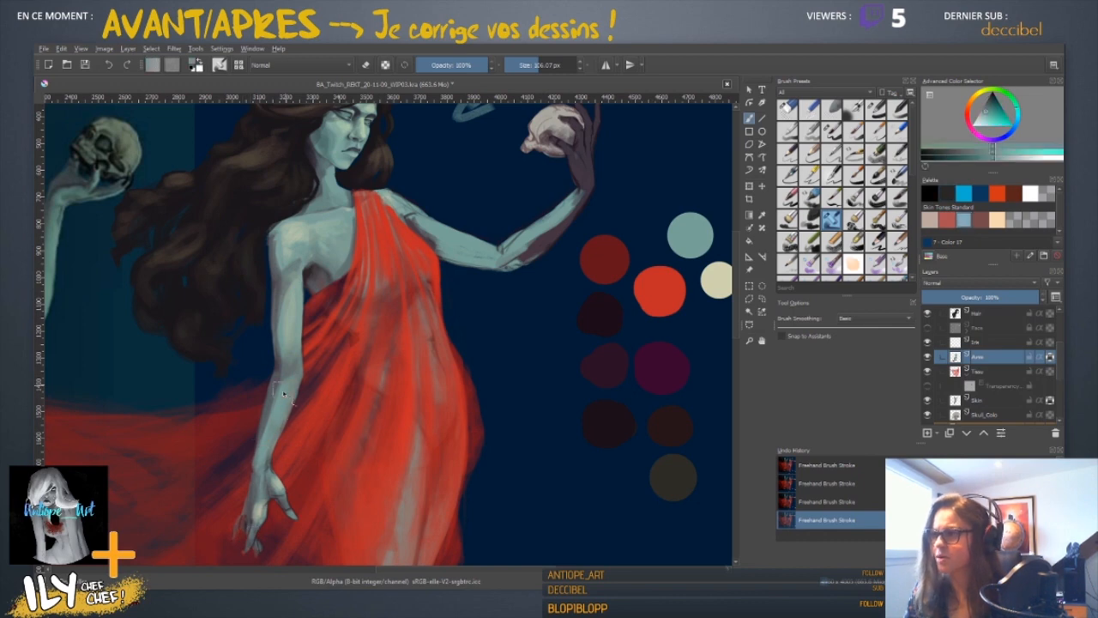
pyautogui.press('[')
pyautogui.press('[')
pyautogui.keyDown('ctrl'); pyautogui.click(281, 366); pyautogui.keyUp('ctrl')
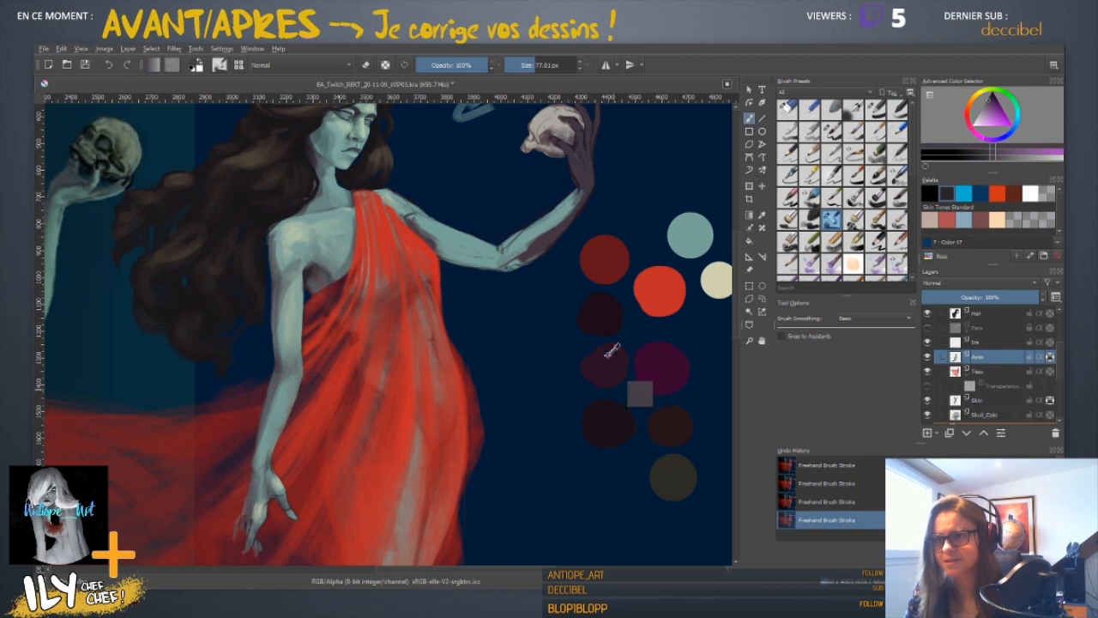
pyautogui.keyDown('ctrl'); pyautogui.click(640, 350); pyautogui.keyUp('ctrl')
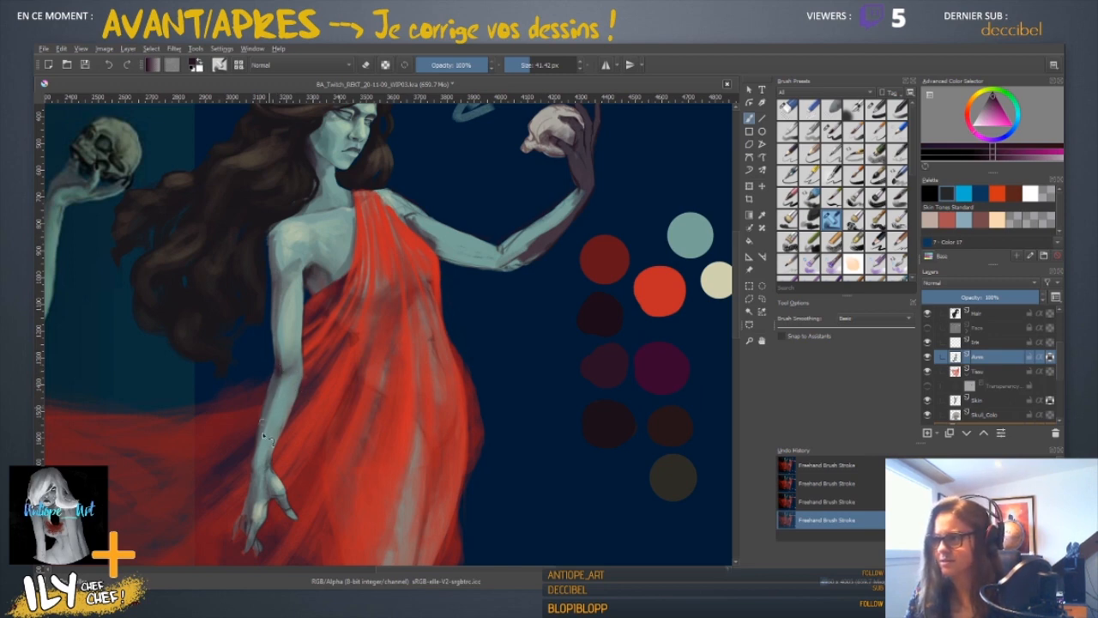
pyautogui.keyDown('ctrl'); pyautogui.click(296, 276); pyautogui.keyUp('ctrl')
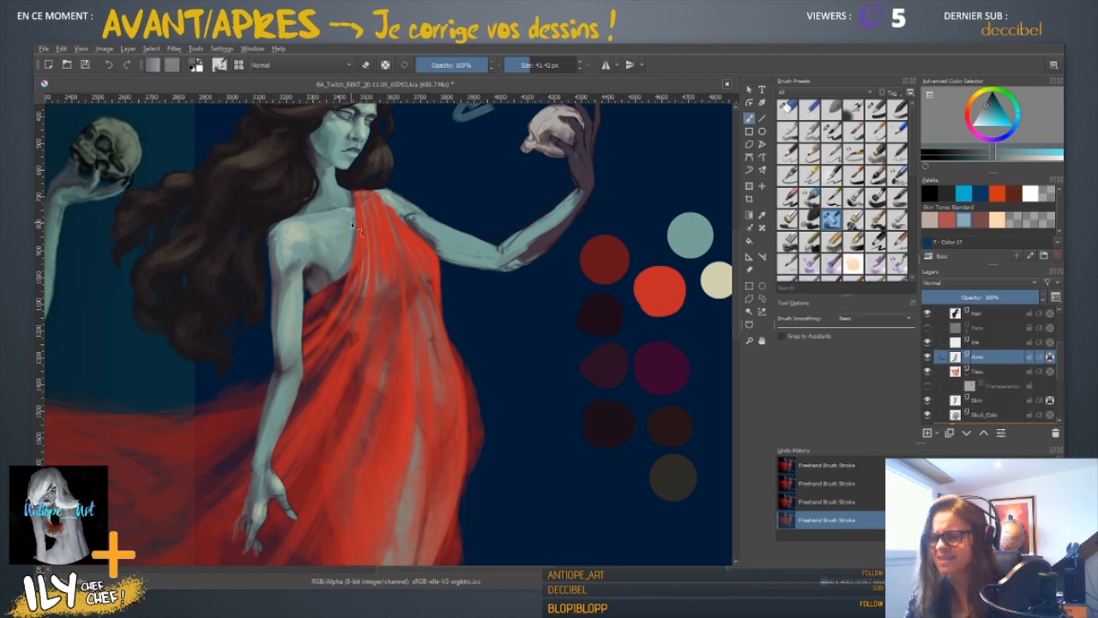
# - Unlock the arm layer's transparency and repaint the dark armpit crease of the lowered arm with sampled shadow tones
pyautogui.hotkey('ctrl', '+')
pyautogui.moveTo(264, 249); pyautogui.dragTo(335, 313)
pyautogui.keyDown('ctrl'); pyautogui.click(335, 311); pyautogui.keyUp('ctrl')
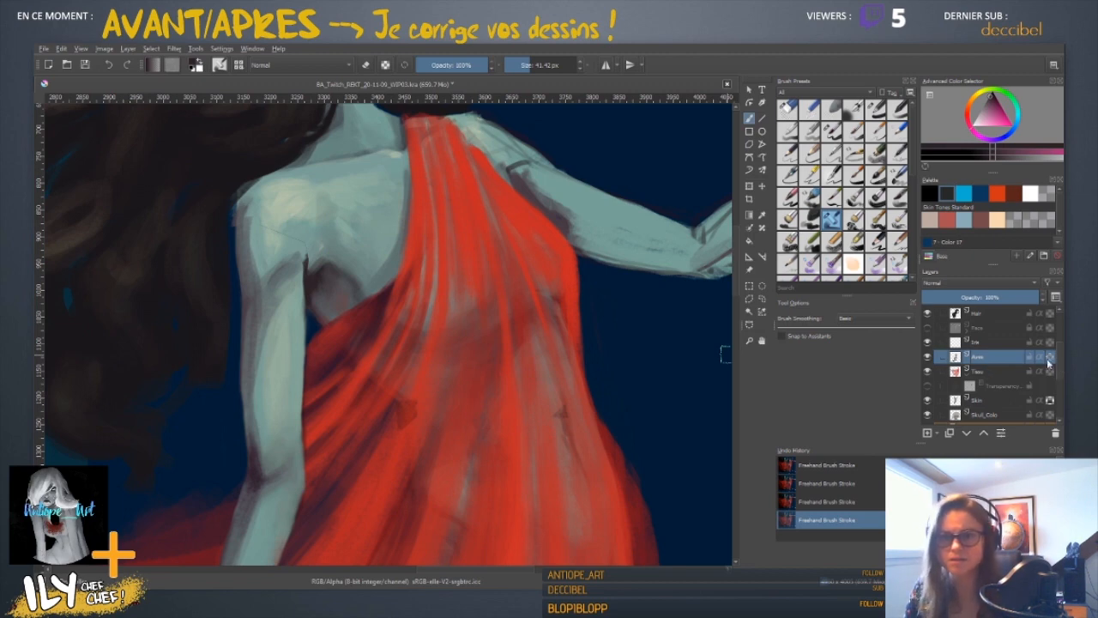
pyautogui.keyDown('ctrl'); pyautogui.click(326, 275); pyautogui.keyUp('ctrl')
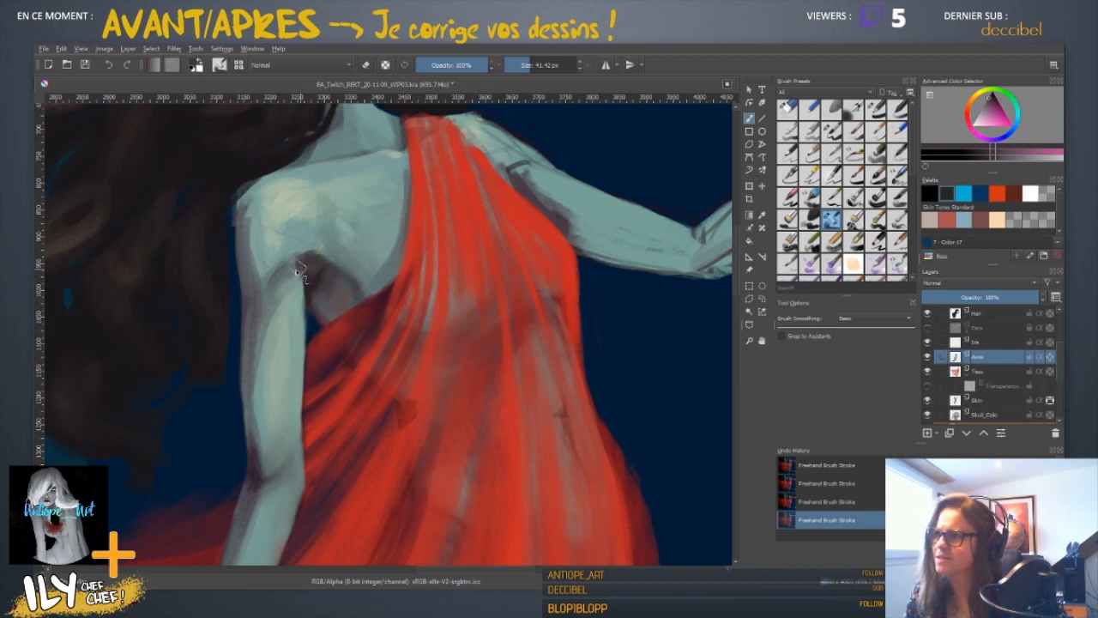
pyautogui.moveTo(340, 301)
pyautogui.mouseDown()
pyautogui.moveTo(409, 354)
pyautogui.moveTo(393, 333)
pyautogui.moveTo(405, 320)
pyautogui.moveTo(380, 314)
pyautogui.moveTo(403, 334)
pyautogui.moveTo(391, 309)
pyautogui.mouseUp()
pyautogui.keyDown('ctrl'); pyautogui.click(384, 305); pyautogui.keyUp('ctrl')
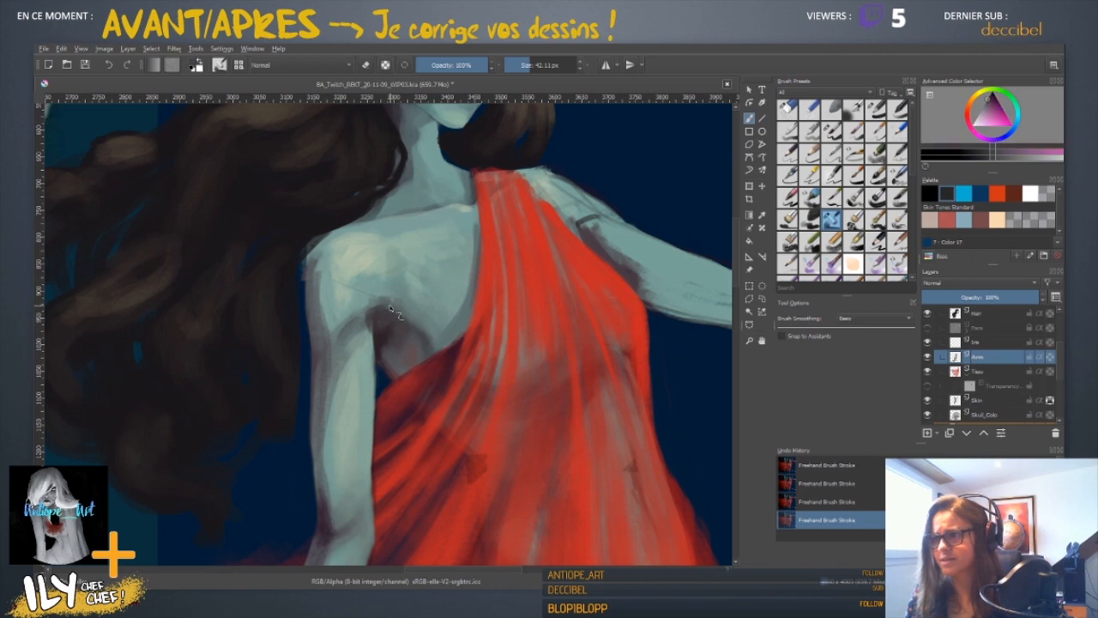
# - Blend the upper arm into the shoulder beside the armpit with sampled teal skin tones, reducing the brush to about 31 px
pyautogui.keyDown('ctrl'); pyautogui.click(391, 308); pyautogui.keyUp('ctrl')
pyautogui.keyDown('ctrl'); pyautogui.click(359, 296); pyautogui.keyUp('ctrl')
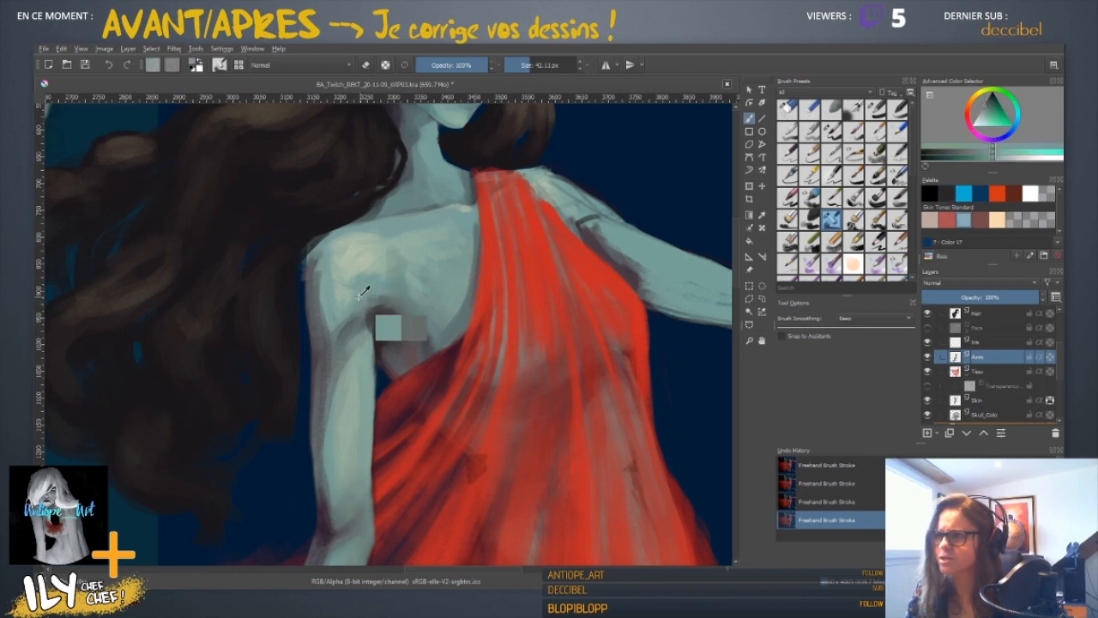
pyautogui.moveTo(353, 346)
pyautogui.mouseDown()
pyautogui.moveTo(348, 333)
pyautogui.moveTo(333, 347)
pyautogui.moveTo(395, 342)
pyautogui.mouseUp()
pyautogui.keyDown('ctrl'); pyautogui.click(343, 355); pyautogui.keyUp('ctrl')
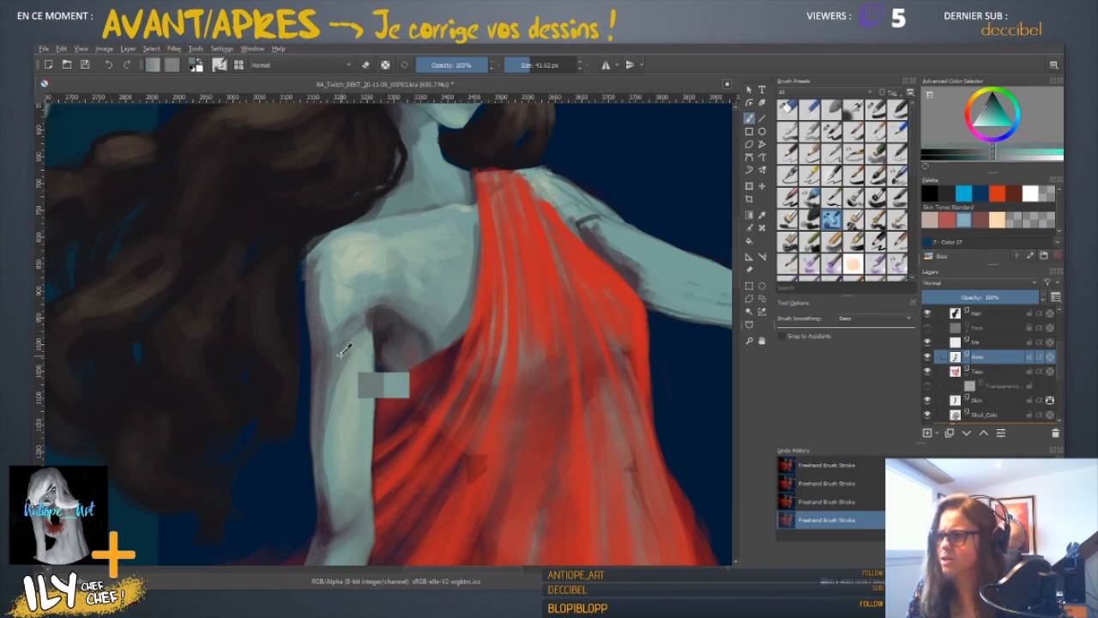
pyautogui.keyDown('ctrl'); pyautogui.click(369, 367); pyautogui.keyUp('ctrl')
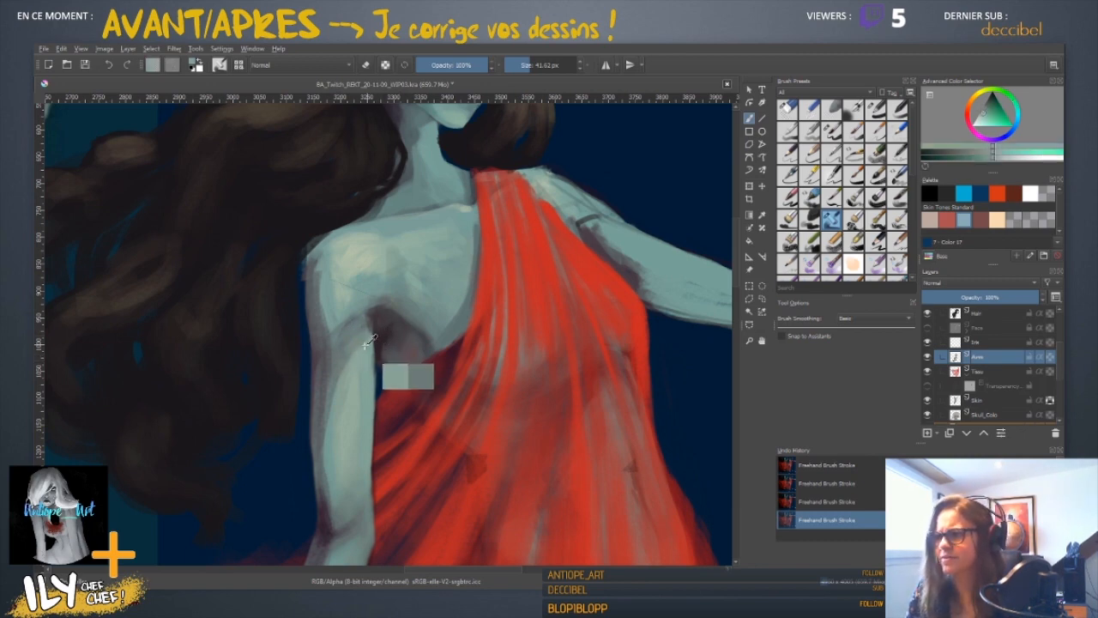
pyautogui.keyDown('shift'); pyautogui.moveTo(376, 341); pyautogui.dragTo(387, 340); pyautogui.keyUp('shift')
pyautogui.press('[')
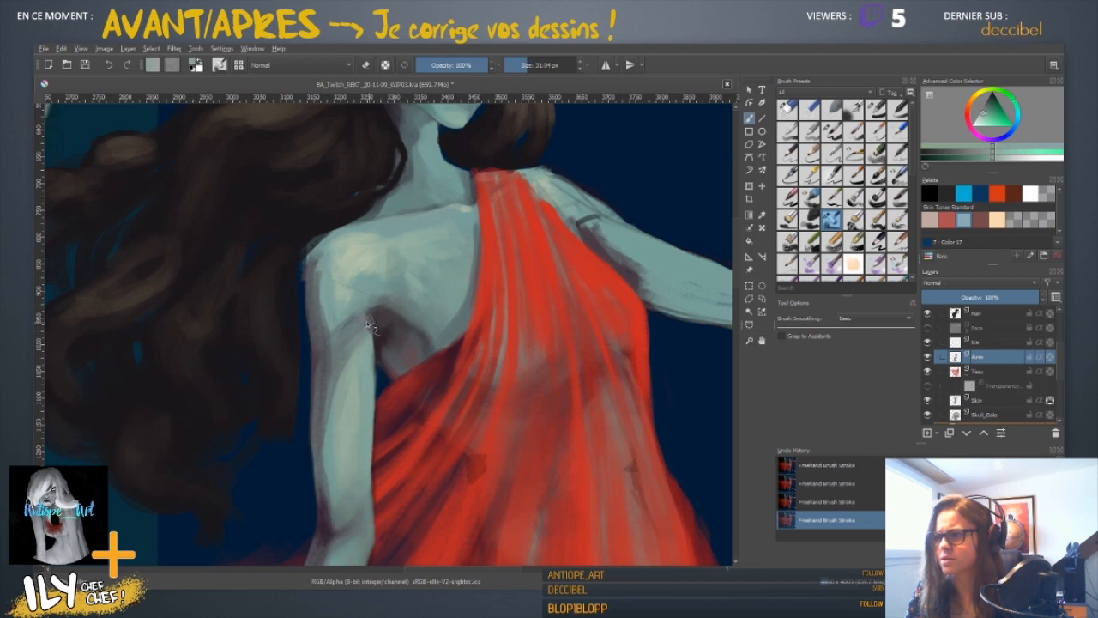
# - Switch to another brush preset at about 23 px and refine the arm's edge at the armpit with sampled skin and shadow tones
pyautogui.click(810, 199)
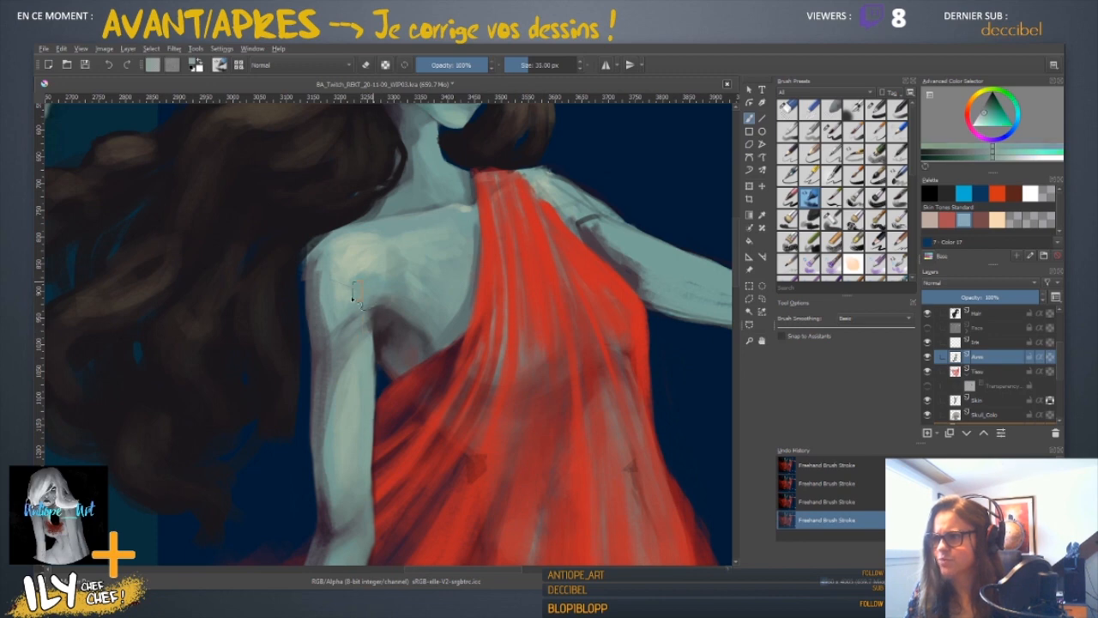
pyautogui.press('[')
pyautogui.press('[')
pyautogui.press('[')
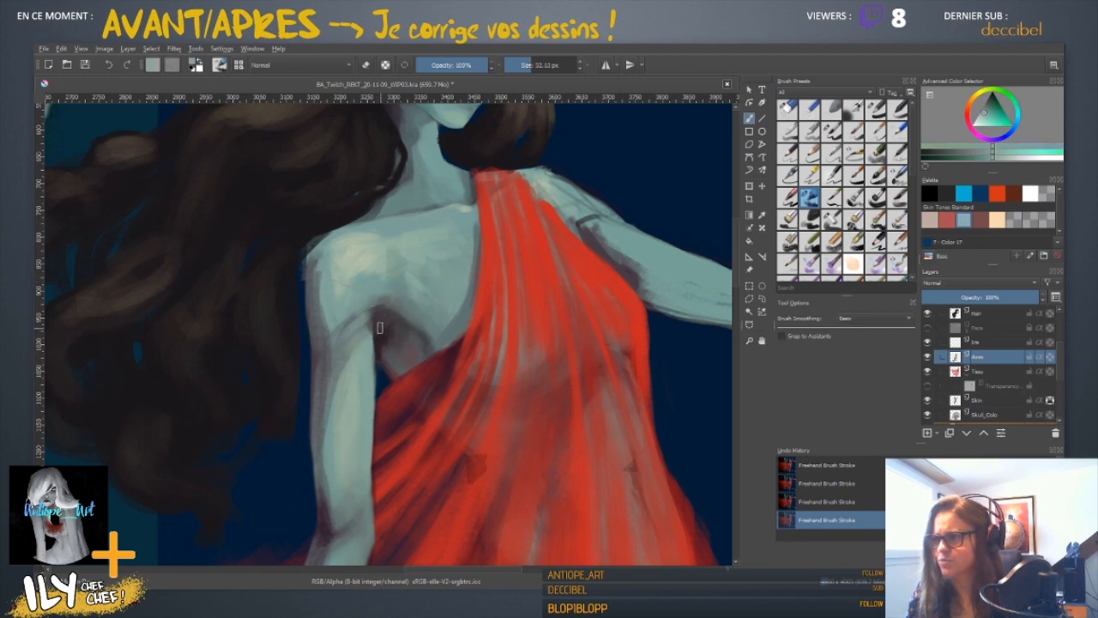
pyautogui.keyDown('ctrl'); pyautogui.click(346, 363); pyautogui.keyUp('ctrl')
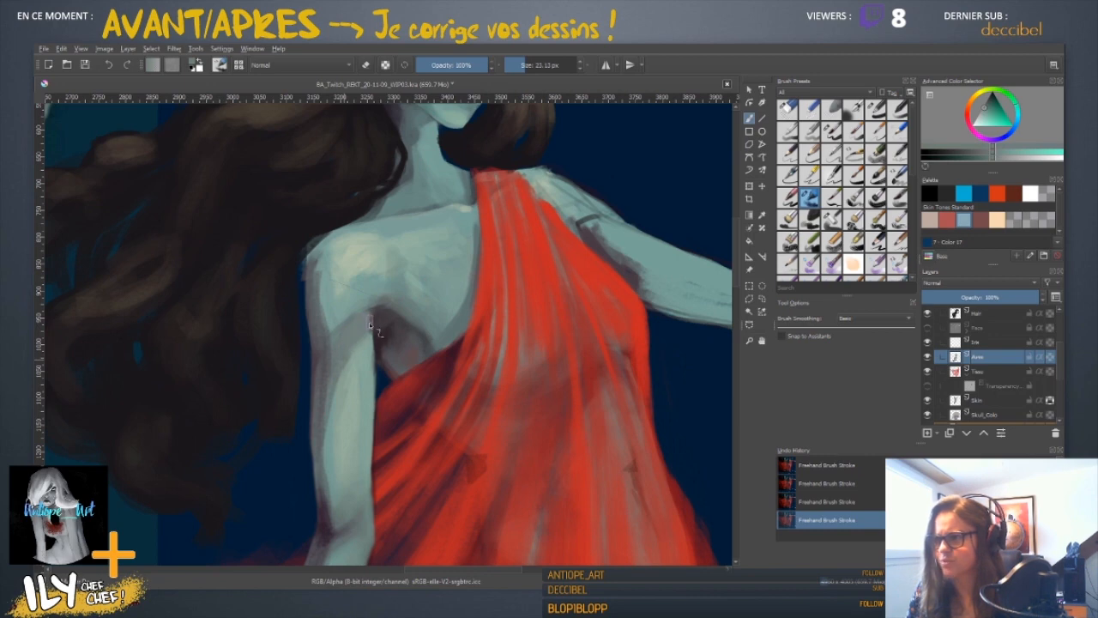
pyautogui.keyDown('ctrl'); pyautogui.click(368, 323); pyautogui.keyUp('ctrl')
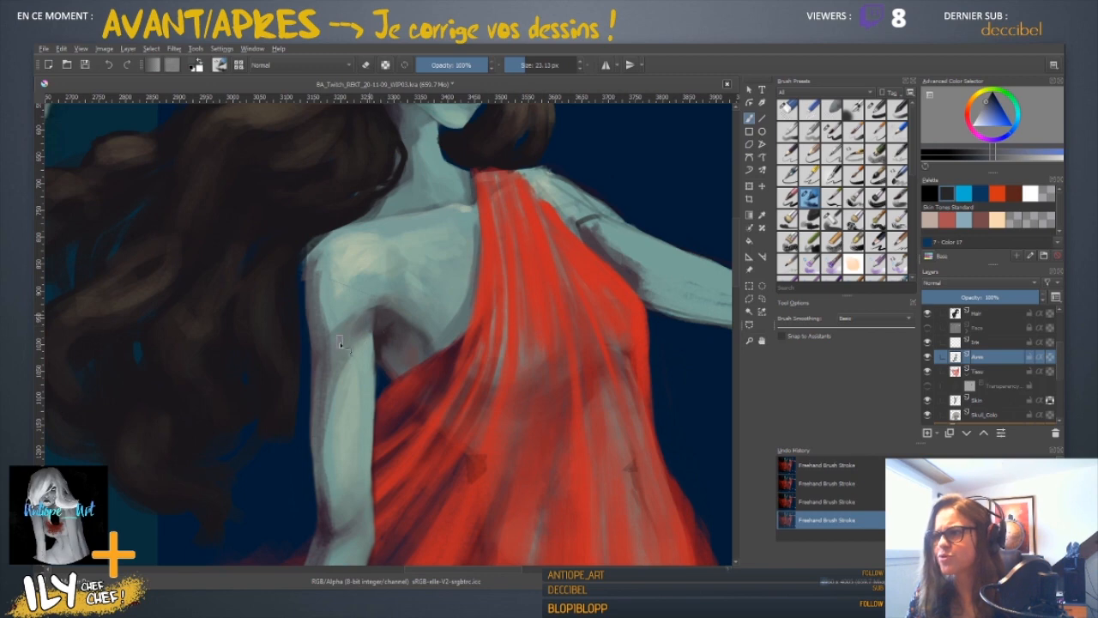
# - Soften the shadow on the upper arm below the shoulder with sampled tones and check it against the whole figure
pyautogui.keyDown('ctrl'); pyautogui.click(341, 354); pyautogui.keyUp('ctrl')
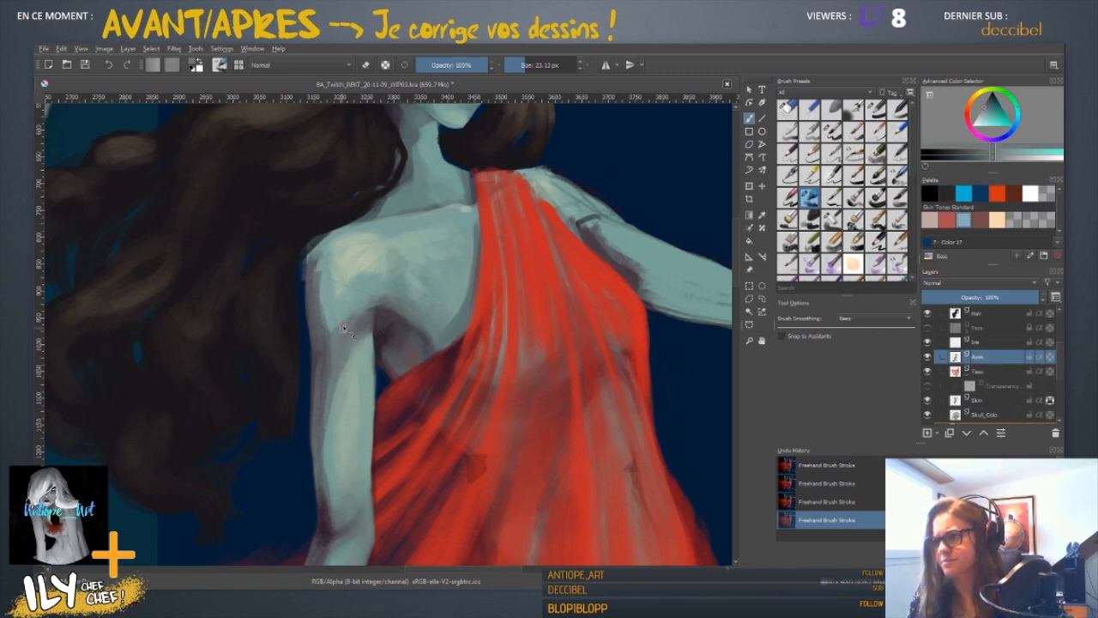
pyautogui.keyDown('ctrl'); pyautogui.click(343, 373); pyautogui.keyUp('ctrl')
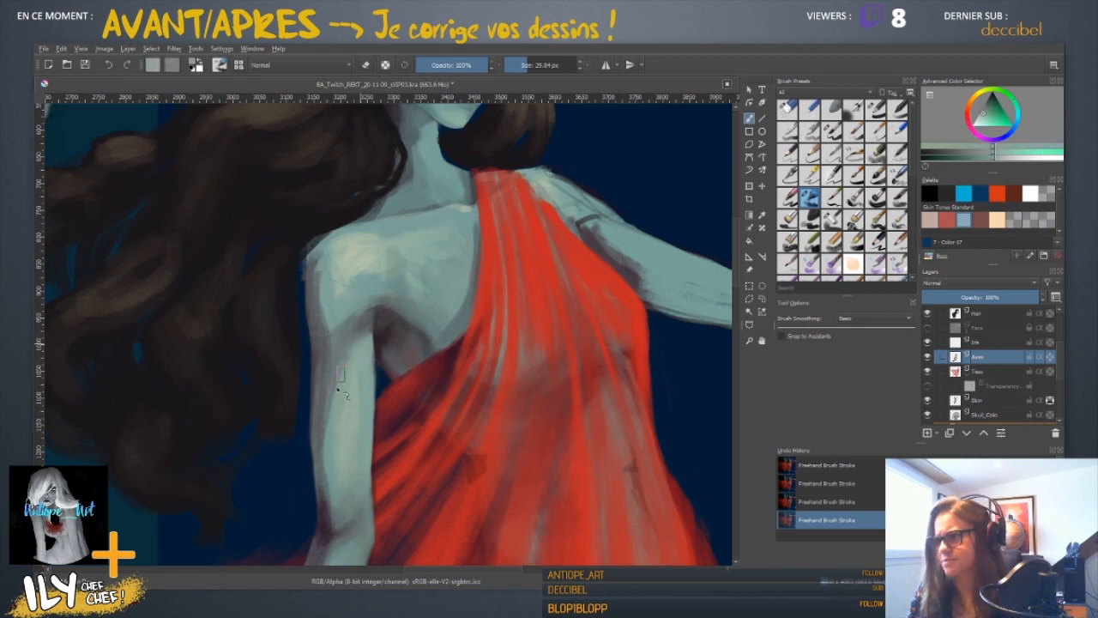
pyautogui.hotkey('ctrl', '-')
pyautogui.scroll(-4, 448, 210)
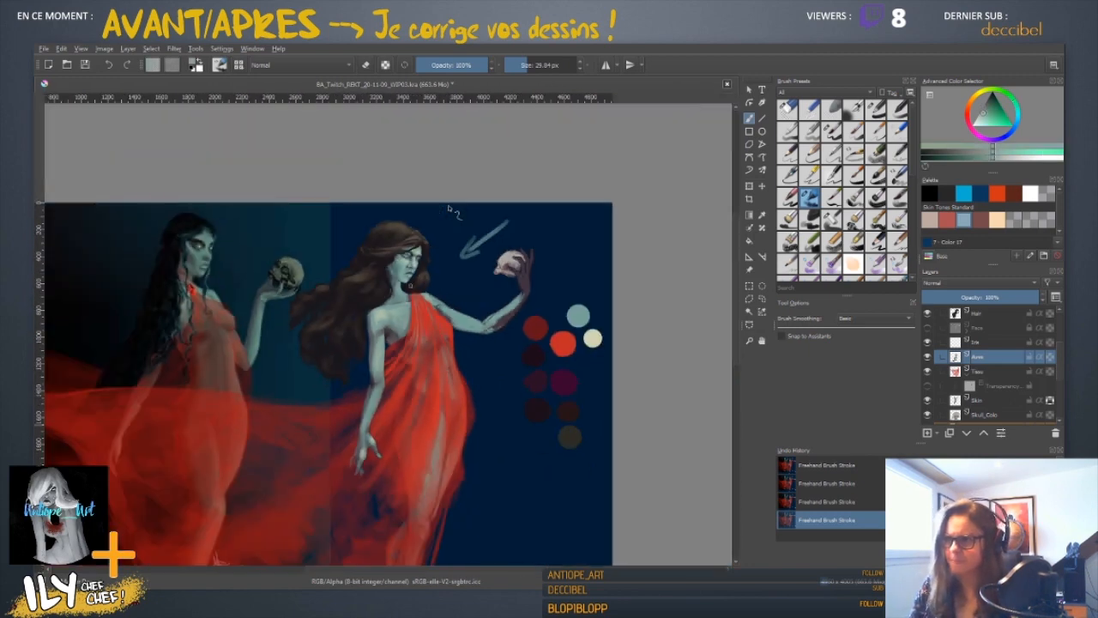
# - Rework the armpit shadow beside the chest with sampled purple, blue-grey and skin tones
pyautogui.scroll(4, 448, 210)
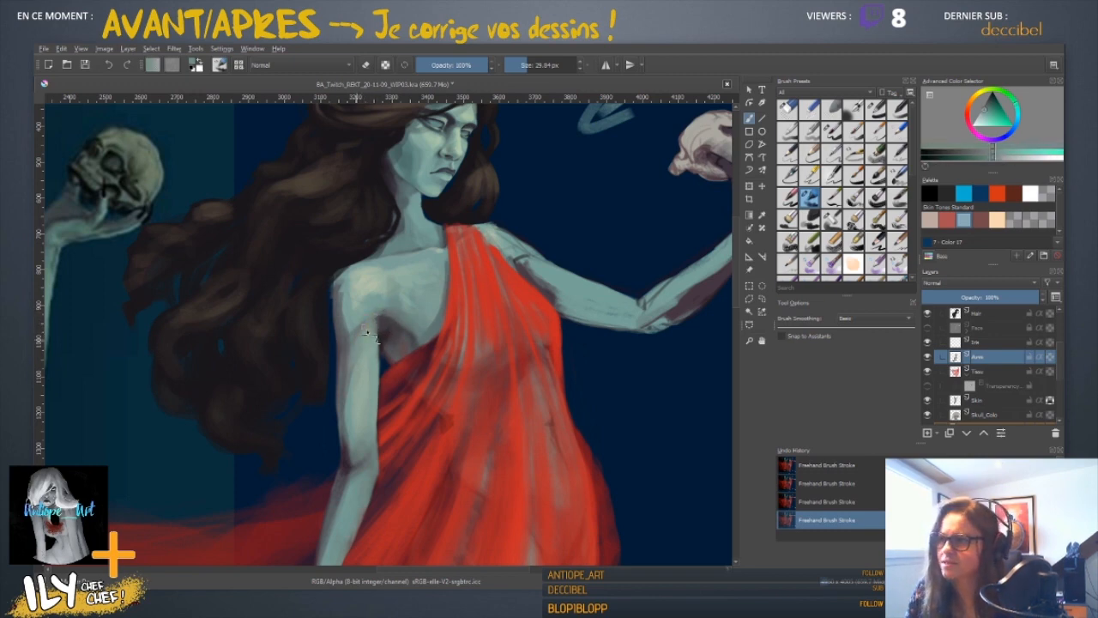
pyautogui.keyDown('ctrl'); pyautogui.click(390, 332); pyautogui.keyUp('ctrl')
pyautogui.keyDown('ctrl'); pyautogui.click(387, 344); pyautogui.keyUp('ctrl')
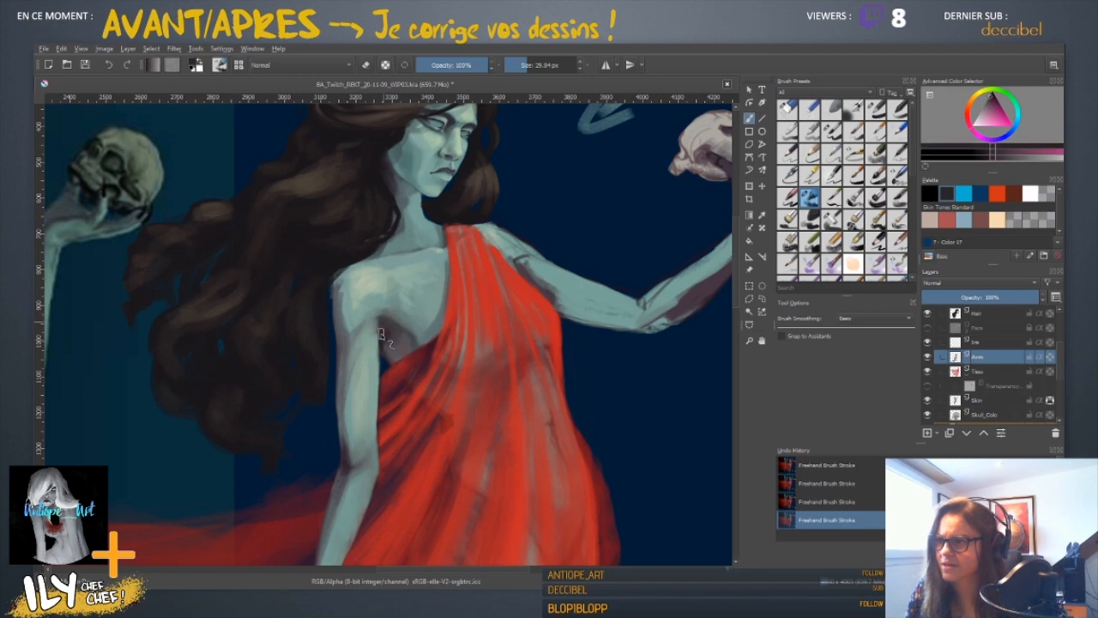
pyautogui.keyDown('ctrl'); pyautogui.click(415, 342); pyautogui.keyUp('ctrl')
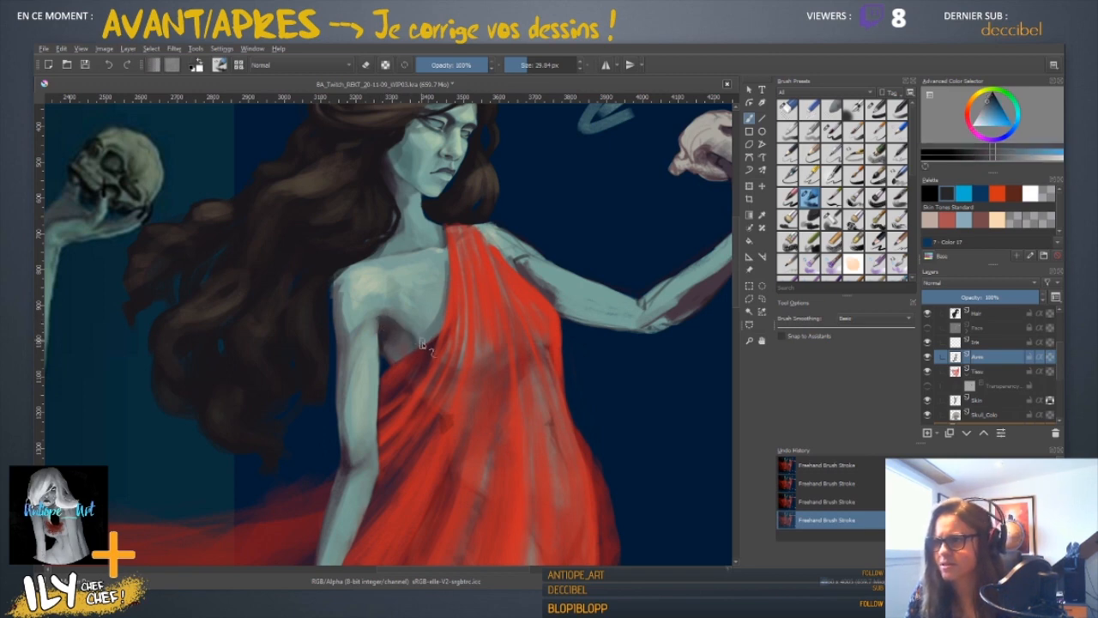
pyautogui.keyDown('ctrl'); pyautogui.click(394, 323); pyautogui.keyUp('ctrl')
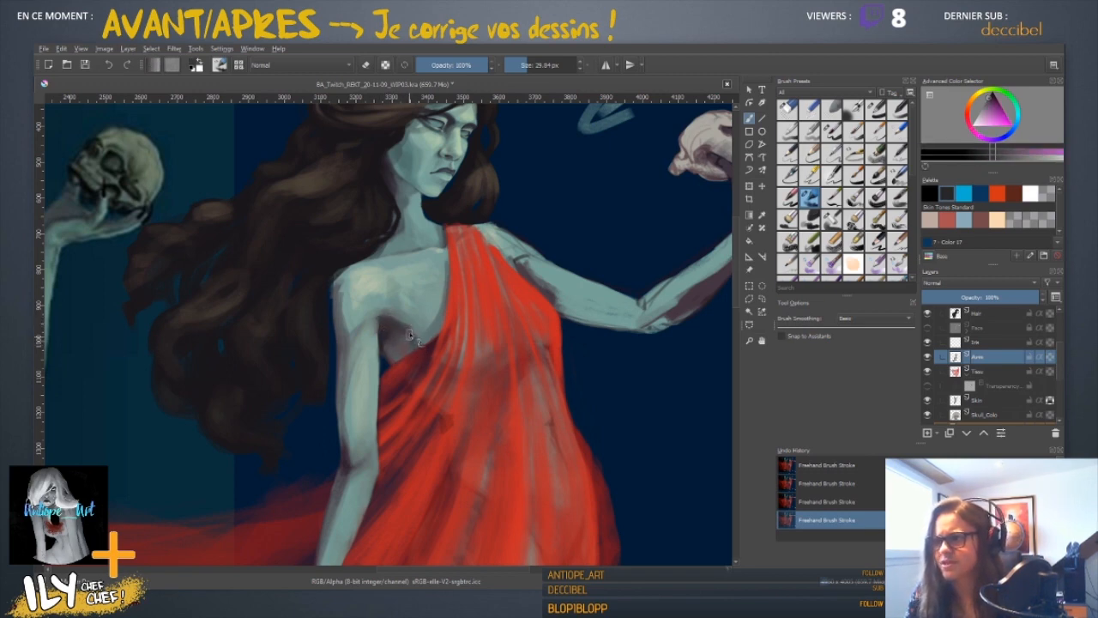
pyautogui.keyDown('ctrl'); pyautogui.click(418, 321); pyautogui.keyUp('ctrl')
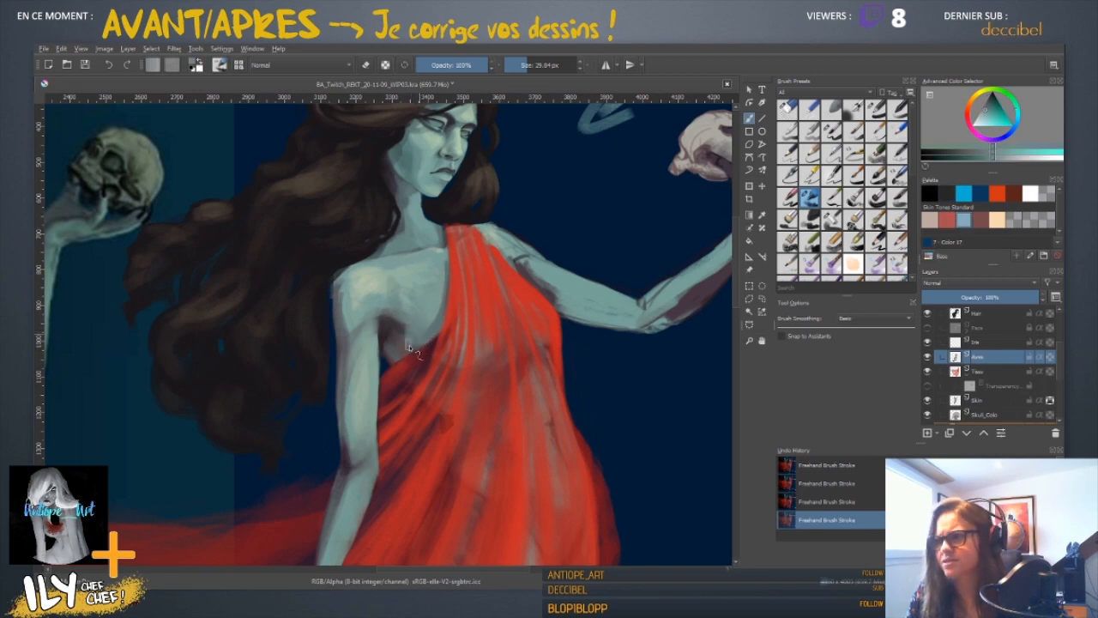
# - Smooth the transition from the armpit shadow to the lit chest by alternating sampled dark and mid skin tones
pyautogui.keyDown('ctrl'); pyautogui.click(387, 318); pyautogui.keyUp('ctrl')
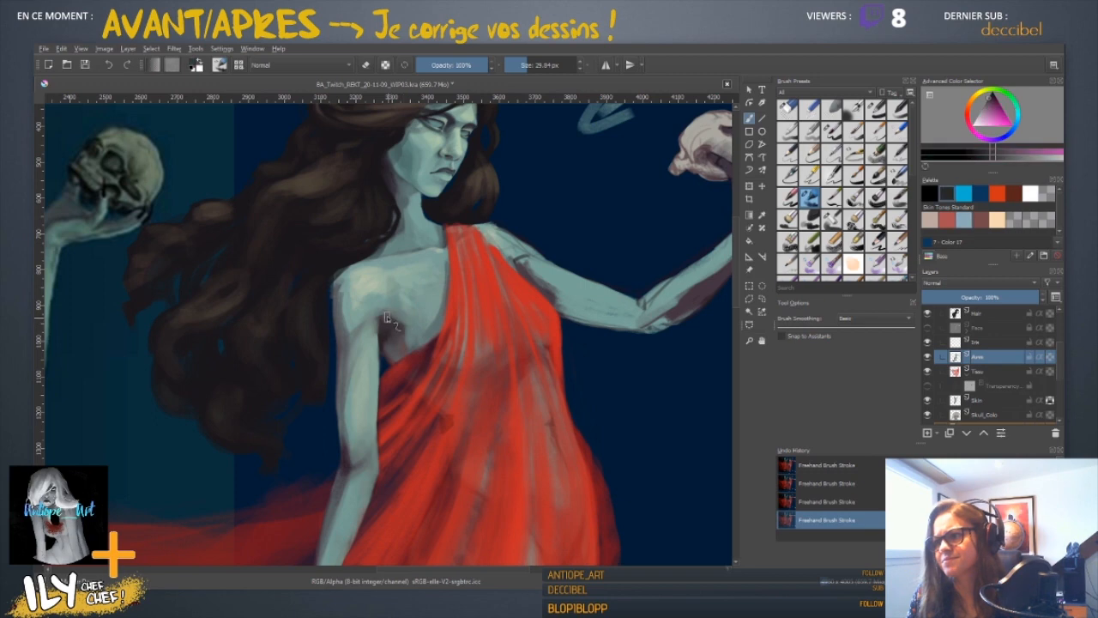
pyautogui.keyDown('ctrl'); pyautogui.click(414, 331); pyautogui.keyUp('ctrl')
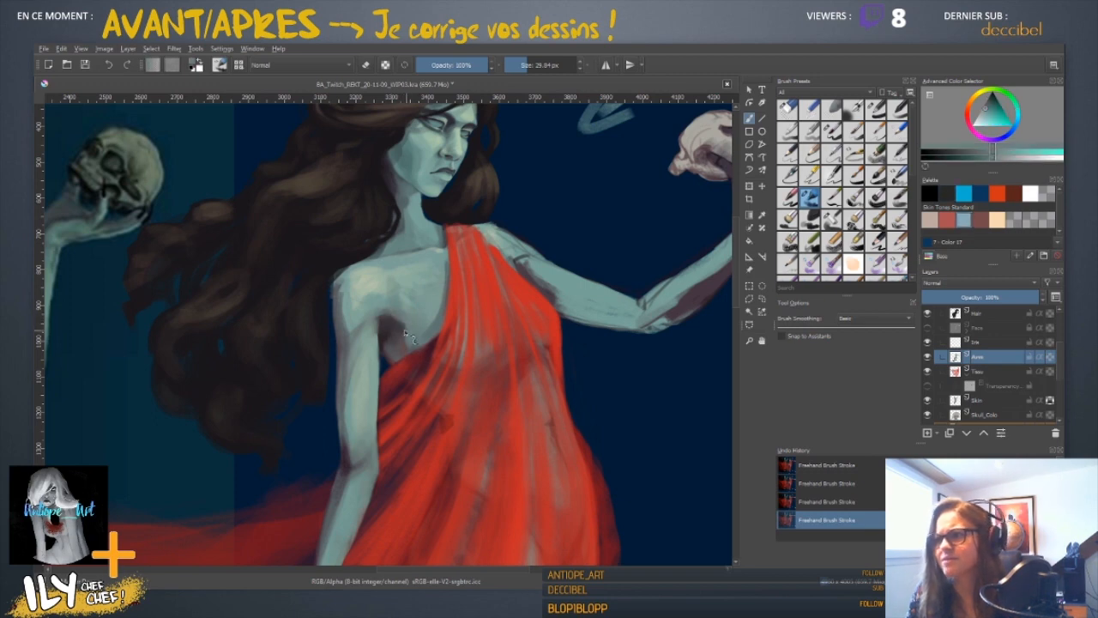
pyautogui.keyDown('ctrl'); pyautogui.click(407, 334); pyautogui.keyUp('ctrl')
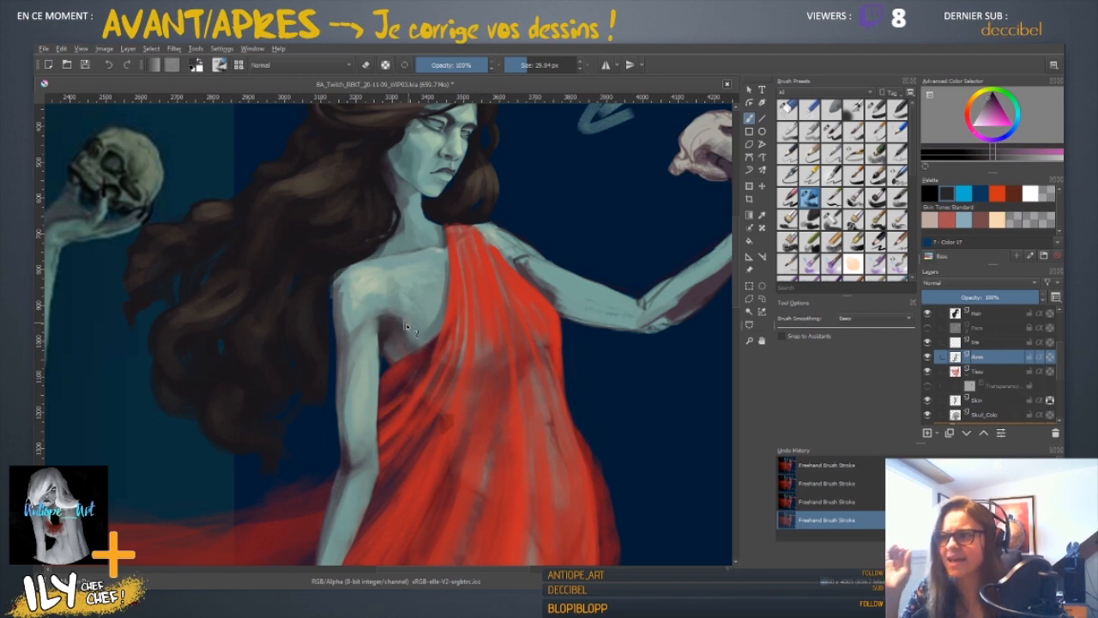
pyautogui.keyDown('ctrl'); pyautogui.click(407, 322); pyautogui.keyUp('ctrl')
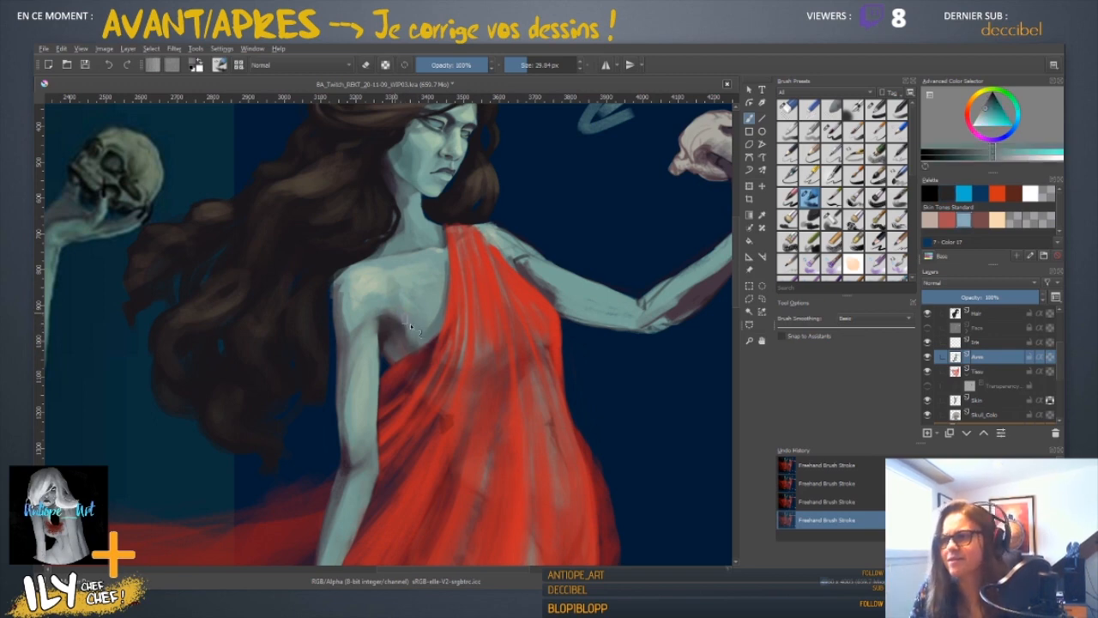
pyautogui.keyDown('ctrl'); pyautogui.click(408, 334); pyautogui.keyUp('ctrl')
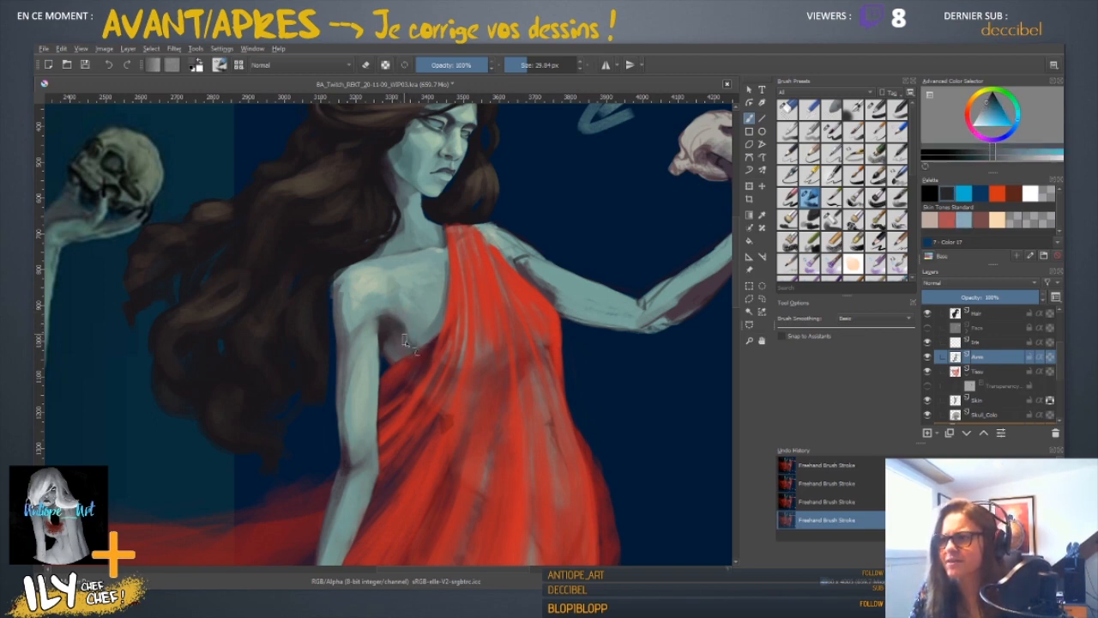
# - Shade the skin below the armpit along the dress's edge, alternating between sampled purple and blue-grey tones
pyautogui.keyDown('ctrl'); pyautogui.click(403, 355); pyautogui.keyUp('ctrl')
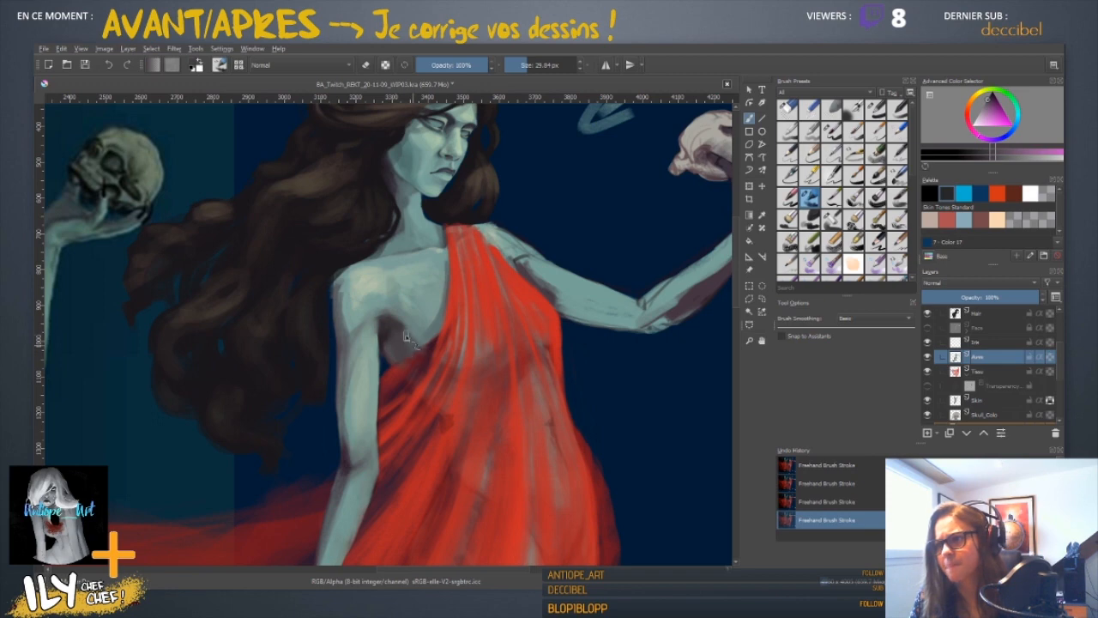
pyautogui.press('x')
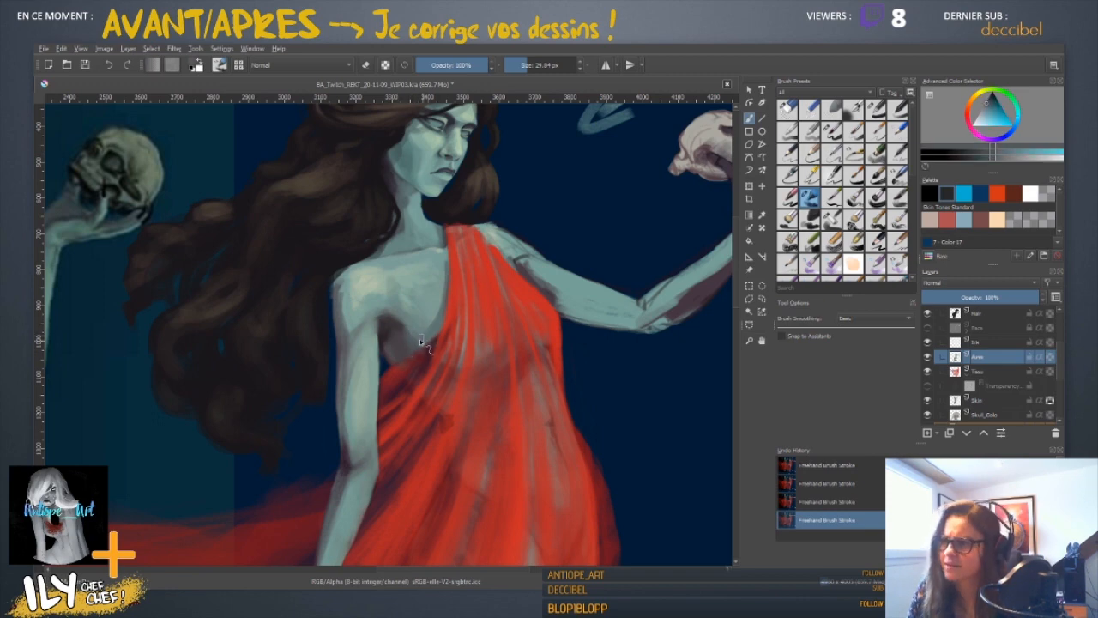
pyautogui.keyDown('ctrl'); pyautogui.click(424, 339); pyautogui.keyUp('ctrl')
pyautogui.press('x')
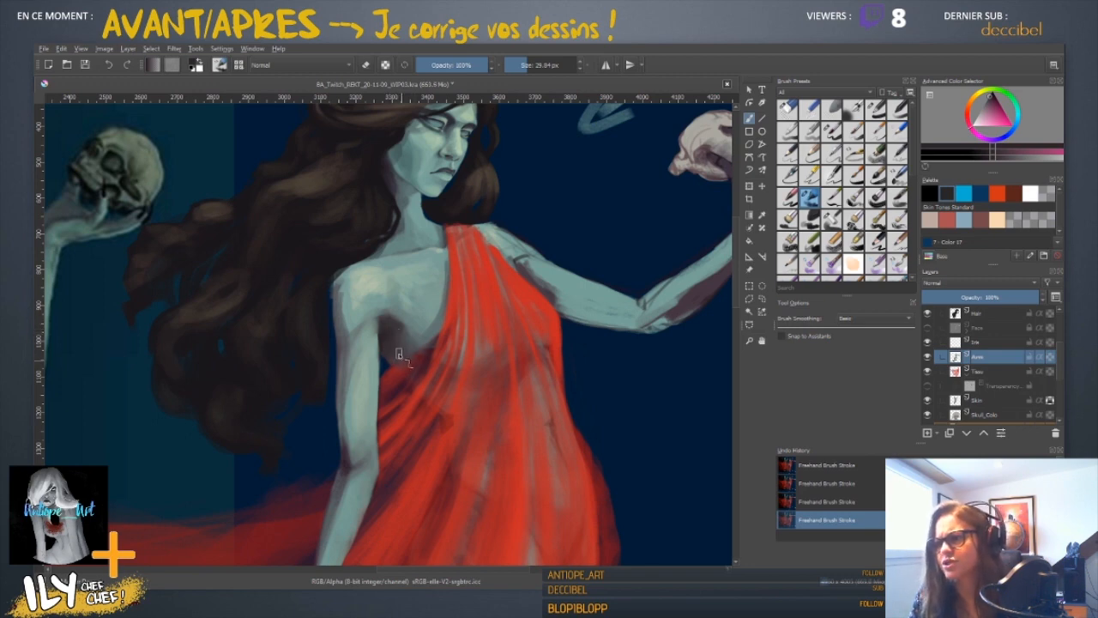
# - Blend the chest skin between the armpit shadow and the dress using skin tones sampled from the chest
pyautogui.press('x')
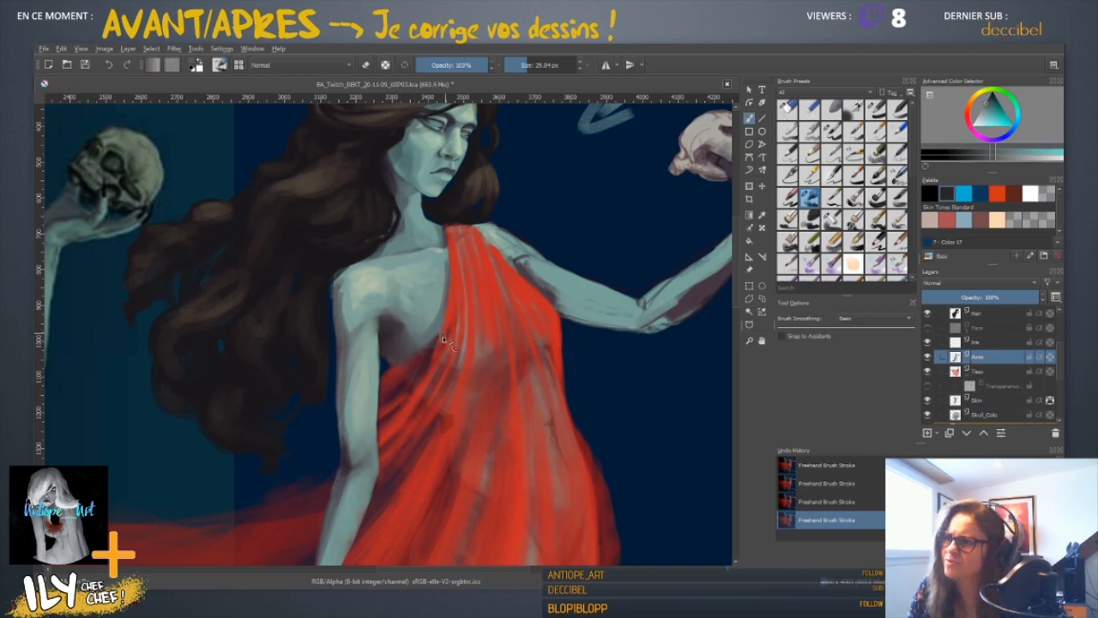
pyautogui.press('x')
pyautogui.press('x')
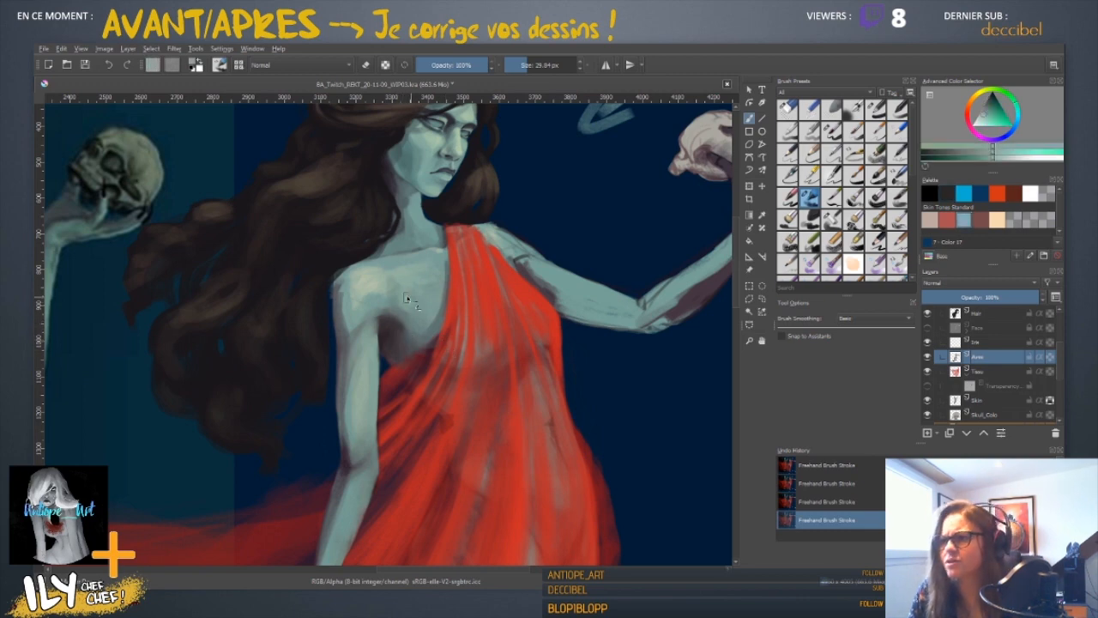
pyautogui.keyDown('ctrl'); pyautogui.click(395, 285); pyautogui.keyUp('ctrl')
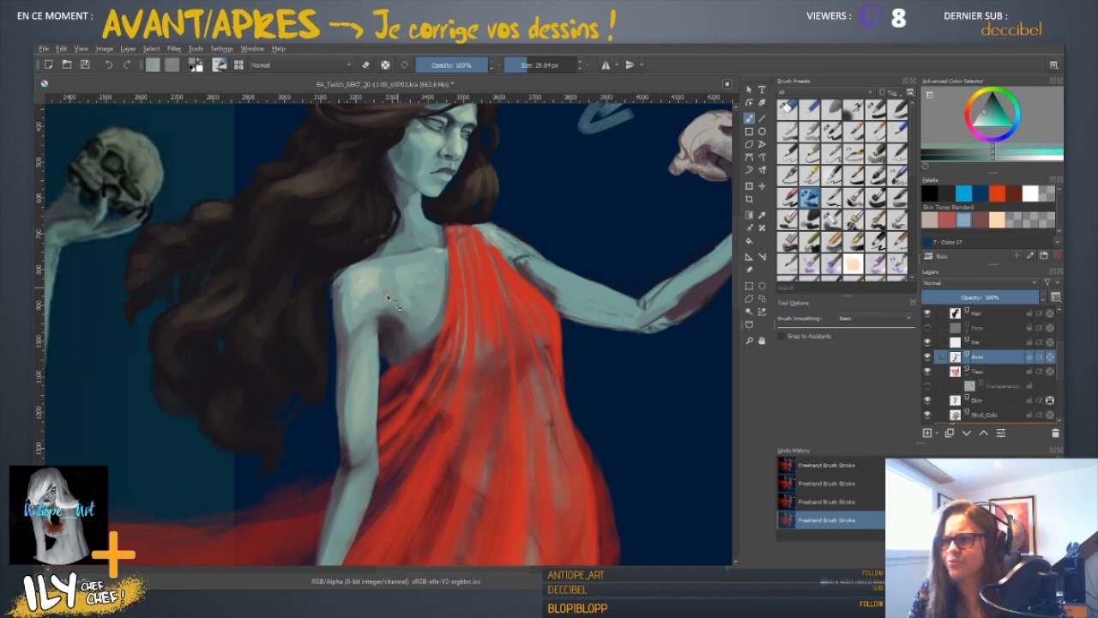
pyautogui.keyDown('ctrl'); pyautogui.click(400, 276); pyautogui.keyUp('ctrl')
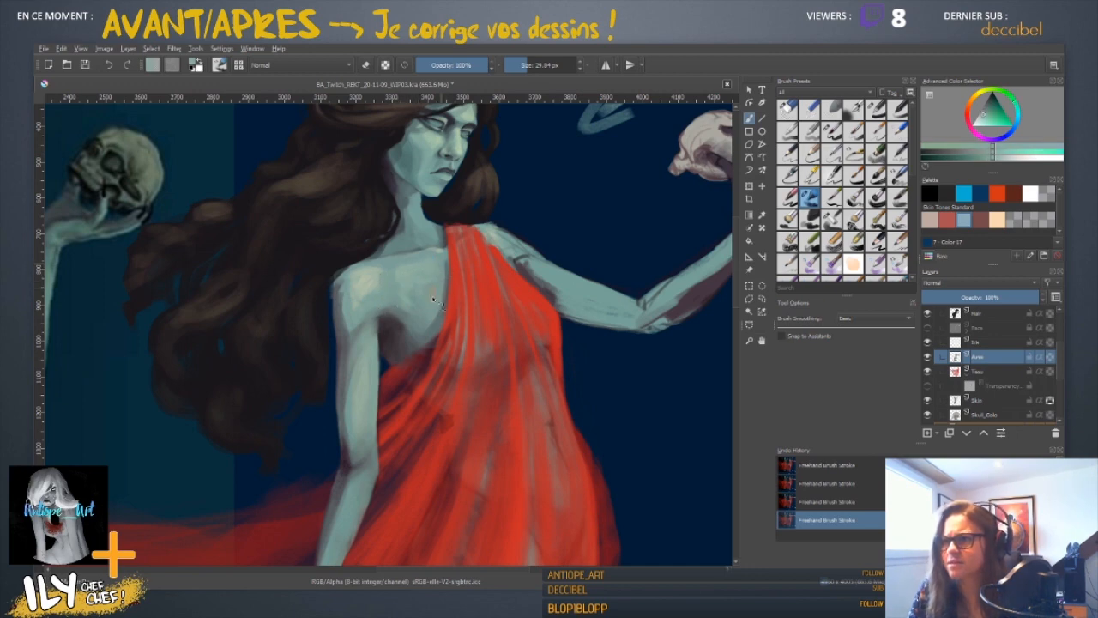
# - Brighten and soften the top of the shoulder and collarbone with sampled light skin tones, reducing the brush to 8.94 px for finer strokes
pyautogui.keyDown('ctrl'); pyautogui.click(376, 273); pyautogui.keyUp('ctrl')
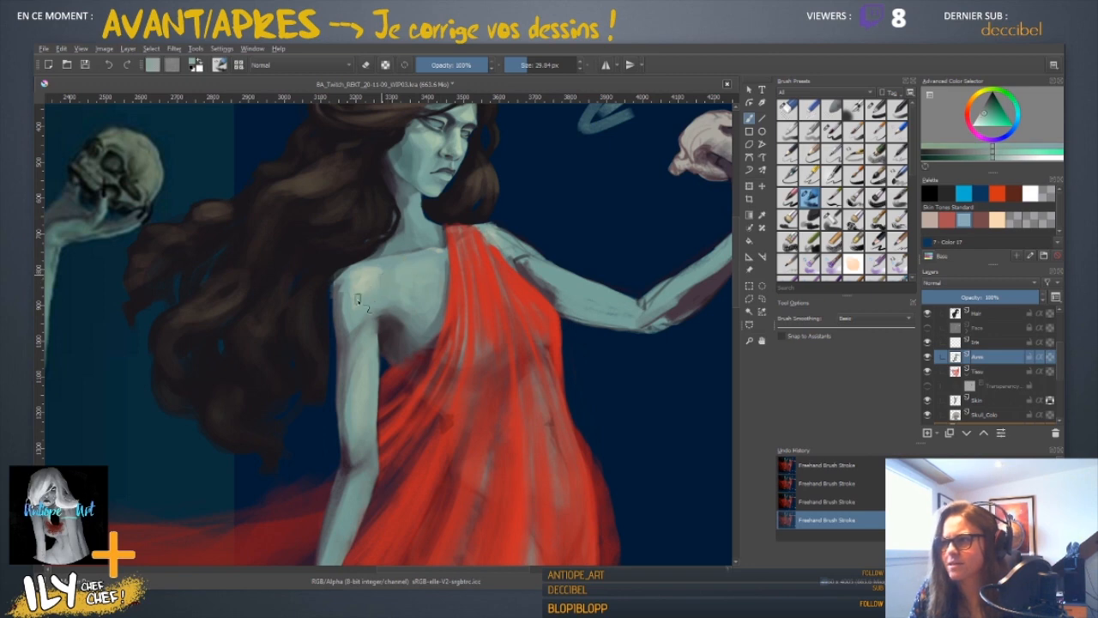
pyautogui.keyDown('ctrl'); pyautogui.click(354, 290); pyautogui.keyUp('ctrl')
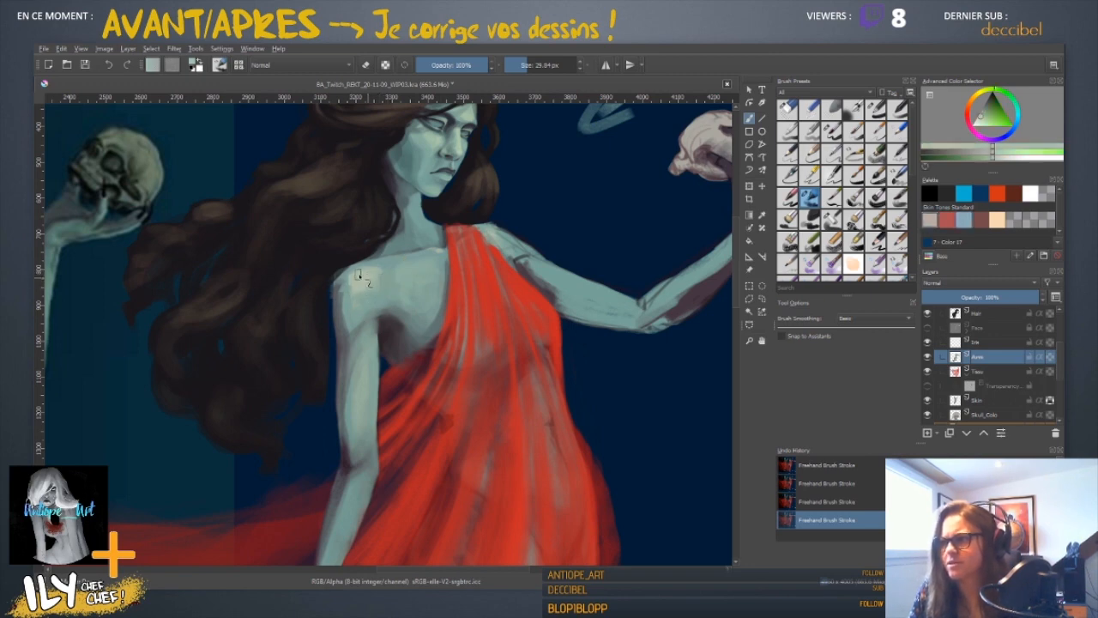
pyautogui.keyDown('ctrl'); pyautogui.click(350, 294); pyautogui.keyUp('ctrl')
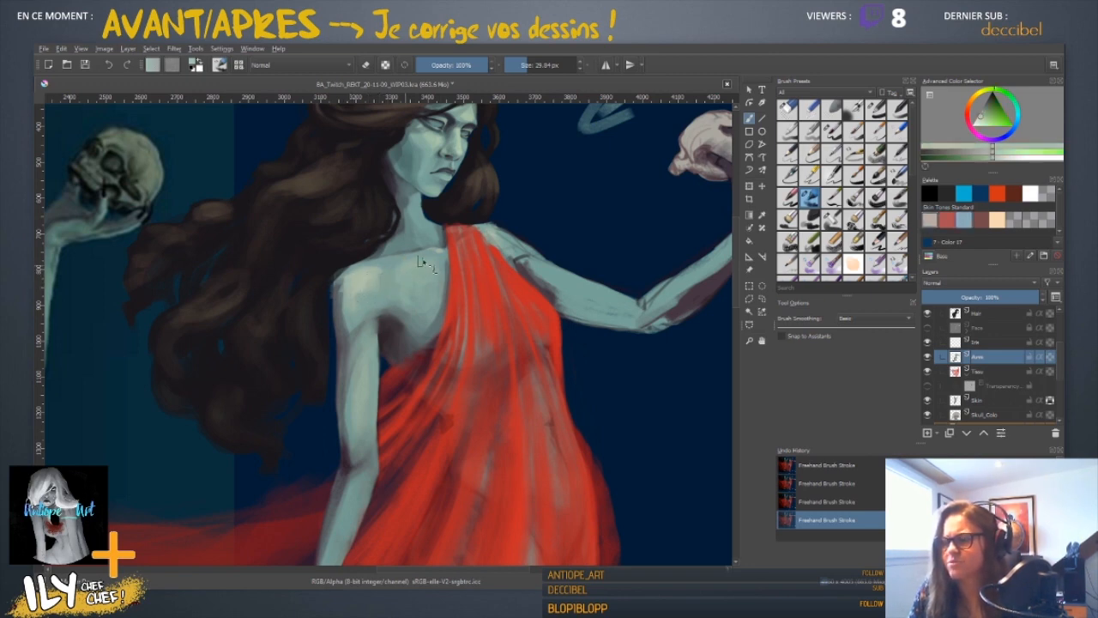
pyautogui.moveTo(414, 275); pyautogui.dragTo(391, 273)
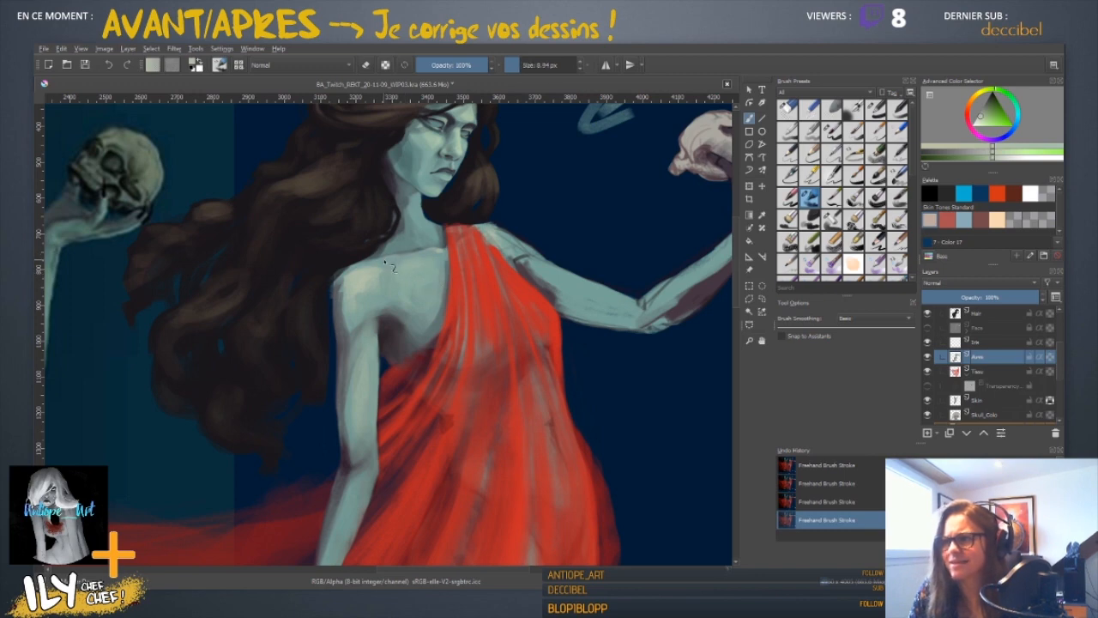
# - Shade the shoulder's outer side with a sampled tone at 28.78 px and trim the upper arm's outer contour with a 19.71 px eraser
pyautogui.keyDown('ctrl'); pyautogui.click(343, 314); pyautogui.keyUp('ctrl')
pyautogui.moveTo(342, 299); pyautogui.dragTo(359, 299)
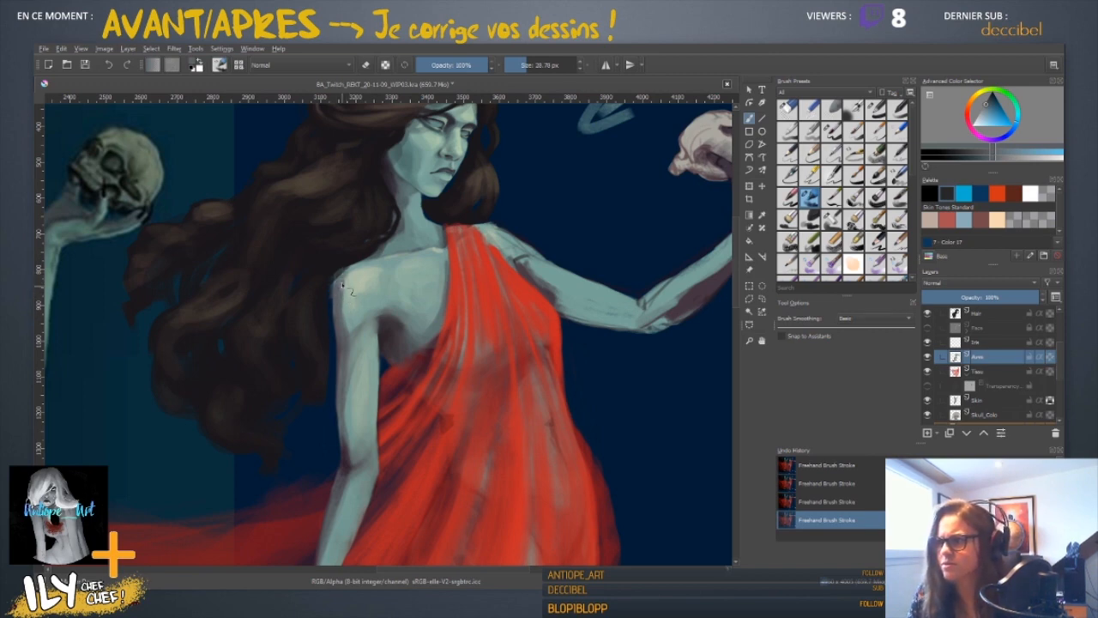
pyautogui.press('e')
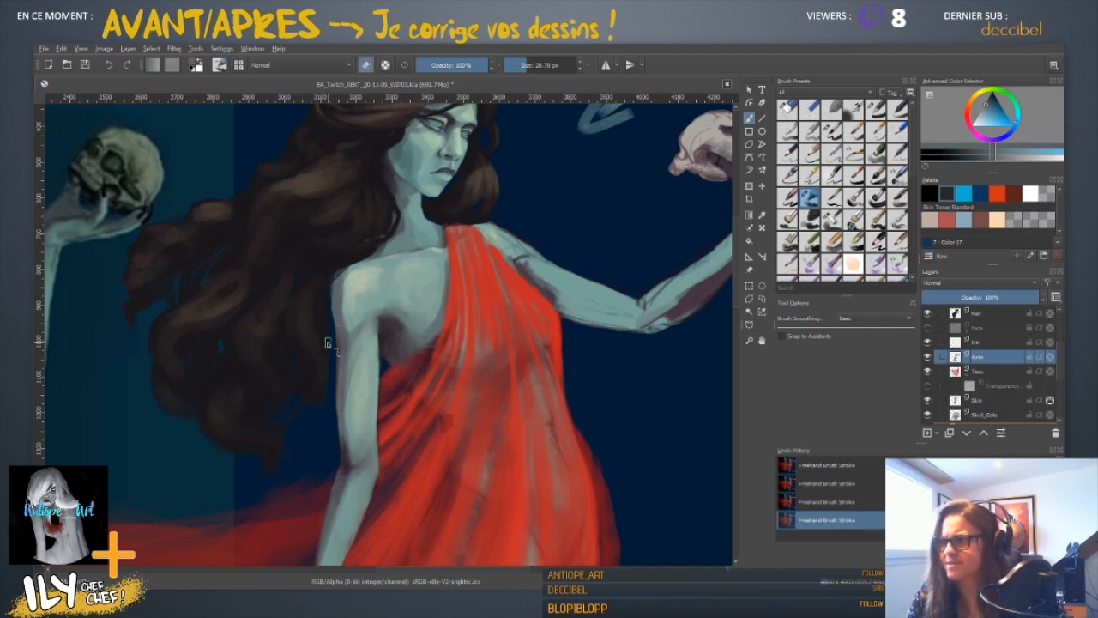
pyautogui.keyDown('shift'); pyautogui.moveTo(333, 343); pyautogui.dragTo(330, 325); pyautogui.keyUp('shift')
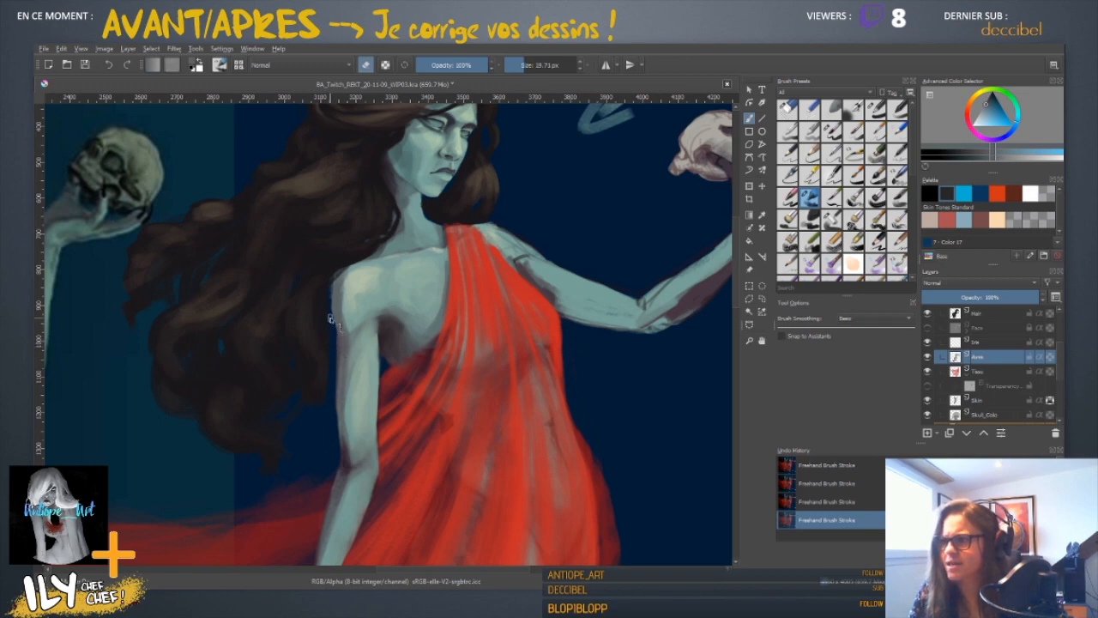
pyautogui.press('e')
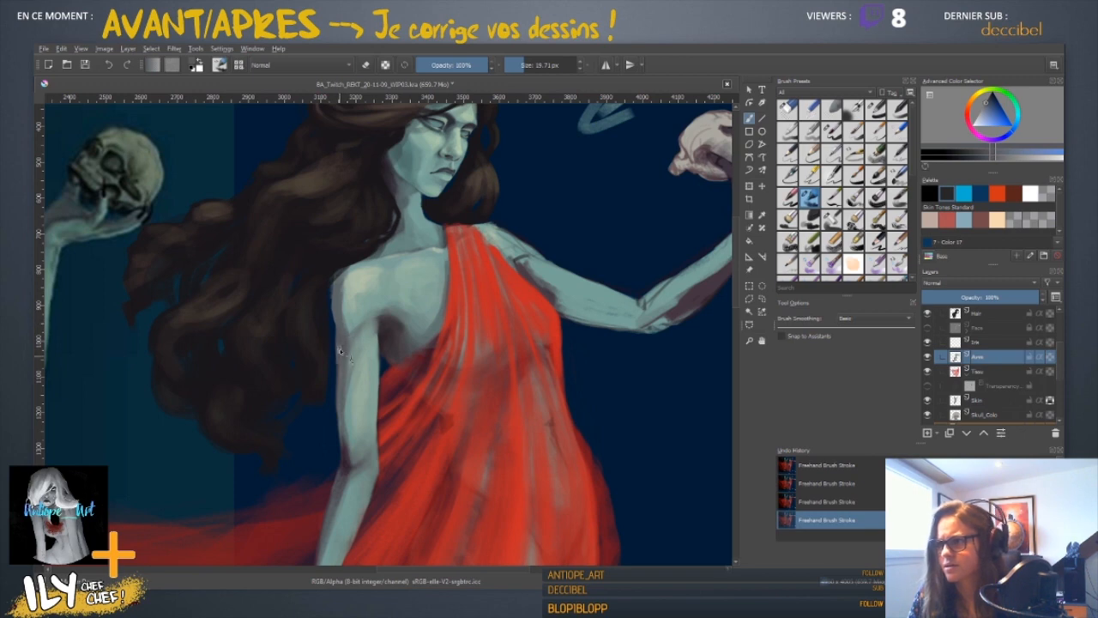
# - Model the lowered upper arm from shoulder to elbow with sampled teal and blue-grey tones, using a 28.48 px brush
pyautogui.moveTo(368, 370); pyautogui.dragTo(376, 370)
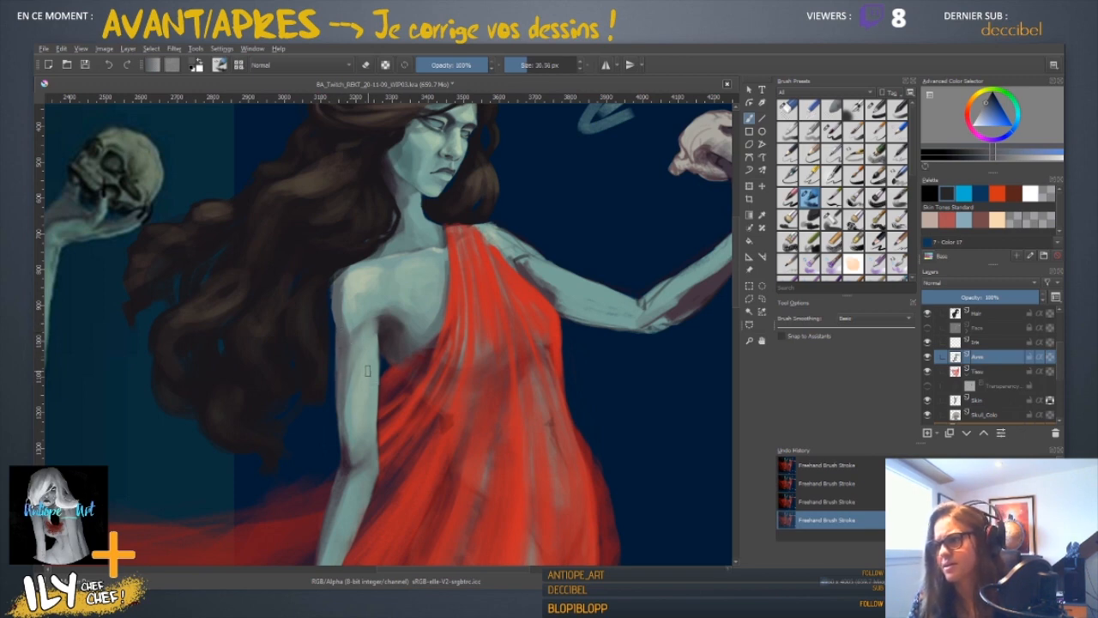
pyautogui.keyDown('ctrl'); pyautogui.click(364, 340); pyautogui.keyUp('ctrl')
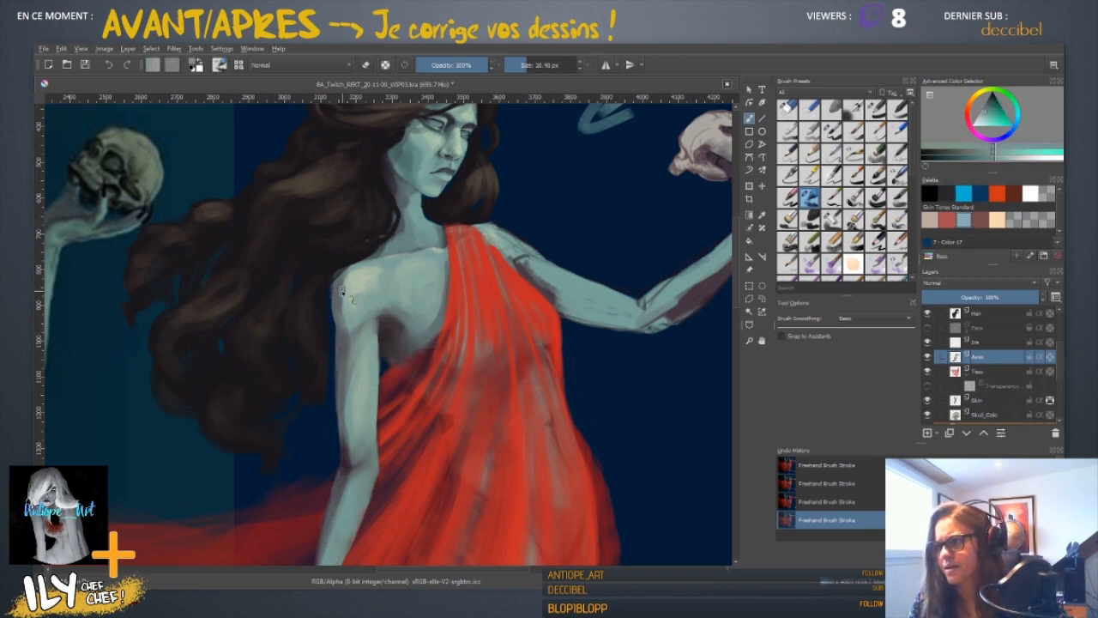
pyautogui.moveTo(344, 326); pyautogui.dragTo(341, 332)
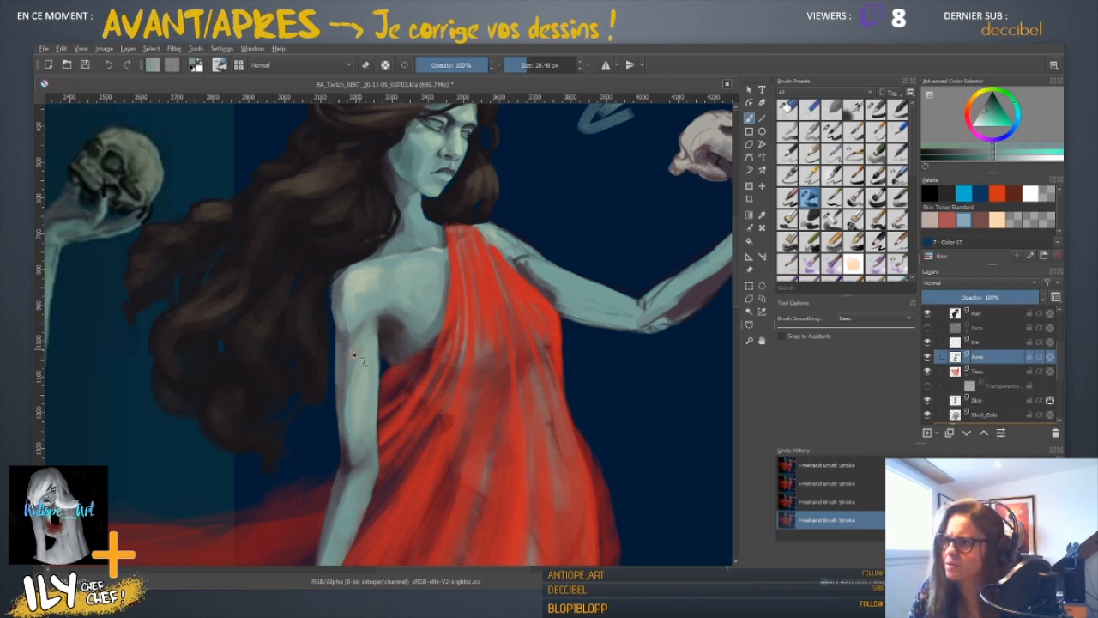
pyautogui.keyDown('ctrl'); pyautogui.click(345, 372); pyautogui.keyUp('ctrl')
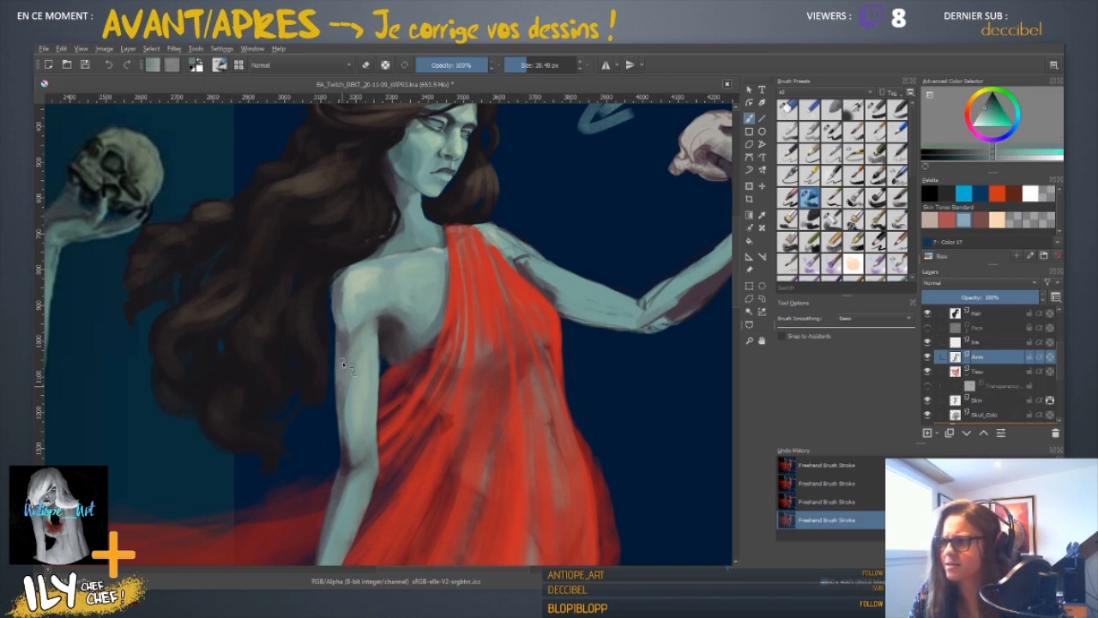
pyautogui.keyDown('ctrl'); pyautogui.click(358, 375); pyautogui.keyUp('ctrl')
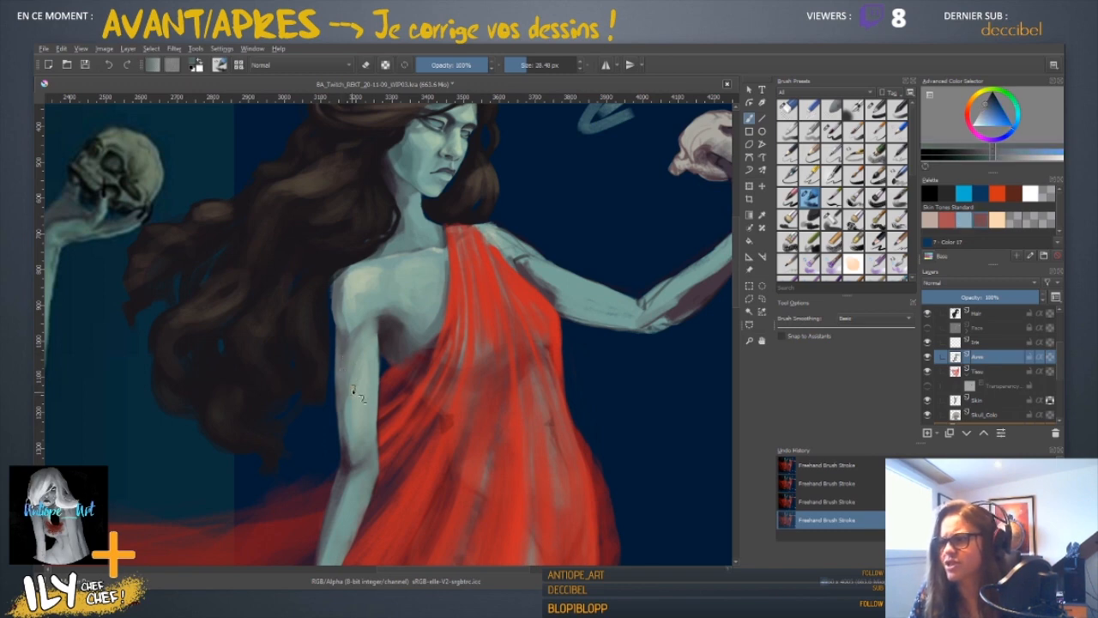
pyautogui.keyDown('ctrl'); pyautogui.click(353, 408); pyautogui.keyUp('ctrl')
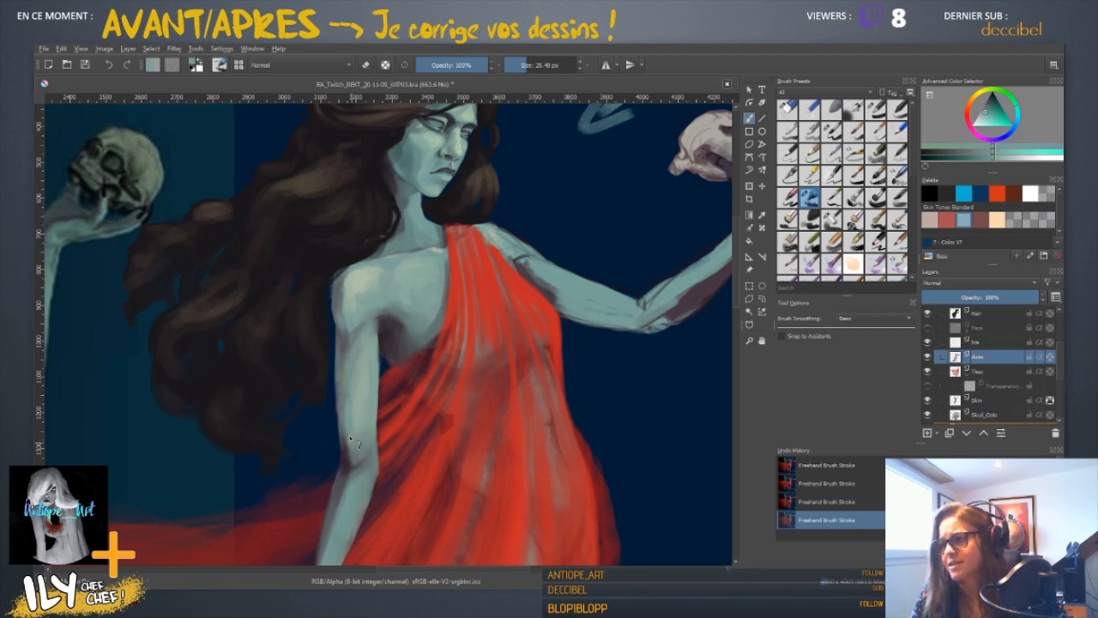
# - Blend the shadow on the outer upper arm below the shoulder with nearby sampled tones and compare the figure with the original drawing
pyautogui.moveTo(401, 490); pyautogui.dragTo(419, 468)
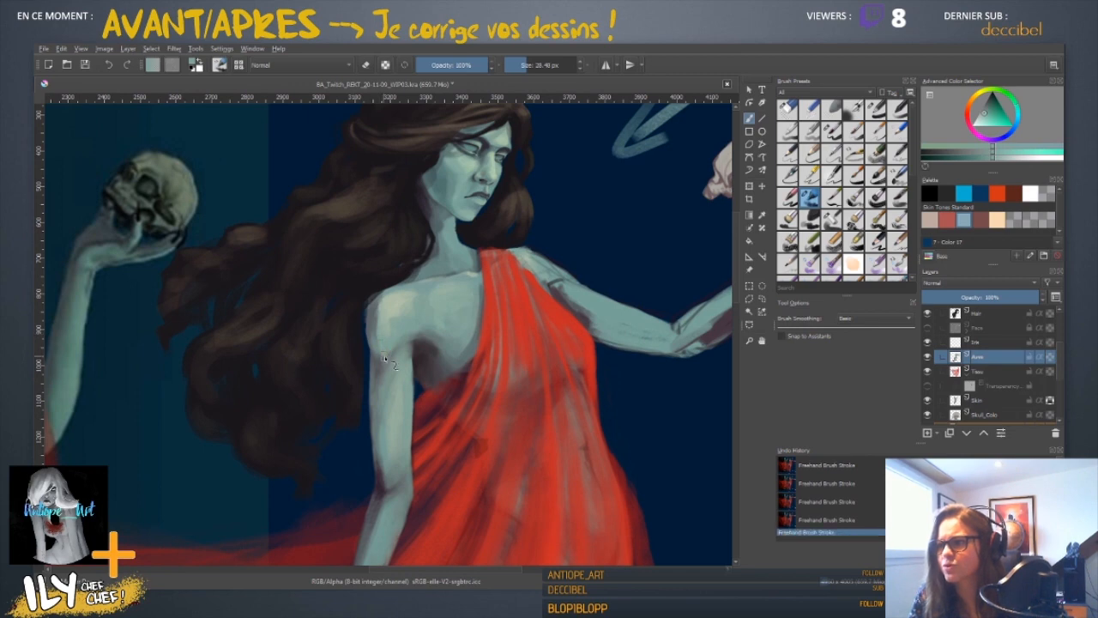
pyautogui.keyDown('ctrl'); pyautogui.click(375, 365); pyautogui.keyUp('ctrl')
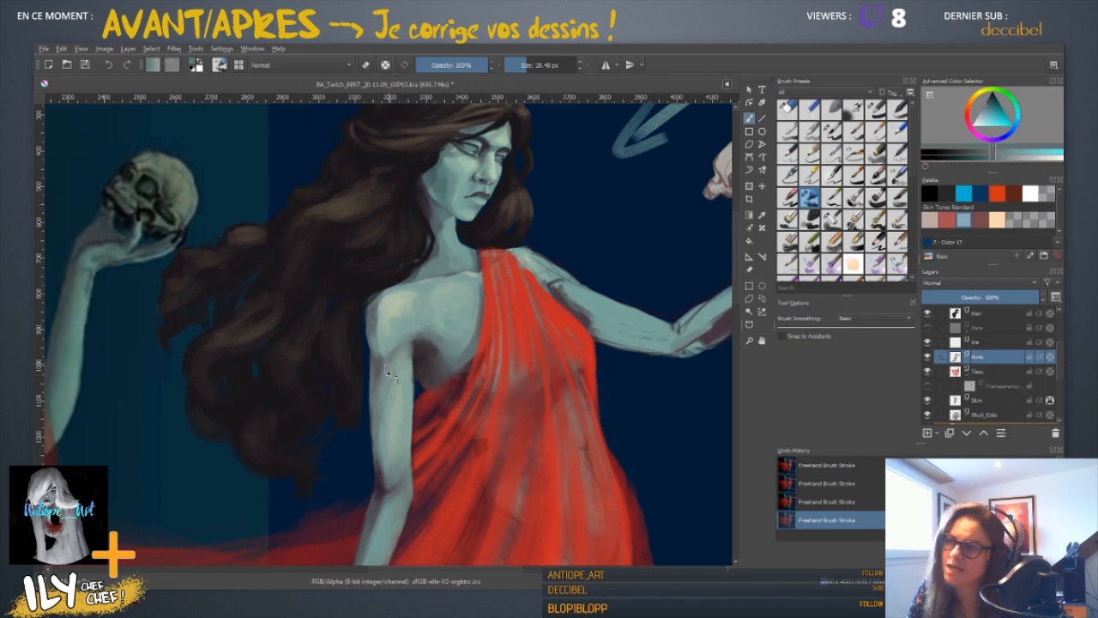
pyautogui.keyDown('ctrl'); pyautogui.click(388, 374); pyautogui.keyUp('ctrl')
pyautogui.keyDown('ctrl'); pyautogui.click(382, 369); pyautogui.keyUp('ctrl')
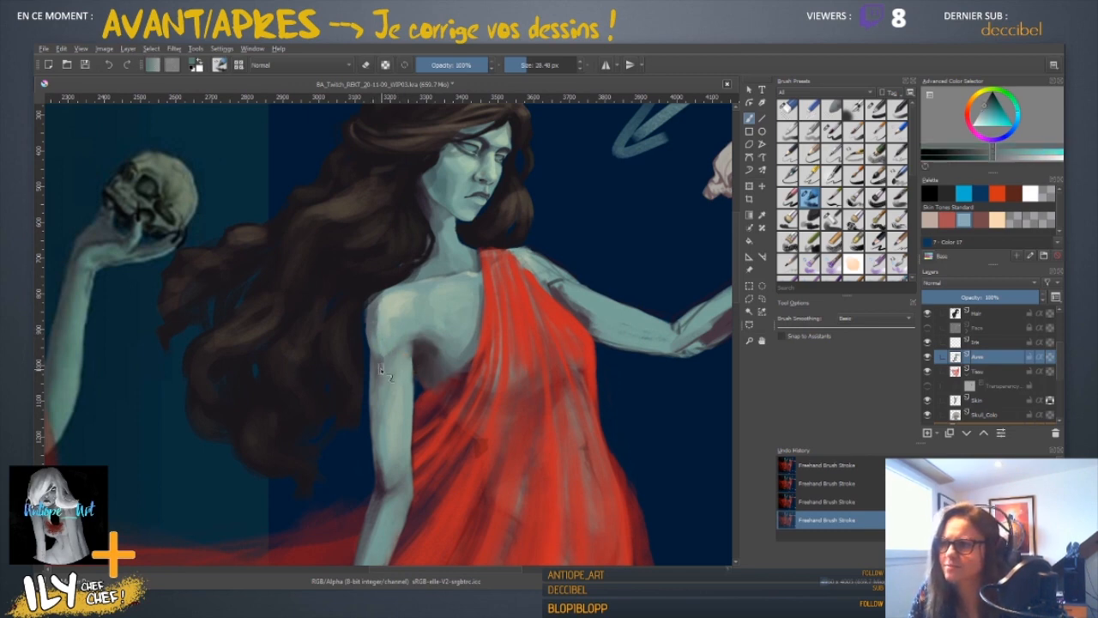
pyautogui.scroll(-5, 572, 179)
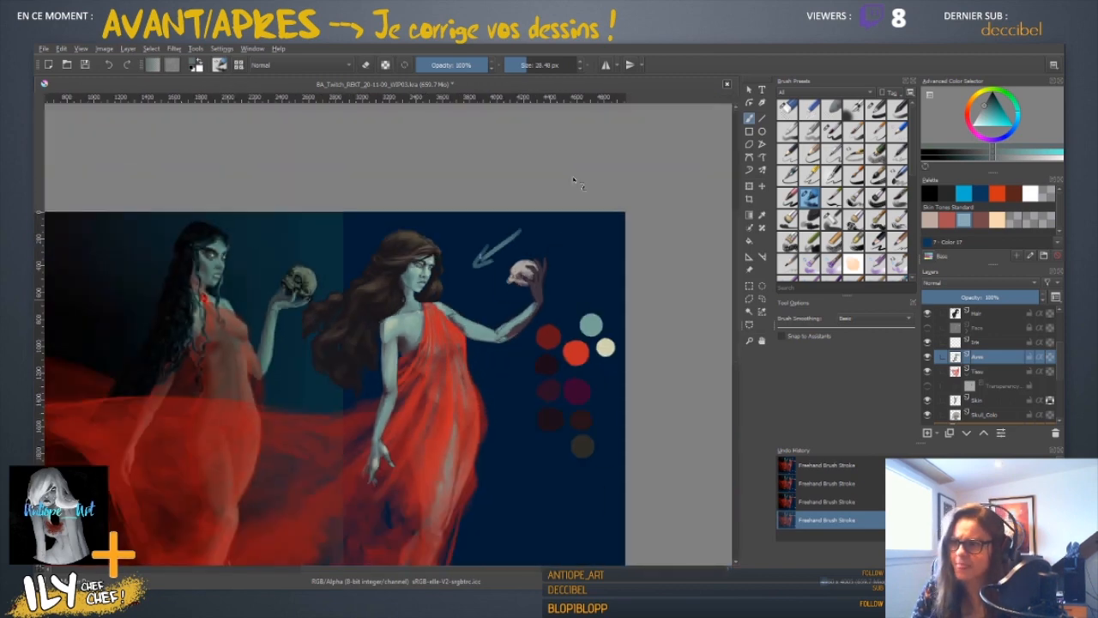
pyautogui.scroll(-1, 575, 181)
pyautogui.scroll(4, 575, 180)
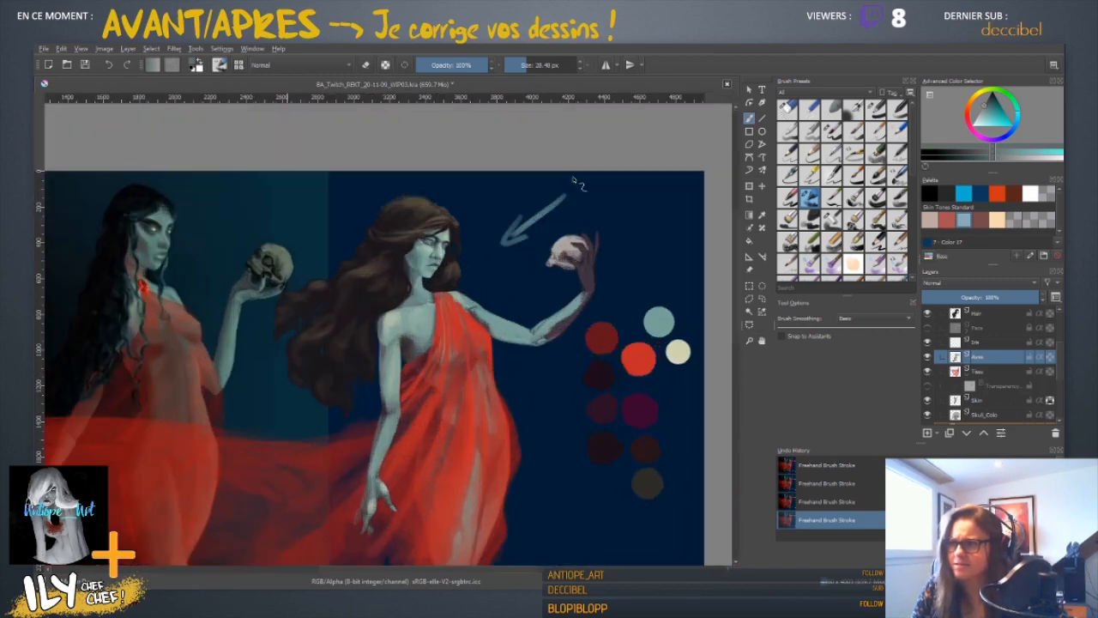
# - Add a highlight on the forearm below the elbow with the pale cream swatch and blend it using sampled teal skin tones
pyautogui.moveTo(424, 452); pyautogui.dragTo(419, 377)
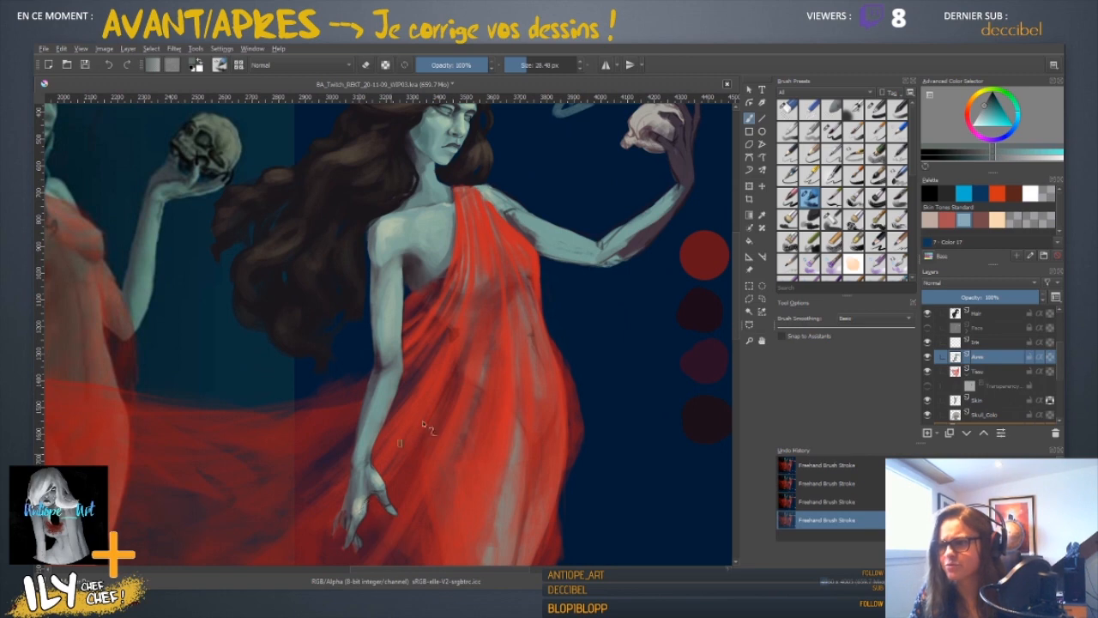
pyautogui.moveTo(558, 406); pyautogui.dragTo(388, 388)
pyautogui.keyDown('ctrl'); pyautogui.click(652, 261); pyautogui.keyUp('ctrl')
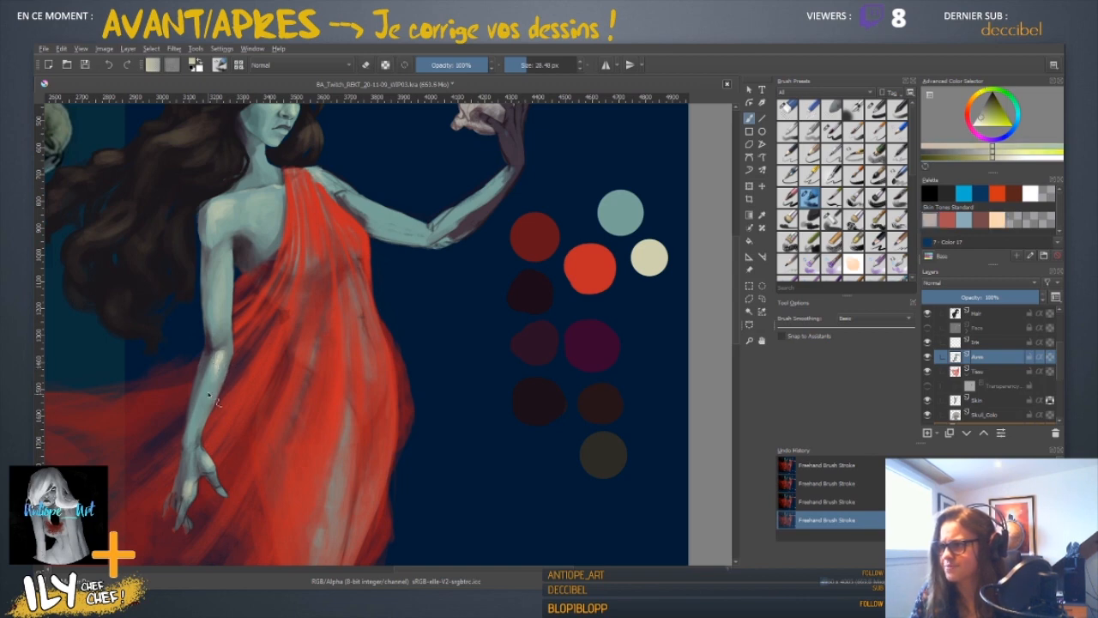
pyautogui.keyDown('ctrl'); pyautogui.click(214, 378); pyautogui.keyUp('ctrl')
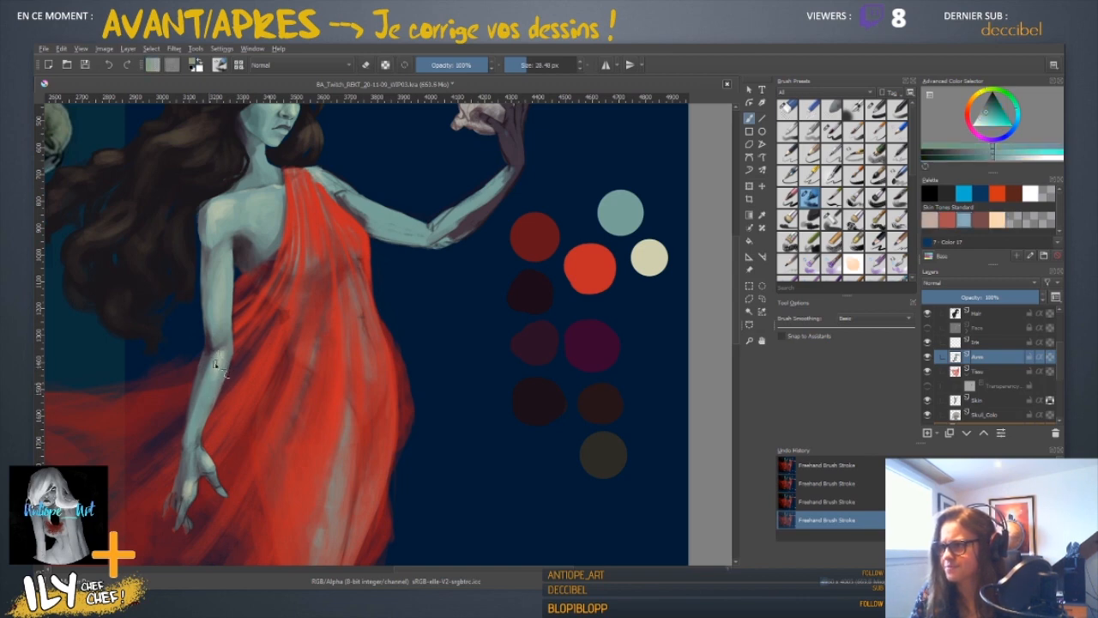
pyautogui.moveTo(278, 377); pyautogui.dragTo(369, 394)
pyautogui.keyDown('ctrl'); pyautogui.click(309, 376); pyautogui.keyUp('ctrl')
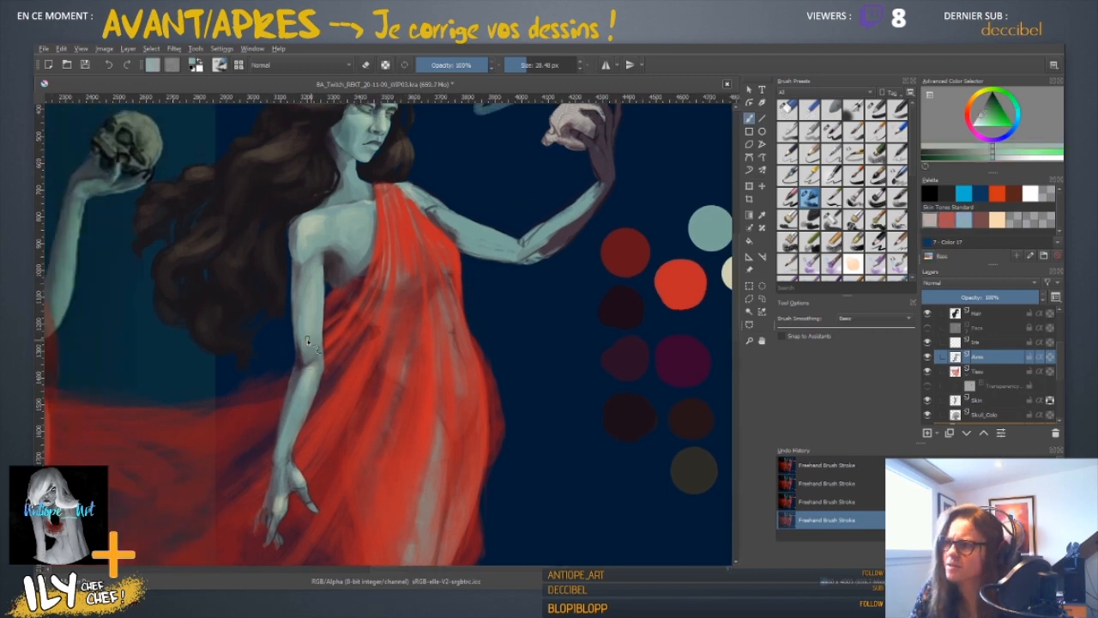
# - Paint a pale cream highlight down the lowered upper arm and soften it with a sampled light green-grey tone
pyautogui.moveTo(589, 306); pyautogui.dragTo(523, 331)
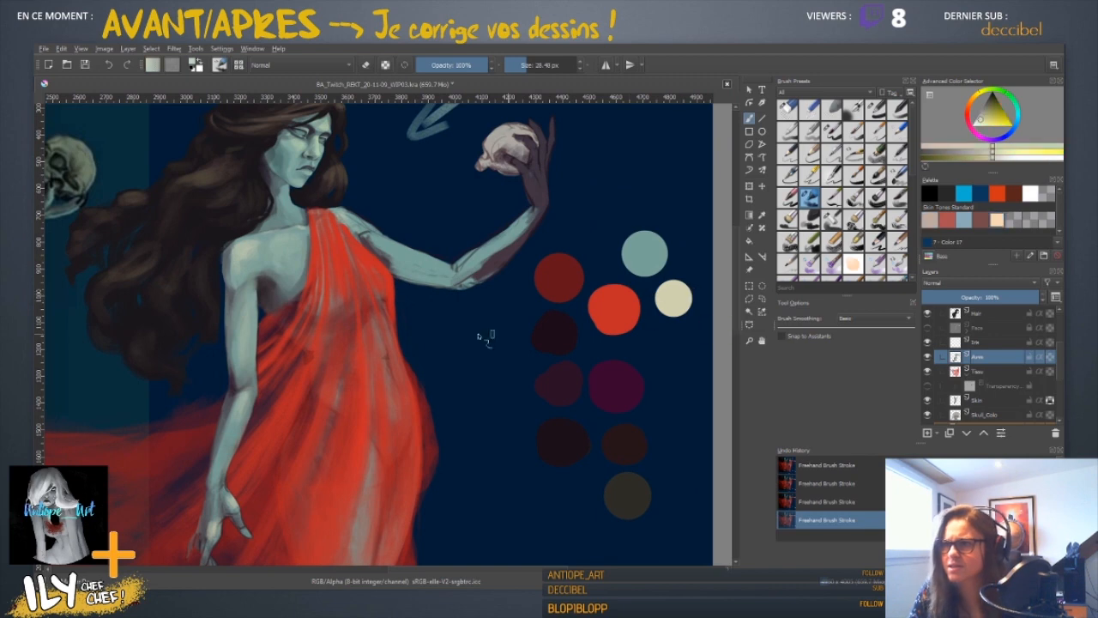
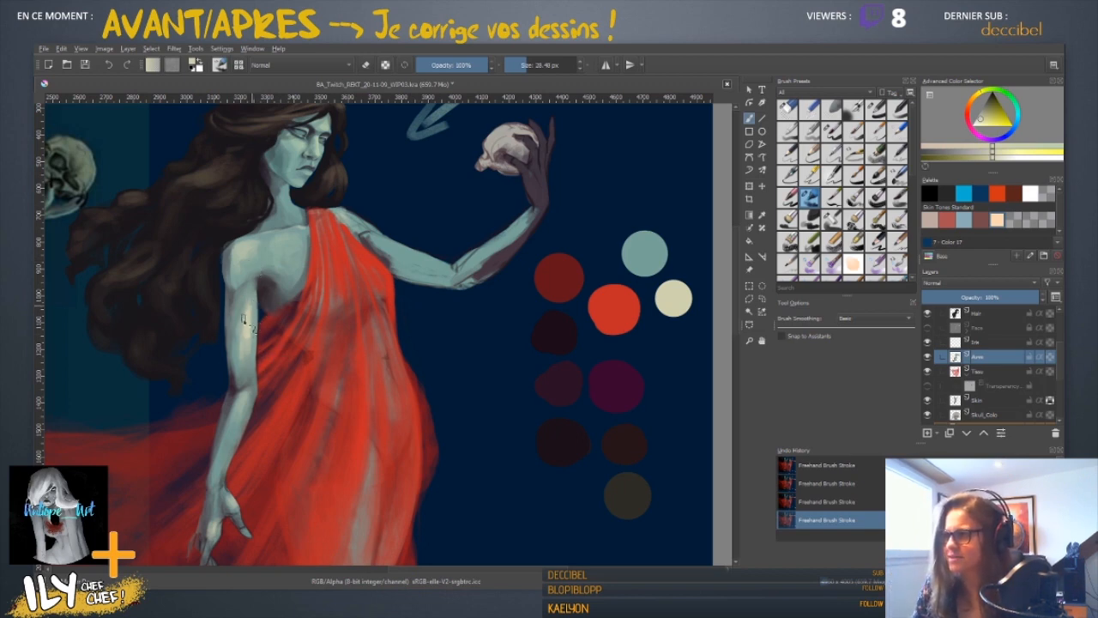
pyautogui.moveTo(283, 338); pyautogui.dragTo(326, 340)
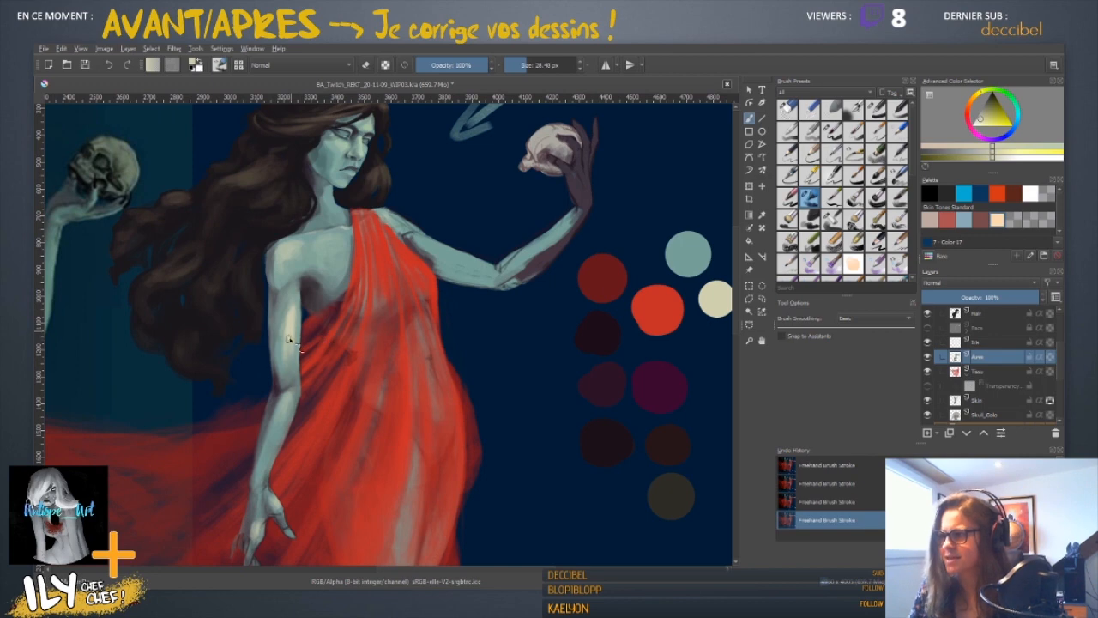
pyautogui.keyDown('ctrl'); pyautogui.click(295, 345); pyautogui.keyUp('ctrl')
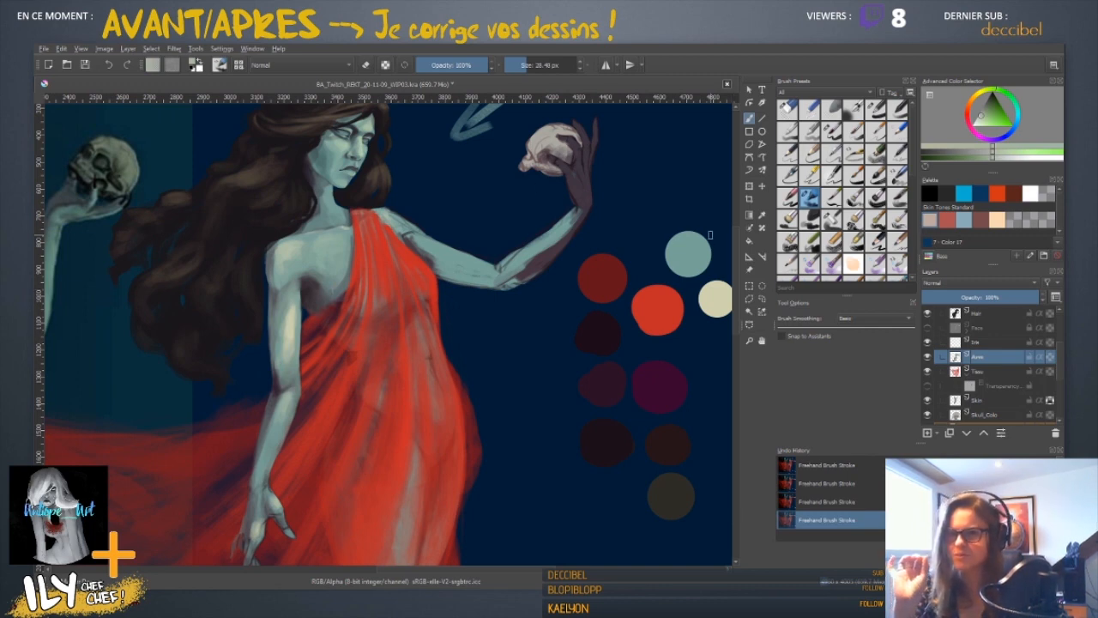
# - Refine the lowered forearm between elbow and wrist with sampled shadow and light skin tones, reducing the brush to 15.77 px
pyautogui.moveTo(316, 413); pyautogui.dragTo(387, 300)
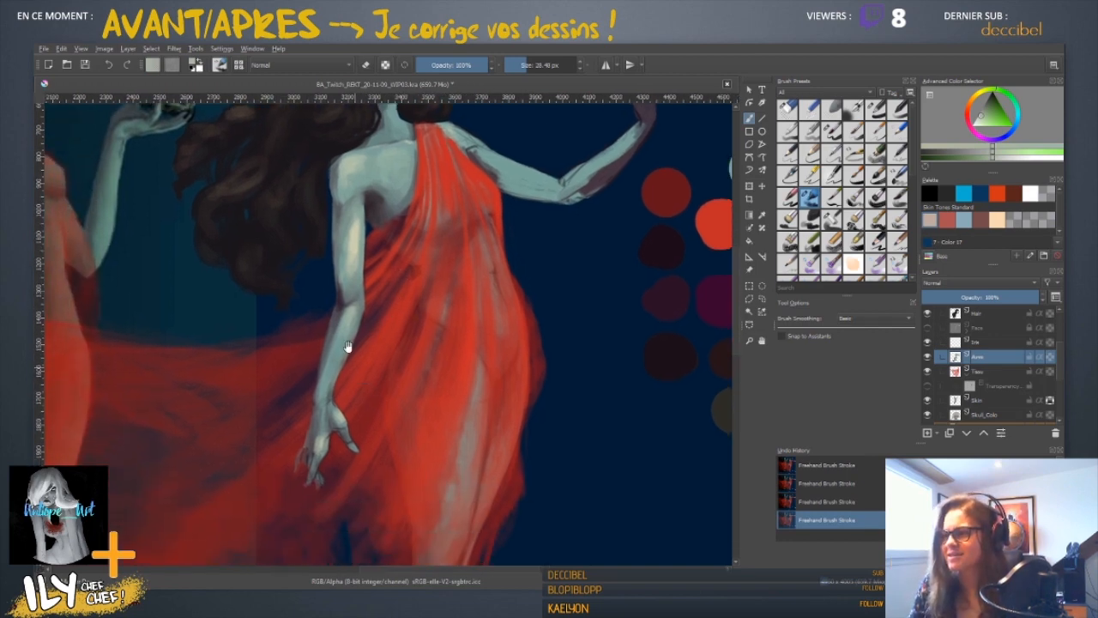
pyautogui.keyDown('ctrl'); pyautogui.click(344, 330); pyautogui.keyUp('ctrl')
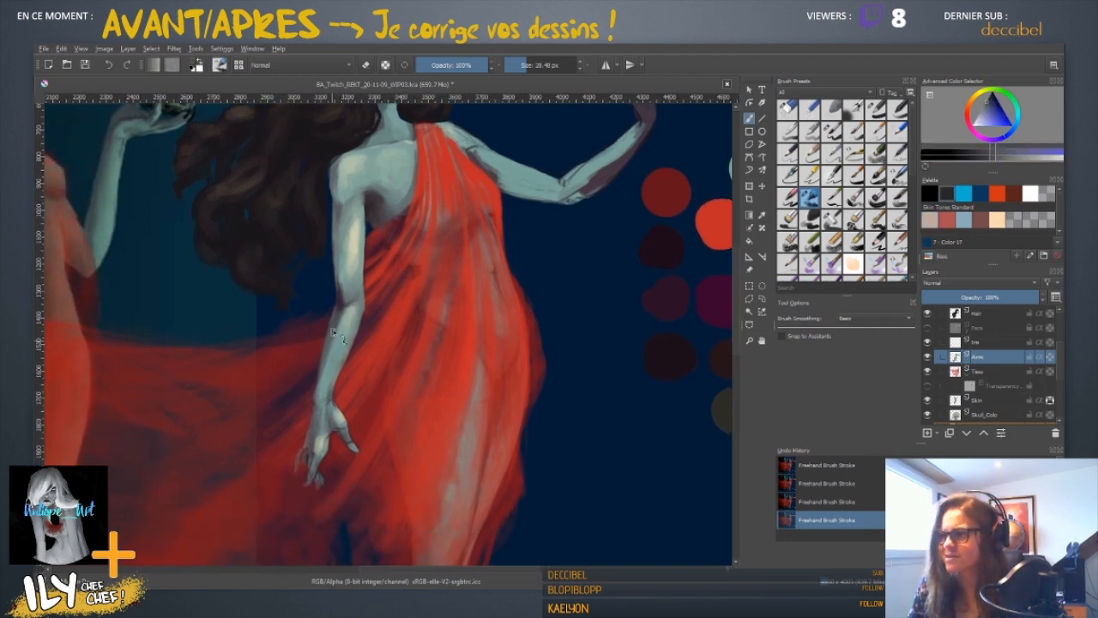
pyautogui.keyDown('ctrl'); pyautogui.click(326, 370); pyautogui.keyUp('ctrl')
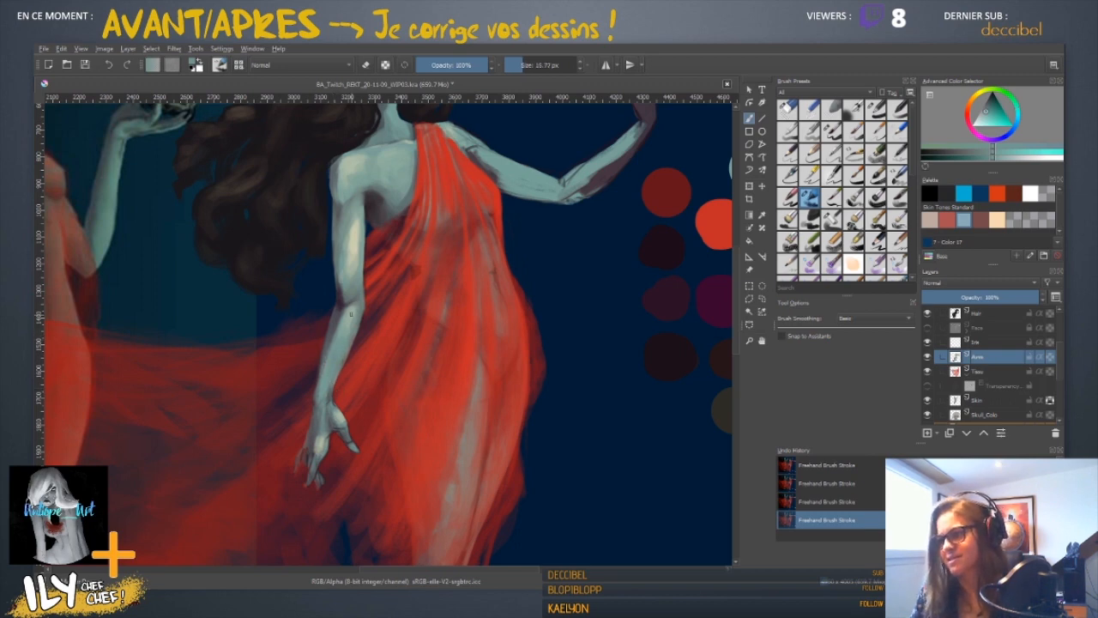
pyautogui.keyDown('ctrl'); pyautogui.click(351, 315); pyautogui.keyUp('ctrl')
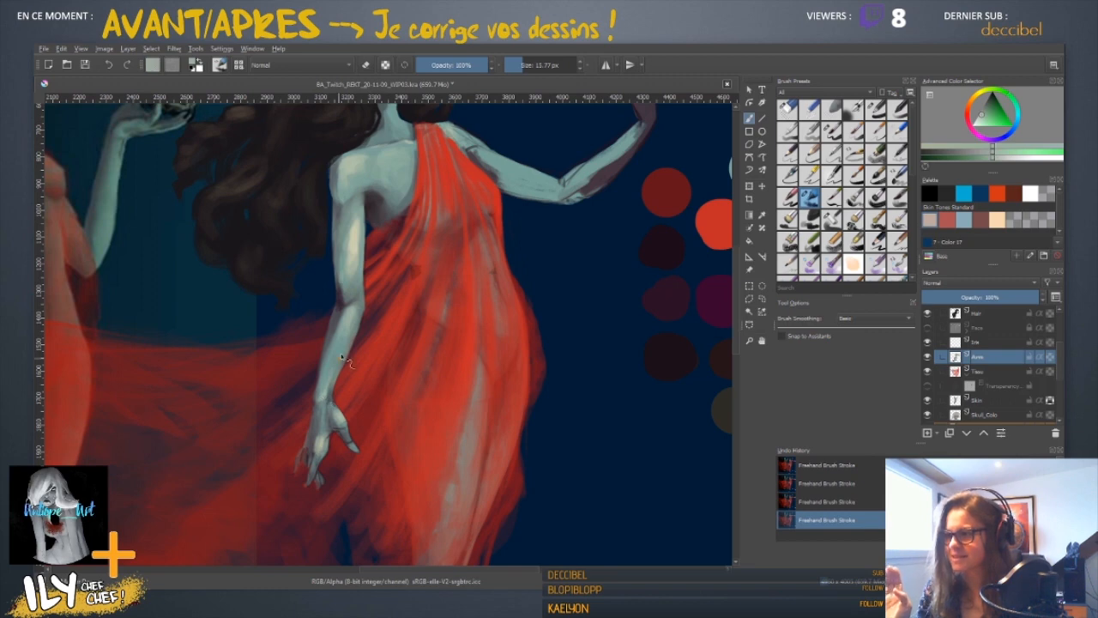
# - Soften the highlight on the back of the lowered hand with sampled skin tones, setting the brush to 15.36 px
pyautogui.scroll(1, 386, 271)
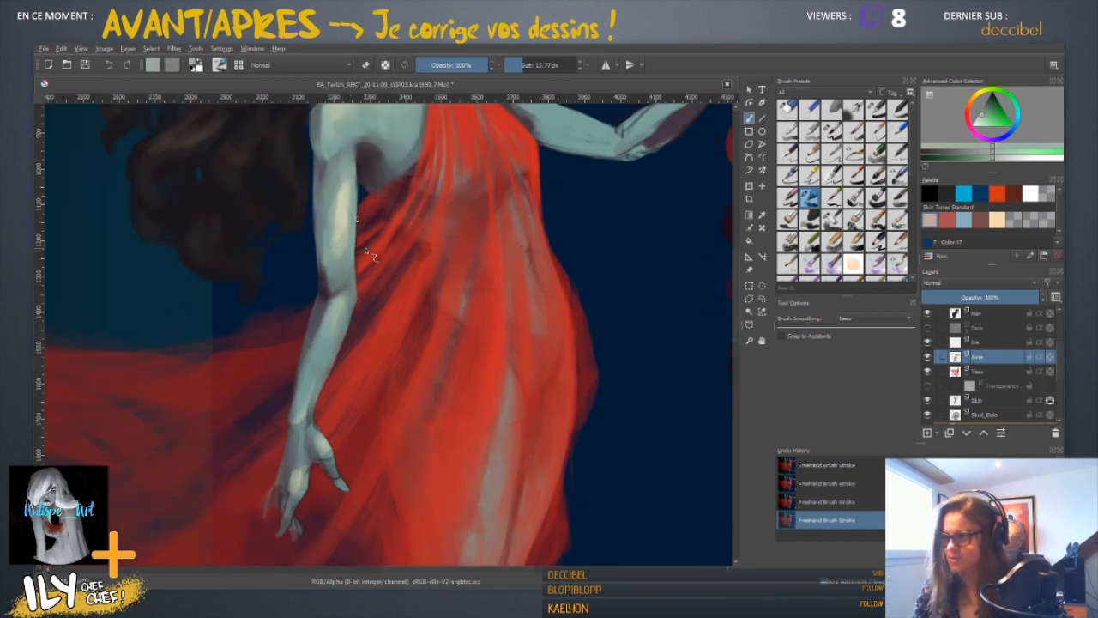
pyautogui.moveTo(364, 477); pyautogui.dragTo(390, 394)
pyautogui.moveTo(326, 326); pyautogui.dragTo(326, 388)
pyautogui.hotkey('ctrl', 'z')
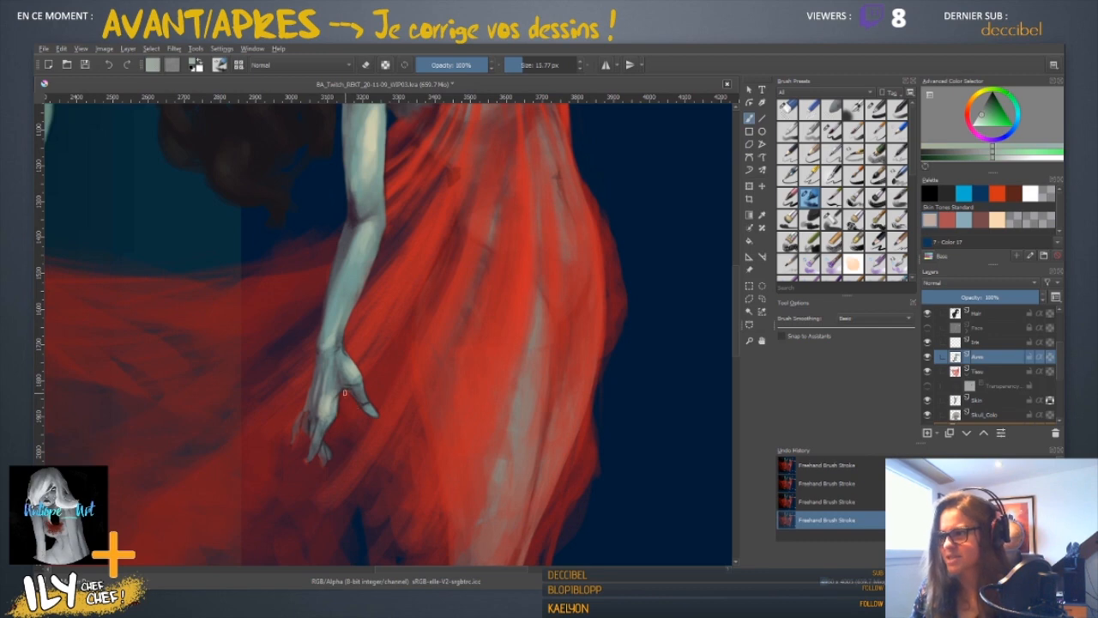
pyautogui.keyDown('shift'); pyautogui.moveTo(343, 393); pyautogui.dragTo(347, 393); pyautogui.keyUp('shift')
pyautogui.keyDown('ctrl'); pyautogui.click(327, 400); pyautogui.keyUp('ctrl')
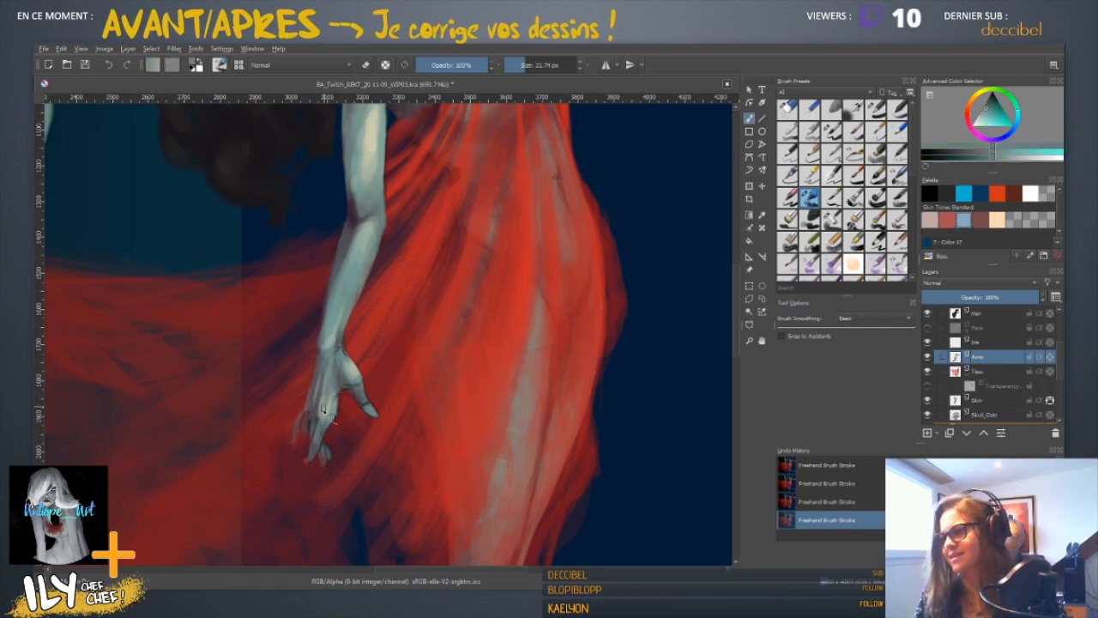
pyautogui.keyDown('ctrl'); pyautogui.click(326, 360); pyautogui.keyUp('ctrl')
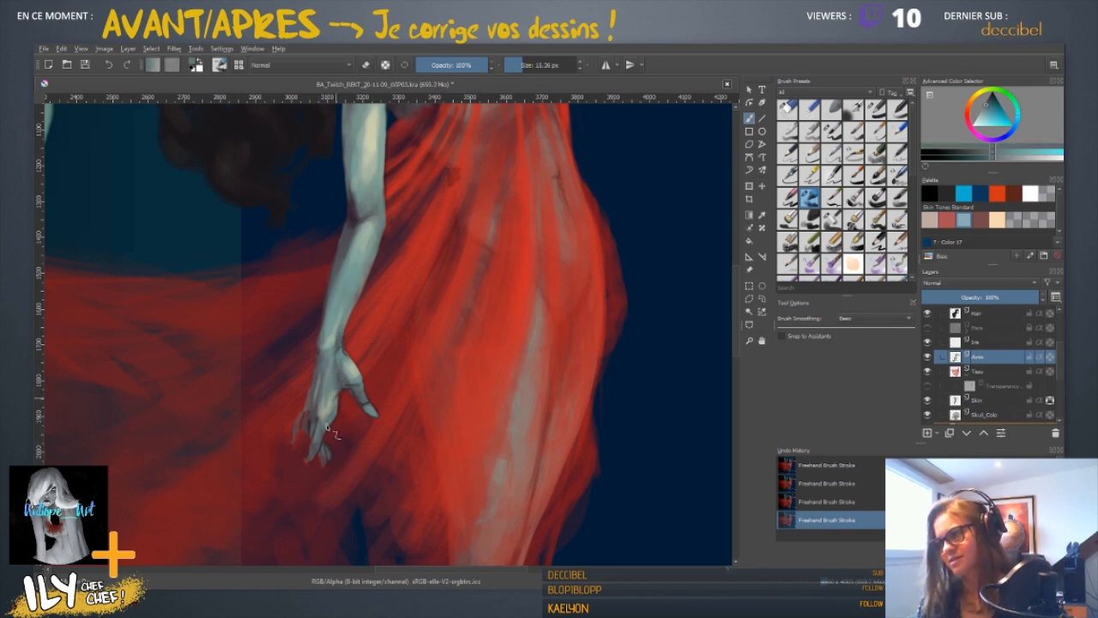
# - Refine the shading across the lowered hand's palm edge and thumb with sampled blue-grey and teal skin tones
pyautogui.keyDown('ctrl'); pyautogui.click(339, 388); pyautogui.keyUp('ctrl')
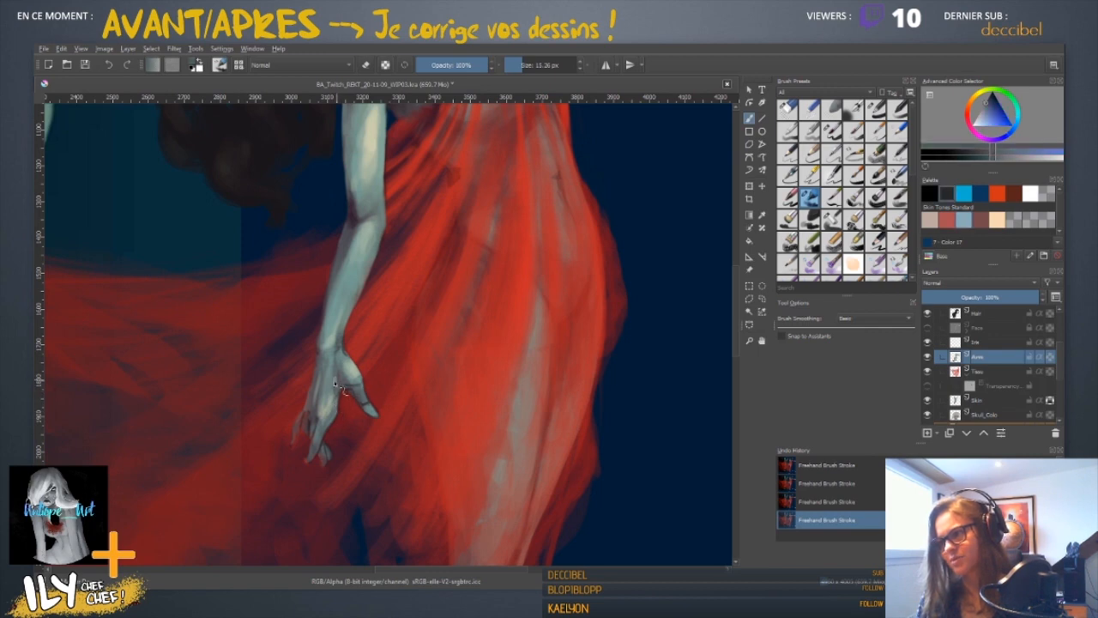
pyautogui.keyDown('ctrl'); pyautogui.click(340, 376); pyautogui.keyUp('ctrl')
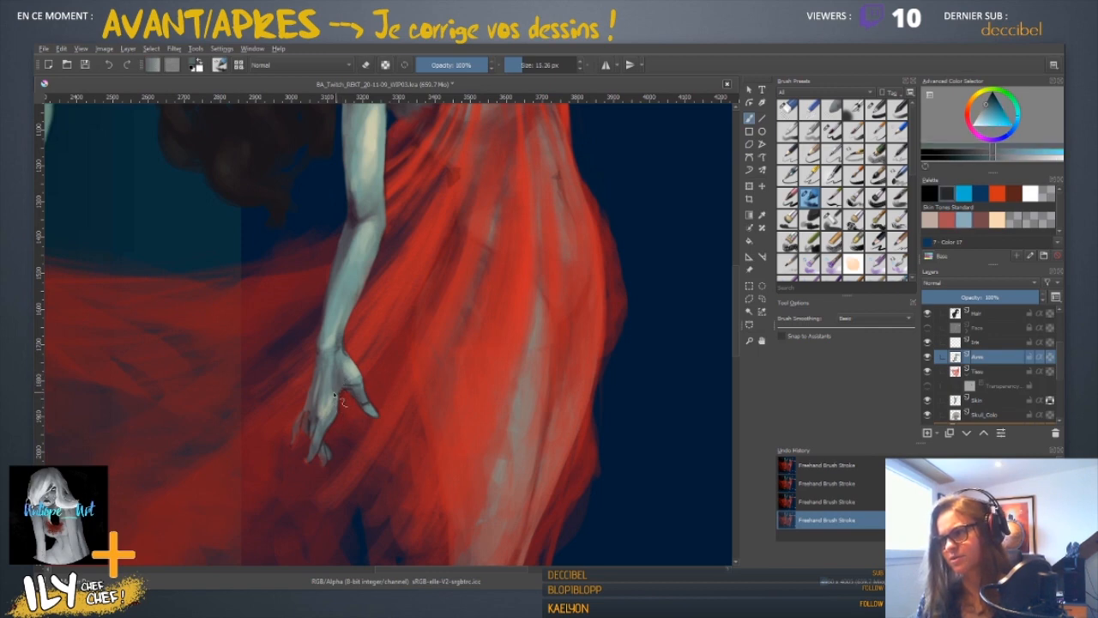
pyautogui.keyDown('ctrl'); pyautogui.click(334, 393); pyautogui.keyUp('ctrl')
pyautogui.keyDown('ctrl'); pyautogui.click(333, 380); pyautogui.keyUp('ctrl')
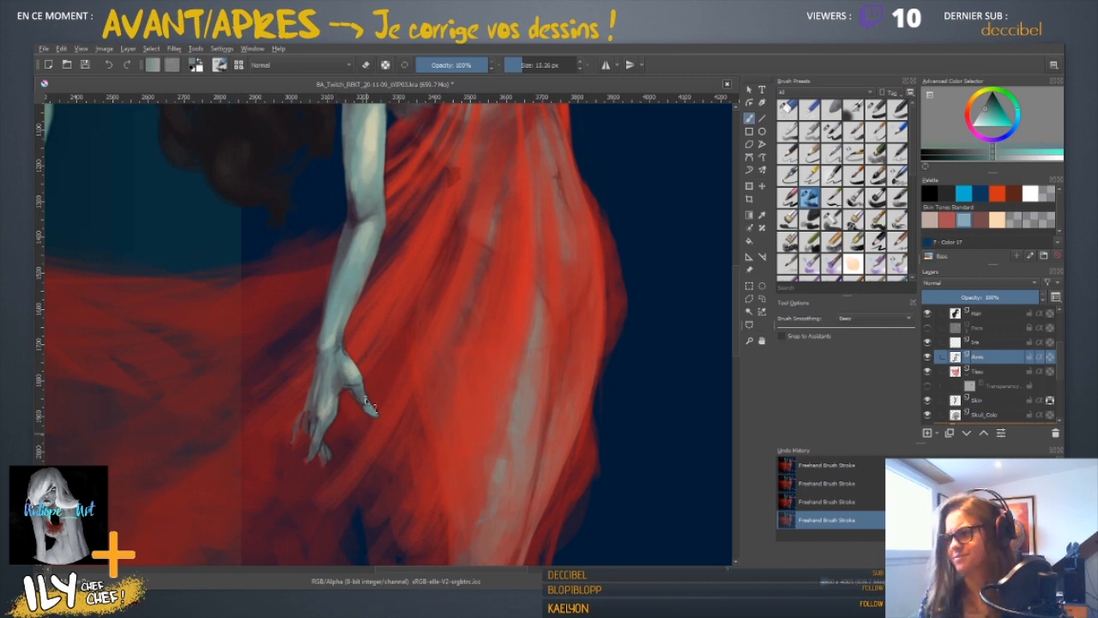
pyautogui.moveTo(380, 404); pyautogui.dragTo(402, 392)
pyautogui.keyDown('ctrl'); pyautogui.click(357, 395); pyautogui.keyUp('ctrl')
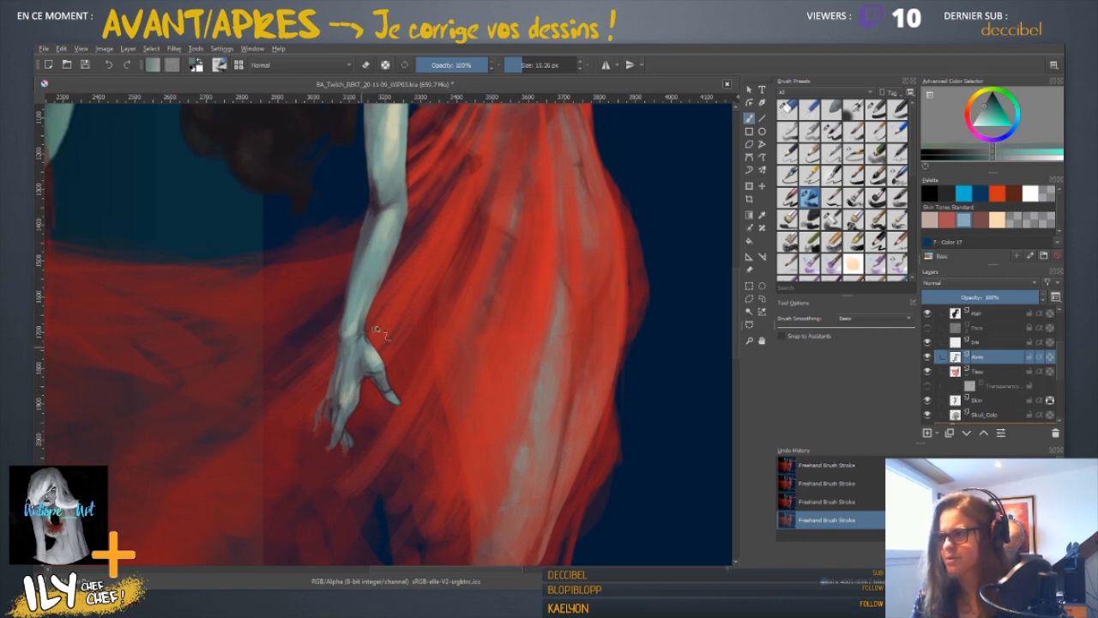
pyautogui.moveTo(375, 330); pyautogui.dragTo(365, 414)
pyautogui.keyDown('ctrl'); pyautogui.click(367, 377); pyautogui.keyUp('ctrl')
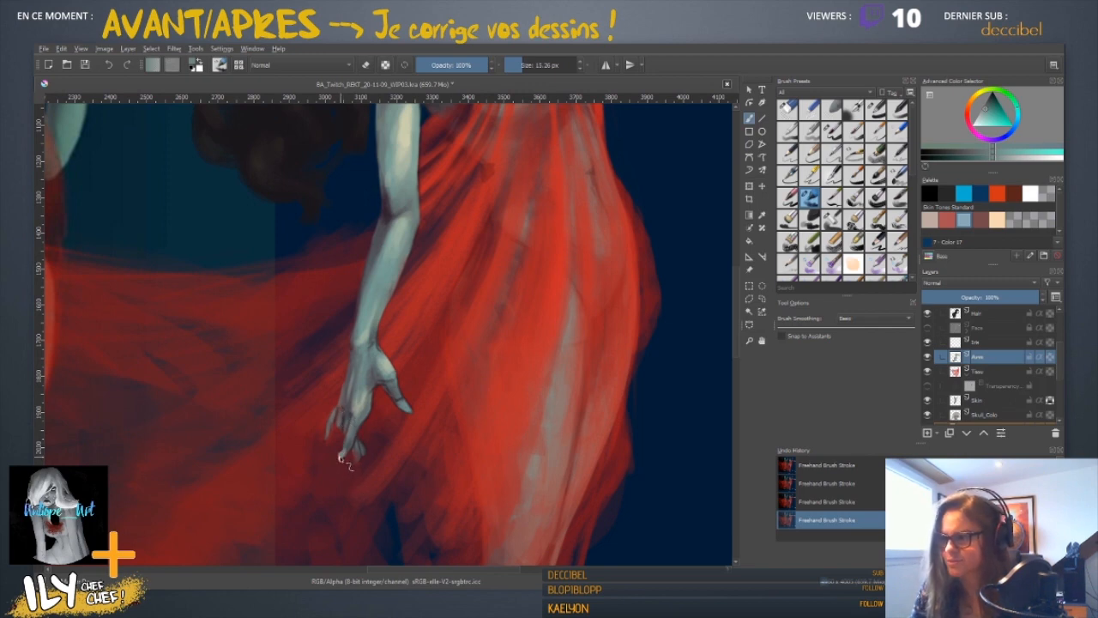
# - Undo the last two strokes and repaint the tip of the lowered hand's longest finger
pyautogui.hotkey('ctrl', 'z')
pyautogui.hotkey('ctrl', 'z')
pyautogui.moveTo(347, 451); pyautogui.dragTo(342, 457)
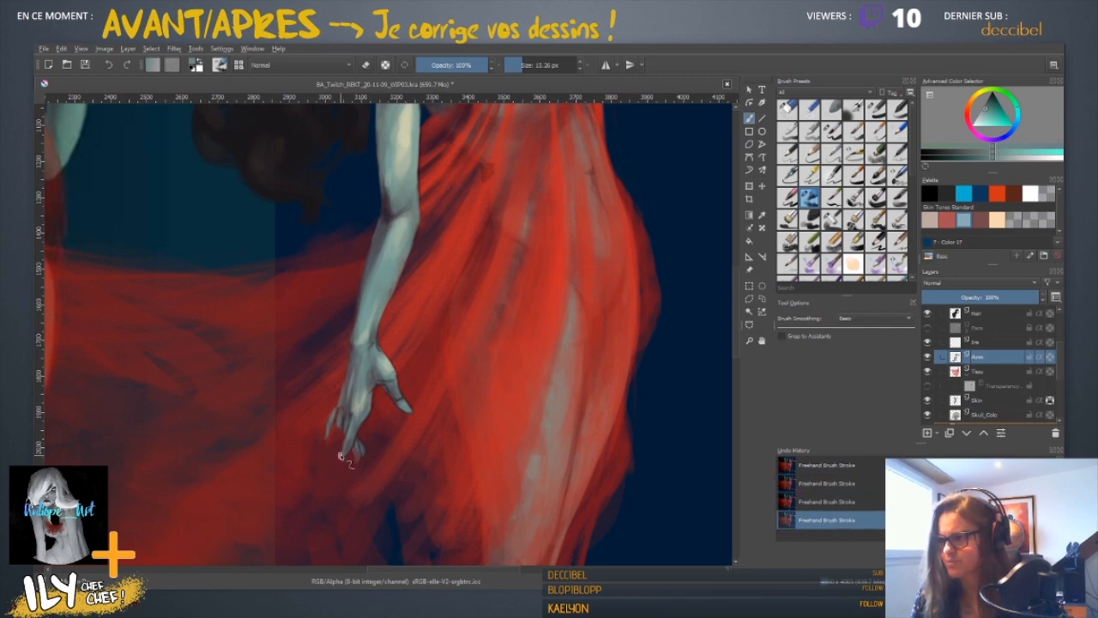
# - Trim the lowered hand's finger edges in eraser mode, and retouch the outer finger with a sampled reddish tone at 12.16 px
pyautogui.scroll(3, 440, 301)
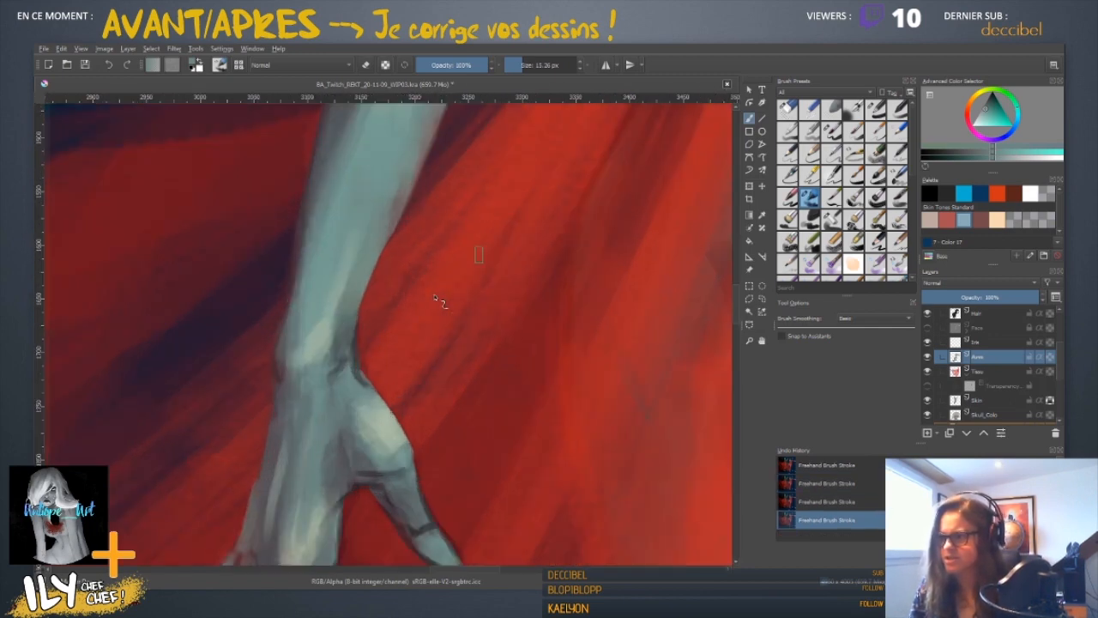
pyautogui.moveTo(318, 483); pyautogui.dragTo(391, 239)
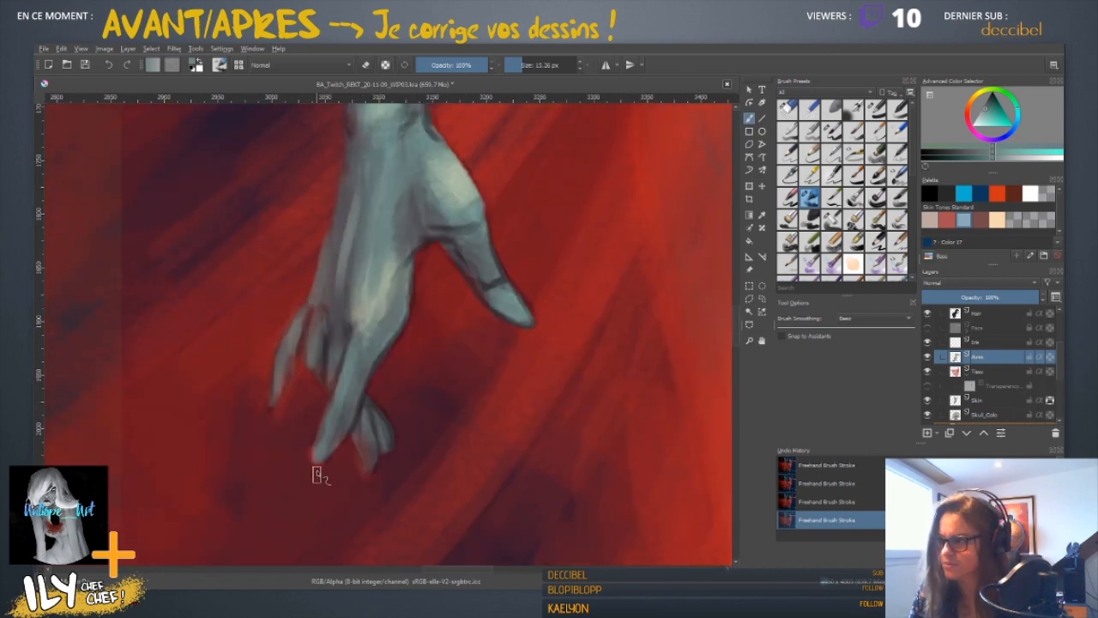
pyautogui.press('e')
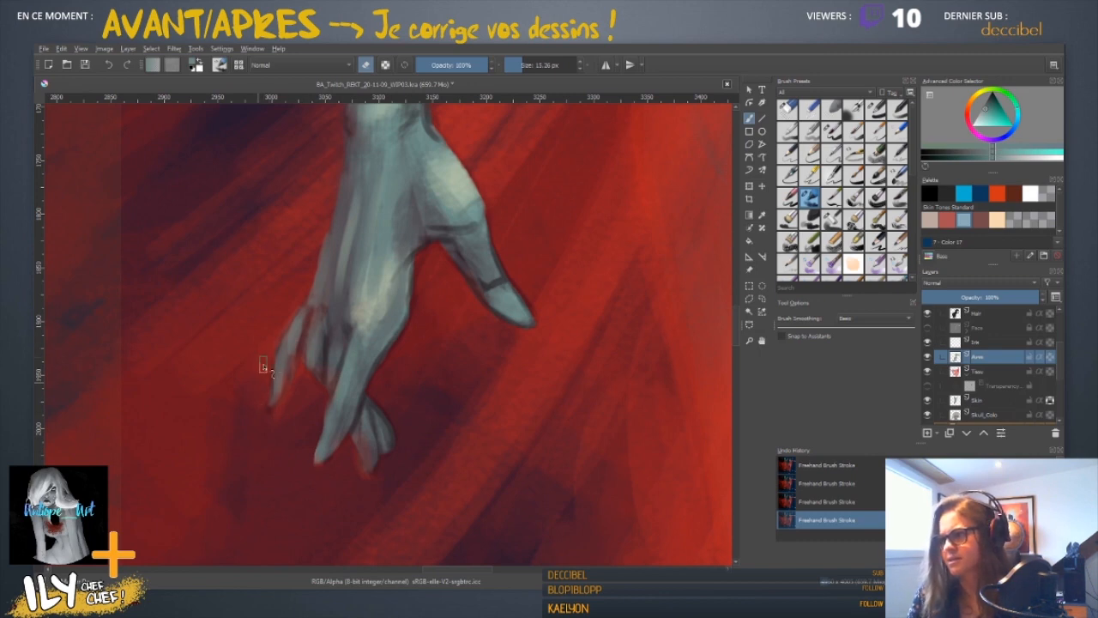
pyautogui.keyDown('shift'); pyautogui.moveTo(307, 399); pyautogui.dragTo(303, 399); pyautogui.keyUp('shift')
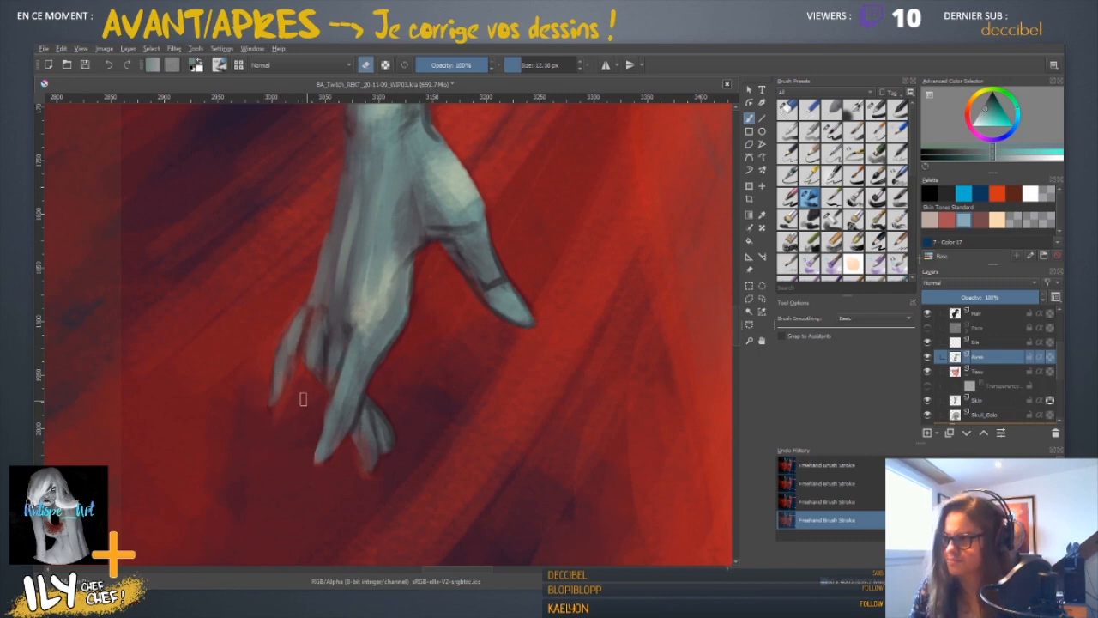
pyautogui.press('e')
pyautogui.keyDown('ctrl'); pyautogui.click(287, 374); pyautogui.keyUp('ctrl')
pyautogui.press('[')
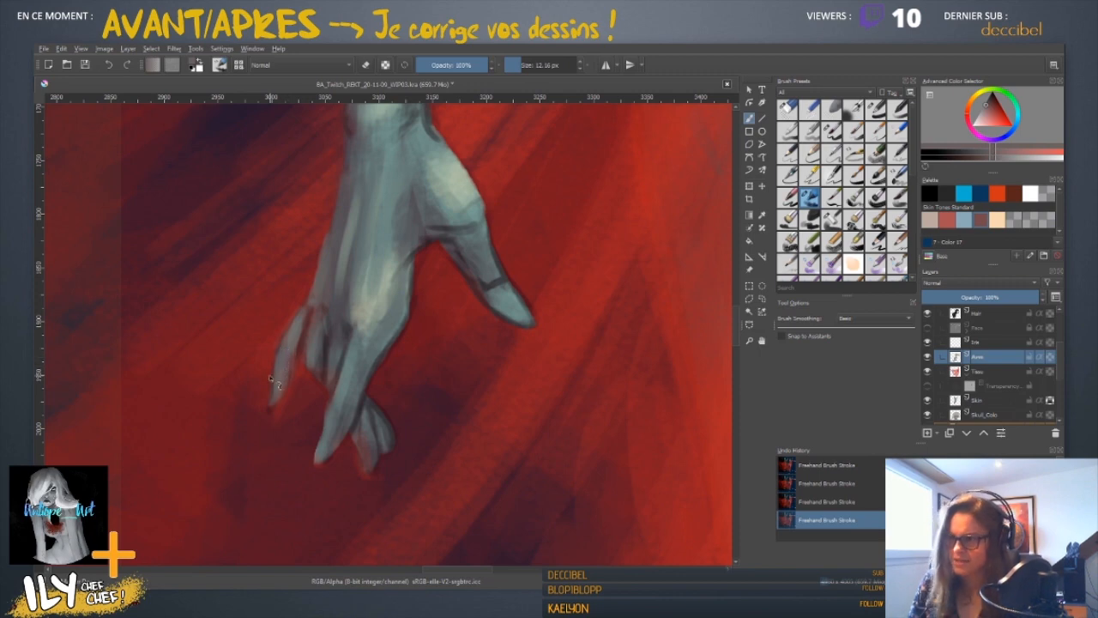
# - Compare the repainted lowered arm and hand with the original drawing at overview size
pyautogui.press('-')
pyautogui.press('-')
pyautogui.press('-')
pyautogui.press('-')
pyautogui.press('-')
pyautogui.press('-')
pyautogui.moveTo(424, 412); pyautogui.dragTo(370, 544)
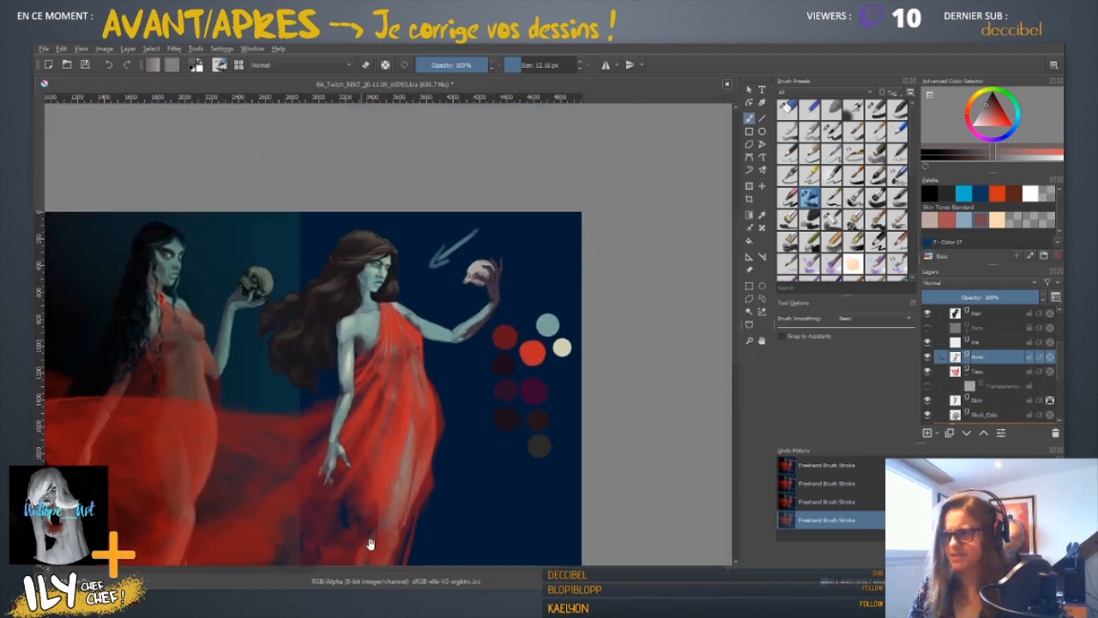
pyautogui.moveTo(396, 386); pyautogui.dragTo(369, 314)
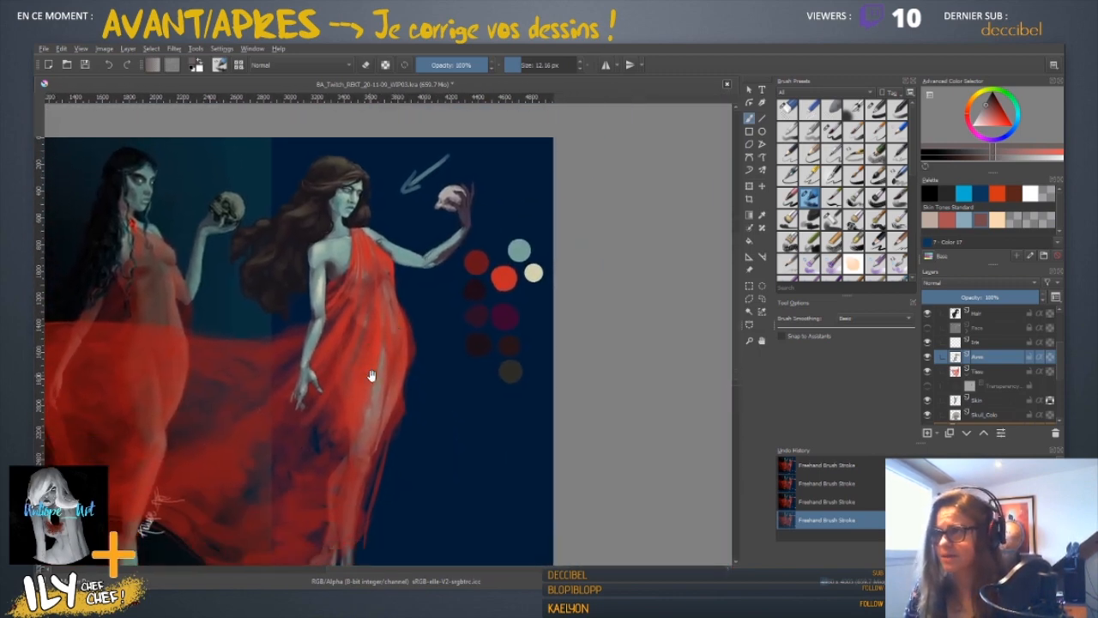
pyautogui.moveTo(421, 404); pyautogui.dragTo(495, 370)
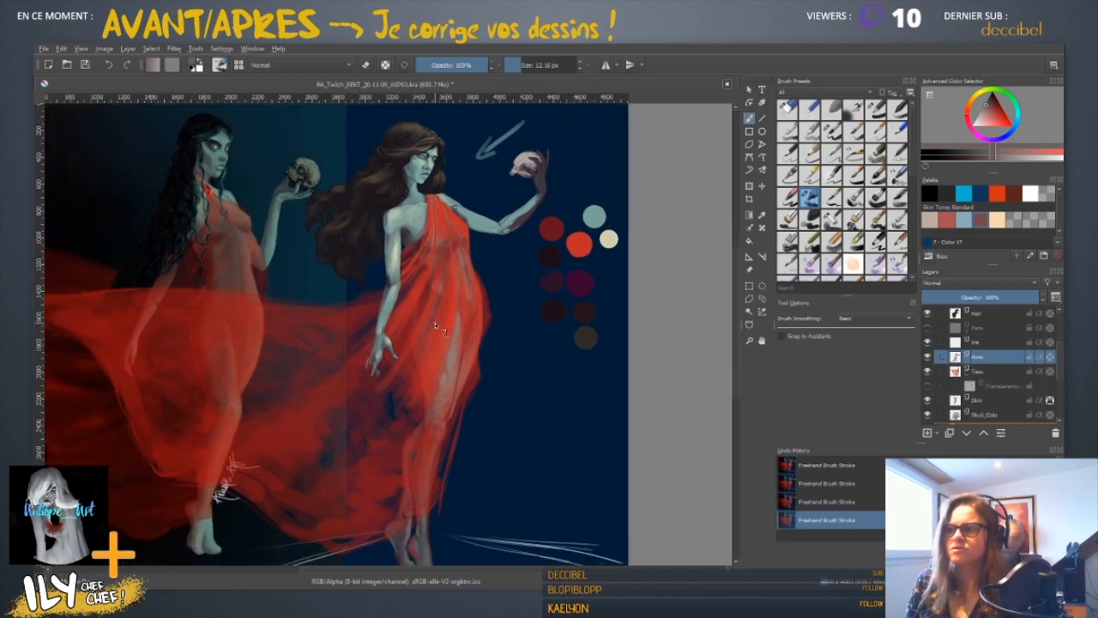
# - Touch up the lowered forearm below the elbow with a sampled teal skin tone and a 29.55 px brush
pyautogui.scroll(3, 435, 326)
pyautogui.keyDown('ctrl'); pyautogui.click(380, 274); pyautogui.keyUp('ctrl')
pyautogui.keyDown('shift'); pyautogui.moveTo(407, 267); pyautogui.dragTo(421, 267); pyautogui.keyUp('shift')
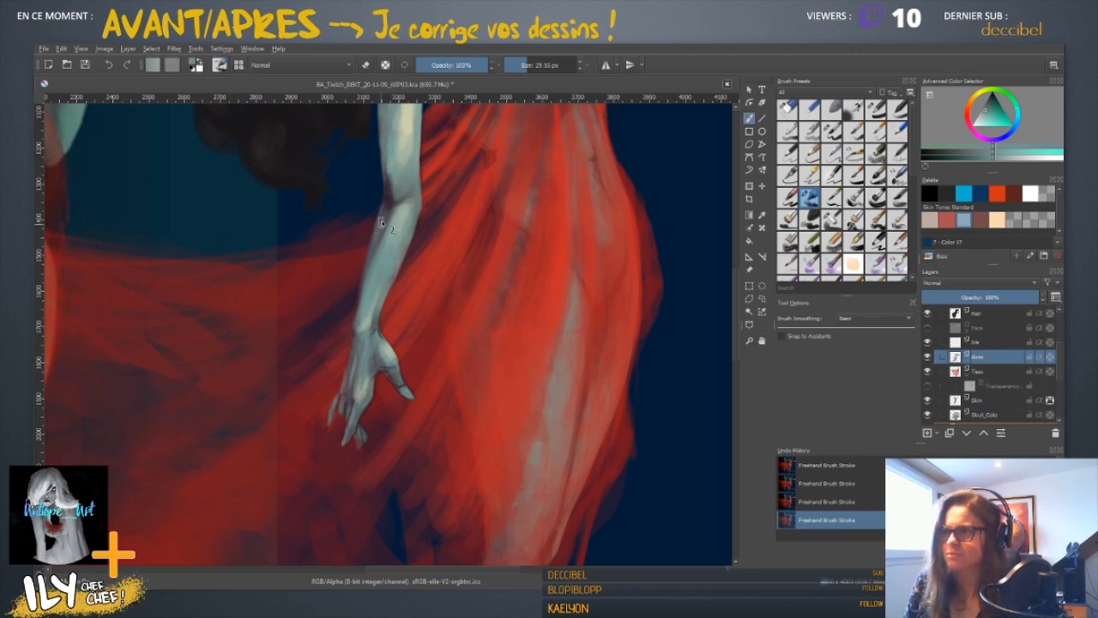
pyautogui.moveTo(436, 284); pyautogui.dragTo(419, 421)
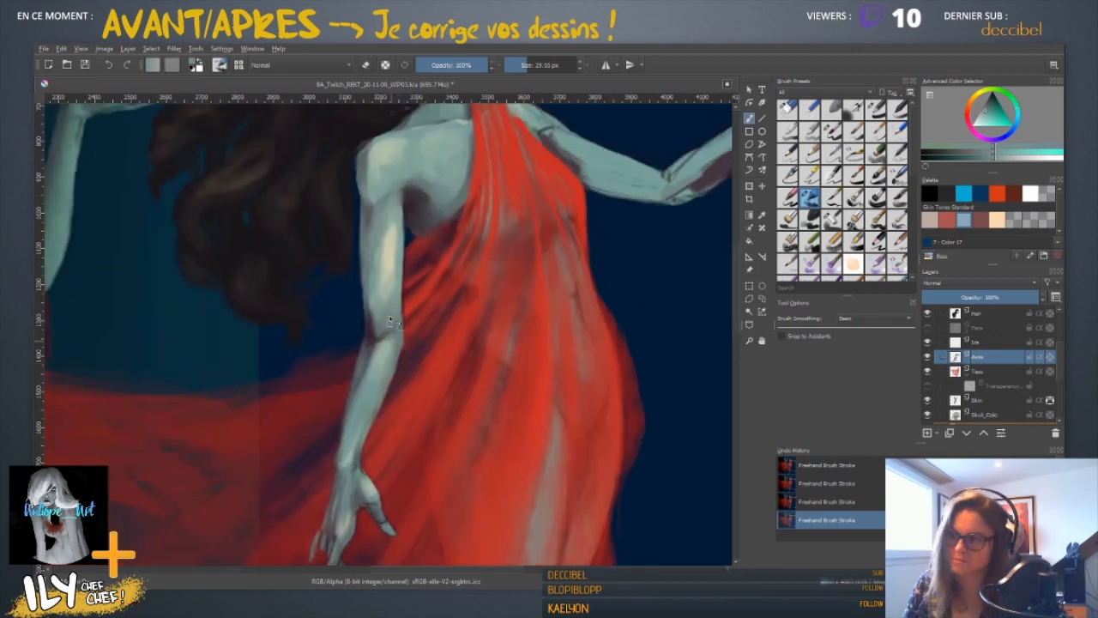
# - Review the full corrected figure from head to feet beside the original, and look through the layer list
pyautogui.scroll(-2, 503, 294)
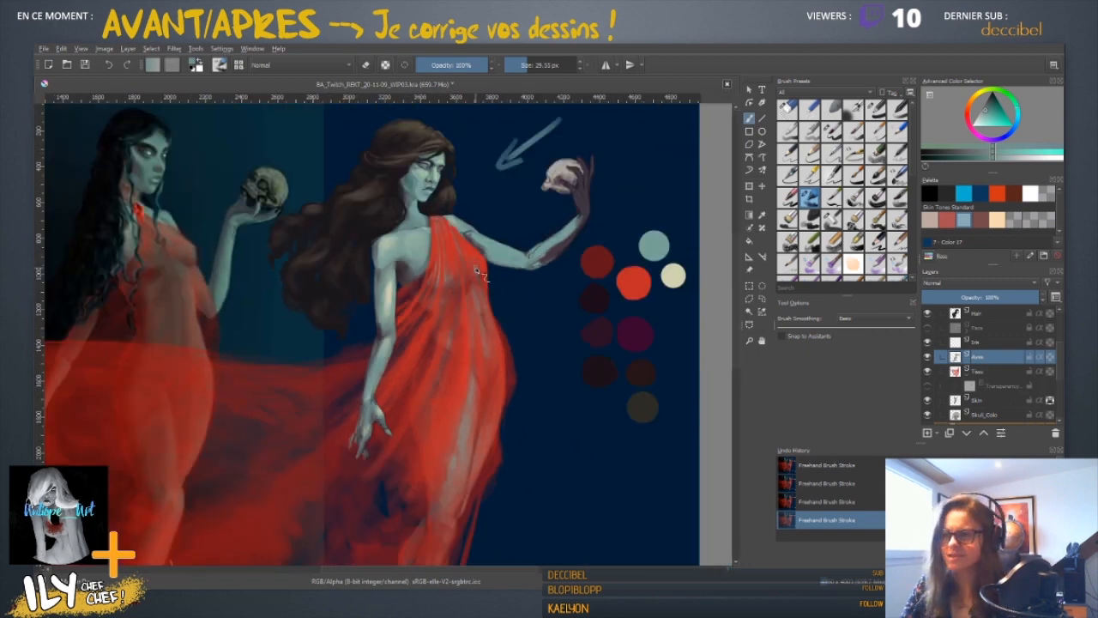
pyautogui.moveTo(470, 363); pyautogui.dragTo(424, 273)
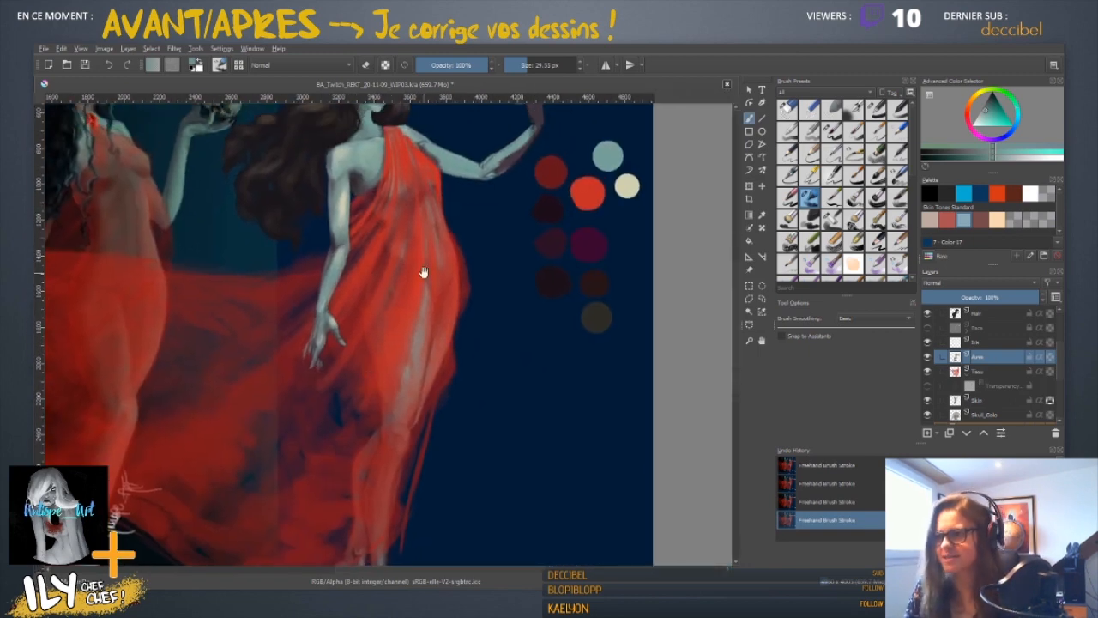
pyautogui.scroll(-4, 438, 405)
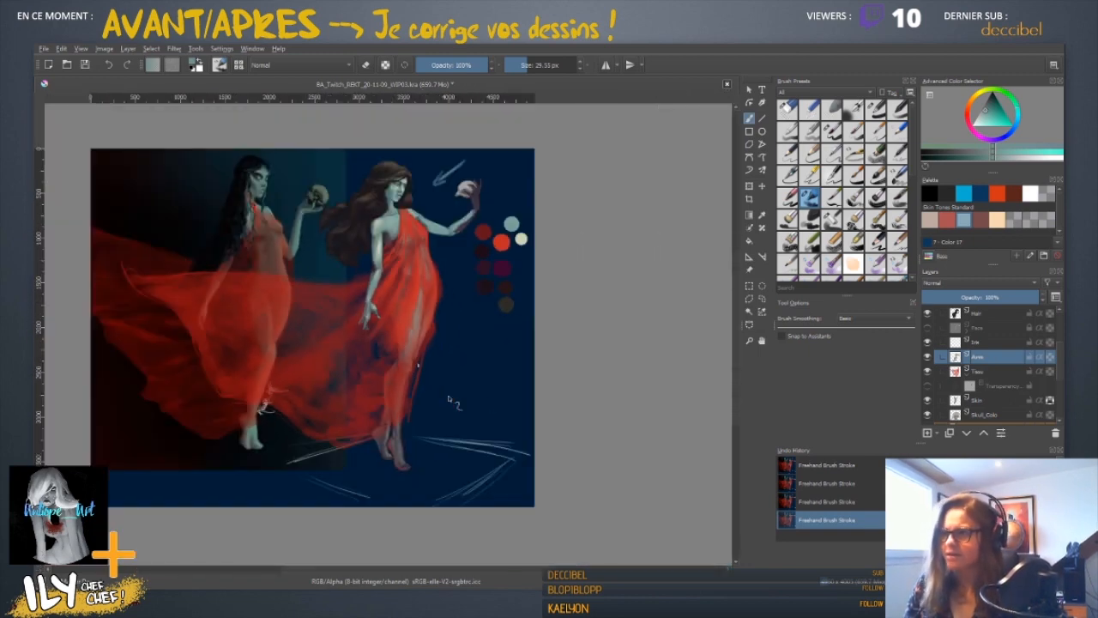
pyautogui.scroll(2, 449, 401)
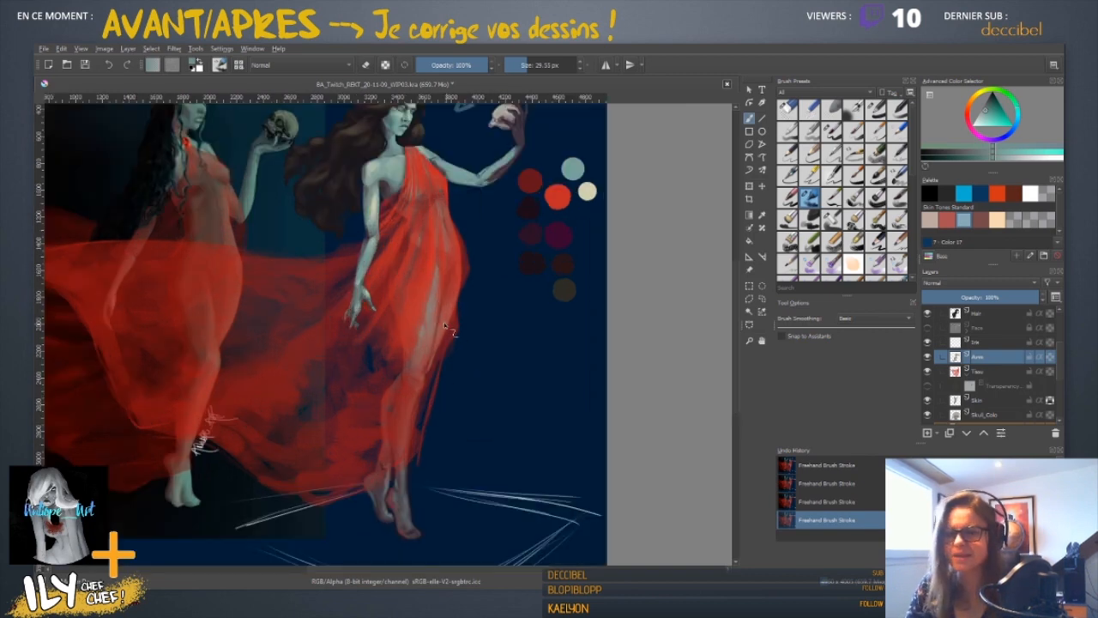
pyautogui.moveTo(437, 335); pyautogui.dragTo(459, 433)
pyautogui.moveTo(544, 425); pyautogui.dragTo(627, 321)
pyautogui.scroll(-2, 381, 391)
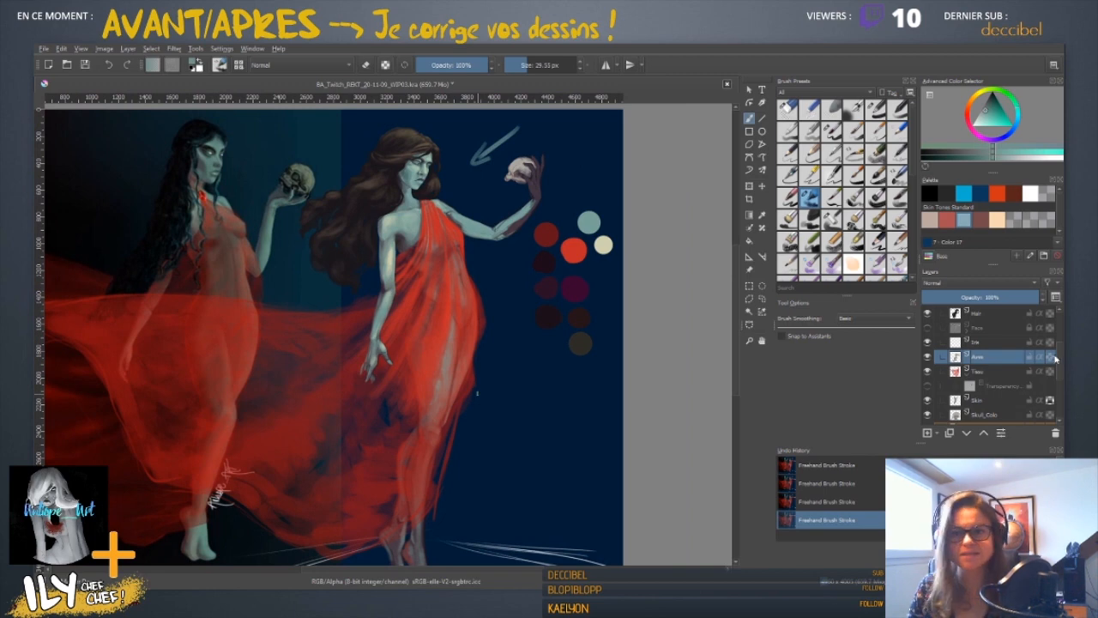
pyautogui.moveTo(1059, 358)
pyautogui.mouseDown()
pyautogui.moveTo(1063, 329)
pyautogui.moveTo(1064, 362)
pyautogui.mouseUp()
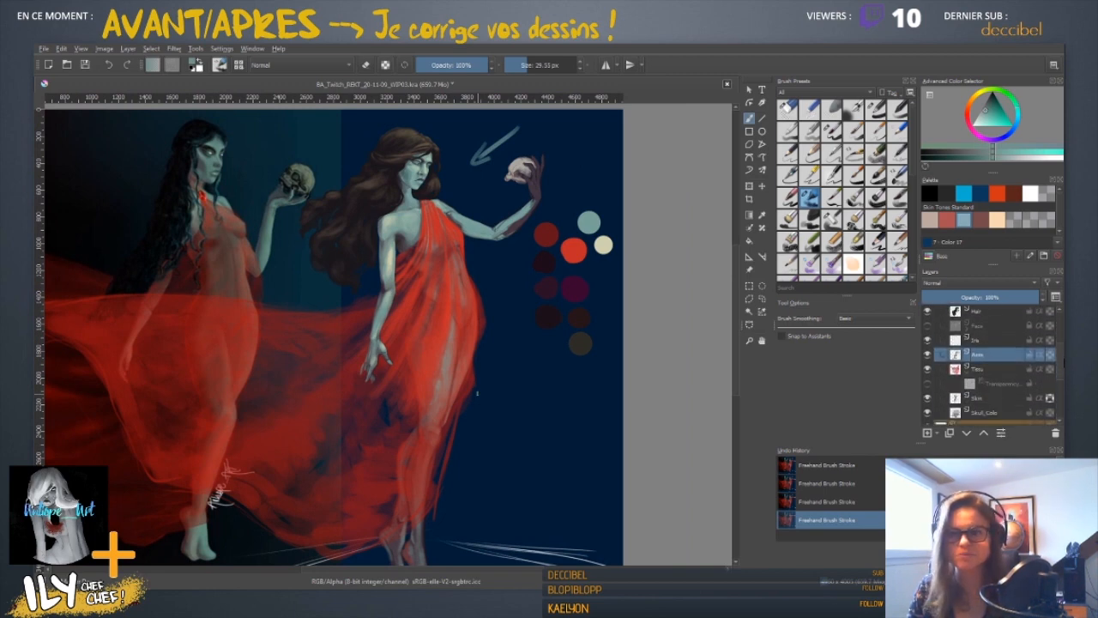
pyautogui.scroll(3, 996, 360)
pyautogui.scroll(-2, 1054, 354)
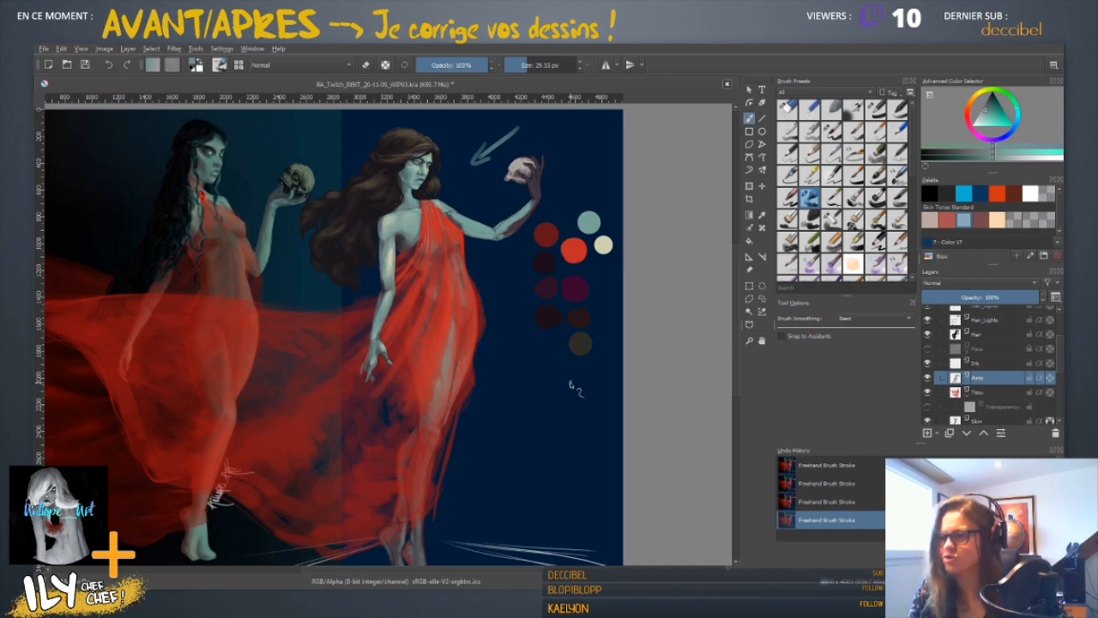
# - Examine the lowered arm, the raised arm and the hand holding the skull at closer range
pyautogui.moveTo(504, 348); pyautogui.dragTo(468, 352)
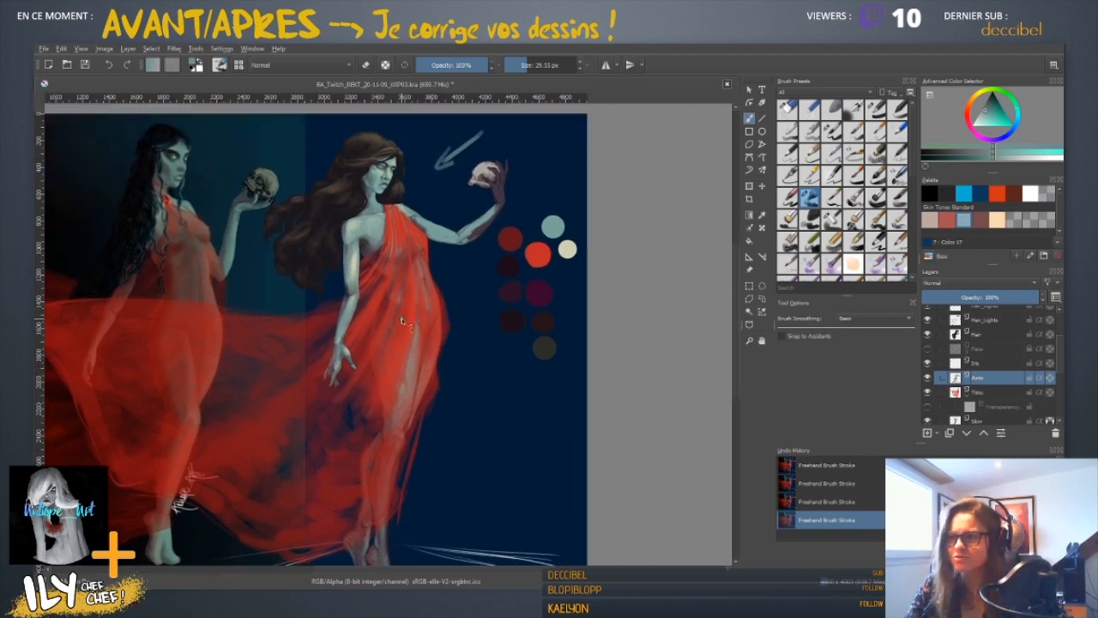
pyautogui.scroll(2, 402, 321)
pyautogui.moveTo(392, 356); pyautogui.dragTo(343, 419)
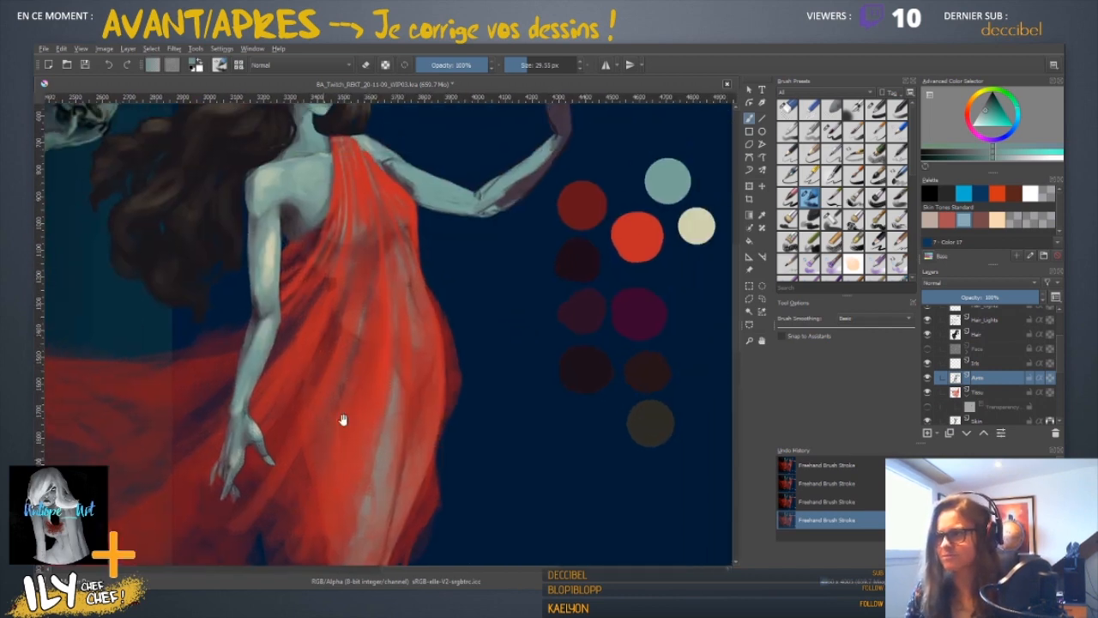
pyautogui.moveTo(440, 259); pyautogui.dragTo(356, 374)
pyautogui.hotkey('ctrl', '+')
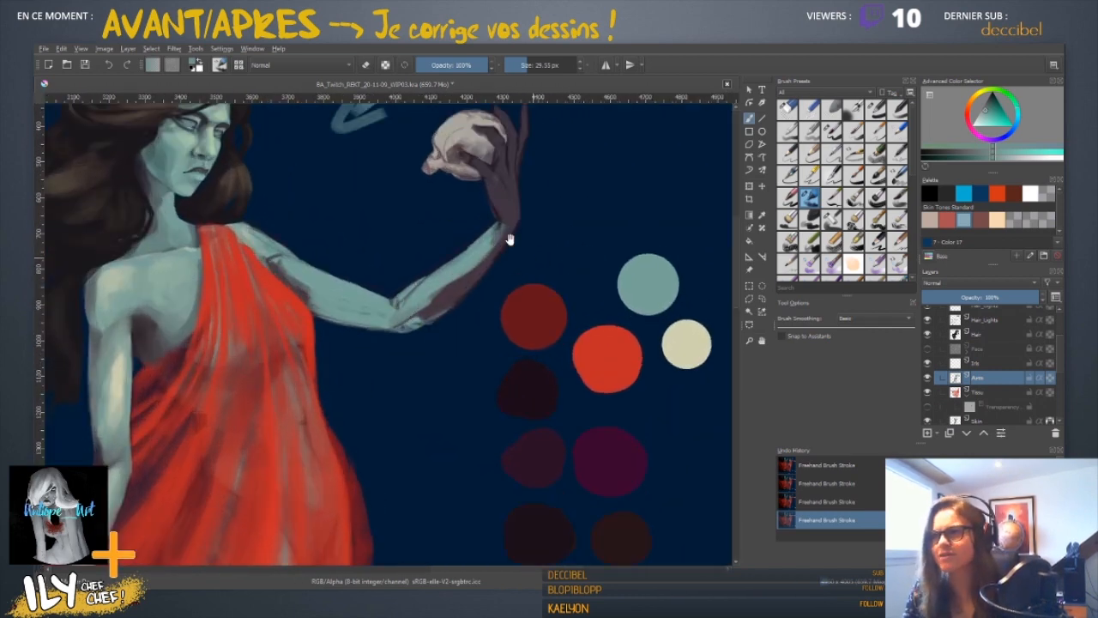
pyautogui.scroll(-2, 509, 240)
pyautogui.scroll(2, 681, 346)
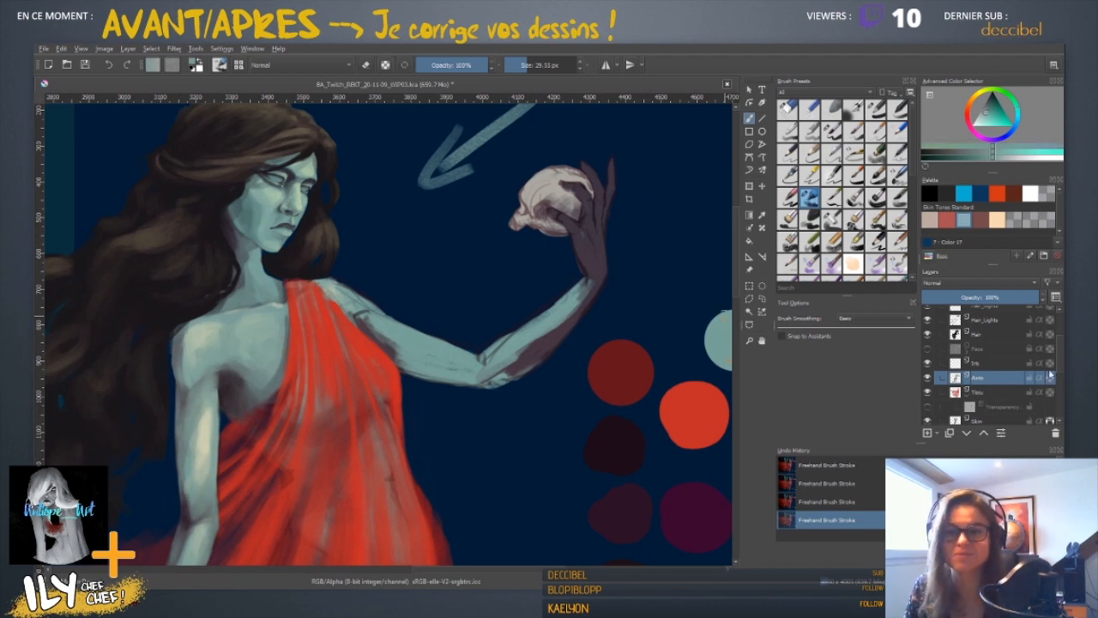
# - Select the Skin layer, try a stroke on the raised wrist and undo it, and sample a light teal from the forearm
pyautogui.scroll(-2, 1061, 361)
pyautogui.click(1059, 367)
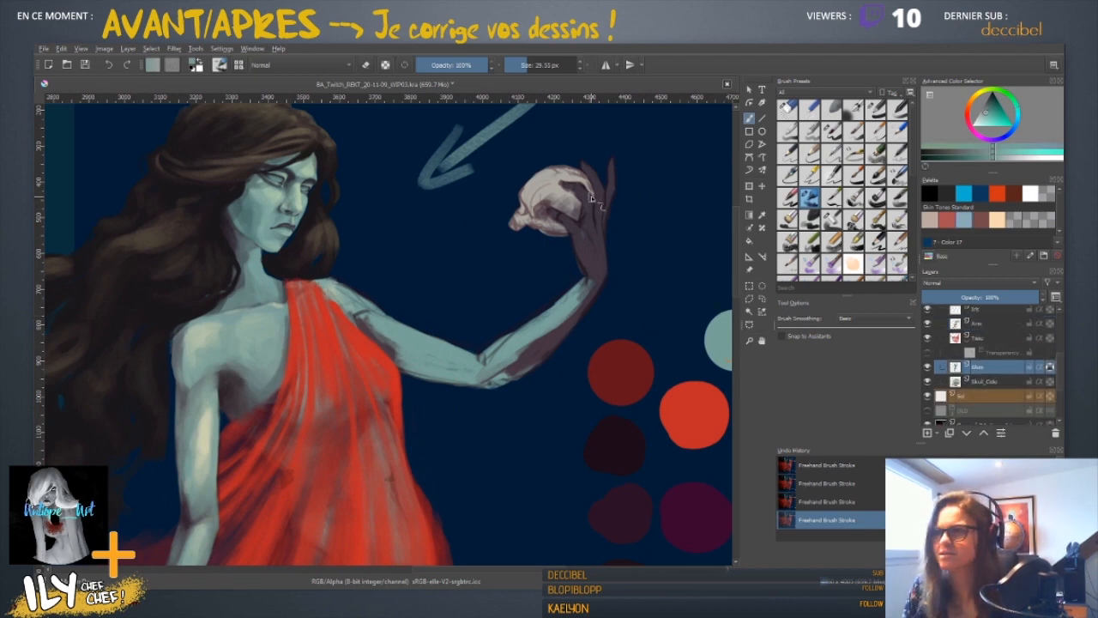
pyautogui.moveTo(608, 261); pyautogui.dragTo(603, 273)
pyautogui.hotkey('ctrl', 'z')
pyautogui.keyDown('ctrl'); pyautogui.click(515, 341); pyautogui.keyUp('ctrl')
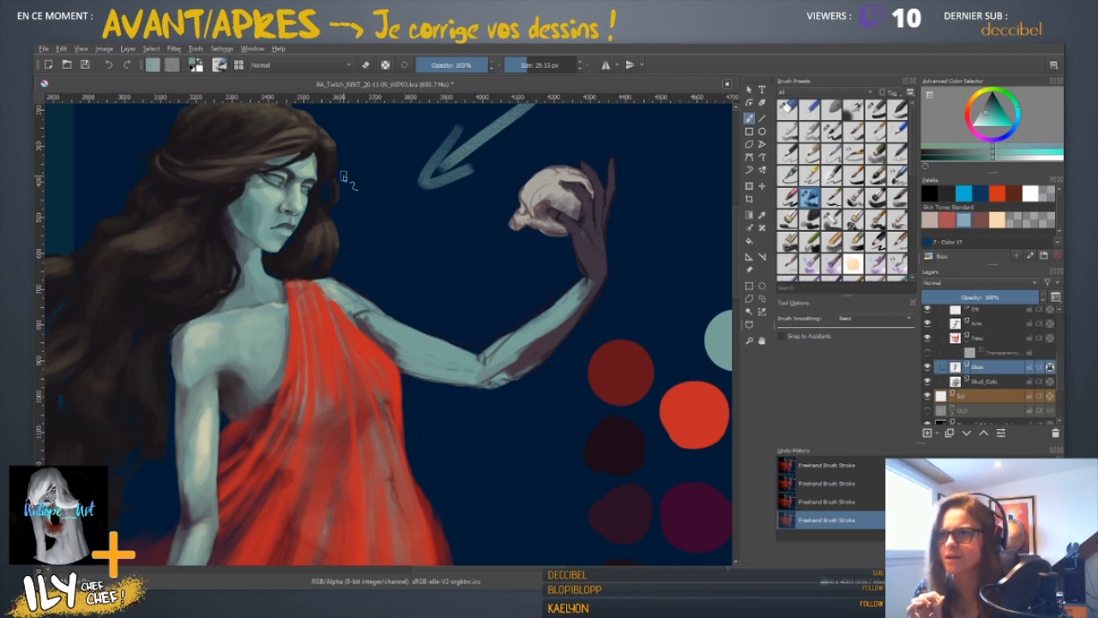
# - Turn off the Skin layer's alpha lock, try teal strokes on the empty background beside the skull, and undo them
pyautogui.click(1050, 370)
pyautogui.moveTo(415, 262); pyautogui.dragTo(452, 230)
pyautogui.moveTo(439, 226)
pyautogui.mouseDown()
pyautogui.moveTo(443, 264)
pyautogui.moveTo(469, 242)
pyautogui.mouseUp()
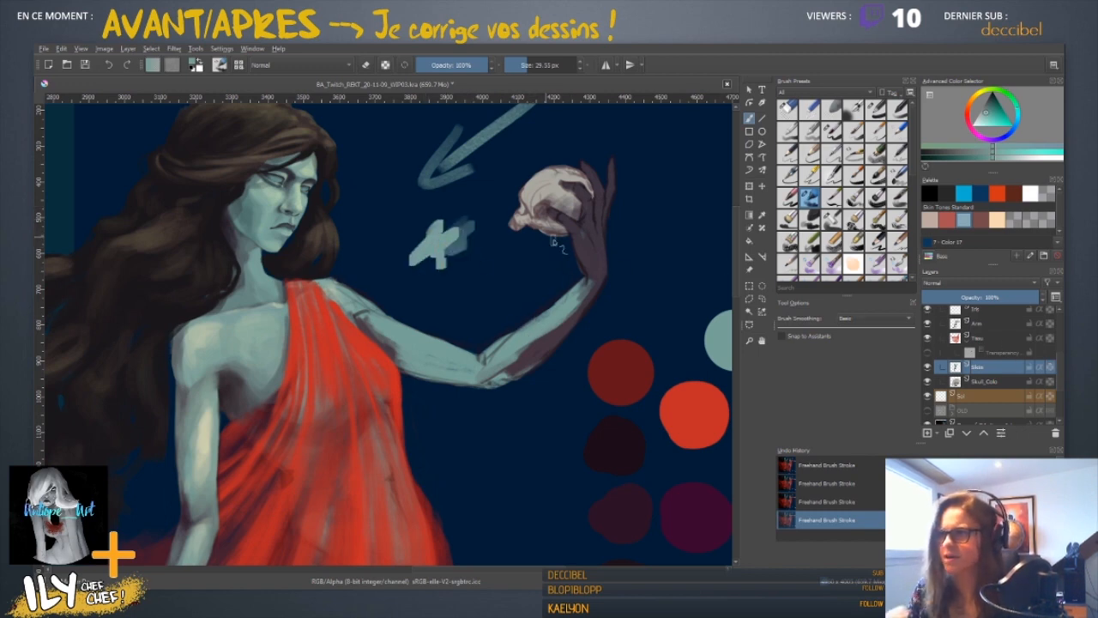
pyautogui.hotkey('ctrl', 'z')
pyautogui.hotkey('ctrl', 'z')
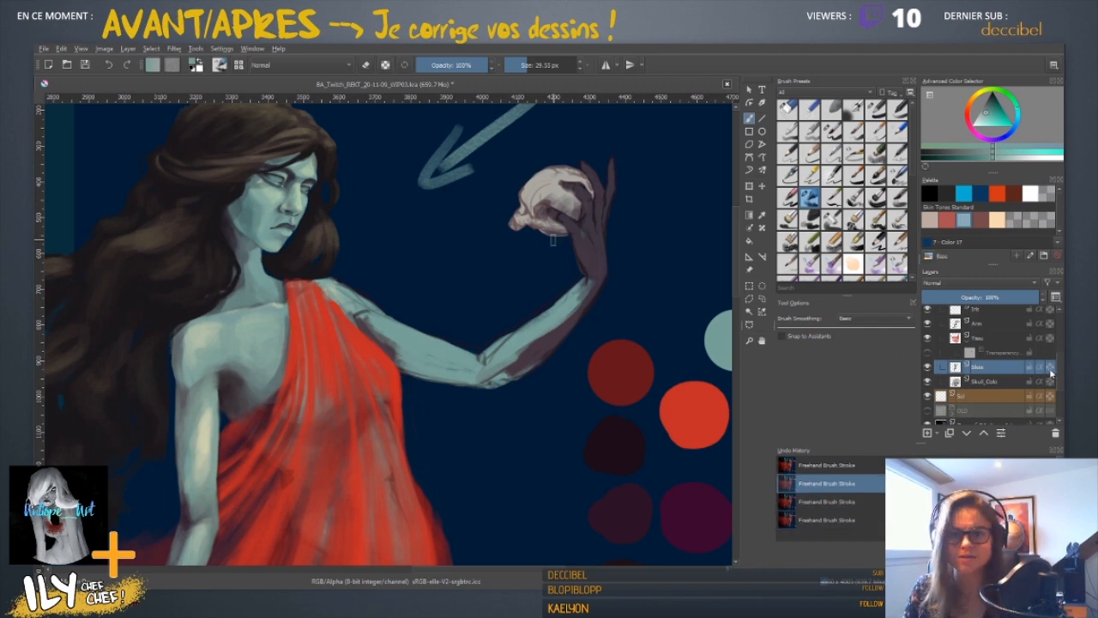
# - Paint sampled dark purple shadow along the raised arm's underside, and light teal over the wrist and back of the hand
pyautogui.keyDown('ctrl'); pyautogui.click(561, 344); pyautogui.keyUp('ctrl')
pyautogui.moveTo(563, 340); pyautogui.dragTo(576, 329)
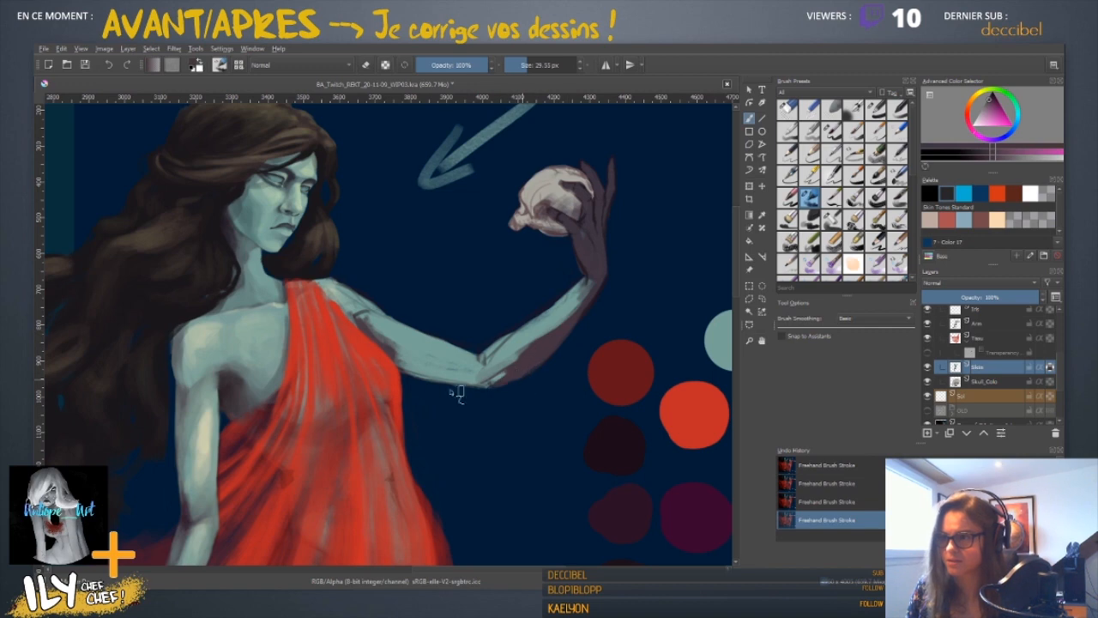
pyautogui.moveTo(393, 357)
pyautogui.mouseDown()
pyautogui.moveTo(483, 388)
pyautogui.moveTo(472, 383)
pyautogui.moveTo(507, 364)
pyautogui.mouseUp()
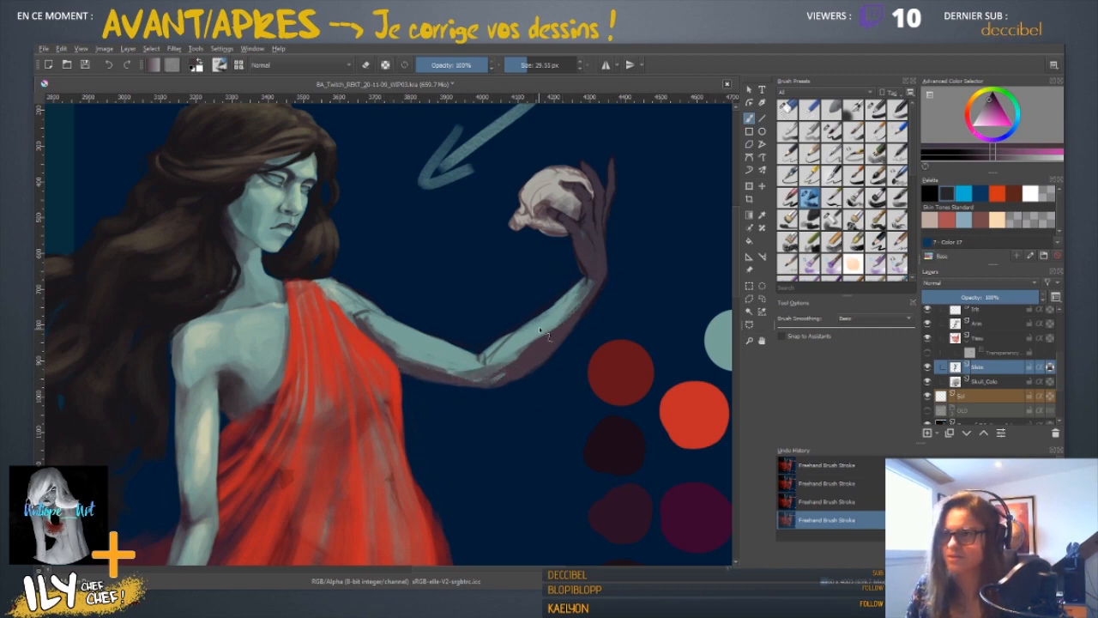
pyautogui.keyDown('ctrl'); pyautogui.click(539, 327); pyautogui.keyUp('ctrl')
pyautogui.moveTo(583, 231)
pyautogui.mouseDown()
pyautogui.moveTo(578, 262)
pyautogui.moveTo(592, 268)
pyautogui.moveTo(602, 243)
pyautogui.mouseUp()
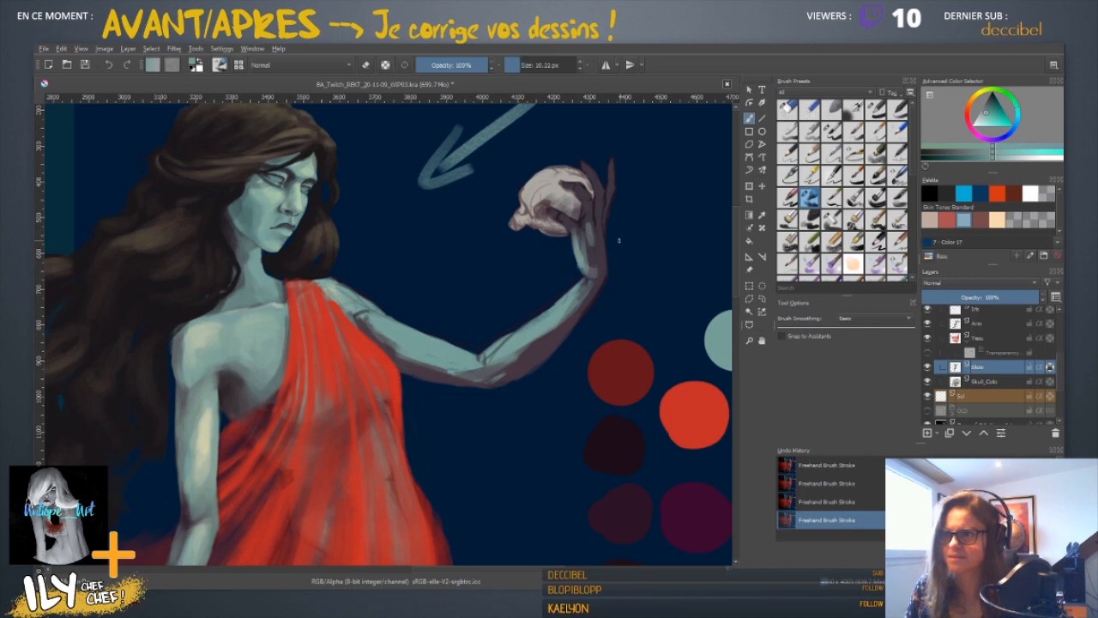
# - Enlarge the brush to 21.42 px and paint pale cream highlights on the fingers and wrist of the hand holding the skull
pyautogui.press(']')
pyautogui.press(']')
pyautogui.press(']')
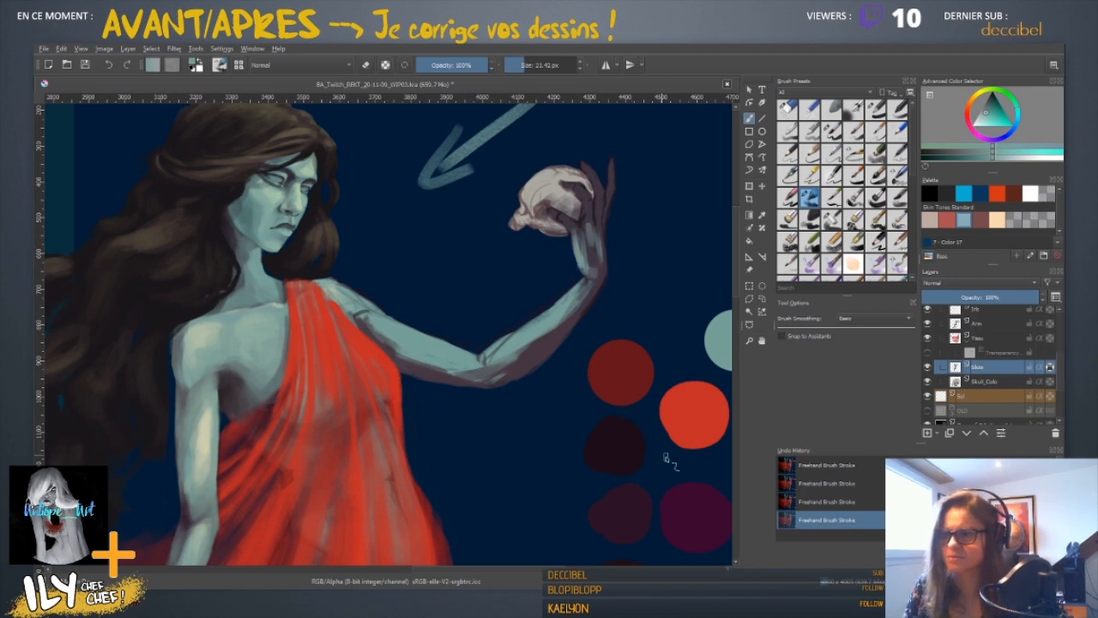
pyautogui.moveTo(668, 460); pyautogui.dragTo(503, 335)
pyautogui.keyDown('ctrl'); pyautogui.click(622, 294); pyautogui.keyUp('ctrl')
pyautogui.moveTo(505, 221); pyautogui.dragTo(523, 411)
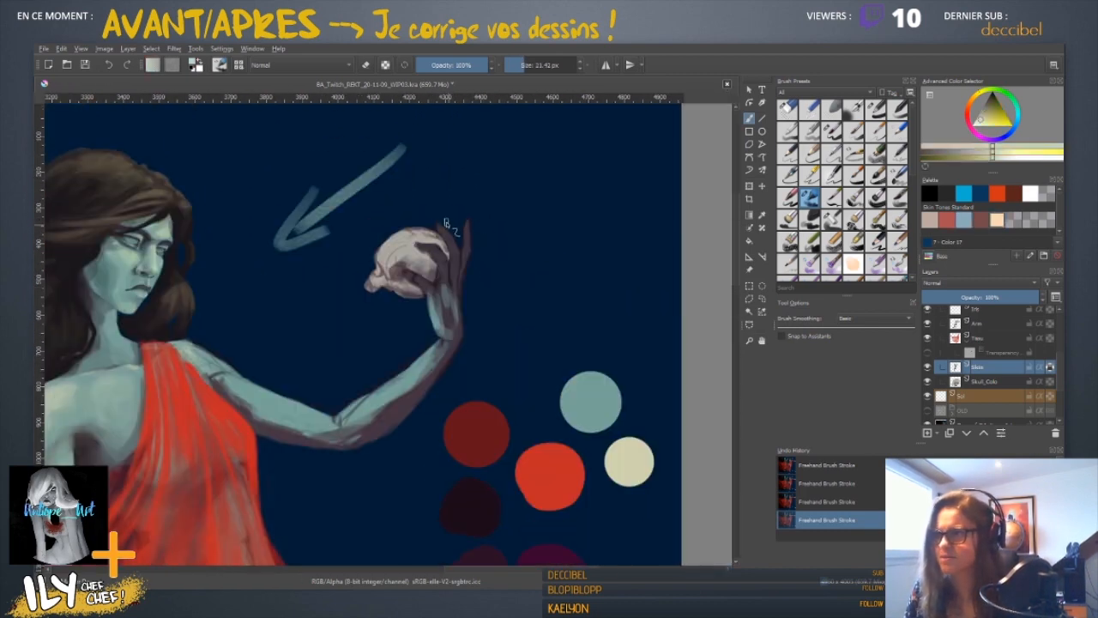
pyautogui.moveTo(469, 218)
pyautogui.mouseDown()
pyautogui.moveTo(425, 242)
pyautogui.moveTo(448, 268)
pyautogui.mouseUp()
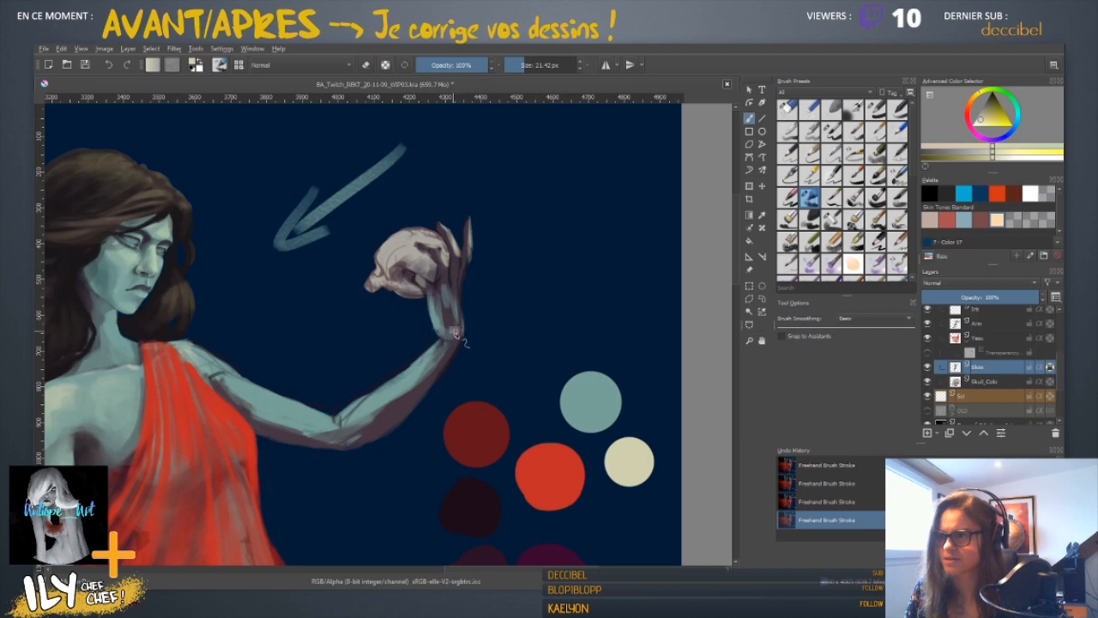
# - Paint a pale highlight along the raised upper arm and enlarge the brush to about 40 px
pyautogui.moveTo(529, 365); pyautogui.dragTo(632, 262)
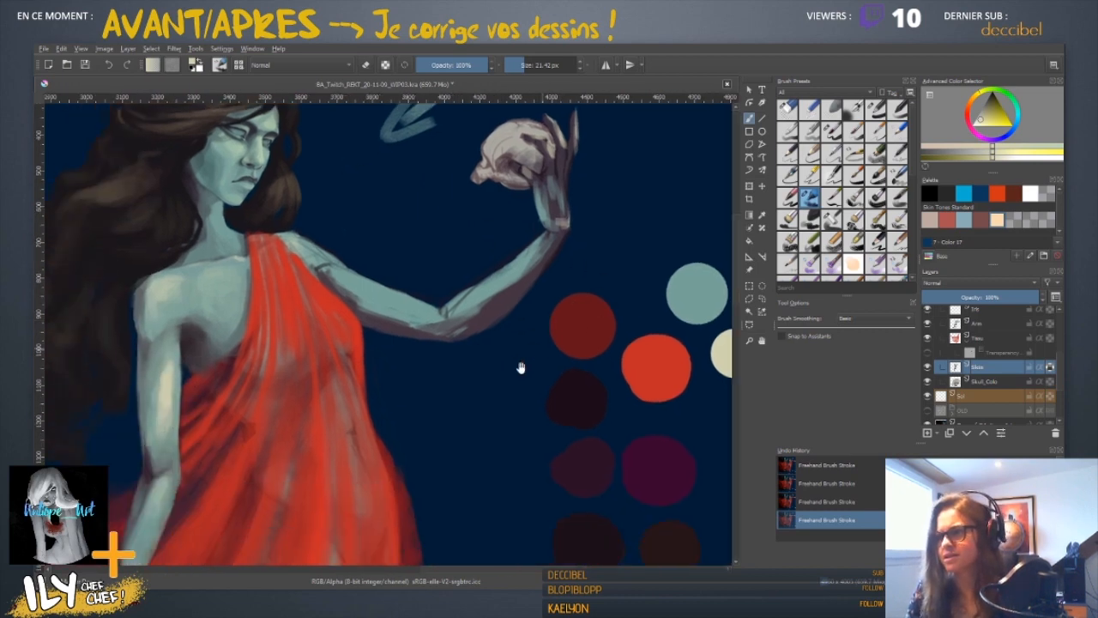
pyautogui.moveTo(520, 368); pyautogui.dragTo(519, 346)
pyautogui.moveTo(380, 262)
pyautogui.keyDown('shift'); pyautogui.mouseDown()
pyautogui.moveTo(350, 246)
pyautogui.moveTo(403, 271)
pyautogui.mouseUp(); pyautogui.keyUp('shift')
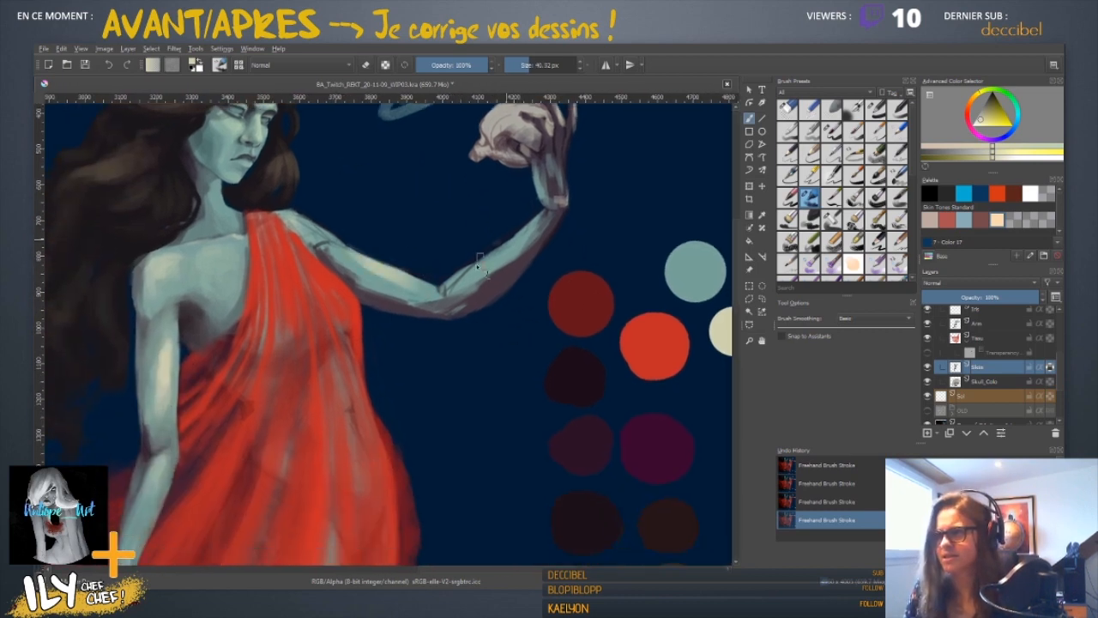
# - Reduce the brush to 17.23 px and erase the stray sketchy paint along the raised forearm's upper edge
pyautogui.press('e')
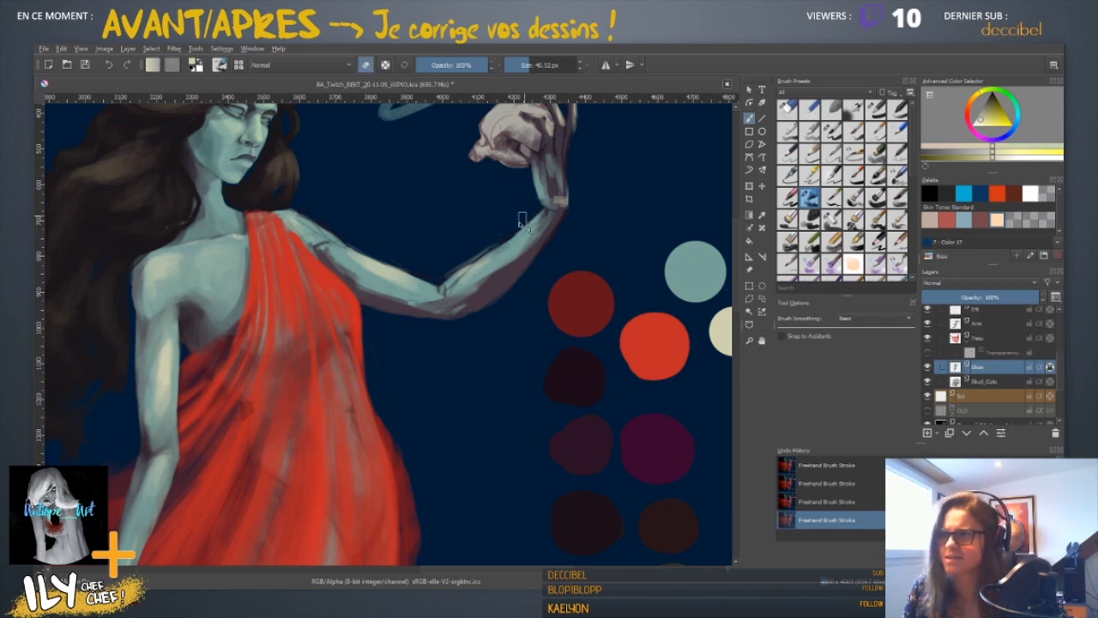
pyautogui.scroll(3, 467, 210)
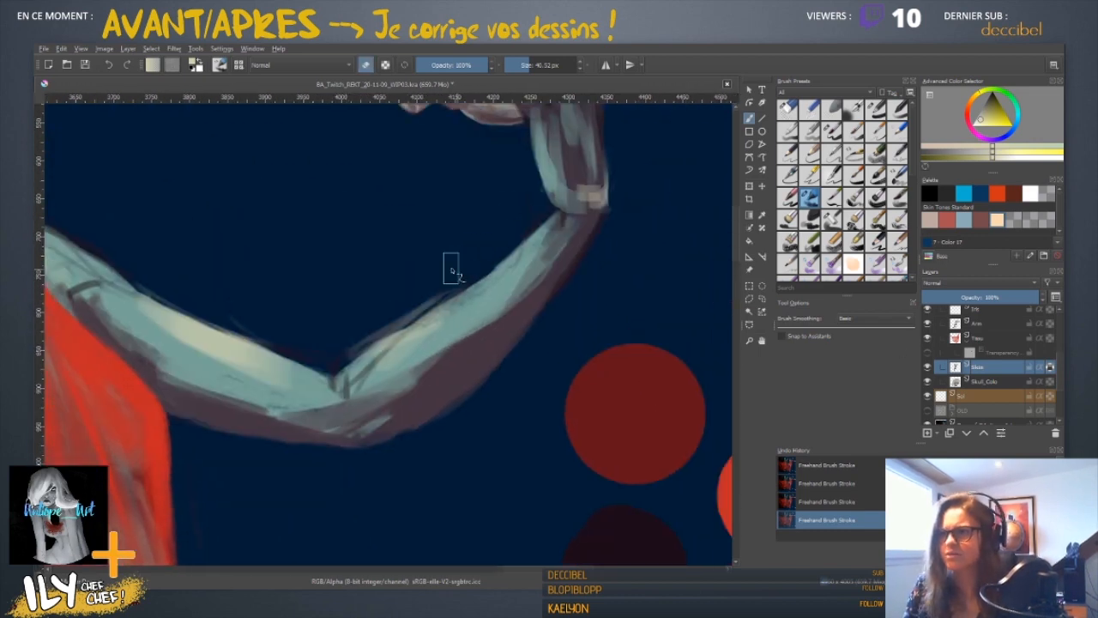
pyautogui.keyDown('shift'); pyautogui.moveTo(472, 245); pyautogui.dragTo(473, 249); pyautogui.keyUp('shift')
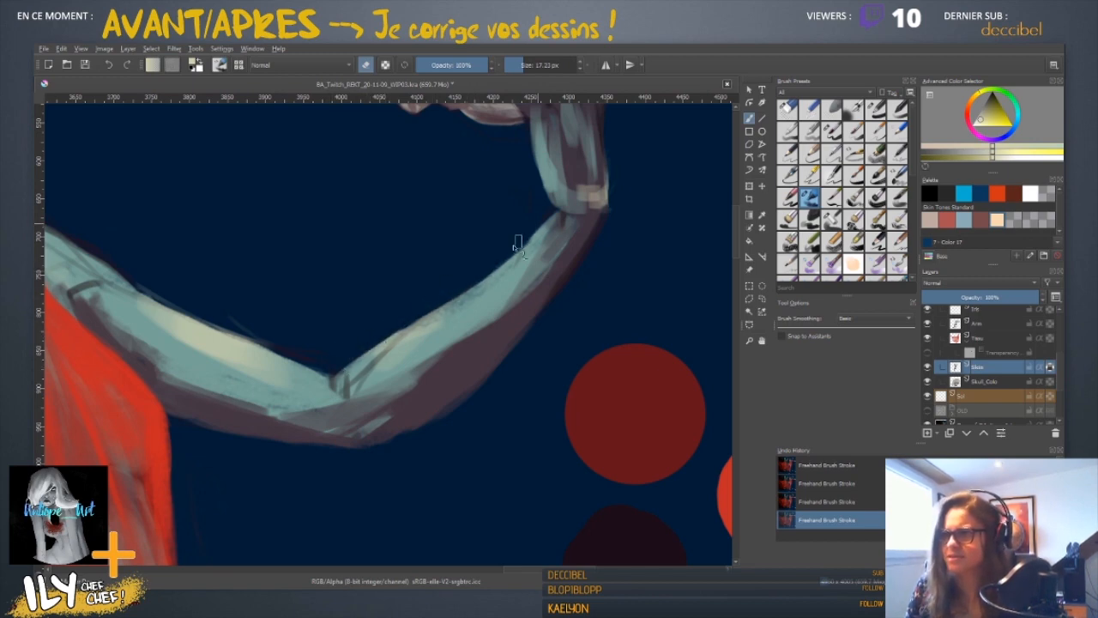
# - Sample light teal from the raised forearm, paint it over the lit side, and undo the last stroke near the wrist
pyautogui.keyDown('ctrl'); pyautogui.click(435, 301); pyautogui.keyUp('ctrl')
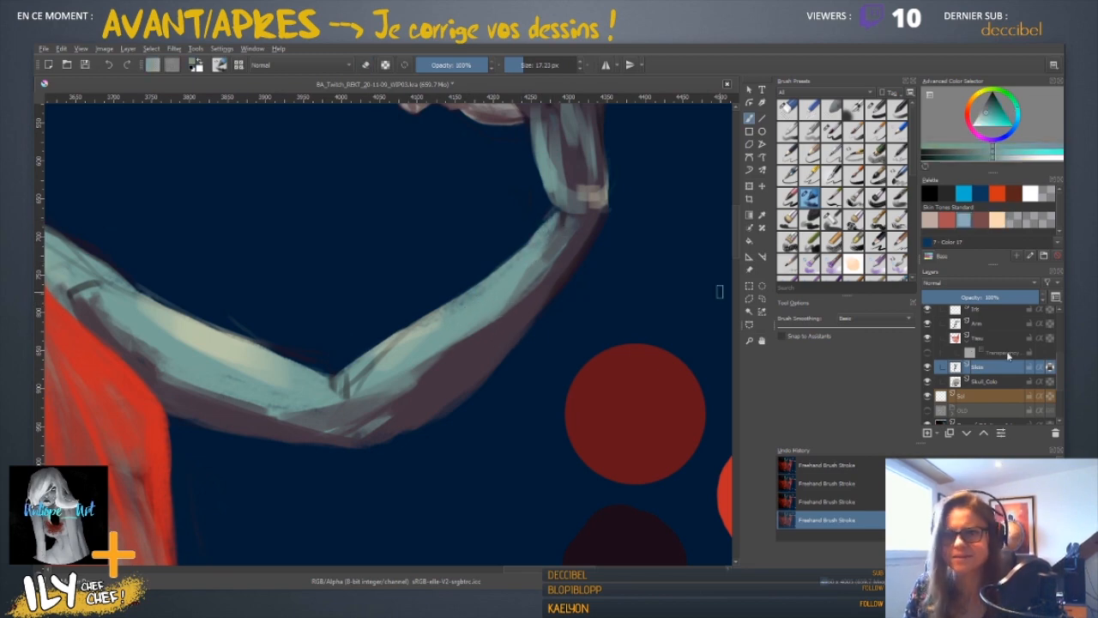
pyautogui.moveTo(532, 248); pyautogui.dragTo(485, 292)
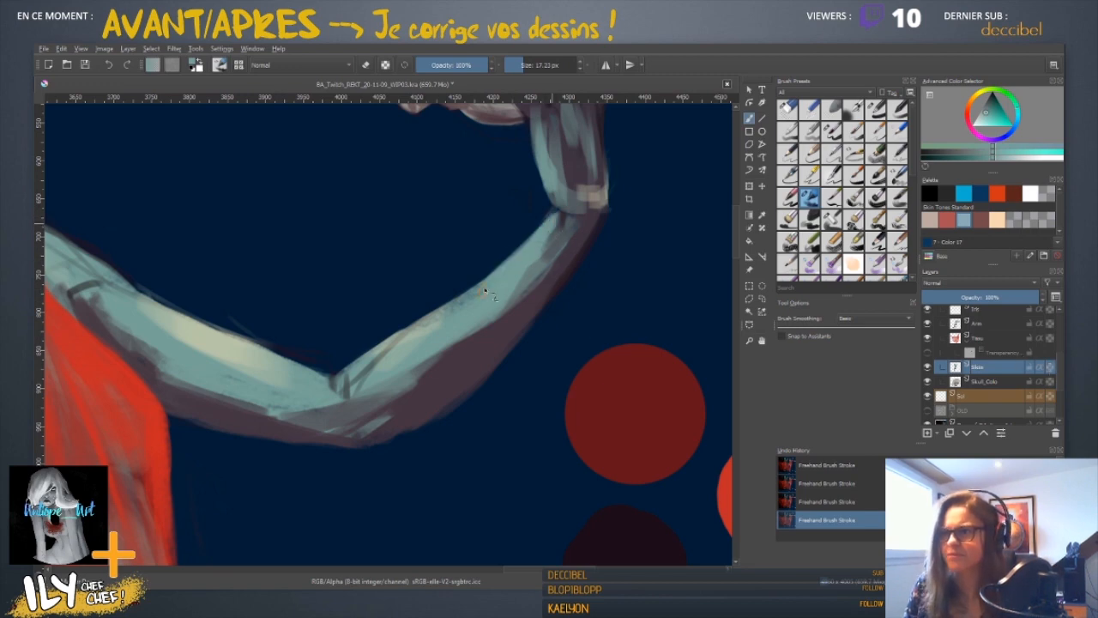
pyautogui.moveTo(415, 382); pyautogui.dragTo(463, 311)
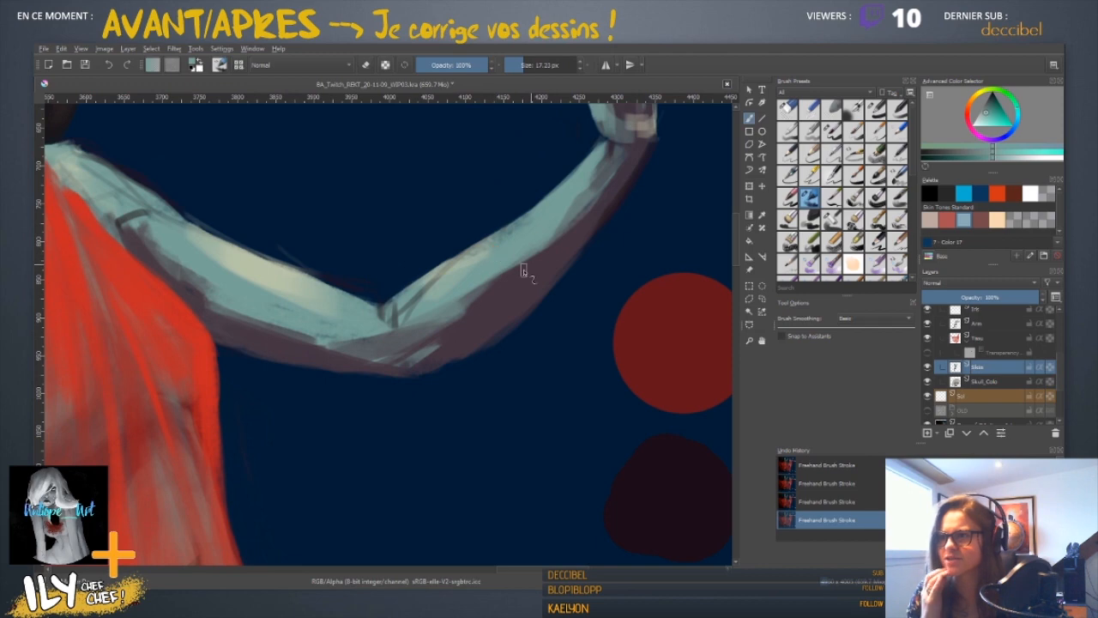
pyautogui.scroll(3, 593, 199)
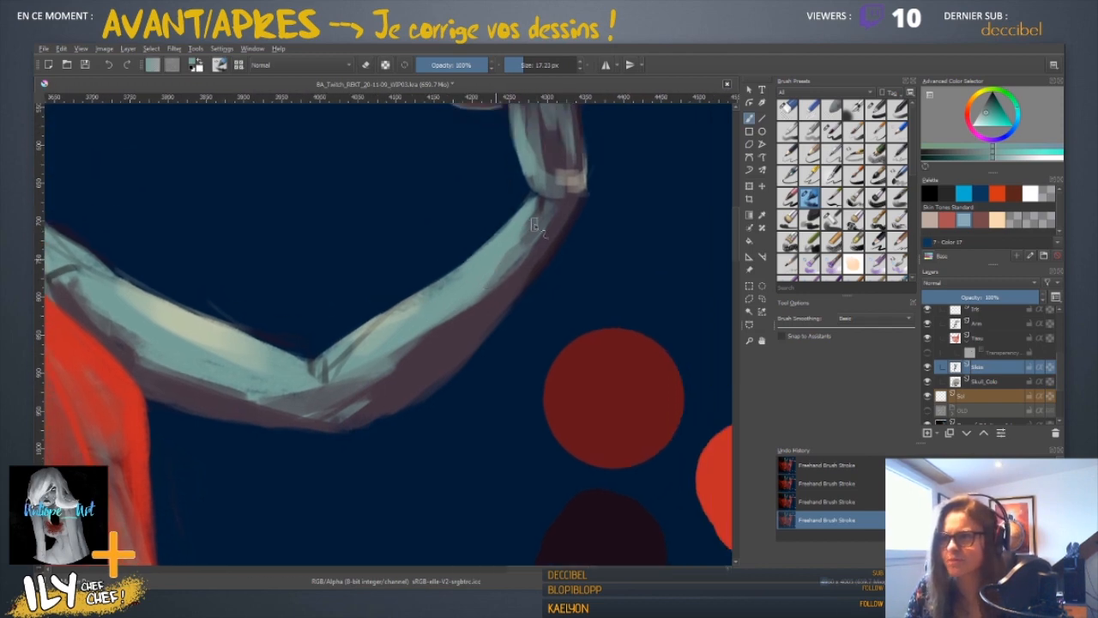
pyautogui.moveTo(520, 299); pyautogui.dragTo(391, 373)
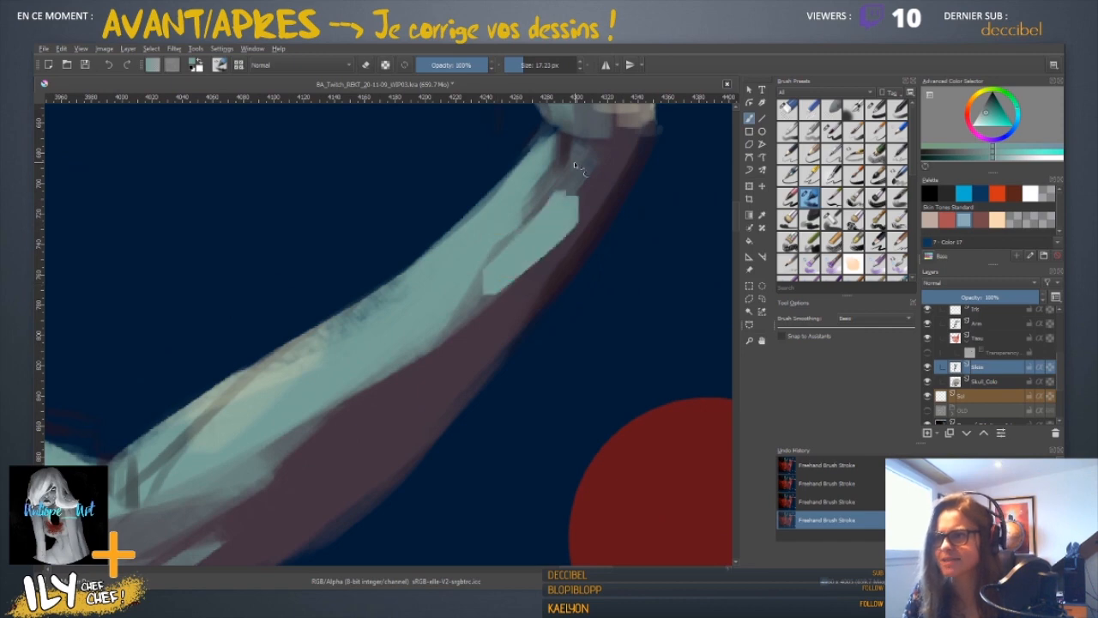
pyautogui.hotkey('ctrl', 'z')
pyautogui.scroll(-2, 574, 161)
pyautogui.scroll(-4, 575, 162)
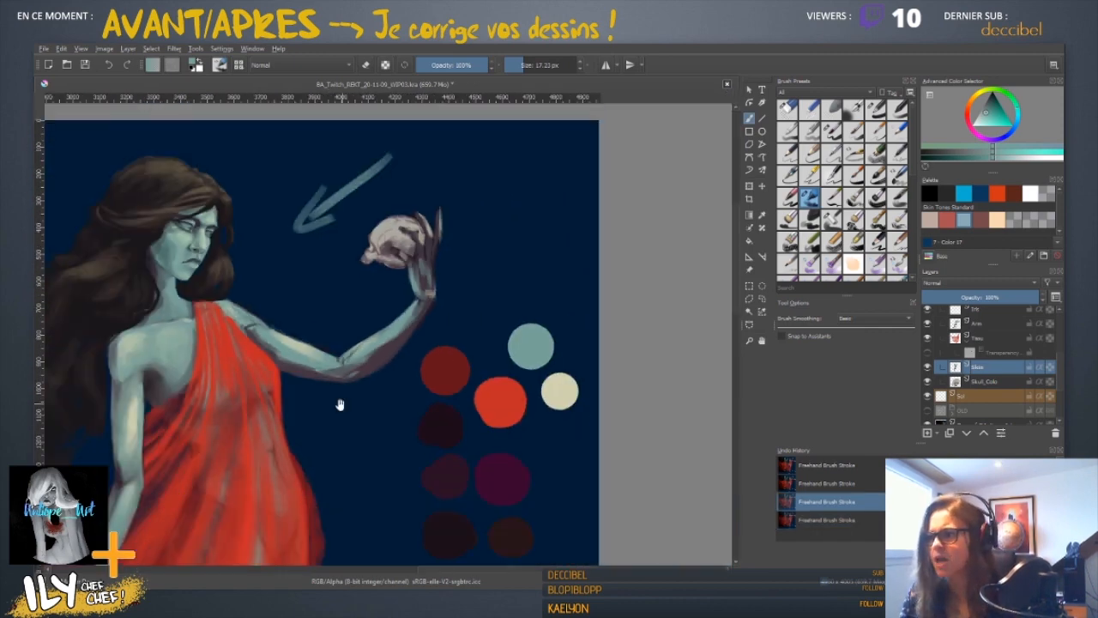
pyautogui.moveTo(340, 404); pyautogui.dragTo(480, 375)
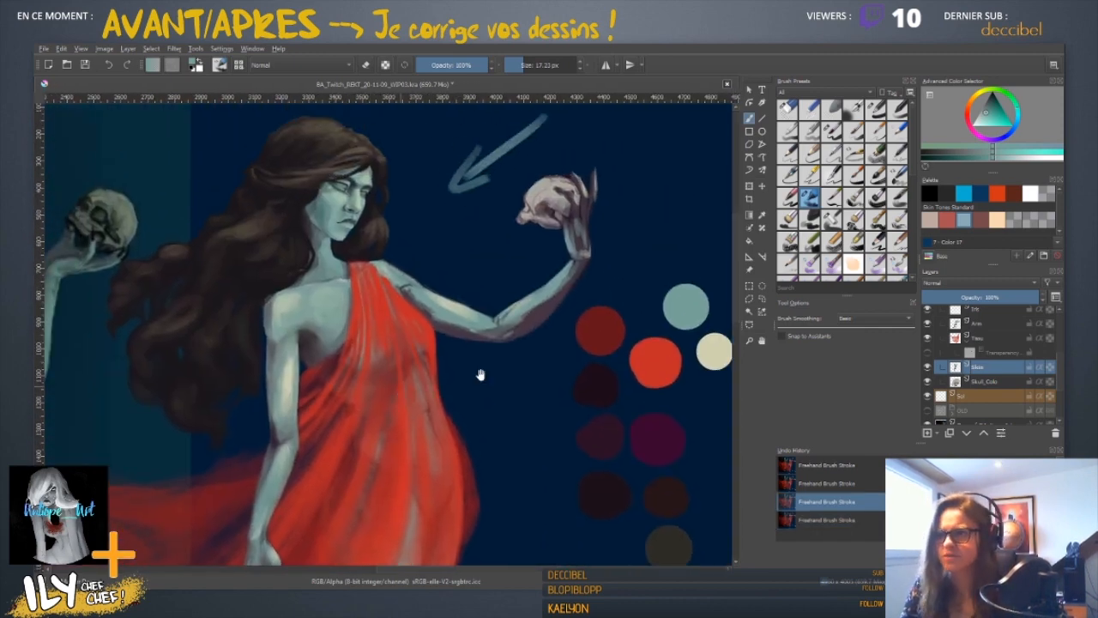
# - Duplicate the Skin layer twice and merge both copies with the original into one layer
pyautogui.click(946, 436)
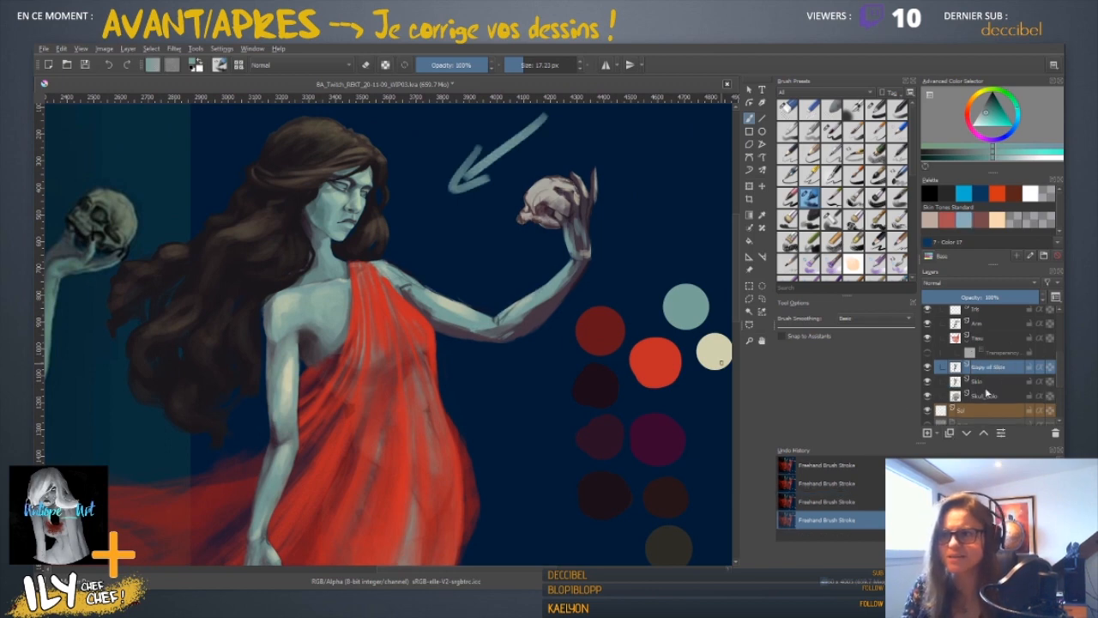
pyautogui.click(950, 434)
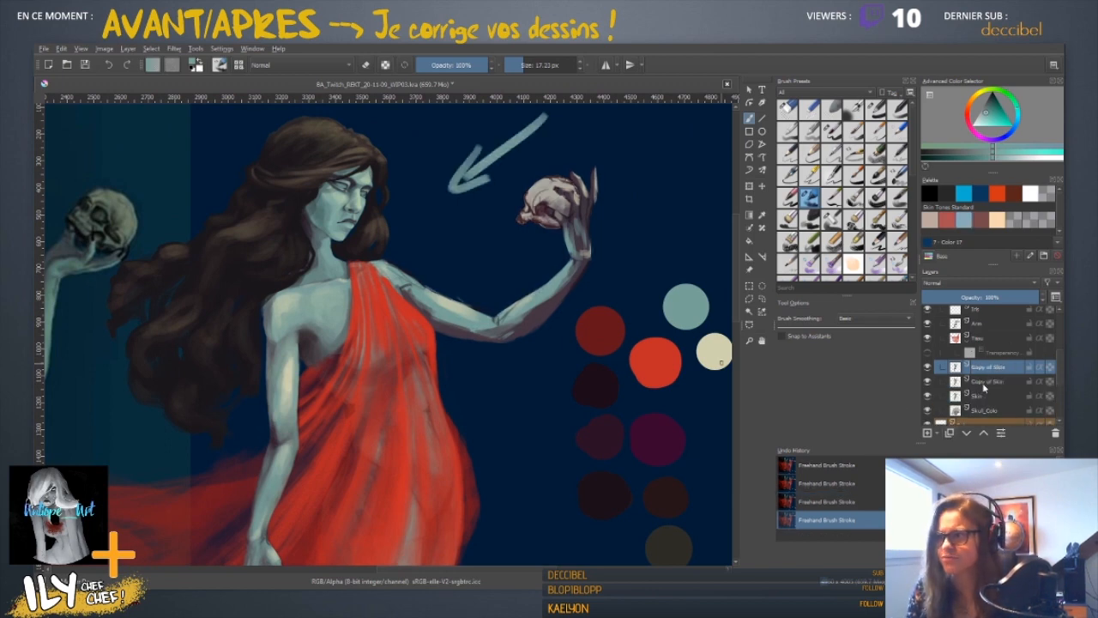
pyautogui.scroll(5, 549, 337)
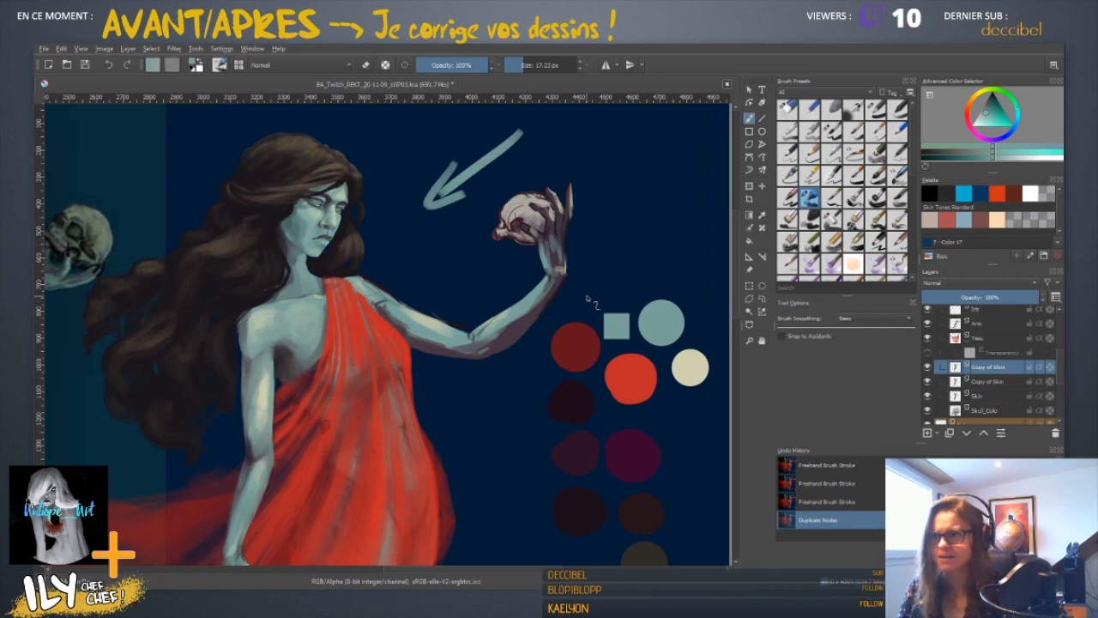
pyautogui.moveTo(621, 387); pyautogui.dragTo(391, 385)
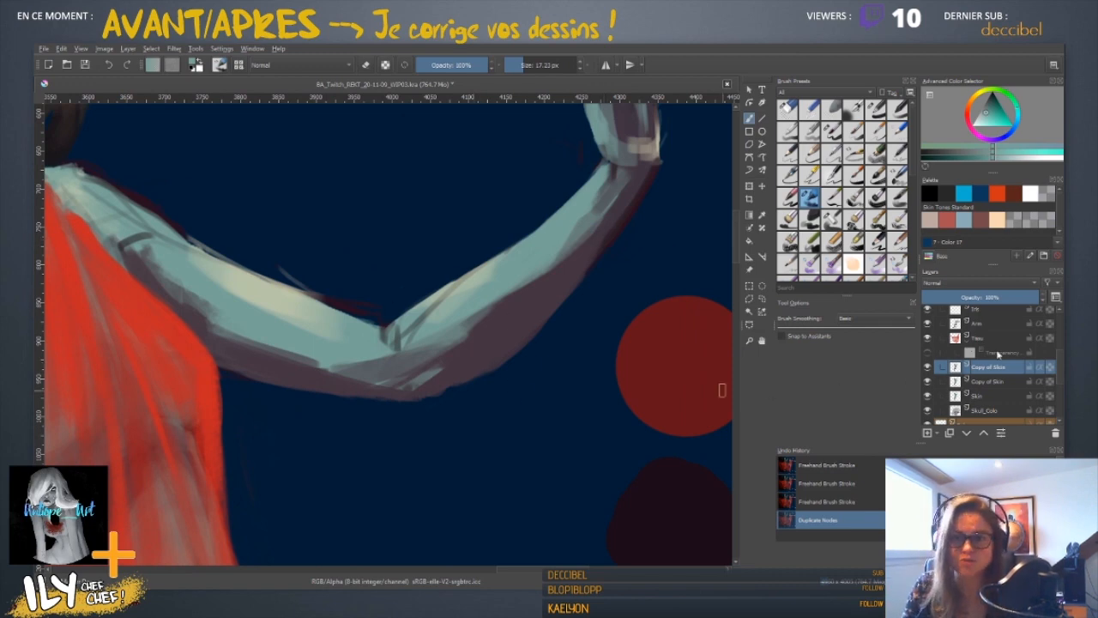
pyautogui.keyDown('shift'); pyautogui.click(983, 396); pyautogui.keyUp('shift')
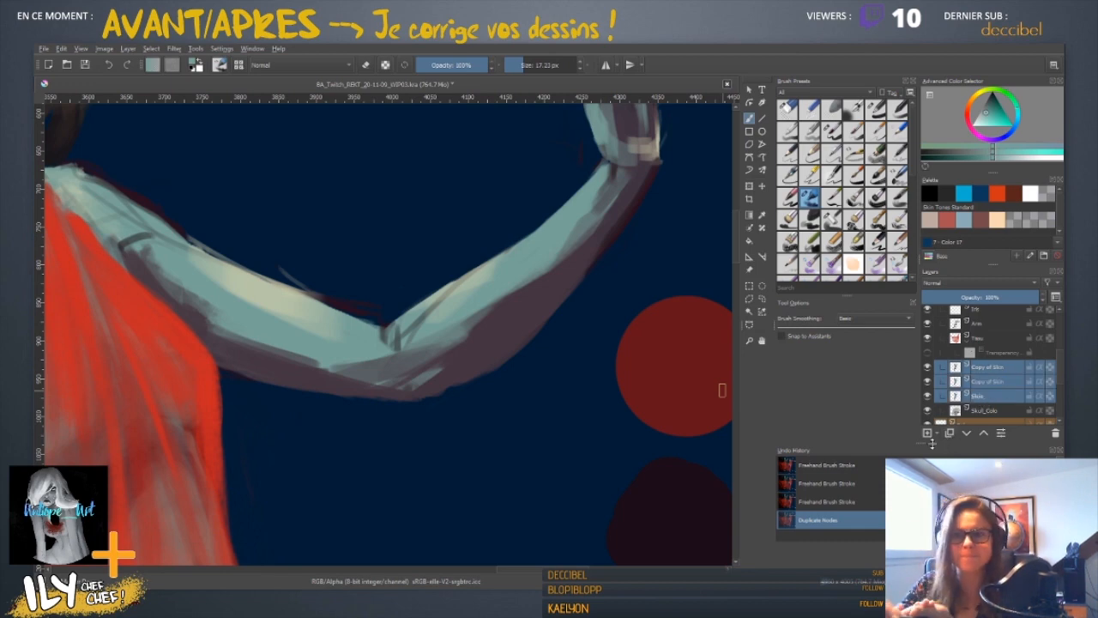
pyautogui.hotkey('ctrl', 'e')
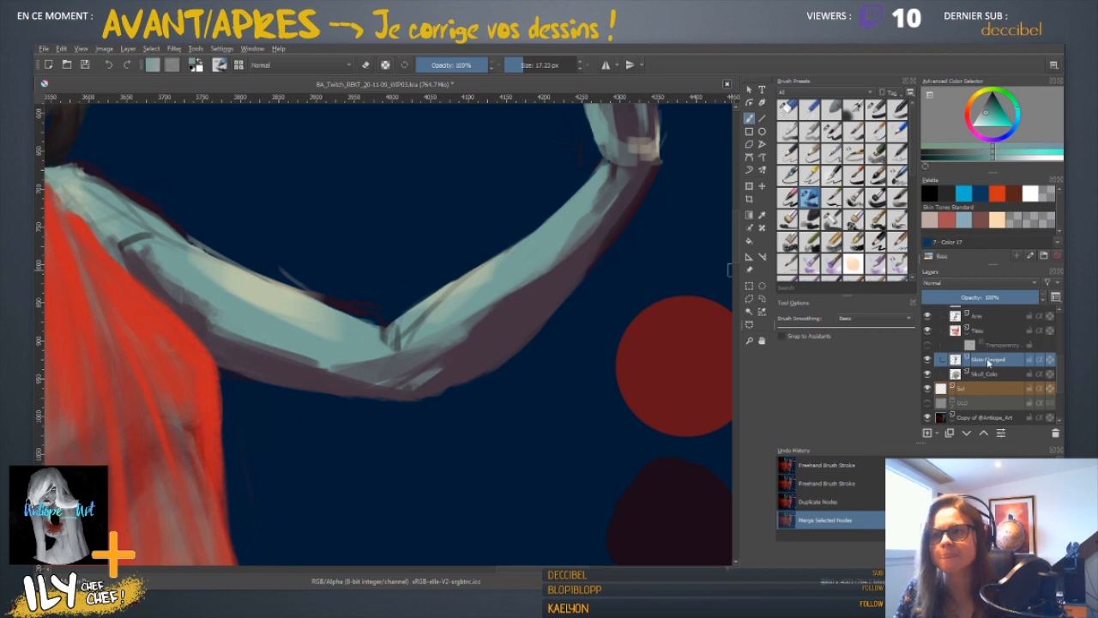
# - Rename the merged layer to Skin and make it the active layer again
pyautogui.moveTo(989, 362); pyautogui.dragTo(939, 360)
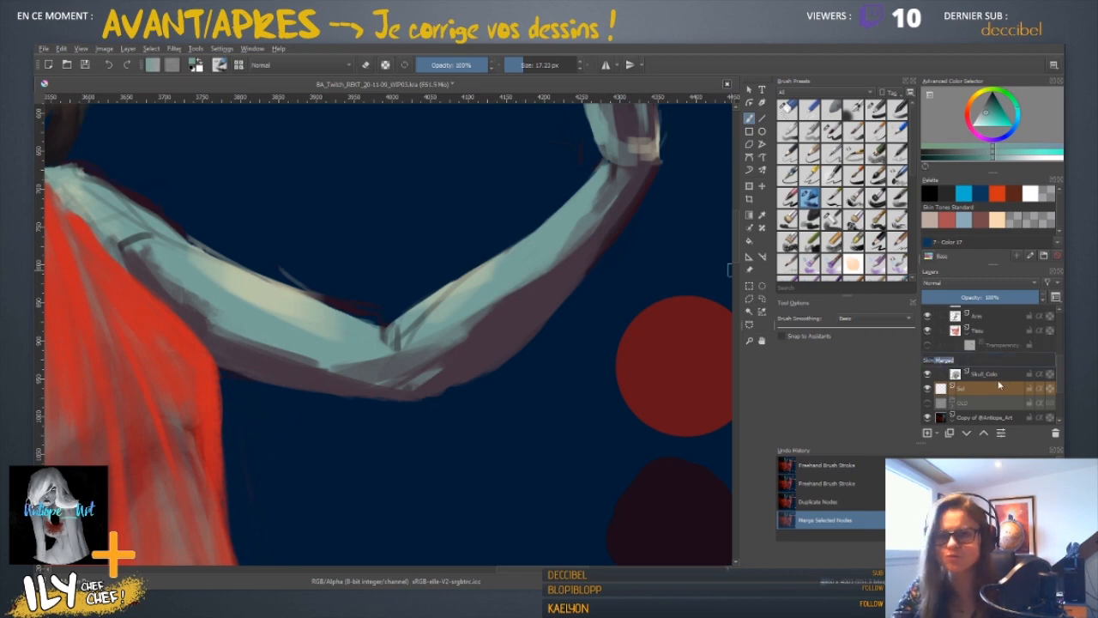
pyautogui.moveTo(1007, 388); pyautogui.dragTo(1025, 373)
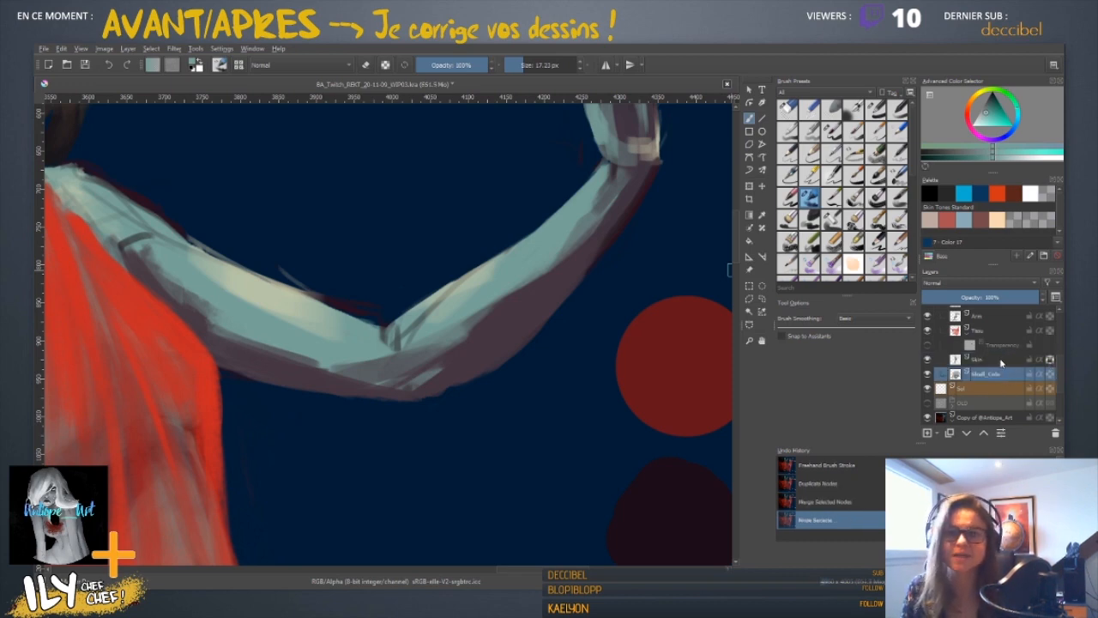
pyautogui.click(1001, 361)
# - Sample light tones from the raised forearm and paint over the sketch lines on its lit side near the elbow
pyautogui.moveTo(477, 341); pyautogui.dragTo(508, 359)
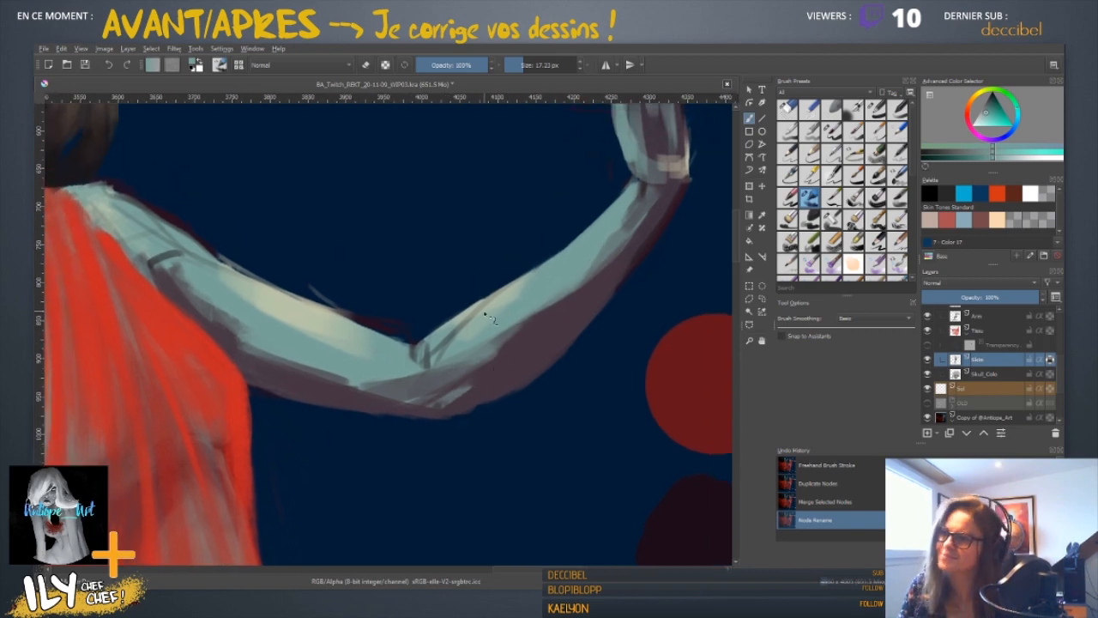
pyautogui.keyDown('ctrl'); pyautogui.click(486, 314); pyautogui.keyUp('ctrl')
pyautogui.moveTo(475, 312); pyautogui.dragTo(448, 340)
pyautogui.moveTo(463, 324)
pyautogui.mouseDown()
pyautogui.moveTo(428, 354)
pyautogui.moveTo(444, 357)
pyautogui.mouseUp()
pyautogui.keyDown('ctrl'); pyautogui.click(501, 307); pyautogui.keyUp('ctrl')
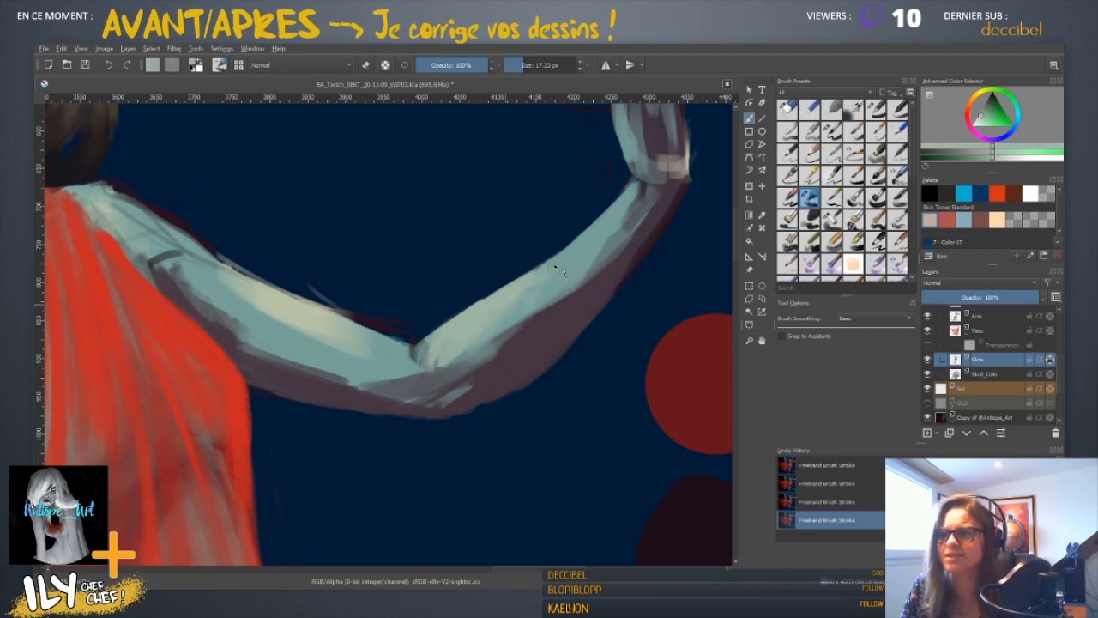
# - Blend the raised forearm's lit side into its shadow with sampled mid-tones from the wrist down to the elbow
pyautogui.moveTo(602, 296); pyautogui.dragTo(445, 403)
pyautogui.keyDown('ctrl'); pyautogui.click(519, 316); pyautogui.keyUp('ctrl')
pyautogui.moveTo(539, 341)
pyautogui.mouseDown()
pyautogui.moveTo(455, 402)
pyautogui.moveTo(426, 378)
pyautogui.mouseUp()
pyautogui.hotkey('ctrl', '-')
pyautogui.hotkey('ctrl', '-')
# - Sample shadow and teal tones from the forearm and soften the shading along its underside near the elbow
pyautogui.keyDown('ctrl'); pyautogui.click(435, 341); pyautogui.keyUp('ctrl')
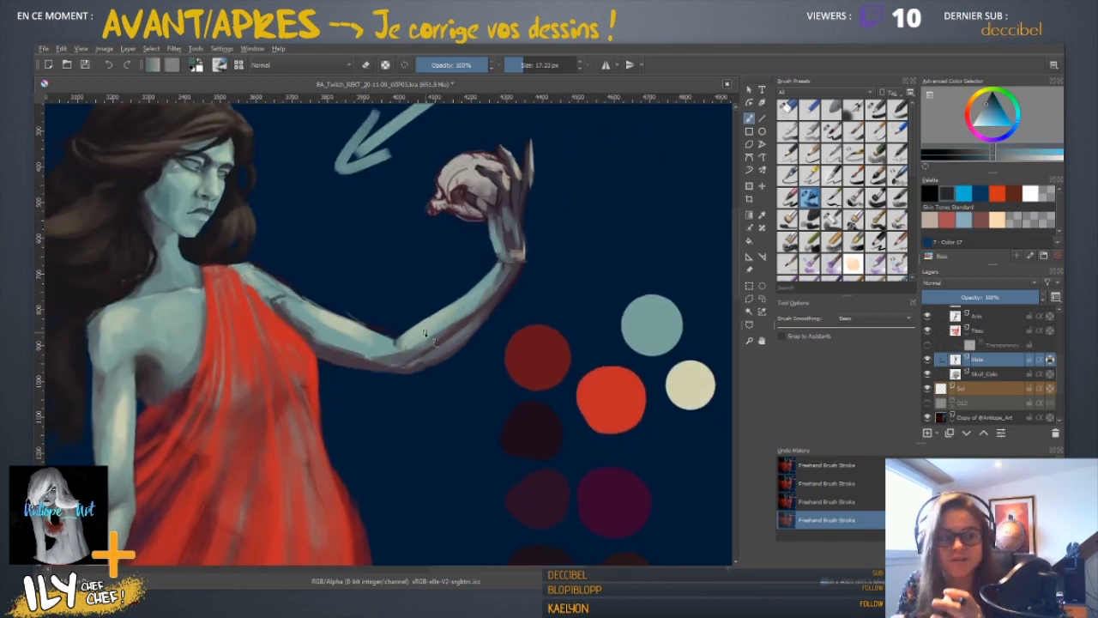
pyautogui.keyDown('ctrl'); pyautogui.click(454, 334); pyautogui.keyUp('ctrl')
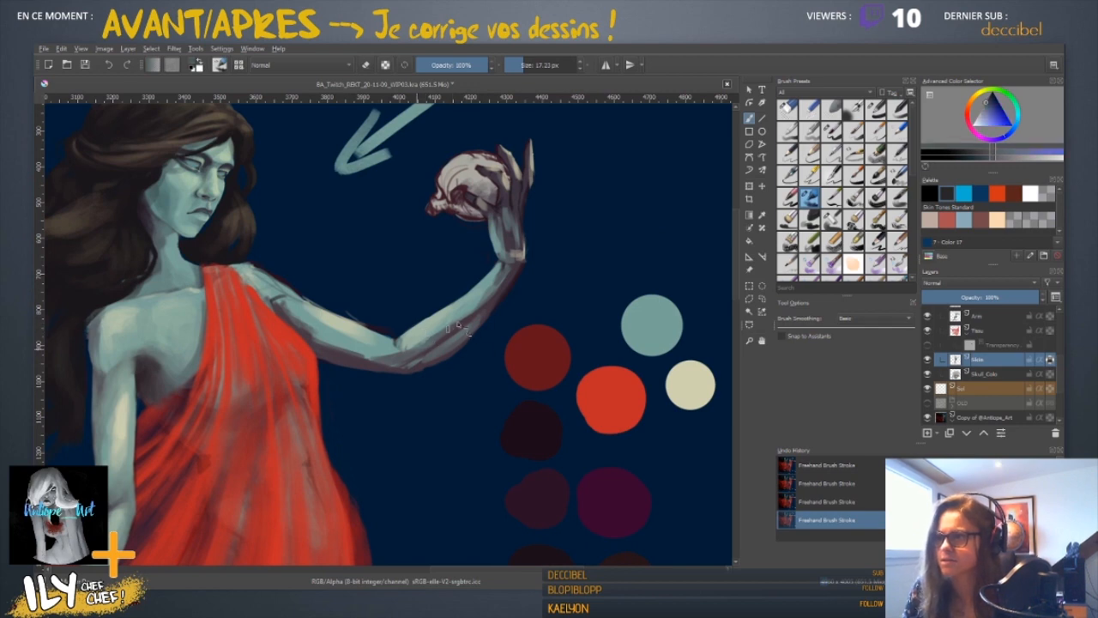
pyautogui.keyDown('ctrl'); pyautogui.click(456, 317); pyautogui.keyUp('ctrl')
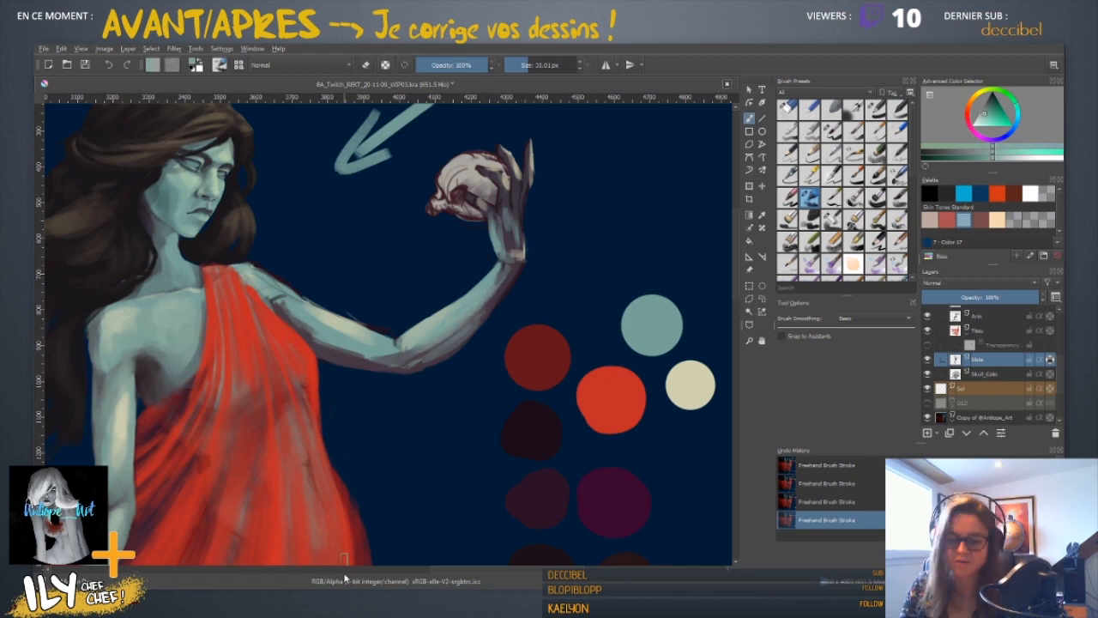
pyautogui.hotkey('ctrl', '+')
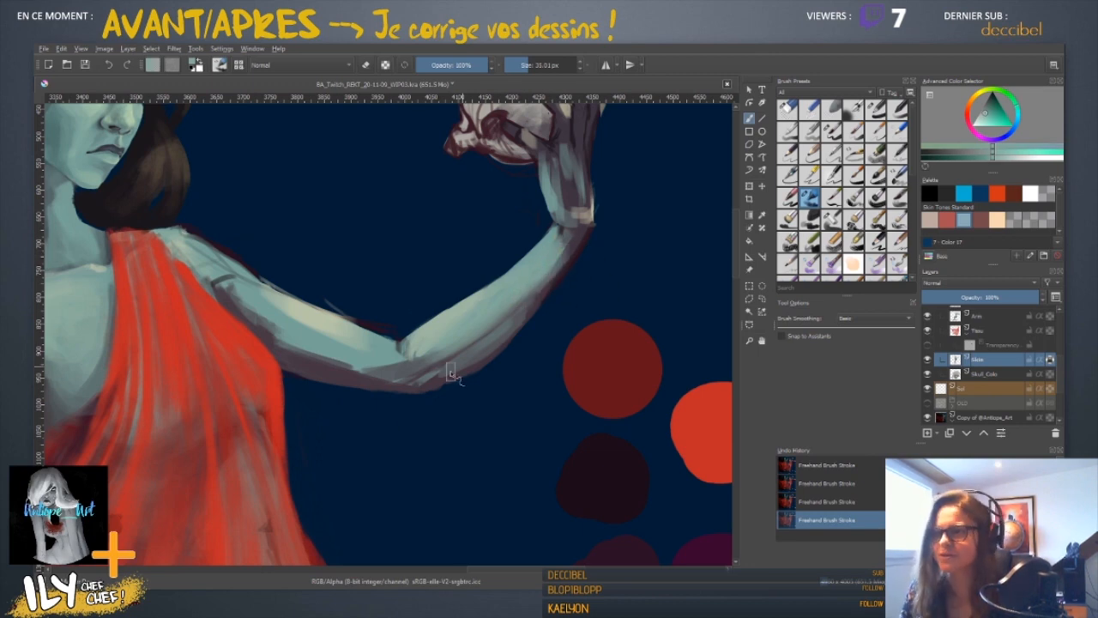
# - Sample a dark purple shadow tone near the wrist and deepen the shadow along the underside of the raised elbow
pyautogui.keyDown('ctrl'); pyautogui.click(584, 251); pyautogui.keyUp('ctrl')
pyautogui.press('6')
pyautogui.press('6')
pyautogui.press('6')
pyautogui.press('6')
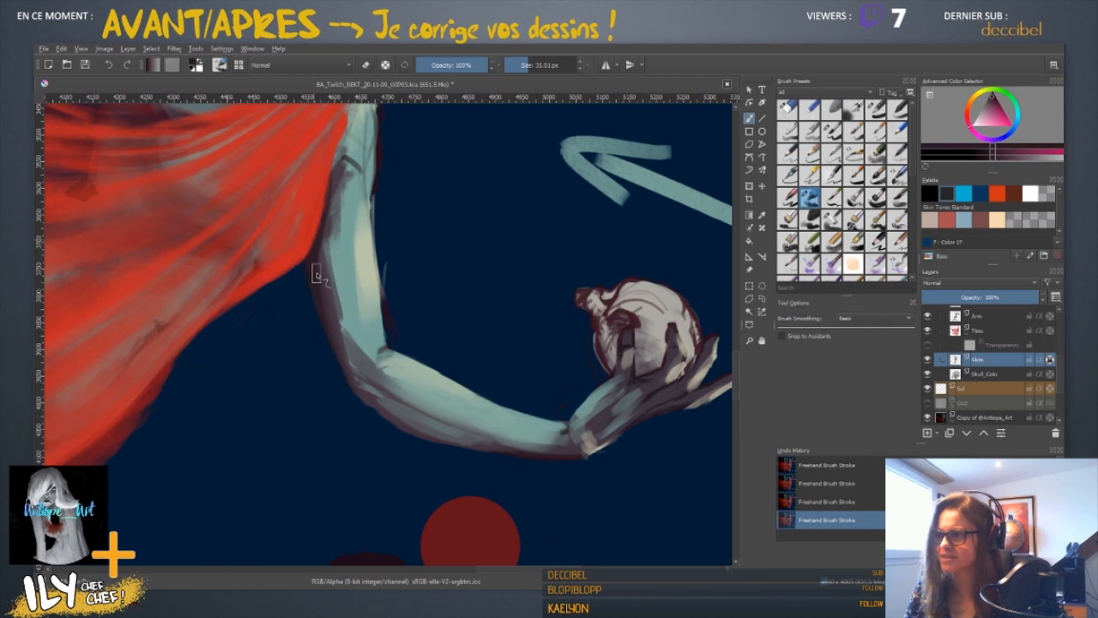
pyautogui.press('5')
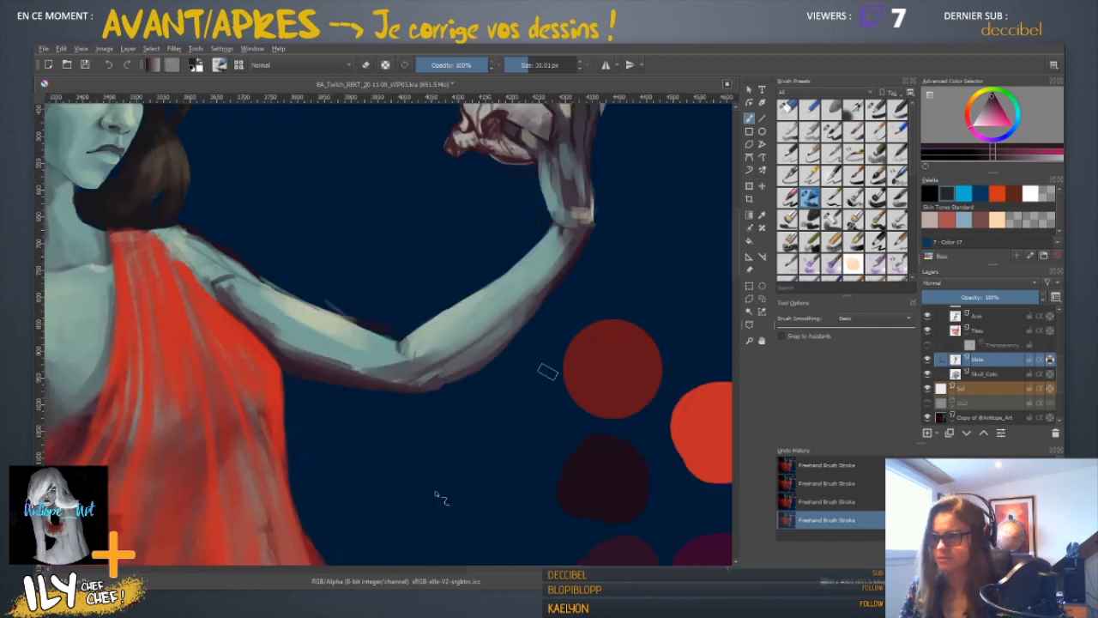
# - Erase the sketch lines outside the raised upper arm's top edge, using an eraser of about 13 px
pyautogui.press('6')
pyautogui.press('6')
pyautogui.press('6')
pyautogui.press('+')
pyautogui.press('+')
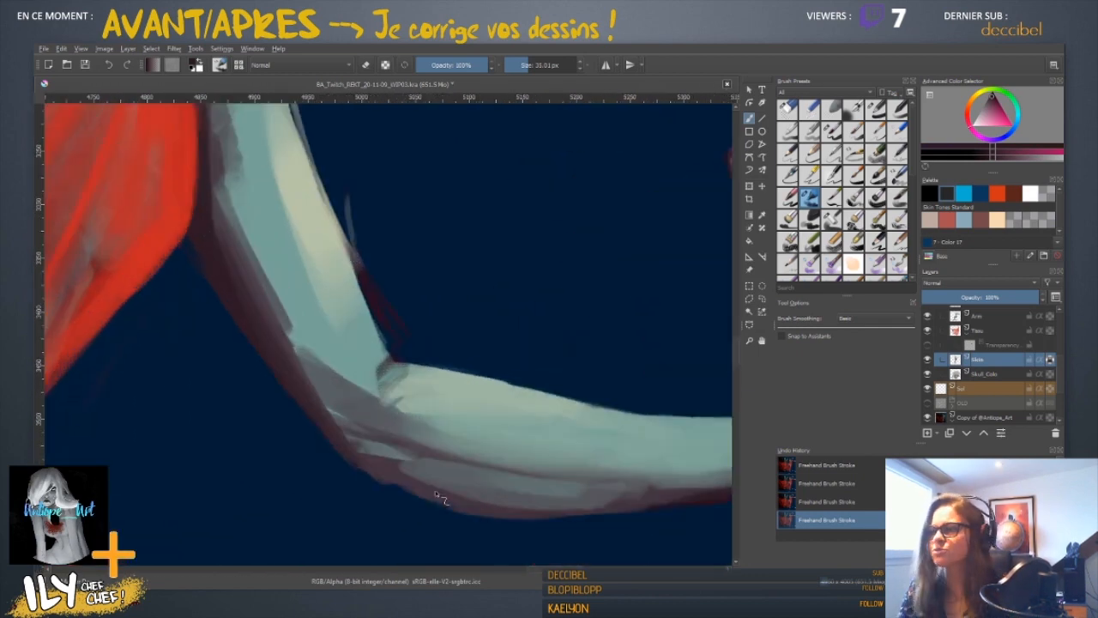
pyautogui.moveTo(384, 208); pyautogui.dragTo(371, 343)
pyautogui.press('e')
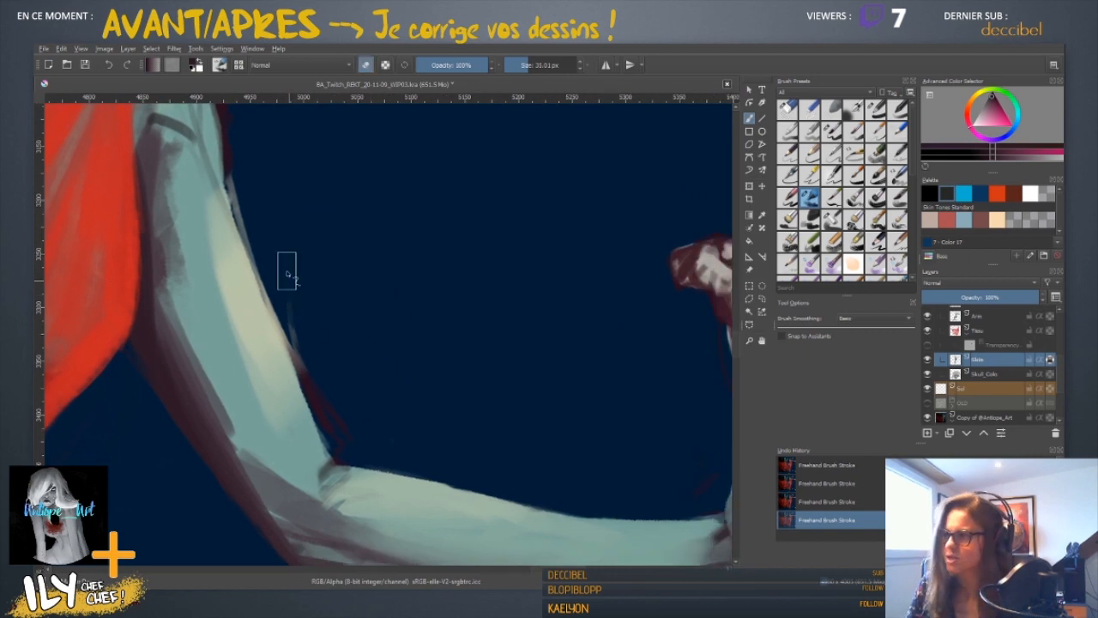
pyautogui.moveTo(330, 305)
pyautogui.keyDown('shift'); pyautogui.mouseDown()
pyautogui.moveTo(305, 330)
pyautogui.moveTo(301, 363)
pyautogui.mouseUp(); pyautogui.keyUp('shift')
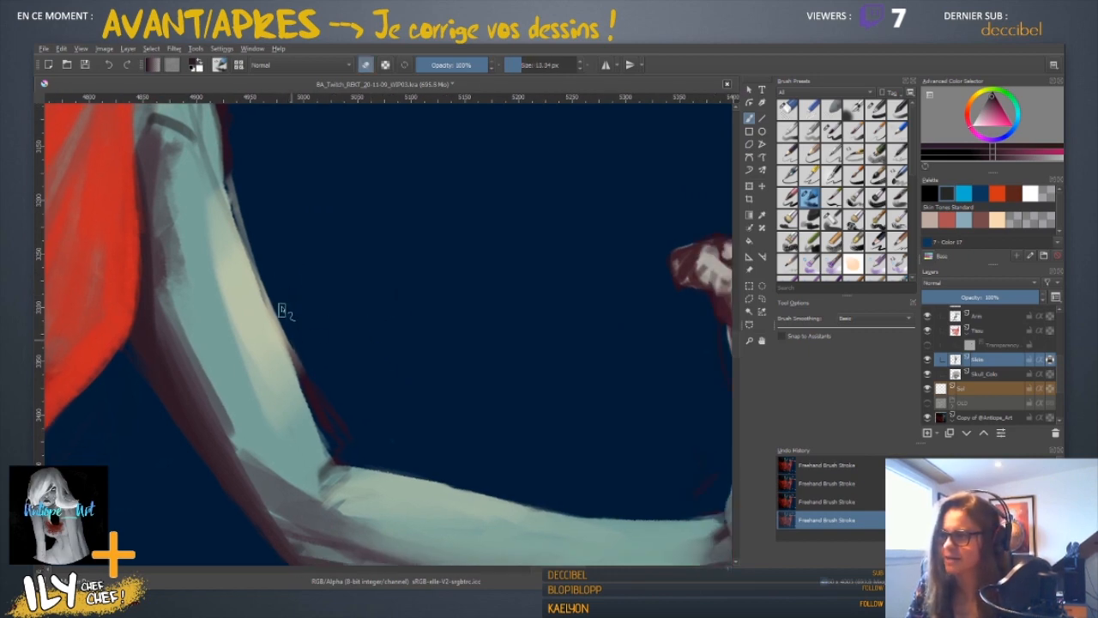
pyautogui.moveTo(283, 310); pyautogui.dragTo(306, 368)
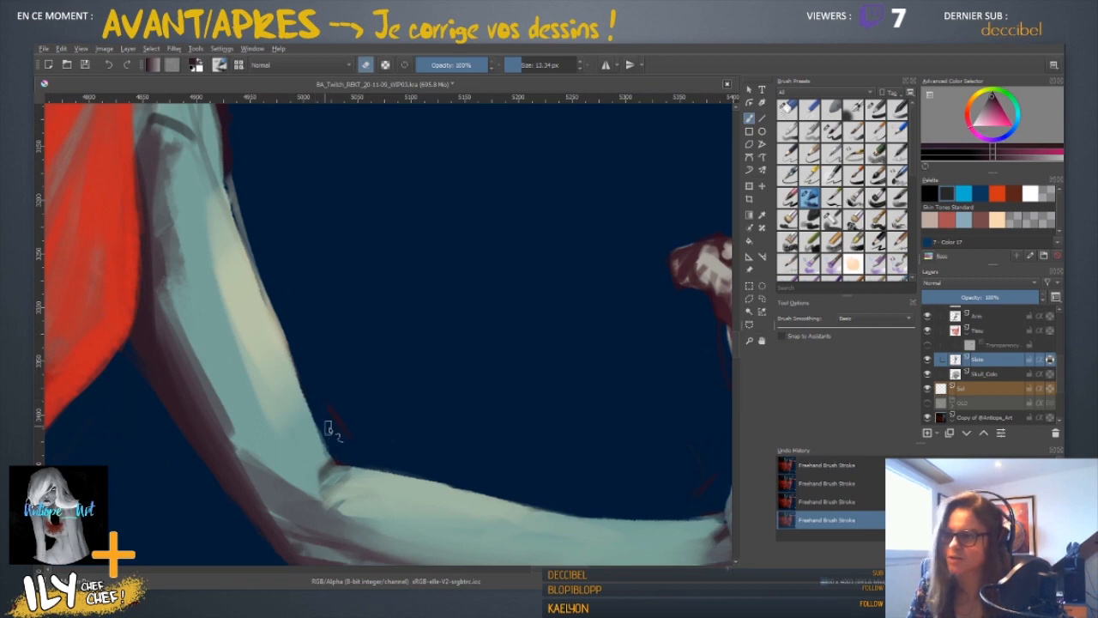
pyautogui.moveTo(332, 221); pyautogui.dragTo(429, 383)
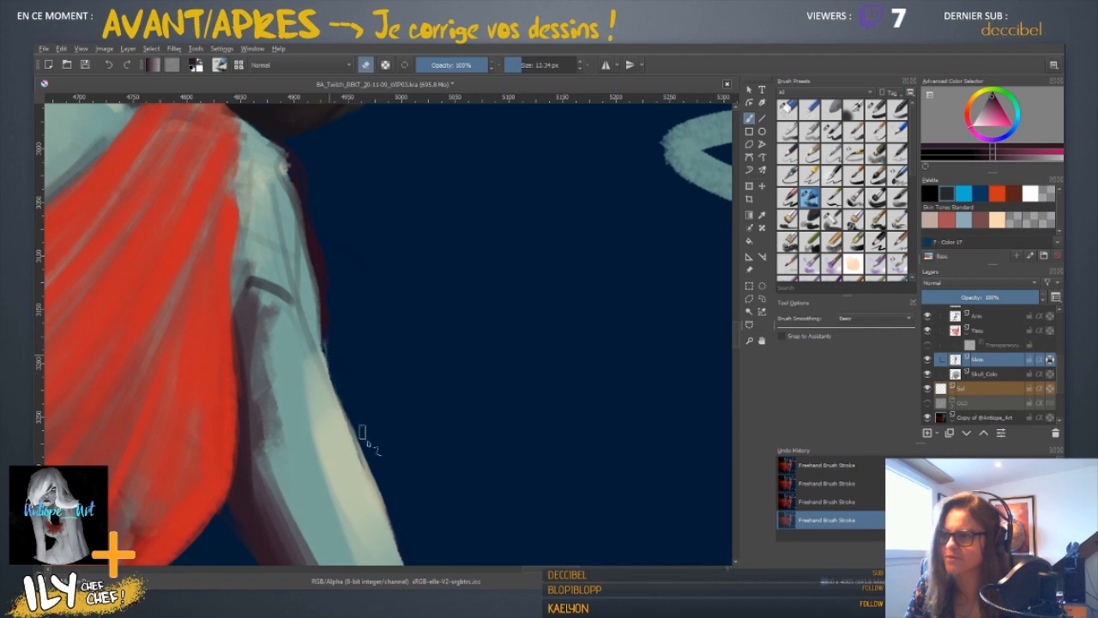
pyautogui.moveTo(414, 505); pyautogui.dragTo(403, 319)
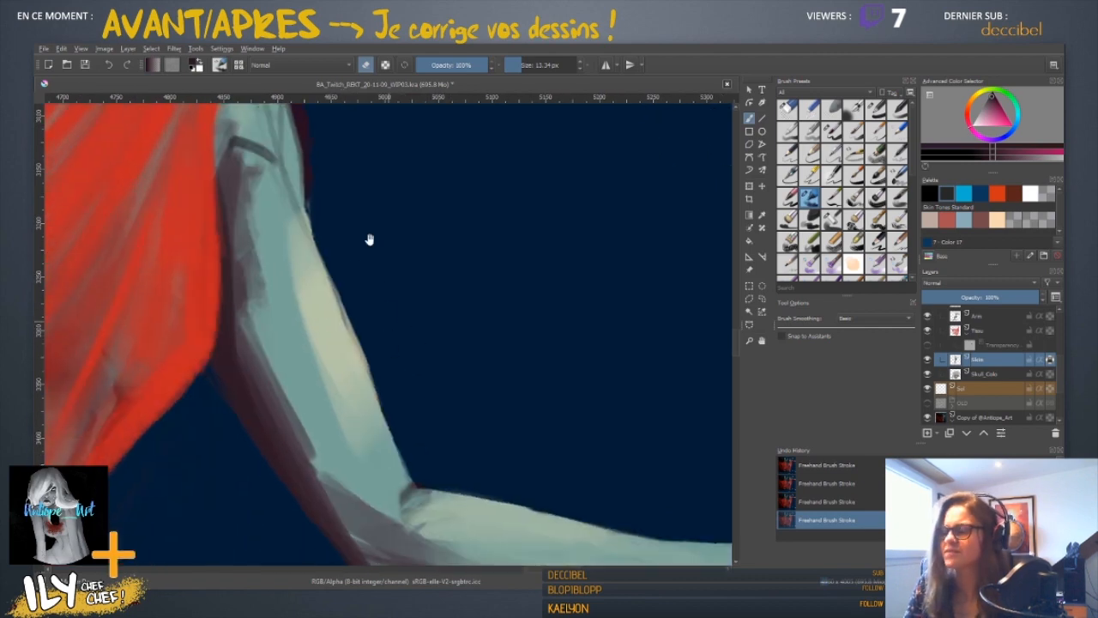
pyautogui.moveTo(369, 240); pyautogui.dragTo(429, 437)
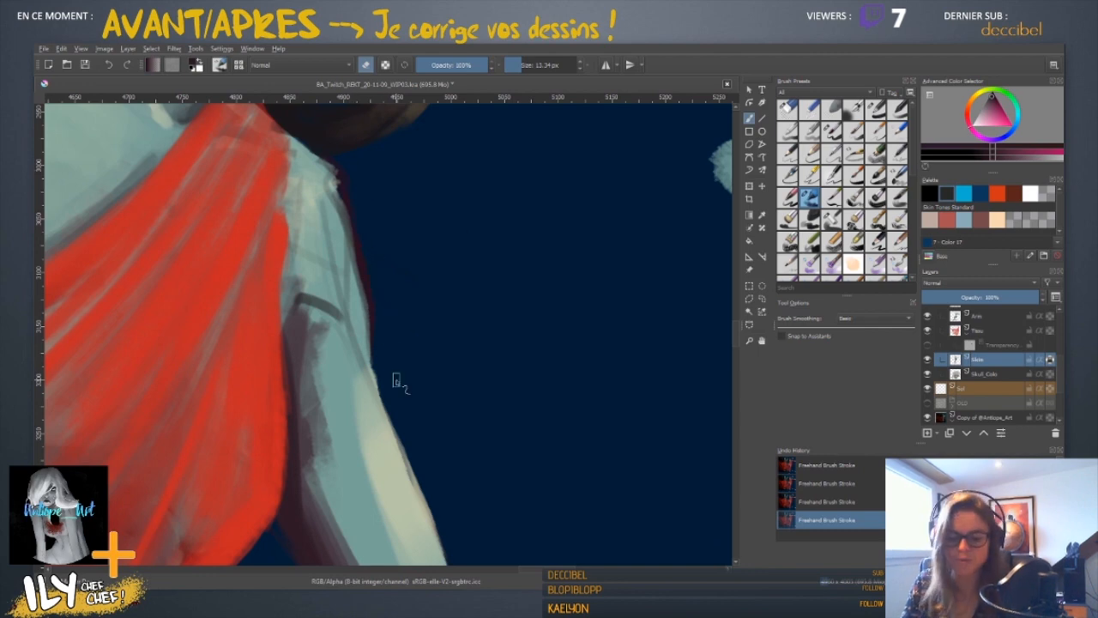
# - Paint a light skin tone sampled from the upper arm over the sketch lines on top of the far shoulder
pyautogui.press('4')
pyautogui.press('4')
pyautogui.press('4')
pyautogui.moveTo(277, 328); pyautogui.dragTo(463, 351)
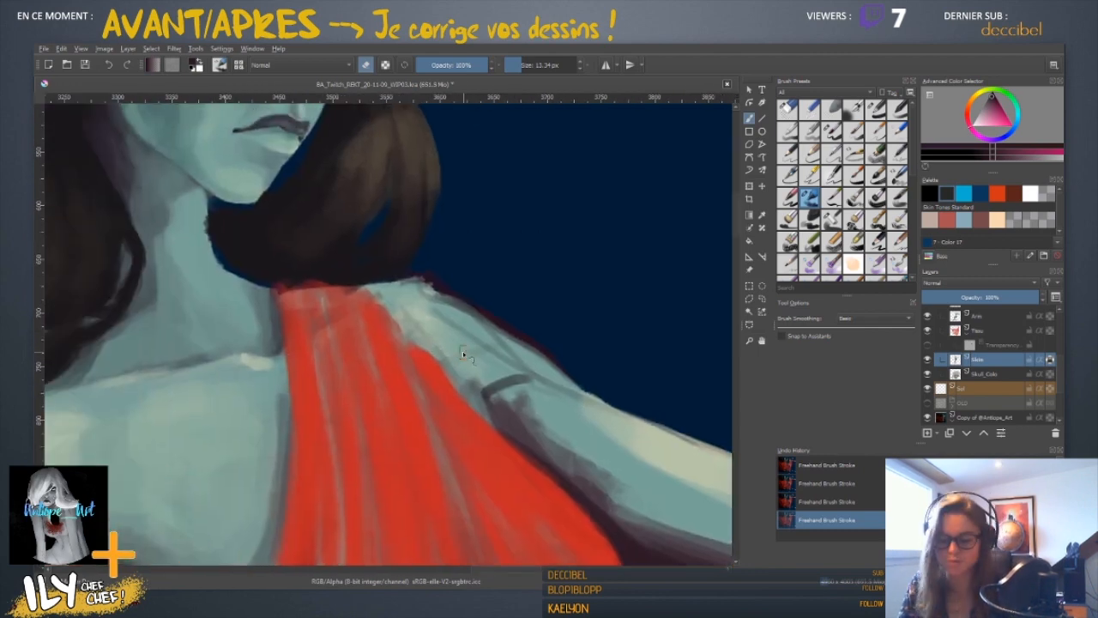
pyautogui.press('4')
pyautogui.press('4')
pyautogui.press('4')
pyautogui.press('4')
pyautogui.moveTo(321, 297); pyautogui.dragTo(337, 337)
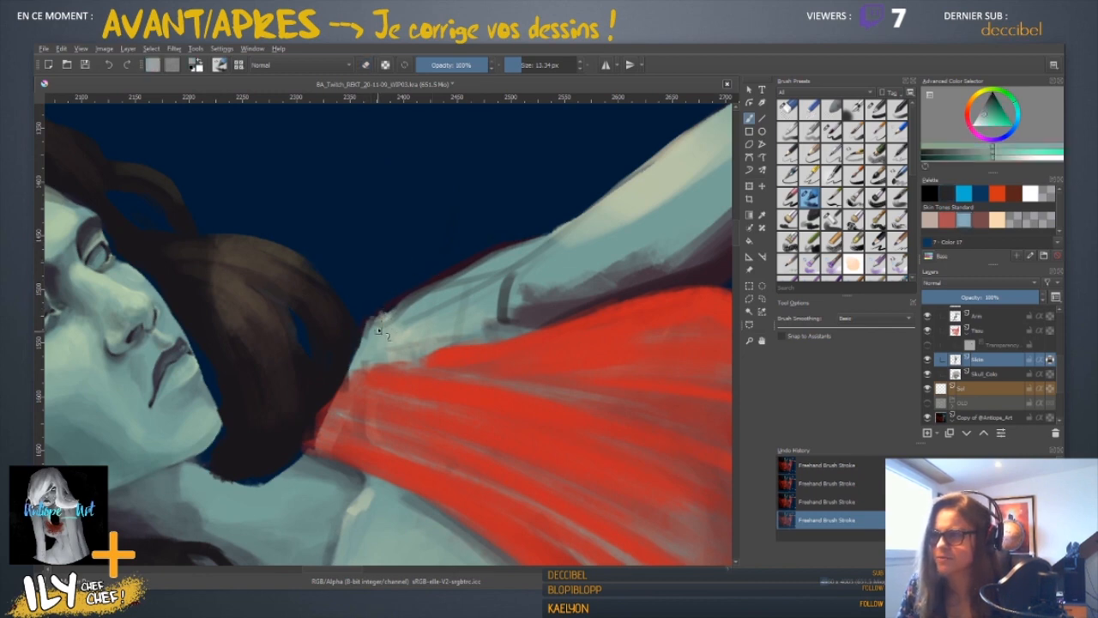
pyautogui.keyDown('ctrl'); pyautogui.click(500, 247); pyautogui.keyUp('ctrl')
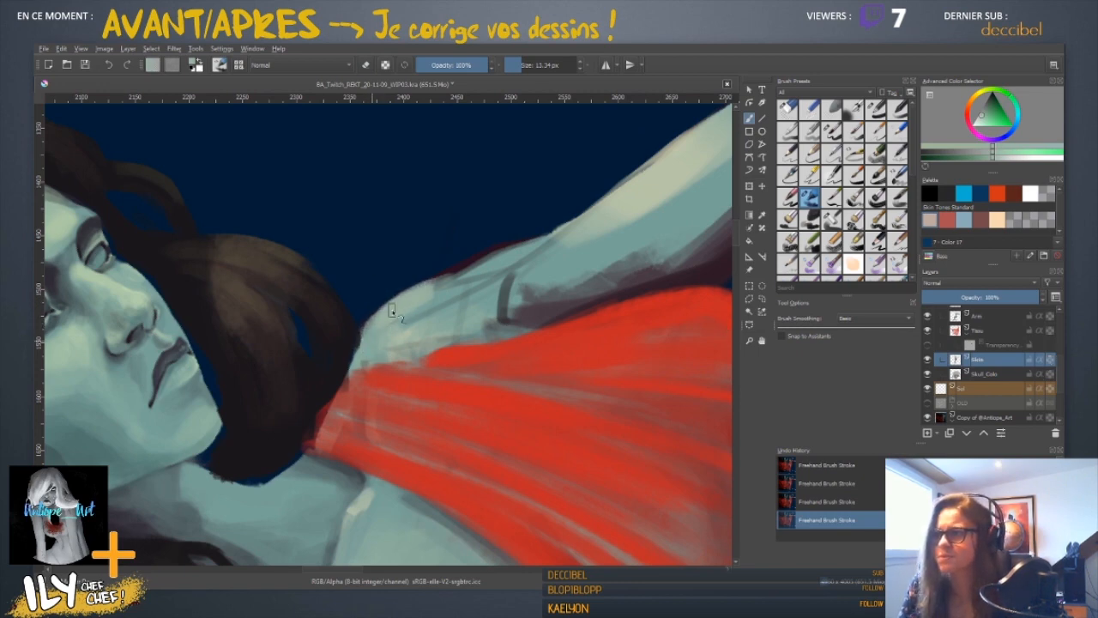
# - Refine the far shoulder's lit edge beside the hair and blend it into the teal skin of the upper arm
pyautogui.press('5')
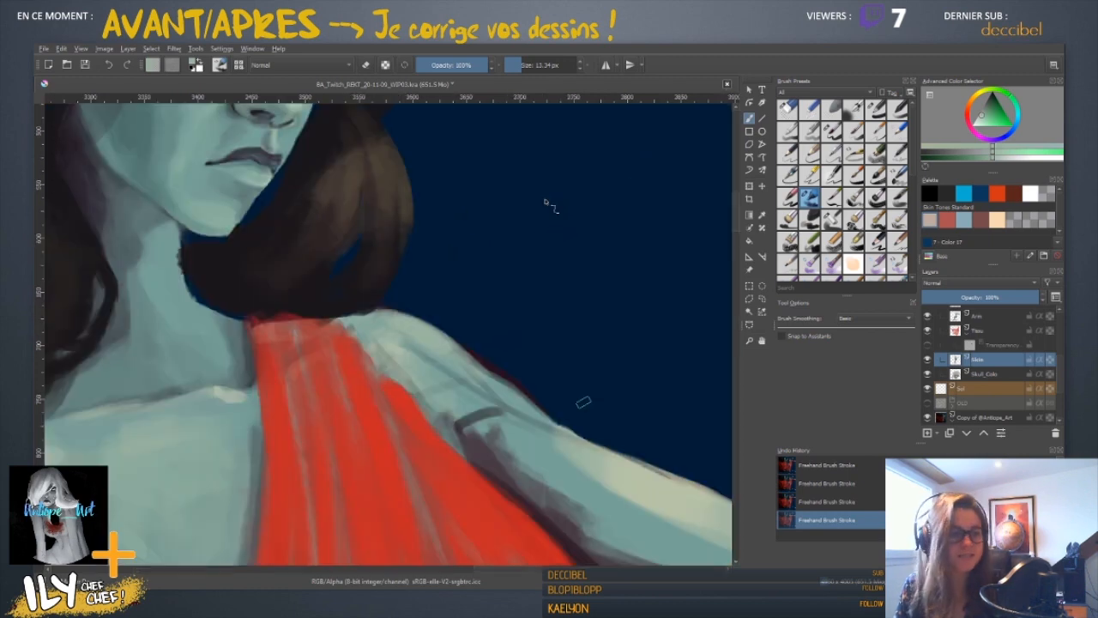
pyautogui.press('-')
pyautogui.moveTo(417, 370); pyautogui.dragTo(453, 352)
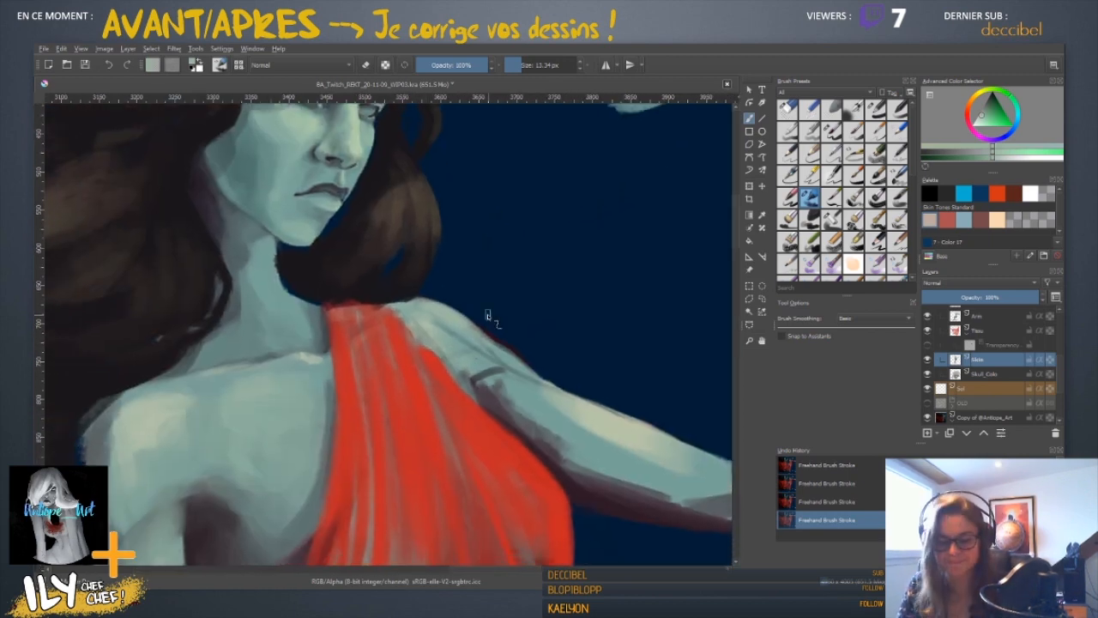
pyautogui.press('6')
pyautogui.press('6')
pyautogui.press('6')
pyautogui.press('6')
pyautogui.press('+')
pyautogui.press('+')
pyautogui.moveTo(487, 314); pyautogui.dragTo(403, 261)
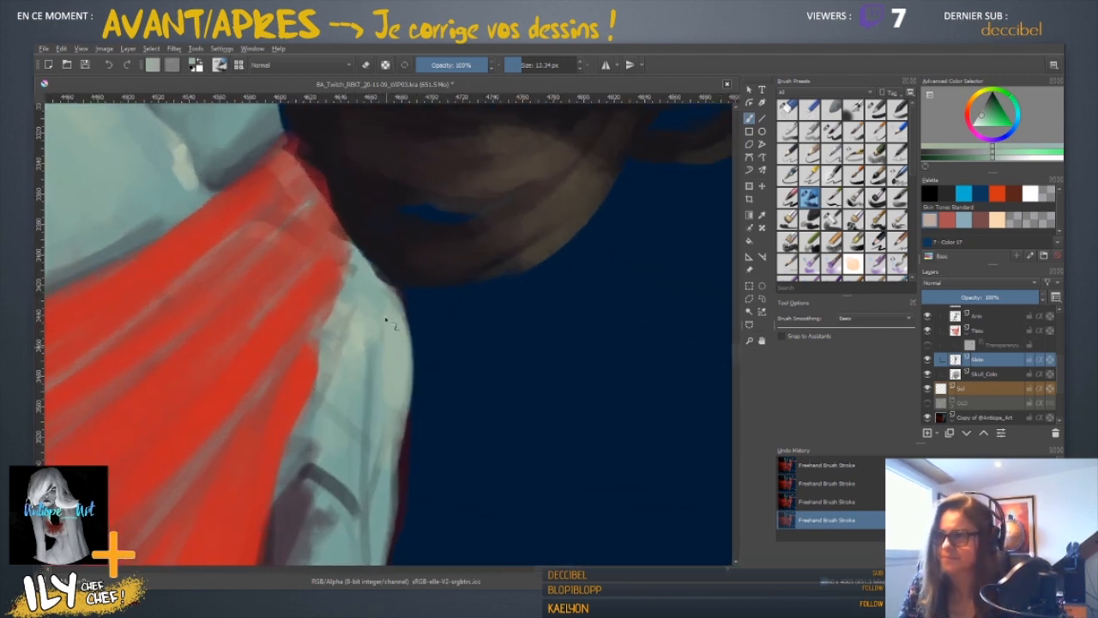
pyautogui.moveTo(380, 440); pyautogui.dragTo(370, 426)
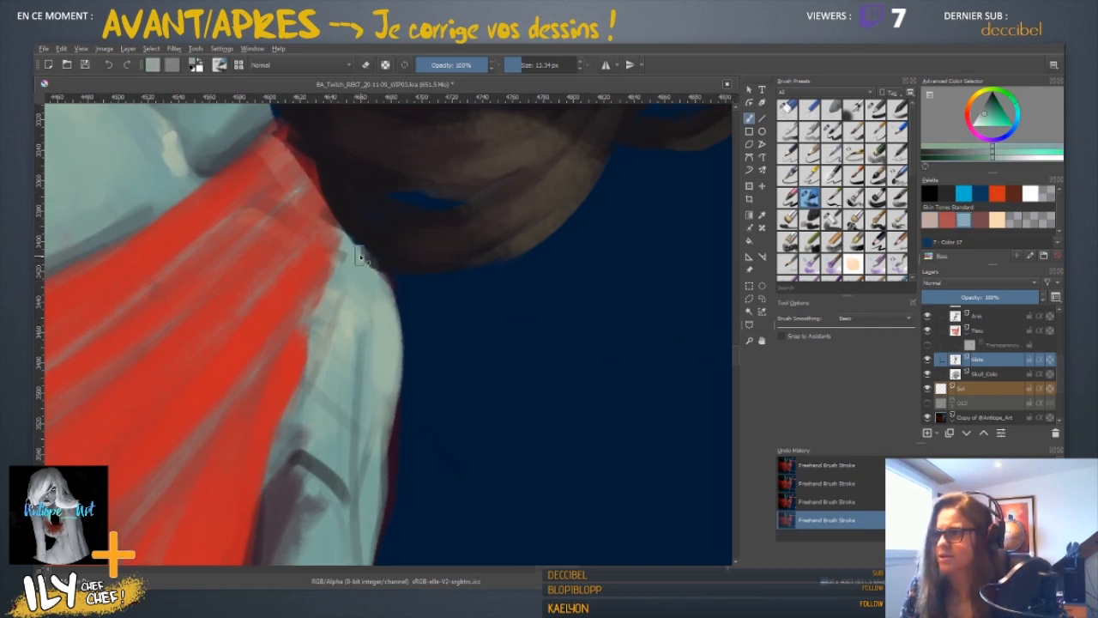
pyautogui.moveTo(364, 395); pyautogui.dragTo(362, 360)
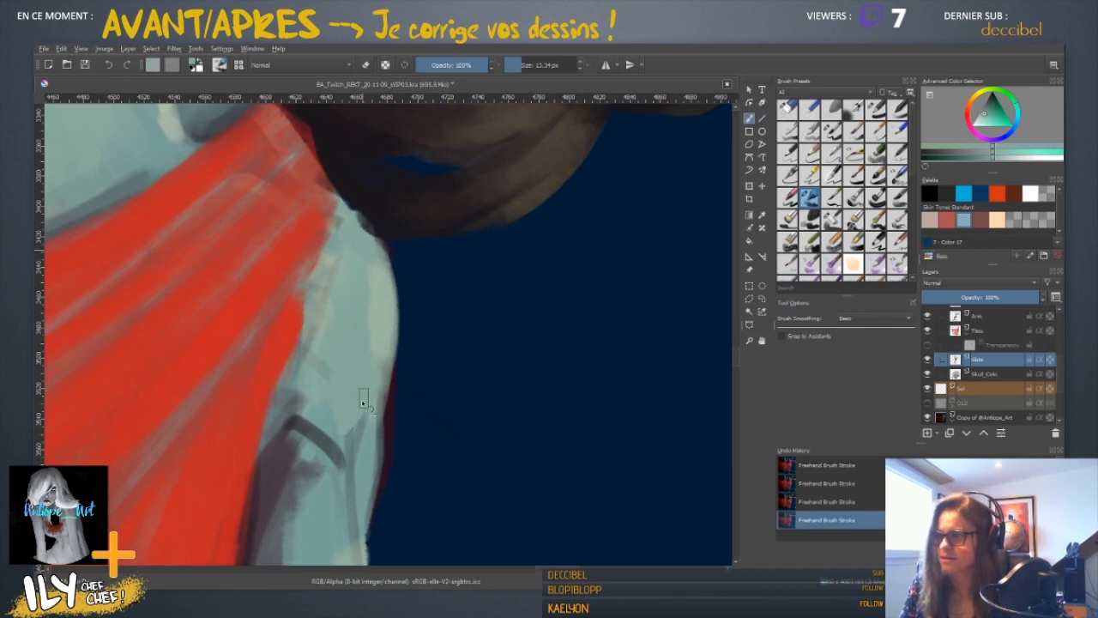
# - Check the reworked shoulder and raised arm against the whole figure
pyautogui.press('5')
pyautogui.hotkey('ctrl', '-')
pyautogui.hotkey('ctrl', '-')
pyautogui.hotkey('ctrl', '-')
pyautogui.hotkey('ctrl', '-')
pyautogui.hotkey('ctrl', '+')
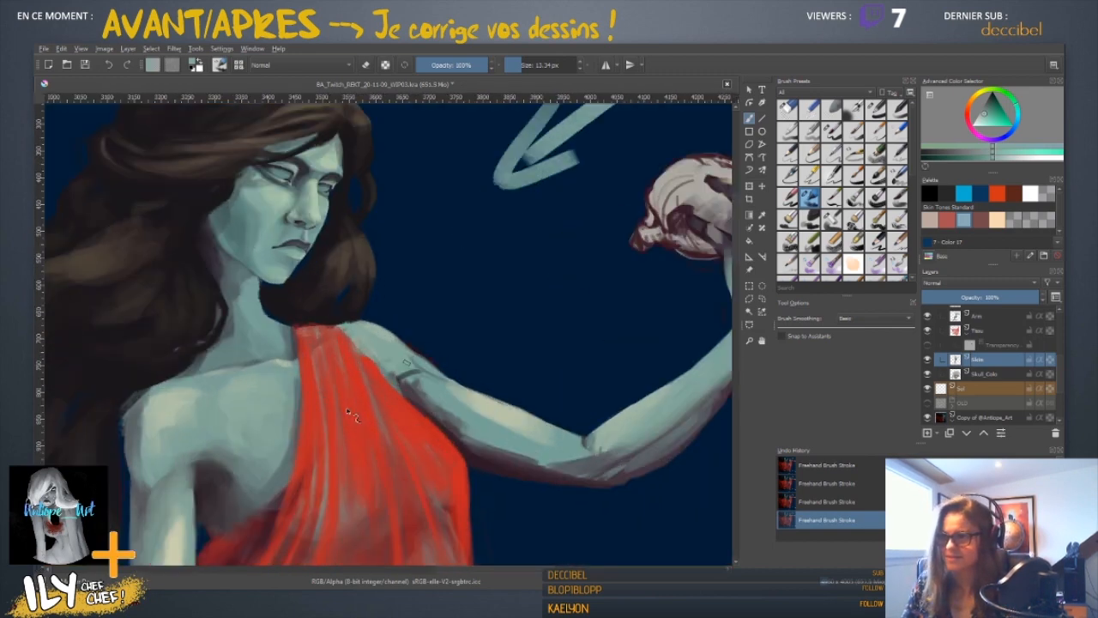
pyautogui.scroll(-3, 352, 415)
pyautogui.scroll(3, 350, 414)
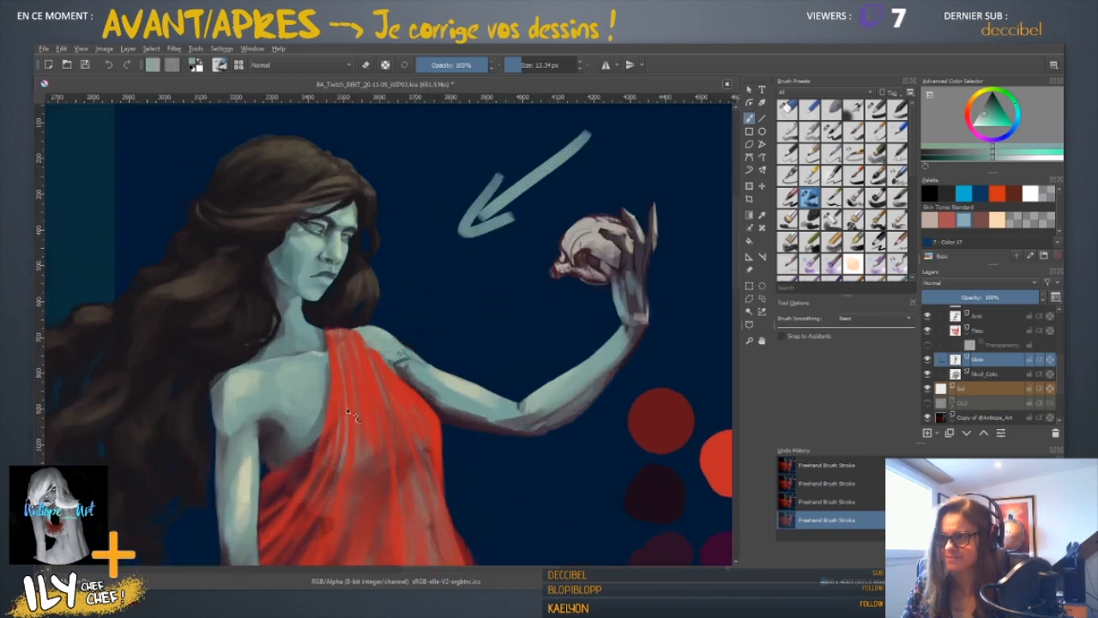
pyautogui.moveTo(437, 433); pyautogui.dragTo(402, 312)
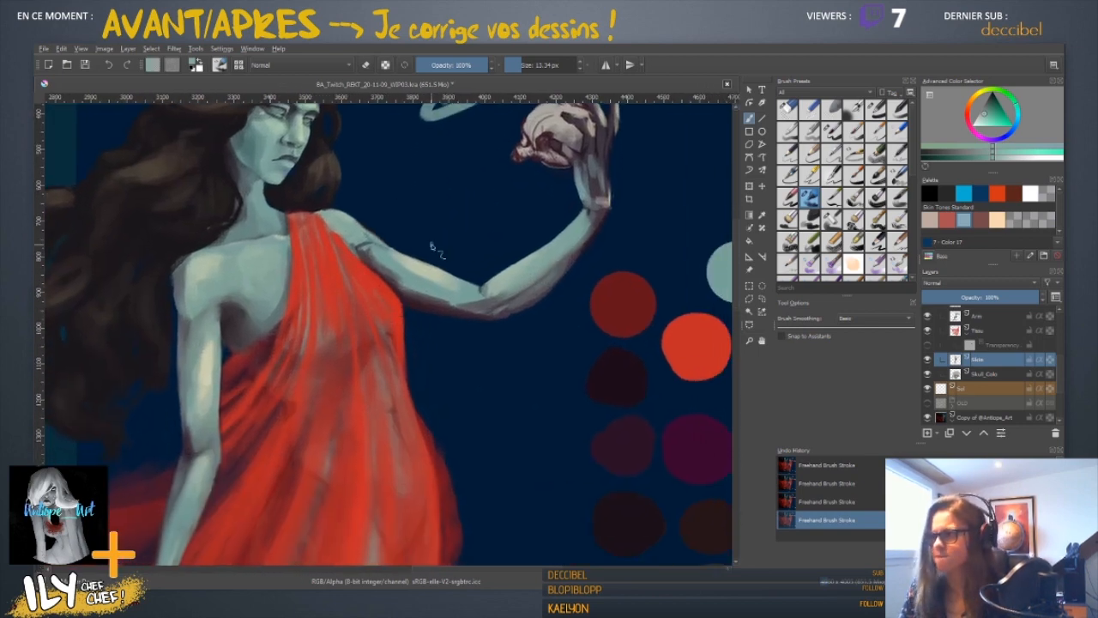
# - Soften the chest shadow next to the armpit with sampled teal and grey tones, reducing the brush to about 19 px
pyautogui.keyDown('ctrl'); pyautogui.click(240, 300); pyautogui.keyUp('ctrl')
pyautogui.moveTo(226, 299); pyautogui.dragTo(238, 300)
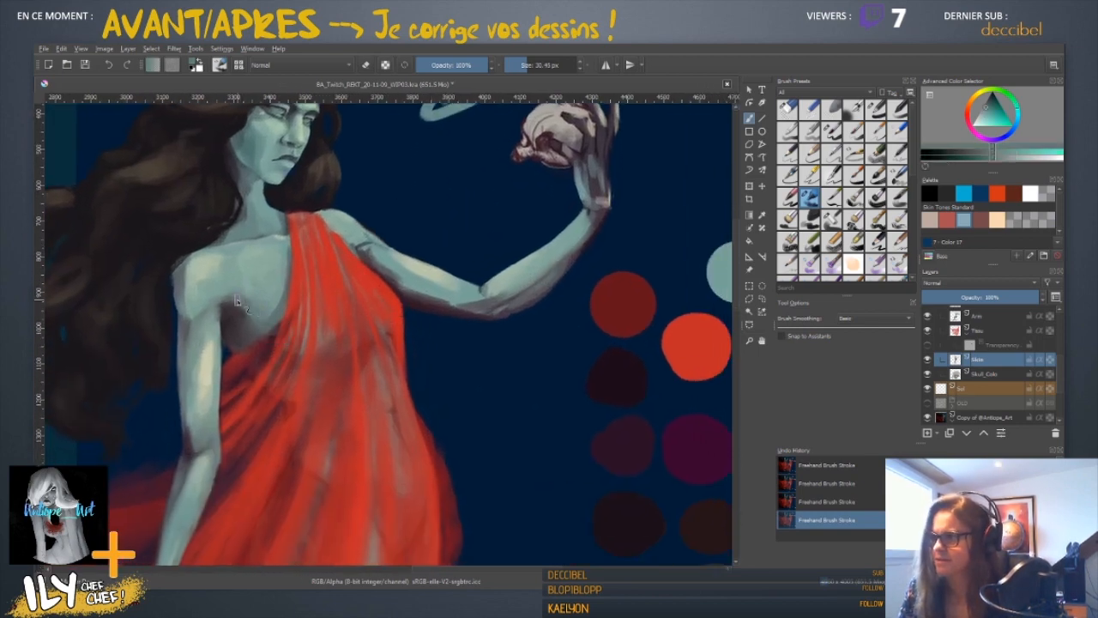
pyautogui.keyDown('ctrl'); pyautogui.click(250, 297); pyautogui.keyUp('ctrl')
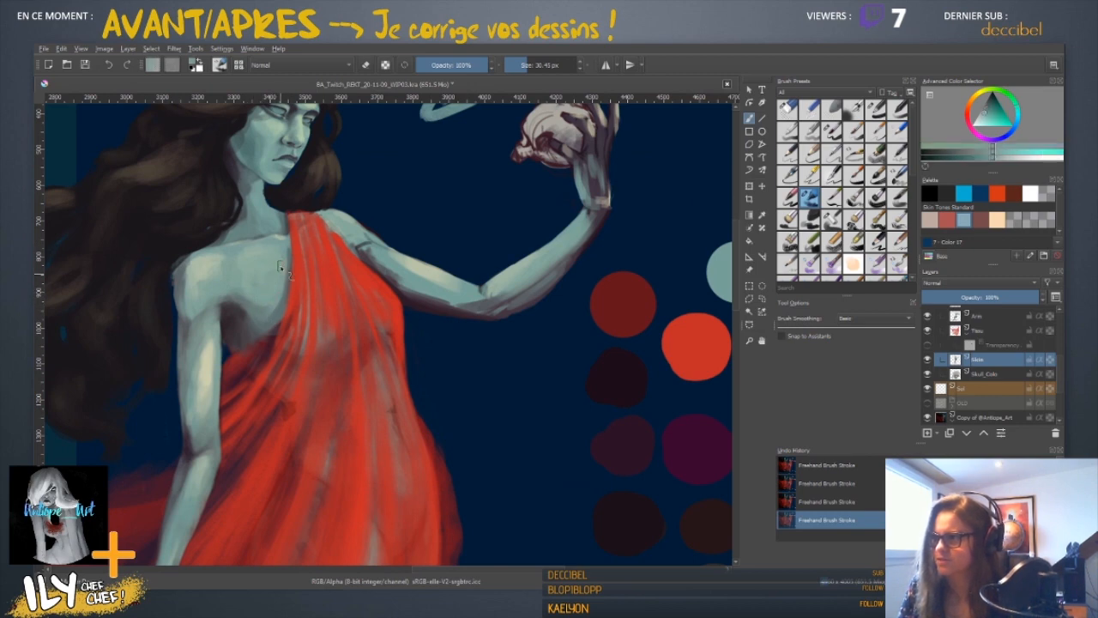
pyautogui.keyDown('ctrl'); pyautogui.click(249, 305); pyautogui.keyUp('ctrl')
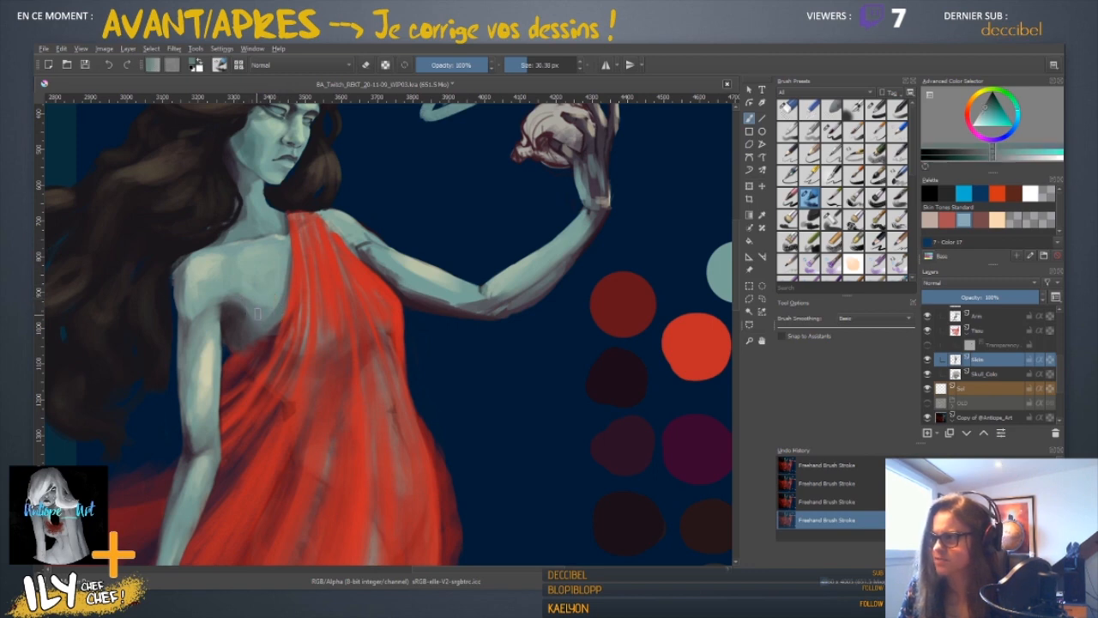
pyautogui.keyDown('shift'); pyautogui.moveTo(257, 314); pyautogui.dragTo(252, 314); pyautogui.keyUp('shift')
pyautogui.keyDown('ctrl'); pyautogui.click(244, 299); pyautogui.keyUp('ctrl')
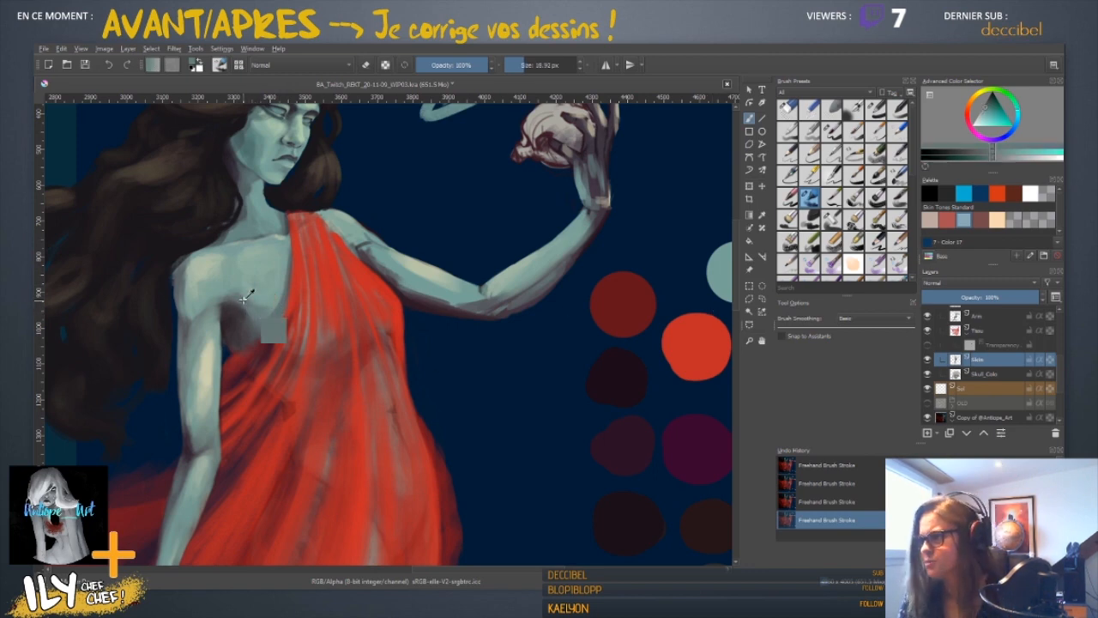
# - Make the arm layer active and blend the dark edge of the armpit shadow with sampled chest tones
pyautogui.click(995, 317)
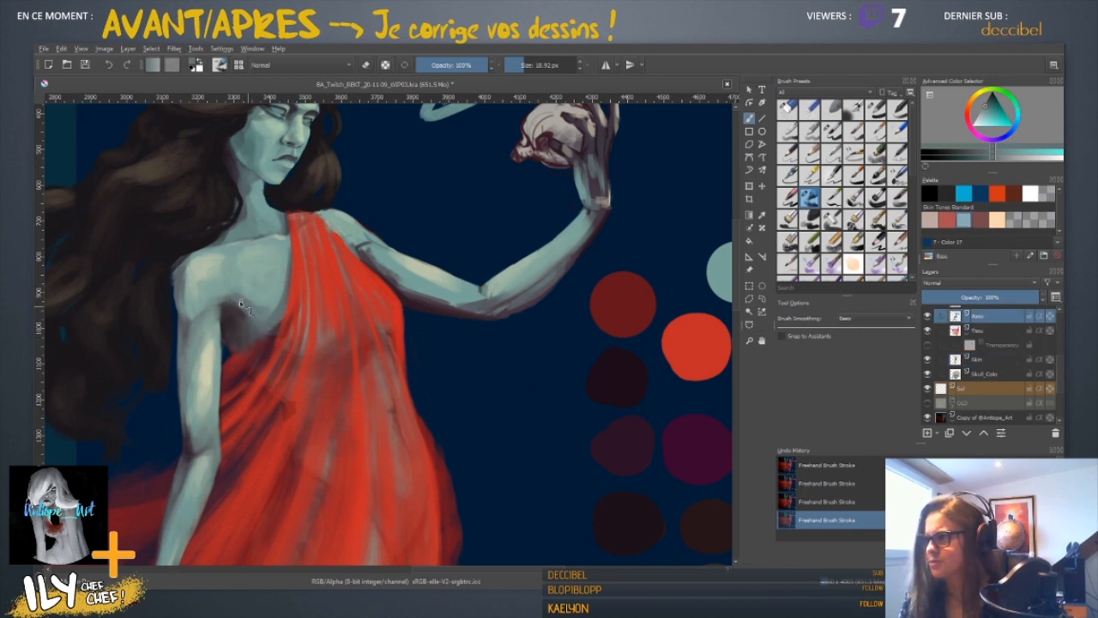
pyautogui.keyDown('ctrl'); pyautogui.click(248, 300); pyautogui.keyUp('ctrl')
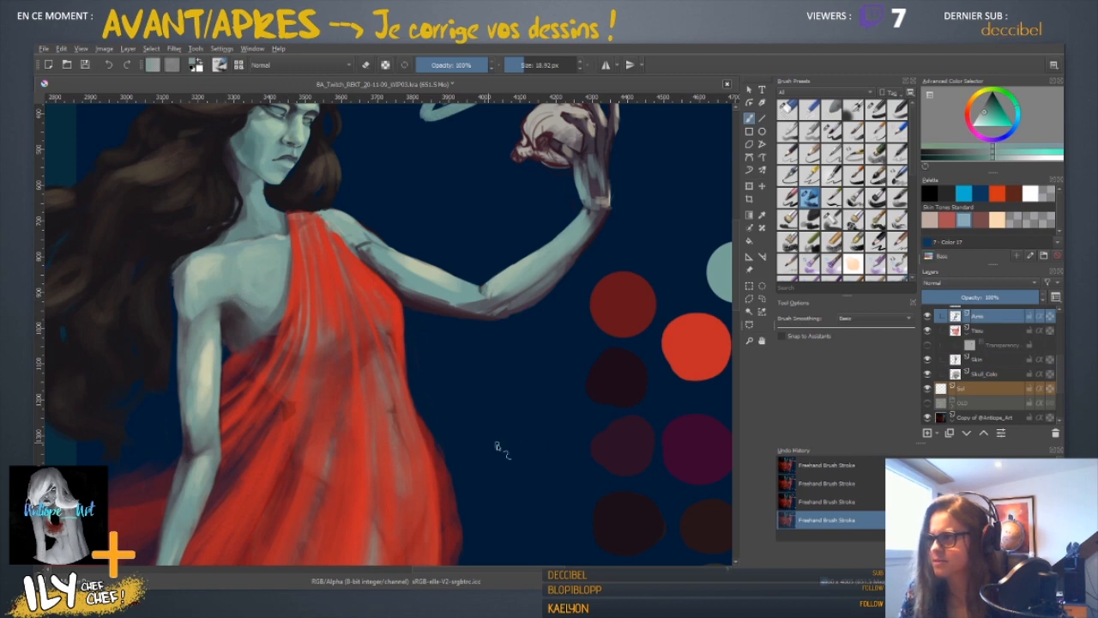
pyautogui.moveTo(442, 314); pyautogui.dragTo(386, 334)
pyautogui.moveTo(482, 320); pyautogui.dragTo(441, 346)
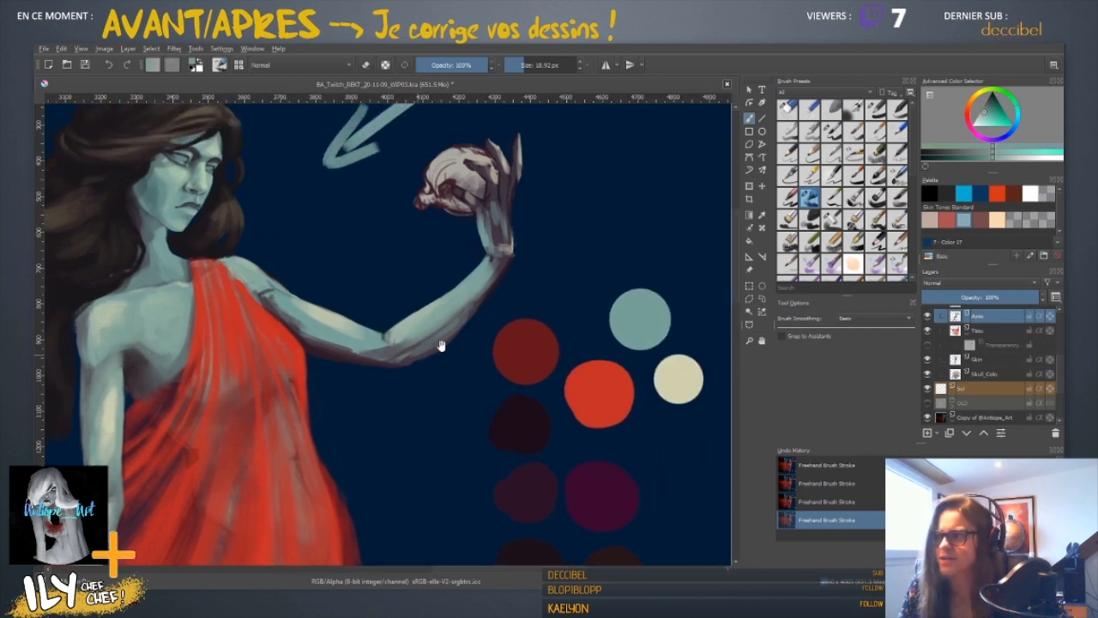
# - Try to smooth the chest shading beside the dress with sampled tones on the arm layer, and undo those strokes
pyautogui.keyDown('ctrl'); pyautogui.click(163, 371); pyautogui.keyUp('ctrl')
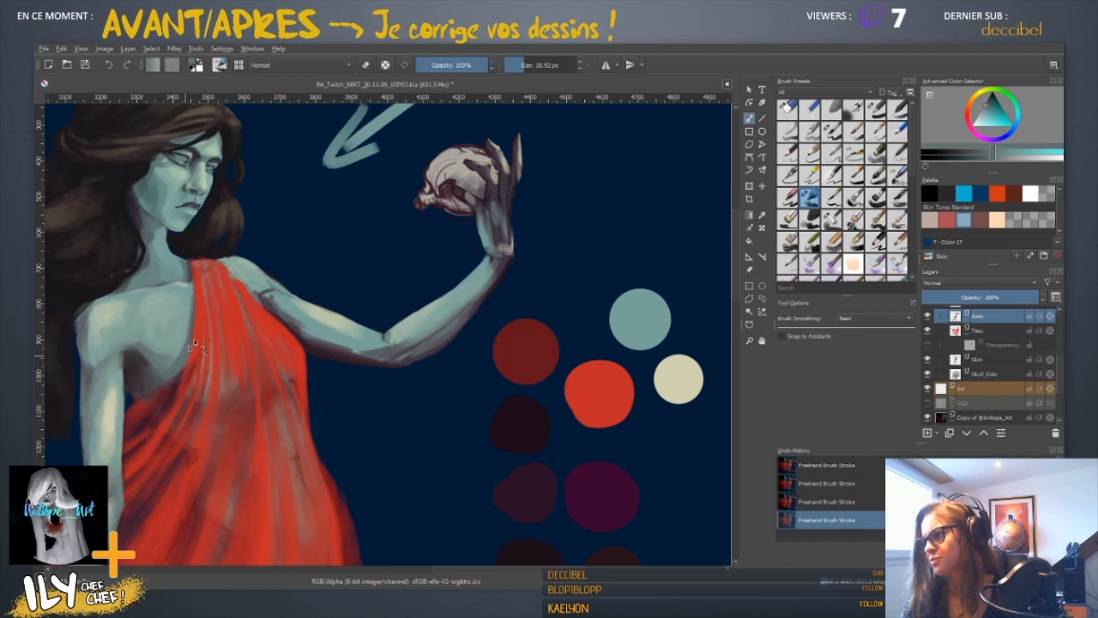
pyautogui.keyDown('ctrl'); pyautogui.click(155, 373); pyautogui.keyUp('ctrl')
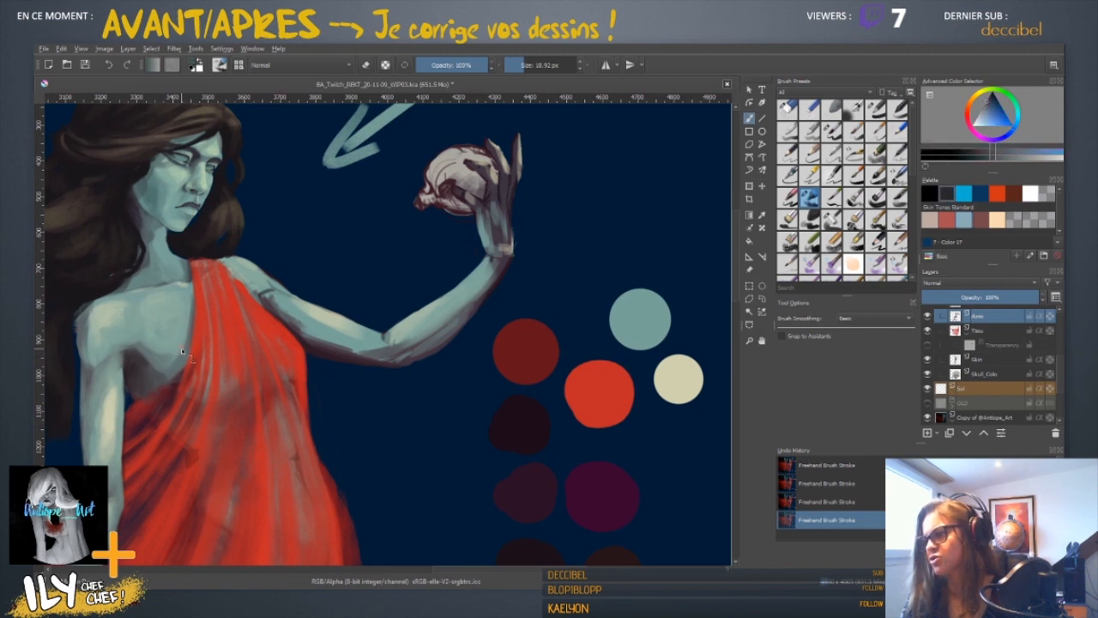
pyautogui.keyDown('ctrl'); pyautogui.click(163, 369); pyautogui.keyUp('ctrl')
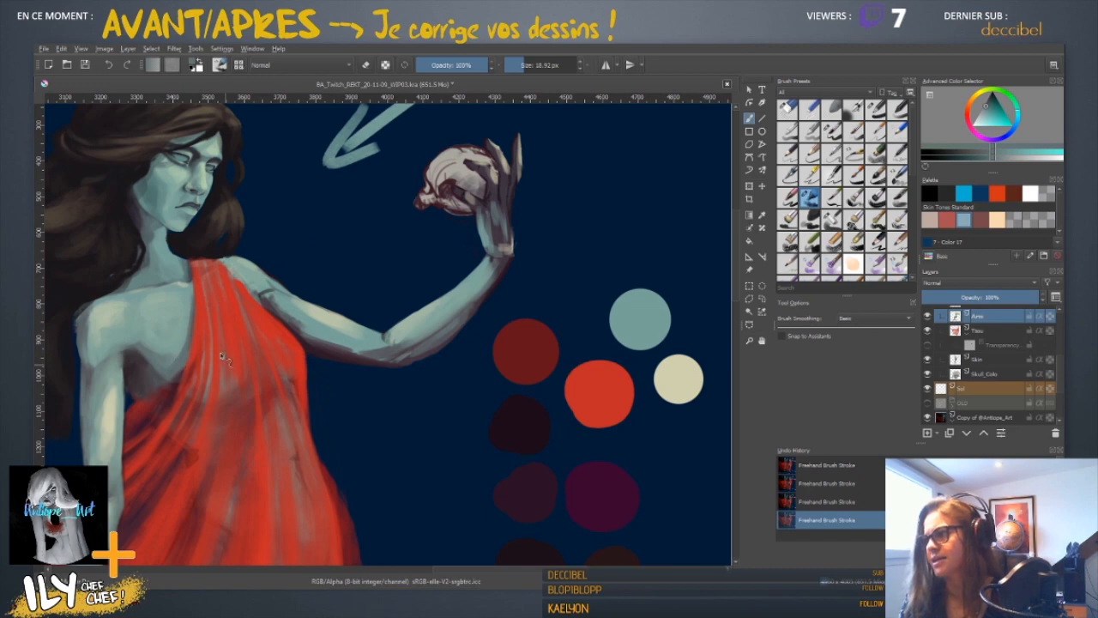
pyautogui.keyDown('ctrl'); pyautogui.click(162, 368); pyautogui.keyUp('ctrl')
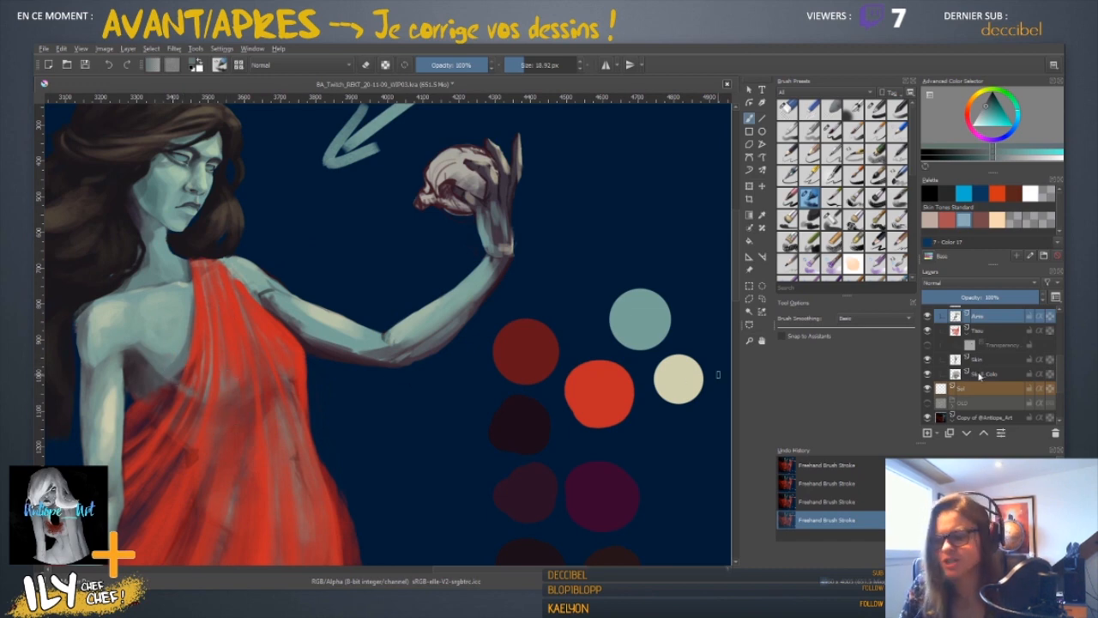
pyautogui.hotkey('ctrl', 'z')
pyautogui.hotkey('ctrl', 'z')
pyautogui.hotkey('ctrl', 'z')
pyautogui.hotkey('ctrl', 'z')
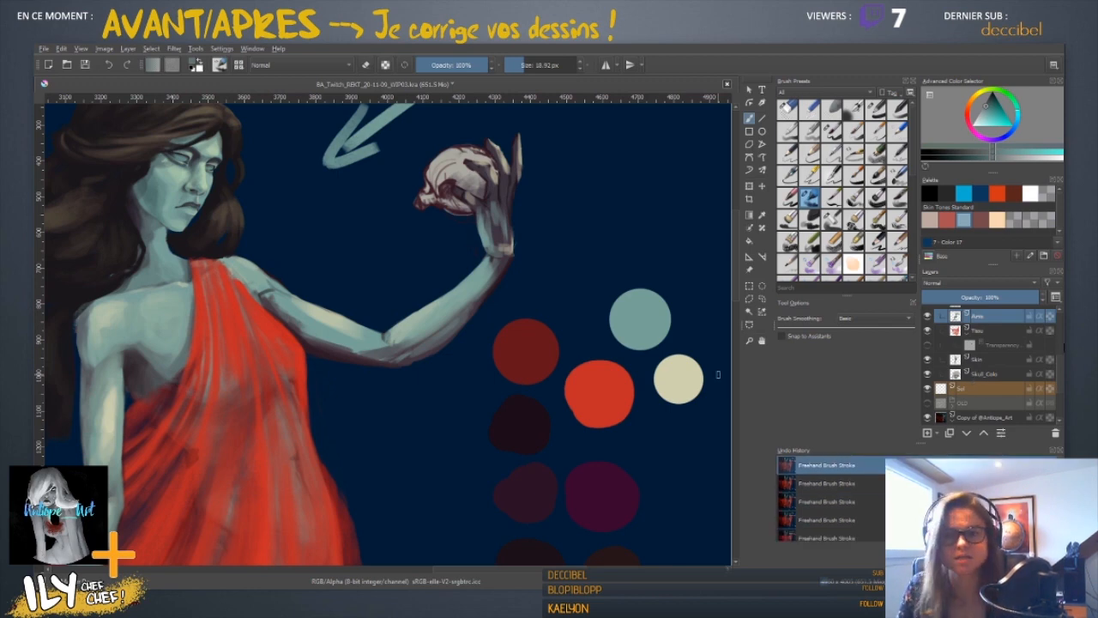
# - Make the Skin layer active and rework the shaded elbow of the raised arm with sampled tones, using a 10 px brush
pyautogui.click(974, 359)
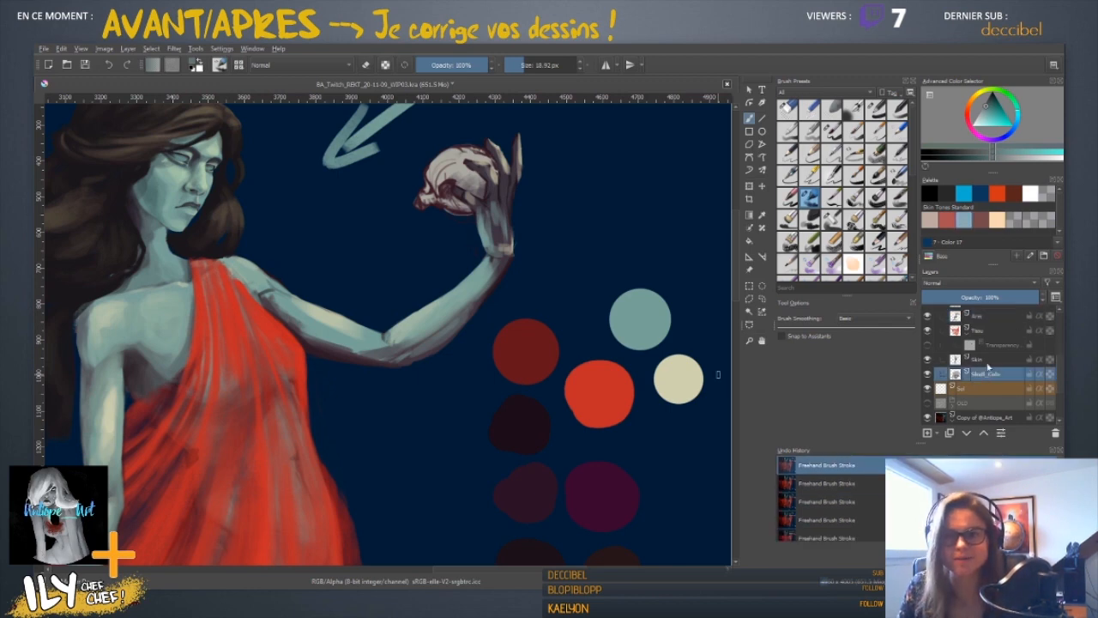
pyautogui.click(190, 380)
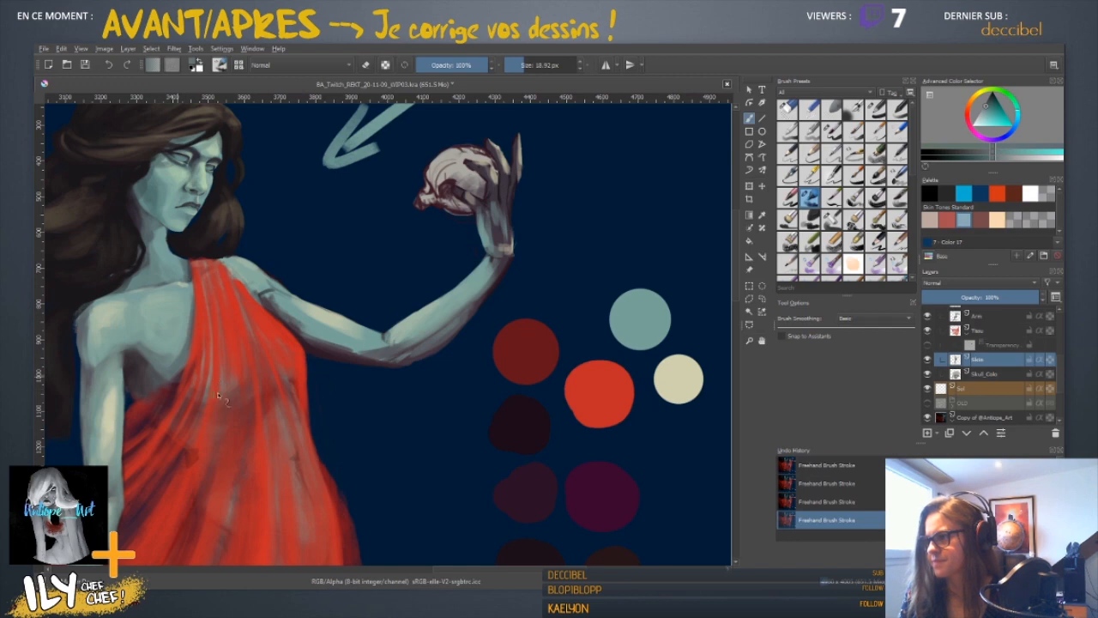
pyautogui.moveTo(403, 335); pyautogui.dragTo(400, 349)
pyautogui.keyDown('ctrl'); pyautogui.click(369, 365); pyautogui.keyUp('ctrl')
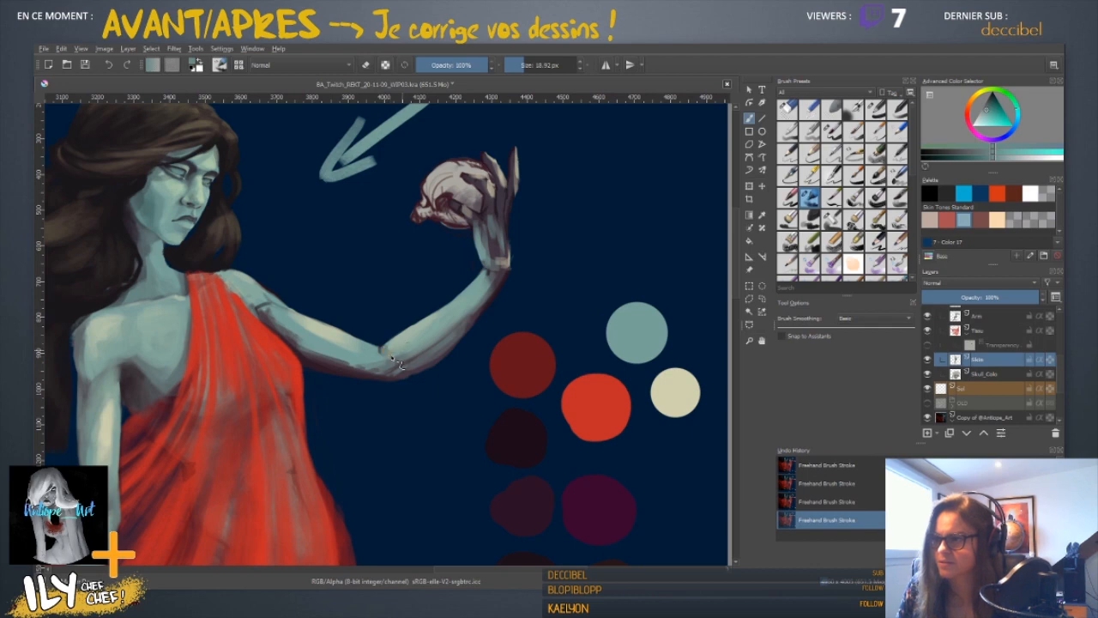
pyautogui.keyDown('shift'); pyautogui.moveTo(405, 361); pyautogui.dragTo(441, 359); pyautogui.keyUp('shift')
pyautogui.press('[')
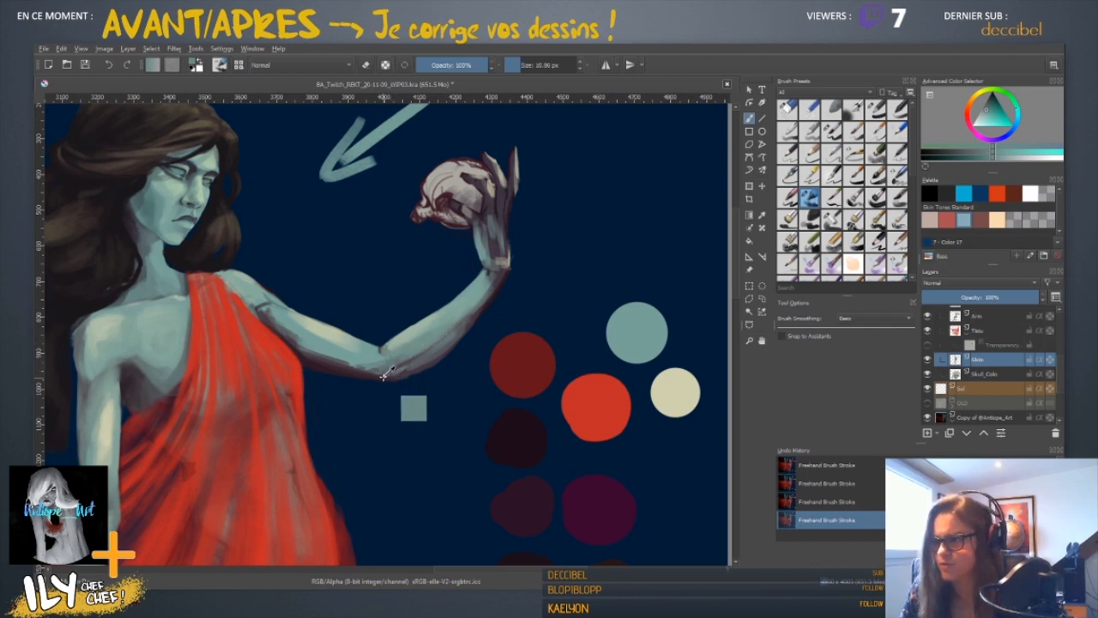
pyautogui.keyDown('ctrl'); pyautogui.click(393, 384); pyautogui.keyUp('ctrl')
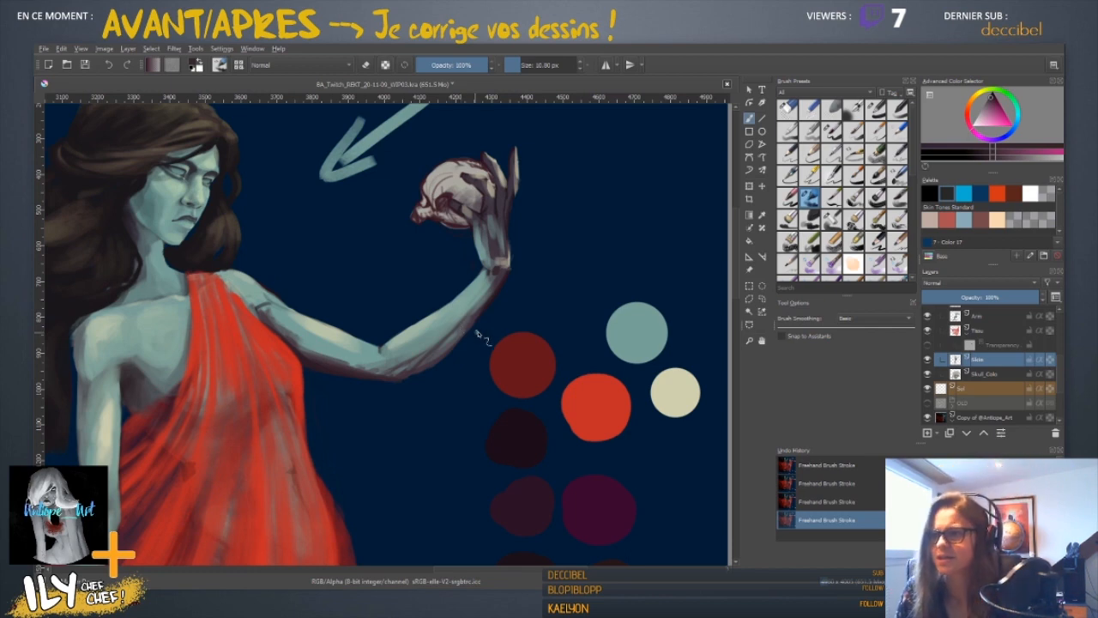
# - Shade the underside of the raised forearm with sampled purple-grey and teal tones at about 23 px, and undo the last stroke
pyautogui.keyDown('ctrl'); pyautogui.click(494, 280); pyautogui.keyUp('ctrl')
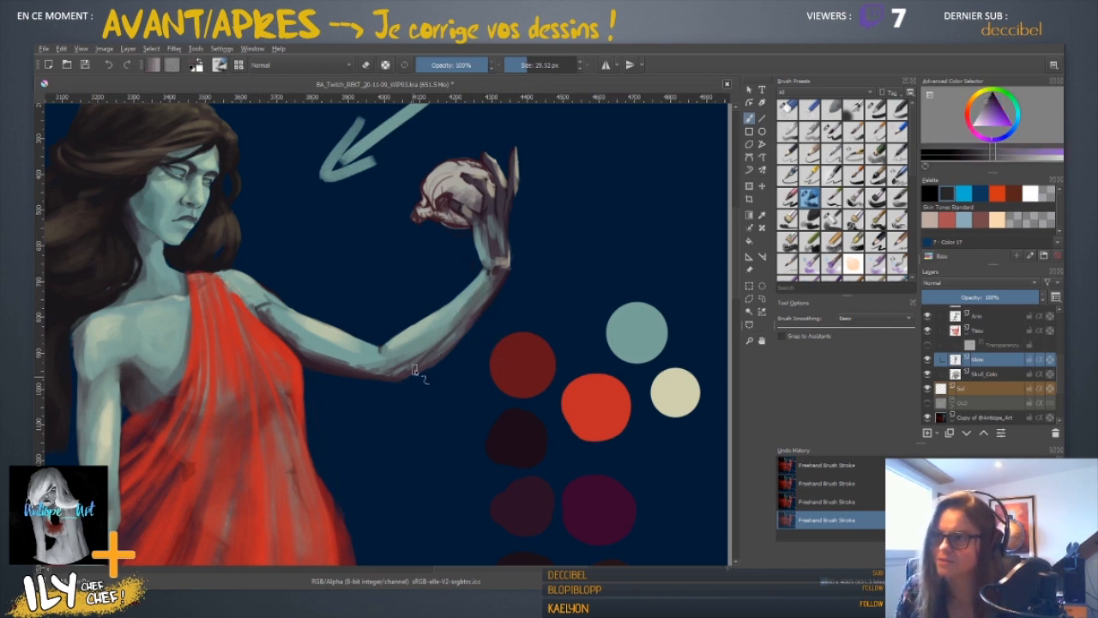
pyautogui.keyDown('ctrl'); pyautogui.click(451, 356); pyautogui.keyUp('ctrl')
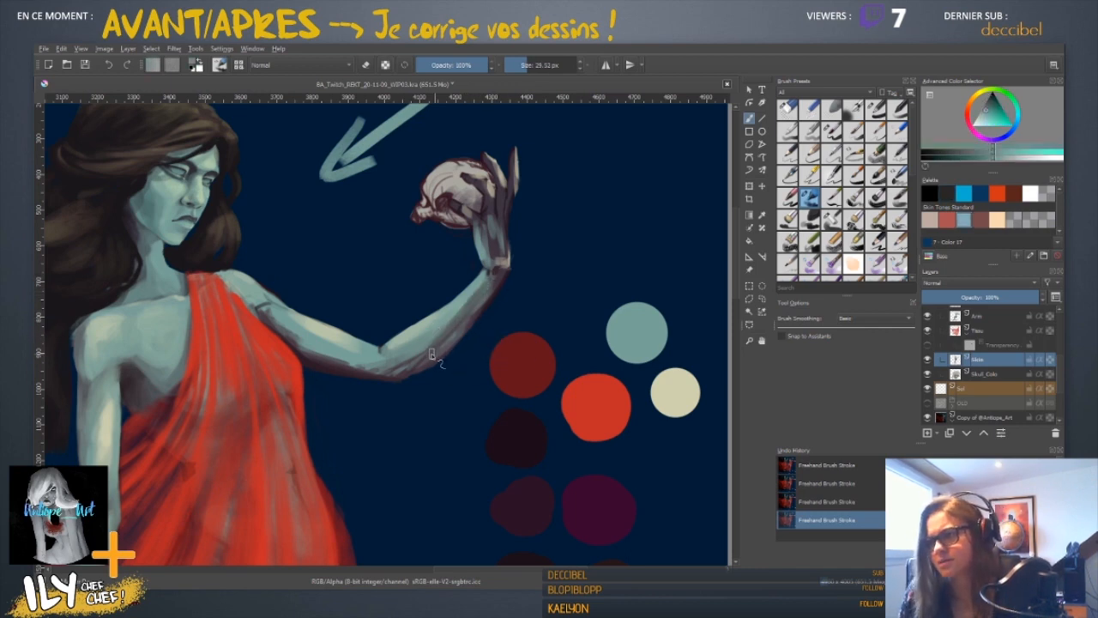
pyautogui.keyDown('shift'); pyautogui.moveTo(483, 321); pyautogui.dragTo(488, 296); pyautogui.keyUp('shift')
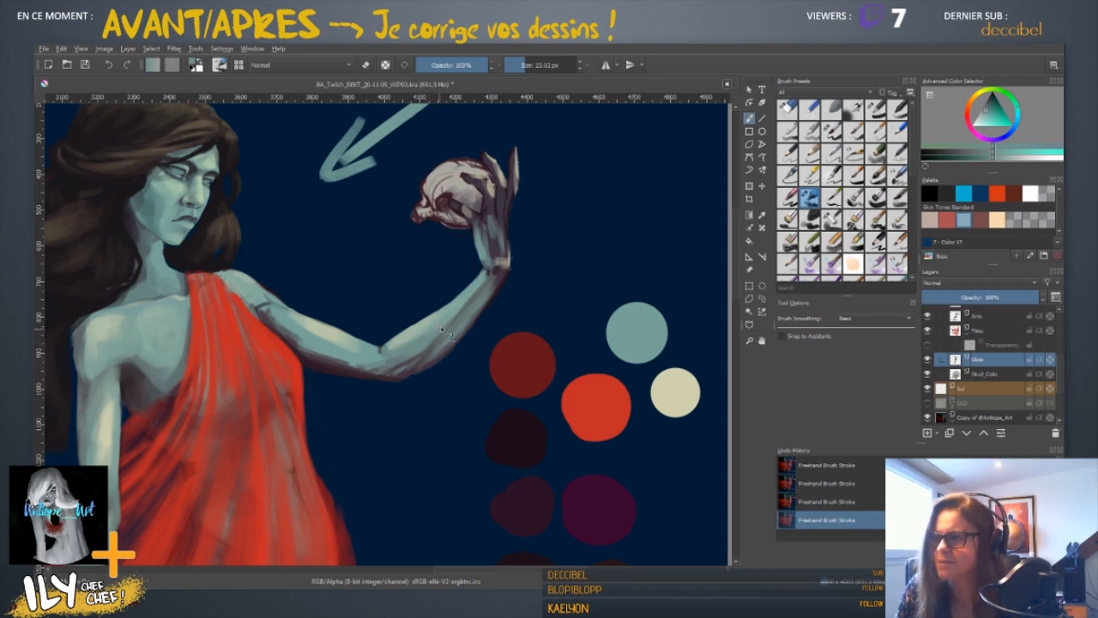
pyautogui.hotkey('ctrl', 'z')
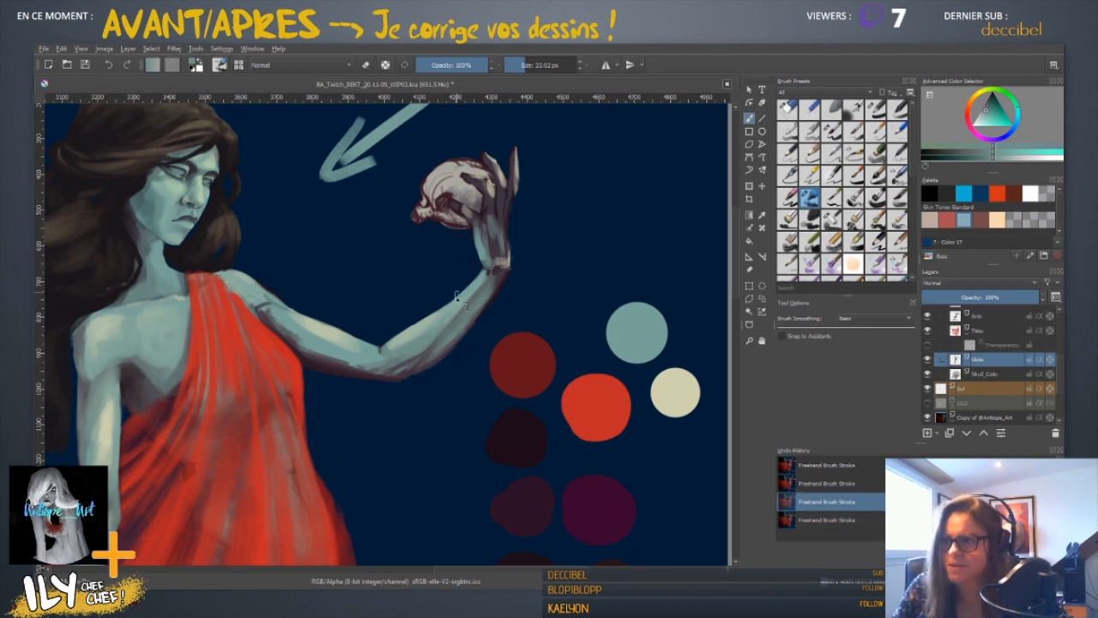
# - Fill out the elbow's lower contour and blend it into the forearm with sampled teal and purple-grey tones, varying the brush size up to about 34 px
pyautogui.keyDown('ctrl'); pyautogui.click(416, 362); pyautogui.keyUp('ctrl')
pyautogui.moveTo(422, 360)
pyautogui.mouseDown()
pyautogui.moveTo(438, 348)
pyautogui.moveTo(427, 363)
pyautogui.mouseUp()
pyautogui.keyDown('ctrl'); pyautogui.click(455, 345); pyautogui.keyUp('ctrl')
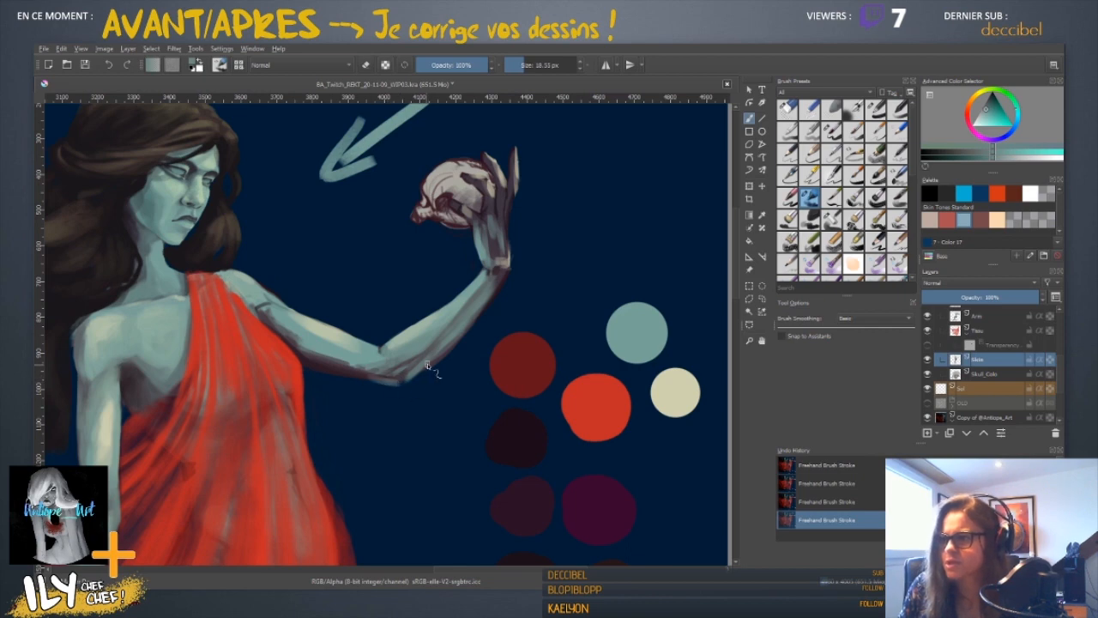
pyautogui.keyDown('ctrl'); pyautogui.click(386, 380); pyautogui.keyUp('ctrl')
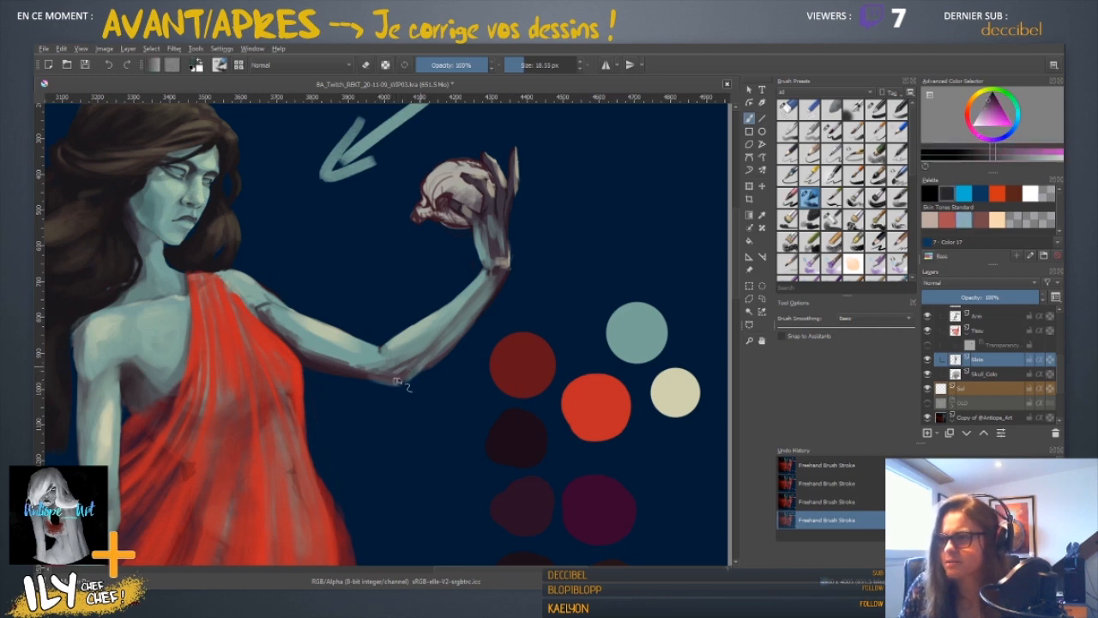
pyautogui.keyDown('ctrl'); pyautogui.click(455, 320); pyautogui.keyUp('ctrl')
pyautogui.moveTo(415, 357); pyautogui.dragTo(436, 339)
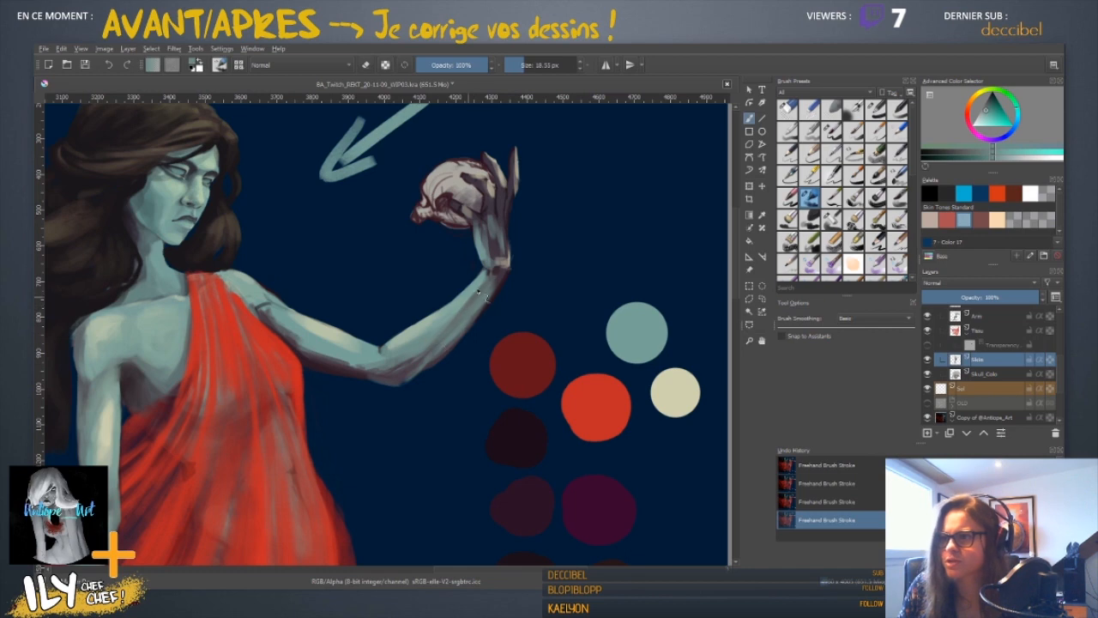
pyautogui.moveTo(393, 369)
pyautogui.mouseDown()
pyautogui.moveTo(426, 353)
pyautogui.moveTo(402, 366)
pyautogui.mouseUp()
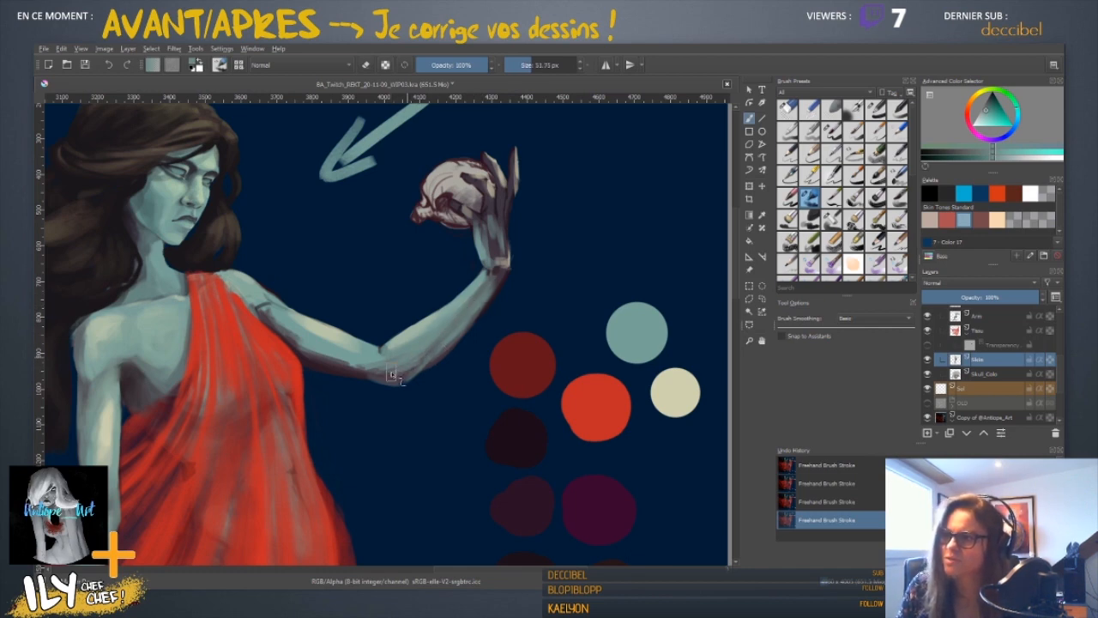
pyautogui.keyDown('shift'); pyautogui.moveTo(449, 366); pyautogui.dragTo(432, 373); pyautogui.keyUp('shift')
pyautogui.keyDown('ctrl'); pyautogui.click(399, 376); pyautogui.keyUp('ctrl')
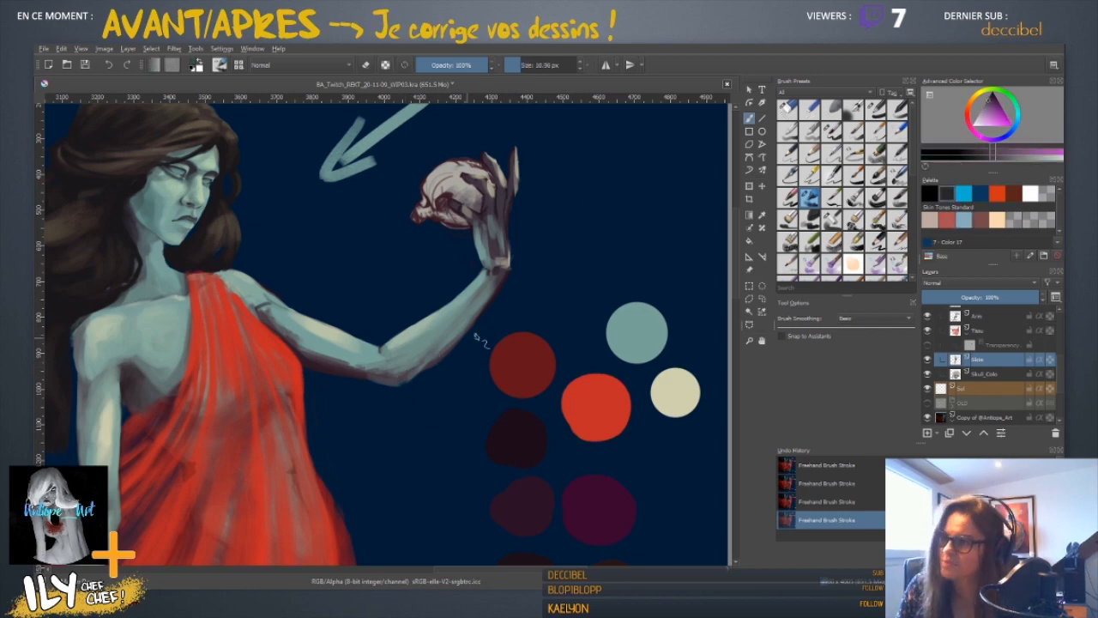
# - Refine the outer edge of the elbow and soften its transition into the forearm shadow with sampled teal and purple-grey tones
pyautogui.press('m')
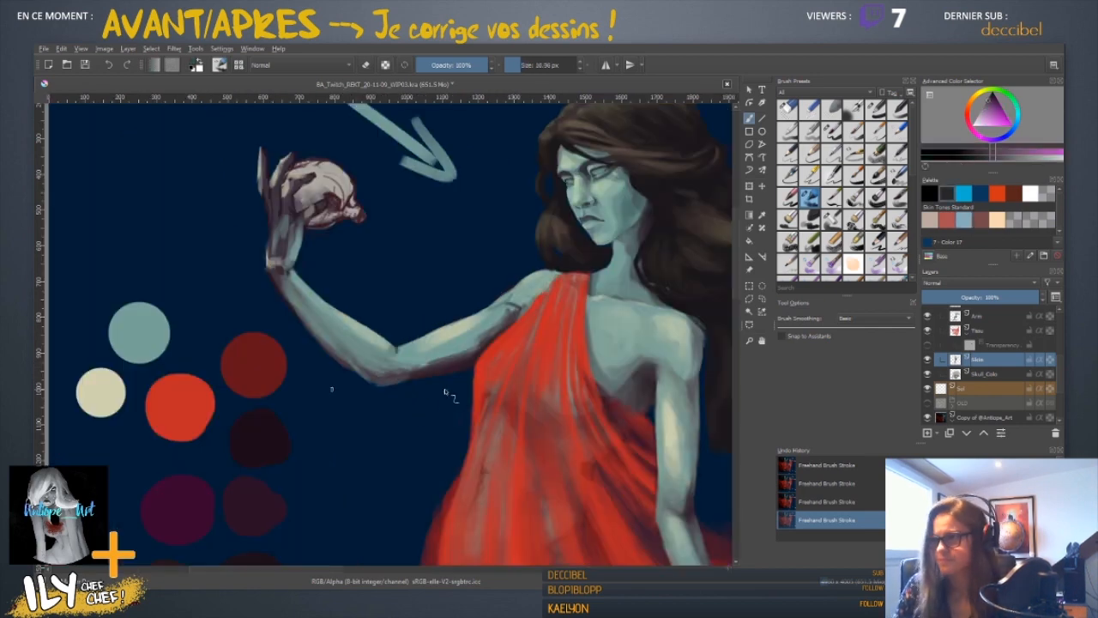
pyautogui.press('6')
pyautogui.press('6')
pyautogui.press('6')
pyautogui.press('6')
pyautogui.press('6')
pyautogui.press('6')
pyautogui.hotkey('ctrl', '+')
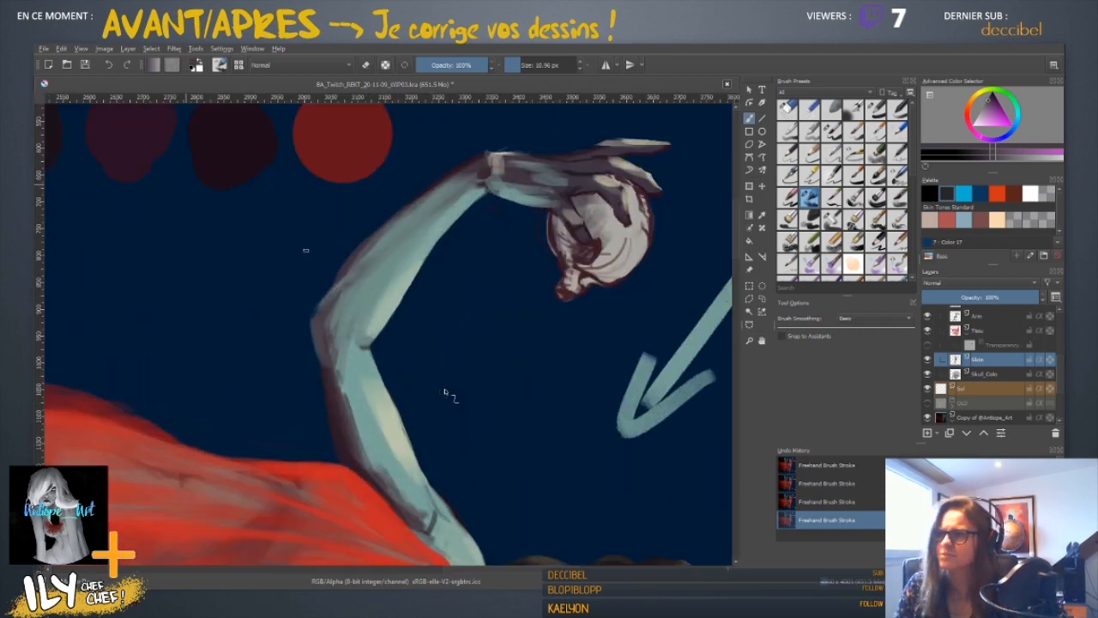
pyautogui.moveTo(327, 302); pyautogui.dragTo(332, 348)
pyautogui.keyDown('ctrl'); pyautogui.click(343, 334); pyautogui.keyUp('ctrl')
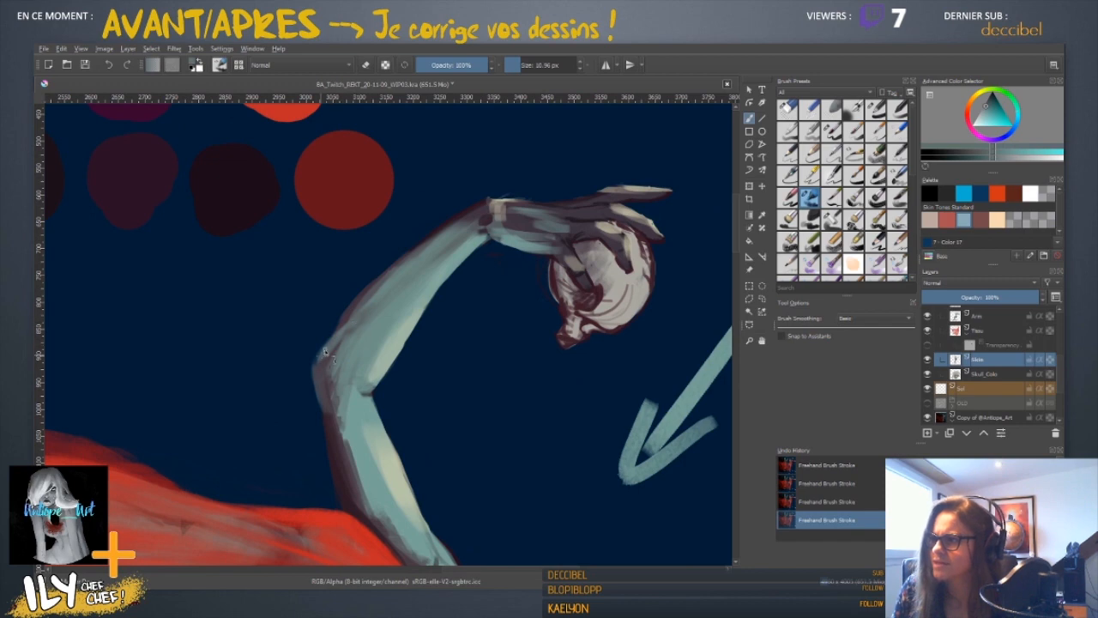
pyautogui.moveTo(325, 352); pyautogui.dragTo(318, 367)
pyautogui.keyDown('ctrl'); pyautogui.click(338, 323); pyautogui.keyUp('ctrl')
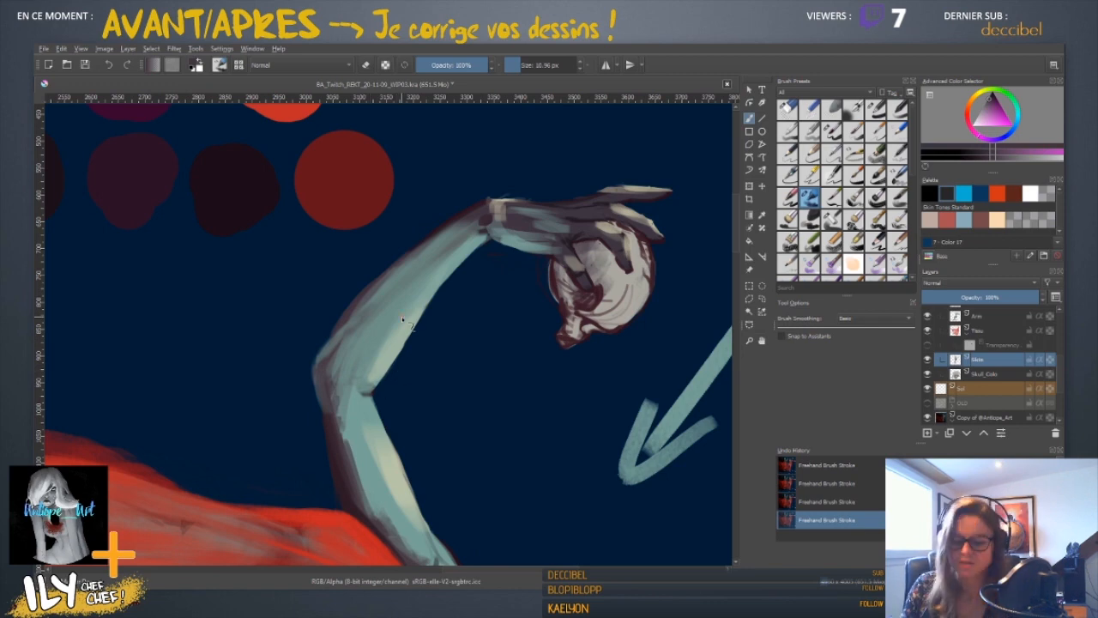
# - Broaden and smooth the pale green light on the inner forearm near the elbow with sampled tones, reducing the brush to about 18 px
pyautogui.press('5')
pyautogui.scroll(-2, 406, 379)
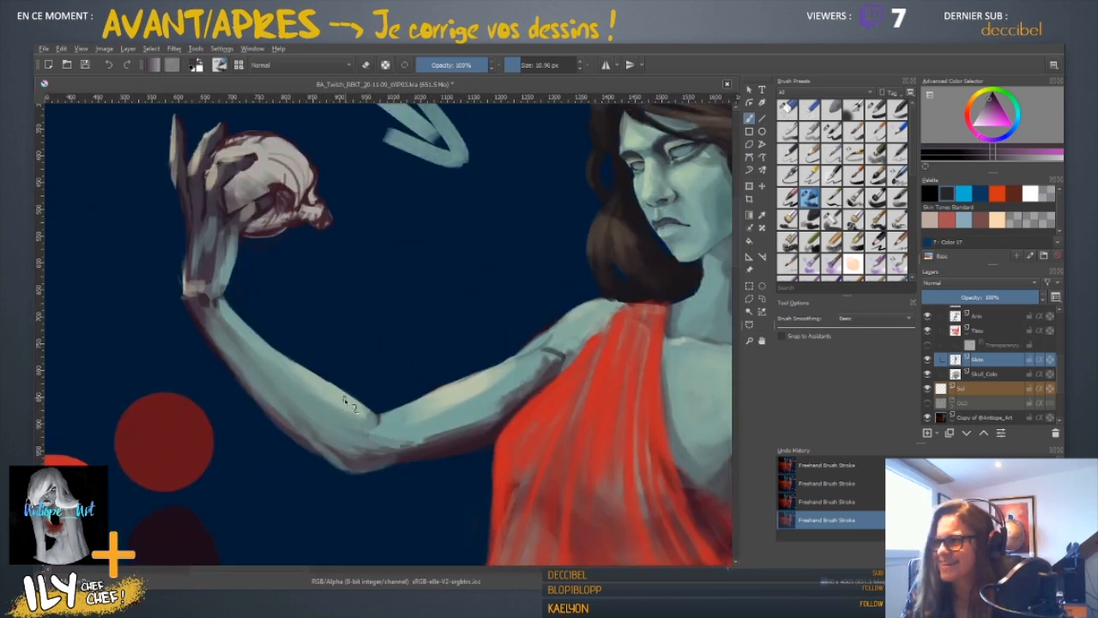
pyautogui.keyDown('ctrl'); pyautogui.click(347, 409); pyautogui.keyUp('ctrl')
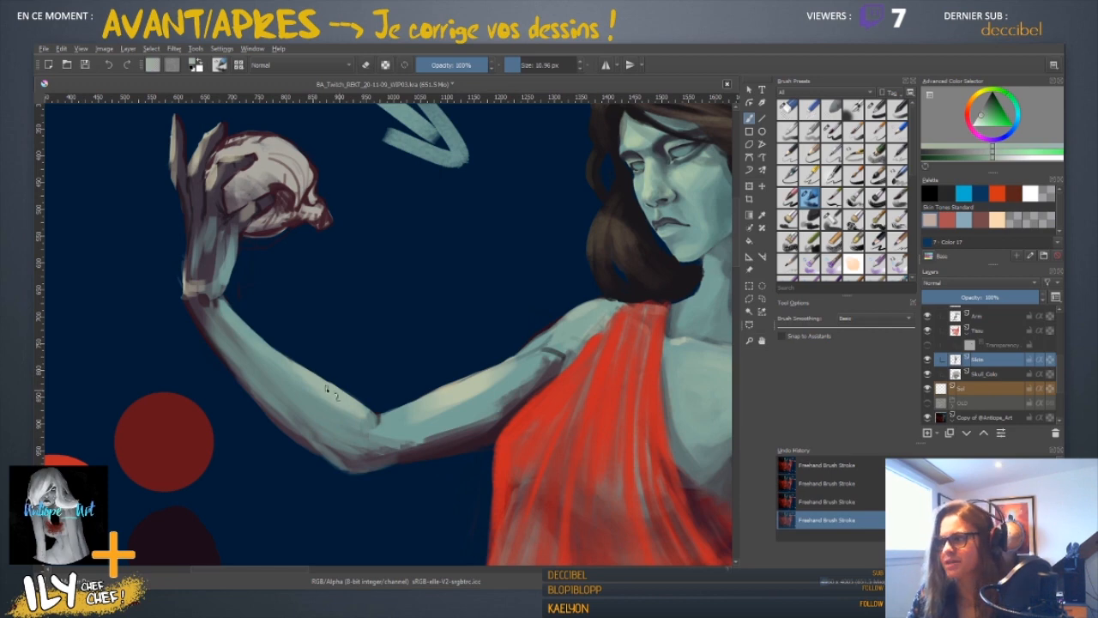
pyautogui.keyDown('ctrl'); pyautogui.click(348, 393); pyautogui.keyUp('ctrl')
pyautogui.moveTo(340, 422)
pyautogui.keyDown('shift'); pyautogui.mouseDown()
pyautogui.moveTo(322, 421)
pyautogui.moveTo(398, 413)
pyautogui.mouseUp(); pyautogui.keyUp('shift')
pyautogui.keyDown('ctrl'); pyautogui.click(347, 397); pyautogui.keyUp('ctrl')
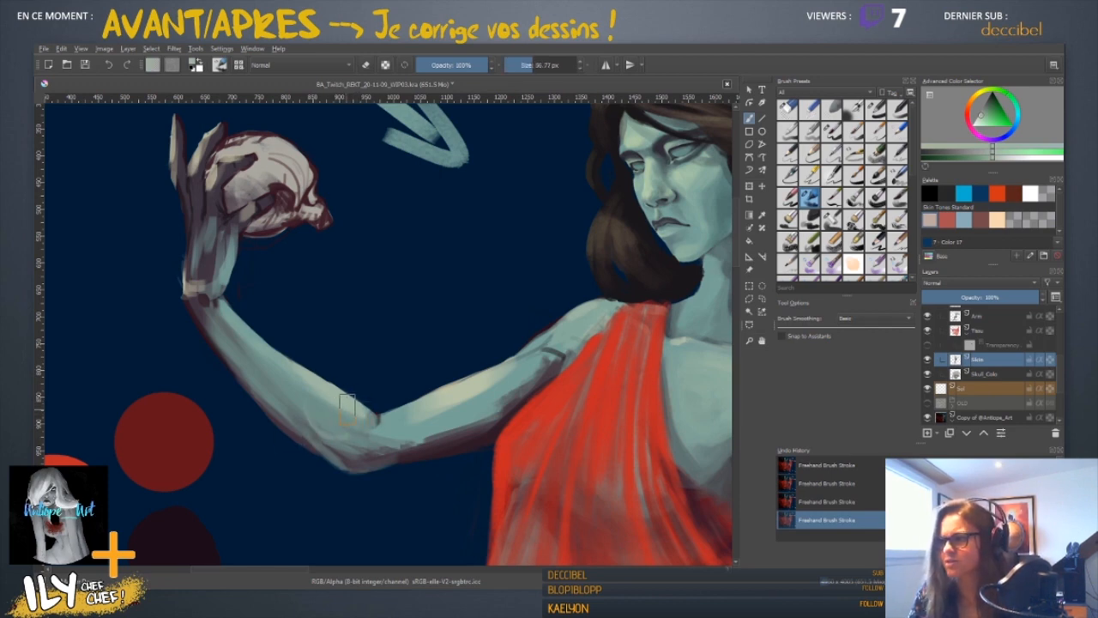
pyautogui.moveTo(322, 404)
pyautogui.mouseDown()
pyautogui.moveTo(366, 430)
pyautogui.moveTo(392, 420)
pyautogui.moveTo(324, 412)
pyautogui.mouseUp()
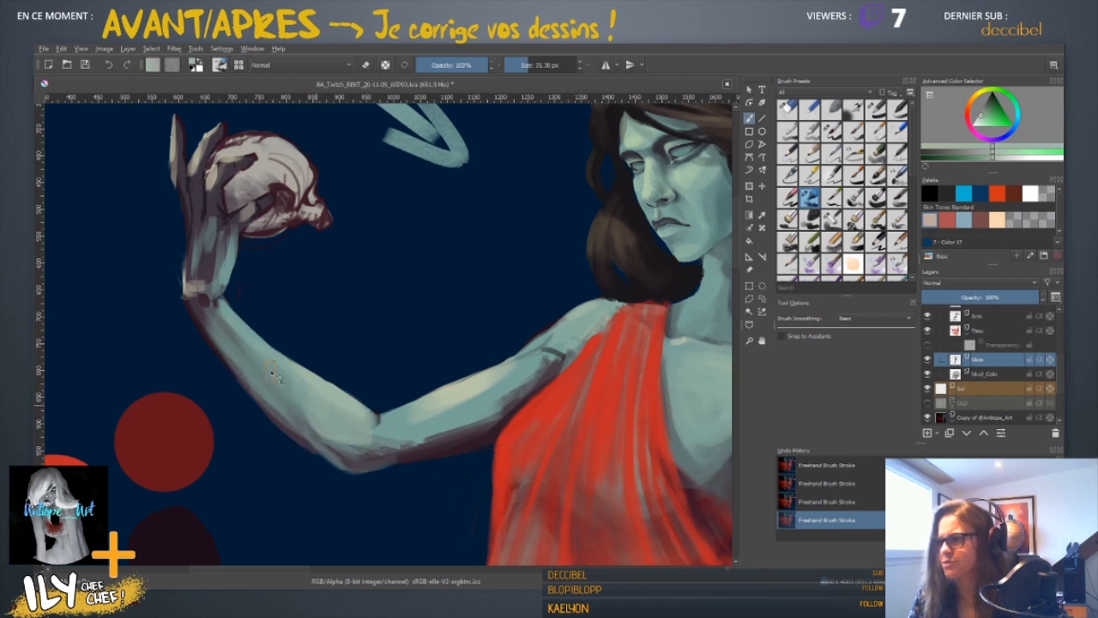
pyautogui.moveTo(285, 381); pyautogui.dragTo(331, 433)
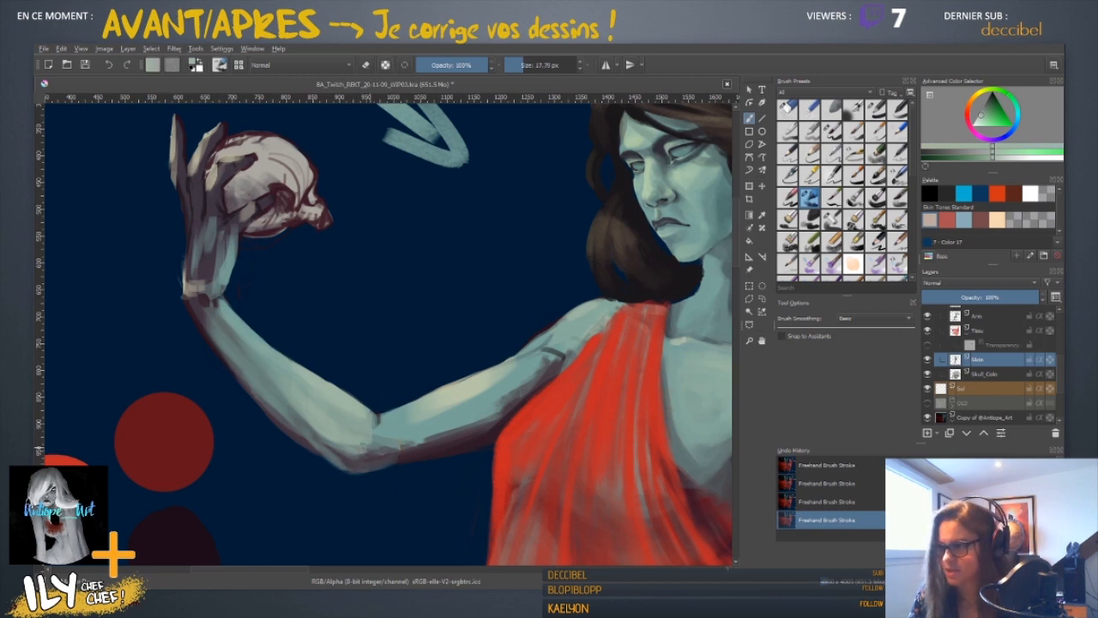
# - Touch up the shadow along the outer forearm above the elbow with sampled tones at about 14 px, and undo the last stroke
pyautogui.keyDown('ctrl'); pyautogui.click(311, 496); pyautogui.keyUp('ctrl')
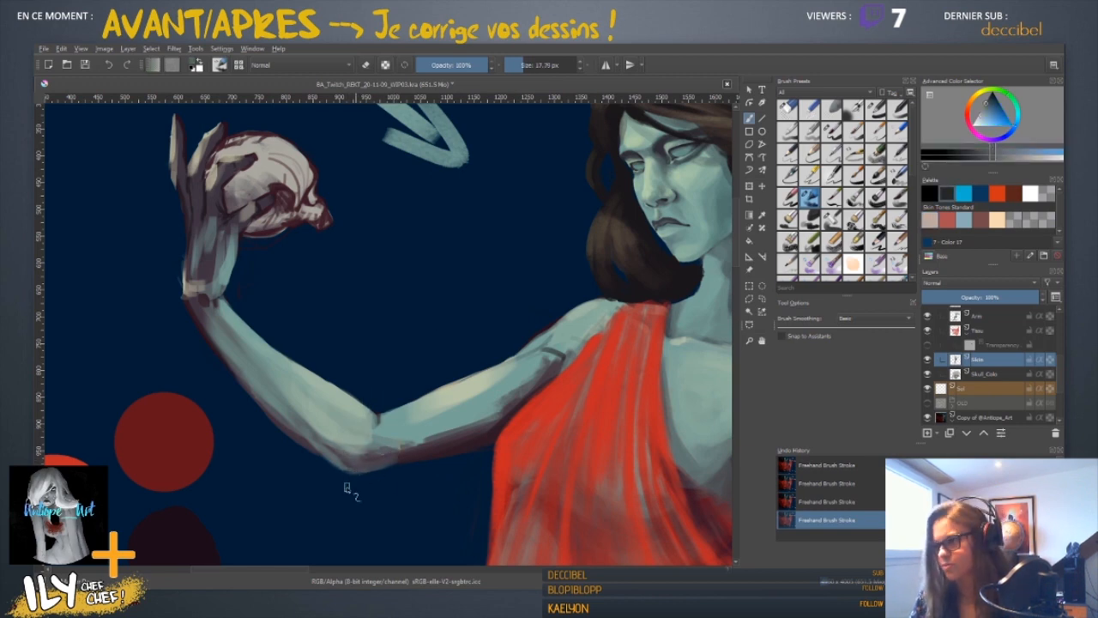
pyautogui.keyDown('ctrl'); pyautogui.click(279, 407); pyautogui.keyUp('ctrl')
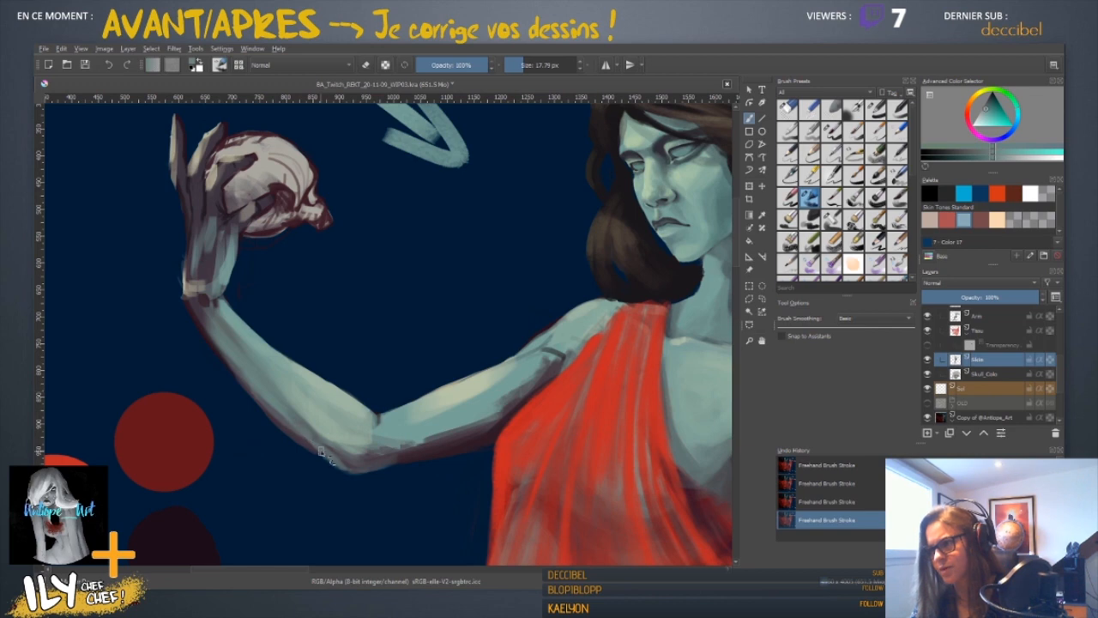
pyautogui.keyDown('ctrl'); pyautogui.click(287, 425); pyautogui.keyUp('ctrl')
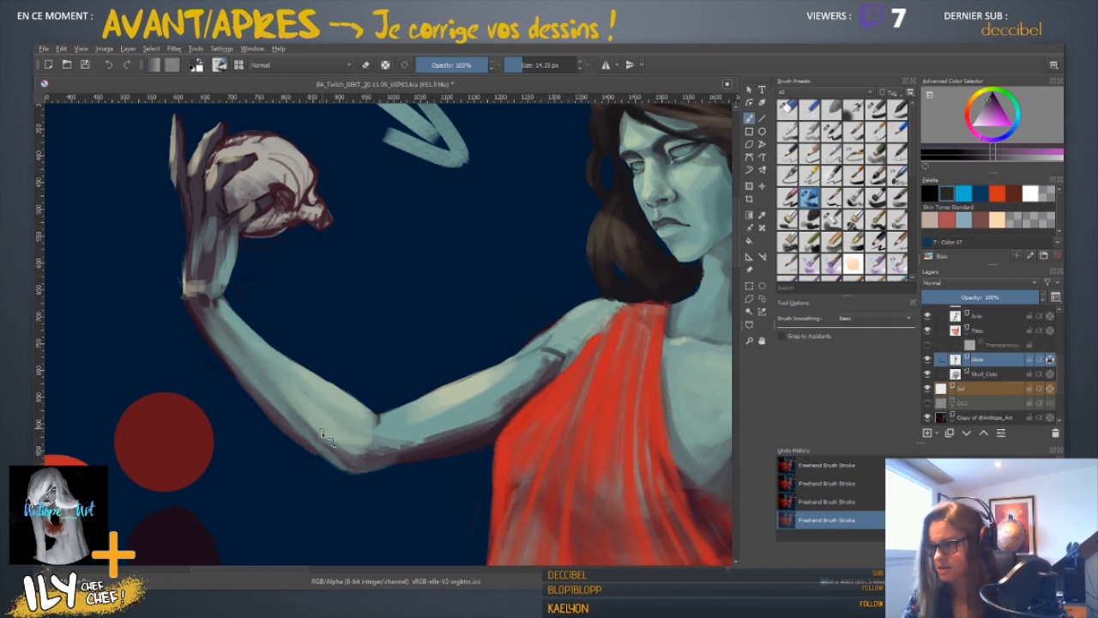
pyautogui.hotkey('ctrl', 'z')
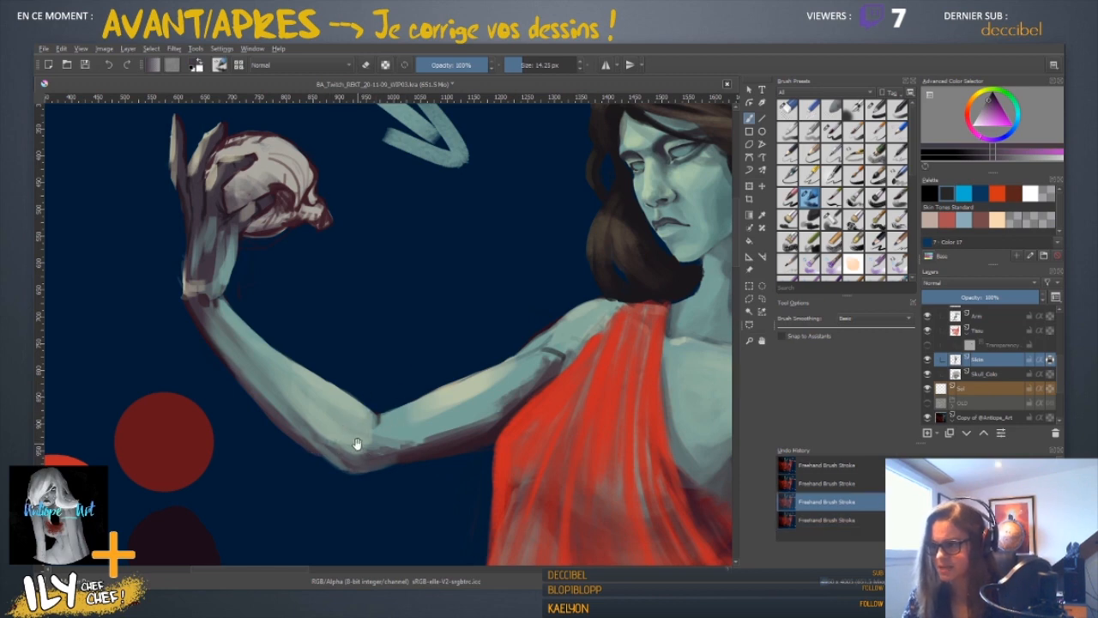
# - Restore the undone stroke and even out the dark outer contour between forearm and elbow with sampled tones, reducing the brush to about 12 px
pyautogui.moveTo(357, 443); pyautogui.dragTo(383, 395)
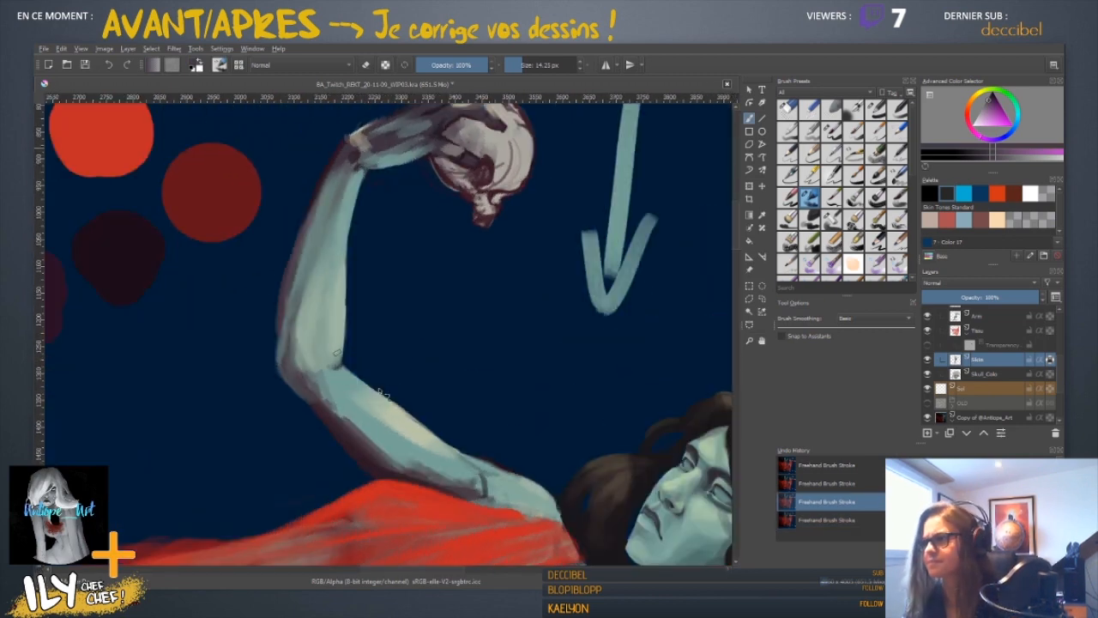
pyautogui.press('5')
pyautogui.press('+')
pyautogui.press('+')
pyautogui.press('+')
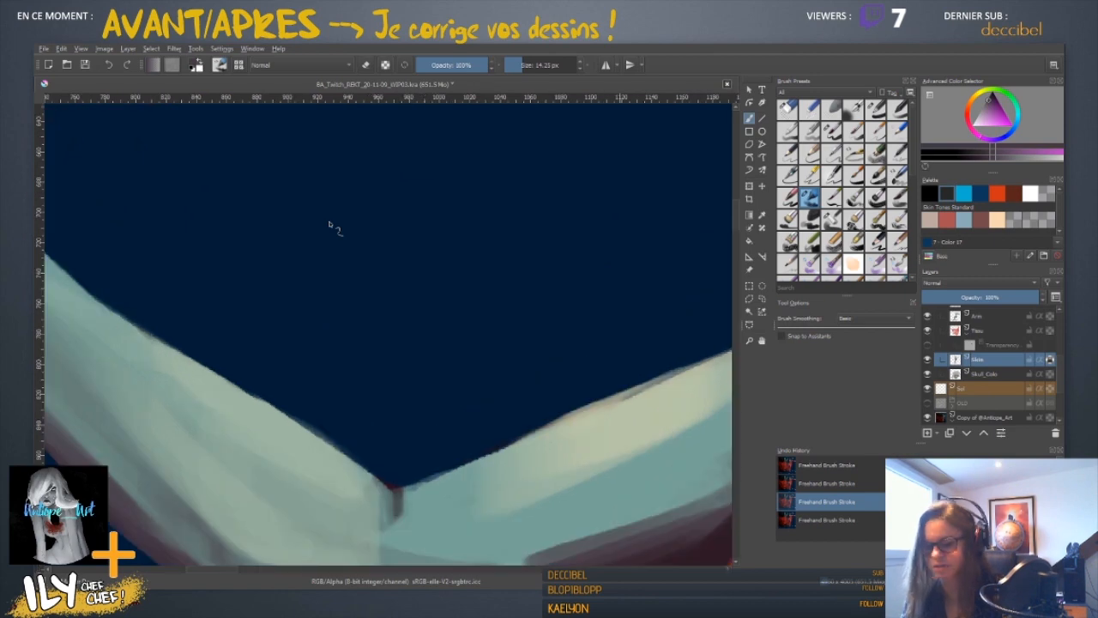
pyautogui.press('6')
pyautogui.press('6')
pyautogui.press('6')
pyautogui.press('6')
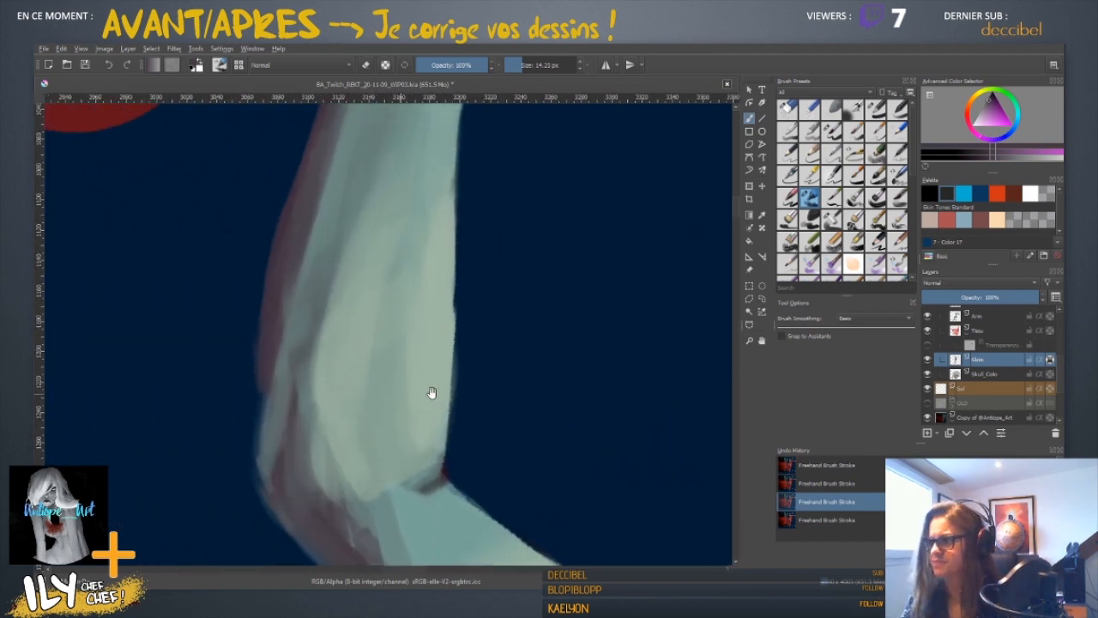
pyautogui.hotkey('ctrl', 'shift', 'z')
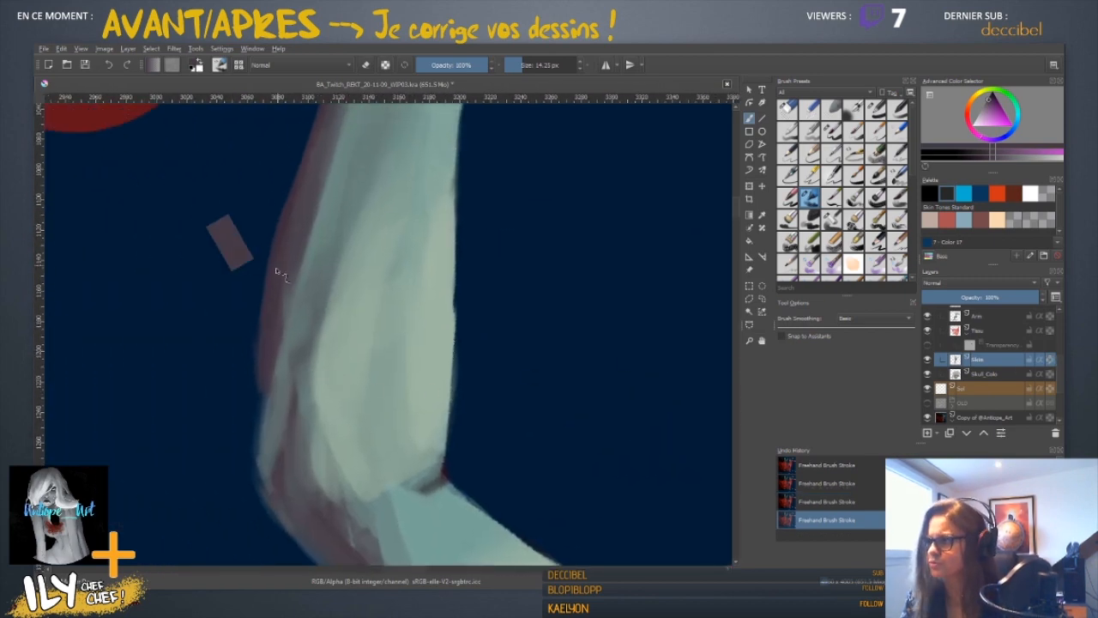
pyautogui.moveTo(270, 311); pyautogui.dragTo(265, 384)
pyautogui.press('[')
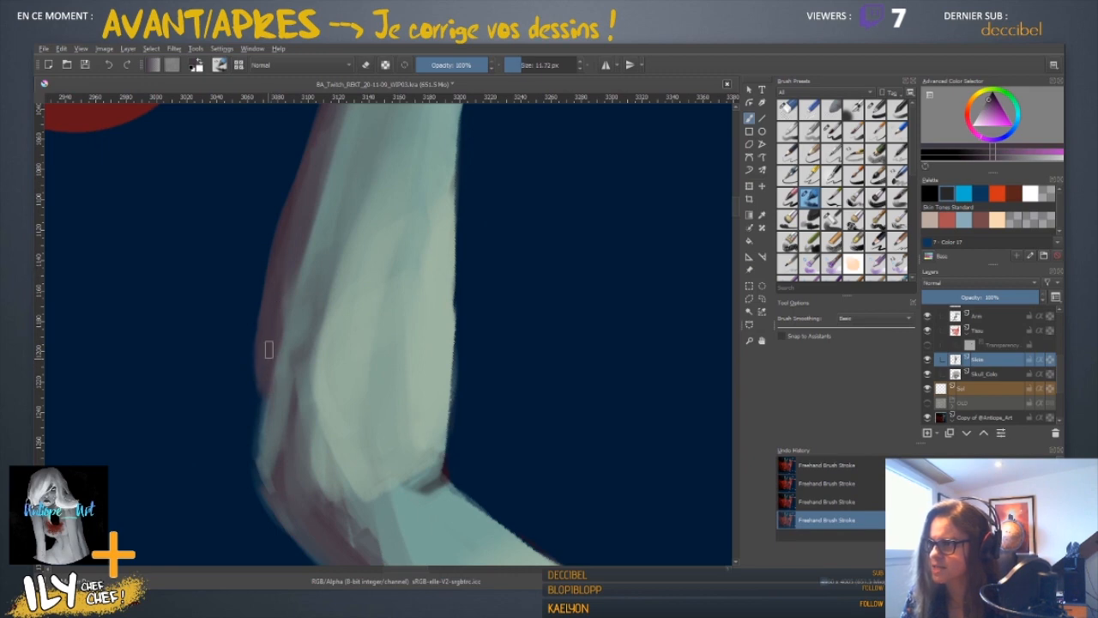
pyautogui.keyDown('ctrl'); pyautogui.click(273, 347); pyautogui.keyUp('ctrl')
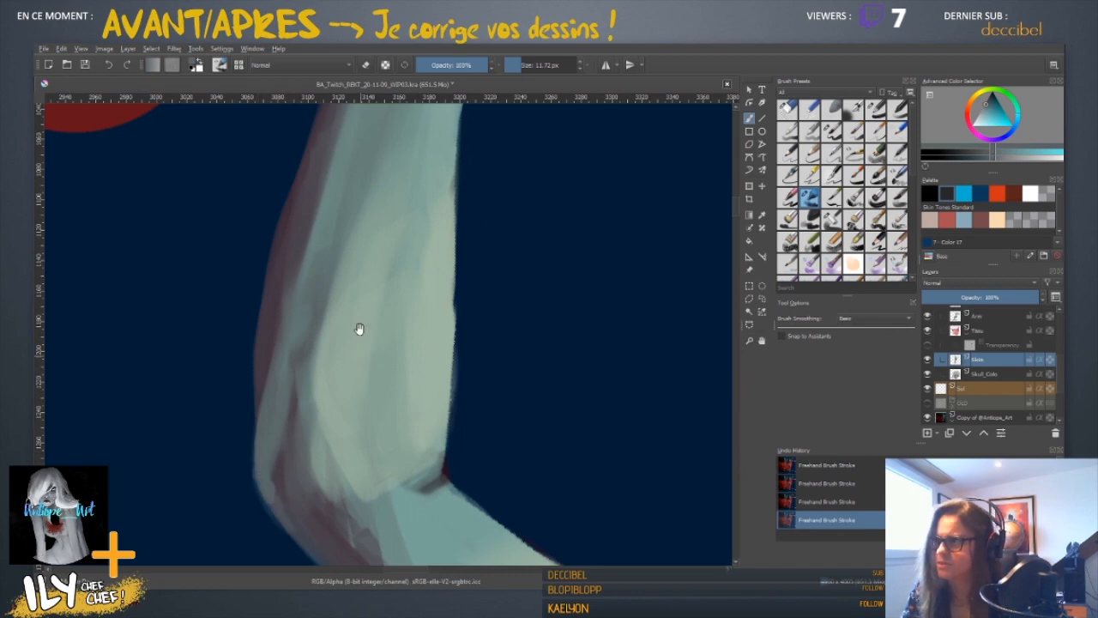
# - Erase stray paint along the outer edge of the forearm up to the wrist with a brush of about 12 px
pyautogui.scroll(5, 369, 324)
pyautogui.press('x')
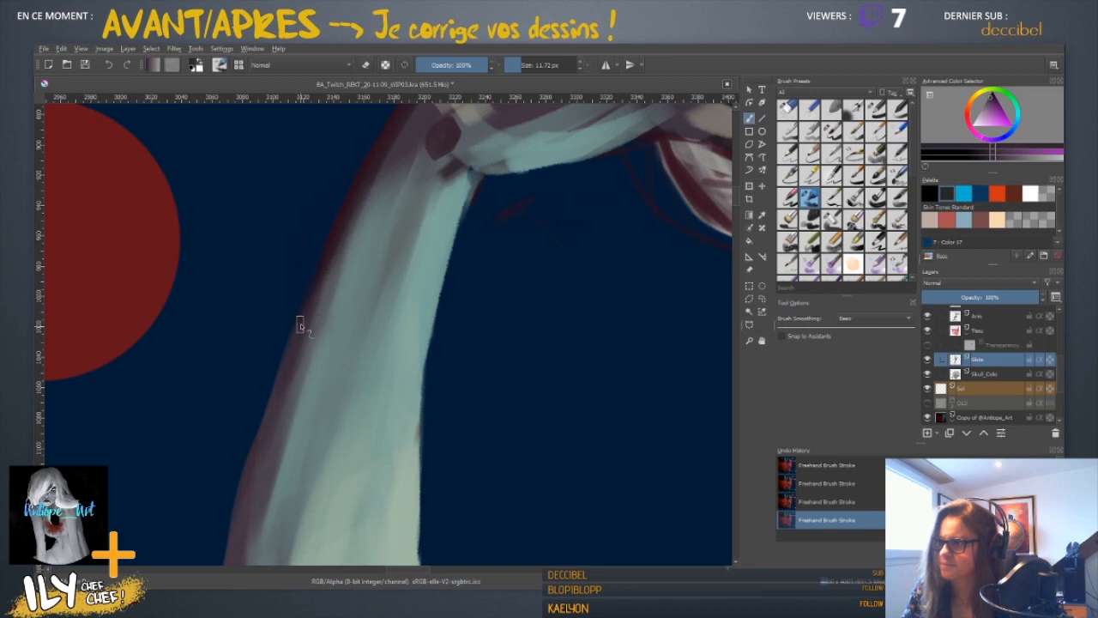
pyautogui.press('e')
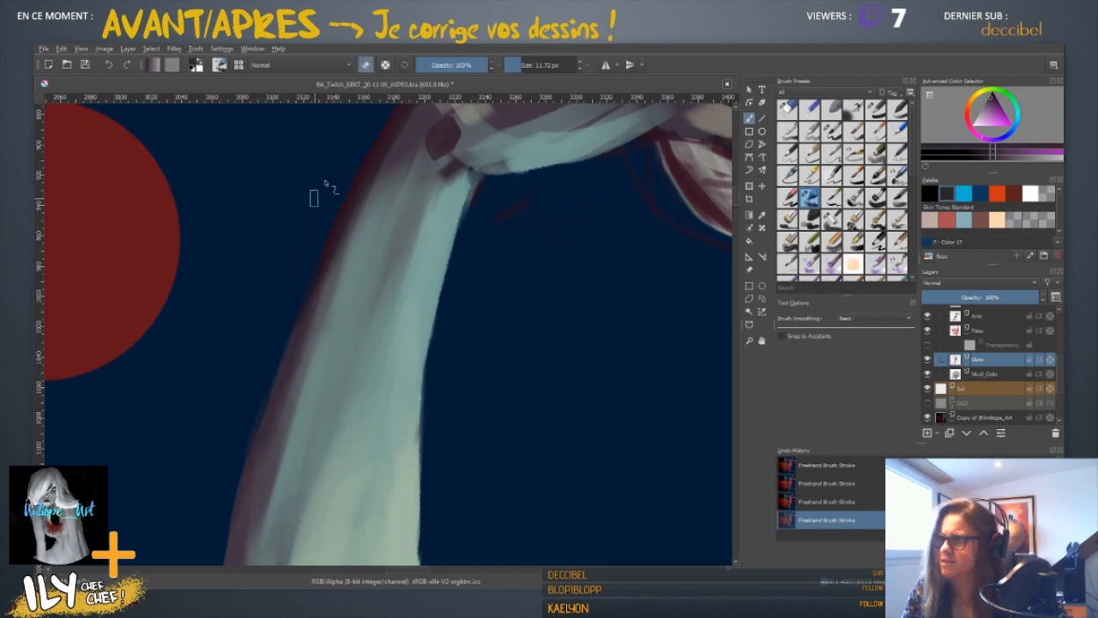
pyautogui.moveTo(351, 236); pyautogui.dragTo(281, 405)
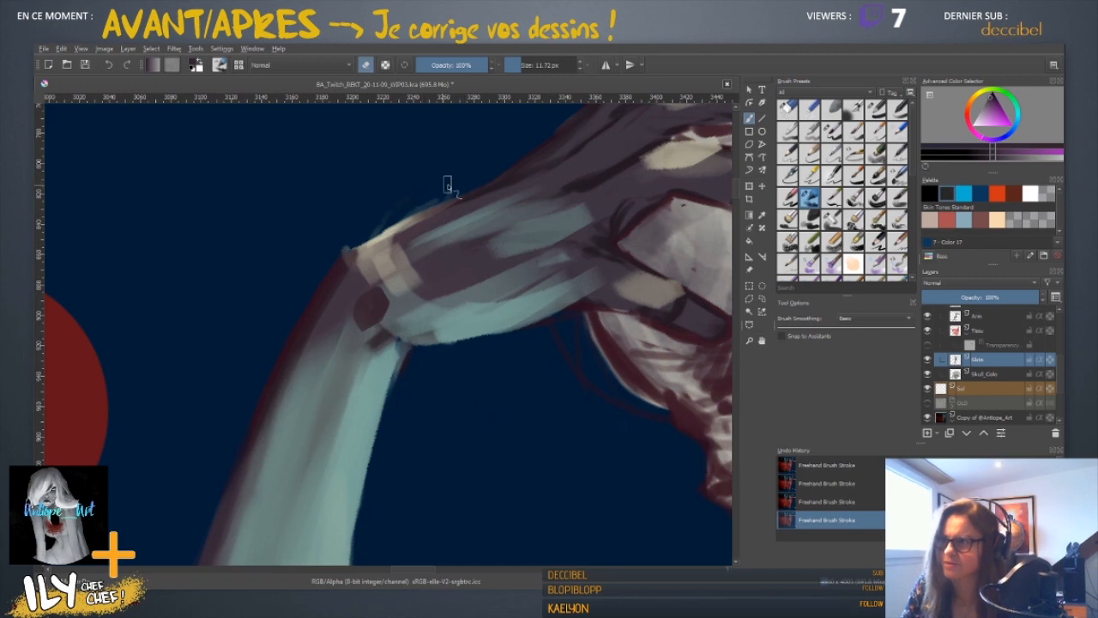
pyautogui.press('e')
# - Repaint the pale highlight at the outer corner of the wrist and the shading beside it with sampled beige and purple-grey tones
pyautogui.keyDown('ctrl'); pyautogui.click(358, 266); pyautogui.keyUp('ctrl')
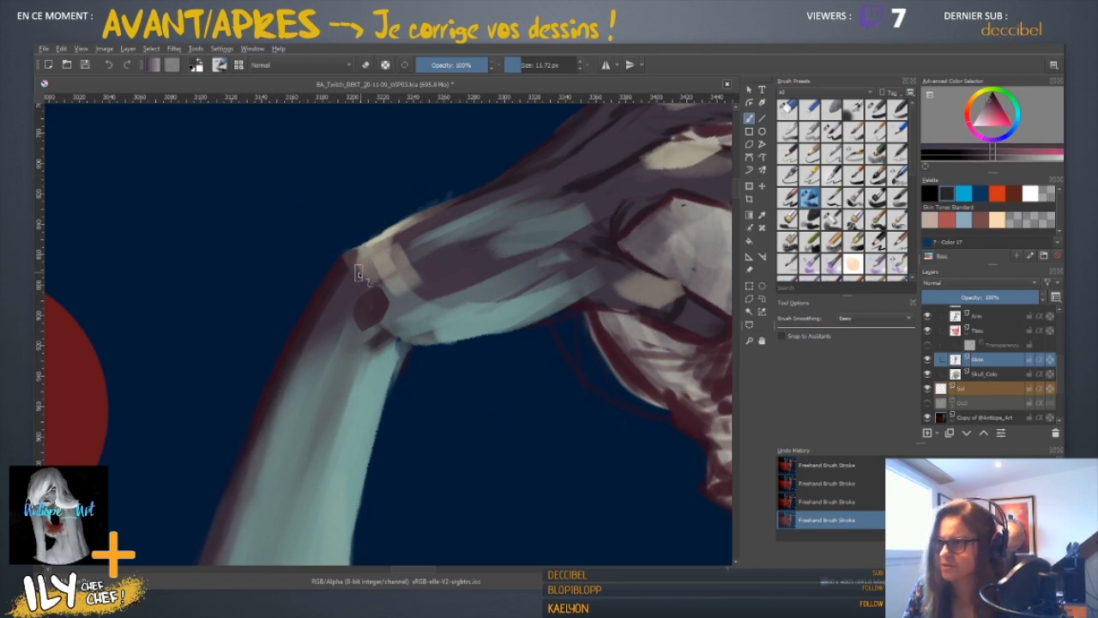
pyautogui.moveTo(350, 261)
pyautogui.mouseDown()
pyautogui.moveTo(391, 237)
pyautogui.moveTo(348, 258)
pyautogui.moveTo(372, 266)
pyautogui.moveTo(357, 257)
pyautogui.moveTo(419, 225)
pyautogui.moveTo(353, 254)
pyautogui.moveTo(451, 206)
pyautogui.moveTo(352, 255)
pyautogui.moveTo(385, 242)
pyautogui.mouseUp()
pyautogui.keyDown('ctrl'); pyautogui.click(393, 238); pyautogui.keyUp('ctrl')
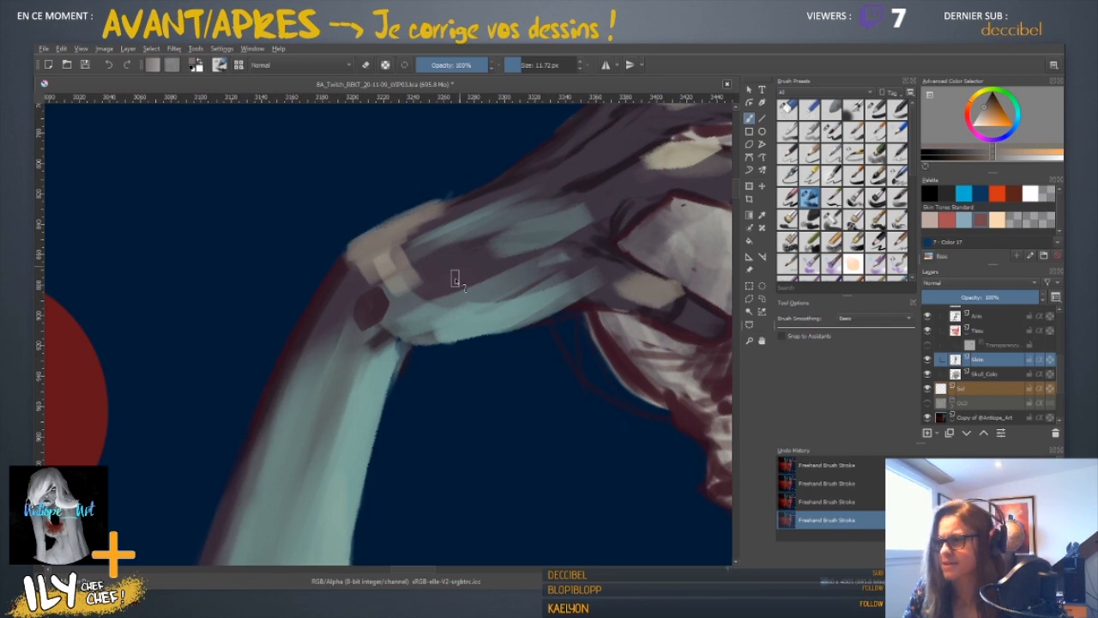
pyautogui.moveTo(455, 279); pyautogui.dragTo(470, 325)
pyautogui.keyDown('ctrl'); pyautogui.click(351, 315); pyautogui.keyUp('ctrl')
pyautogui.moveTo(352, 316)
pyautogui.mouseDown()
pyautogui.moveTo(376, 287)
pyautogui.moveTo(386, 360)
pyautogui.mouseUp()
# - Cover the dark red spot on the wrist with sampled purple-brown shadow and round off the teal band above the crease
pyautogui.keyDown('ctrl'); pyautogui.click(376, 292); pyautogui.keyUp('ctrl')
pyautogui.press('5')
pyautogui.keyDown('ctrl'); pyautogui.click(328, 376); pyautogui.keyUp('ctrl')
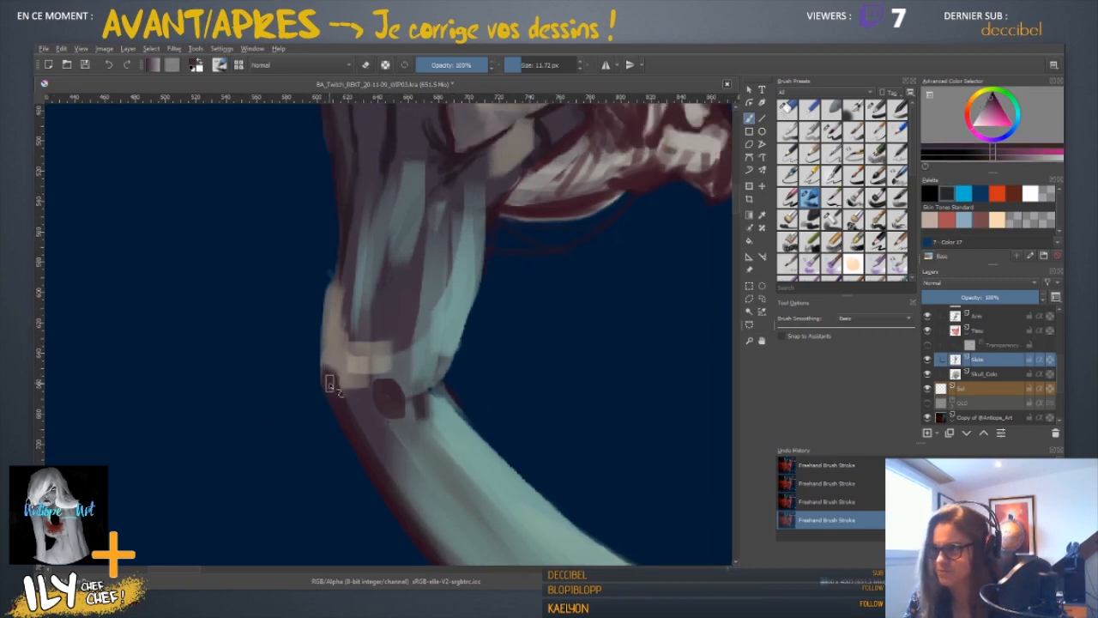
pyautogui.moveTo(328, 382)
pyautogui.mouseDown()
pyautogui.moveTo(404, 400)
pyautogui.moveTo(362, 384)
pyautogui.moveTo(375, 409)
pyautogui.moveTo(401, 405)
pyautogui.moveTo(365, 387)
pyautogui.mouseUp()
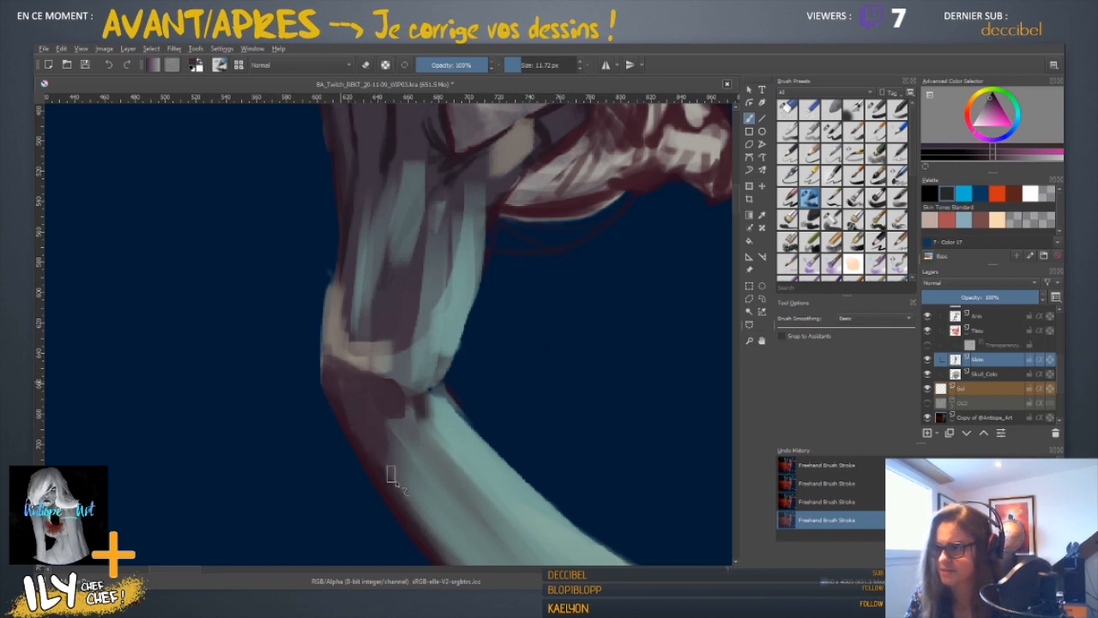
pyautogui.keyDown('ctrl'); pyautogui.click(401, 427); pyautogui.keyUp('ctrl')
pyautogui.keyDown('ctrl'); pyautogui.click(389, 434); pyautogui.keyUp('ctrl')
pyautogui.moveTo(426, 399)
pyautogui.mouseDown()
pyautogui.moveTo(393, 408)
pyautogui.moveTo(351, 371)
pyautogui.mouseUp()
pyautogui.keyDown('ctrl'); pyautogui.click(414, 380); pyautogui.keyUp('ctrl')
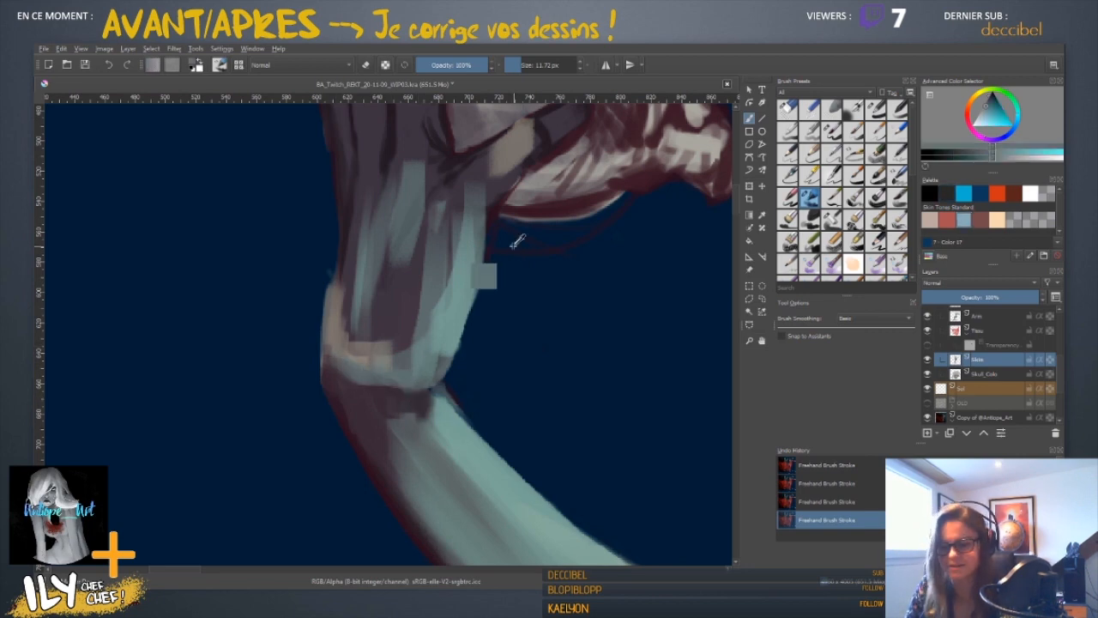
# - Tone down the beige highlight on the outer side of the wrist with sampled grey-purple tones
pyautogui.hotkey('ctrl', '-')
pyautogui.hotkey('ctrl', '-')
pyautogui.hotkey('ctrl', '-')
pyautogui.hotkey('ctrl', '-')
pyautogui.hotkey('ctrl', '-')
pyautogui.hotkey('ctrl', '+')
pyautogui.hotkey('ctrl', '+')
pyautogui.hotkey('ctrl', '+')
pyautogui.hotkey('ctrl', '+')
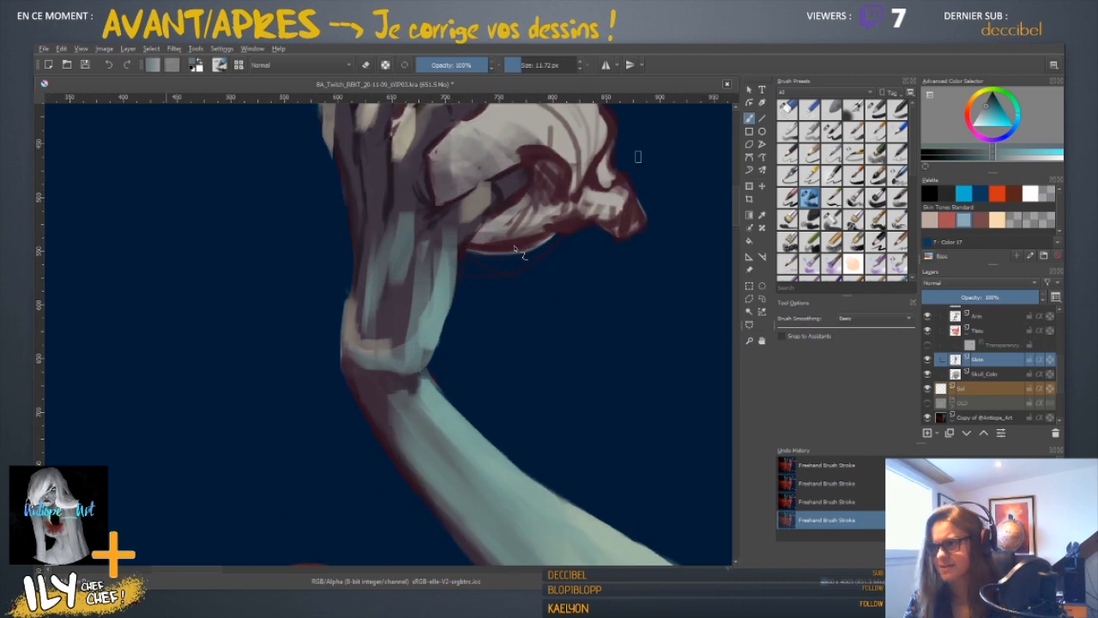
pyautogui.keyDown('ctrl'); pyautogui.click(359, 326); pyautogui.keyUp('ctrl')
pyautogui.moveTo(360, 350)
pyautogui.mouseDown()
pyautogui.moveTo(360, 295)
pyautogui.moveTo(353, 353)
pyautogui.mouseUp()
pyautogui.keyDown('ctrl'); pyautogui.click(364, 363); pyautogui.keyUp('ctrl')
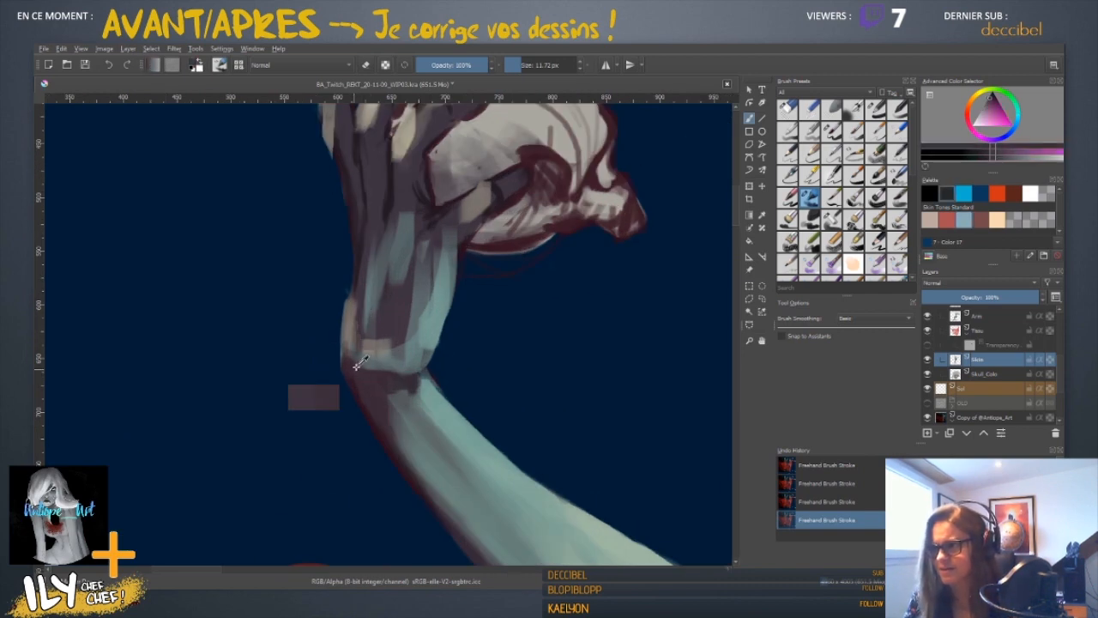
# - Blend the wrist into the hand with a larger brush and broad strokes of sampled grey and purple-grey tones
pyautogui.moveTo(399, 398)
pyautogui.keyDown('shift'); pyautogui.mouseDown()
pyautogui.moveTo(361, 357)
pyautogui.moveTo(365, 381)
pyautogui.moveTo(355, 350)
pyautogui.moveTo(387, 371)
pyautogui.moveTo(362, 347)
pyautogui.mouseUp(); pyautogui.keyUp('shift')
pyautogui.keyDown('ctrl'); pyautogui.click(365, 356); pyautogui.keyUp('ctrl')
pyautogui.moveTo(378, 267)
pyautogui.mouseDown()
pyautogui.moveTo(388, 254)
pyautogui.moveTo(410, 257)
pyautogui.moveTo(476, 404)
pyautogui.mouseUp()
pyautogui.keyDown('ctrl'); pyautogui.click(418, 277); pyautogui.keyUp('ctrl')
pyautogui.moveTo(425, 290)
pyautogui.mouseDown()
pyautogui.moveTo(438, 270)
pyautogui.moveTo(431, 290)
pyautogui.mouseUp()
pyautogui.moveTo(411, 361); pyautogui.dragTo(412, 374)
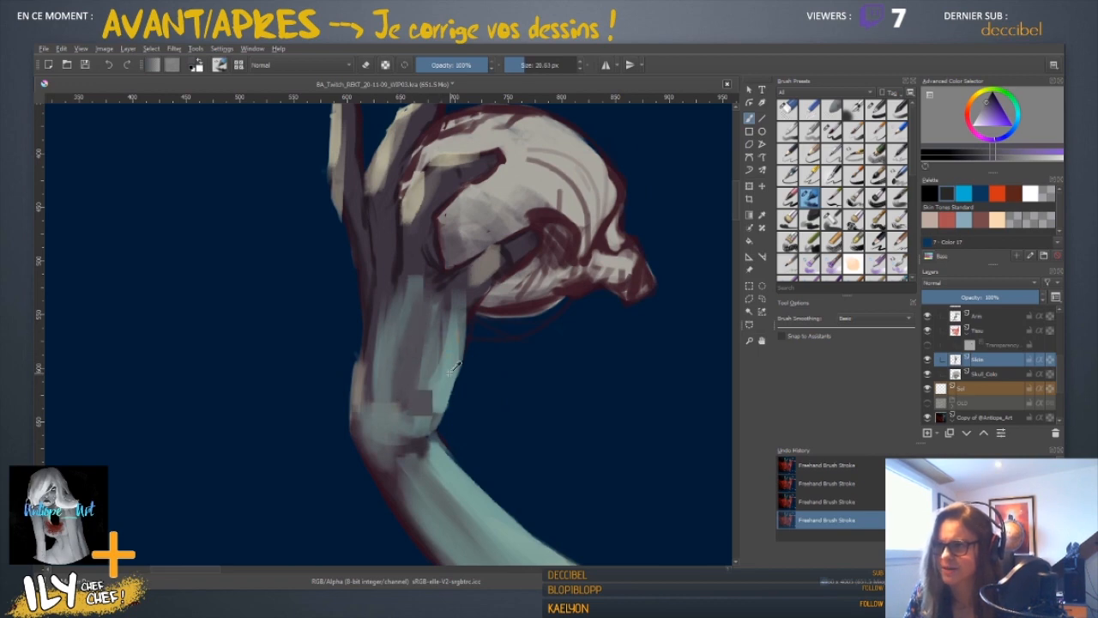
# - Paint teal light along the side of the hand and the fingers around the skull with a sampled tone at about 15 px
pyautogui.keyDown('ctrl'); pyautogui.click(455, 366); pyautogui.keyUp('ctrl')
pyautogui.moveTo(444, 300)
pyautogui.mouseDown()
pyautogui.moveTo(456, 296)
pyautogui.moveTo(410, 352)
pyautogui.mouseUp()
pyautogui.moveTo(437, 236)
pyautogui.mouseDown()
pyautogui.moveTo(465, 248)
pyautogui.moveTo(502, 222)
pyautogui.moveTo(433, 268)
pyautogui.moveTo(419, 341)
pyautogui.mouseUp()
pyautogui.moveTo(432, 167)
pyautogui.mouseDown()
pyautogui.moveTo(410, 177)
pyautogui.moveTo(391, 258)
pyautogui.mouseUp()
pyautogui.moveTo(390, 326)
pyautogui.mouseDown()
pyautogui.moveTo(391, 256)
pyautogui.moveTo(384, 337)
pyautogui.mouseUp()
pyautogui.moveTo(383, 277); pyautogui.dragTo(381, 359)
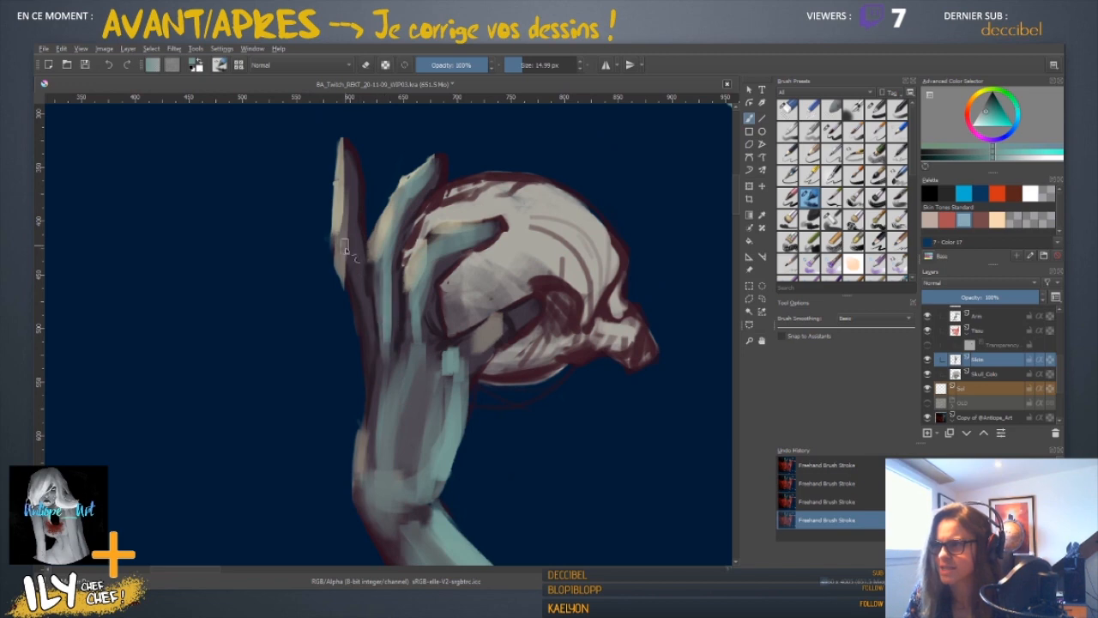
# - Extend the teal light over the outermost raised finger and down towards the knuckles
pyautogui.moveTo(347, 249); pyautogui.dragTo(367, 330)
pyautogui.moveTo(350, 169)
pyautogui.mouseDown()
pyautogui.moveTo(353, 248)
pyautogui.moveTo(356, 201)
pyautogui.moveTo(364, 240)
pyautogui.moveTo(342, 258)
pyautogui.moveTo(369, 330)
pyautogui.moveTo(359, 231)
pyautogui.moveTo(374, 433)
pyautogui.mouseUp()
pyautogui.moveTo(450, 389); pyautogui.dragTo(411, 368)
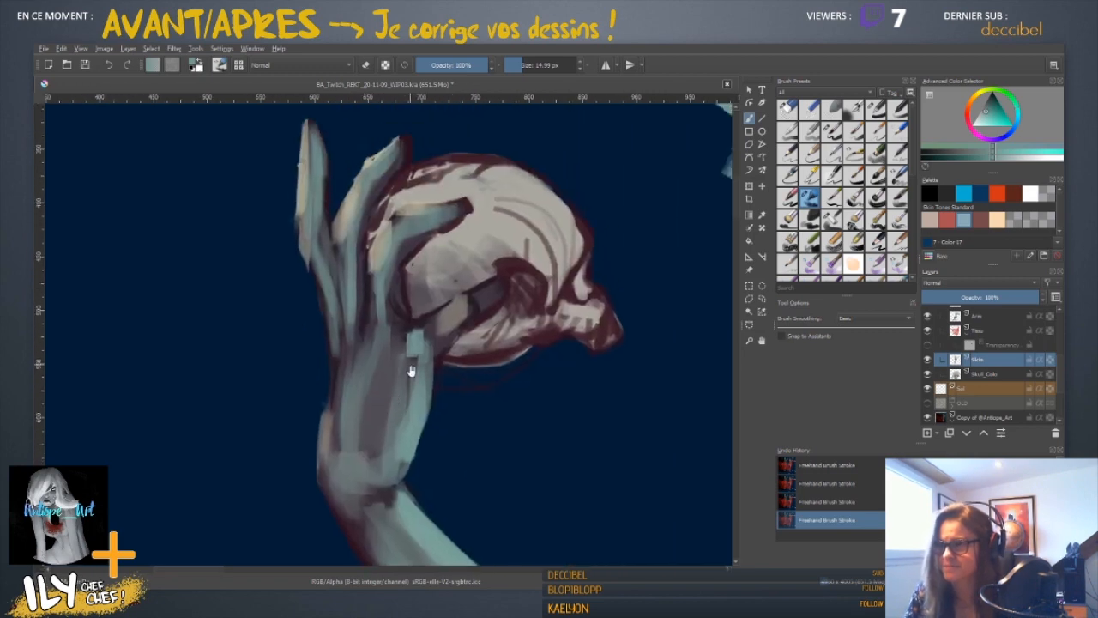
# - Examine the raised hand and skull both in the context of the whole arm and up close
pyautogui.hotkey('ctrl', '-')
pyautogui.hotkey('ctrl', '-')
pyautogui.hotkey('ctrl', '-')
pyautogui.hotkey('ctrl', '+')
pyautogui.hotkey('ctrl', '+')
pyautogui.hotkey('ctrl', '+')
pyautogui.hotkey('ctrl', '+')
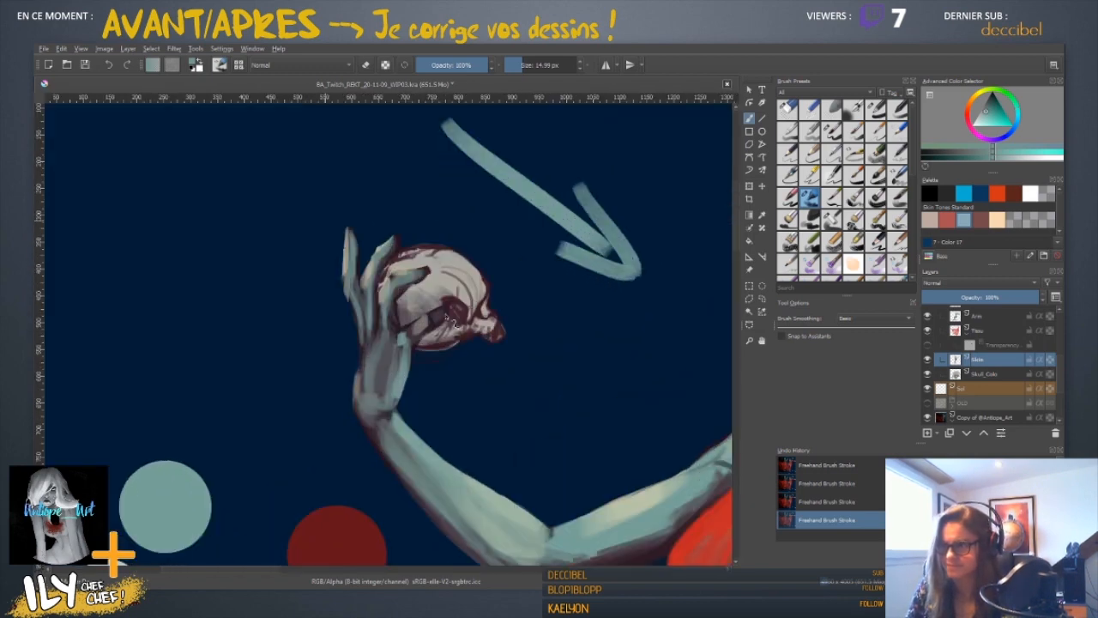
pyautogui.press('+')
pyautogui.press('+')
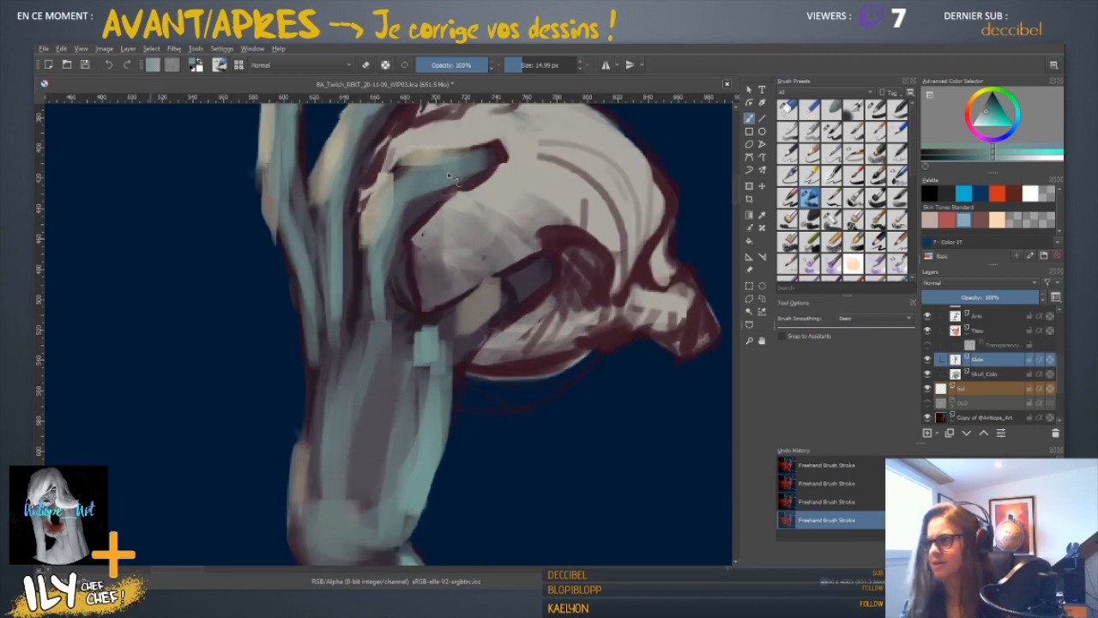
# - Try to widen the outer edge of the hand below the fingers with long strokes of sampled blue-grey tones
pyautogui.press('e')
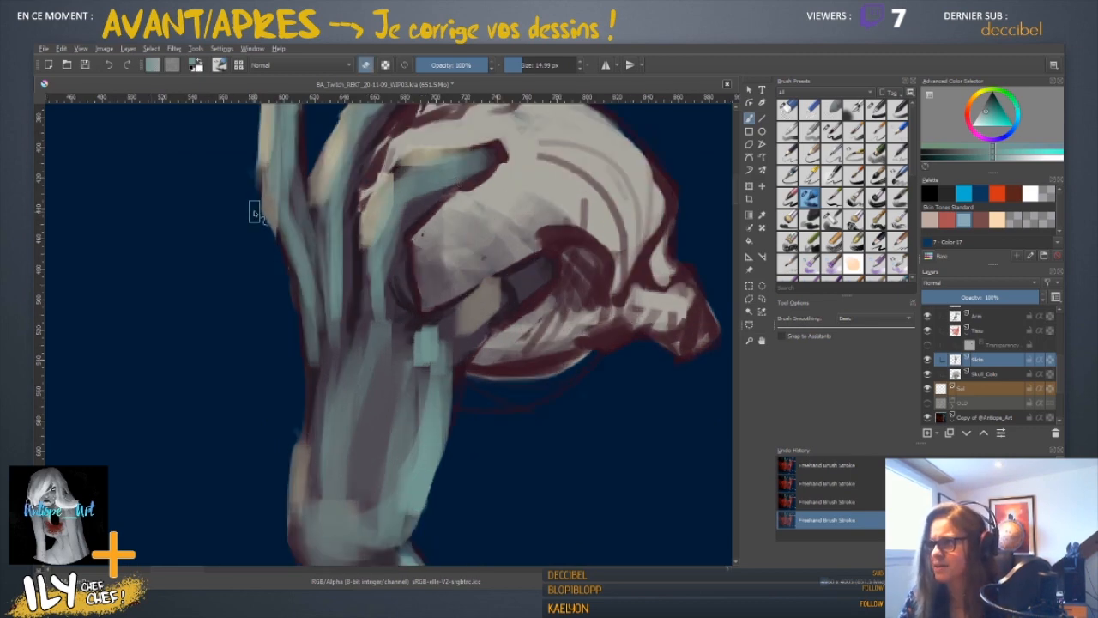
pyautogui.keyDown('ctrl'); pyautogui.click(319, 330); pyautogui.keyUp('ctrl')
pyautogui.keyDown('ctrl'); pyautogui.click(311, 376); pyautogui.keyUp('ctrl')
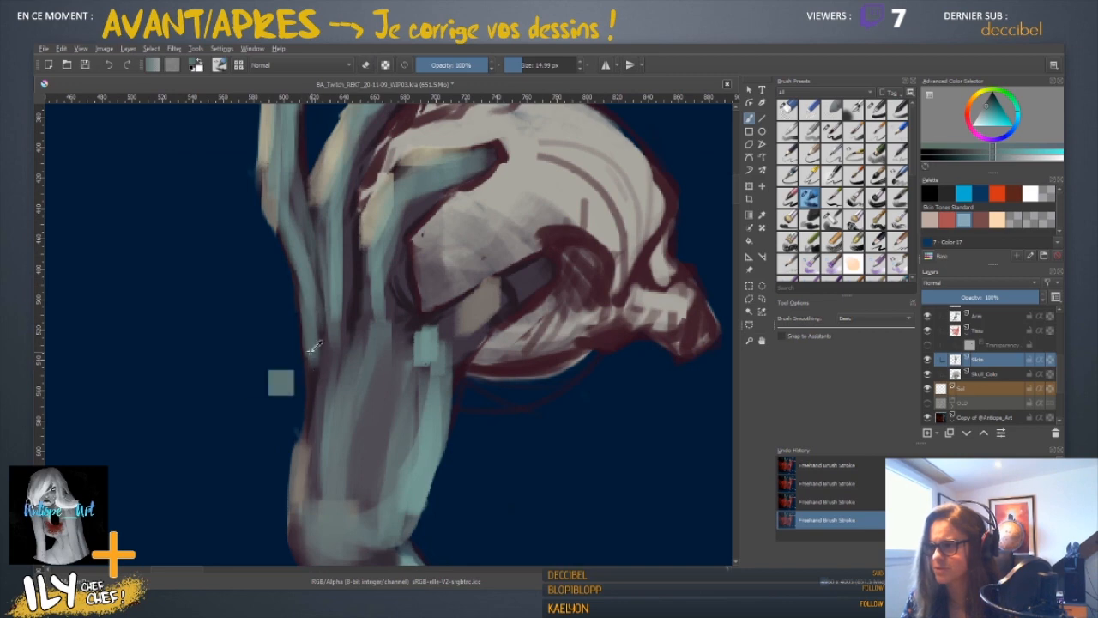
pyautogui.moveTo(306, 319); pyautogui.dragTo(291, 445)
pyautogui.moveTo(307, 381); pyautogui.dragTo(292, 489)
pyautogui.moveTo(316, 355); pyautogui.dragTo(303, 446)
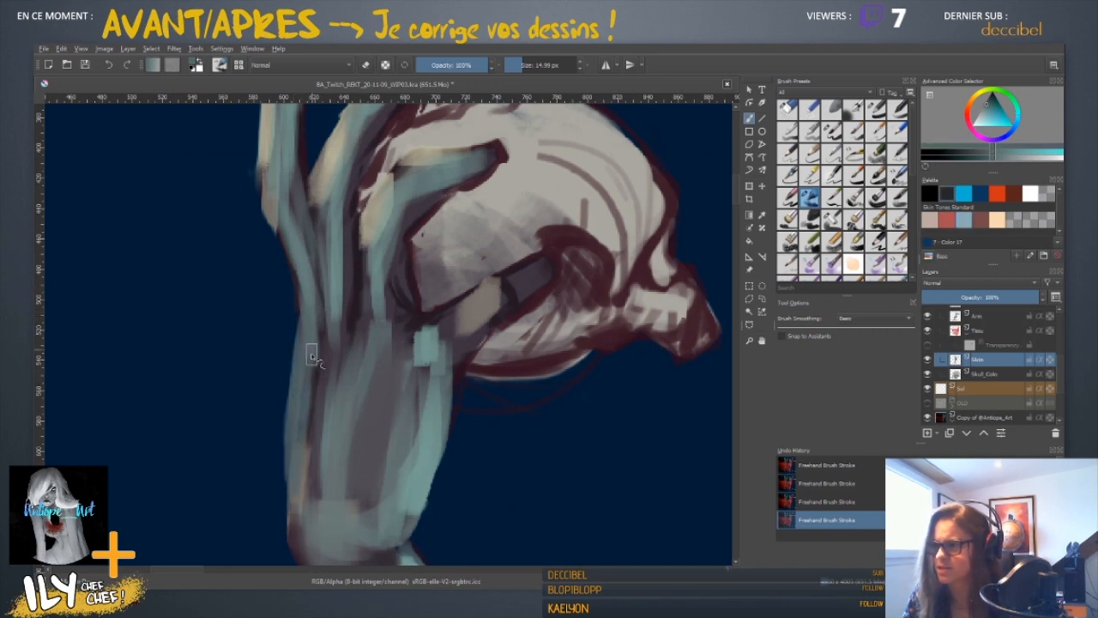
pyautogui.moveTo(329, 322); pyautogui.dragTo(312, 477)
pyautogui.moveTo(334, 524); pyautogui.dragTo(333, 529)
# - Undo the last four brush strokes on the outer edge of the hand
pyautogui.press('-')
pyautogui.press('-')
pyautogui.press('-')
pyautogui.press('-')
pyautogui.press('-')
pyautogui.press('-')
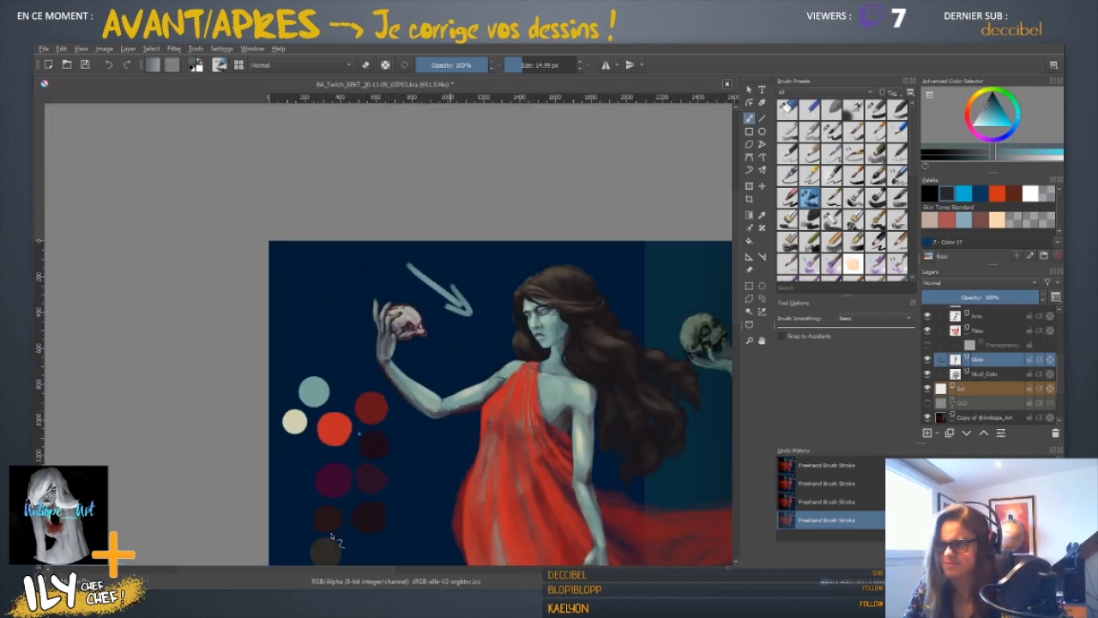
pyautogui.hotkey('ctrl', 'z')
pyautogui.hotkey('ctrl', 'z')
pyautogui.hotkey('ctrl', 'z')
pyautogui.hotkey('ctrl', 'z')
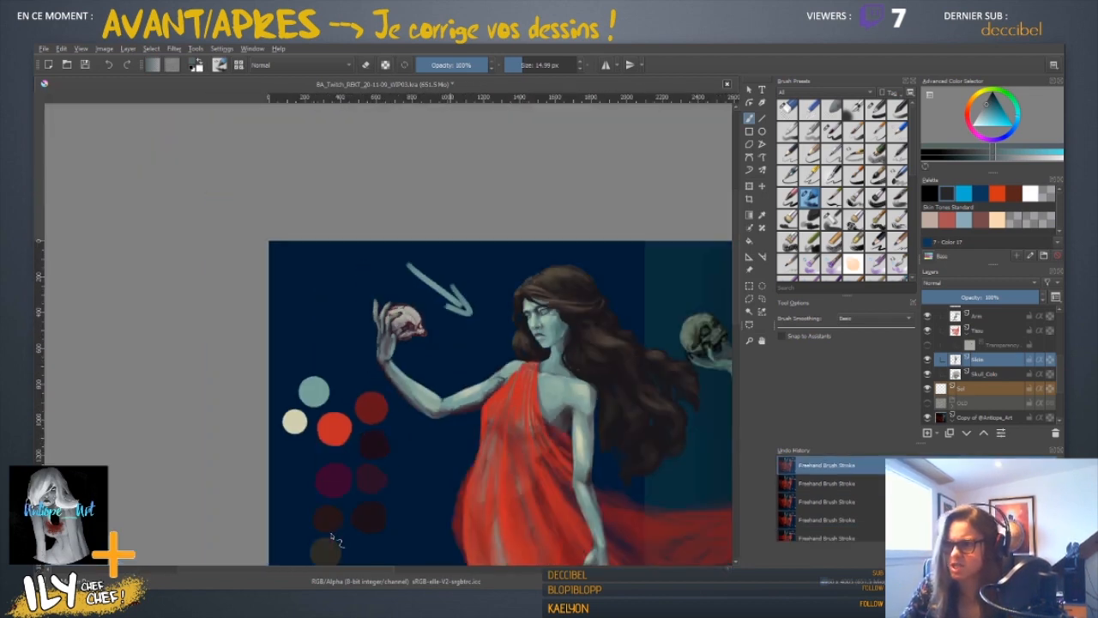
# - Reshape the base of the outermost raised finger with sampled blue-grey tones at about 15 px
pyautogui.press('+')
pyautogui.press('+')
pyautogui.press('+')
pyautogui.press('+')
pyautogui.press('+')
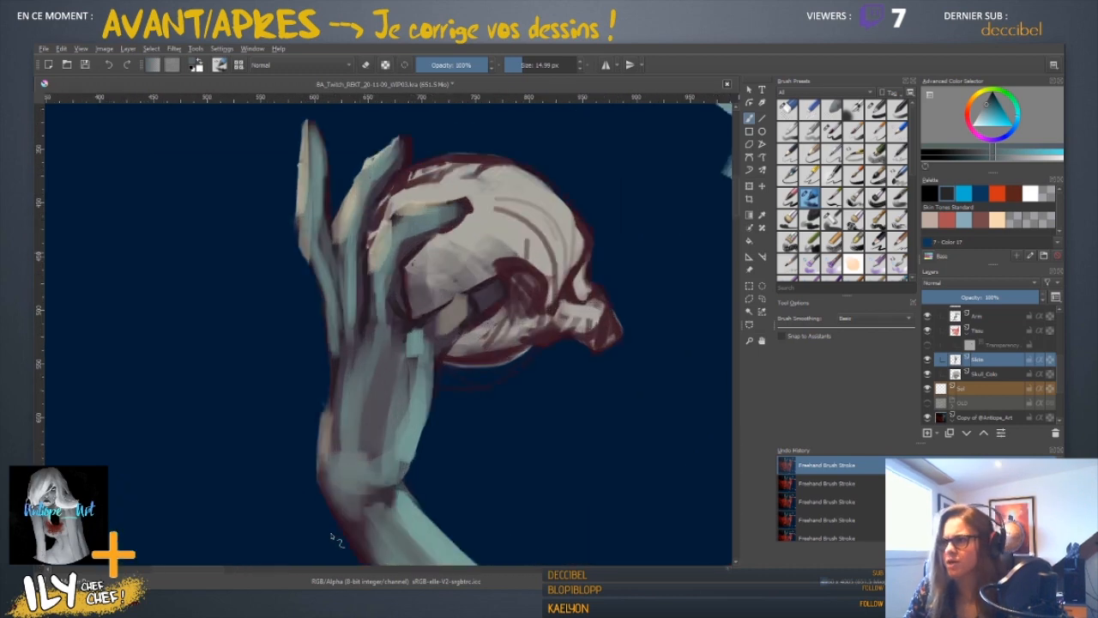
pyautogui.moveTo(347, 306); pyautogui.dragTo(341, 349)
pyautogui.keyDown('ctrl'); pyautogui.click(307, 285); pyautogui.keyUp('ctrl')
pyautogui.keyDown('ctrl'); pyautogui.click(313, 308); pyautogui.keyUp('ctrl')
pyautogui.moveTo(302, 281); pyautogui.dragTo(312, 313)
pyautogui.keyDown('ctrl'); pyautogui.click(314, 295); pyautogui.keyUp('ctrl')
pyautogui.moveTo(302, 286); pyautogui.dragTo(326, 344)
# - Widen the base of the second raised finger with sampled teal and blue-grey strokes down to the knuckle
pyautogui.keyDown('ctrl'); pyautogui.click(345, 301); pyautogui.keyUp('ctrl')
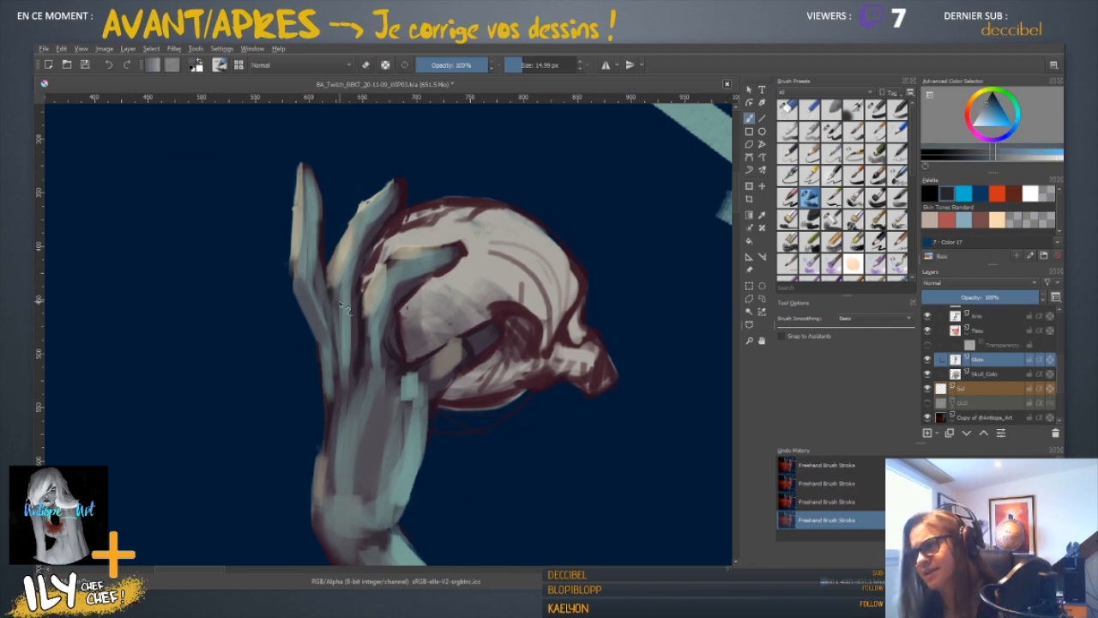
pyautogui.moveTo(336, 295); pyautogui.dragTo(347, 347)
pyautogui.keyDown('ctrl'); pyautogui.click(347, 306); pyautogui.keyUp('ctrl')
pyautogui.moveTo(335, 292); pyautogui.dragTo(339, 317)
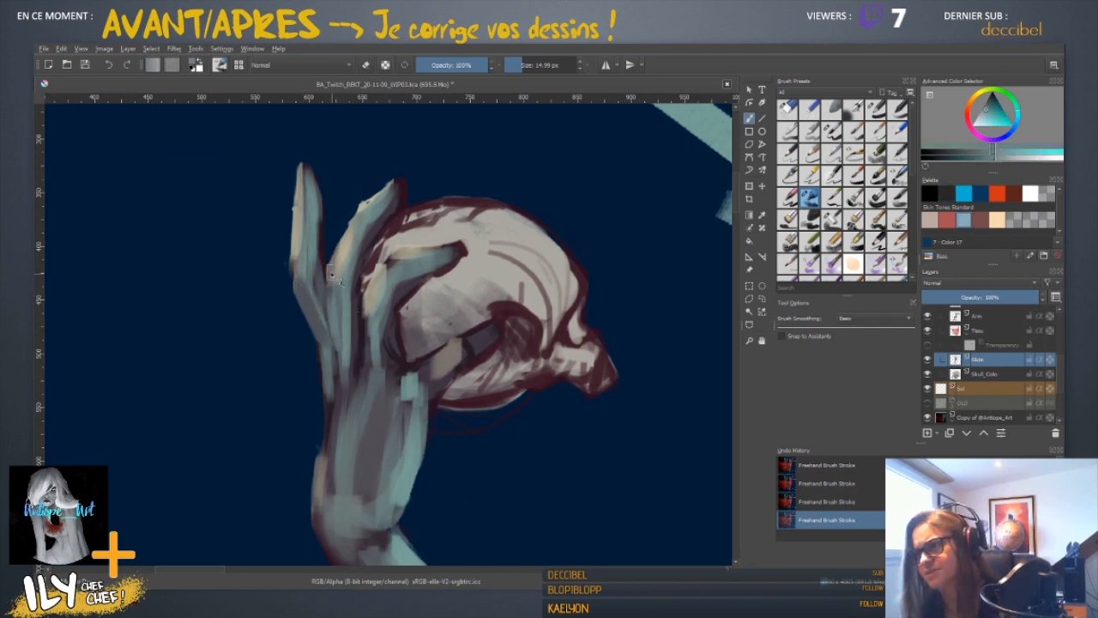
pyautogui.moveTo(329, 276); pyautogui.dragTo(339, 356)
# - Blend the area where the two raised fingers meet the hand with sampled blue-grey and teal tones
pyautogui.keyDown('ctrl'); pyautogui.click(294, 386); pyautogui.keyUp('ctrl')
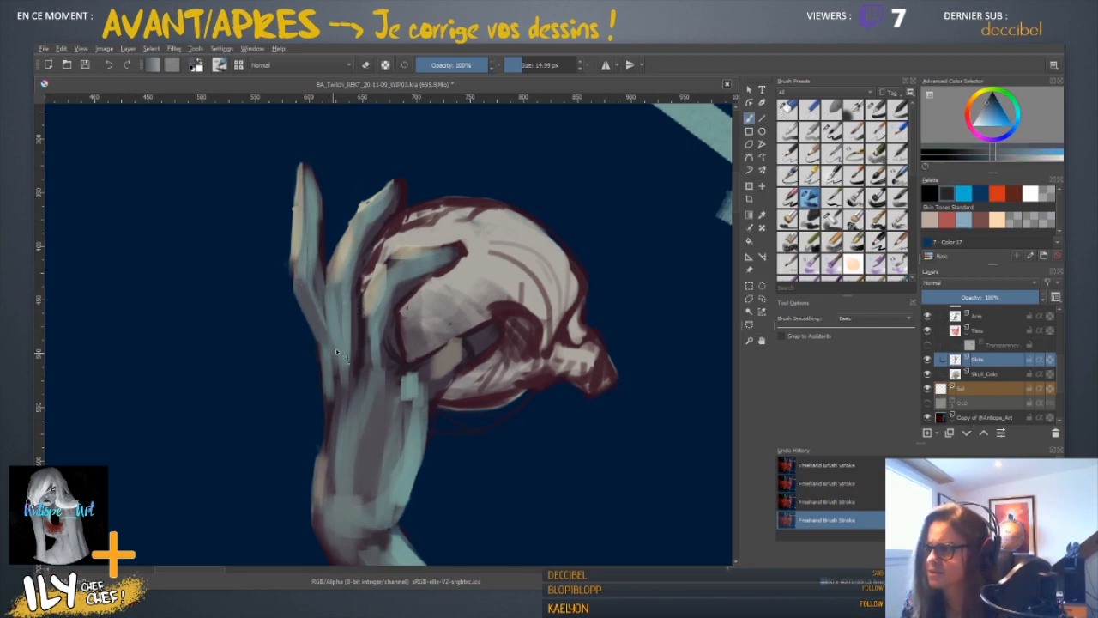
pyautogui.moveTo(323, 318); pyautogui.dragTo(335, 366)
pyautogui.keyDown('ctrl'); pyautogui.click(342, 335); pyautogui.keyUp('ctrl')
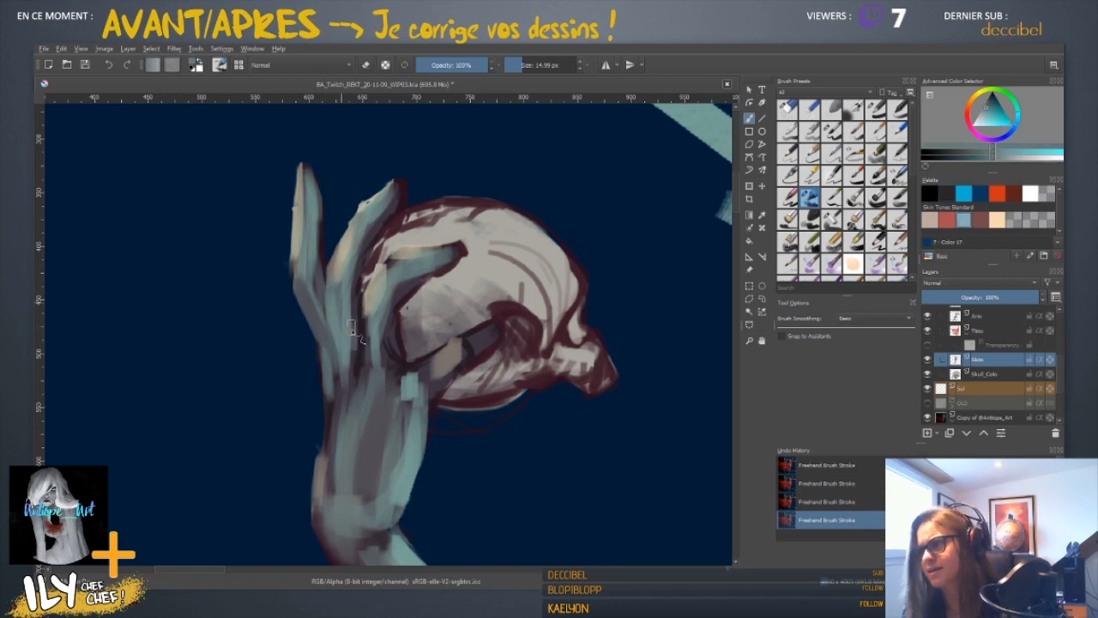
pyautogui.moveTo(352, 326); pyautogui.dragTo(354, 352)
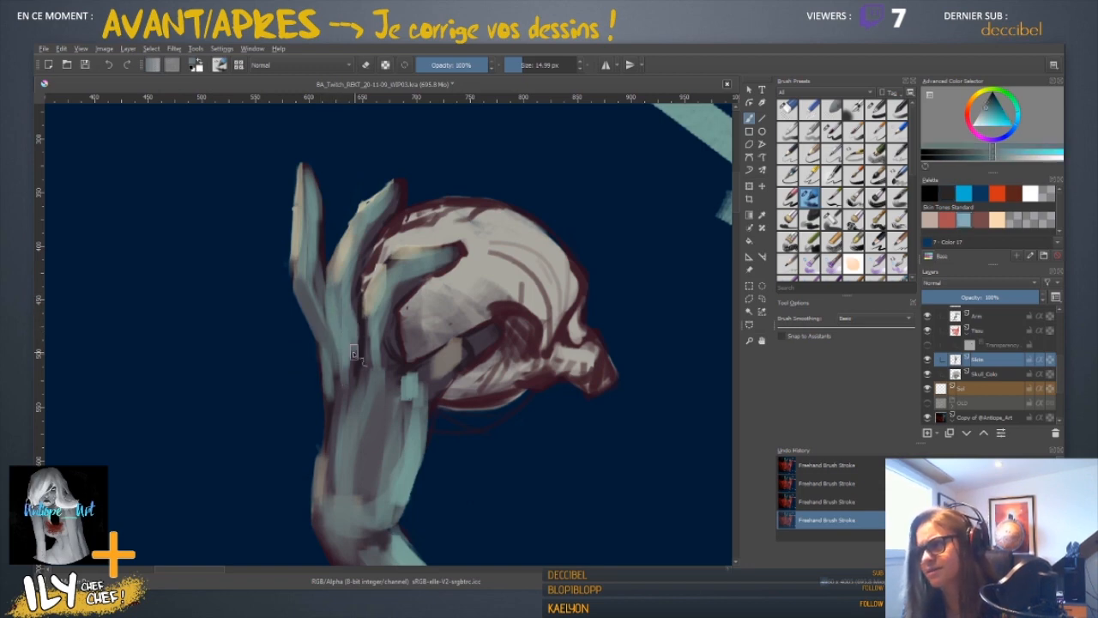
pyautogui.keyDown('ctrl'); pyautogui.click(322, 297); pyautogui.keyUp('ctrl')
pyautogui.moveTo(321, 294)
pyautogui.mouseDown()
pyautogui.moveTo(328, 329)
pyautogui.moveTo(321, 296)
pyautogui.mouseUp()
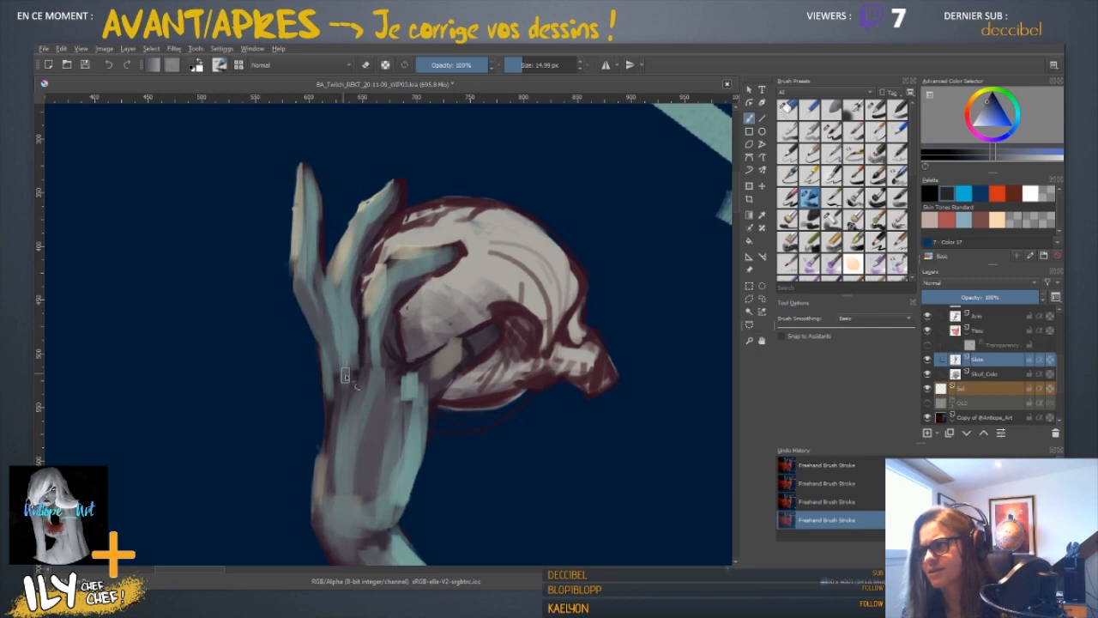
# - Soften the transition from the finger bases into the shadowed middle of the hand with sampled teal and purple-grey tones
pyautogui.keyDown('ctrl'); pyautogui.click(346, 375); pyautogui.keyUp('ctrl')
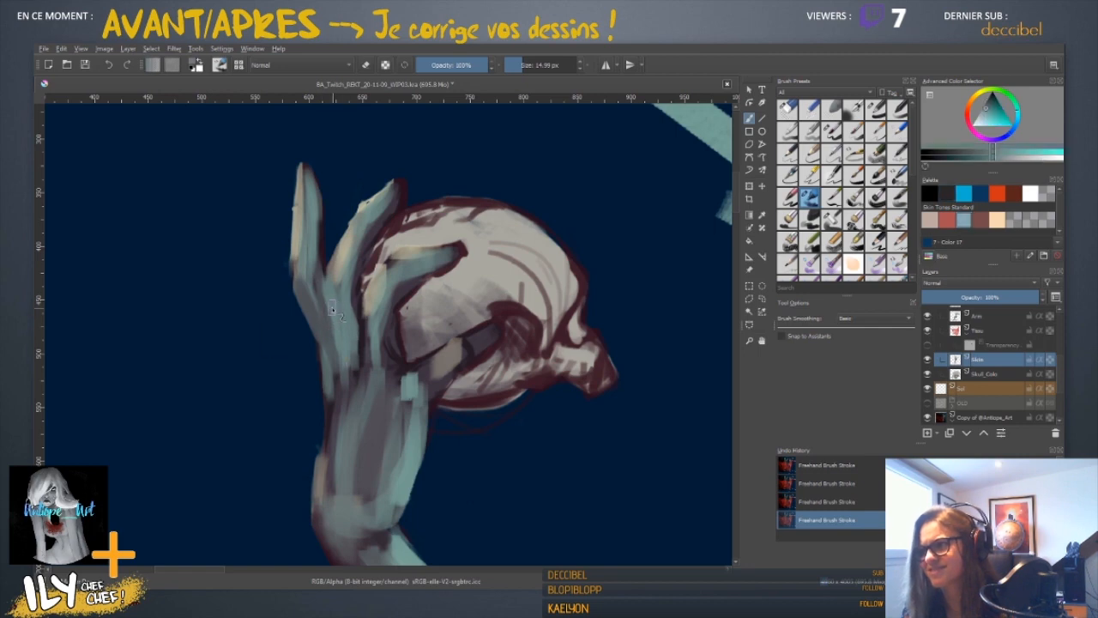
pyautogui.keyDown('ctrl'); pyautogui.click(337, 365); pyautogui.keyUp('ctrl')
pyautogui.moveTo(348, 365); pyautogui.dragTo(343, 397)
pyautogui.keyDown('ctrl'); pyautogui.click(350, 365); pyautogui.keyUp('ctrl')
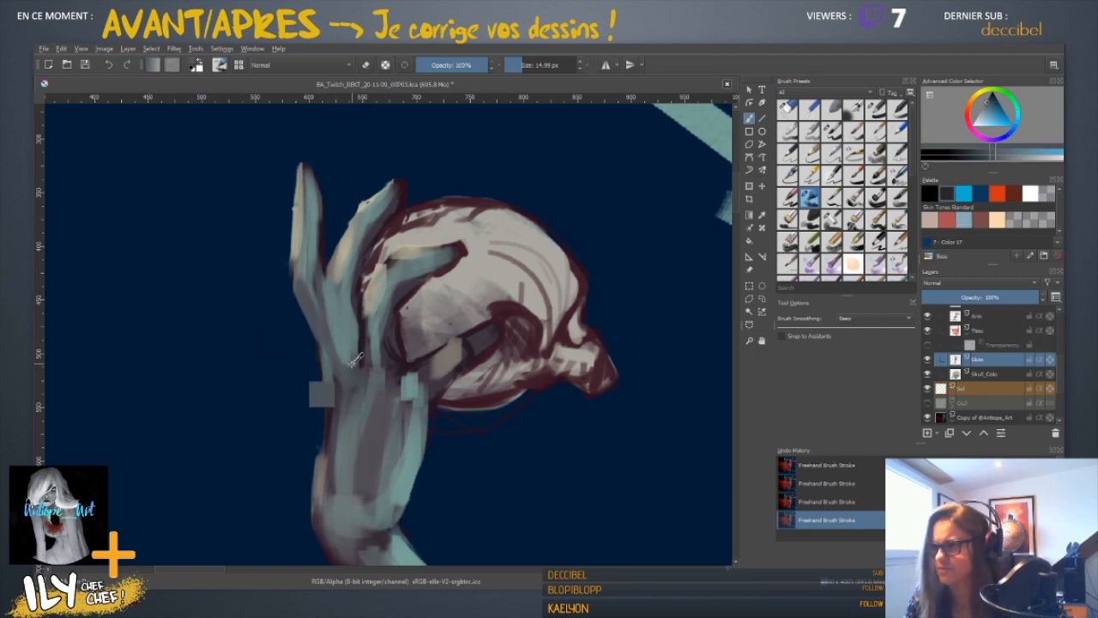
pyautogui.keyDown('ctrl'); pyautogui.click(347, 405); pyautogui.keyUp('ctrl')
pyautogui.keyDown('ctrl'); pyautogui.click(363, 383); pyautogui.keyUp('ctrl')
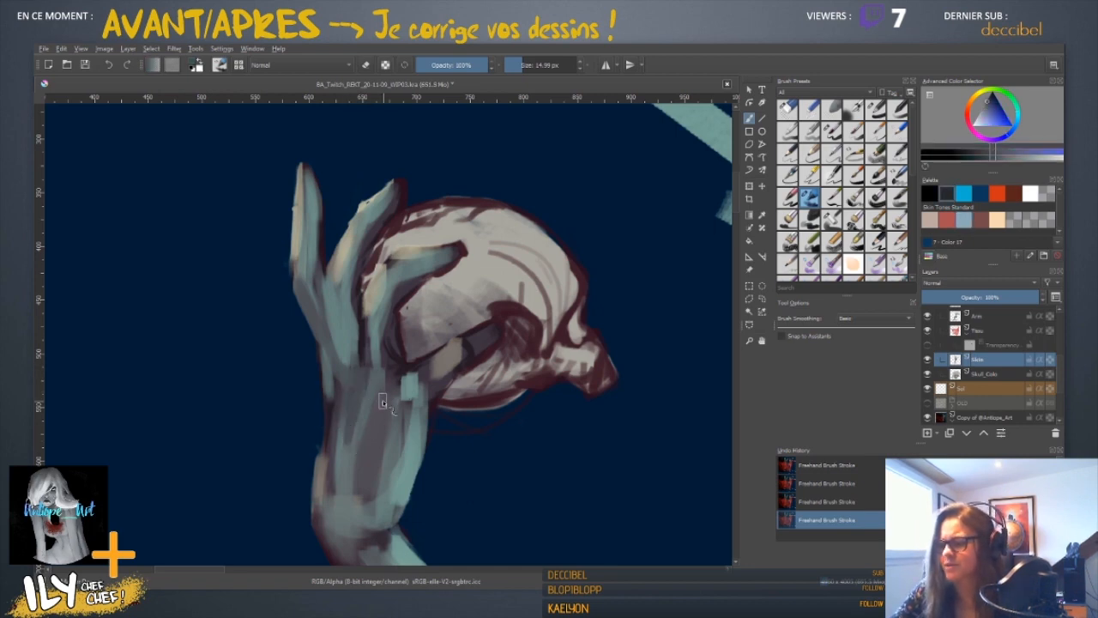
pyautogui.moveTo(365, 383); pyautogui.dragTo(347, 378)
# - Add thin teal accents below the fingers and blend the bright teal patch beside the skull with sampled tones at about 13 px
pyautogui.keyDown('ctrl'); pyautogui.click(346, 331); pyautogui.keyUp('ctrl')
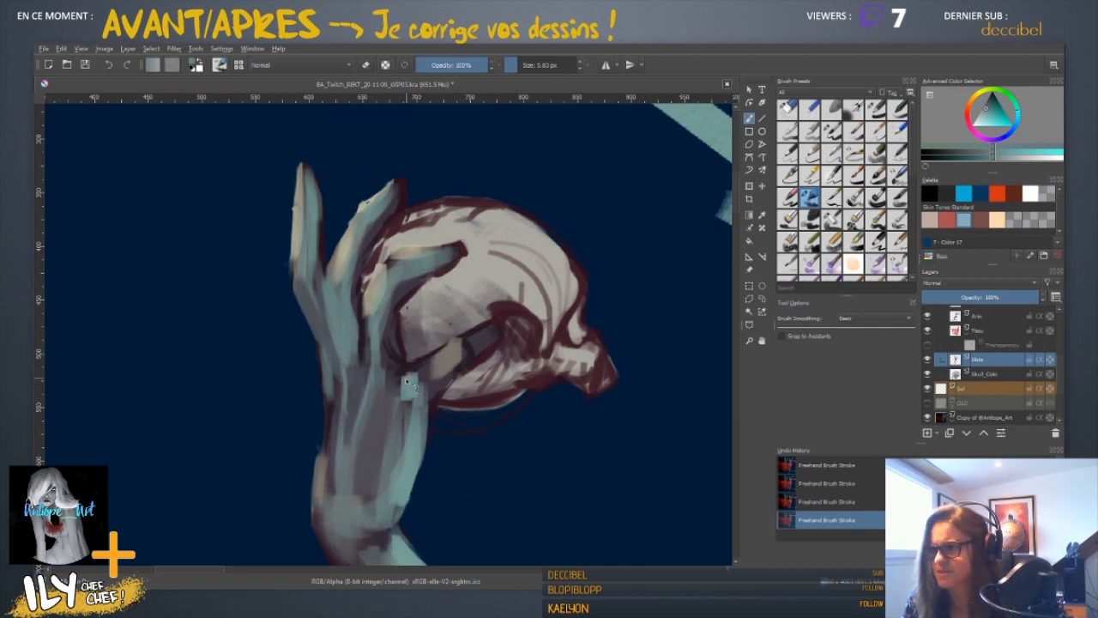
pyautogui.moveTo(404, 411); pyautogui.dragTo(418, 411)
pyautogui.keyDown('ctrl'); pyautogui.click(403, 410); pyautogui.keyUp('ctrl')
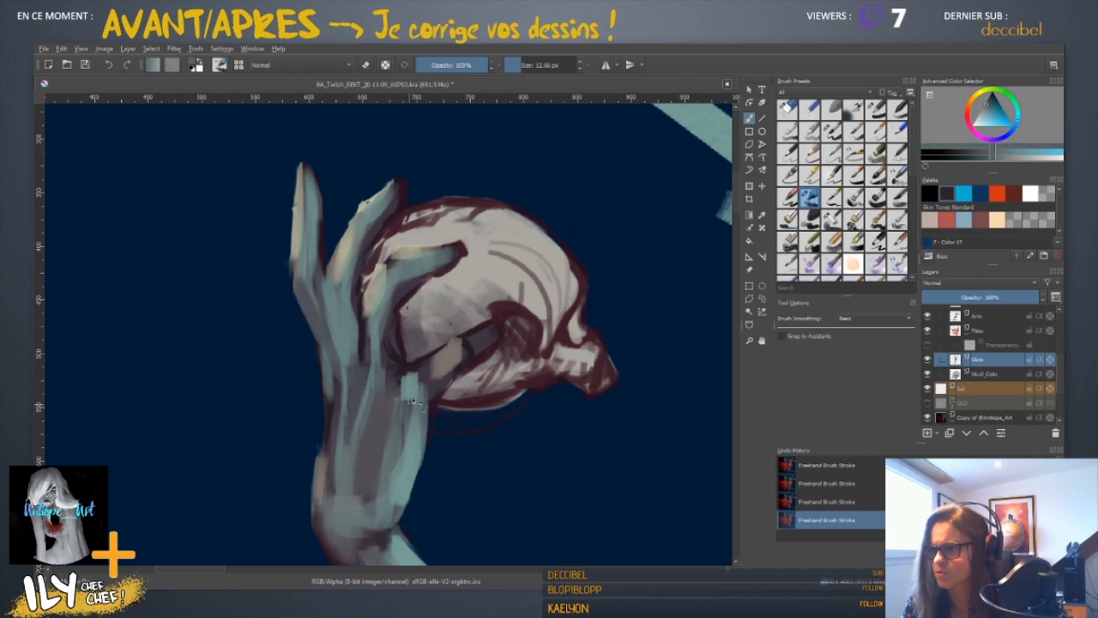
pyautogui.keyDown('ctrl'); pyautogui.click(416, 402); pyautogui.keyUp('ctrl')
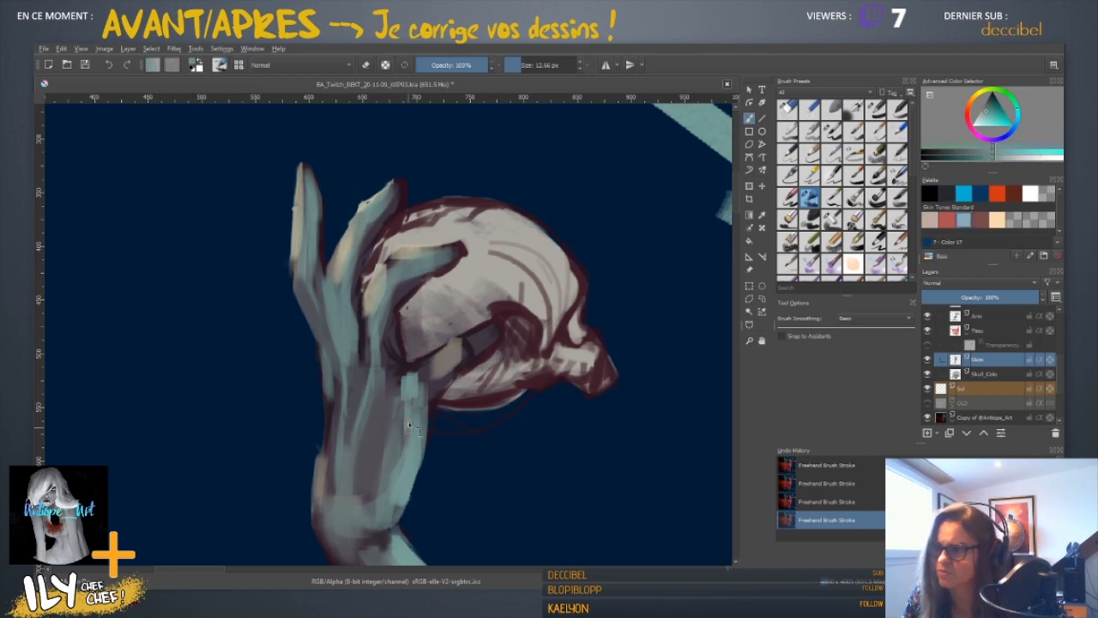
# - Refine the outer side of the hand below the first raised finger with sampled teal and purple-grey strokes, enlarging the brush to about 13 px
pyautogui.keyDown('ctrl'); pyautogui.click(345, 360); pyautogui.keyUp('ctrl')
pyautogui.moveTo(347, 355); pyautogui.dragTo(331, 352)
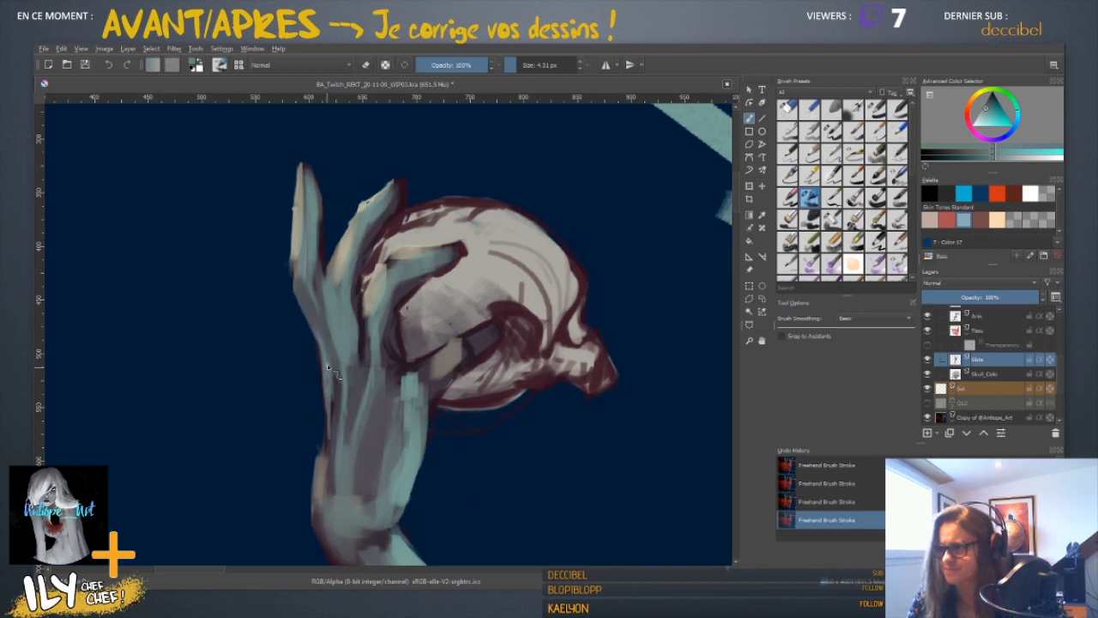
pyautogui.keyDown('ctrl'); pyautogui.click(339, 397); pyautogui.keyUp('ctrl')
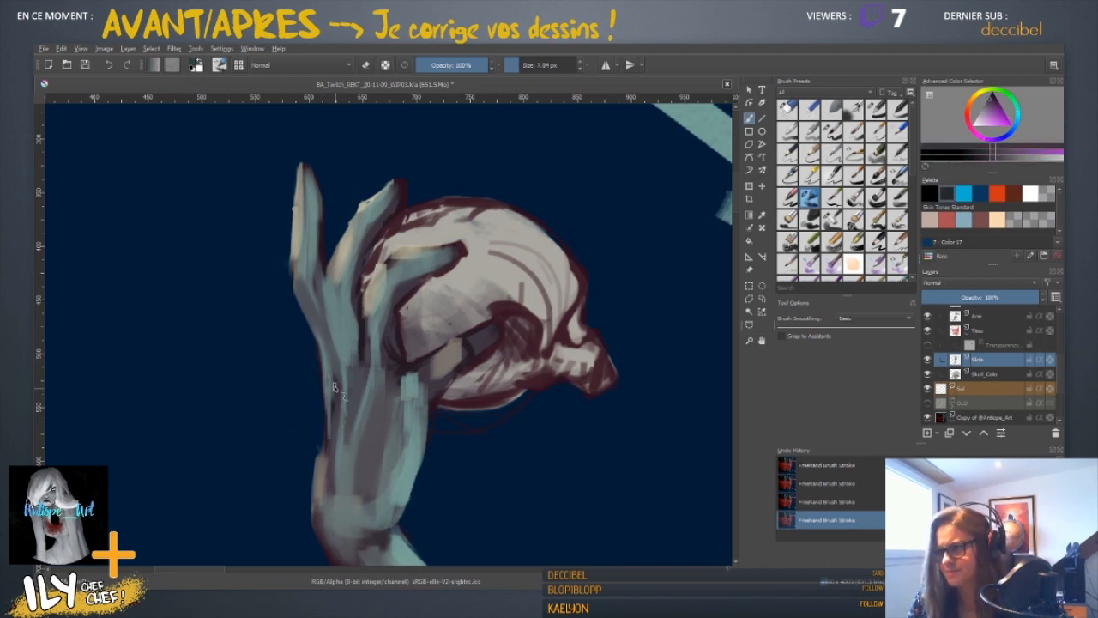
pyautogui.moveTo(344, 409); pyautogui.dragTo(349, 407)
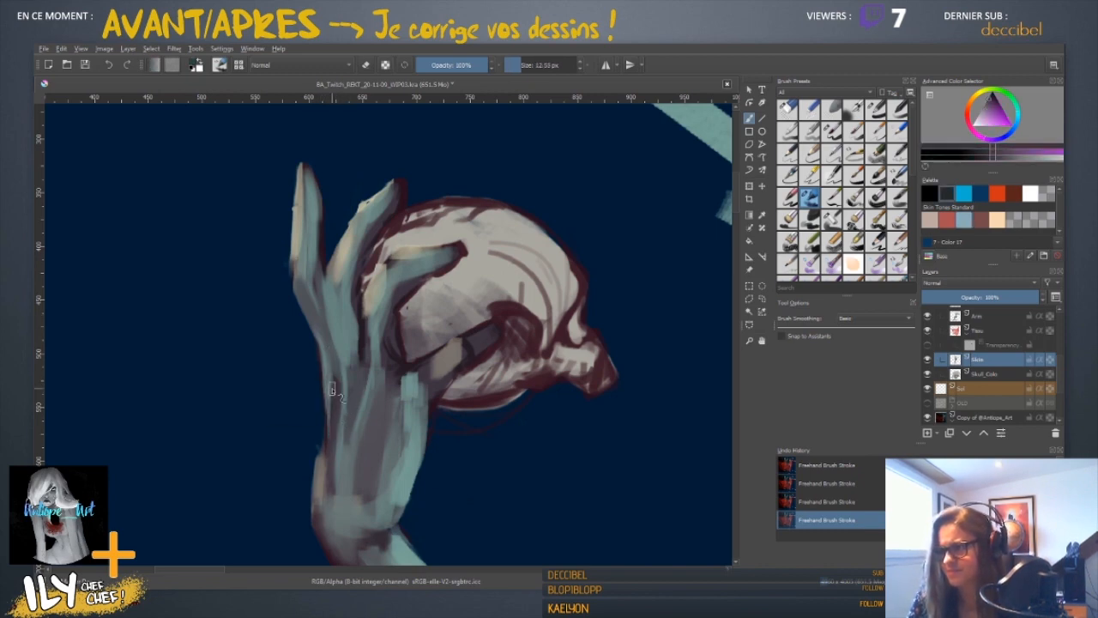
# - Paint over the dark outline and beige patch along the hand's outer edge down to the wrist with sampled teal-grey and purple-grey tones
pyautogui.keyDown('ctrl'); pyautogui.click(328, 399); pyautogui.keyUp('ctrl')
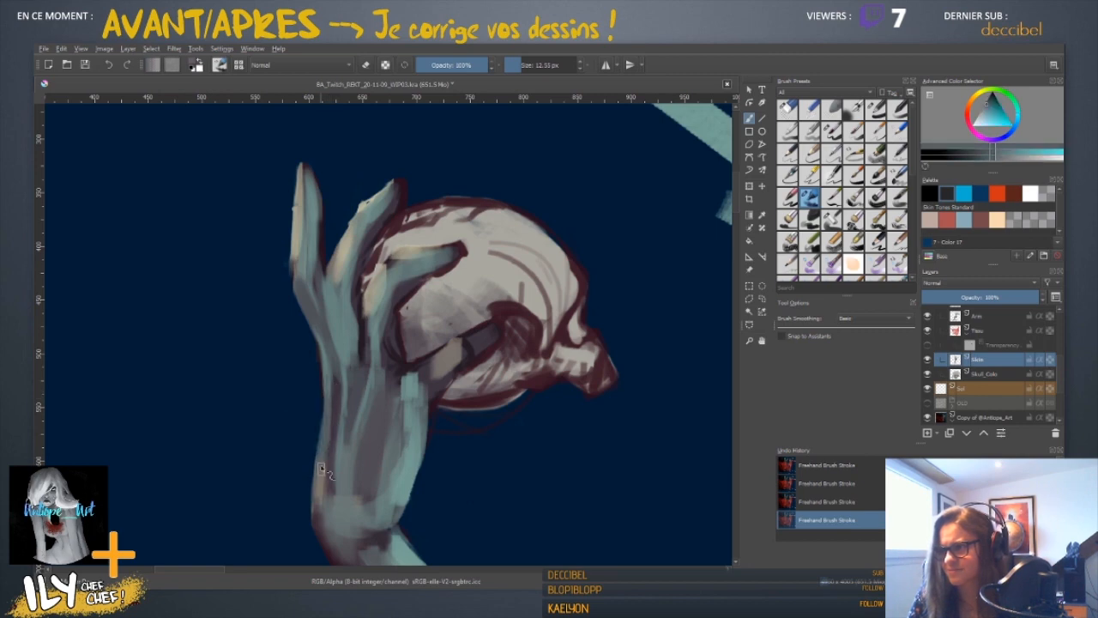
pyautogui.keyDown('ctrl'); pyautogui.click(331, 425); pyautogui.keyUp('ctrl')
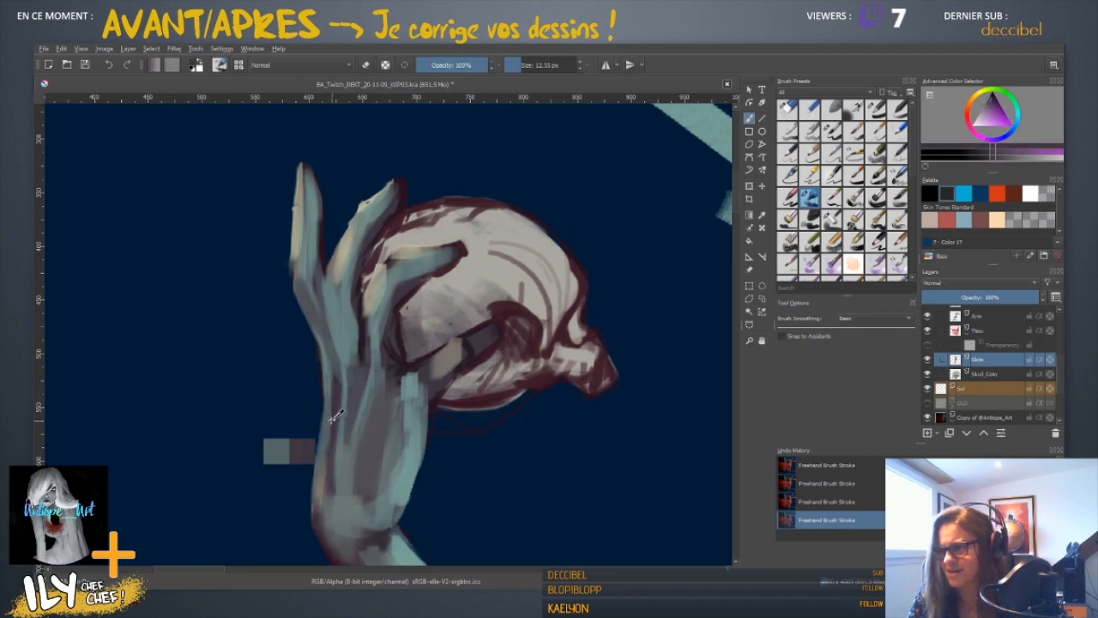
pyautogui.keyDown('ctrl'); pyautogui.click(324, 498); pyautogui.keyUp('ctrl')
pyautogui.moveTo(324, 498); pyautogui.dragTo(327, 462)
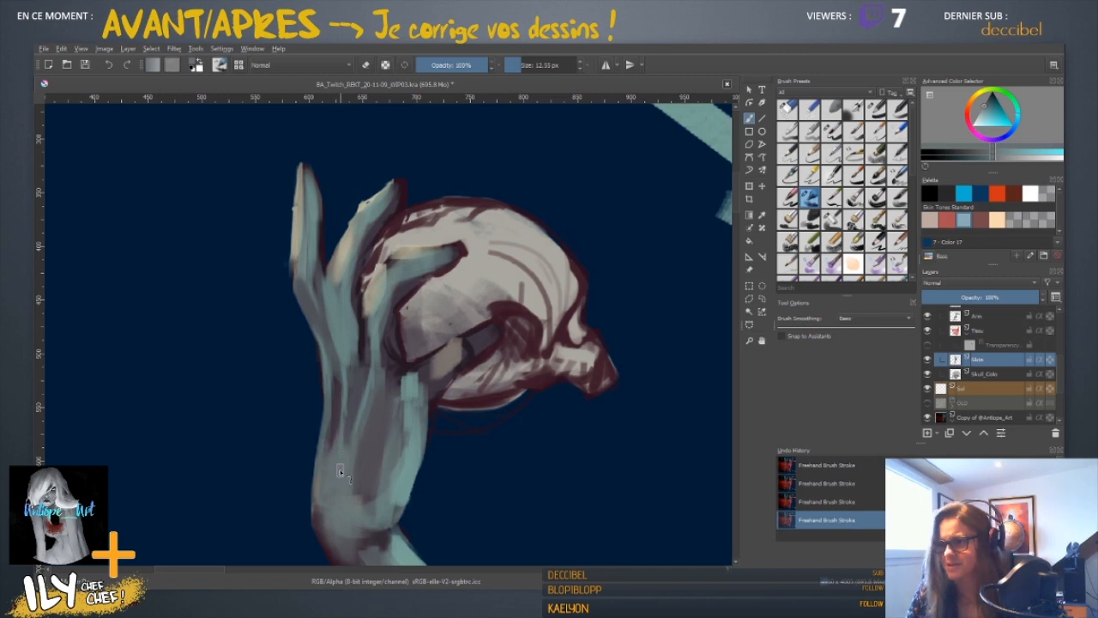
# - Soften the purple-grey shadow in the middle of the hand with a sampled blue-grey tone
pyautogui.press('-')
pyautogui.press('-')
pyautogui.press('-')
pyautogui.press('-')
pyautogui.press('+')
pyautogui.press('+')
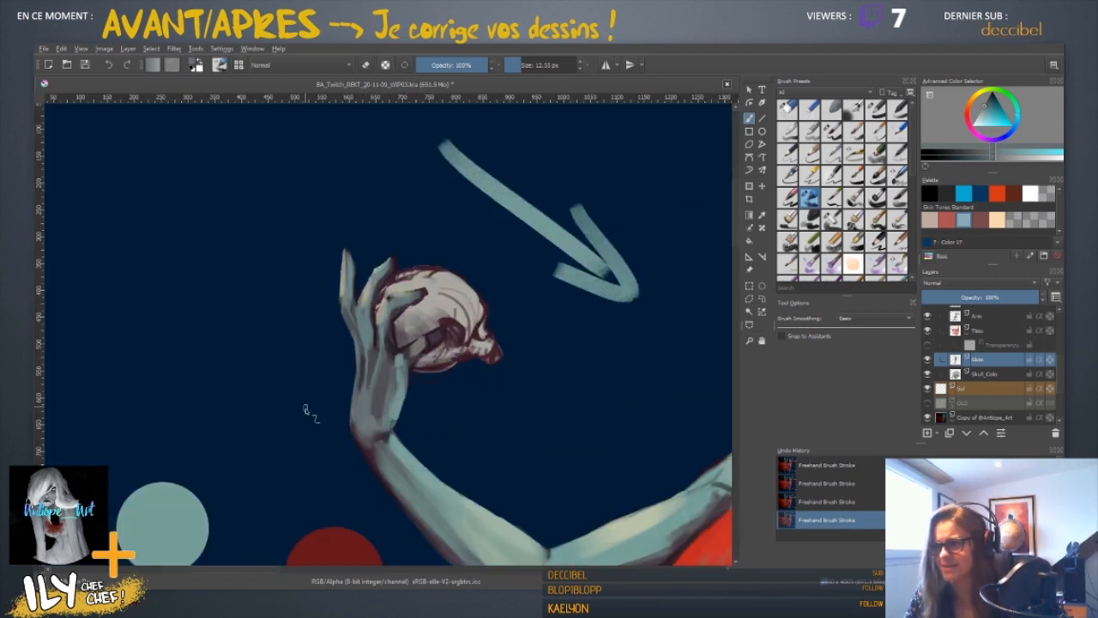
pyautogui.keyDown('ctrl'); pyautogui.click(388, 379); pyautogui.keyUp('ctrl')
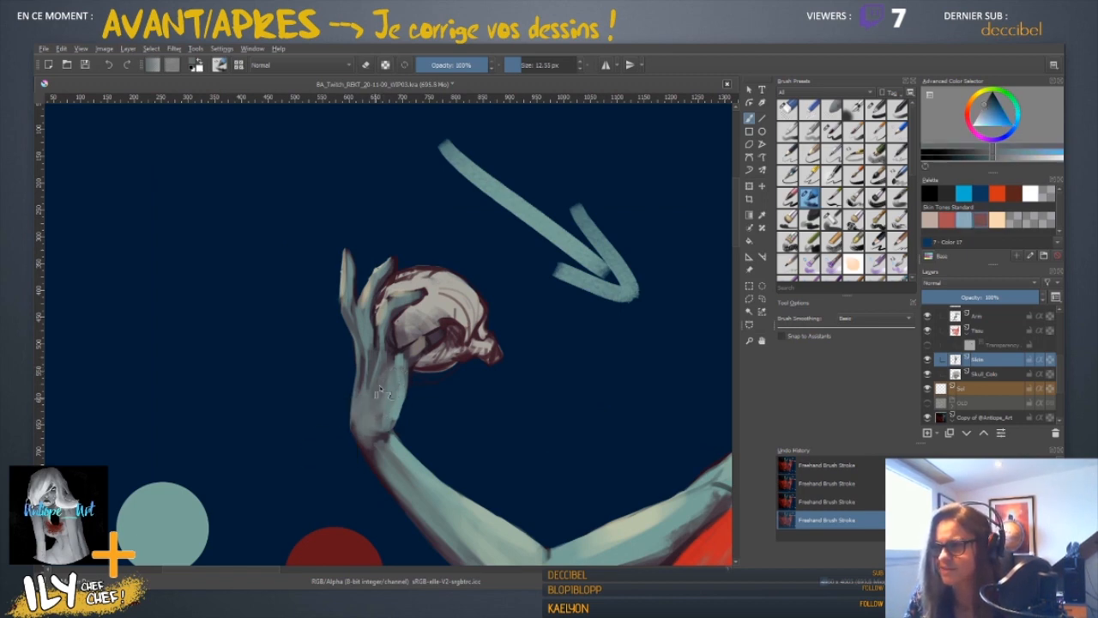